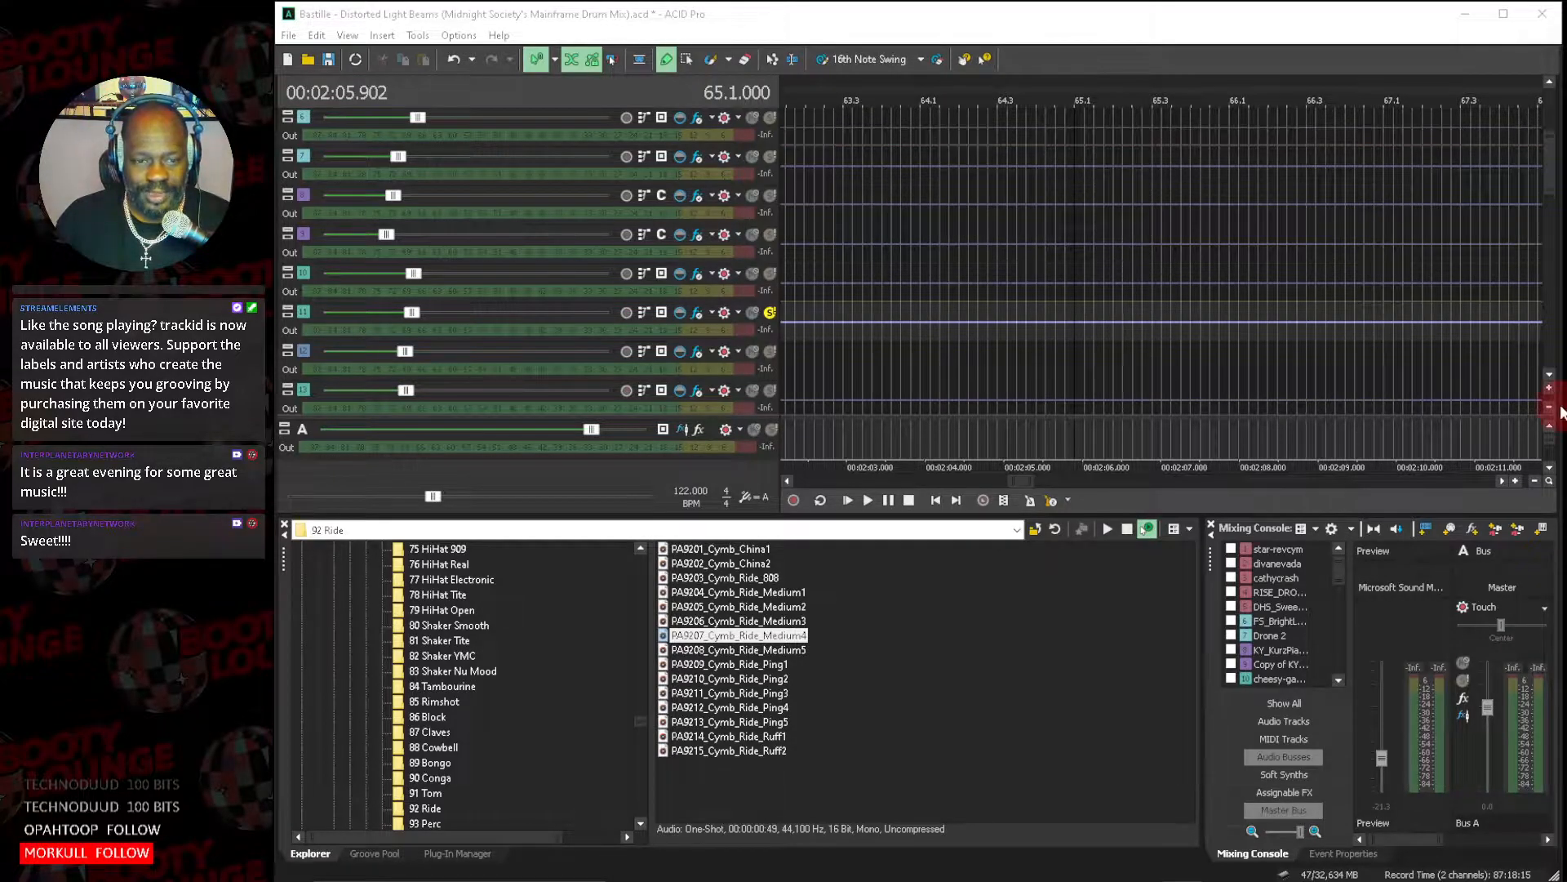
Look through the remix's tracks and clips around measure 65 of the timeline.
{"action": "scroll", "coordinate": [1551, 379], "scroll_direction": "down", "scroll_amount": 4}
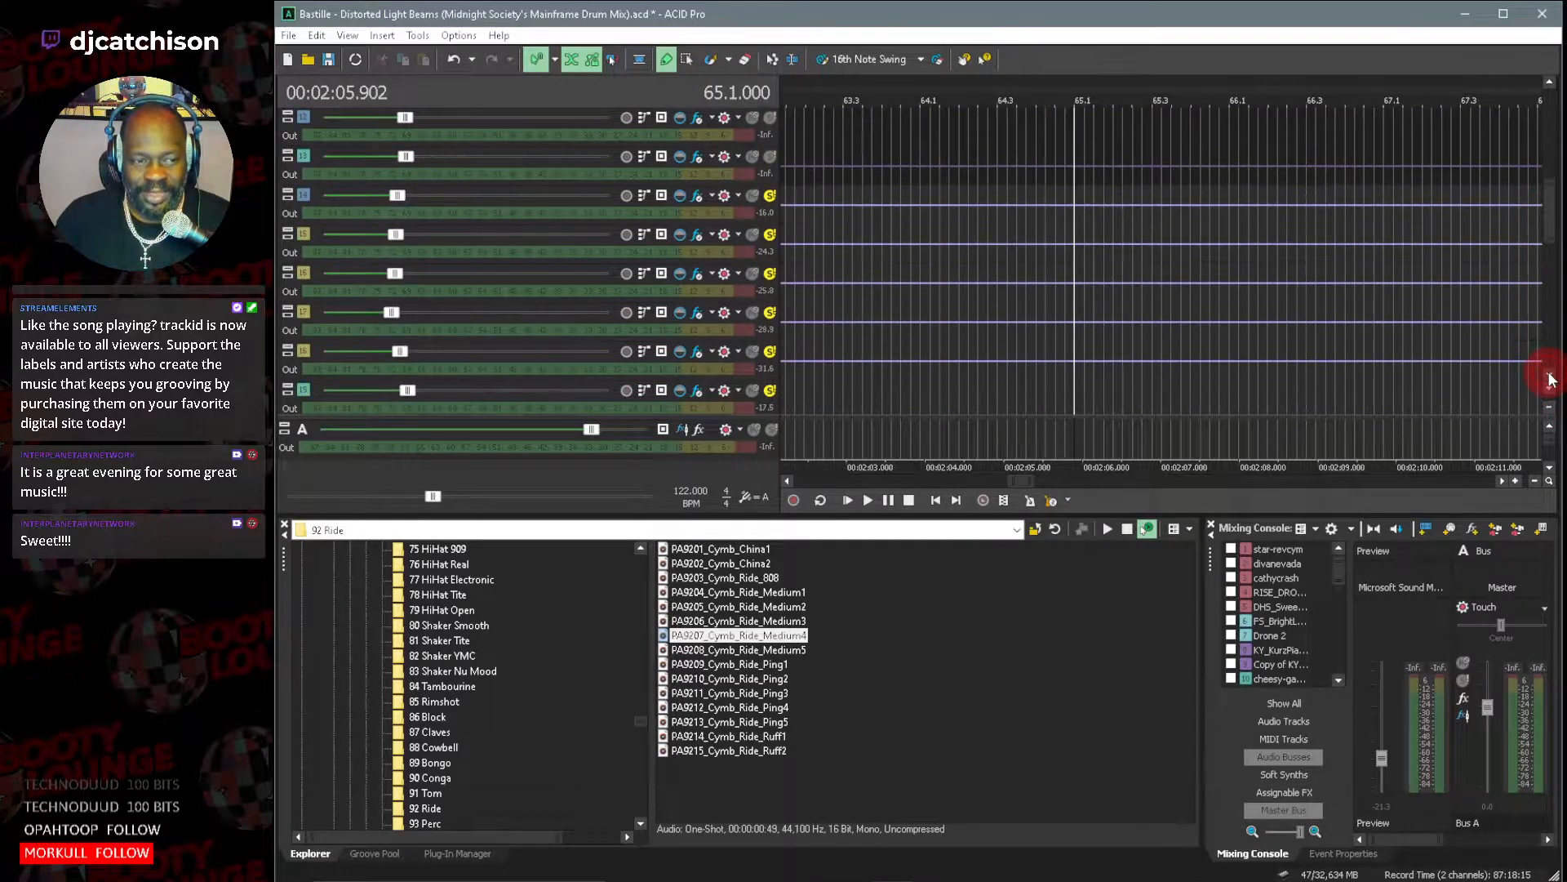
{"action": "scroll", "coordinate": [1552, 380], "scroll_direction": "down", "scroll_amount": 2}
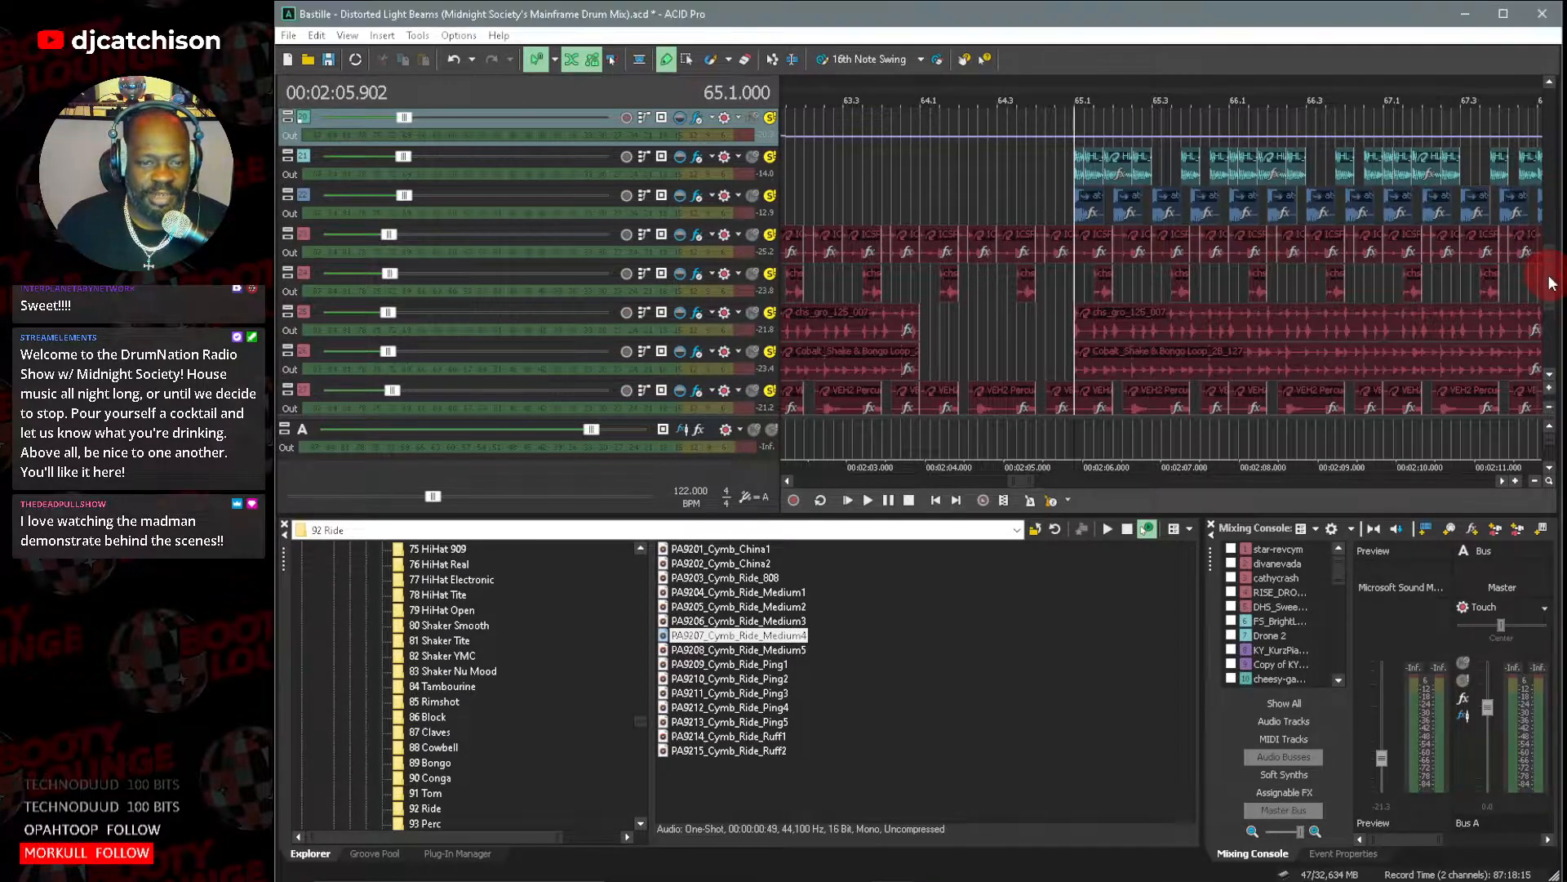
{"action": "left_click_drag", "start_coordinate": [1551, 281], "coordinate": [1549, 260]}
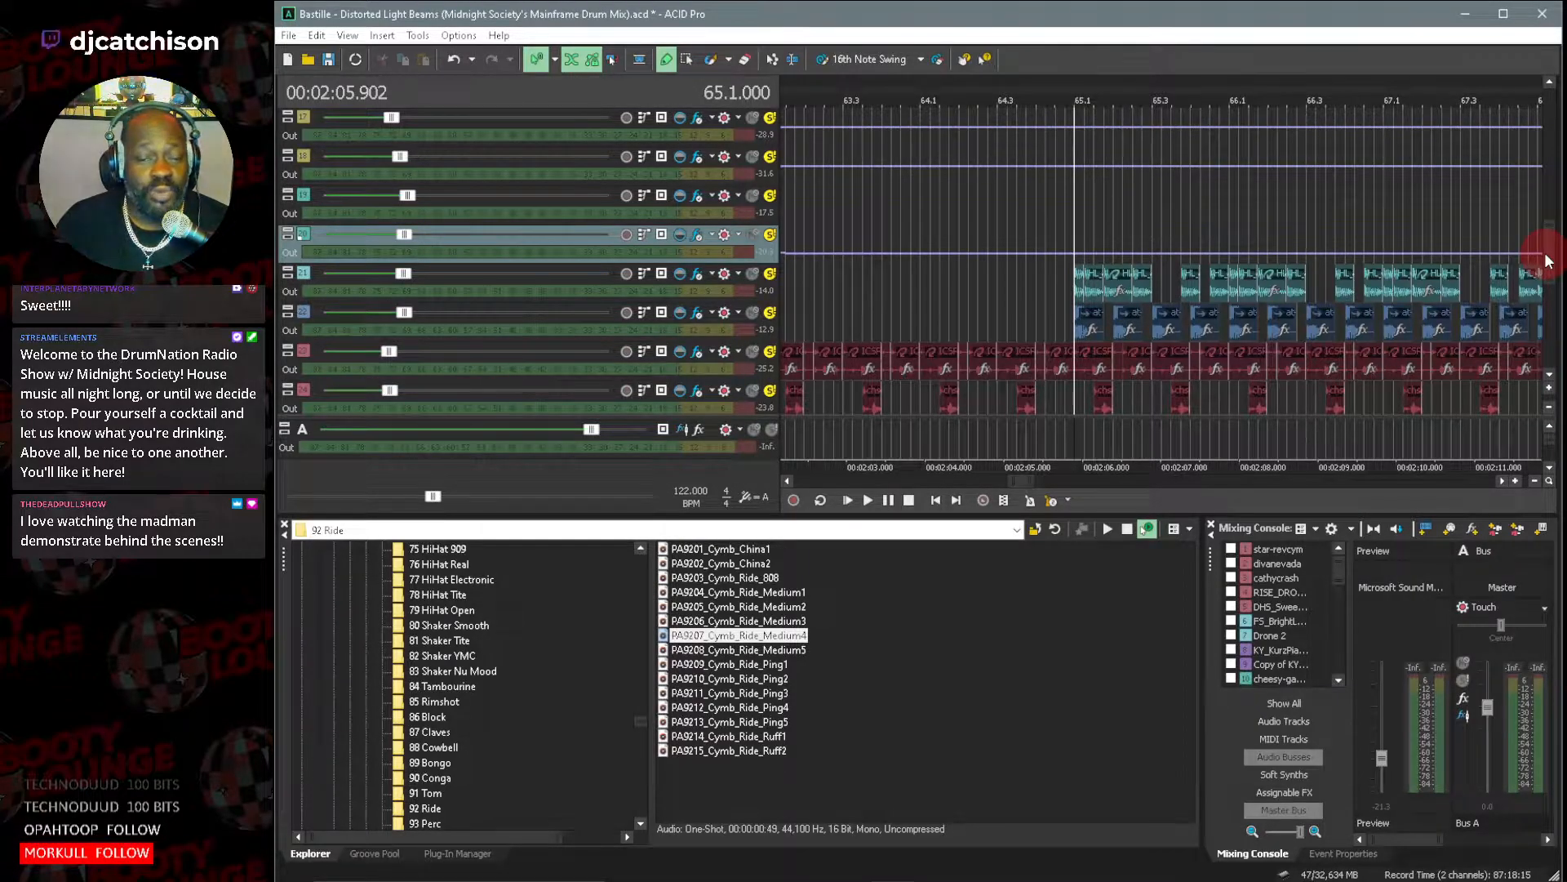
{"action": "scroll", "coordinate": [1548, 263], "scroll_direction": "down", "scroll_amount": 1}
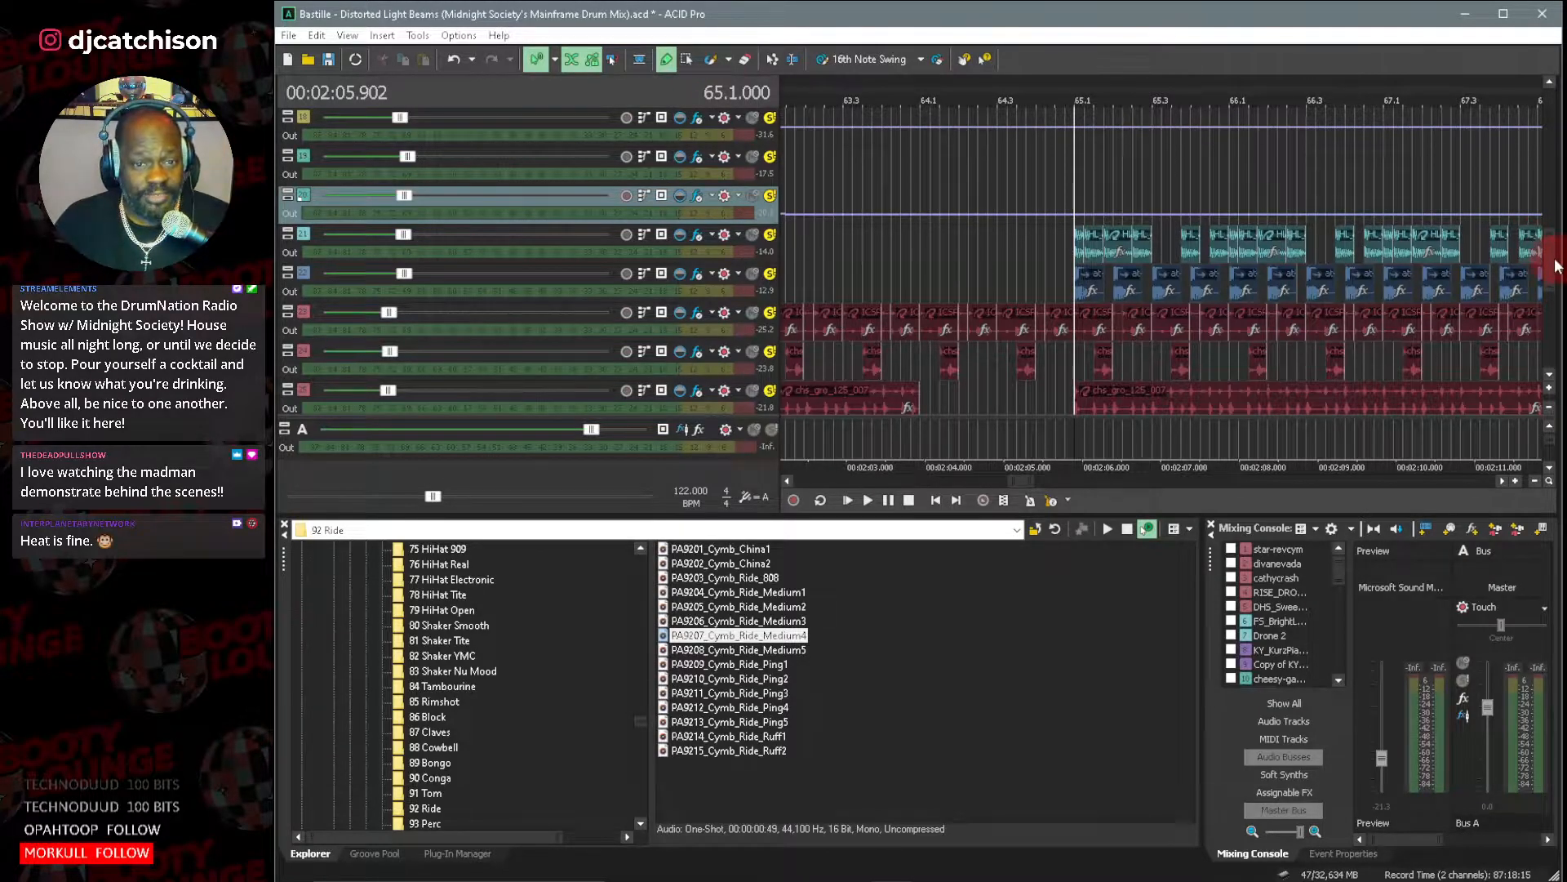
{"action": "scroll", "coordinate": [1550, 260], "scroll_direction": "down", "scroll_amount": 1}
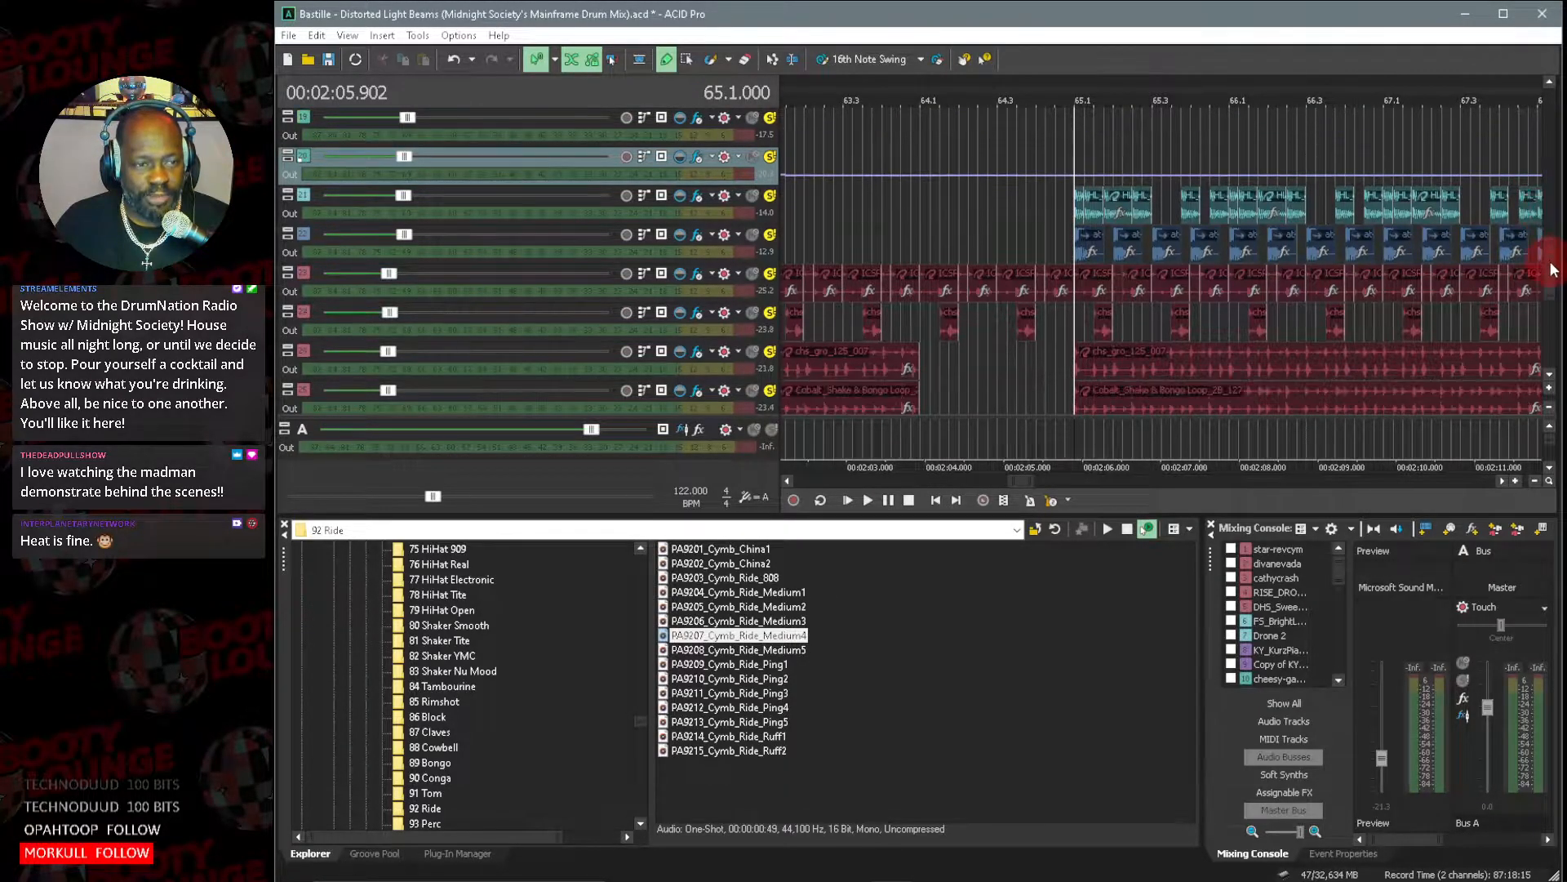
{"action": "scroll", "coordinate": [1554, 274], "scroll_direction": "down", "scroll_amount": 1}
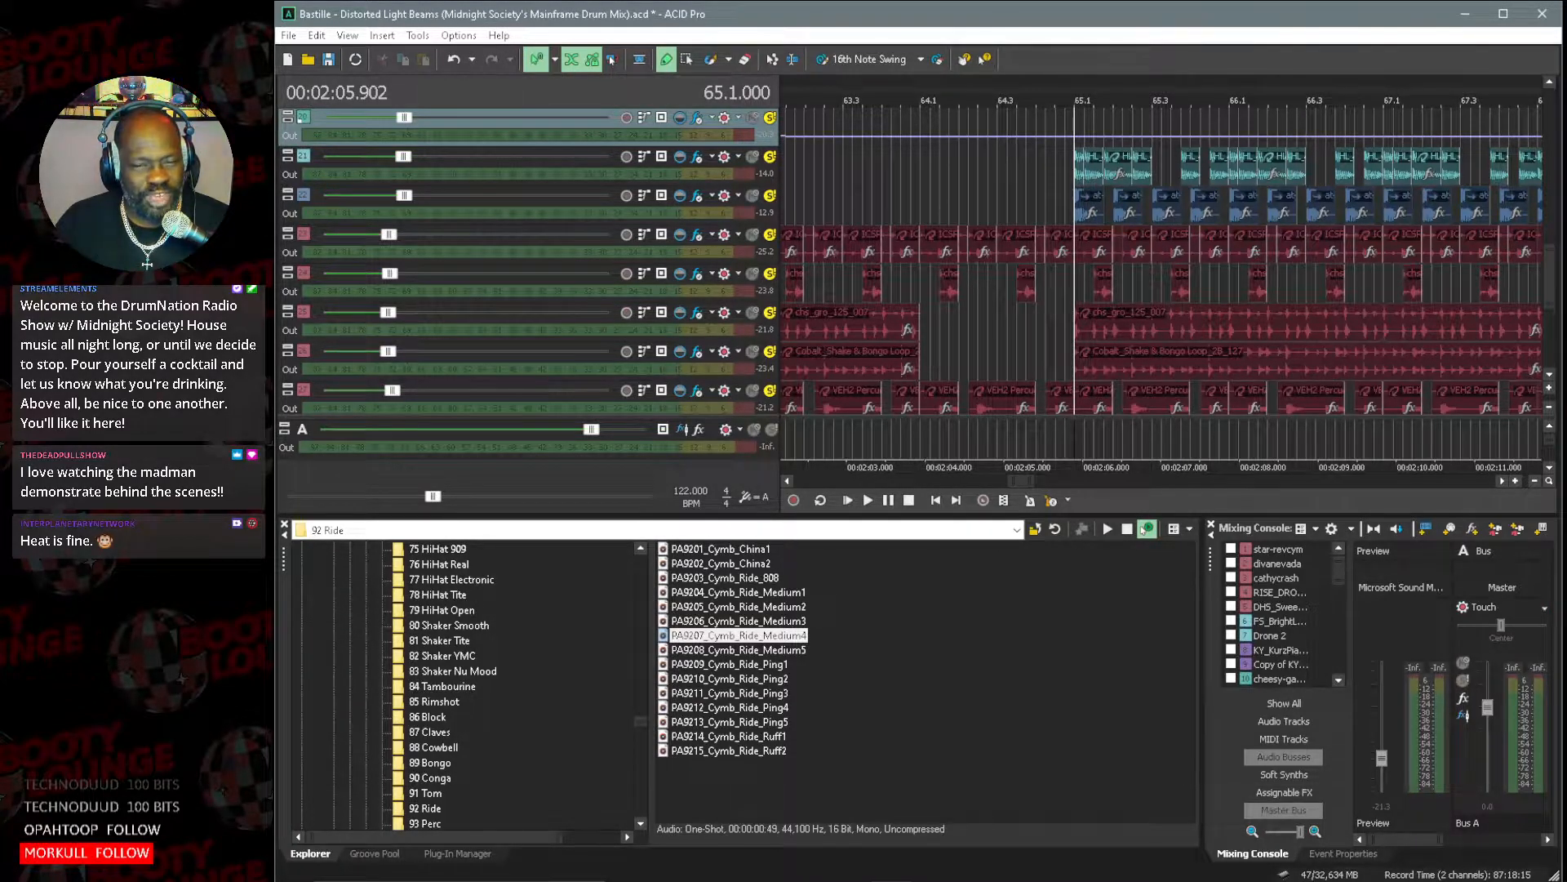
{"action": "key", "text": "alt+Tab"}
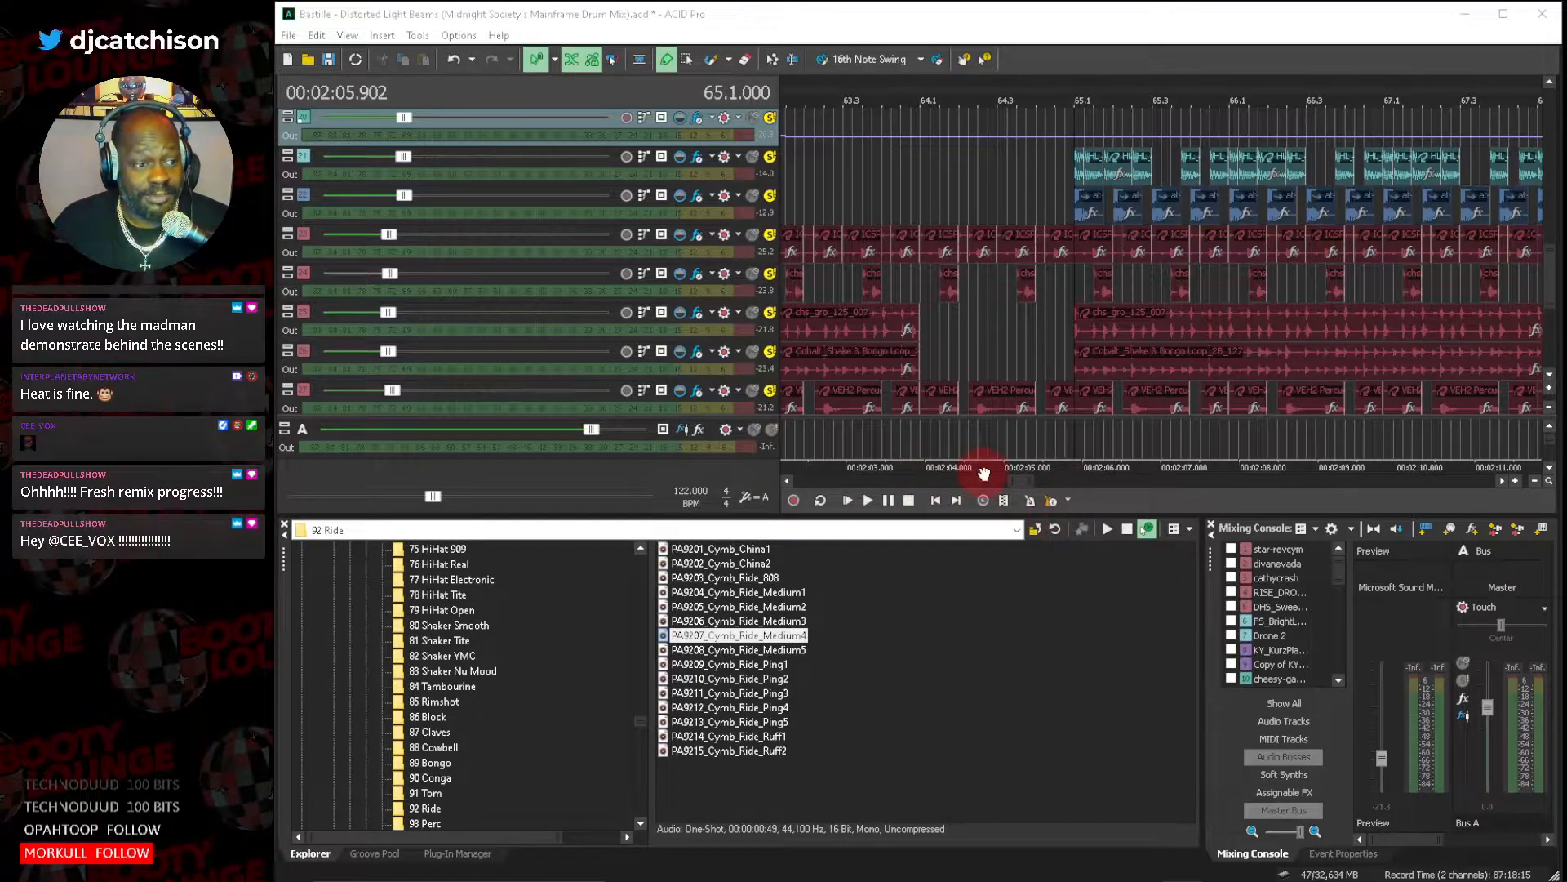
{"action": "left_click_drag", "start_coordinate": [1031, 483], "coordinate": [1036, 481]}
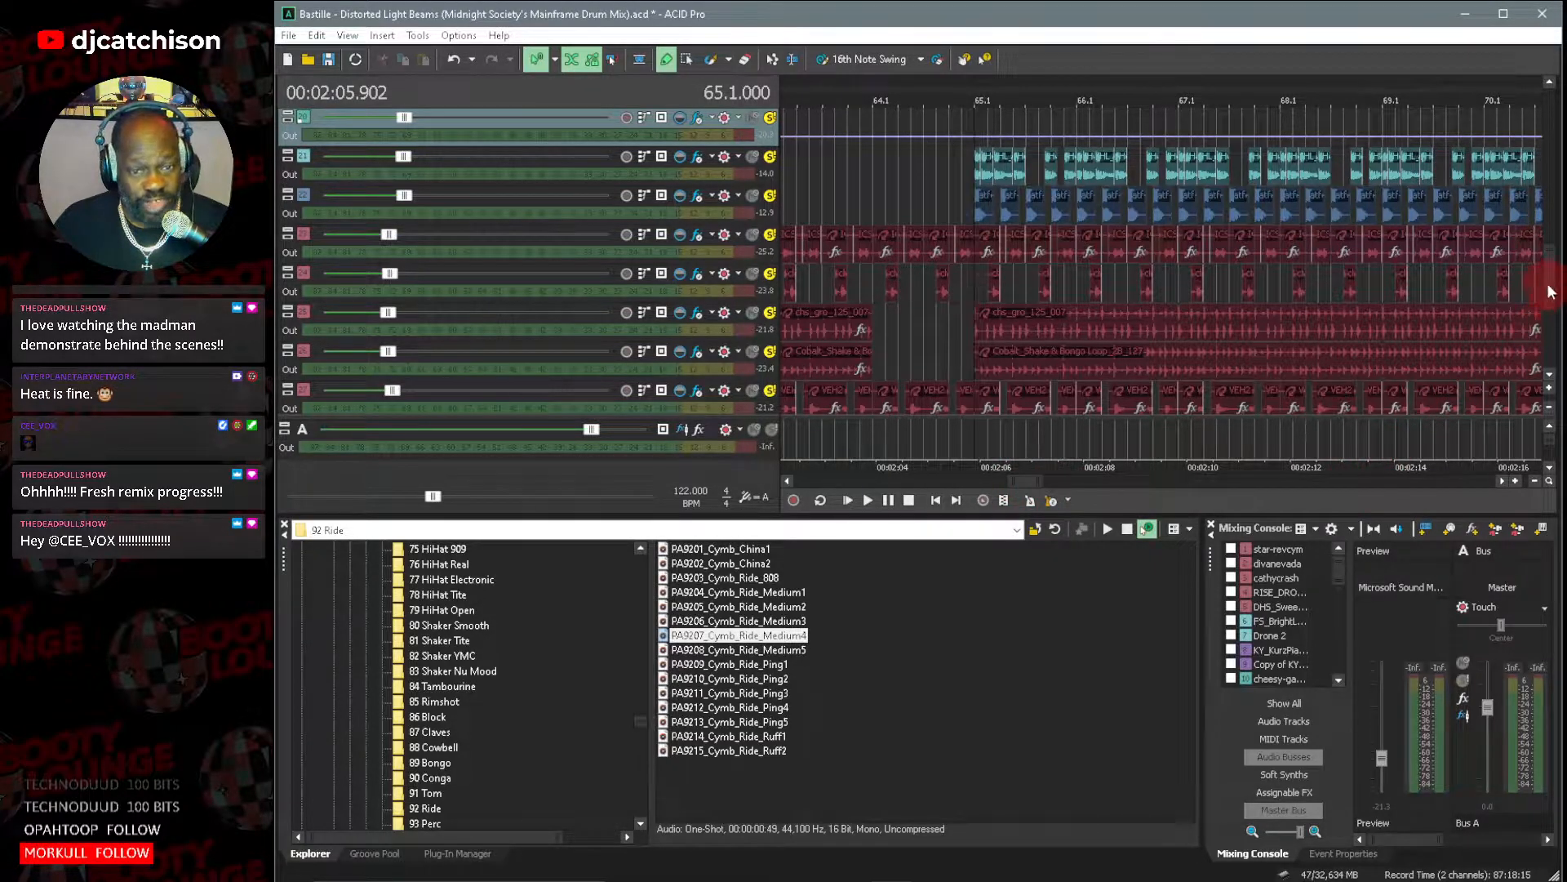
{"action": "mouse_move", "coordinate": [1550, 285]}
{"action": "left_mouse_down"}
{"action": "mouse_move", "coordinate": [1550, 261]}
{"action": "mouse_move", "coordinate": [1554, 291]}
{"action": "left_mouse_up"}
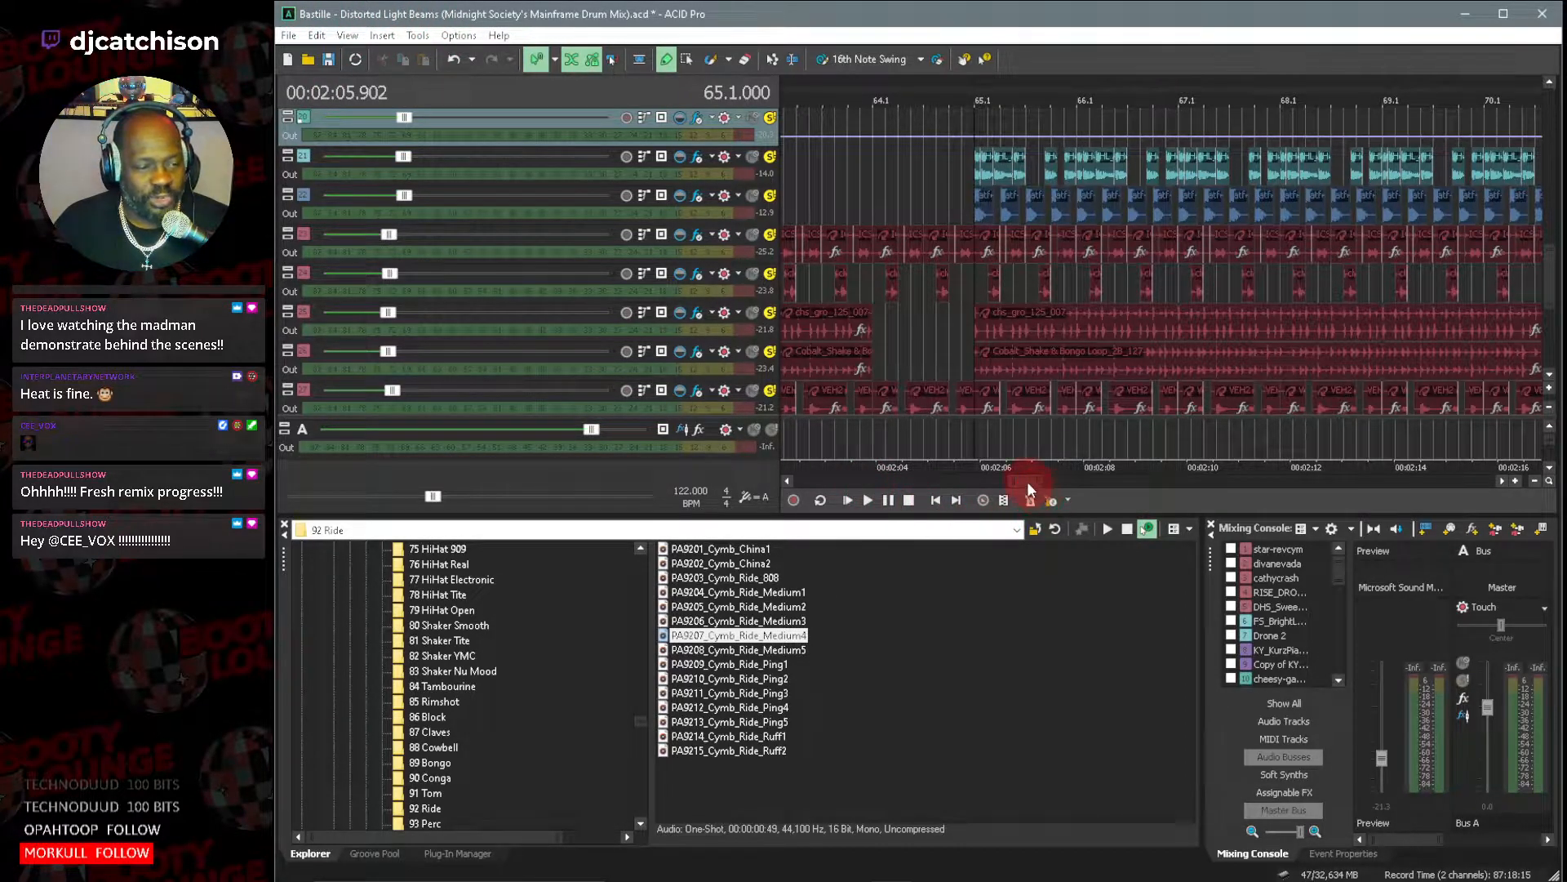
Play the mix from measure 65 and examine the arrangement across all tracks with compact track heights, along with the master bus meters.
{"action": "left_click", "coordinate": [871, 496]}
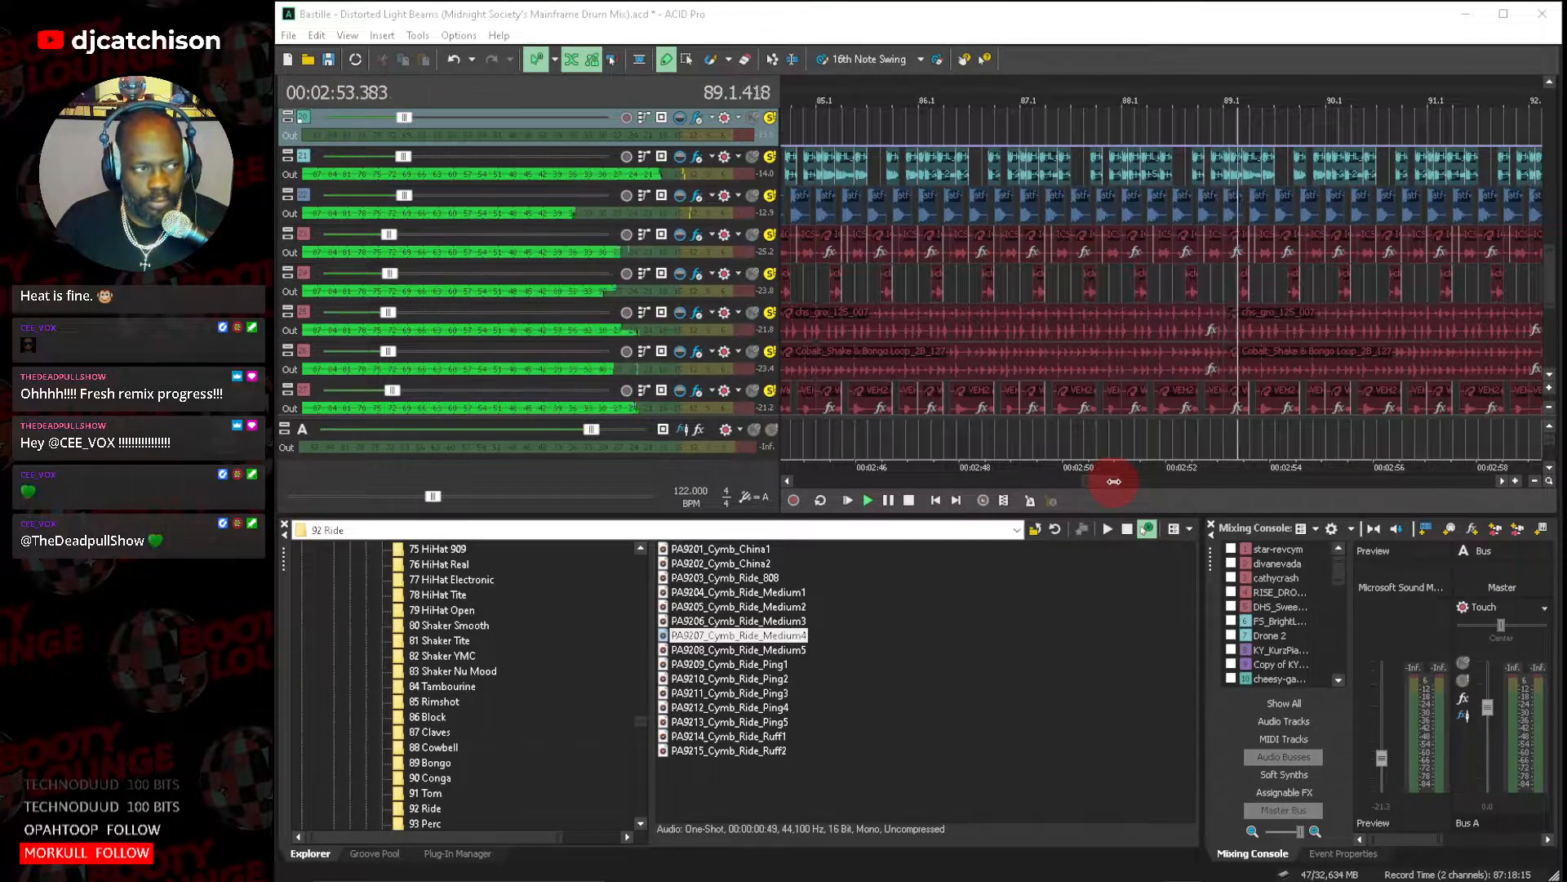
{"action": "left_click", "coordinate": [1550, 407]}
{"action": "left_click", "coordinate": [1549, 407]}
{"action": "left_click", "coordinate": [1549, 406]}
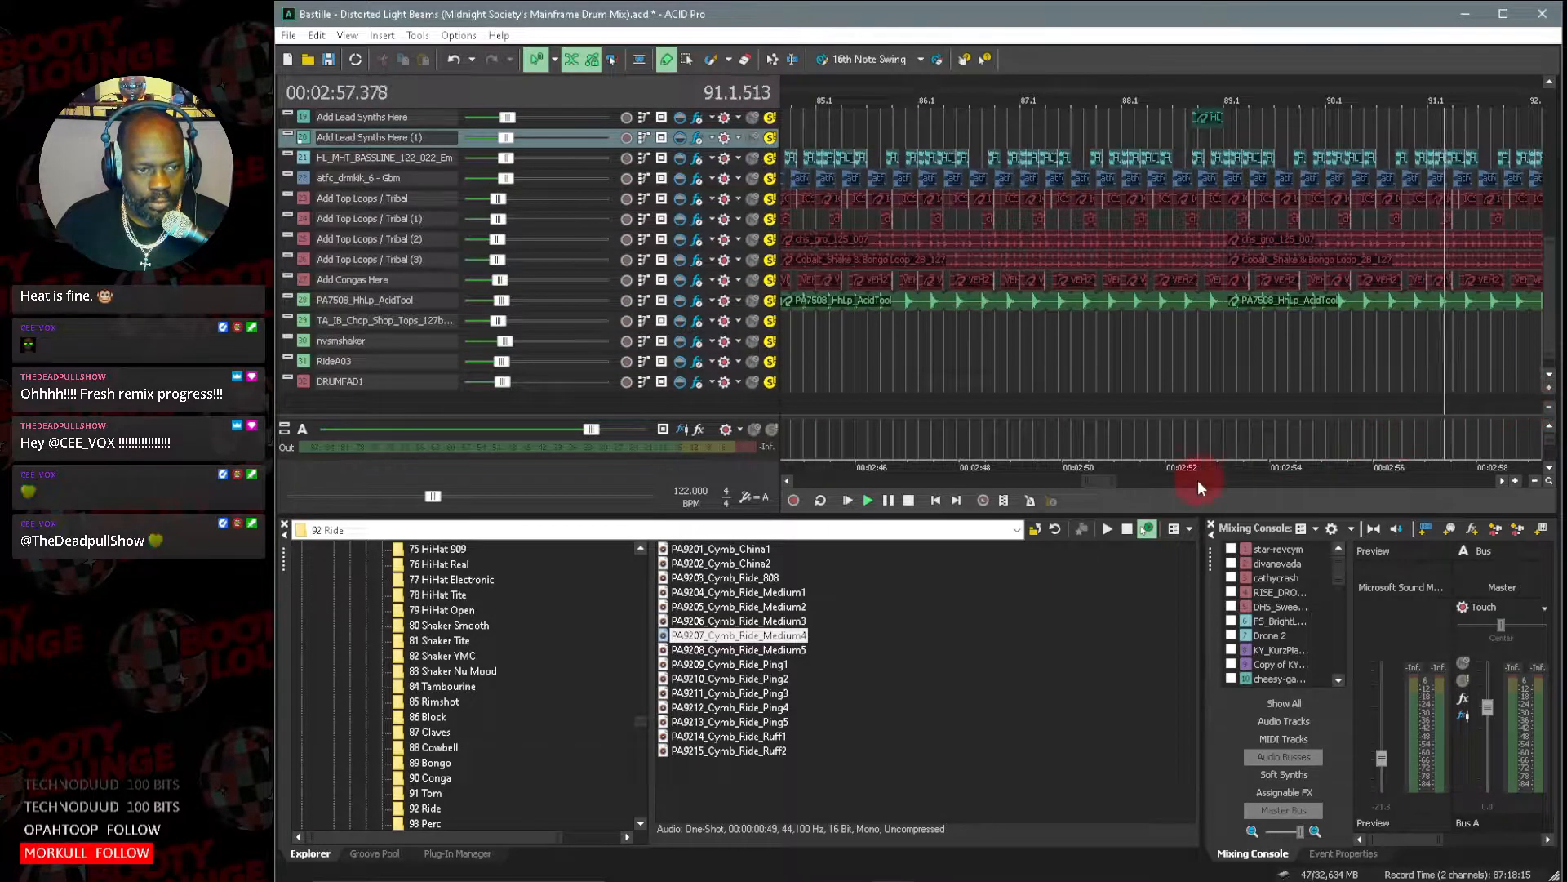
{"action": "left_click_drag", "start_coordinate": [1112, 481], "coordinate": [1202, 490]}
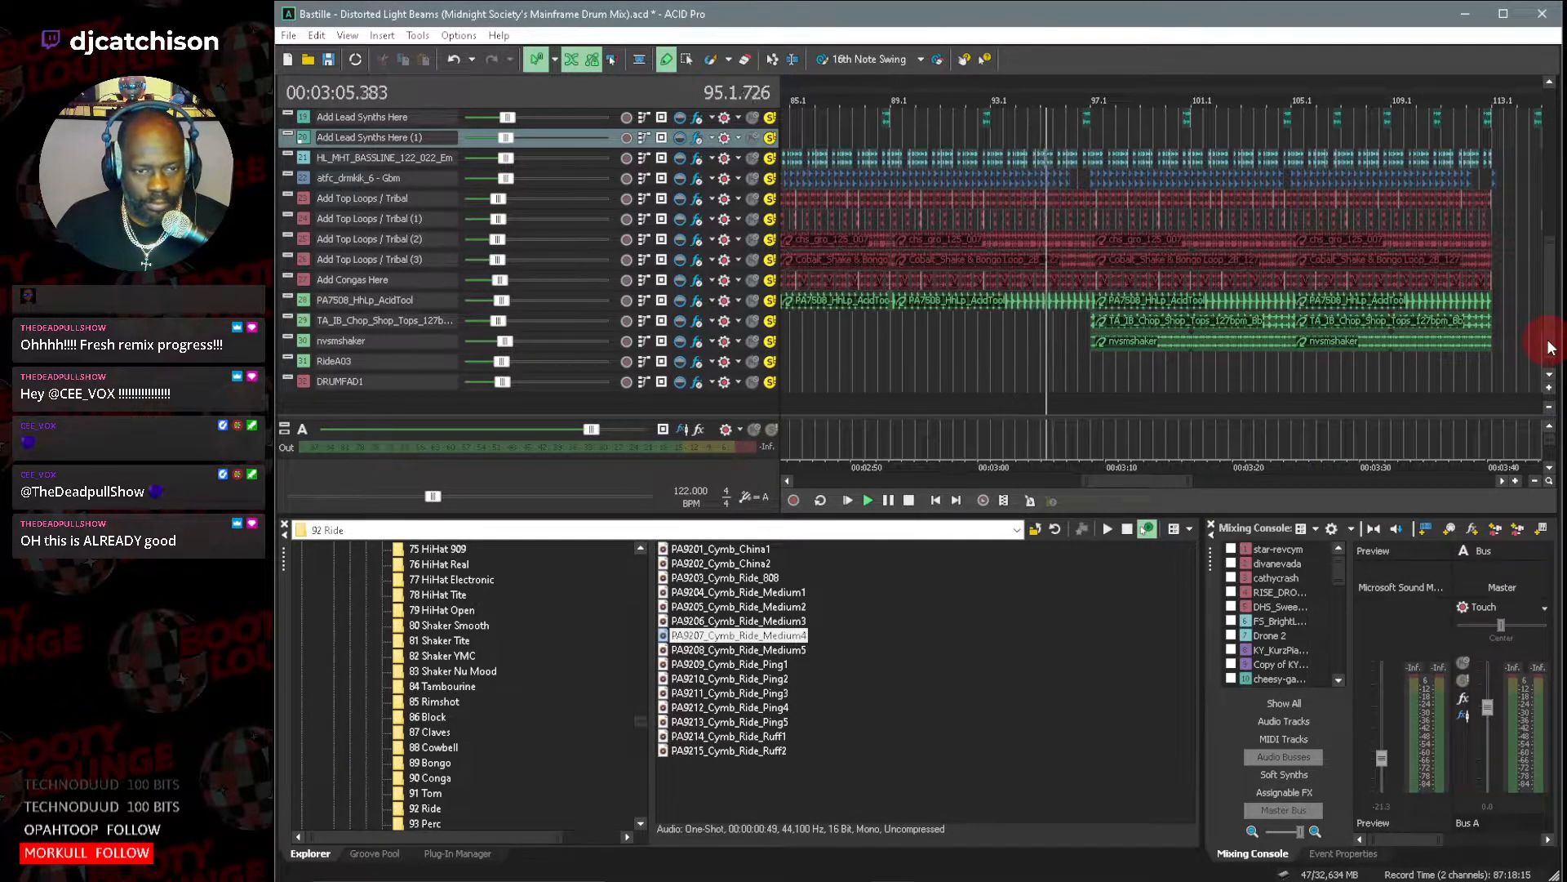
{"action": "scroll", "coordinate": [1551, 347], "scroll_direction": "up", "scroll_amount": 6}
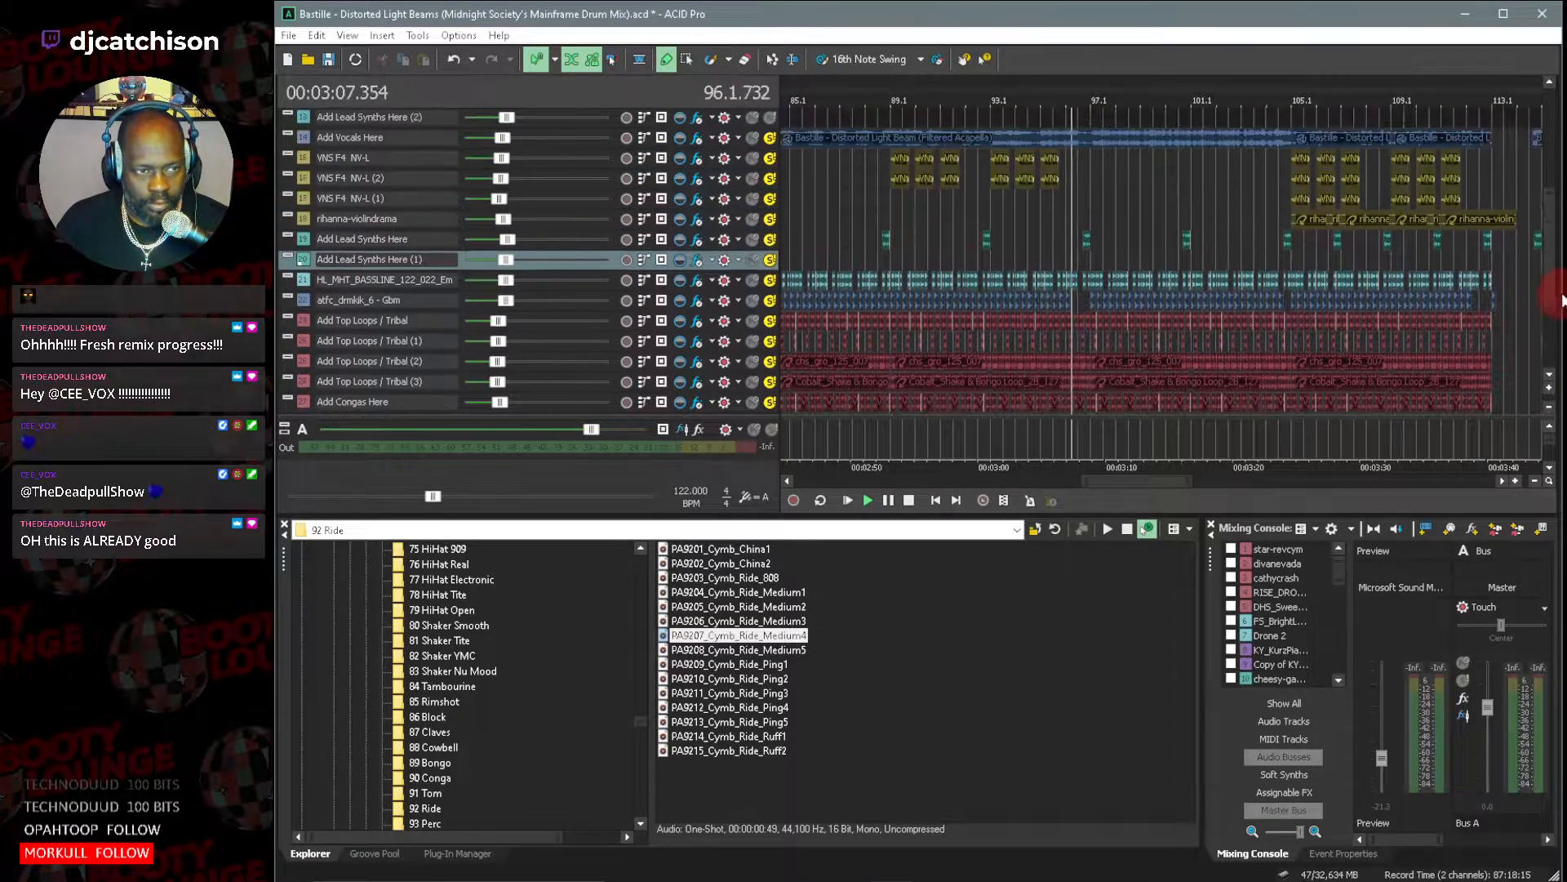
{"action": "scroll", "coordinate": [1562, 298], "scroll_direction": "up", "scroll_amount": 2}
{"action": "scroll", "coordinate": [1562, 310], "scroll_direction": "down", "scroll_amount": 7}
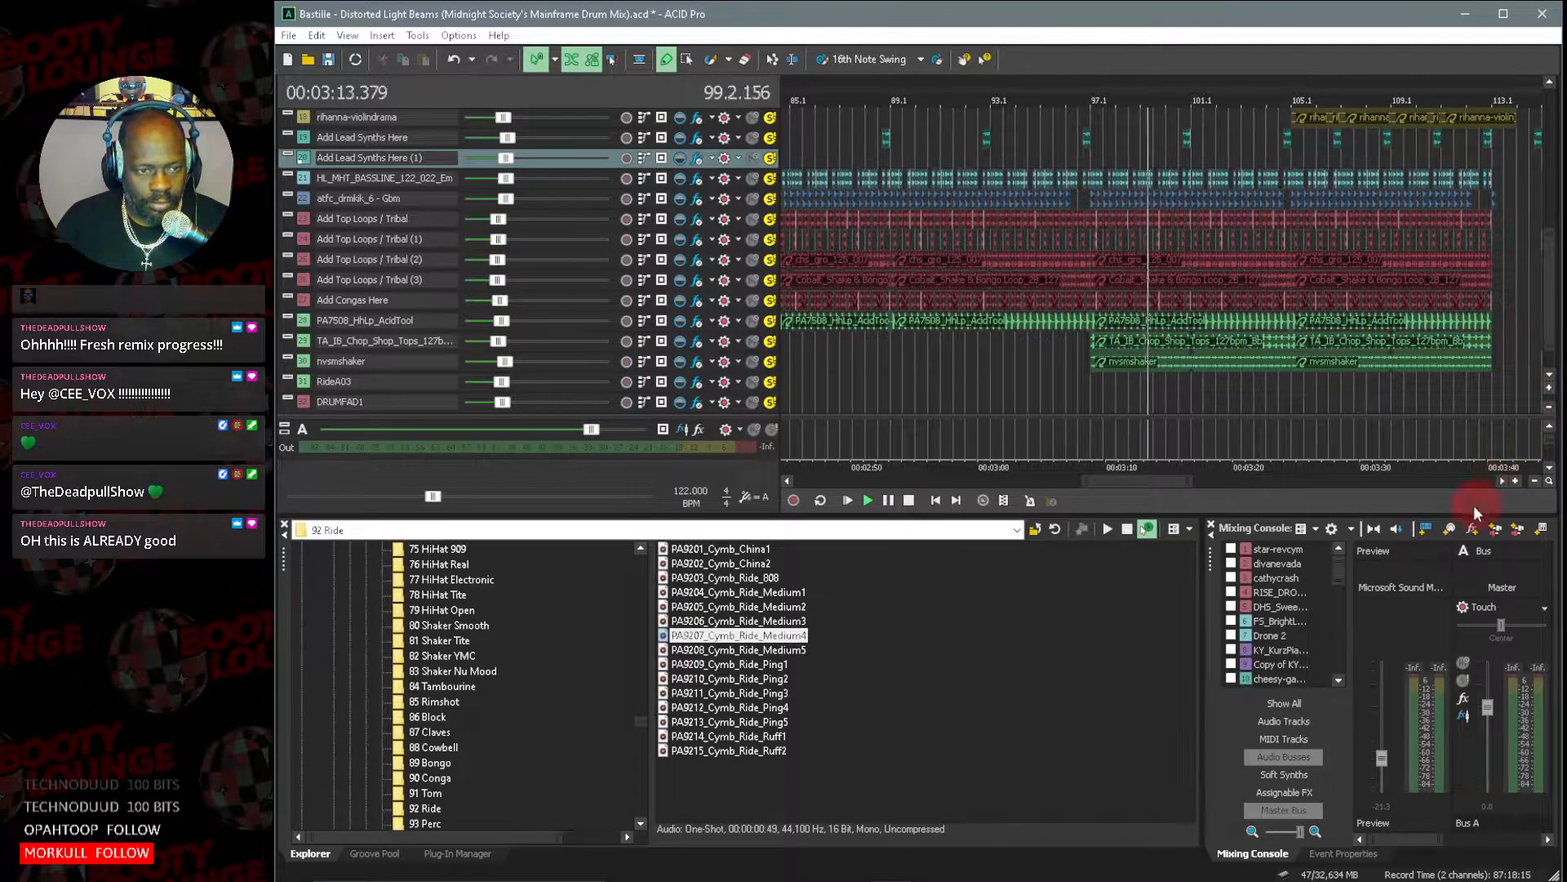
{"action": "left_click_drag", "start_coordinate": [1133, 481], "coordinate": [1172, 485]}
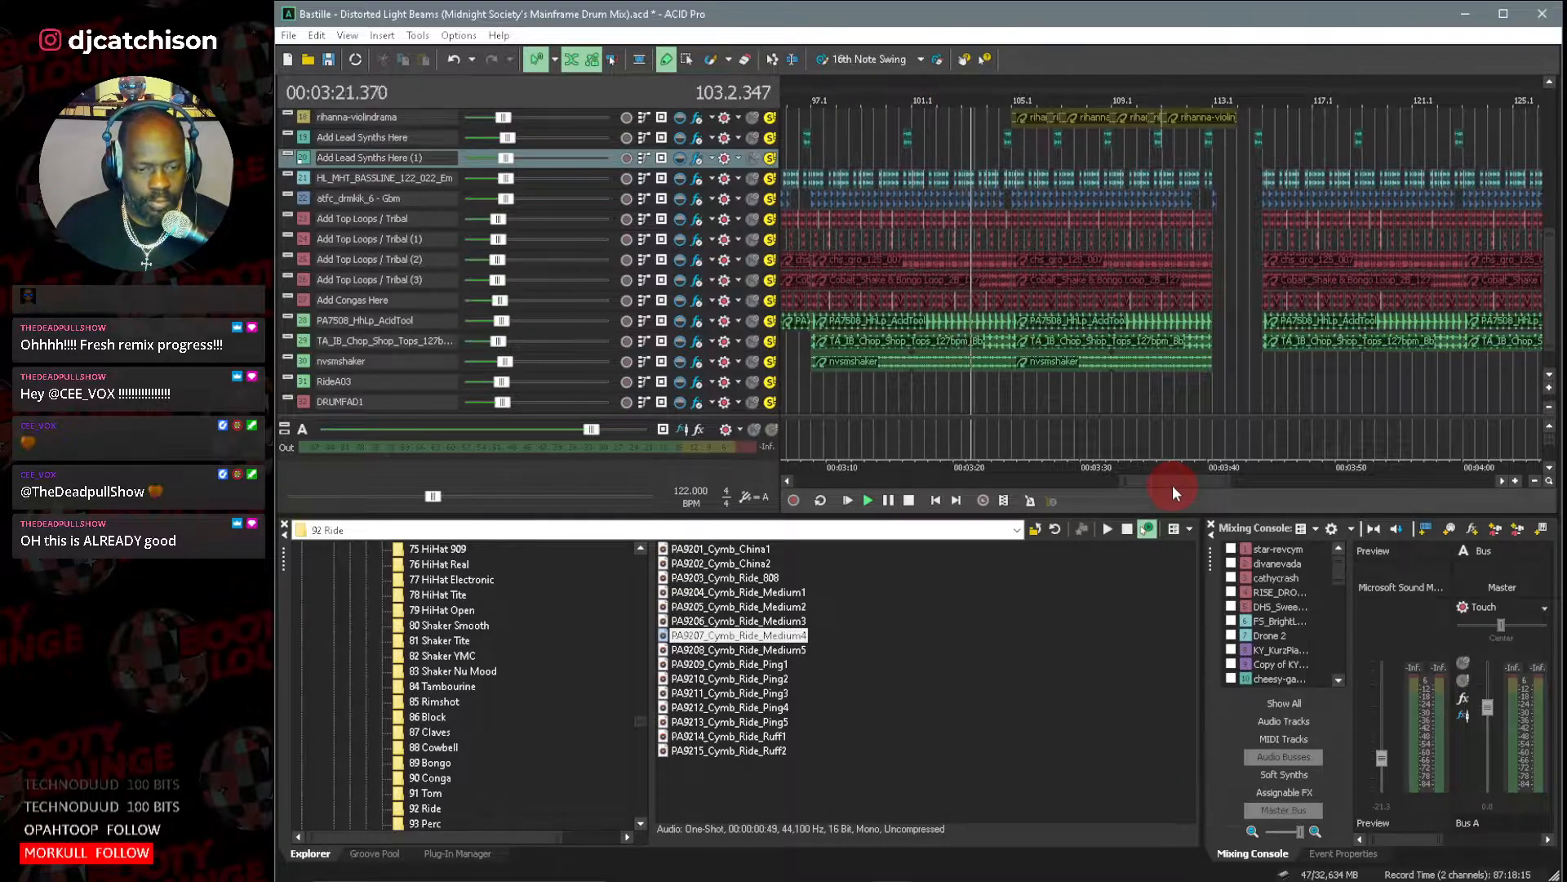
{"action": "left_click_drag", "start_coordinate": [1409, 839], "coordinate": [1528, 839]}
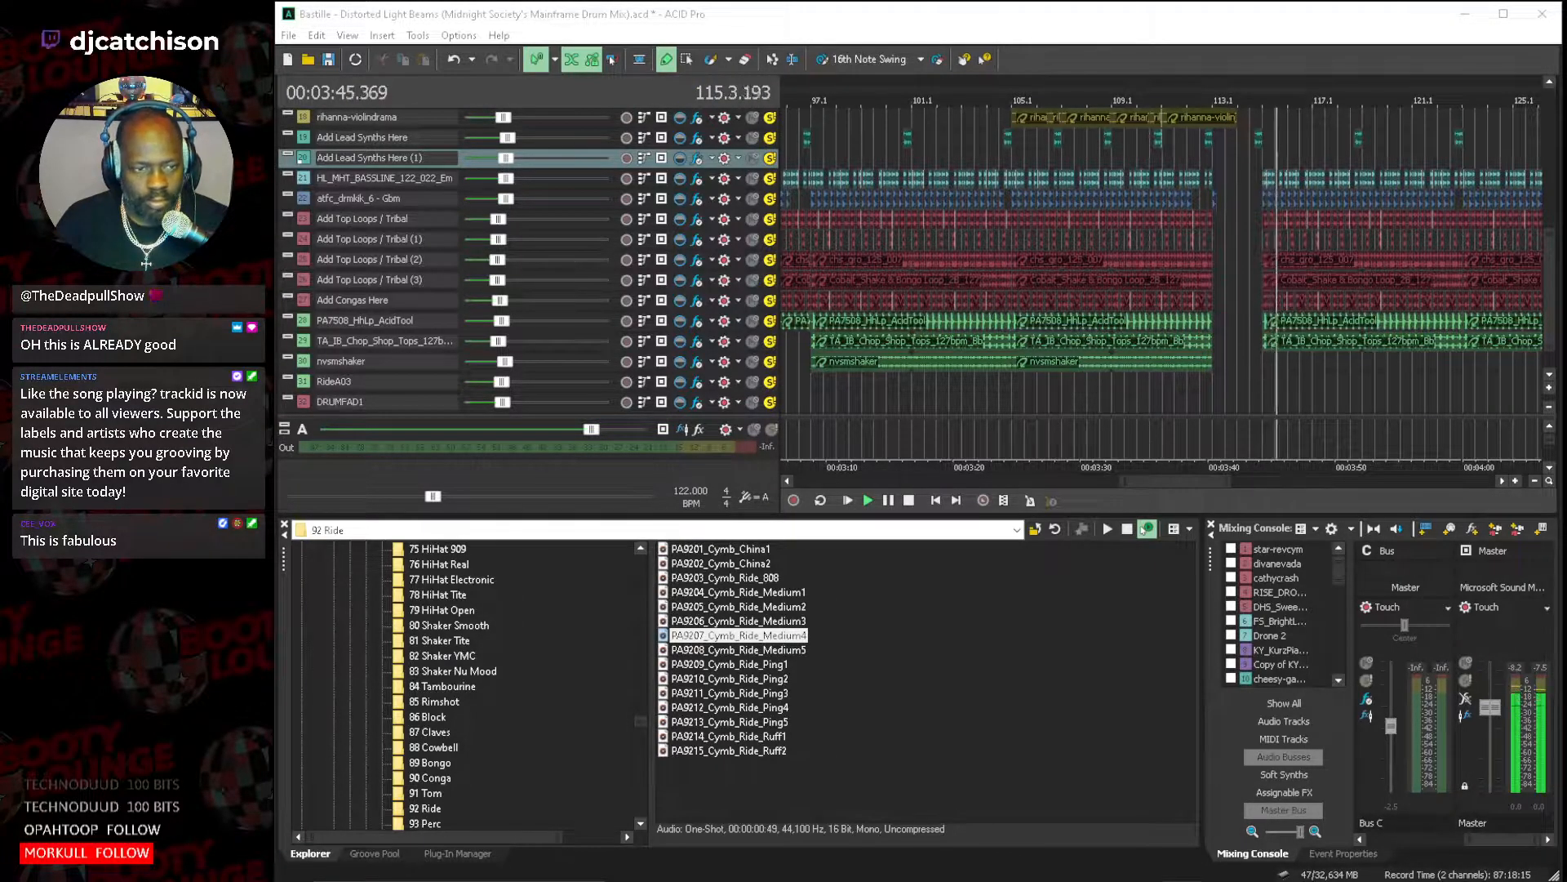
Inspect the clip properties of the Bastille filtered acapella on the Add Vocals Here track, then close both property windows.
{"action": "left_click_drag", "start_coordinate": [1143, 479], "coordinate": [1208, 488]}
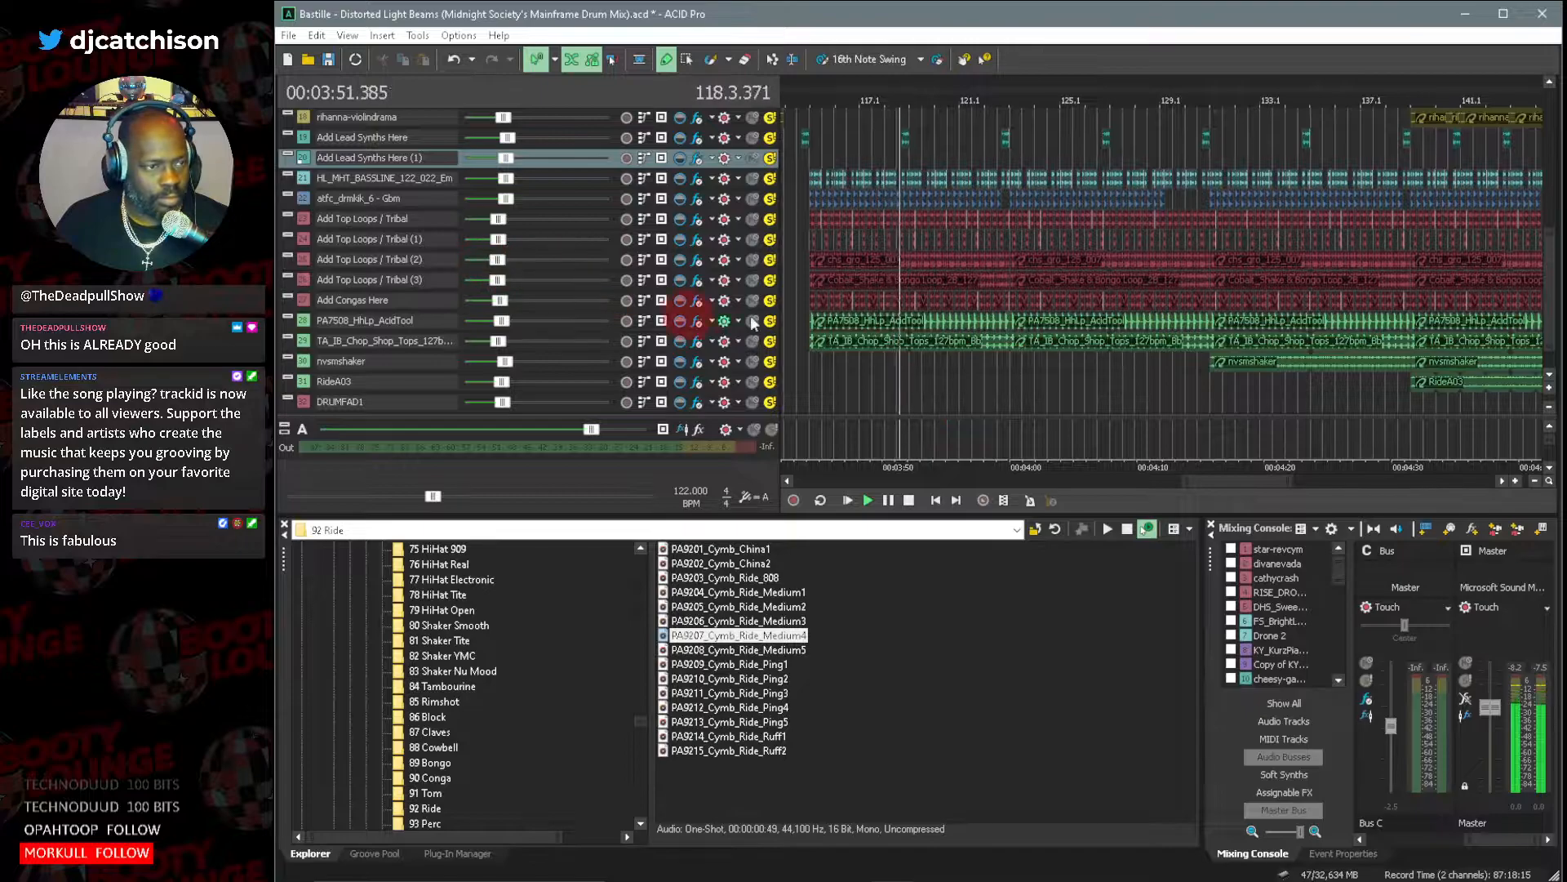
{"action": "left_click_drag", "start_coordinate": [1547, 300], "coordinate": [1543, 256]}
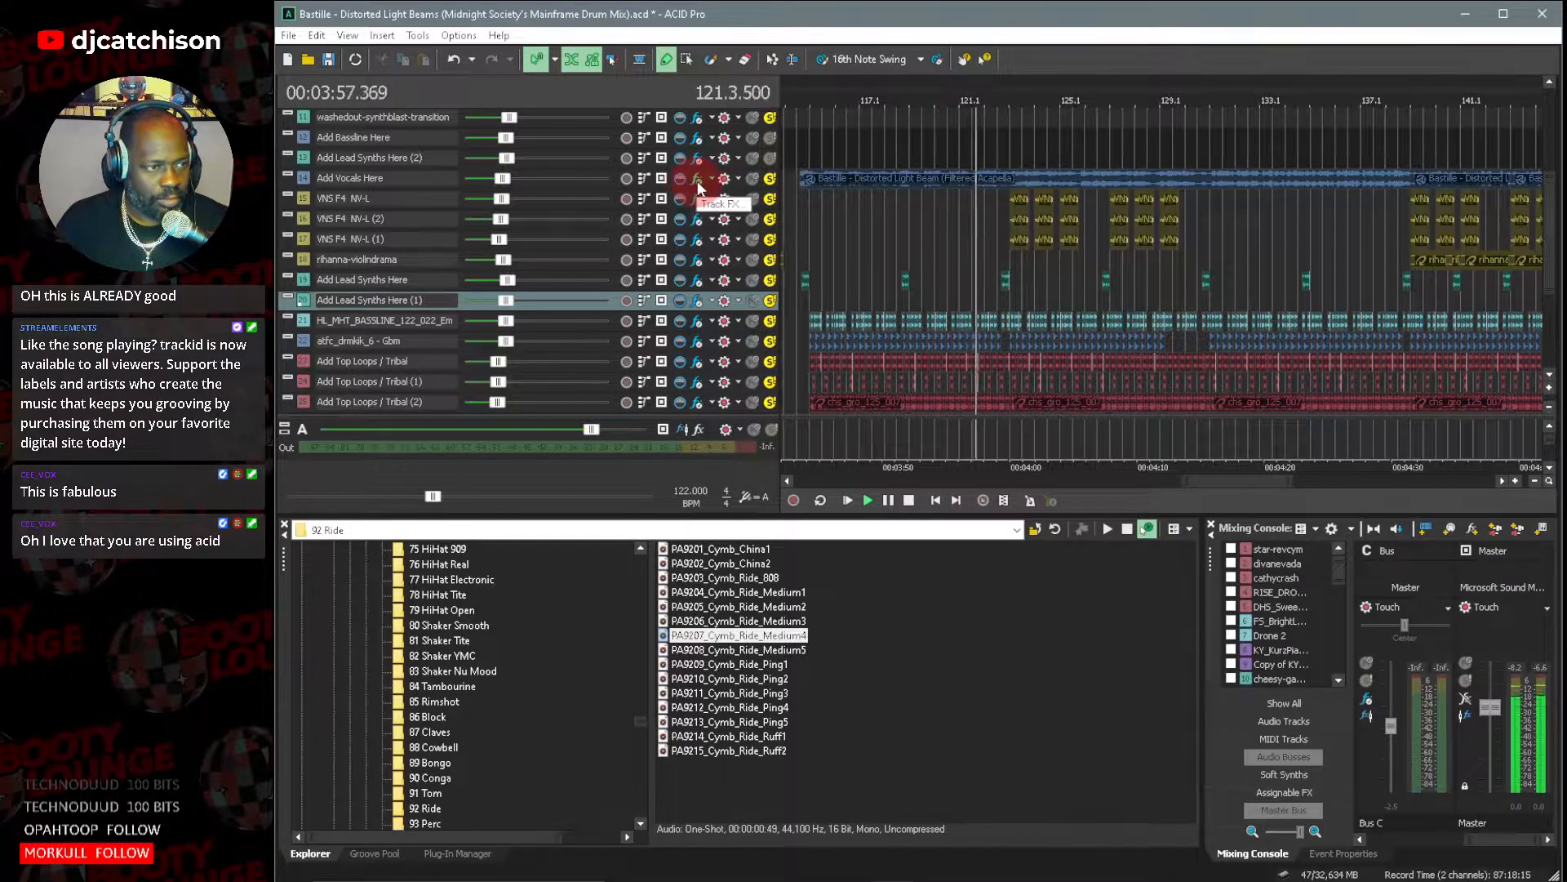
{"action": "double_click", "coordinate": [304, 177]}
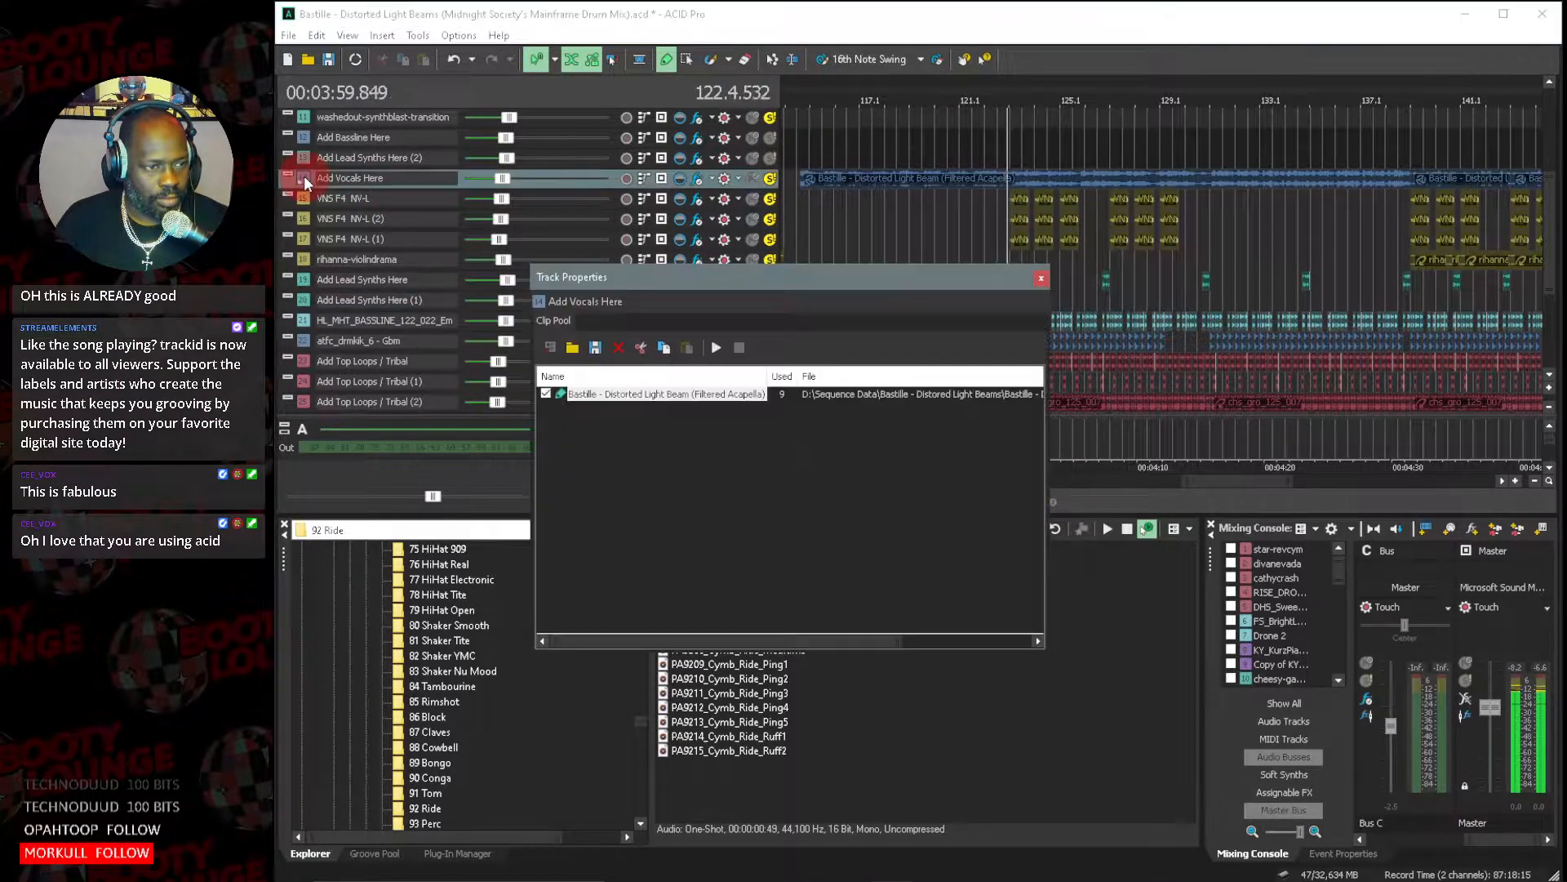
{"action": "double_click", "coordinate": [721, 395]}
{"action": "left_click_drag", "start_coordinate": [1565, 128], "coordinate": [723, 123]}
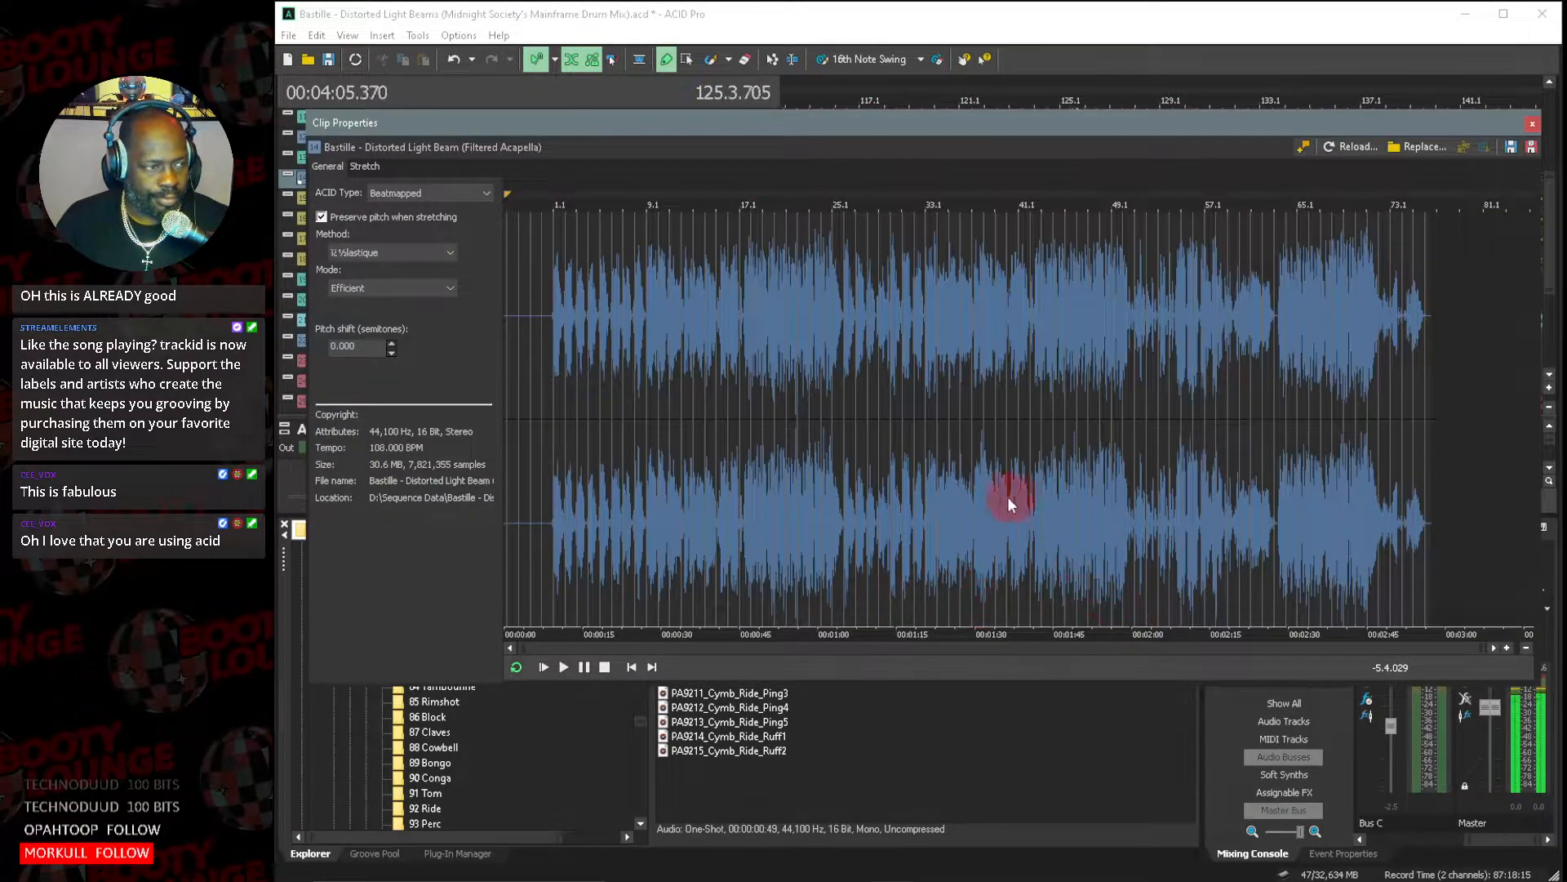
{"action": "left_click", "coordinate": [1533, 124]}
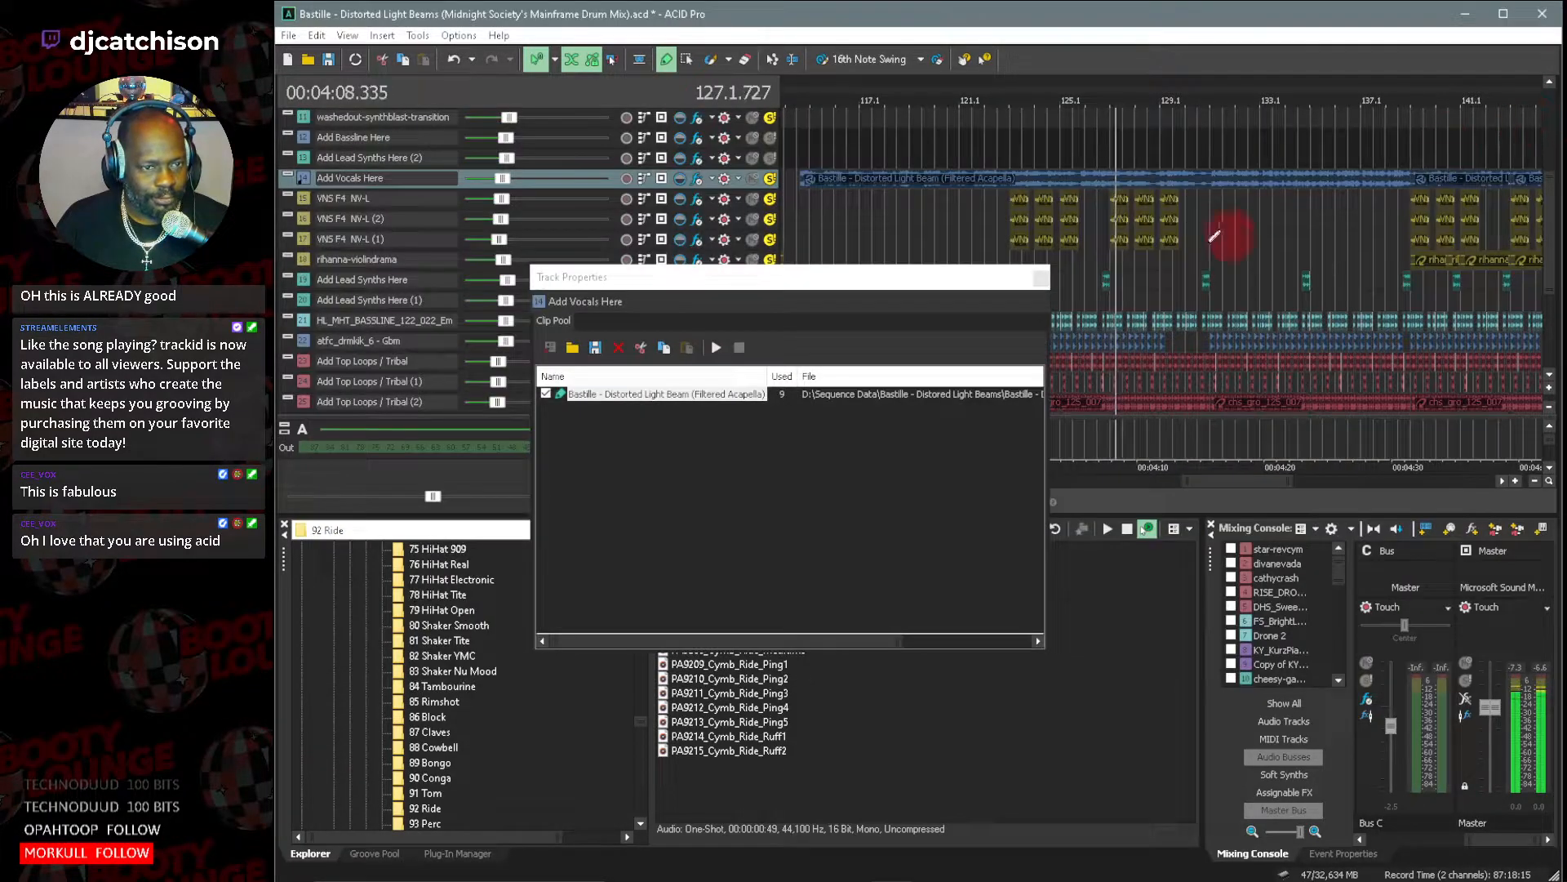
{"action": "left_click", "coordinate": [1044, 273]}
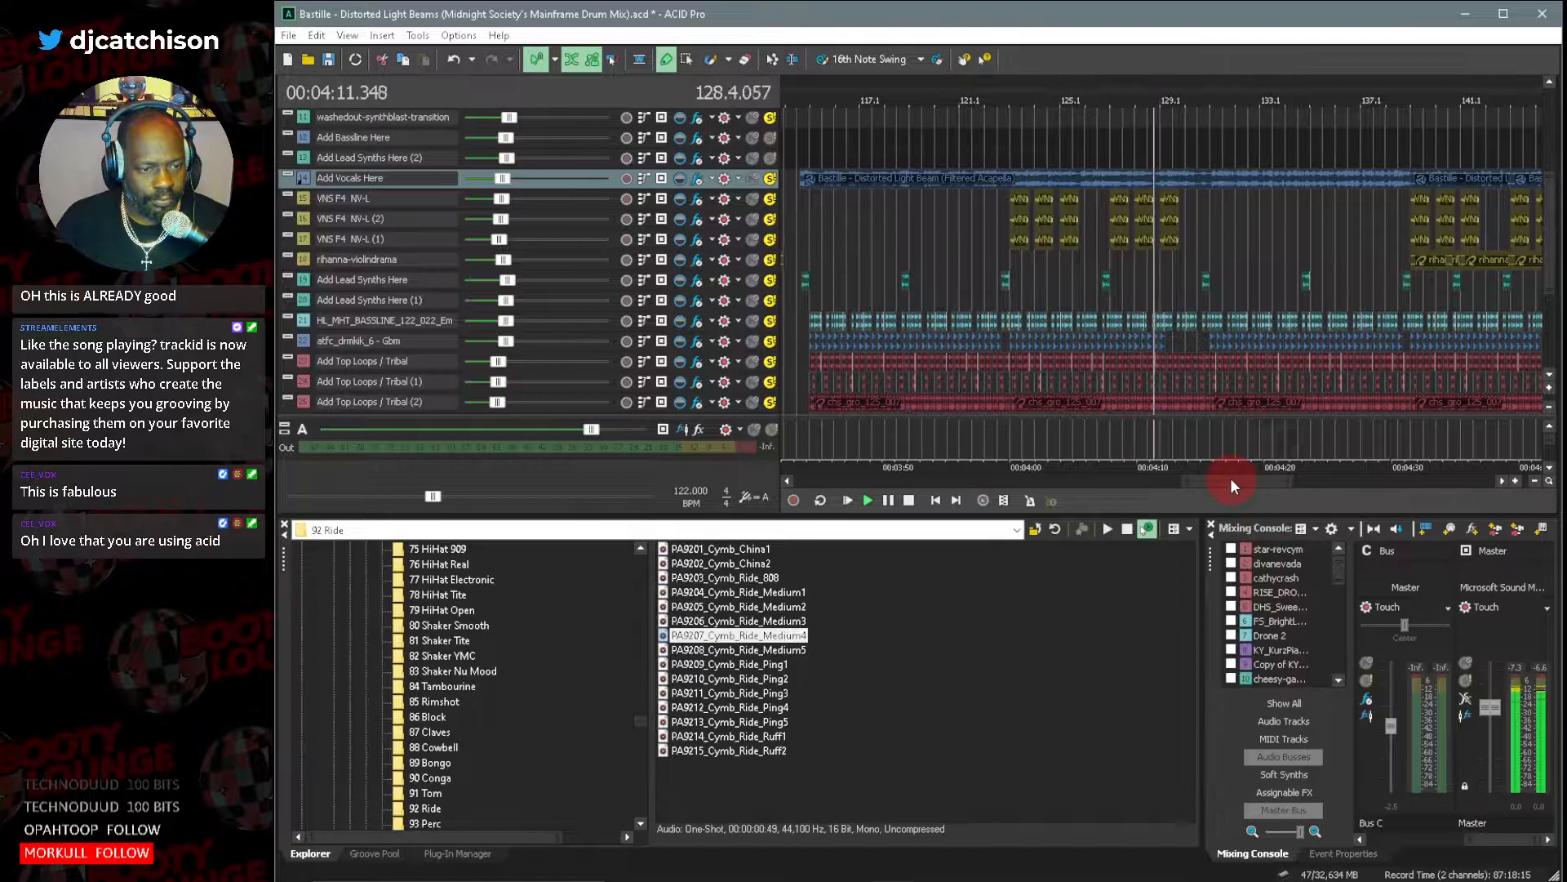
Follow the playback through the repeated acapella and violin section near measure 145, then stop it.
{"action": "left_click_drag", "start_coordinate": [1230, 481], "coordinate": [1256, 482]}
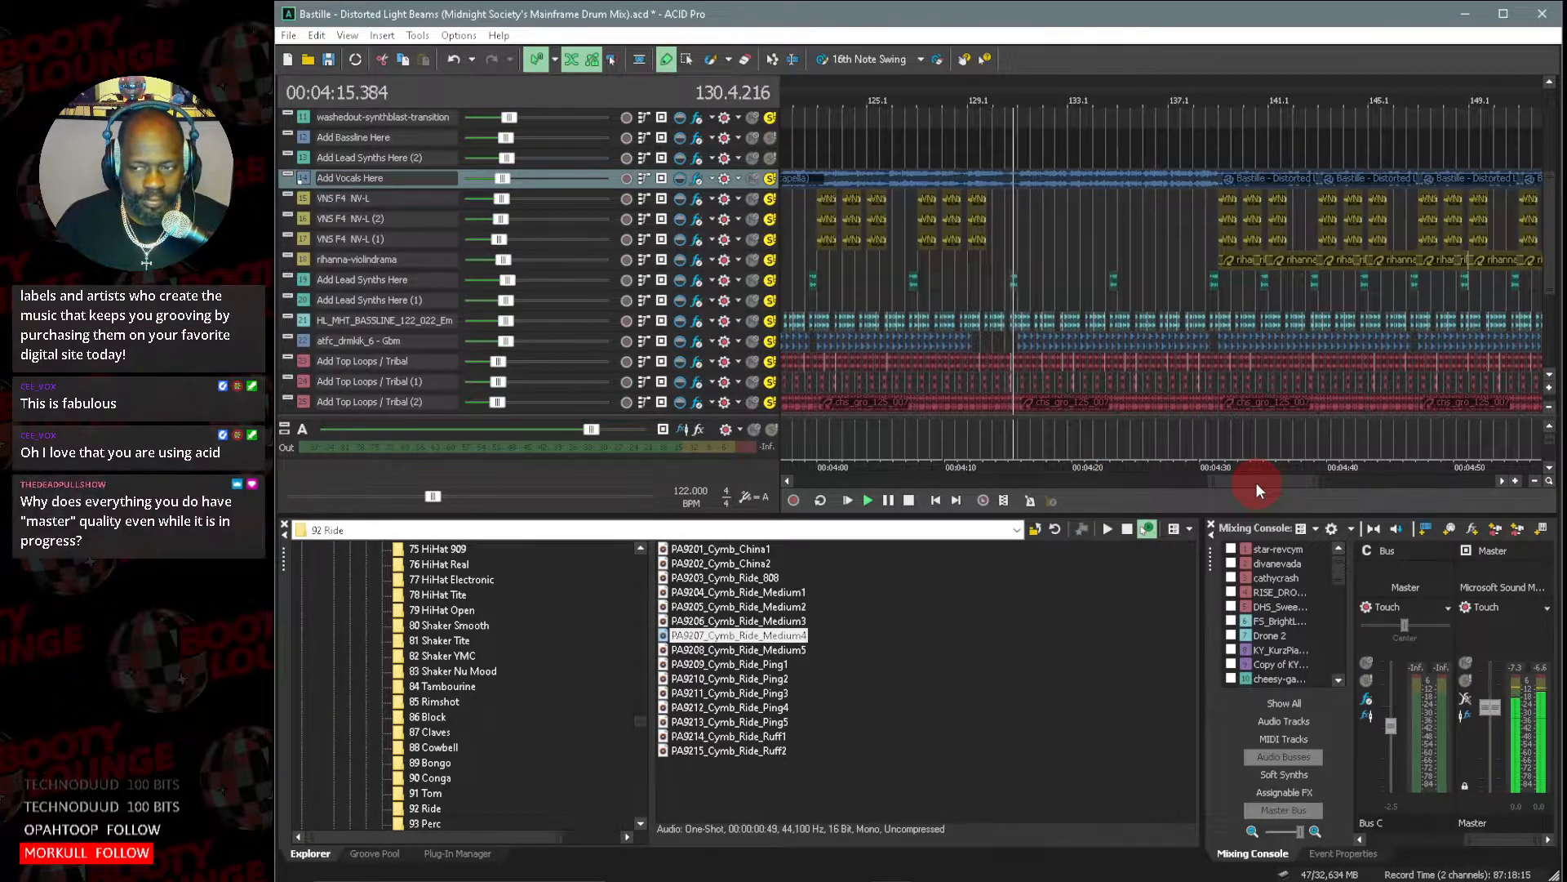
{"action": "left_click_drag", "start_coordinate": [1255, 481], "coordinate": [1265, 483]}
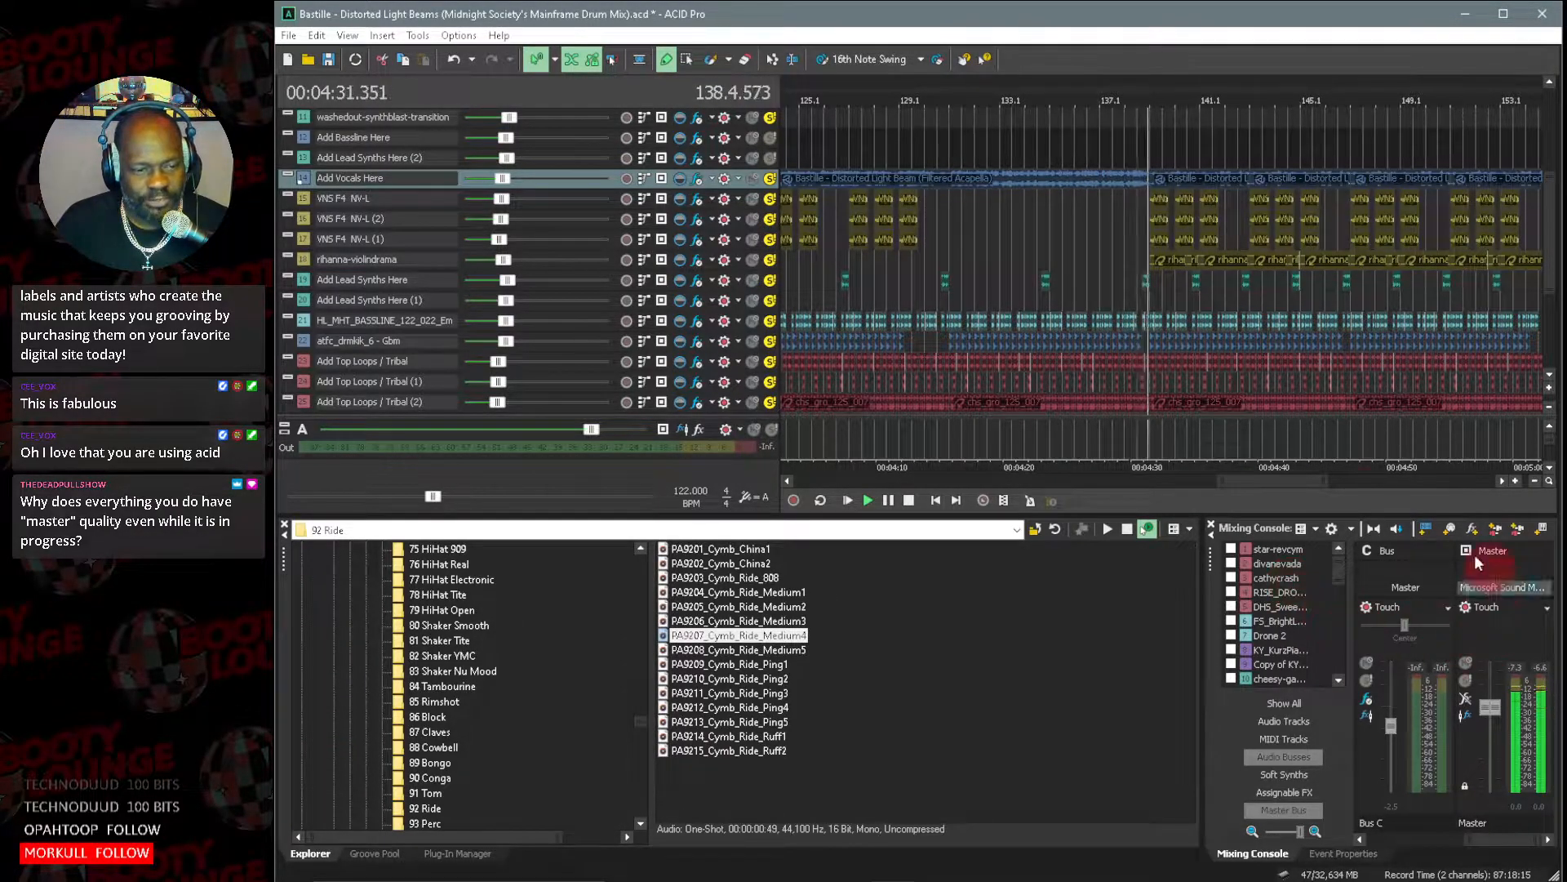
{"action": "left_click_drag", "start_coordinate": [1242, 481], "coordinate": [1255, 485]}
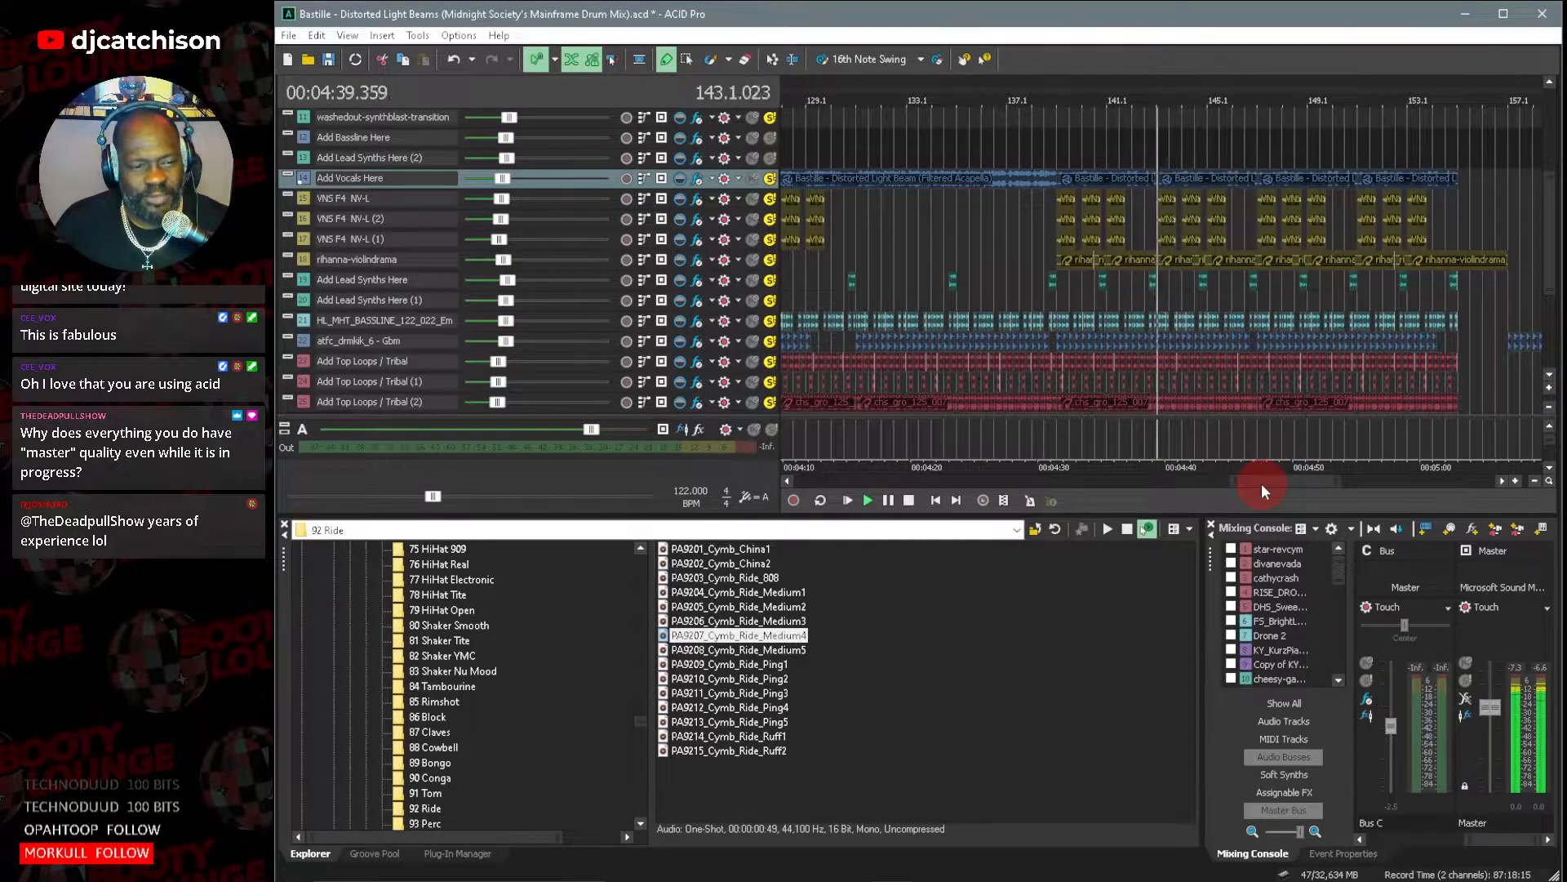
{"action": "left_click_drag", "start_coordinate": [1261, 484], "coordinate": [1271, 483]}
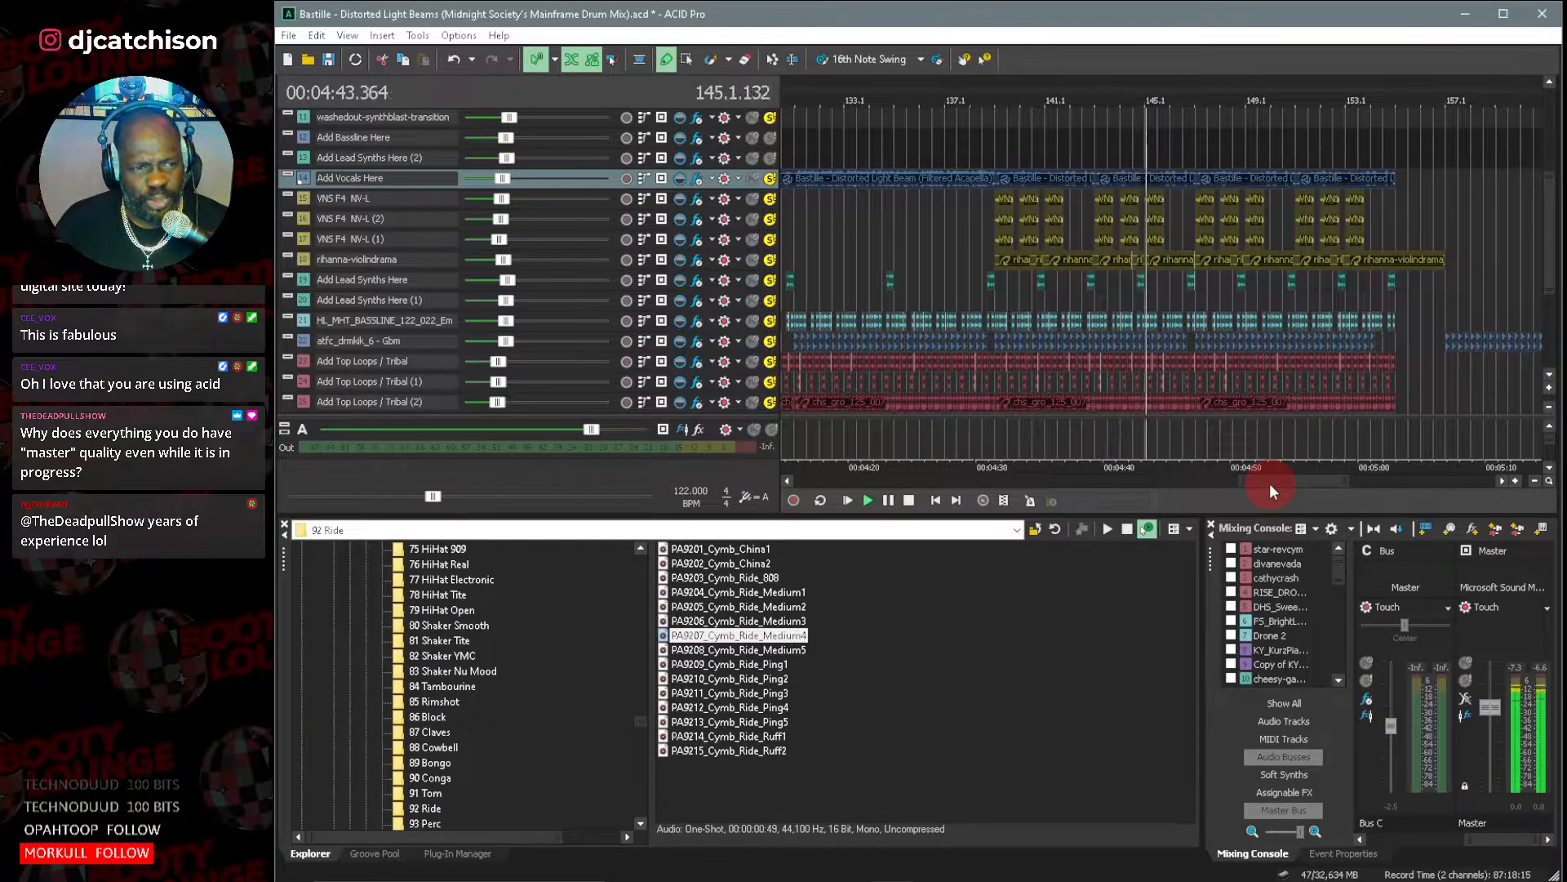
{"action": "left_click", "coordinate": [911, 500]}
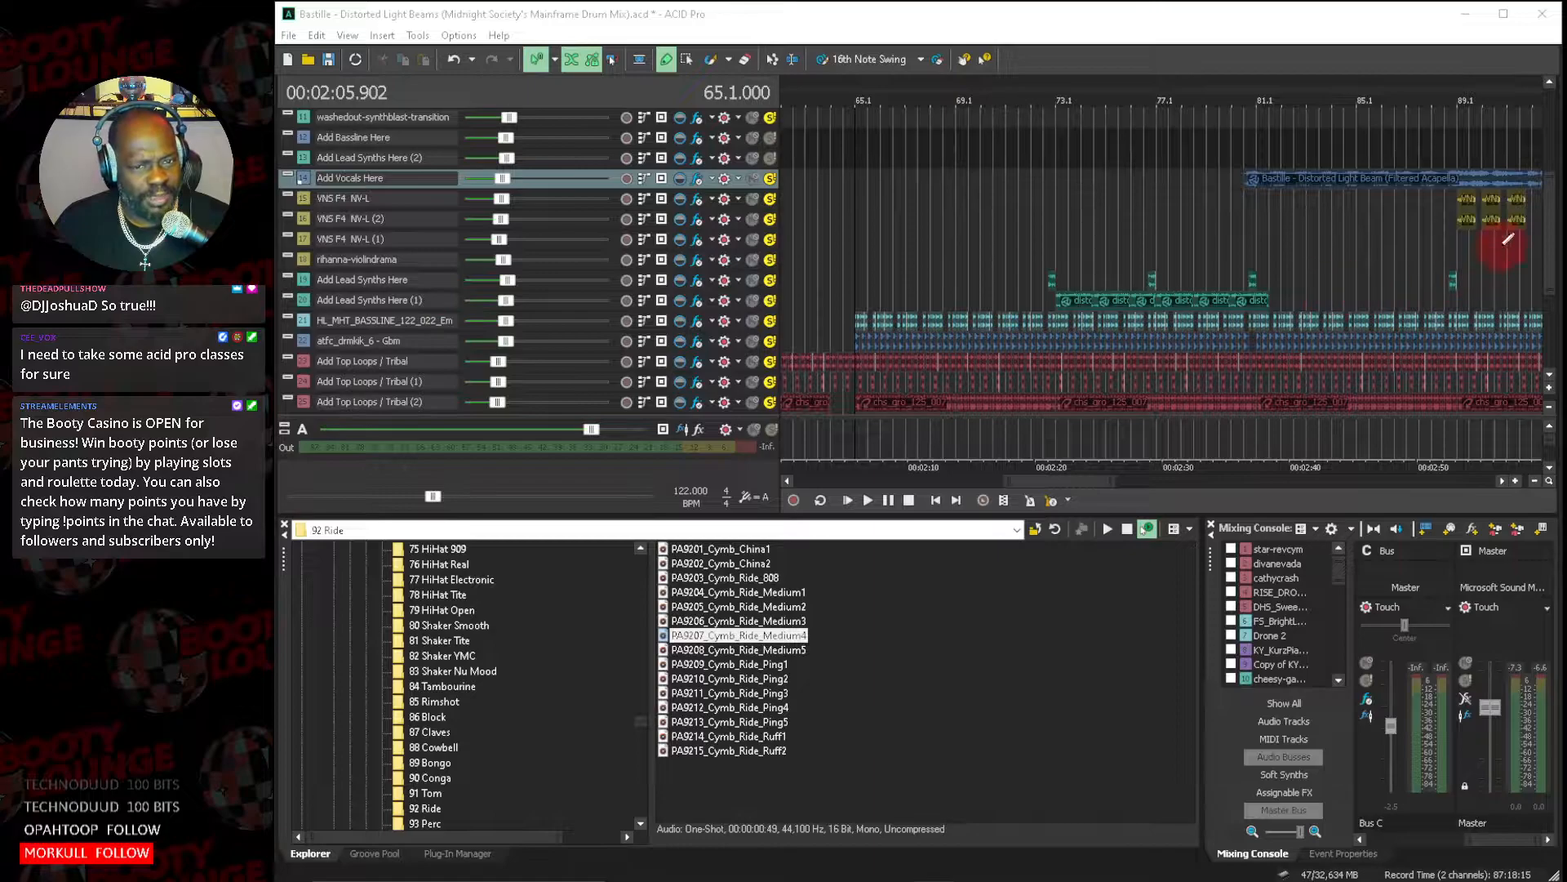
Examine the Track EQ in the effects chain of the Add Lead Synths Here (1) track, then close the plug-in window.
{"action": "left_click_drag", "start_coordinate": [1553, 216], "coordinate": [1554, 257]}
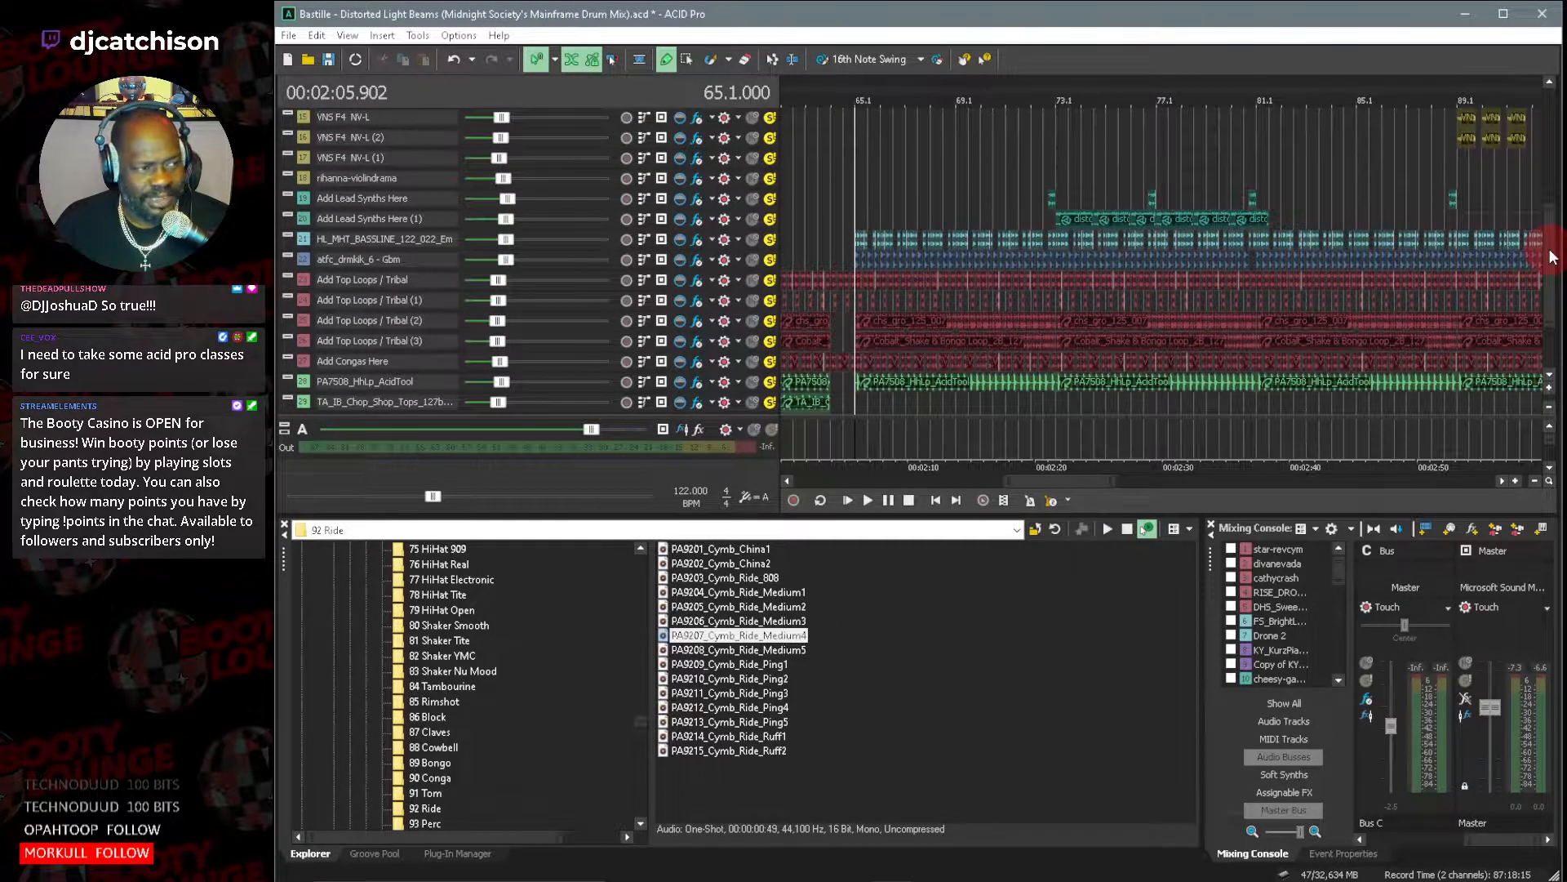
{"action": "left_click", "coordinate": [698, 220]}
{"action": "left_click", "coordinate": [1324, 409]}
{"action": "left_click", "coordinate": [1220, 492]}
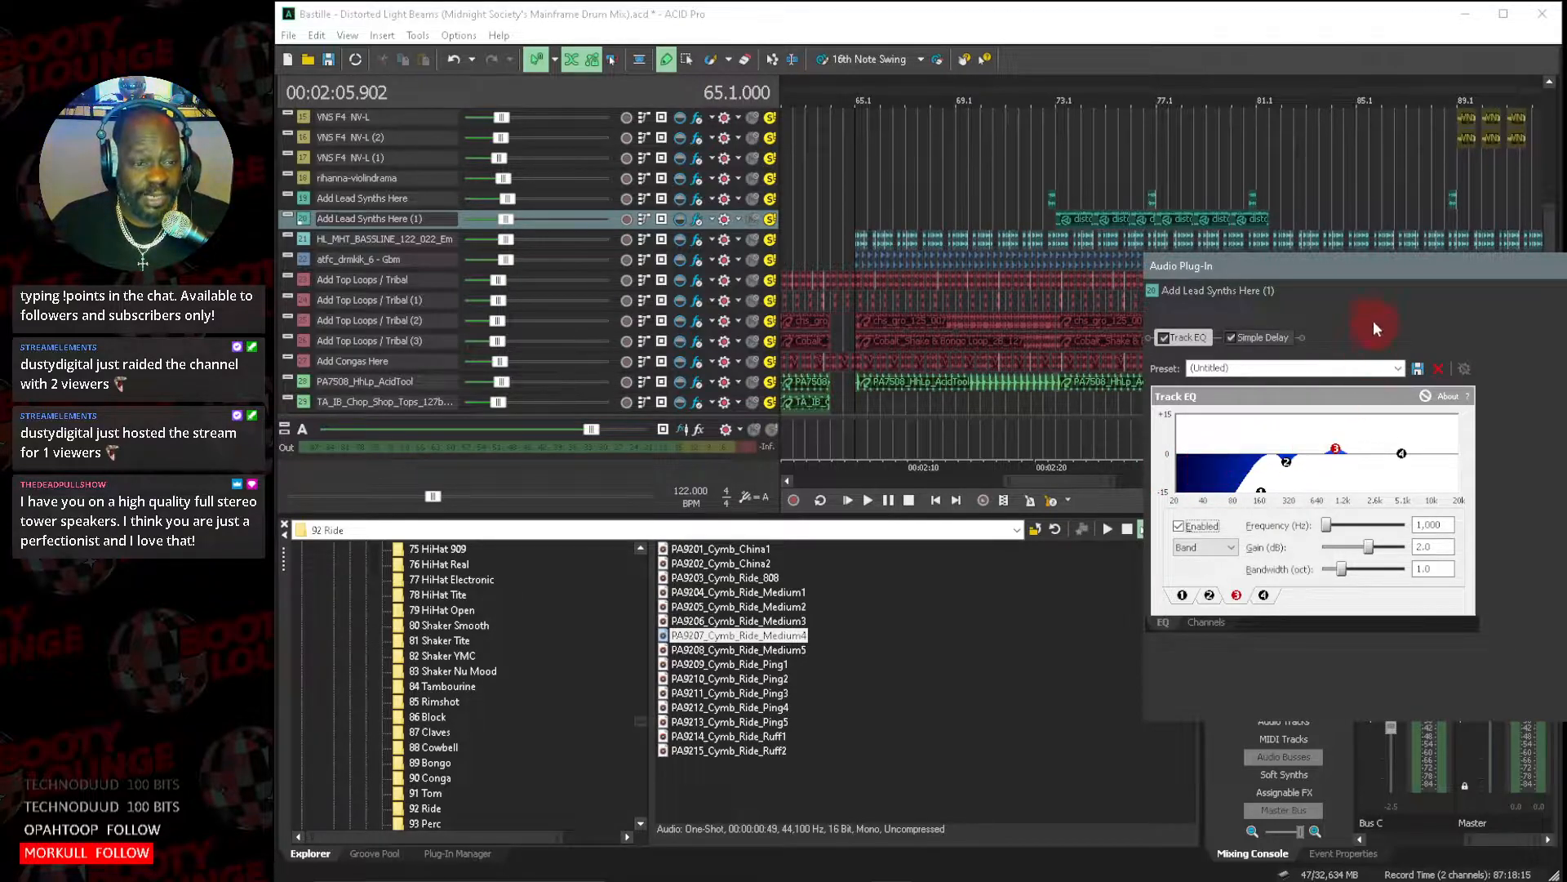
{"action": "left_click_drag", "start_coordinate": [1372, 260], "coordinate": [911, 271]}
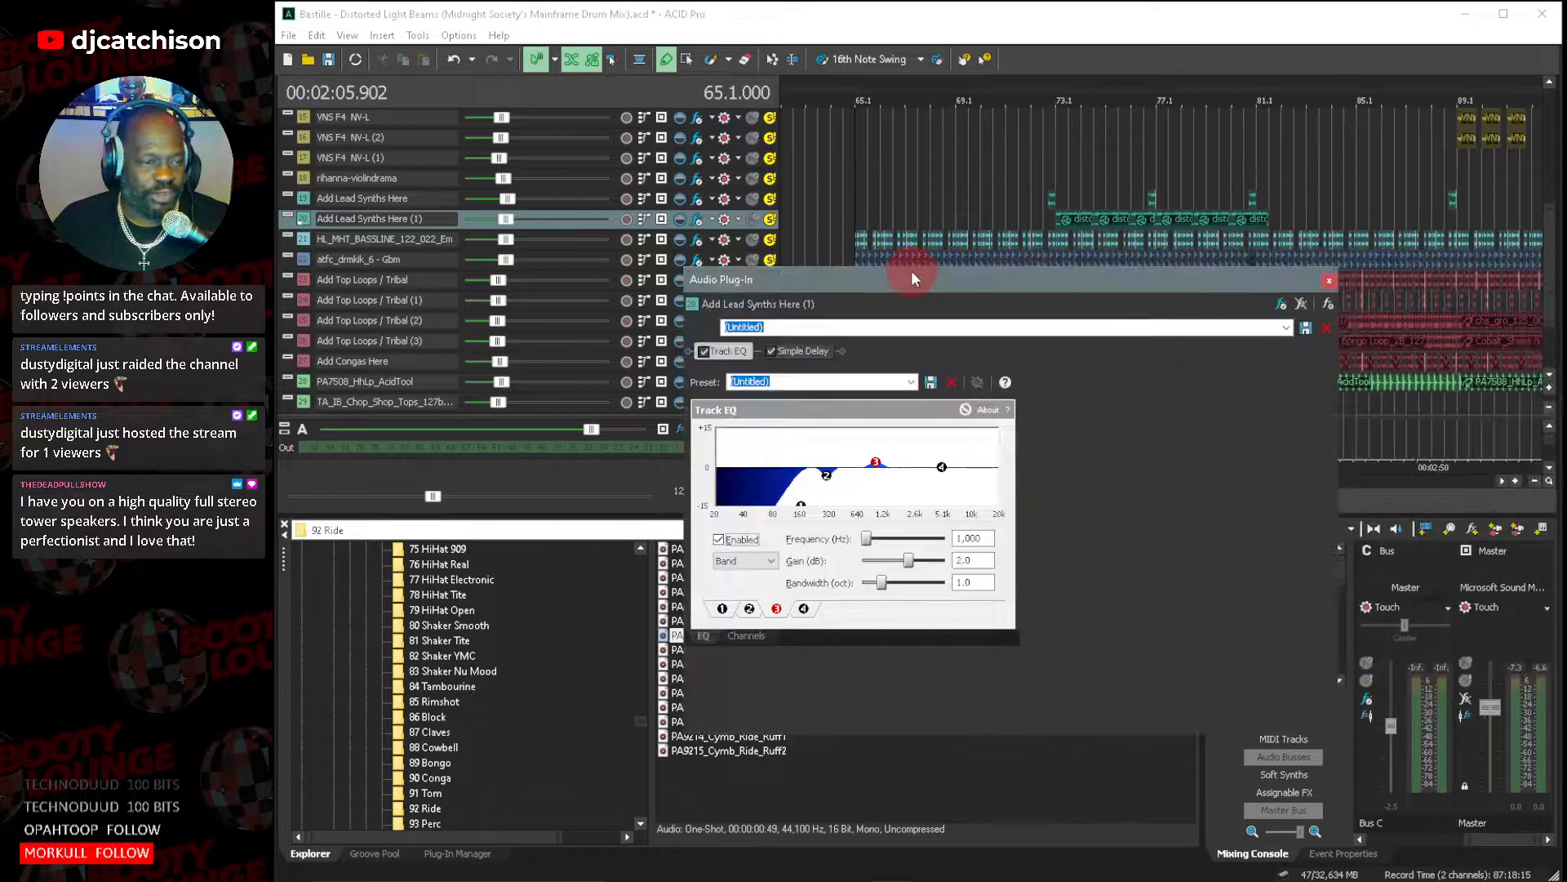
{"action": "left_click_drag", "start_coordinate": [1089, 284], "coordinate": [1091, 233]}
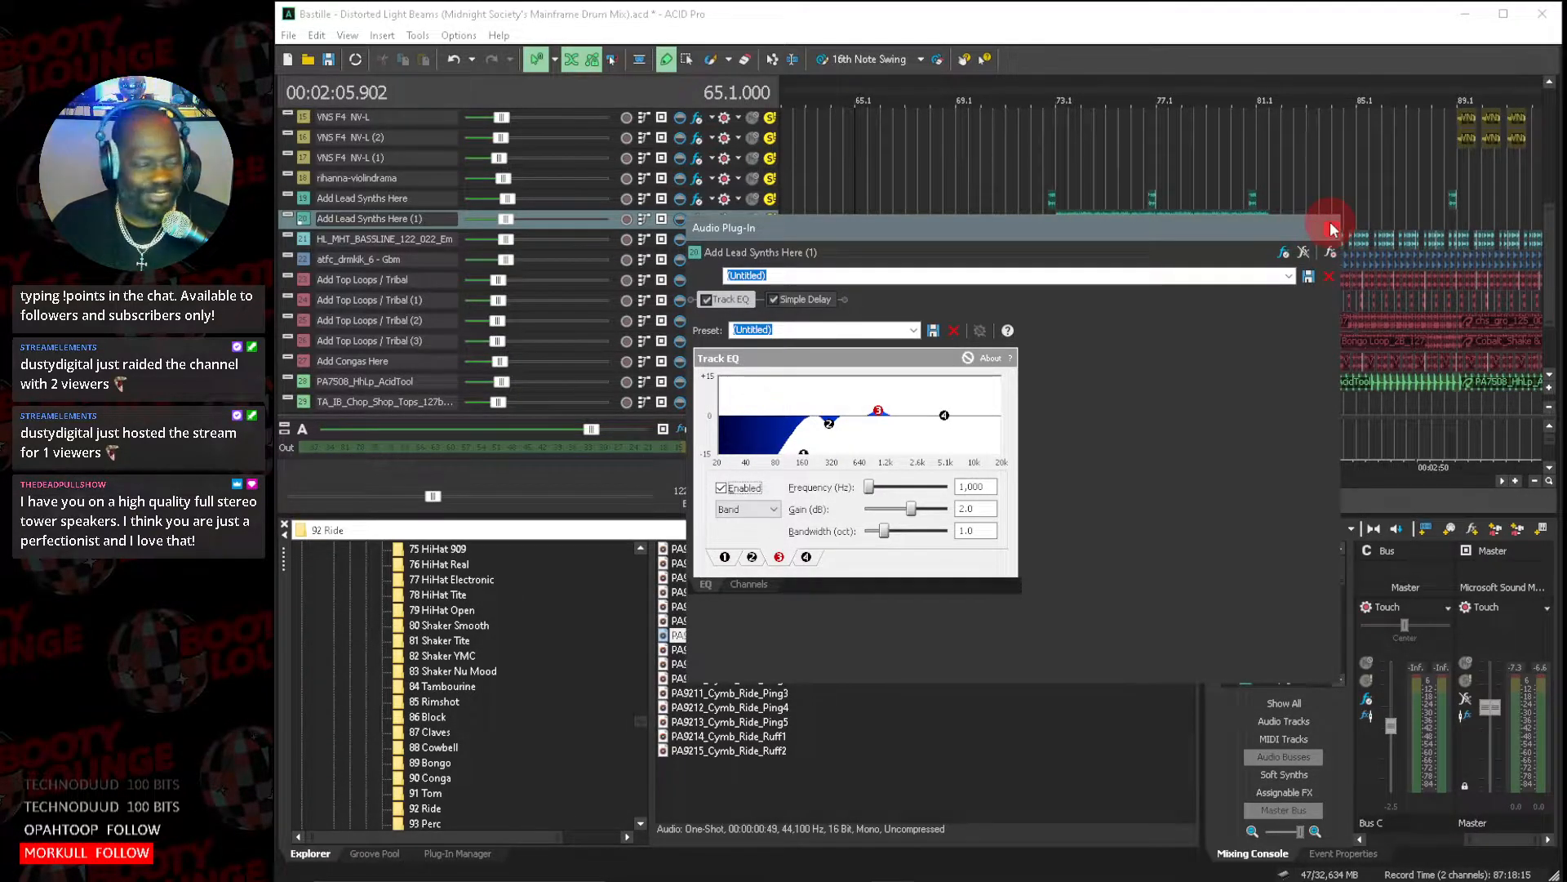
{"action": "left_click_drag", "start_coordinate": [1345, 462], "coordinate": [1079, 448]}
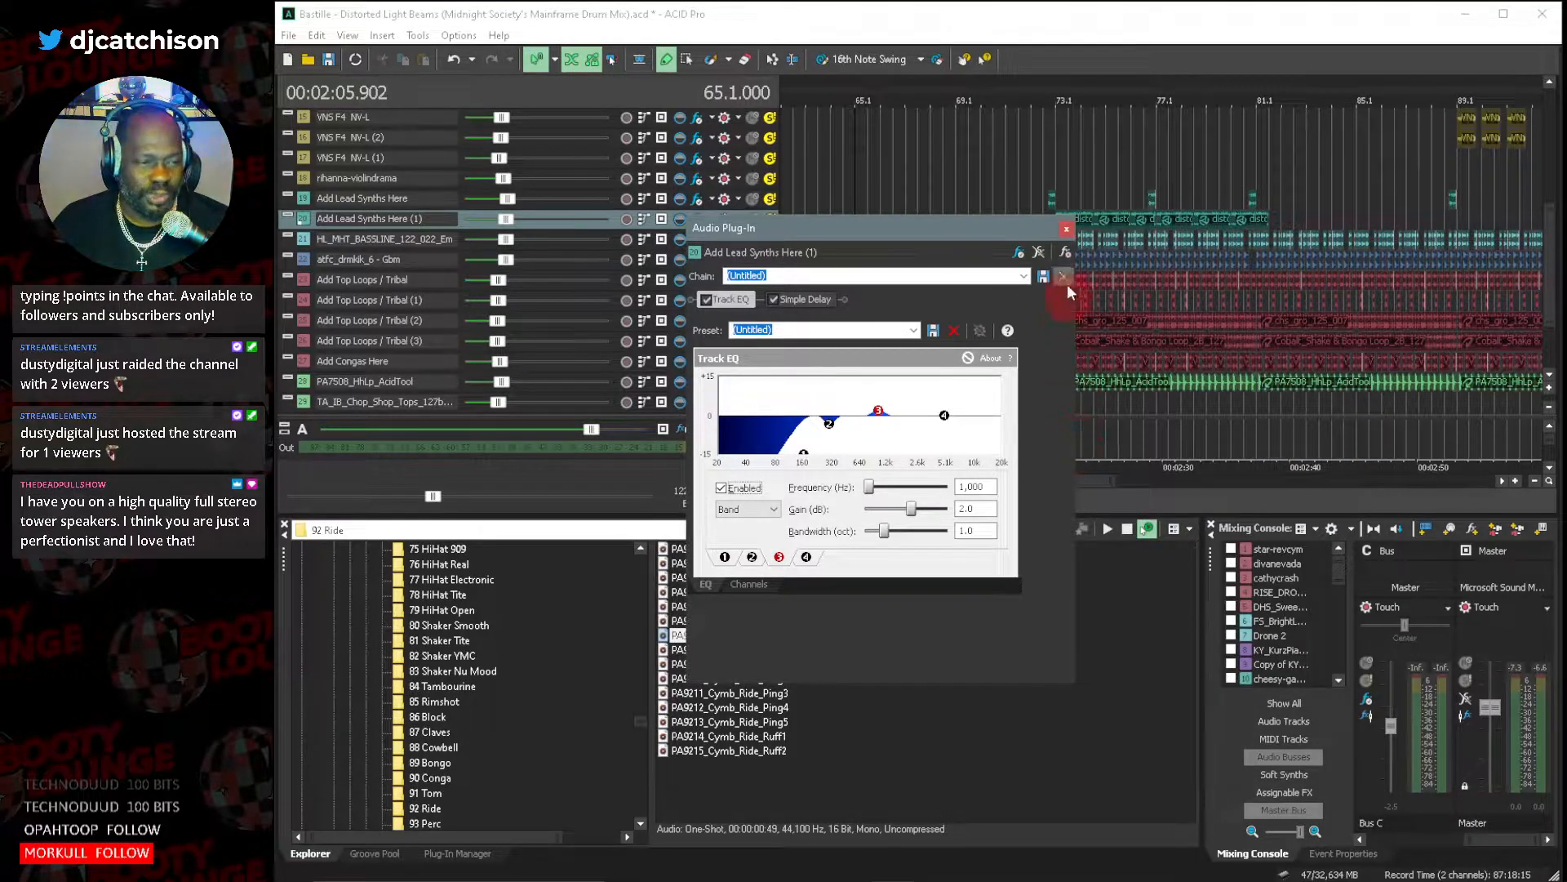
{"action": "left_click", "coordinate": [1066, 231]}
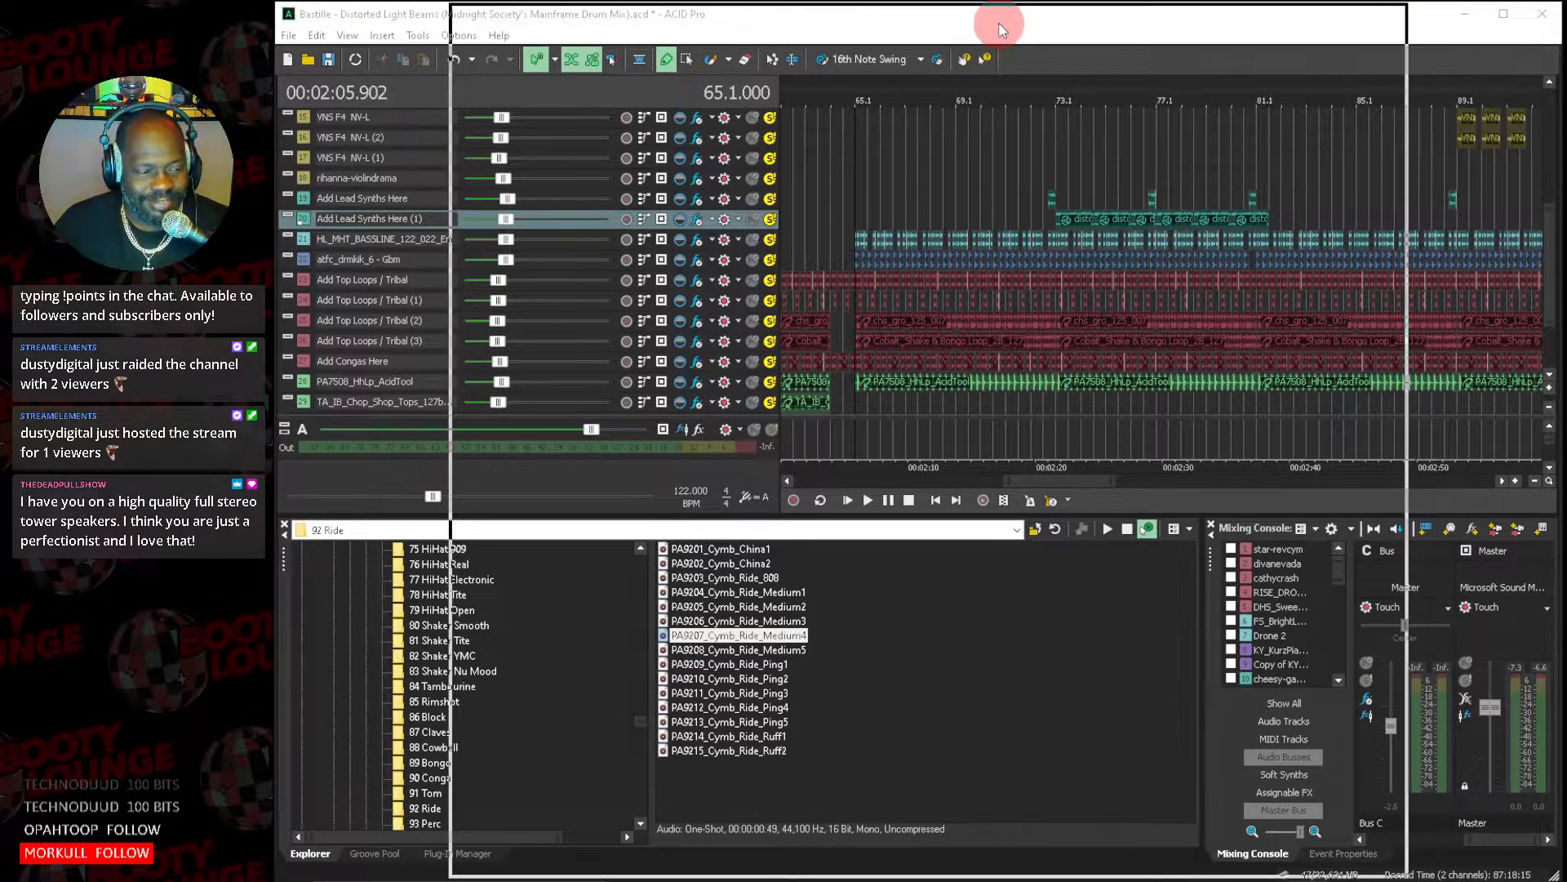
Bring the Music EQ Cheat Sheet PDF in Adobe Acrobat over the project and read the introduction and first general frequency chart.
{"action": "left_click_drag", "start_coordinate": [998, 22], "coordinate": [991, 23]}
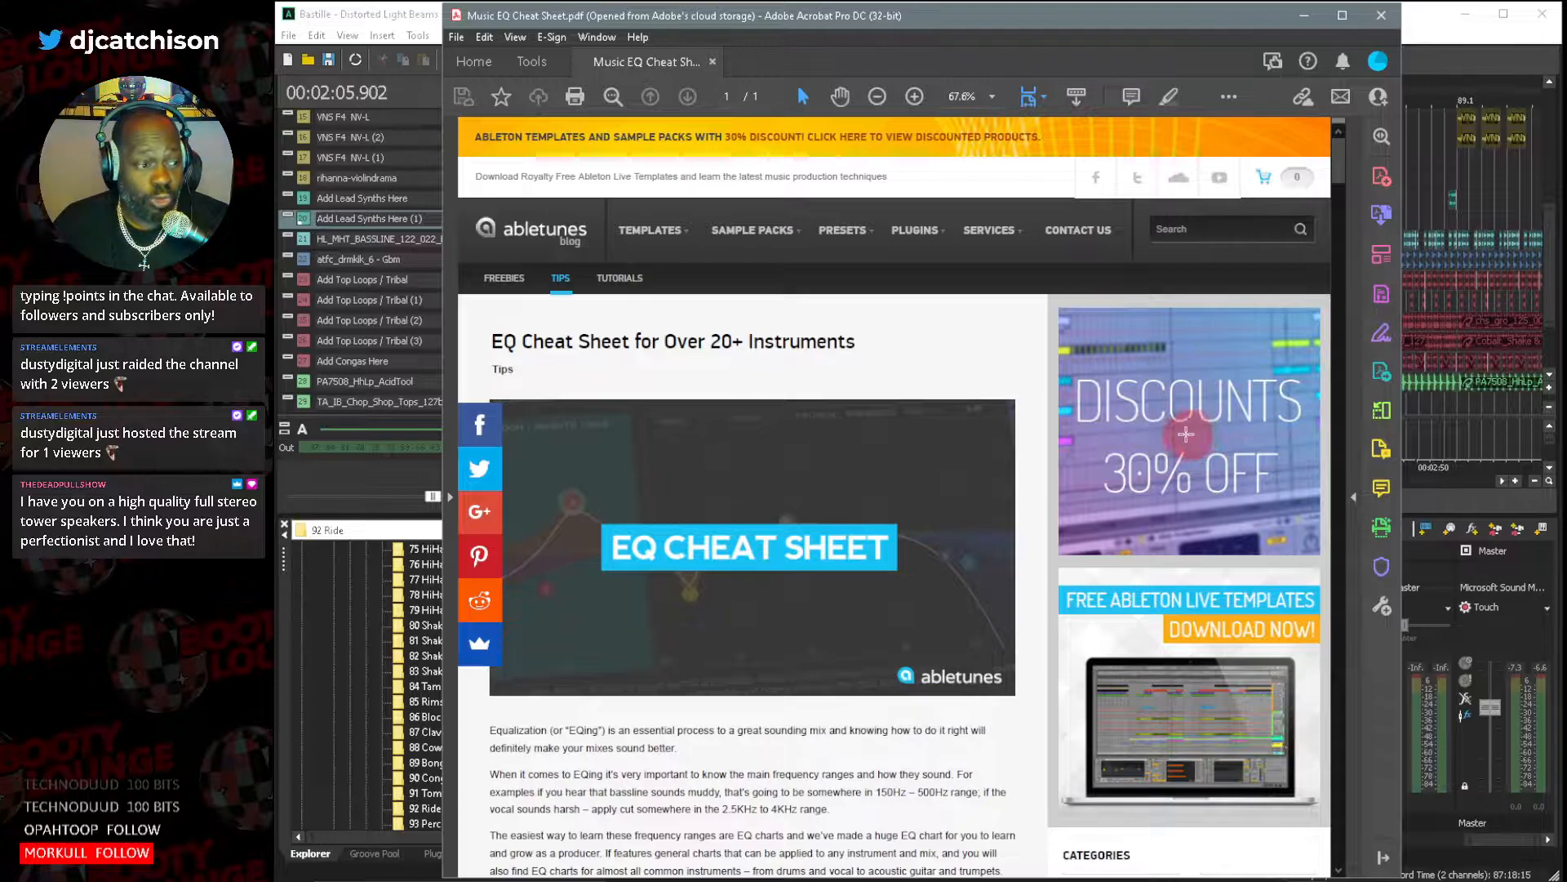
{"action": "scroll", "coordinate": [994, 476], "scroll_direction": "down", "scroll_amount": 1}
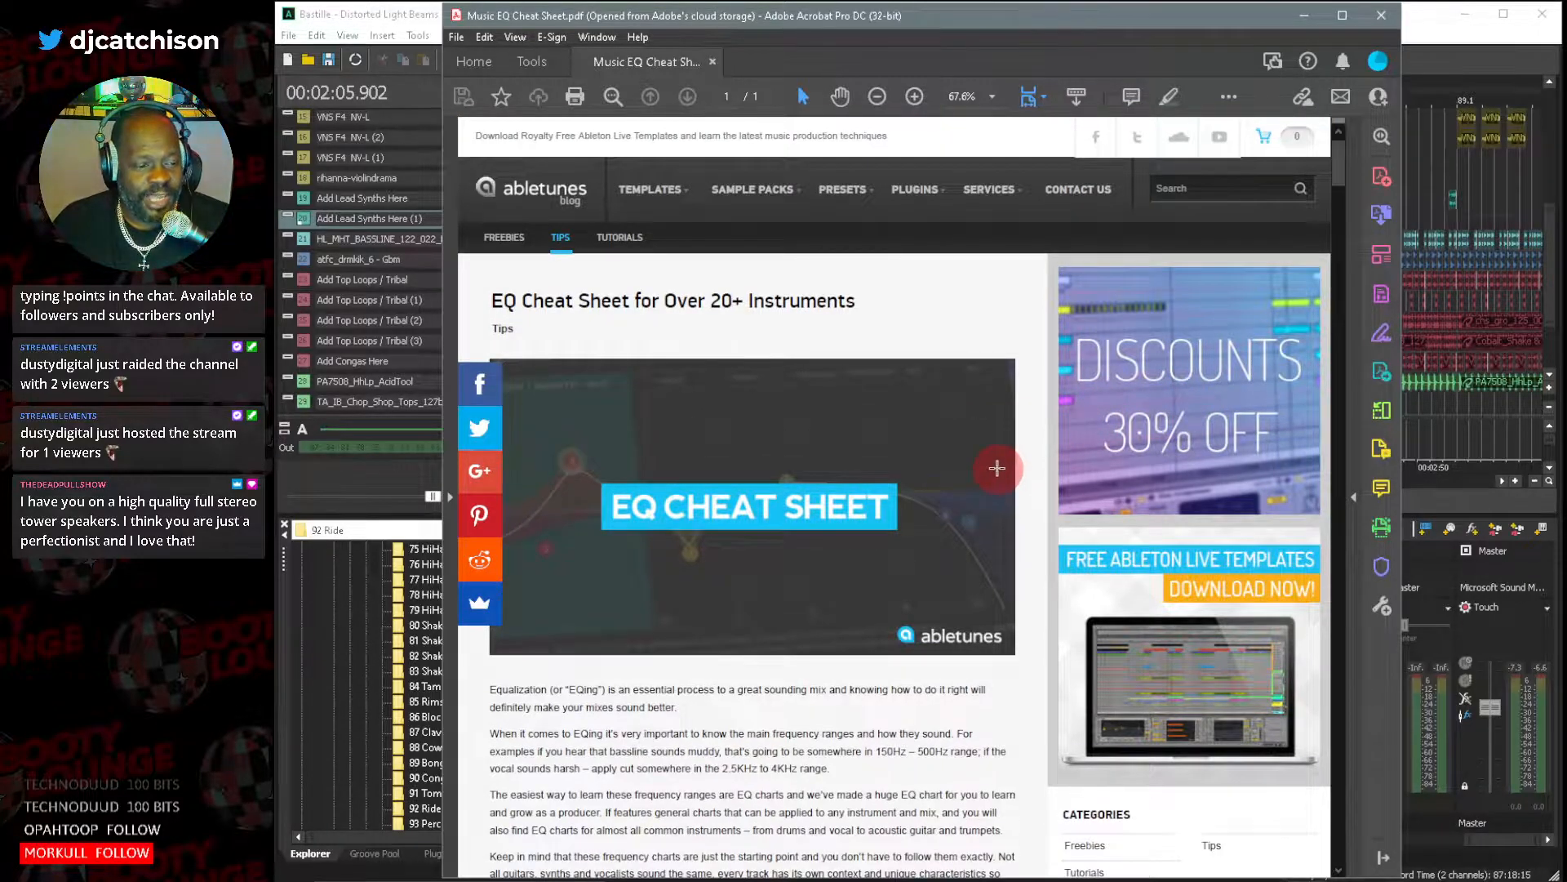
{"action": "scroll", "coordinate": [997, 467], "scroll_direction": "down", "scroll_amount": 3}
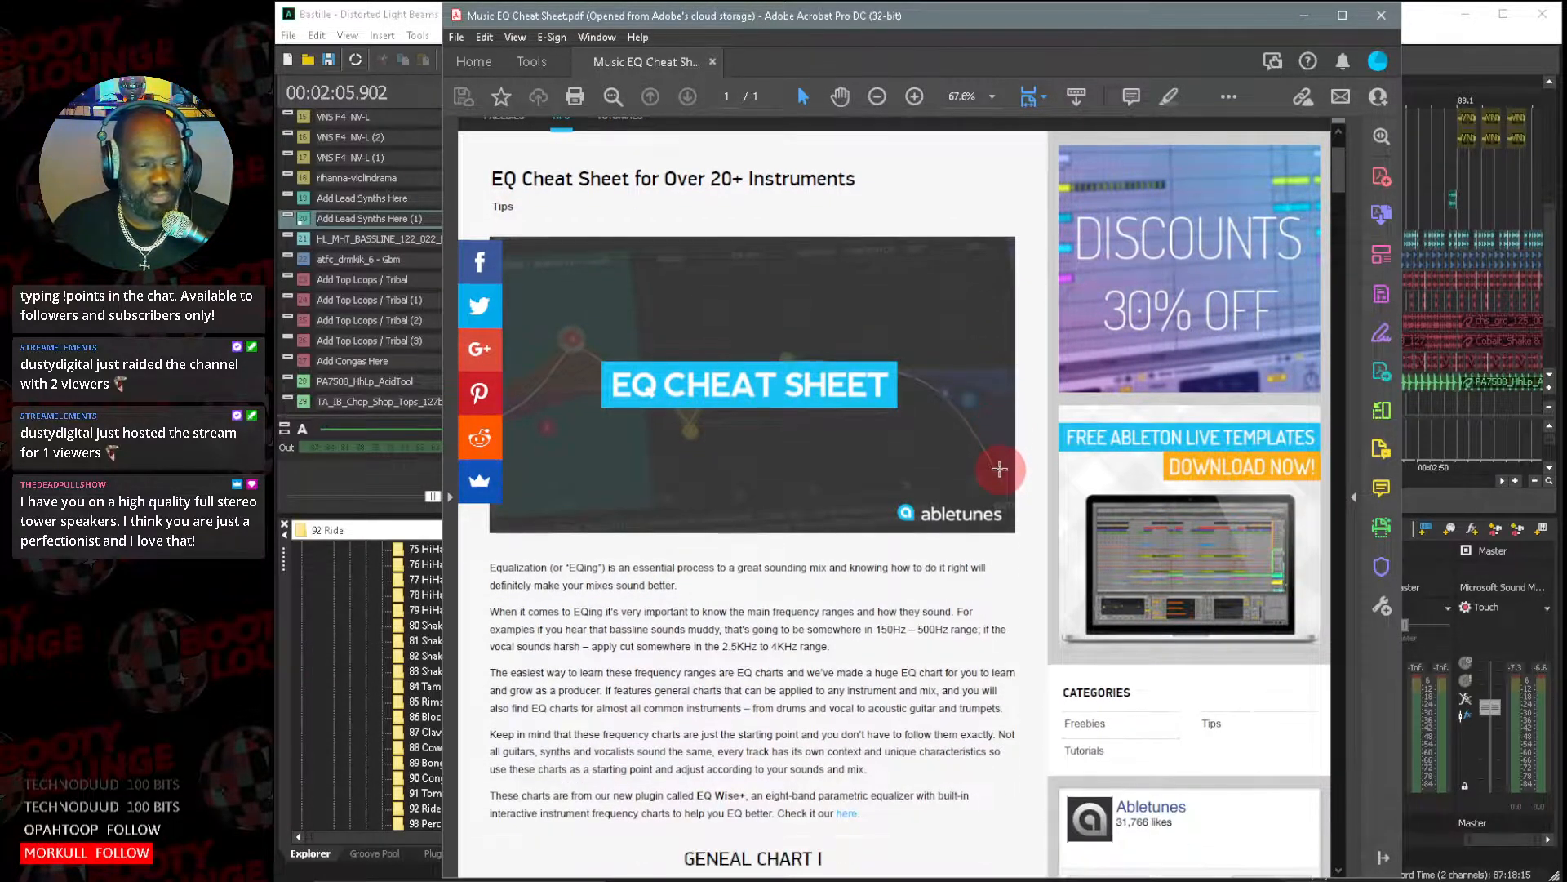
{"action": "scroll", "coordinate": [999, 470], "scroll_direction": "down", "scroll_amount": 9}
{"action": "scroll", "coordinate": [999, 476], "scroll_direction": "down", "scroll_amount": 1}
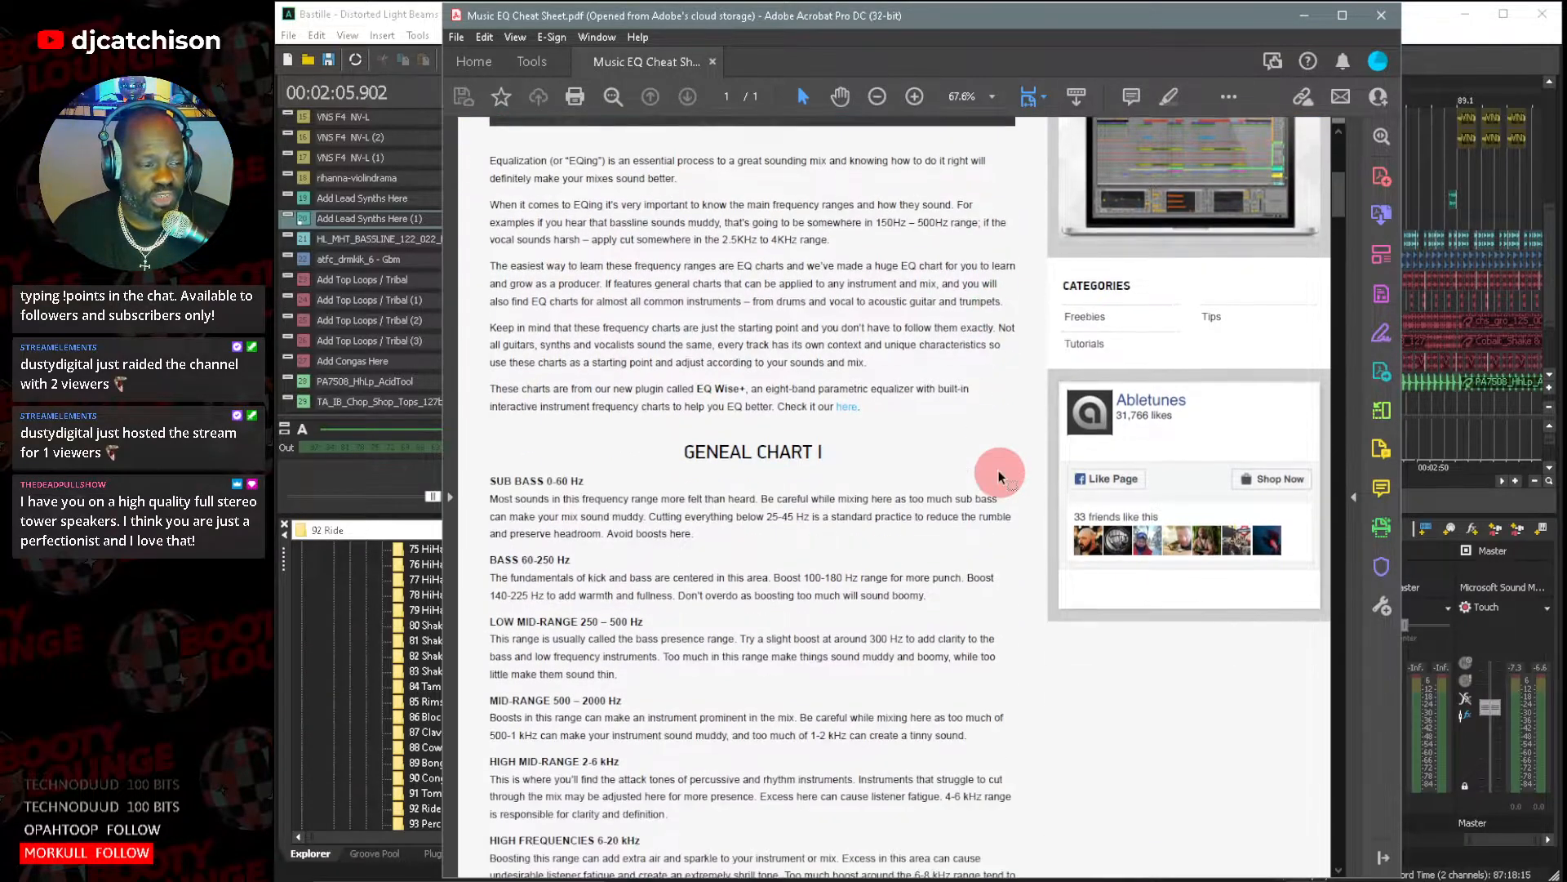
{"action": "scroll", "coordinate": [690, 490], "scroll_direction": "down", "scroll_amount": 1}
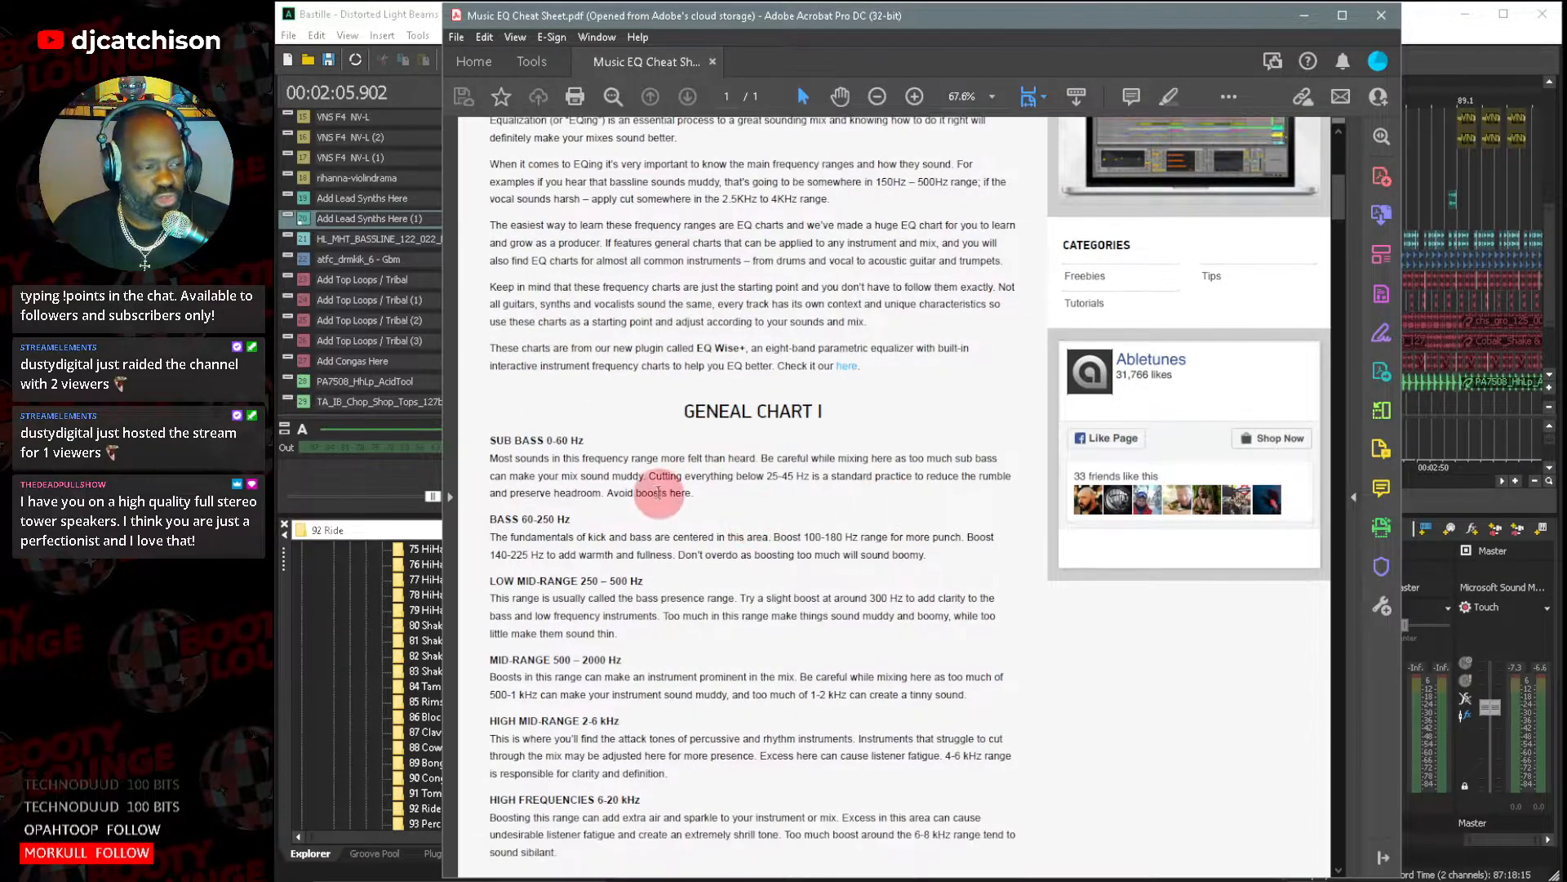
{"action": "scroll", "coordinate": [805, 496], "scroll_direction": "down", "scroll_amount": 3}
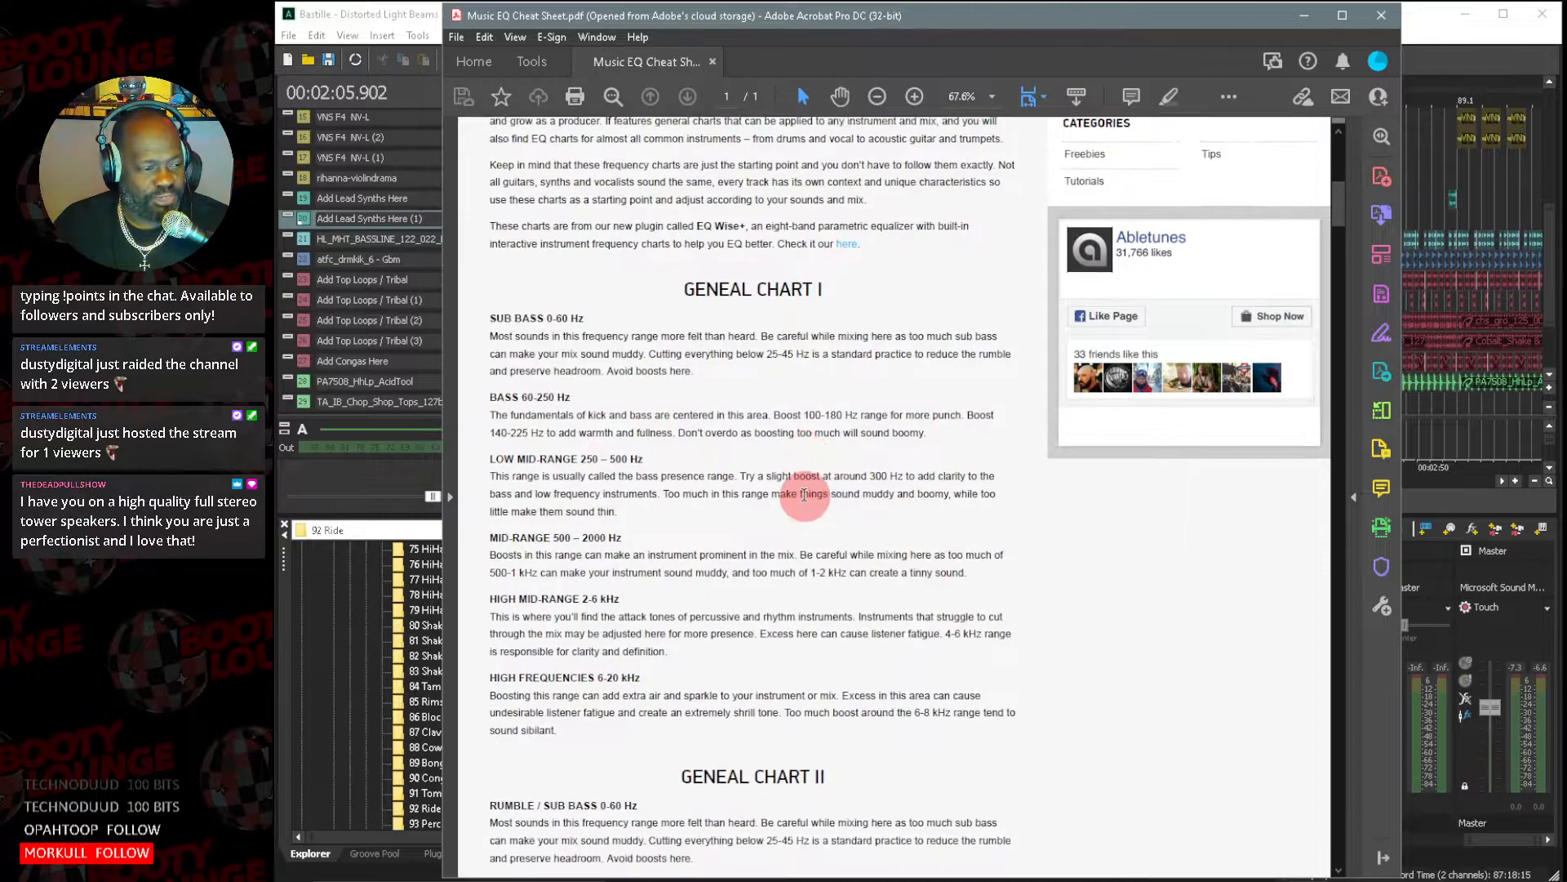
{"action": "scroll", "coordinate": [804, 495], "scroll_direction": "down", "scroll_amount": 4}
{"action": "scroll", "coordinate": [804, 498], "scroll_direction": "down", "scroll_amount": 1}
{"action": "scroll", "coordinate": [806, 499], "scroll_direction": "up", "scroll_amount": 2}
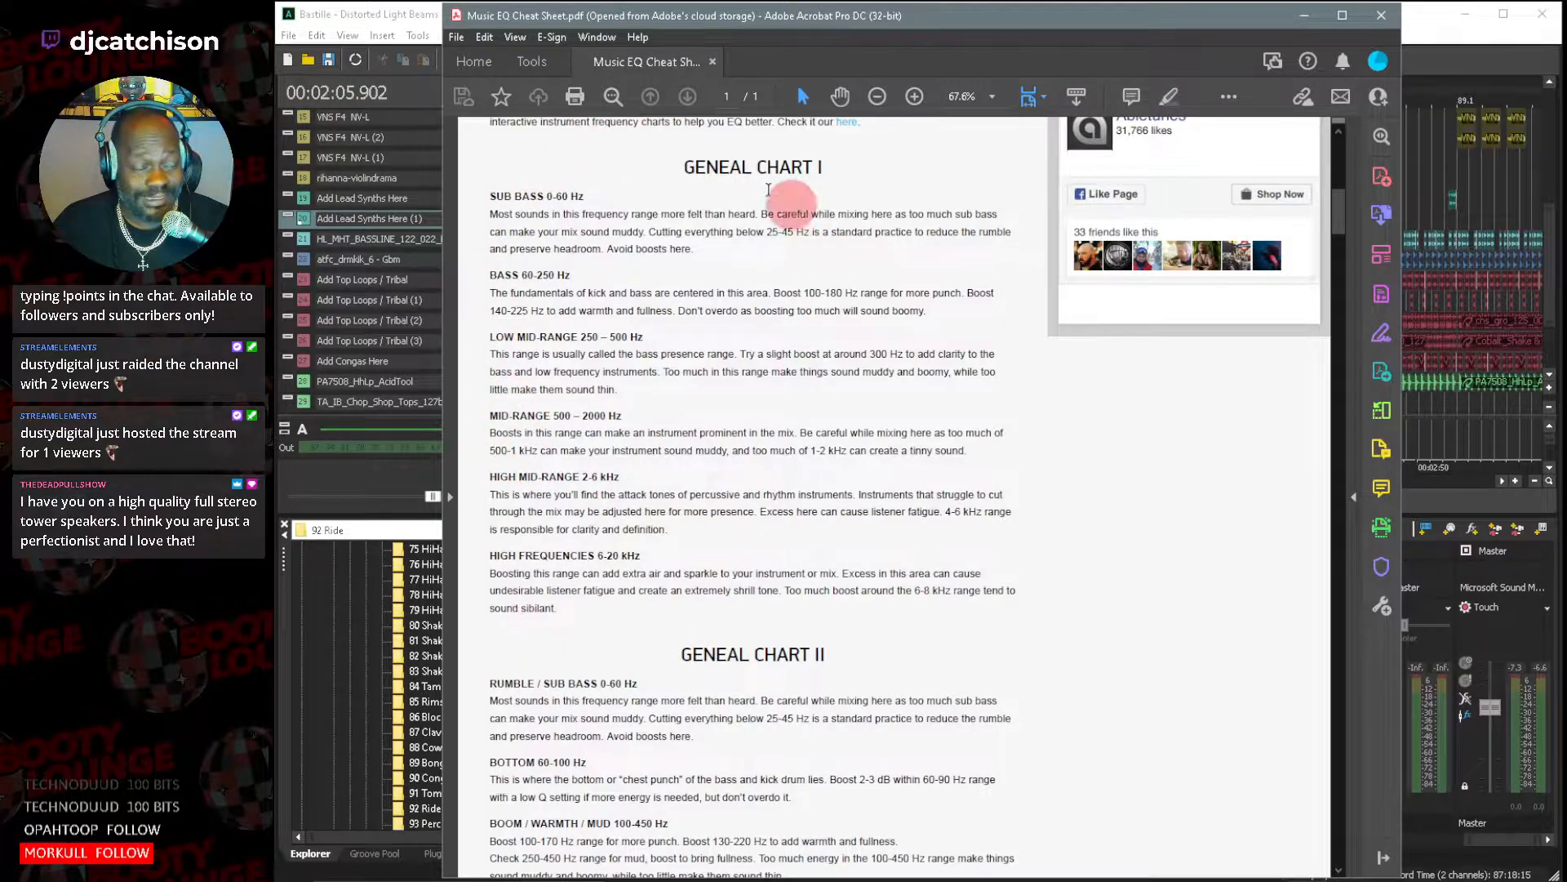
Read the second general frequency chart in the EQ cheat sheet, from rumble and sub bass up to air.
{"action": "scroll", "coordinate": [799, 530], "scroll_direction": "down", "scroll_amount": 2}
{"action": "scroll", "coordinate": [799, 530], "scroll_direction": "down", "scroll_amount": 7}
{"action": "scroll", "coordinate": [801, 530], "scroll_direction": "down", "scroll_amount": 2}
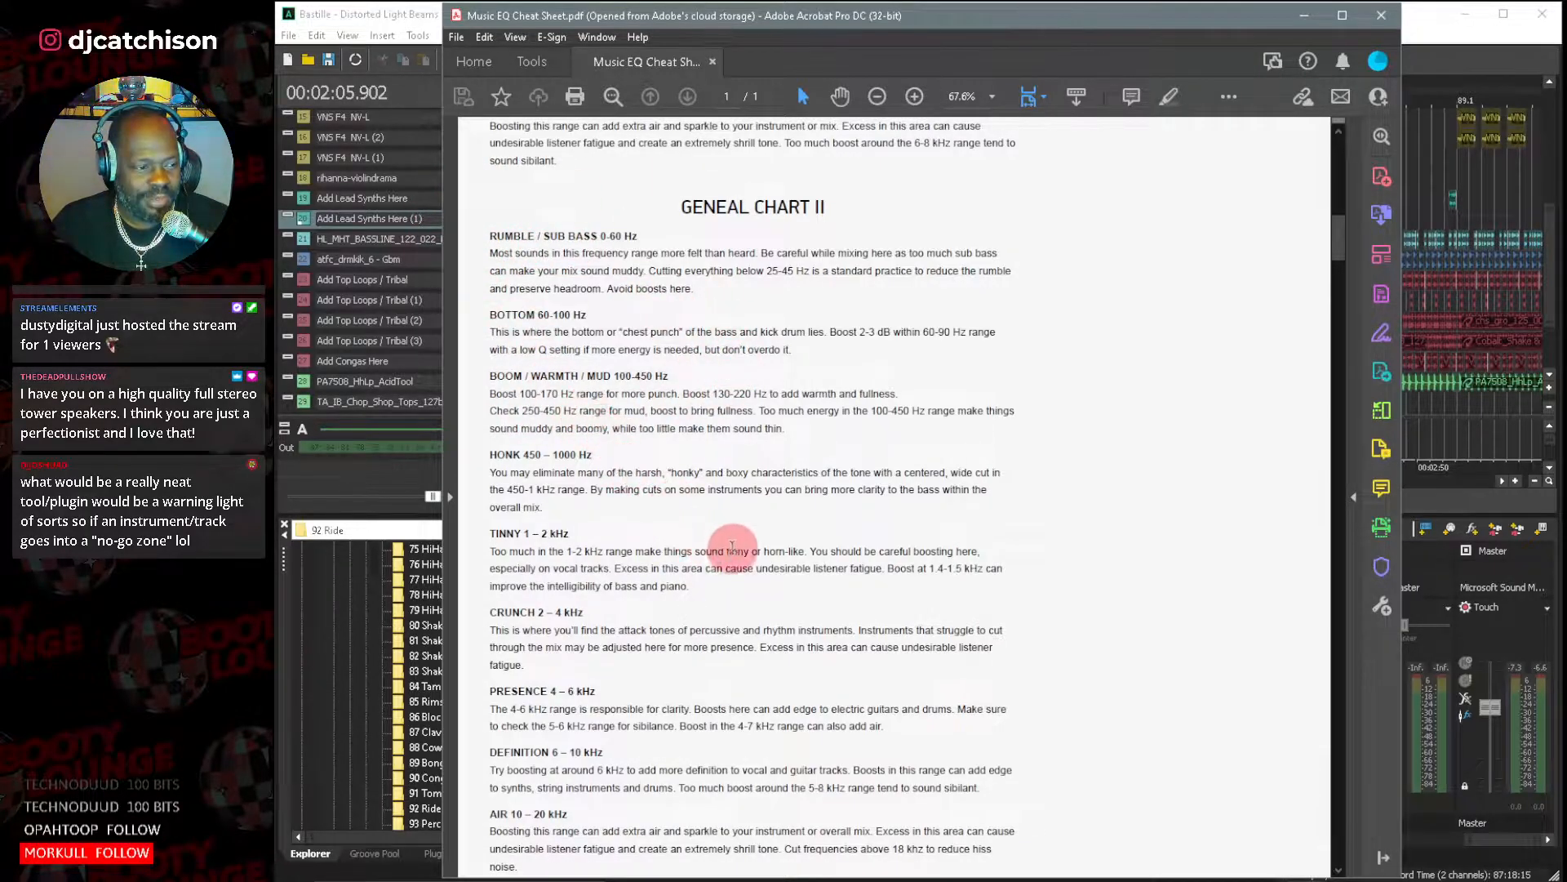
{"action": "scroll", "coordinate": [733, 531], "scroll_direction": "down", "scroll_amount": 5}
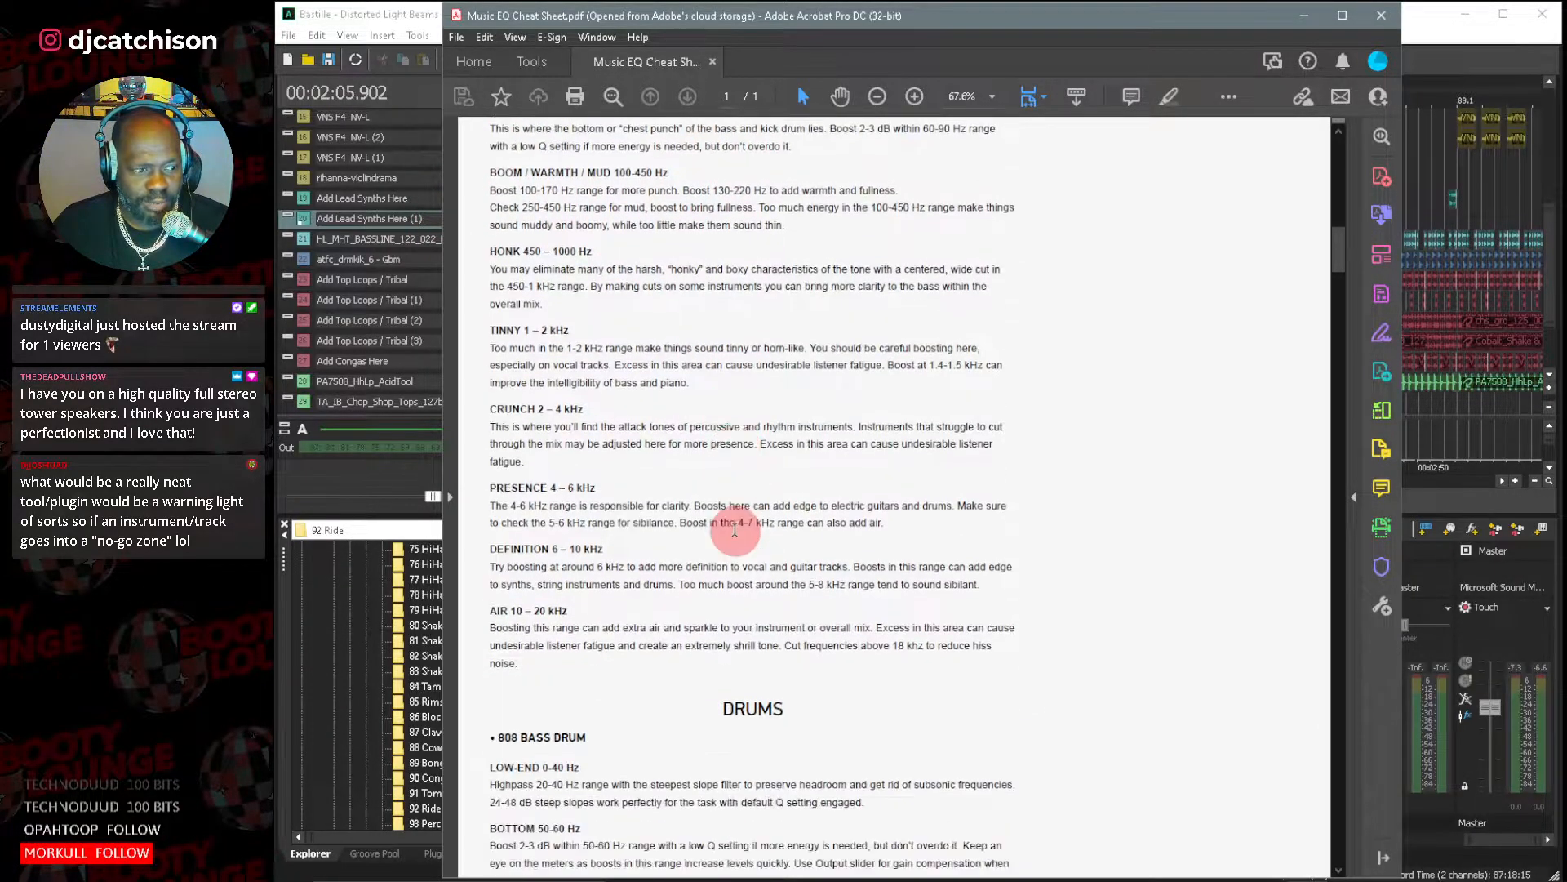
{"action": "scroll", "coordinate": [733, 529], "scroll_direction": "down", "scroll_amount": 3}
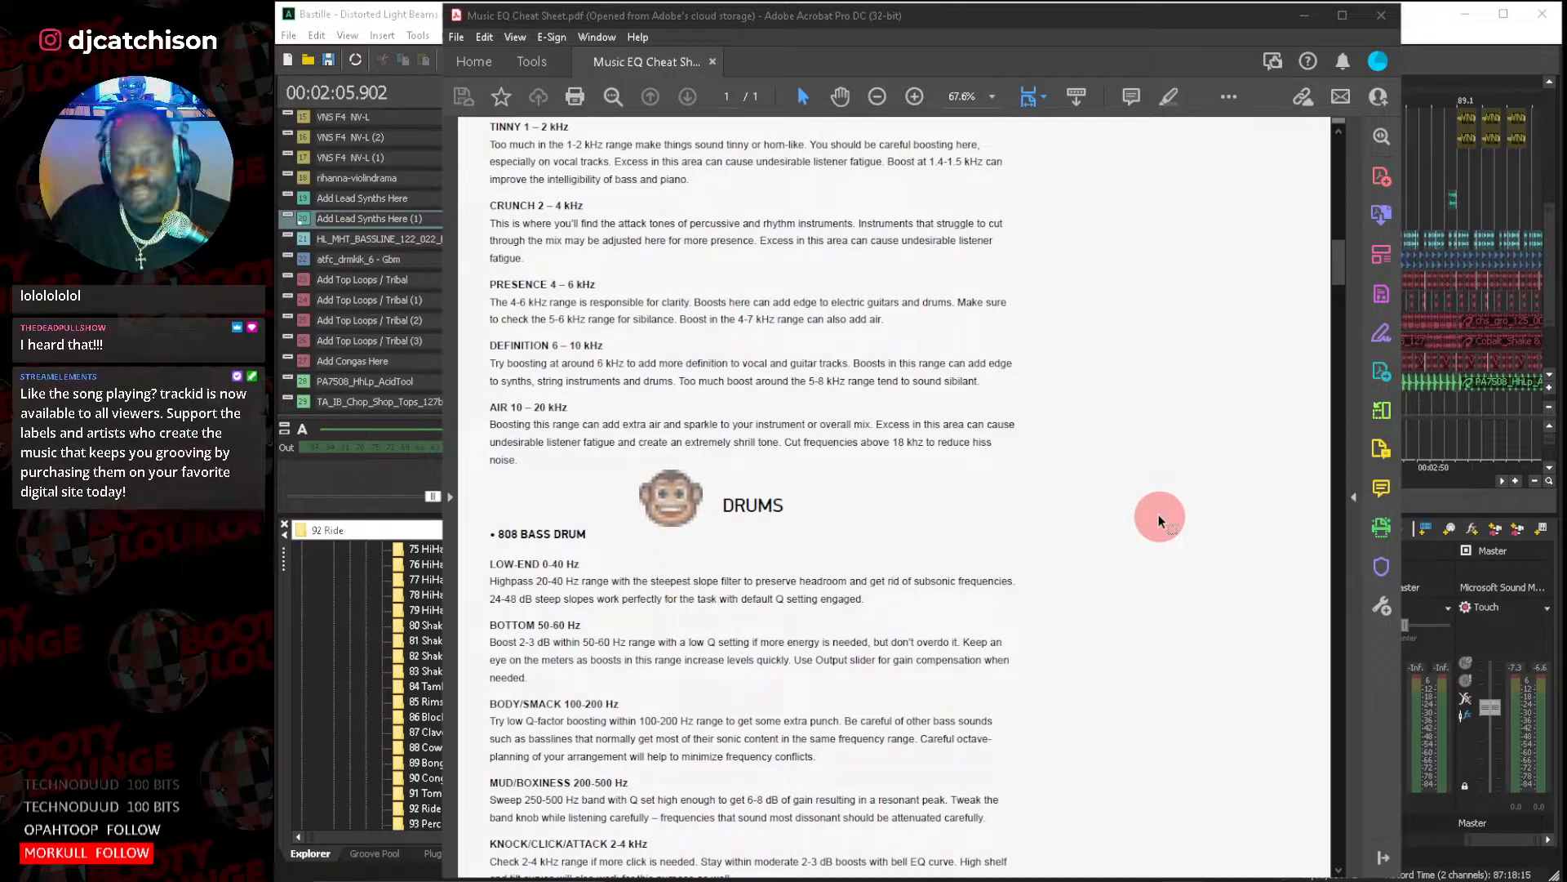
Review the Drums section of the EQ cheat sheet, from the 808 bass drum through snare and cymbals.
{"action": "scroll", "coordinate": [859, 474], "scroll_direction": "down", "scroll_amount": 5}
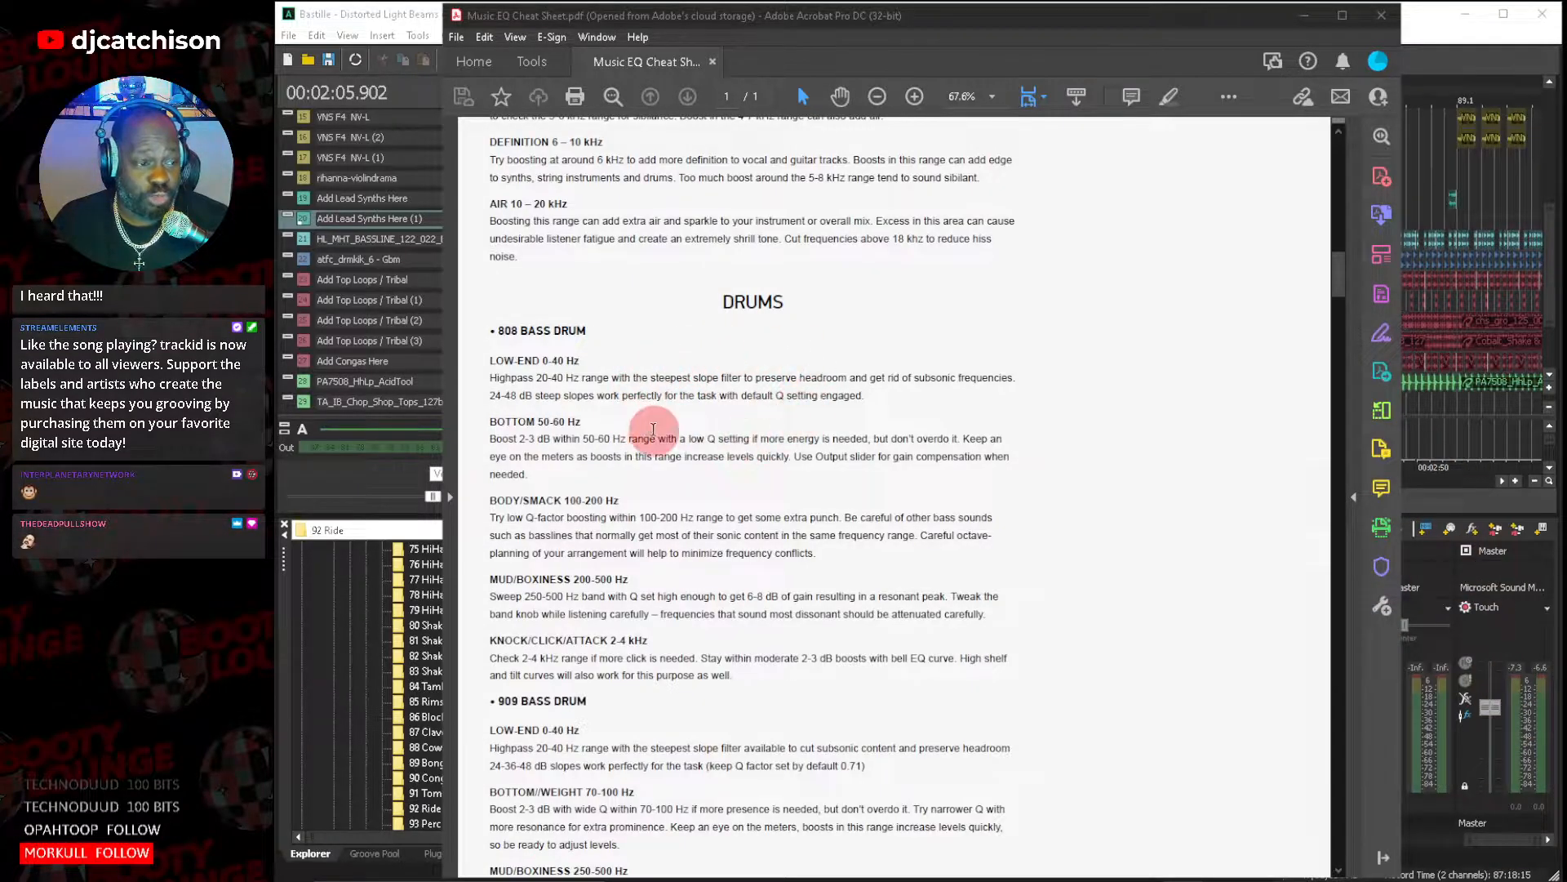
{"action": "scroll", "coordinate": [683, 472], "scroll_direction": "down", "scroll_amount": 2}
{"action": "scroll", "coordinate": [682, 472], "scroll_direction": "down", "scroll_amount": 8}
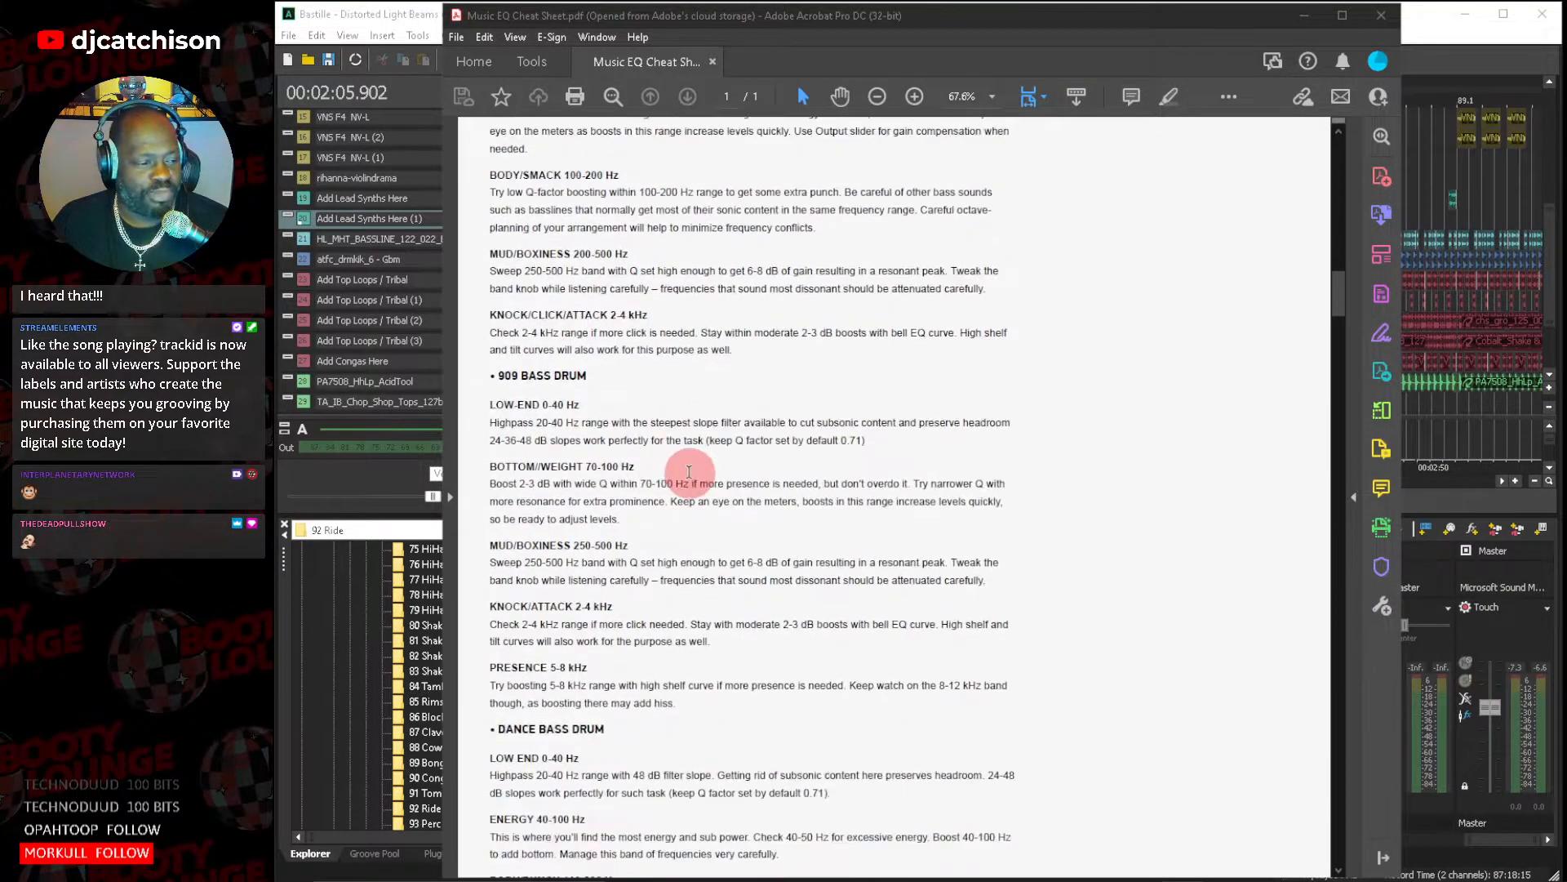
{"action": "scroll", "coordinate": [696, 468], "scroll_direction": "down", "scroll_amount": 6}
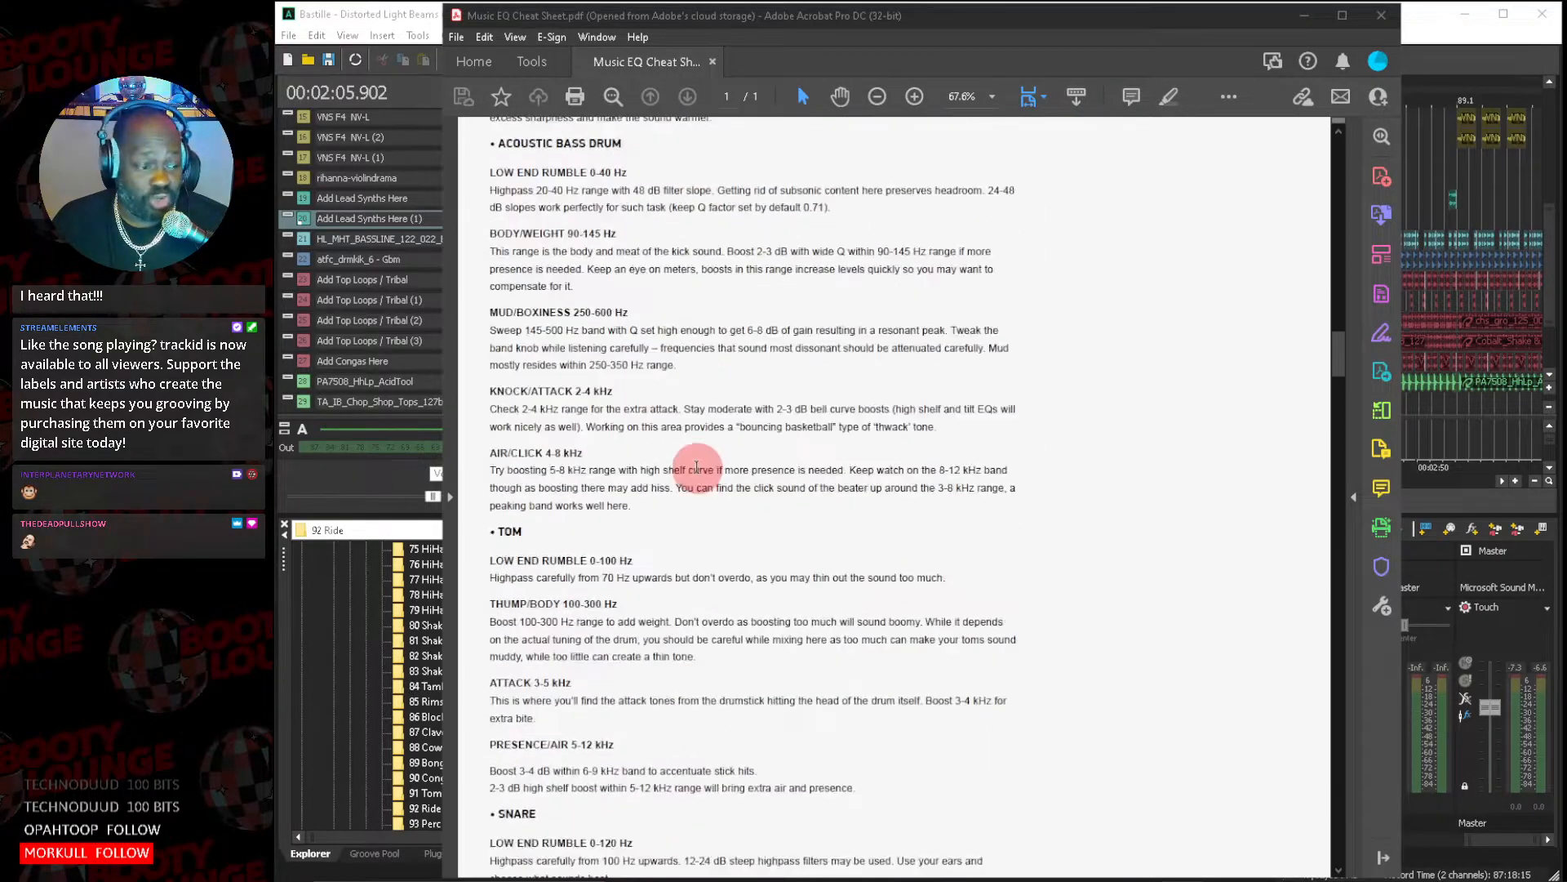
{"action": "scroll", "coordinate": [695, 469], "scroll_direction": "down", "scroll_amount": 12}
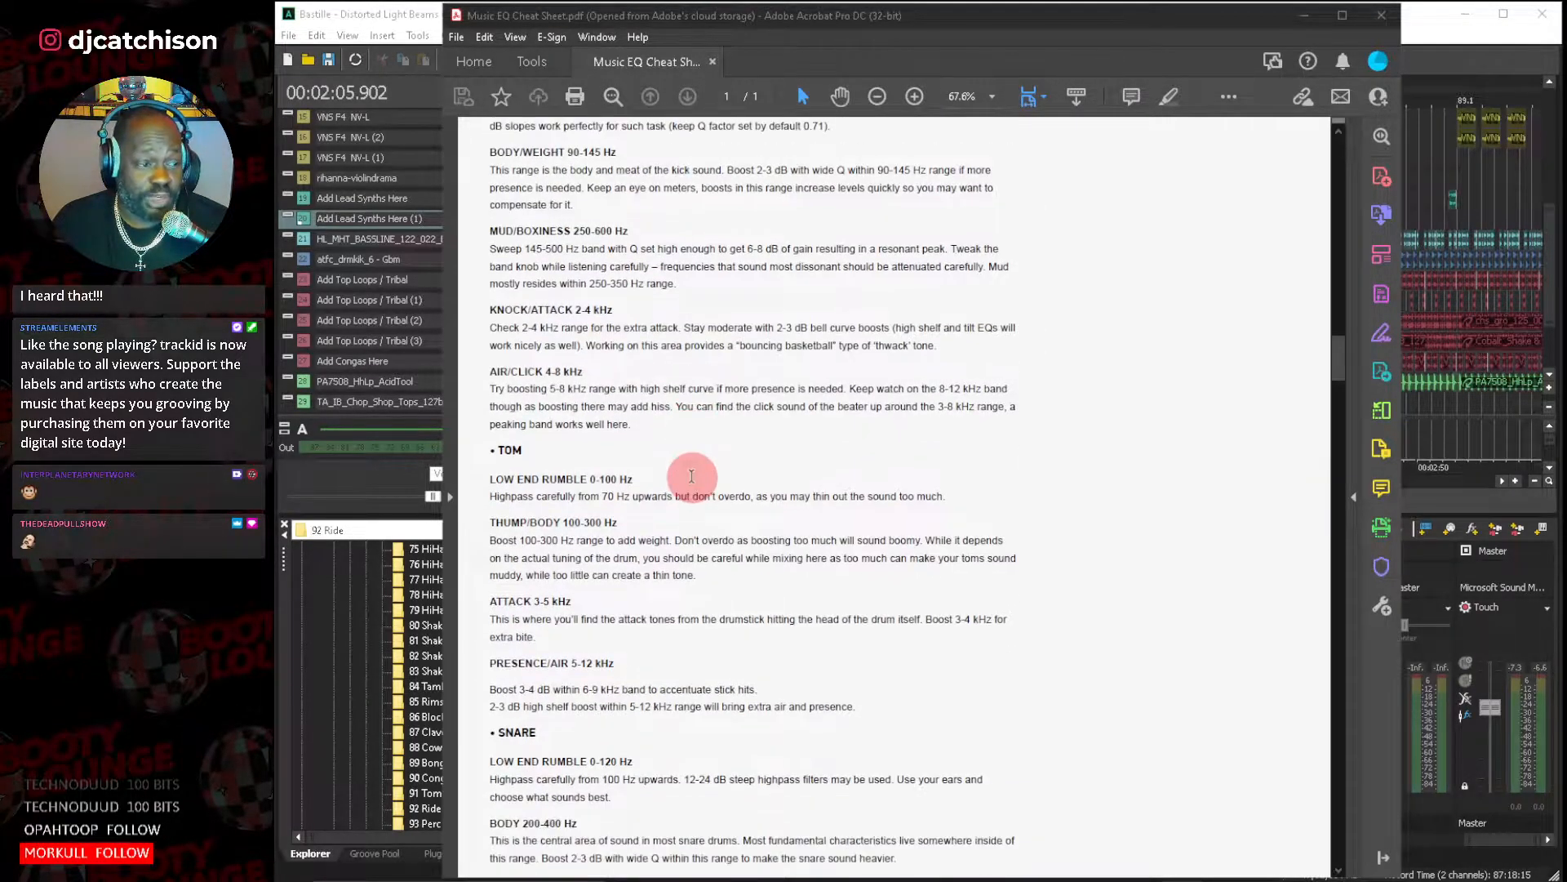
{"action": "scroll", "coordinate": [696, 479], "scroll_direction": "down", "scroll_amount": 4}
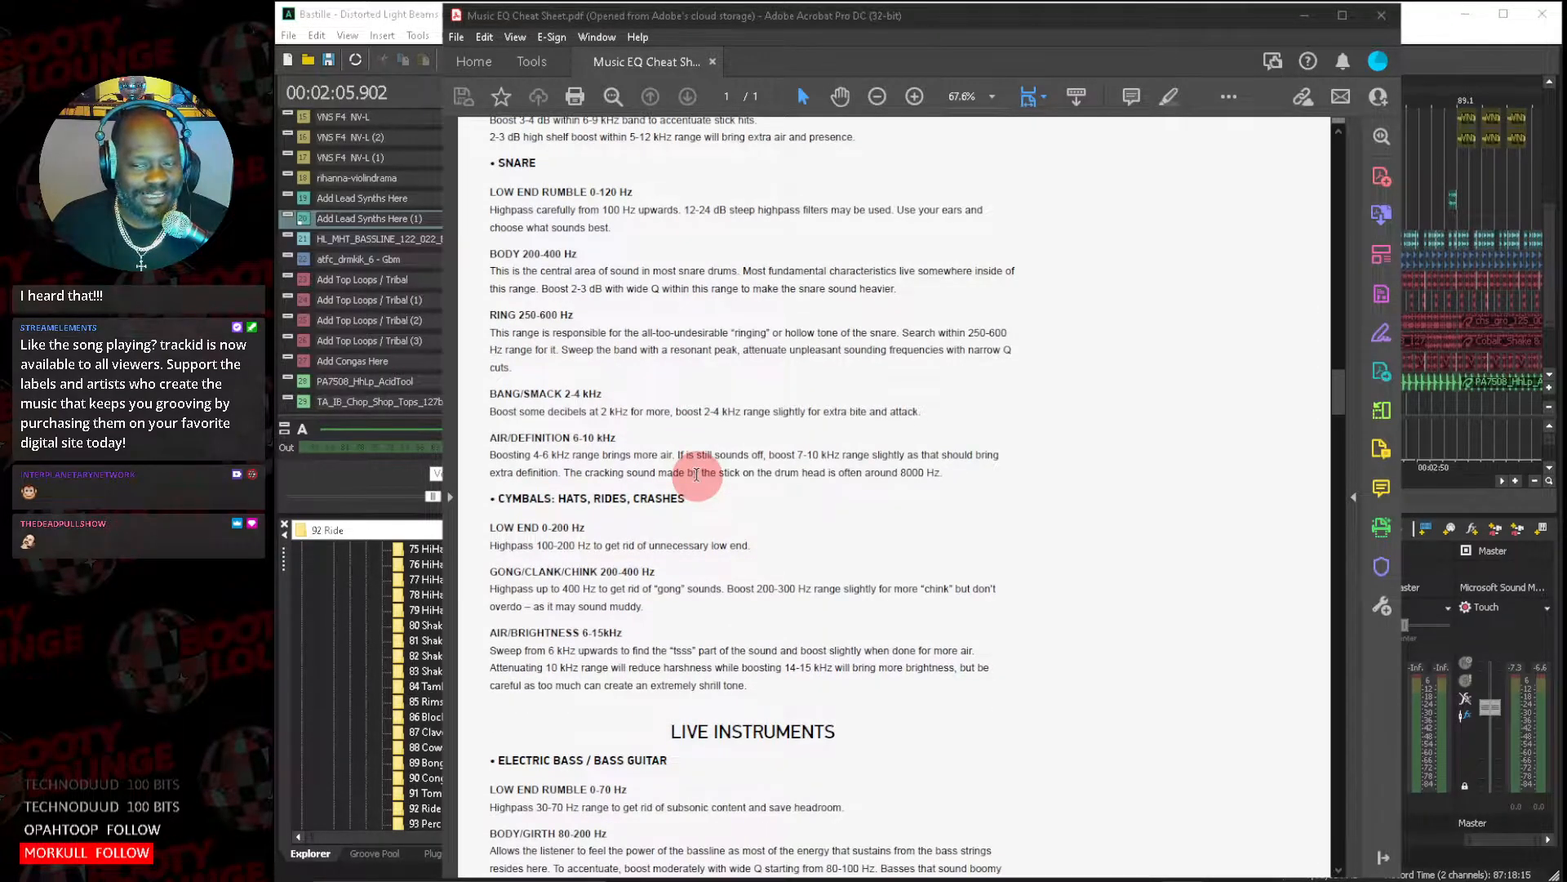
{"action": "scroll", "coordinate": [696, 478], "scroll_direction": "down", "scroll_amount": 1}
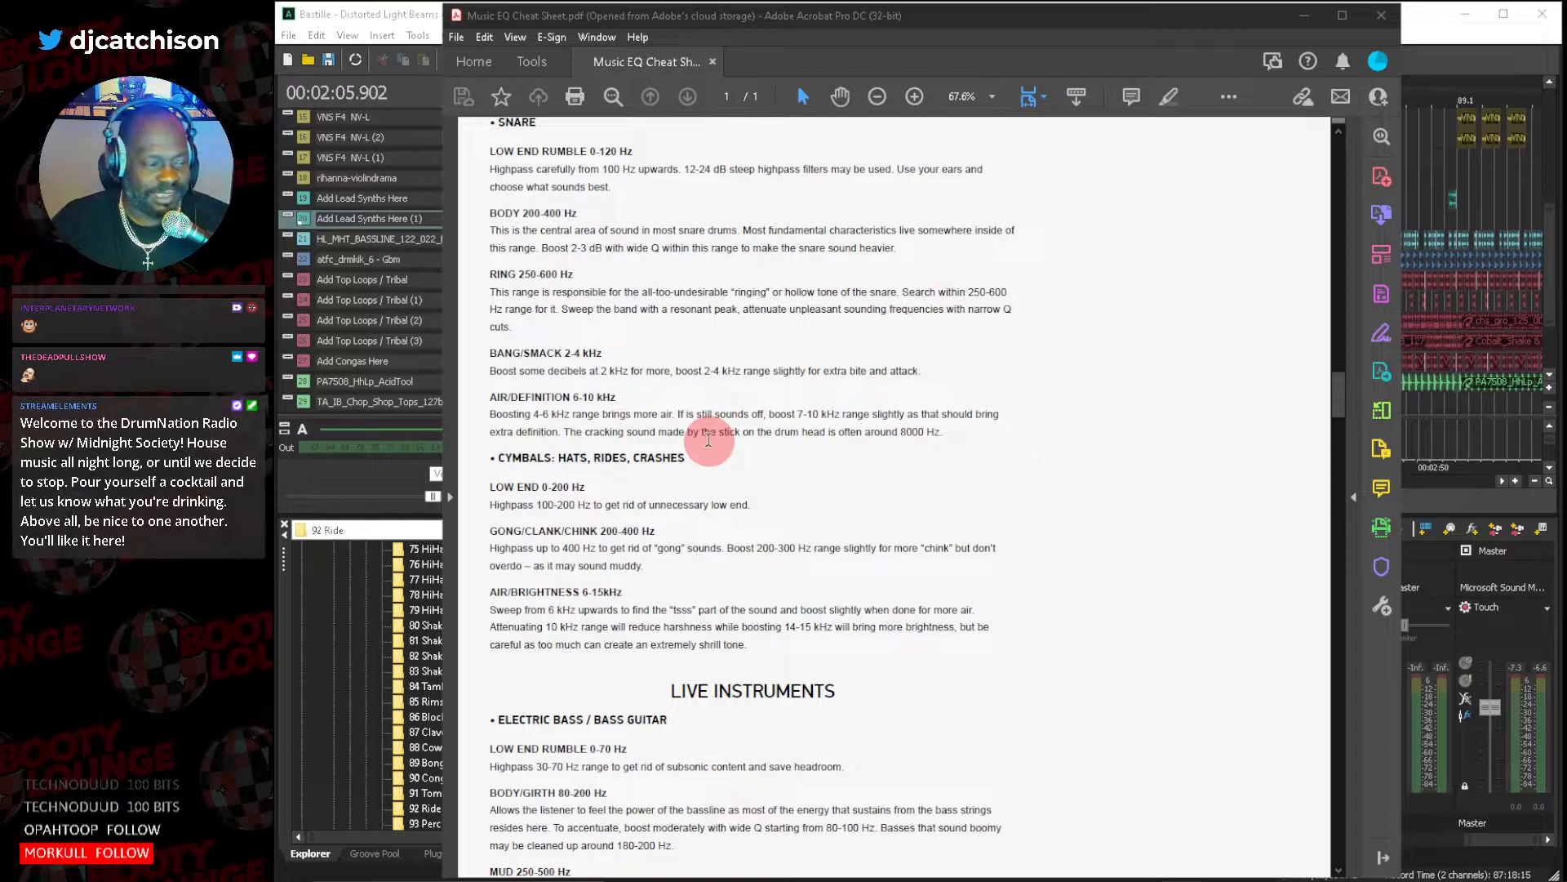
Review the Live Instruments section of the EQ cheat sheet, covering bass guitar, guitars, piano and e-piano.
{"action": "scroll", "coordinate": [733, 443], "scroll_direction": "down", "scroll_amount": 1}
{"action": "scroll", "coordinate": [733, 443], "scroll_direction": "down", "scroll_amount": 14}
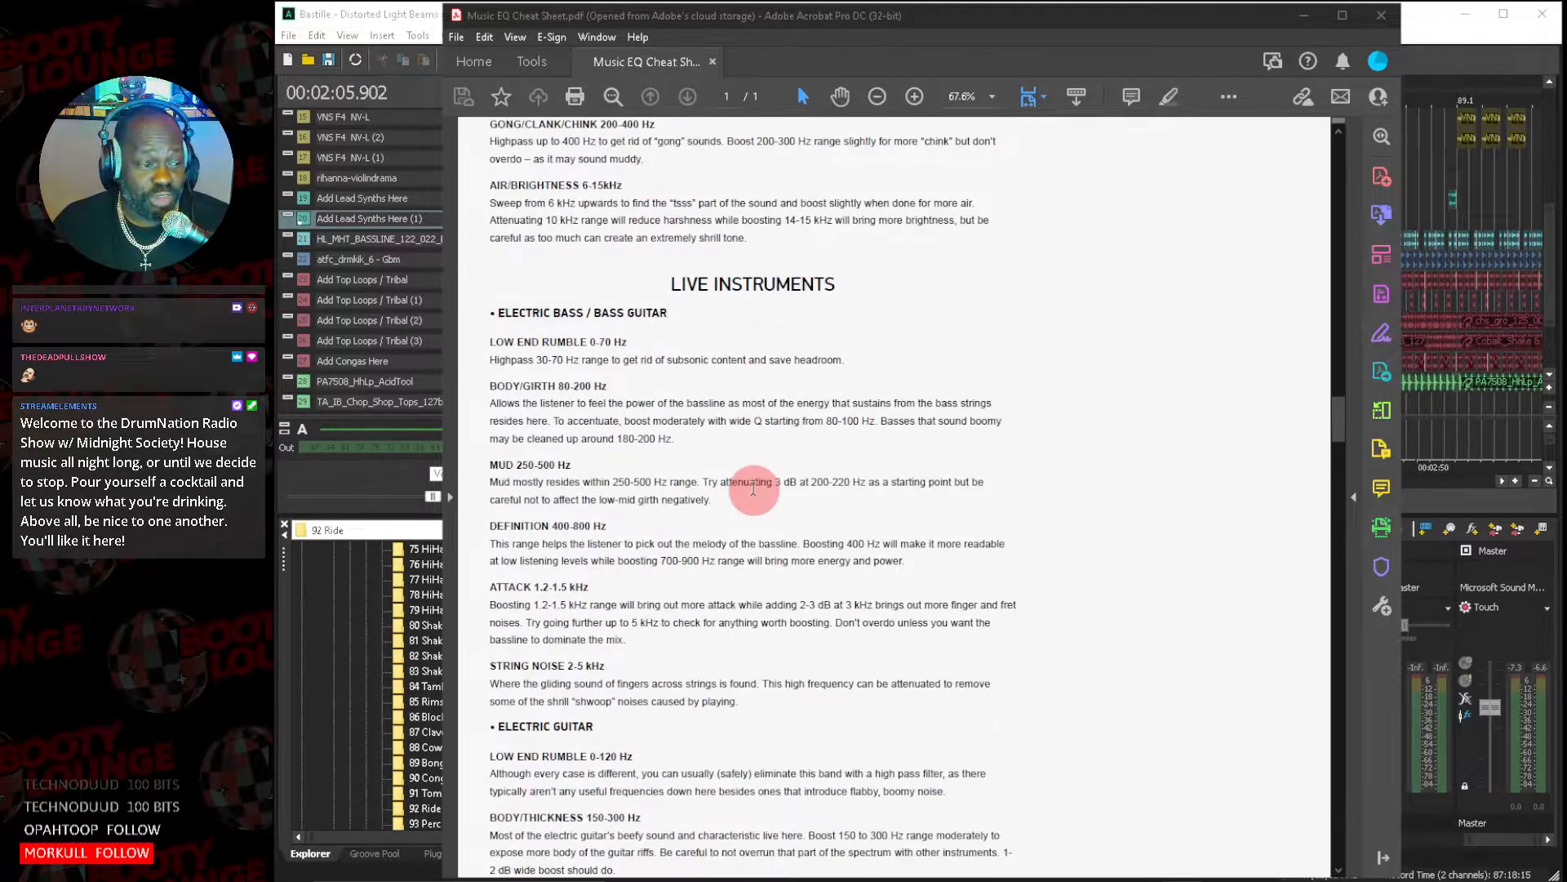
{"action": "scroll", "coordinate": [756, 484], "scroll_direction": "down", "scroll_amount": 13}
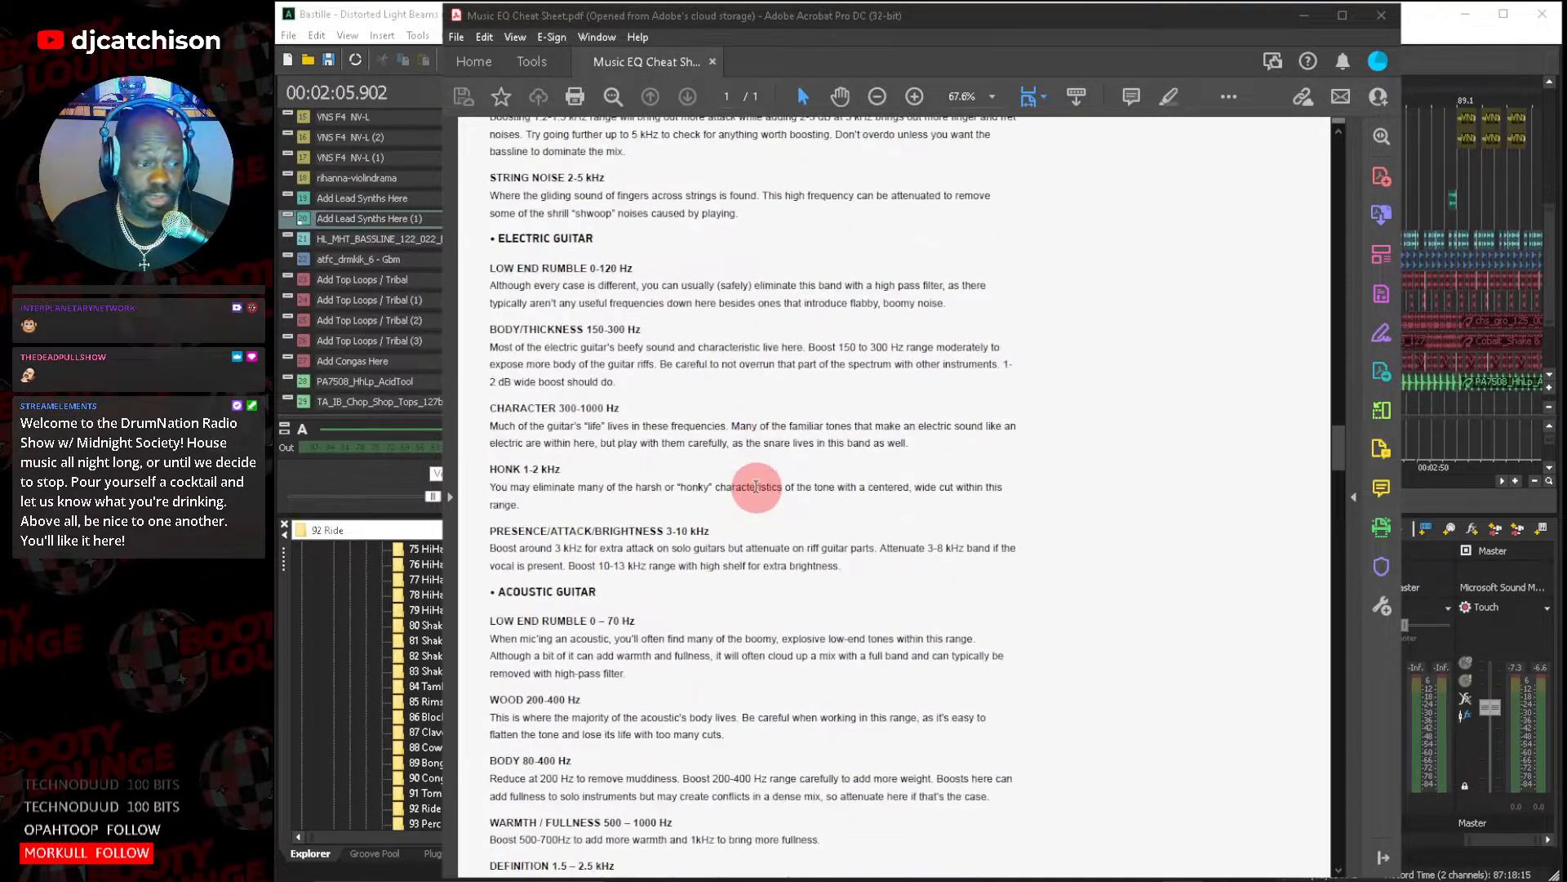
{"action": "scroll", "coordinate": [756, 487], "scroll_direction": "down", "scroll_amount": 19}
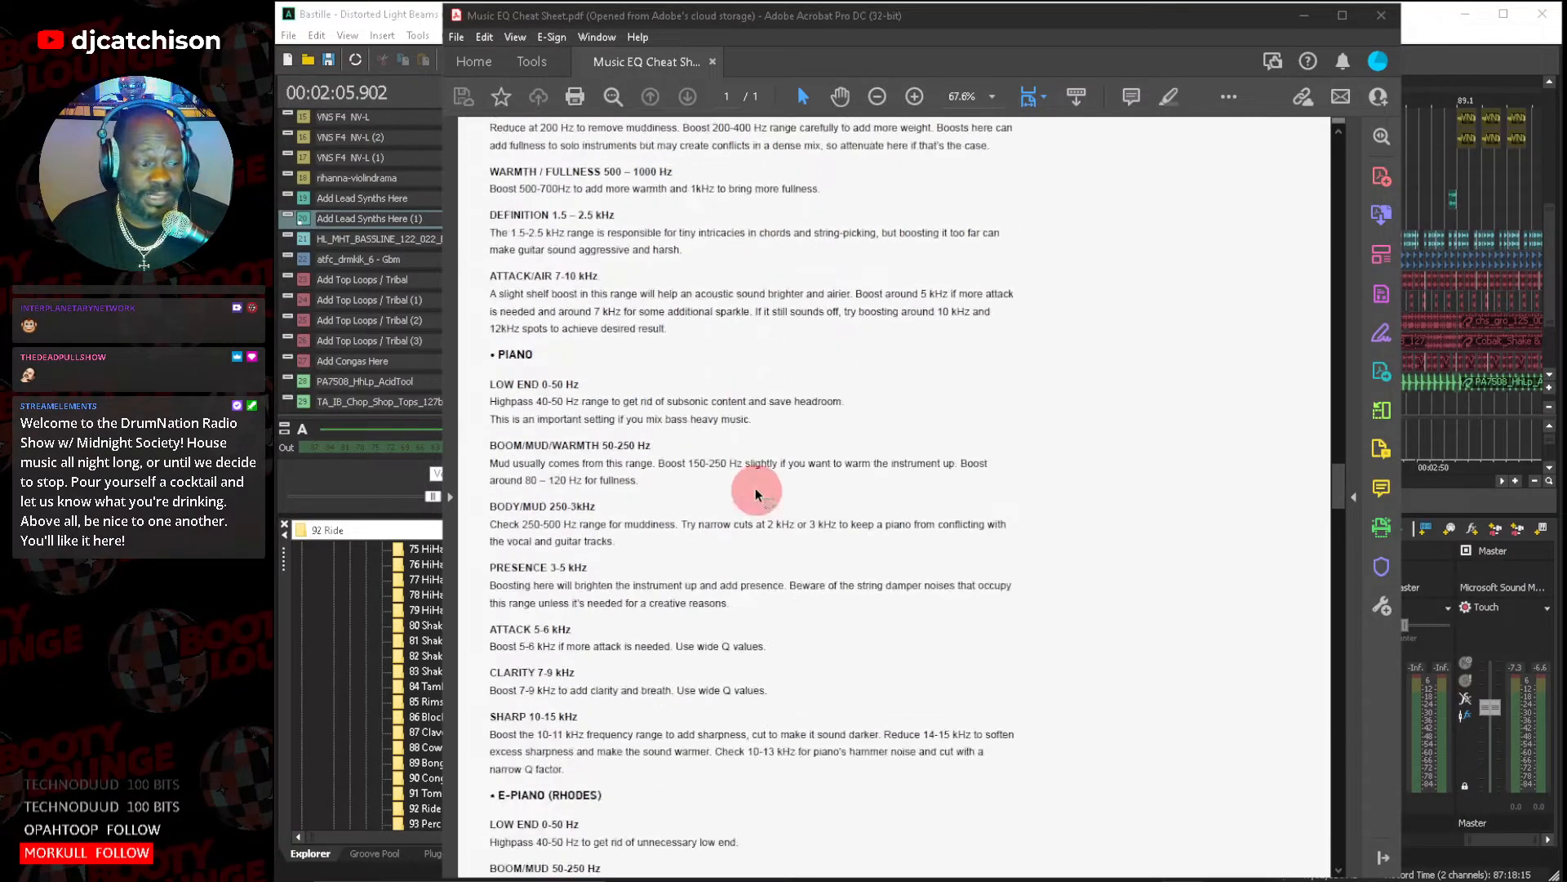
{"action": "scroll", "coordinate": [756, 492], "scroll_direction": "down", "scroll_amount": 8}
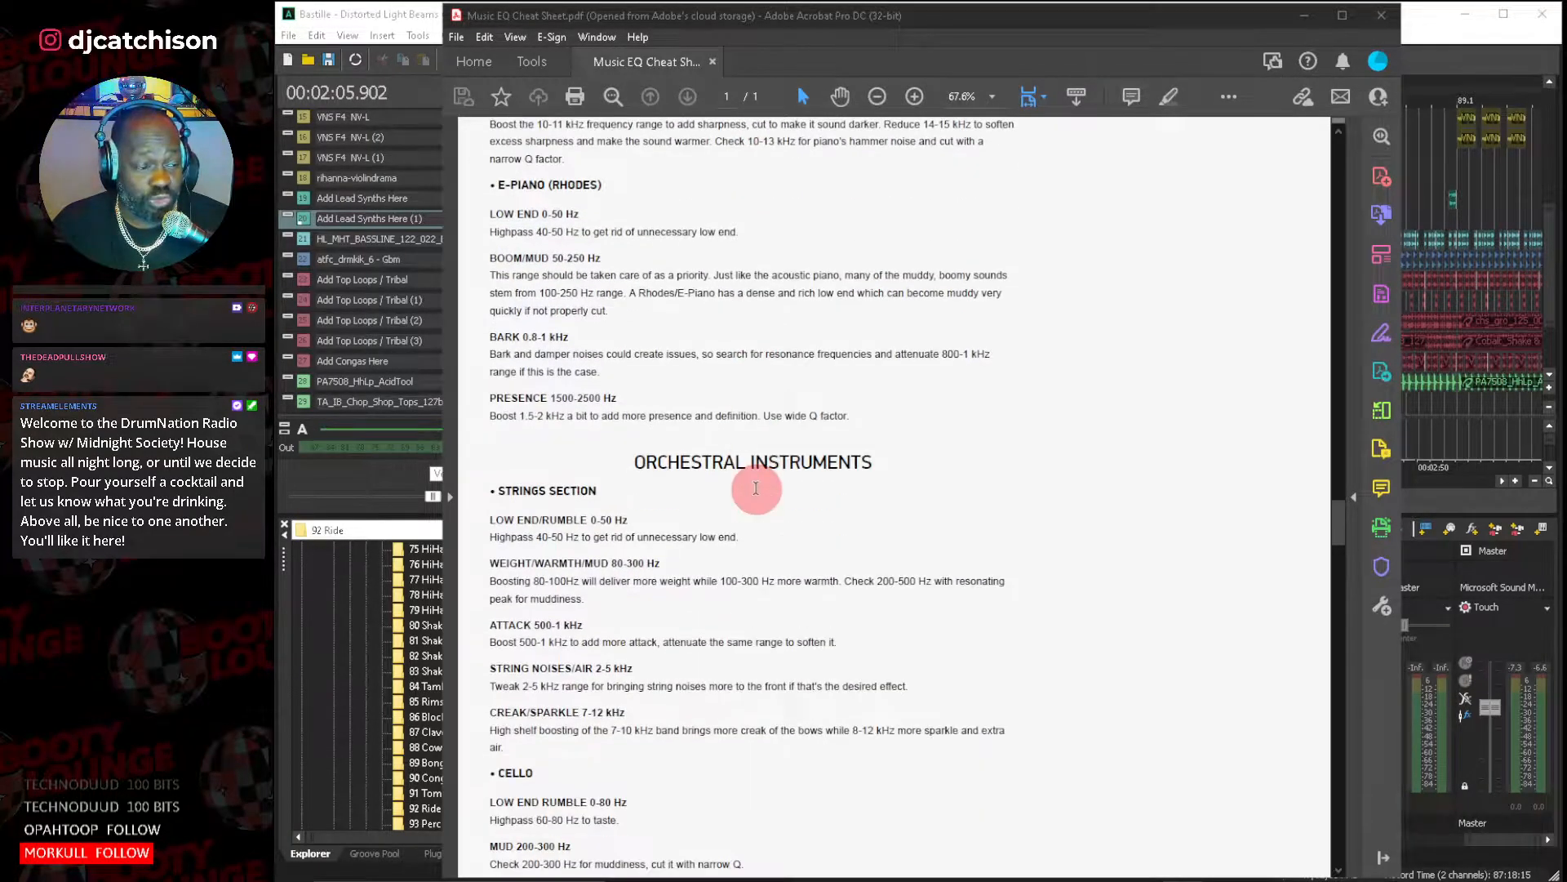
Read the Orchestral Instruments section of the EQ cheat sheet, covering strings, cello, viola and violin.
{"action": "scroll", "coordinate": [756, 488], "scroll_direction": "down", "scroll_amount": 3}
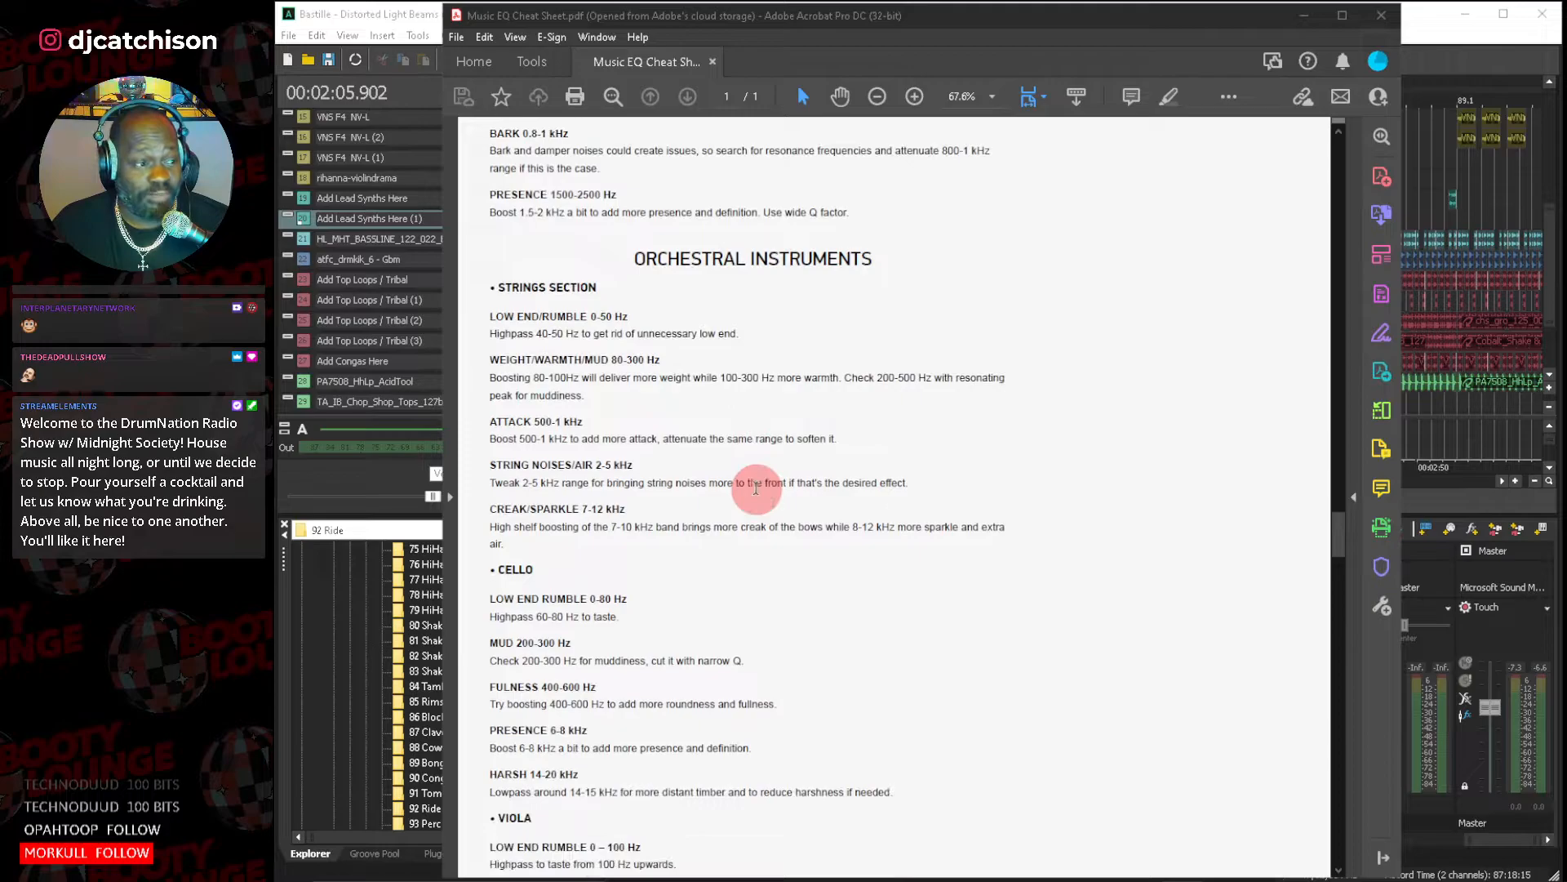
{"action": "scroll", "coordinate": [756, 486], "scroll_direction": "down", "scroll_amount": 8}
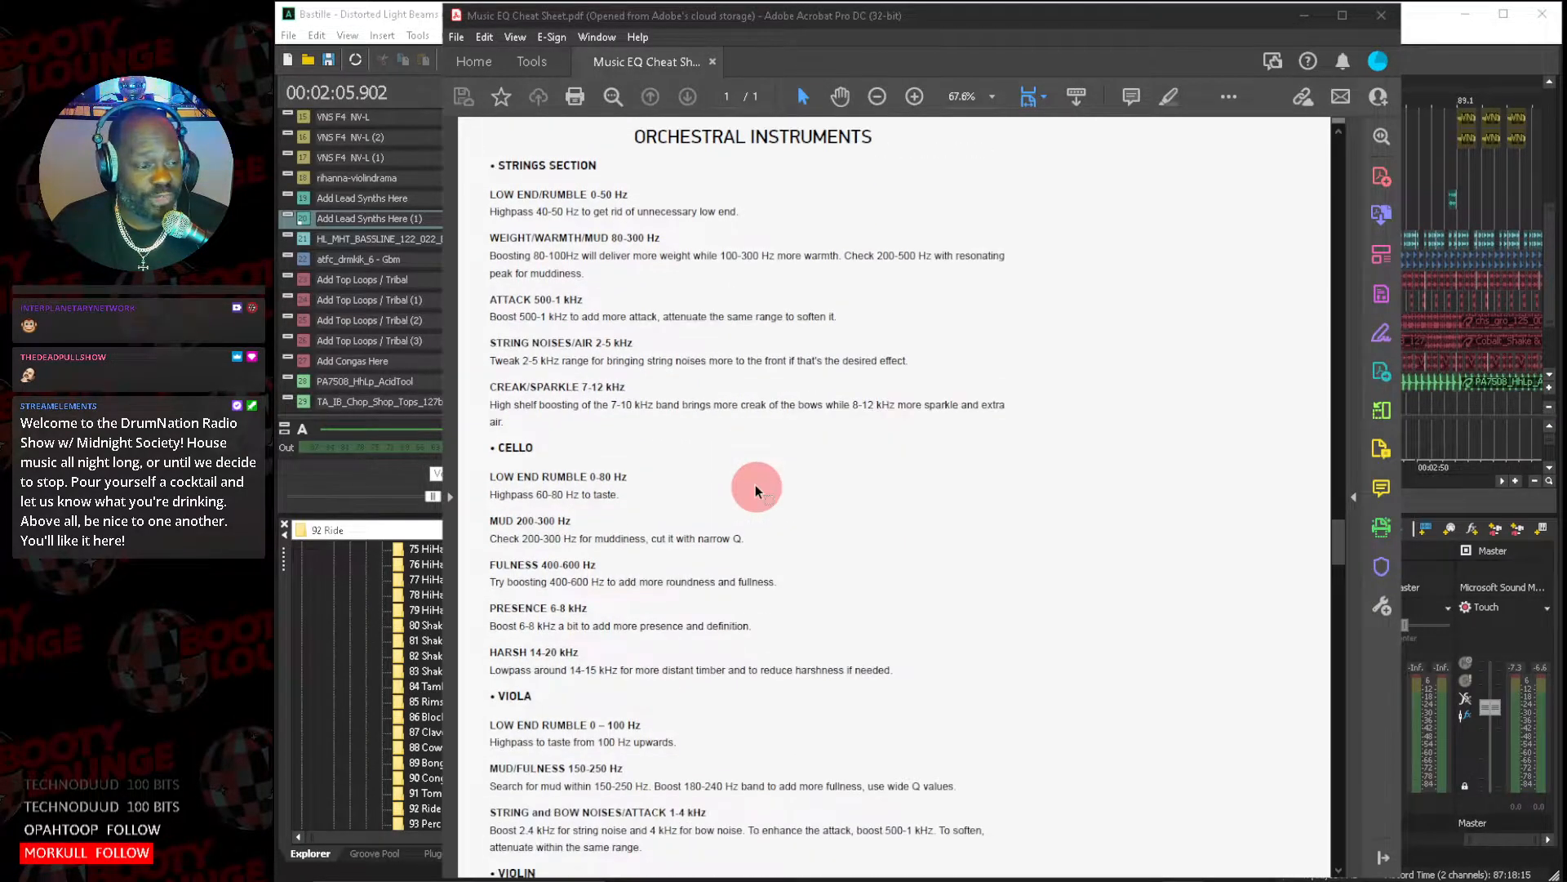
{"action": "scroll", "coordinate": [756, 485], "scroll_direction": "down", "scroll_amount": 2}
{"action": "scroll", "coordinate": [756, 485], "scroll_direction": "up", "scroll_amount": 3}
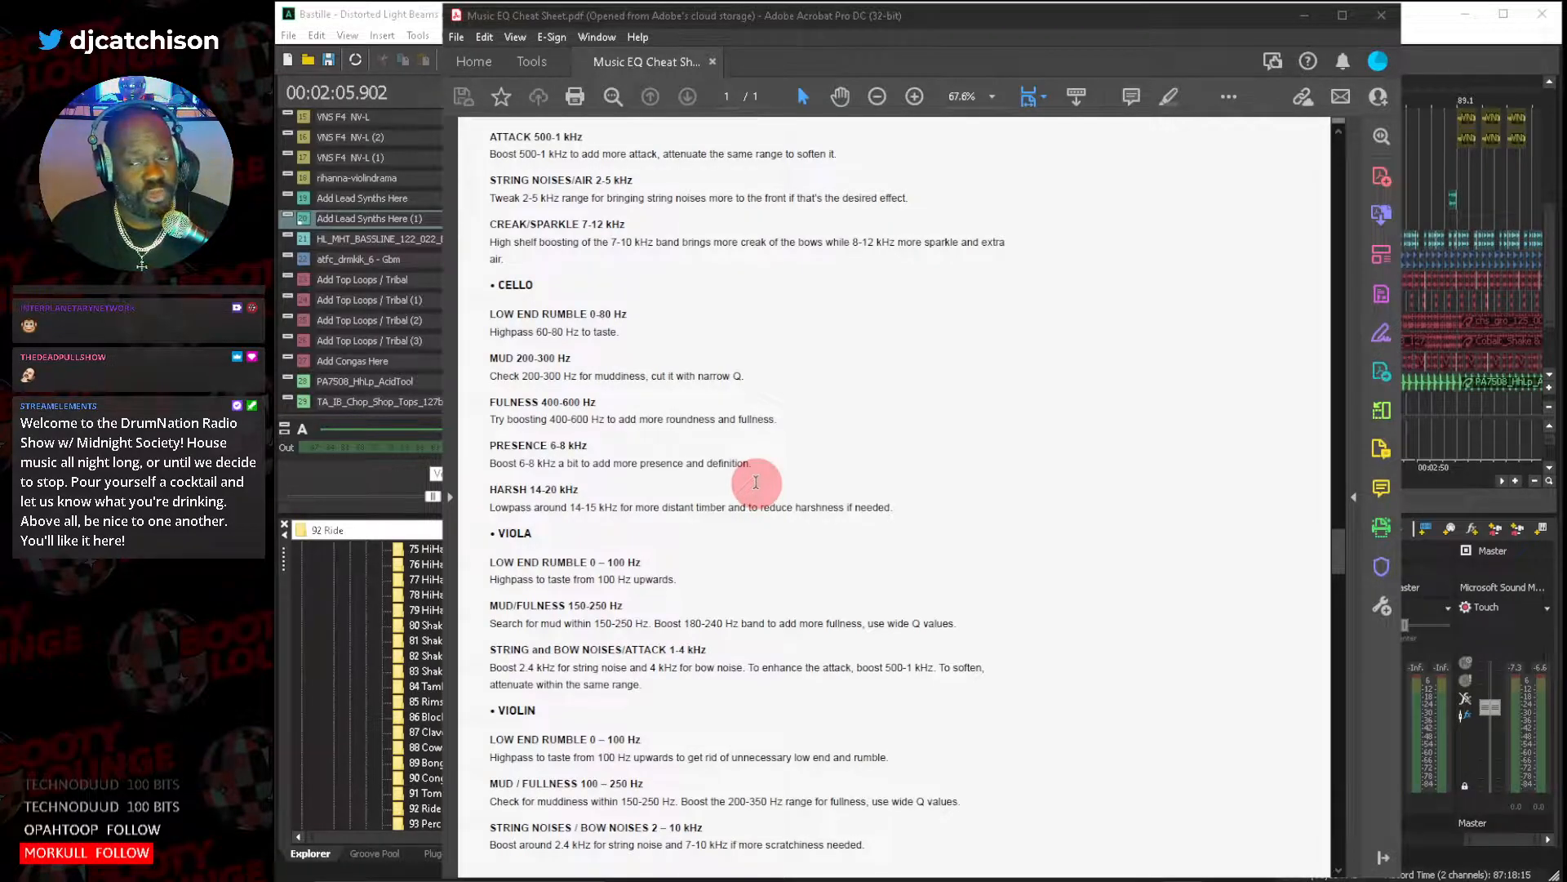
{"action": "scroll", "coordinate": [756, 482], "scroll_direction": "down", "scroll_amount": 1}
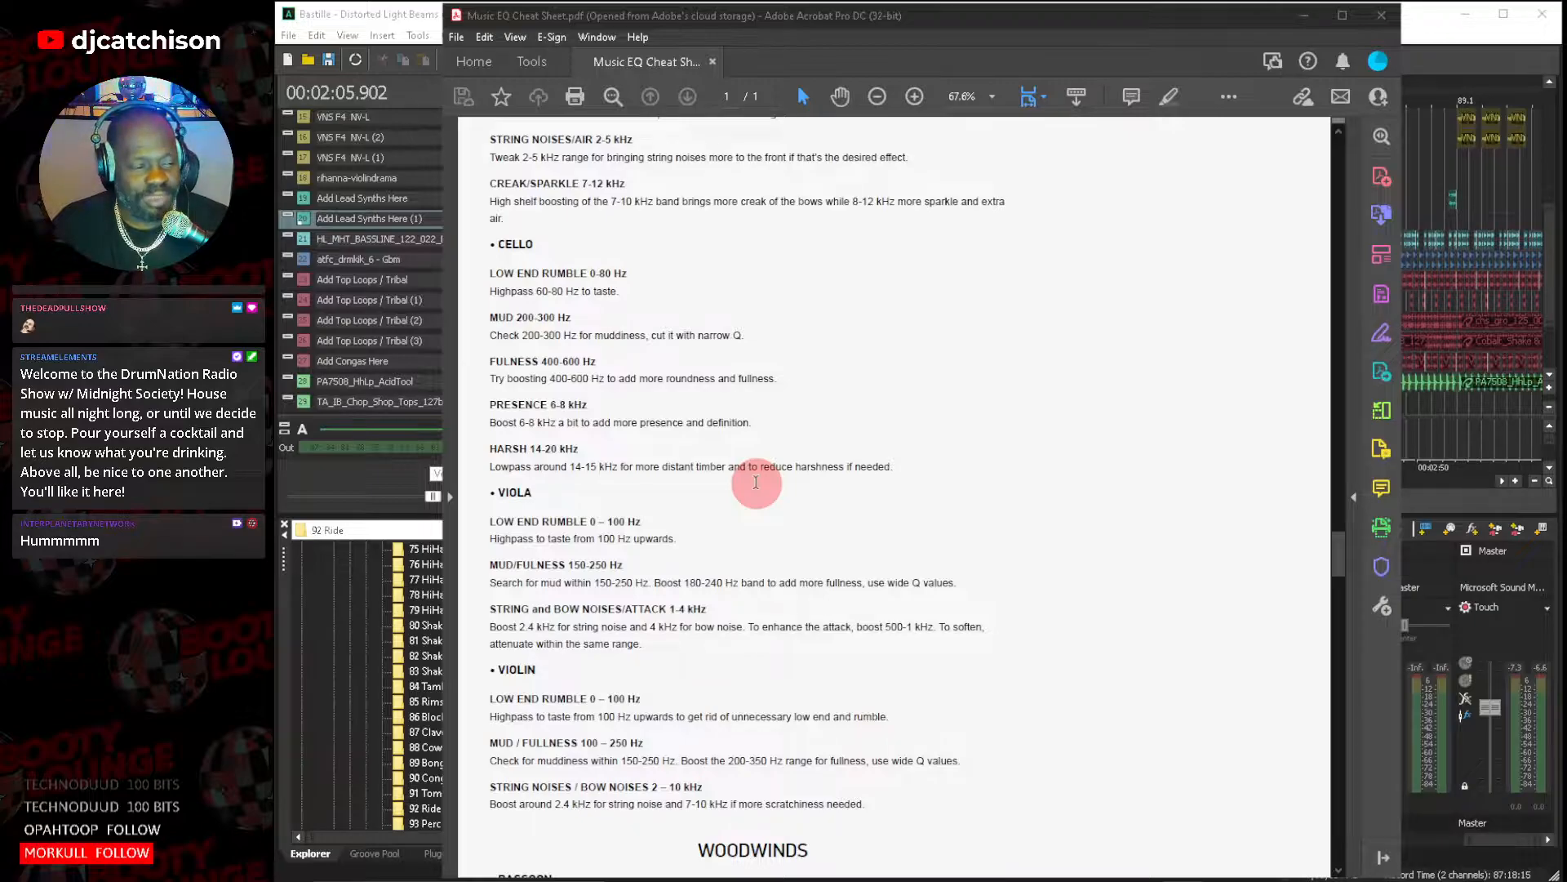
{"action": "scroll", "coordinate": [756, 481], "scroll_direction": "down", "scroll_amount": 2}
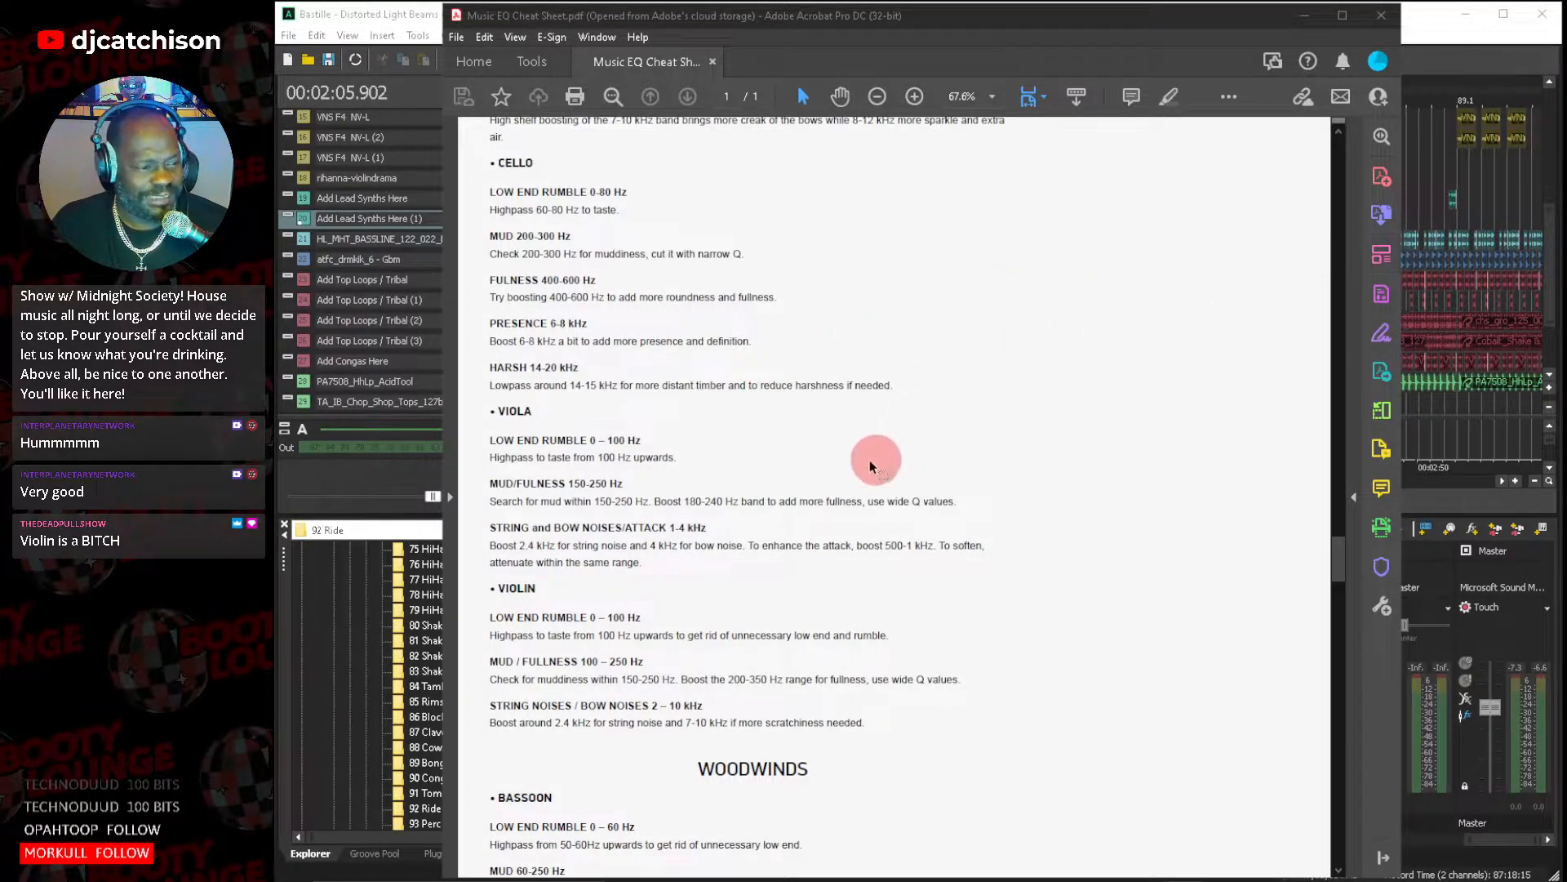
Examine the violin frequency ranges and the neighbouring Woodwinds entries, then return to the cello and viola guidance.
{"action": "scroll", "coordinate": [787, 474], "scroll_direction": "down", "scroll_amount": 1}
{"action": "scroll", "coordinate": [787, 474], "scroll_direction": "down", "scroll_amount": 4}
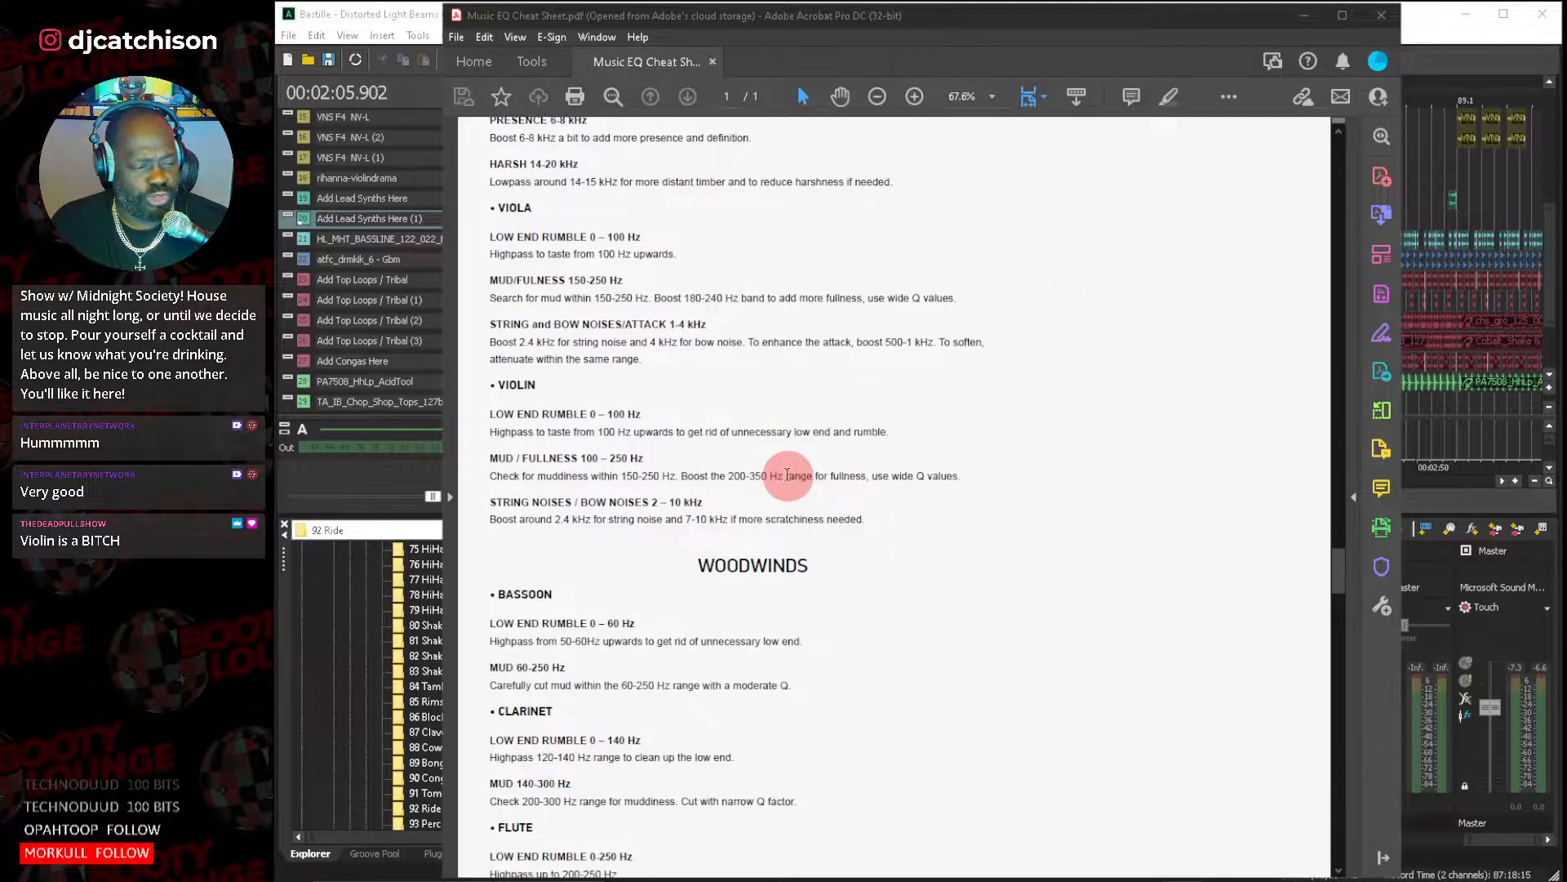
{"action": "scroll", "coordinate": [787, 474], "scroll_direction": "down", "scroll_amount": 1}
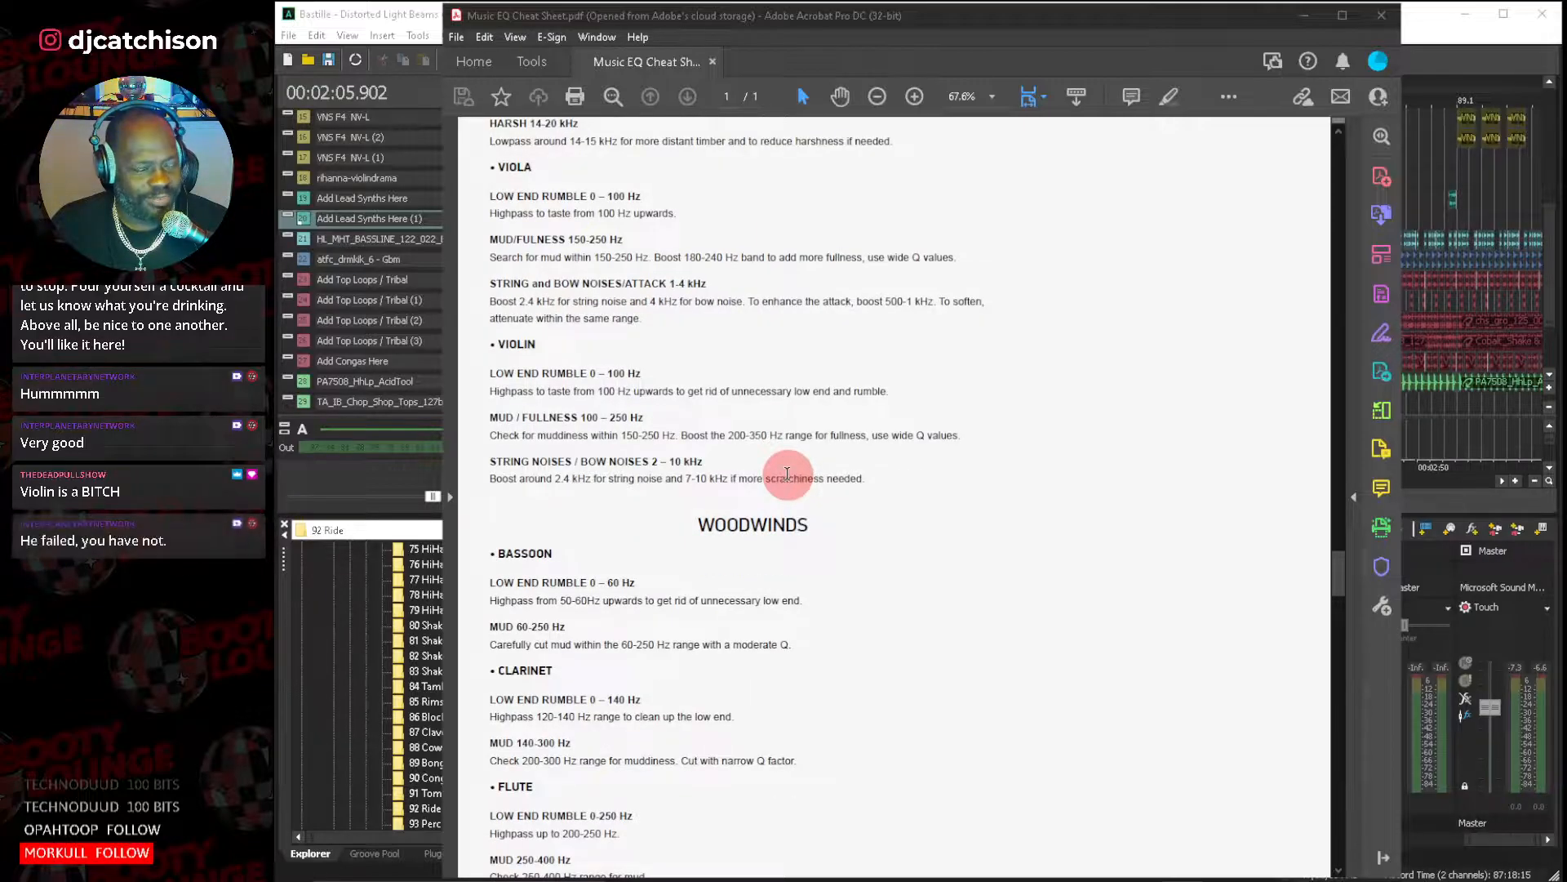
{"action": "scroll", "coordinate": [787, 475], "scroll_direction": "down", "scroll_amount": 1}
{"action": "scroll", "coordinate": [787, 475], "scroll_direction": "down", "scroll_amount": 2}
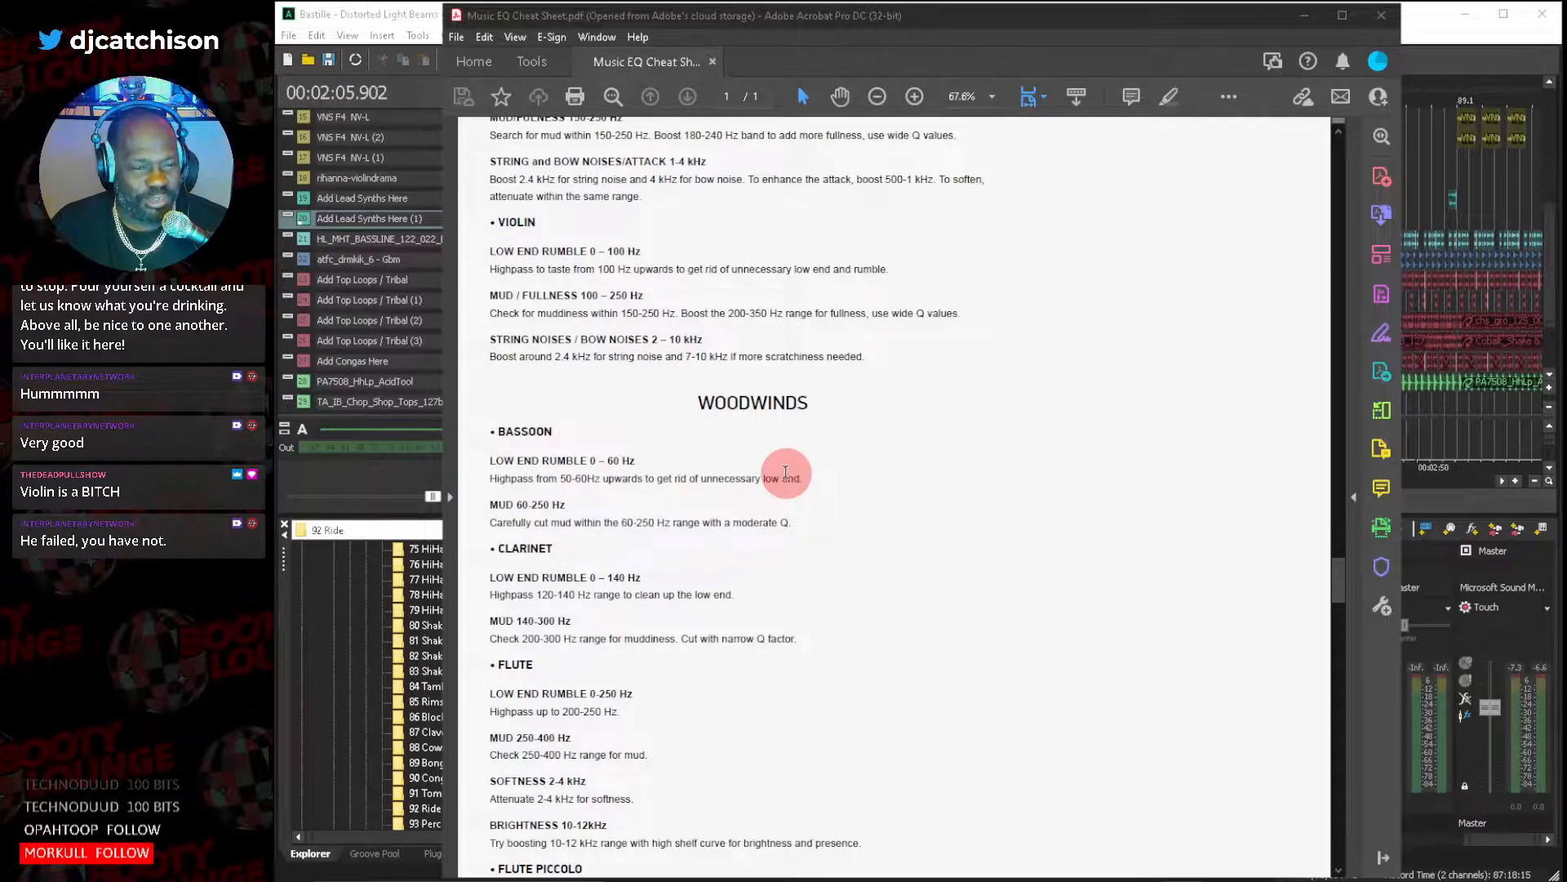
{"action": "scroll", "coordinate": [785, 471], "scroll_direction": "down", "scroll_amount": 1}
{"action": "scroll", "coordinate": [786, 478], "scroll_direction": "up", "scroll_amount": 2}
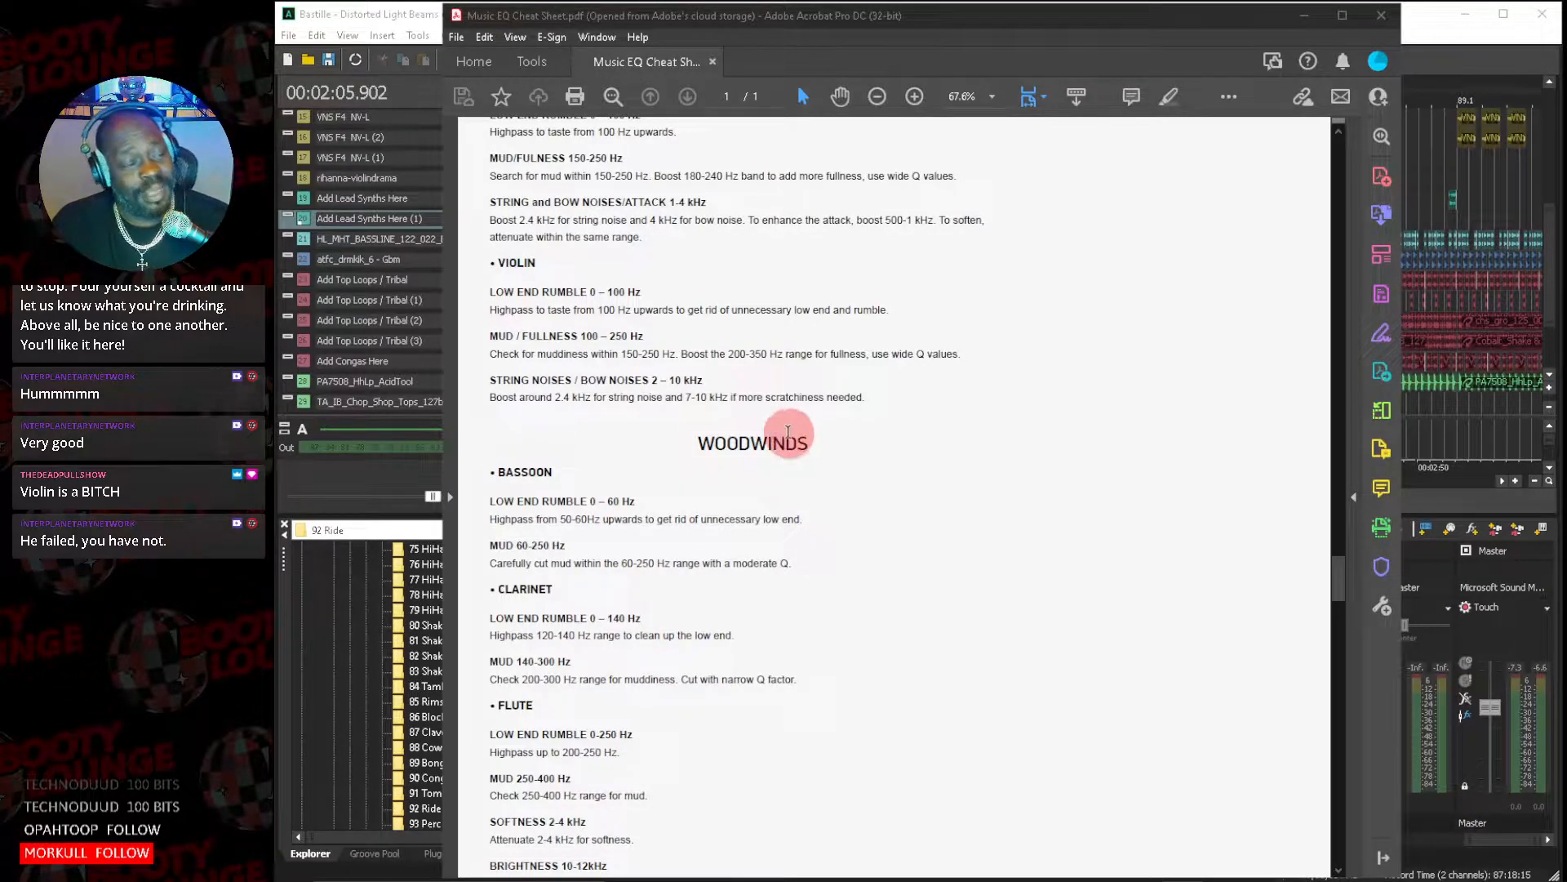
{"action": "scroll", "coordinate": [792, 432], "scroll_direction": "up", "scroll_amount": 3}
{"action": "scroll", "coordinate": [792, 433], "scroll_direction": "up", "scroll_amount": 5}
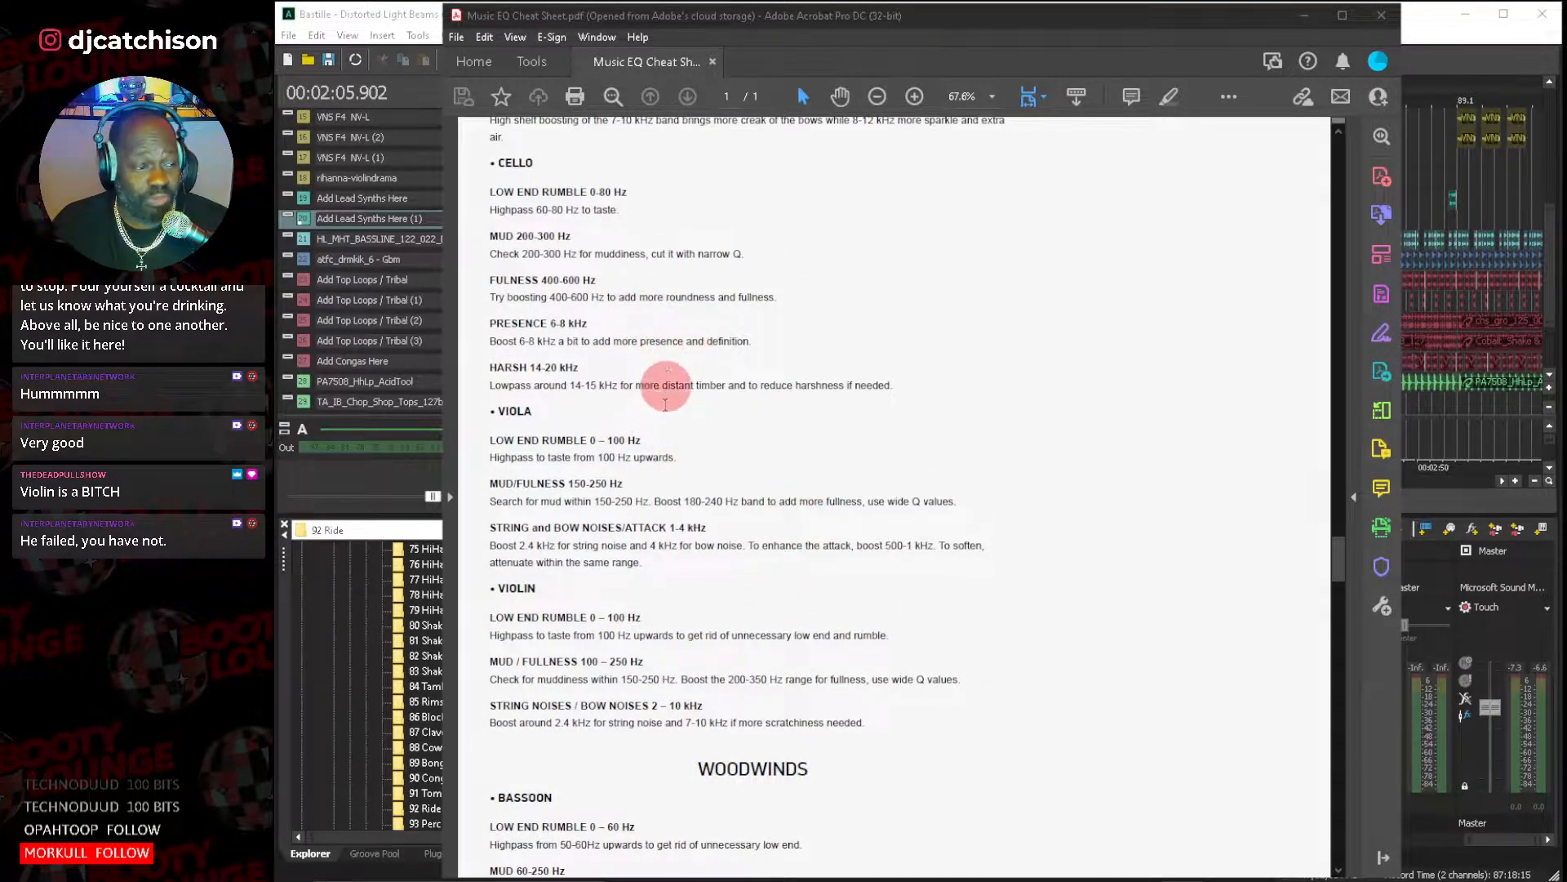
Find the Electronic Instruments section of the EQ cheat sheet and read the bass synth and pad synth recommendations.
{"action": "scroll", "coordinate": [846, 557], "scroll_direction": "down", "scroll_amount": 7}
{"action": "scroll", "coordinate": [849, 556], "scroll_direction": "down", "scroll_amount": 18}
{"action": "scroll", "coordinate": [857, 541], "scroll_direction": "down", "scroll_amount": 10}
{"action": "scroll", "coordinate": [845, 554], "scroll_direction": "up", "scroll_amount": 8}
{"action": "scroll", "coordinate": [841, 560], "scroll_direction": "down", "scroll_amount": 17}
{"action": "scroll", "coordinate": [839, 562], "scroll_direction": "down", "scroll_amount": 12}
{"action": "scroll", "coordinate": [838, 559], "scroll_direction": "down", "scroll_amount": 7}
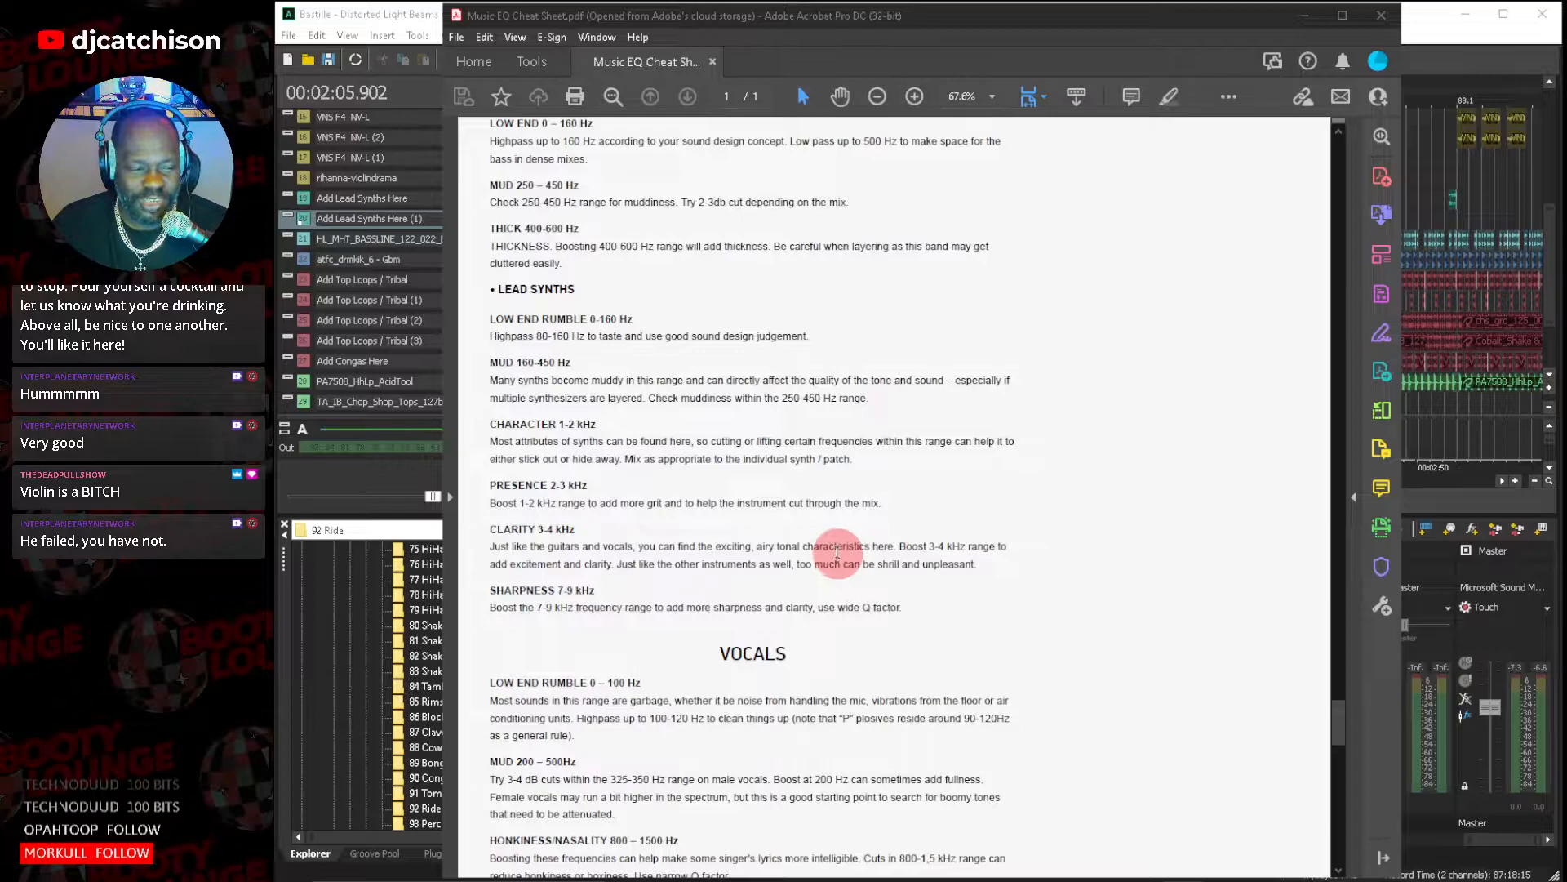
{"action": "scroll", "coordinate": [836, 553], "scroll_direction": "up", "scroll_amount": 9}
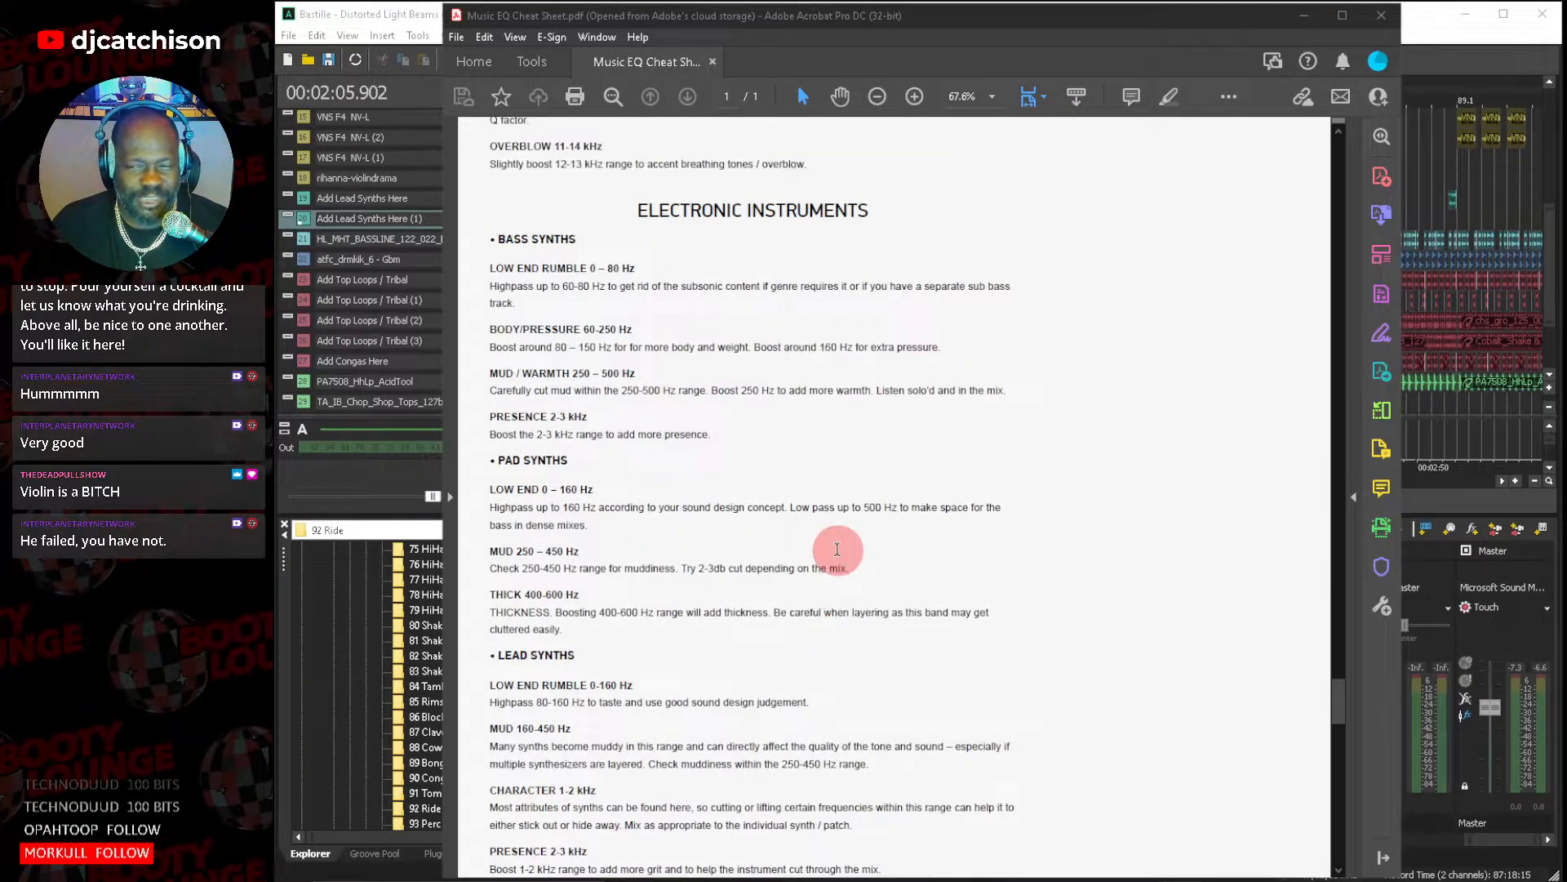
{"action": "scroll", "coordinate": [837, 548], "scroll_direction": "up", "scroll_amount": 1}
{"action": "scroll", "coordinate": [836, 551], "scroll_direction": "down", "scroll_amount": 6}
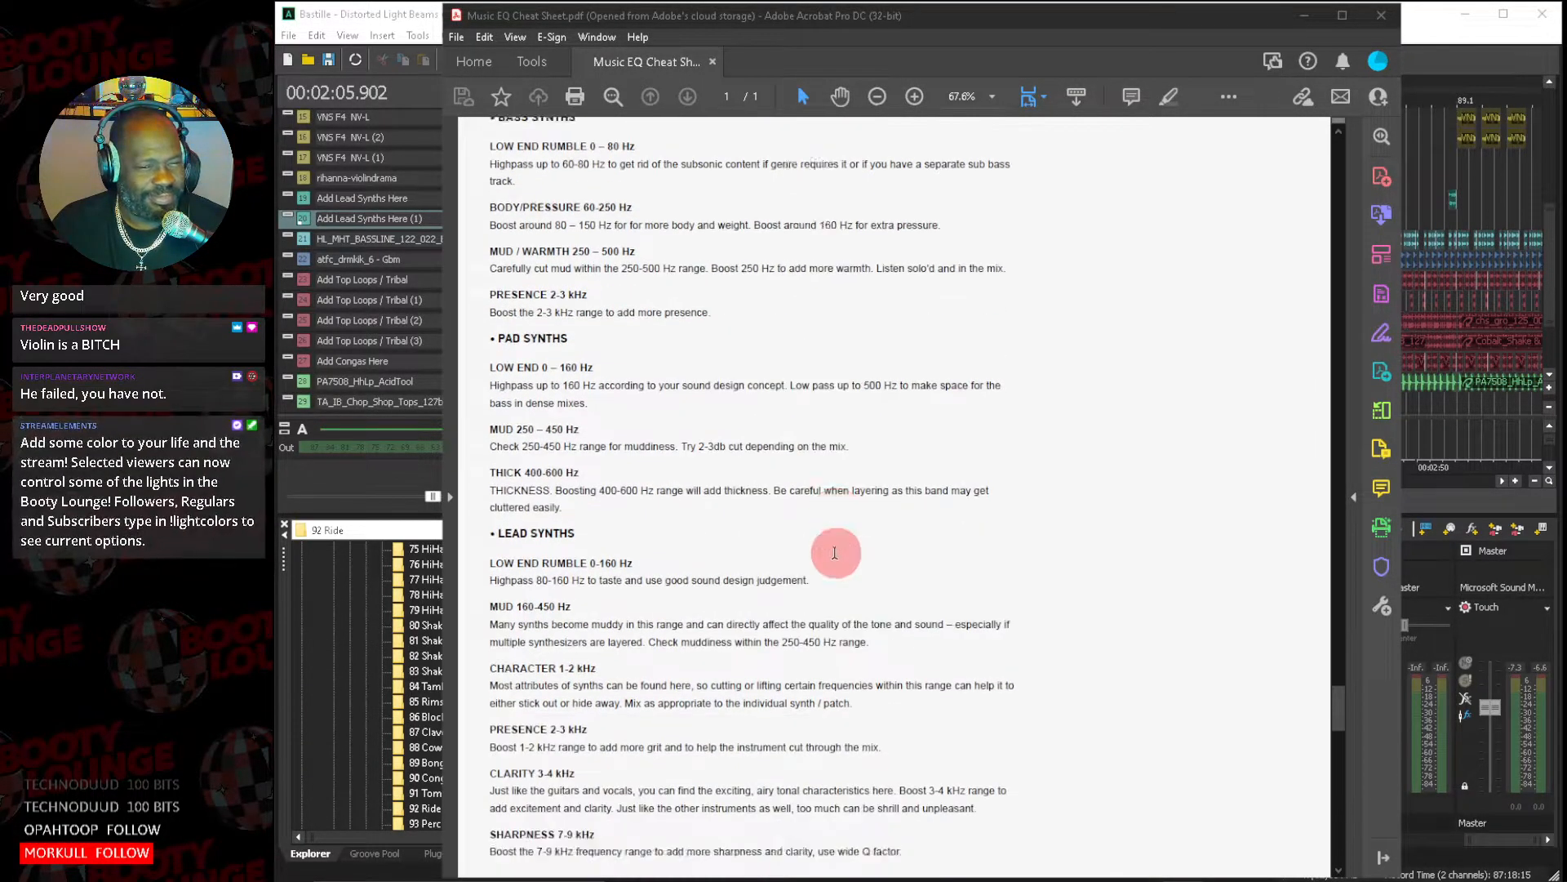
Read the lead synth frequency guidance and the Vocals section of the EQ cheat sheet.
{"action": "scroll", "coordinate": [834, 552], "scroll_direction": "down", "scroll_amount": 2}
{"action": "scroll", "coordinate": [834, 556], "scroll_direction": "down", "scroll_amount": 4}
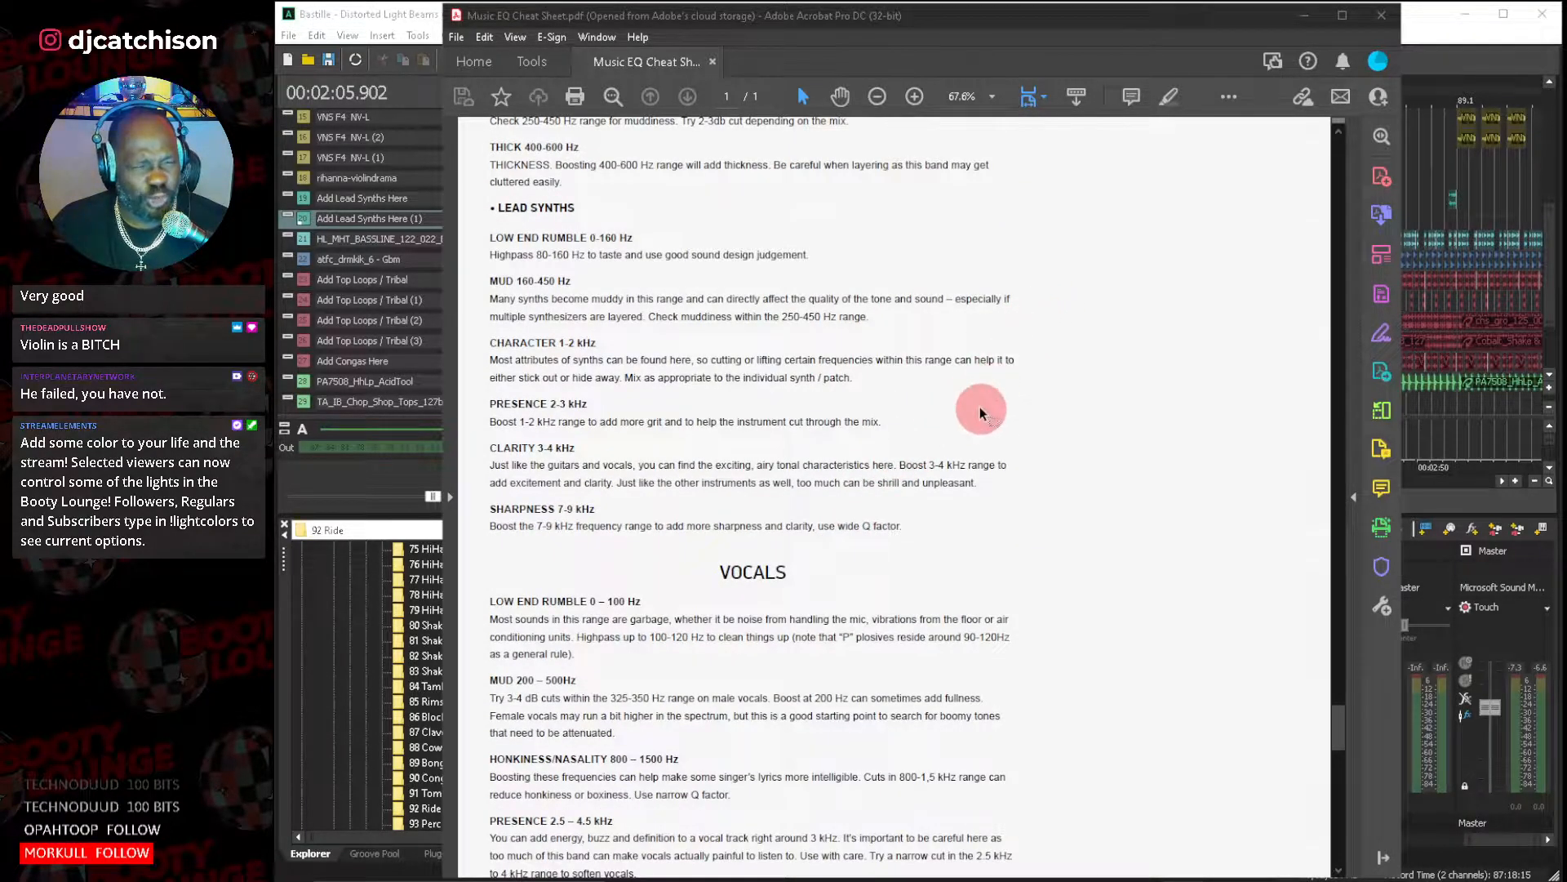
{"action": "scroll", "coordinate": [829, 443], "scroll_direction": "down", "scroll_amount": 3}
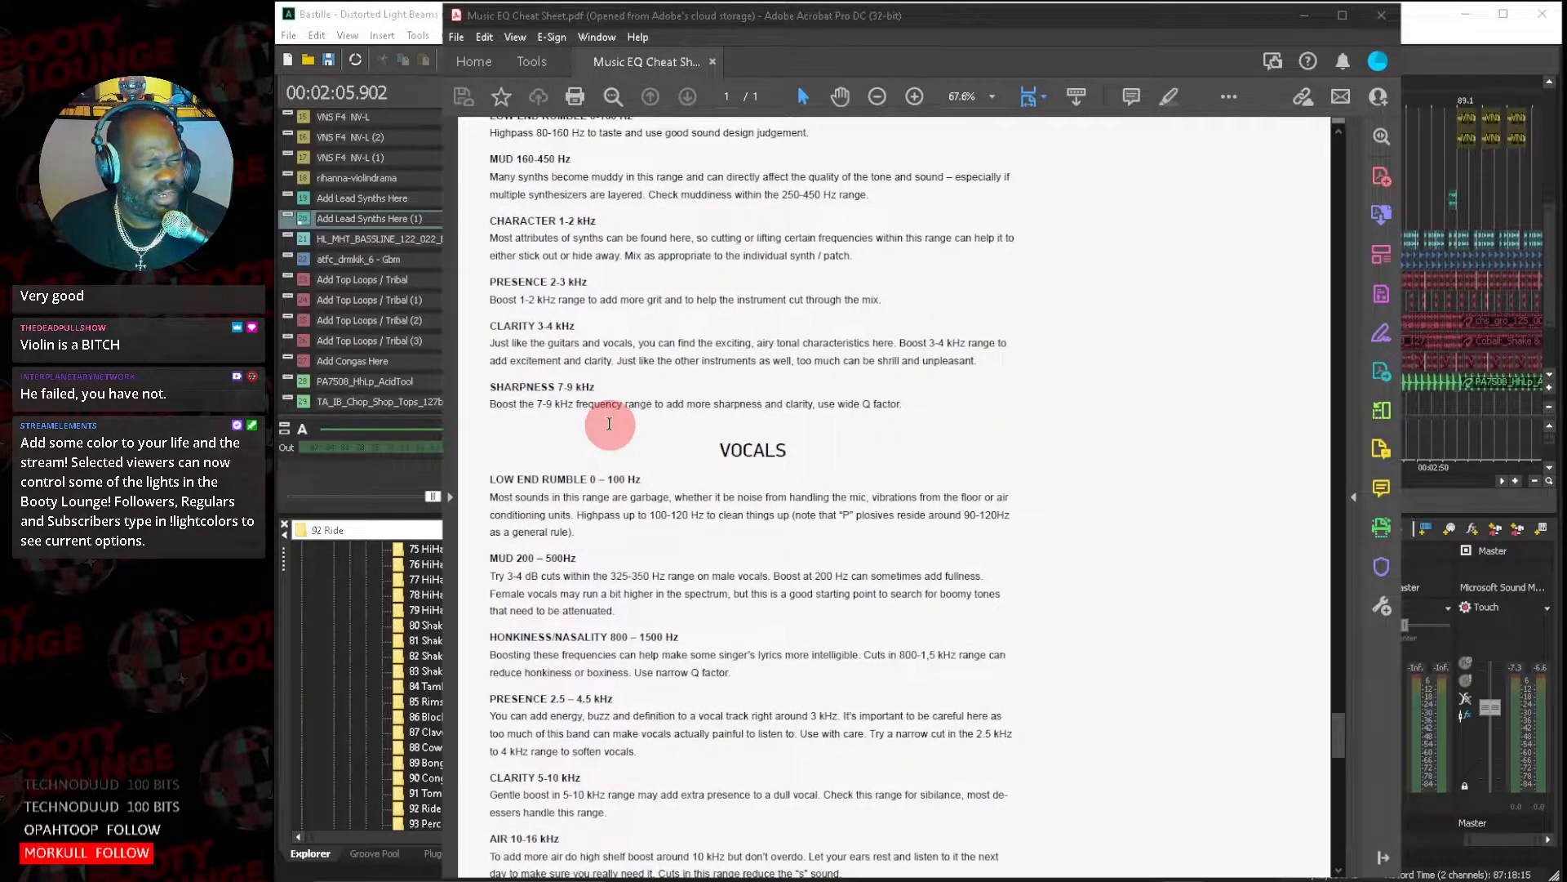
Read the remaining Vocals and White Noise sections of the EQ cheat sheet, then return to ACID Pro.
{"action": "scroll", "coordinate": [819, 458], "scroll_direction": "down", "scroll_amount": 7}
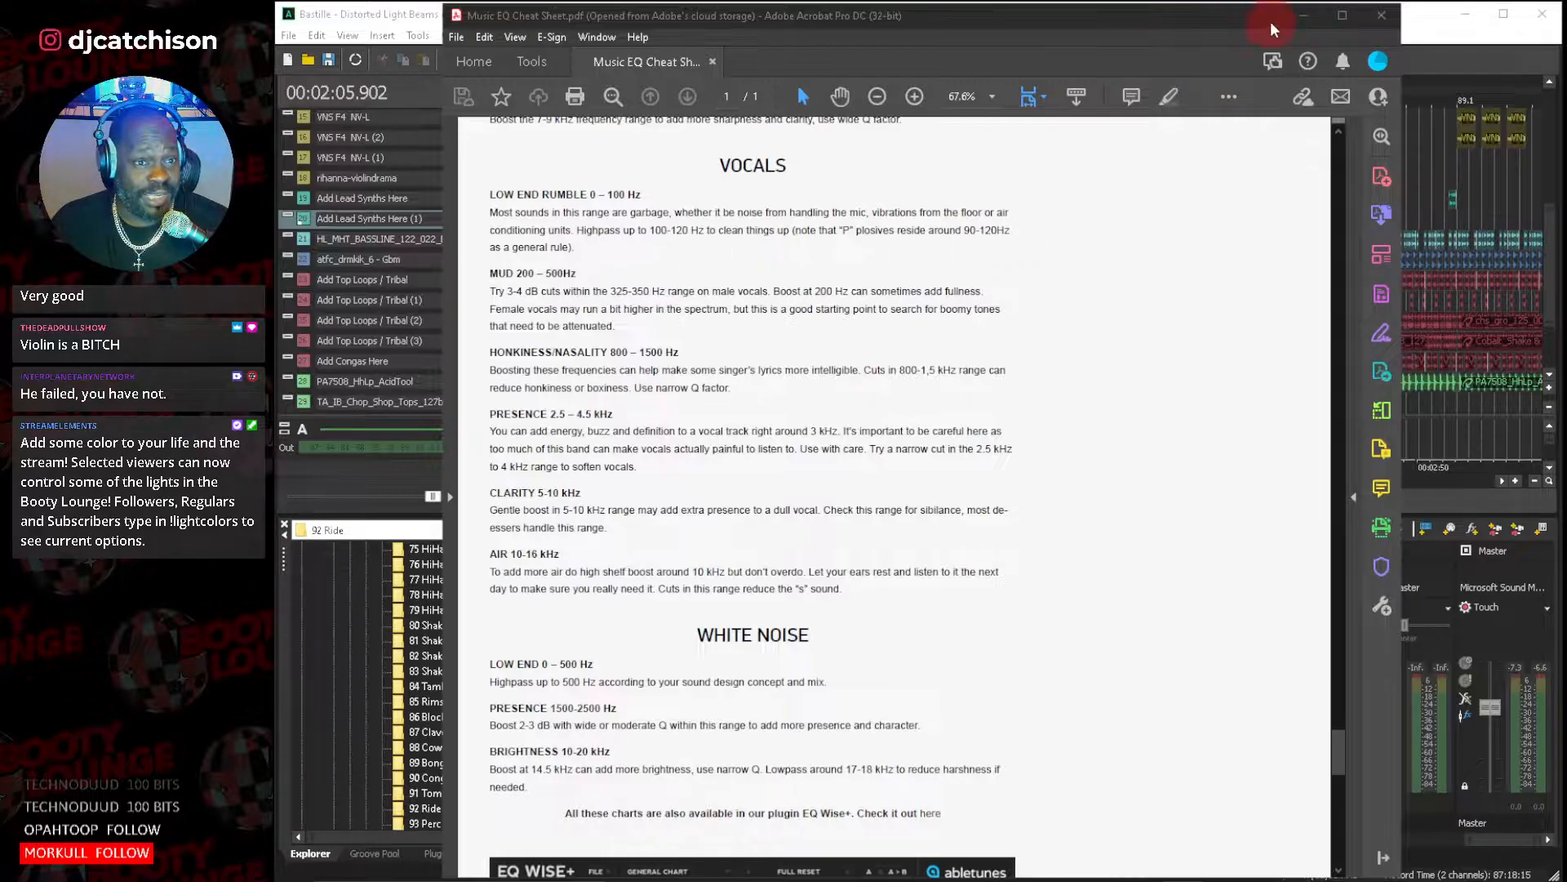
{"action": "left_click", "coordinate": [1305, 17]}
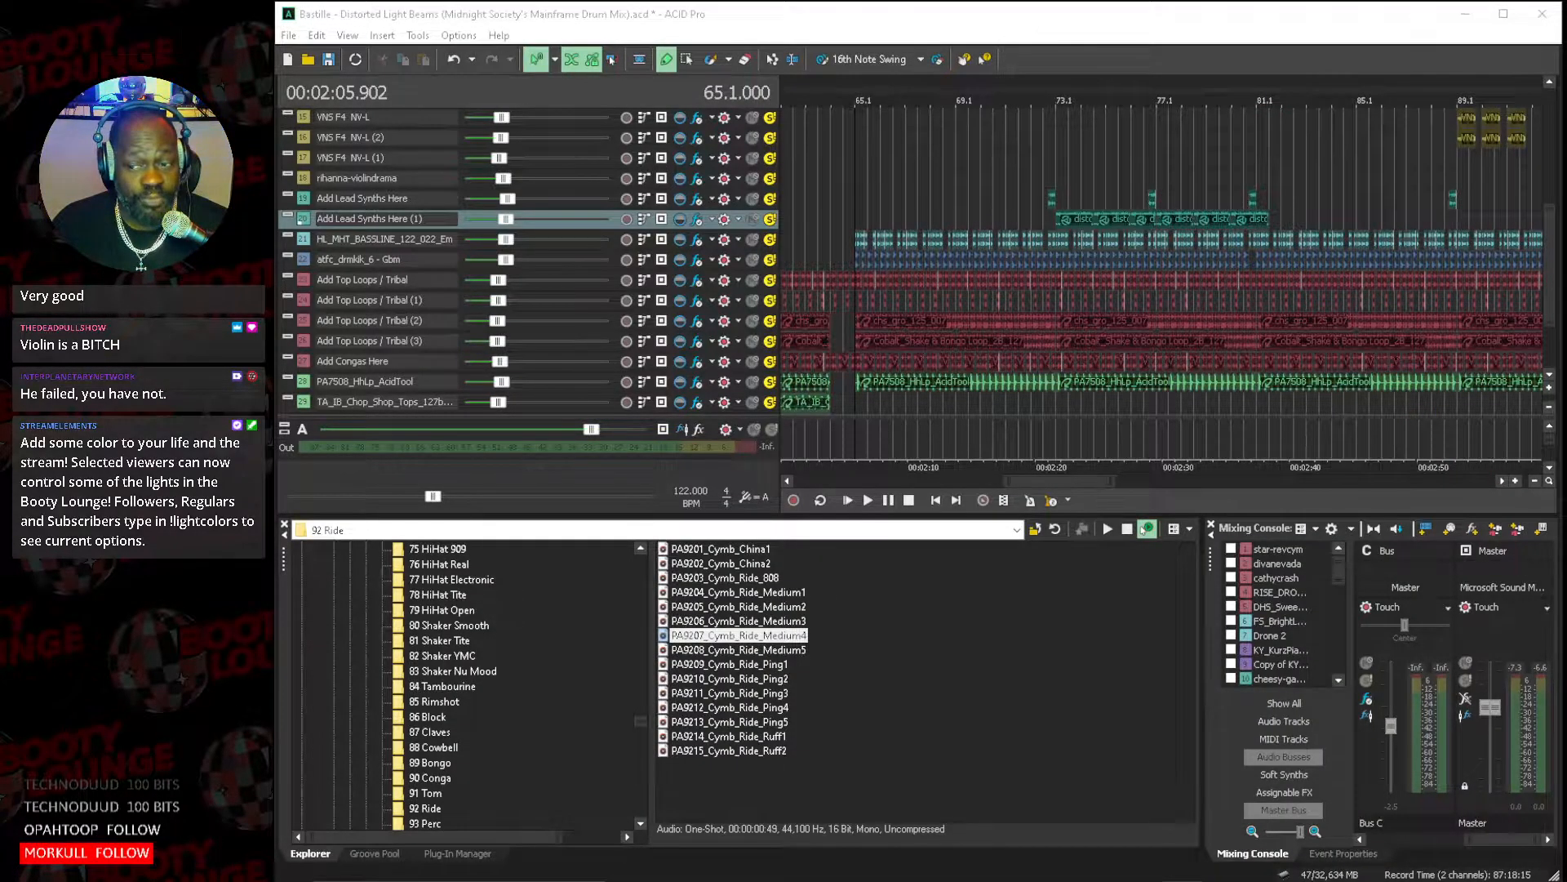
Review the synth, bassline, top loop and percussion tracks of the Bastille arrangement around bar 65.
{"action": "scroll", "coordinate": [1551, 377], "scroll_direction": "down", "scroll_amount": 2}
{"action": "left_click", "coordinate": [1548, 392]}
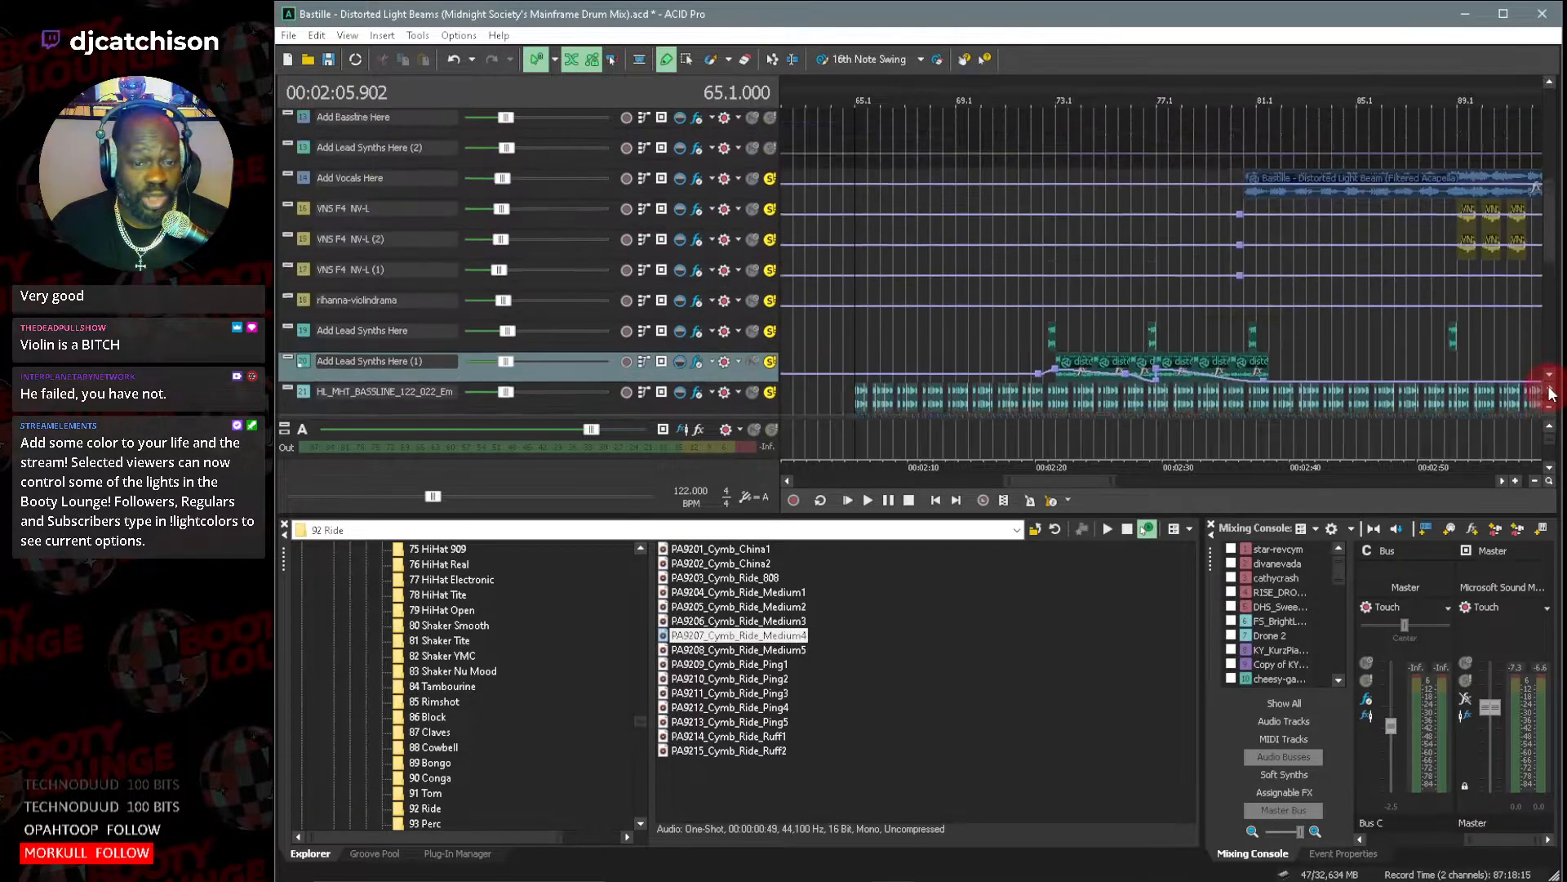
{"action": "scroll", "coordinate": [1551, 380], "scroll_direction": "down", "scroll_amount": 3}
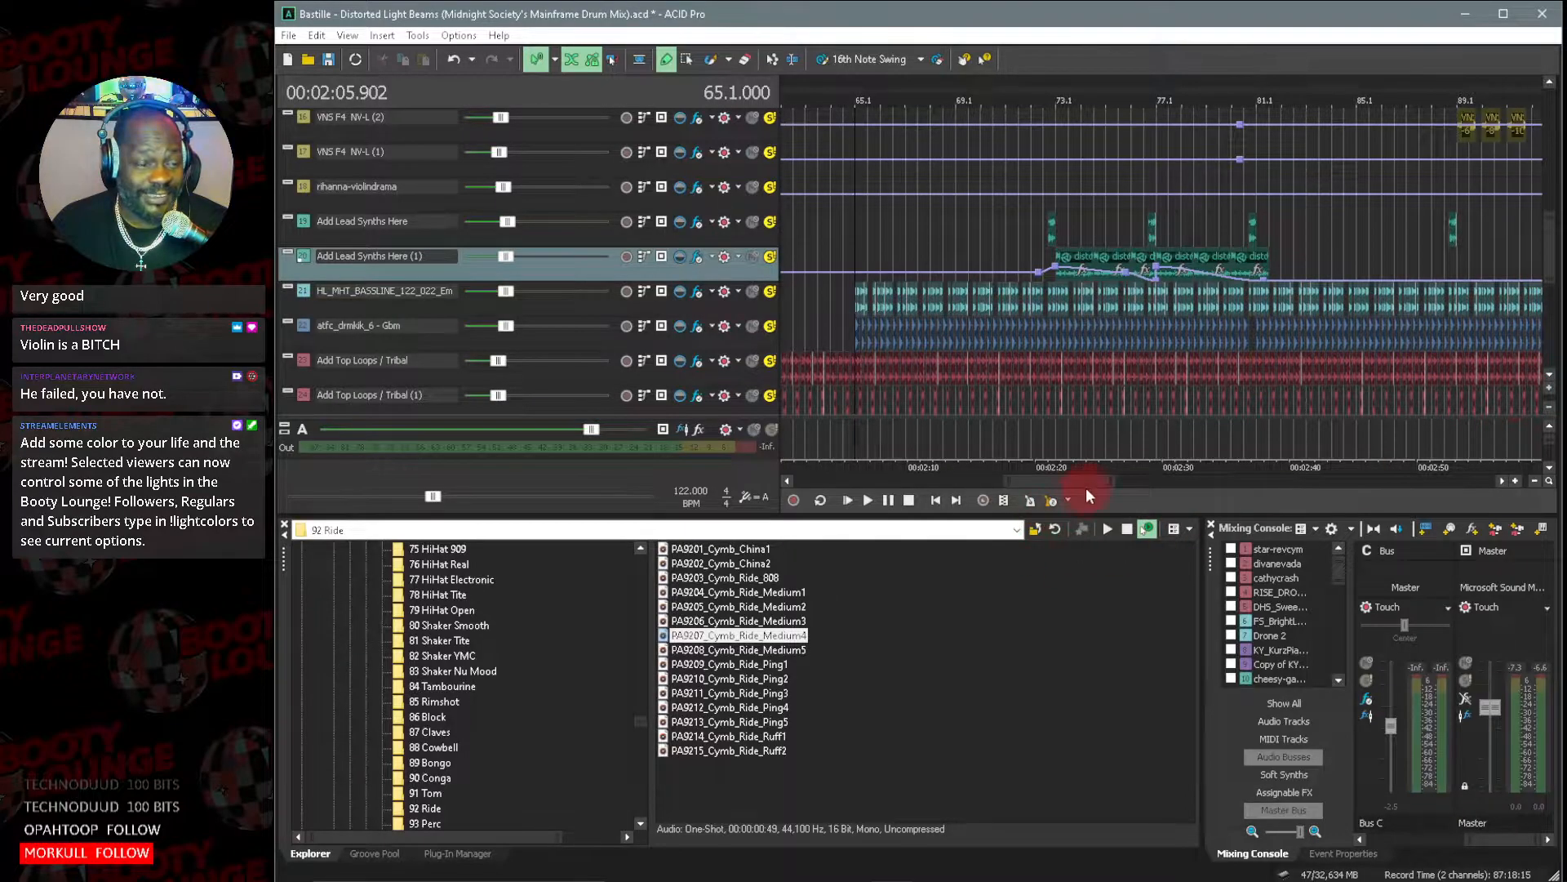
{"action": "left_click_drag", "start_coordinate": [1114, 481], "coordinate": [1037, 481]}
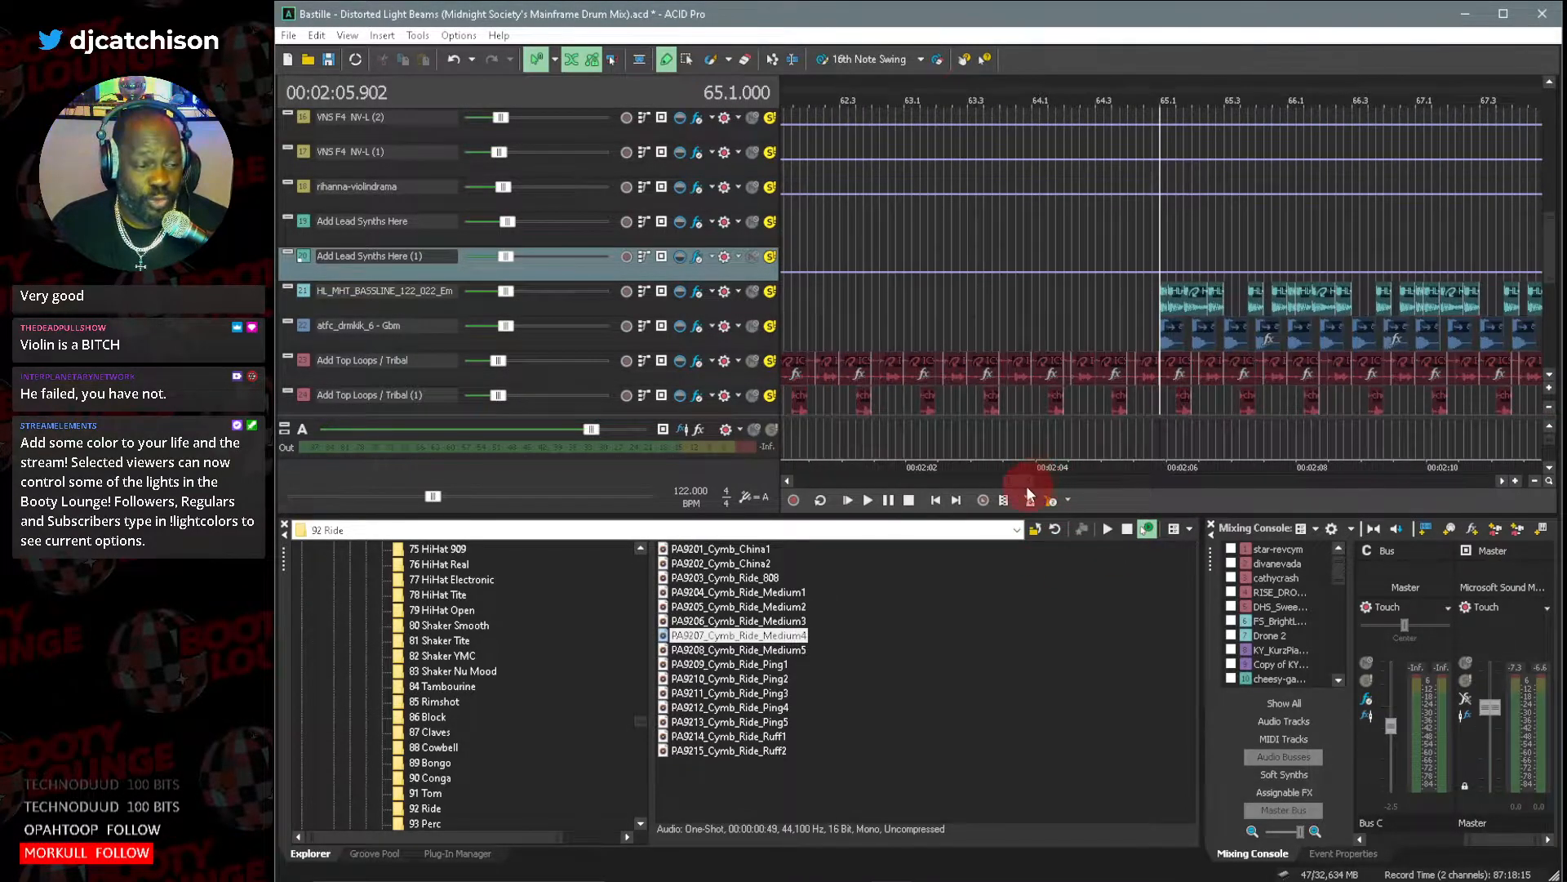
{"action": "scroll", "coordinate": [1551, 381], "scroll_direction": "down", "scroll_amount": 4}
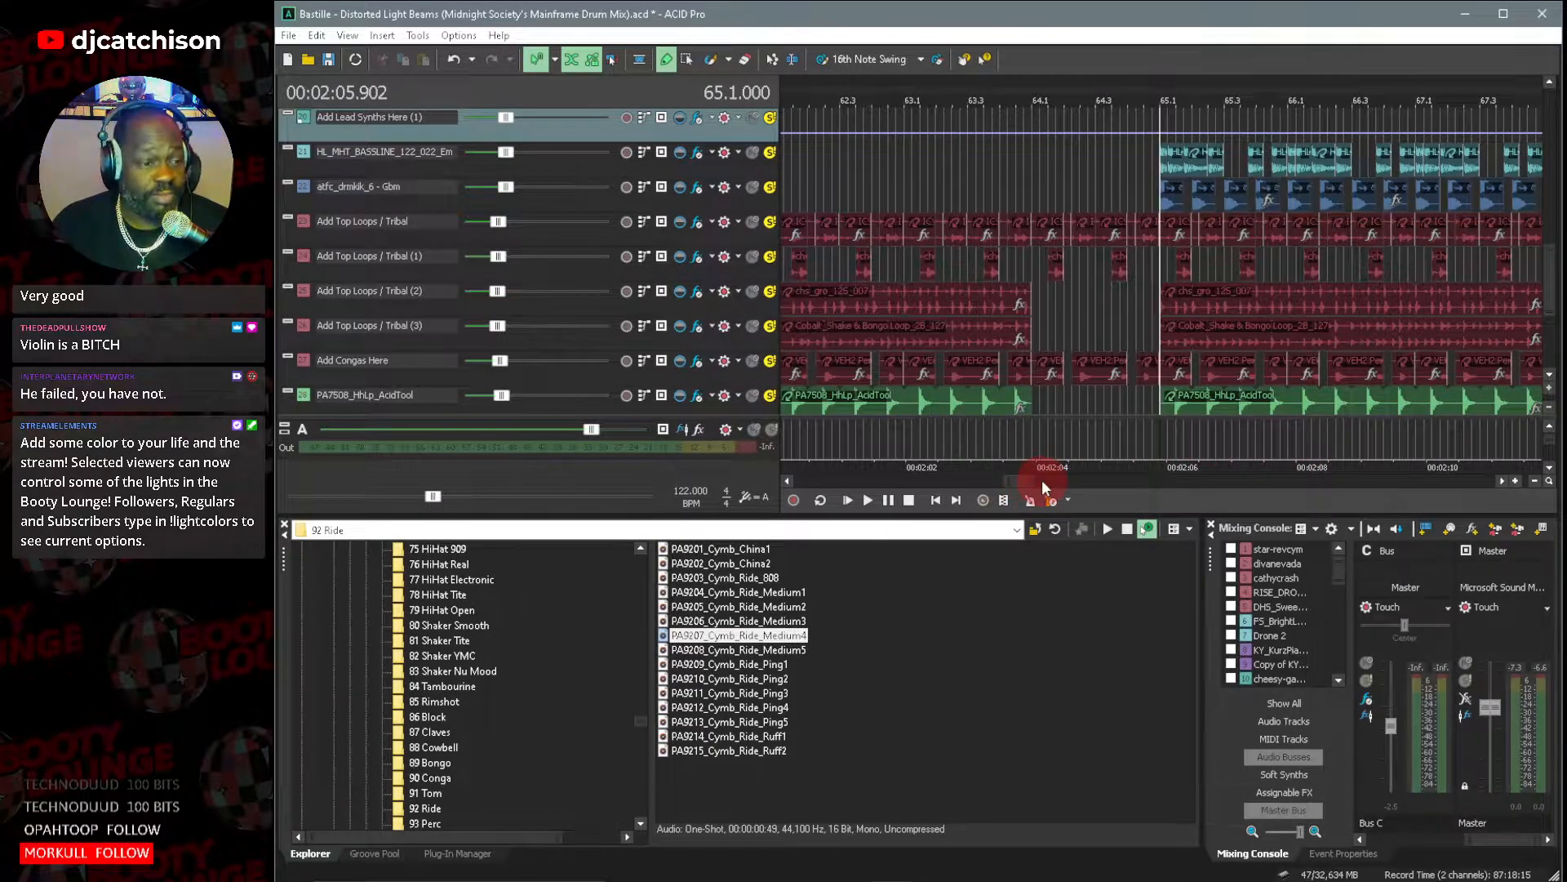
{"action": "left_click_drag", "start_coordinate": [1041, 478], "coordinate": [1084, 488]}
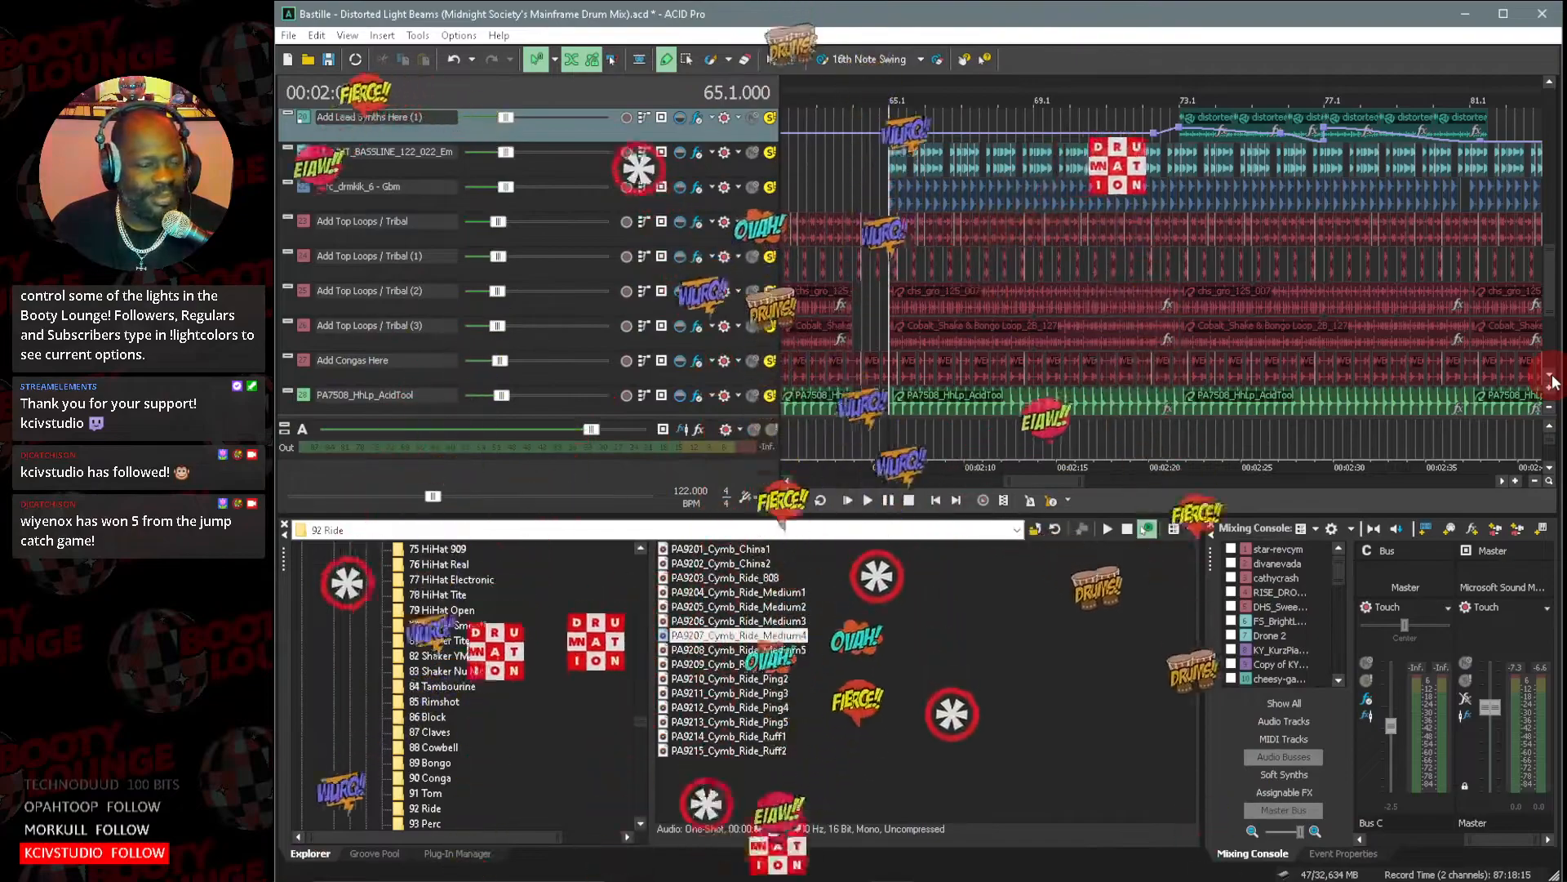
{"action": "left_click", "coordinate": [1551, 376]}
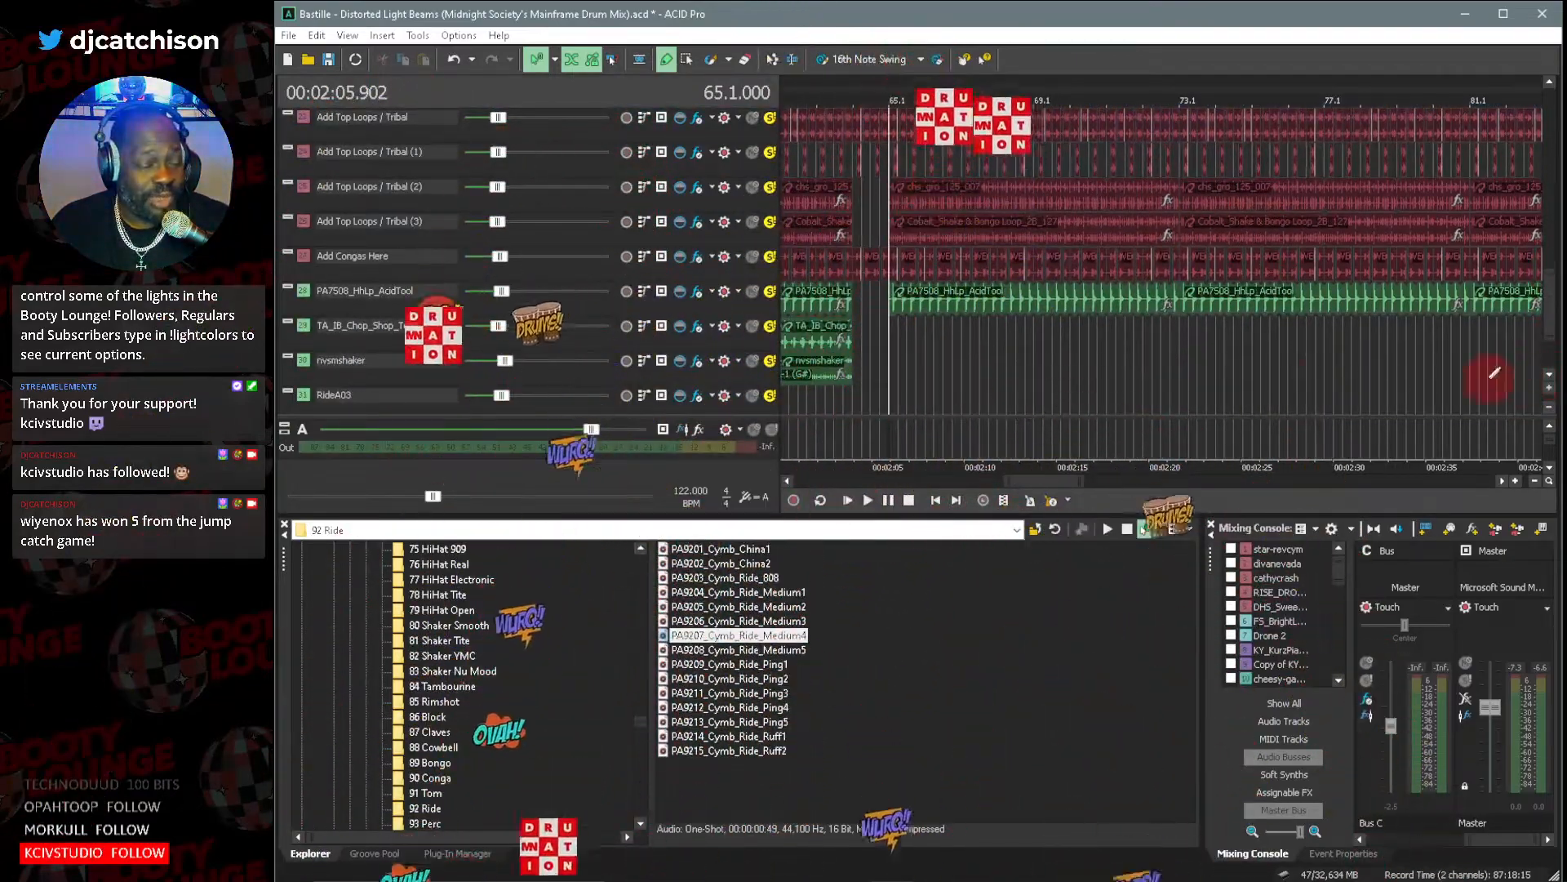
Save the Bastille remix project under its existing name.
{"action": "left_click", "coordinate": [288, 35]}
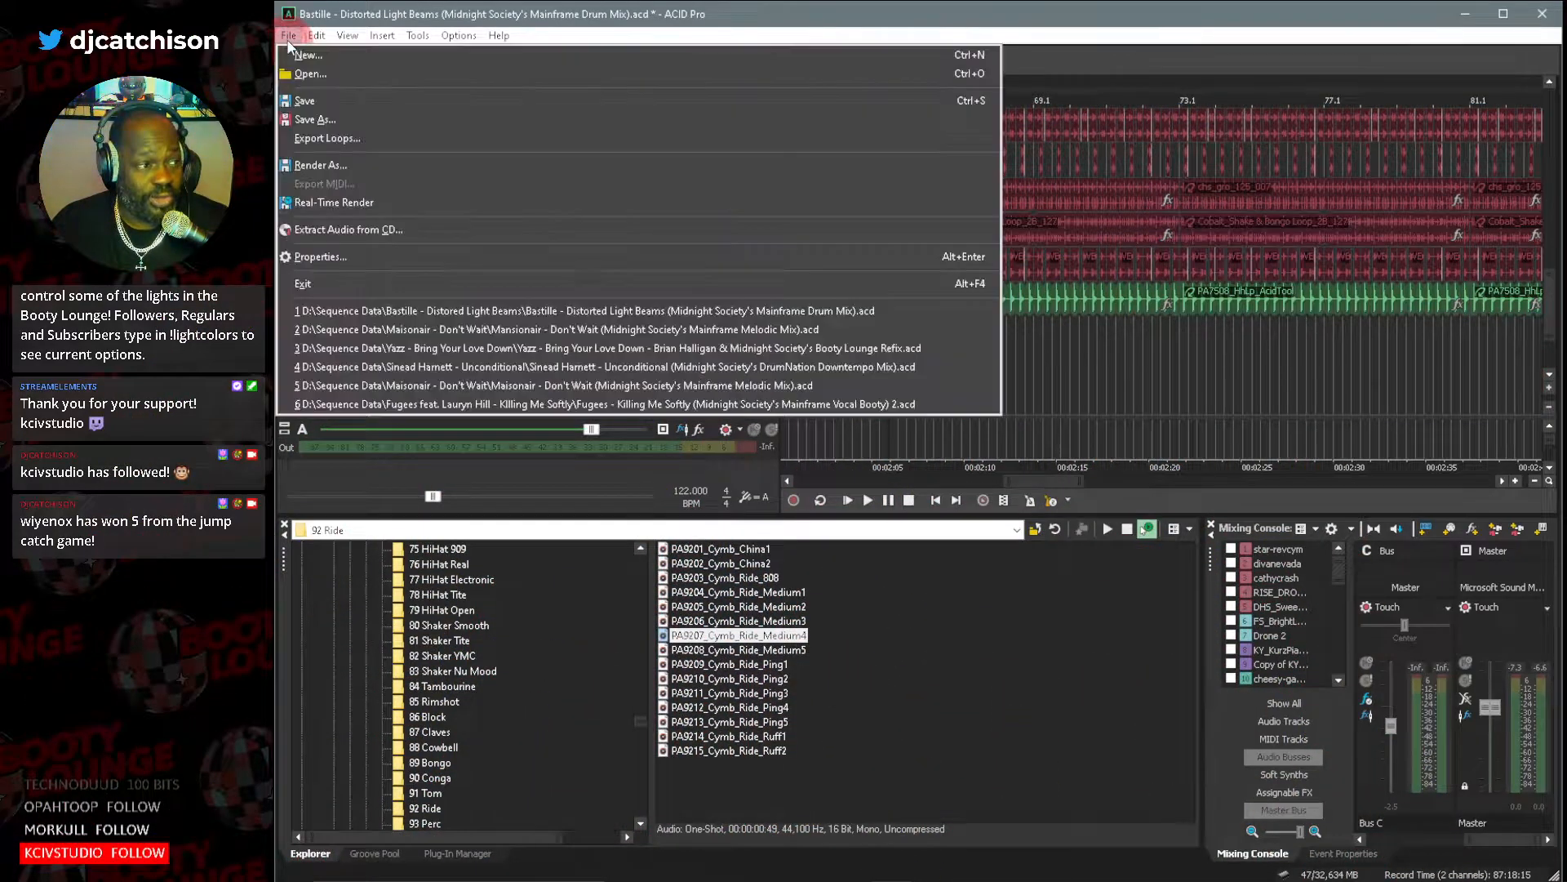
{"action": "left_click", "coordinate": [320, 101]}
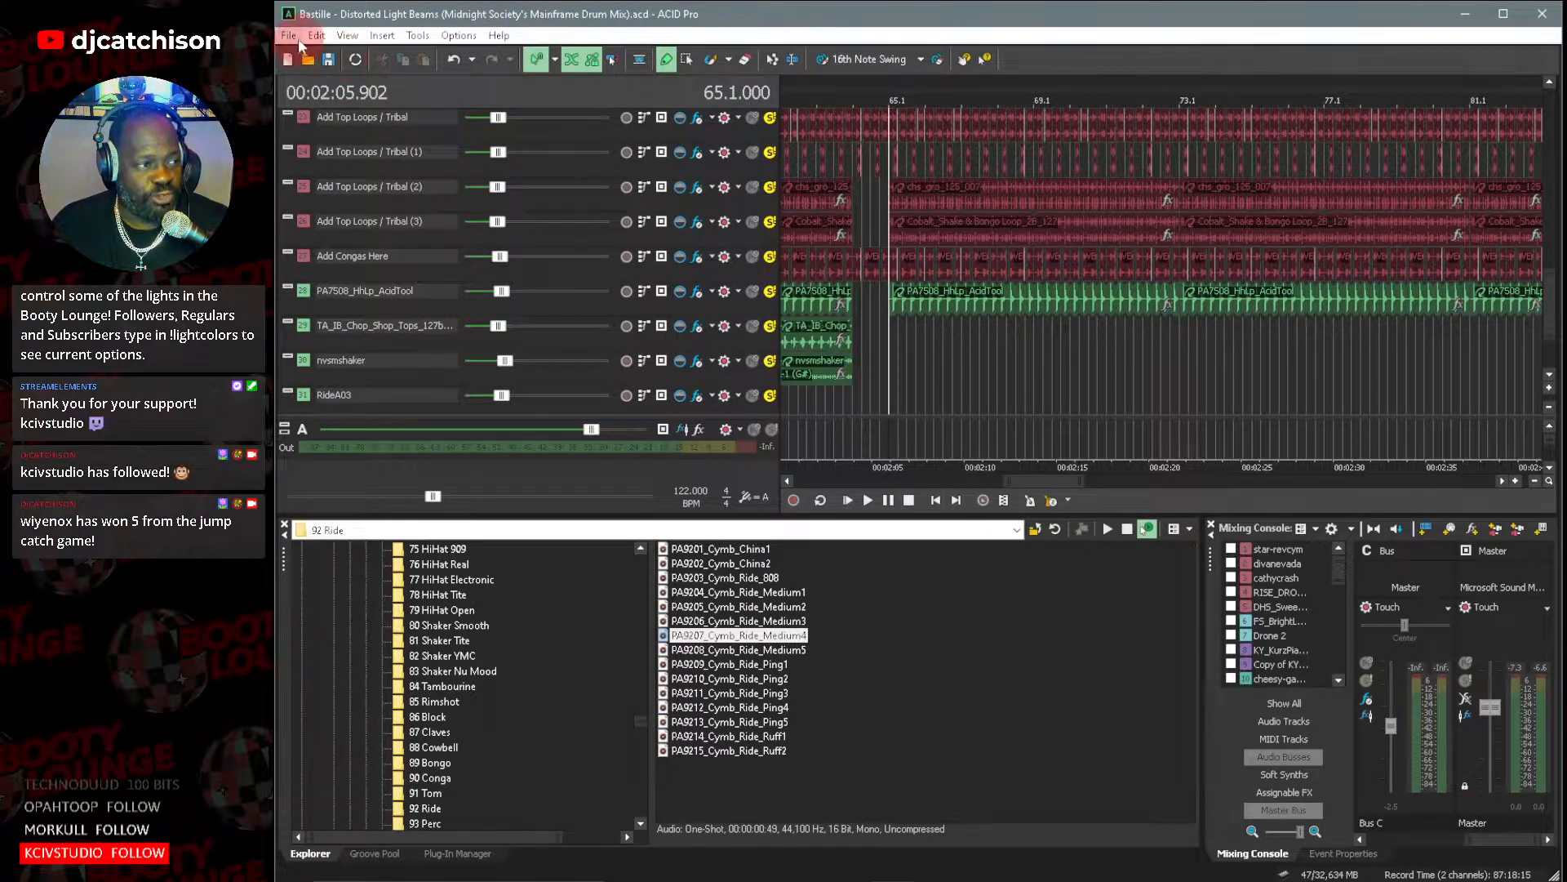
Open the ACID Pro project in the "Billie Eilish - Everything I Wanted" folder of Sequence Data.
{"action": "left_click", "coordinate": [289, 38]}
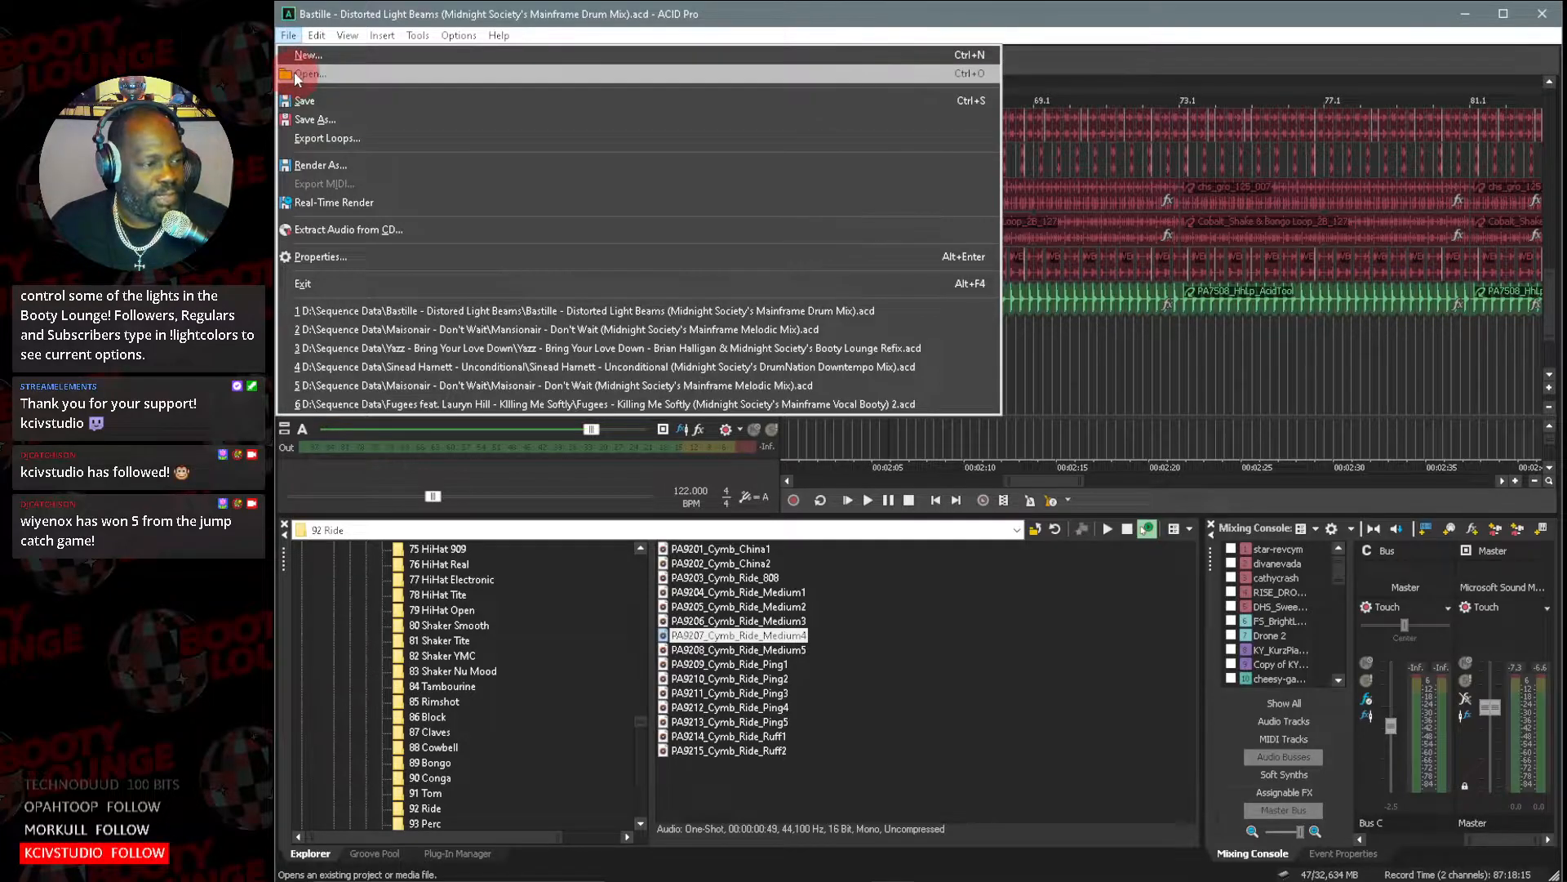
{"action": "left_click", "coordinate": [324, 72]}
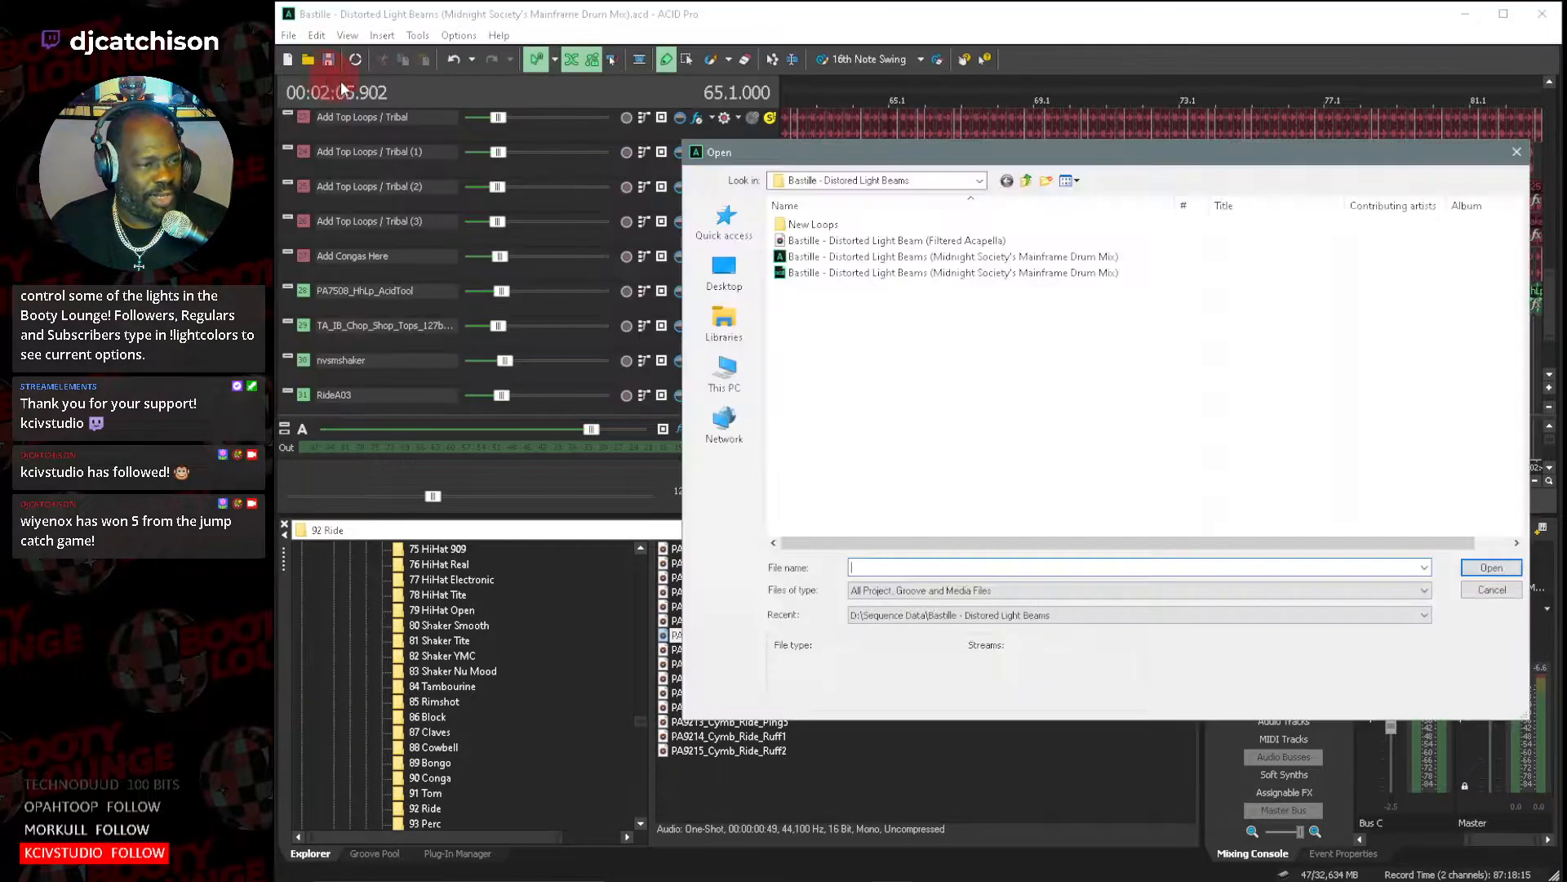
{"action": "left_click", "coordinate": [1028, 183]}
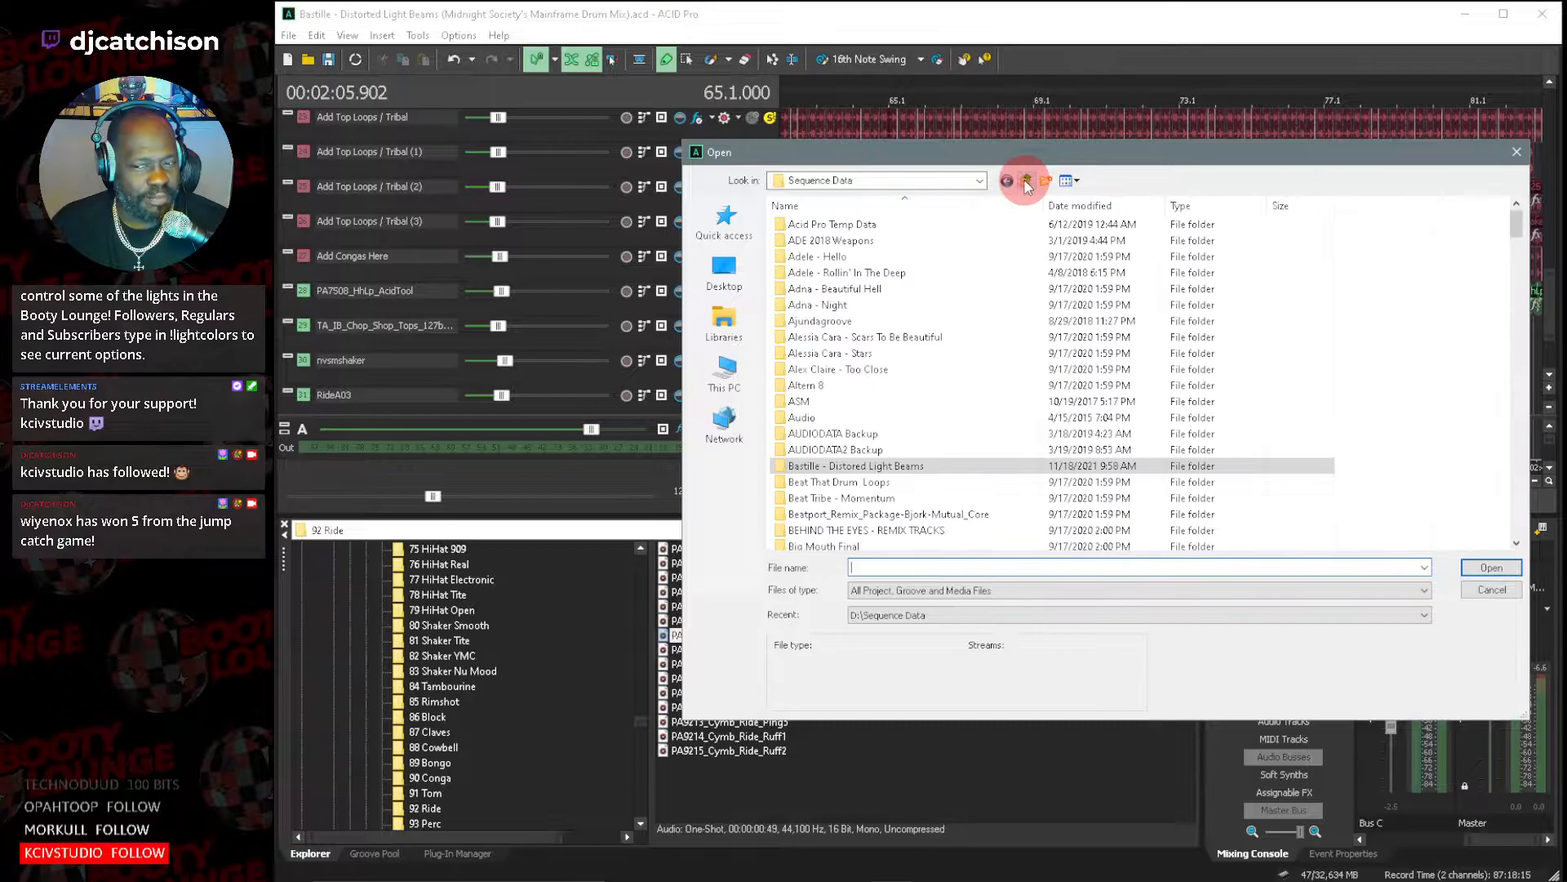
{"action": "scroll", "coordinate": [900, 512], "scroll_direction": "down", "scroll_amount": 3}
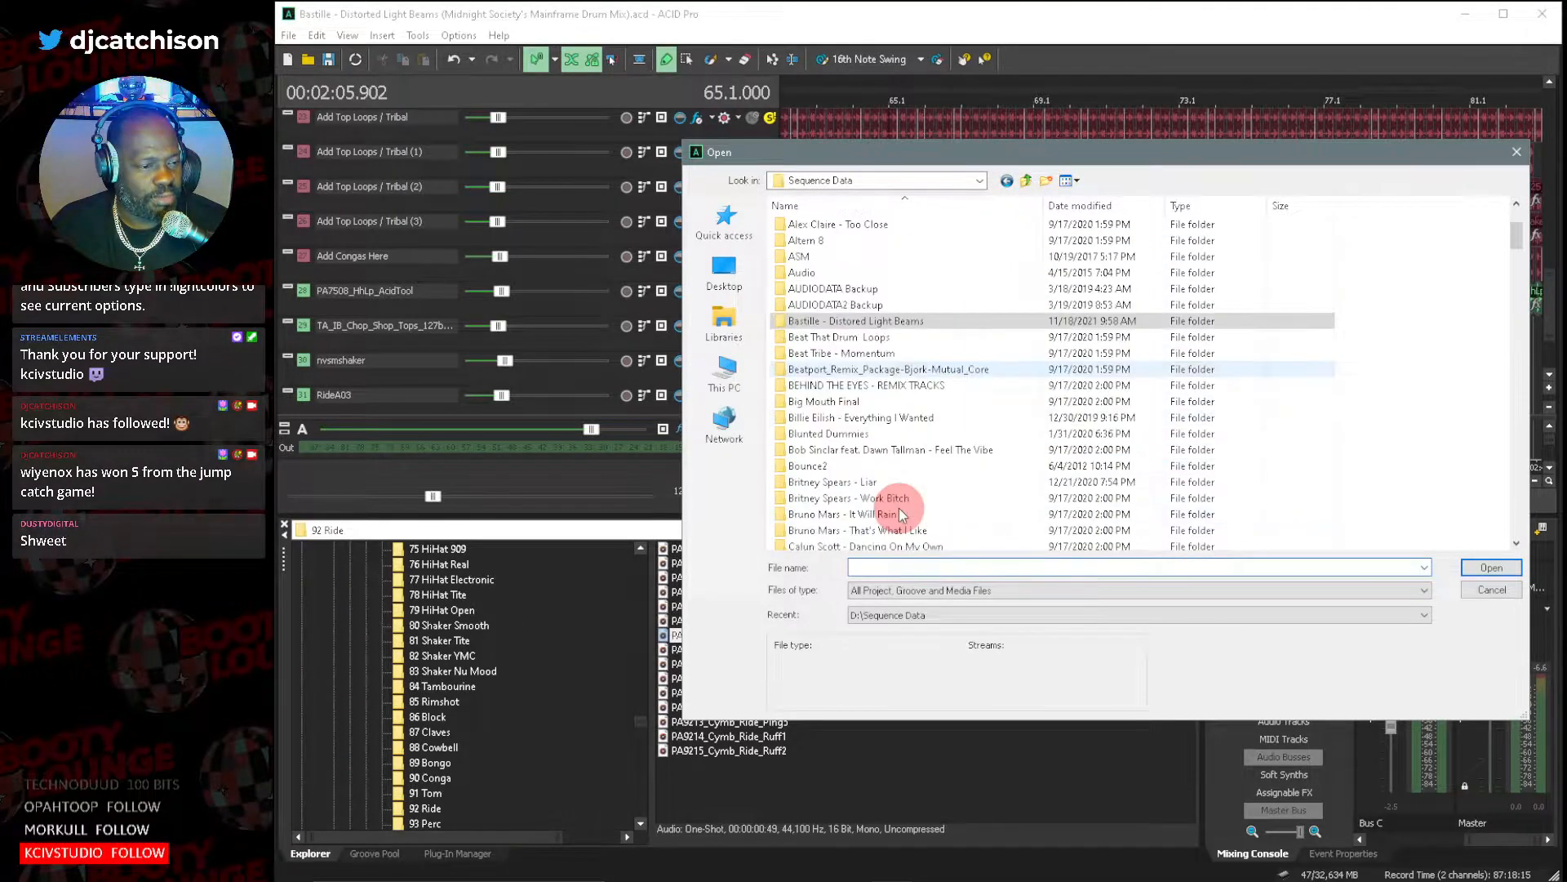
{"action": "scroll", "coordinate": [906, 502], "scroll_direction": "up", "scroll_amount": 1}
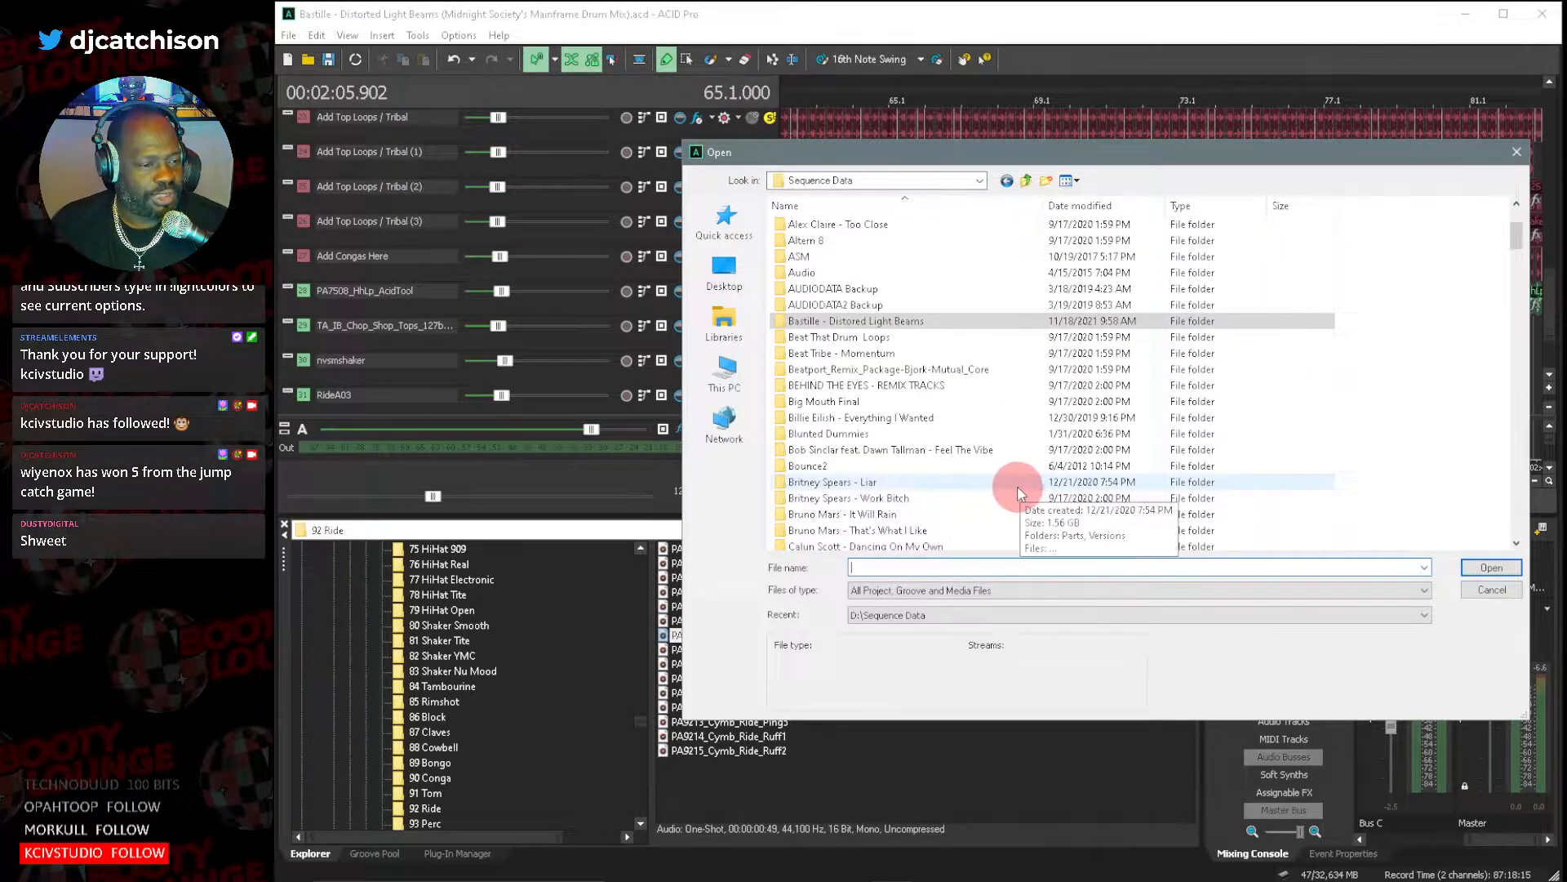
{"action": "scroll", "coordinate": [1014, 488], "scroll_direction": "up", "scroll_amount": 1}
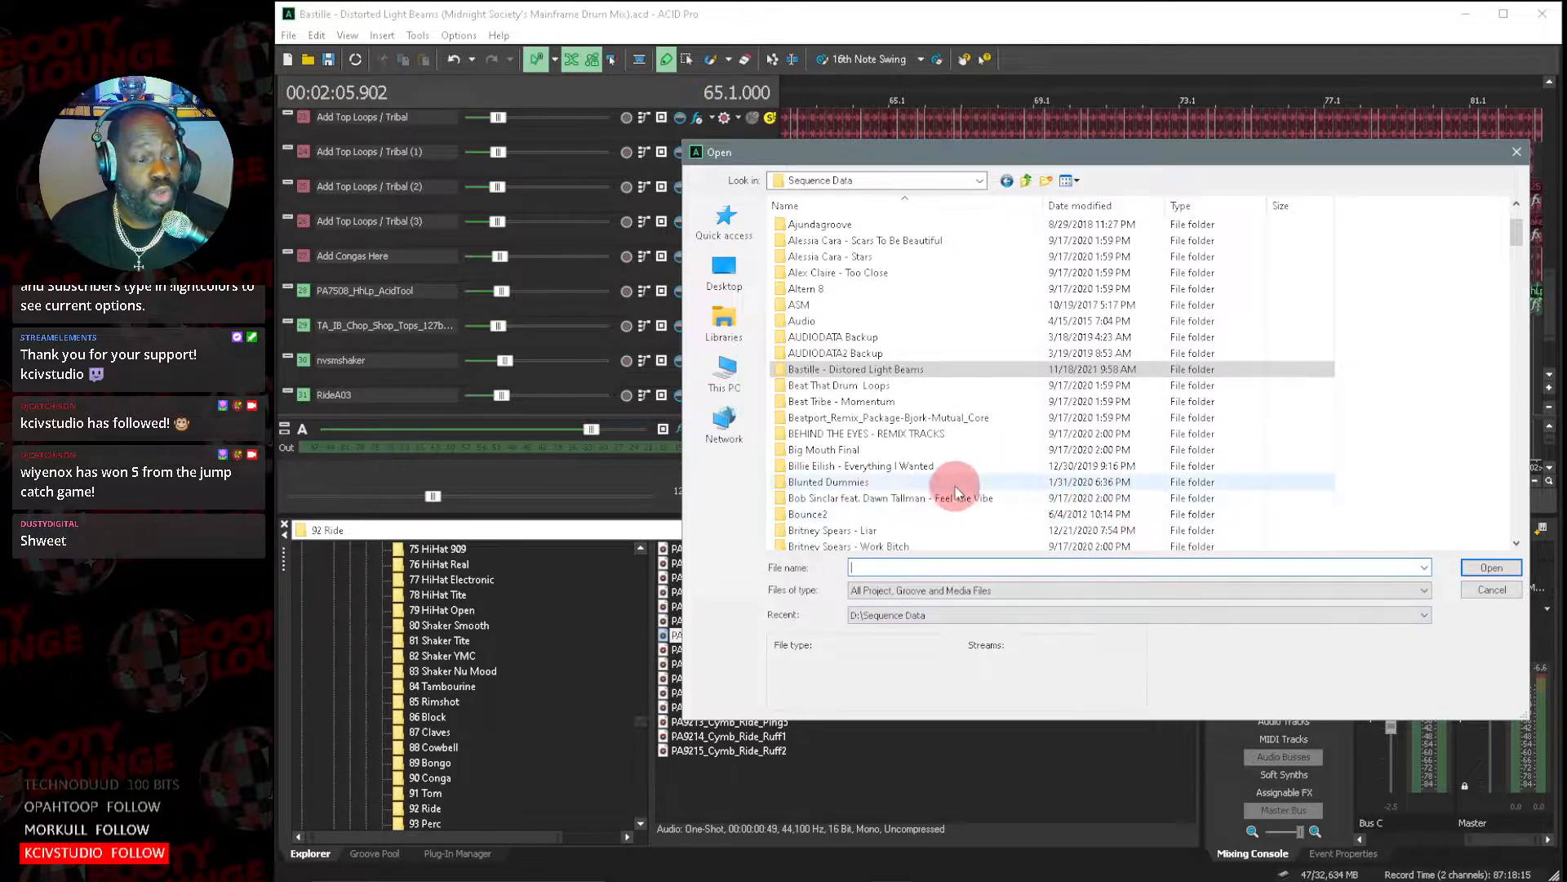
{"action": "left_click", "coordinate": [919, 466]}
{"action": "double_click", "coordinate": [920, 466]}
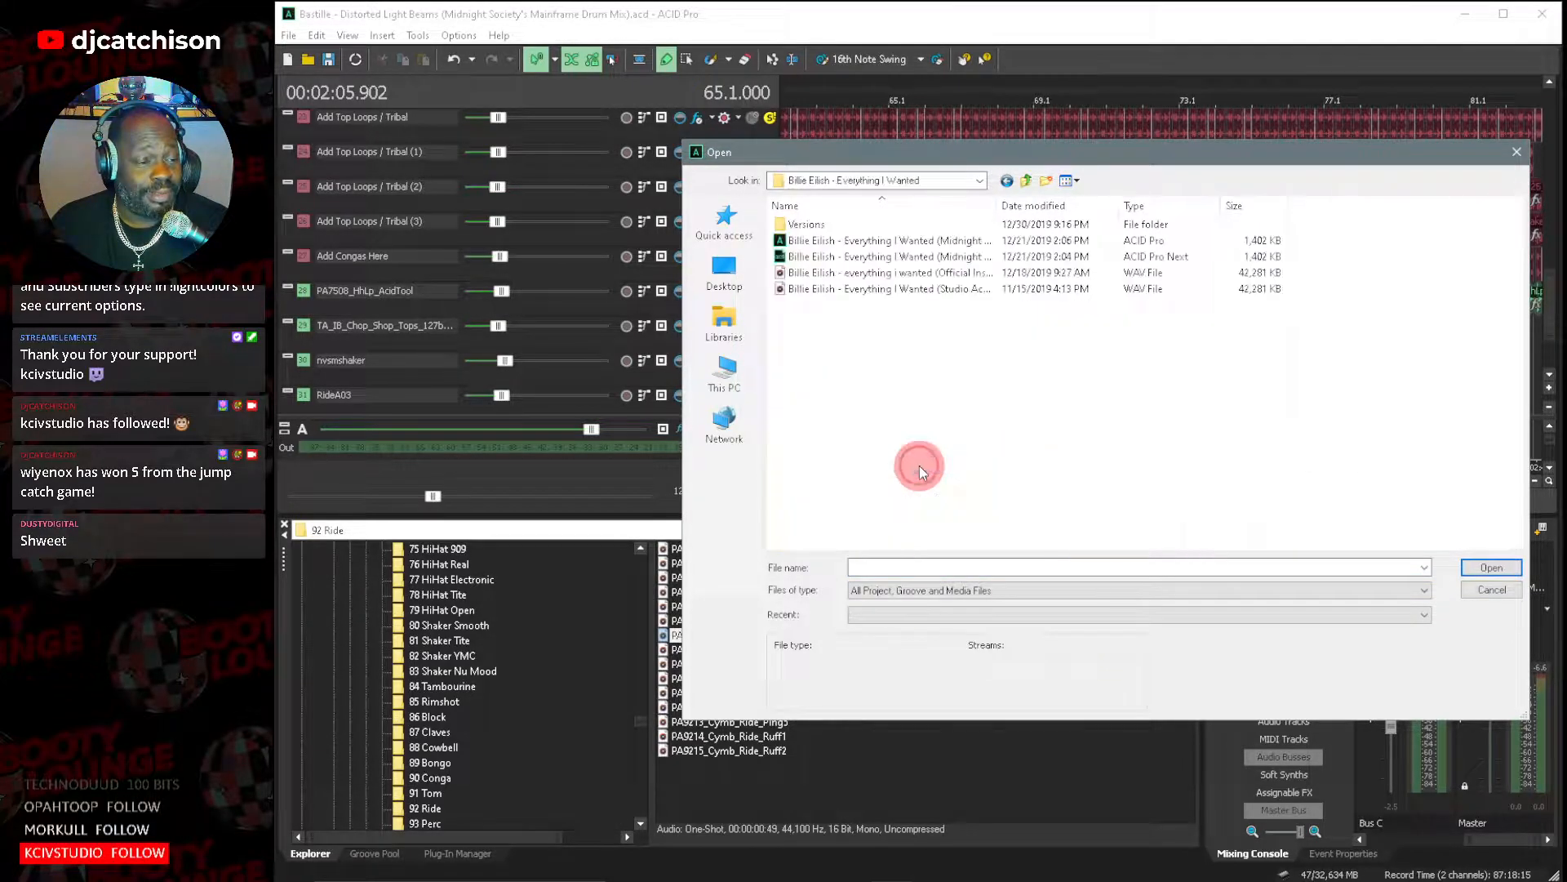
{"action": "left_click_drag", "start_coordinate": [997, 222], "coordinate": [1096, 217]}
{"action": "double_click", "coordinate": [1064, 240]}
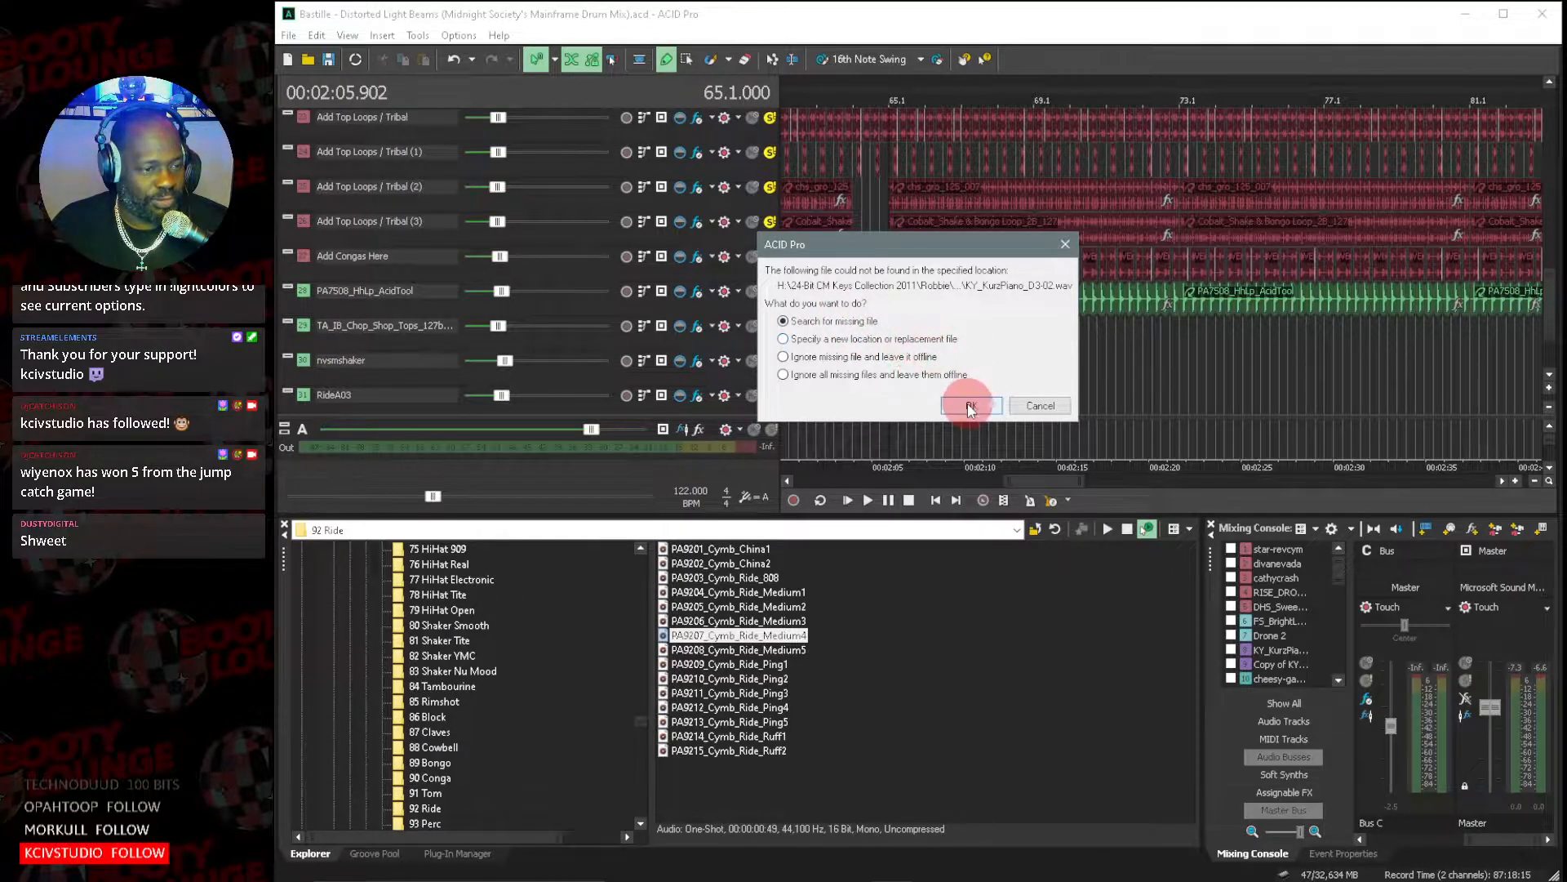
Locate the missing KY_KurzPiano_D3-02.wav on the MSPMUZIK (D:) drive and use that location for all related media files.
{"action": "left_click", "coordinate": [970, 406]}
{"action": "left_click", "coordinate": [1015, 309]}
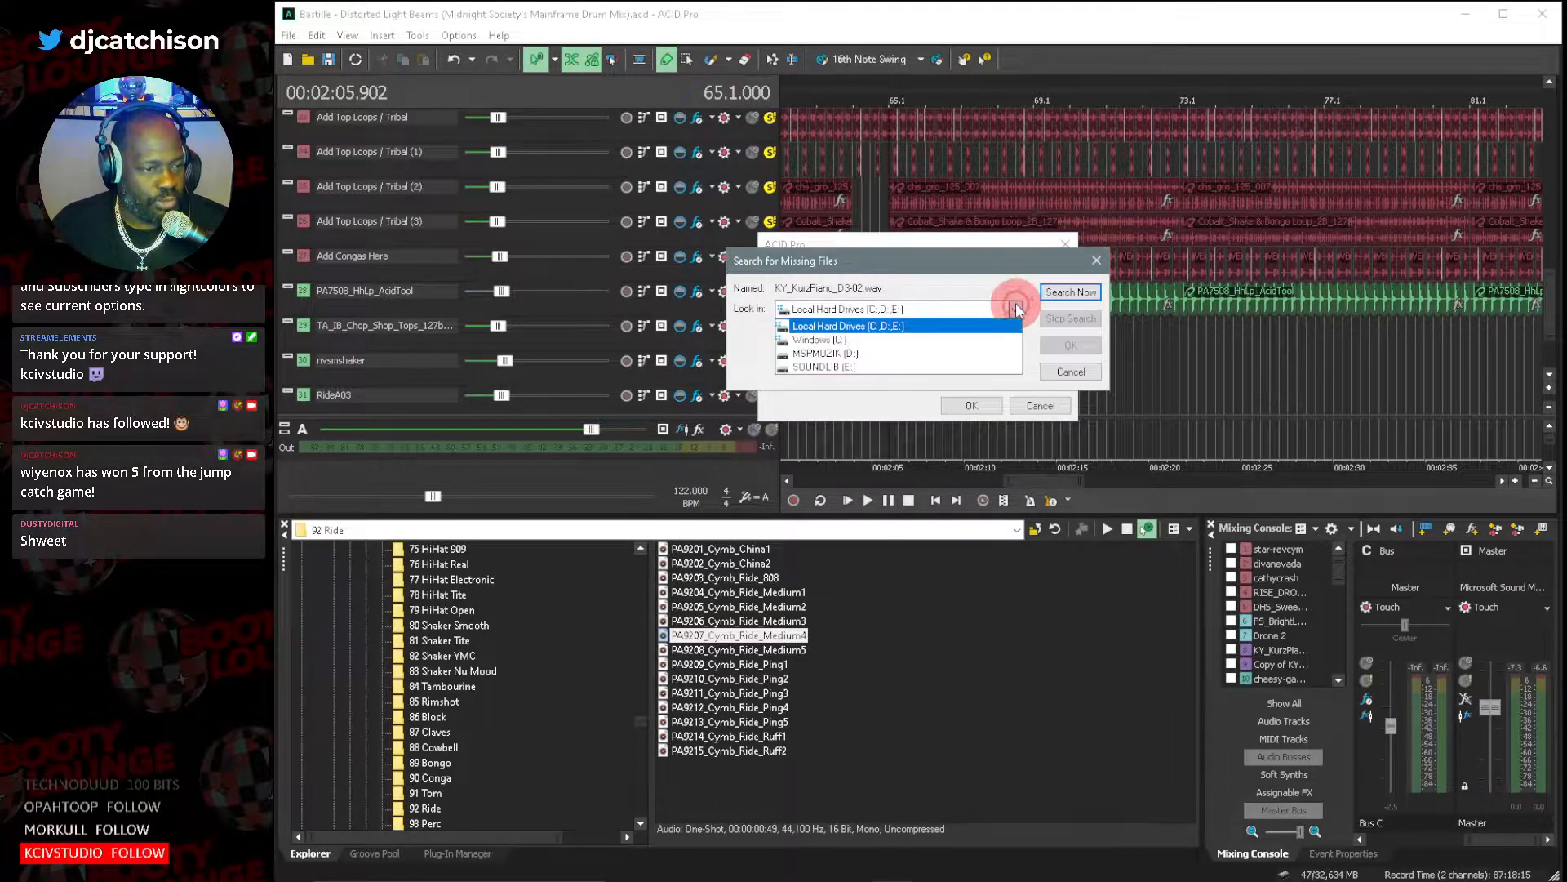
{"action": "left_click", "coordinate": [886, 354]}
{"action": "left_click", "coordinate": [1069, 293]}
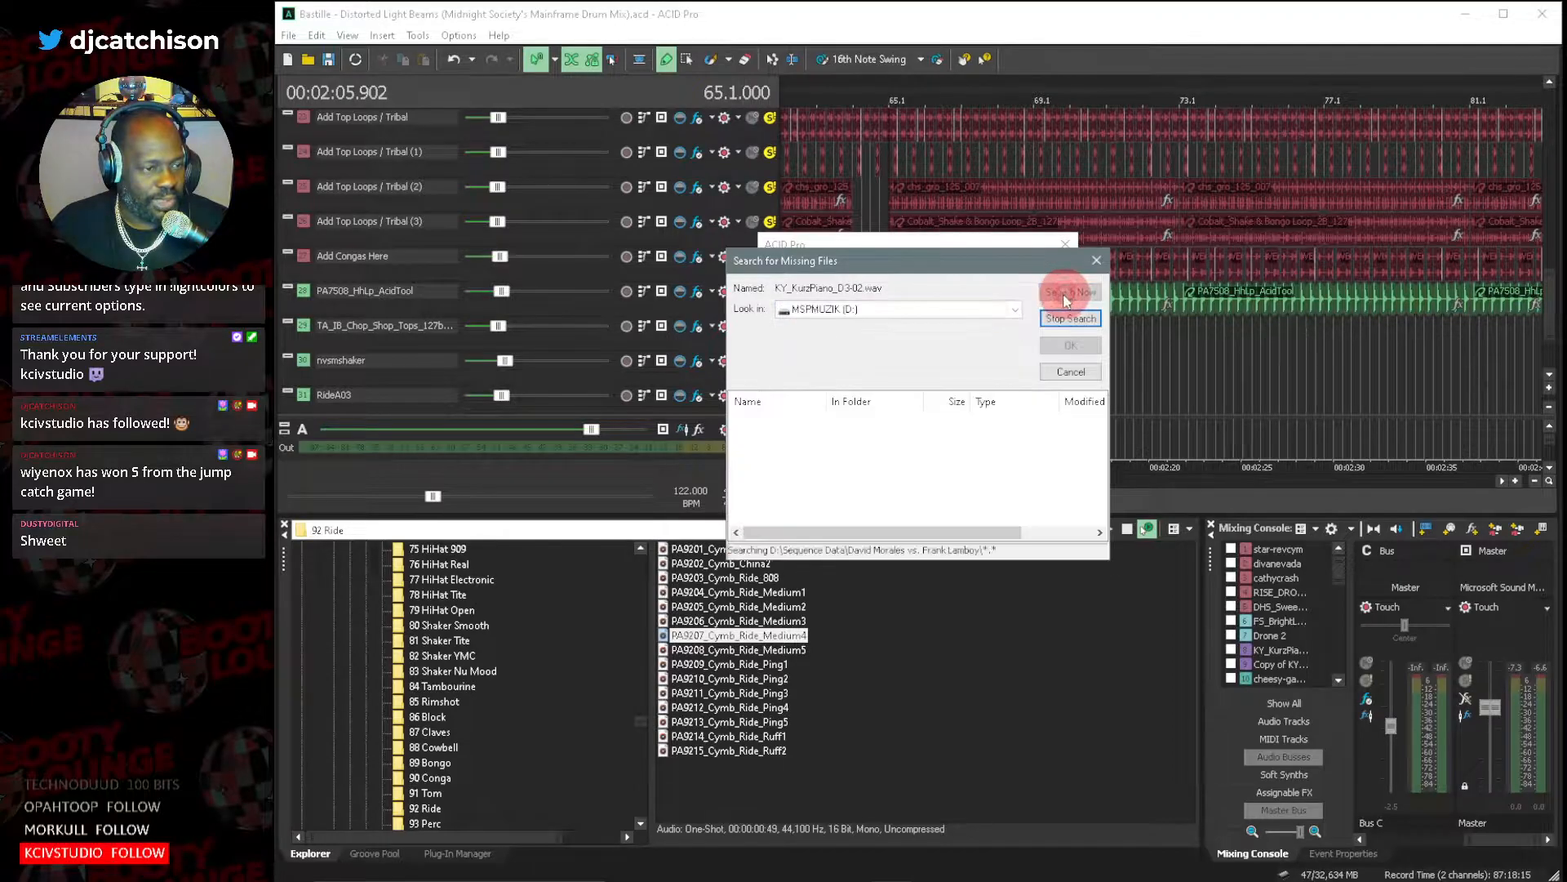
{"action": "double_click", "coordinate": [772, 423]}
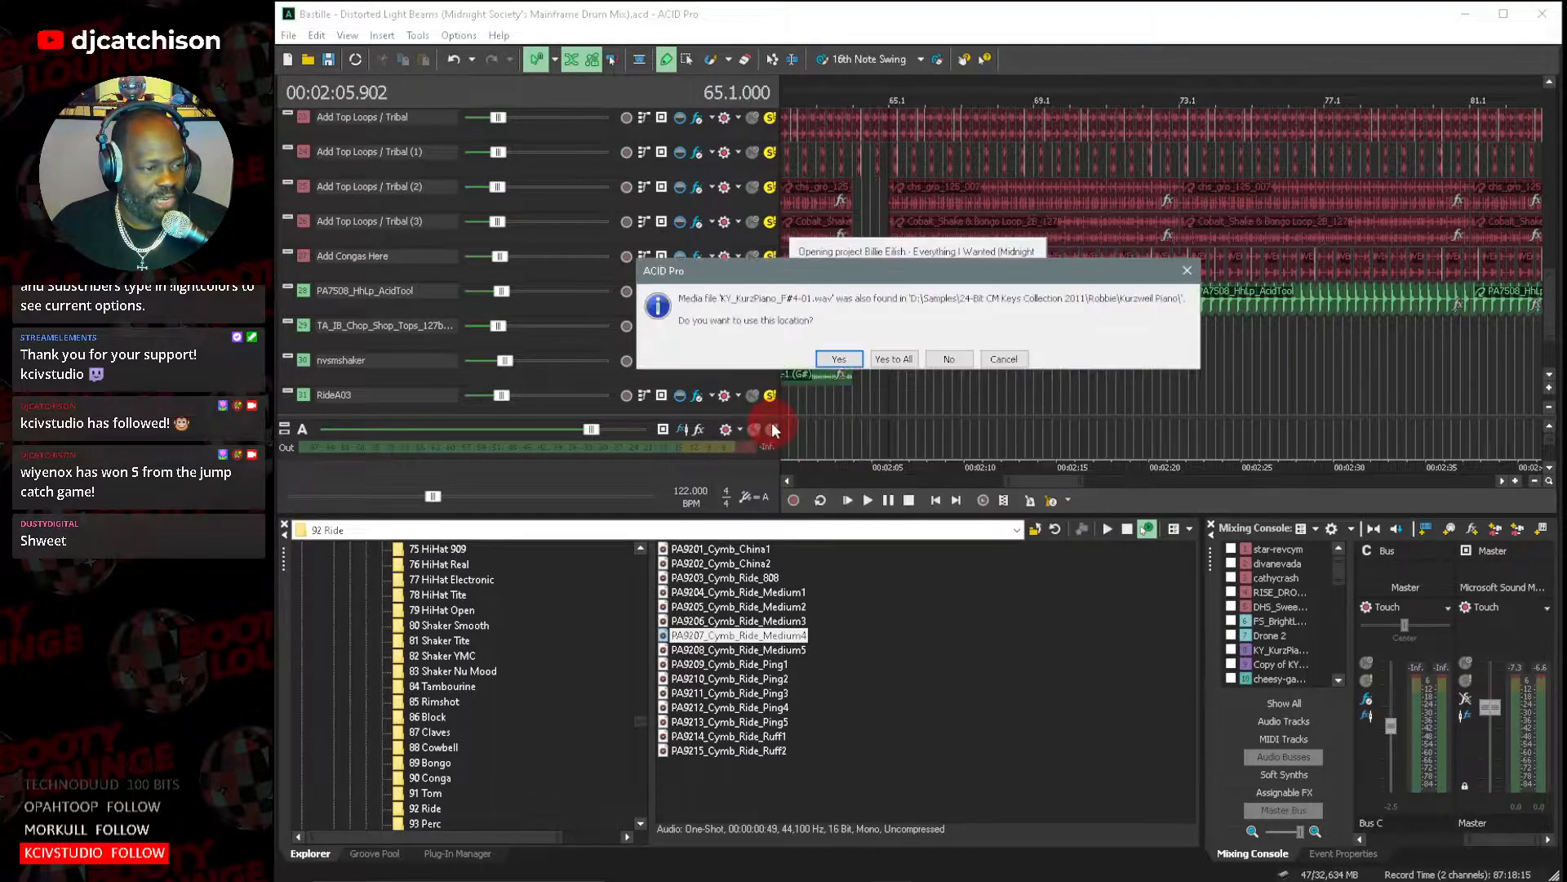
{"action": "left_click", "coordinate": [884, 356]}
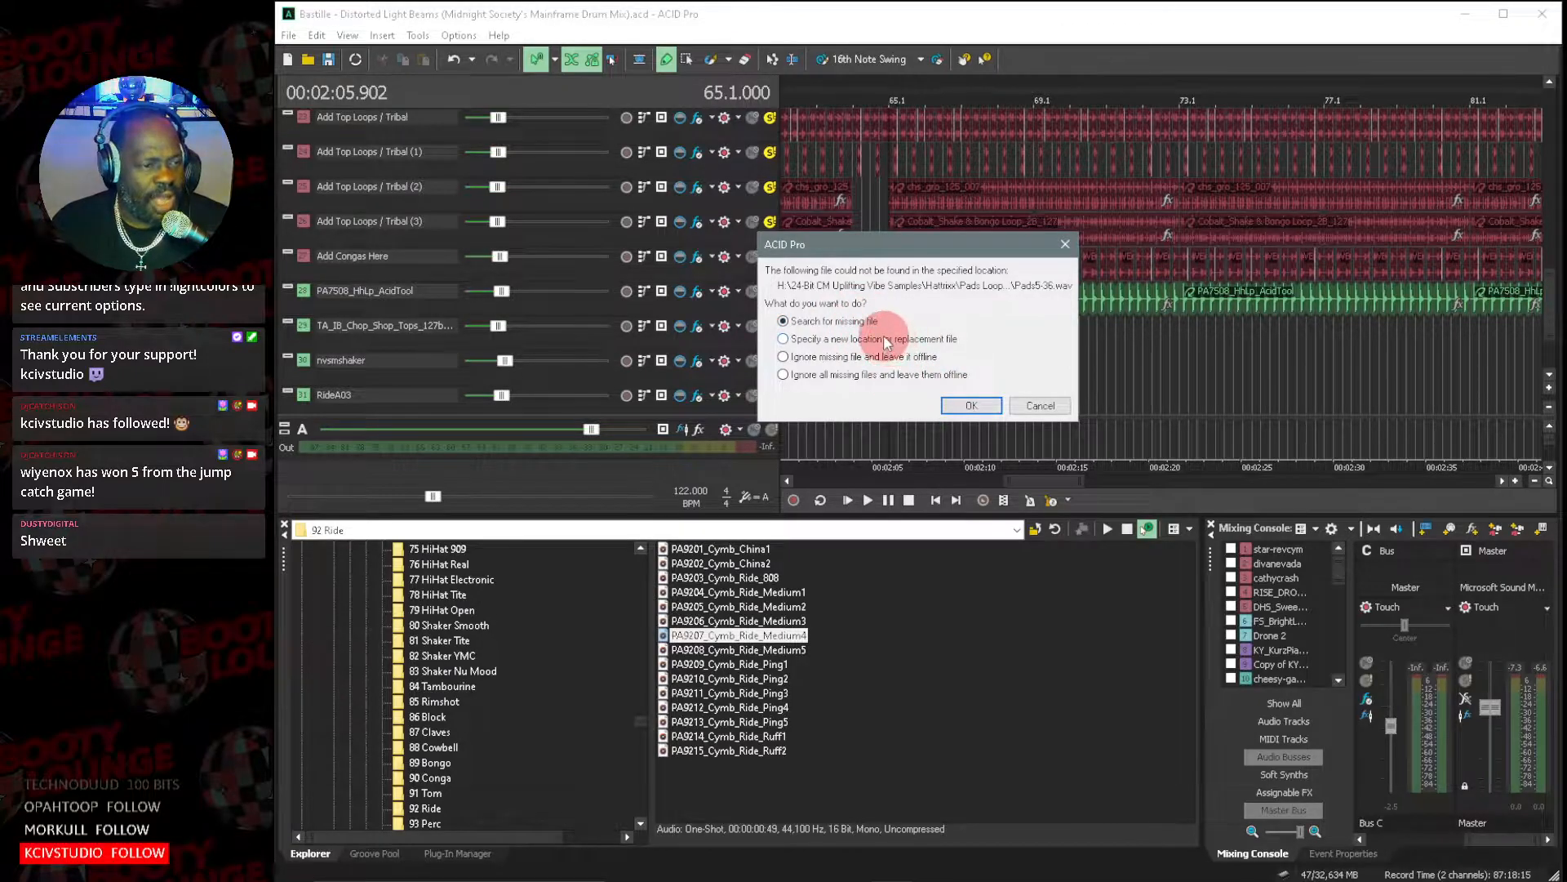
{"action": "left_click", "coordinate": [886, 338]}
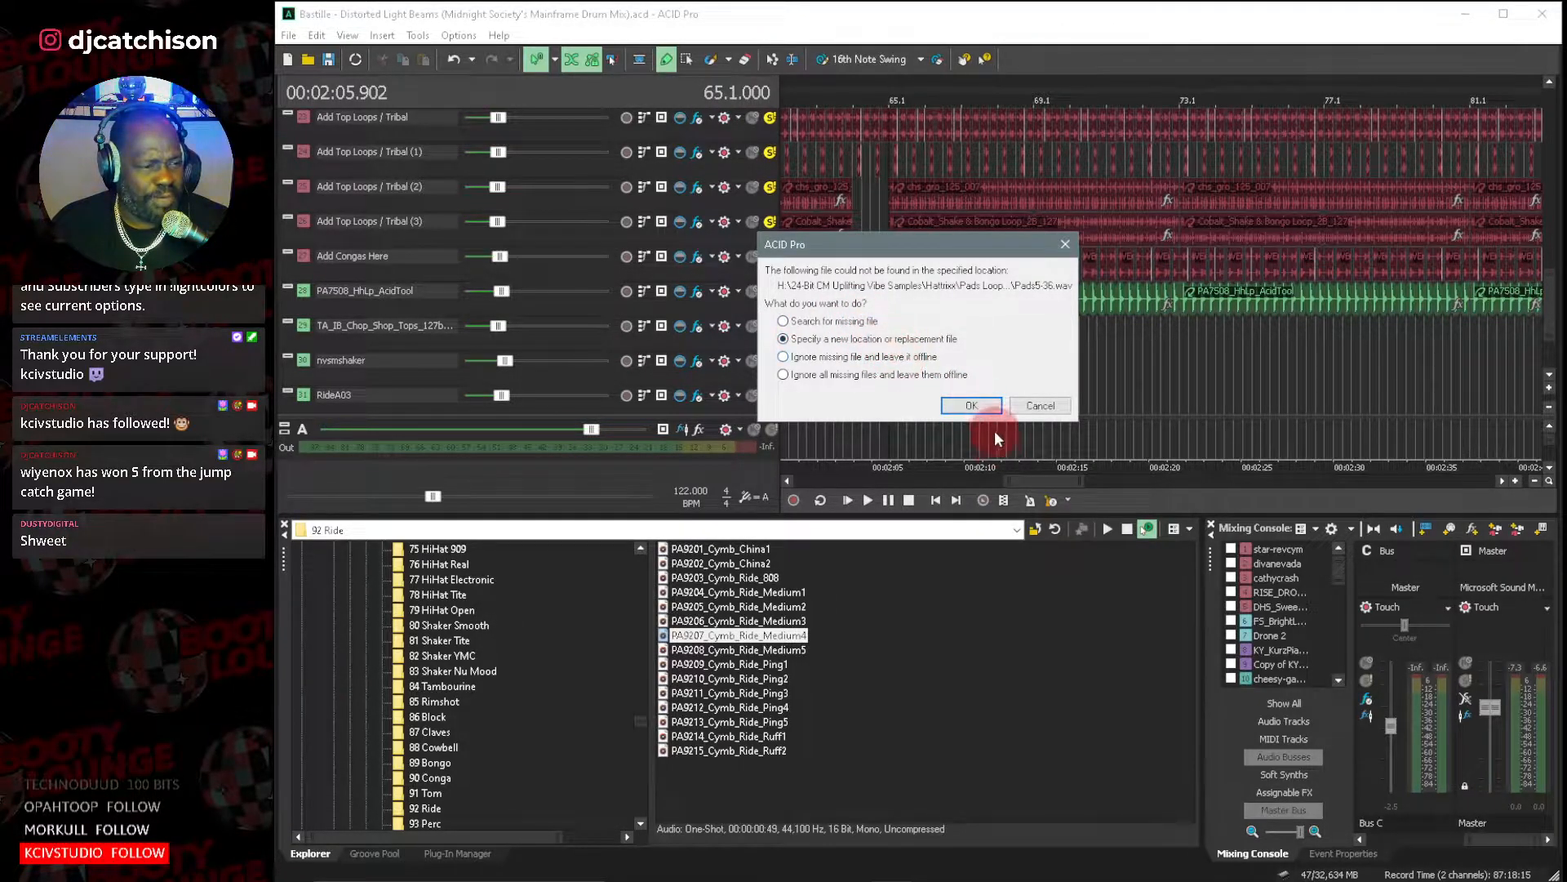
{"action": "left_click", "coordinate": [979, 411]}
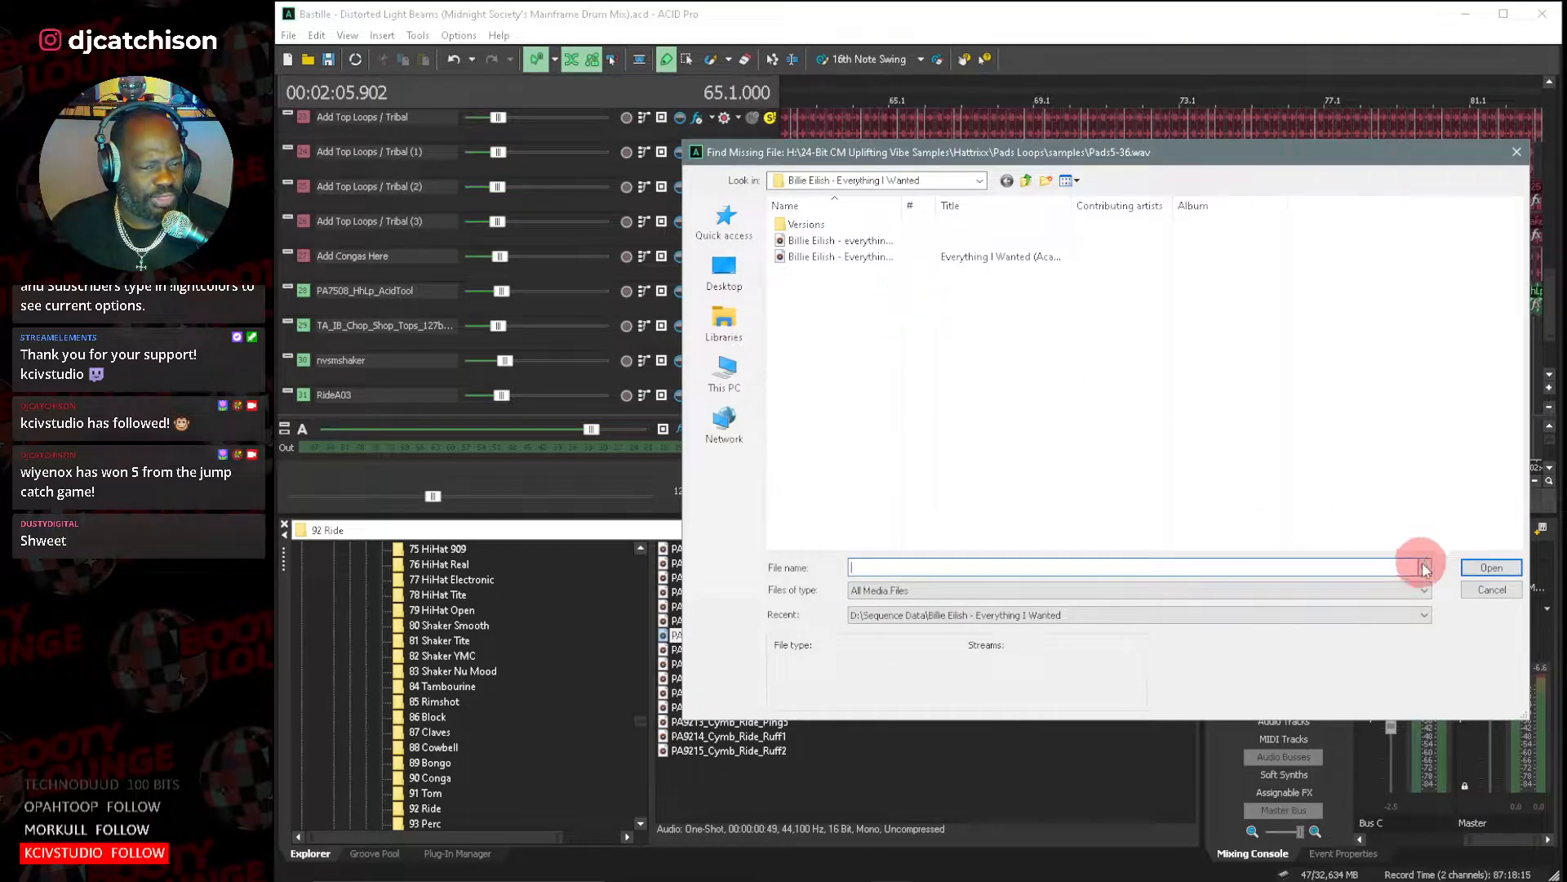
{"action": "left_click", "coordinate": [1474, 593]}
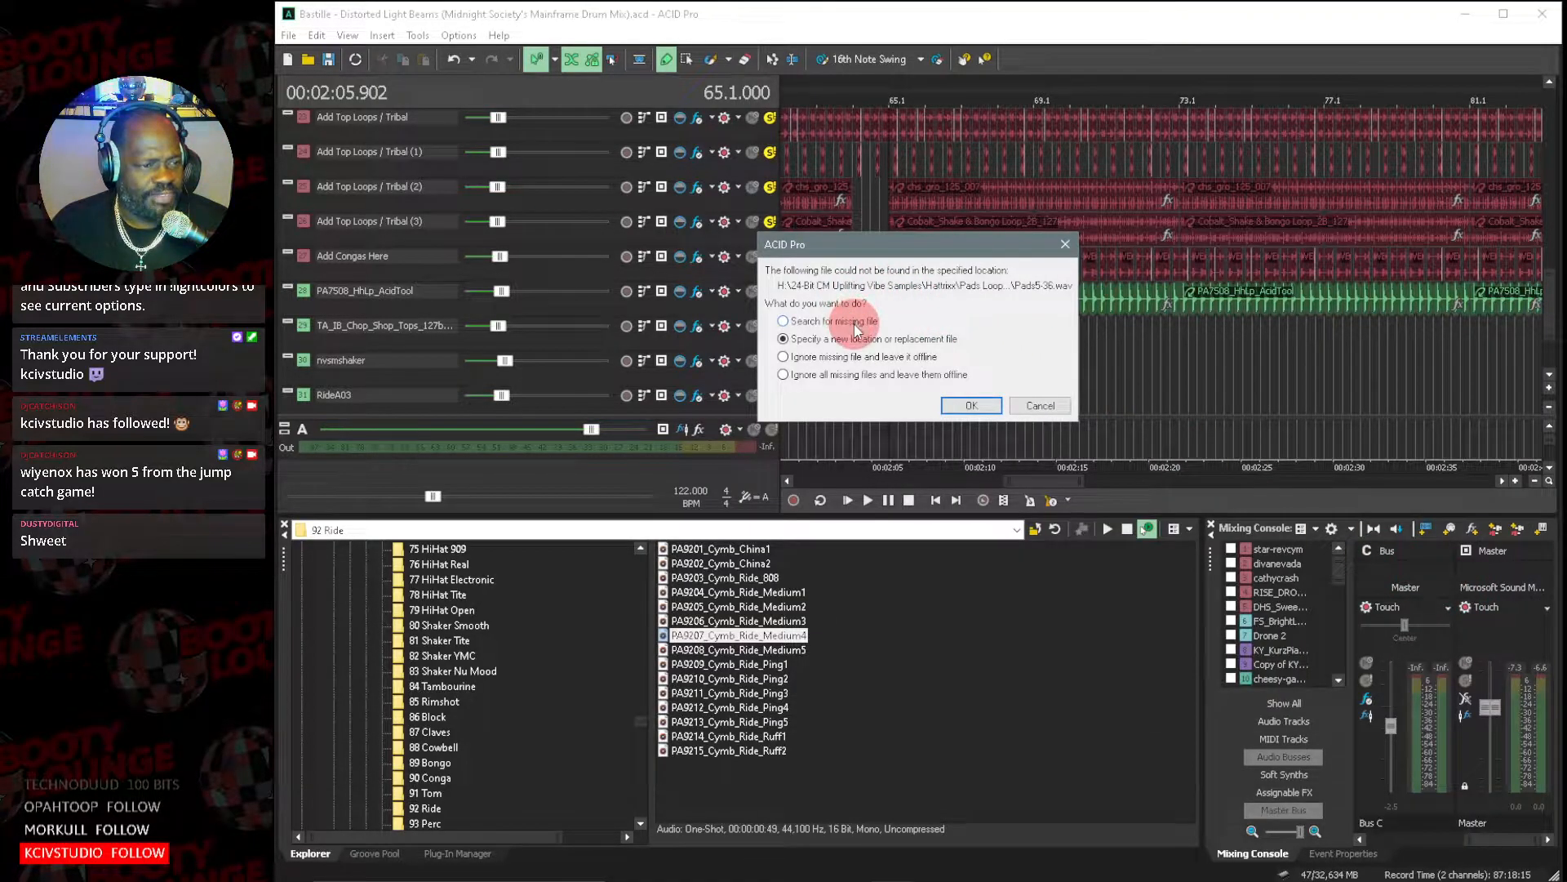
{"action": "left_click", "coordinate": [972, 406]}
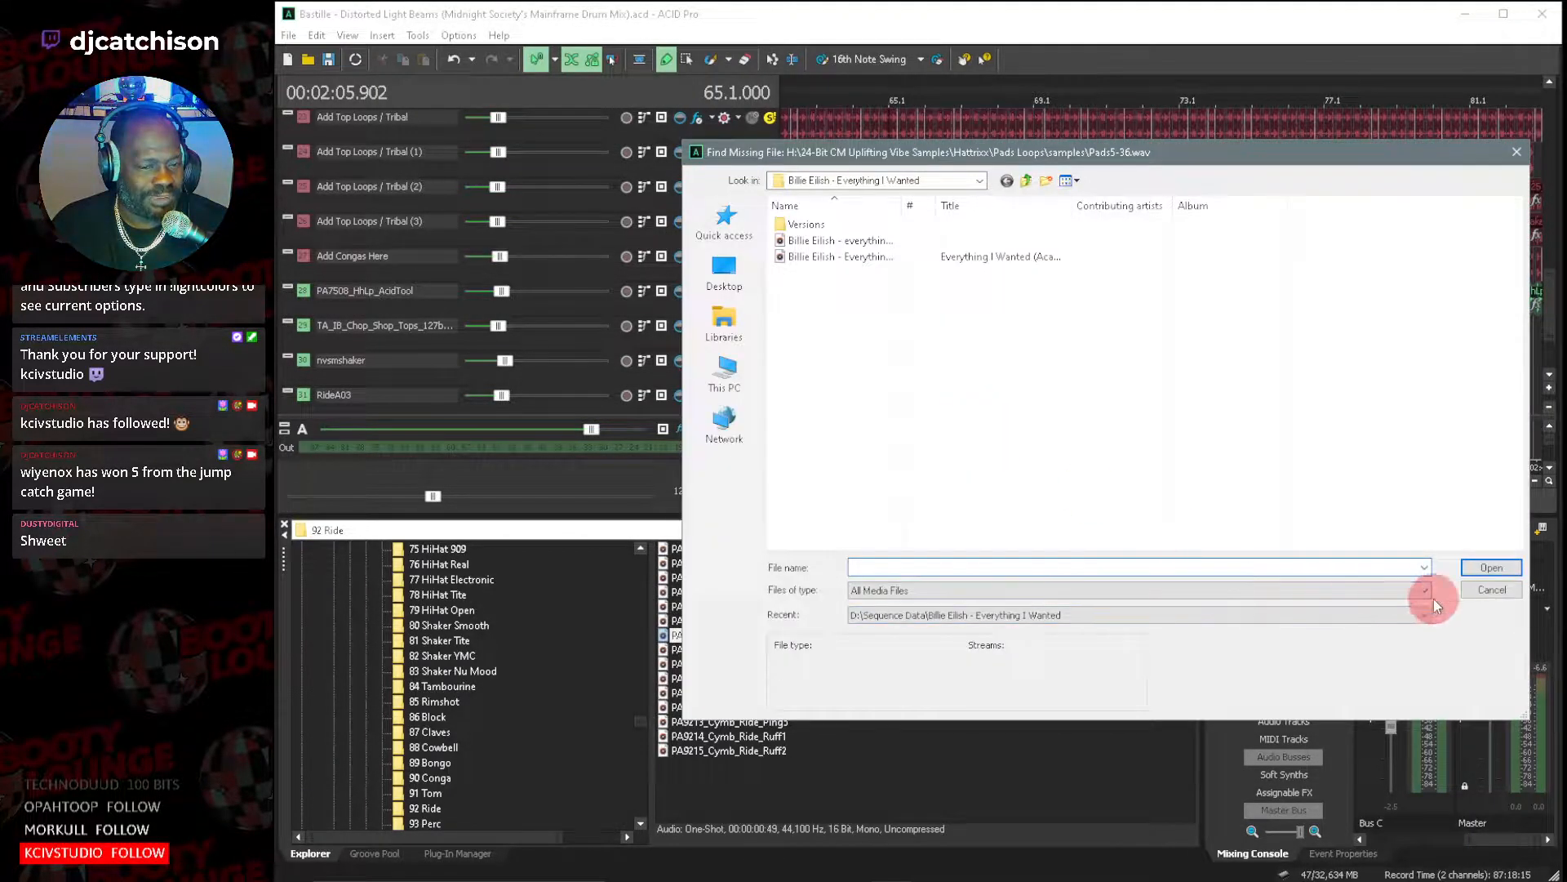
{"action": "left_click", "coordinate": [1479, 590]}
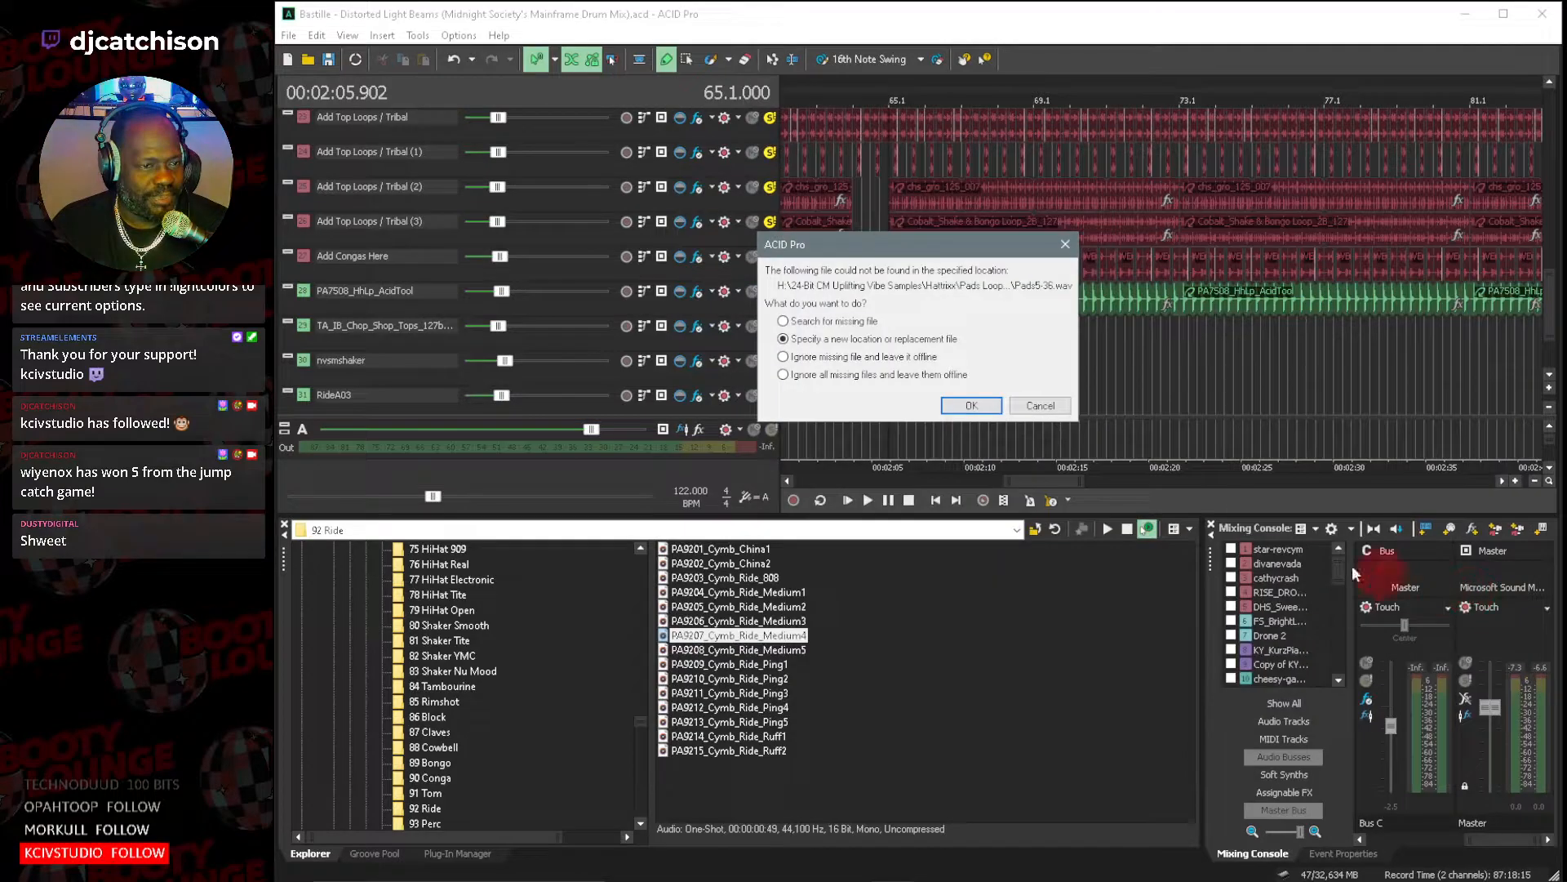
Search the MSPMUZIK (D:) drive for the missing file Pads5-36.wav, then close the search.
{"action": "left_click", "coordinate": [827, 323]}
{"action": "left_click", "coordinate": [990, 405]}
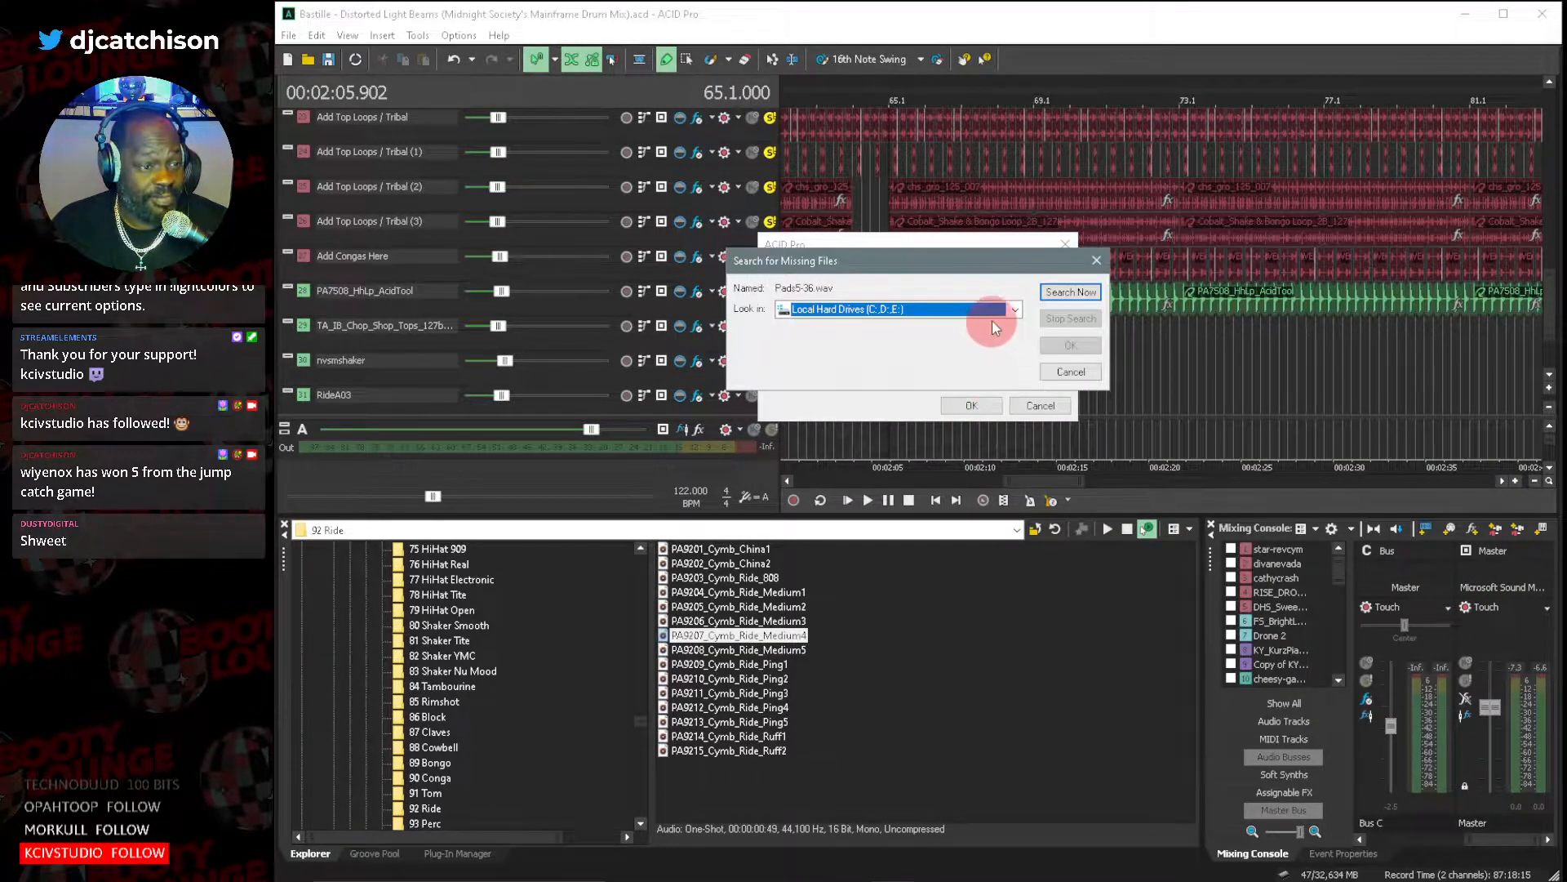
{"action": "left_click", "coordinate": [1015, 309]}
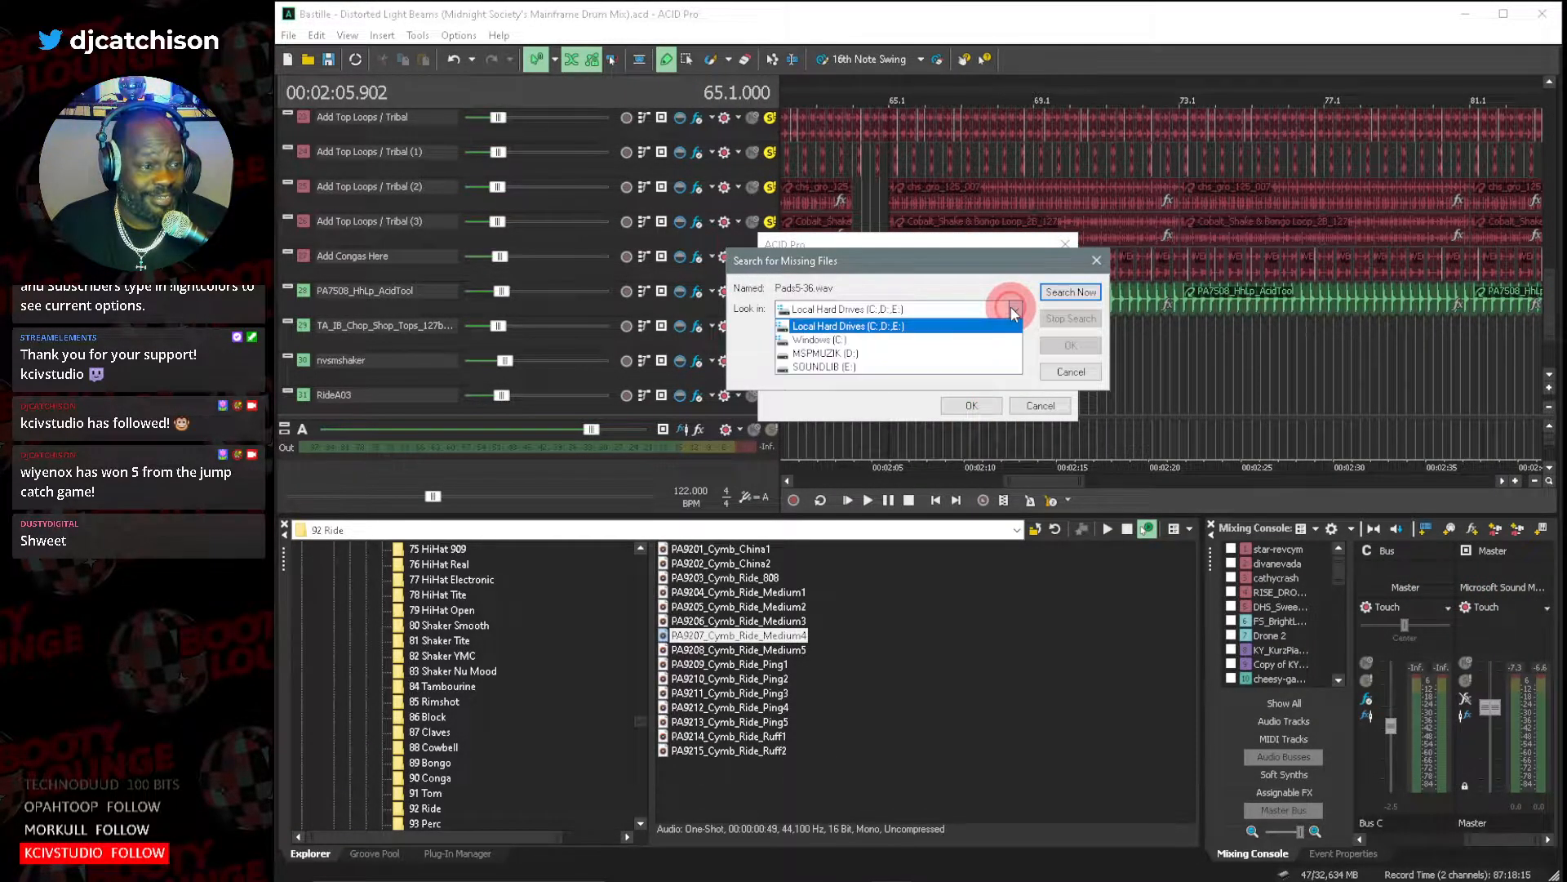
{"action": "left_click", "coordinate": [971, 353]}
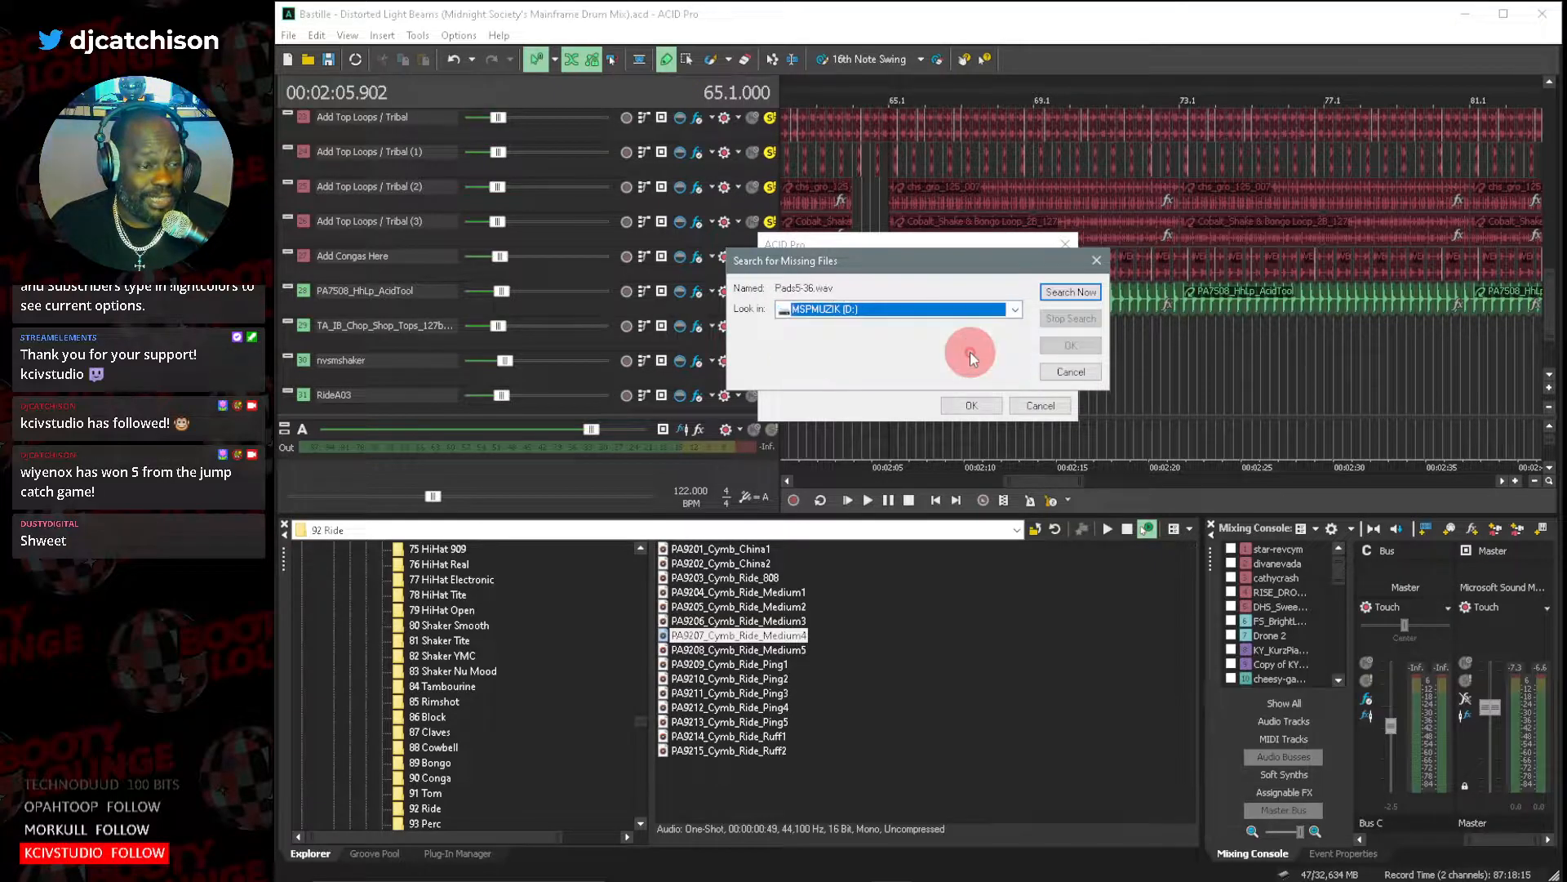
{"action": "left_click", "coordinate": [1068, 293]}
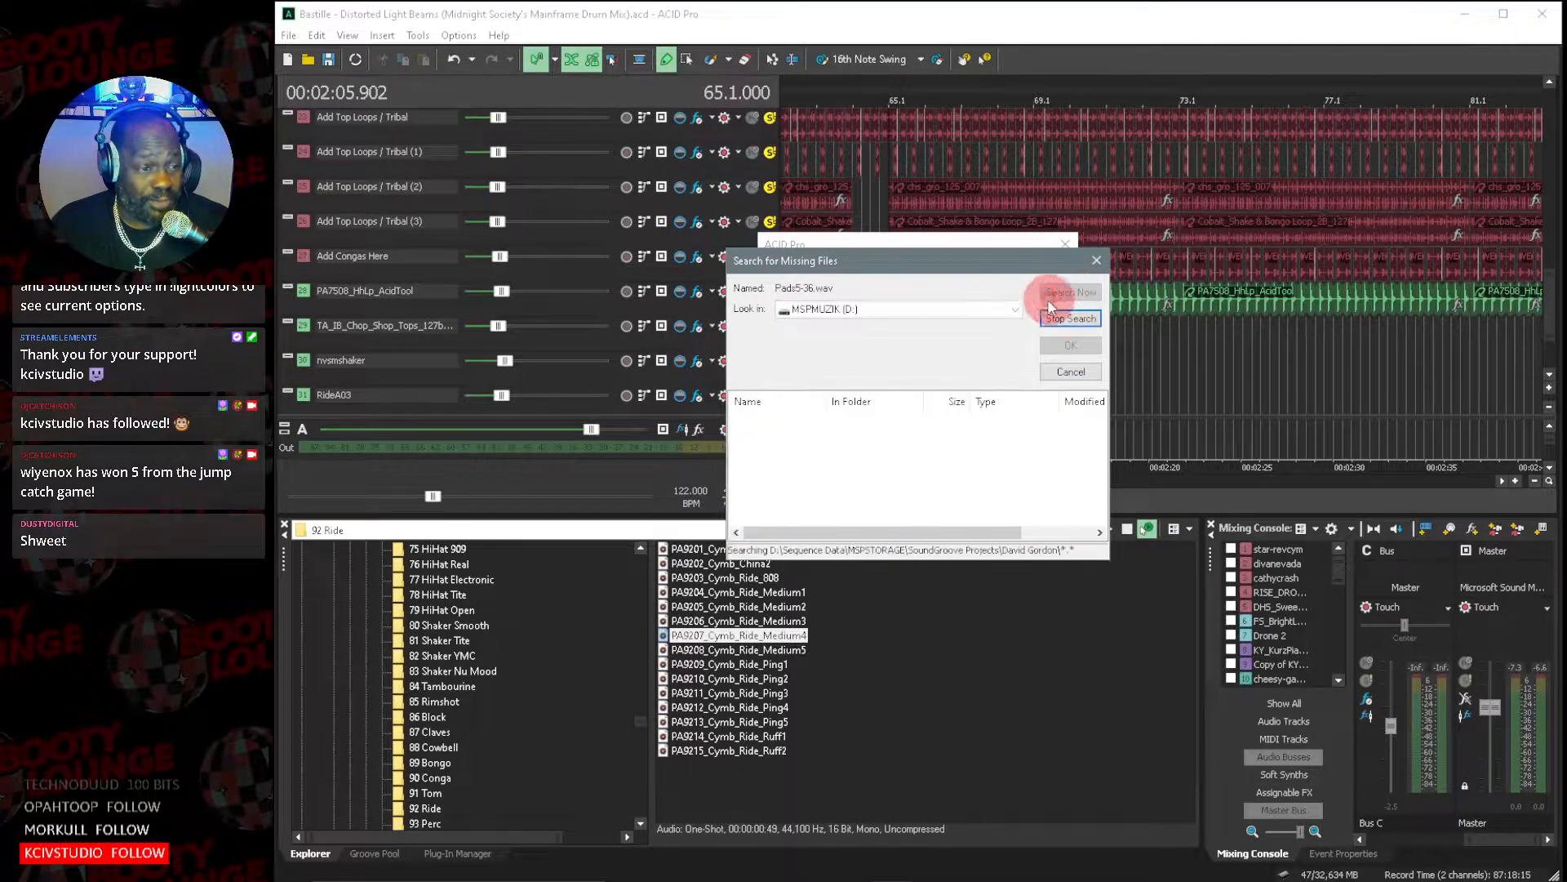
{"action": "left_click", "coordinate": [1057, 373]}
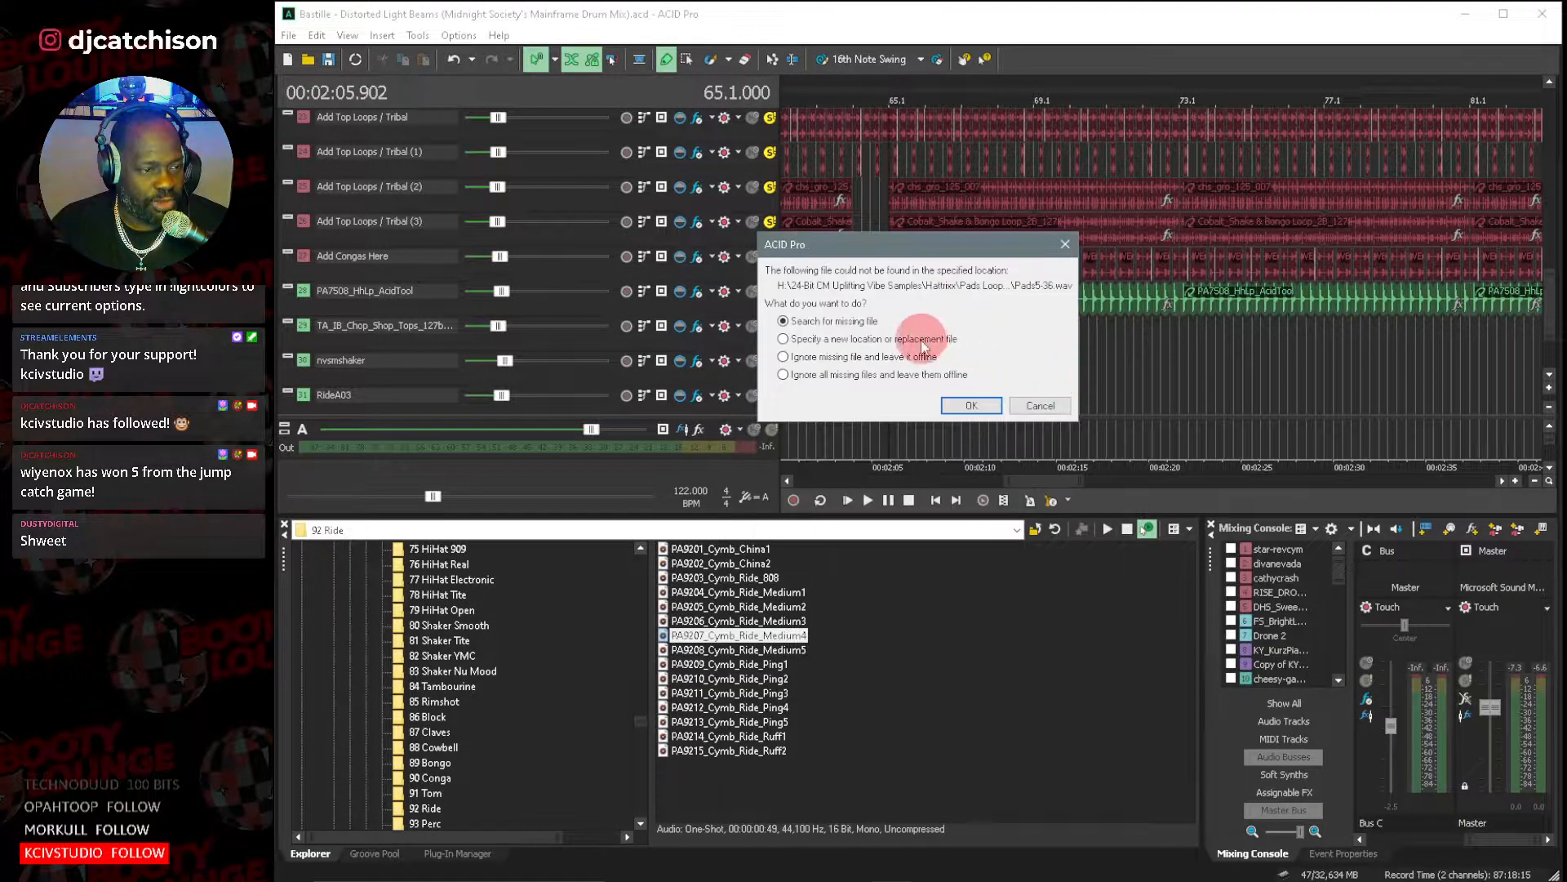
Relink the missing Pads5-36.wav by searching the SOUNDLIB (E:) drive, and use the found location for all related media files.
{"action": "left_click", "coordinate": [965, 406]}
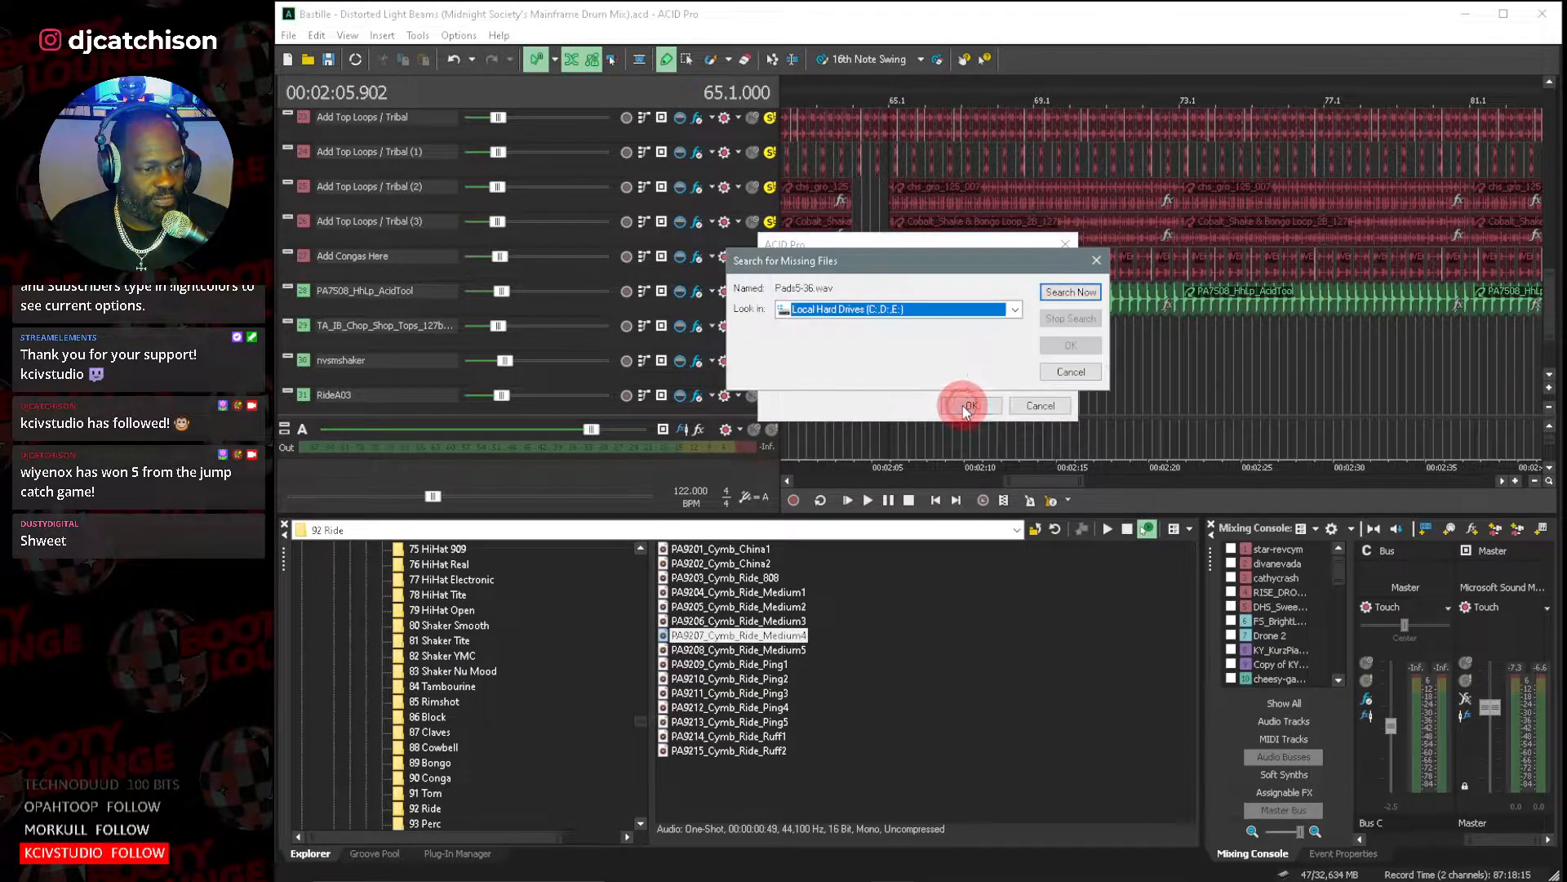
{"action": "left_click", "coordinate": [1014, 309]}
{"action": "left_click", "coordinate": [937, 360]}
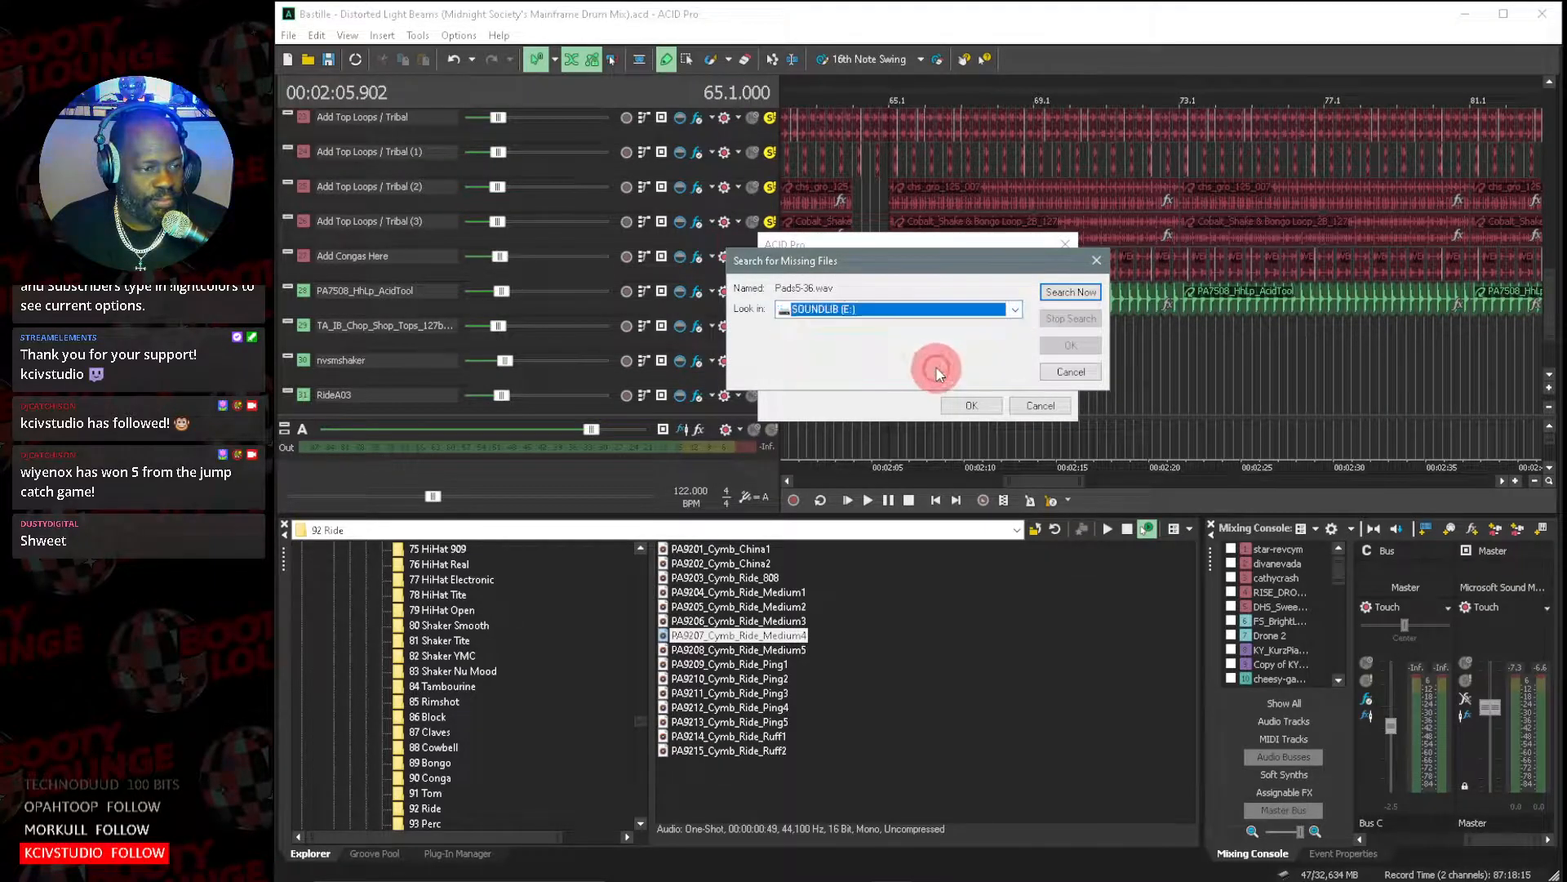
{"action": "left_click", "coordinate": [1067, 296]}
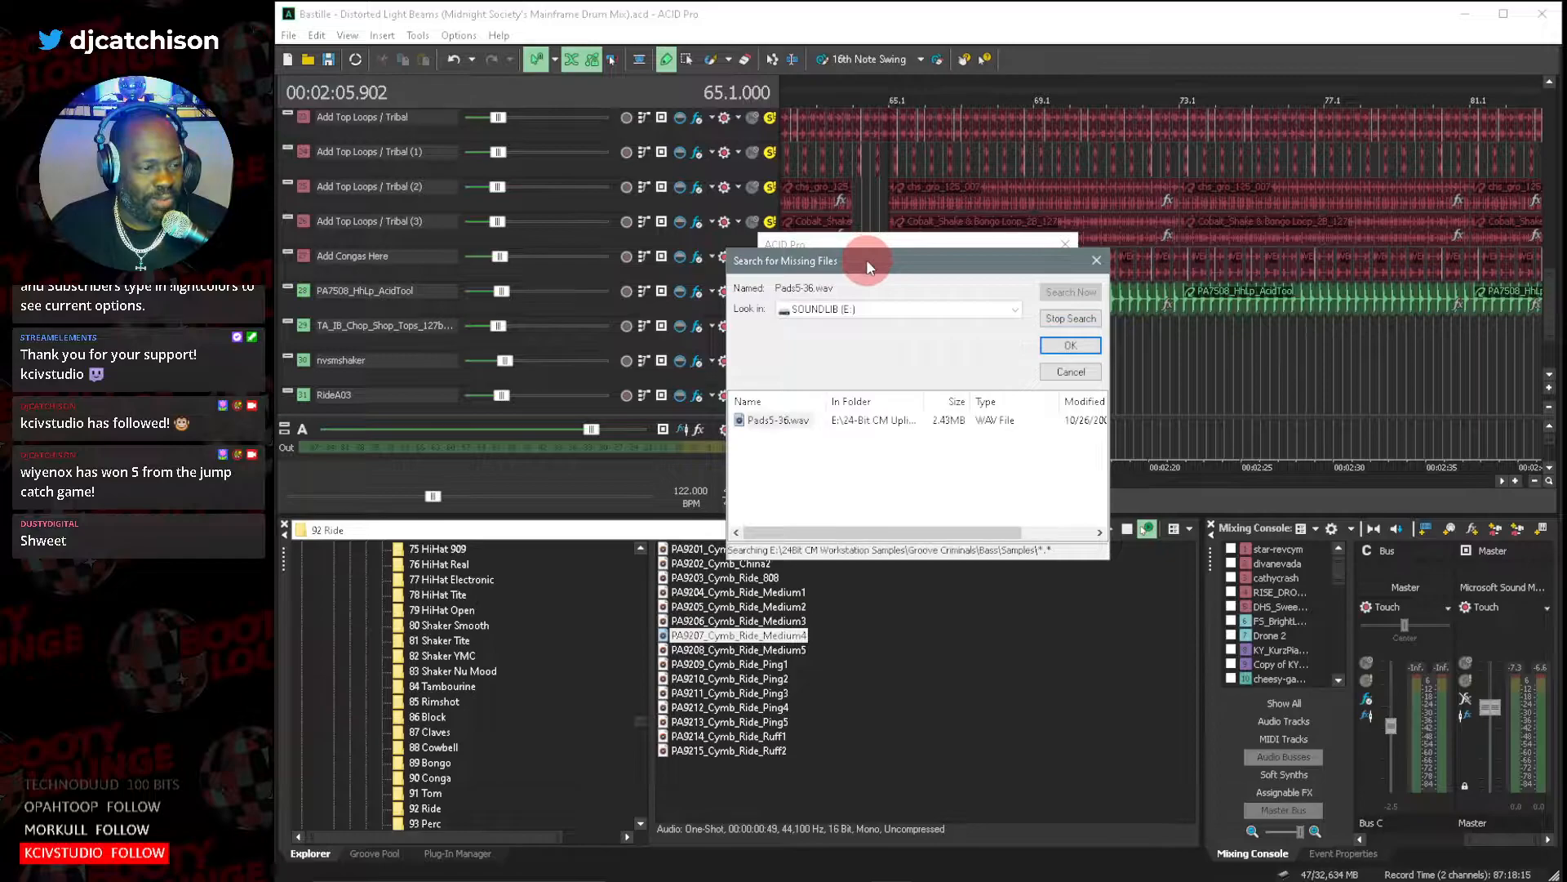
{"action": "double_click", "coordinate": [783, 423]}
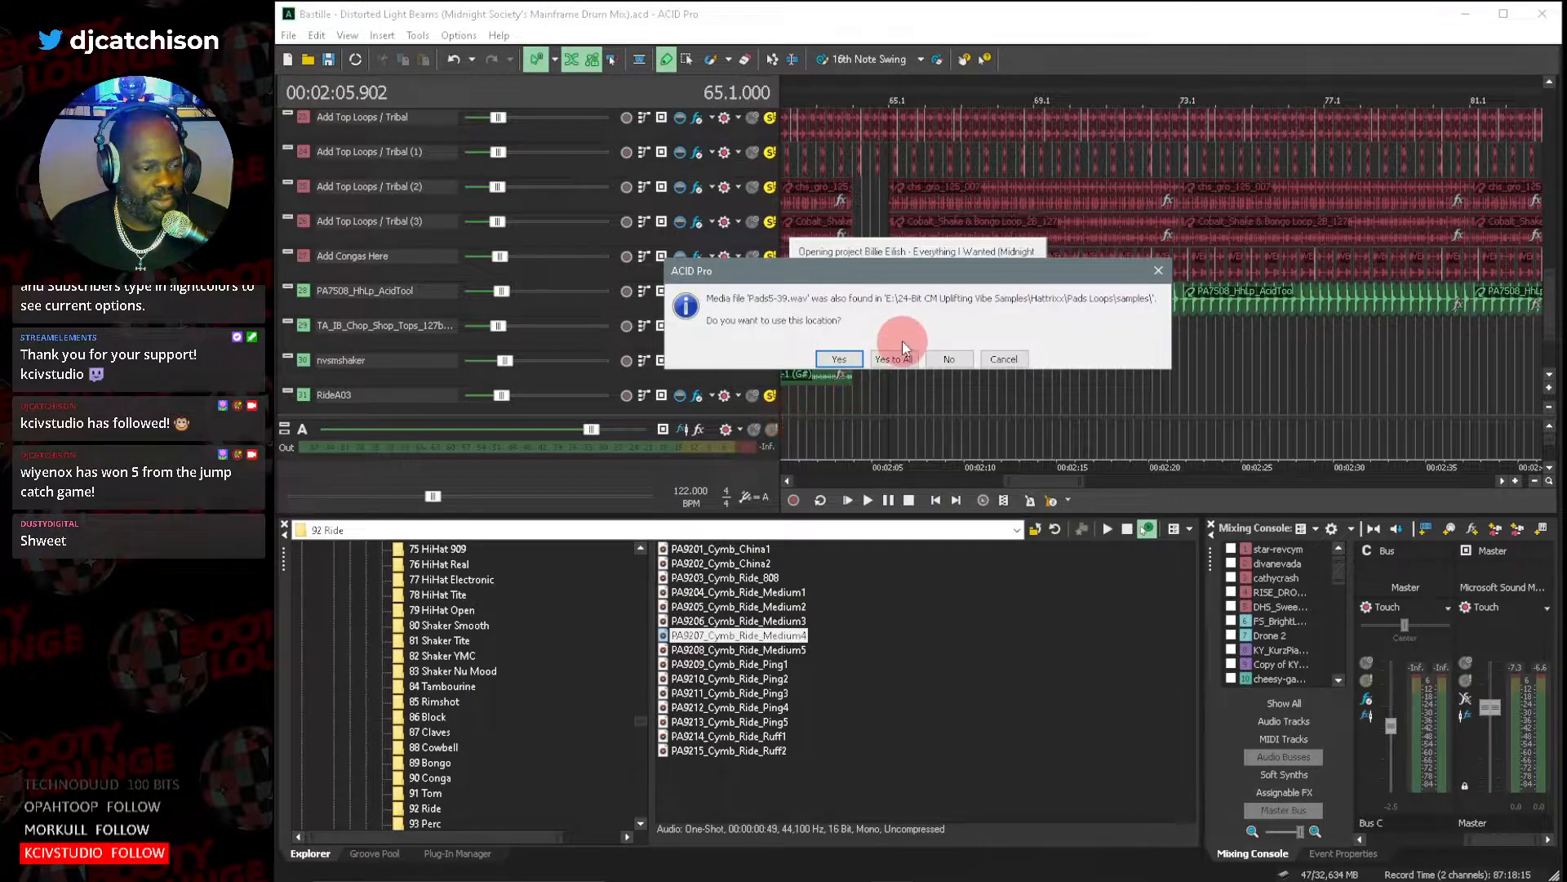
{"action": "left_click", "coordinate": [892, 359]}
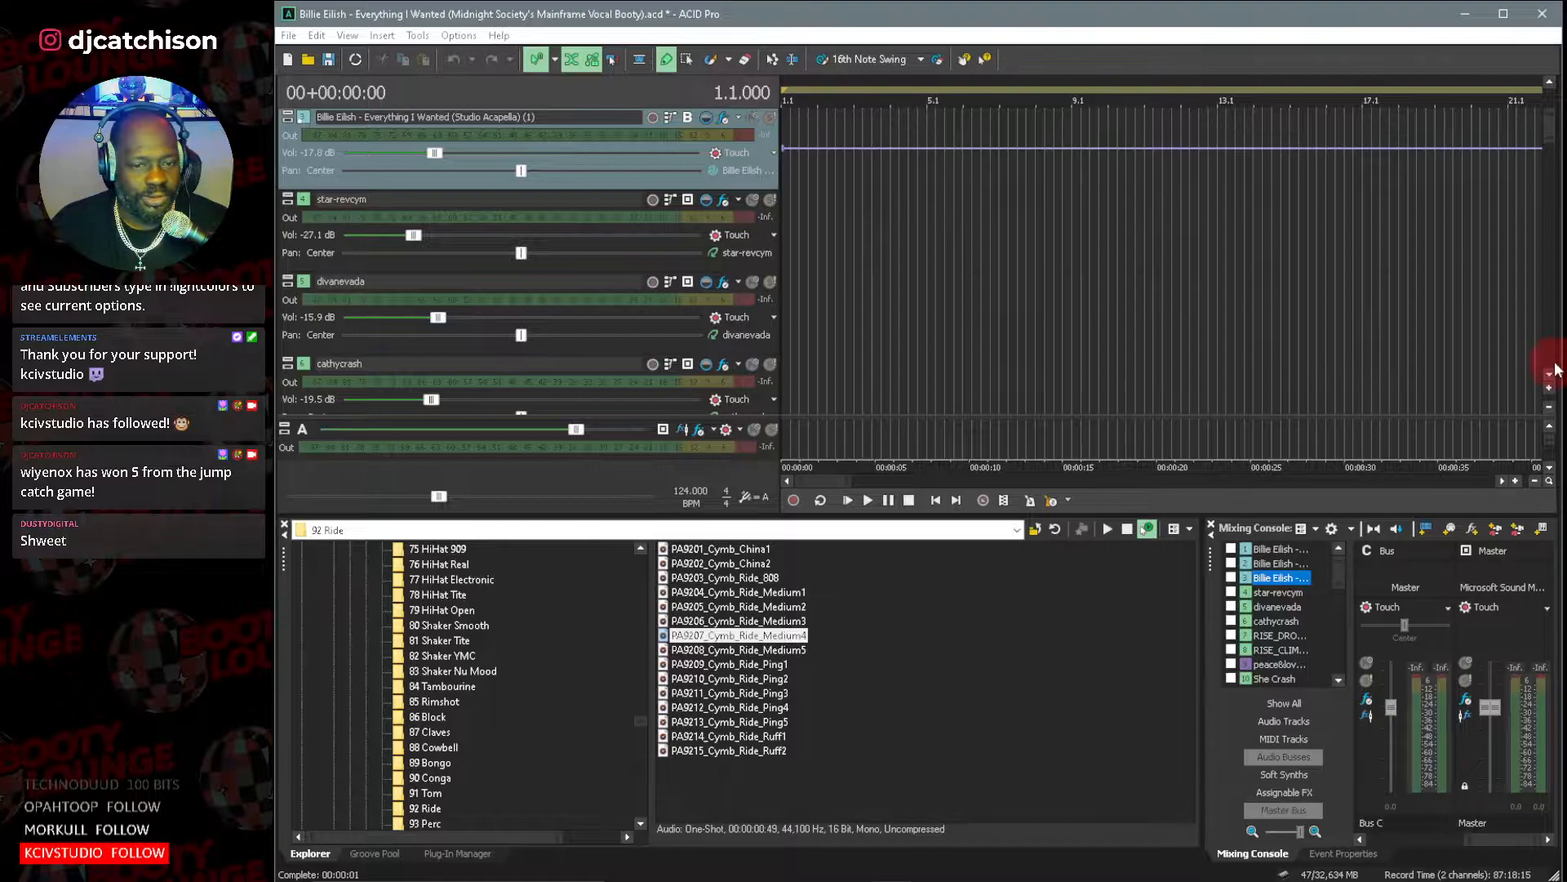
Fit the whole remix arrangement and more tracks into view, and play it from about bar 65.
{"action": "scroll", "coordinate": [1551, 377], "scroll_direction": "down", "scroll_amount": 3}
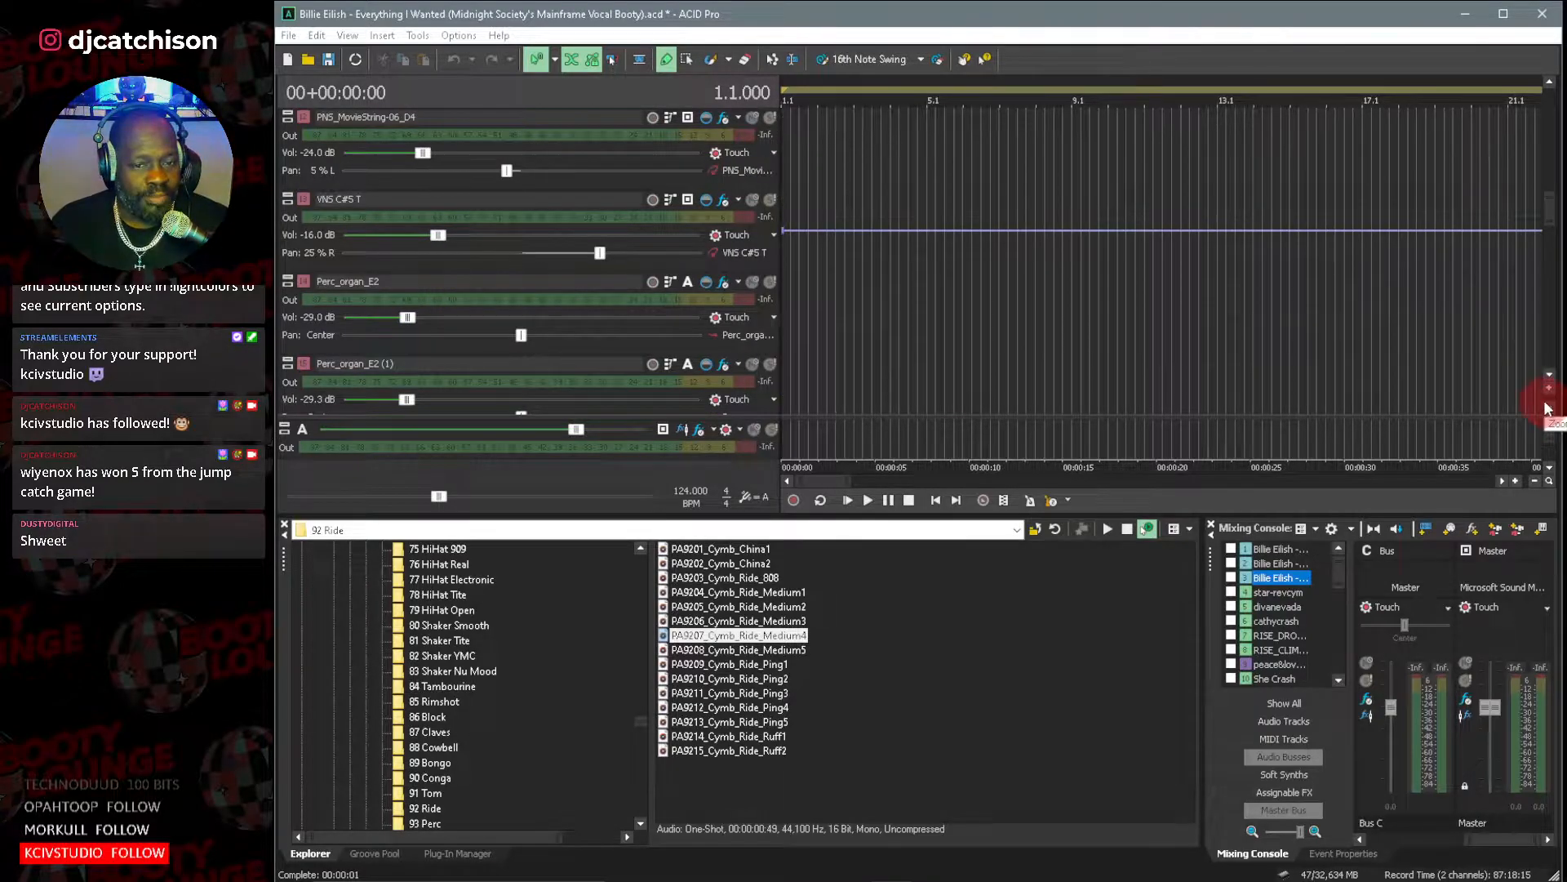
{"action": "left_click", "coordinate": [1551, 408]}
{"action": "left_click", "coordinate": [1551, 408]}
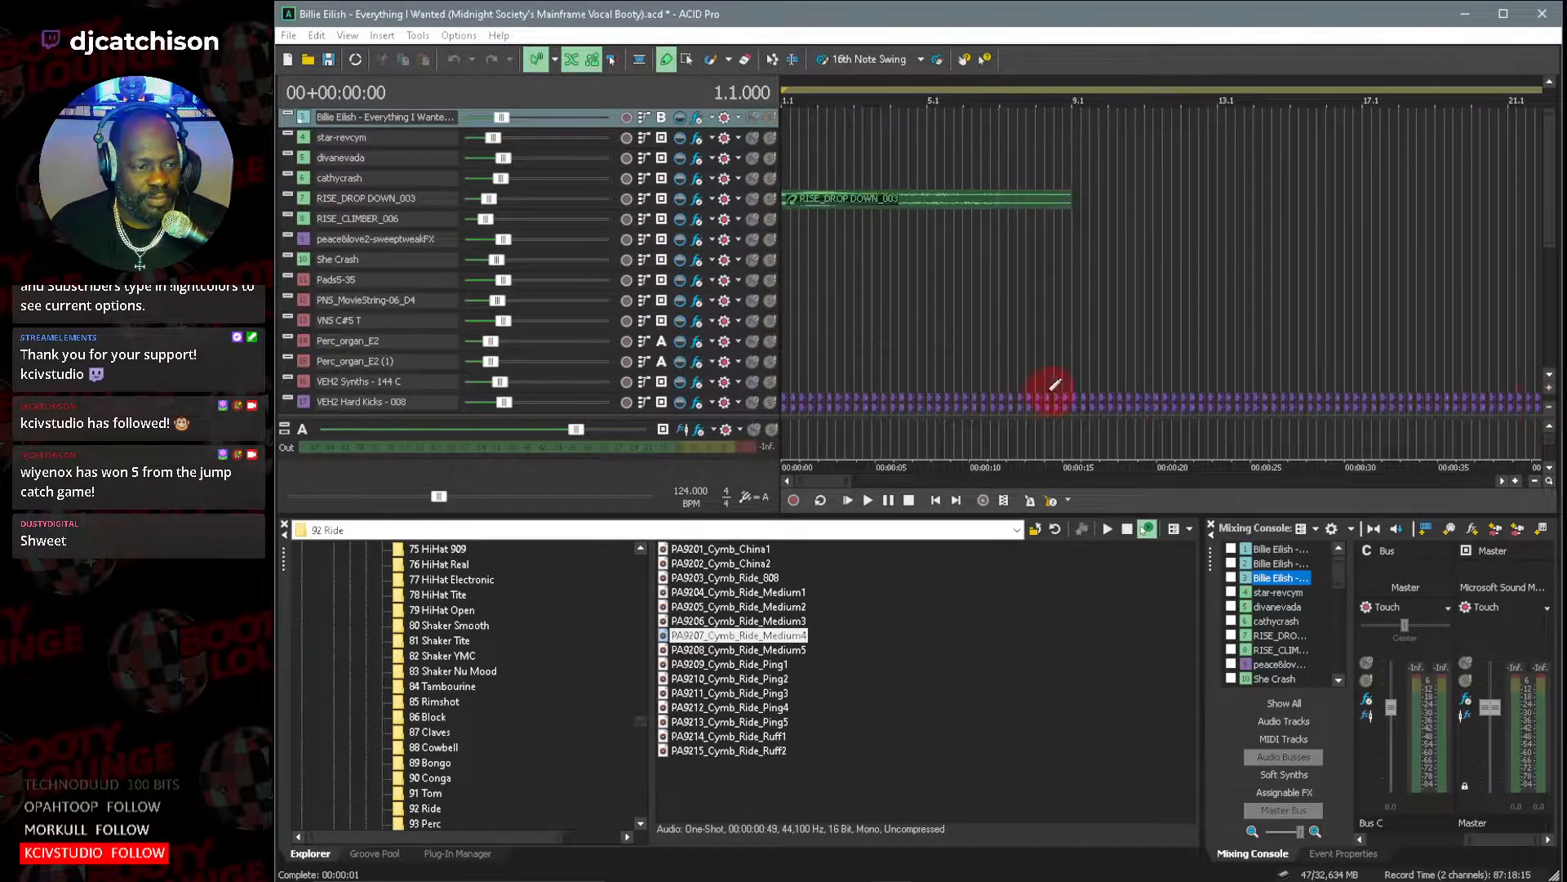
{"action": "left_click_drag", "start_coordinate": [848, 484], "coordinate": [1499, 506]}
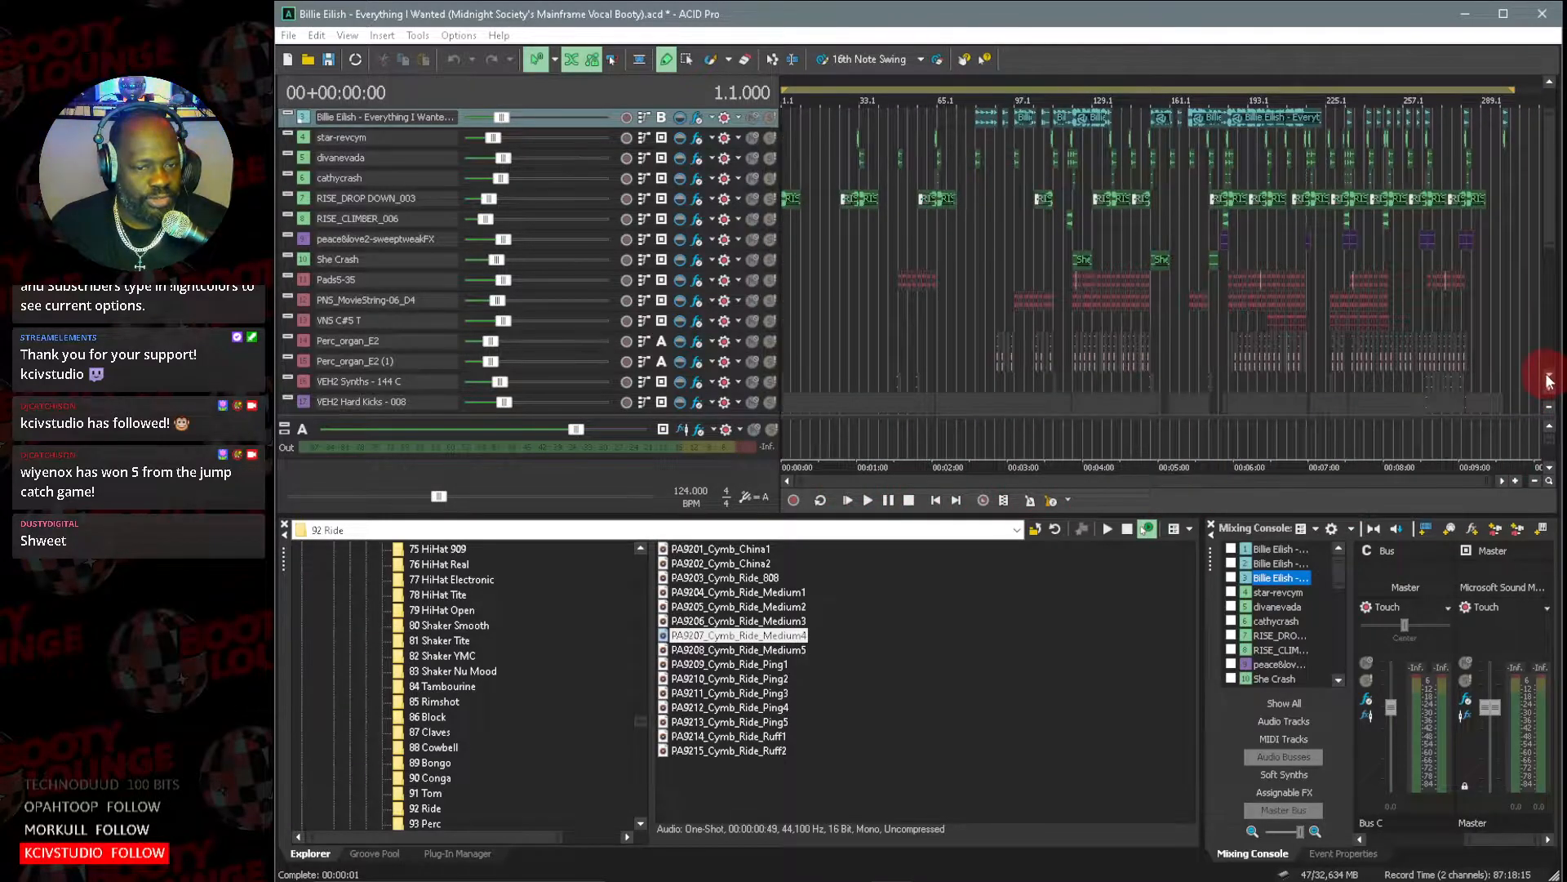
{"action": "scroll", "coordinate": [1548, 380], "scroll_direction": "down", "scroll_amount": 3}
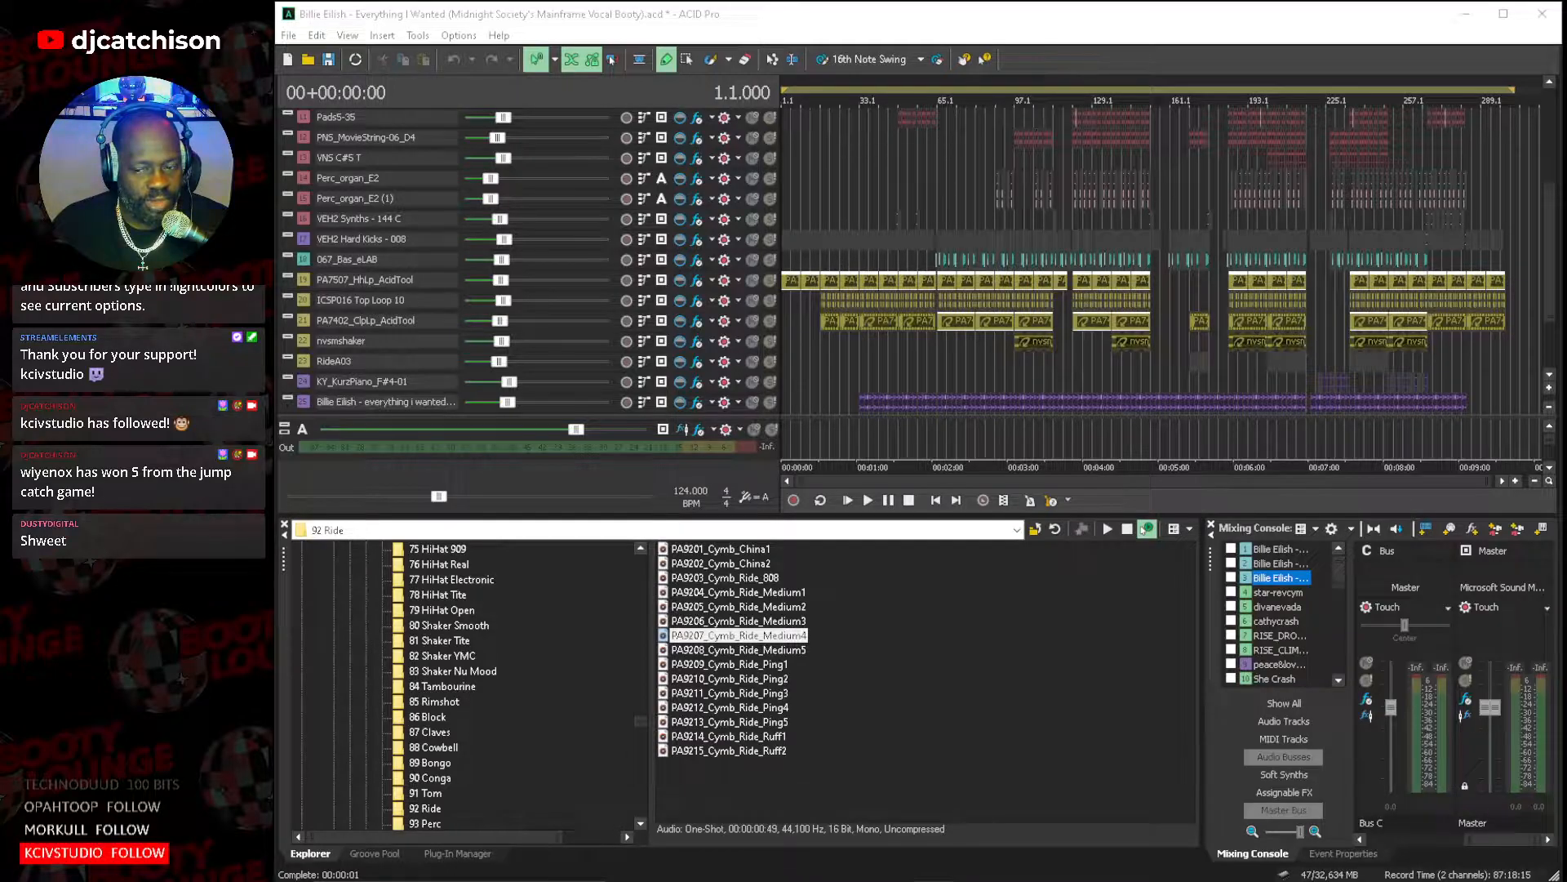
{"action": "left_click", "coordinate": [939, 153]}
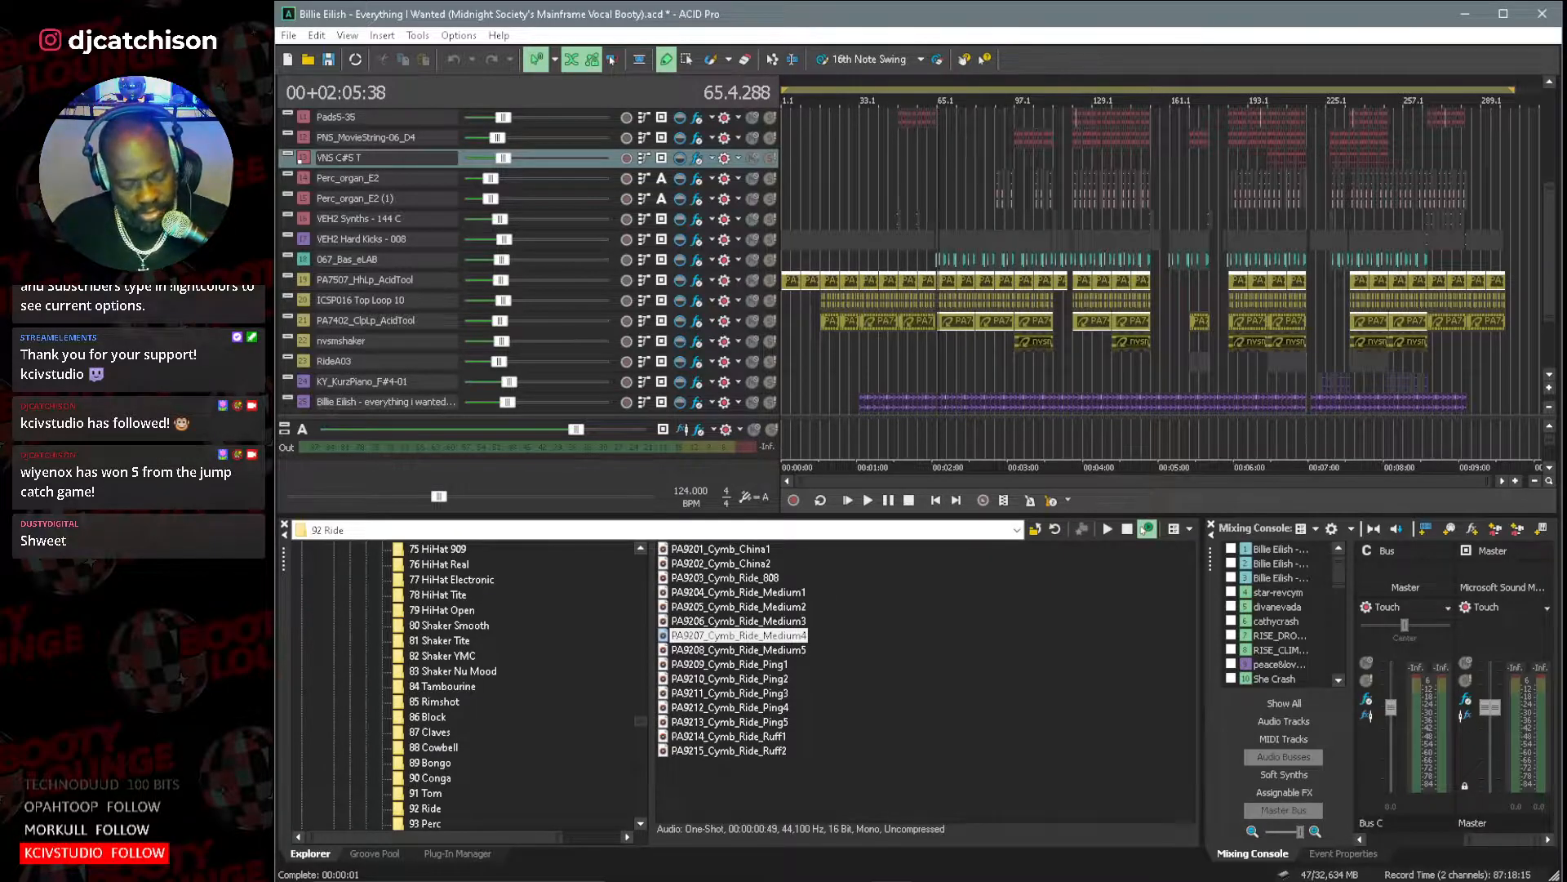
{"action": "key", "text": "space"}
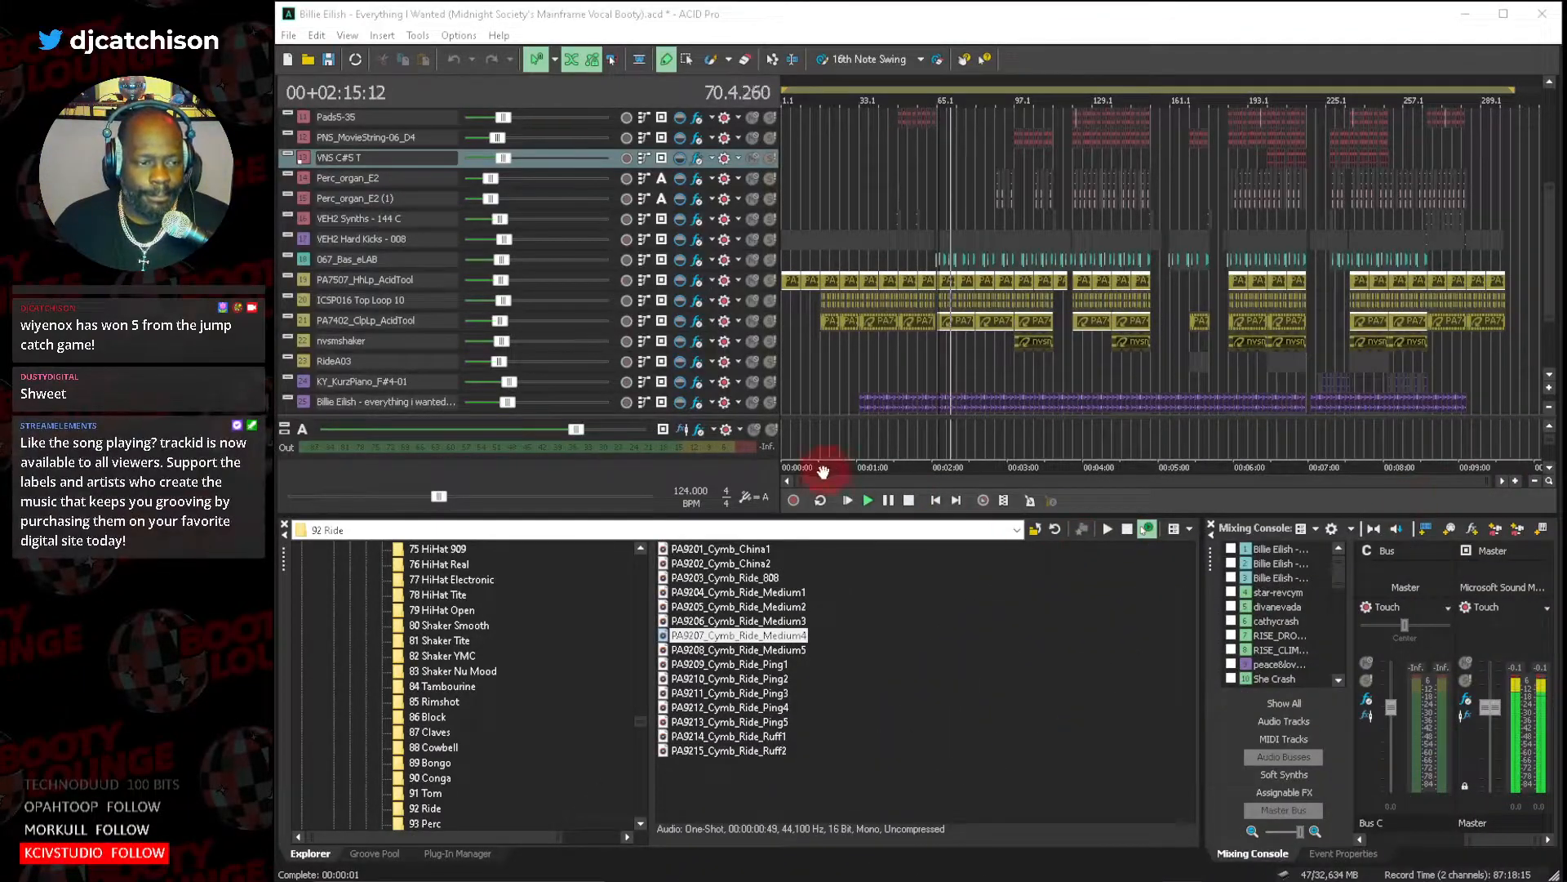
Examine the percussion, bass, pad, string and instrumental tracks between about bars 73 and 121 while the remix plays.
{"action": "left_click_drag", "start_coordinate": [794, 484], "coordinate": [934, 485]}
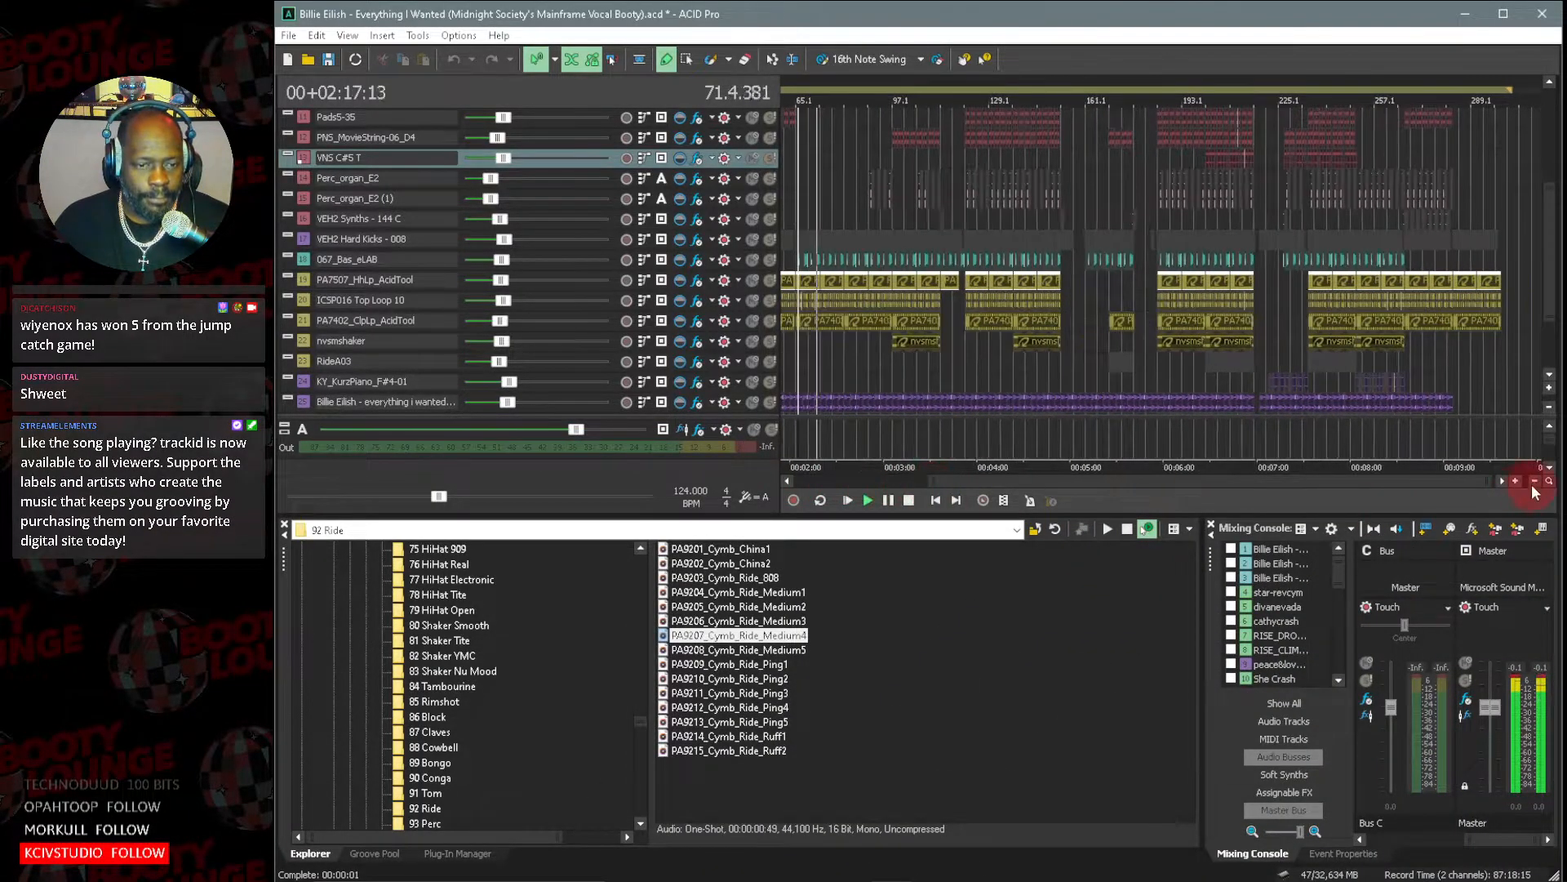
{"action": "left_click_drag", "start_coordinate": [1501, 490], "coordinate": [979, 483]}
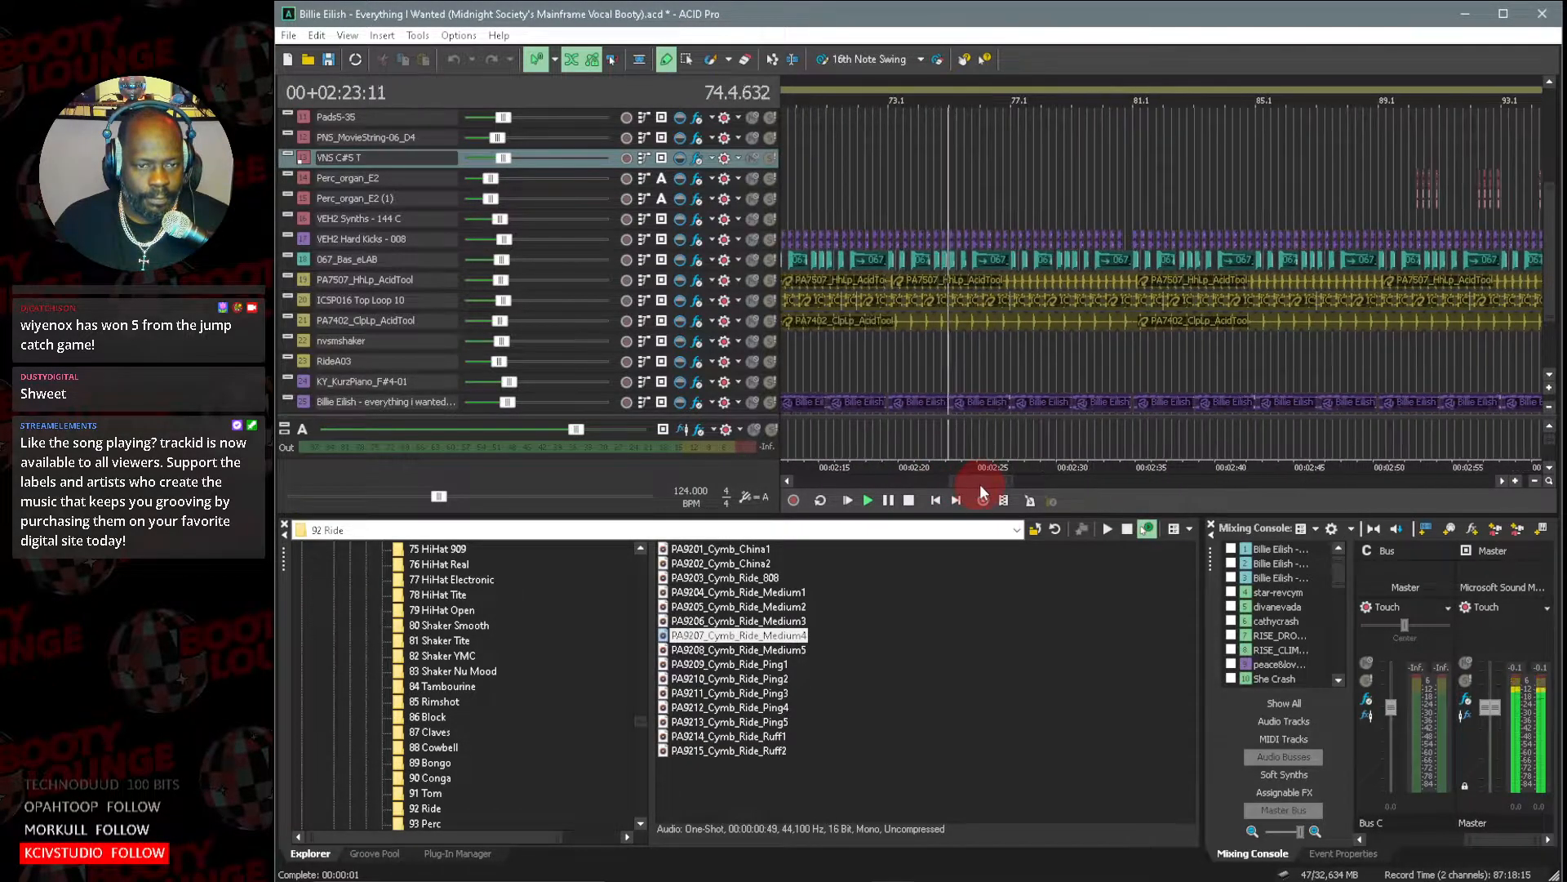
{"action": "left_click_drag", "start_coordinate": [1548, 264], "coordinate": [1550, 230]}
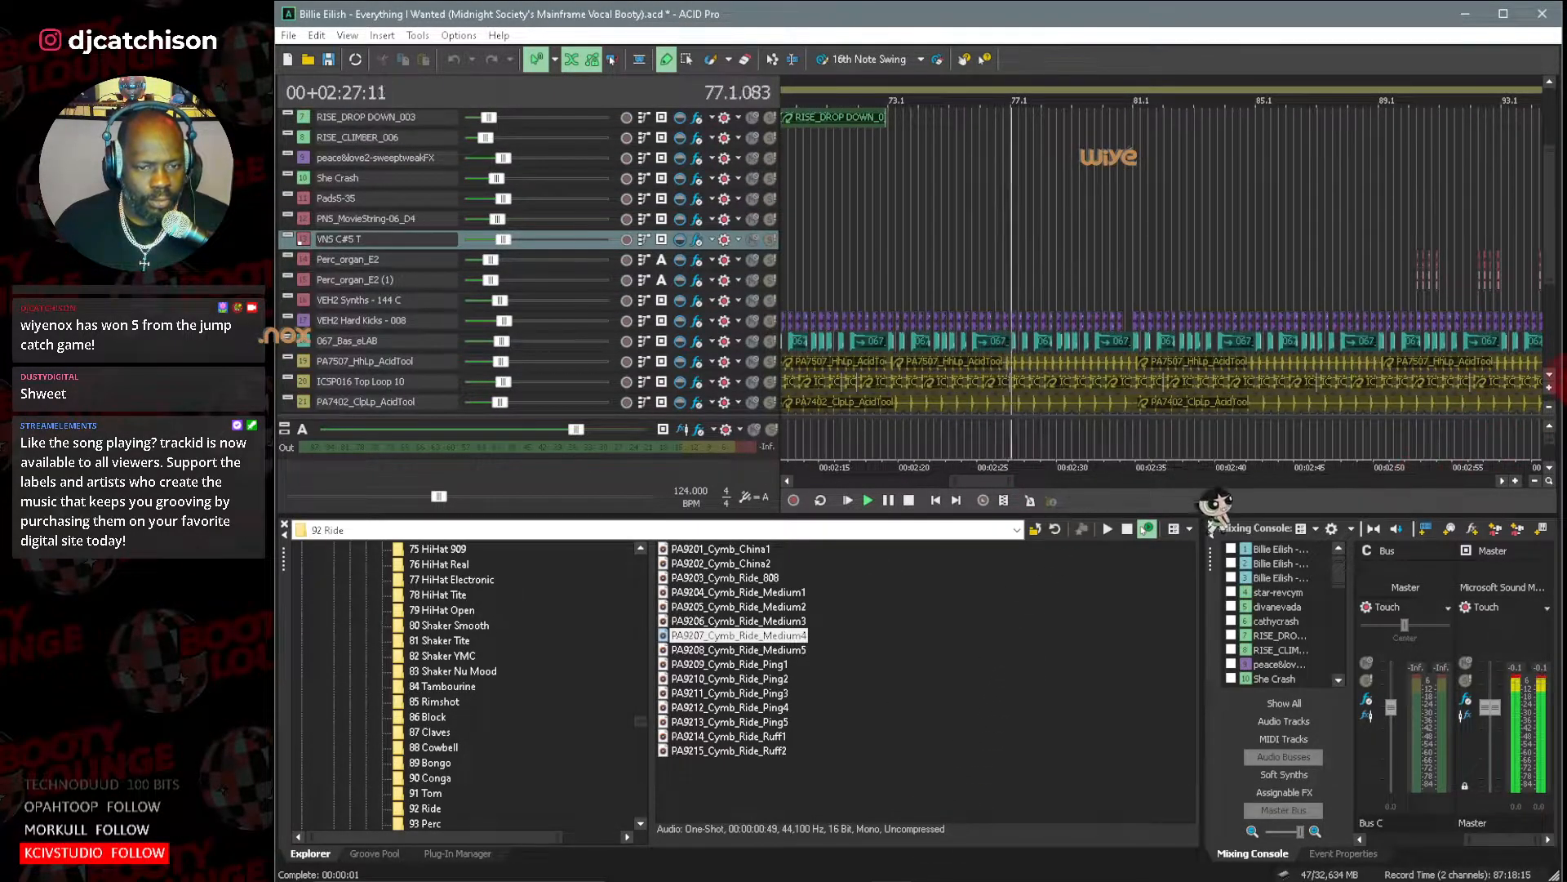
{"action": "scroll", "coordinate": [1549, 381], "scroll_direction": "down", "scroll_amount": 7}
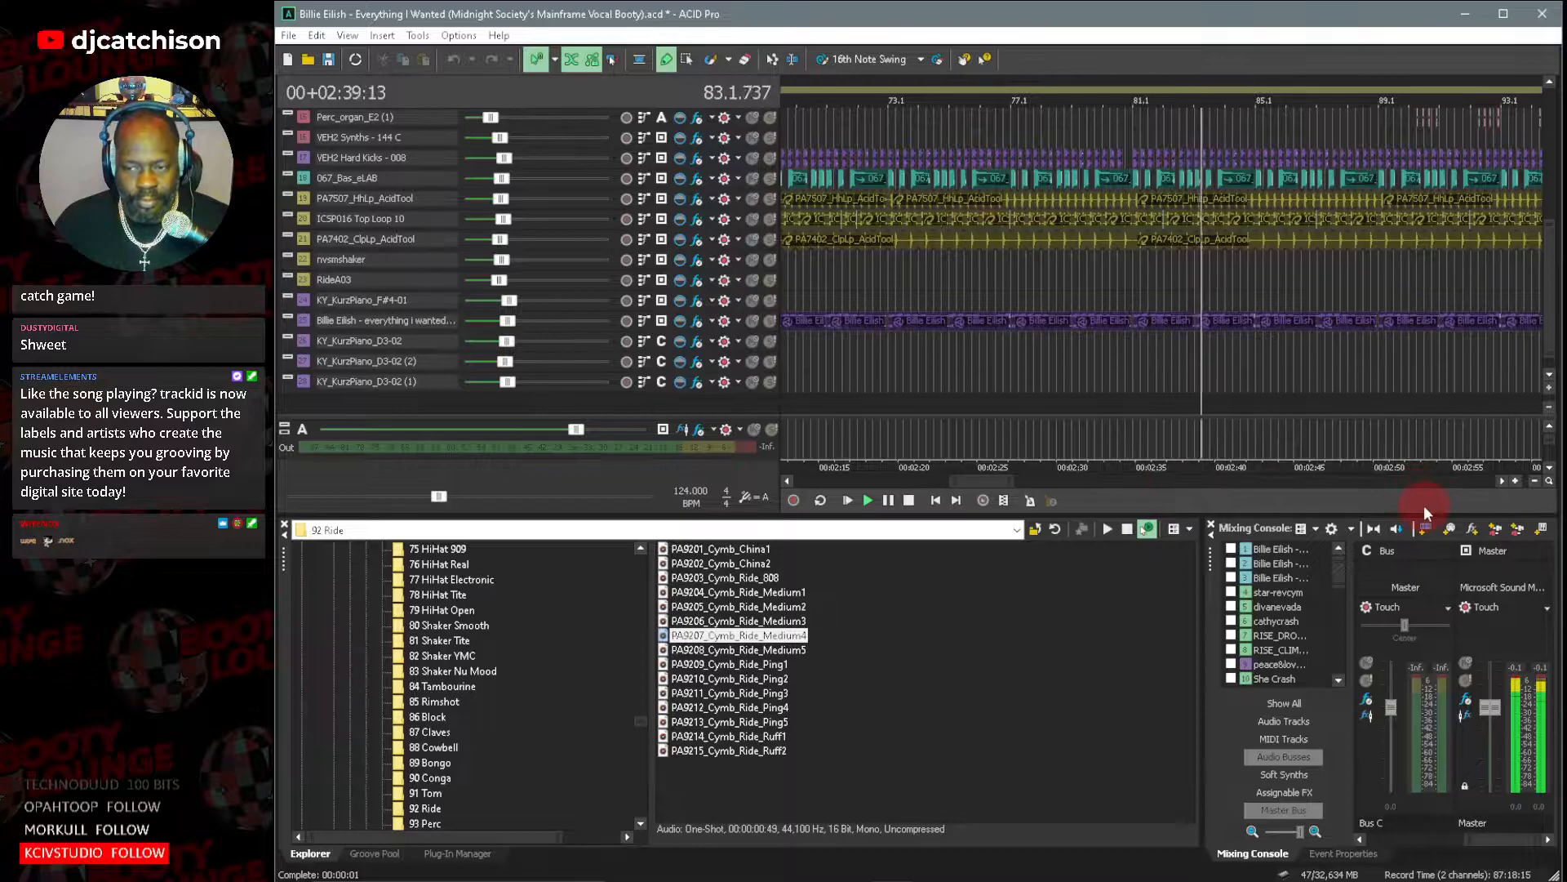
{"action": "mouse_move", "coordinate": [983, 477]}
{"action": "left_mouse_down"}
{"action": "mouse_move", "coordinate": [1024, 480]}
{"action": "mouse_move", "coordinate": [1007, 482]}
{"action": "left_mouse_up"}
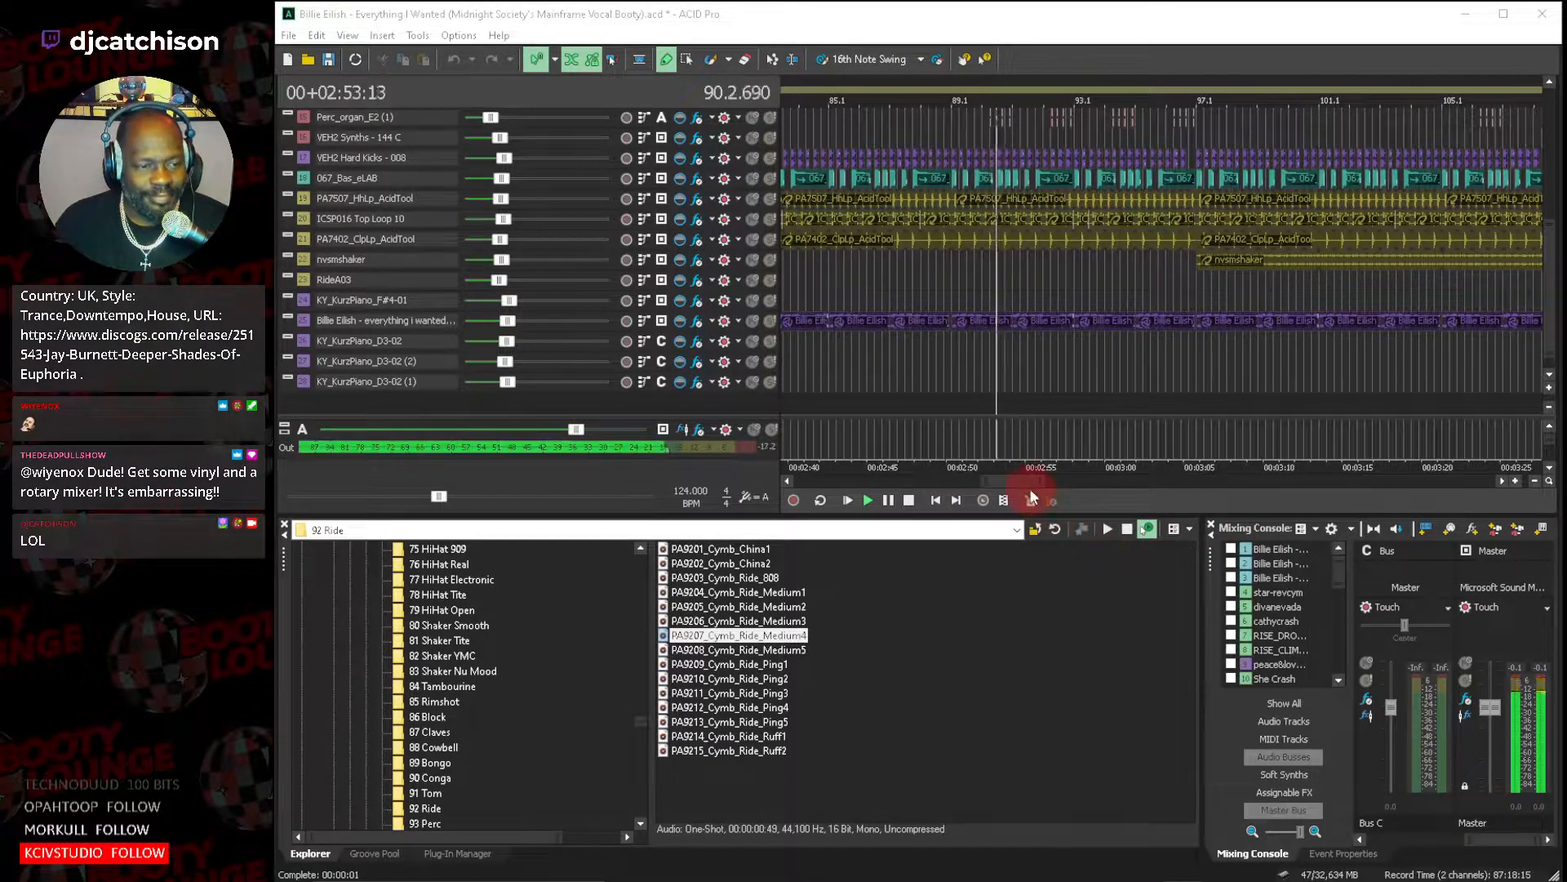
{"action": "left_click_drag", "start_coordinate": [1014, 477], "coordinate": [1042, 481]}
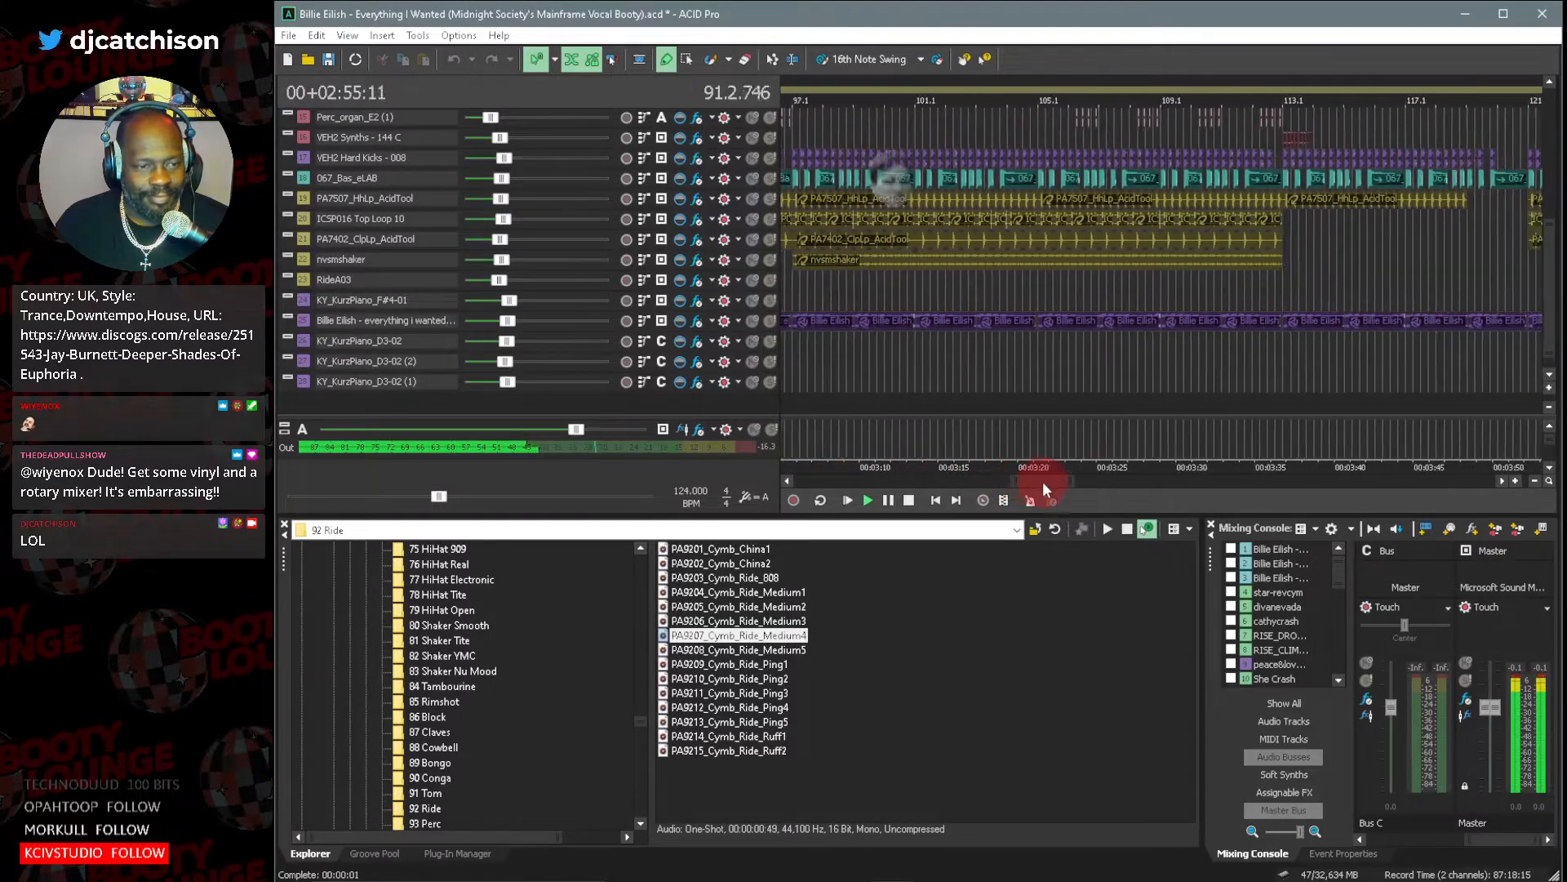
{"action": "left_click", "coordinate": [1548, 388]}
{"action": "left_click", "coordinate": [1548, 389]}
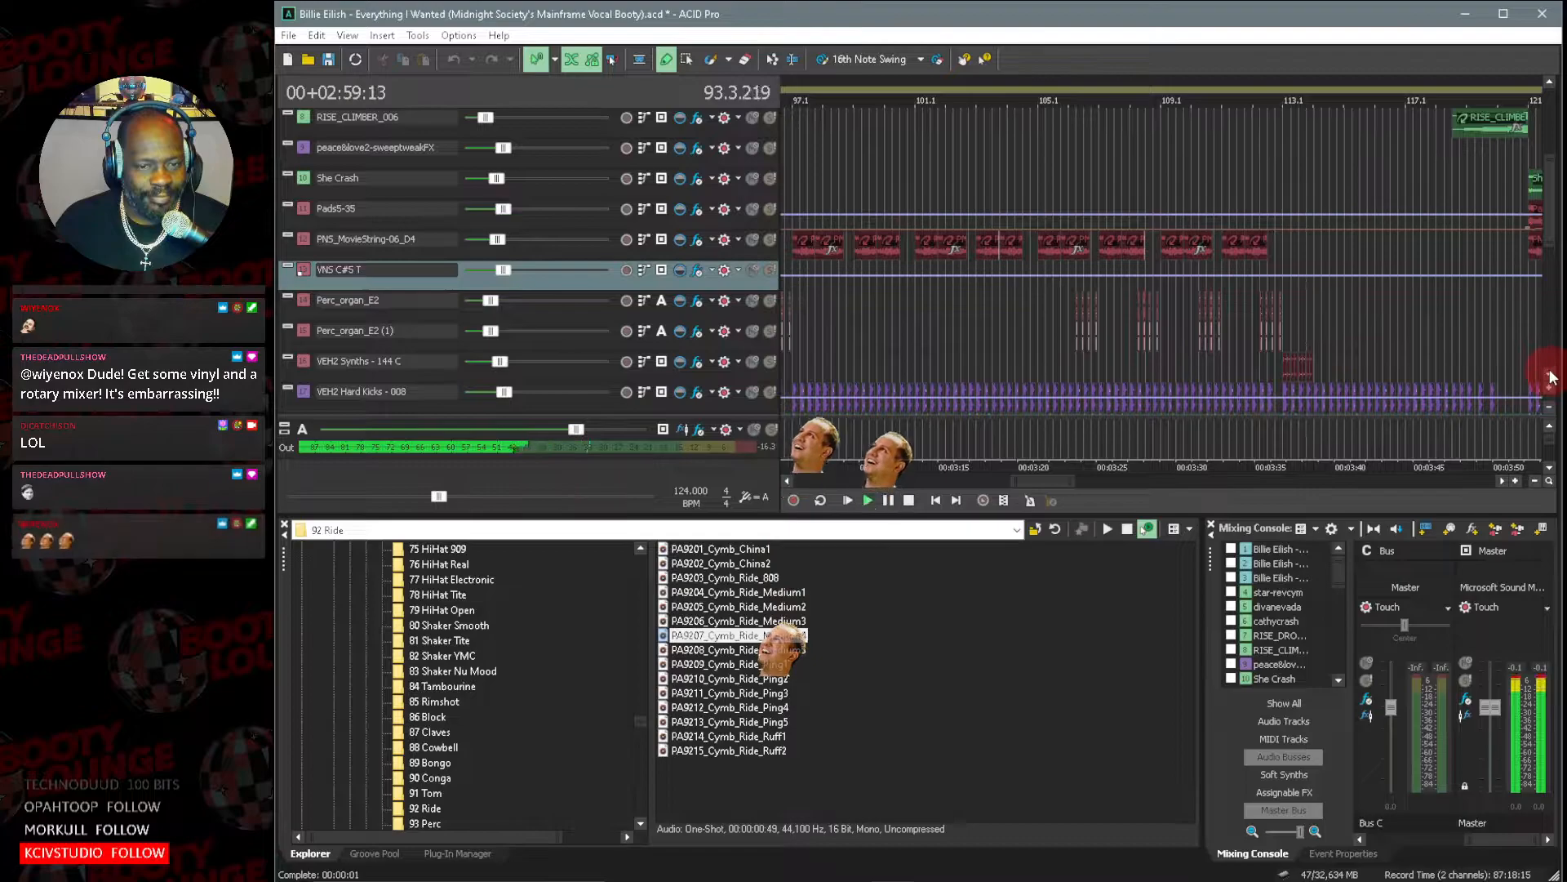
{"action": "left_click", "coordinate": [1550, 376]}
{"action": "left_click", "coordinate": [1550, 376]}
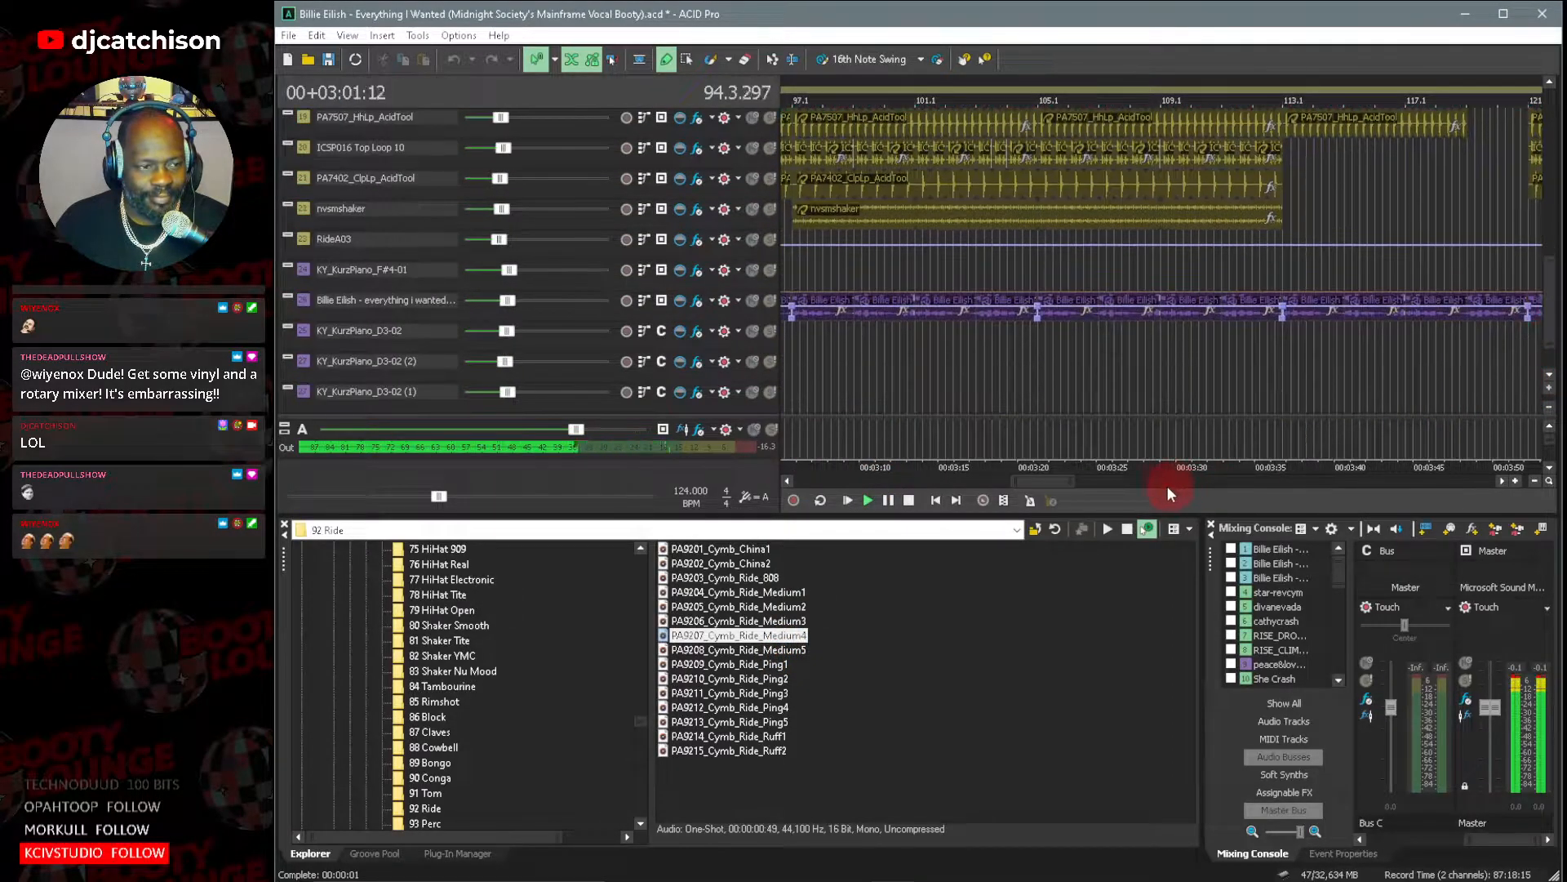
{"action": "left_click_drag", "start_coordinate": [1054, 485], "coordinate": [1046, 485]}
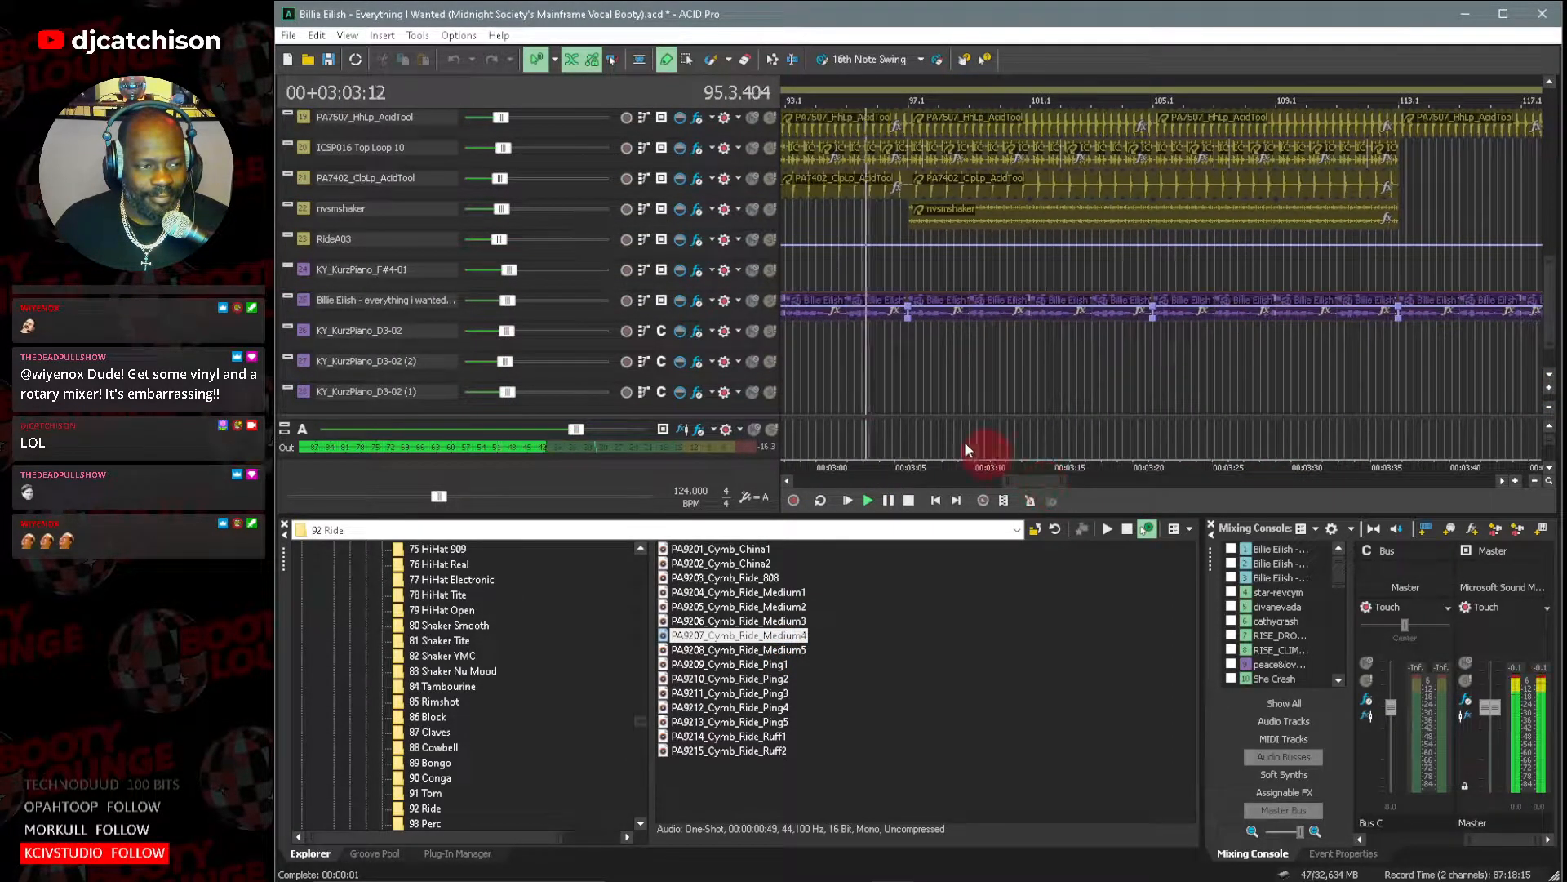
Solo the Billie Eilish instrumental track and listen to it while following the arrangement past bar 113.
{"action": "left_click", "coordinate": [769, 300]}
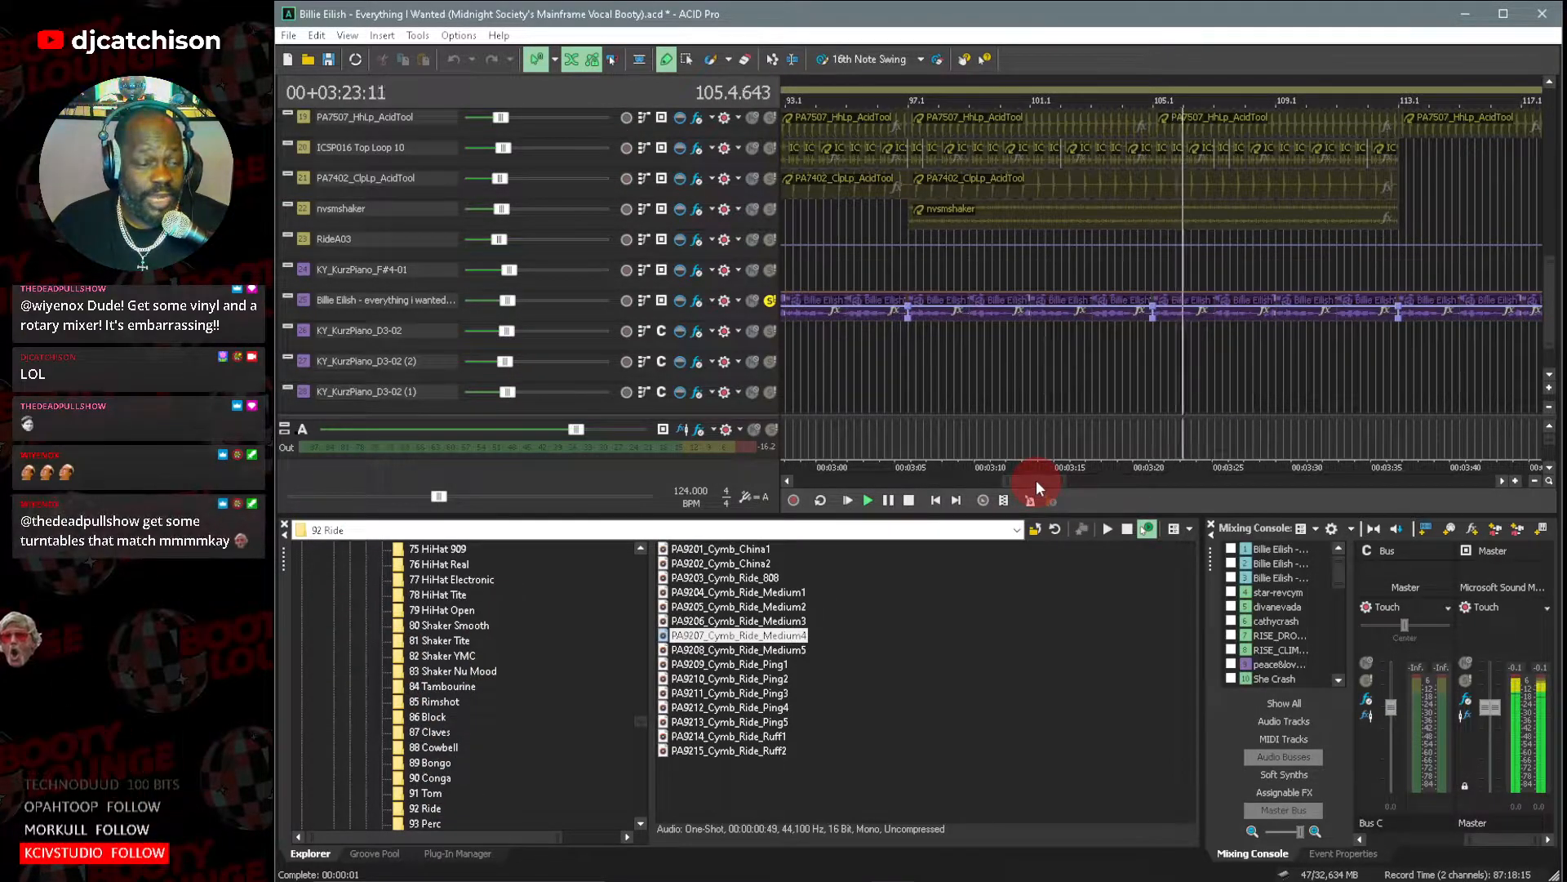
{"action": "left_click_drag", "start_coordinate": [1036, 480], "coordinate": [1060, 483]}
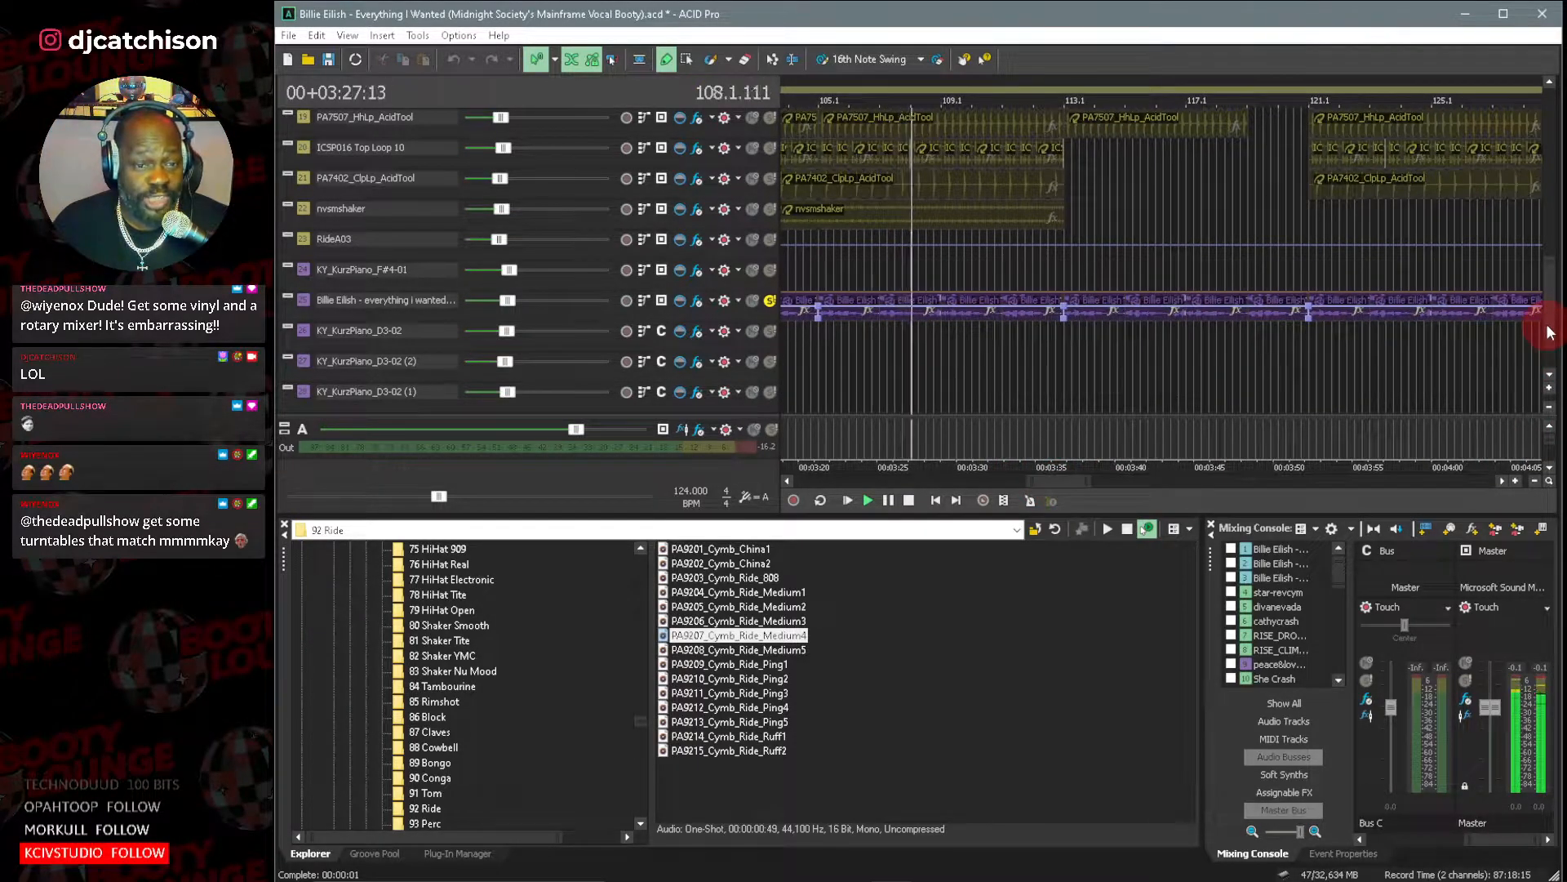
{"action": "scroll", "coordinate": [1549, 331], "scroll_direction": "up", "scroll_amount": 4}
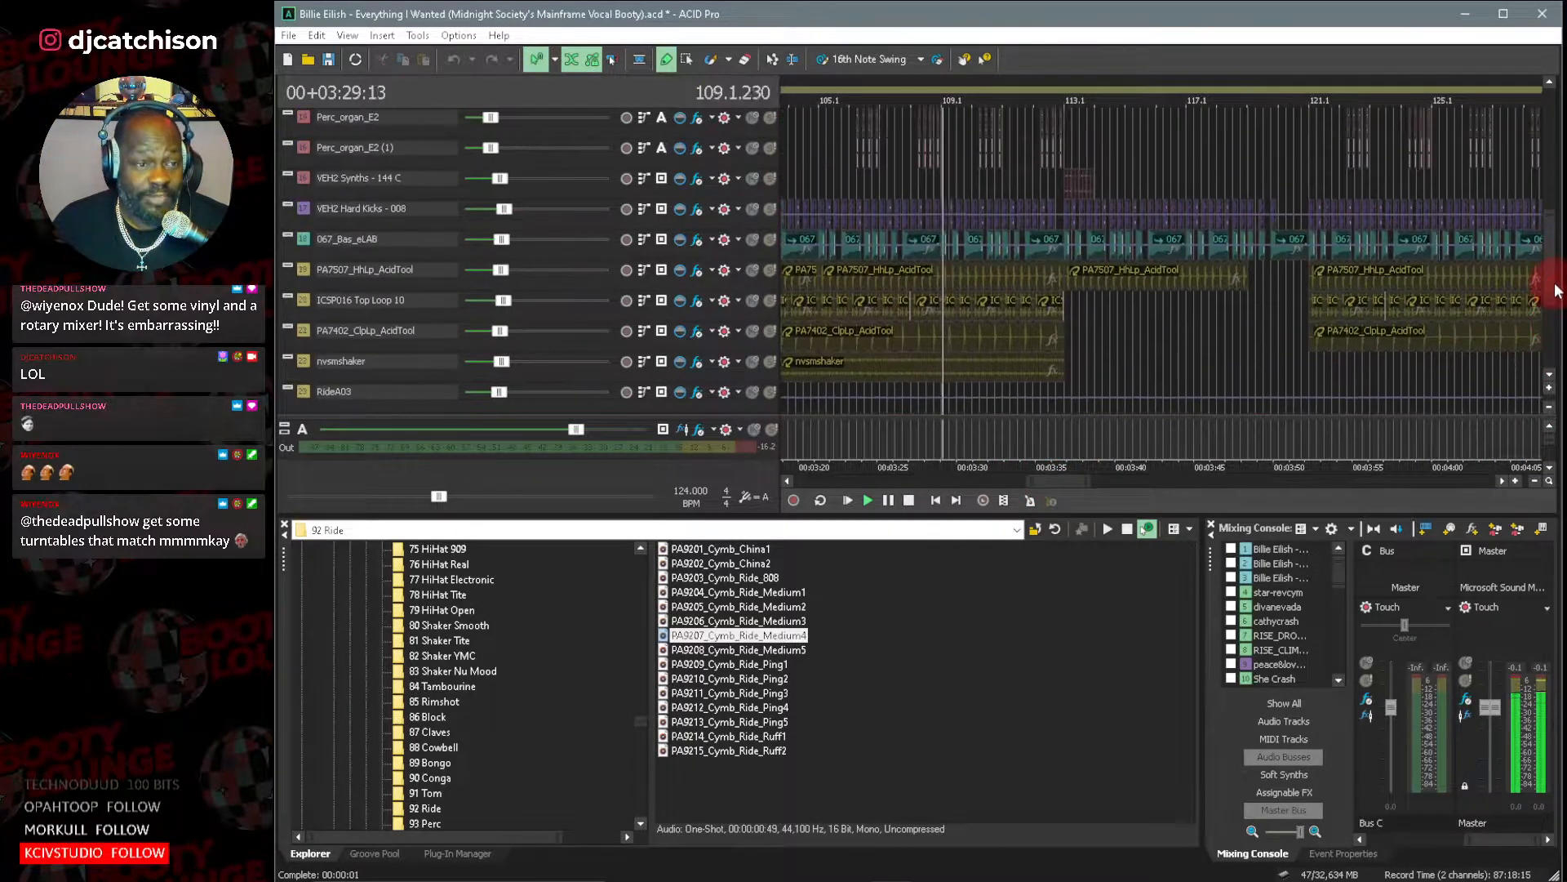
{"action": "scroll", "coordinate": [1551, 320], "scroll_direction": "down", "scroll_amount": 2}
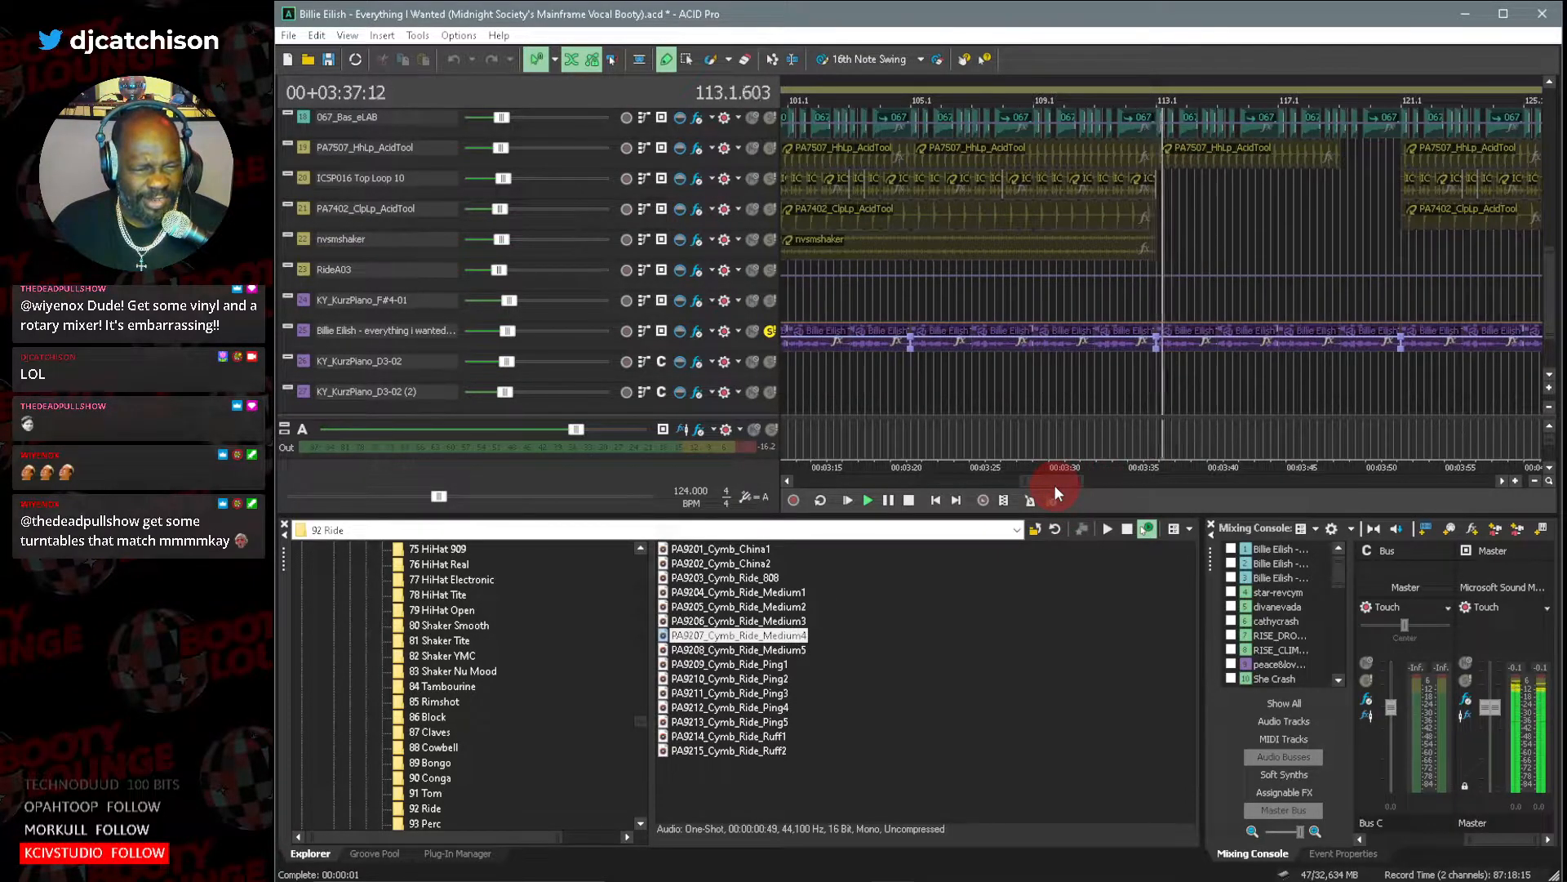
{"action": "left_click_drag", "start_coordinate": [1051, 483], "coordinate": [1080, 483]}
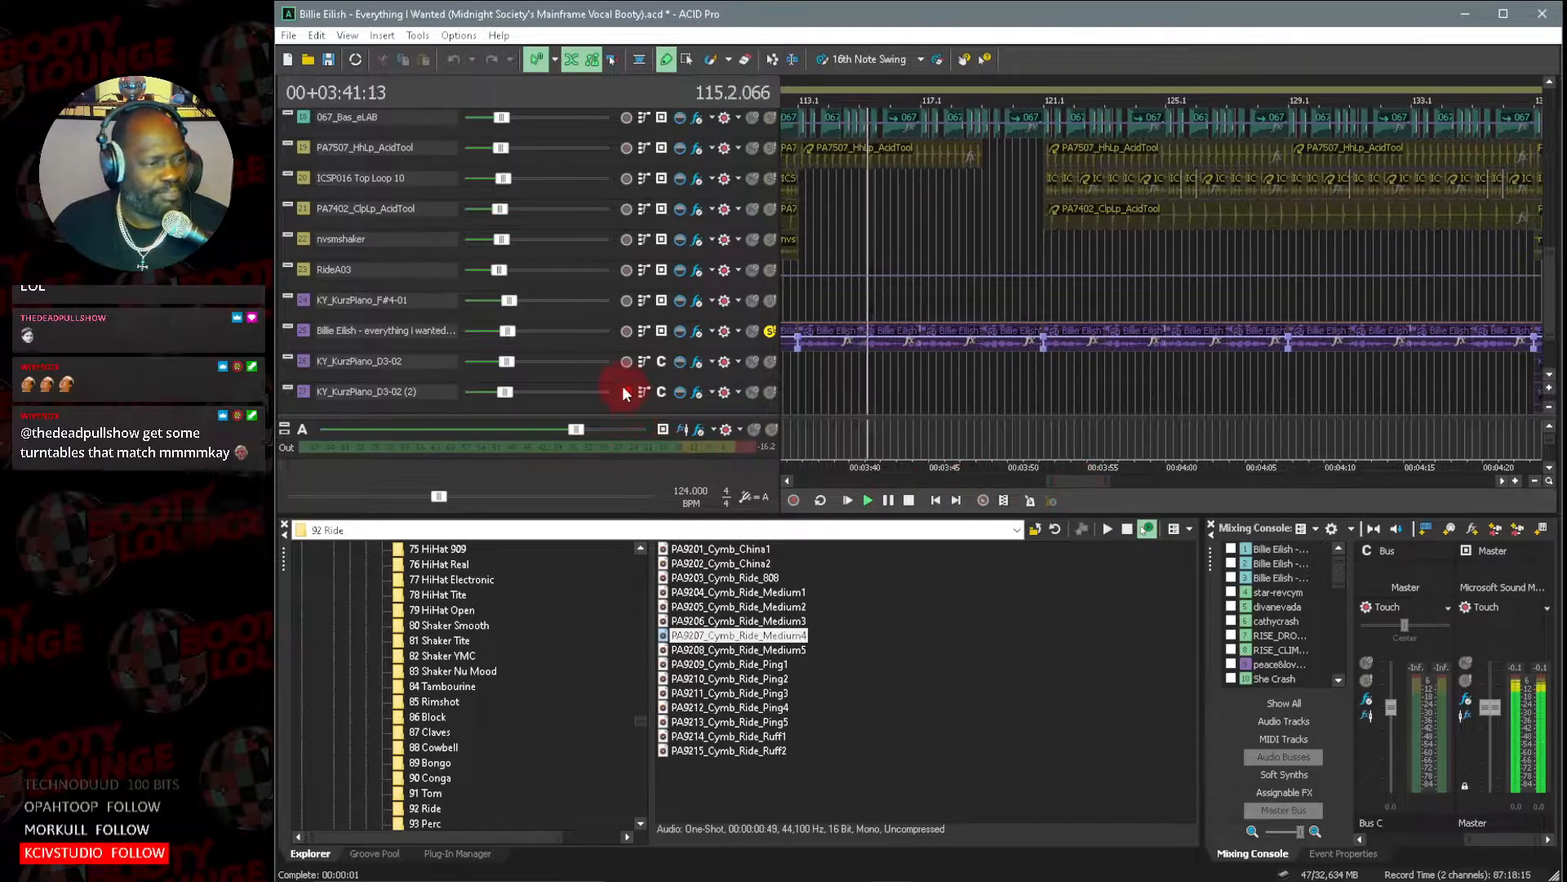
Inspect the soloed instrumental track's clip and its waveform in the clip properties, then close both property windows.
{"action": "double_click", "coordinate": [302, 330]}
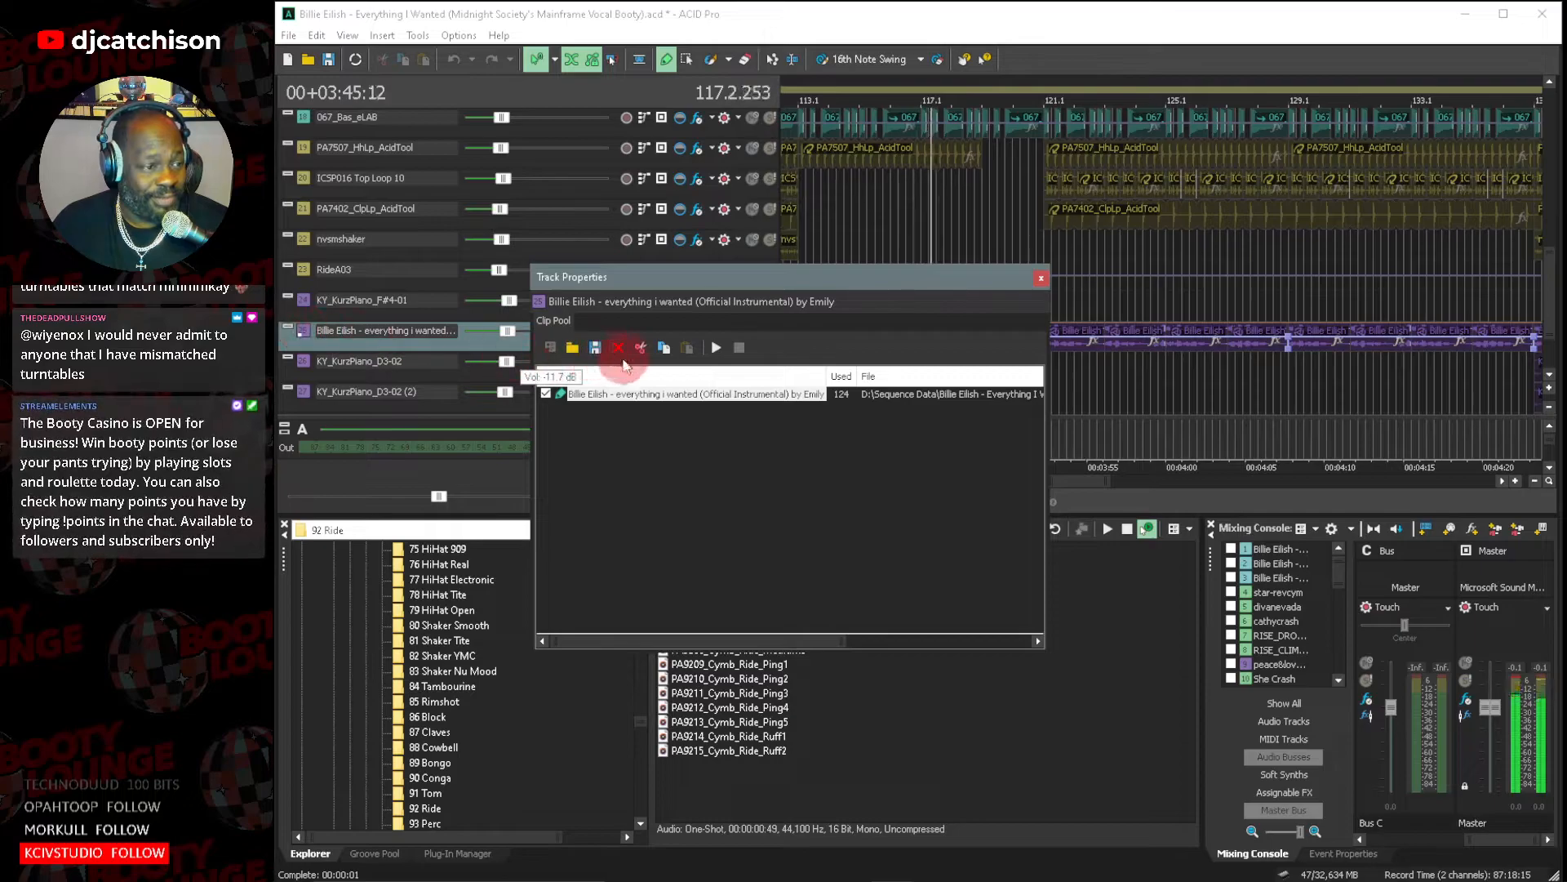
{"action": "double_click", "coordinate": [710, 394]}
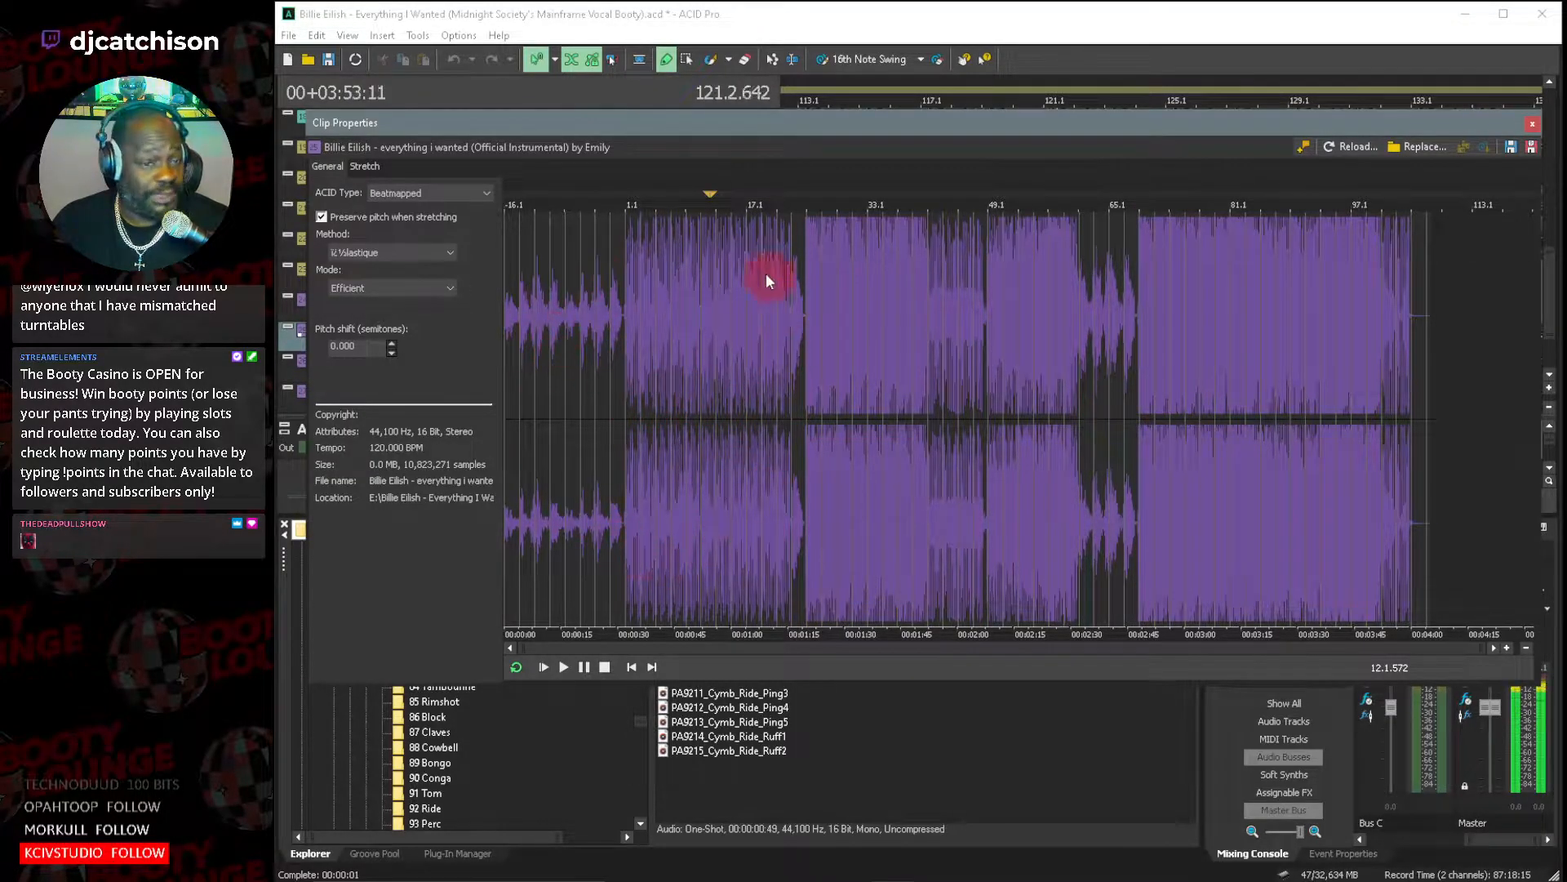
{"action": "left_click", "coordinate": [1533, 127]}
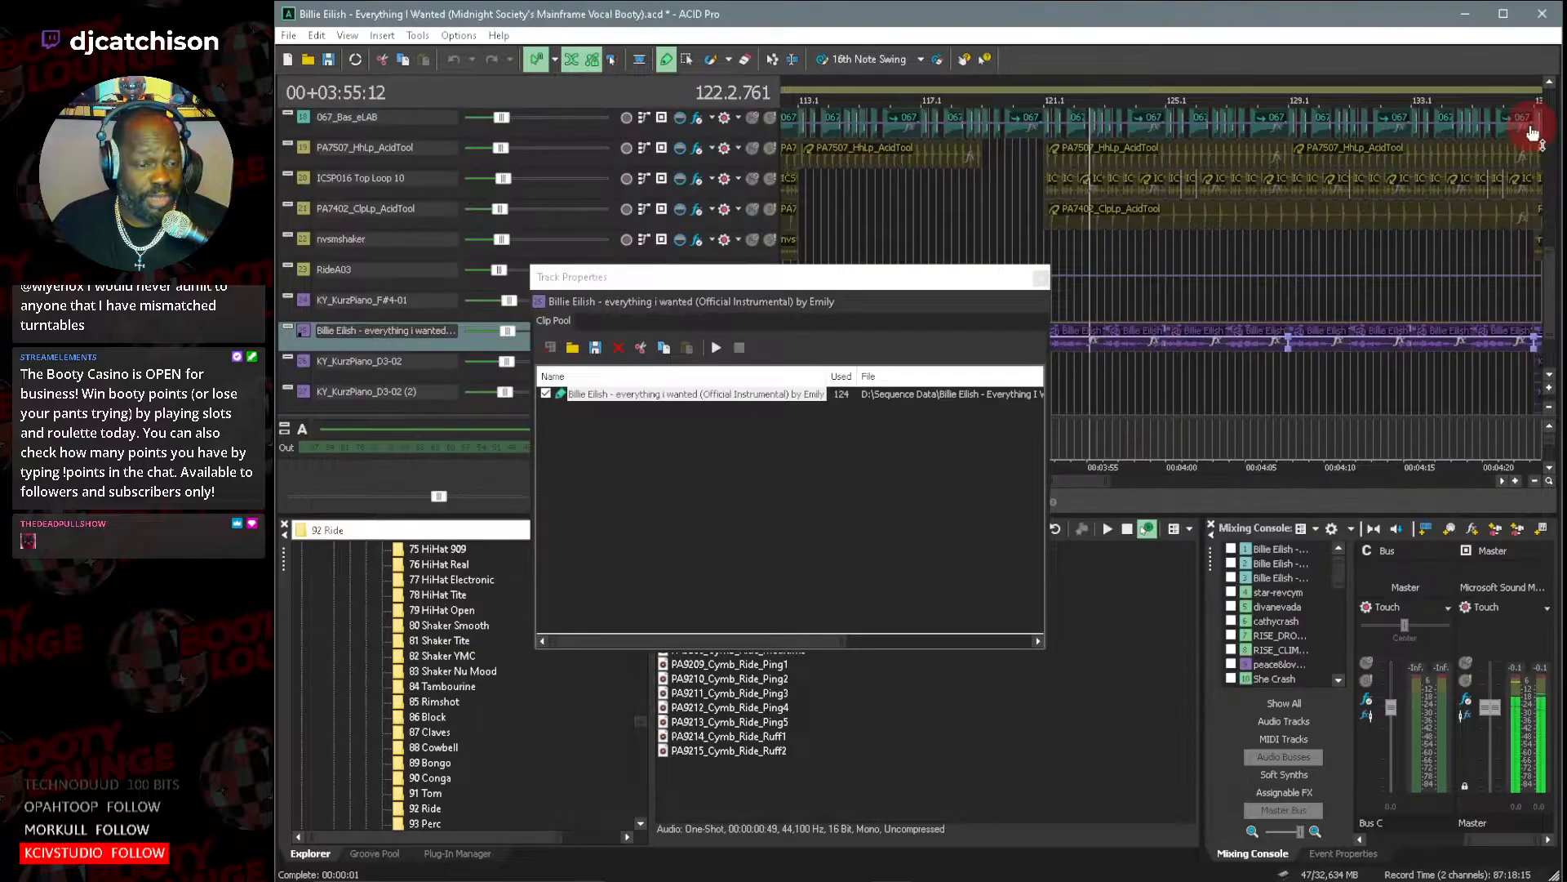
{"action": "left_click", "coordinate": [1042, 282]}
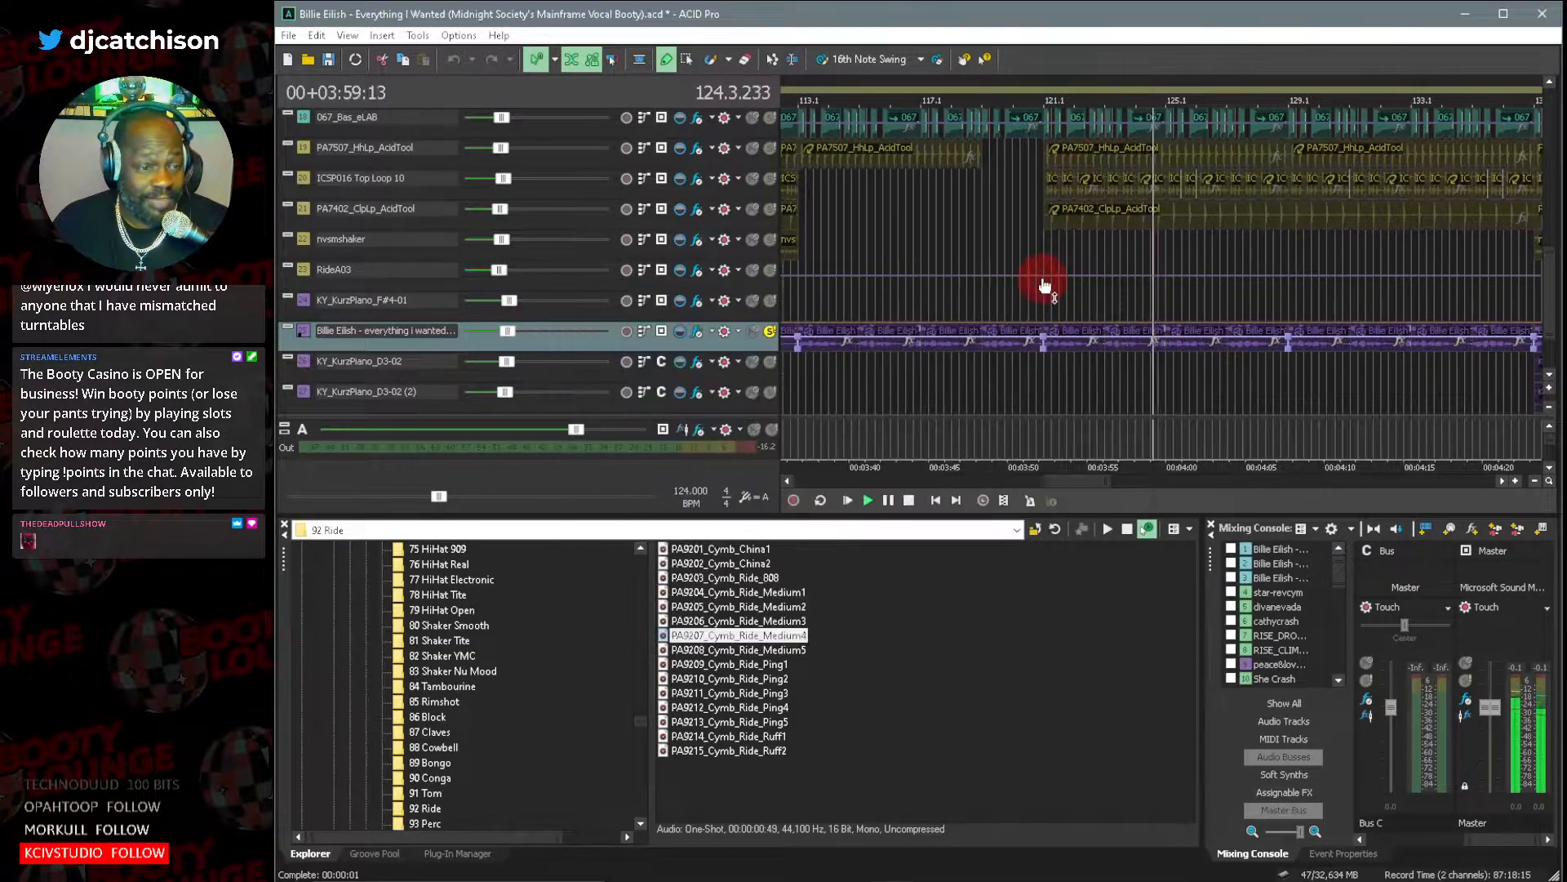
Stop playback and place the cursor at about bar 80, just before the acapella clips that start at bar 81.
{"action": "scroll", "coordinate": [1549, 331], "scroll_direction": "down", "scroll_amount": 2}
{"action": "left_click_drag", "start_coordinate": [1547, 327], "coordinate": [1531, 147]}
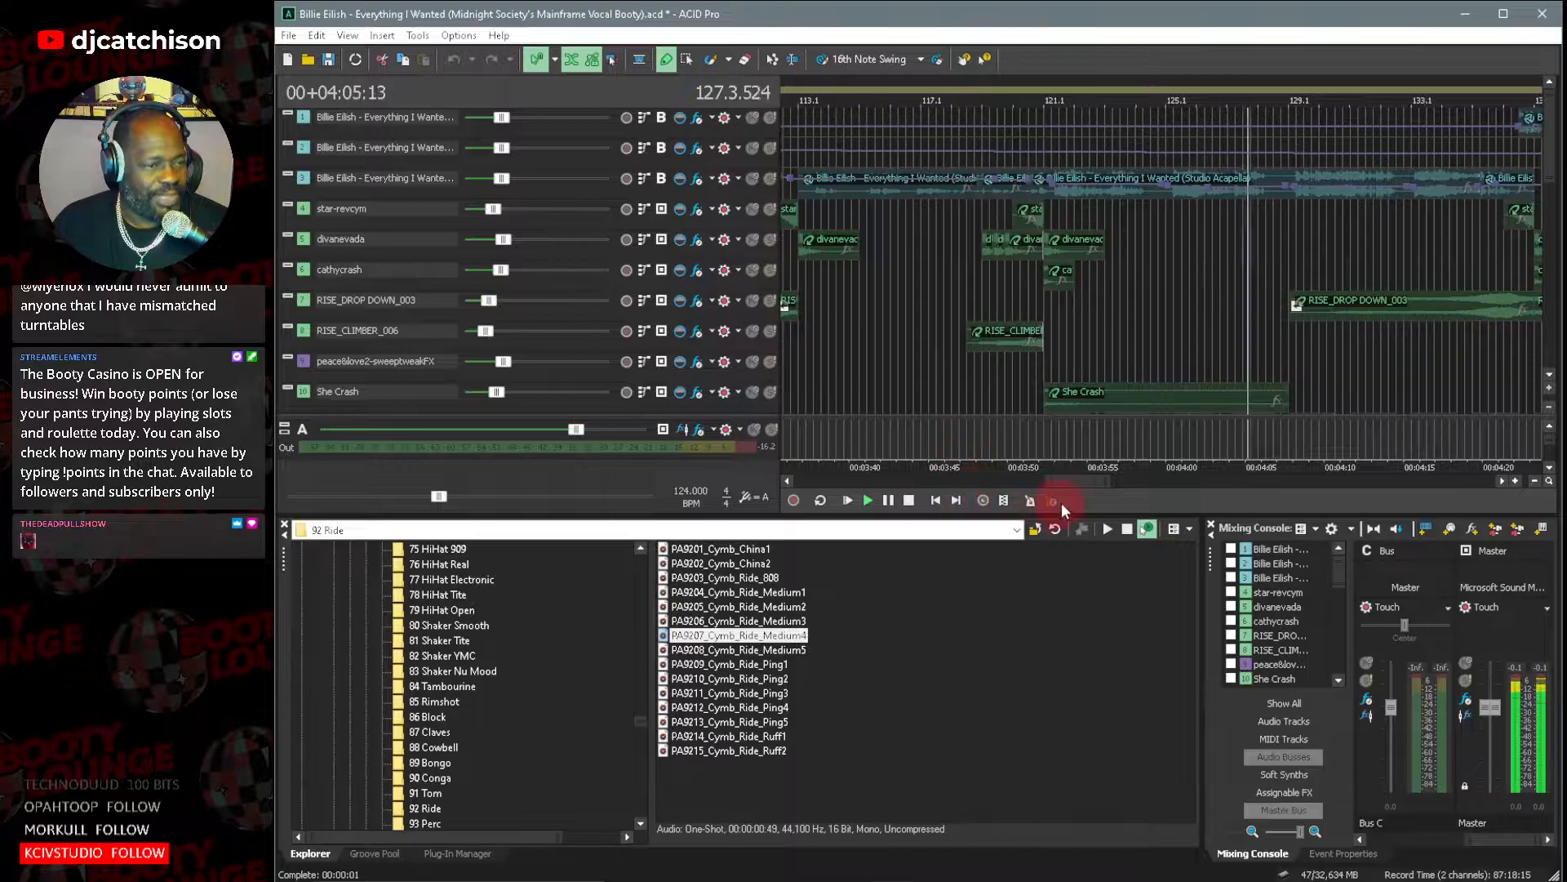
{"action": "left_click_drag", "start_coordinate": [1080, 485], "coordinate": [1005, 500]}
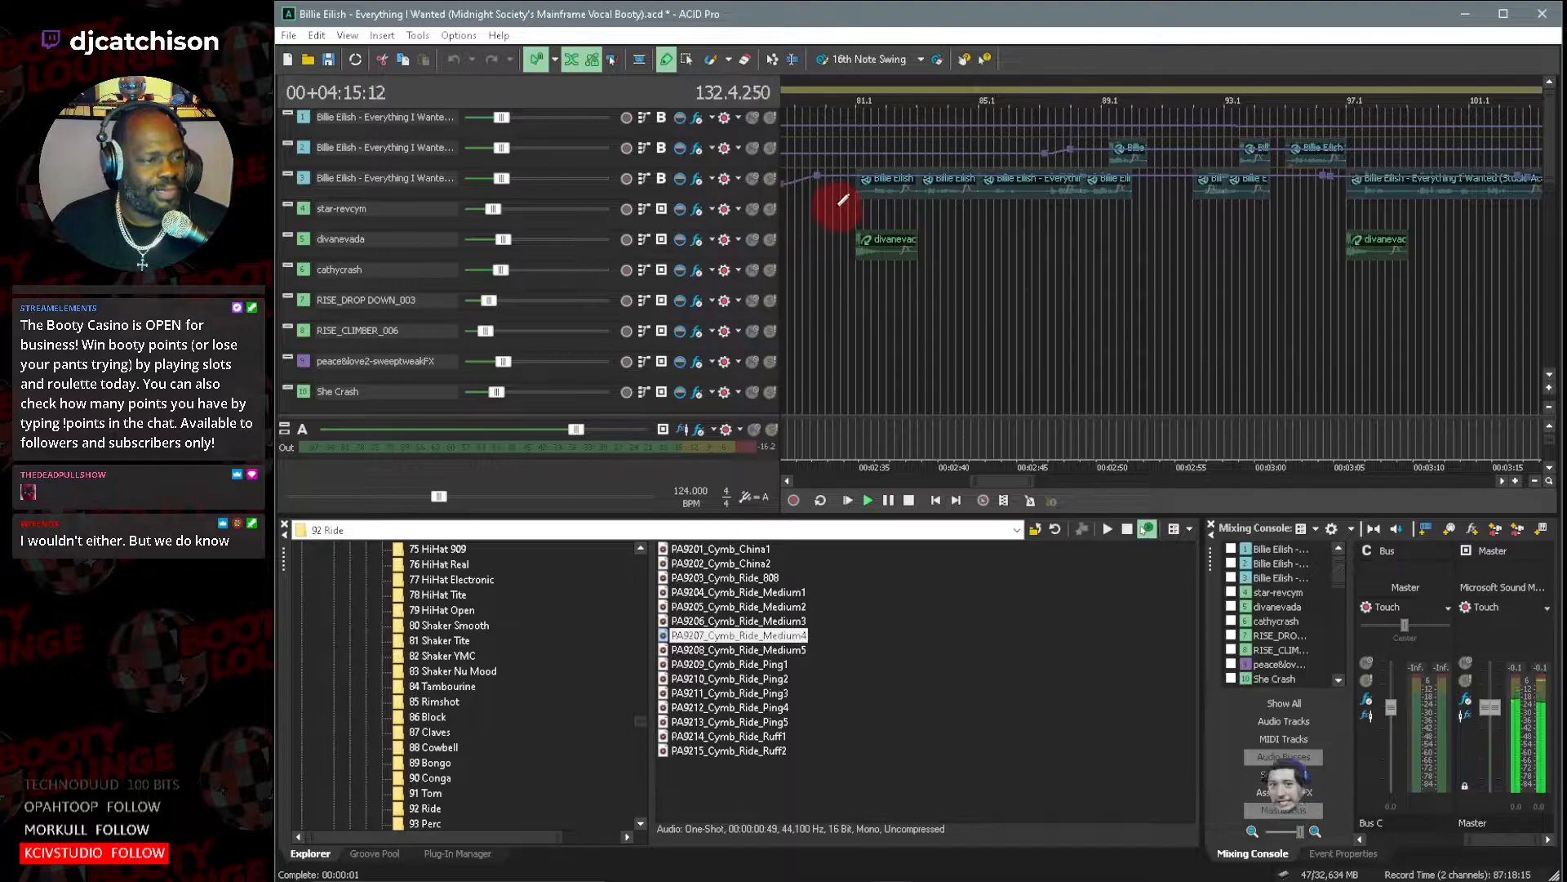
{"action": "key", "text": "space"}
{"action": "left_click_drag", "start_coordinate": [962, 479], "coordinate": [989, 480]}
{"action": "left_click", "coordinate": [939, 214]}
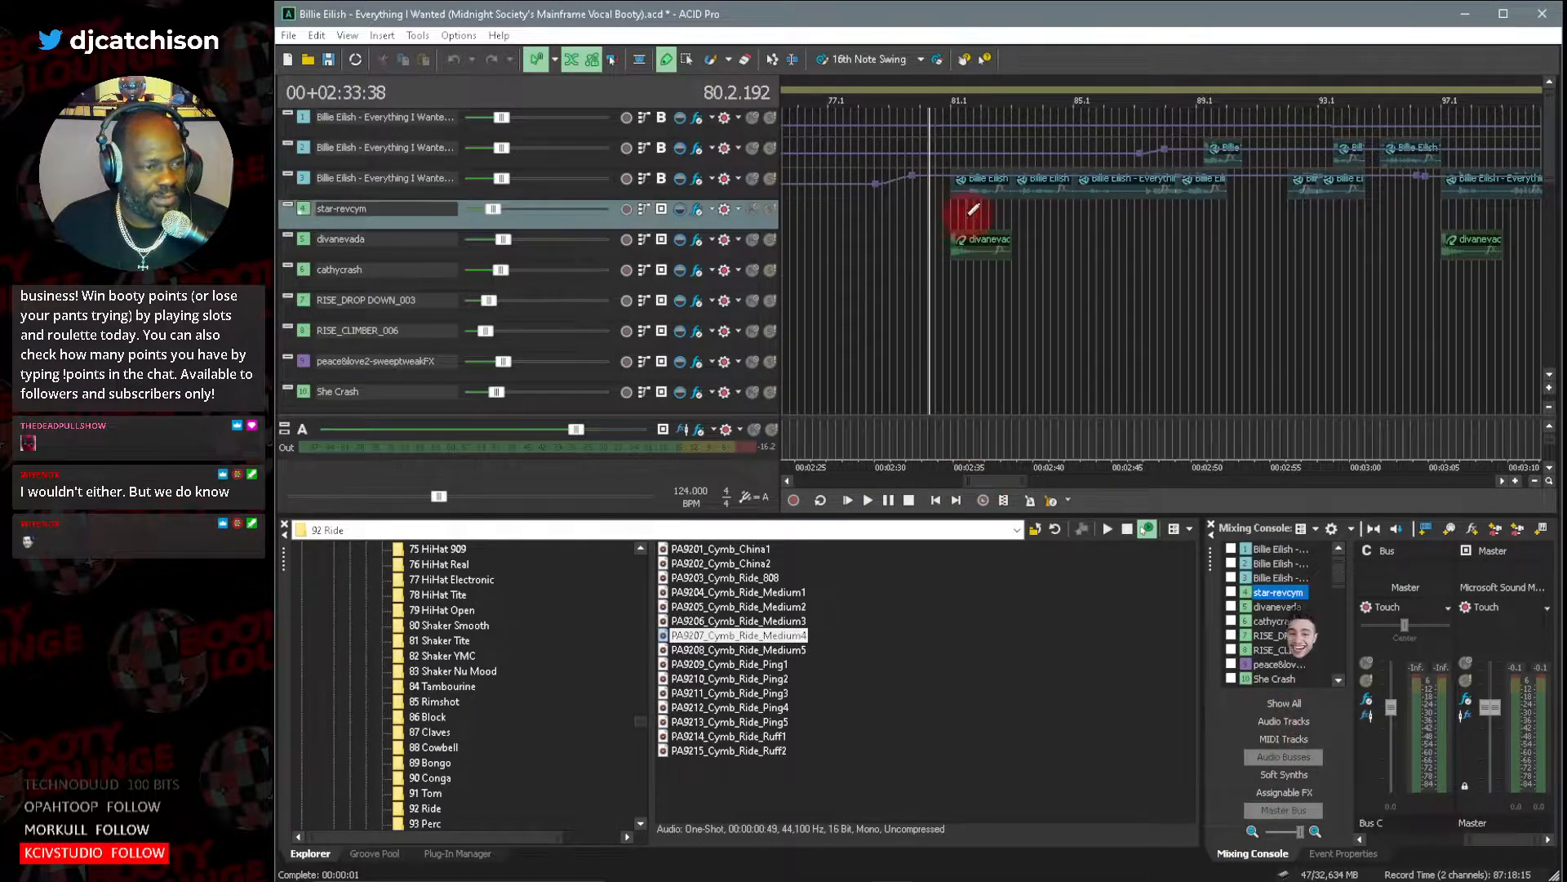
Mute the previously soloed Billie Eilish instrumental track and return to the acapella tracks.
{"action": "left_click", "coordinate": [1553, 343]}
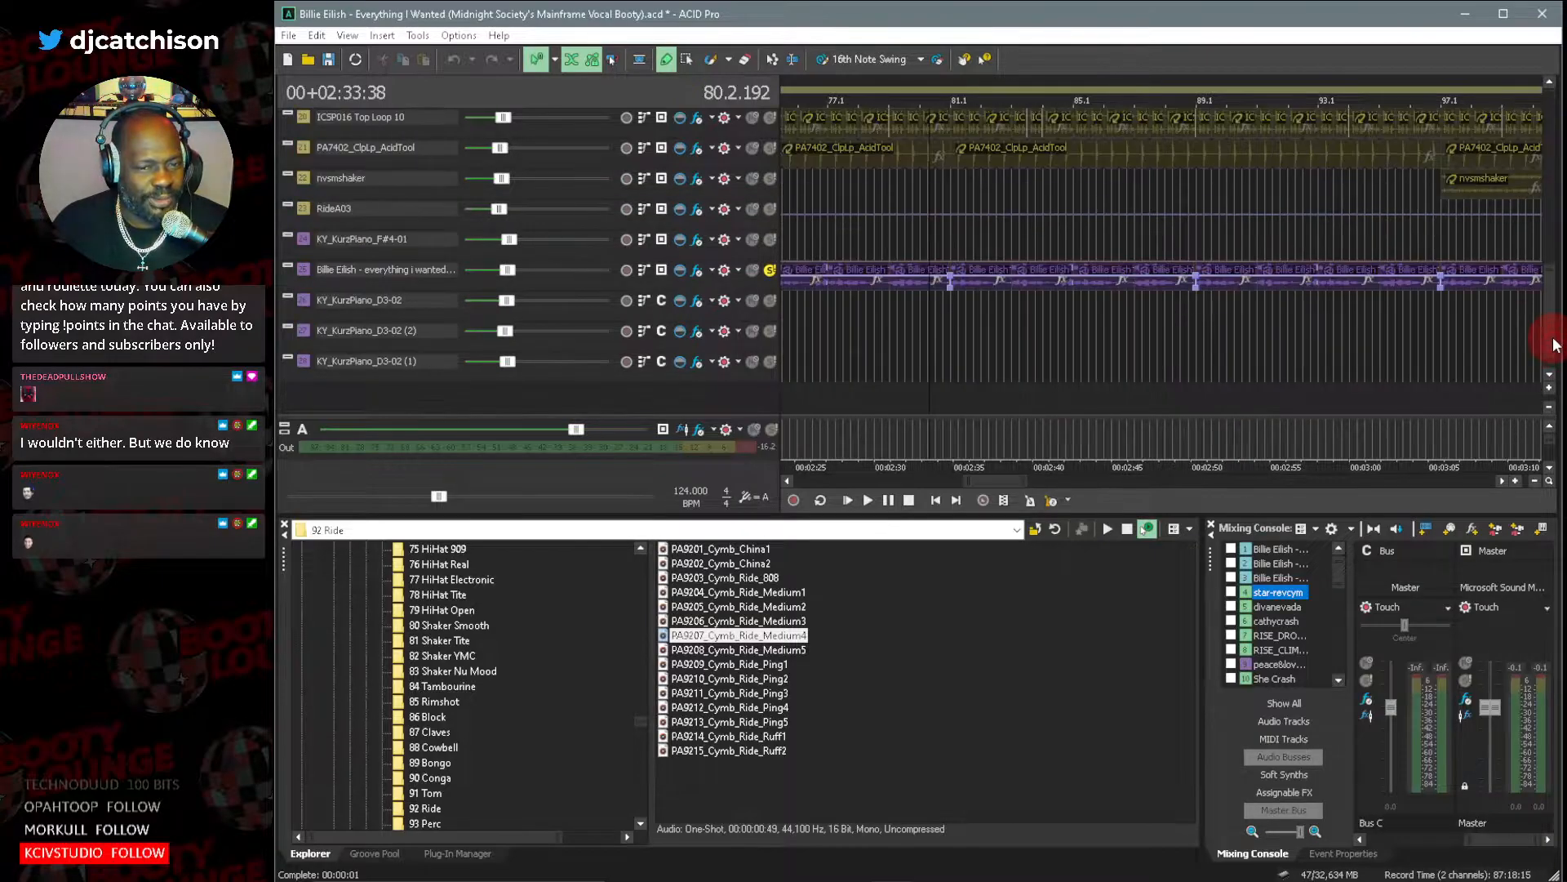
{"action": "left_click", "coordinate": [752, 270]}
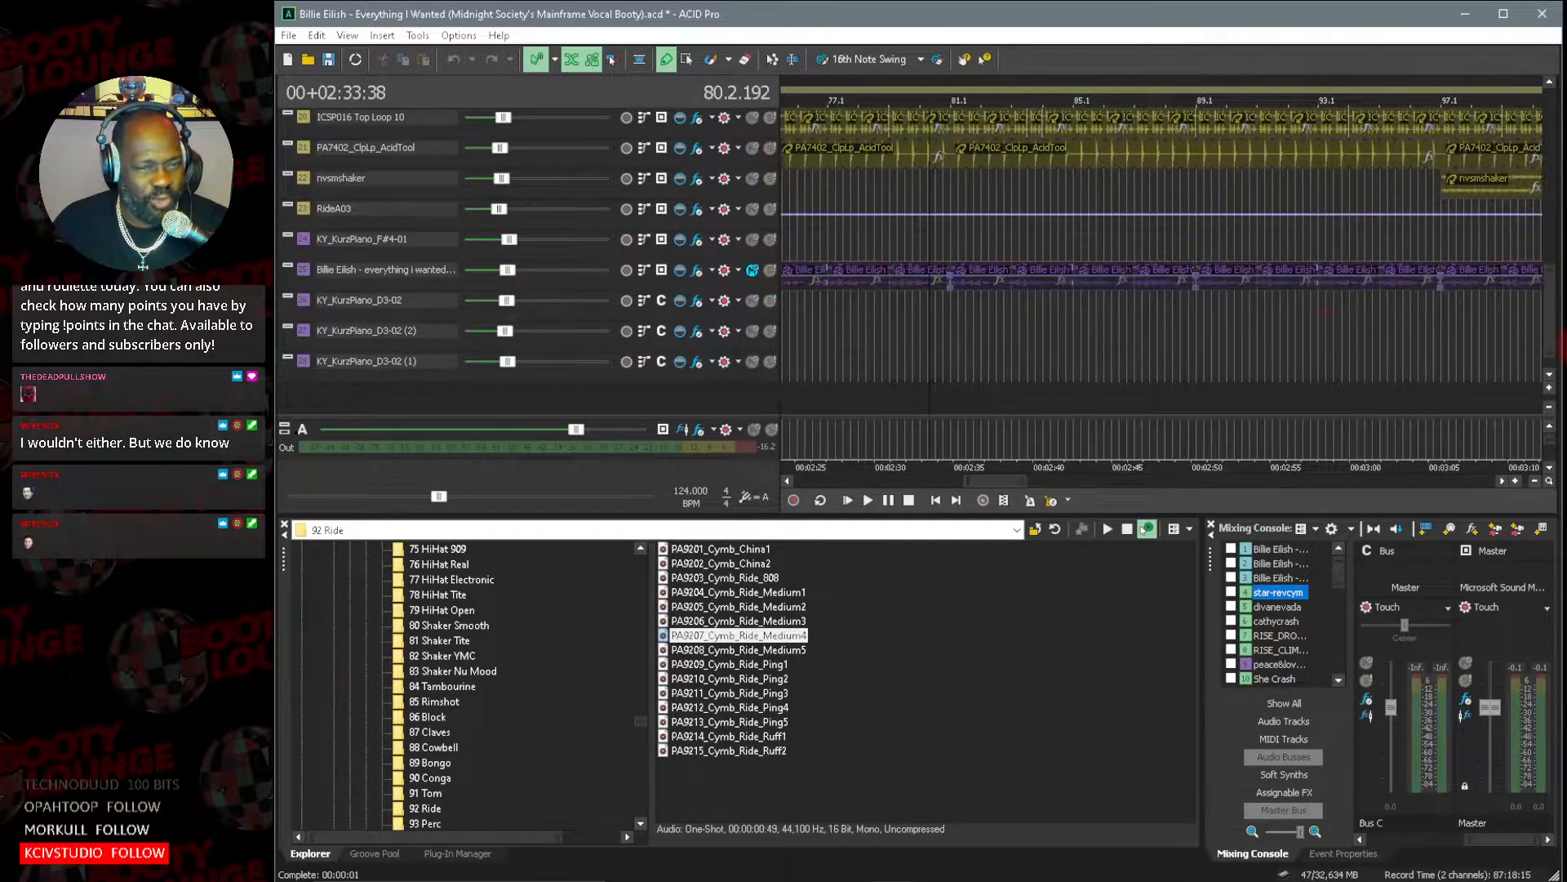
{"action": "left_click_drag", "start_coordinate": [1545, 349], "coordinate": [1502, 158]}
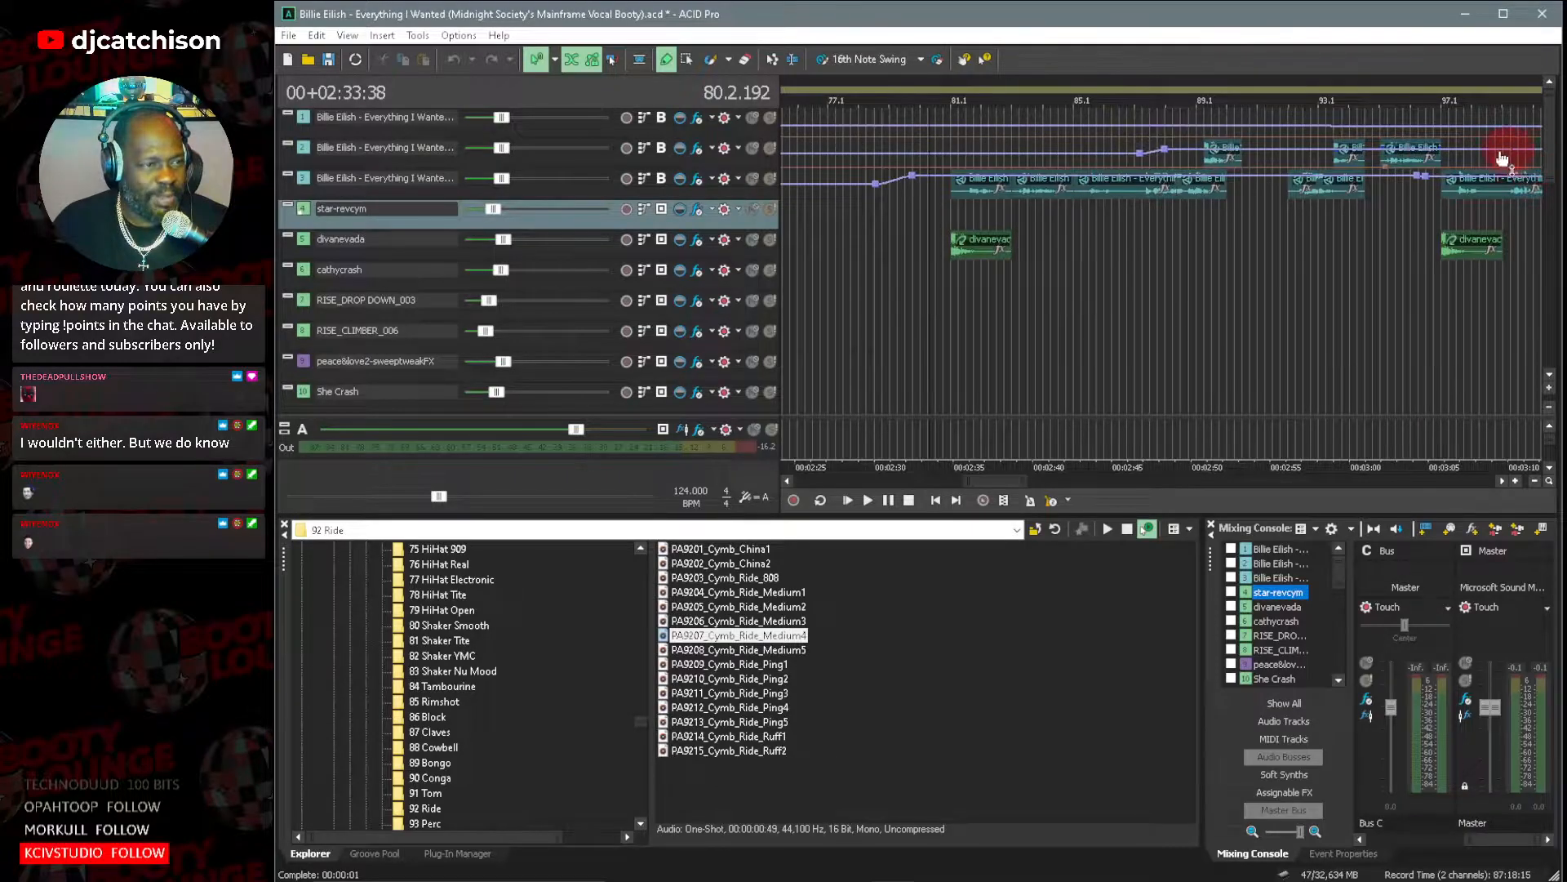
Solo the two Billie Eilish acapella tracks and listen to them from just before bar 81 to beyond bar 93, then stop playback.
{"action": "left_click", "coordinate": [769, 178]}
{"action": "left_click", "coordinate": [770, 147]}
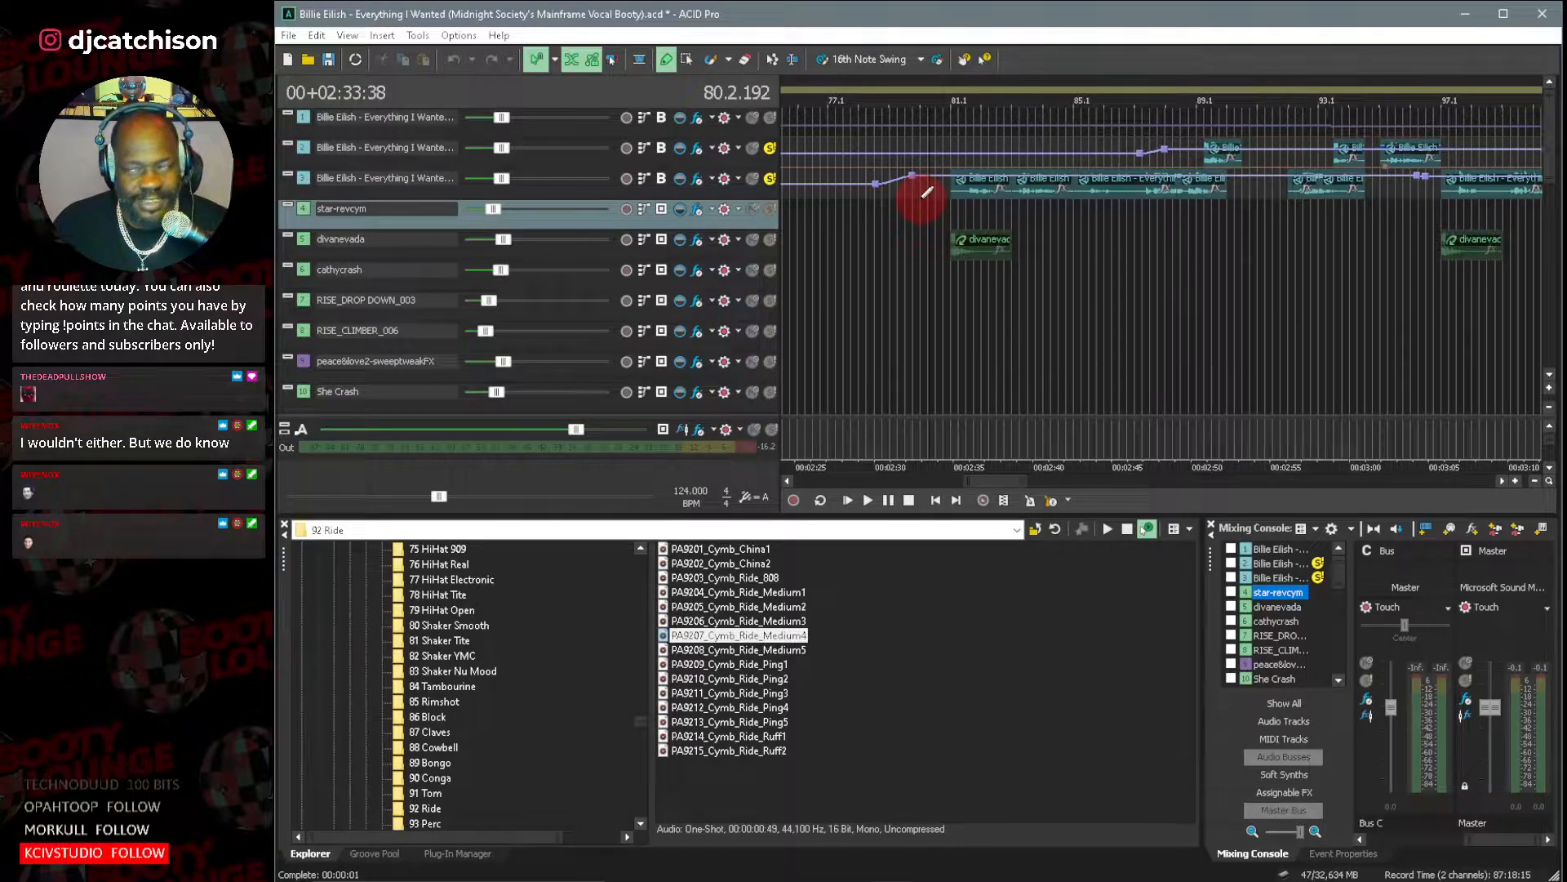
{"action": "left_click", "coordinate": [941, 189]}
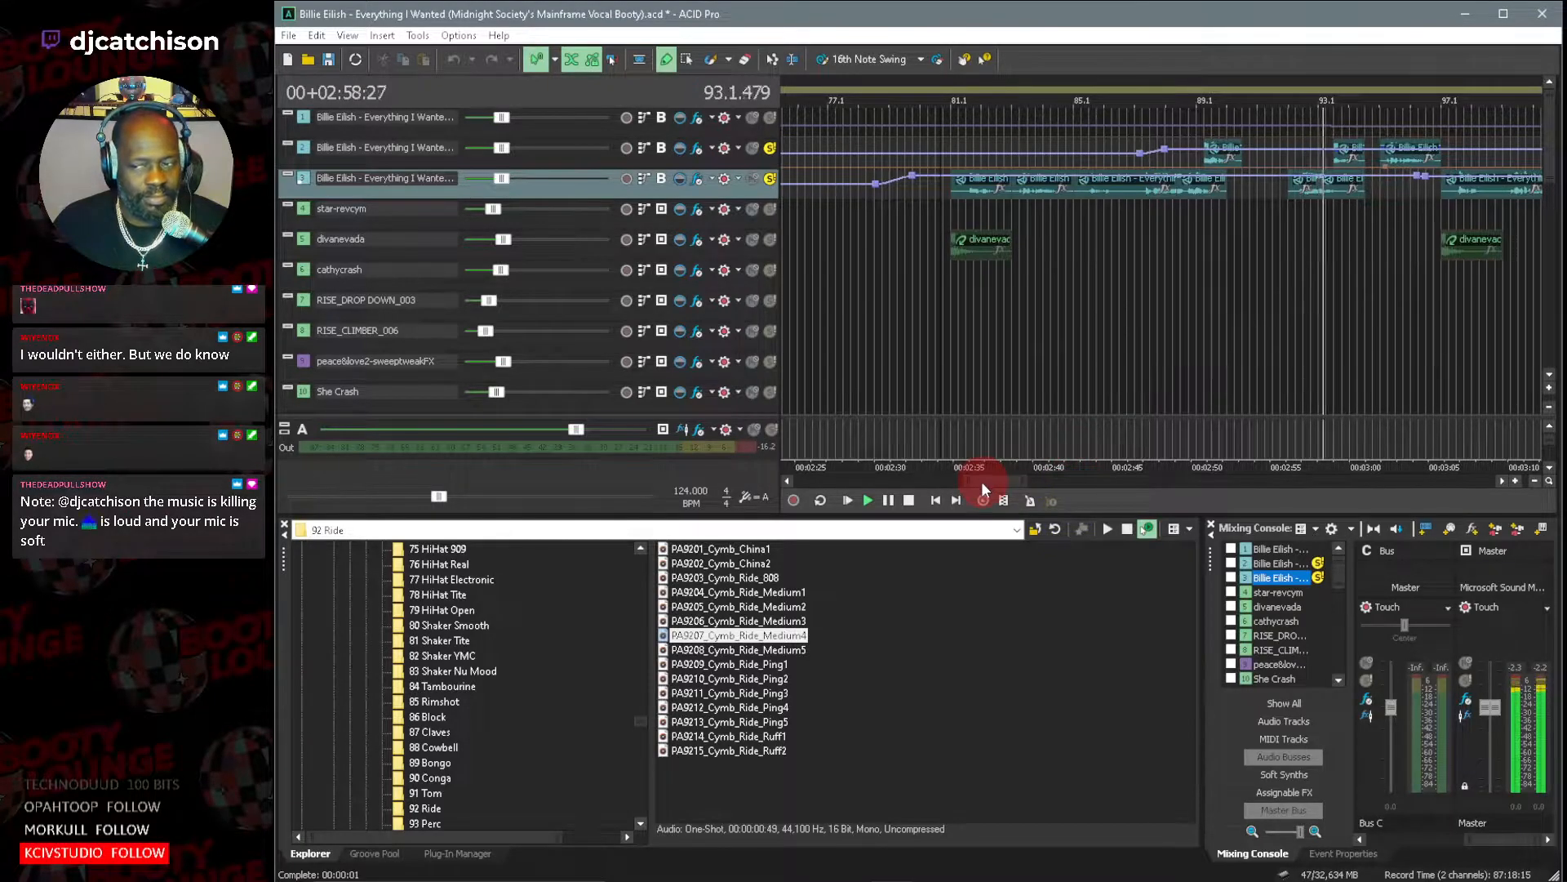
{"action": "left_click", "coordinate": [909, 501]}
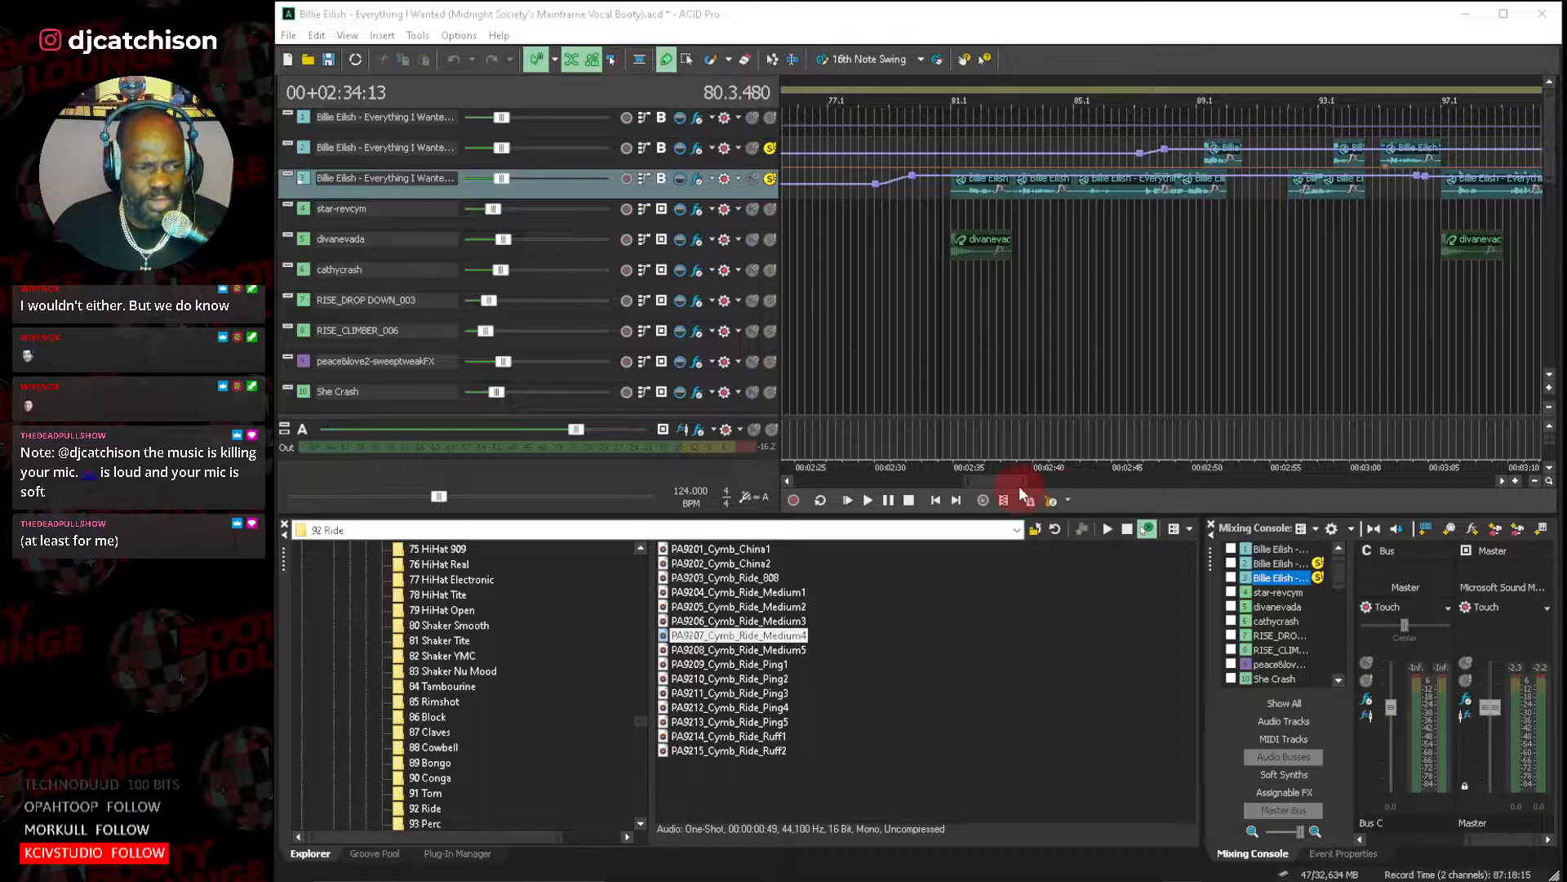
Solo the 067_Bas_eLAB bass track along with the acapella tracks and show its clips around bar 80.
{"action": "left_click_drag", "start_coordinate": [1004, 483], "coordinate": [1016, 483]}
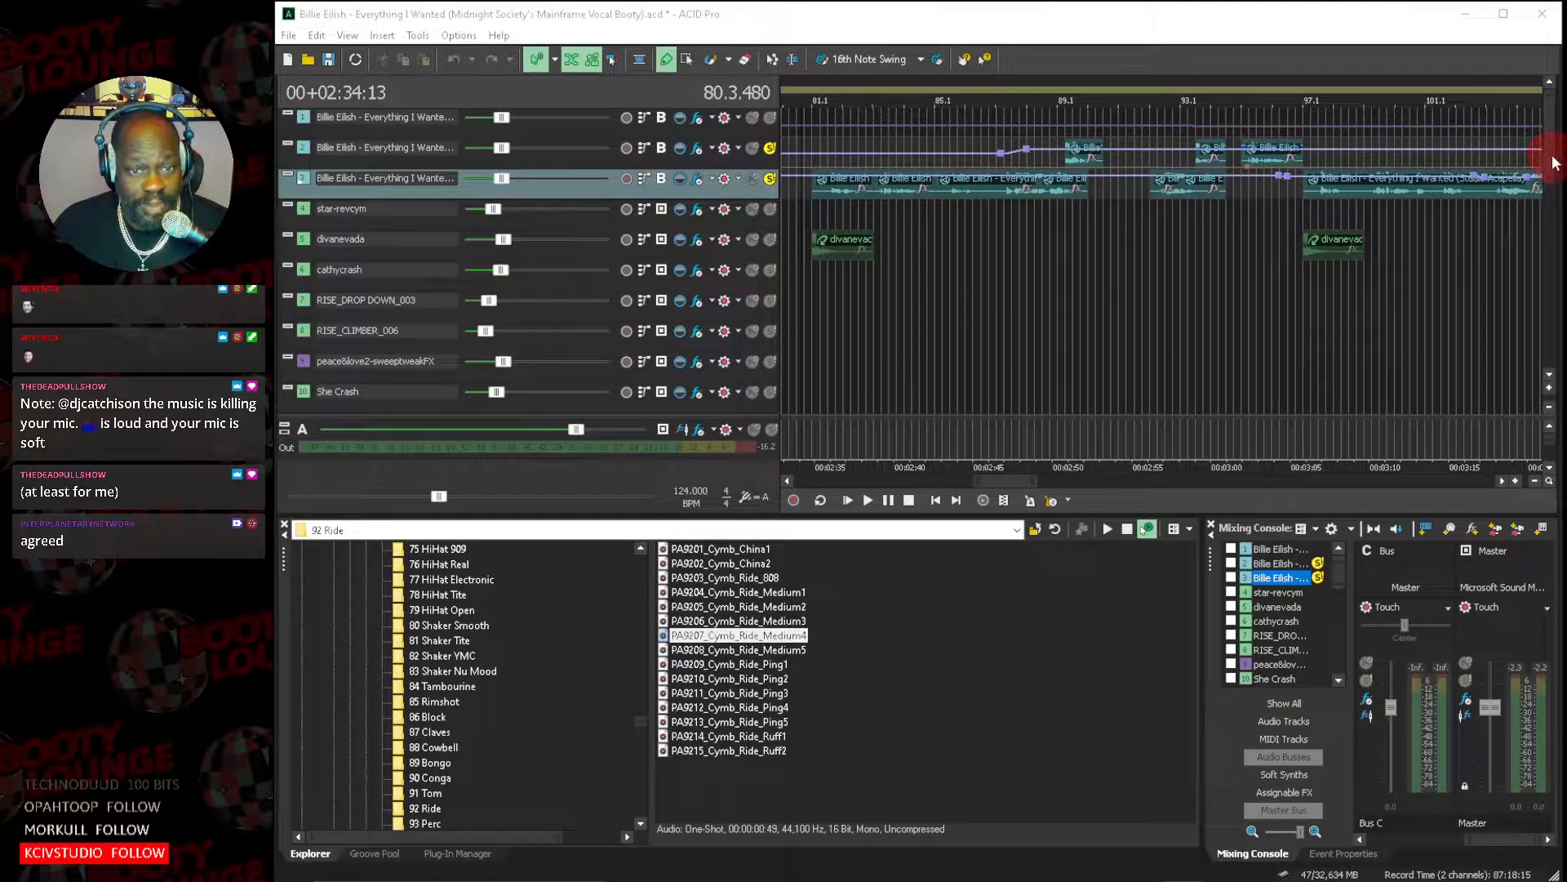
{"action": "left_click_drag", "start_coordinate": [1550, 165], "coordinate": [1550, 194]}
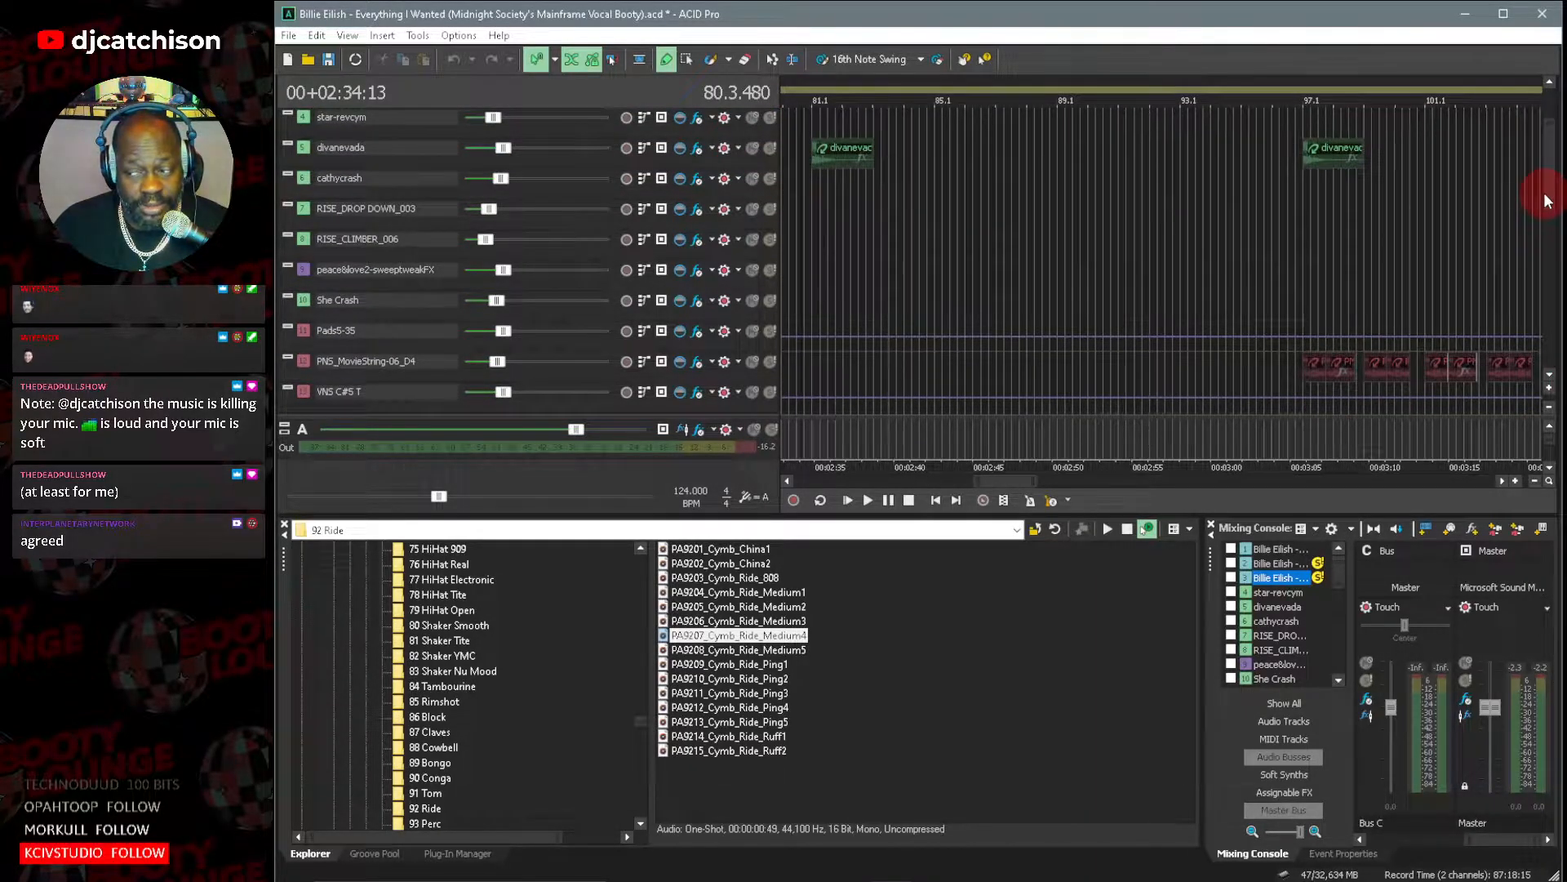
{"action": "left_click_drag", "start_coordinate": [1544, 193], "coordinate": [1544, 202]}
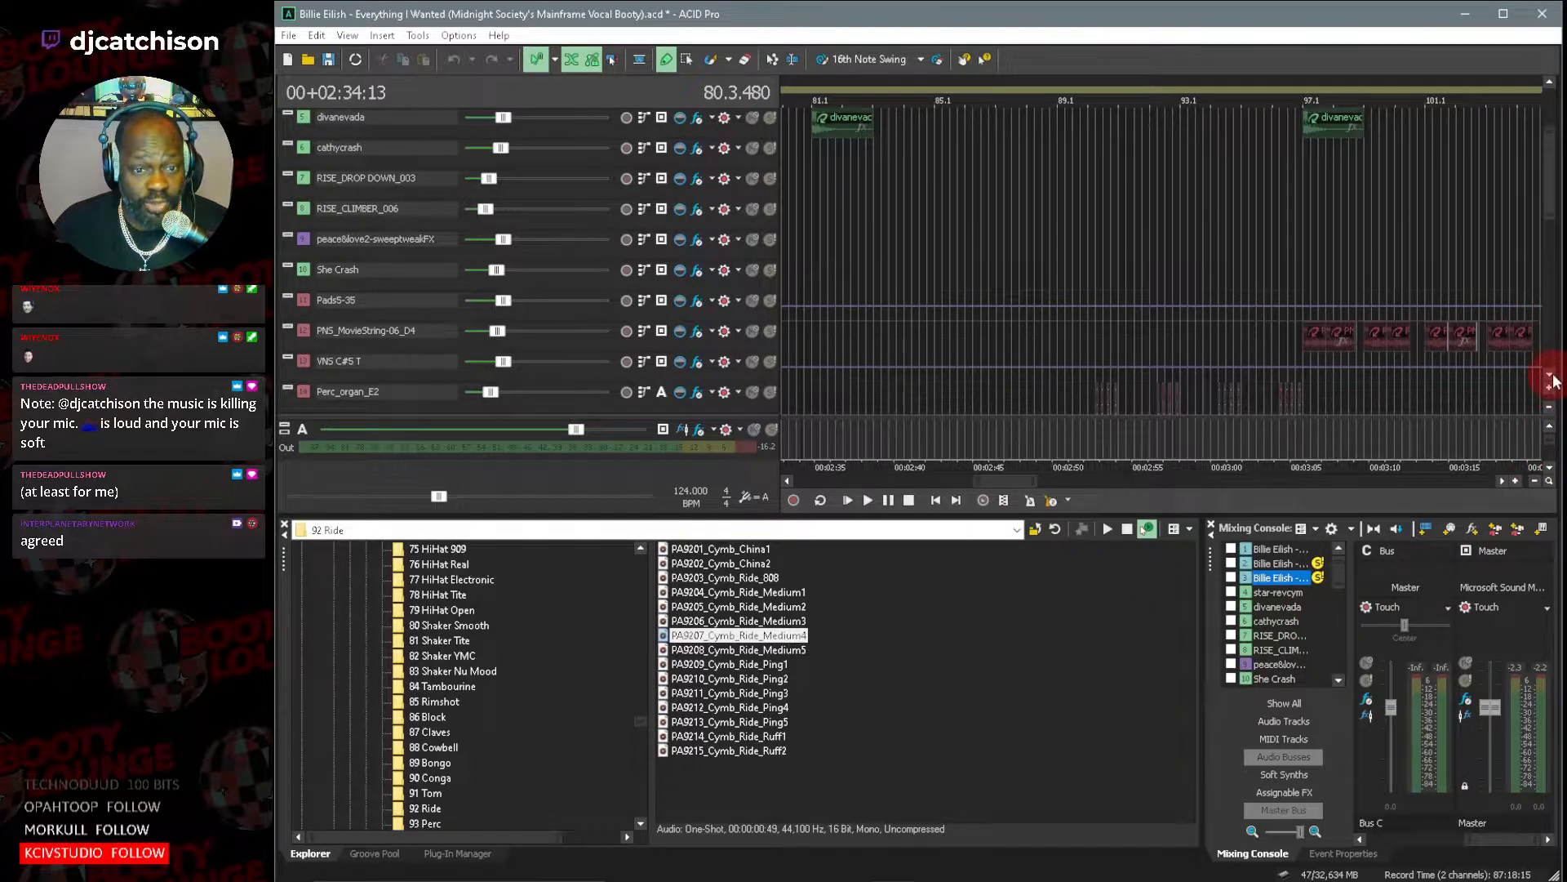
{"action": "scroll", "coordinate": [1553, 380], "scroll_direction": "down", "scroll_amount": 5}
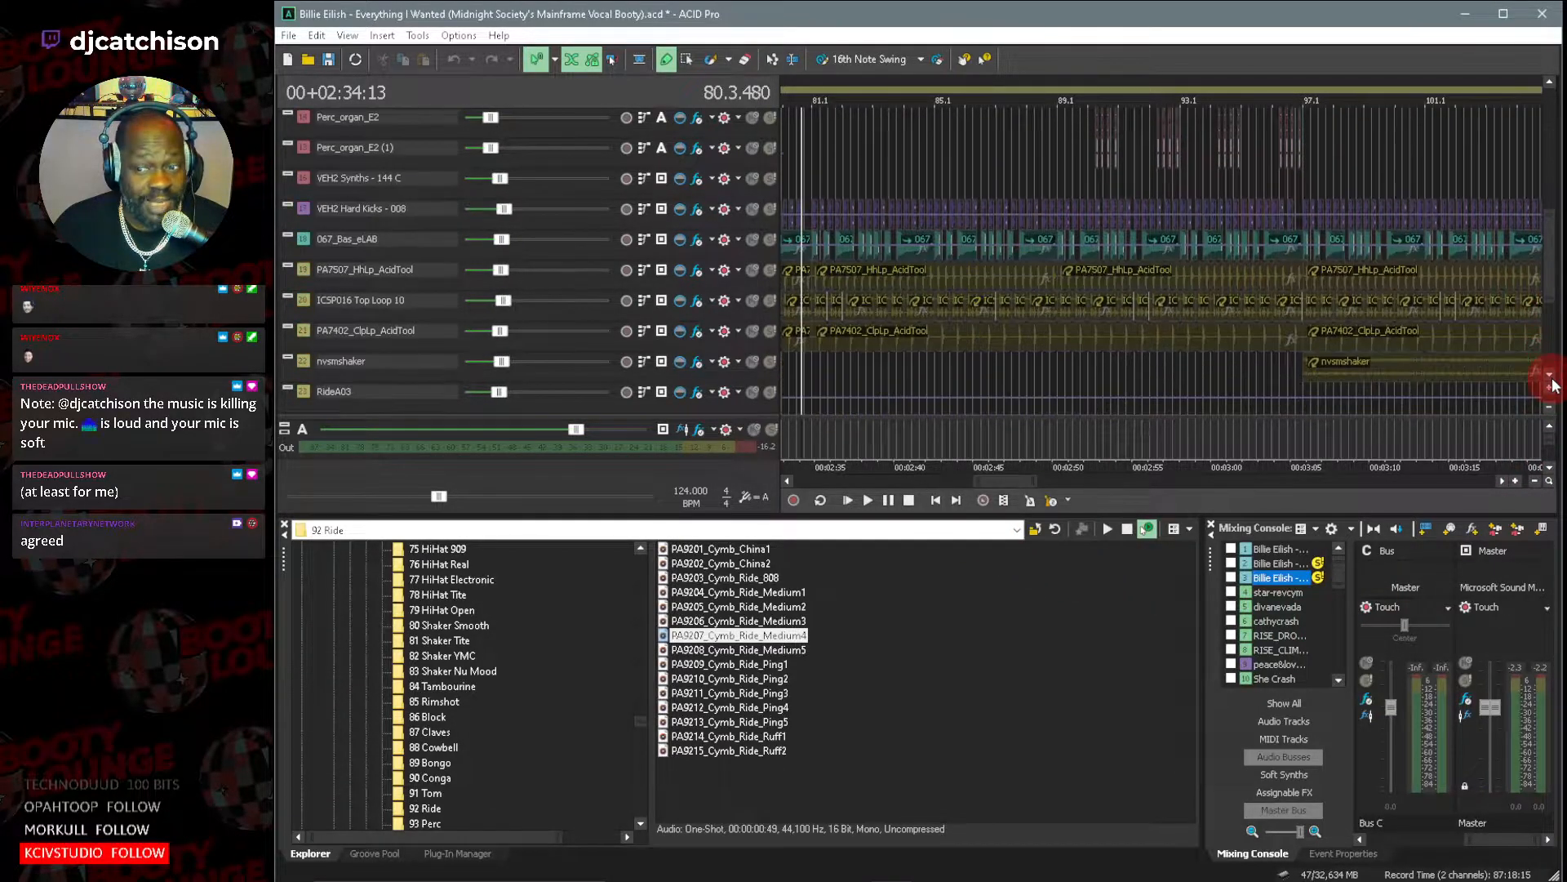
{"action": "left_click", "coordinate": [768, 241]}
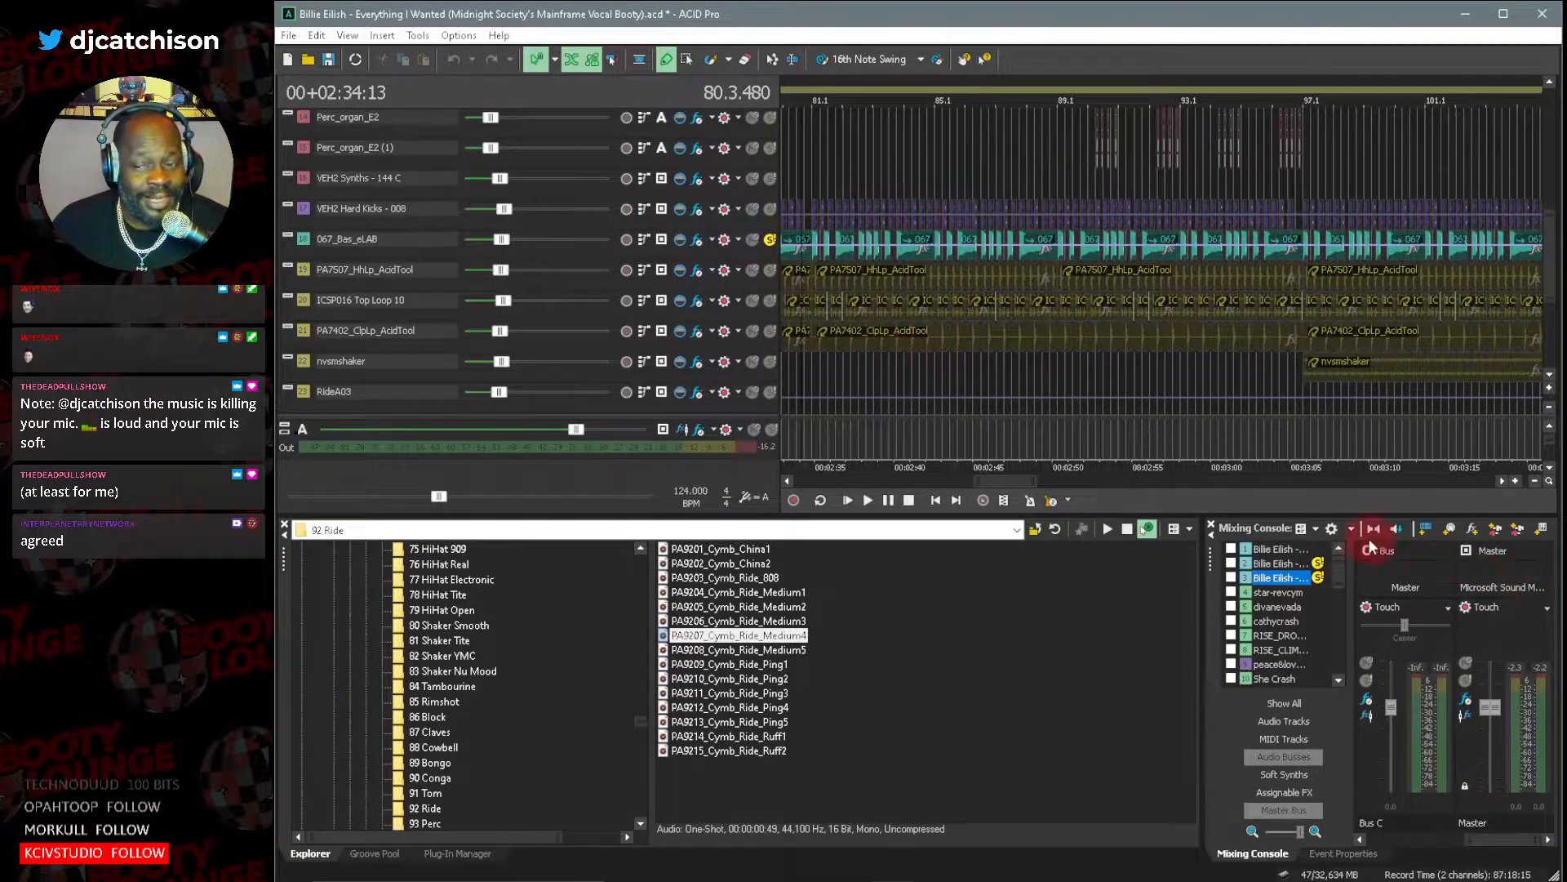
{"action": "left_click_drag", "start_coordinate": [1006, 481], "coordinate": [982, 483]}
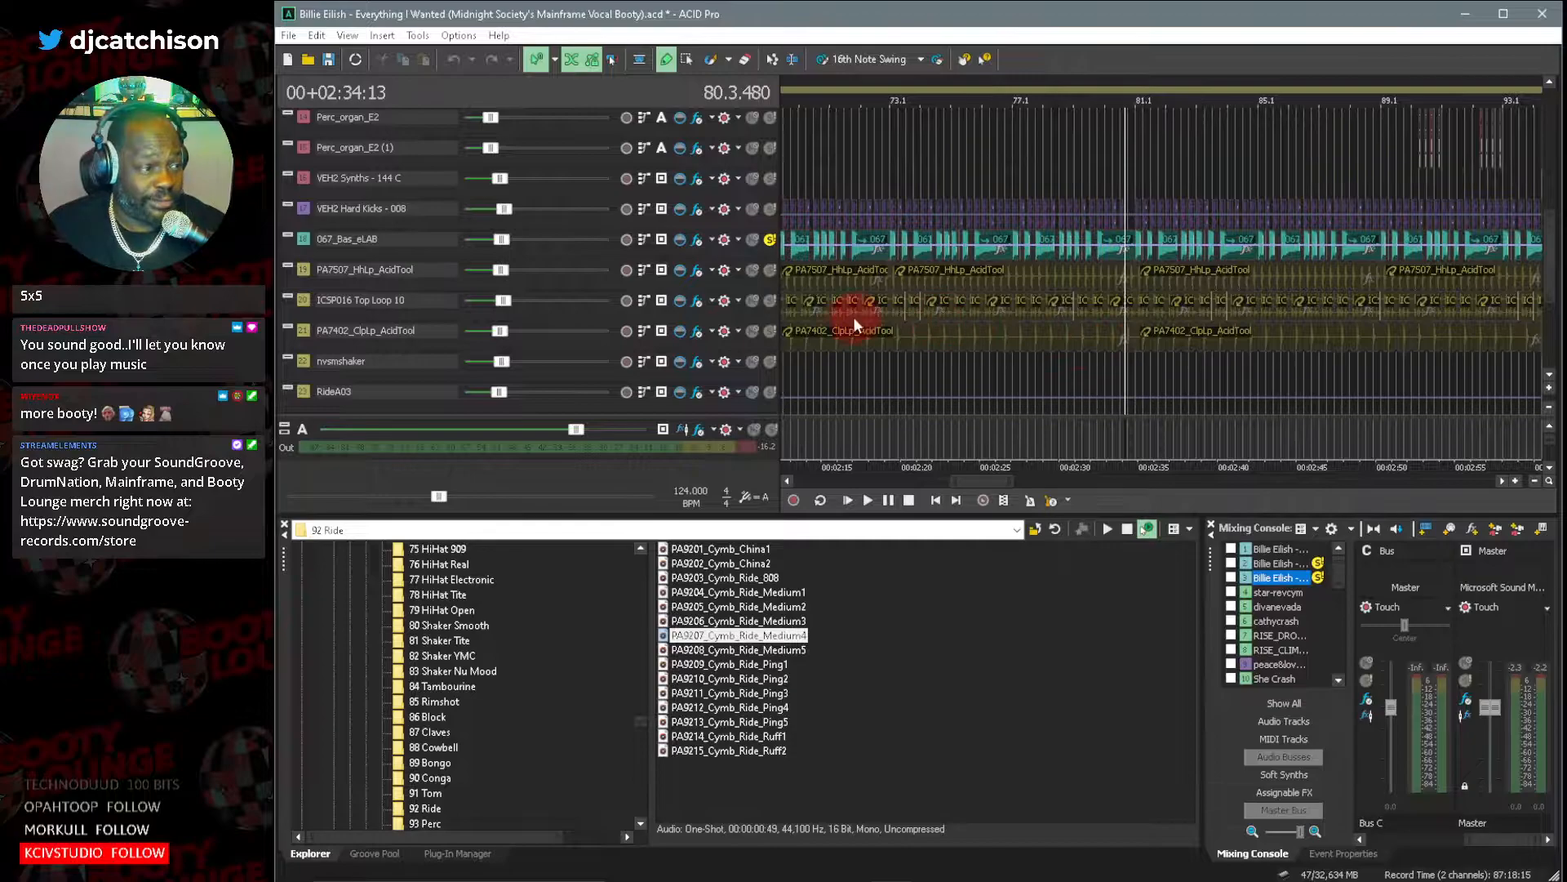
Inspect the 067_Bas_eLAB clip's source file and waveform, then check the PA7507_HhLp_AcidTool track's source file and close the property windows.
{"action": "double_click", "coordinate": [302, 236]}
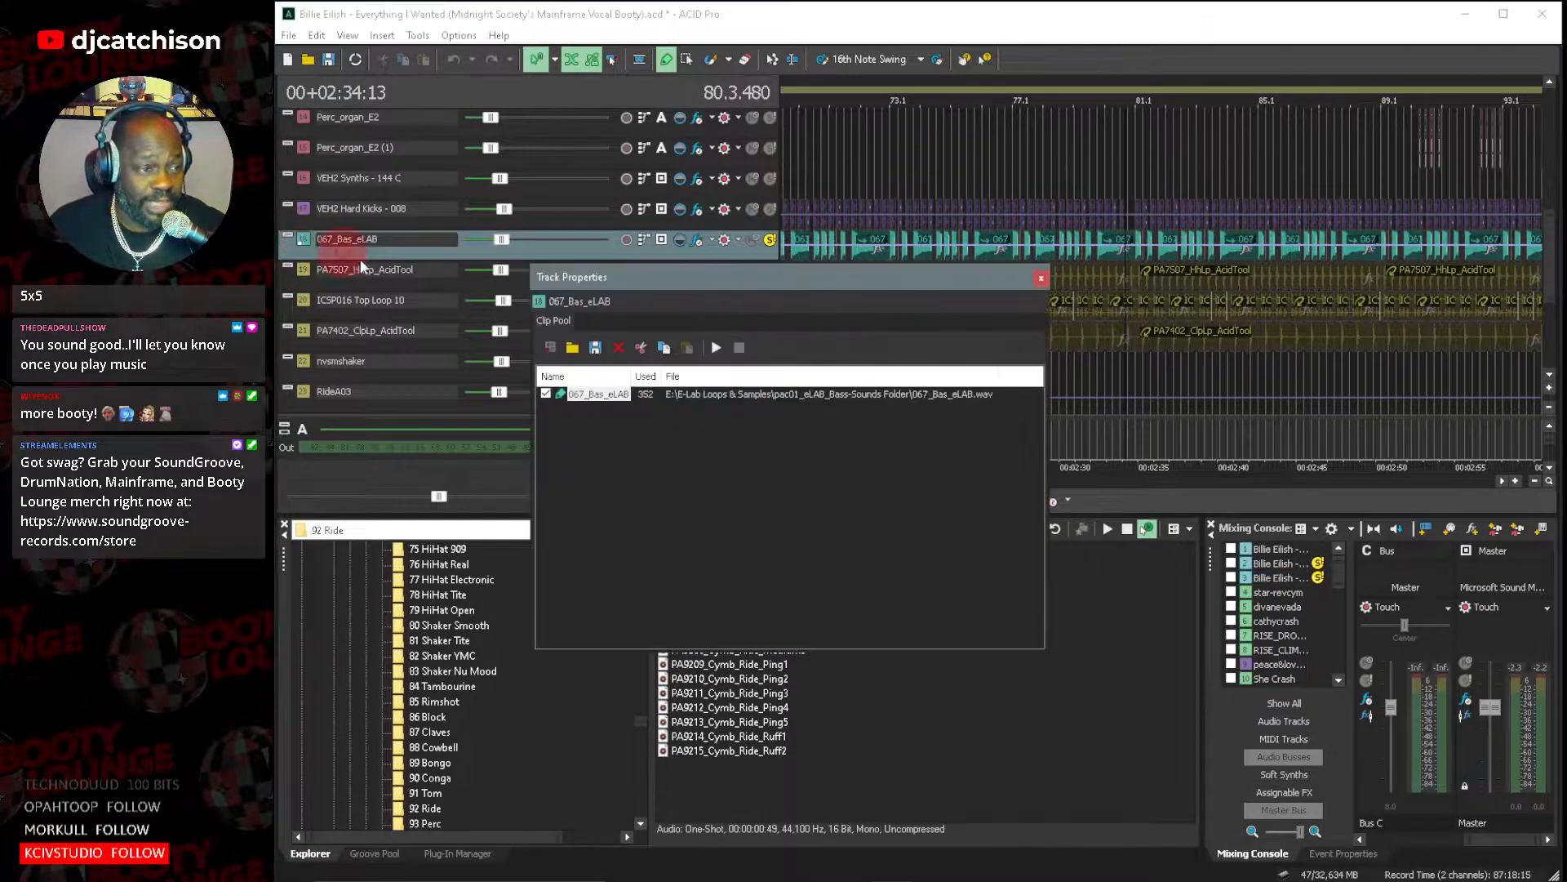
{"action": "double_click", "coordinate": [730, 393]}
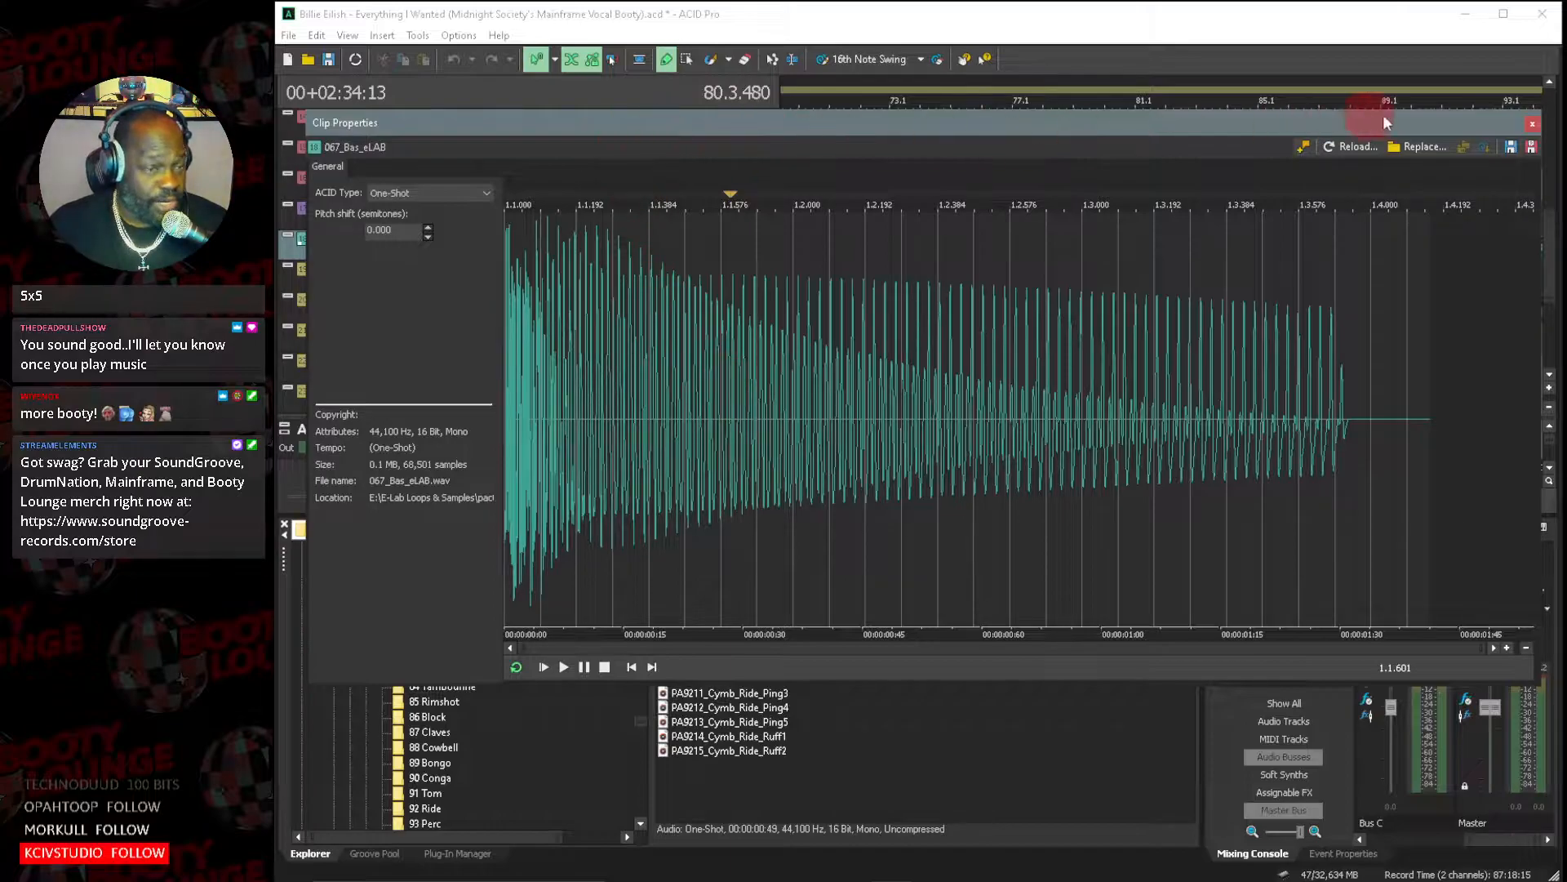
{"action": "left_click", "coordinate": [1529, 127]}
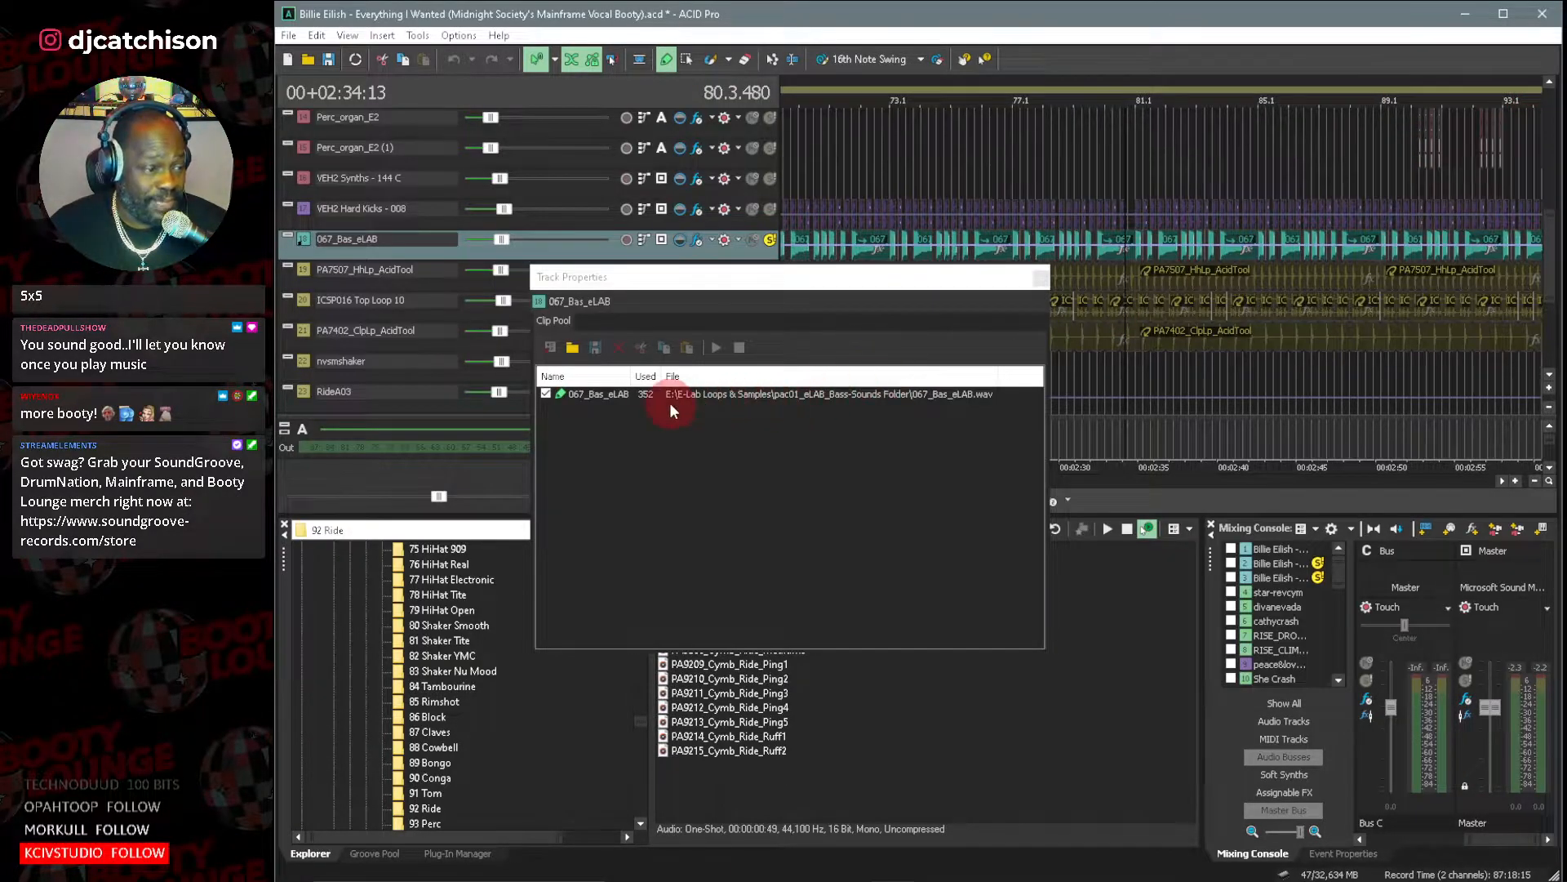
{"action": "left_click", "coordinate": [1025, 284]}
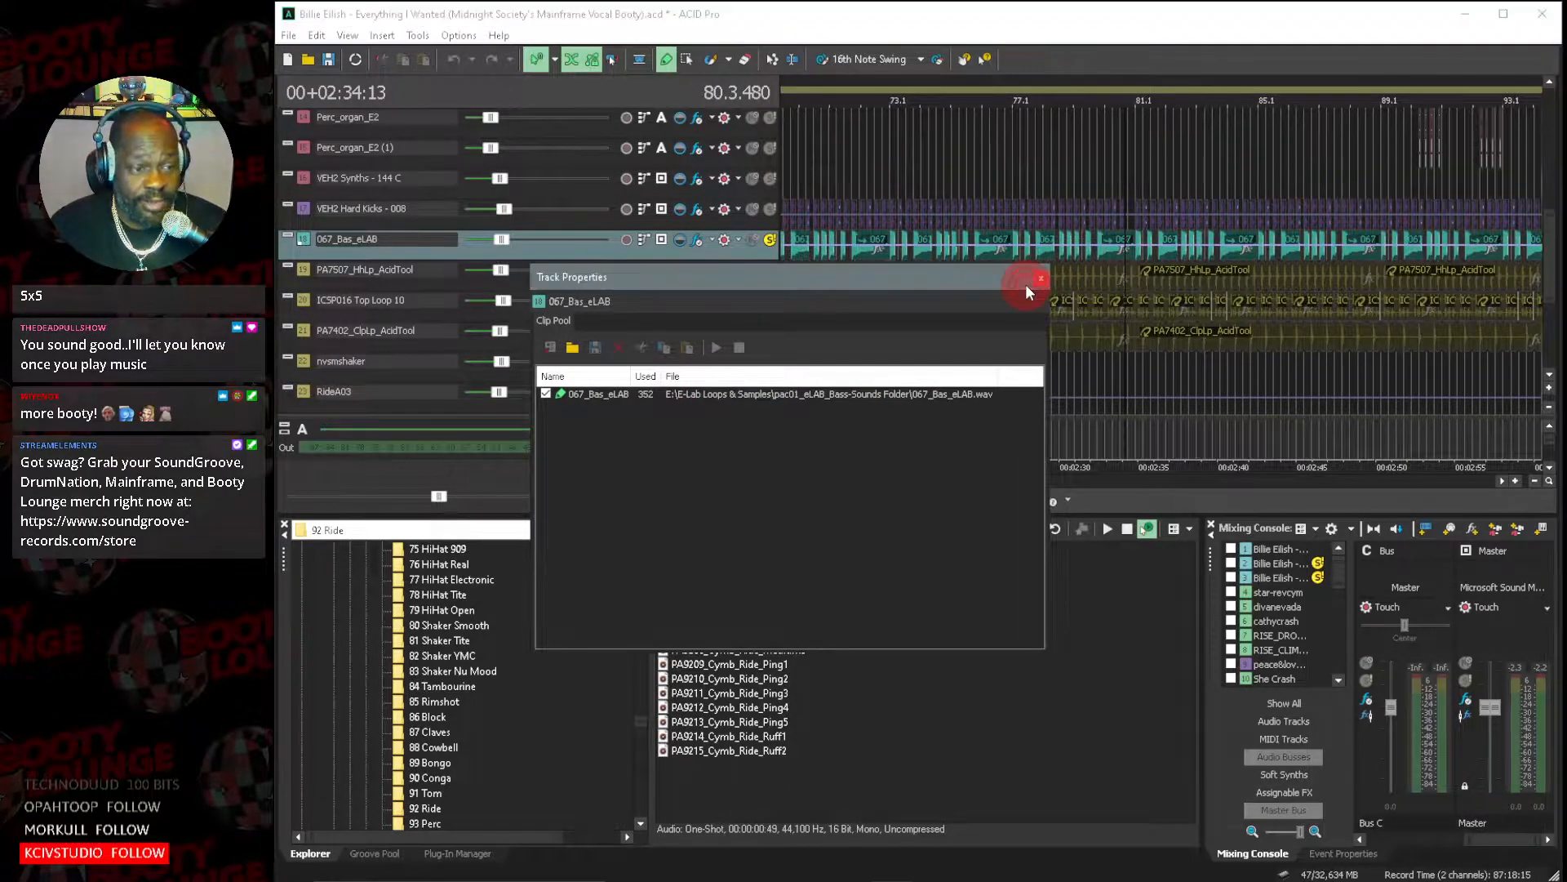
{"action": "left_click", "coordinate": [1038, 279]}
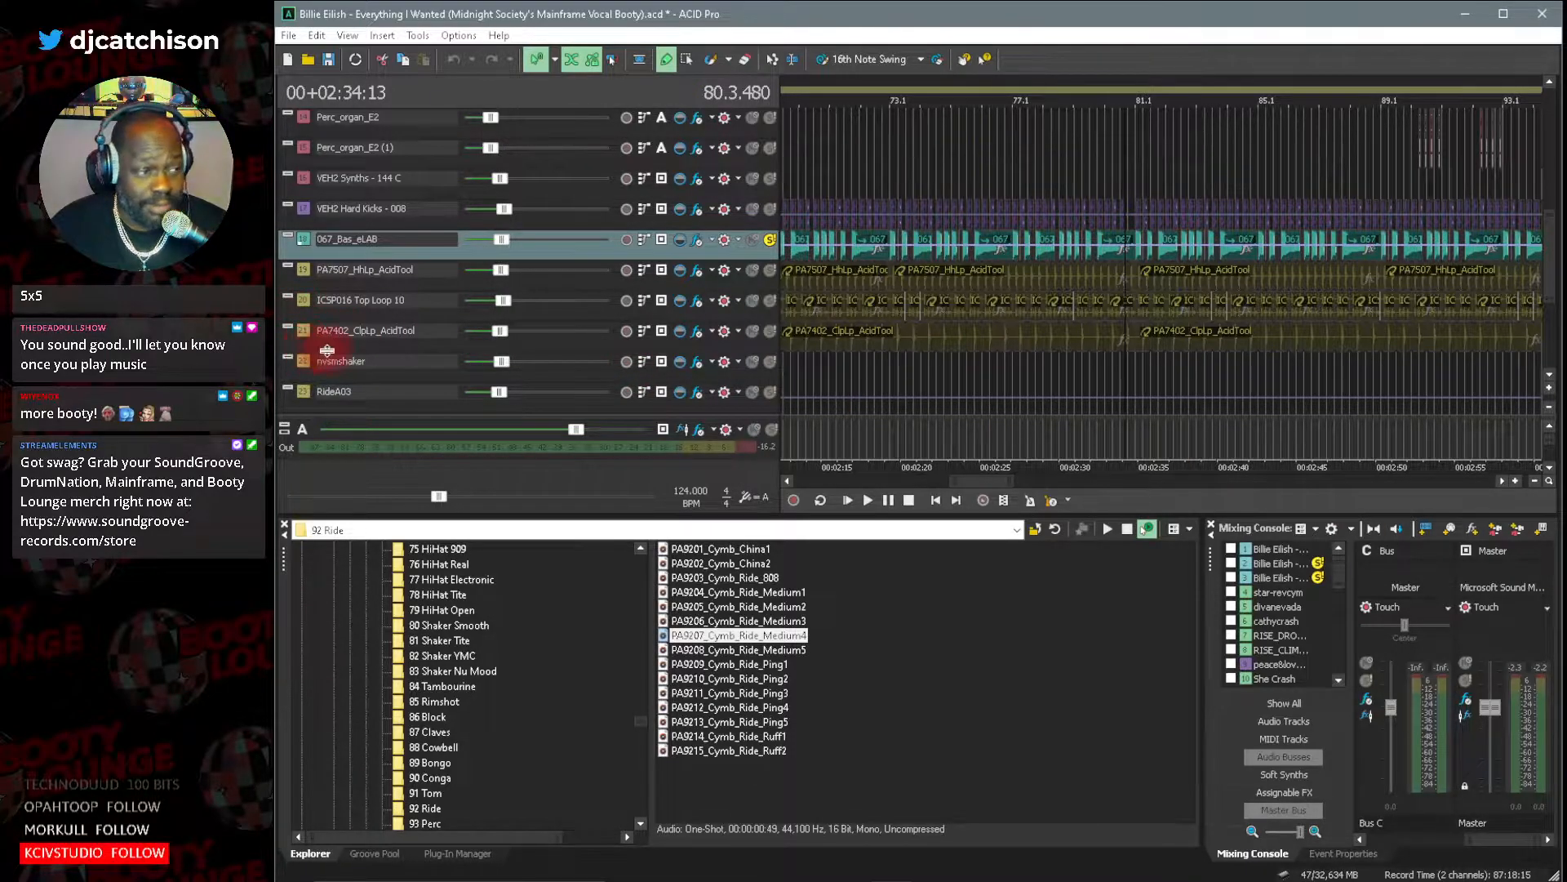
{"action": "double_click", "coordinate": [302, 271]}
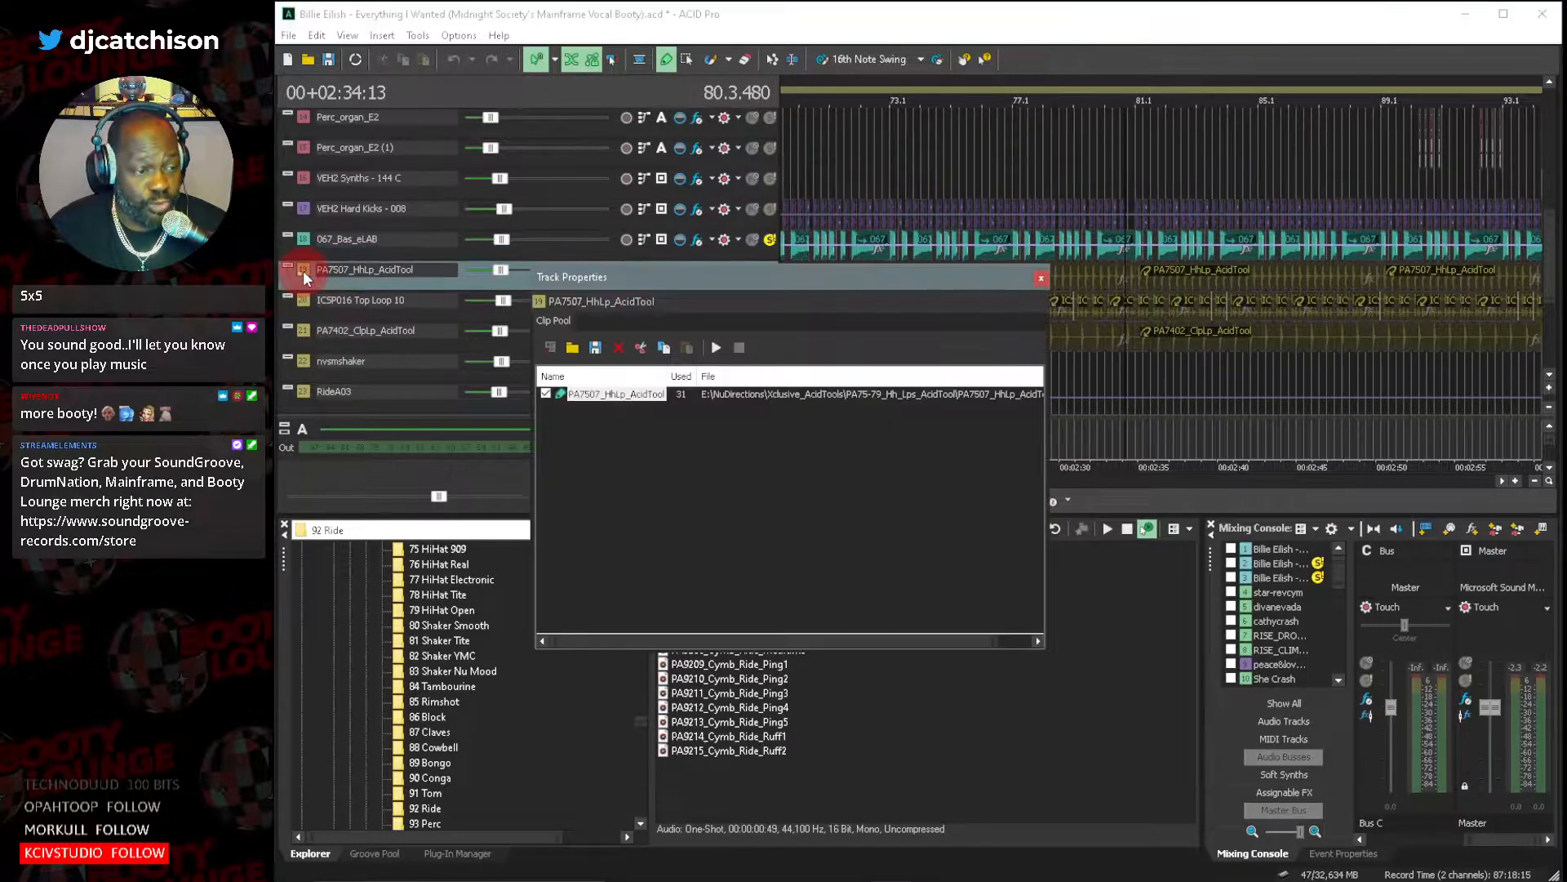
{"action": "left_click", "coordinate": [1042, 280]}
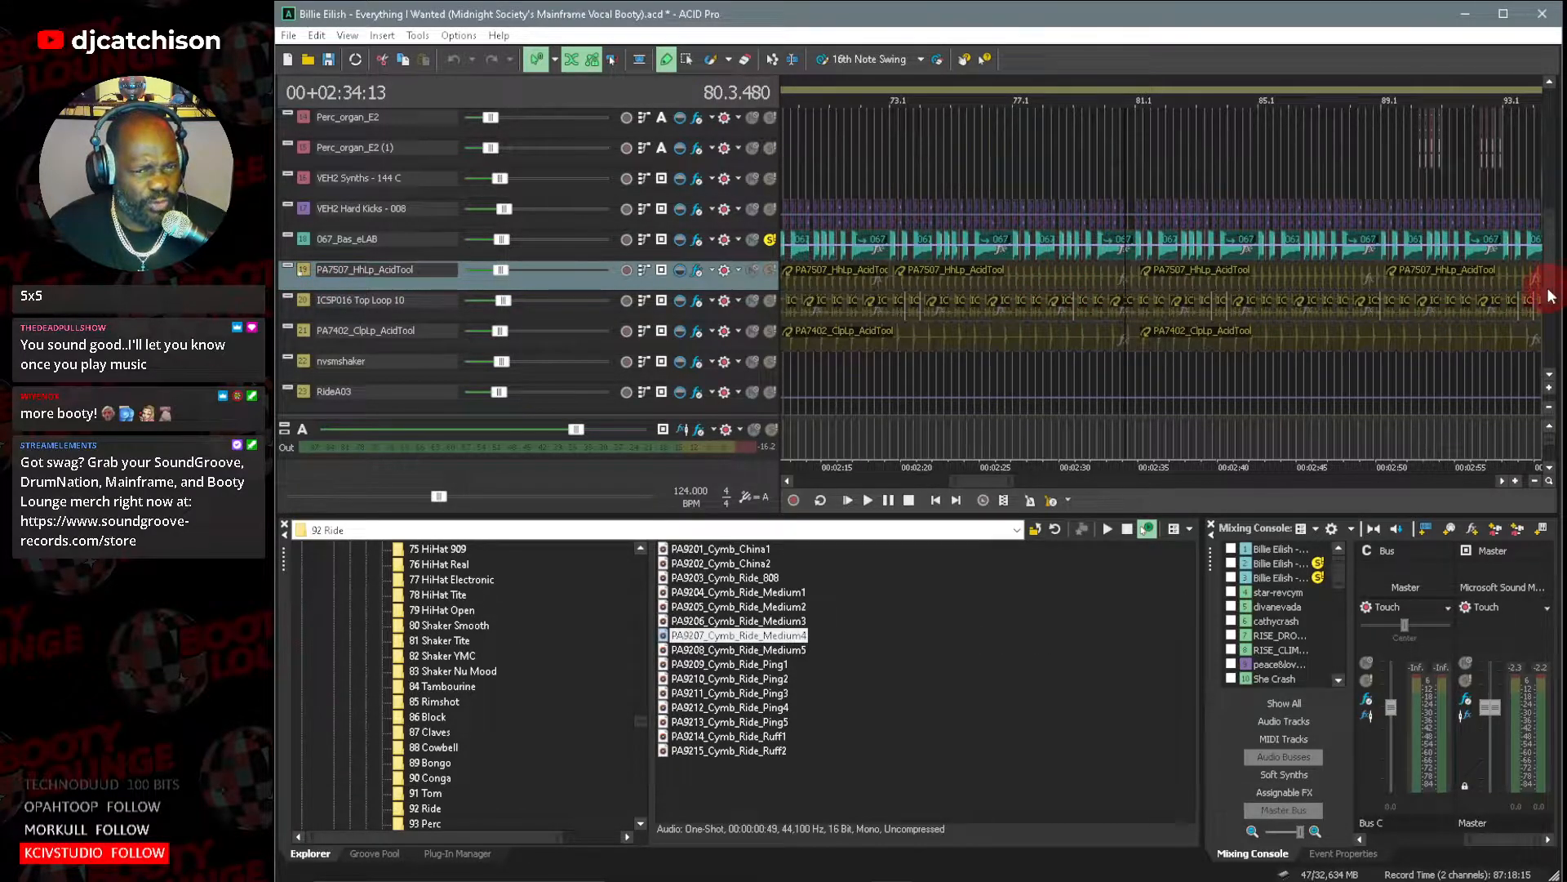
Remove the unused Pads5-36 clip from the Pads5-35 track's clip pool.
{"action": "mouse_move", "coordinate": [1550, 298]}
{"action": "left_mouse_down"}
{"action": "mouse_move", "coordinate": [1553, 336]}
{"action": "mouse_move", "coordinate": [1551, 289]}
{"action": "left_mouse_up"}
{"action": "left_click_drag", "start_coordinate": [1546, 271], "coordinate": [1520, 194]}
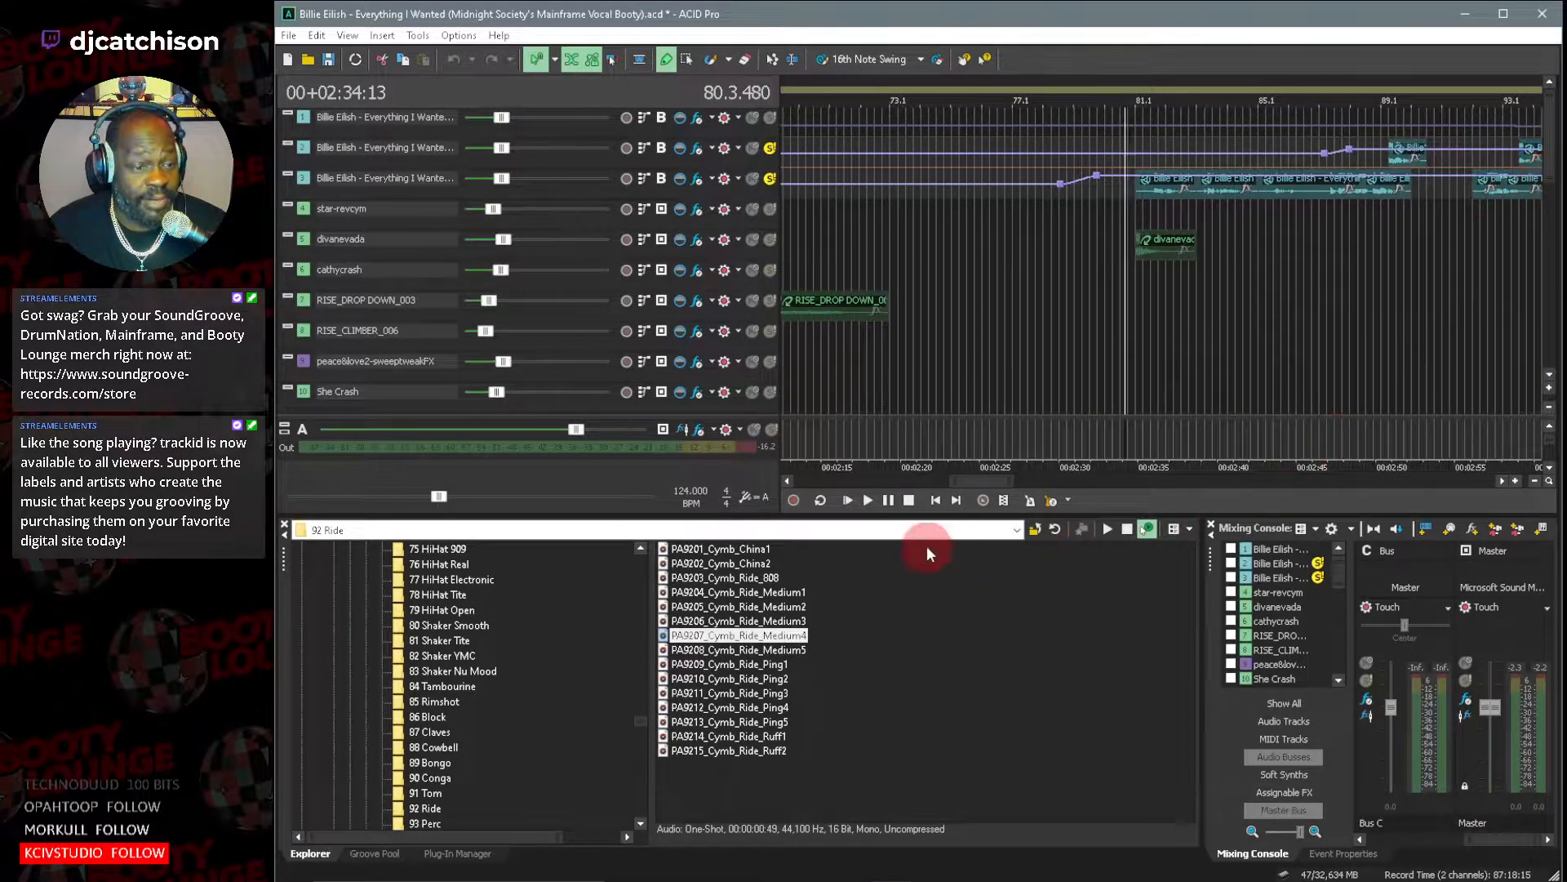
{"action": "left_click_drag", "start_coordinate": [948, 482], "coordinate": [888, 482]}
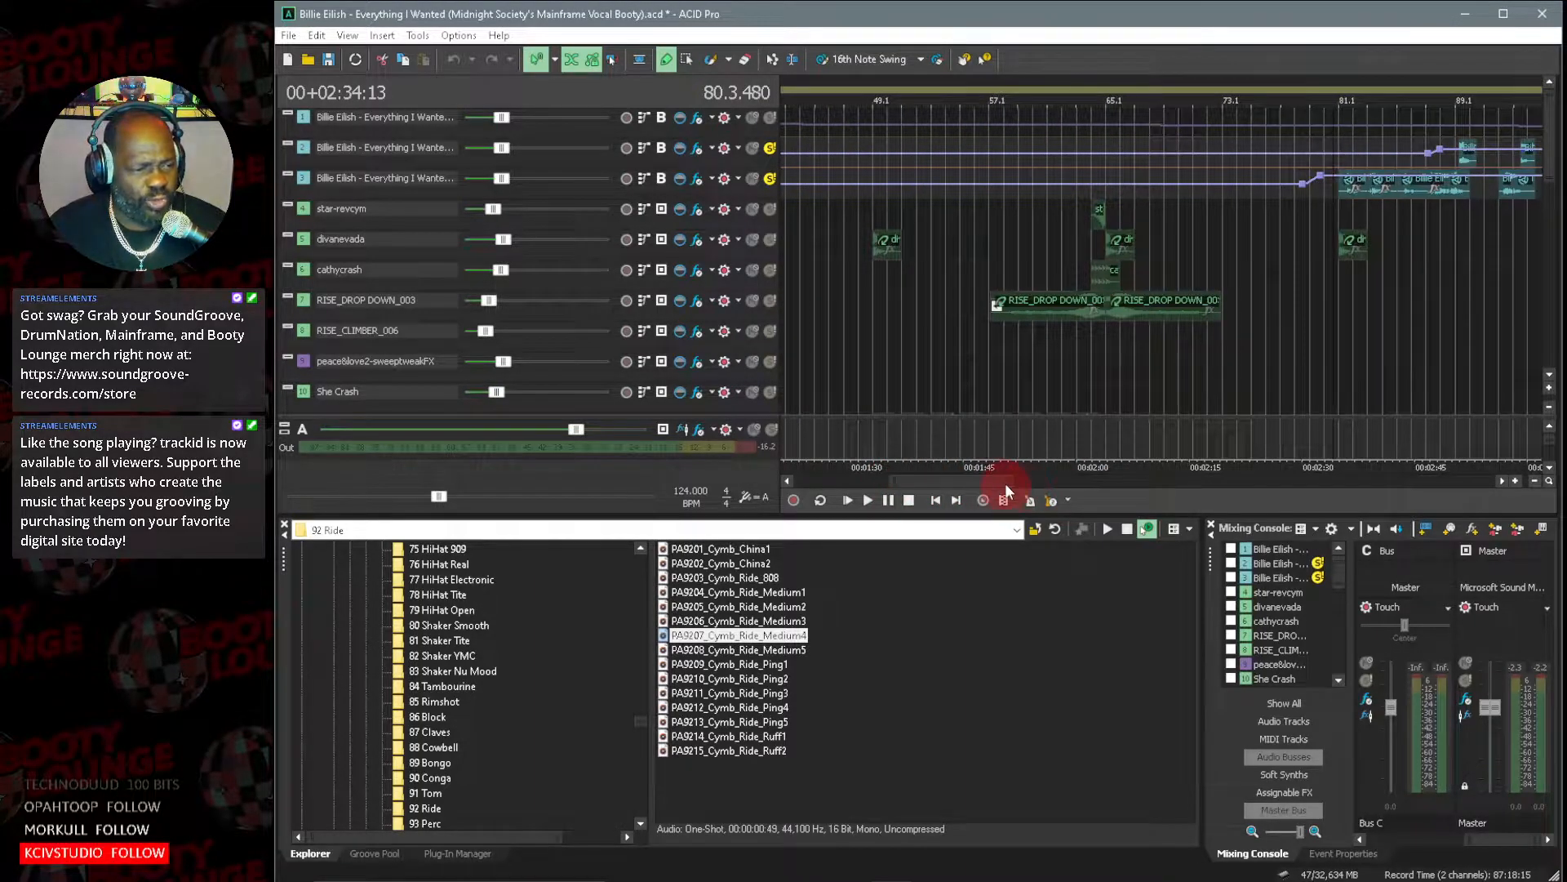
{"action": "left_click_drag", "start_coordinate": [1010, 483], "coordinate": [1026, 482]}
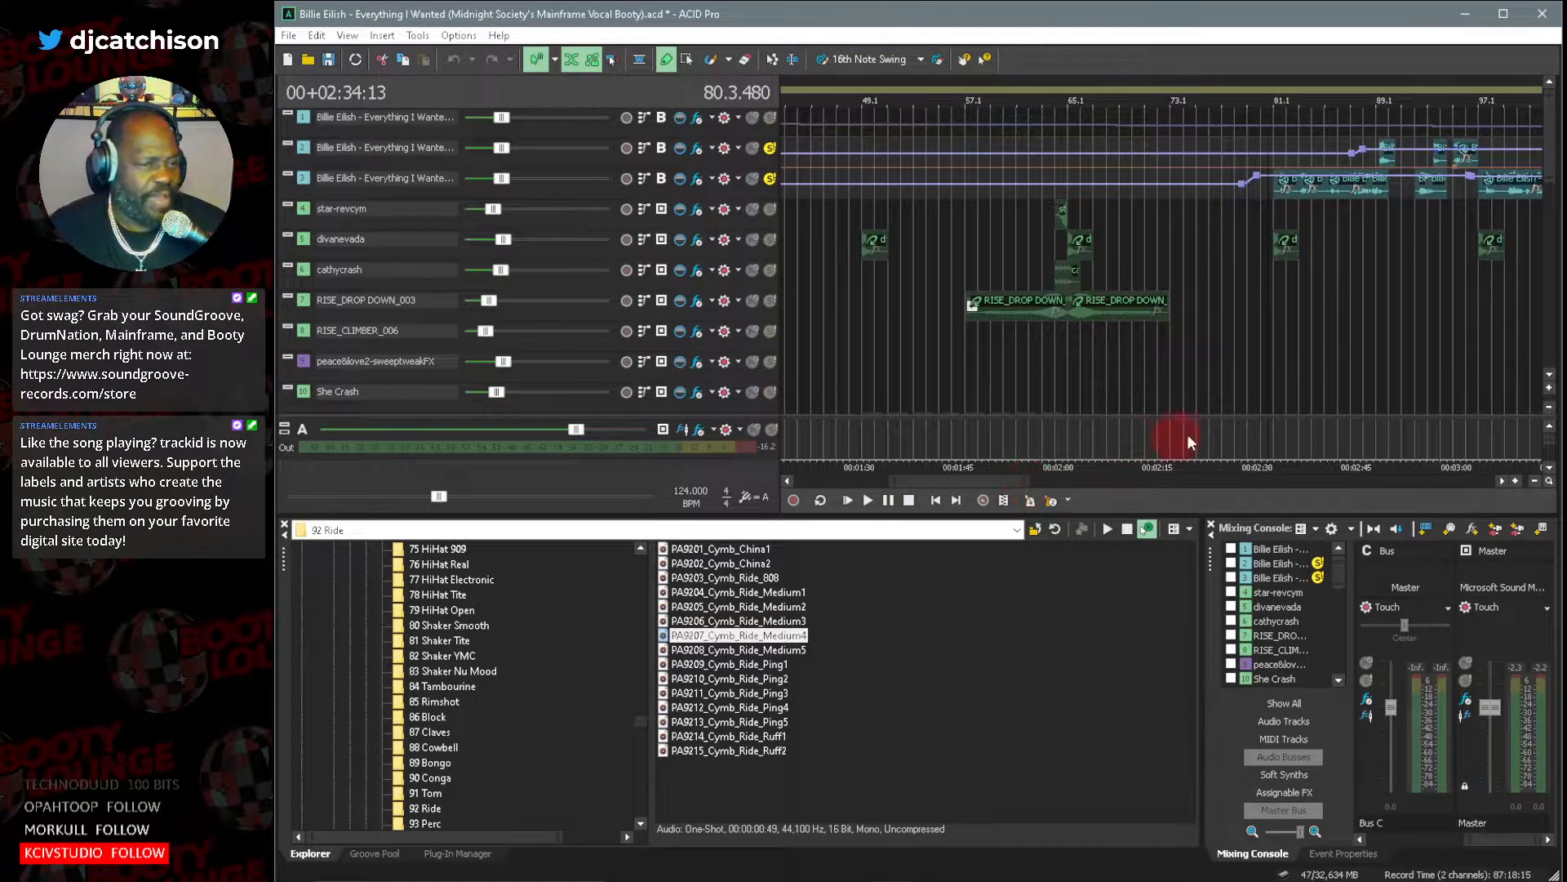
{"action": "scroll", "coordinate": [1551, 381], "scroll_direction": "down", "scroll_amount": 4}
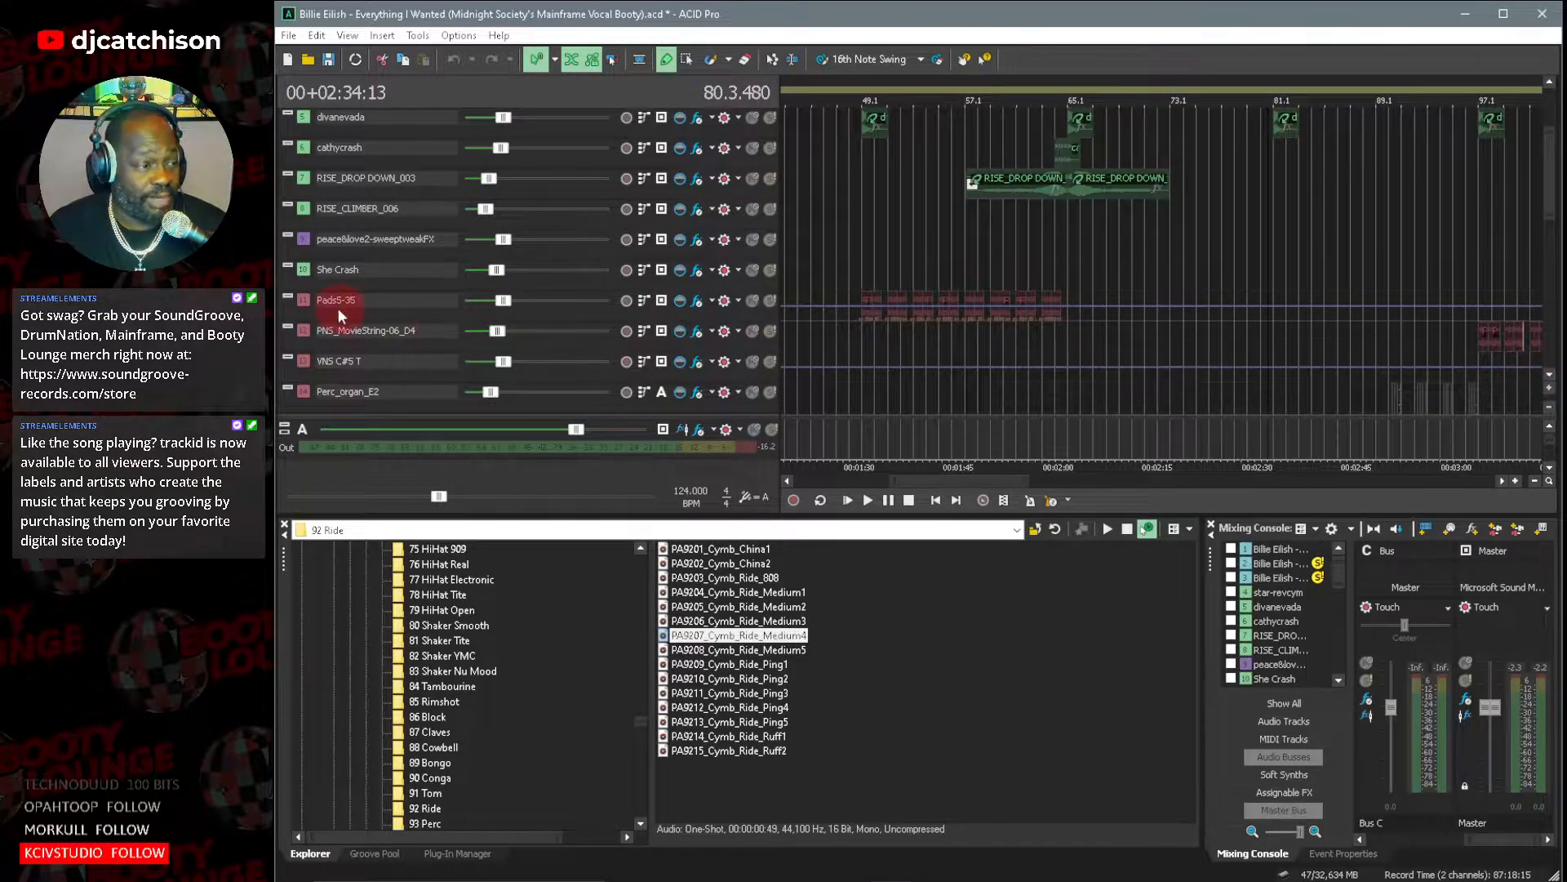
{"action": "double_click", "coordinate": [302, 301]}
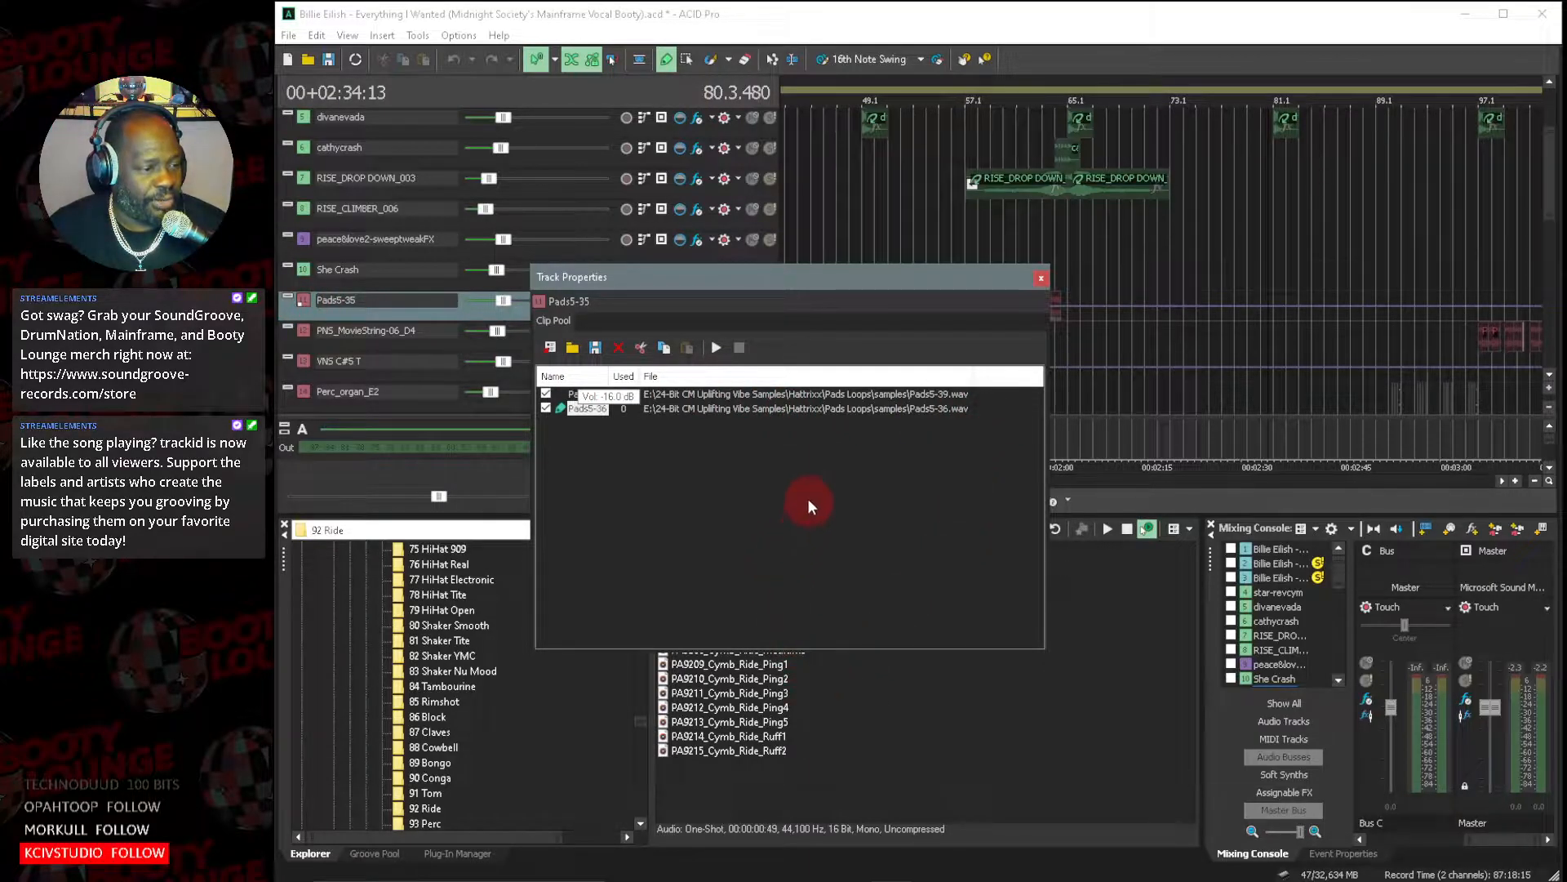
{"action": "left_click", "coordinate": [712, 410]}
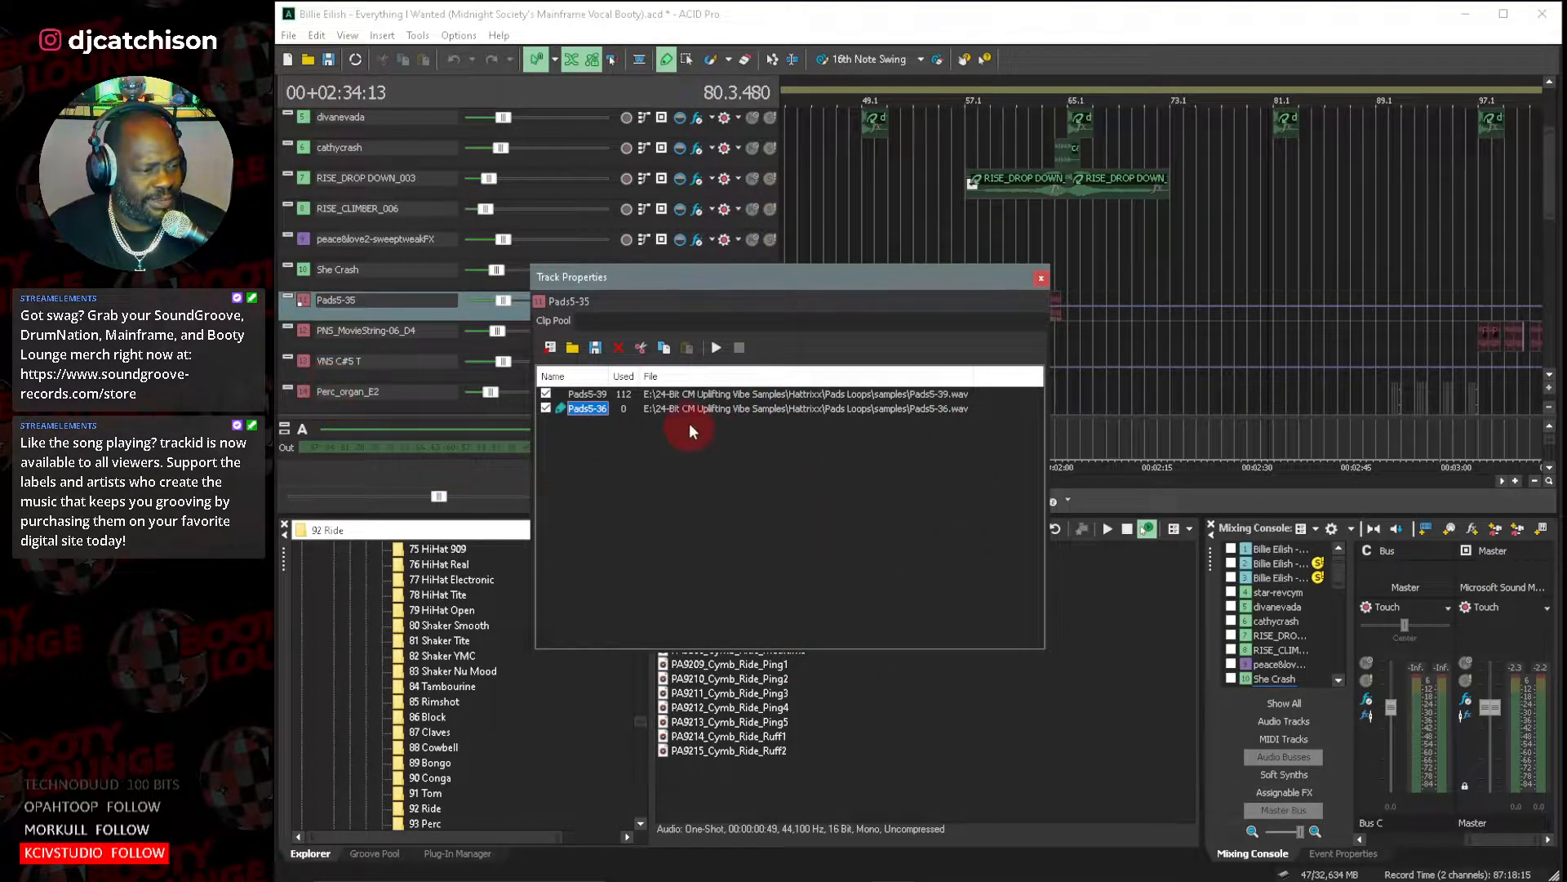
{"action": "left_click", "coordinate": [619, 348]}
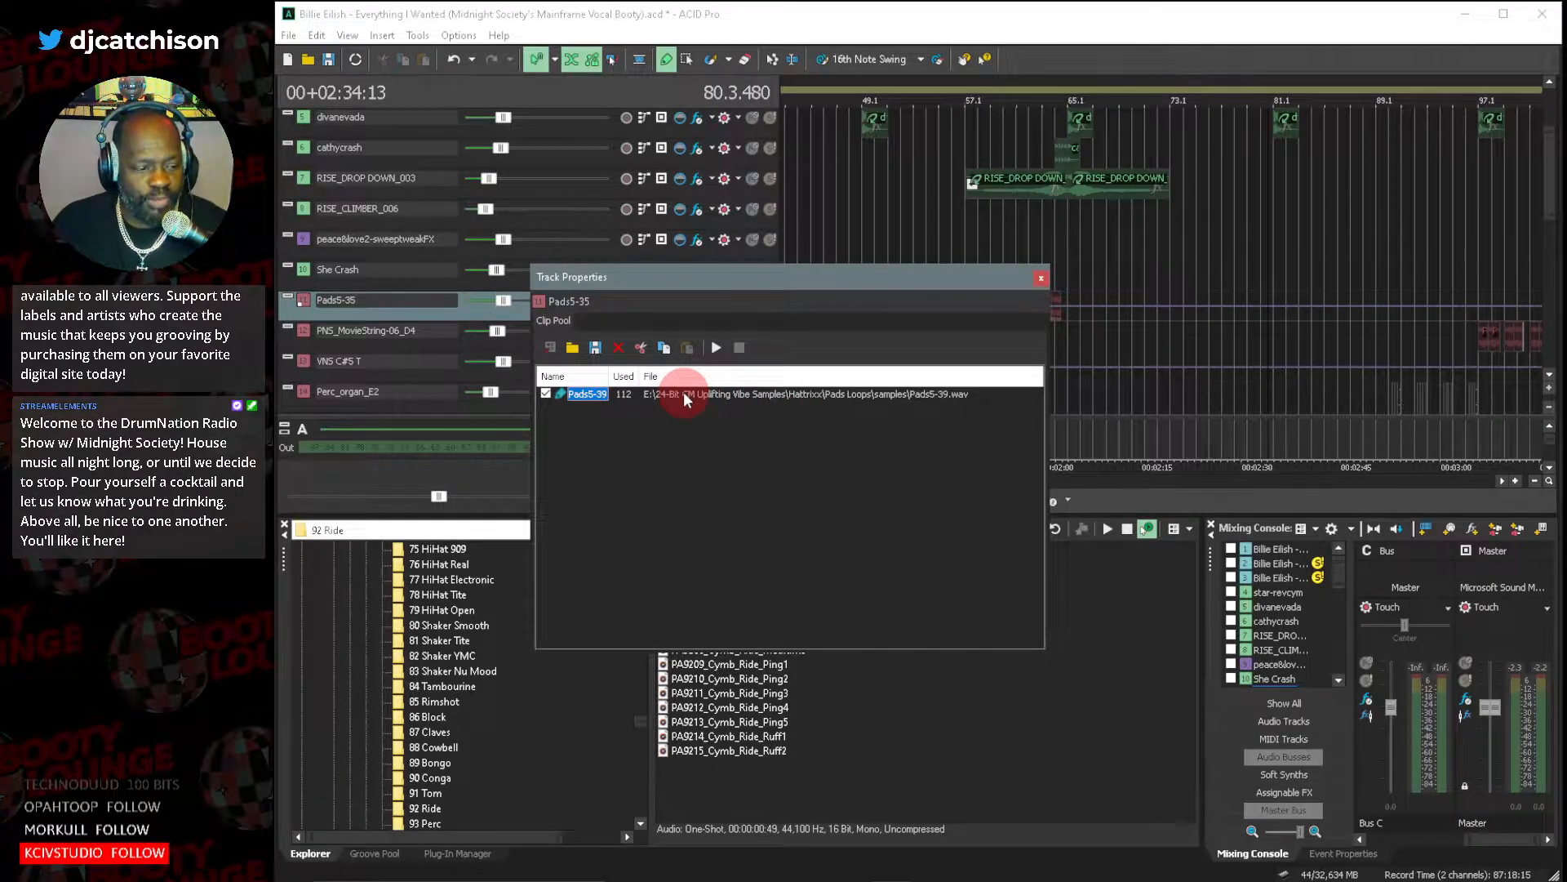
Switch to Firefox, search Google for "computer music magazine" in a new tab, review the results and return to ACID Pro.
{"action": "mouse_move", "coordinate": [1389, 880]}
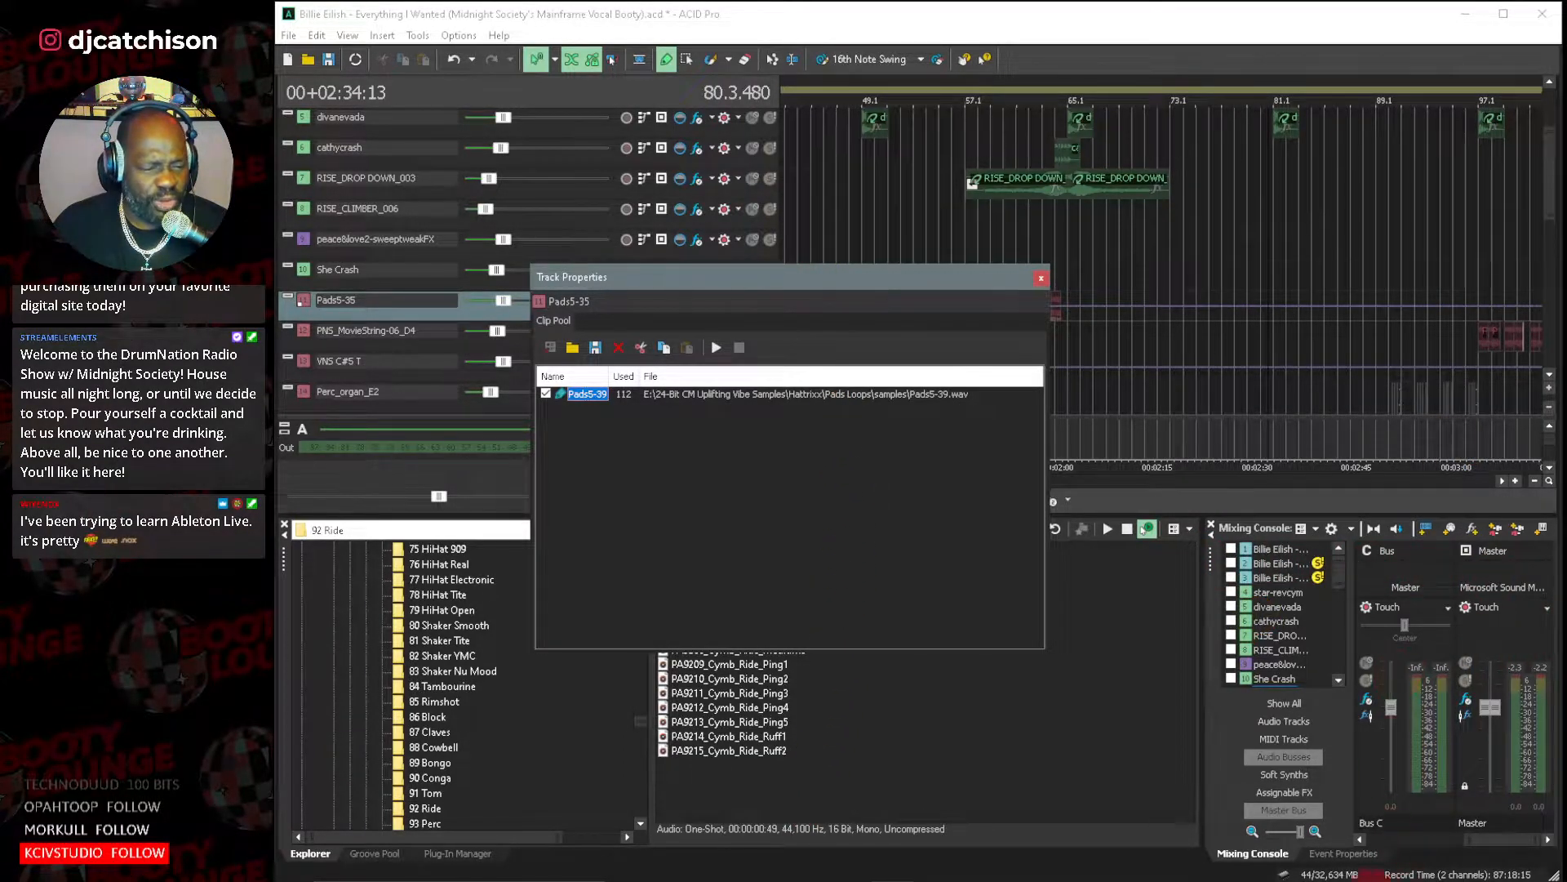
{"action": "left_click", "coordinate": [1378, 862]}
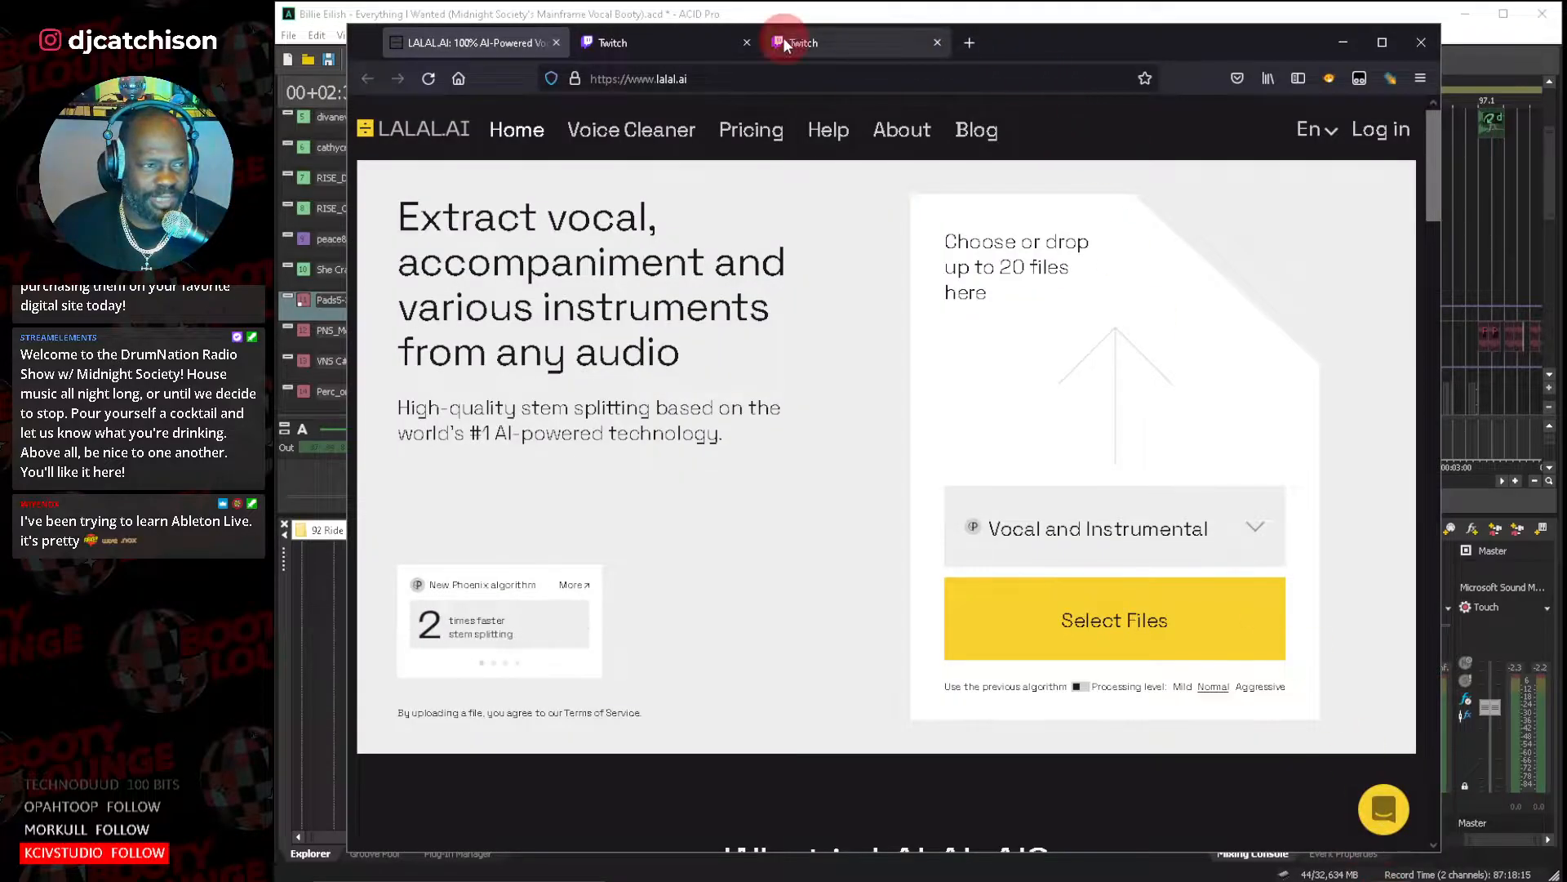
{"action": "left_click", "coordinate": [968, 42]}
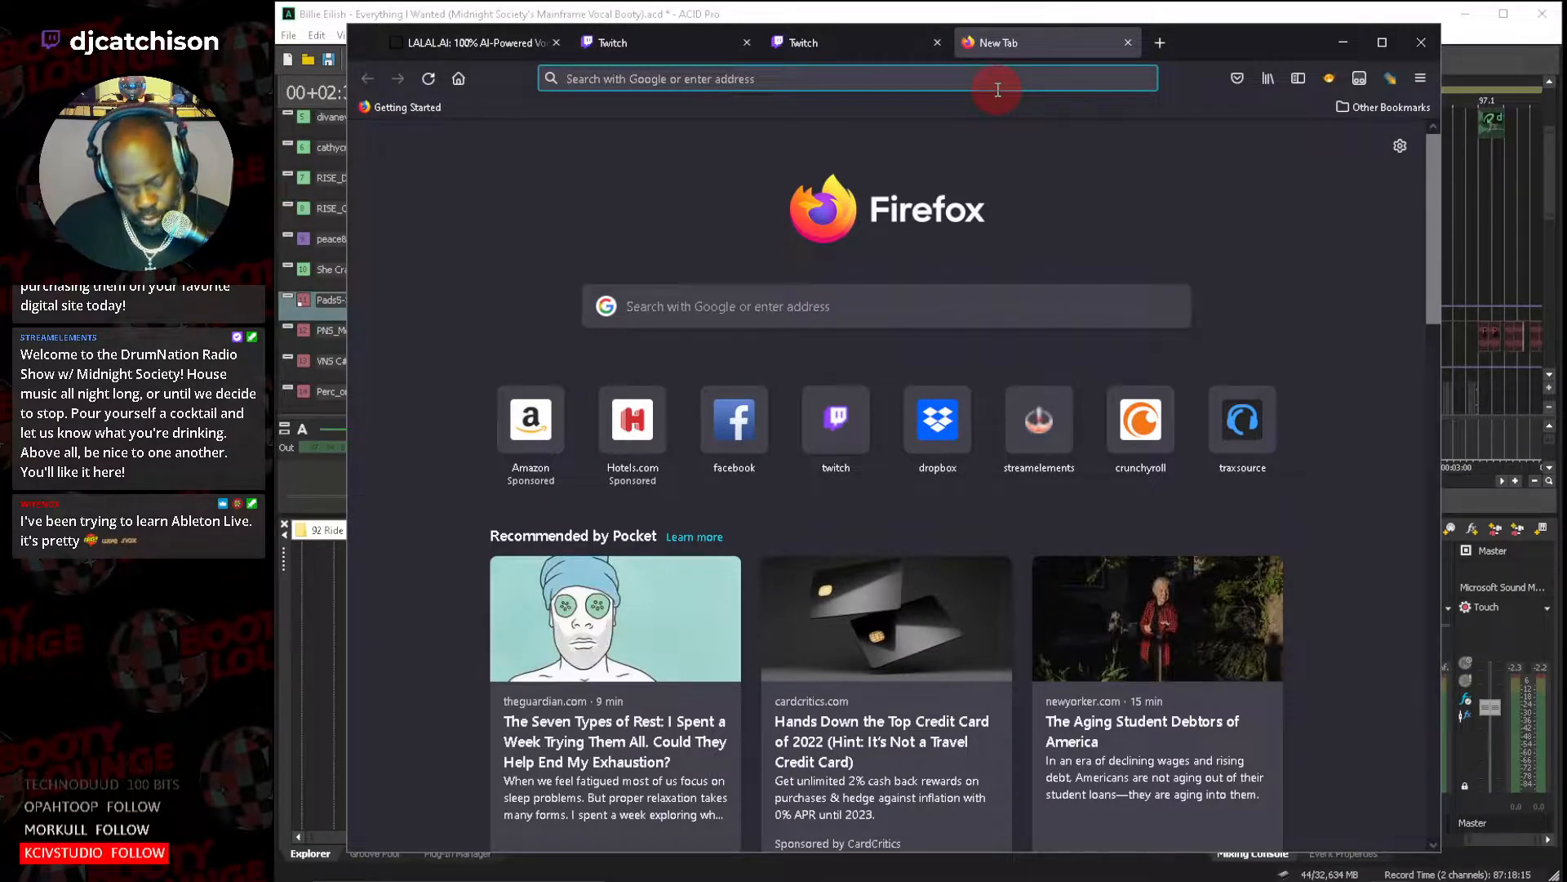
{"action": "type", "text": "computer music magazine"}
{"action": "key", "text": "Return"}
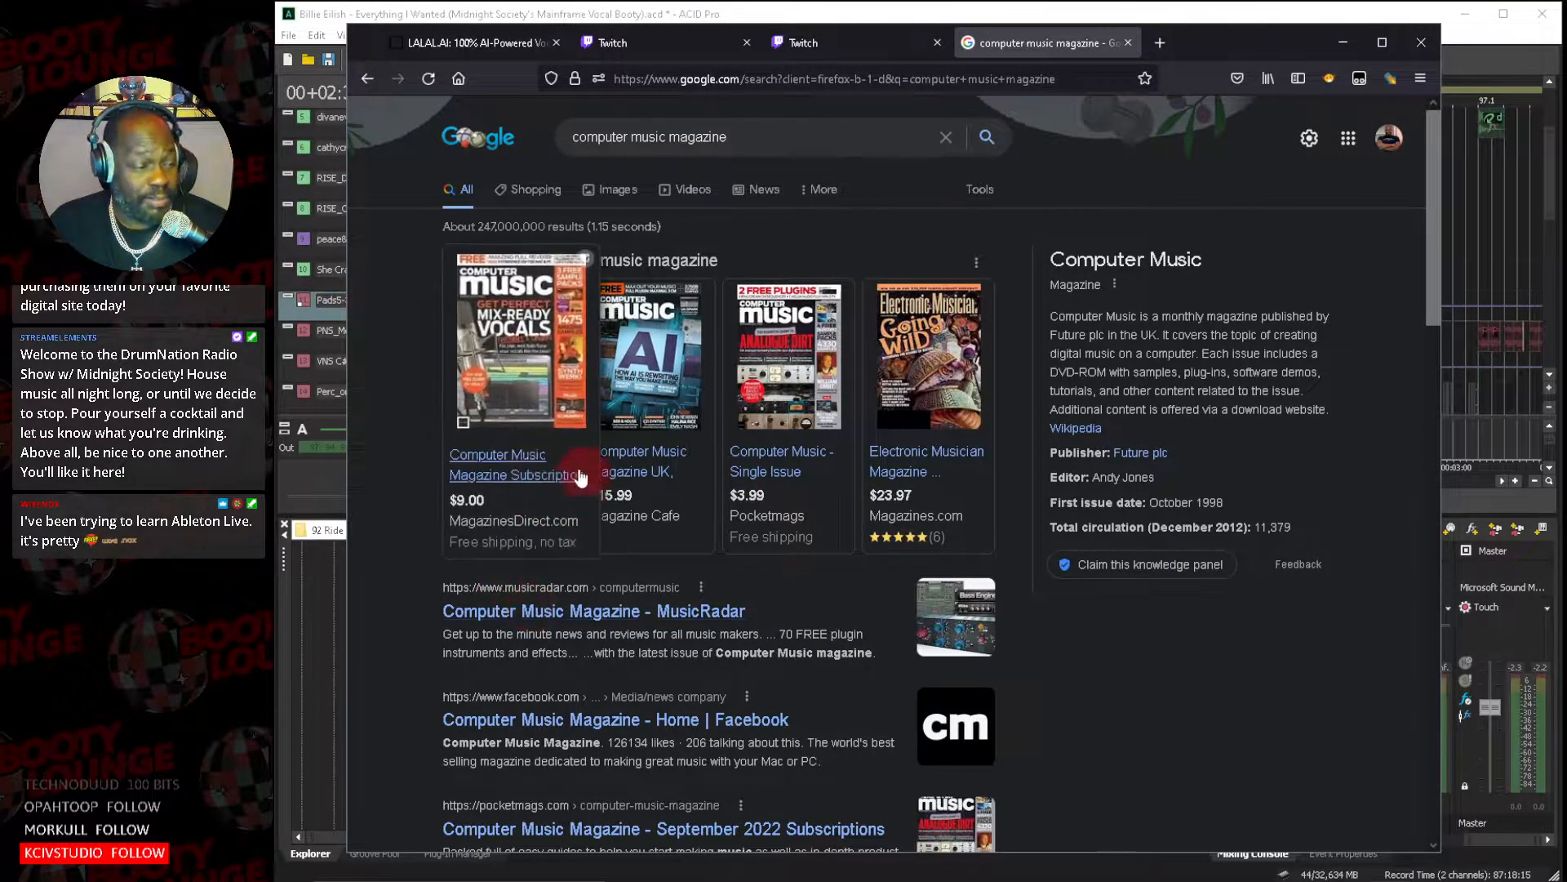
{"action": "left_click", "coordinate": [1344, 49]}
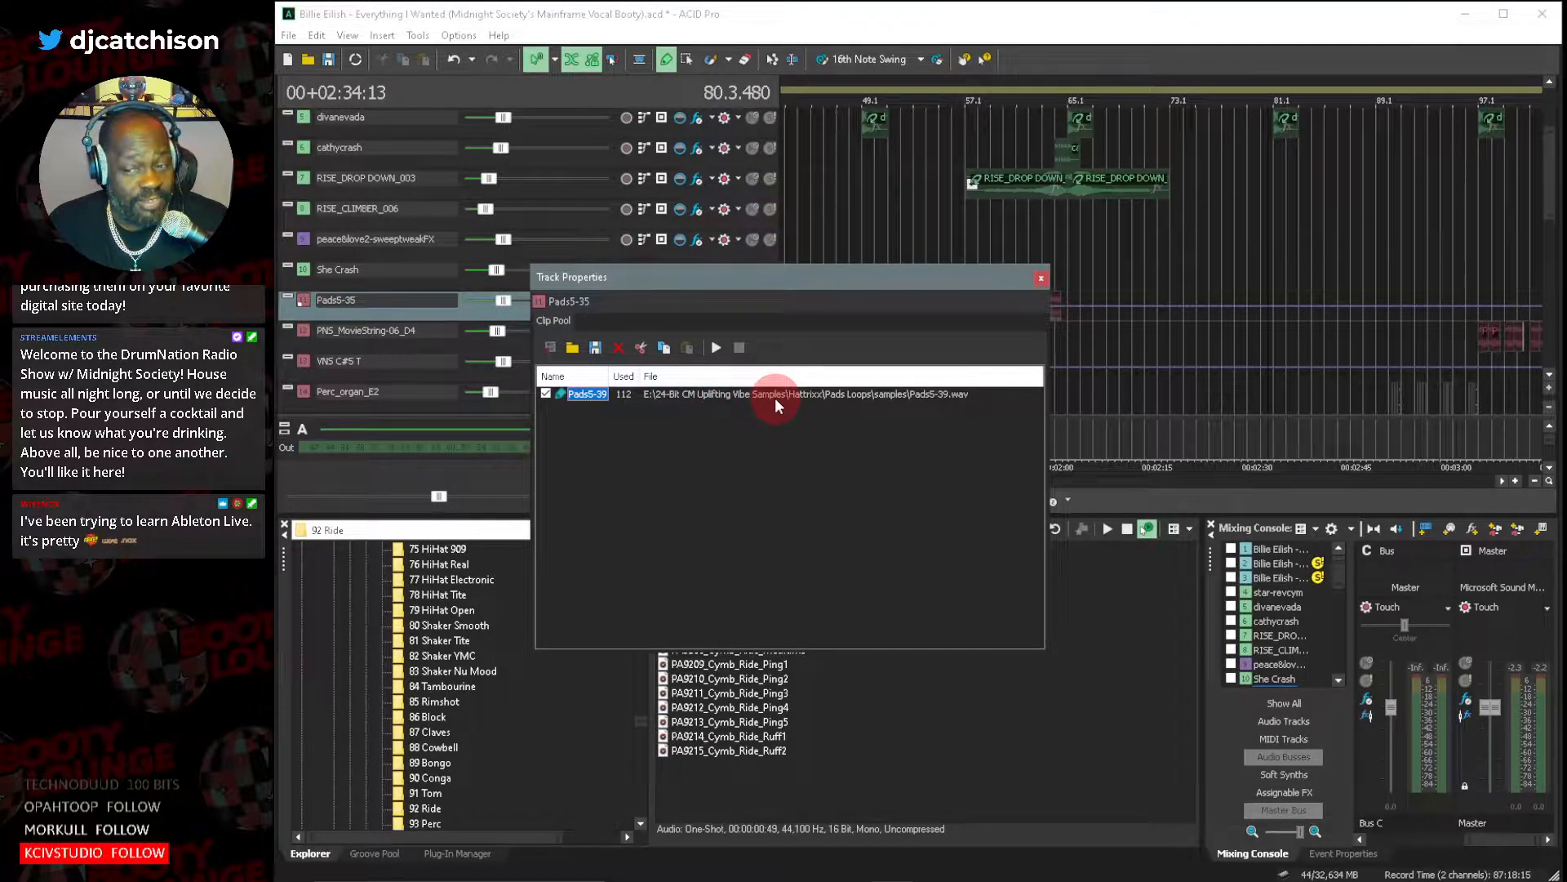
Check the Perc_organ_E2 (1) track's source file, then look through the tracks below it and return to the acapella tracks.
{"action": "left_click", "coordinate": [1041, 282]}
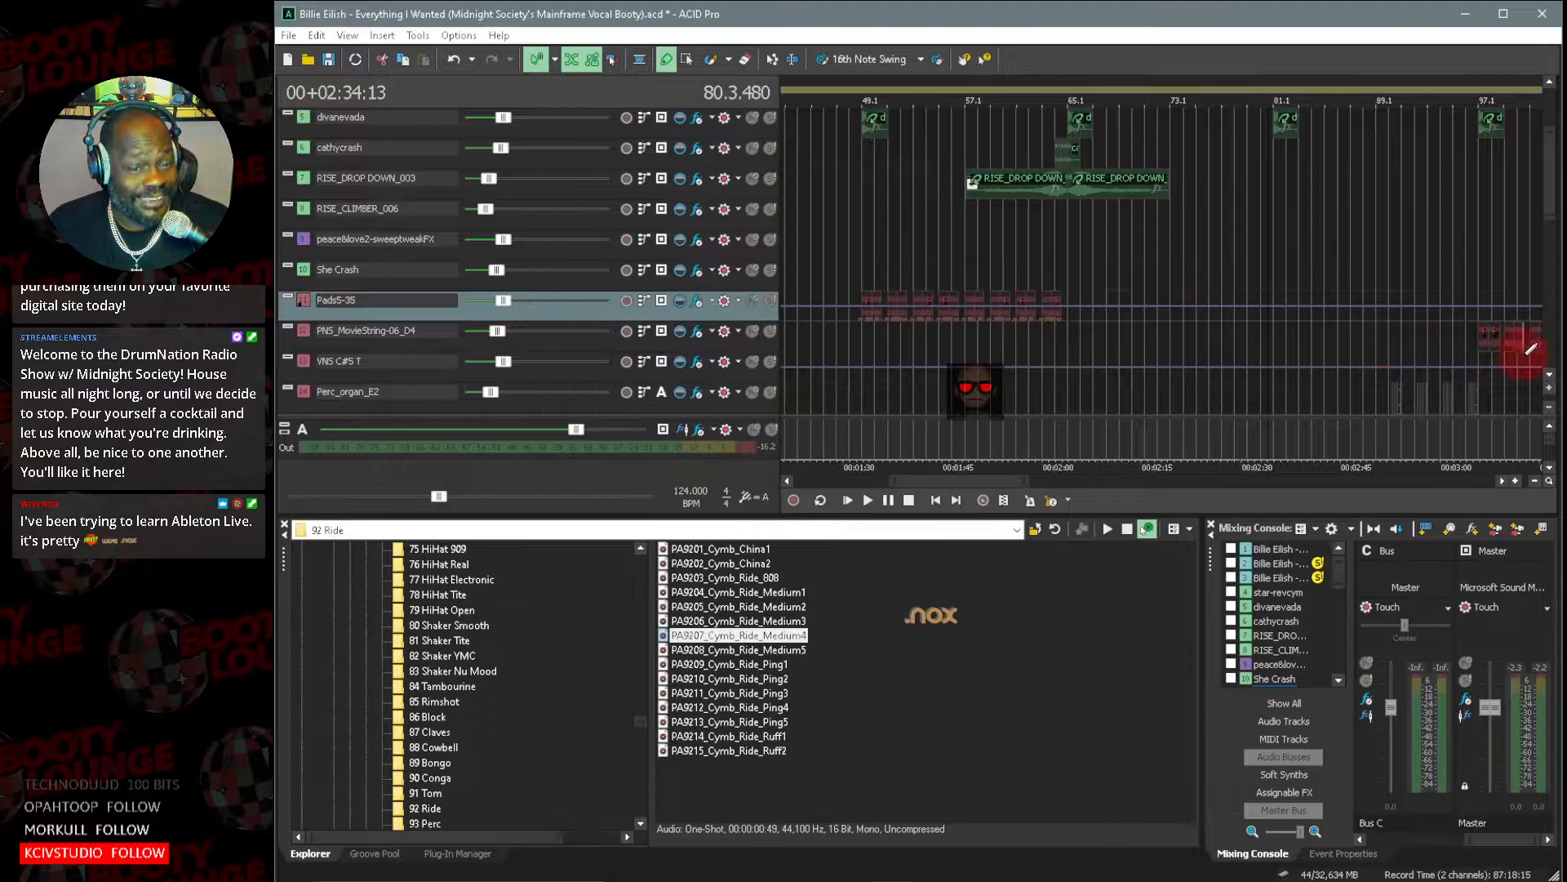
{"action": "scroll", "coordinate": [1555, 385], "scroll_direction": "down", "scroll_amount": 5}
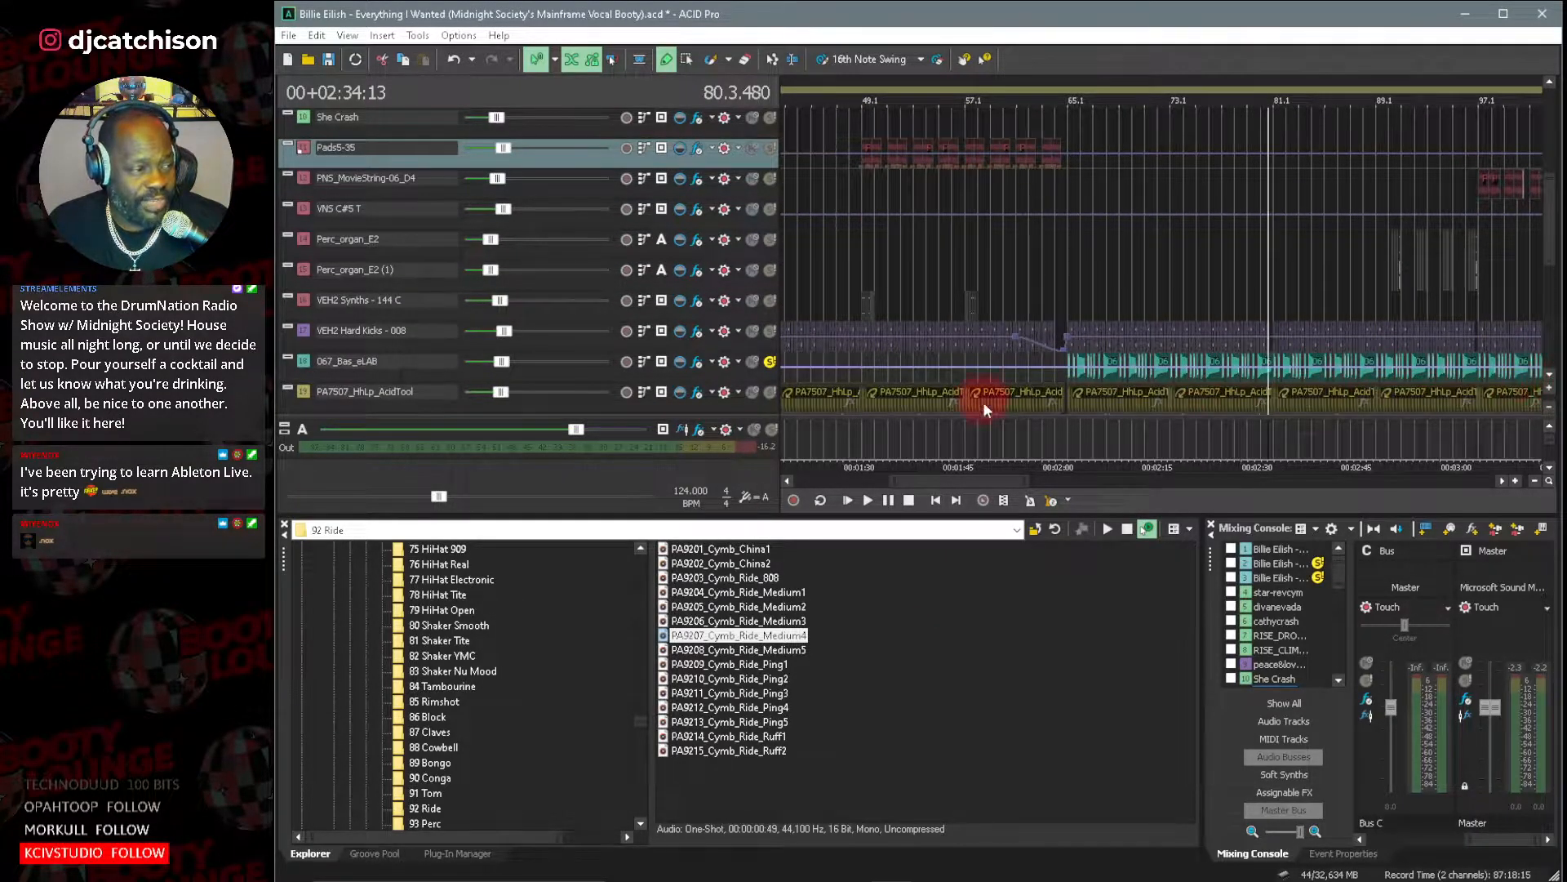
{"action": "double_click", "coordinate": [306, 268]}
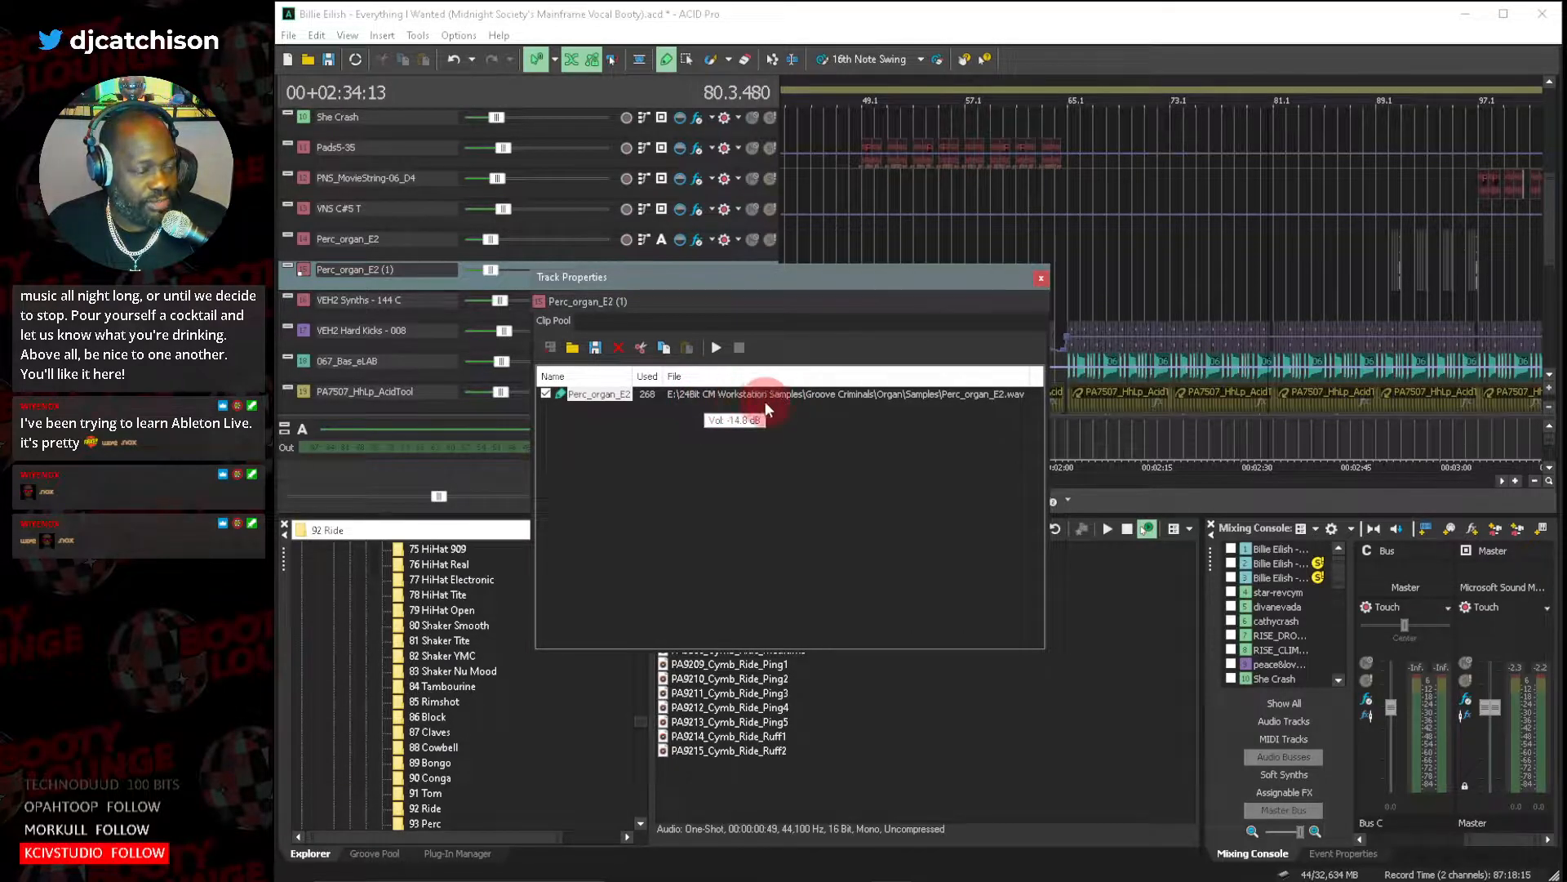
{"action": "left_click", "coordinate": [1042, 280]}
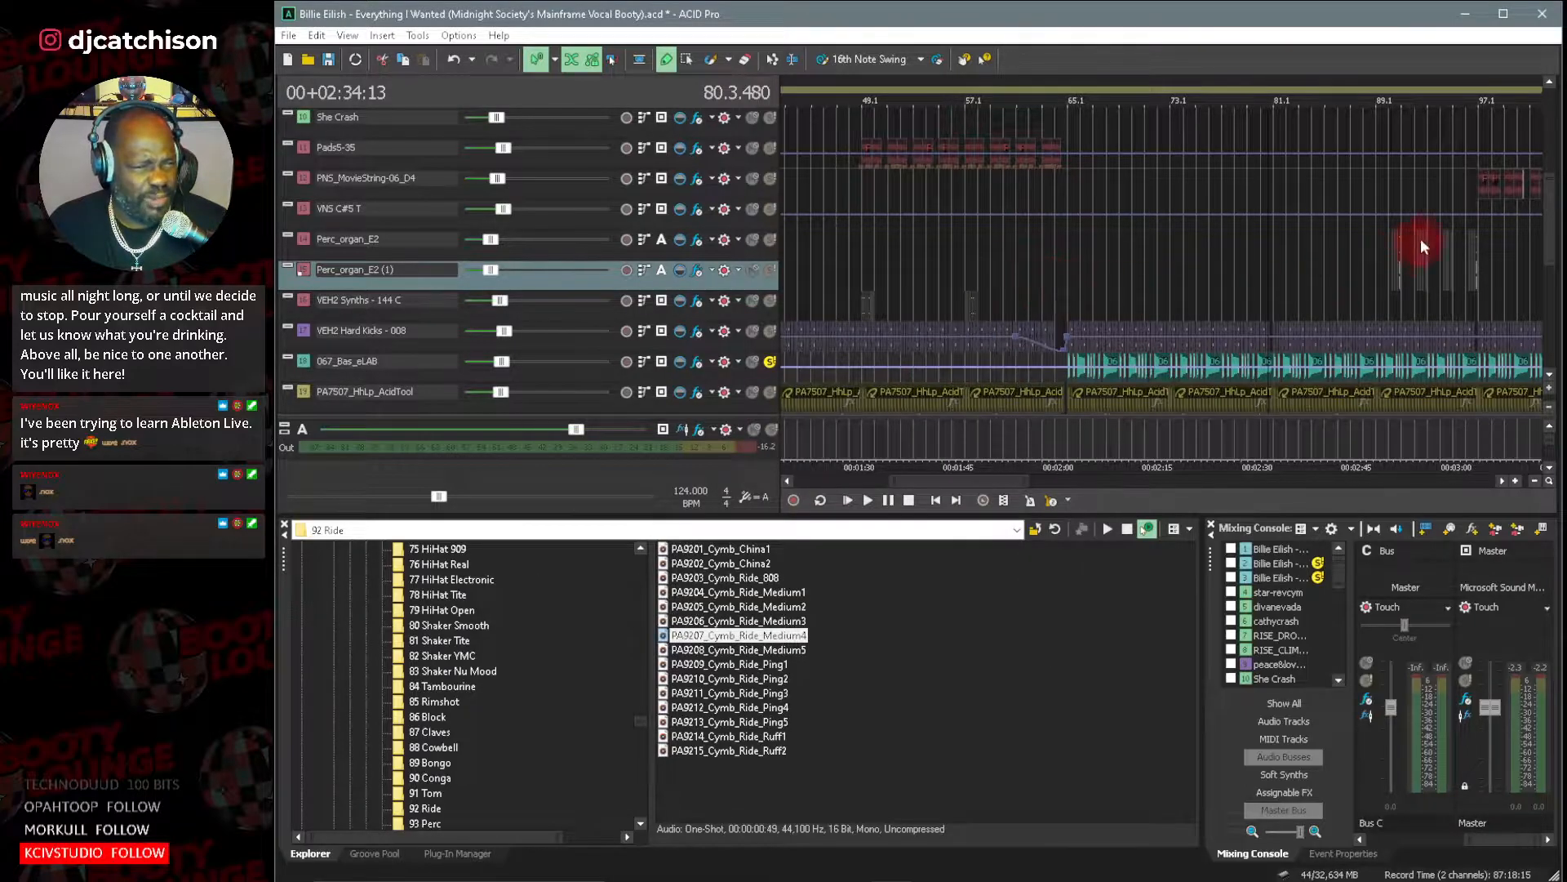
{"action": "scroll", "coordinate": [1551, 267], "scroll_direction": "down", "scroll_amount": 2}
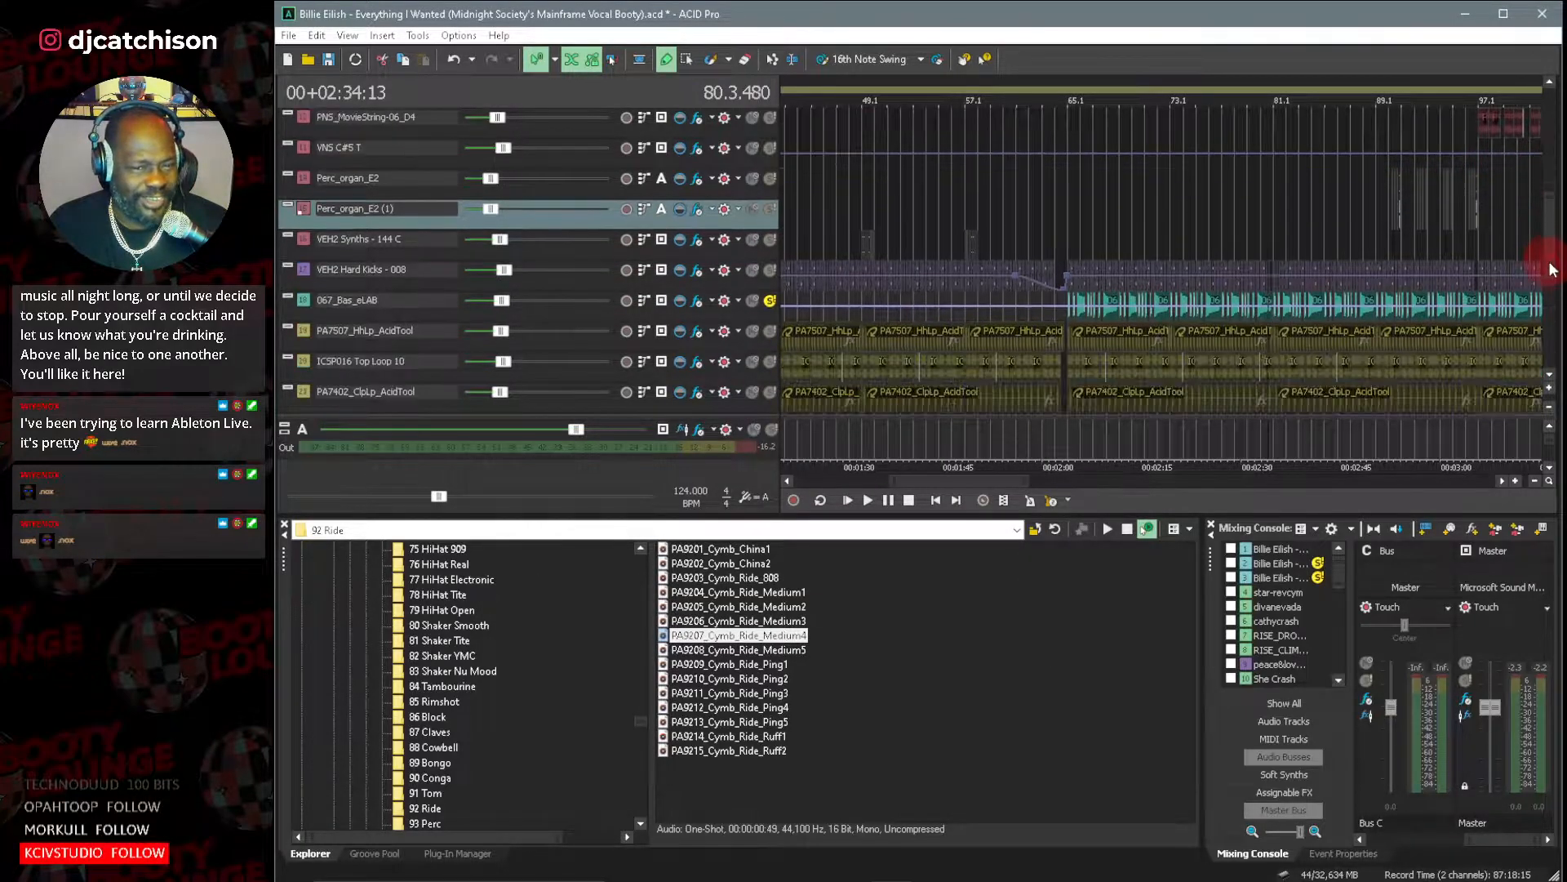
{"action": "scroll", "coordinate": [1551, 267], "scroll_direction": "down", "scroll_amount": 3}
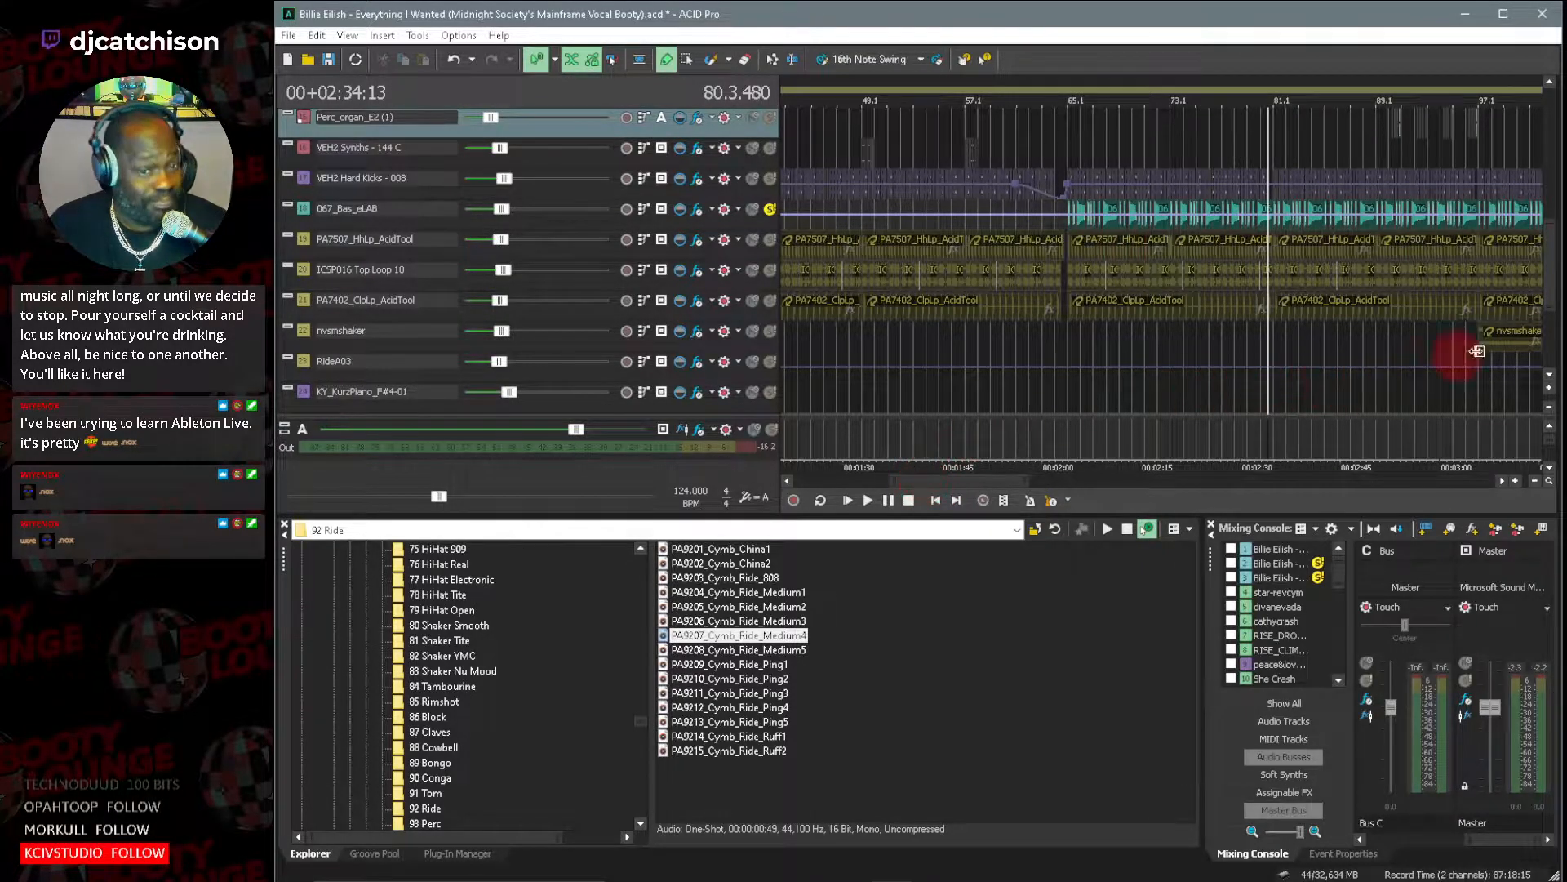
{"action": "left_click_drag", "start_coordinate": [1550, 273], "coordinate": [1529, 147]}
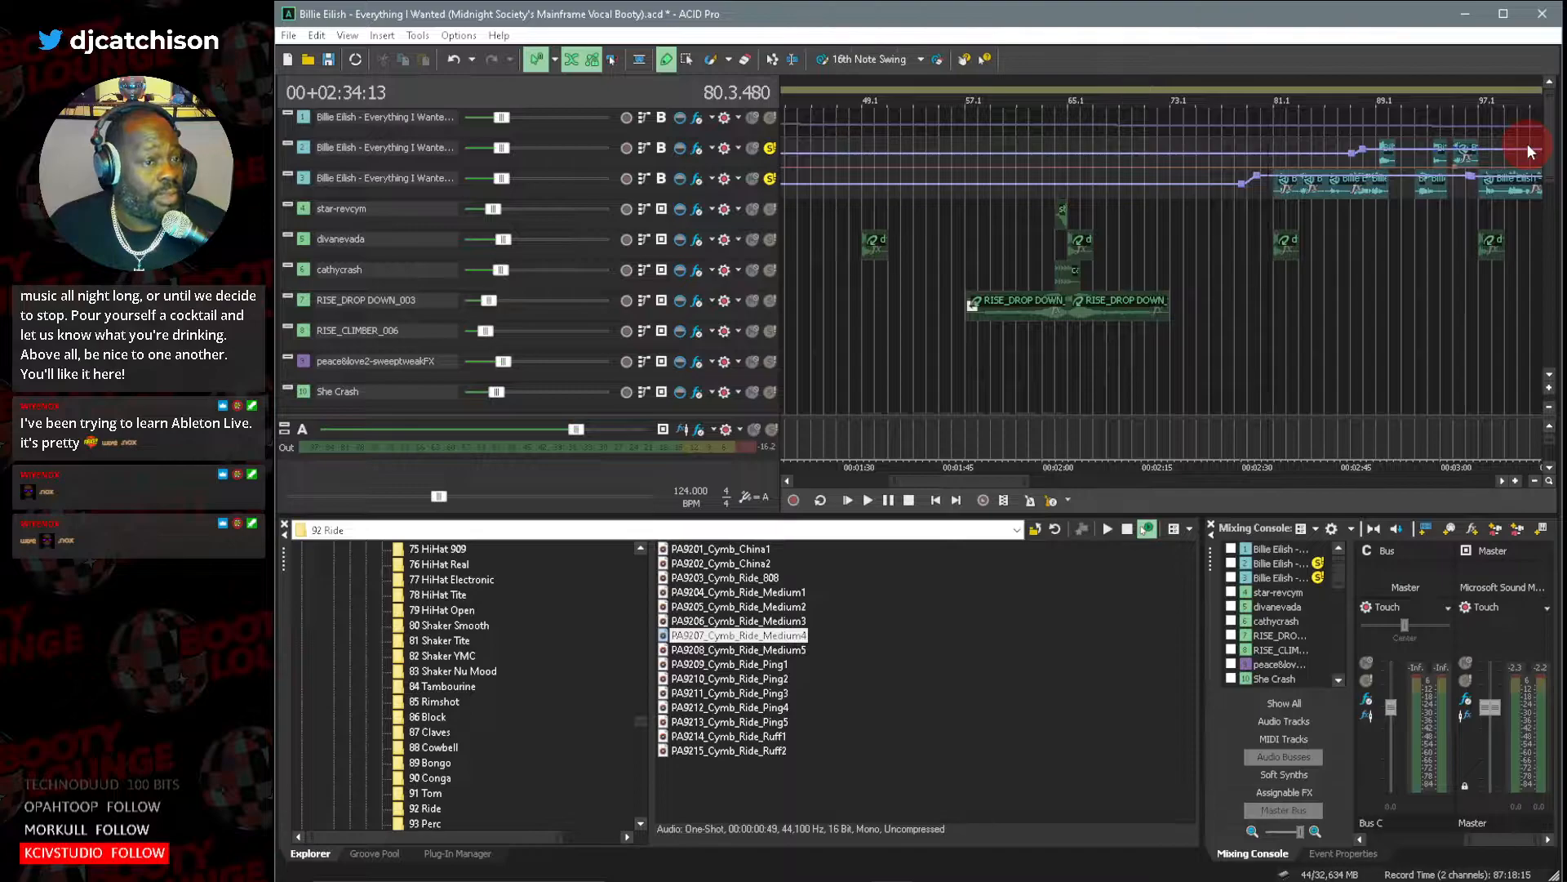
Inspect the RISE_DROP DOWN_003 track's source file and its clip waveform, and close both property windows.
{"action": "double_click", "coordinate": [302, 300]}
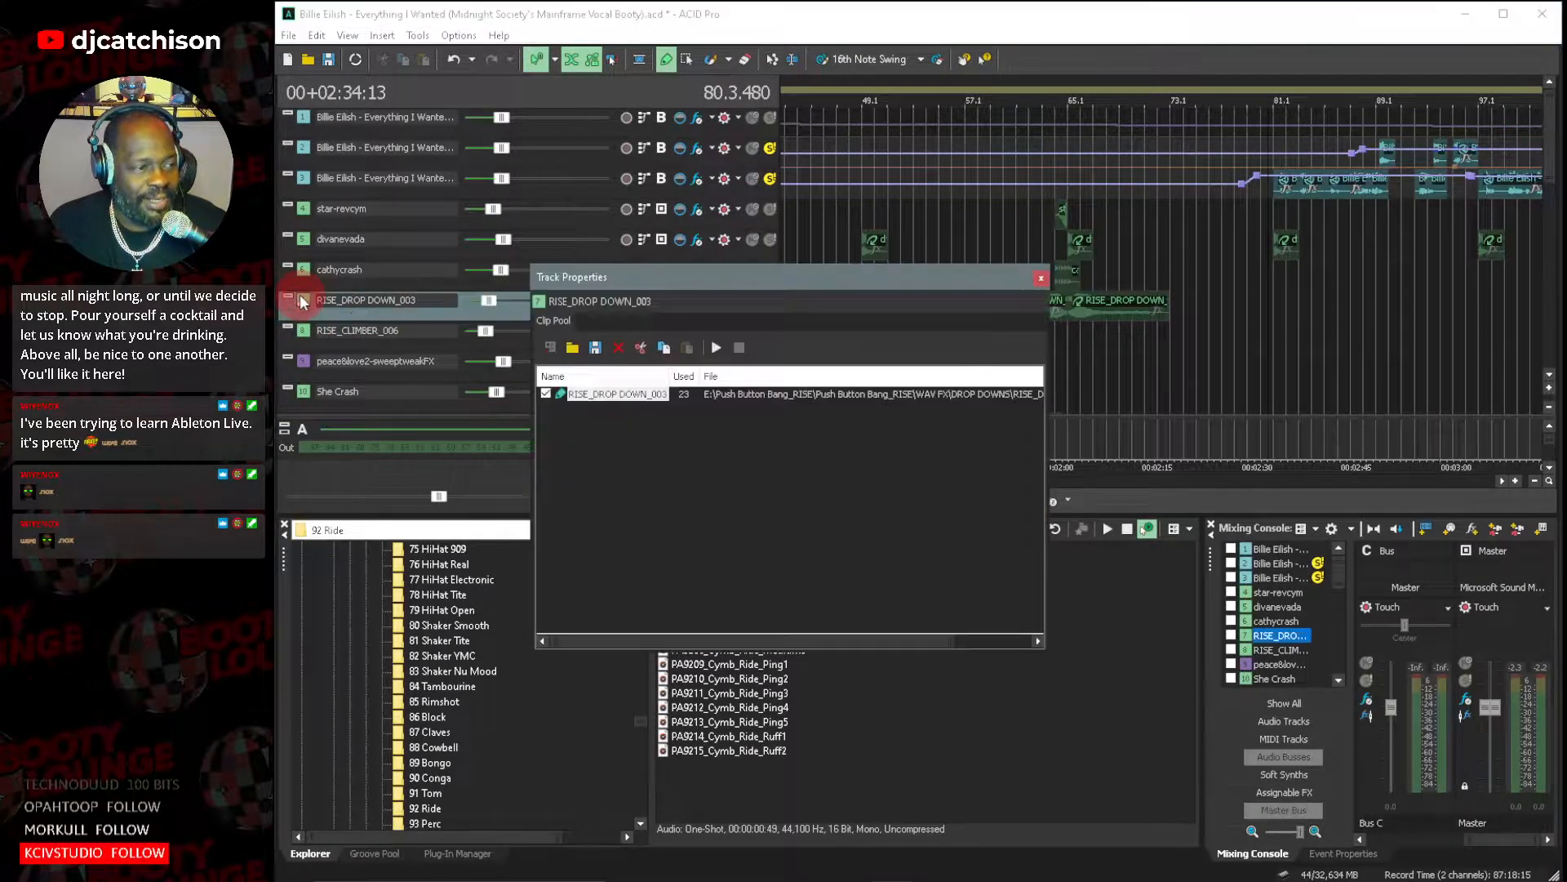
{"action": "double_click", "coordinate": [616, 390]}
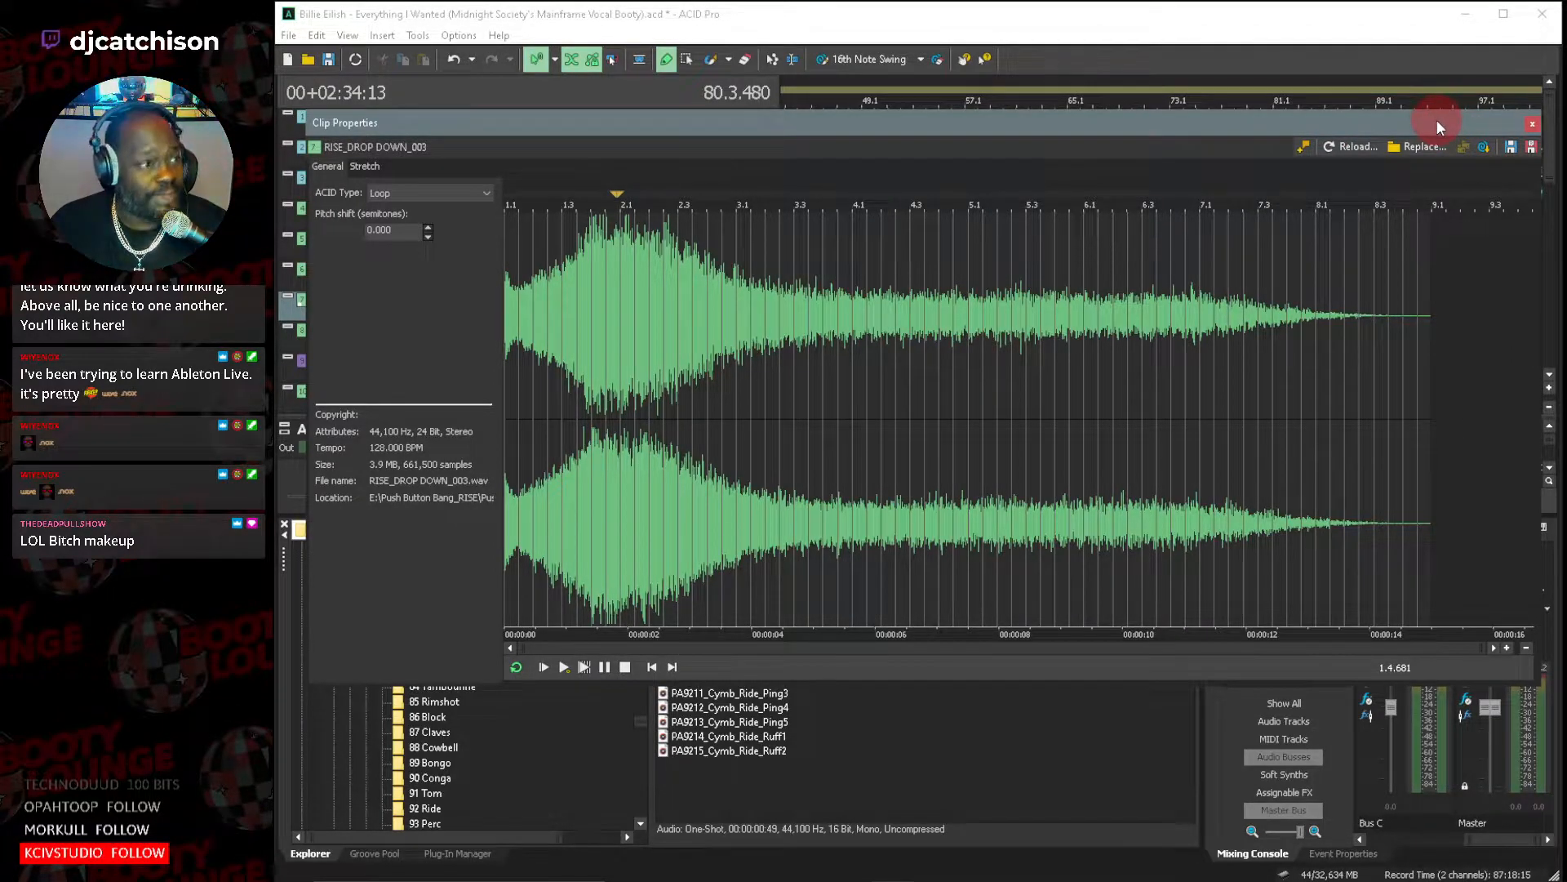
{"action": "left_click", "coordinate": [1533, 125]}
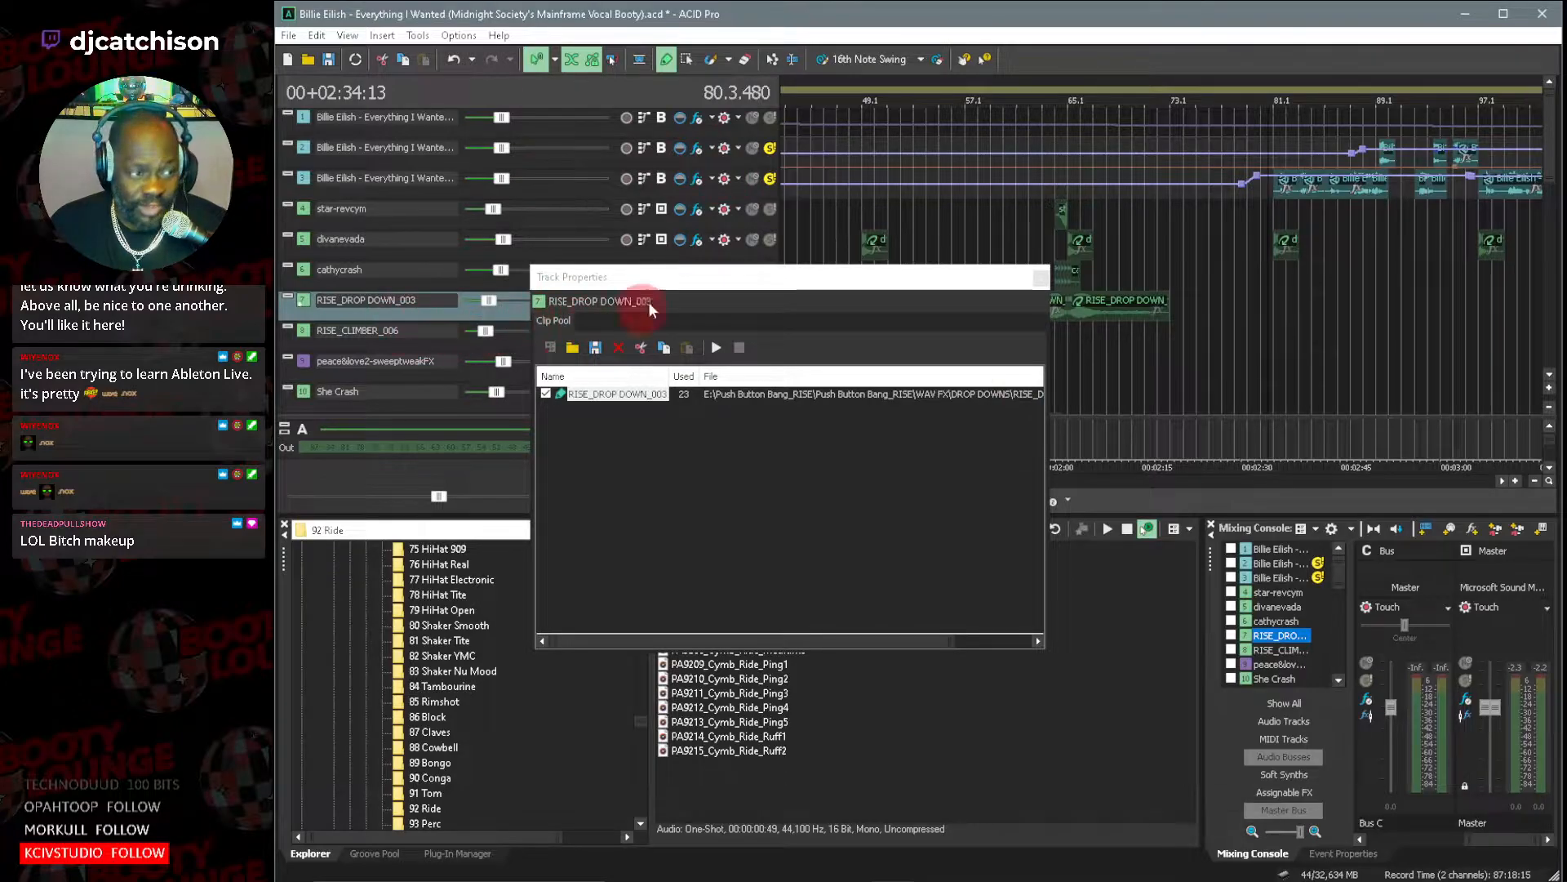
{"action": "left_click", "coordinate": [1040, 278]}
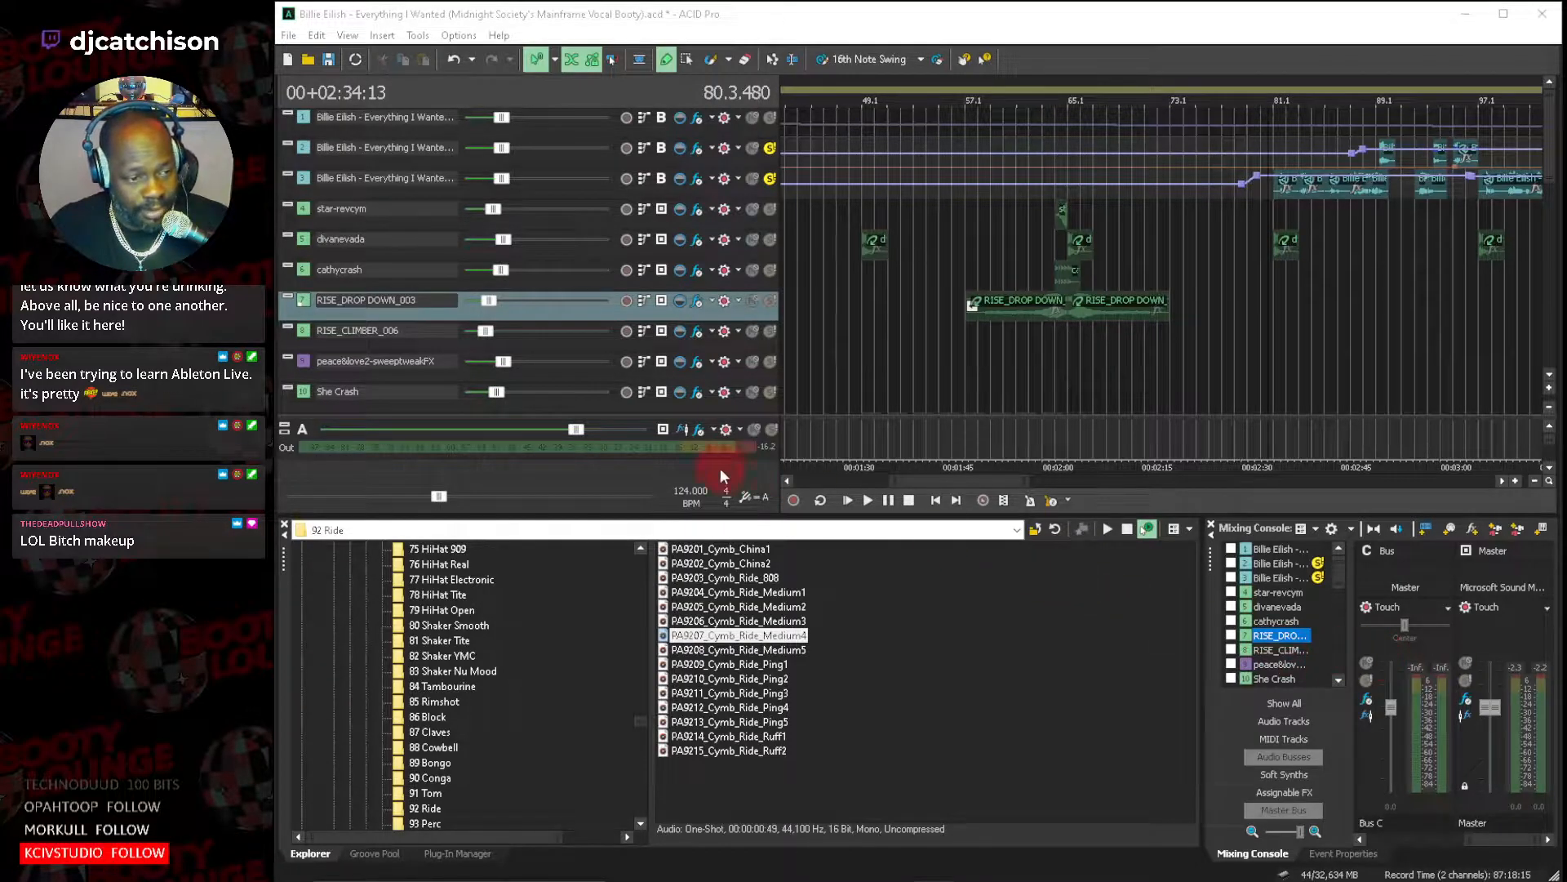
Start playback and audition the PA7507_HhLp_AcidTool, ICSP016 Top Loop 10 and PA7402_ClpLp_AcidTool tracks by adding them to the soloed tracks.
{"action": "left_click", "coordinate": [867, 499]}
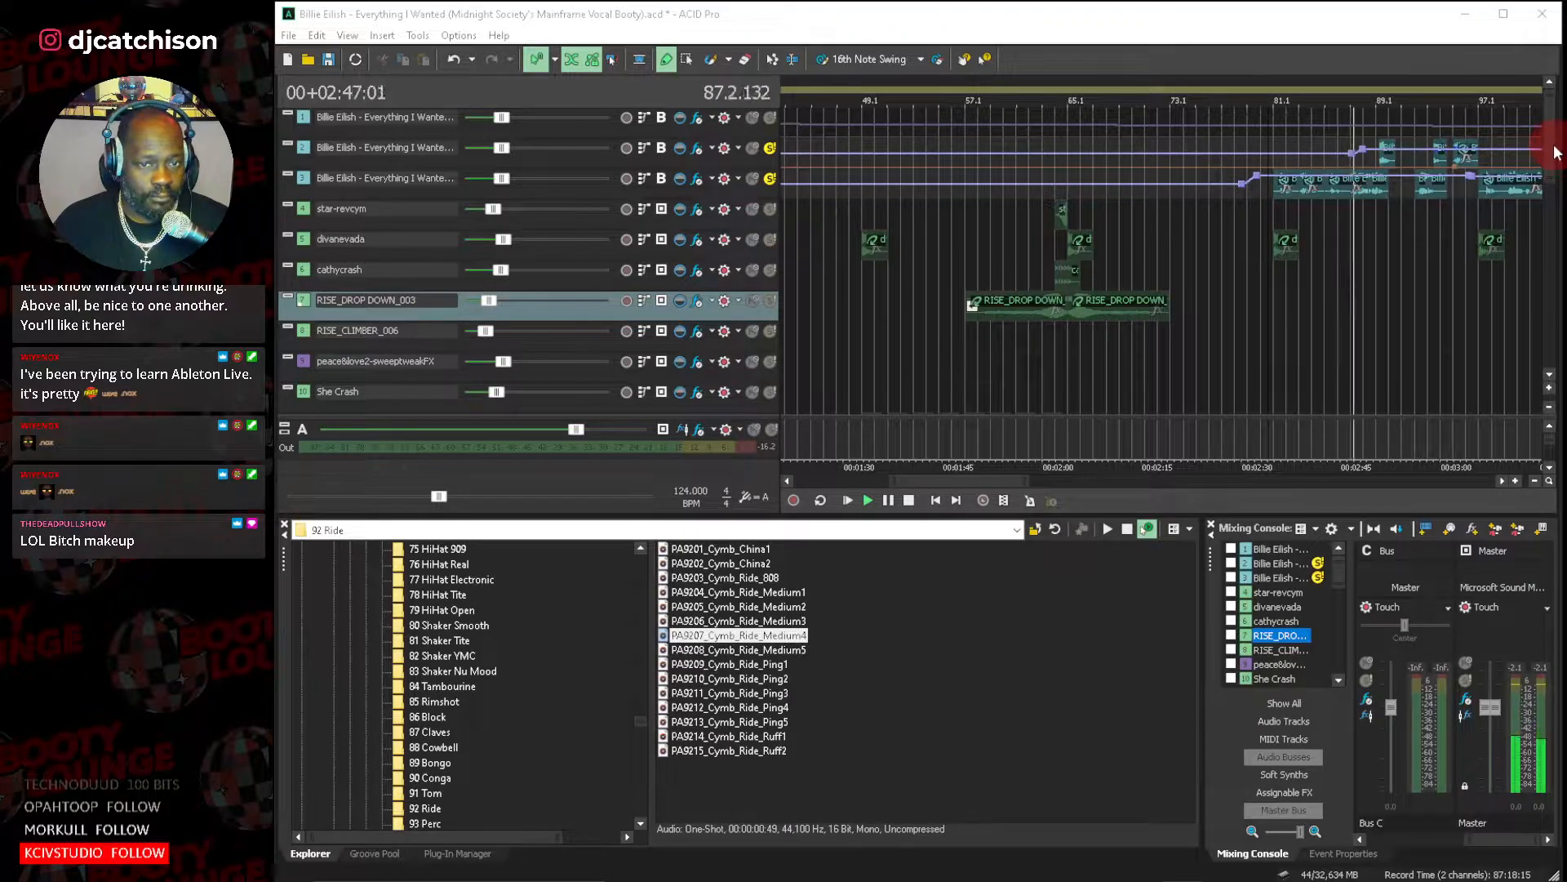
{"action": "scroll", "coordinate": [1552, 170], "scroll_direction": "down", "scroll_amount": 1}
{"action": "scroll", "coordinate": [1551, 170], "scroll_direction": "down", "scroll_amount": 10}
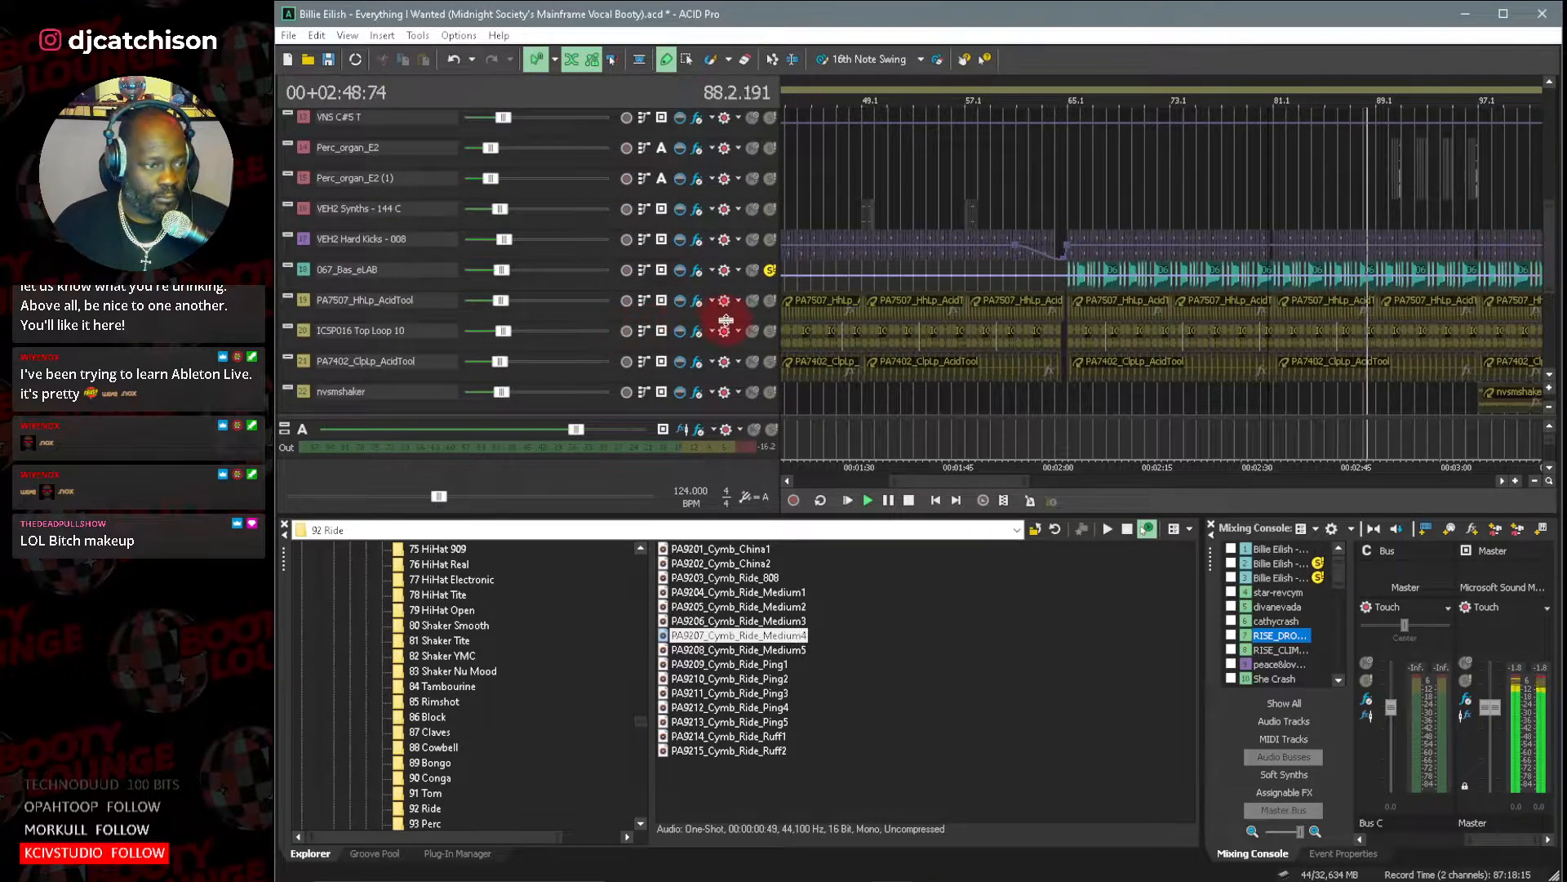
{"action": "left_click", "coordinate": [768, 301]}
{"action": "left_click", "coordinate": [770, 330]}
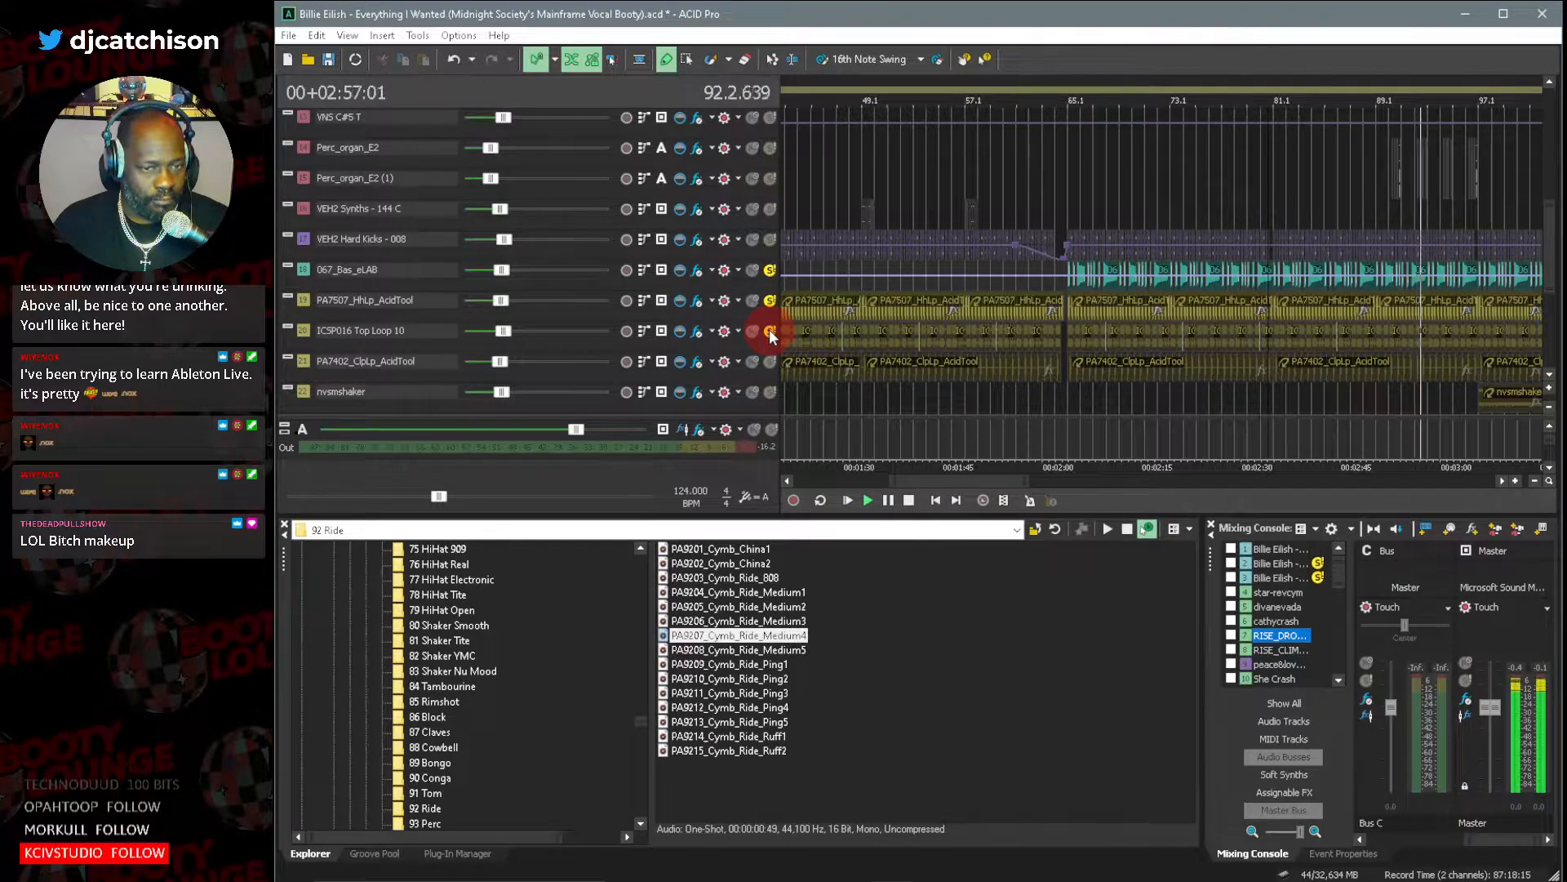
{"action": "left_click", "coordinate": [770, 331]}
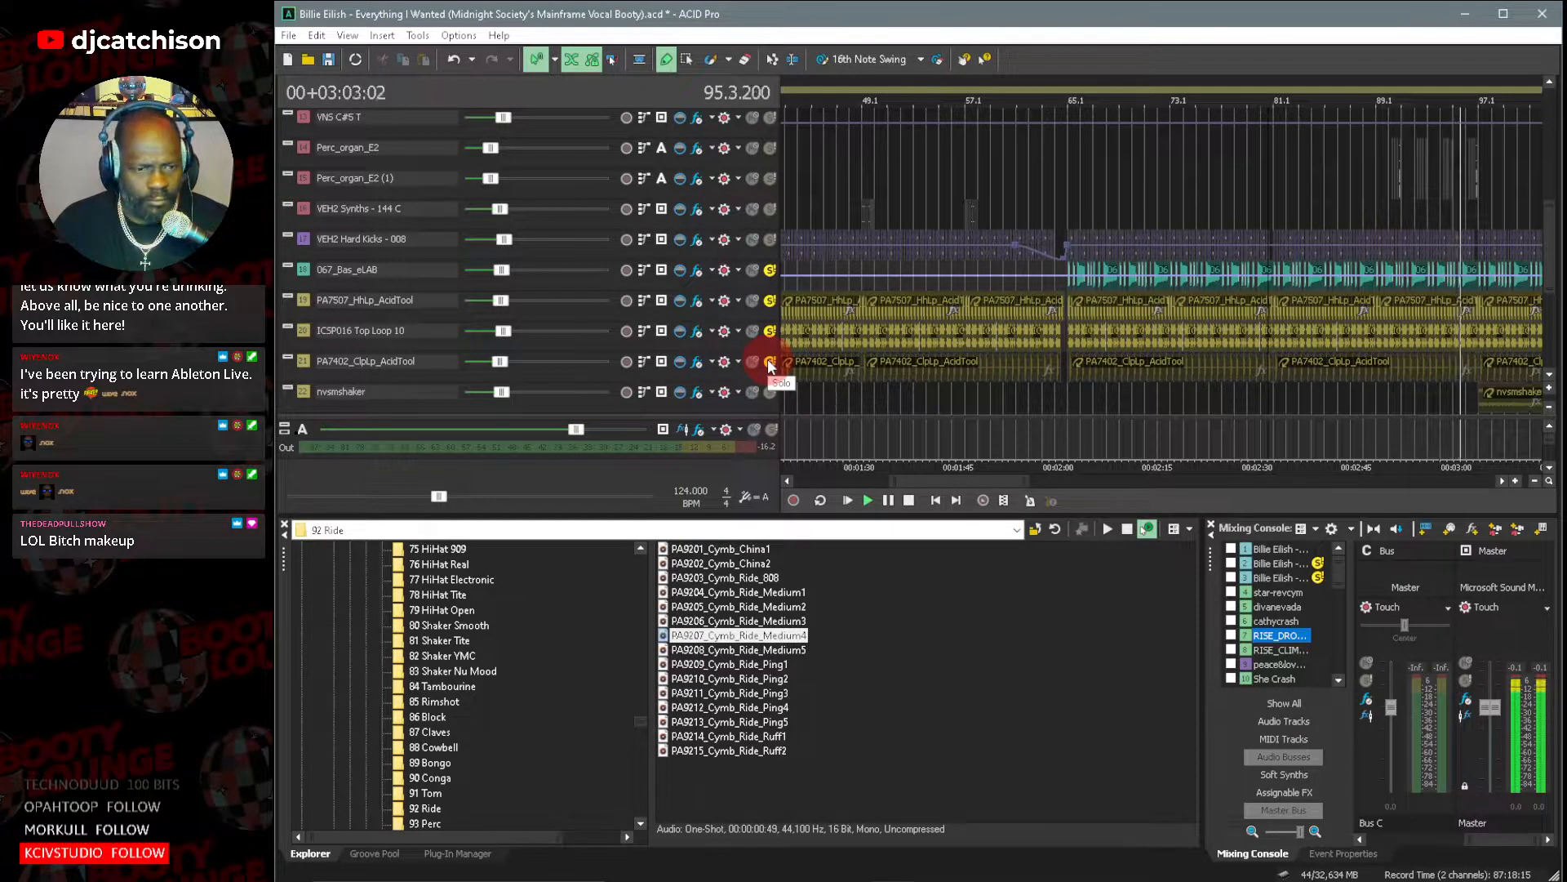
{"action": "left_click", "coordinate": [770, 363]}
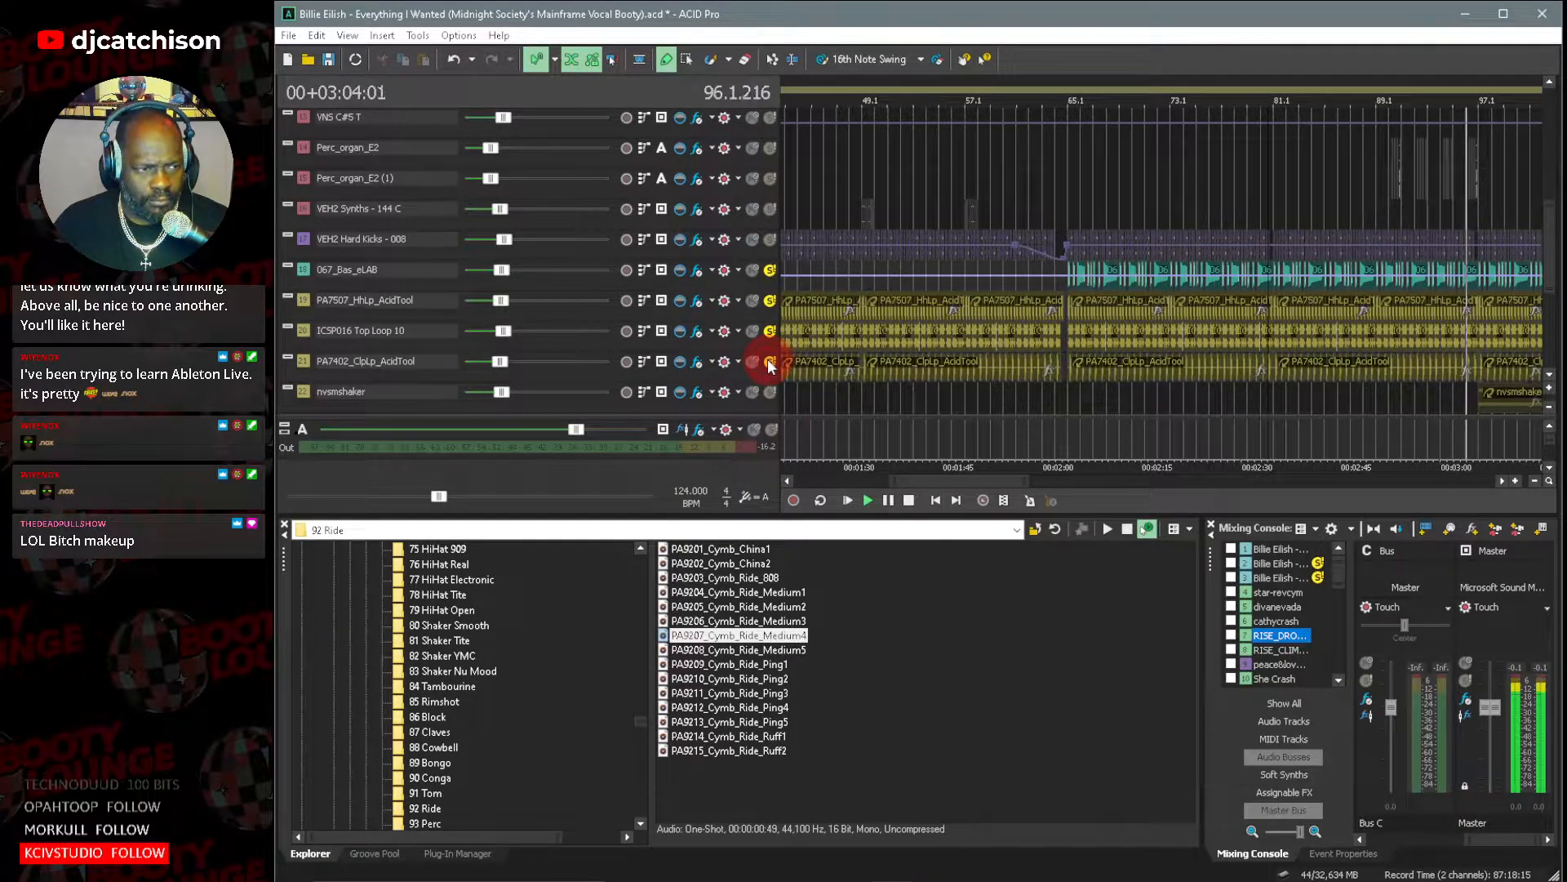
{"action": "left_click", "coordinate": [771, 240]}
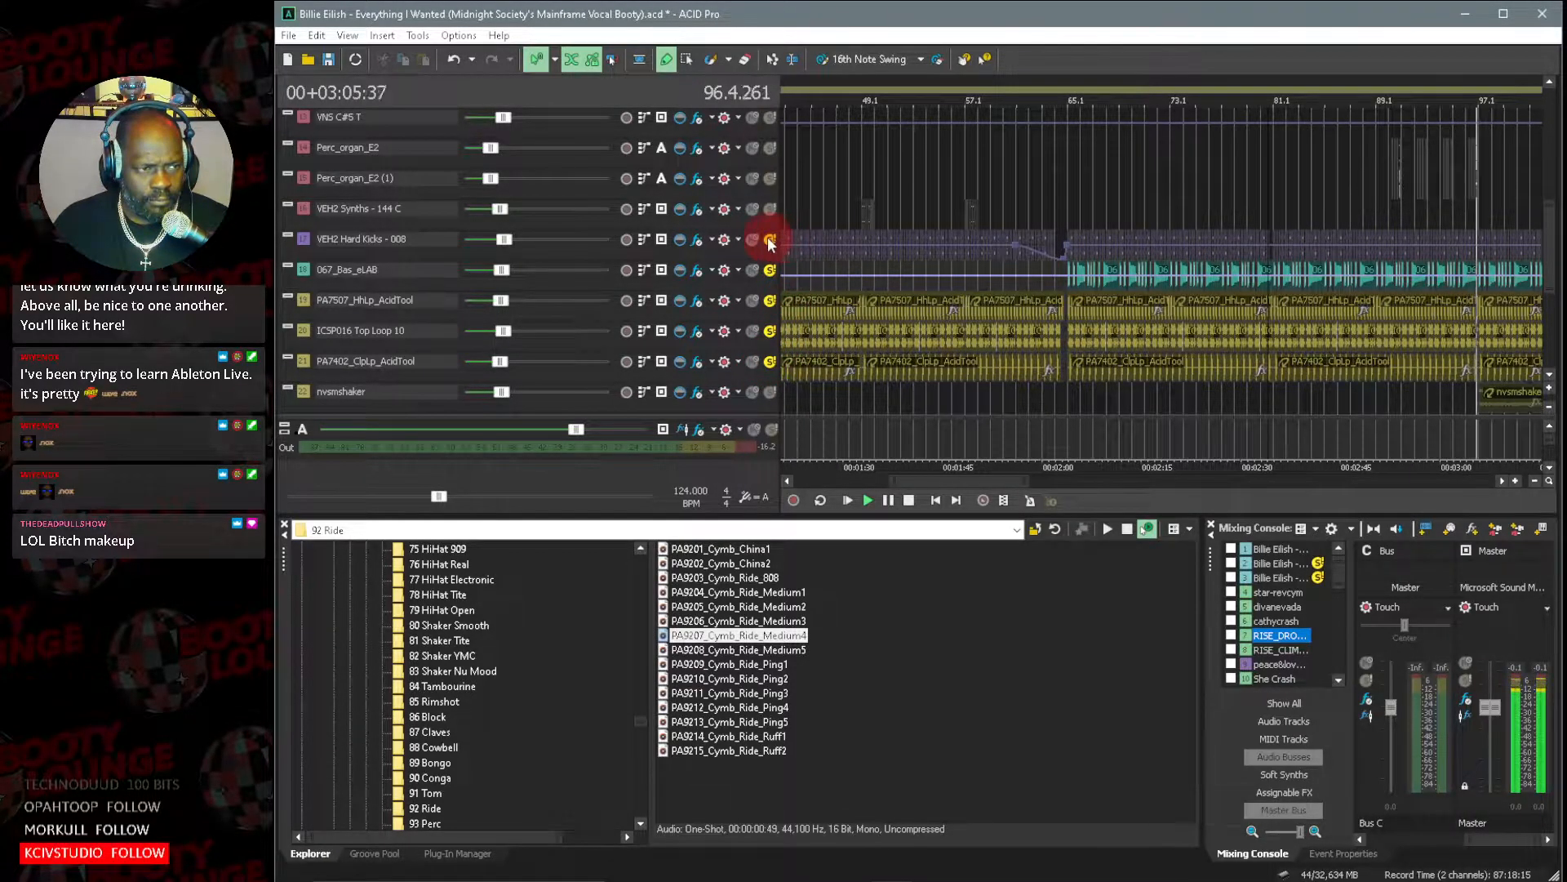
Add the Billie Eilish instrumental track to the soloed tracks to hear it with the vocals, bass and percussion loops.
{"action": "left_click", "coordinate": [1551, 376]}
{"action": "left_click", "coordinate": [1551, 376]}
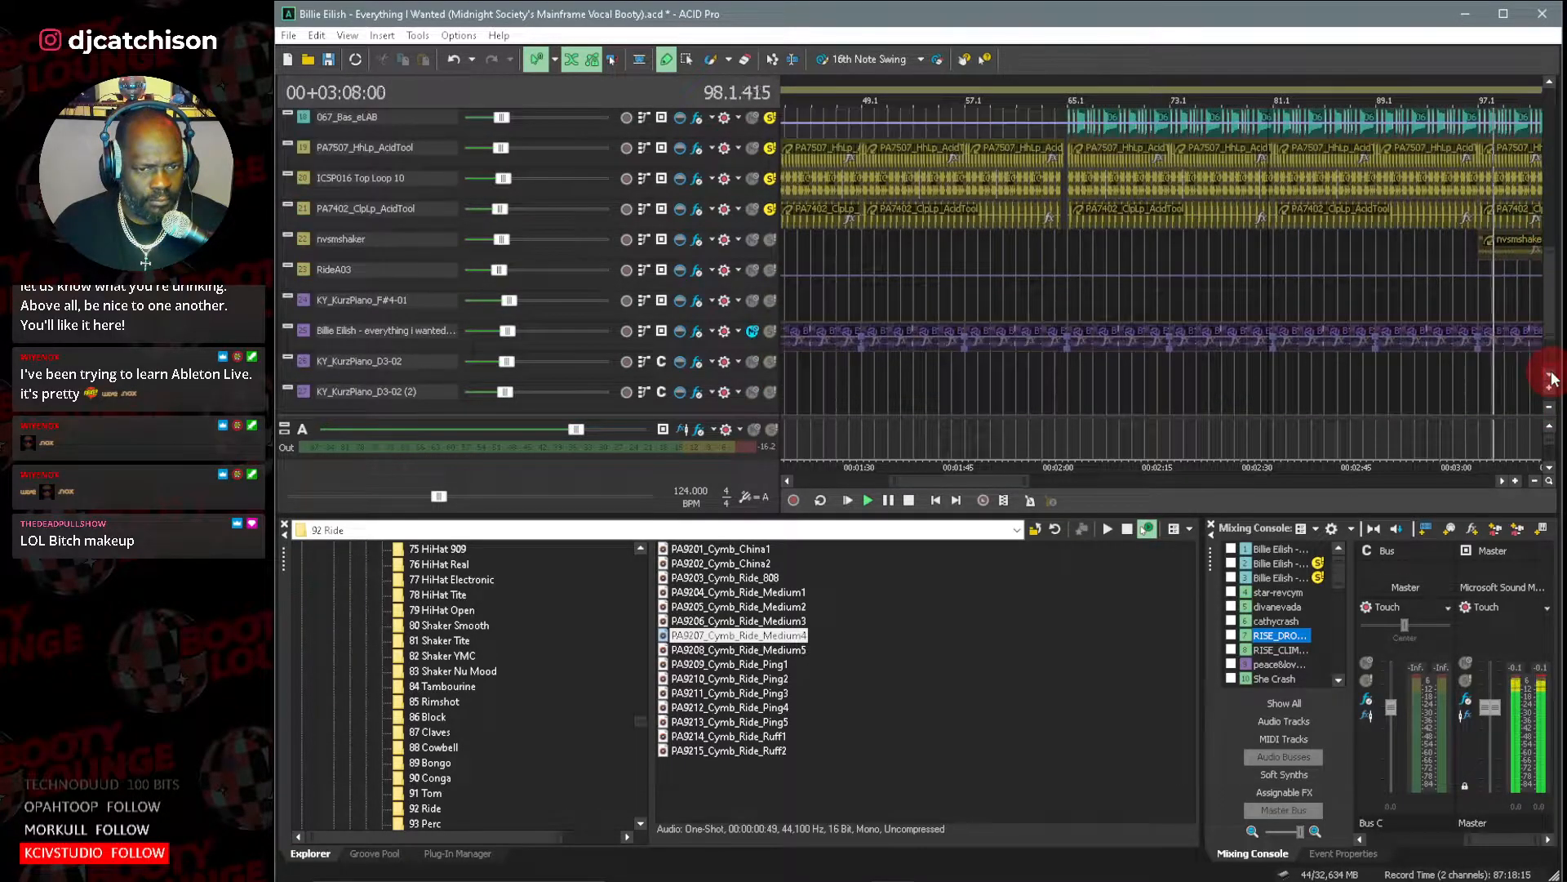
{"action": "left_click", "coordinate": [769, 330]}
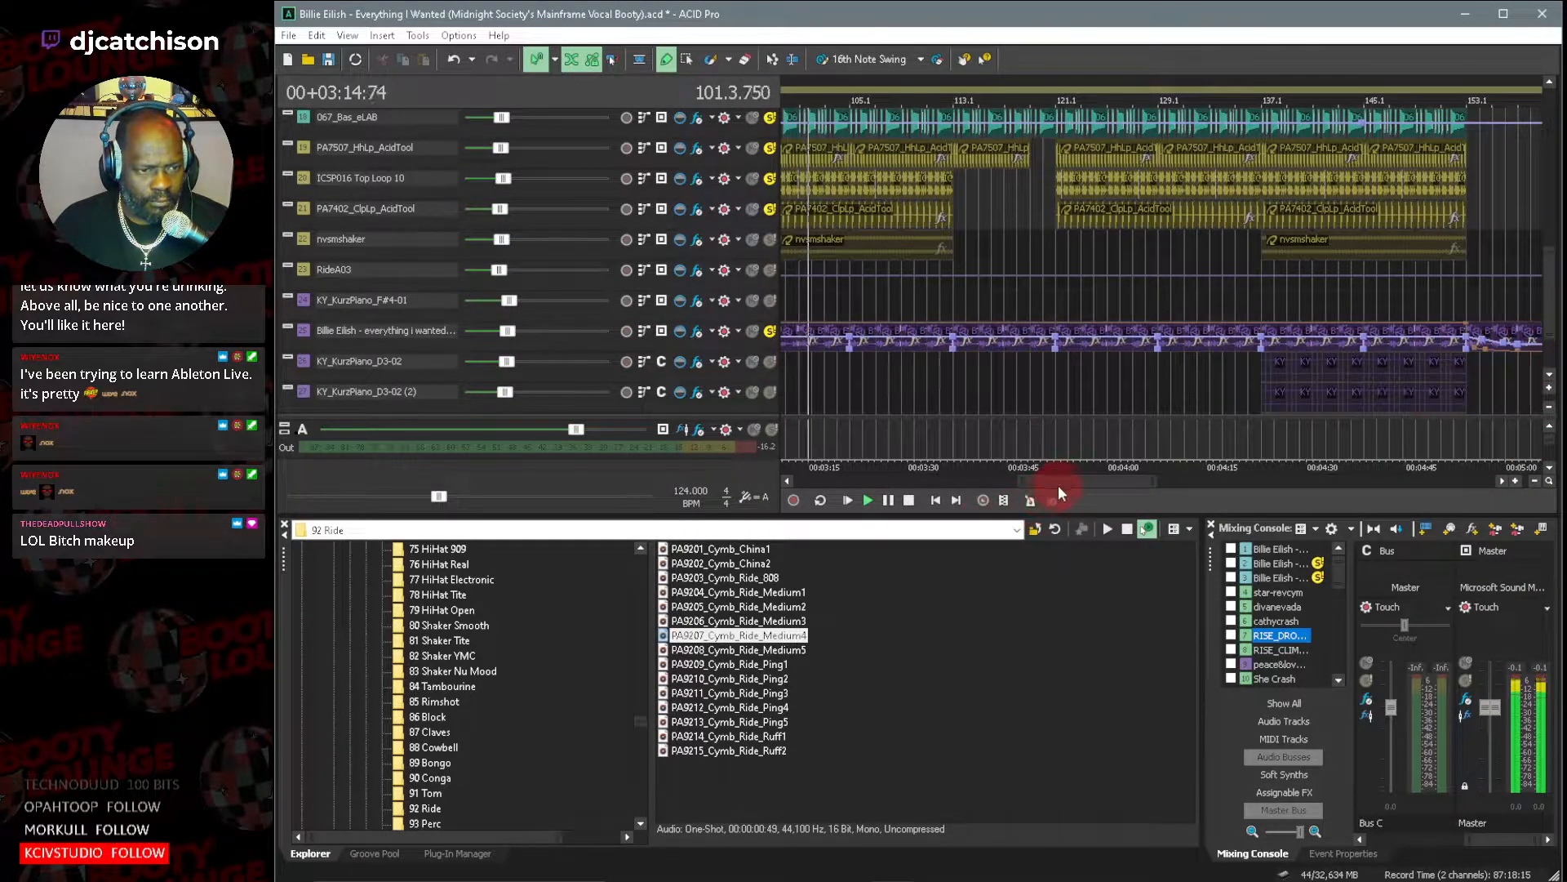
{"action": "left_click_drag", "start_coordinate": [1060, 484], "coordinate": [1090, 485]}
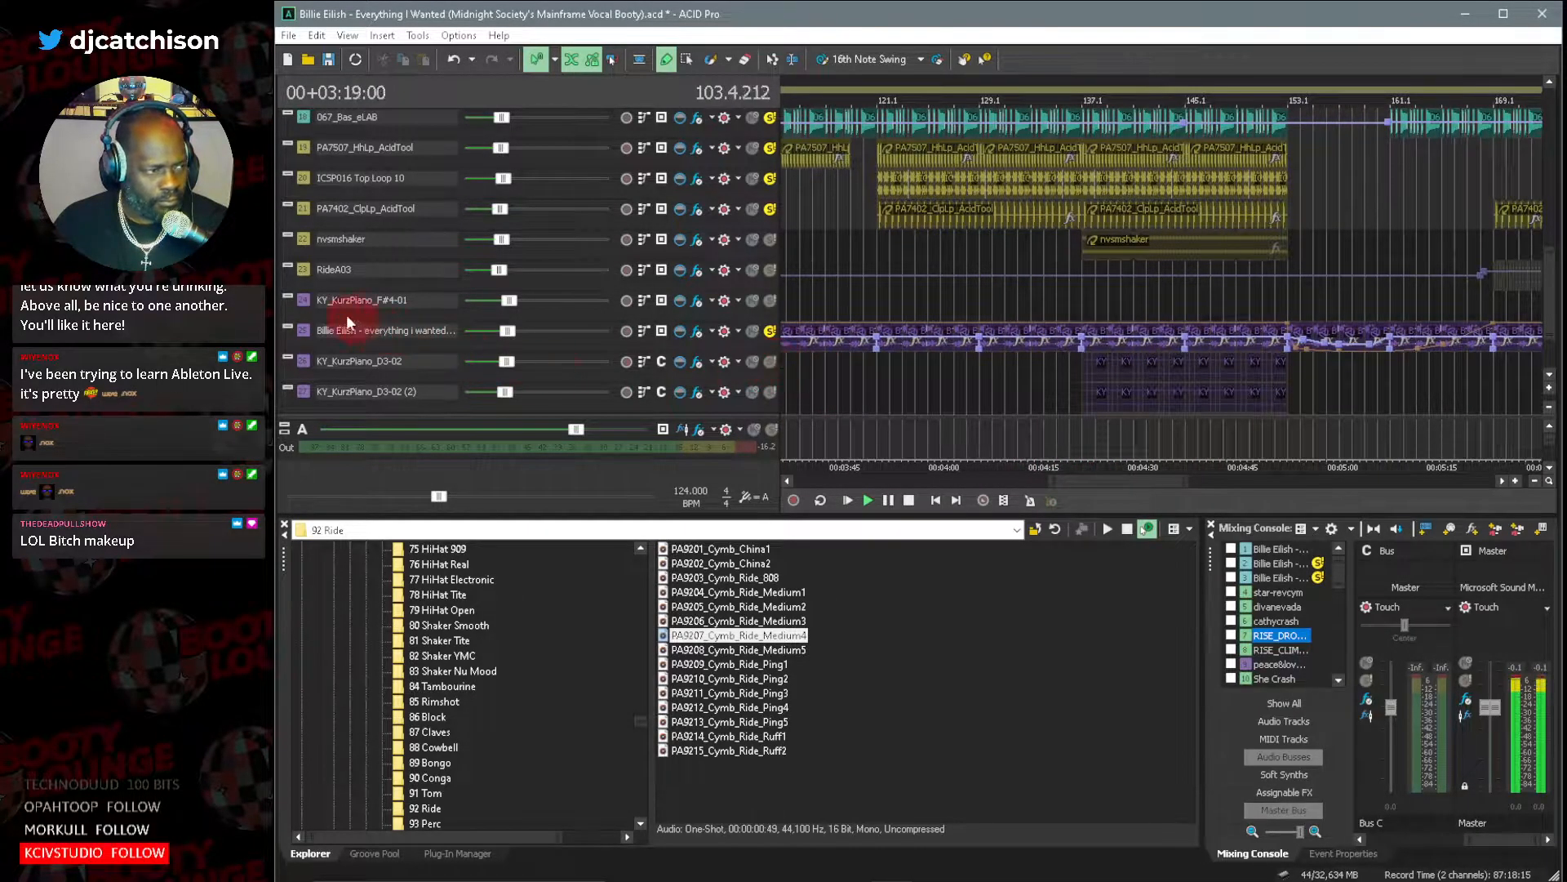
Clear the solo setting on all tracks at once, and leave only the Billie Eilish instrumental track selected.
{"action": "left_click", "coordinate": [307, 271]}
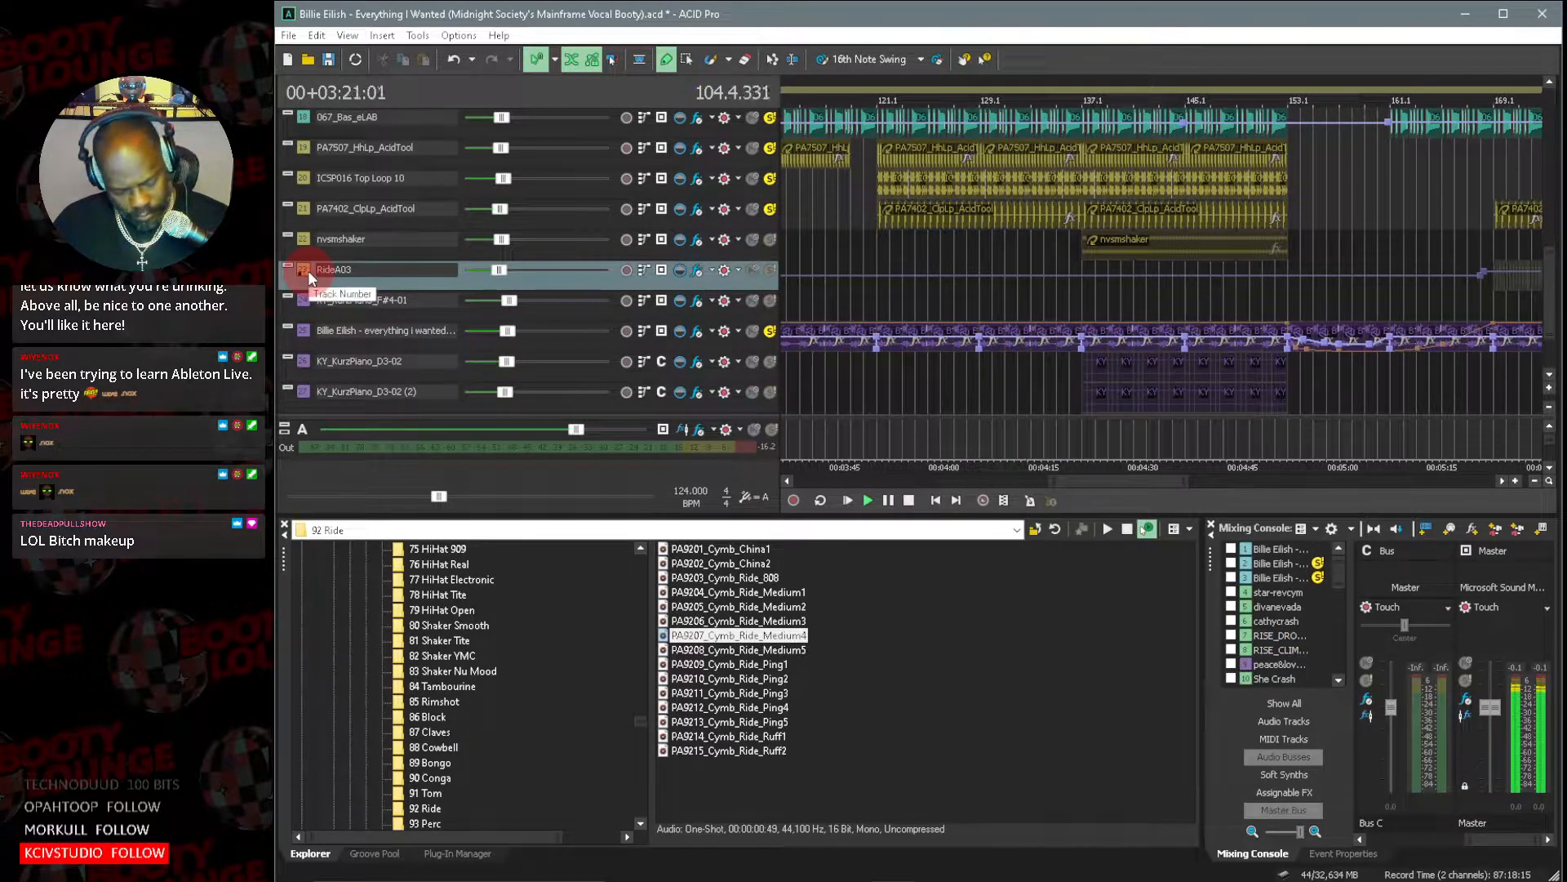
{"action": "key", "text": "ctrl+a"}
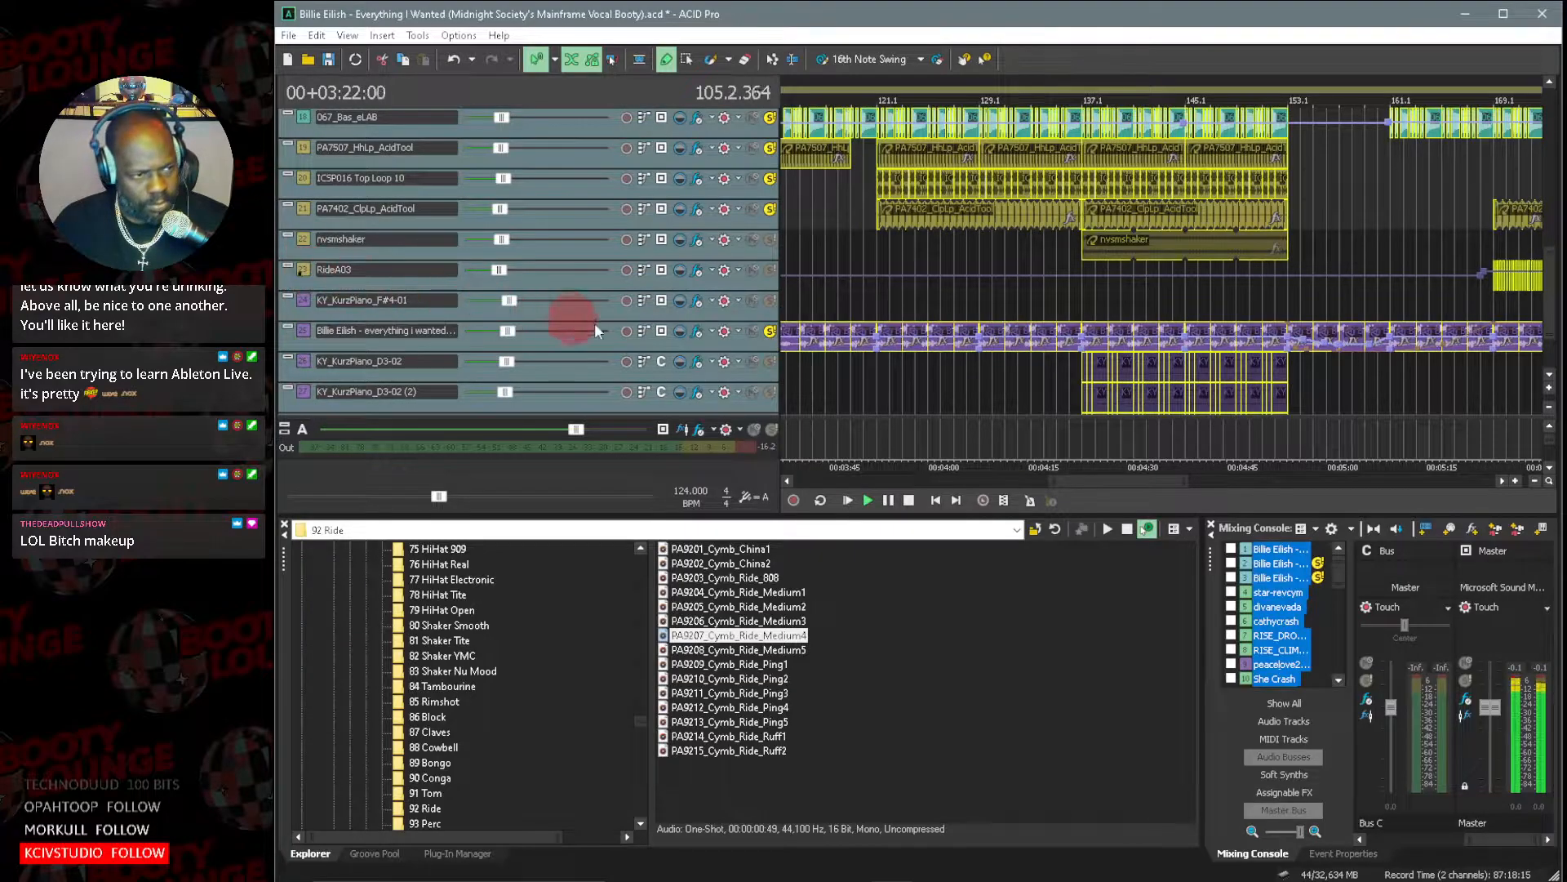
{"action": "left_click", "coordinate": [770, 335]}
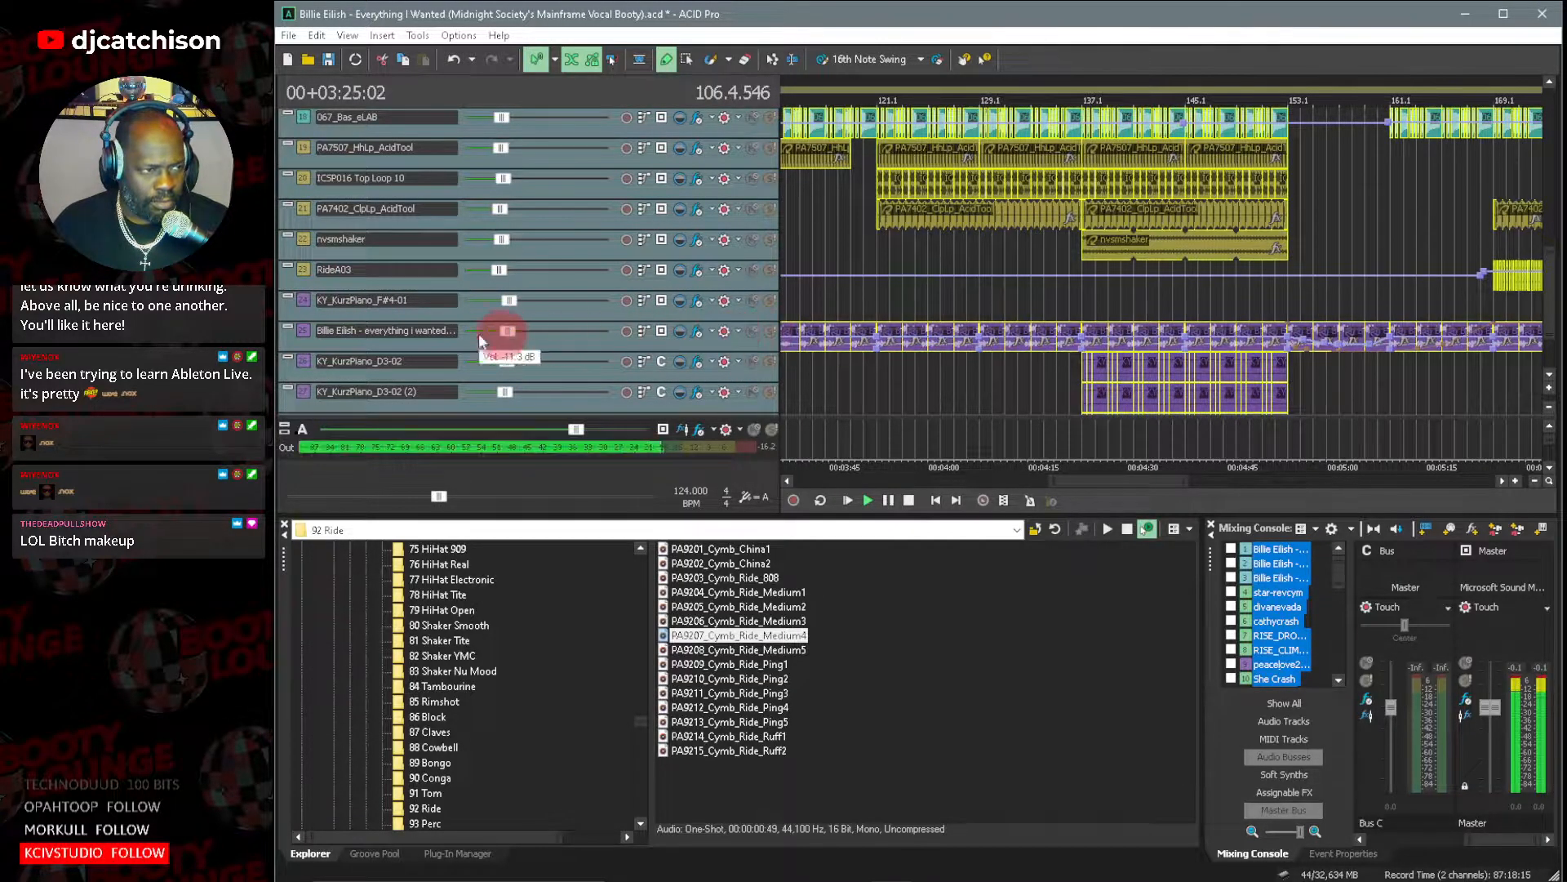
{"action": "left_click", "coordinate": [410, 331]}
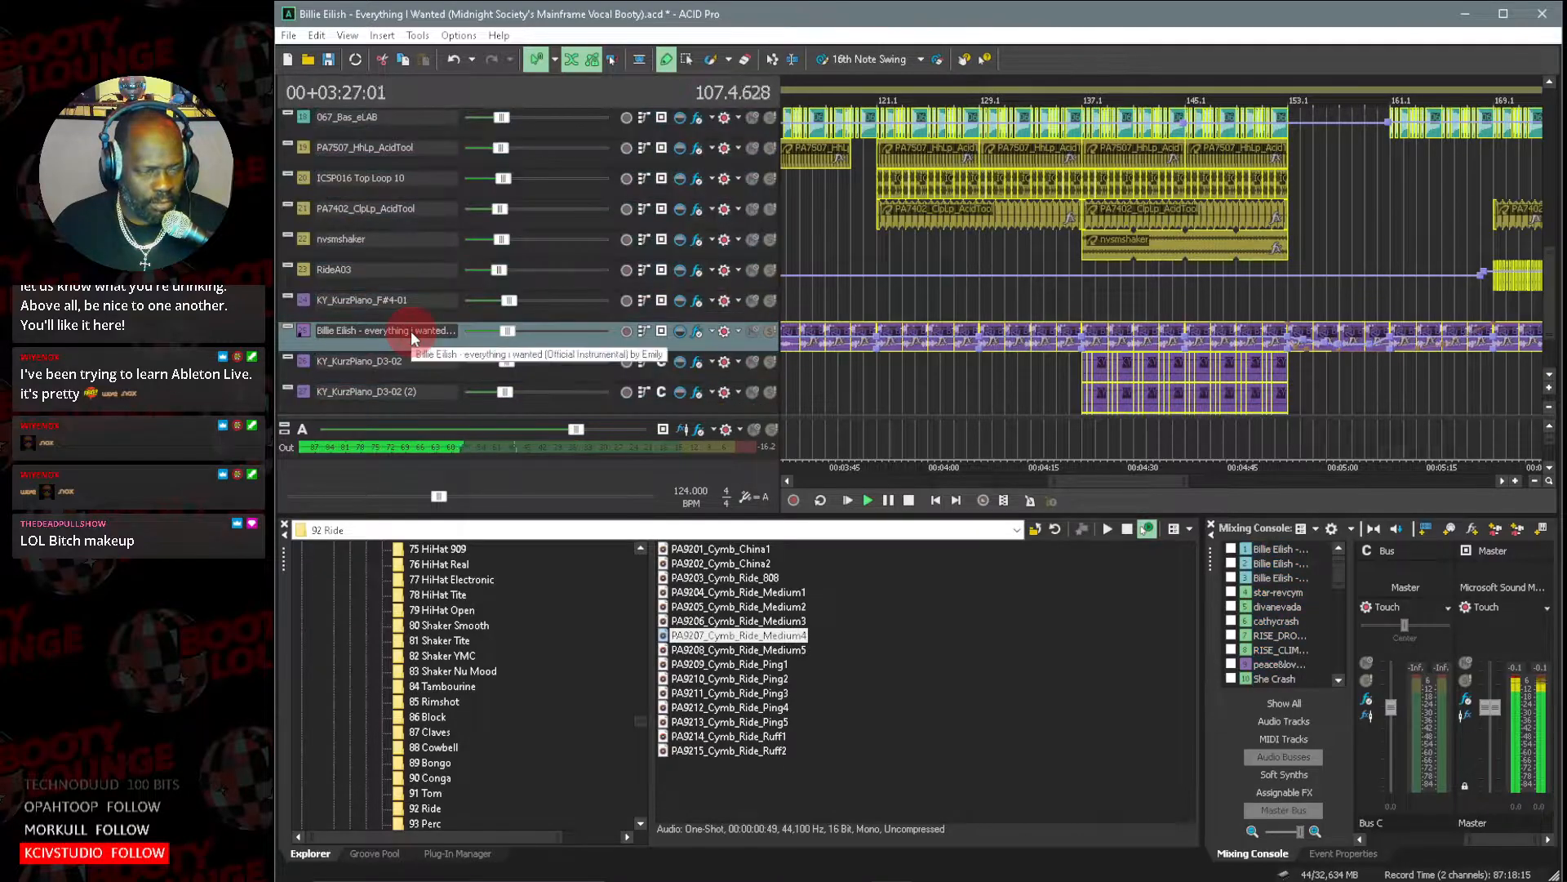
Select a KY_KurzPiano_D3-02 clip just after bar 137 and look through the arrangement's later sections and upper tracks during playback.
{"action": "left_click", "coordinate": [1124, 366]}
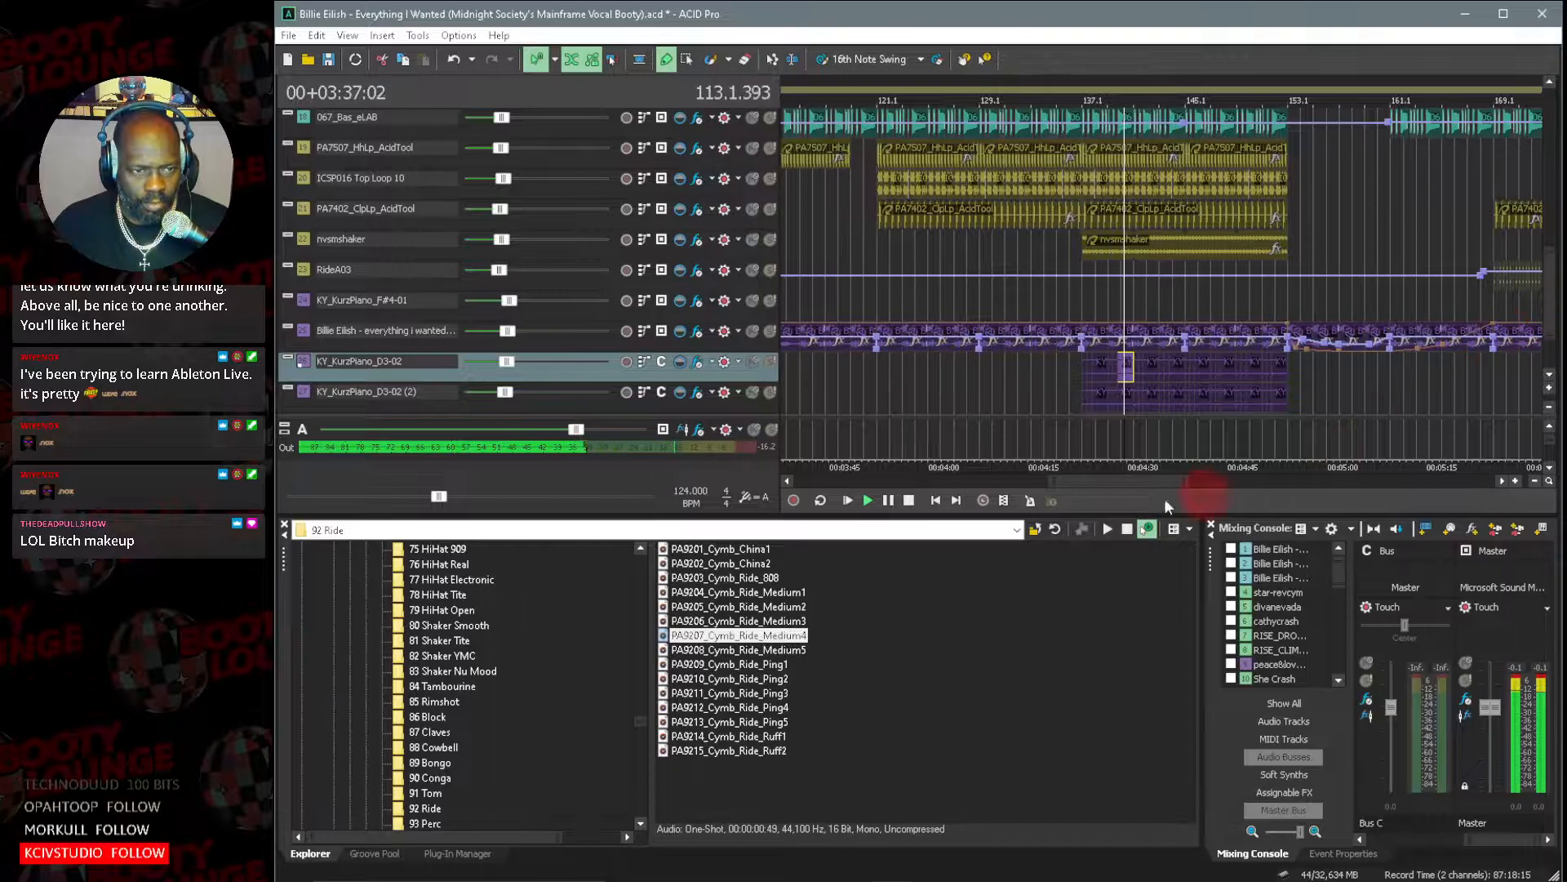
{"action": "left_click_drag", "start_coordinate": [1048, 483], "coordinate": [1115, 483]}
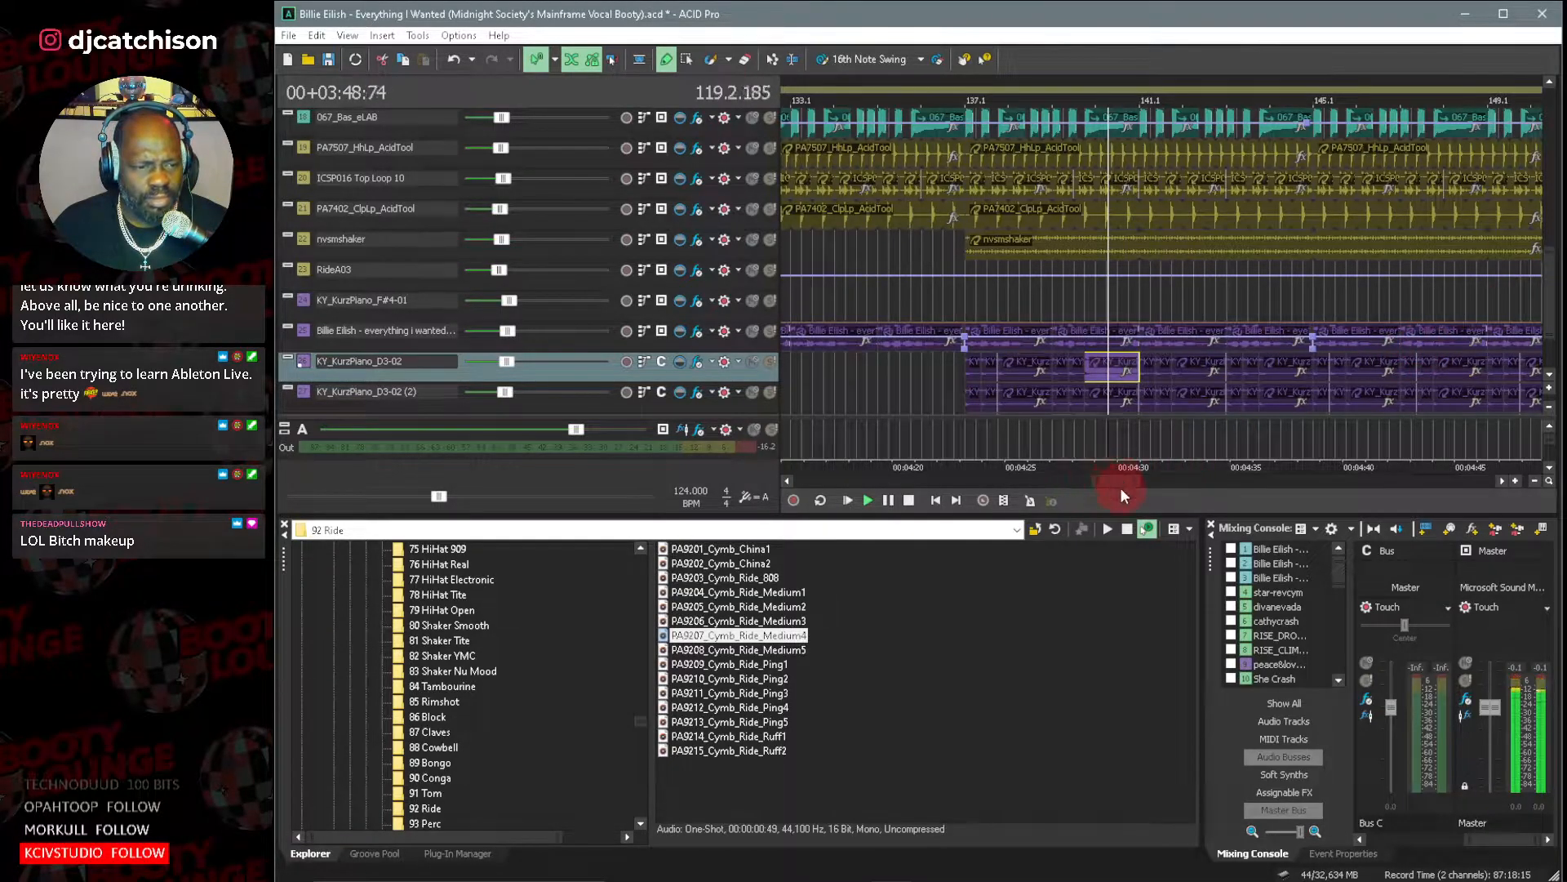
{"action": "left_click_drag", "start_coordinate": [1119, 481], "coordinate": [1144, 482]}
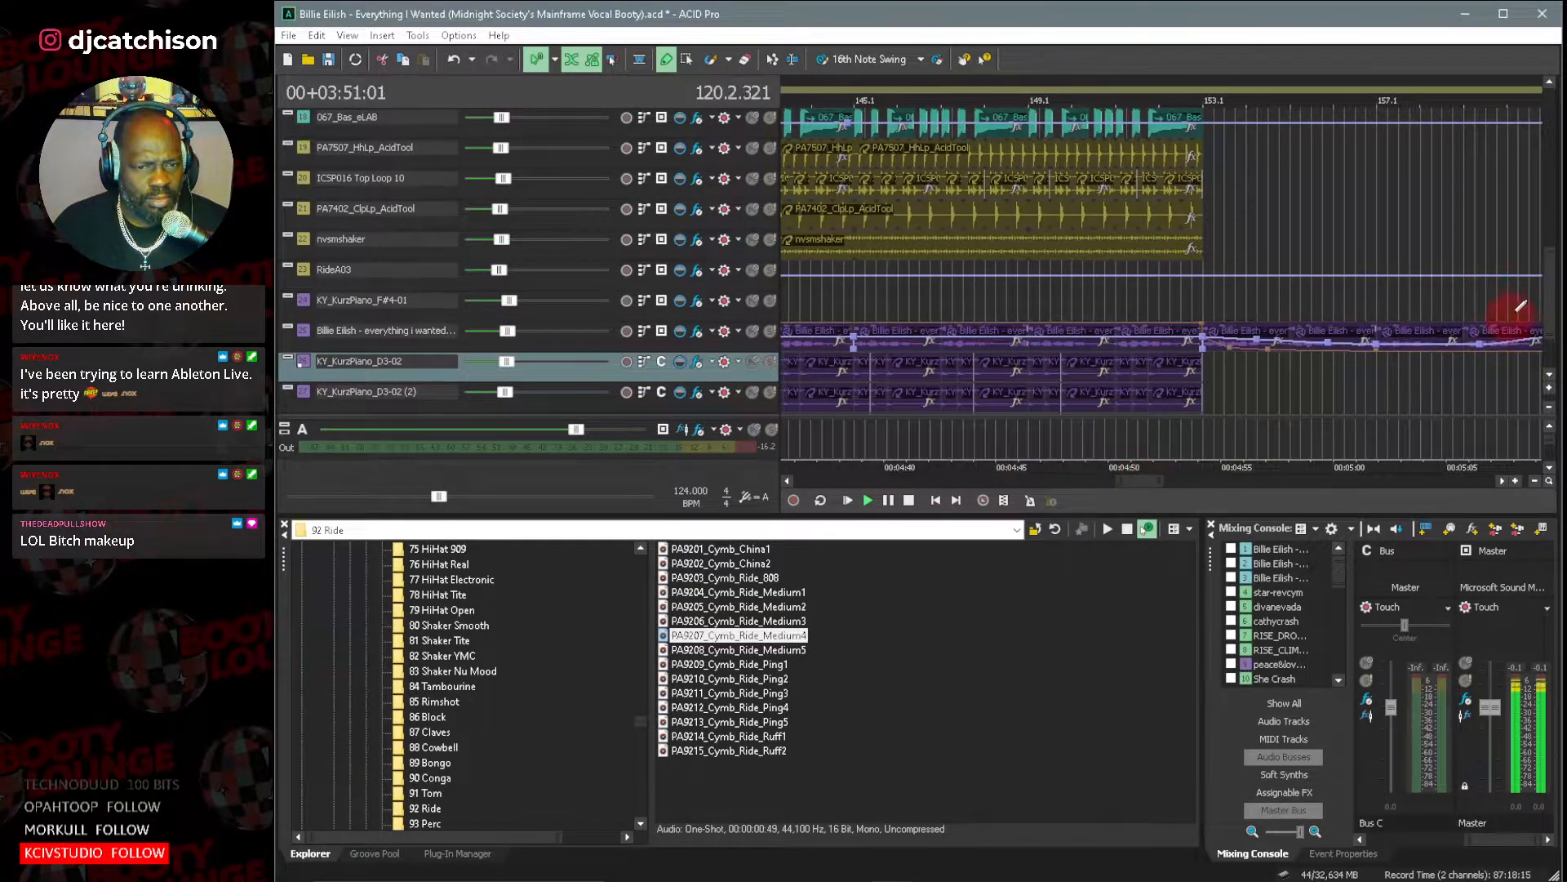
{"action": "left_click_drag", "start_coordinate": [1554, 279], "coordinate": [1546, 217]}
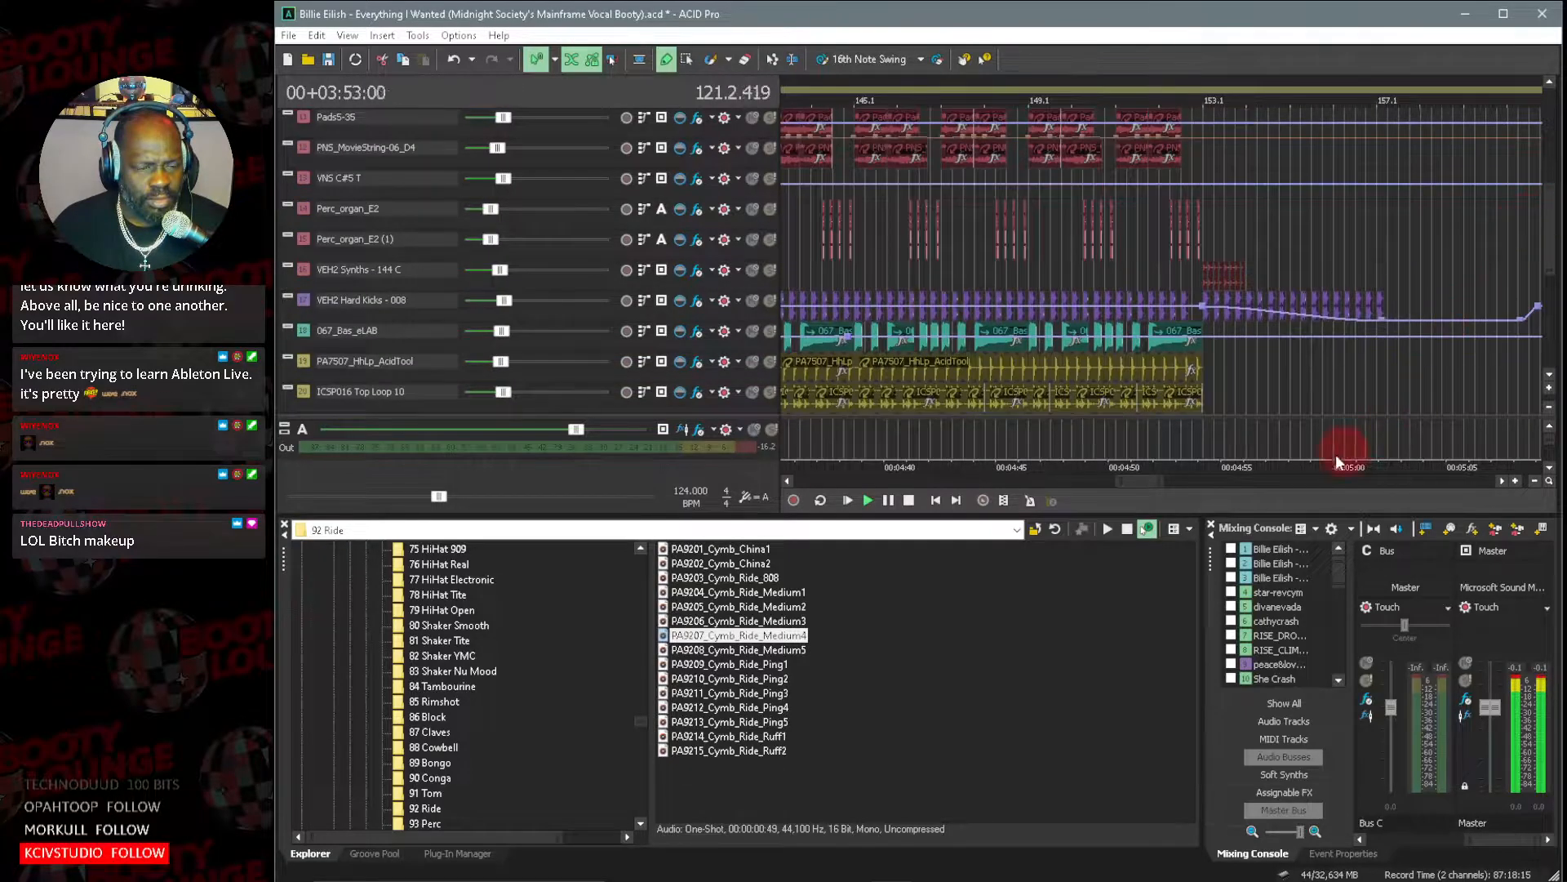
{"action": "left_click_drag", "start_coordinate": [1138, 479], "coordinate": [1189, 481]}
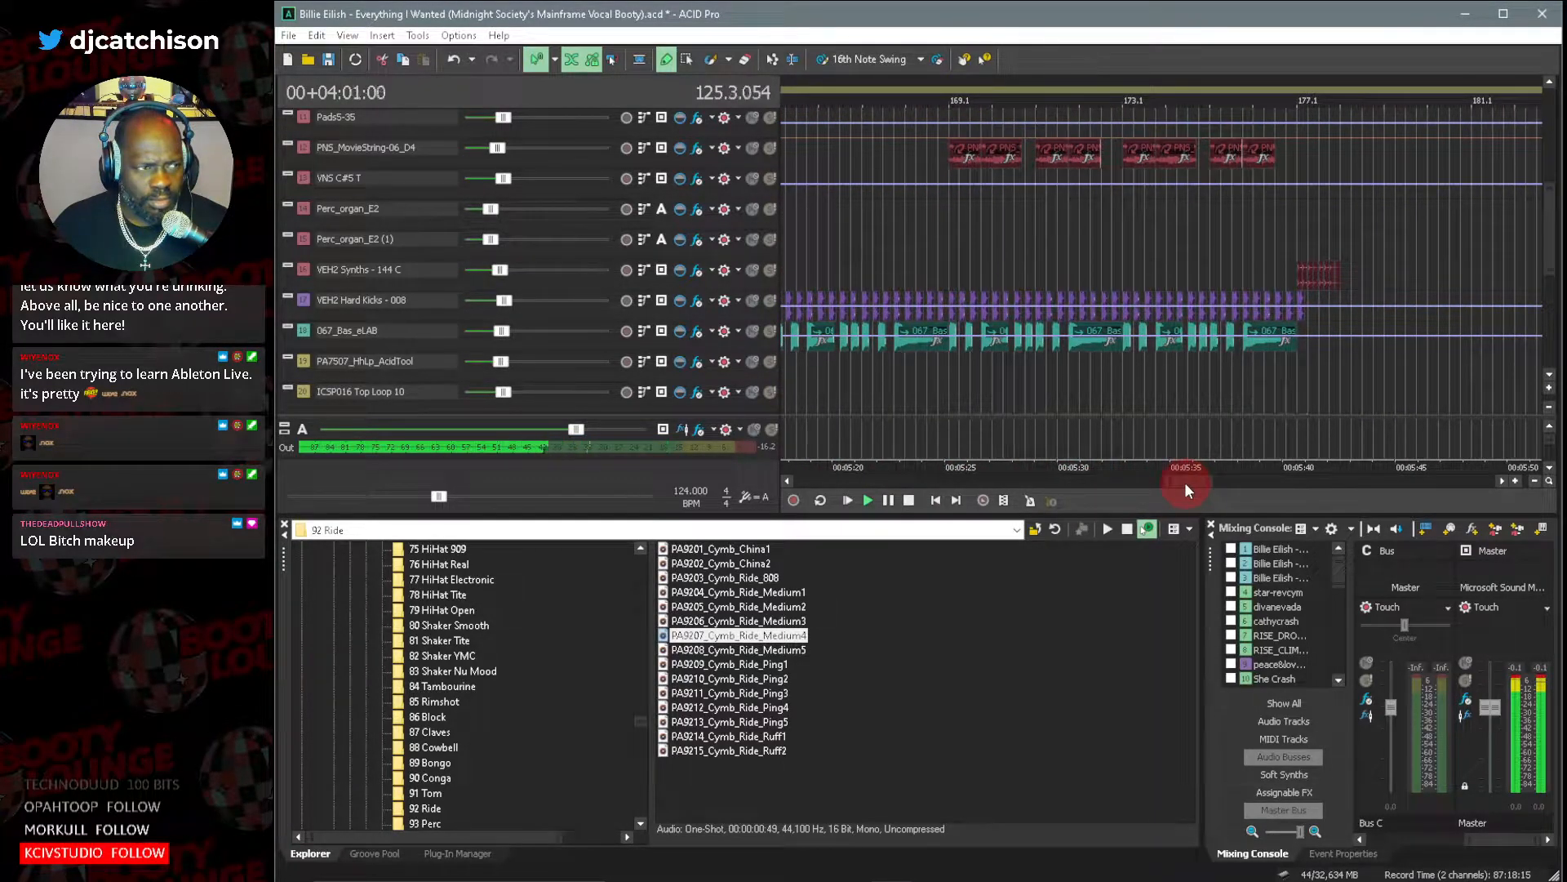
{"action": "left_click_drag", "start_coordinate": [1188, 481], "coordinate": [1099, 482]}
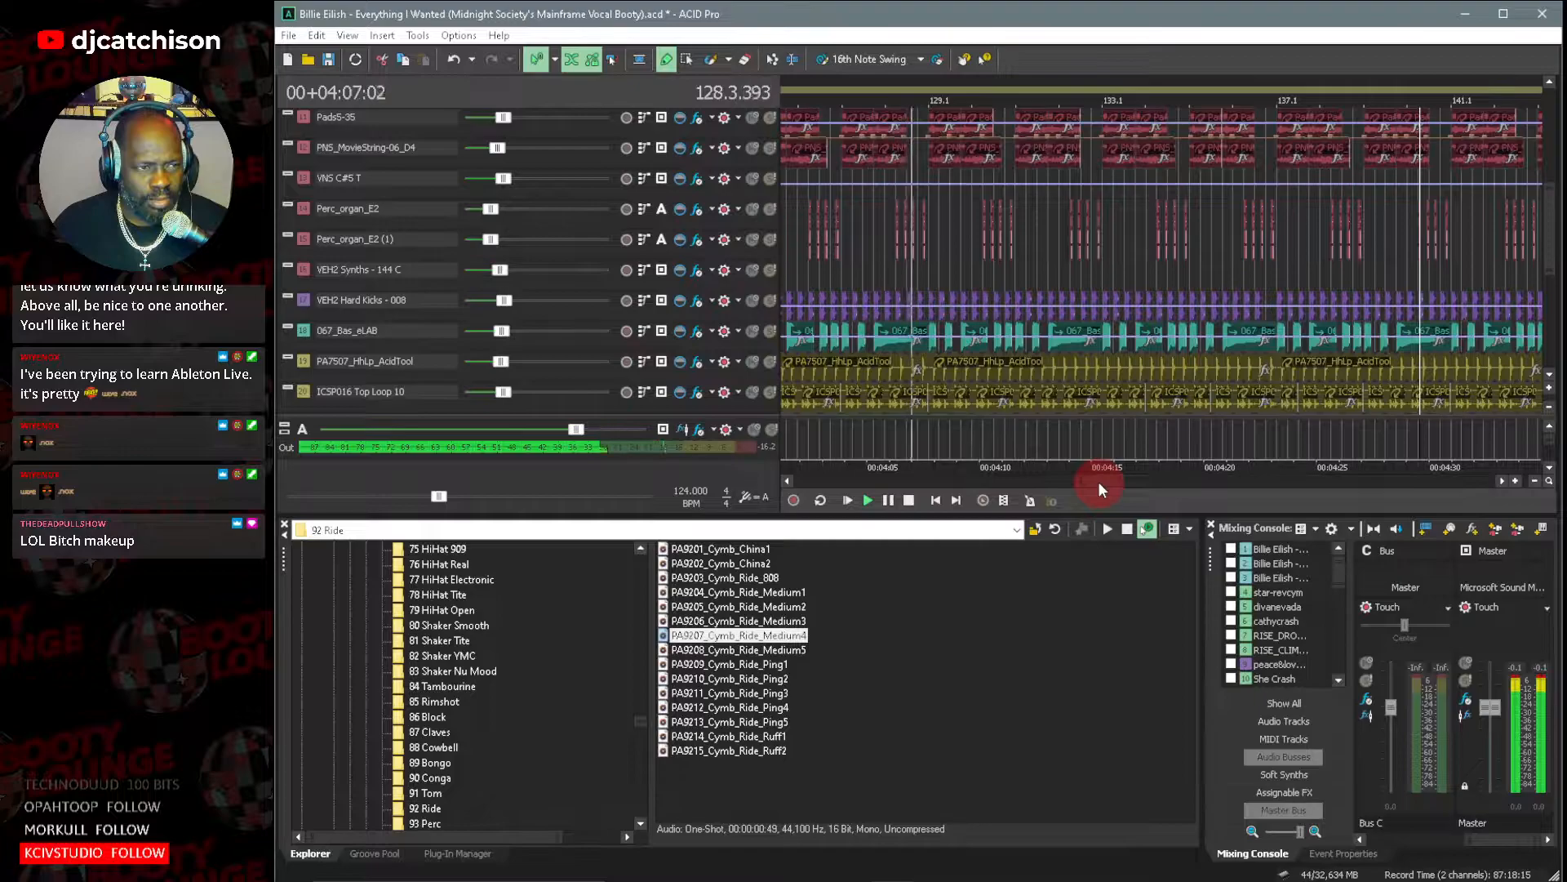
{"action": "scroll", "coordinate": [874, 197], "scroll_direction": "up", "scroll_amount": 2}
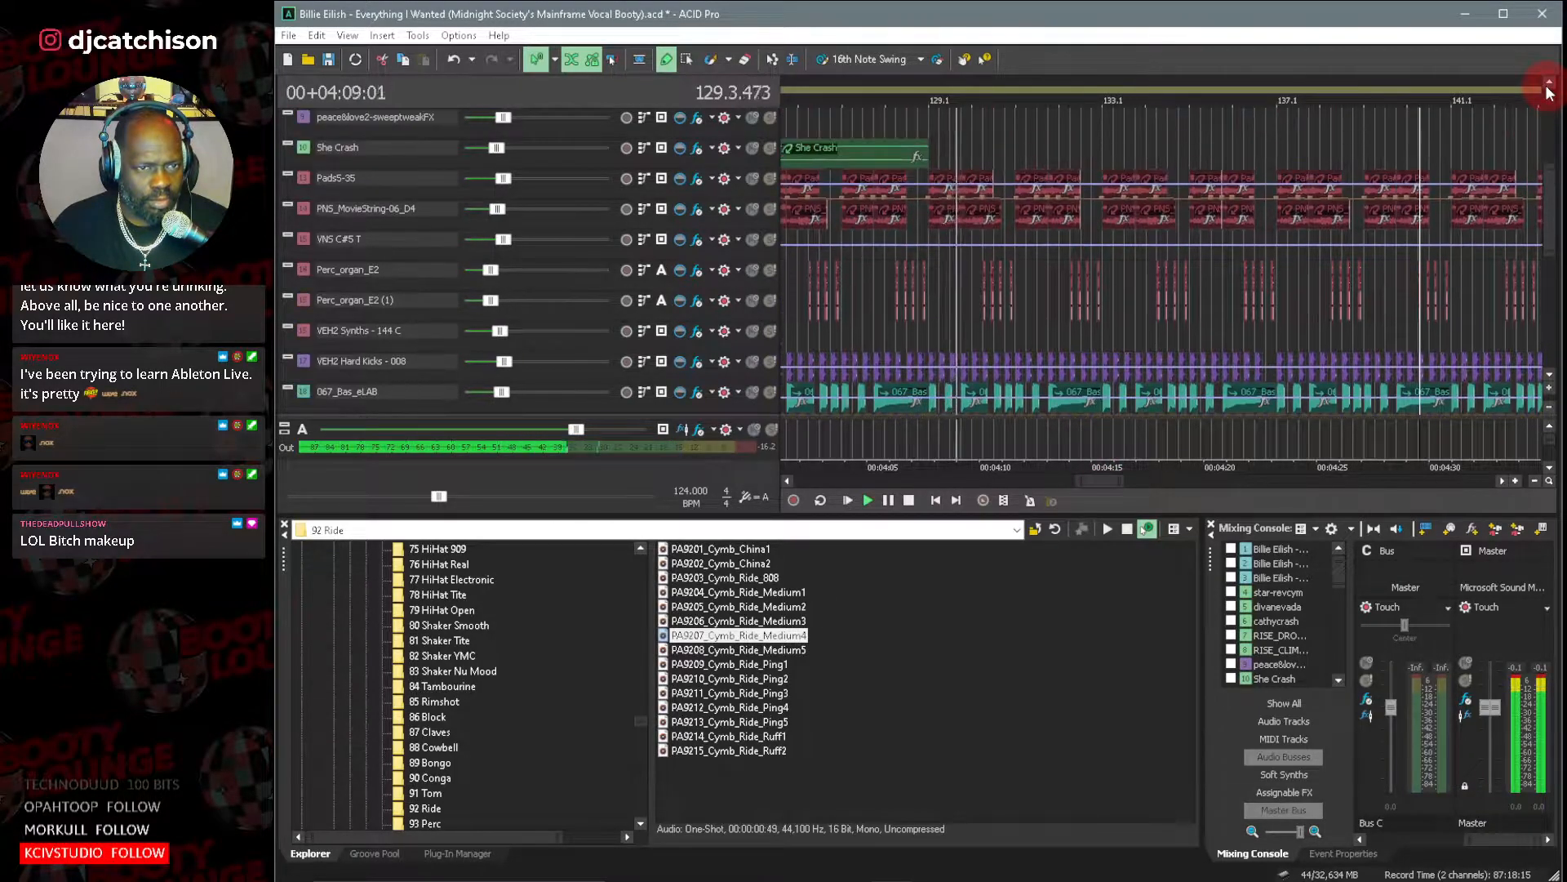
Solo the Pads5-35 and PNS_MovieString-06_D4 tracks together, listen to them and stop playback.
{"action": "left_click", "coordinate": [330, 180]}
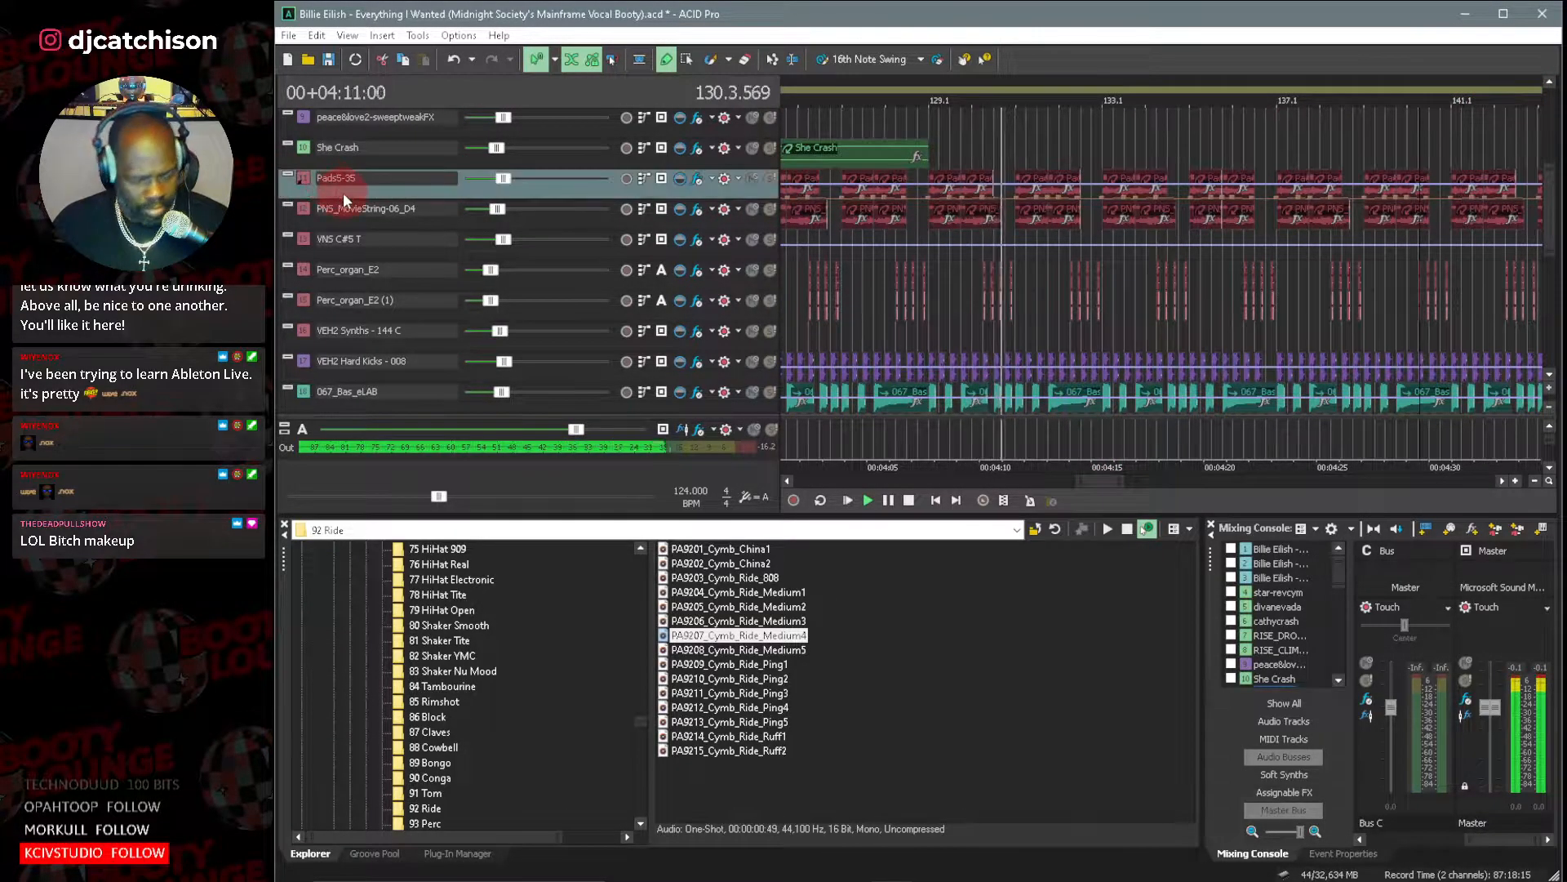
{"action": "left_click", "coordinate": [353, 207], "text": "shift"}
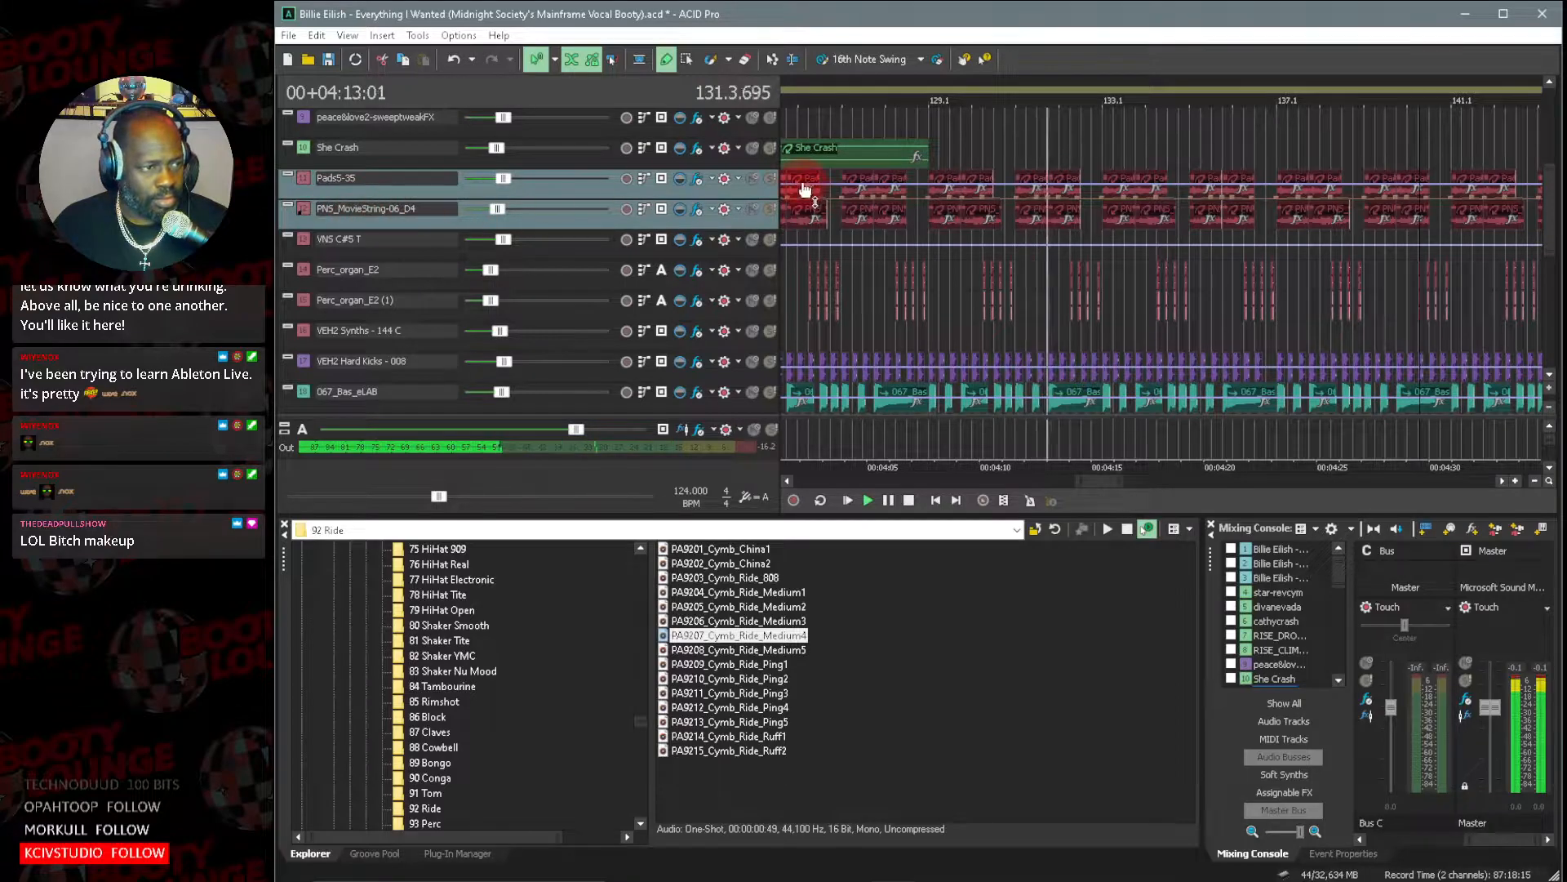
{"action": "left_click", "coordinate": [770, 180]}
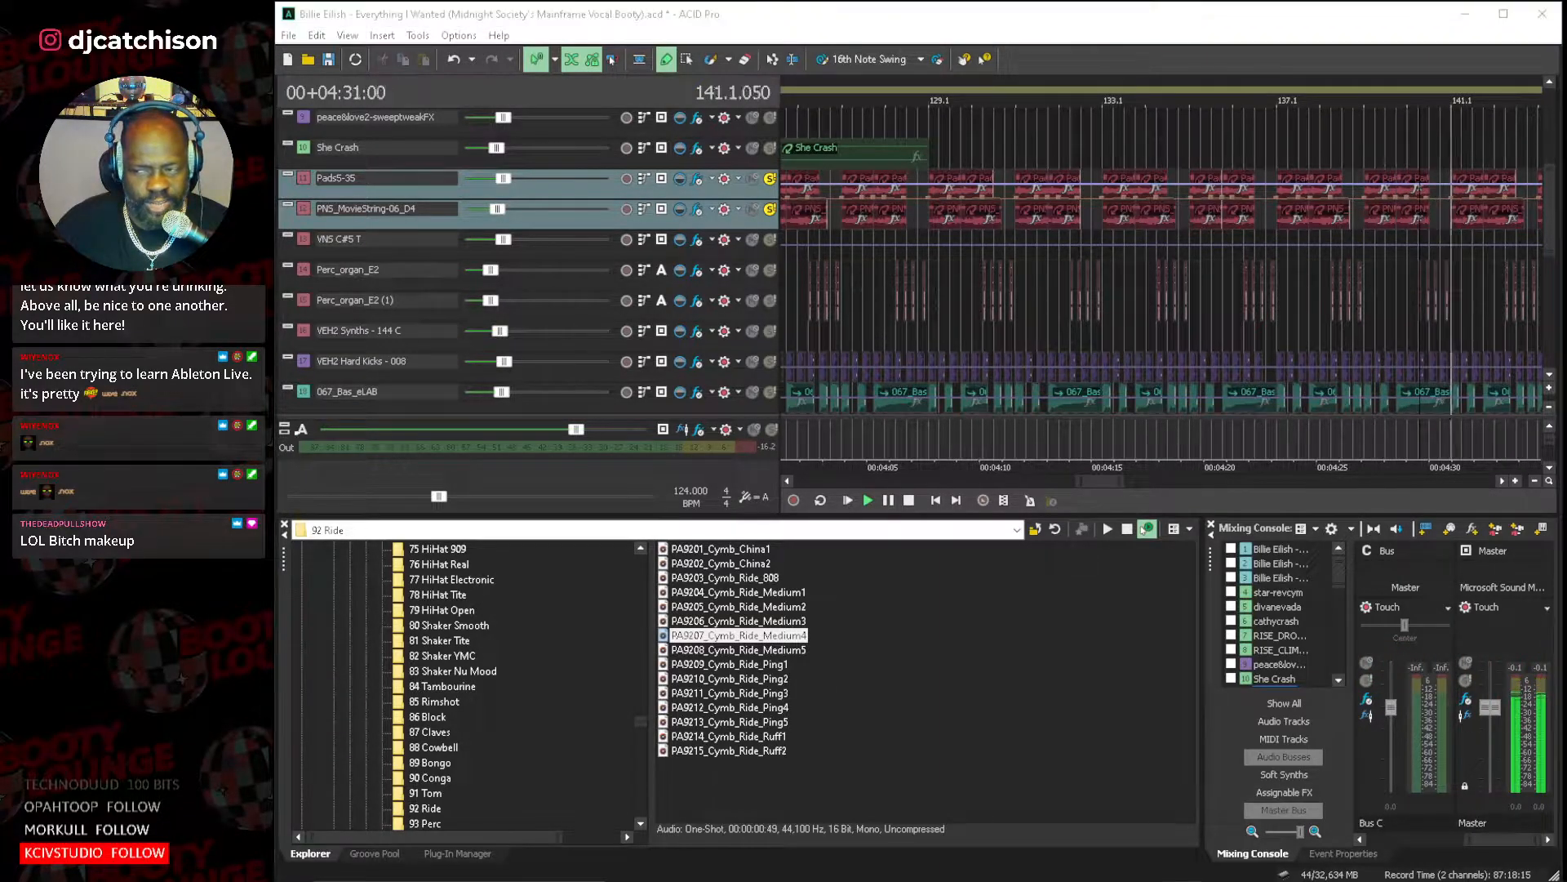
{"action": "left_click", "coordinate": [907, 504]}
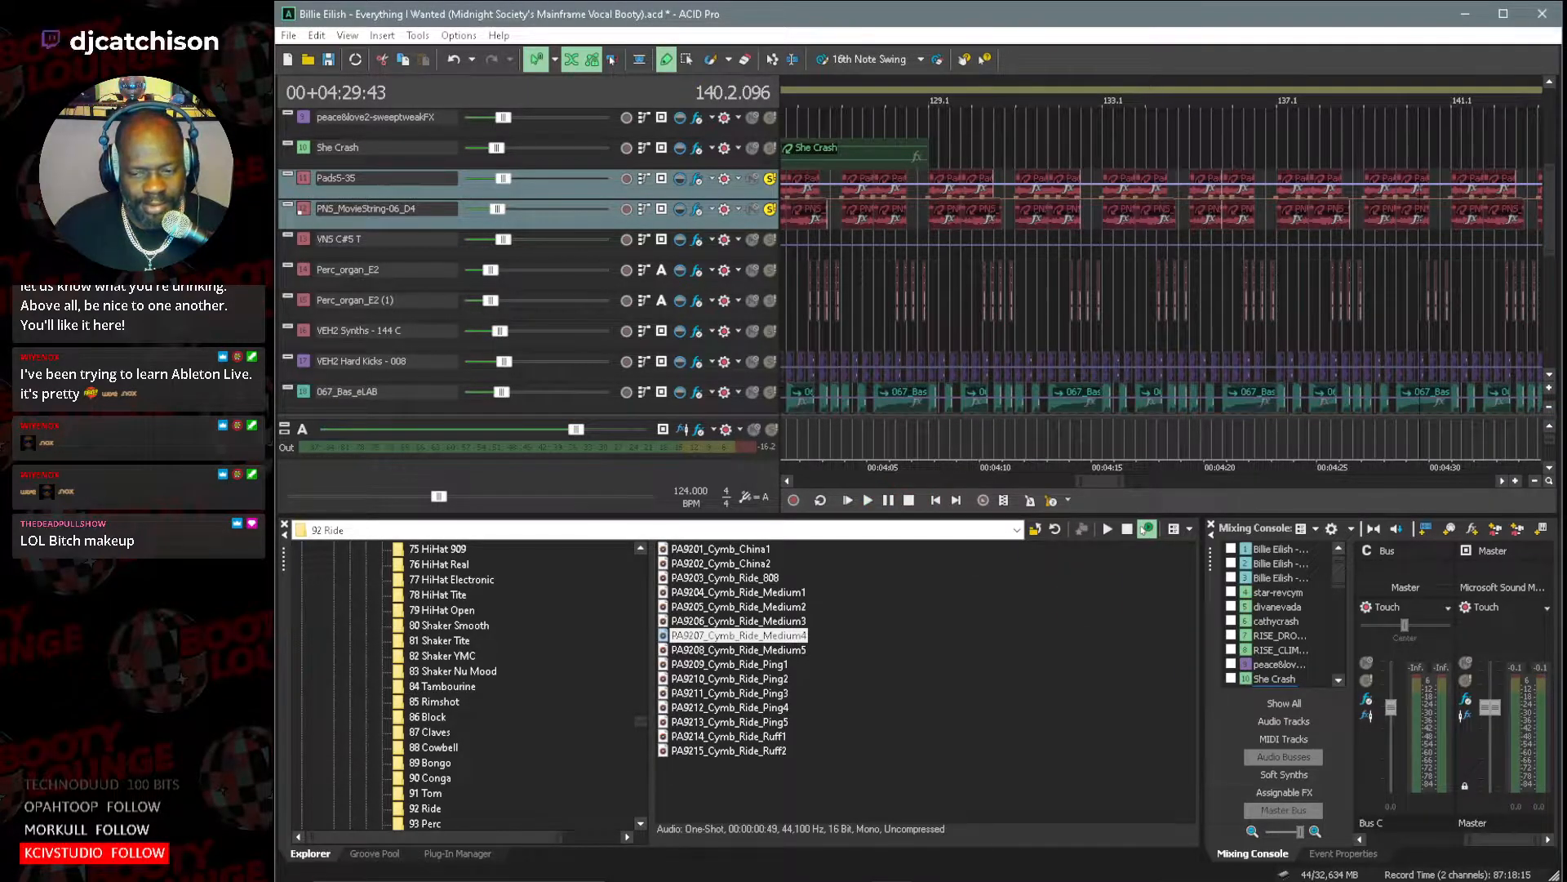
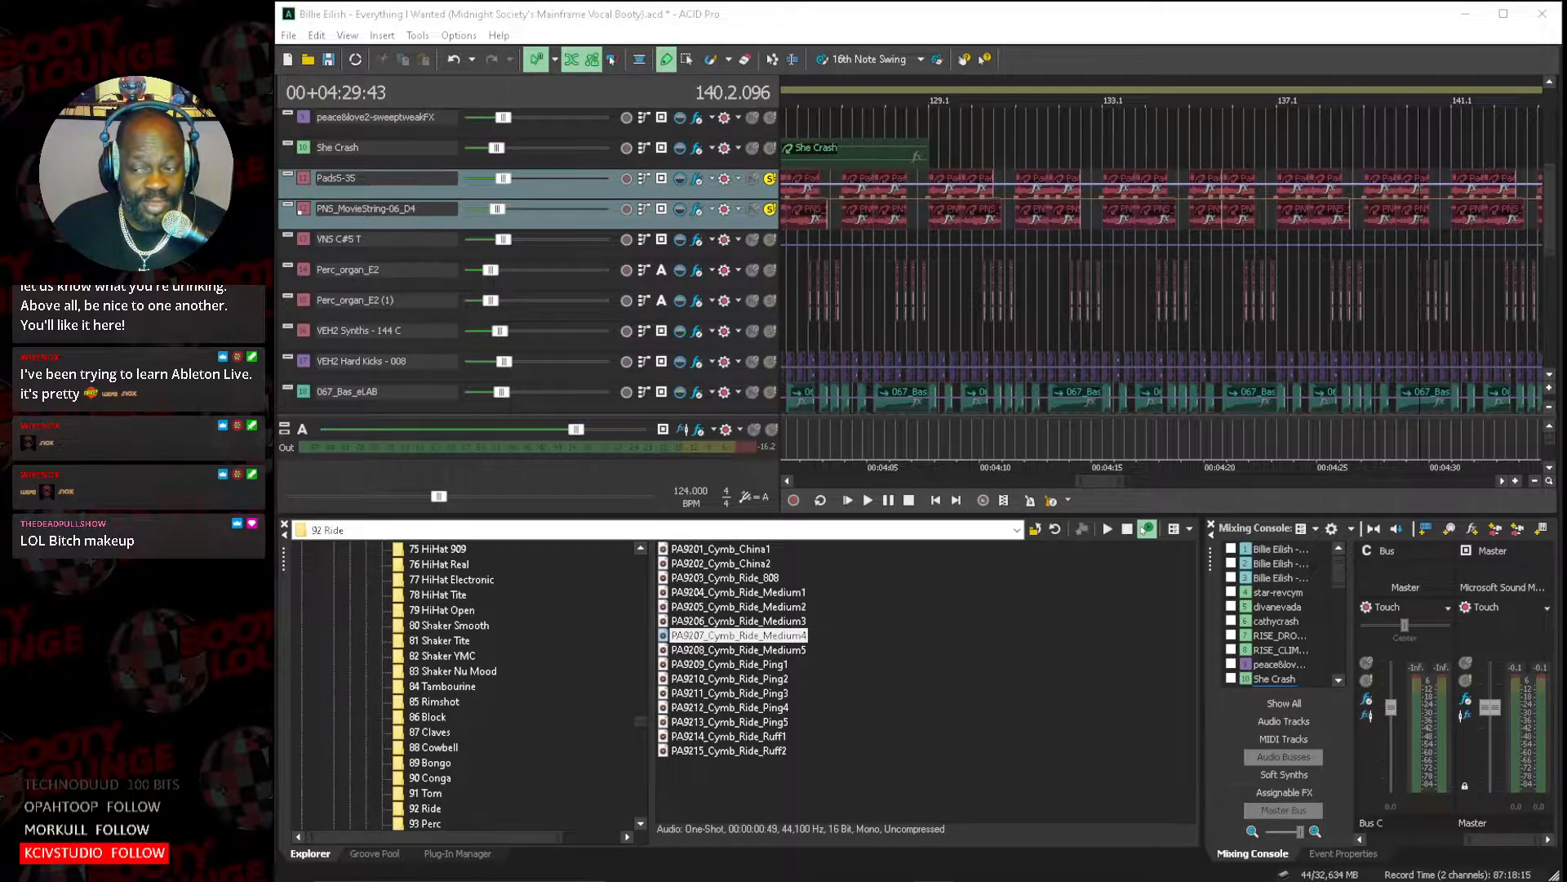
View the iZotope Ozone 4 plug-in and its preset manager in the Master bus effects chain, and close the plug-in window.
{"action": "left_click", "coordinate": [1507, 644]}
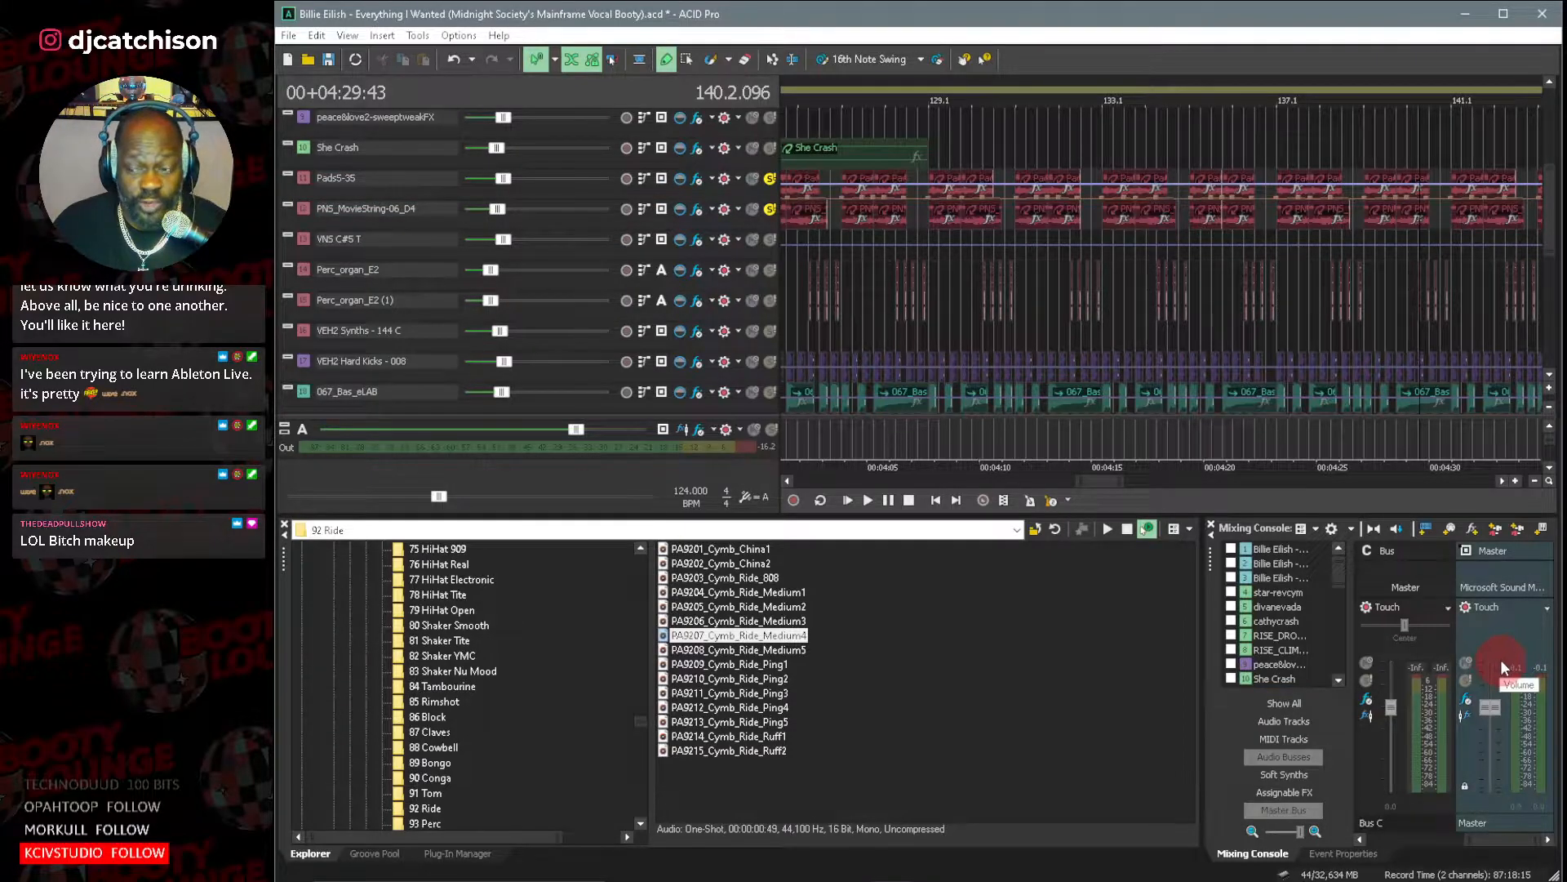
{"action": "left_click", "coordinate": [1467, 696]}
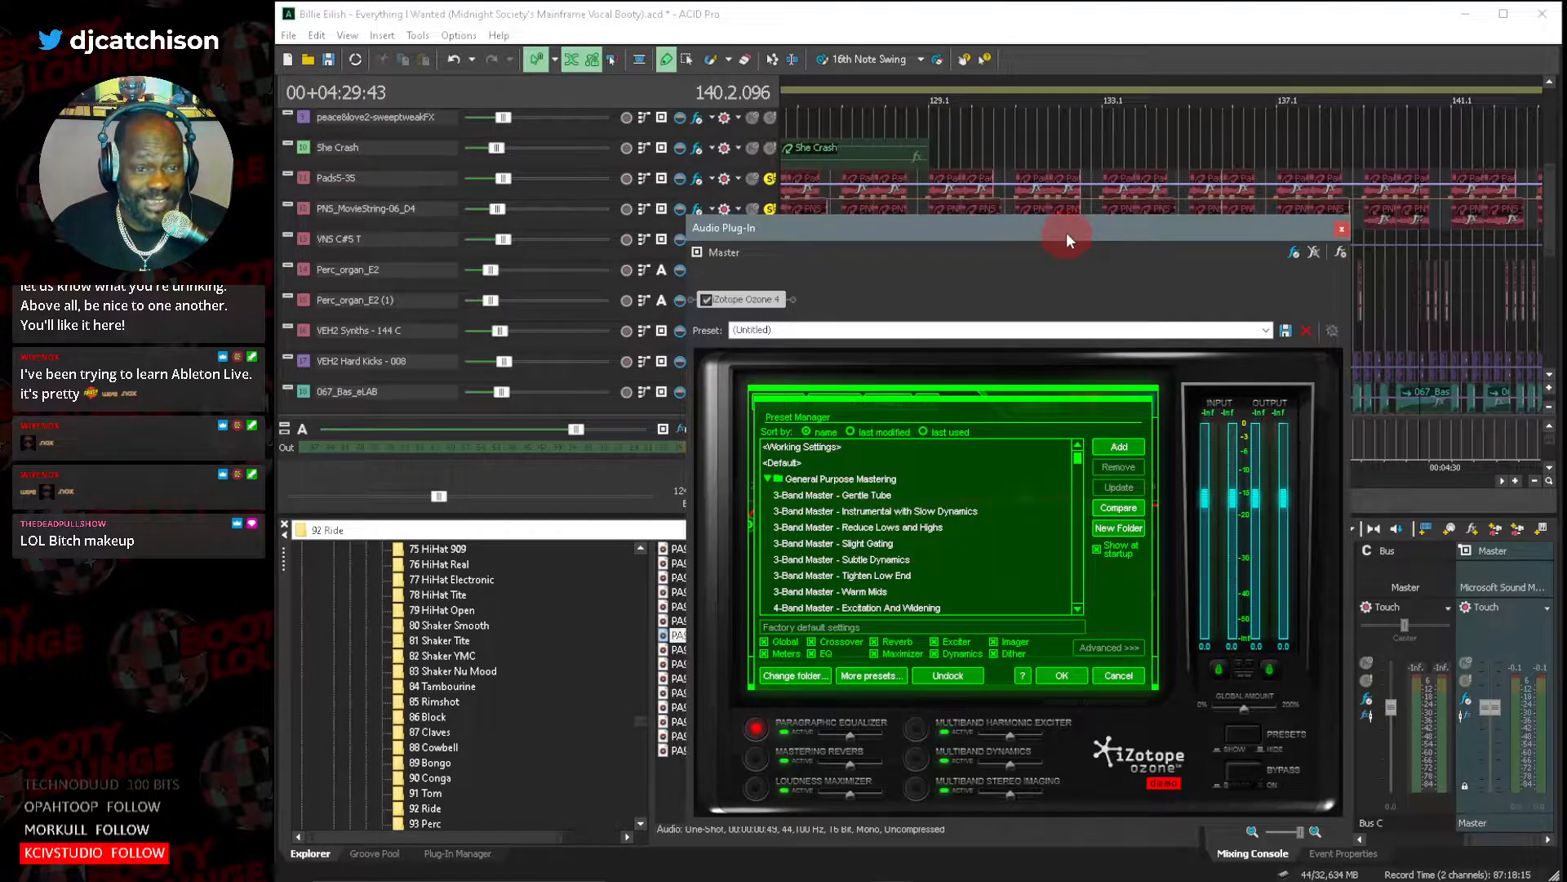
{"action": "left_click_drag", "start_coordinate": [1066, 232], "coordinate": [1068, 146]}
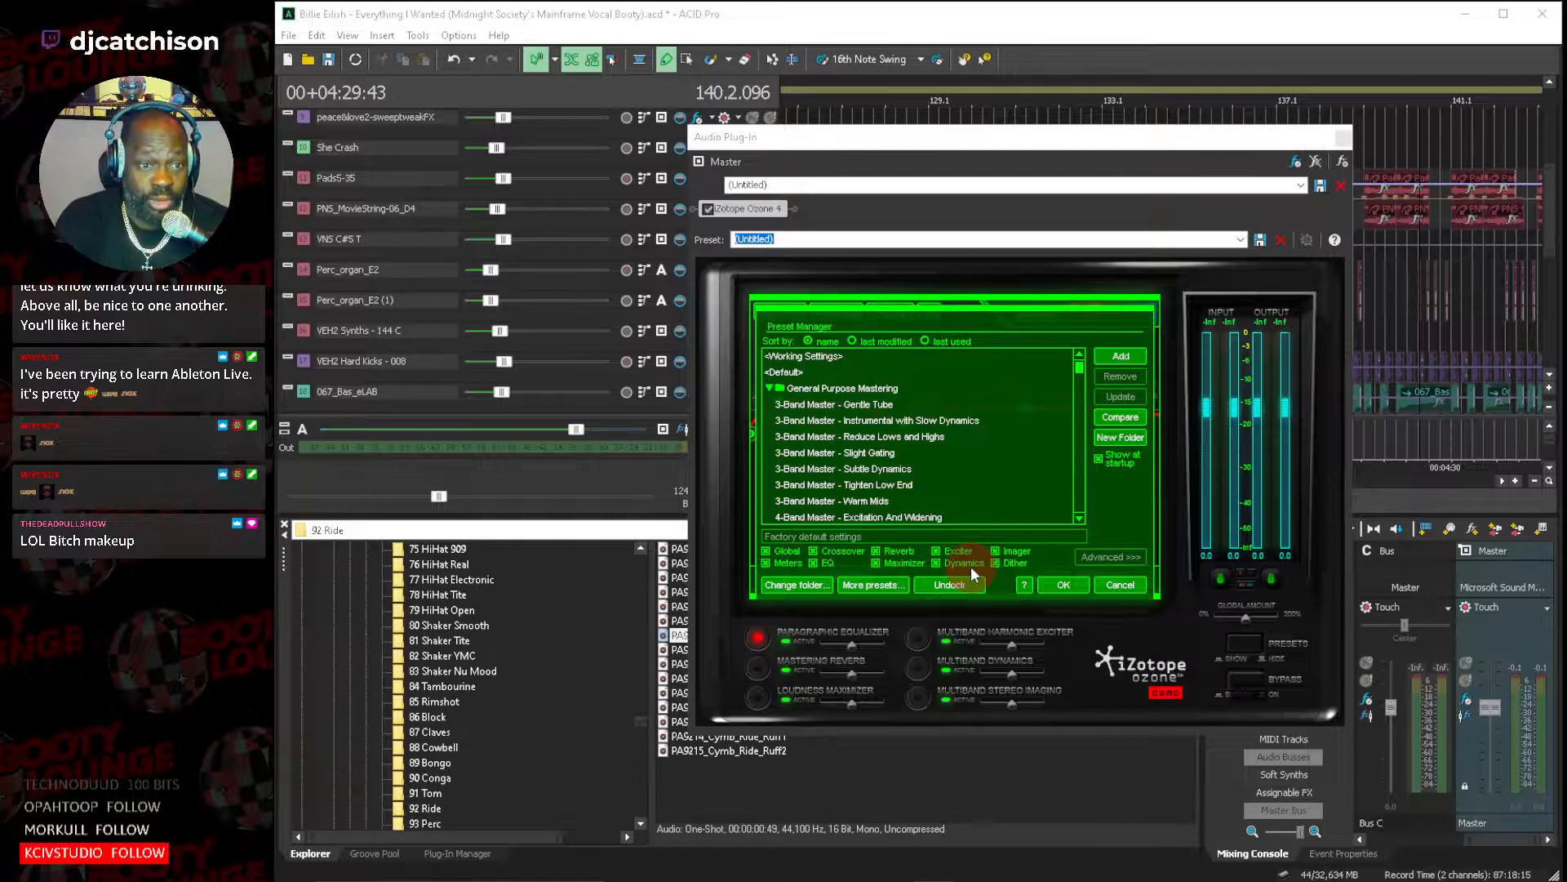
{"action": "left_click", "coordinate": [1344, 154]}
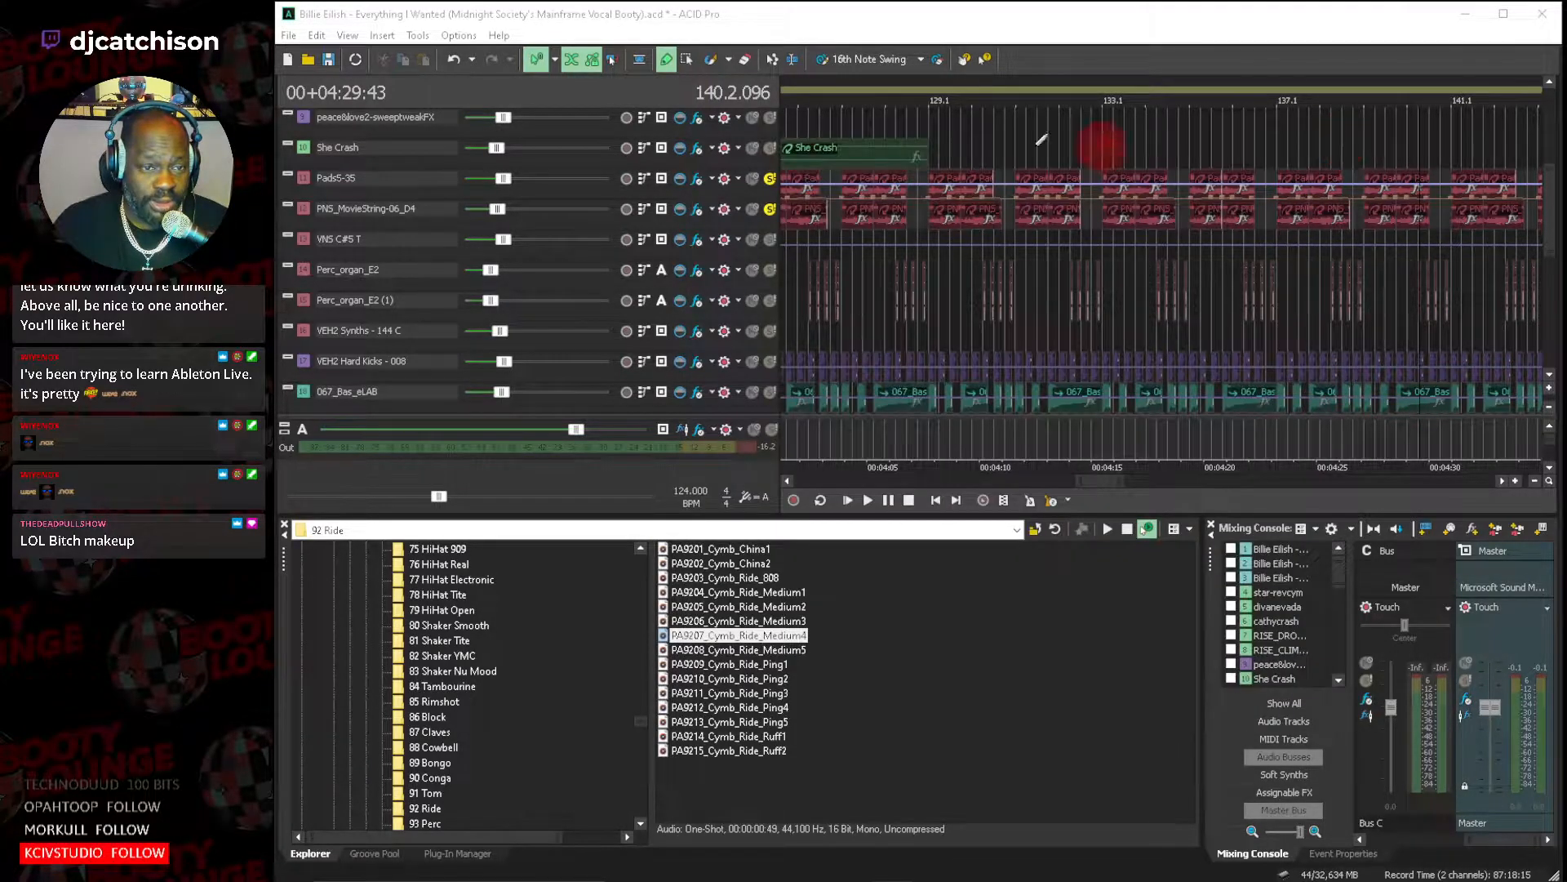
Start a new project, leaving its title and artist blank and keeping the existing comments.
{"action": "left_click", "coordinate": [290, 39]}
{"action": "left_click", "coordinate": [296, 56]}
{"action": "left_click", "coordinate": [978, 367]}
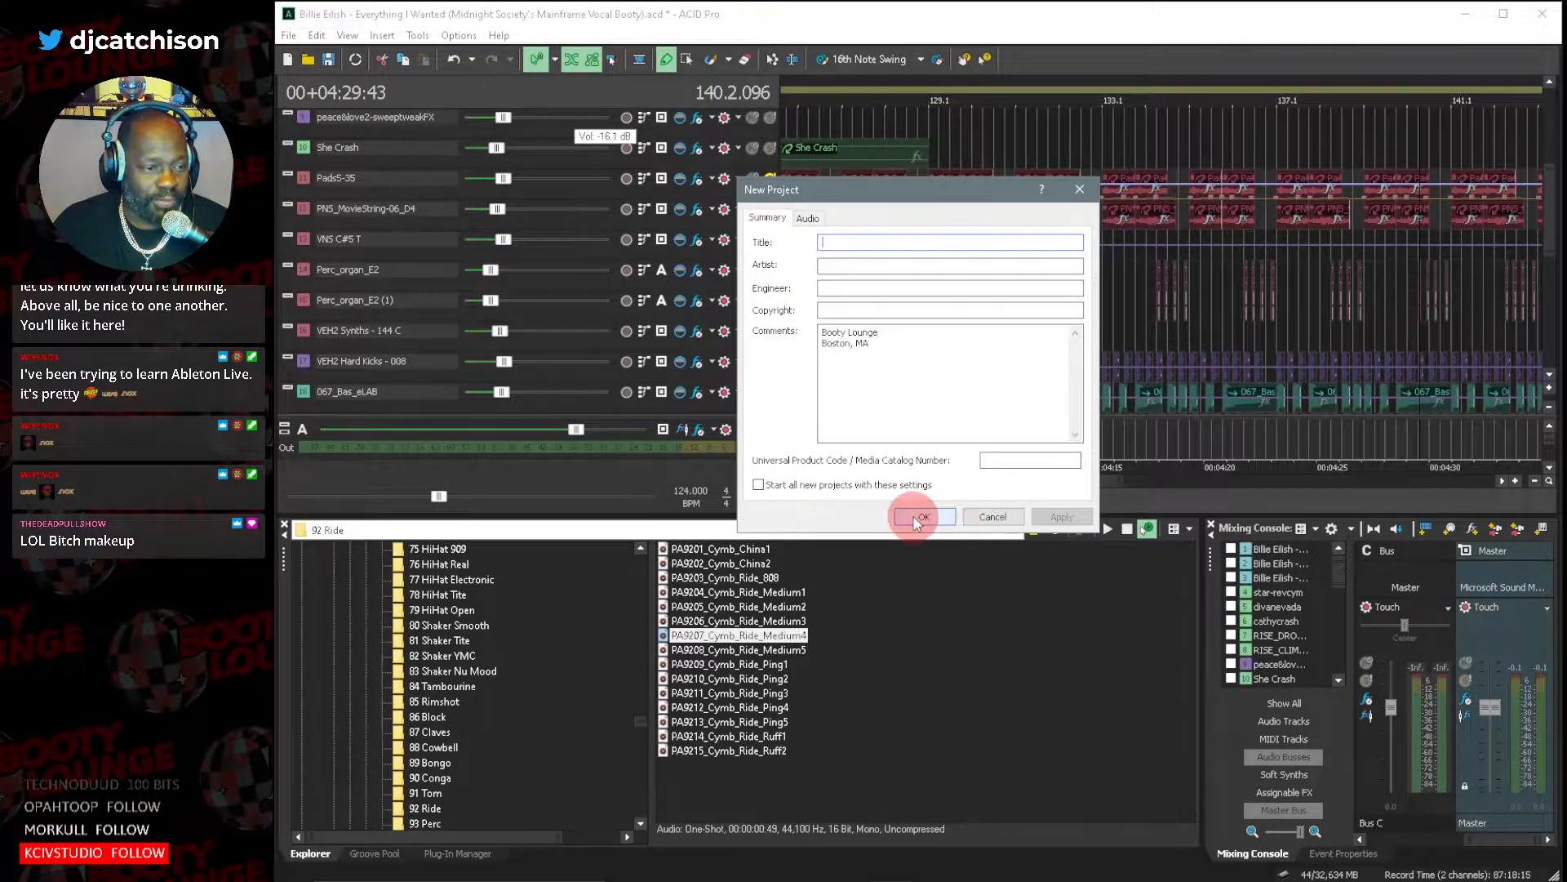
{"action": "left_click", "coordinate": [918, 518]}
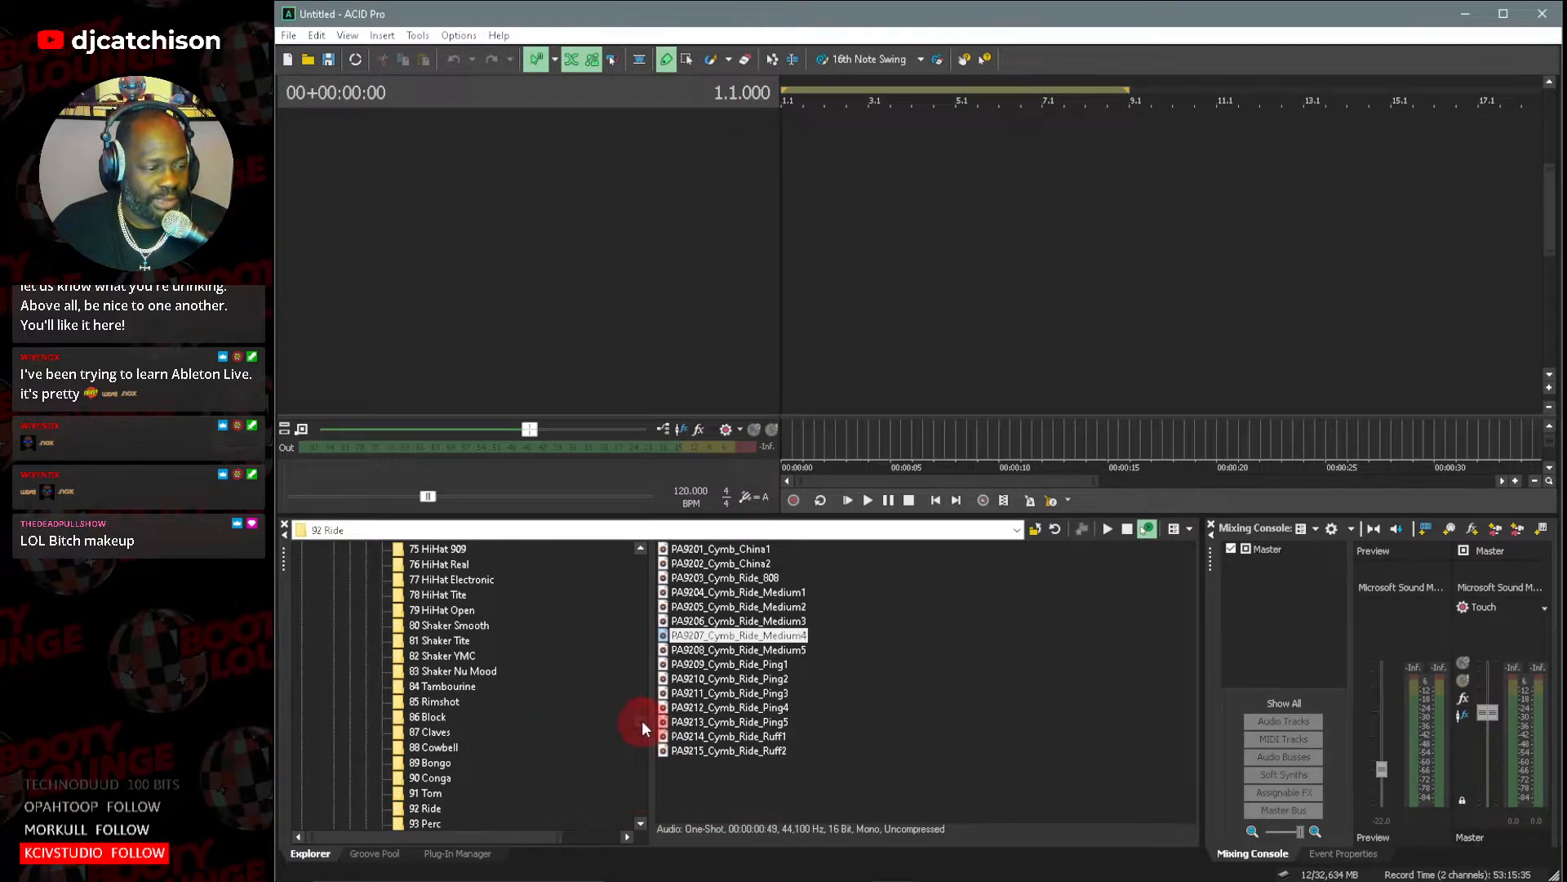
Add the Ozone 9 plug-in to the Master bus effects chain and confirm the chain.
{"action": "scroll", "coordinate": [641, 720], "scroll_direction": "up", "scroll_amount": 4}
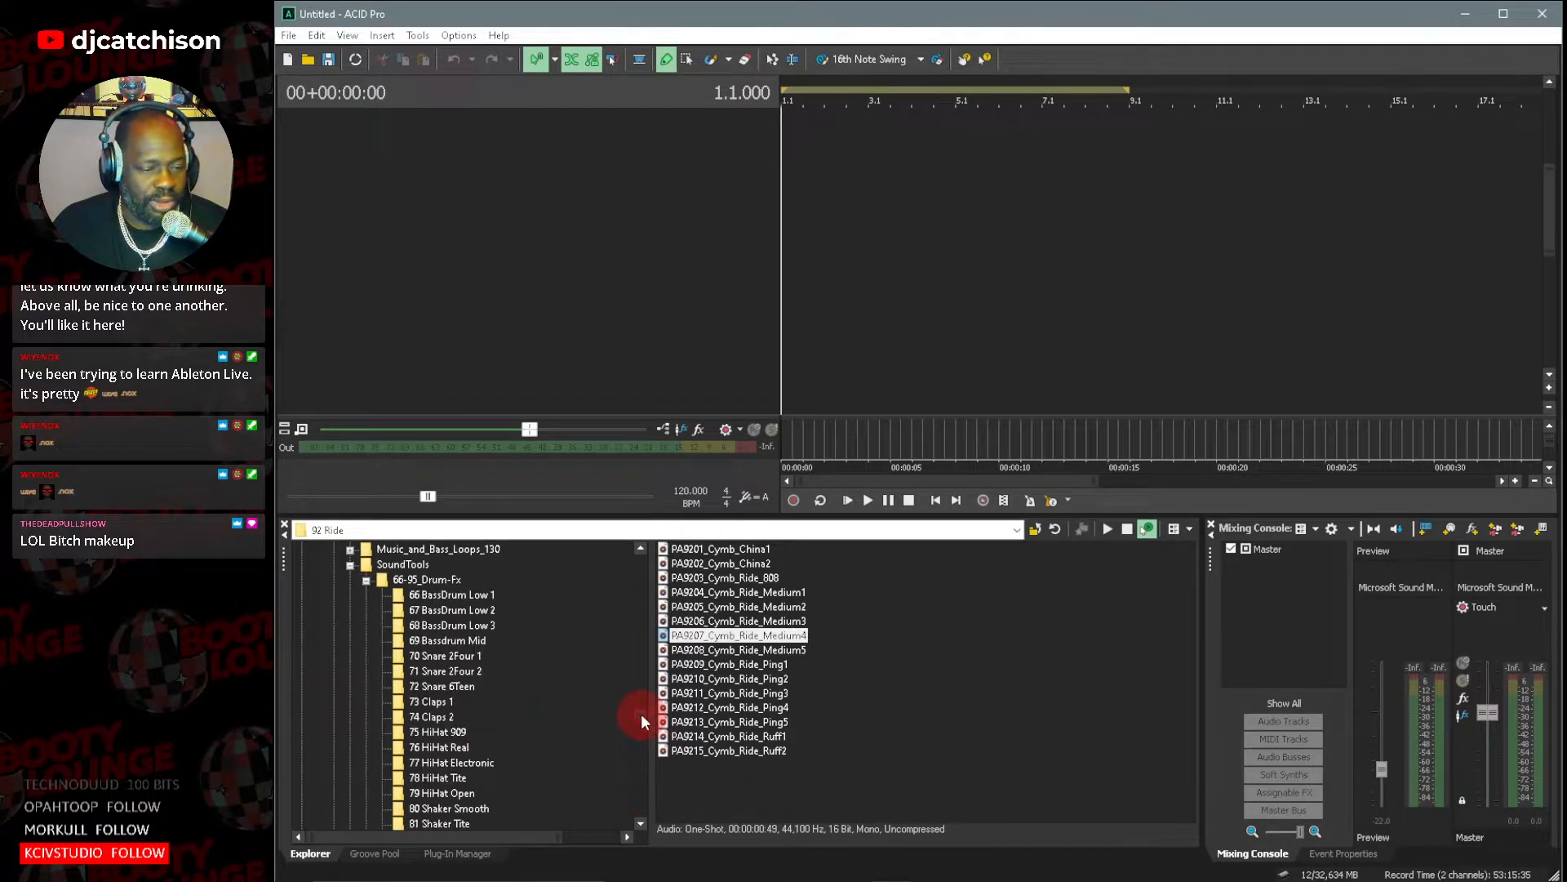
{"action": "left_click", "coordinate": [1463, 698]}
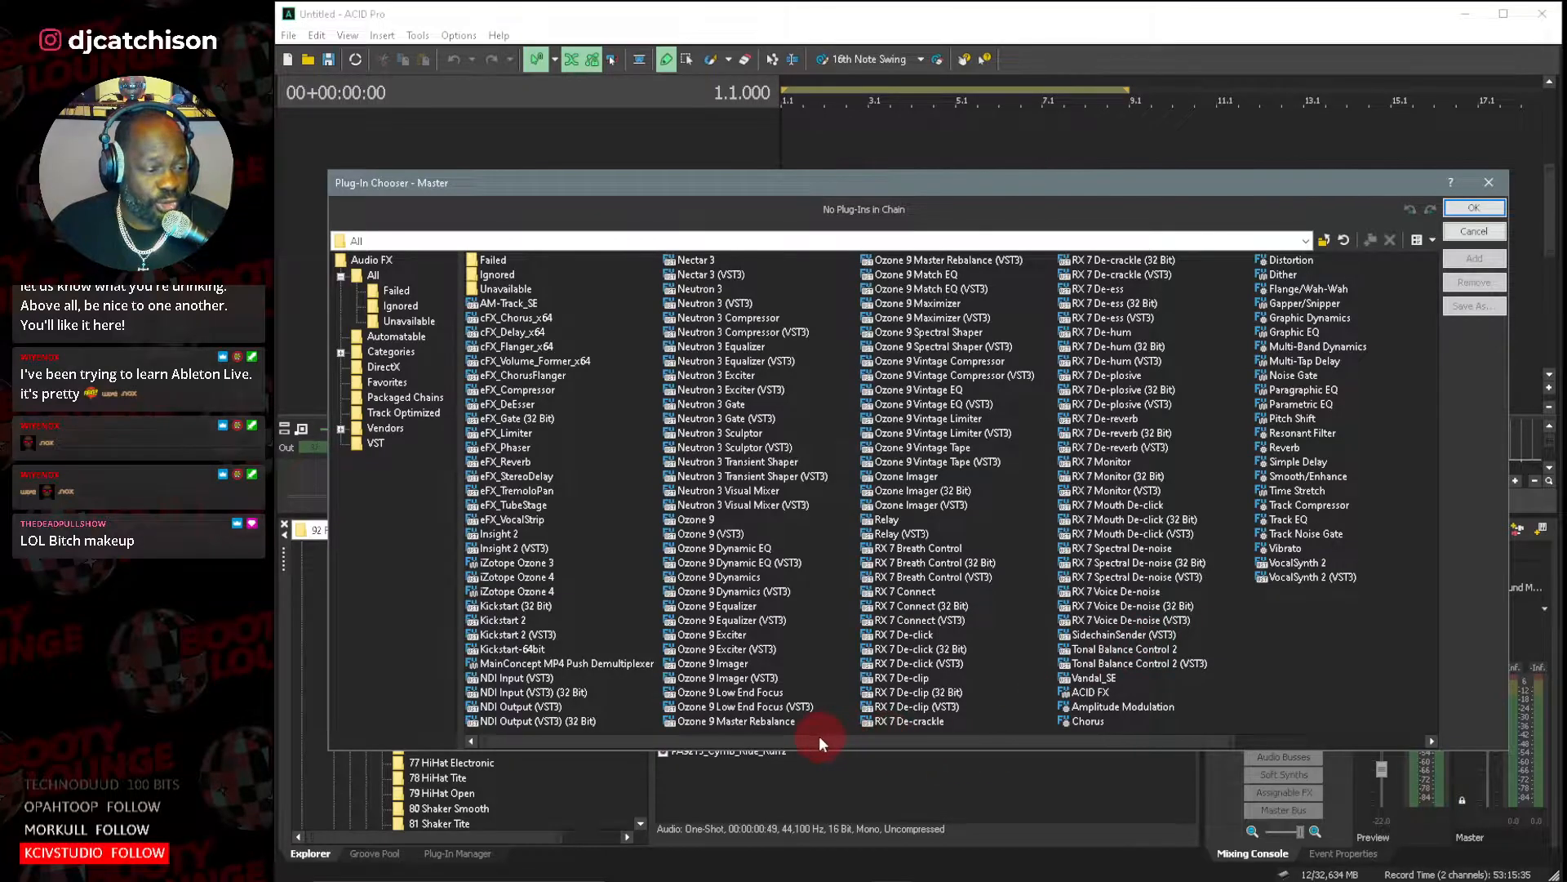
{"action": "left_click", "coordinate": [690, 520]}
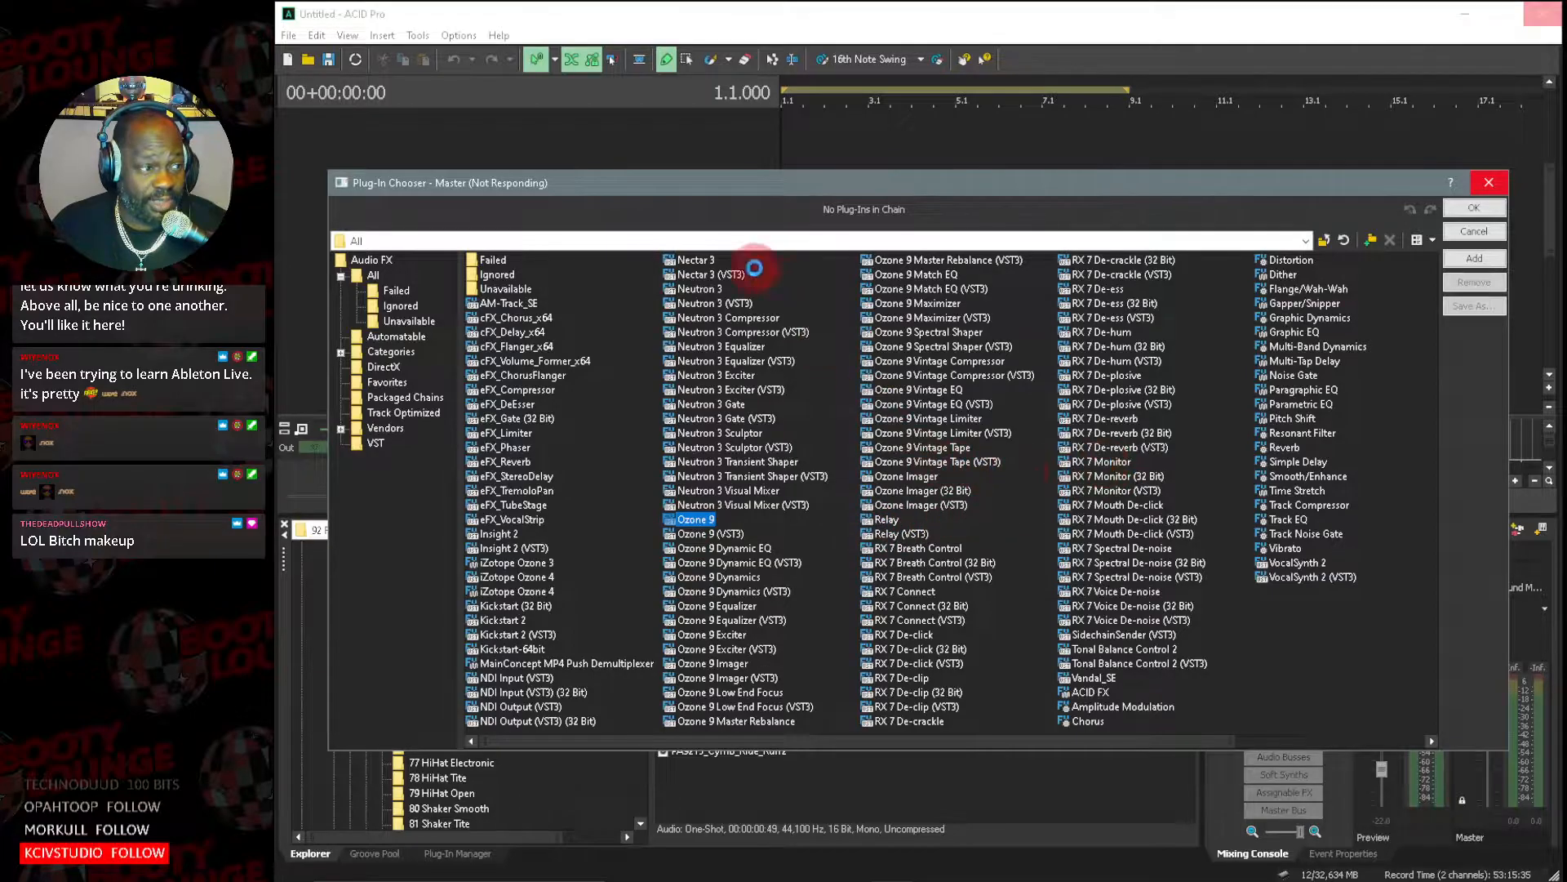
{"action": "left_click_drag", "start_coordinate": [684, 190], "coordinate": [761, 189]}
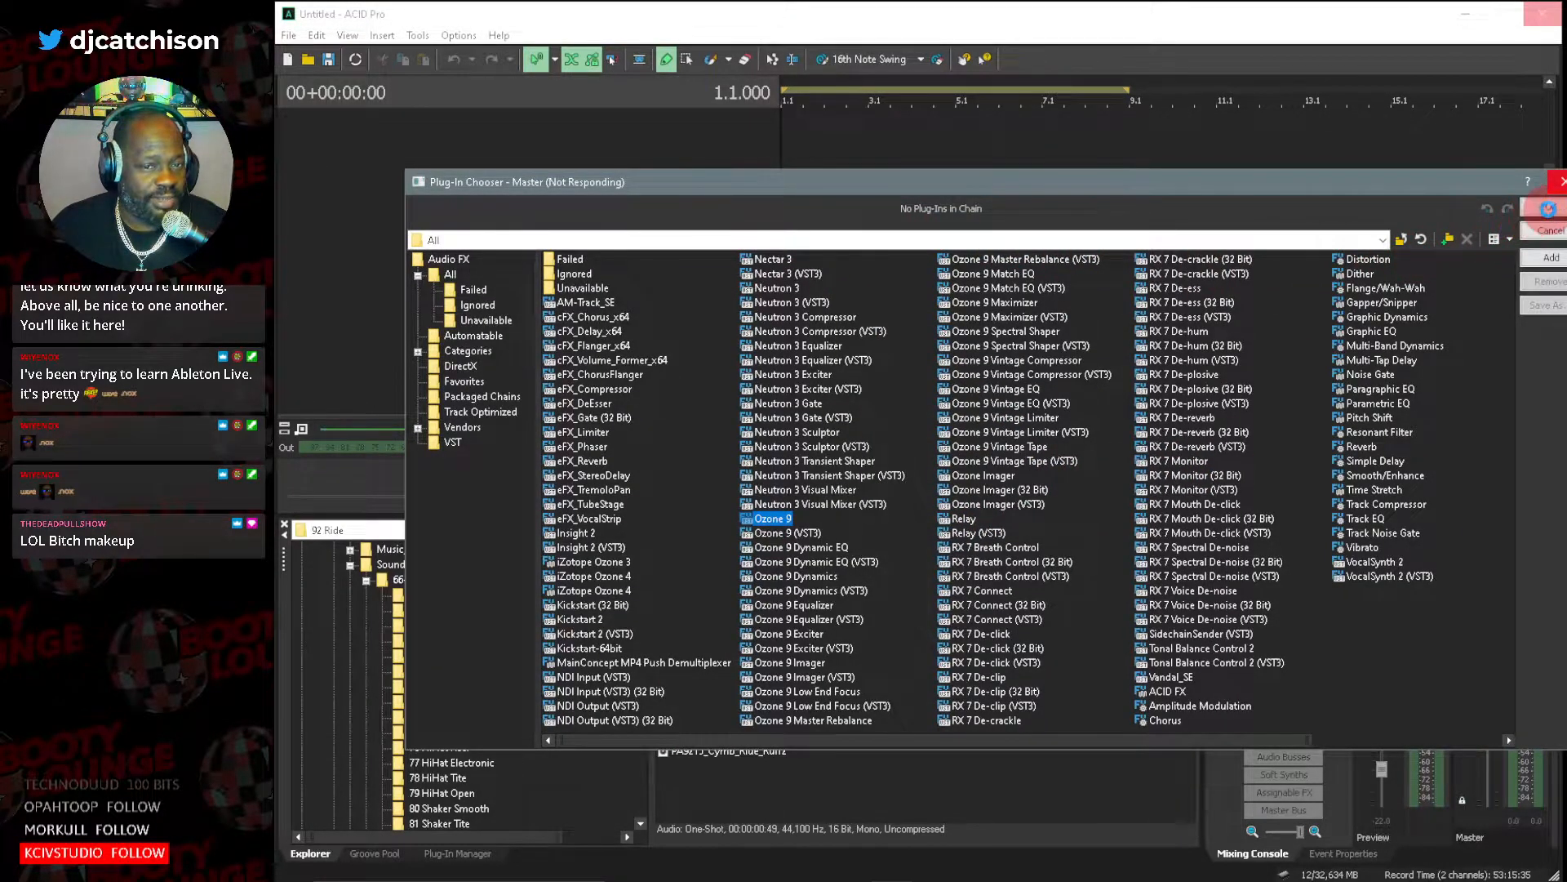
{"action": "left_click", "coordinate": [1354, 190]}
{"action": "left_click_drag", "start_coordinate": [1257, 182], "coordinate": [1191, 179]}
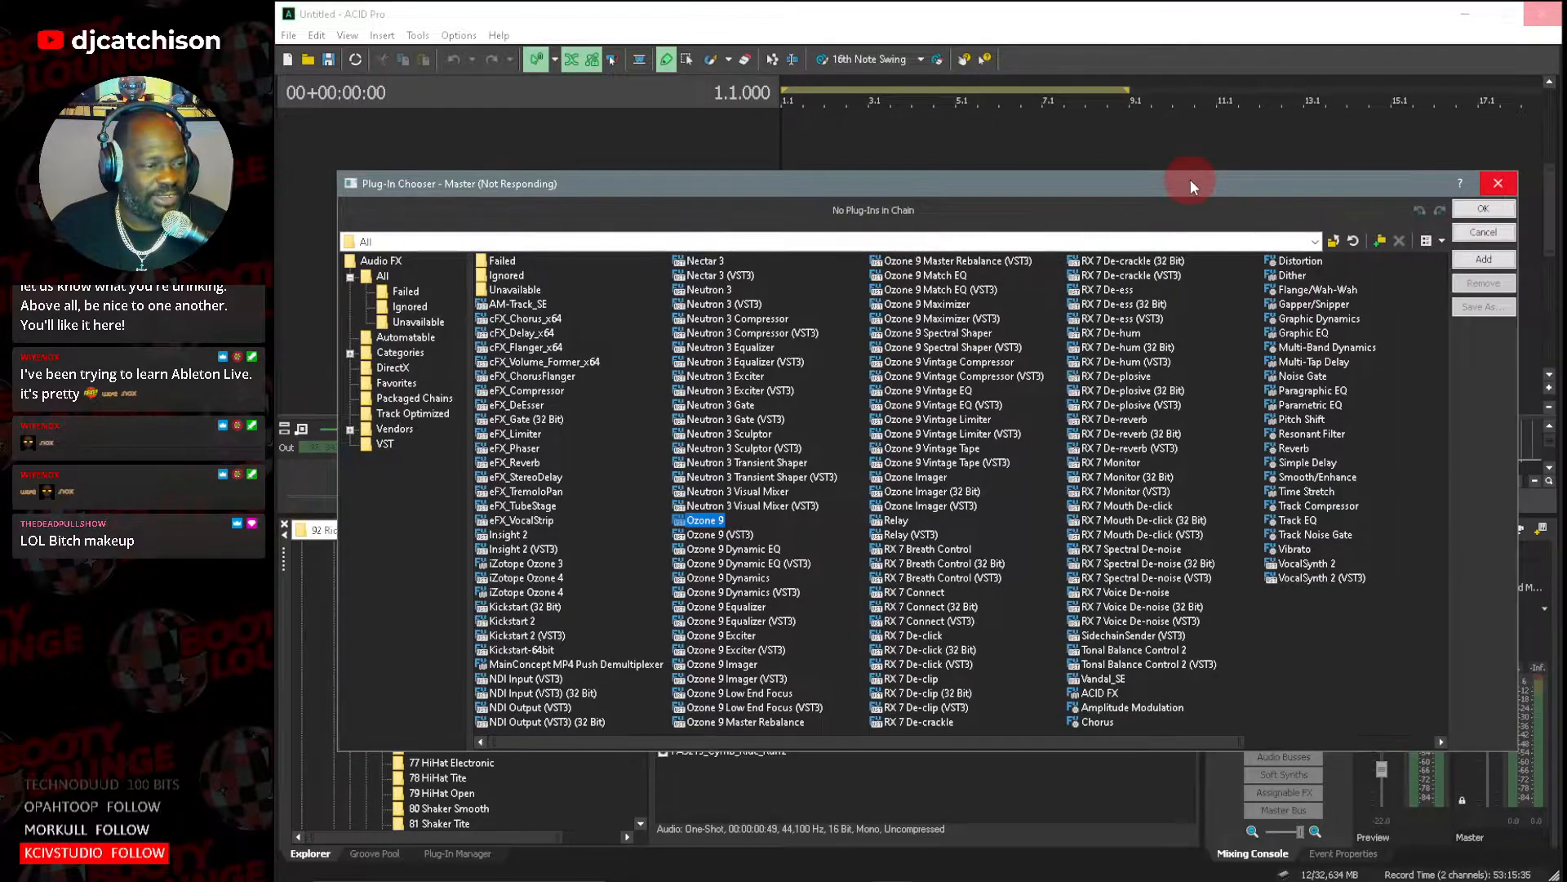
{"action": "left_click", "coordinate": [1457, 255]}
{"action": "left_click", "coordinate": [1471, 211]}
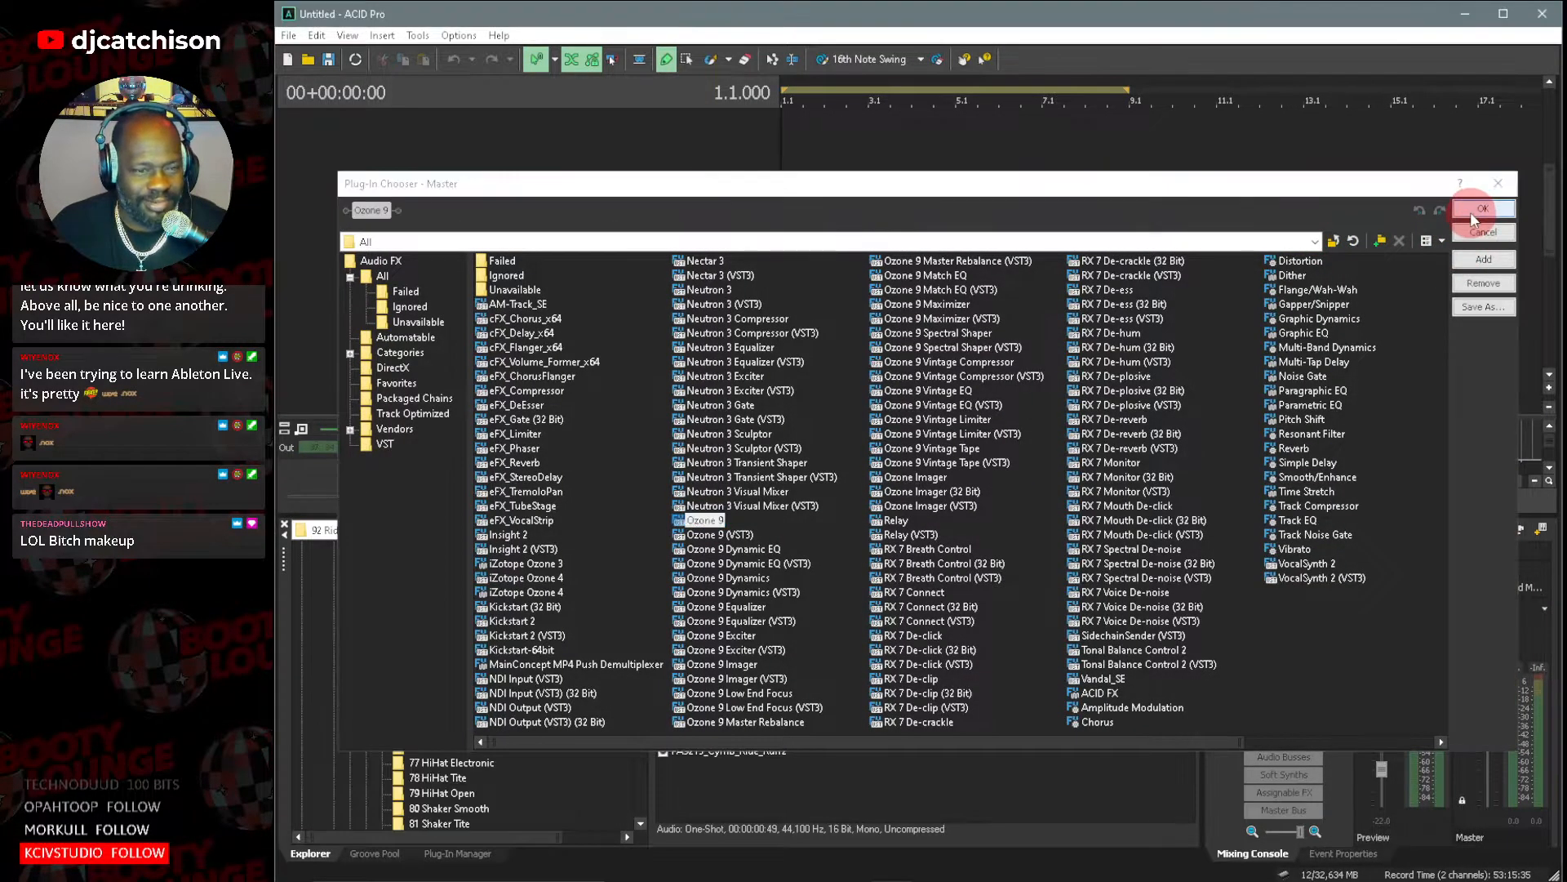
{"action": "left_click", "coordinate": [1483, 213]}
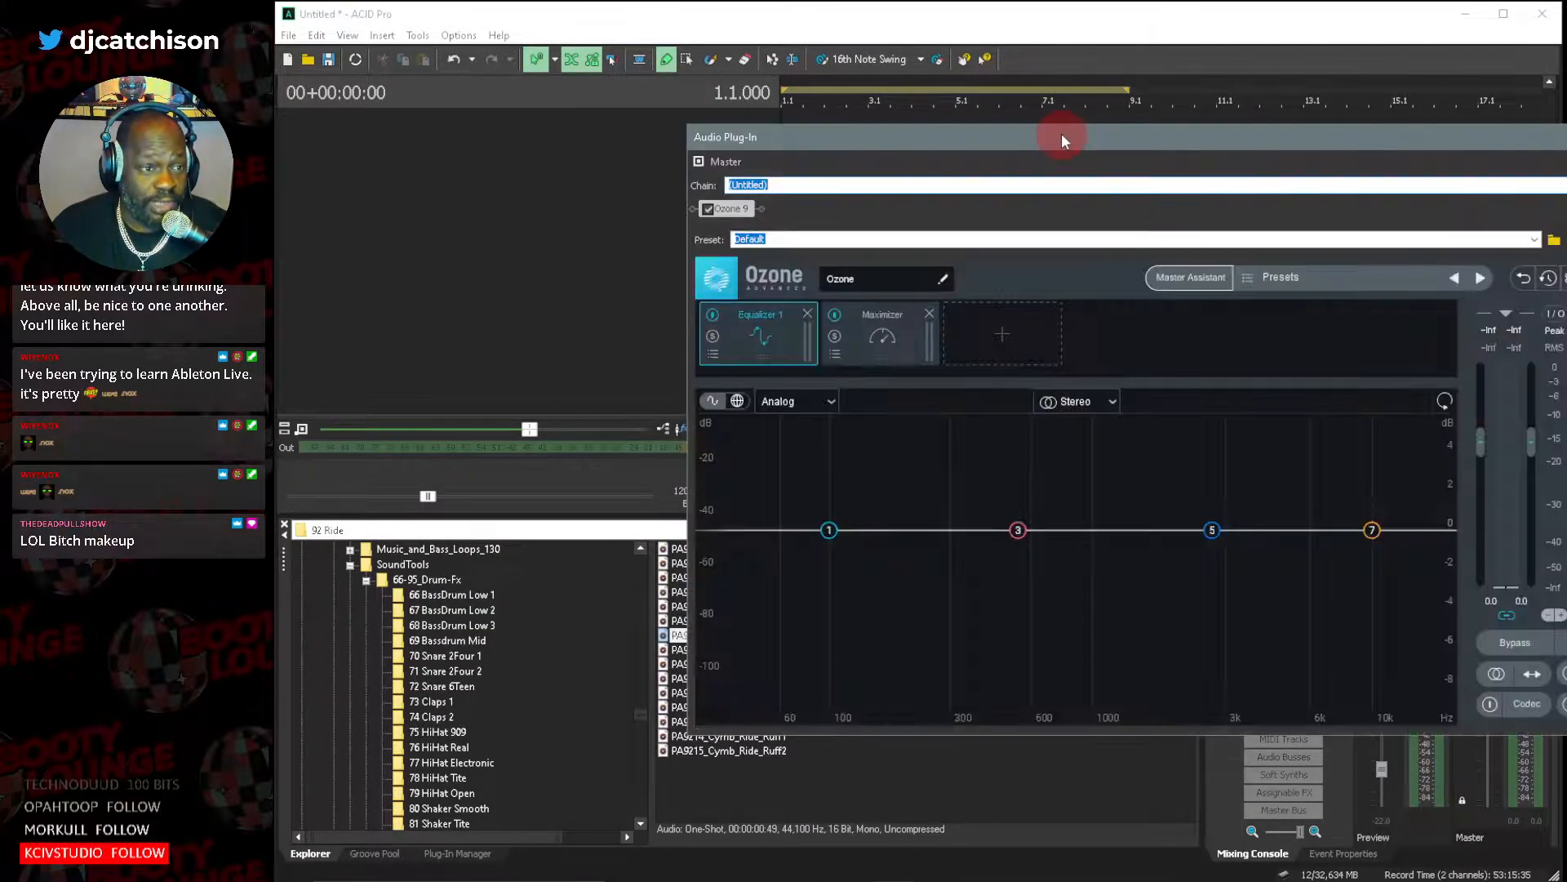
Reposition and enlarge the Ozone 9 window to view its Equalizer and Maximizer modules, and close it.
{"action": "left_click_drag", "start_coordinate": [1061, 134], "coordinate": [779, 105]}
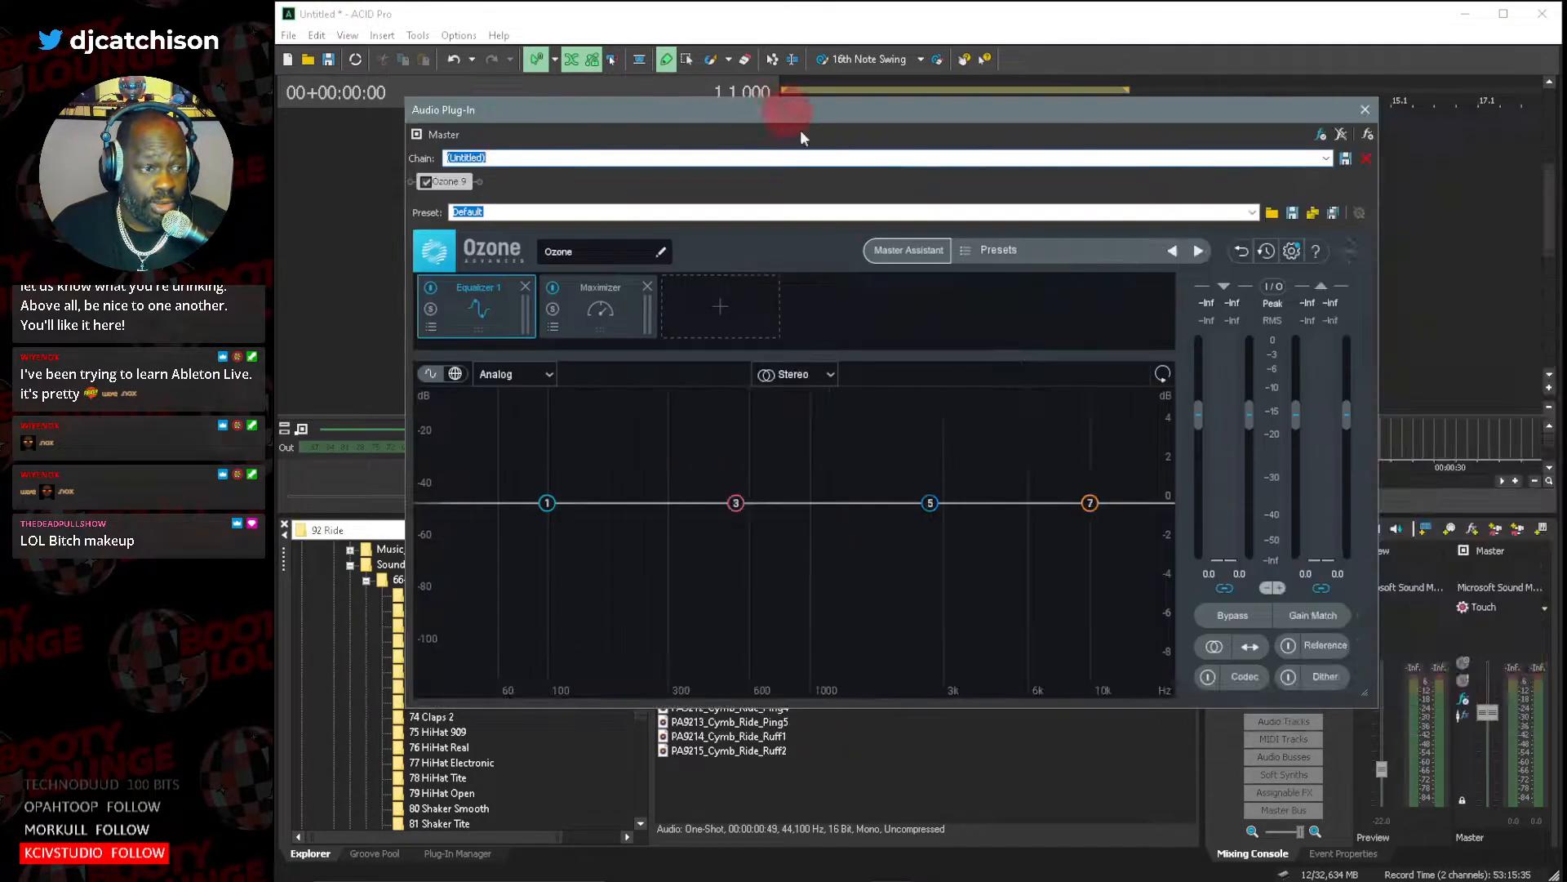
{"action": "left_click_drag", "start_coordinate": [1376, 713], "coordinate": [1465, 746]}
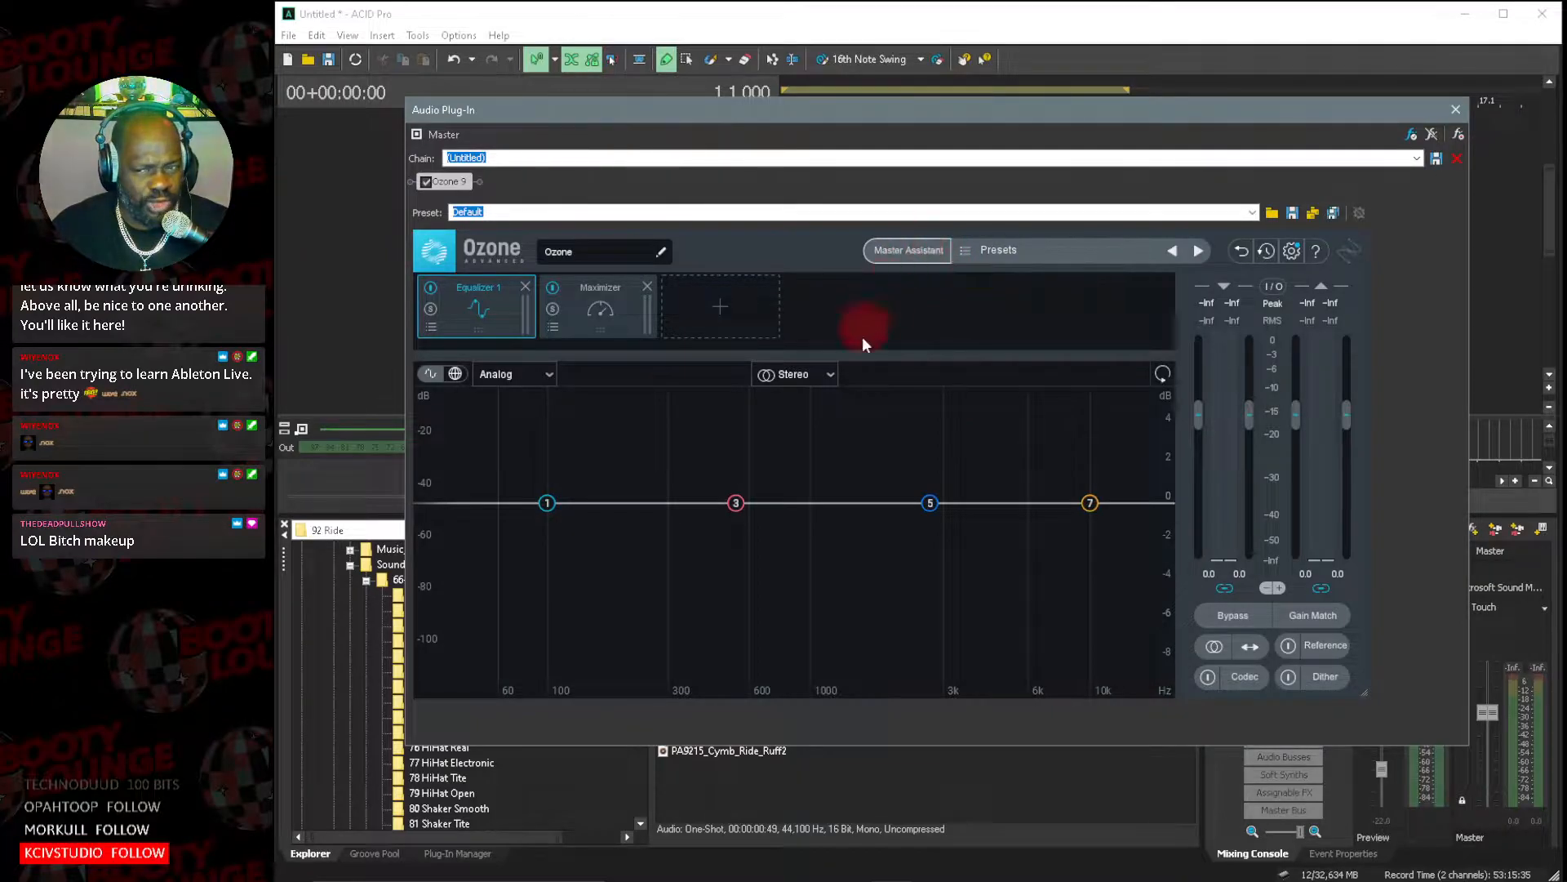
{"action": "left_click", "coordinate": [1456, 109]}
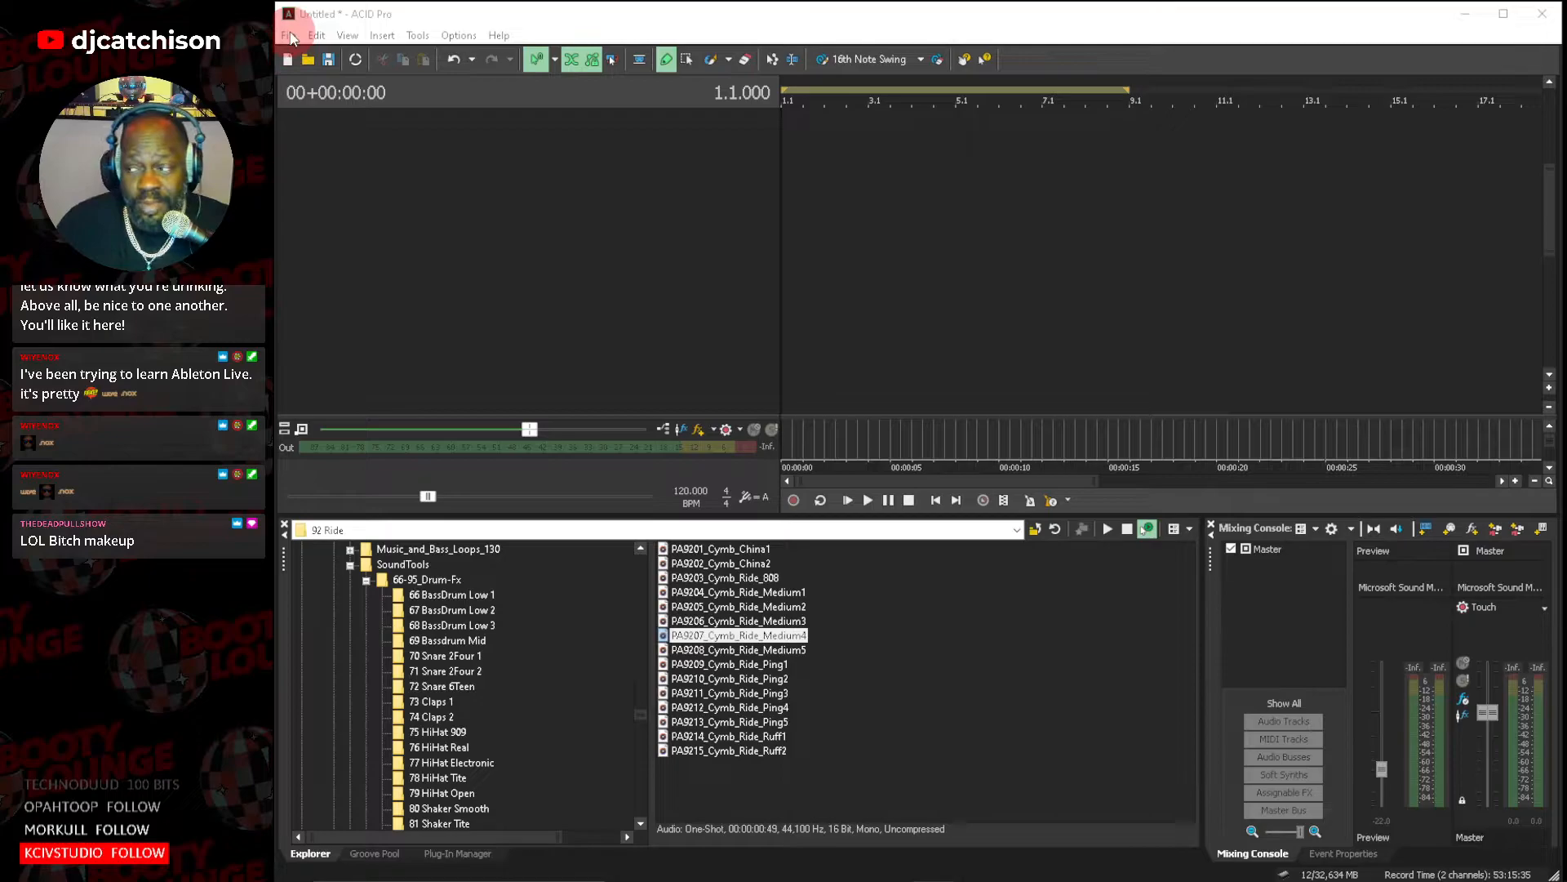
Start opening an existing project and go up from the Billie Eilish folder to the Sequence Data folder.
{"action": "left_click", "coordinate": [290, 36]}
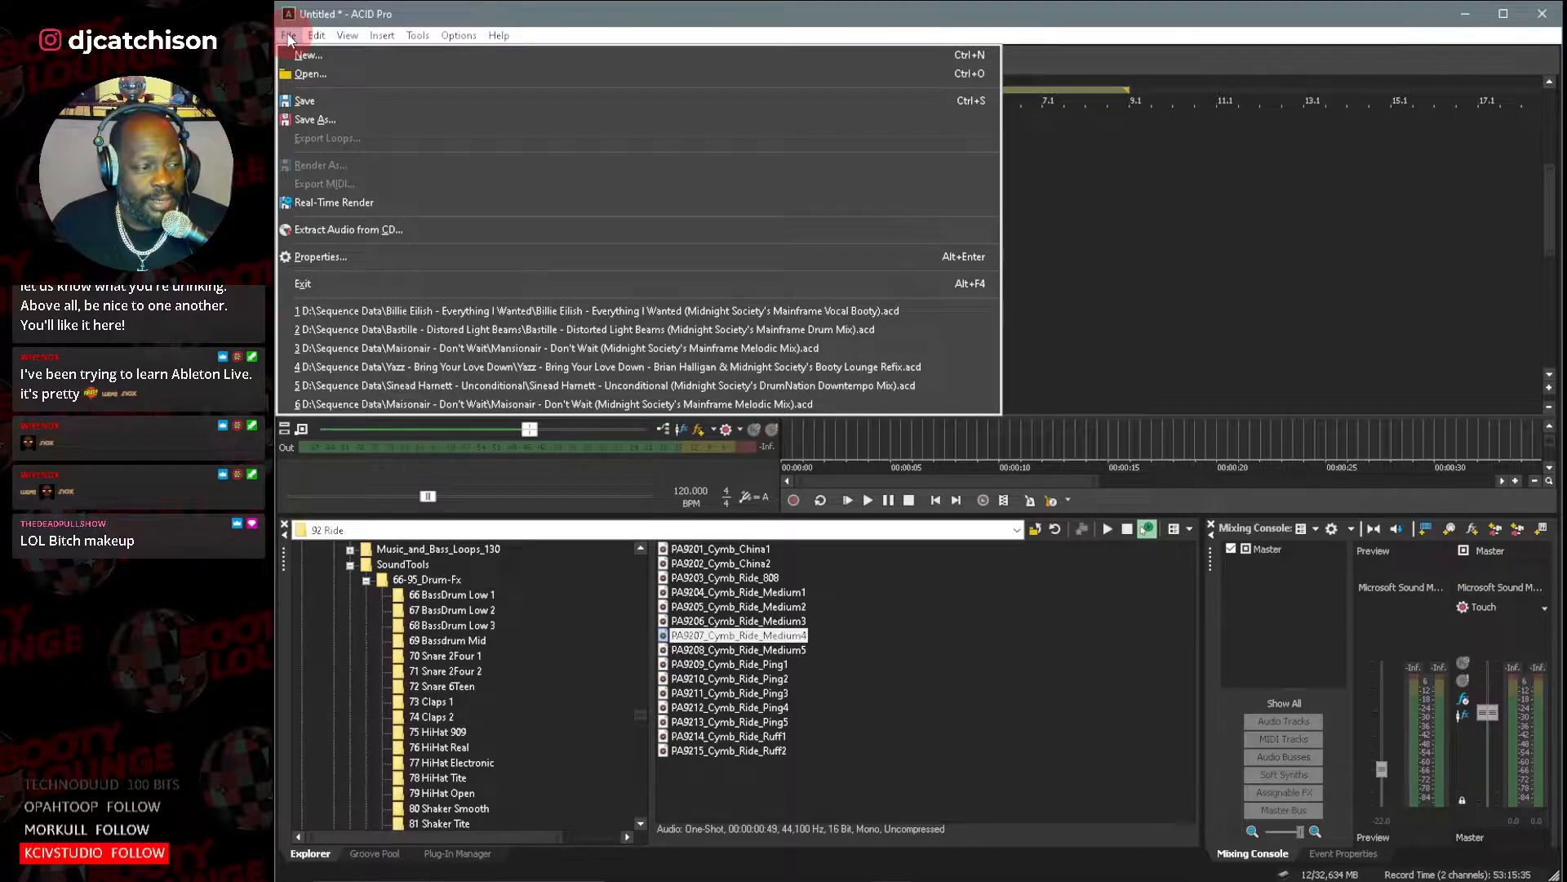
{"action": "left_click", "coordinate": [310, 74]}
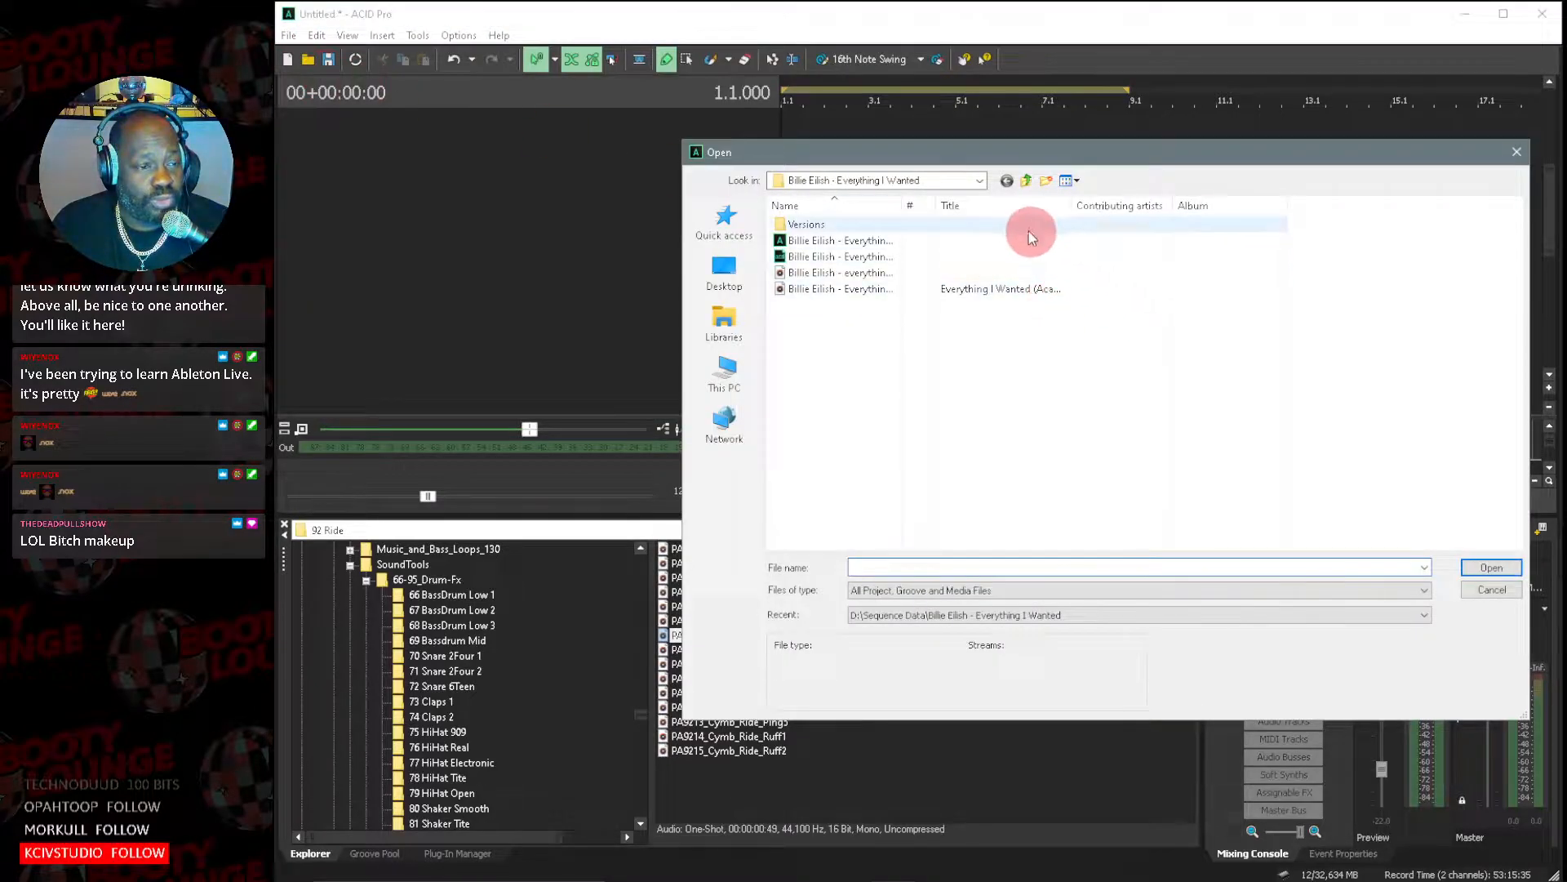
{"action": "left_click", "coordinate": [1026, 181]}
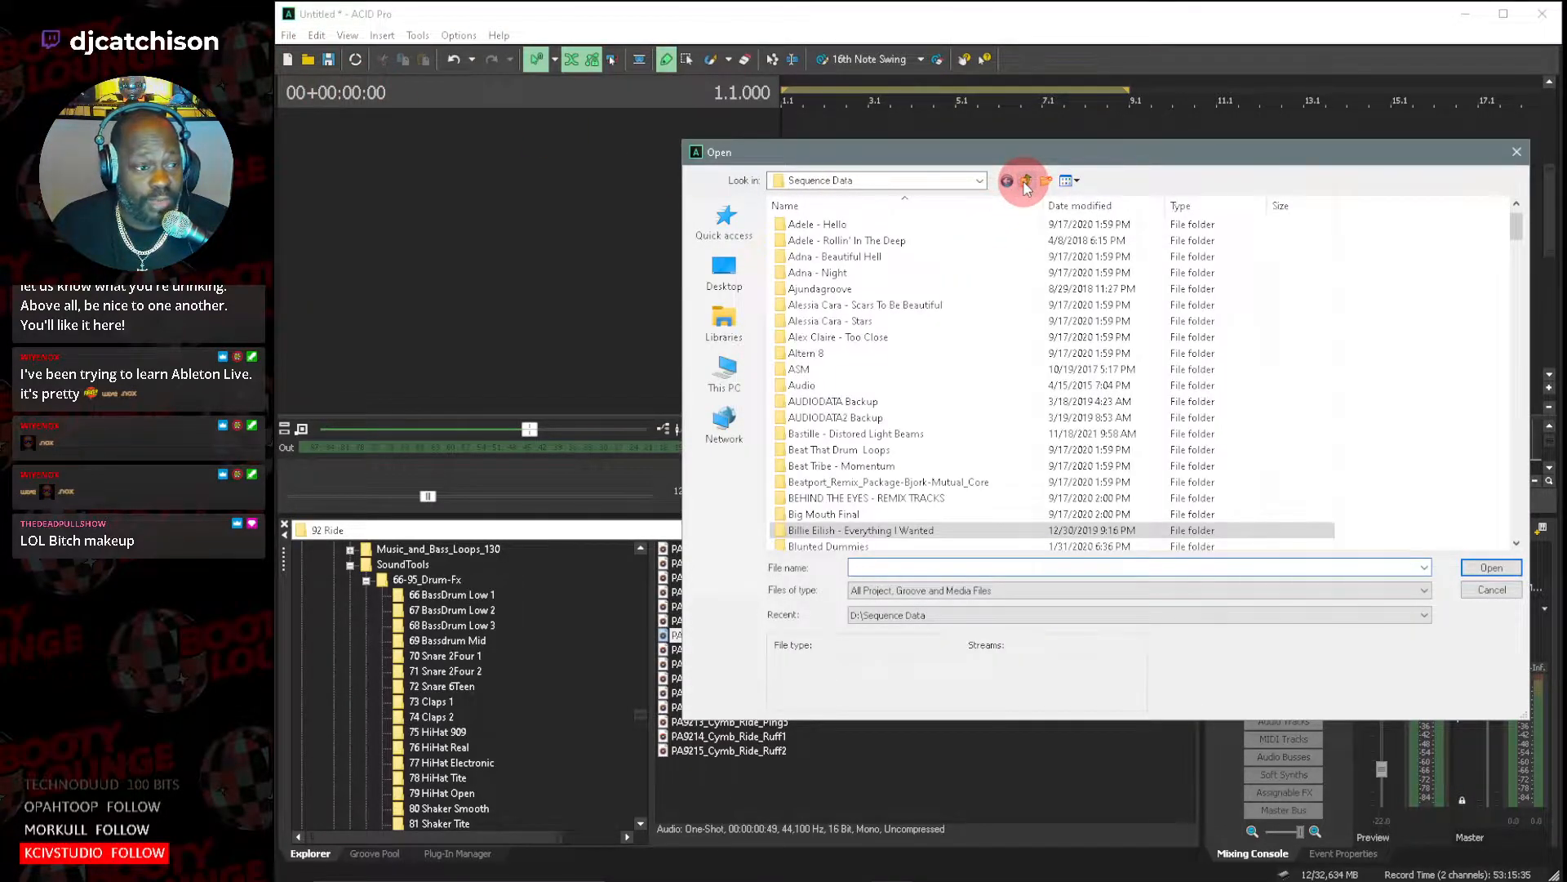
Look through the project folders in Sequence Data and open the Opus III - It's A Fine Day folder.
{"action": "scroll", "coordinate": [935, 421], "scroll_direction": "down", "scroll_amount": 3}
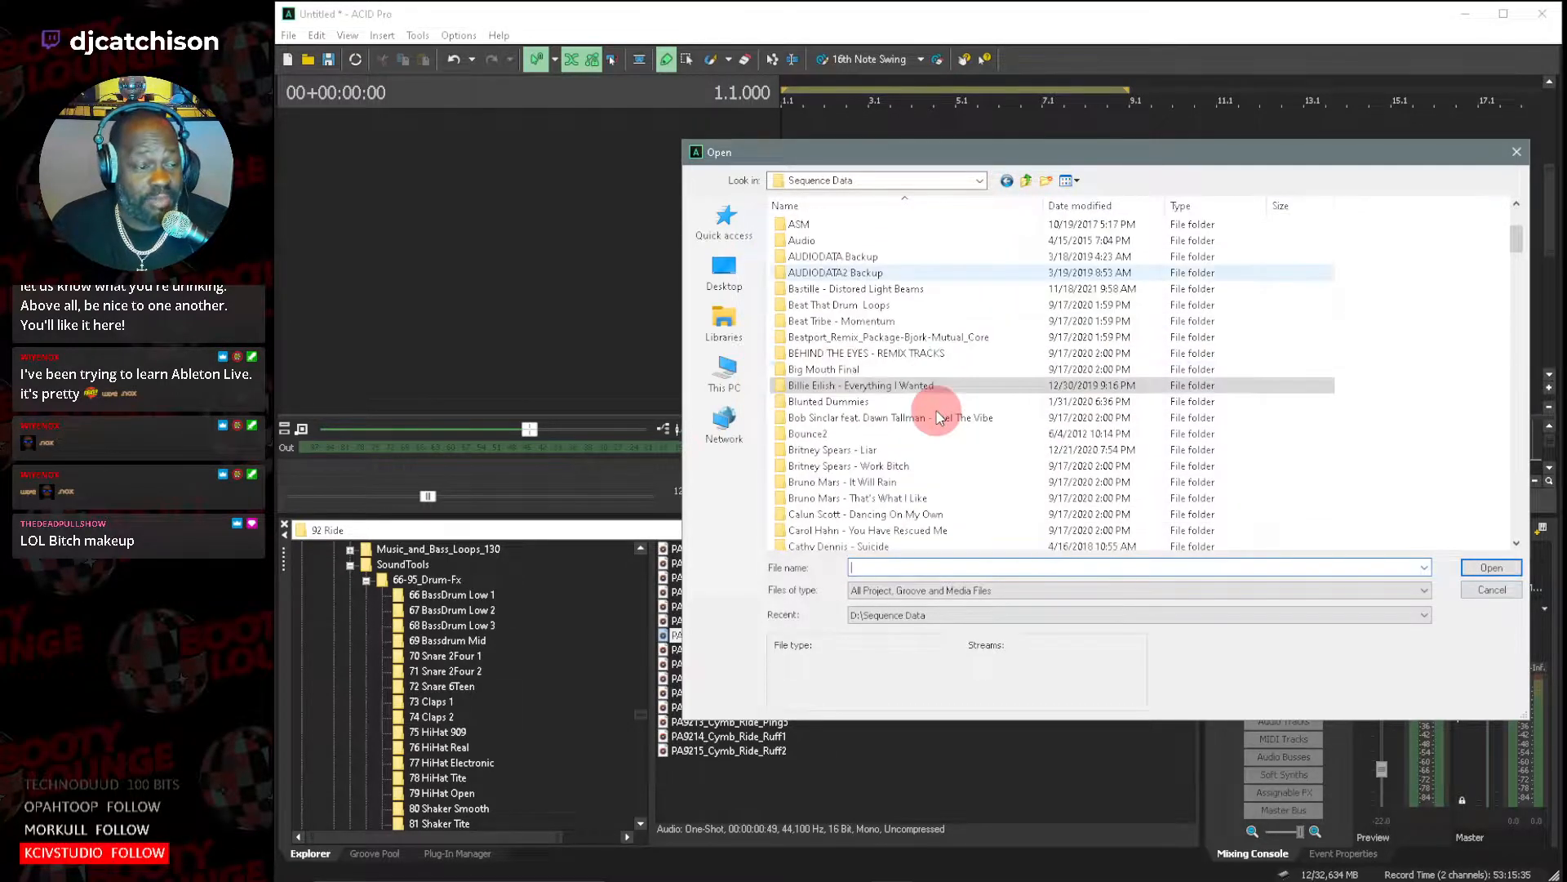
{"action": "scroll", "coordinate": [939, 418], "scroll_direction": "down", "scroll_amount": 1}
{"action": "scroll", "coordinate": [939, 418], "scroll_direction": "down", "scroll_amount": 3}
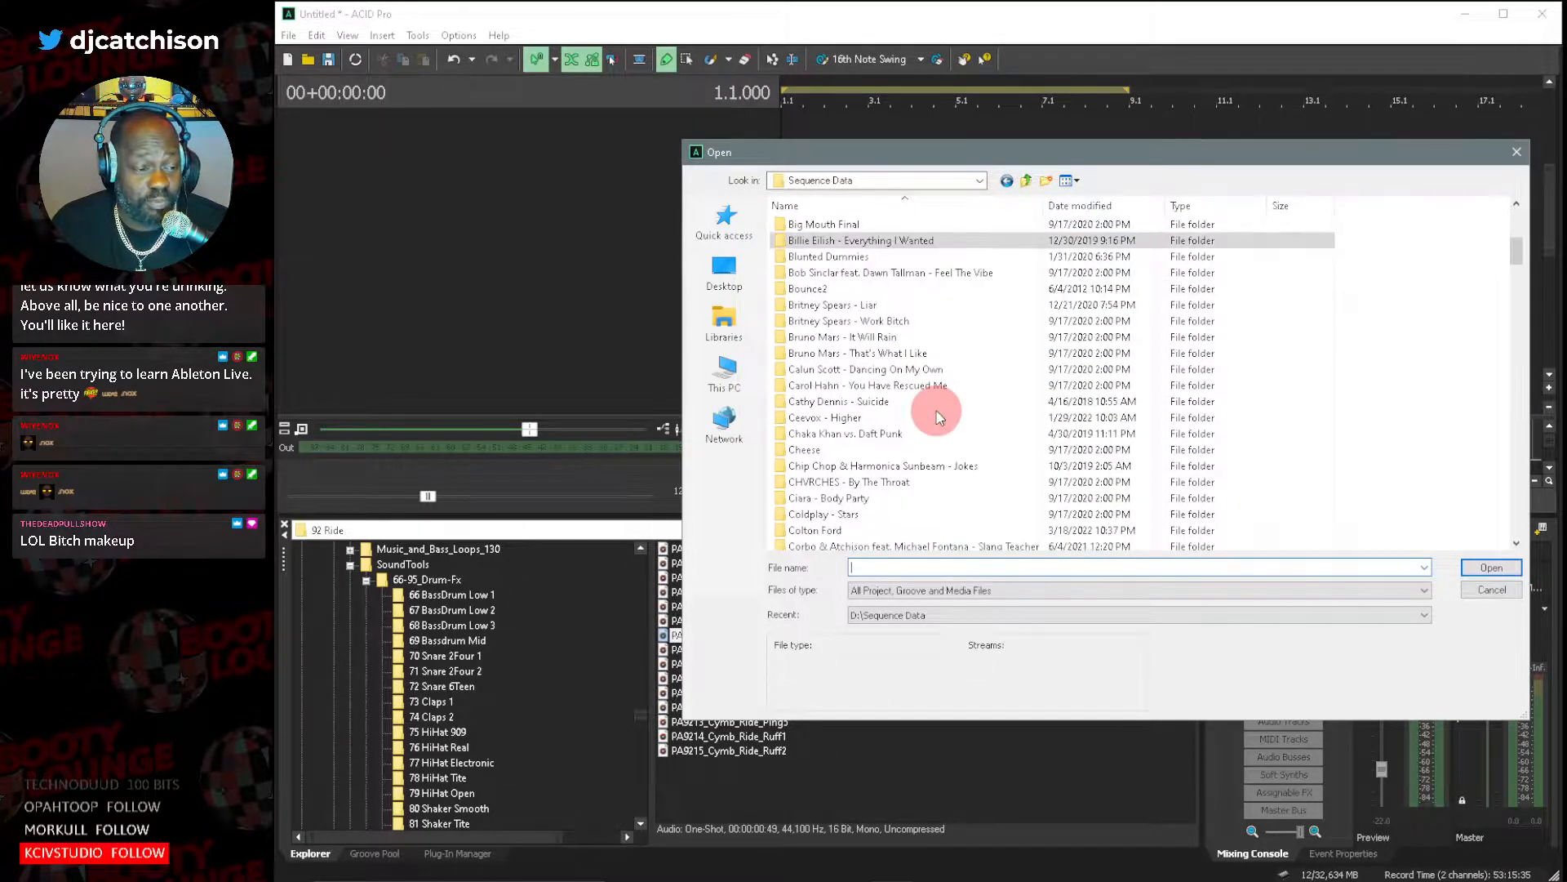
{"action": "scroll", "coordinate": [944, 415], "scroll_direction": "down", "scroll_amount": 5}
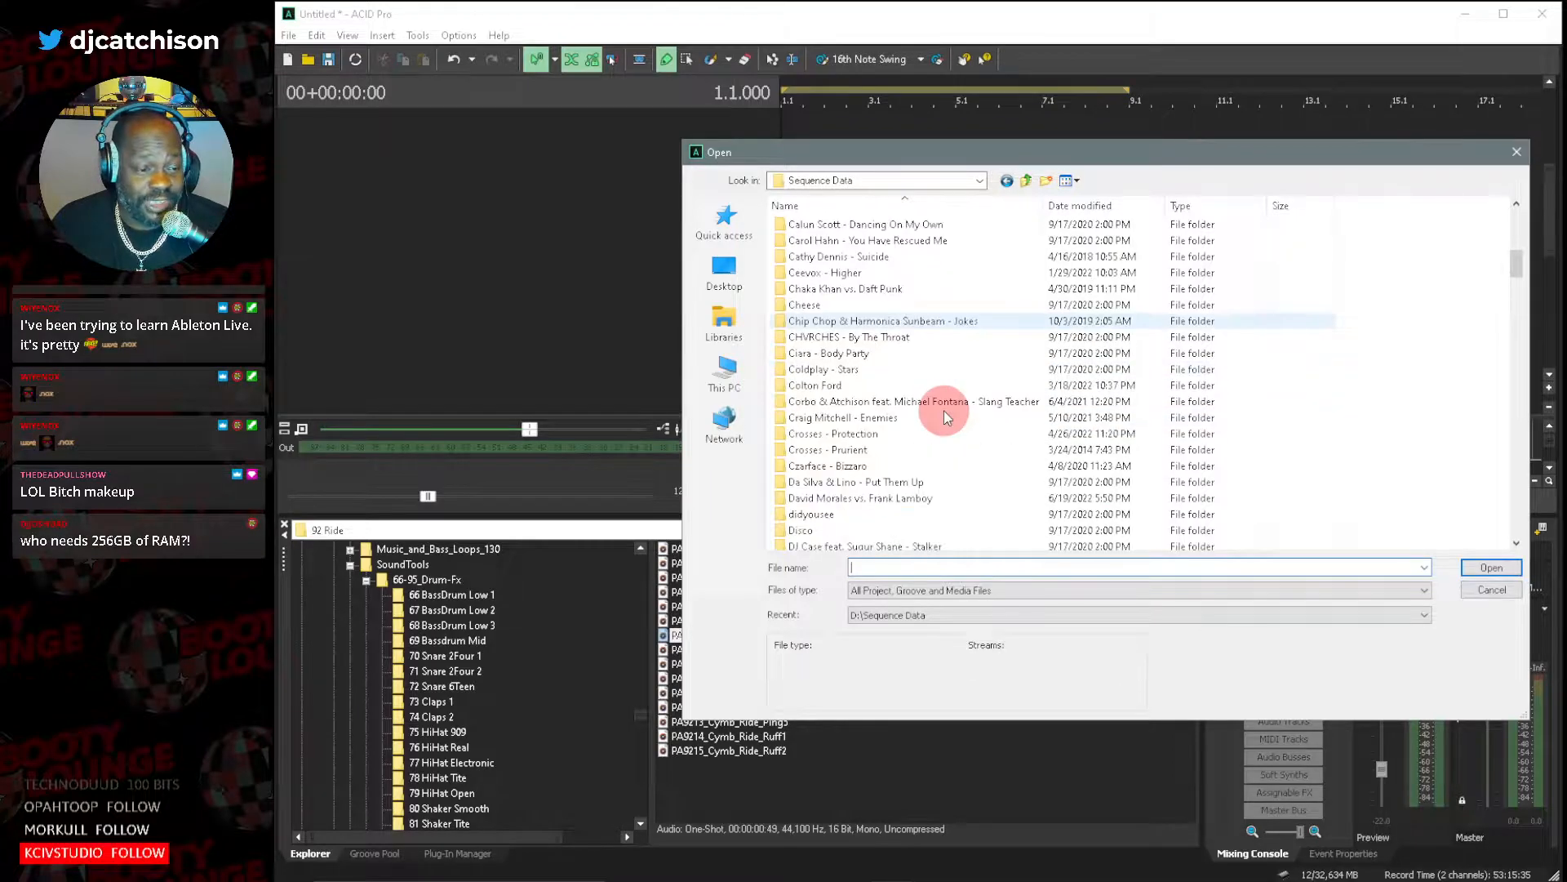
{"action": "scroll", "coordinate": [944, 410], "scroll_direction": "down", "scroll_amount": 4}
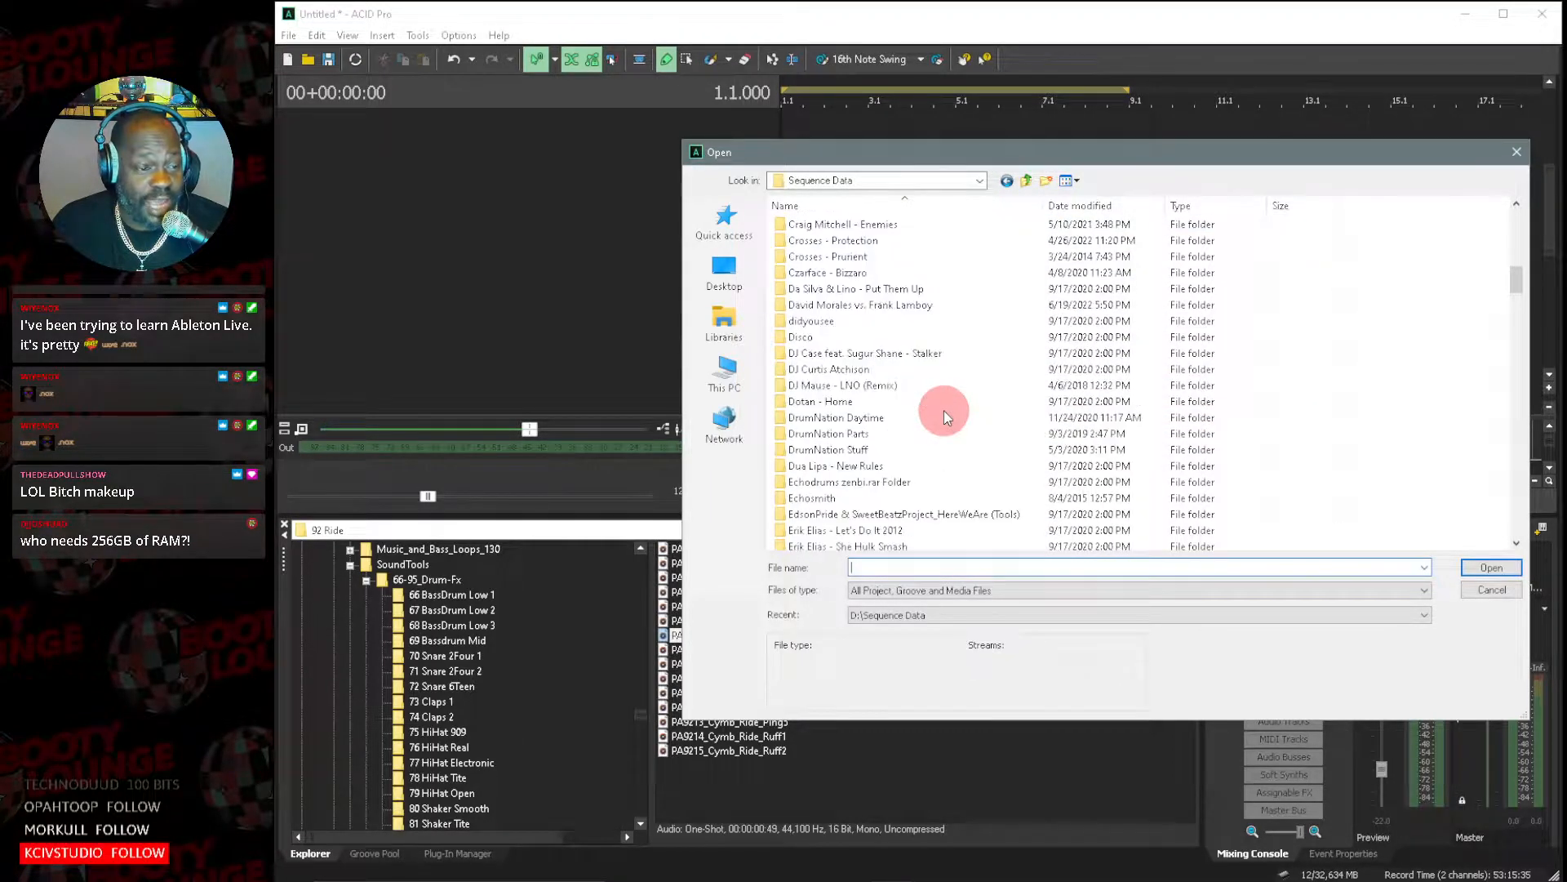
{"action": "scroll", "coordinate": [944, 410], "scroll_direction": "down", "scroll_amount": 2}
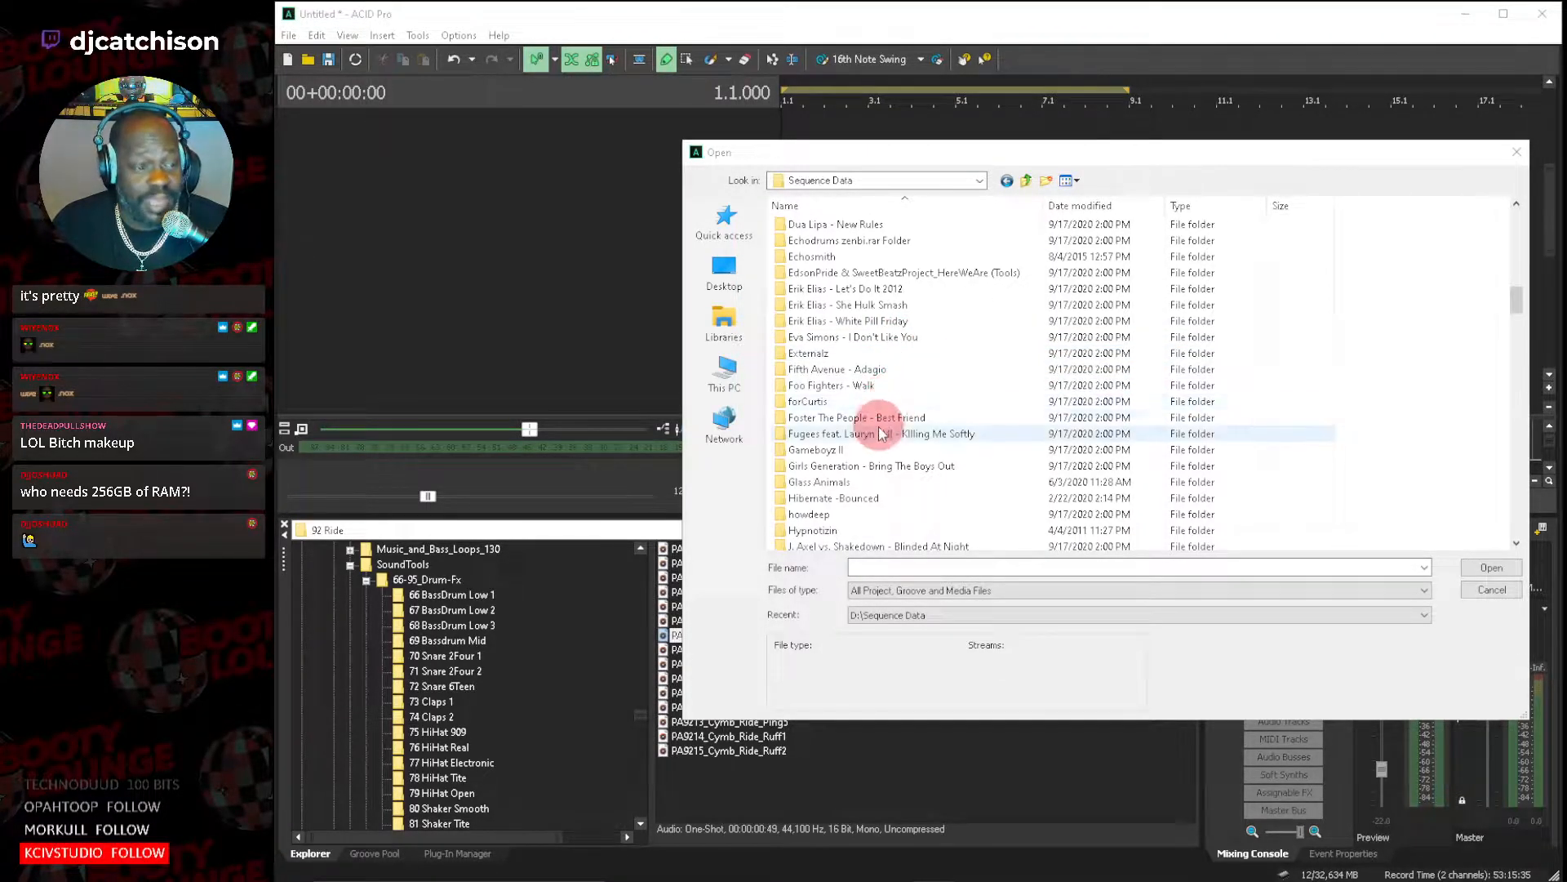
{"action": "scroll", "coordinate": [904, 402], "scroll_direction": "down", "scroll_amount": 2}
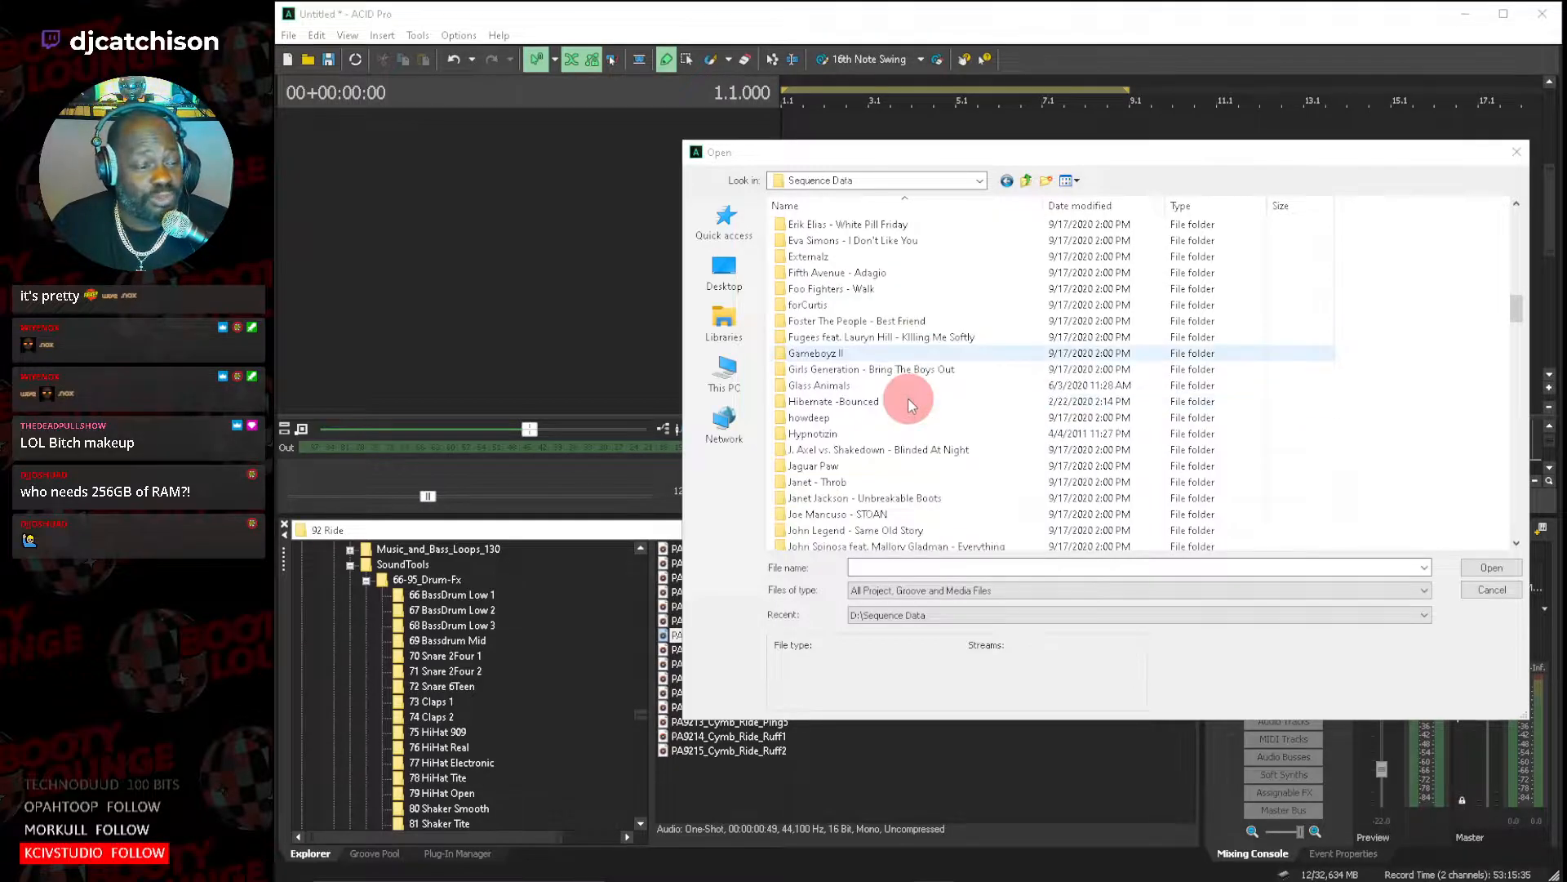
{"action": "scroll", "coordinate": [910, 407], "scroll_direction": "down", "scroll_amount": 2}
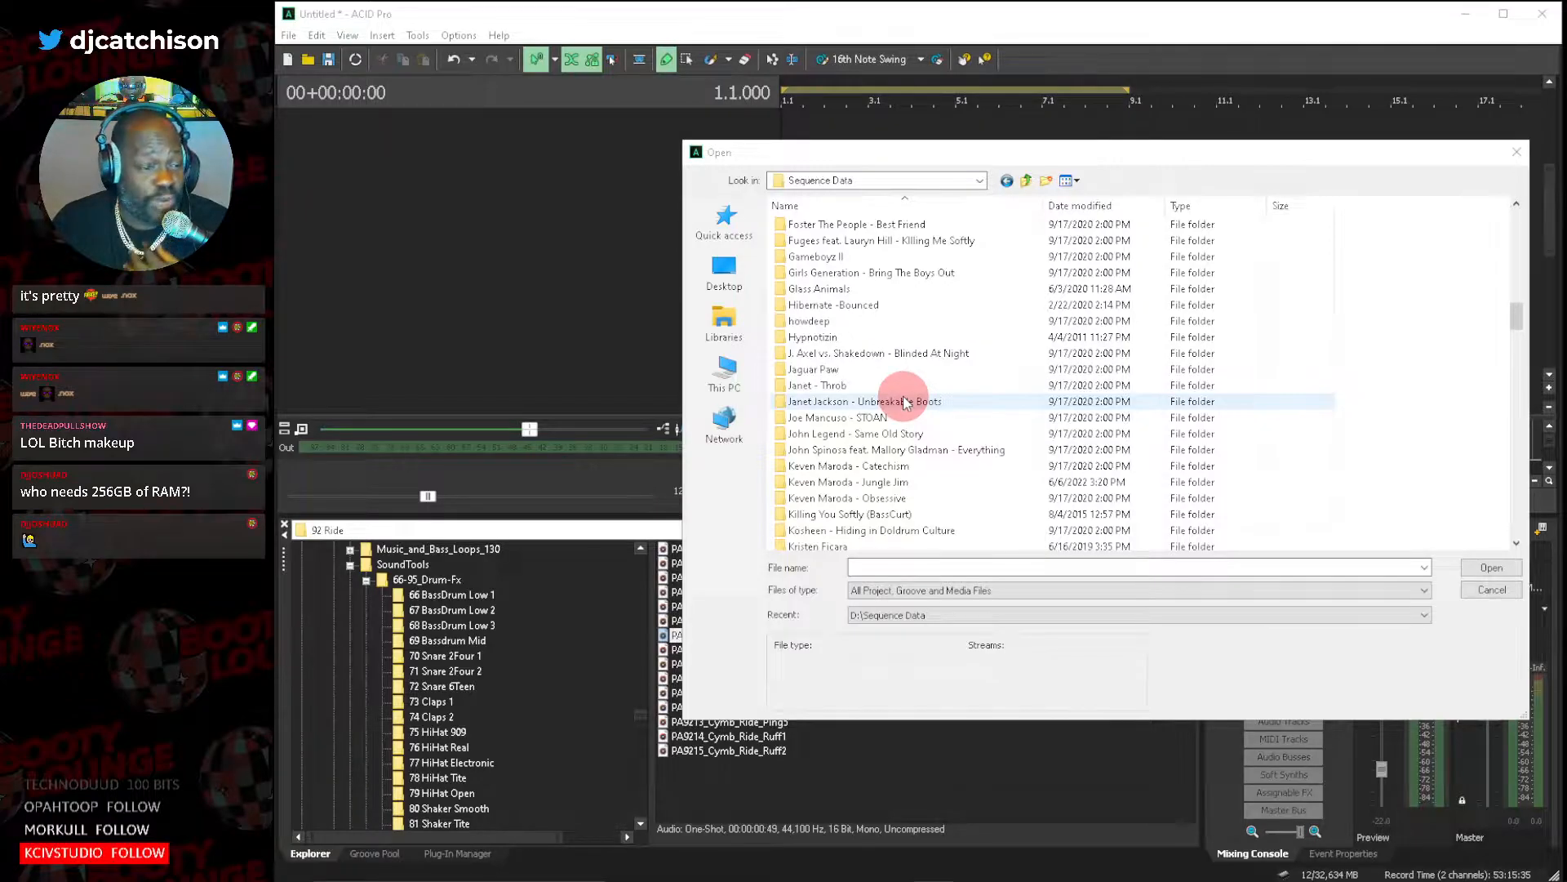
{"action": "scroll", "coordinate": [905, 401], "scroll_direction": "down", "scroll_amount": 1}
{"action": "scroll", "coordinate": [904, 402], "scroll_direction": "down", "scroll_amount": 2}
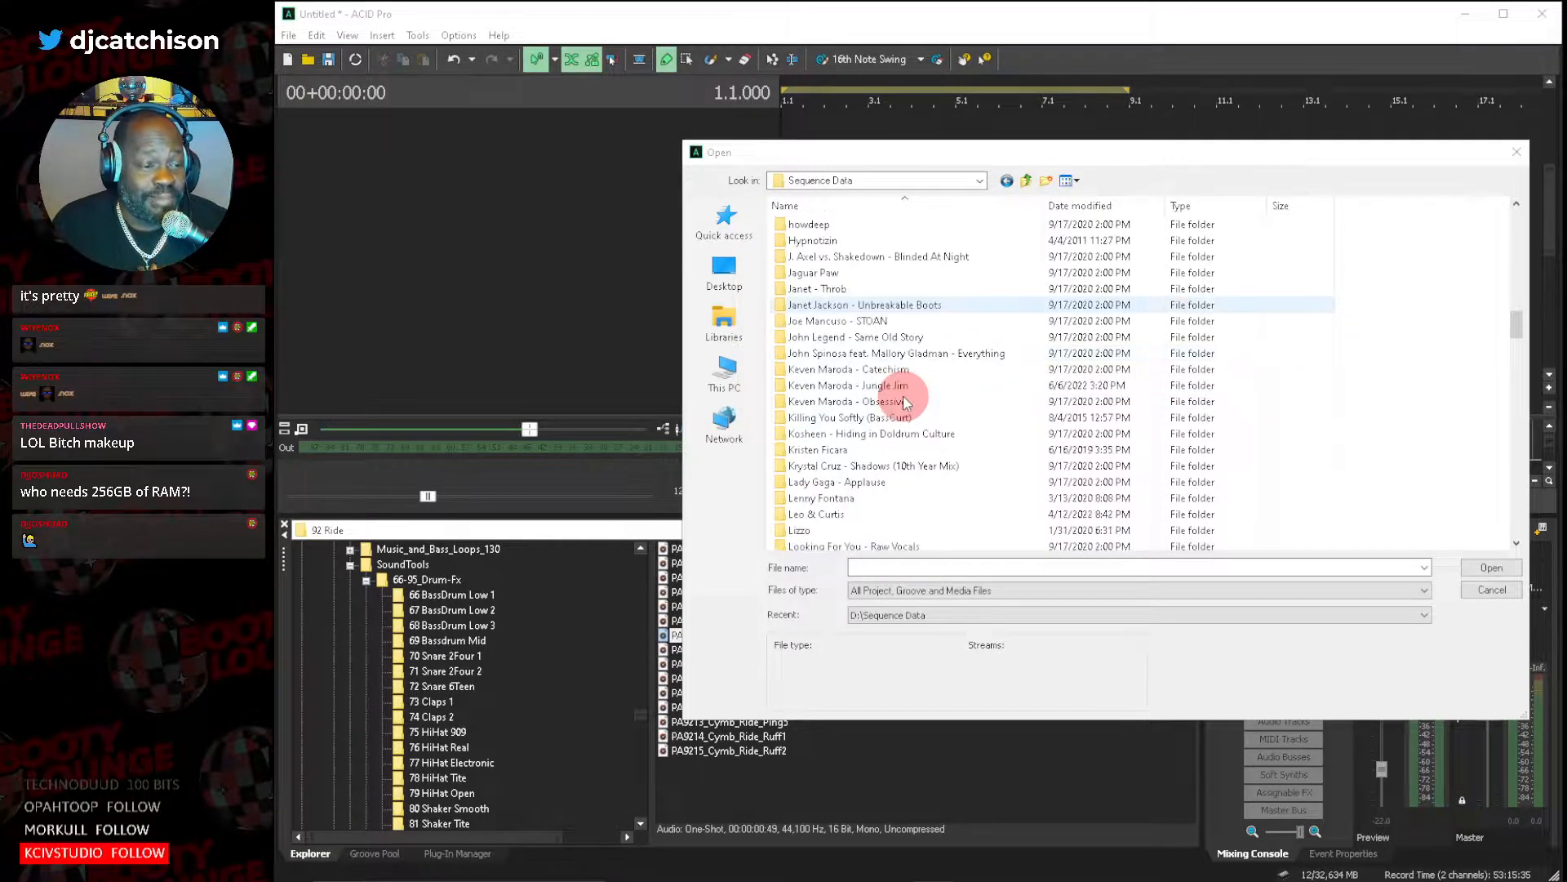
{"action": "scroll", "coordinate": [903, 397], "scroll_direction": "down", "scroll_amount": 5}
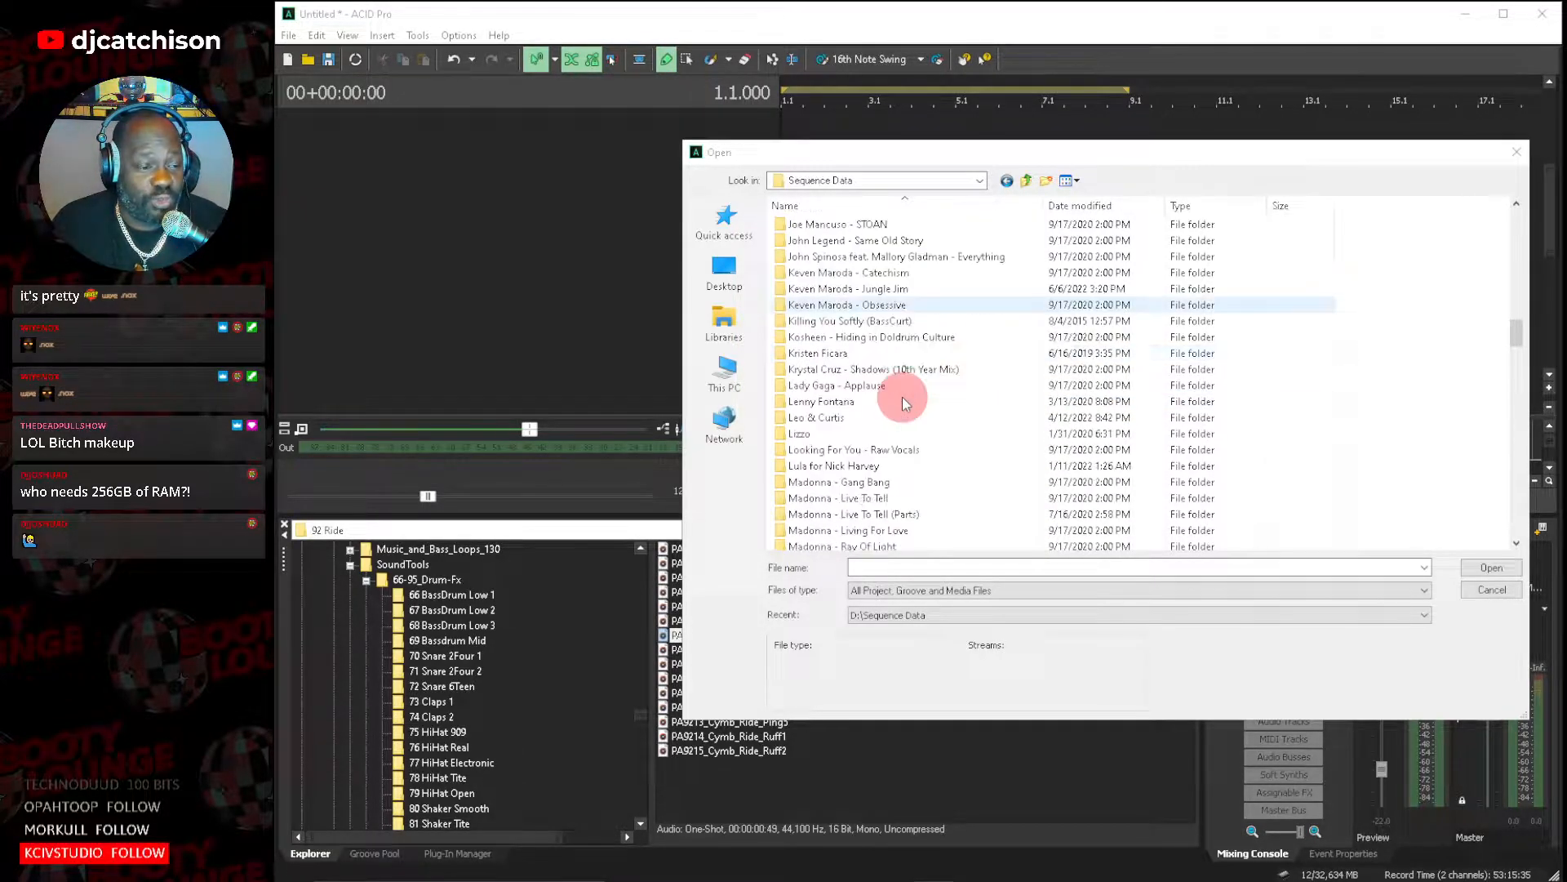
{"action": "scroll", "coordinate": [905, 402], "scroll_direction": "down", "scroll_amount": 3}
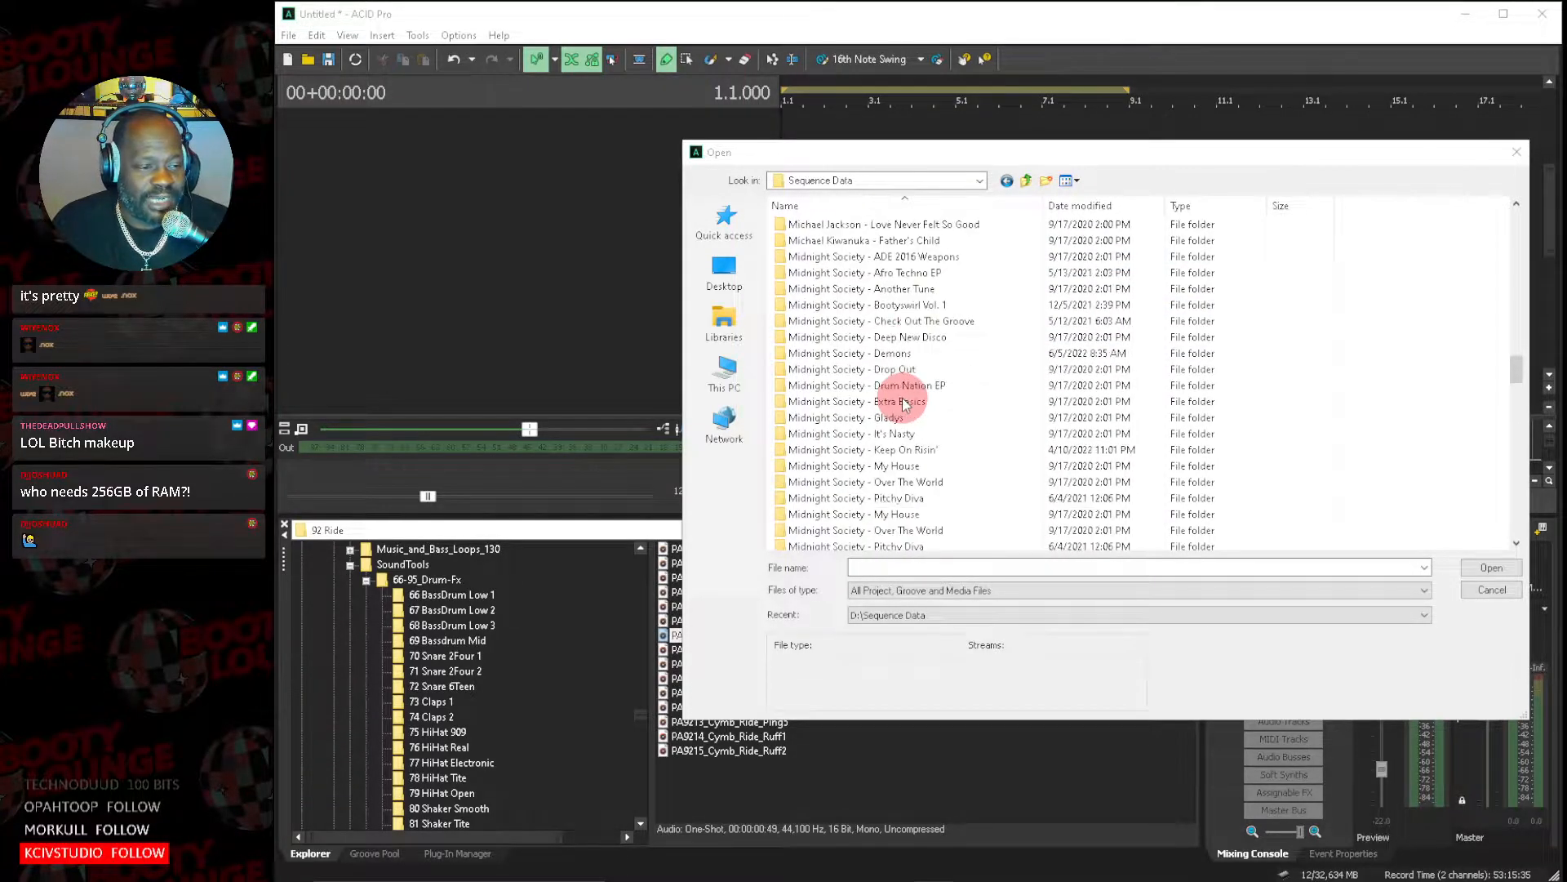
{"action": "scroll", "coordinate": [902, 400], "scroll_direction": "down", "scroll_amount": 2}
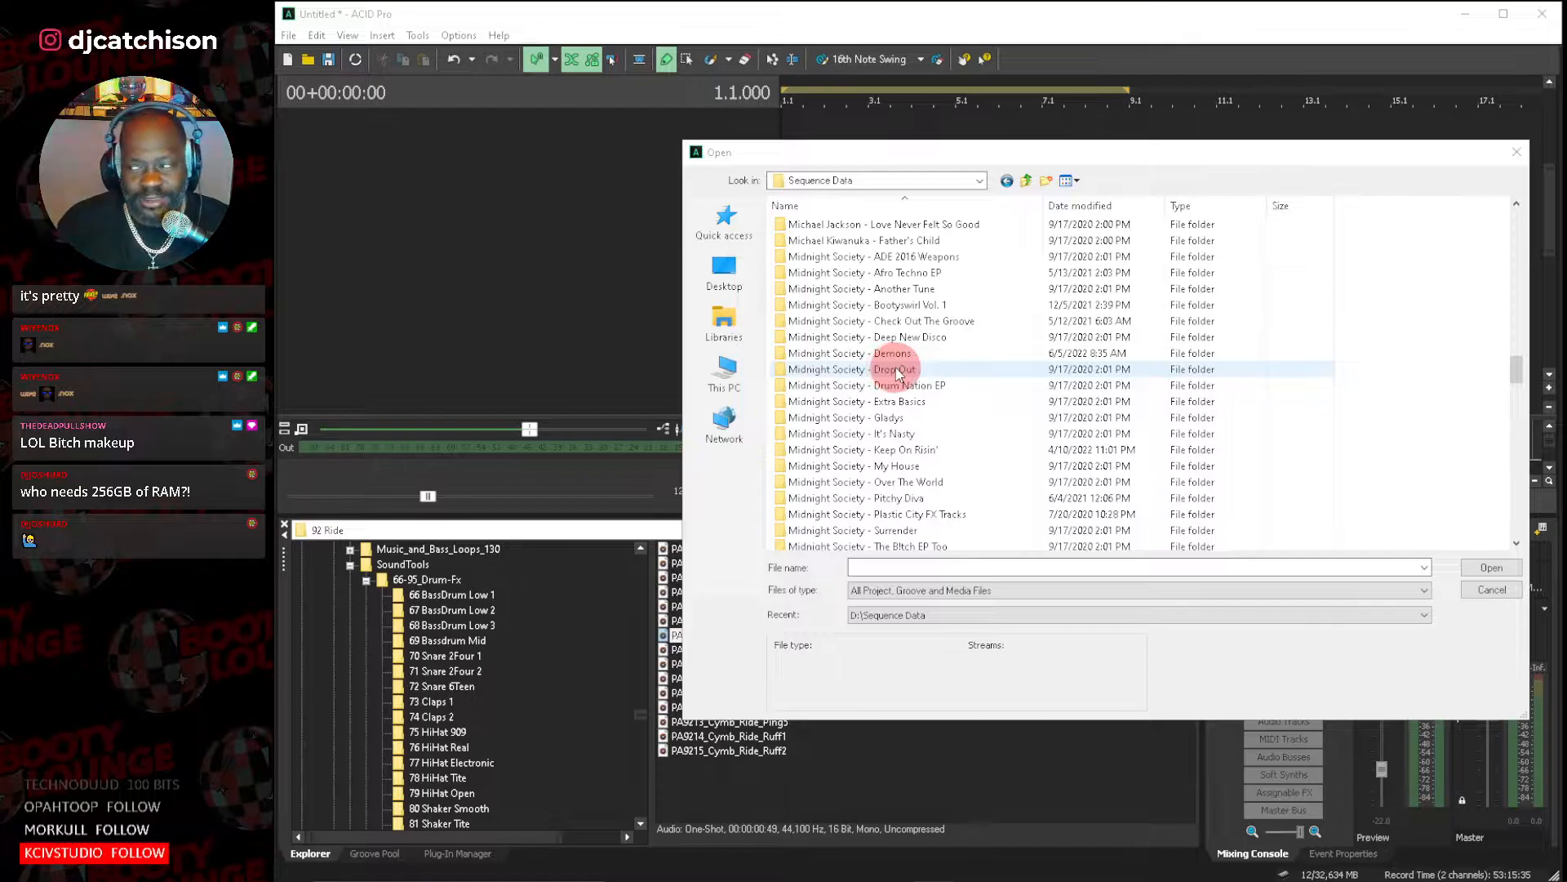
{"action": "scroll", "coordinate": [898, 379], "scroll_direction": "down", "scroll_amount": 8}
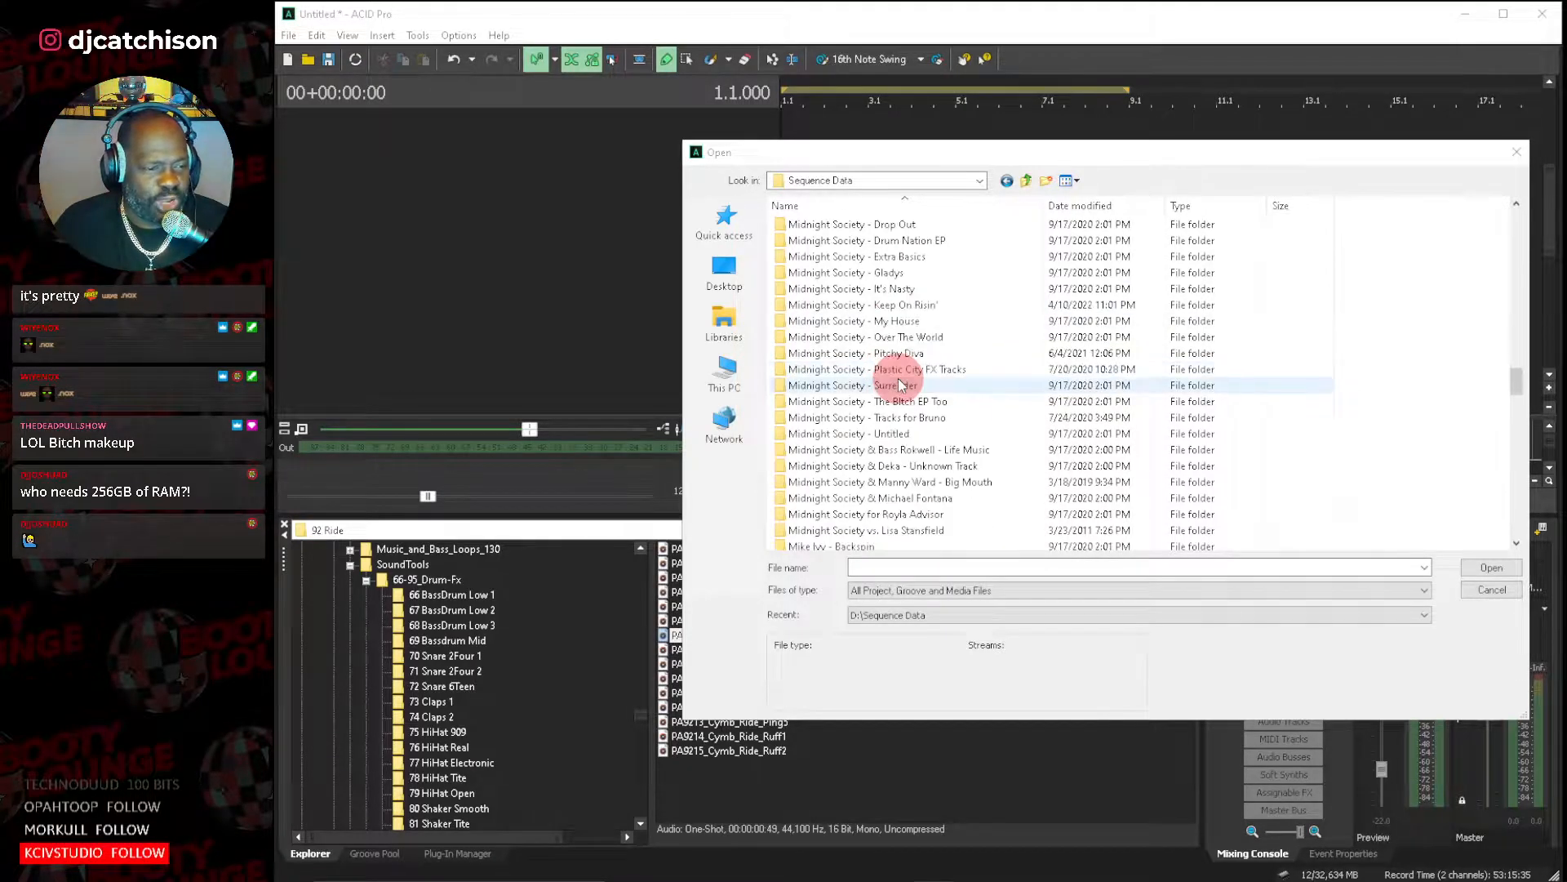
{"action": "scroll", "coordinate": [901, 385], "scroll_direction": "down", "scroll_amount": 2}
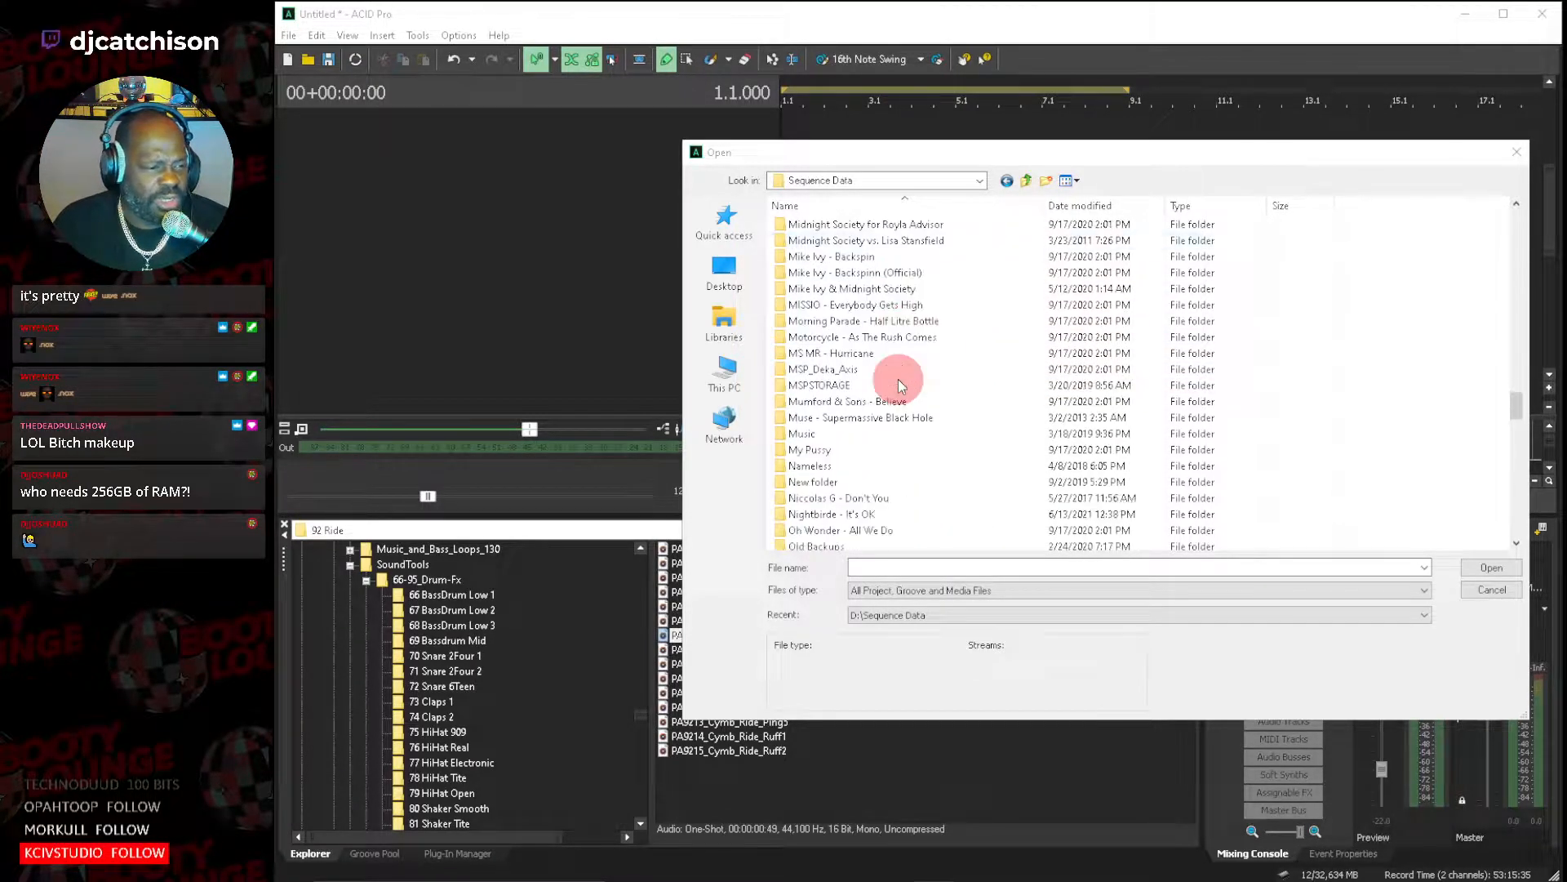
{"action": "scroll", "coordinate": [901, 384], "scroll_direction": "down", "scroll_amount": 1}
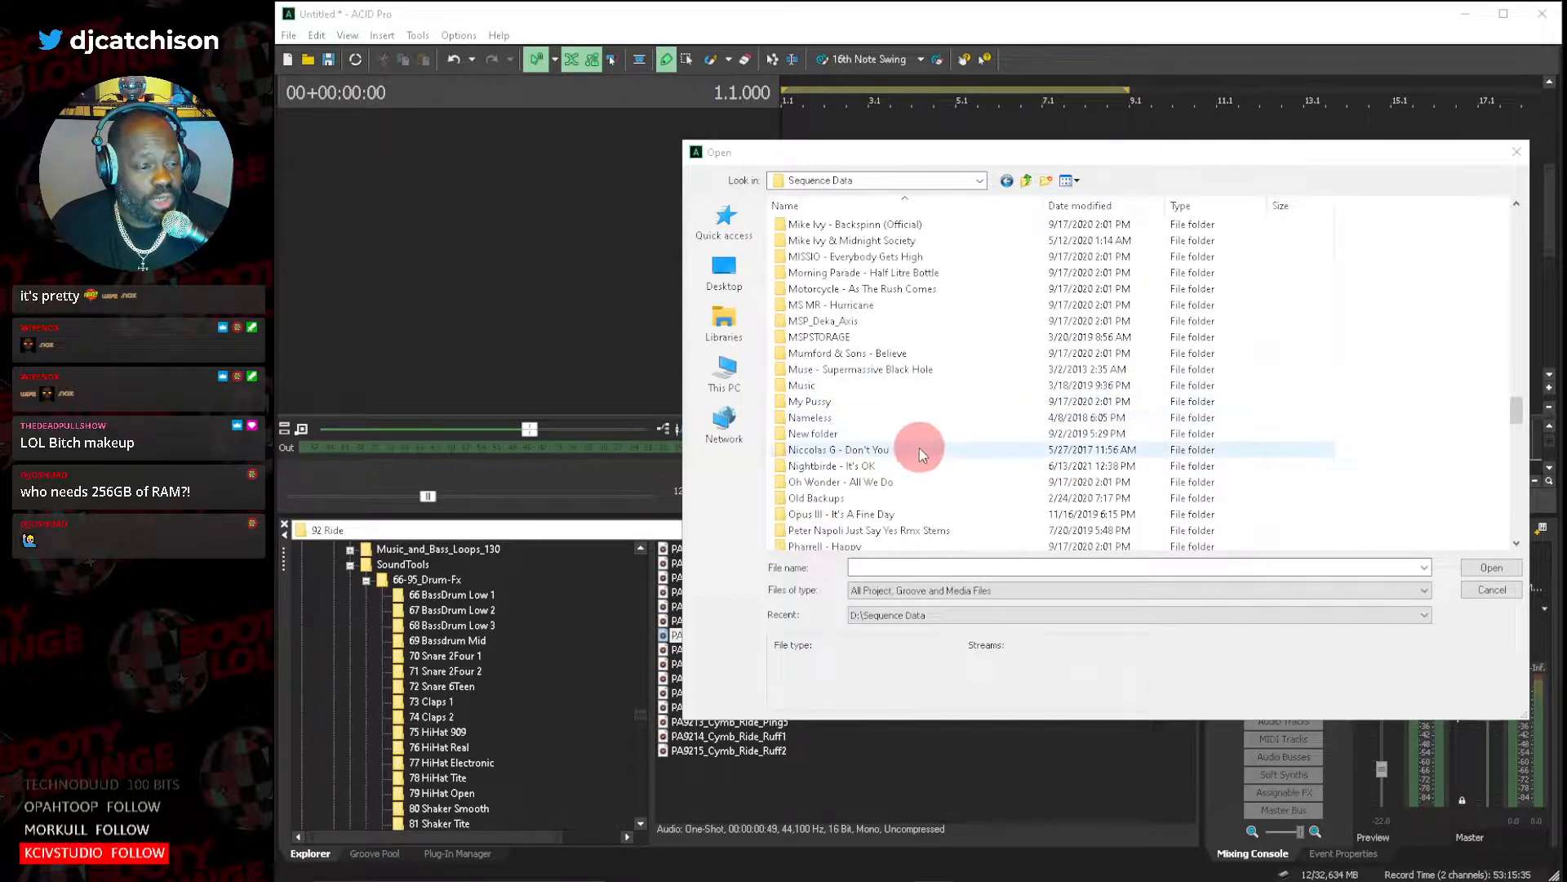
{"action": "scroll", "coordinate": [926, 445], "scroll_direction": "down", "scroll_amount": 2}
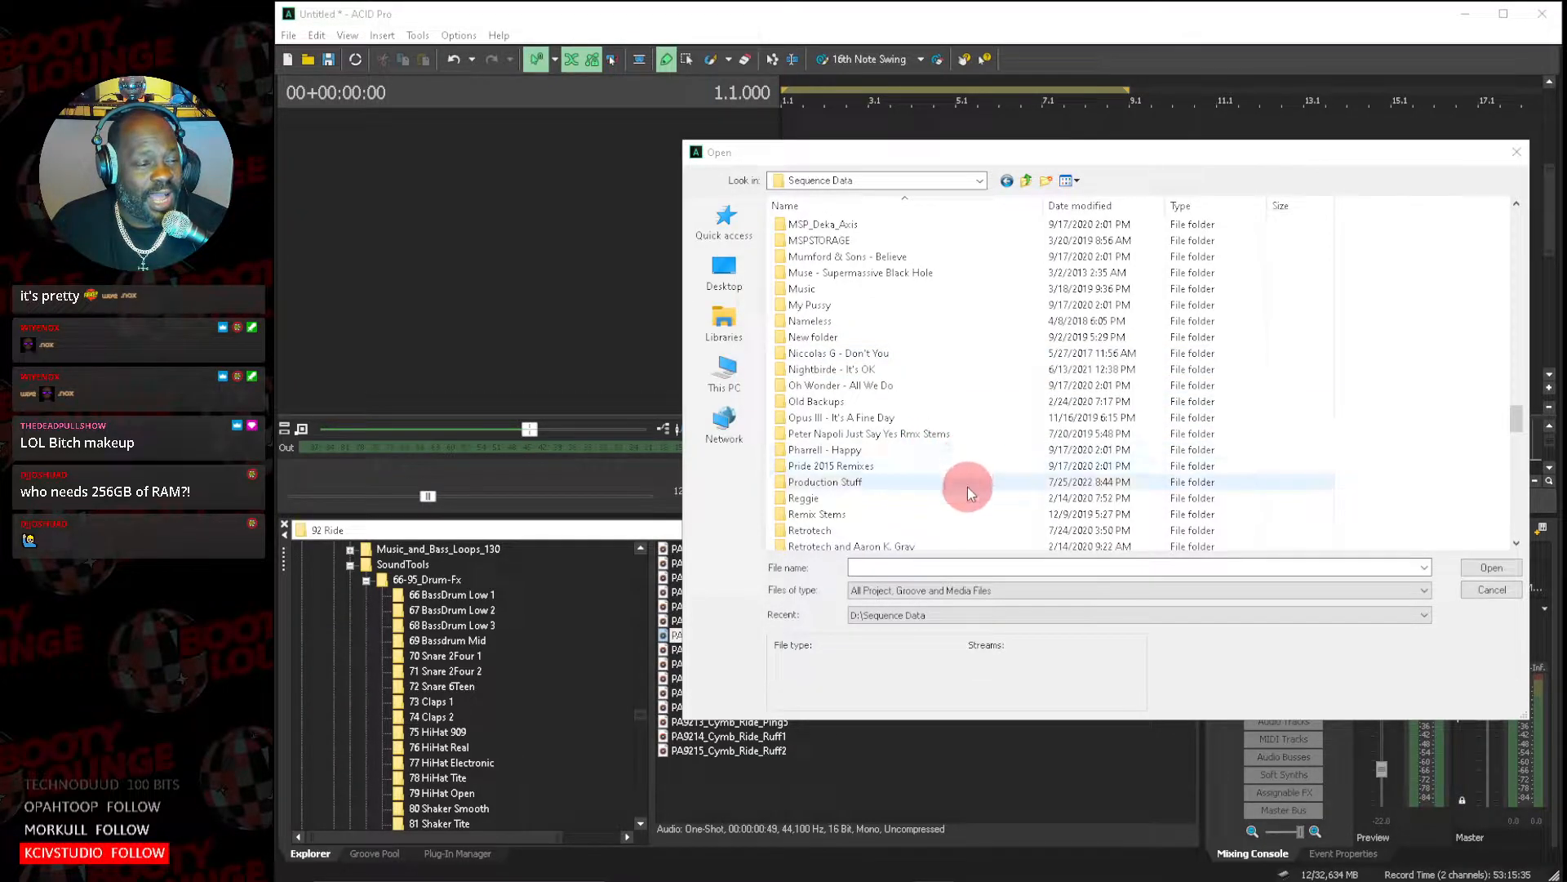
{"action": "double_click", "coordinate": [873, 418]}
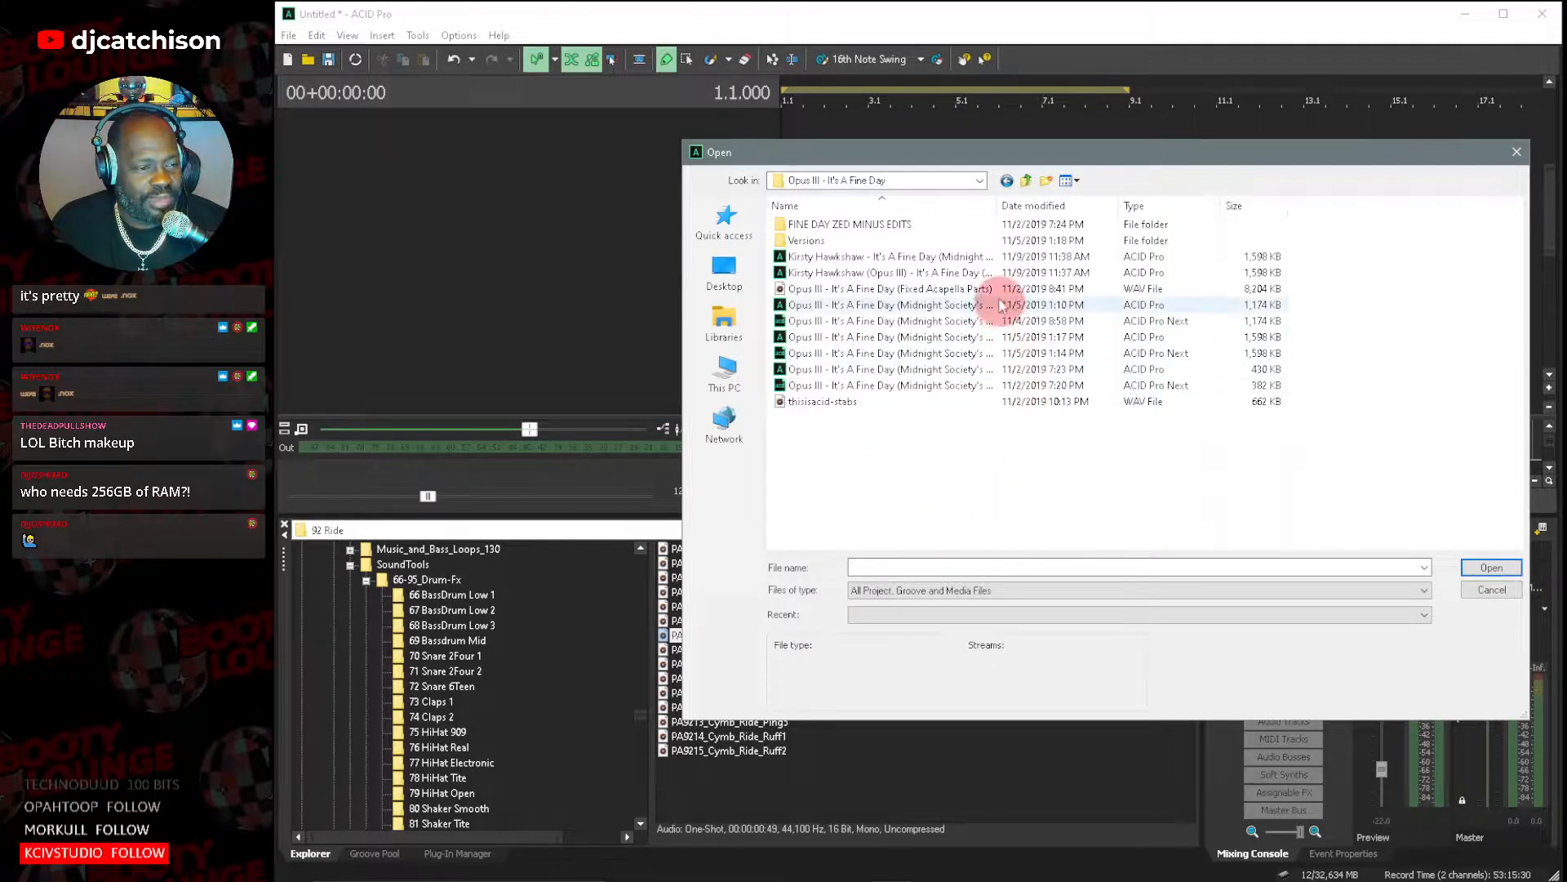
Try to open Kirsty Hawkshaw - It's A Fine Day (Midnight Society's Mainframe Vocal Mix) 2, discarding the changes to the untitled project.
{"action": "left_click_drag", "start_coordinate": [999, 206], "coordinate": [1181, 209]}
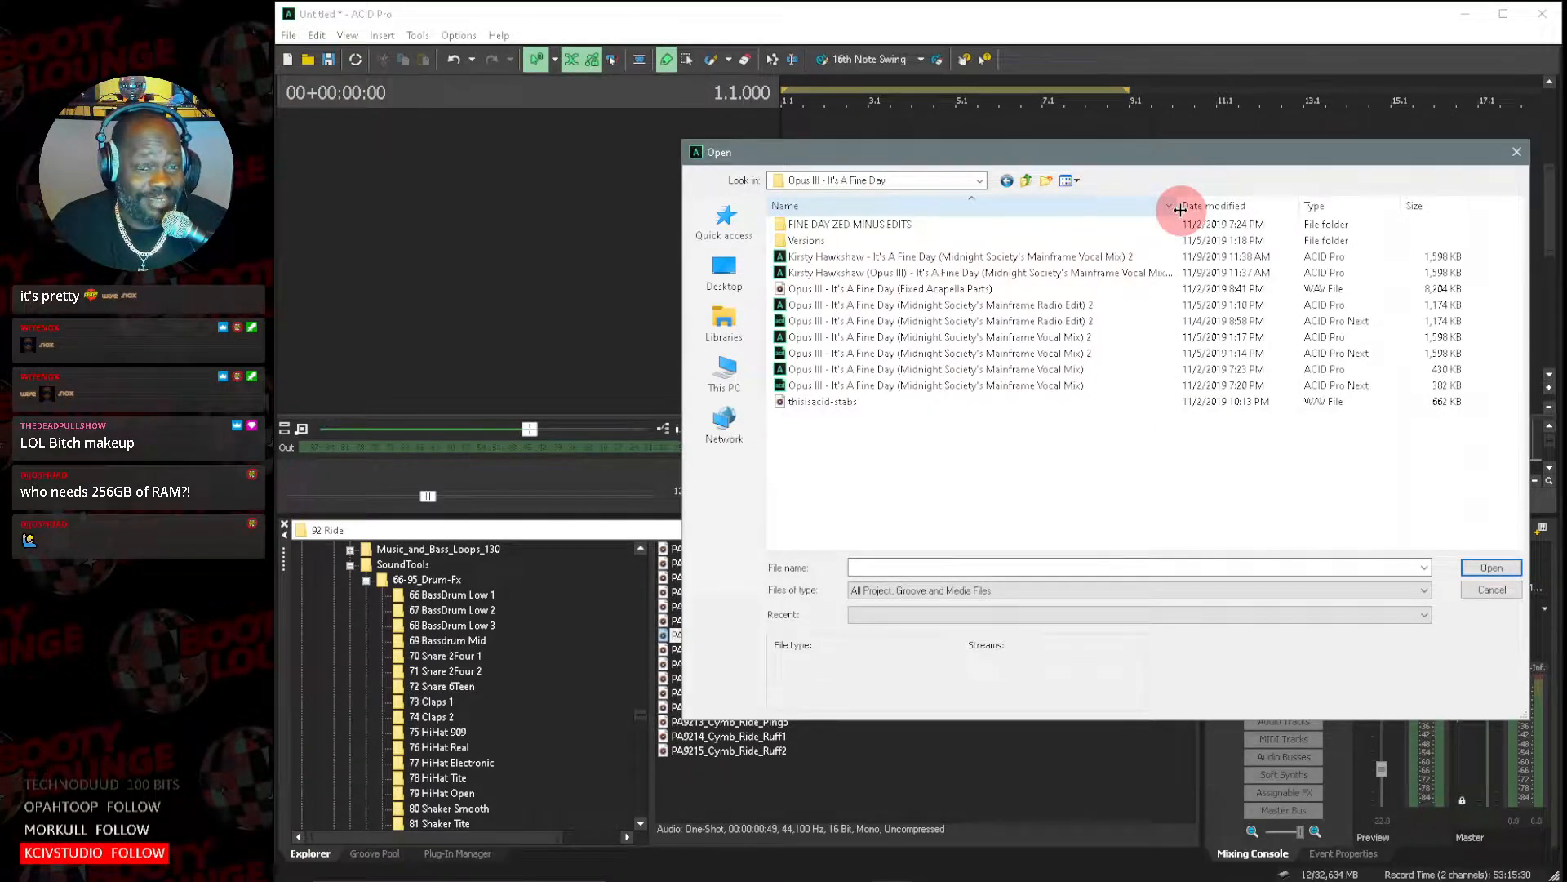
{"action": "left_click_drag", "start_coordinate": [1042, 149], "coordinate": [939, 146]}
{"action": "left_click", "coordinate": [901, 302]}
{"action": "left_click", "coordinate": [868, 369]}
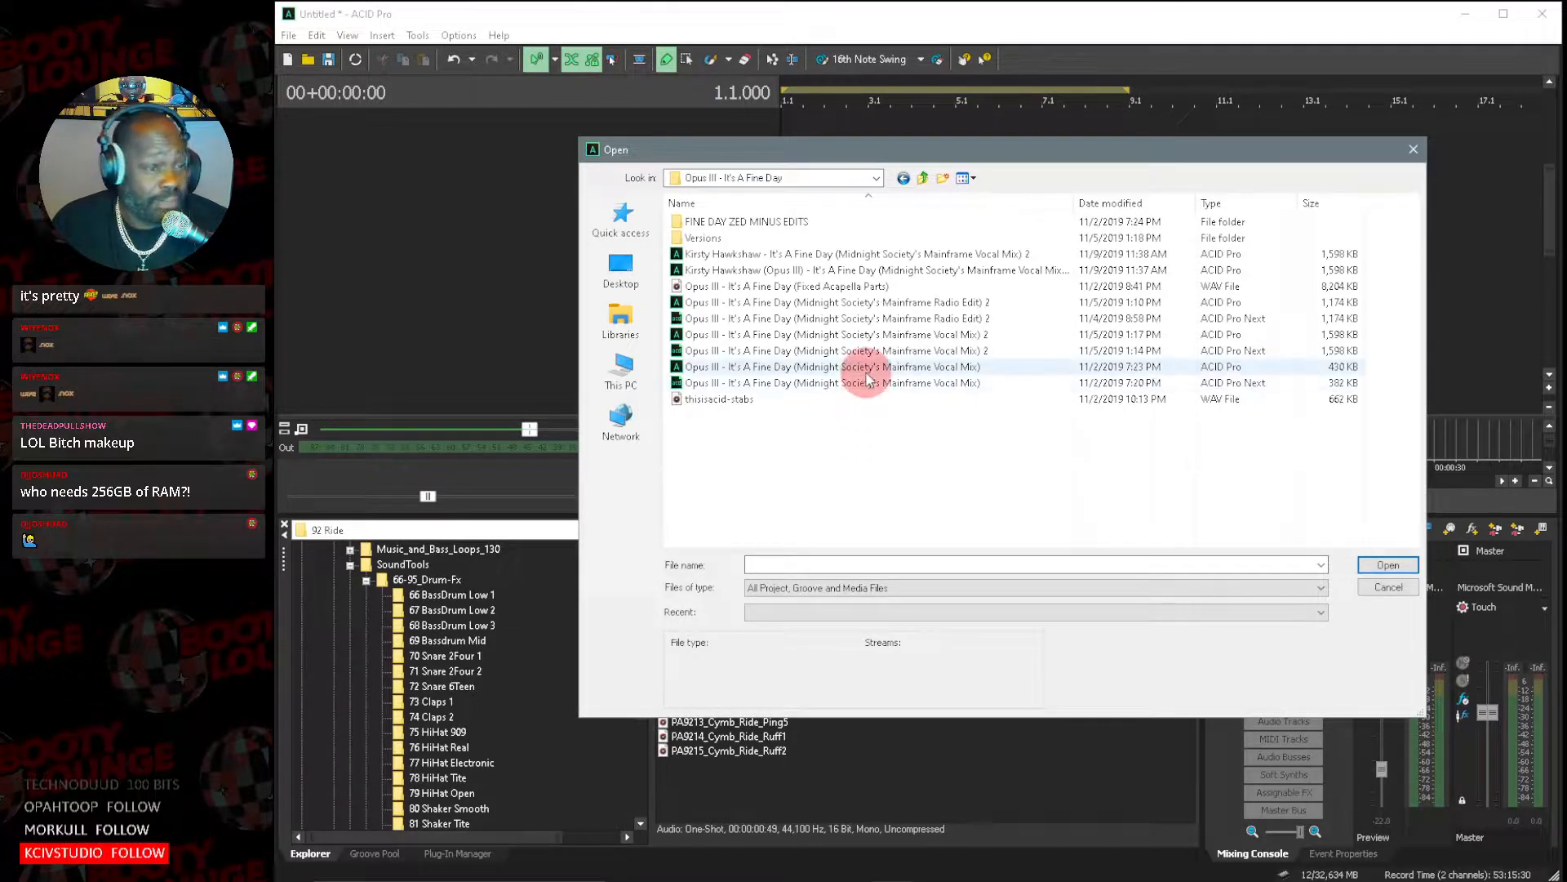
{"action": "double_click", "coordinate": [914, 271]}
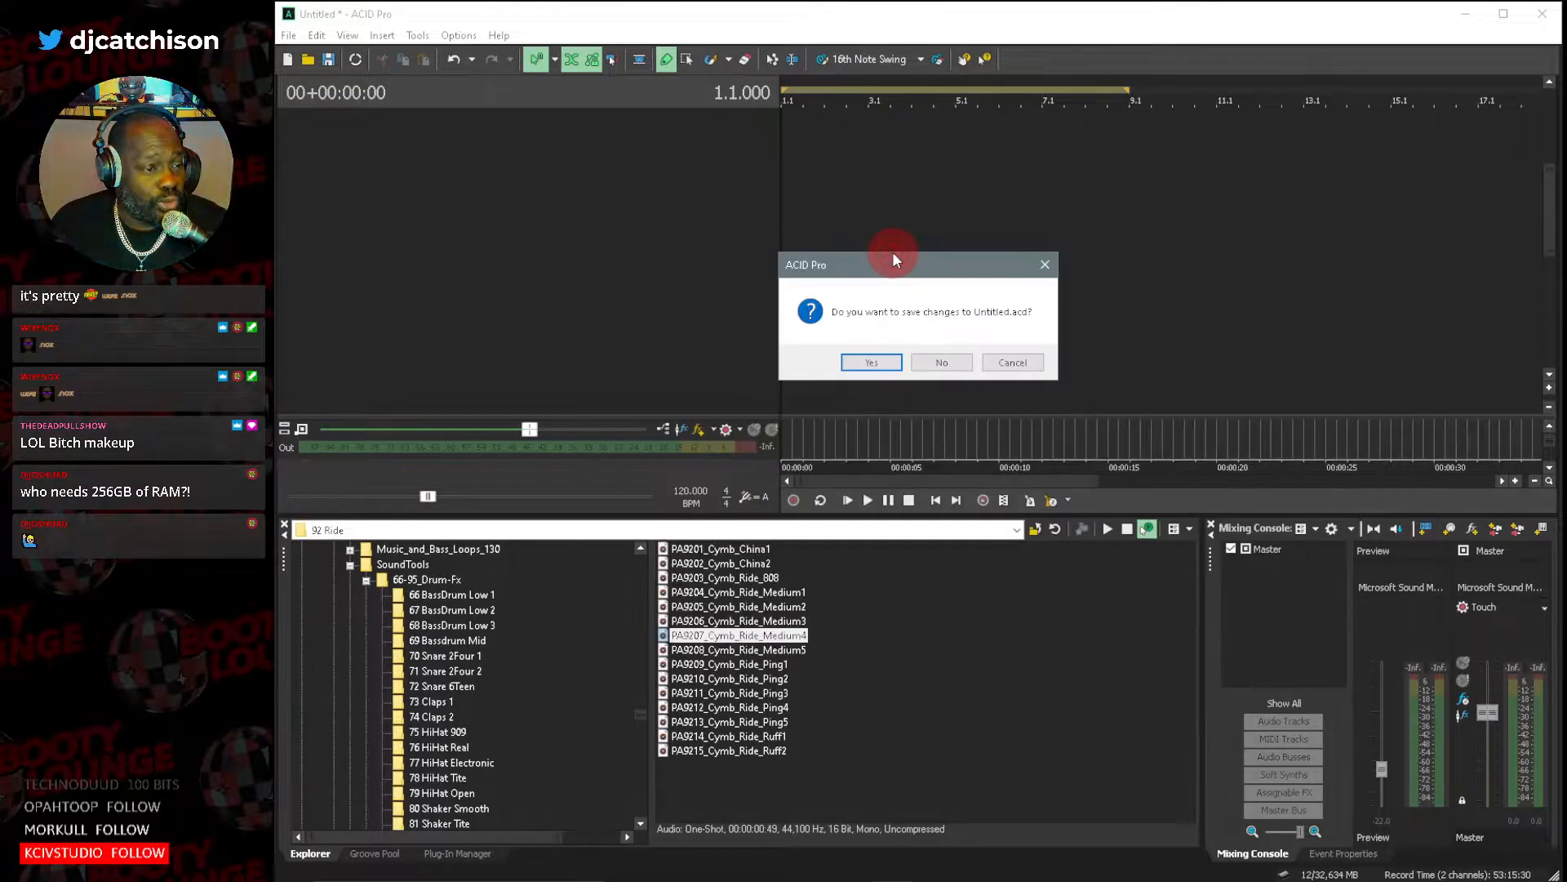
{"action": "left_click", "coordinate": [939, 374]}
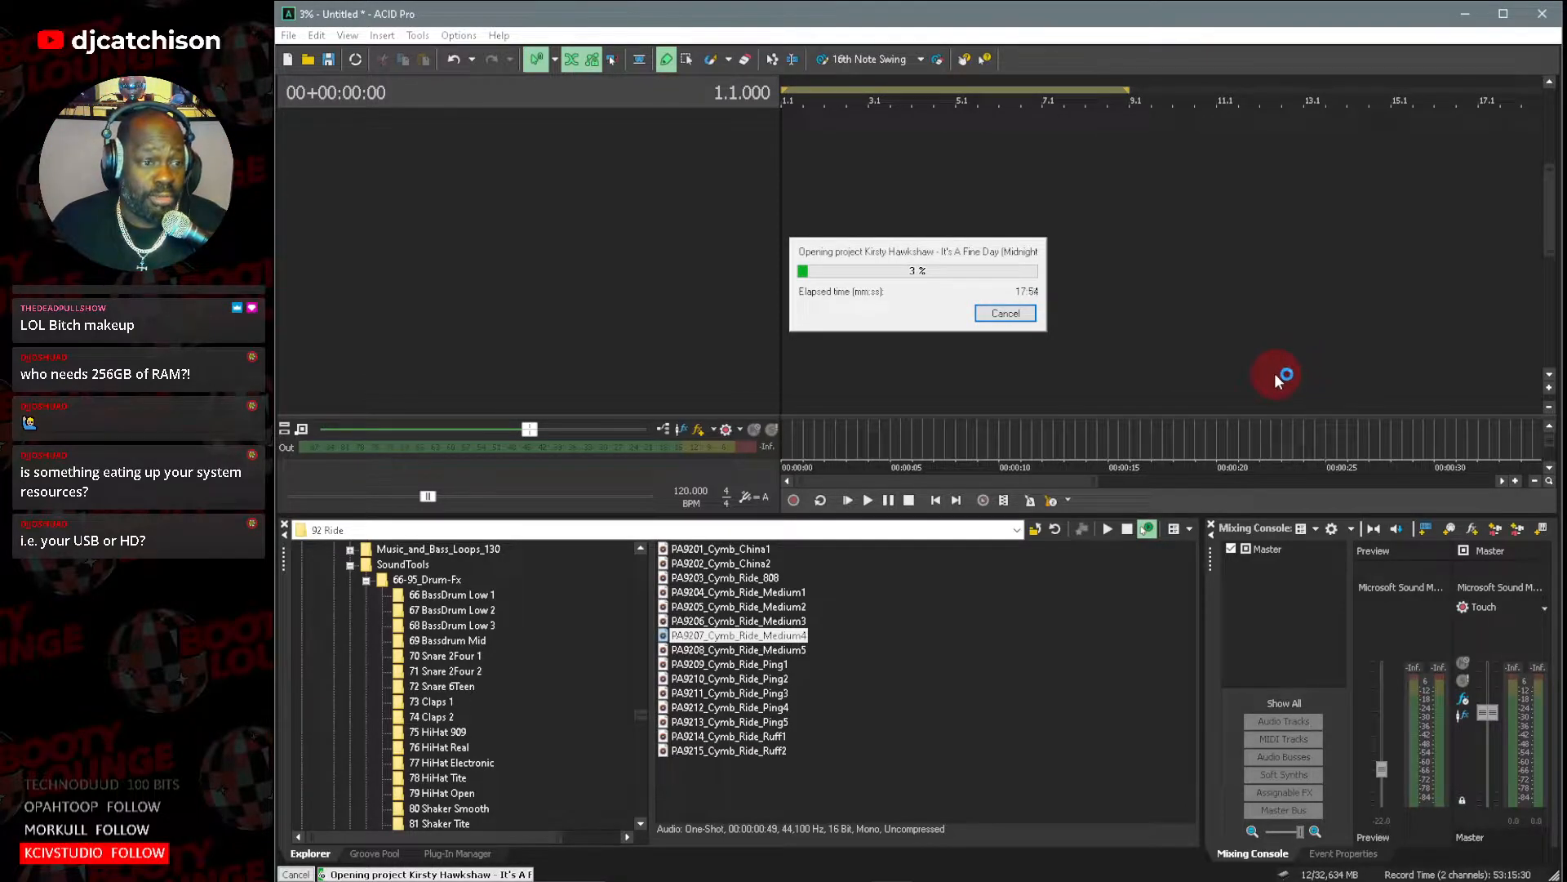
Cancel the loading of the Kirsty Hawkshaw - It's A Fine Day project.
{"action": "left_click", "coordinate": [1001, 312]}
{"action": "left_click", "coordinate": [906, 298]}
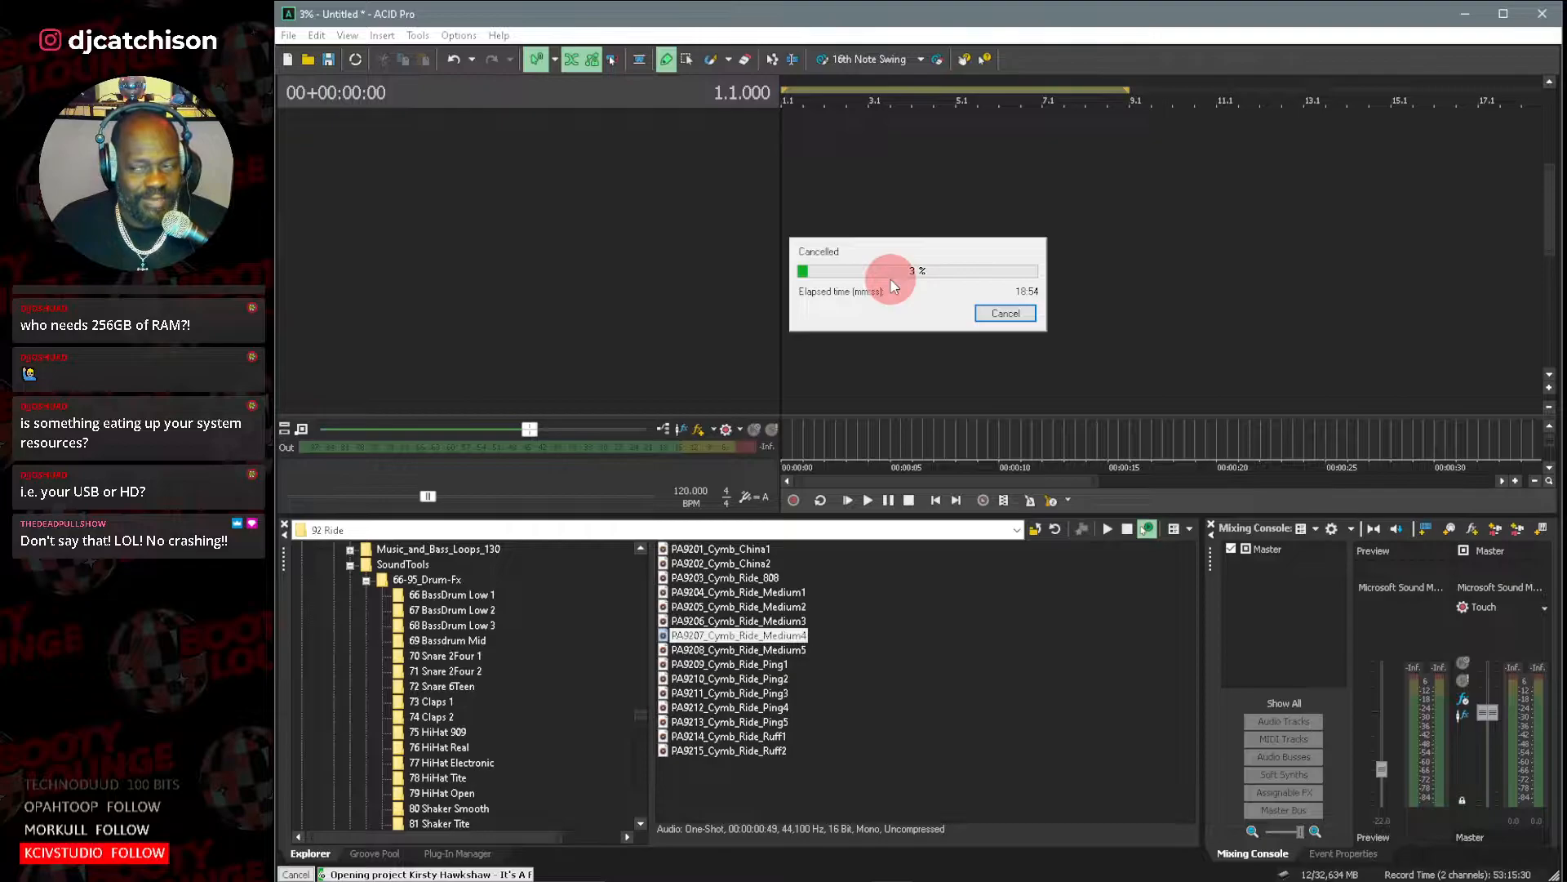
{"action": "left_click", "coordinate": [1006, 314]}
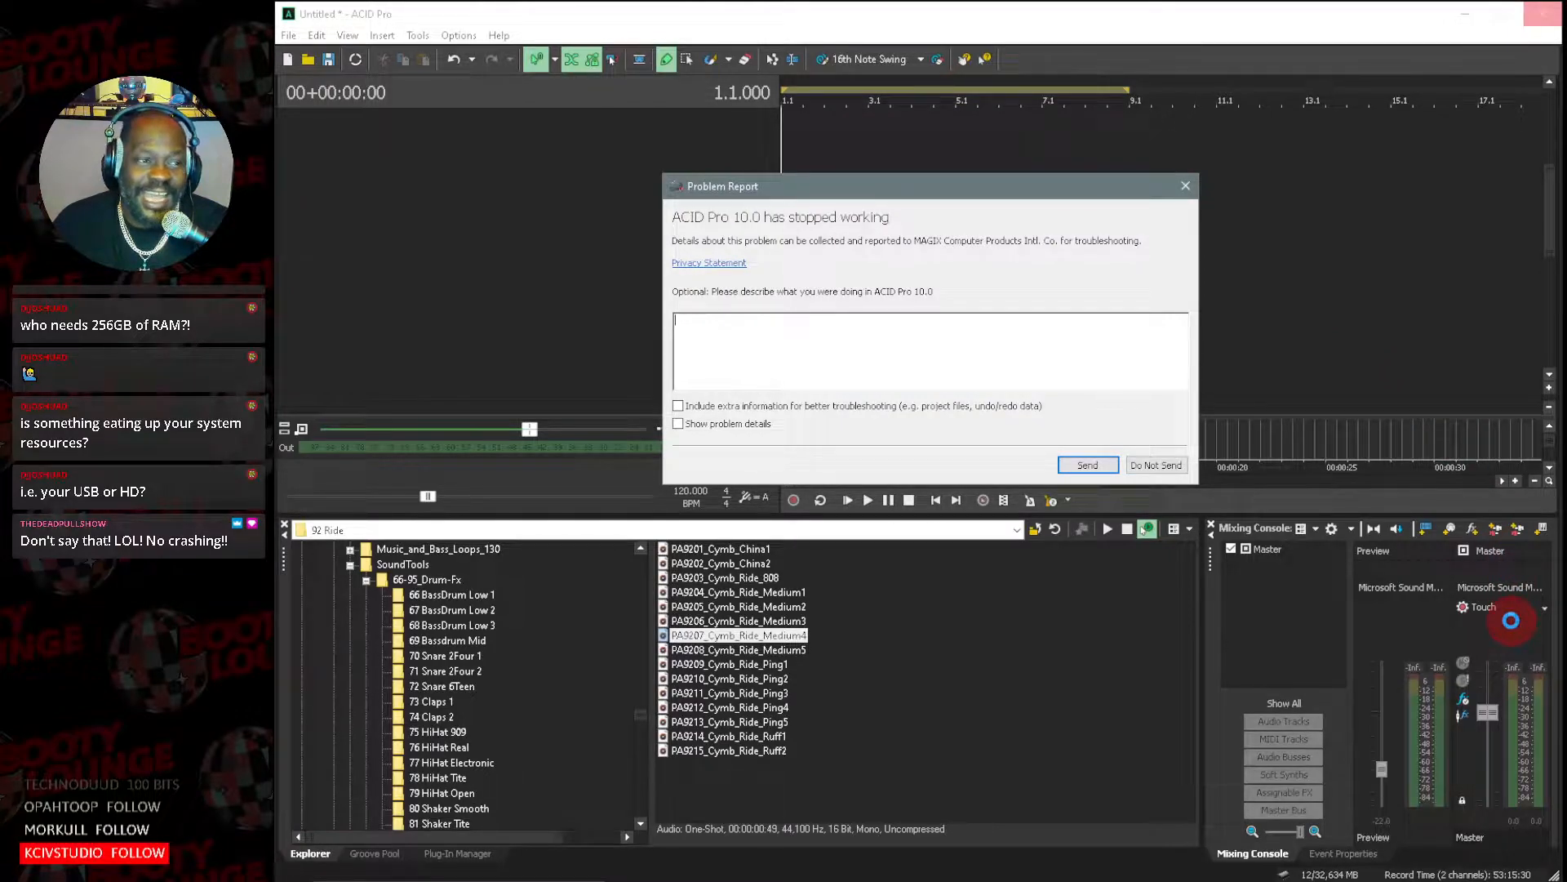
Send the ACID Pro problem report and decline to restore the last autosaved project.
{"action": "left_click", "coordinate": [620, 247]}
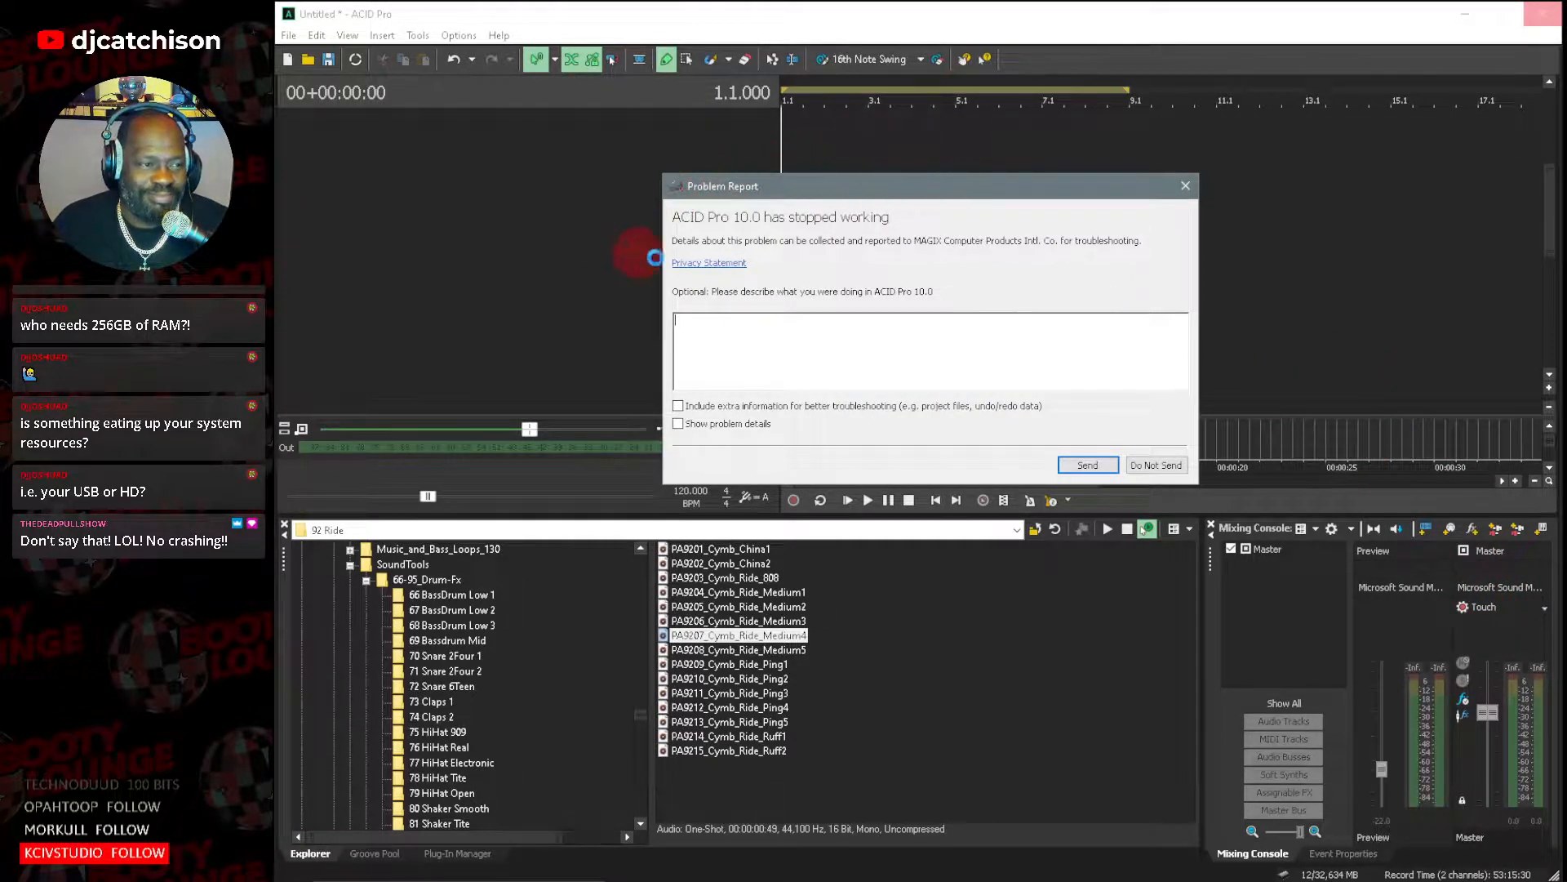
{"action": "left_click", "coordinate": [988, 318]}
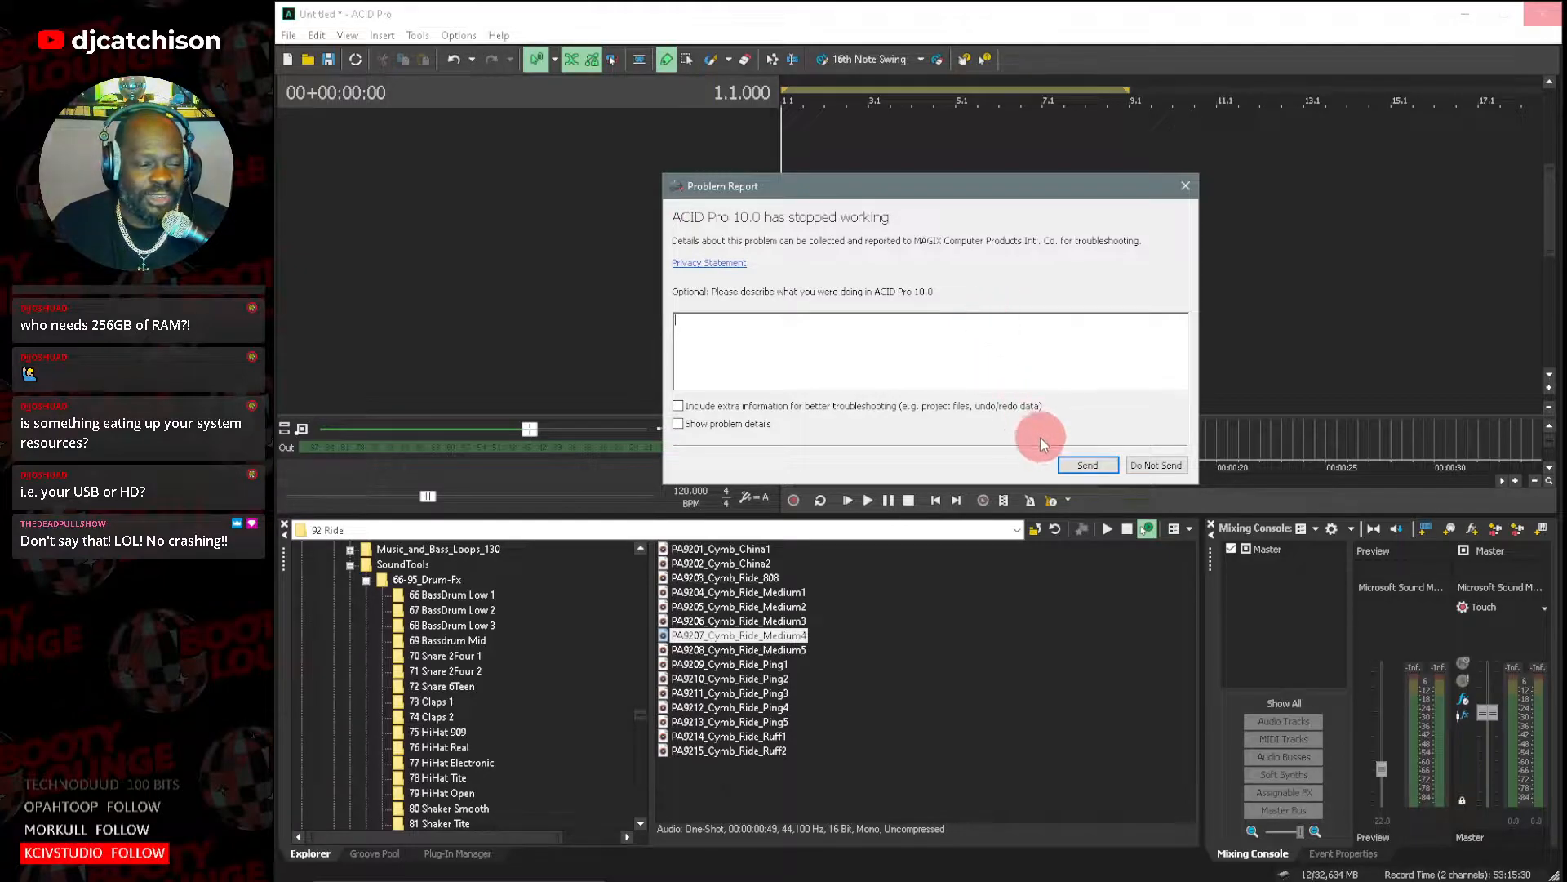
{"action": "left_click", "coordinate": [1078, 464]}
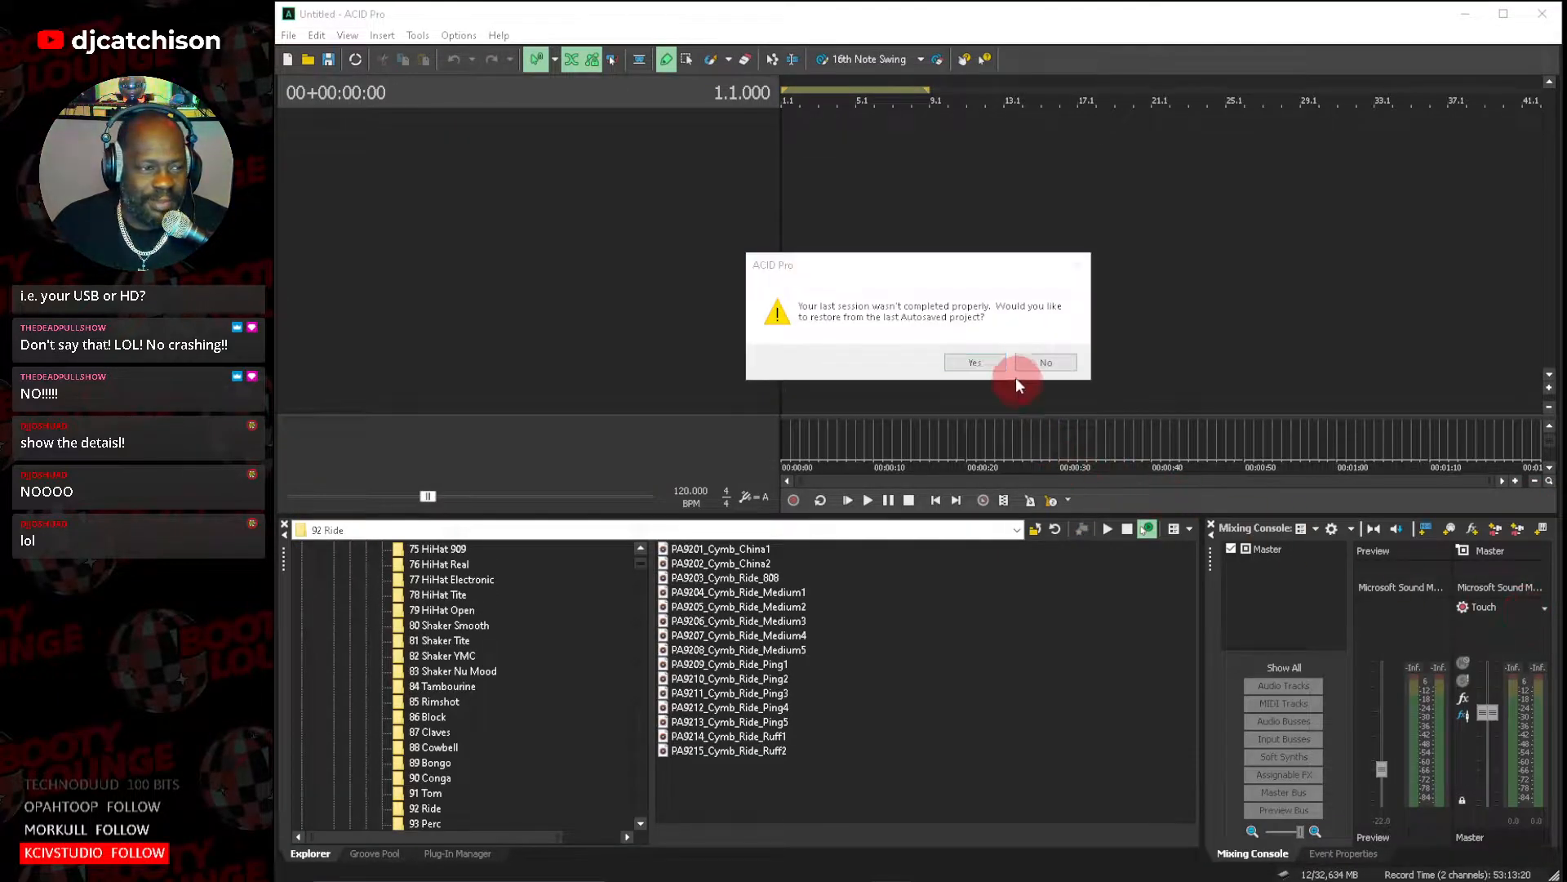
{"action": "left_click", "coordinate": [1053, 361]}
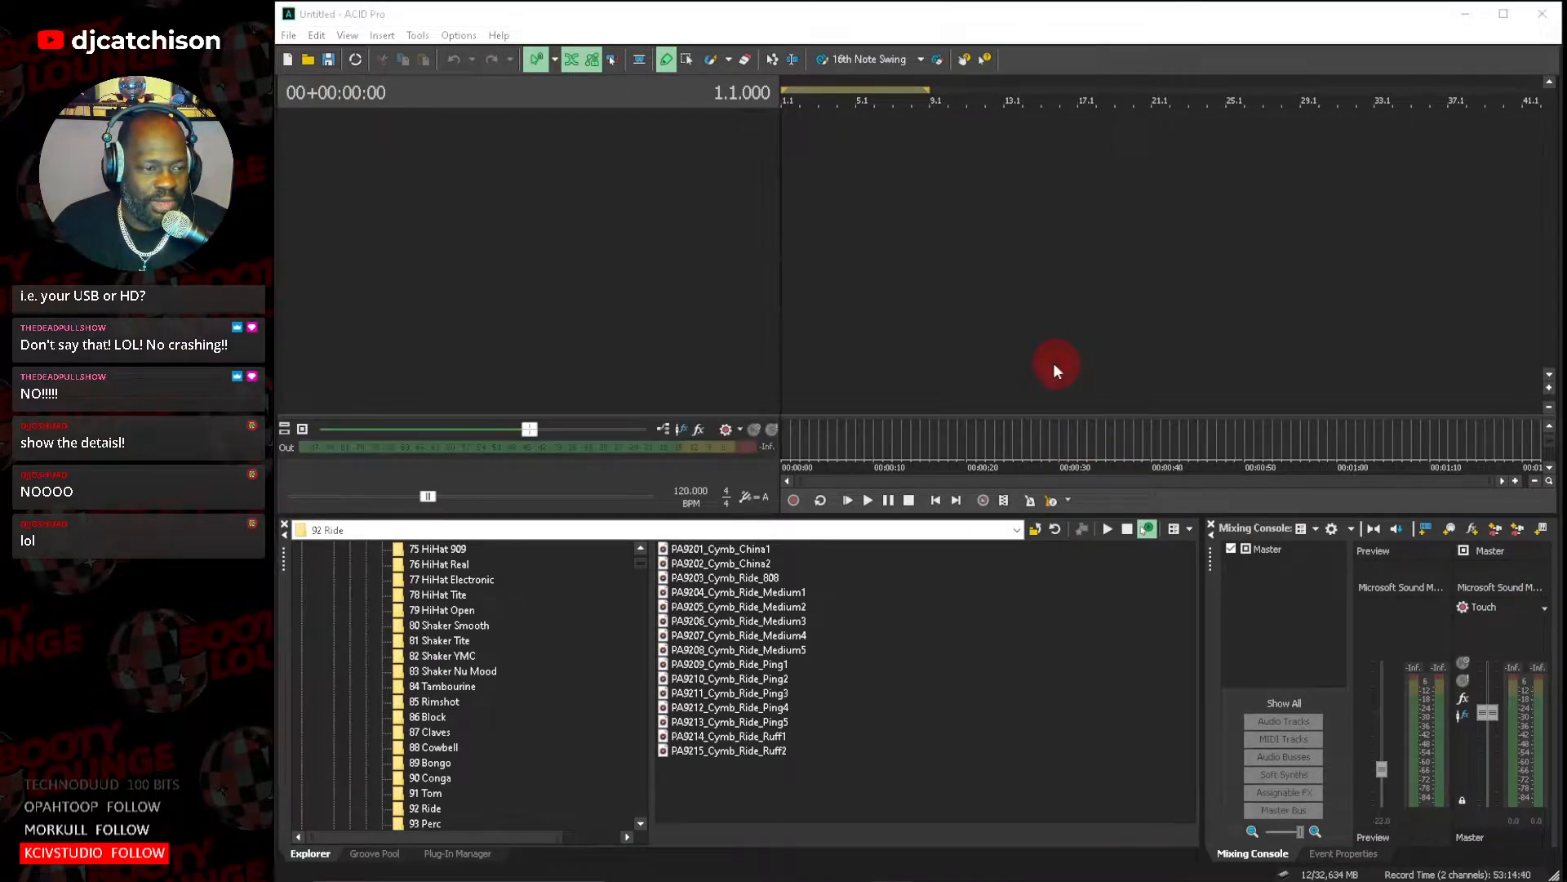
Start opening an existing project and browse from Sequence Data to the Opus III - It's A Fine Day folder.
{"action": "left_click", "coordinate": [289, 35]}
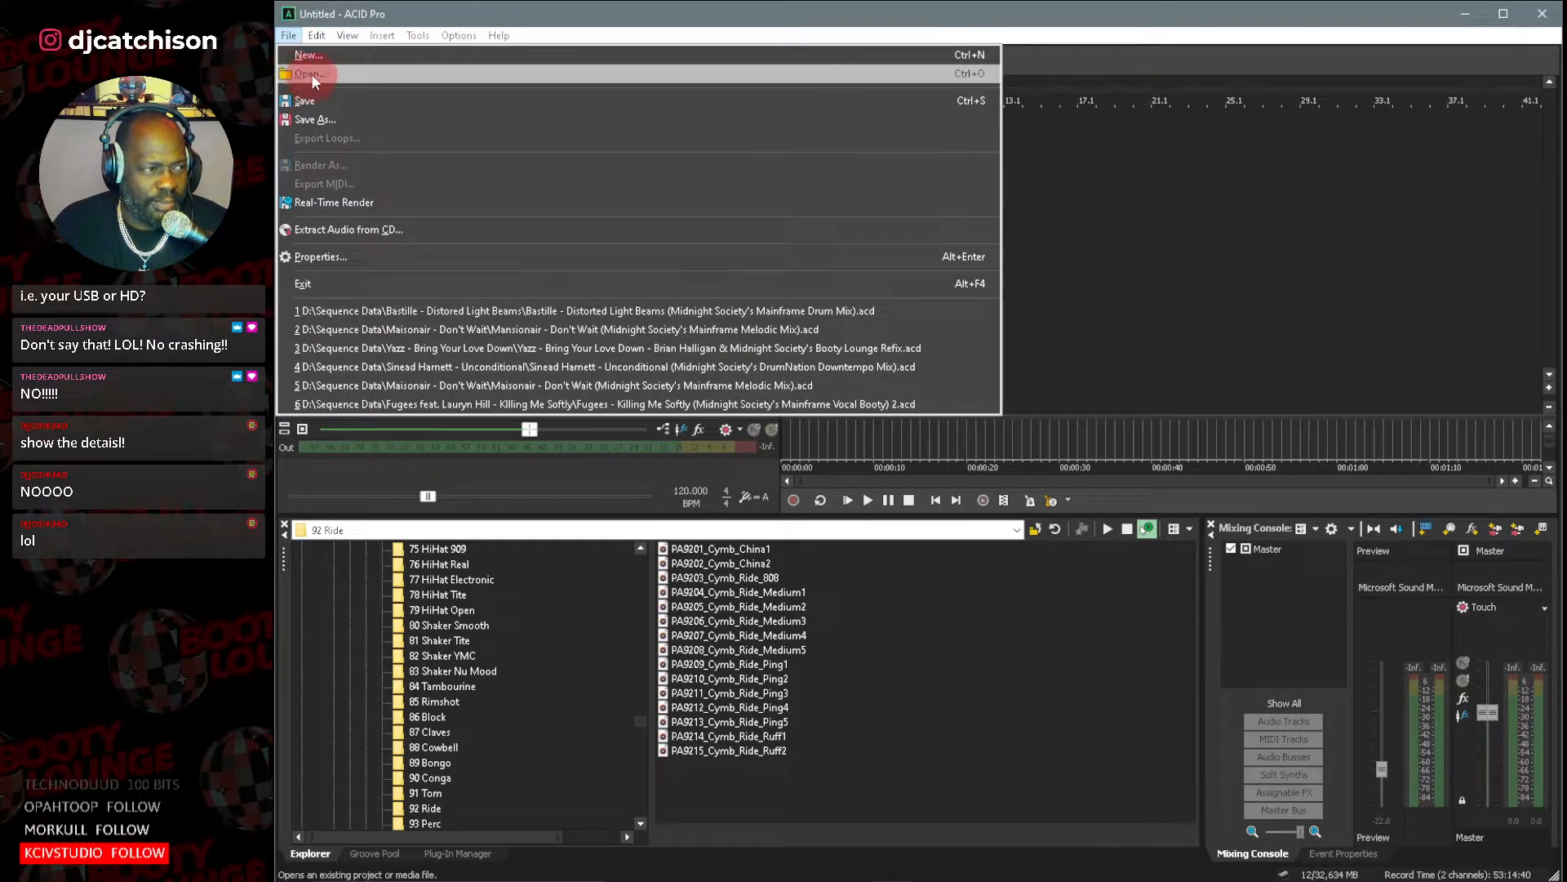
{"action": "left_click", "coordinate": [310, 74]}
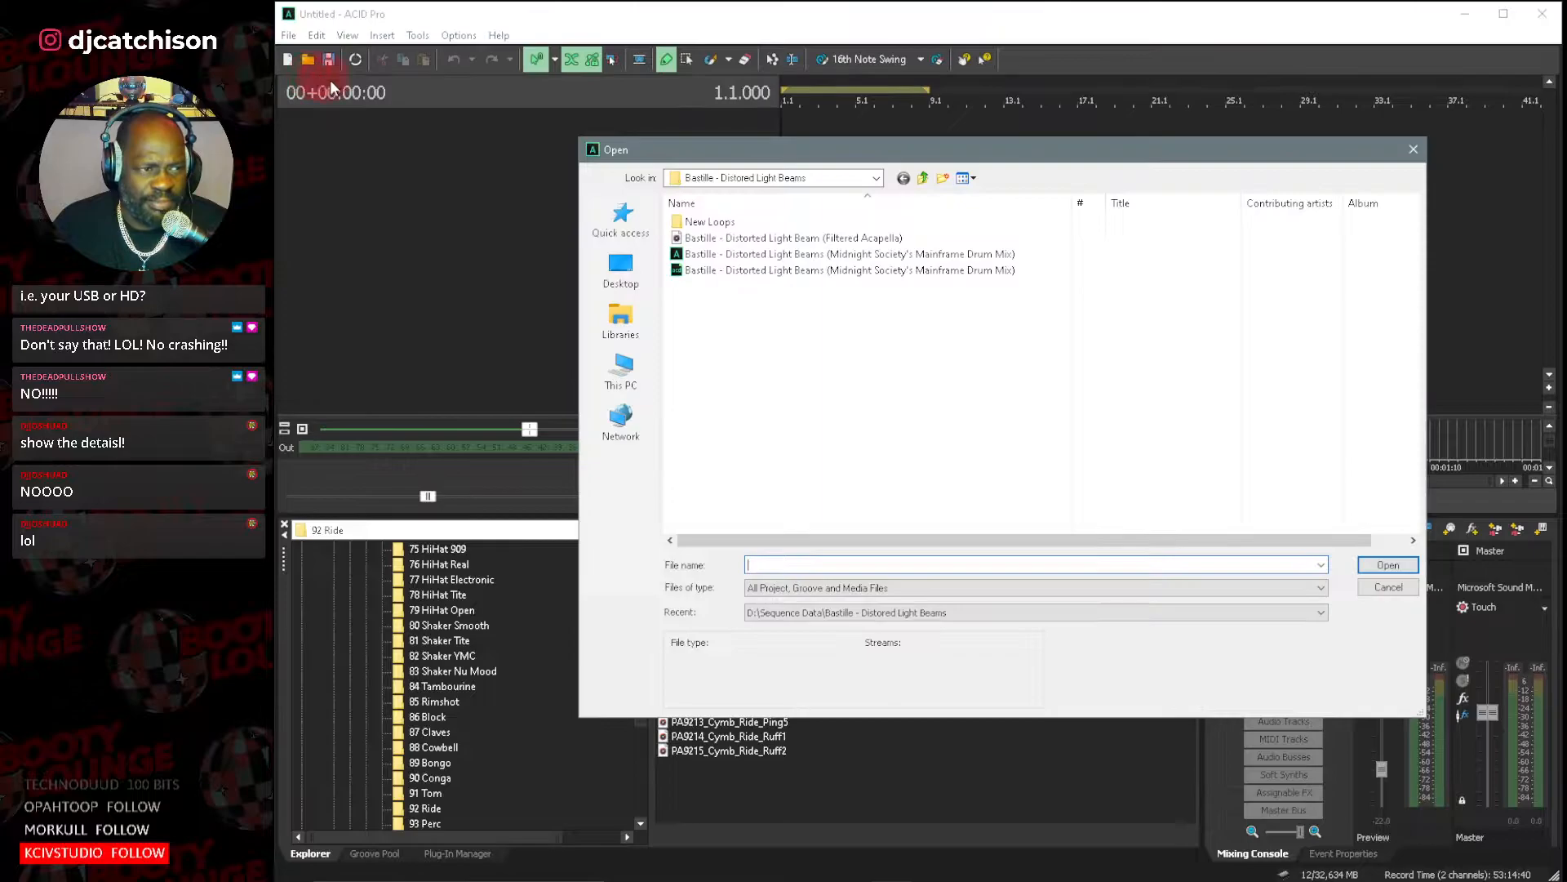
{"action": "left_click", "coordinate": [922, 178]}
{"action": "scroll", "coordinate": [820, 318], "scroll_direction": "down", "scroll_amount": 8}
{"action": "scroll", "coordinate": [820, 319], "scroll_direction": "down", "scroll_amount": 20}
{"action": "scroll", "coordinate": [820, 322], "scroll_direction": "down", "scroll_amount": 20}
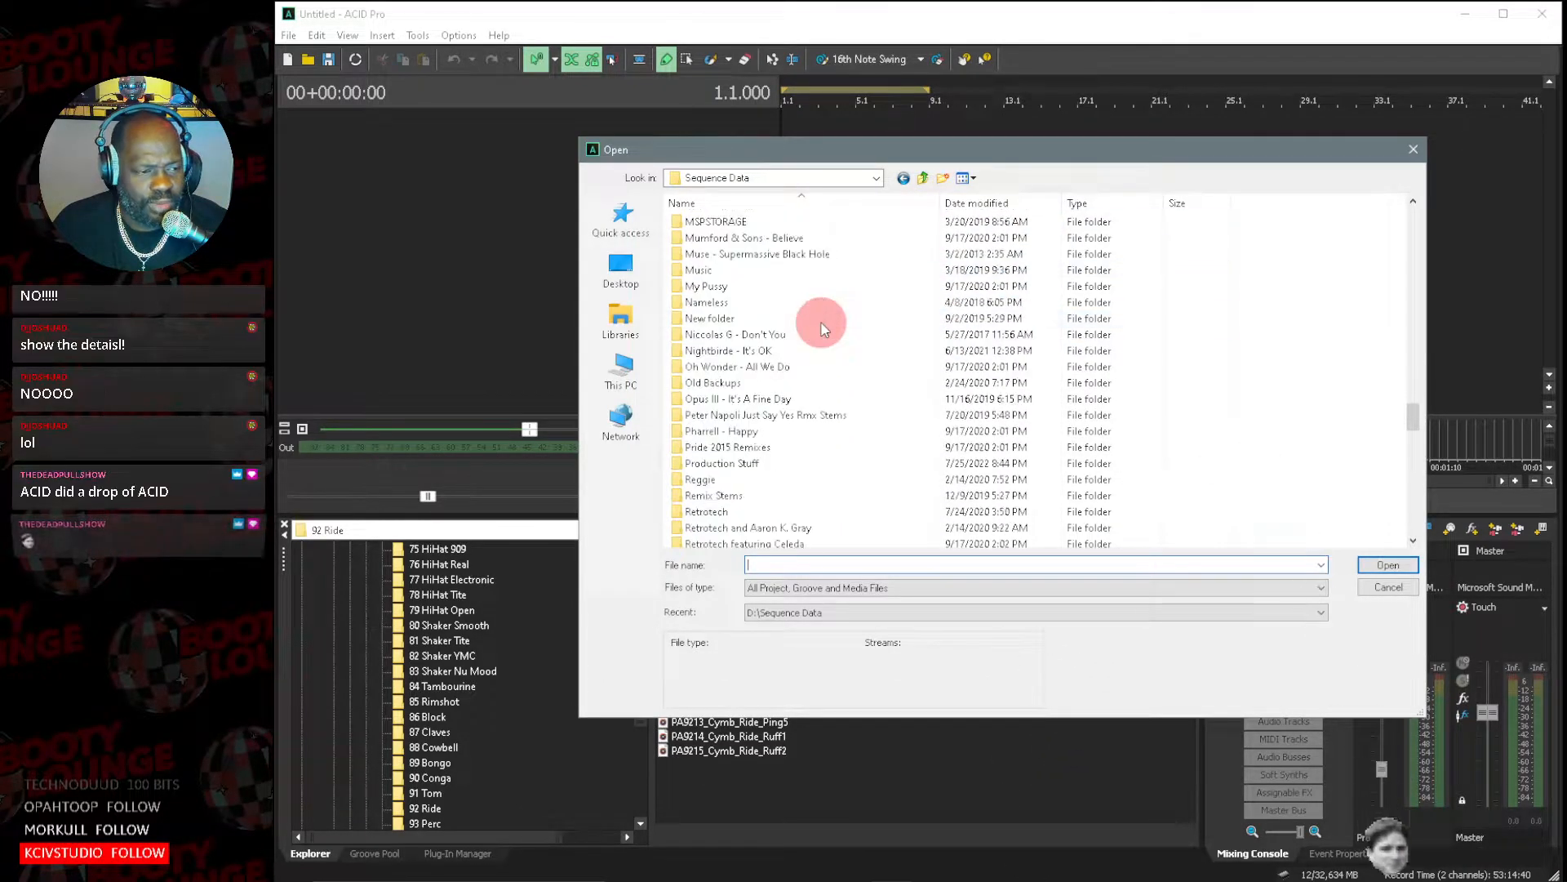
{"action": "scroll", "coordinate": [816, 326], "scroll_direction": "down", "scroll_amount": 1}
{"action": "left_click", "coordinate": [759, 352]}
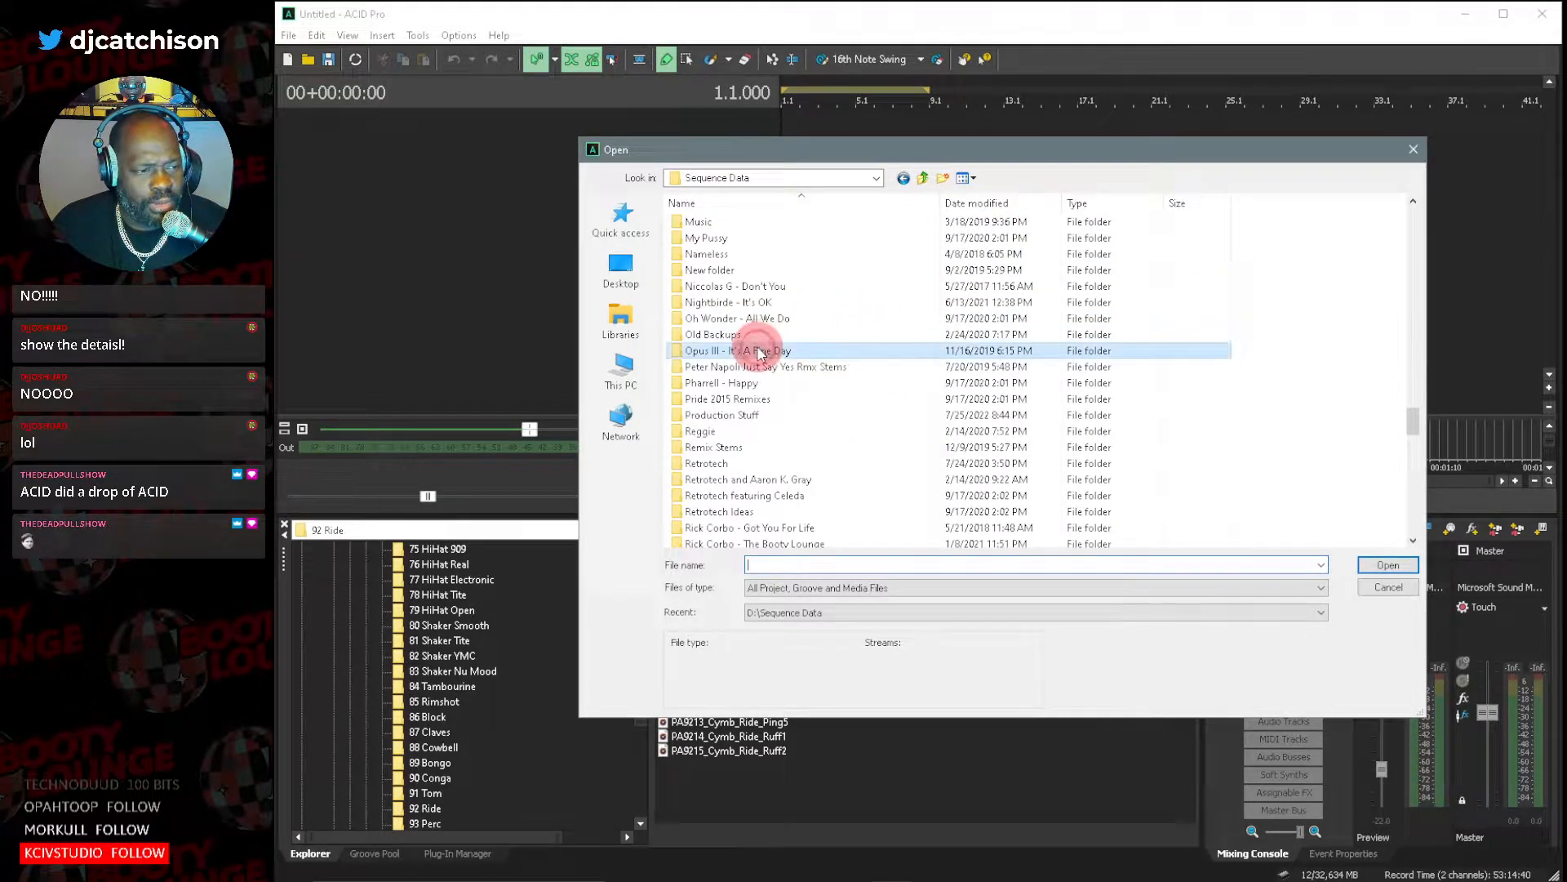
{"action": "double_click", "coordinate": [759, 351]}
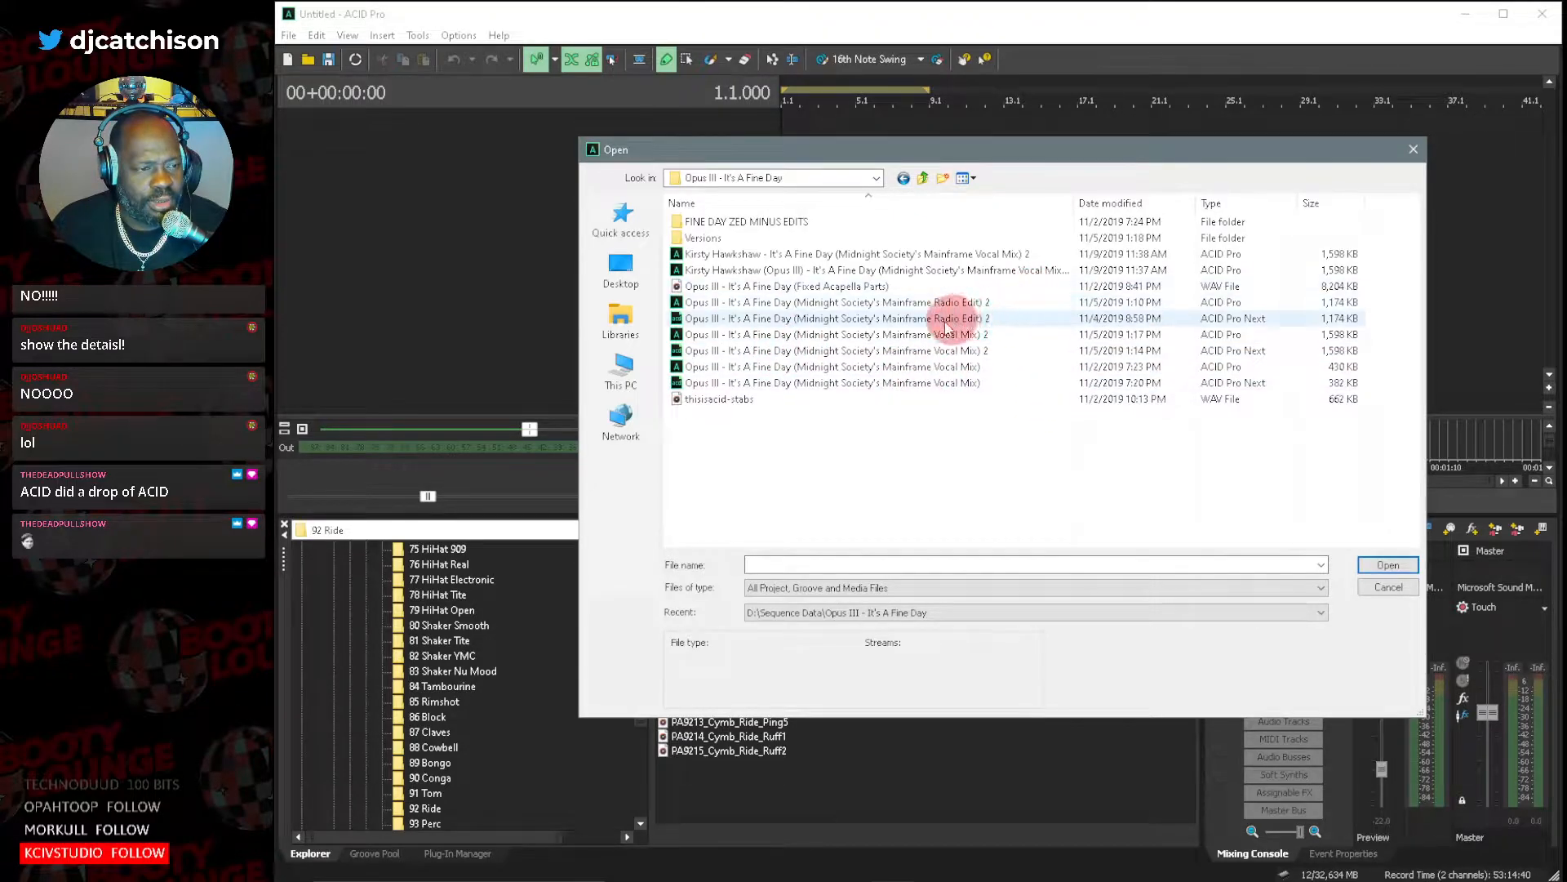
Try to open Kirsty Hawkshaw (Opus III) - It's A Fine Day (Midnight Society's Mainframe Vocal Mix) 2 and cancel the loading.
{"action": "left_click", "coordinate": [875, 258]}
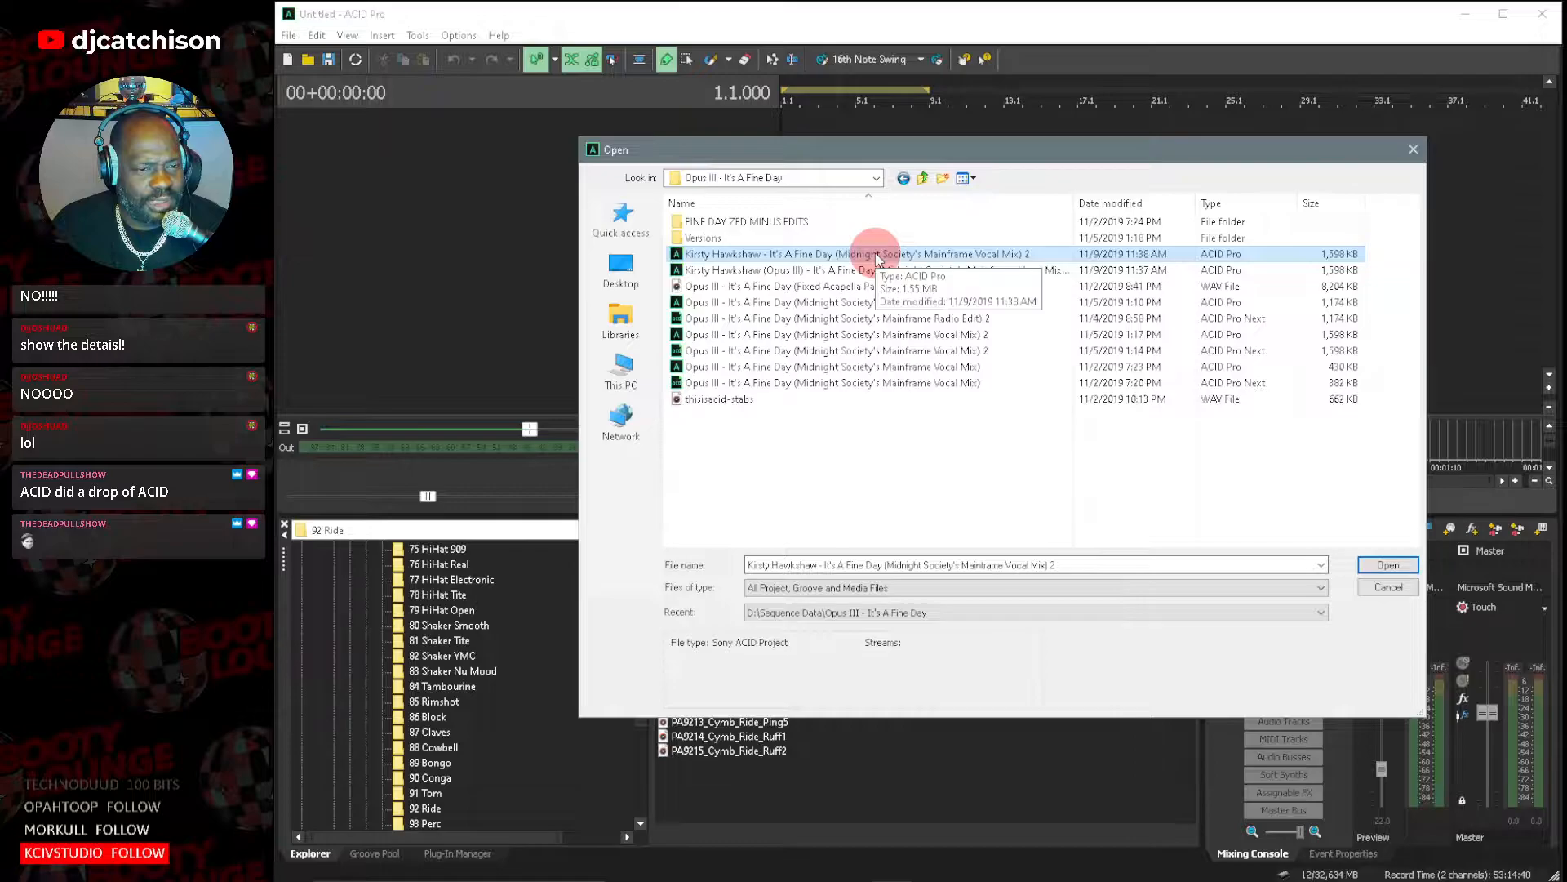
{"action": "left_click", "coordinate": [877, 273]}
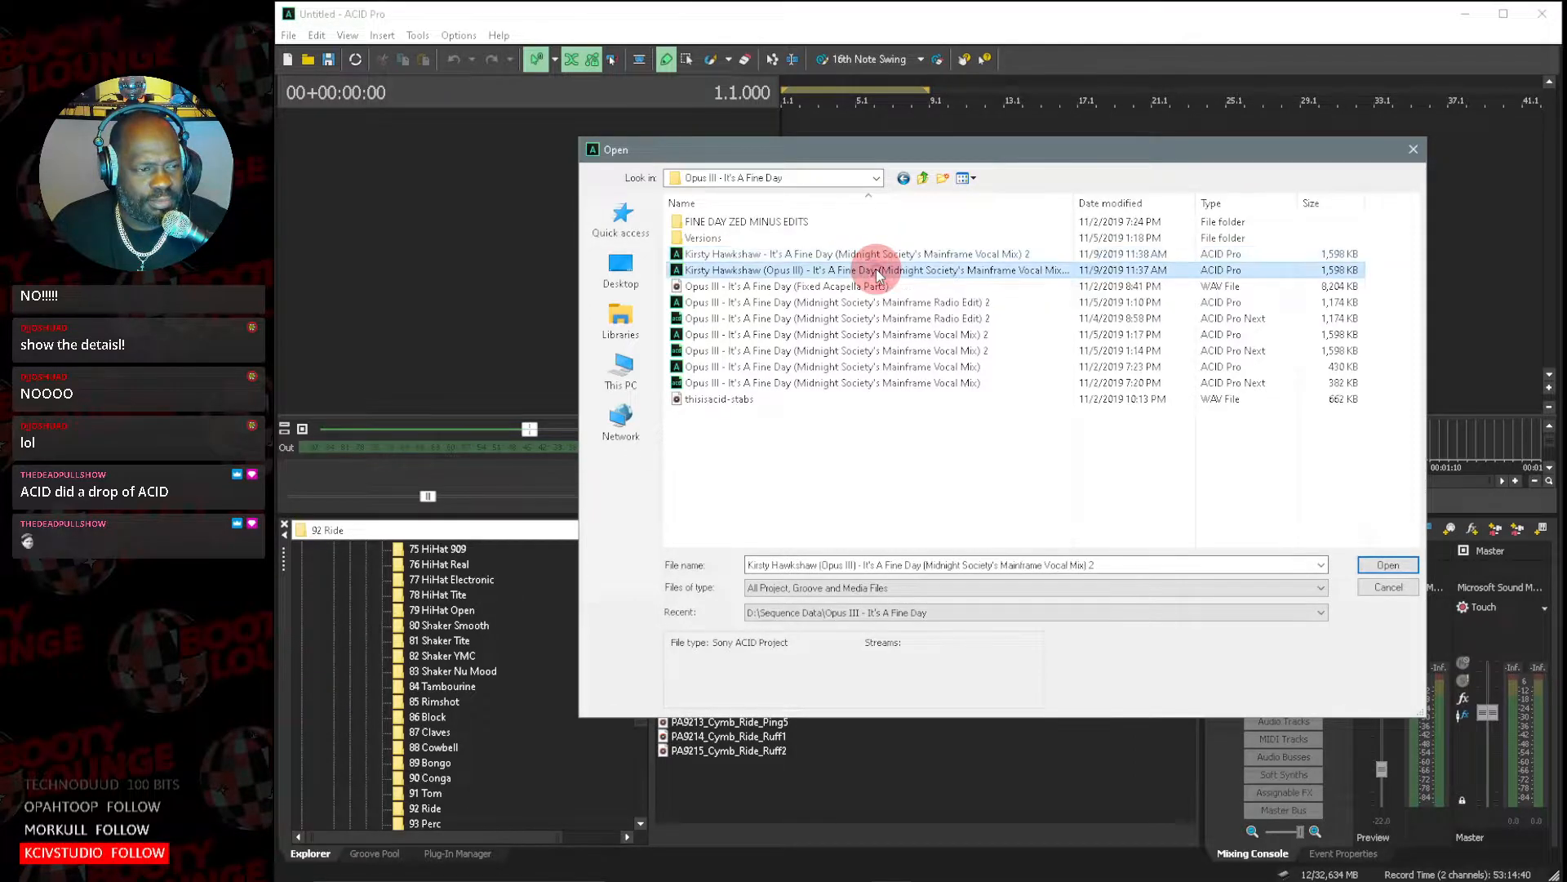
{"action": "double_click", "coordinate": [877, 273]}
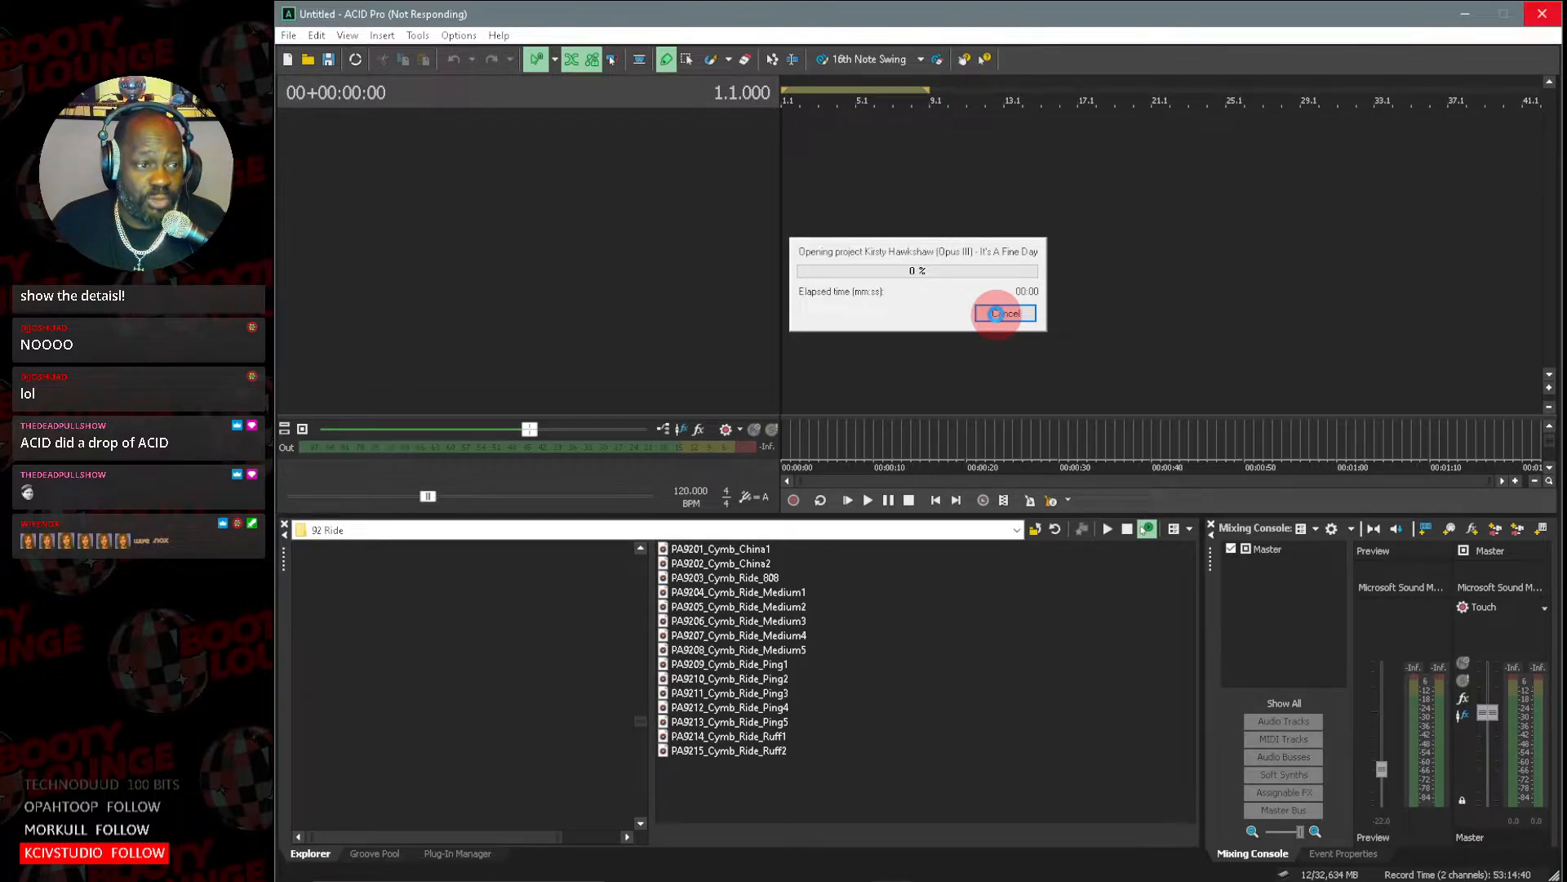
{"action": "left_click", "coordinate": [1020, 311]}
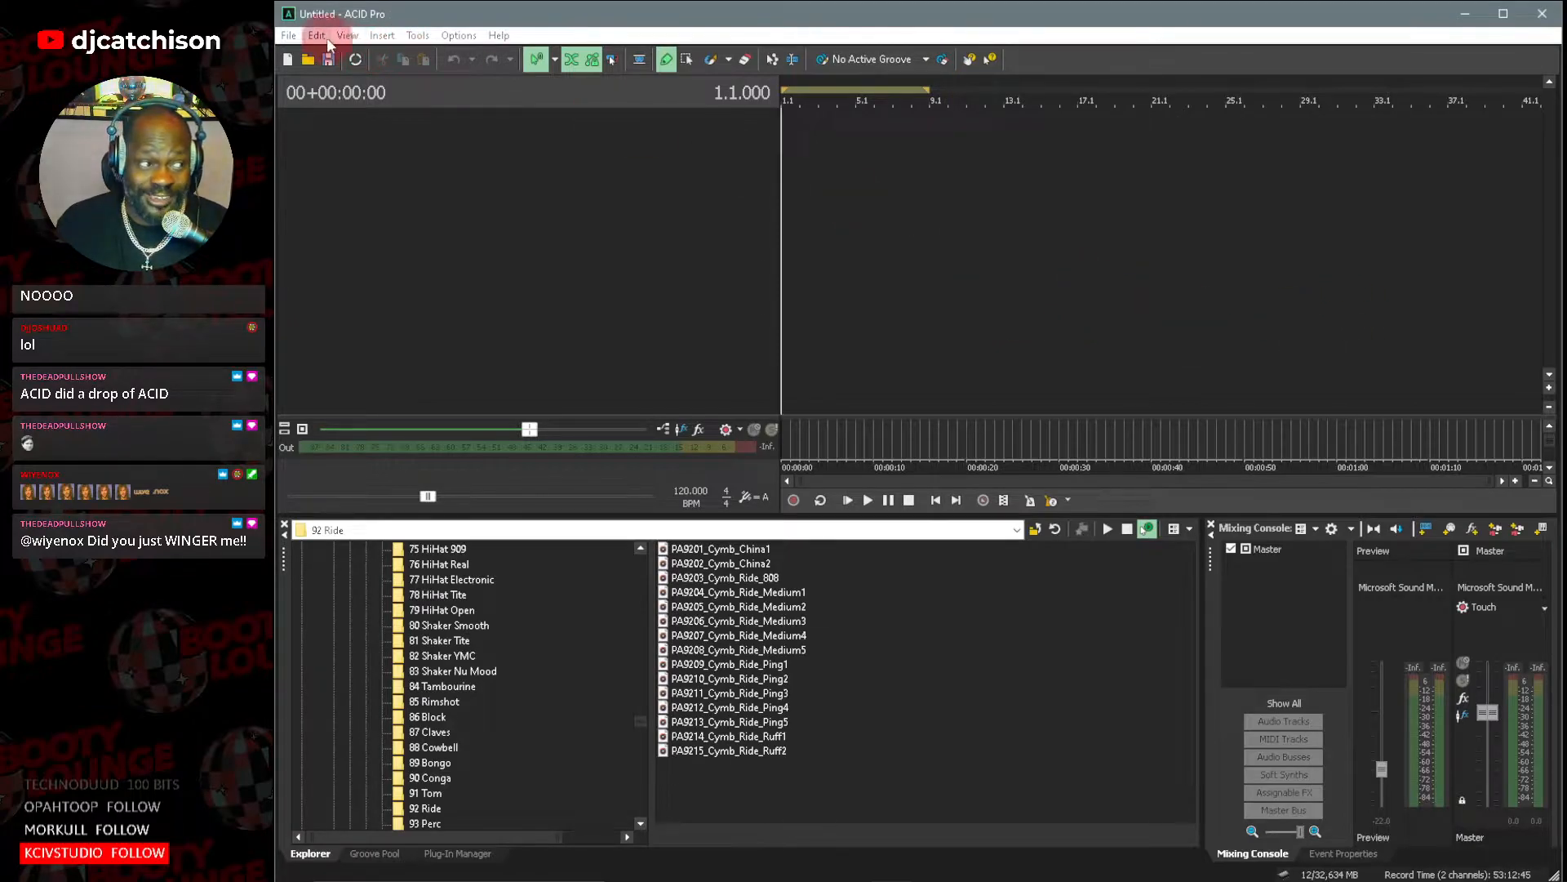
Retry opening Kirsty Hawkshaw - It's A Fine Day (Midnight Society's Mainframe Vocal Mix) 2 and cancel the loading.
{"action": "left_click", "coordinate": [288, 35]}
{"action": "left_click", "coordinate": [309, 75]}
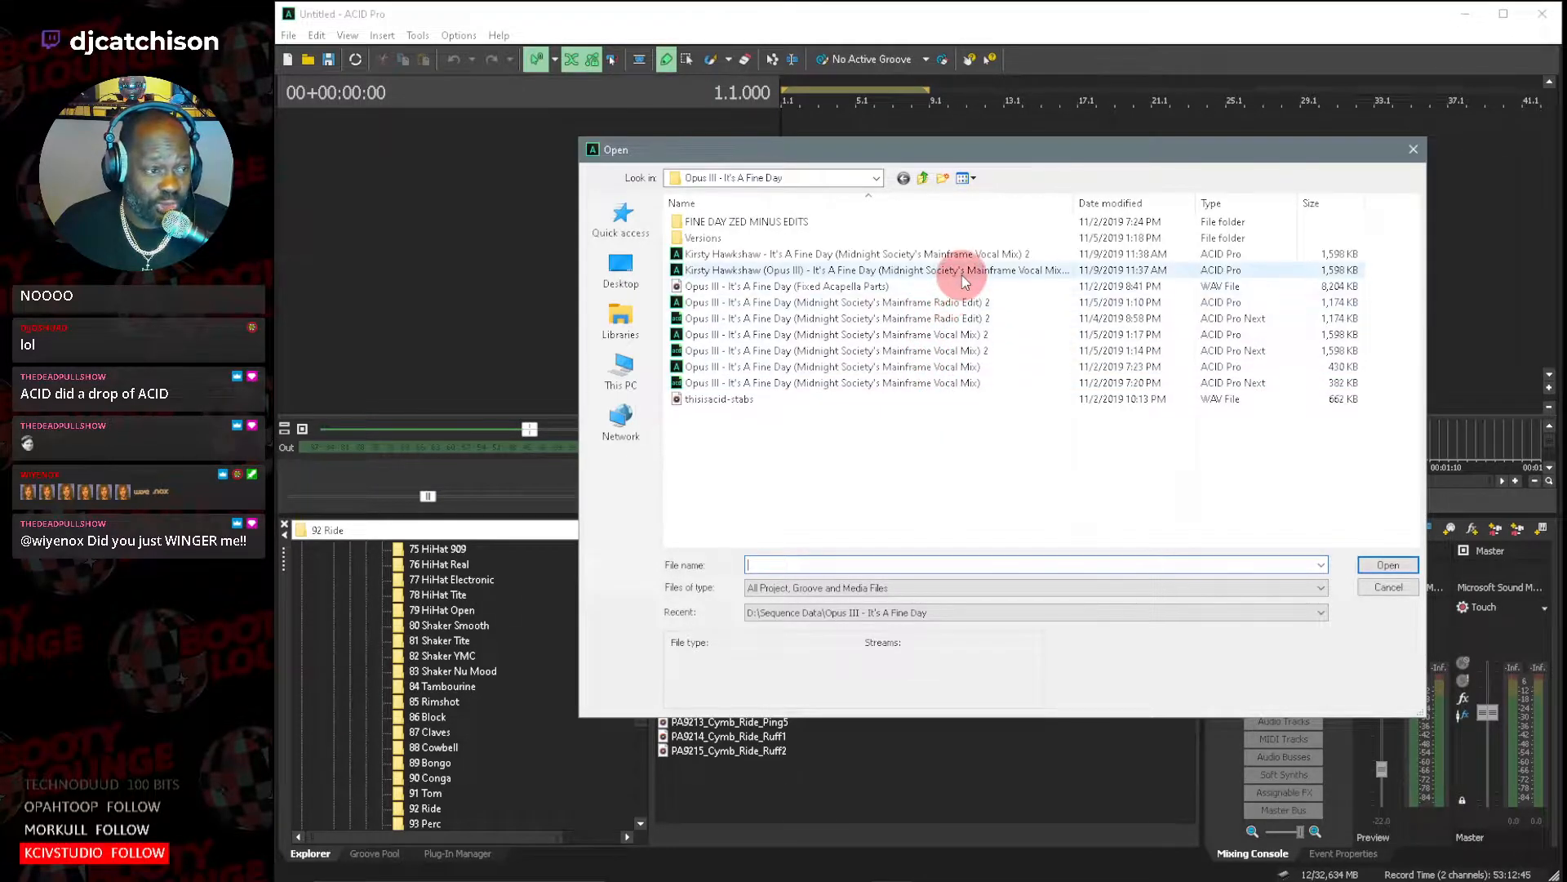
{"action": "left_click", "coordinate": [973, 254]}
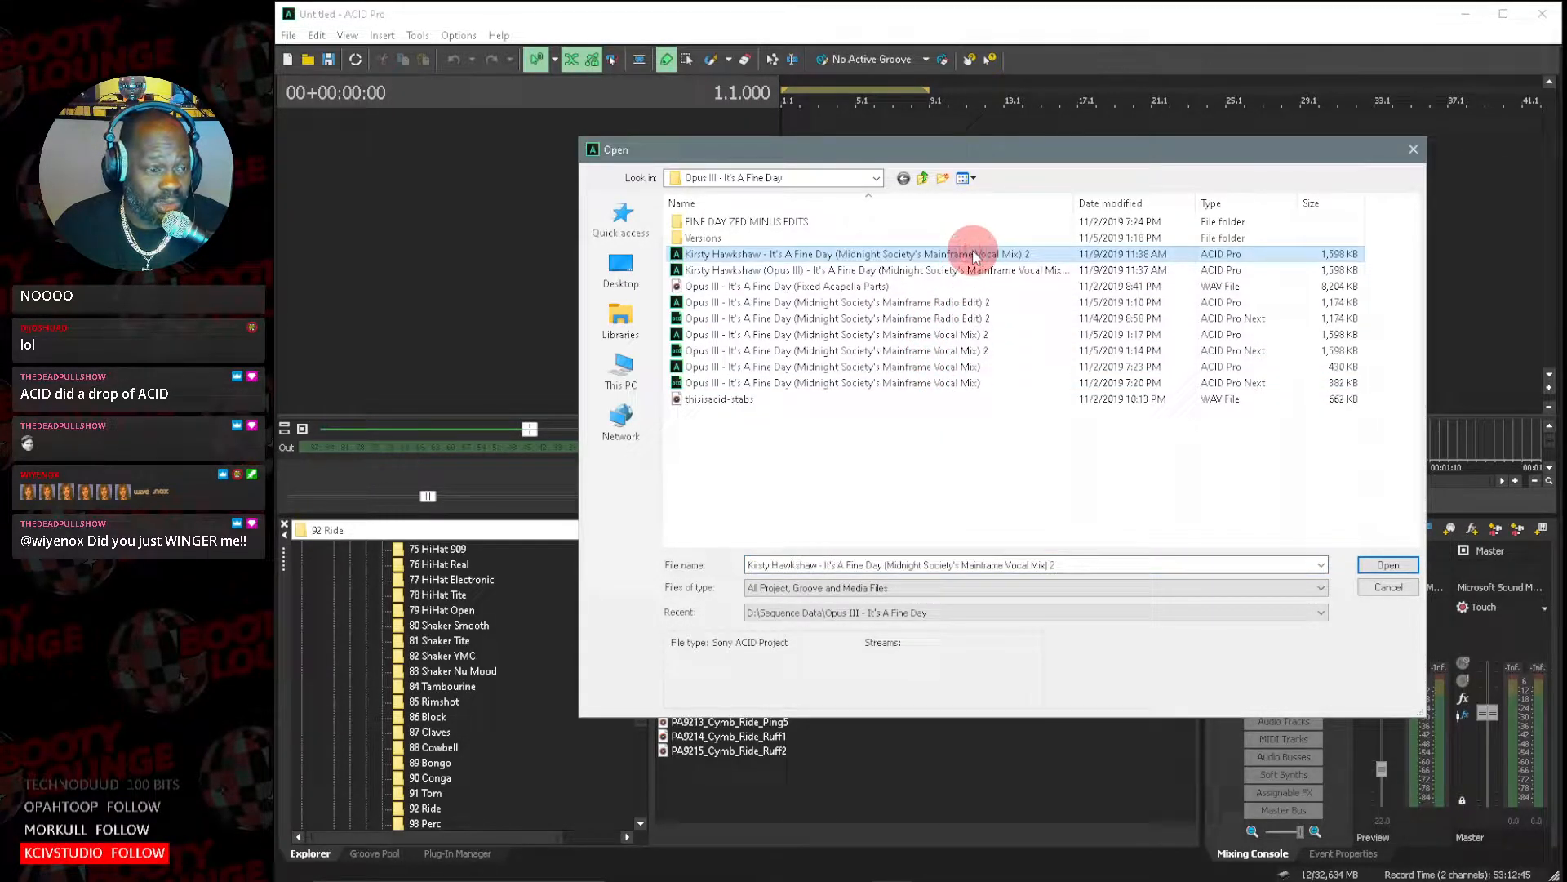
{"action": "double_click", "coordinate": [975, 254]}
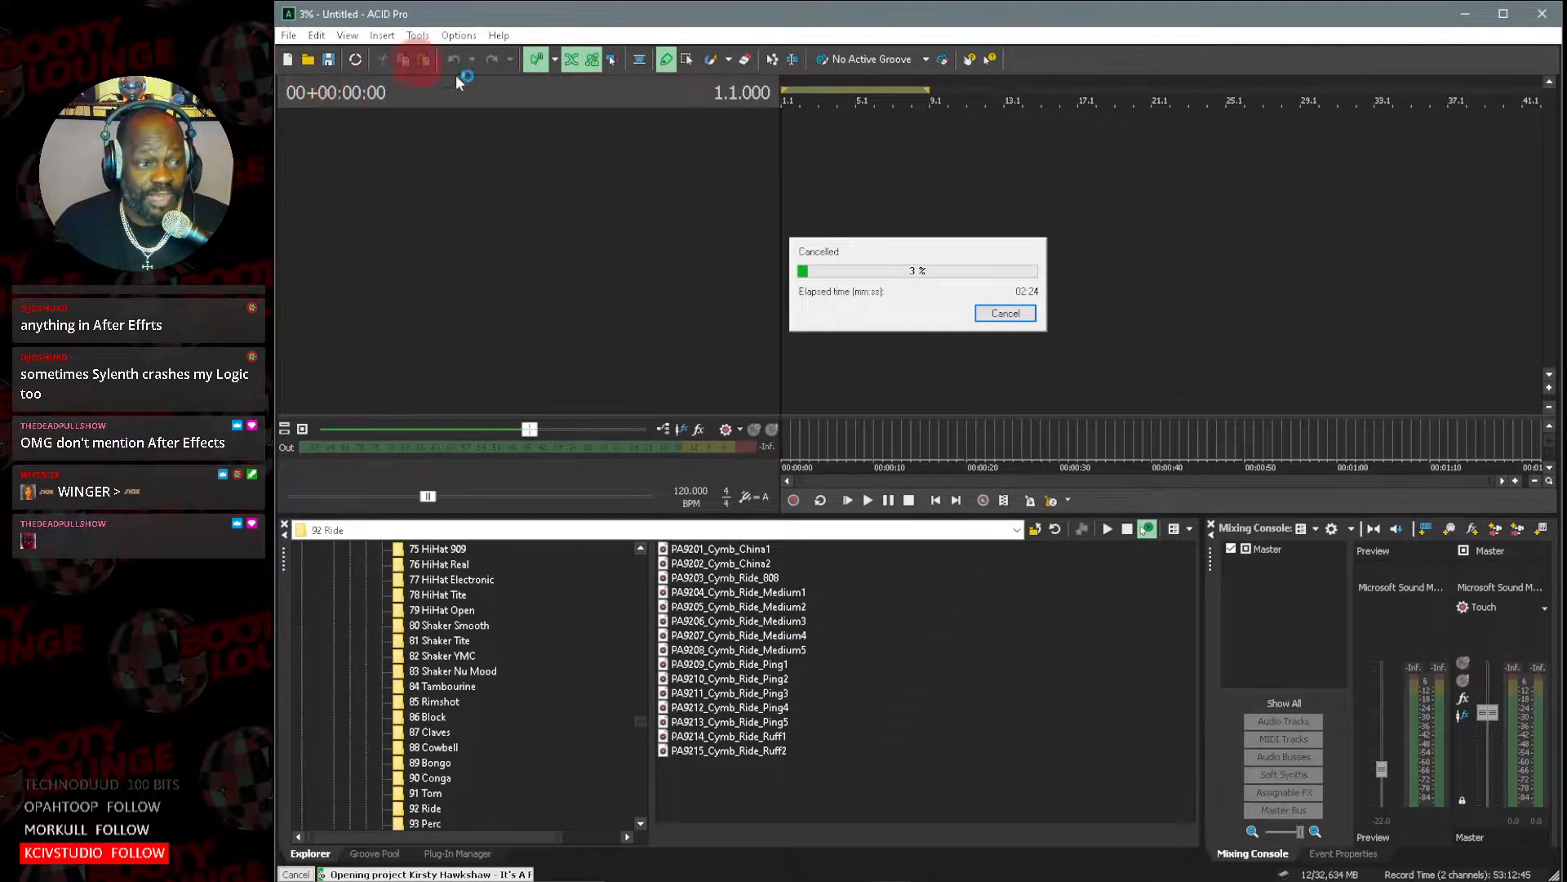
{"action": "left_click", "coordinate": [1004, 314]}
{"action": "left_click", "coordinate": [1007, 319]}
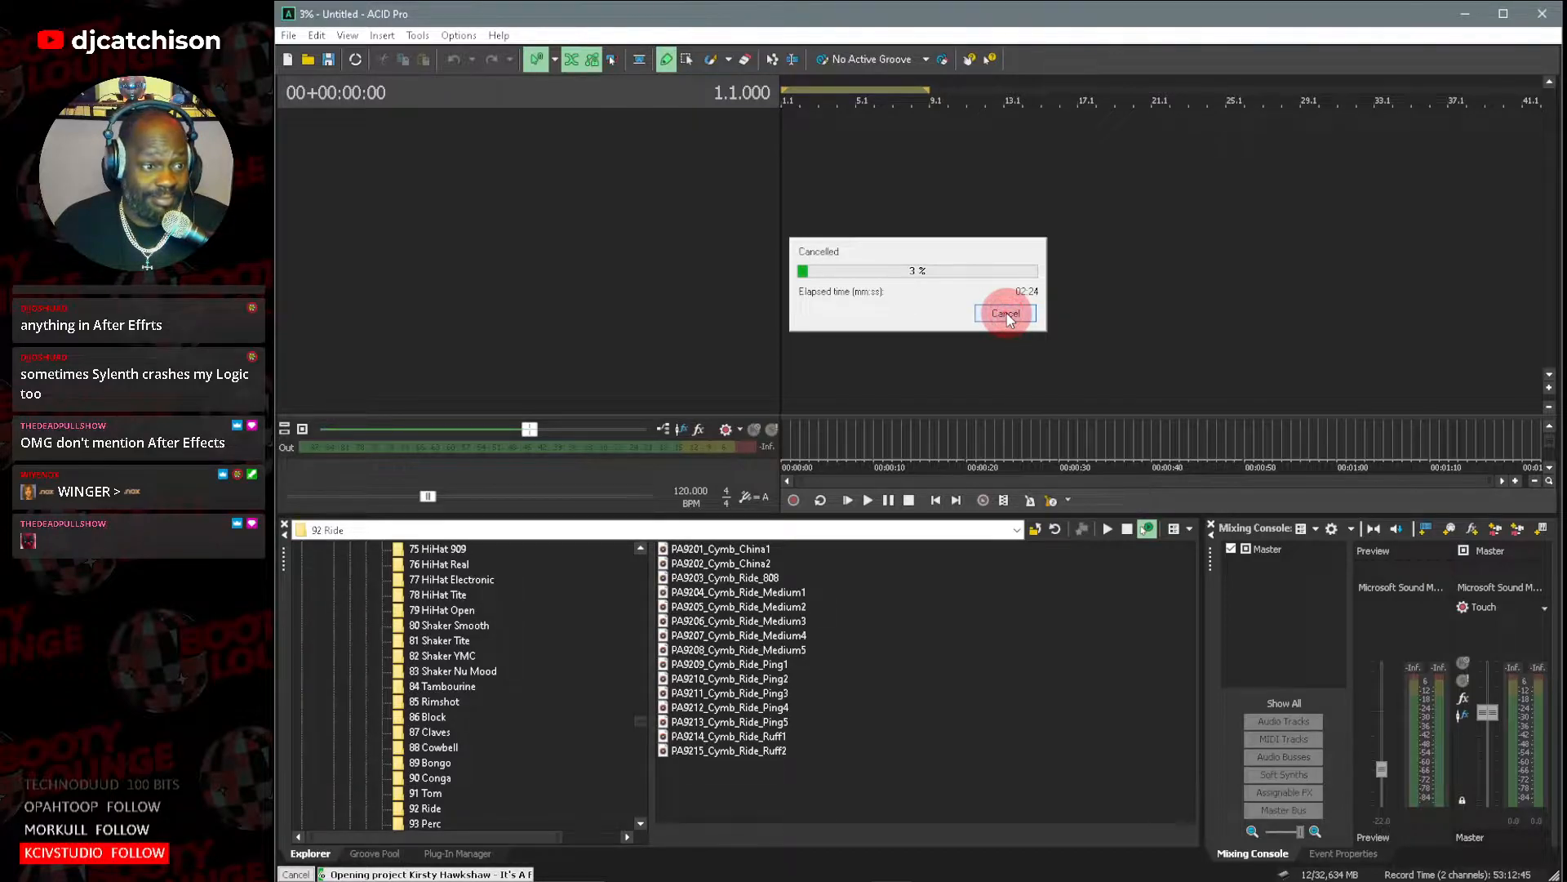
Close ACID Pro and agree to cancel the background operation still in progress.
{"action": "left_click", "coordinate": [1542, 14]}
{"action": "left_click", "coordinate": [1042, 390]}
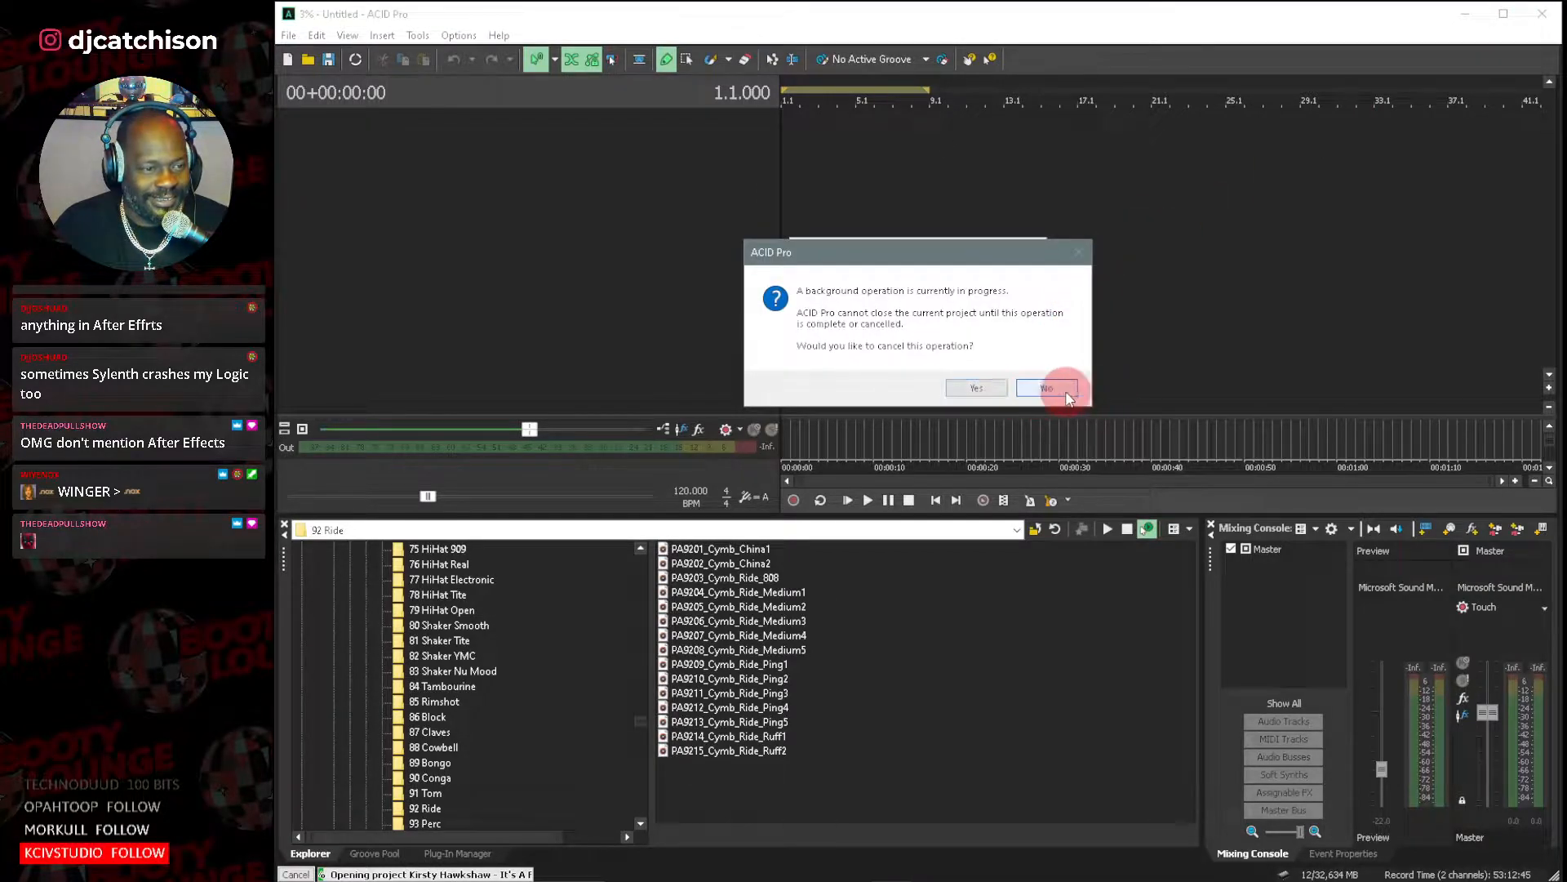
{"action": "left_click", "coordinate": [1542, 13]}
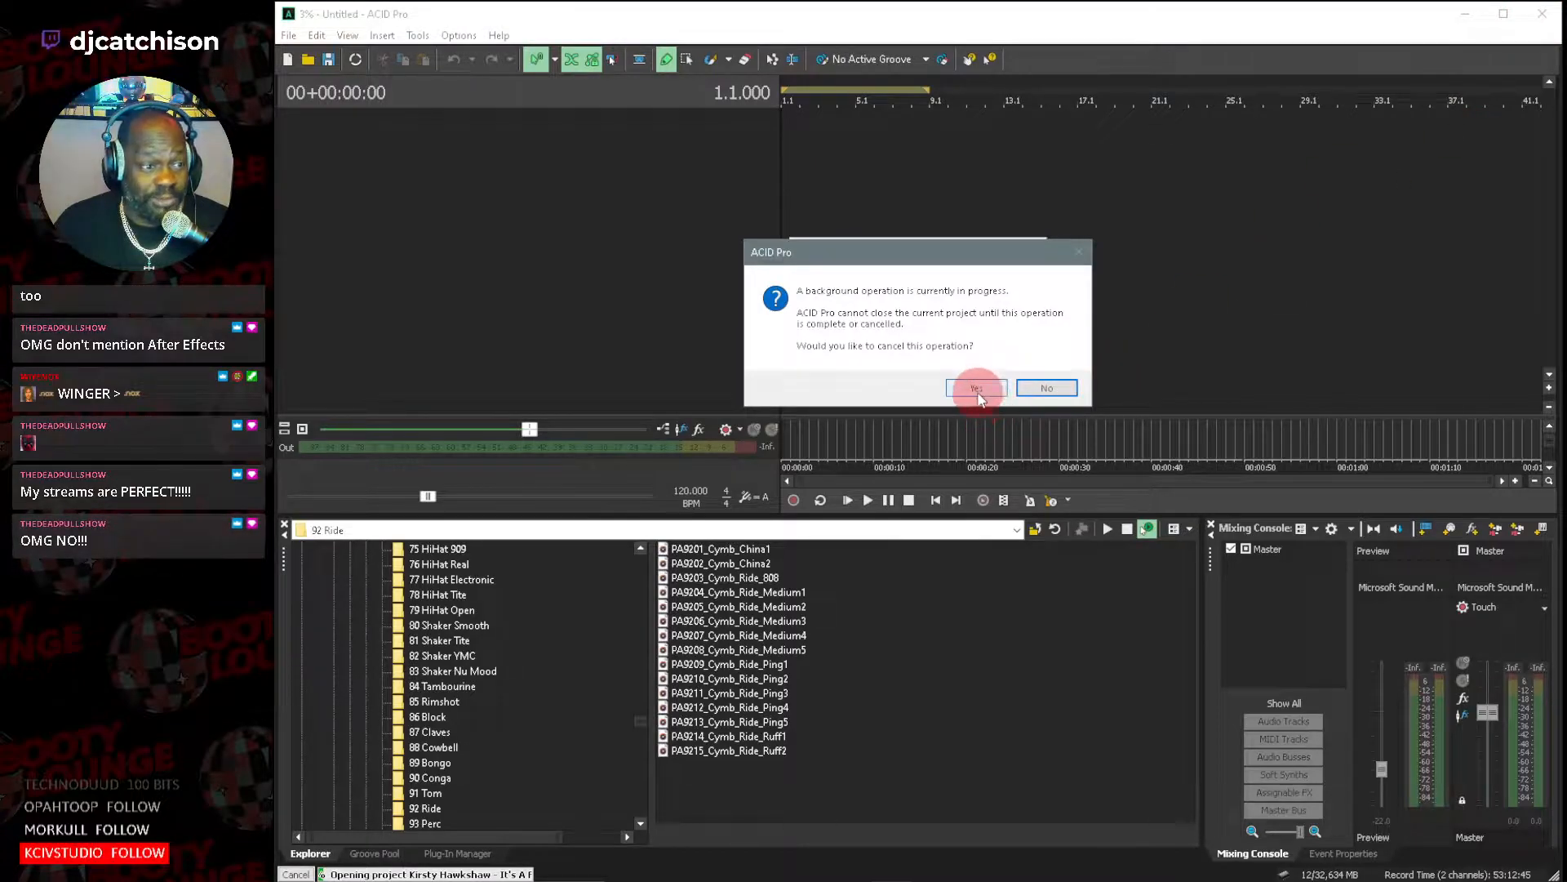
{"action": "left_click", "coordinate": [976, 387]}
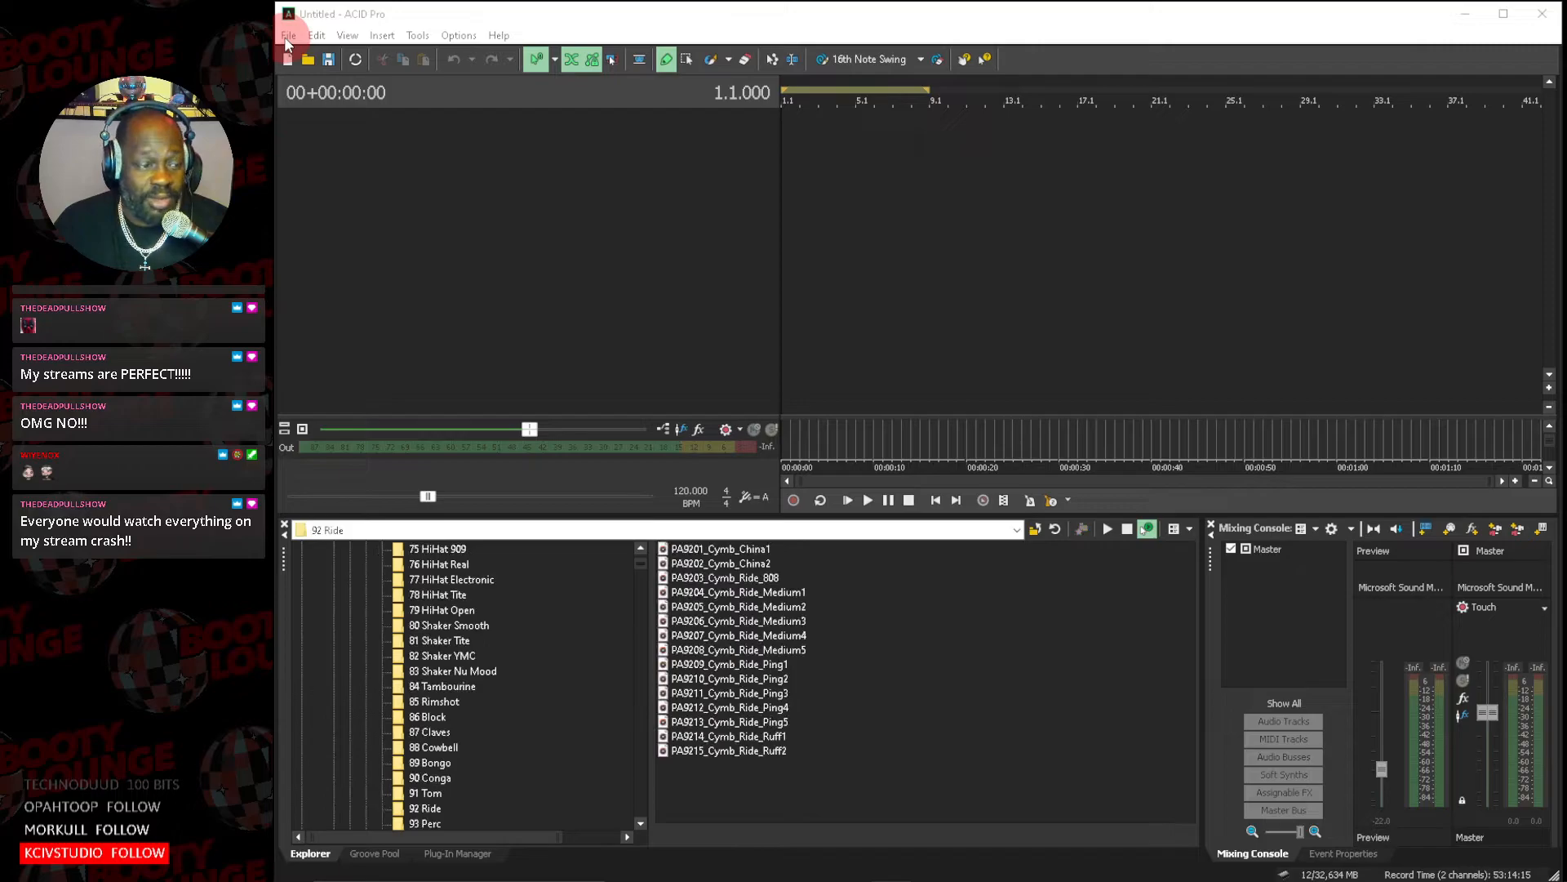
Start opening an existing project and go up from the Bastille folder to the Sequence Data folder.
{"action": "left_click", "coordinate": [286, 38]}
{"action": "left_click", "coordinate": [317, 78]}
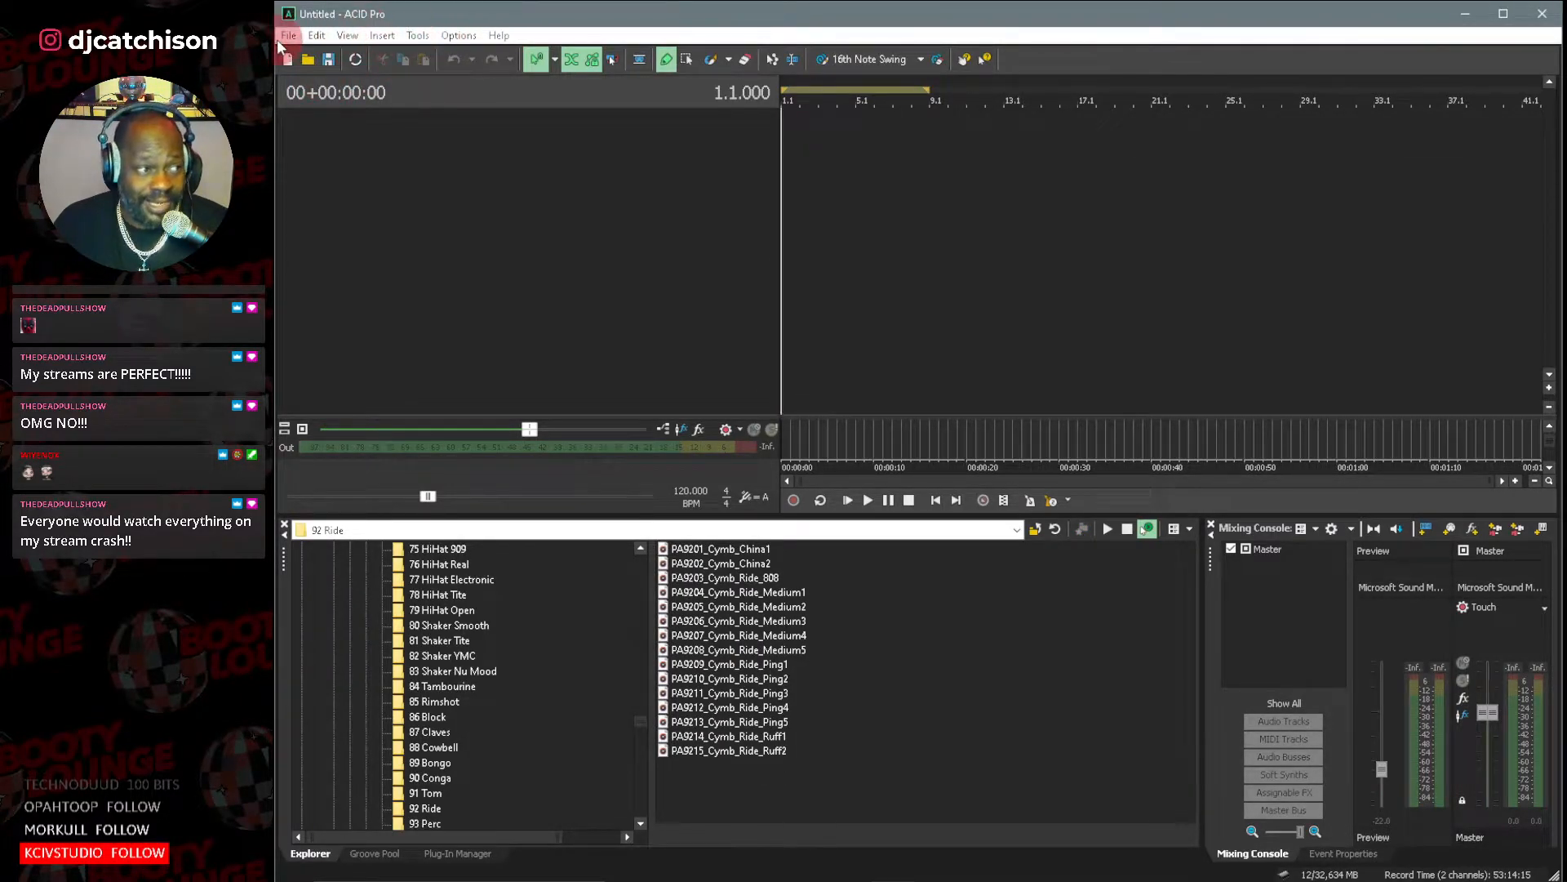
{"action": "left_click", "coordinate": [288, 36]}
{"action": "left_click", "coordinate": [311, 73]}
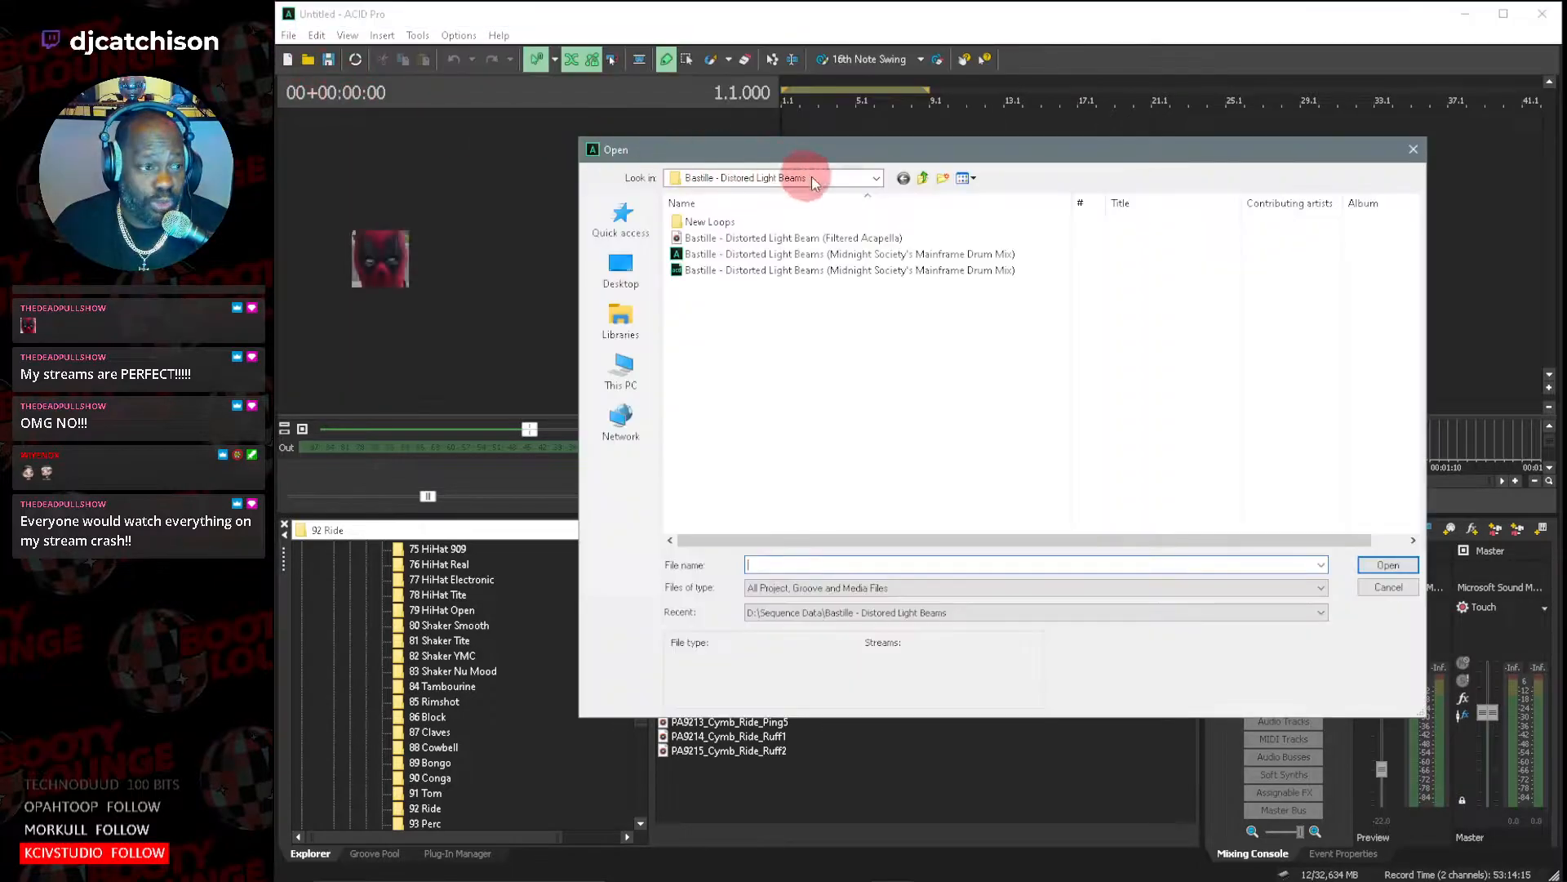
{"action": "left_click", "coordinate": [922, 178]}
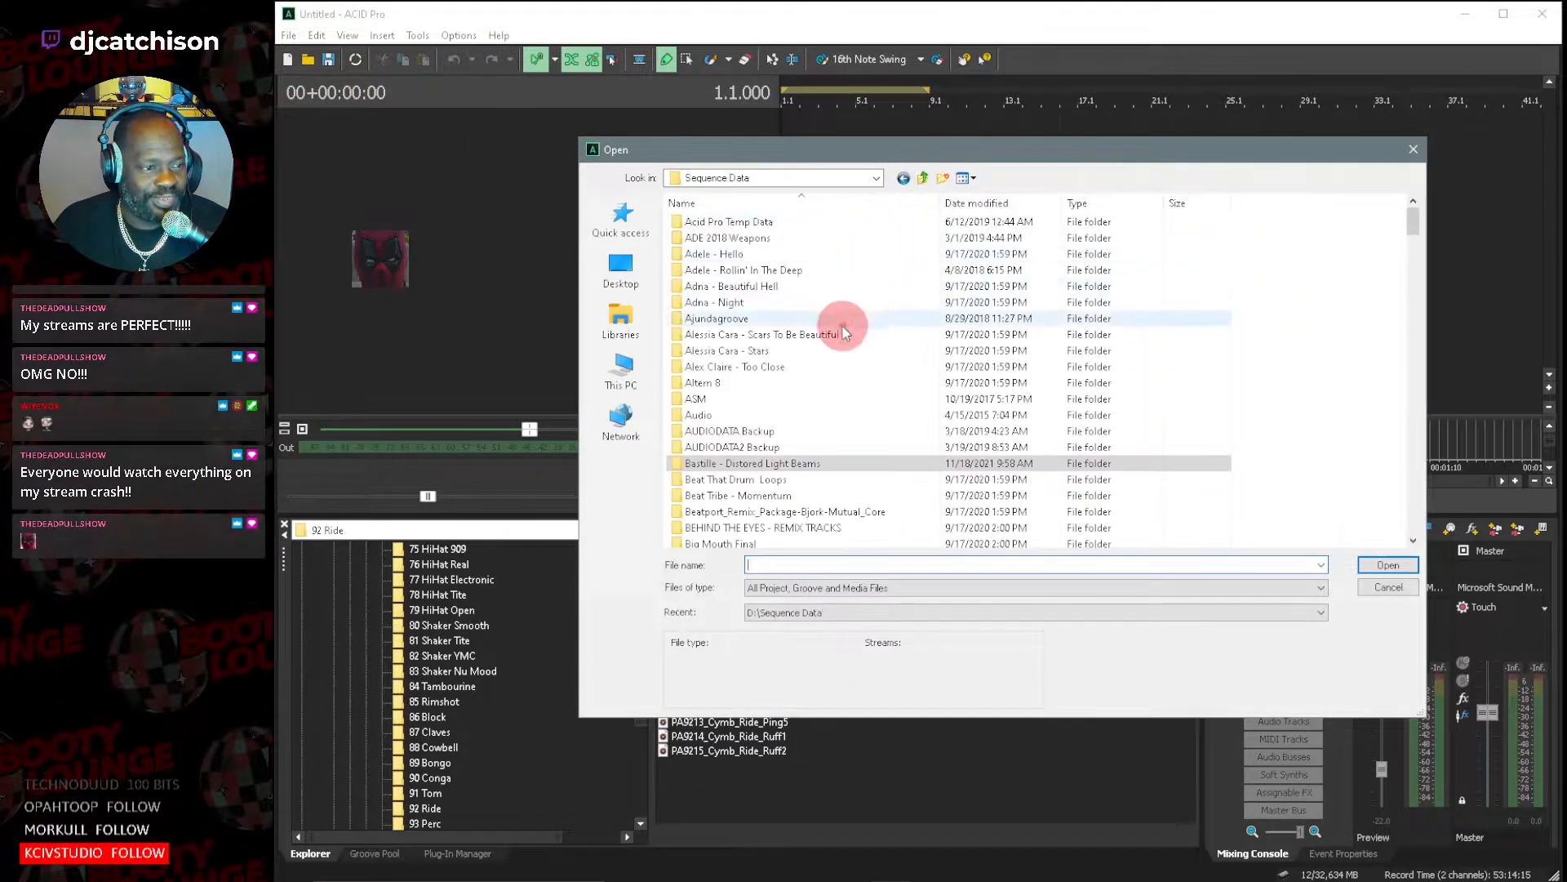
Open the project Nightbirde - It's OK (Midnight Society's Mainframe Vocal Mix) from the Nightbirde - It's OK folder.
{"action": "scroll", "coordinate": [814, 372], "scroll_direction": "down", "scroll_amount": 20}
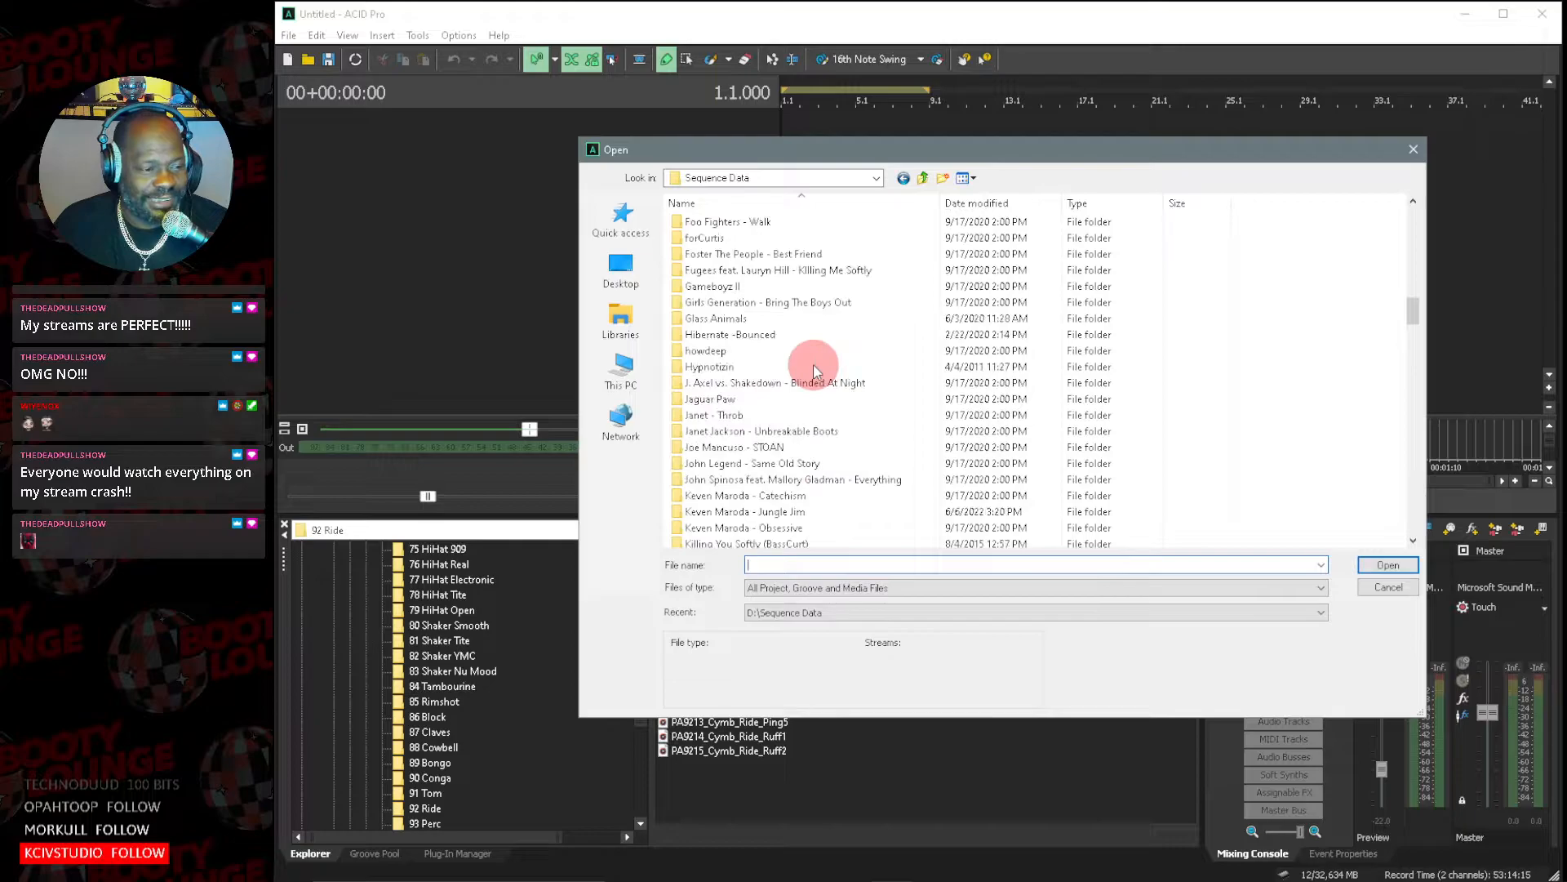
{"action": "scroll", "coordinate": [814, 371], "scroll_direction": "down", "scroll_amount": 15}
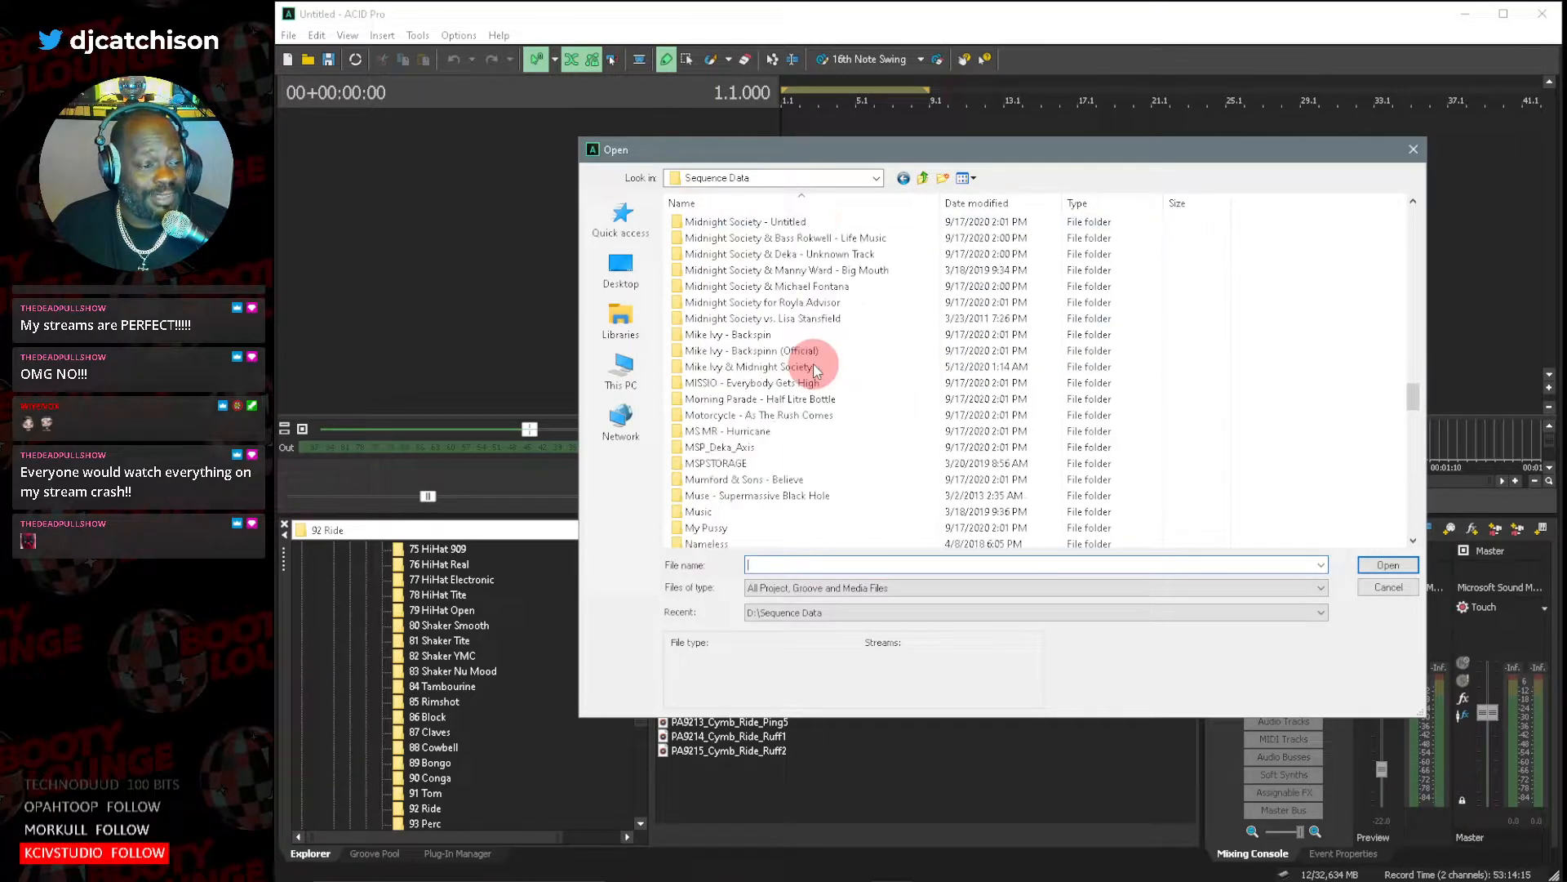
{"action": "scroll", "coordinate": [833, 461], "scroll_direction": "down", "scroll_amount": 2}
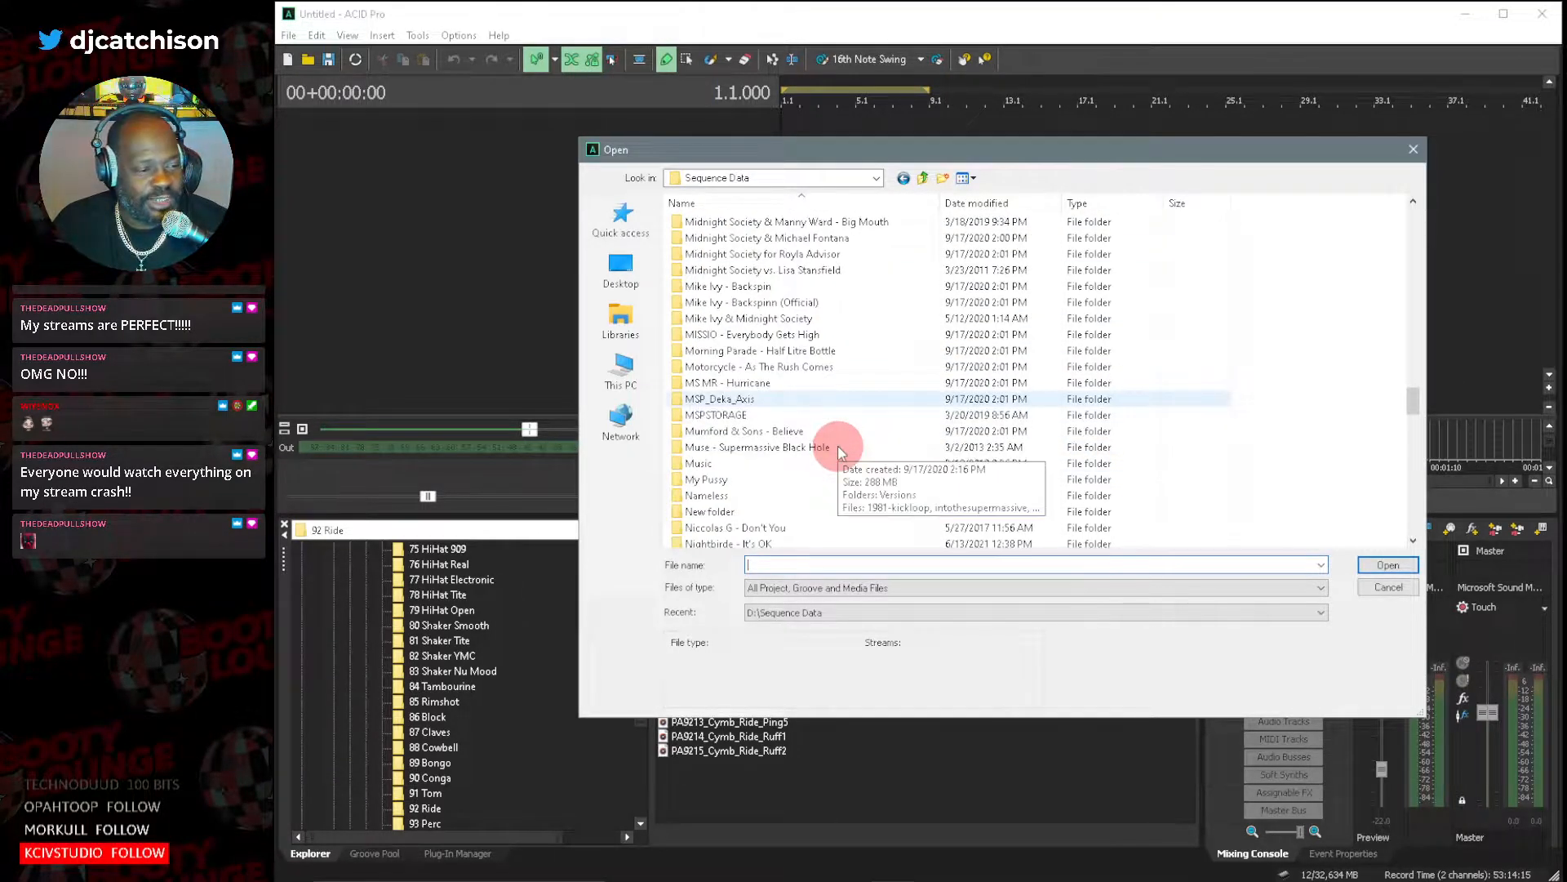
{"action": "scroll", "coordinate": [838, 446], "scroll_direction": "down", "scroll_amount": 1}
{"action": "double_click", "coordinate": [772, 447]}
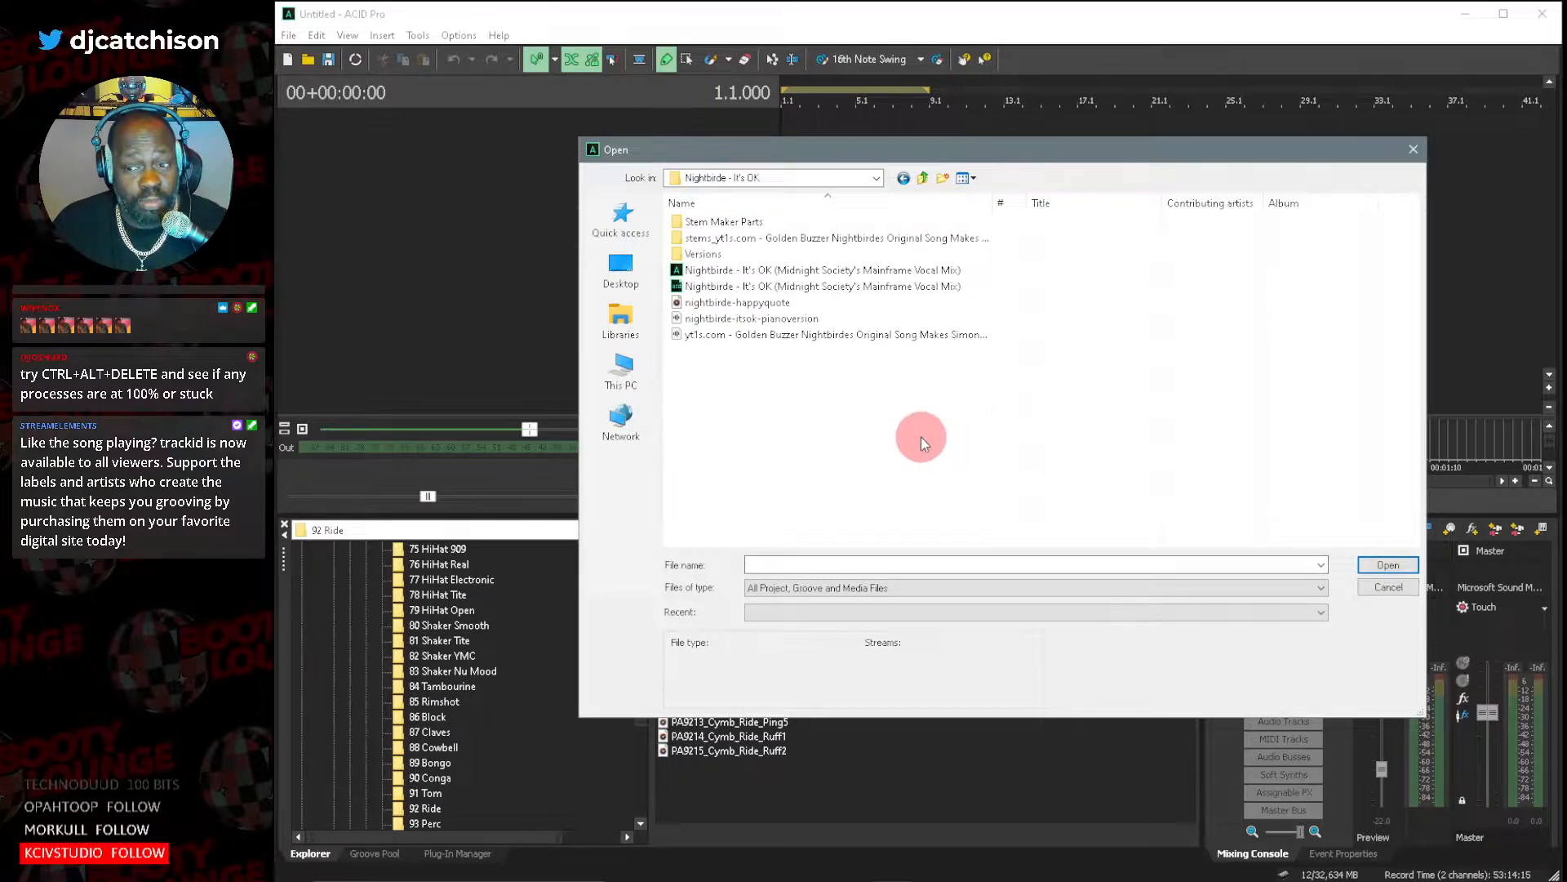
{"action": "left_click", "coordinate": [829, 272]}
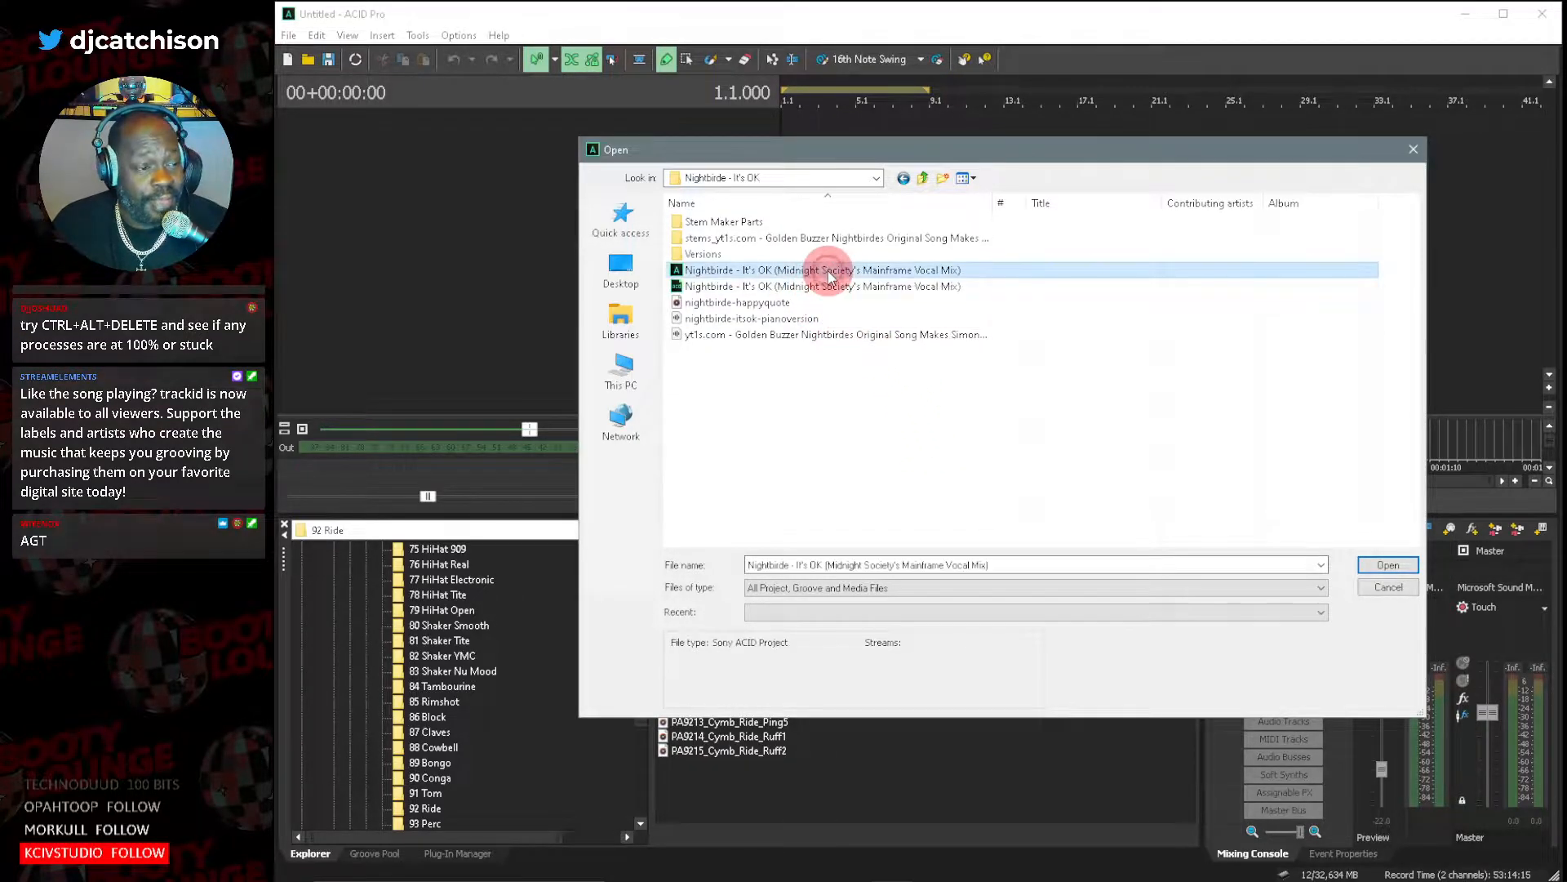
{"action": "double_click", "coordinate": [674, 276]}
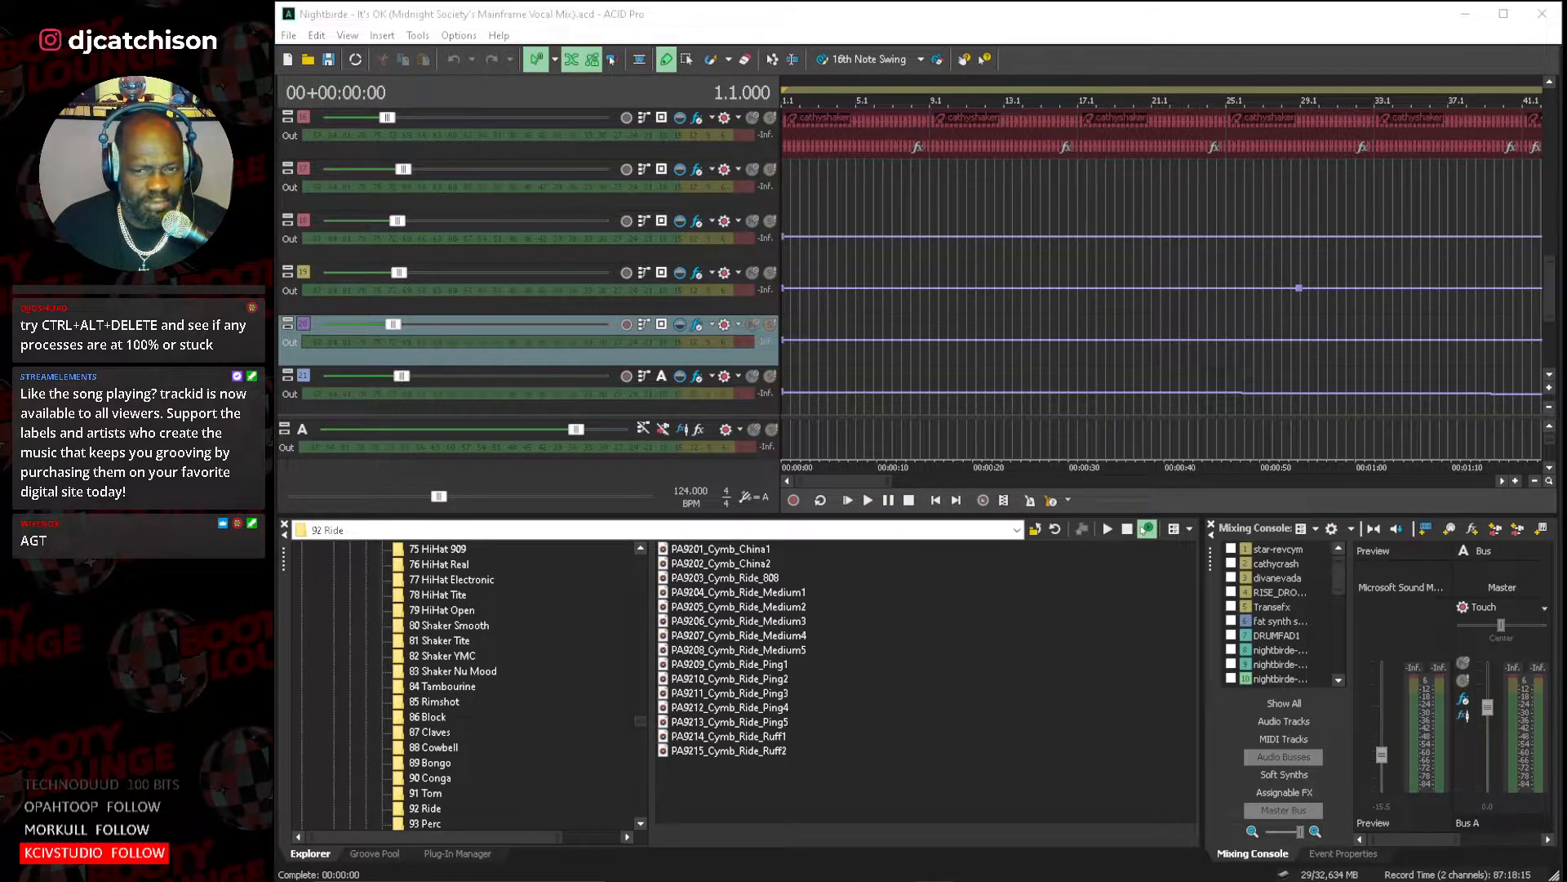
Look through the project arrangement and examine the clip pool of the nightbirde-itsok-pianoversion (1) track.
{"action": "left_click", "coordinate": [1550, 408]}
{"action": "left_click", "coordinate": [1035, 500]}
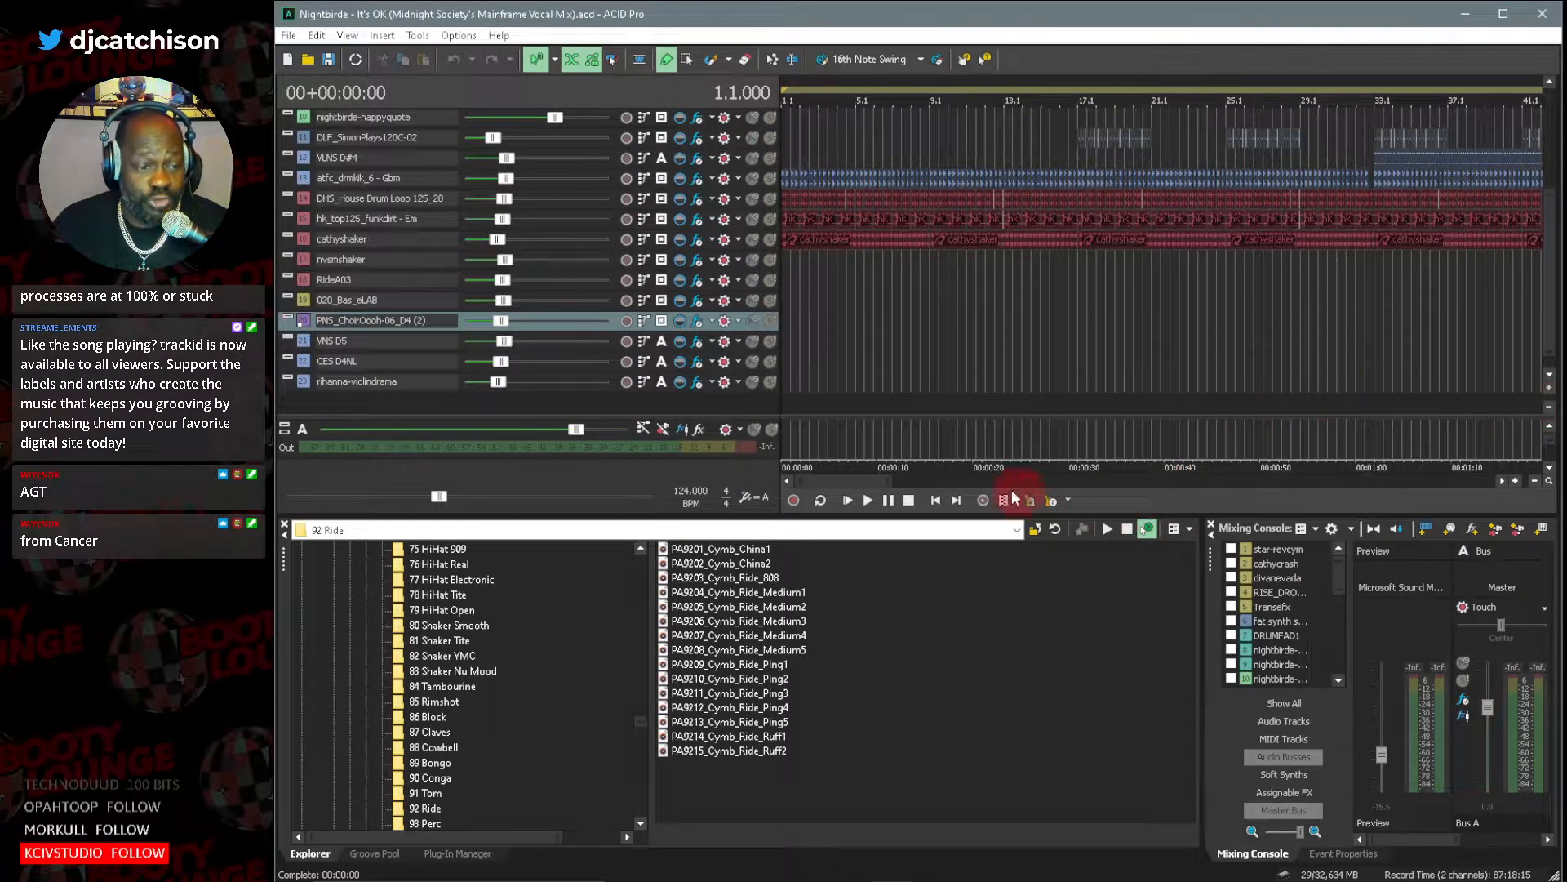
{"action": "left_click_drag", "start_coordinate": [890, 482], "coordinate": [1255, 535]}
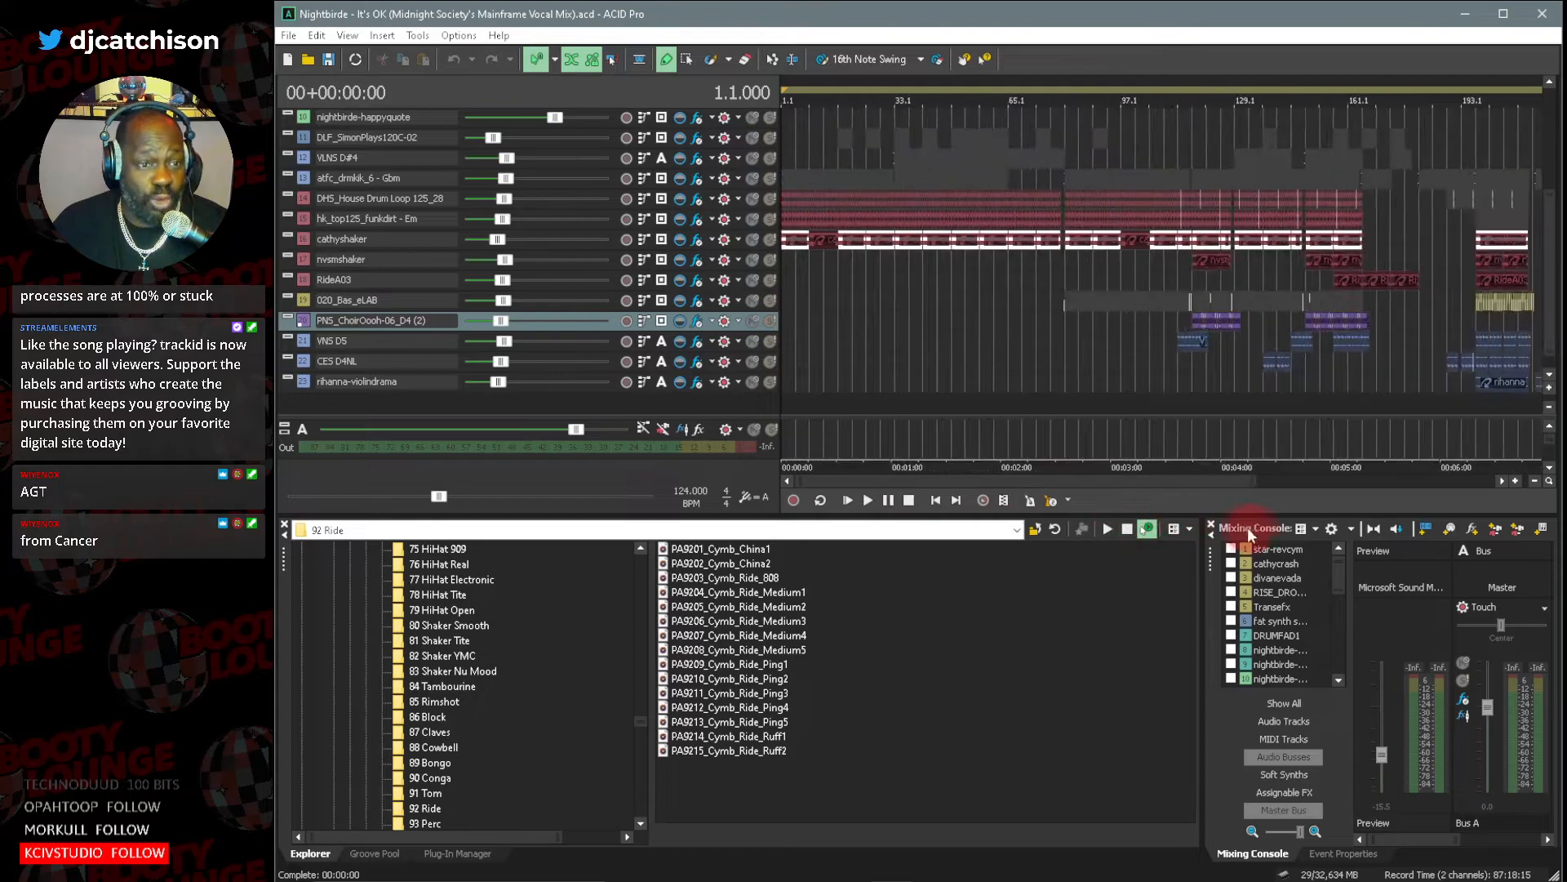
{"action": "left_click_drag", "start_coordinate": [807, 481], "coordinate": [1115, 478]}
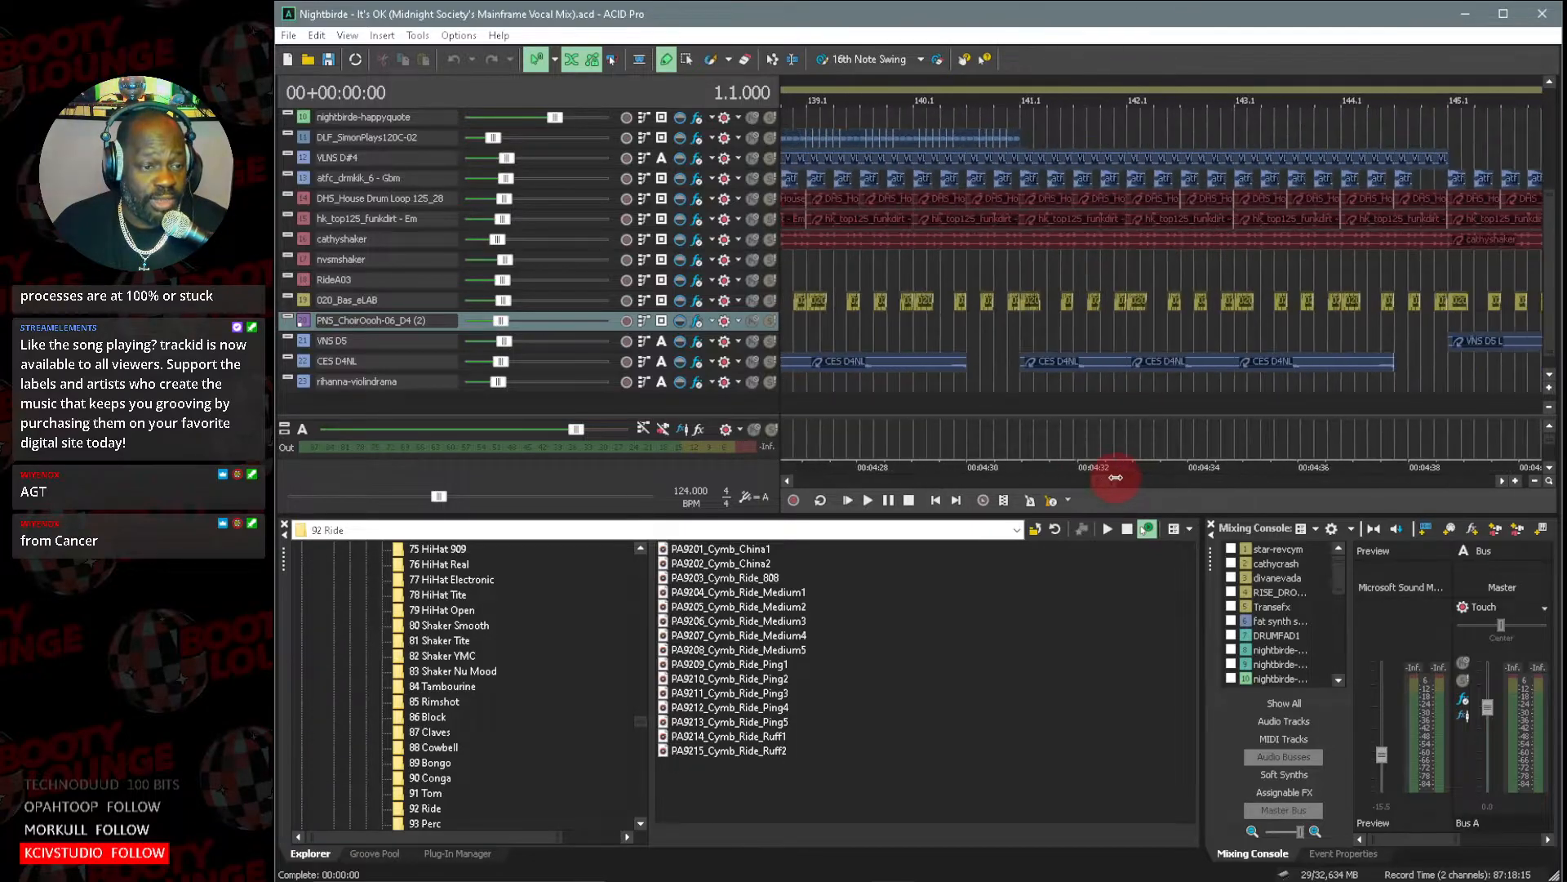
{"action": "left_click_drag", "start_coordinate": [1552, 327], "coordinate": [1540, 245]}
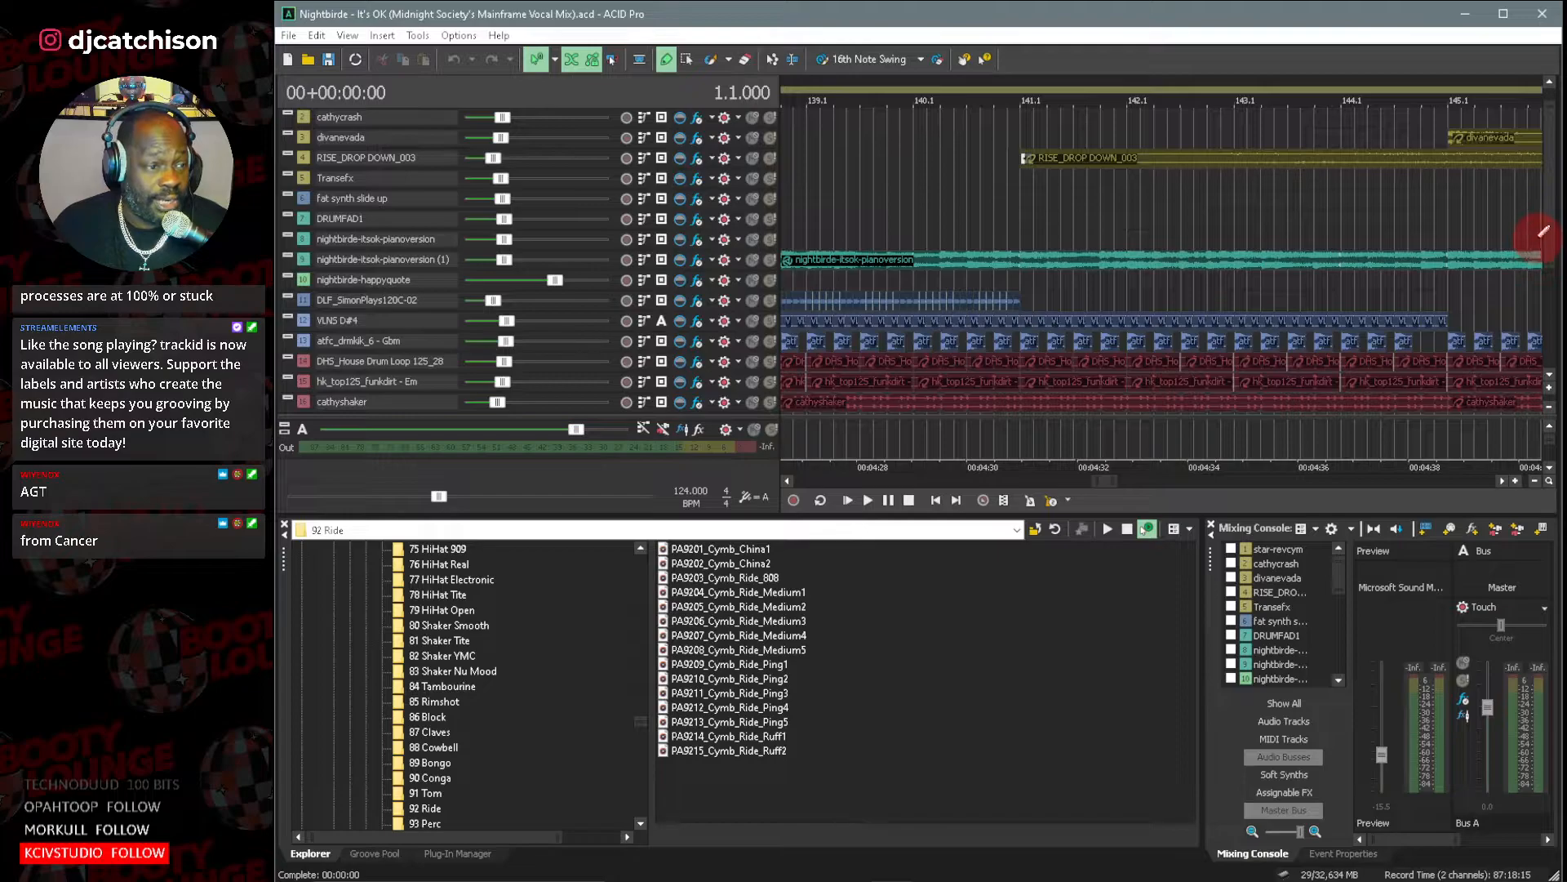
{"action": "left_click_drag", "start_coordinate": [1105, 487], "coordinate": [1090, 487]}
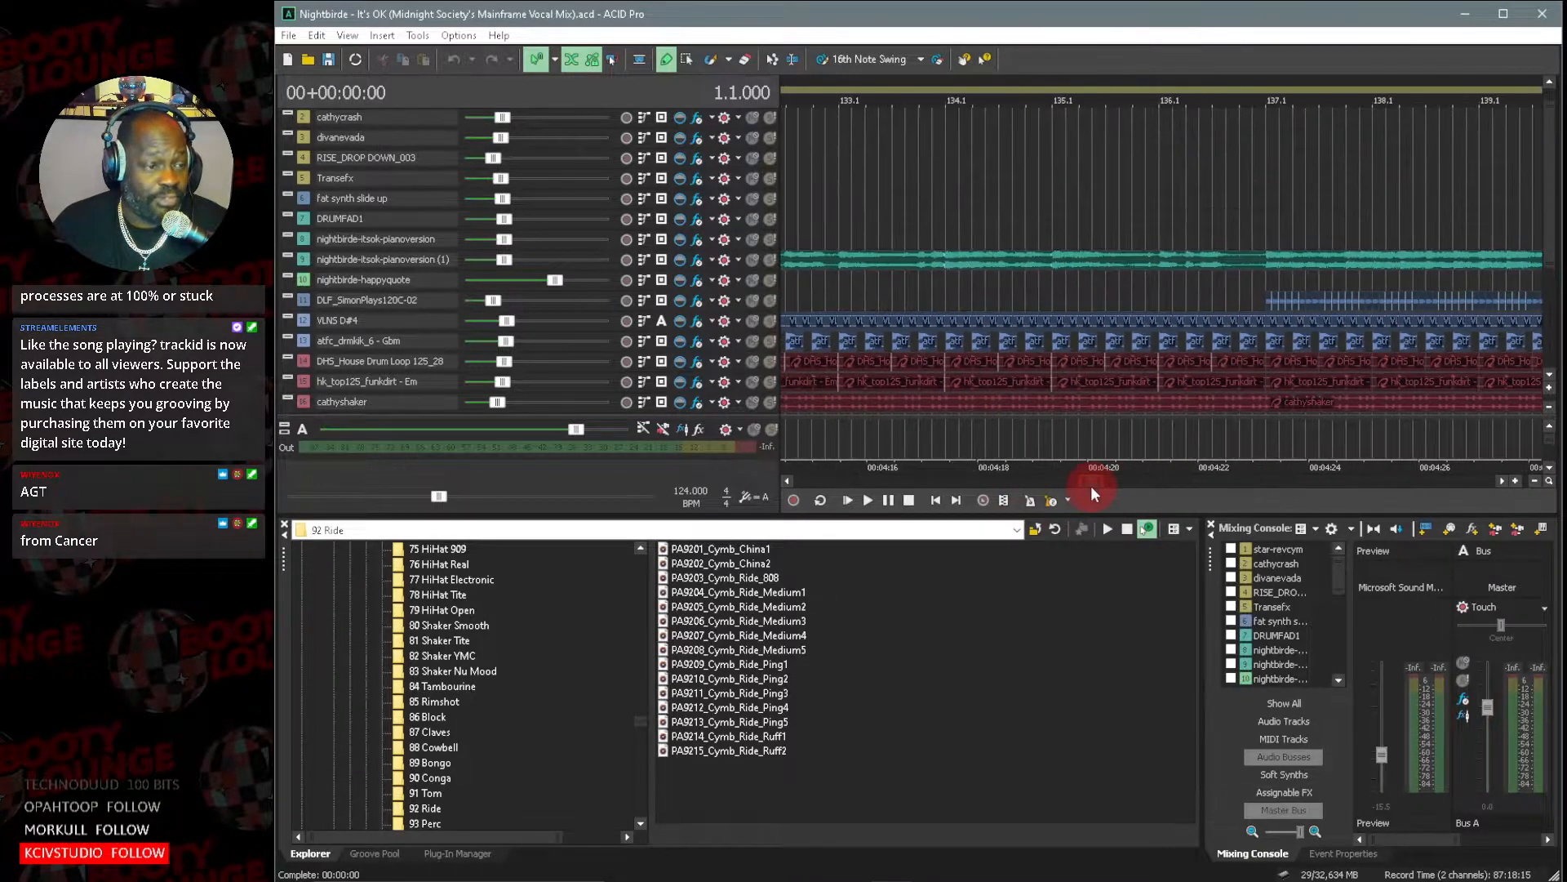
{"action": "double_click", "coordinate": [302, 260]}
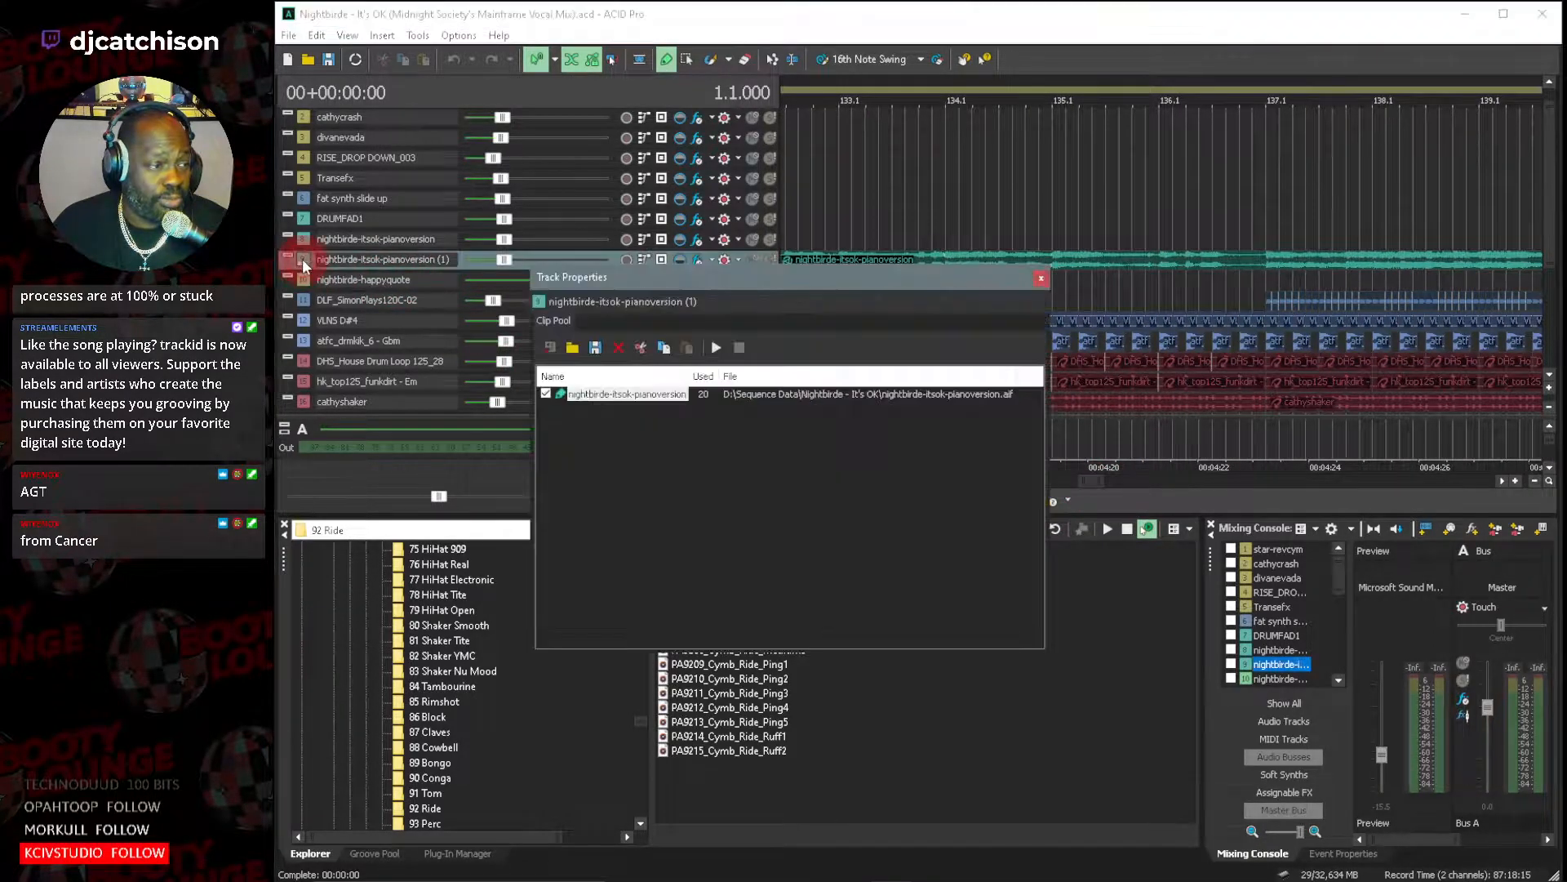
{"action": "left_click", "coordinate": [1043, 280]}
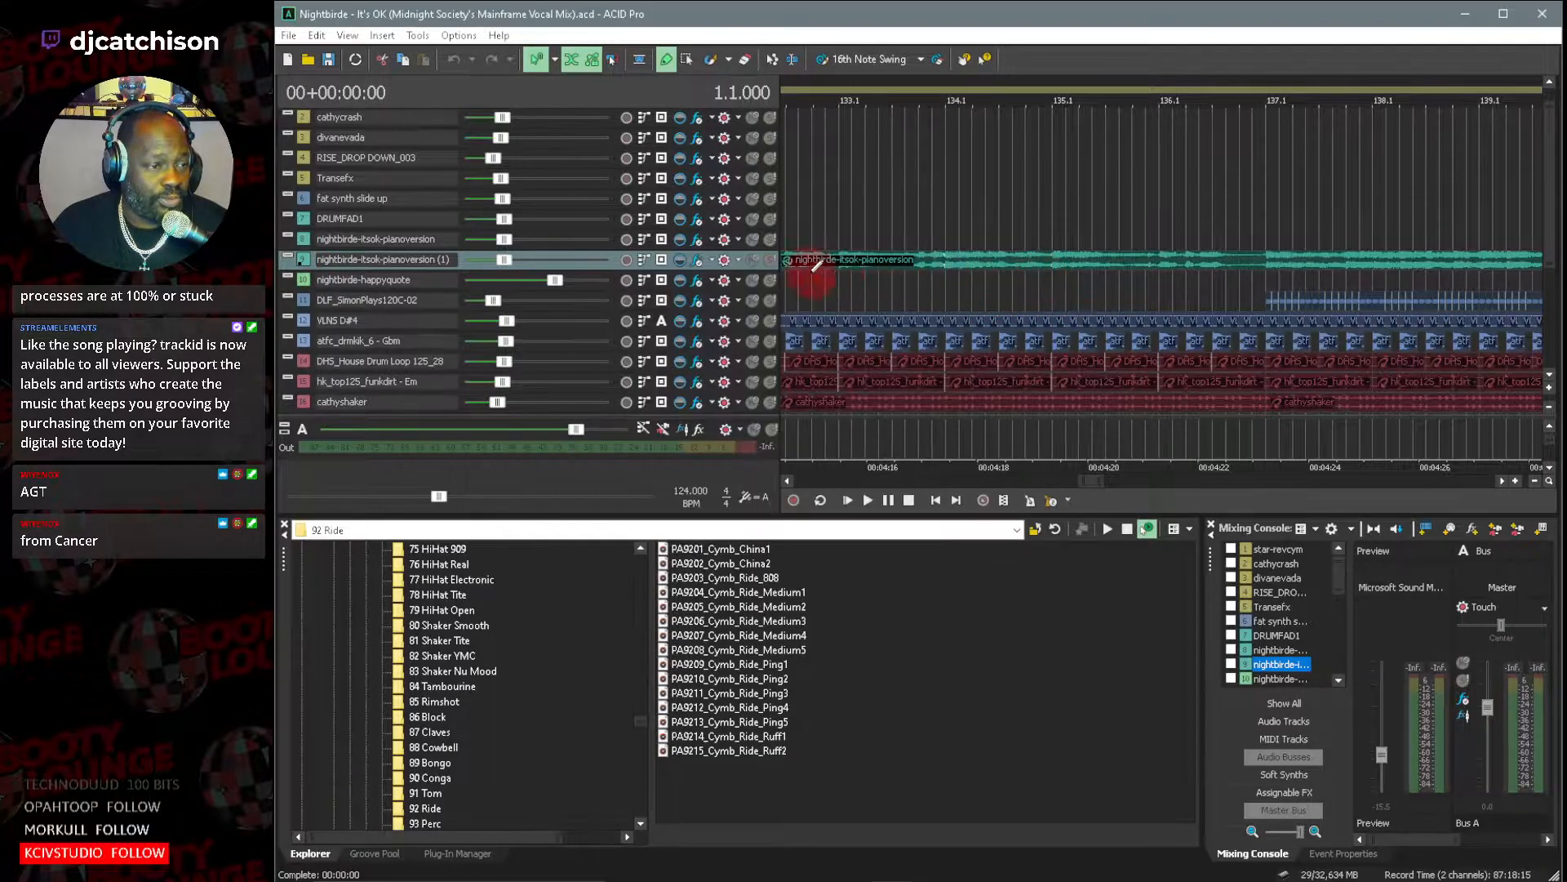
Solo the nightbirde-itsok-pianoversion (1) track and play it from measure 65.
{"action": "left_click", "coordinate": [770, 259]}
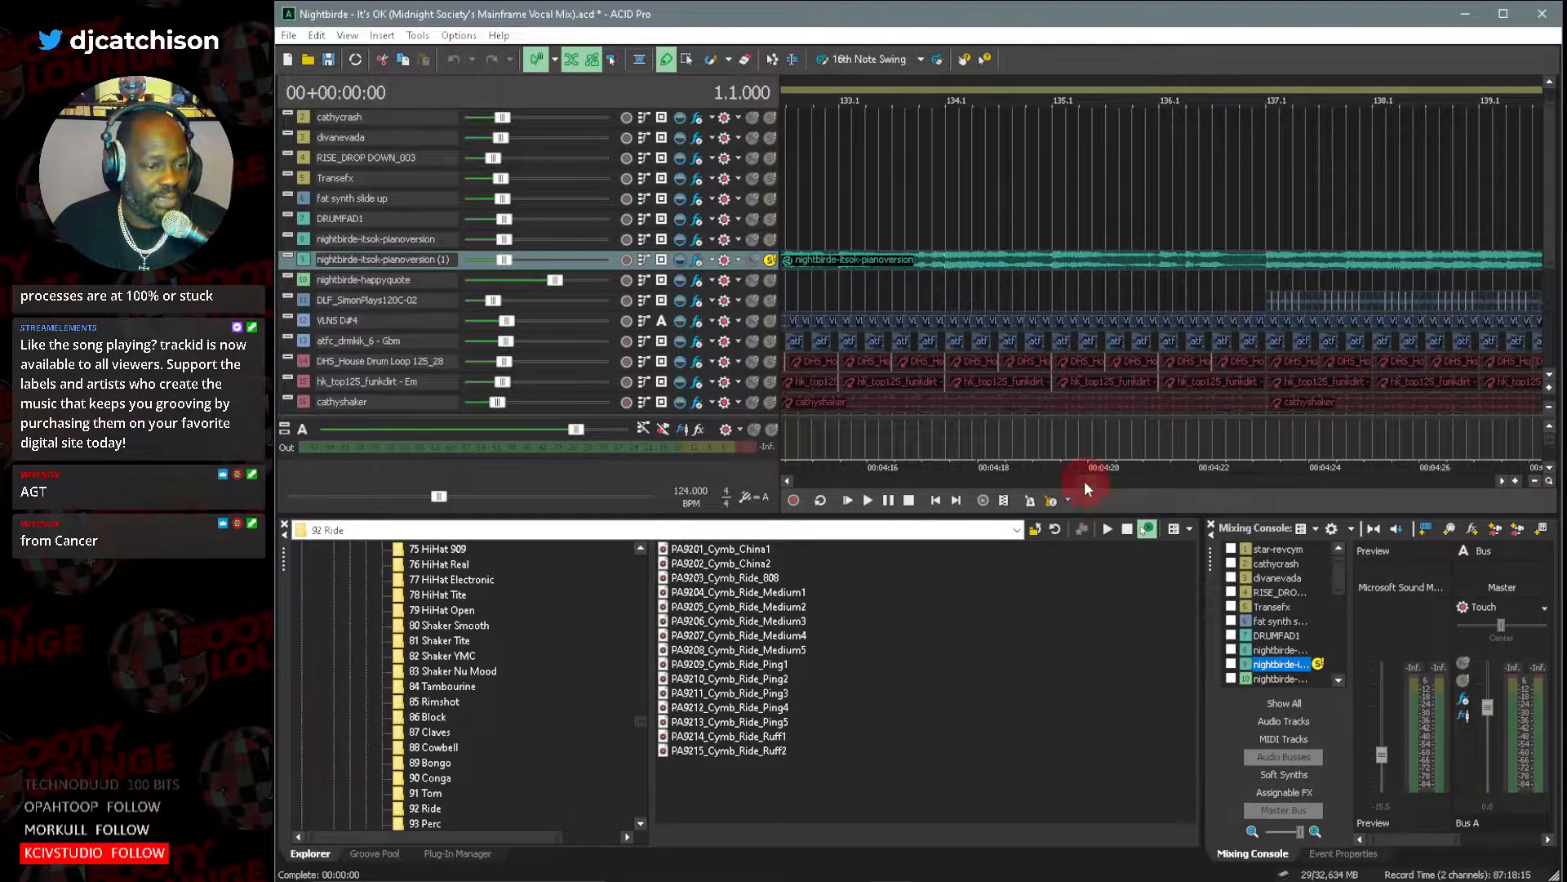
{"action": "left_click_drag", "start_coordinate": [1084, 482], "coordinate": [934, 479]}
{"action": "left_click", "coordinate": [978, 220]}
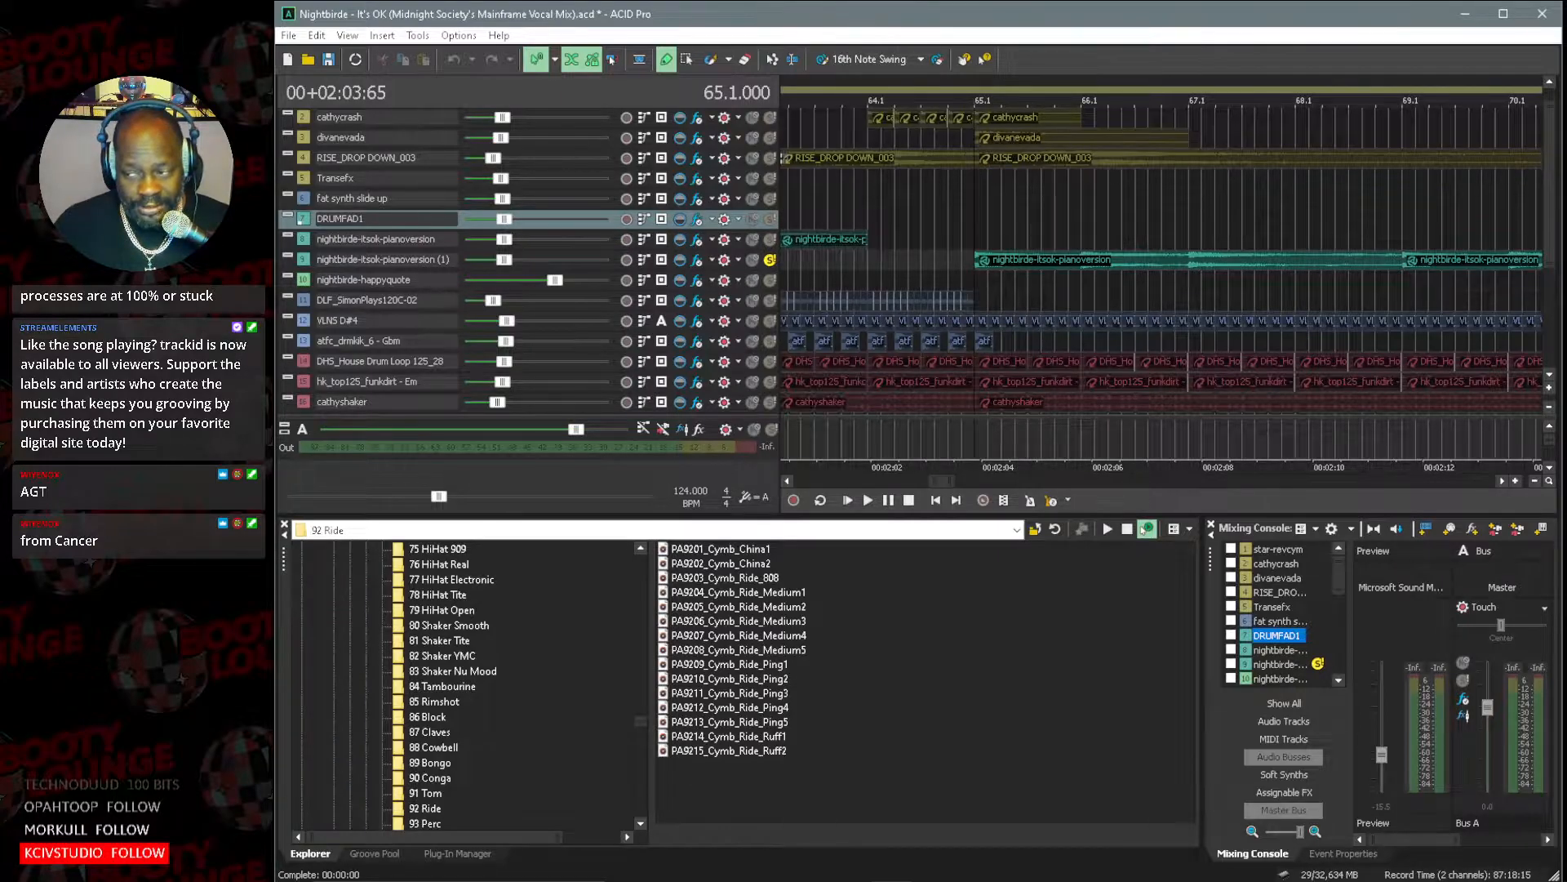
{"action": "key", "text": "space"}
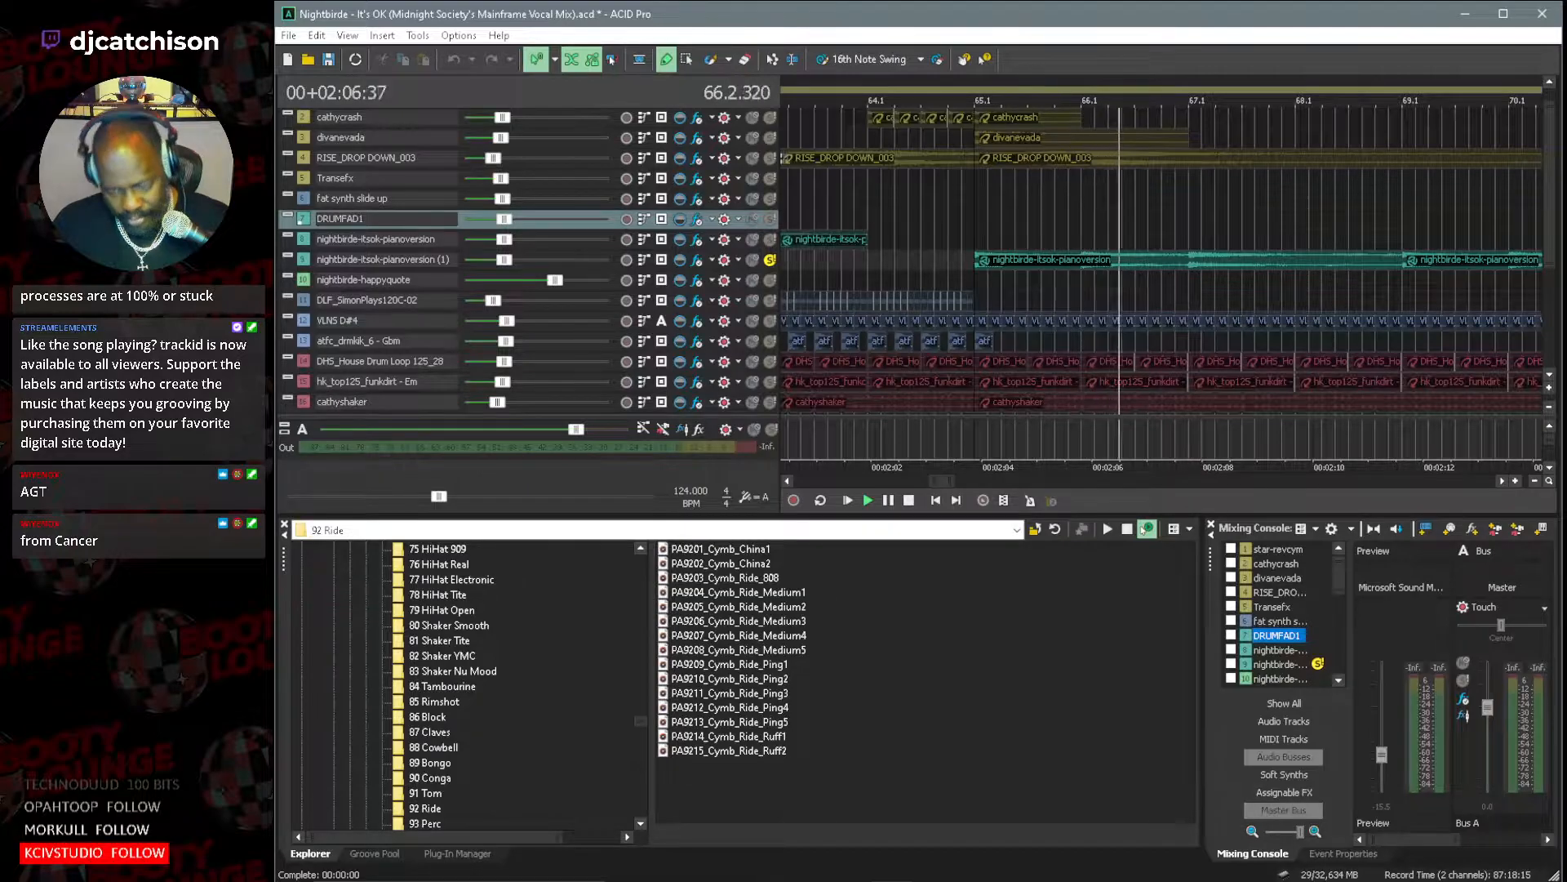
{"action": "left_click_drag", "start_coordinate": [952, 480], "coordinate": [991, 483]}
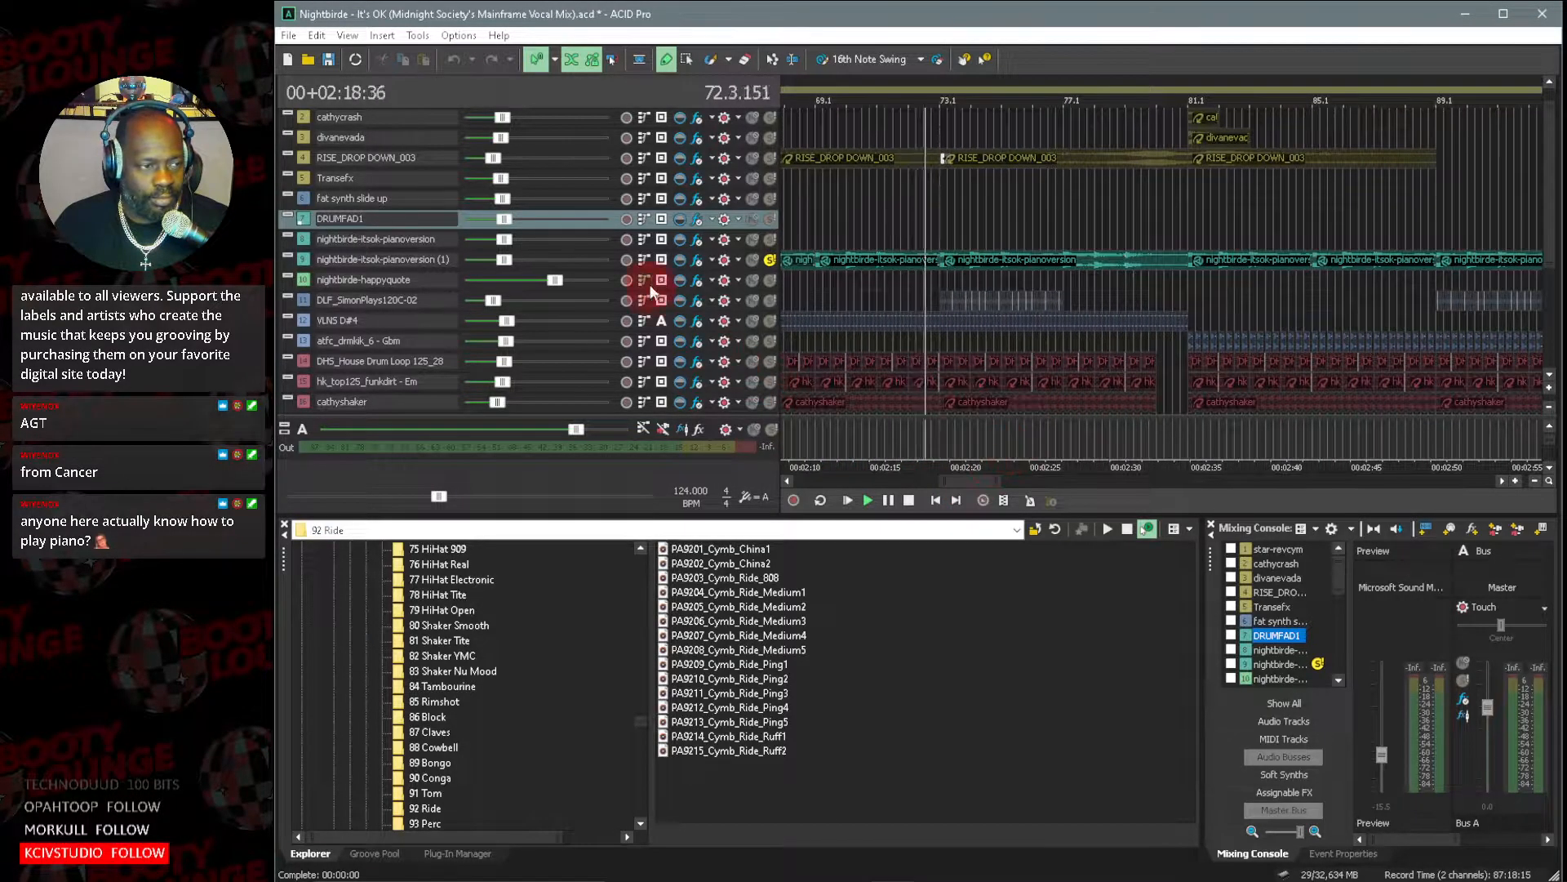
Examine the Track EQ and Reverb plug-ins of the nightbirde-itsok-pianoversion (1) track during playback, shrinking the plug-in window.
{"action": "left_click", "coordinate": [700, 257]}
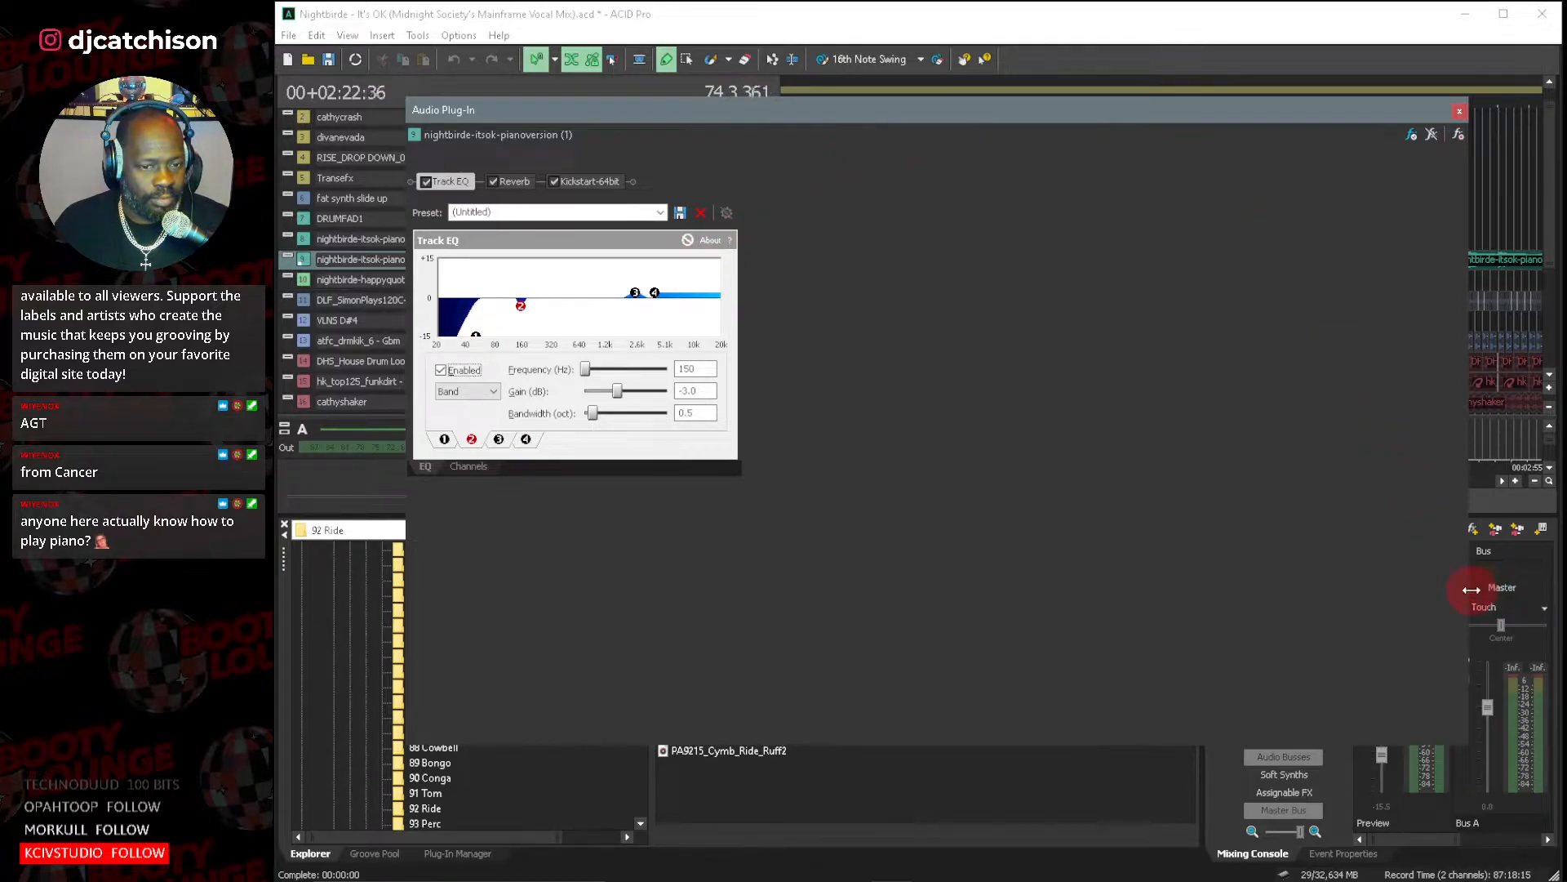
{"action": "left_click_drag", "start_coordinate": [1469, 590], "coordinate": [823, 479]}
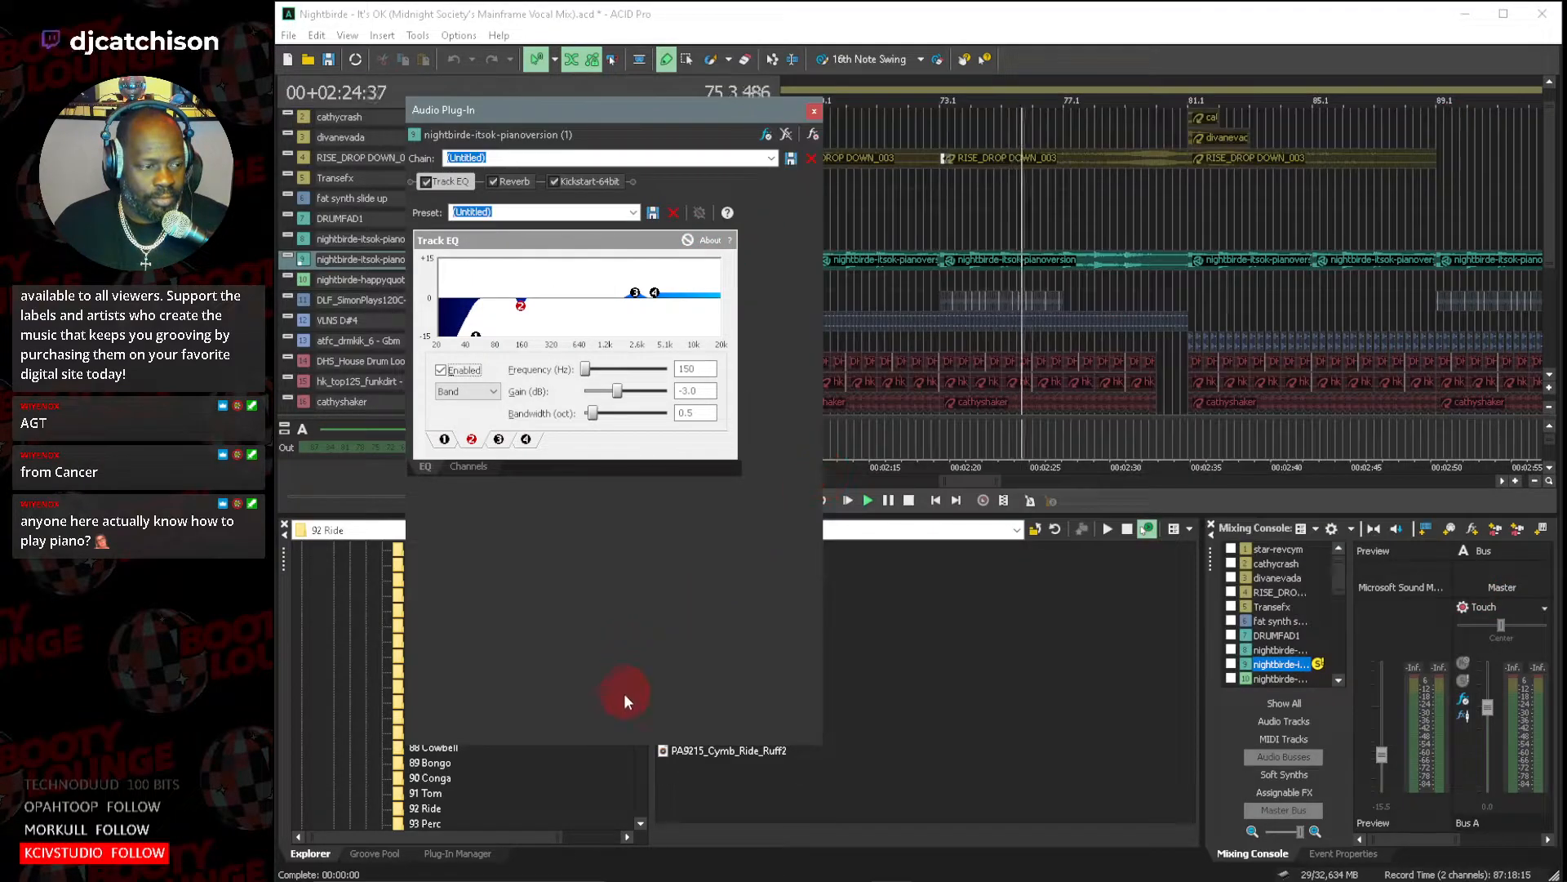
{"action": "left_click_drag", "start_coordinate": [620, 747], "coordinate": [663, 519]}
{"action": "left_click_drag", "start_coordinate": [609, 114], "coordinate": [648, 336]}
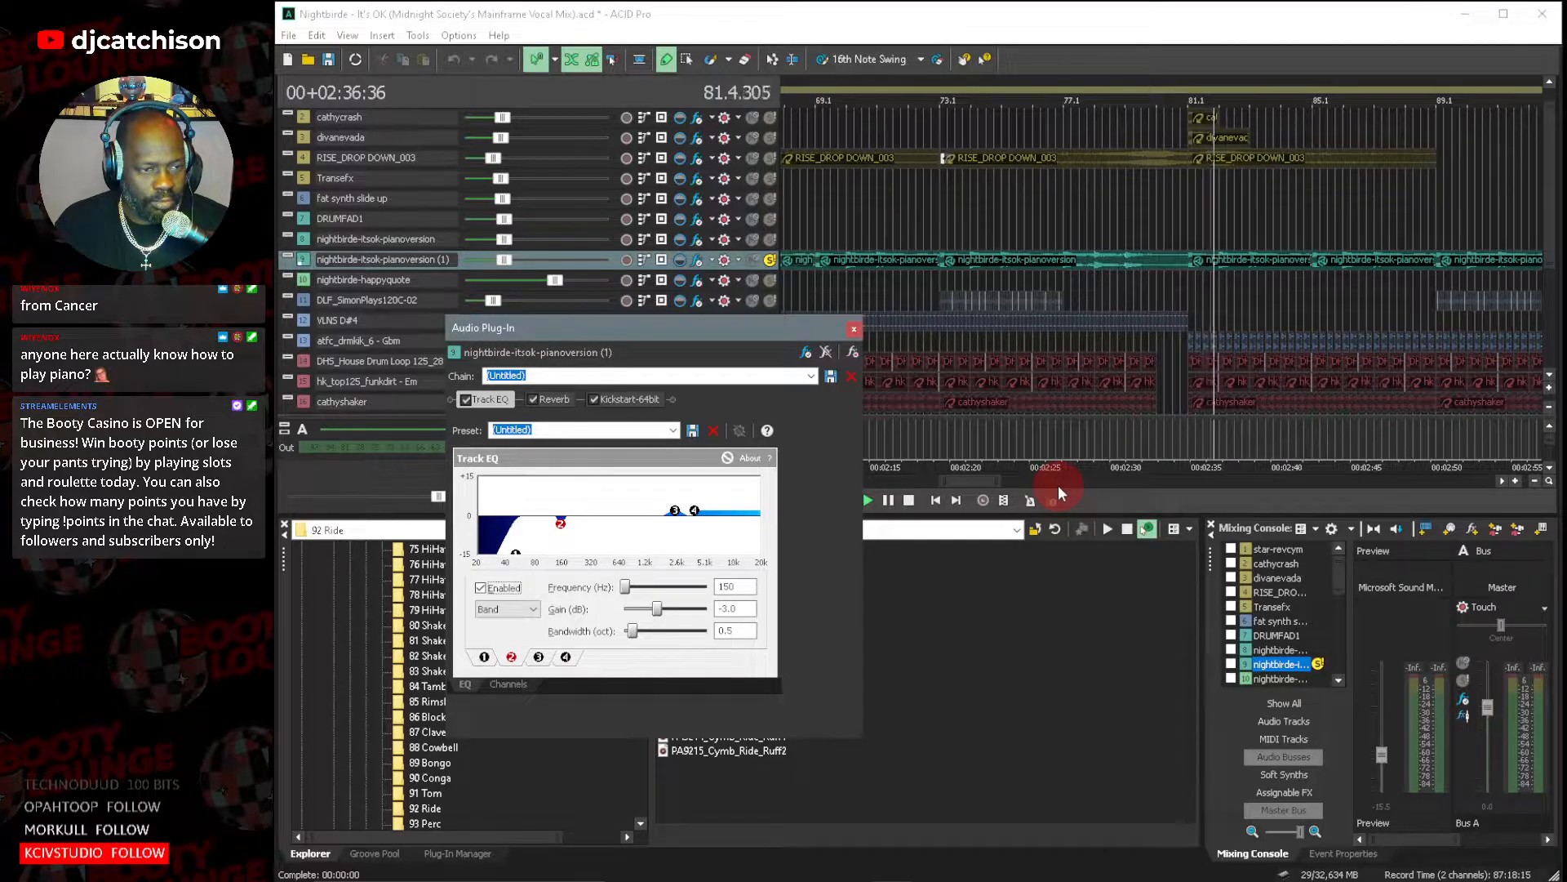
{"action": "left_click_drag", "start_coordinate": [964, 481], "coordinate": [978, 483]}
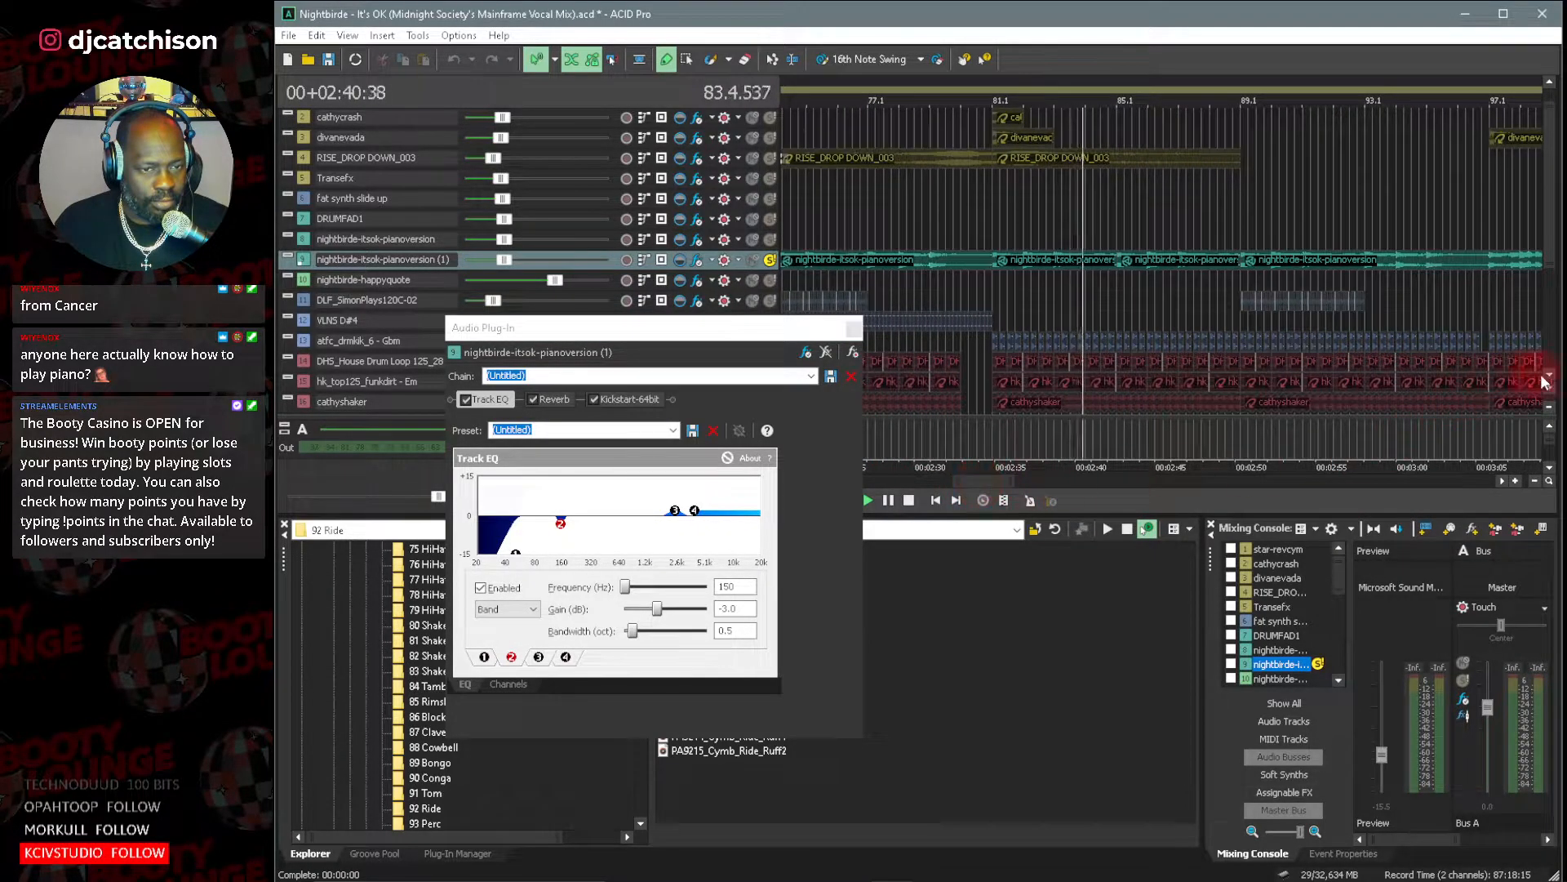
{"action": "left_click", "coordinate": [1004, 500]}
{"action": "mouse_move", "coordinate": [995, 482]}
{"action": "left_mouse_down"}
{"action": "mouse_move", "coordinate": [1020, 482]}
{"action": "mouse_move", "coordinate": [1006, 483]}
{"action": "left_mouse_up"}
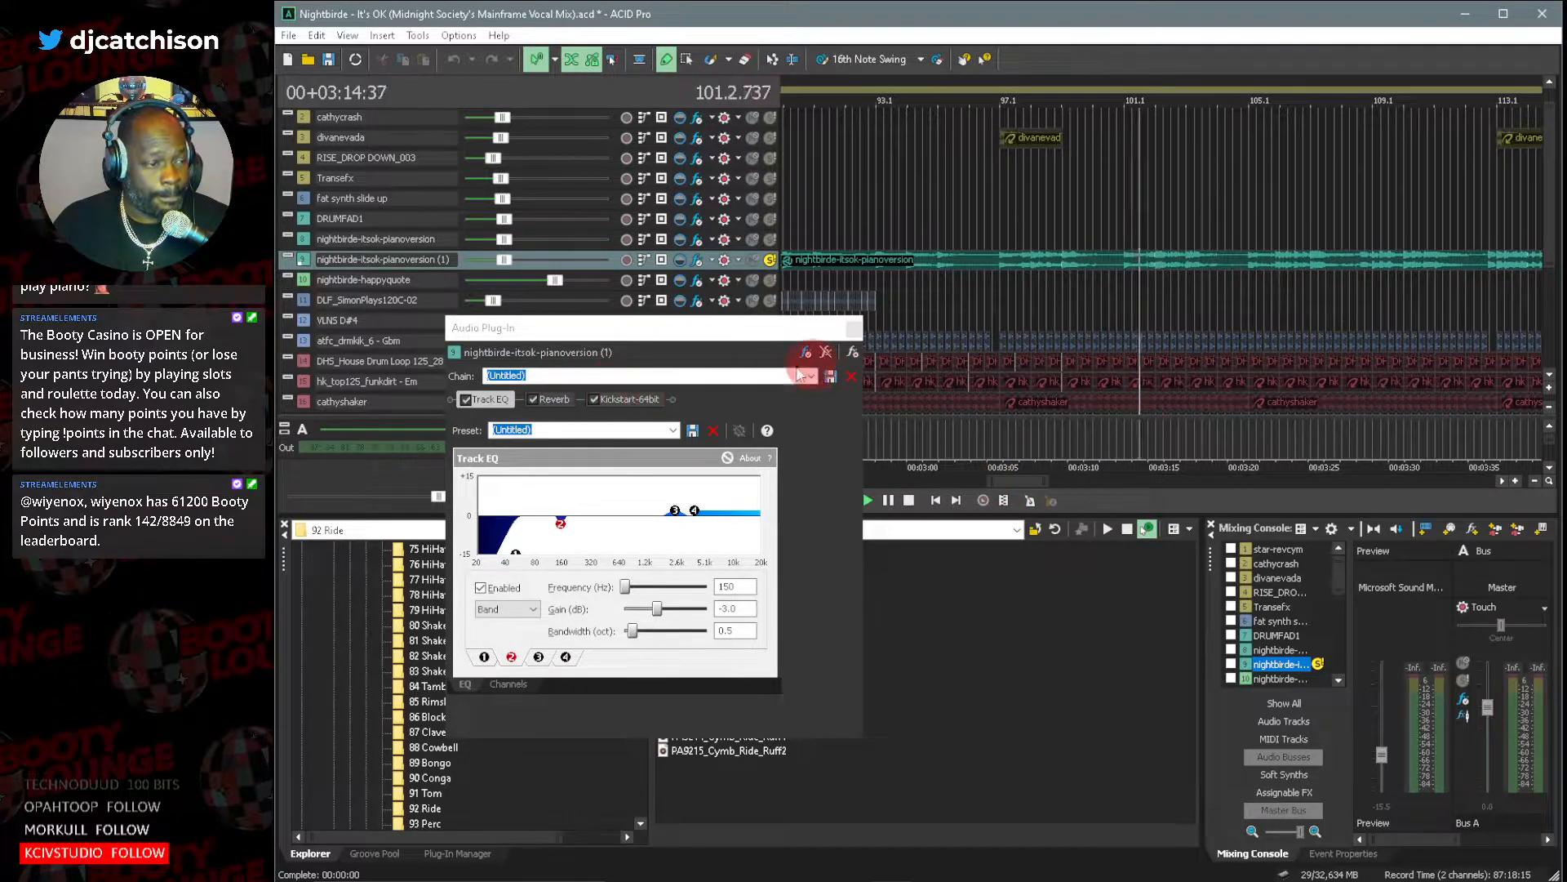
{"action": "left_click", "coordinate": [560, 400]}
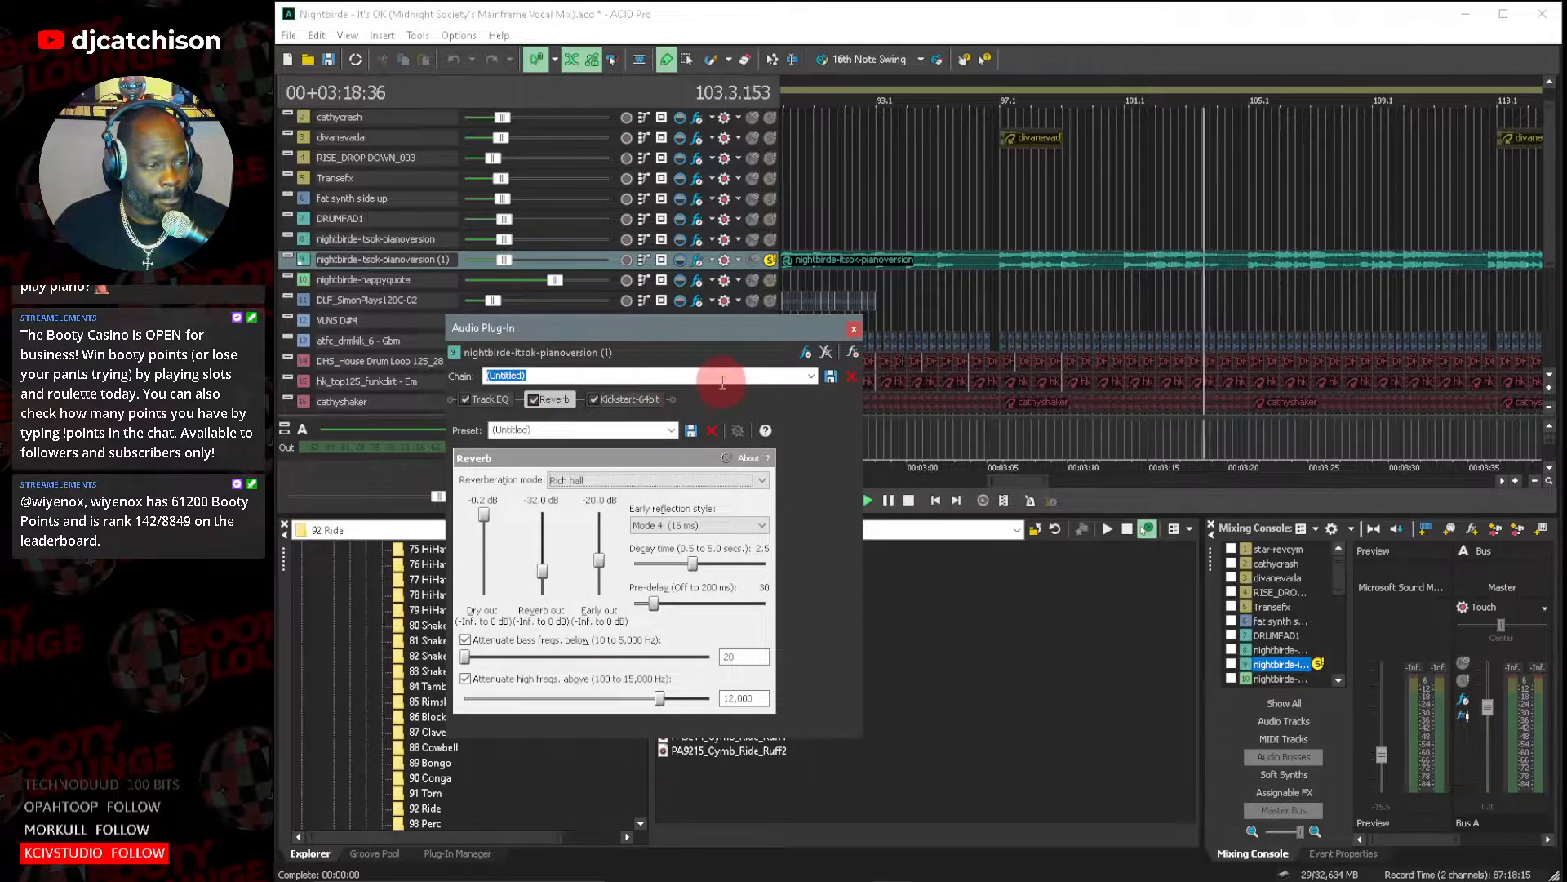
Examine the waveform of the nightbirde-itsok-pianoversion clip in its Clip Properties, and close the clip and track properties.
{"action": "double_click", "coordinate": [300, 258]}
{"action": "left_click", "coordinate": [623, 394]}
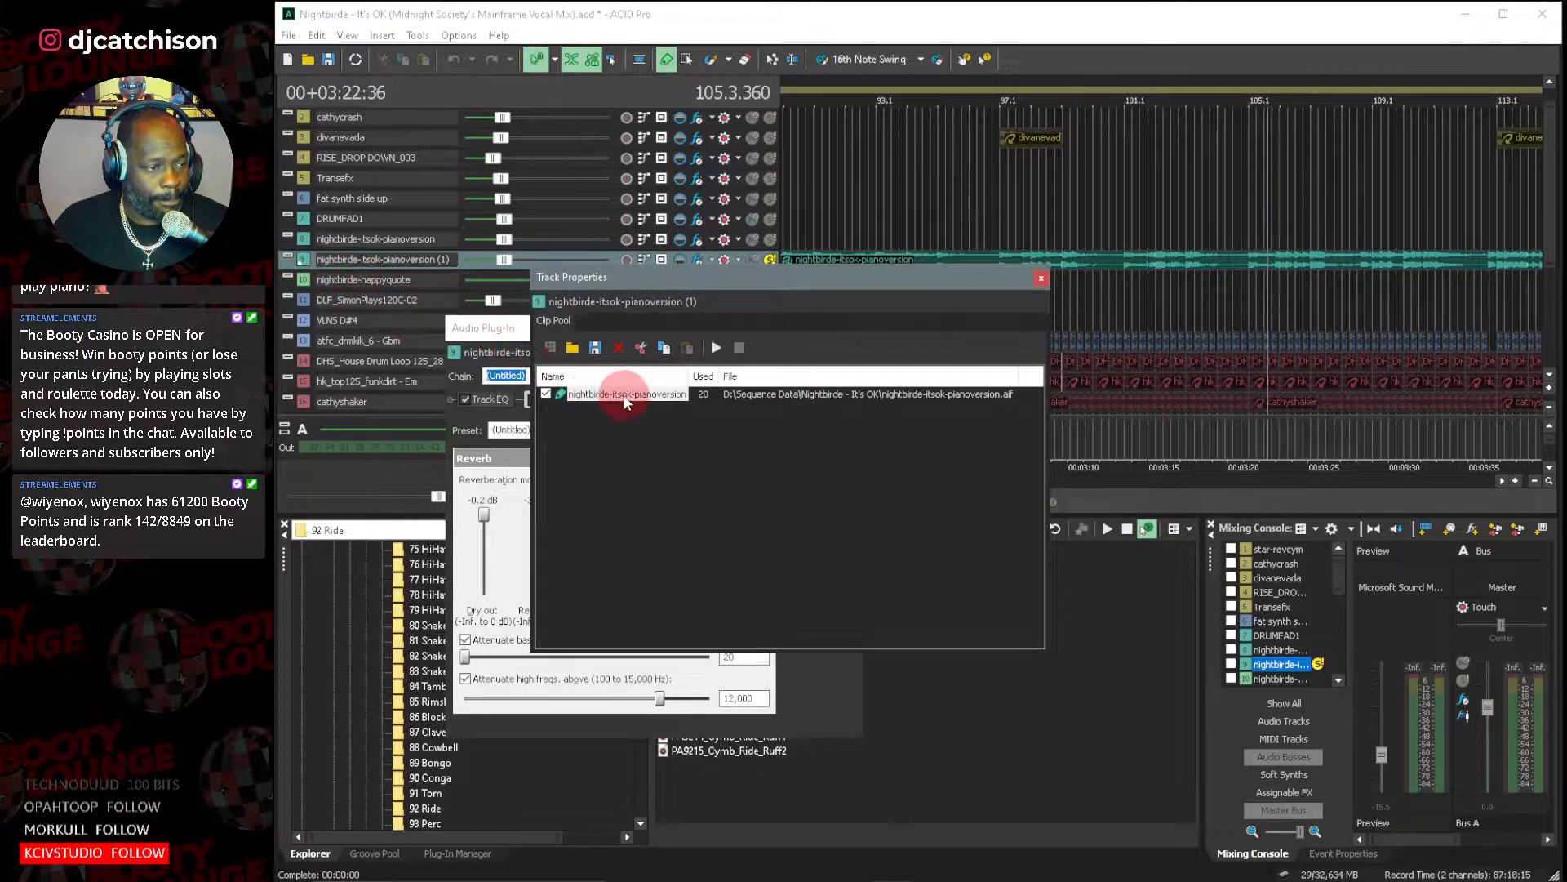
{"action": "double_click", "coordinate": [623, 394]}
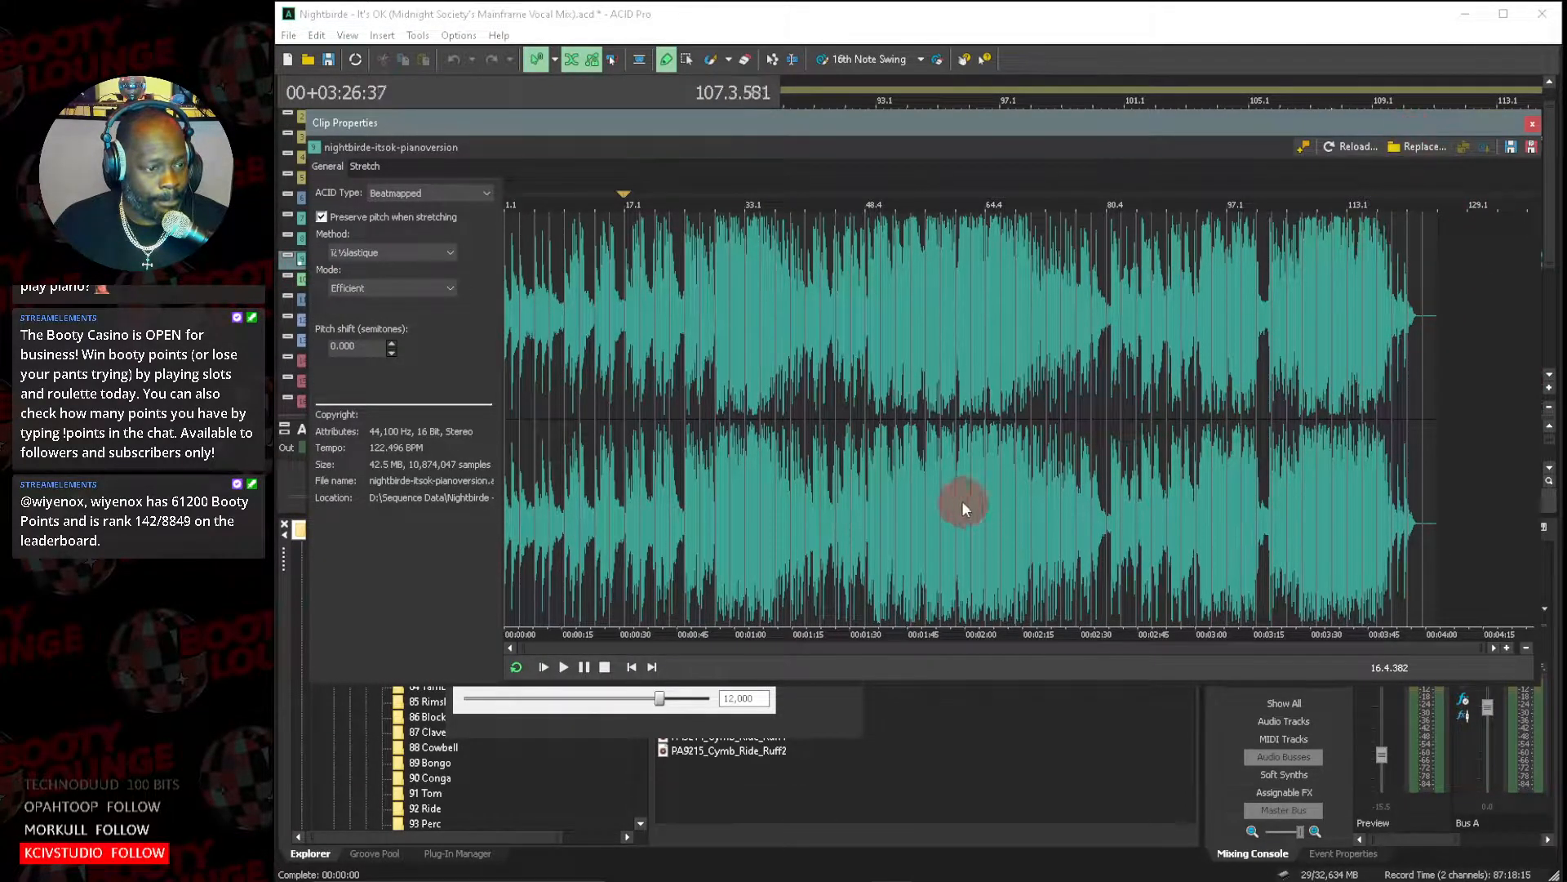
{"action": "scroll", "coordinate": [738, 459], "scroll_direction": "up", "scroll_amount": 2}
{"action": "scroll", "coordinate": [737, 453], "scroll_direction": "up", "scroll_amount": 2}
{"action": "scroll", "coordinate": [738, 453], "scroll_direction": "up", "scroll_amount": 1}
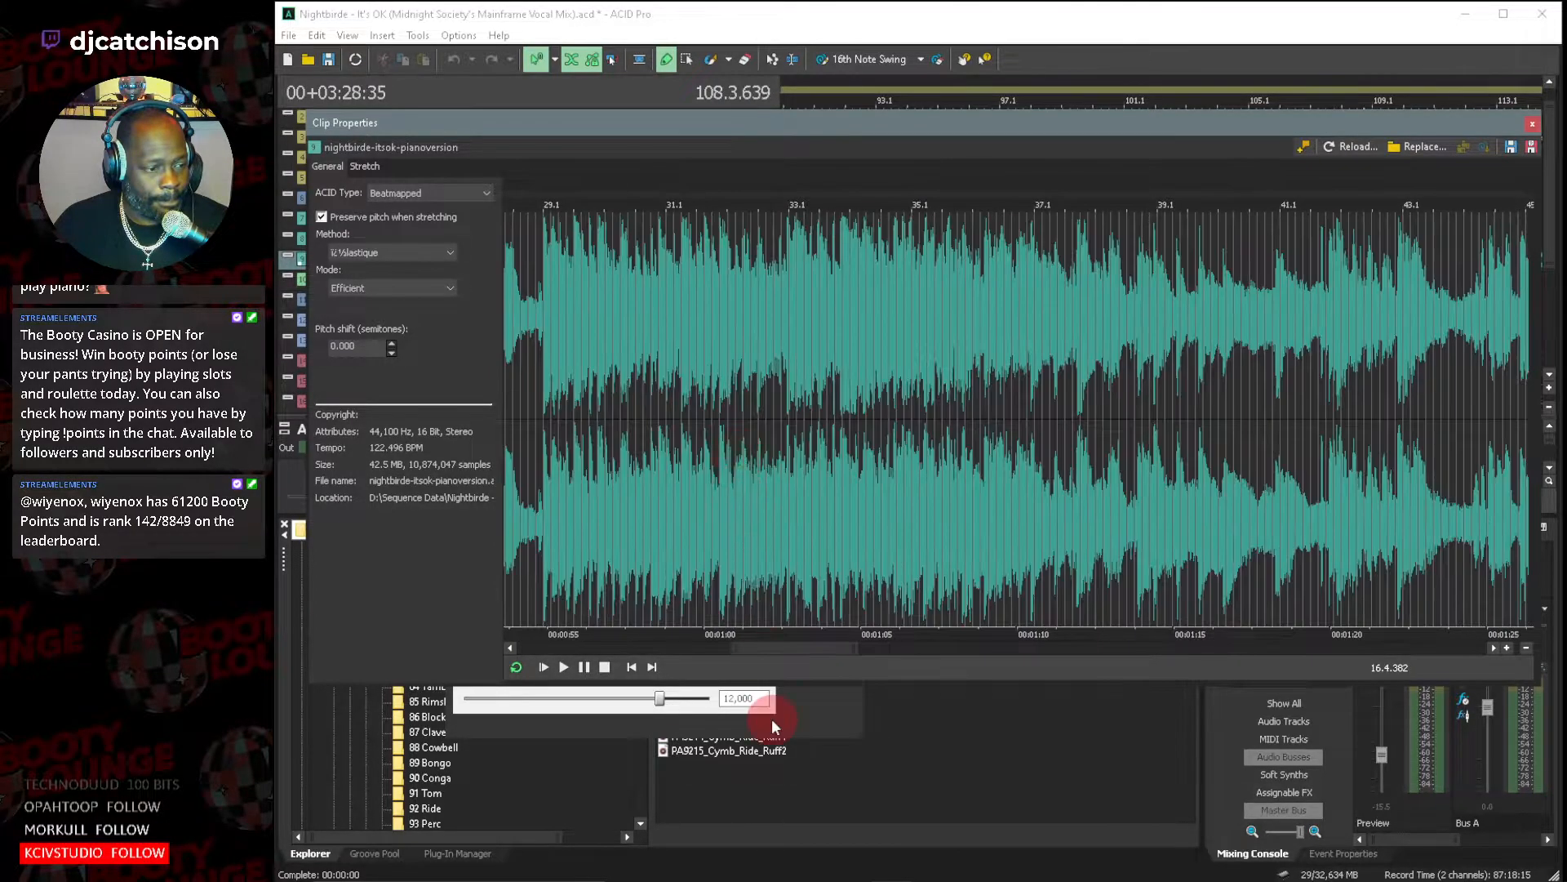
{"action": "left_click_drag", "start_coordinate": [797, 645], "coordinate": [828, 651]}
{"action": "left_click_drag", "start_coordinate": [1457, 124], "coordinate": [1383, 275]}
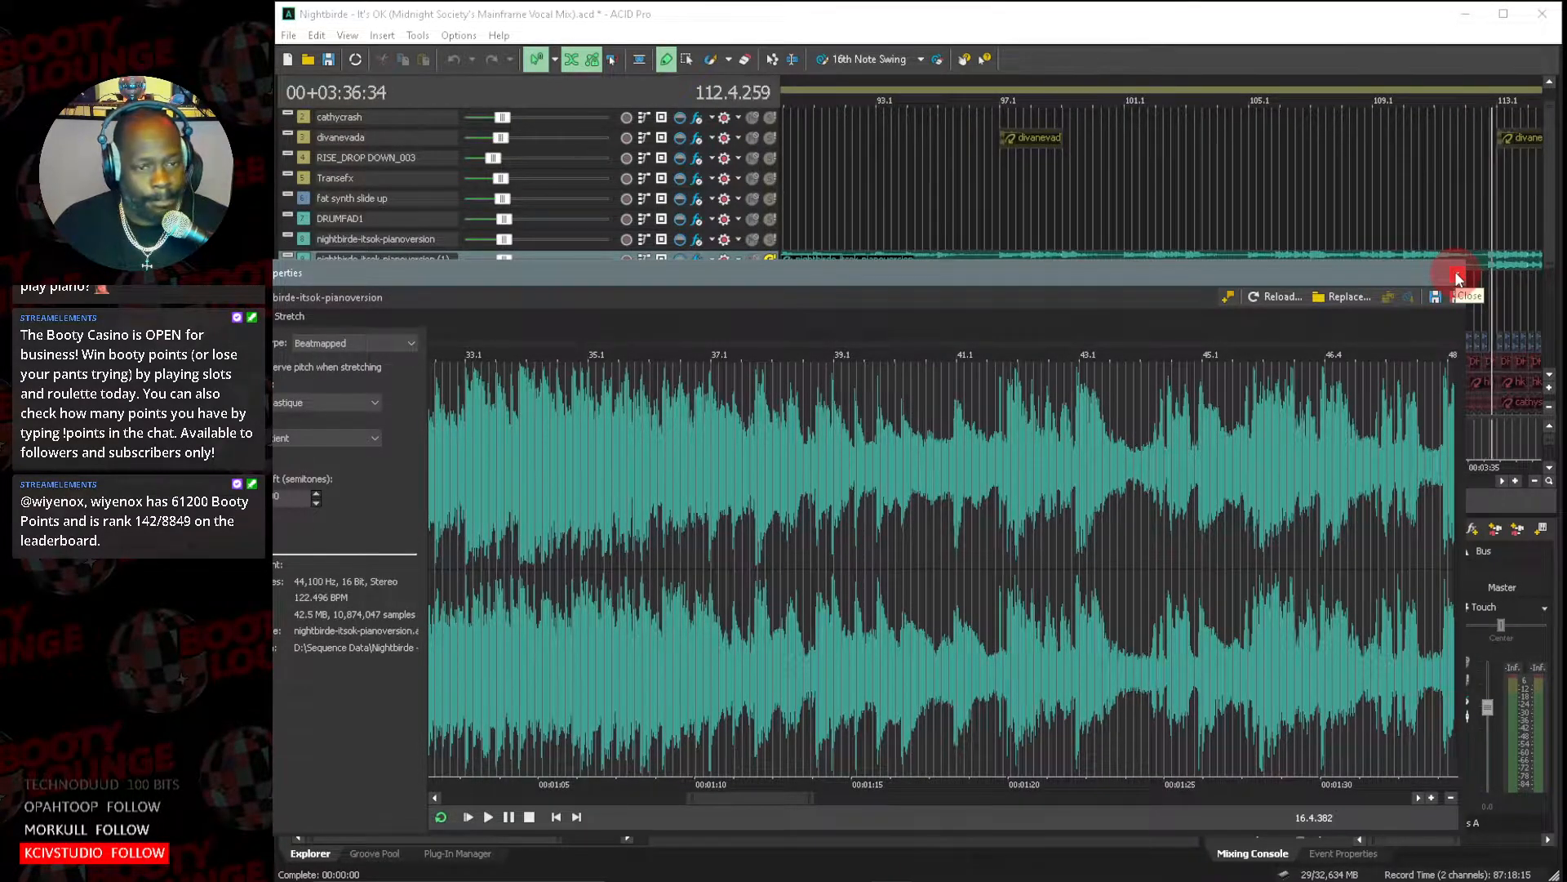
{"action": "left_click", "coordinate": [1458, 277]}
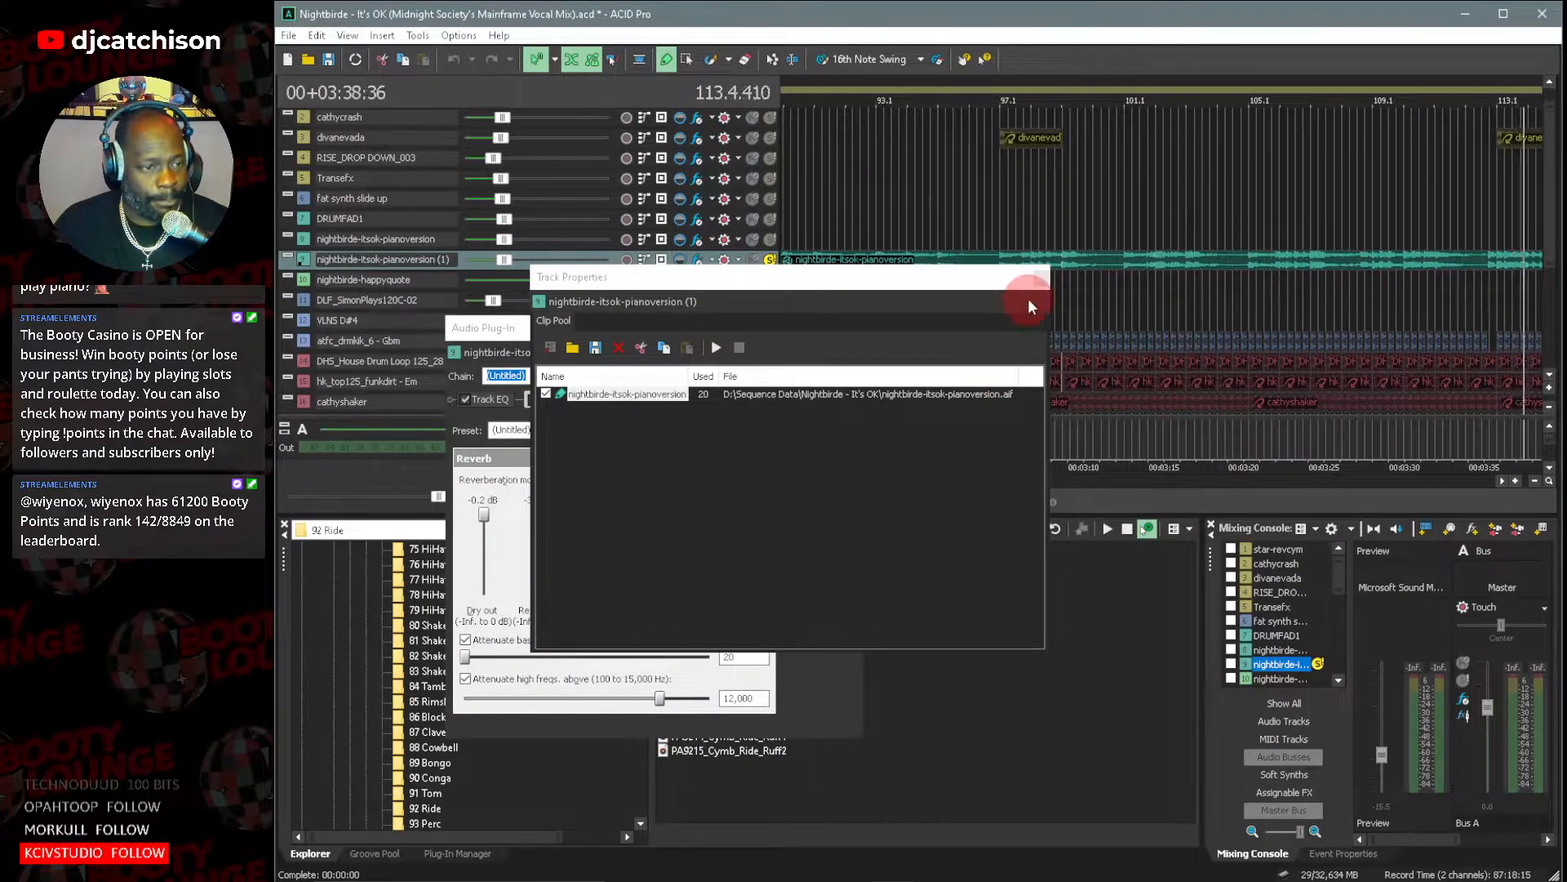
{"action": "left_click_drag", "start_coordinate": [983, 285], "coordinate": [1284, 446]}
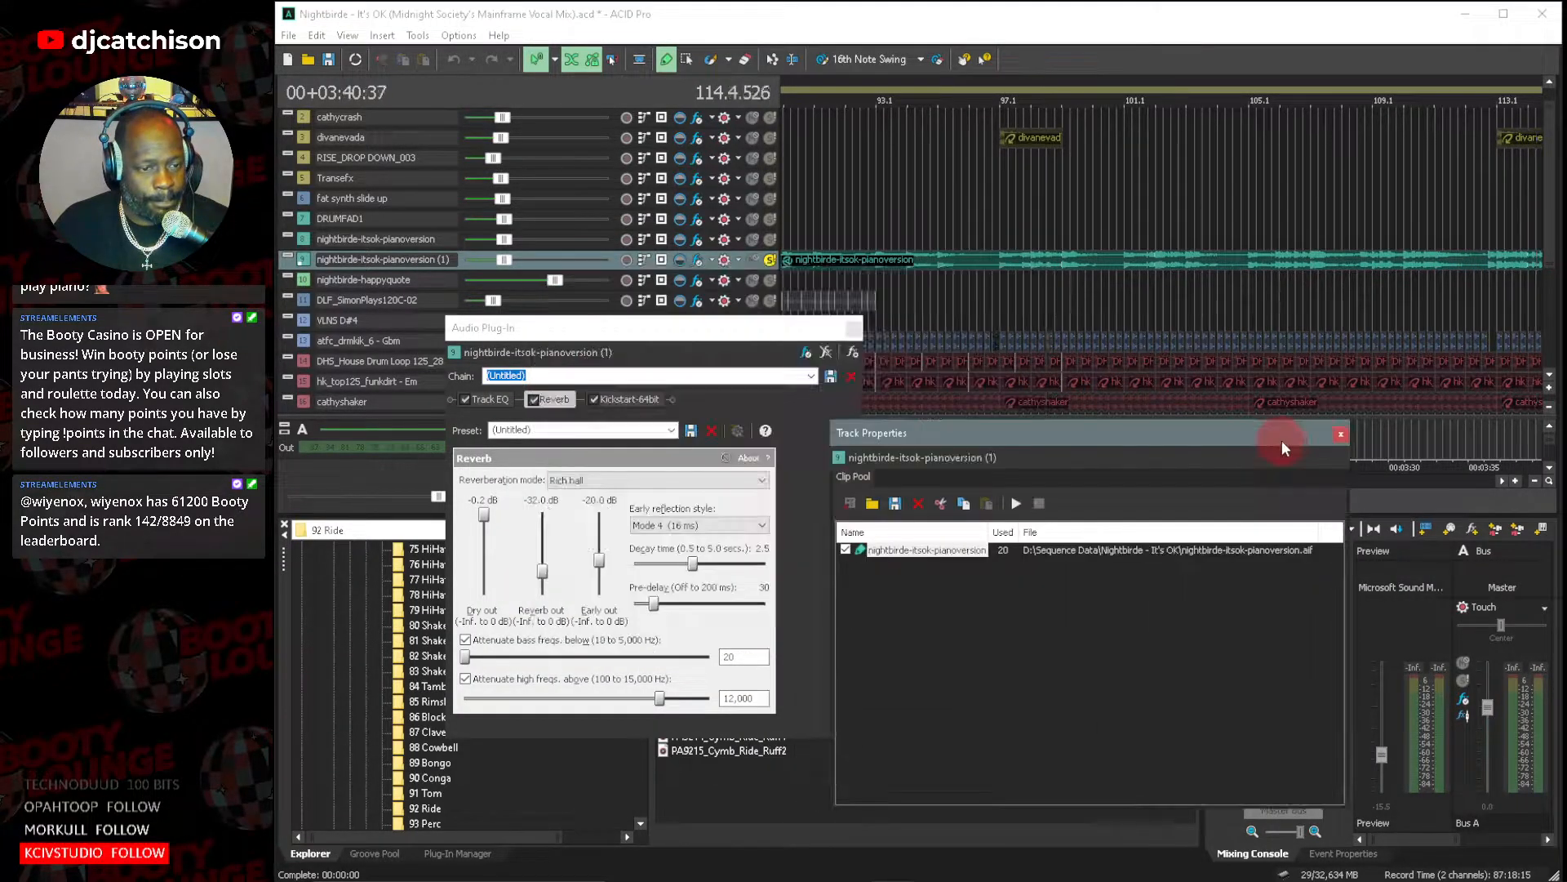
{"action": "left_click", "coordinate": [1341, 433]}
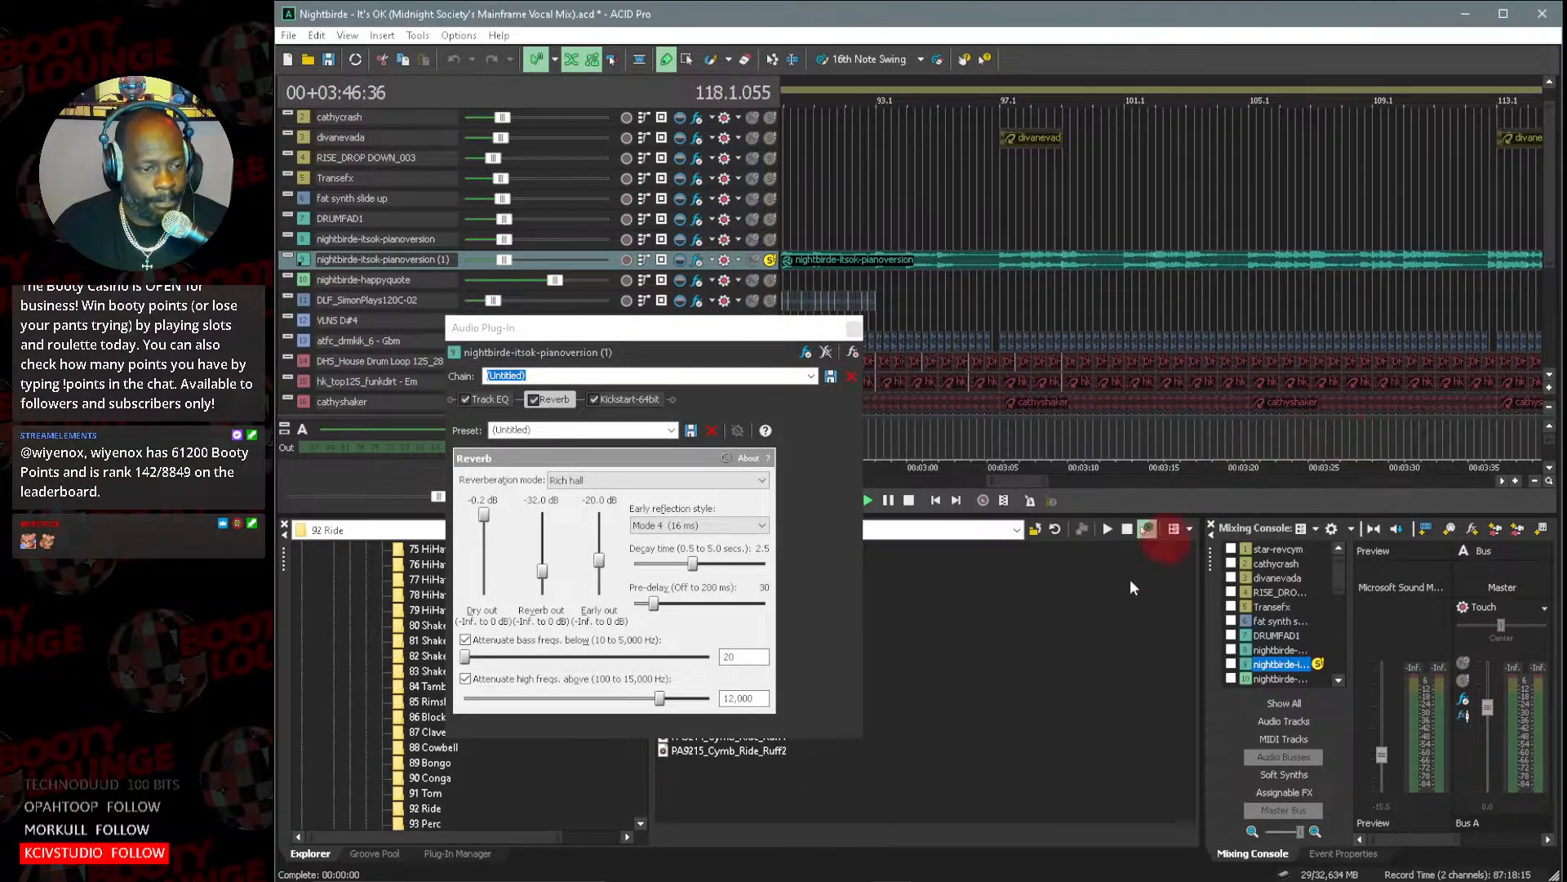
Move the plug-in window aside, stop playback and close the window.
{"action": "left_click_drag", "start_coordinate": [711, 335], "coordinate": [1213, 193]}
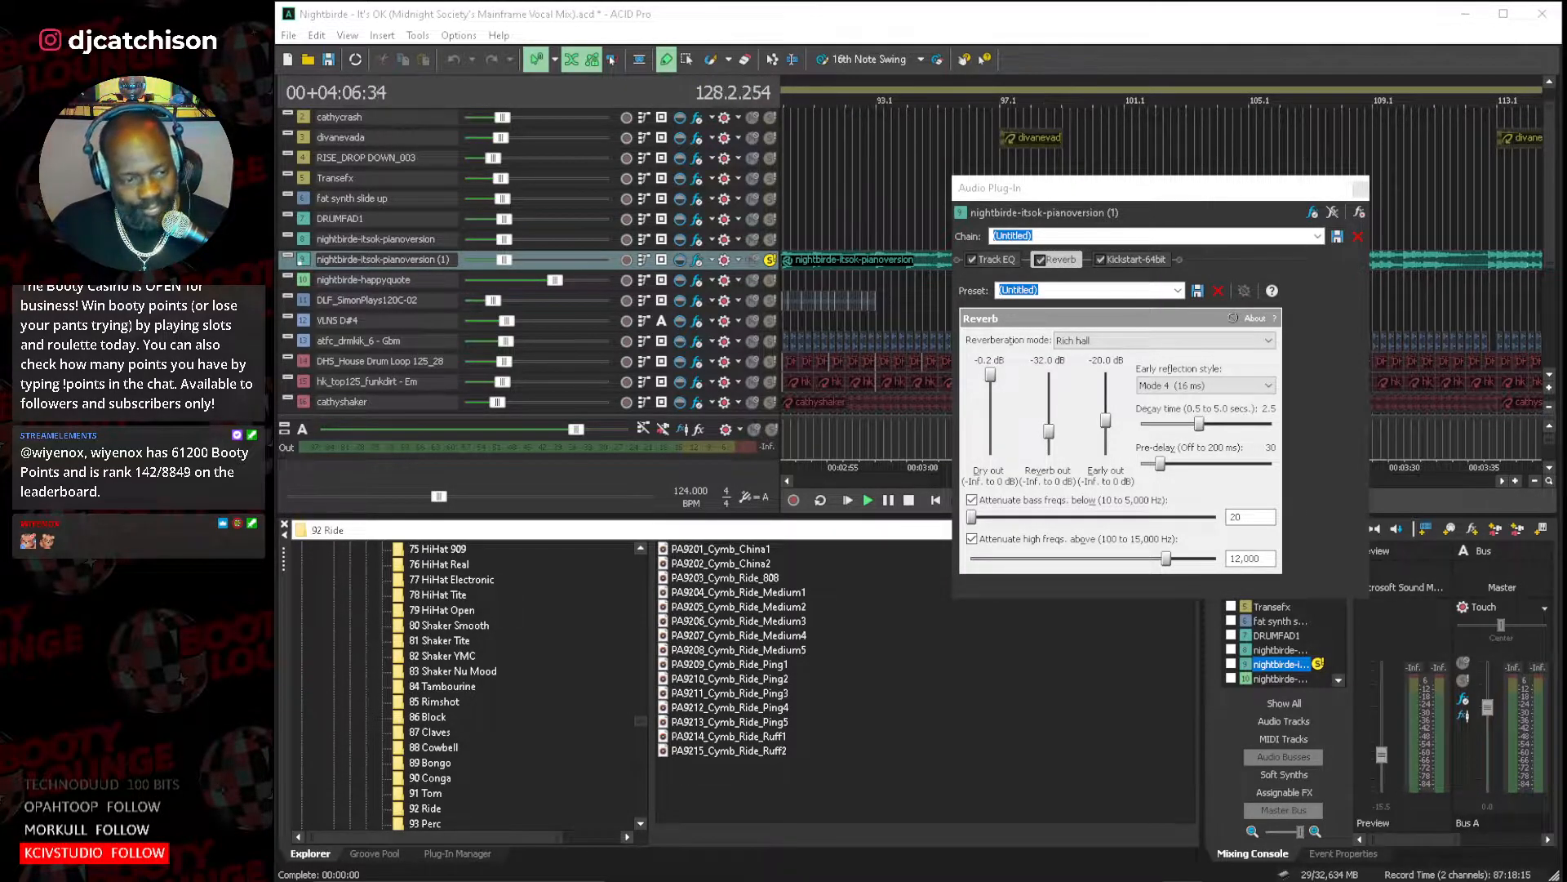
{"action": "left_click", "coordinate": [936, 504]}
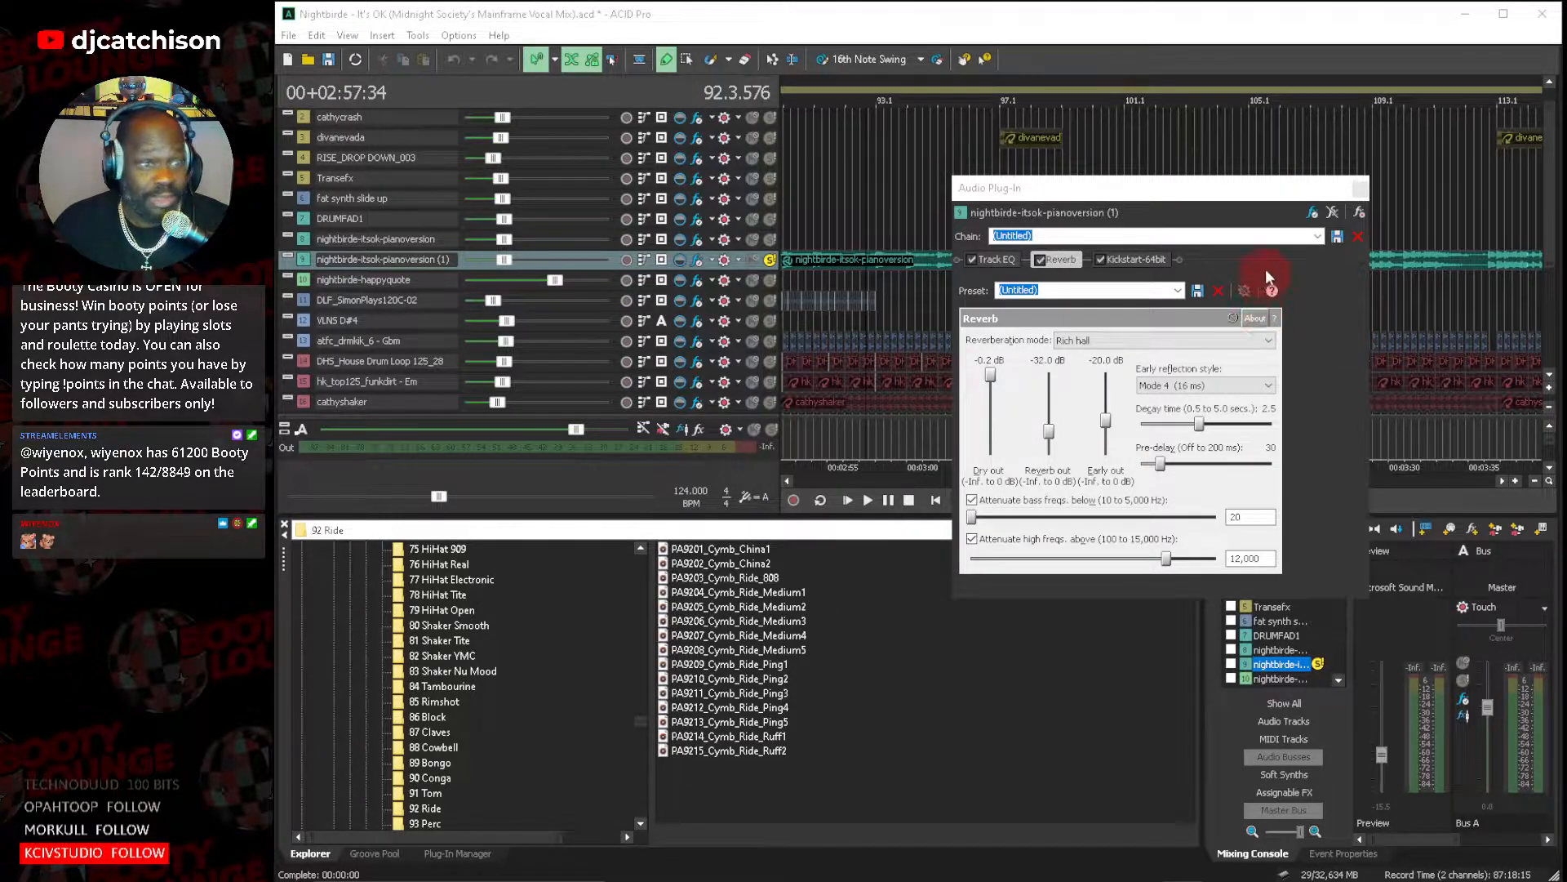
{"action": "left_click", "coordinate": [1361, 191]}
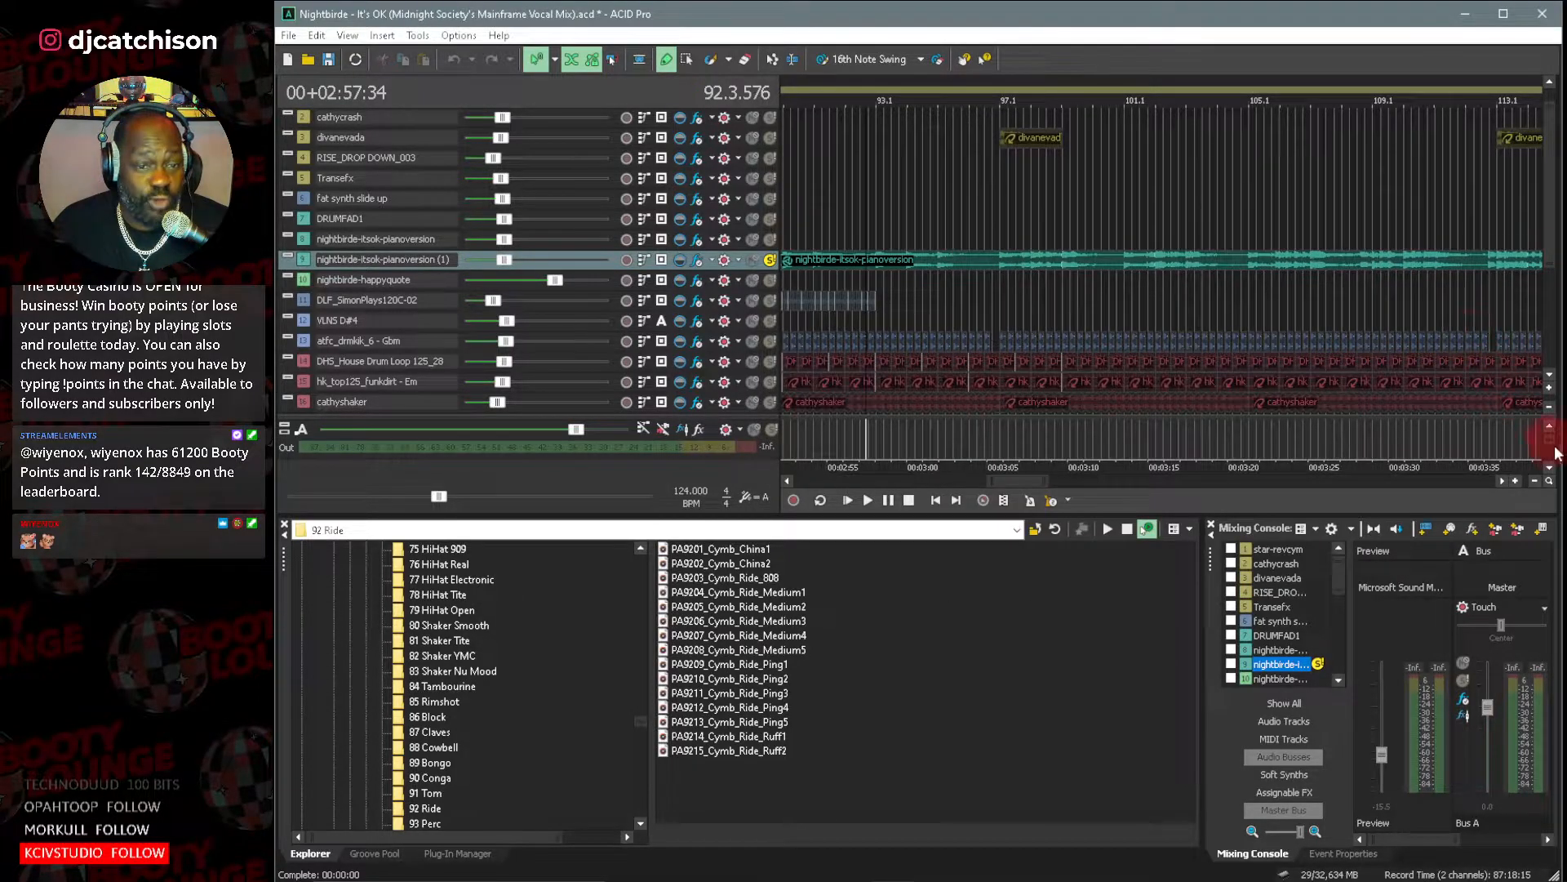
Turn off solo on the nightbirde-itsok-pianoversion (1) track and return the cursor to the start of the project.
{"action": "left_click", "coordinate": [1550, 397]}
{"action": "left_click", "coordinate": [1550, 395]}
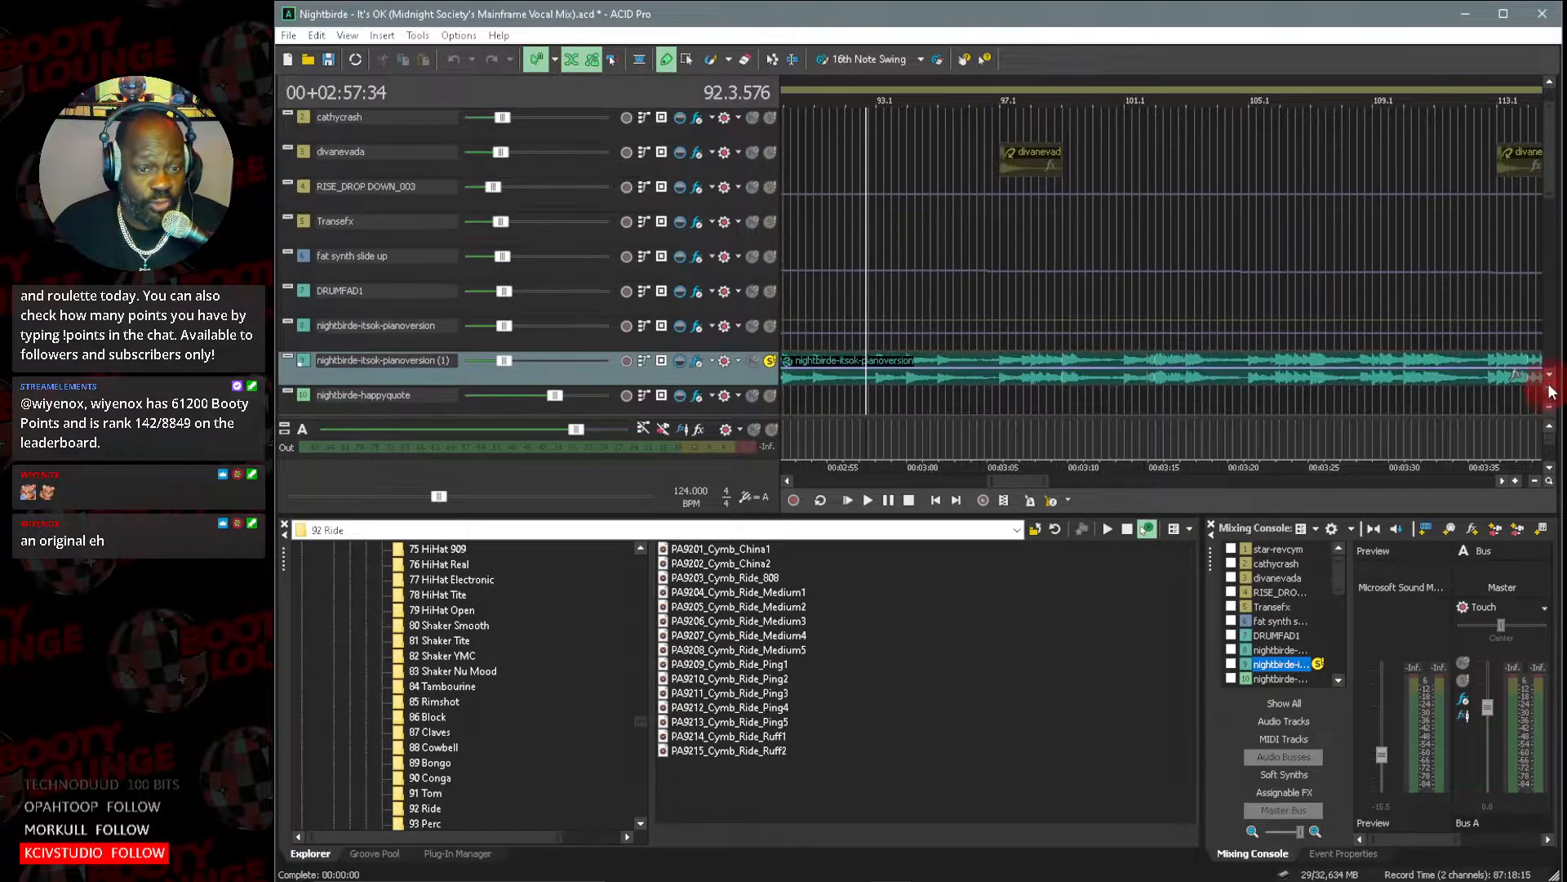
{"action": "scroll", "coordinate": [1551, 385], "scroll_direction": "down", "scroll_amount": 6}
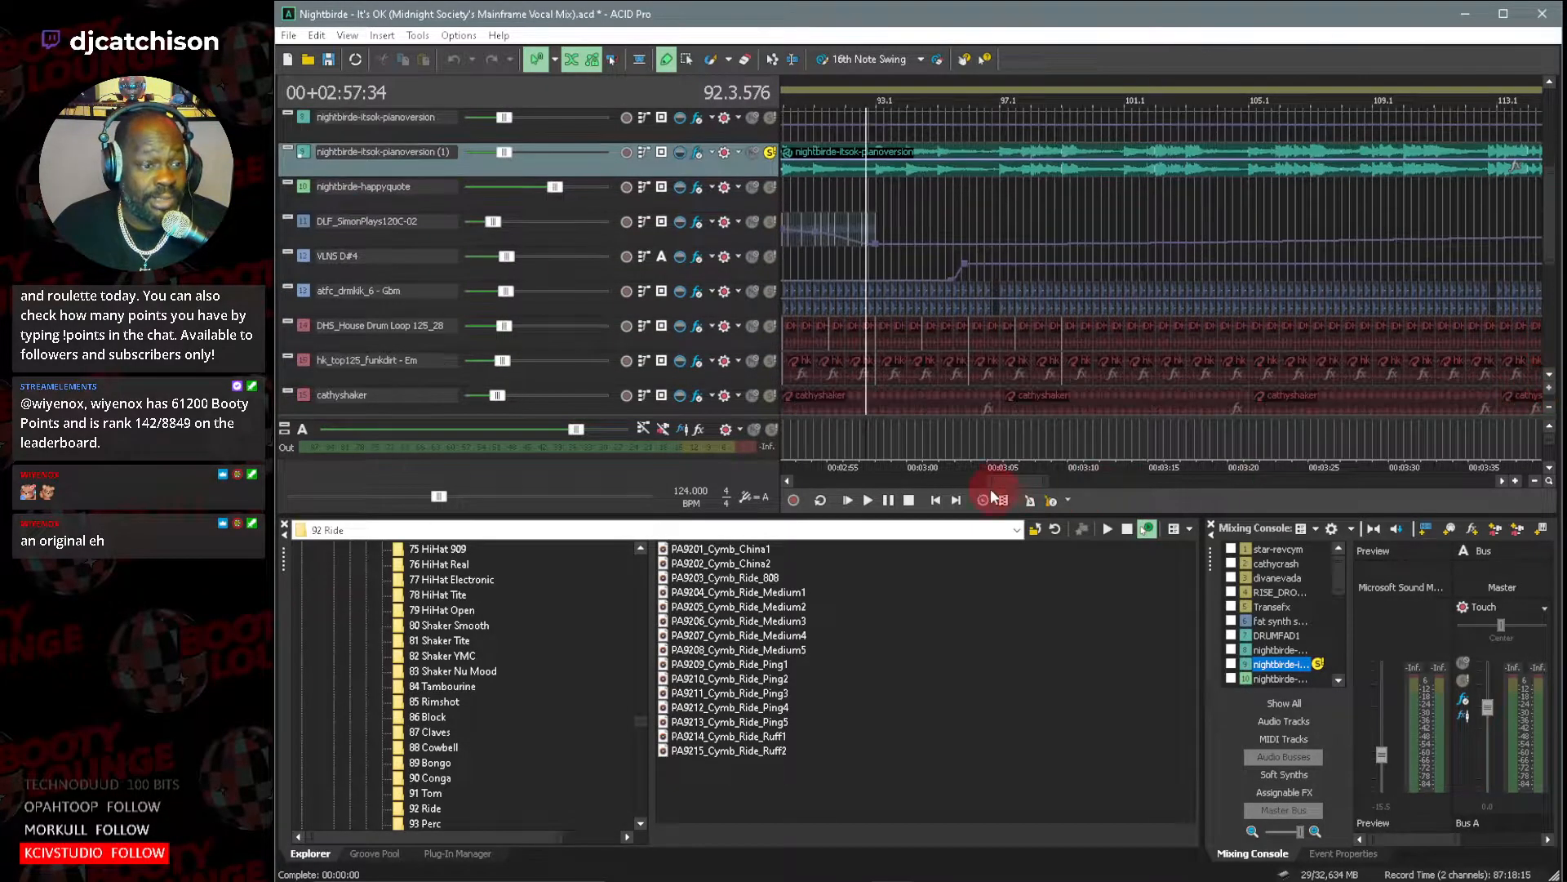
{"action": "left_click_drag", "start_coordinate": [991, 481], "coordinate": [907, 482]}
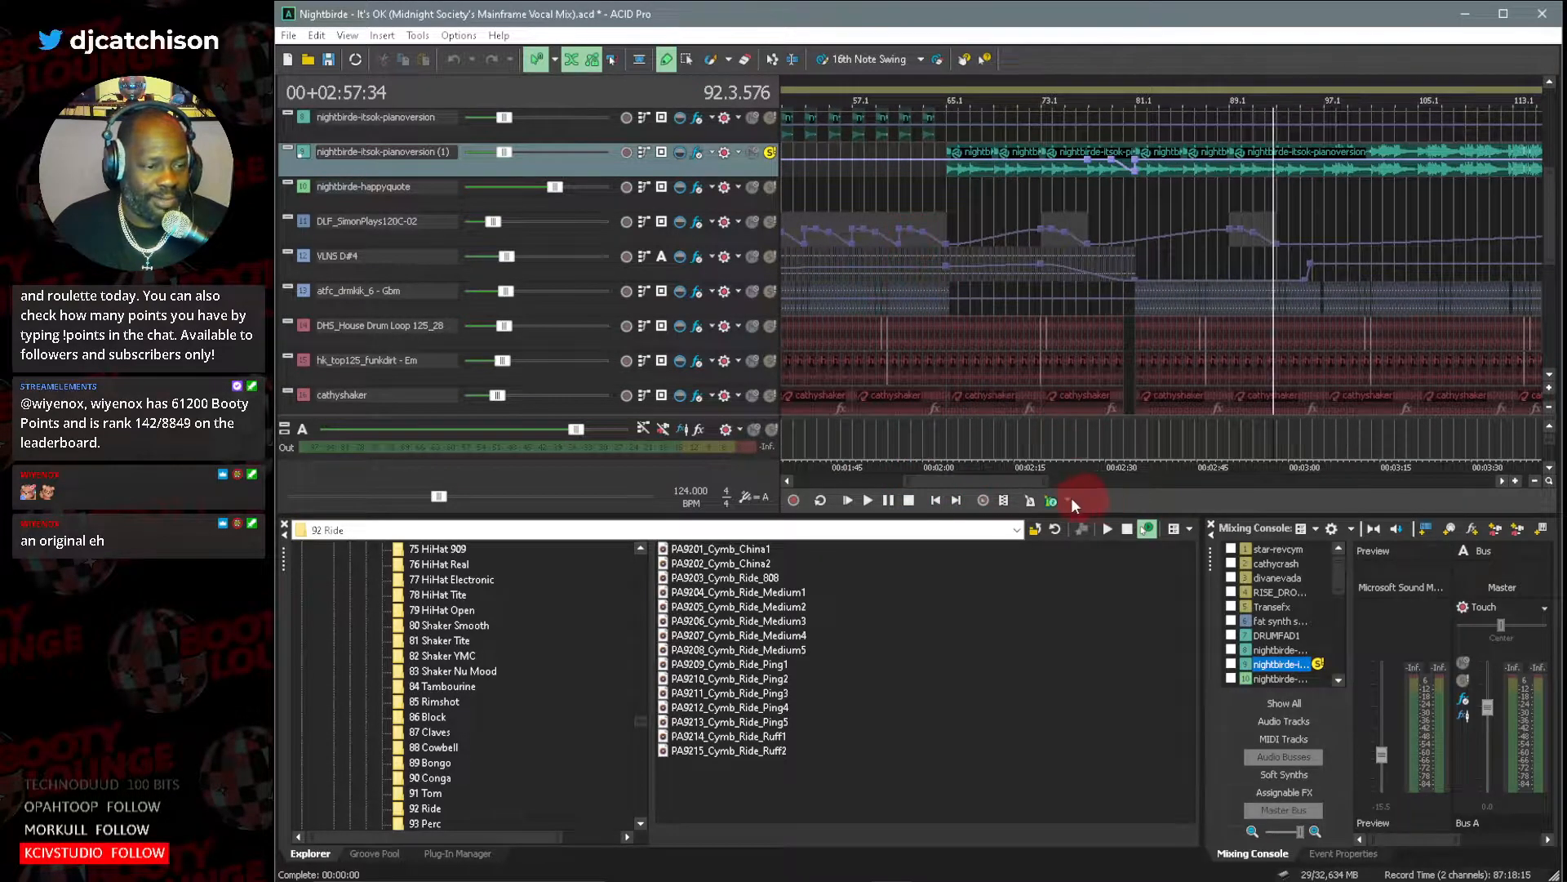
{"action": "left_click", "coordinate": [770, 154]}
{"action": "left_click", "coordinate": [882, 453]}
{"action": "left_click", "coordinate": [937, 501]}
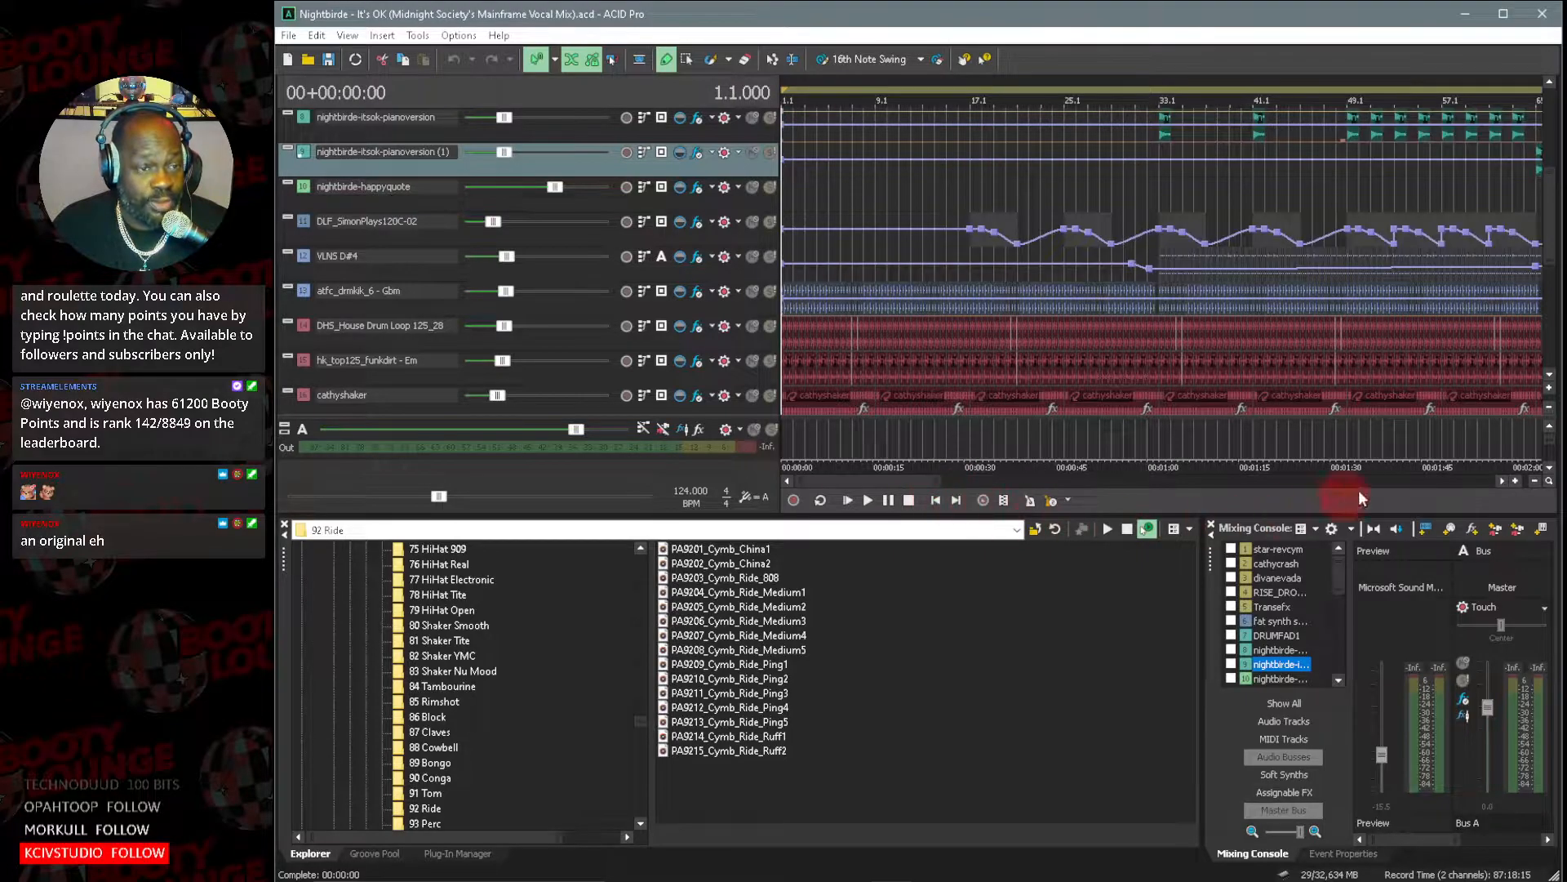
Play the whole mix from the start and show the tracks tall enough to watch their output meters.
{"action": "left_click", "coordinate": [1548, 409]}
{"action": "left_click_drag", "start_coordinate": [915, 483], "coordinate": [864, 478]}
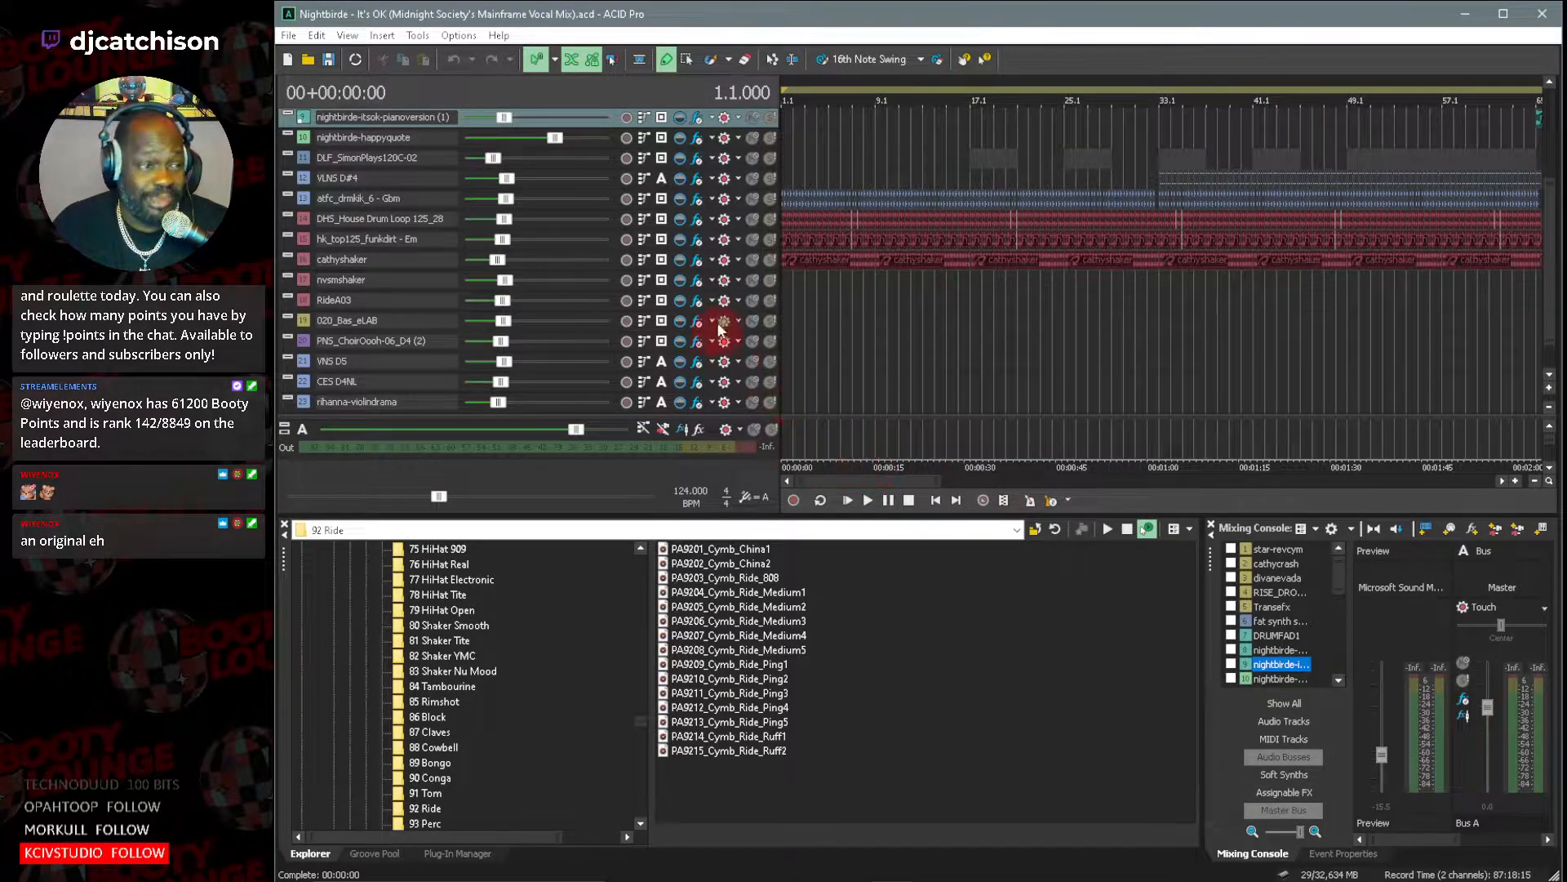
{"action": "left_click", "coordinate": [852, 502]}
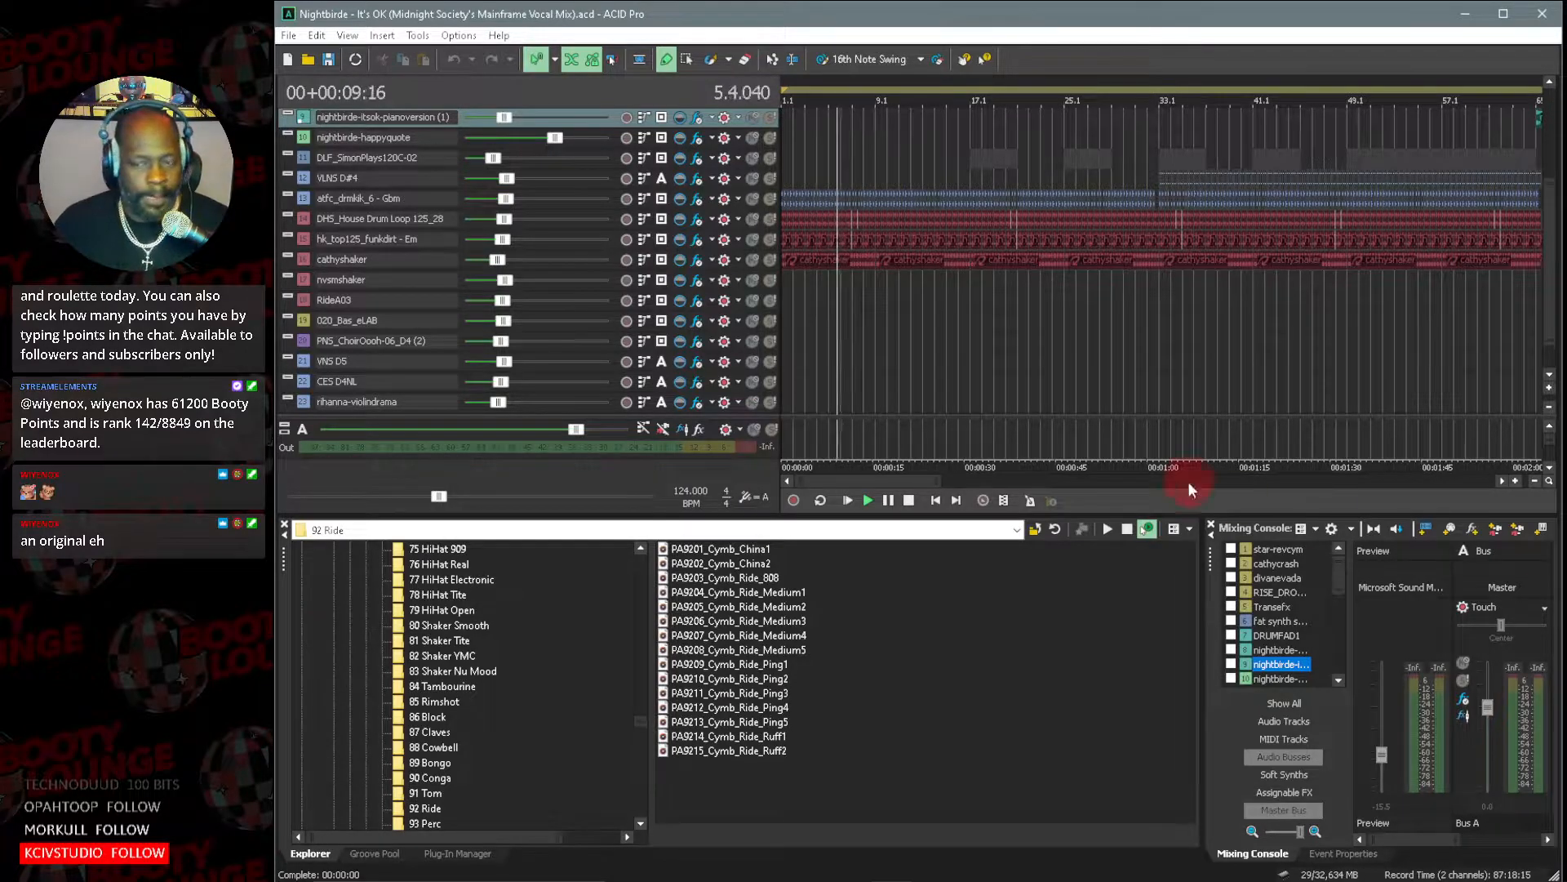
{"action": "left_click", "coordinate": [1551, 389]}
{"action": "left_click", "coordinate": [1551, 389]}
{"action": "left_click", "coordinate": [1551, 388]}
{"action": "left_click", "coordinate": [1550, 378]}
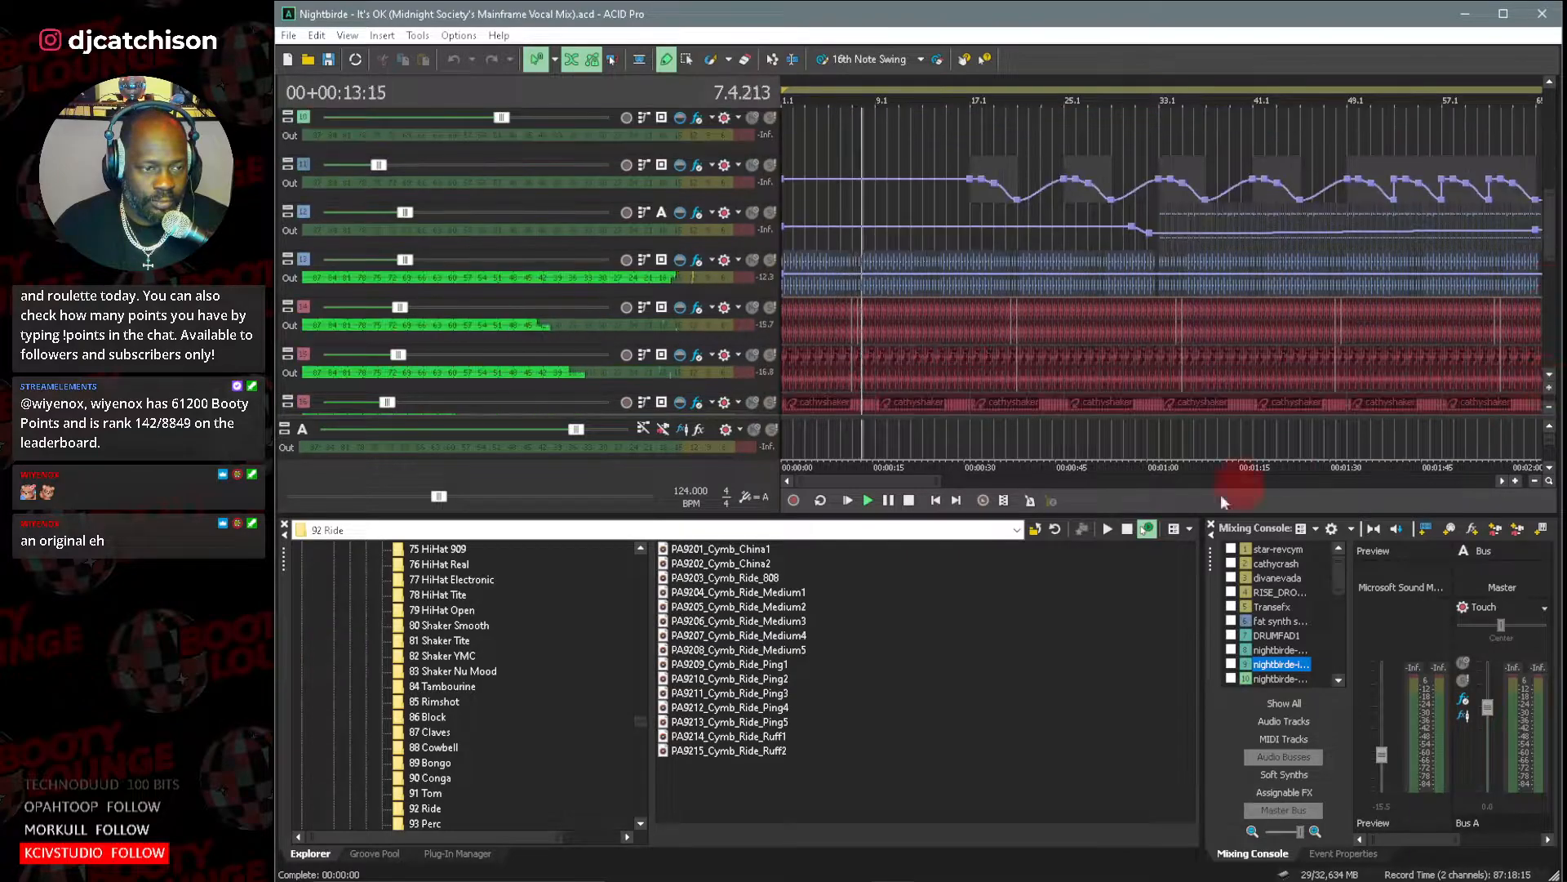
{"action": "left_click_drag", "start_coordinate": [939, 481], "coordinate": [852, 483]}
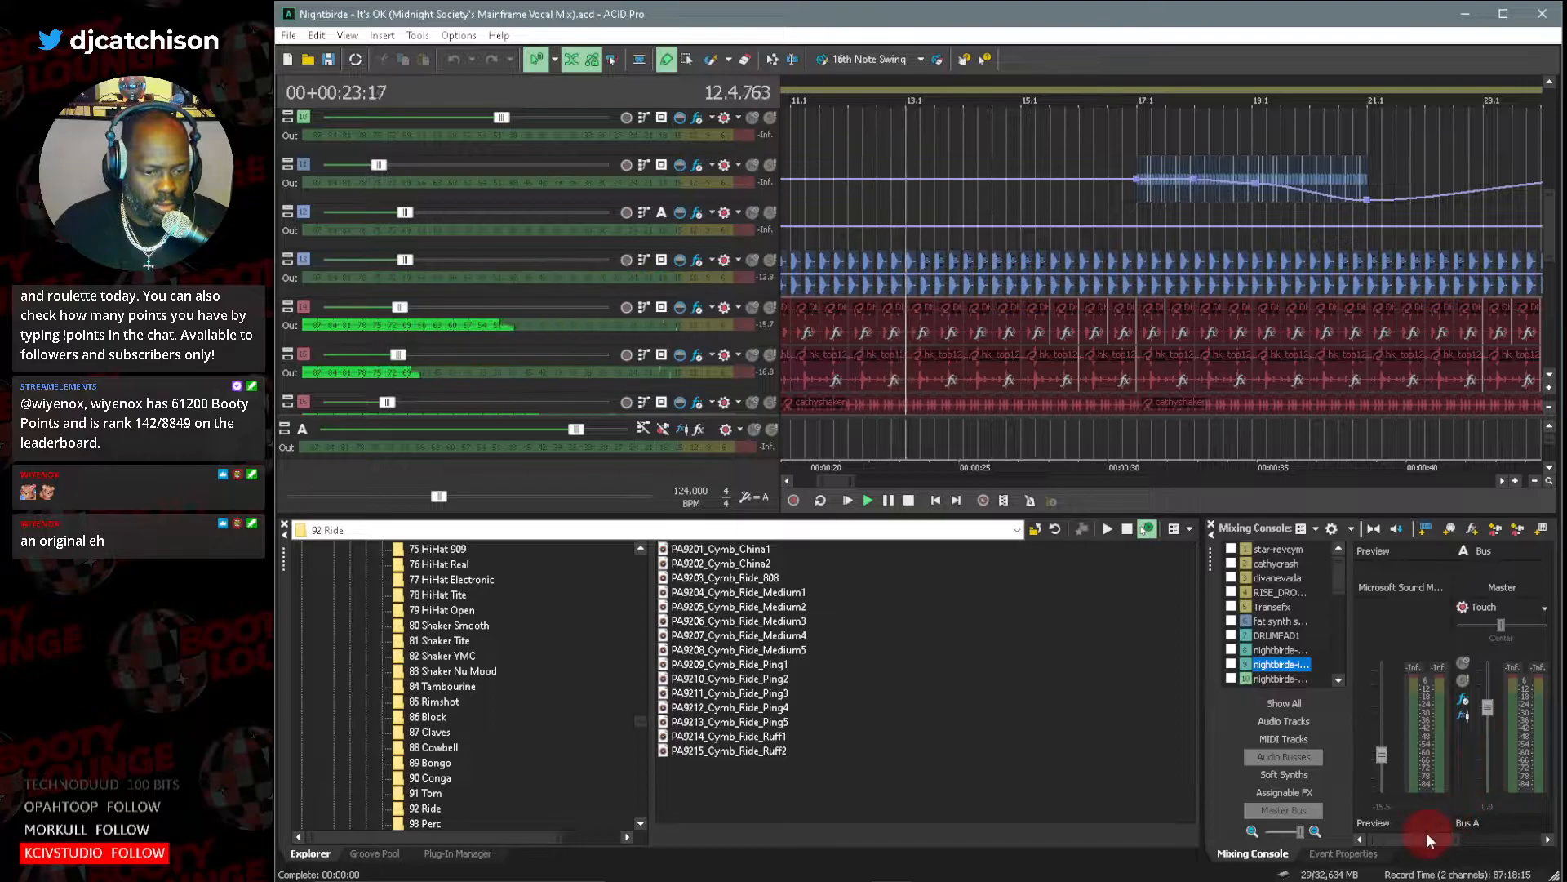
Show the Master bus in the mixing console and follow the percussion and drum tracks as the mix plays toward bar 25.
{"action": "left_click_drag", "start_coordinate": [1424, 838], "coordinate": [1563, 849]}
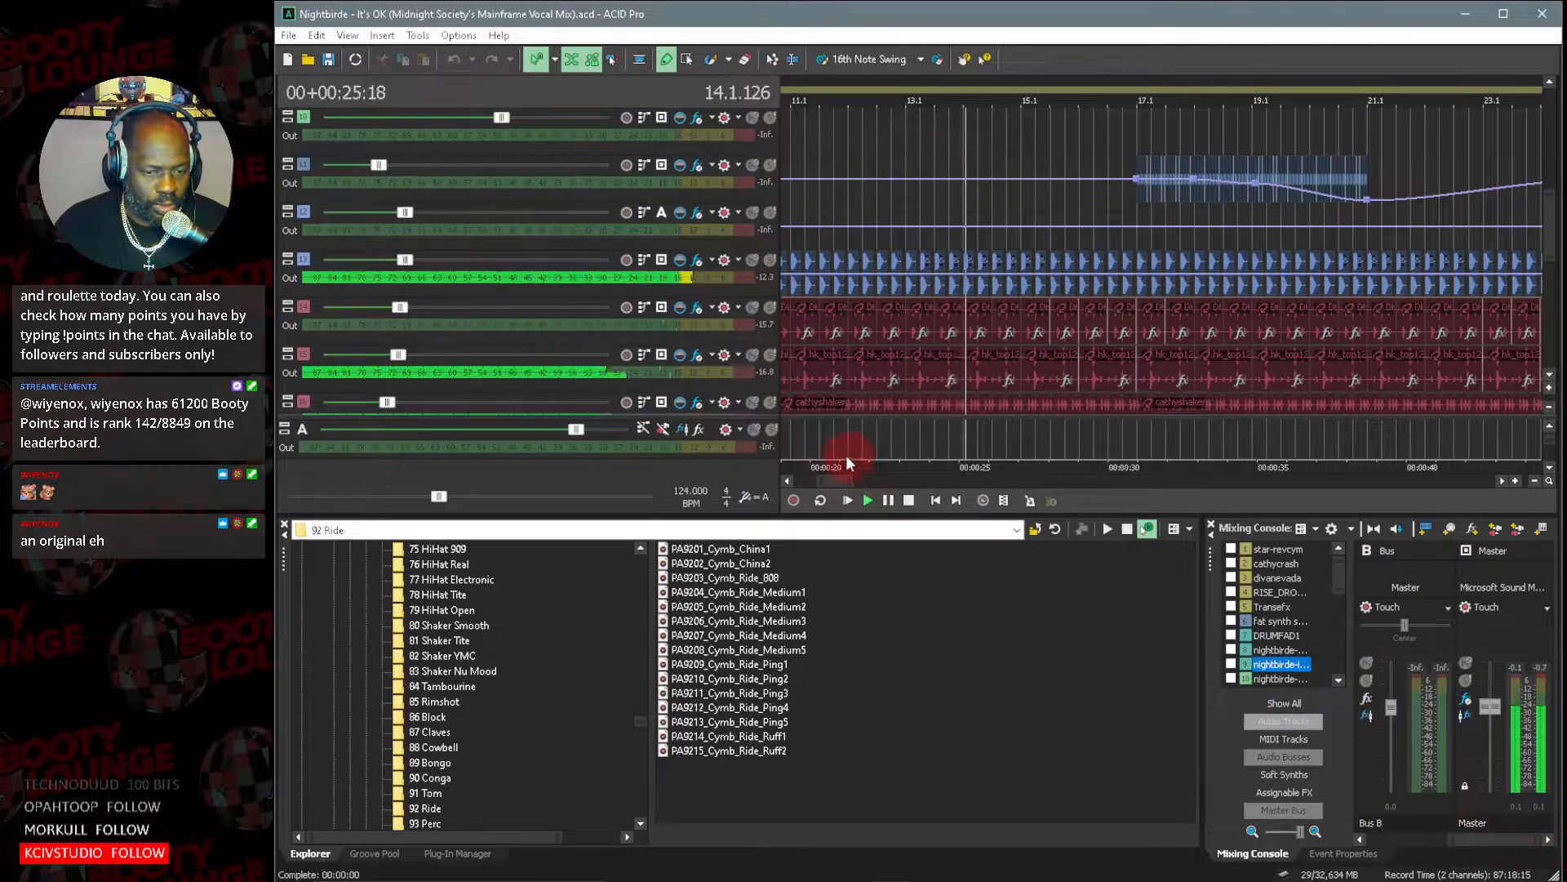
{"action": "left_click_drag", "start_coordinate": [836, 481], "coordinate": [840, 480]}
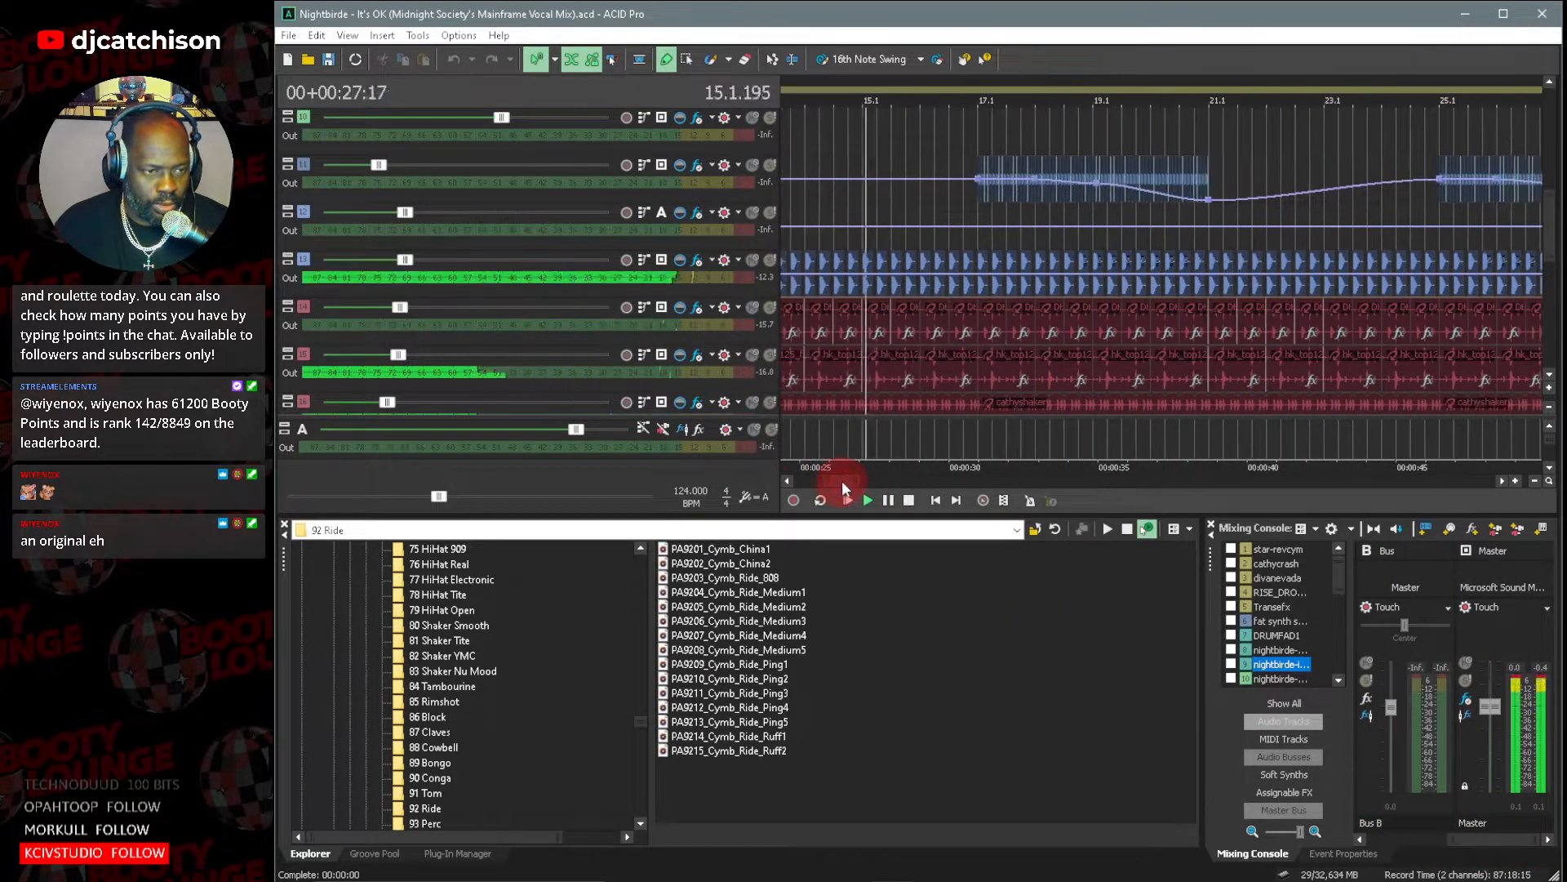
{"action": "left_click", "coordinate": [1550, 376]}
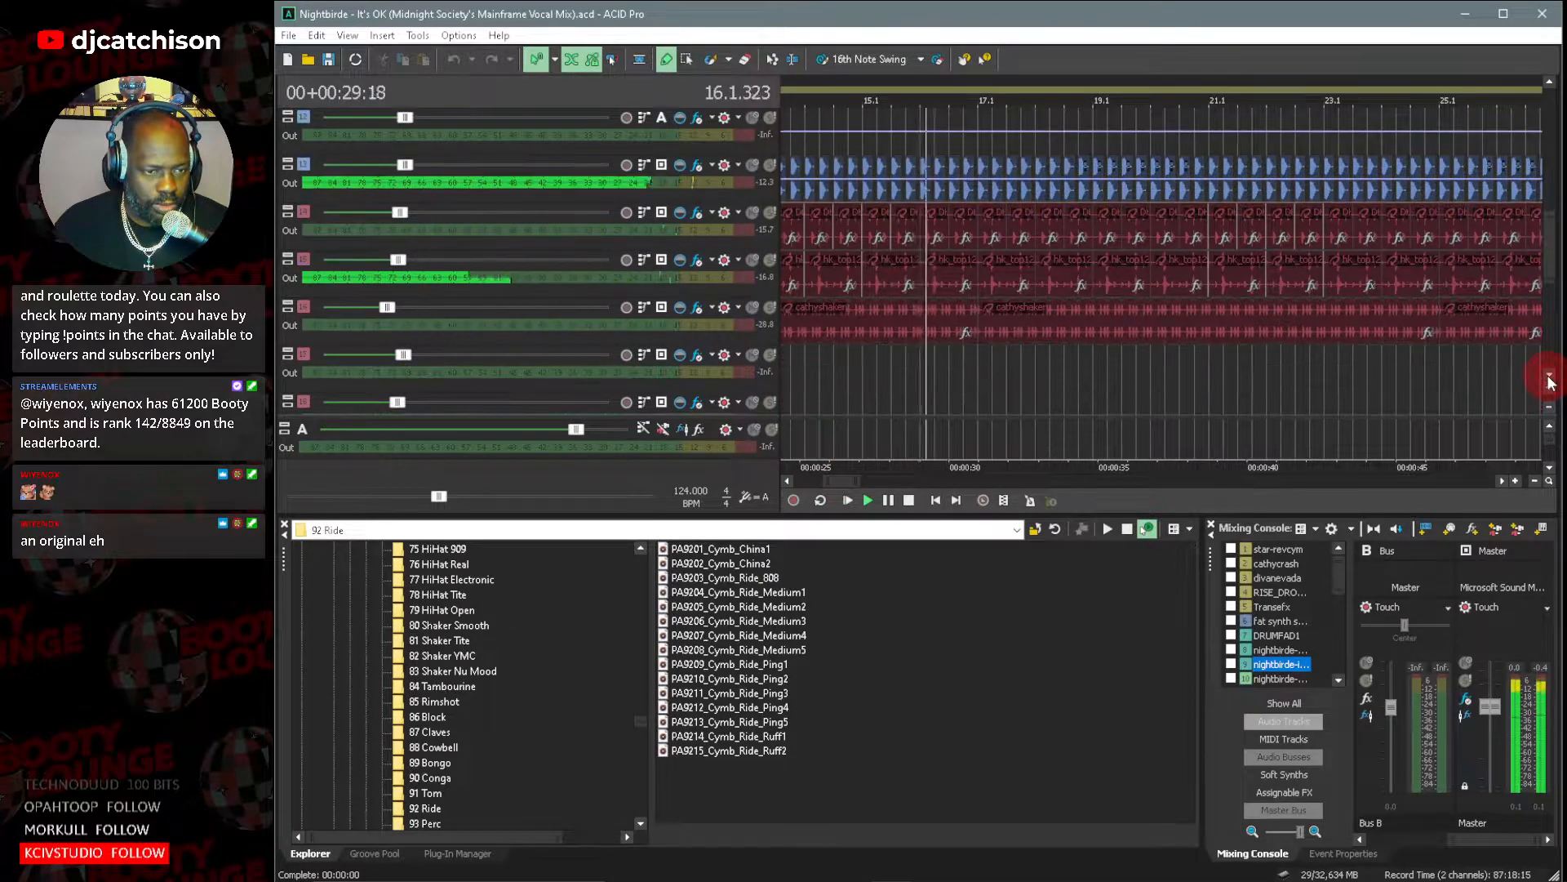
{"action": "left_click_drag", "start_coordinate": [1549, 259], "coordinate": [1552, 242]}
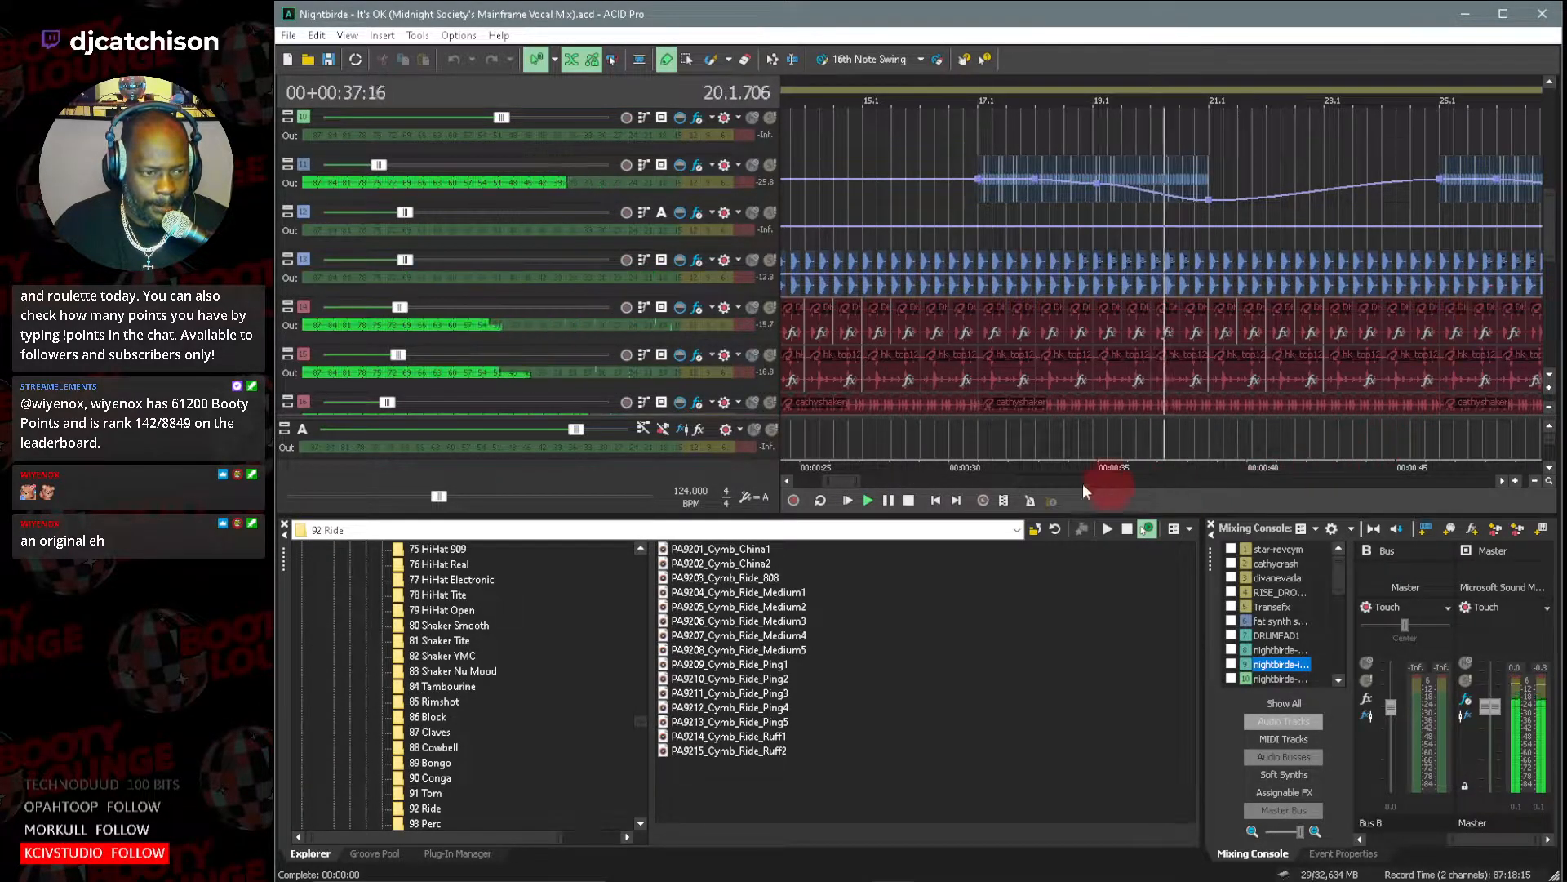
{"action": "left_click_drag", "start_coordinate": [834, 484], "coordinate": [850, 483]}
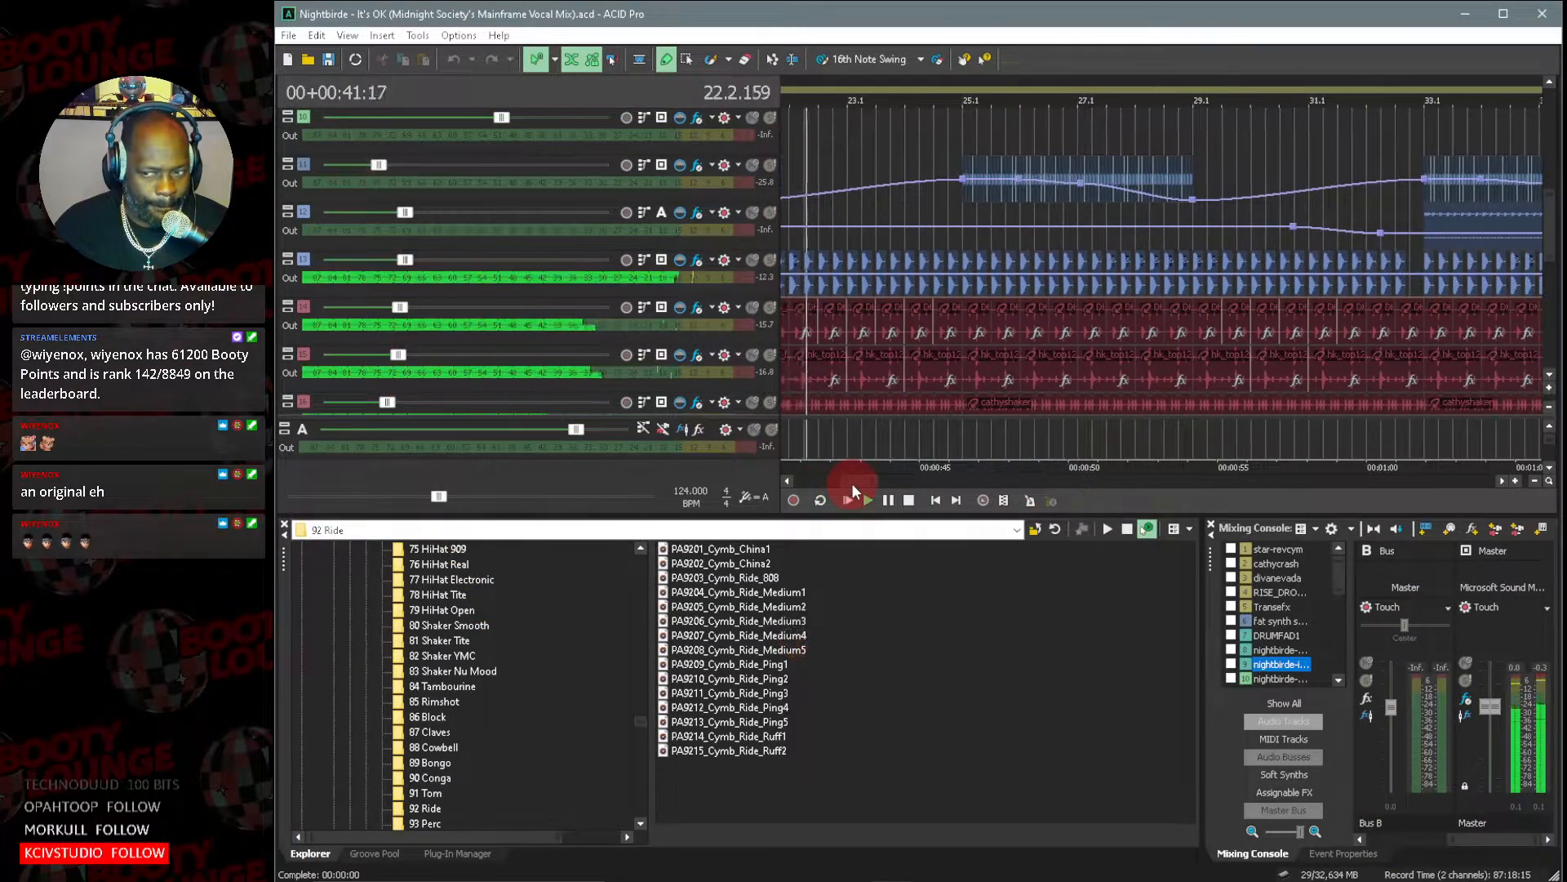
{"action": "left_click", "coordinate": [1548, 376]}
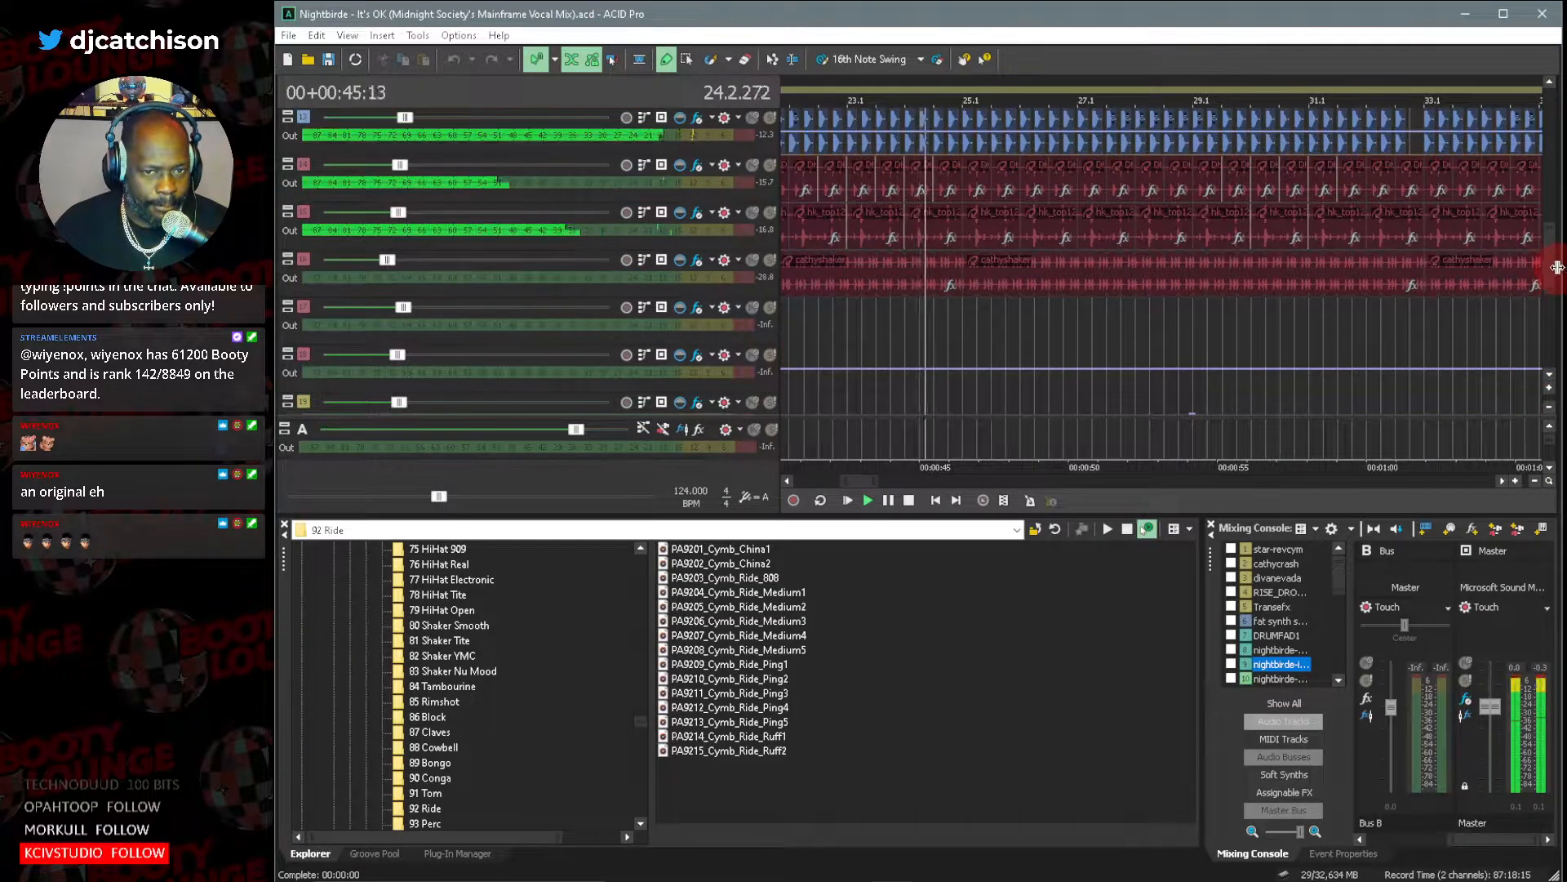
{"action": "left_click_drag", "start_coordinate": [1550, 271], "coordinate": [1550, 256]}
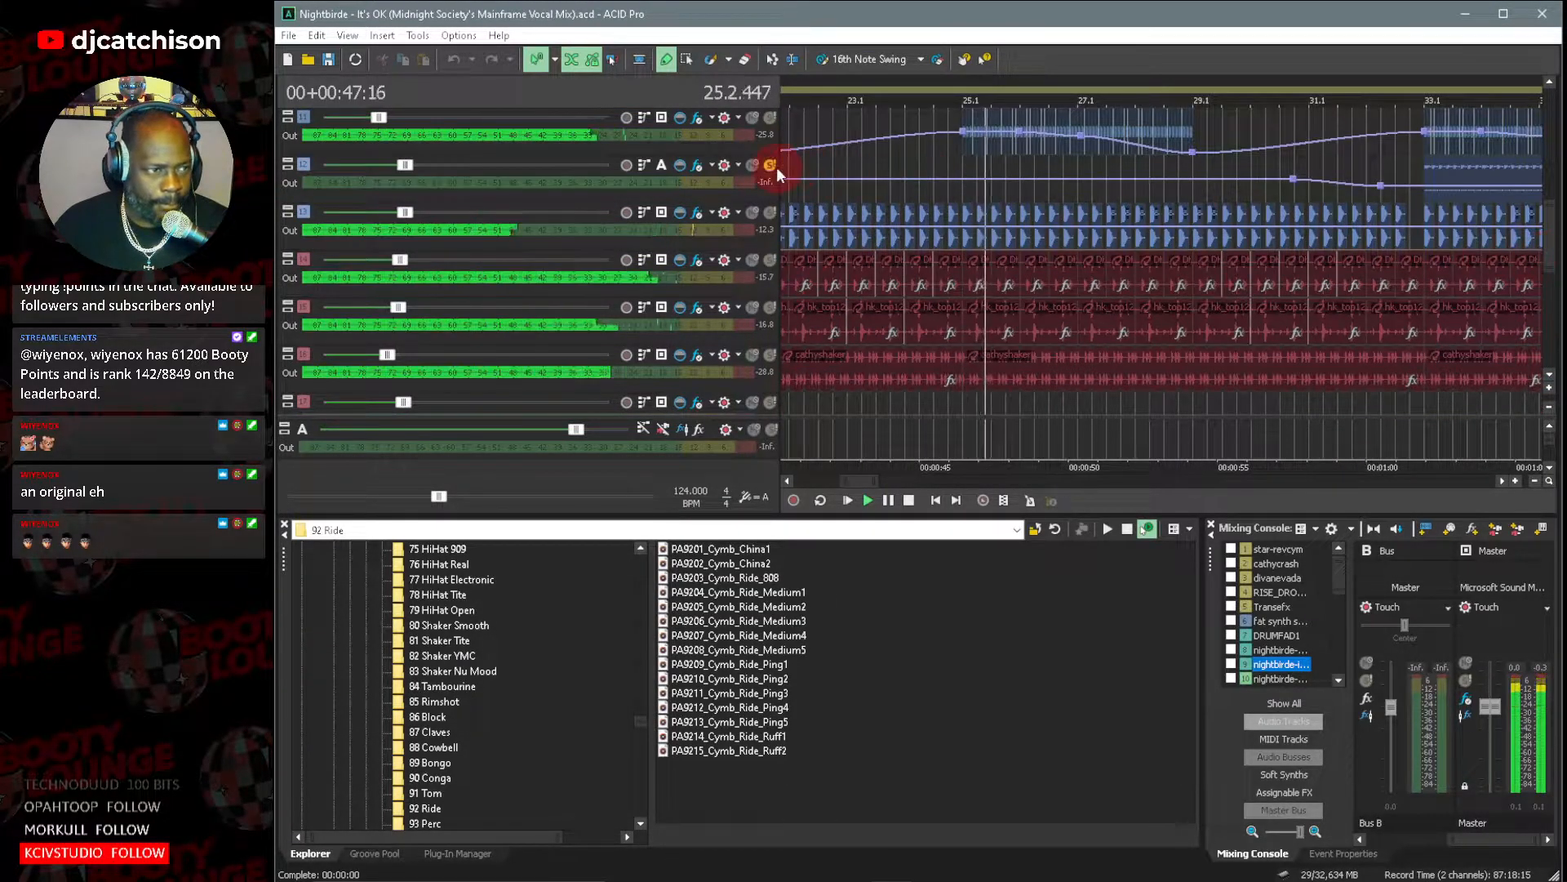
Select the DLF_SimonPlays120C-02 track, solo it to hear it alone, and turn its solo off again.
{"action": "left_click", "coordinate": [301, 115]}
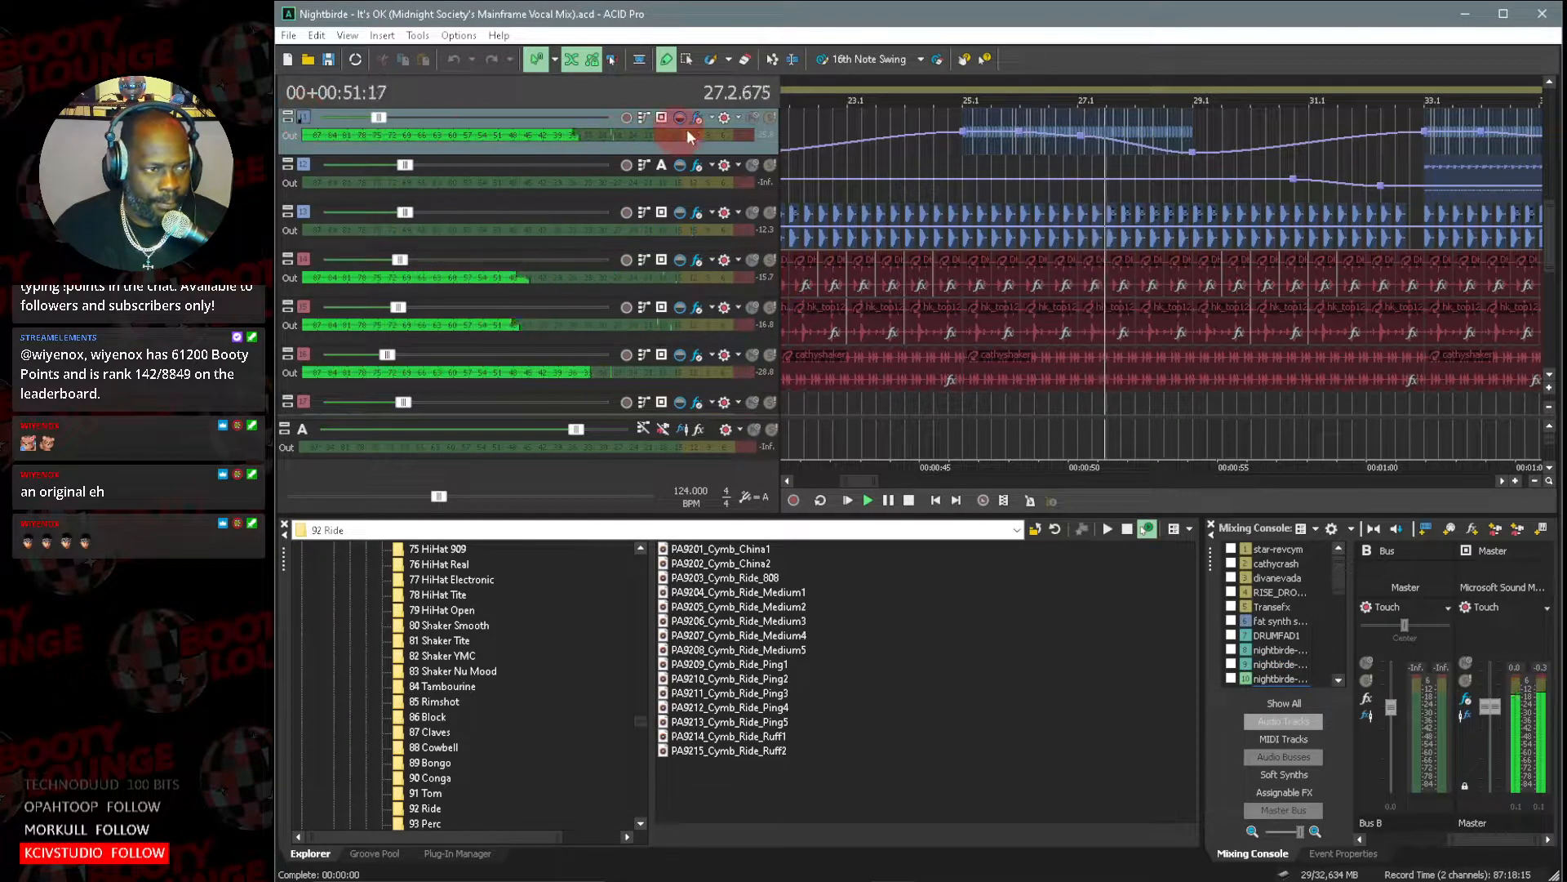
{"action": "left_click", "coordinate": [769, 119]}
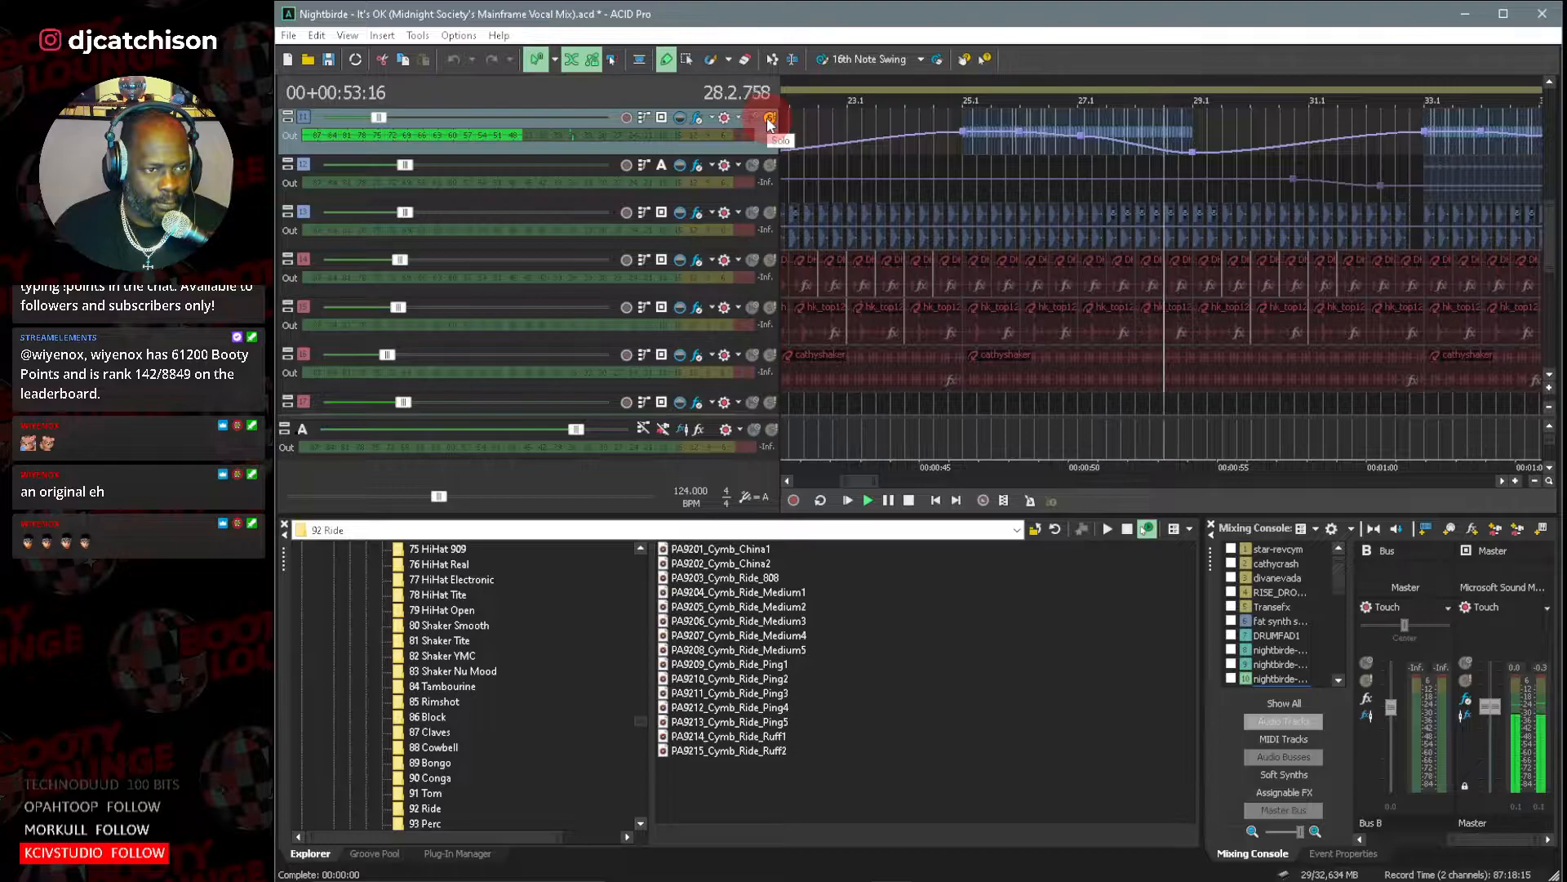
{"action": "left_click", "coordinate": [769, 119]}
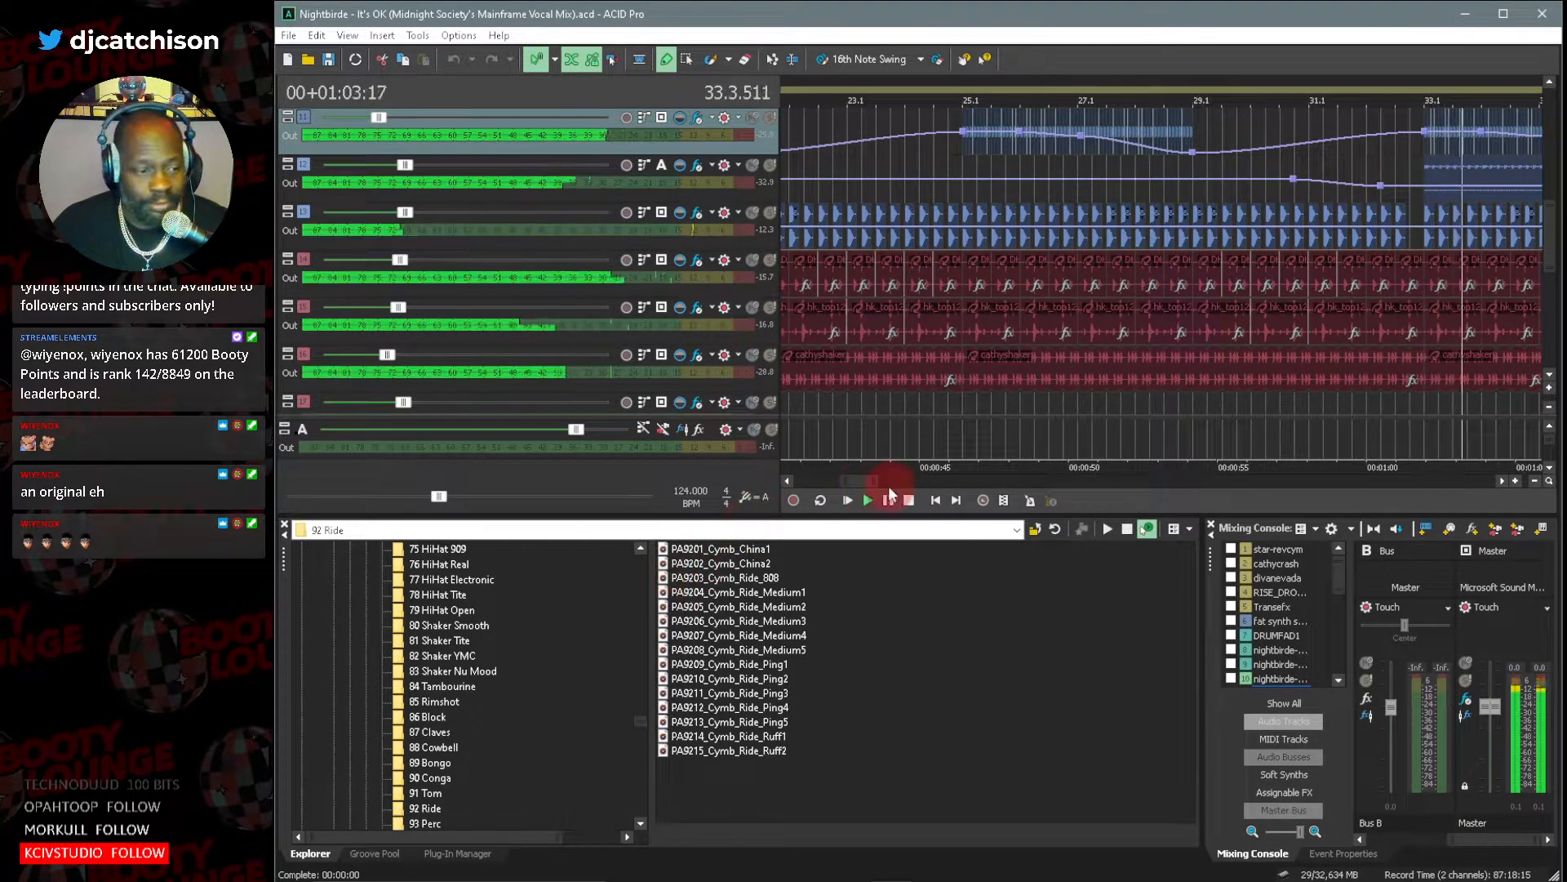
Enlarge the track heights so each track shows its name, volume and pan while playback continues past bar 33.
{"action": "left_click_drag", "start_coordinate": [857, 481], "coordinate": [879, 483]}
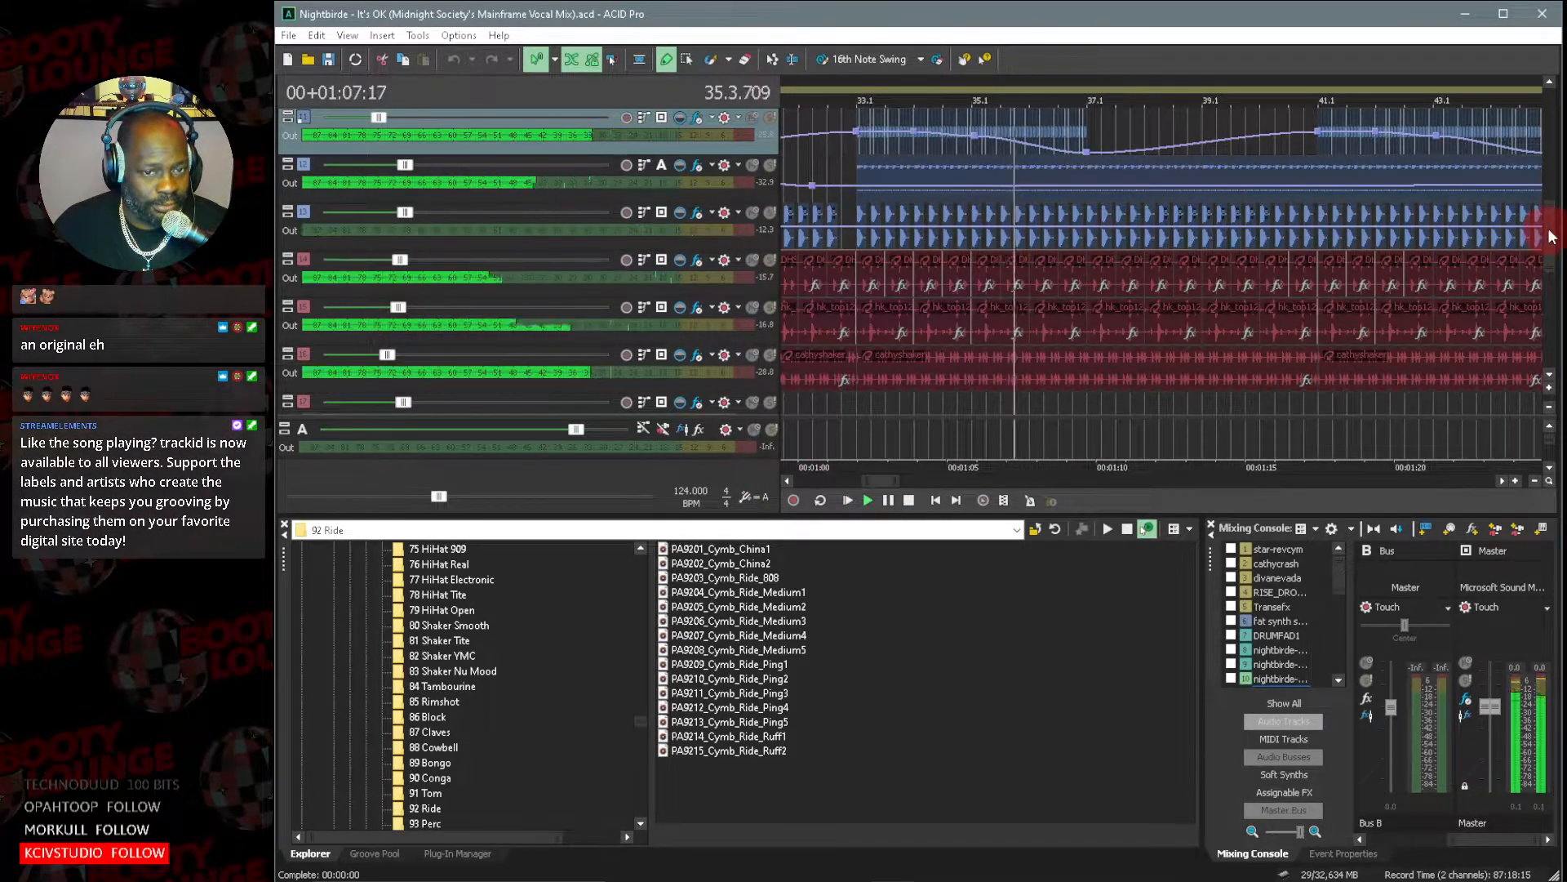
{"action": "left_click_drag", "start_coordinate": [1550, 235], "coordinate": [1550, 222]}
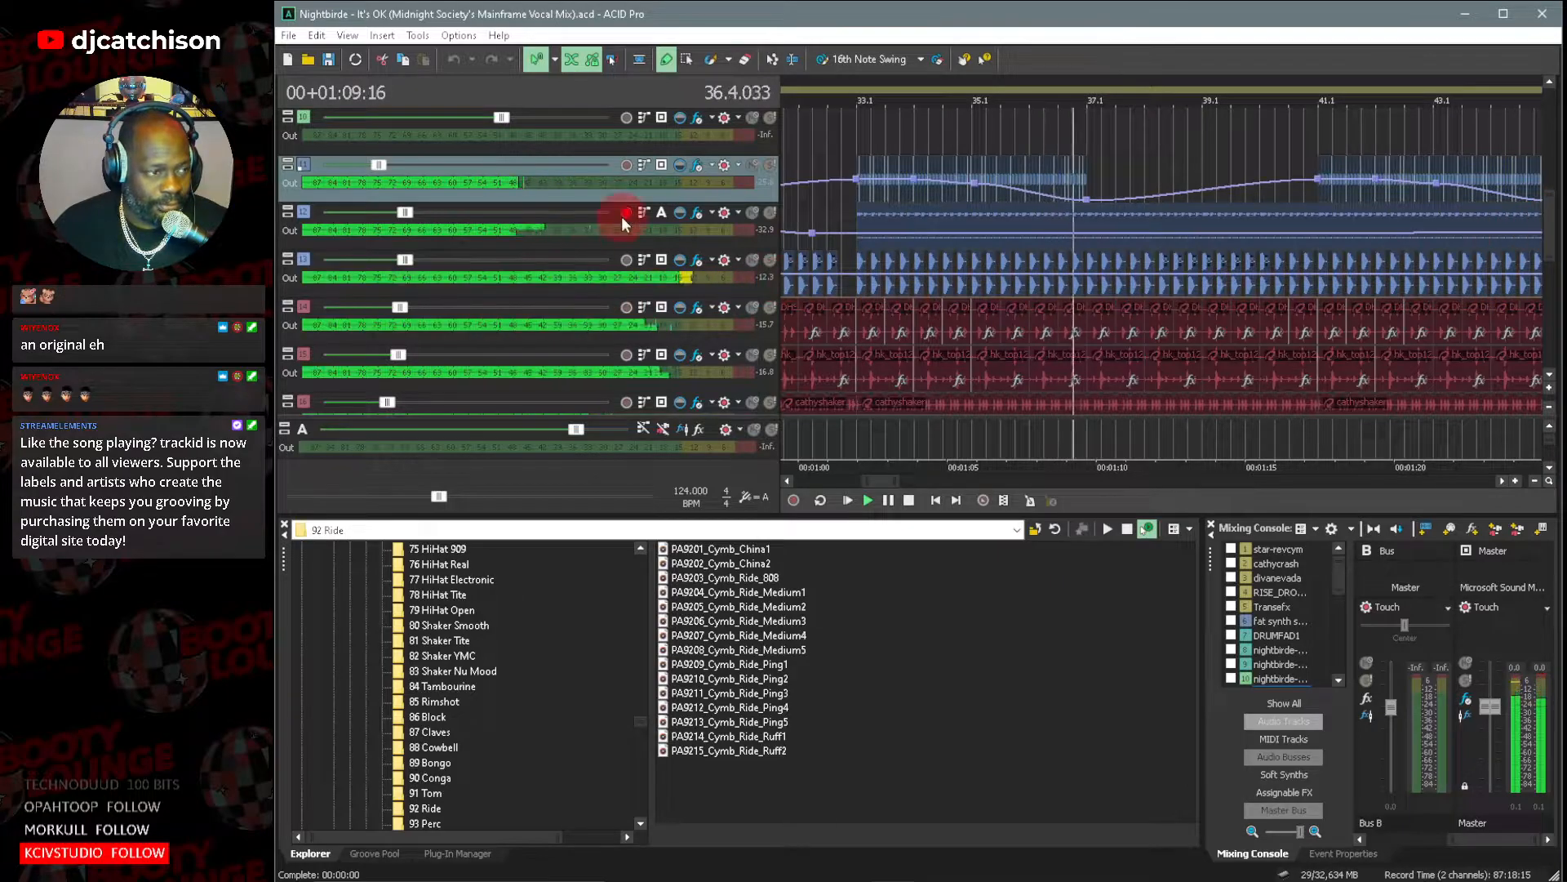
{"action": "left_click", "coordinate": [1550, 392]}
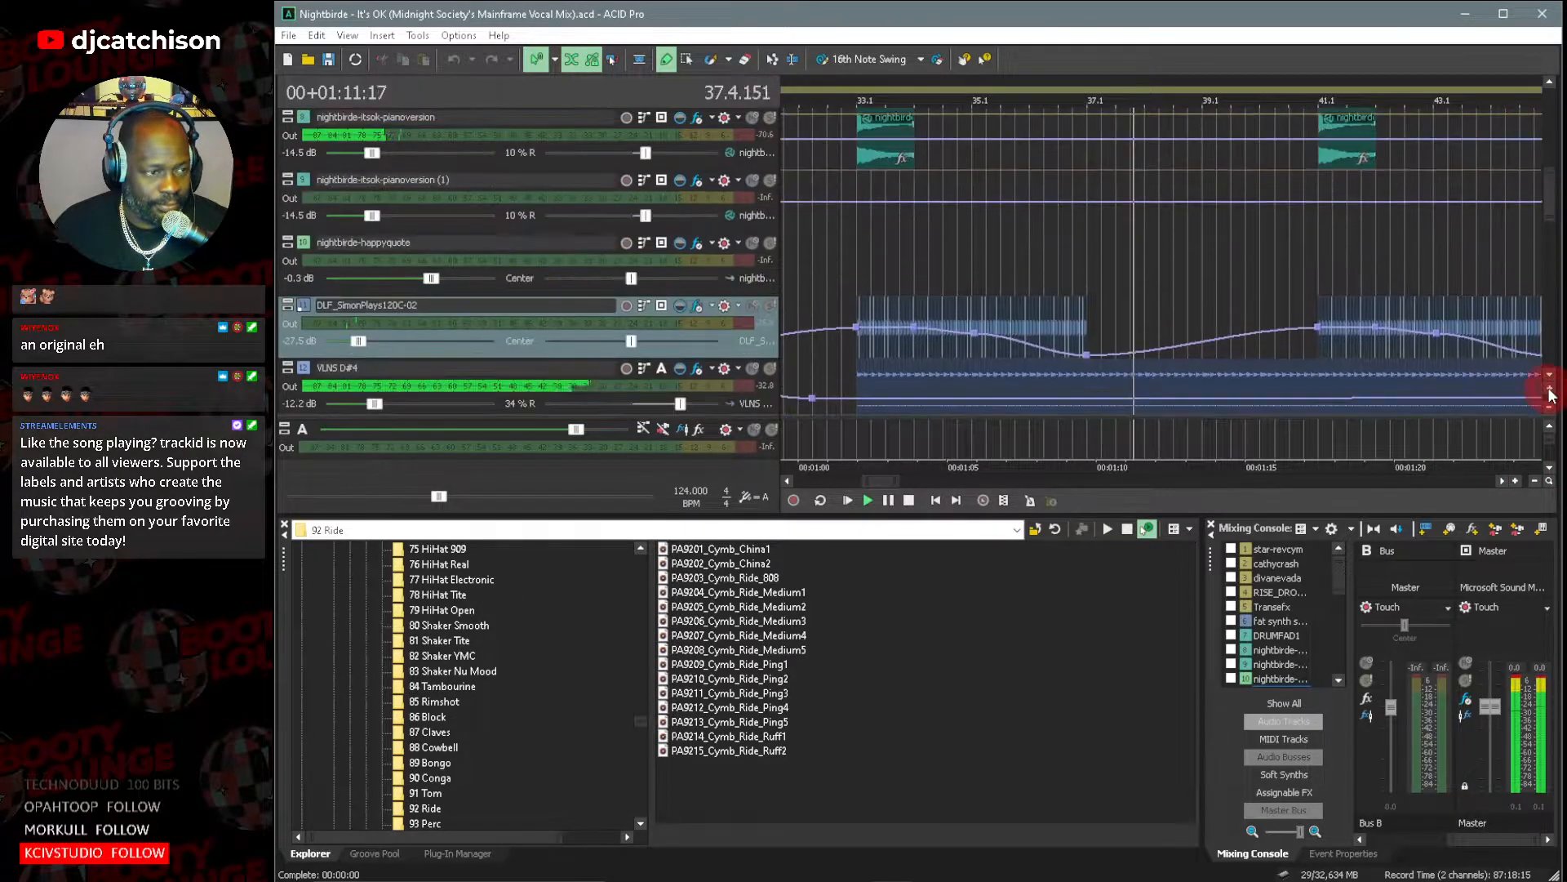
{"action": "left_click", "coordinate": [1552, 373]}
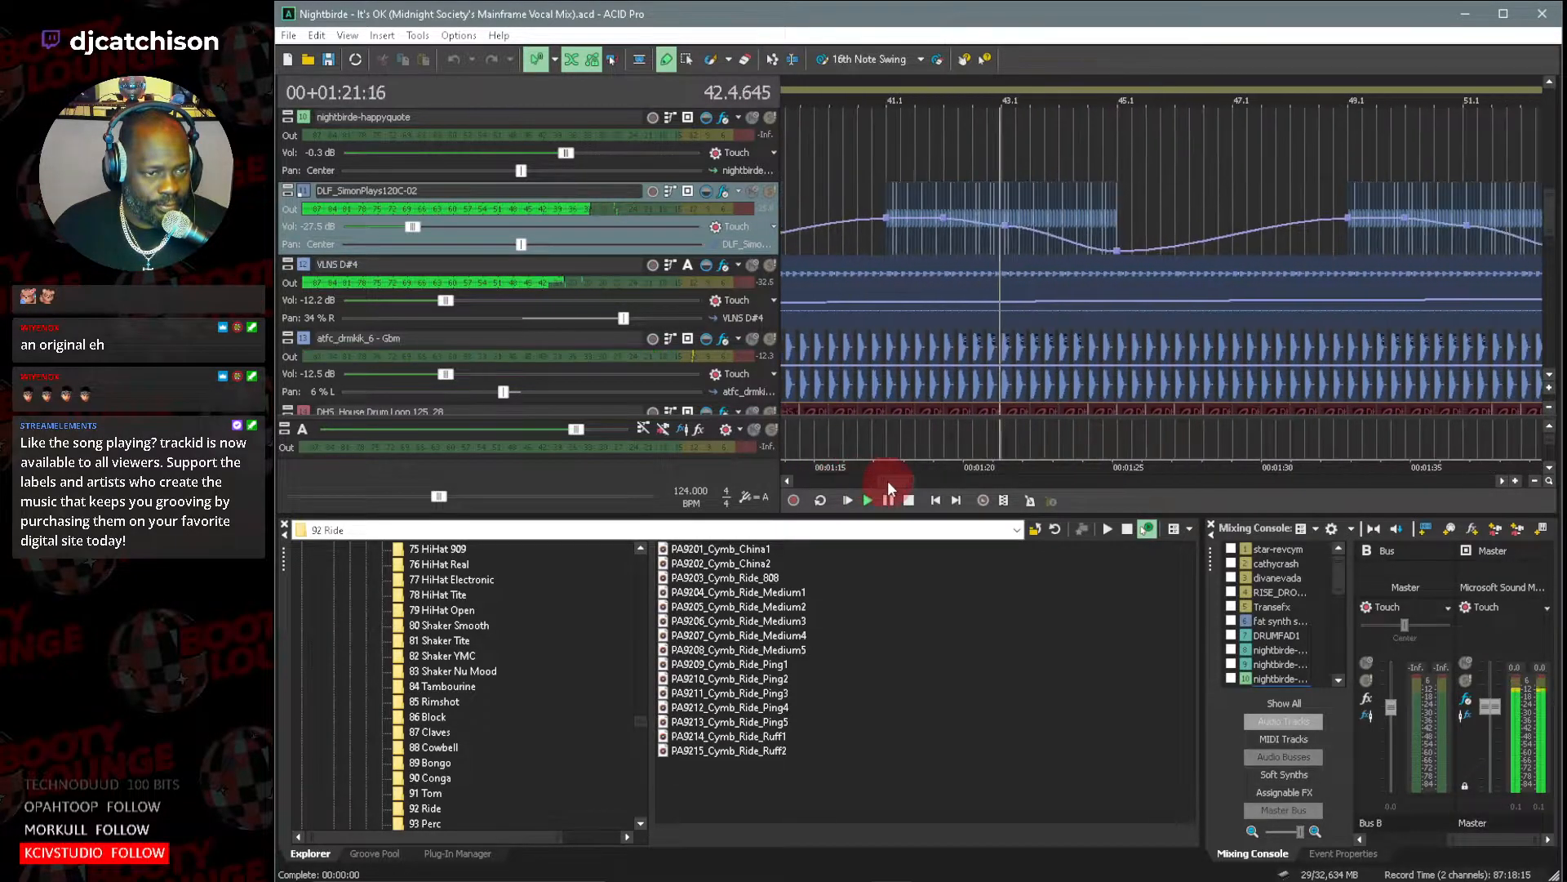
Solo the VLNS D#4 track, listen to it through bar 59, and turn its solo off again.
{"action": "left_click", "coordinate": [771, 266]}
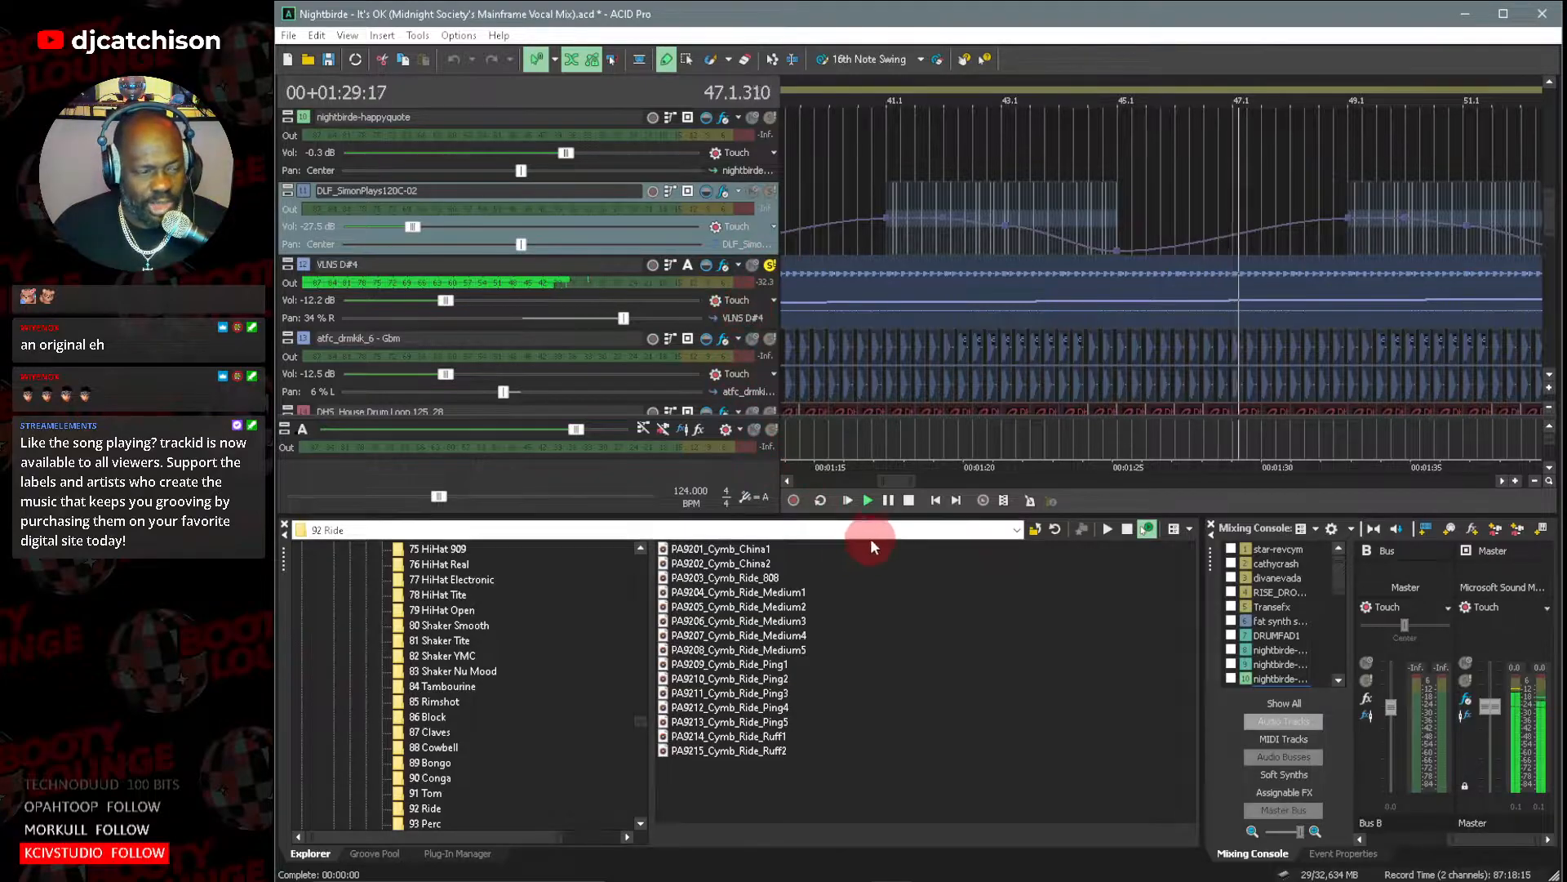
{"action": "left_click_drag", "start_coordinate": [879, 479], "coordinate": [894, 479]}
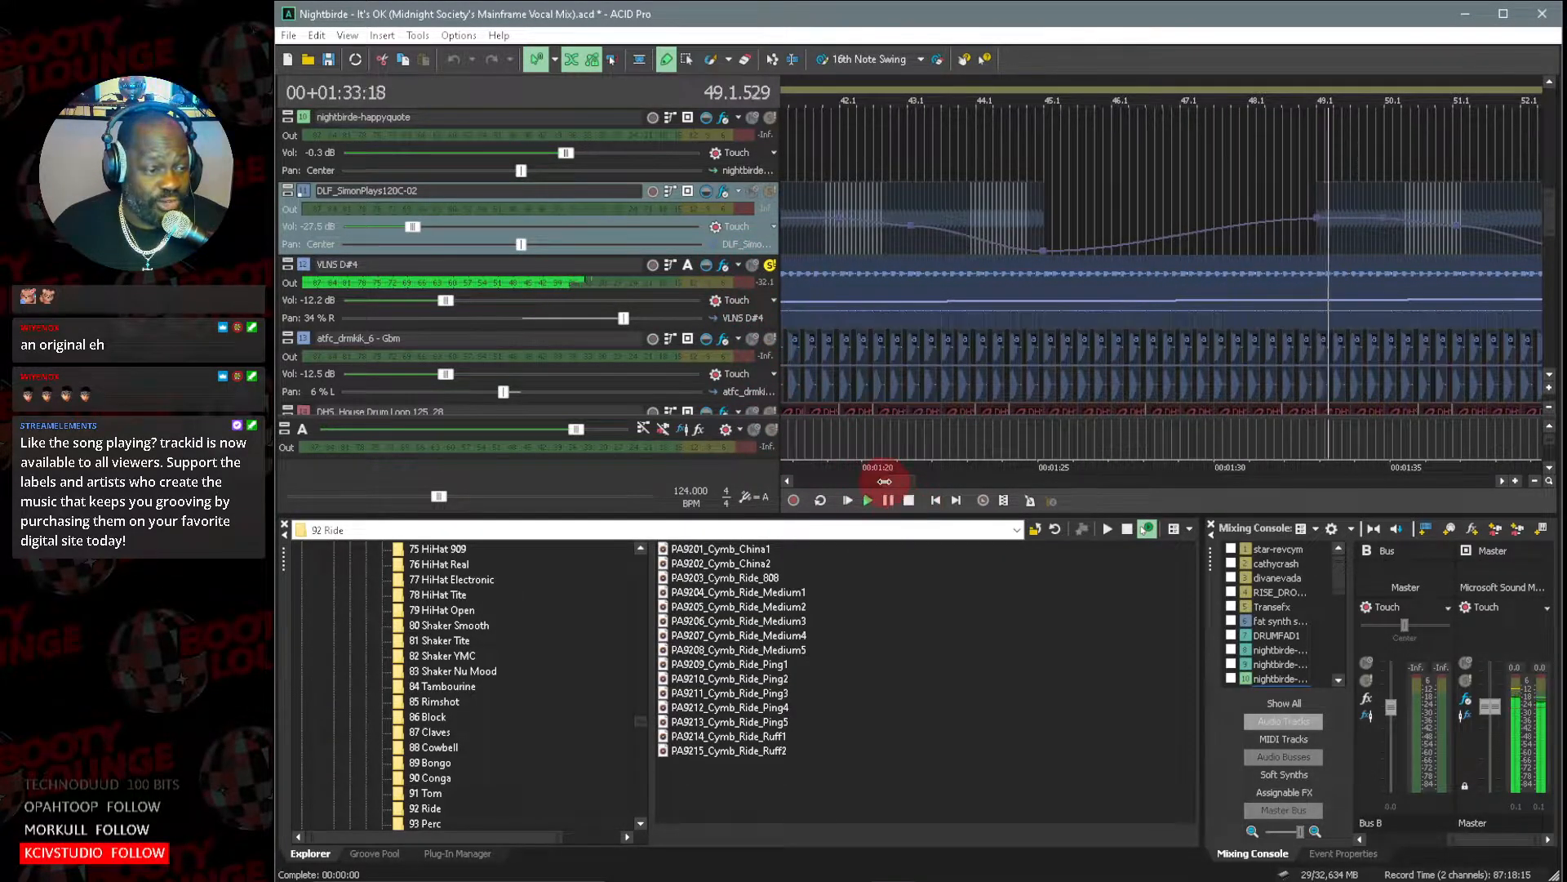
{"action": "left_click_drag", "start_coordinate": [898, 480], "coordinate": [905, 481]}
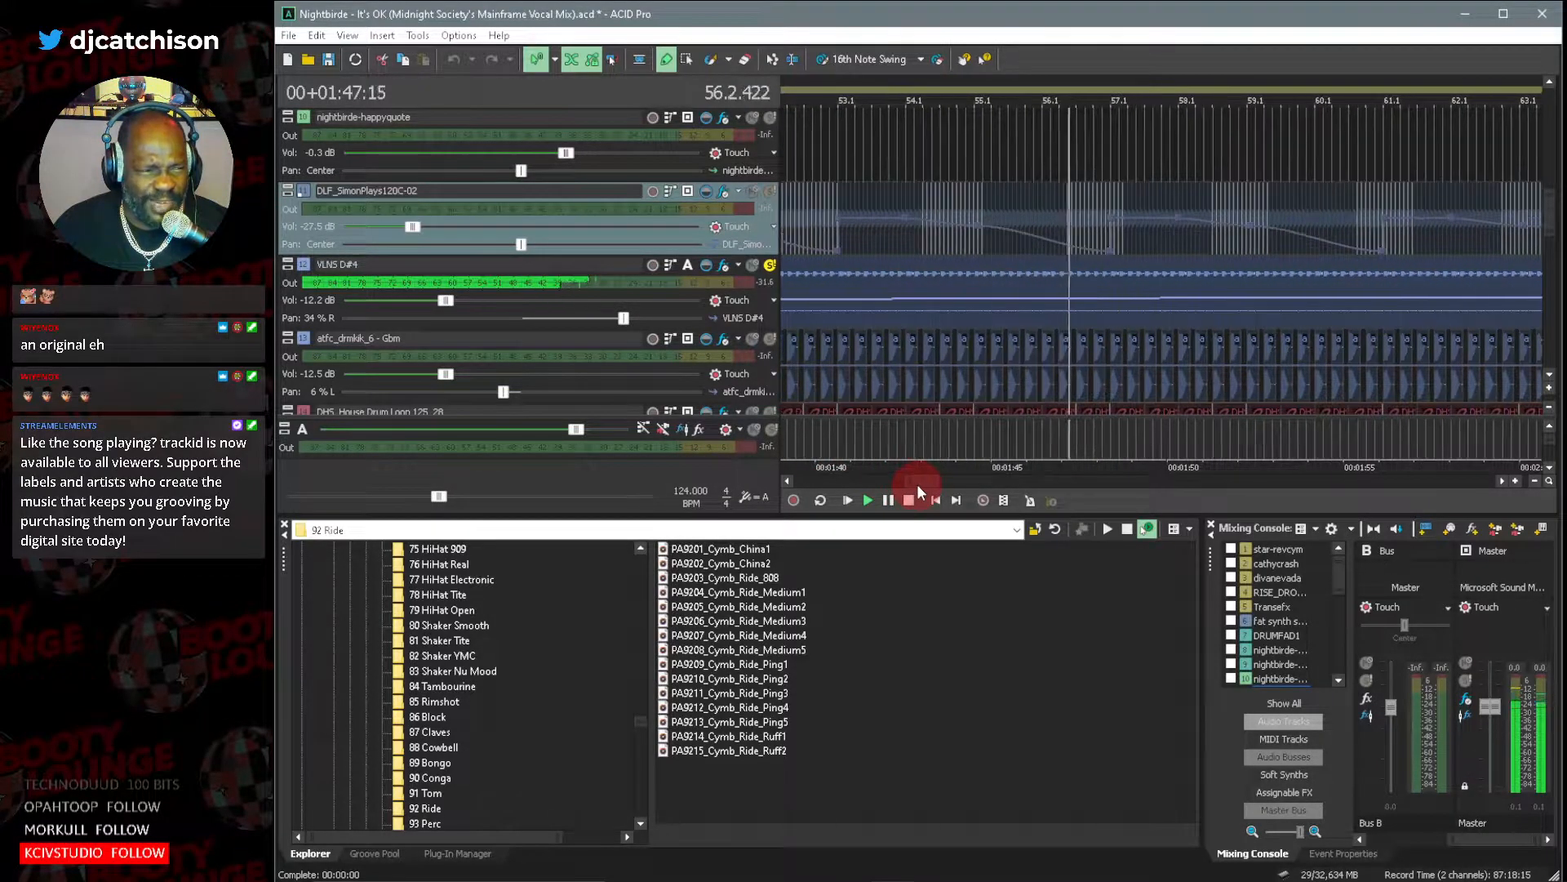
{"action": "left_click", "coordinate": [771, 267]}
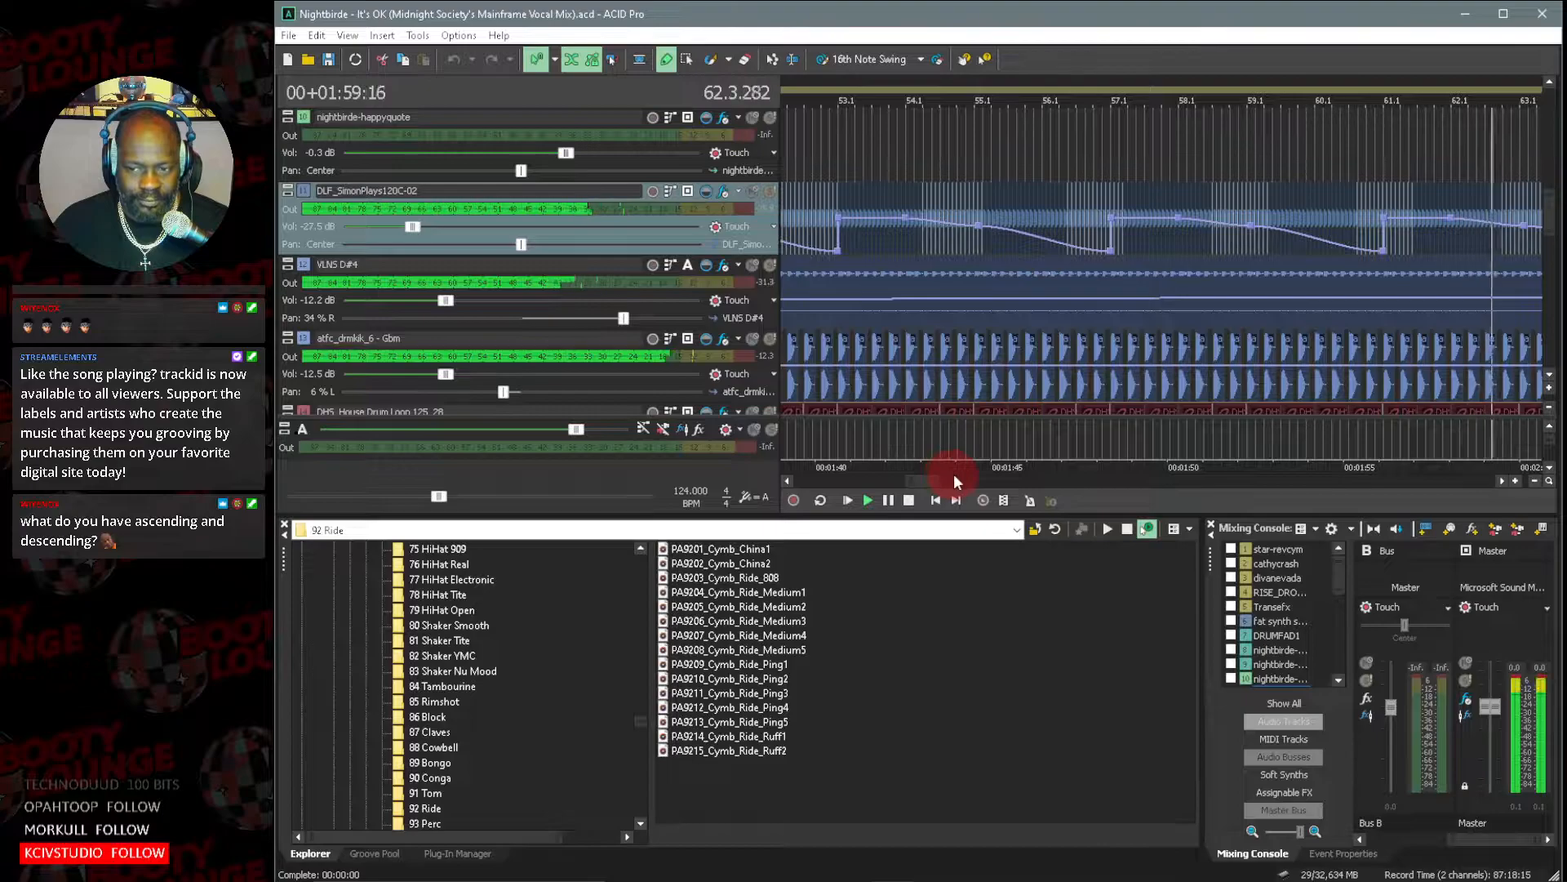
Follow the arrangement from bar 62 through the RISE_DROP DOWN_003 effects, the vocal track and the drum loops.
{"action": "left_click_drag", "start_coordinate": [938, 481], "coordinate": [957, 483]}
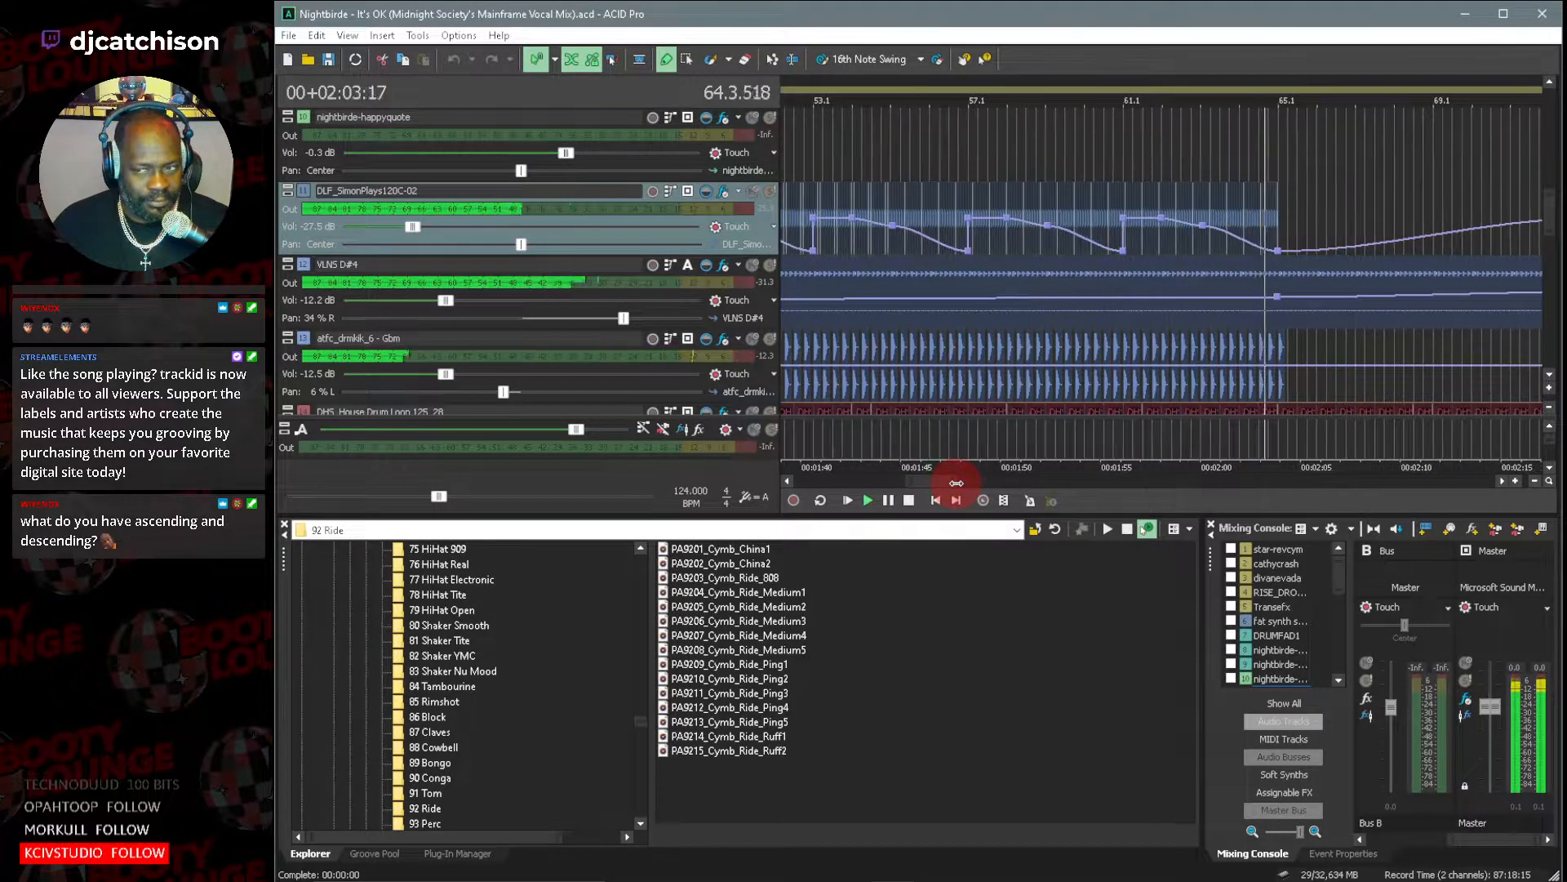
{"action": "left_click_drag", "start_coordinate": [1552, 228], "coordinate": [1555, 156]}
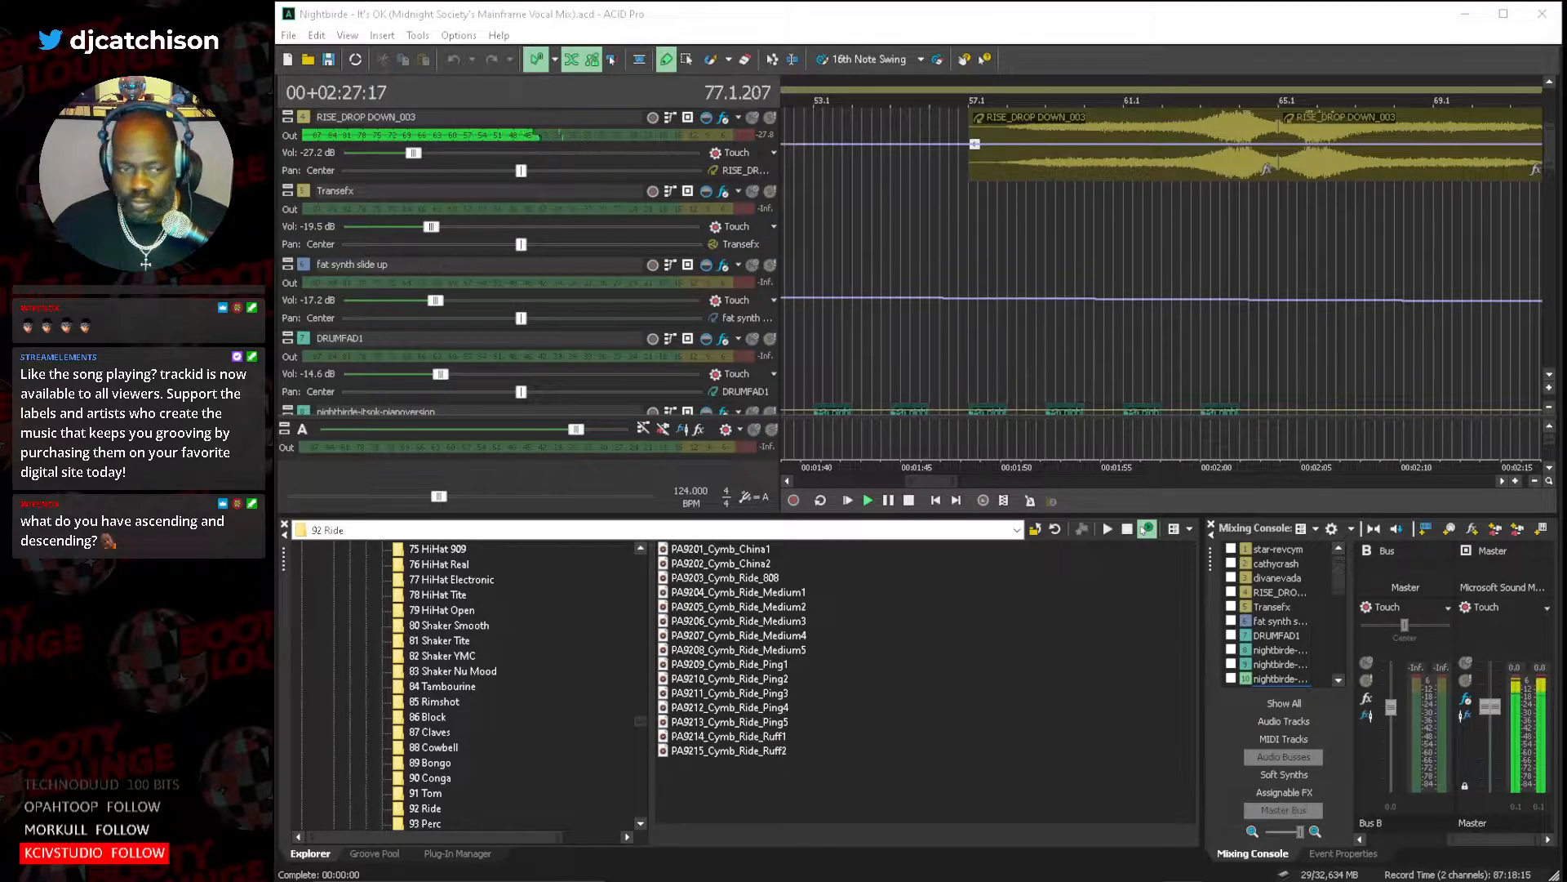
{"action": "left_click_drag", "start_coordinate": [958, 482], "coordinate": [1143, 481]}
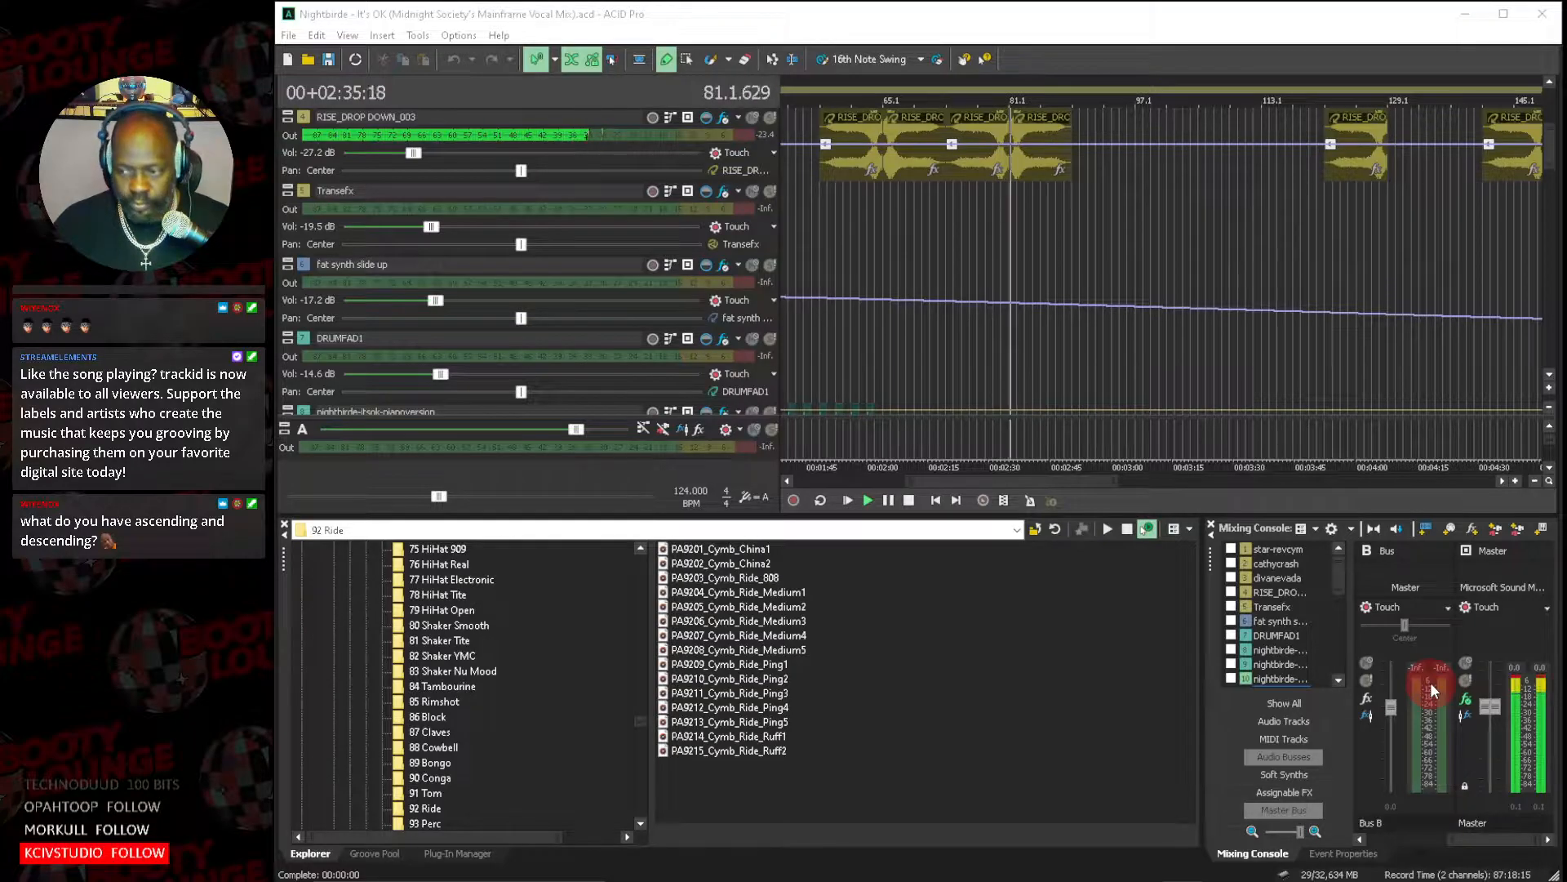
{"action": "scroll", "coordinate": [1548, 371], "scroll_direction": "down", "scroll_amount": 6}
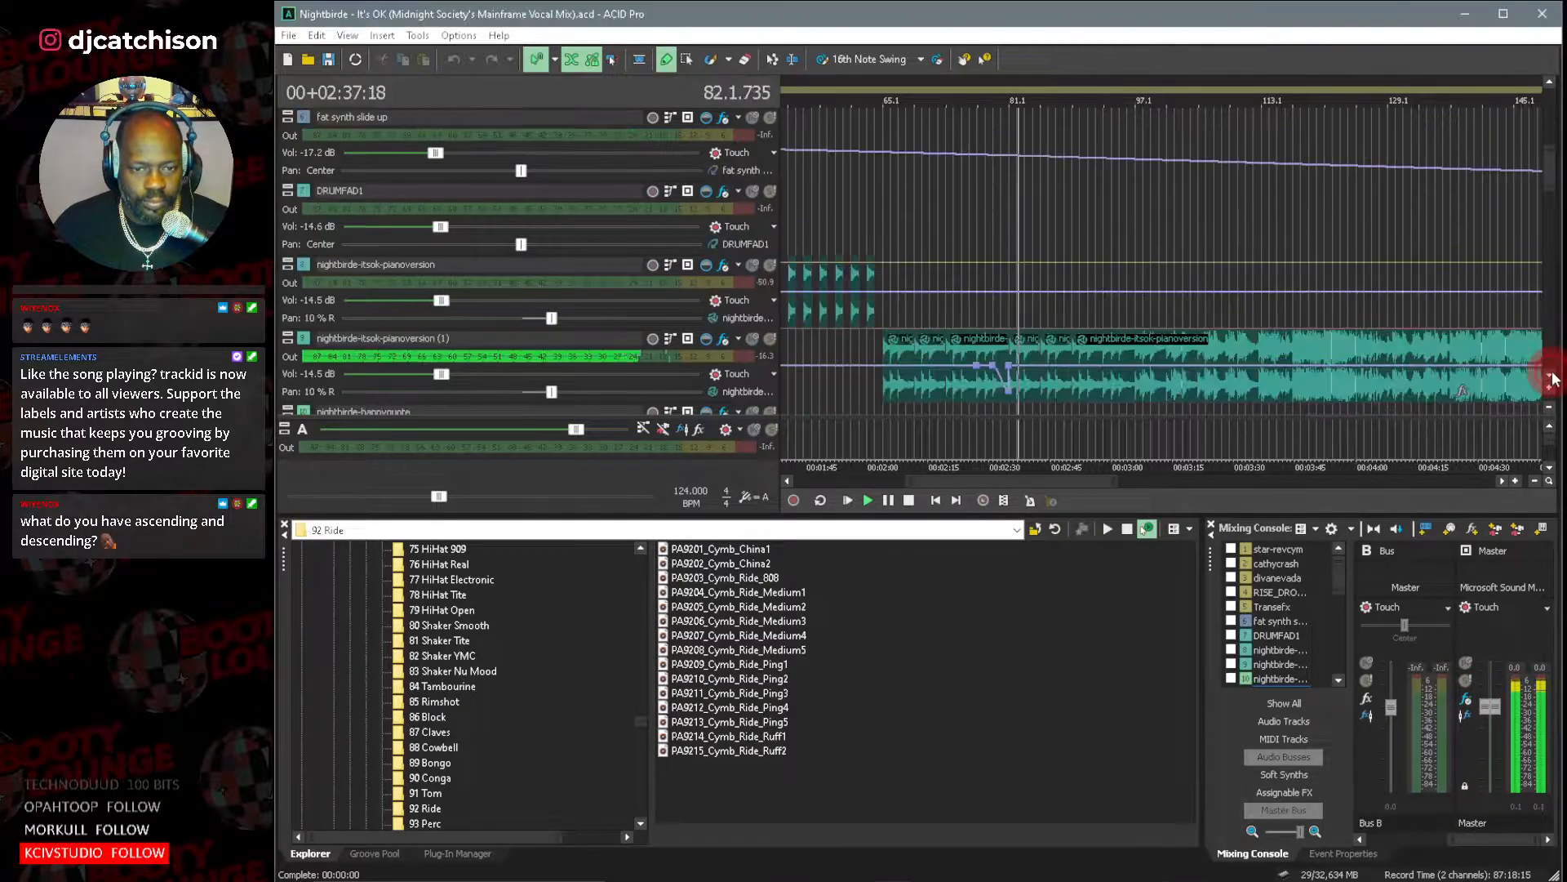
{"action": "left_click", "coordinate": [1552, 375]}
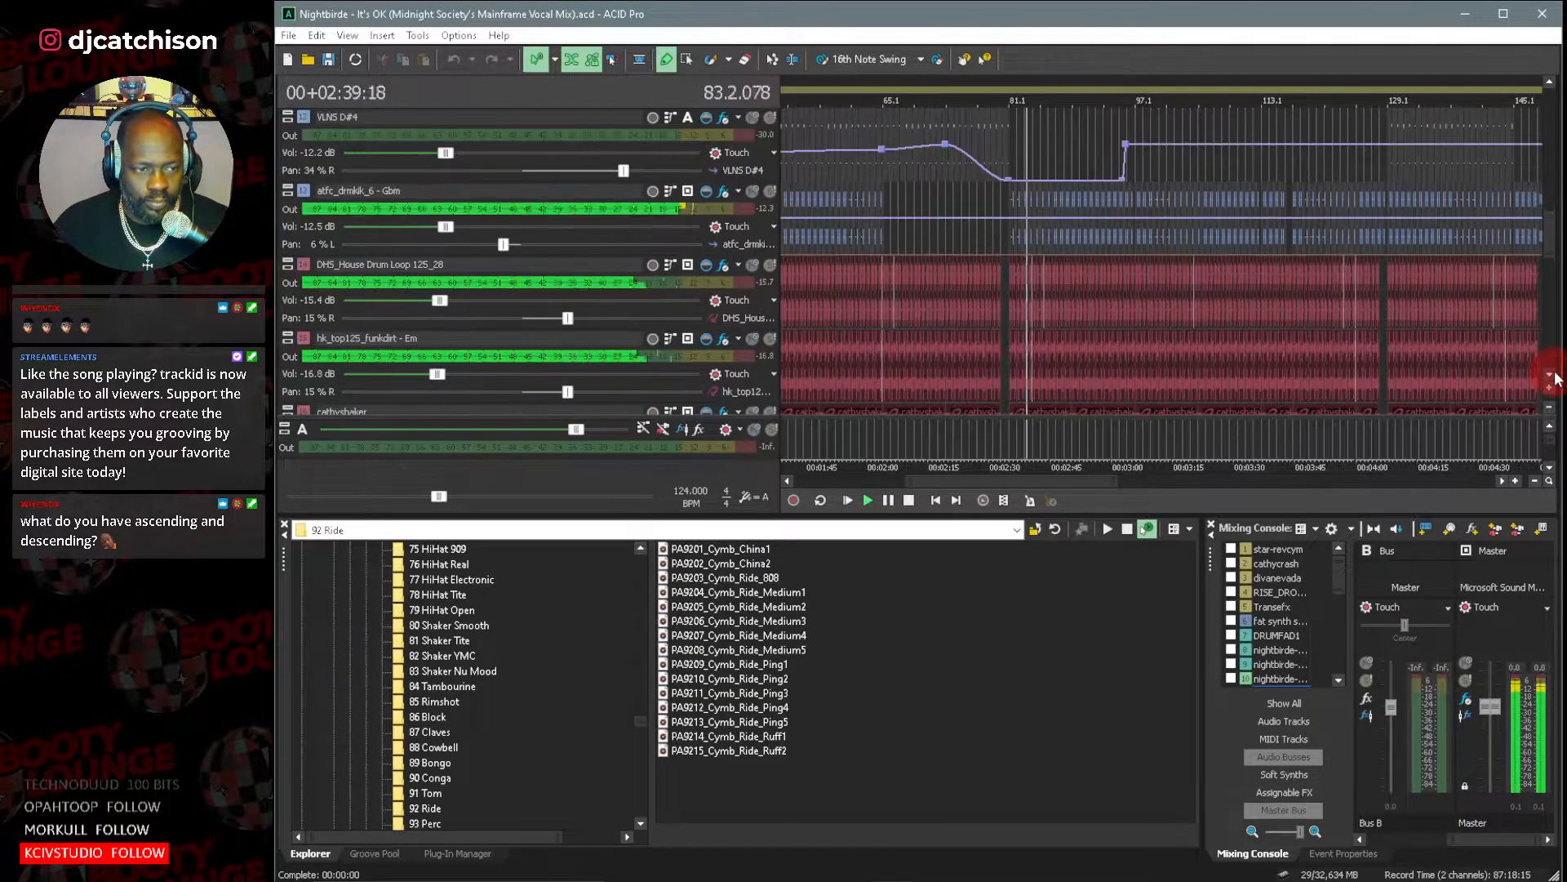
{"action": "left_click_drag", "start_coordinate": [910, 480], "coordinate": [1019, 480]}
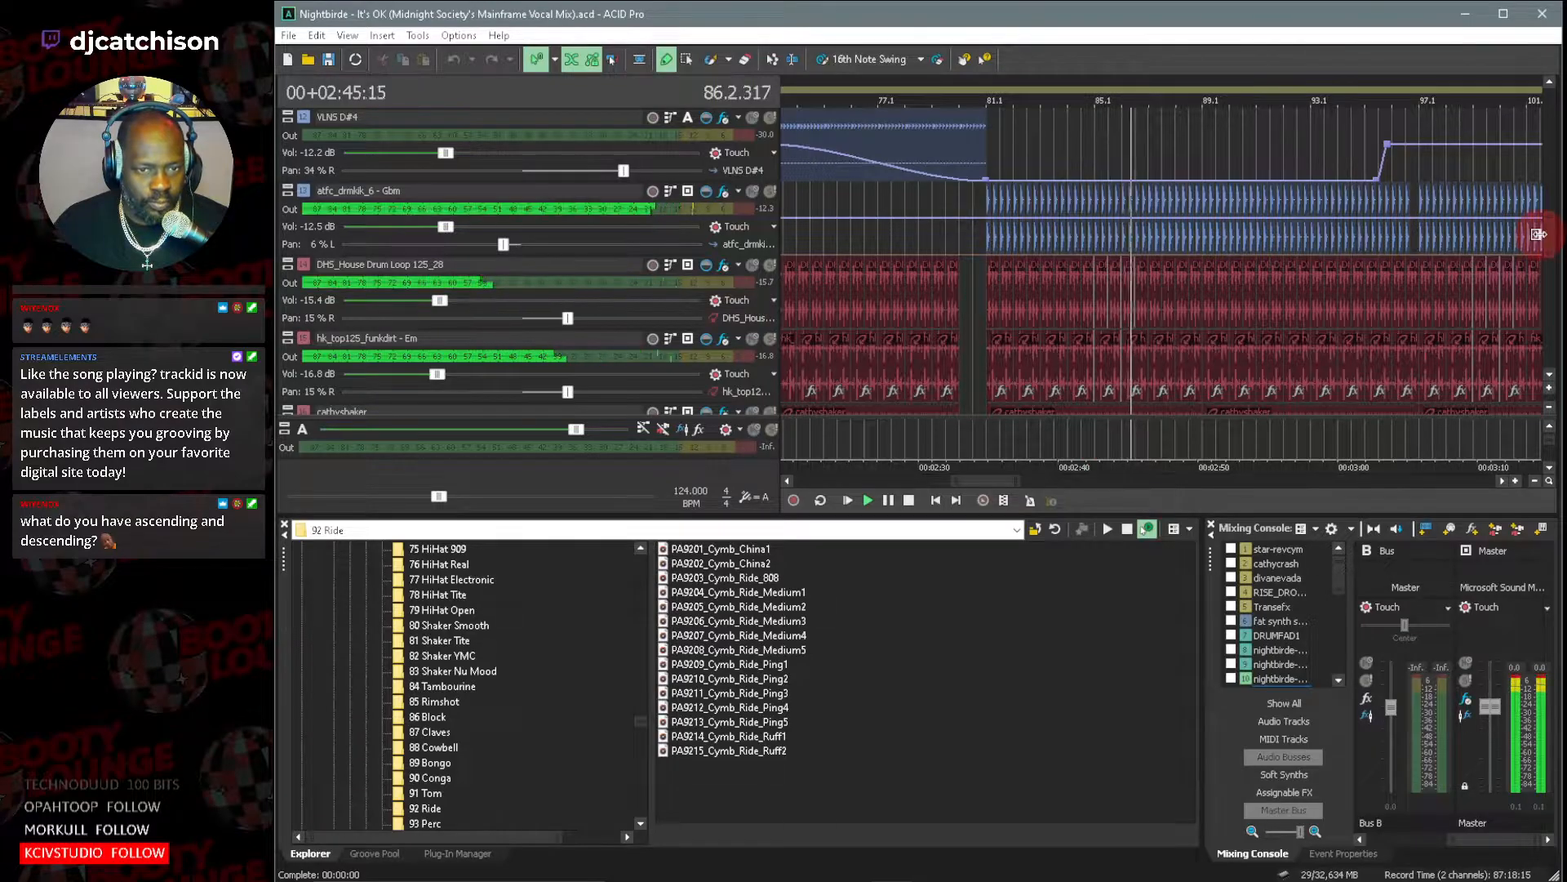
Find the 020_Bas_eLAB bass track below the shaker tracks and audition it with its solo switch.
{"action": "scroll", "coordinate": [1556, 208], "scroll_direction": "up", "scroll_amount": 5}
{"action": "scroll", "coordinate": [1558, 245], "scroll_direction": "down", "scroll_amount": 8}
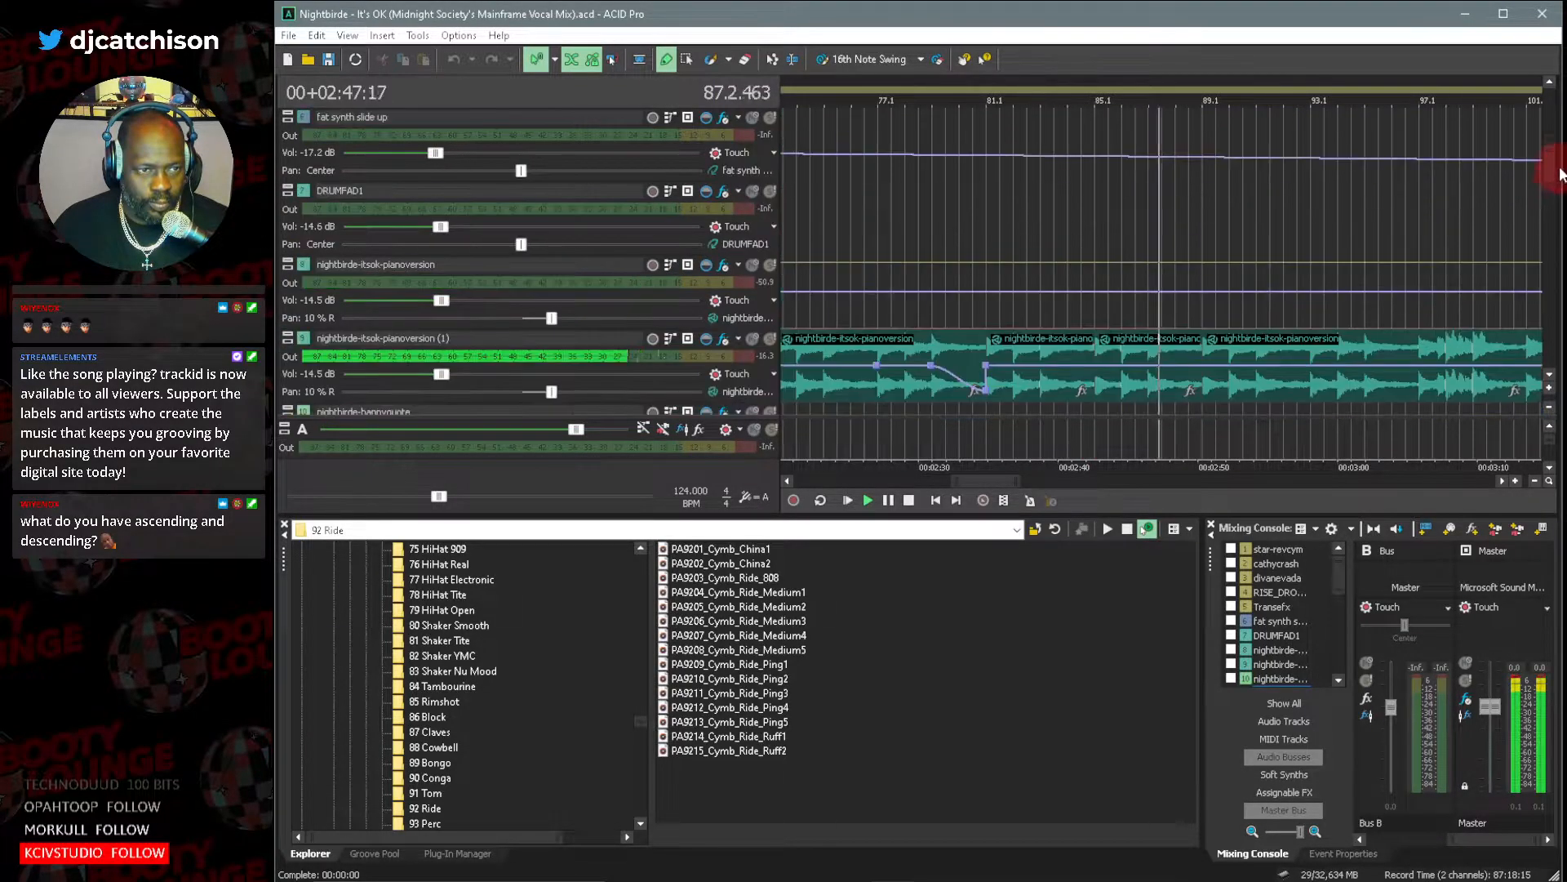
{"action": "scroll", "coordinate": [1558, 269], "scroll_direction": "down", "scroll_amount": 2}
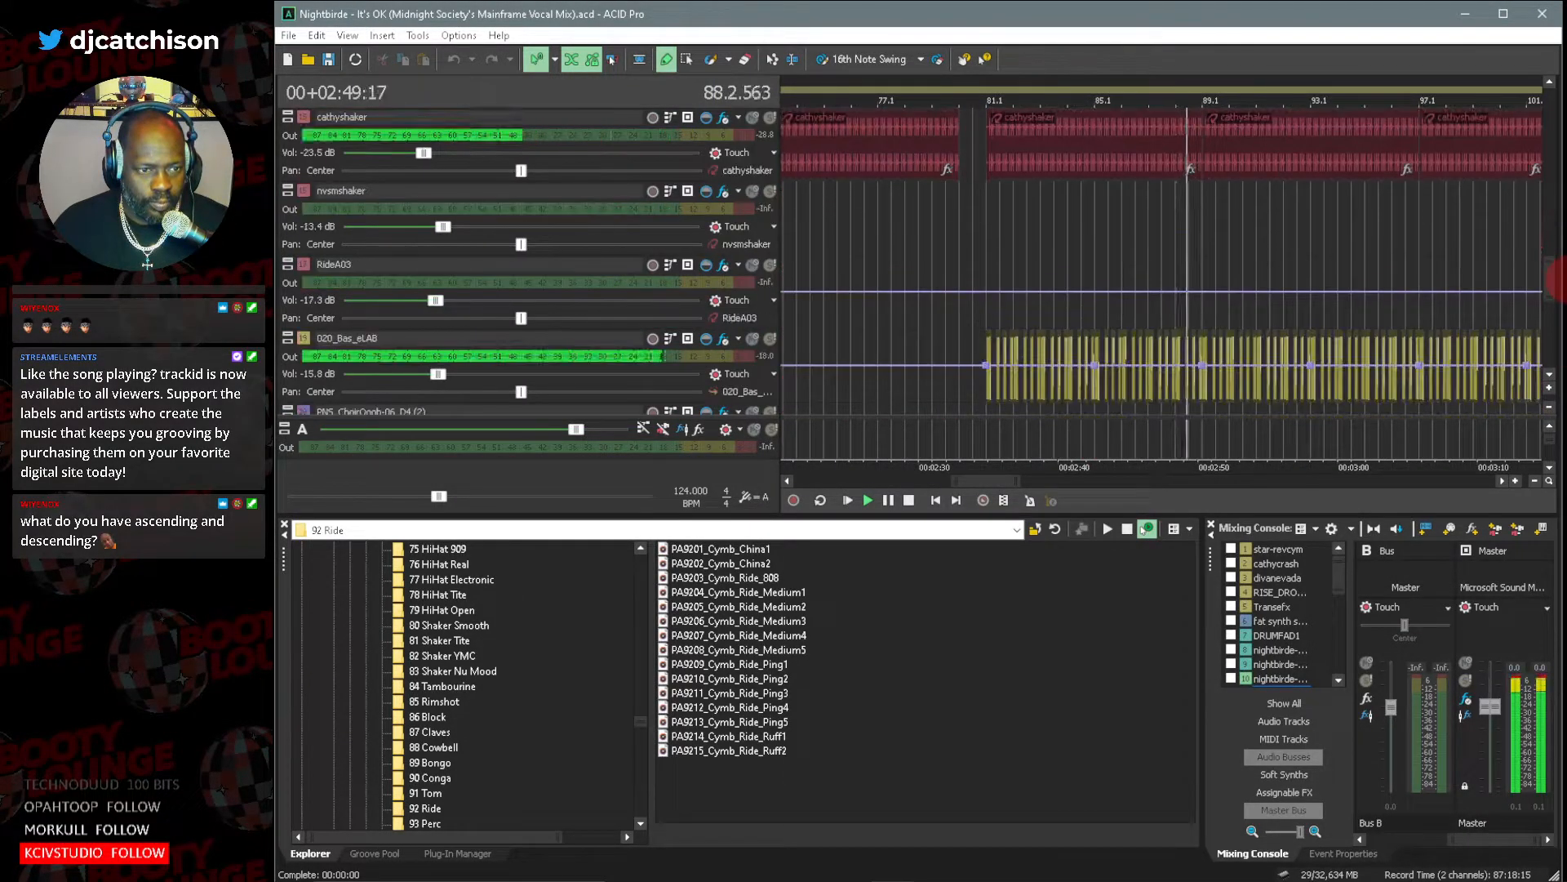
{"action": "left_click", "coordinate": [773, 267]}
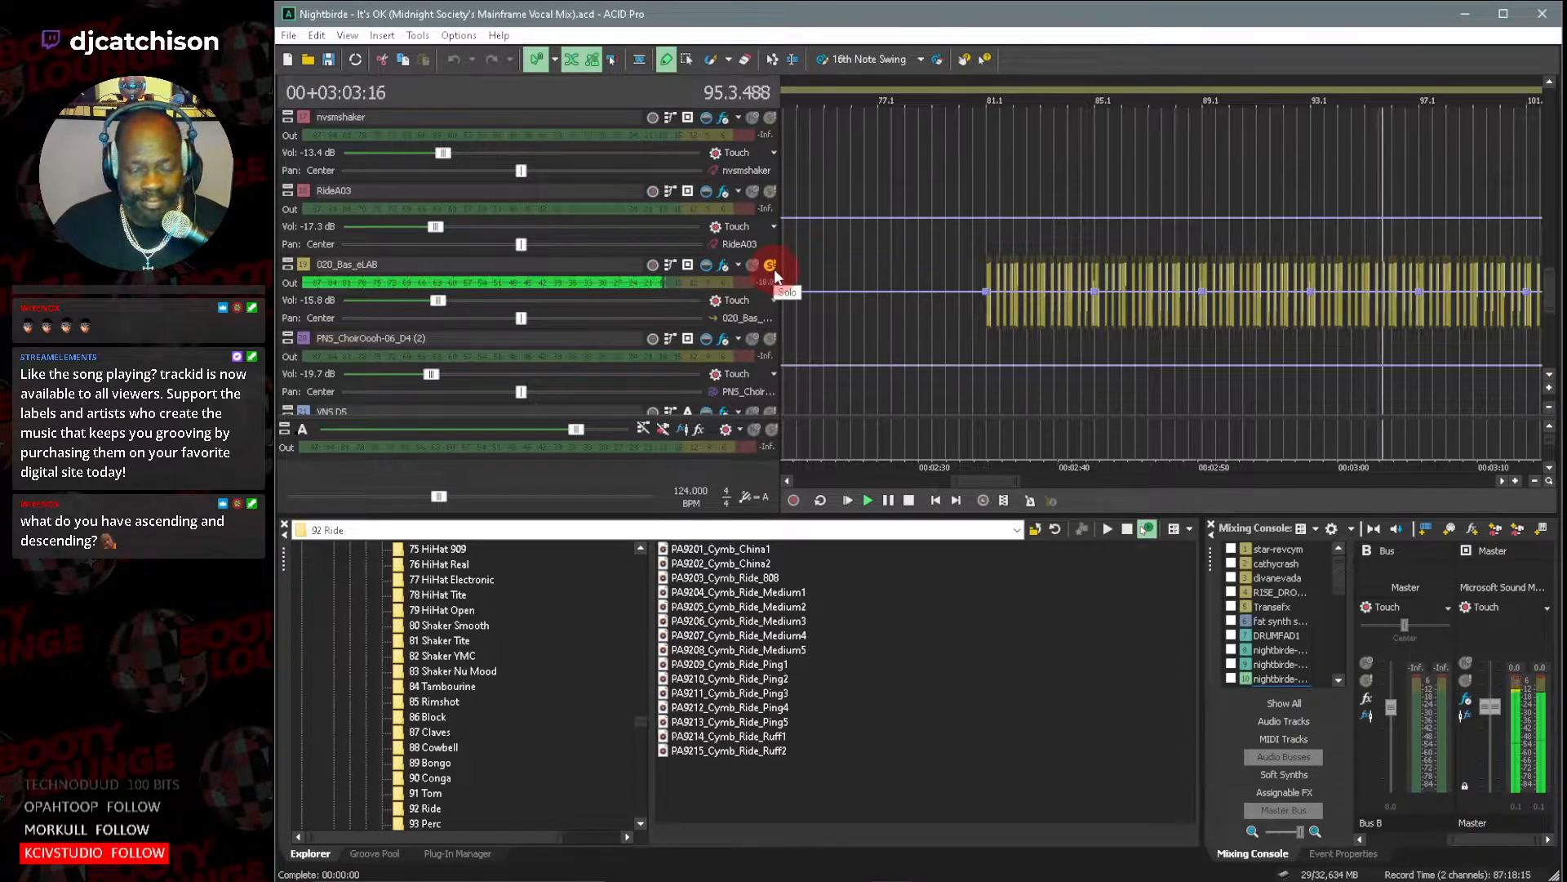
Follow the nightbirde-itsok-pianoversion (1) vocal and the drum tracks below it from bar 101 to bar 109.
{"action": "left_click_drag", "start_coordinate": [991, 482], "coordinate": [1025, 481]}
{"action": "left_click_drag", "start_coordinate": [1549, 293], "coordinate": [1559, 206]}
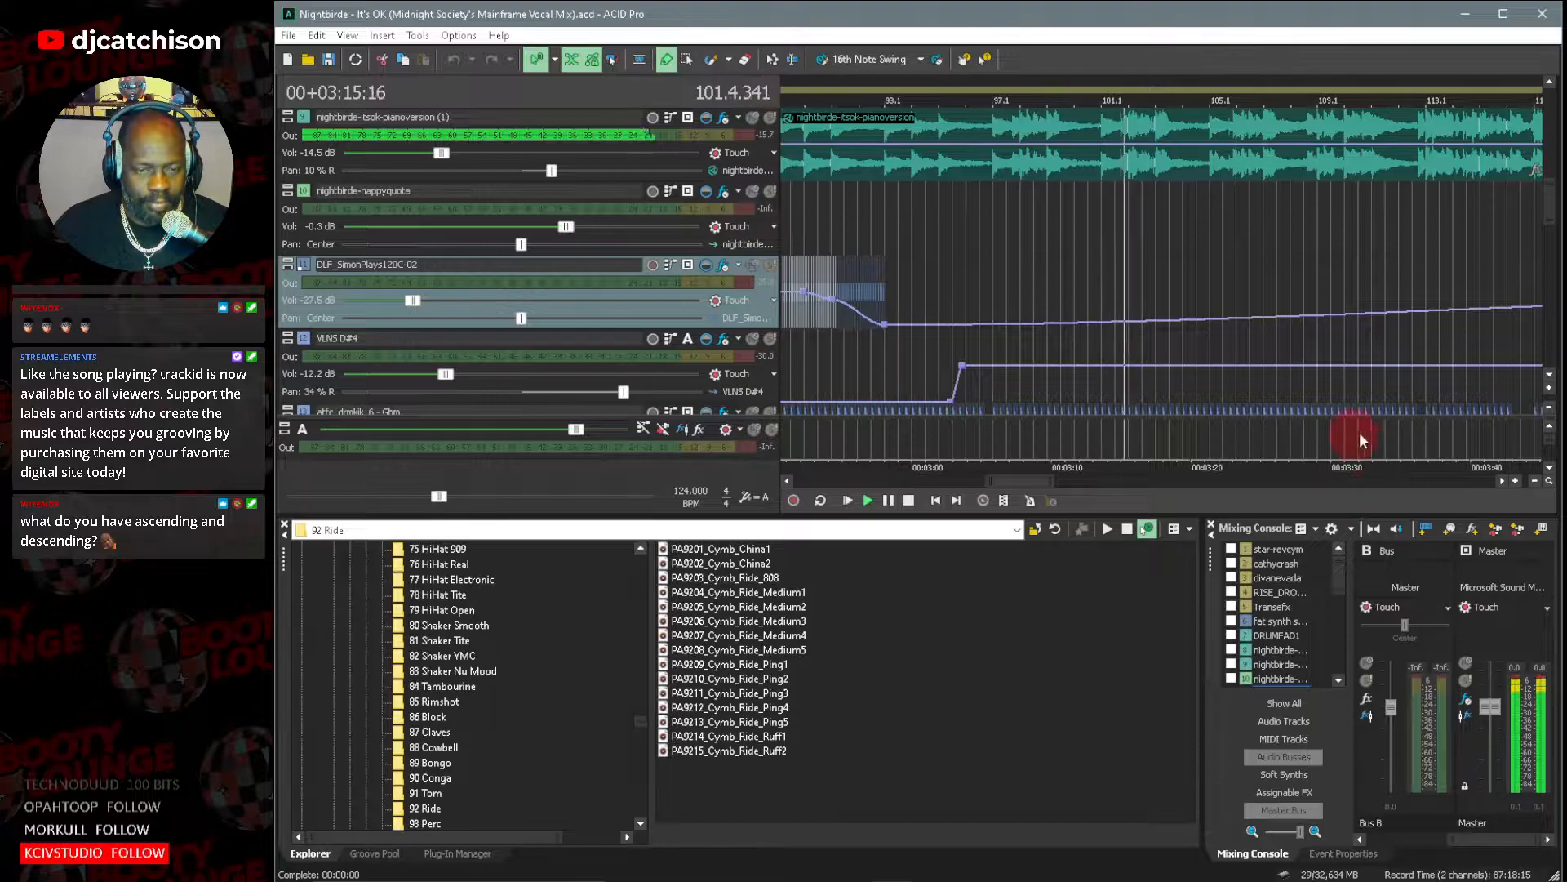
{"action": "scroll", "coordinate": [1545, 382], "scroll_direction": "down", "scroll_amount": 2}
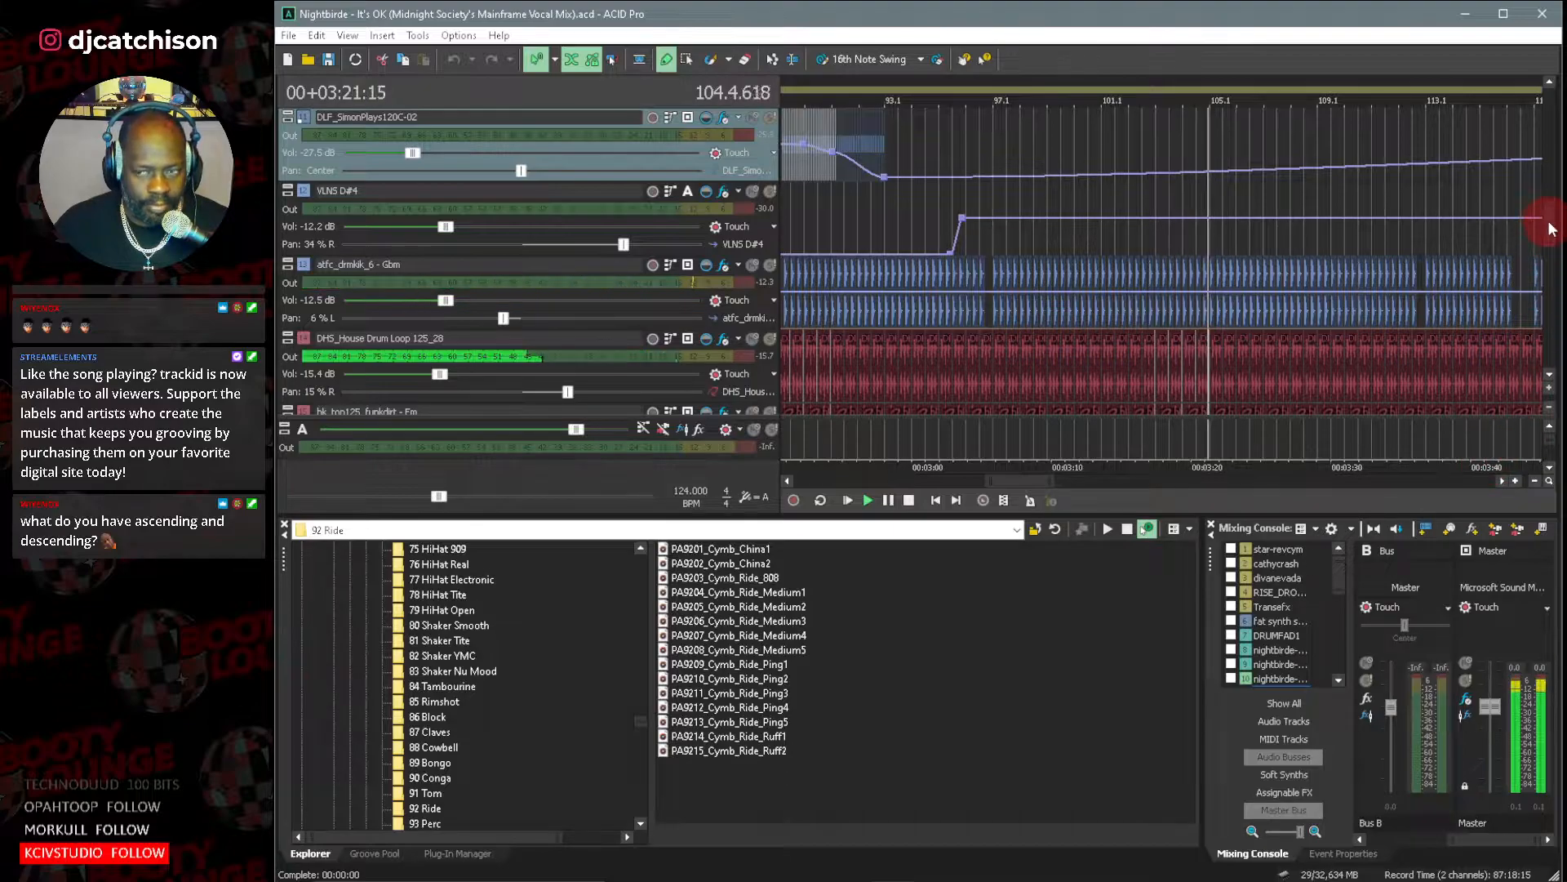
{"action": "scroll", "coordinate": [1551, 212], "scroll_direction": "up", "scroll_amount": 2}
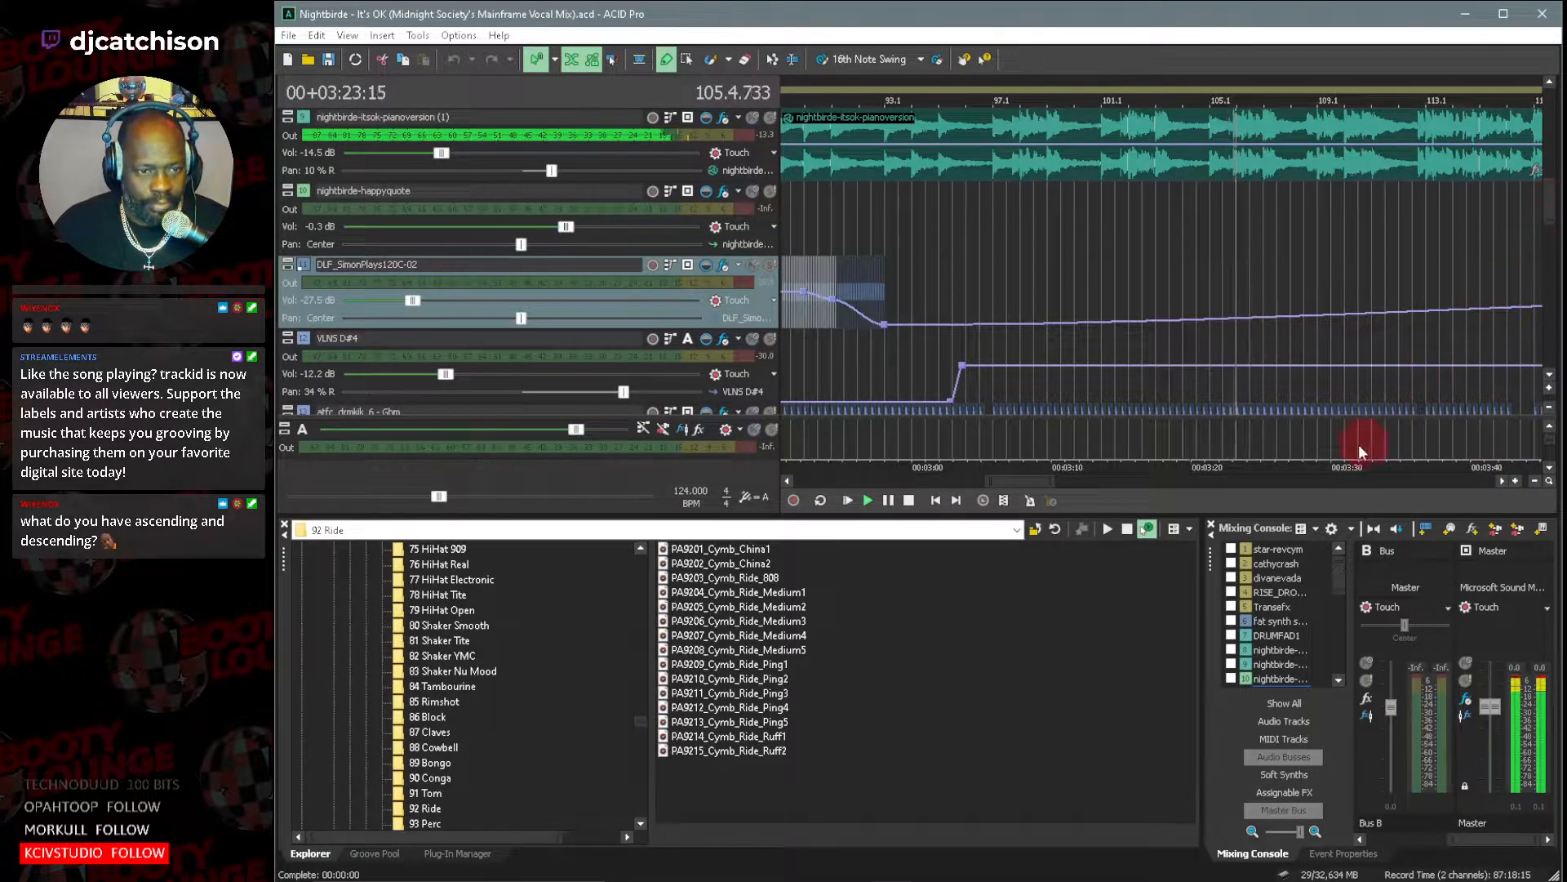
{"action": "left_click_drag", "start_coordinate": [1017, 483], "coordinate": [1045, 480]}
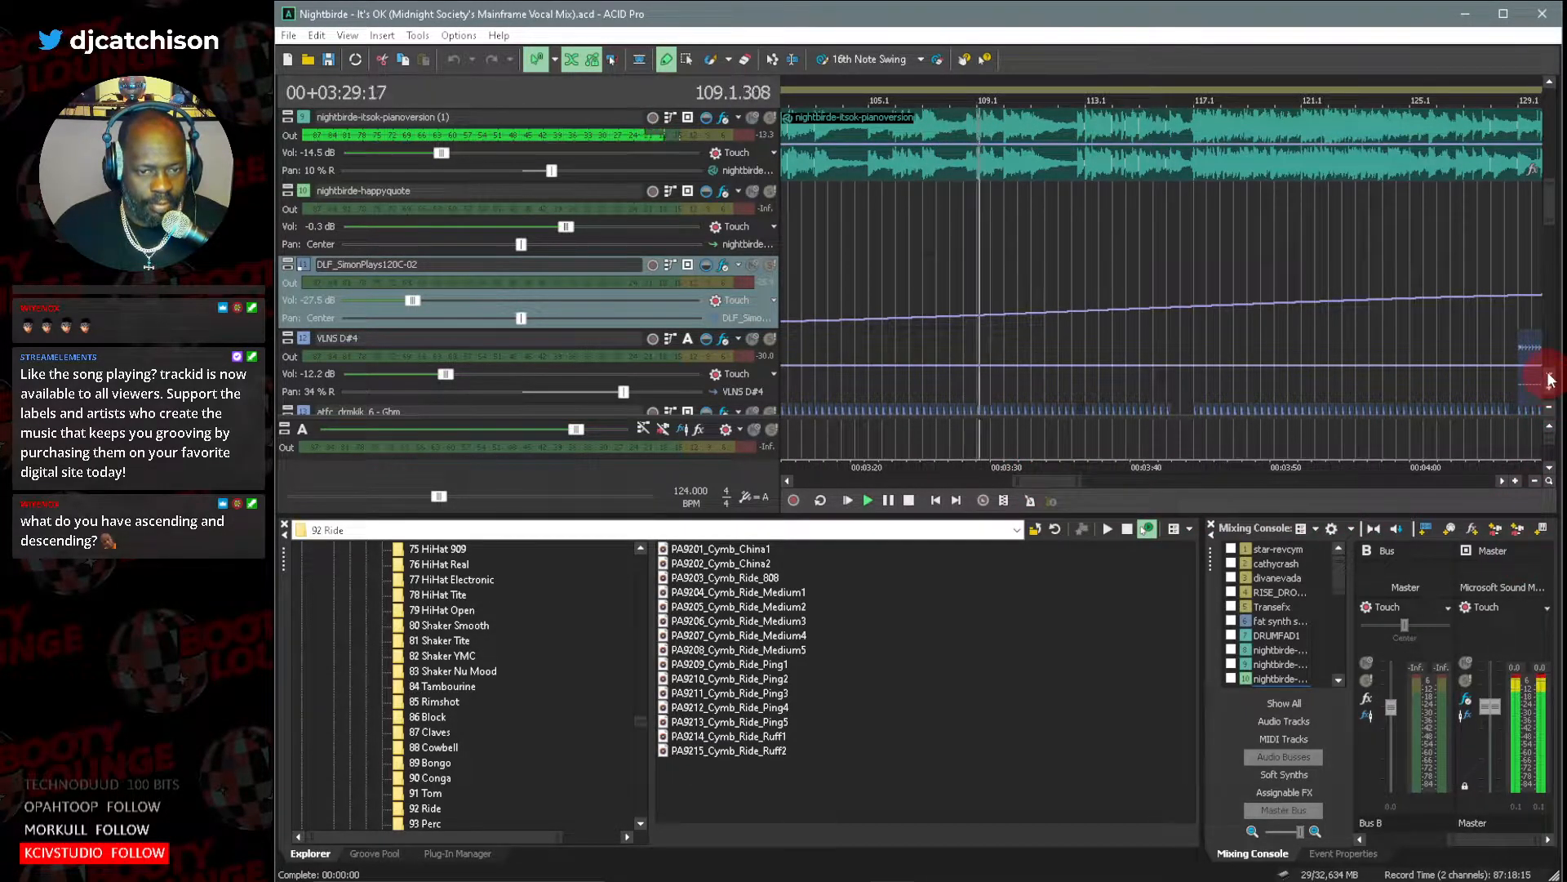
Examine the 020_Bas_eLAB, PNS_ChoirOooh-06_D4 (2) and VNS D5 tracks as playback runs from bar 111 onward.
{"action": "scroll", "coordinate": [1550, 384], "scroll_direction": "down", "scroll_amount": 5}
{"action": "scroll", "coordinate": [1550, 379], "scroll_direction": "down", "scroll_amount": 4}
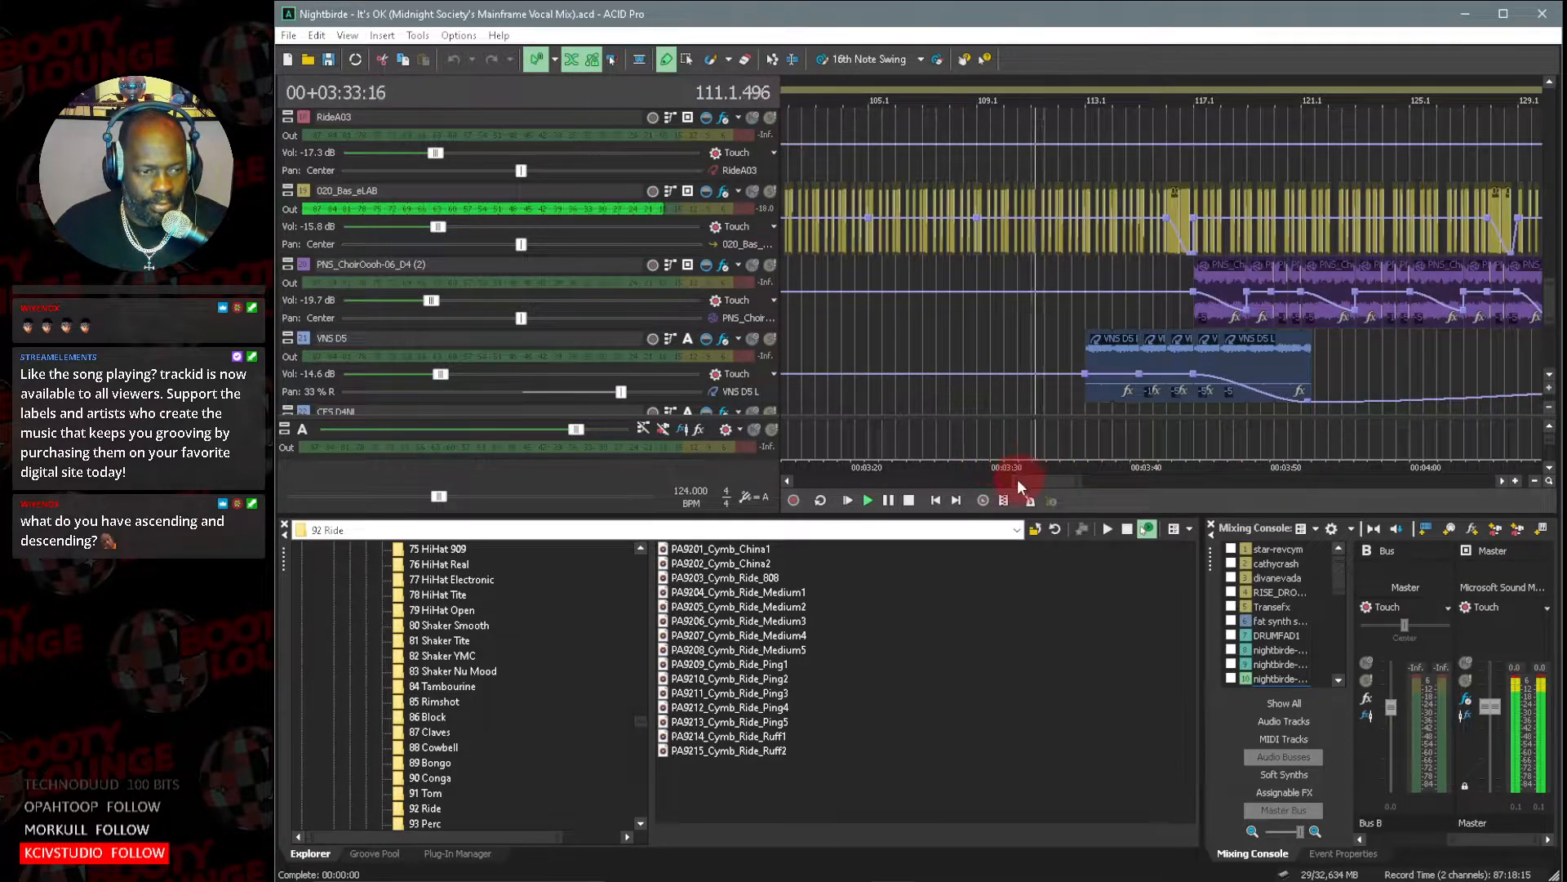
{"action": "left_click_drag", "start_coordinate": [1015, 481], "coordinate": [1025, 481]}
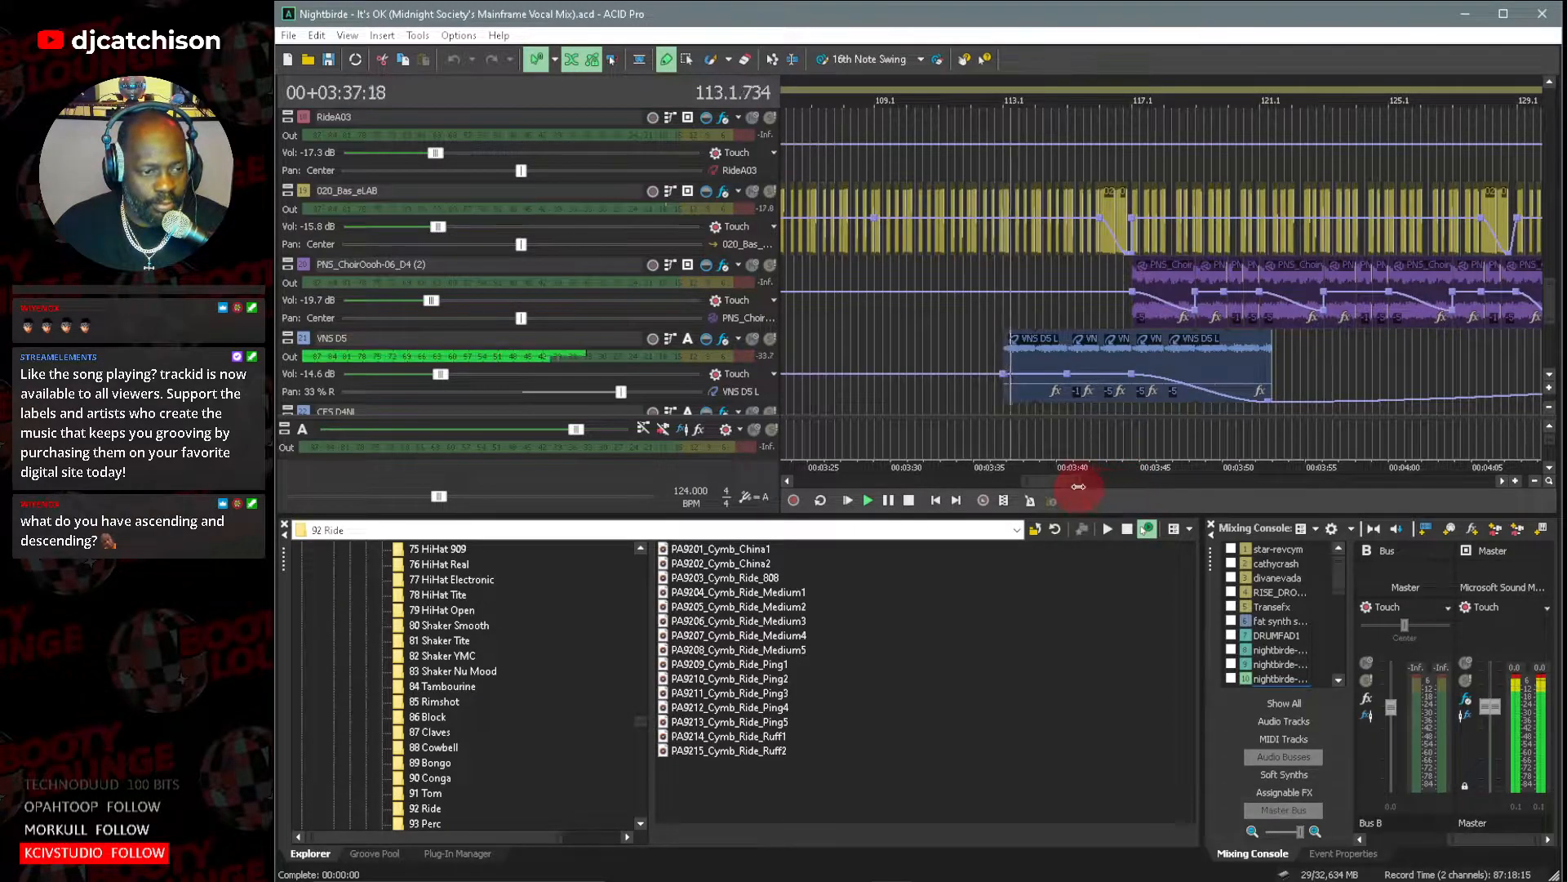
{"action": "left_click_drag", "start_coordinate": [1078, 486], "coordinate": [1057, 488]}
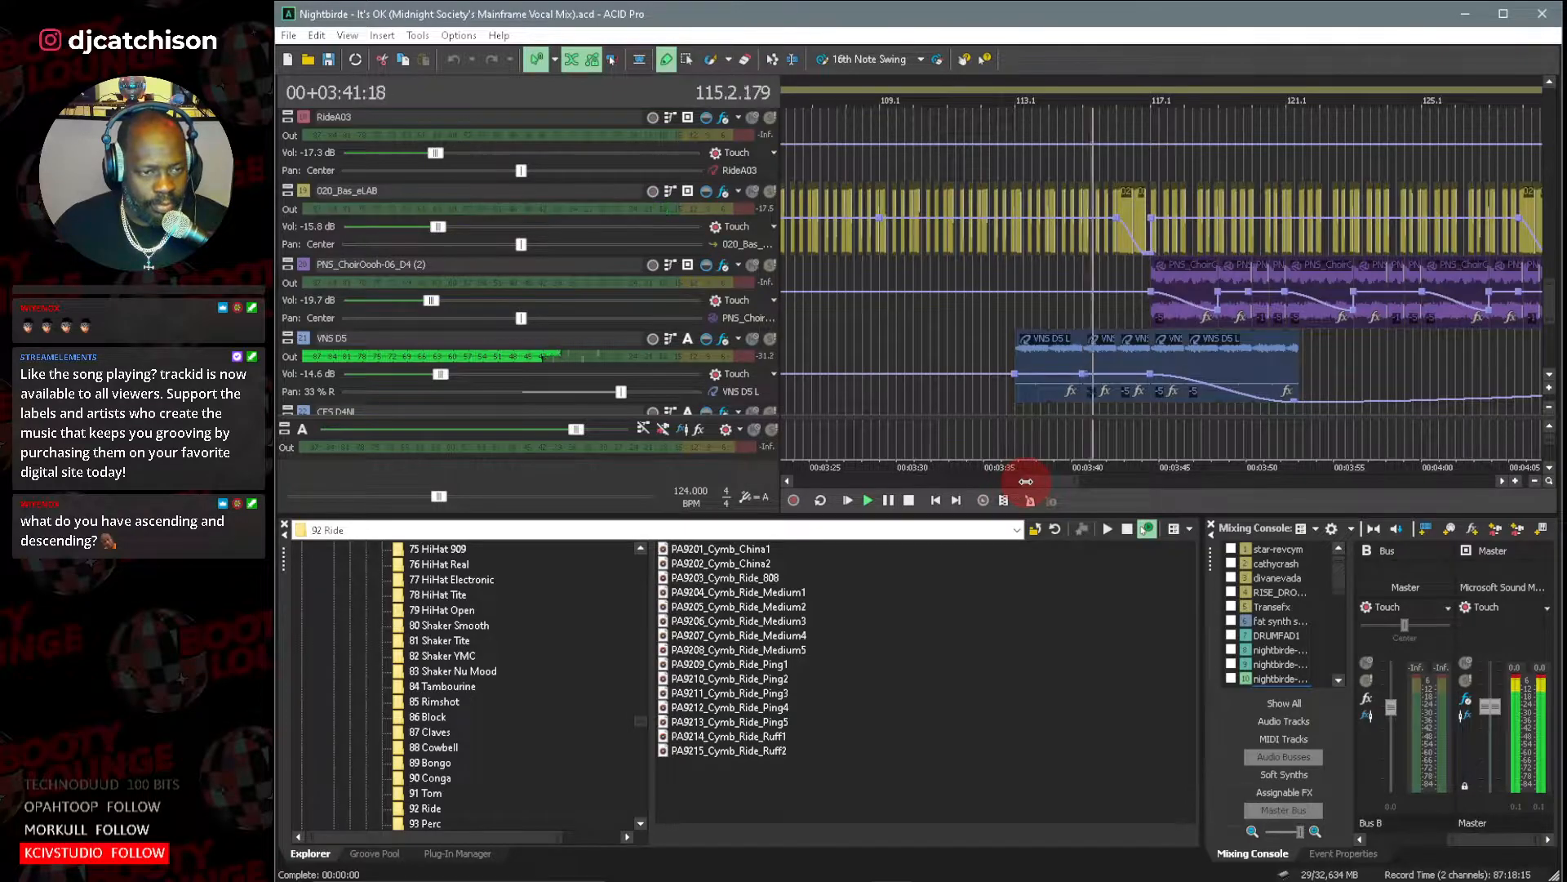
{"action": "left_click_drag", "start_coordinate": [1027, 482], "coordinate": [1066, 480]}
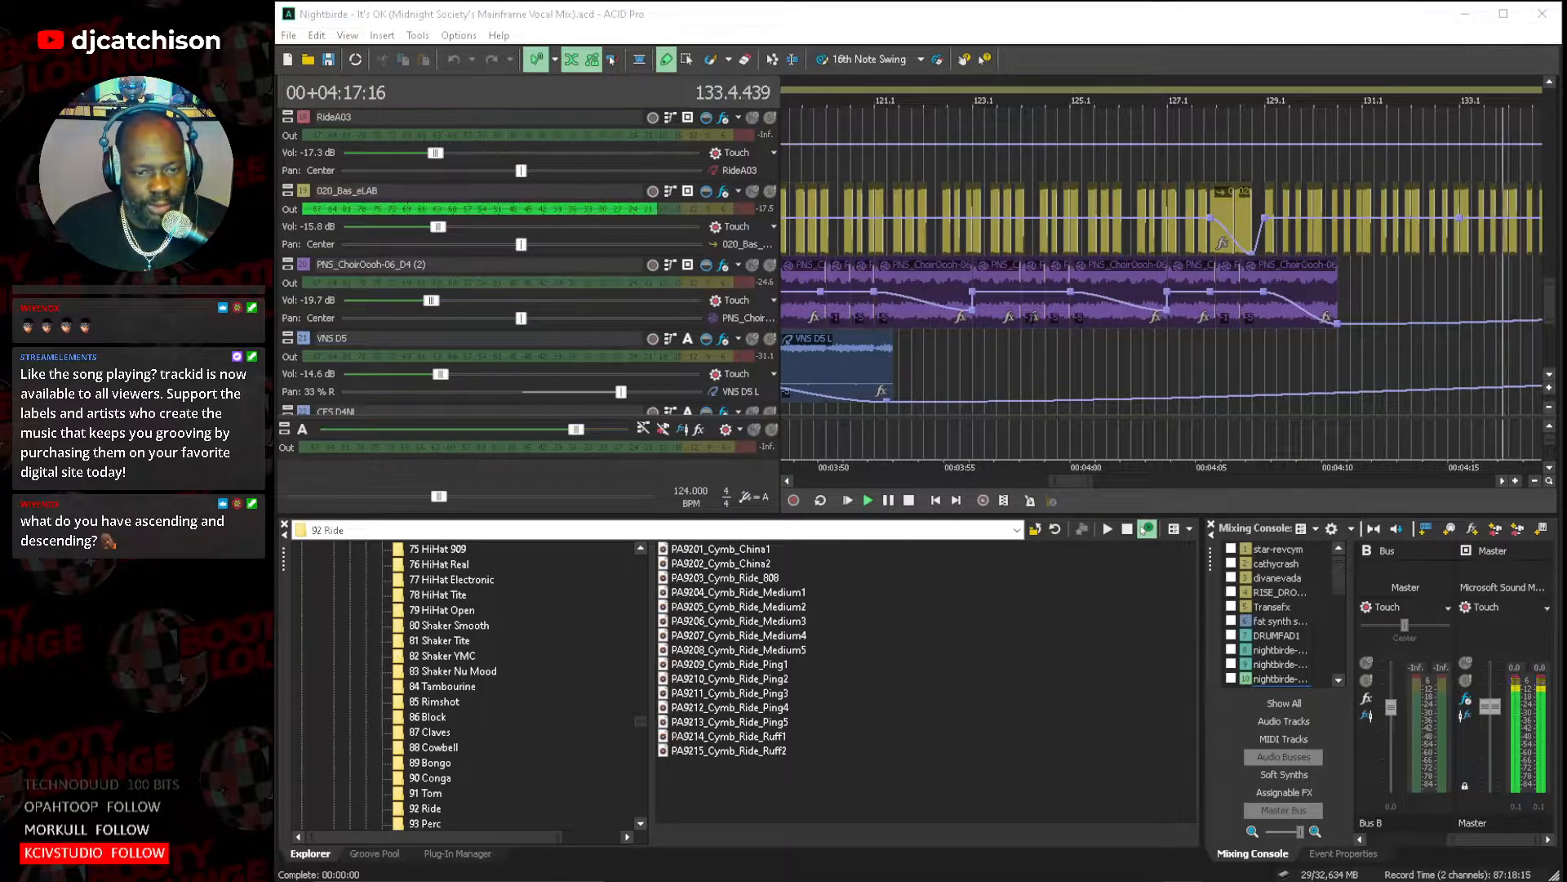
Stop playback and shrink the track heights to compact rows, showing the track list from star-revcym onward.
{"action": "left_click", "coordinate": [908, 501]}
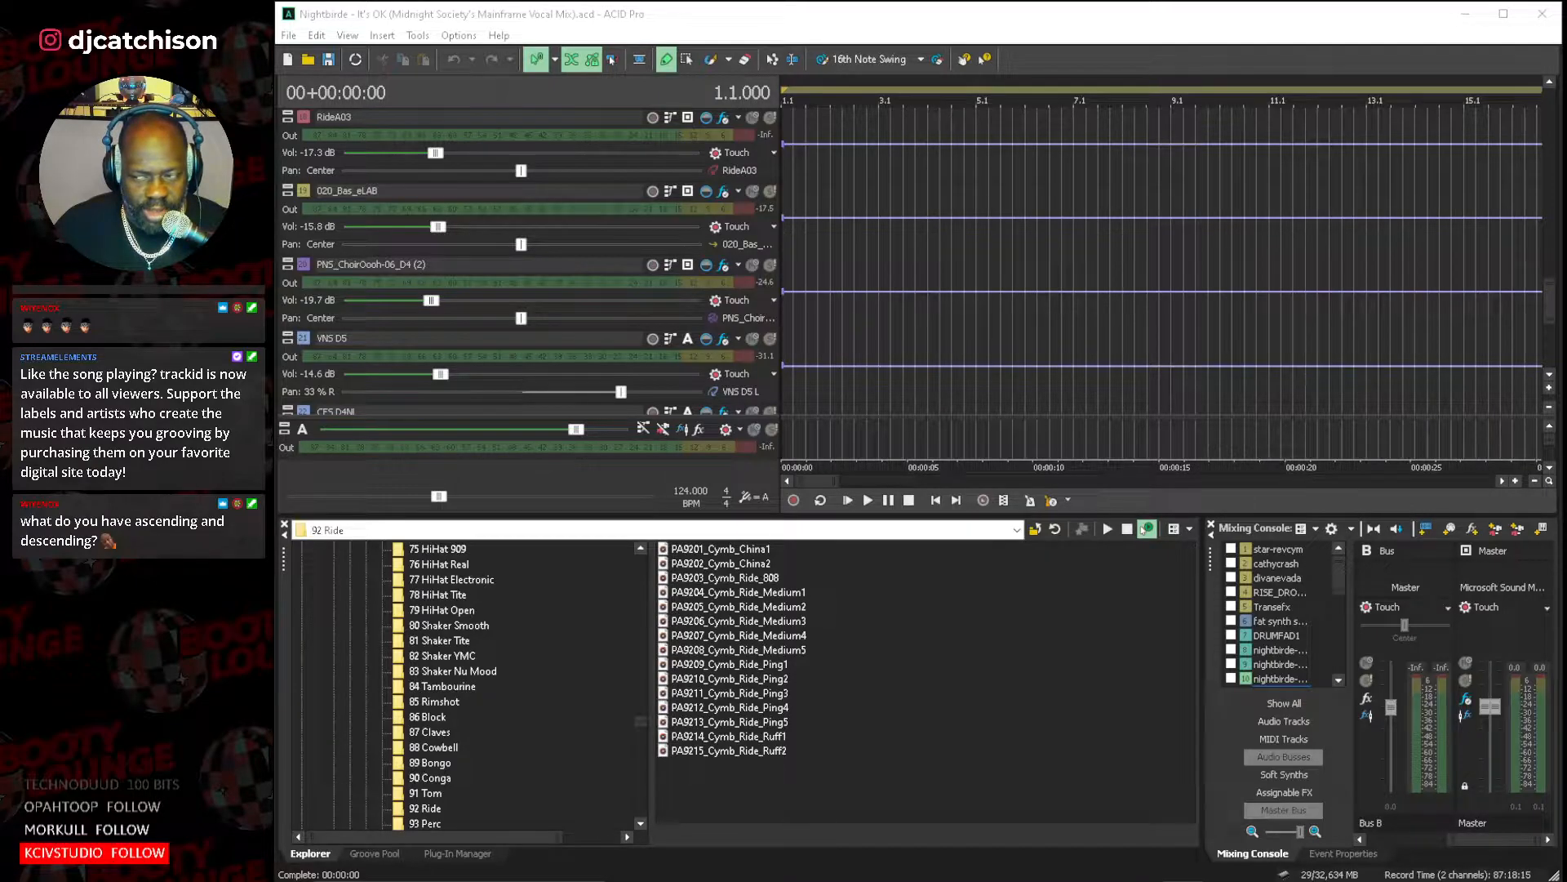
{"action": "left_click", "coordinate": [1547, 375]}
{"action": "left_click", "coordinate": [1547, 406]}
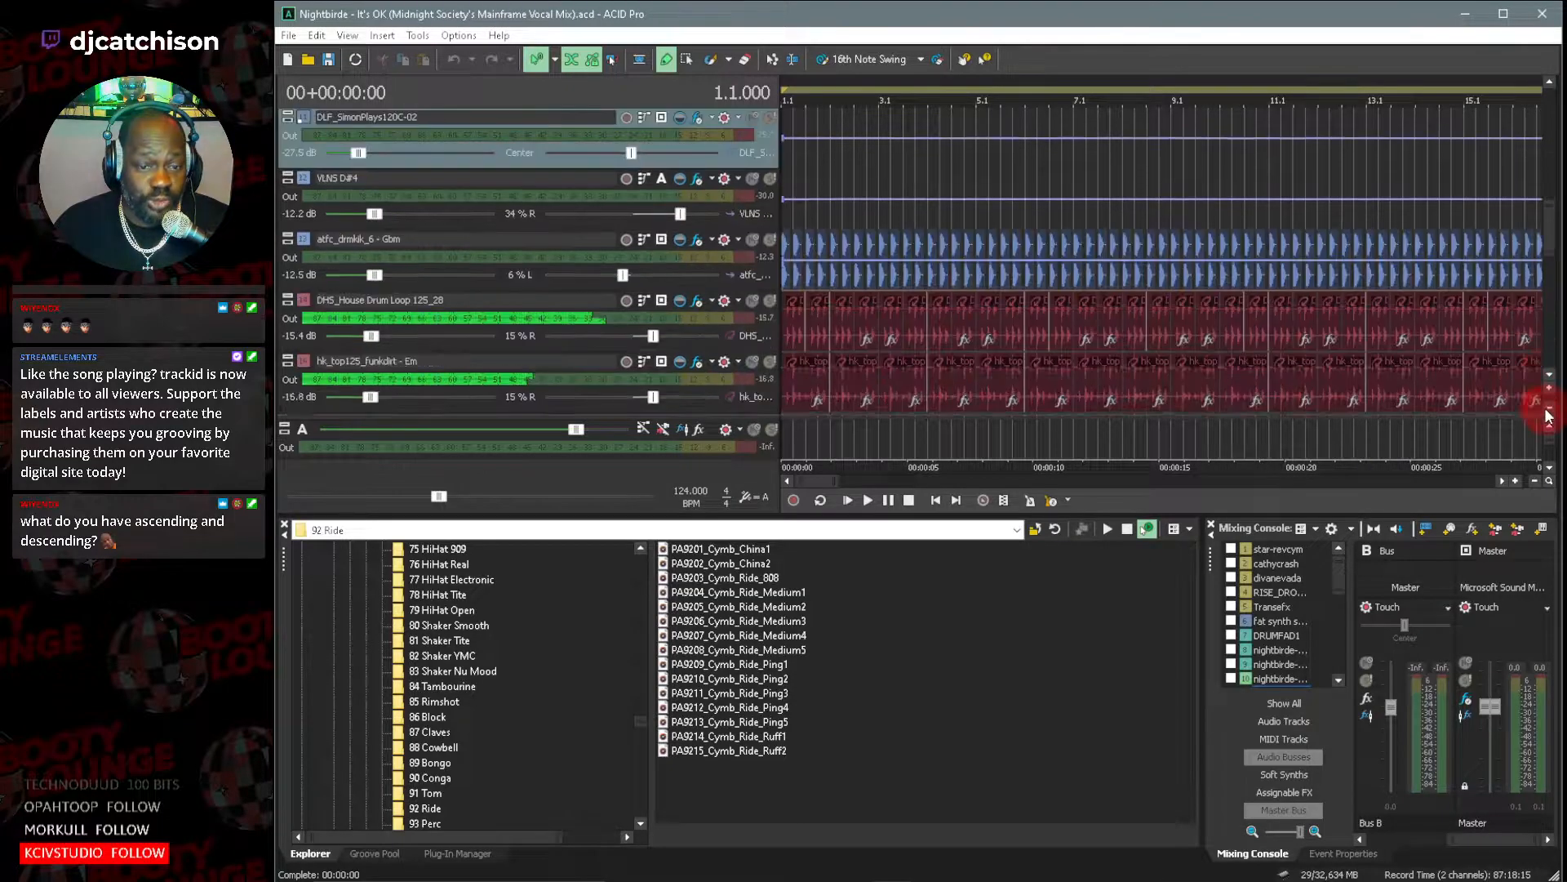
{"action": "left_click", "coordinate": [1548, 407]}
{"action": "left_click", "coordinate": [1548, 406]}
{"action": "left_click", "coordinate": [1548, 407]}
{"action": "scroll", "coordinate": [1549, 325], "scroll_direction": "up", "scroll_amount": 3}
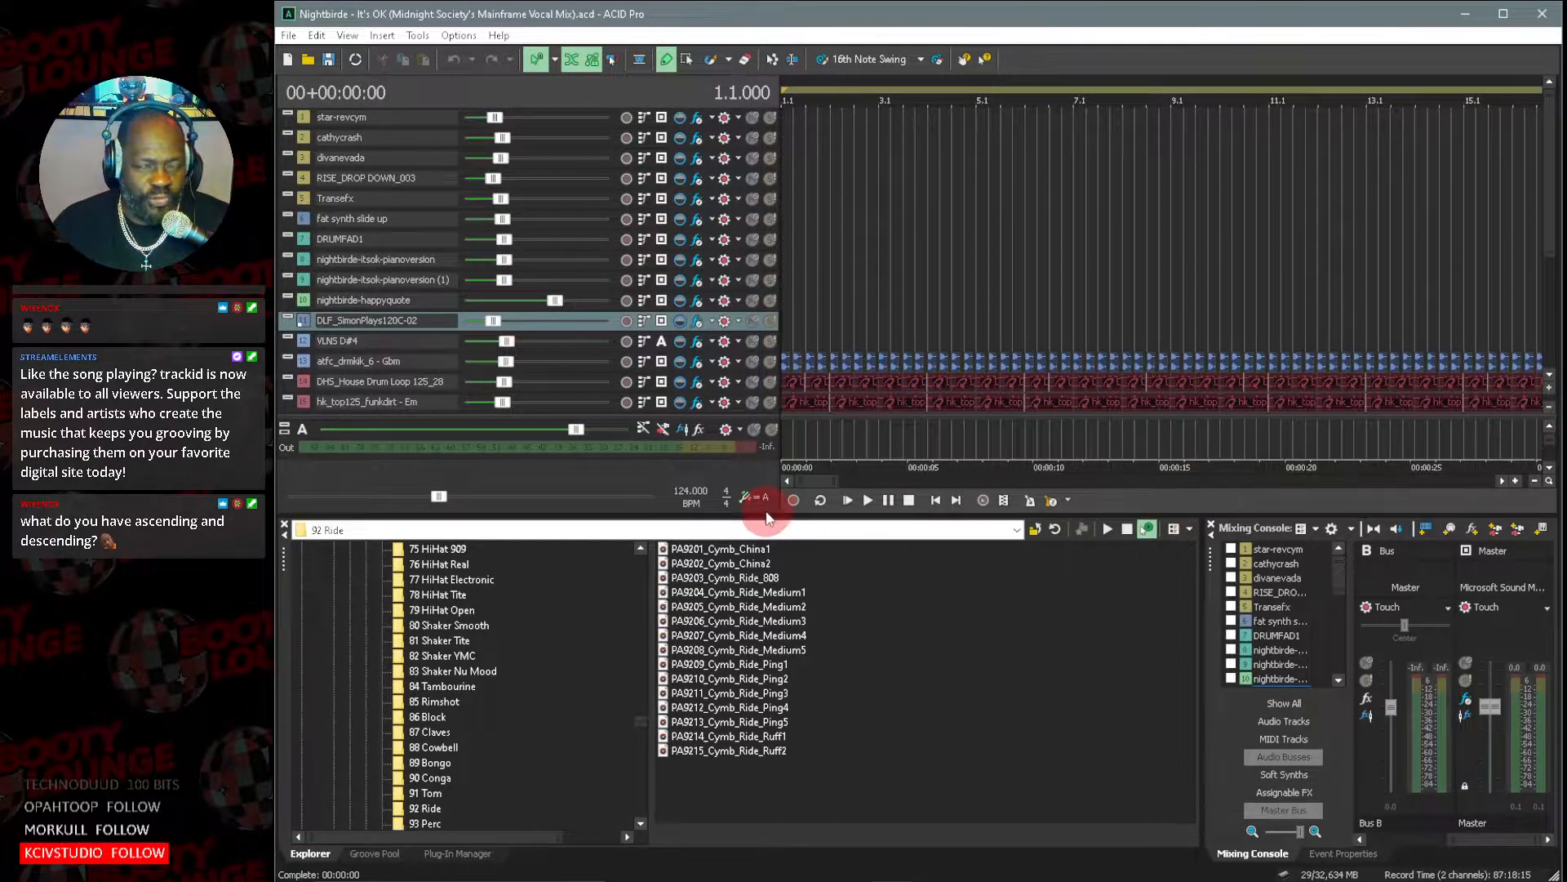
Find the 020_Bas_eLAB bass track and view its source file in the track's clip pool.
{"action": "left_click_drag", "start_coordinate": [797, 481], "coordinate": [864, 478]}
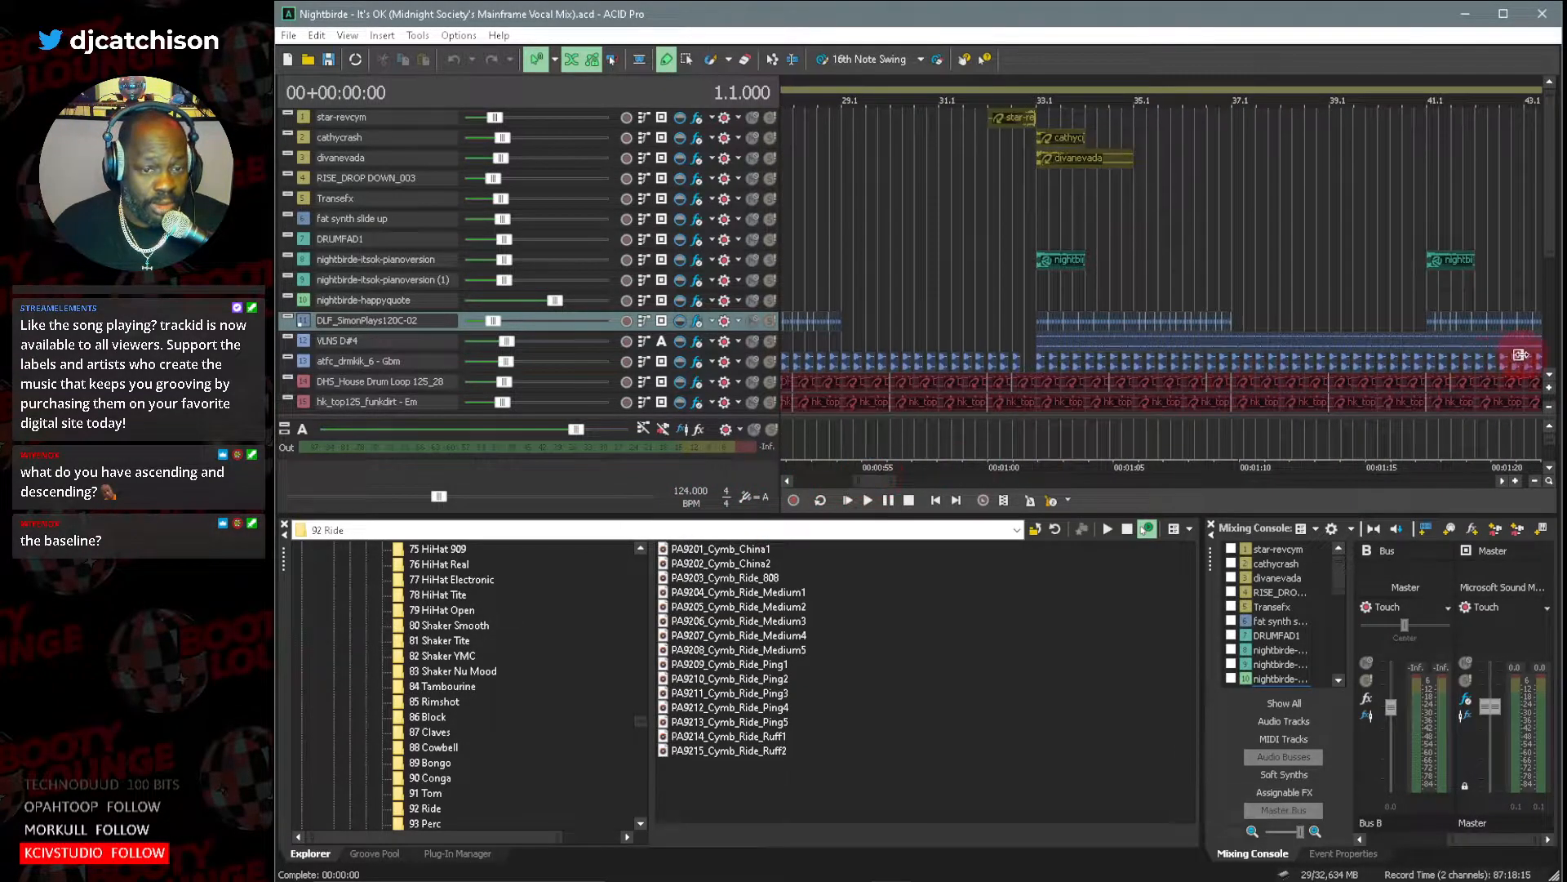
{"action": "left_click", "coordinate": [1551, 377]}
{"action": "left_click", "coordinate": [1551, 380]}
{"action": "left_click", "coordinate": [1551, 379]}
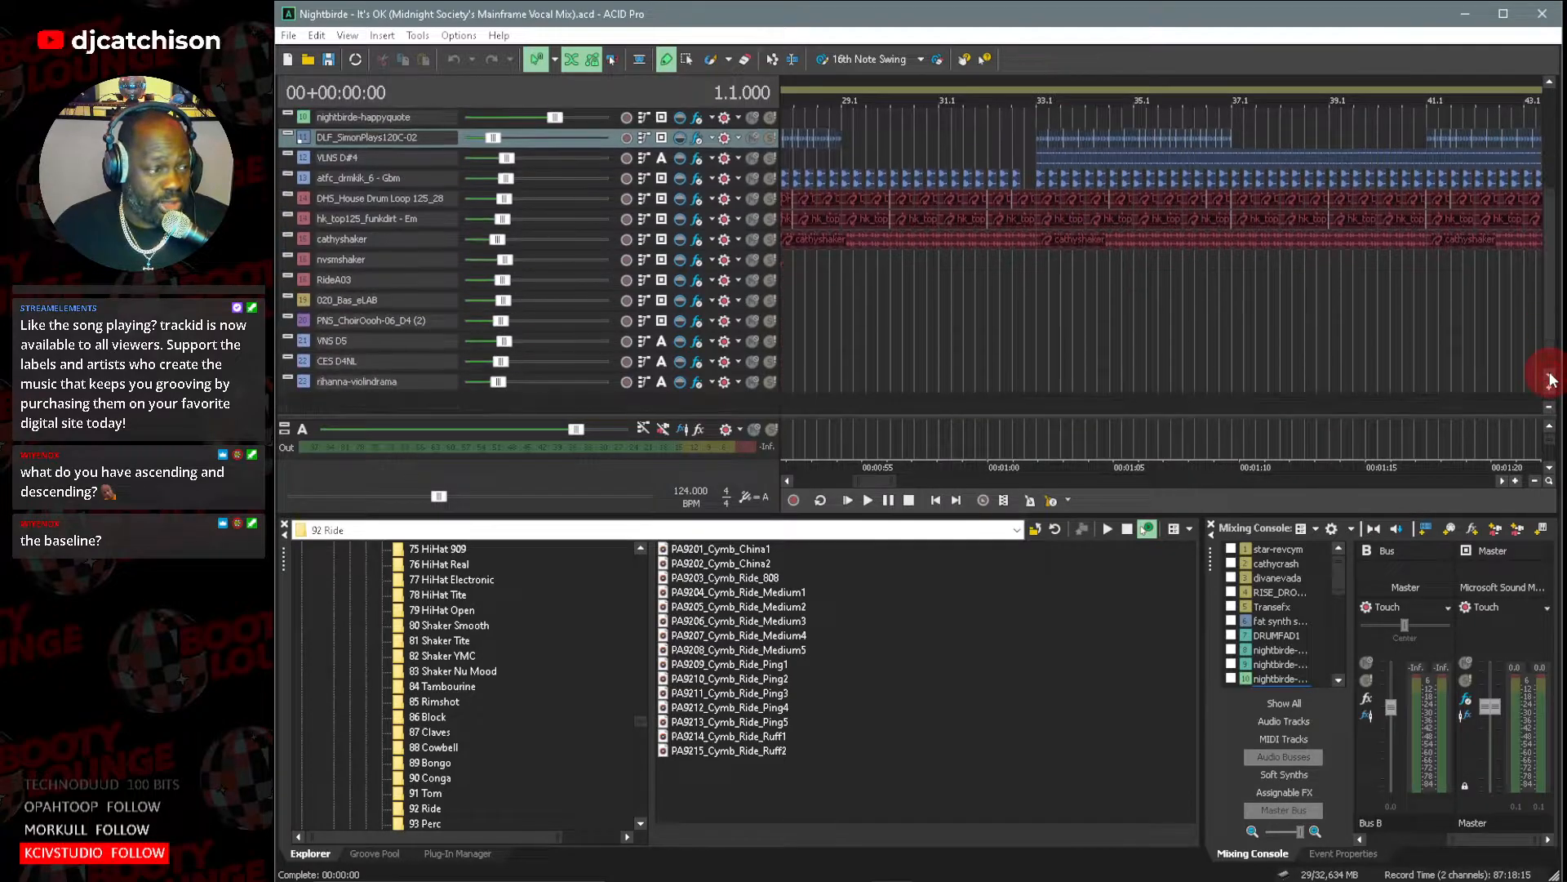
{"action": "double_click", "coordinate": [304, 300]}
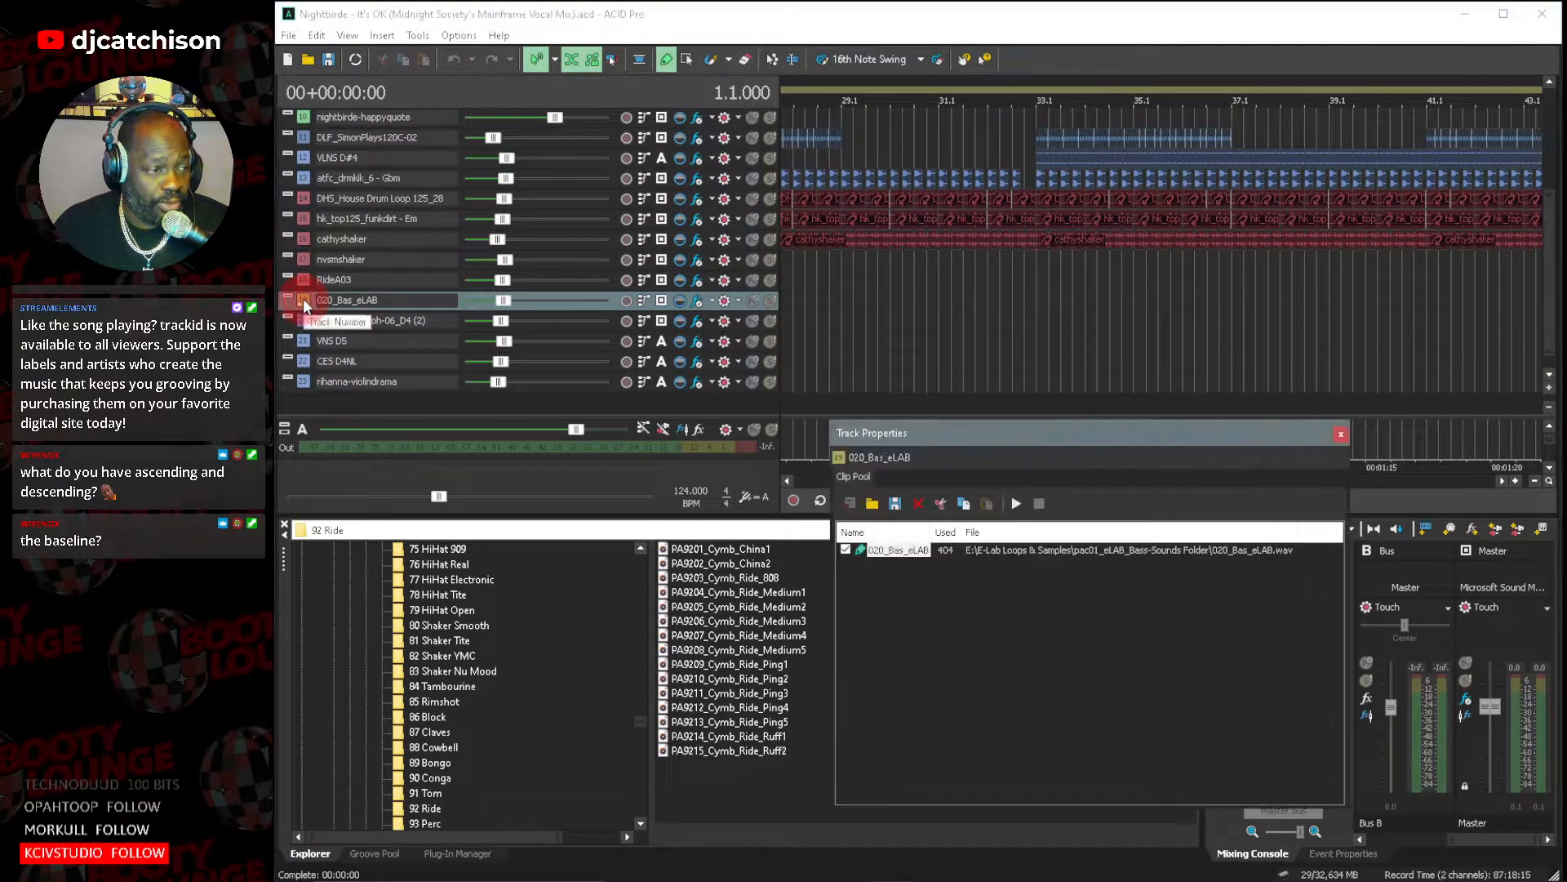
{"action": "left_click", "coordinate": [1340, 433]}
Place the playback cursor just before bar 81, where the 020_Bas_eLAB bass events begin.
{"action": "left_click_drag", "start_coordinate": [870, 482], "coordinate": [977, 487]}
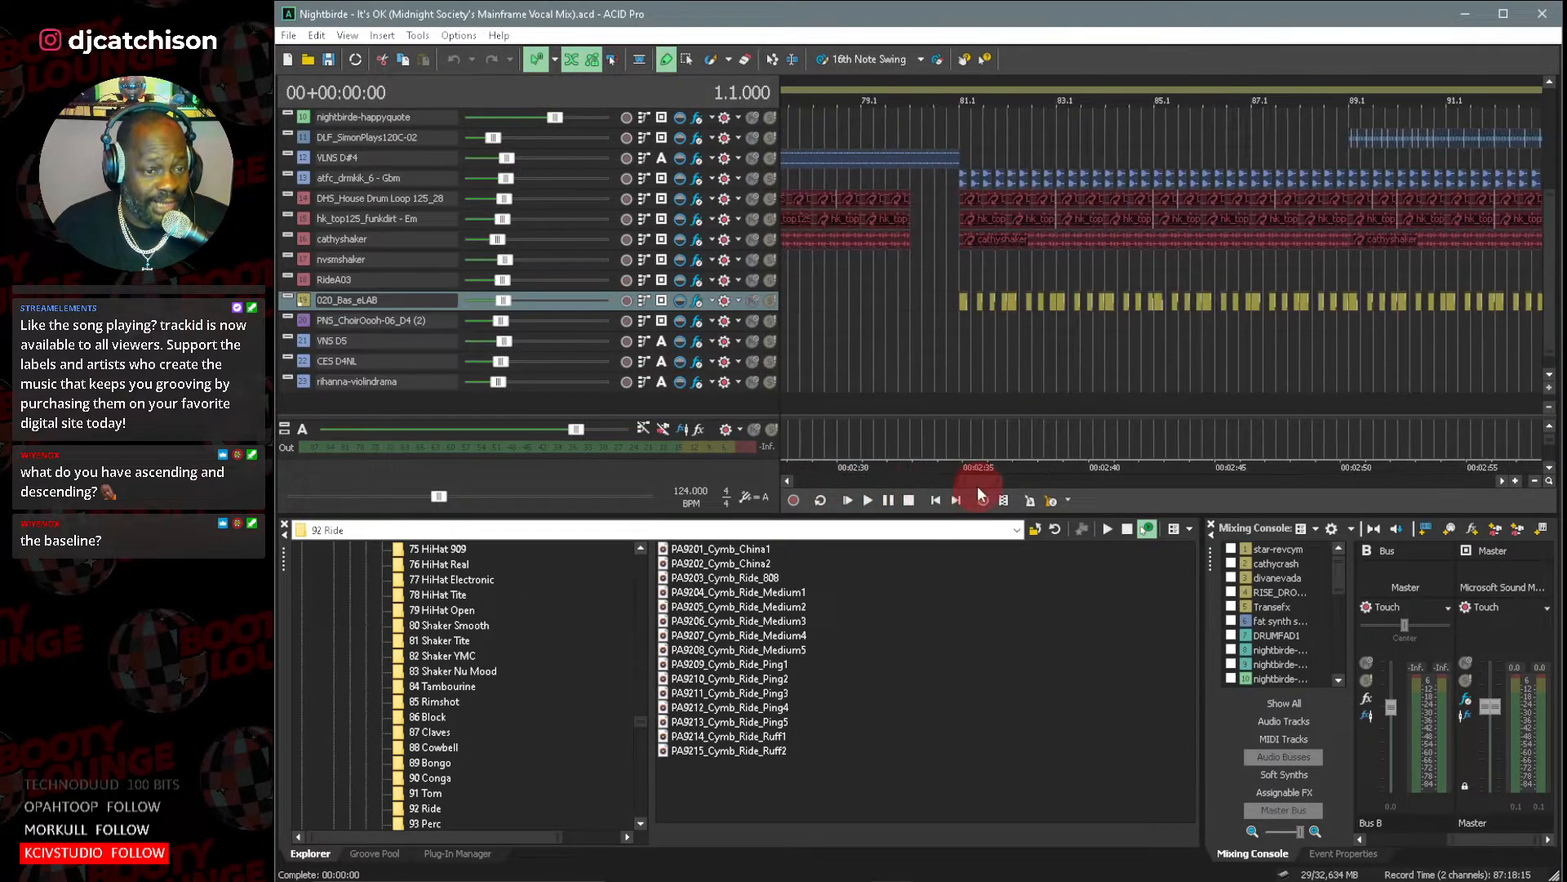
{"action": "left_click", "coordinate": [961, 259]}
{"action": "scroll", "coordinate": [1050, 242], "scroll_direction": "up", "scroll_amount": 5}
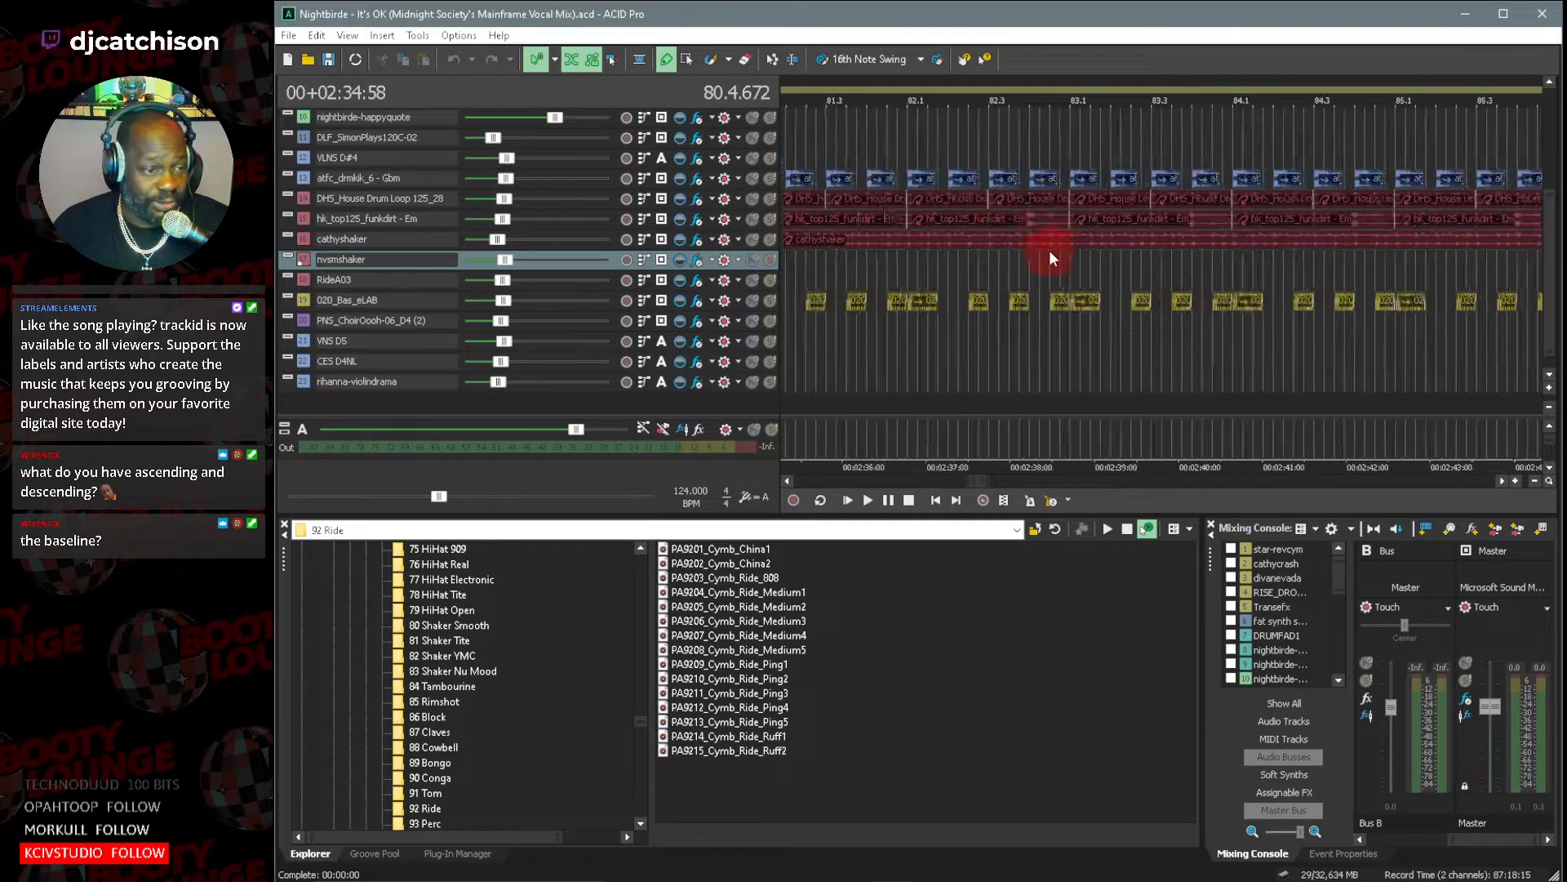
{"action": "left_click", "coordinate": [784, 483]}
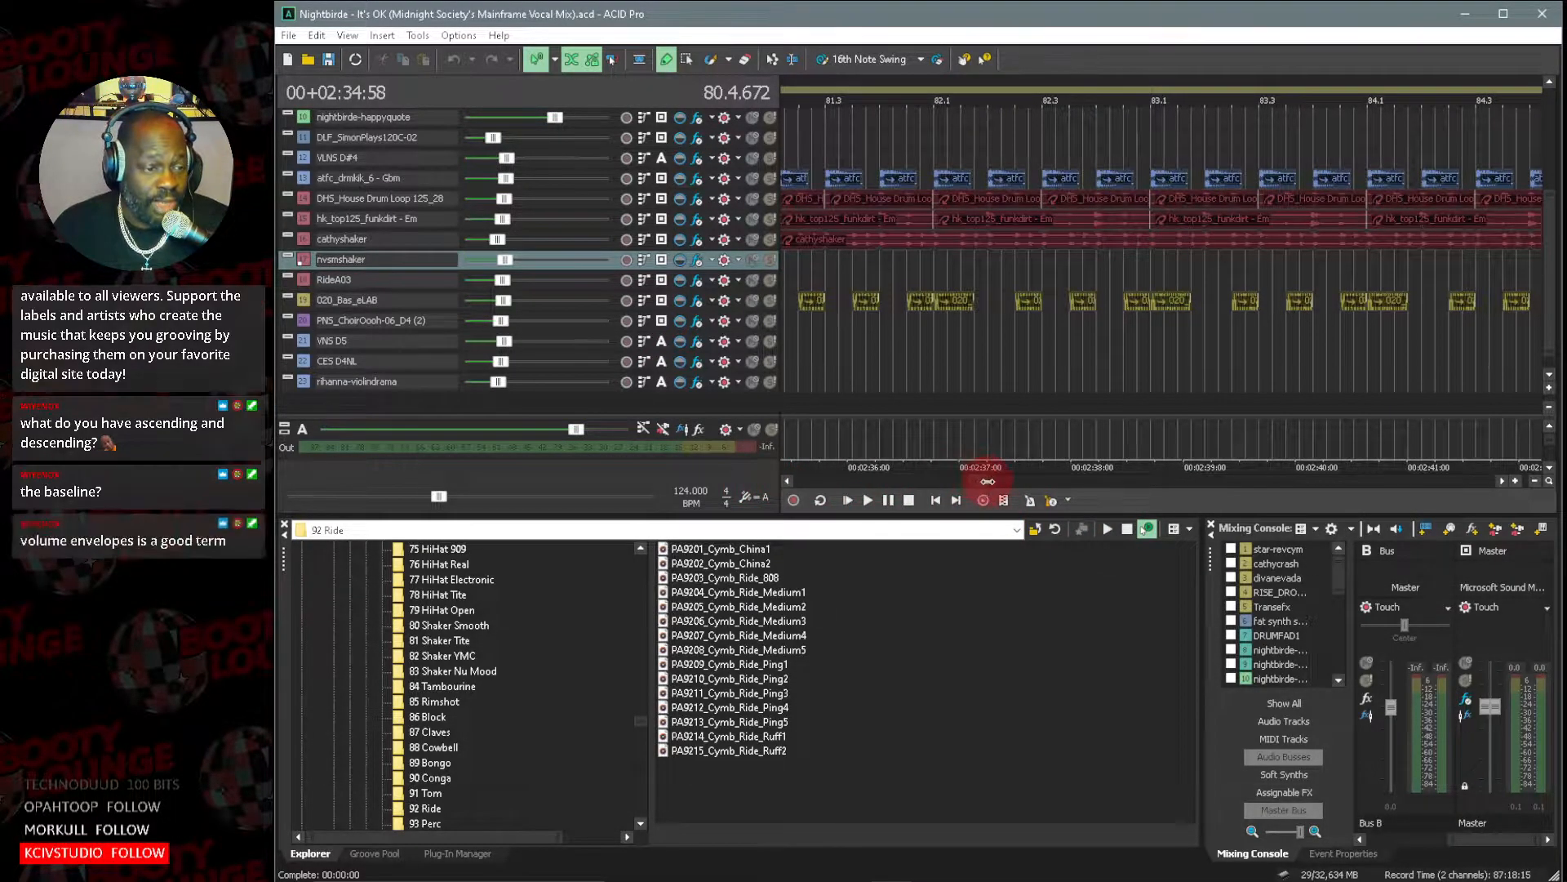
{"action": "left_click_drag", "start_coordinate": [987, 481], "coordinate": [973, 483]}
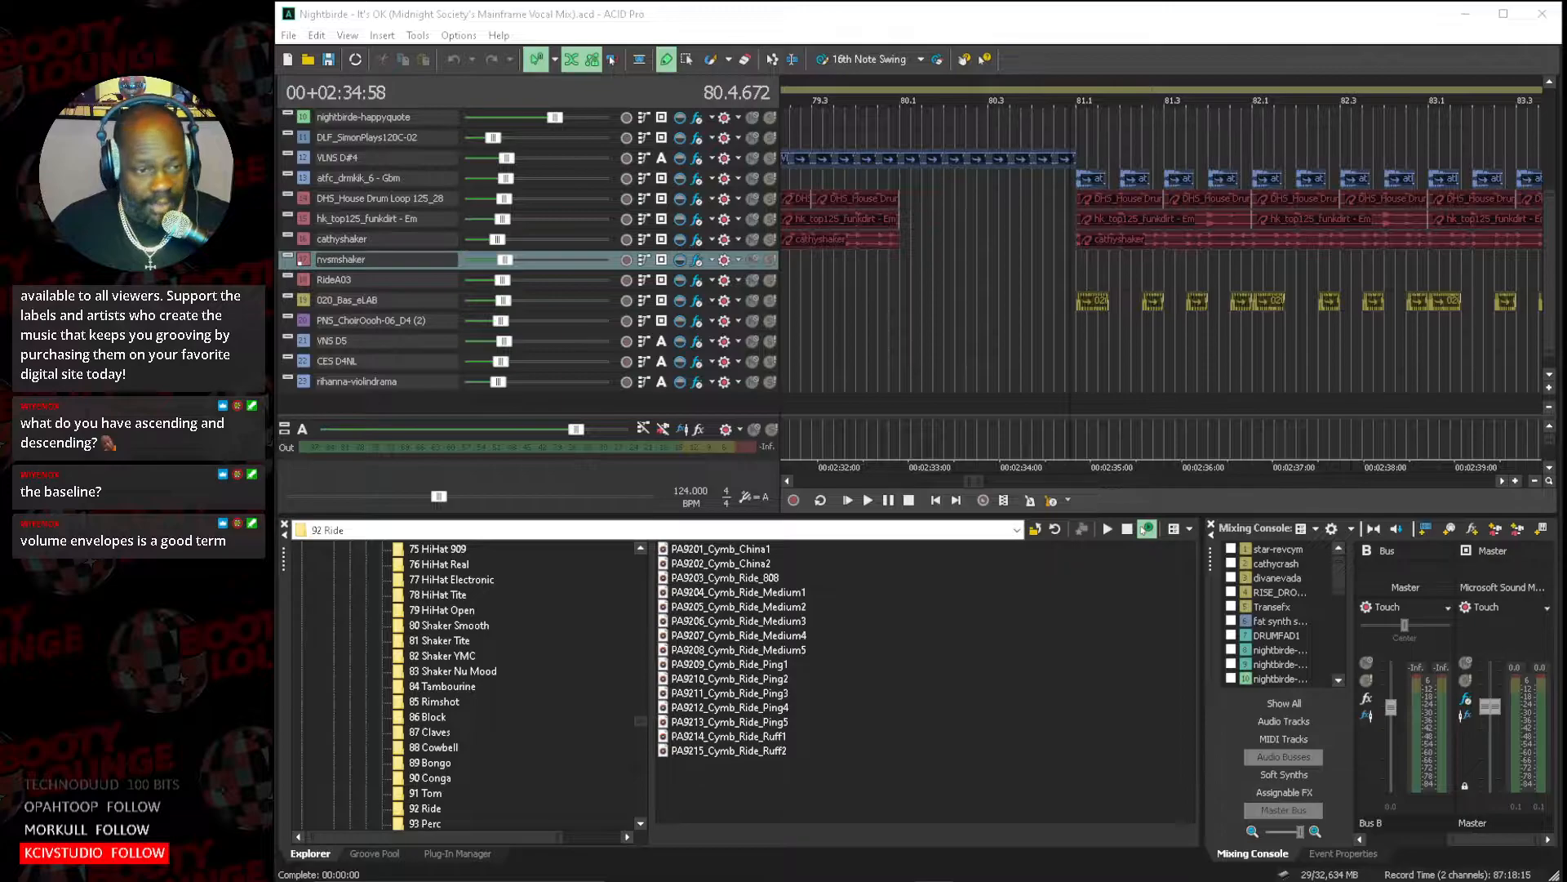
View the 020_Bas_eLAB clip's properties from the bass track's clip pool and audition the raw one-shot sample.
{"action": "double_click", "coordinate": [298, 297]}
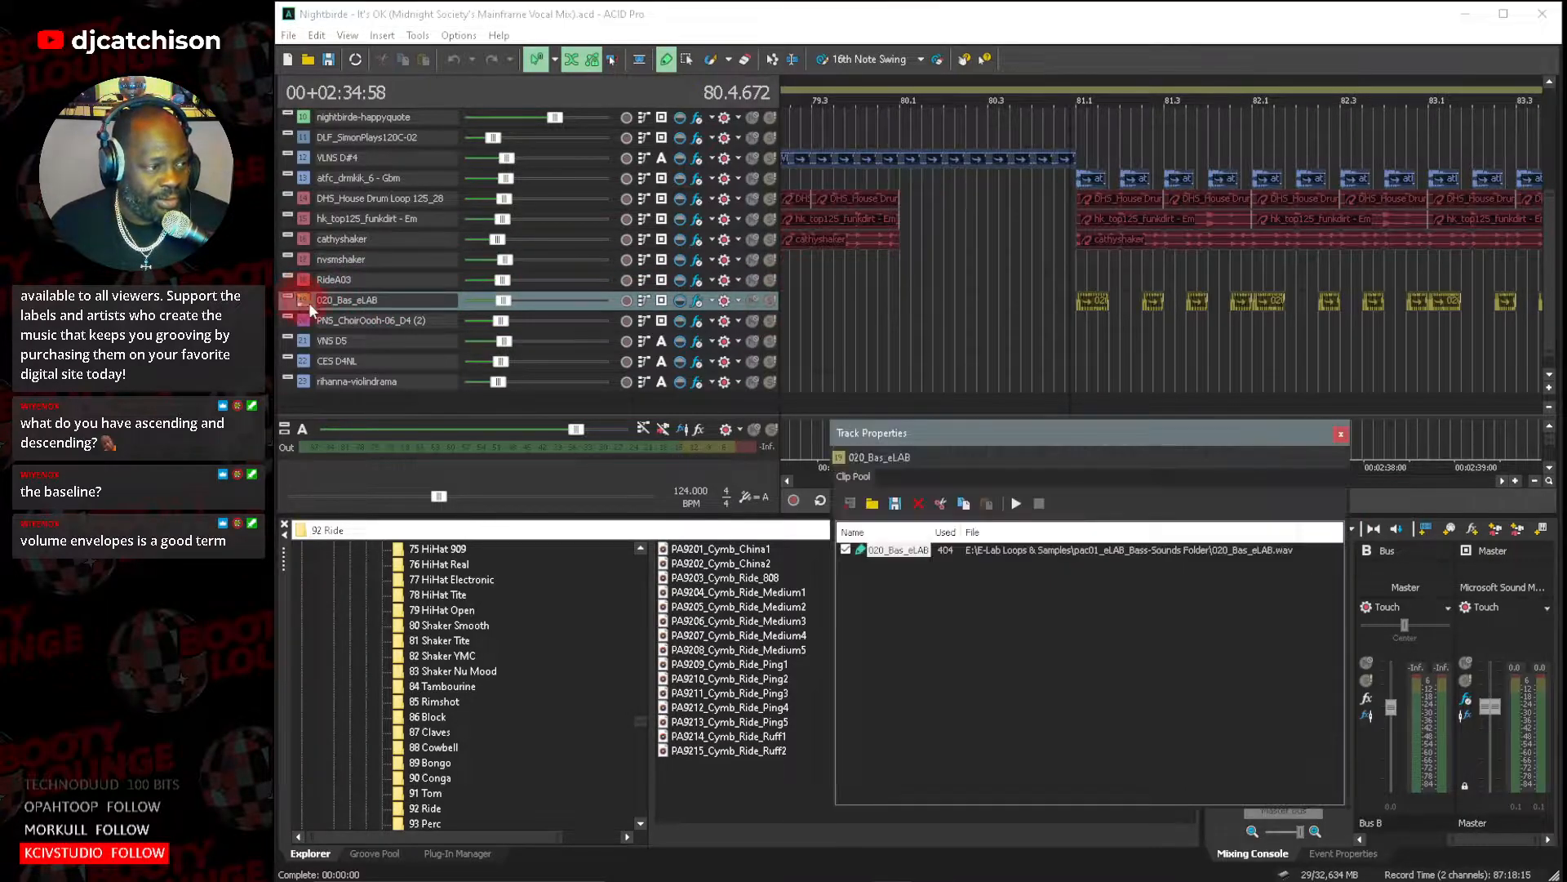
{"action": "double_click", "coordinate": [1127, 552]}
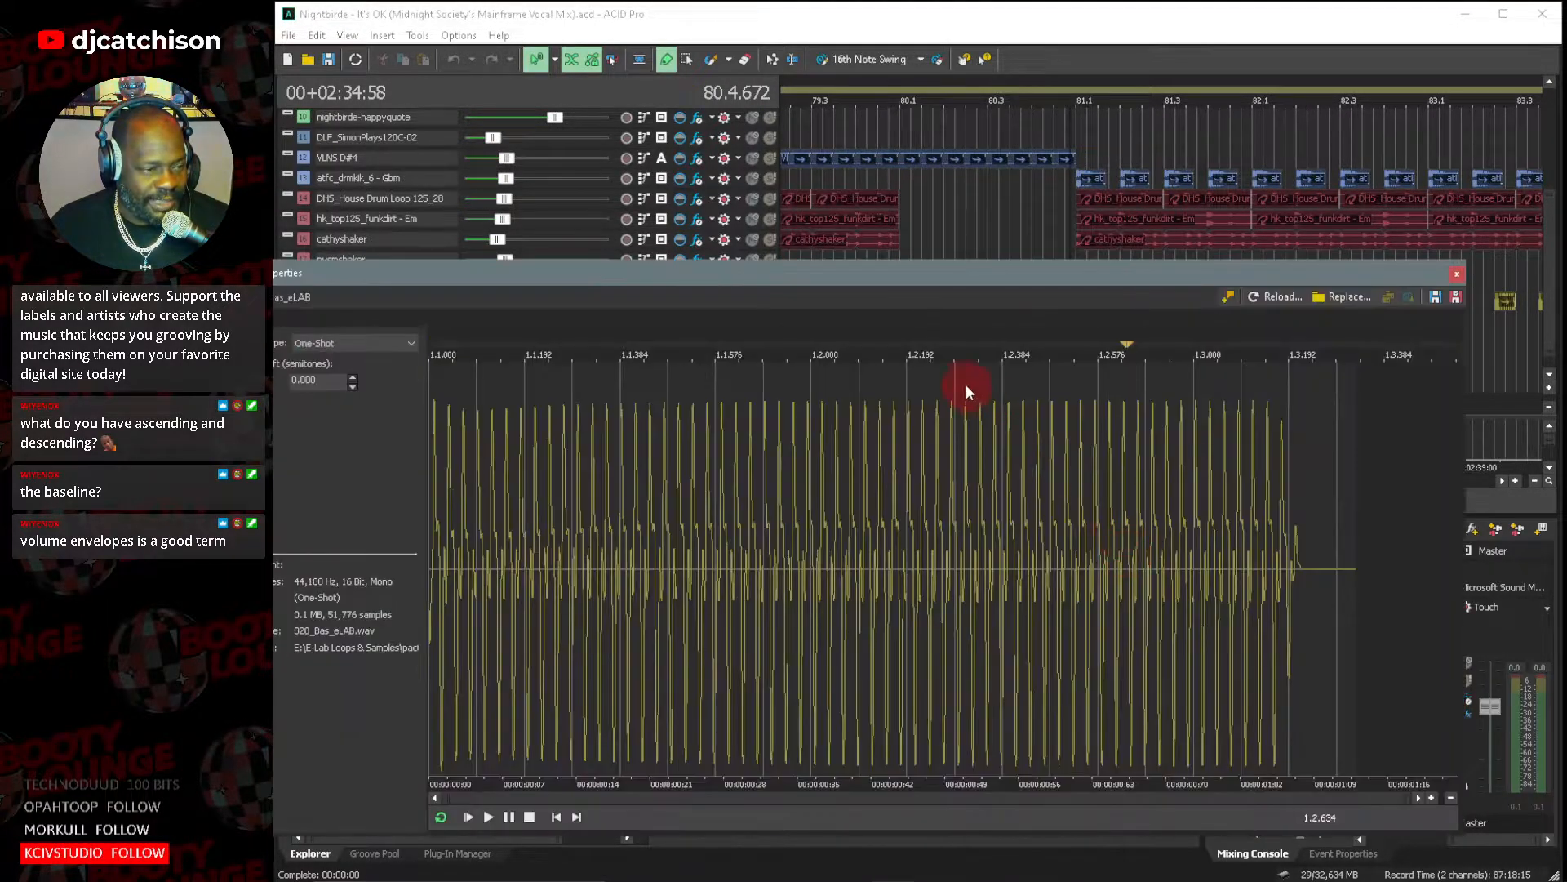
{"action": "left_click_drag", "start_coordinate": [826, 277], "coordinate": [1021, 184]}
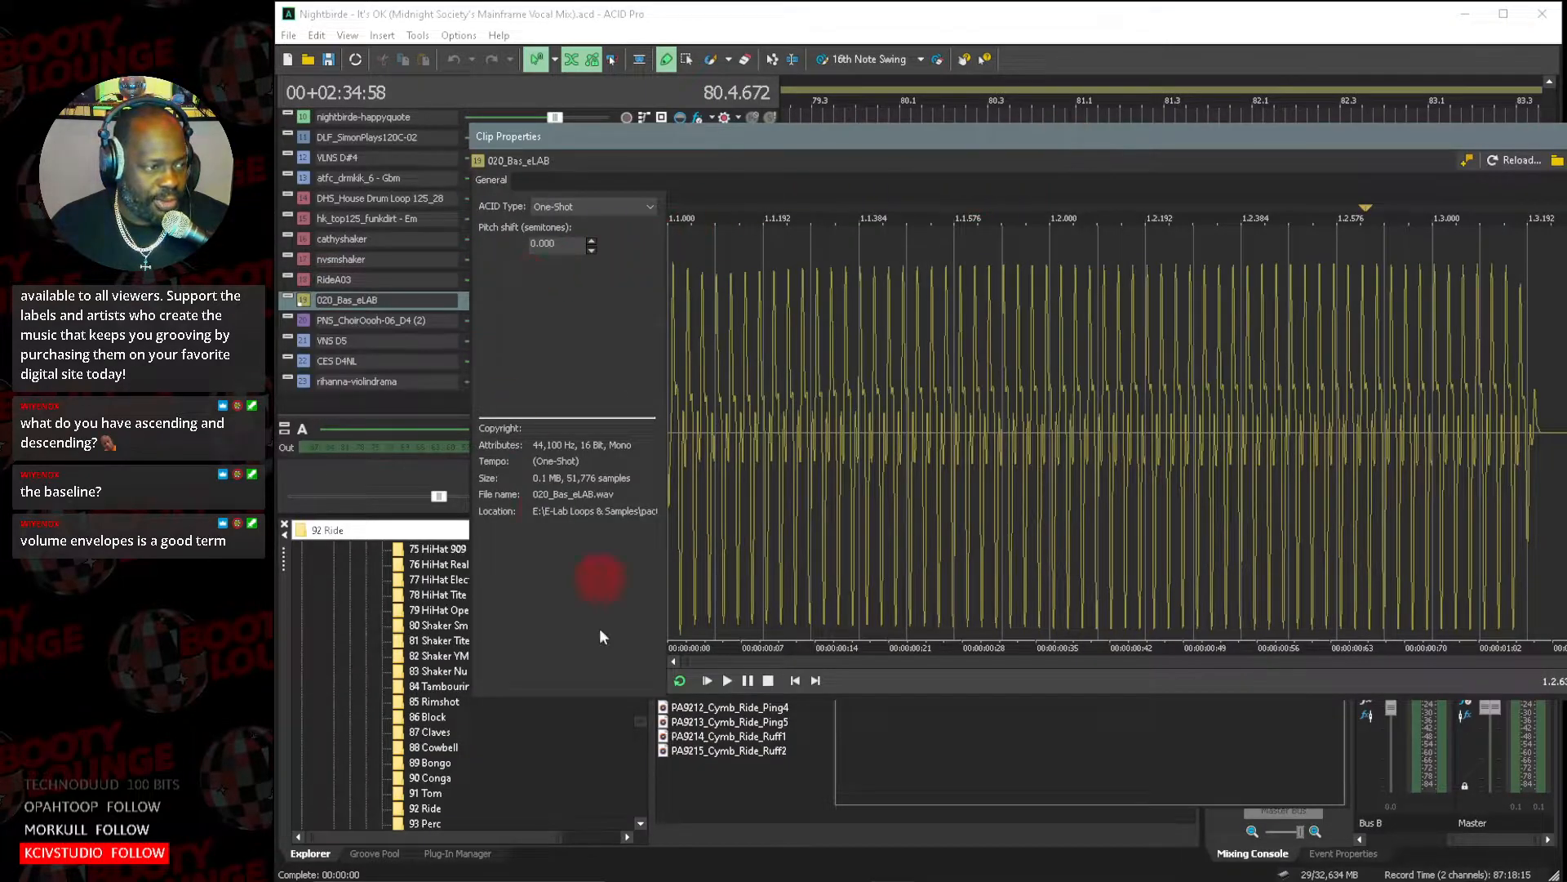
{"action": "left_click", "coordinate": [705, 680]}
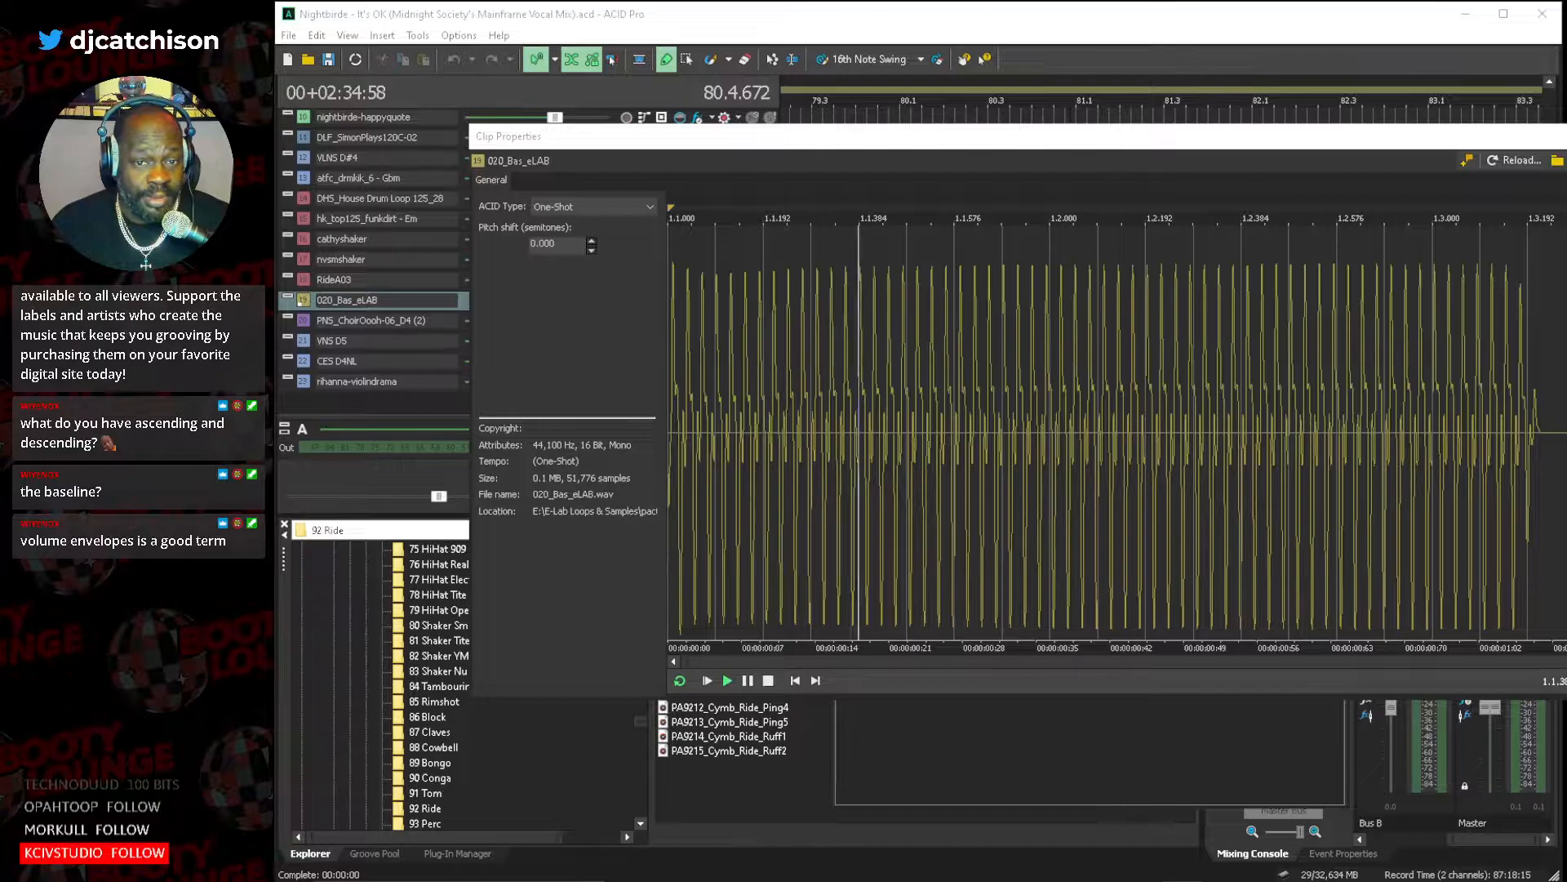
{"action": "left_click_drag", "start_coordinate": [1543, 141], "coordinate": [1521, 196]}
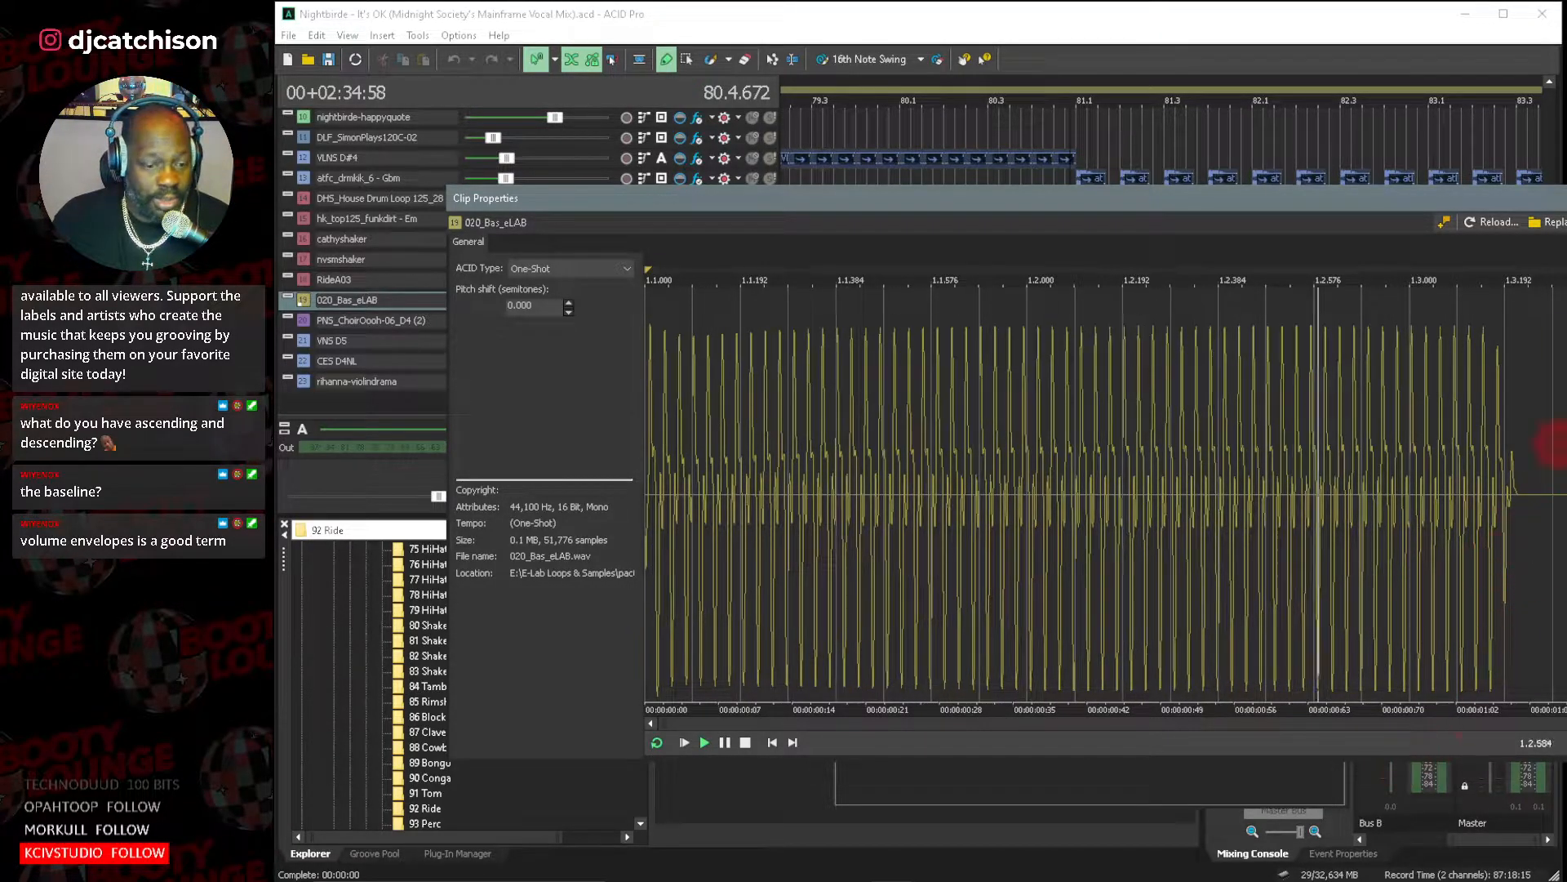
{"action": "left_click", "coordinate": [1566, 197]}
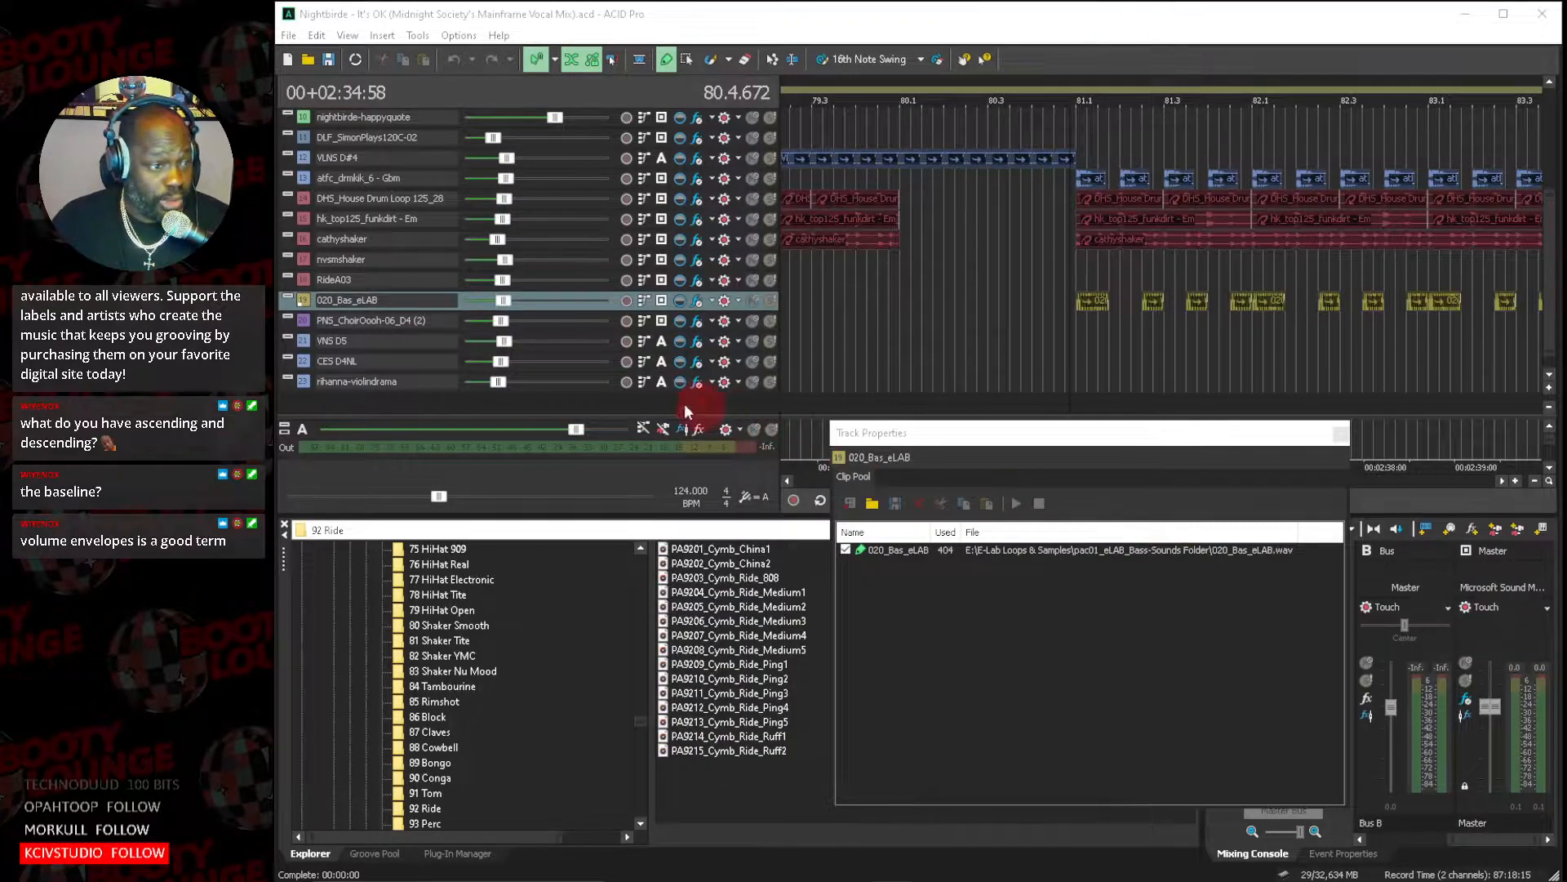
Examine the Kickstart-64bit plug-in's curve and mix amount in the 020_Bas_eLAB track's effects chain.
{"action": "left_click", "coordinate": [697, 300]}
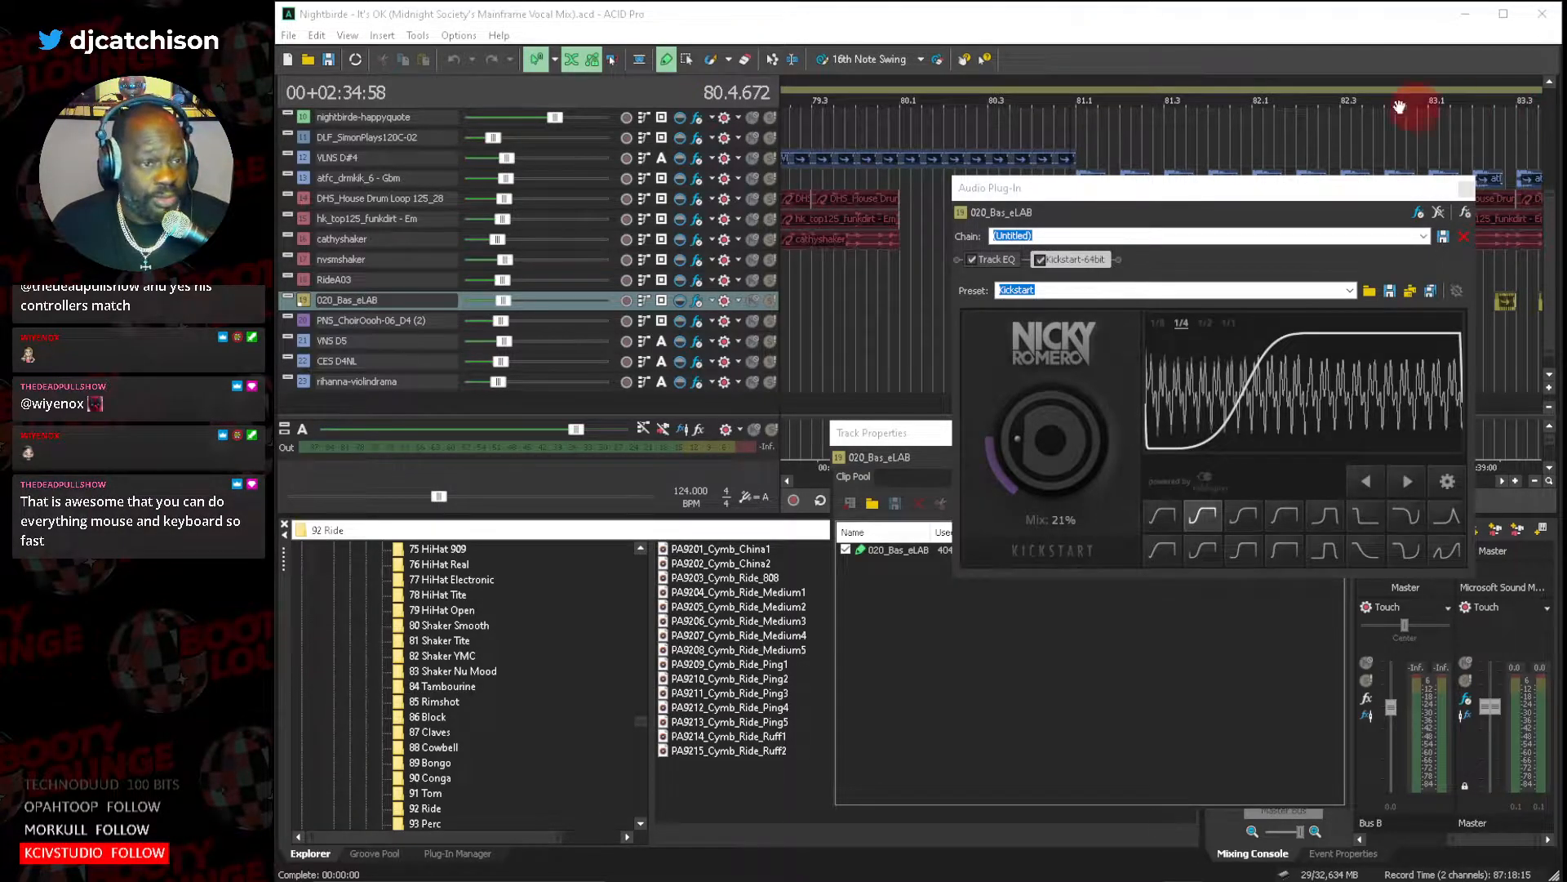
{"action": "left_click", "coordinate": [1292, 41]}
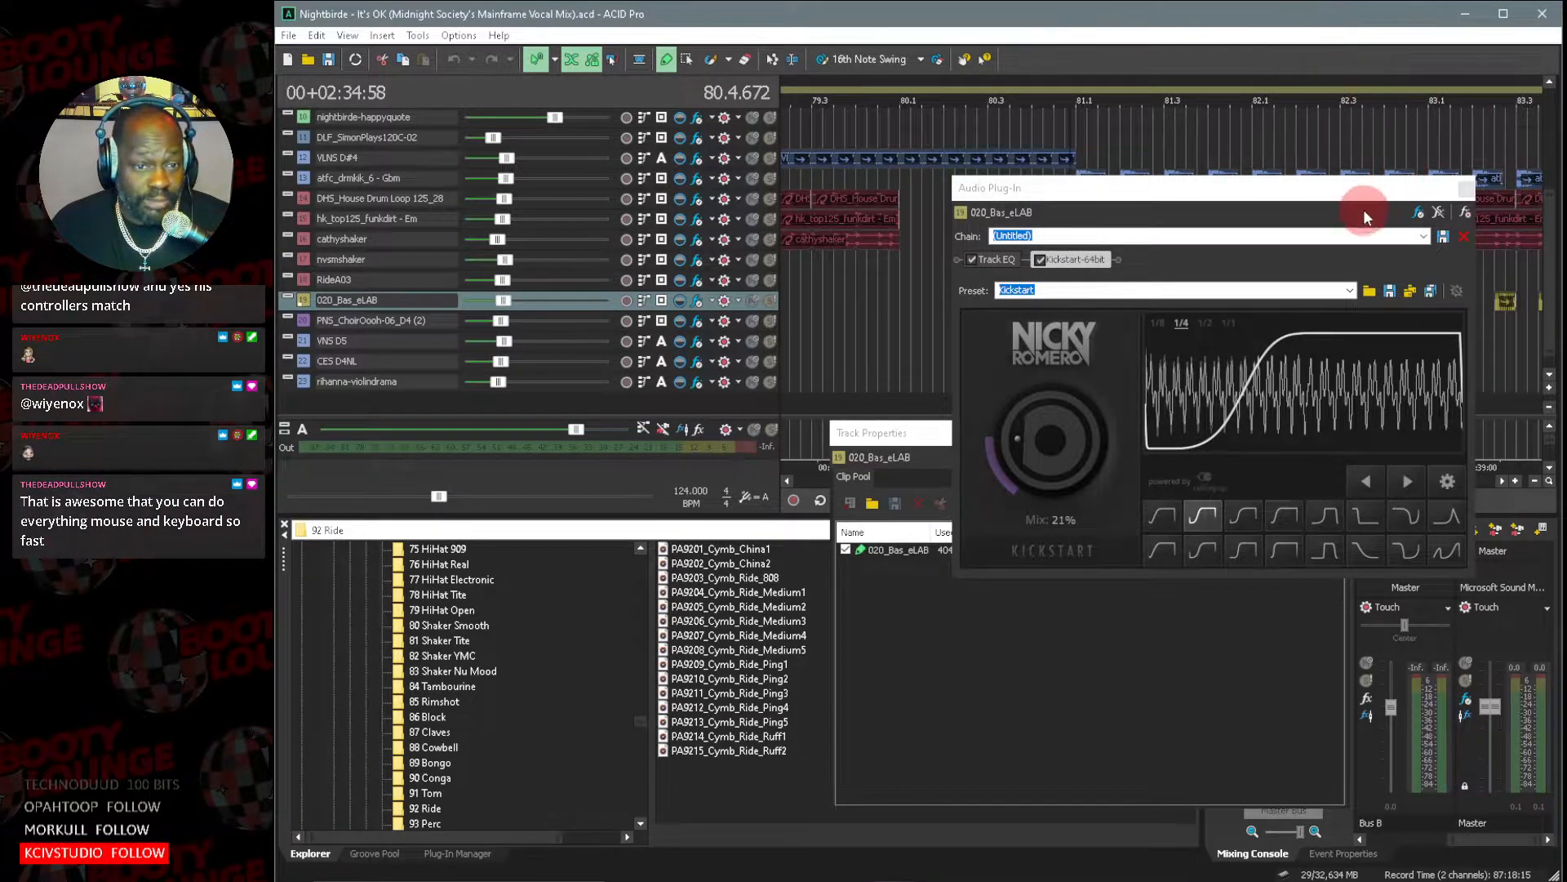
{"action": "key", "text": "alt+Tab"}
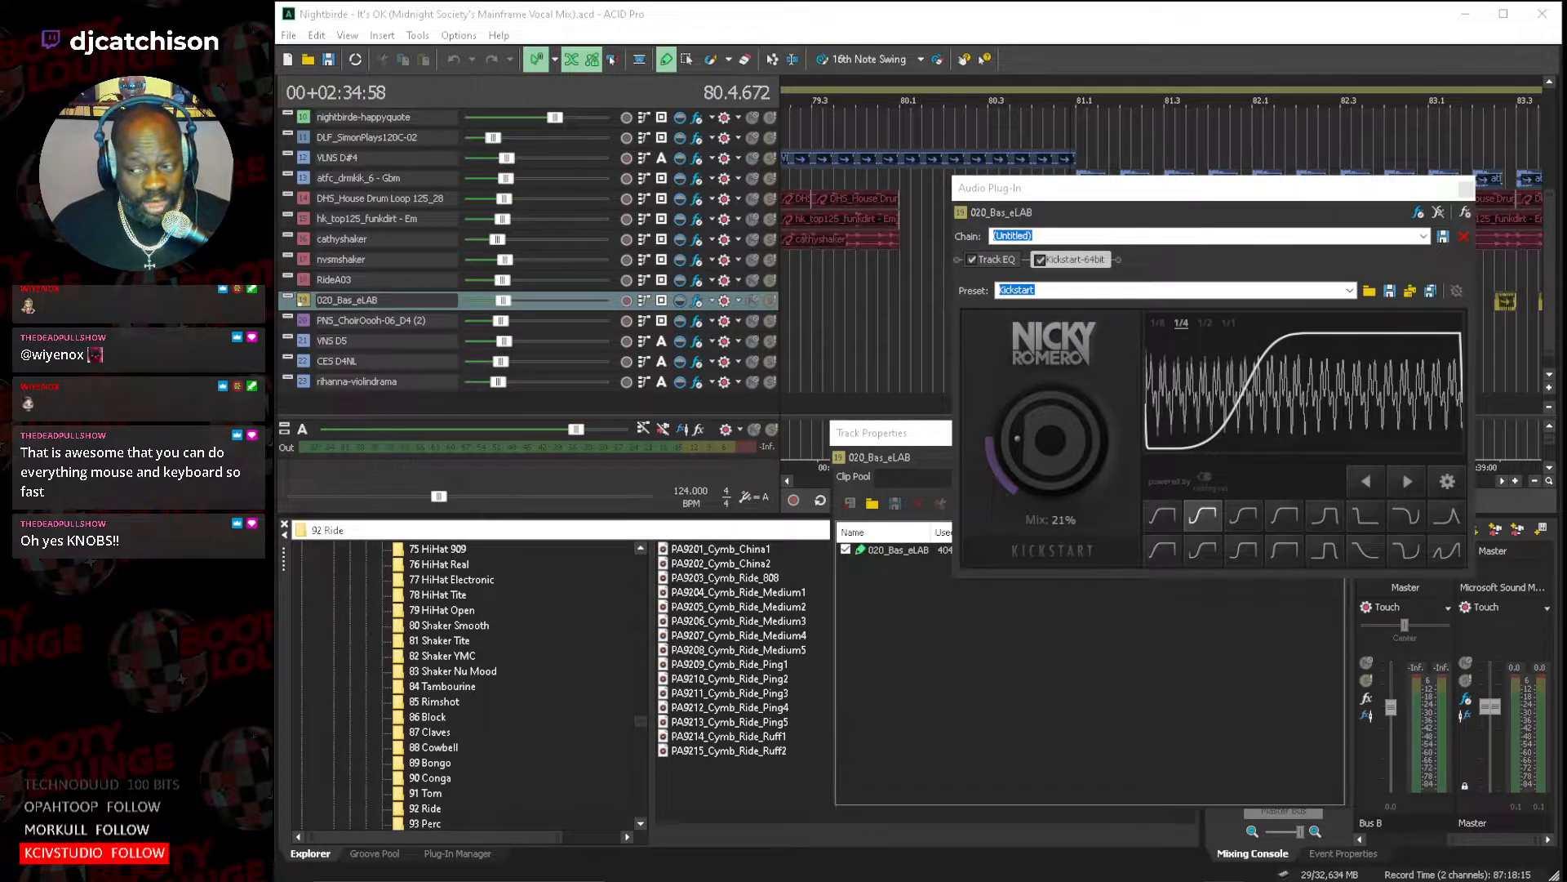
{"action": "left_click", "coordinate": [1460, 190]}
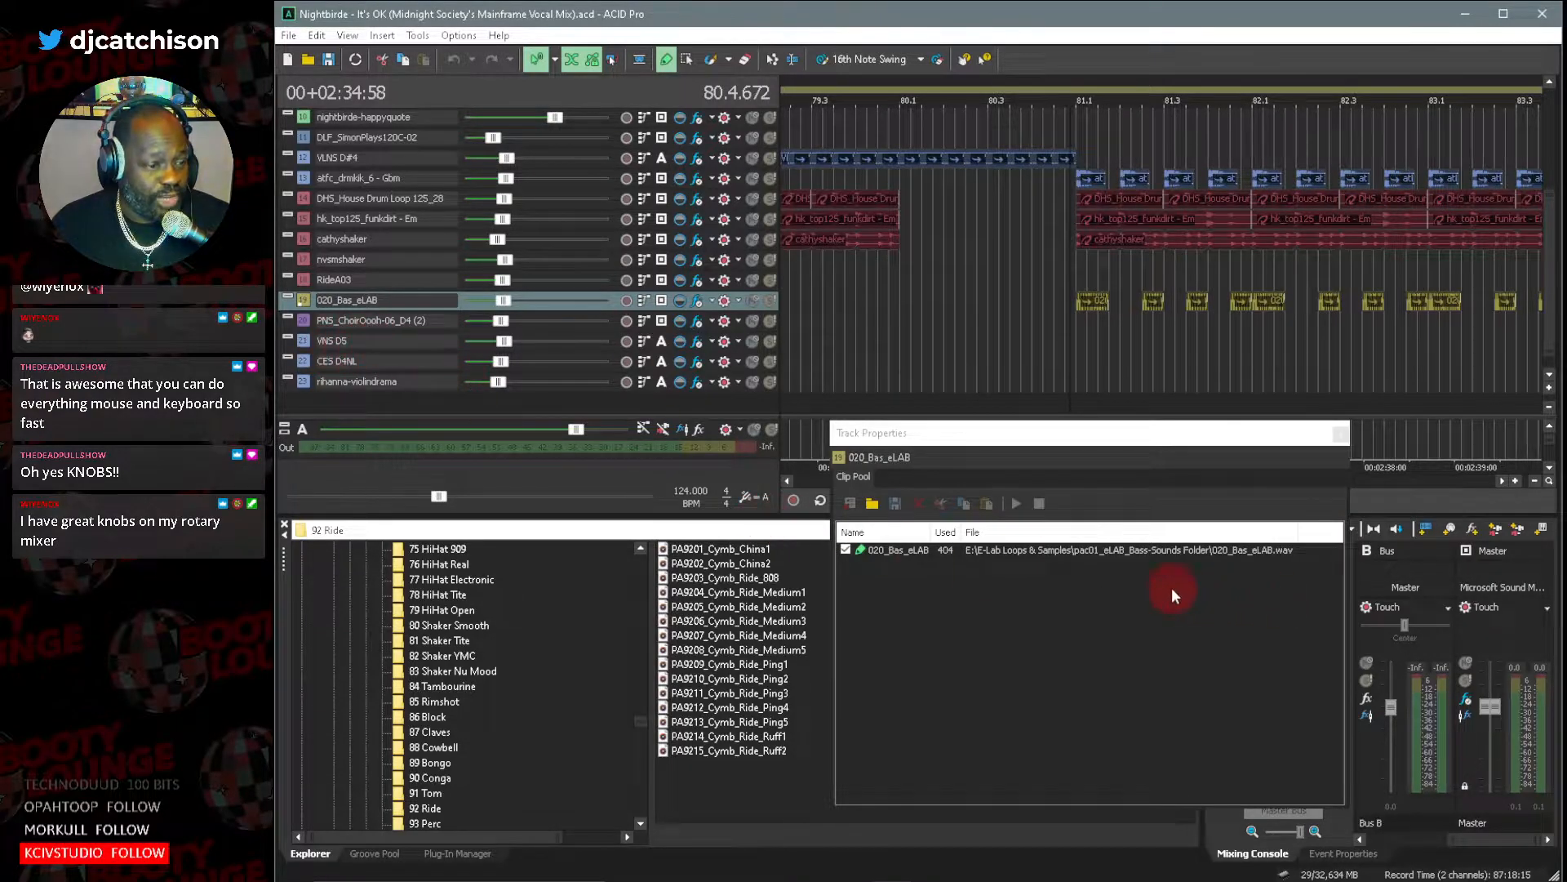
Review the 020_Bas_eLAB clip's waveform again and inspect the low-shelf band in the bass track's Track EQ.
{"action": "double_click", "coordinate": [945, 550]}
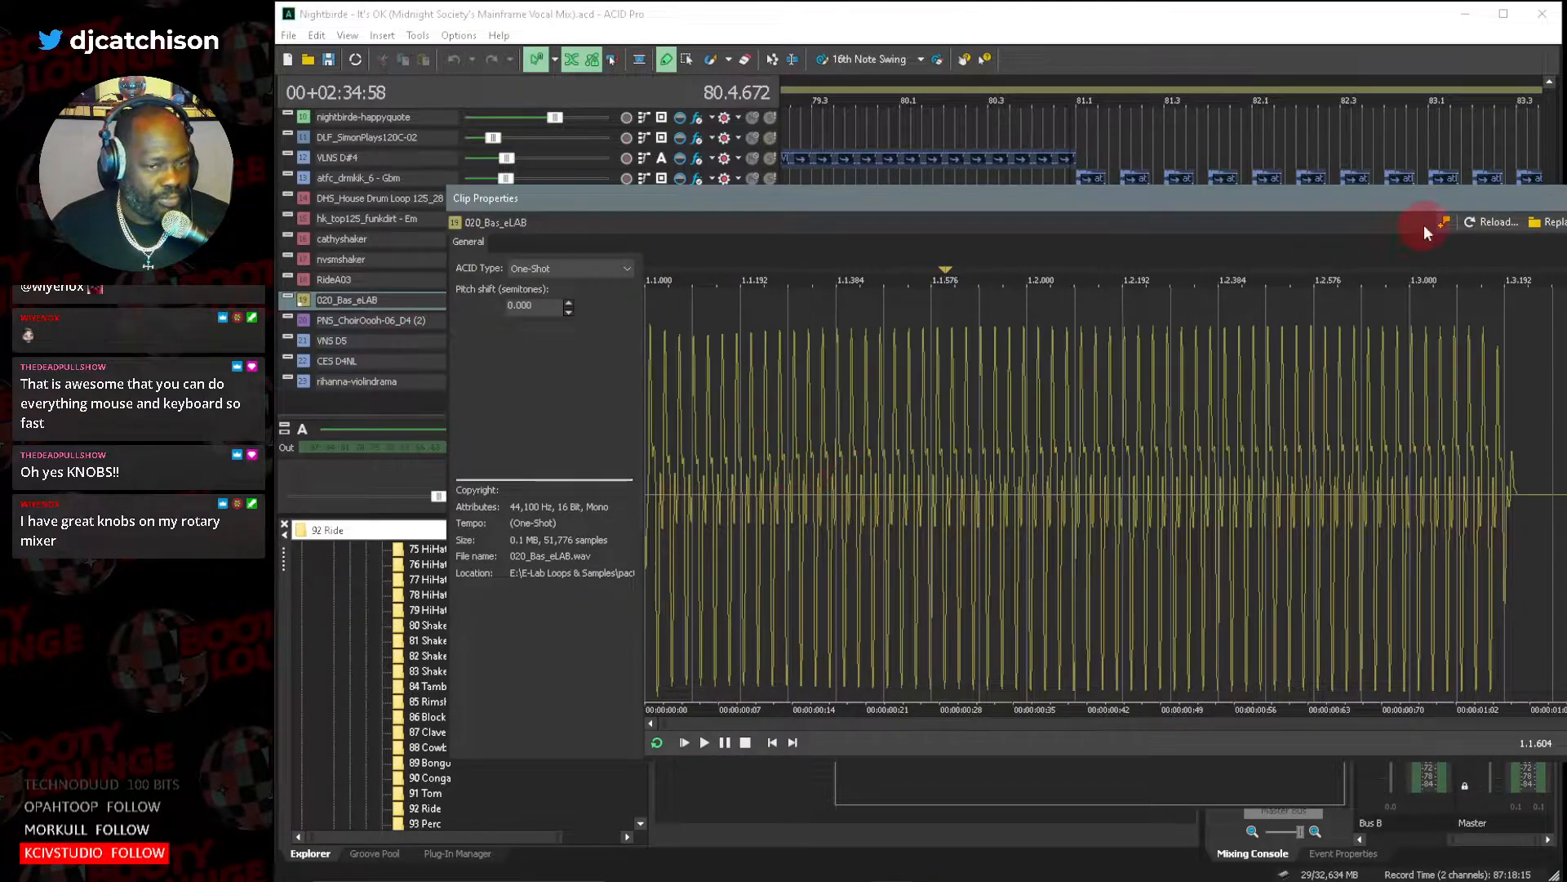
{"action": "left_click", "coordinate": [1566, 198]}
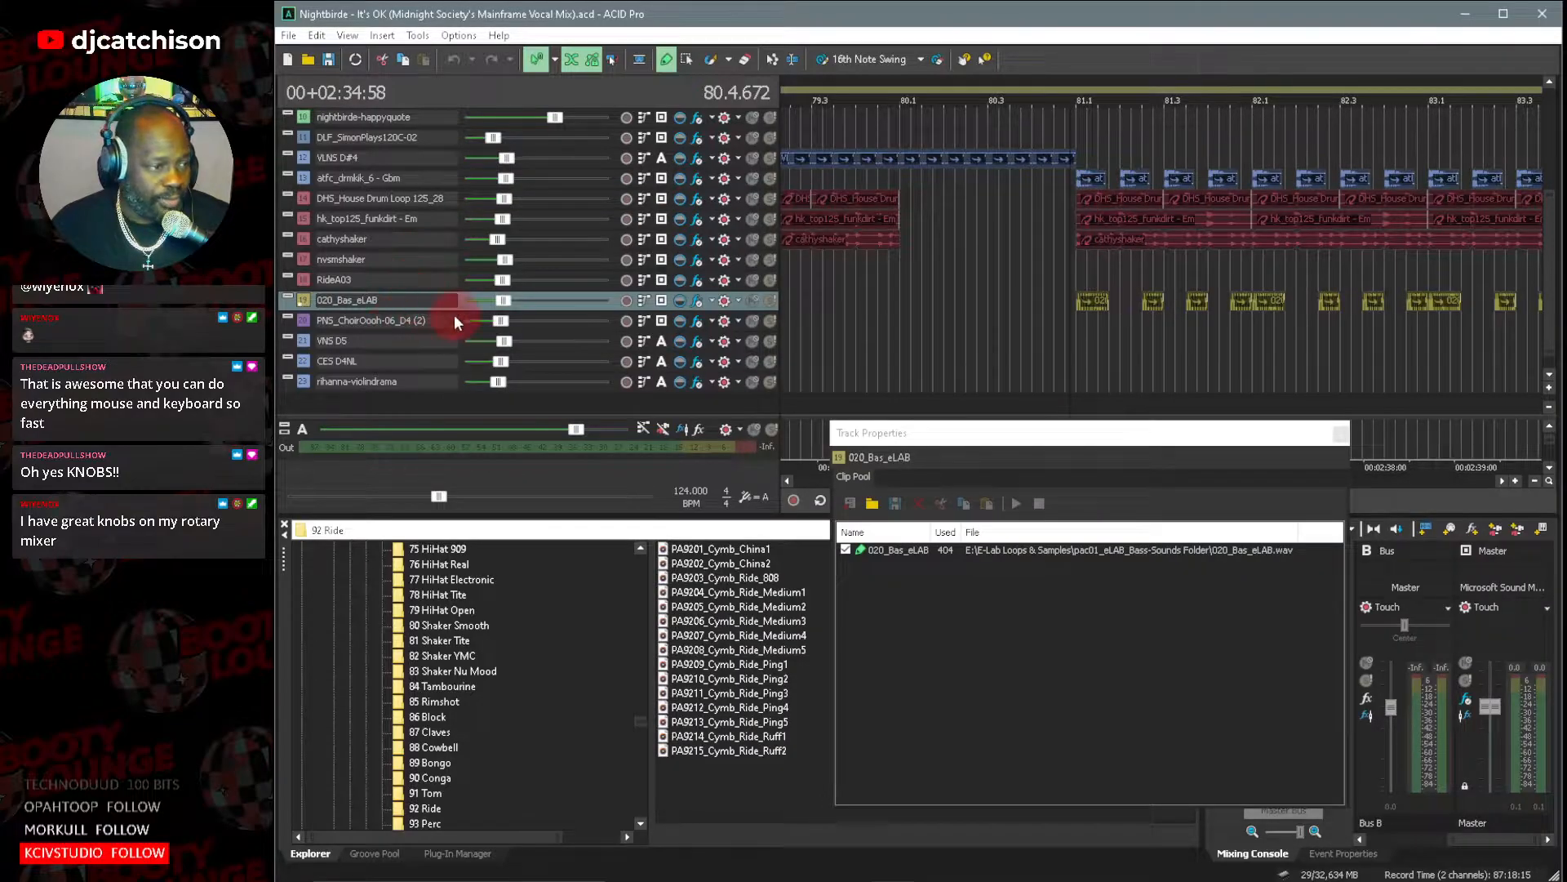
{"action": "left_click", "coordinate": [697, 302]}
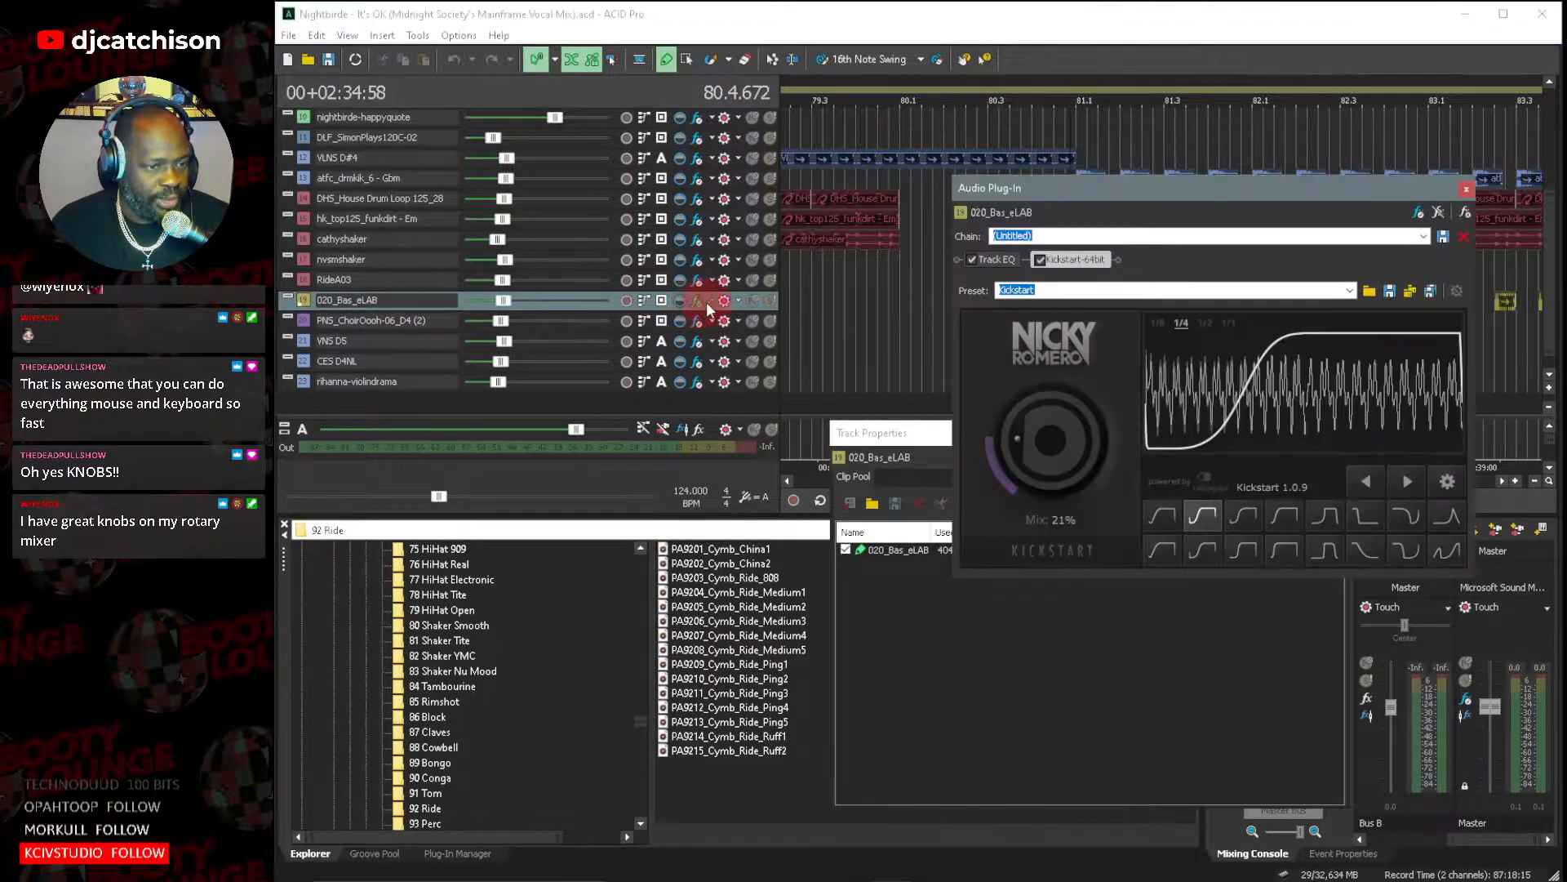
{"action": "left_click", "coordinate": [995, 260]}
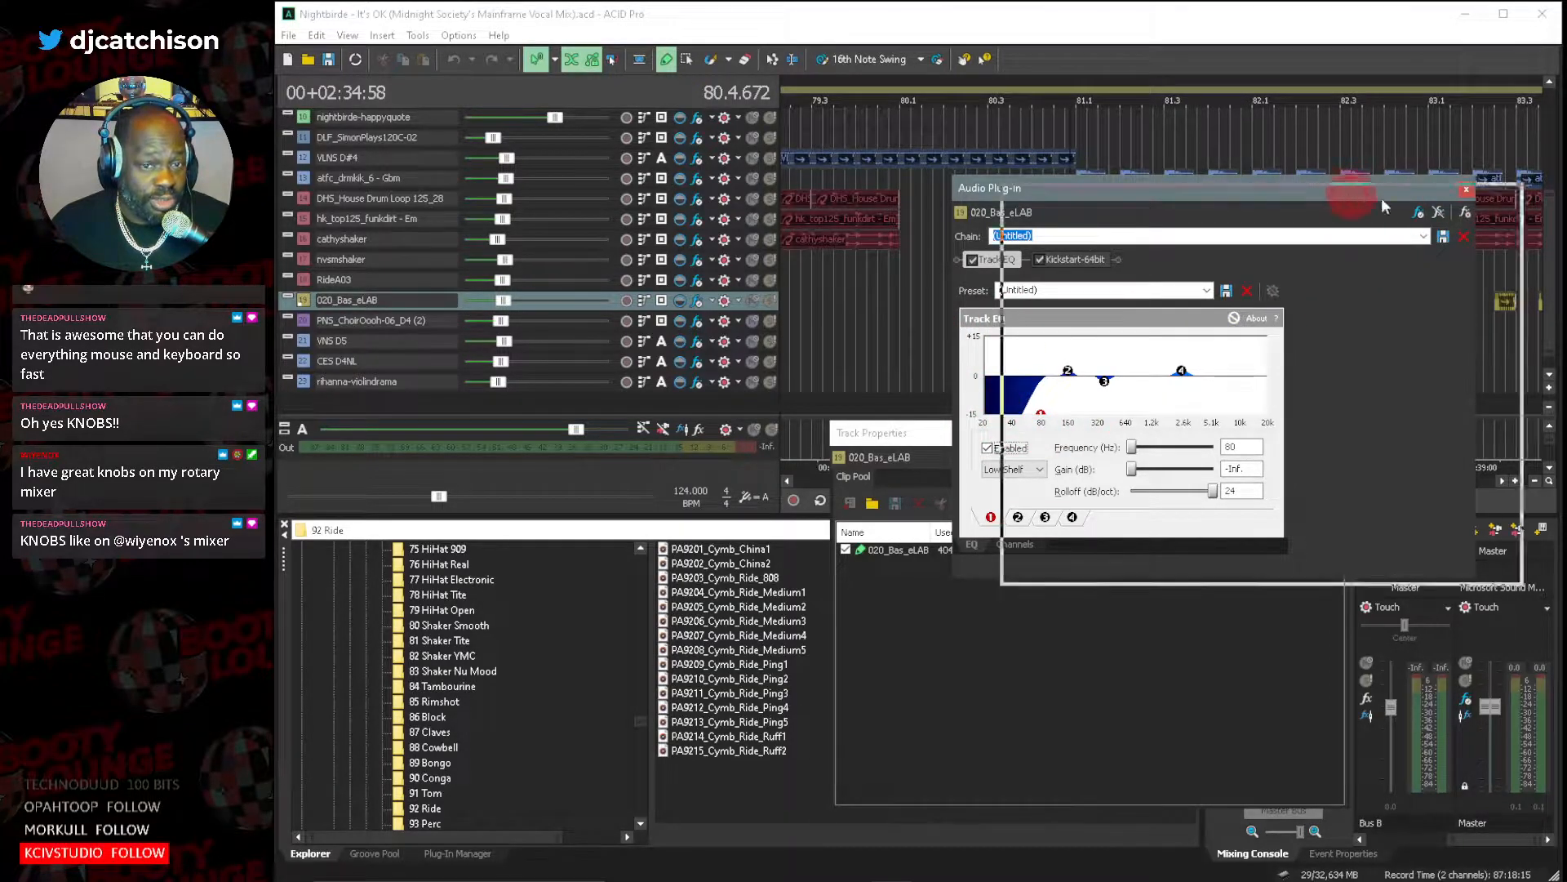
{"action": "left_click", "coordinate": [1466, 189]}
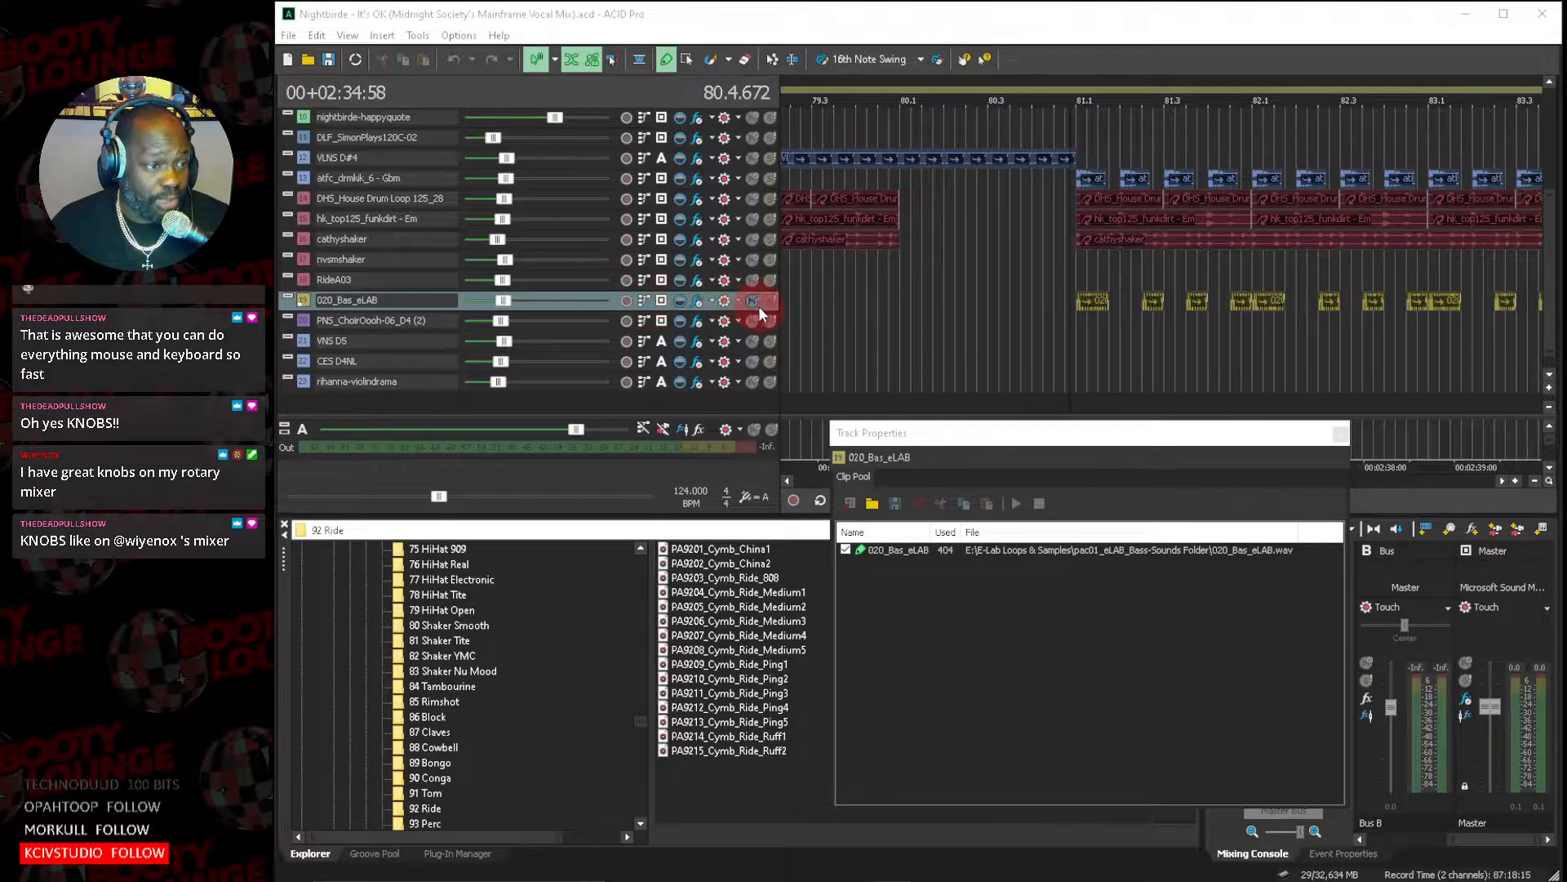
Solo the 020_Bas_eLAB bass and atfc_dmkik_6 - Gbm kick tracks, and dock Track Properties beside the Mixing Console.
{"action": "left_click", "coordinate": [1491, 343]}
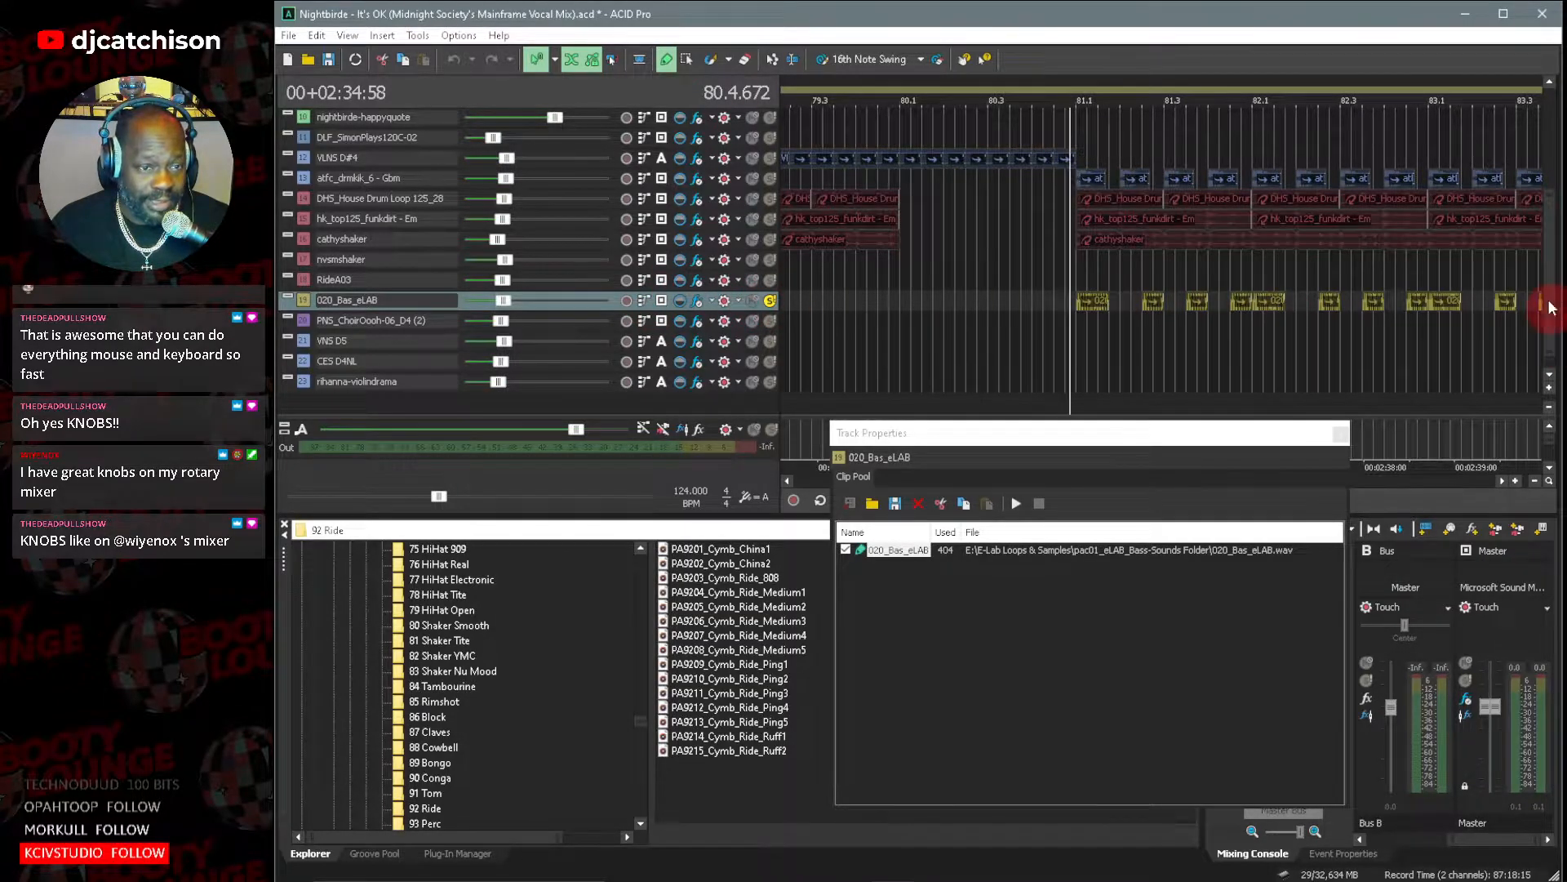
{"action": "scroll", "coordinate": [1530, 240], "scroll_direction": "up", "scroll_amount": 3}
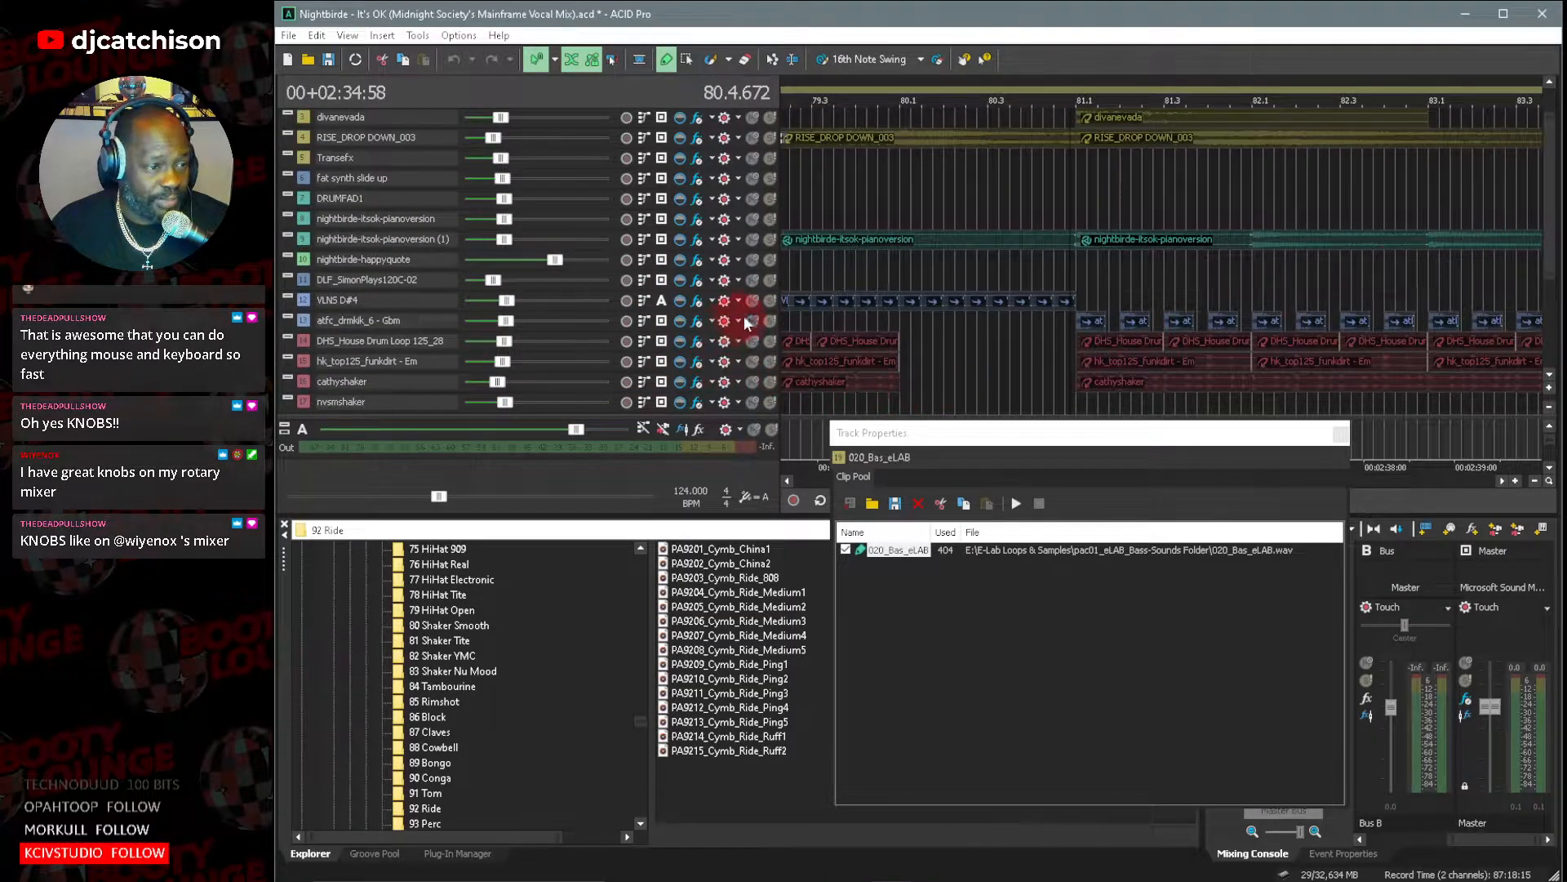
{"action": "left_click", "coordinate": [770, 323]}
{"action": "left_click", "coordinate": [1460, 539]}
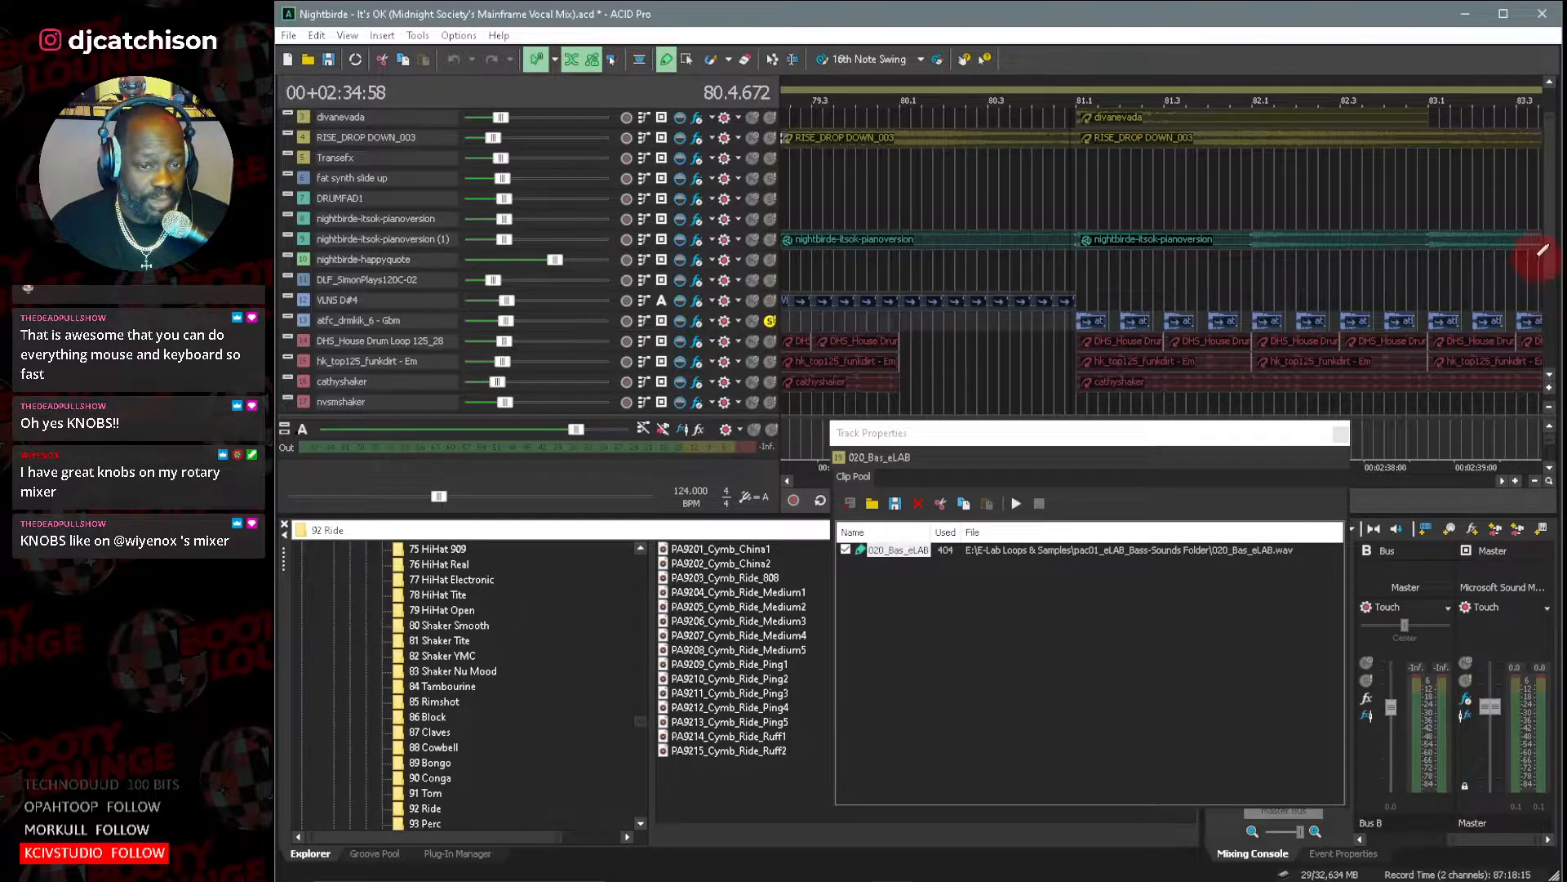
{"action": "scroll", "coordinate": [1549, 247], "scroll_direction": "down", "scroll_amount": 3}
{"action": "left_click_drag", "start_coordinate": [986, 465], "coordinate": [1276, 461]}
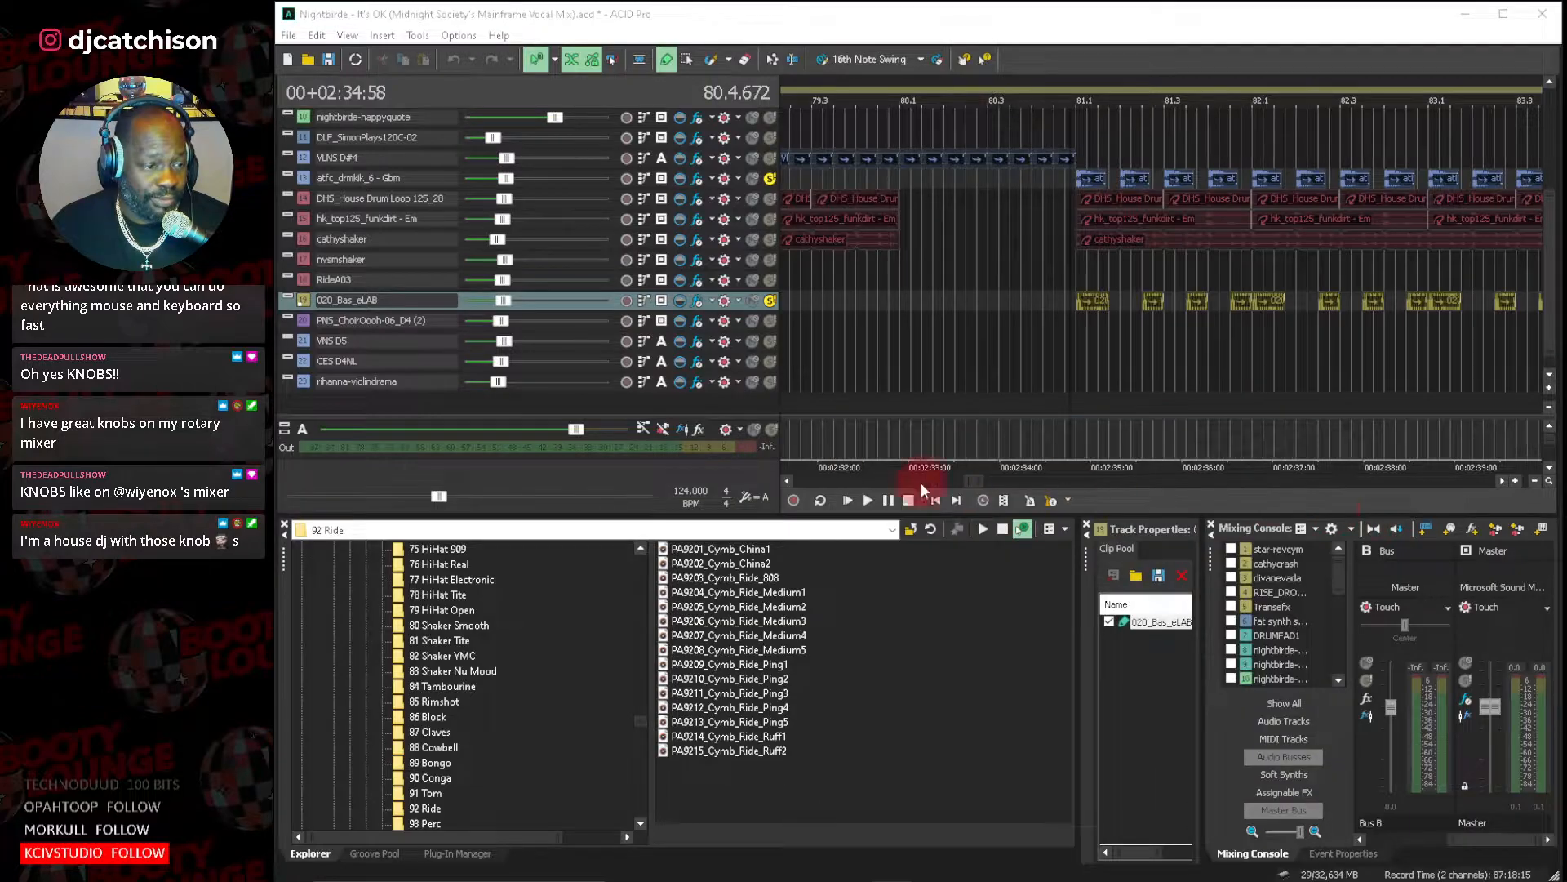
Play the soloed kick and bass from just before bar 81 while examining band 3 of the bass track's Track EQ.
{"action": "left_click", "coordinate": [867, 498]}
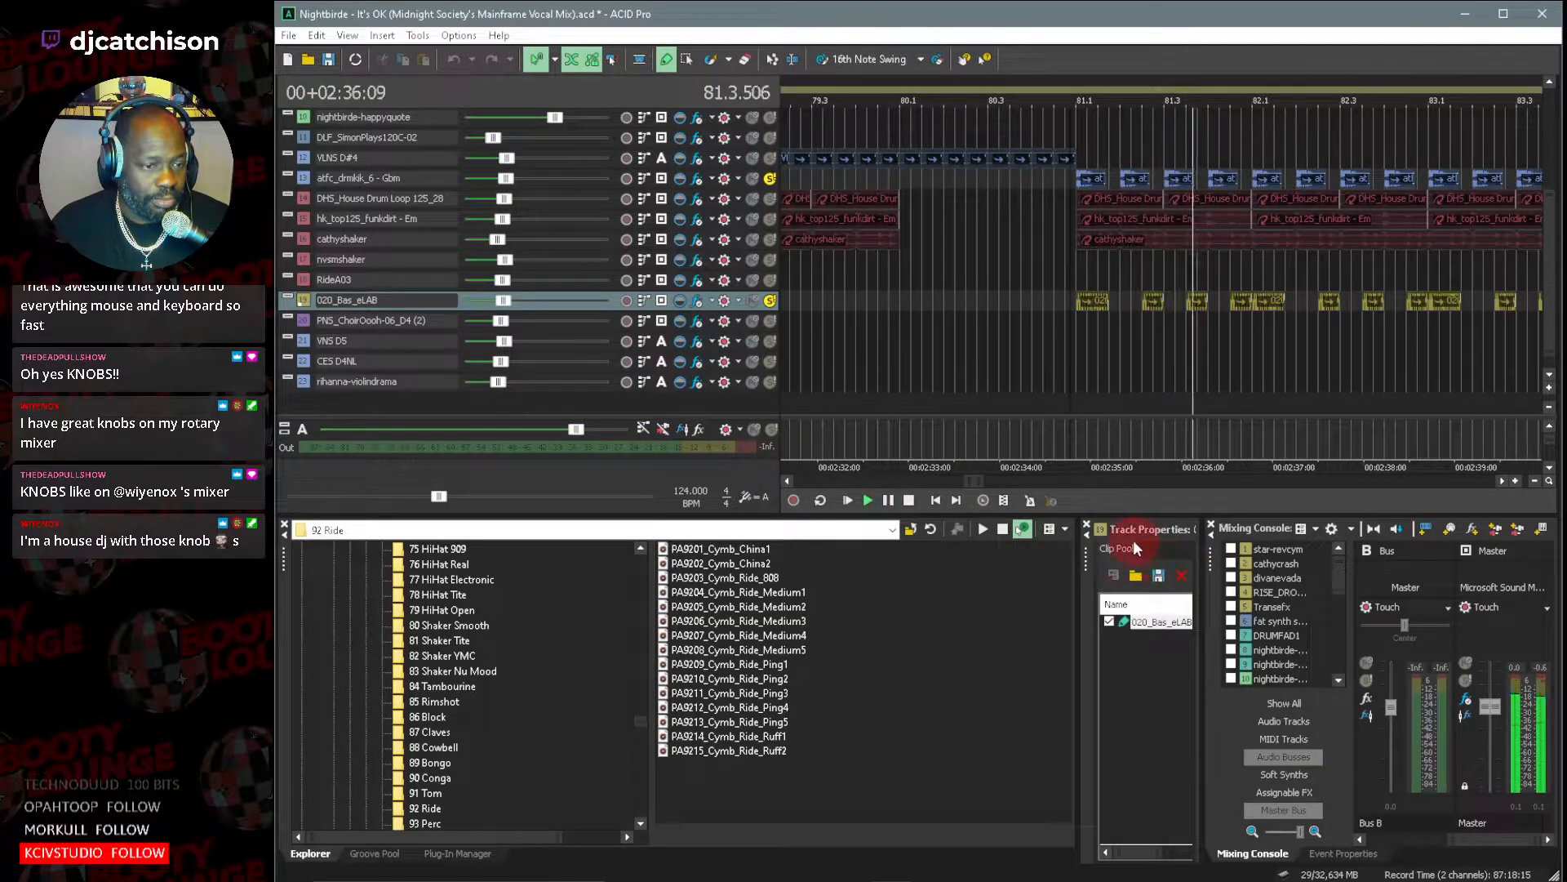
{"action": "left_click_drag", "start_coordinate": [983, 482], "coordinate": [1031, 483]}
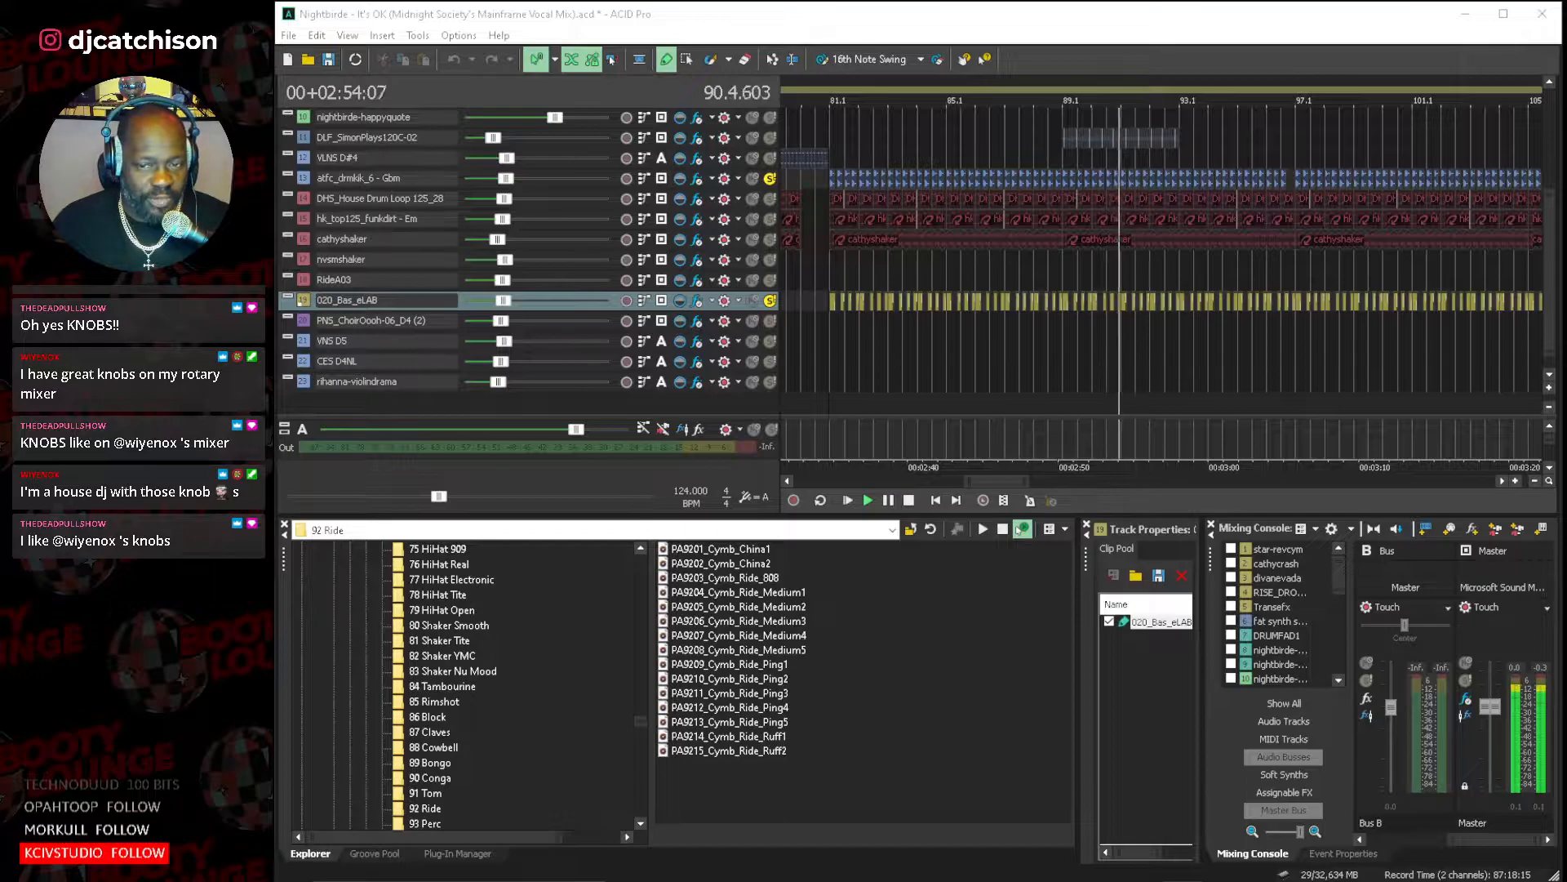
{"action": "left_click_drag", "start_coordinate": [1060, 217], "coordinate": [814, 270]}
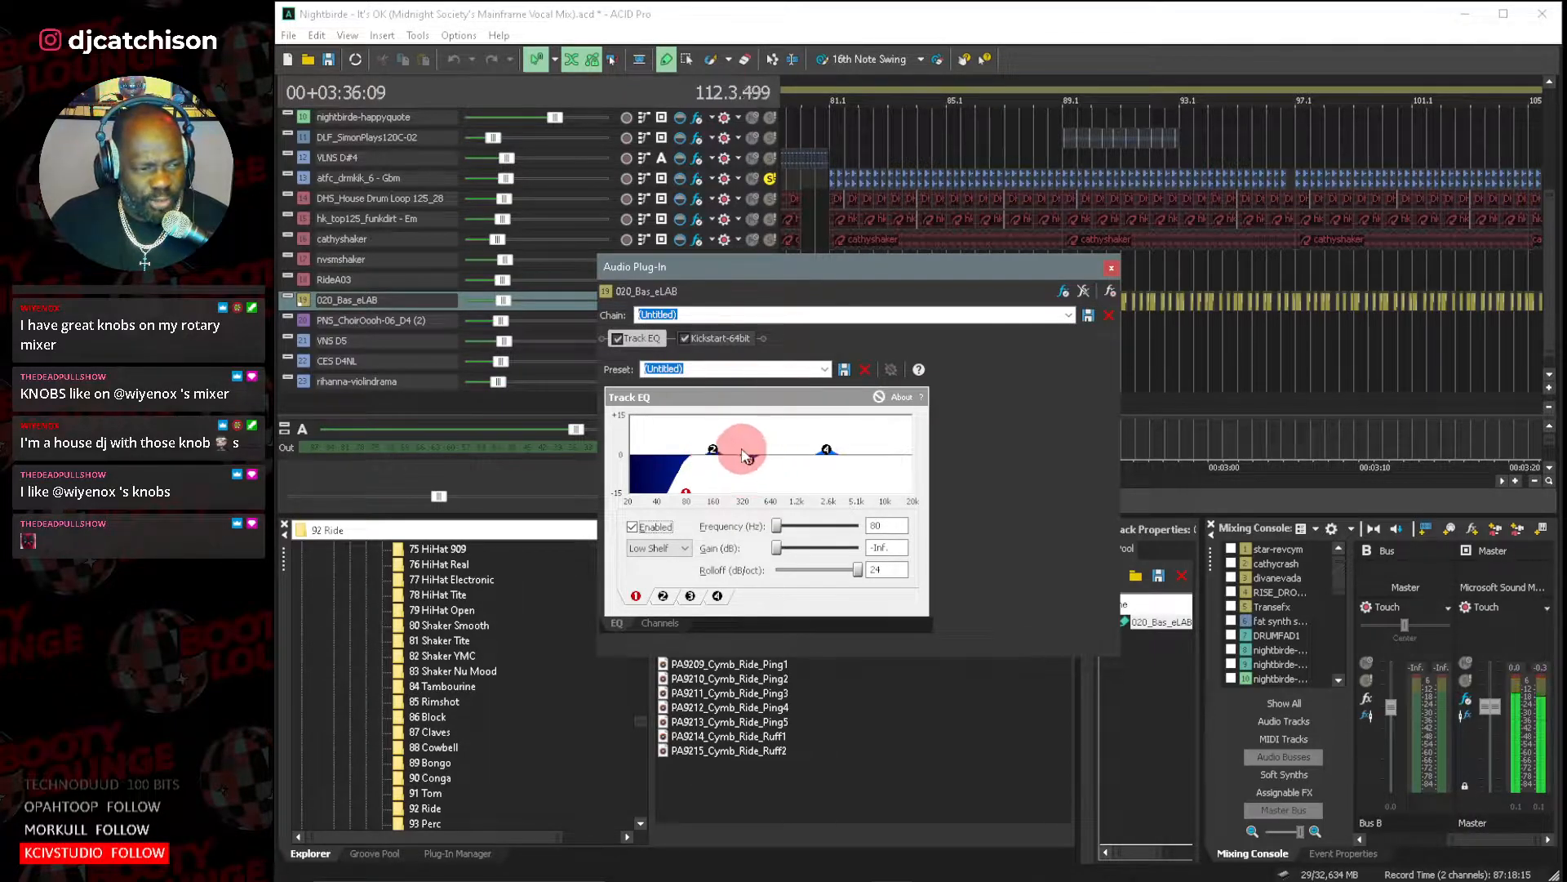
{"action": "left_click", "coordinate": [690, 595]}
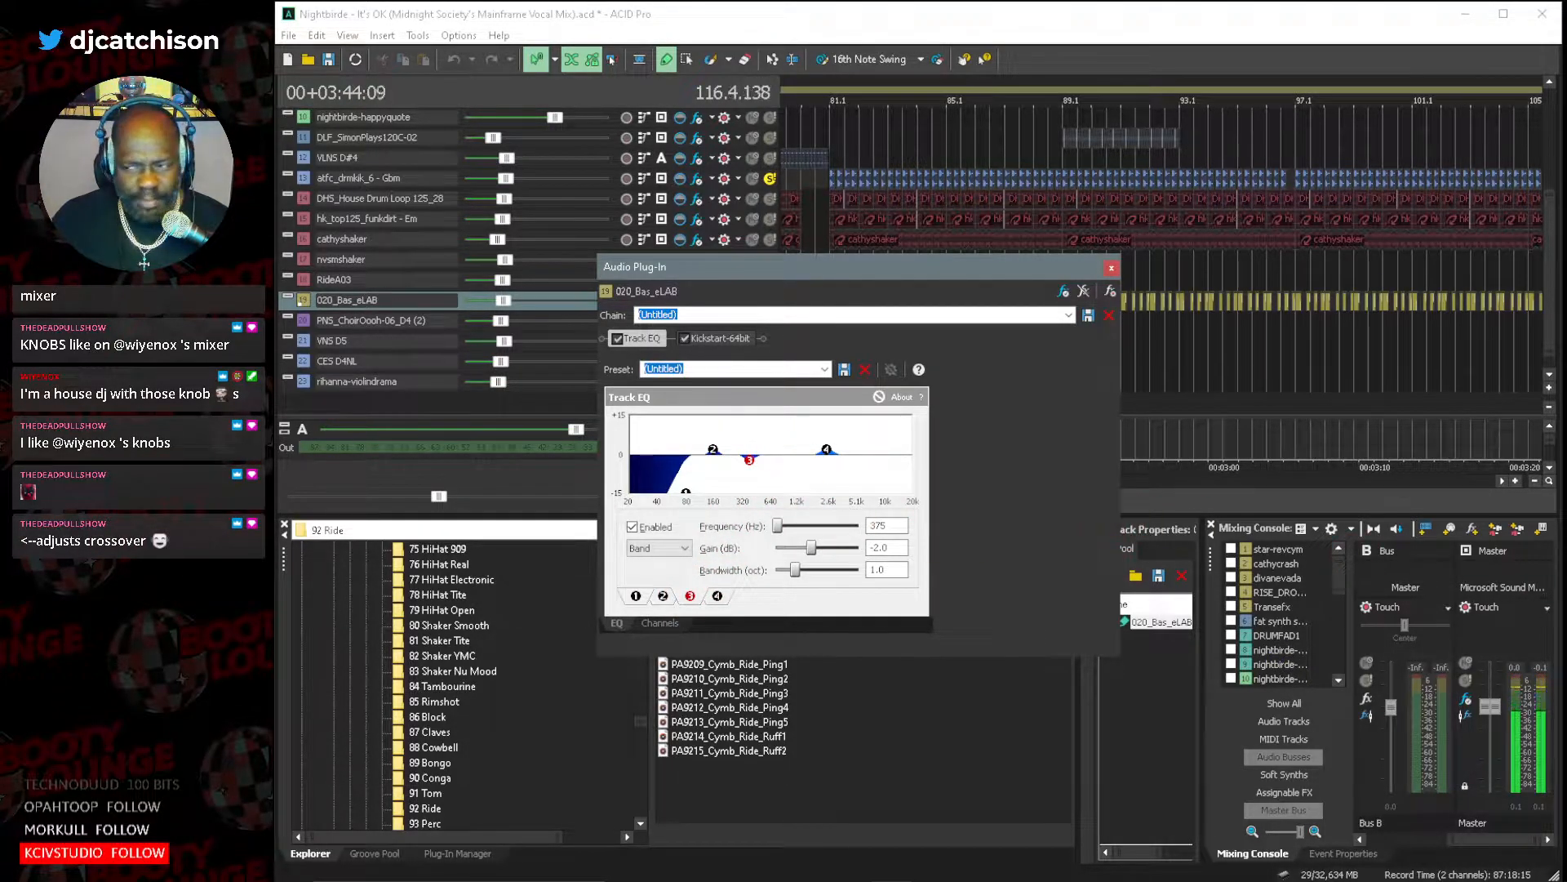
{"action": "left_click", "coordinate": [1111, 268]}
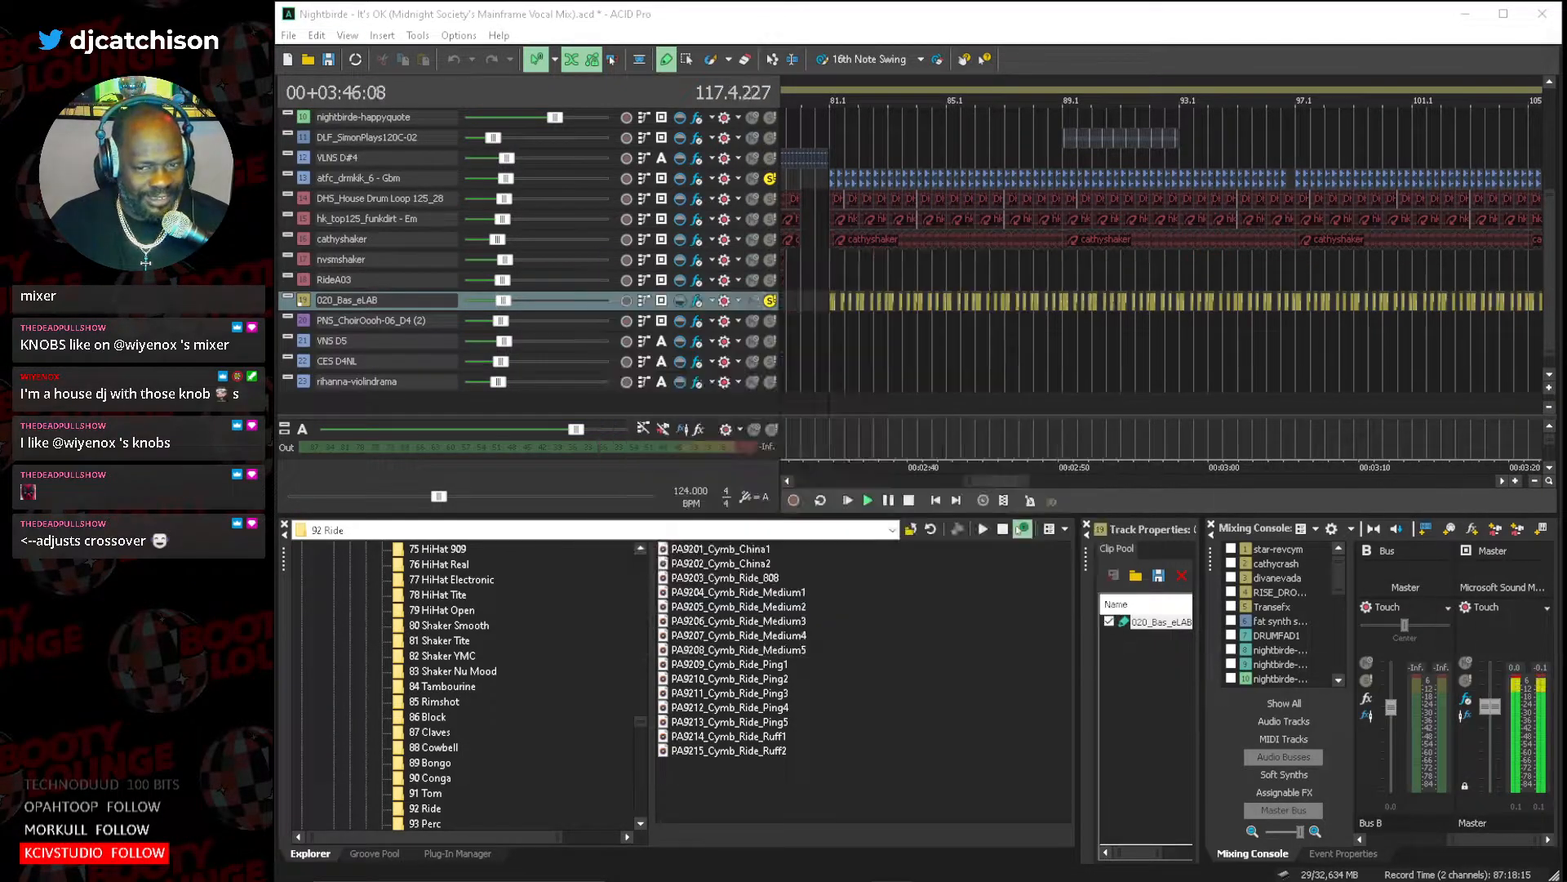
{"action": "left_click", "coordinate": [909, 500]}
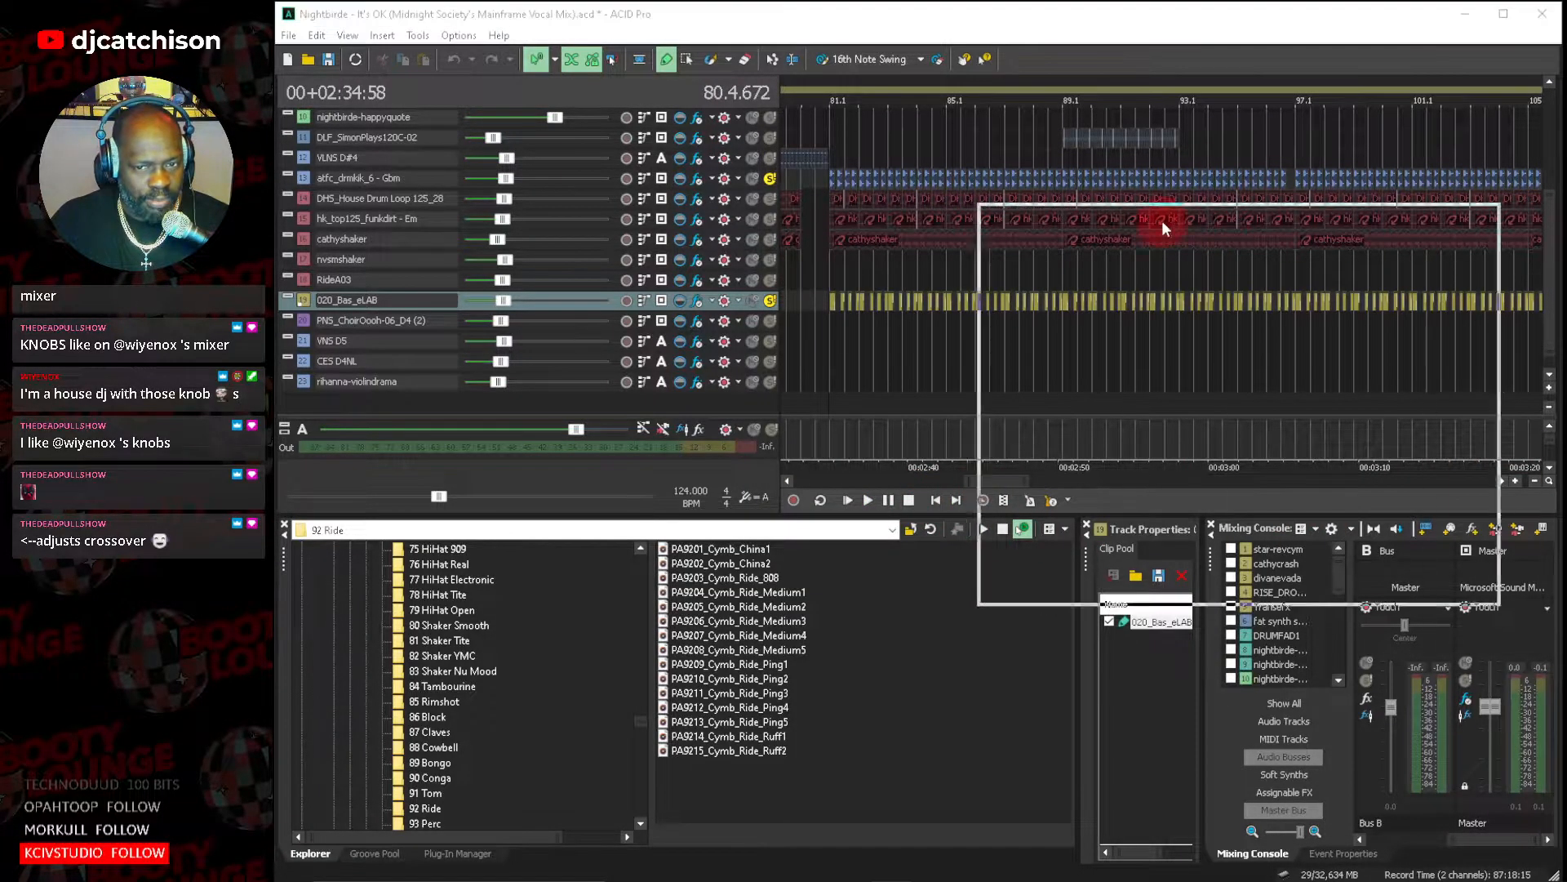
Reopen the 020_Bas_eLAB track's effects chain at its Track EQ.
{"action": "left_click_drag", "start_coordinate": [1165, 228], "coordinate": [796, 218]}
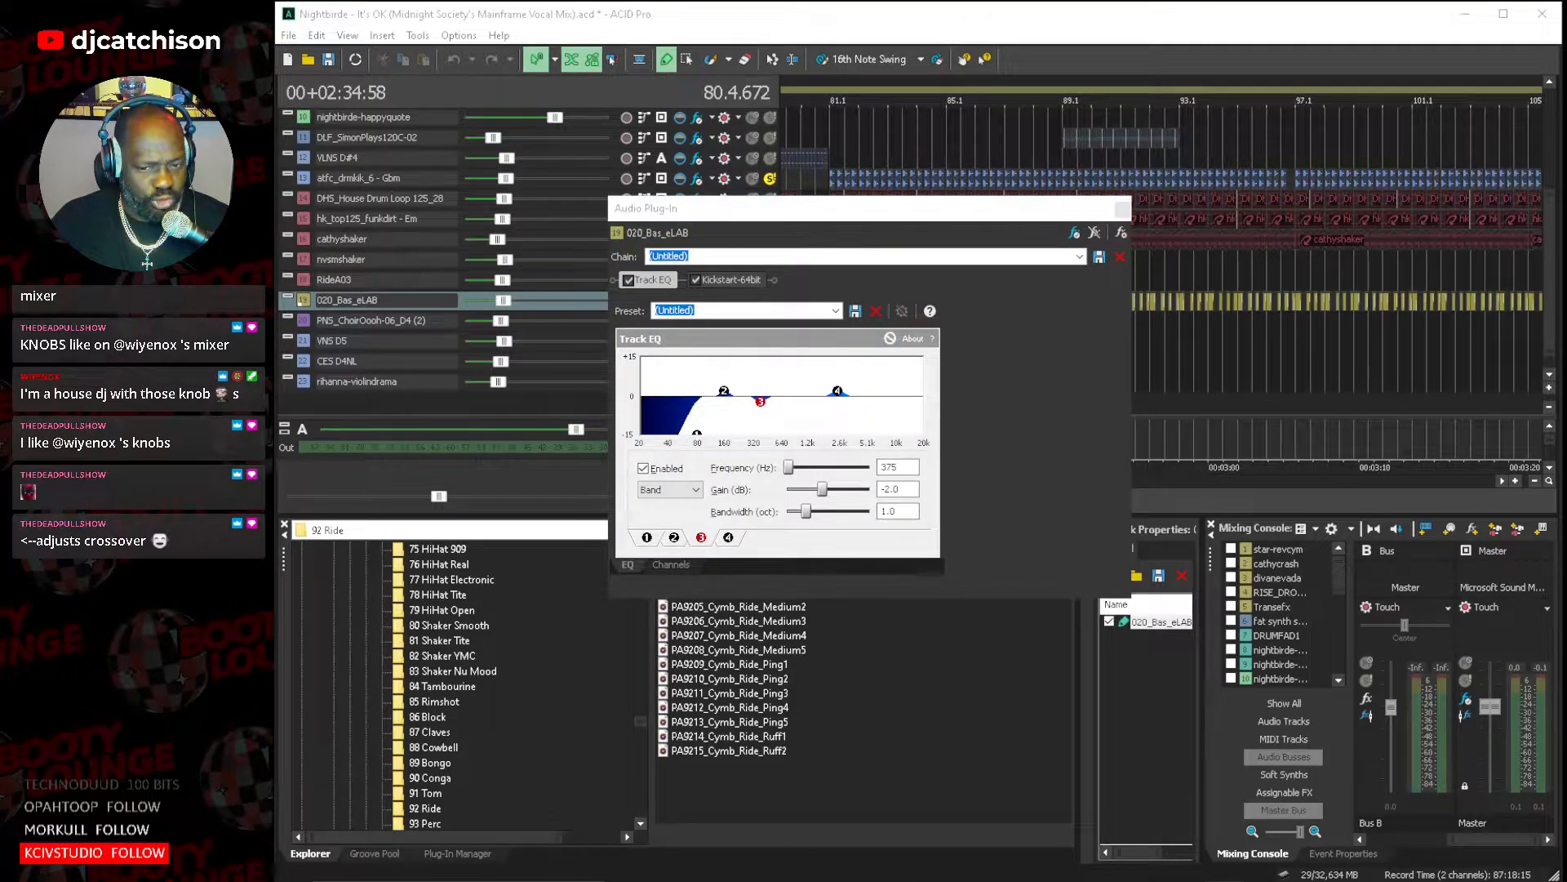
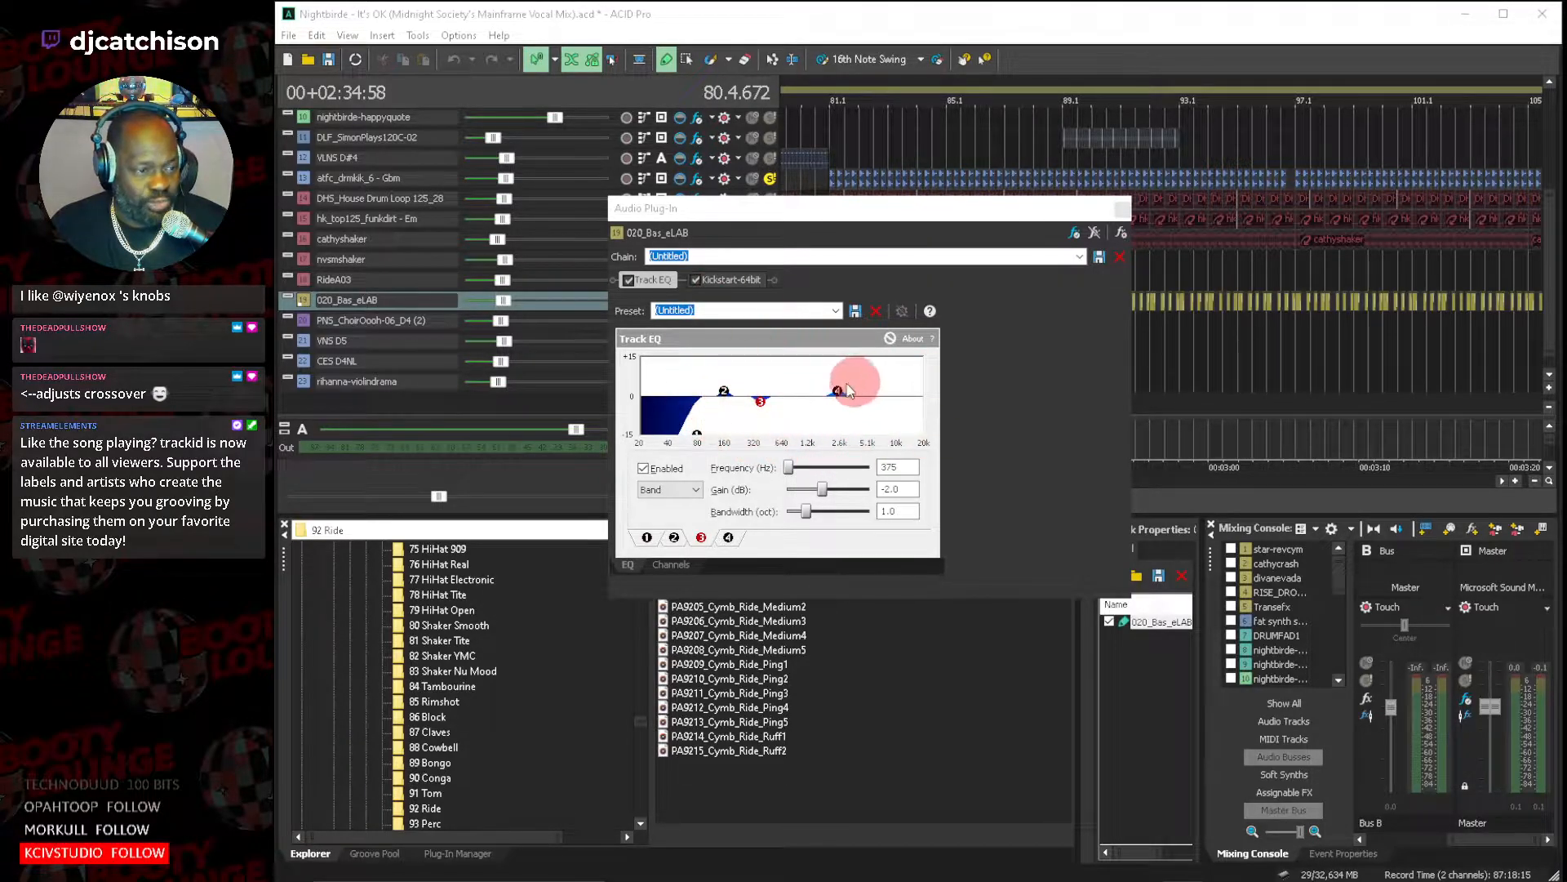
Inspect band 4 of the bass track's Track EQ and close its effects window.
{"action": "left_click", "coordinate": [727, 536]}
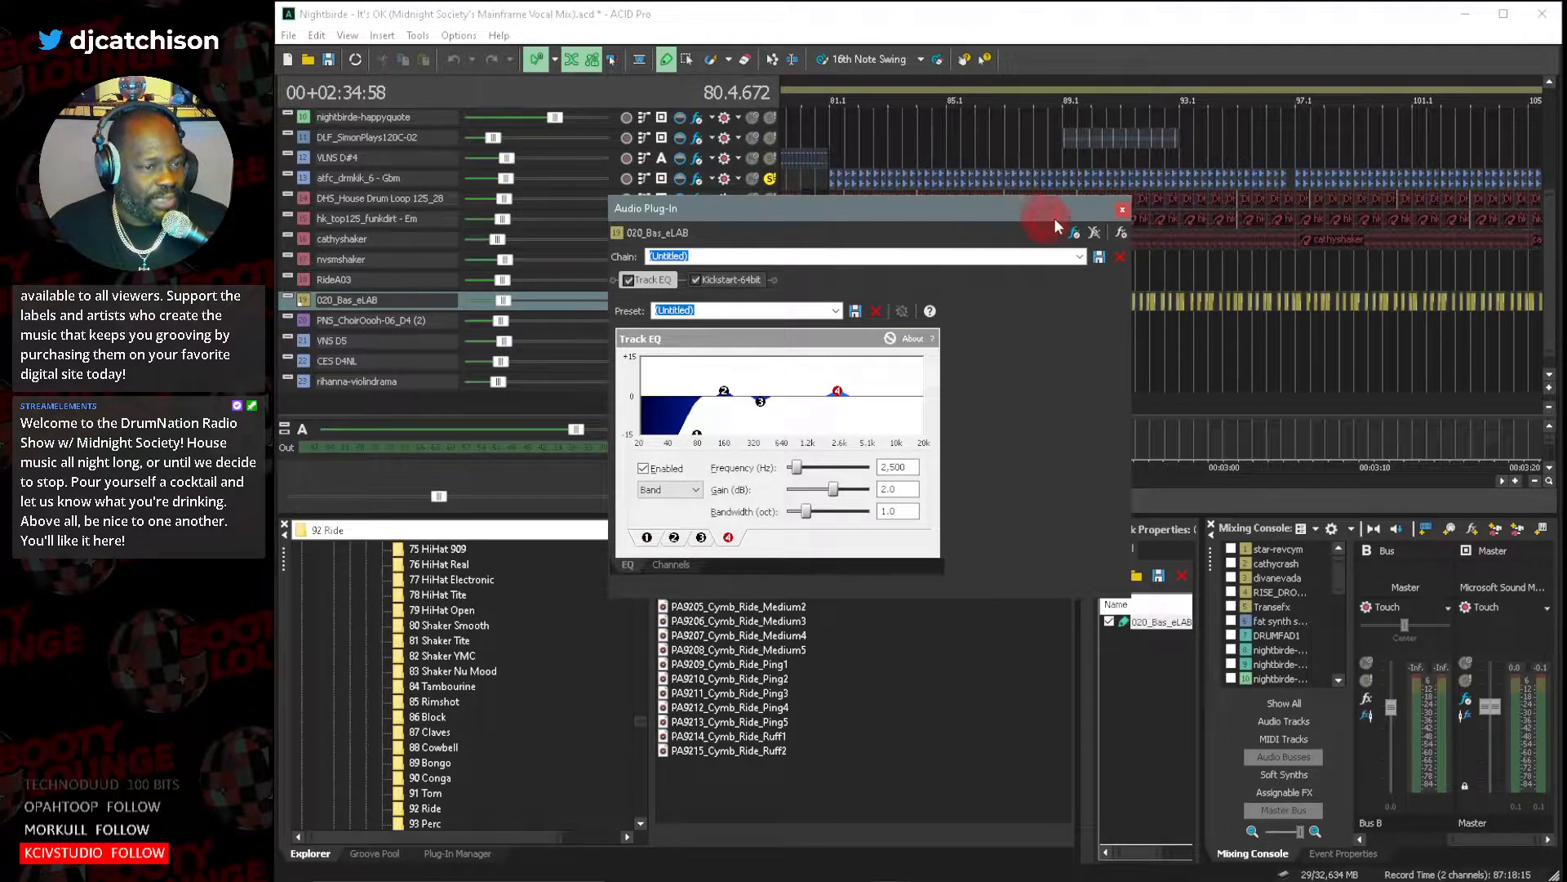
{"action": "left_click", "coordinate": [1121, 209]}
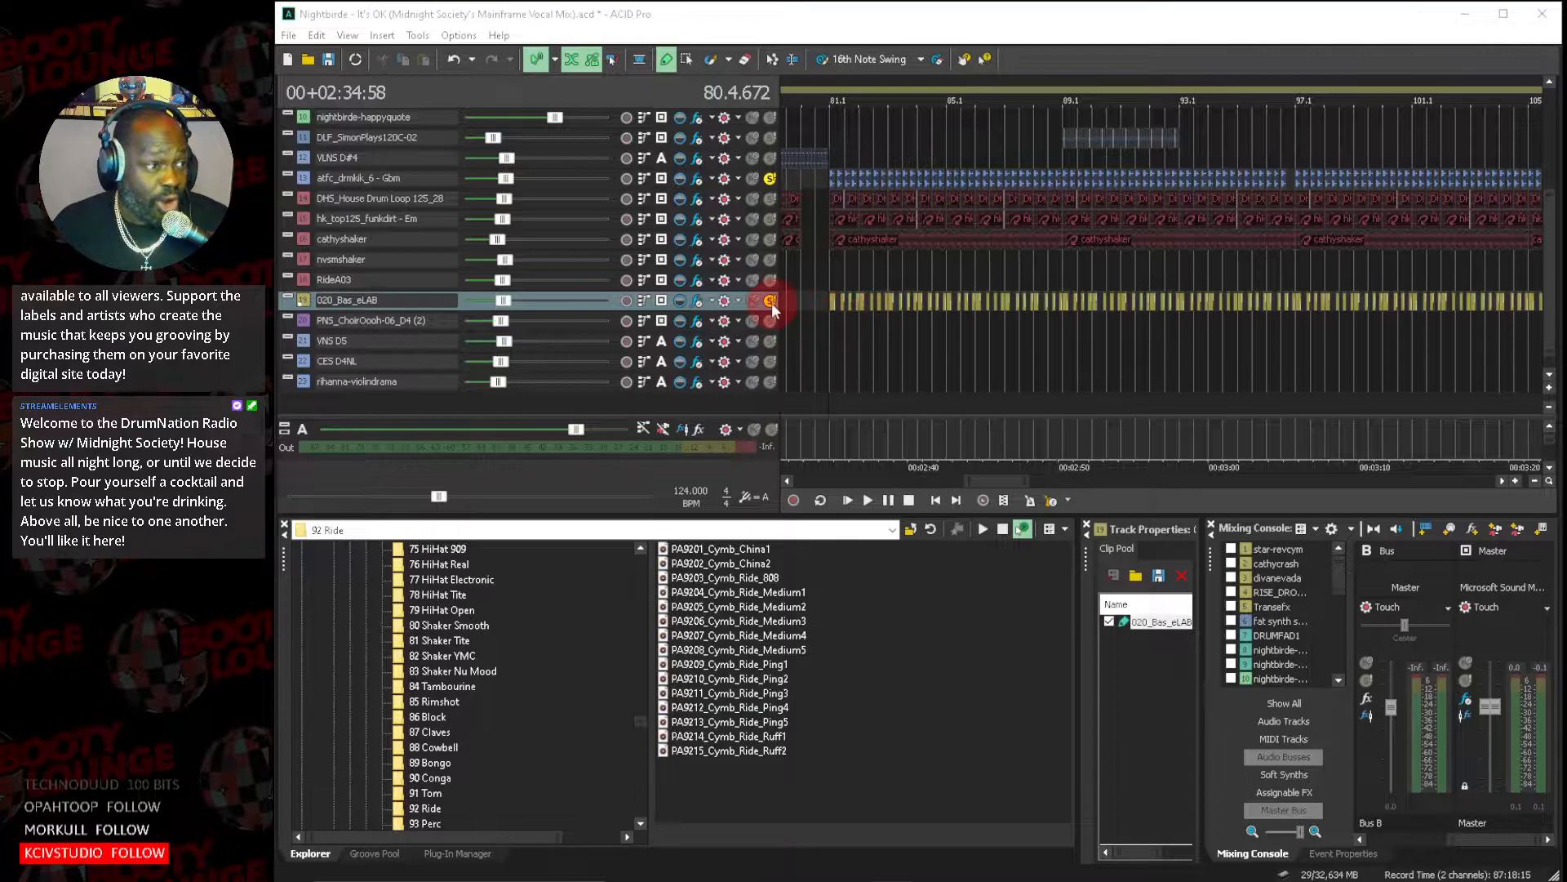
Audition the soloed kick and bass from just before bar 81 with DHS_House Drum Loop 125_28 and hk_top125_funkdirt - Em soloed, muting the DHS loop midway.
{"action": "left_click", "coordinate": [806, 278]}
{"action": "key", "text": "space"}
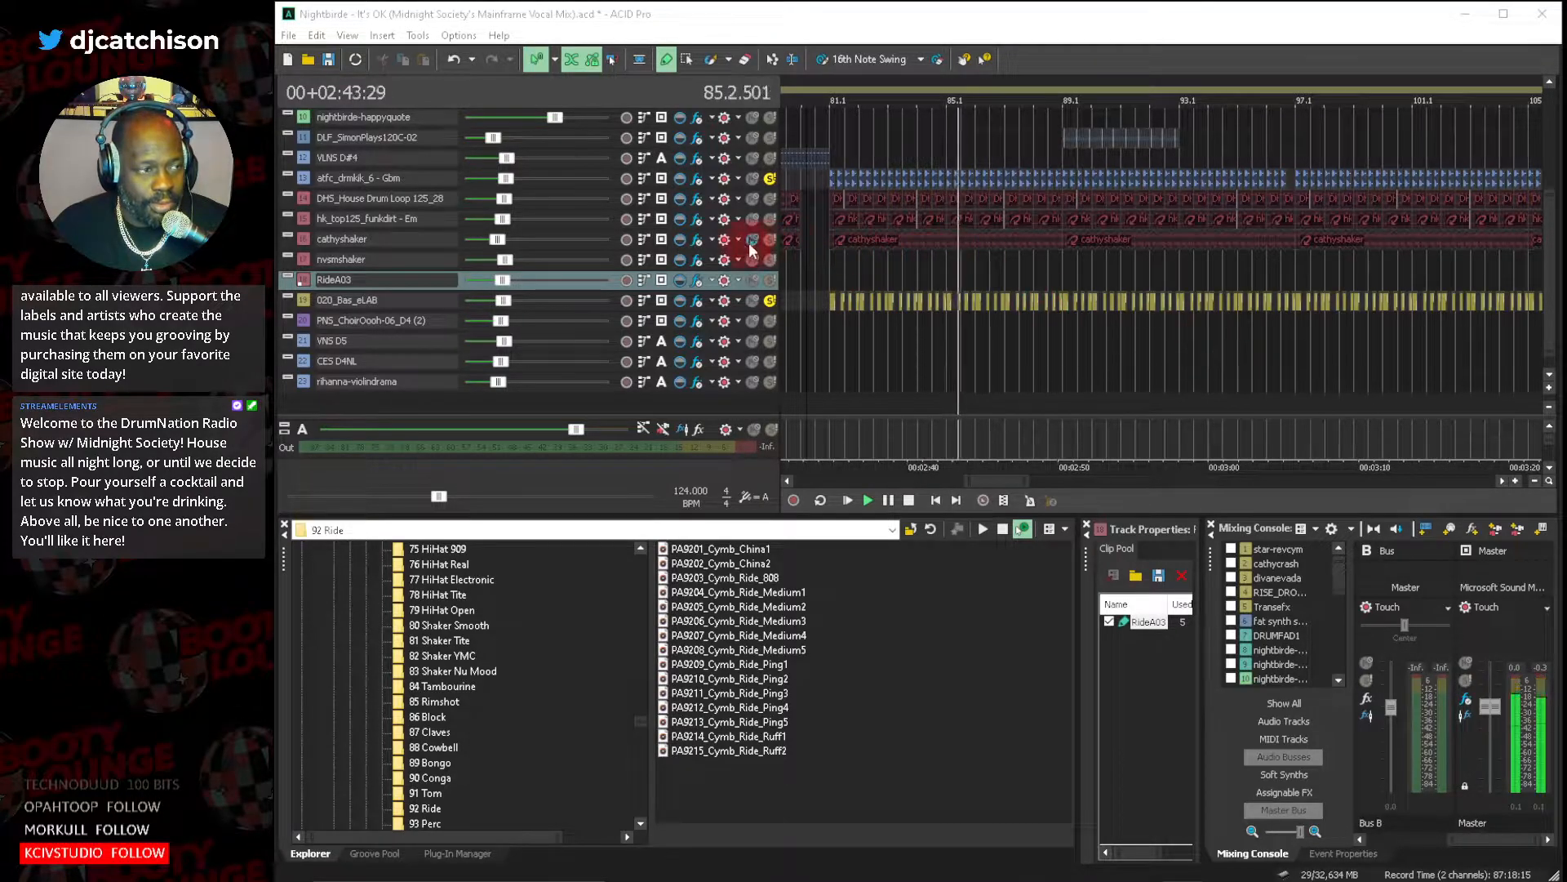
{"action": "left_click", "coordinate": [769, 200]}
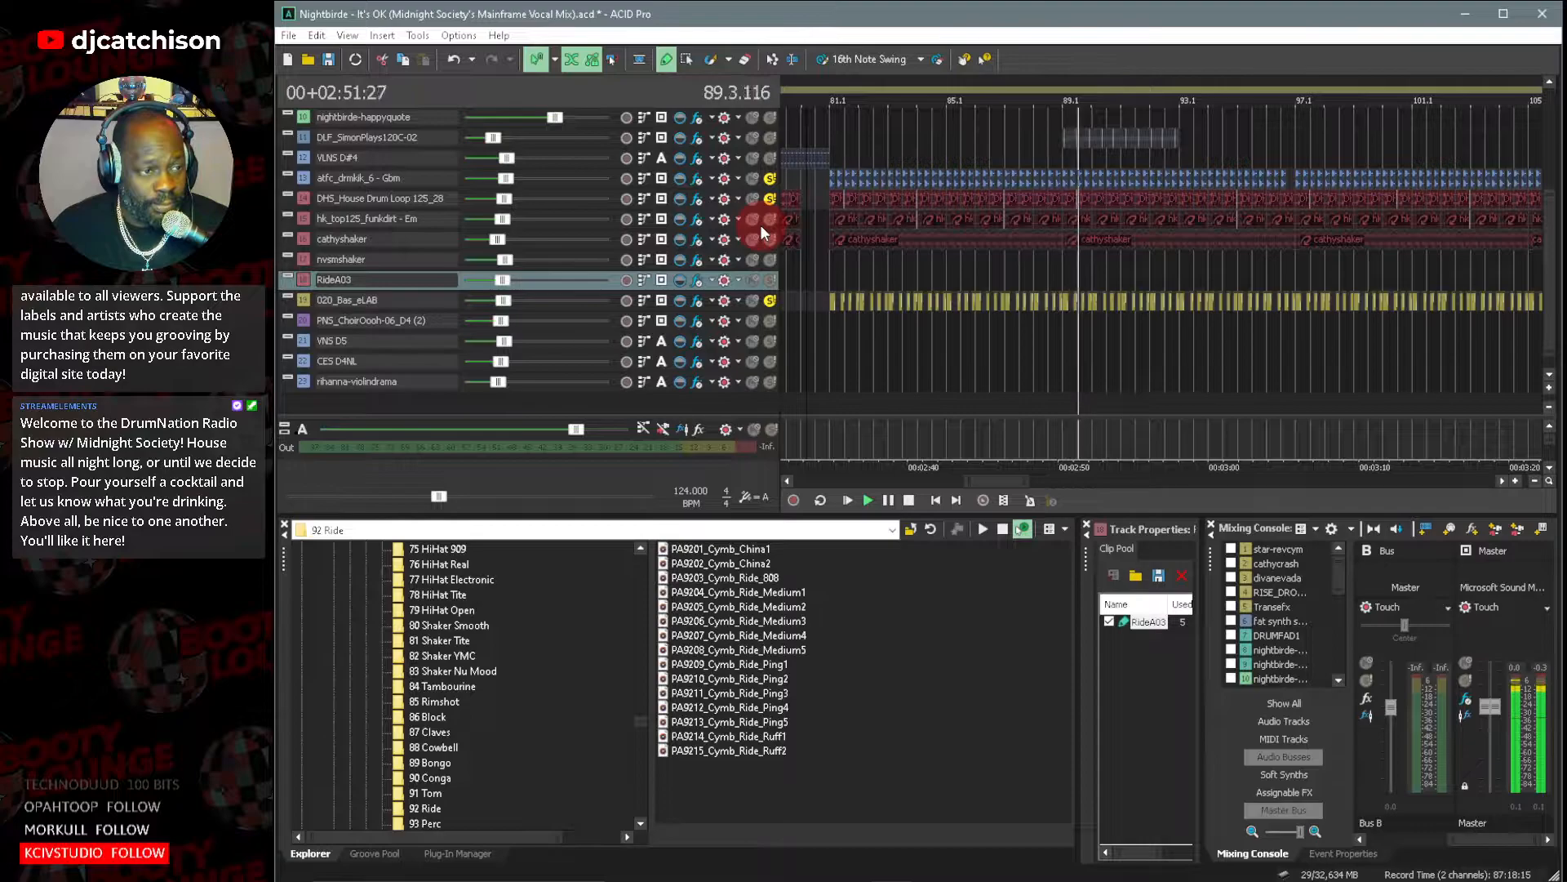
{"action": "left_click", "coordinate": [770, 218]}
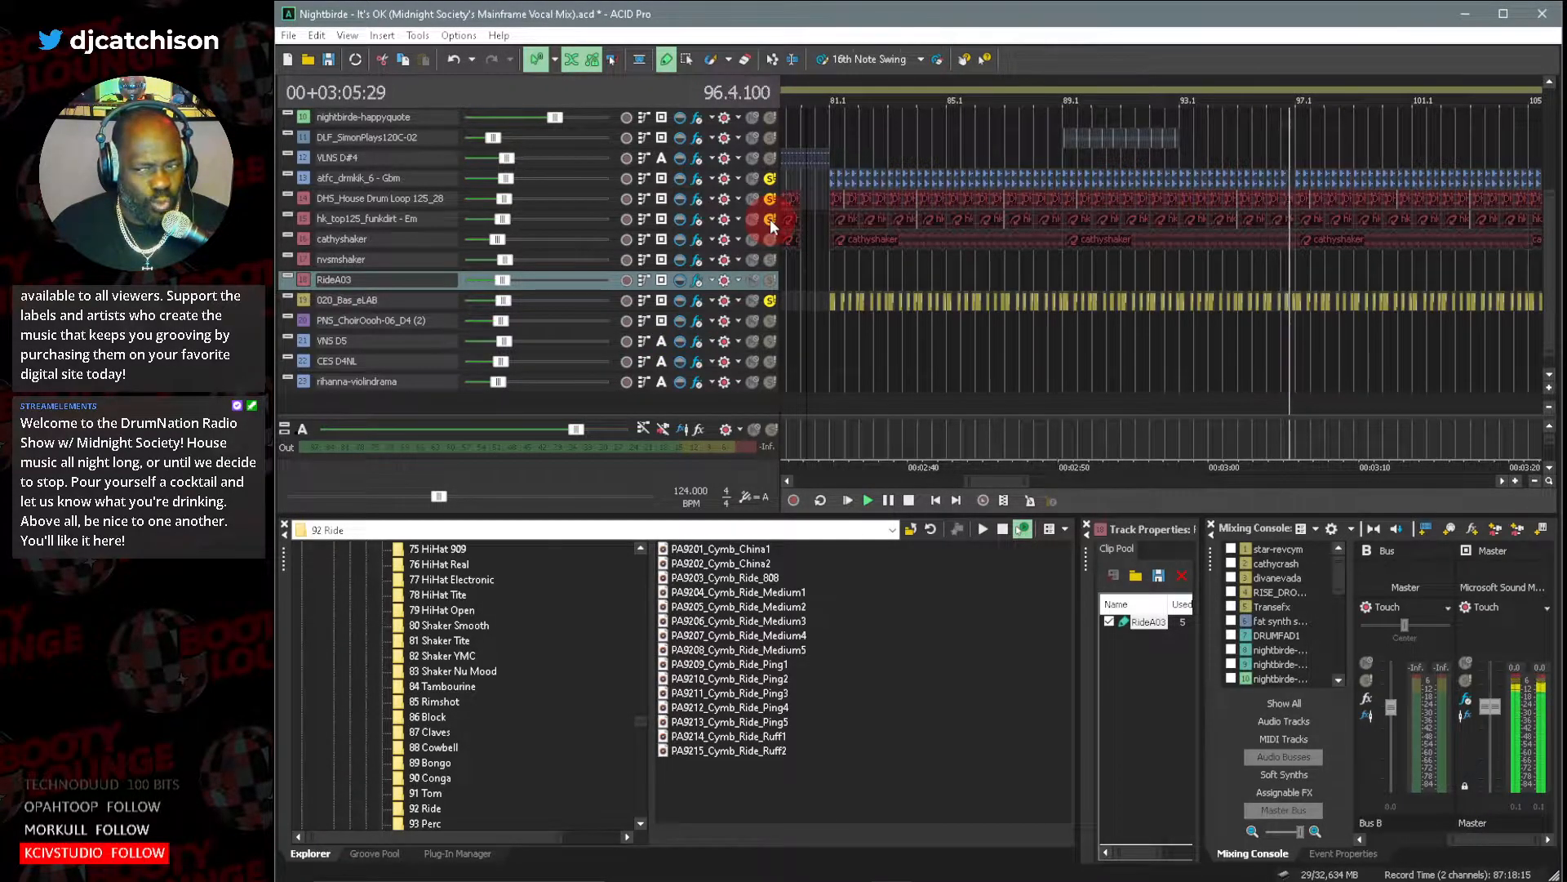
{"action": "left_click", "coordinate": [771, 219]}
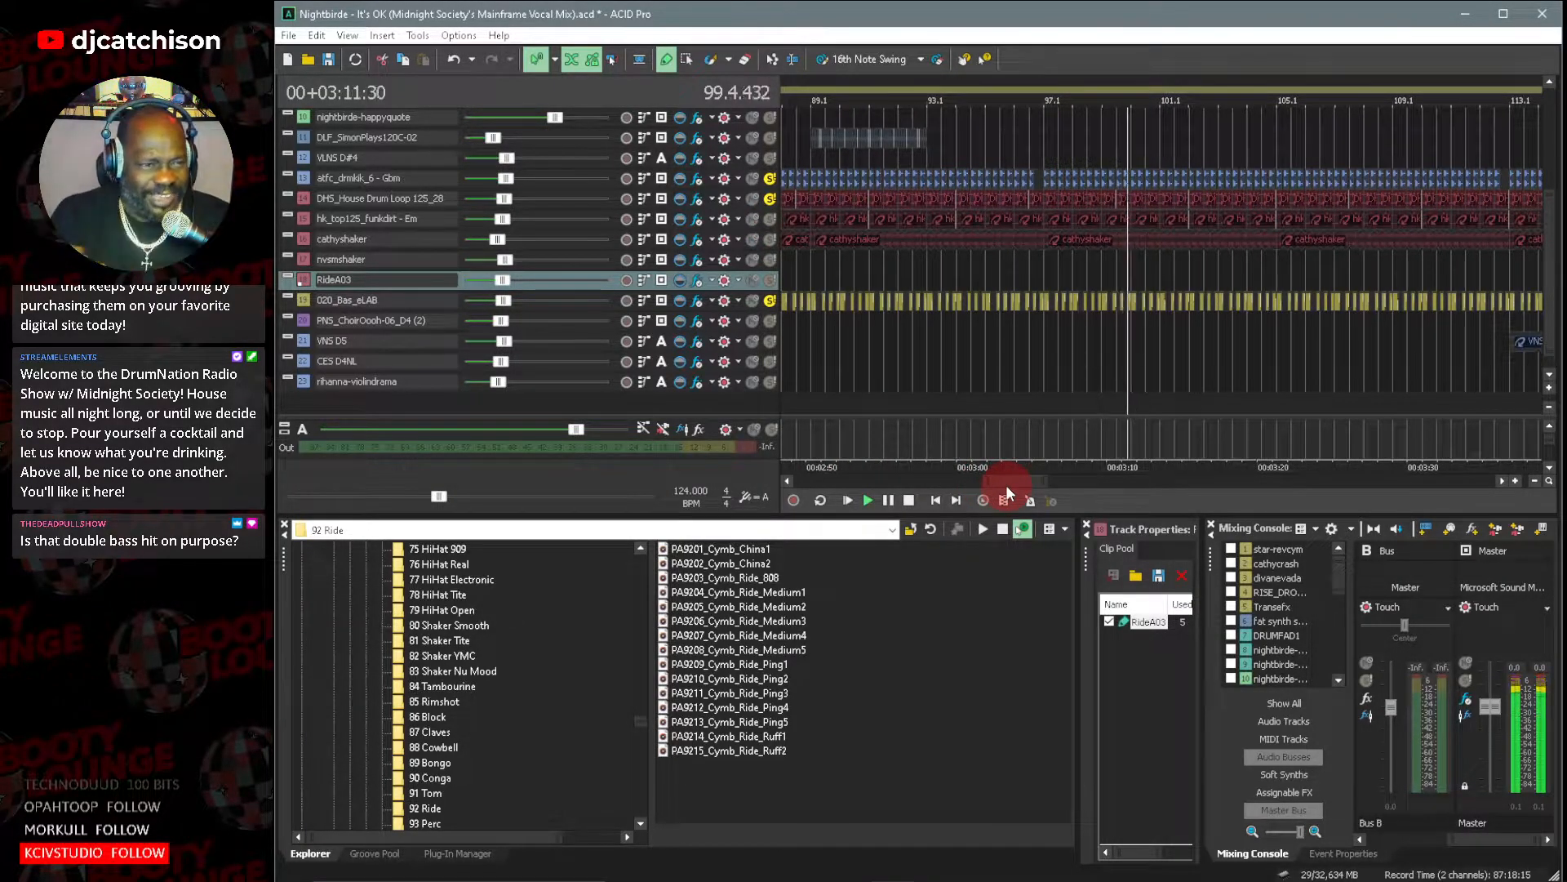
{"action": "left_click", "coordinate": [771, 218]}
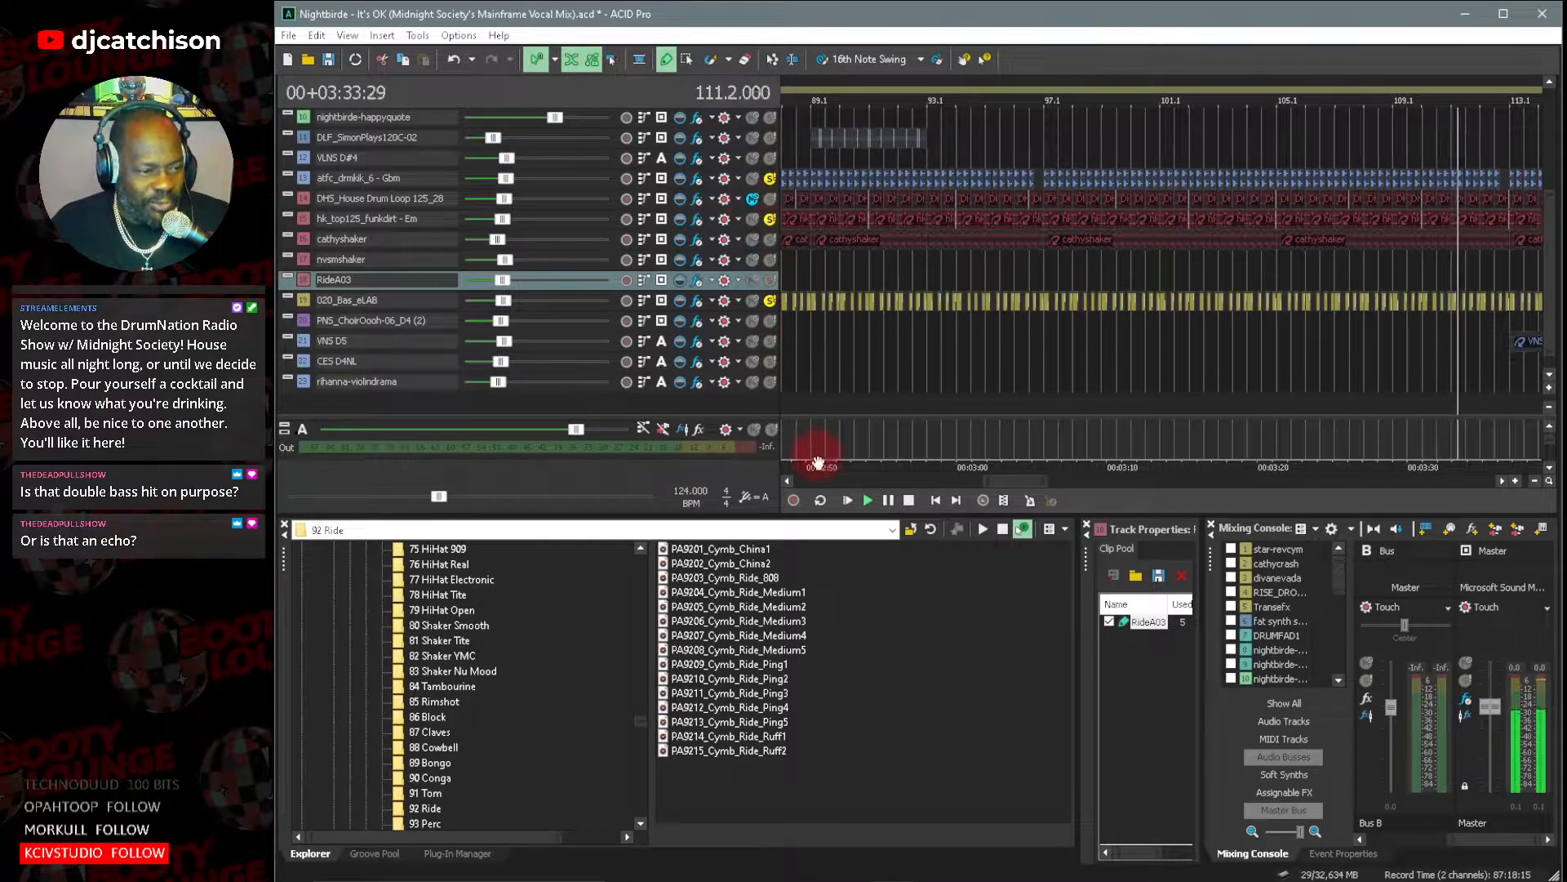
{"action": "left_click", "coordinate": [907, 500]}
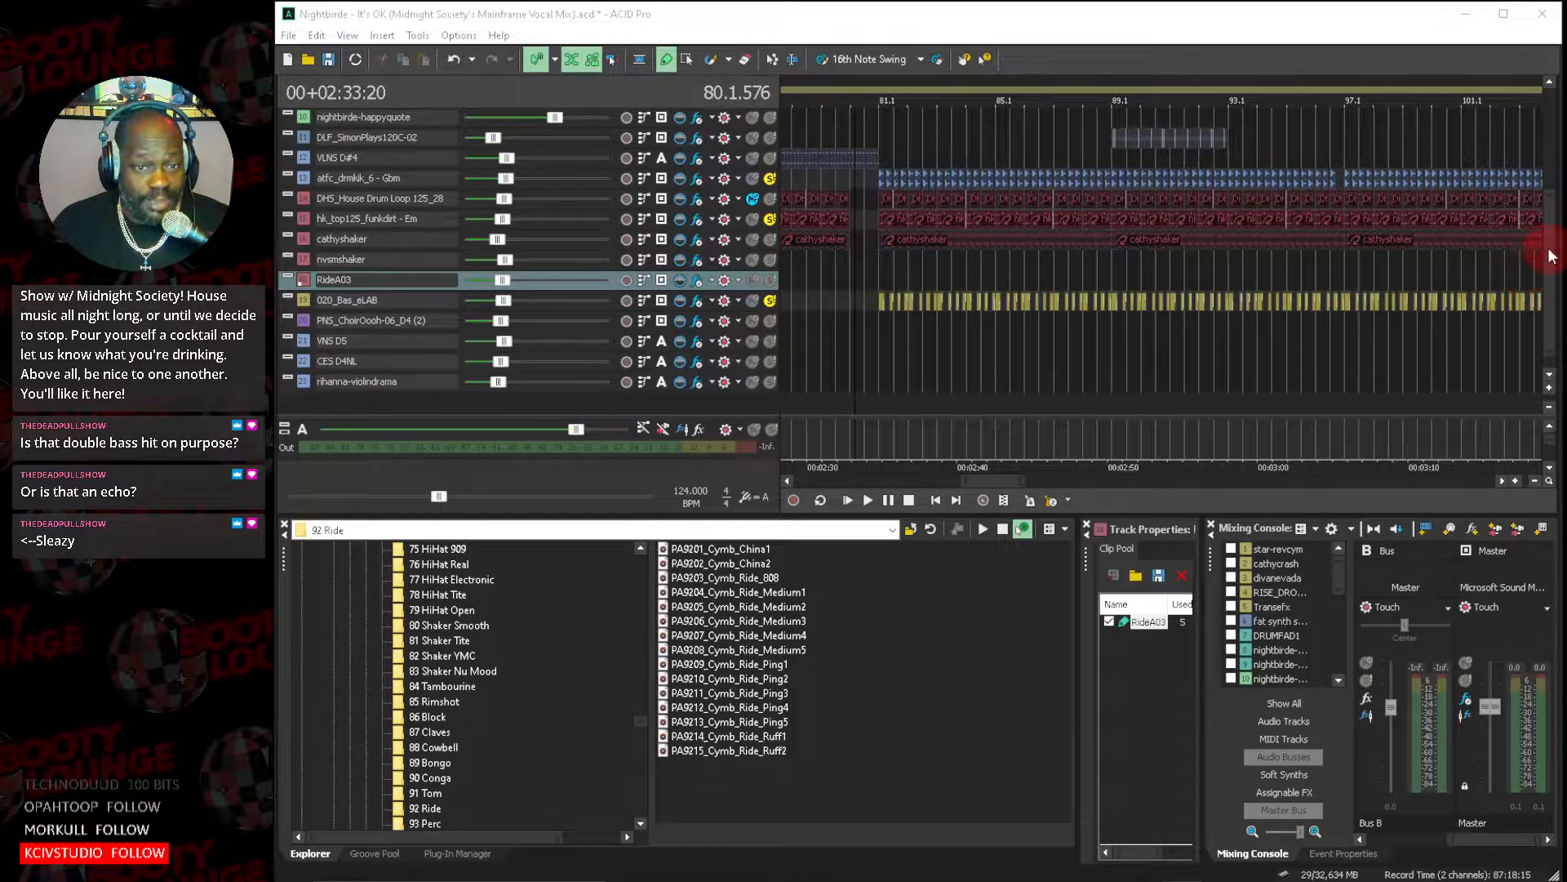
Check the Track EQ and Kickstart-64bit effects chain on the 020_Bas_eLAB track again and close it.
{"action": "left_click_drag", "start_coordinate": [1550, 252], "coordinate": [1555, 234]}
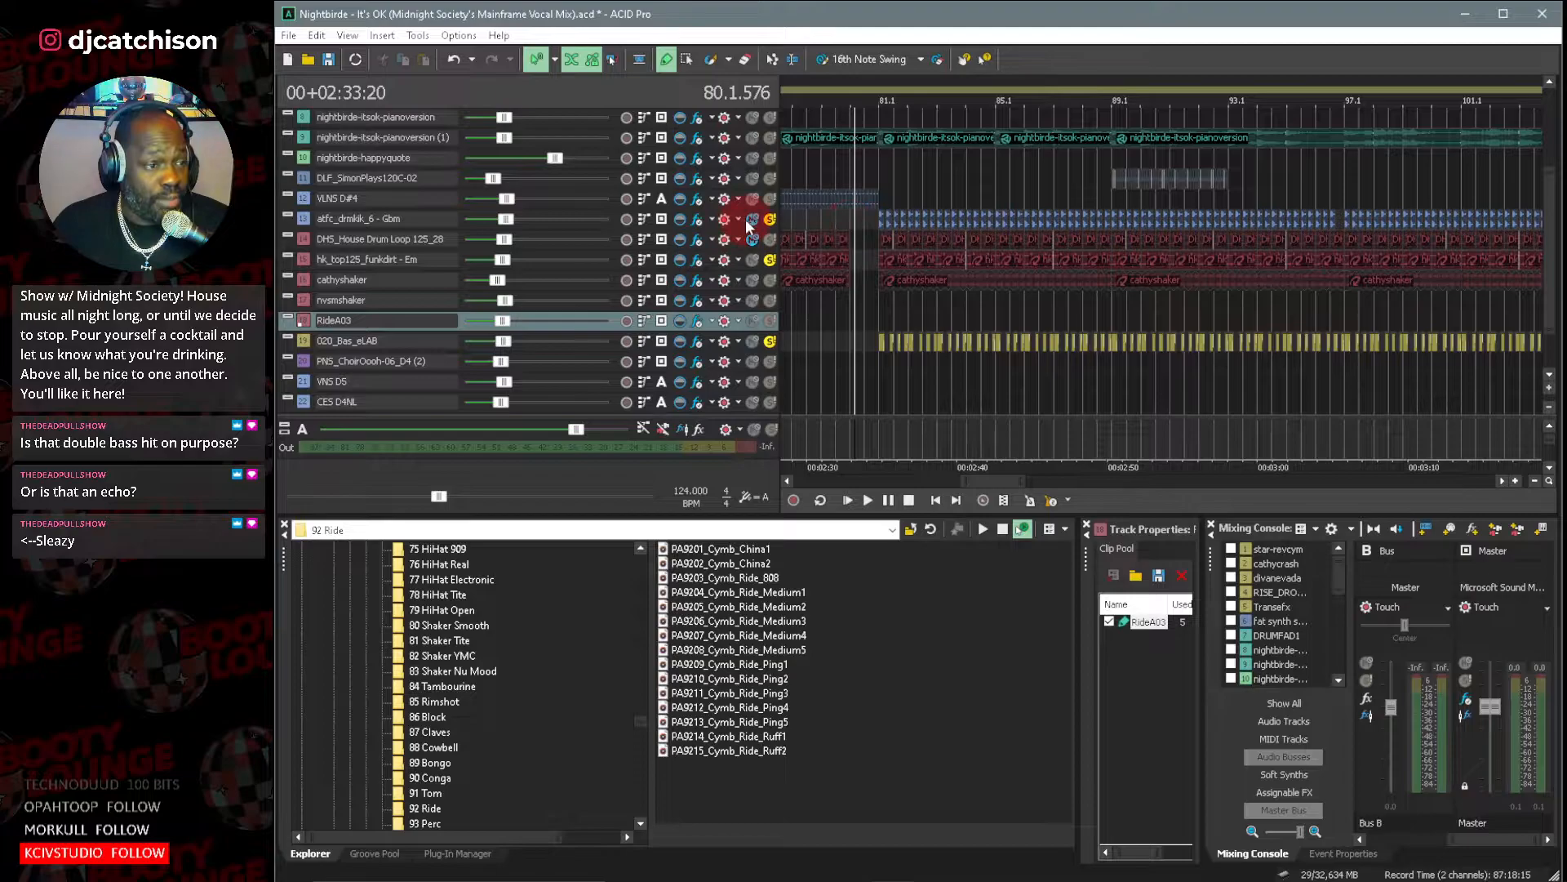
{"action": "left_click", "coordinate": [305, 341]}
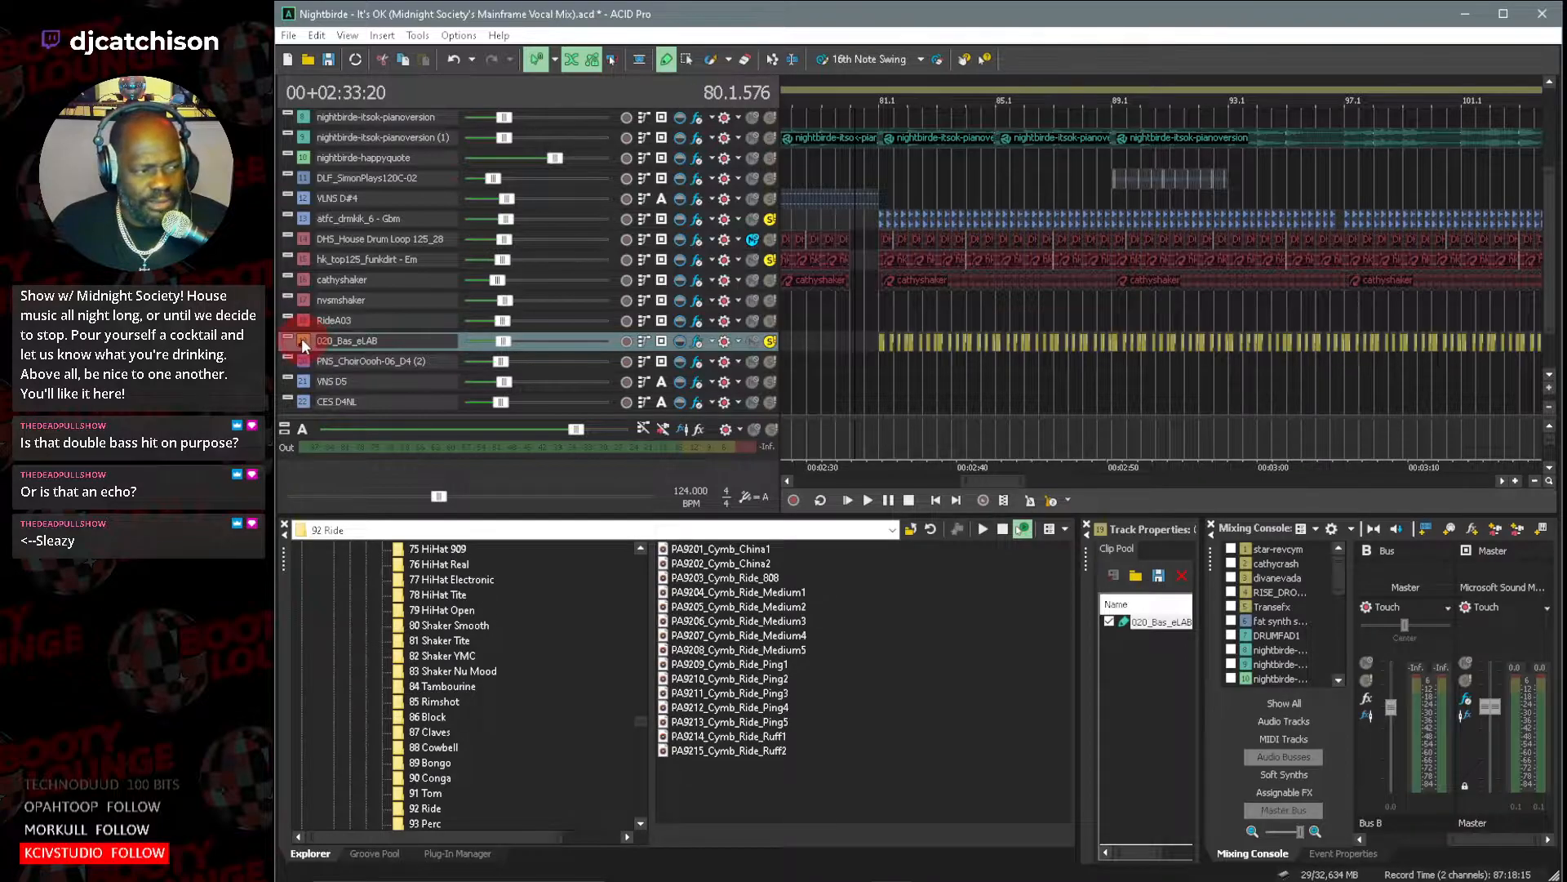
{"action": "left_click", "coordinate": [694, 339]}
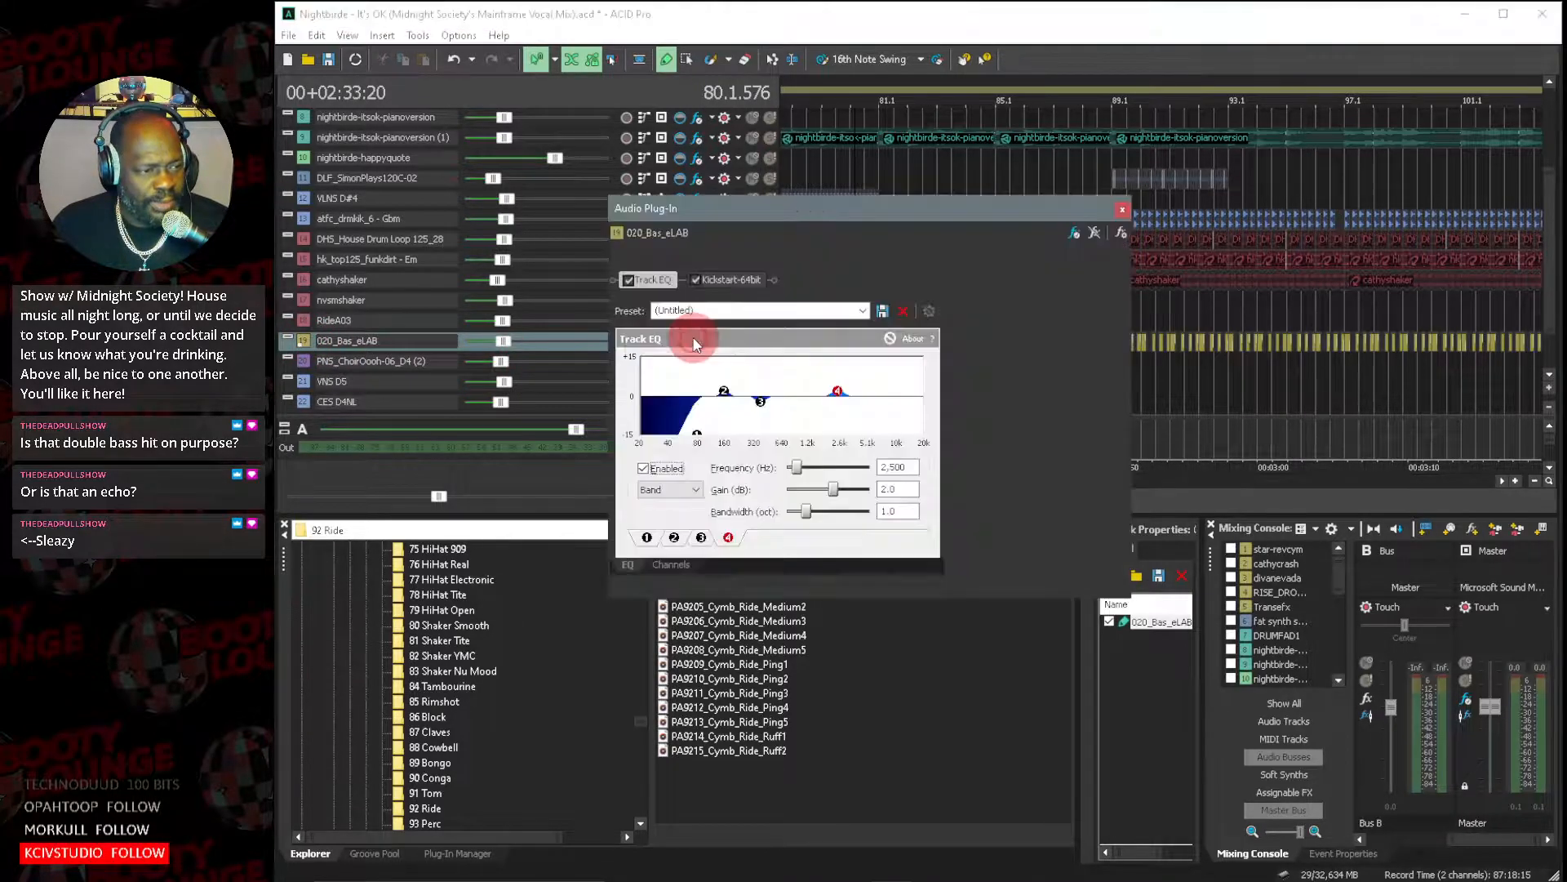
{"action": "left_click", "coordinate": [654, 280]}
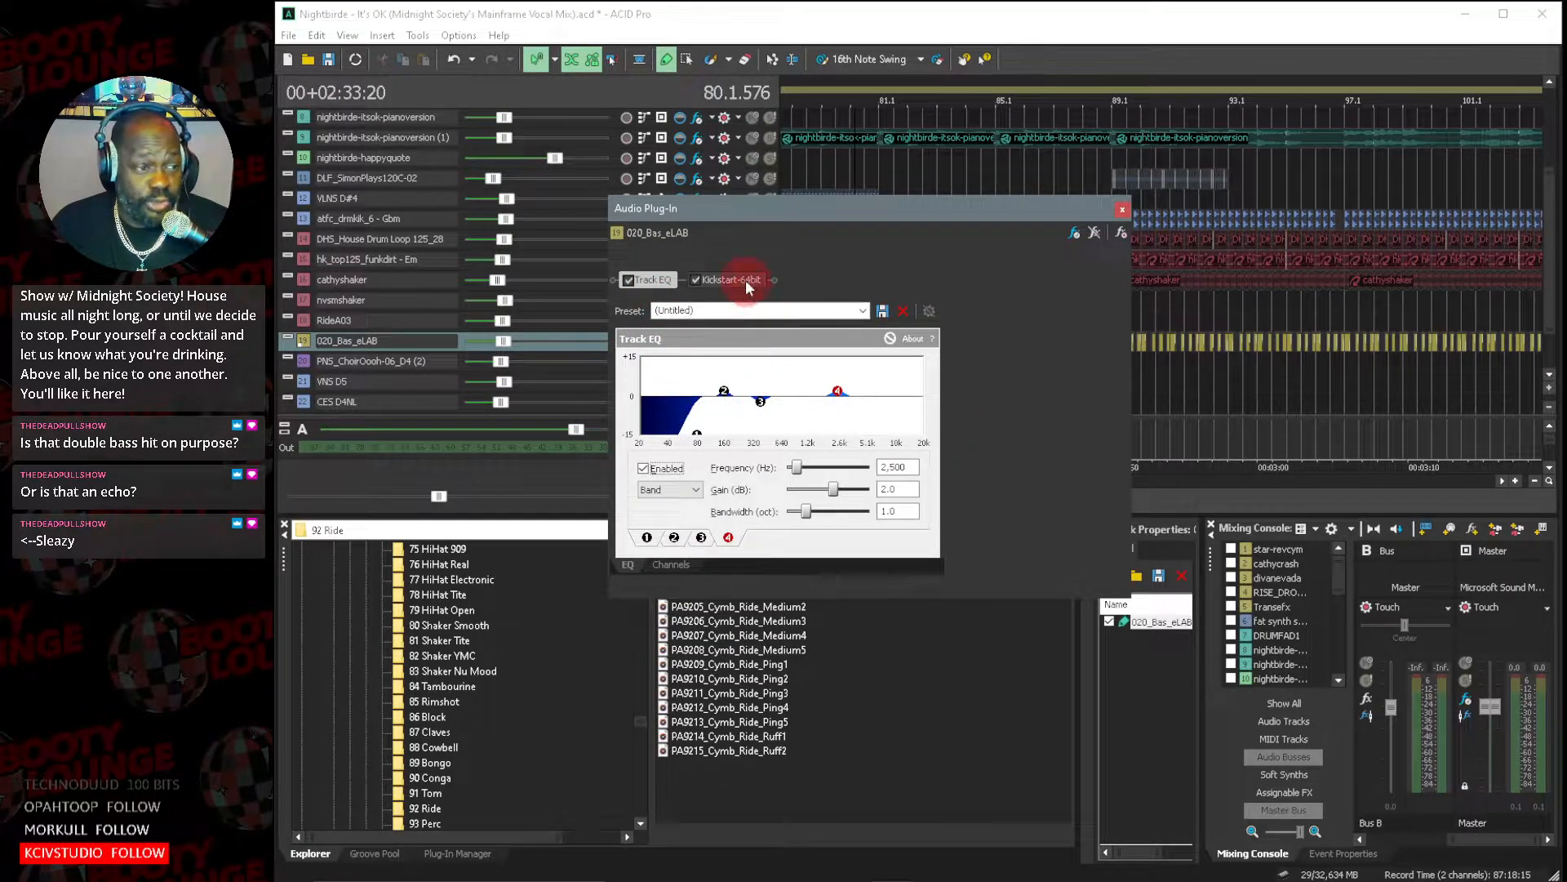
{"action": "left_click", "coordinate": [1120, 211]}
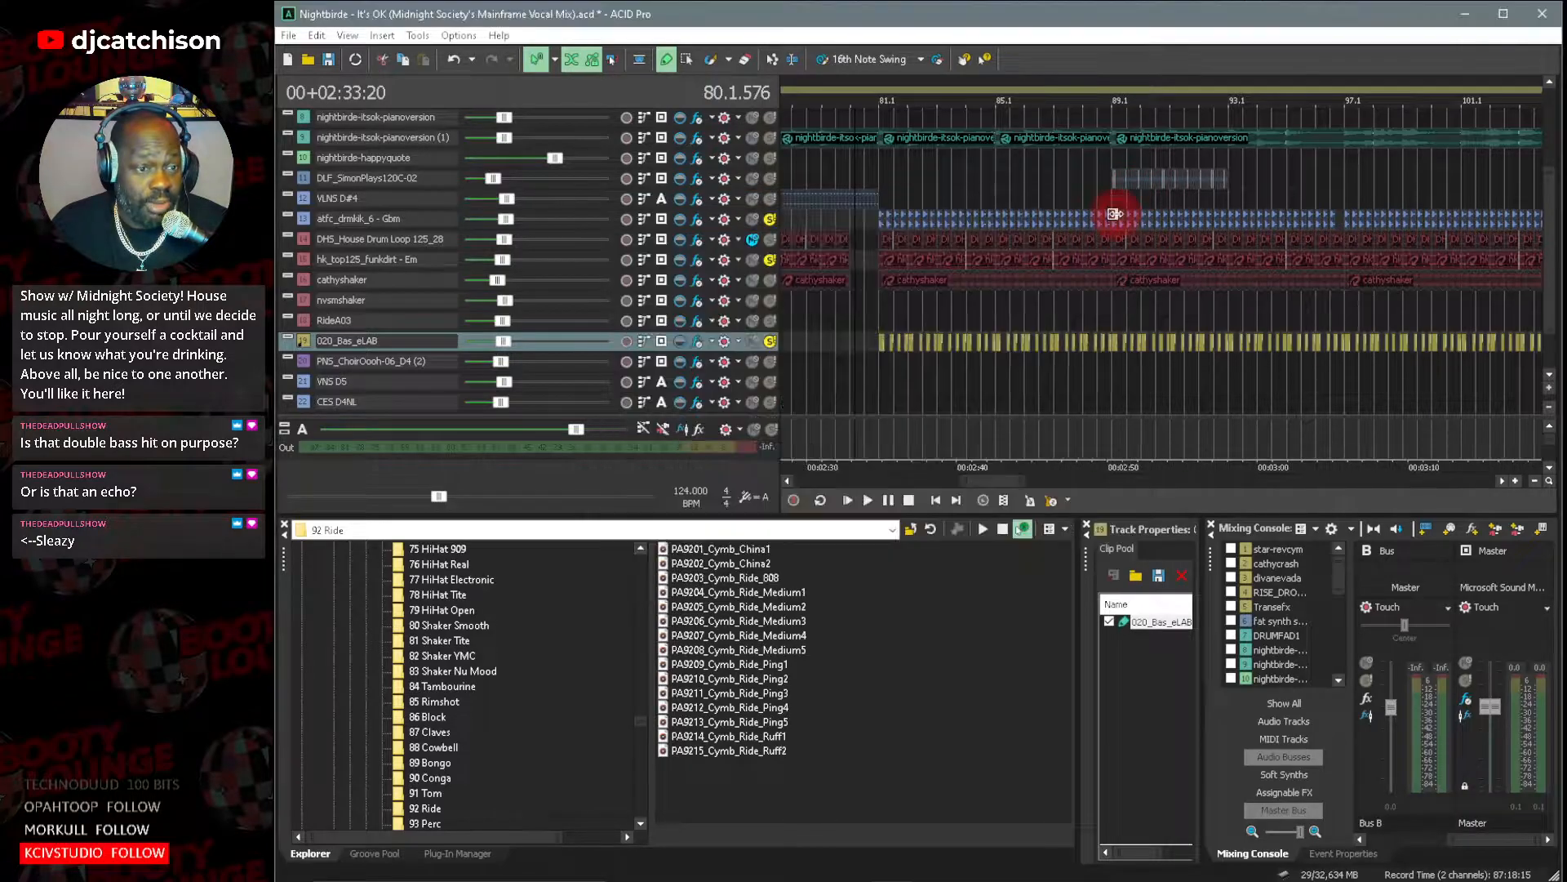
Examine the individual 020_Bas_eLAB clips one by one from bar 81 to the start of bar 82 with enlarged waveforms.
{"action": "left_click_drag", "start_coordinate": [1026, 484], "coordinate": [967, 482]}
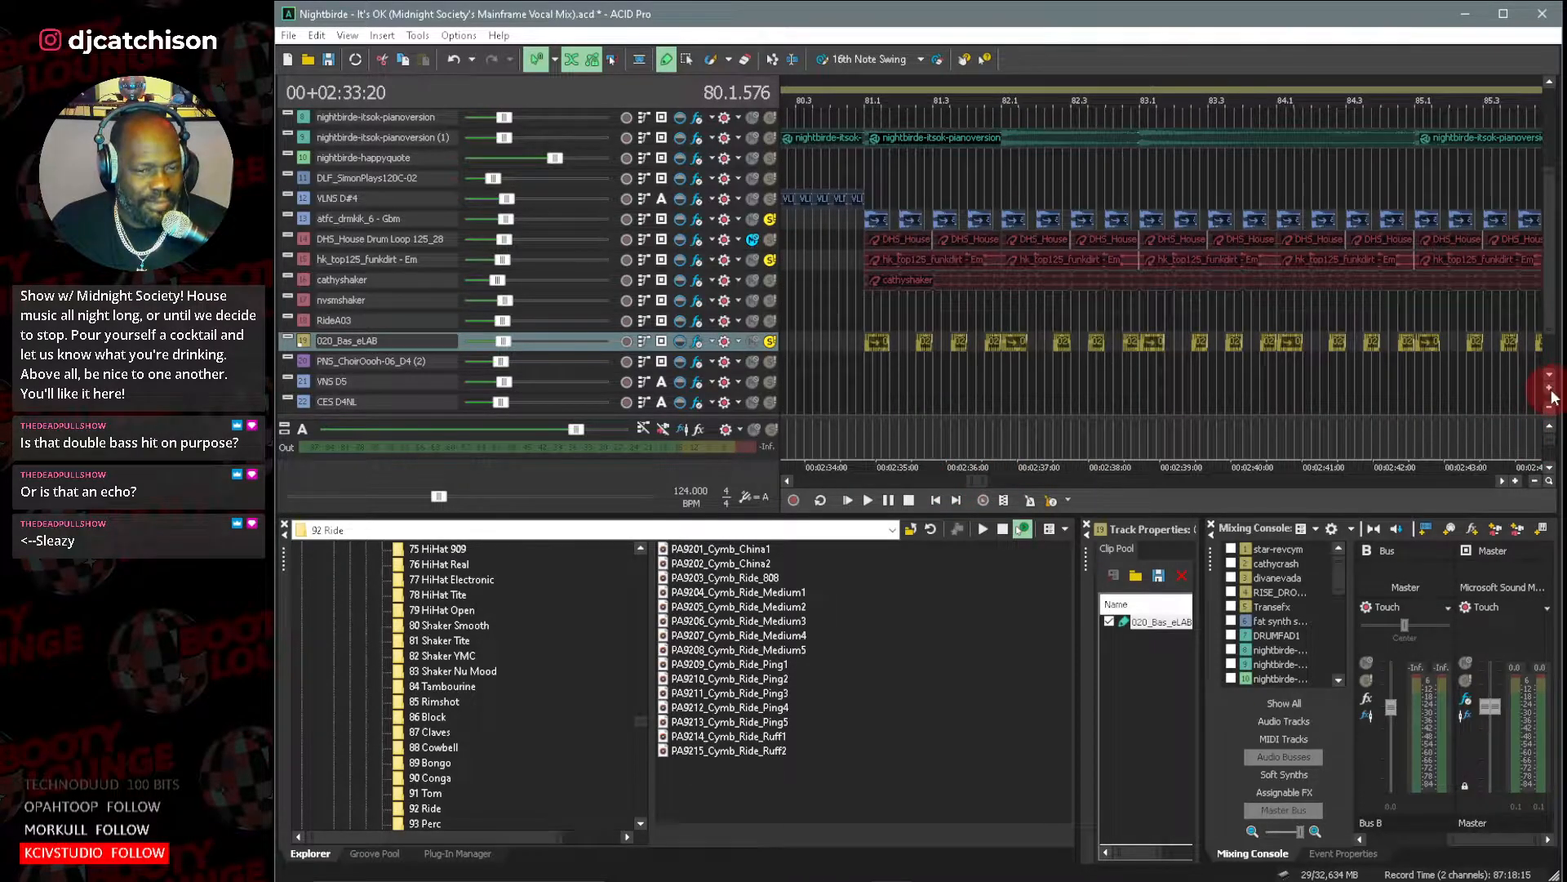
{"action": "left_click", "coordinate": [1549, 389]}
{"action": "left_click", "coordinate": [1550, 389]}
{"action": "left_click", "coordinate": [1549, 388]}
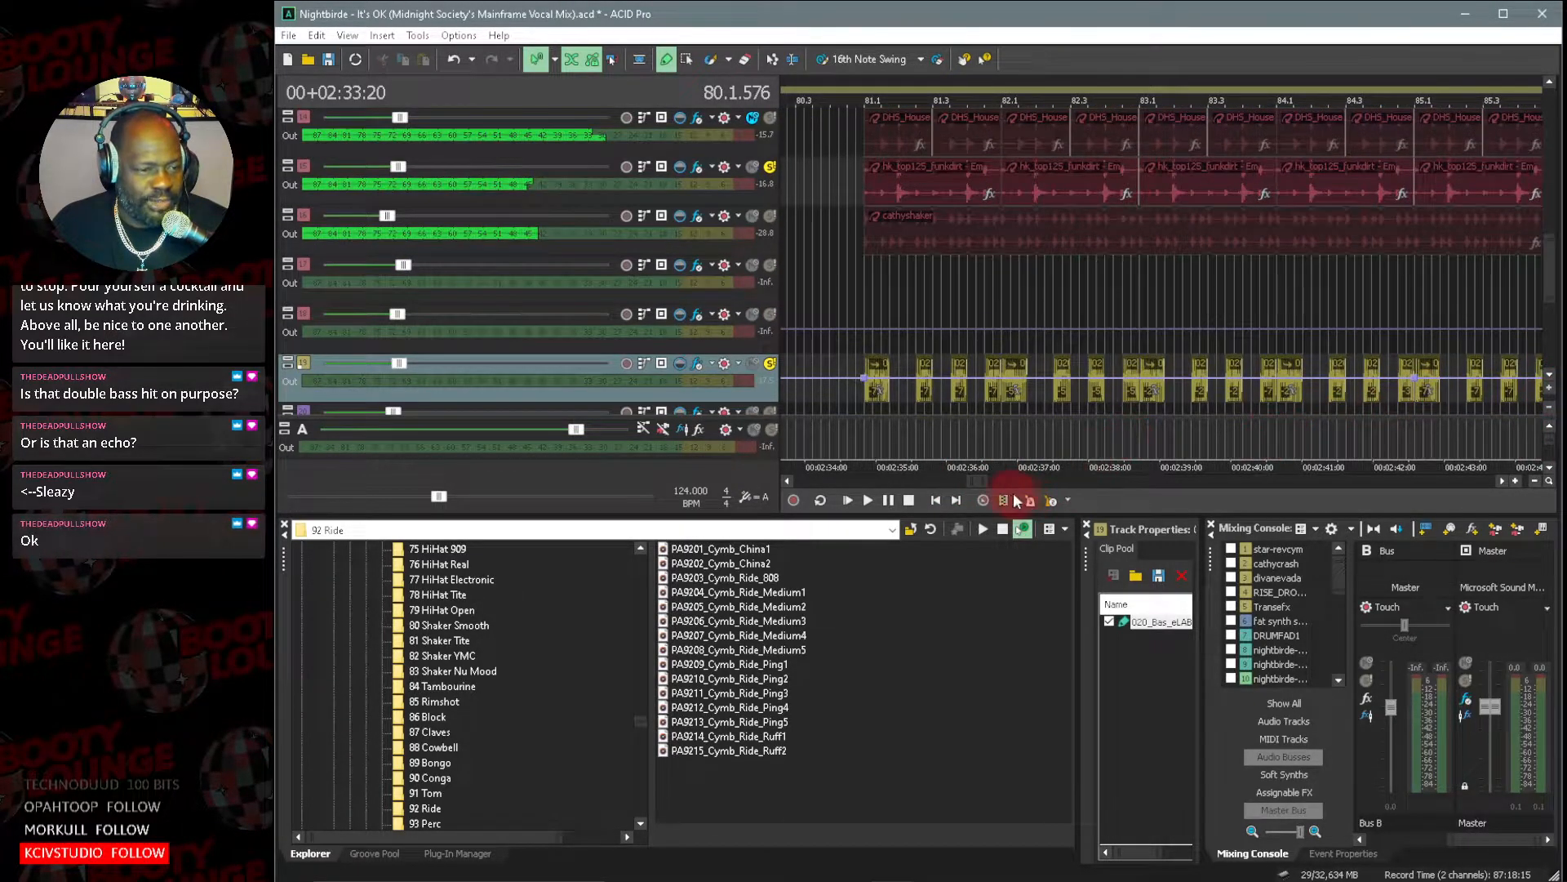
{"action": "left_click_drag", "start_coordinate": [982, 481], "coordinate": [979, 482]}
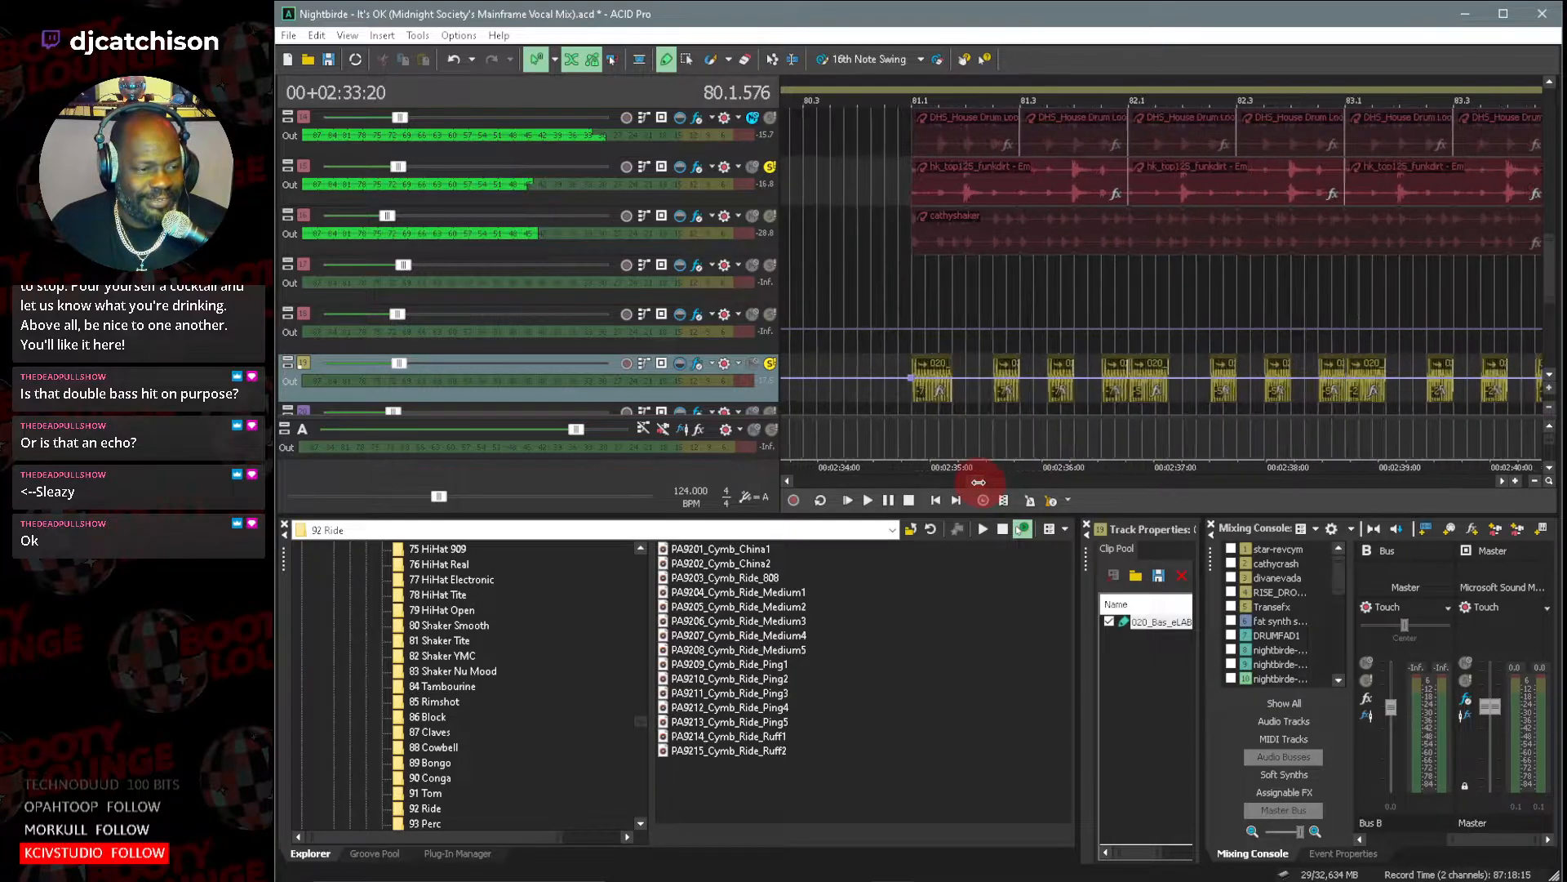
{"action": "left_click", "coordinate": [929, 364]}
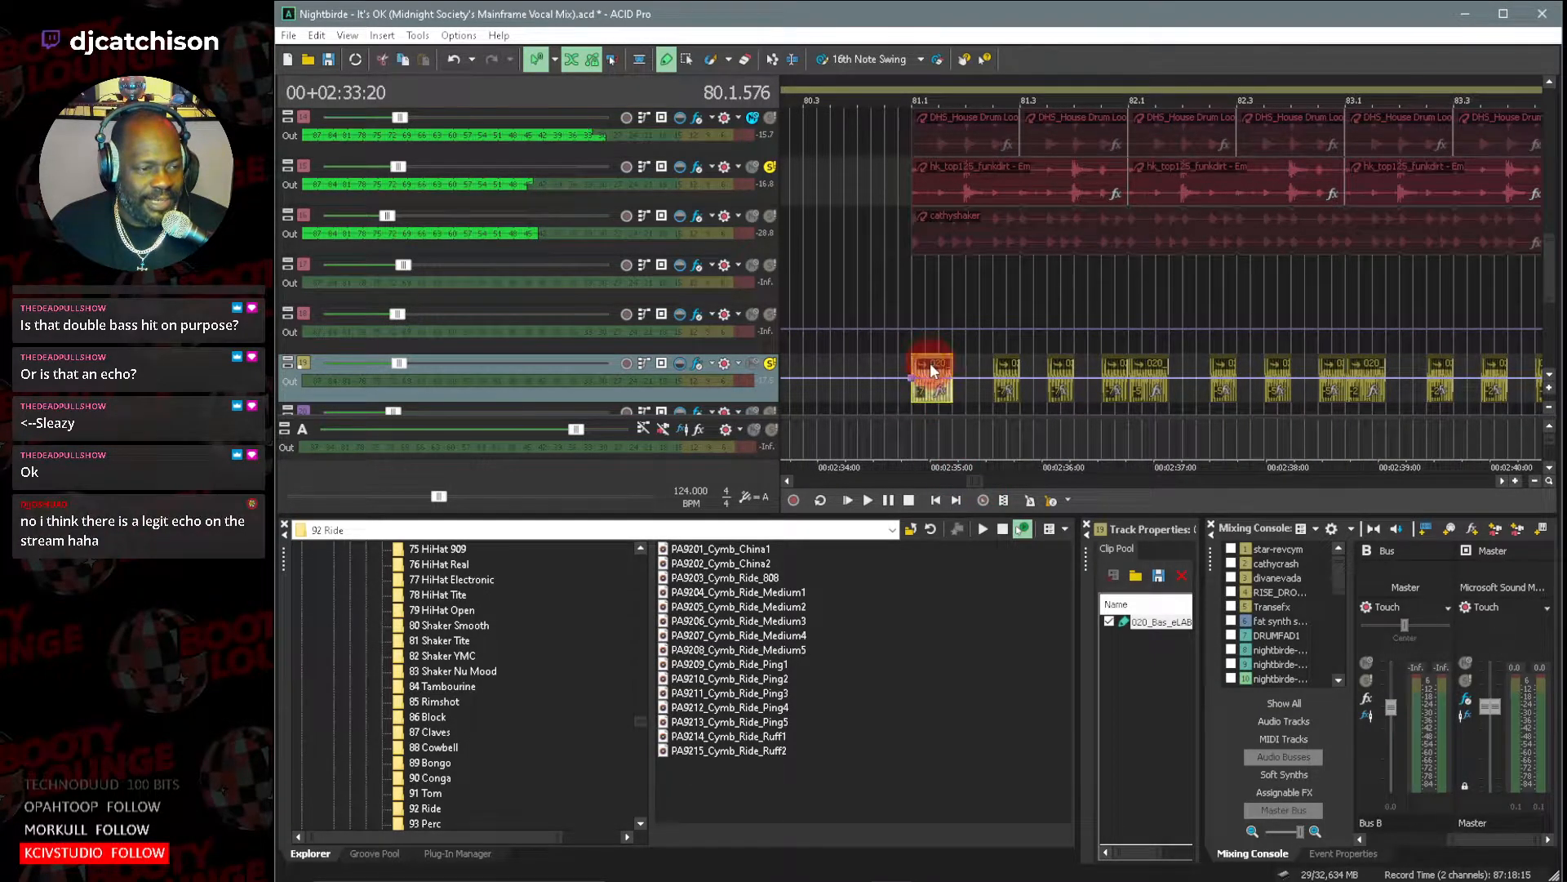
{"action": "left_click", "coordinate": [1006, 366]}
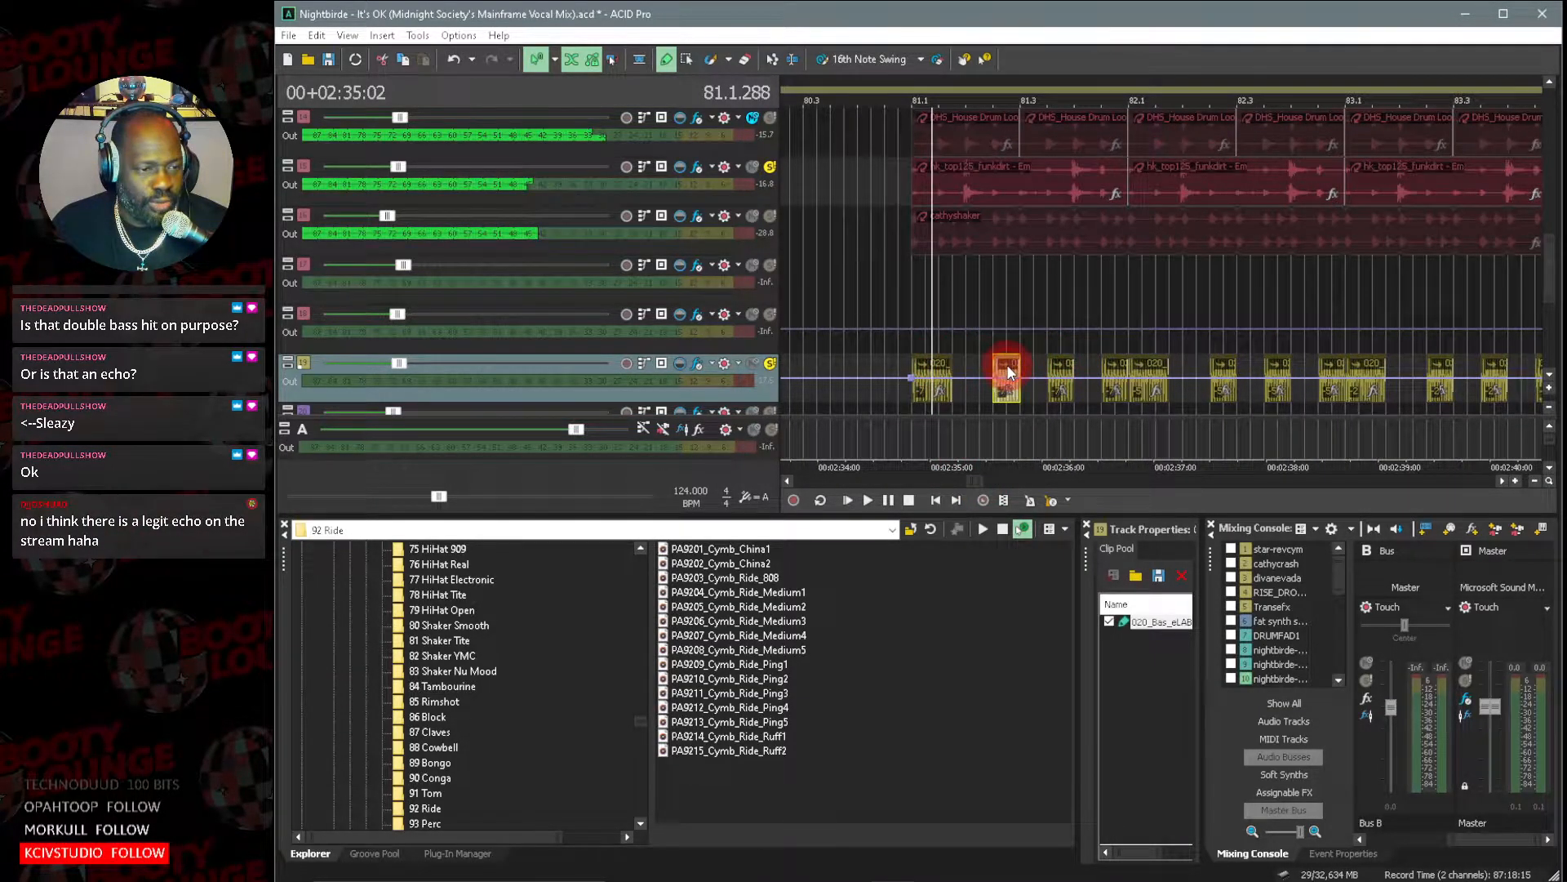
{"action": "left_click", "coordinate": [1061, 368]}
{"action": "left_click", "coordinate": [1117, 373]}
{"action": "left_click", "coordinate": [1157, 364]}
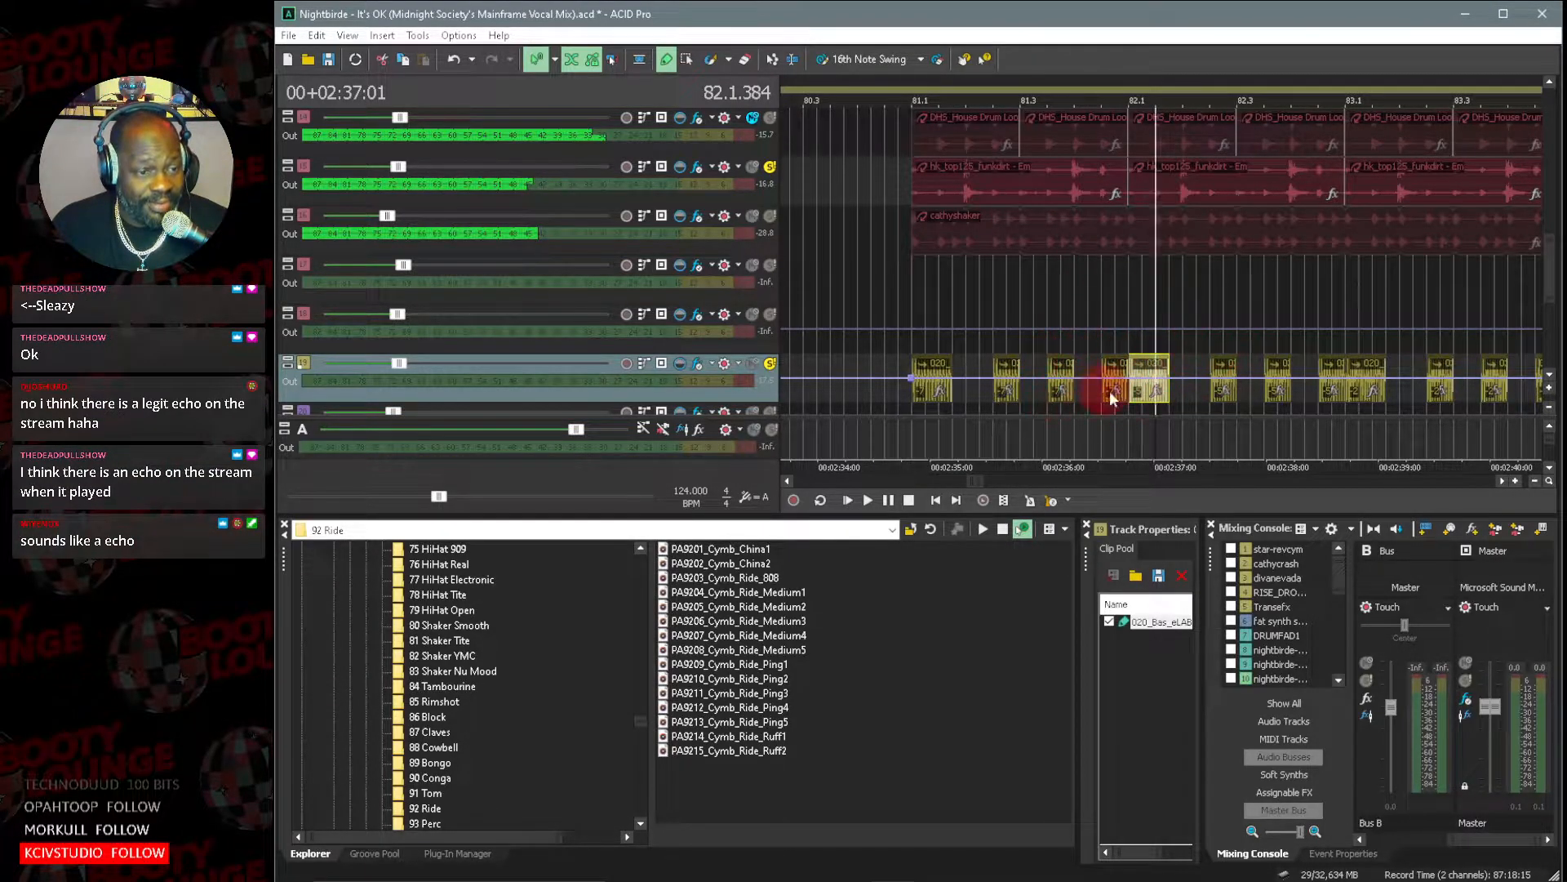
{"action": "left_click", "coordinate": [1024, 530]}
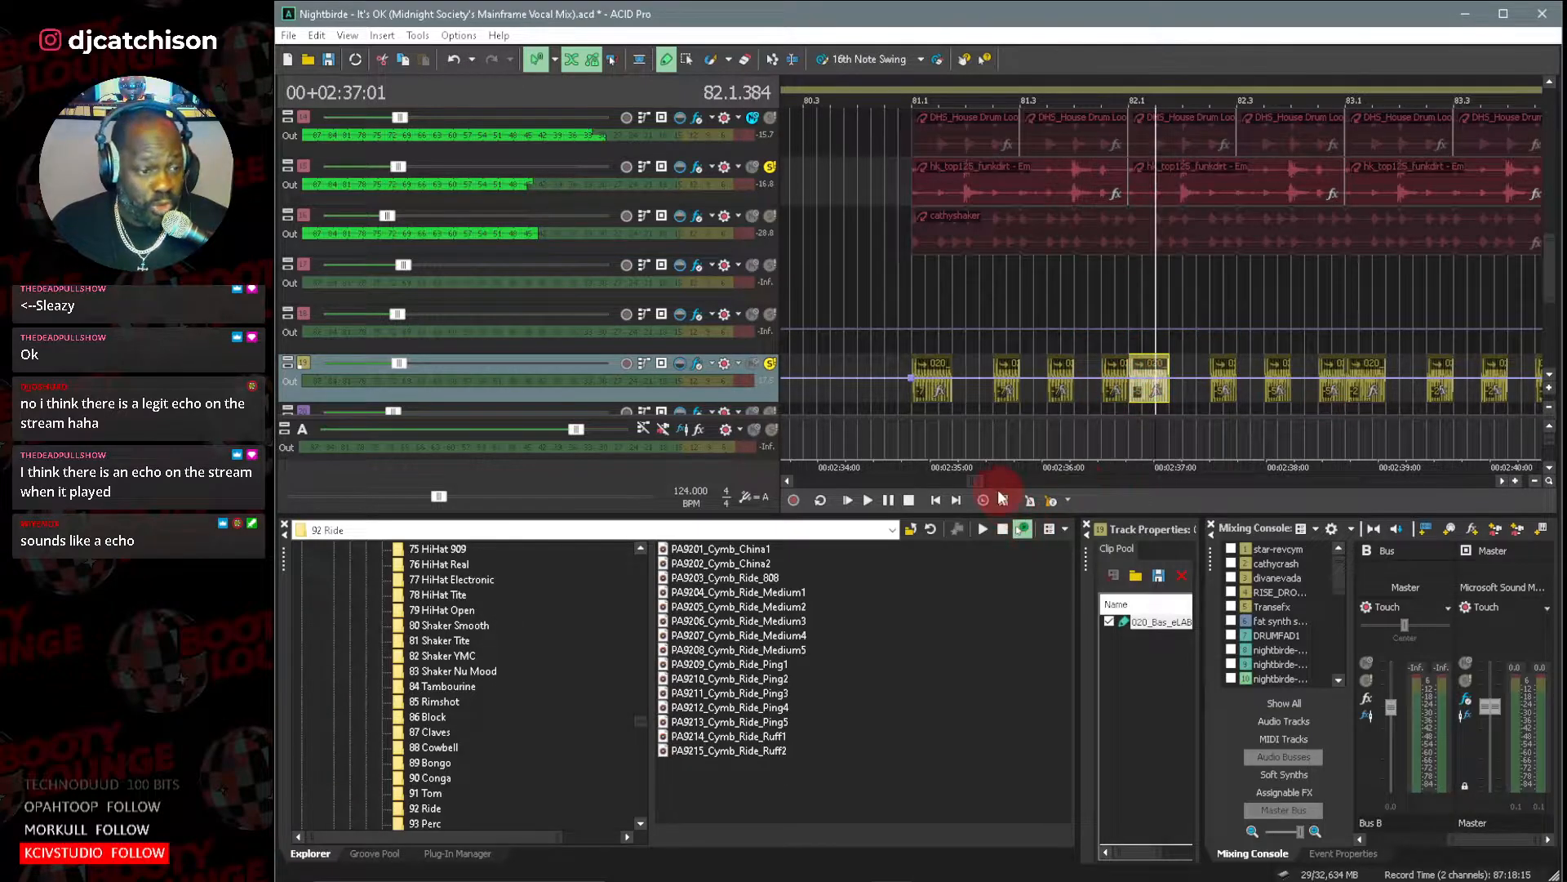
{"action": "left_click_drag", "start_coordinate": [992, 487], "coordinate": [990, 485]}
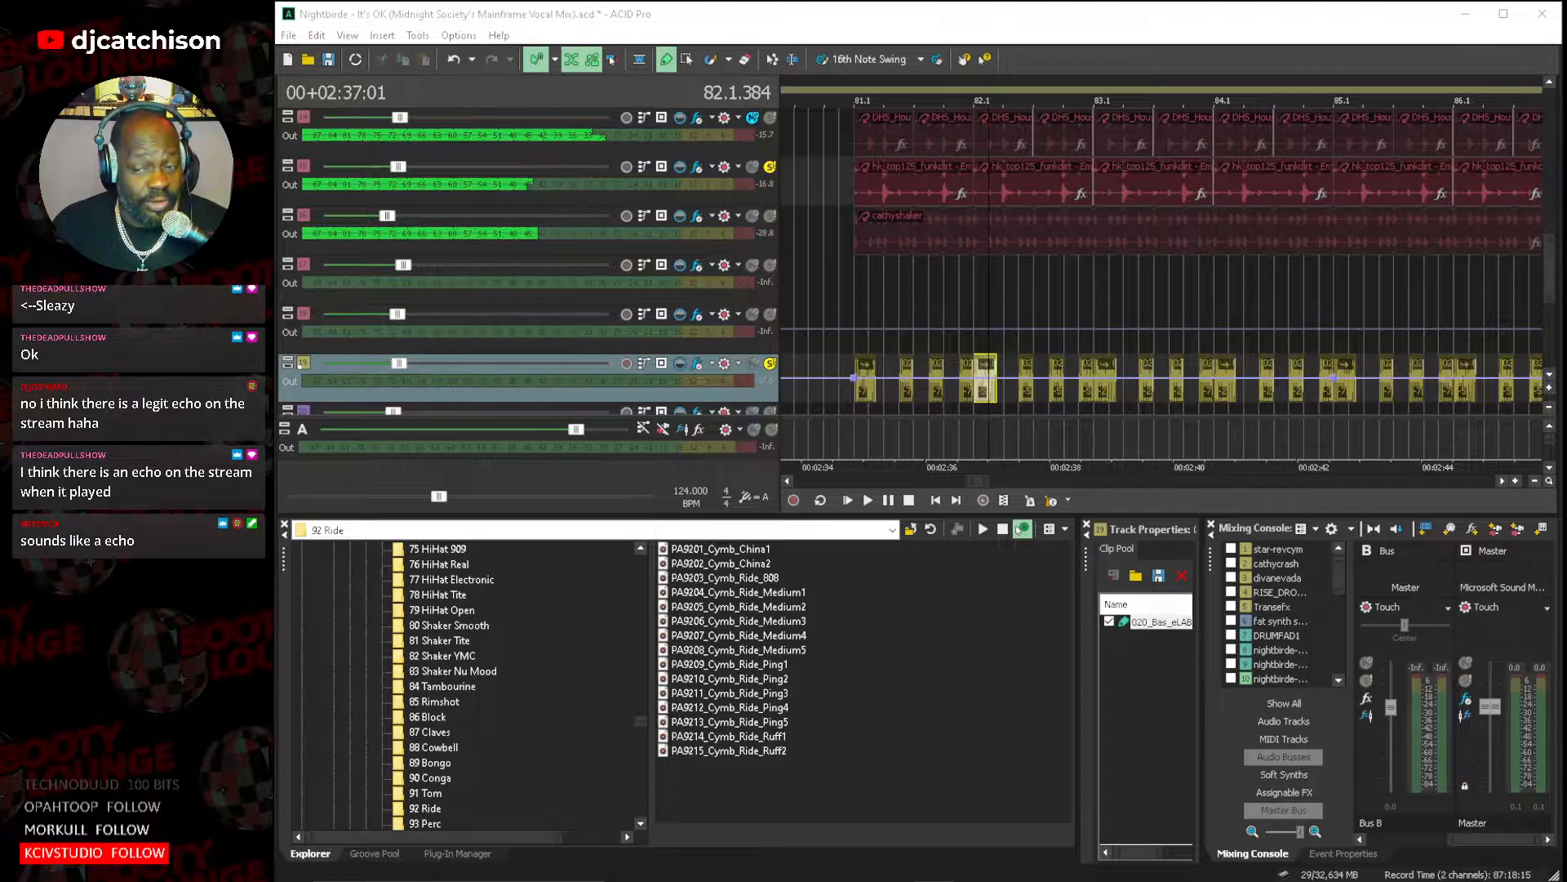
{"action": "left_click", "coordinate": [1342, 26]}
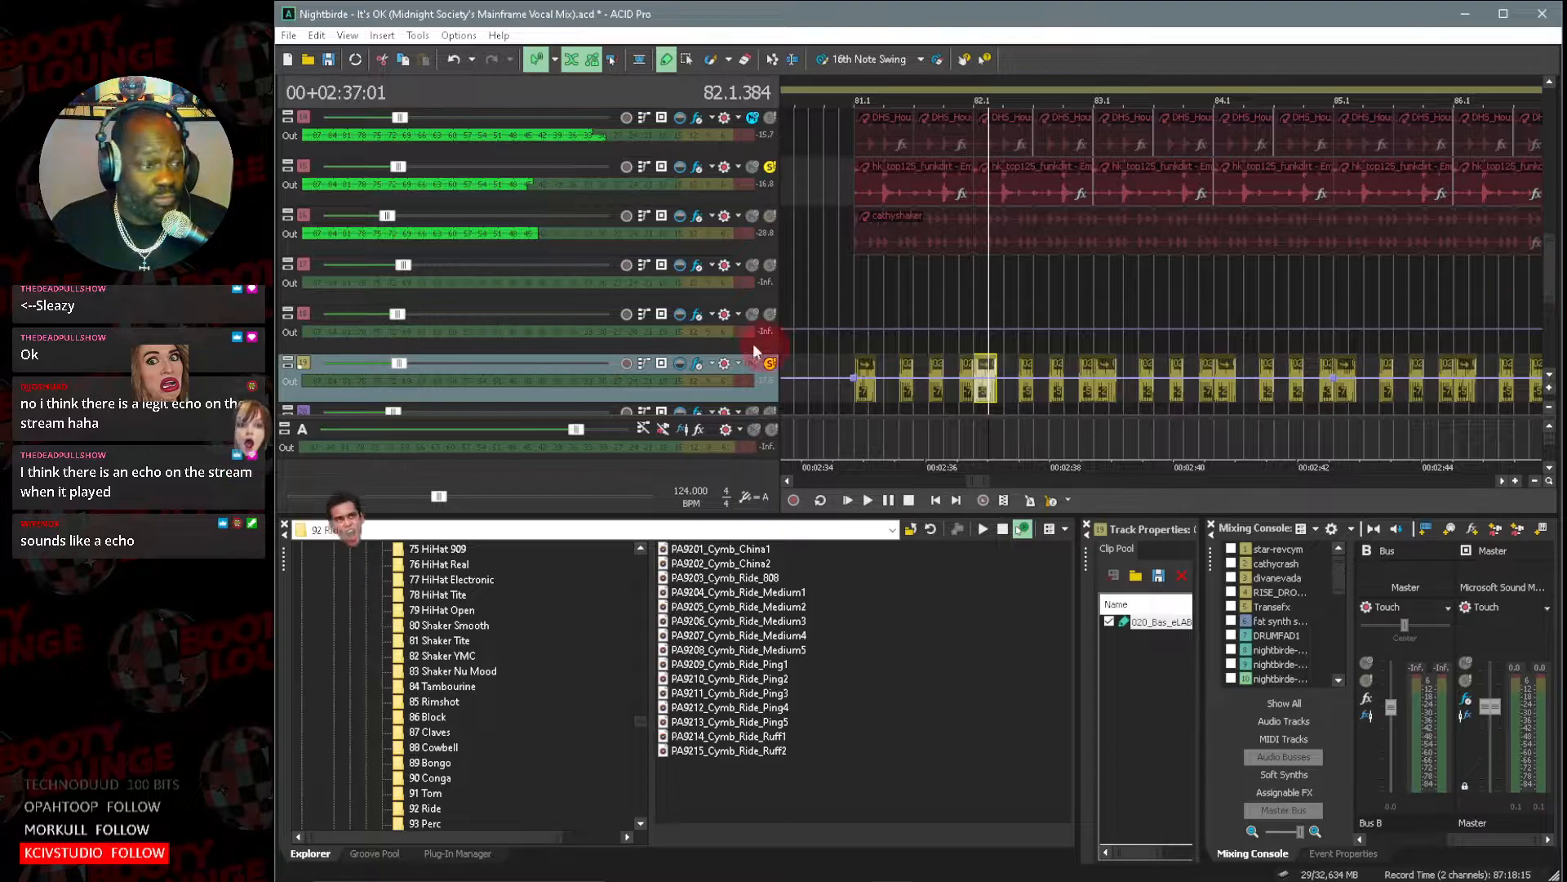
Clear solo and mute on all tracks, and solo only the 020_Bas_eLAB bass track.
{"action": "left_click", "coordinate": [302, 315]}
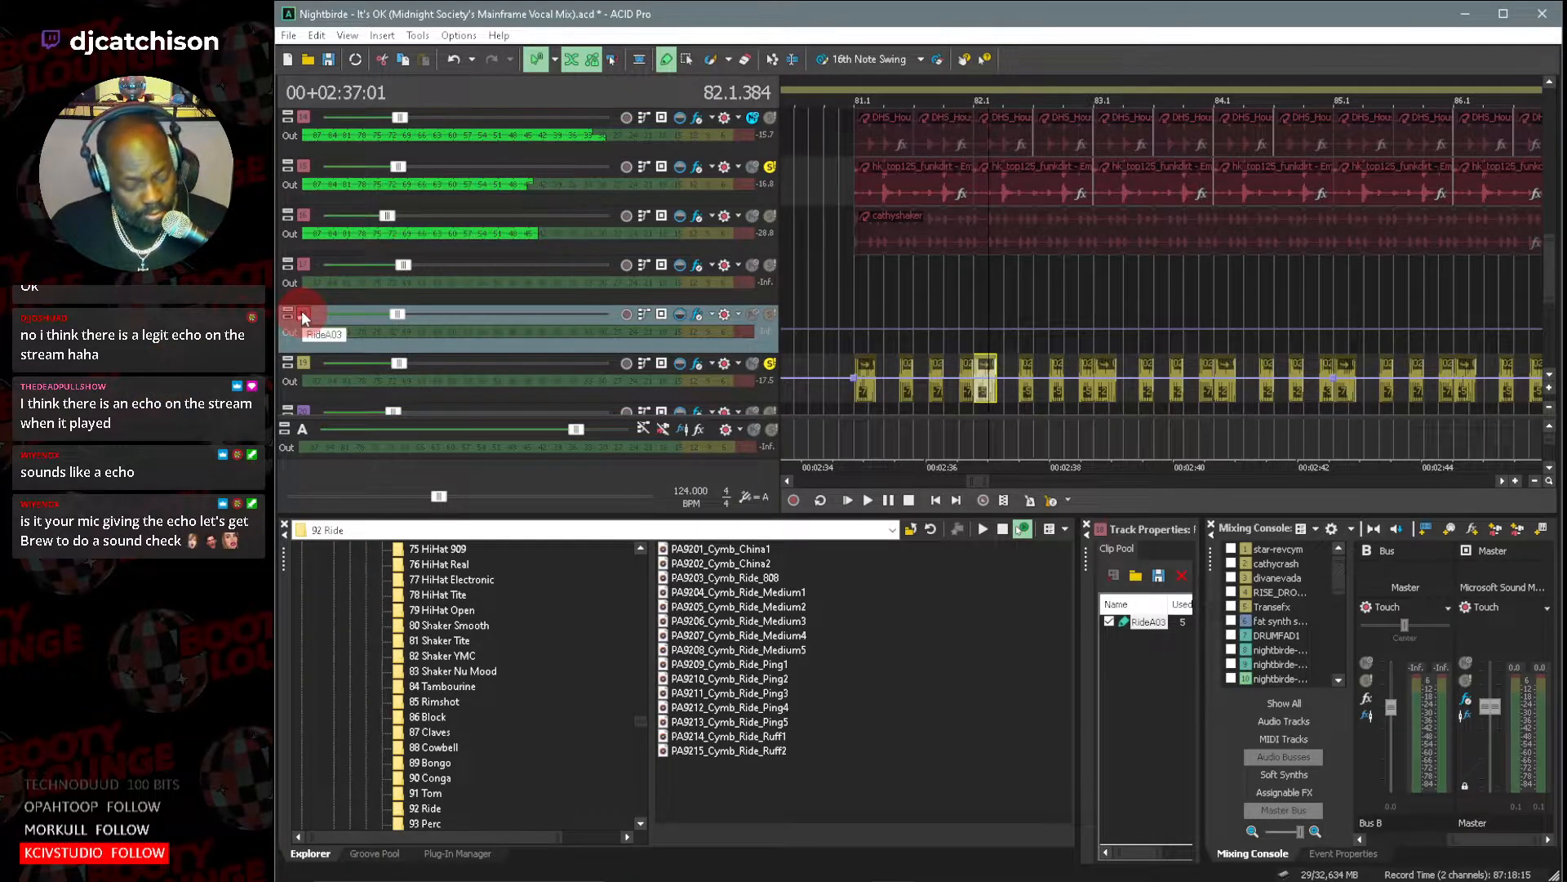
{"action": "key", "text": "ctrl+a"}
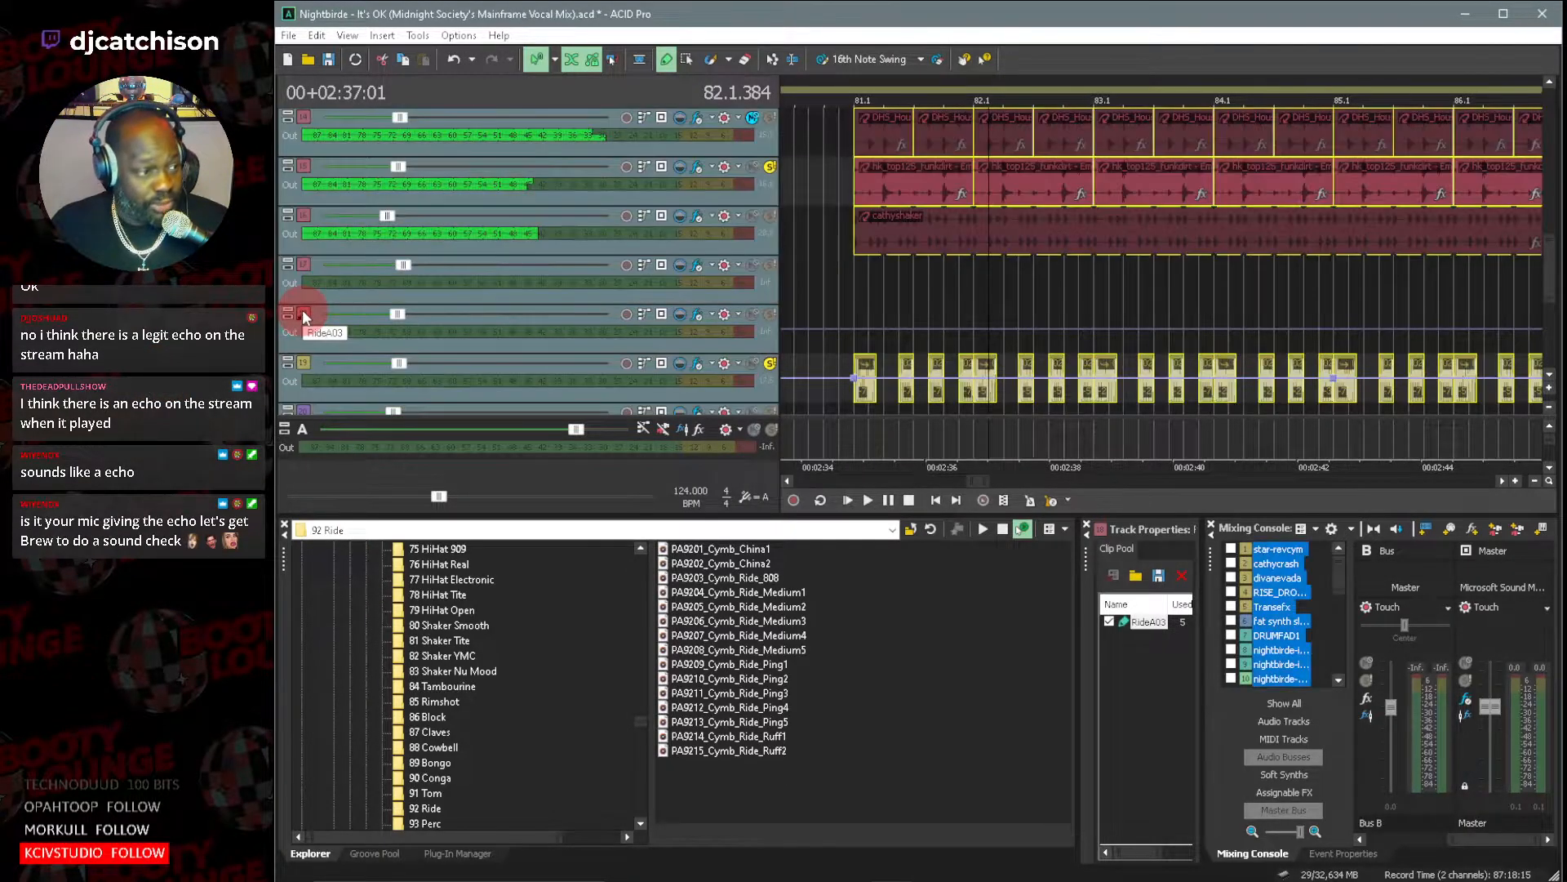
{"action": "left_click", "coordinate": [772, 363]}
{"action": "left_click", "coordinate": [299, 362]}
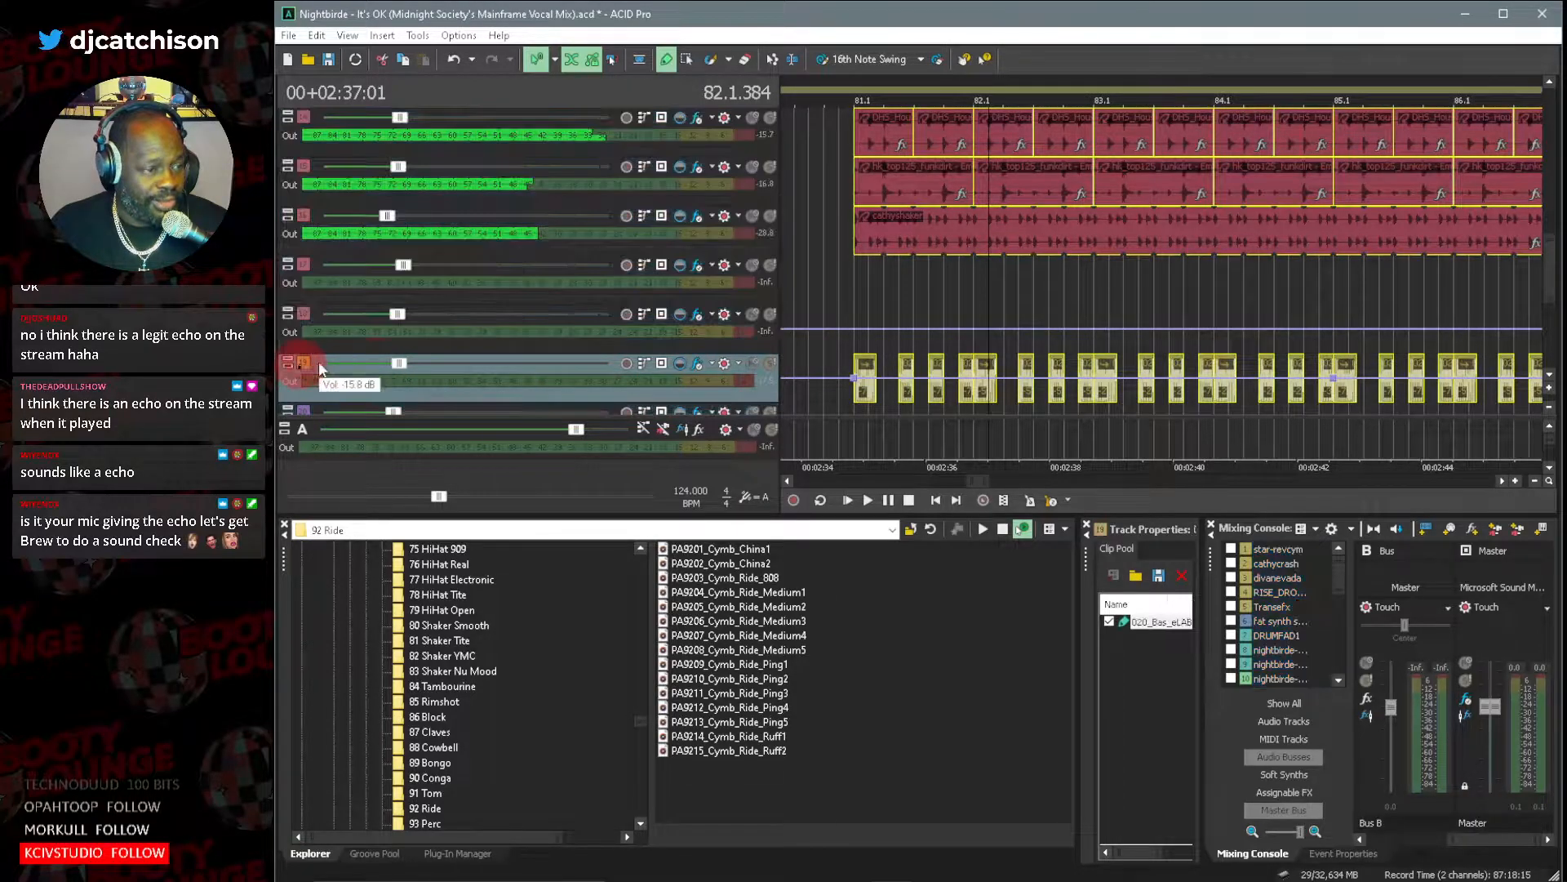
{"action": "left_click", "coordinate": [771, 363]}
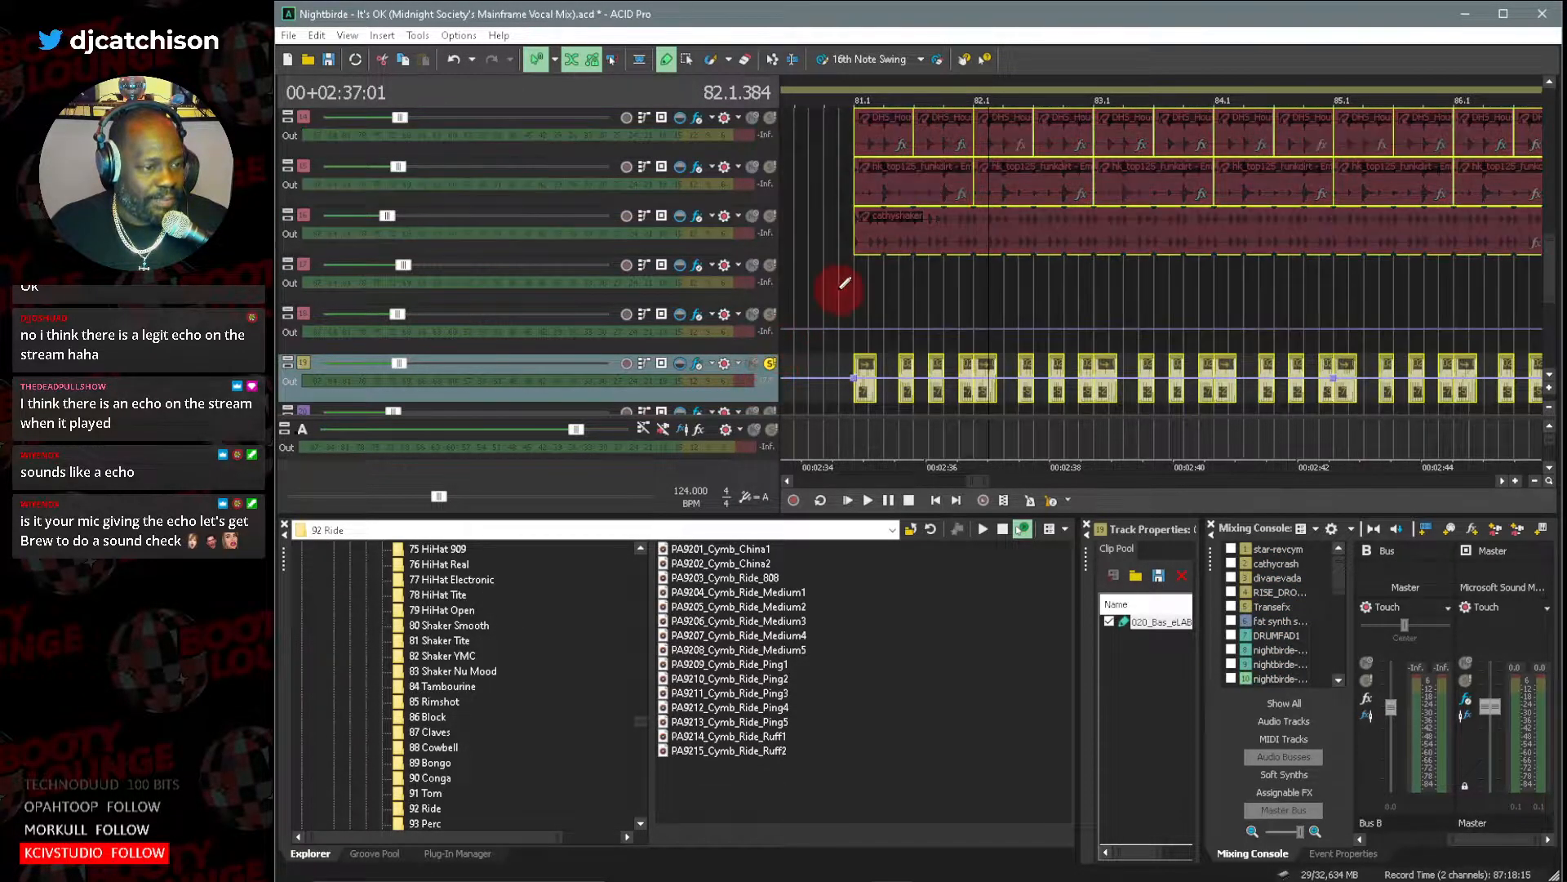
Play the soloed 020_Bas_eLAB bass from just before bar 81 to listen for an echo.
{"action": "left_click", "coordinate": [841, 284]}
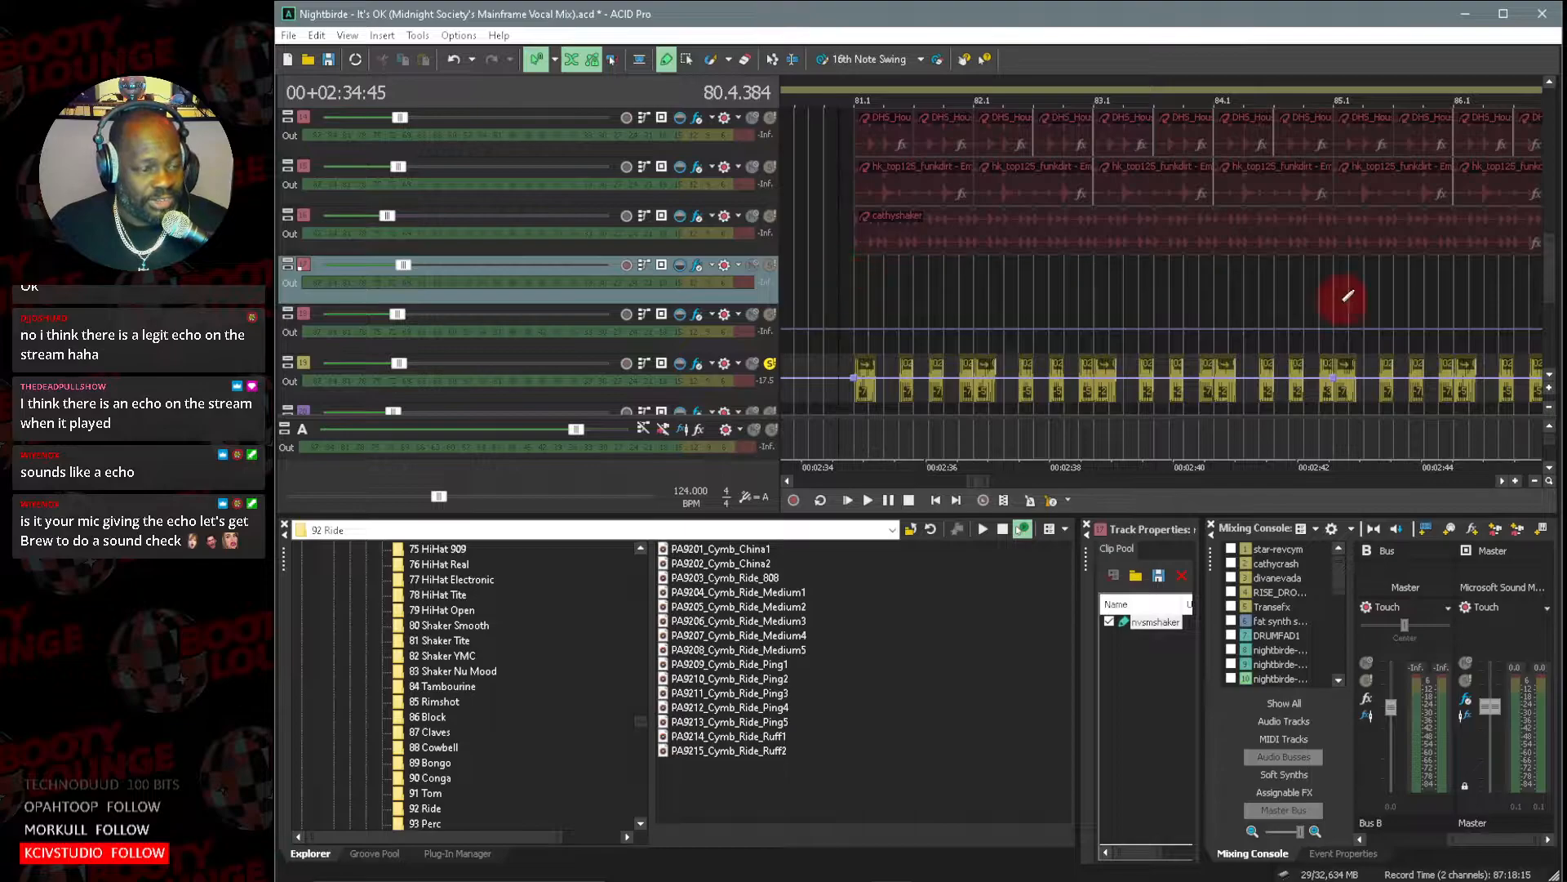
{"action": "mouse_move", "coordinate": [1548, 287]}
{"action": "left_mouse_down"}
{"action": "mouse_move", "coordinate": [1553, 252]}
{"action": "mouse_move", "coordinate": [1555, 302]}
{"action": "left_mouse_up"}
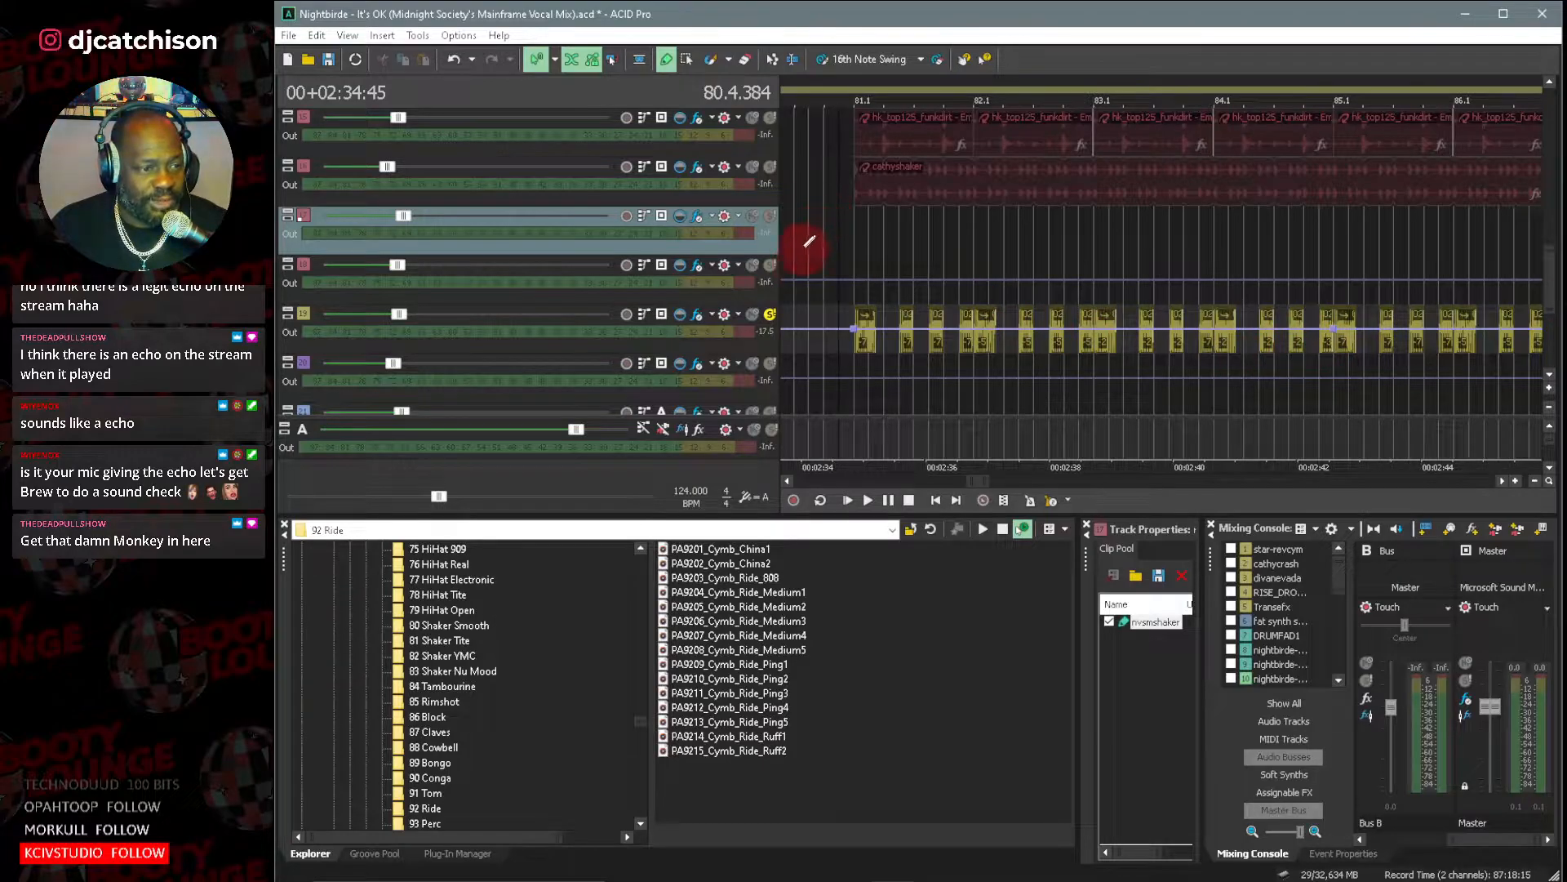
{"action": "key", "text": "space"}
{"action": "key", "text": "space"}
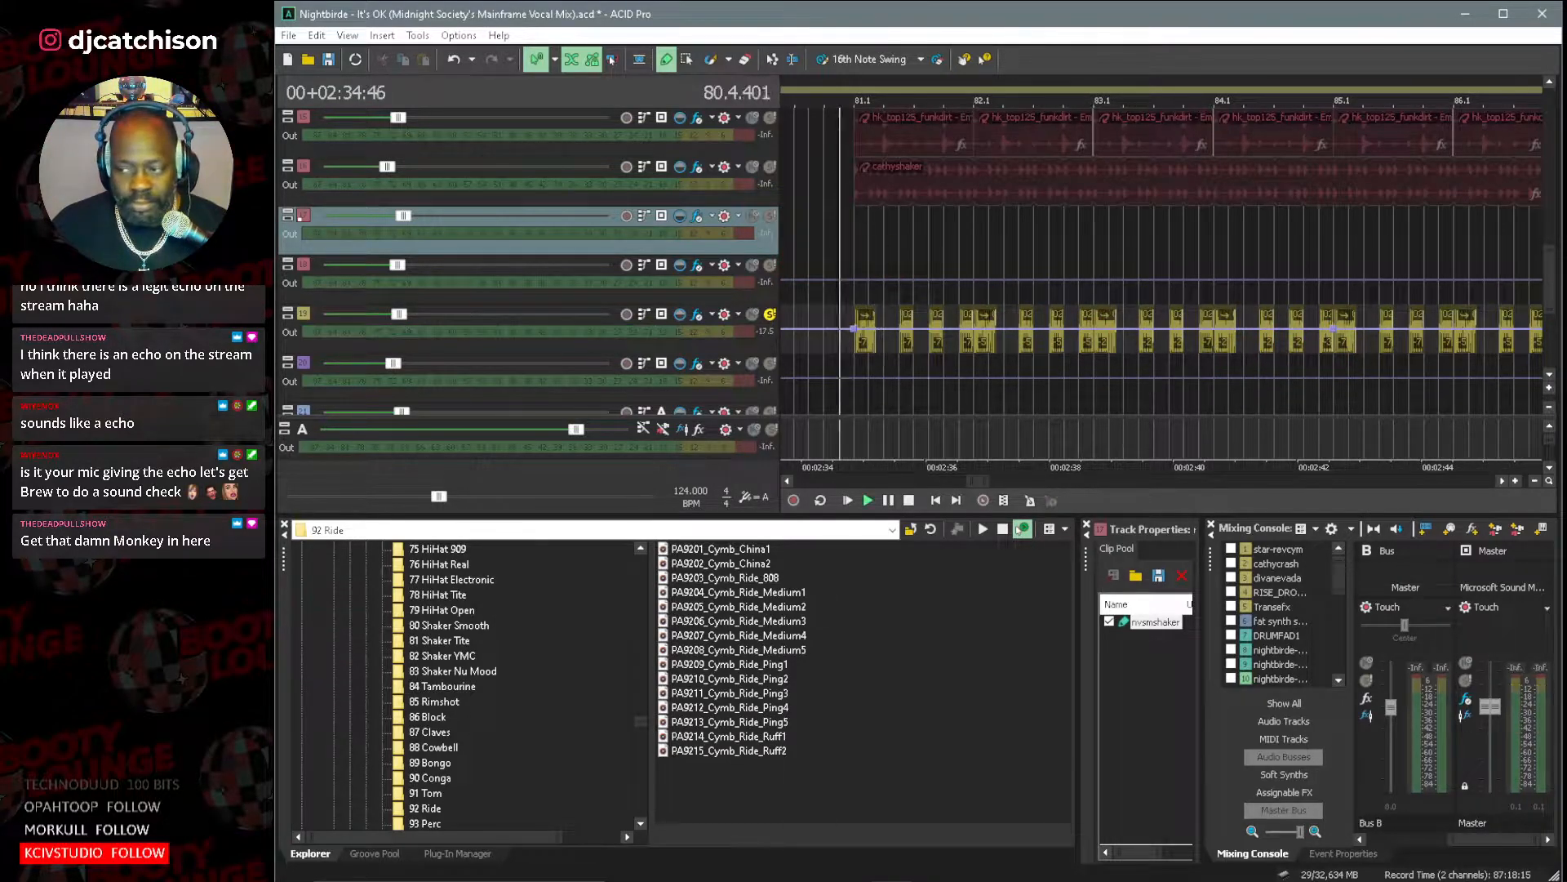
{"action": "key", "text": "space"}
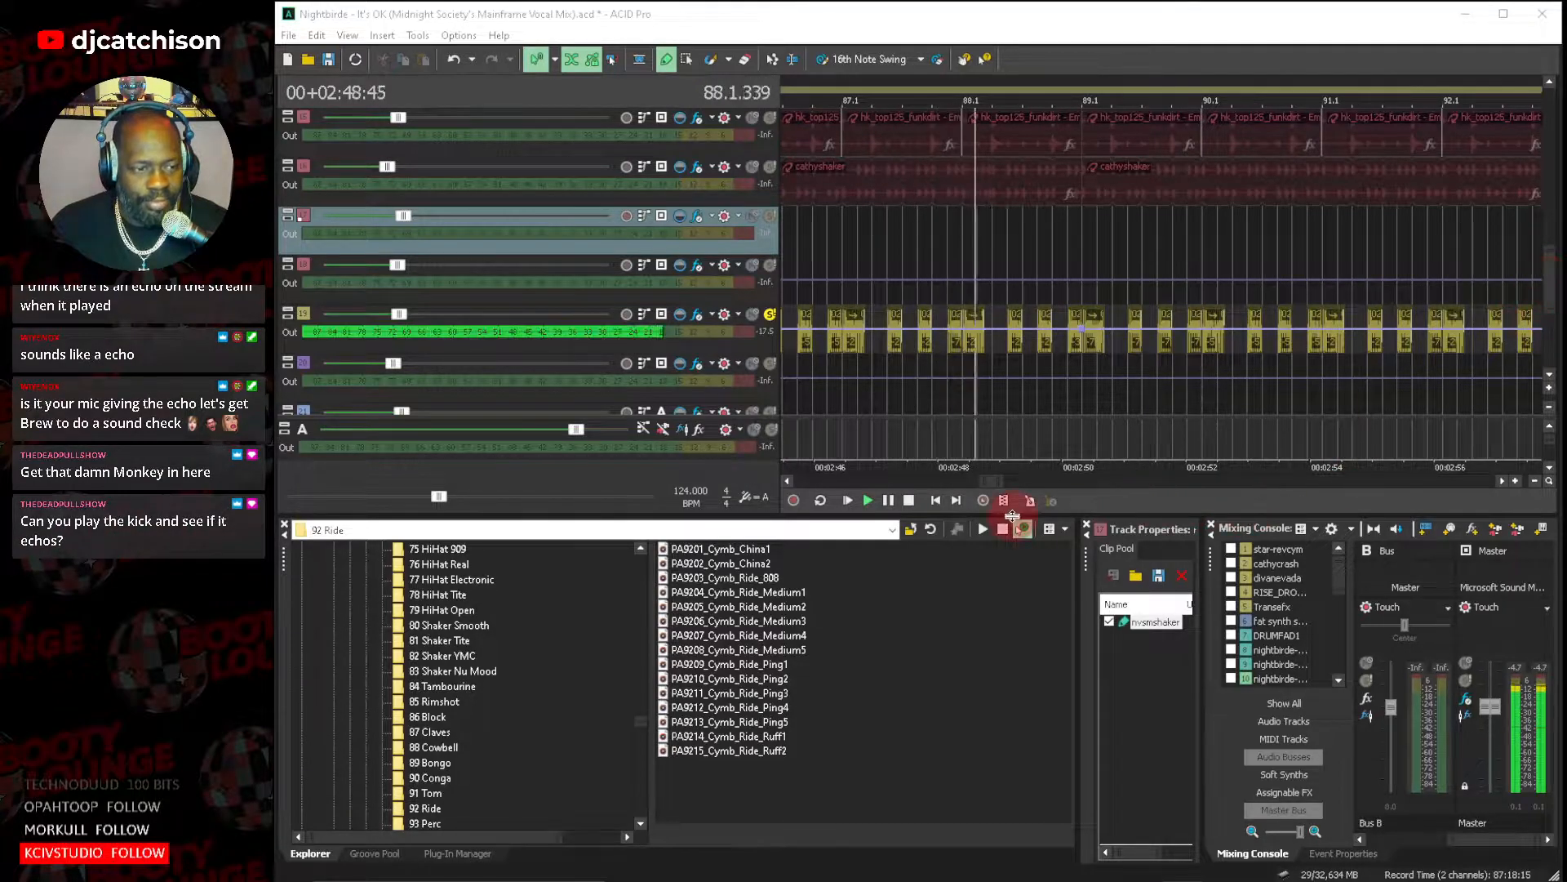
{"action": "left_click", "coordinate": [908, 499]}
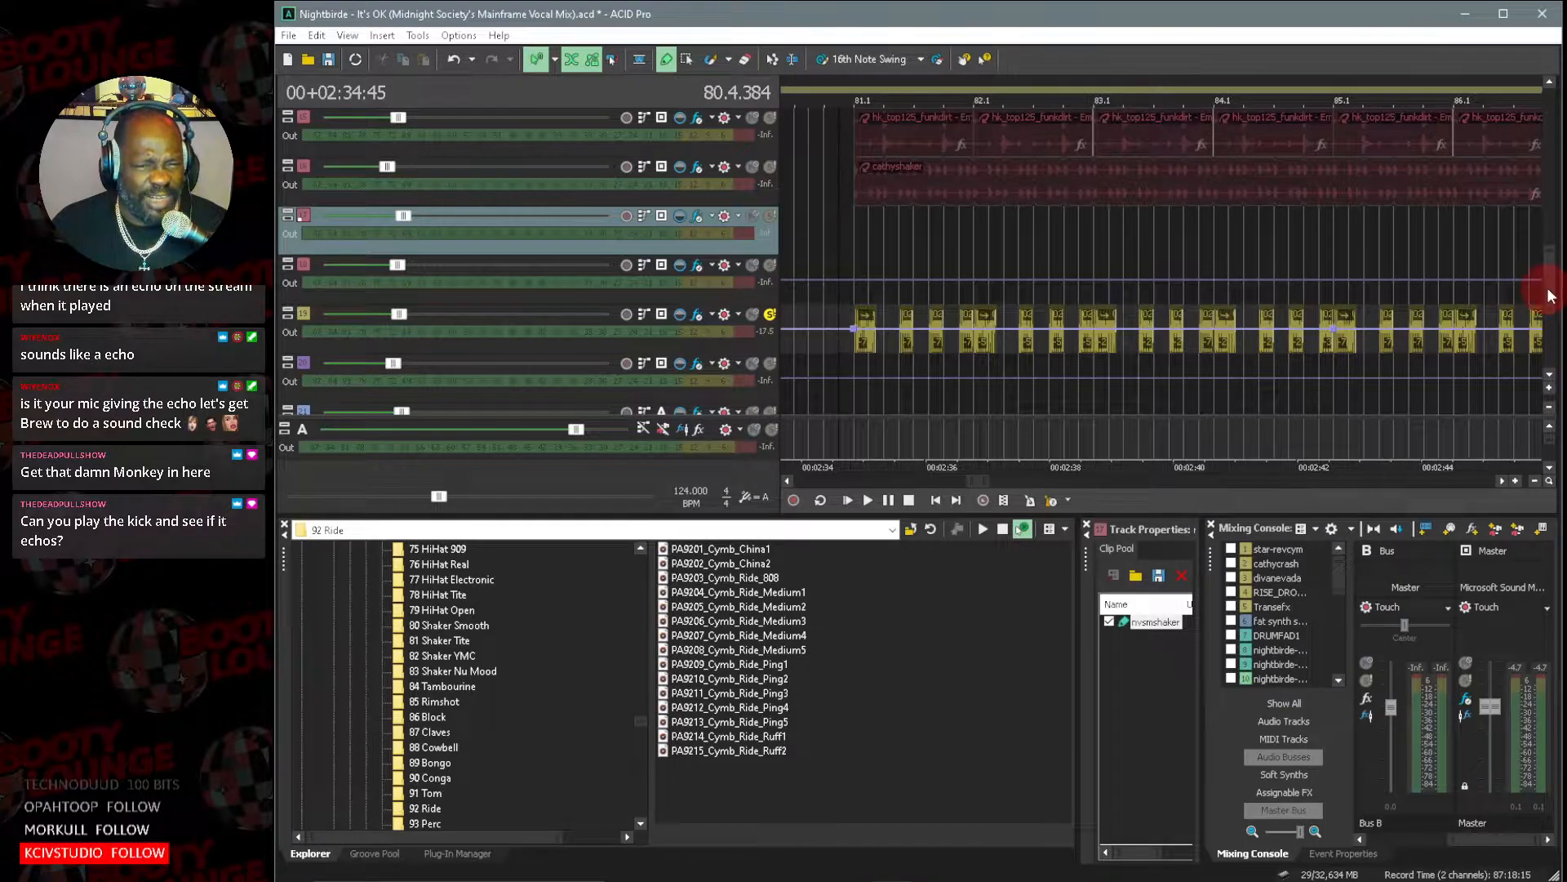
Unsolo the 020_Bas_eLAB bass track and solo the atfc_dmkik_6 - Gbm kick track instead.
{"action": "scroll", "coordinate": [1553, 294], "scroll_direction": "up", "scroll_amount": 3}
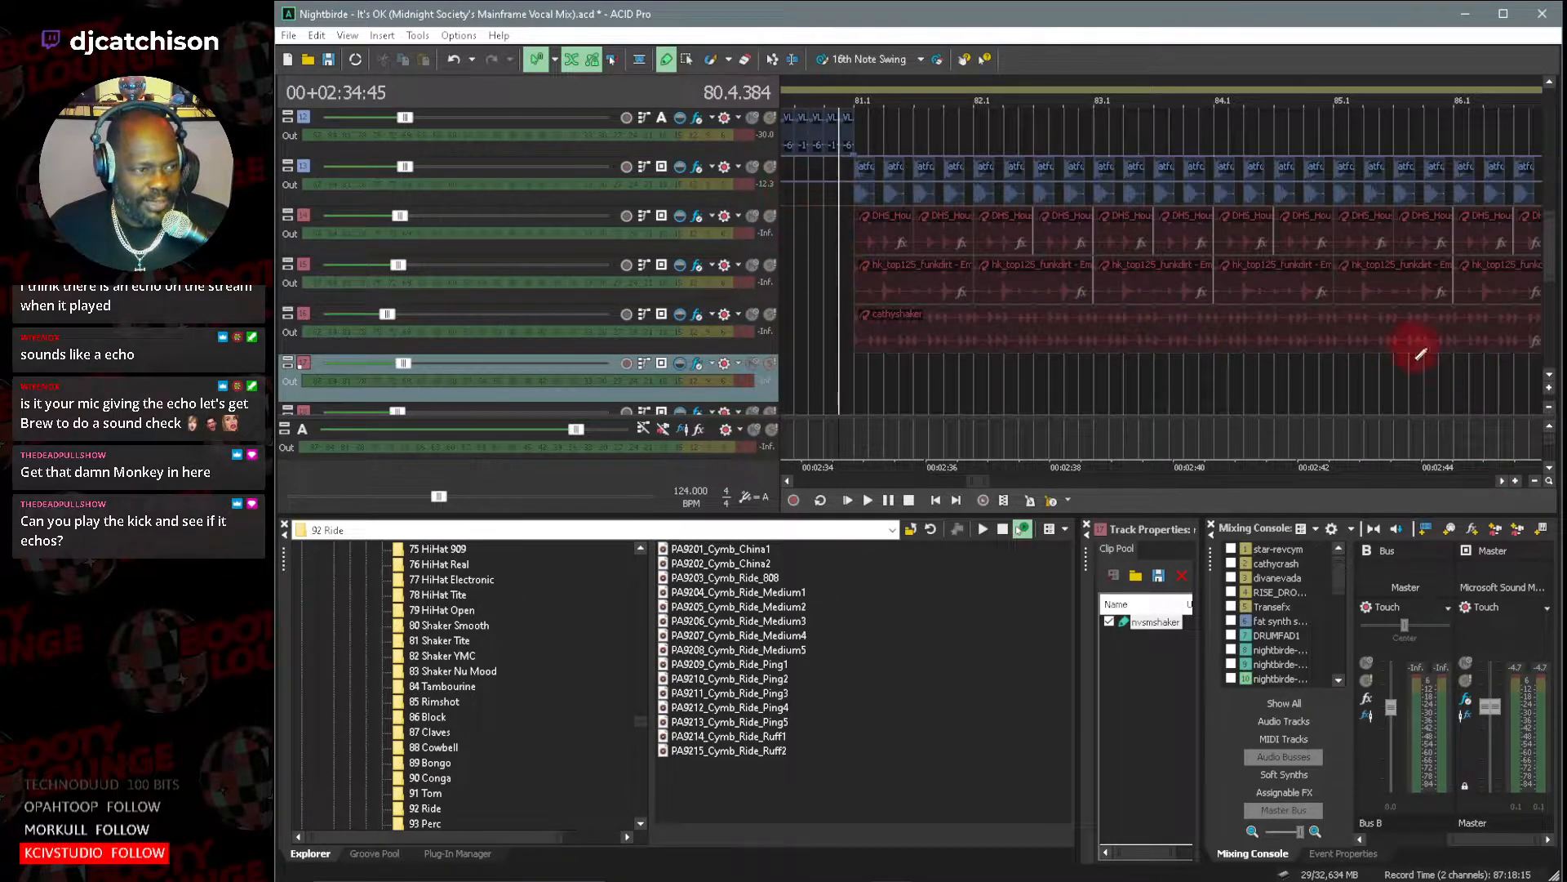
{"action": "left_click", "coordinate": [1547, 380]}
{"action": "left_click", "coordinate": [753, 315]}
{"action": "left_click", "coordinate": [771, 315]}
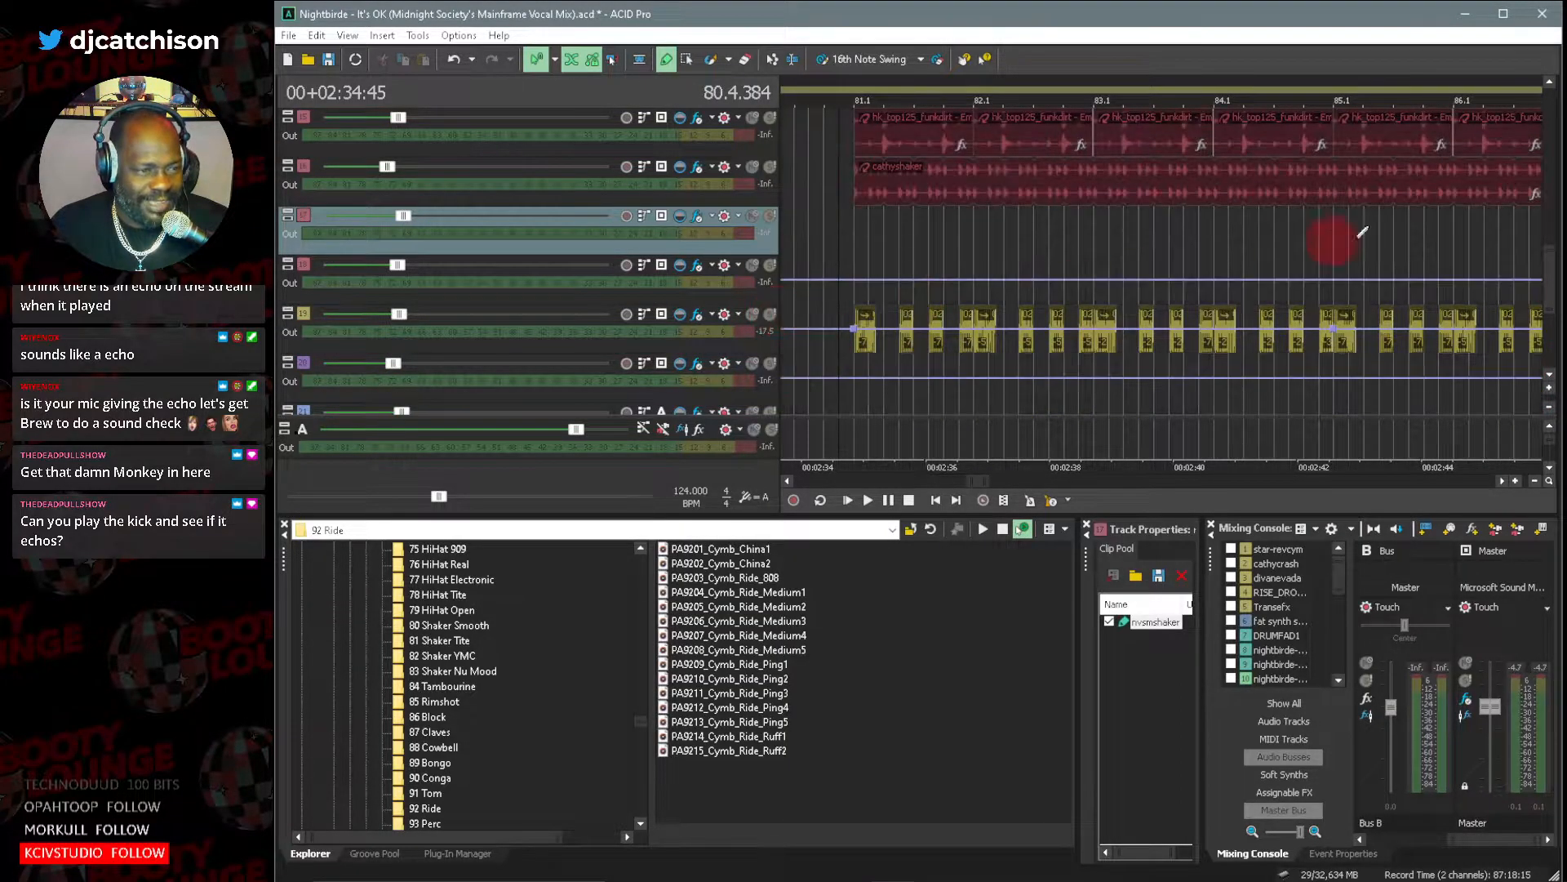
{"action": "left_click_drag", "start_coordinate": [1549, 281], "coordinate": [1549, 243]}
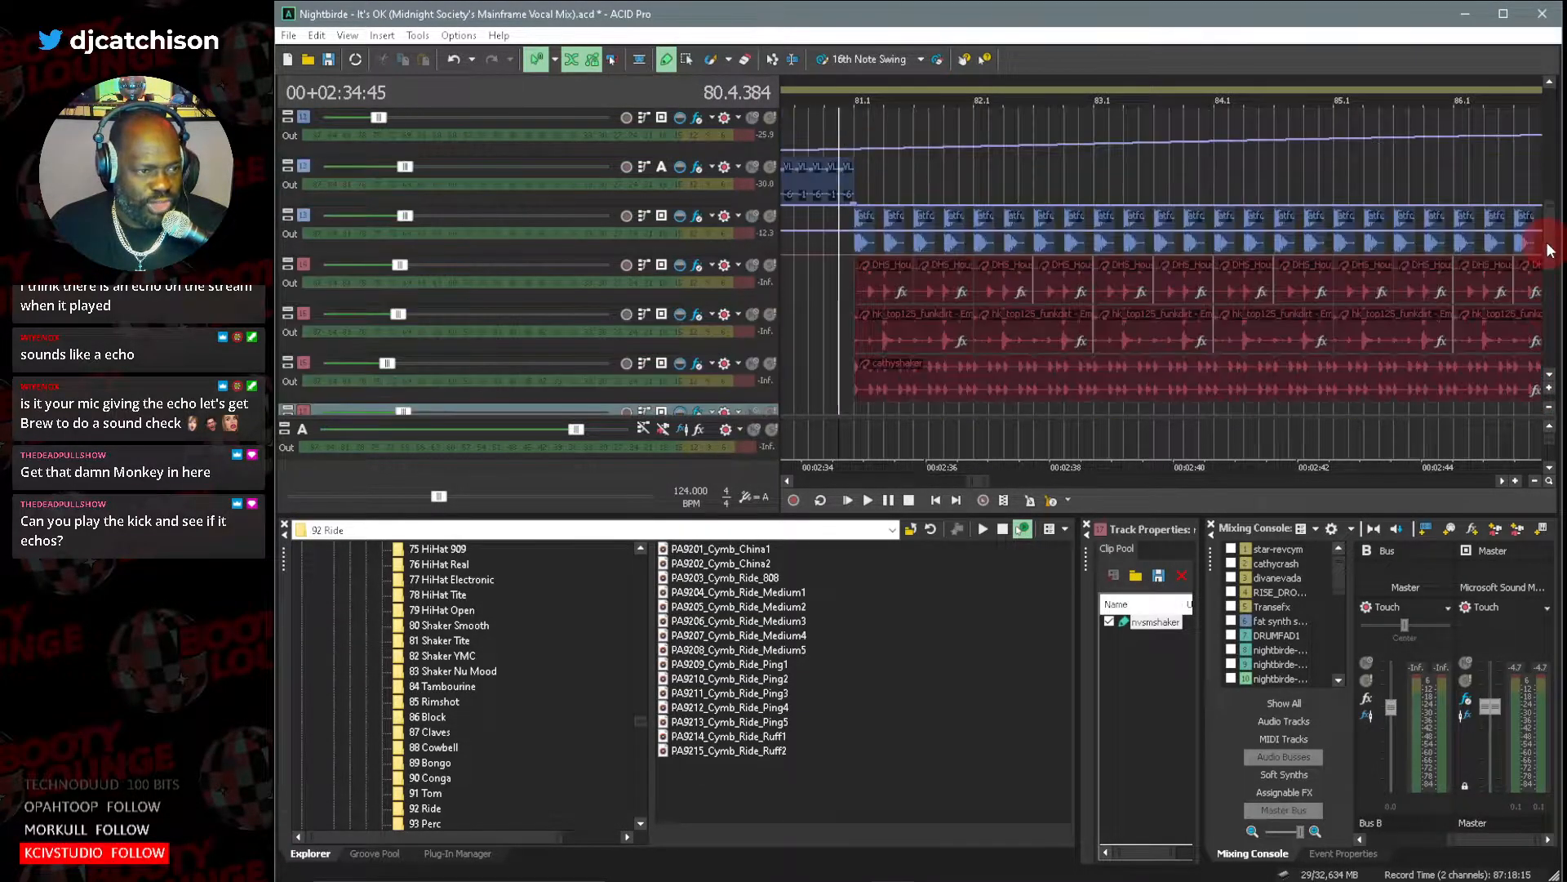
{"action": "left_click", "coordinate": [770, 217]}
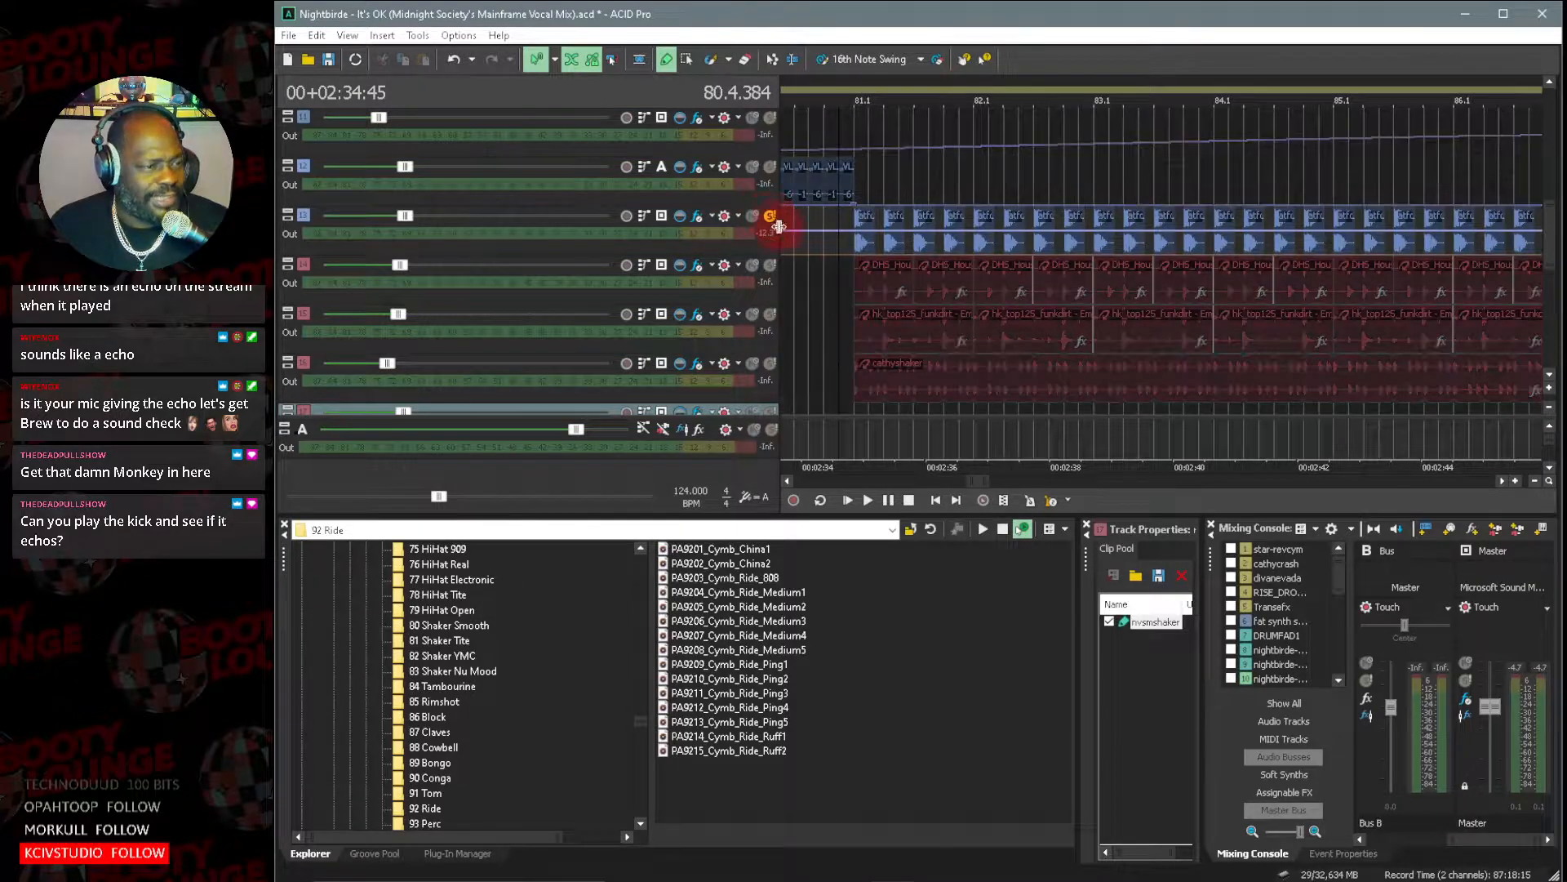
Examine the clip pool and source file of the atfc_drmkik_6 - Gbm kick track, and close its track properties.
{"action": "left_click", "coordinate": [310, 218]}
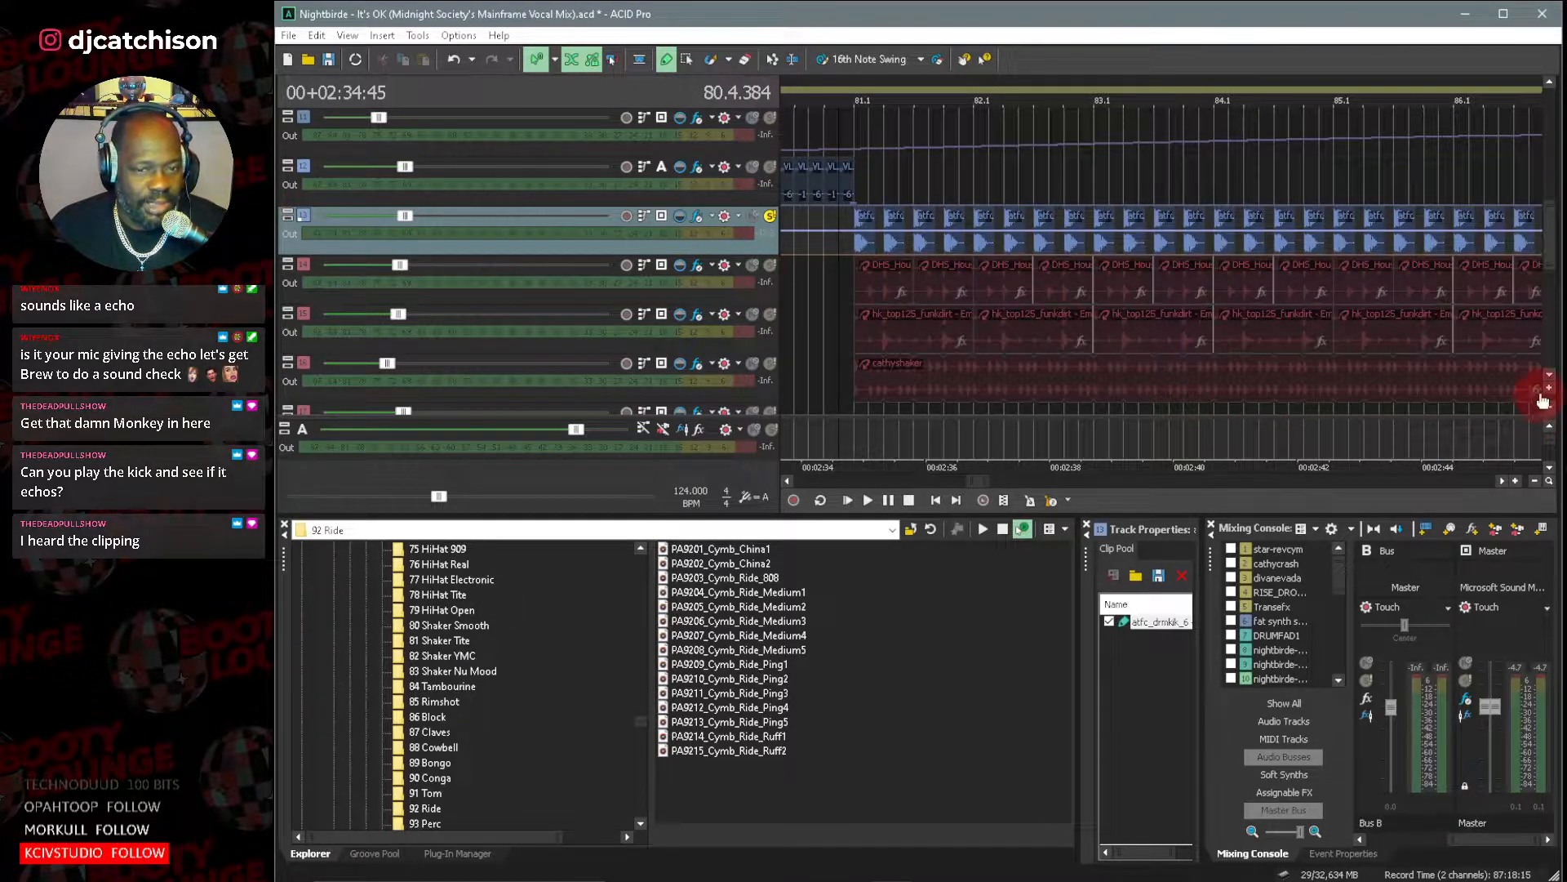
{"action": "left_click_drag", "start_coordinate": [1086, 555], "coordinate": [555, 258]}
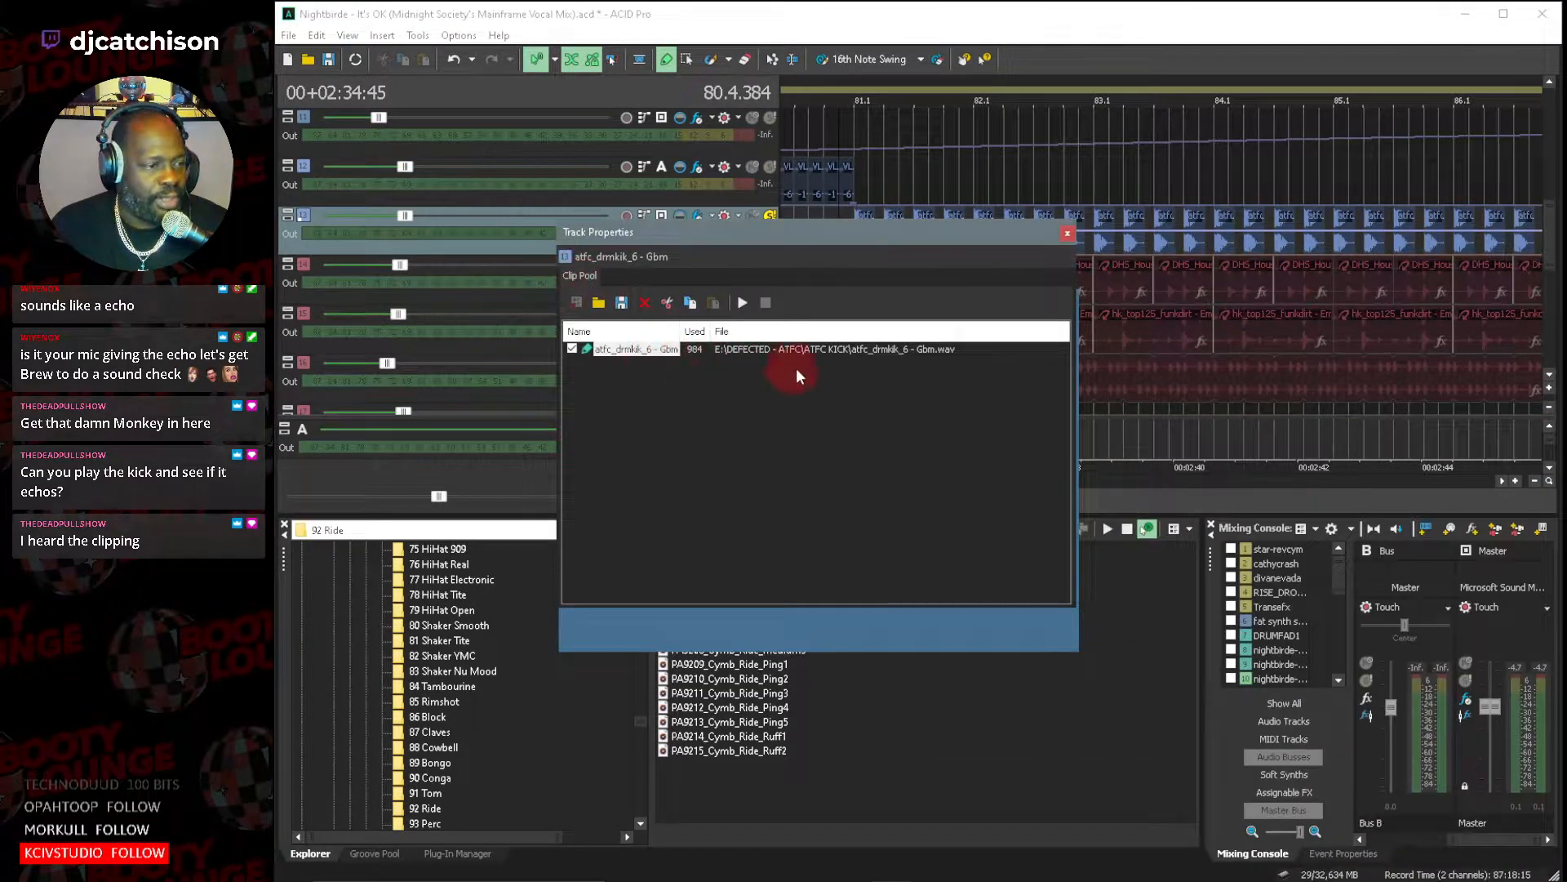
{"action": "left_click", "coordinate": [991, 453]}
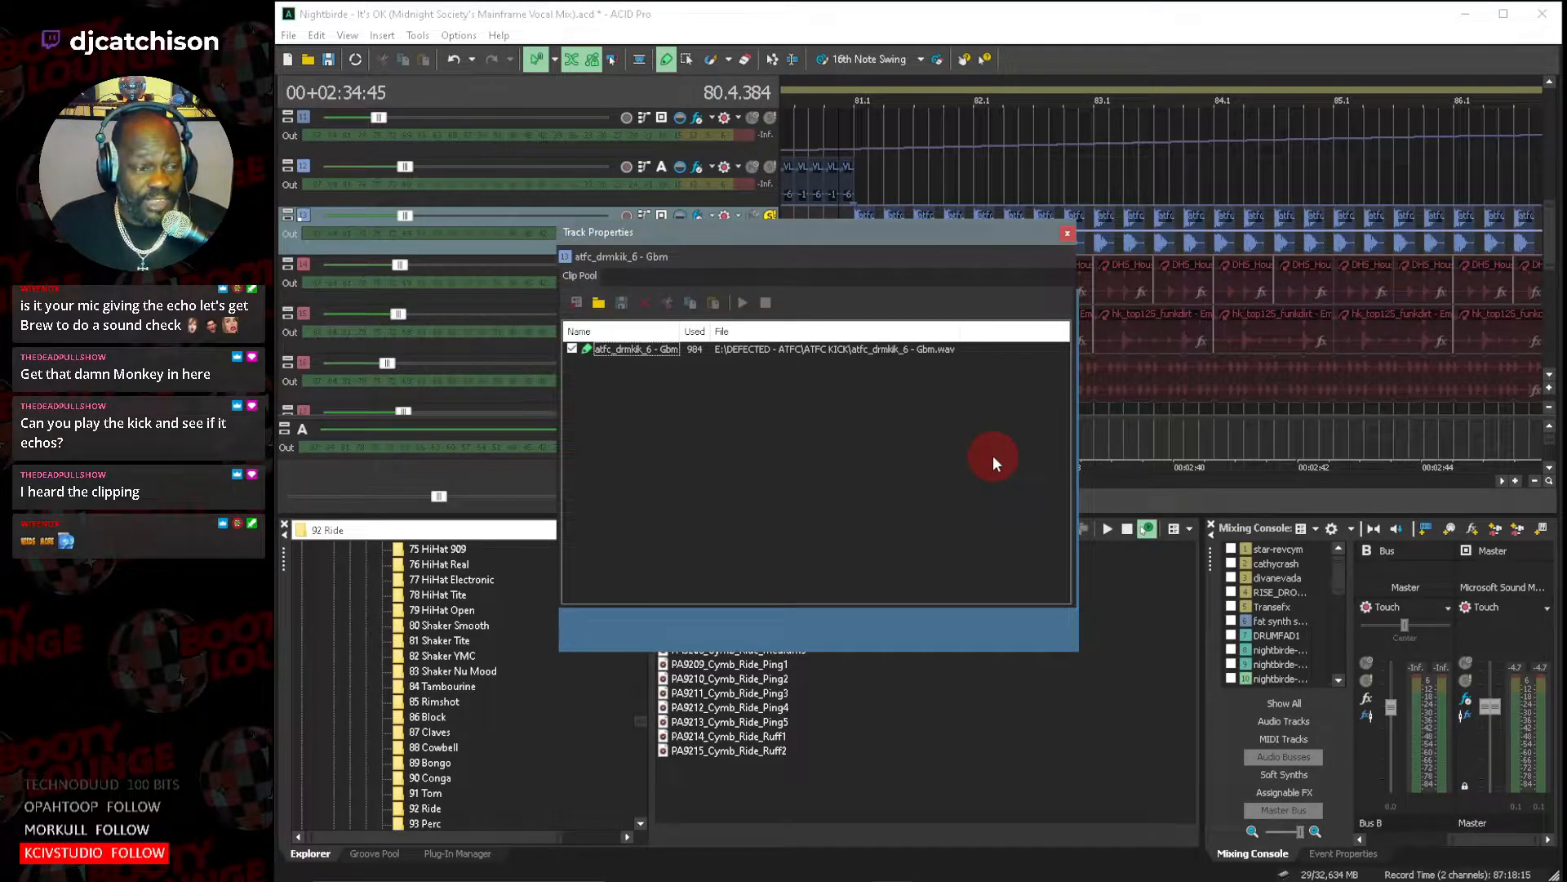
{"action": "left_click", "coordinate": [1069, 232]}
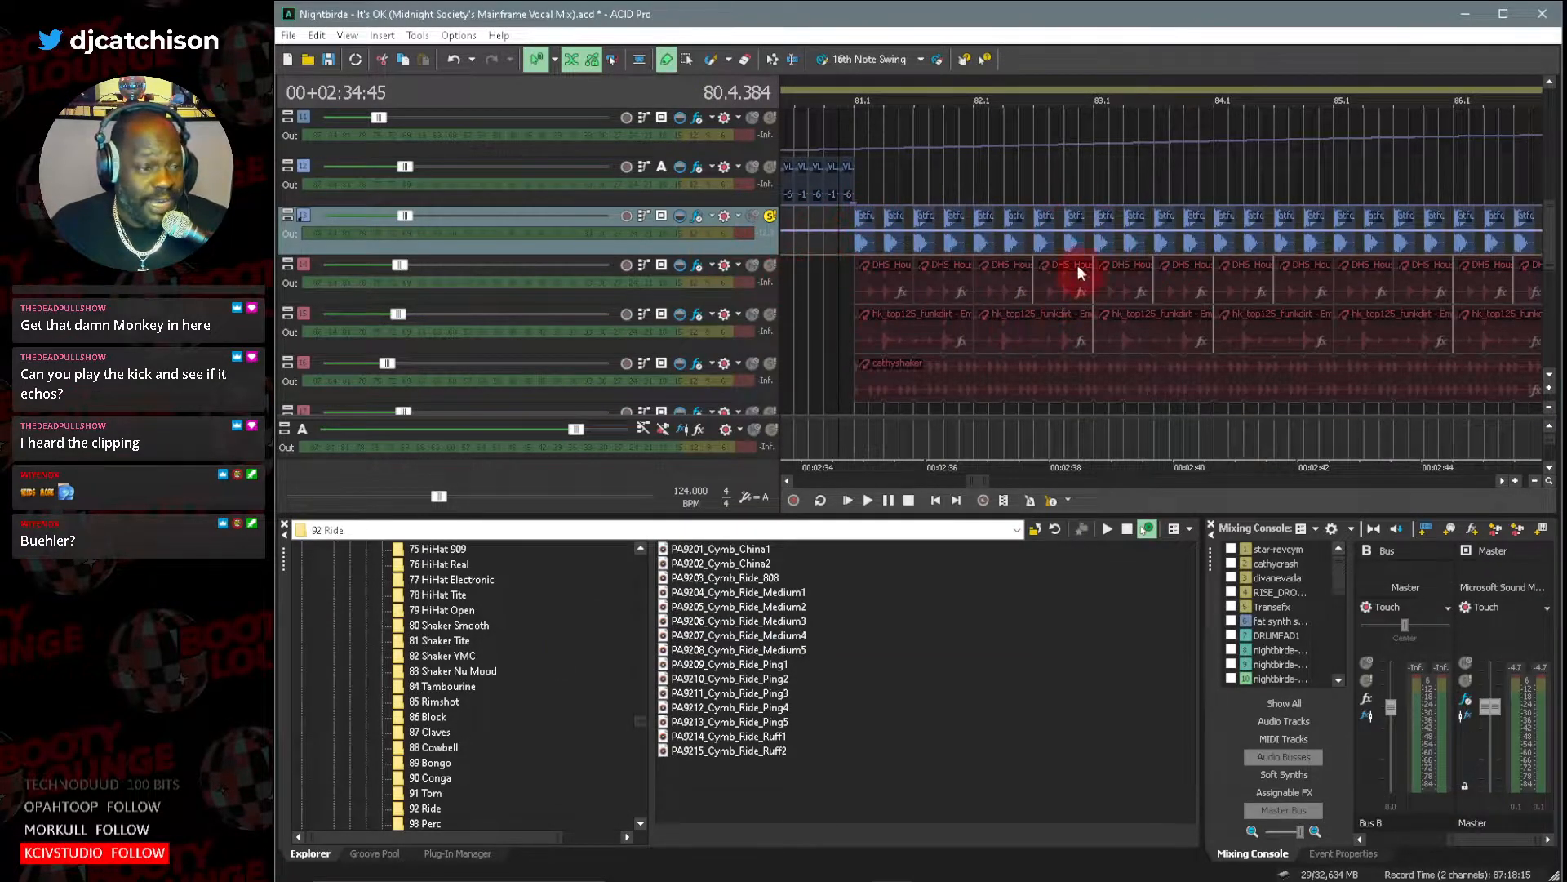
Examine the Track EQ settings on the atfc_drmkik_6 - Gbm kick track.
{"action": "left_click", "coordinate": [811, 242]}
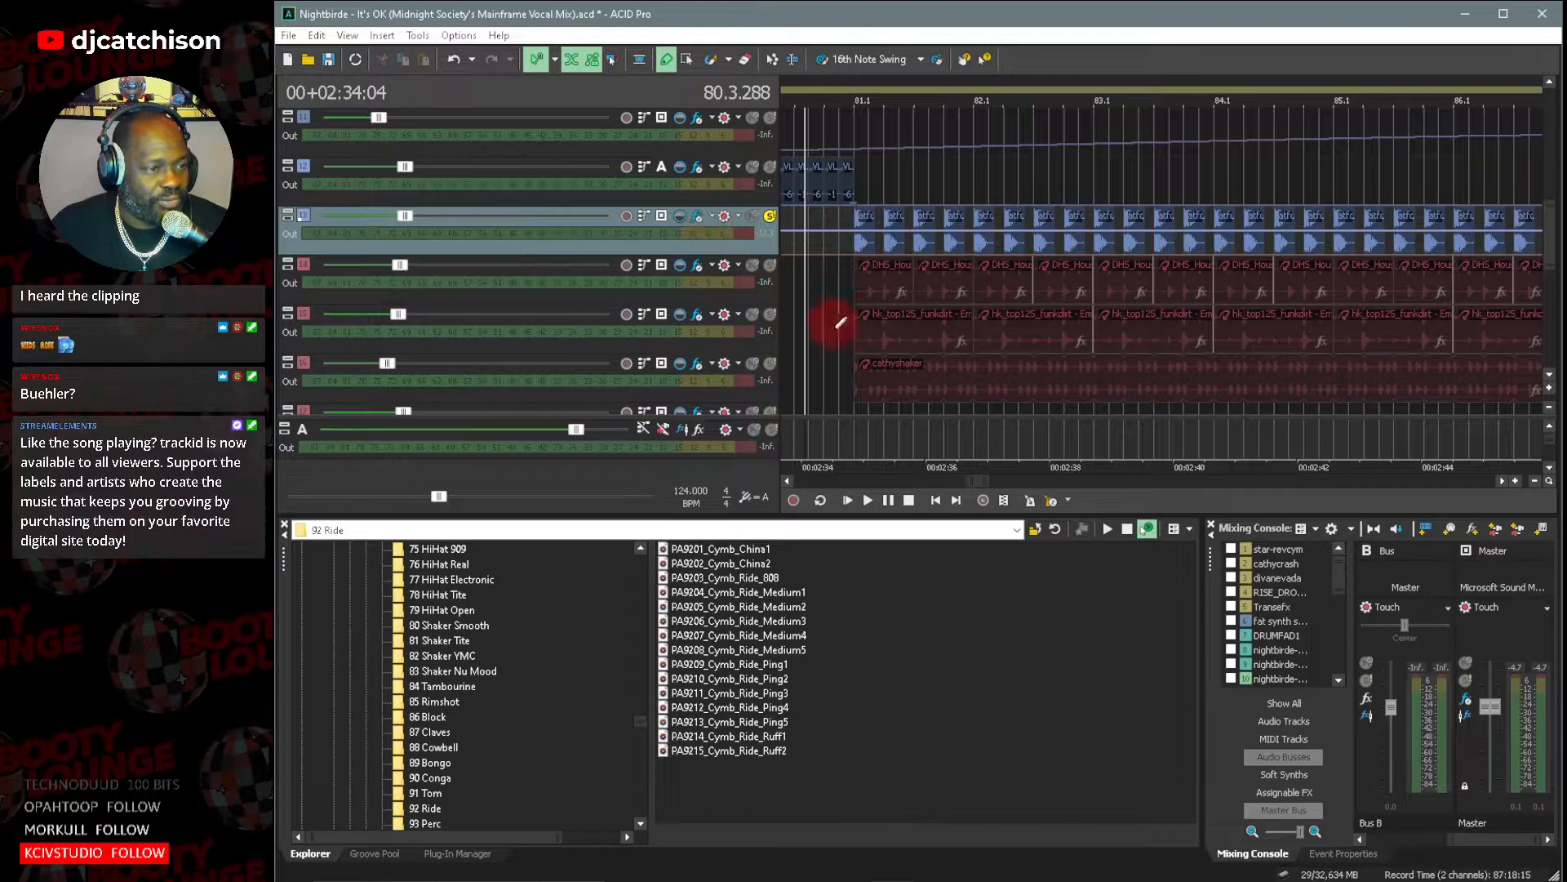
{"action": "left_click", "coordinate": [695, 217]}
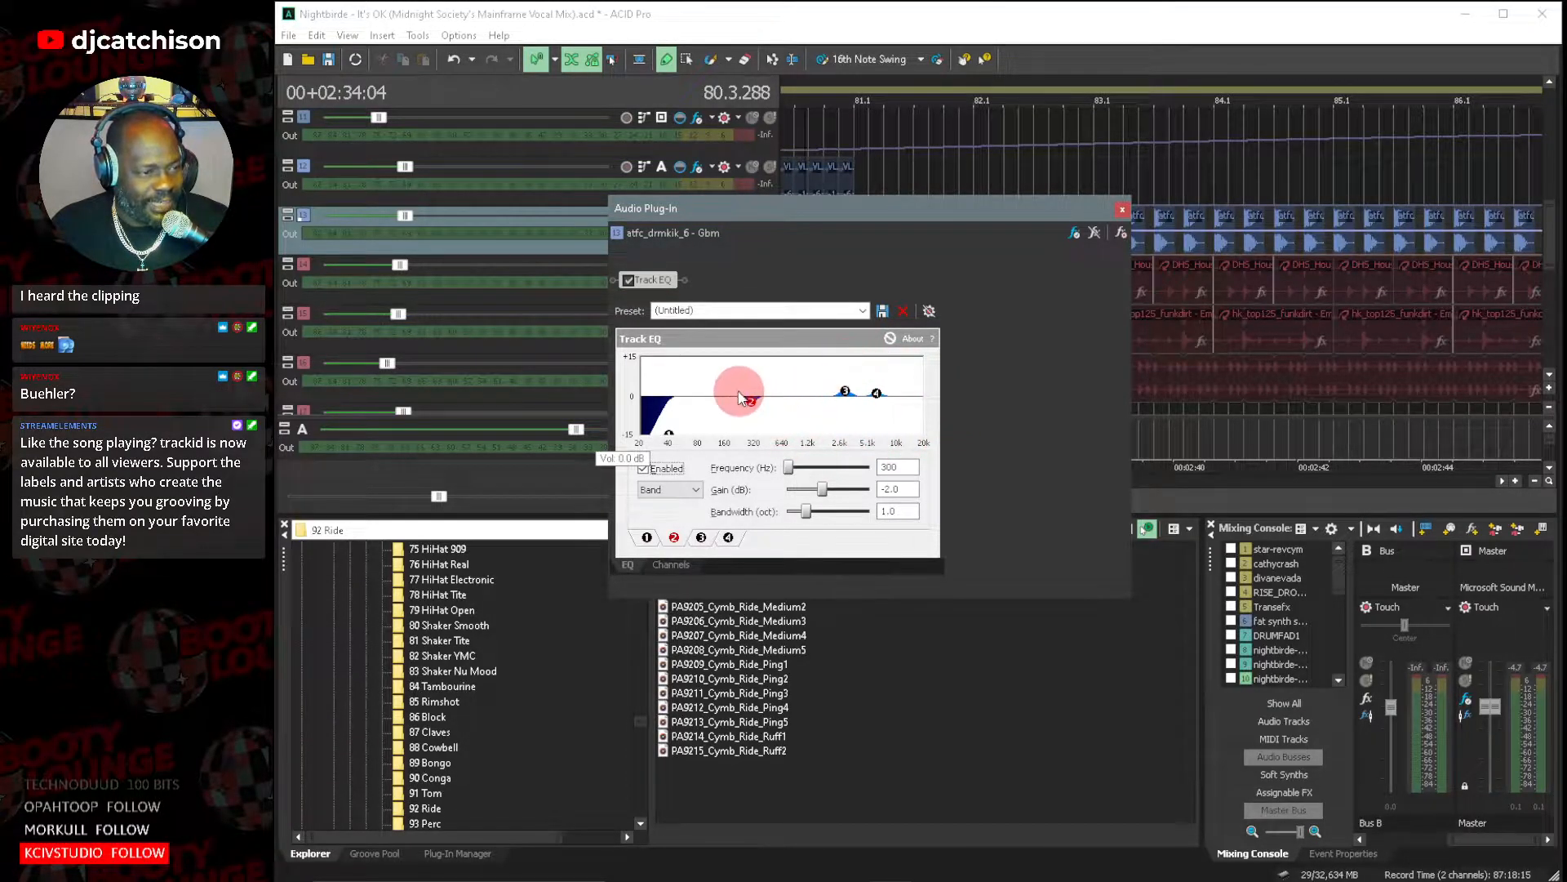
{"action": "left_click", "coordinate": [1123, 209]}
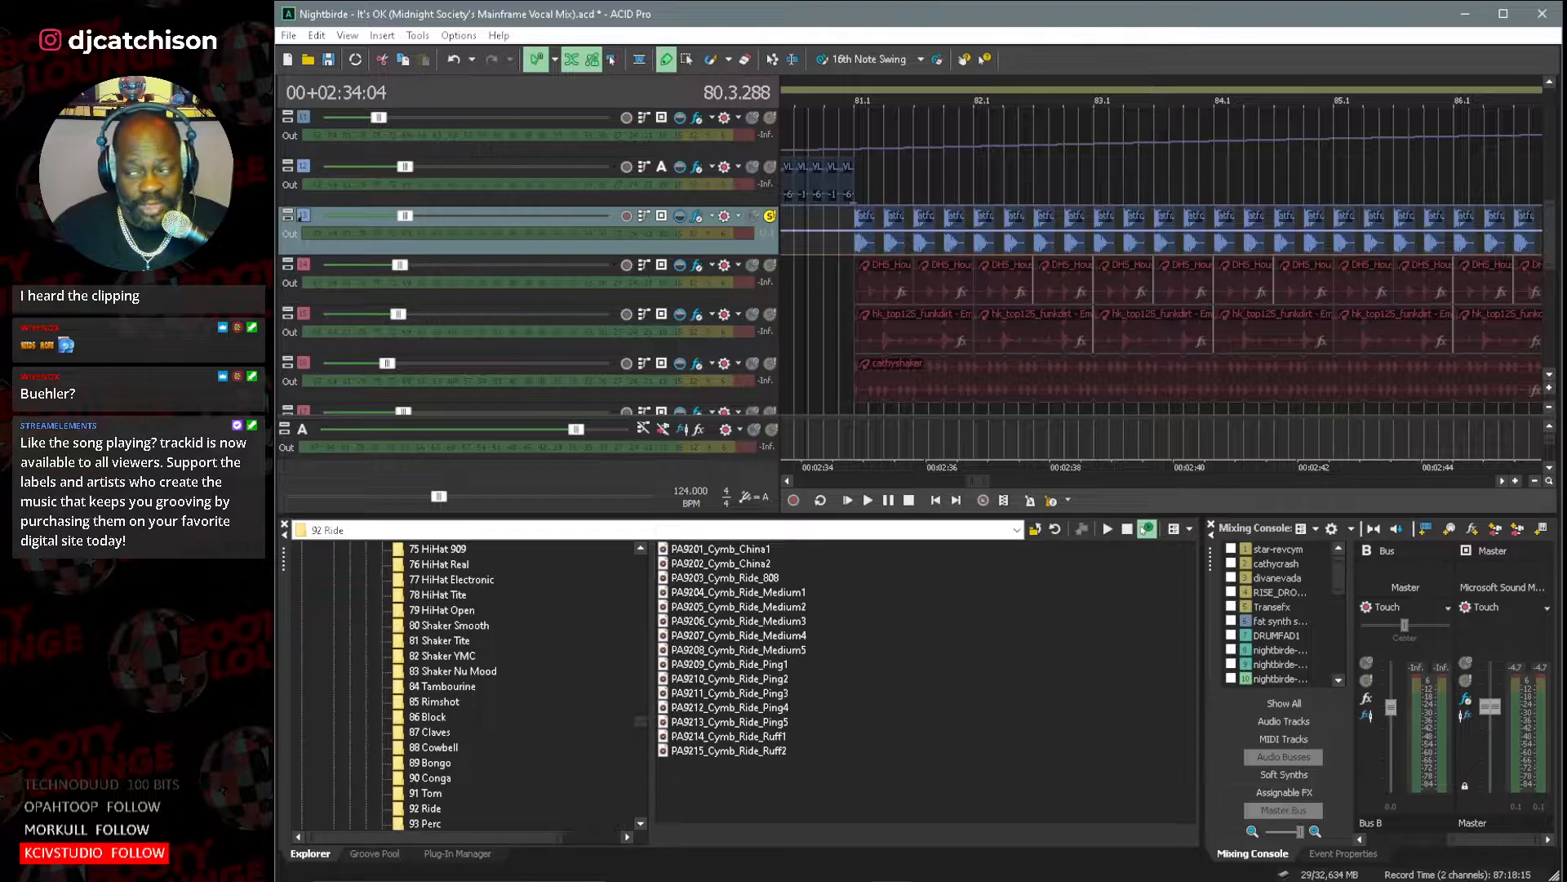
Play the soloed kick track from just before bar 81 to listen for an echo.
{"action": "left_click", "coordinate": [831, 222]}
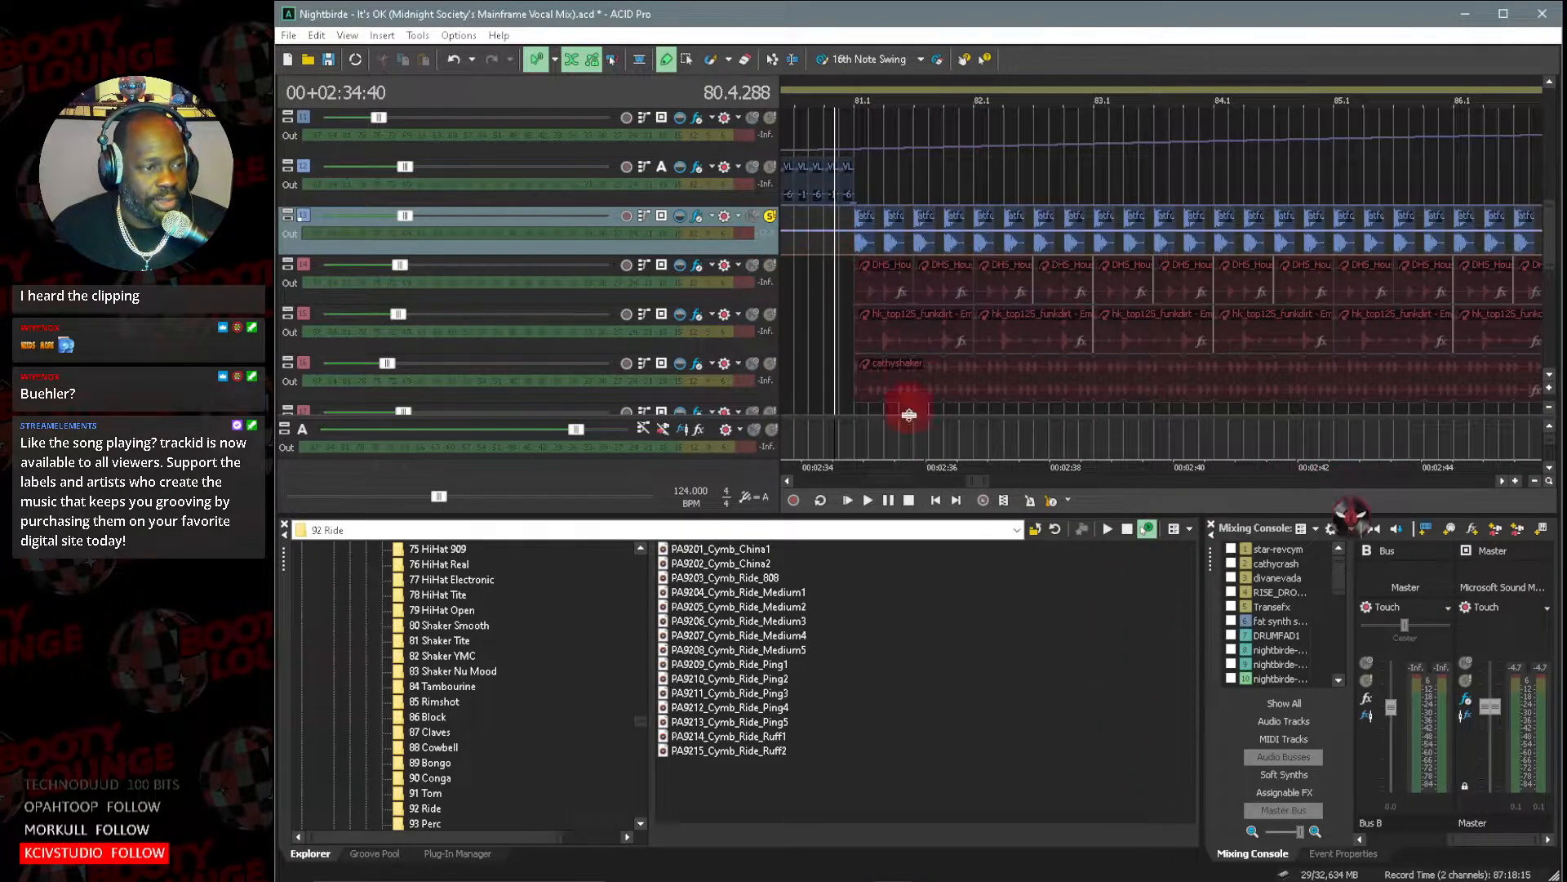
{"action": "left_click", "coordinate": [869, 499]}
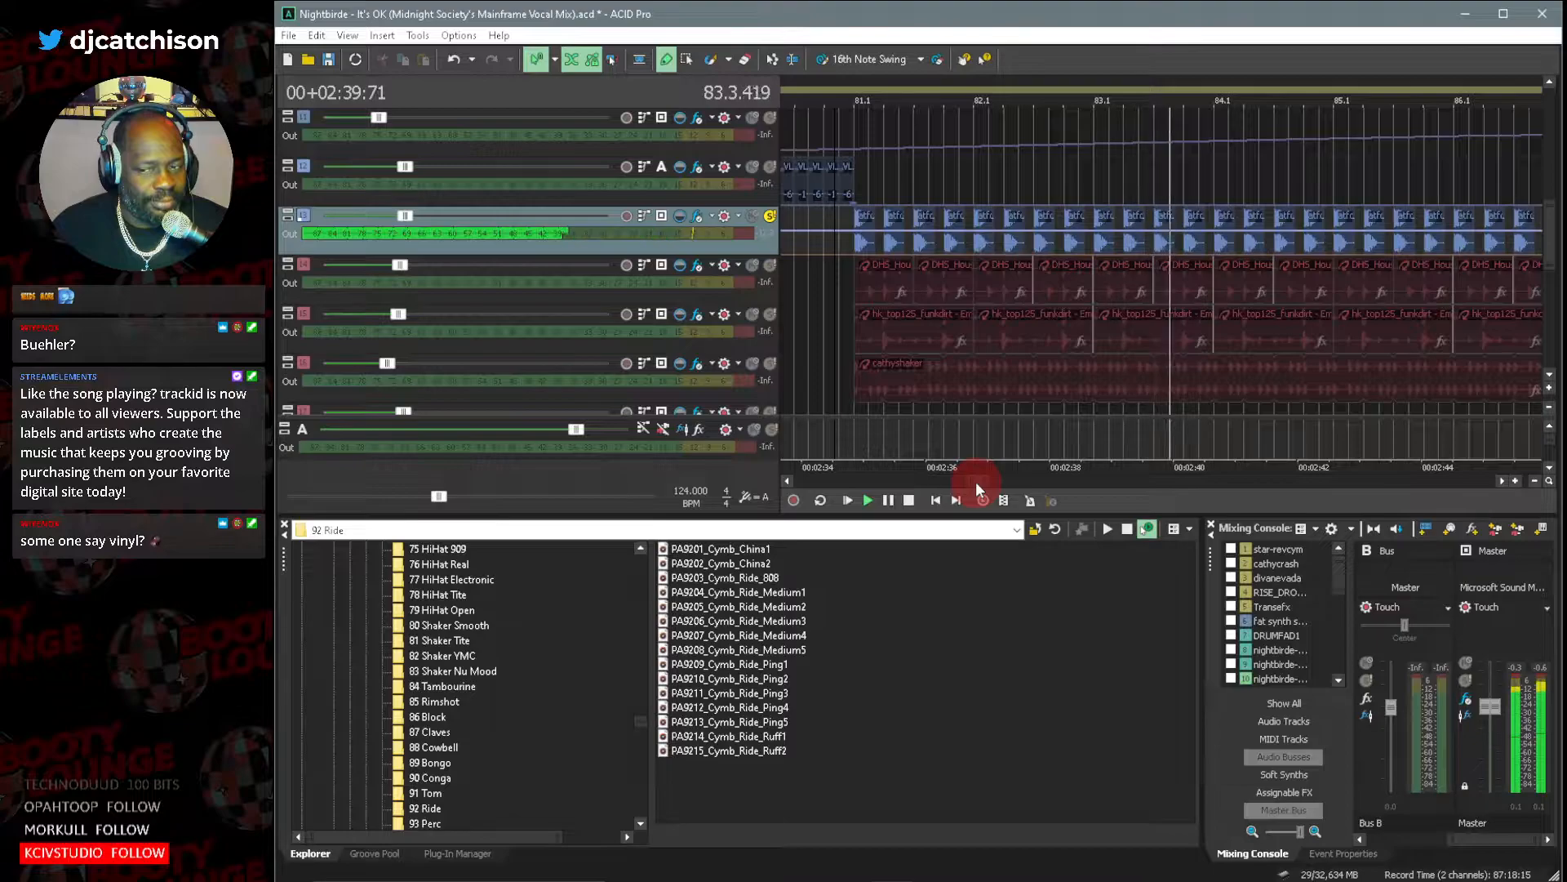
{"action": "left_click_drag", "start_coordinate": [977, 482], "coordinate": [981, 481]}
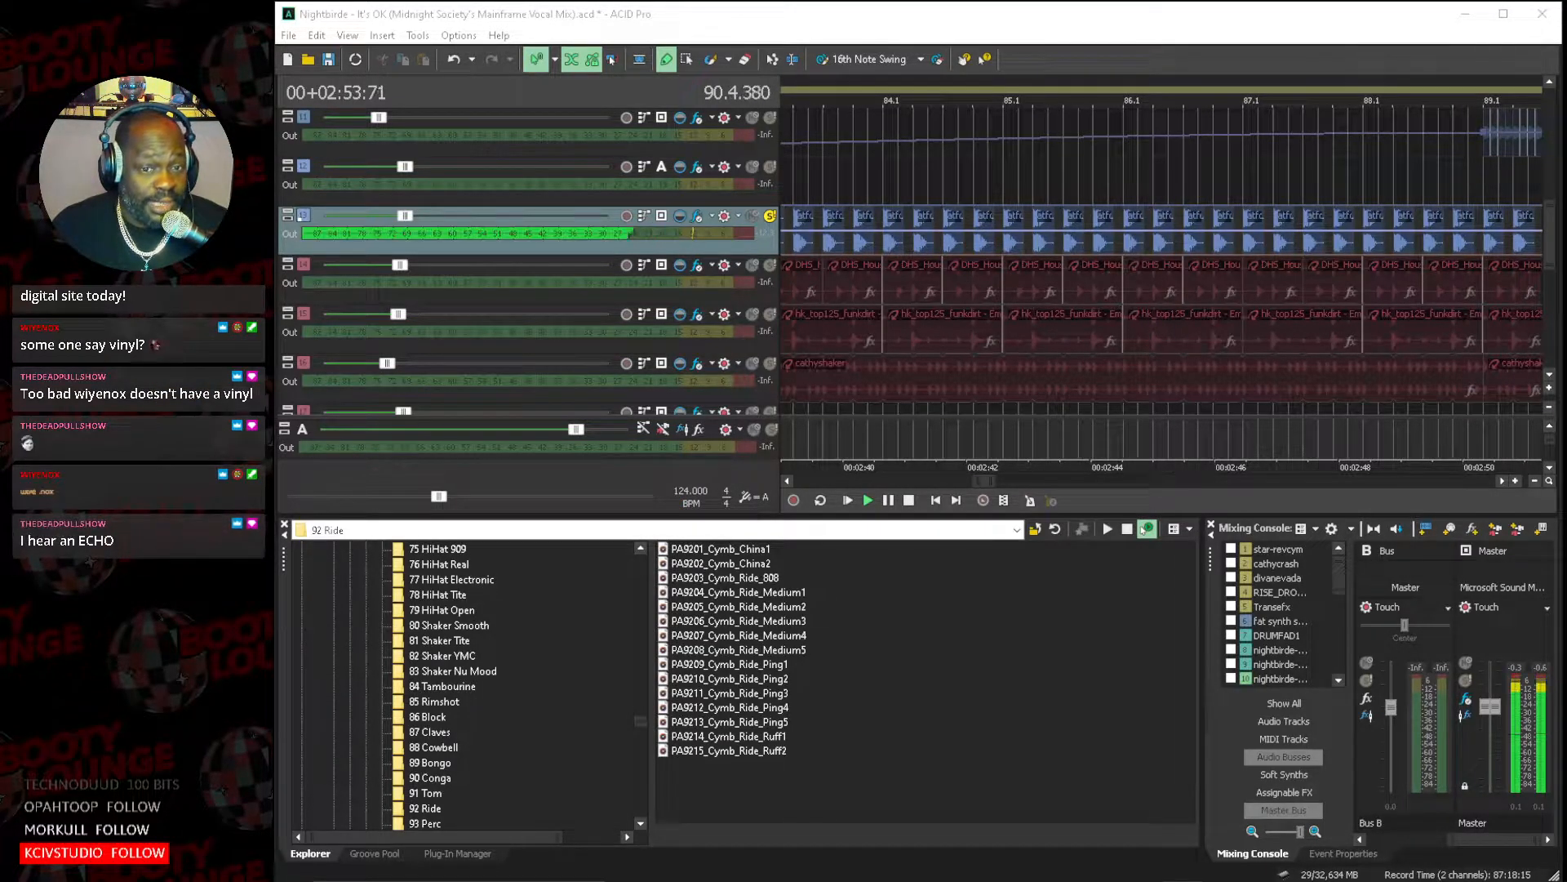
Solo the 020_Bas_eLAB bass alongside the kick during playback, listen to both, and stop playback.
{"action": "left_click", "coordinate": [1548, 375]}
{"action": "left_click", "coordinate": [1548, 376]}
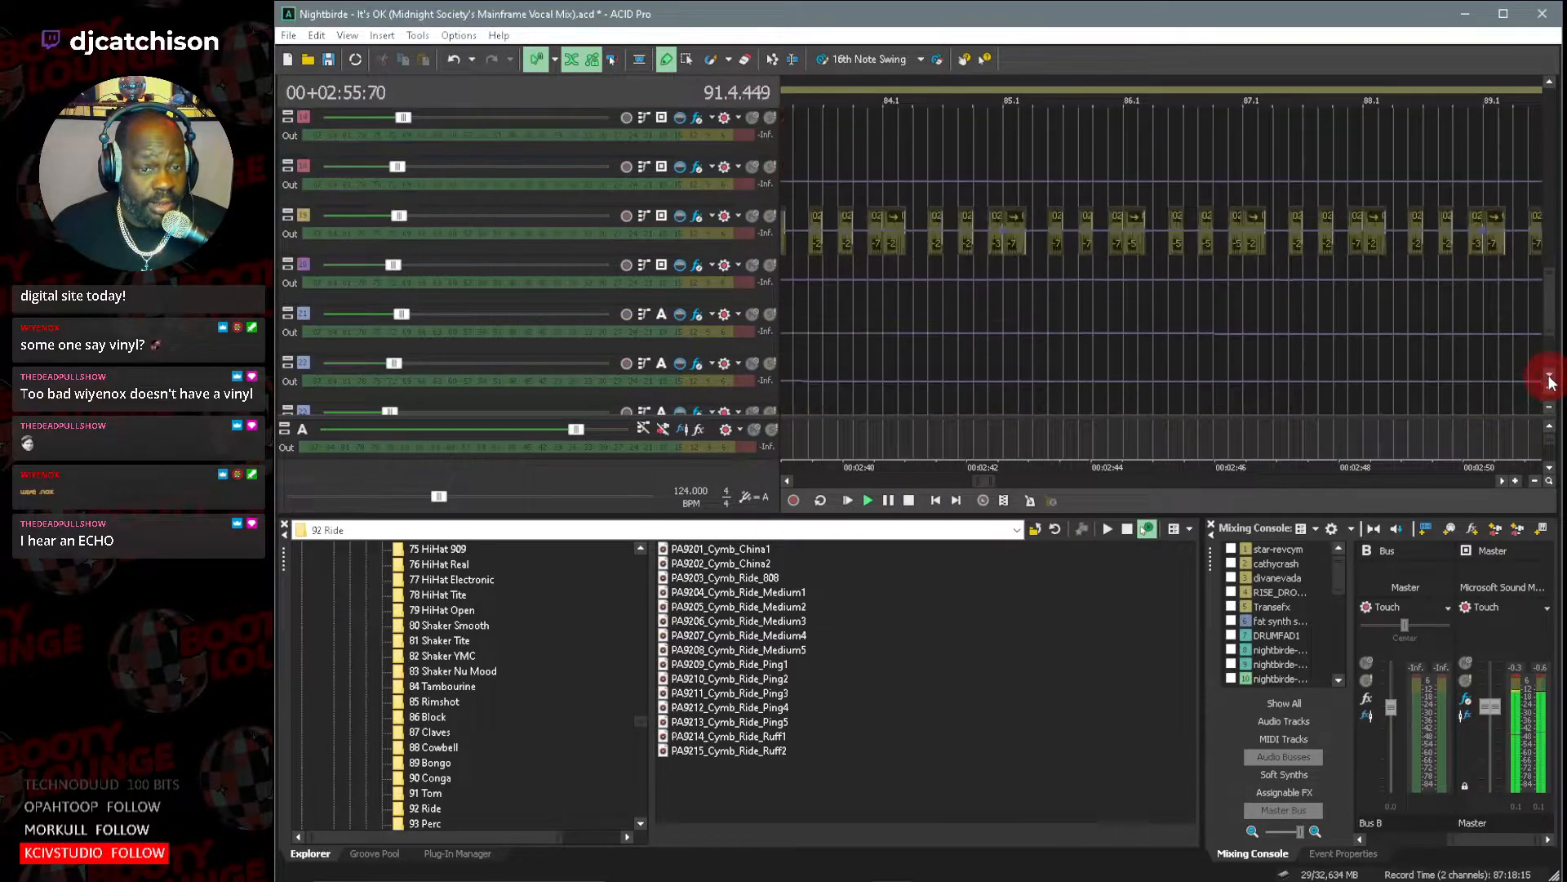
{"action": "left_click", "coordinate": [769, 219]}
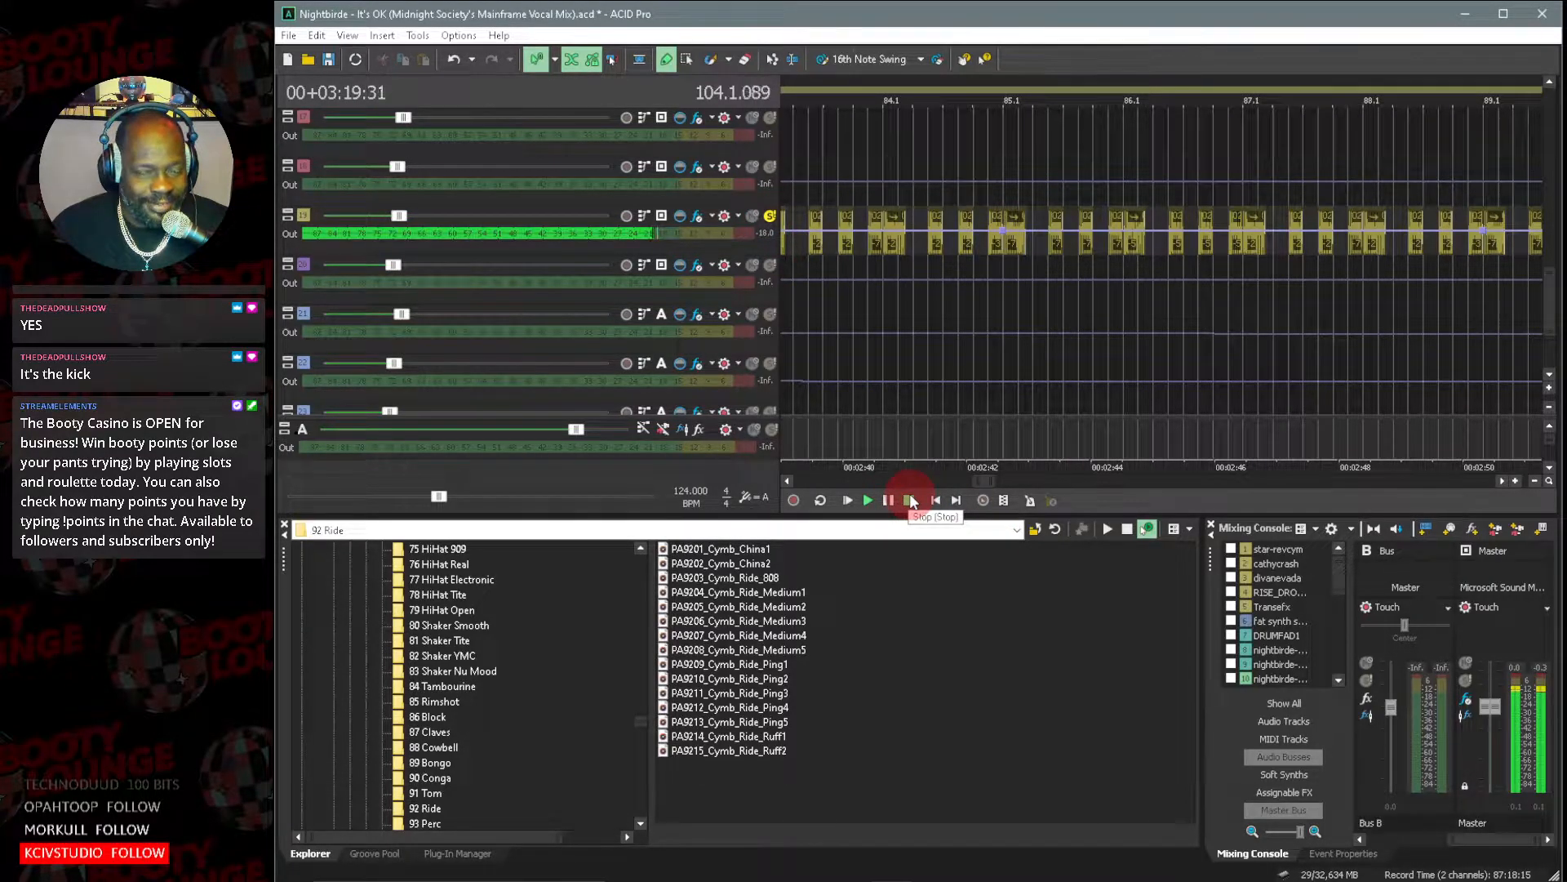
{"action": "left_click", "coordinate": [910, 501]}
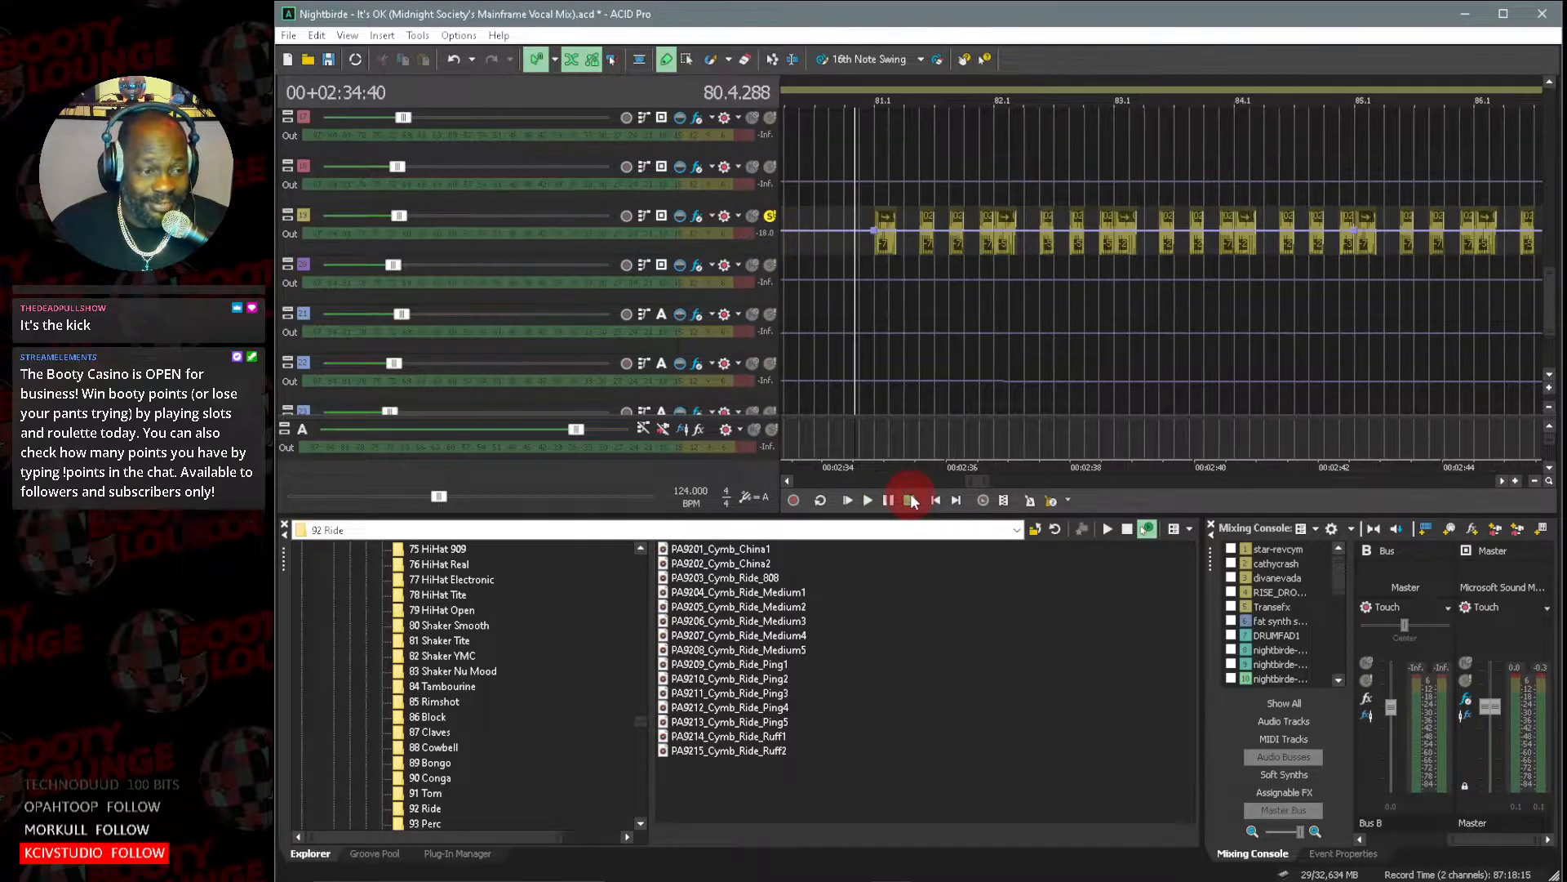
Add the DHS_House Drum Loop 125_28 and hk_top125_funkdirt - Em tracks to the soloed kick and bass.
{"action": "mouse_move", "coordinate": [982, 482]}
{"action": "left_mouse_down"}
{"action": "mouse_move", "coordinate": [1003, 482]}
{"action": "mouse_move", "coordinate": [967, 483]}
{"action": "left_mouse_up"}
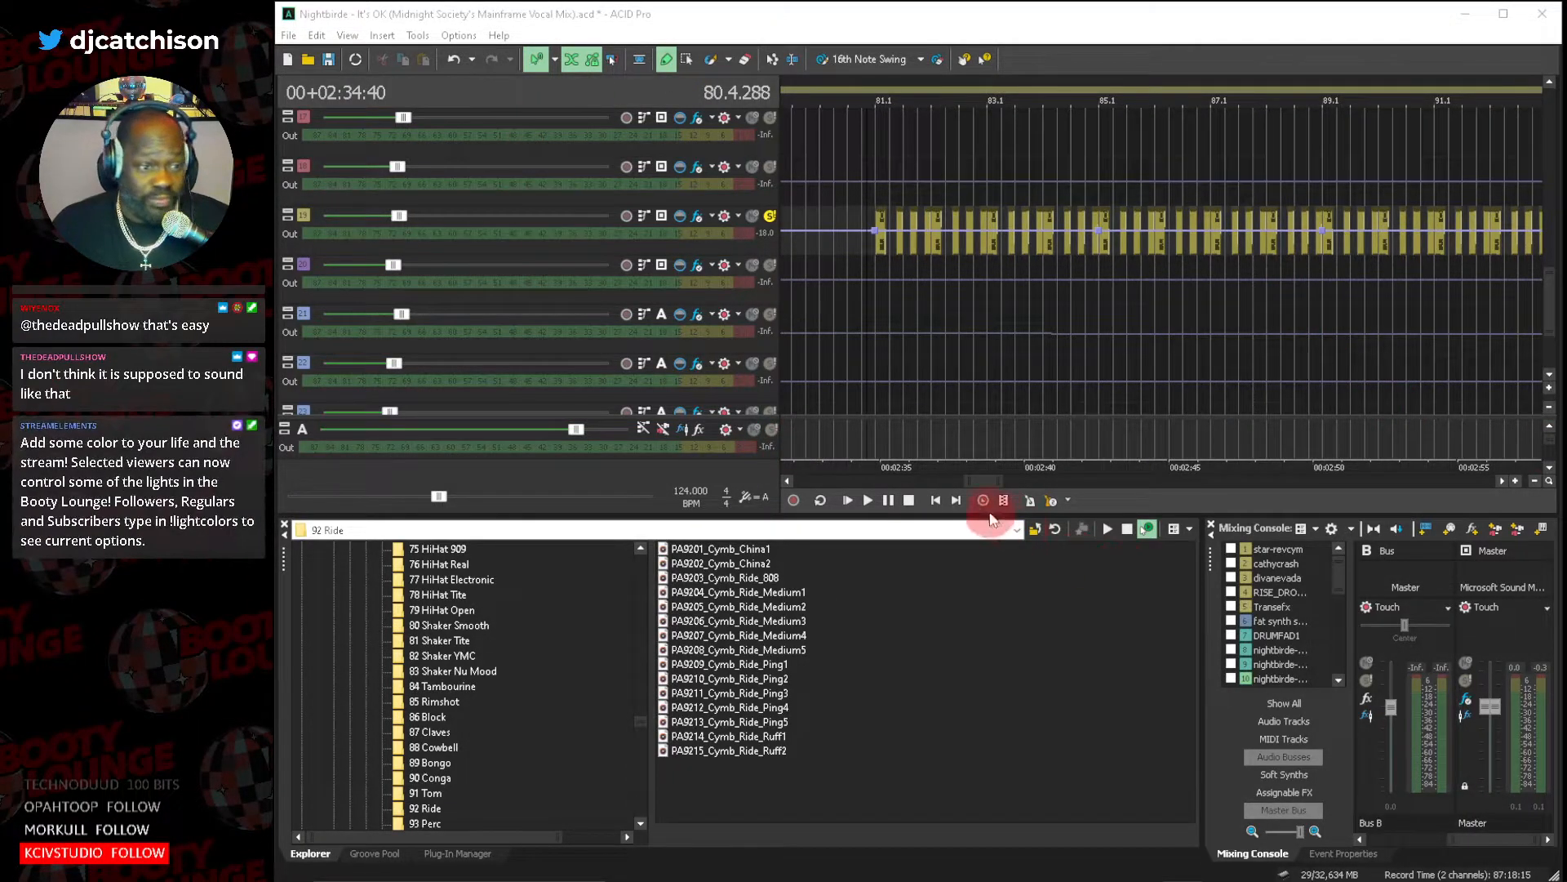
{"action": "mouse_move", "coordinate": [969, 480]}
{"action": "left_mouse_down"}
{"action": "mouse_move", "coordinate": [1015, 479]}
{"action": "mouse_move", "coordinate": [958, 480]}
{"action": "mouse_move", "coordinate": [973, 480]}
{"action": "left_mouse_up"}
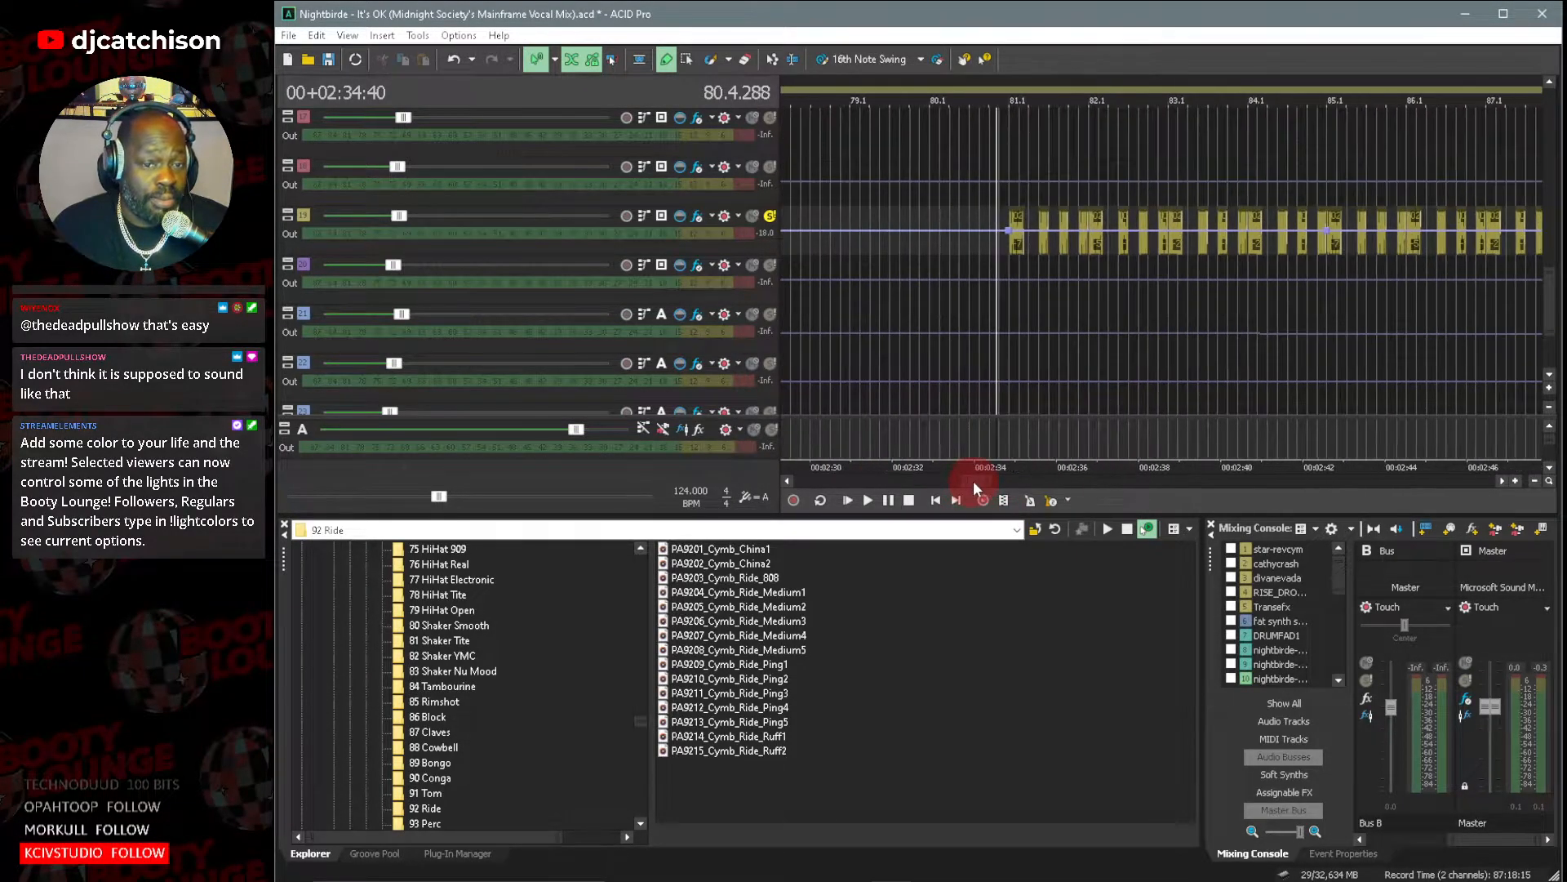
{"action": "left_click", "coordinate": [1548, 407]}
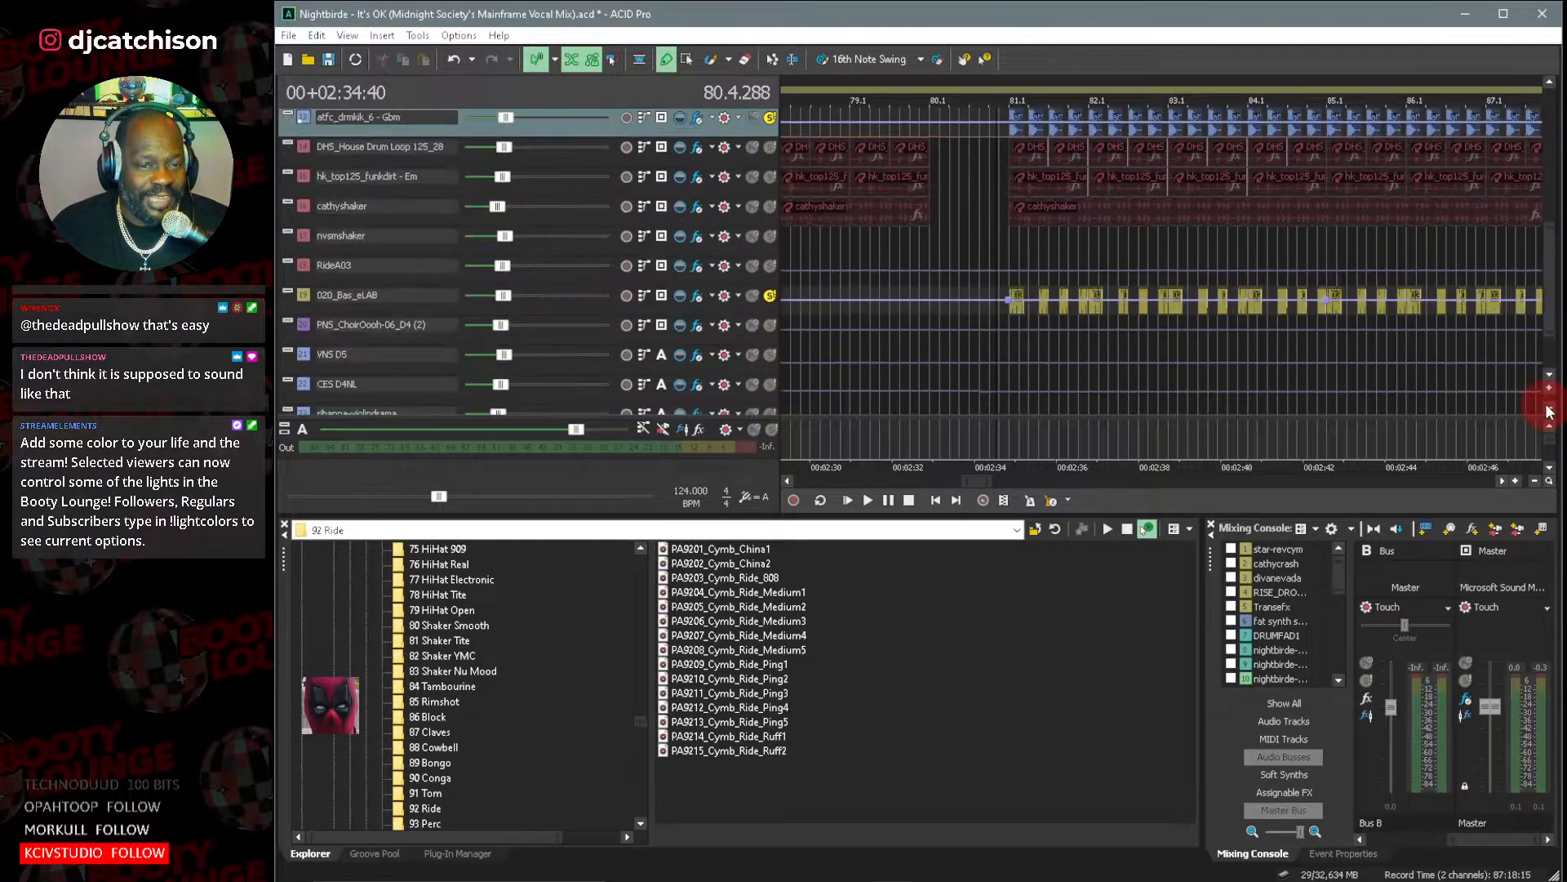
{"action": "left_click", "coordinate": [1548, 410]}
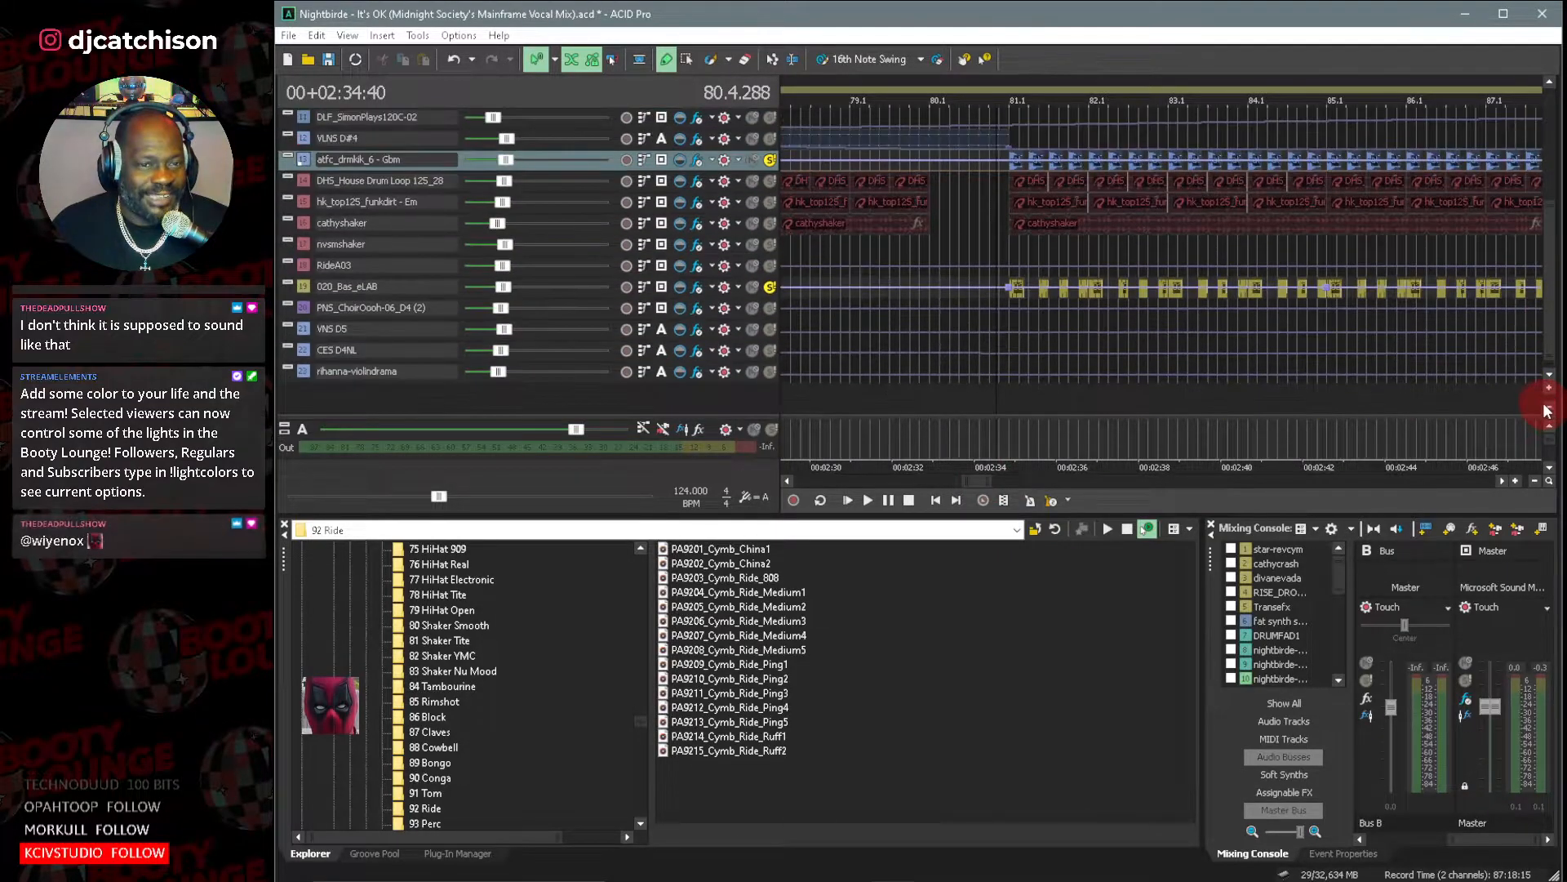
{"action": "left_click", "coordinate": [295, 178]}
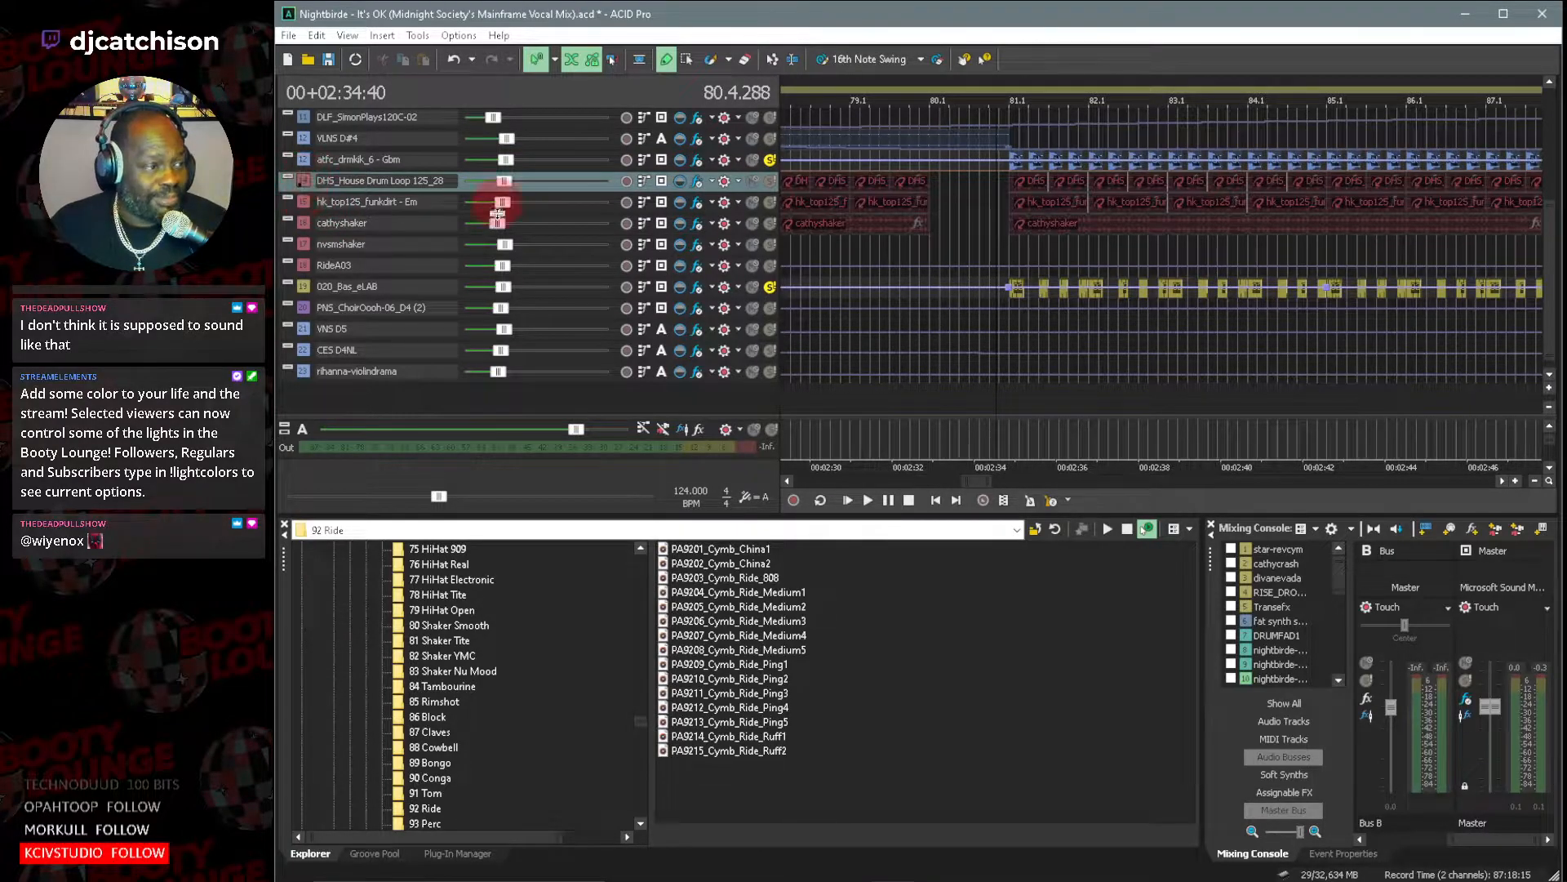
{"action": "left_click", "coordinate": [772, 180]}
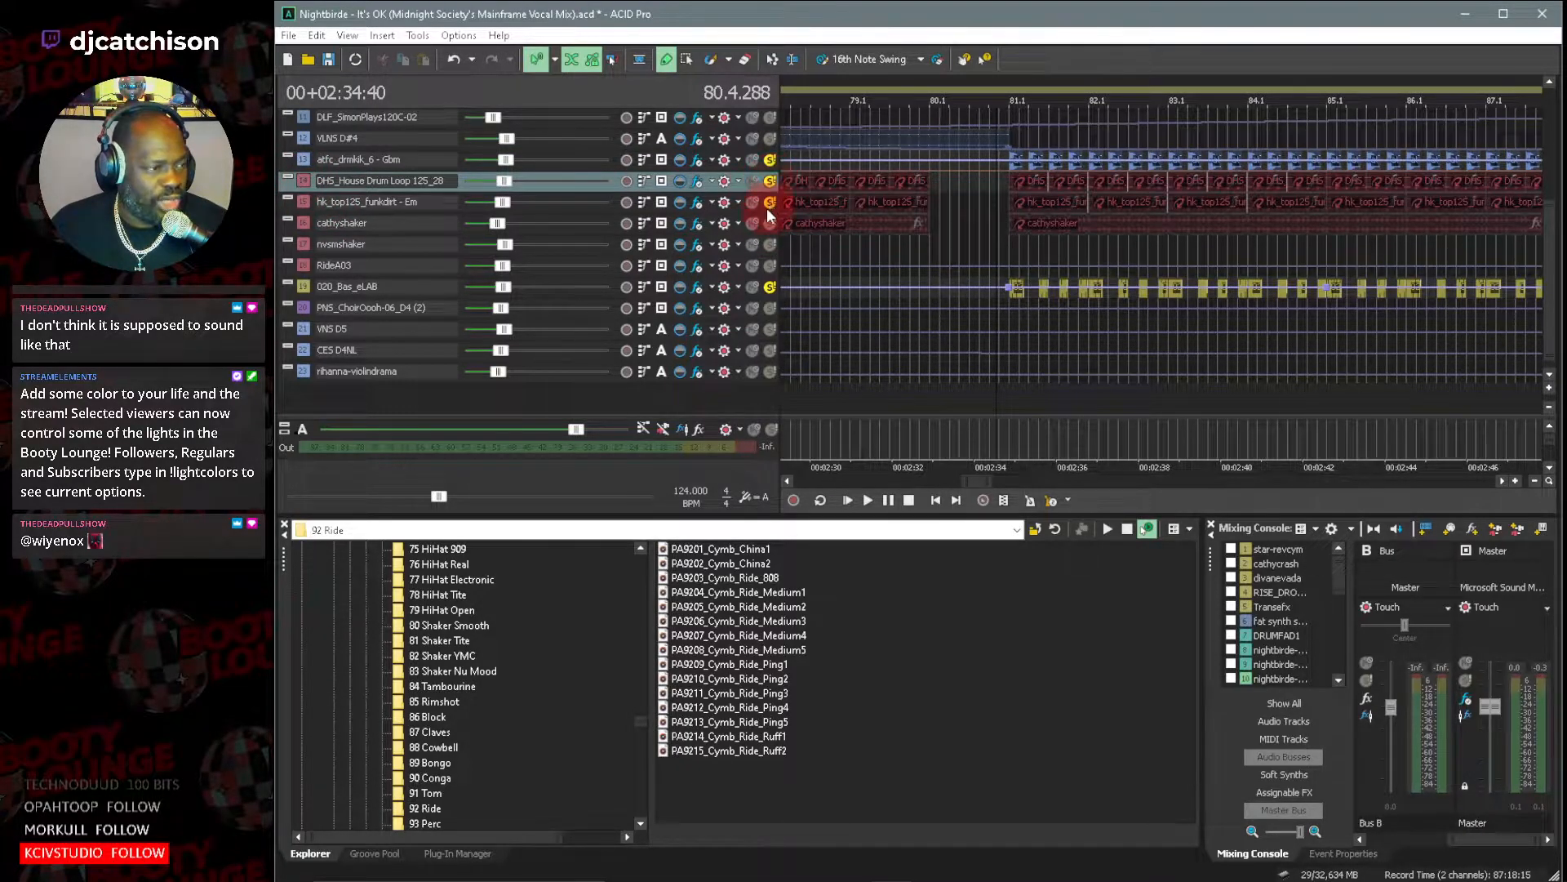
Examine the clip pools and source files of the DHS_House Drum Loop 125_28 and hk_top125_funkdirt - Em tracks.
{"action": "double_click", "coordinate": [302, 178]}
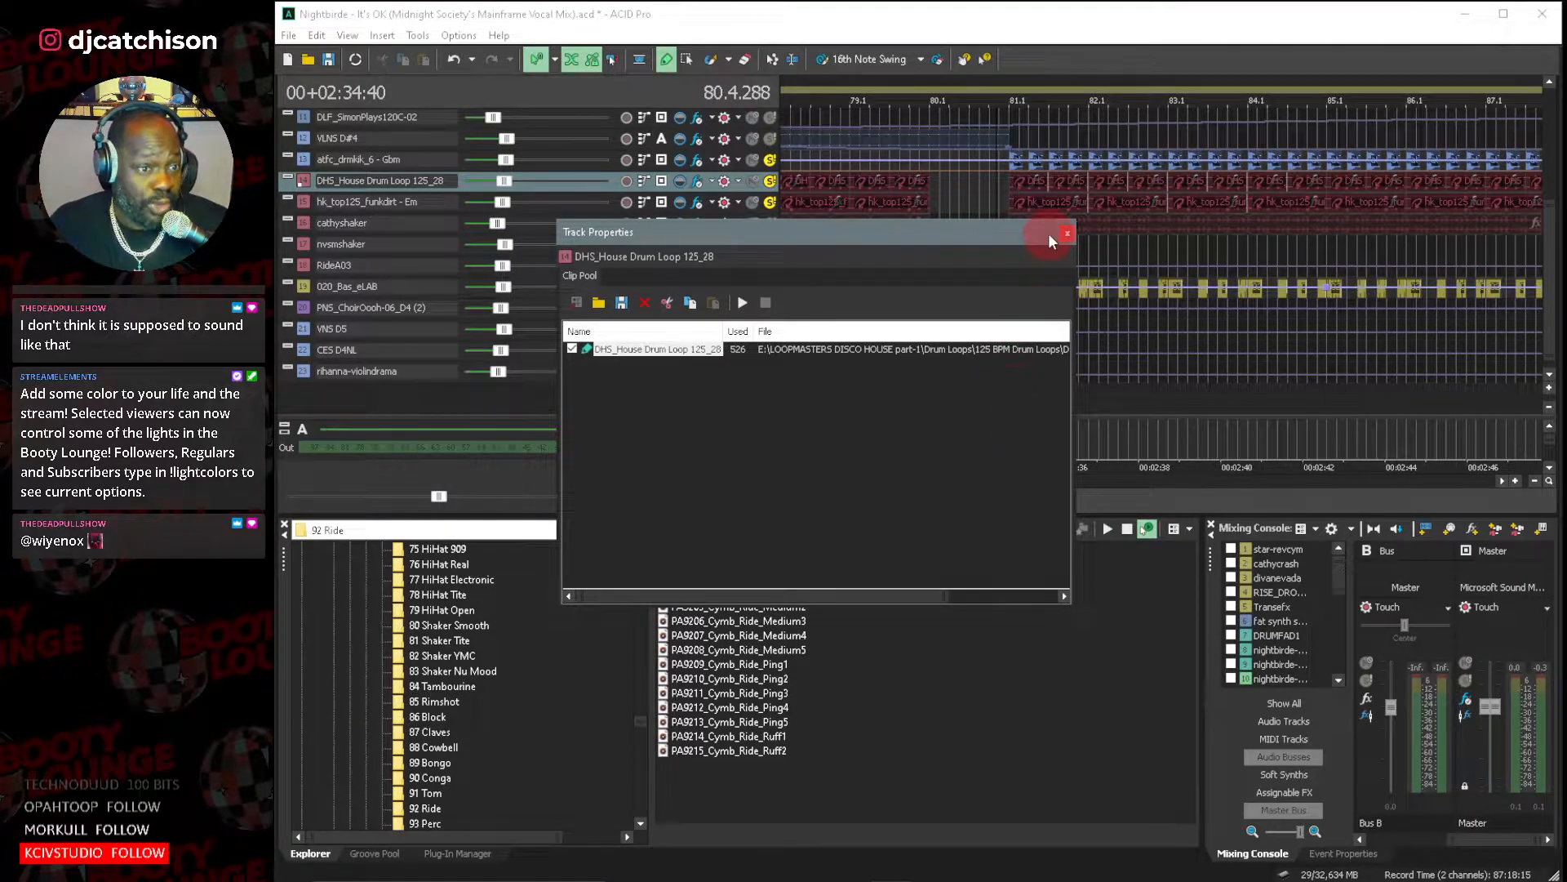
{"action": "left_click", "coordinate": [1069, 235]}
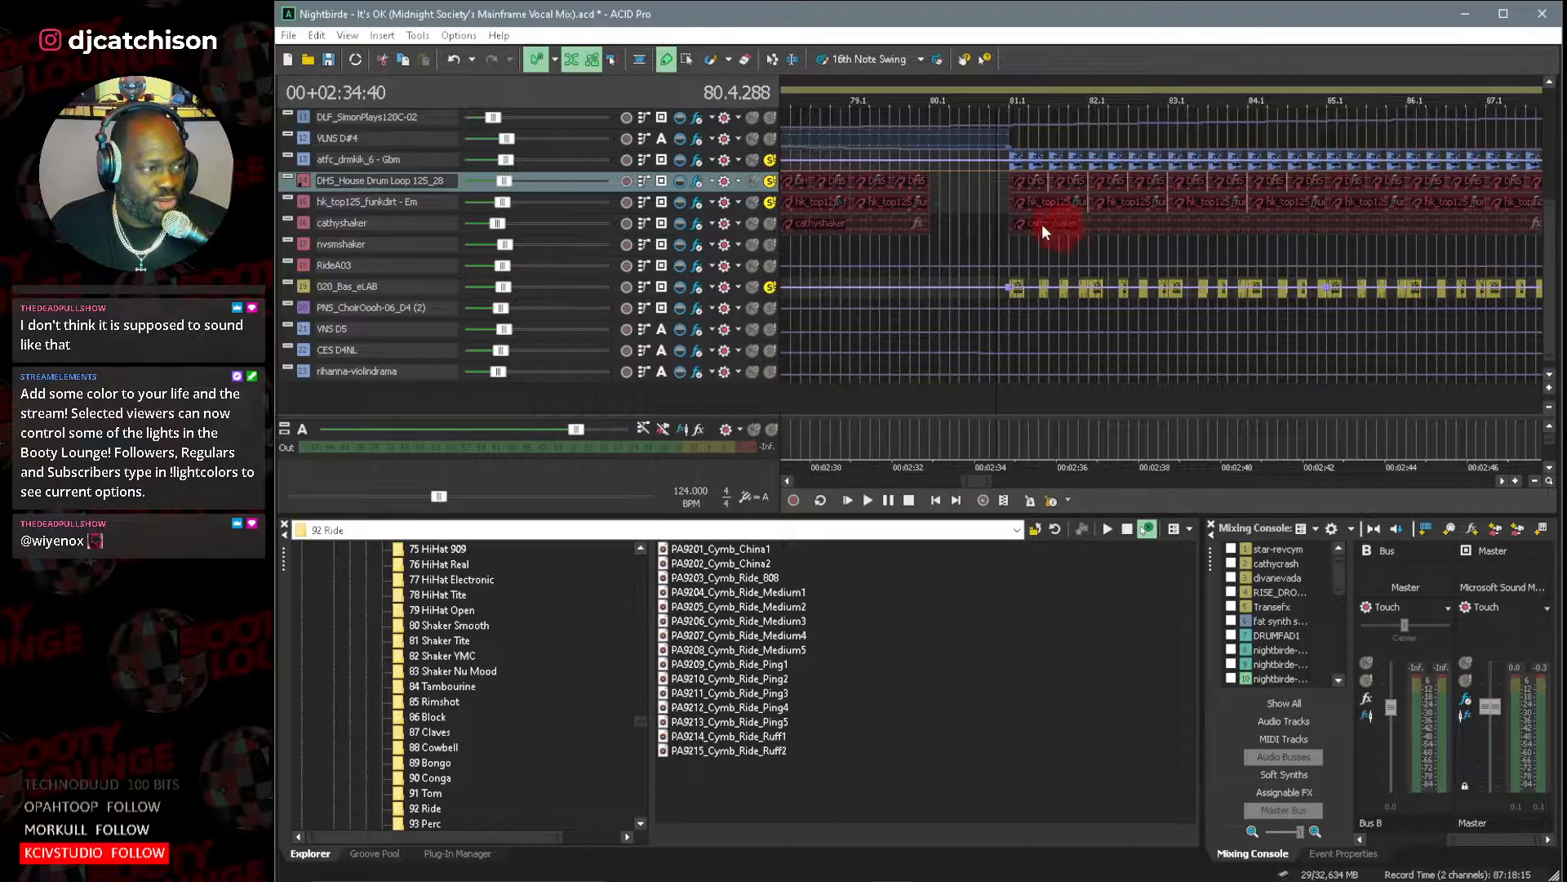
{"action": "double_click", "coordinate": [301, 200]}
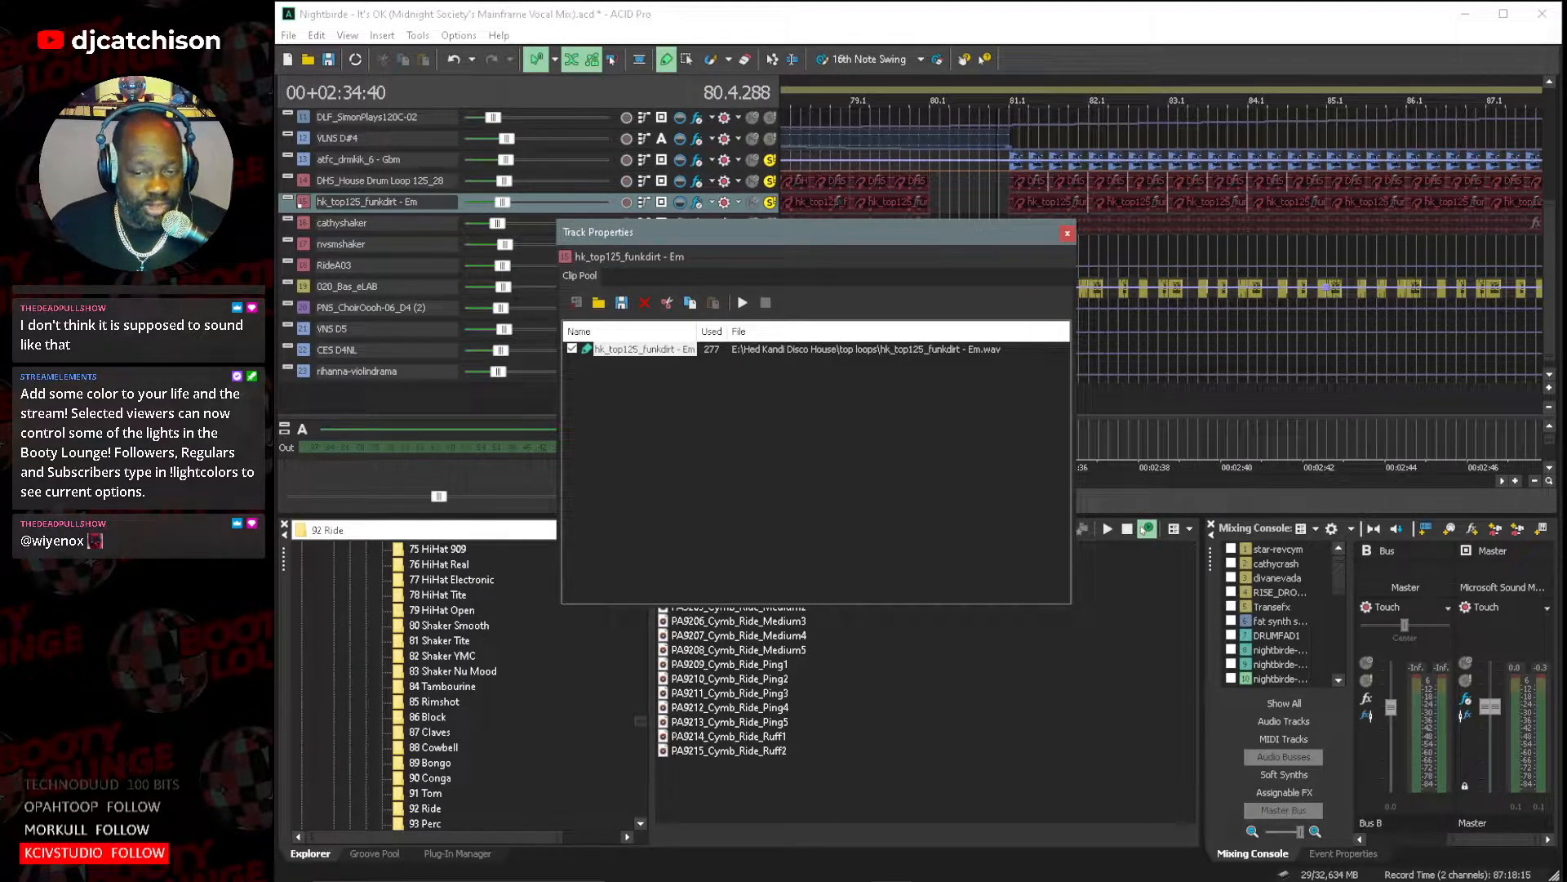
{"action": "left_click", "coordinate": [1067, 233]}
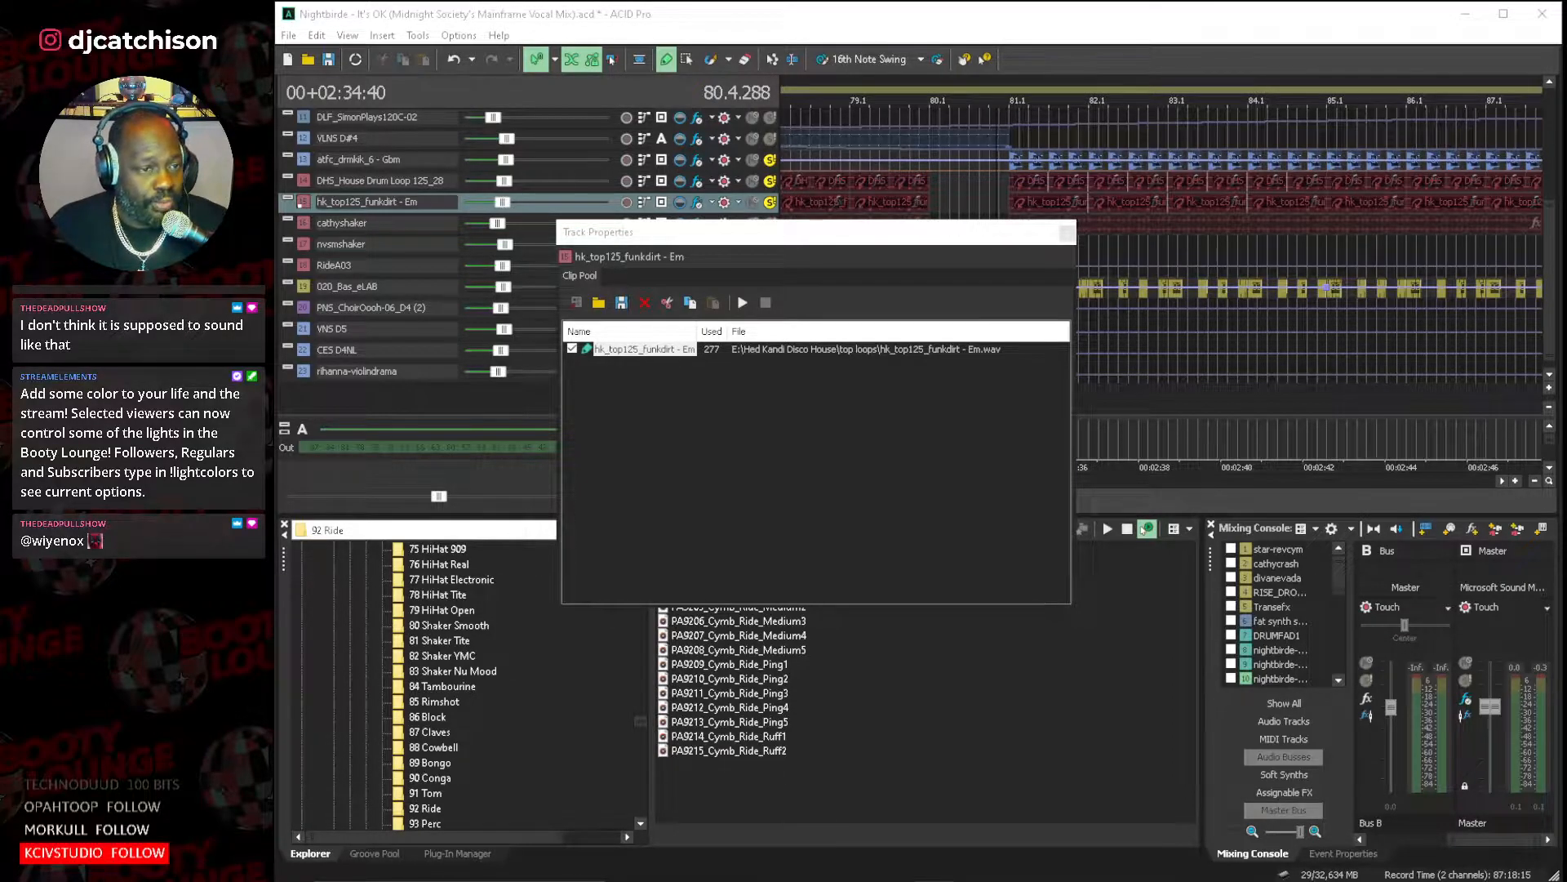
{"action": "left_click", "coordinate": [871, 16]}
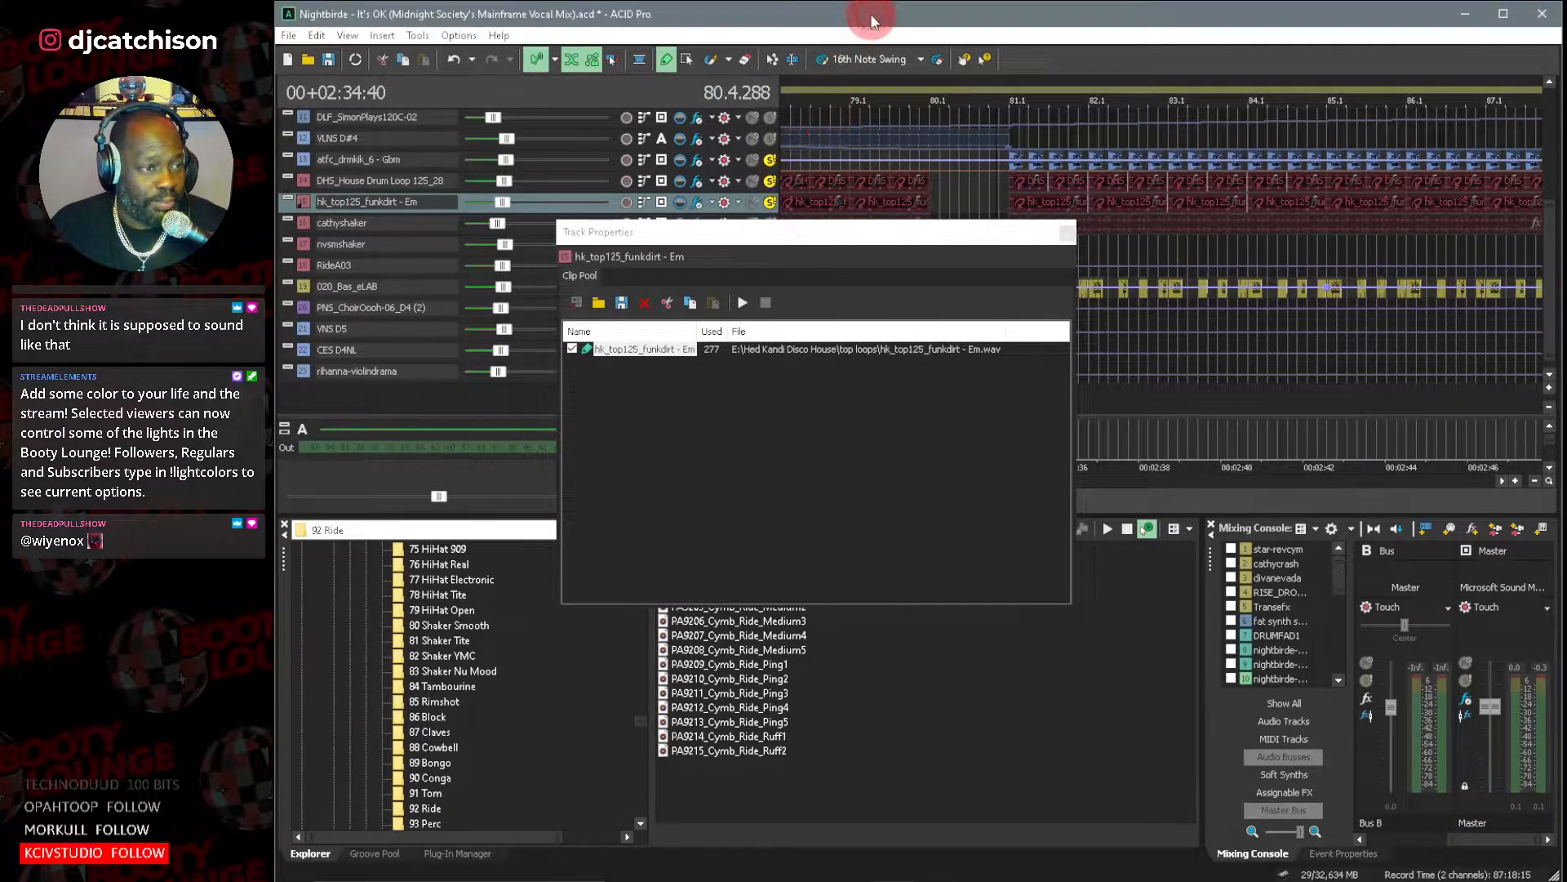
{"action": "left_click", "coordinate": [1063, 243]}
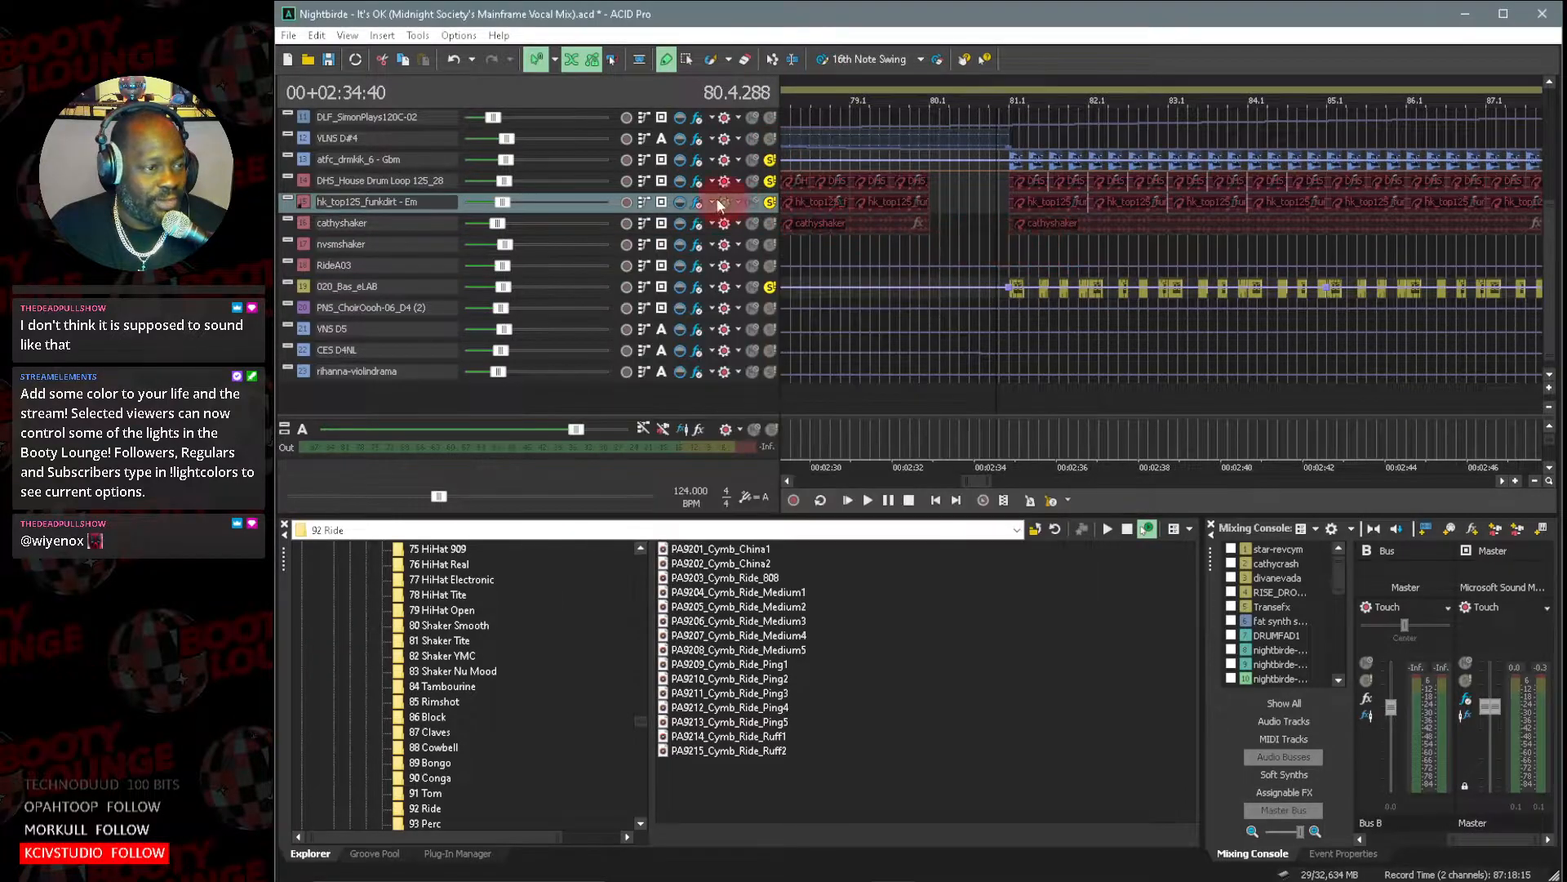
Examine the low-shelf band in the Track EQ of both DHS_House Drum Loop 125_28 and hk_top125_funkdirt - Em.
{"action": "left_click", "coordinate": [698, 183]}
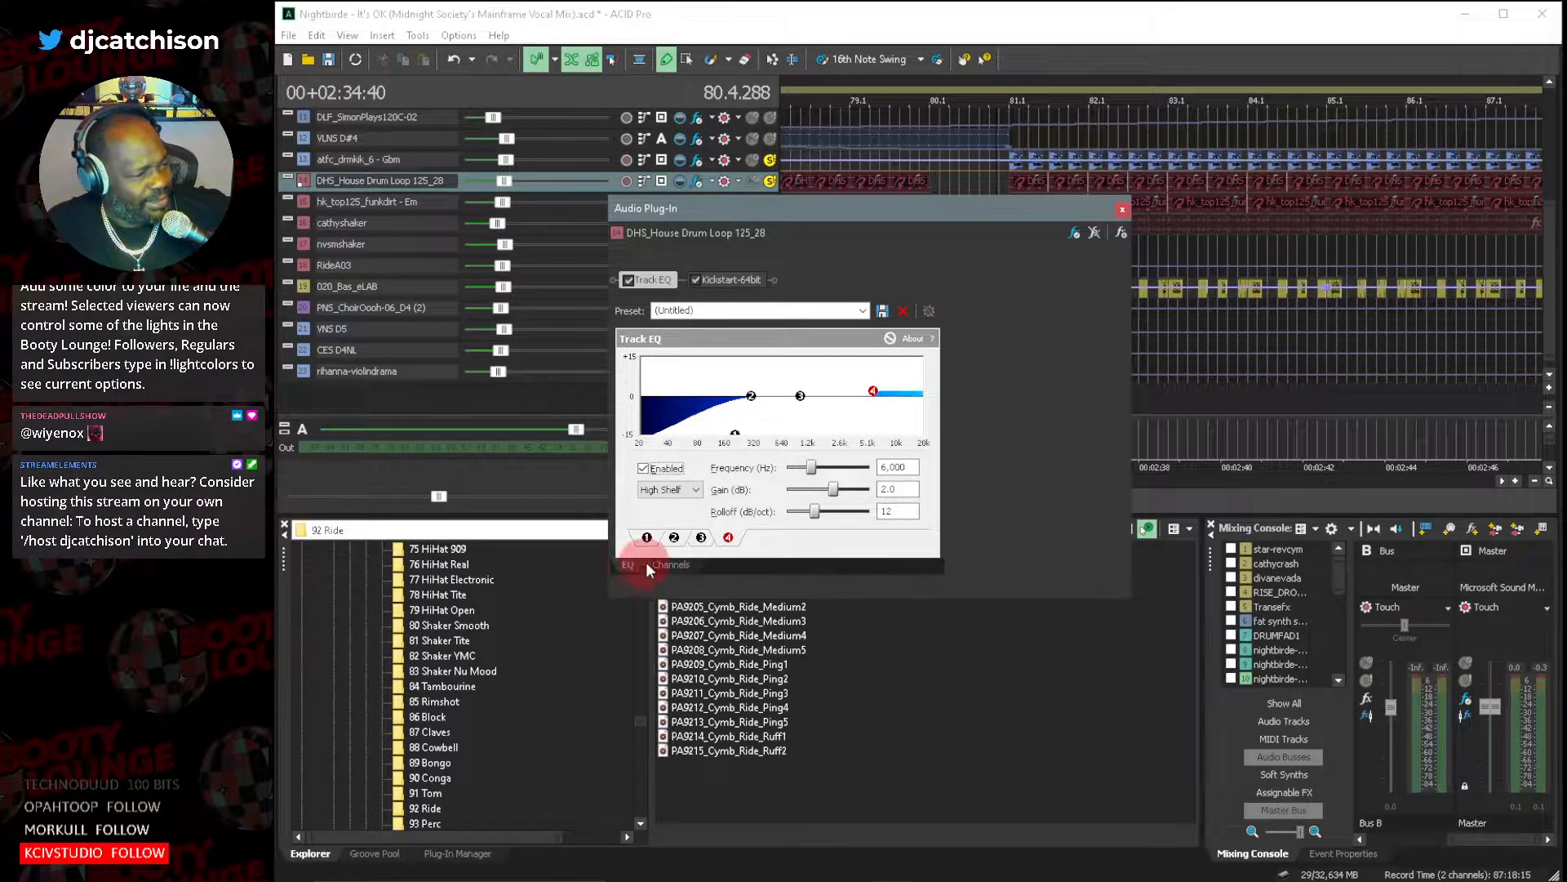
{"action": "left_click", "coordinate": [642, 540]}
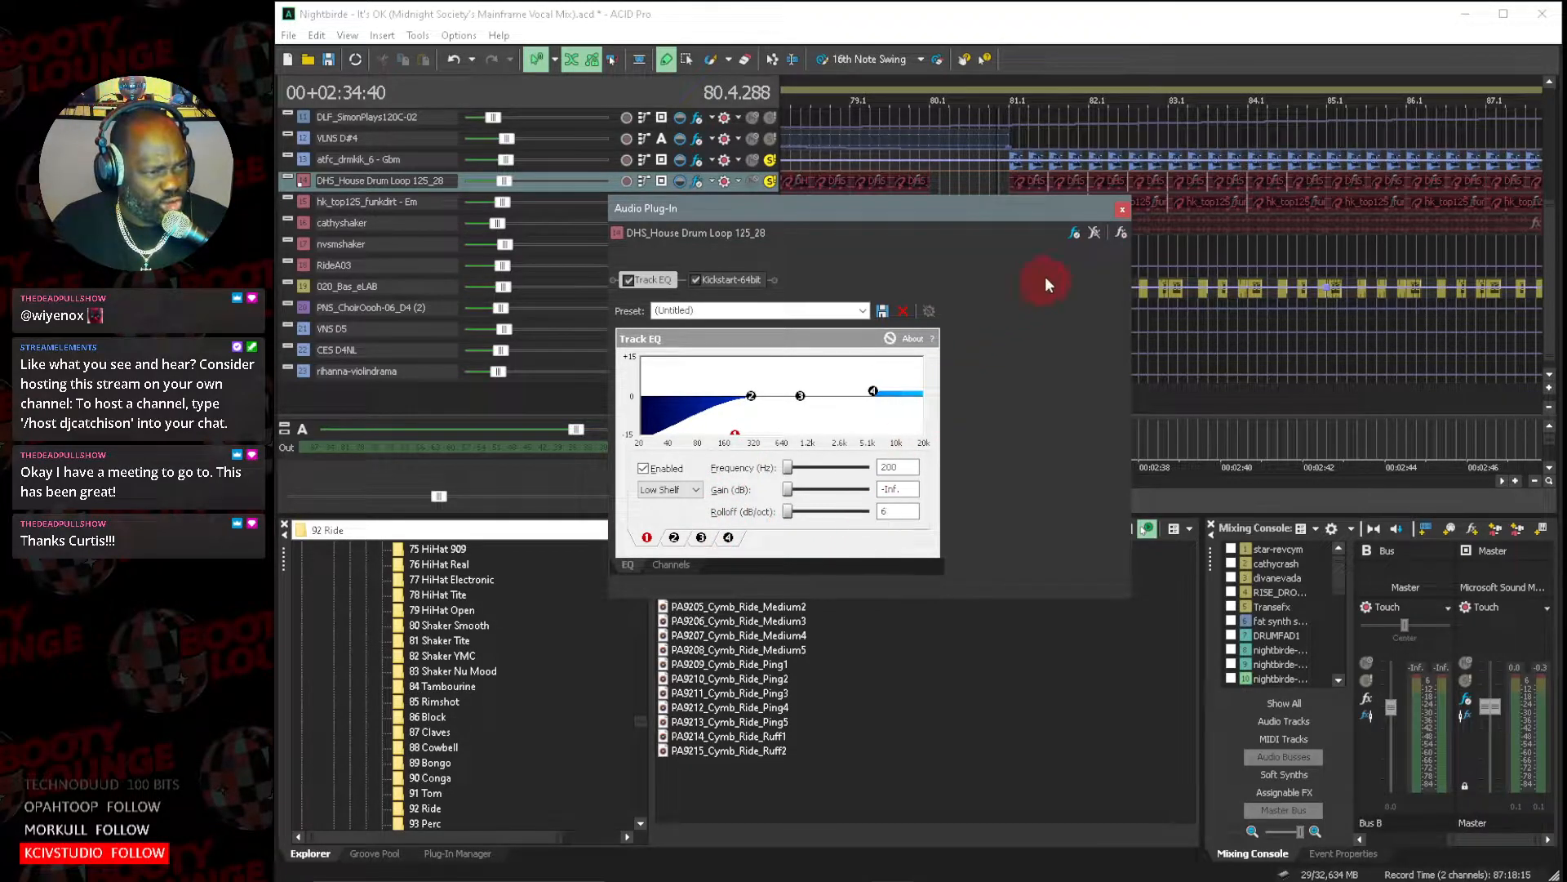
{"action": "left_click", "coordinate": [1117, 211]}
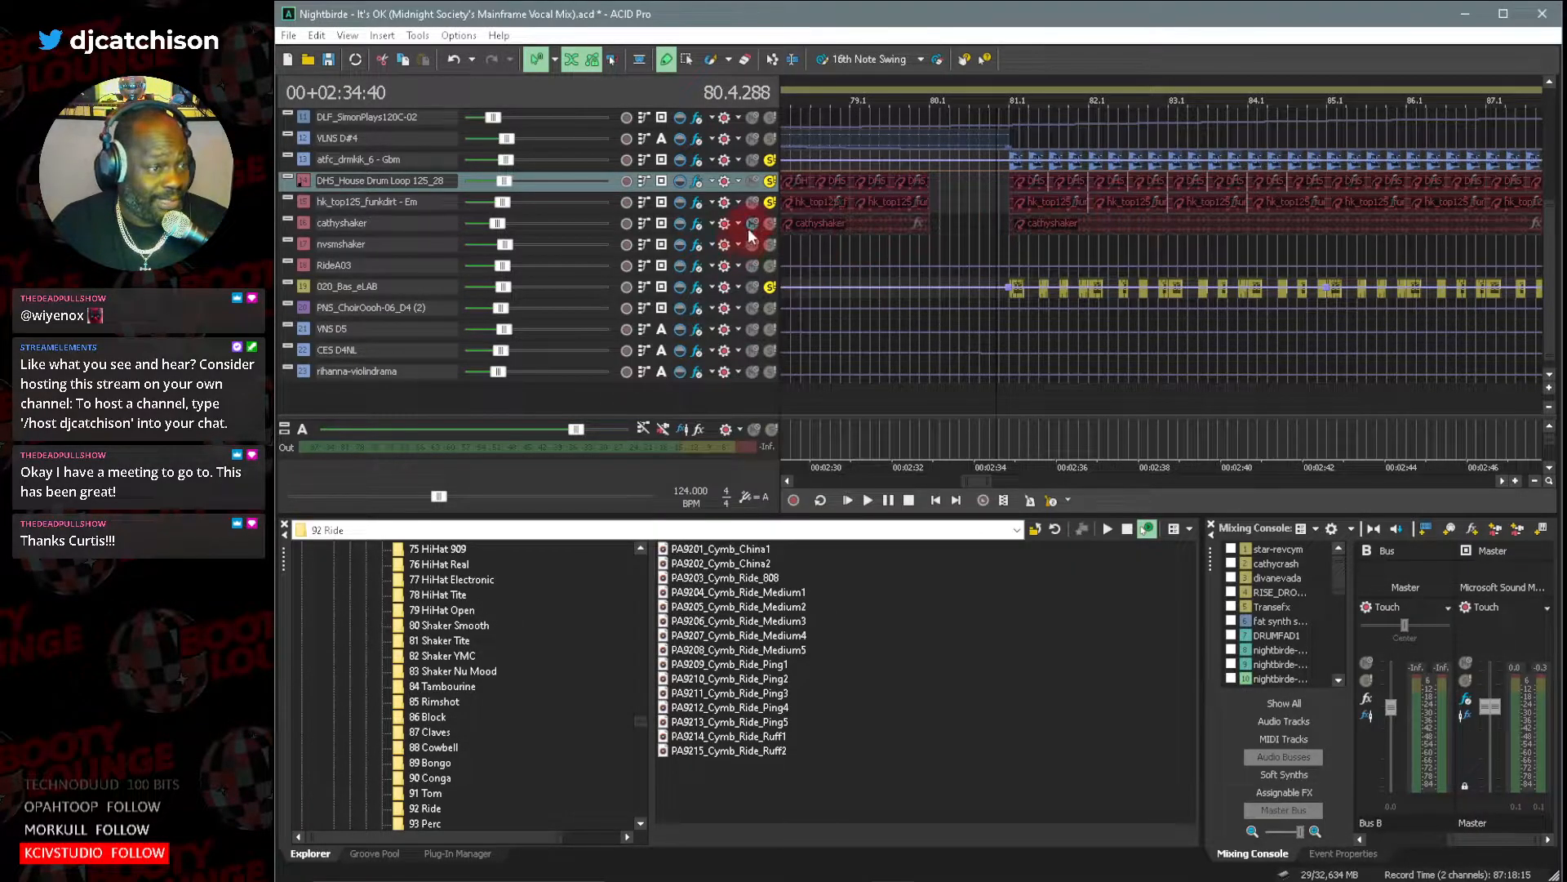
{"action": "left_click", "coordinate": [697, 203]}
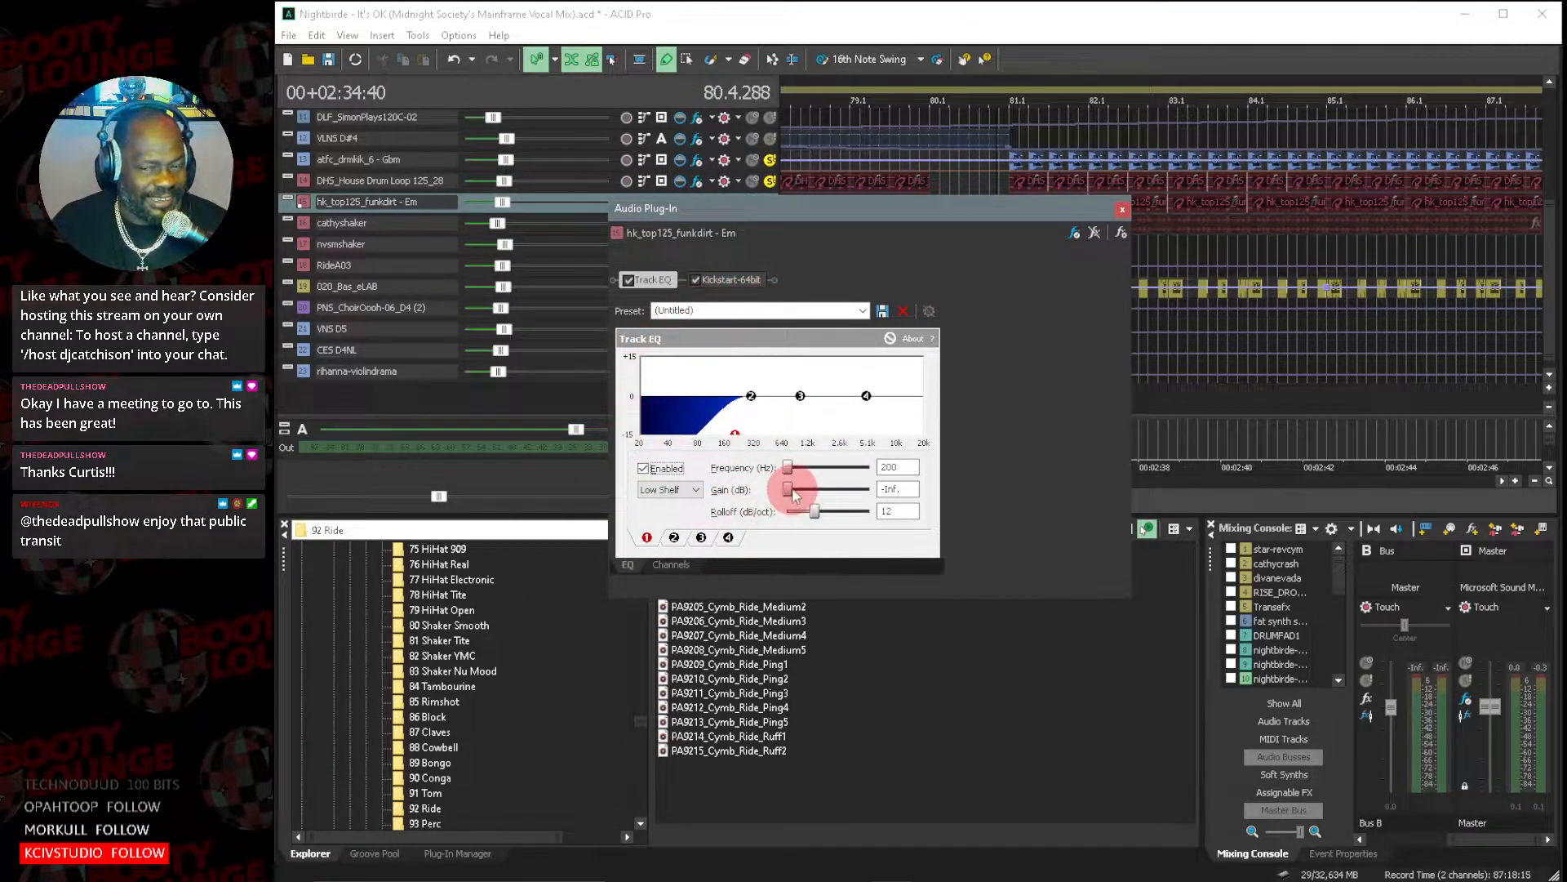
{"action": "left_click", "coordinate": [1122, 209]}
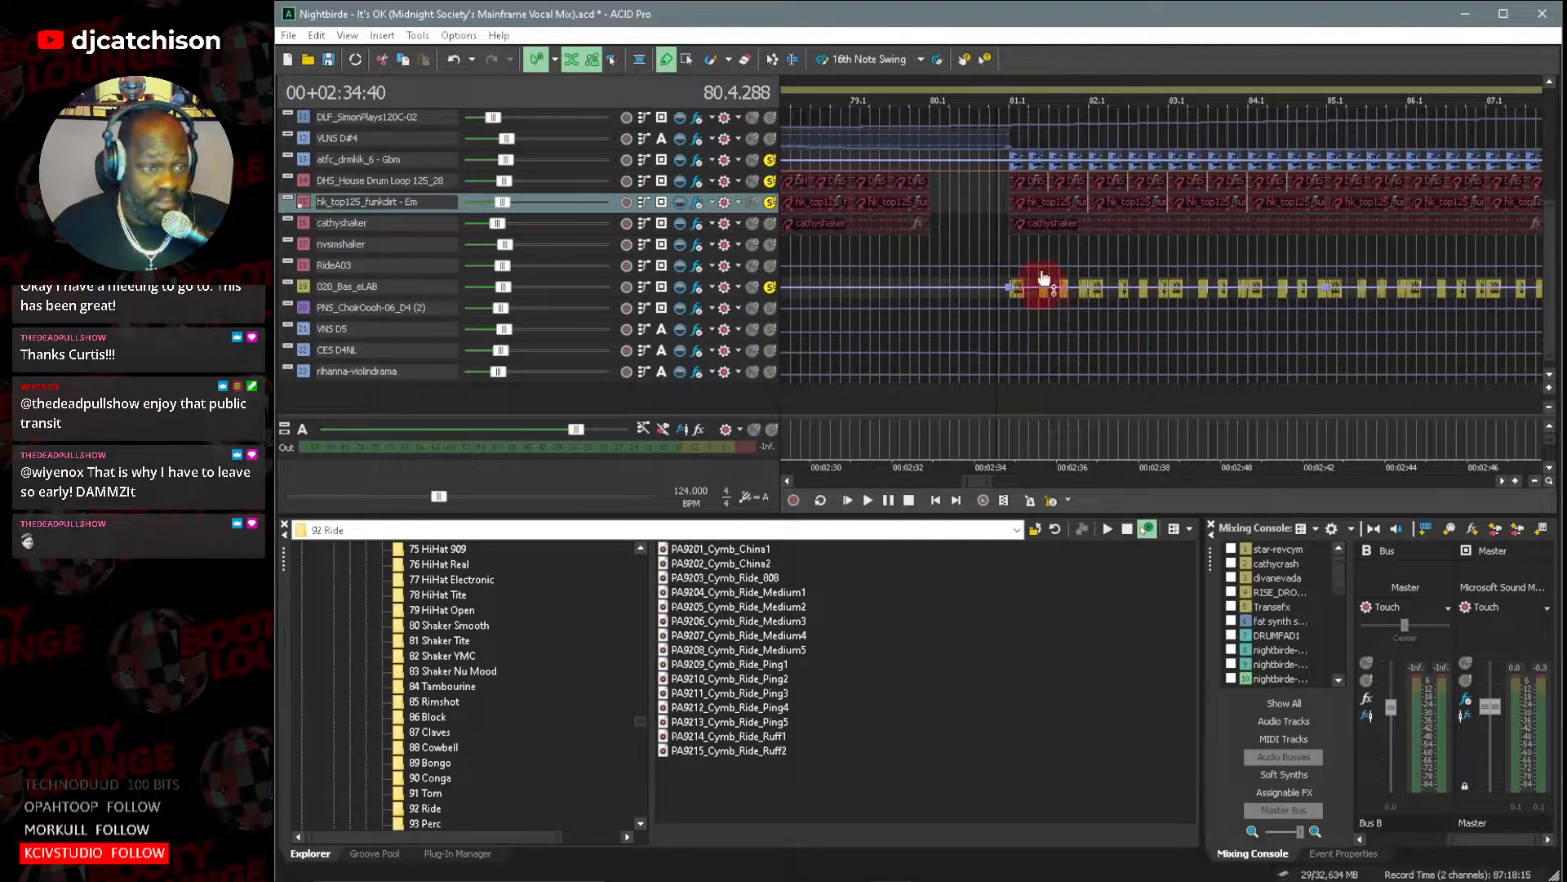
Unsolo the kick and the 020_Bas_eLAB bass, and play only the two drum loops from just before bar 81.
{"action": "left_click", "coordinate": [770, 160]}
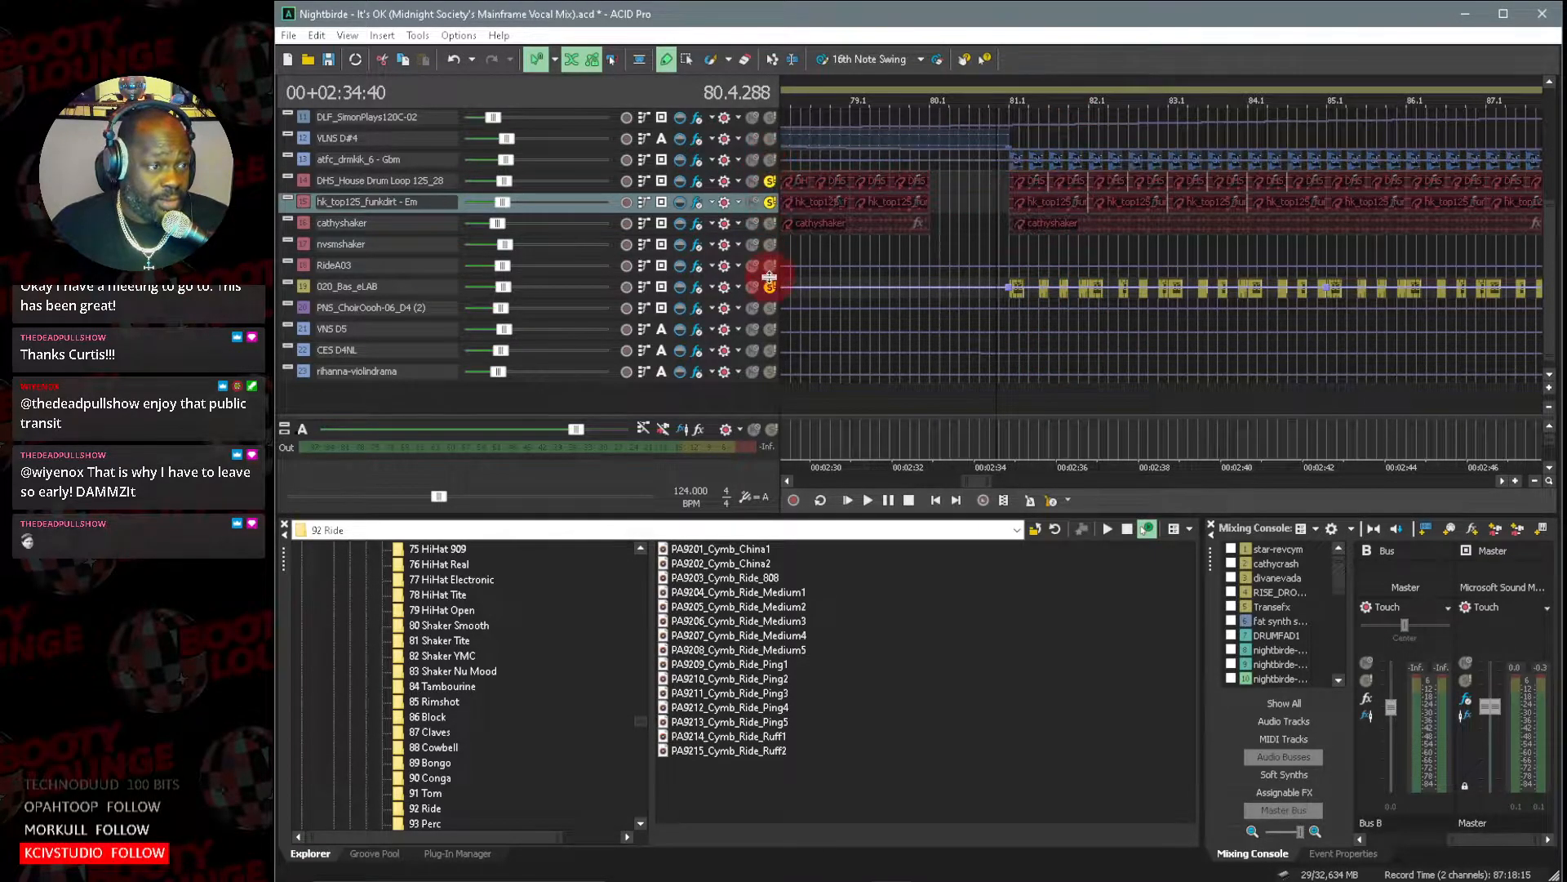
{"action": "left_click", "coordinate": [770, 287]}
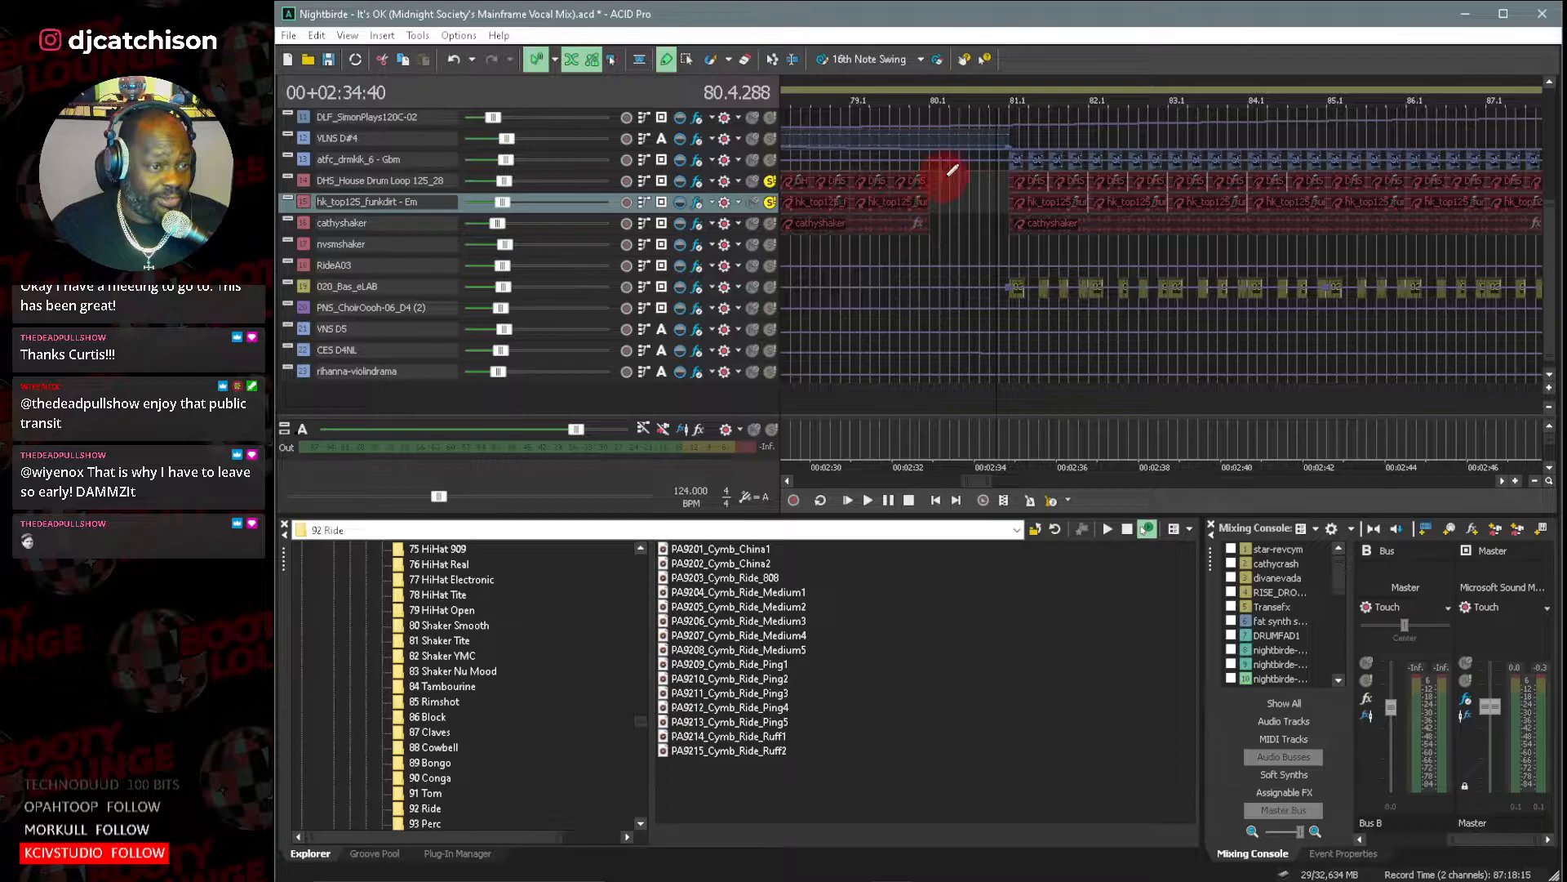
{"action": "left_click", "coordinate": [1009, 181]}
{"action": "key", "text": "space"}
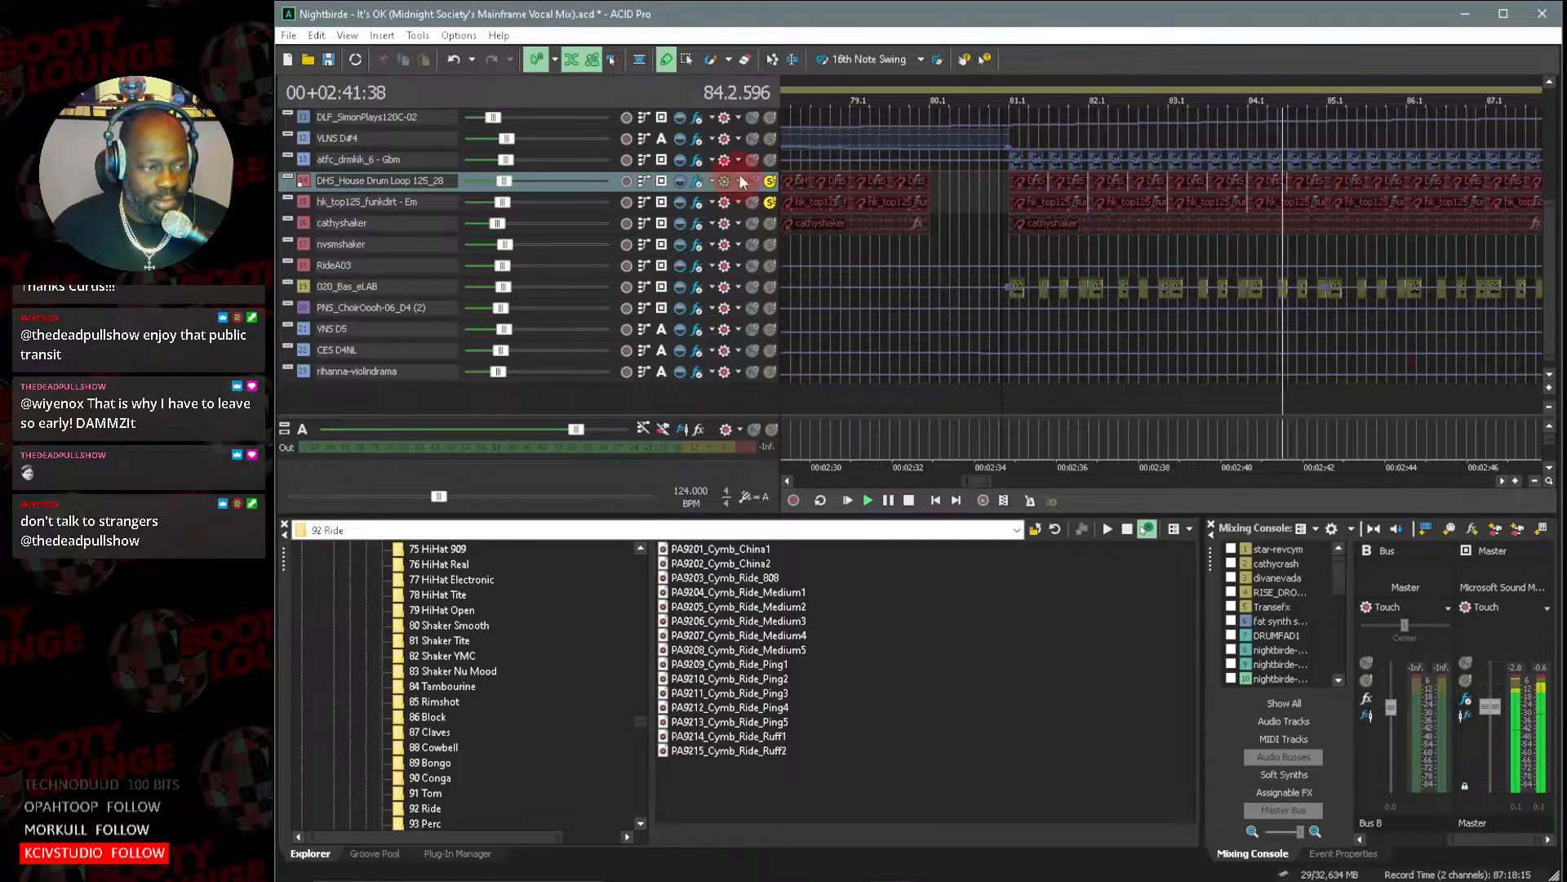
Solo the atfc_drmkik_6 - Gbm kick together with the drum loops during playback, listen to them, and stop playback.
{"action": "left_click", "coordinate": [770, 162]}
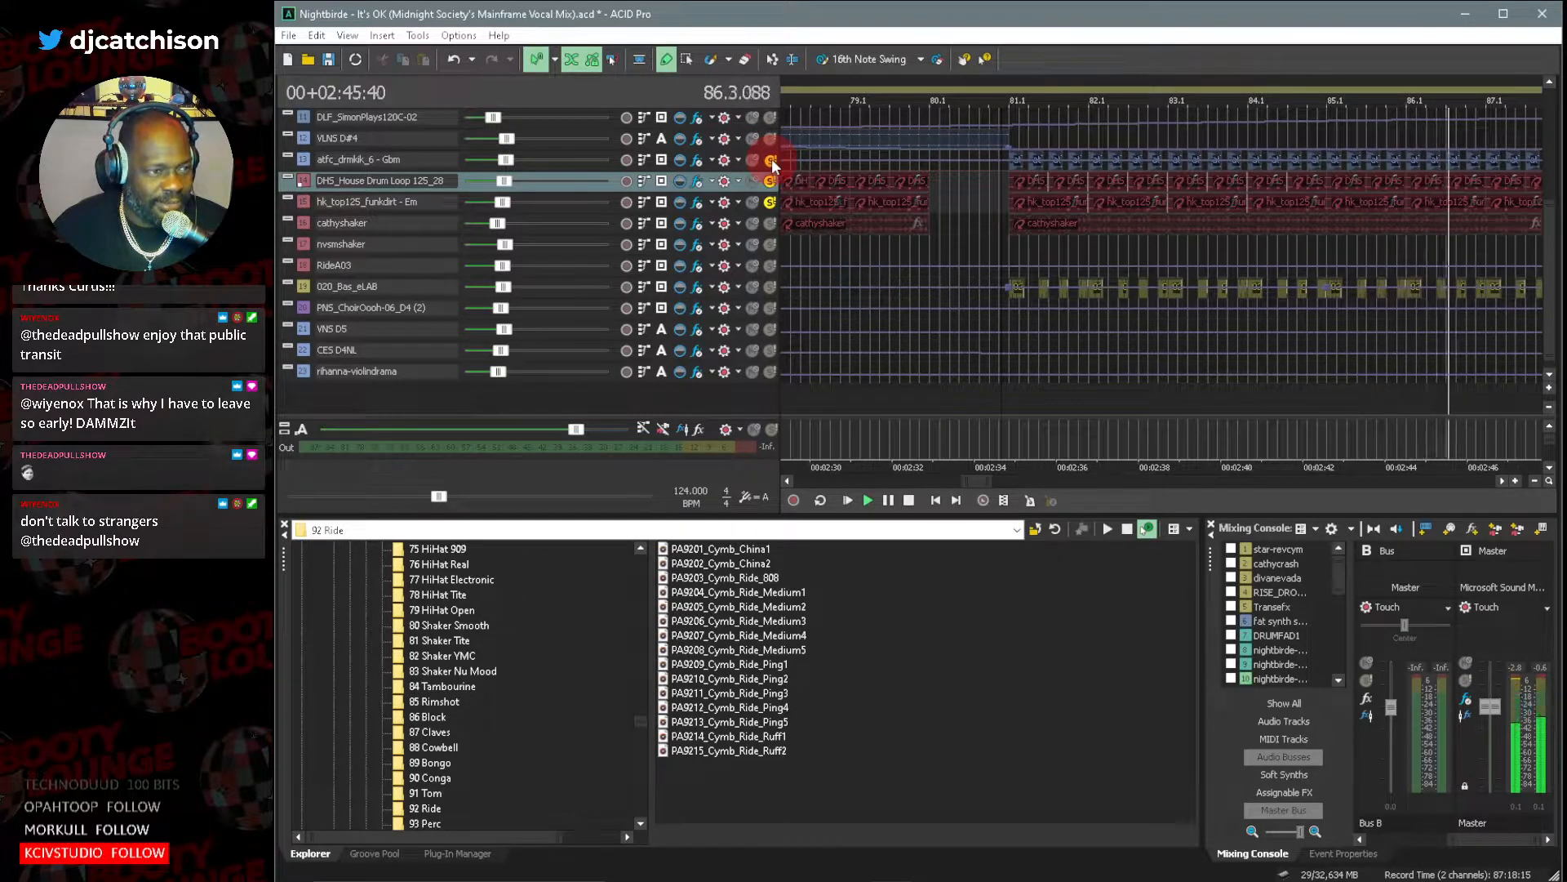
{"action": "left_click_drag", "start_coordinate": [994, 479], "coordinate": [1001, 483]}
{"action": "left_click", "coordinate": [894, 500]}
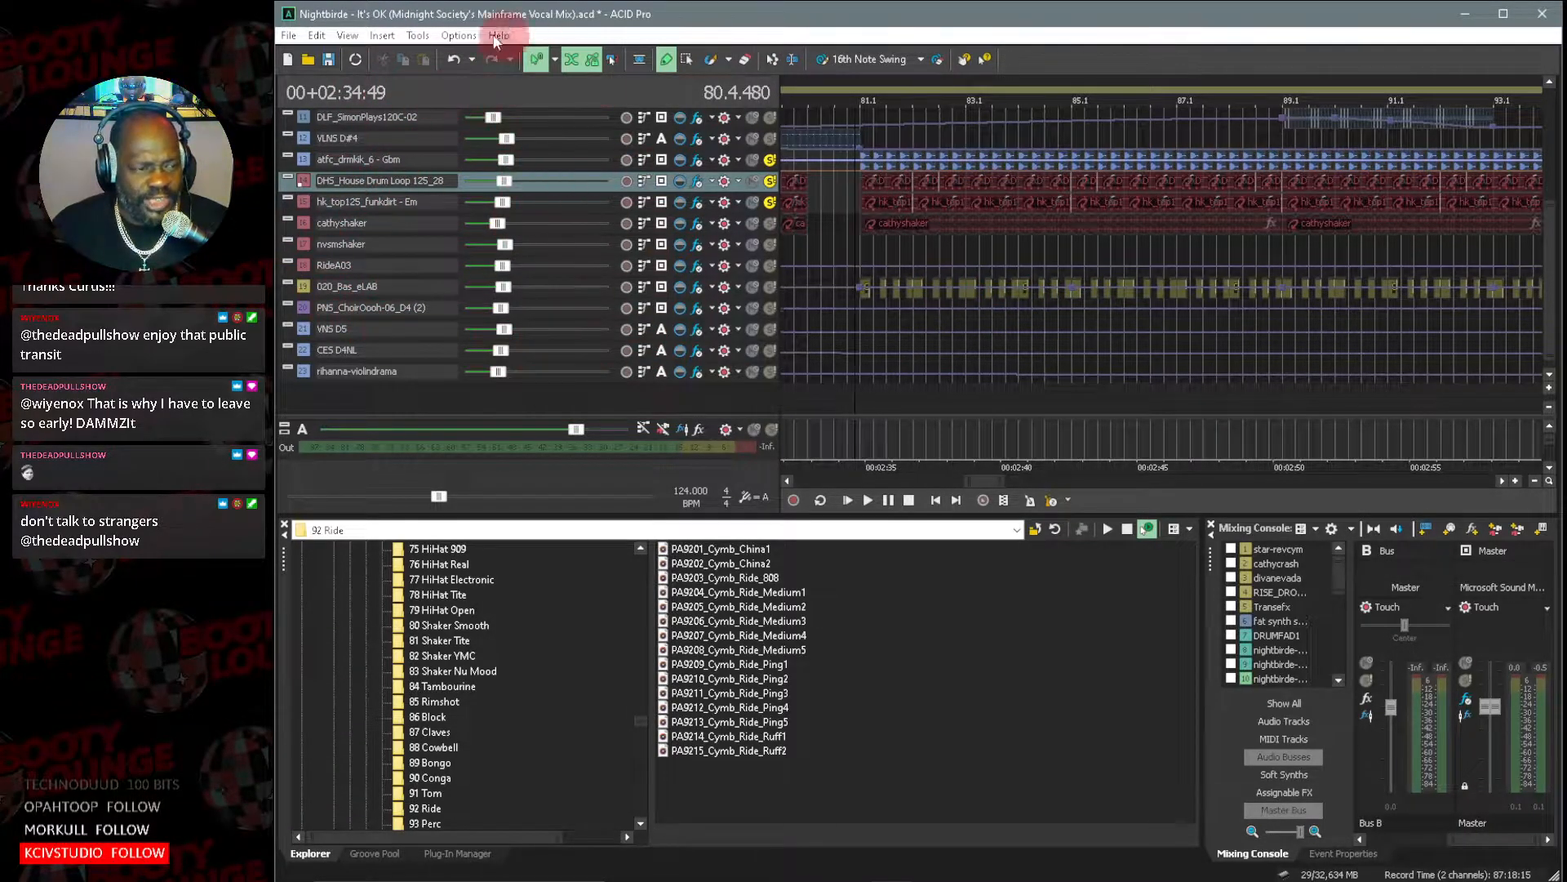
Examine the Loudness Maximizer and Multiband Harmonic Exciter settings of iZotope Ozone 3 on the Master bus.
{"action": "left_click", "coordinate": [1466, 700]}
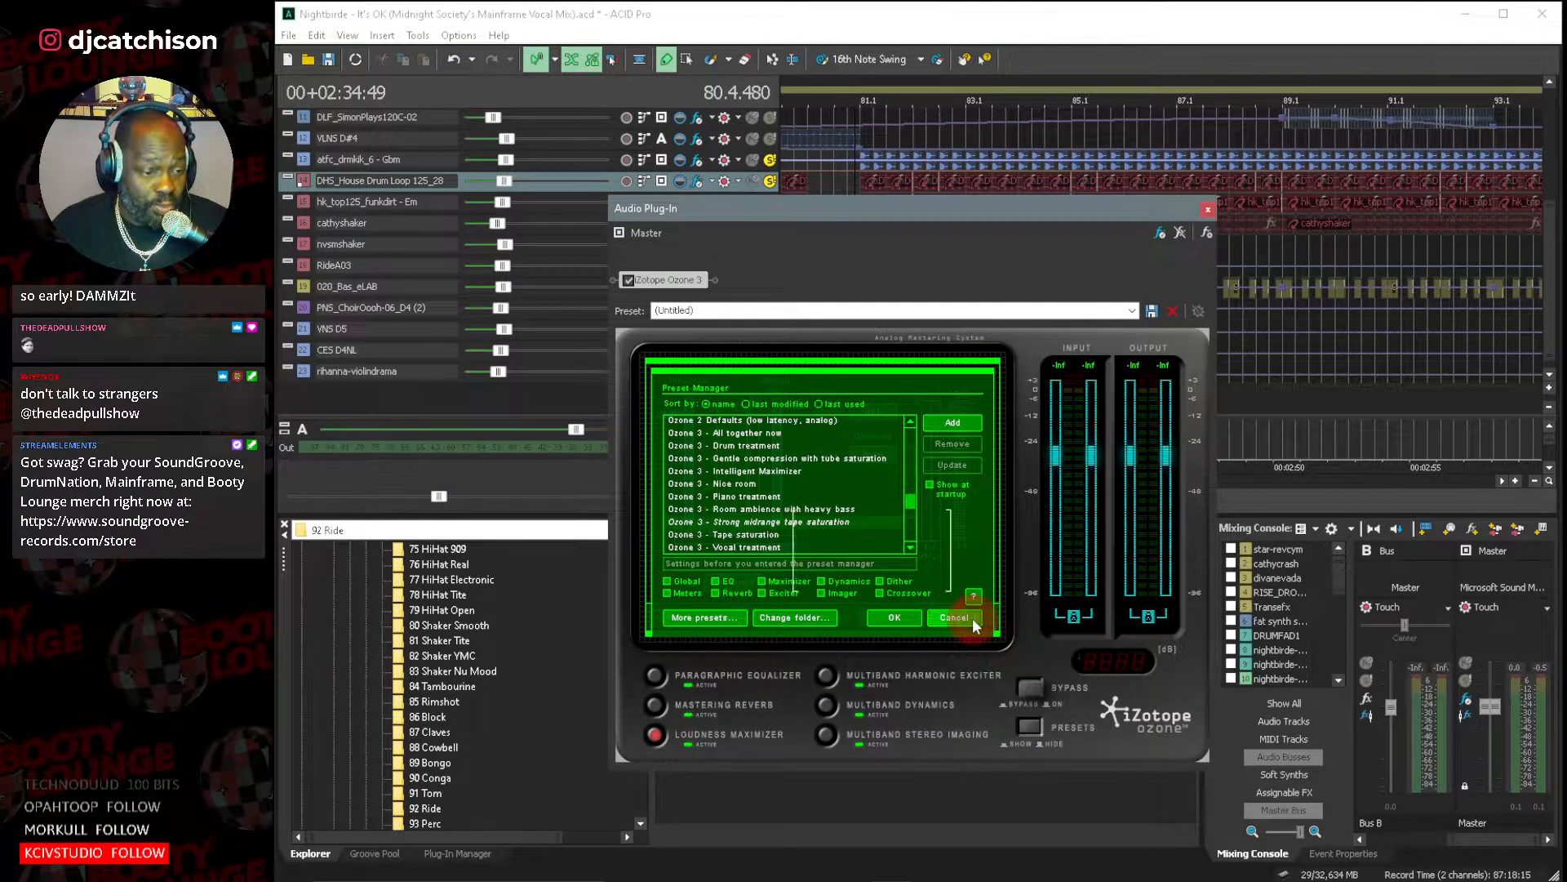
{"action": "left_click", "coordinate": [970, 622]}
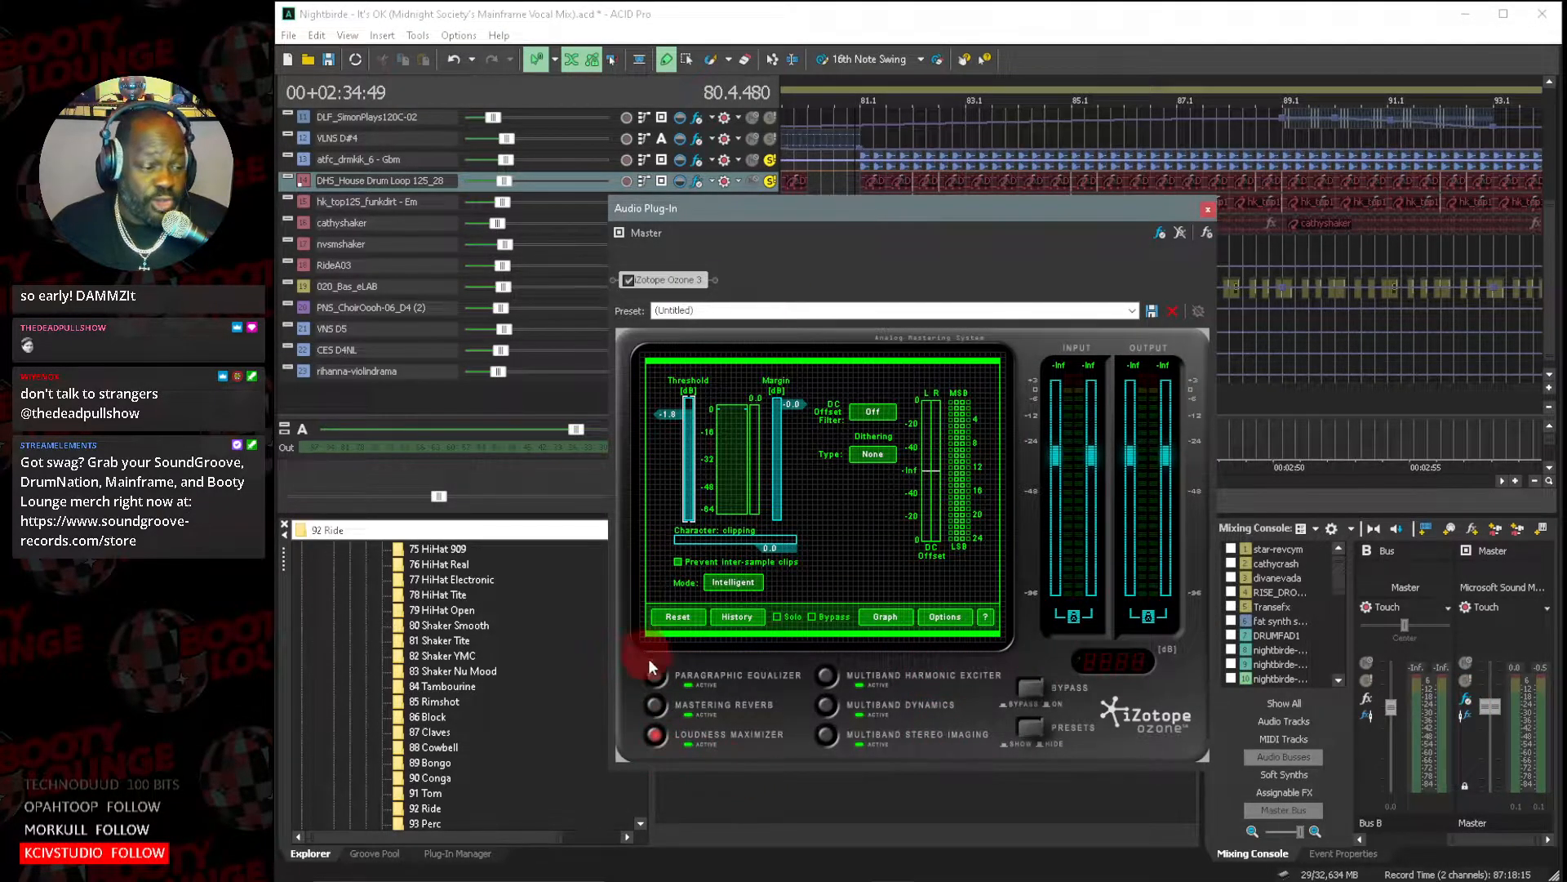
{"action": "left_click", "coordinate": [827, 674]}
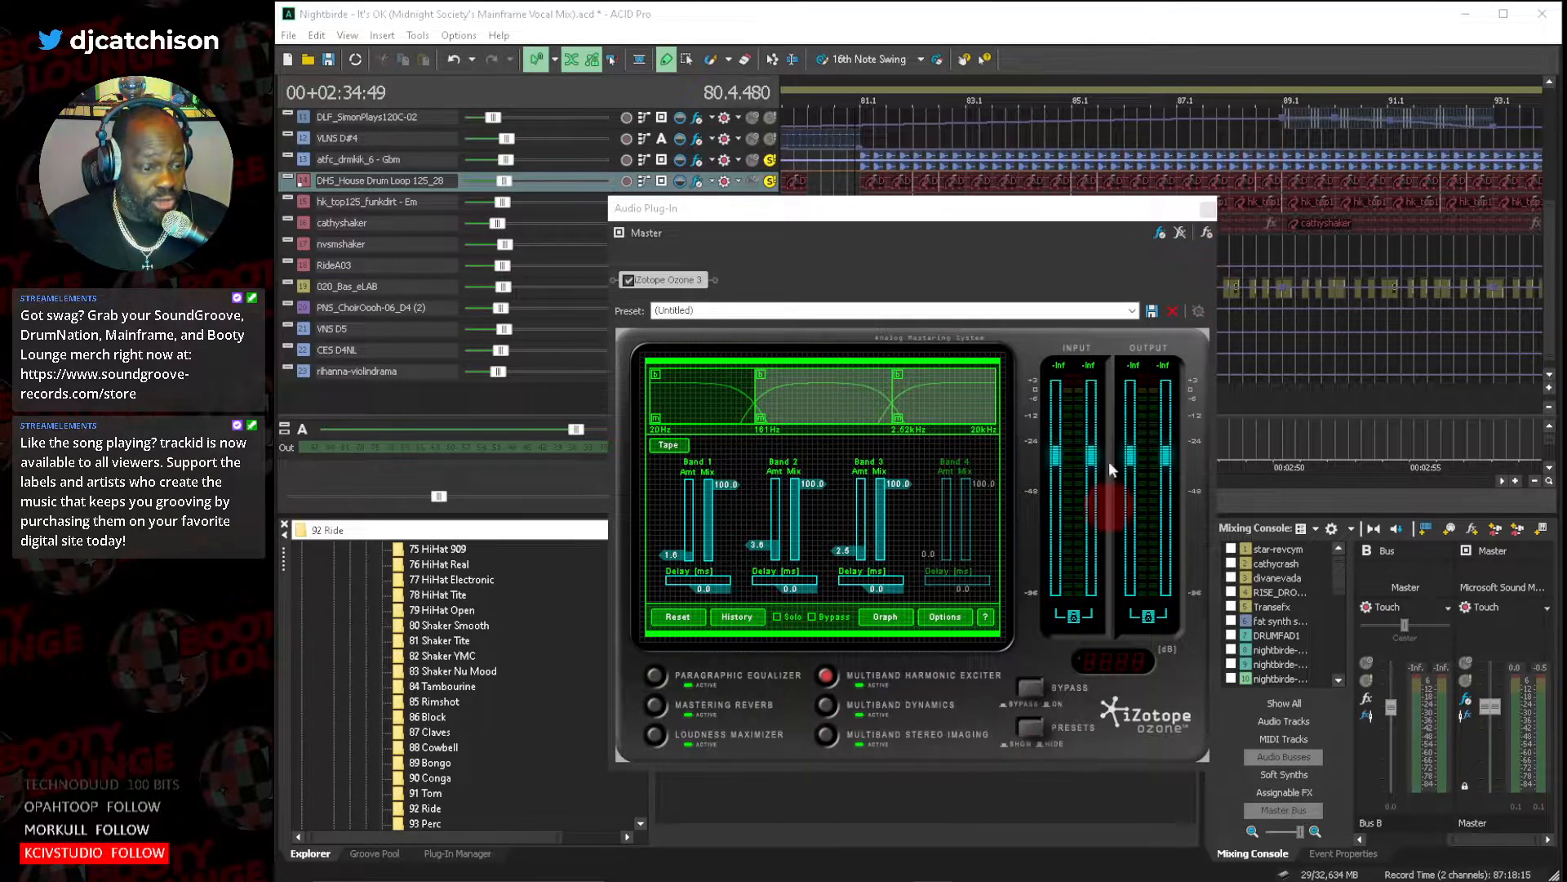
{"action": "left_click", "coordinate": [1196, 227]}
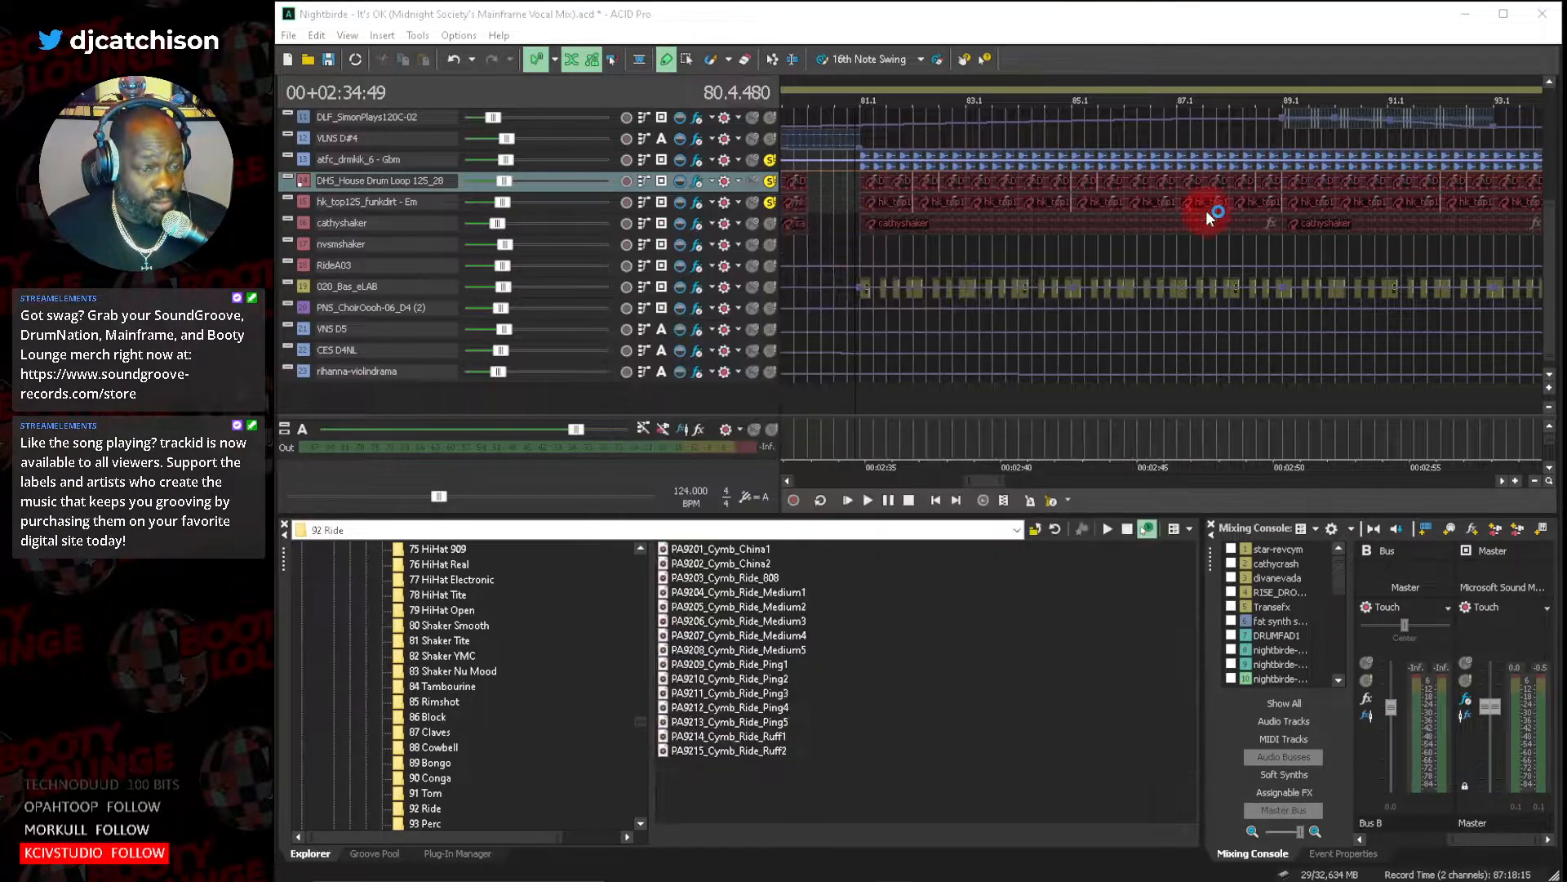
Solo the cathyshaker track and mute the atfc_drmkik_6 - Gbm kick and both drum loops.
{"action": "left_click", "coordinate": [767, 222]}
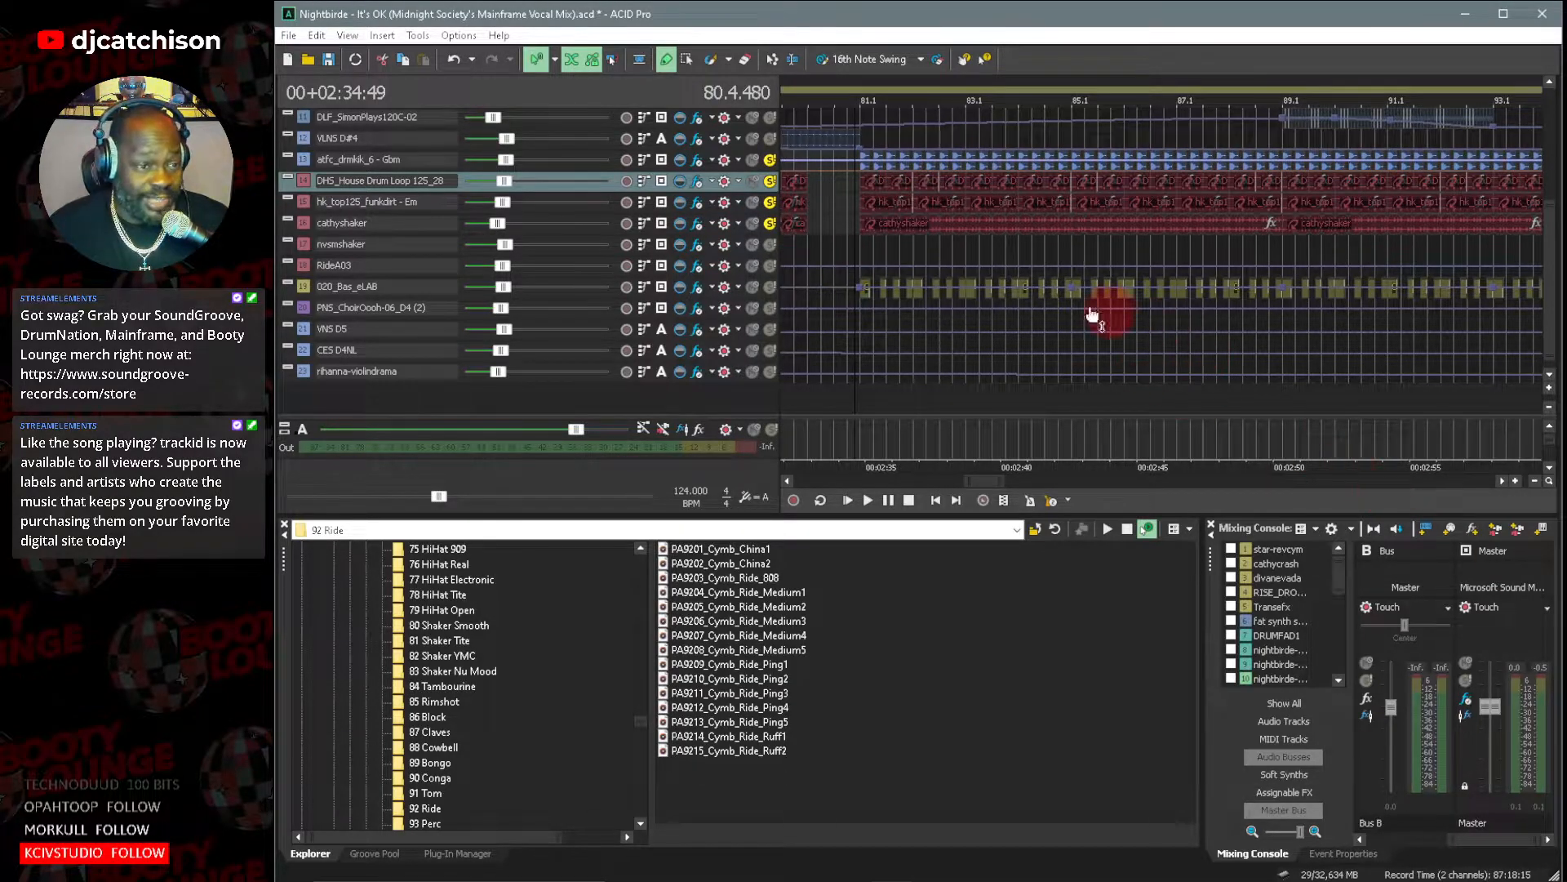
{"action": "left_click", "coordinate": [1549, 395]}
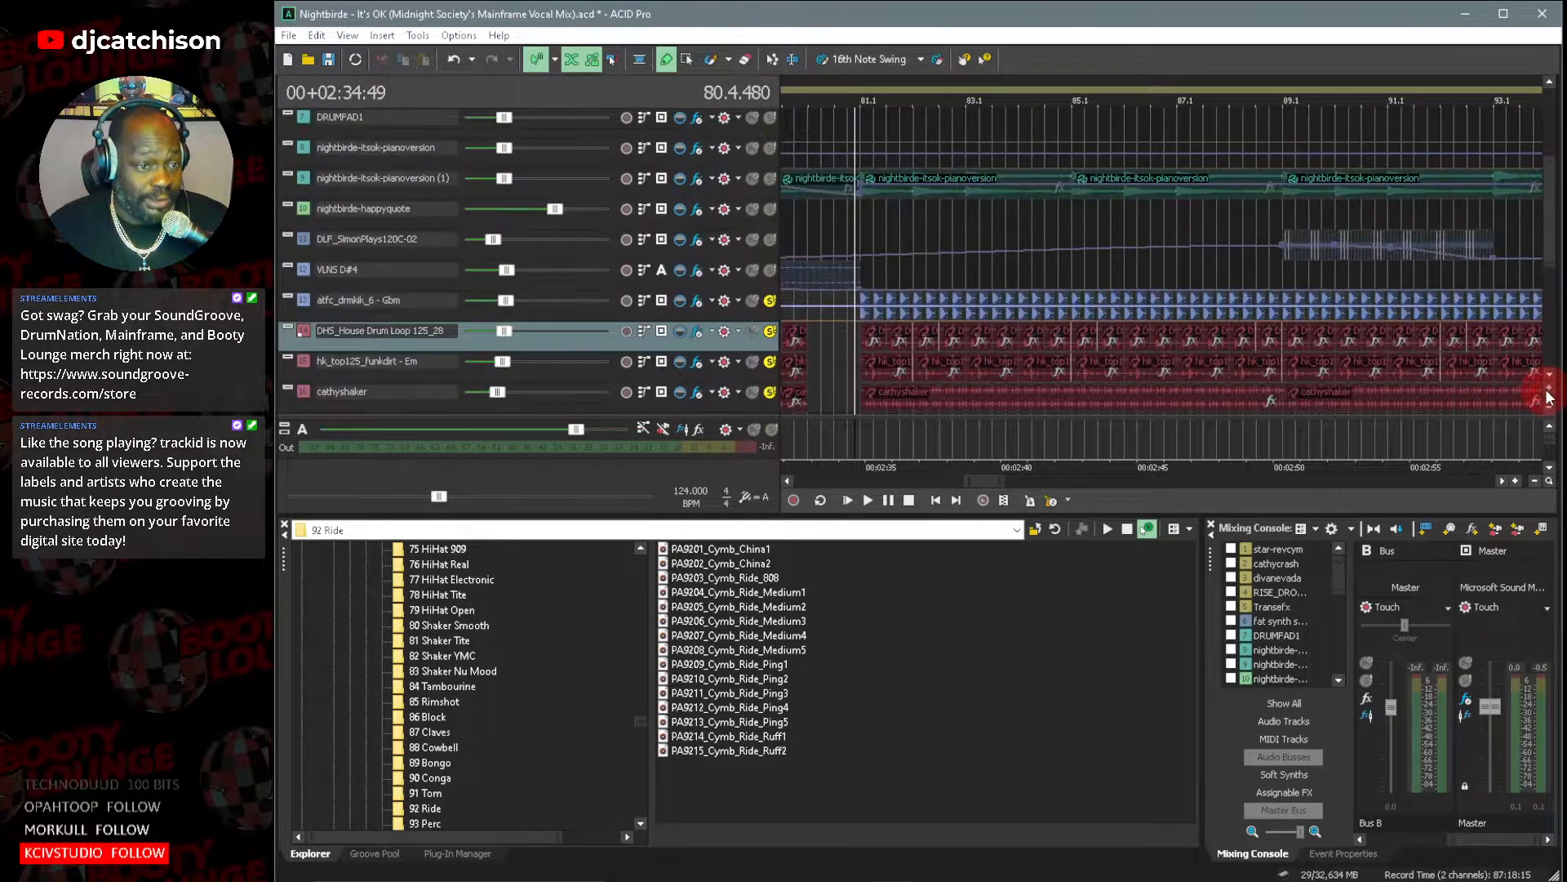
{"action": "left_click_drag", "start_coordinate": [1553, 238], "coordinate": [1553, 304]}
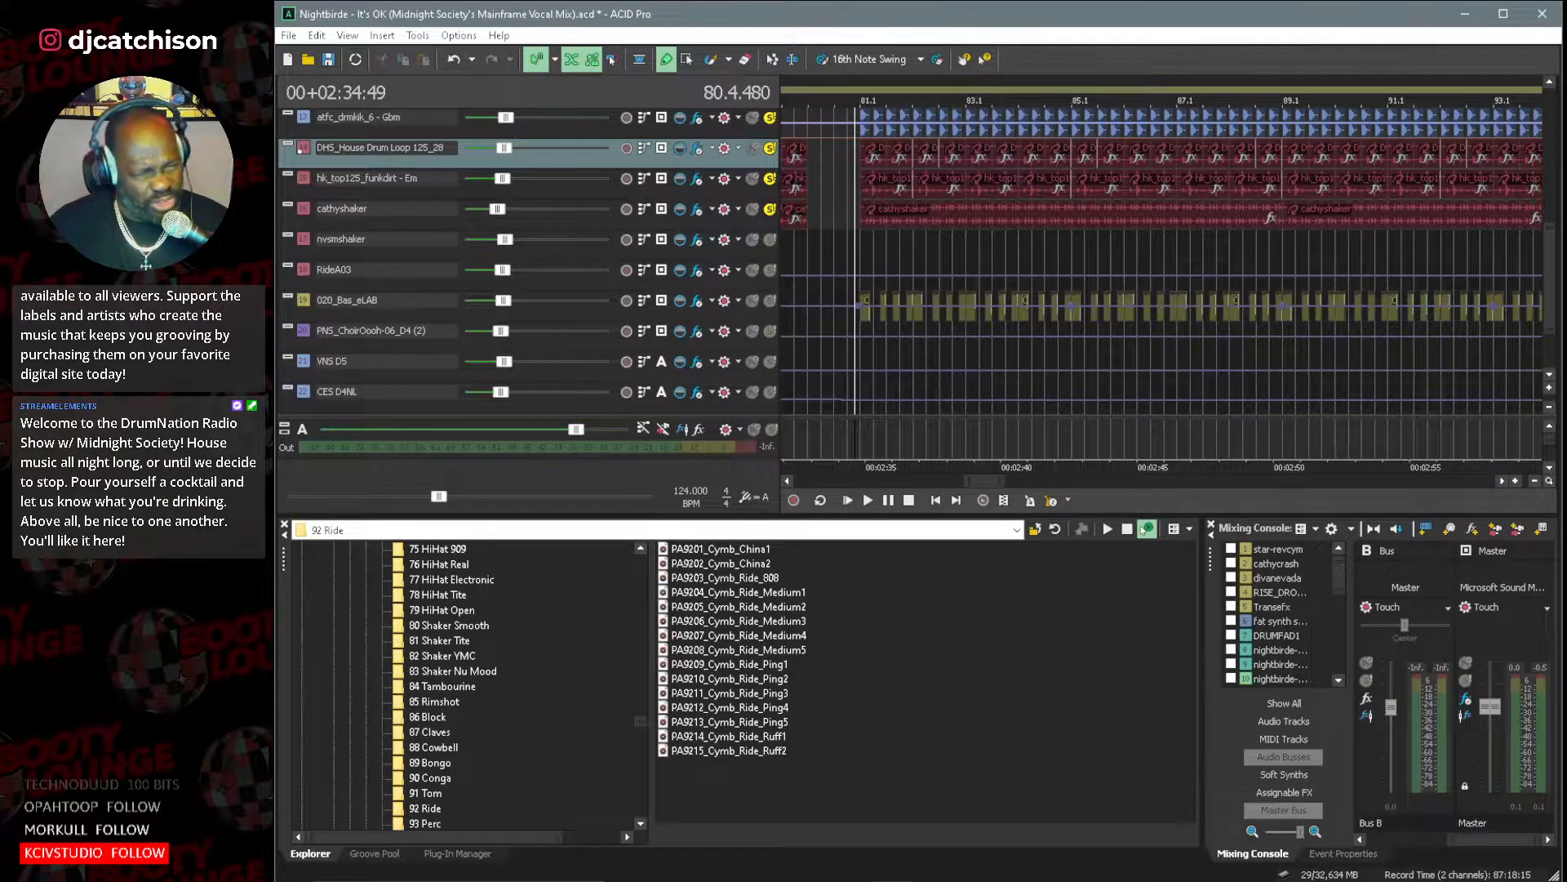
{"action": "left_click", "coordinate": [752, 179]}
{"action": "left_click", "coordinate": [752, 150]}
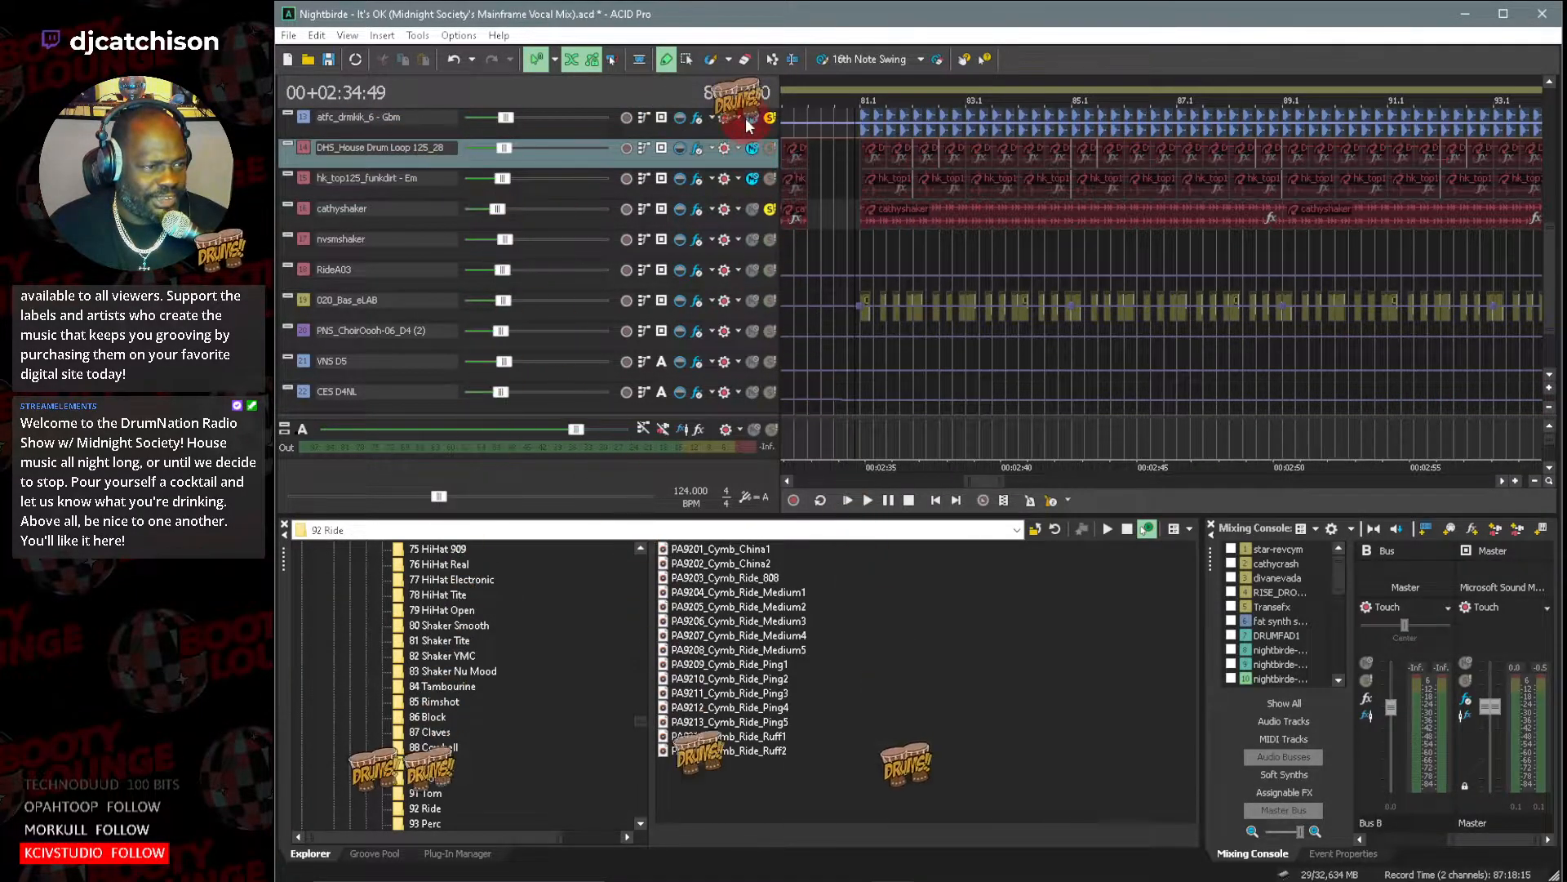
{"action": "left_click", "coordinate": [752, 120]}
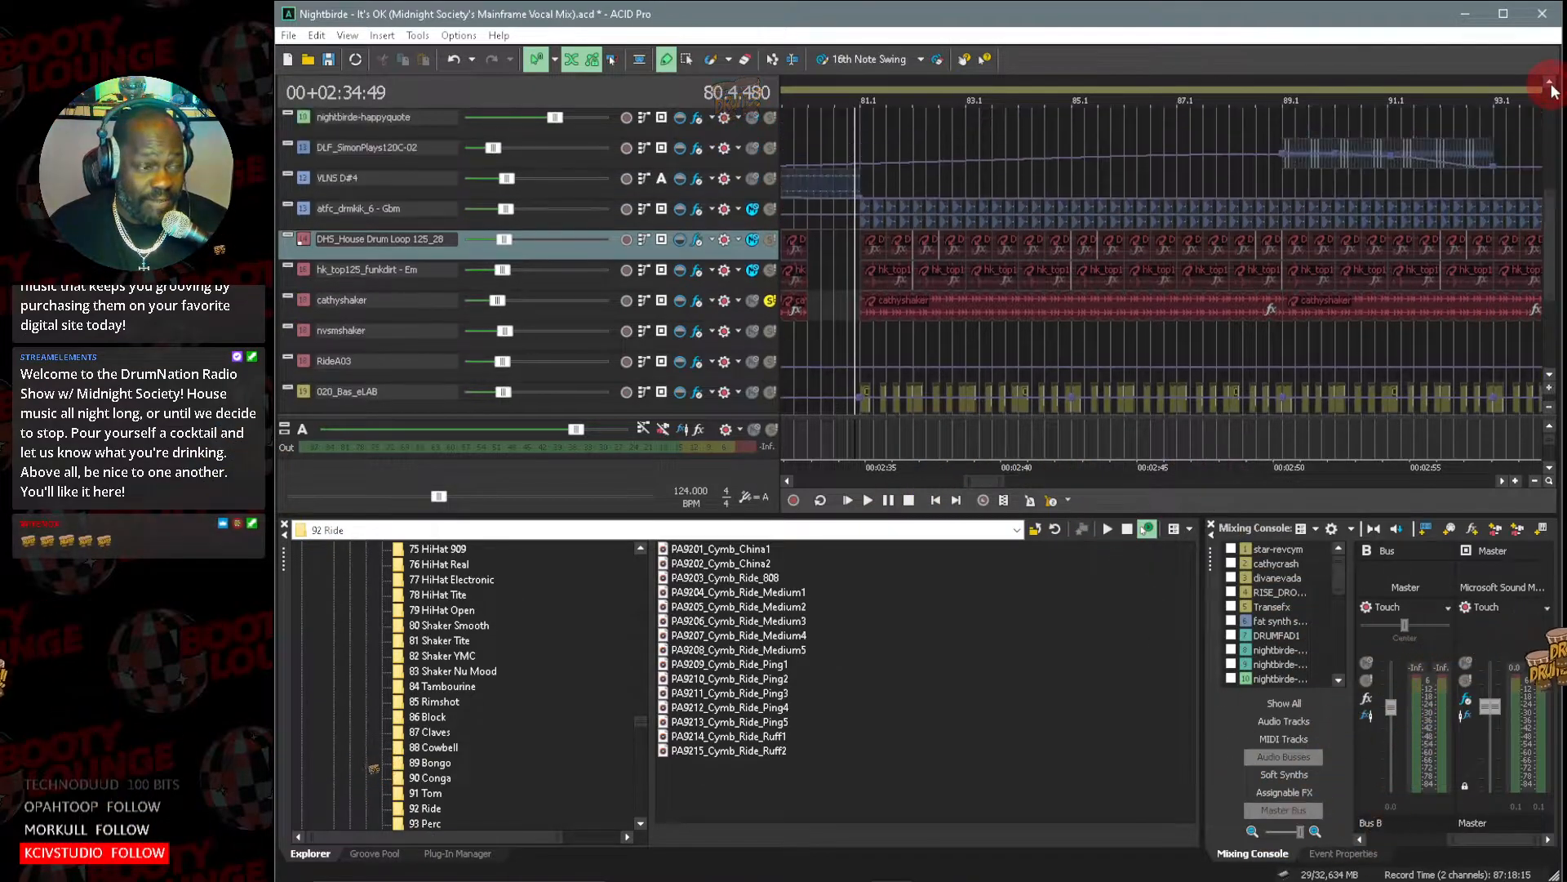
{"action": "scroll", "coordinate": [915, 261], "scroll_direction": "up", "scroll_amount": 5}
{"action": "scroll", "coordinate": [1543, 253], "scroll_direction": "down", "scroll_amount": 3}
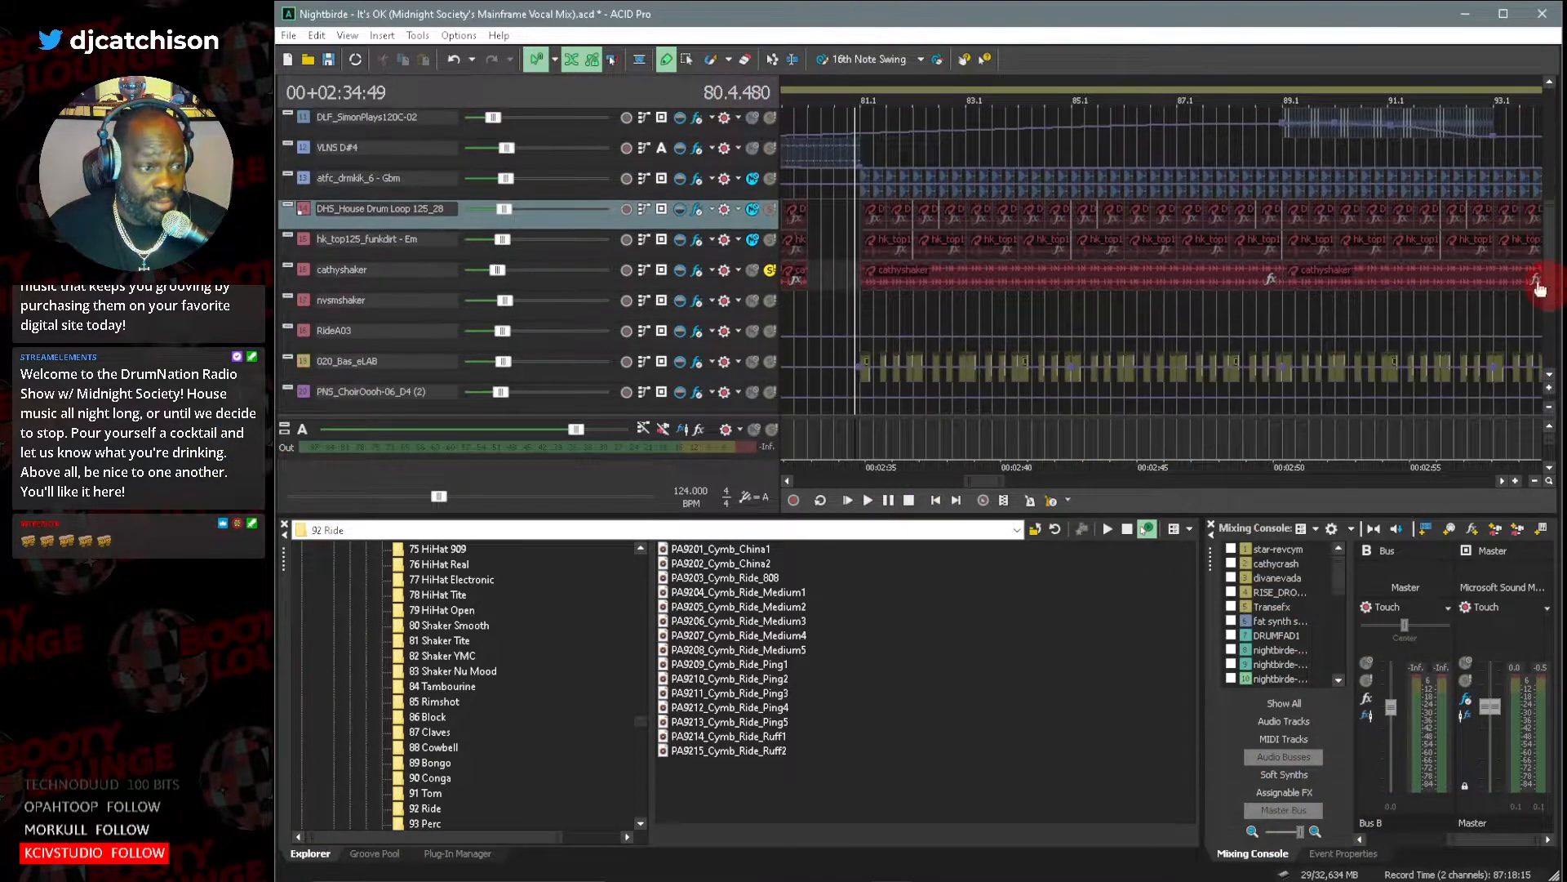
Play the soloed cathyshaker from just before bar 81 and examine the low-shelf band in its Track EQ.
{"action": "key", "text": "space"}
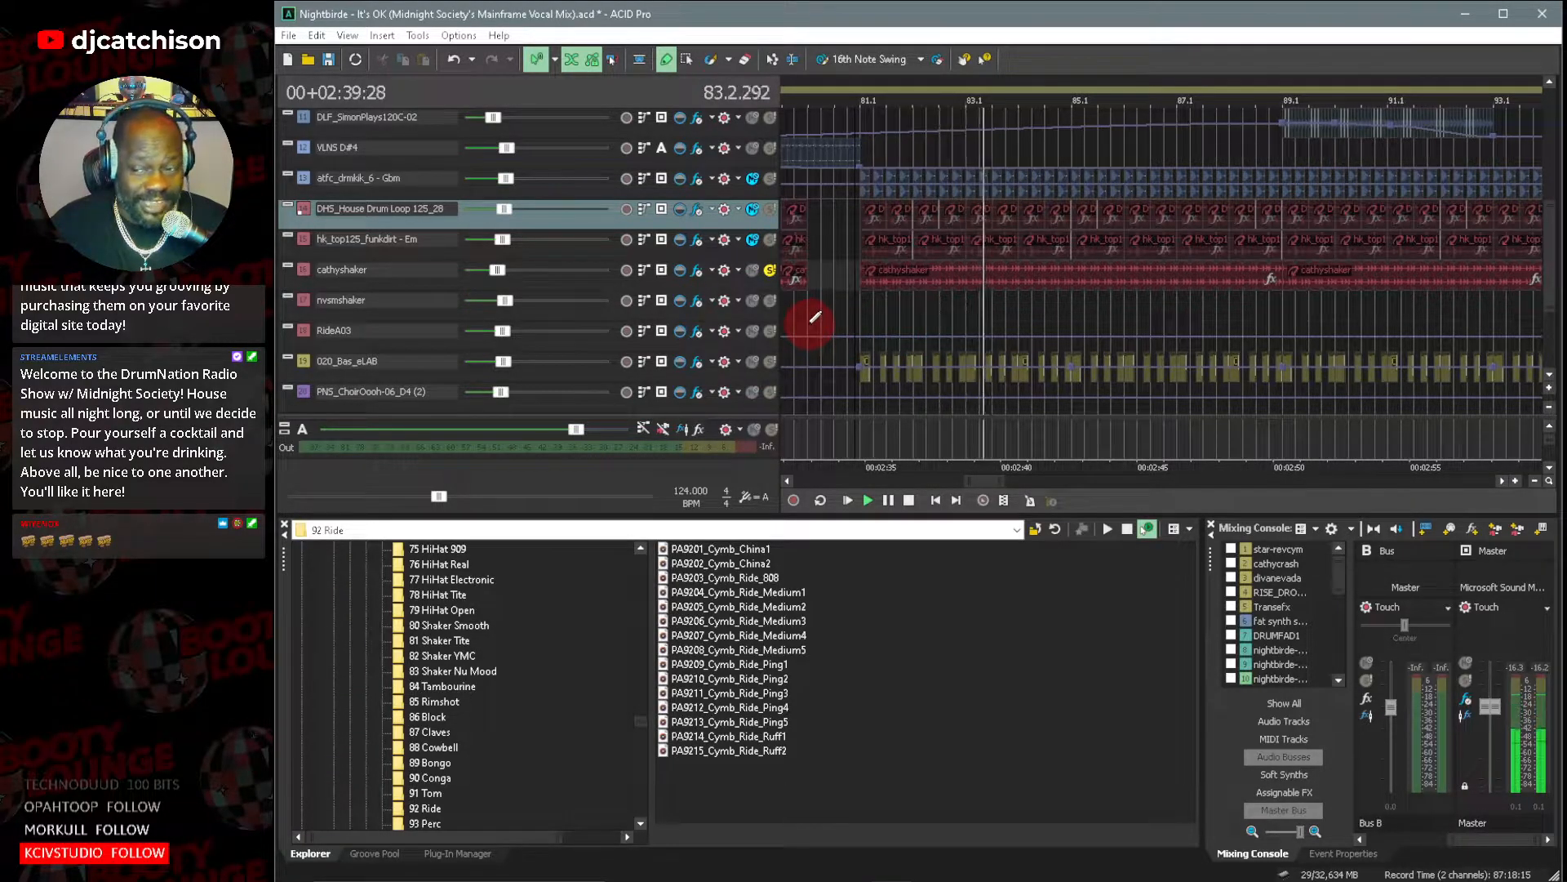
{"action": "left_click", "coordinate": [701, 272]}
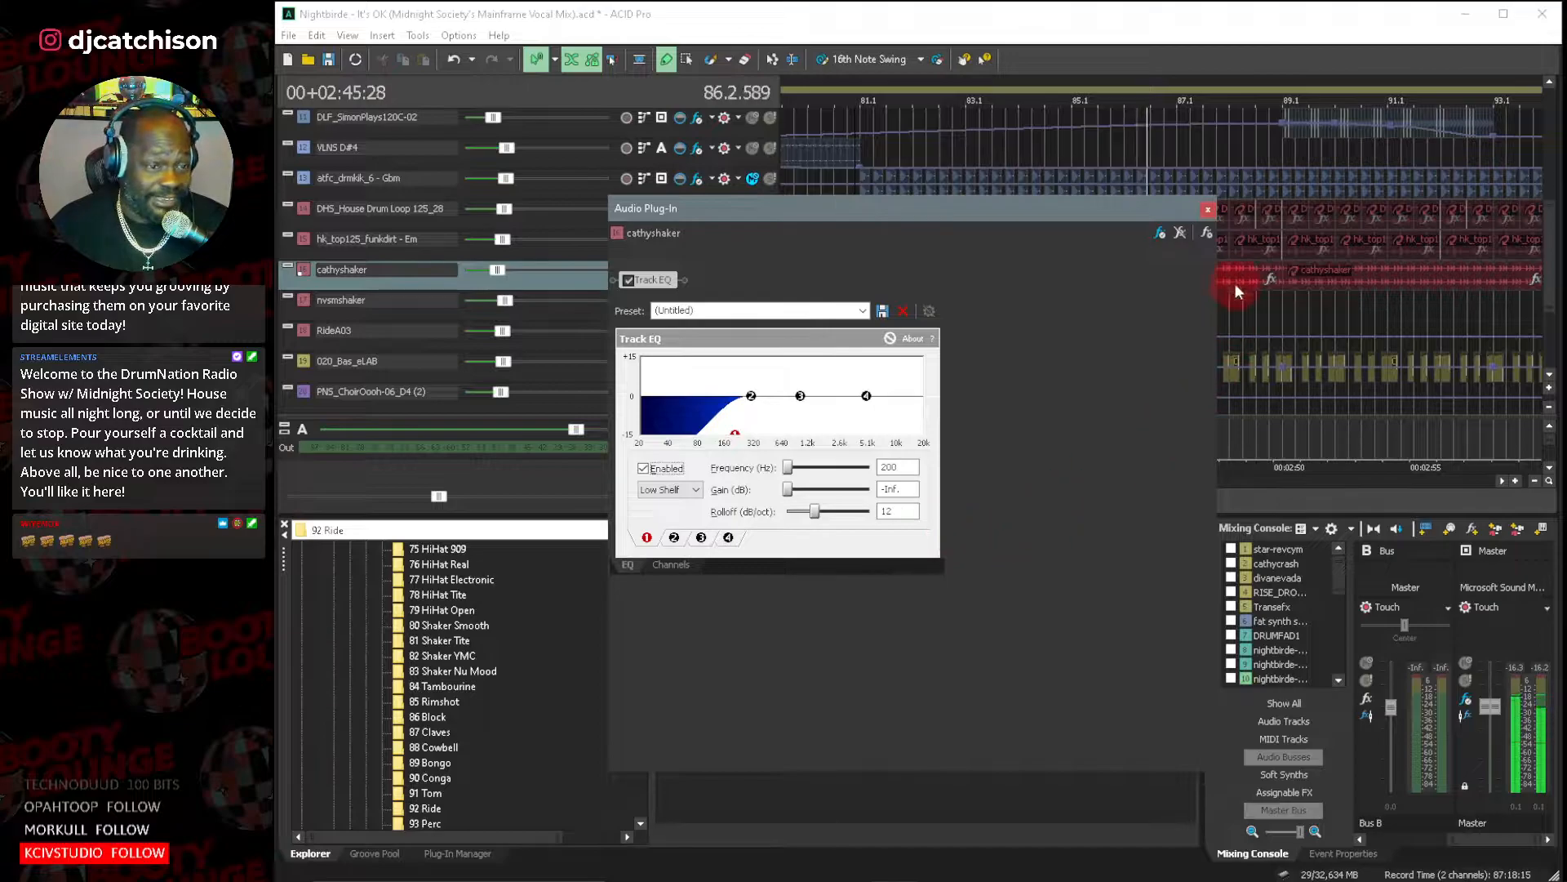
{"action": "left_click", "coordinate": [1208, 214]}
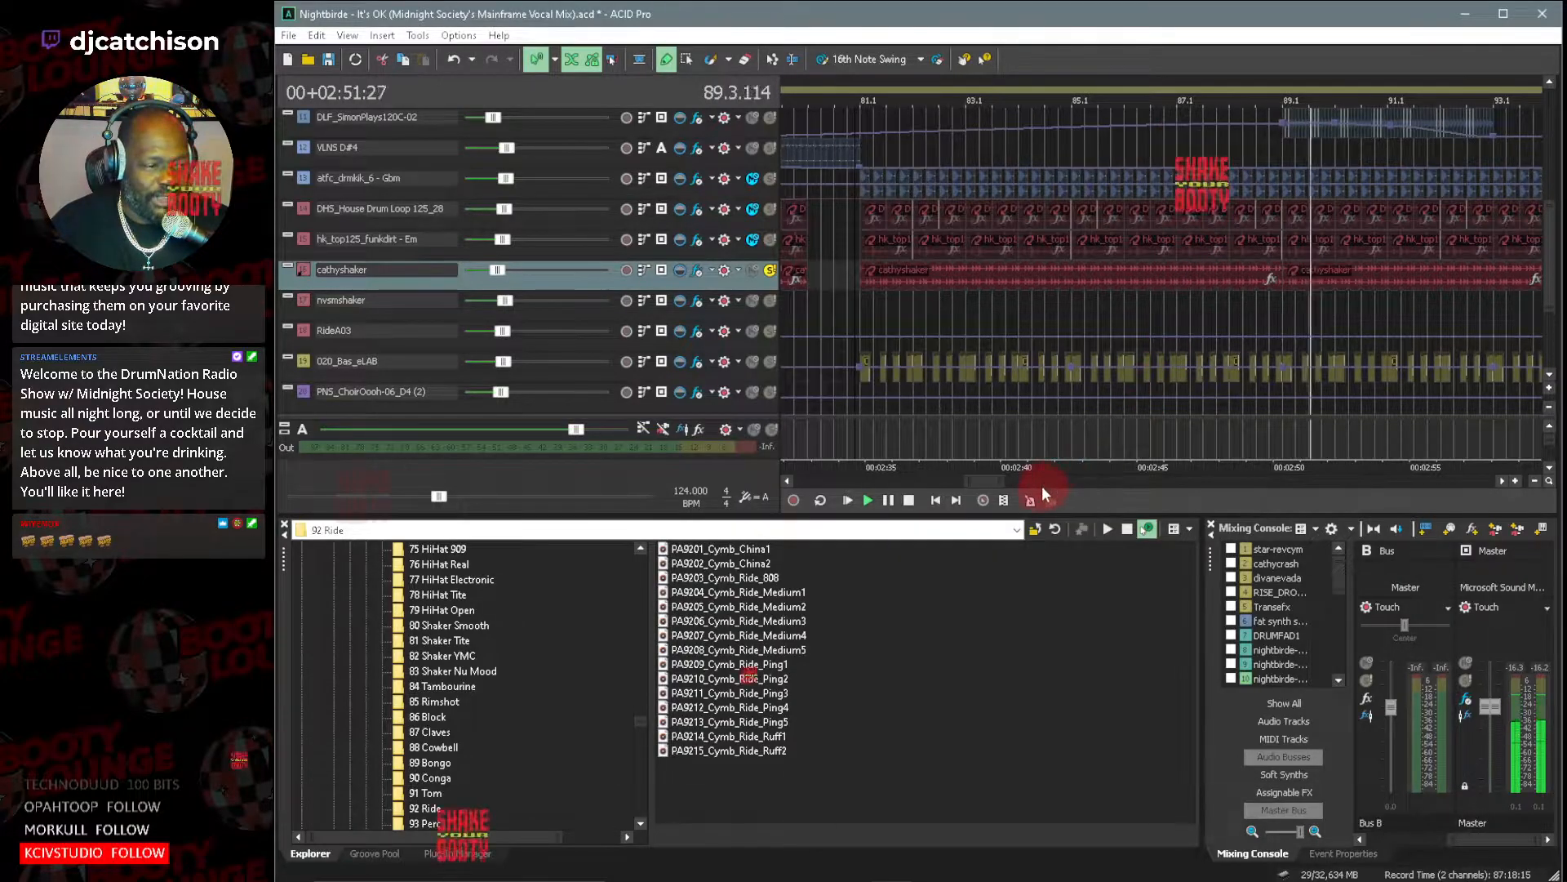
Solo nvsmshaker alongside cathyshaker and play both from about bar 103, ahead of the nvsmshaker clip.
{"action": "left_click_drag", "start_coordinate": [1001, 482], "coordinate": [1111, 482]}
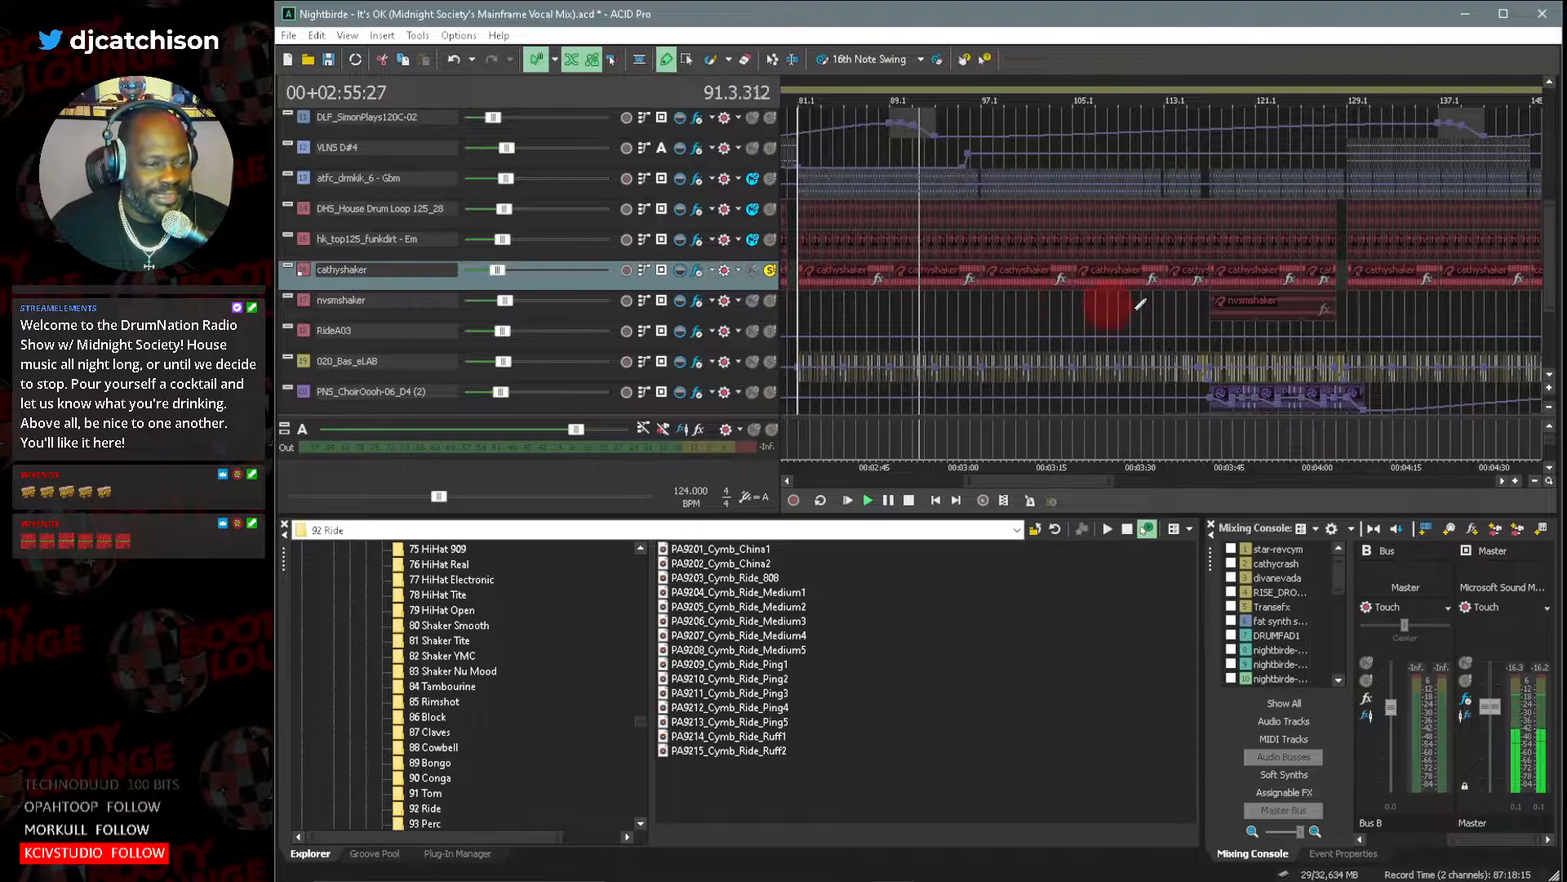
{"action": "left_click", "coordinate": [769, 301]}
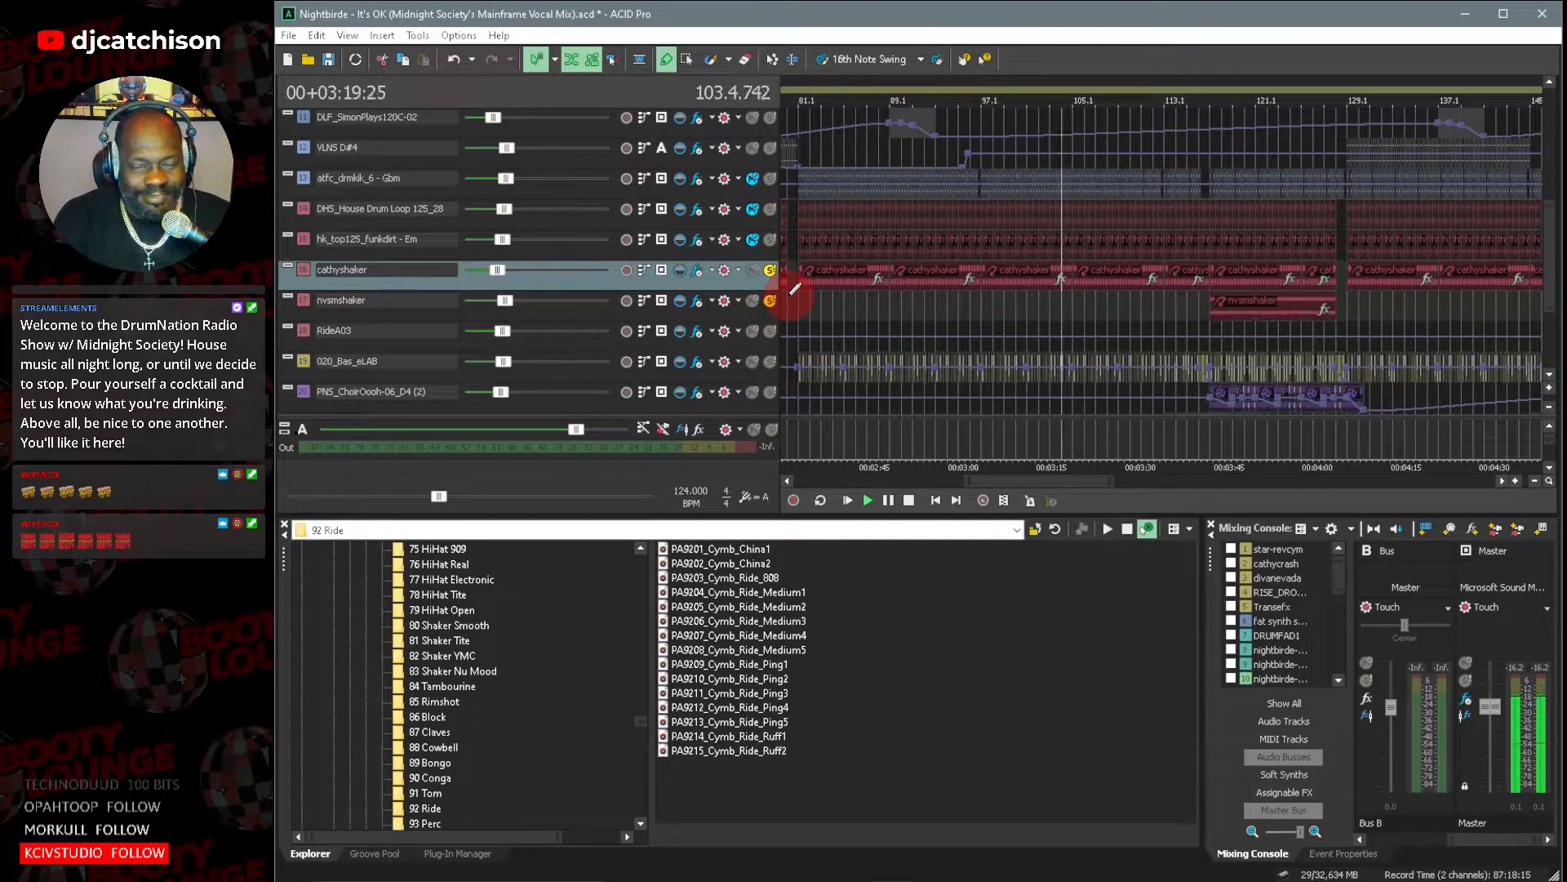
{"action": "left_click", "coordinate": [789, 297]}
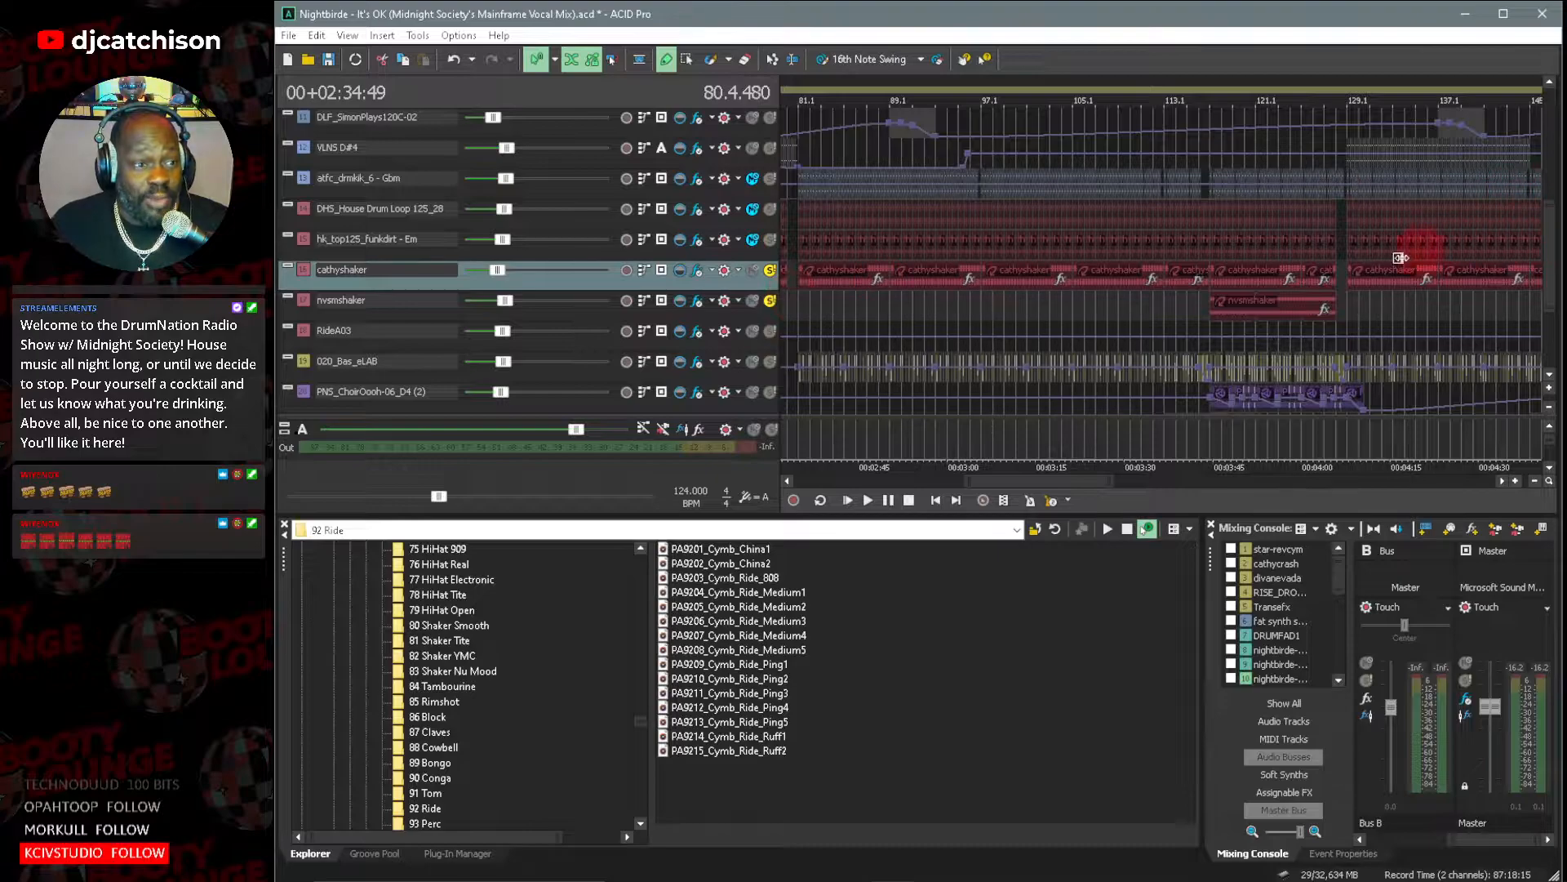
{"action": "left_click", "coordinate": [1109, 295]}
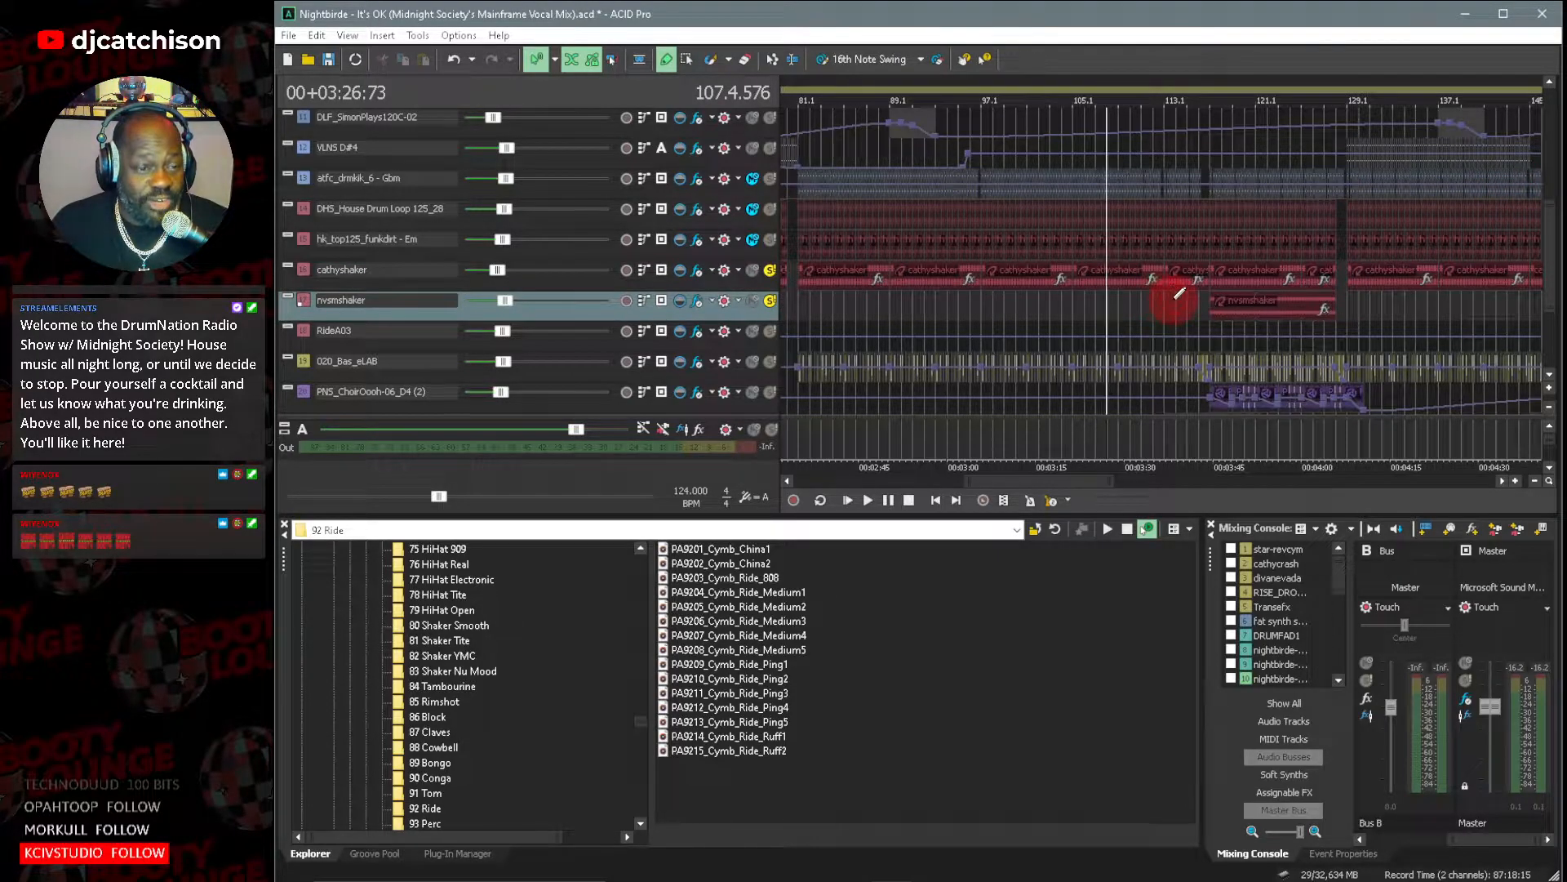
{"action": "left_click", "coordinate": [1176, 298]}
{"action": "left_click", "coordinate": [867, 499]}
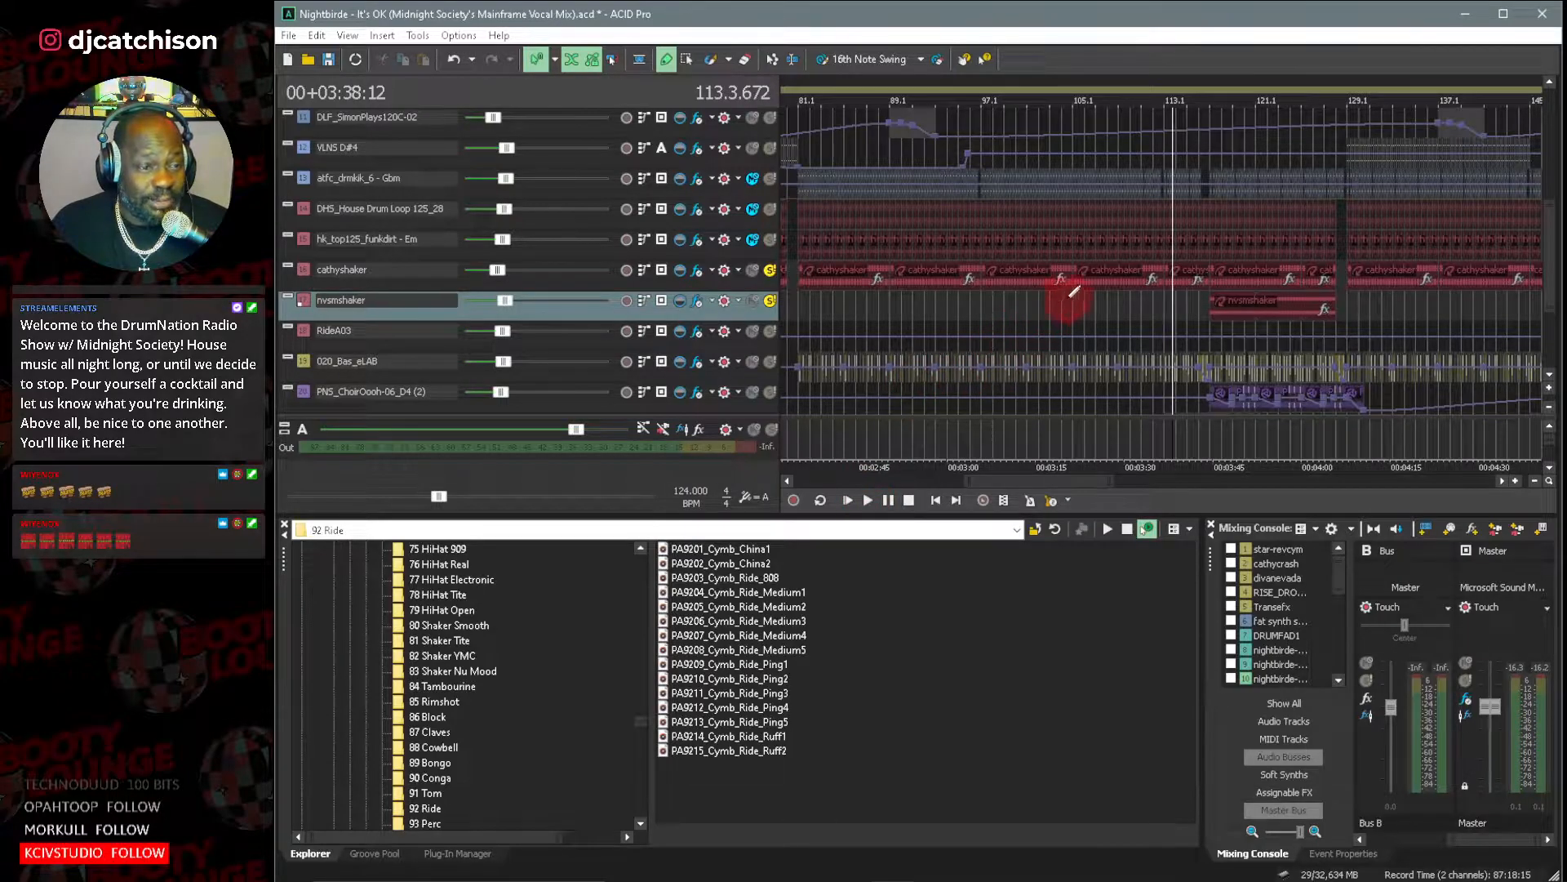
{"action": "left_click", "coordinate": [1061, 302]}
{"action": "left_click", "coordinate": [867, 498]}
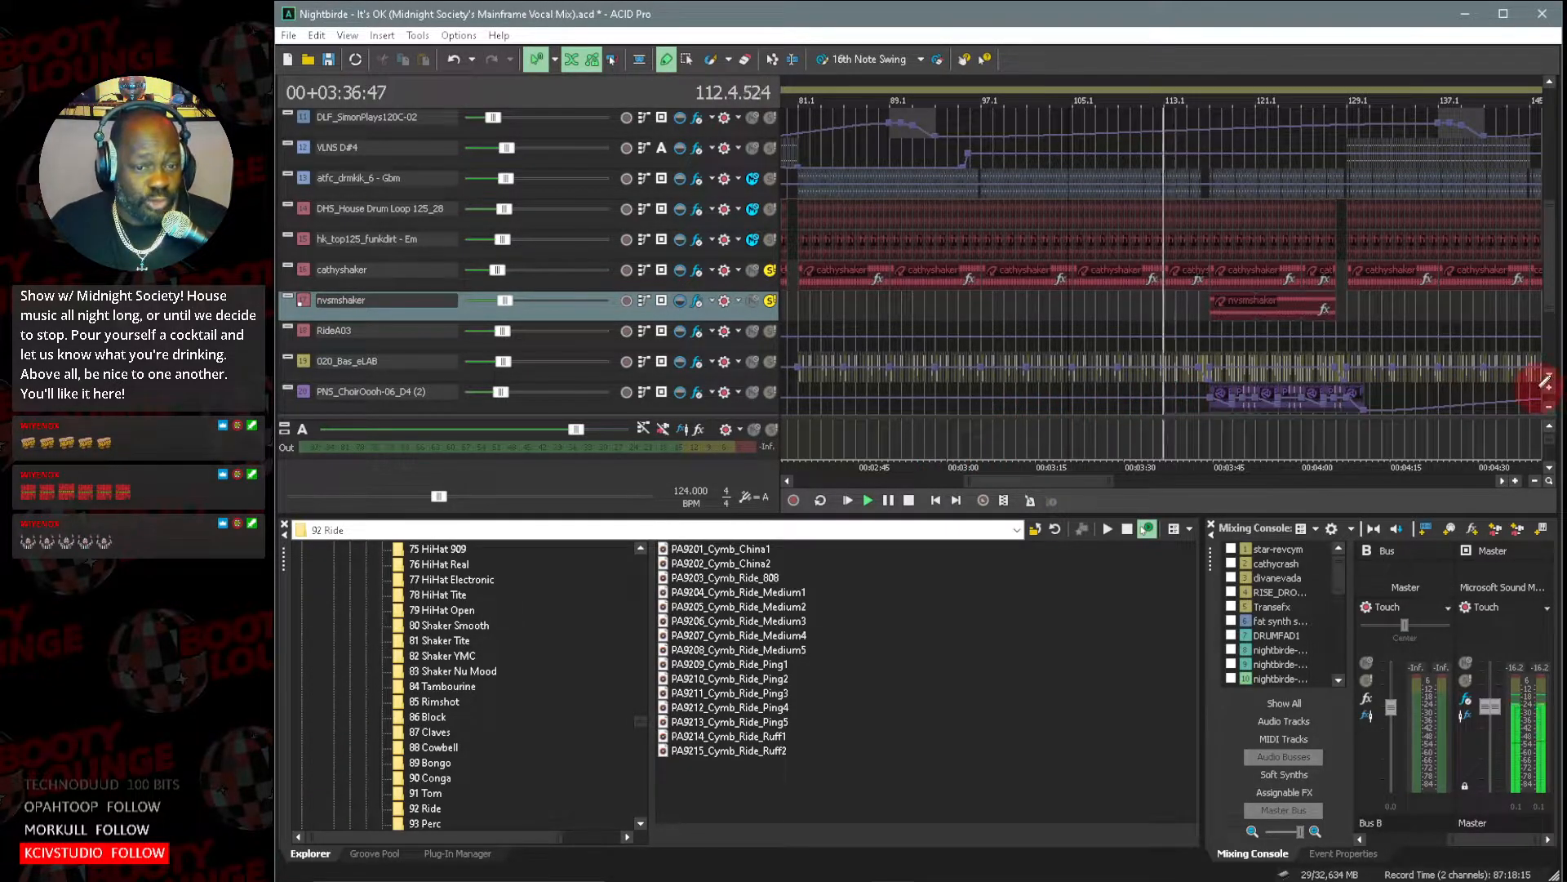
Compare nvsmshaker alone and together with cathyshaker during playback, with the track level meters visible, and pause playback.
{"action": "left_click", "coordinate": [1550, 398]}
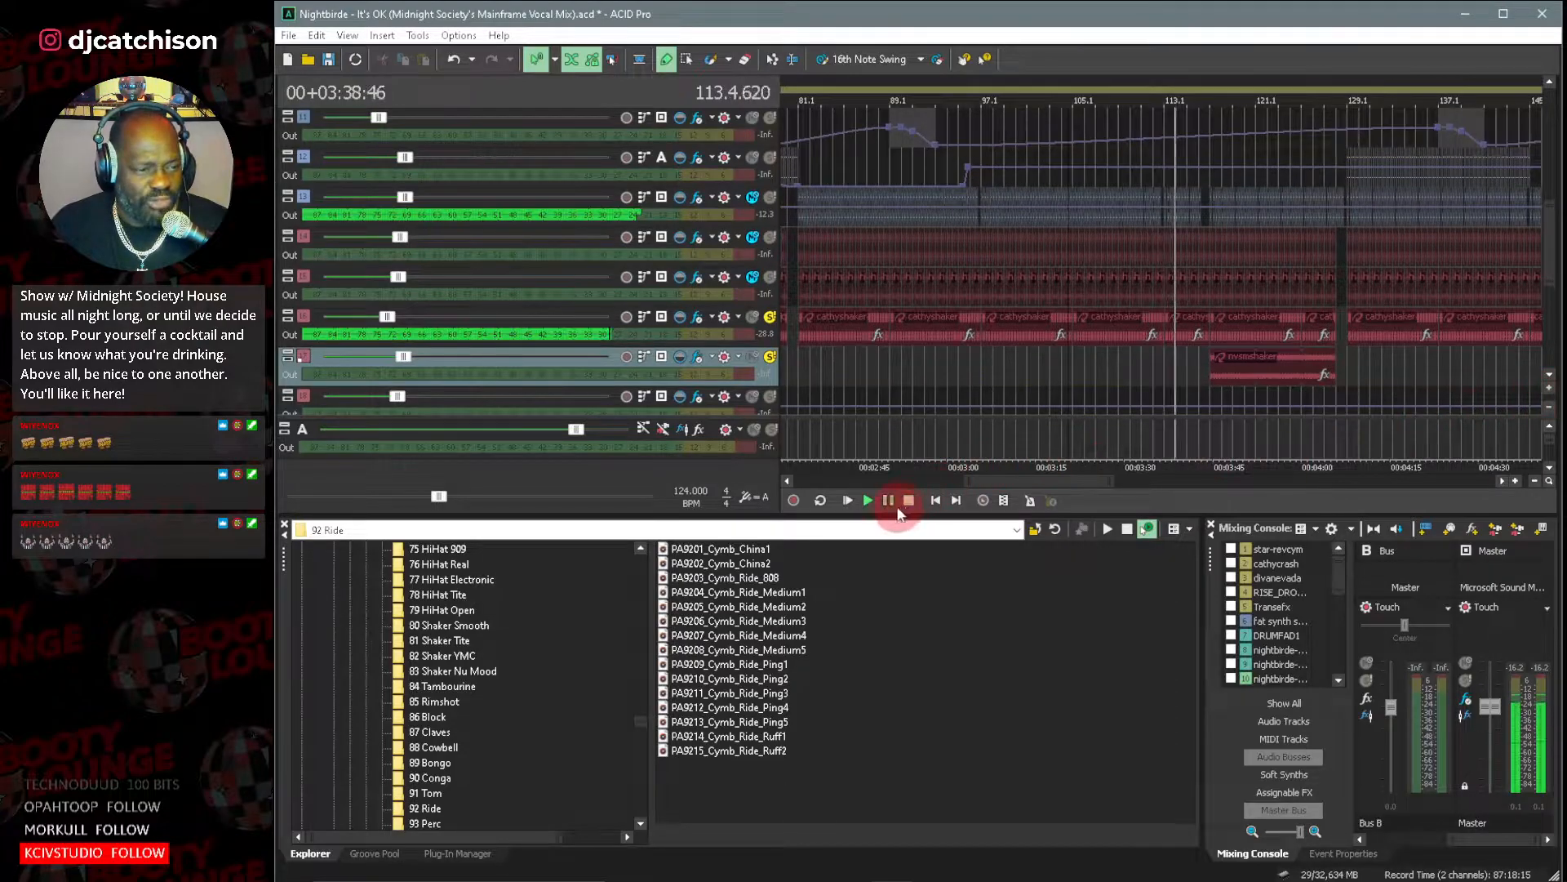
{"action": "left_click_drag", "start_coordinate": [959, 480], "coordinate": [1017, 481]}
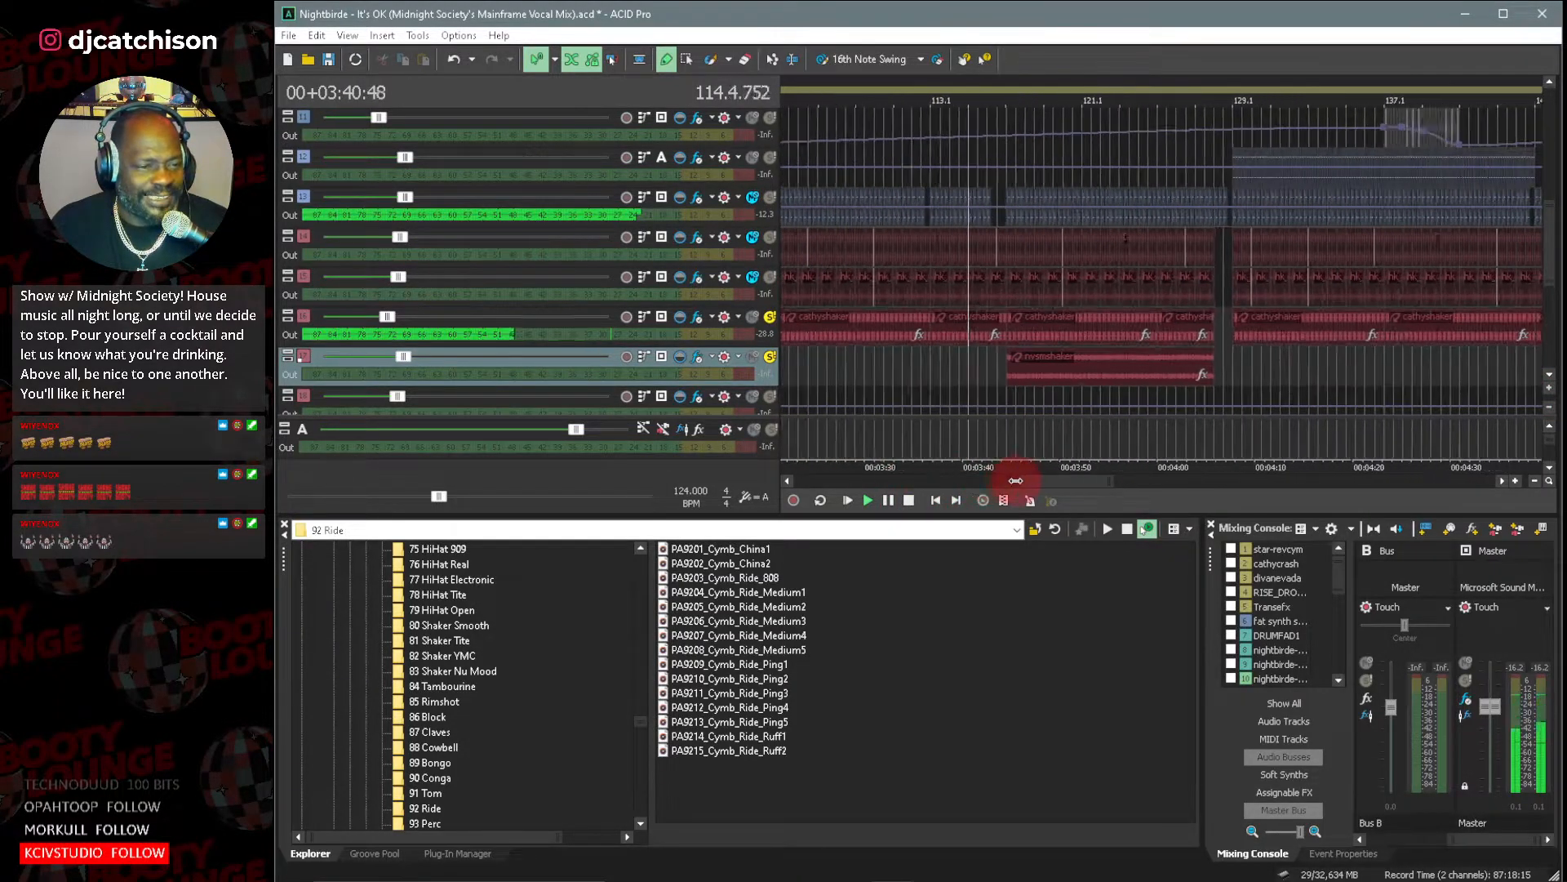
{"action": "left_click_drag", "start_coordinate": [1113, 481], "coordinate": [1029, 484]}
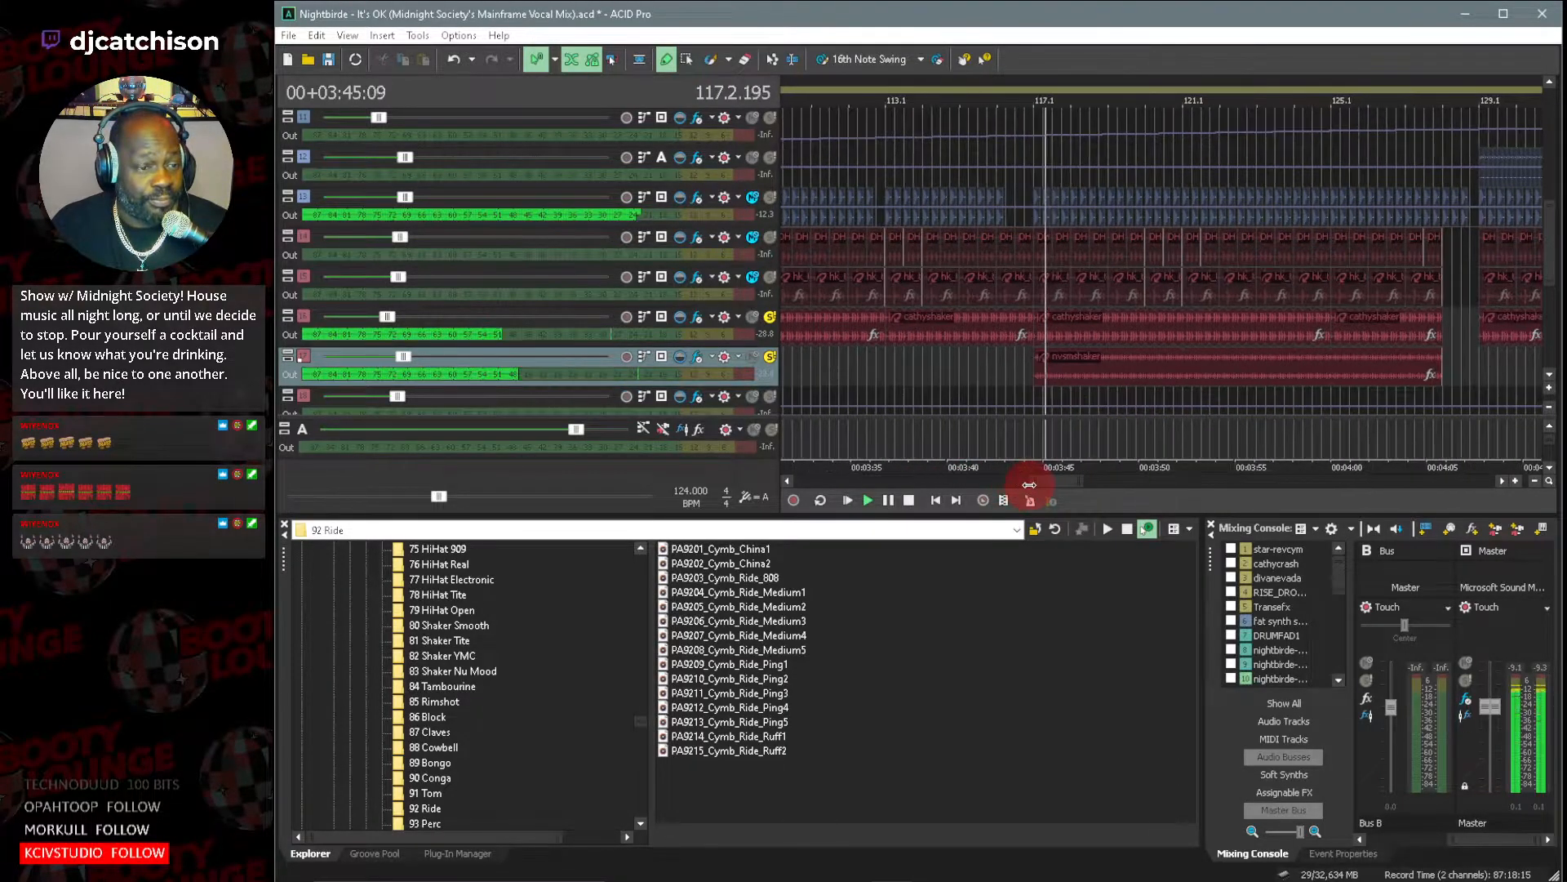
{"action": "left_click", "coordinate": [749, 319]}
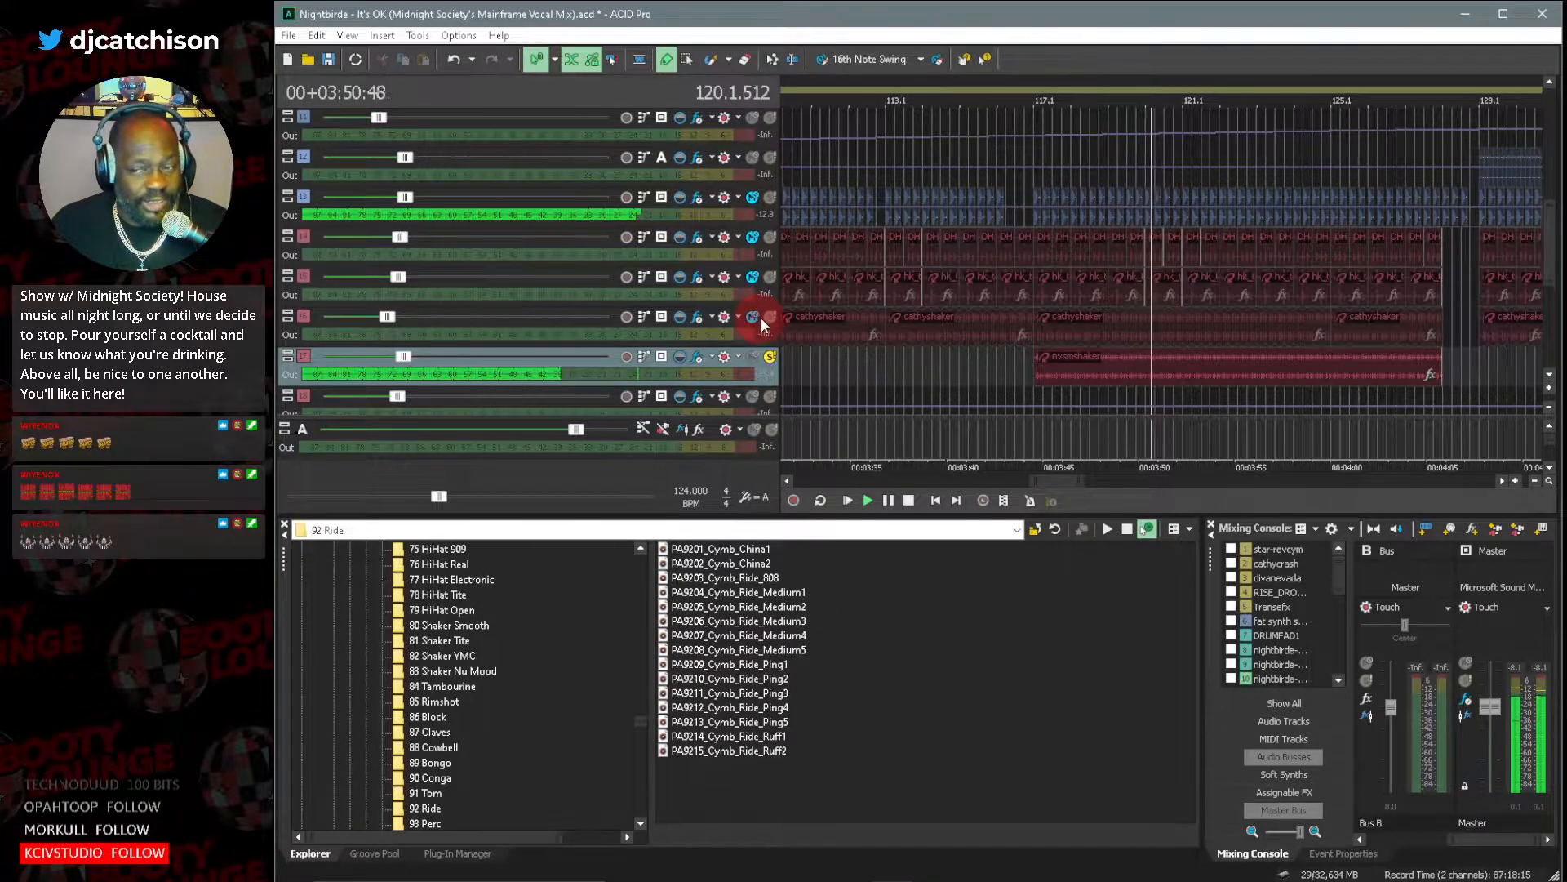
{"action": "left_click", "coordinate": [769, 318]}
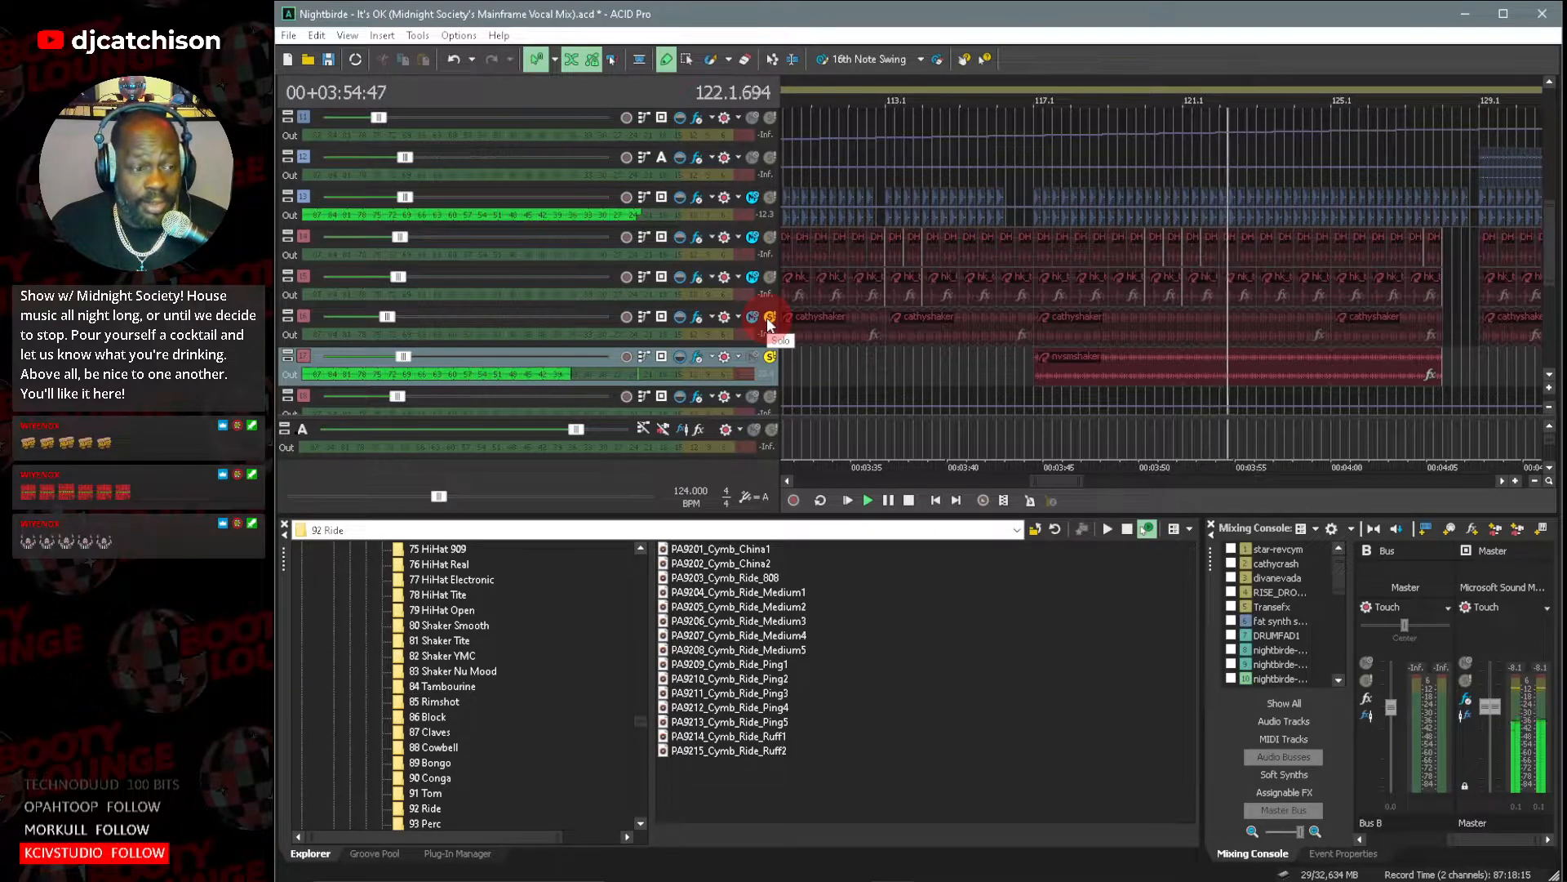
{"action": "left_click", "coordinate": [768, 319]}
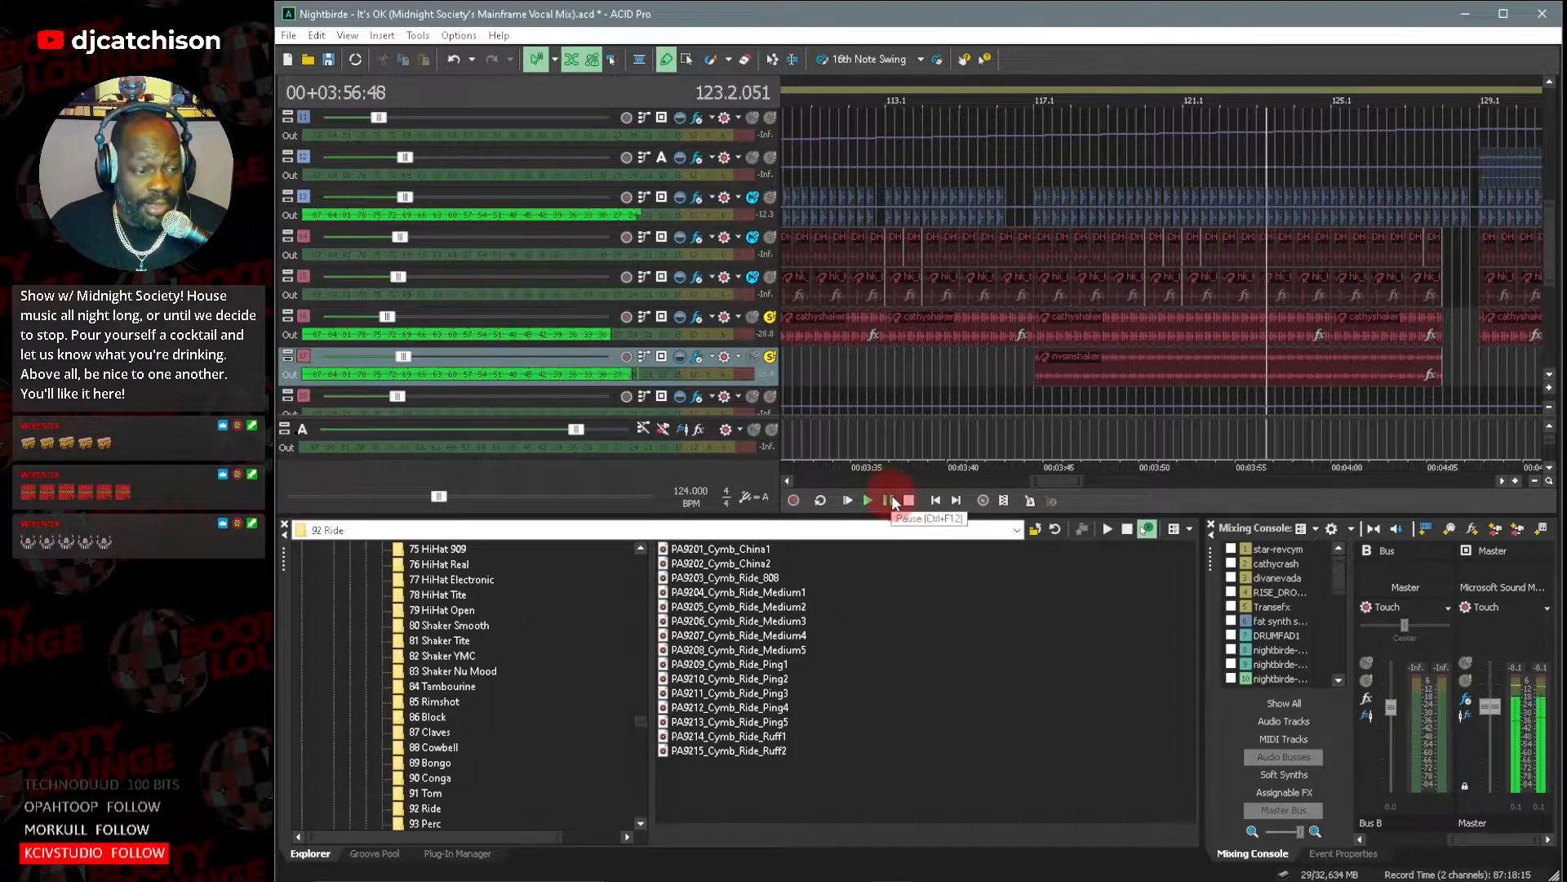
{"action": "left_click", "coordinate": [888, 499]}
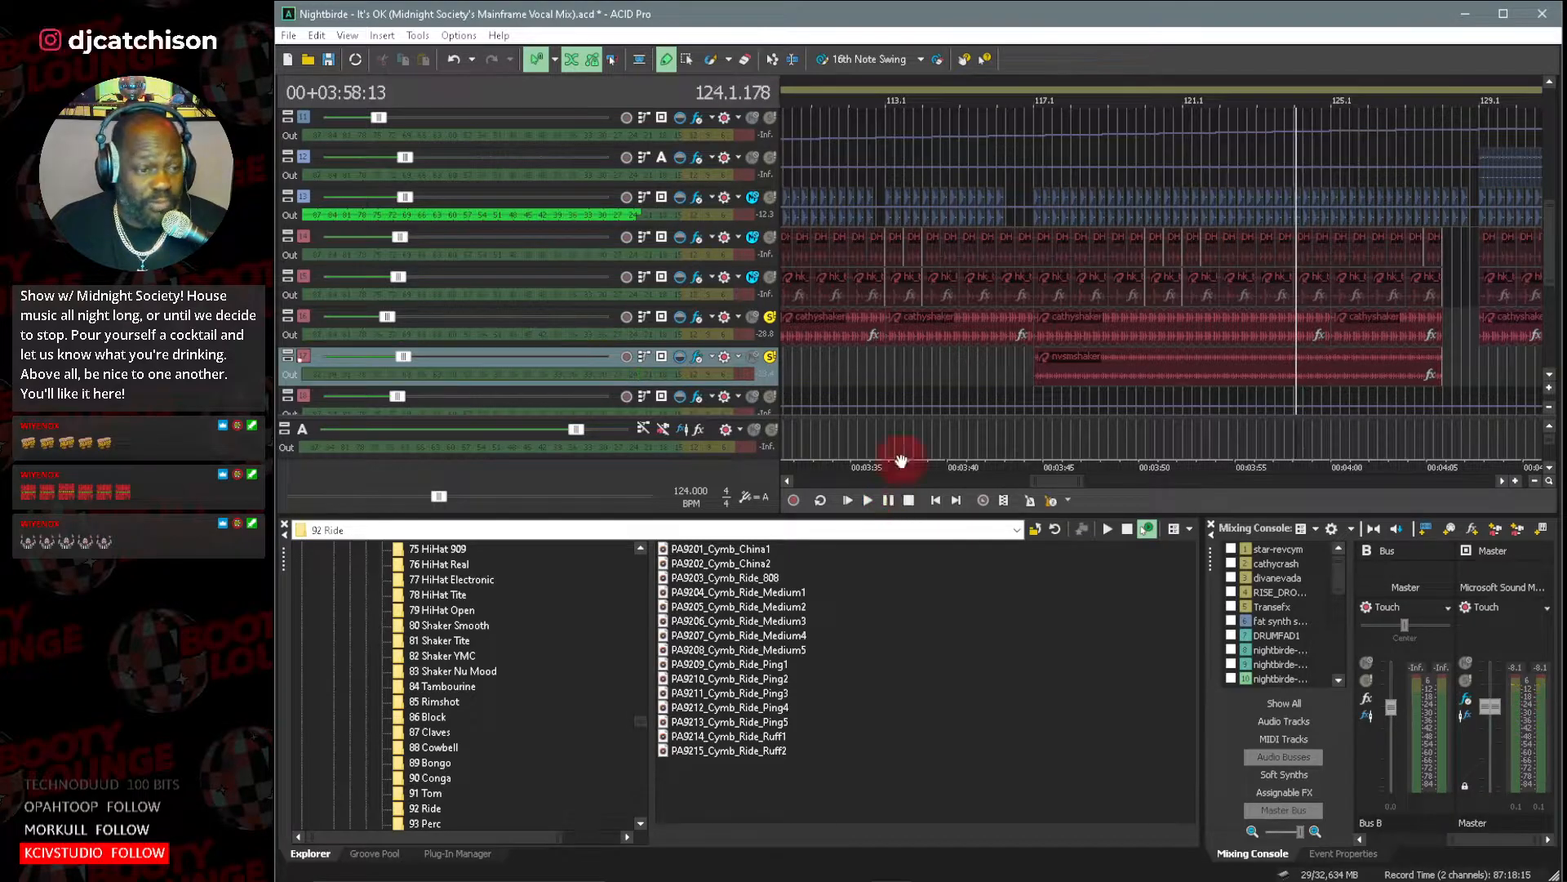
Unsolo cathyshaker and nvsmshaker, and place the playback position just before bar 81.
{"action": "left_click", "coordinate": [770, 317]}
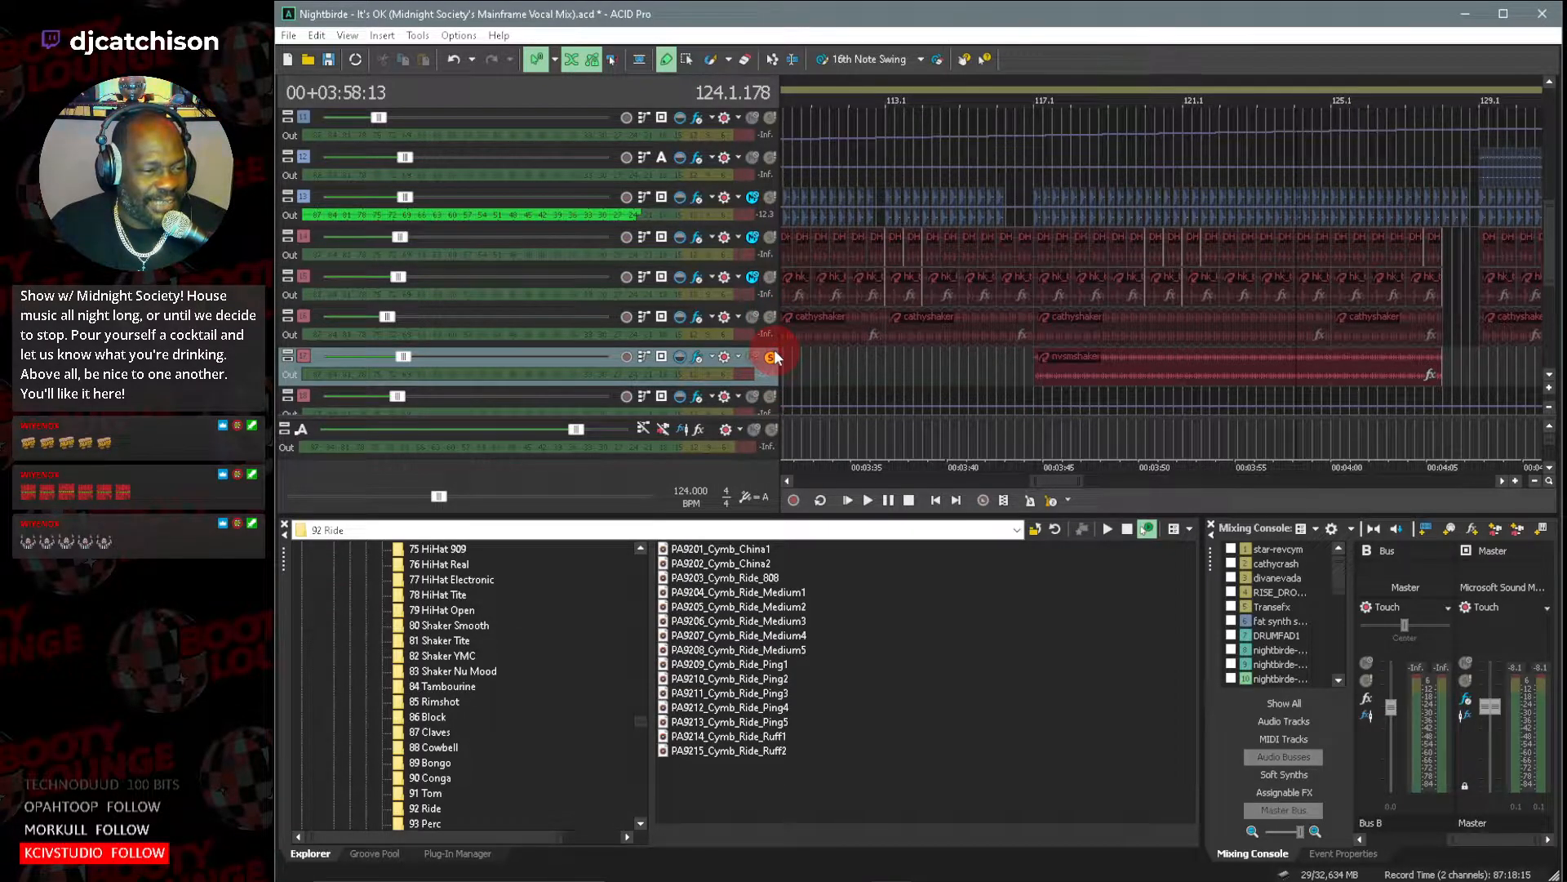
{"action": "left_click", "coordinate": [770, 357]}
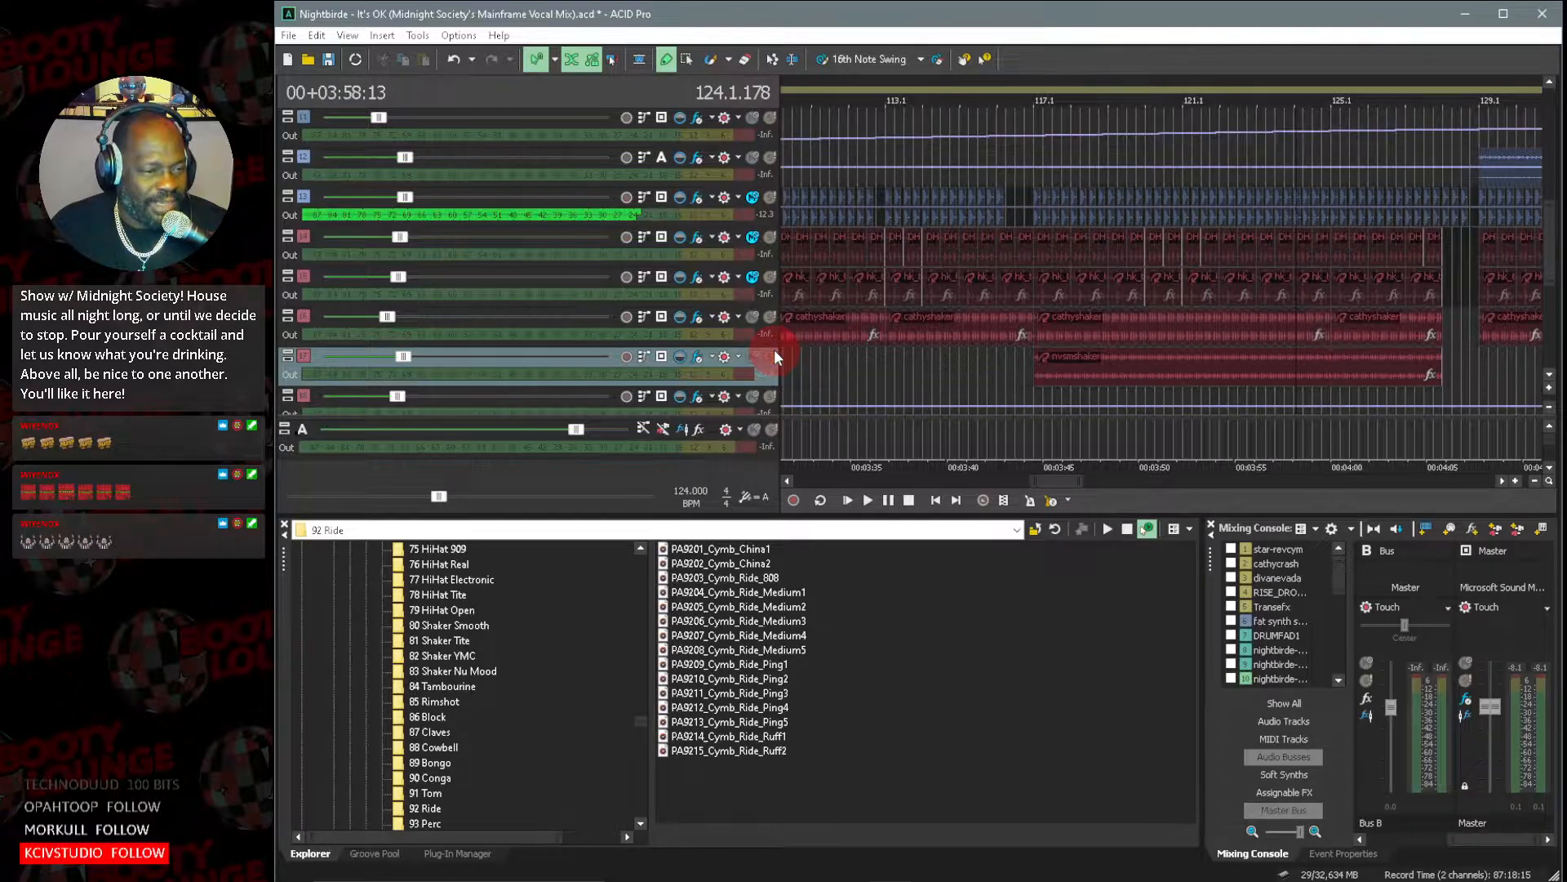
{"action": "mouse_move", "coordinate": [1051, 483]}
{"action": "left_mouse_down"}
{"action": "mouse_move", "coordinate": [982, 488]}
{"action": "mouse_move", "coordinate": [1087, 483]}
{"action": "mouse_move", "coordinate": [1022, 484]}
{"action": "left_mouse_up"}
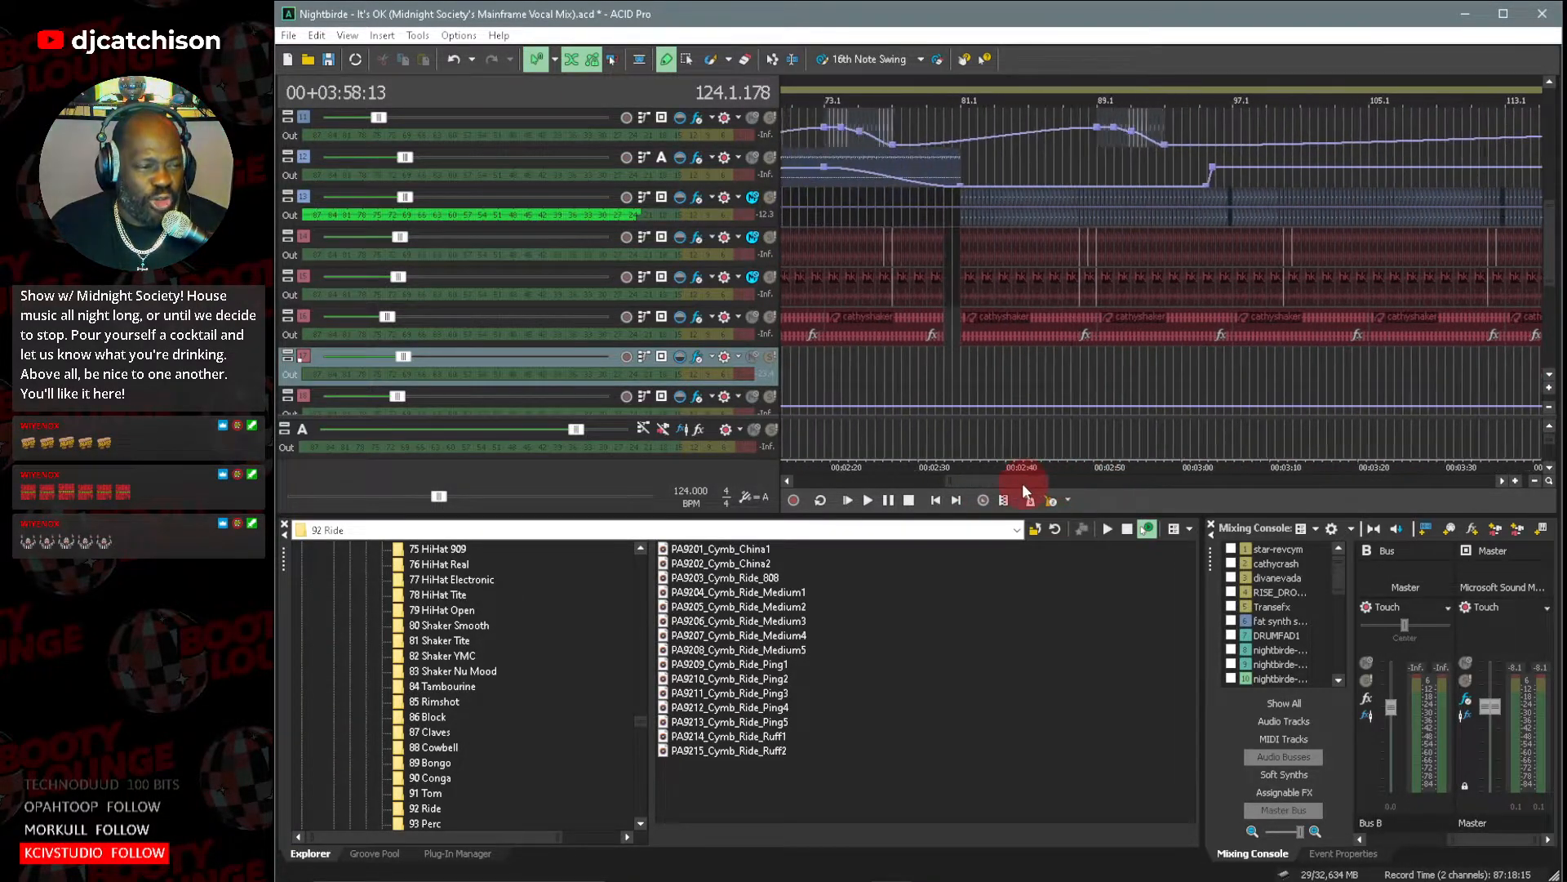
{"action": "left_click", "coordinate": [921, 364]}
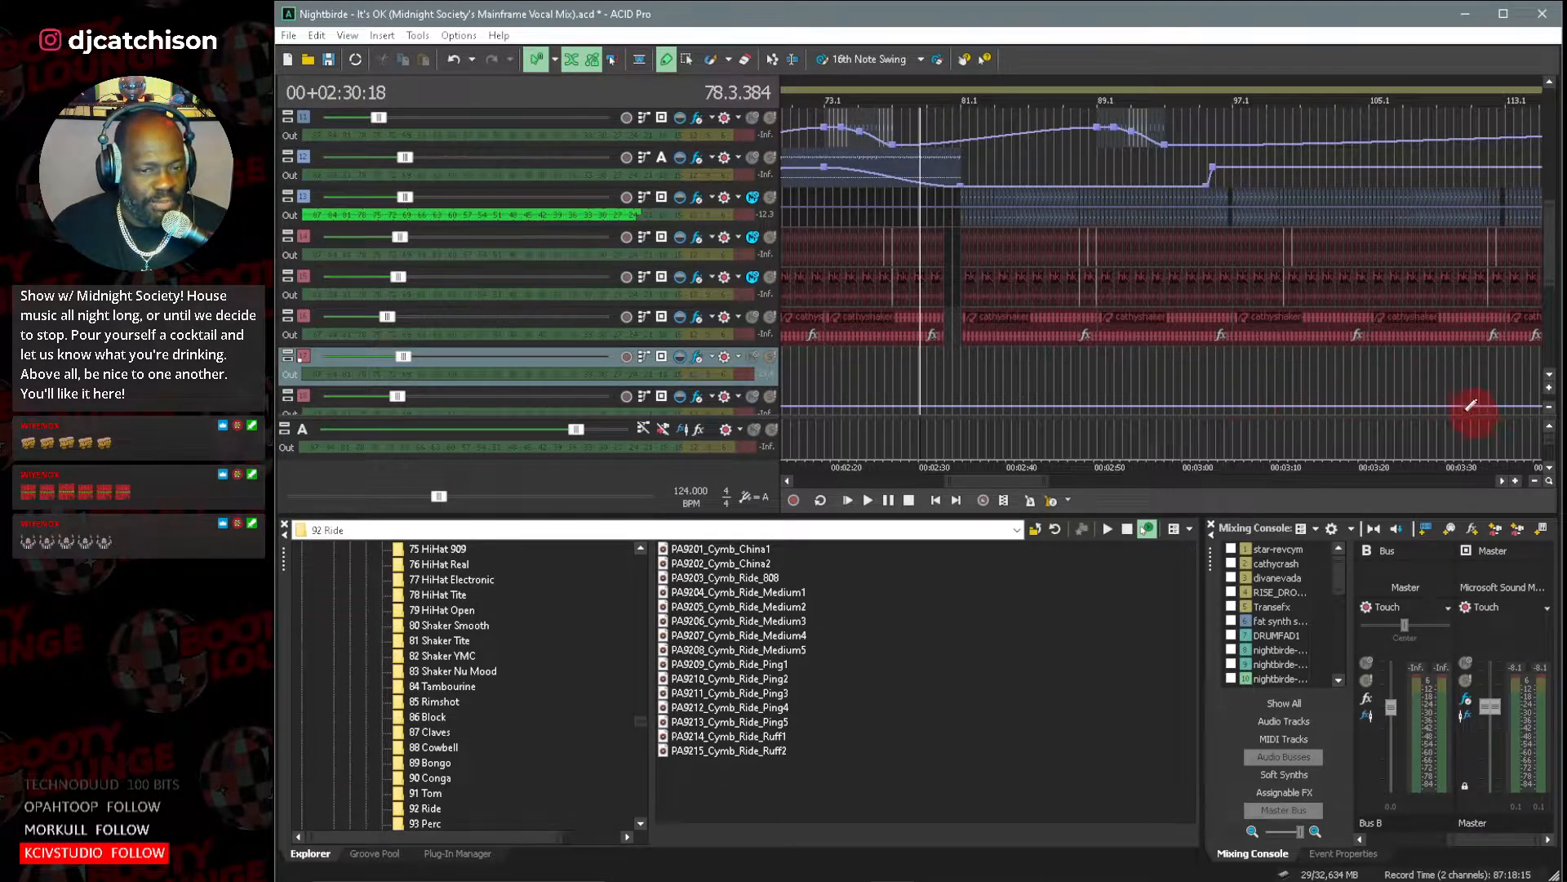
{"action": "left_click", "coordinate": [948, 373]}
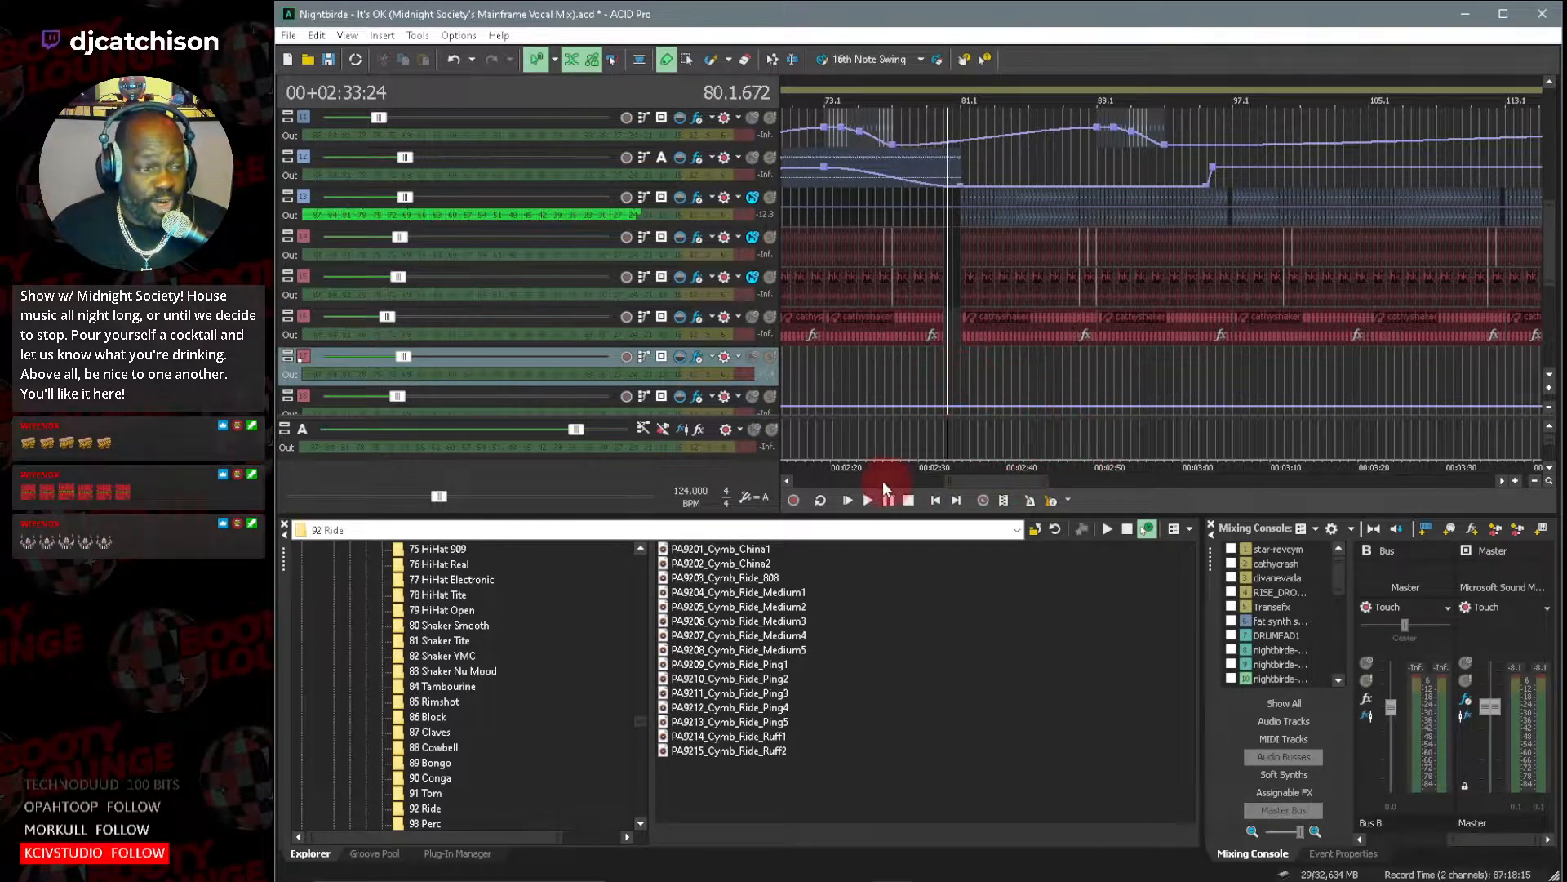
Solo only the nvsmshaker track and play it from partway through its clip, around bar 120.
{"action": "left_click_drag", "start_coordinate": [946, 482], "coordinate": [1030, 485]}
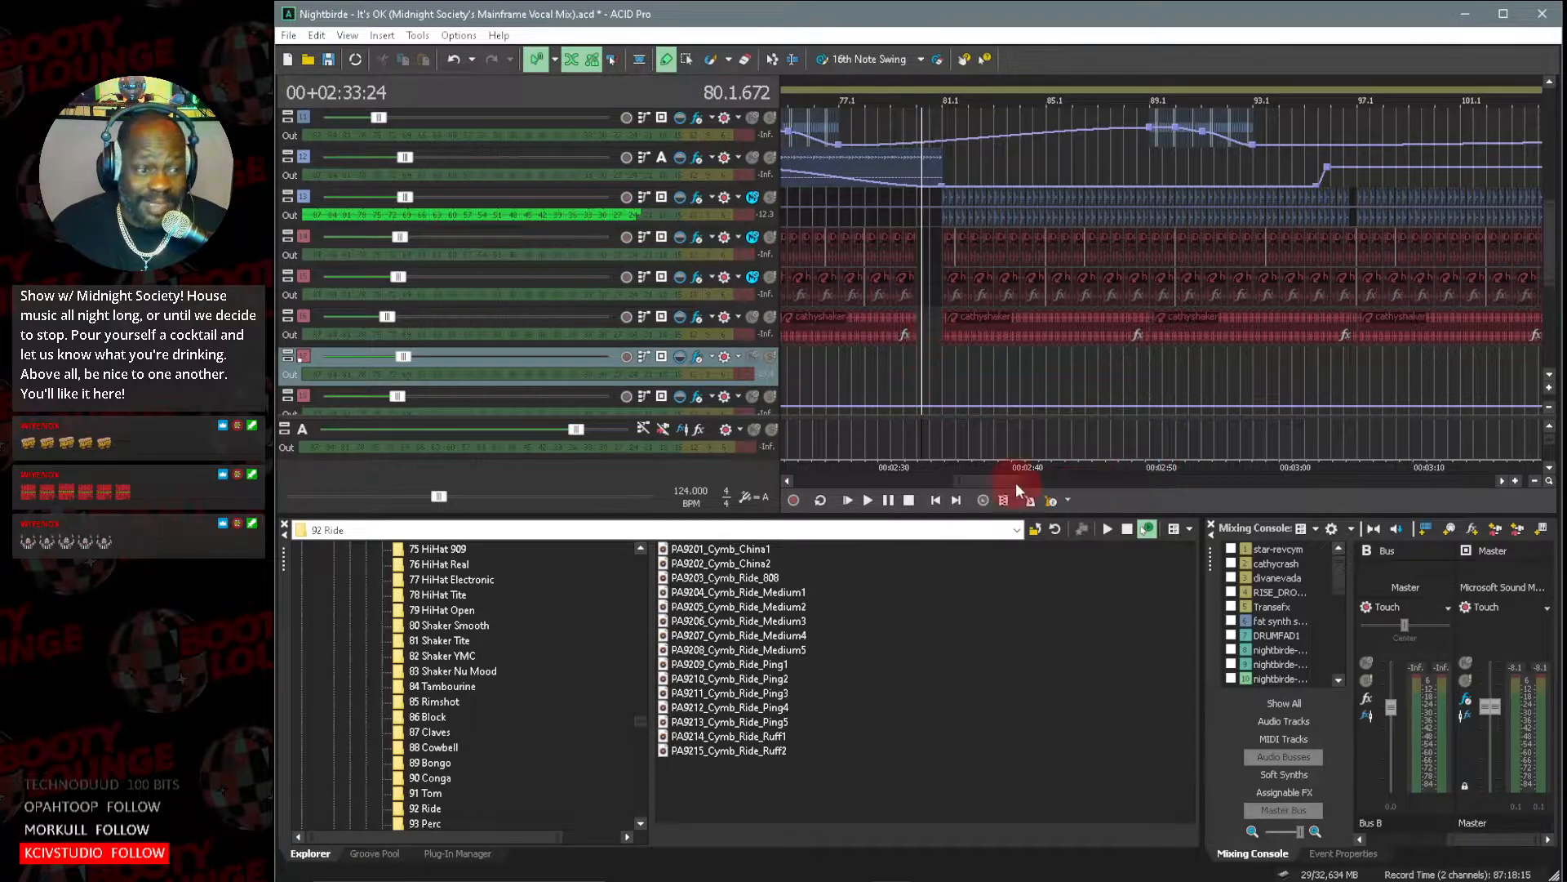
{"action": "left_click_drag", "start_coordinate": [1002, 482], "coordinate": [1085, 488]}
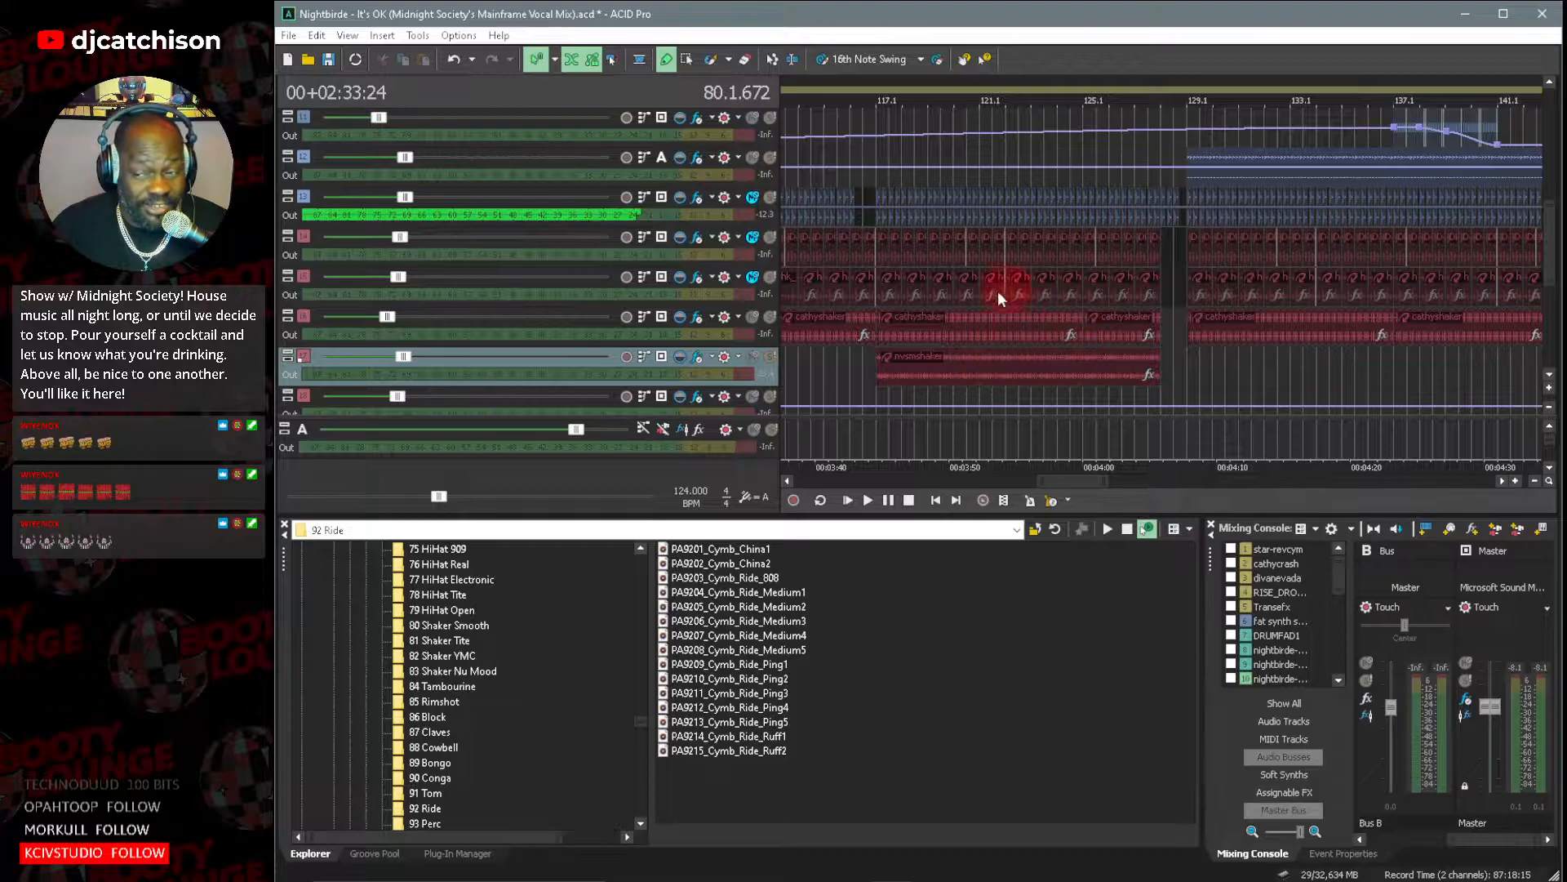
{"action": "left_click_drag", "start_coordinate": [1082, 481], "coordinate": [1063, 502]}
{"action": "left_click", "coordinate": [1138, 378]}
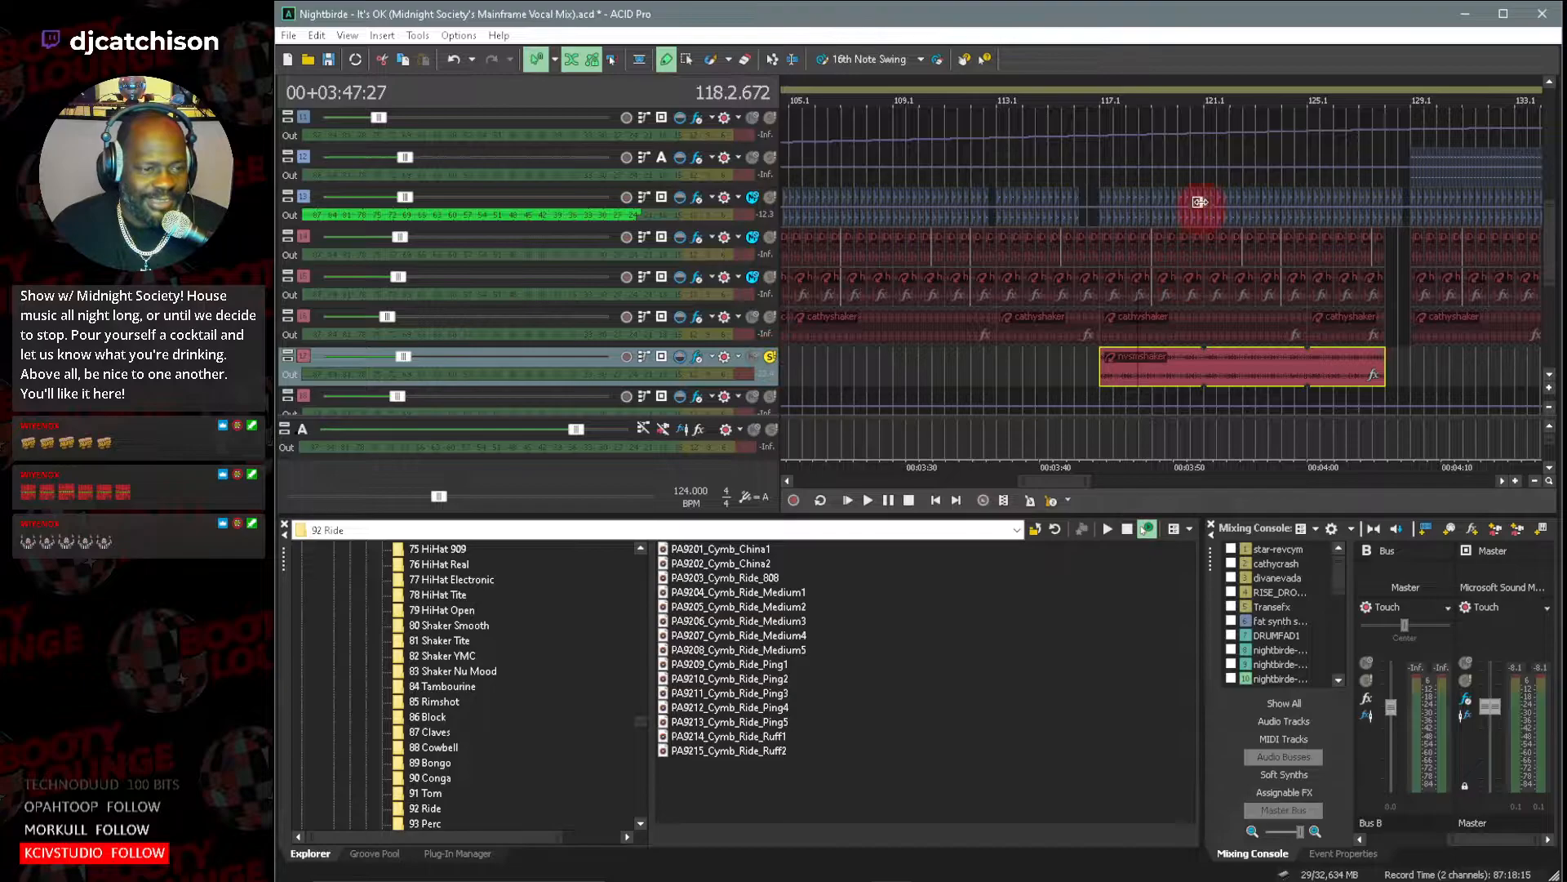
{"action": "left_click", "coordinate": [1183, 135]}
{"action": "key", "text": "space"}
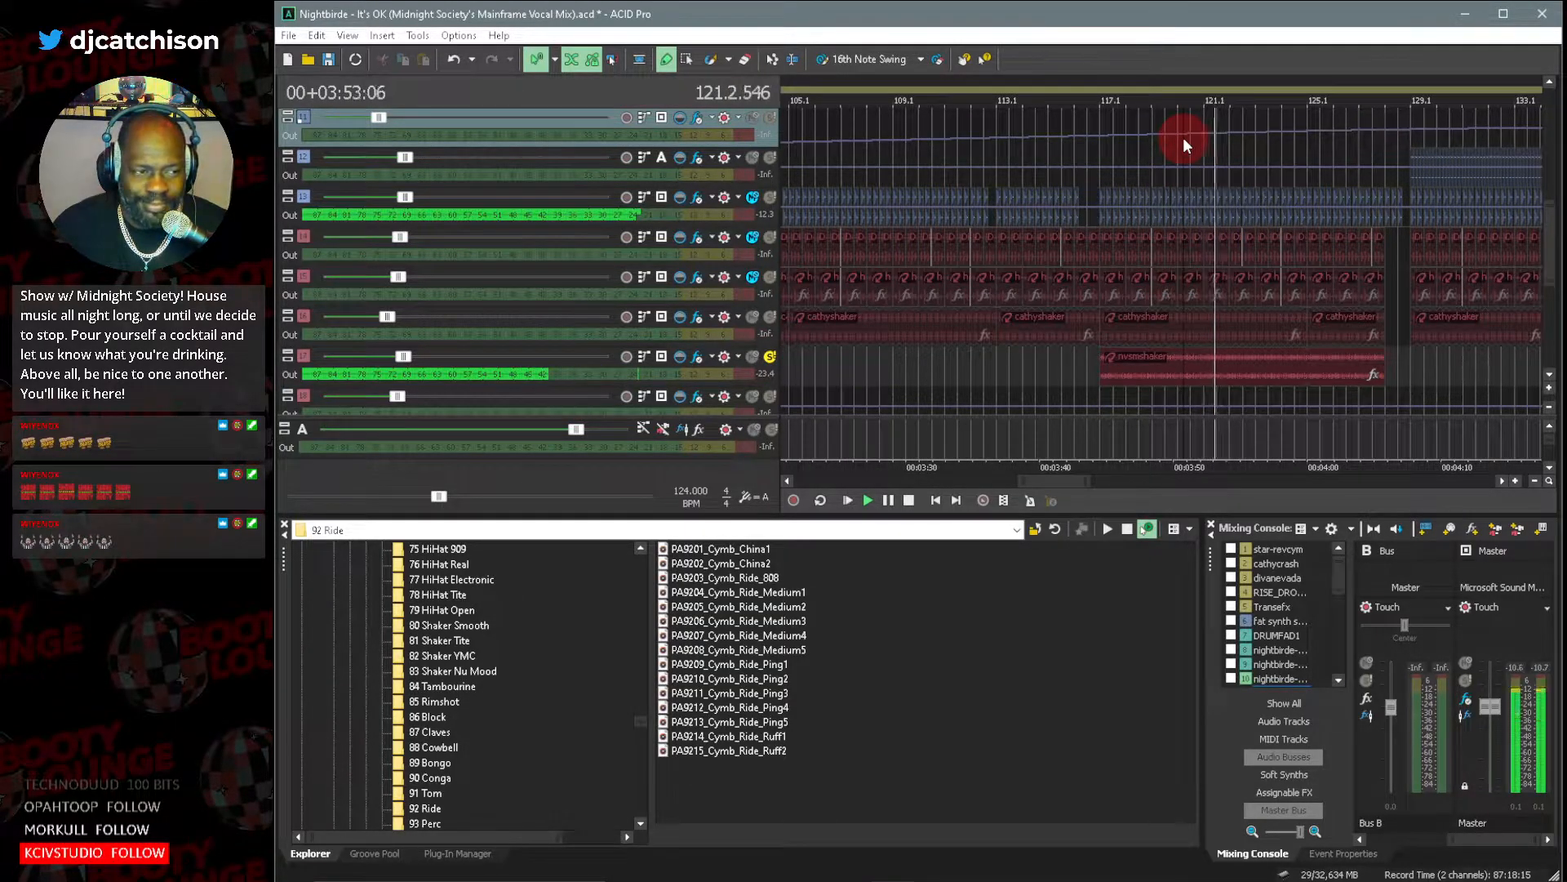
Stop playback and examine the Track EQ settings on the nvsmshaker track.
{"action": "key", "text": "space"}
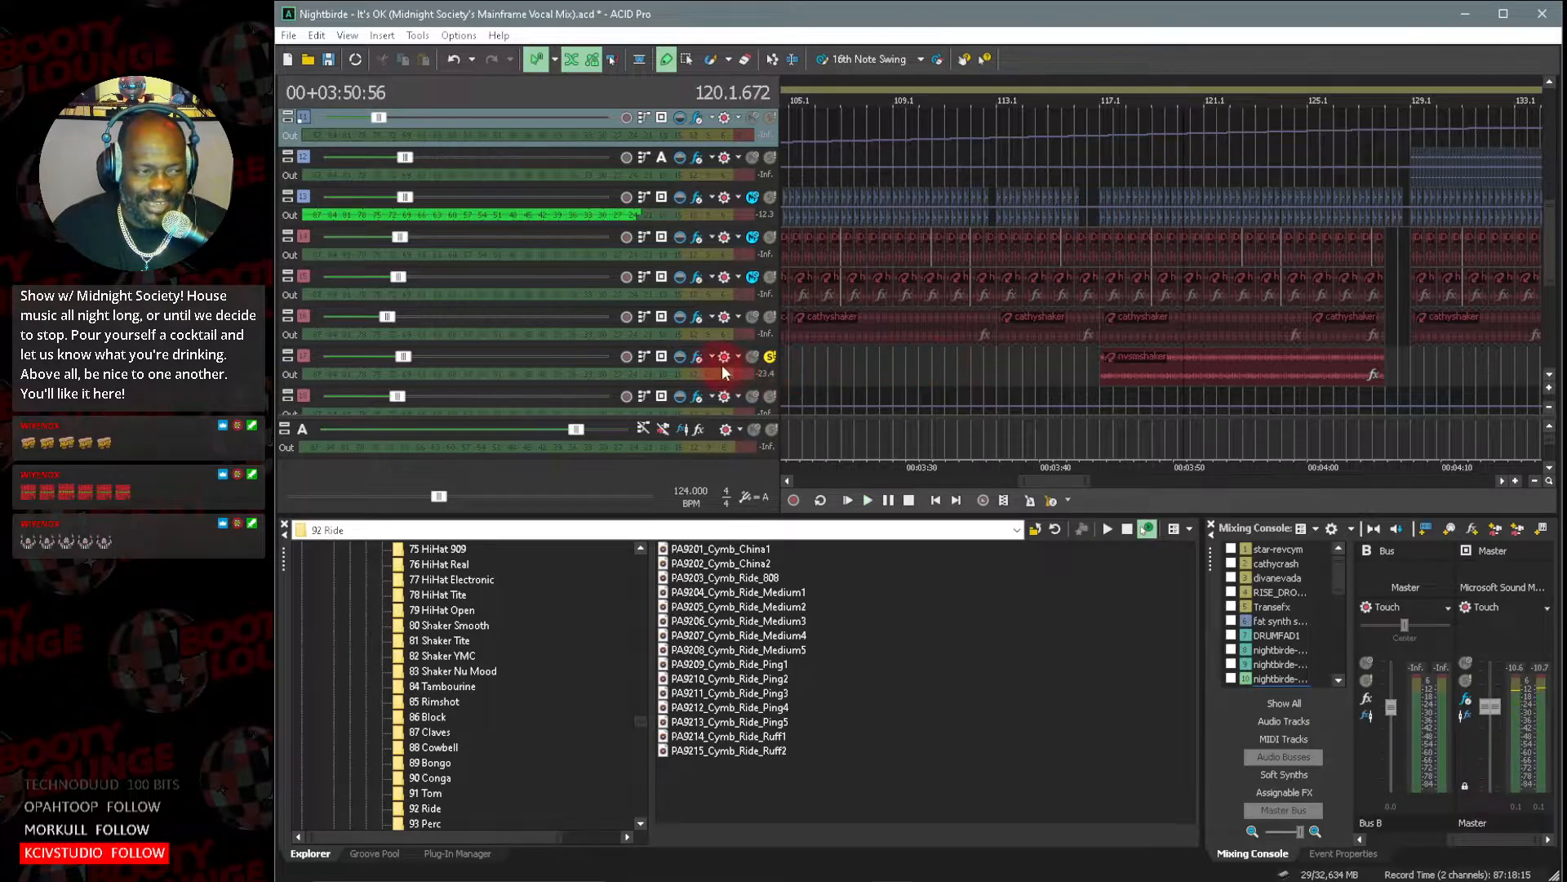
{"action": "left_click", "coordinate": [698, 356]}
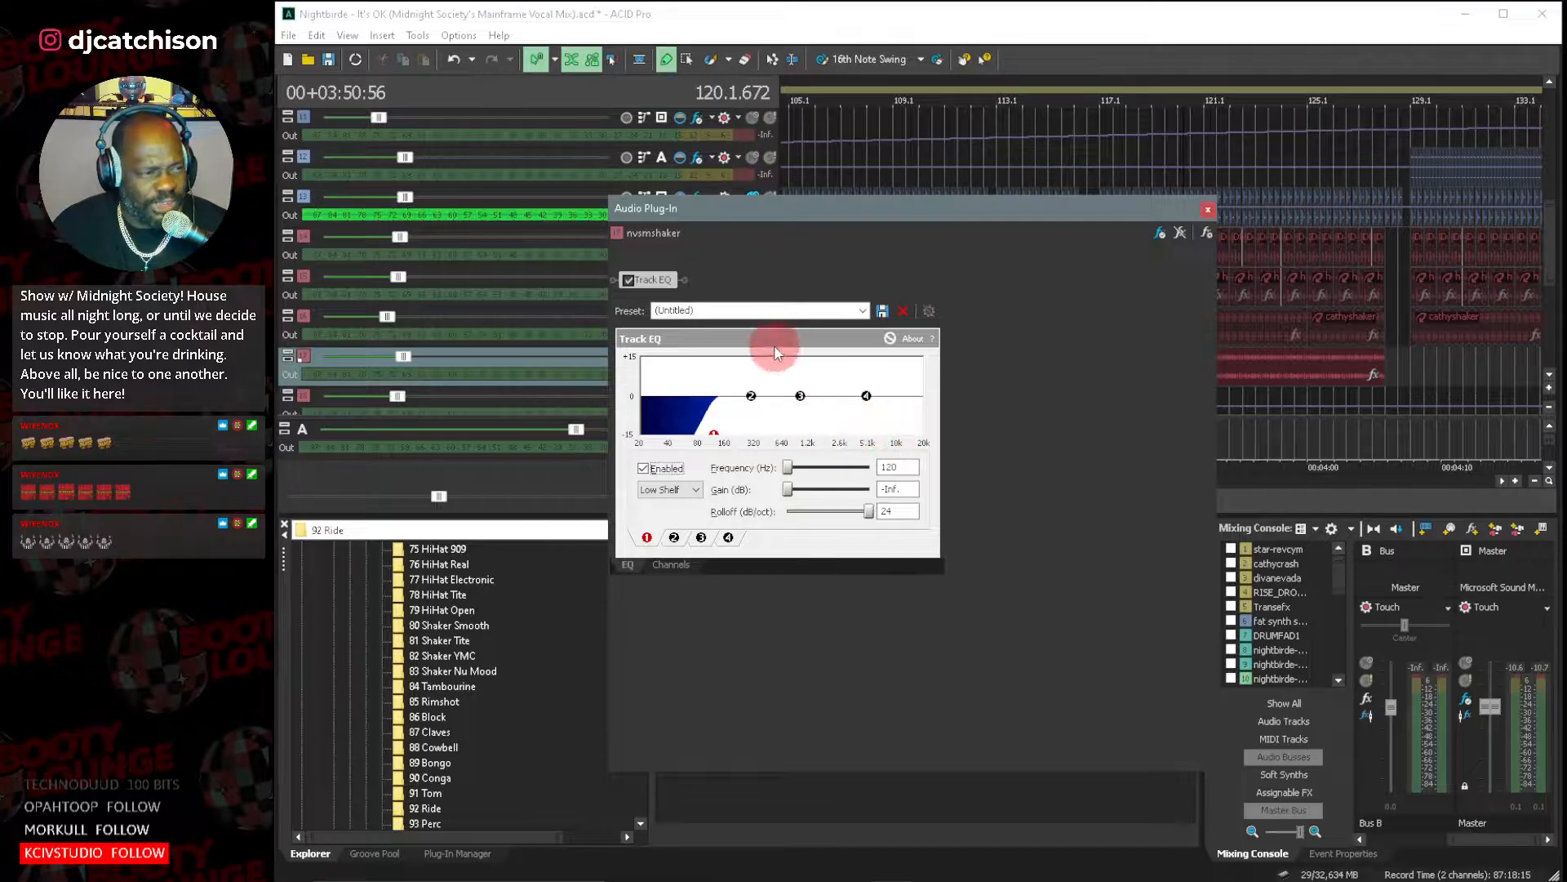
{"action": "left_click", "coordinate": [1208, 212]}
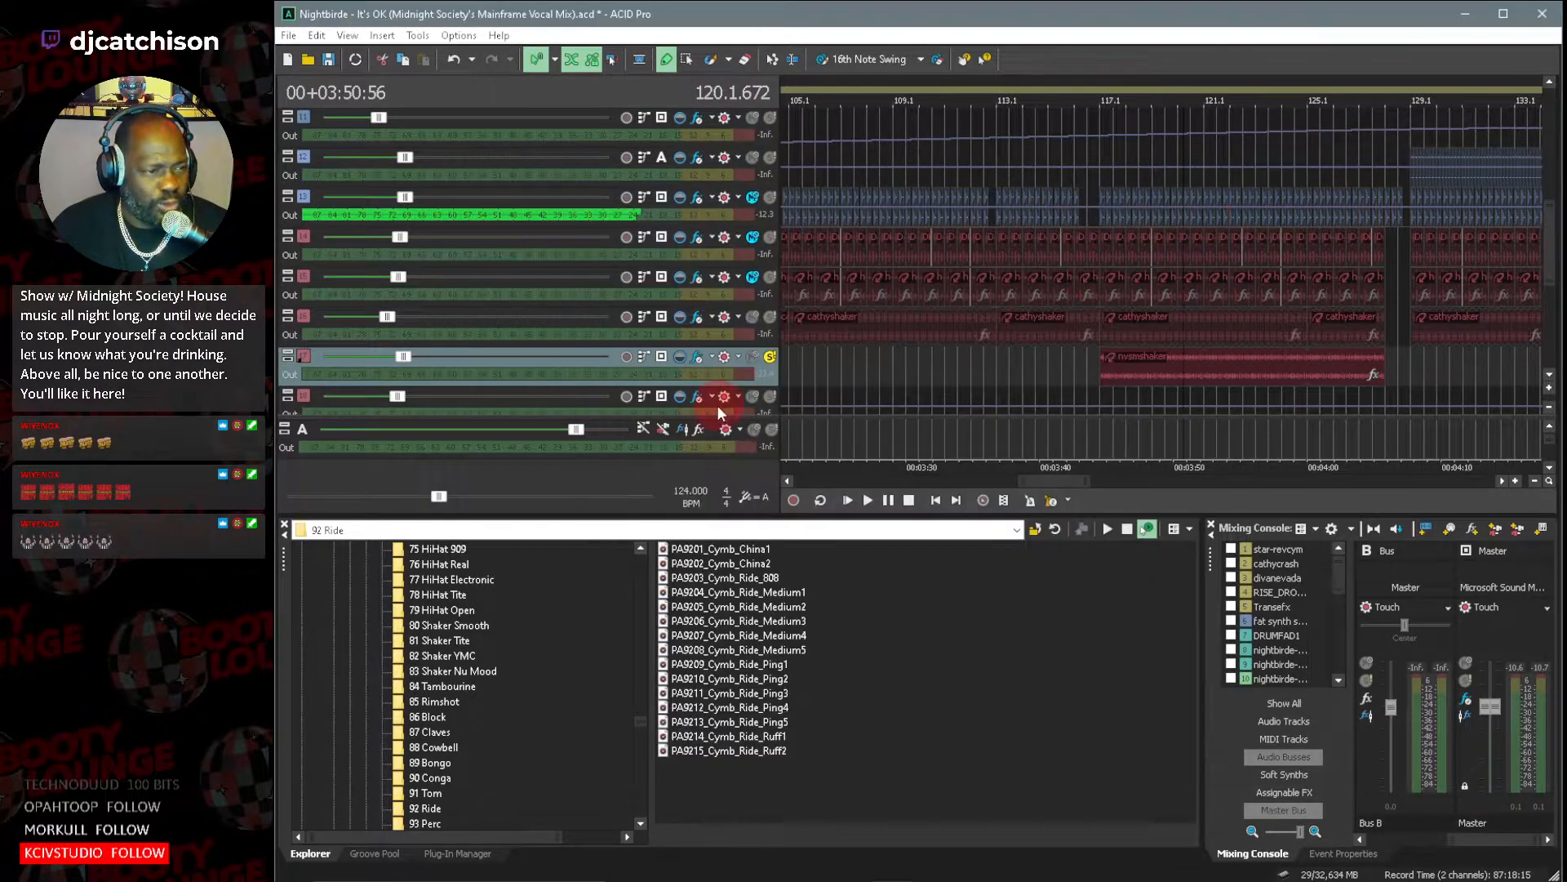
Unsolo the nvsmshaker track and return the playback position to about bar 81.
{"action": "left_click", "coordinate": [769, 358]}
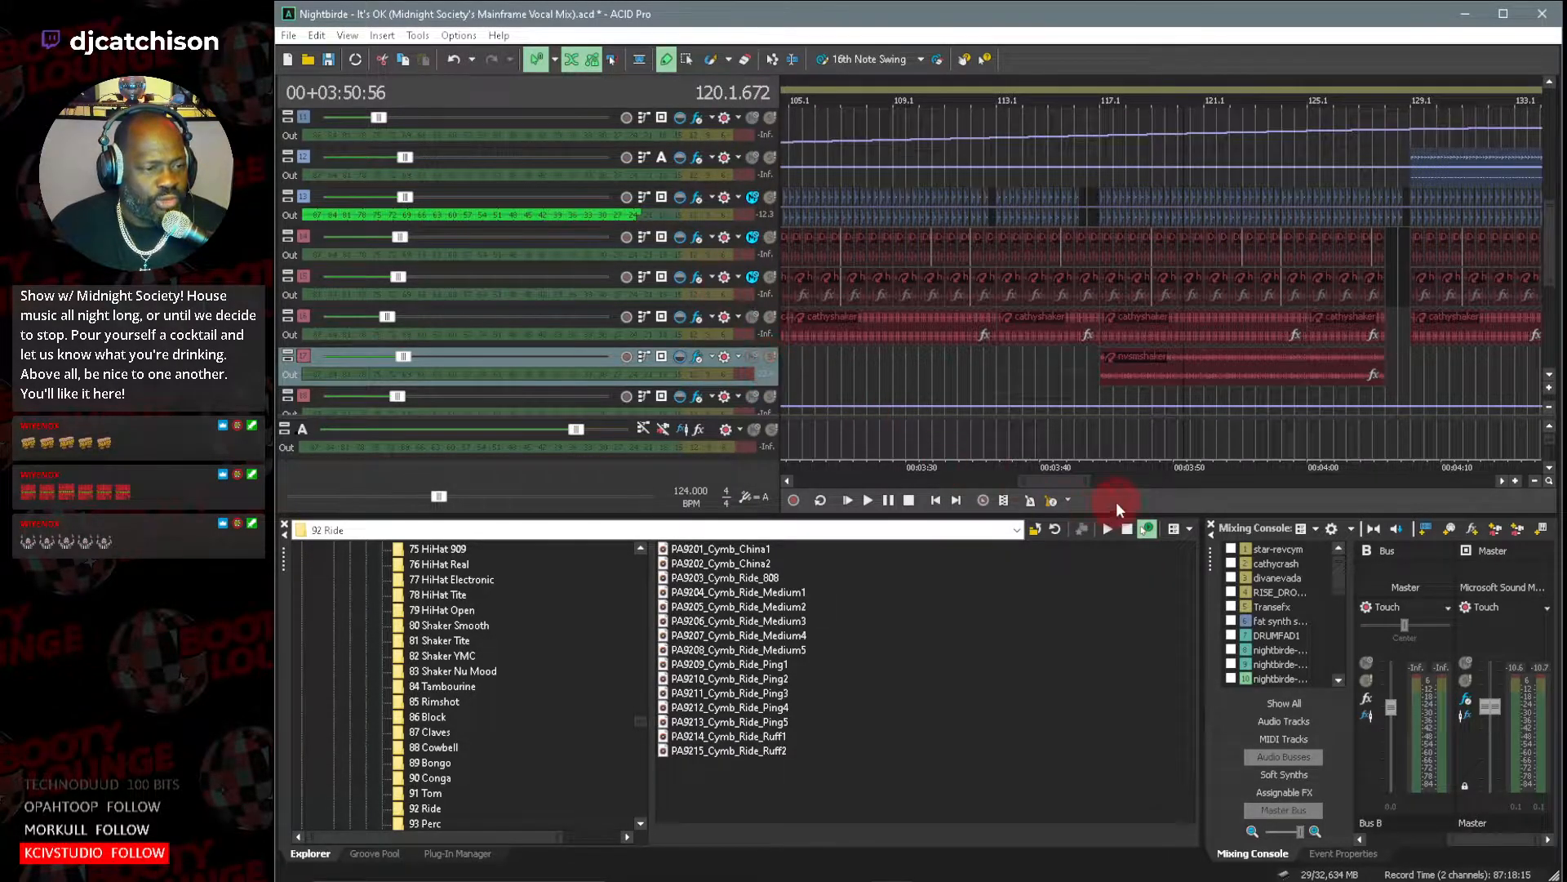
{"action": "left_click_drag", "start_coordinate": [1076, 489], "coordinate": [1009, 486]}
{"action": "left_click", "coordinate": [899, 367]}
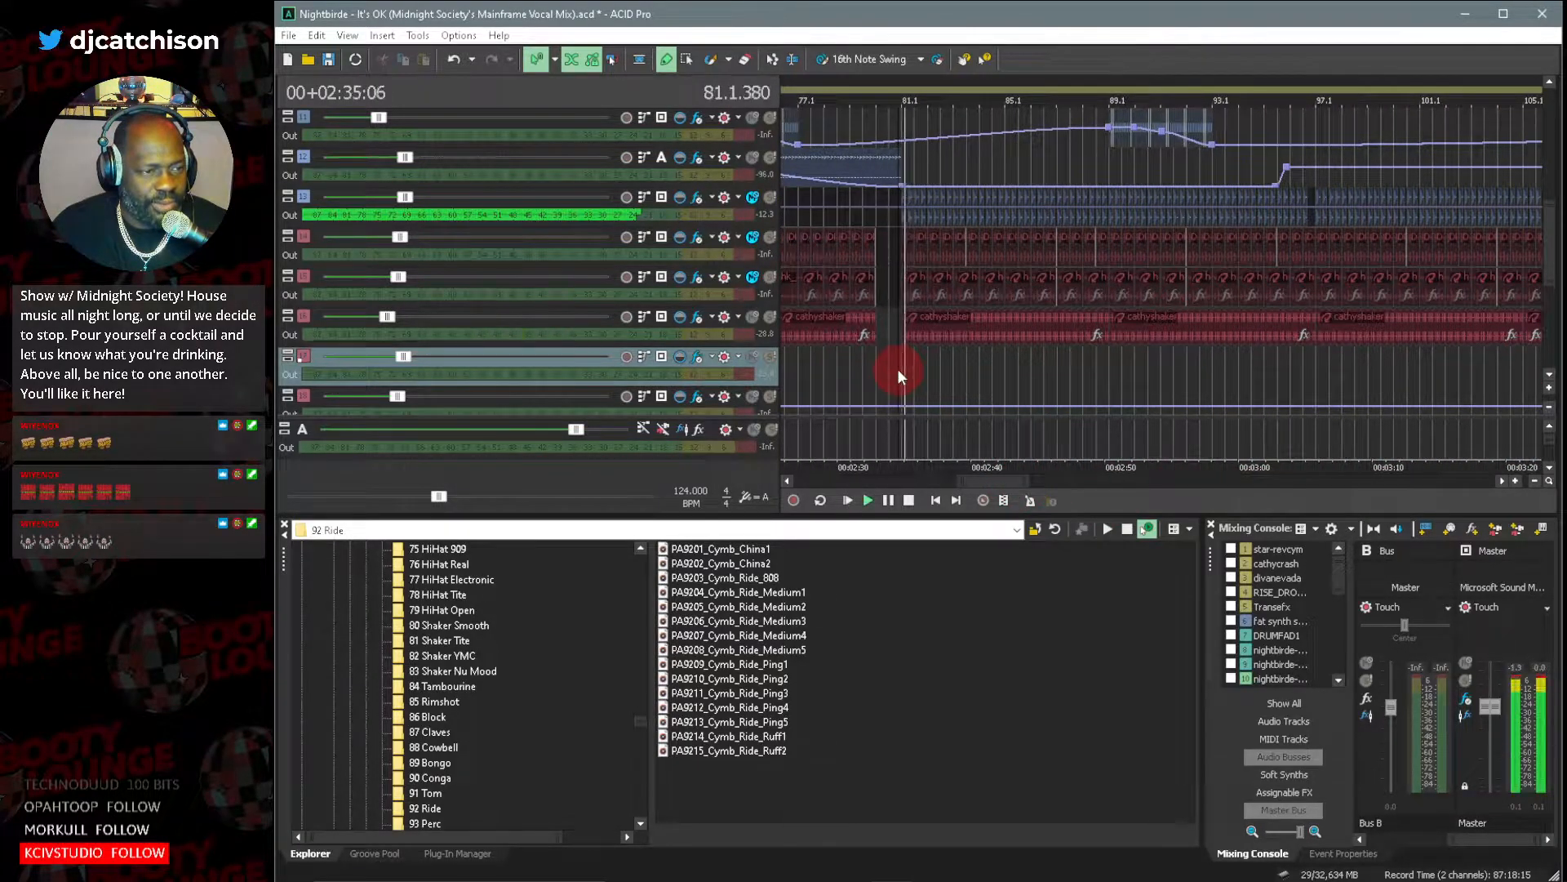
{"action": "mouse_move", "coordinate": [1552, 268]}
{"action": "left_mouse_down"}
{"action": "mouse_move", "coordinate": [1551, 334]}
{"action": "mouse_move", "coordinate": [1548, 252]}
{"action": "left_mouse_up"}
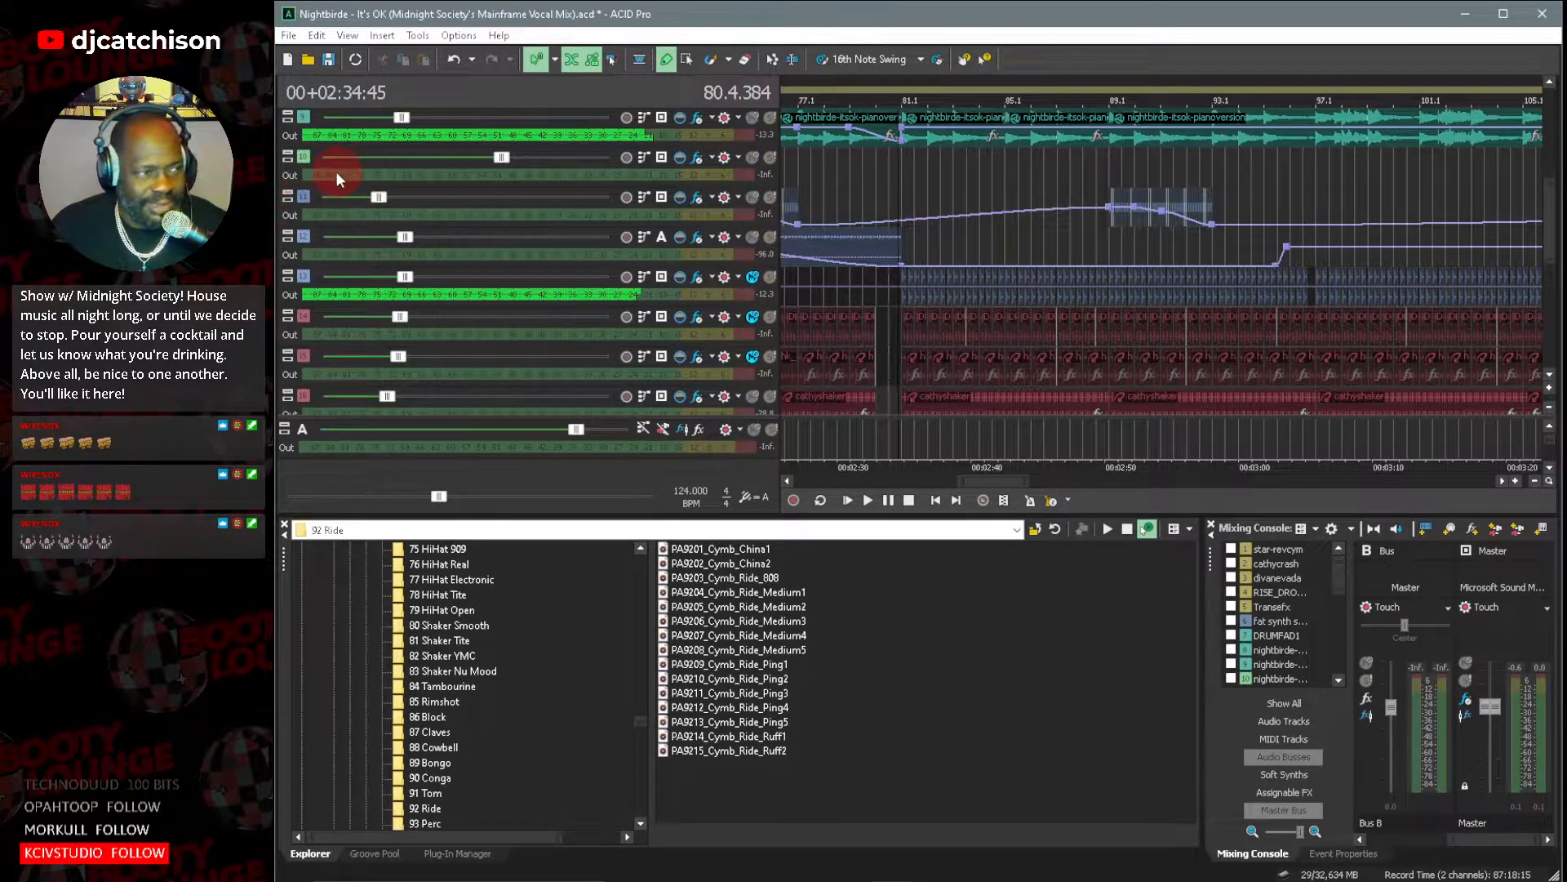
Clear solo across all tracks at once and play the full mix from about bar 81.
{"action": "key", "text": "ctrl+a"}
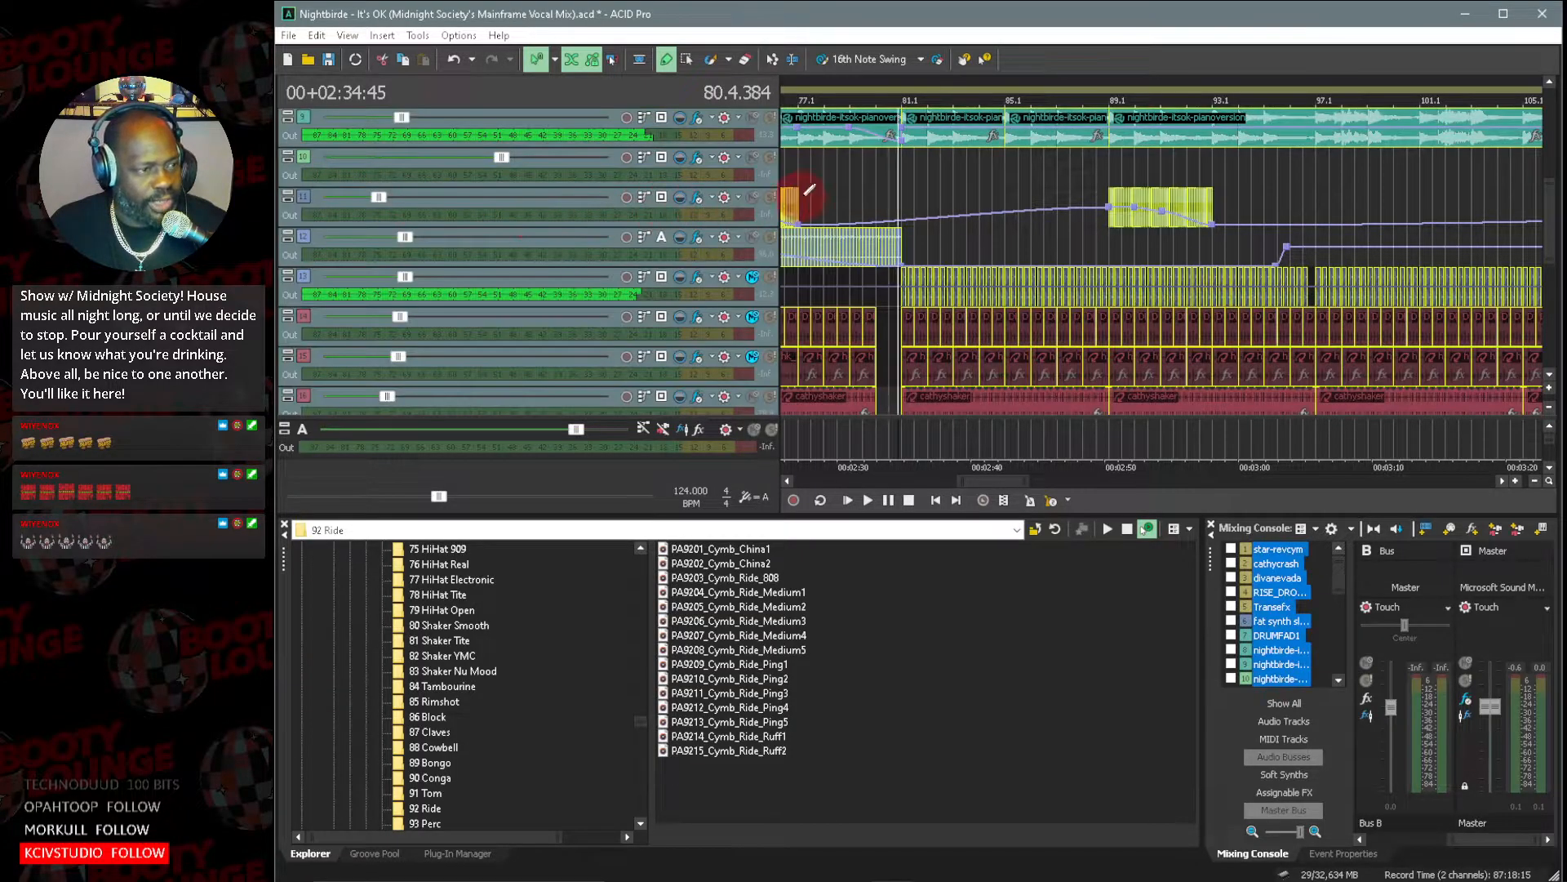
{"action": "left_click", "coordinate": [771, 158]}
{"action": "left_click", "coordinate": [771, 158]}
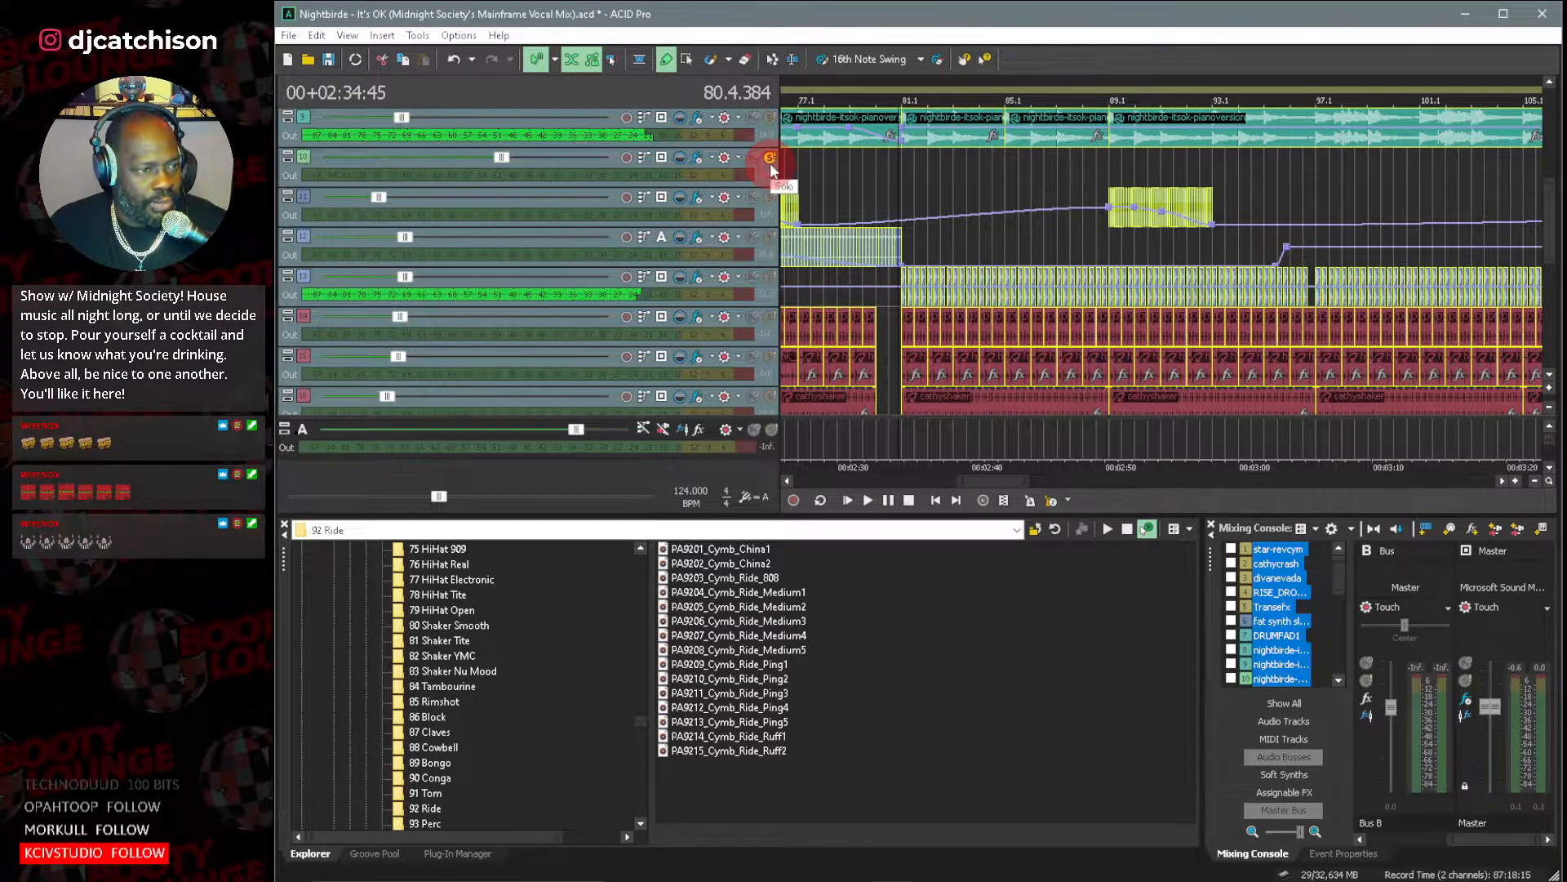
{"action": "left_click", "coordinate": [914, 183]}
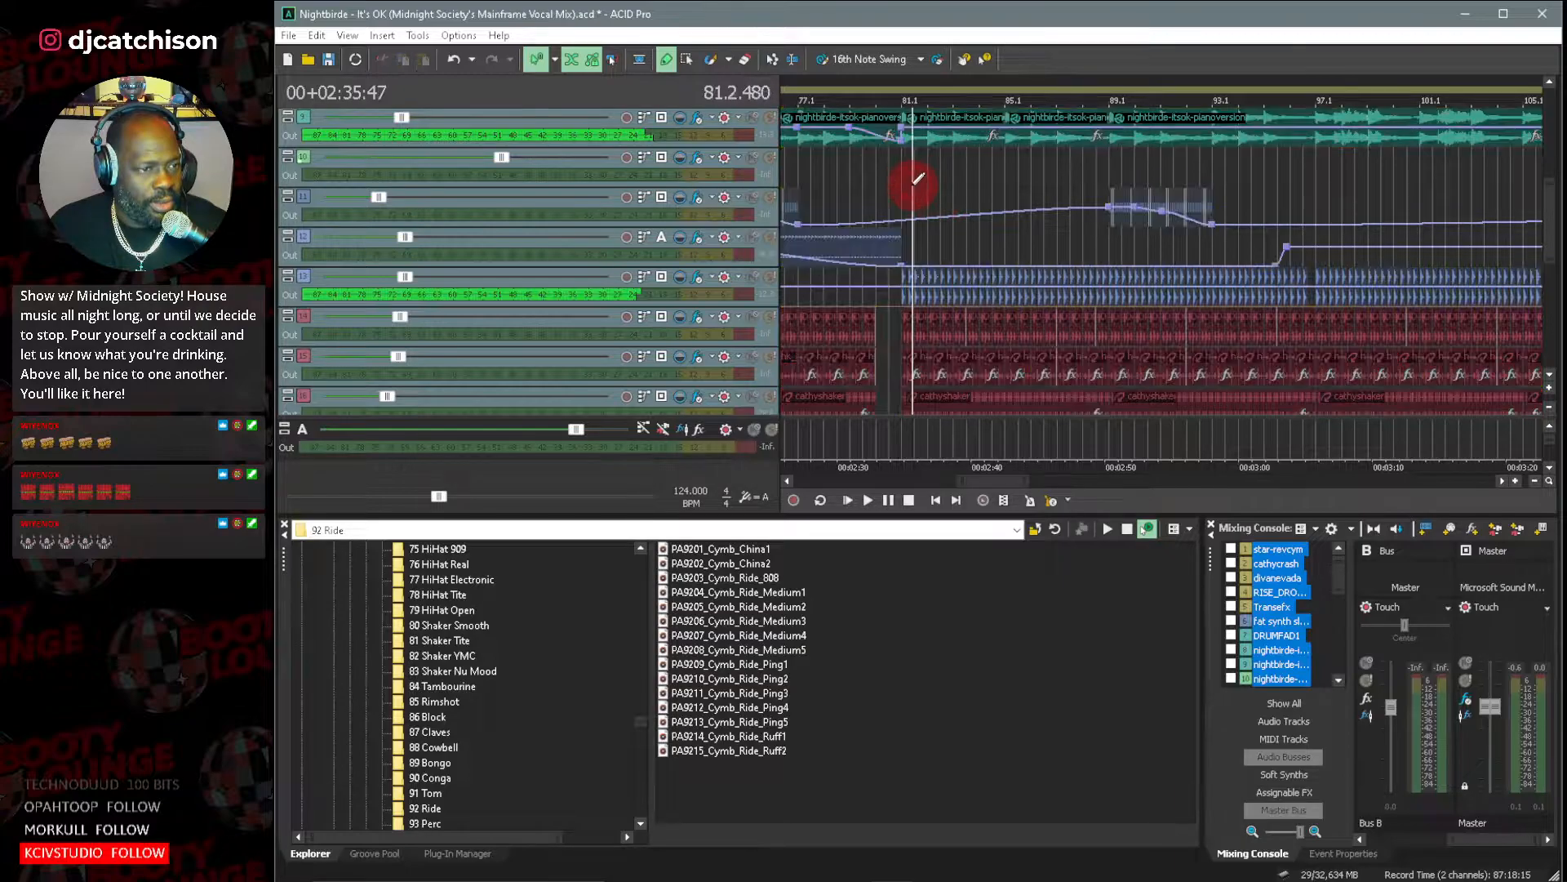
{"action": "key", "text": "space"}
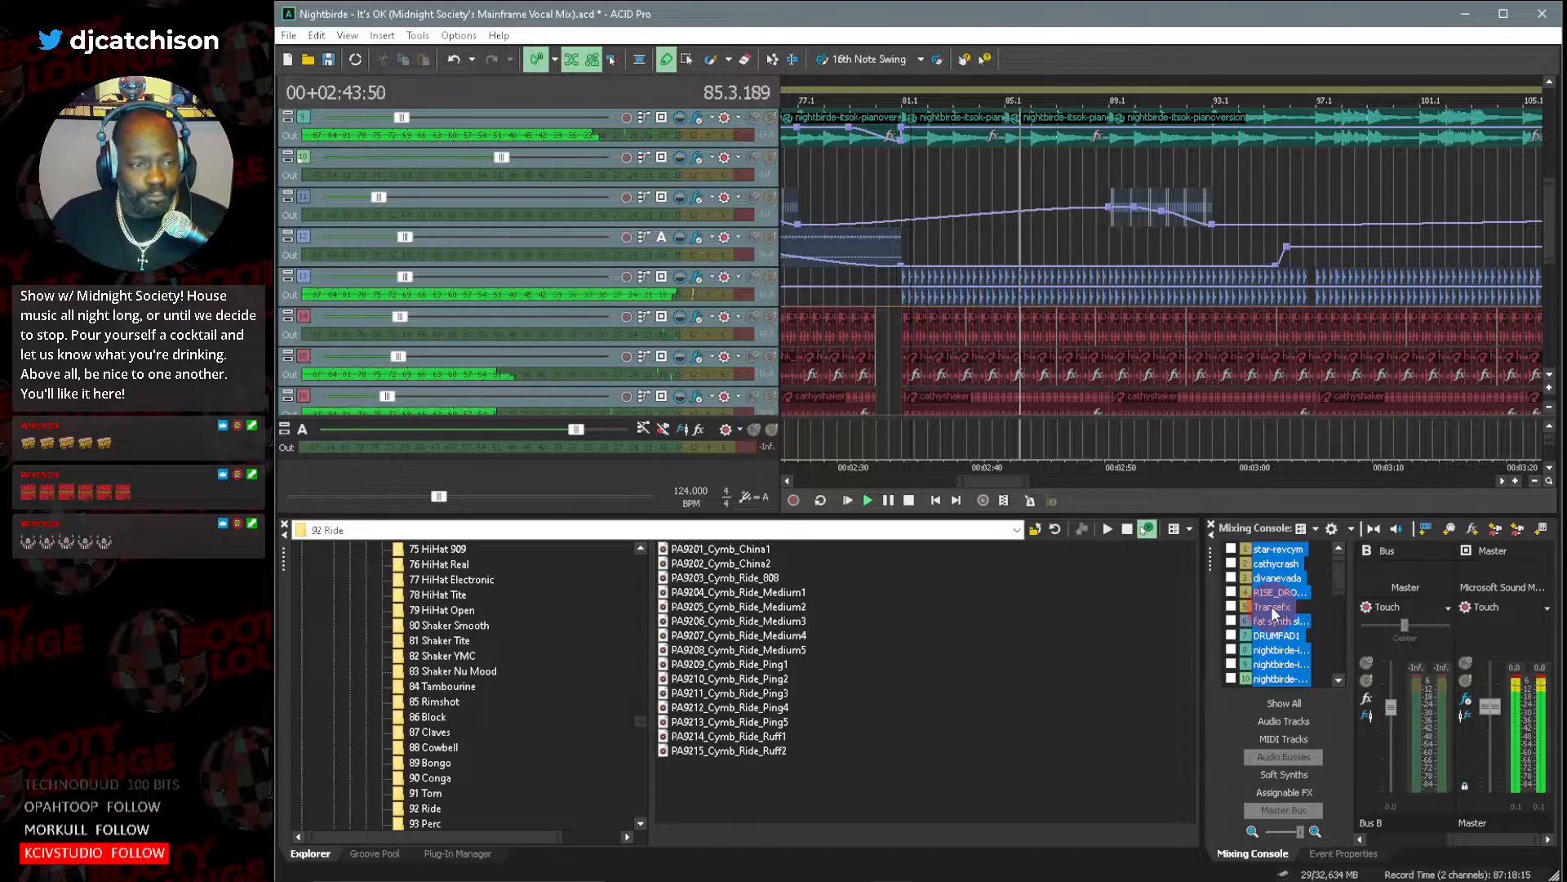
Select the DHS_House Drum Loop track and reduce all track heights to follow the full arrangement during playback.
{"action": "left_click", "coordinate": [301, 313]}
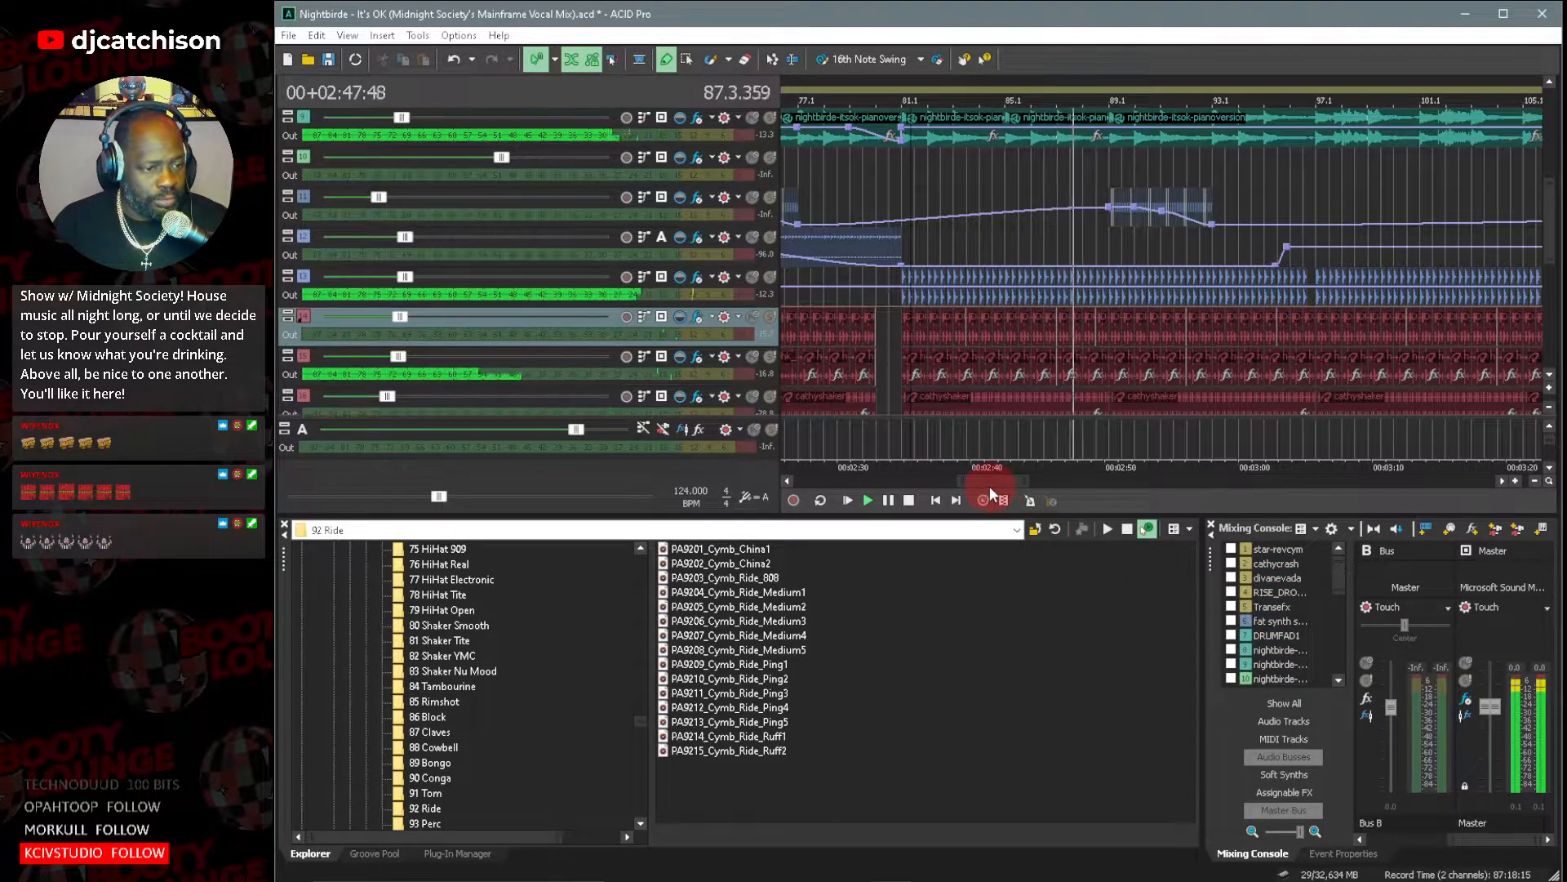
{"action": "left_click_drag", "start_coordinate": [994, 482], "coordinate": [1006, 484]}
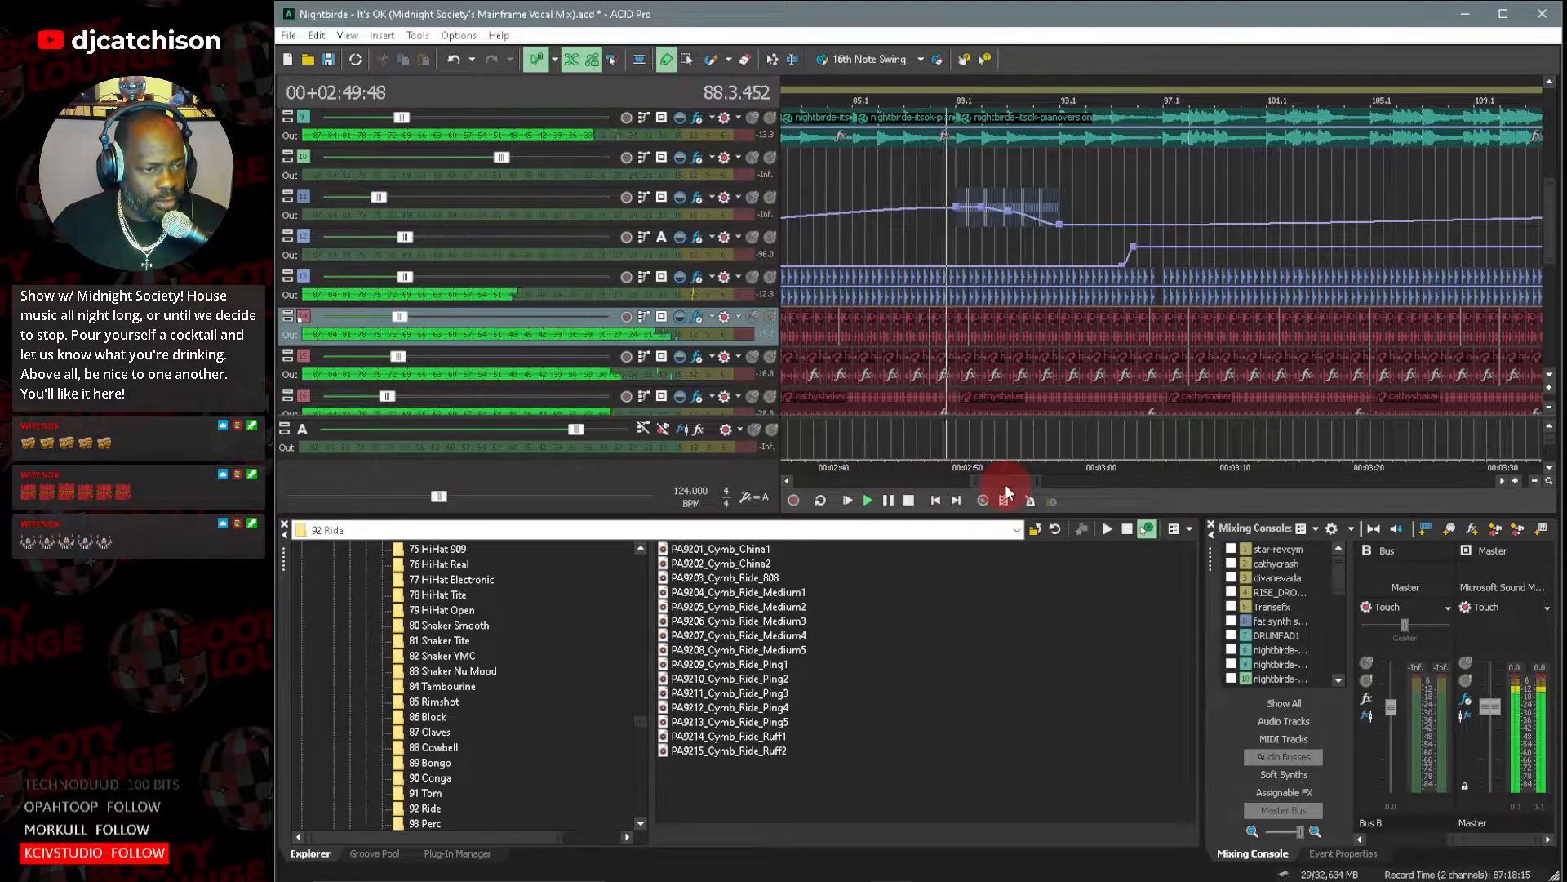
{"action": "left_click", "coordinate": [1551, 406]}
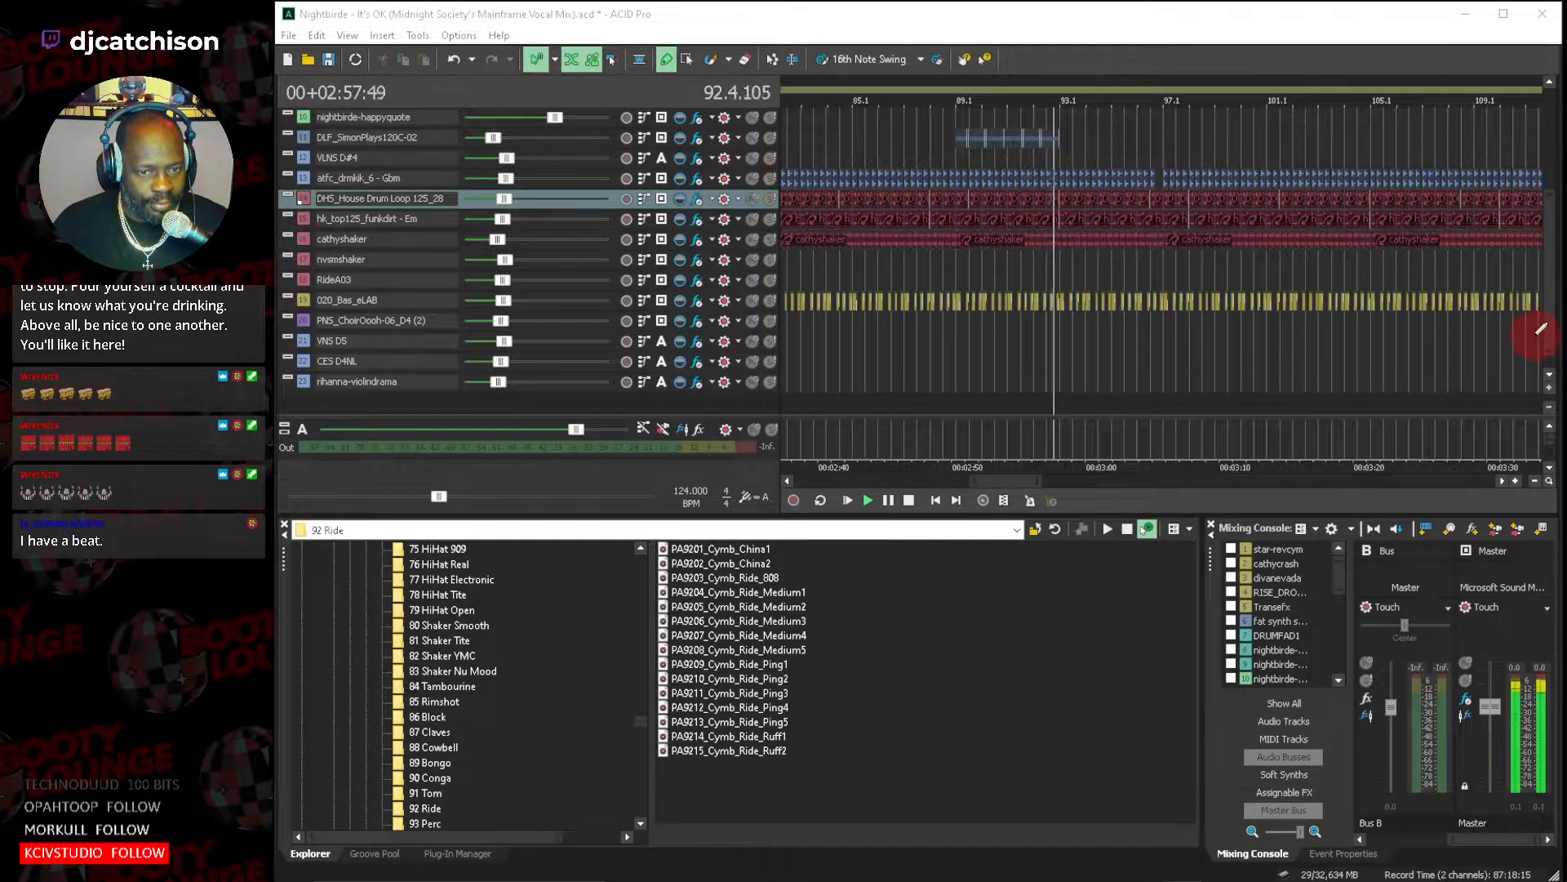
{"action": "left_click", "coordinate": [1553, 315]}
{"action": "left_click_drag", "start_coordinate": [1553, 315], "coordinate": [1554, 273]}
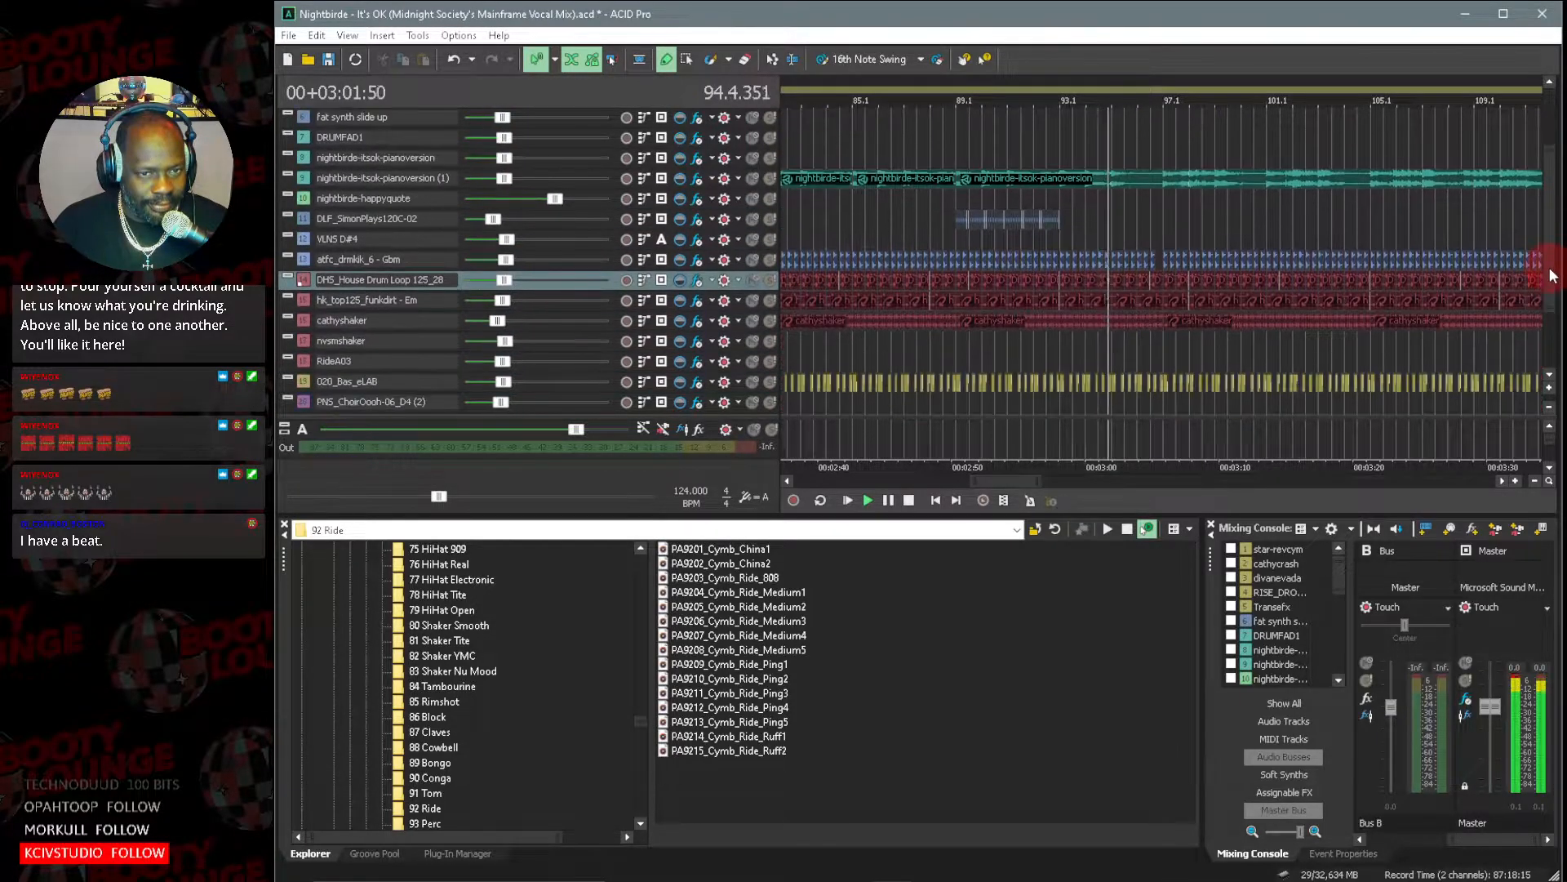
{"action": "left_click_drag", "start_coordinate": [1001, 482], "coordinate": [1021, 483]}
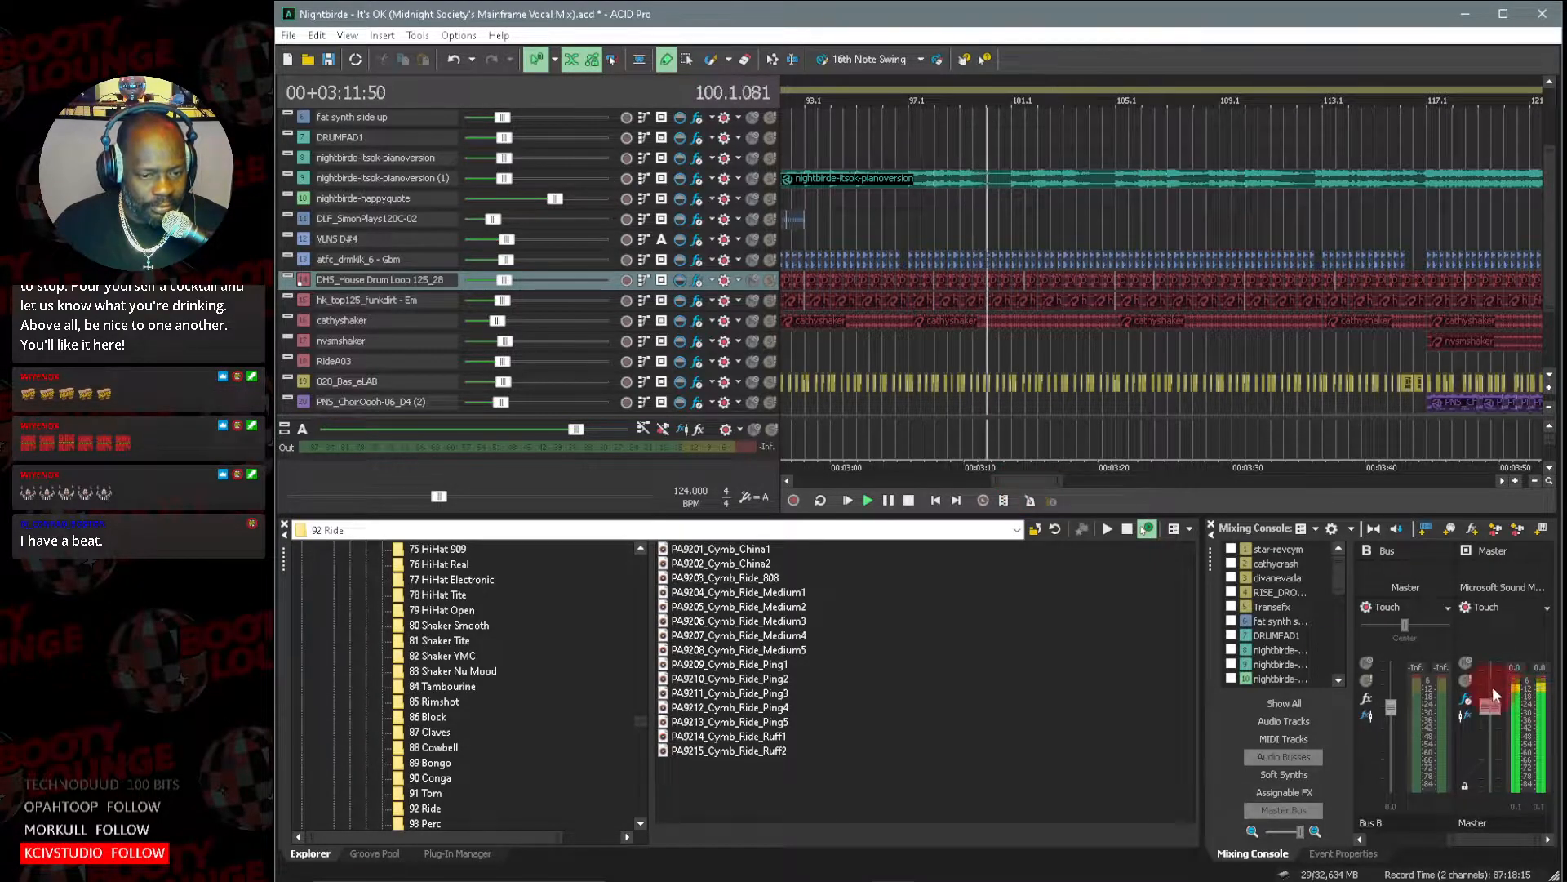
Open the Master bus's iZotope Ozone 3 effect and examine its Loudness Maximizer, Mastering Reverb and Paragraphic Equalizer during playback.
{"action": "left_click", "coordinate": [1468, 702]}
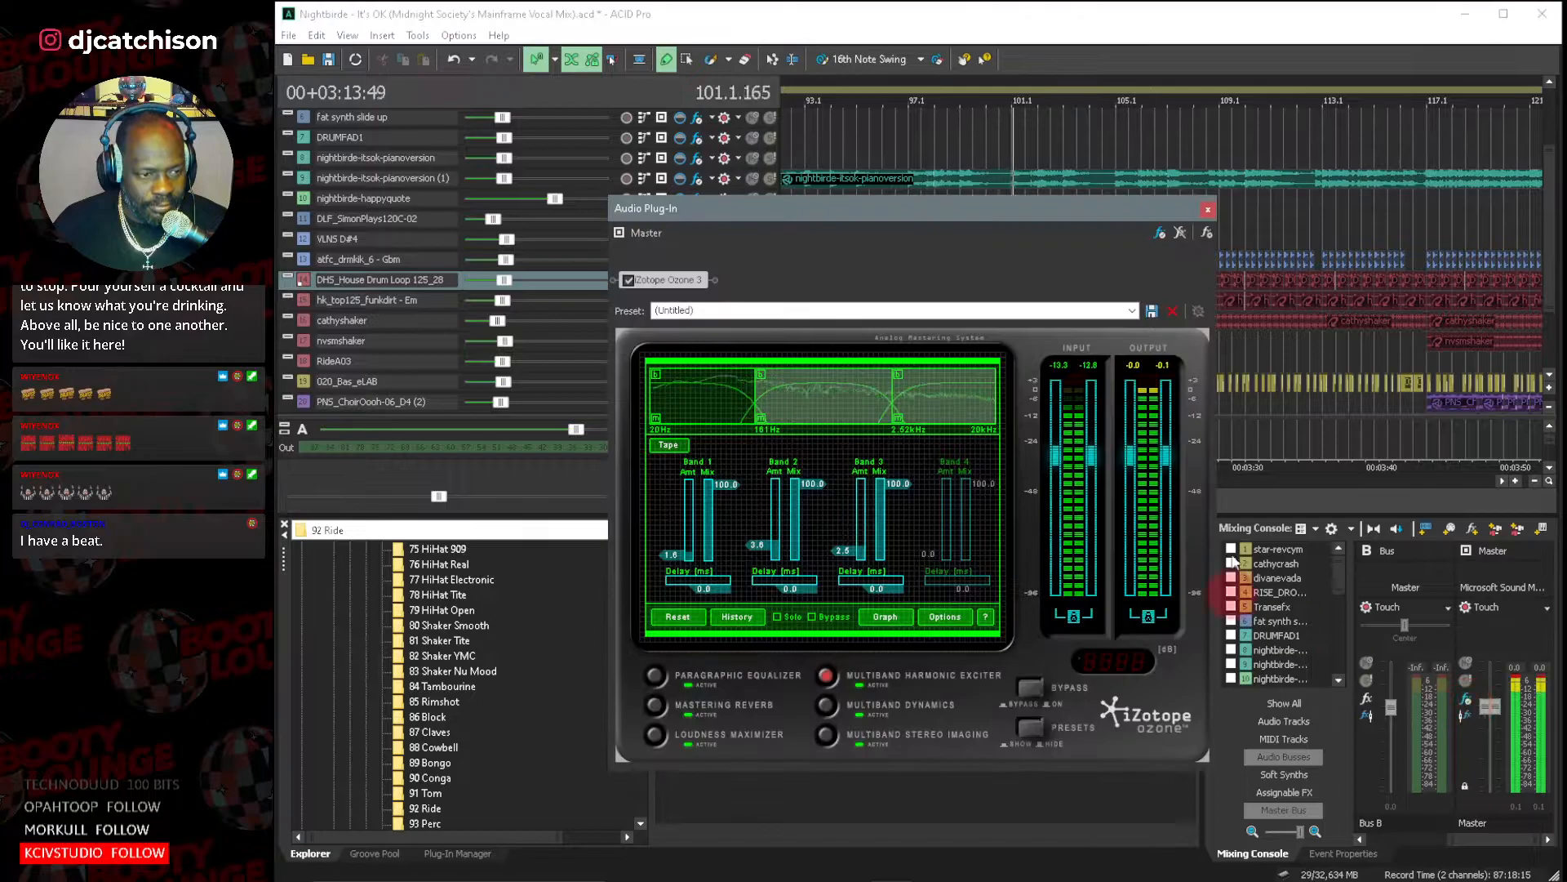
{"action": "left_click", "coordinate": [758, 738]}
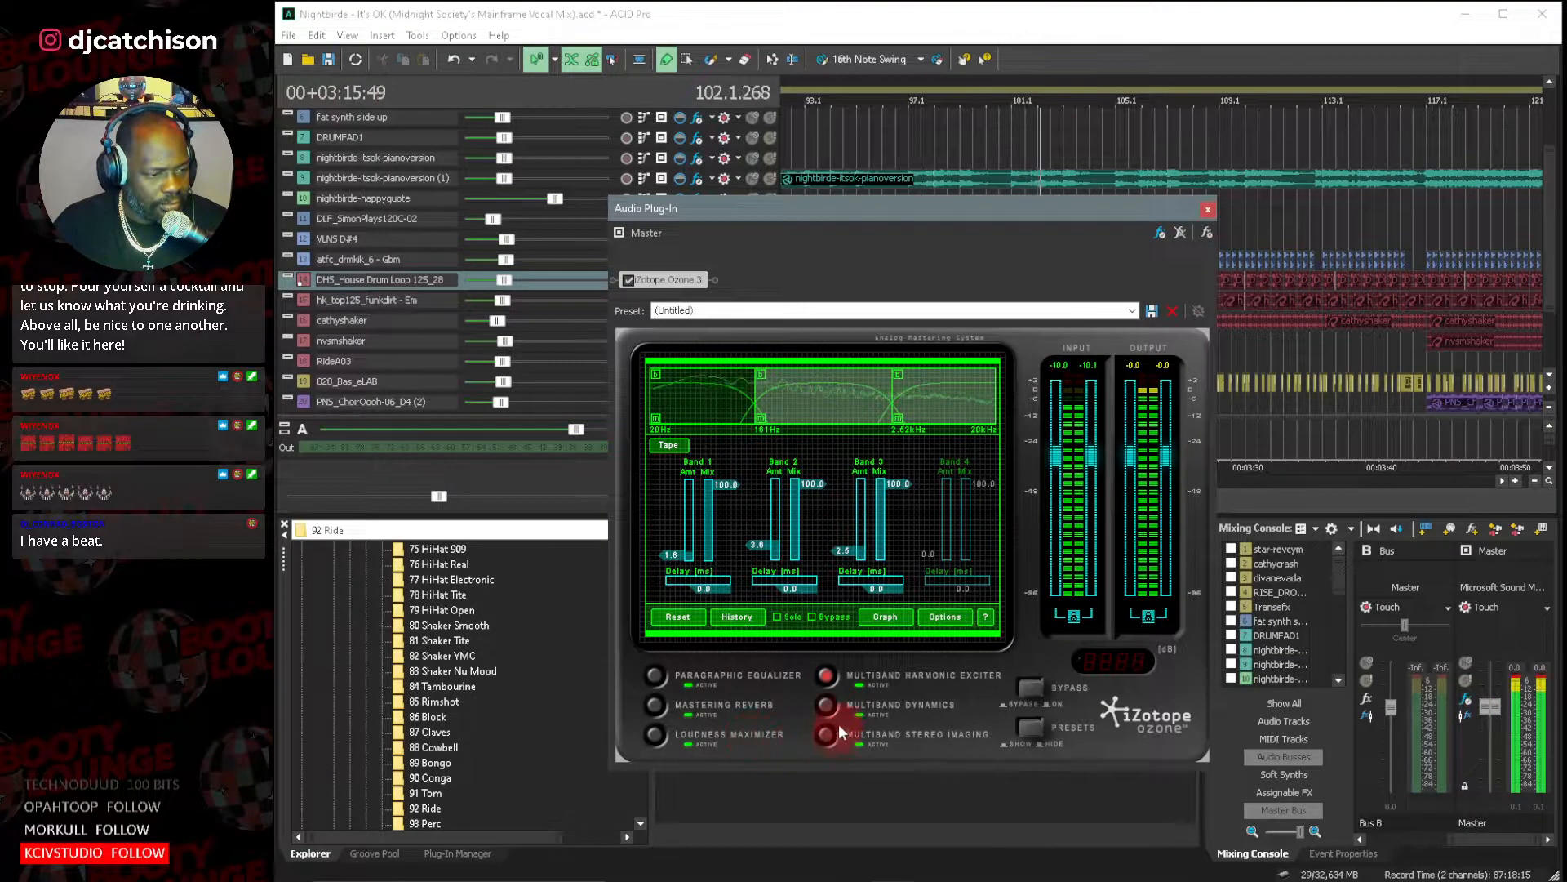
{"action": "left_click", "coordinate": [650, 738]}
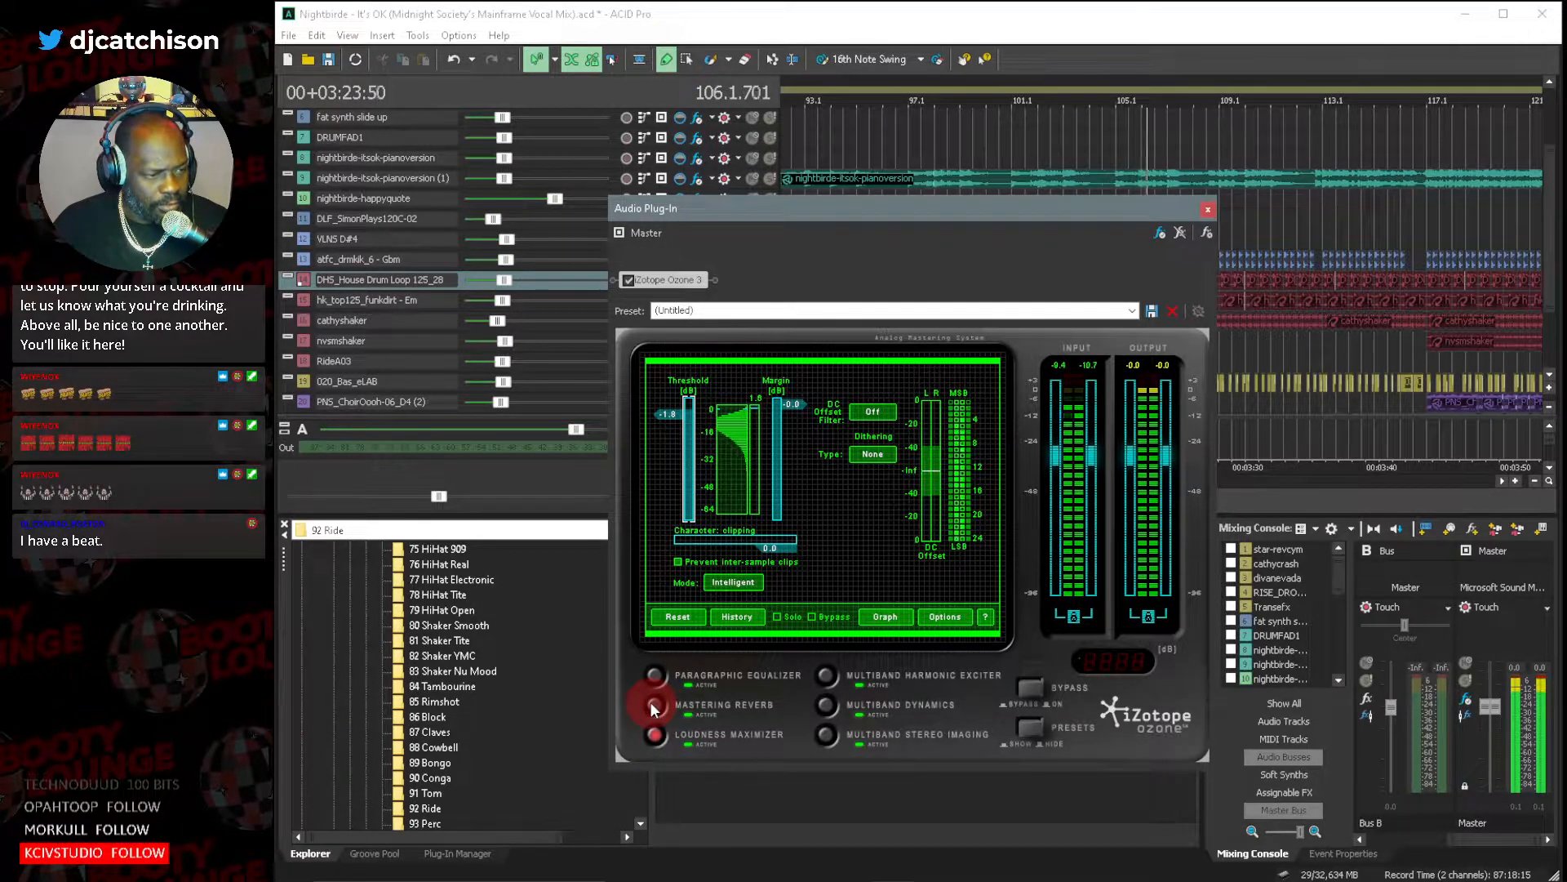
{"action": "left_click", "coordinate": [654, 705]}
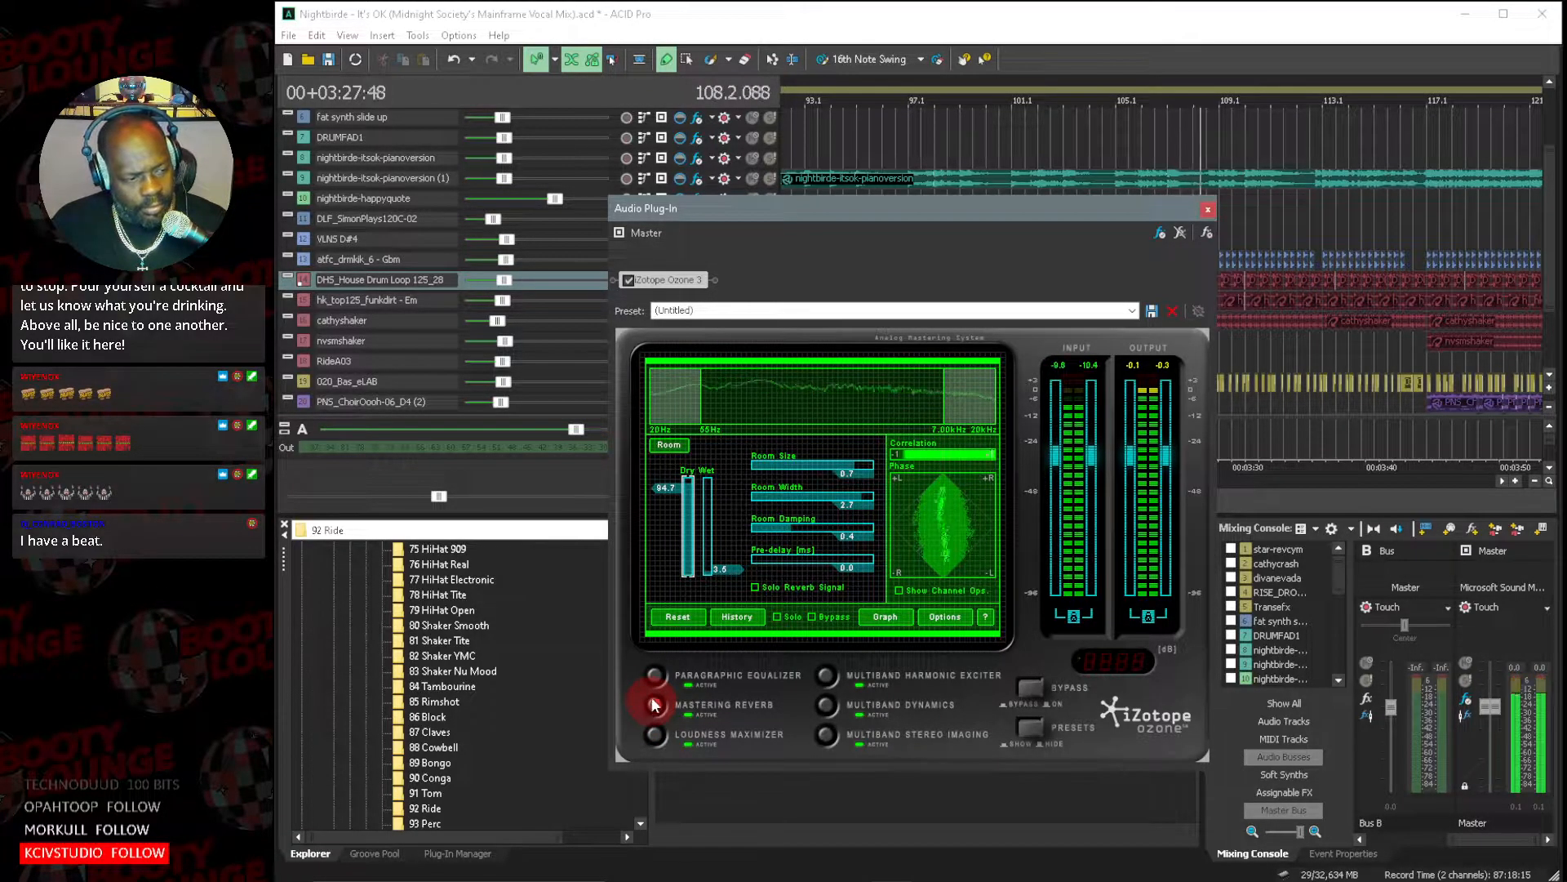
{"action": "left_click", "coordinate": [655, 676]}
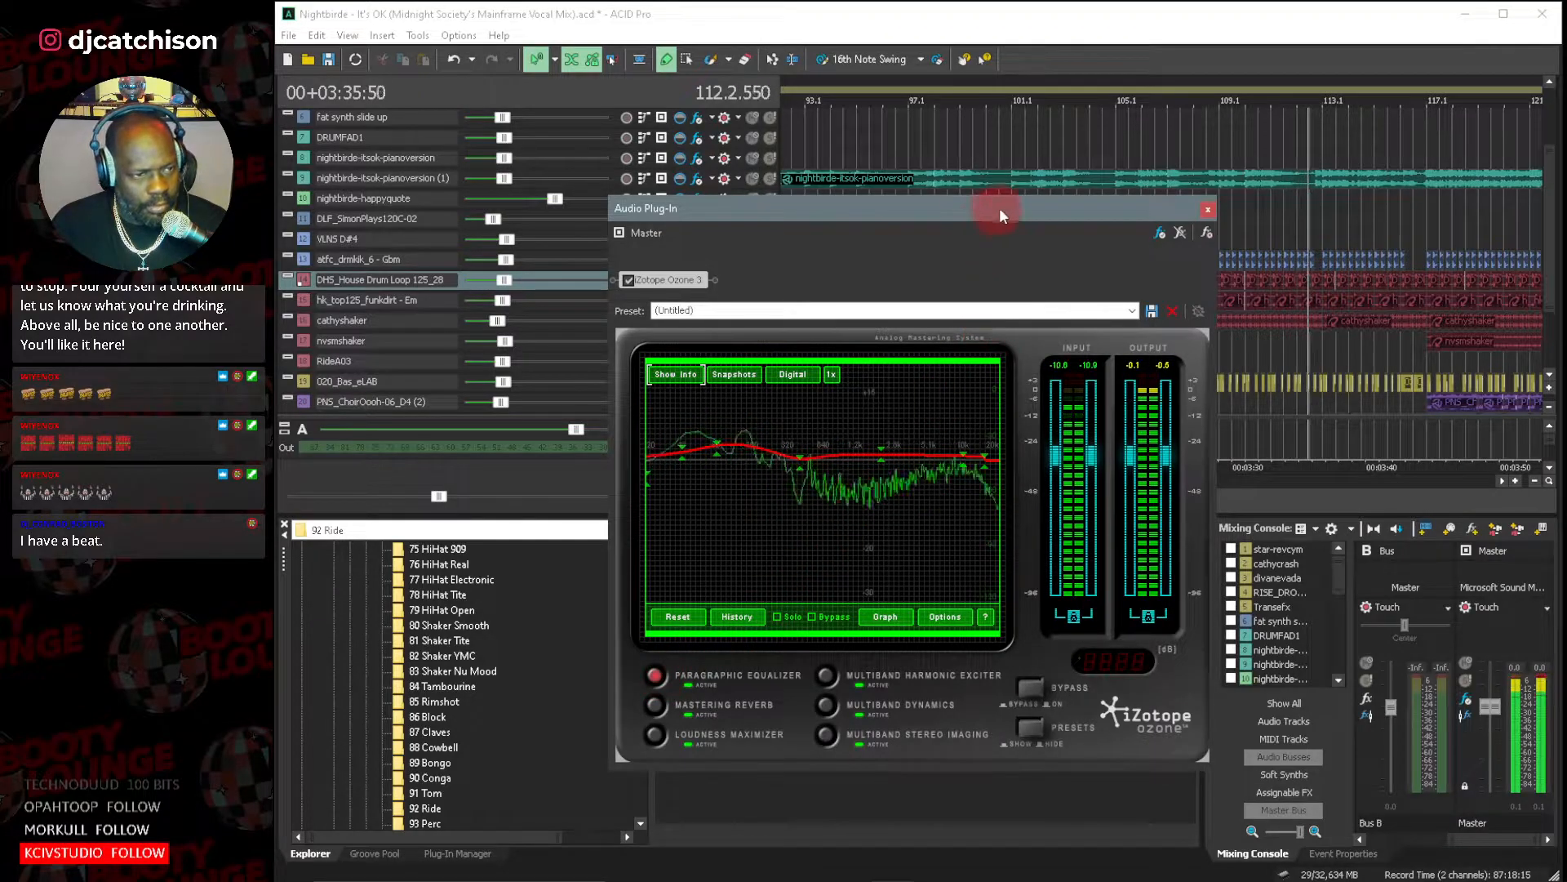
Move the Ozone window aside, enlarge the tracks and follow the lower tracks from about bar 115 beside the equalizer spectrum.
{"action": "left_click_drag", "start_coordinate": [1142, 209], "coordinate": [877, 291]}
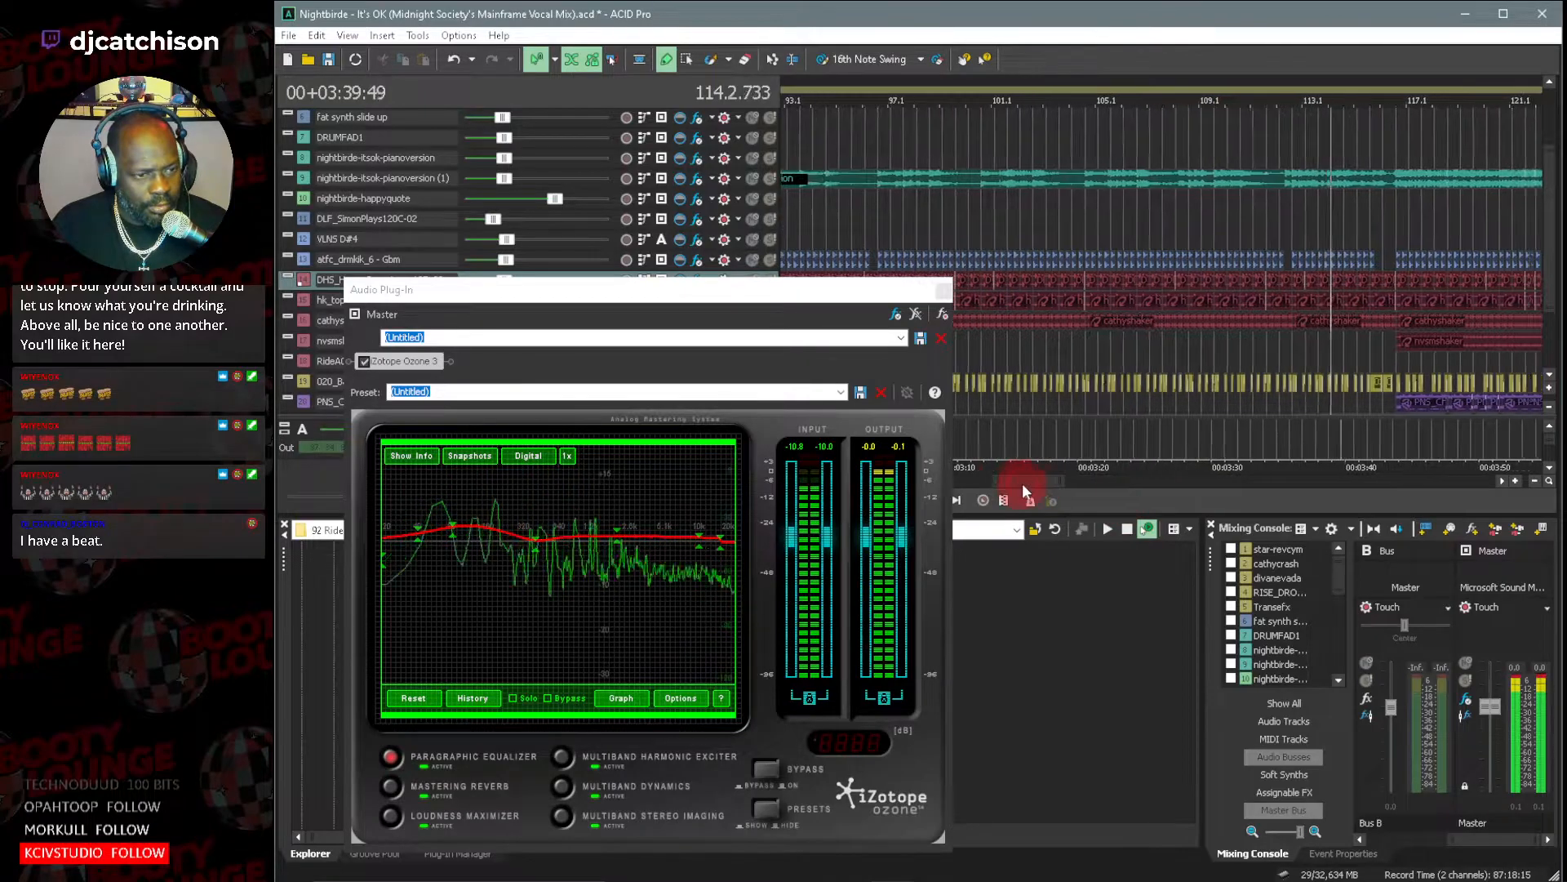
{"action": "left_click", "coordinate": [1554, 390]}
{"action": "left_click", "coordinate": [1554, 391]}
{"action": "left_click", "coordinate": [1554, 389]}
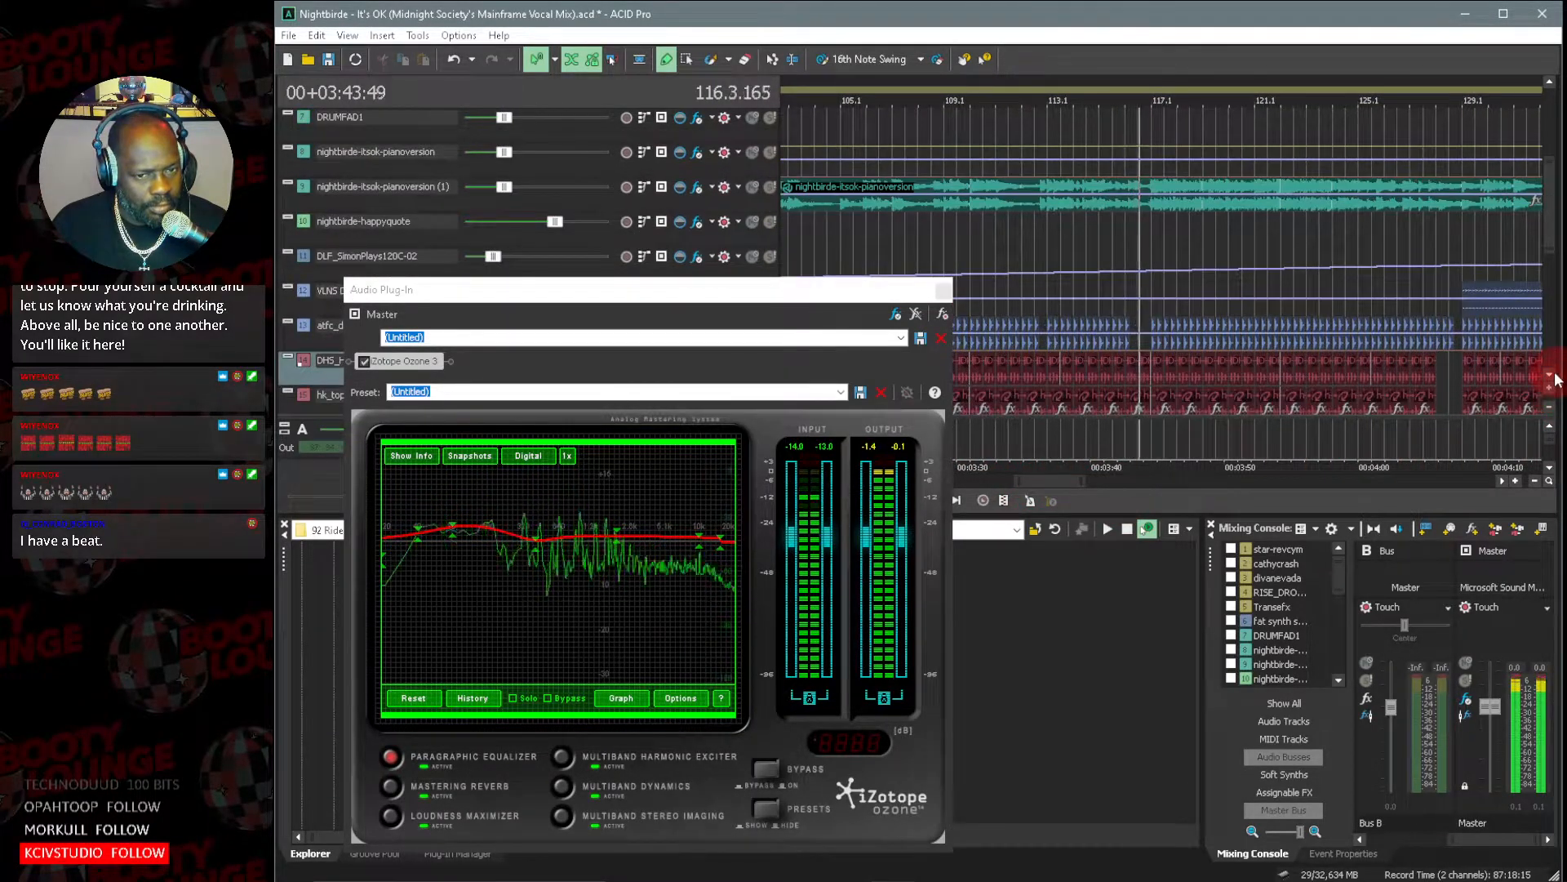
{"action": "left_click", "coordinate": [1552, 376]}
{"action": "left_click", "coordinate": [1552, 376]}
{"action": "left_click", "coordinate": [1552, 375]}
{"action": "left_click", "coordinate": [1552, 375]}
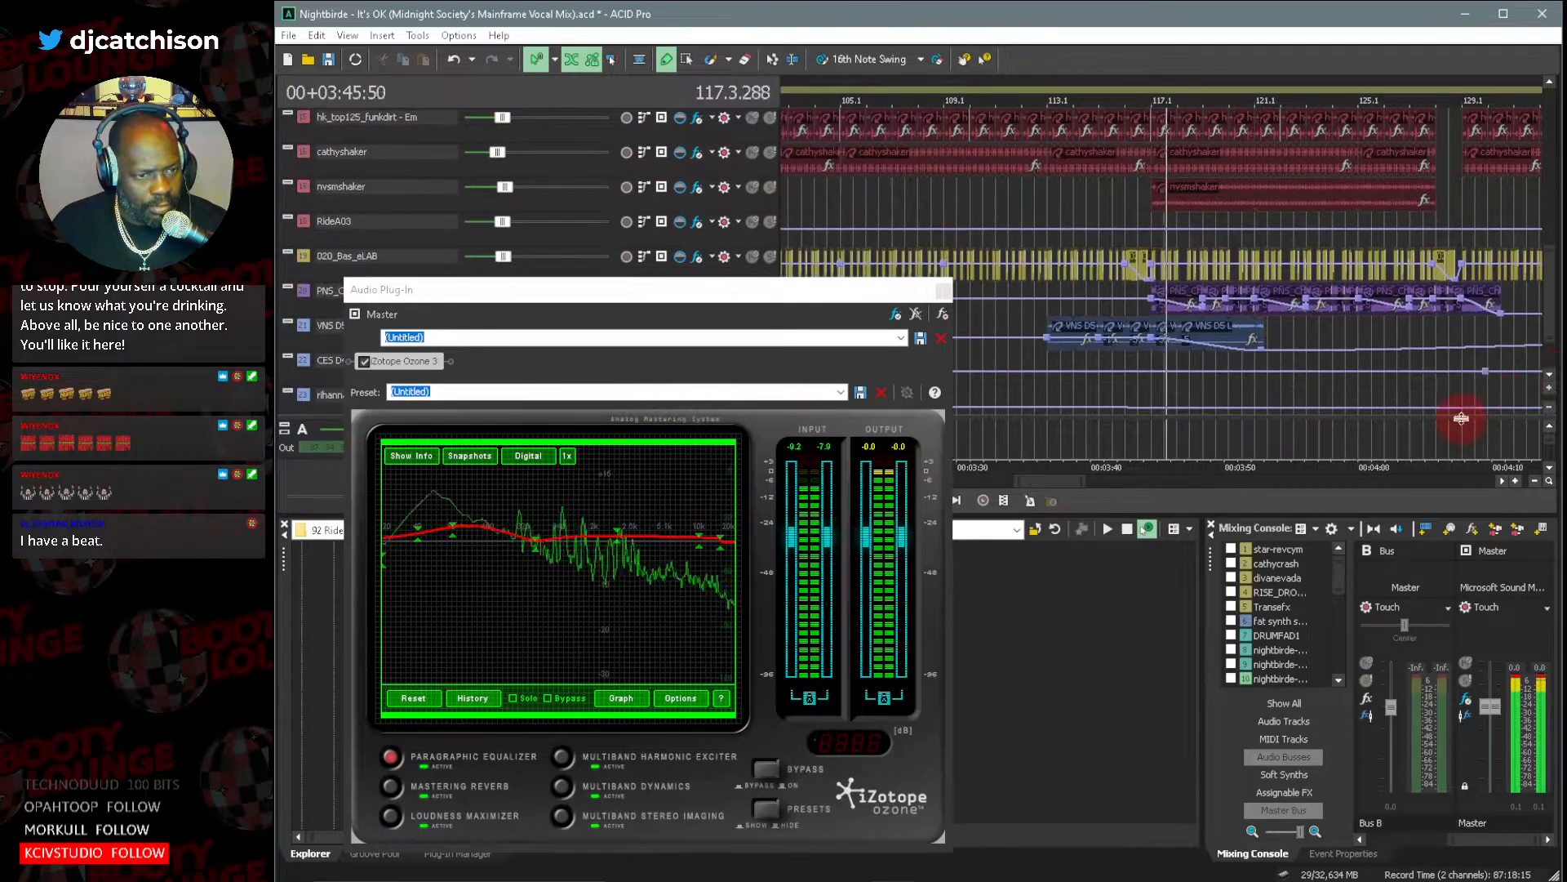
{"action": "left_click_drag", "start_coordinate": [1052, 484], "coordinate": [1066, 483]}
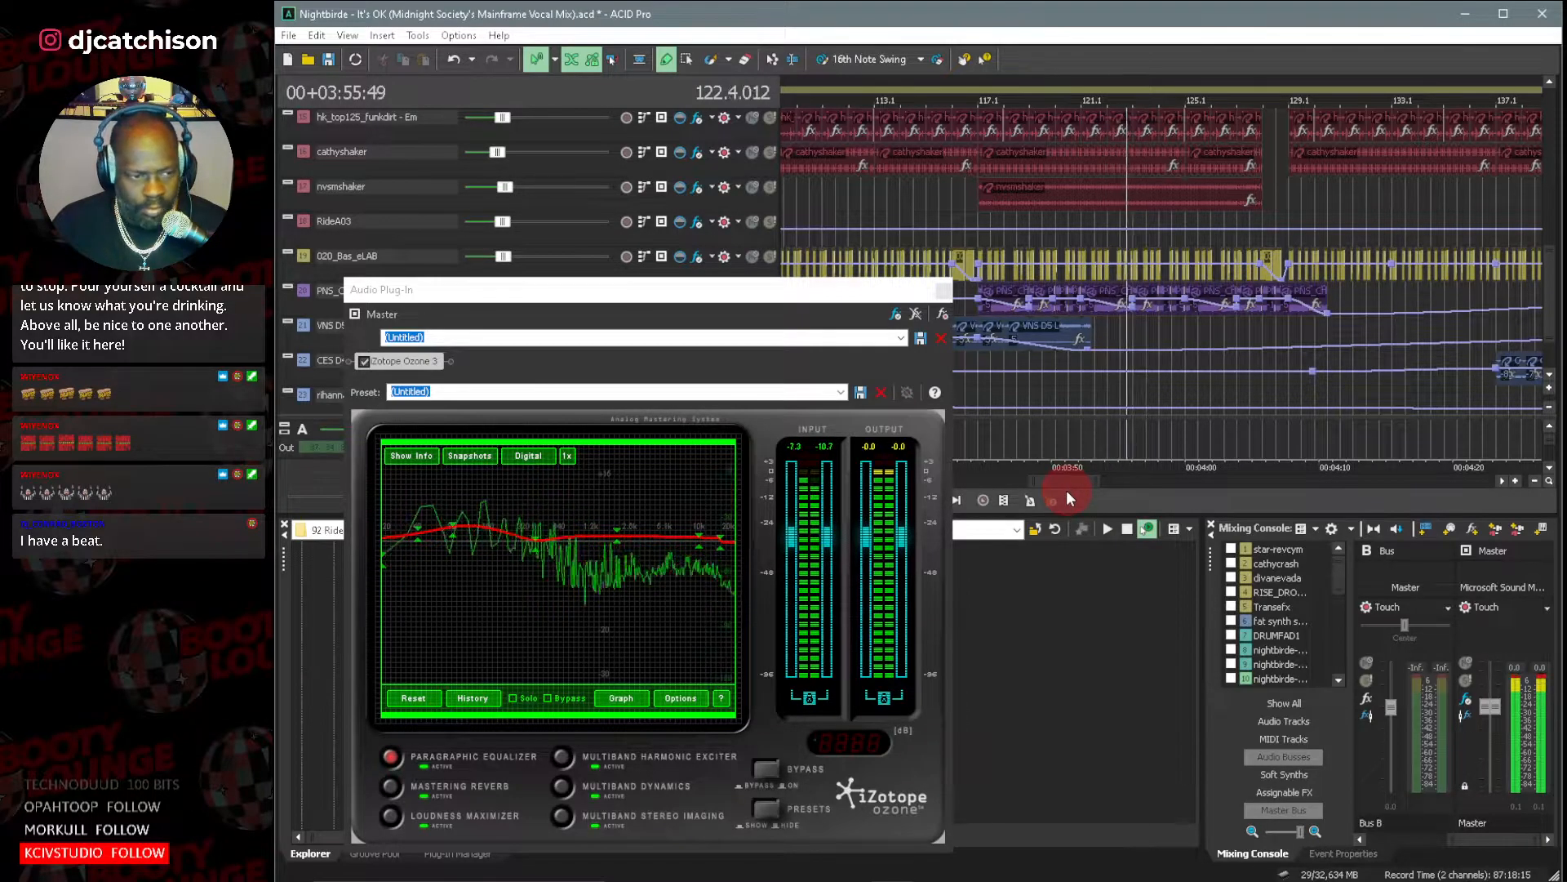
{"action": "left_click_drag", "start_coordinate": [1069, 490], "coordinate": [1080, 484]}
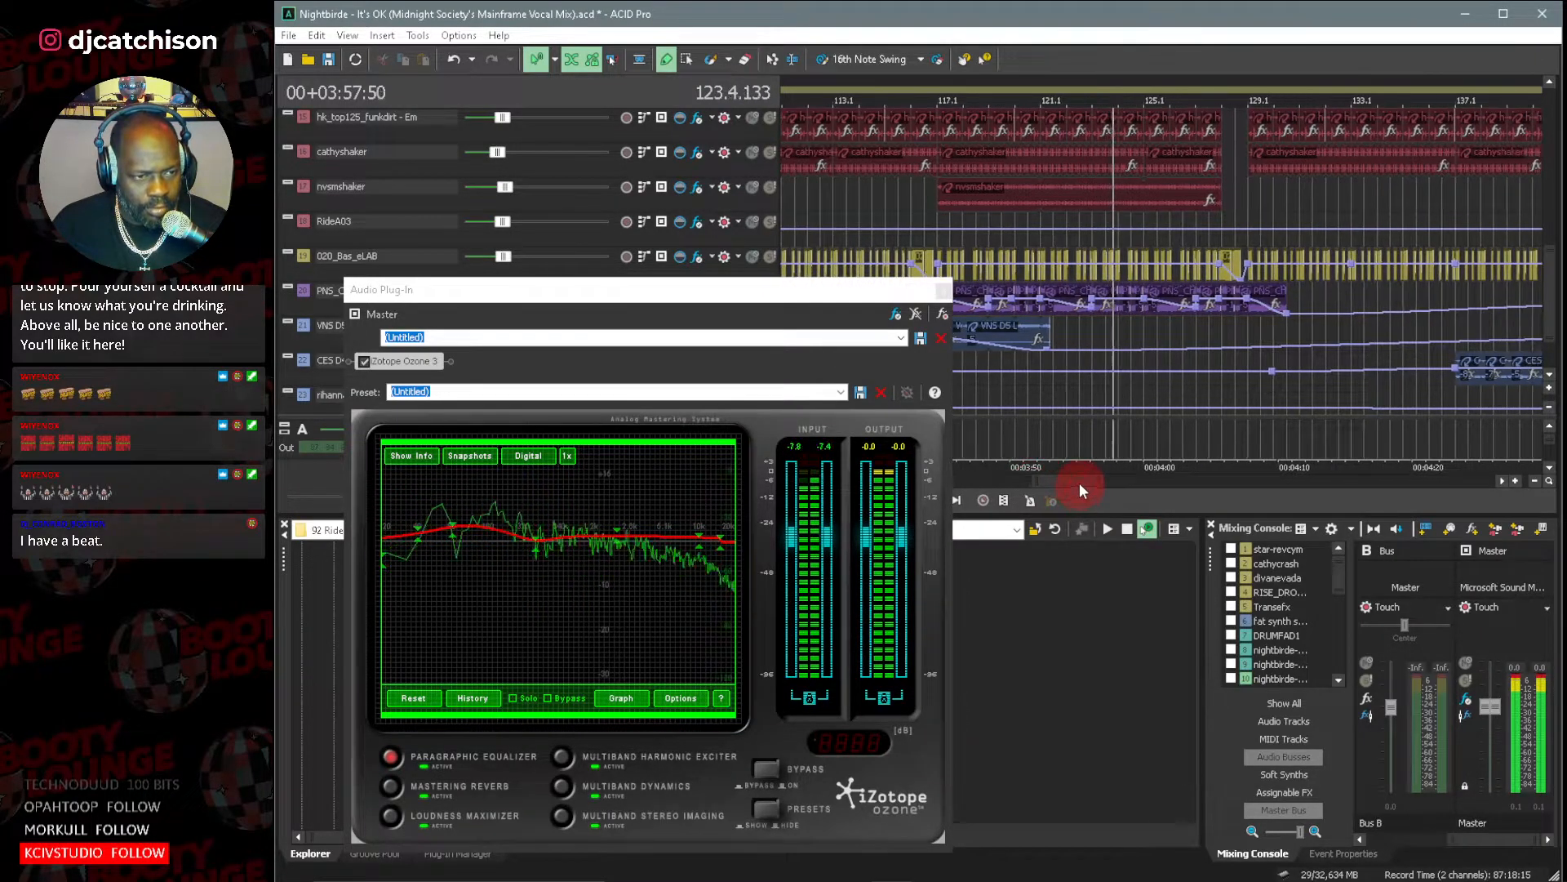
Stop playback and move the Ozone plug-in window clear of the track list.
{"action": "left_click_drag", "start_coordinate": [776, 287], "coordinate": [592, 222]}
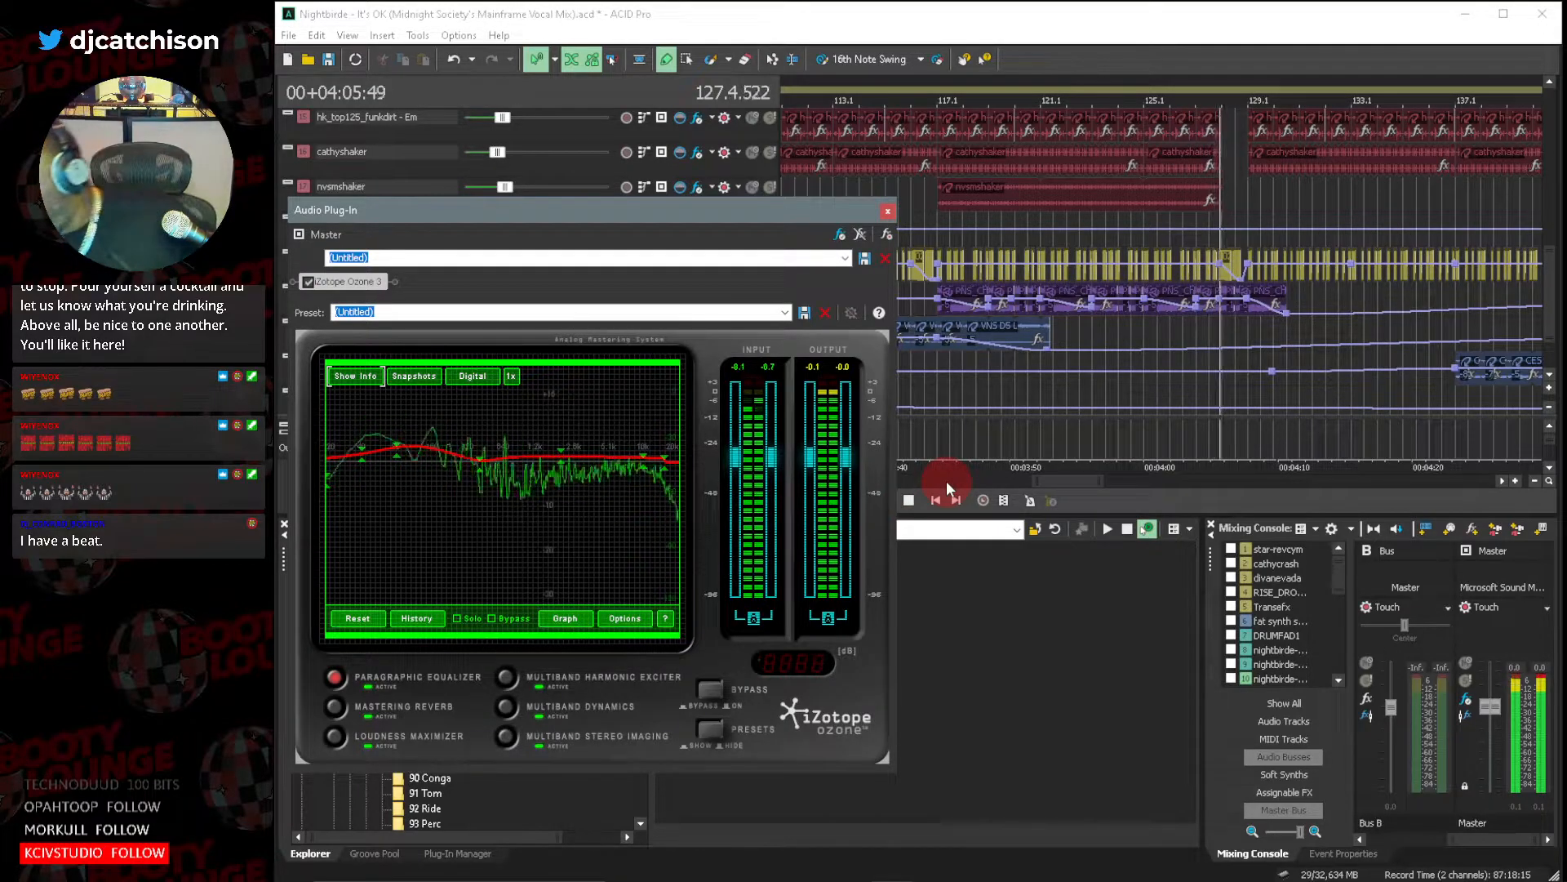
{"action": "left_click", "coordinate": [906, 499]}
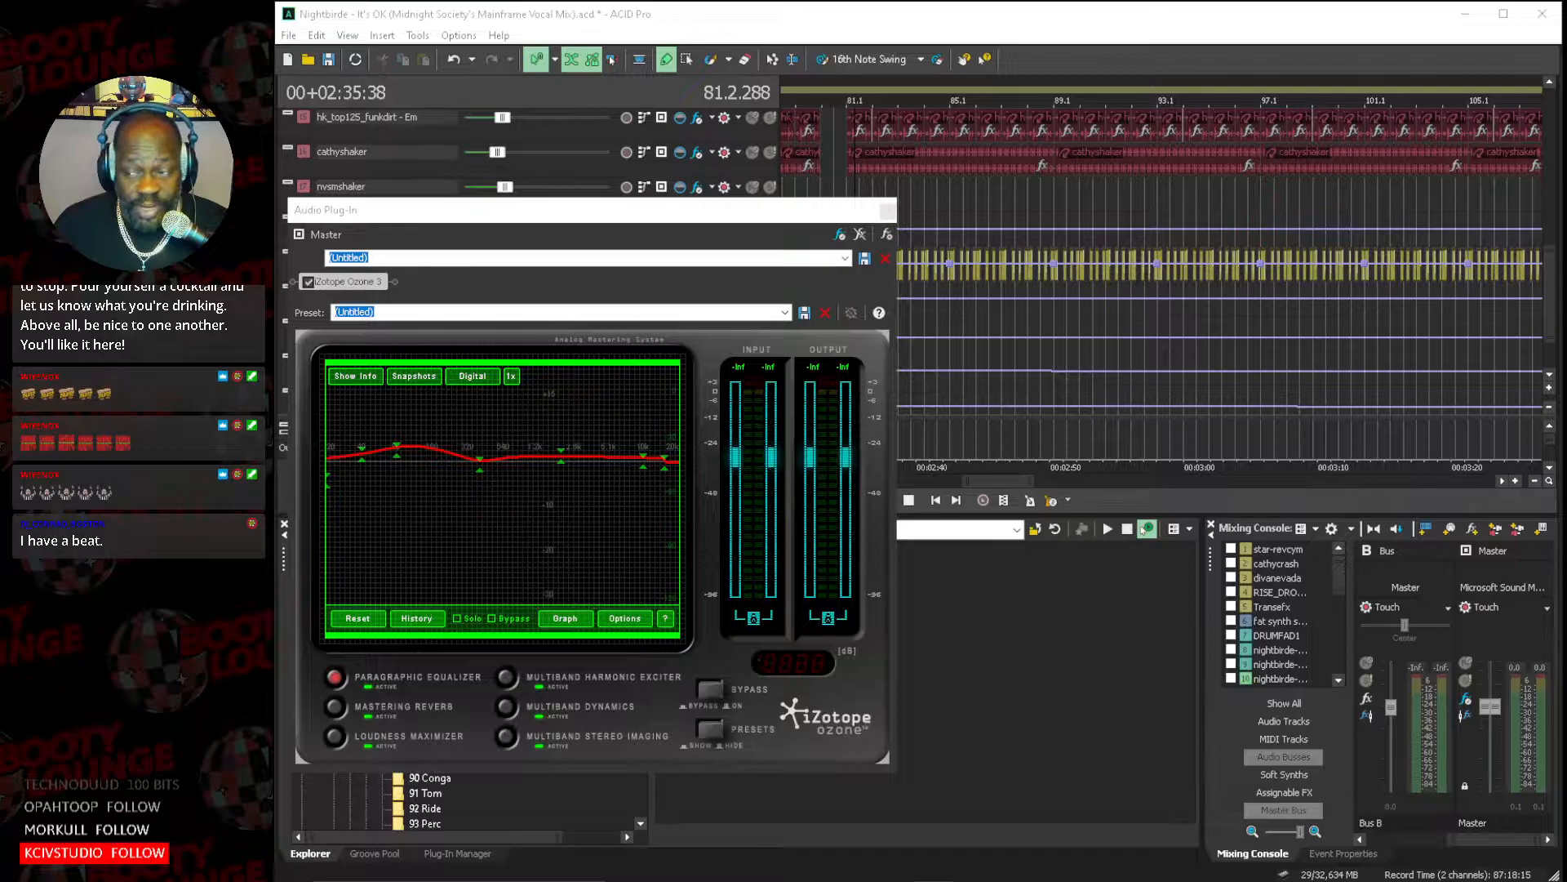
{"action": "left_click", "coordinate": [1037, 19]}
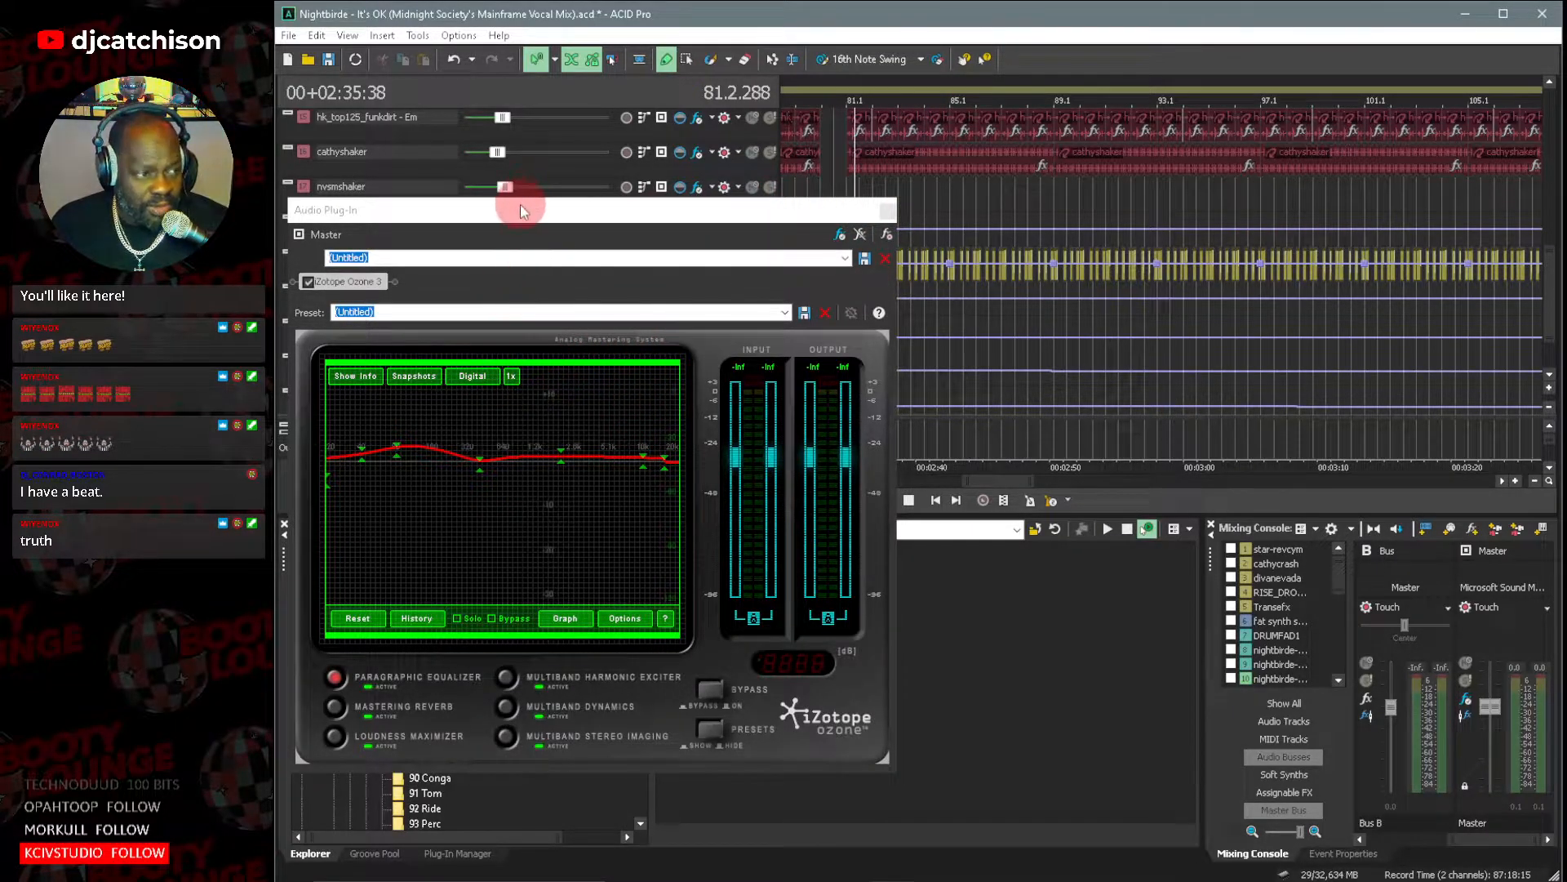
{"action": "left_click_drag", "start_coordinate": [523, 216], "coordinate": [1040, 141]}
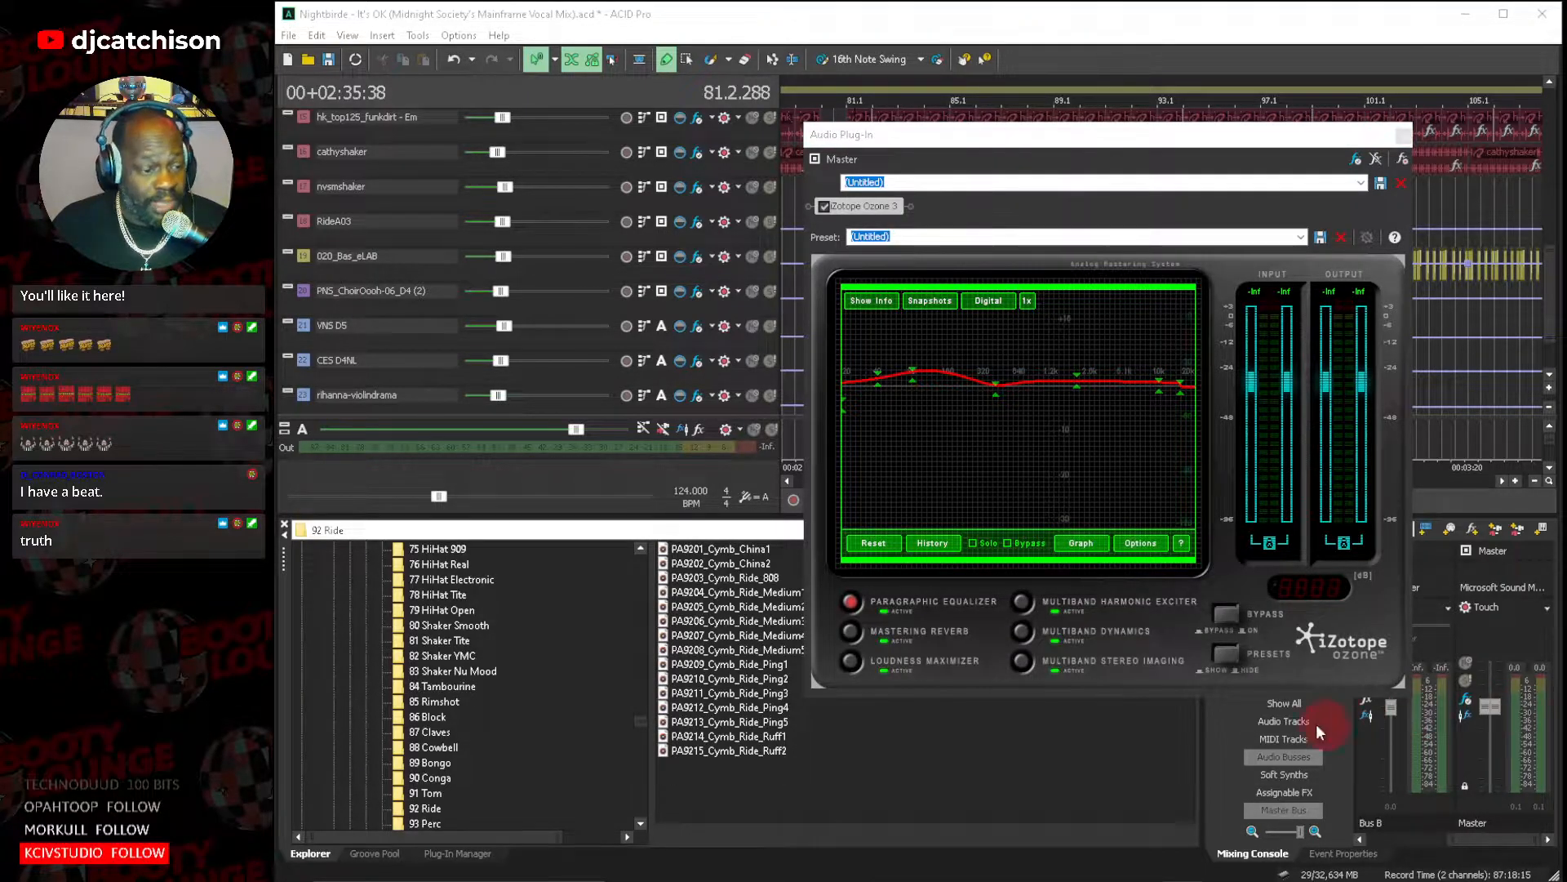
Examine Ozone's Mastering Reverb, Loudness Maximizer, Multiband Harmonic Exciter, Multiband Dynamics and Multiband Stereo Imaging settings, and close the plug-in window.
{"action": "left_click", "coordinate": [851, 630]}
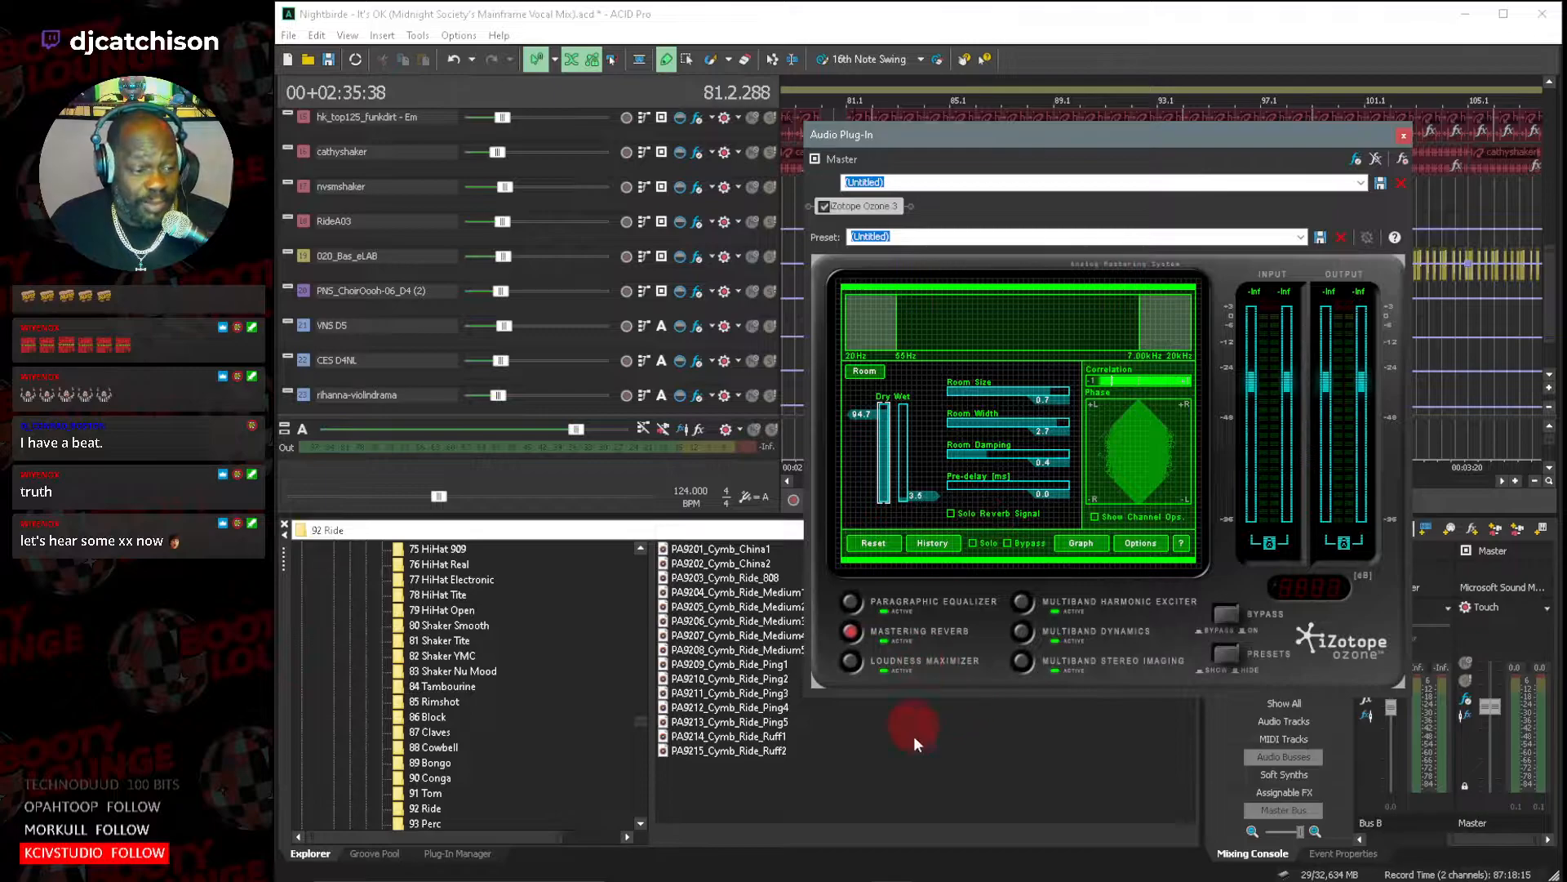
{"action": "left_click", "coordinate": [852, 660]}
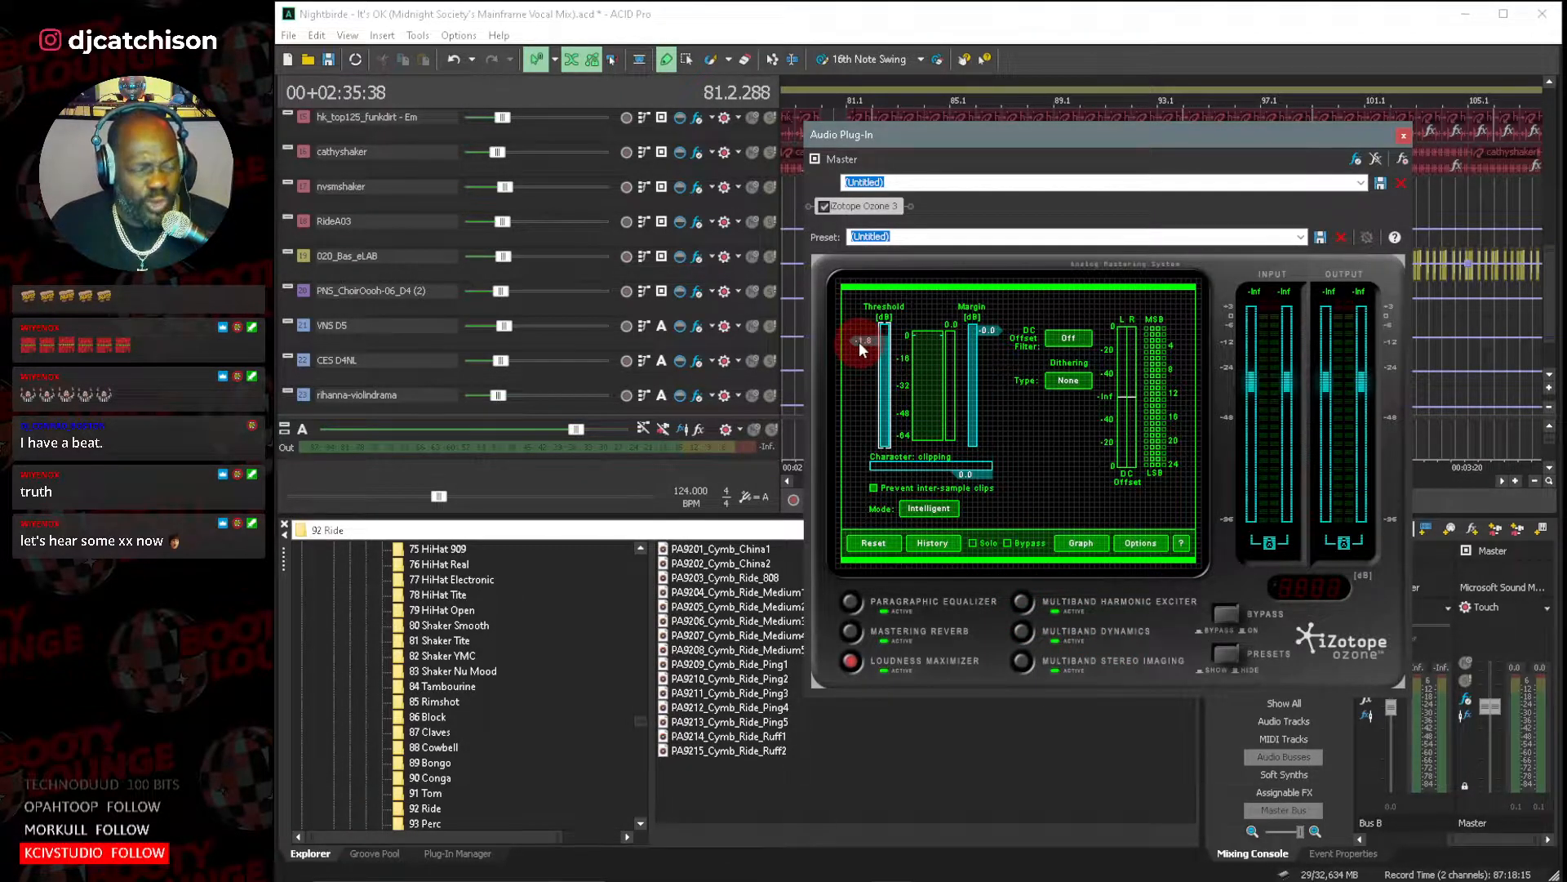
{"action": "left_click", "coordinate": [1022, 602]}
{"action": "left_click", "coordinate": [1022, 632]}
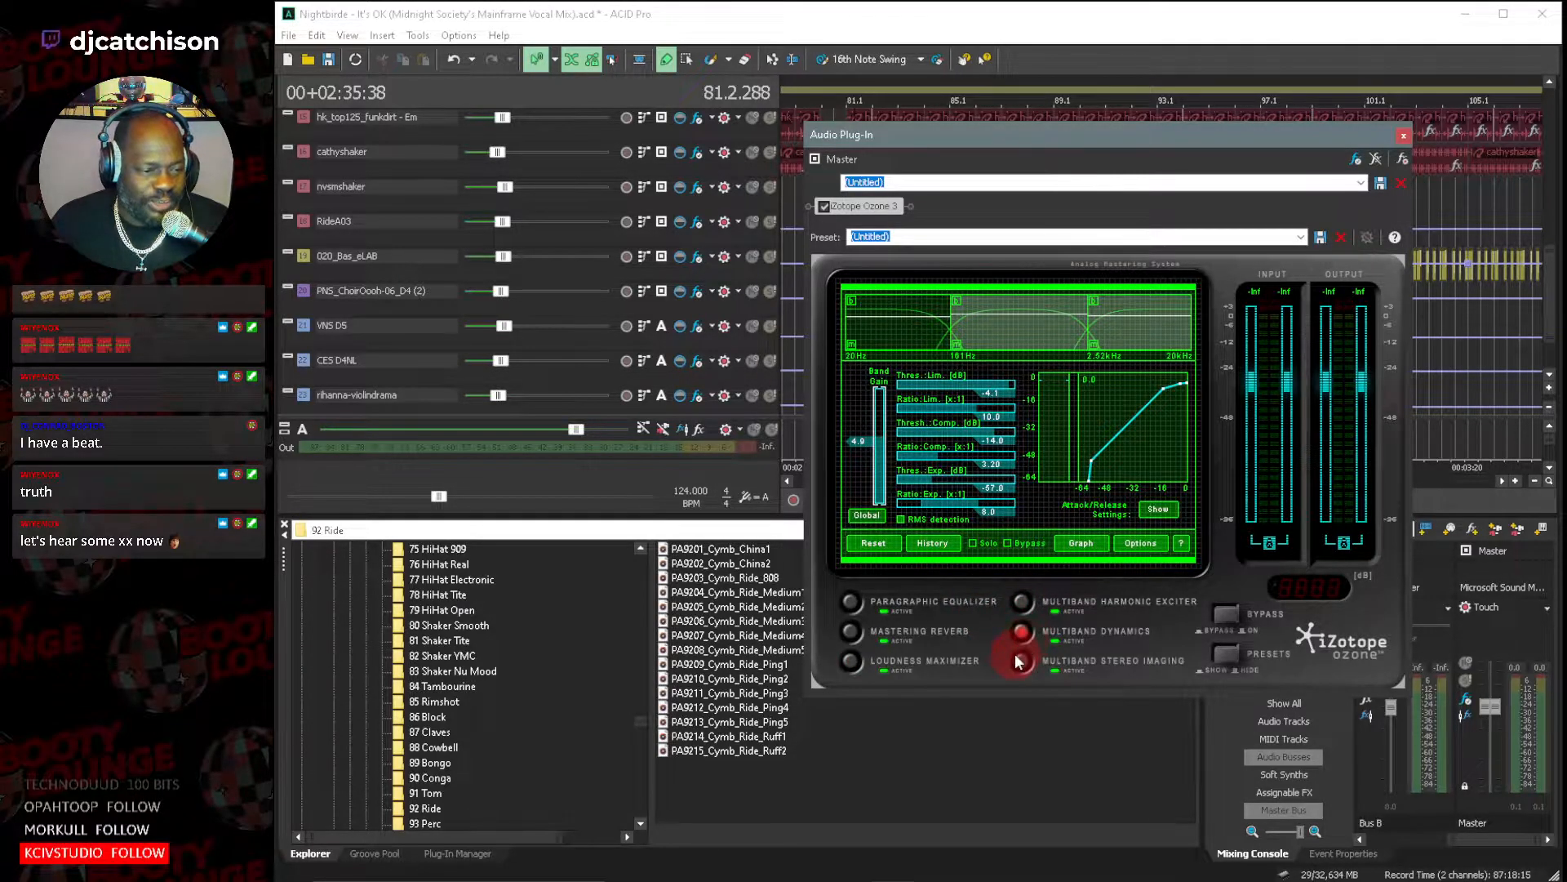
{"action": "left_click", "coordinate": [1020, 661]}
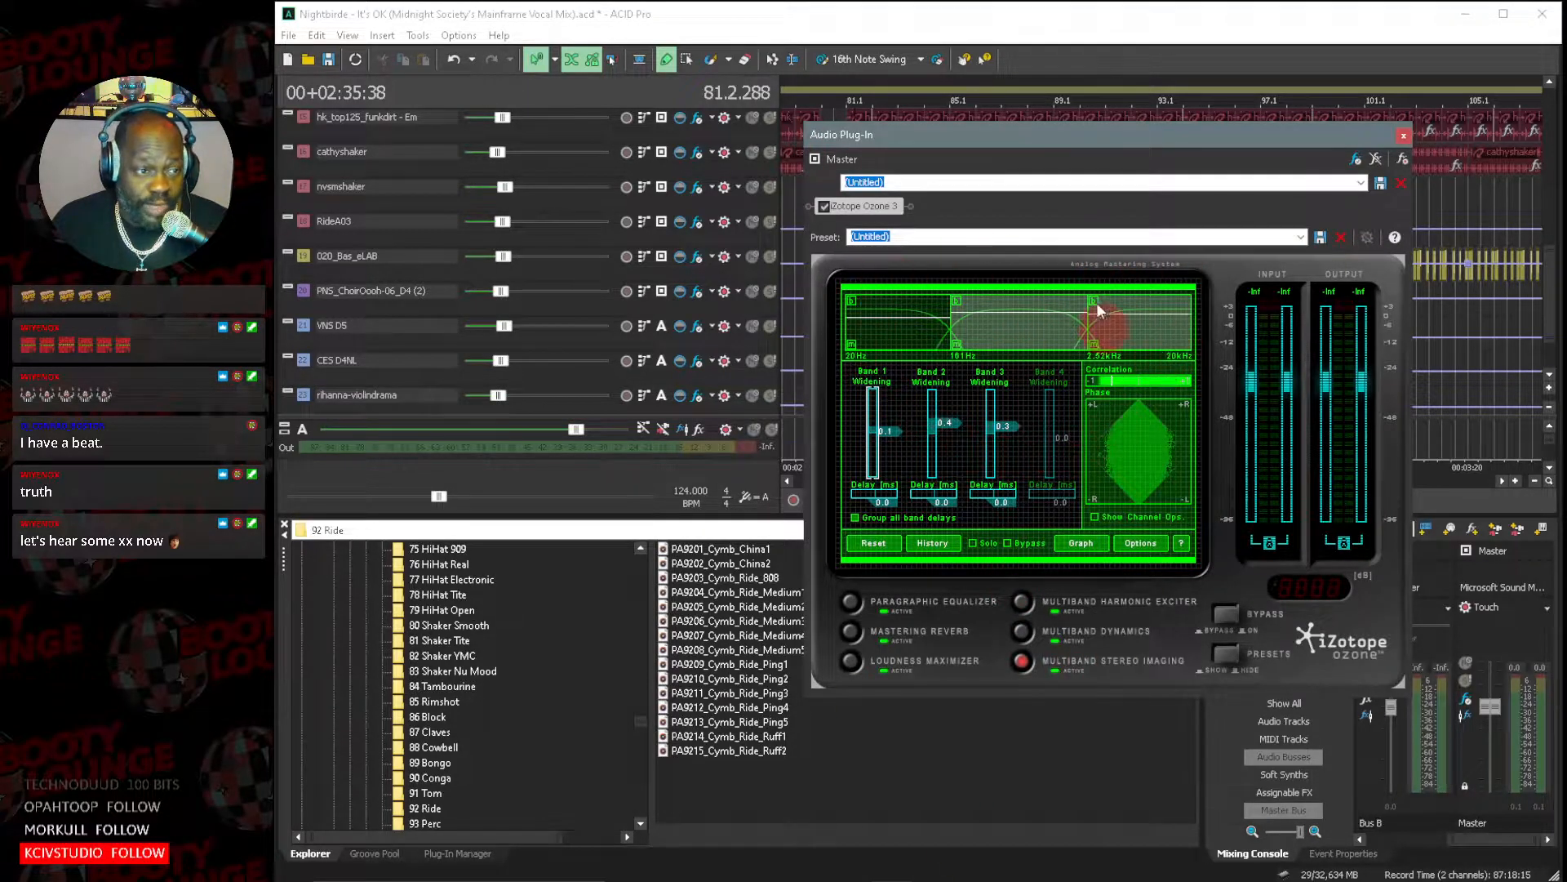
{"action": "left_click", "coordinate": [1278, 236]}
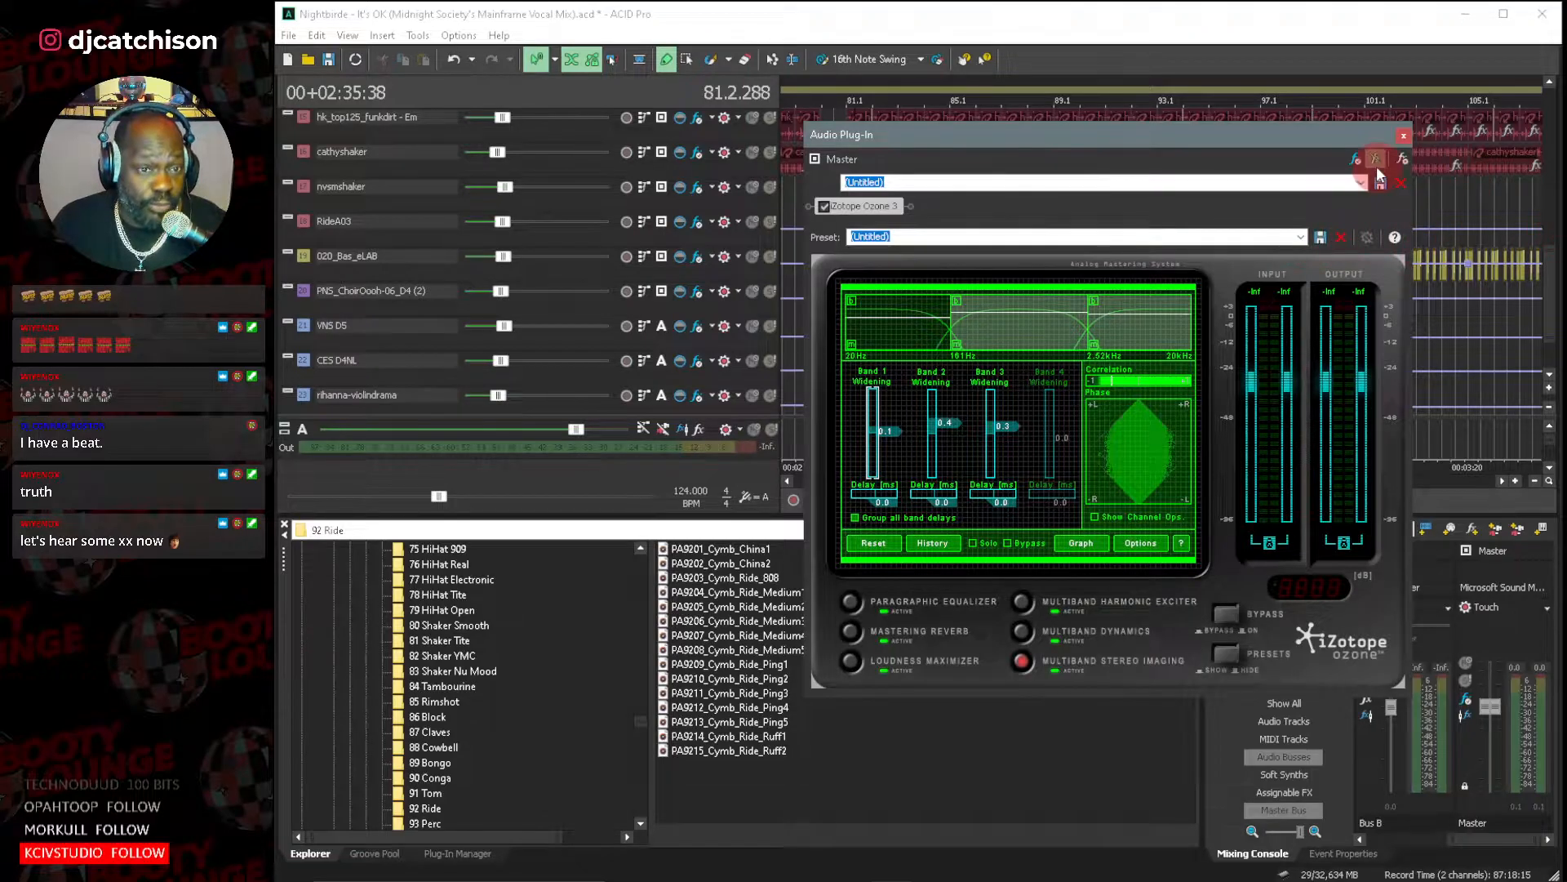
{"action": "left_click", "coordinate": [1408, 137]}
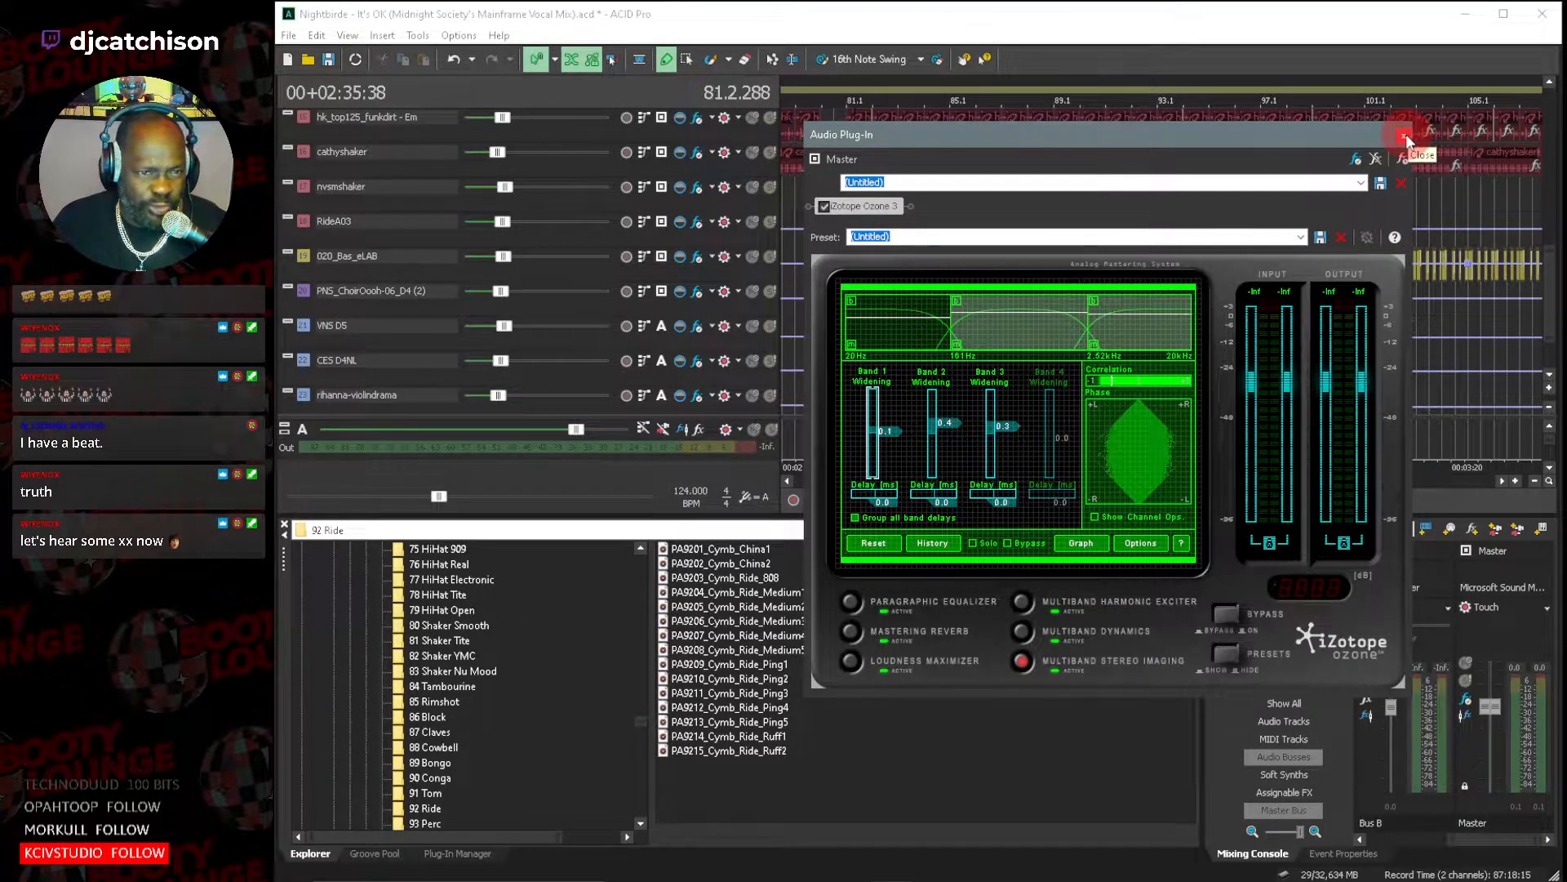
Close the Ozone plug-in window and open The XX - Sunset (Midnight Society's Private Mix) from Sequence Data without saving the current project.
{"action": "left_click", "coordinate": [1404, 134]}
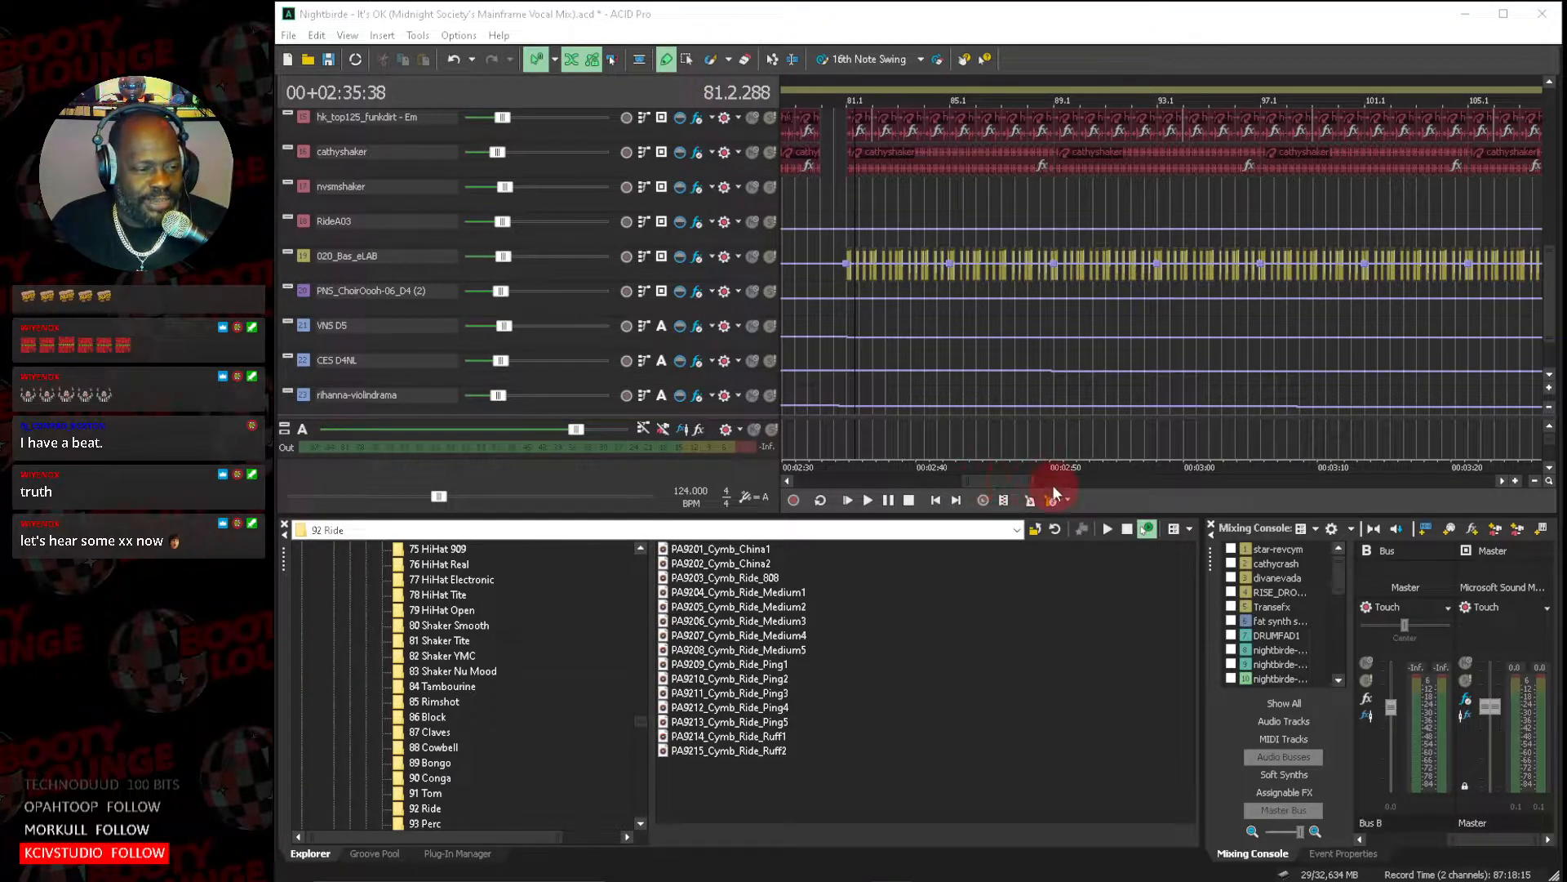
{"action": "left_click_drag", "start_coordinate": [1033, 484], "coordinate": [1061, 485]}
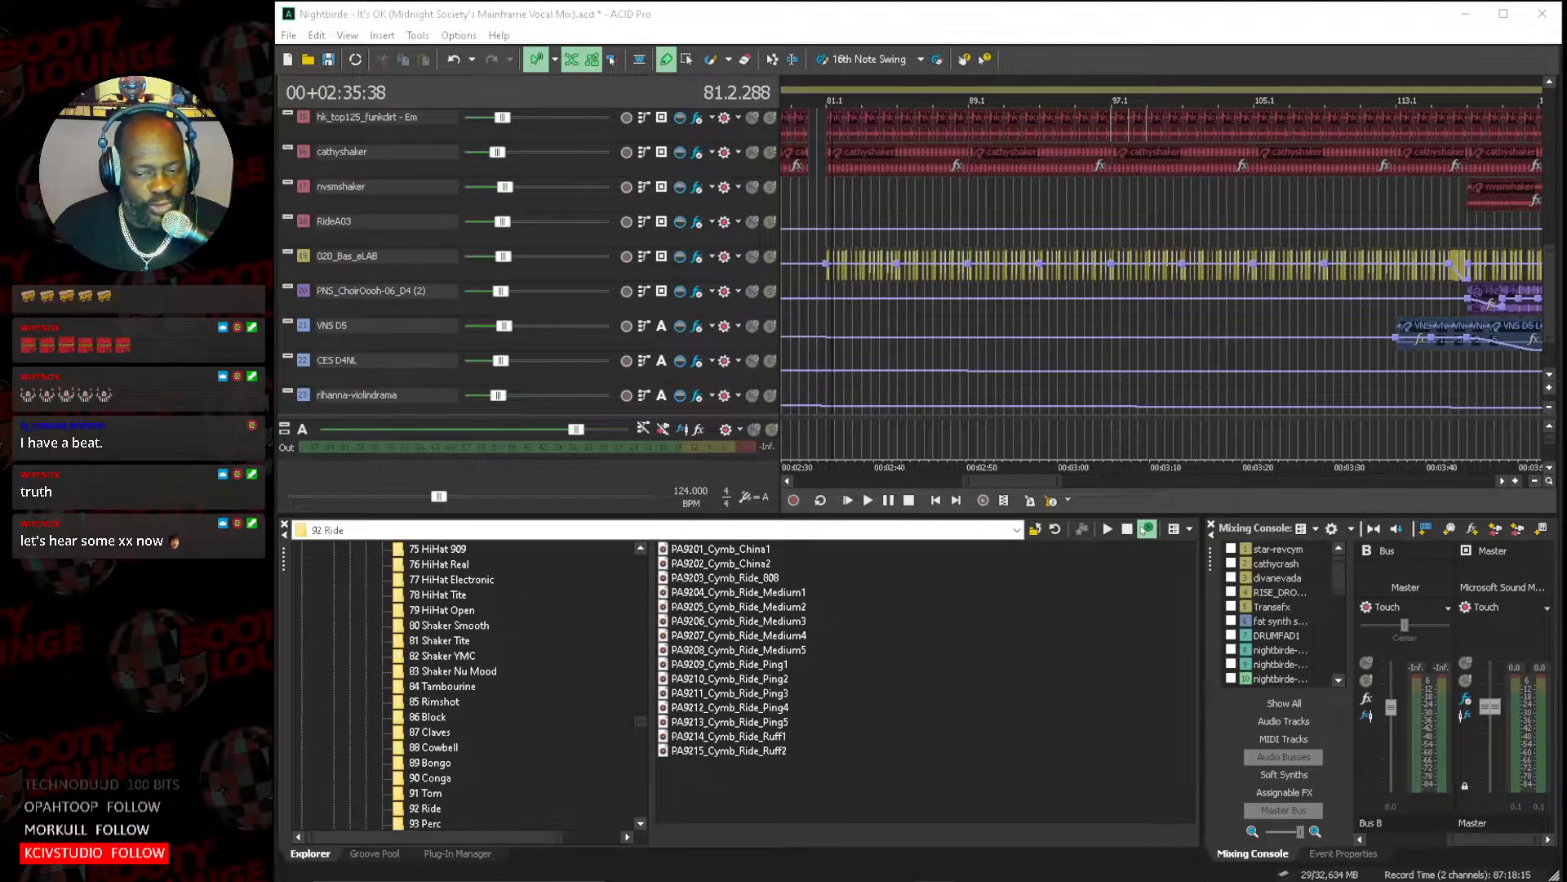
{"action": "left_click", "coordinate": [289, 35]}
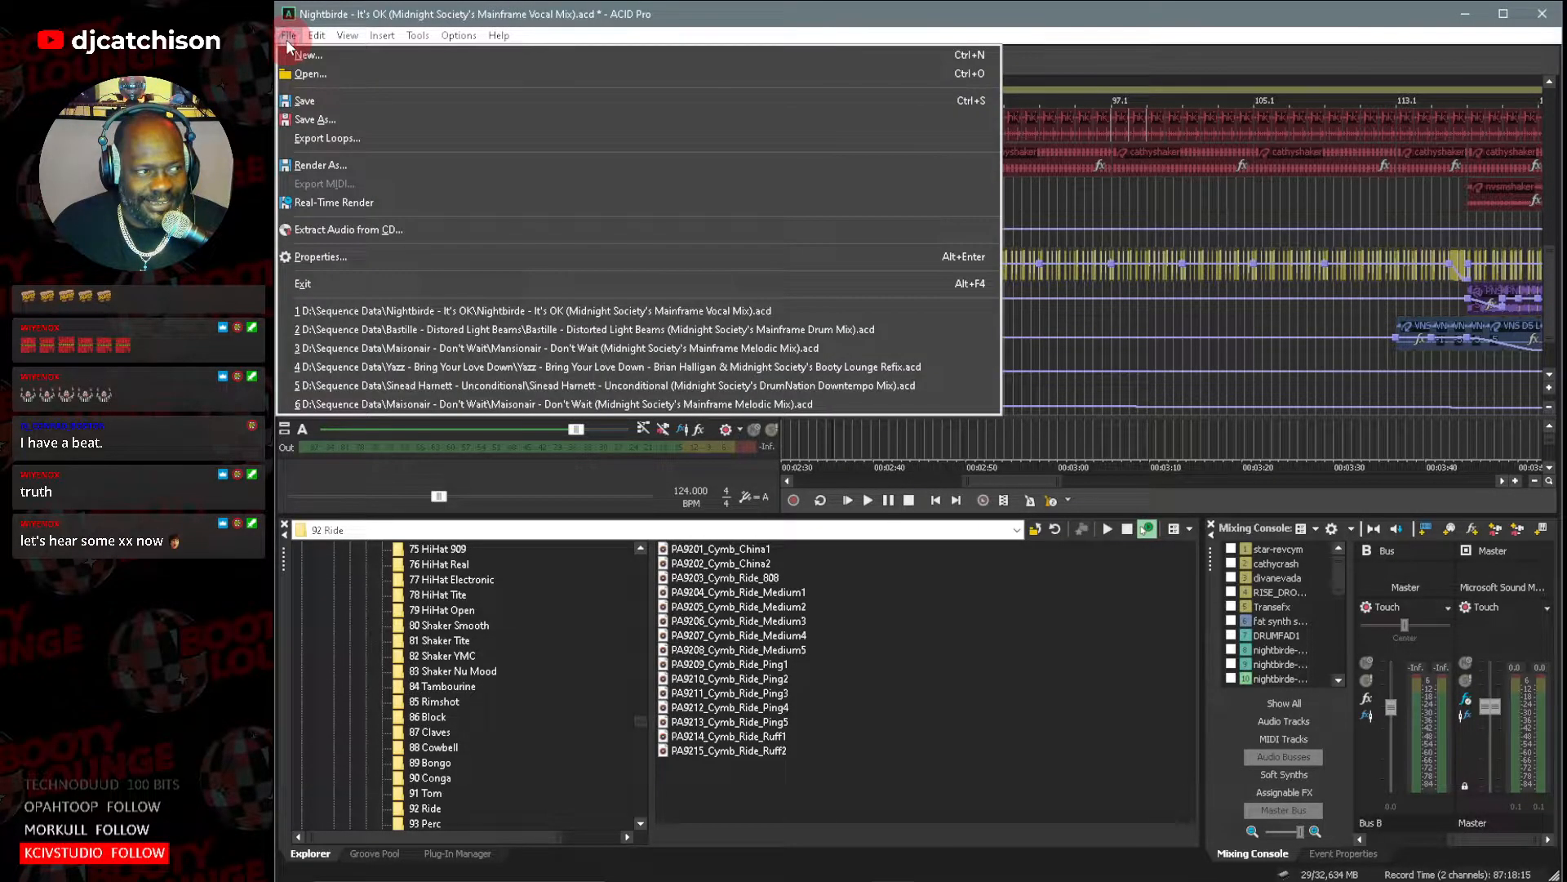
{"action": "left_click", "coordinate": [304, 71]}
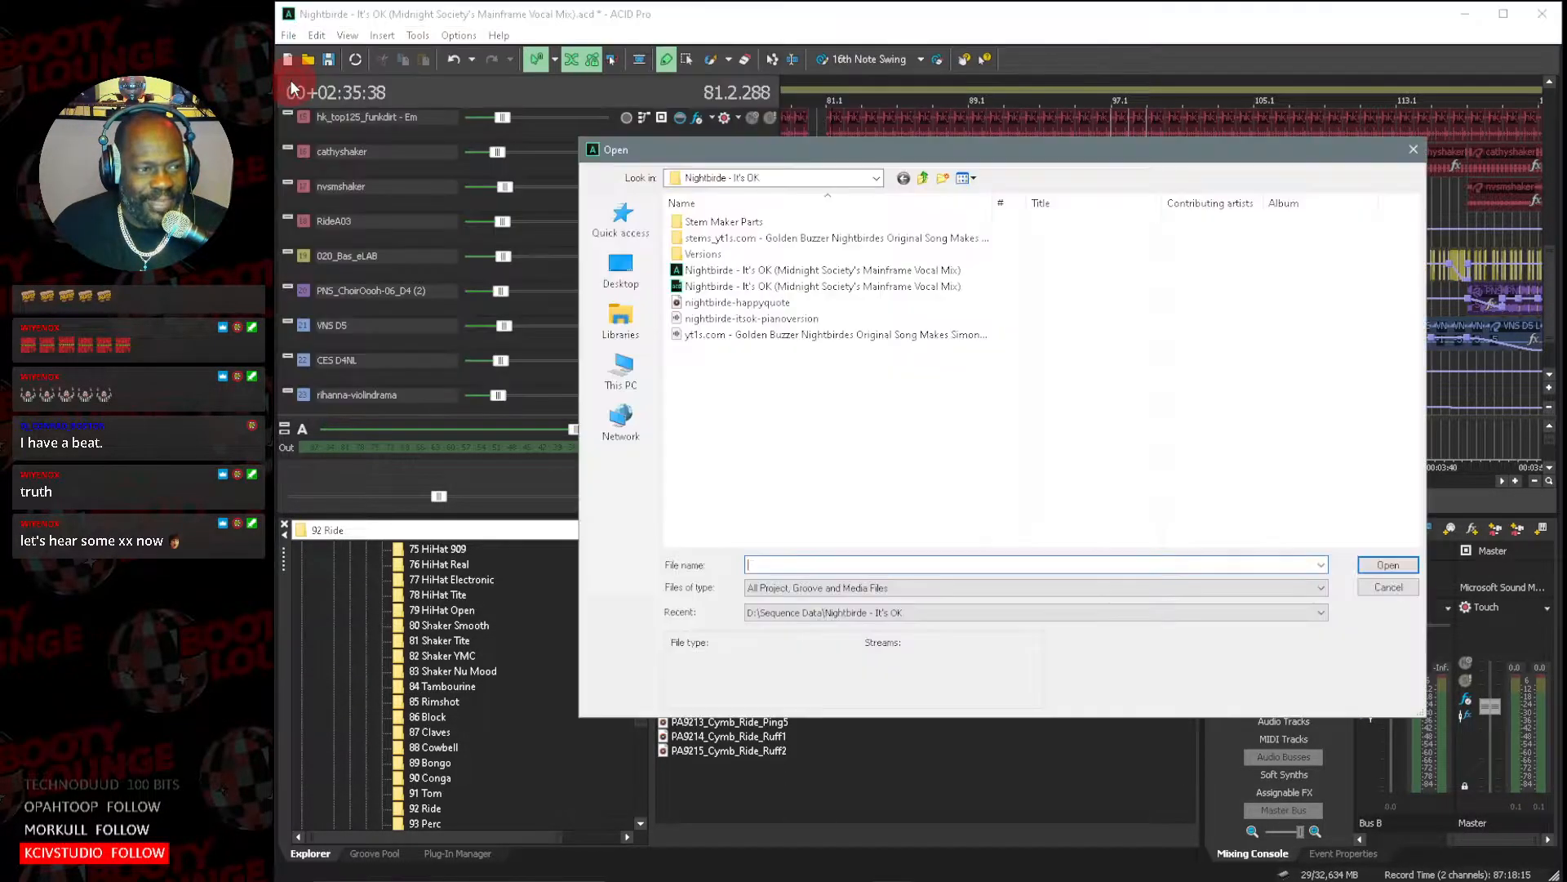
{"action": "left_click", "coordinate": [923, 179]}
{"action": "scroll", "coordinate": [796, 377], "scroll_direction": "down", "scroll_amount": 8}
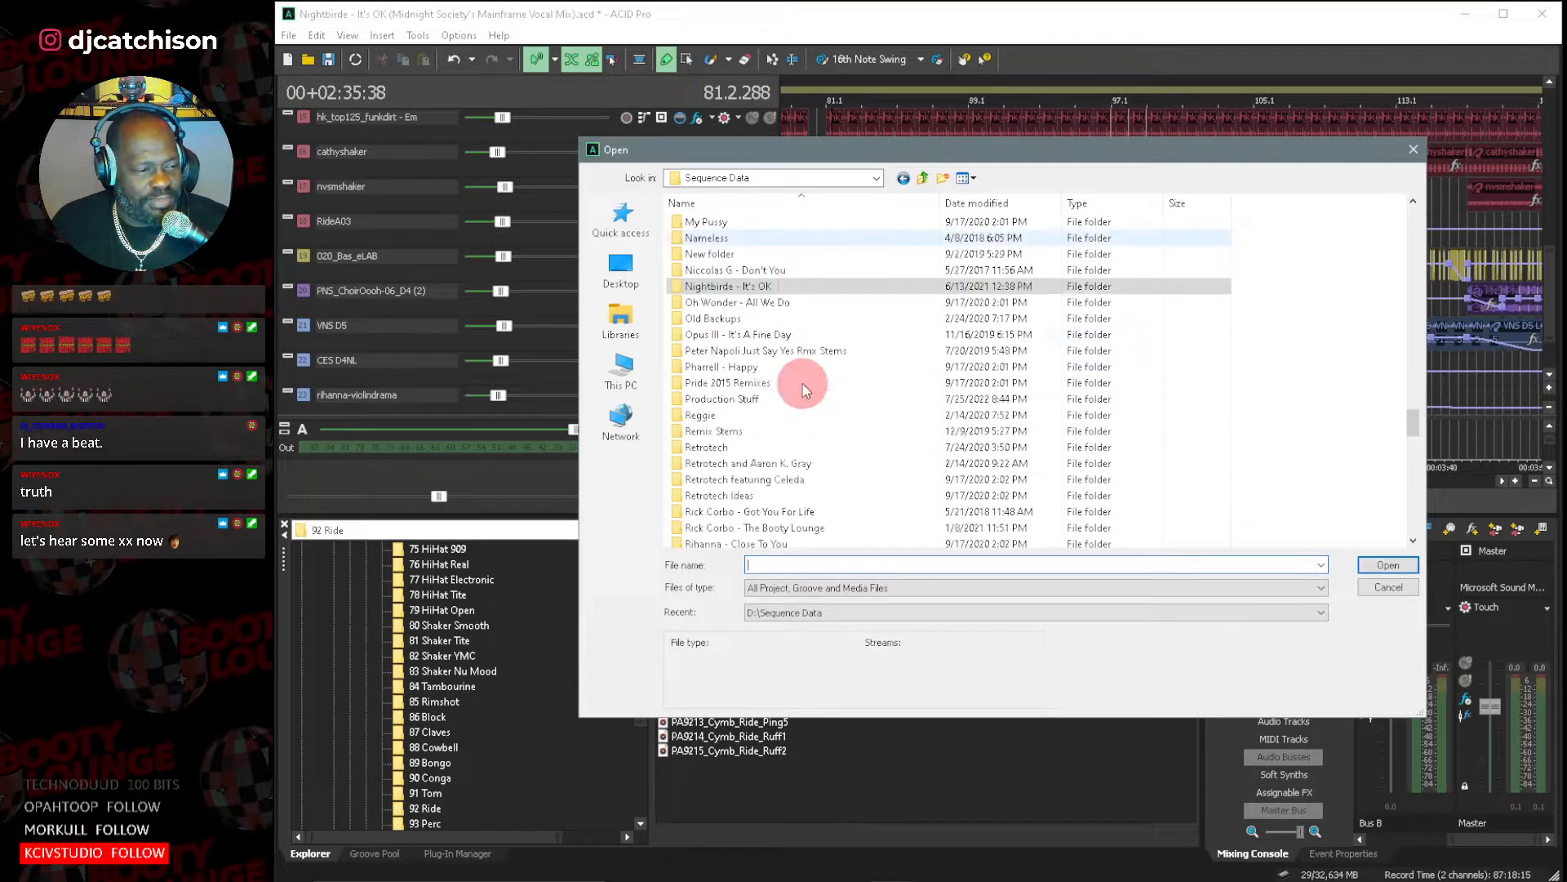
{"action": "scroll", "coordinate": [804, 392], "scroll_direction": "down", "scroll_amount": 10}
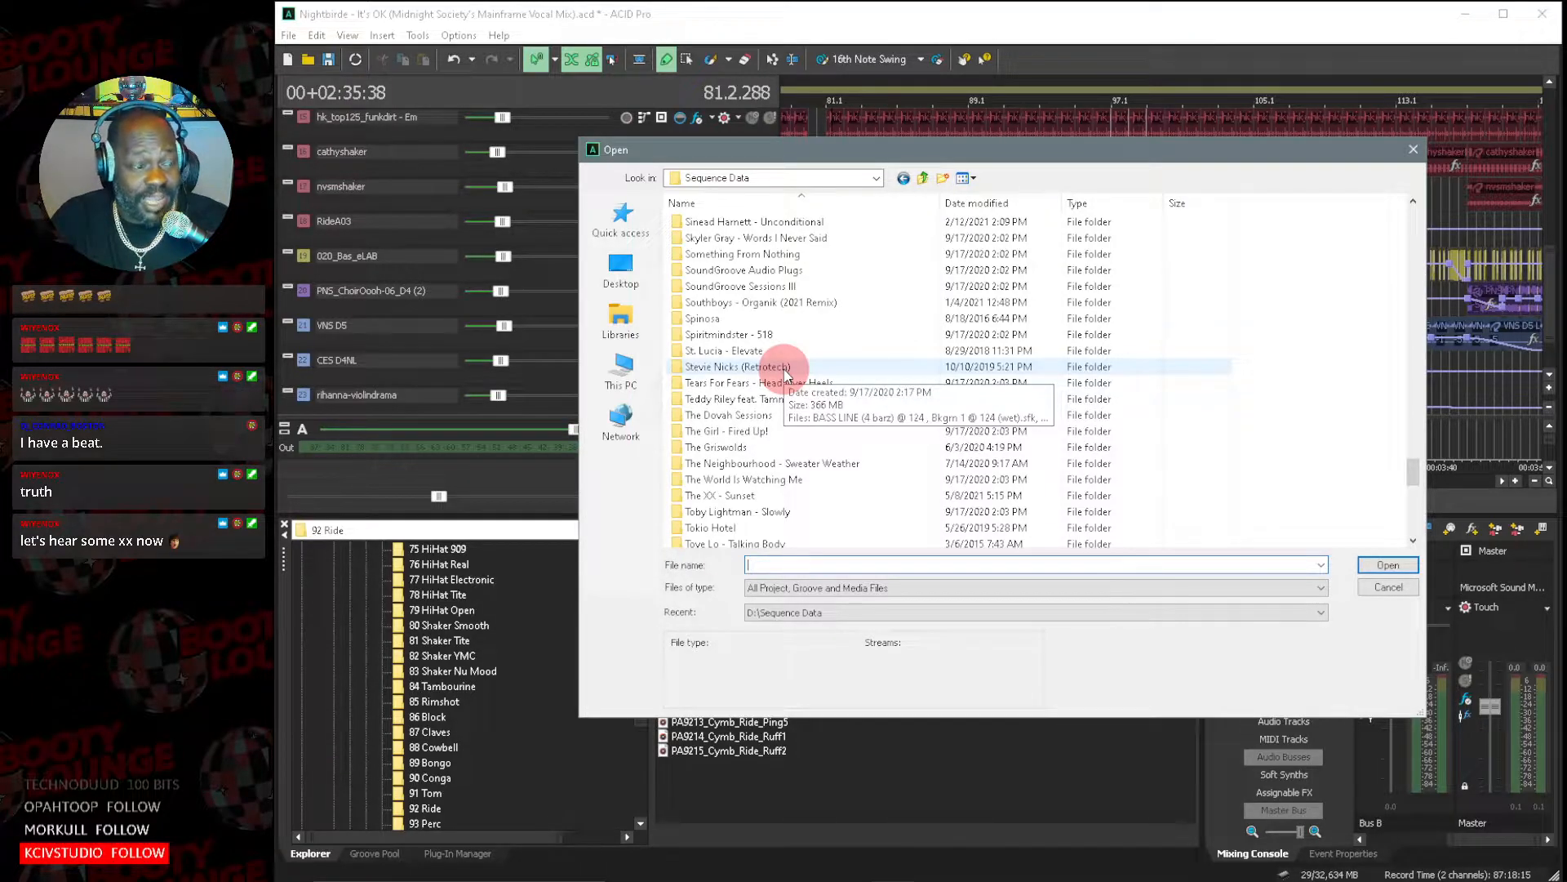
{"action": "double_click", "coordinate": [727, 496]}
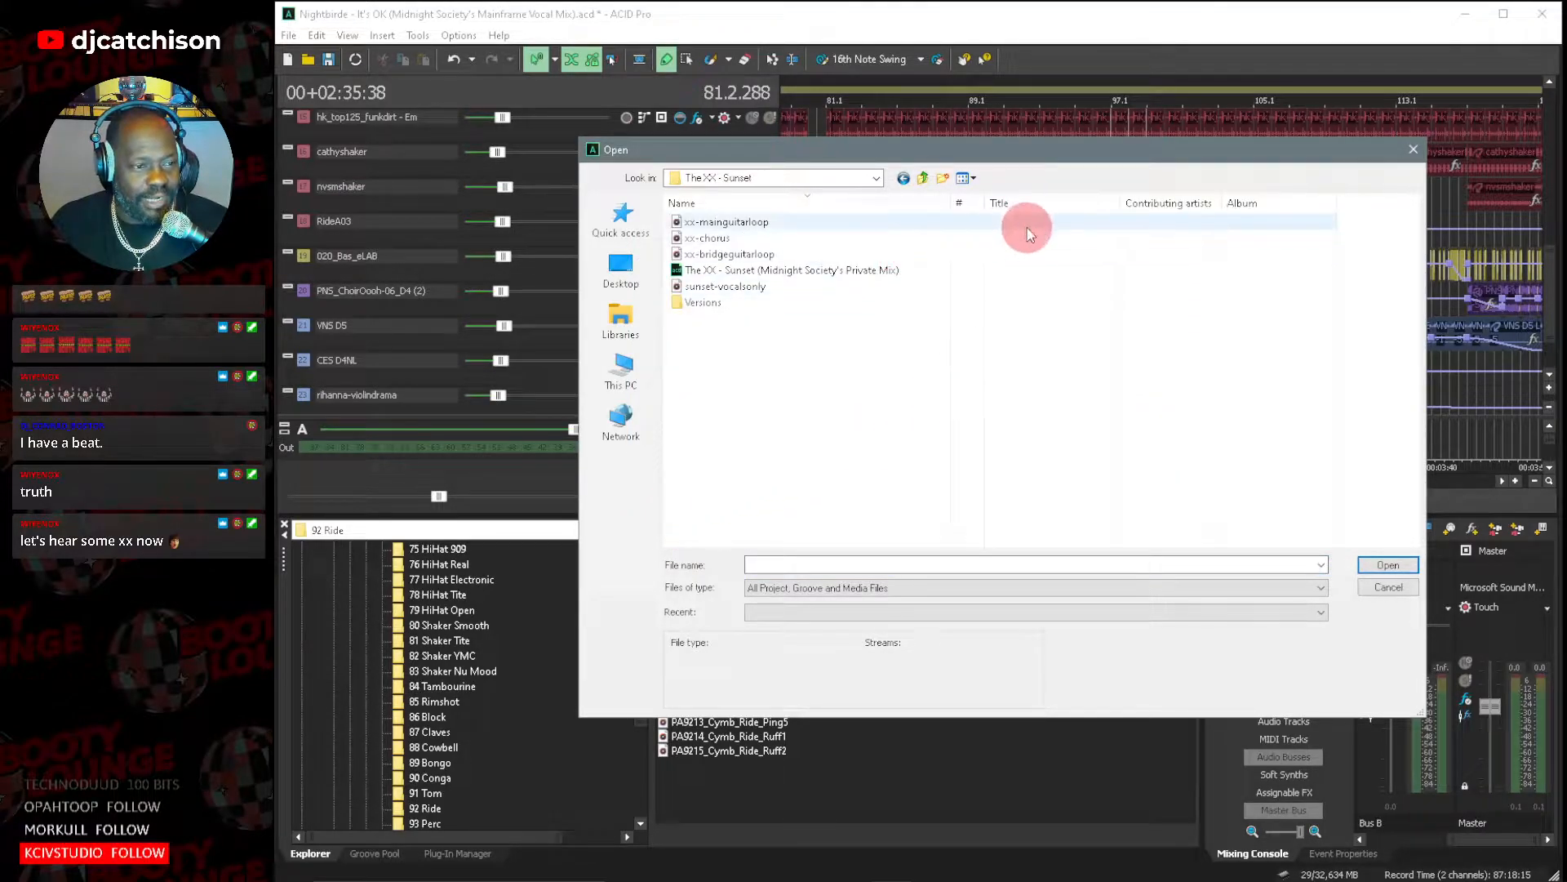
{"action": "left_click_drag", "start_coordinate": [953, 198], "coordinate": [1005, 198]}
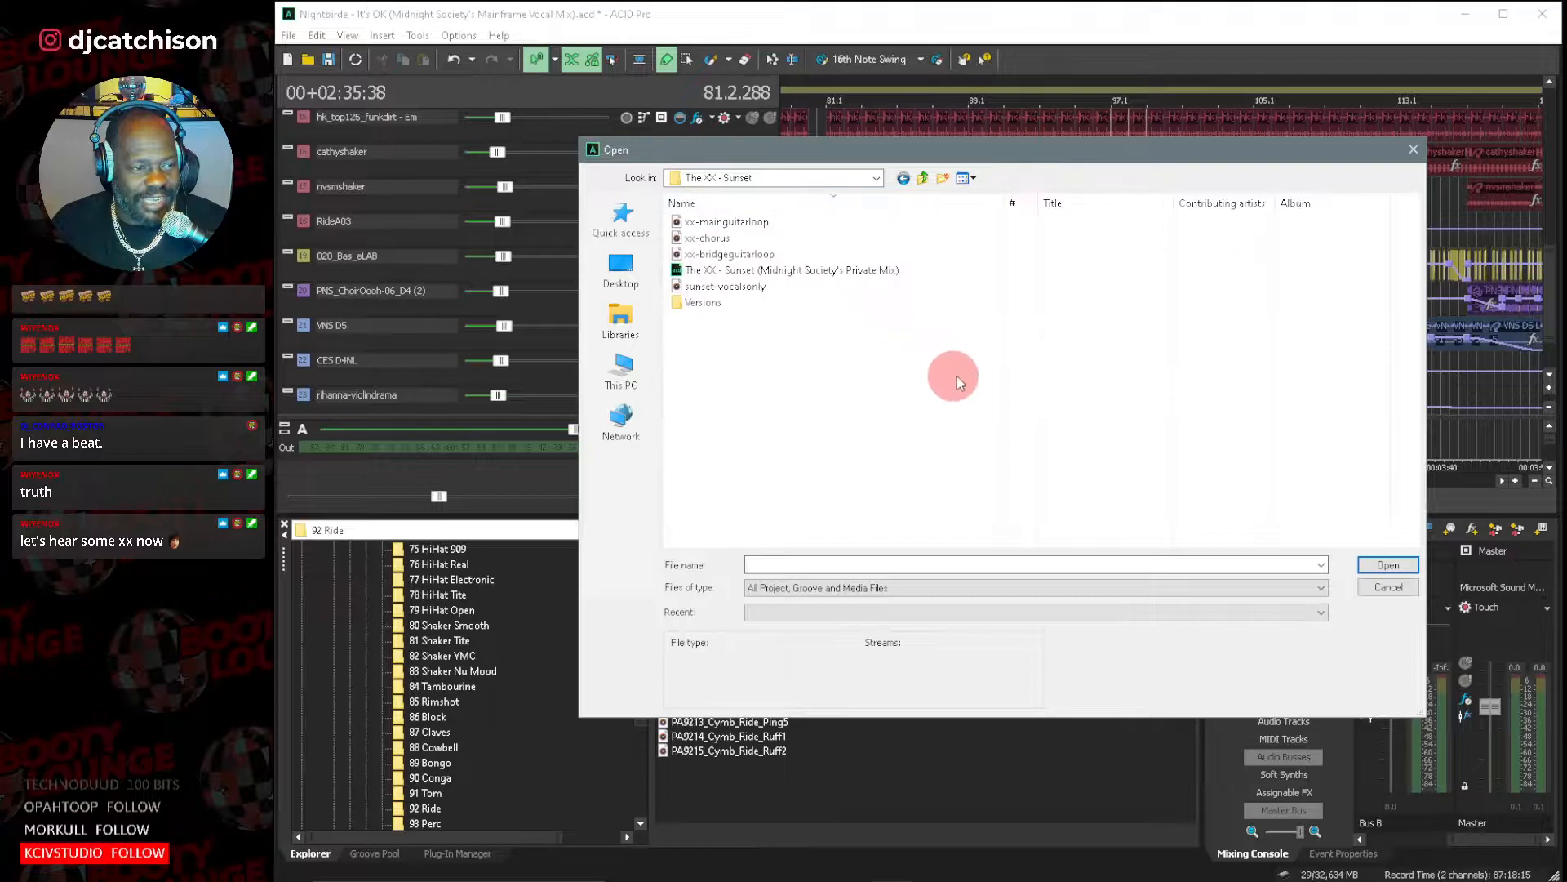
{"action": "double_click", "coordinate": [819, 272]}
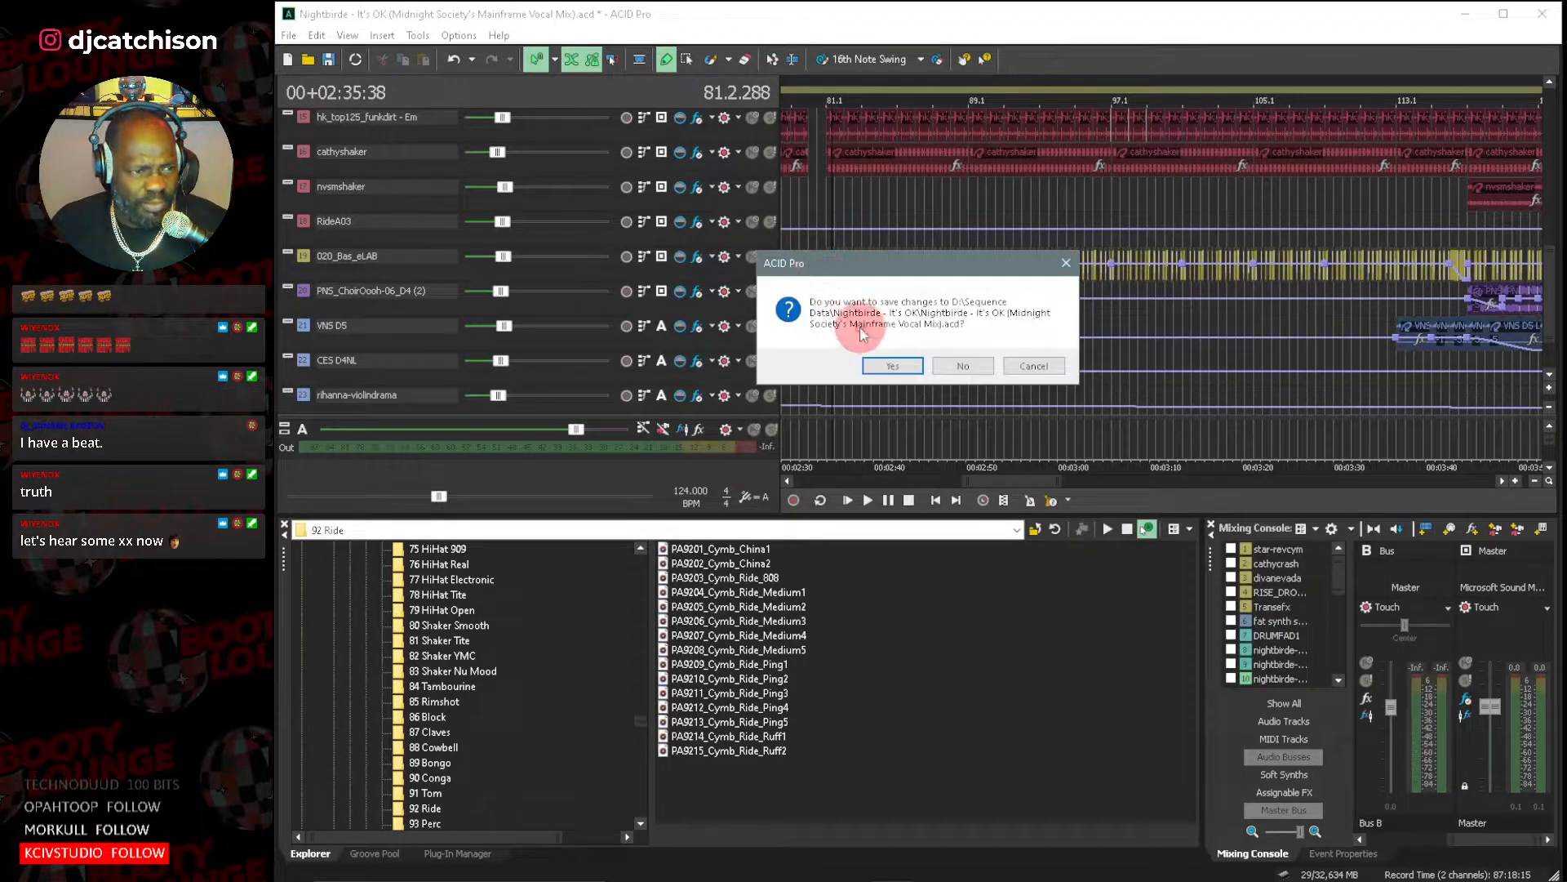
{"action": "left_click", "coordinate": [976, 367]}
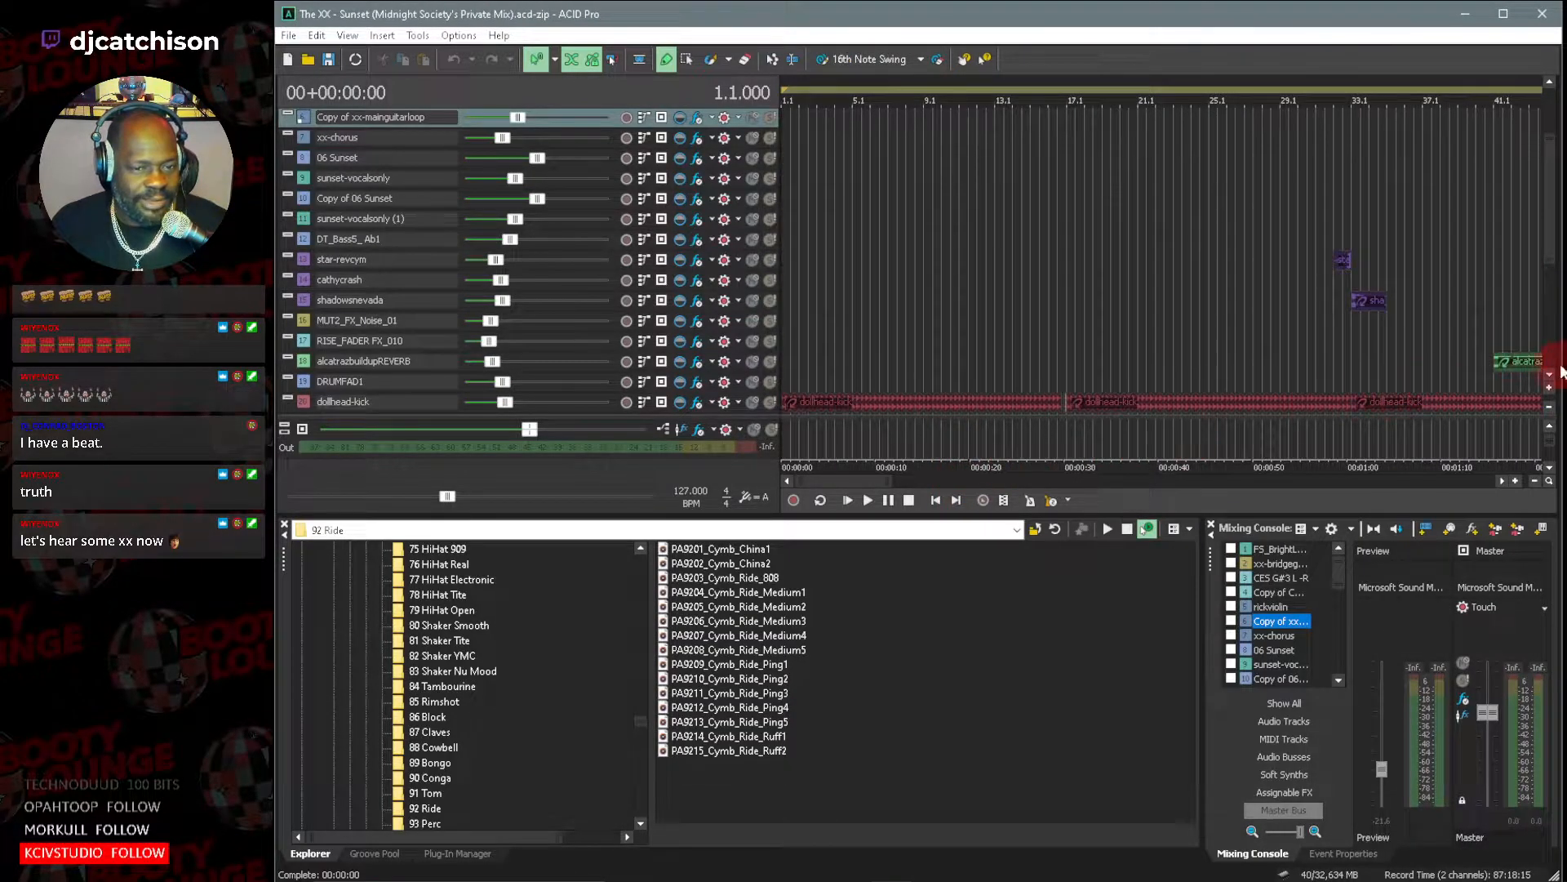
Play the Sunset mix from the beginning and follow the lower drum and percussion tracks to about bar 17.
{"action": "scroll", "coordinate": [1551, 381], "scroll_direction": "down", "scroll_amount": 3}
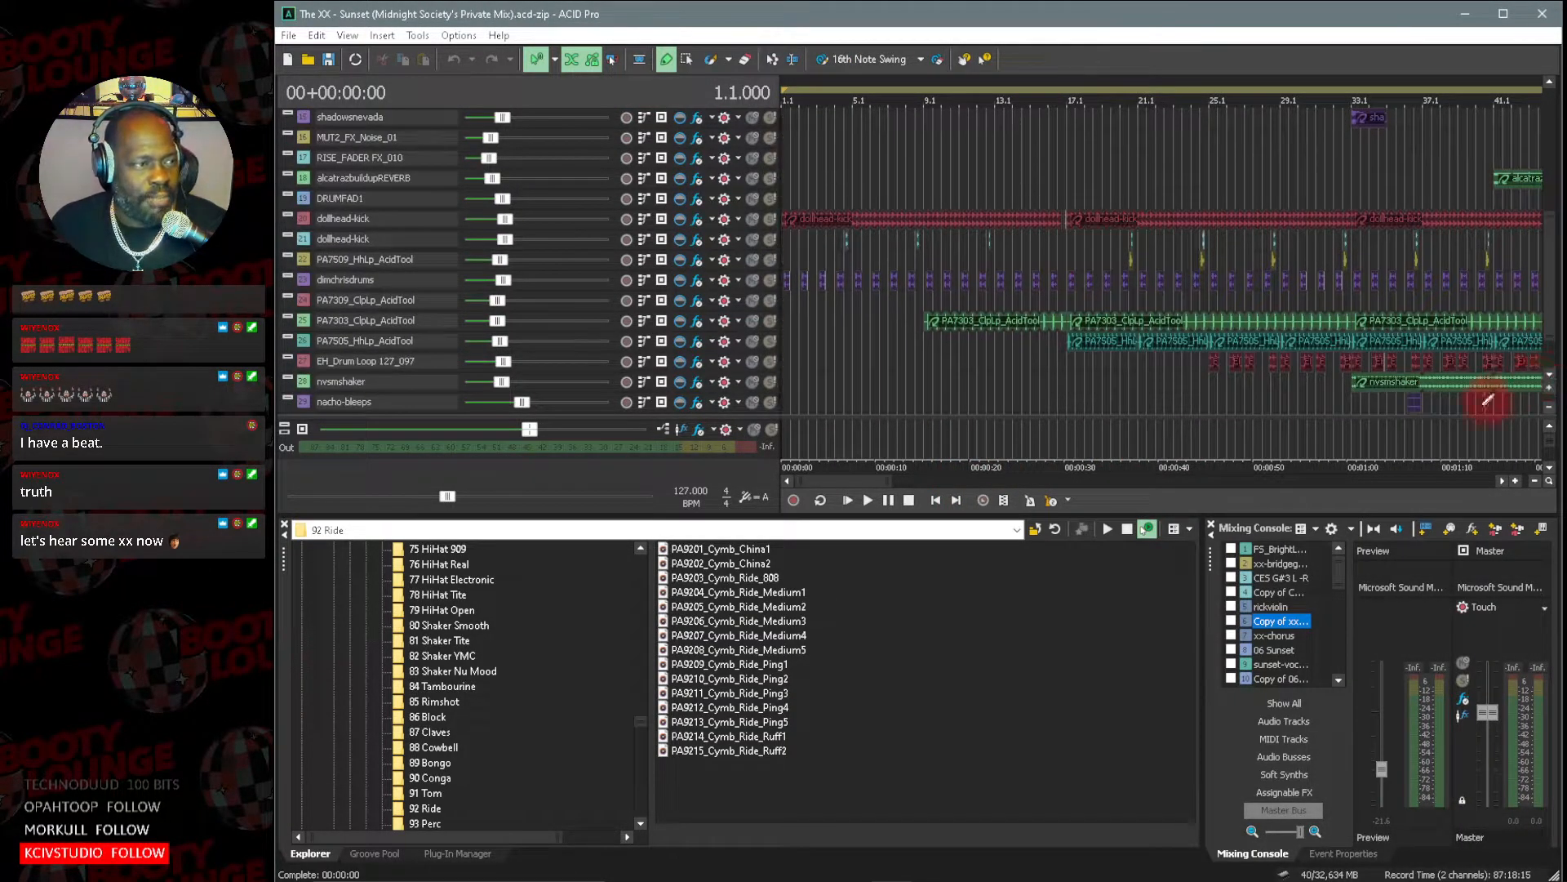
{"action": "left_click_drag", "start_coordinate": [893, 481], "coordinate": [1061, 492]}
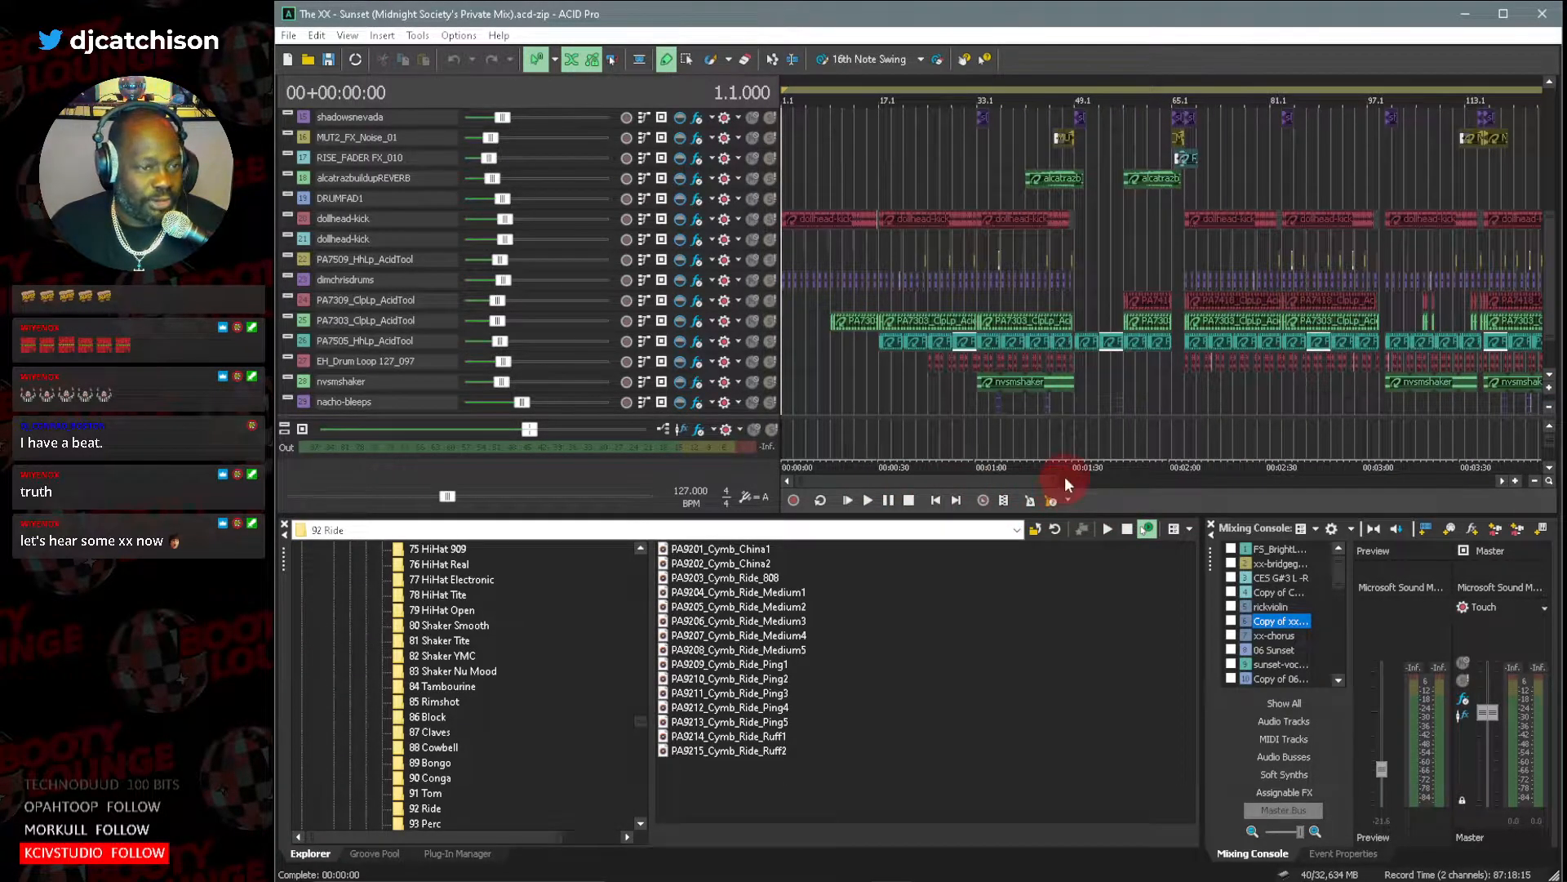
{"action": "scroll", "coordinate": [1555, 332], "scroll_direction": "down", "scroll_amount": 1}
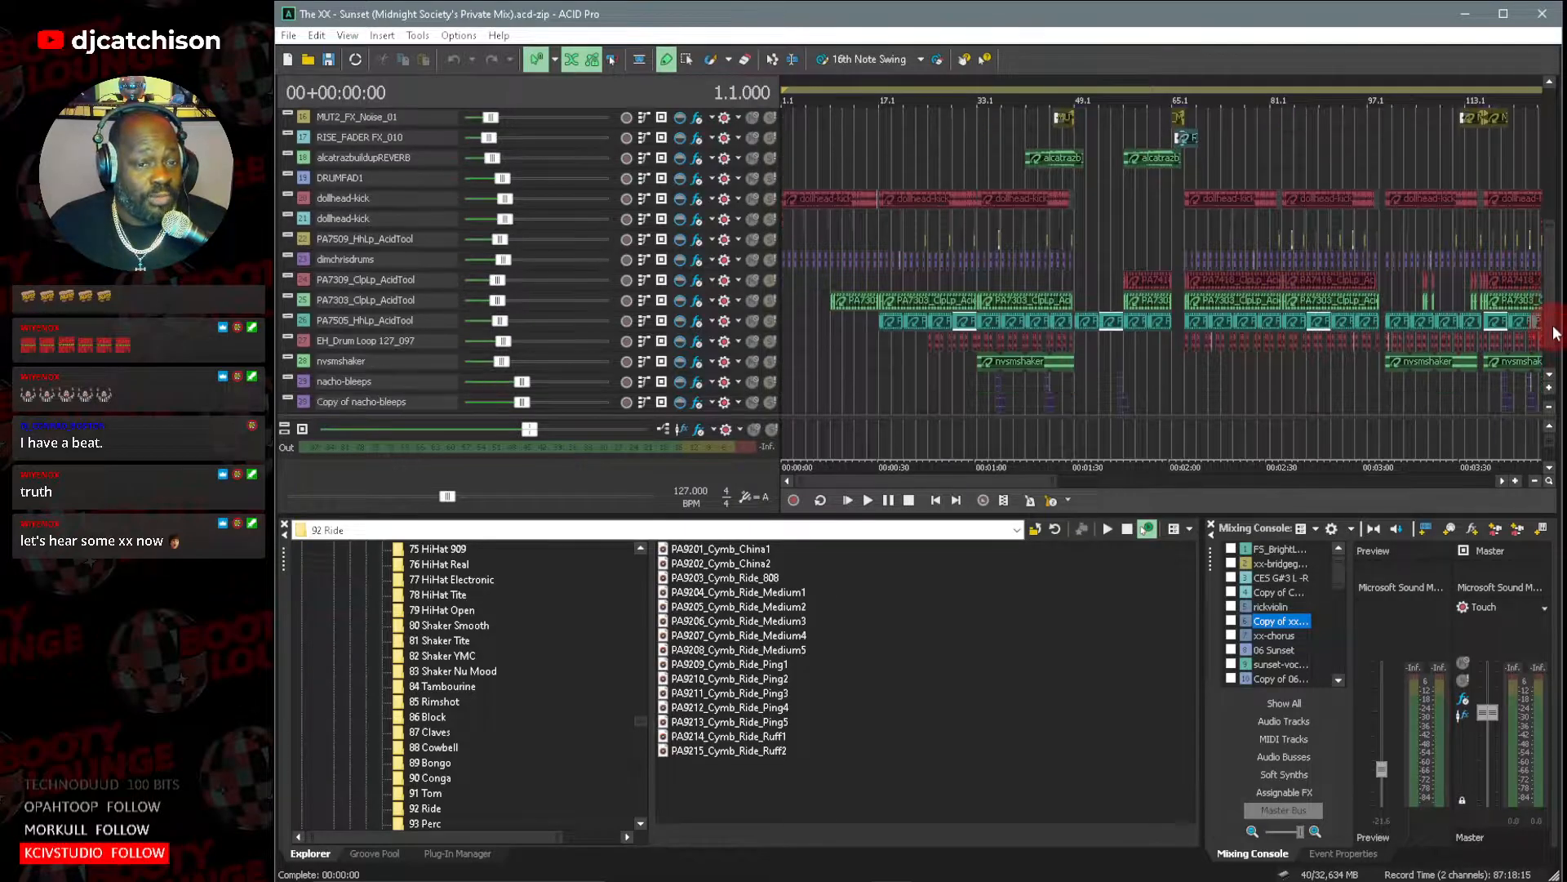
{"action": "scroll", "coordinate": [1555, 335], "scroll_direction": "down", "scroll_amount": 1}
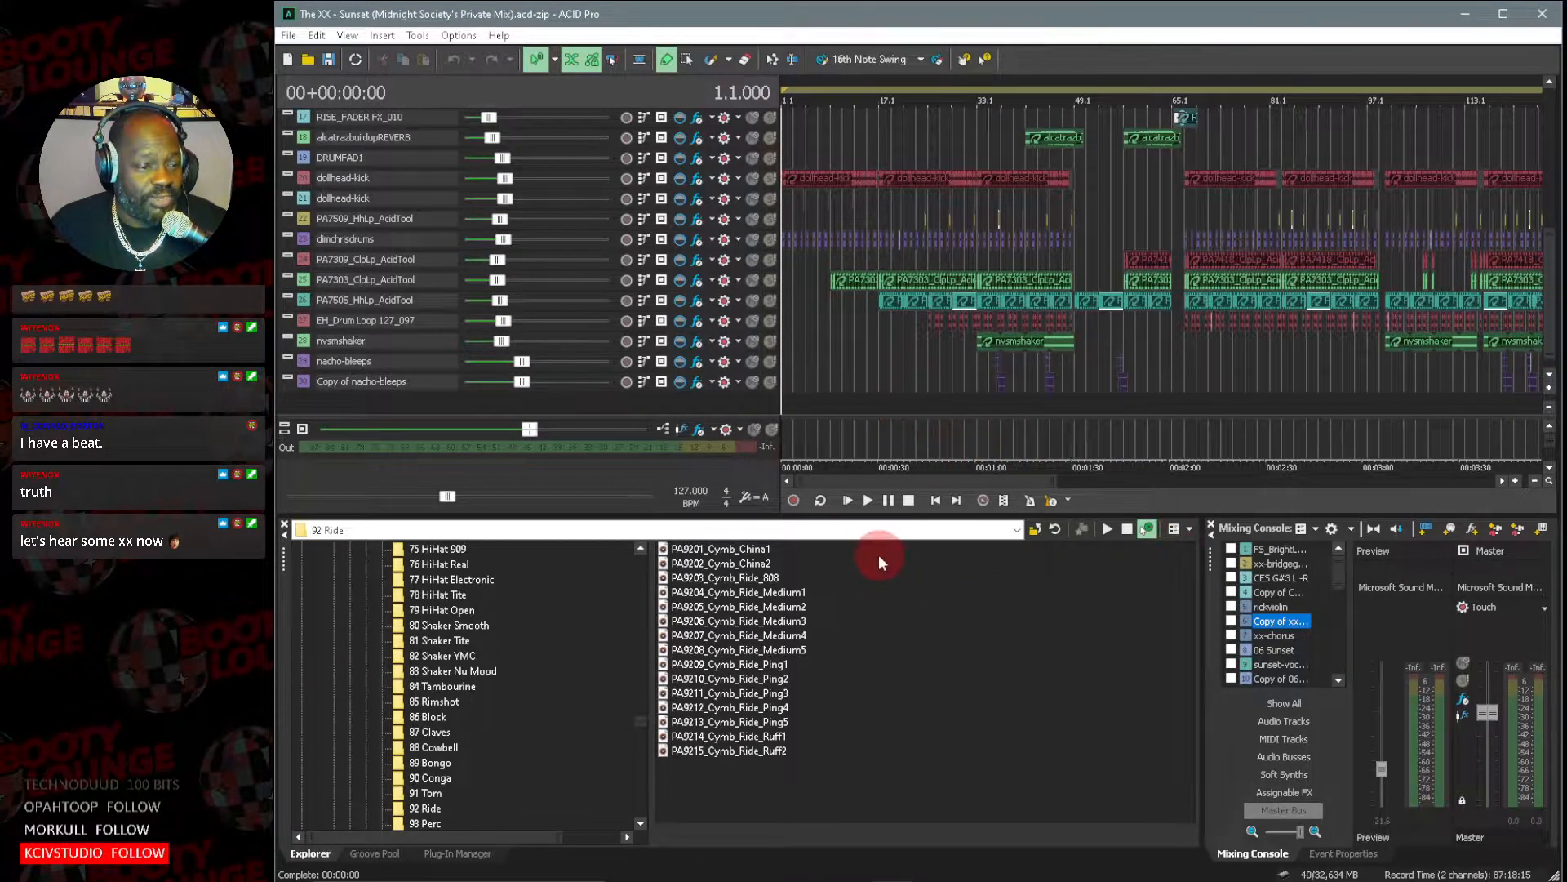
{"action": "left_click", "coordinate": [868, 501]}
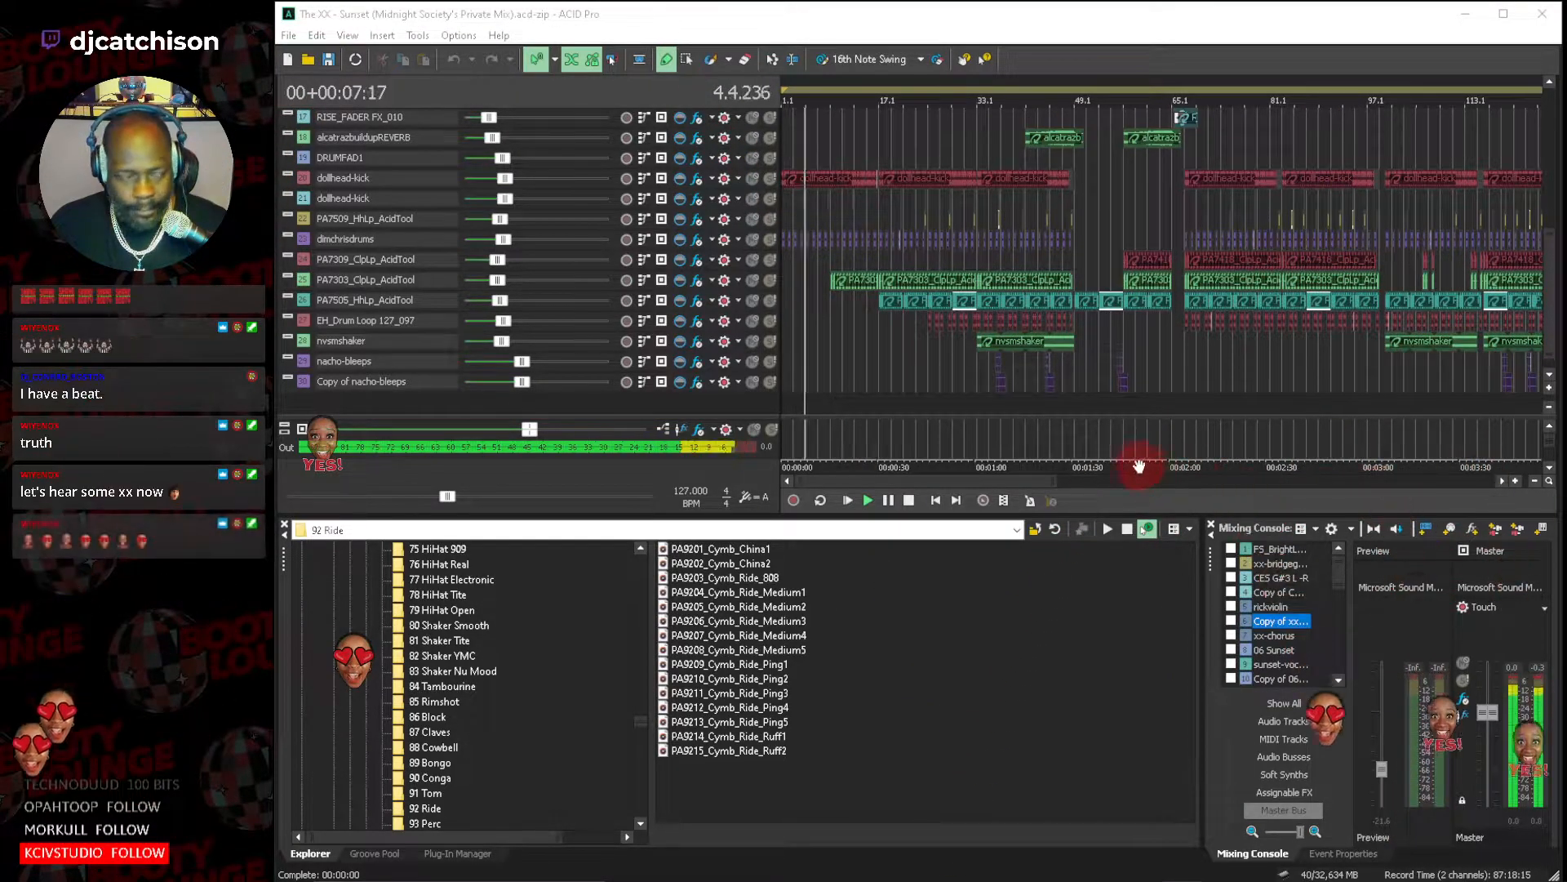
{"action": "left_click", "coordinate": [1553, 387]}
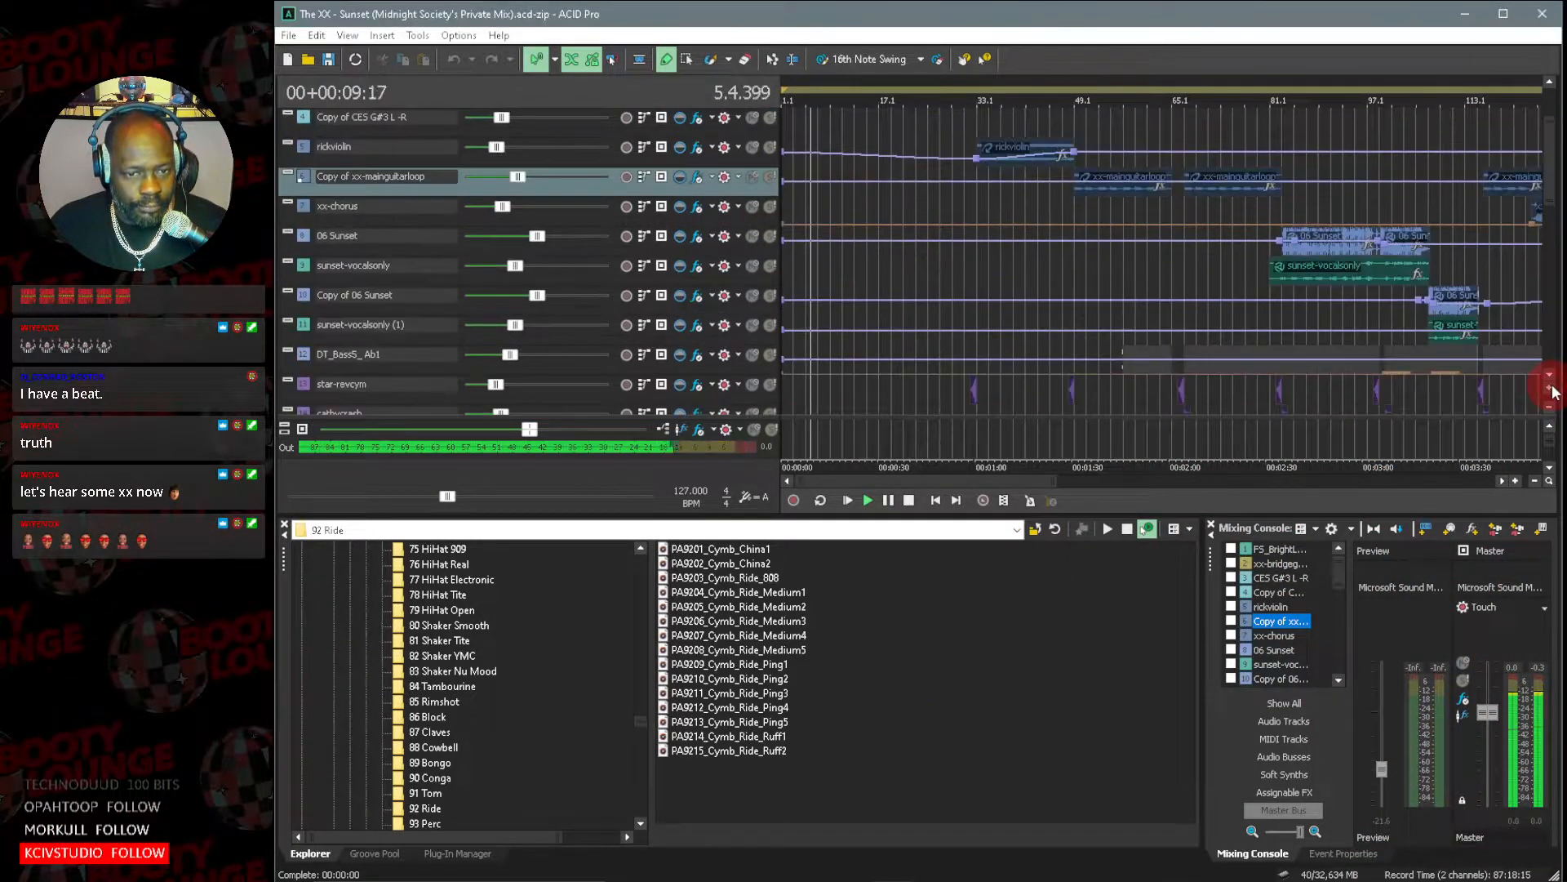
{"action": "left_click", "coordinate": [1554, 378]}
{"action": "left_click", "coordinate": [1553, 378]}
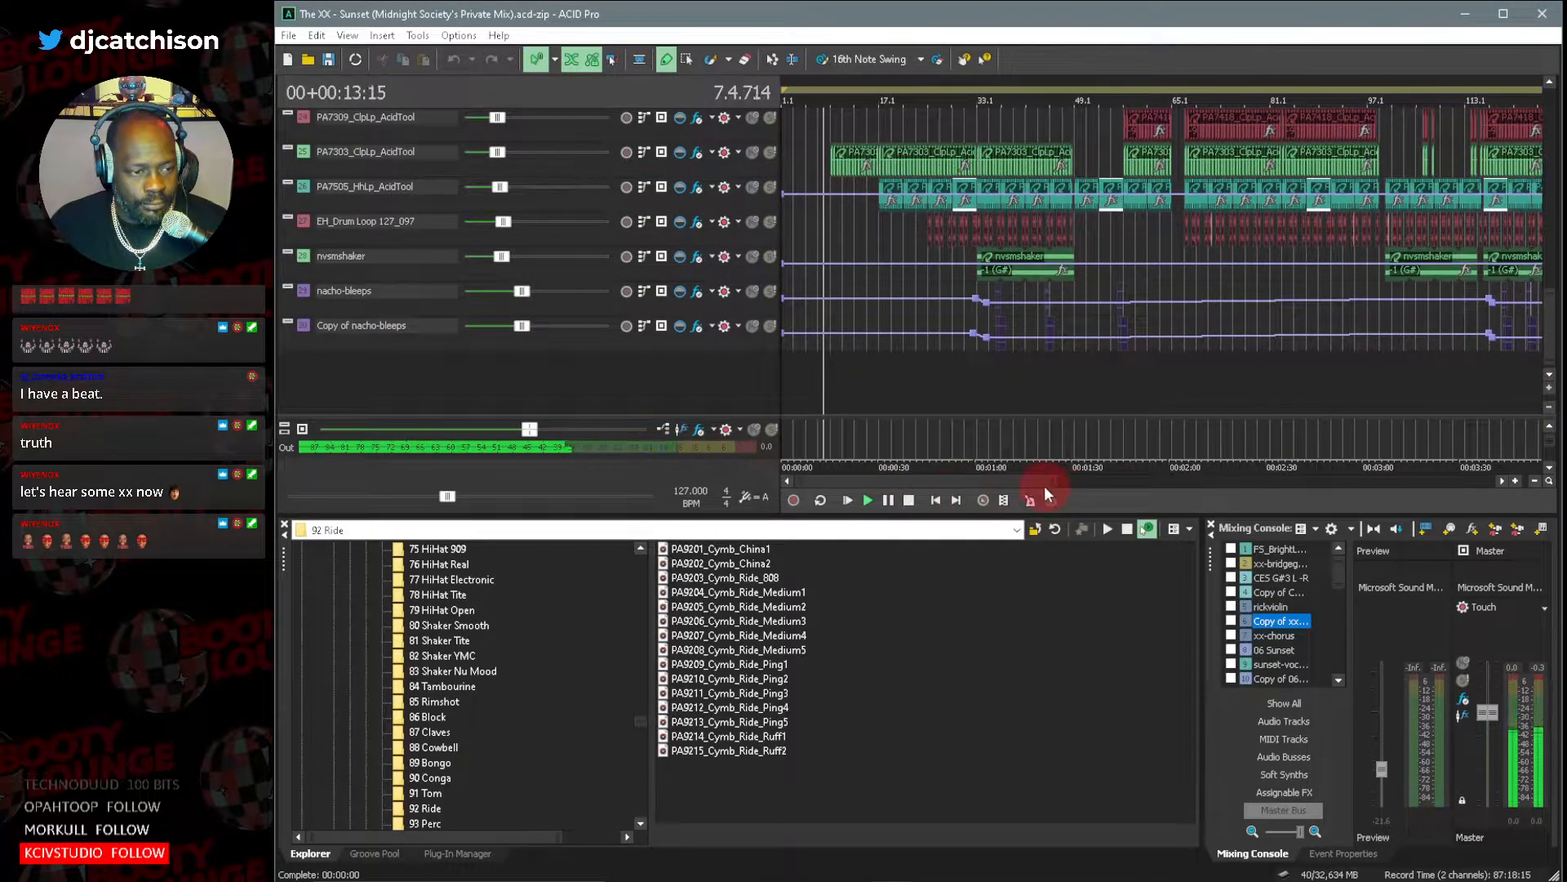
{"action": "left_click_drag", "start_coordinate": [1046, 485], "coordinate": [850, 482]}
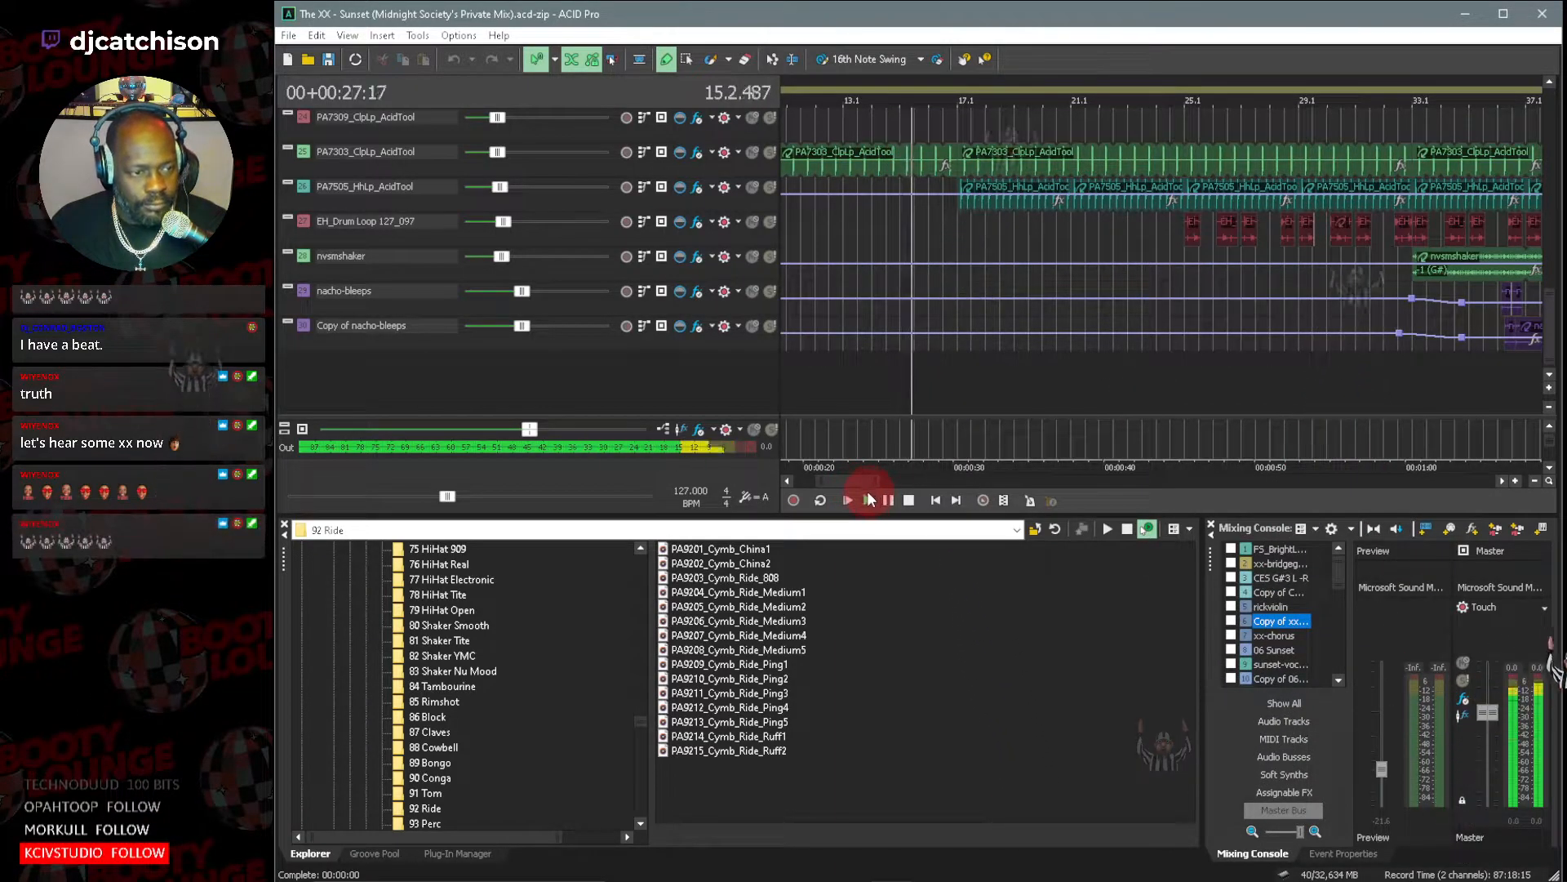
{"action": "left_click_drag", "start_coordinate": [854, 482], "coordinate": [859, 485]}
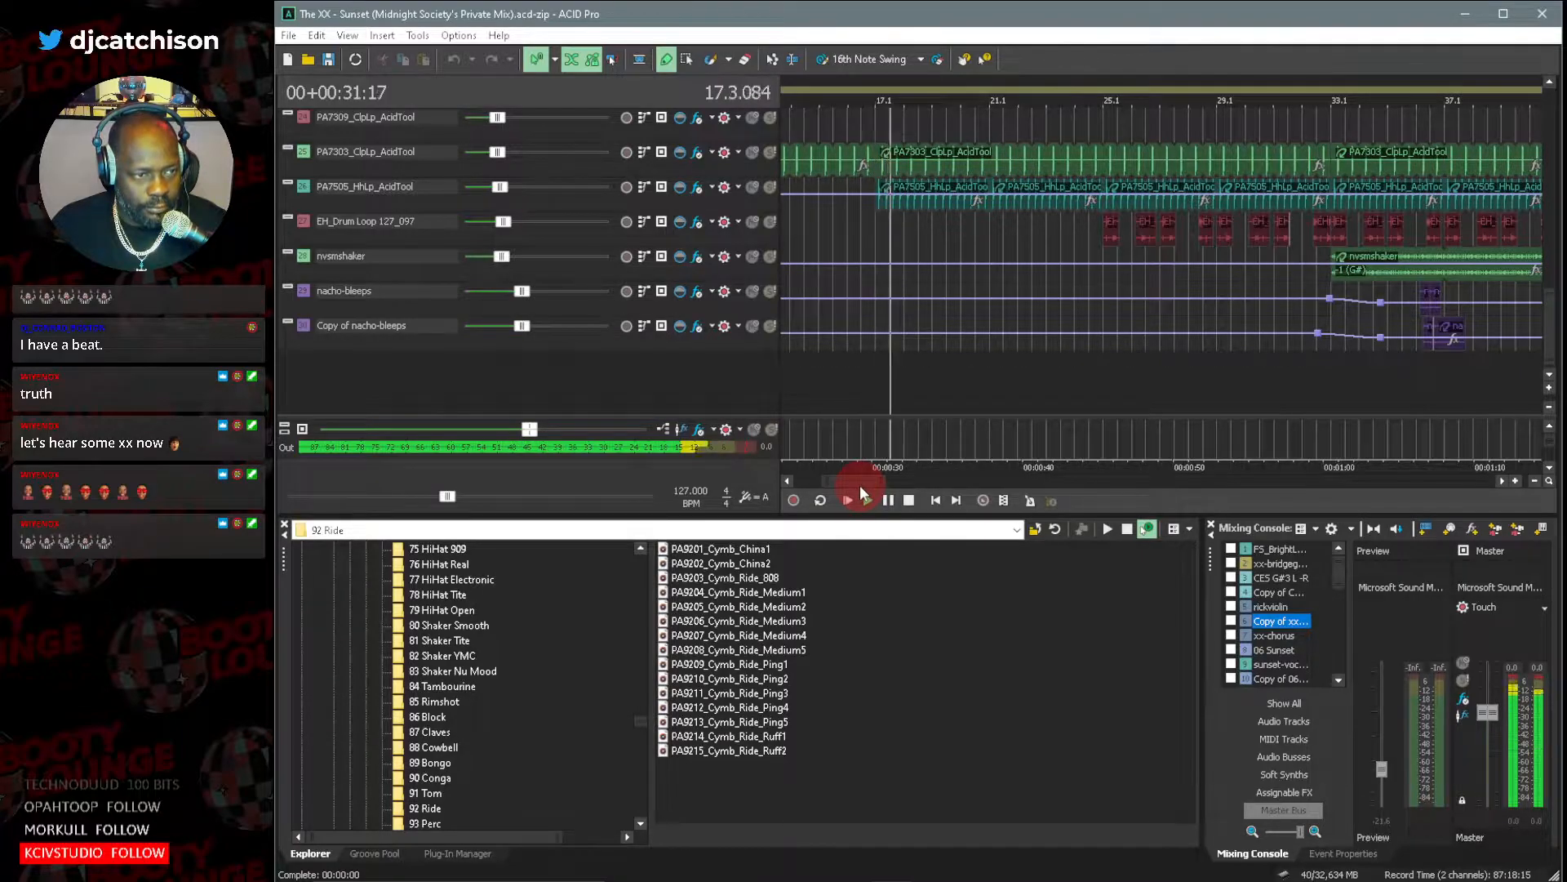
Inspect the upper synth, violin and guitar tracks, and restart playback from about bar 41.
{"action": "left_click_drag", "start_coordinate": [1543, 343], "coordinate": [1541, 129]}
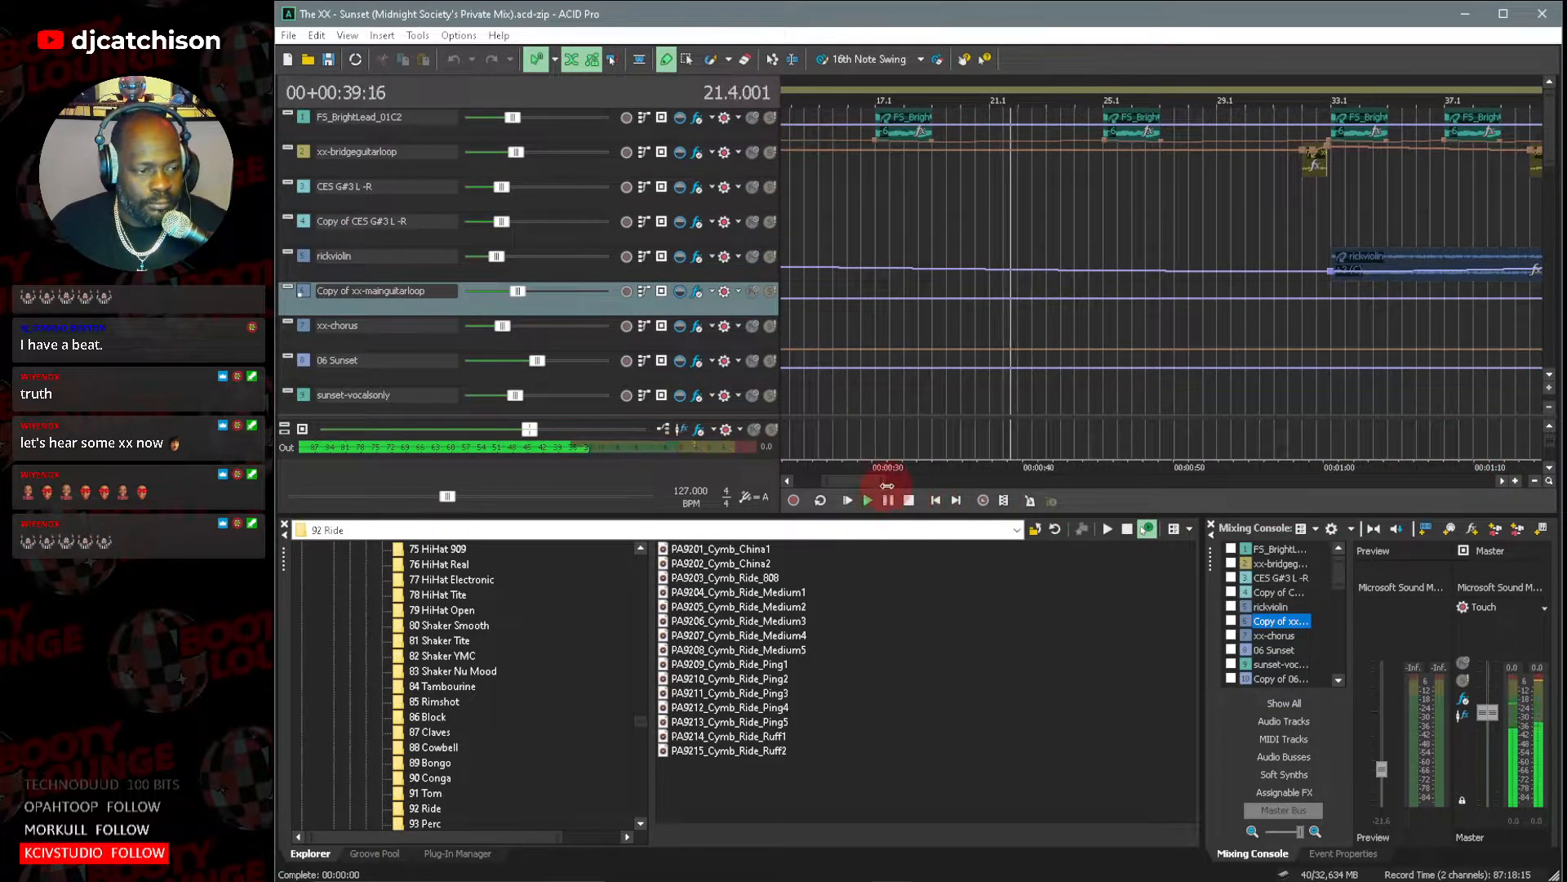
{"action": "left_click_drag", "start_coordinate": [888, 486], "coordinate": [958, 481]}
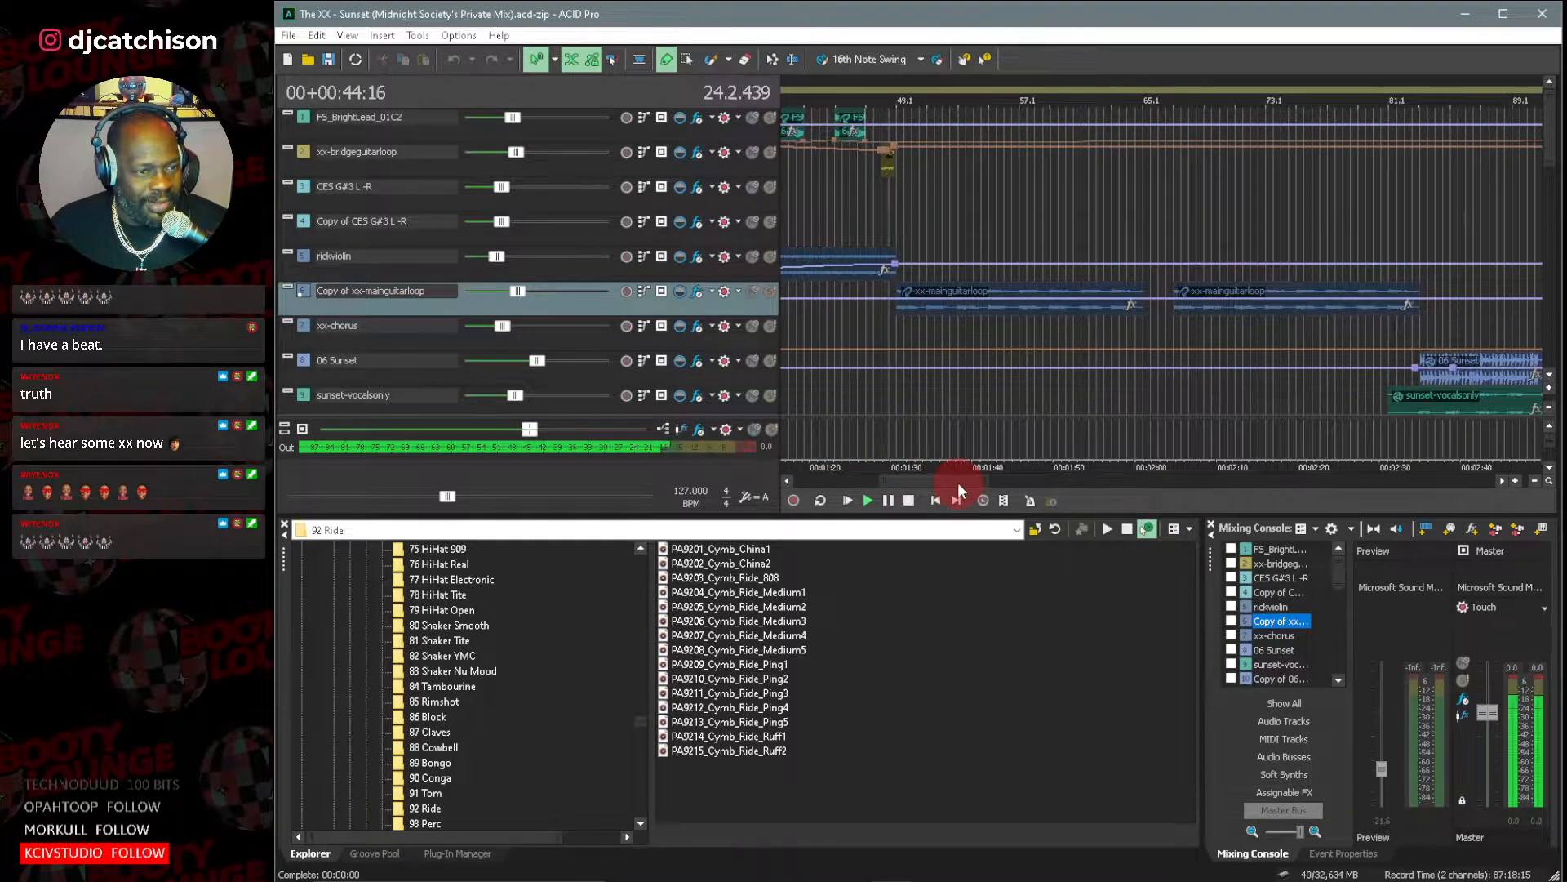
{"action": "left_click", "coordinate": [943, 218]}
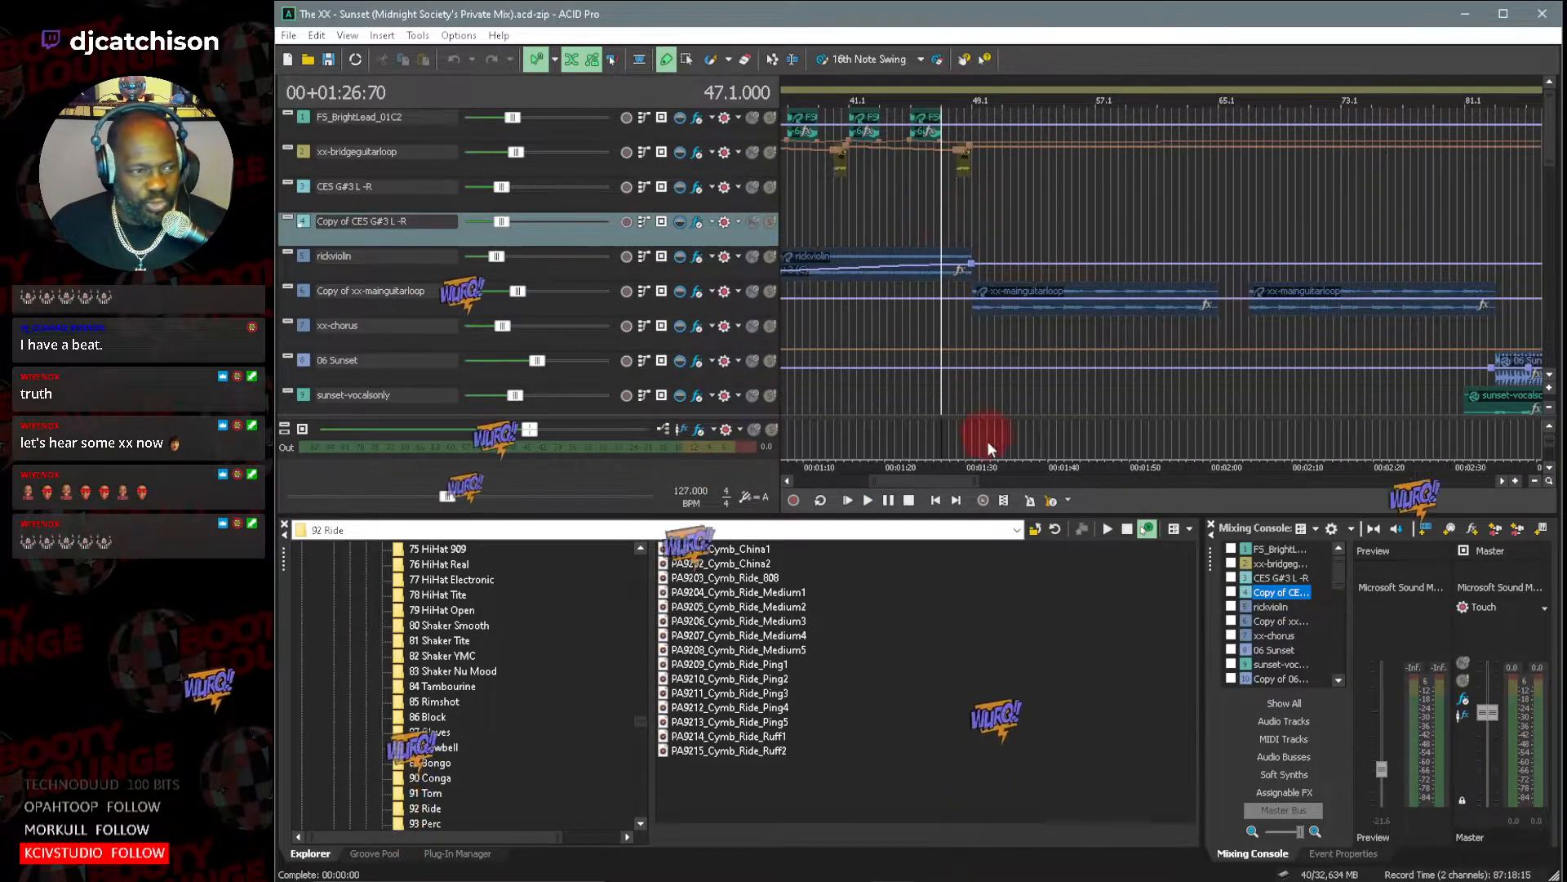
{"action": "left_click_drag", "start_coordinate": [945, 479], "coordinate": [894, 490]}
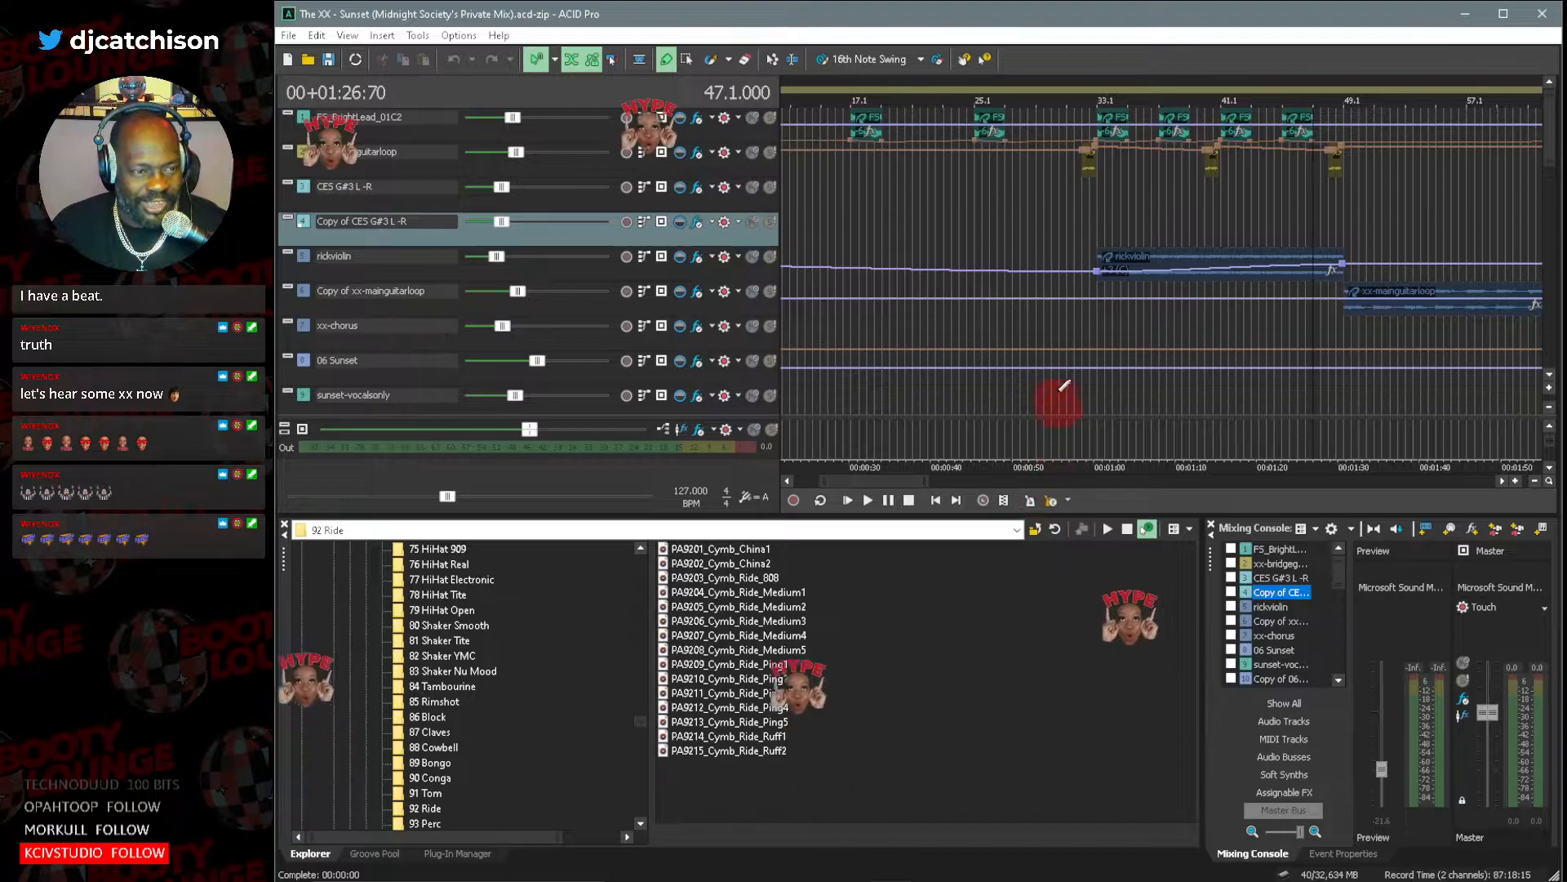
{"action": "left_click", "coordinate": [1099, 206]}
{"action": "left_click_drag", "start_coordinate": [901, 483], "coordinate": [956, 487]}
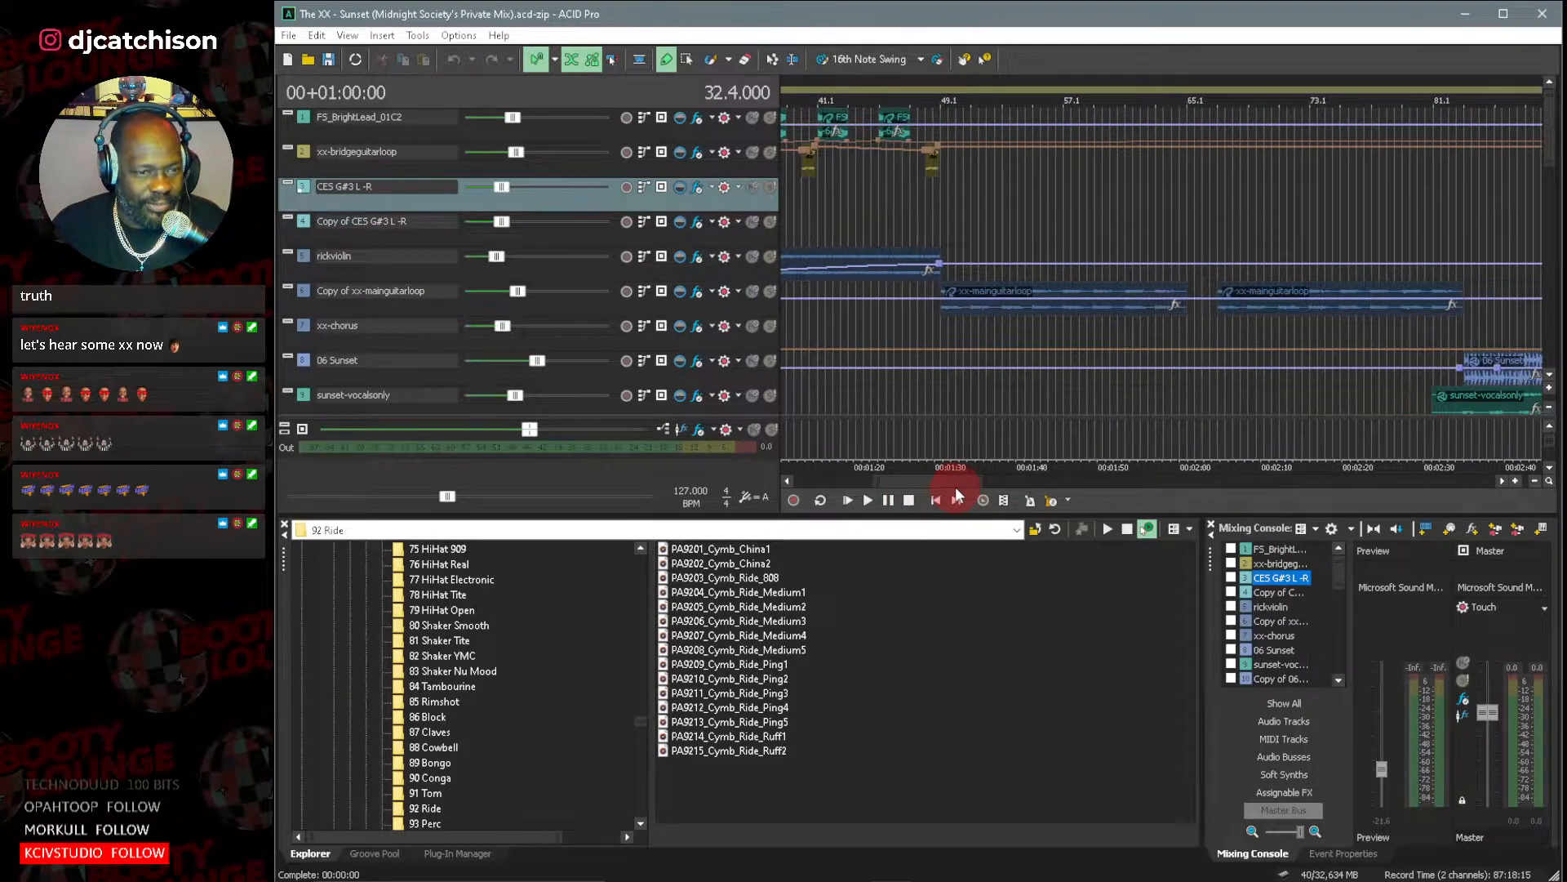
{"action": "left_click", "coordinate": [830, 214]}
{"action": "key", "text": "space"}
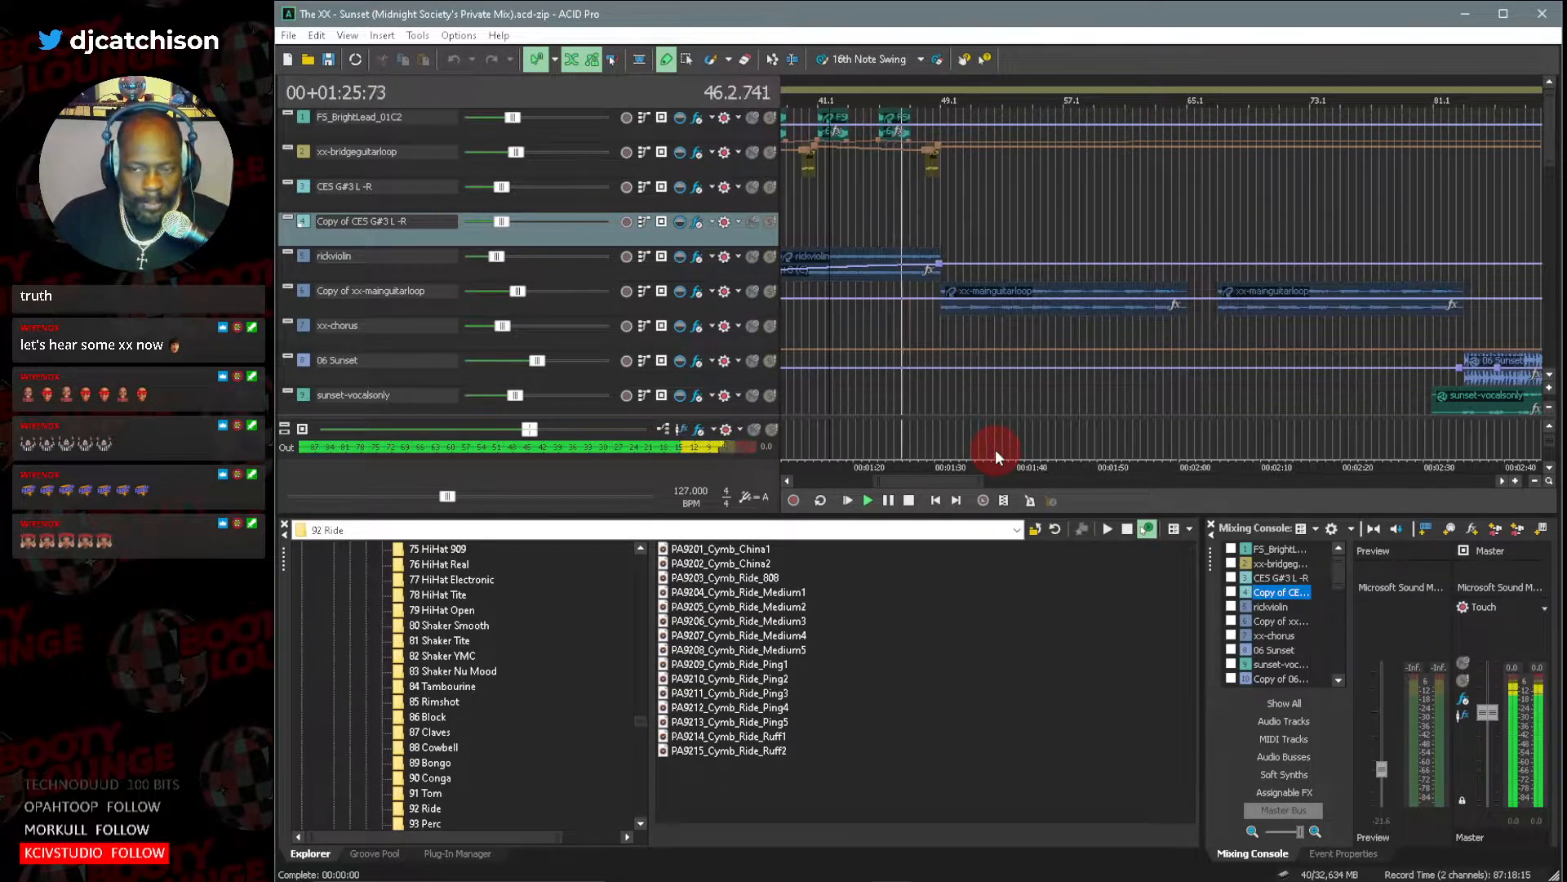
Look through the vocal, bass and effects tracks around bar 49 during playback and return to the guitar loop tracks.
{"action": "left_click", "coordinate": [1550, 377]}
{"action": "left_click", "coordinate": [1549, 377]}
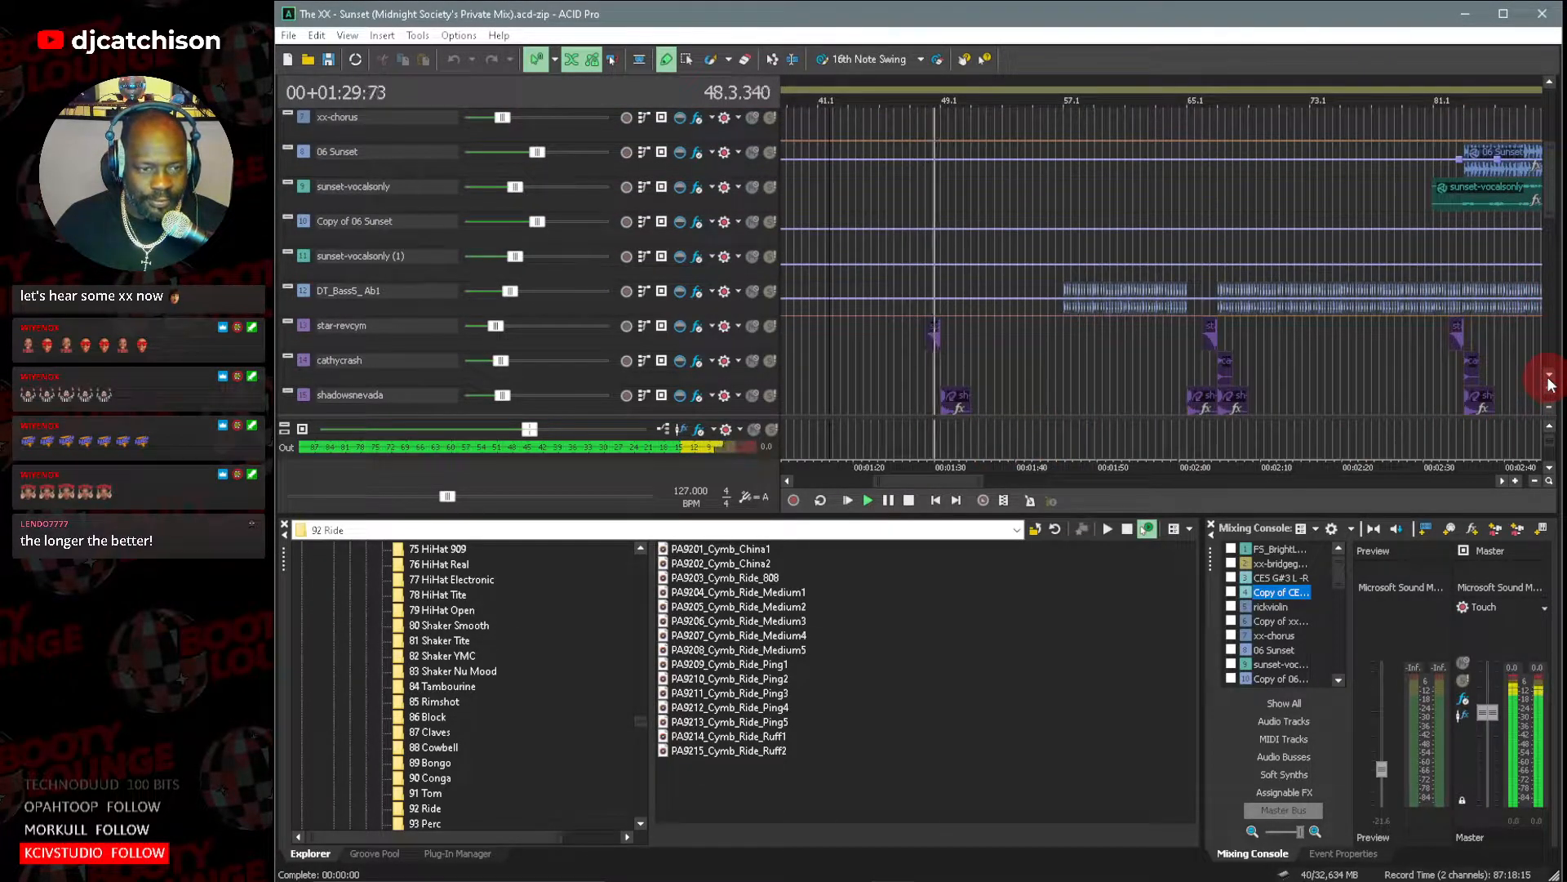
{"action": "left_click", "coordinate": [1549, 377]}
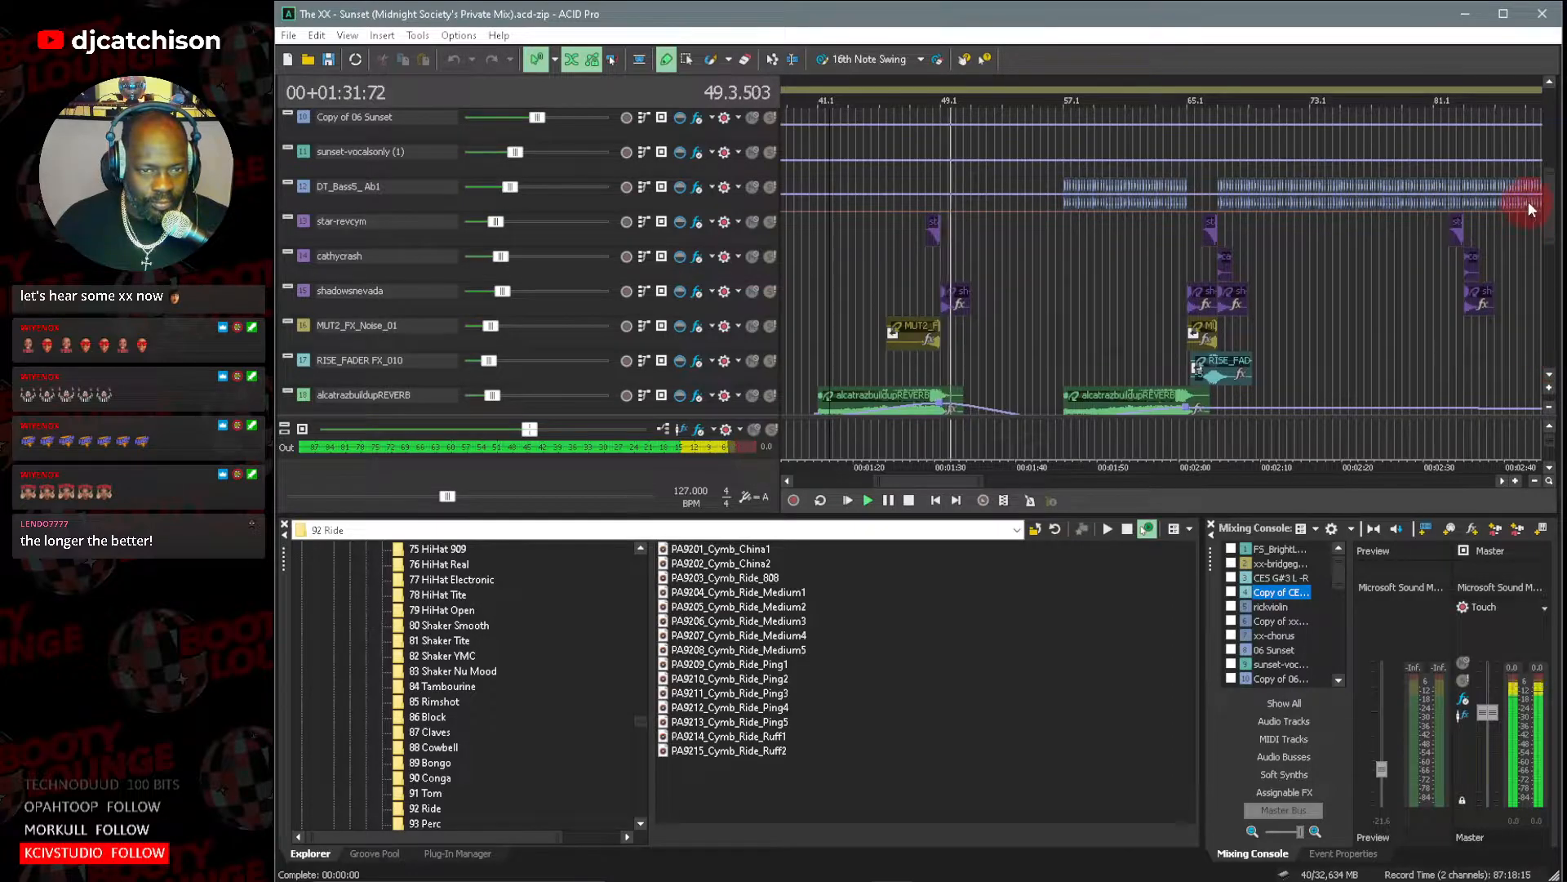
{"action": "left_click_drag", "start_coordinate": [1551, 204], "coordinate": [1550, 164]}
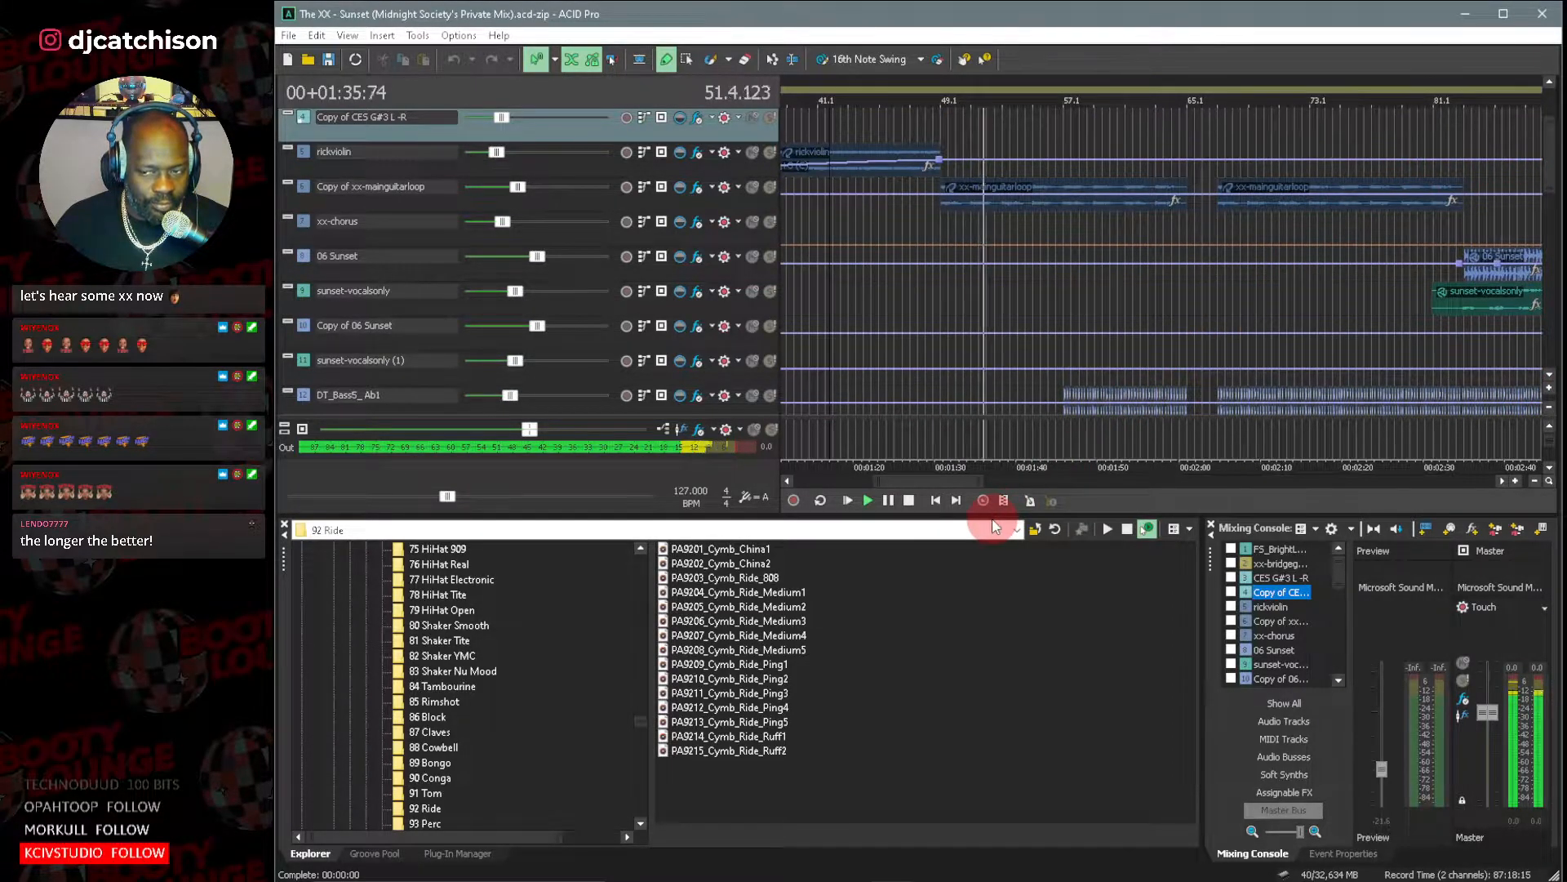
Open the effects chain of the Copy of xx-mainguitarloop track, examine its Track EQ during playback, and close the plug-in window.
{"action": "left_click", "coordinate": [698, 187]}
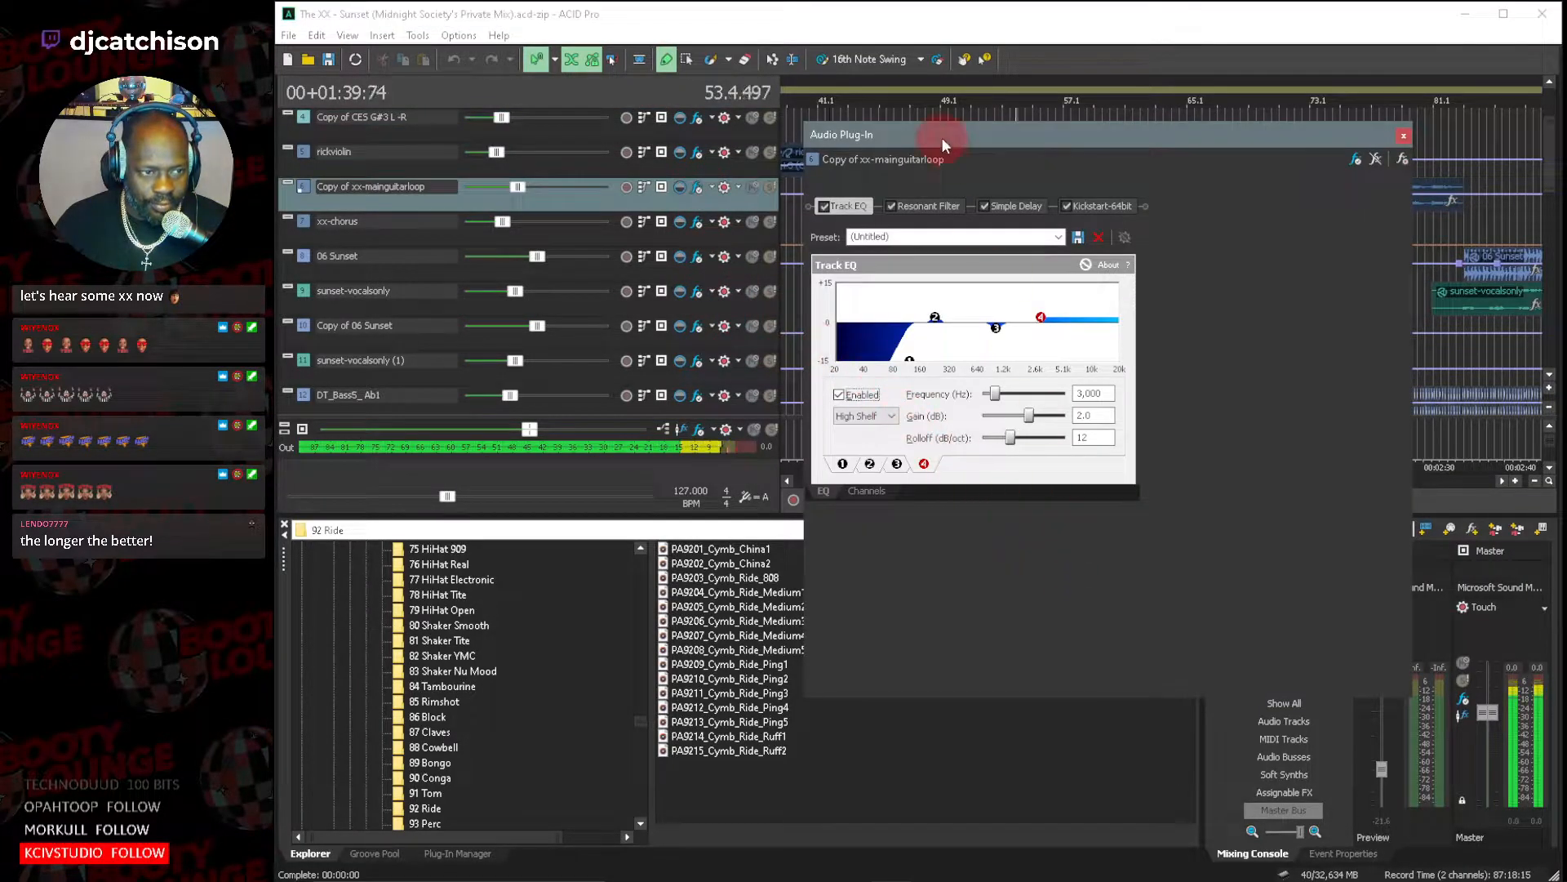
{"action": "left_click_drag", "start_coordinate": [1015, 140], "coordinate": [623, 273]}
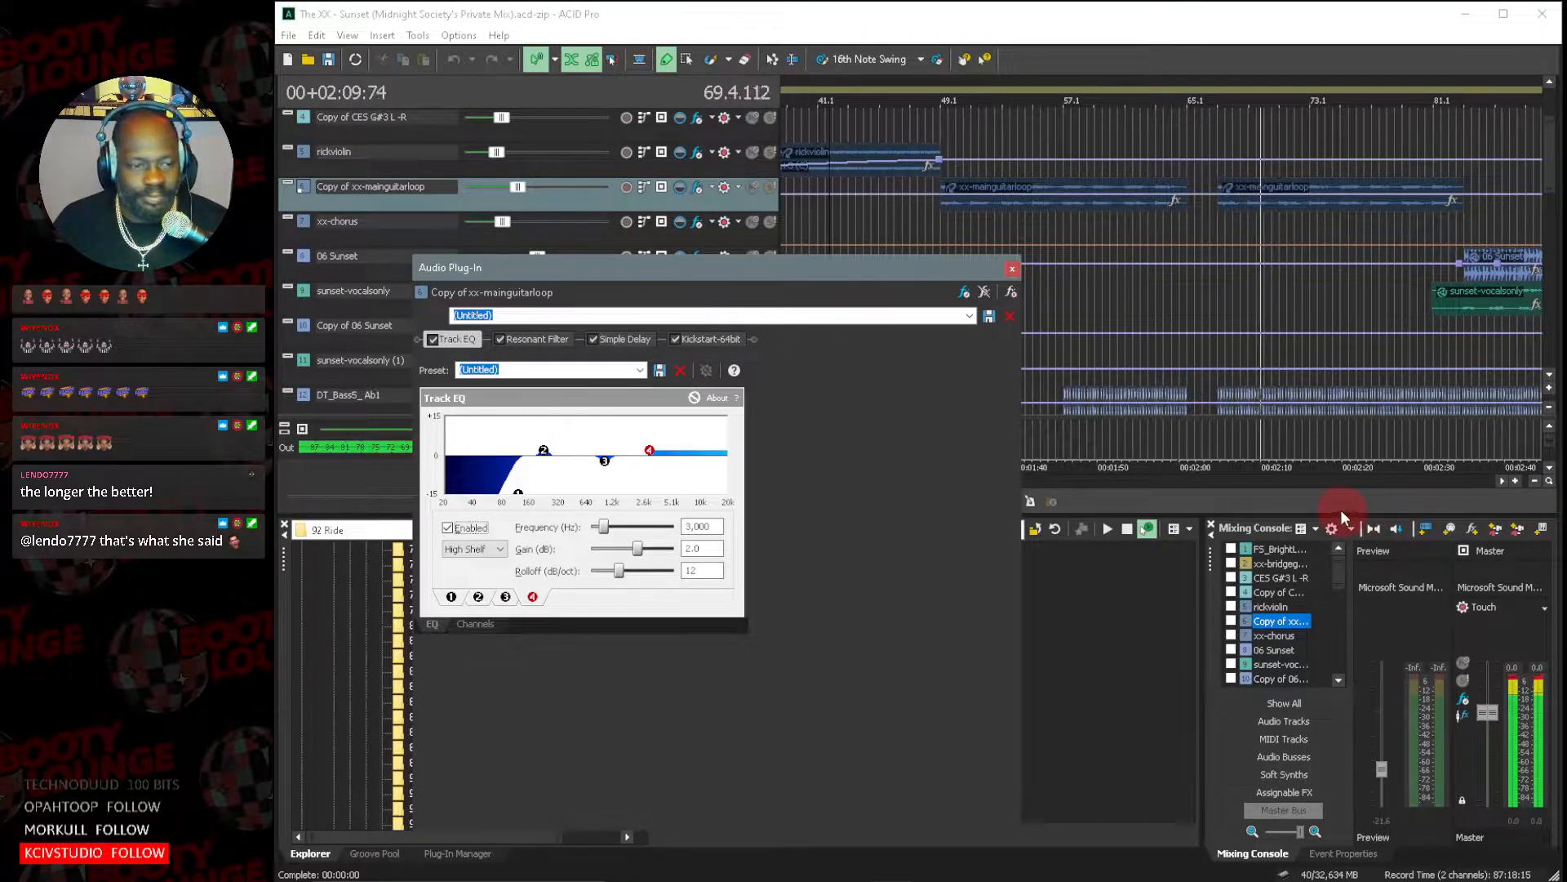
{"action": "left_click", "coordinate": [1166, 28]}
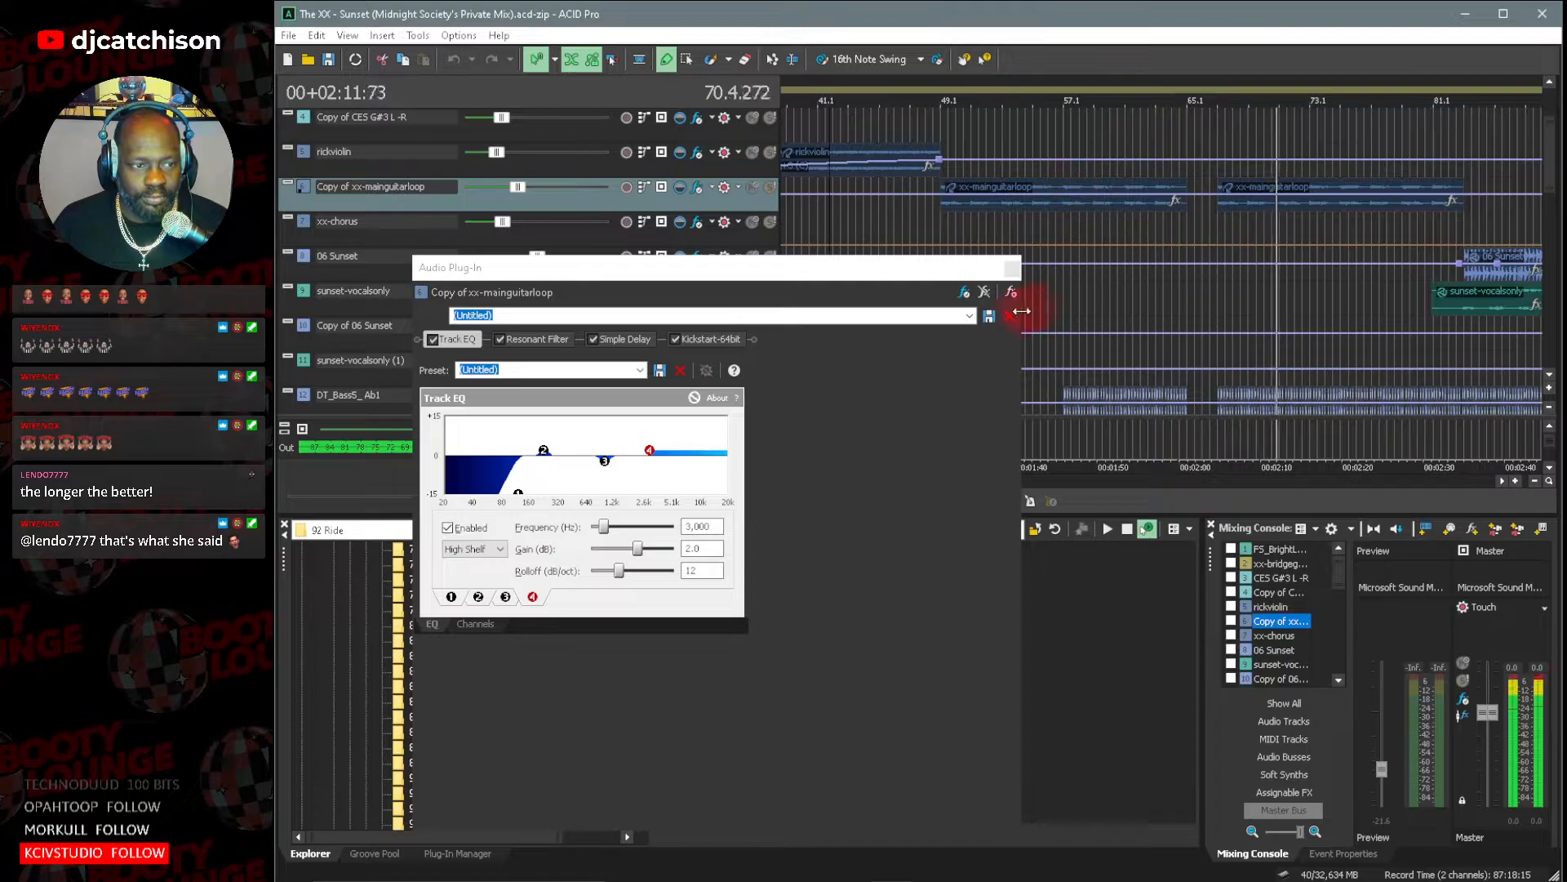
{"action": "left_click", "coordinate": [1012, 268]}
Follow playback of the 06 Sunset and sunset-vocalsonly tracks from about bar 74 to bar 89 at closer zoom.
{"action": "left_click_drag", "start_coordinate": [971, 482], "coordinate": [1005, 483]}
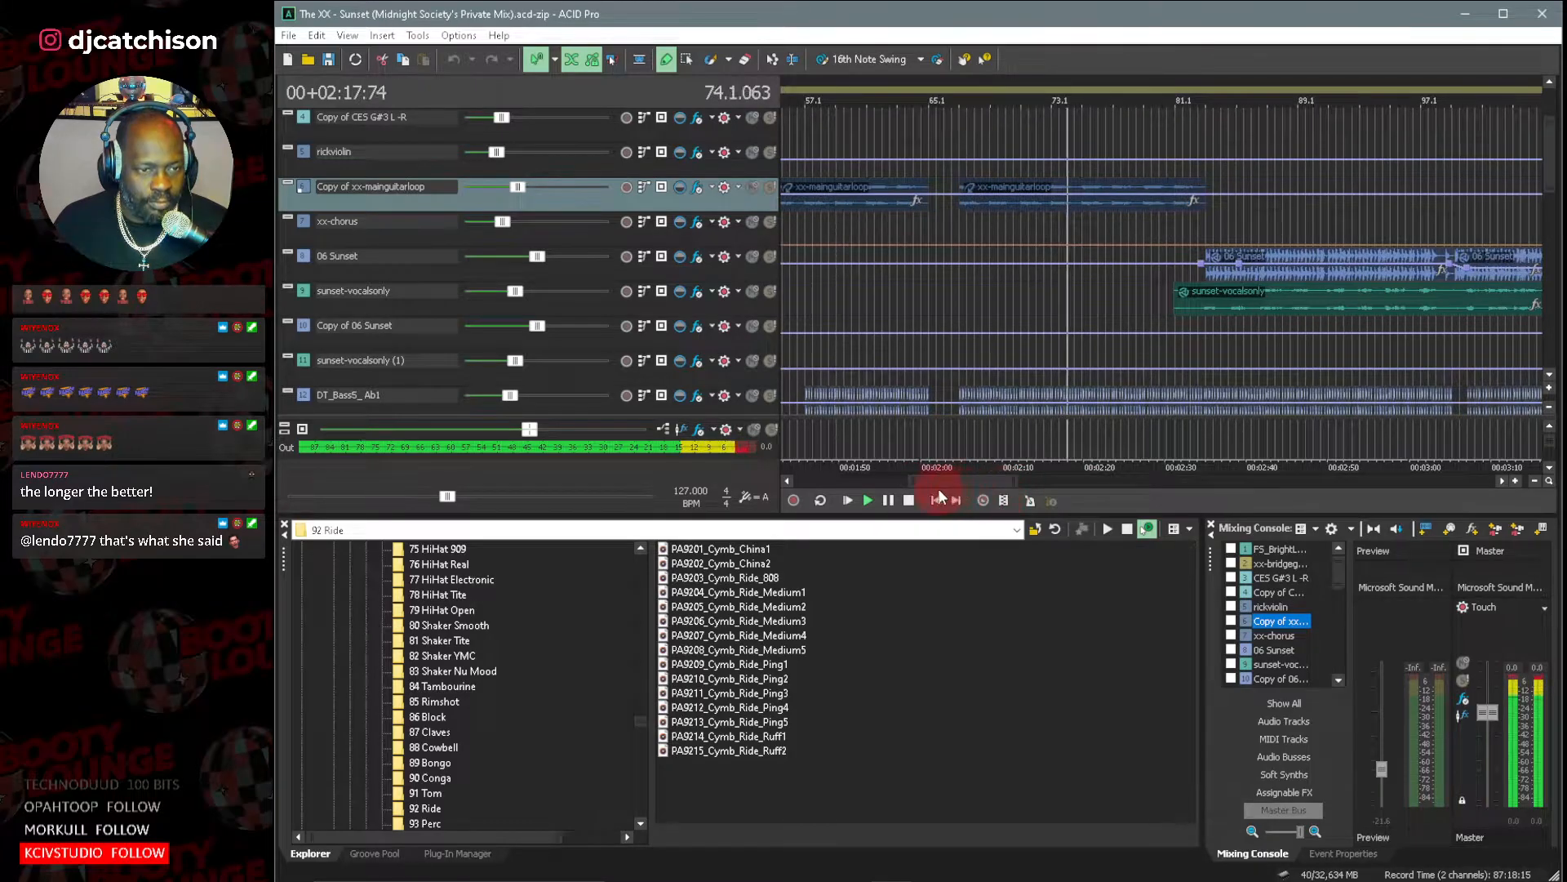
{"action": "mouse_move", "coordinate": [907, 482]}
{"action": "left_mouse_down"}
{"action": "mouse_move", "coordinate": [1006, 481]}
{"action": "mouse_move", "coordinate": [923, 483]}
{"action": "mouse_move", "coordinate": [937, 482]}
{"action": "left_mouse_up"}
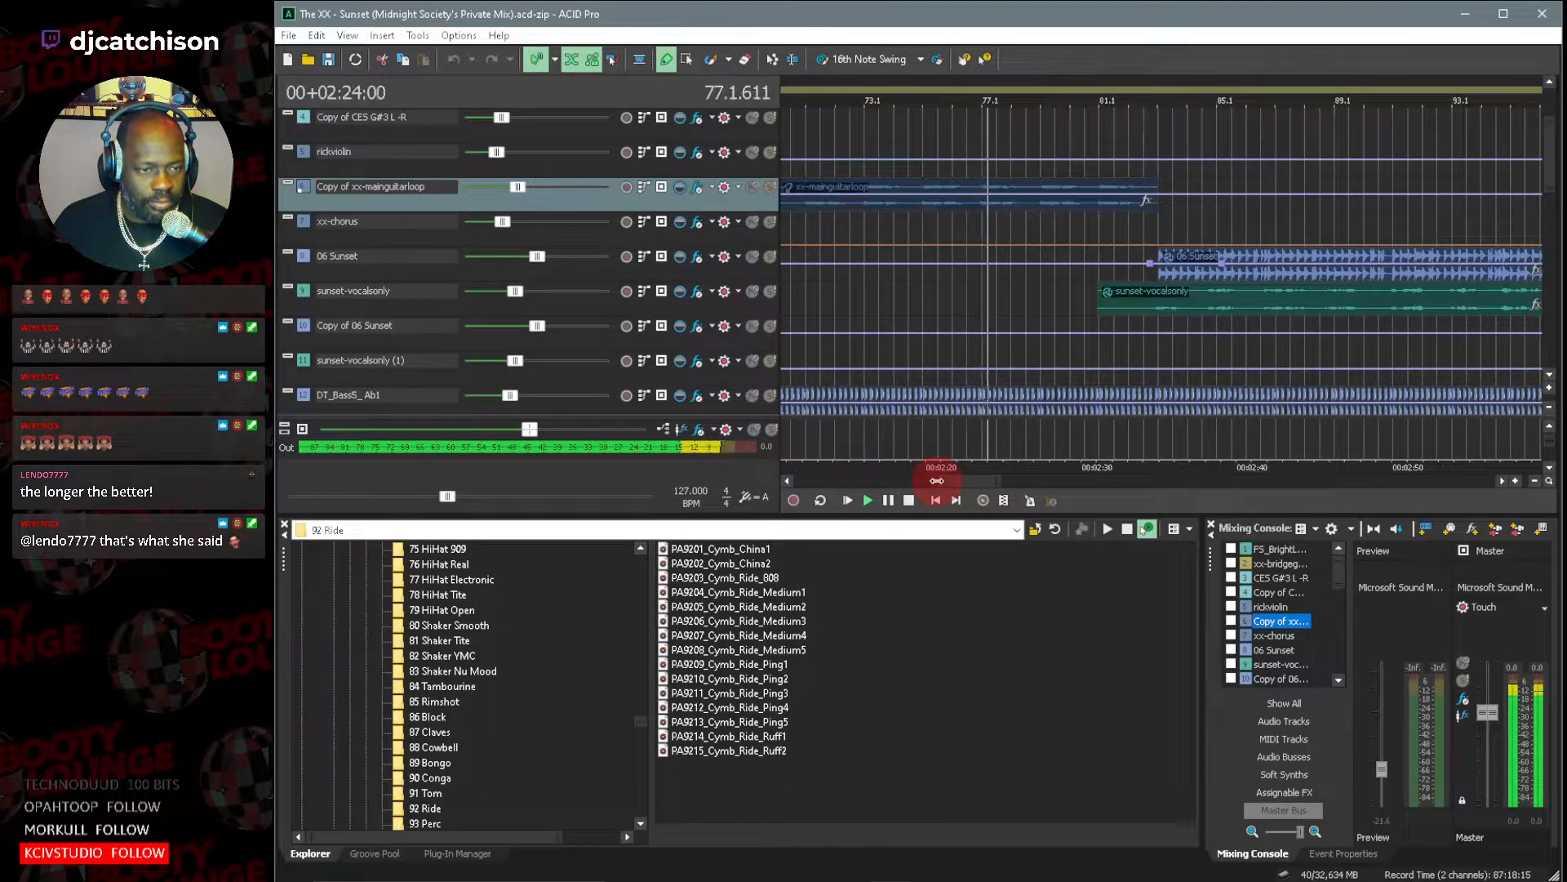
{"action": "left_click_drag", "start_coordinate": [971, 483], "coordinate": [952, 483]}
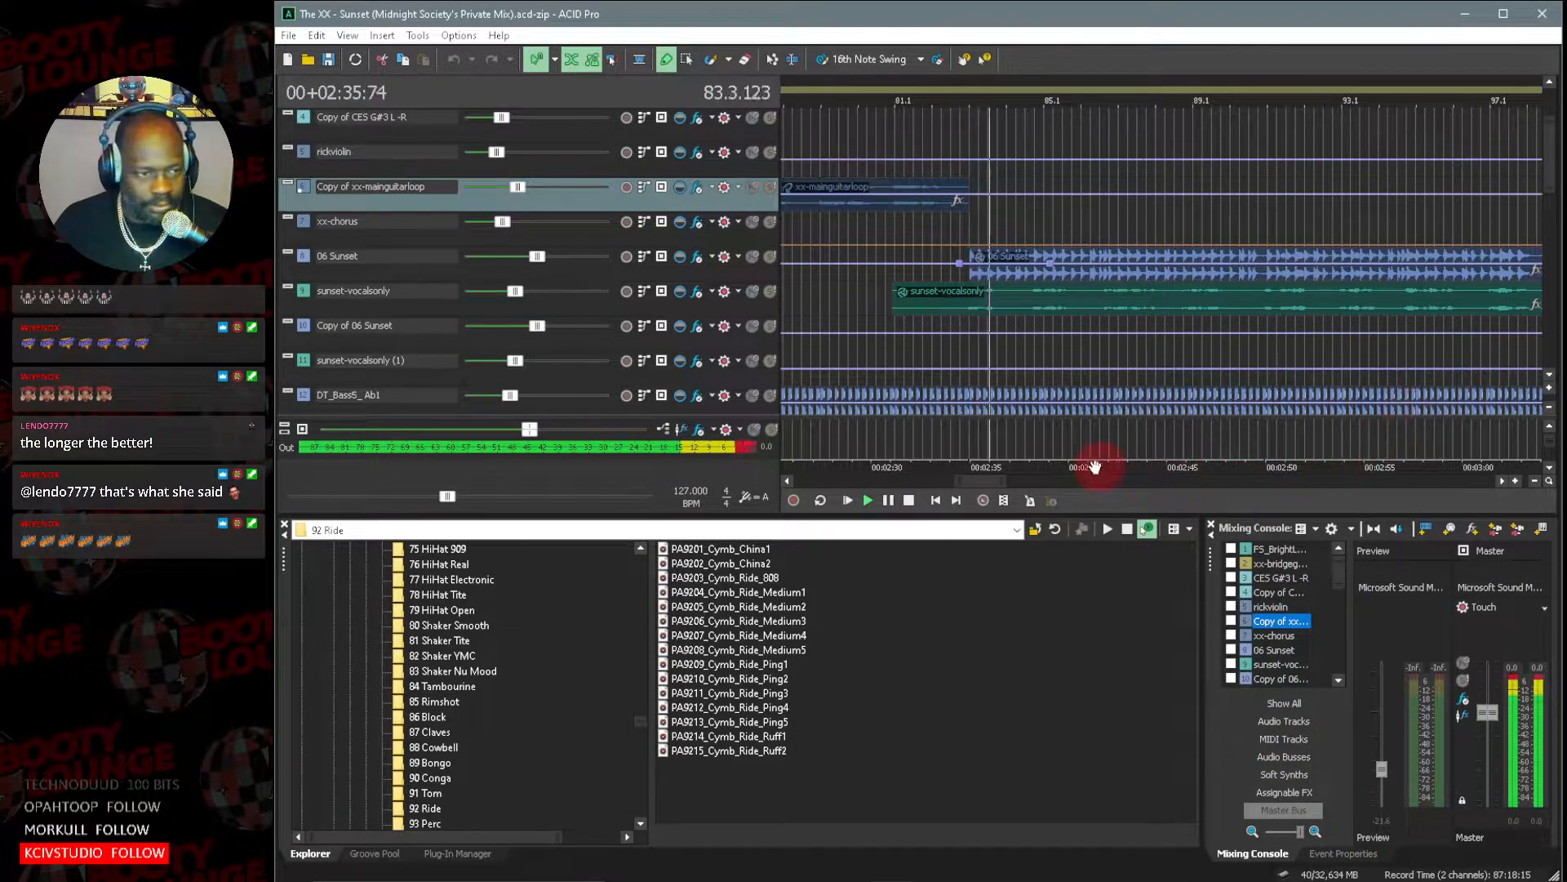
{"action": "left_click_drag", "start_coordinate": [987, 480], "coordinate": [996, 482]}
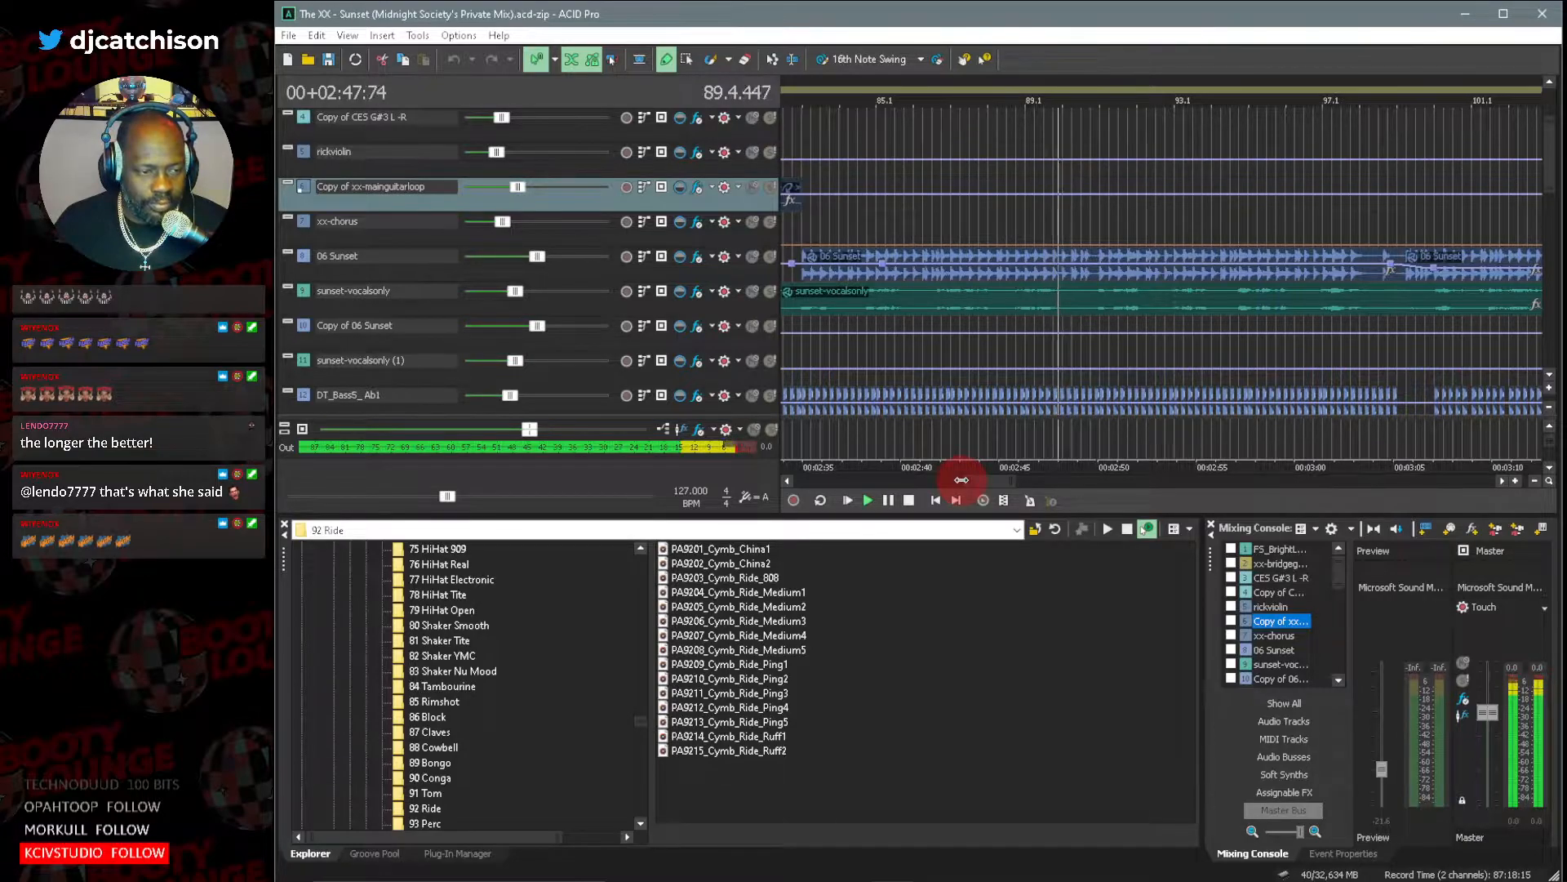
Look through the bass, effects, kick and percussion tracks around bars 81 to 101 during playback and return to the 06 Sunset tracks.
{"action": "left_click_drag", "start_coordinate": [961, 480], "coordinate": [955, 481]}
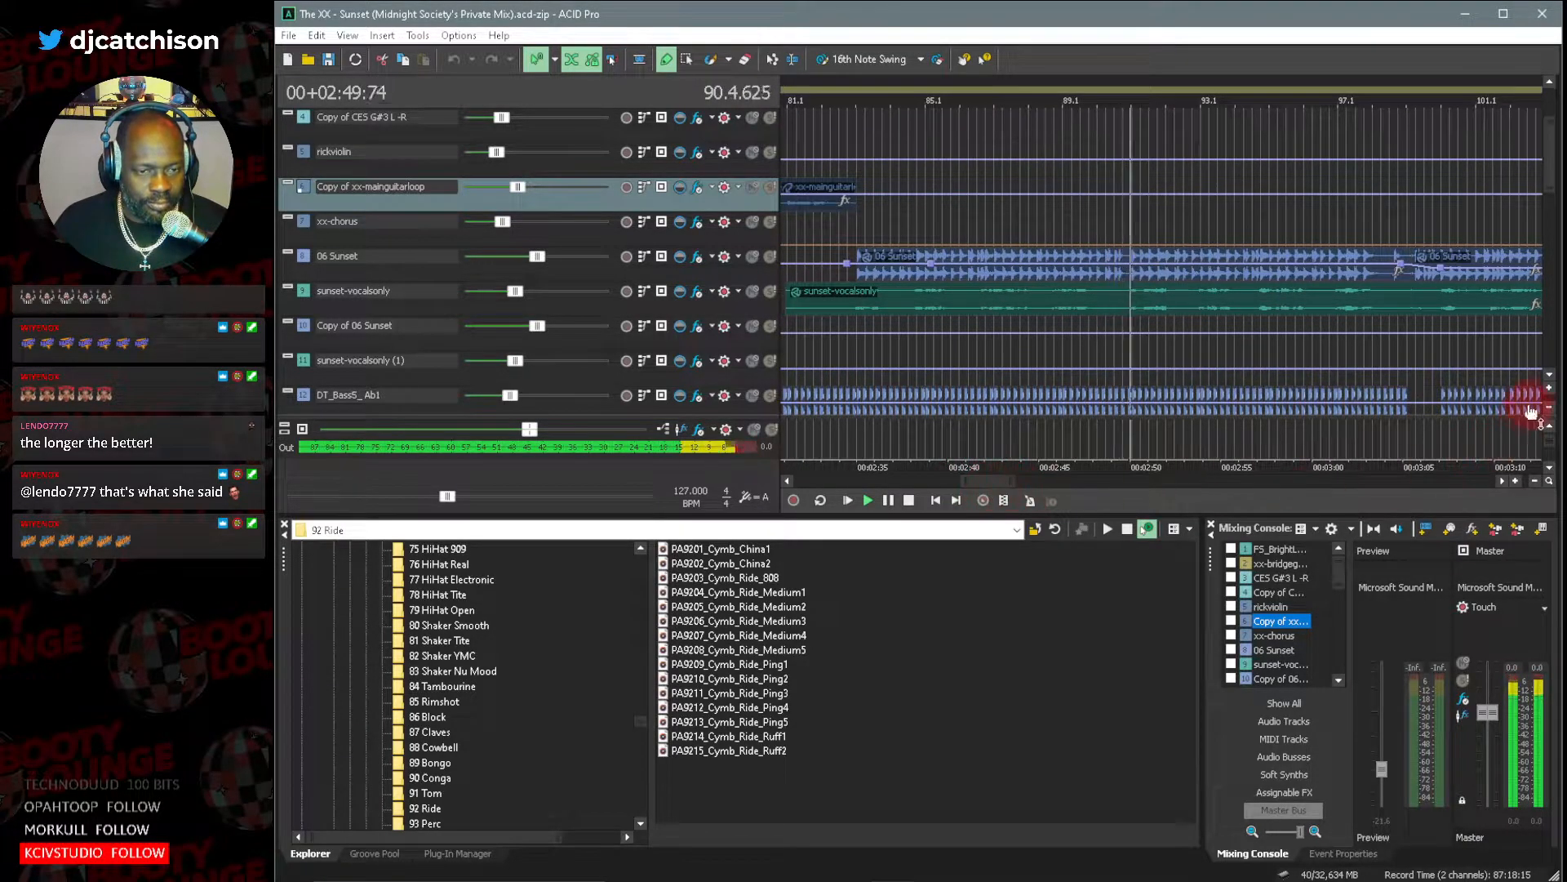
{"action": "left_click", "coordinate": [1548, 380]}
{"action": "left_click", "coordinate": [1549, 380]}
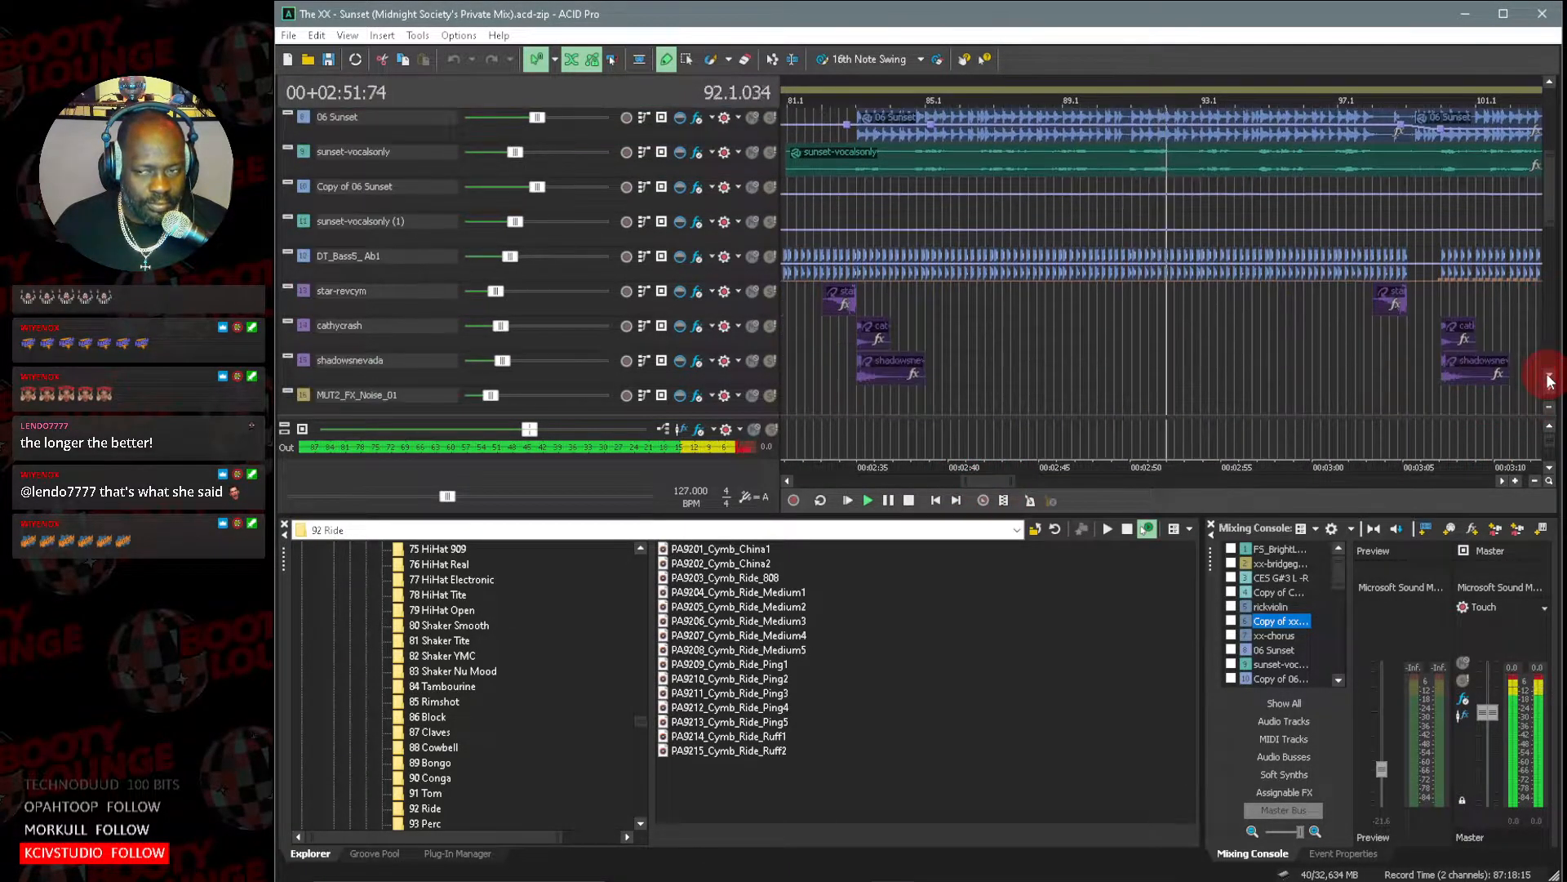
{"action": "left_click", "coordinate": [1549, 380]}
{"action": "left_click", "coordinate": [1548, 380]}
{"action": "left_click", "coordinate": [1549, 380]}
{"action": "left_click", "coordinate": [1549, 380]}
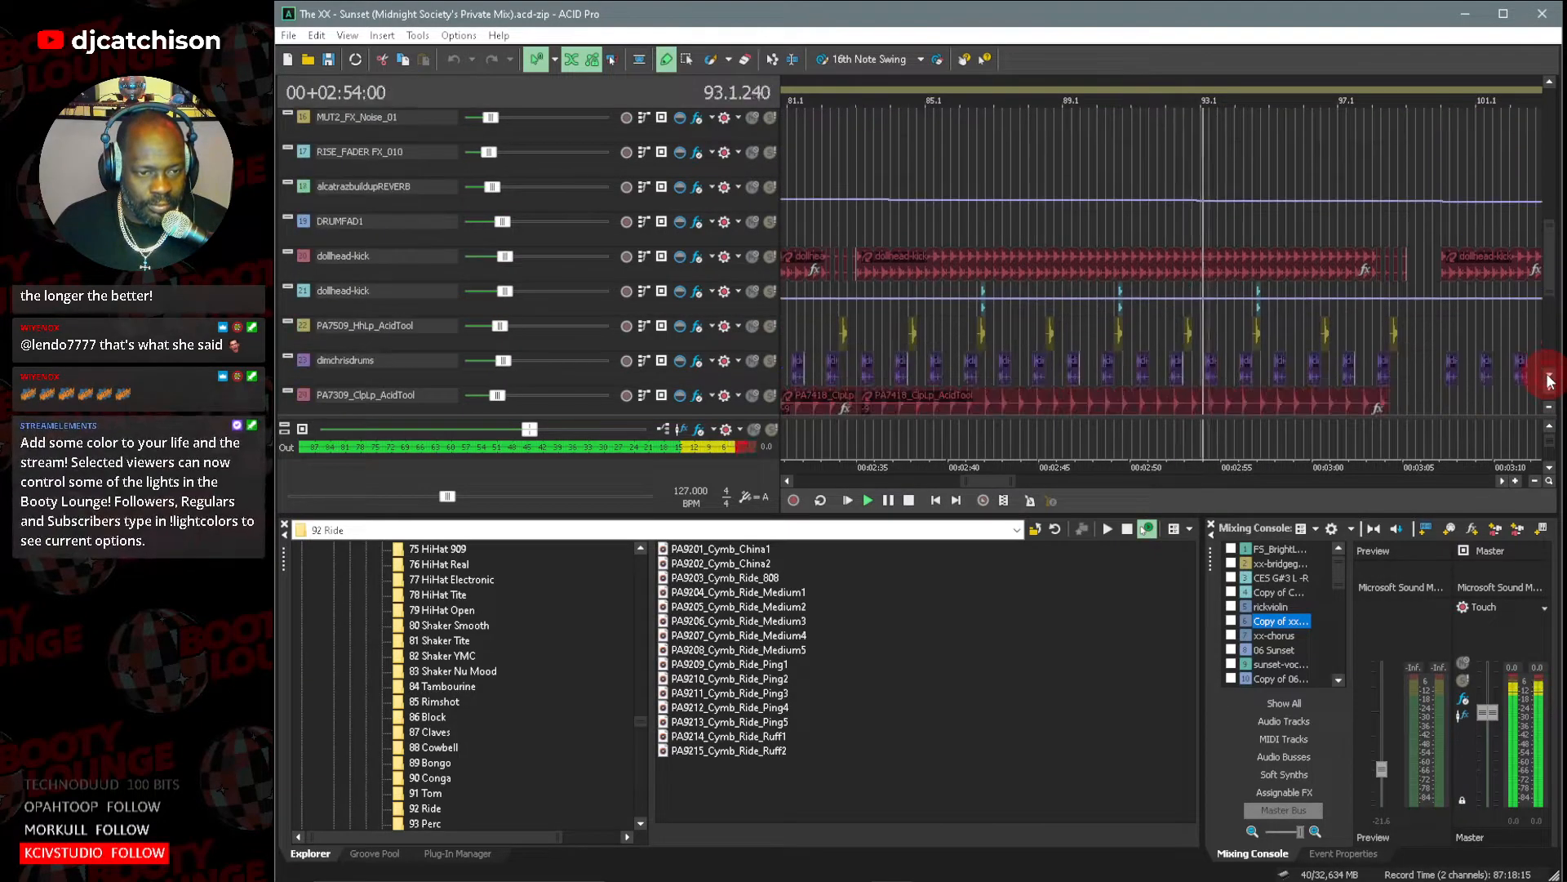
{"action": "left_click_drag", "start_coordinate": [1551, 262], "coordinate": [1562, 184]}
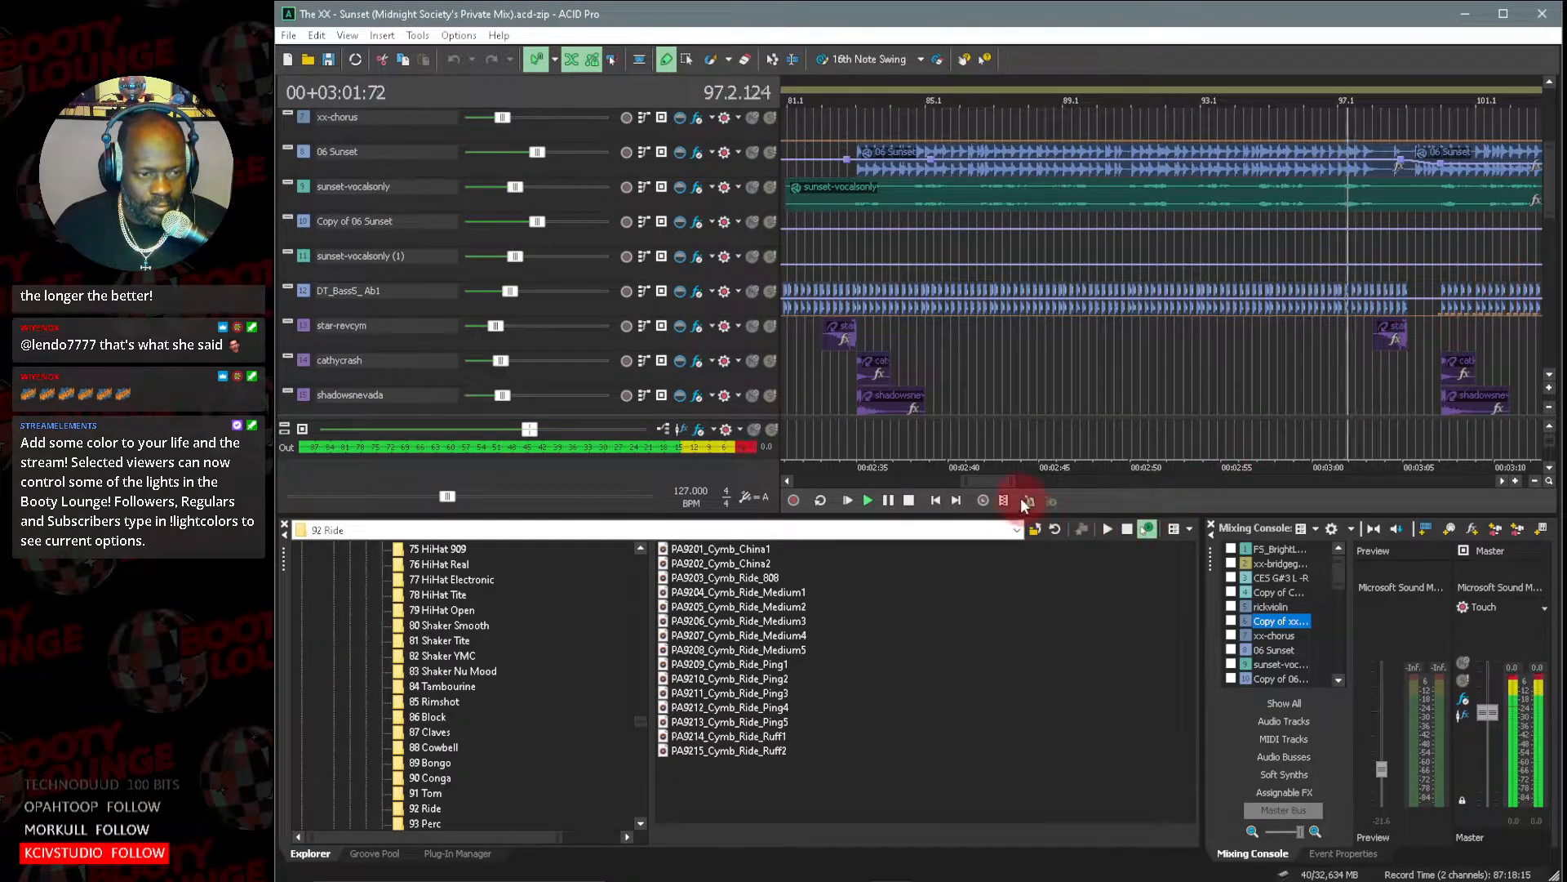
Follow the 06 Sunset, shaker, drum loop and noise effect tracks from about bar 97 and pause playback at about bar 115.
{"action": "left_click_drag", "start_coordinate": [978, 478], "coordinate": [1002, 479]}
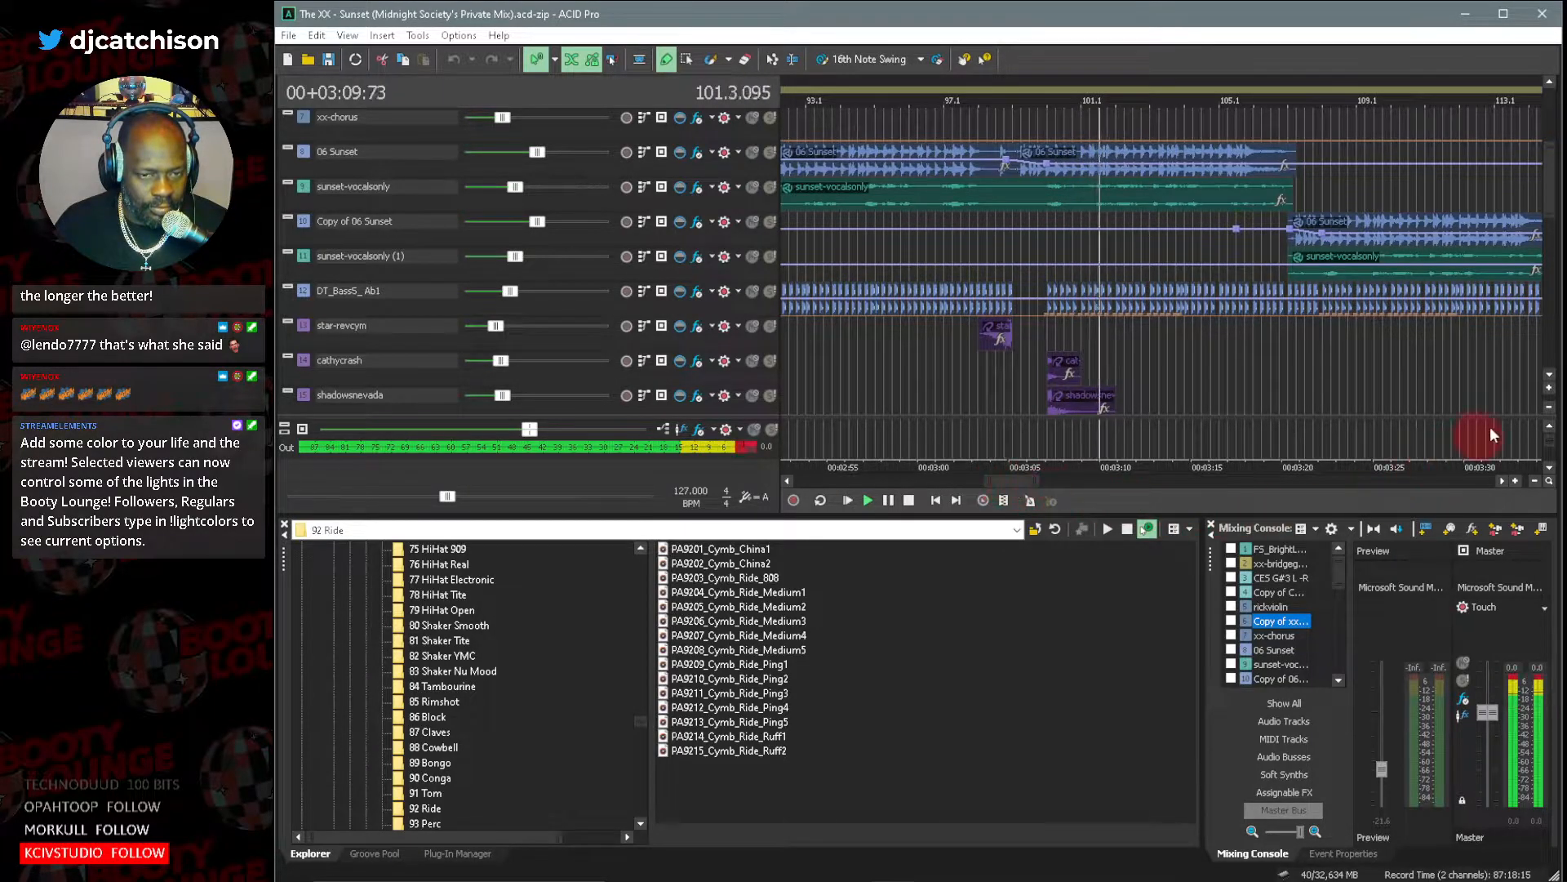
{"action": "scroll", "coordinate": [1552, 376], "scroll_direction": "down", "scroll_amount": 6}
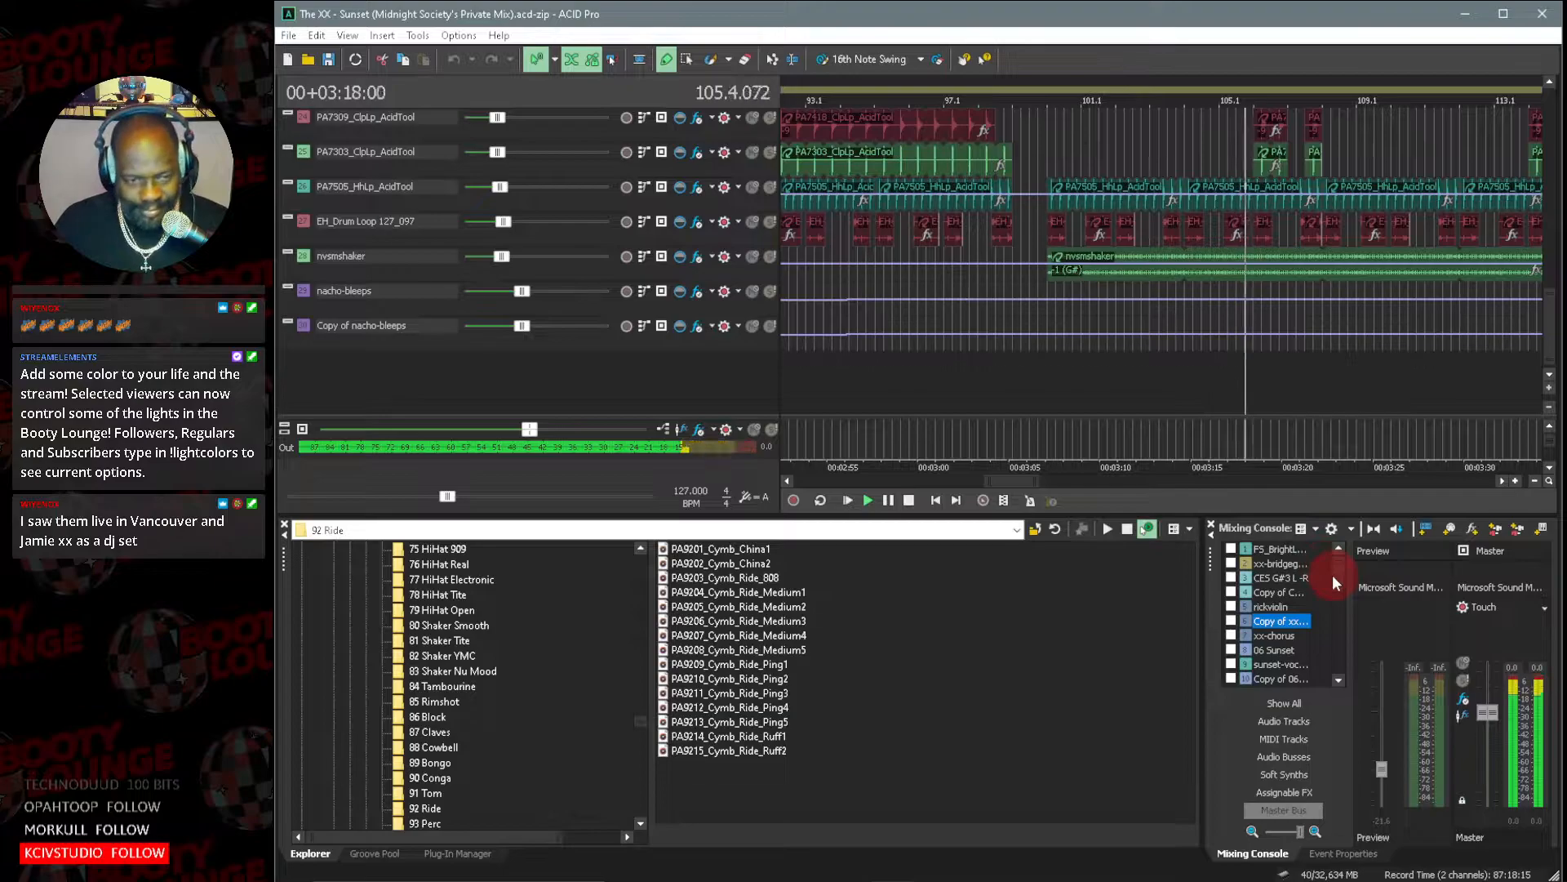
{"action": "left_click_drag", "start_coordinate": [1016, 479], "coordinate": [1022, 478]}
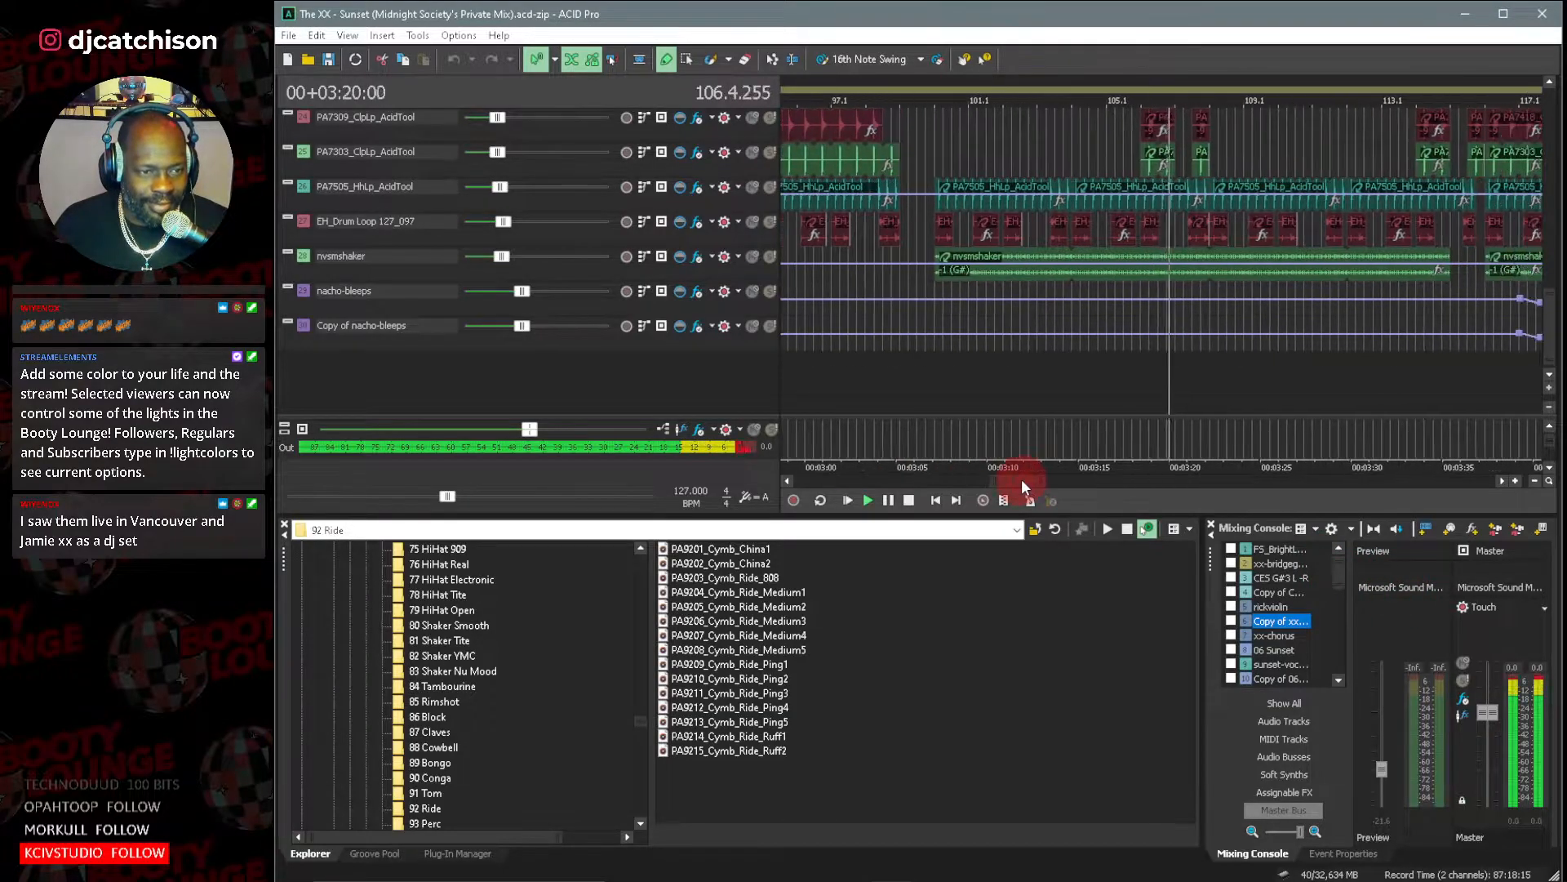
{"action": "left_click_drag", "start_coordinate": [1551, 310], "coordinate": [1551, 208]}
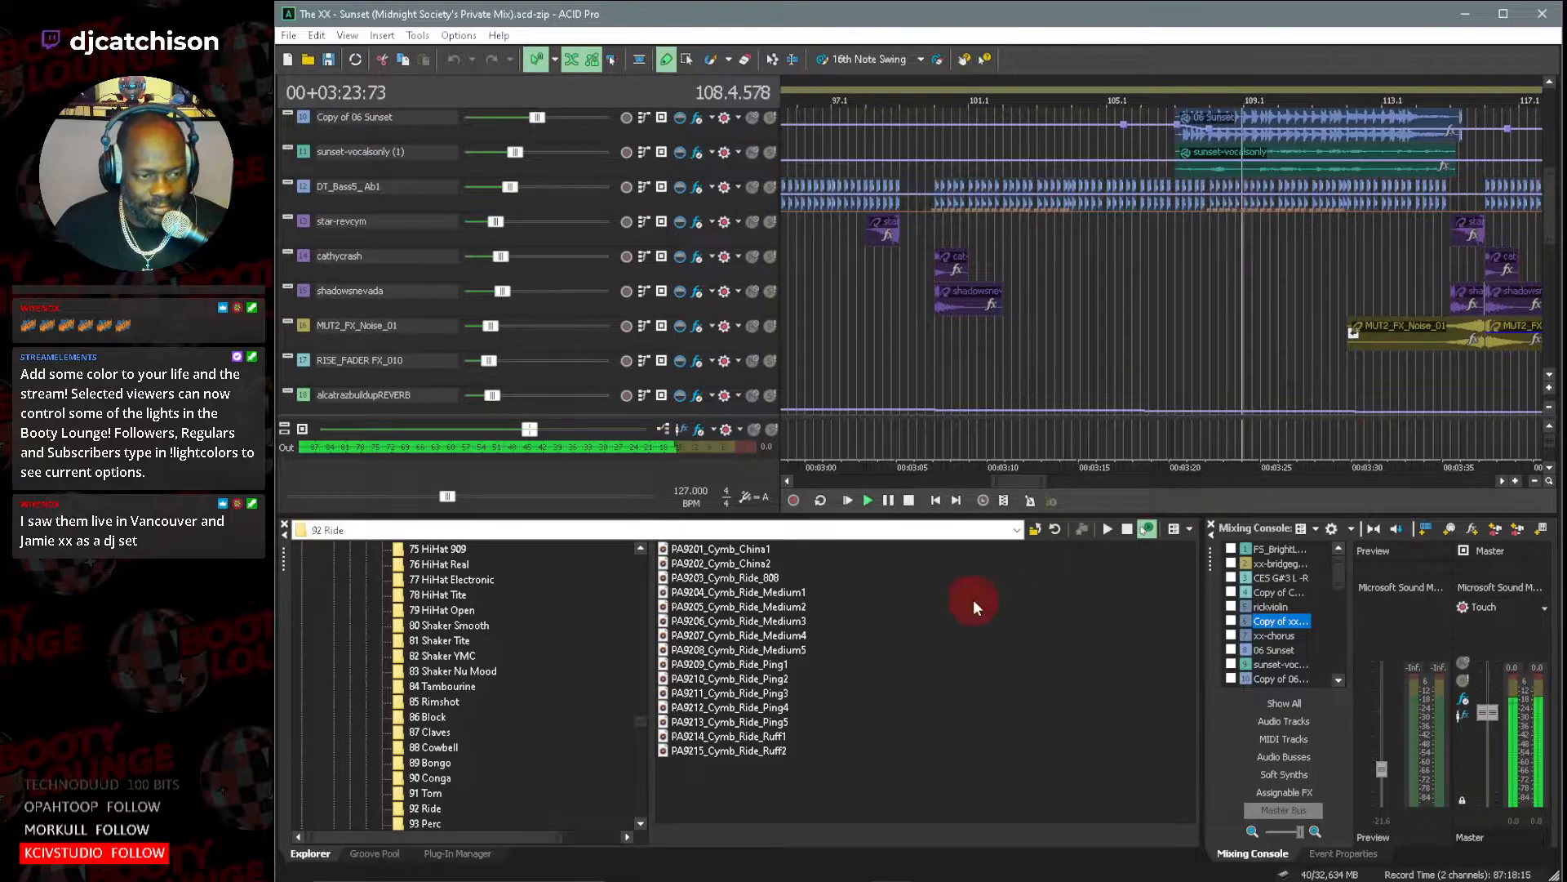
{"action": "left_click_drag", "start_coordinate": [1007, 482], "coordinate": [1026, 481]}
{"action": "left_click", "coordinate": [888, 501]}
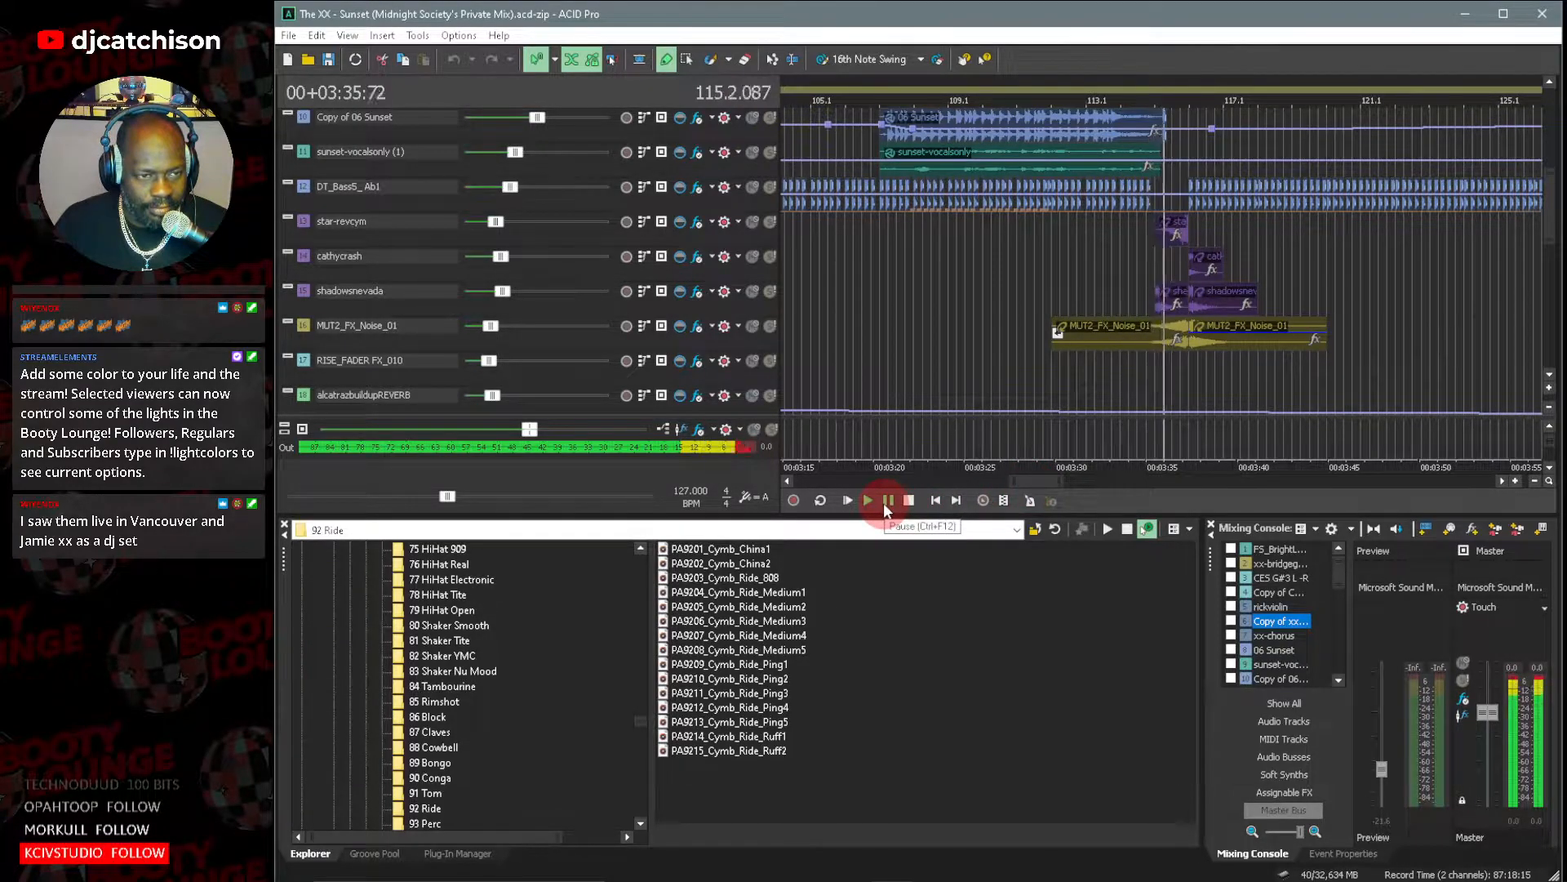
{"action": "left_click", "coordinate": [883, 503]}
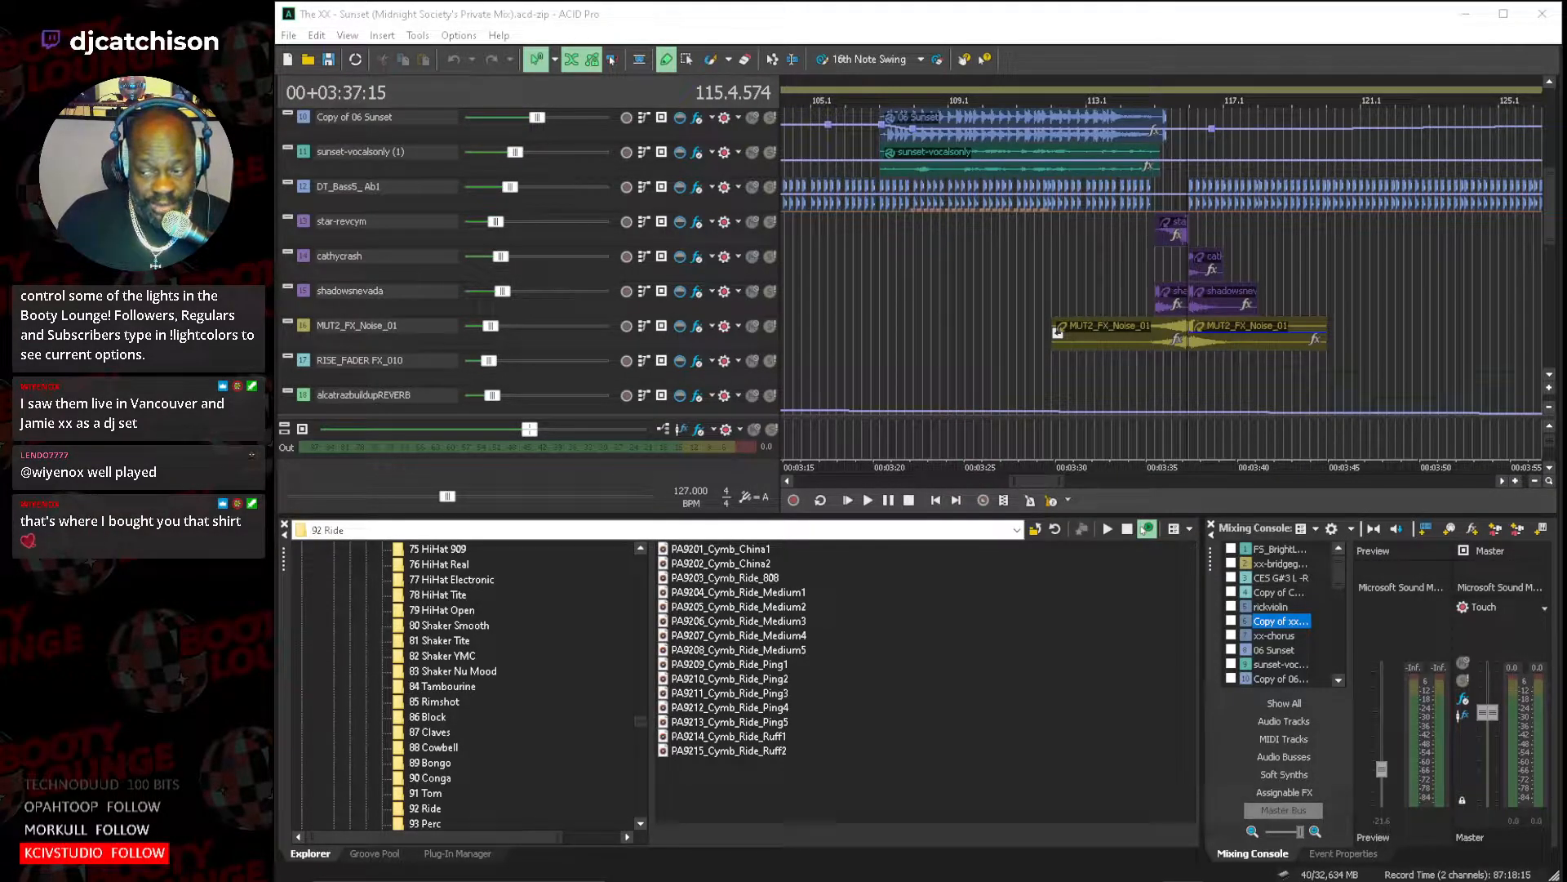
Examine the guitar loop, 06 Sunset and vocal tracks between about bars 73 and 121 with playback paused.
{"action": "left_click", "coordinate": [796, 503]}
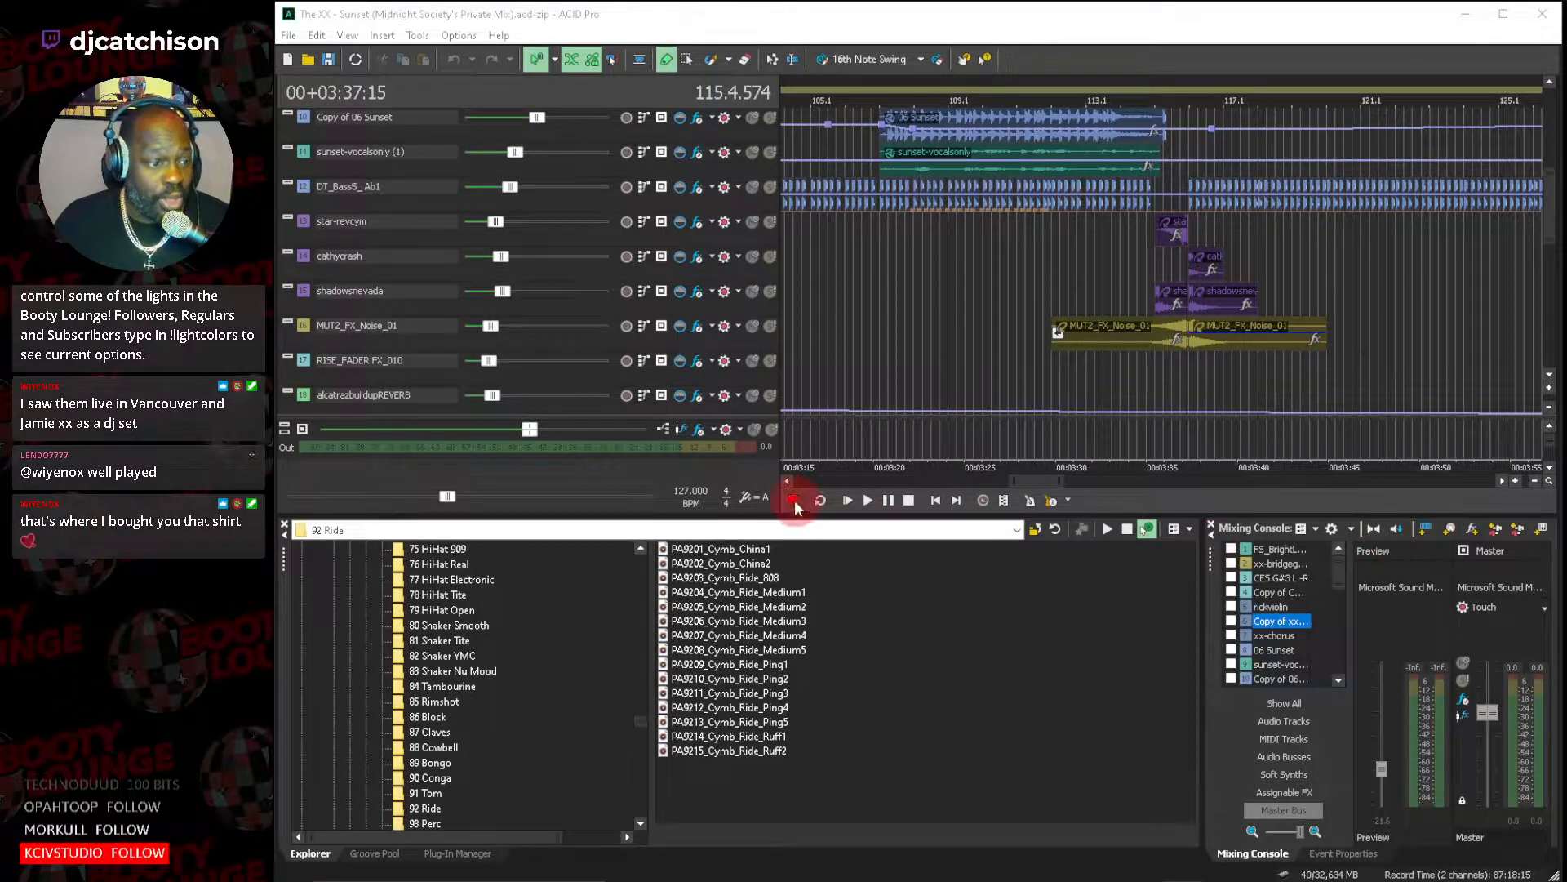
{"action": "left_click_drag", "start_coordinate": [788, 487], "coordinate": [937, 474]}
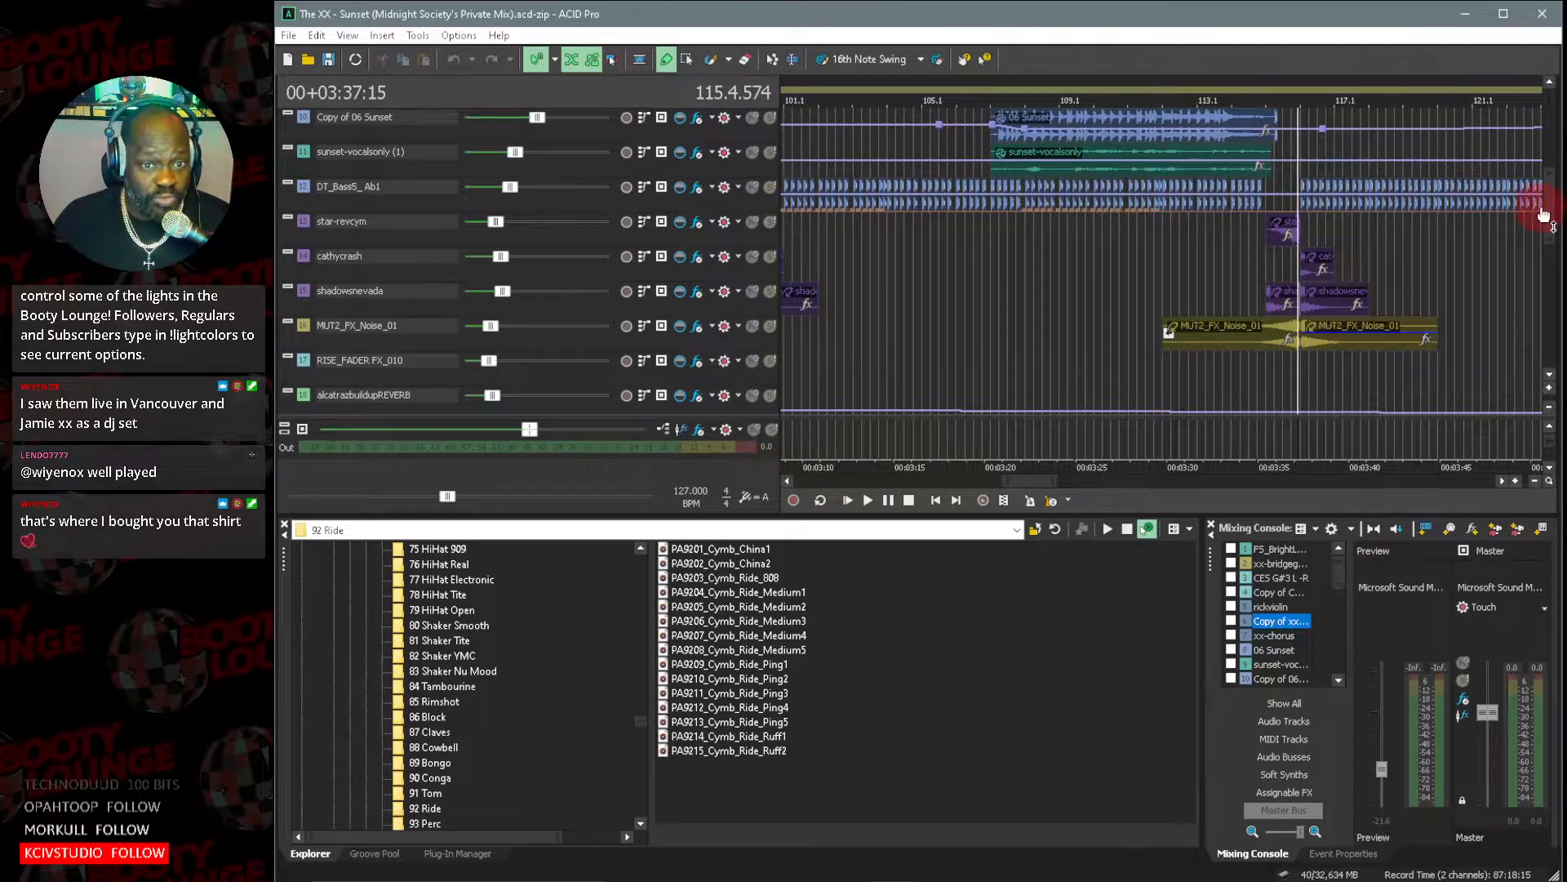
{"action": "left_click_drag", "start_coordinate": [1551, 210], "coordinate": [1557, 170]}
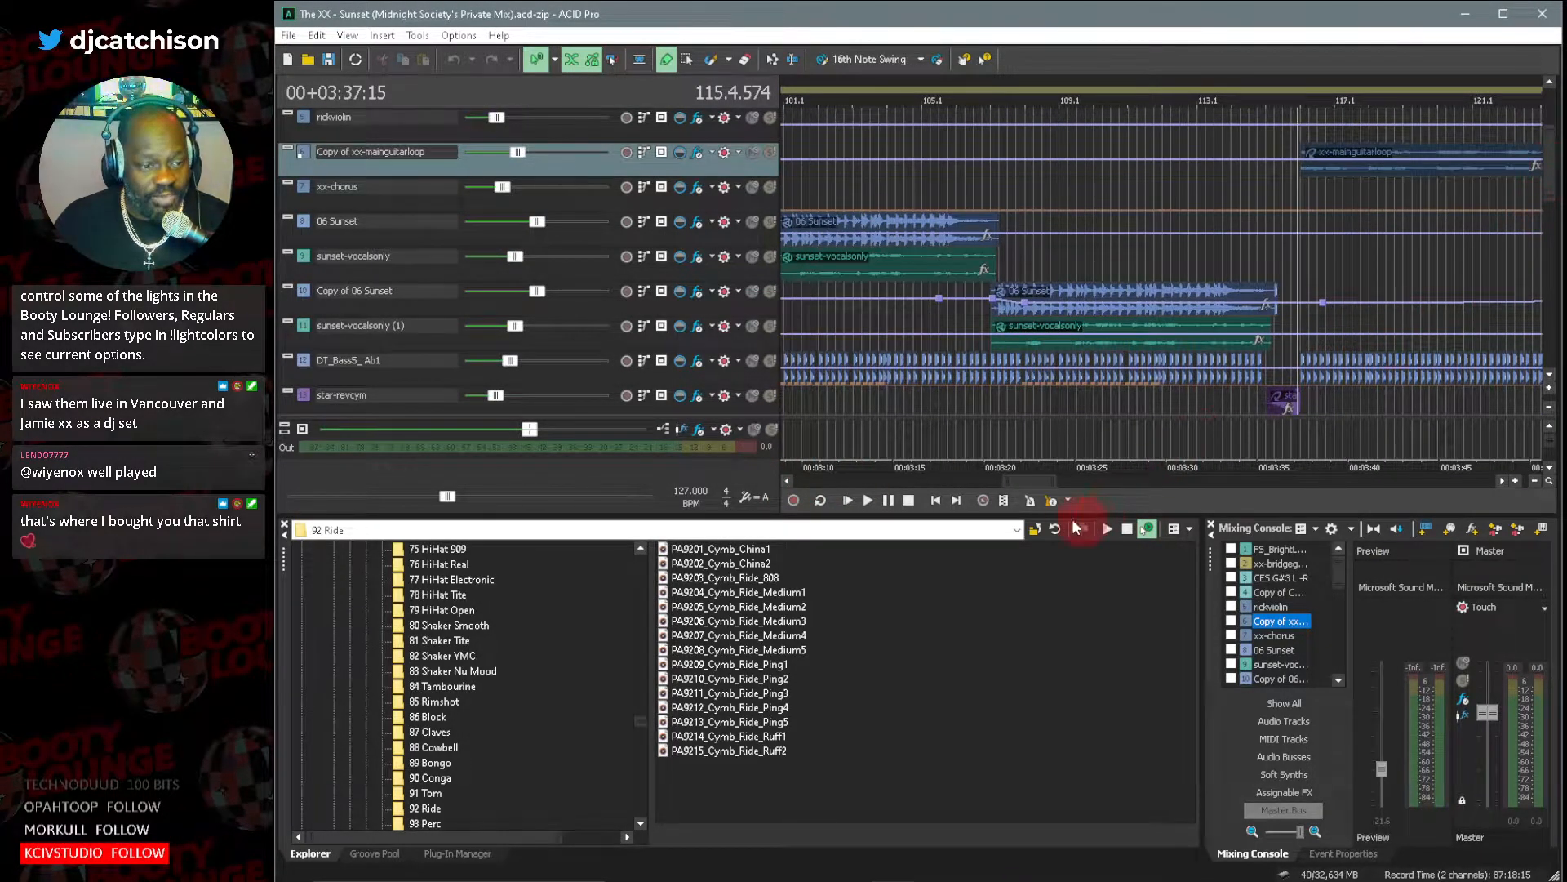
{"action": "left_click_drag", "start_coordinate": [1004, 478], "coordinate": [940, 481]}
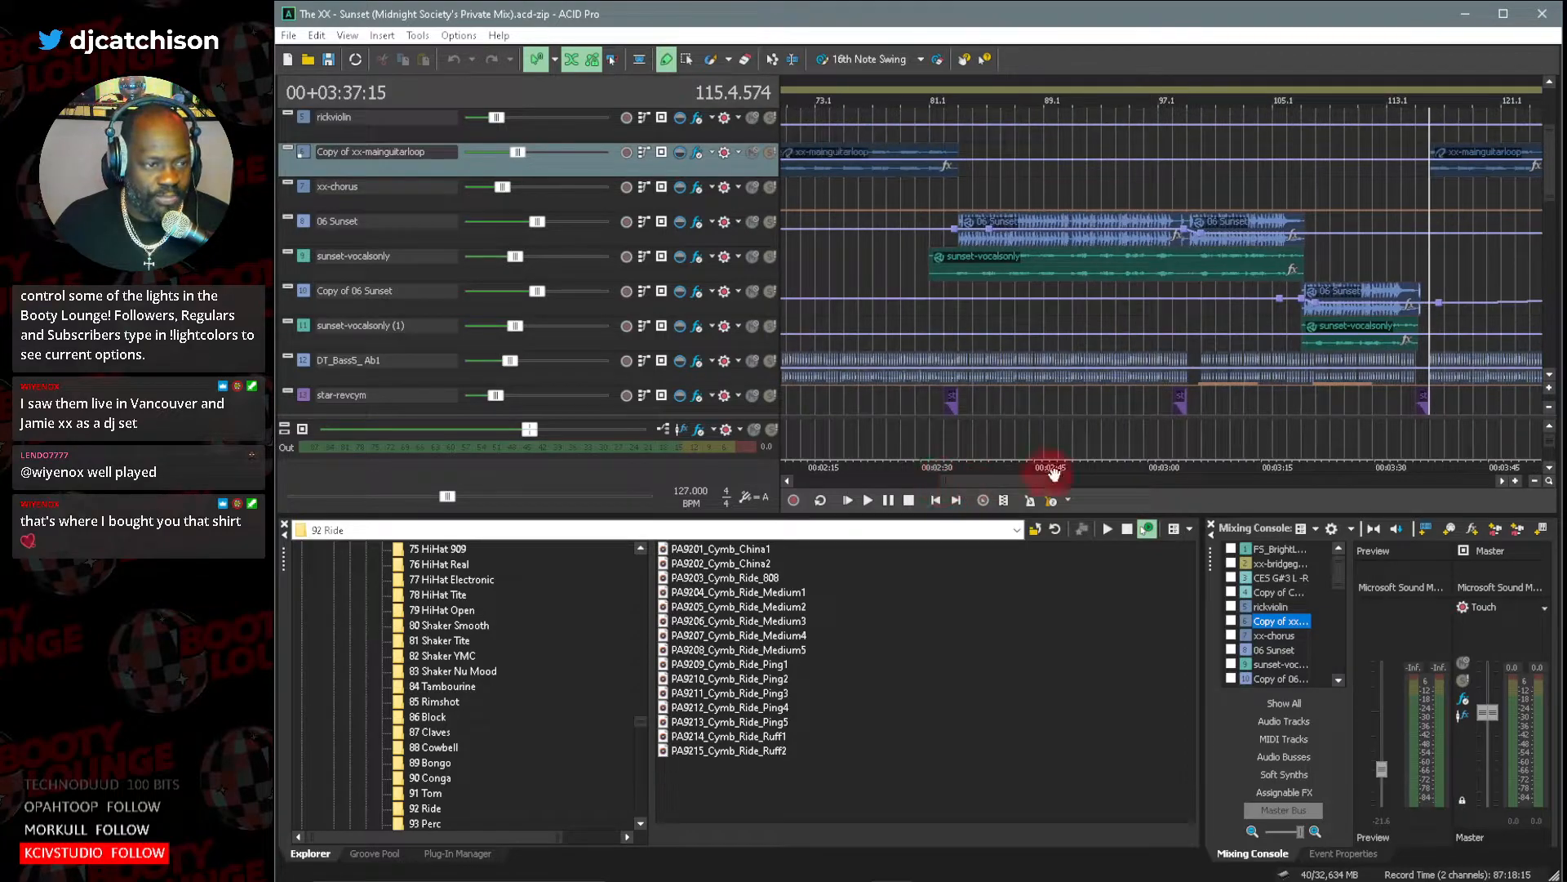
{"action": "left_click_drag", "start_coordinate": [1019, 479], "coordinate": [937, 493]}
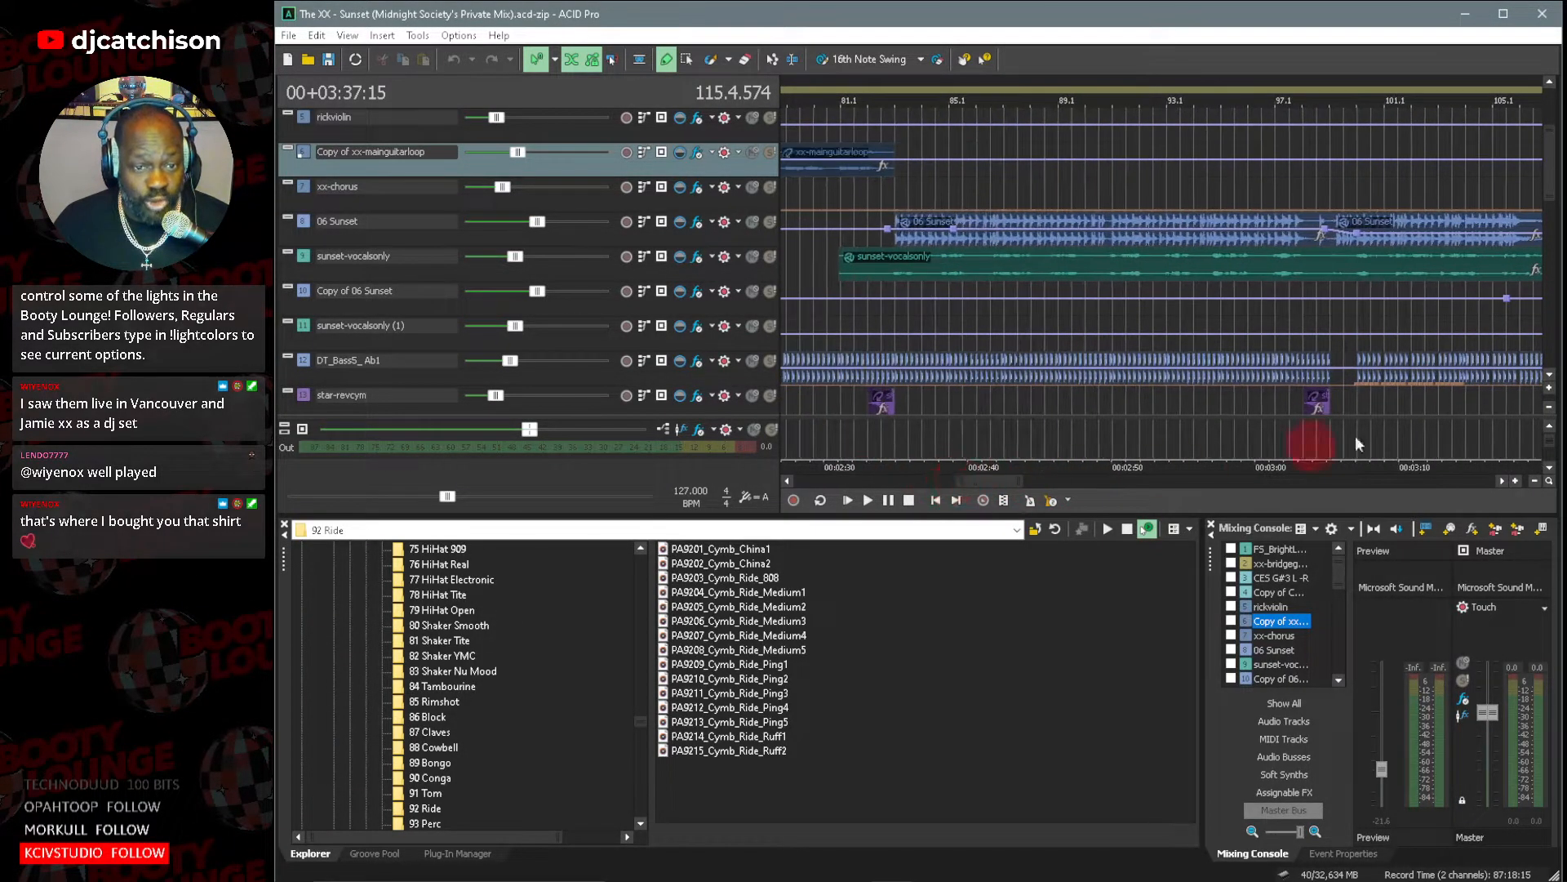
Enlarge the track height and inspect the 06 Sunset and sunset-vocalsonly waveforms closely around bars 83 to 97.
{"action": "left_click", "coordinate": [1551, 389]}
{"action": "left_click", "coordinate": [1551, 387]}
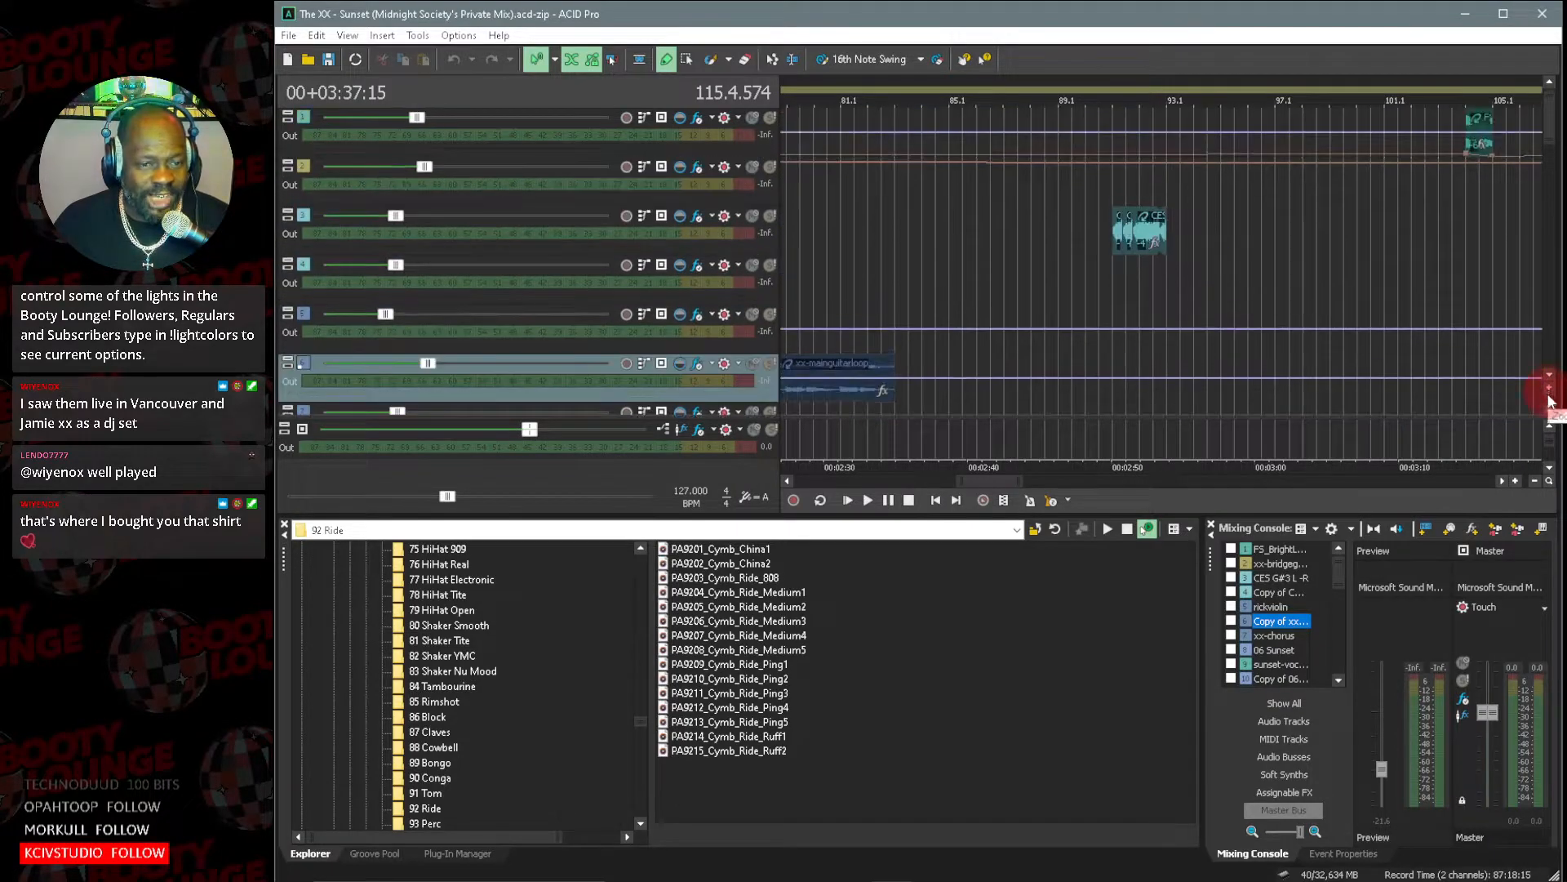
{"action": "scroll", "coordinate": [1551, 380], "scroll_direction": "down", "scroll_amount": 2}
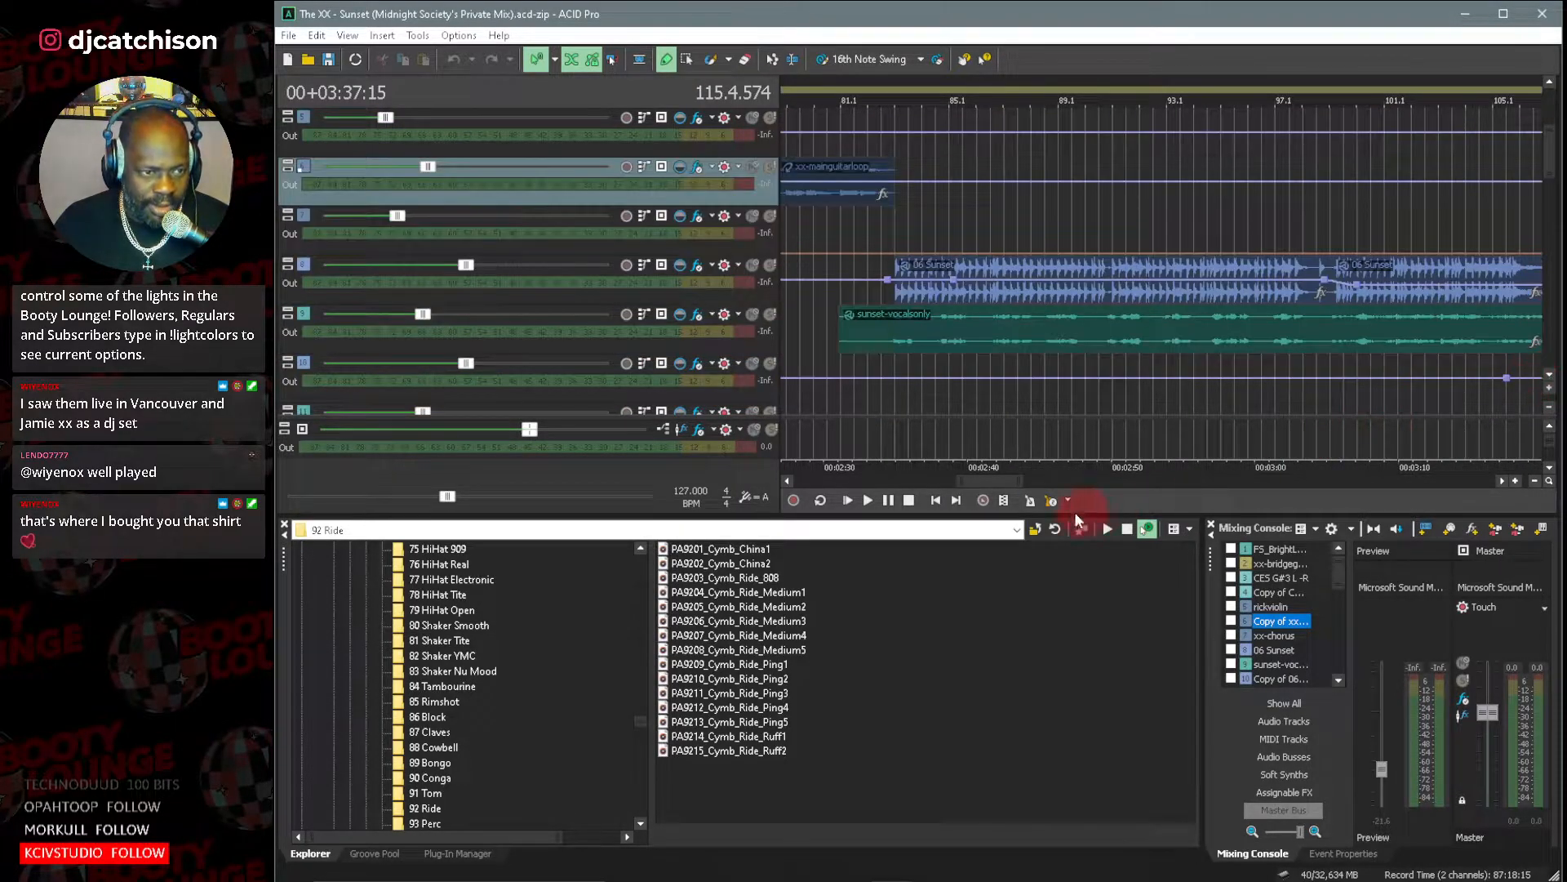
{"action": "mouse_move", "coordinate": [953, 480]}
{"action": "left_mouse_down"}
{"action": "mouse_move", "coordinate": [1008, 481]}
{"action": "mouse_move", "coordinate": [971, 480]}
{"action": "left_mouse_up"}
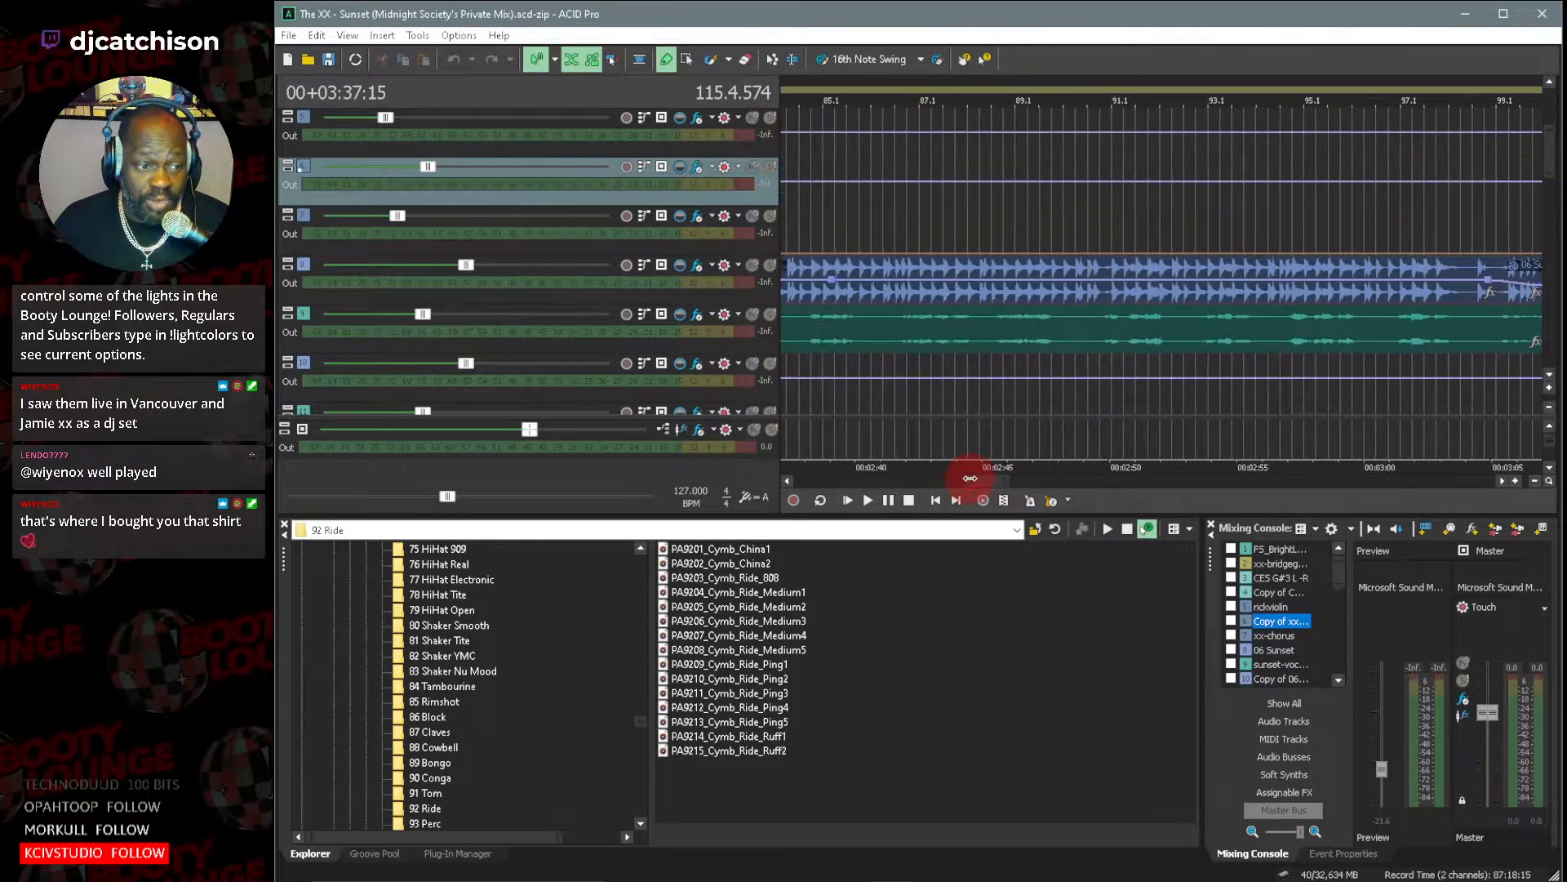
{"action": "scroll", "coordinate": [984, 479], "scroll_direction": "left", "scroll_amount": 2}
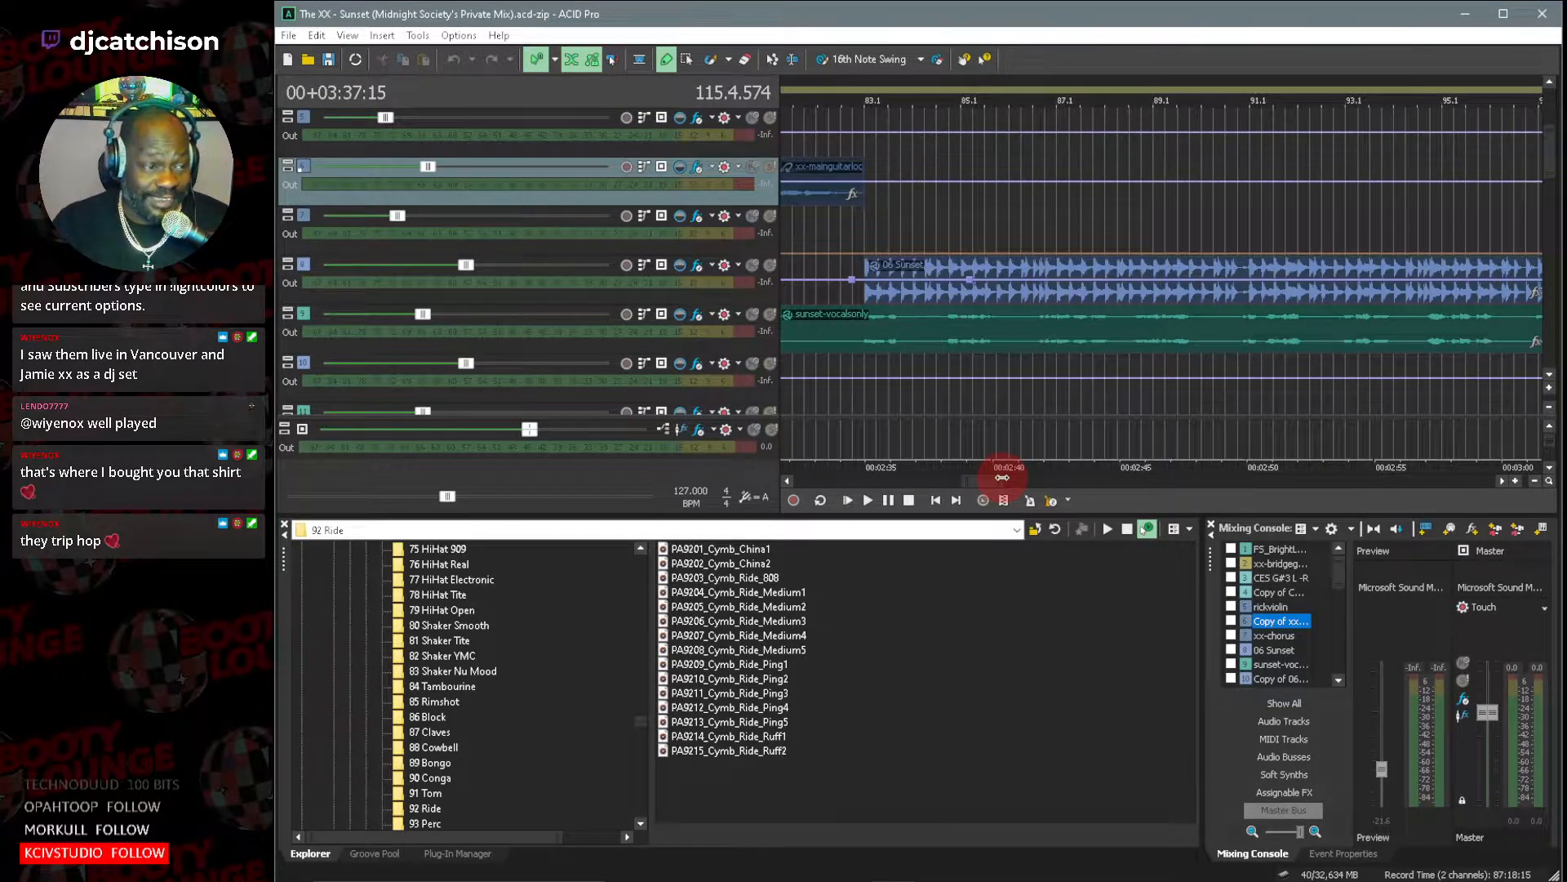
{"action": "mouse_move", "coordinate": [983, 483]}
{"action": "left_mouse_down"}
{"action": "mouse_move", "coordinate": [958, 482]}
{"action": "mouse_move", "coordinate": [991, 480]}
{"action": "left_mouse_up"}
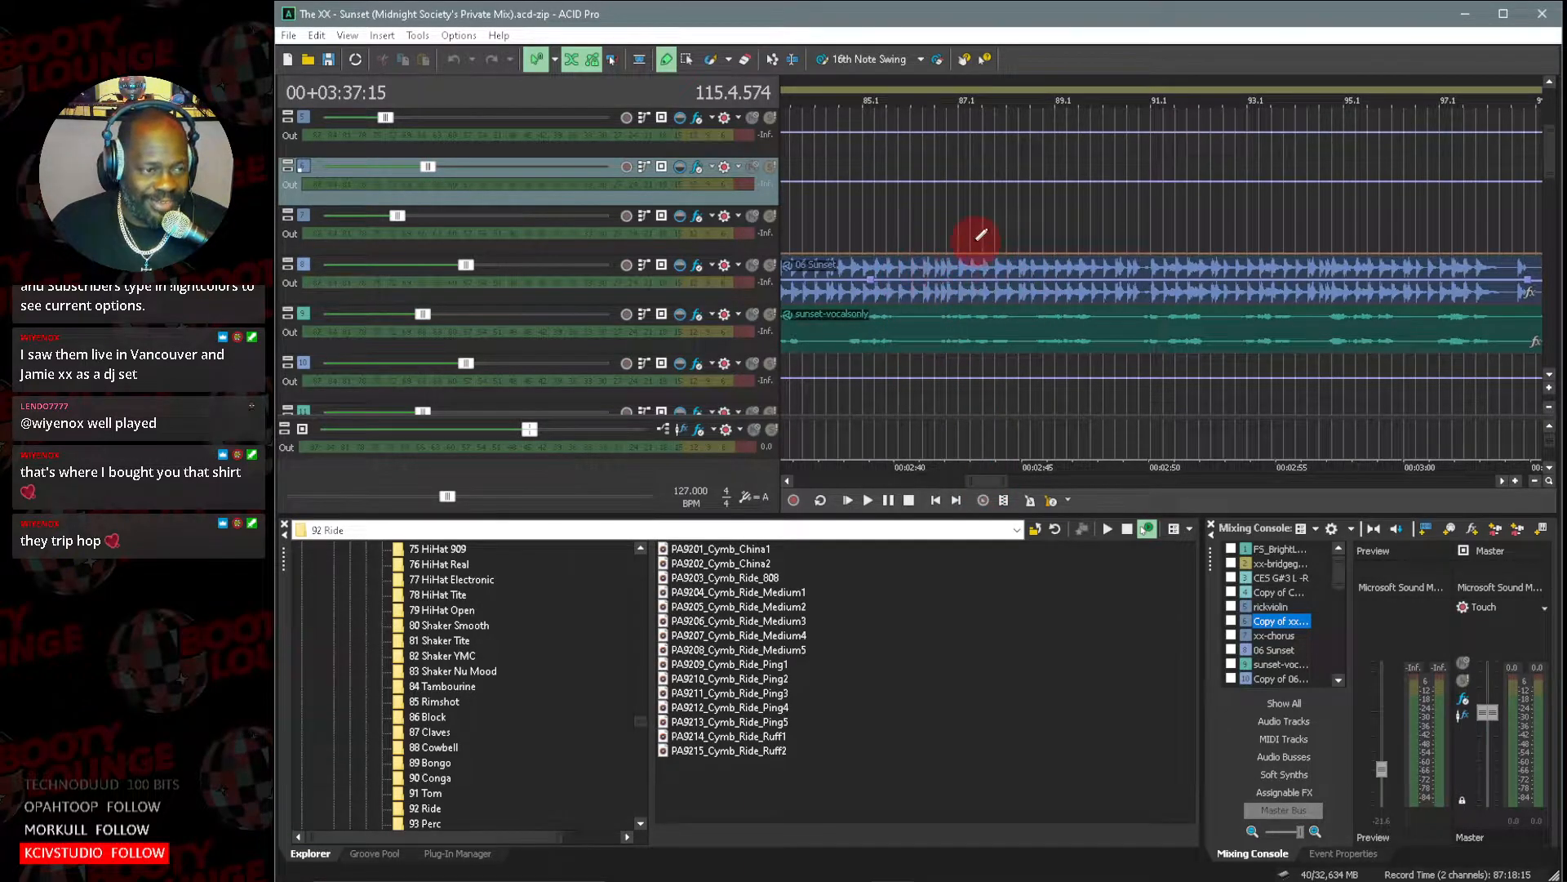
{"action": "left_click_drag", "start_coordinate": [988, 487], "coordinate": [978, 486]}
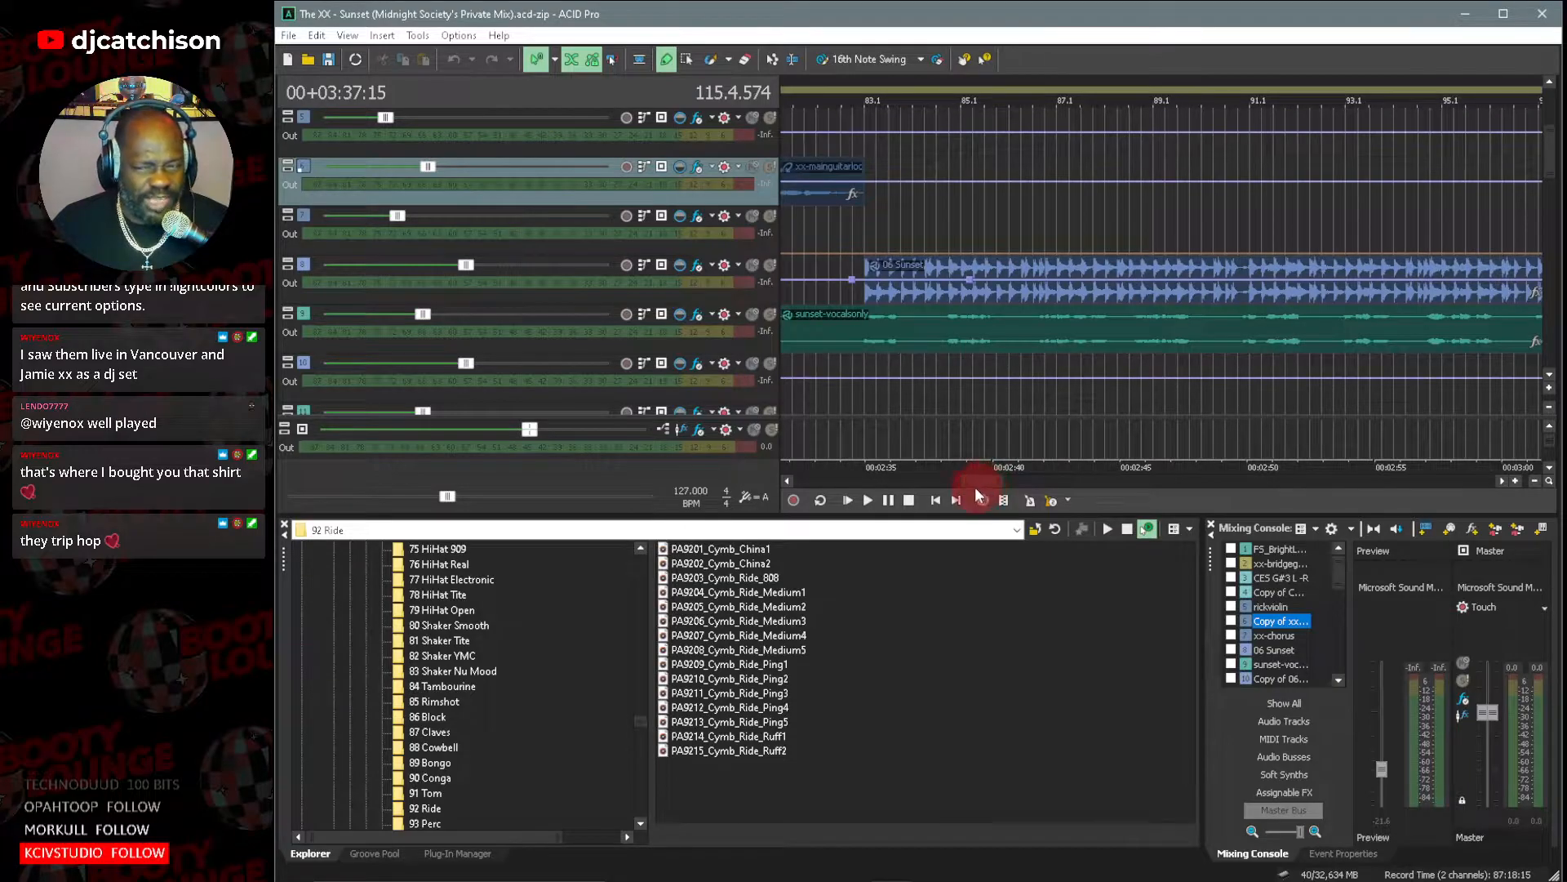
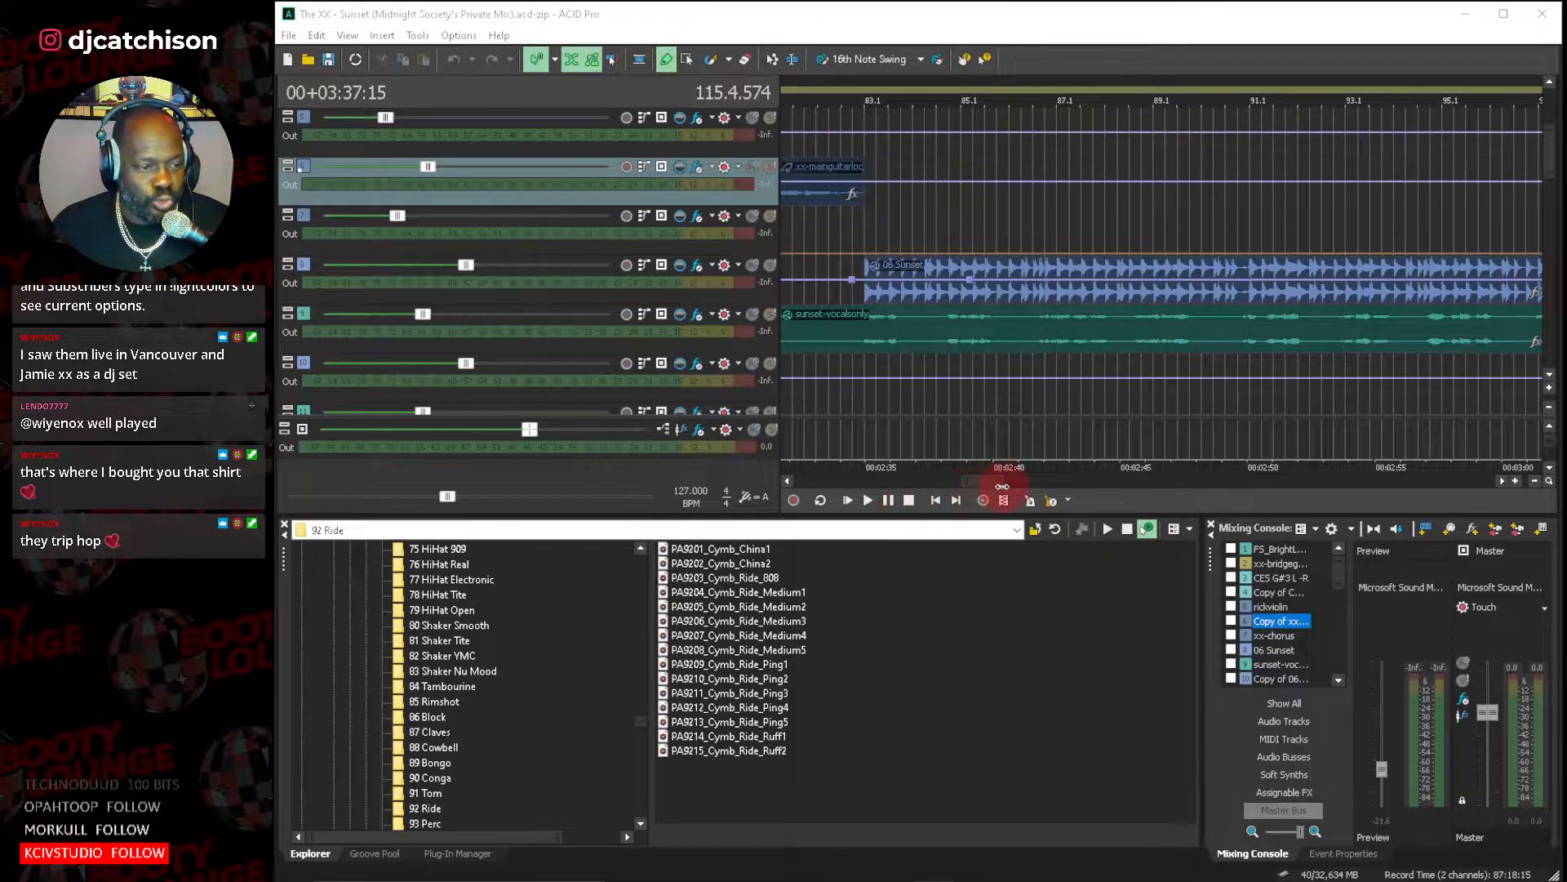
Enlarge the tracks and examine how the 06 Sunset and sunset-vocalsonly clips line up between about bars 81 and 109.
{"action": "left_click_drag", "start_coordinate": [1004, 478], "coordinate": [979, 482]}
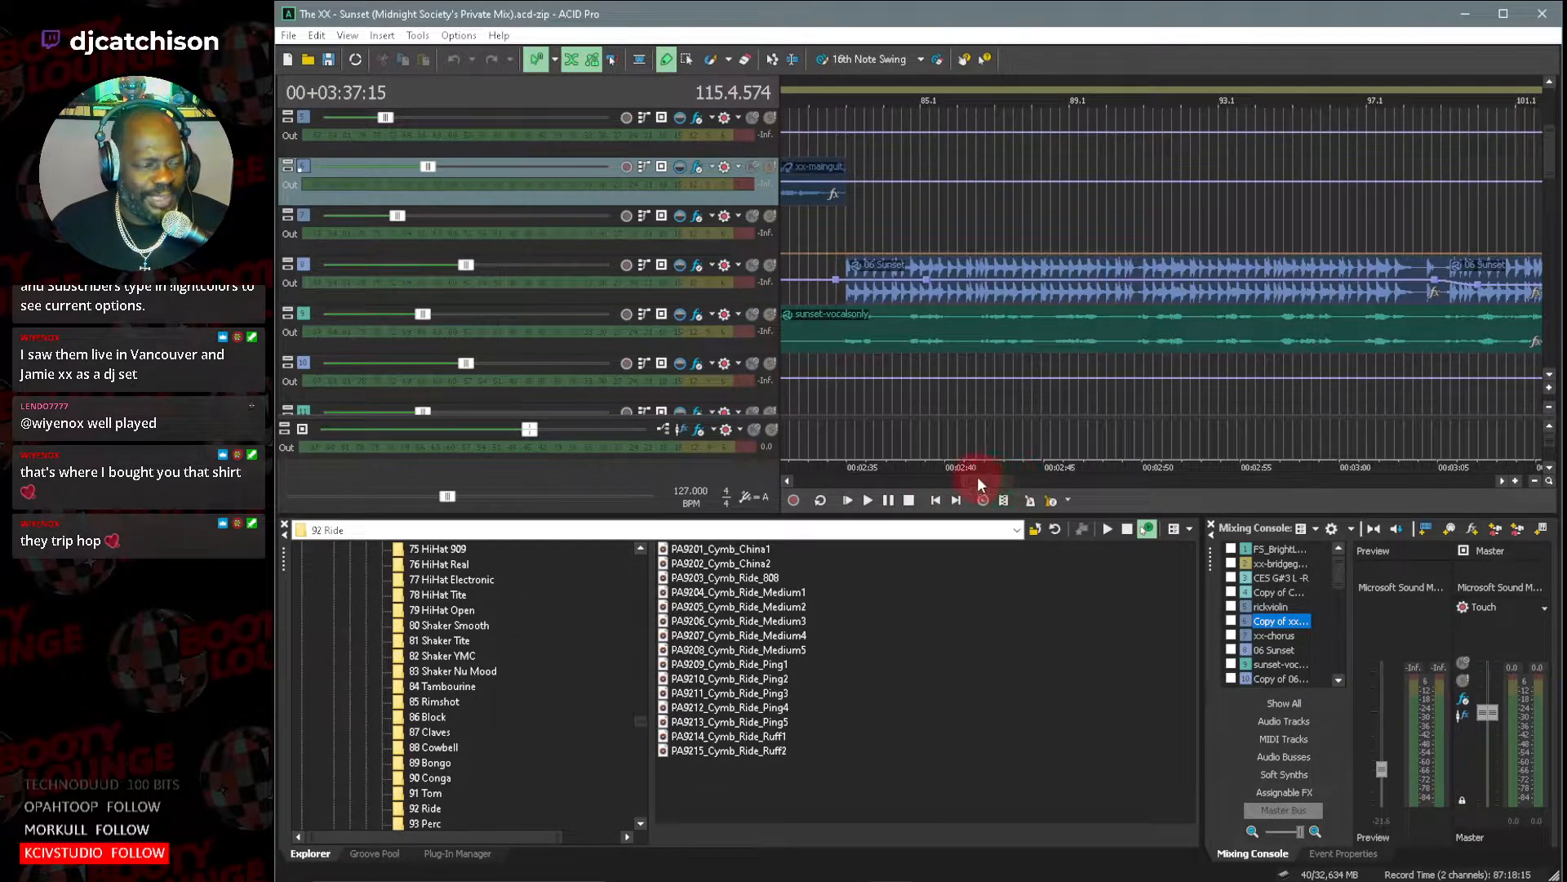
{"action": "left_click", "coordinate": [1550, 388]}
{"action": "scroll", "coordinate": [1551, 387], "scroll_direction": "down", "scroll_amount": 3}
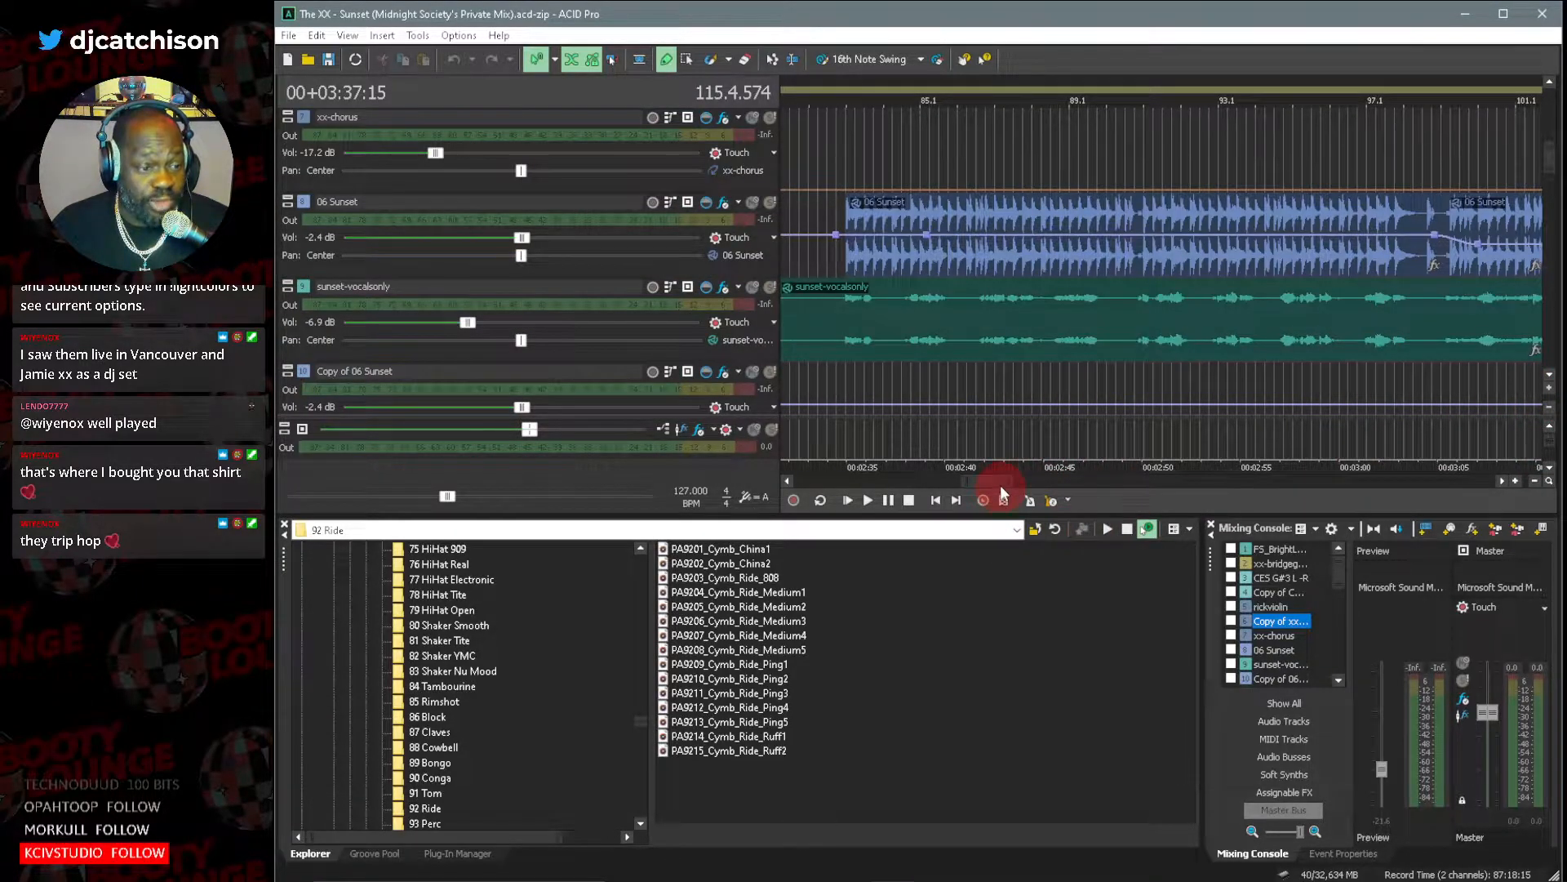
{"action": "left_click_drag", "start_coordinate": [1001, 485], "coordinate": [992, 473]}
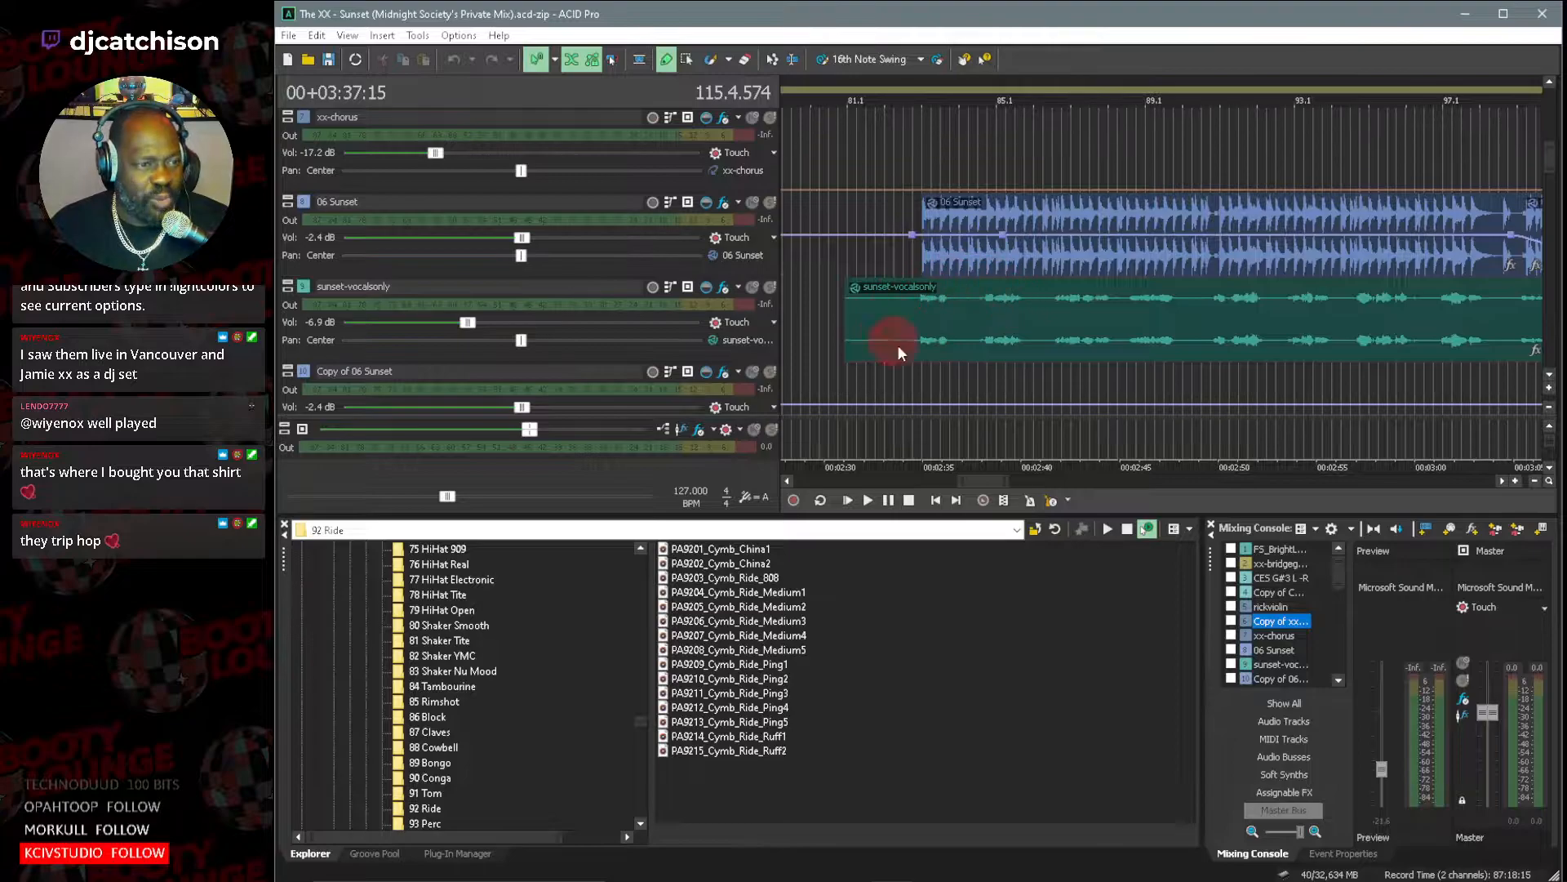
{"action": "left_click_drag", "start_coordinate": [990, 483], "coordinate": [1013, 485]}
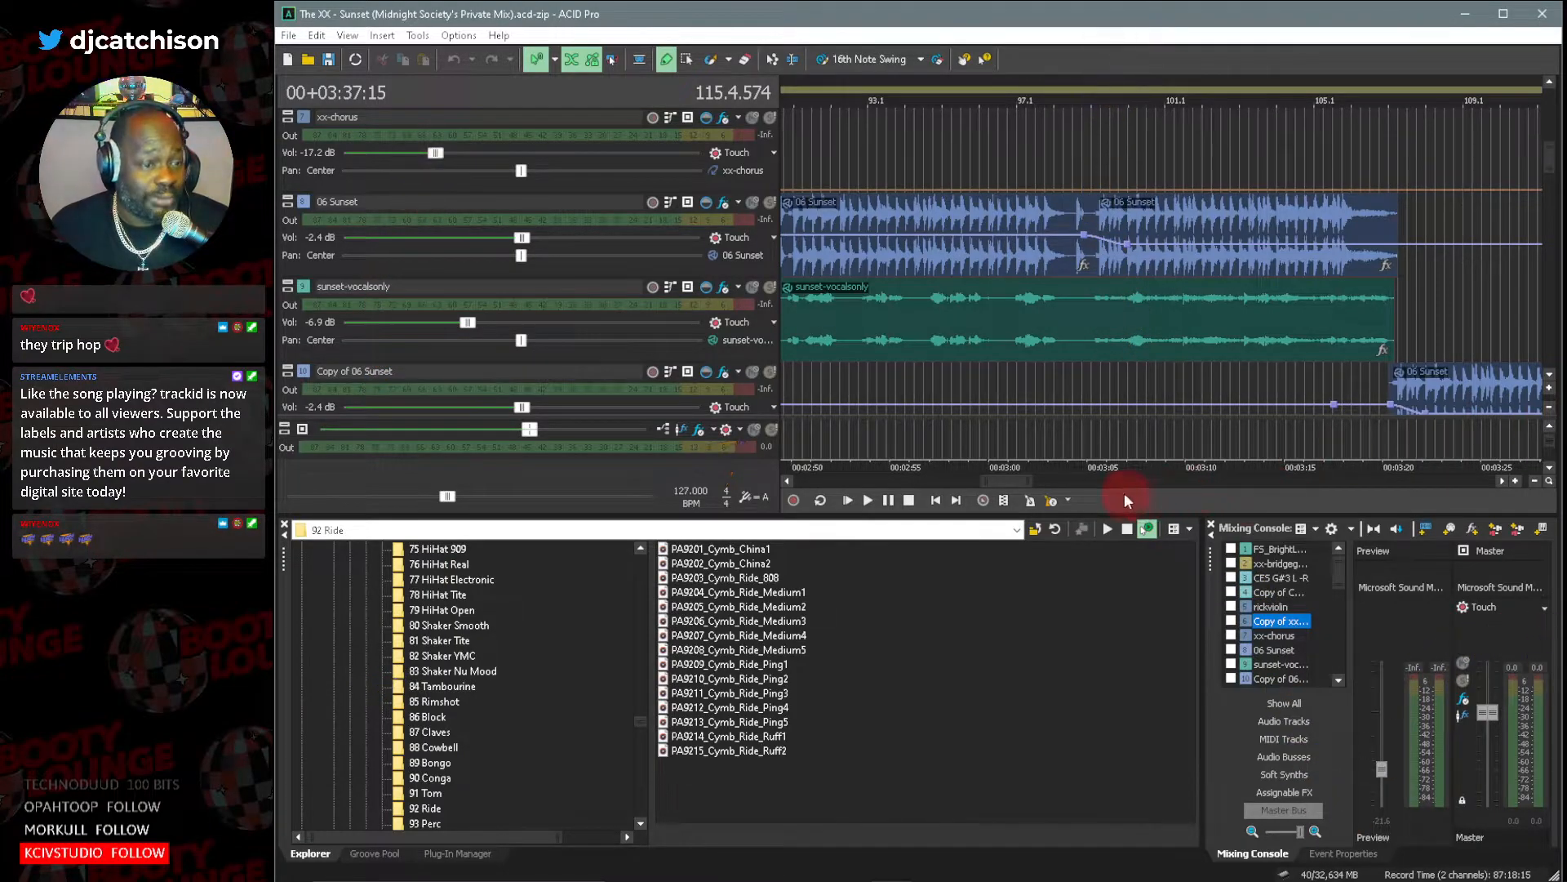
{"action": "left_click_drag", "start_coordinate": [1008, 484], "coordinate": [1004, 483]}
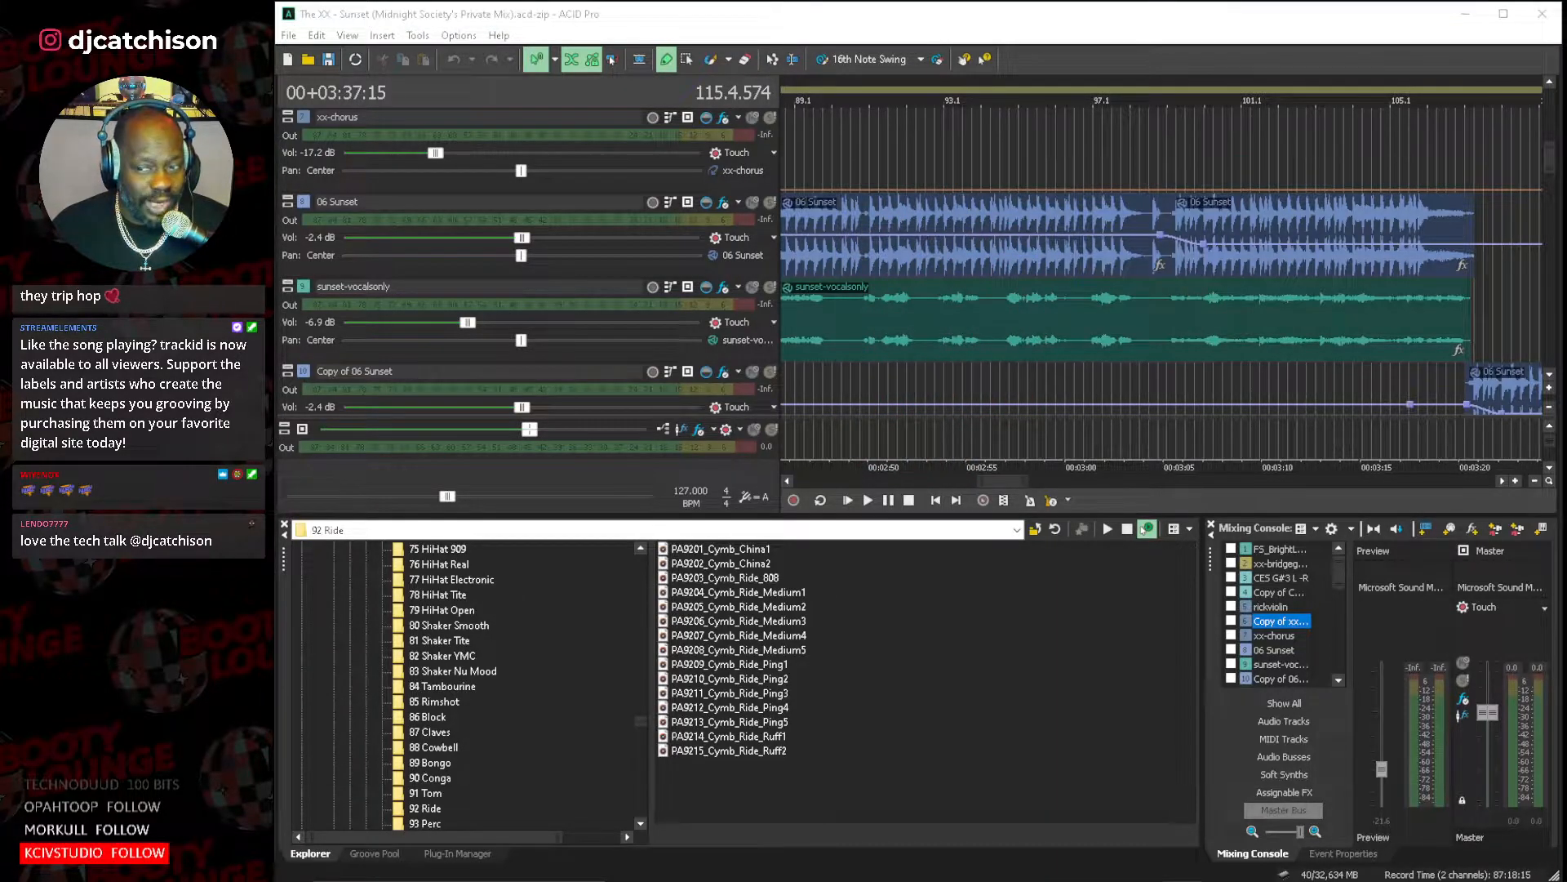
{"action": "left_click_drag", "start_coordinate": [989, 482], "coordinate": [968, 488]}
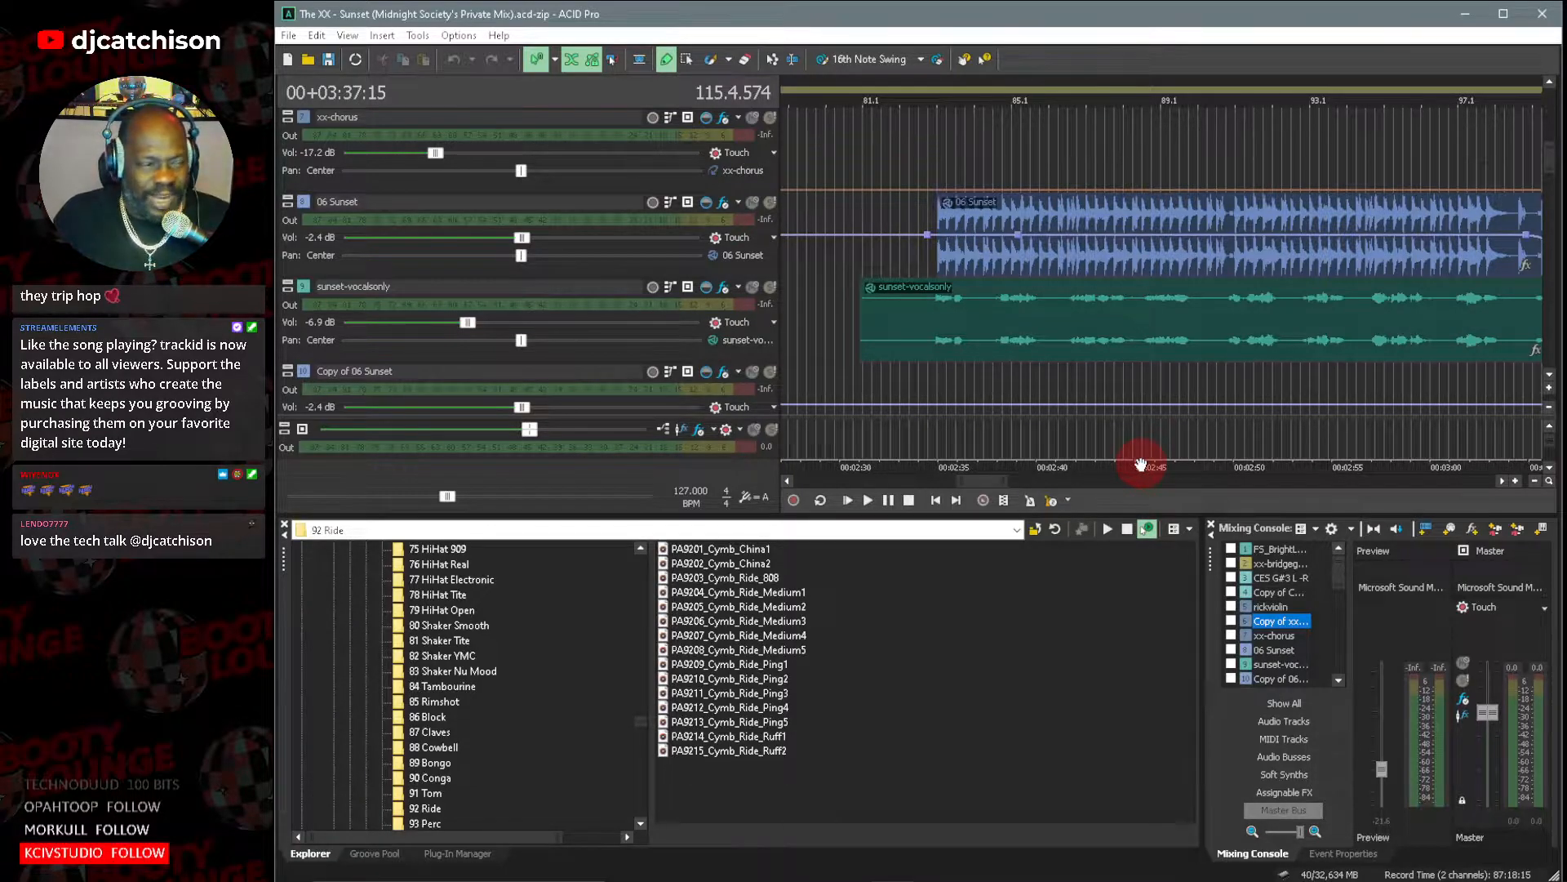
Solo the 06 Sunset track, play it from just before its clip near bar 83, and stop playback.
{"action": "left_click", "coordinate": [769, 203]}
{"action": "left_click", "coordinate": [945, 153]}
{"action": "left_click", "coordinate": [932, 154]}
{"action": "key", "text": "space"}
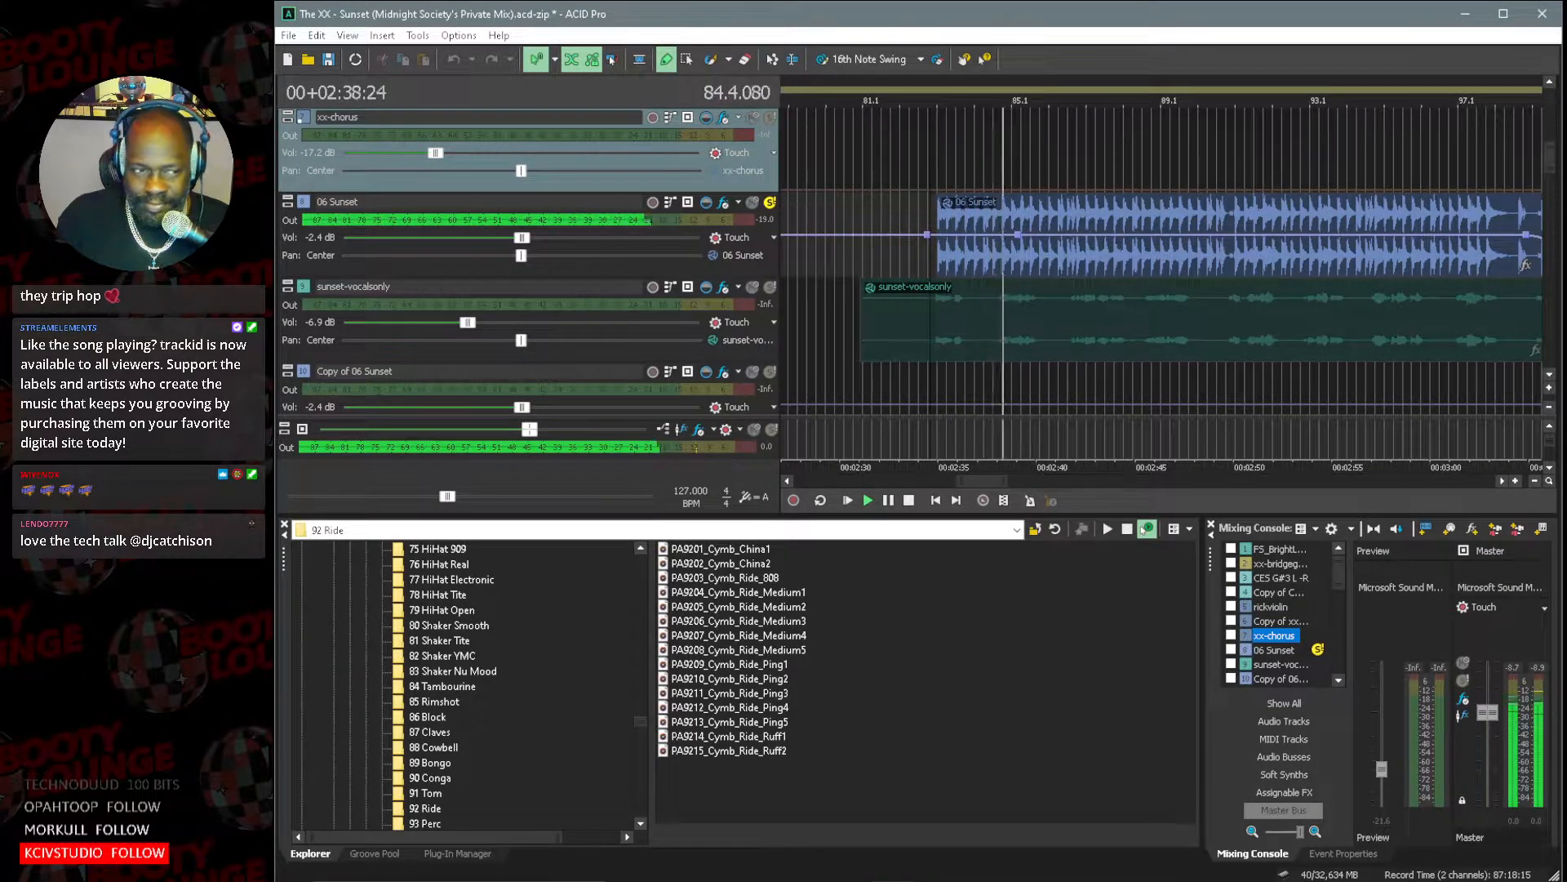
{"action": "left_click", "coordinate": [909, 501]}
Open the 06 Sunset track's effects and review EQ band 1, the Reverb and the Resonant Filter settings.
{"action": "left_click", "coordinate": [725, 202]}
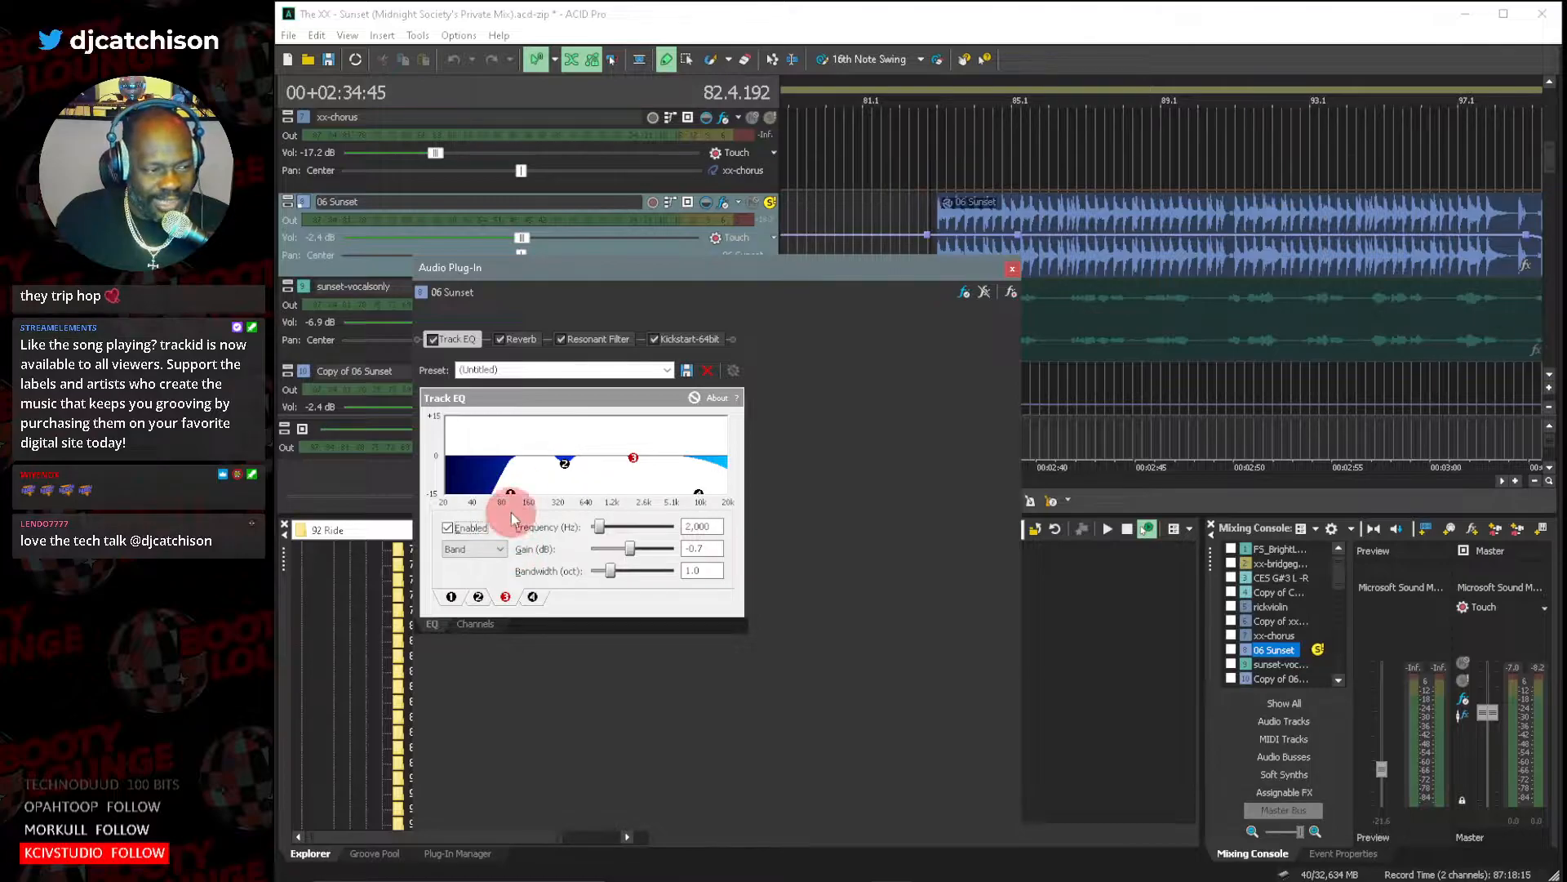
{"action": "left_click", "coordinate": [456, 598]}
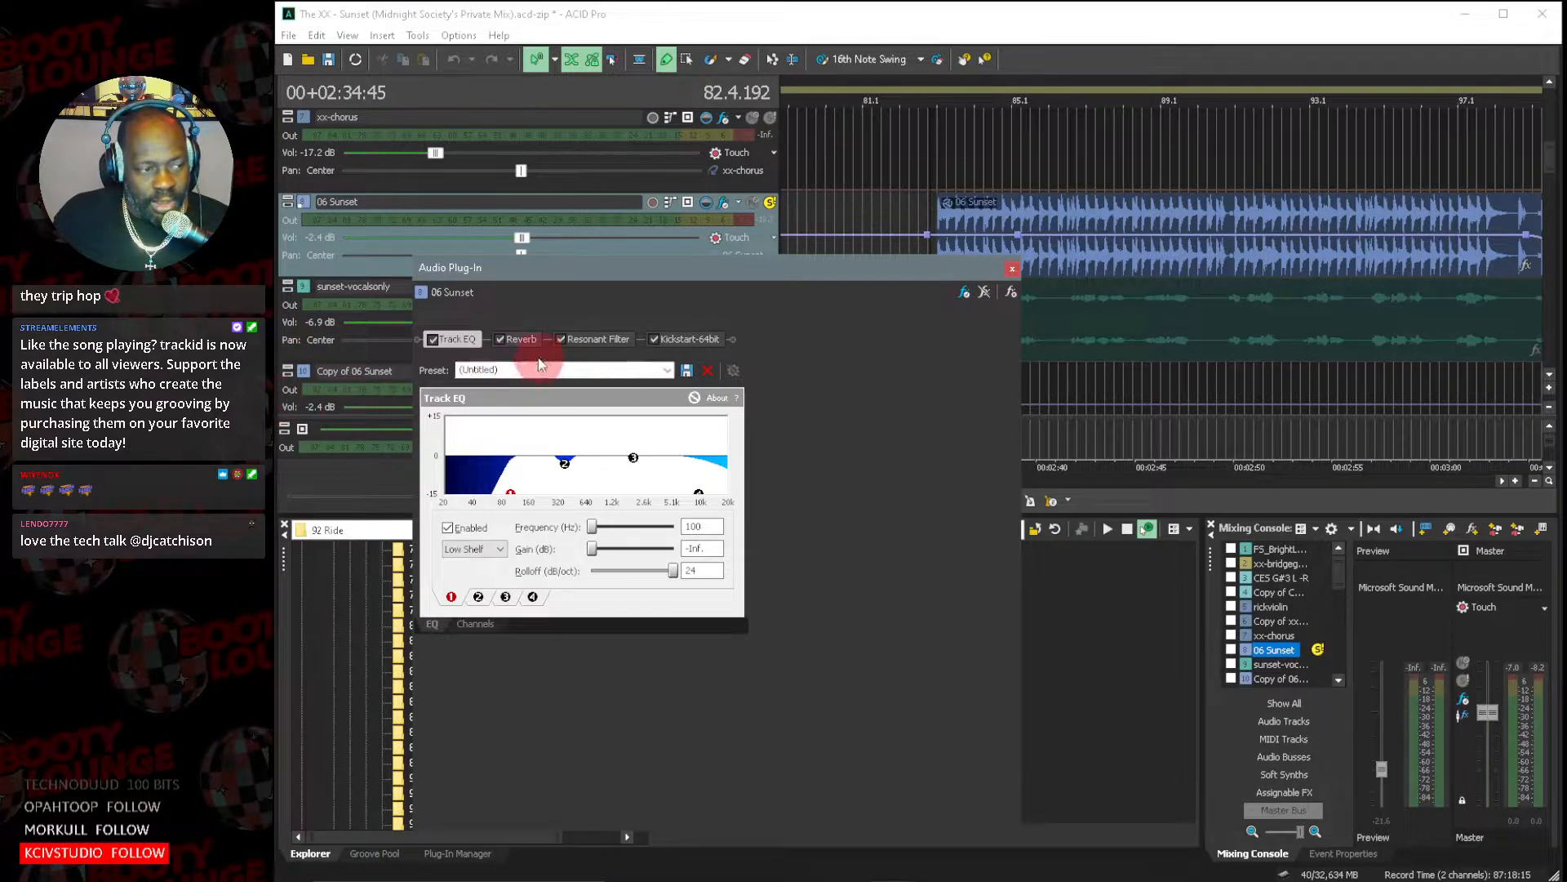
{"action": "left_click", "coordinate": [521, 339]}
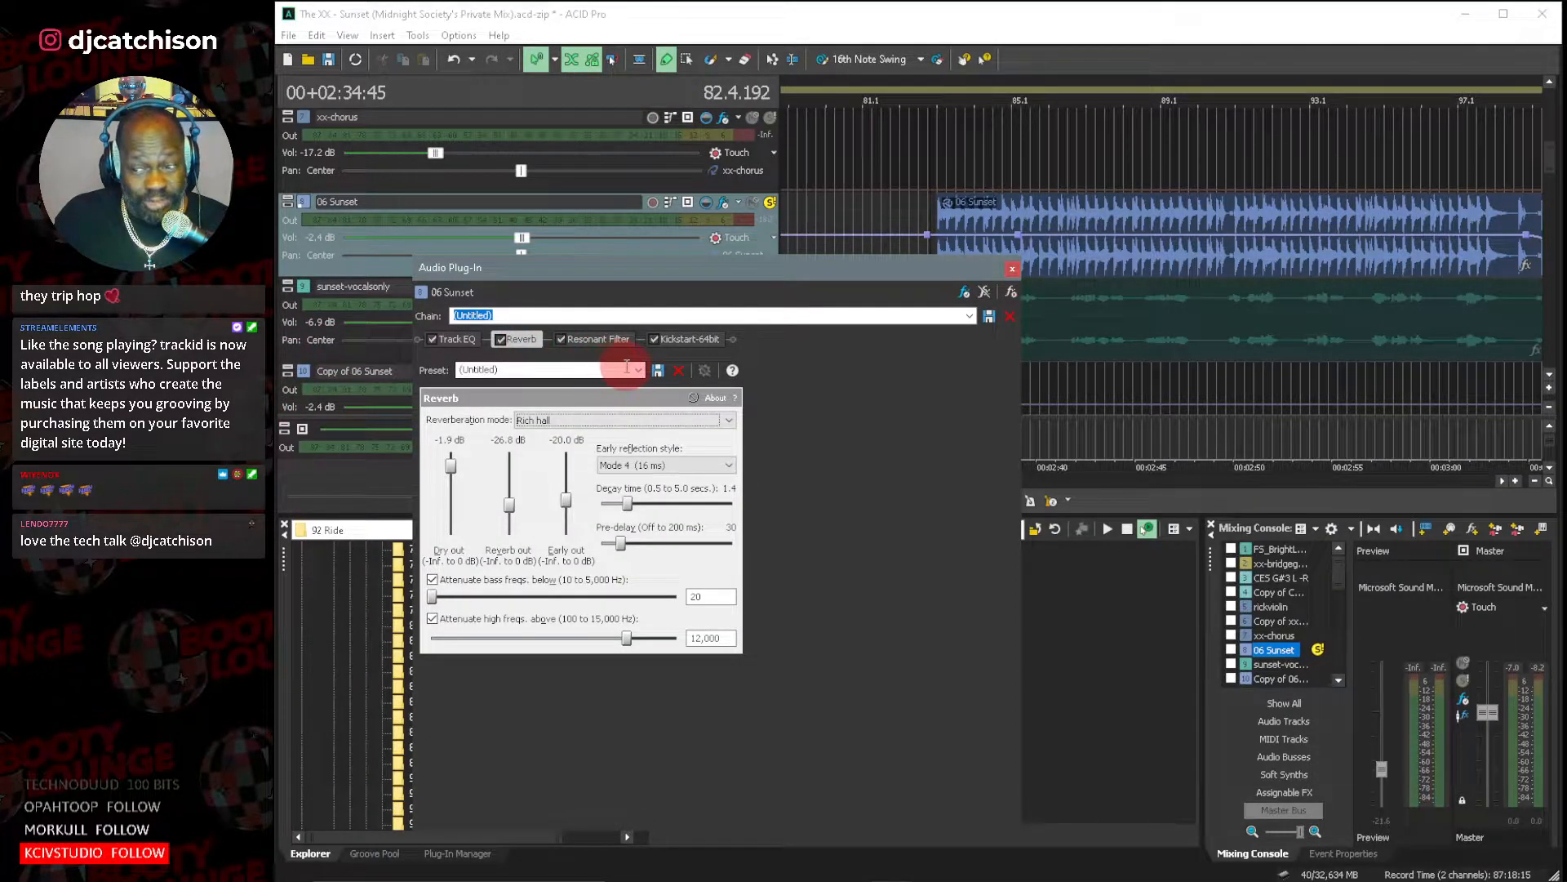
{"action": "left_click", "coordinate": [591, 338]}
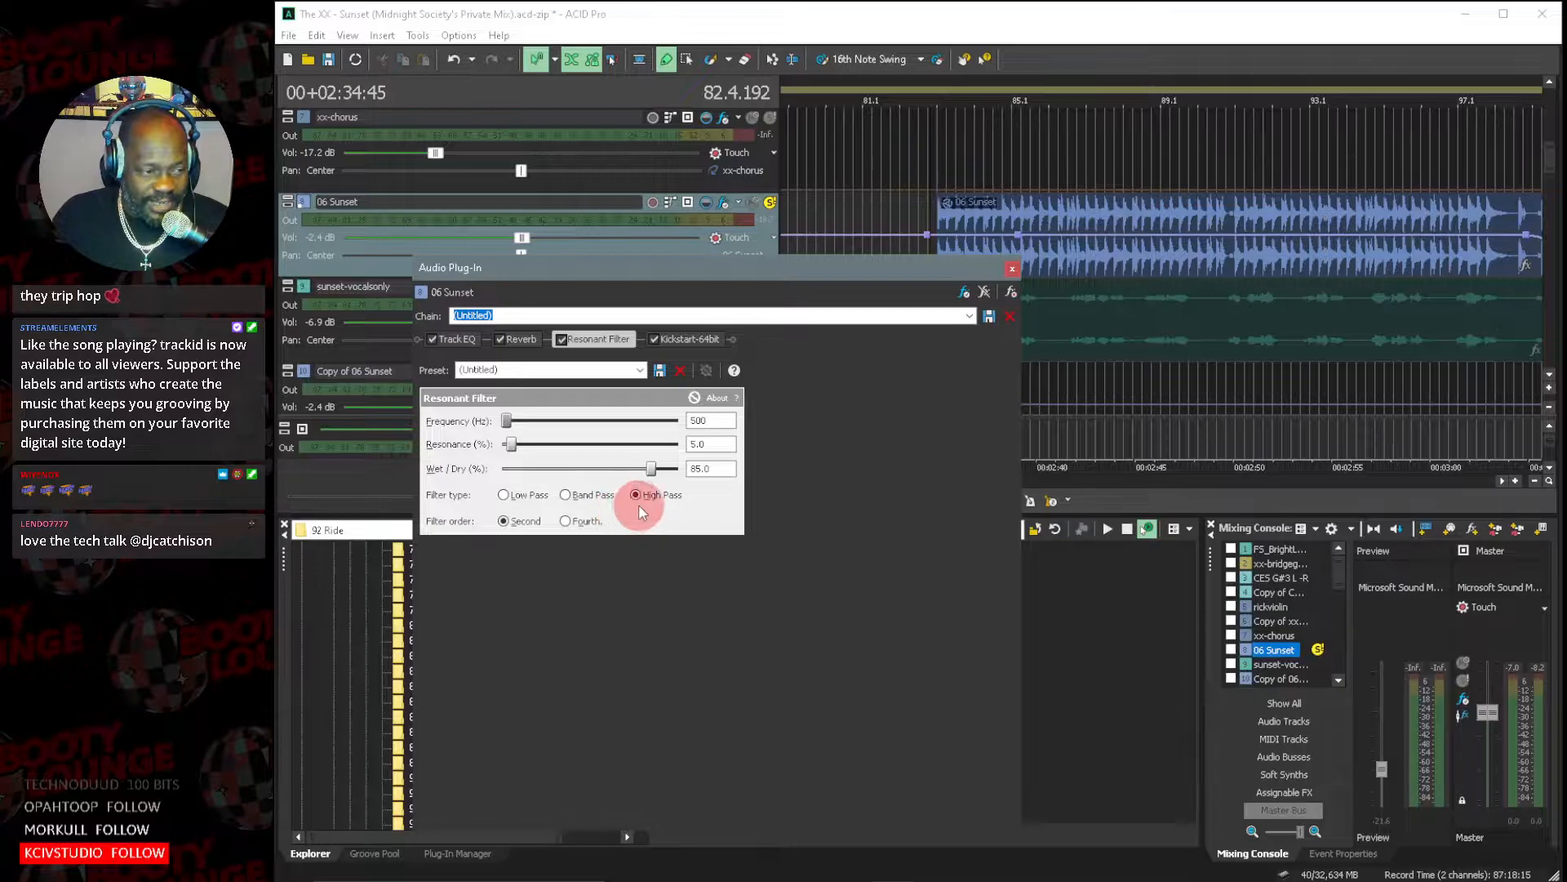
Bypass the Track EQ, Reverb, Resonant Filter and Kickstart effects in the 06 Sunset chain.
{"action": "left_click", "coordinate": [431, 339]}
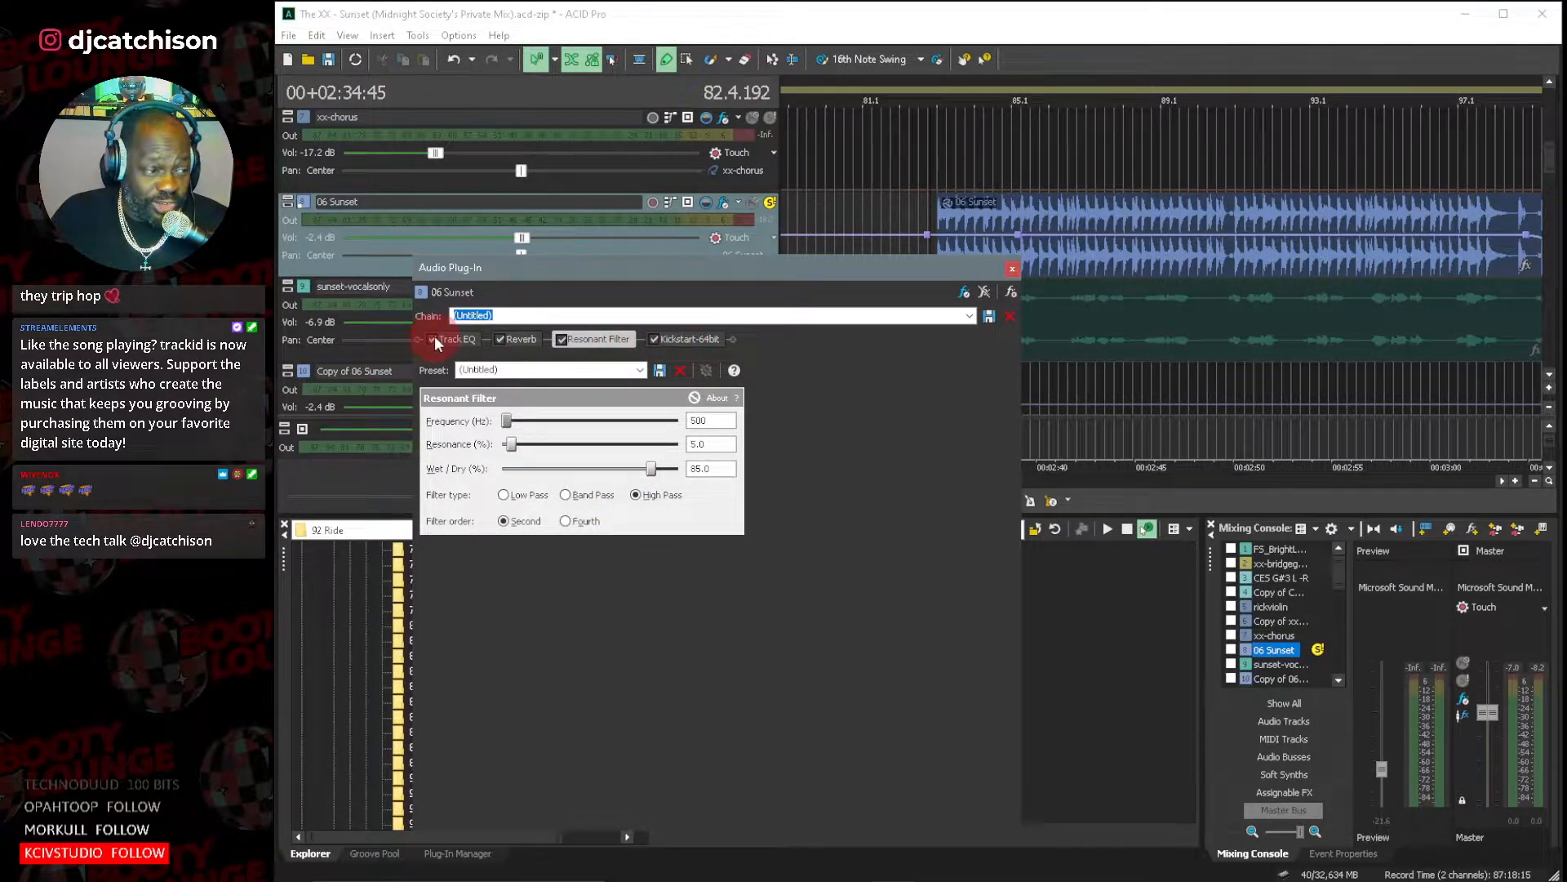
{"action": "left_click", "coordinate": [509, 340]}
{"action": "left_click", "coordinate": [506, 339]}
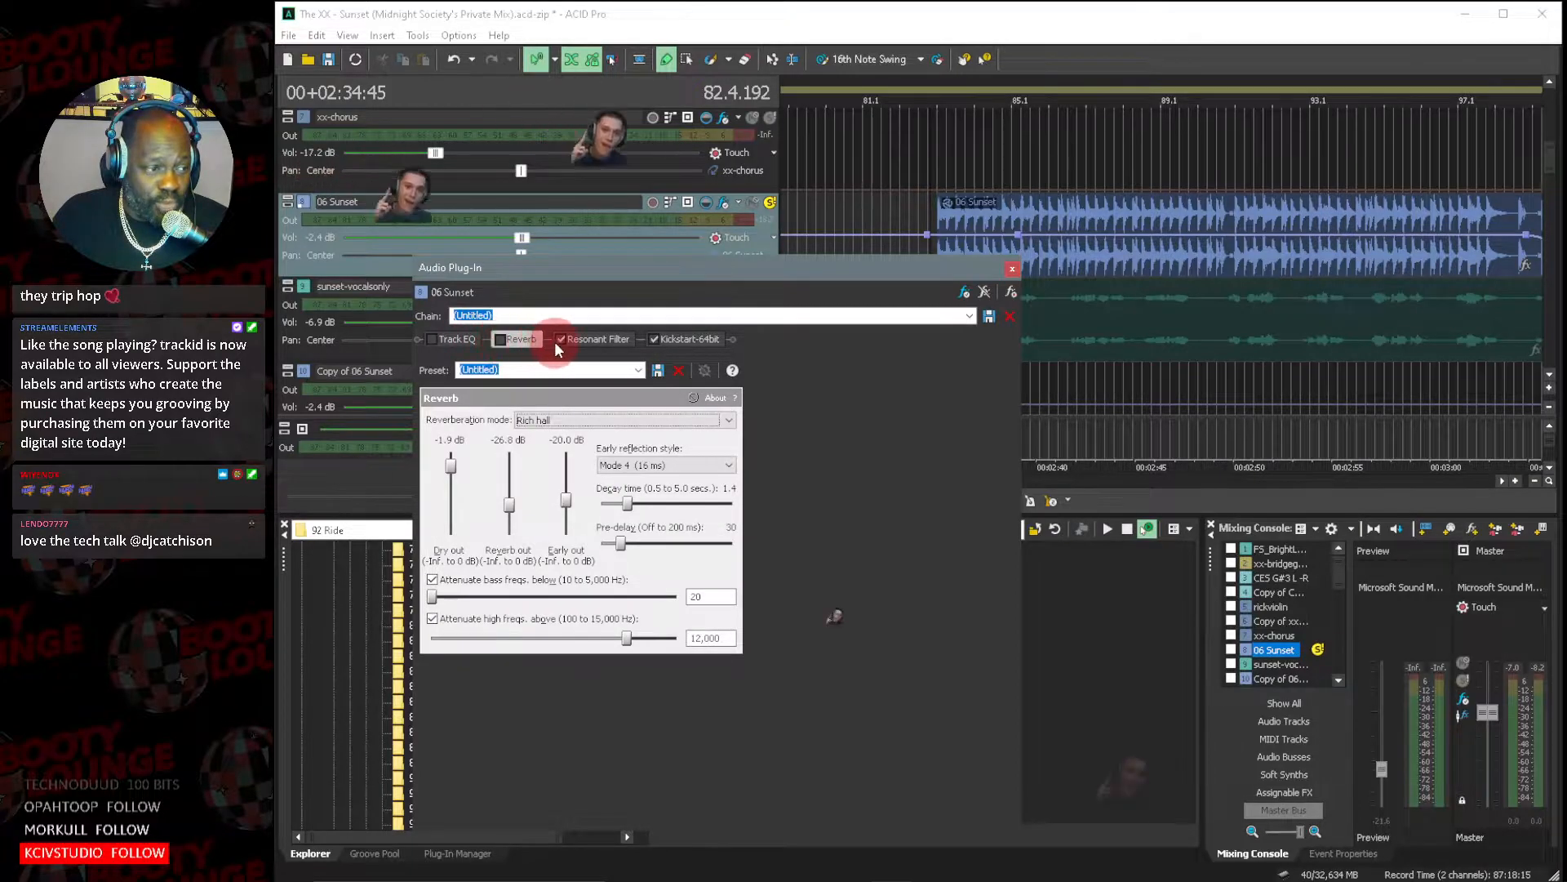
{"action": "left_click", "coordinate": [561, 340]}
{"action": "left_click", "coordinate": [653, 340]}
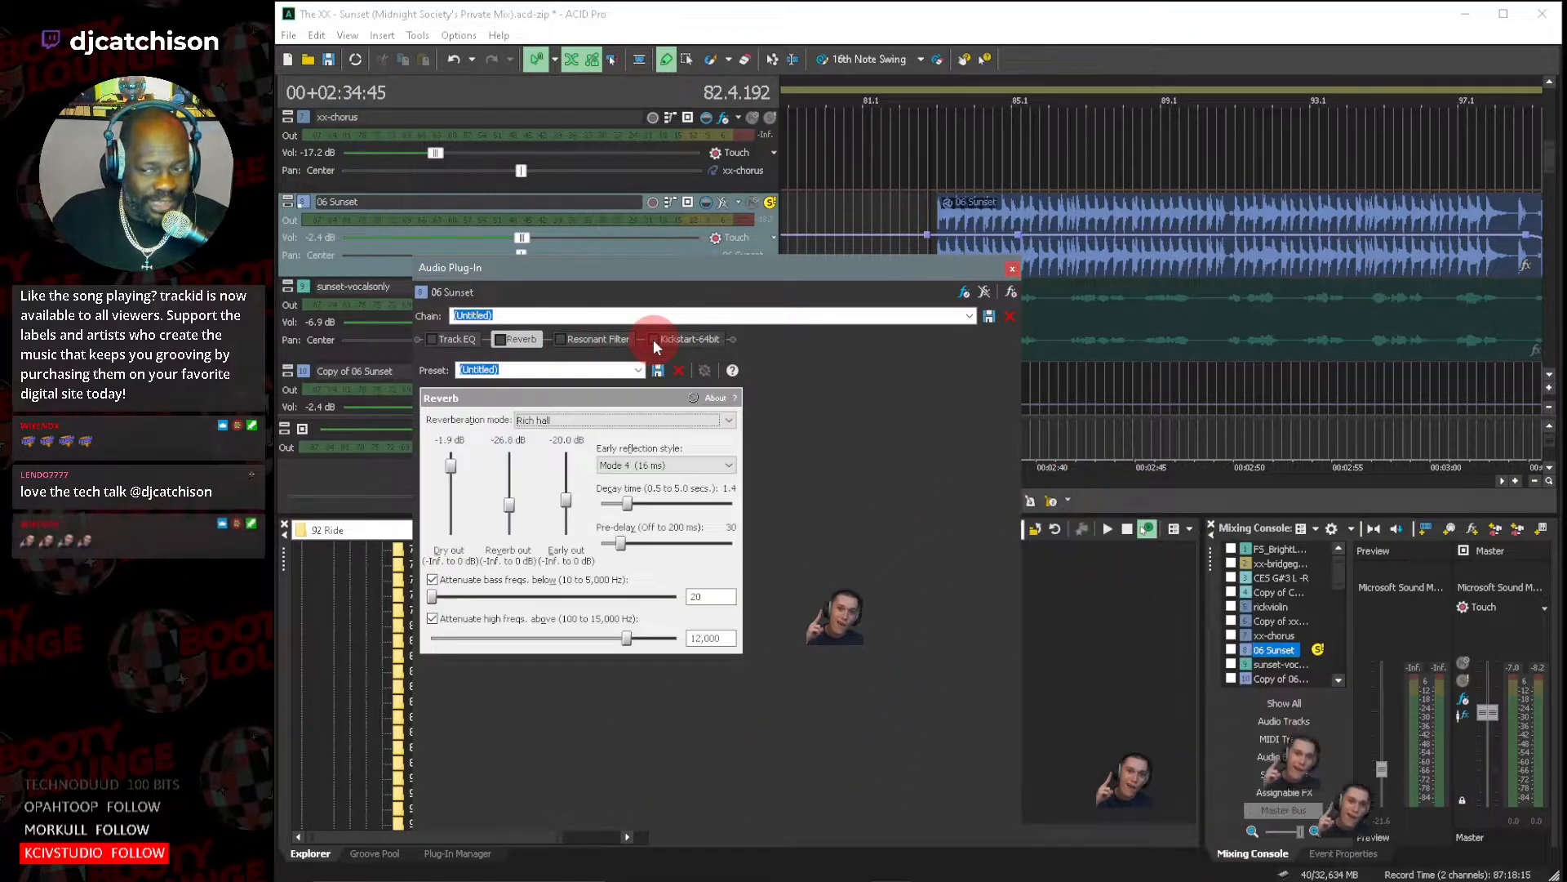
Play the dry 06 Sunset clip from its start near bar 83 and re-enable the Reverb during playback.
{"action": "left_click", "coordinate": [933, 139]}
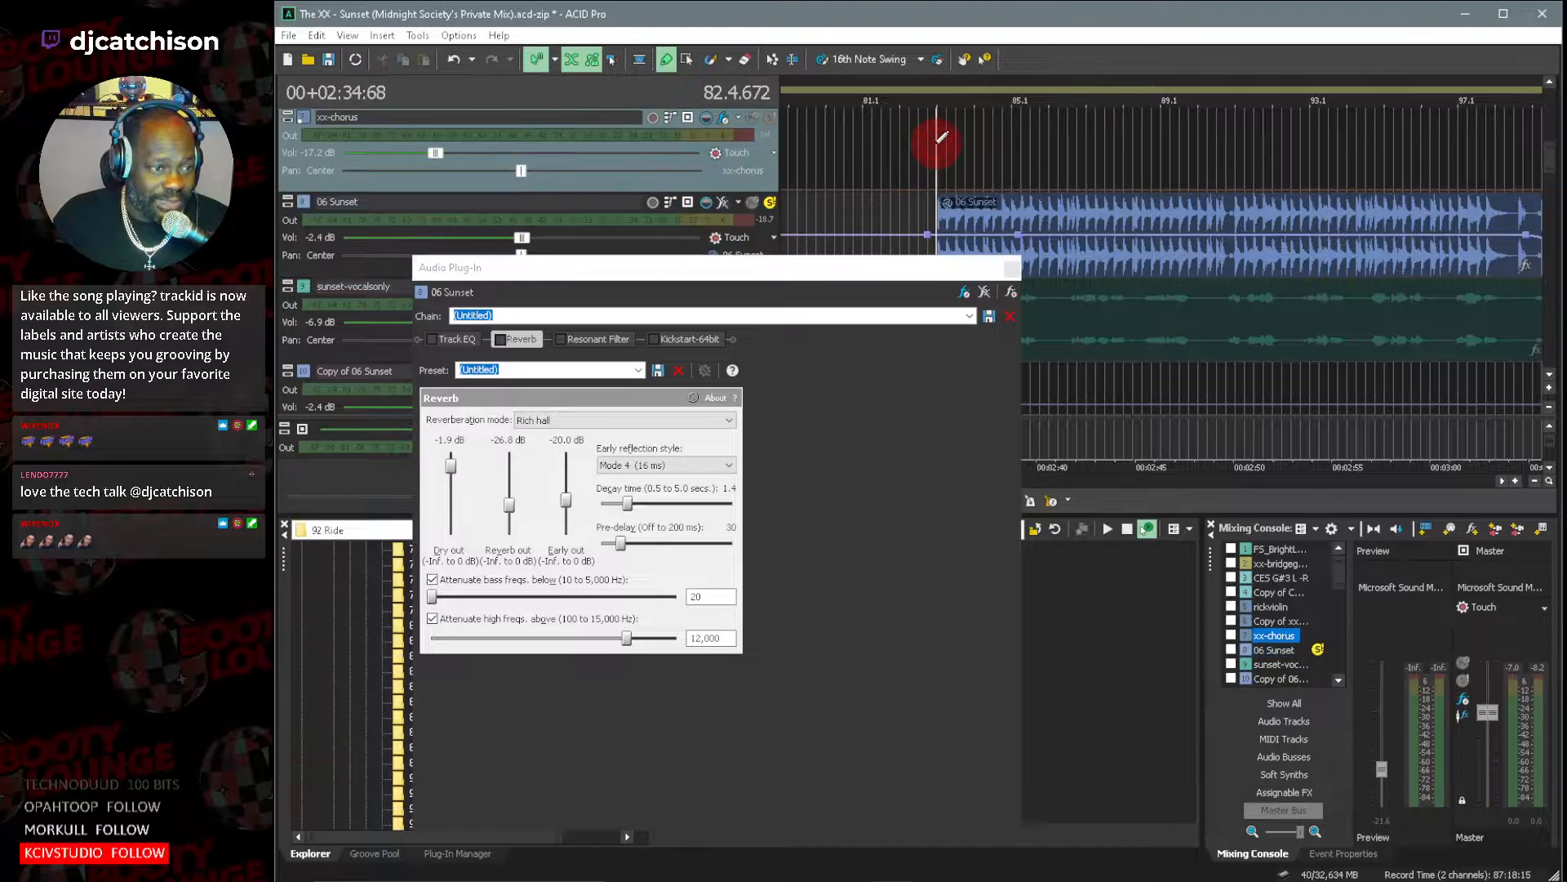
{"action": "key", "text": "space"}
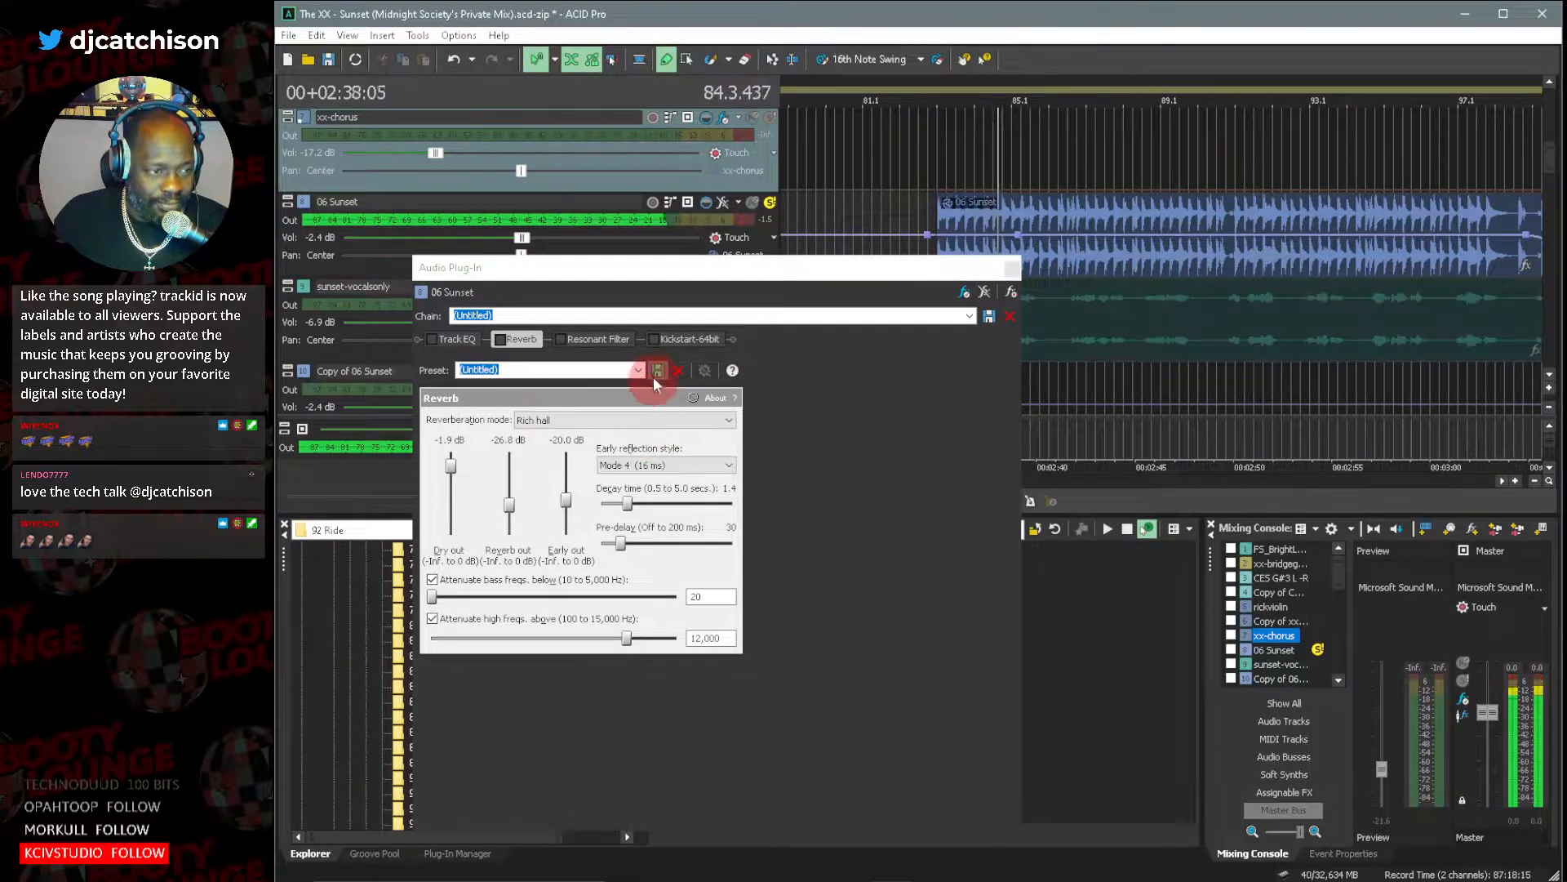
{"action": "left_click", "coordinate": [504, 374]}
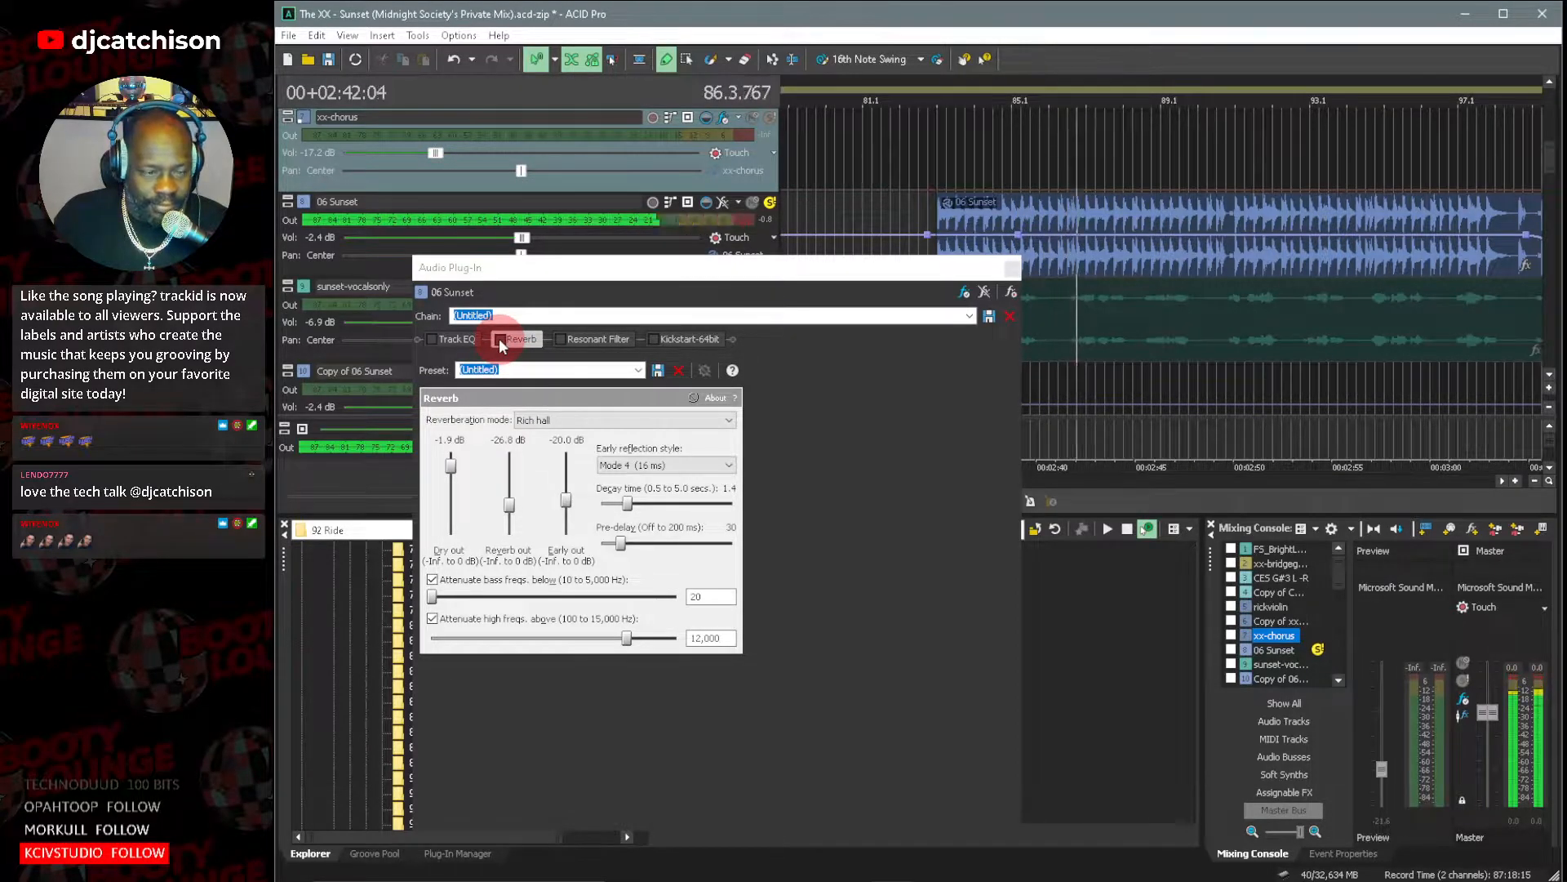
{"action": "left_click", "coordinate": [500, 341]}
{"action": "left_click", "coordinate": [499, 341]}
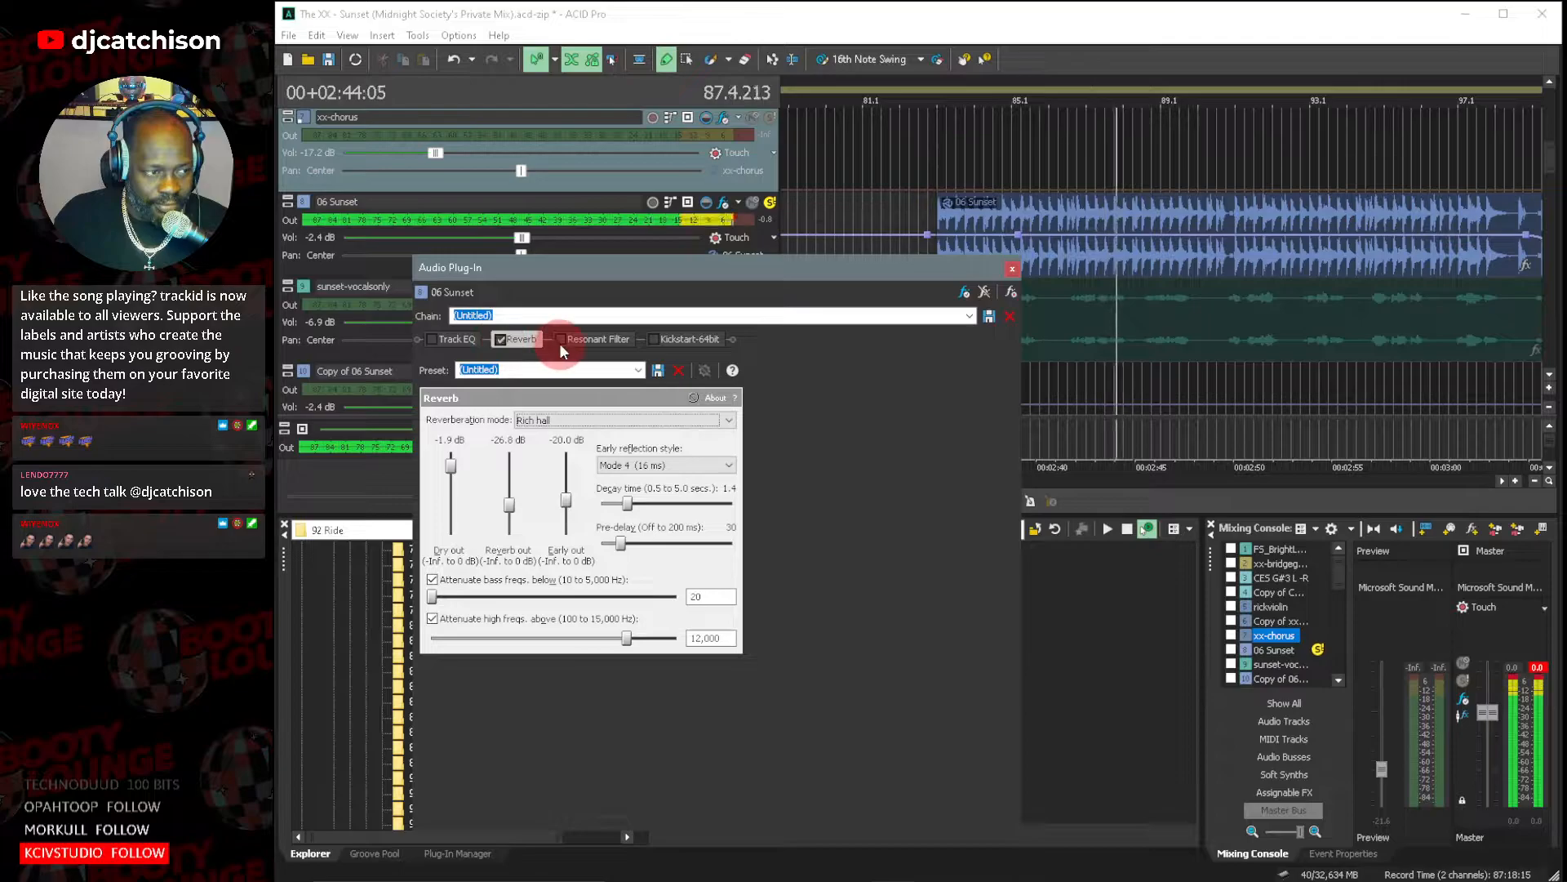
Re-enable the Track EQ and Resonant Filter one after another during playback, and return the cursor to the 06 Sunset clip's start.
{"action": "left_click", "coordinate": [432, 339]}
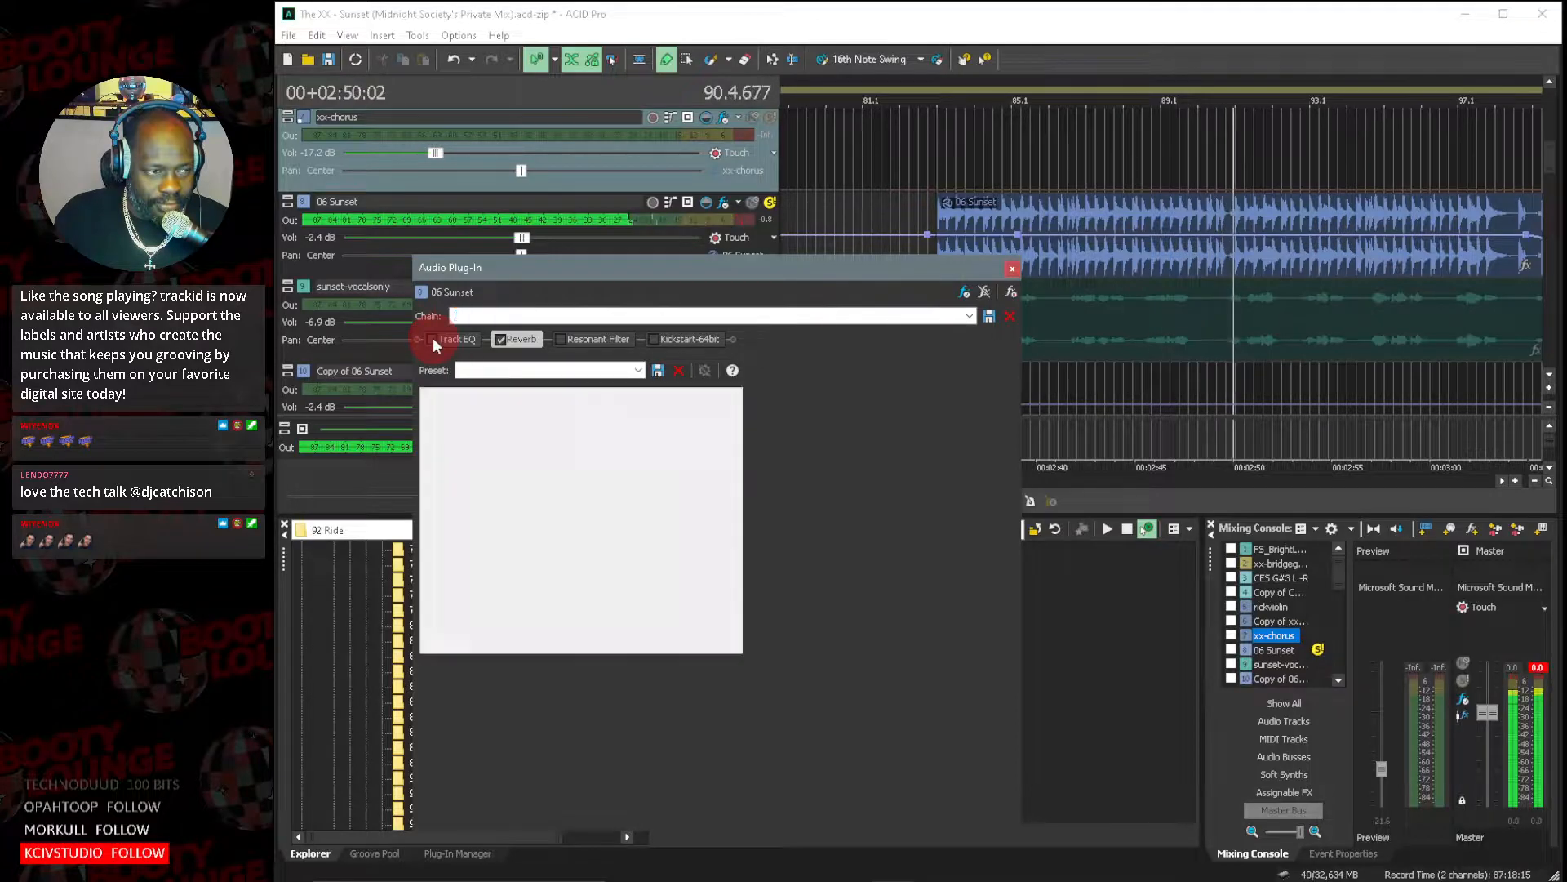
{"action": "left_click", "coordinate": [560, 340]}
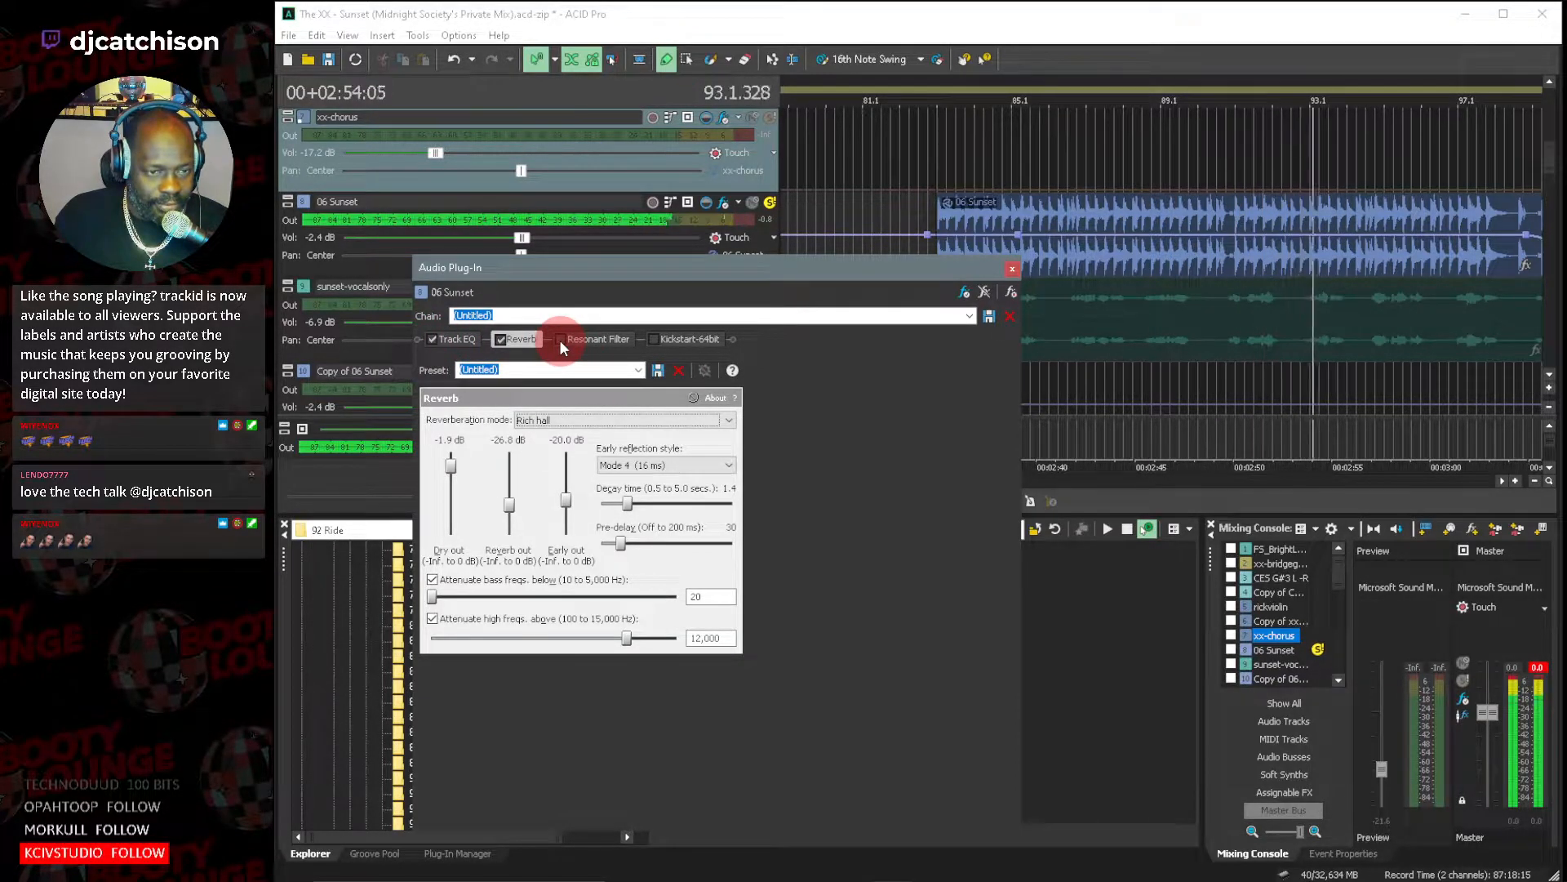
{"action": "left_click", "coordinate": [561, 339]}
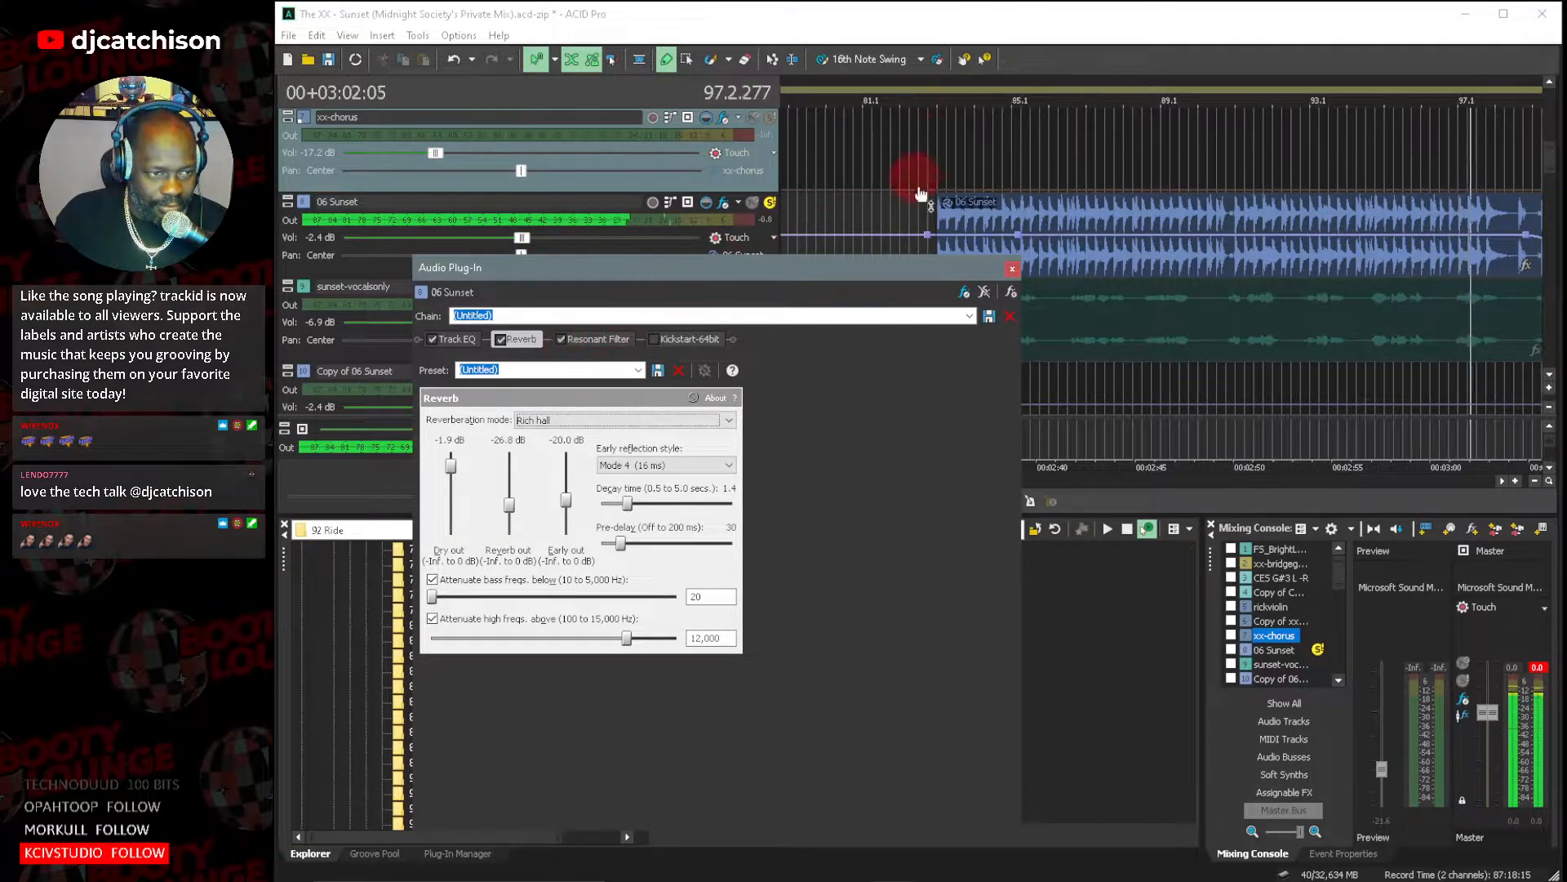
{"action": "left_click", "coordinate": [931, 98]}
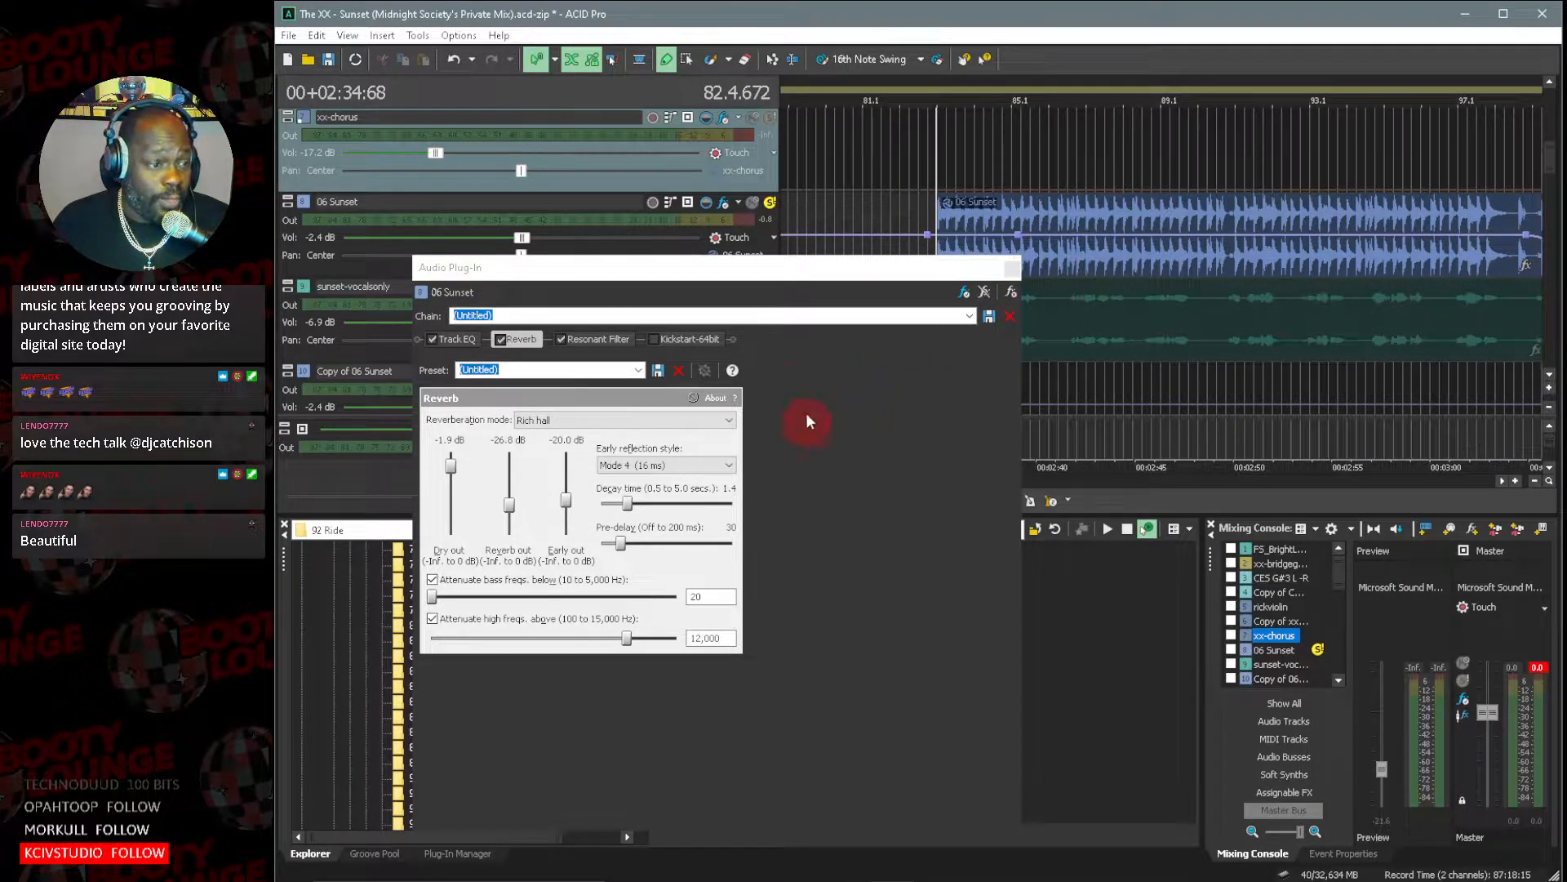
Re-enable Kickstart, audition the full 06 Sunset effect chain from about bar 82.3, and close the effects window.
{"action": "left_click", "coordinate": [652, 340]}
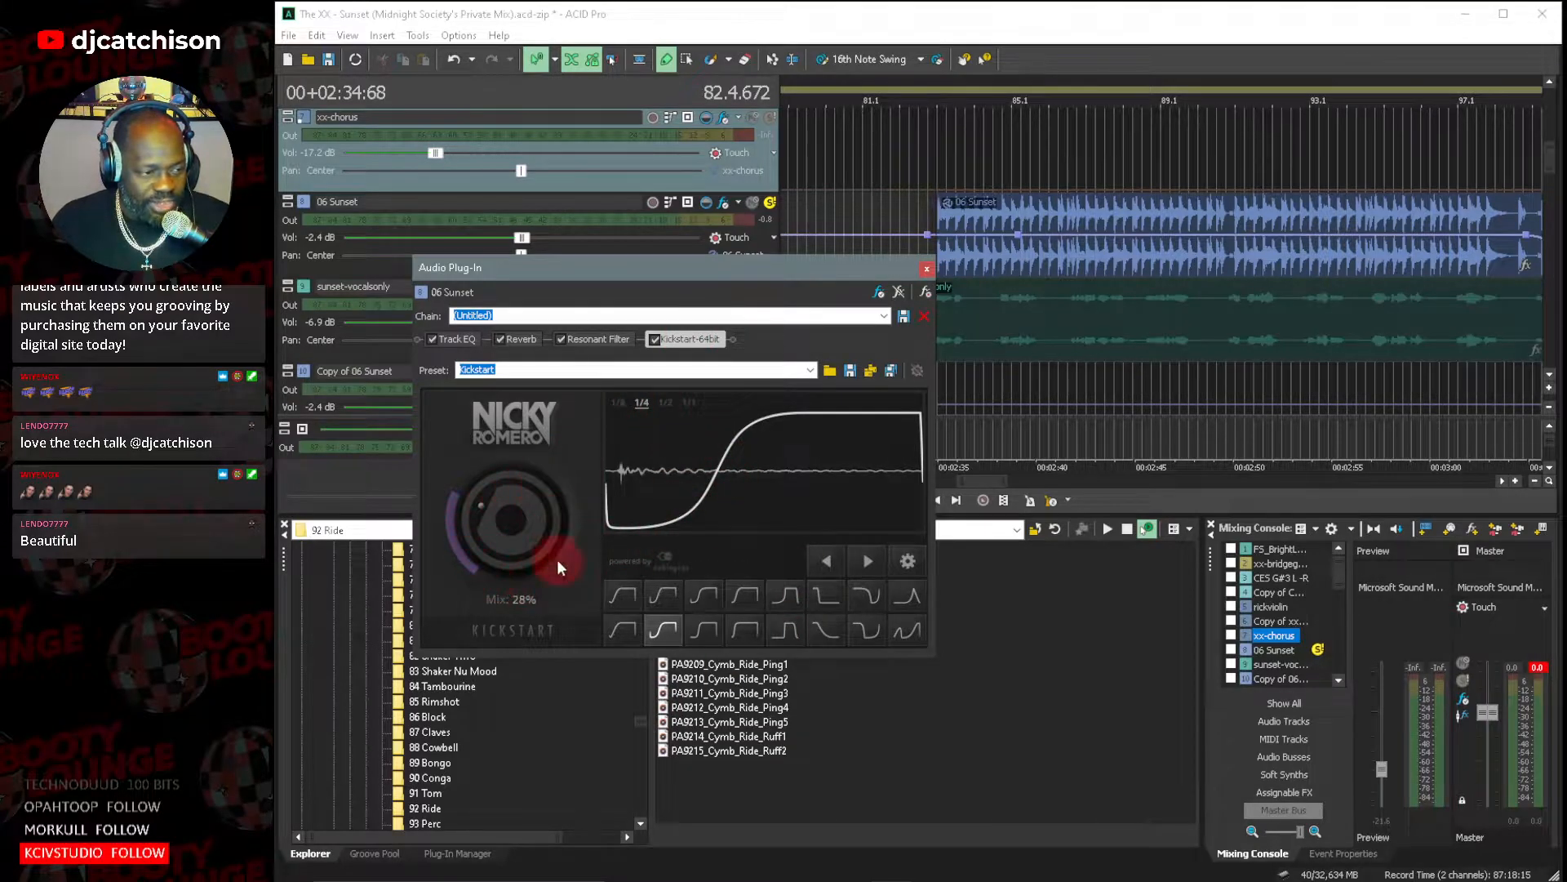
{"action": "left_click", "coordinate": [928, 164]}
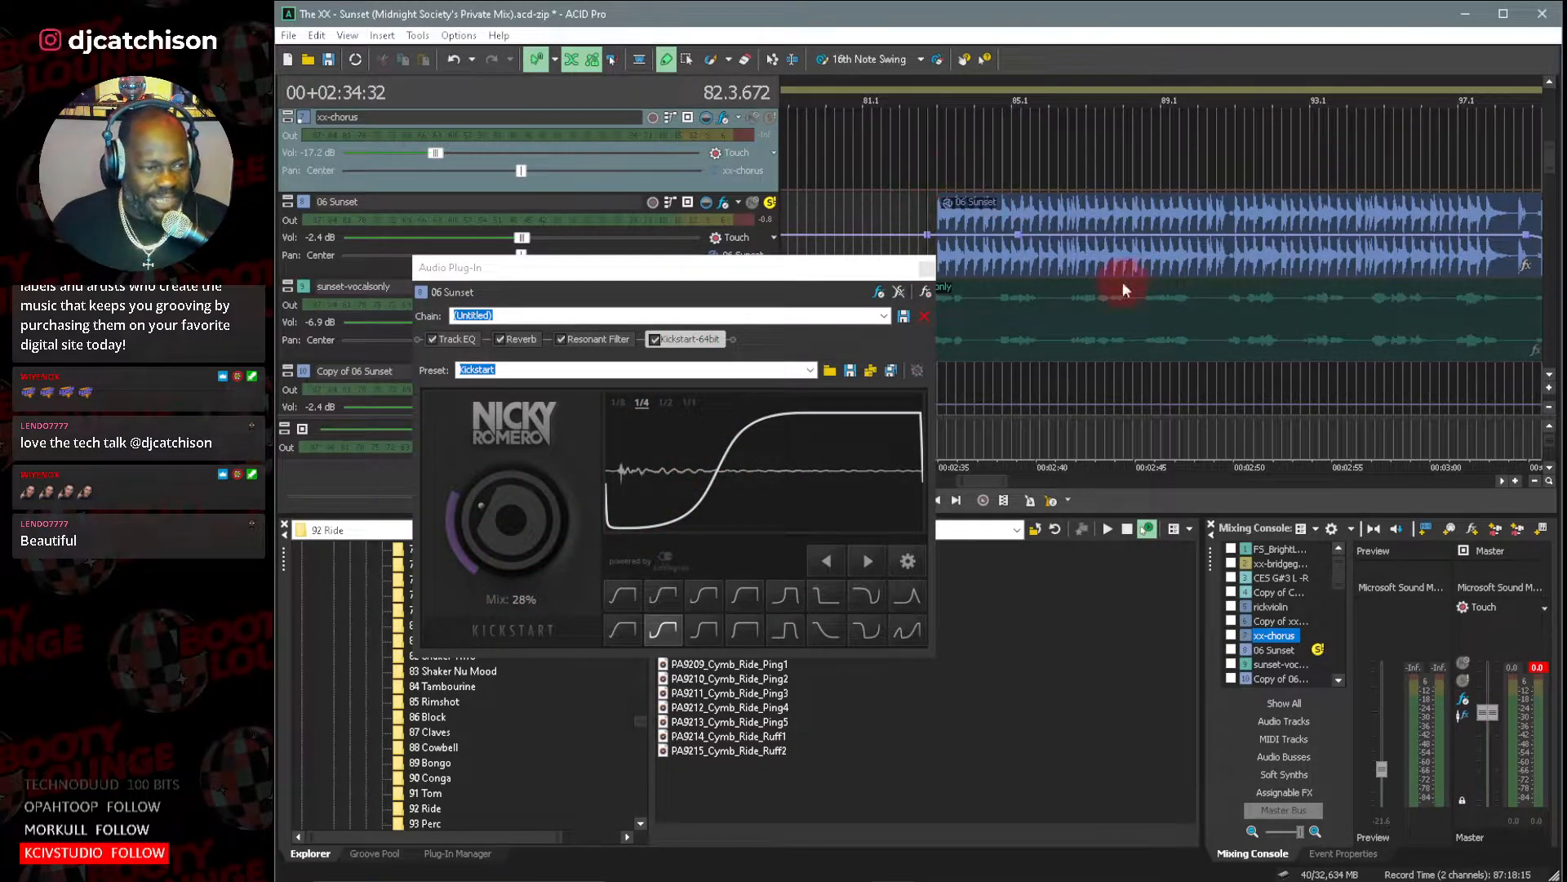
{"action": "key", "text": "space"}
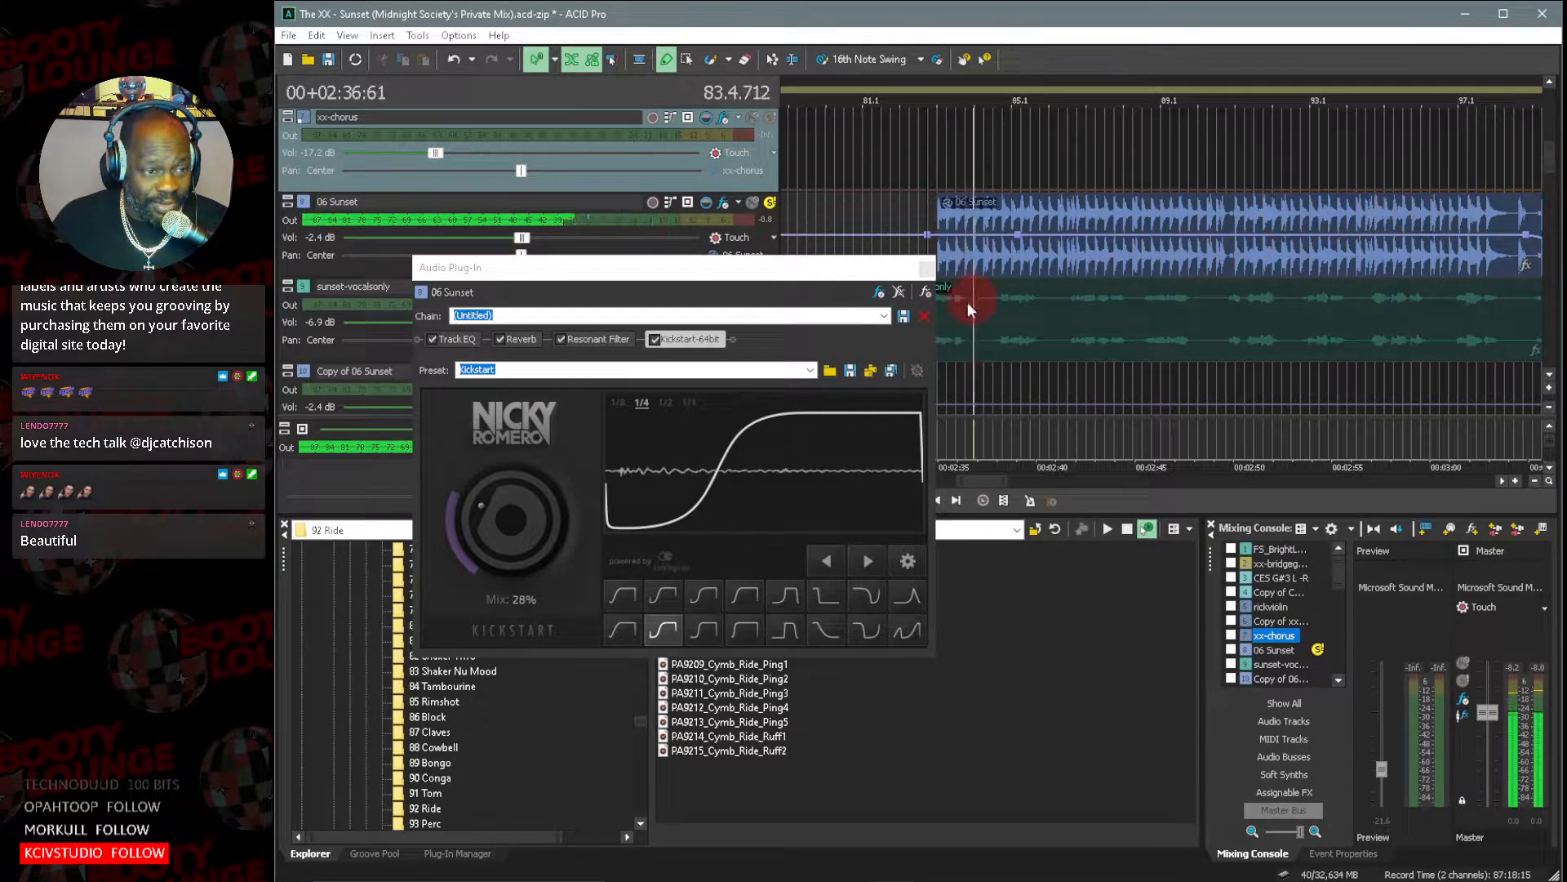
{"action": "key", "text": "space"}
{"action": "left_click", "coordinate": [926, 268]}
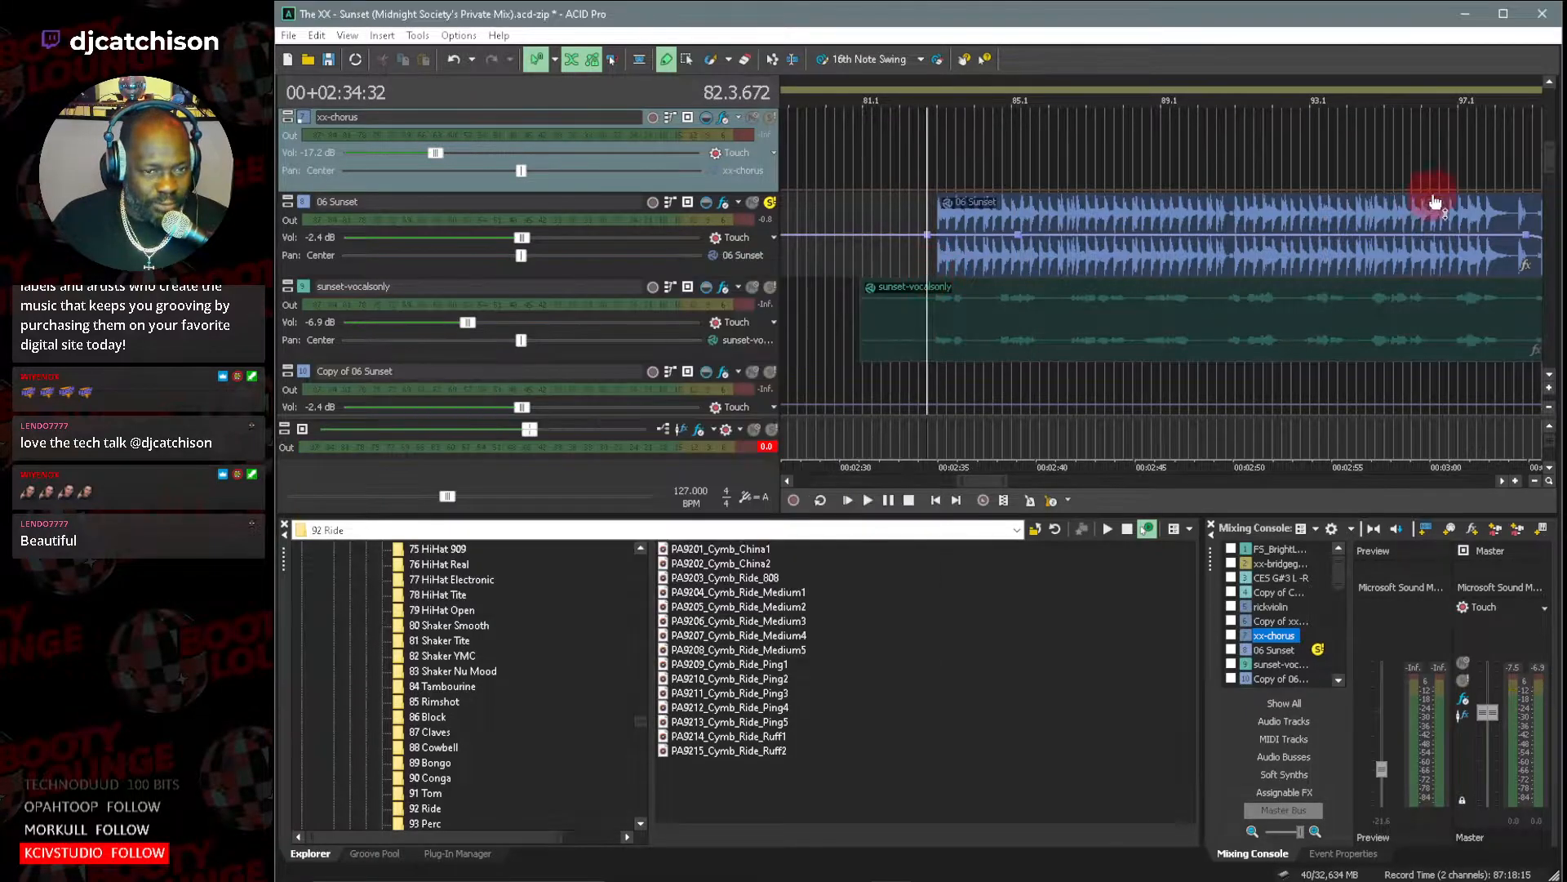
Inspect the DT_Bass5_Ab1 and star-revcym tracks closely around bars 79 to 86 and return to the 06 Sunset tracks.
{"action": "left_click", "coordinate": [1549, 129]}
{"action": "left_click_drag", "start_coordinate": [1554, 127], "coordinate": [1560, 189]}
{"action": "left_click", "coordinate": [1055, 529]}
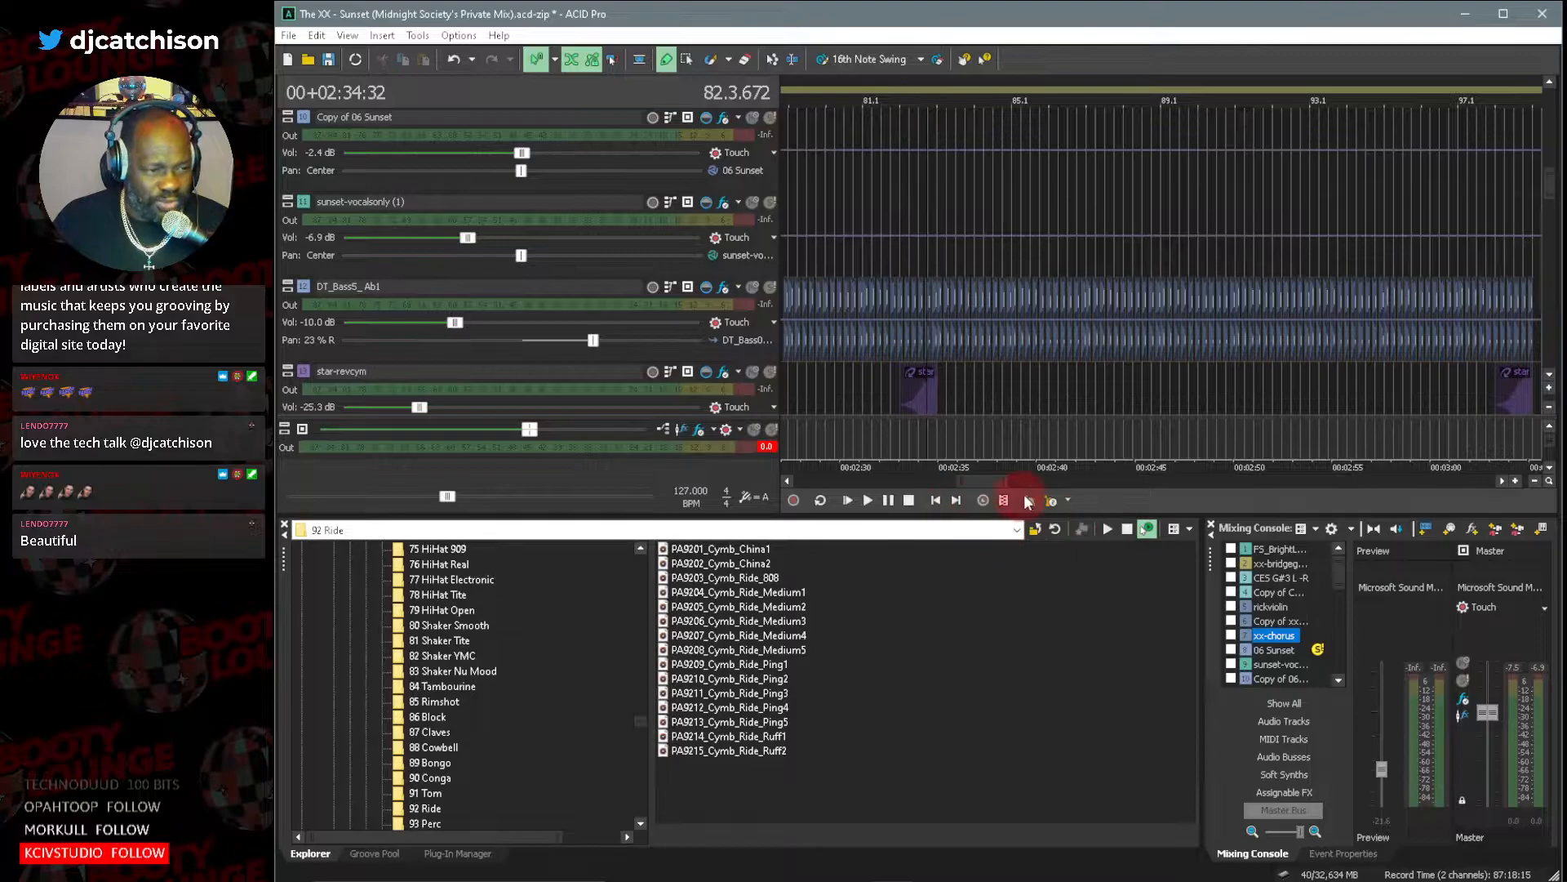
{"action": "scroll", "coordinate": [1018, 488], "scroll_direction": "up", "scroll_amount": 5}
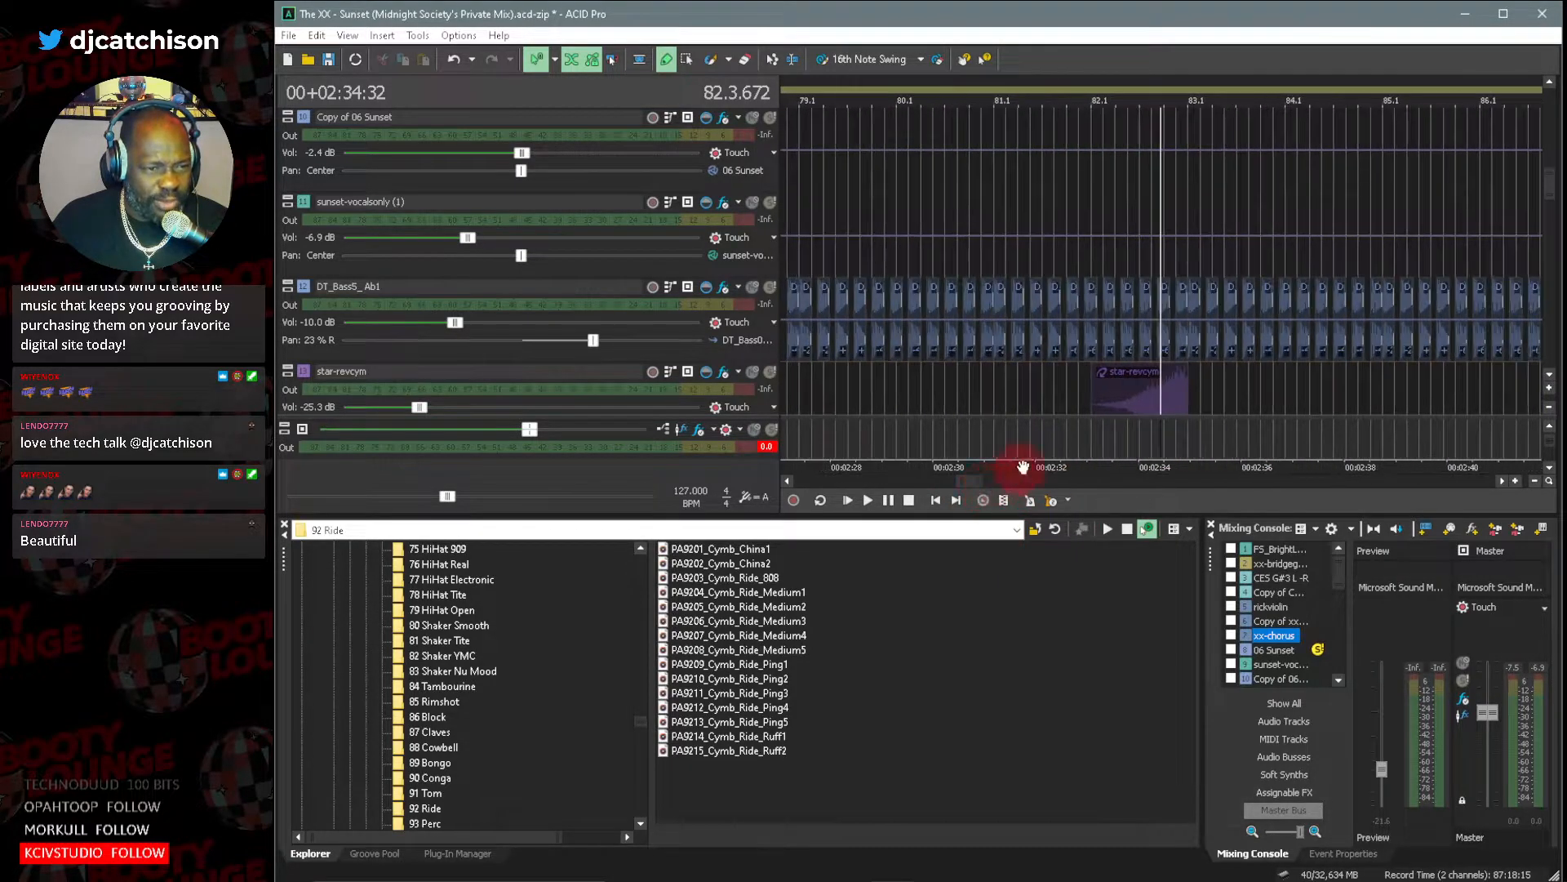
{"action": "mouse_move", "coordinate": [1557, 190]}
{"action": "left_mouse_down"}
{"action": "mouse_move", "coordinate": [1560, 109]}
{"action": "mouse_move", "coordinate": [1560, 172]}
{"action": "left_mouse_up"}
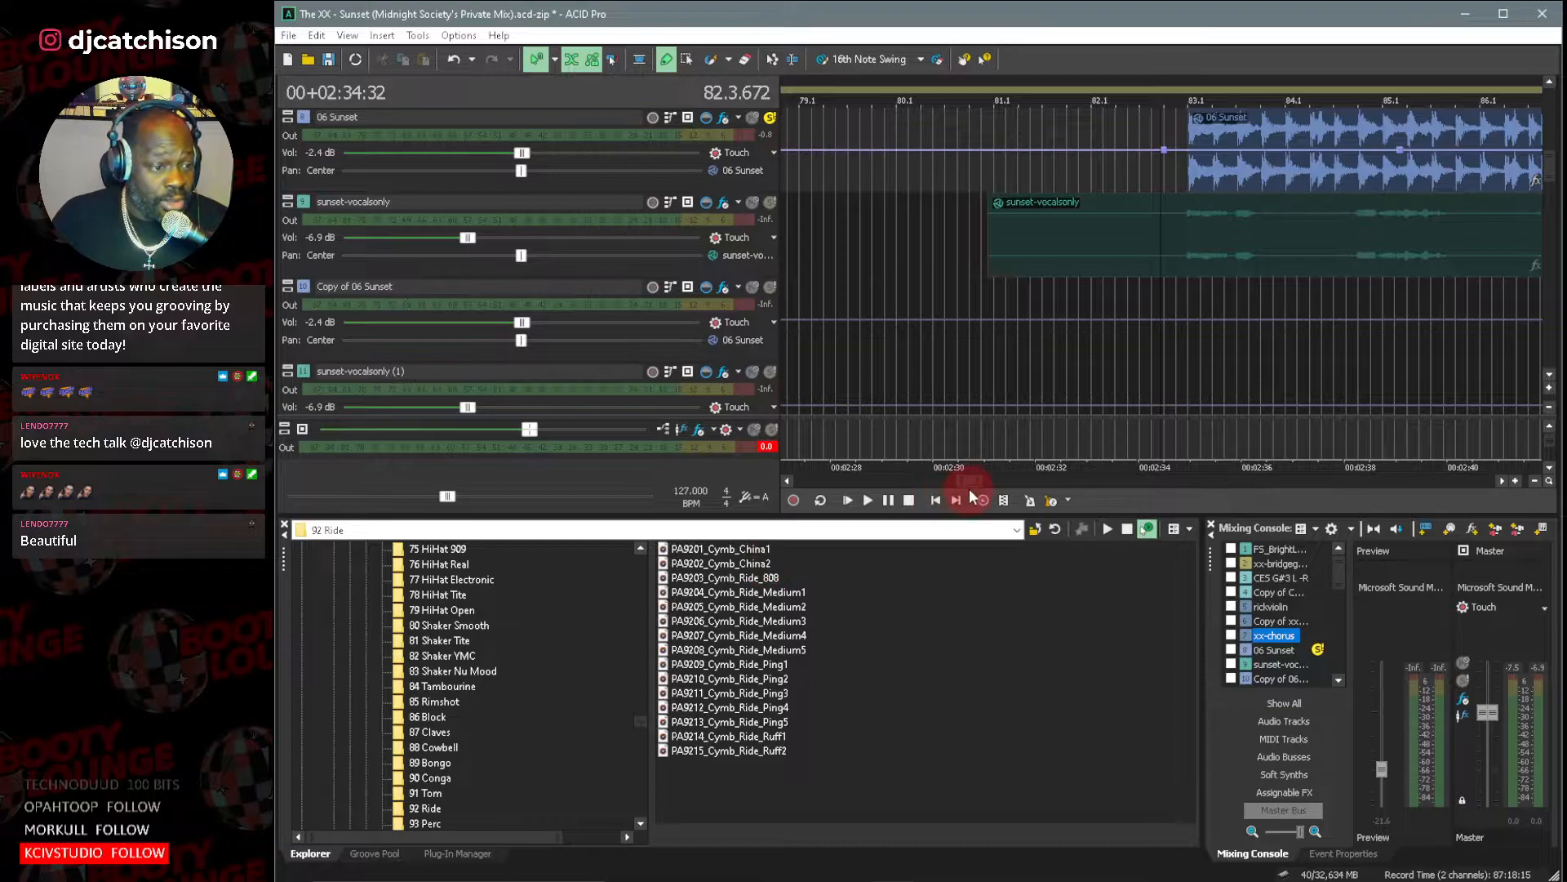
Solo the red dollhead-kick track at the project start and open its track properties with the clip pool.
{"action": "left_click_drag", "start_coordinate": [967, 482], "coordinate": [766, 473]}
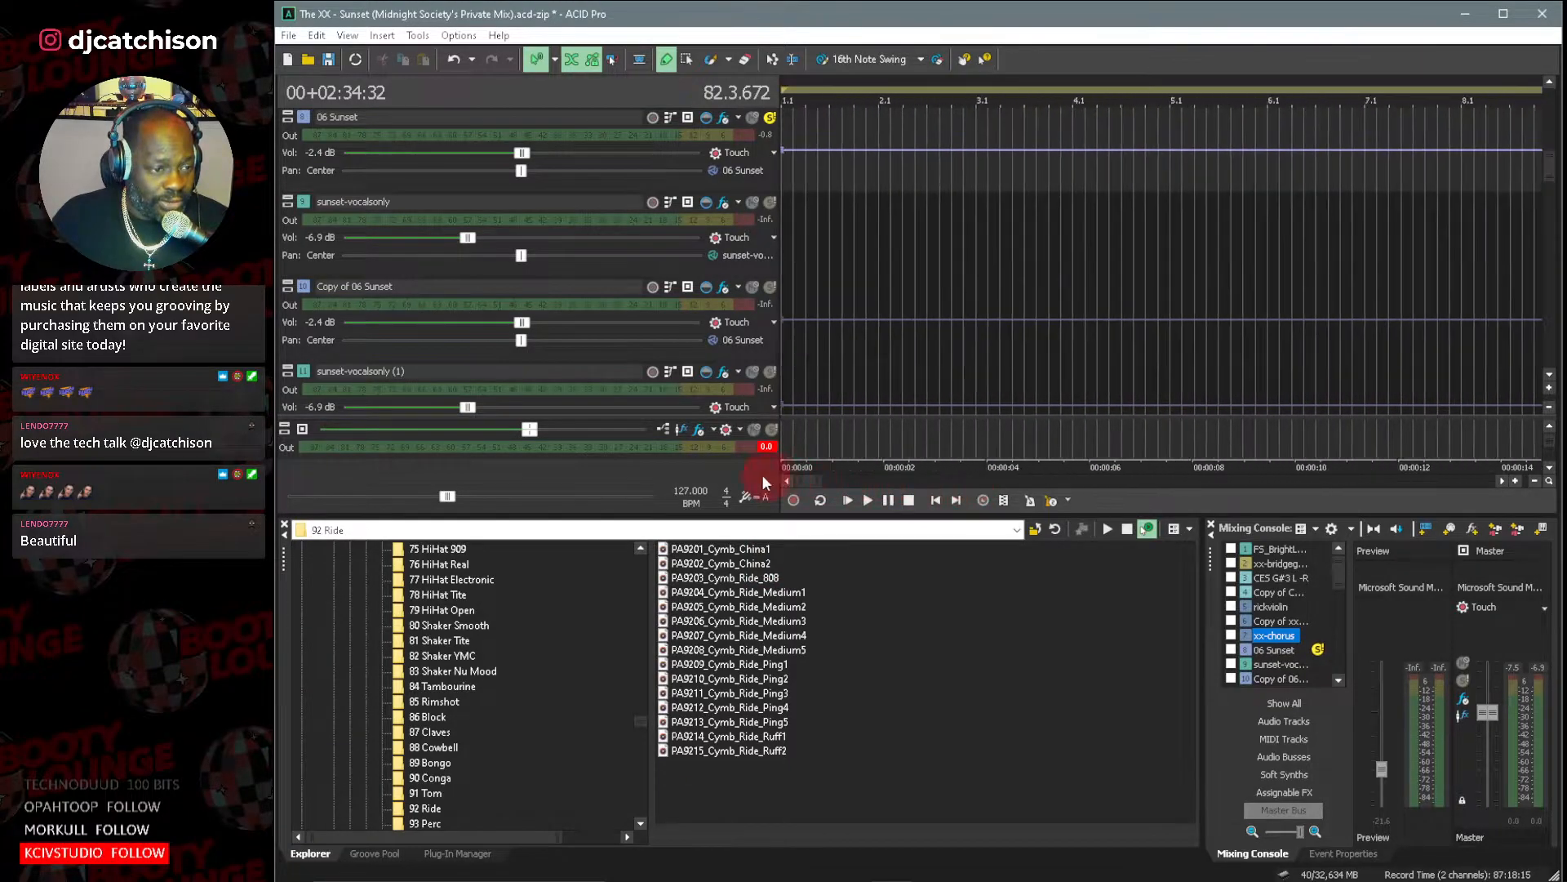
{"action": "left_click", "coordinate": [1550, 377]}
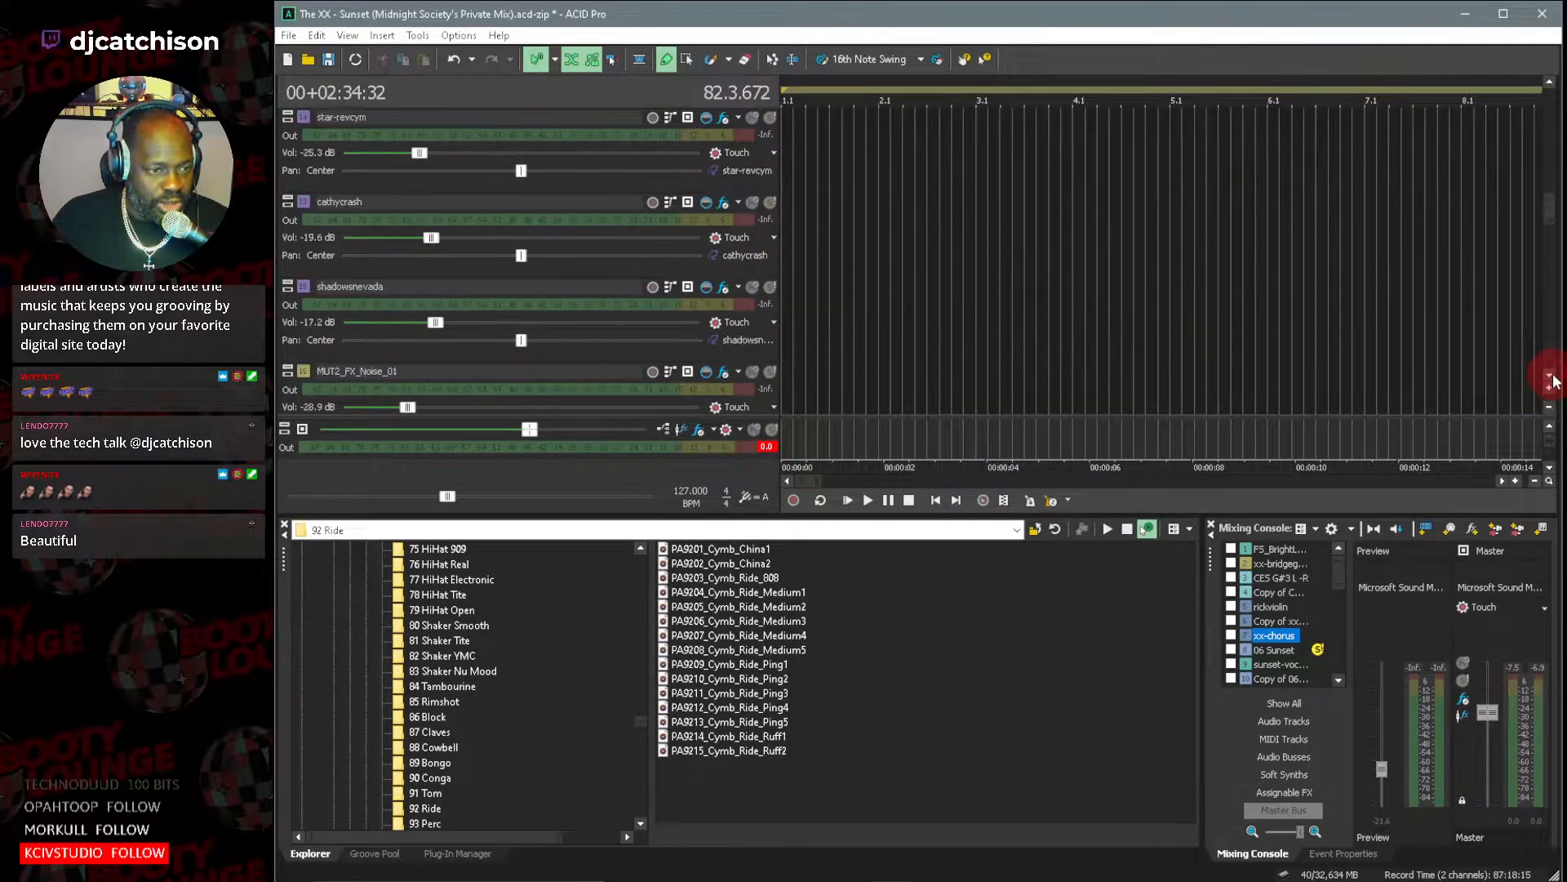
{"action": "left_click", "coordinate": [1545, 373]}
{"action": "left_click", "coordinate": [1546, 374]}
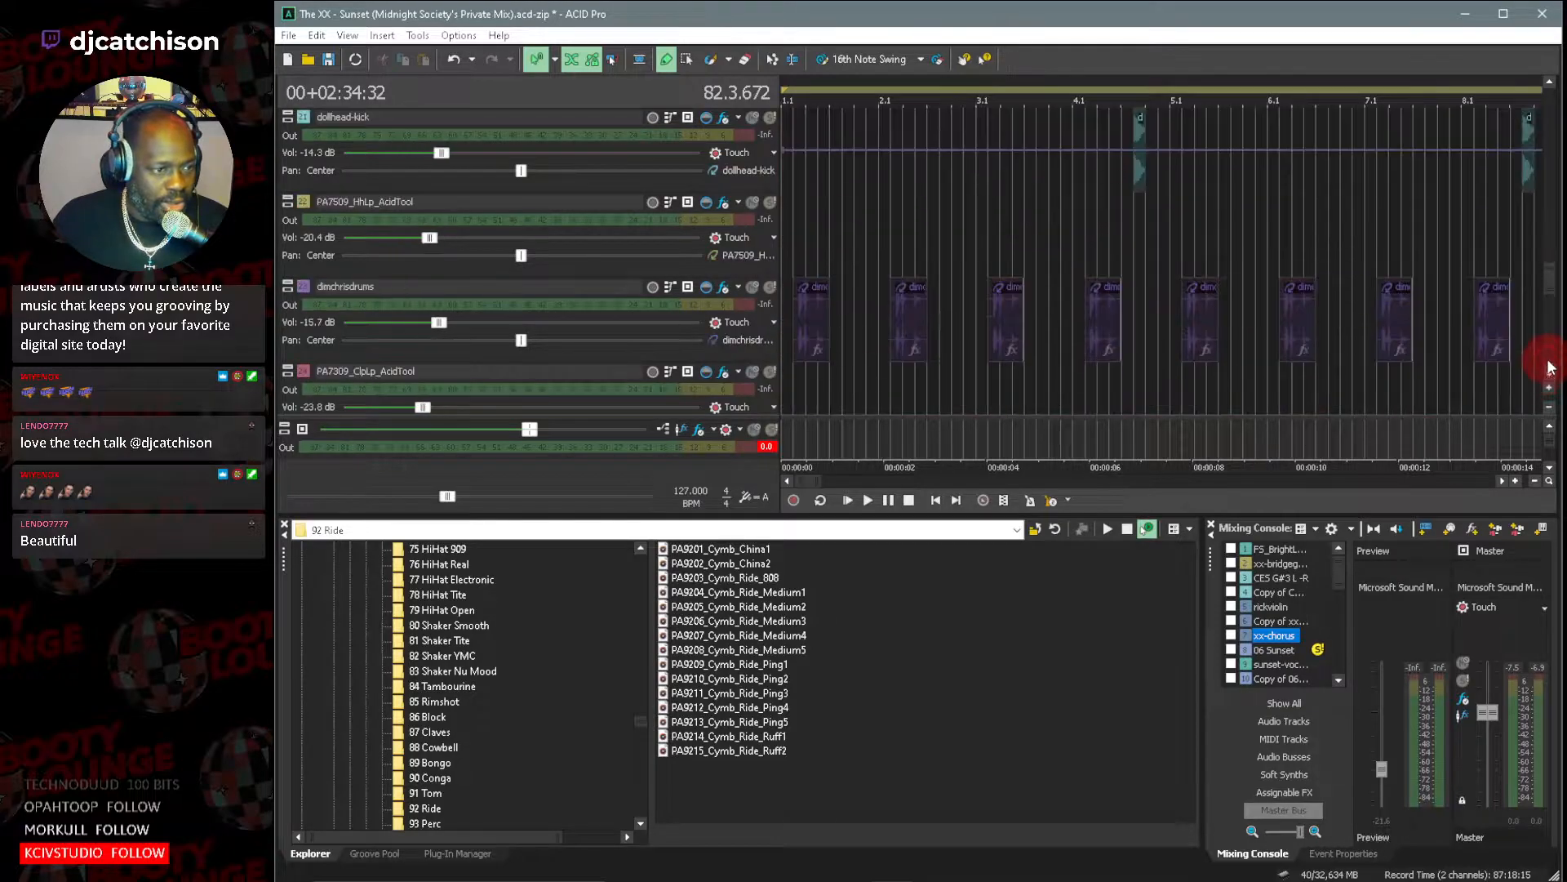
{"action": "left_click_drag", "start_coordinate": [1553, 287], "coordinate": [1554, 272]}
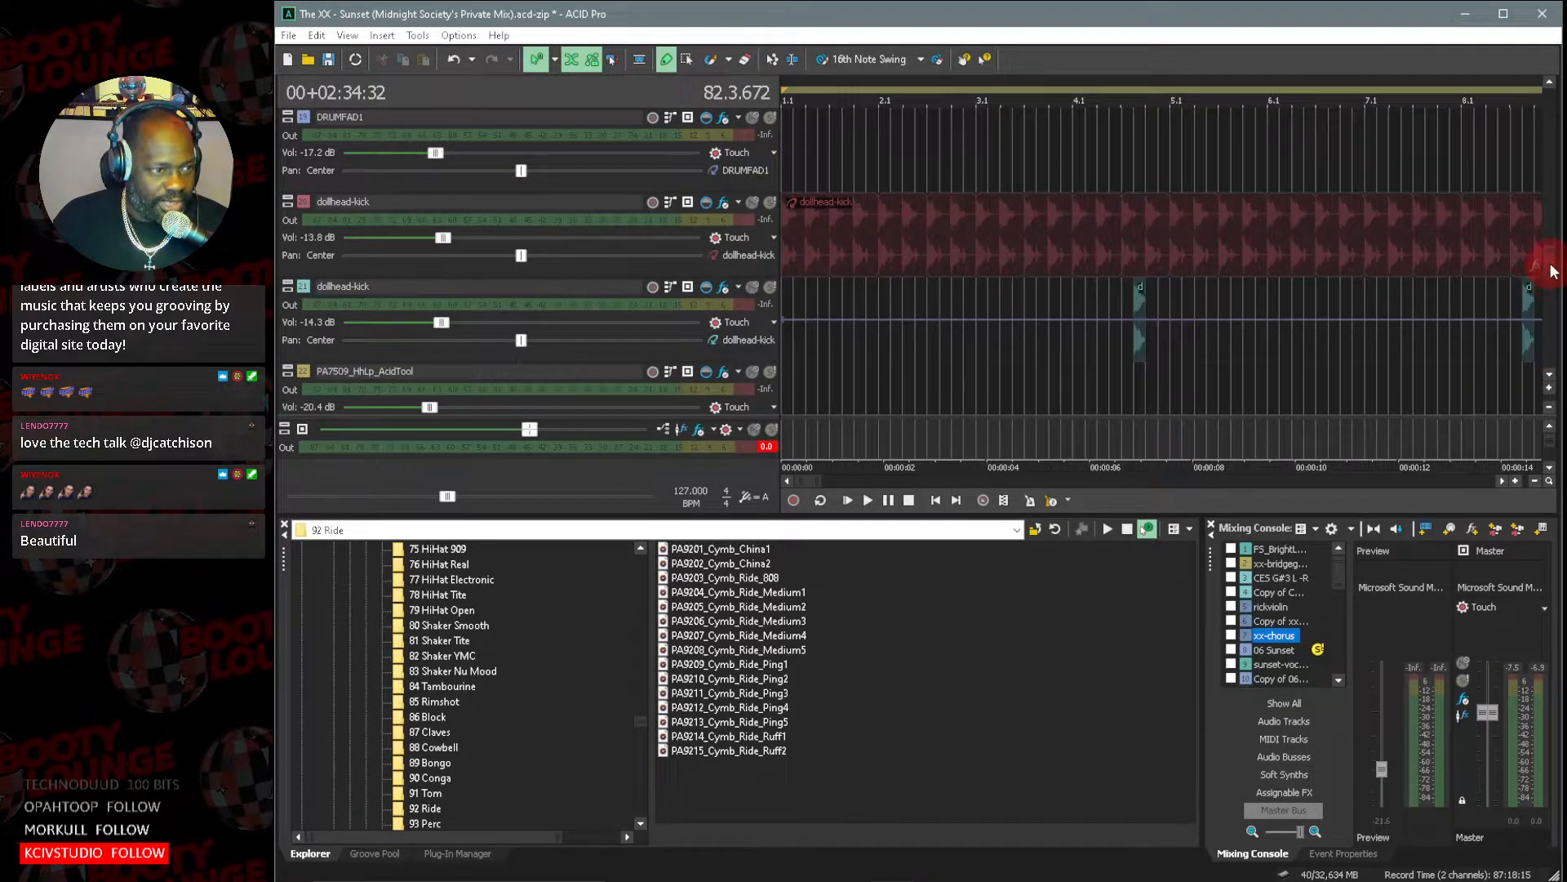
{"action": "left_click", "coordinate": [770, 204]}
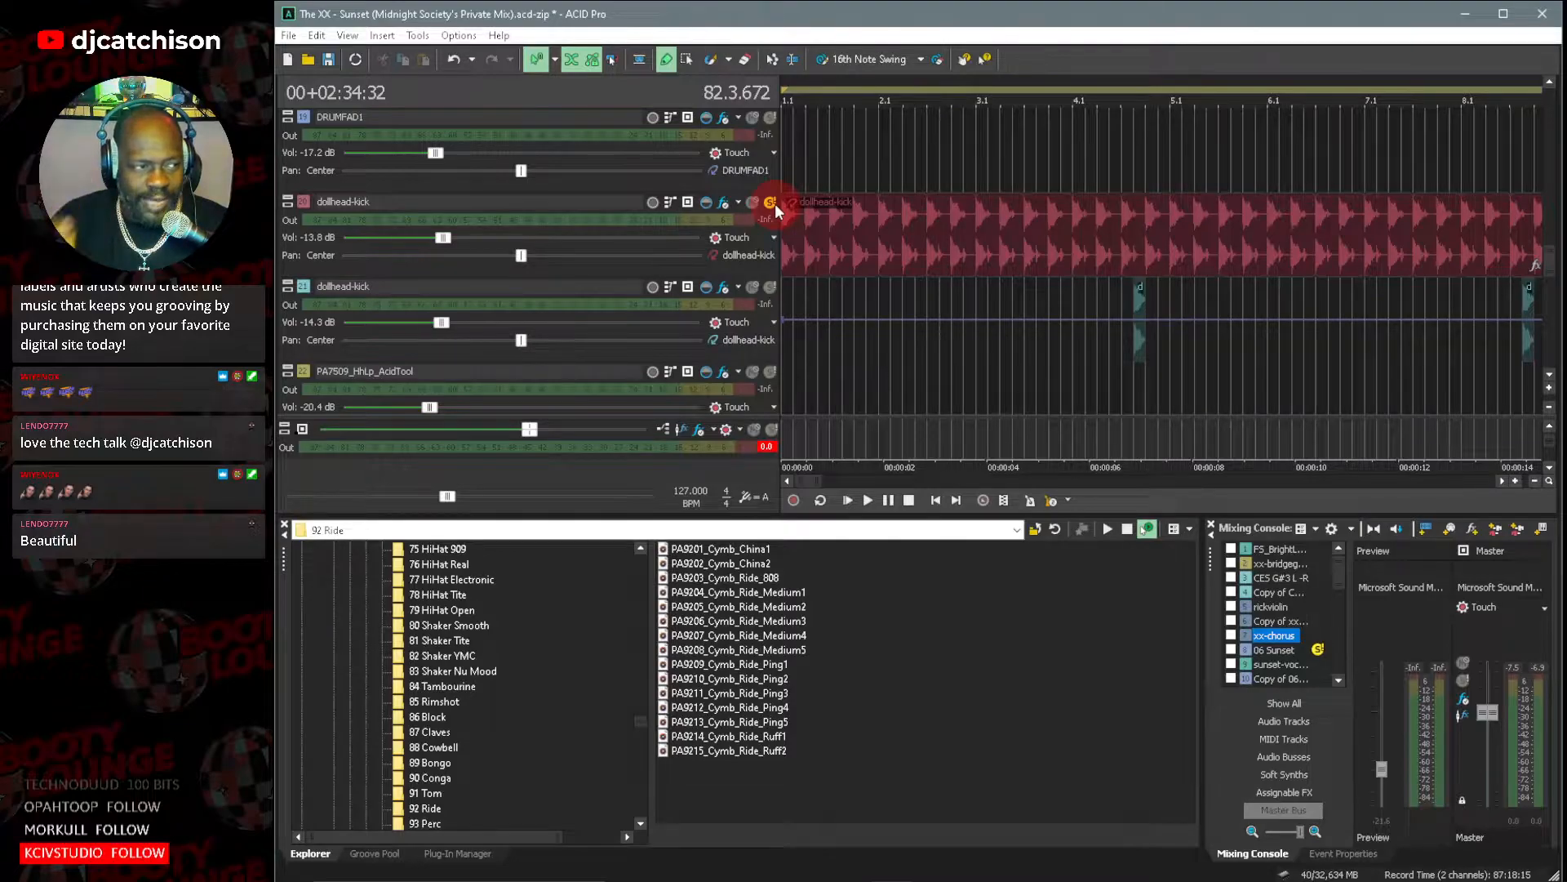
{"action": "double_click", "coordinate": [303, 201]}
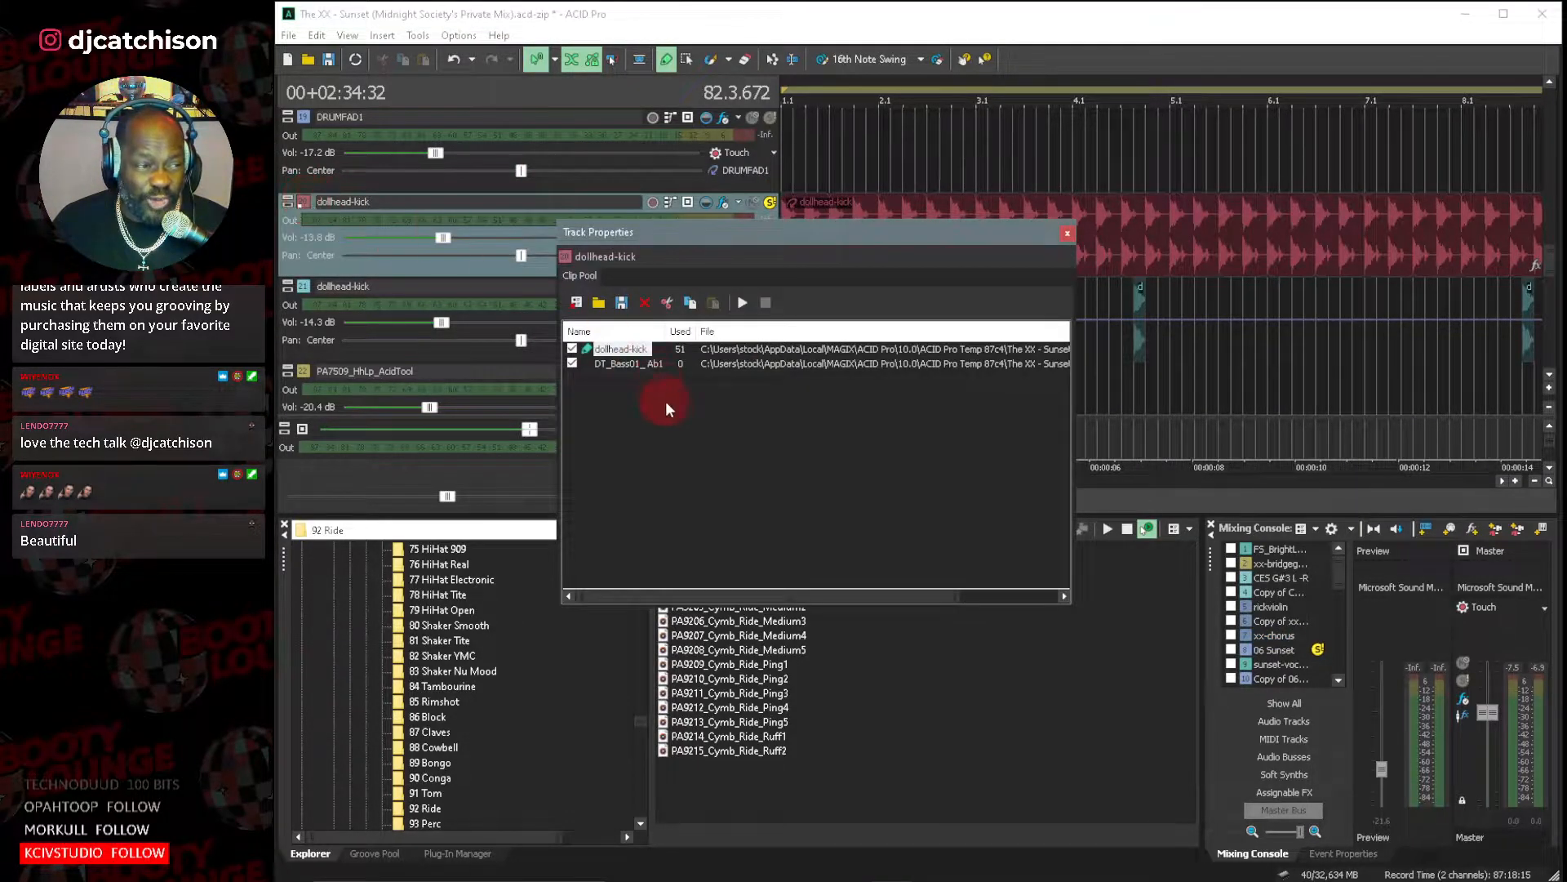
Remove the unused DT_Bass01_Ab1 clip from the dollhead-kick track's clip pool and open the dollhead-kick clip's properties.
{"action": "left_click", "coordinate": [647, 362]}
{"action": "left_click", "coordinate": [644, 303]}
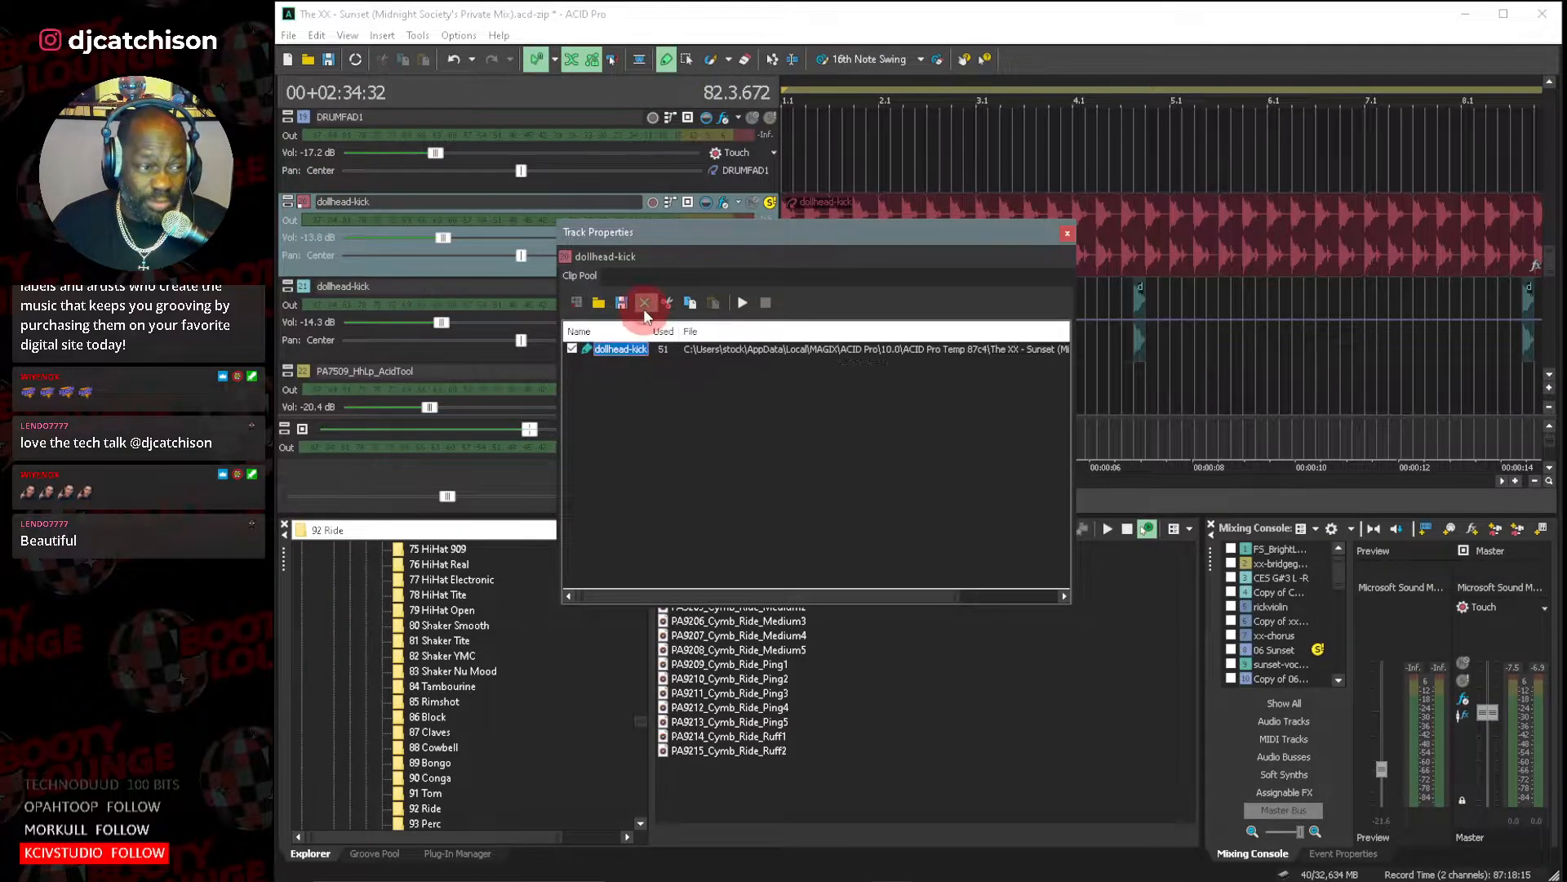
{"action": "double_click", "coordinate": [630, 347]}
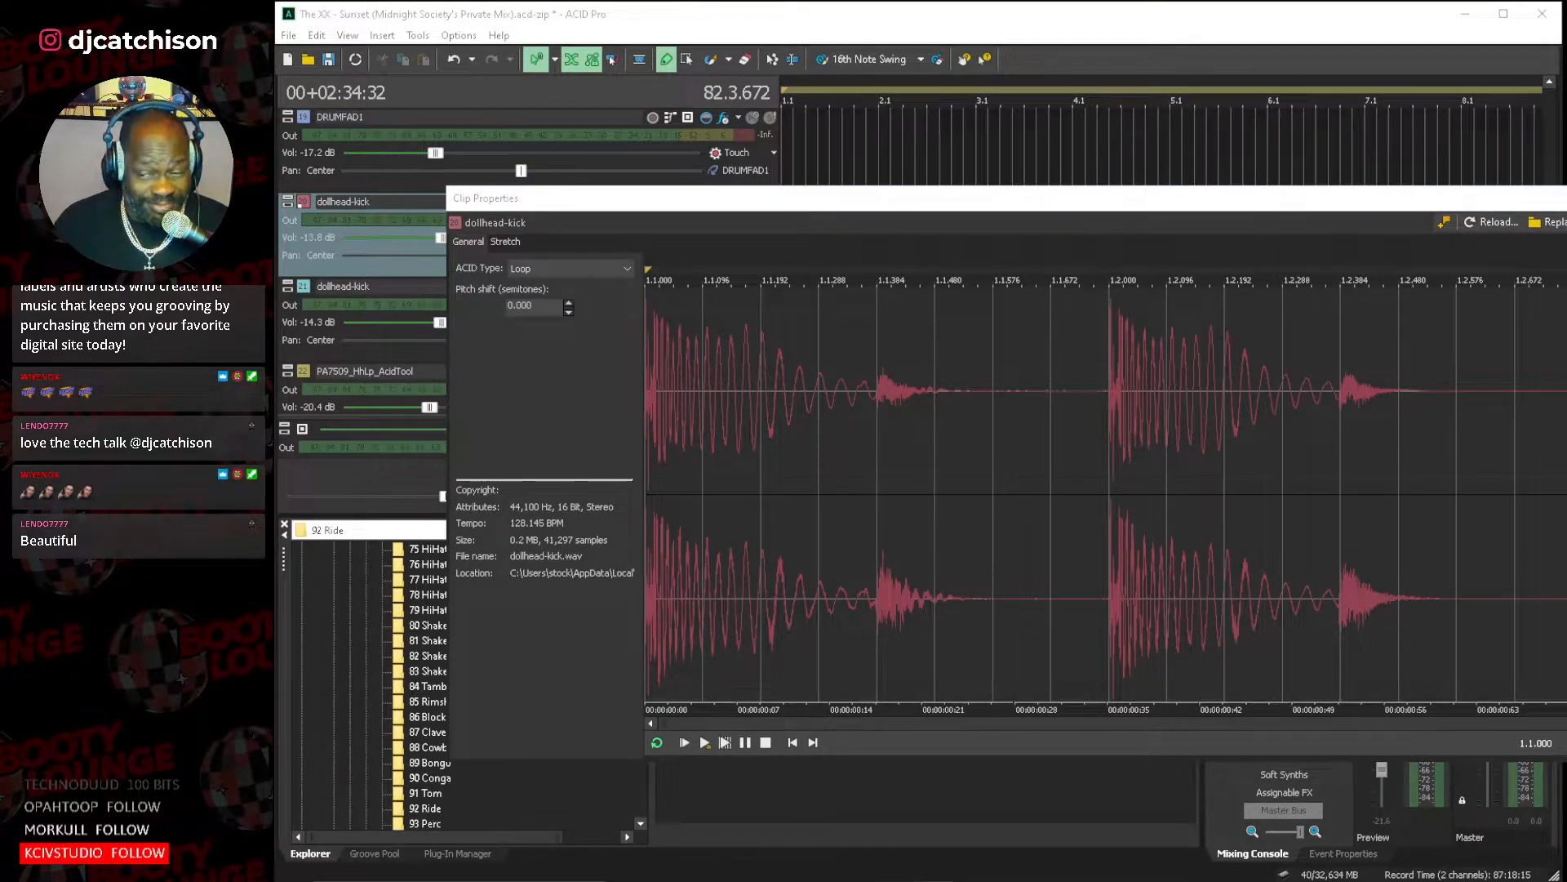
Audition the dollhead-kick clip from its start, stop it, and close the clip and track properties.
{"action": "left_click", "coordinate": [1334, 704]}
{"action": "left_click", "coordinate": [1171, 214]}
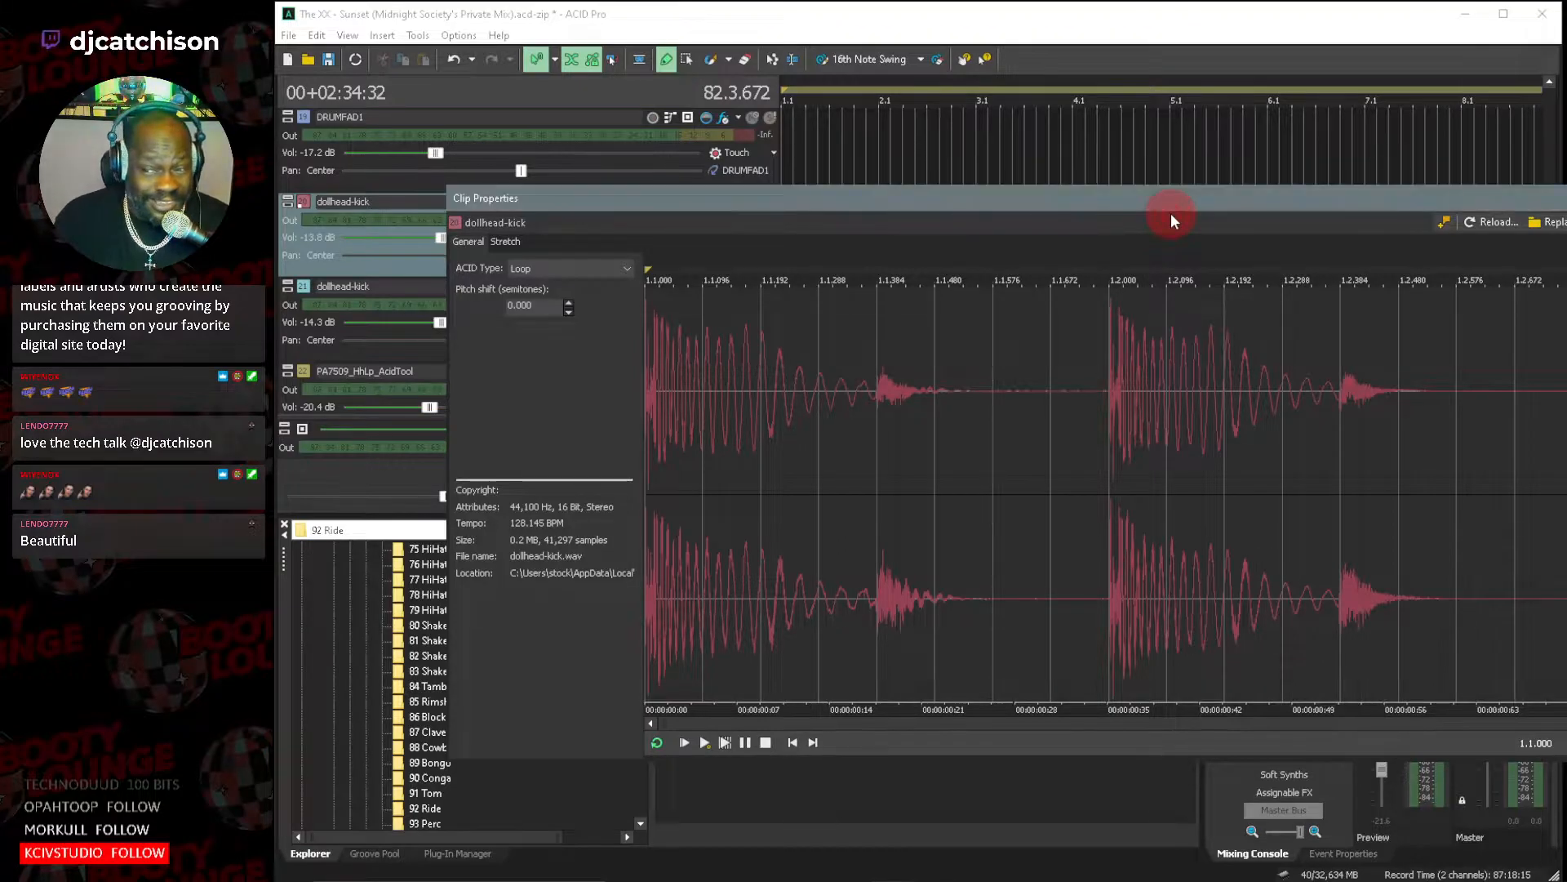
{"action": "left_click", "coordinate": [785, 742]}
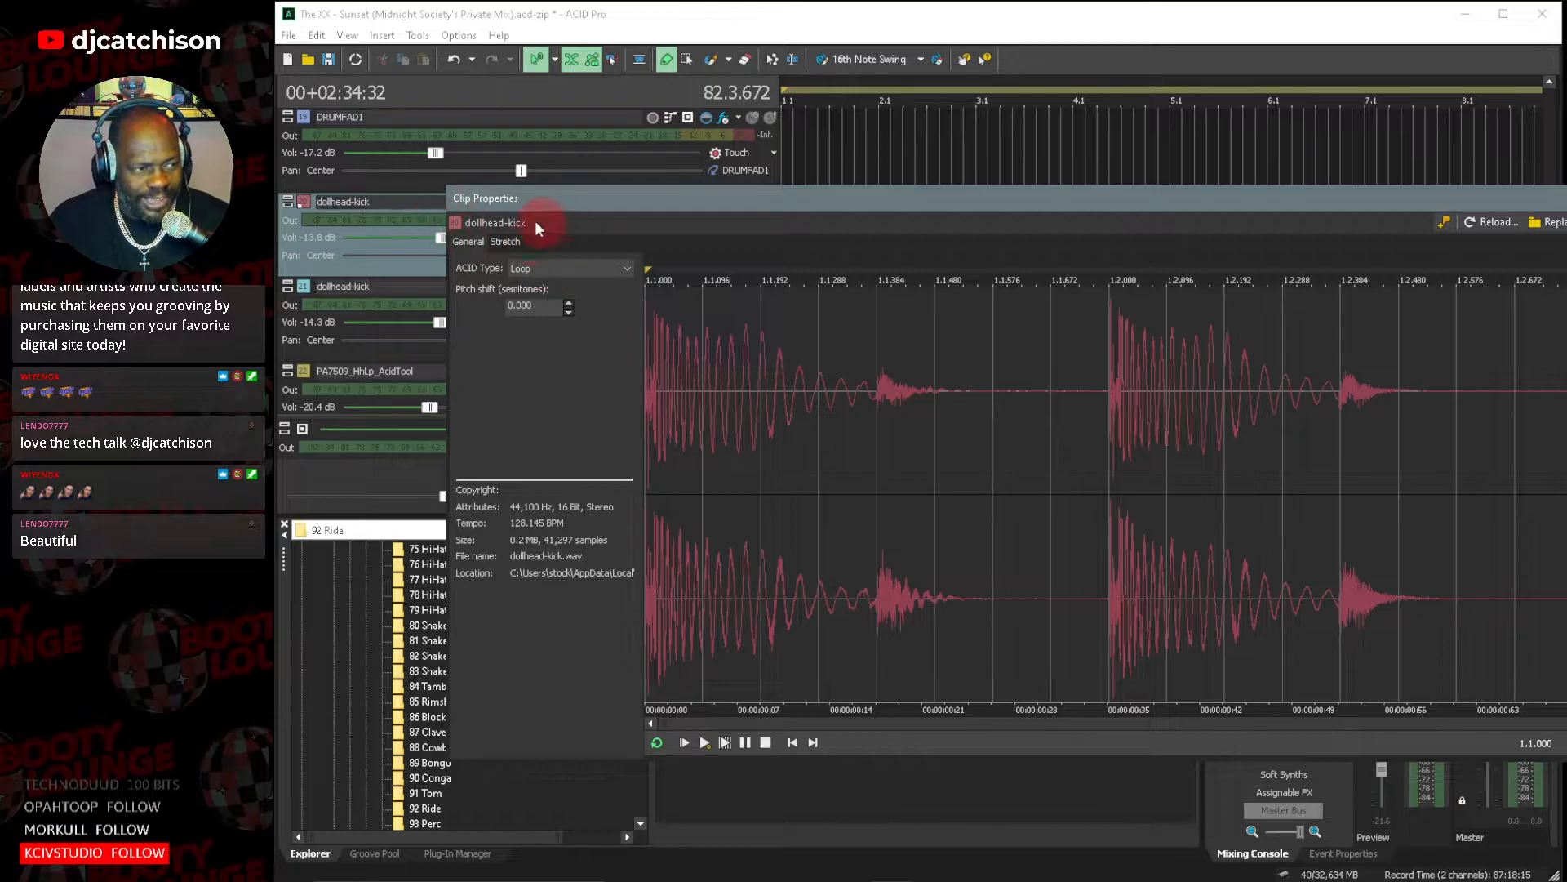
{"action": "left_click", "coordinate": [684, 744]}
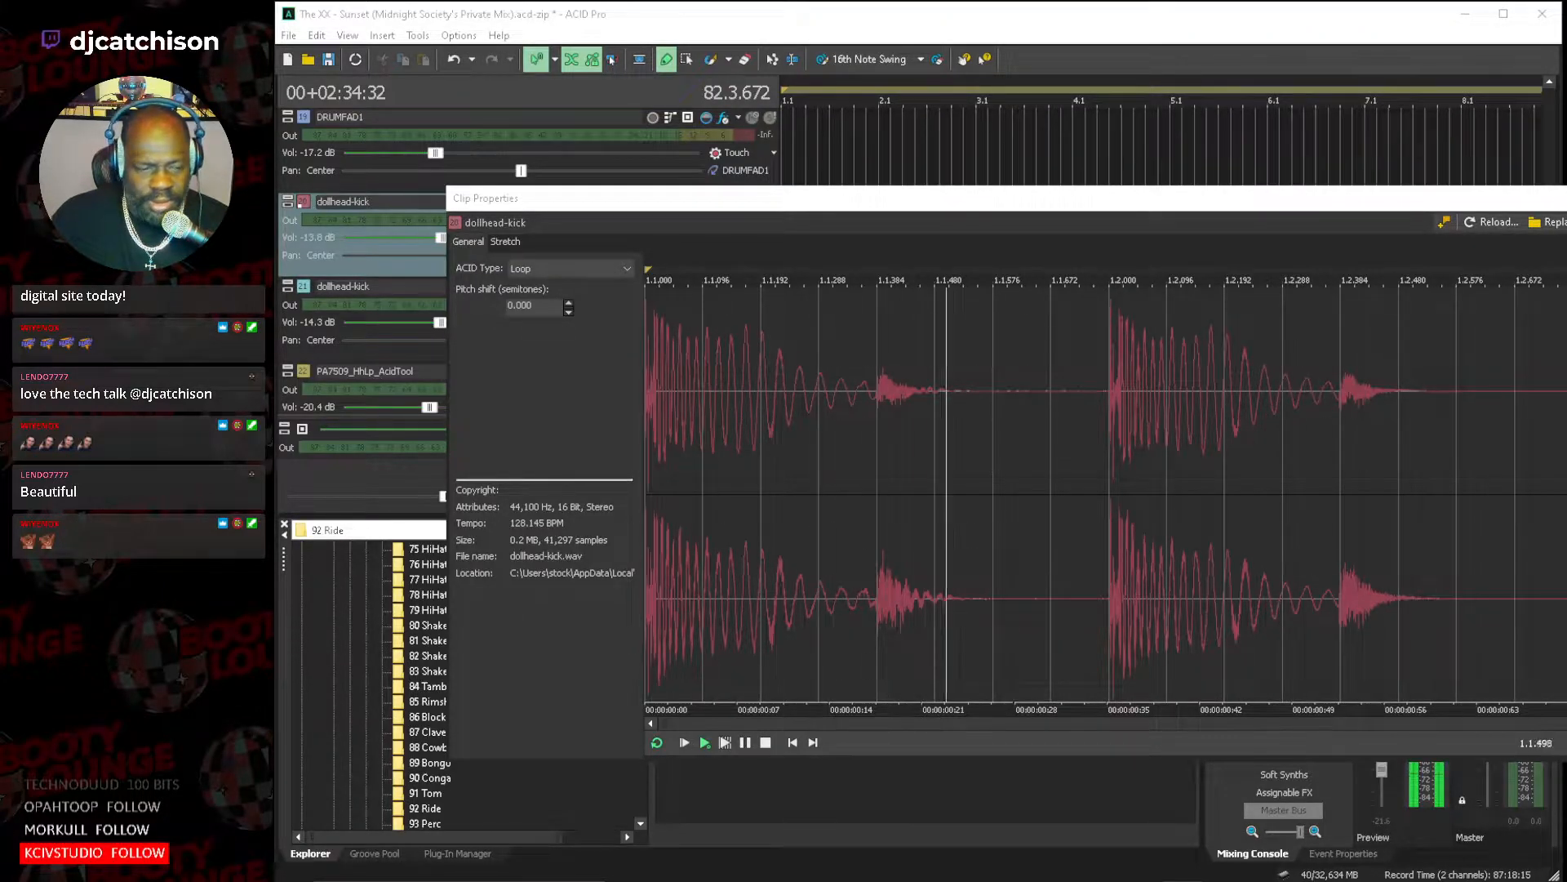
{"action": "left_click", "coordinate": [765, 742]}
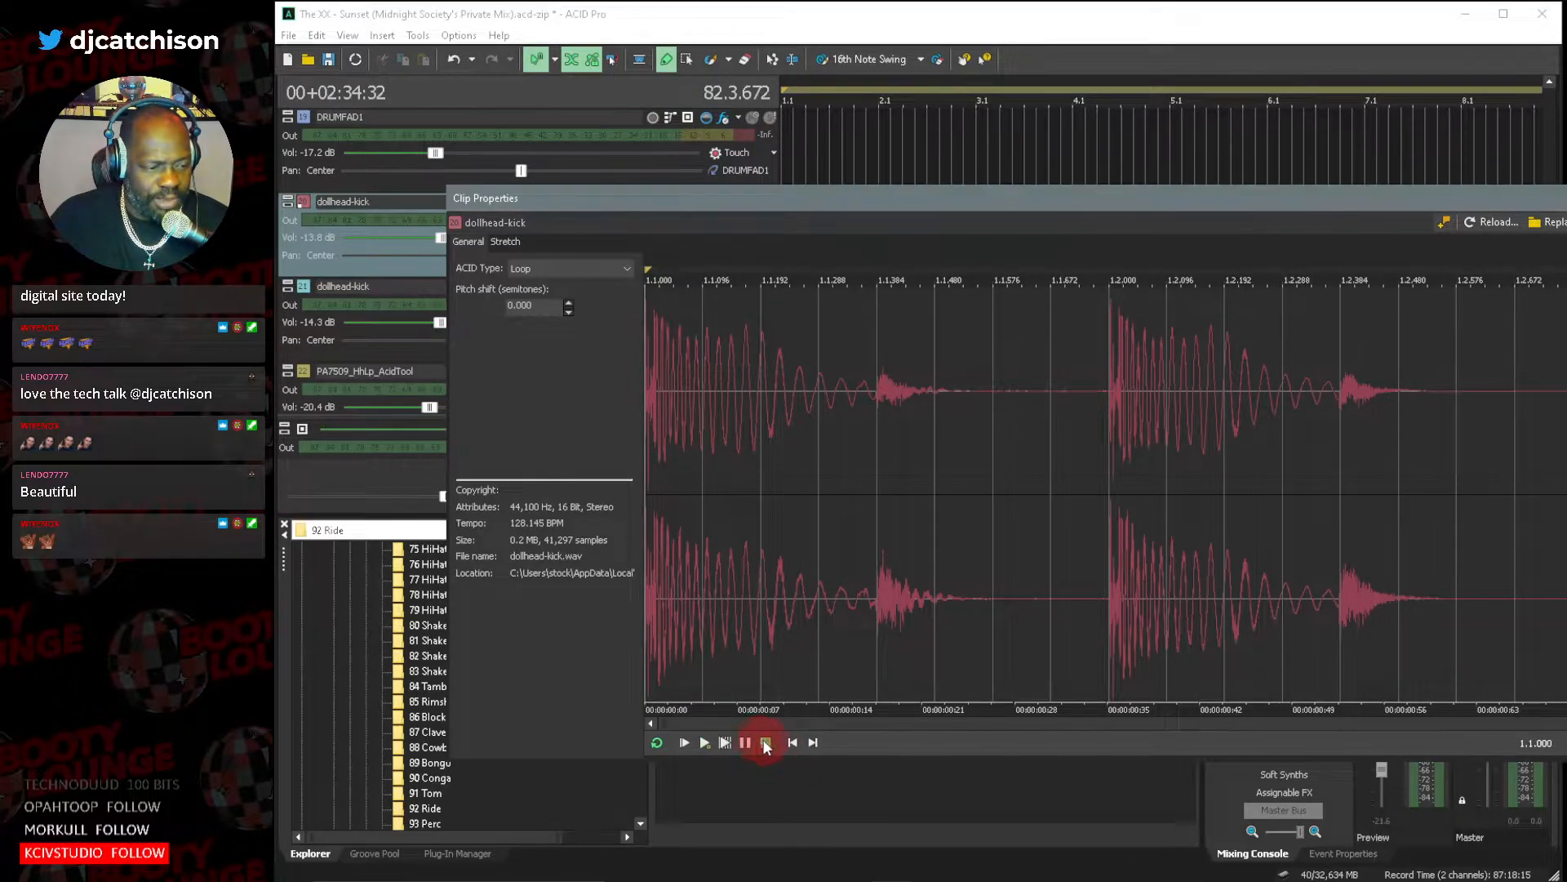
{"action": "left_click", "coordinate": [1566, 198]}
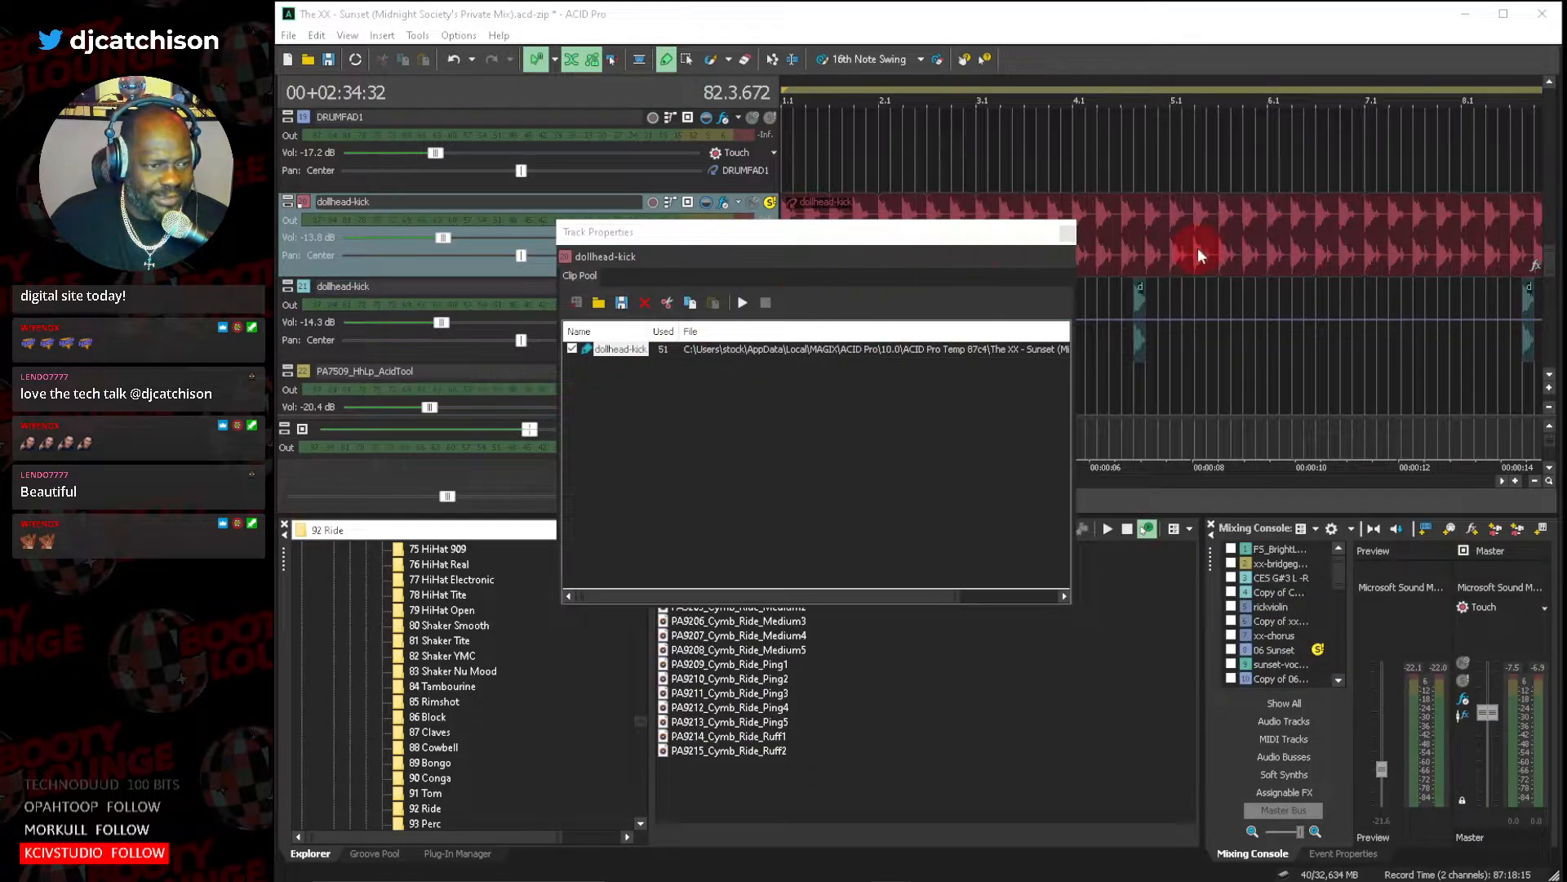
{"action": "left_click", "coordinate": [1067, 236]}
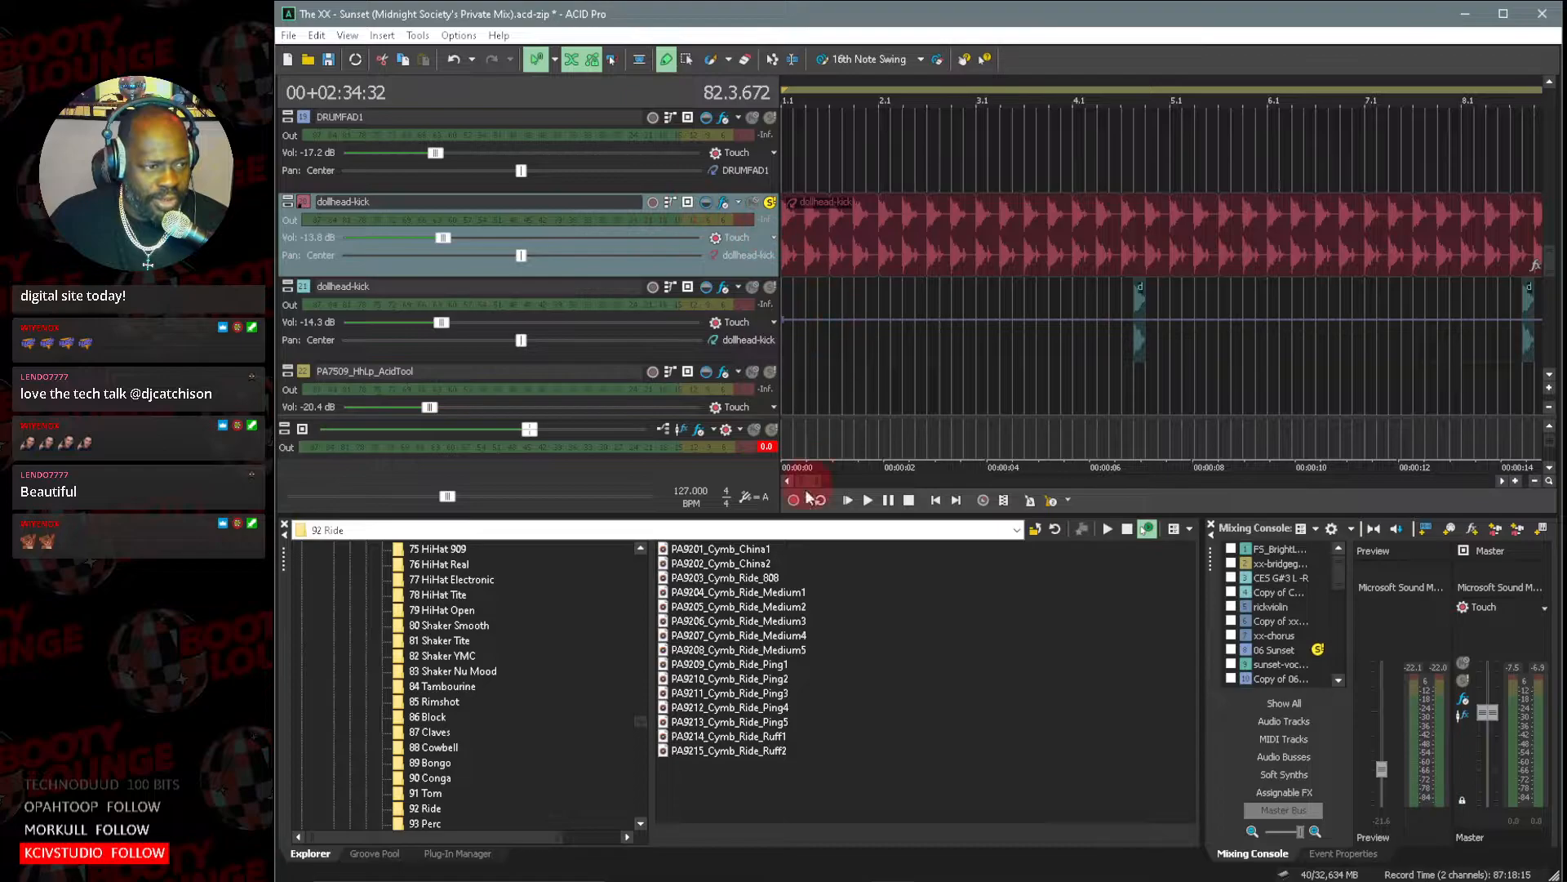
Play the soloed red dollhead-kick track from the project start and stop playback.
{"action": "left_click", "coordinate": [850, 498]}
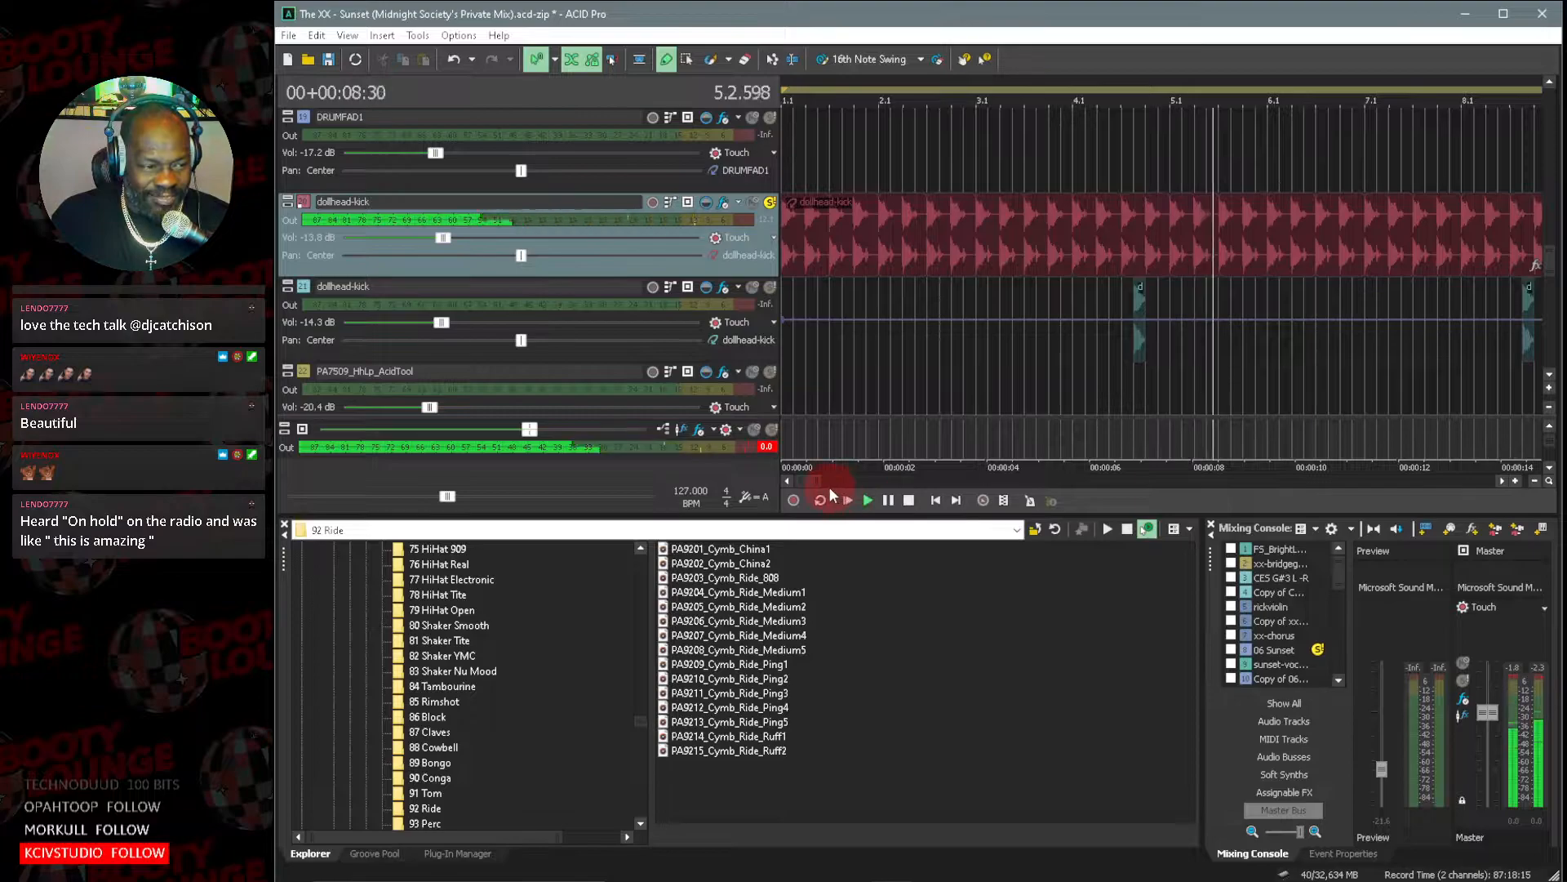
{"action": "mouse_move", "coordinate": [819, 484]}
{"action": "left_mouse_down"}
{"action": "mouse_move", "coordinate": [832, 484]}
{"action": "mouse_move", "coordinate": [820, 480]}
{"action": "left_mouse_up"}
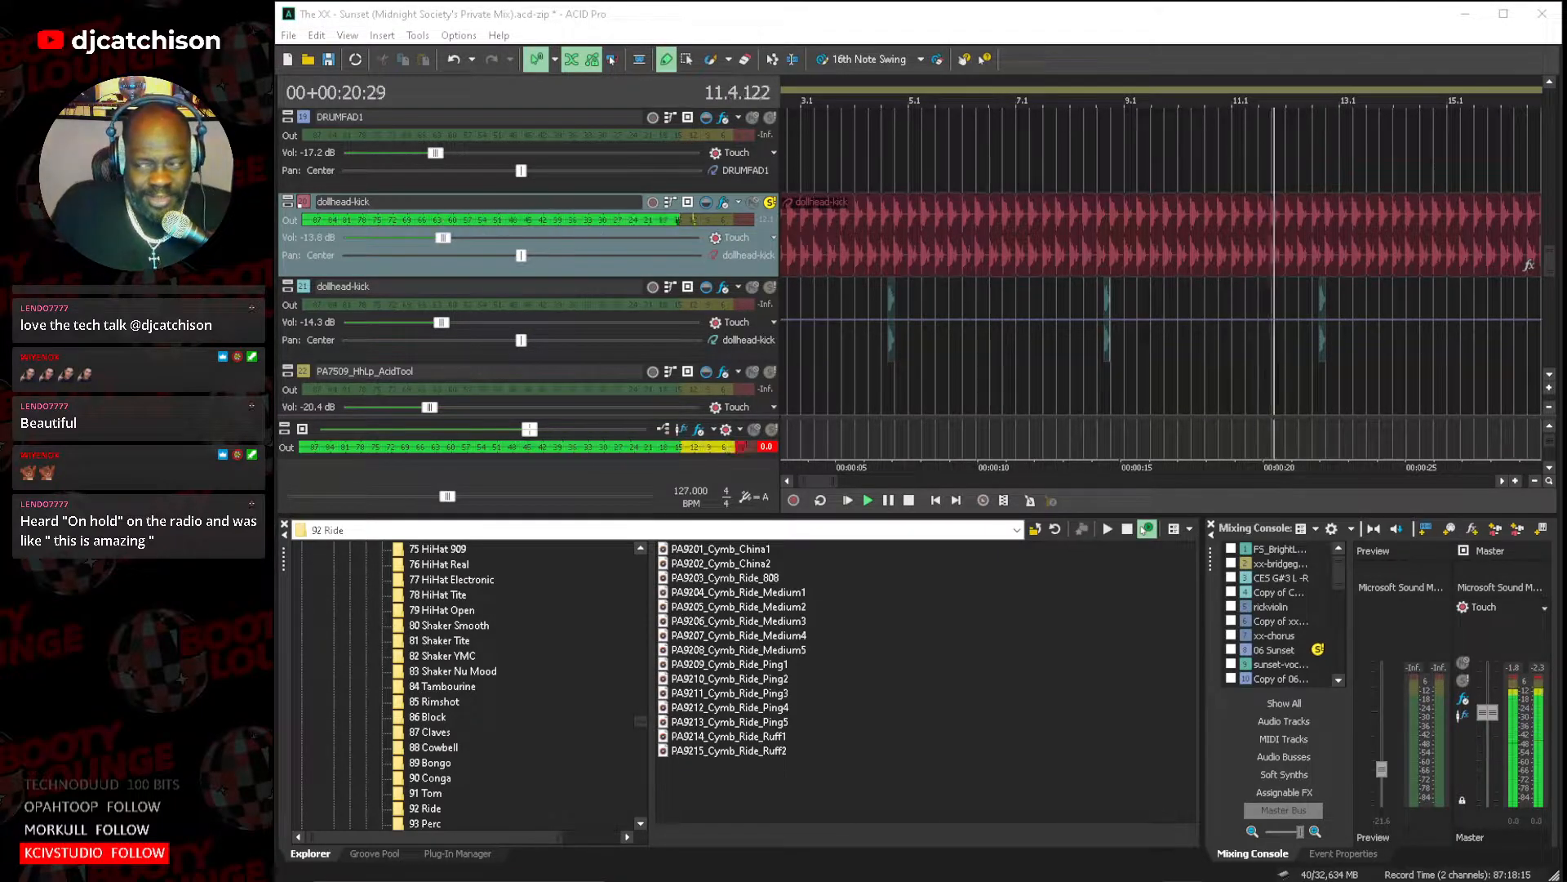
{"action": "left_click", "coordinate": [913, 503]}
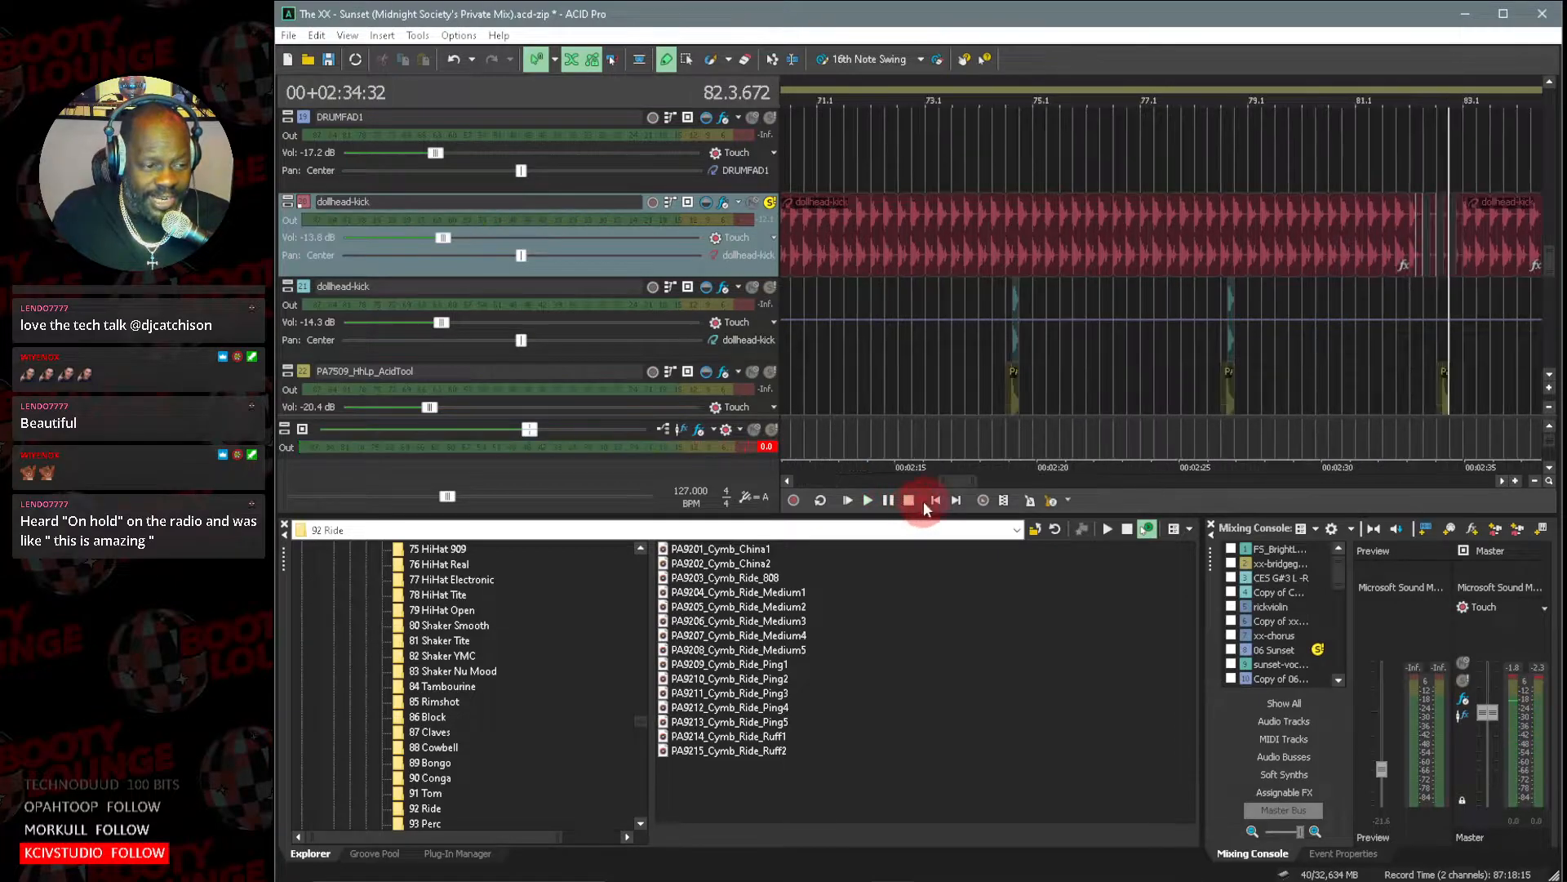
Solo the second, teal dollhead-kick track as well and audition both kicks together from the project start.
{"action": "left_click", "coordinate": [771, 287]}
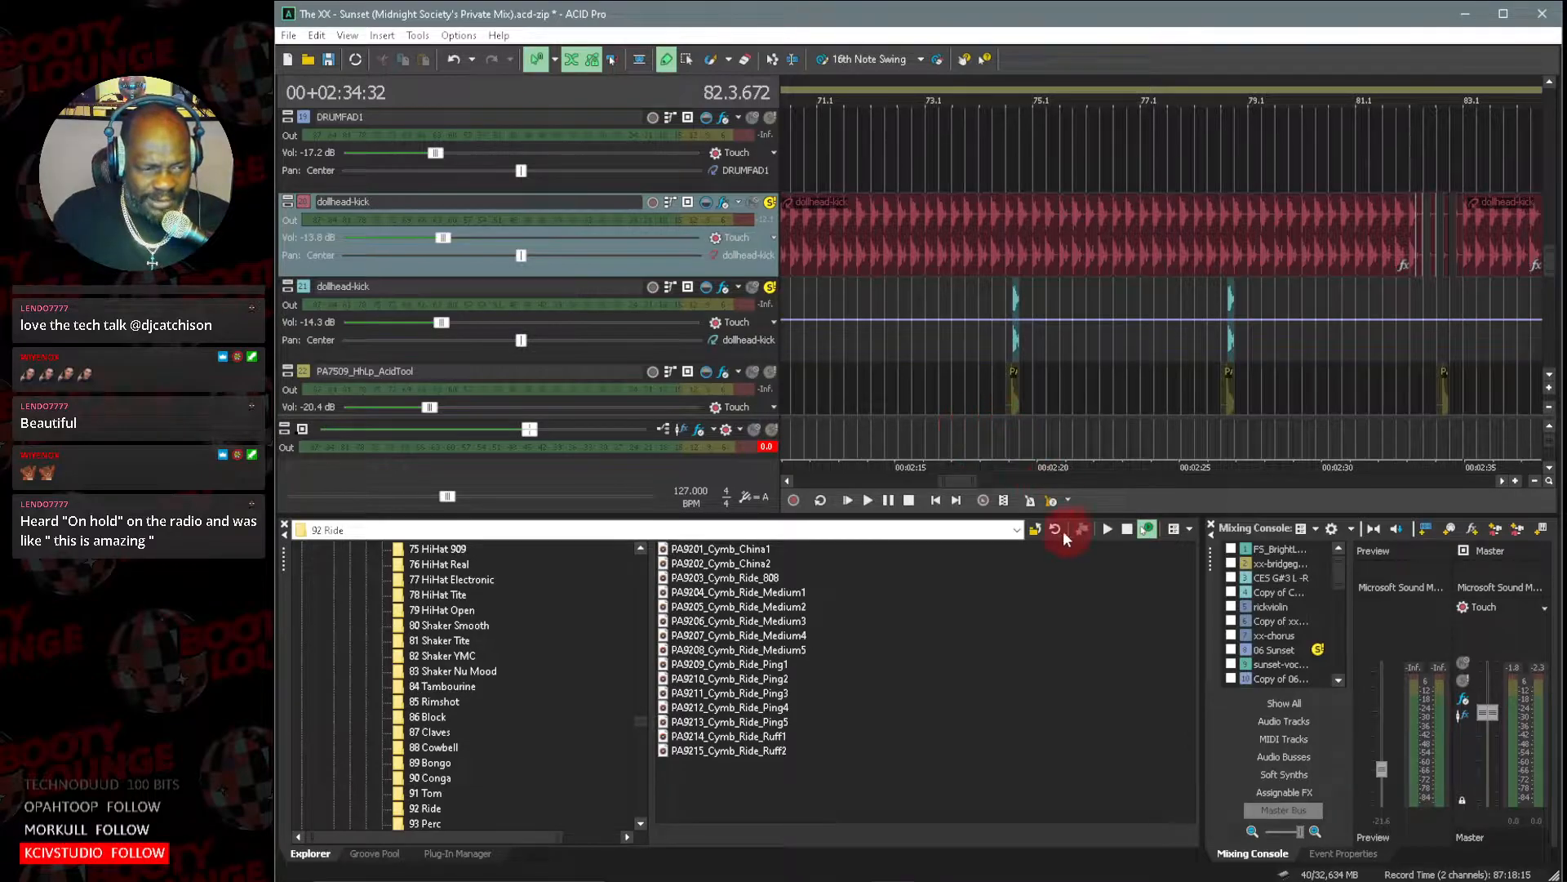
{"action": "left_click_drag", "start_coordinate": [980, 481], "coordinate": [931, 481]}
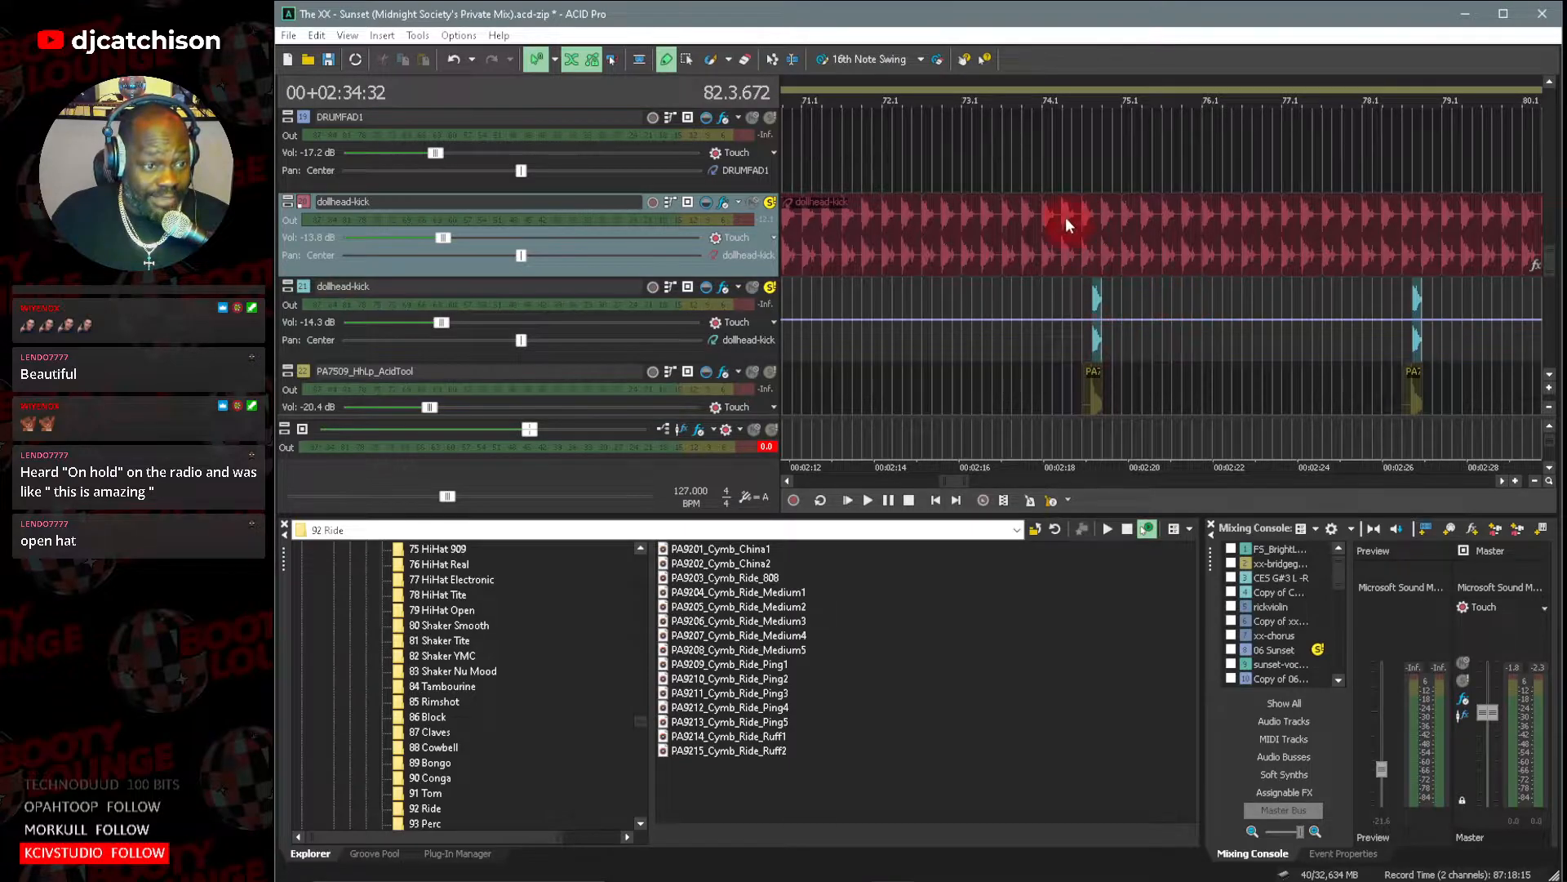
{"action": "left_click", "coordinate": [845, 501]}
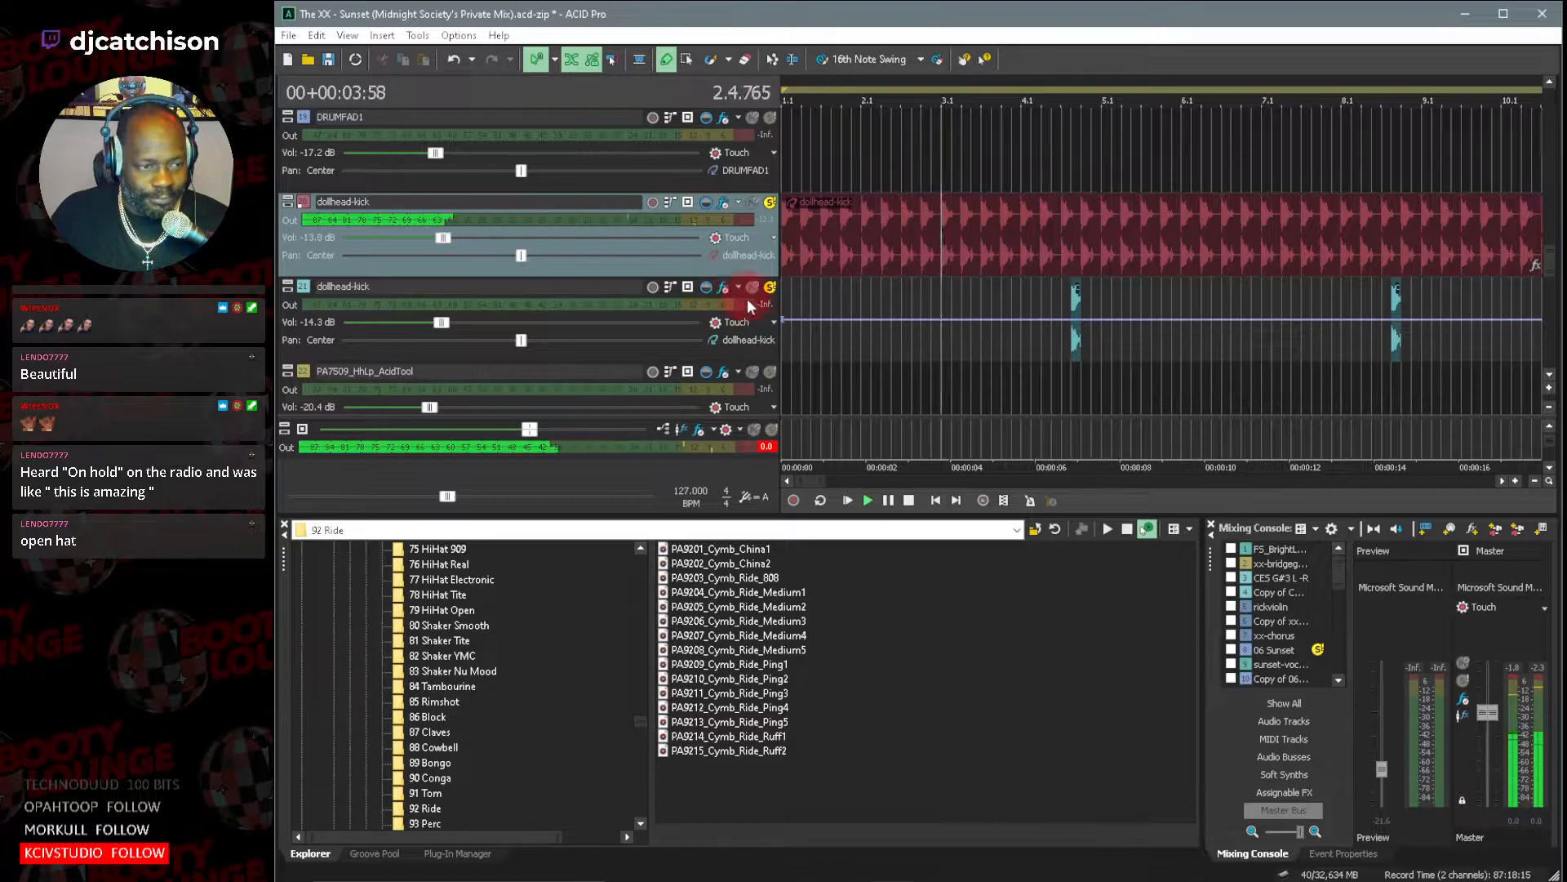
{"action": "scroll", "coordinate": [1033, 347], "scroll_direction": "up", "scroll_amount": 3}
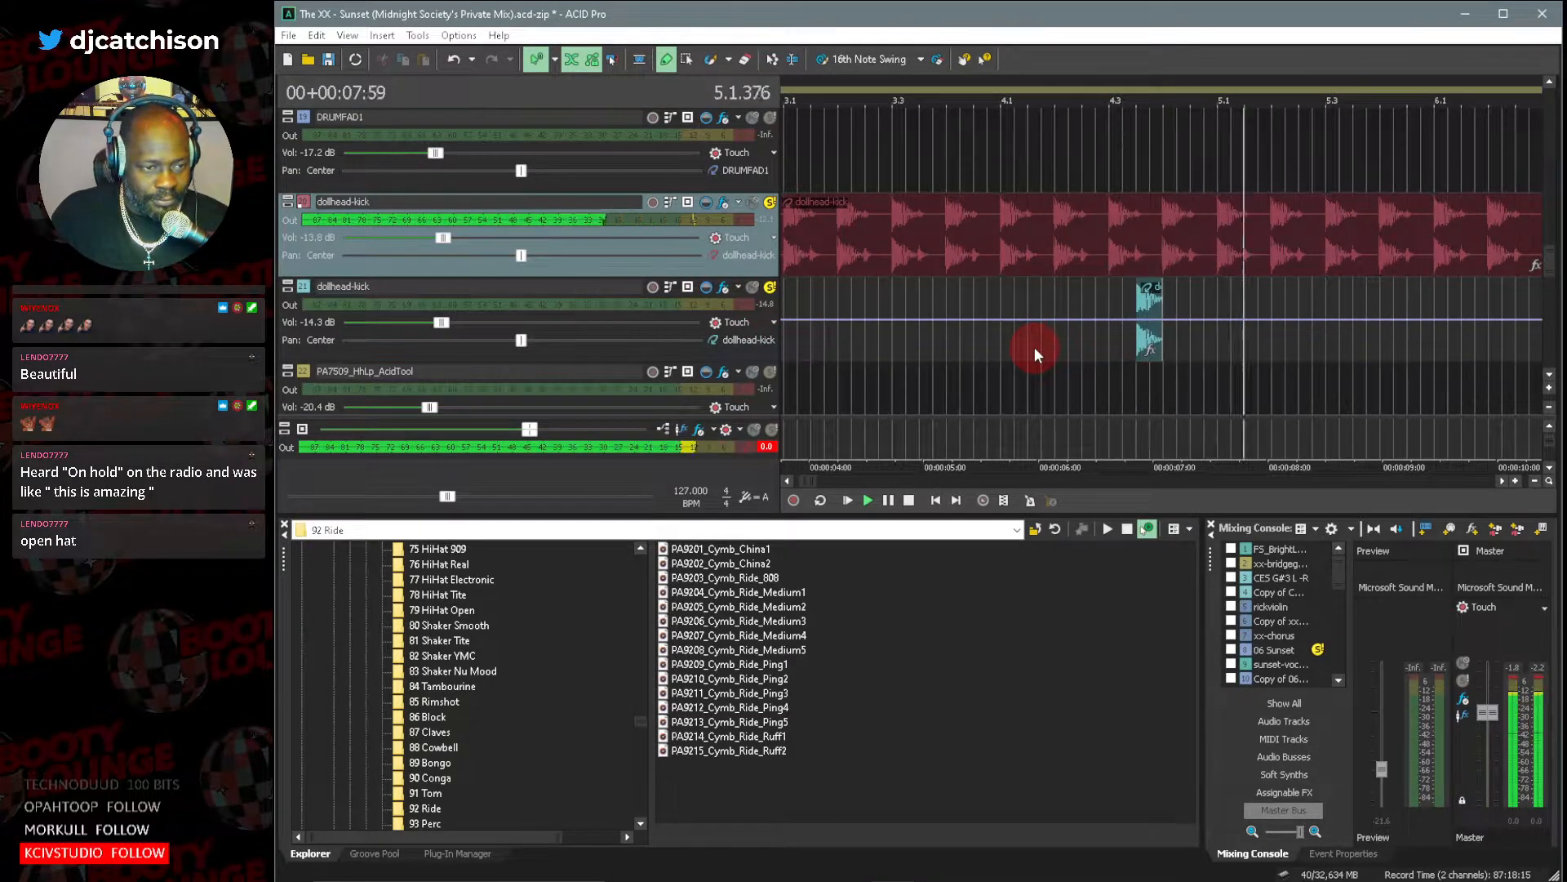
{"action": "key", "text": "space"}
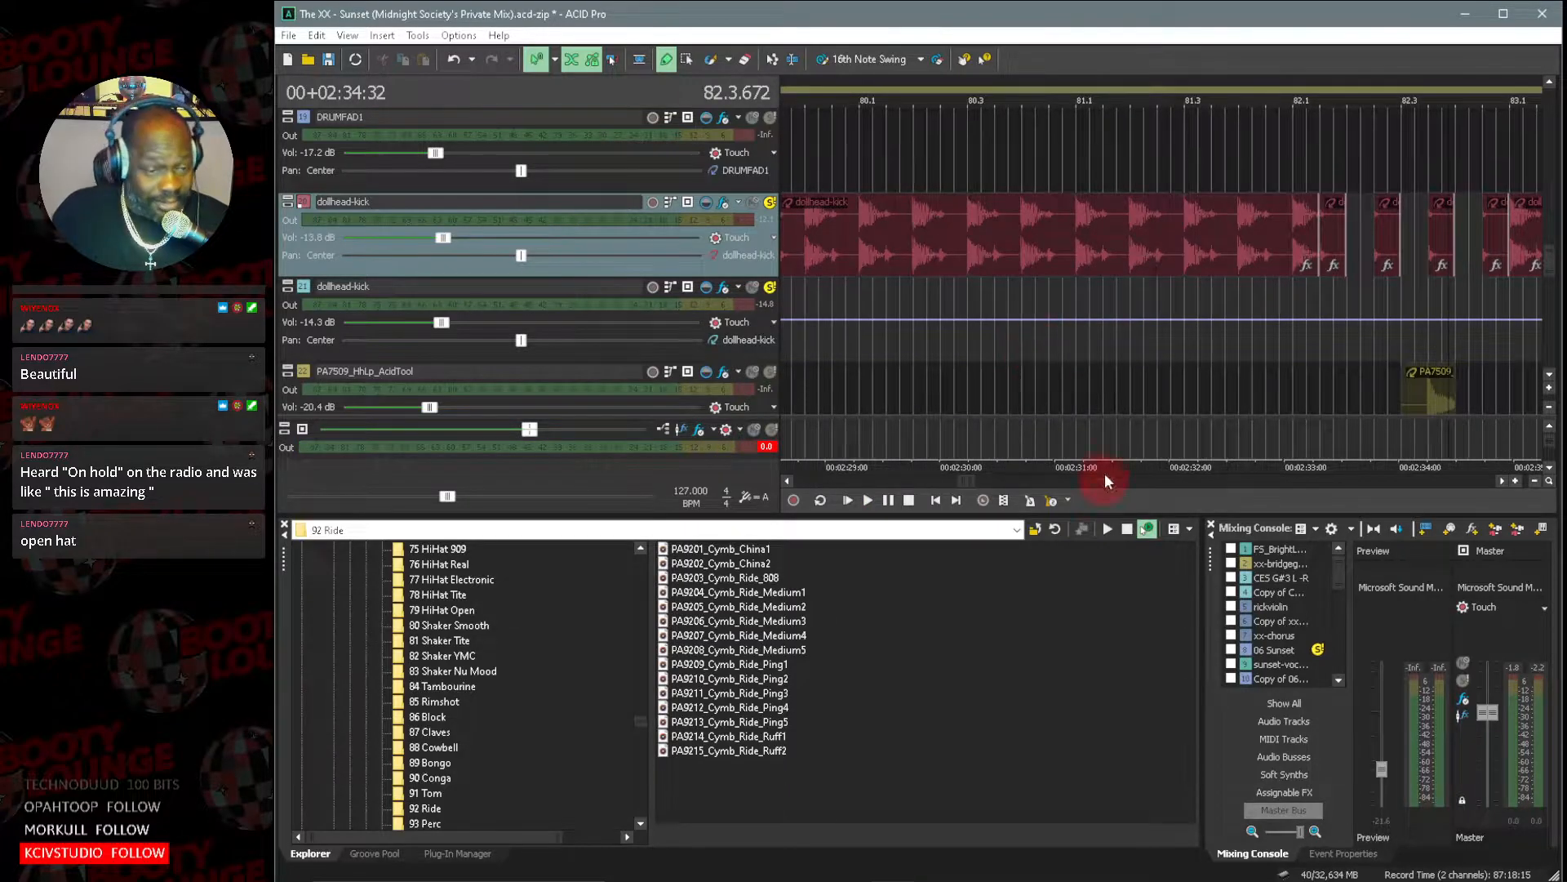
Examine how the kick, clap, hi-hat, drum loop and shaker tracks are arranged from about bar 65 to bar 133.
{"action": "left_click_drag", "start_coordinate": [957, 482], "coordinate": [936, 484]}
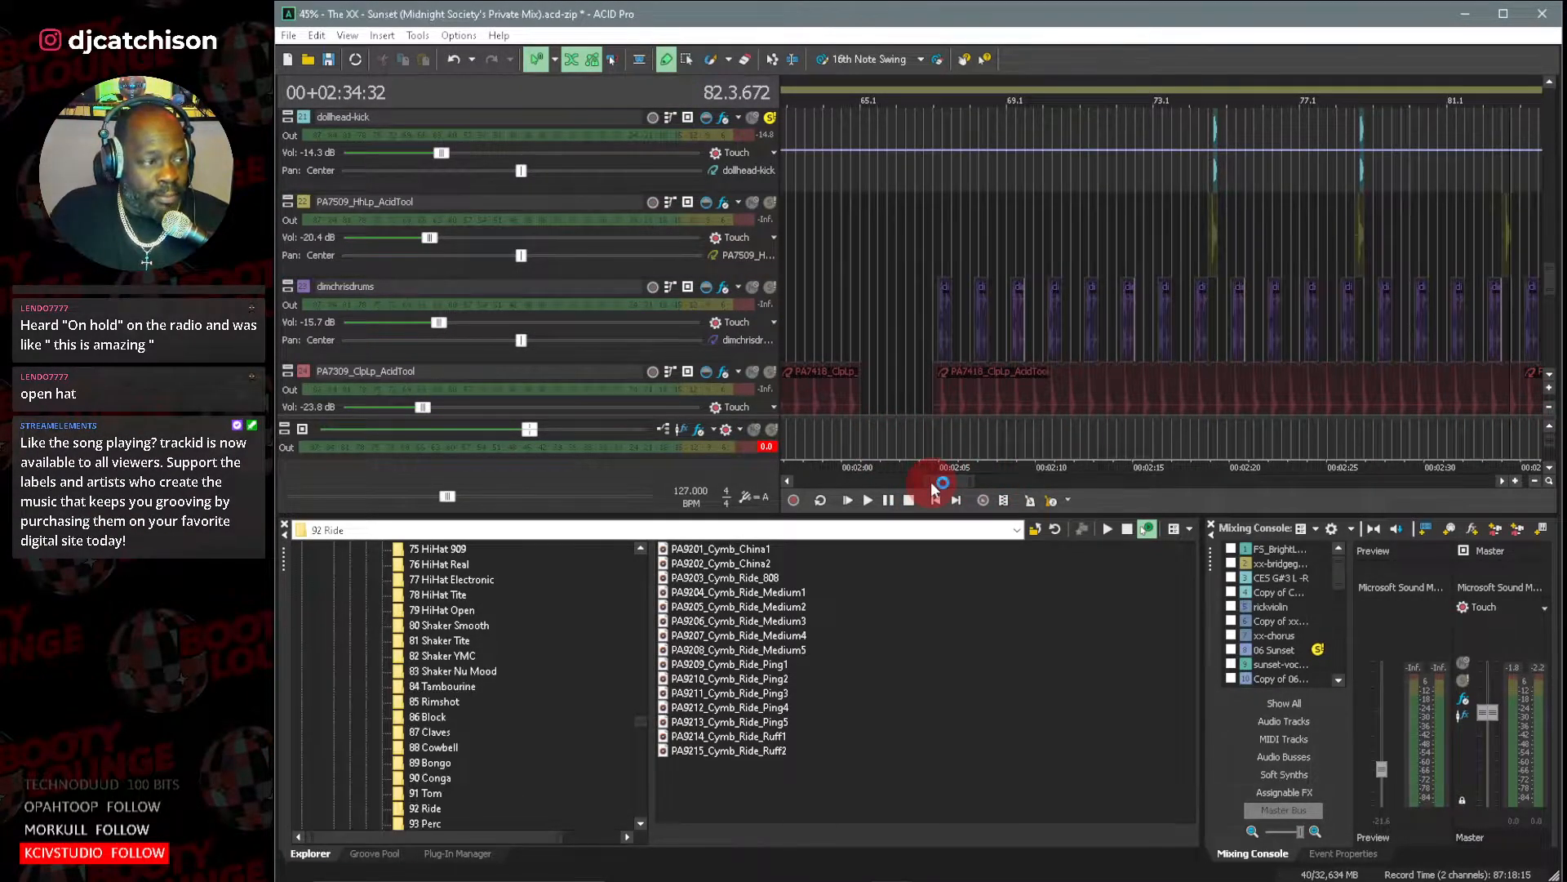
{"action": "left_click", "coordinate": [1549, 377]}
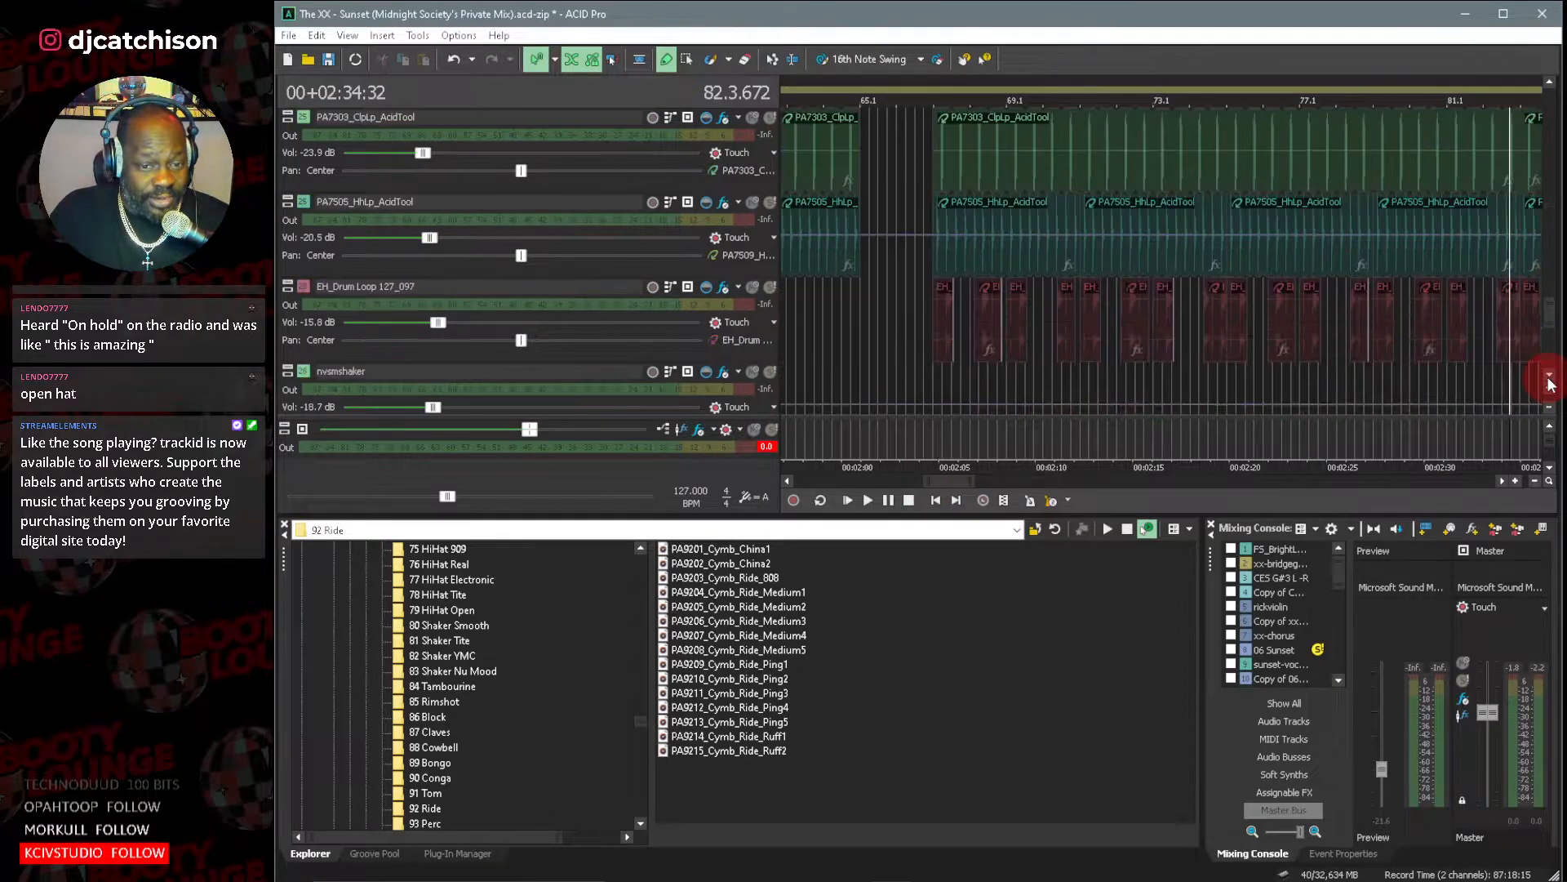
{"action": "left_click_drag", "start_coordinate": [965, 492], "coordinate": [1030, 495]}
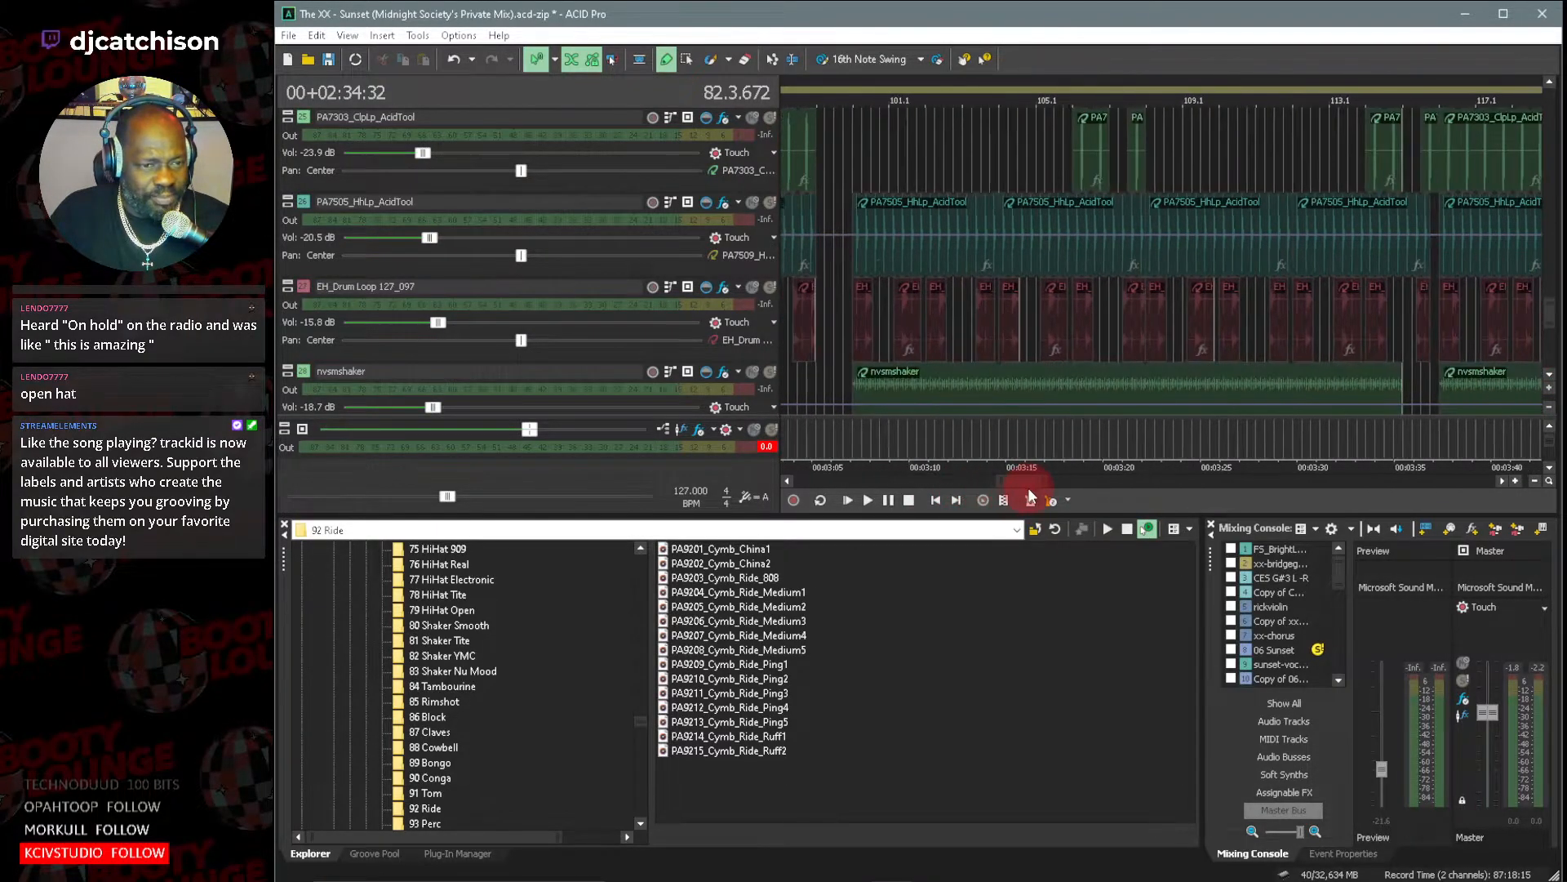
{"action": "left_click_drag", "start_coordinate": [1549, 314], "coordinate": [1548, 266]}
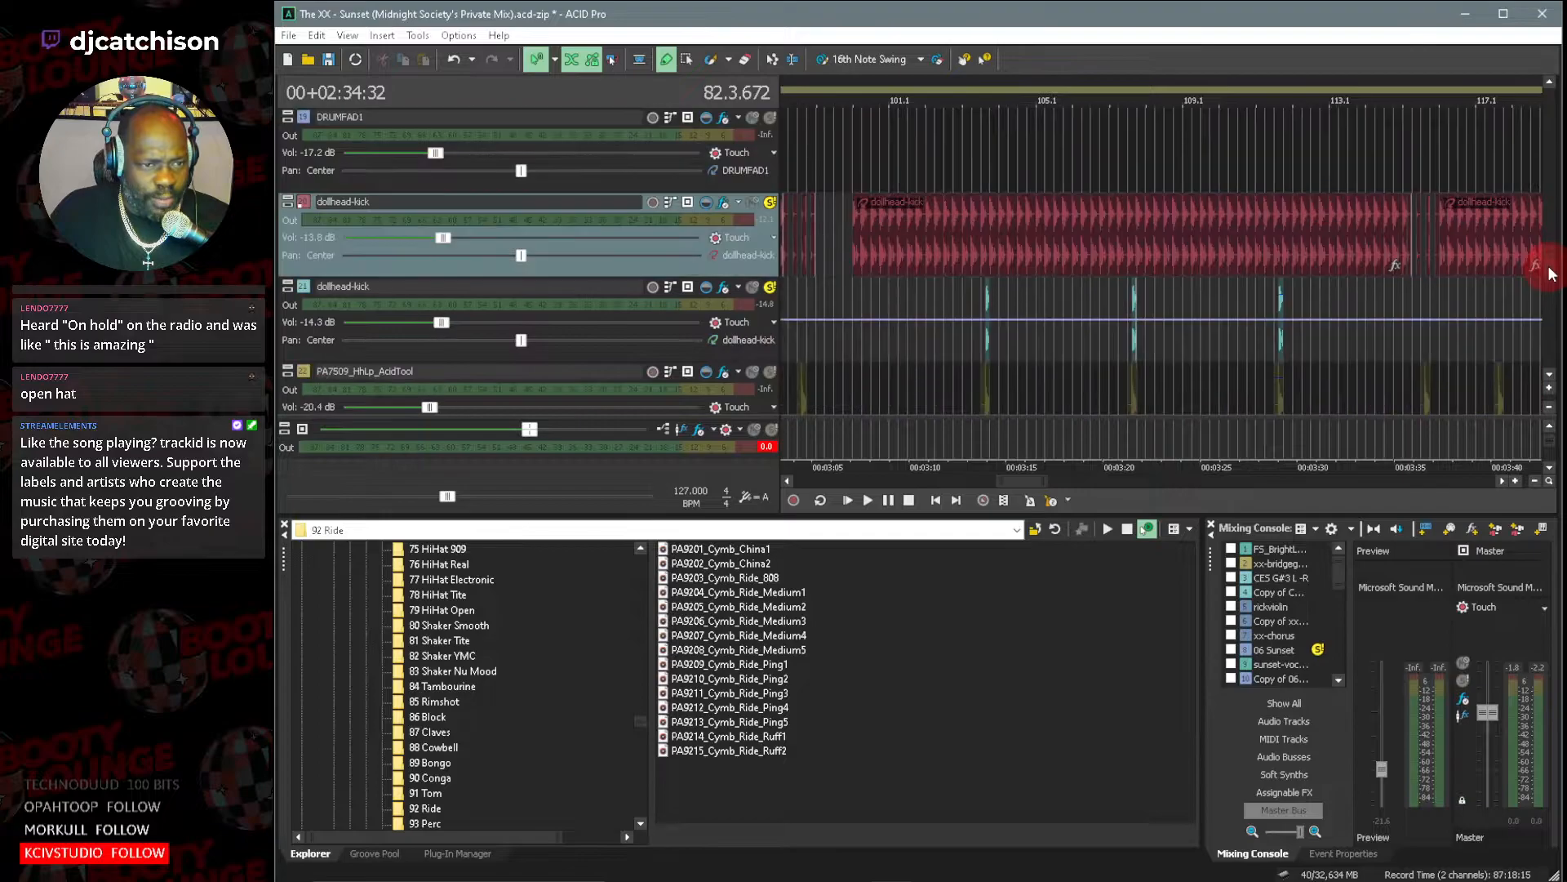
{"action": "left_click", "coordinate": [1549, 407]}
{"action": "left_click", "coordinate": [1550, 409]}
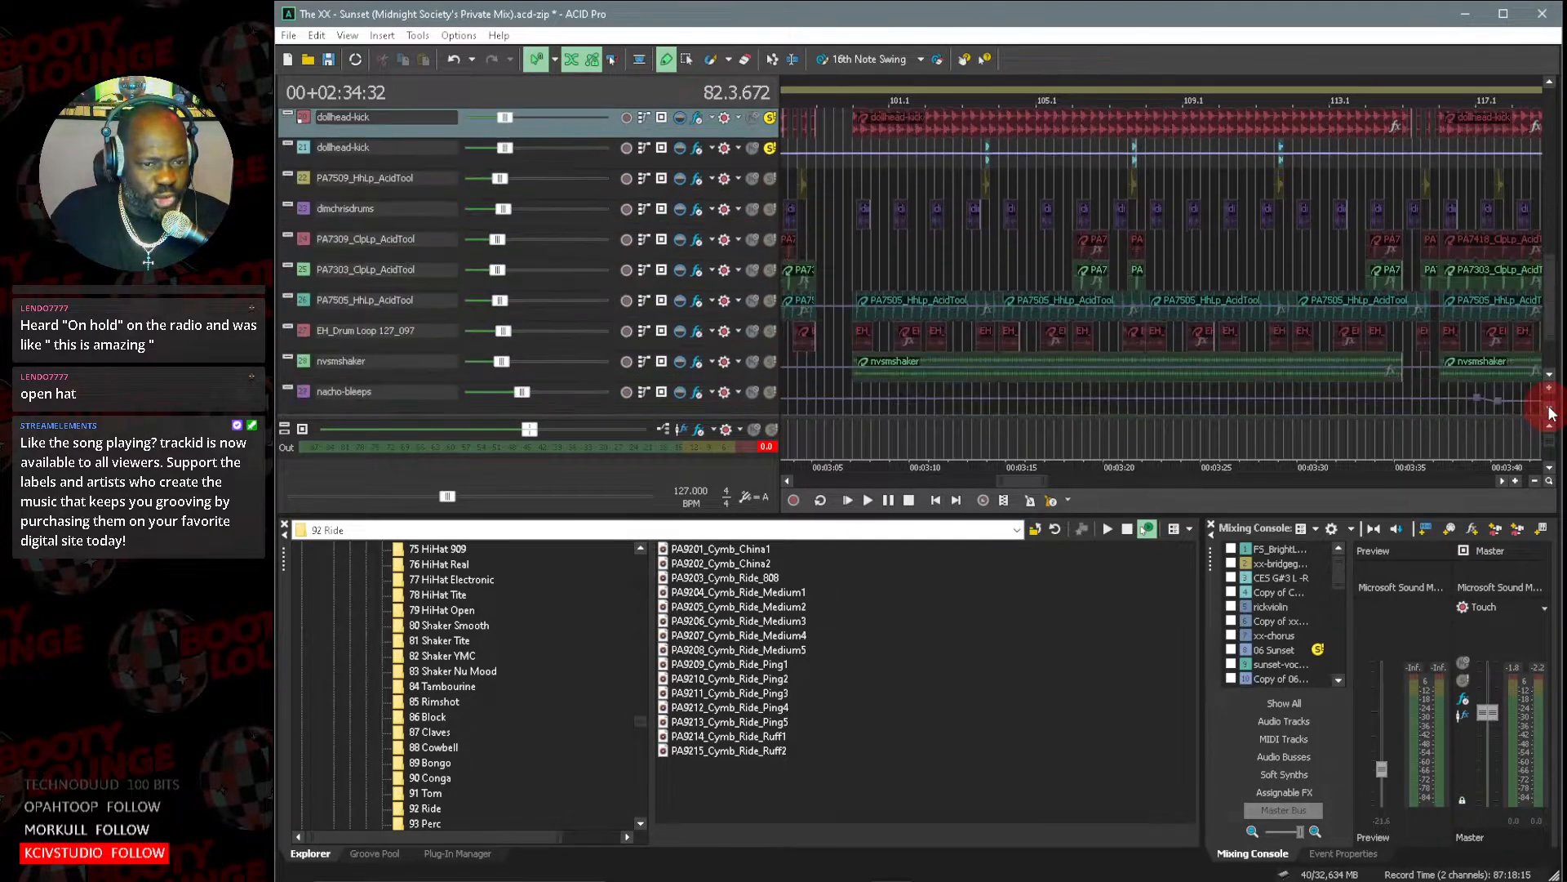
{"action": "left_click_drag", "start_coordinate": [1001, 487], "coordinate": [1045, 482]}
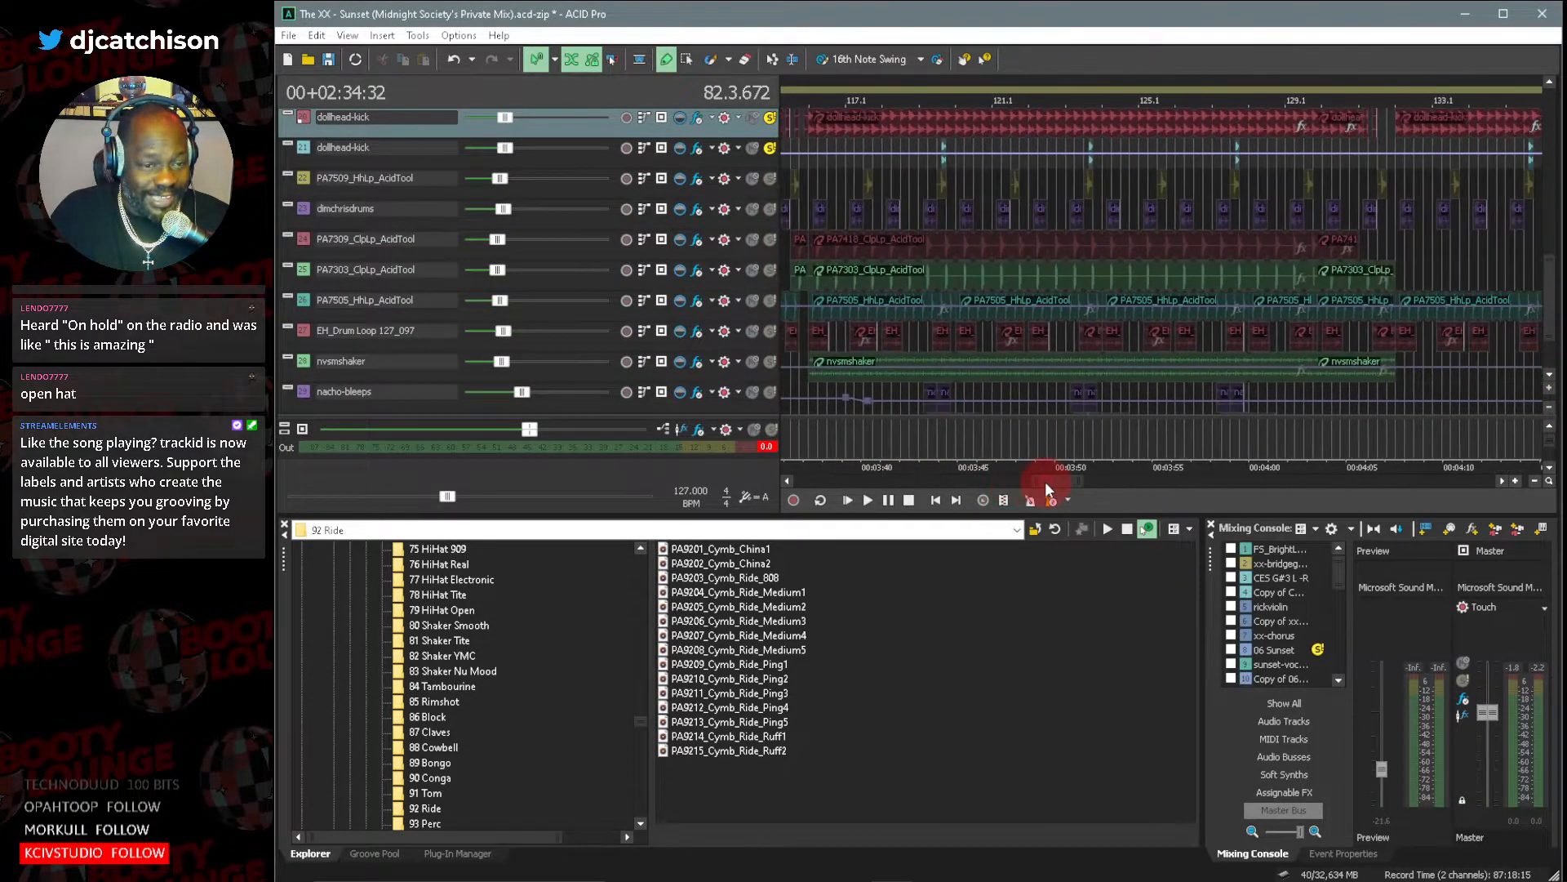
Place the cursor at bar 131.1 and solo the Copy of 06 Sunset track.
{"action": "left_click_drag", "start_coordinate": [1551, 292], "coordinate": [1560, 189]}
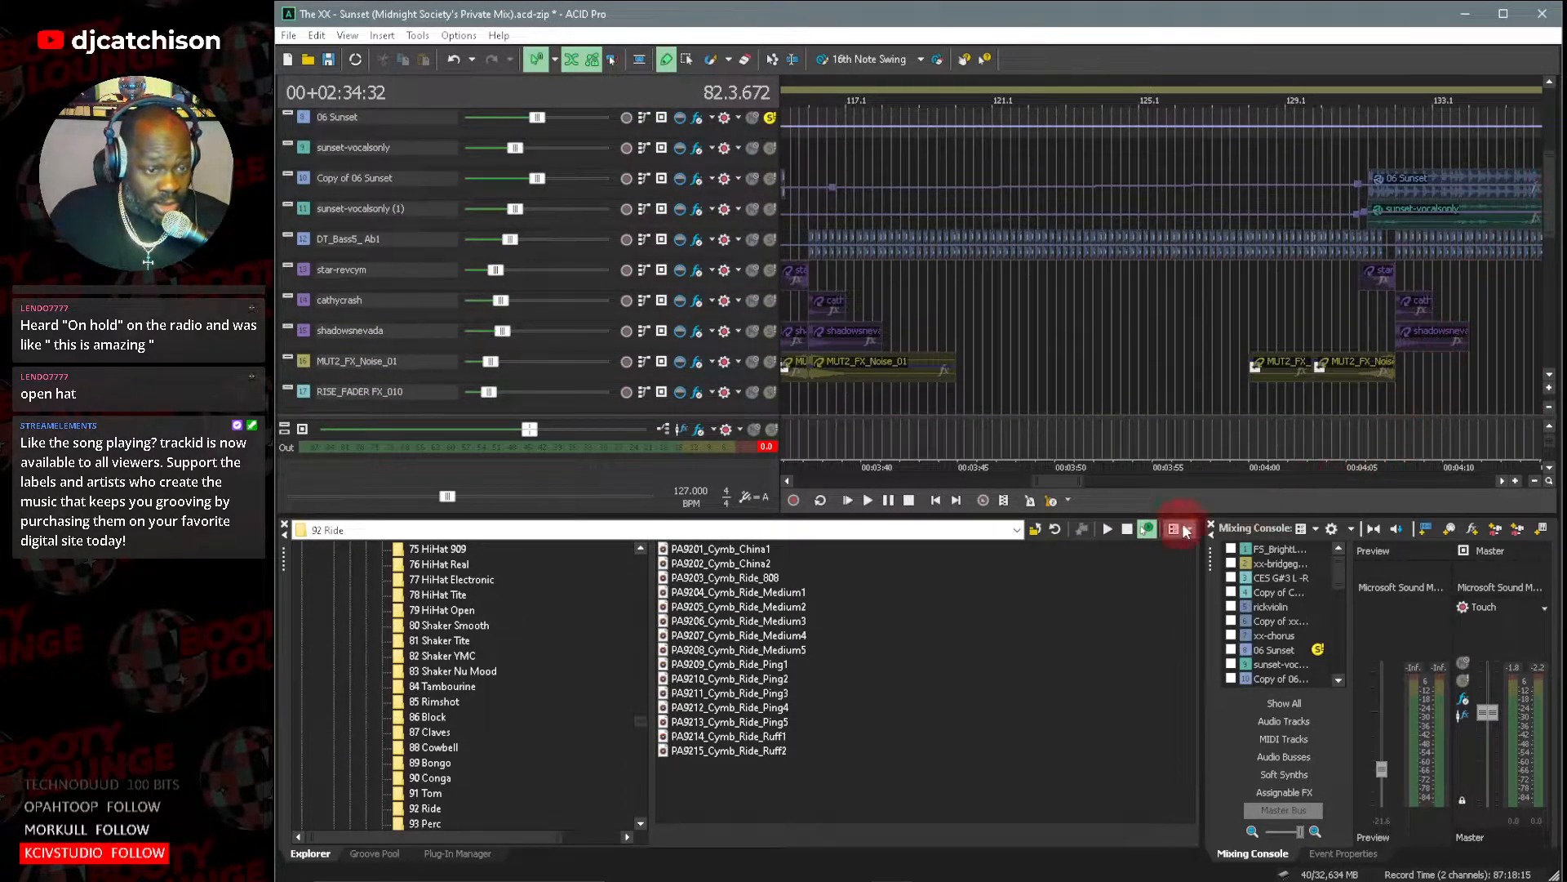
{"action": "mouse_move", "coordinate": [1058, 485]}
{"action": "left_mouse_down"}
{"action": "mouse_move", "coordinate": [1094, 481]}
{"action": "mouse_move", "coordinate": [1075, 484]}
{"action": "left_mouse_up"}
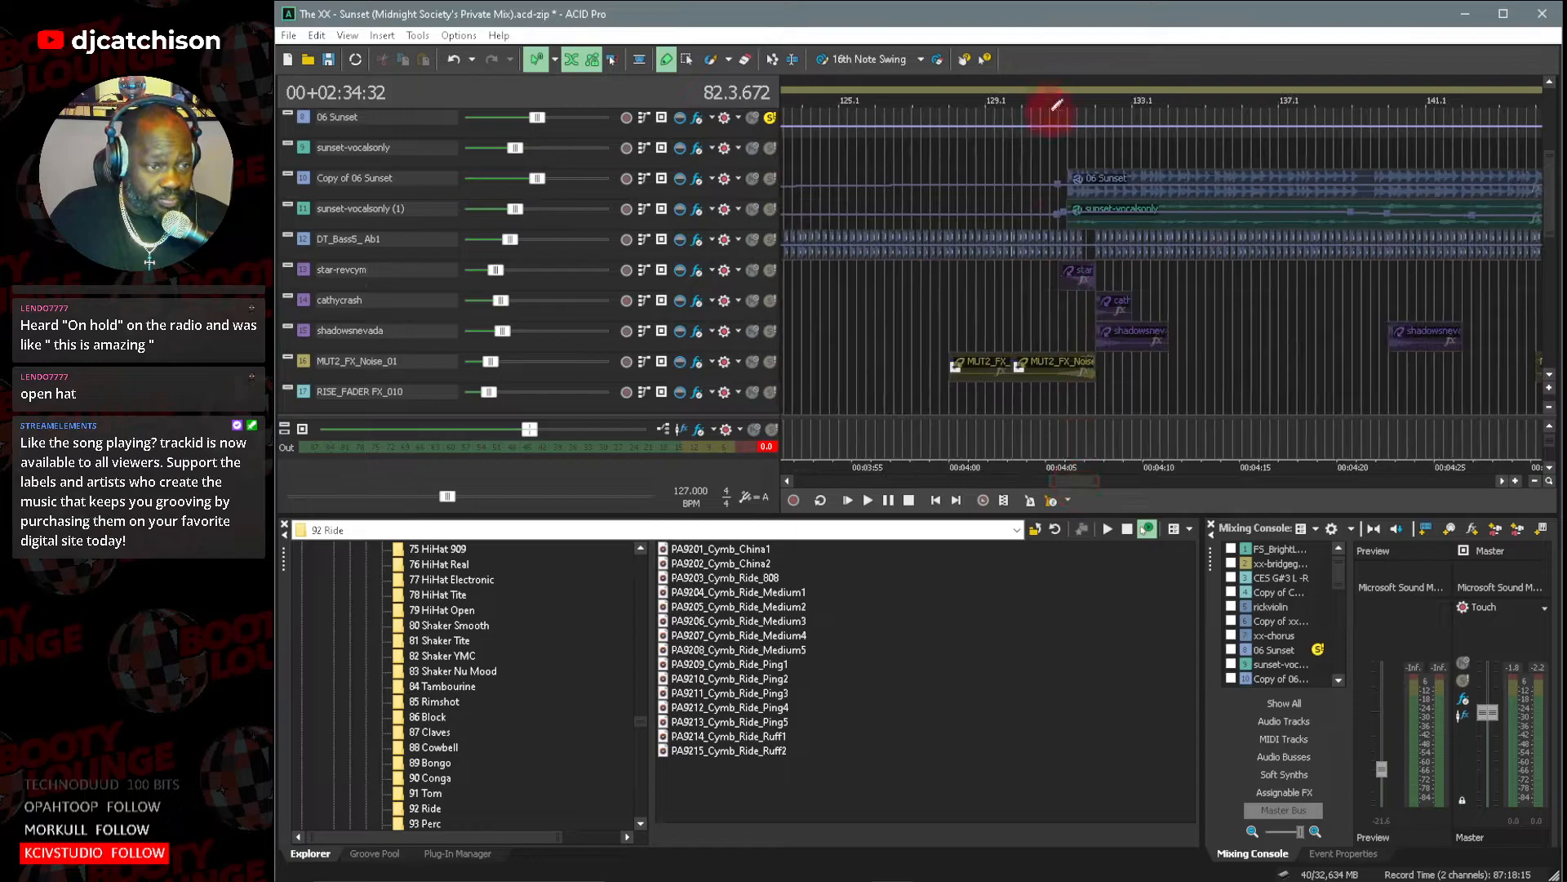
{"action": "left_click", "coordinate": [1061, 150]}
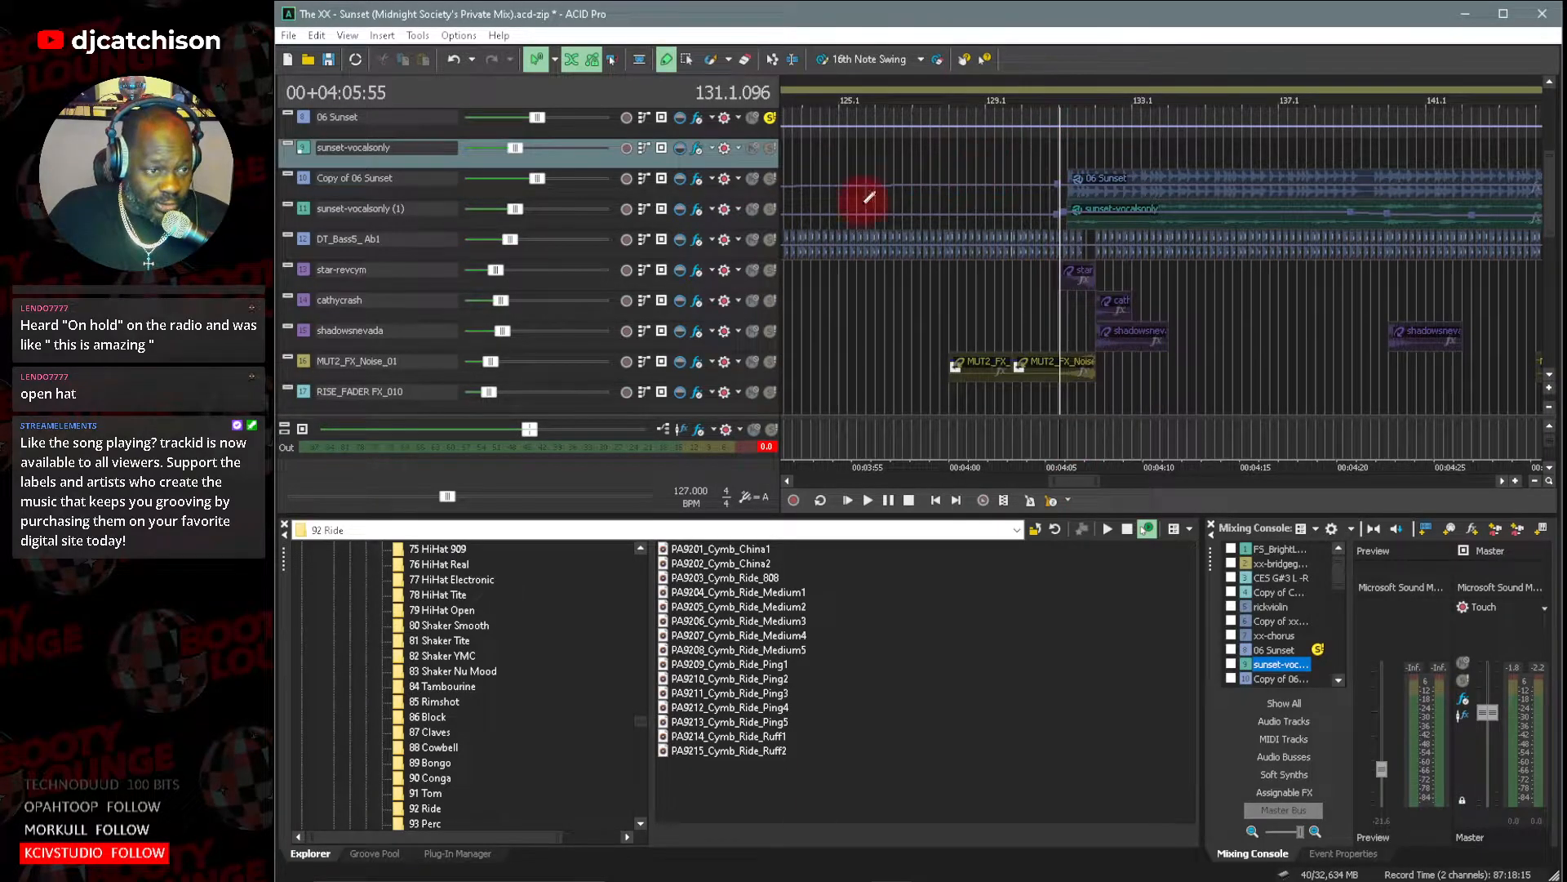
{"action": "left_click", "coordinate": [770, 179]}
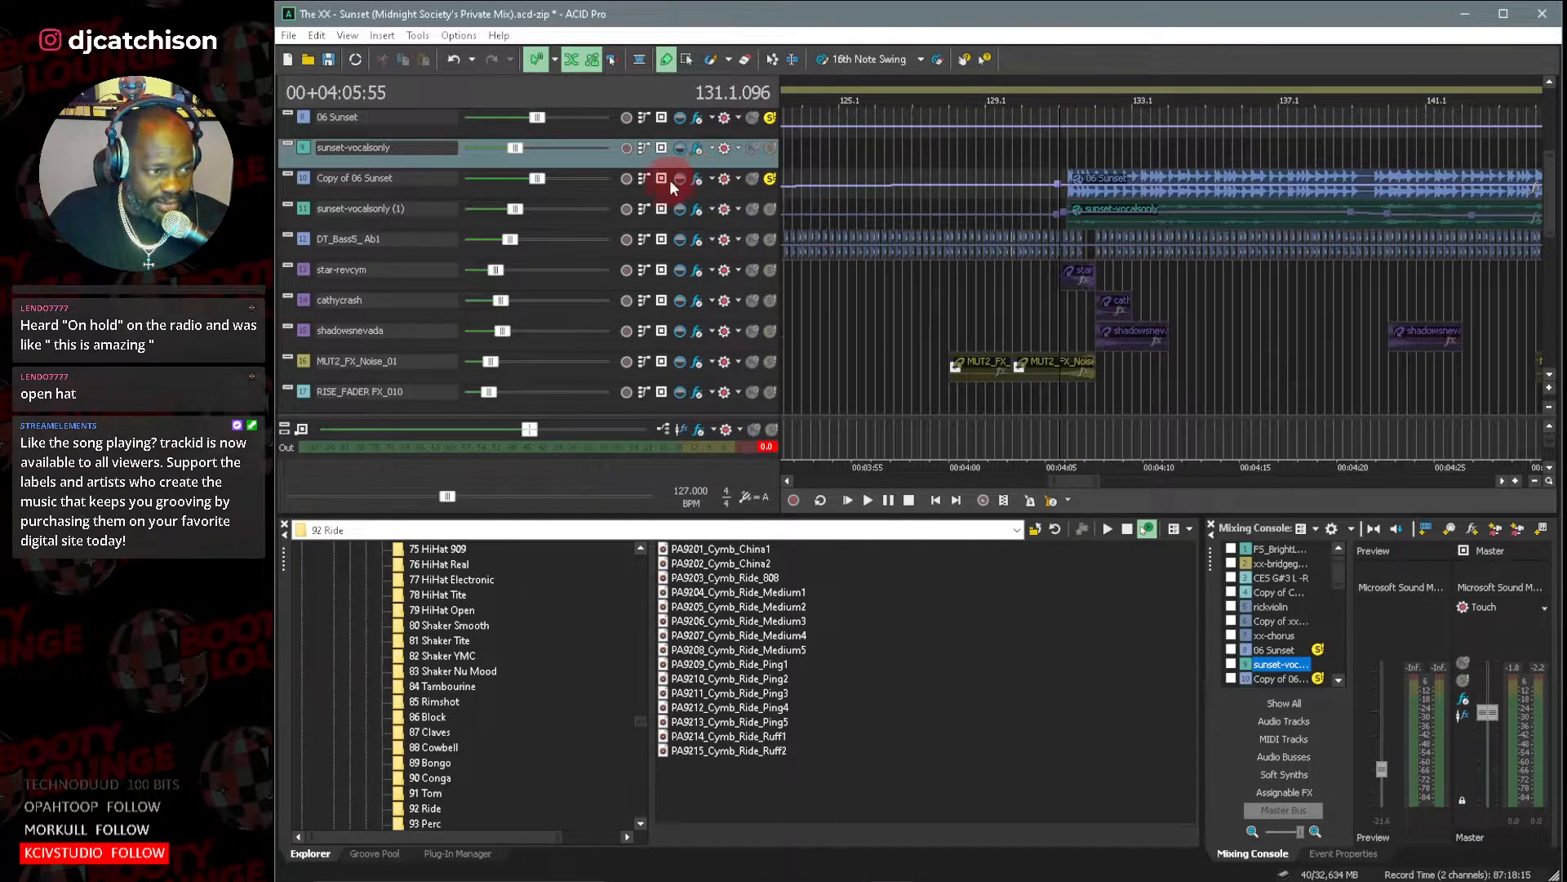
Open the Copy of 06 Sunset effect chain and bypass Kickstart, Resonant Filter, Reverb and Track EQ.
{"action": "left_click", "coordinate": [698, 179]}
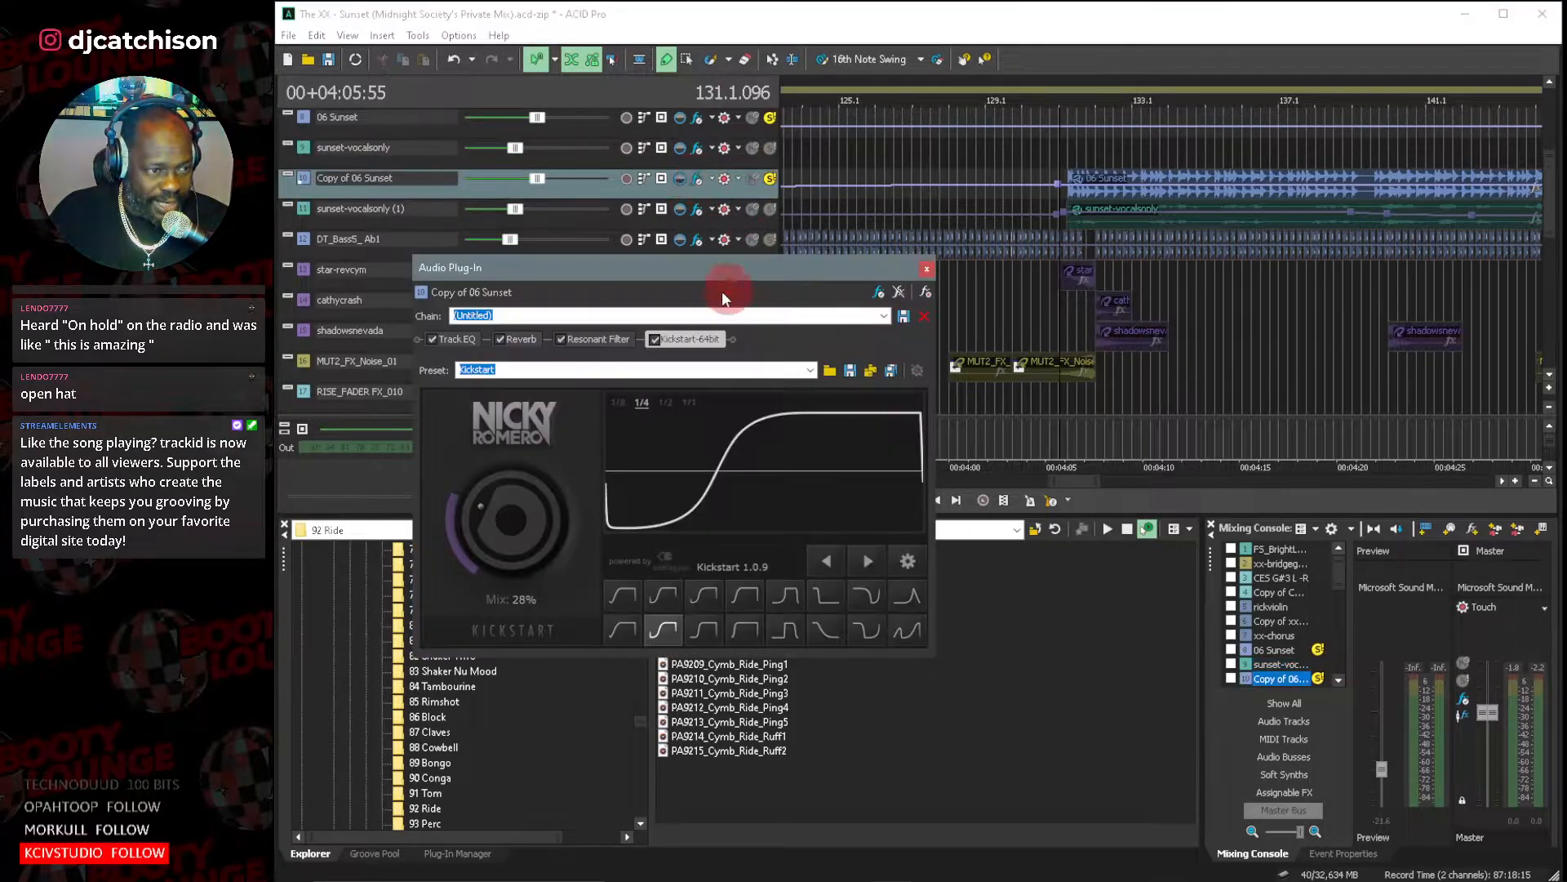
{"action": "left_click", "coordinate": [652, 338]}
{"action": "left_click", "coordinate": [569, 336]}
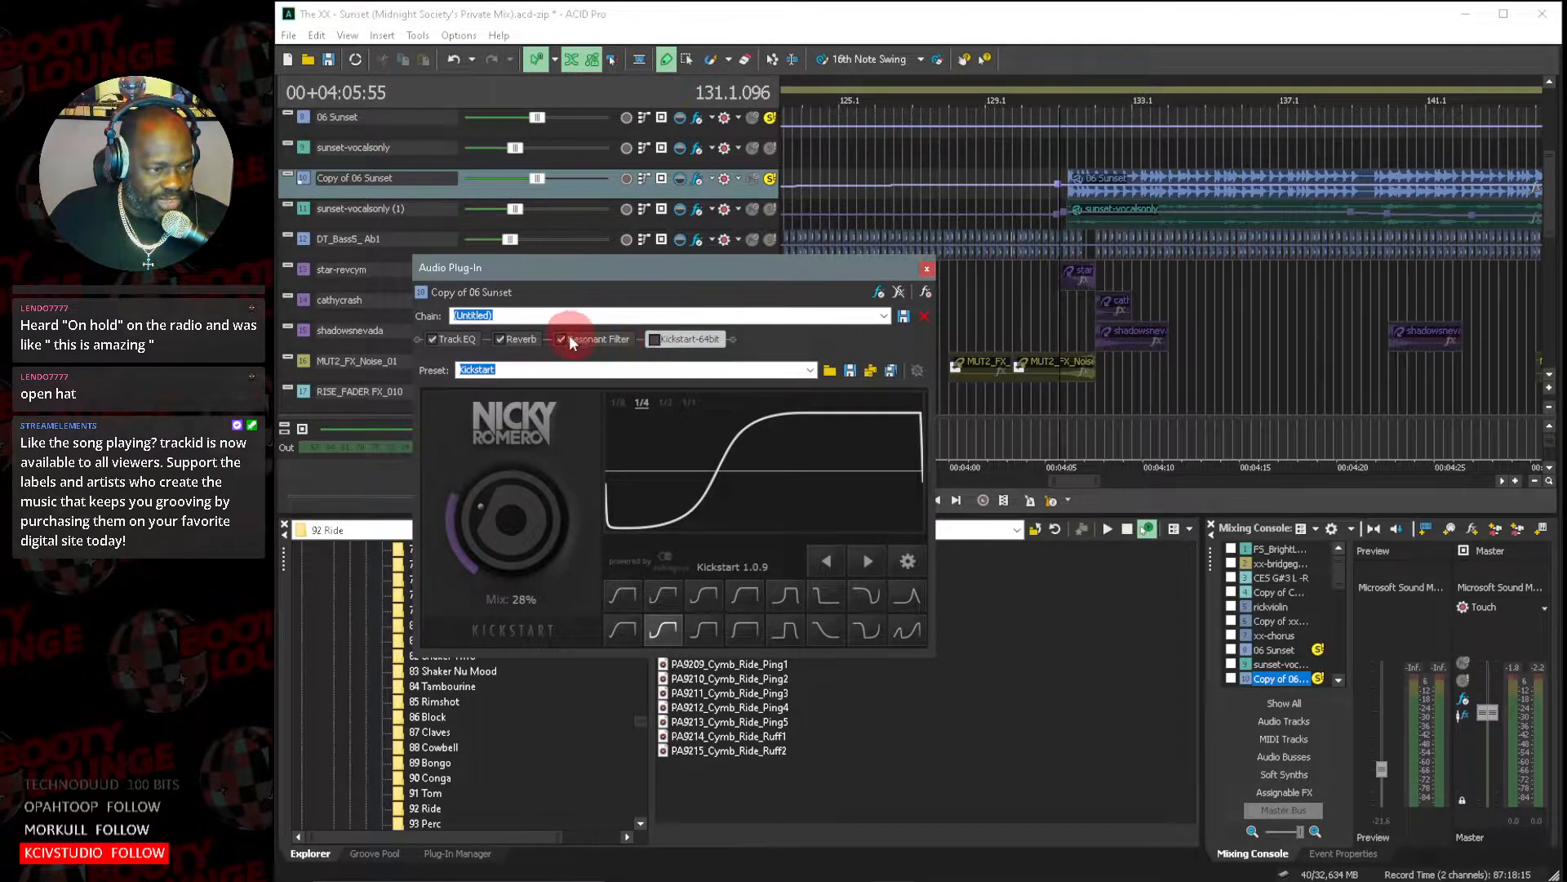
{"action": "left_click", "coordinate": [501, 339]}
{"action": "left_click", "coordinate": [434, 338]}
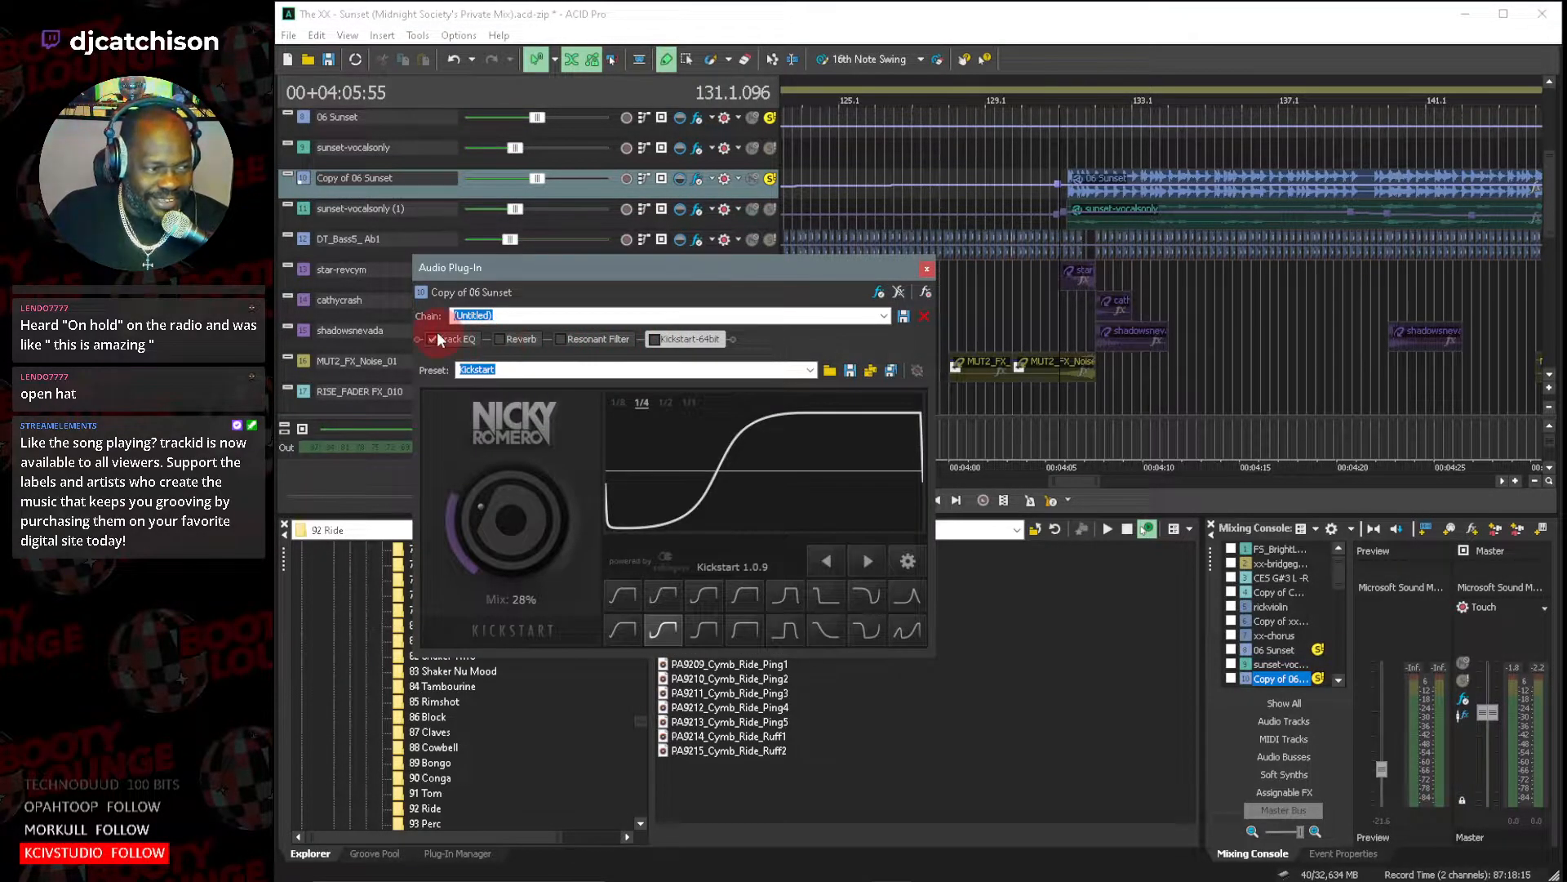
Audition the Copy of 06 Sunset track without effects from about bar 129.2 and stop playback.
{"action": "left_click", "coordinate": [1109, 161]}
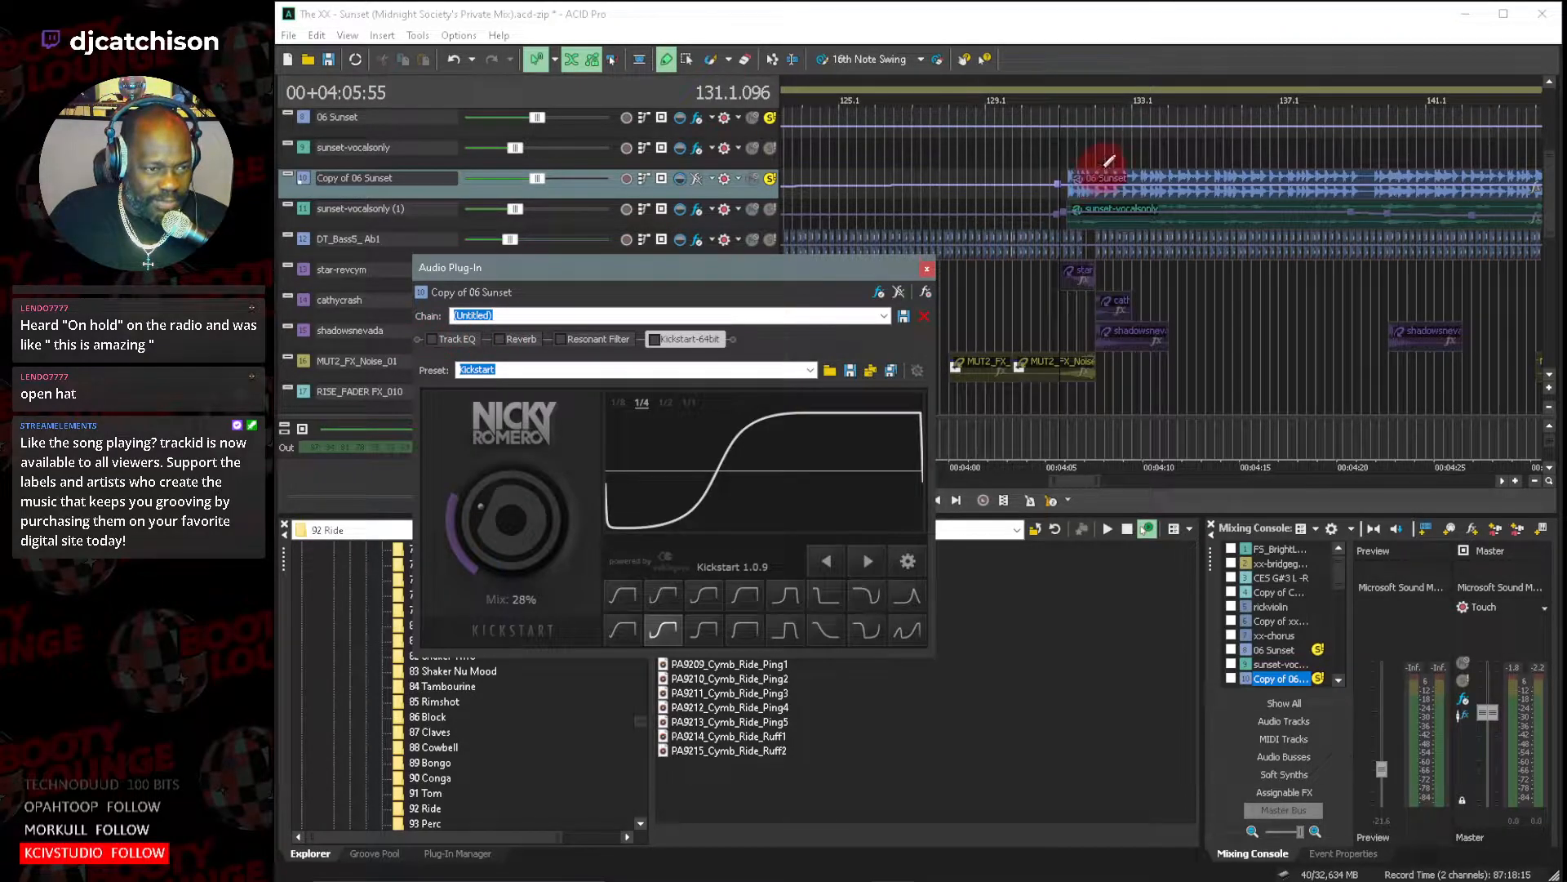
{"action": "left_click", "coordinate": [1005, 128]}
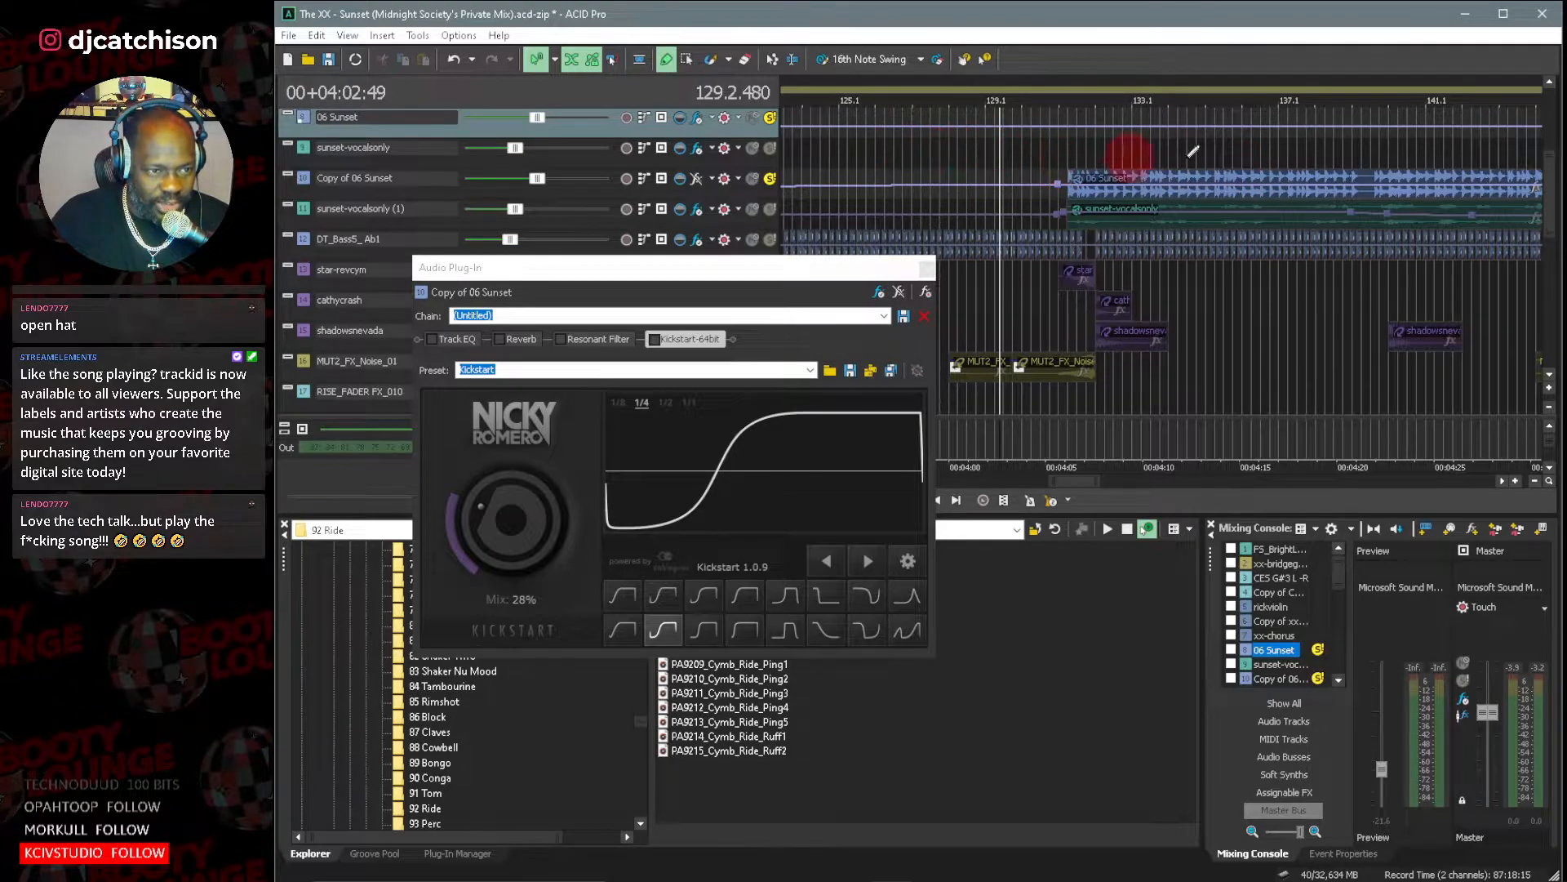
{"action": "key", "text": "space"}
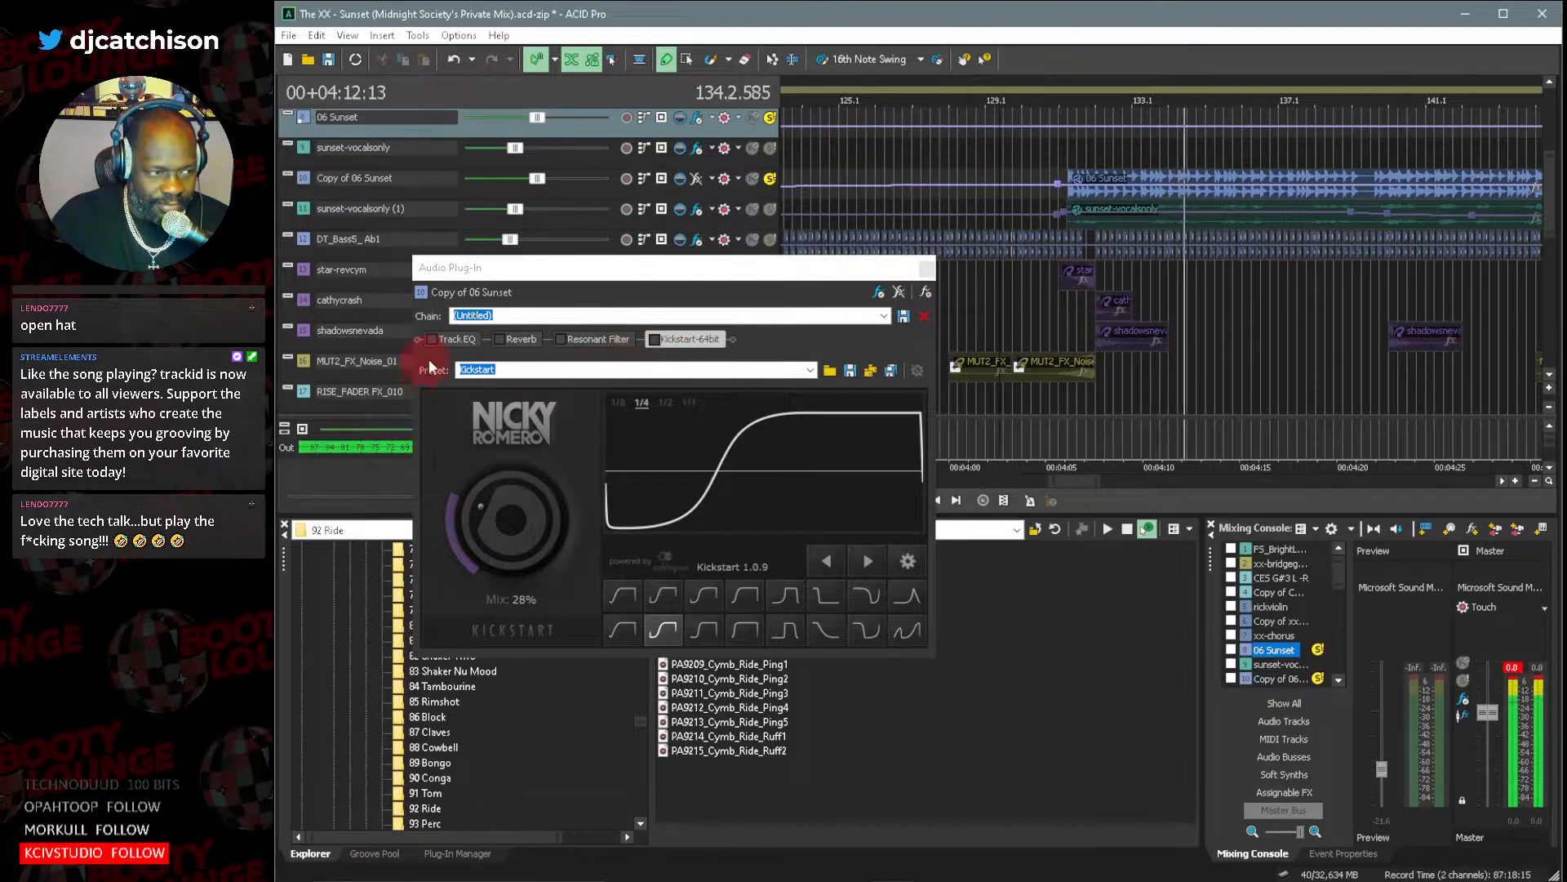
{"action": "key", "text": "space"}
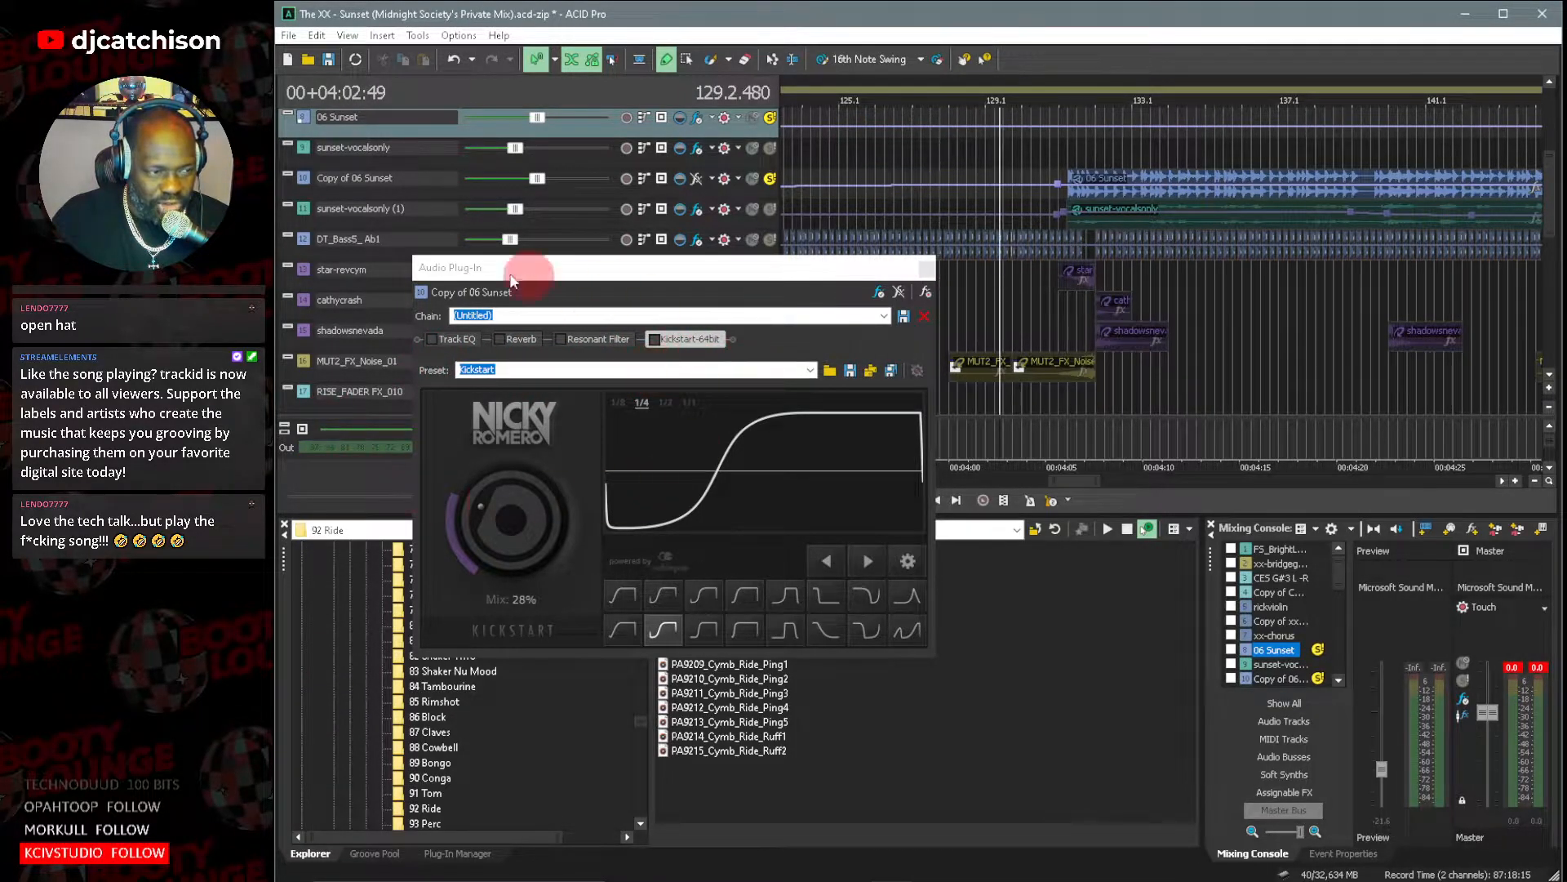
Play the soloed Copy of 06 Sunset track and re-enable Kickstart, Track EQ, Reverb and Resonant Filter one after another.
{"action": "key", "text": "space"}
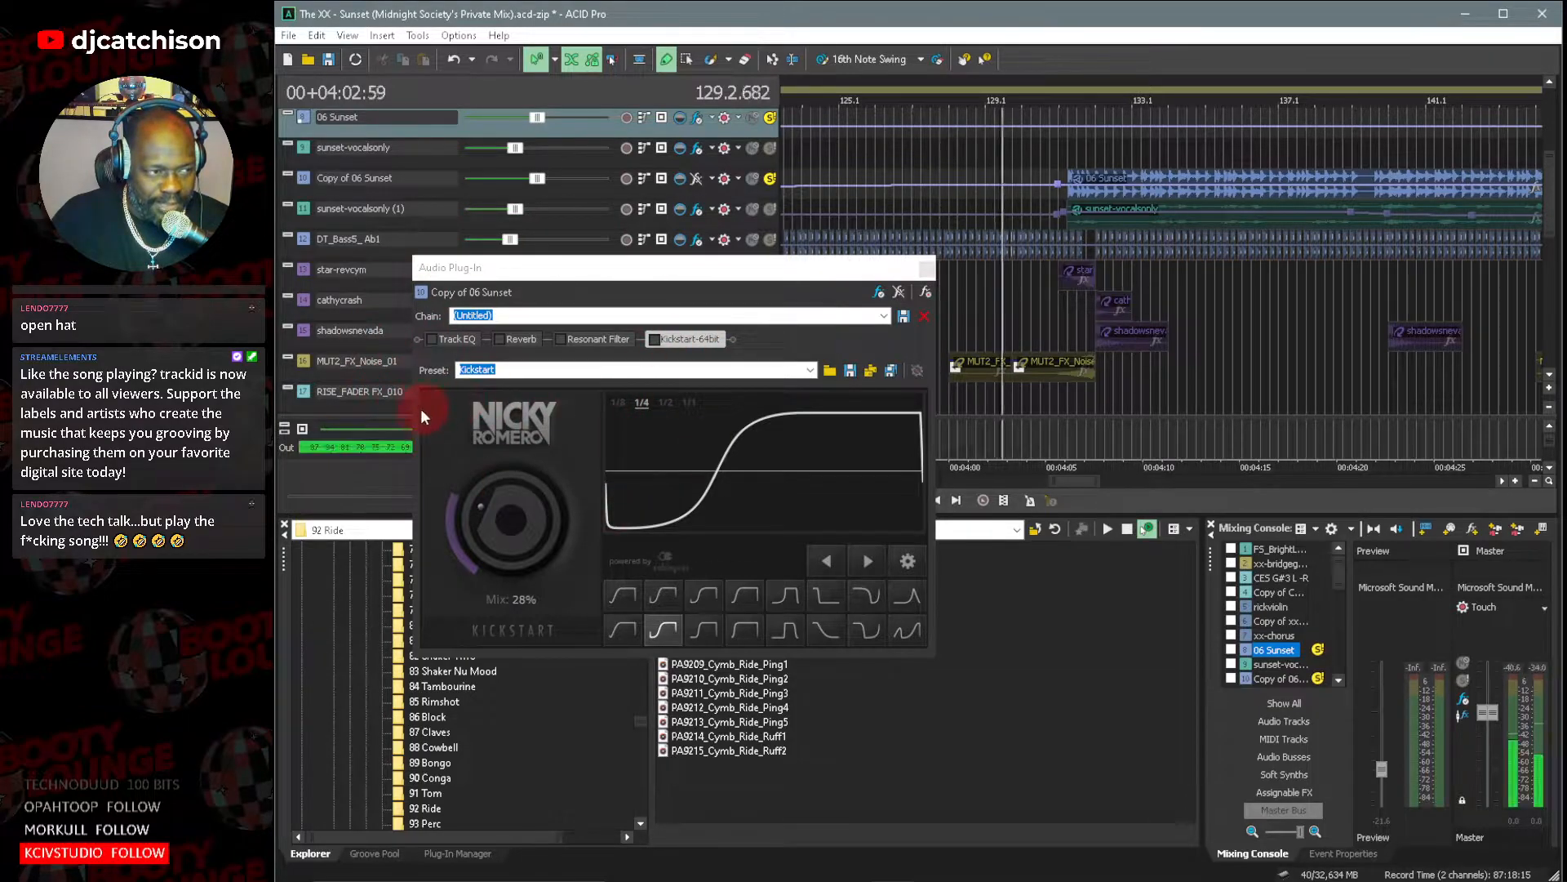
{"action": "left_click", "coordinate": [654, 339]}
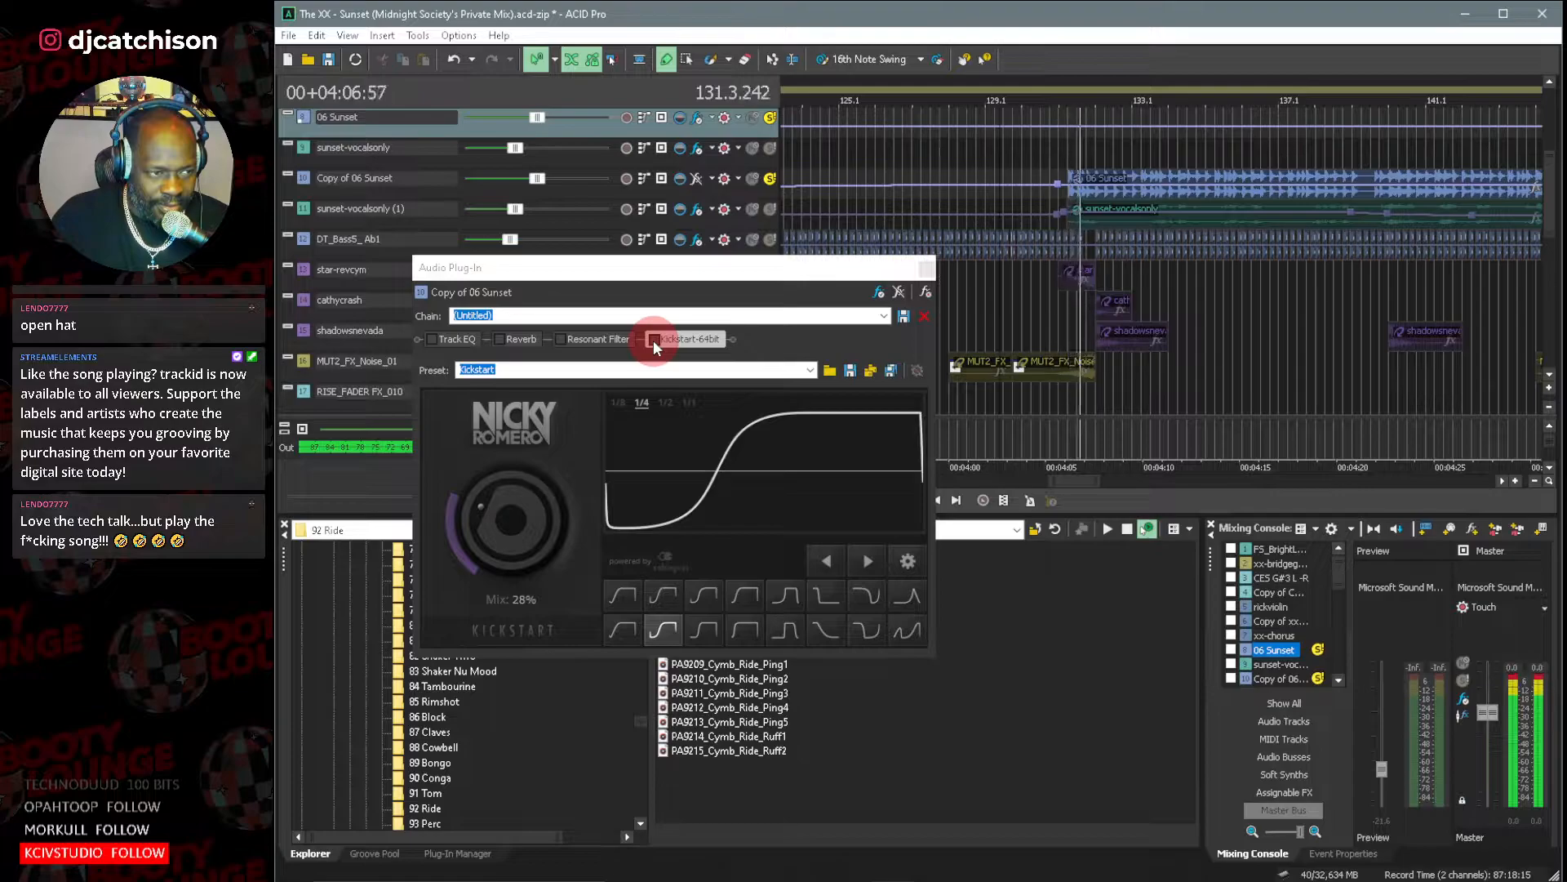
{"action": "left_click", "coordinate": [654, 340]}
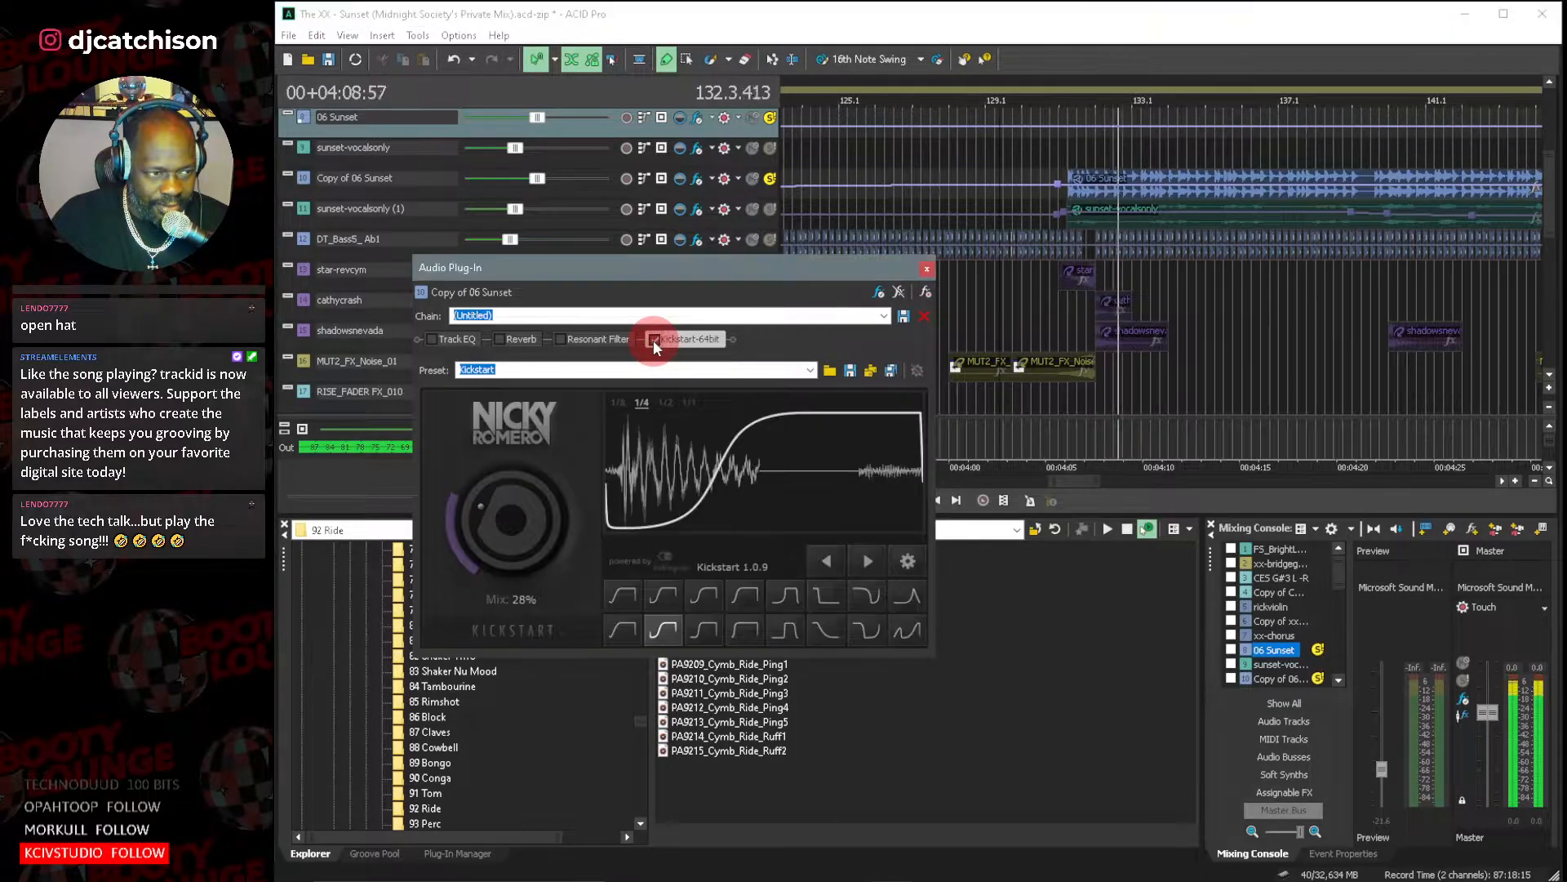
{"action": "left_click", "coordinate": [430, 340]}
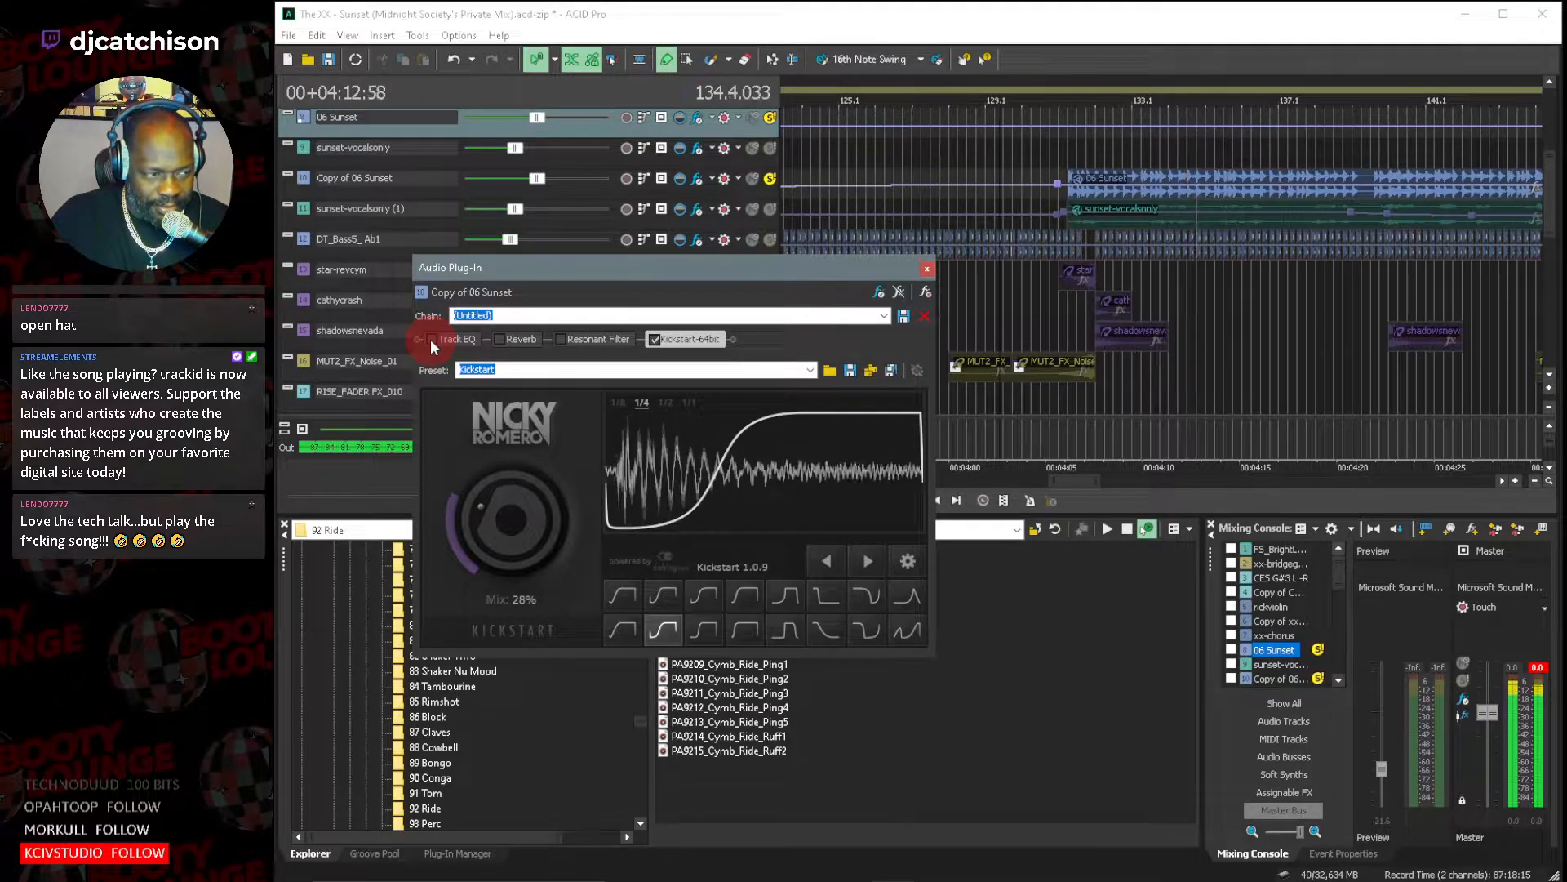
{"action": "left_click", "coordinate": [502, 339]}
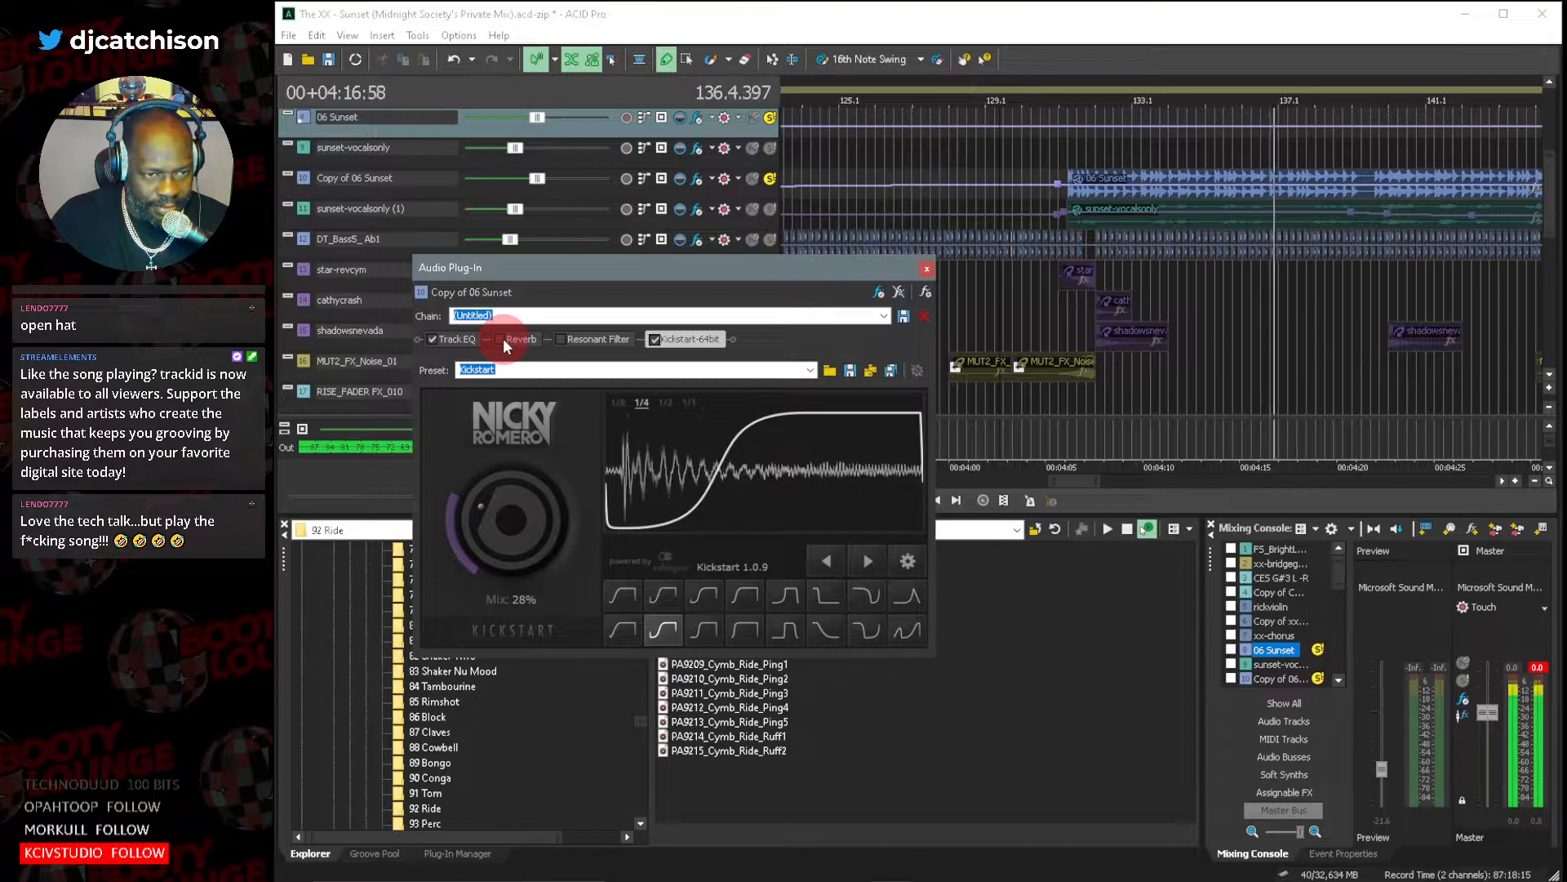
{"action": "left_click", "coordinate": [561, 338]}
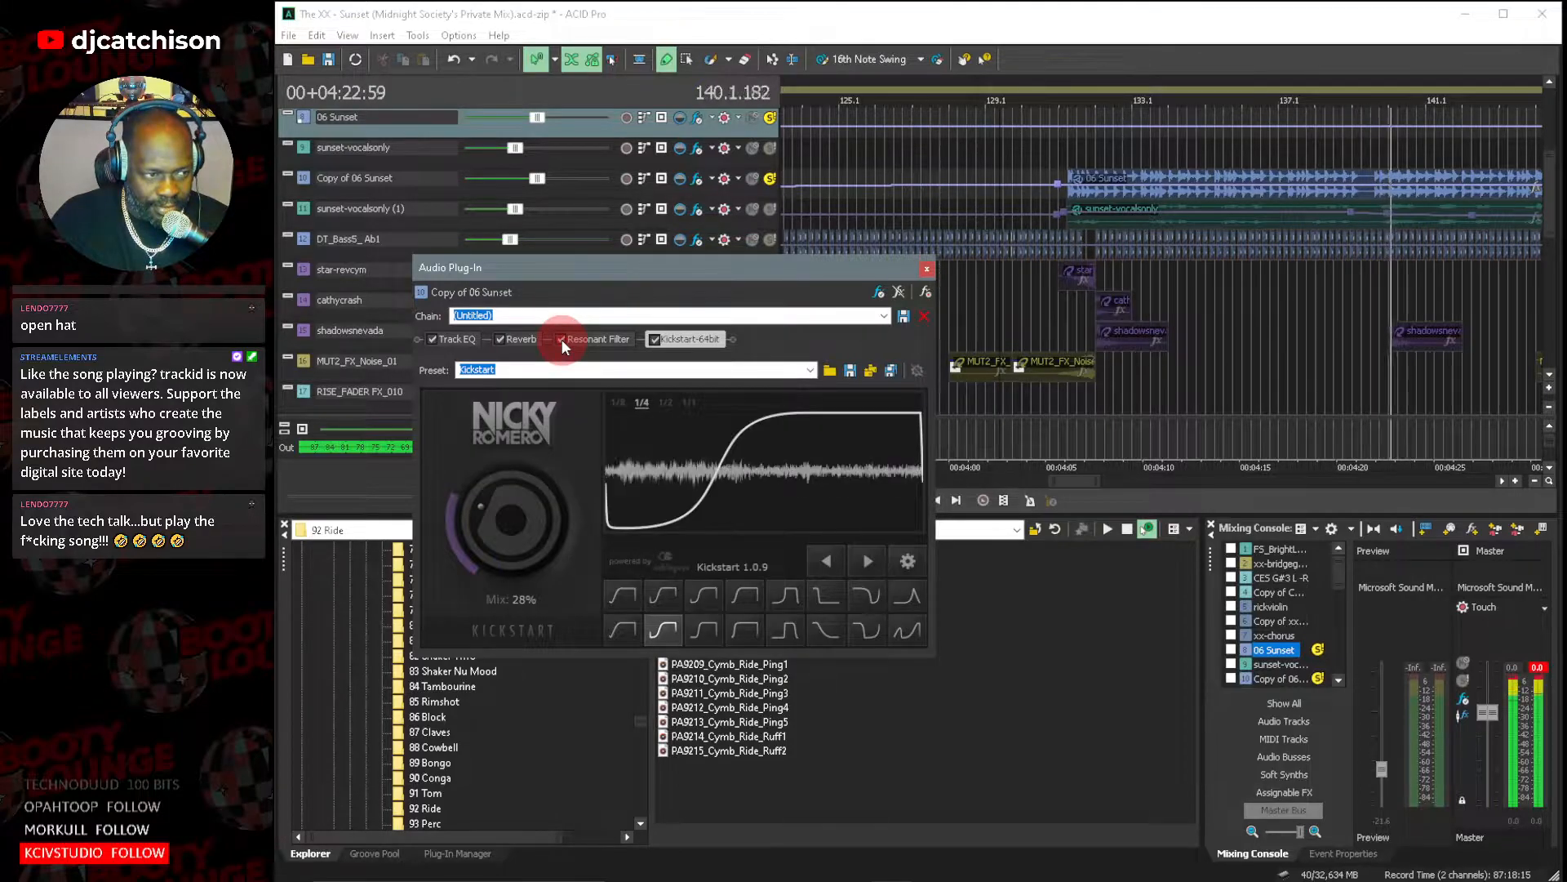
Solo the DT_Bass5_Ab1 track as well, close the Copy of 06 Sunset effect chain and pause playback.
{"action": "left_click", "coordinate": [771, 240]}
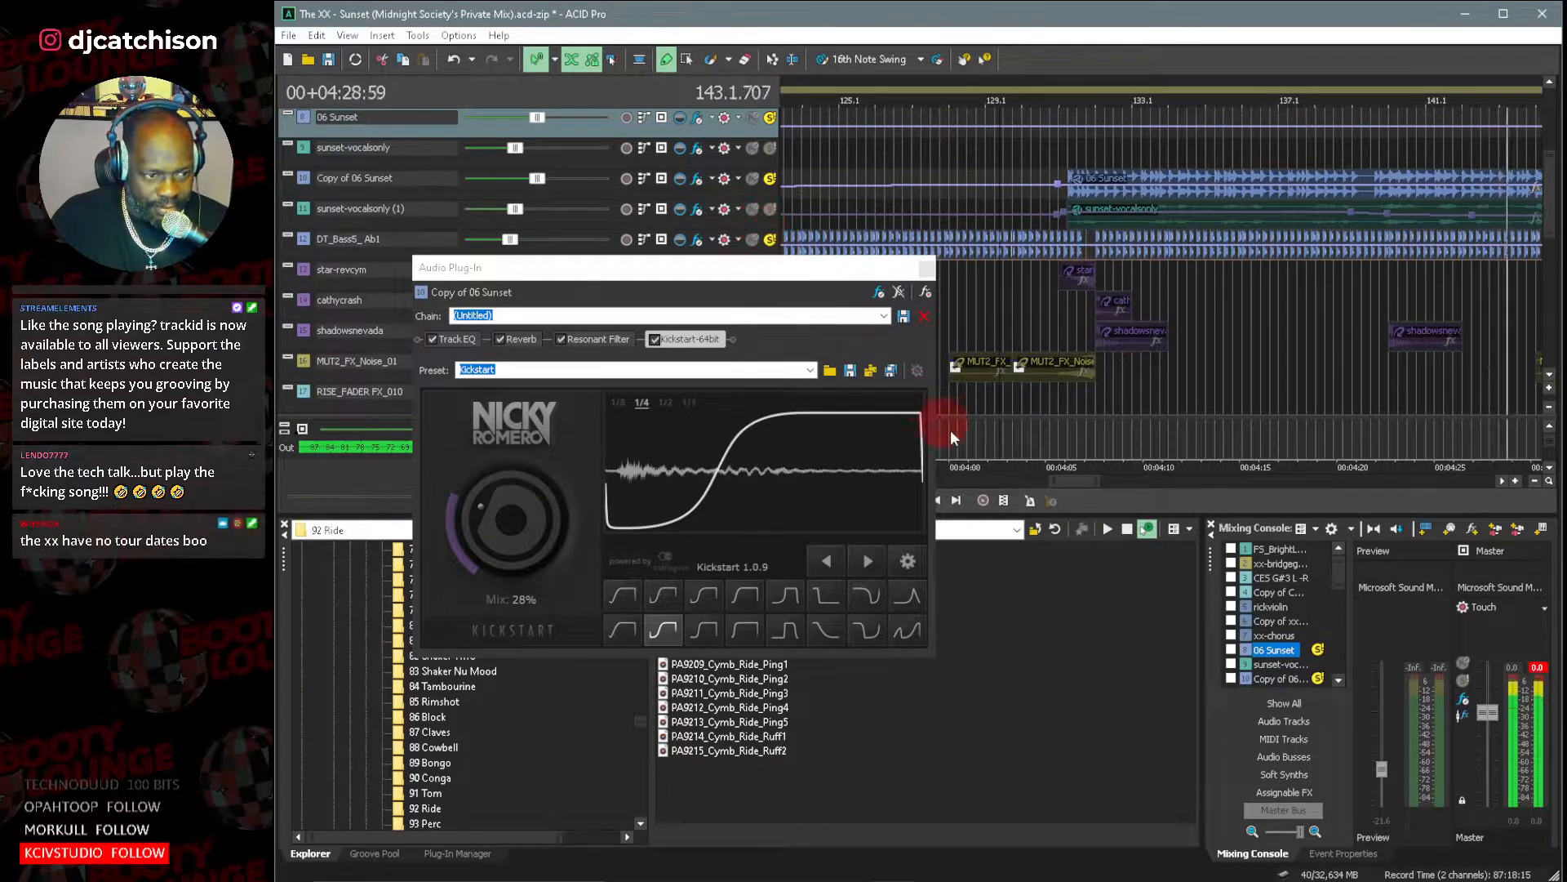
{"action": "left_click", "coordinate": [776, 267]}
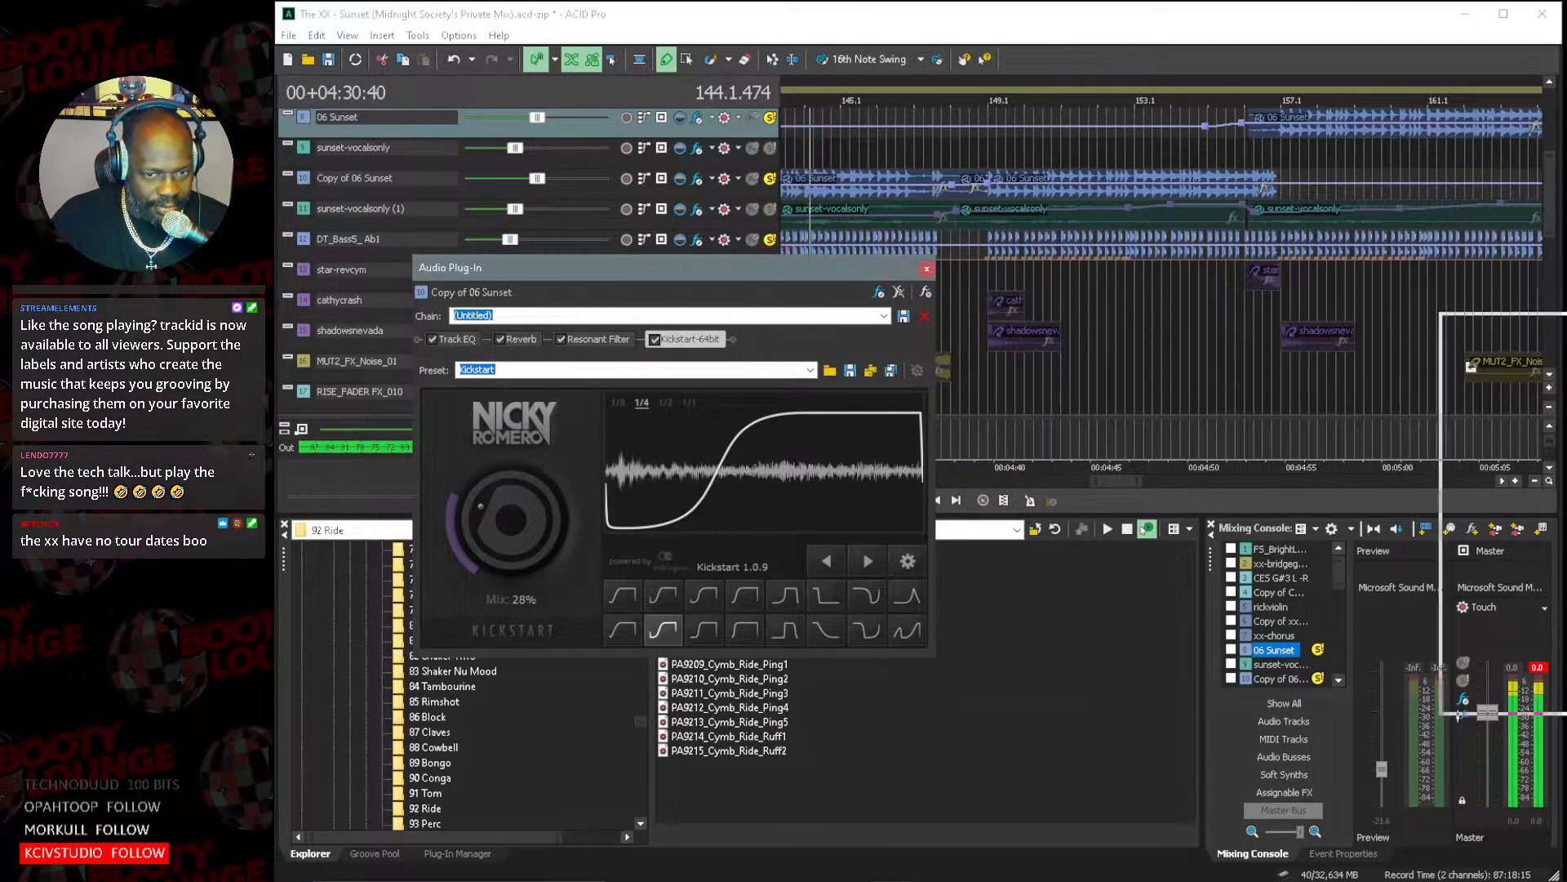
{"action": "left_click", "coordinate": [927, 268]}
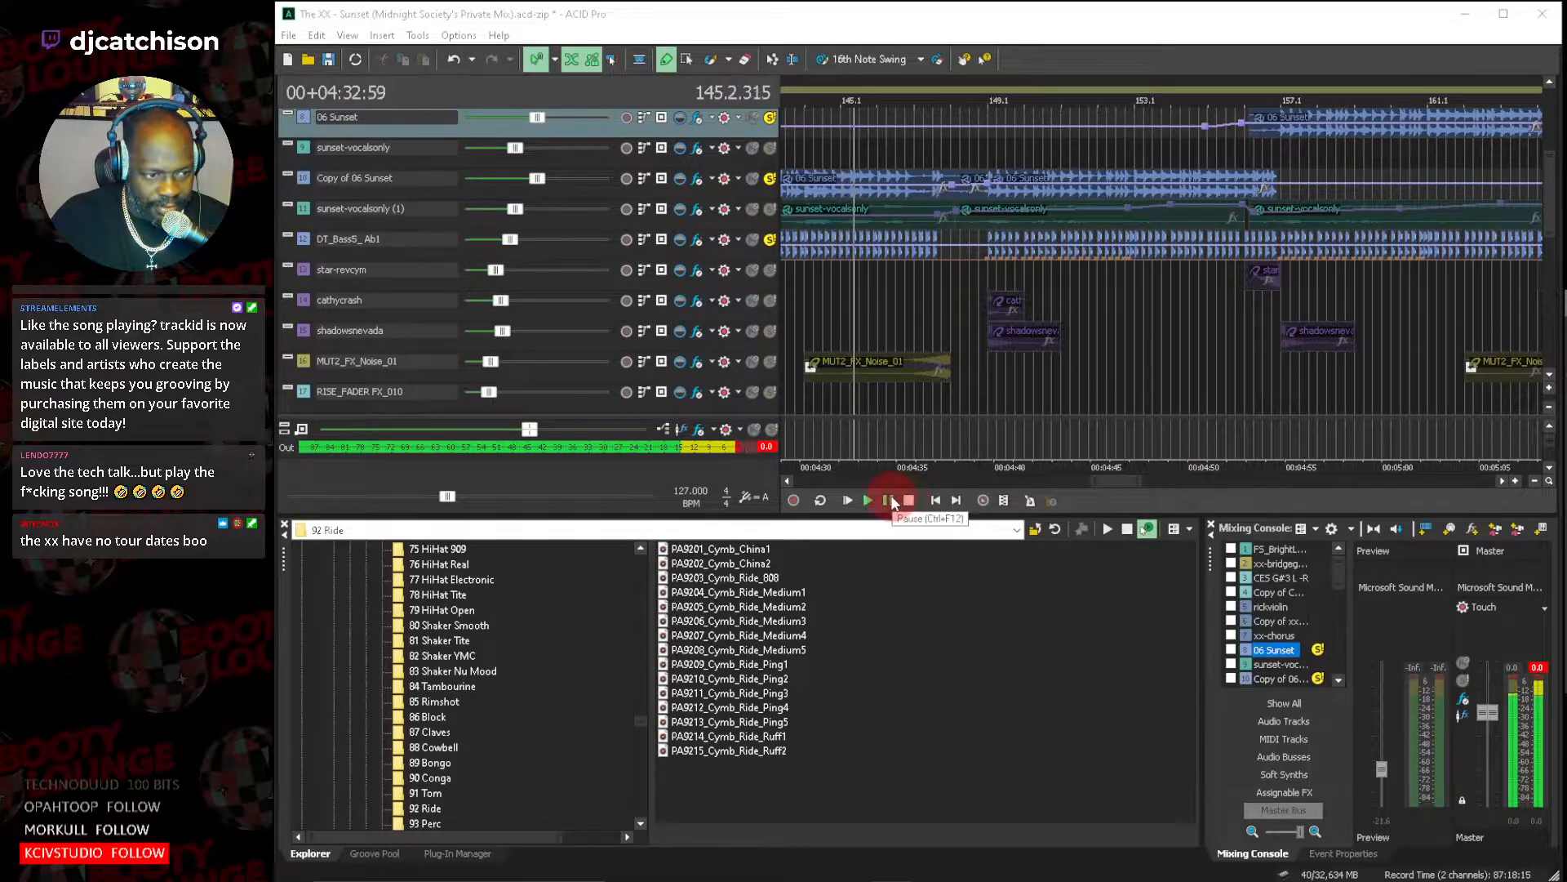
{"action": "left_click", "coordinate": [890, 498]}
Increase the track heights around the 06 Sunset and sunset-vocalsonly events near bar 131.
{"action": "left_click_drag", "start_coordinate": [1129, 484], "coordinate": [1079, 487]}
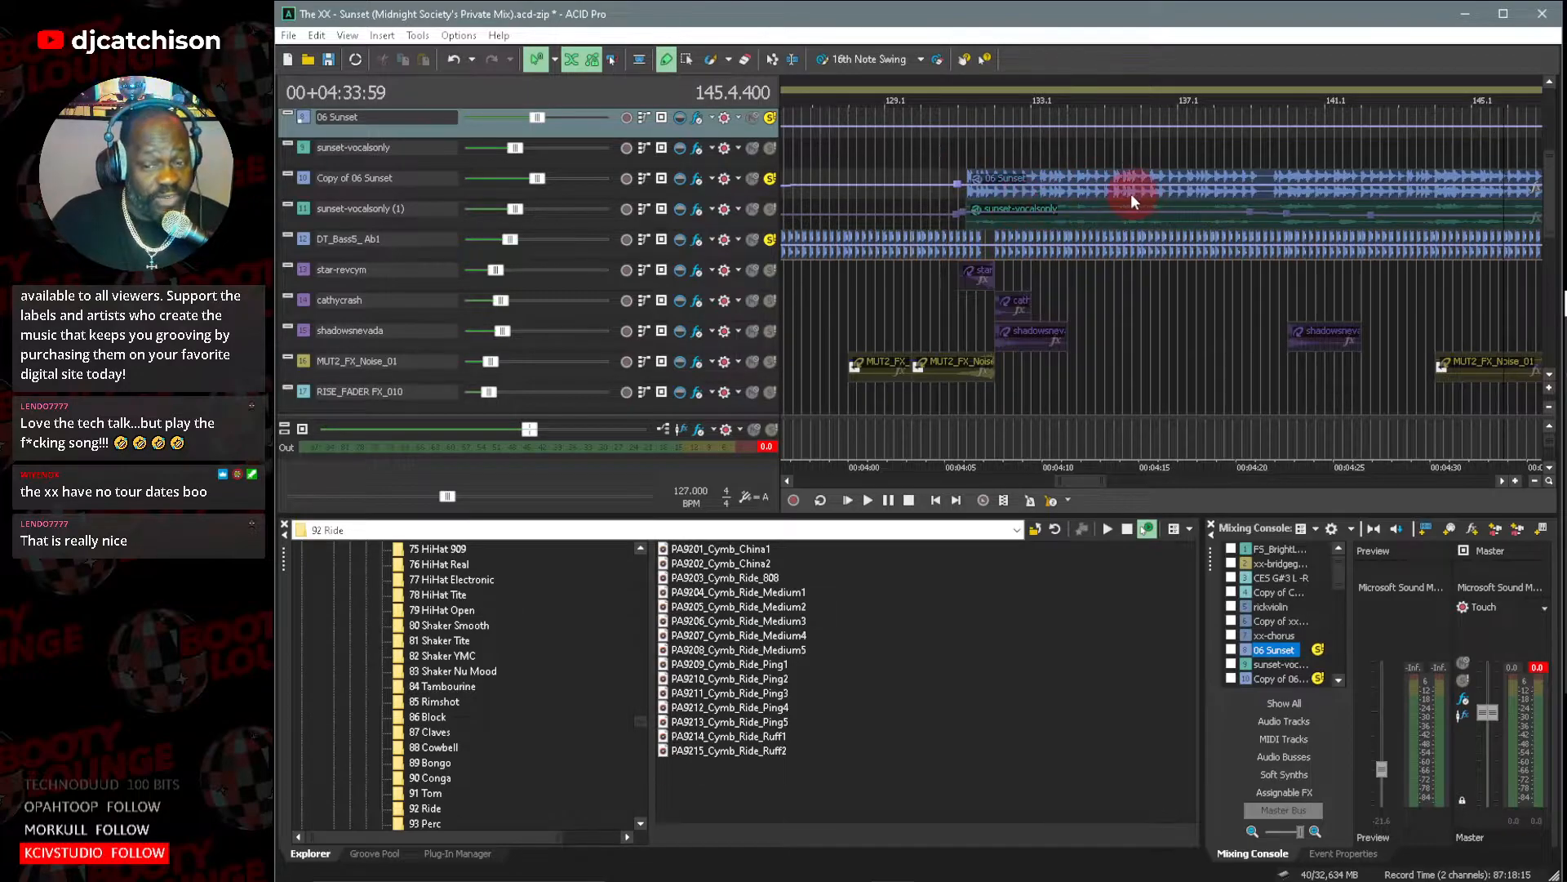
{"action": "left_click", "coordinate": [1549, 394]}
{"action": "left_click", "coordinate": [1549, 387]}
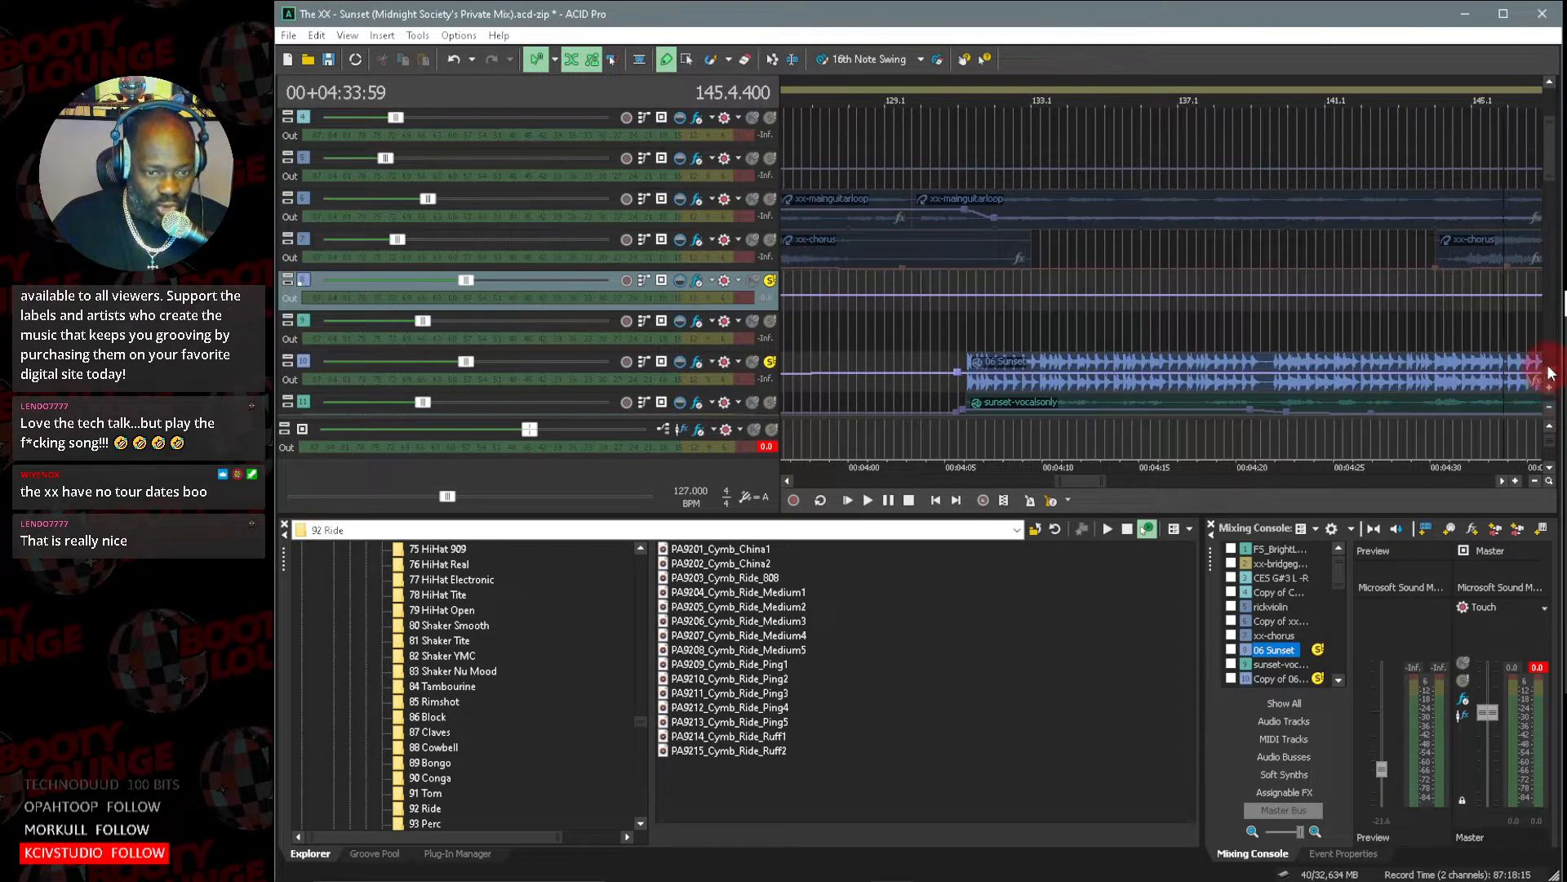
{"action": "scroll", "coordinate": [1549, 381], "scroll_direction": "down", "scroll_amount": 4}
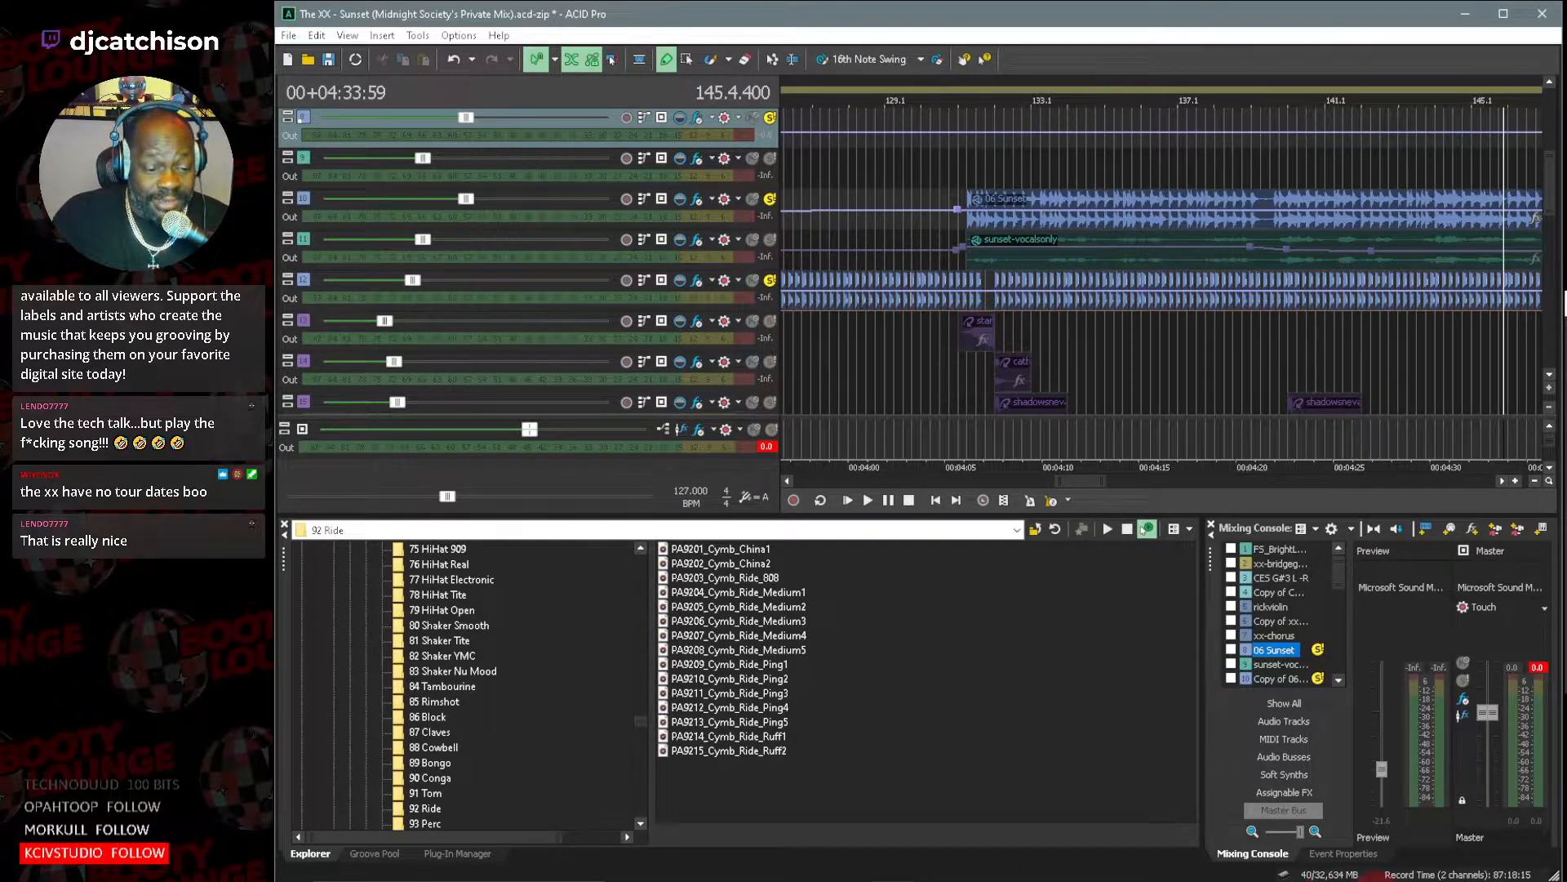
Switch to Firefox and show the LALAL.AI home page with its Vocal and Instrumental splitting option.
{"action": "mouse_move", "coordinate": [1388, 881]}
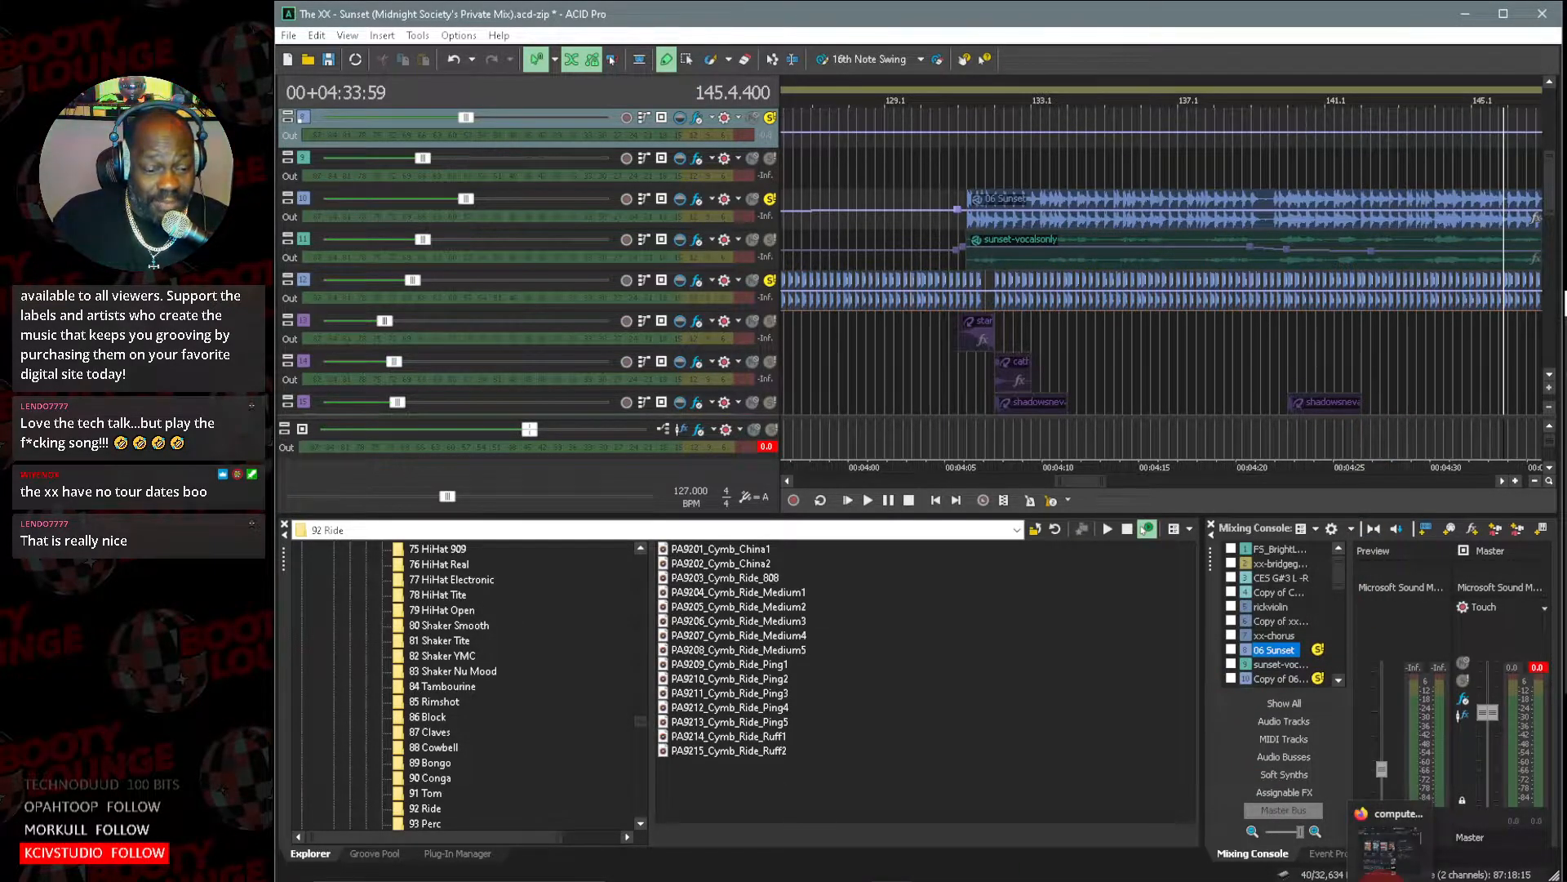
{"action": "left_click", "coordinate": [1390, 841]}
{"action": "left_click", "coordinate": [717, 128]}
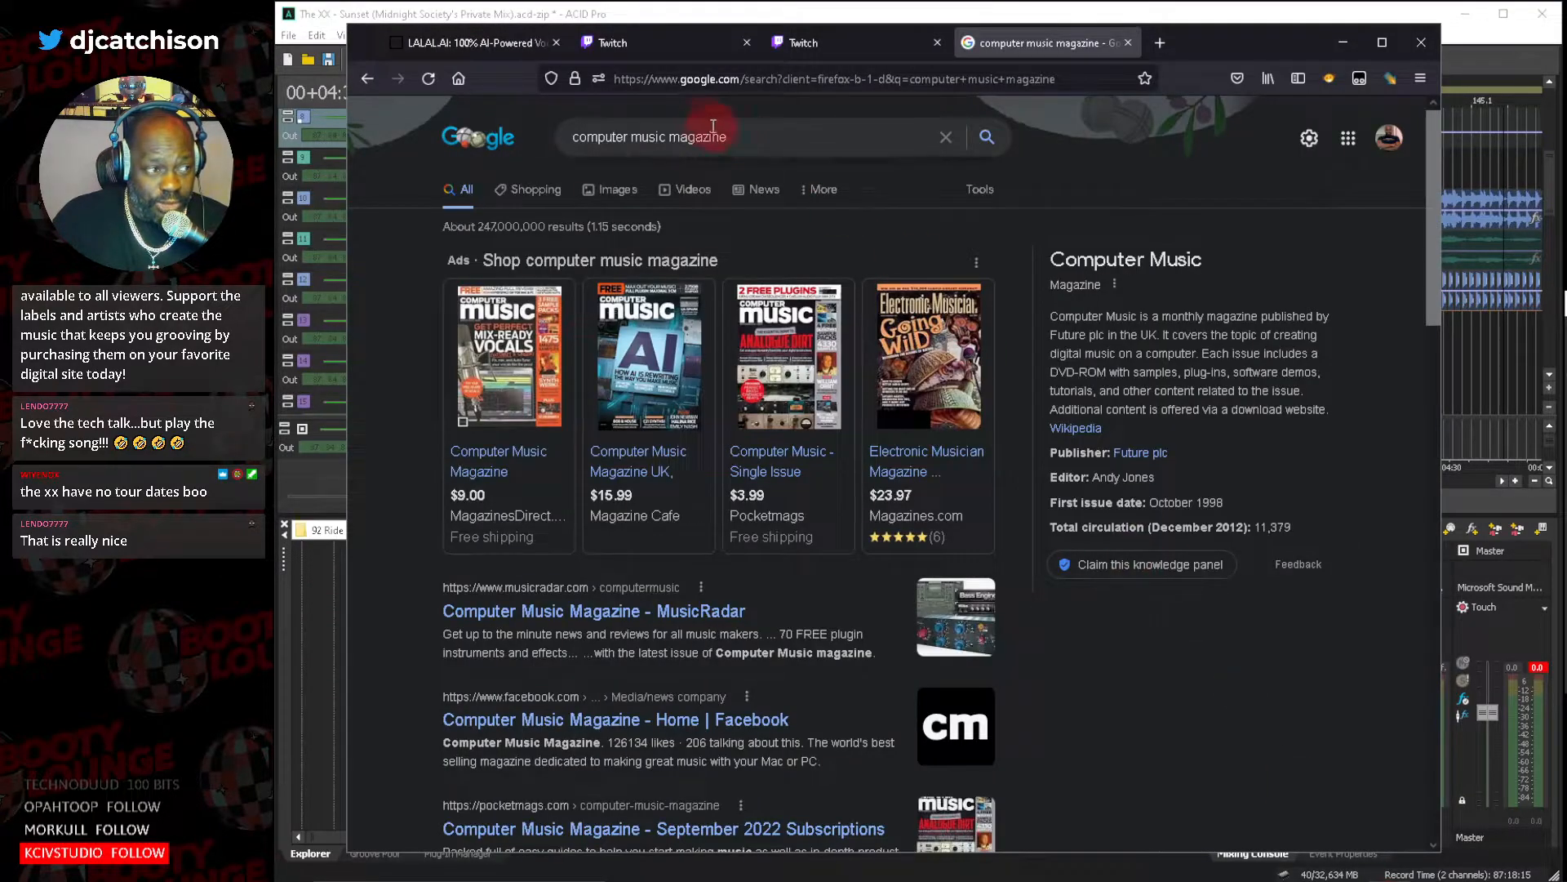
{"action": "left_click", "coordinate": [474, 47]}
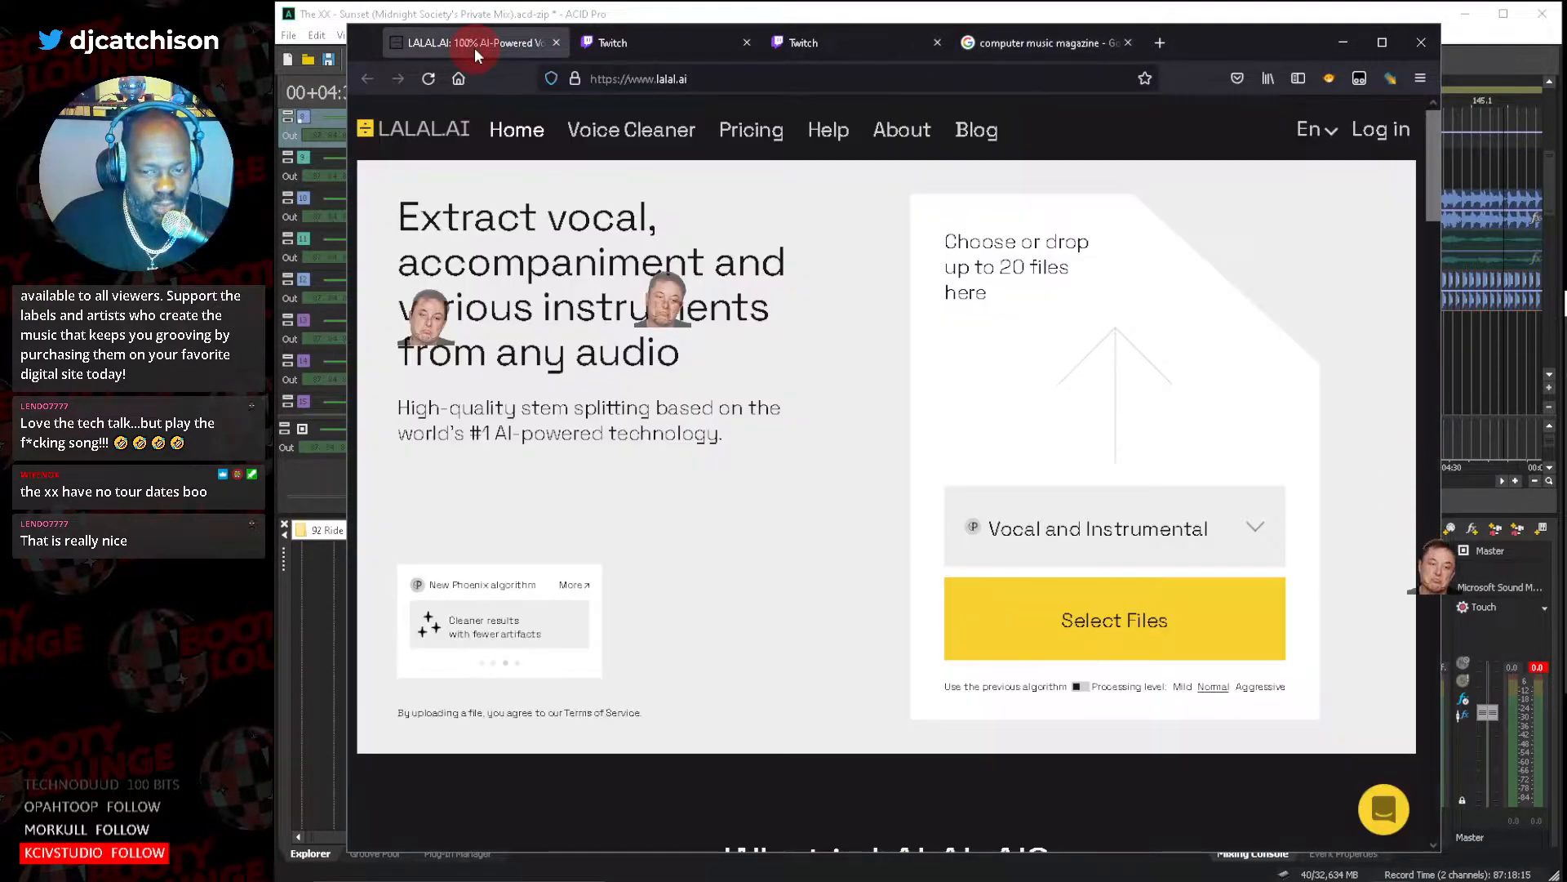
{"action": "left_click", "coordinate": [426, 79]}
{"action": "left_click", "coordinate": [1123, 400]}
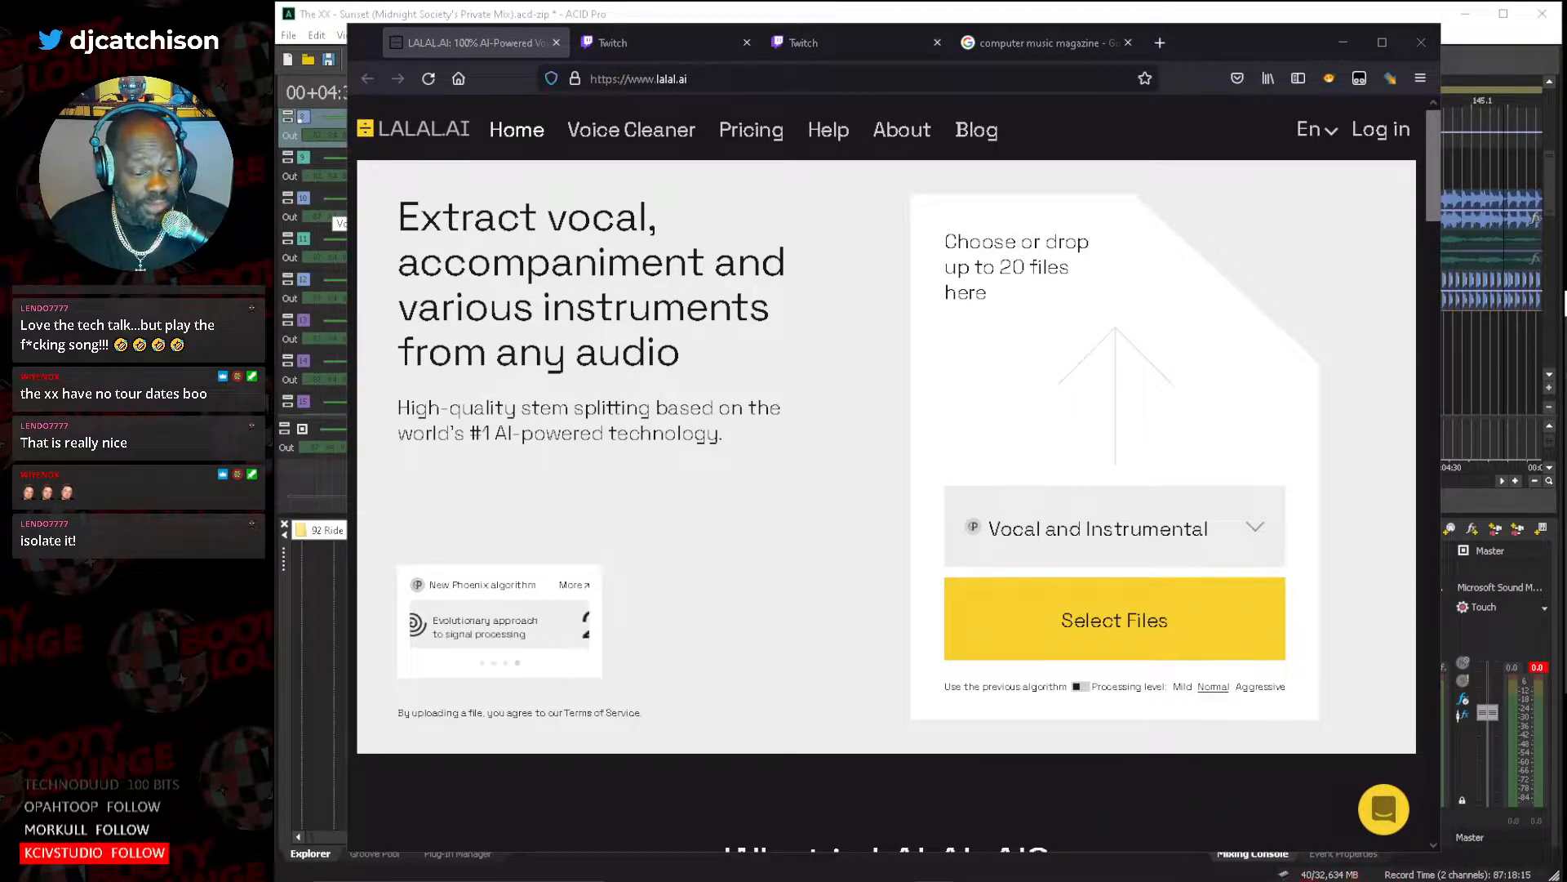
Open File Explorer and upload an audio file to LALAL.AI for Vocal and Instrumental separation.
{"action": "mouse_move", "coordinate": [1390, 880]}
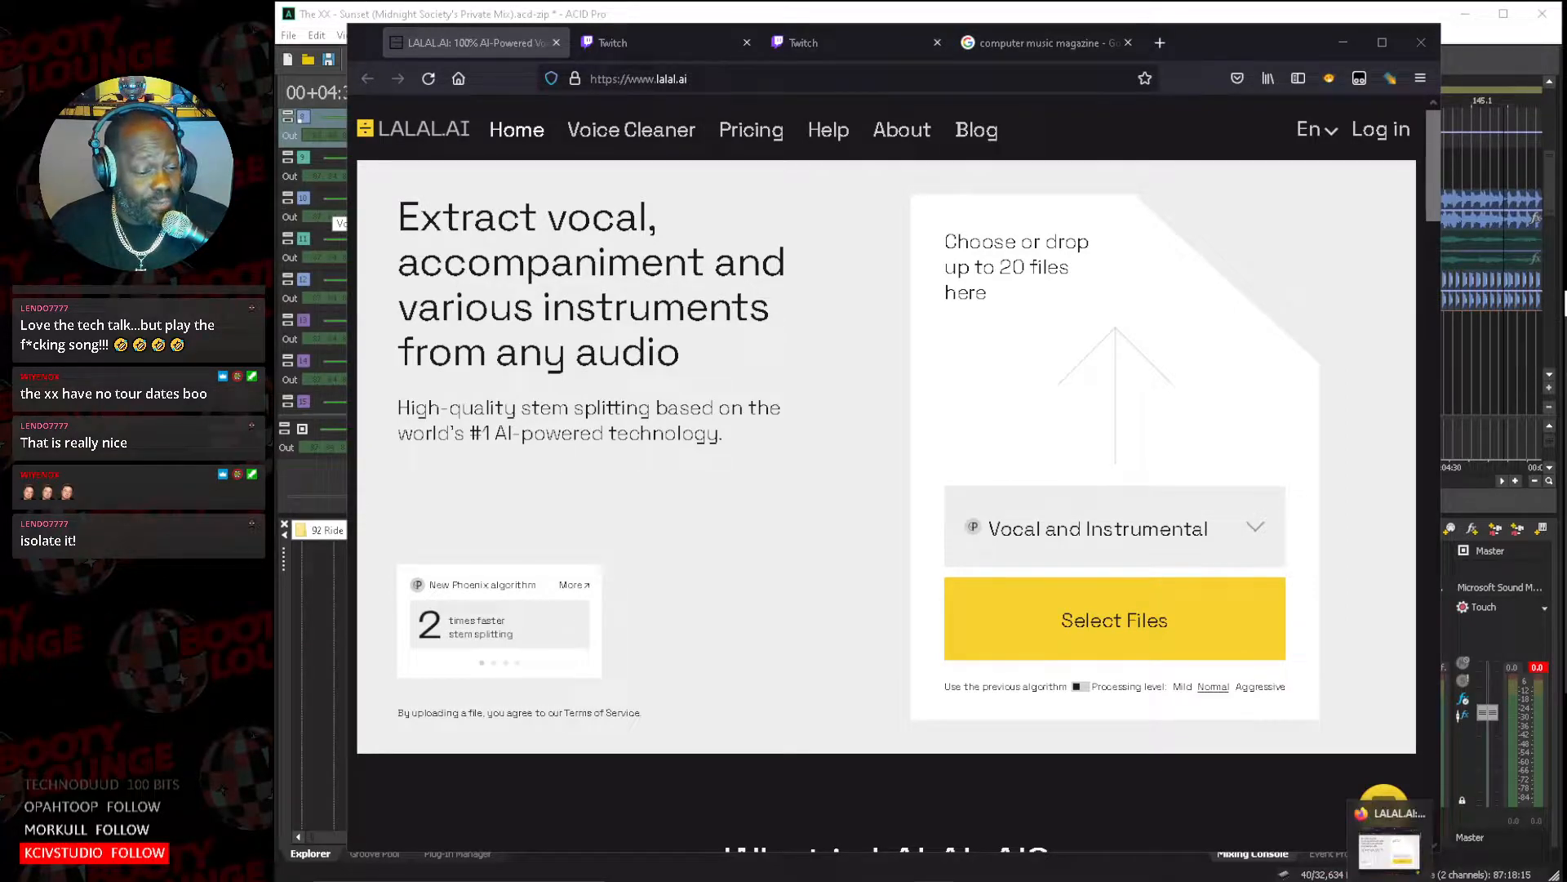
{"action": "left_click", "coordinate": [773, 881]}
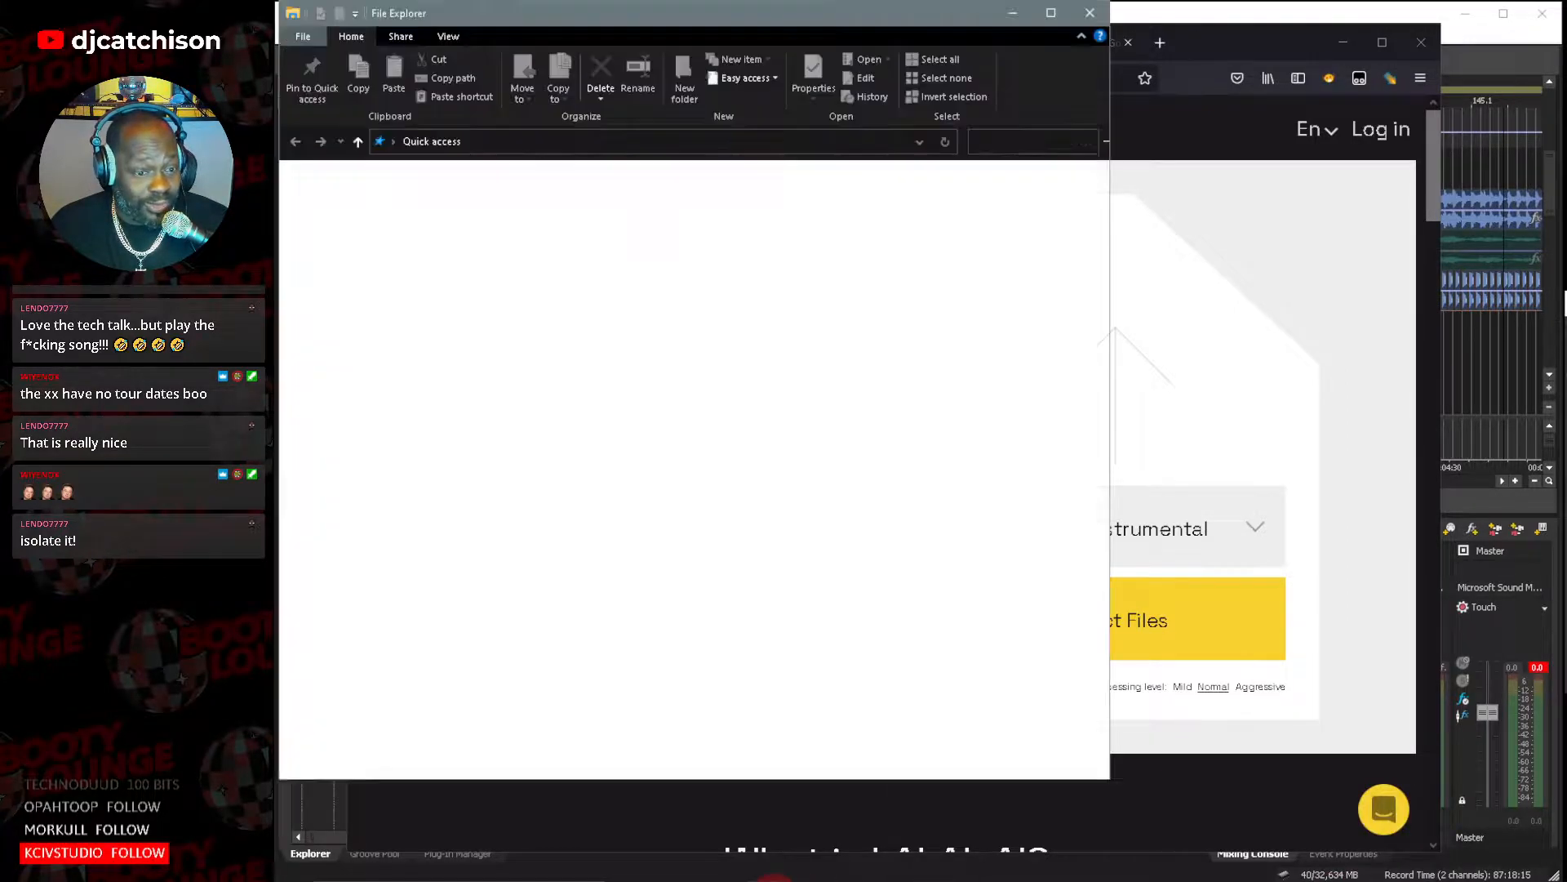
{"action": "left_click_drag", "start_coordinate": [617, 22], "coordinate": [1566, 97]}
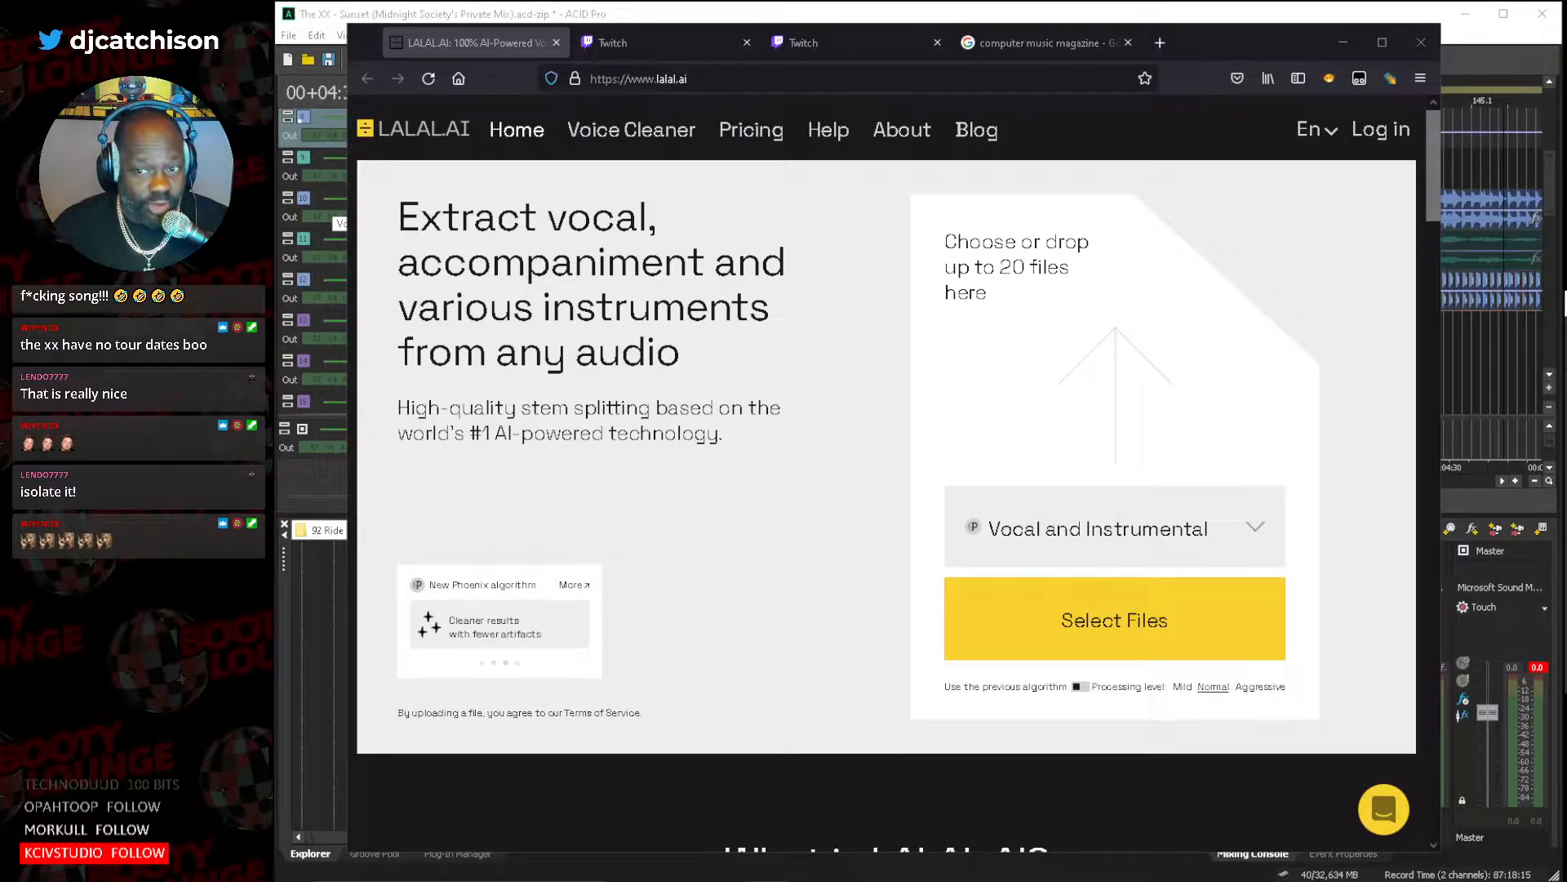
{"action": "left_click_drag", "start_coordinate": [1371, 281], "coordinate": [1089, 350]}
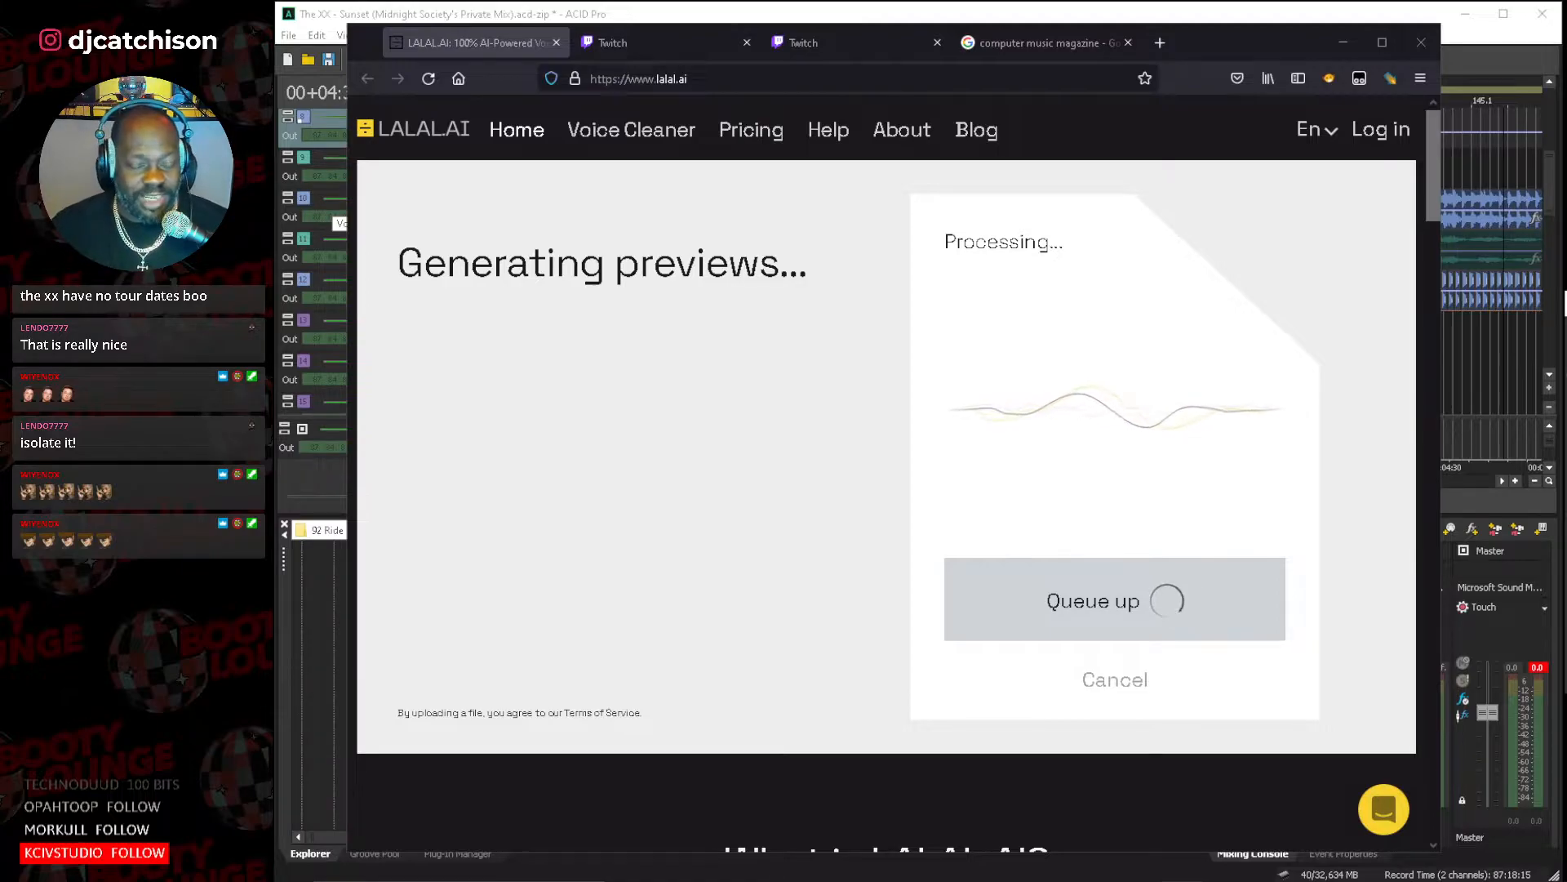
Listen to the Instrumental and Vocal previews on LALAL.AI and view the processing plans below them.
{"action": "left_click", "coordinate": [1536, 668]}
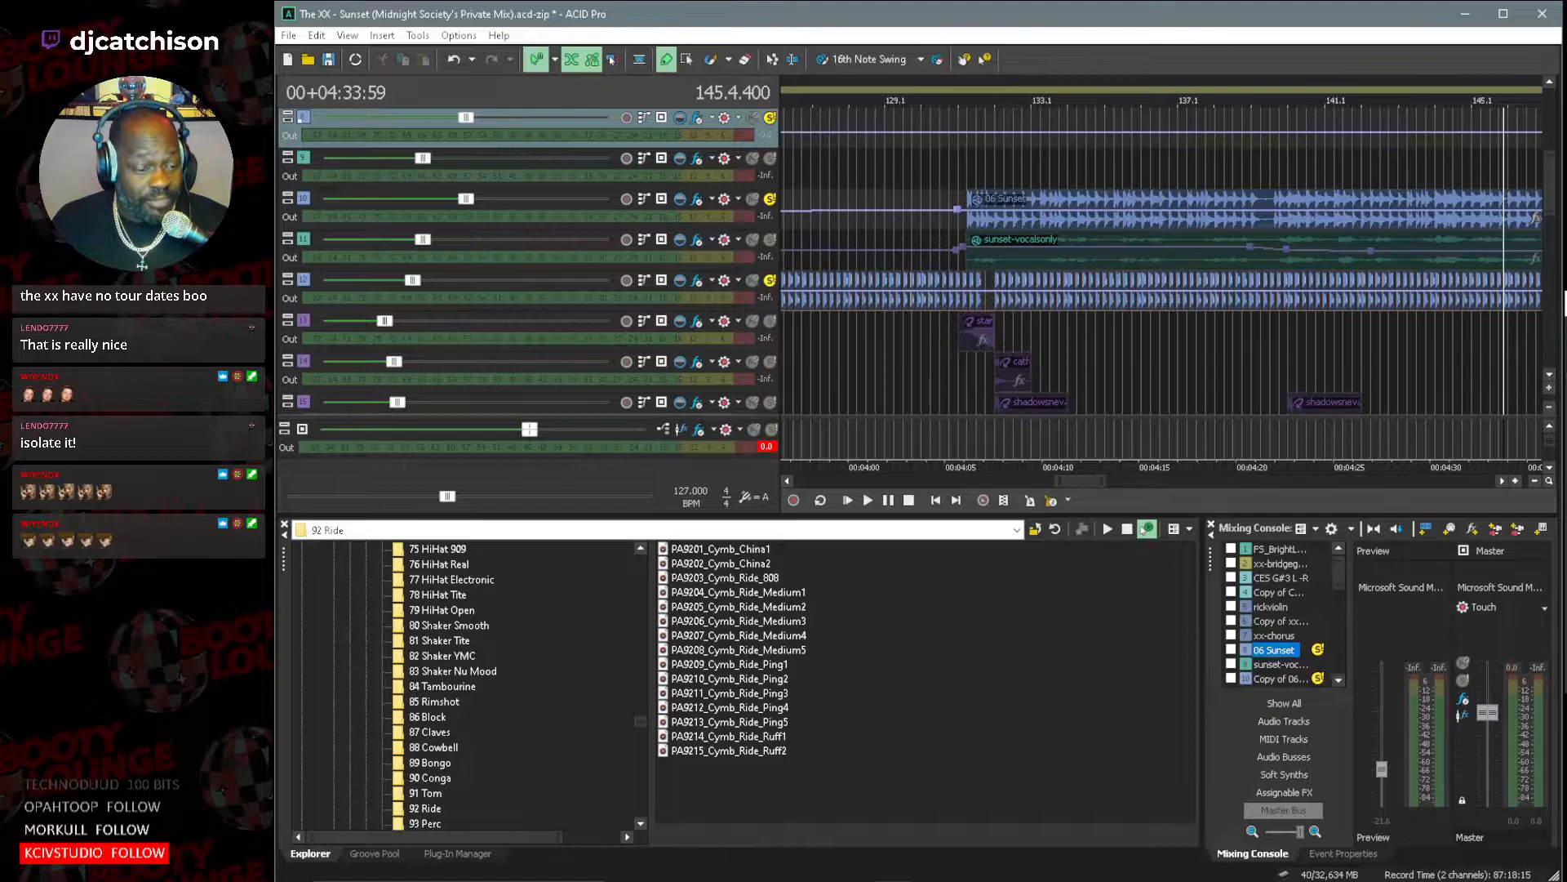
{"action": "left_click", "coordinate": [1375, 881]}
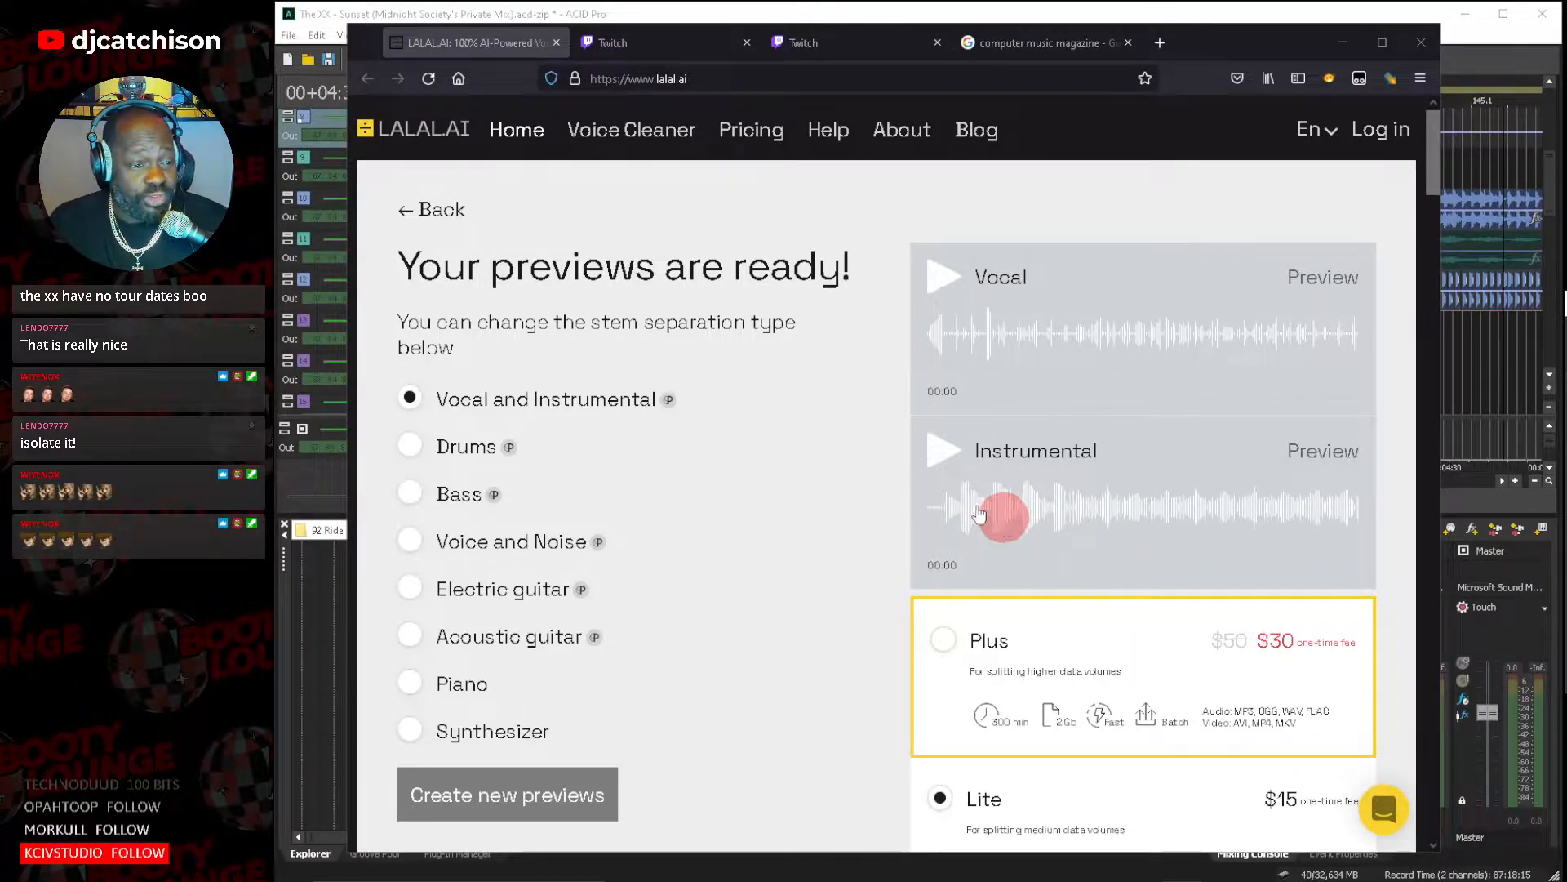
{"action": "left_click", "coordinate": [941, 457]}
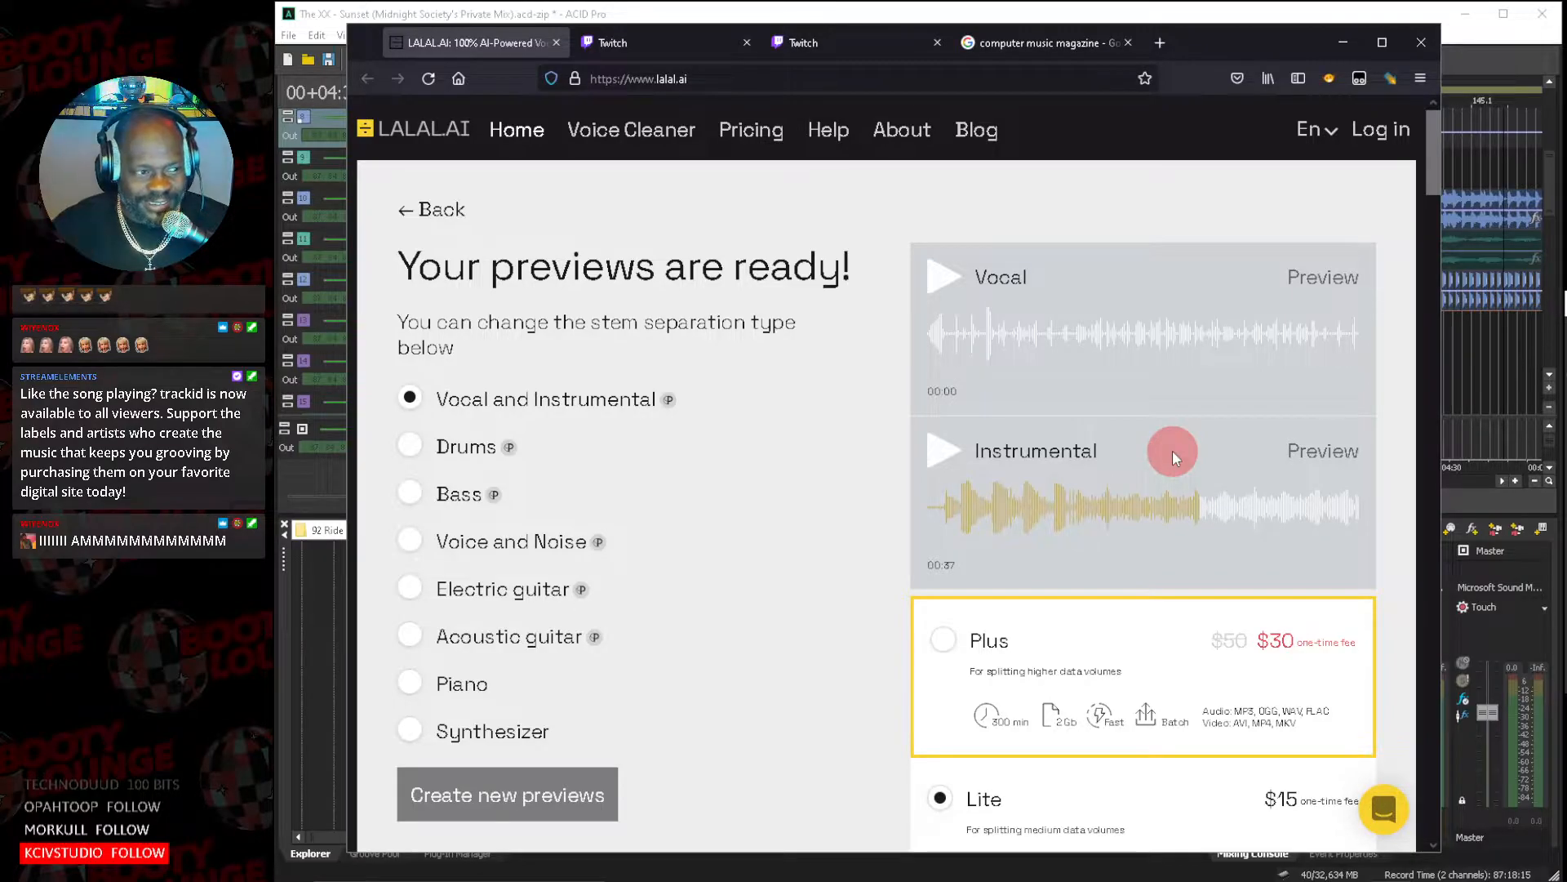
{"action": "left_click", "coordinate": [946, 288]}
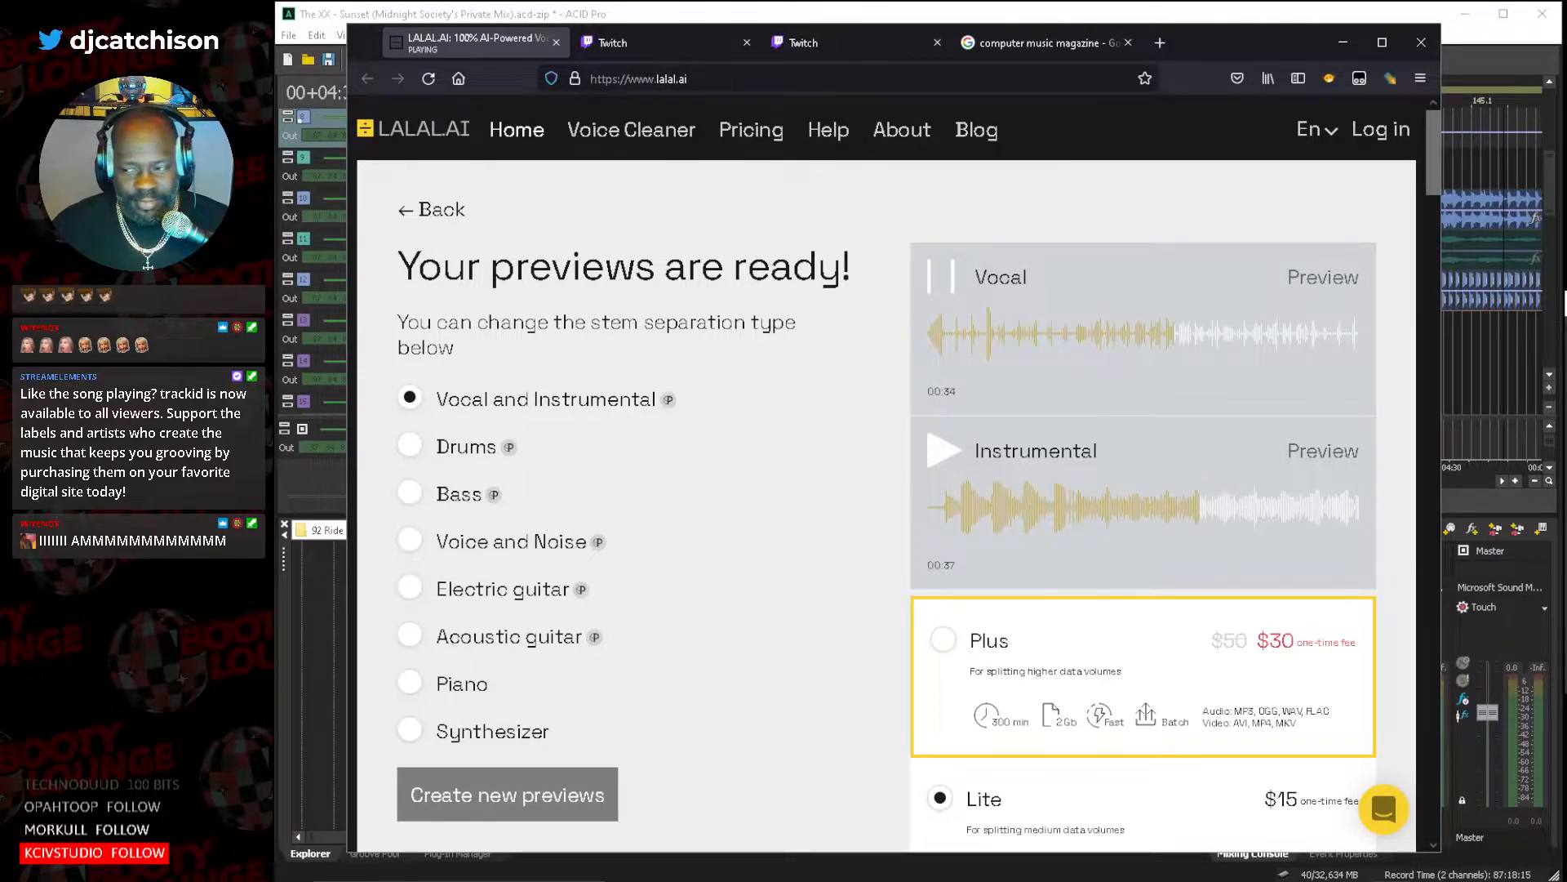
{"action": "left_click", "coordinate": [929, 287]}
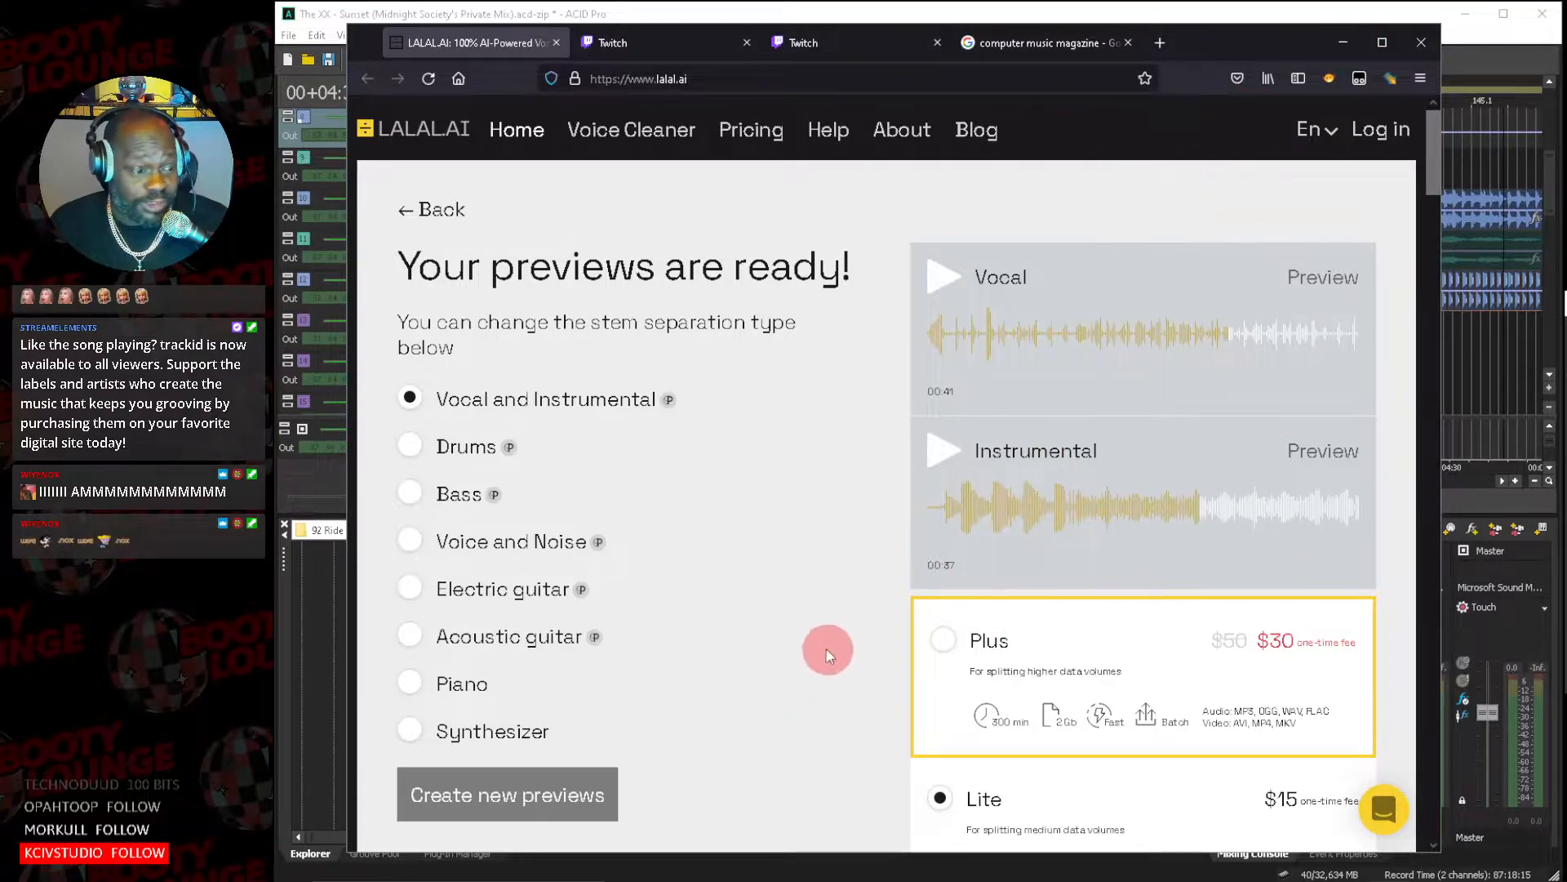
{"action": "scroll", "coordinate": [825, 645], "scroll_direction": "down", "scroll_amount": 5}
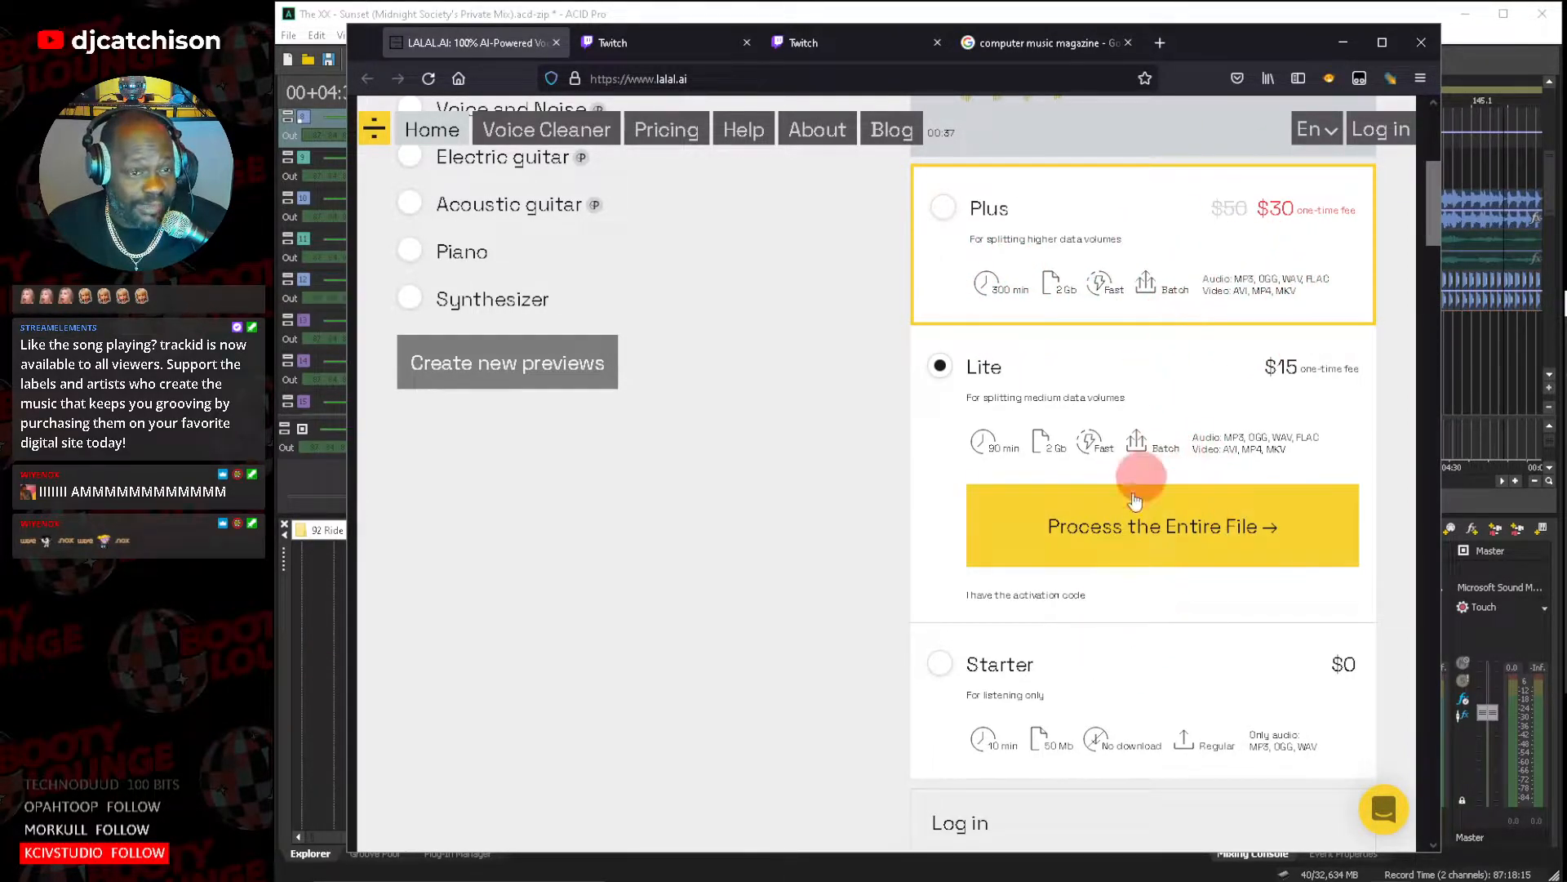
Switch back to ACID Pro, solo sunset-vocalsonly (1), unsolo Copy of 06 Sunset and place the cursor at bar 106.3.
{"action": "left_click", "coordinate": [1343, 45]}
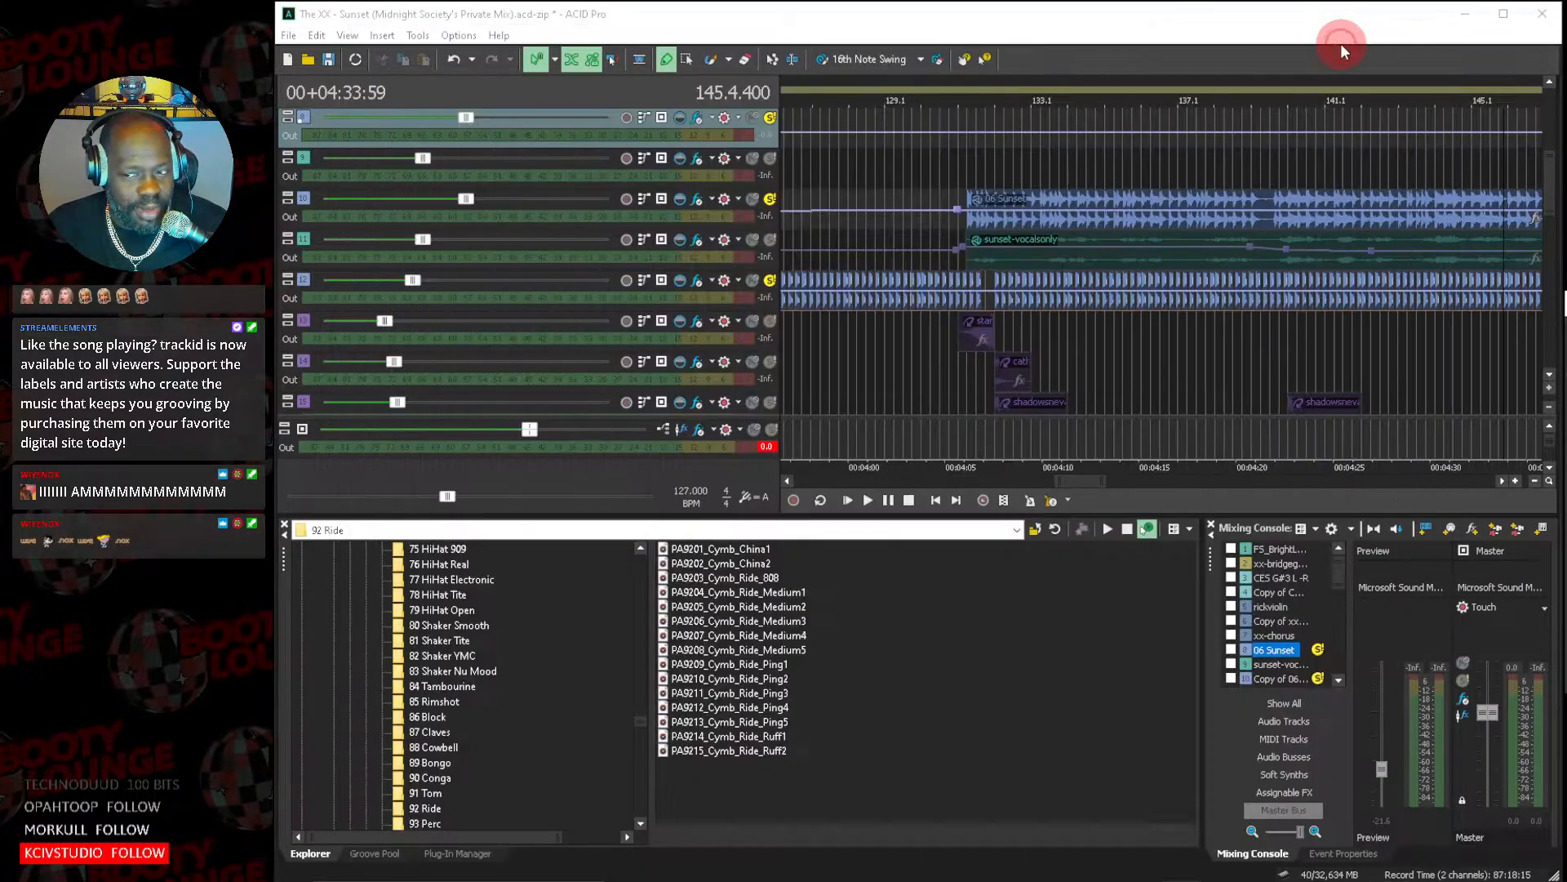
{"action": "left_click", "coordinate": [769, 240]}
{"action": "left_click", "coordinate": [767, 200]}
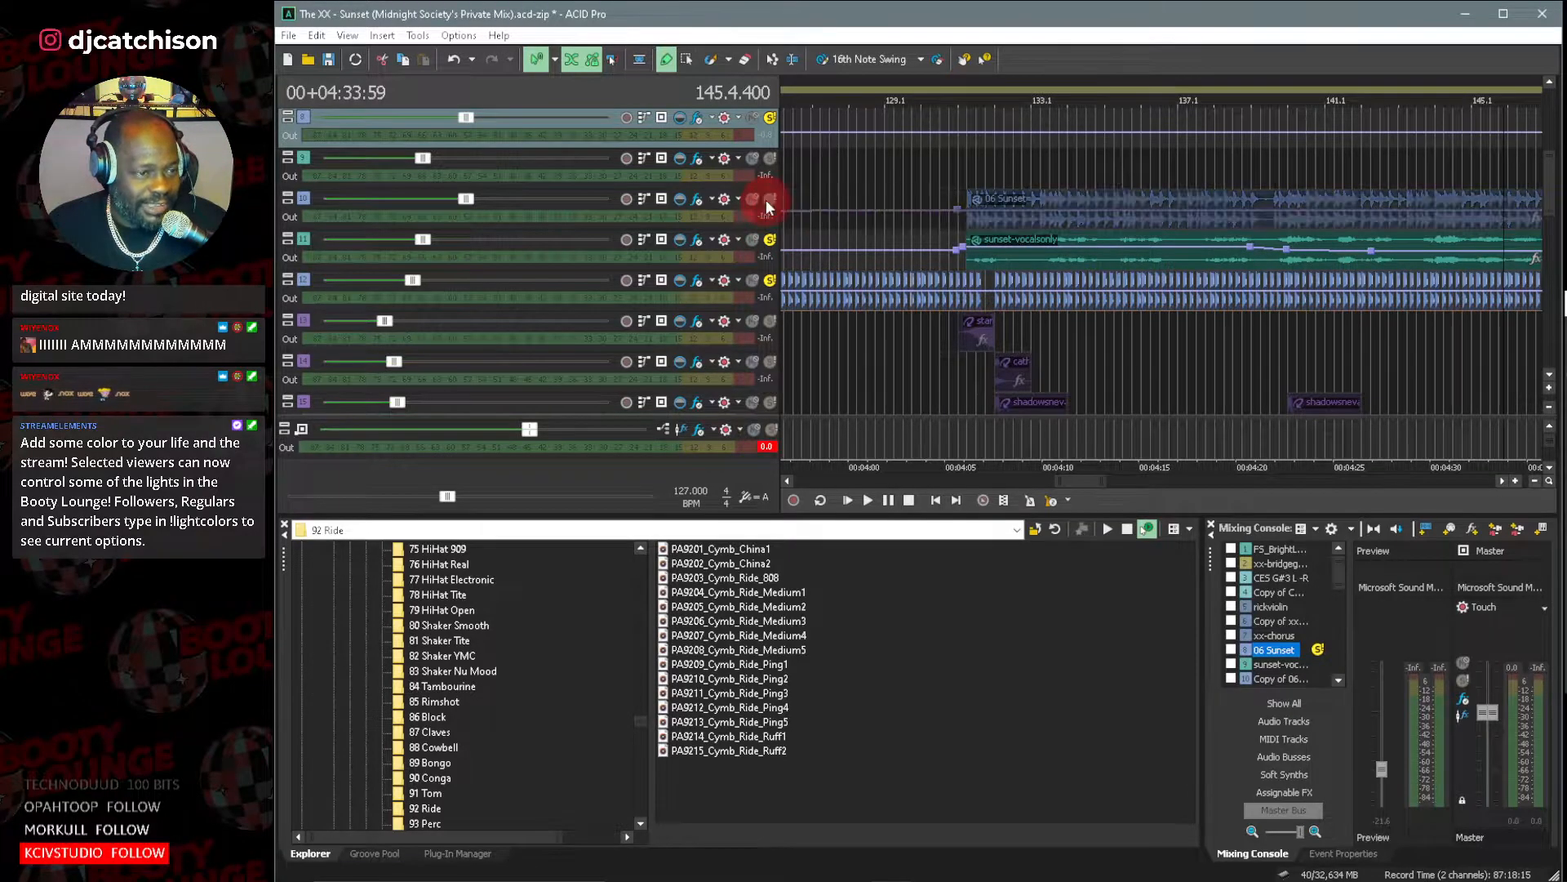
{"action": "left_click_drag", "start_coordinate": [1089, 482], "coordinate": [1021, 481]}
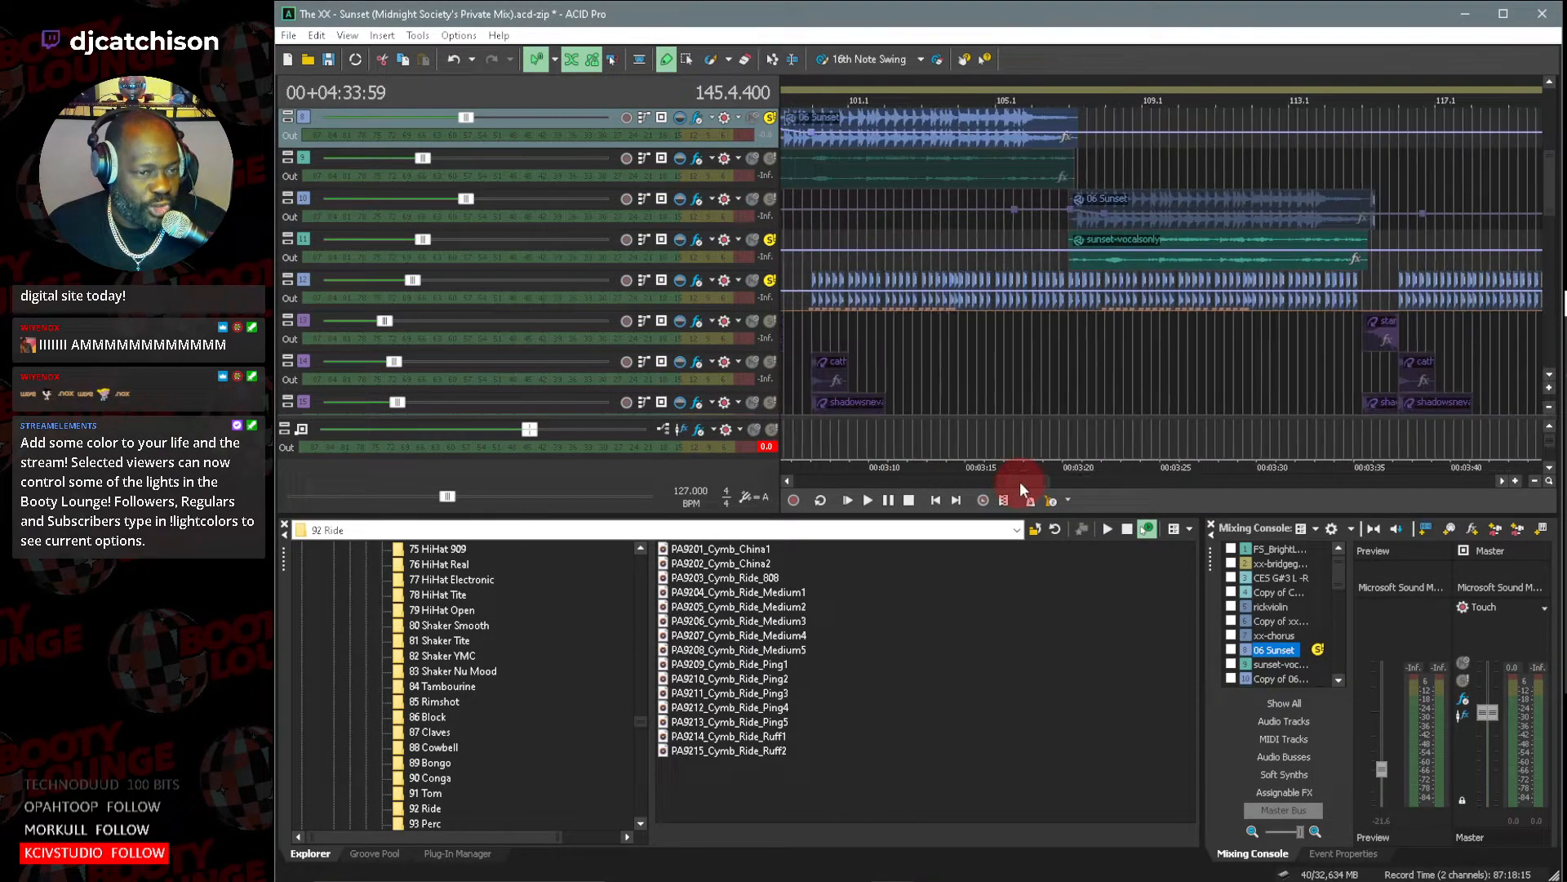
{"action": "left_click", "coordinate": [1059, 234]}
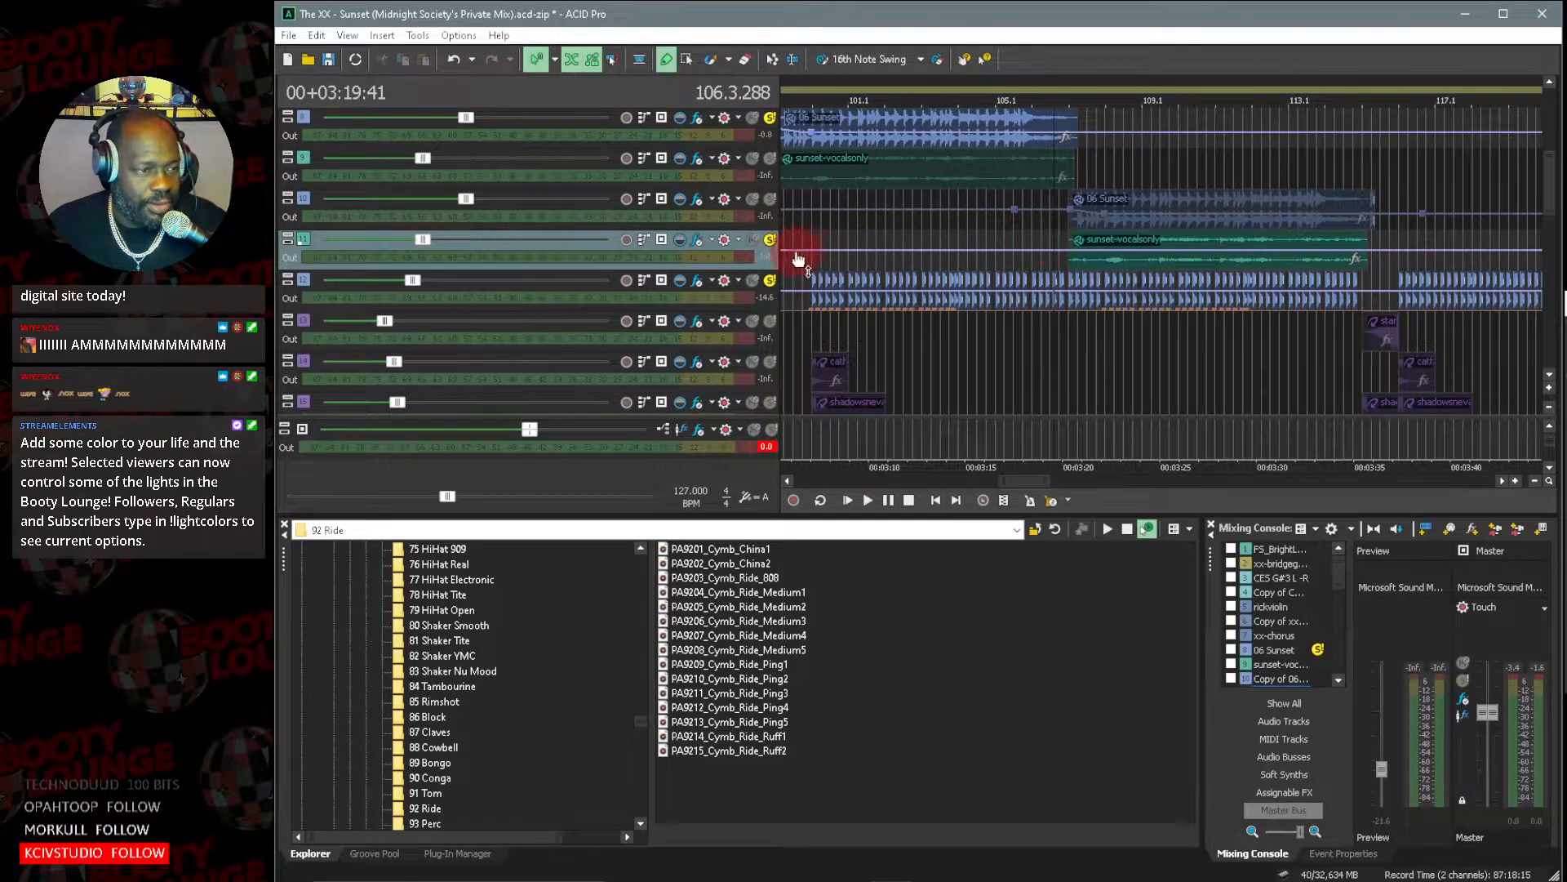
Clear the solo on all tracks and solo only the sunset-vocalsonly (1) track.
{"action": "left_click", "coordinate": [304, 208]}
{"action": "key", "text": "ctrl+a"}
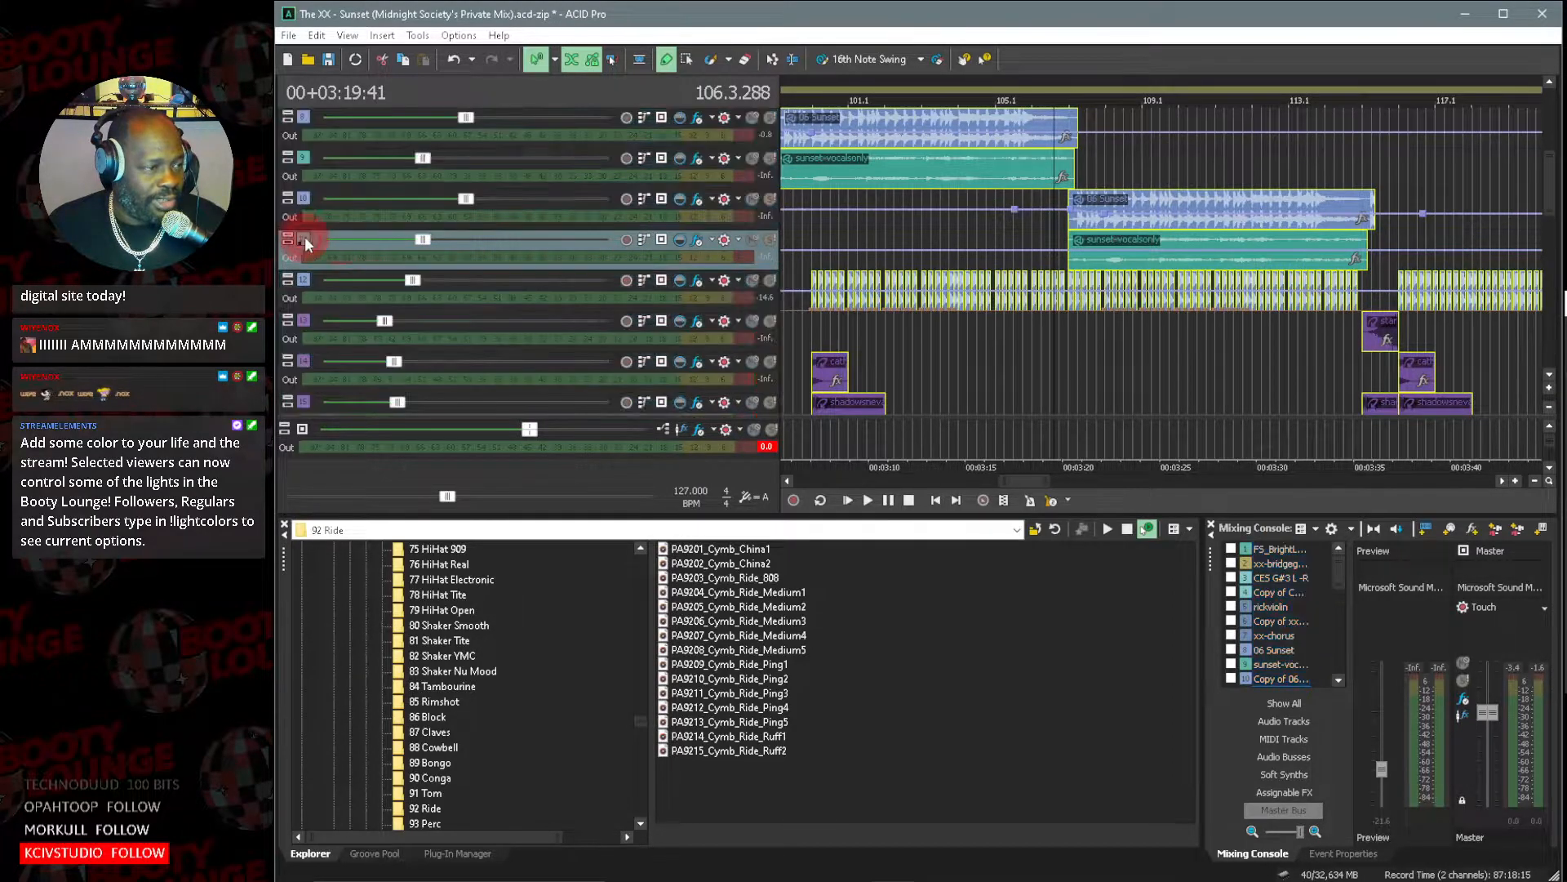
{"action": "left_click", "coordinate": [310, 241]}
{"action": "left_click", "coordinate": [770, 240]}
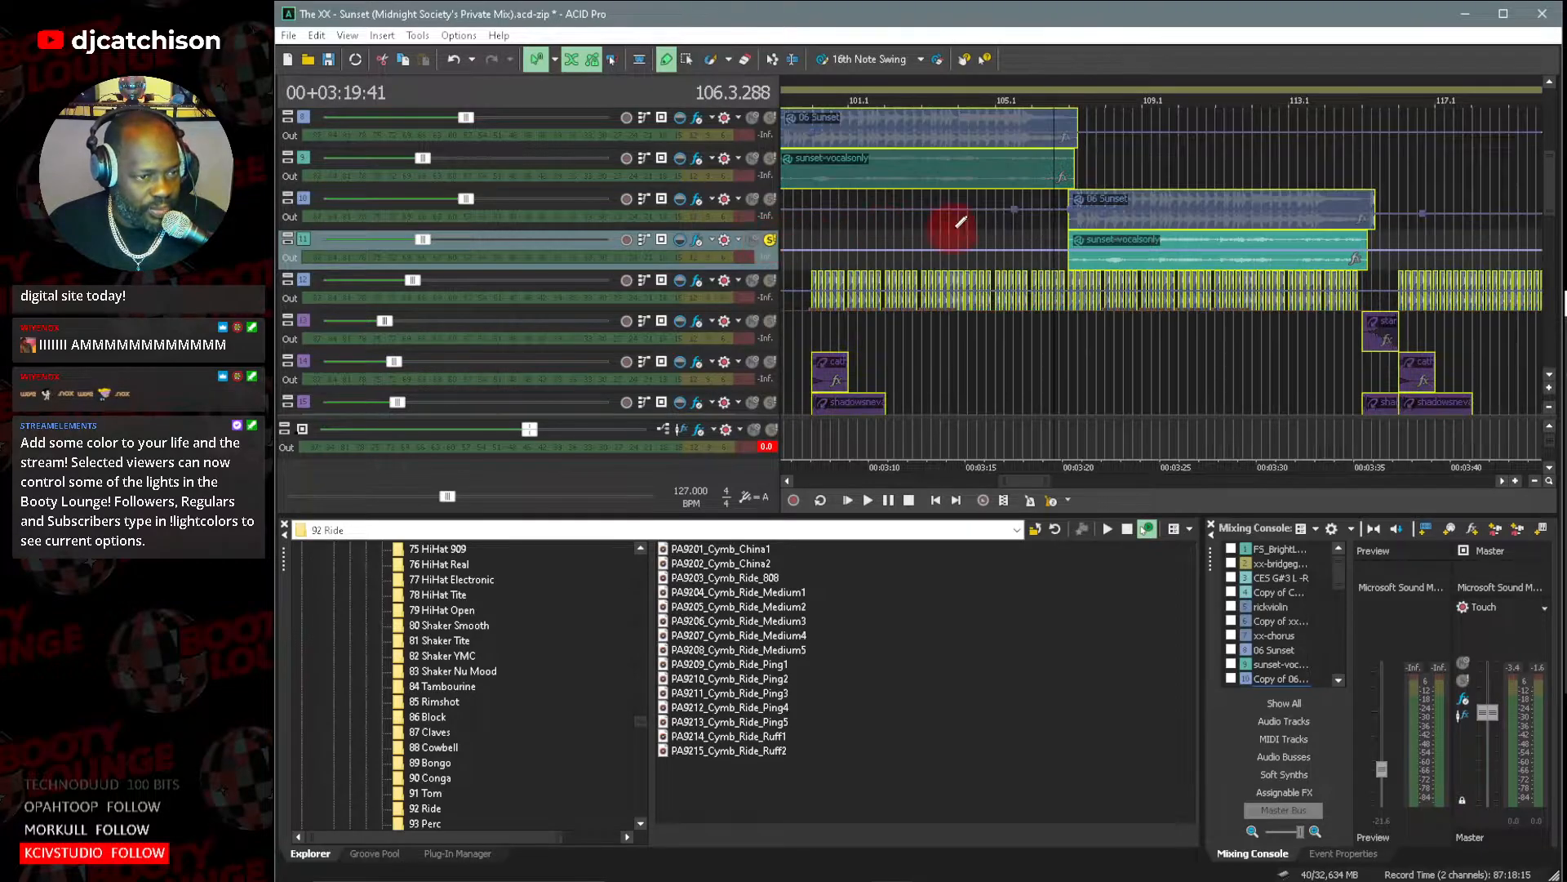
Audition the isolated vocal on the sunset-vocalsonly (1) track from about bar 106 and stop playback.
{"action": "left_click", "coordinate": [1050, 216]}
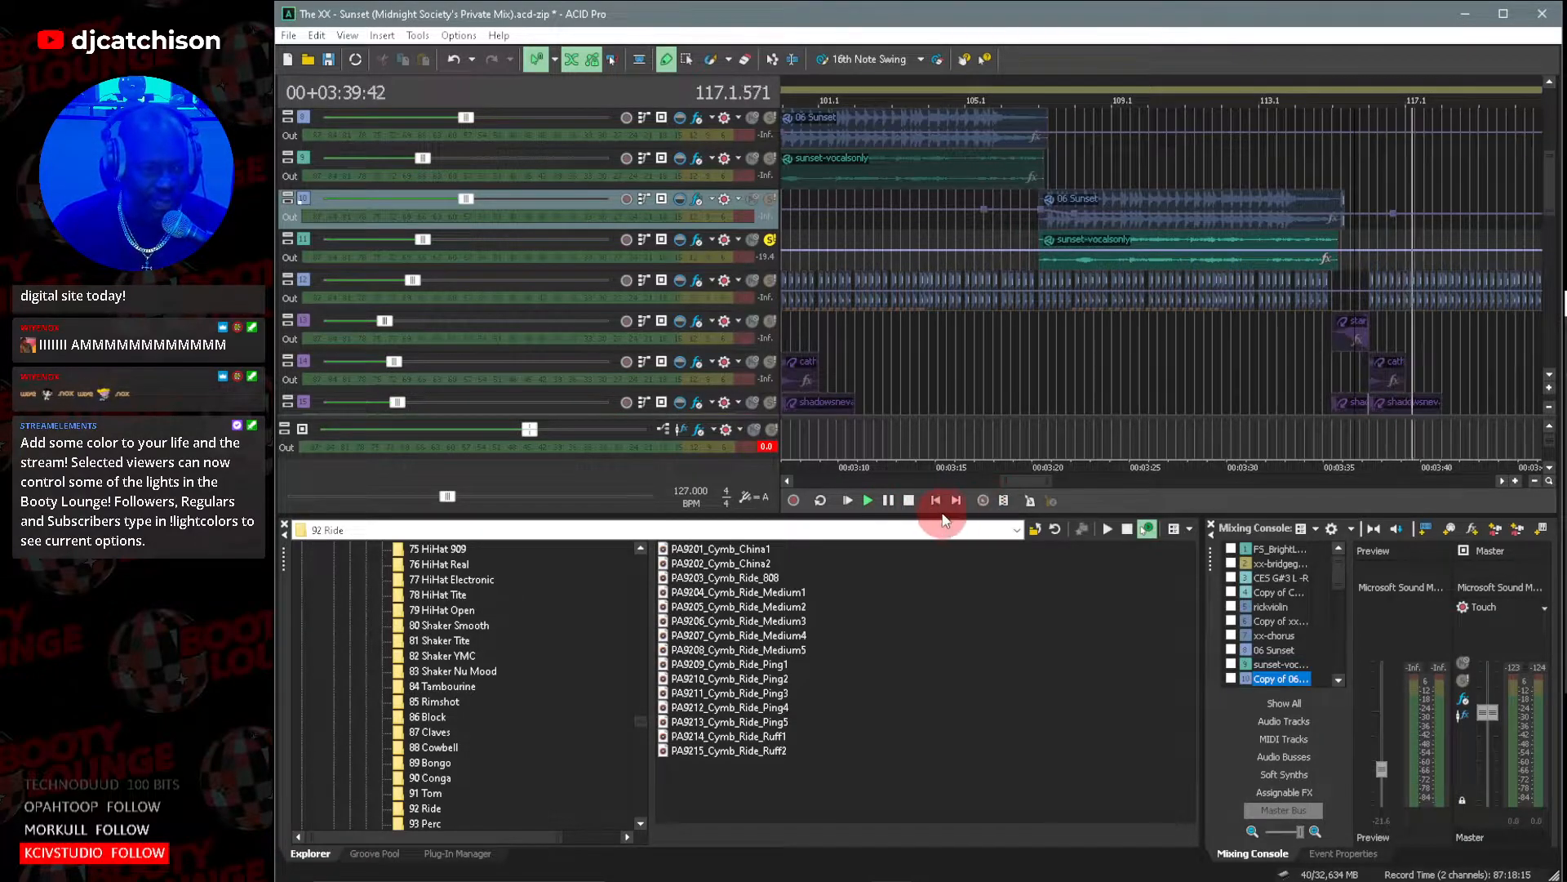
{"action": "left_click", "coordinate": [909, 499]}
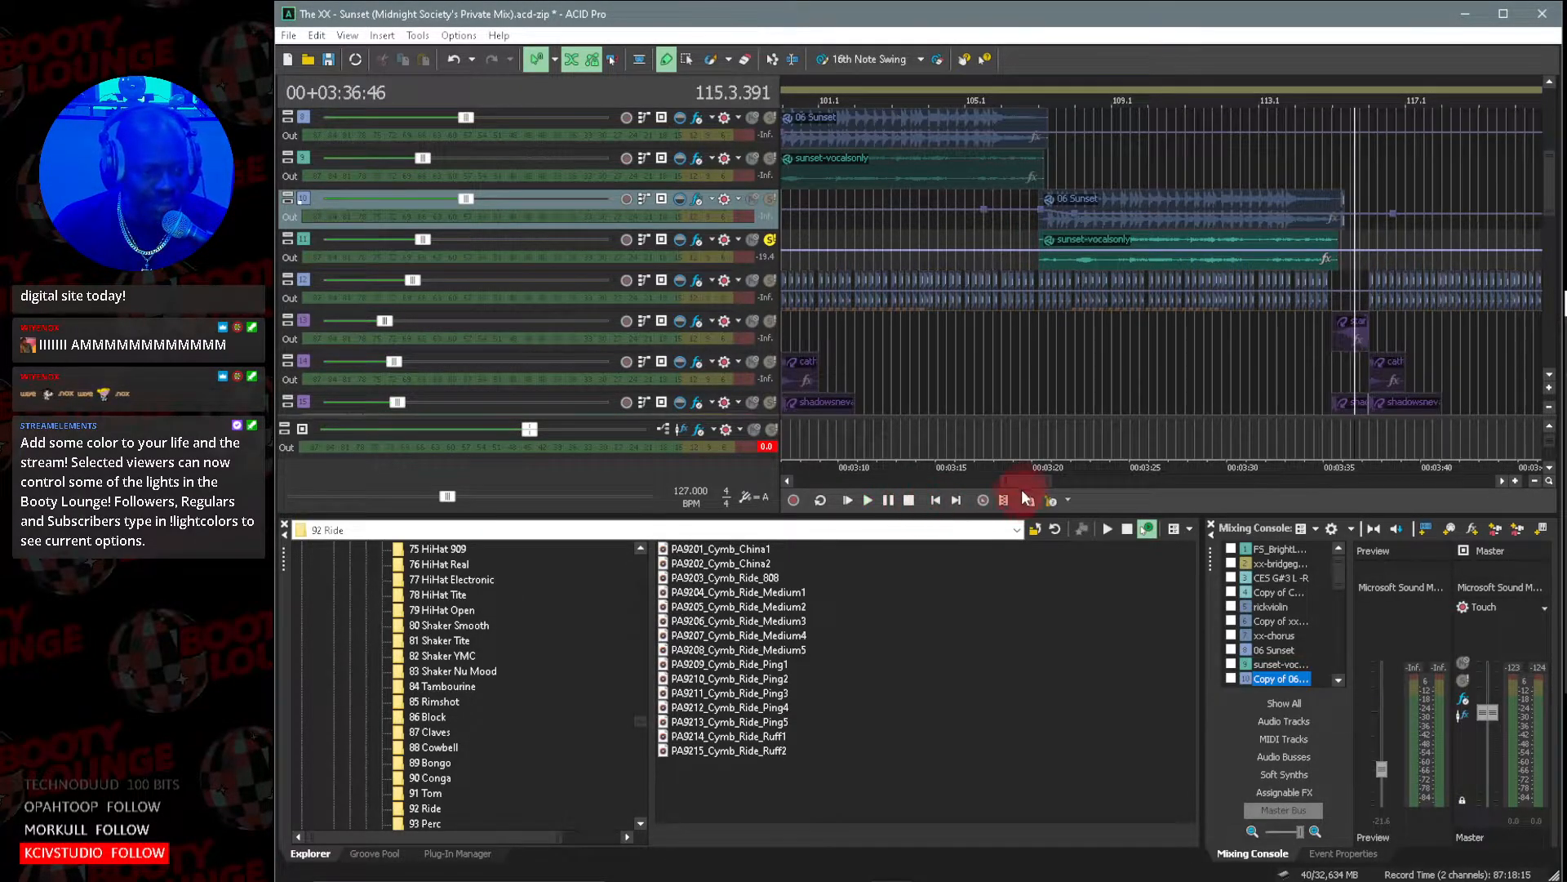
{"action": "left_click_drag", "start_coordinate": [1026, 482], "coordinate": [987, 487]}
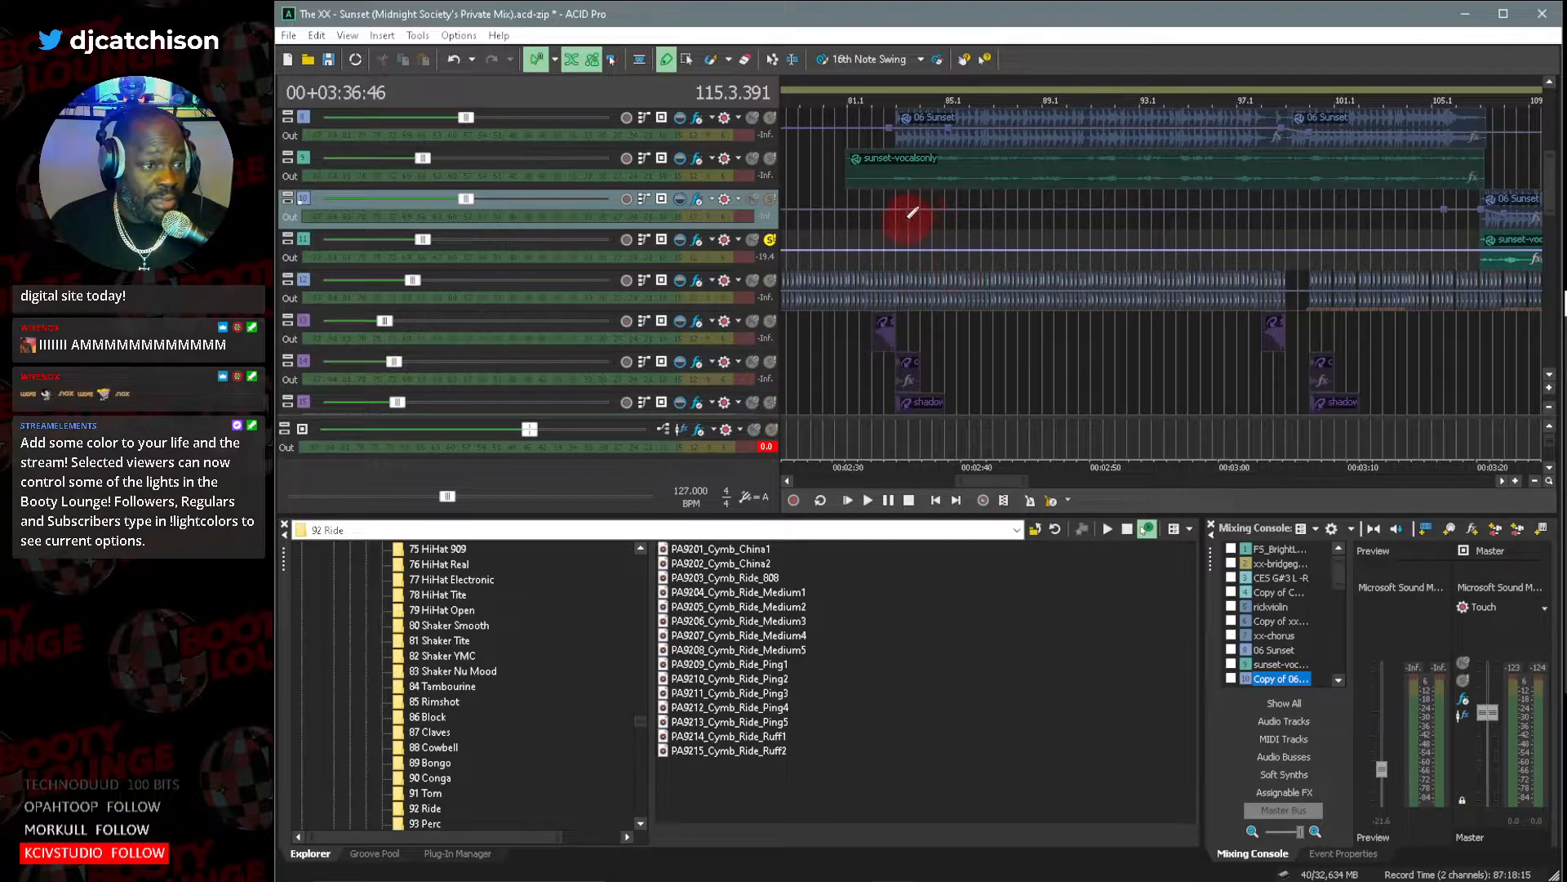
Solo sunset-vocalsonly, mute sunset-vocalsonly (1), and audition the vocal from bar 83.1.
{"action": "left_click", "coordinate": [771, 160]}
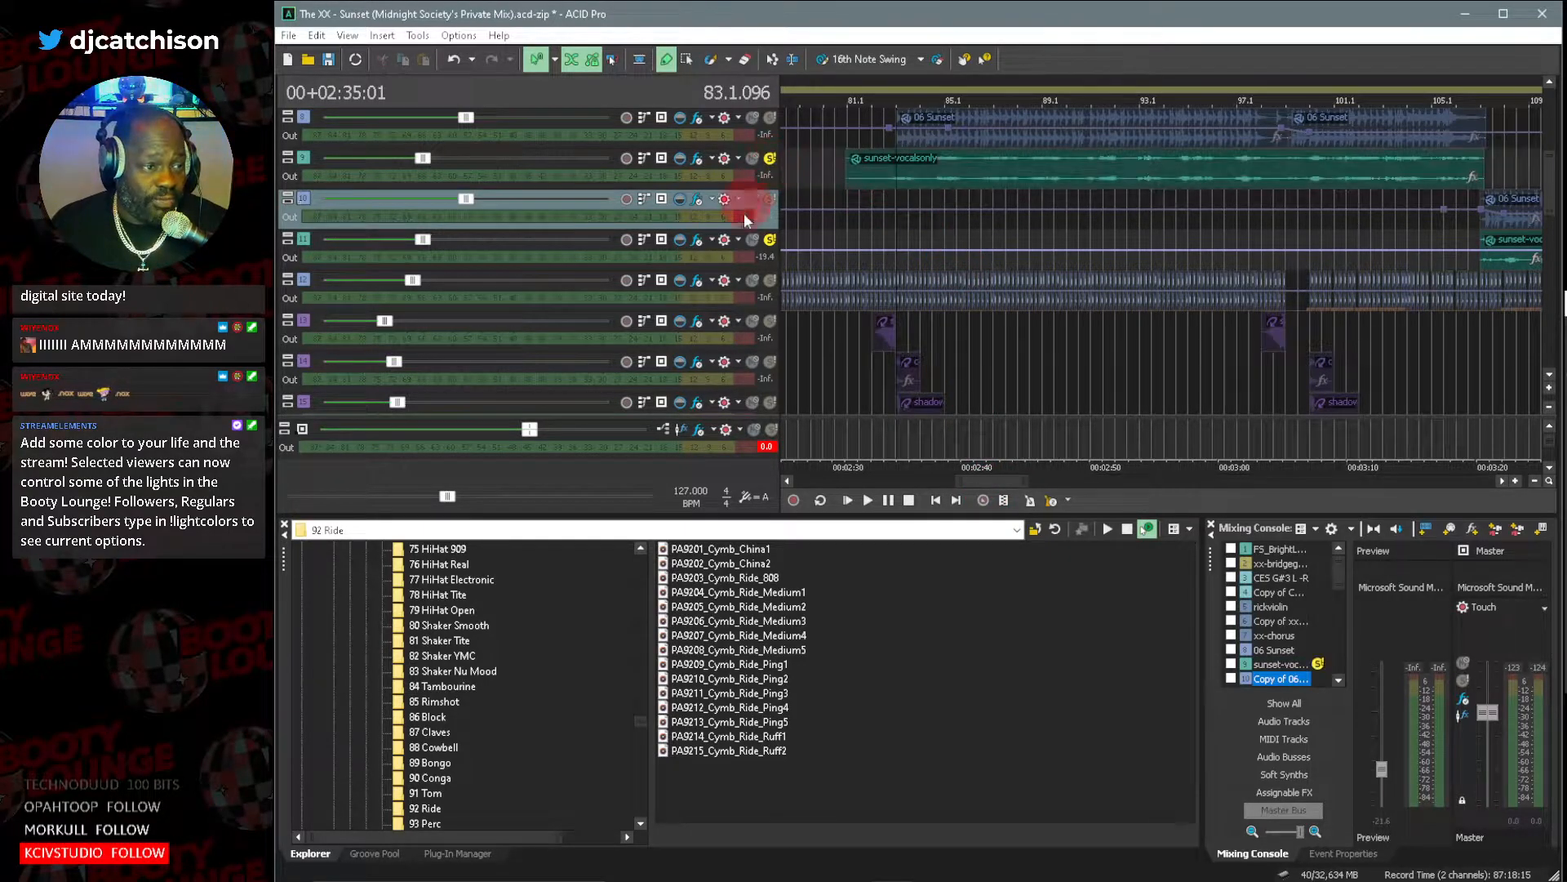
{"action": "left_click", "coordinate": [751, 242]}
{"action": "key", "text": "space"}
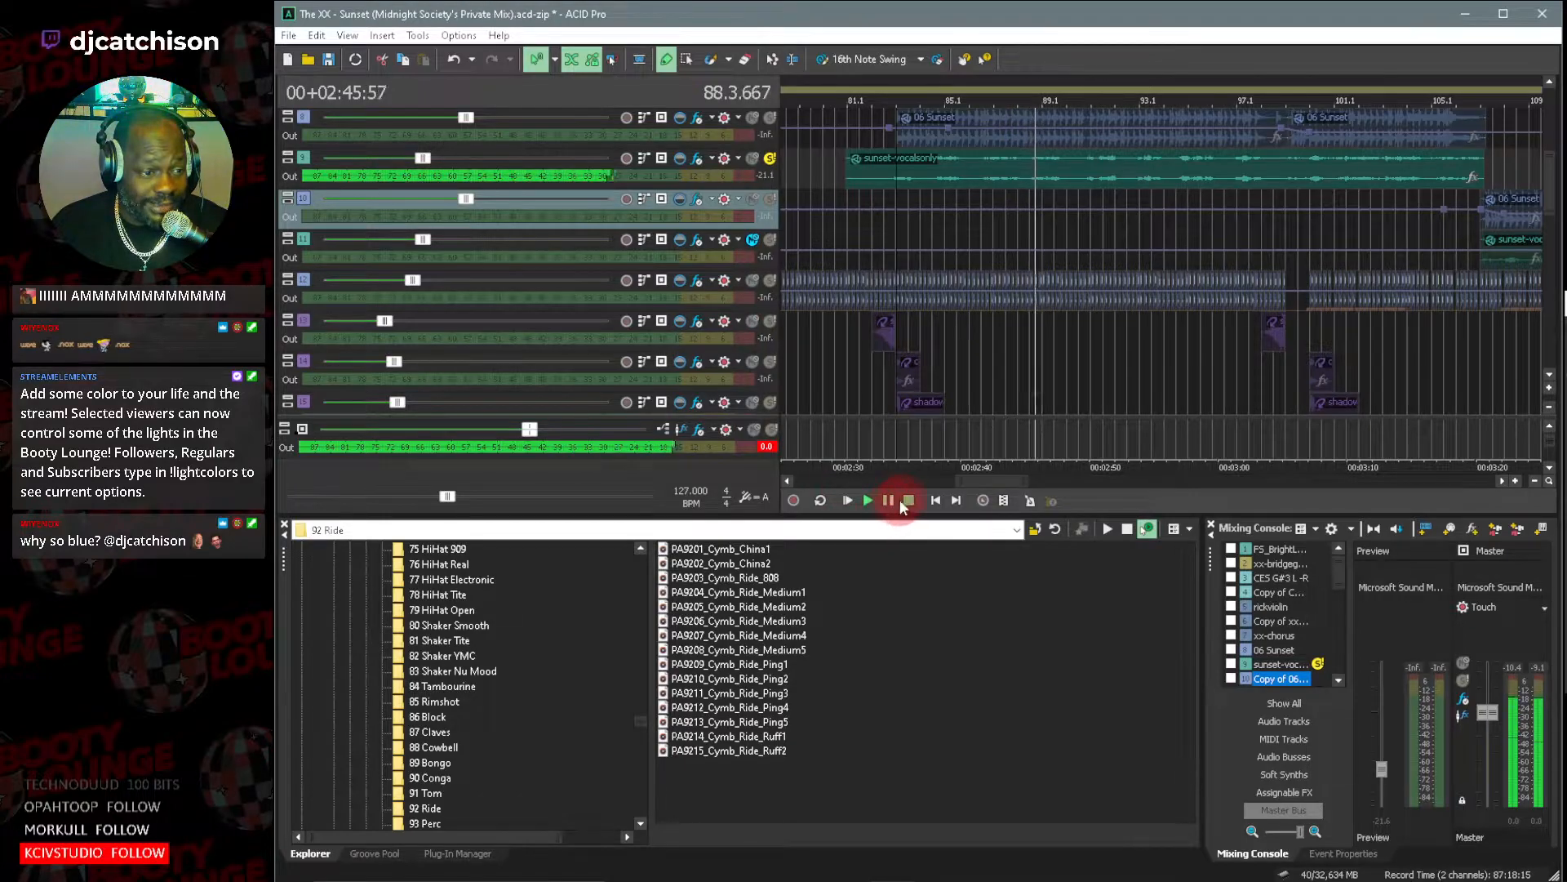
{"action": "left_click", "coordinate": [909, 500]}
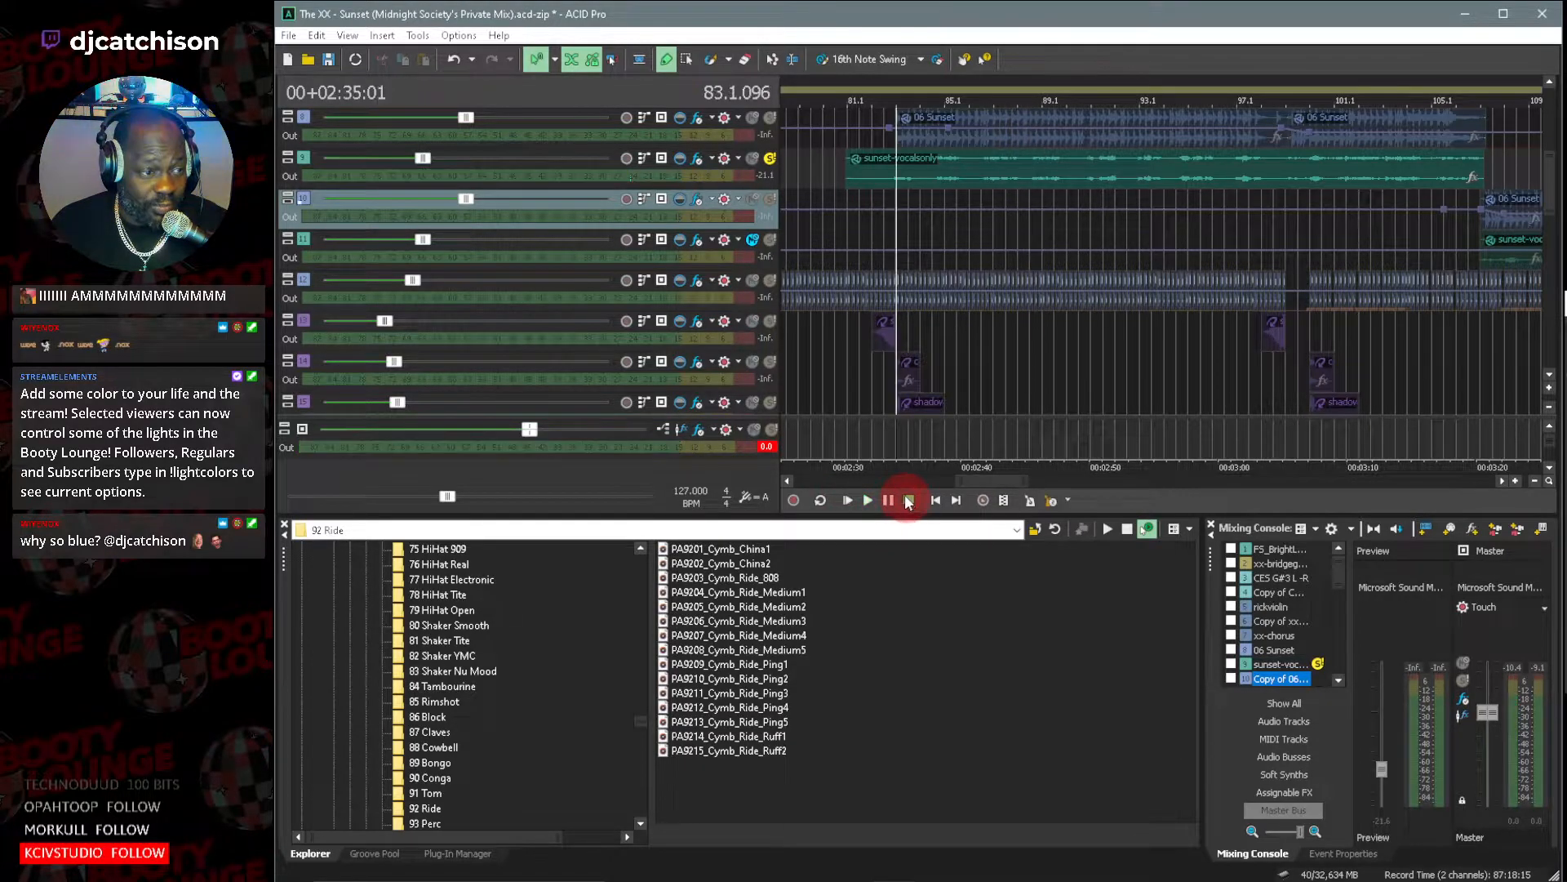
Solo 06 Sunset alongside sunset-vocalsonly and play both tracks together from bar 82.1.
{"action": "left_click", "coordinate": [699, 154]}
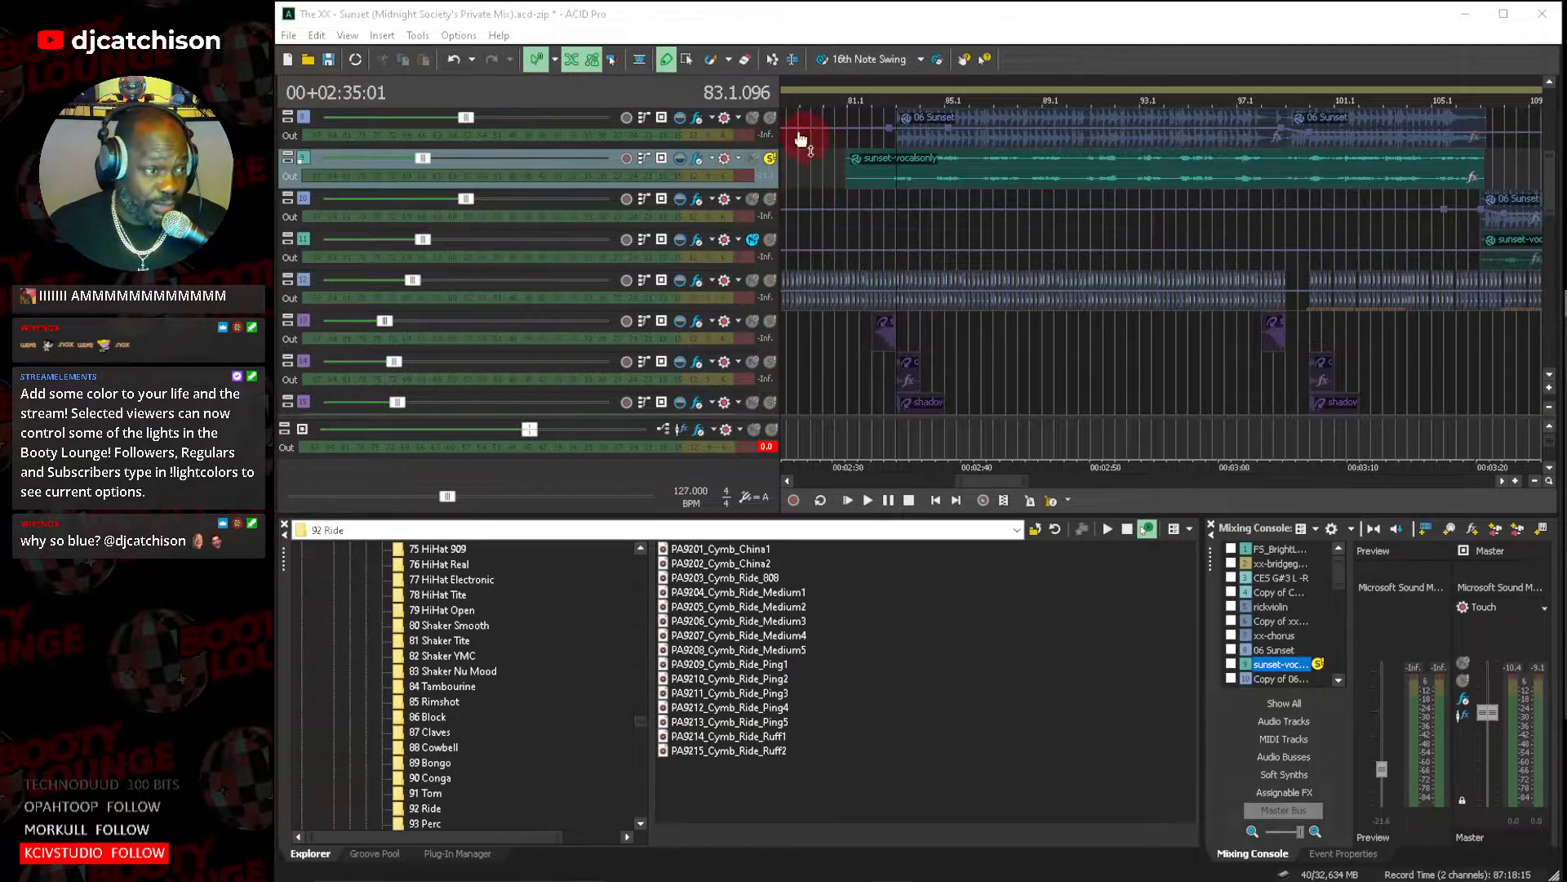
{"action": "left_click", "coordinate": [770, 117]}
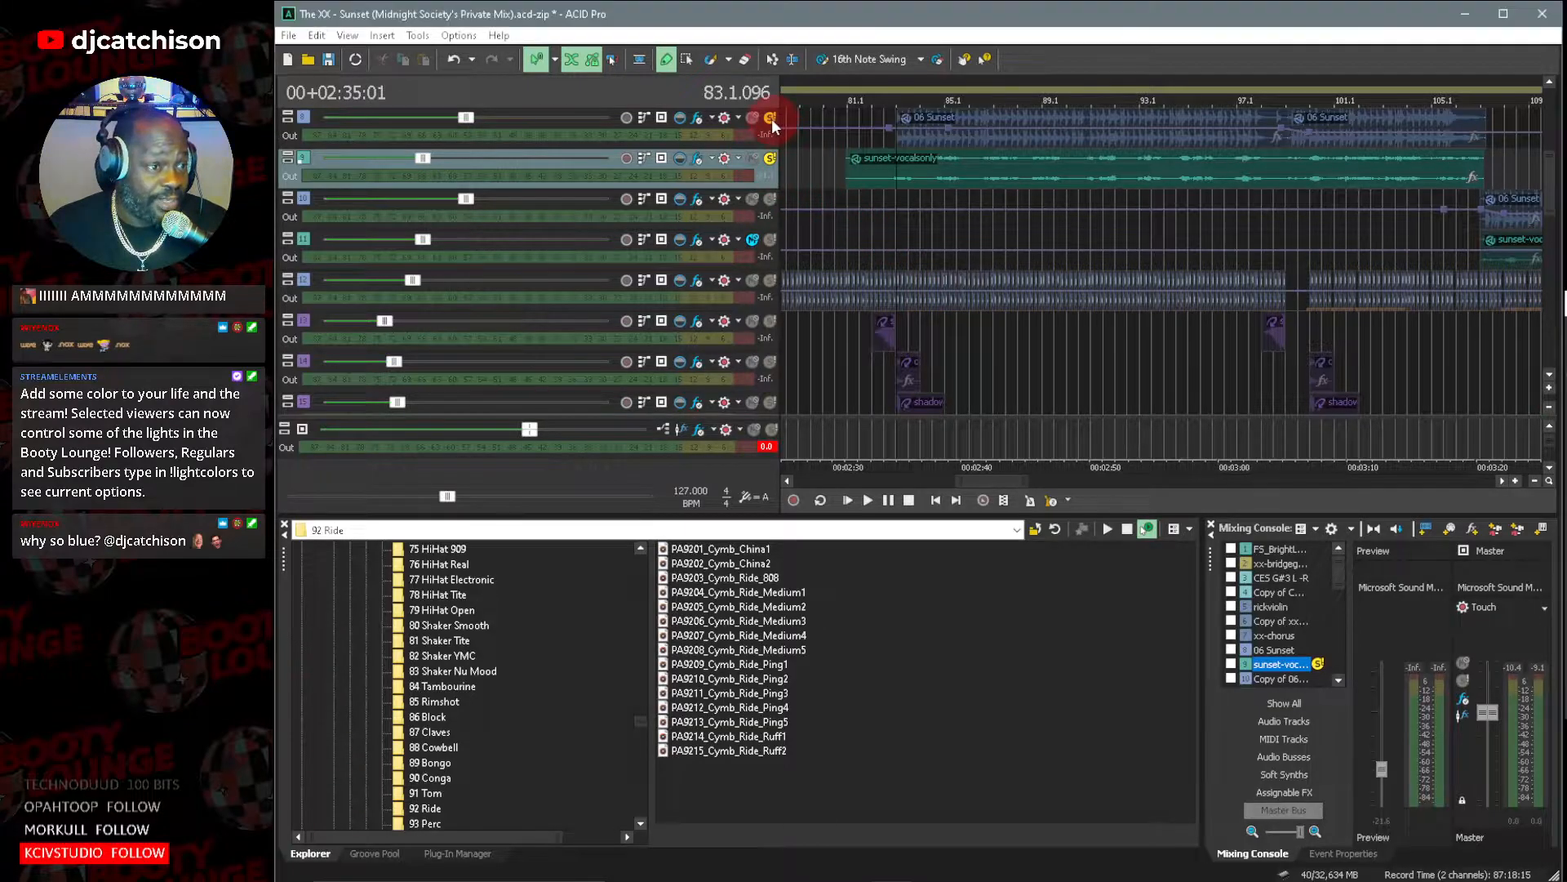
{"action": "left_click", "coordinate": [877, 141]}
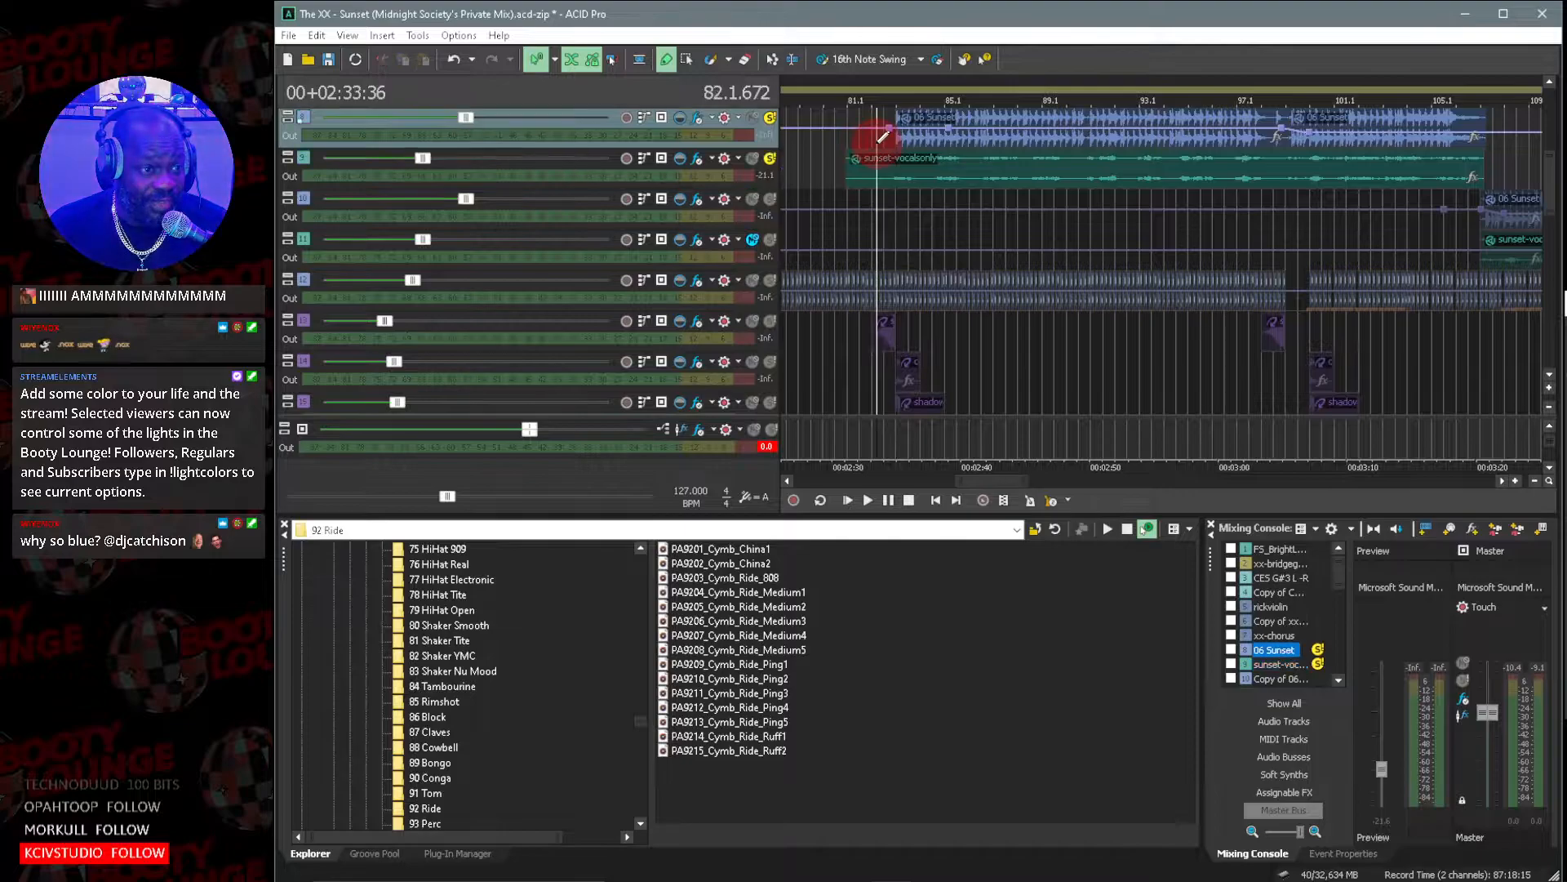
{"action": "key", "text": "space"}
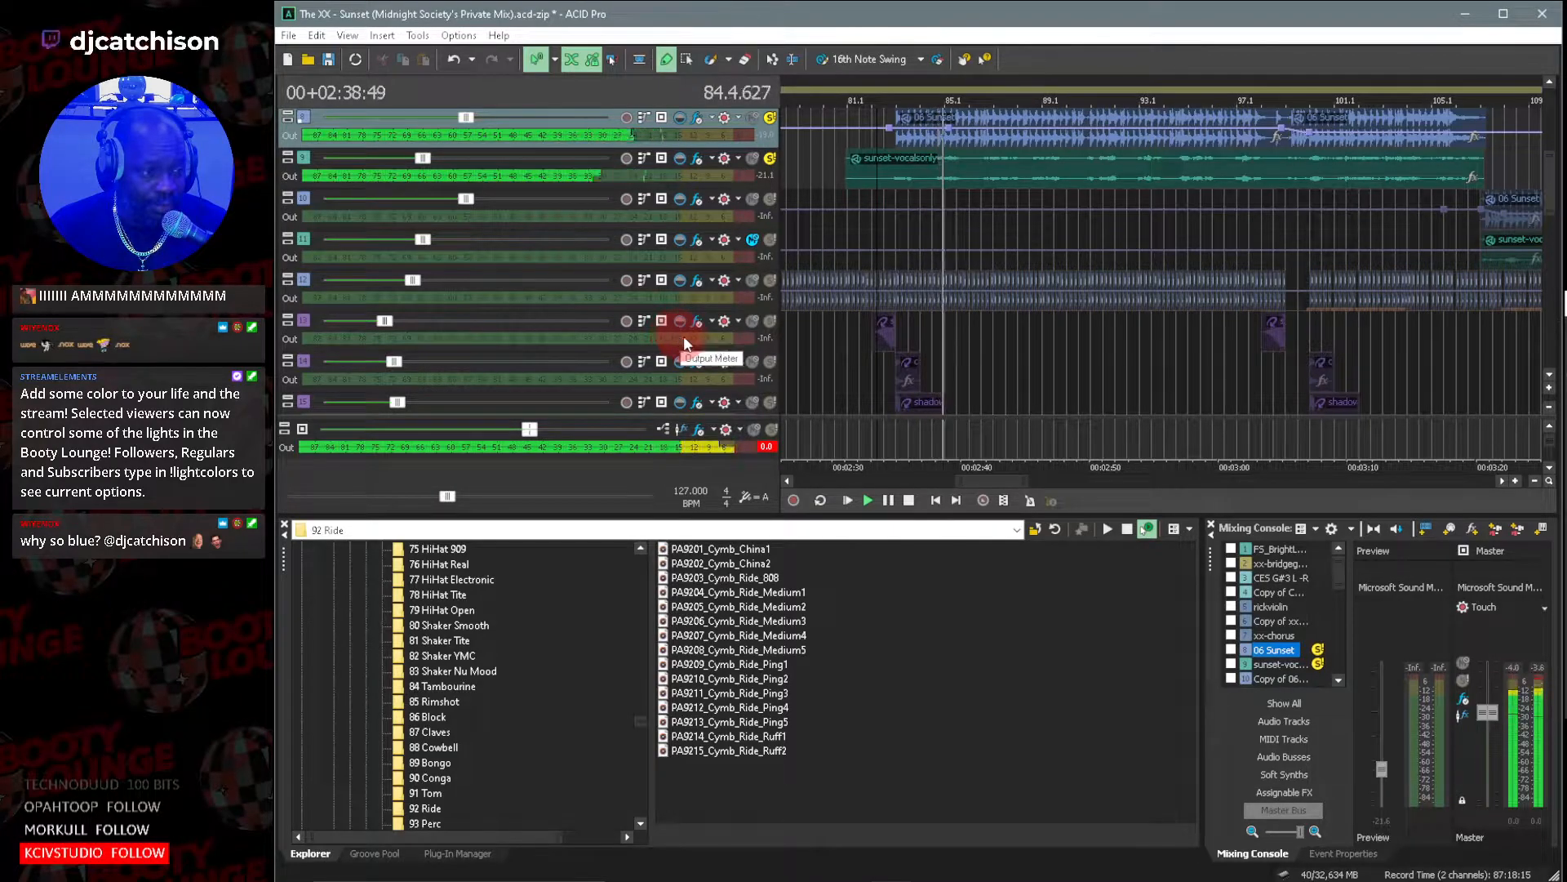
Add the red dollhead-kick track to the soloed tracks while playback continues.
{"action": "scroll", "coordinate": [1548, 371], "scroll_direction": "down", "scroll_amount": 5}
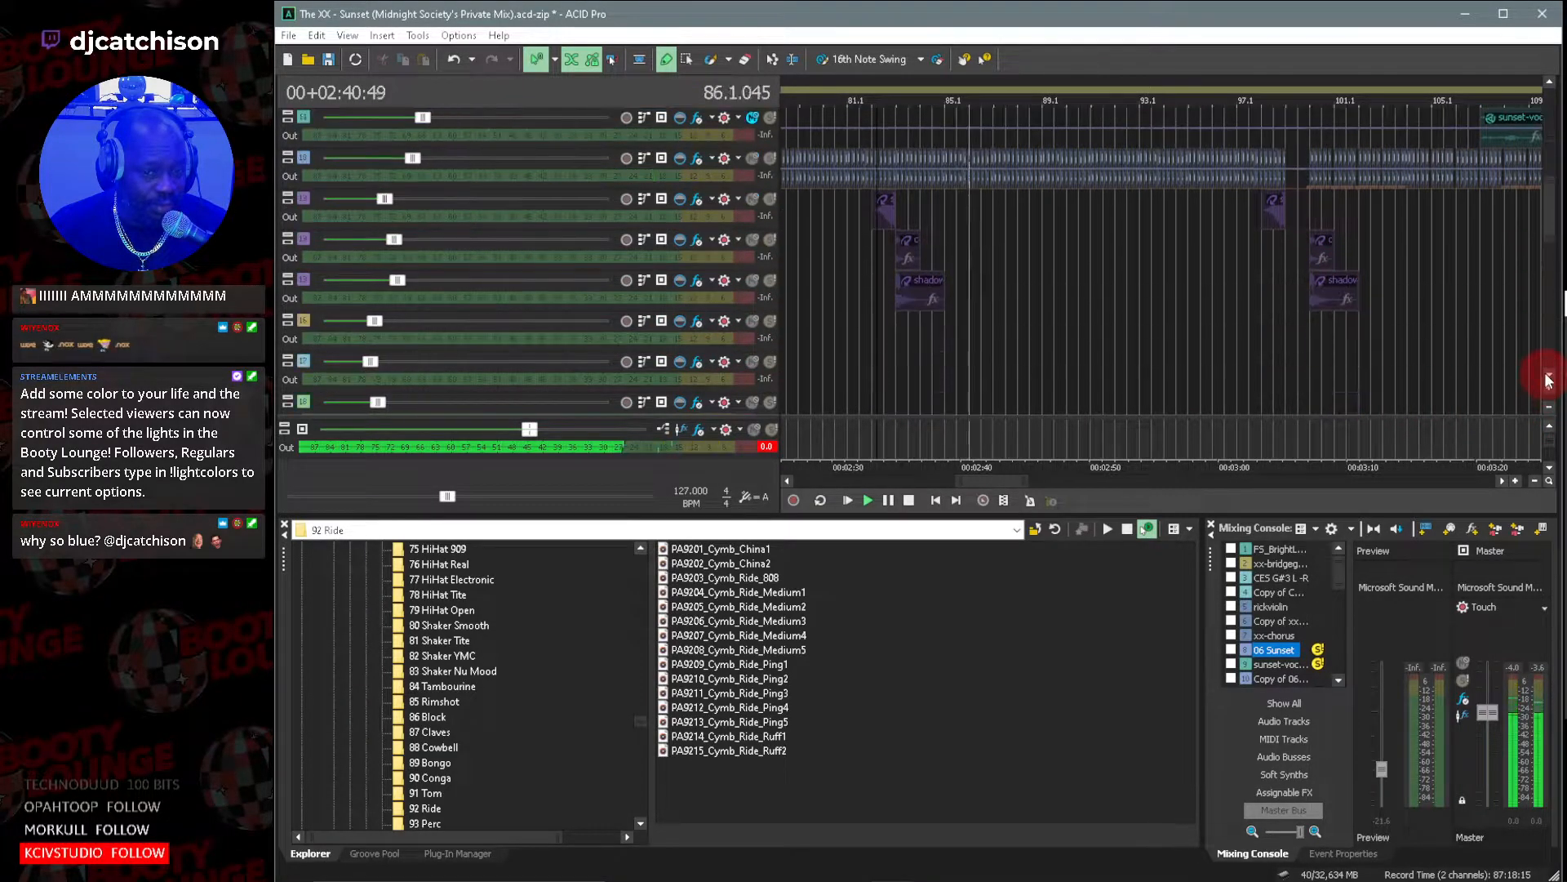
{"action": "left_click", "coordinate": [1548, 375]}
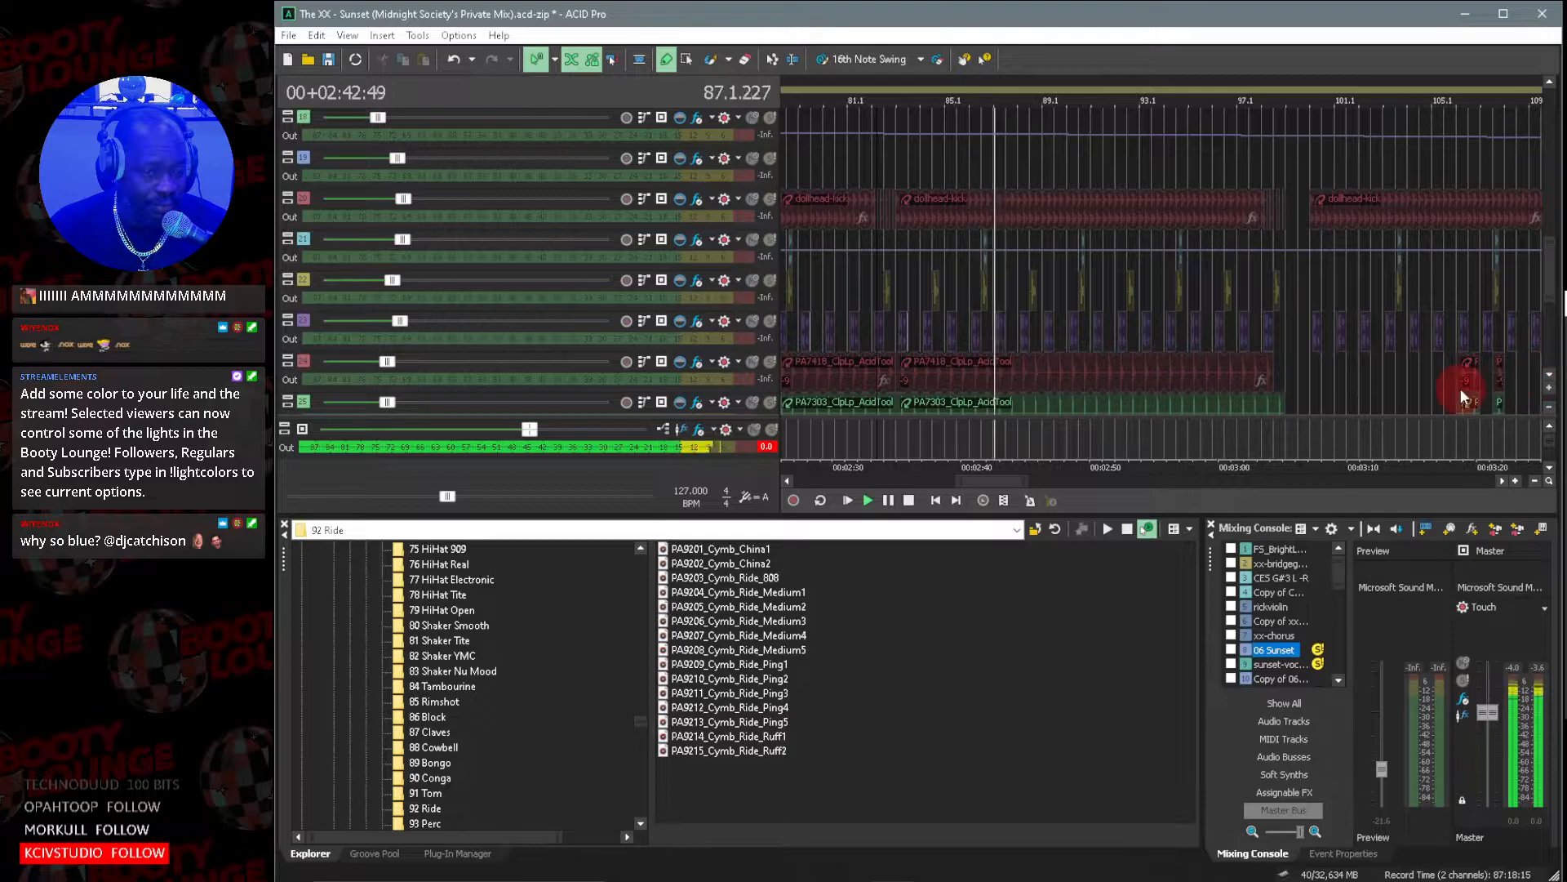
{"action": "scroll", "coordinate": [1461, 392], "scroll_direction": "up", "scroll_amount": 1}
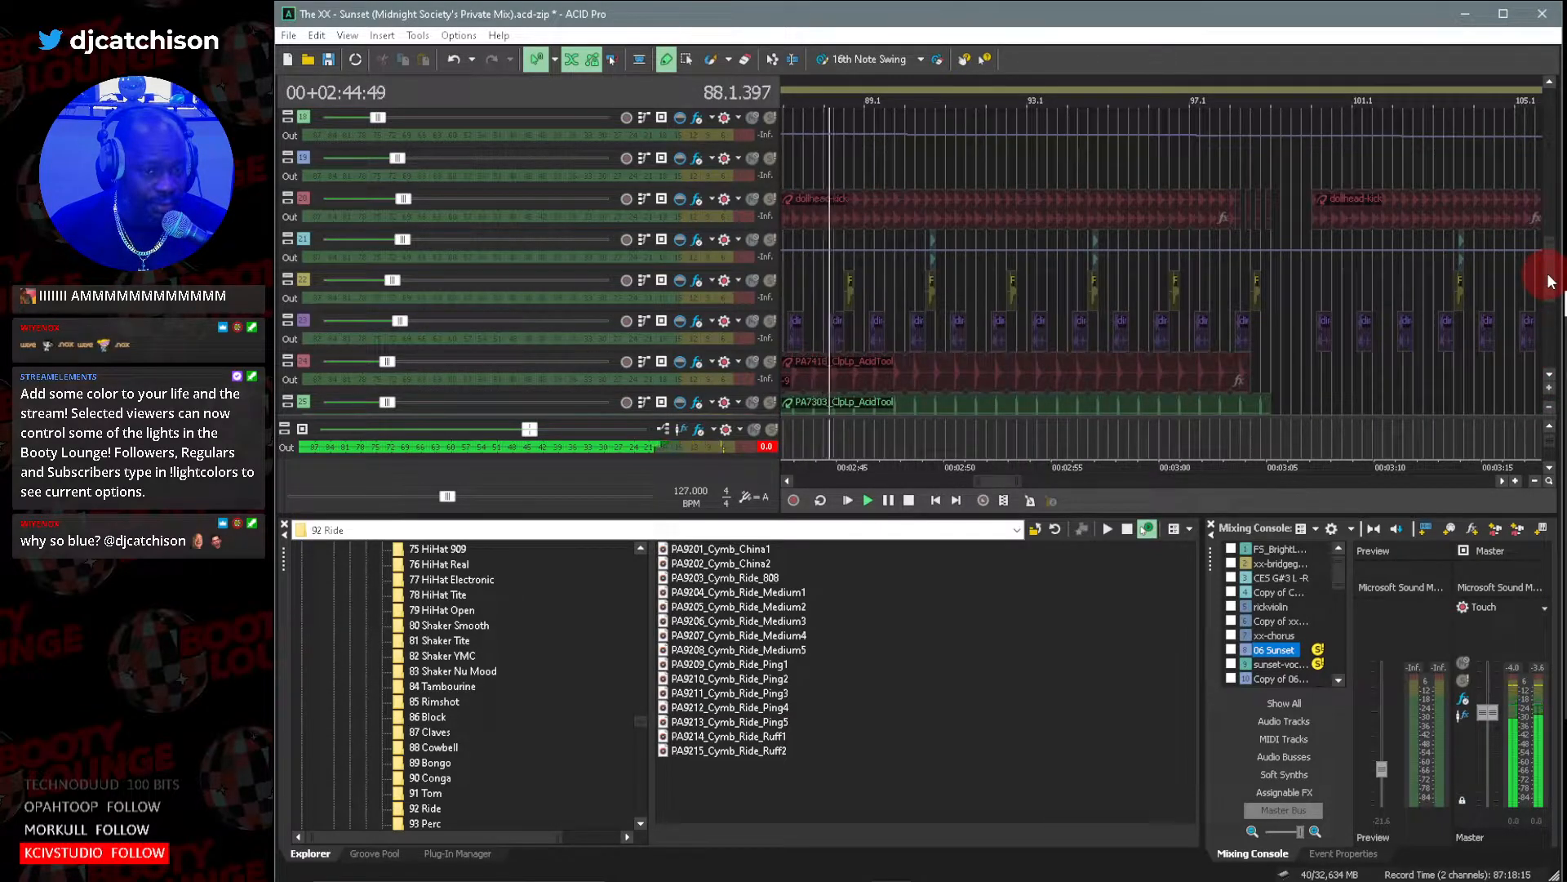
{"action": "left_click", "coordinate": [770, 200]}
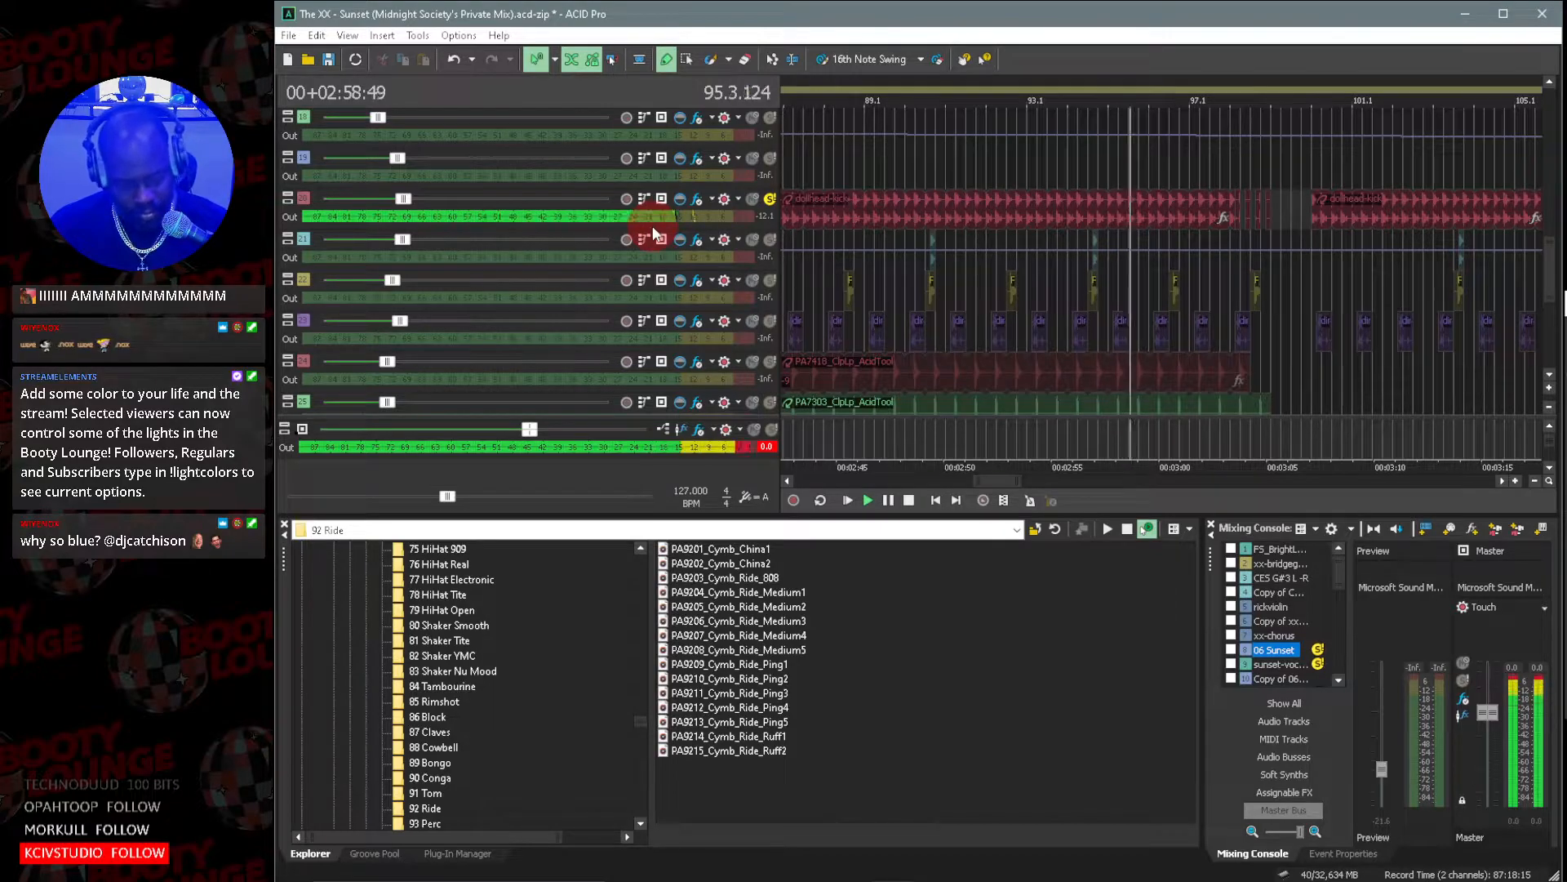
Clear the solo on all tracks and reduce the track heights to see more of the arrangement.
{"action": "key", "text": "ctrl+a"}
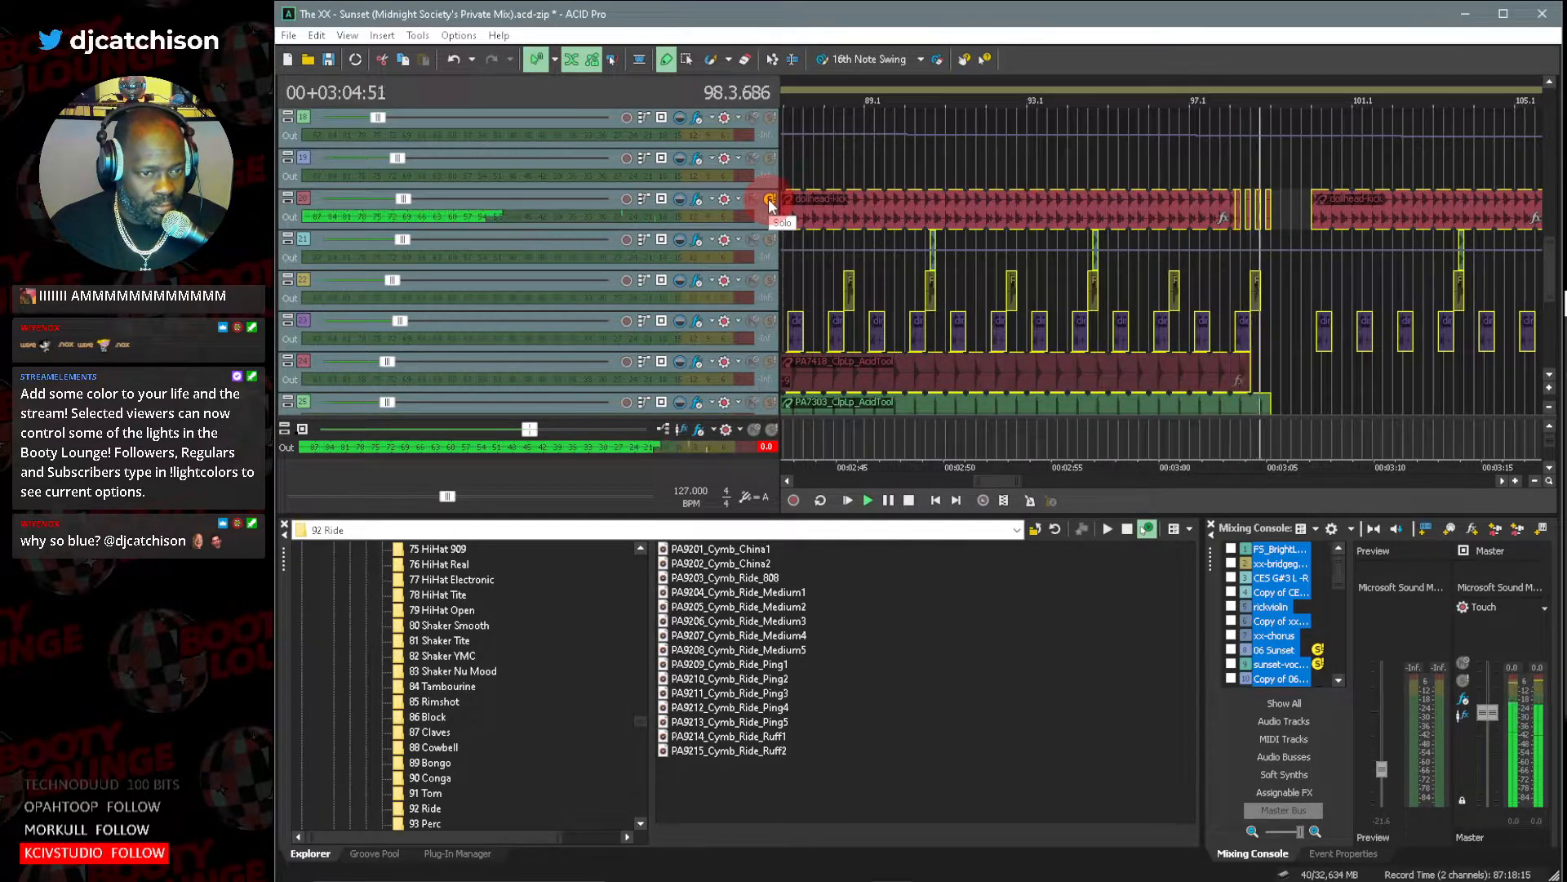
{"action": "left_click", "coordinate": [771, 201]}
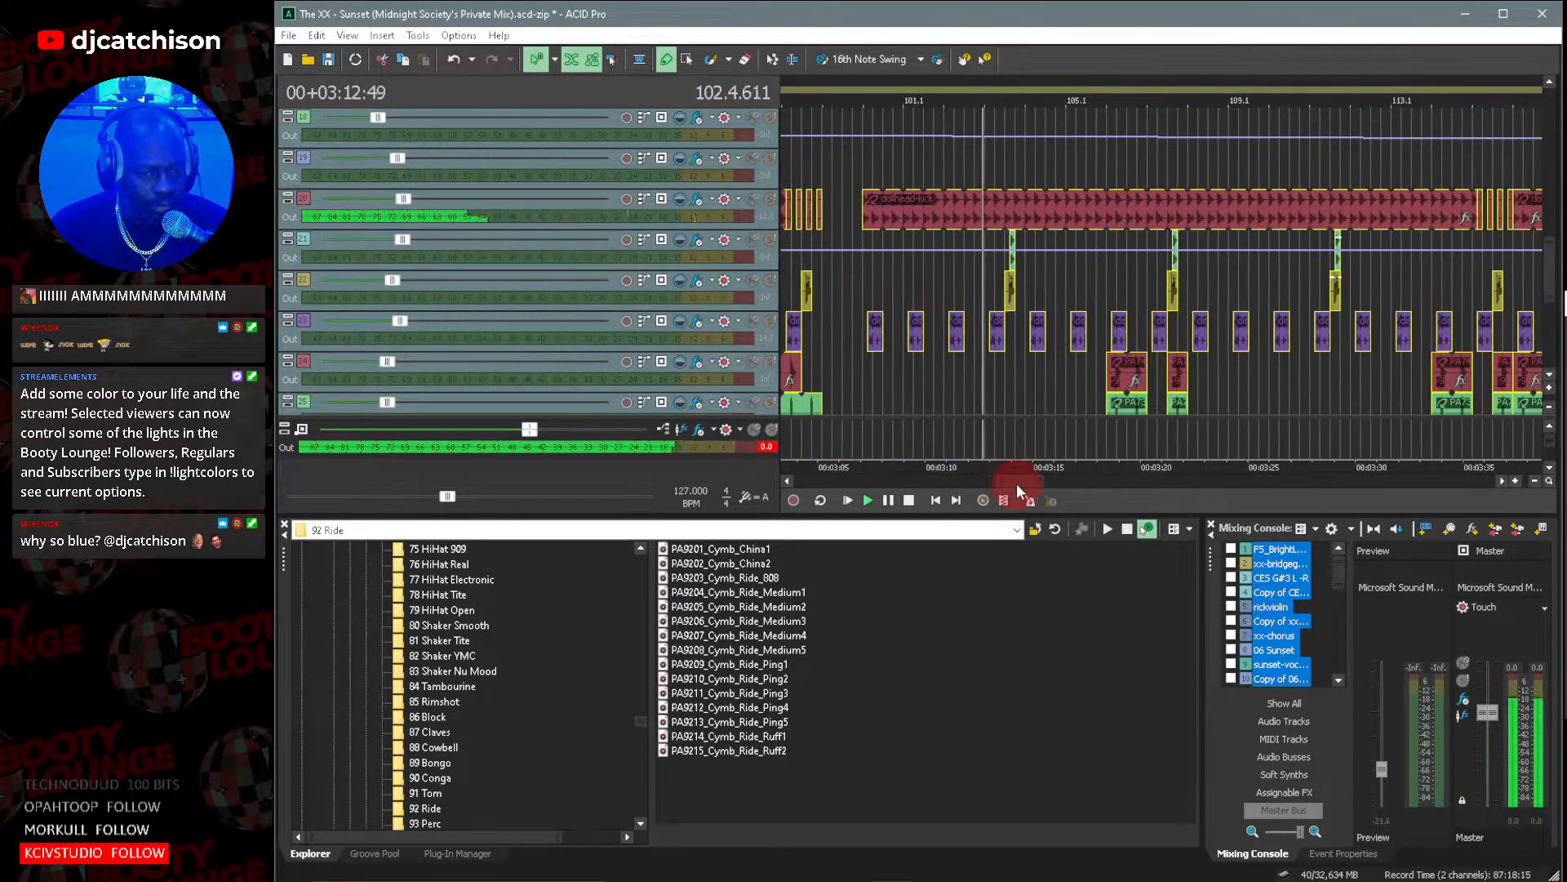
{"action": "left_click", "coordinate": [1549, 414]}
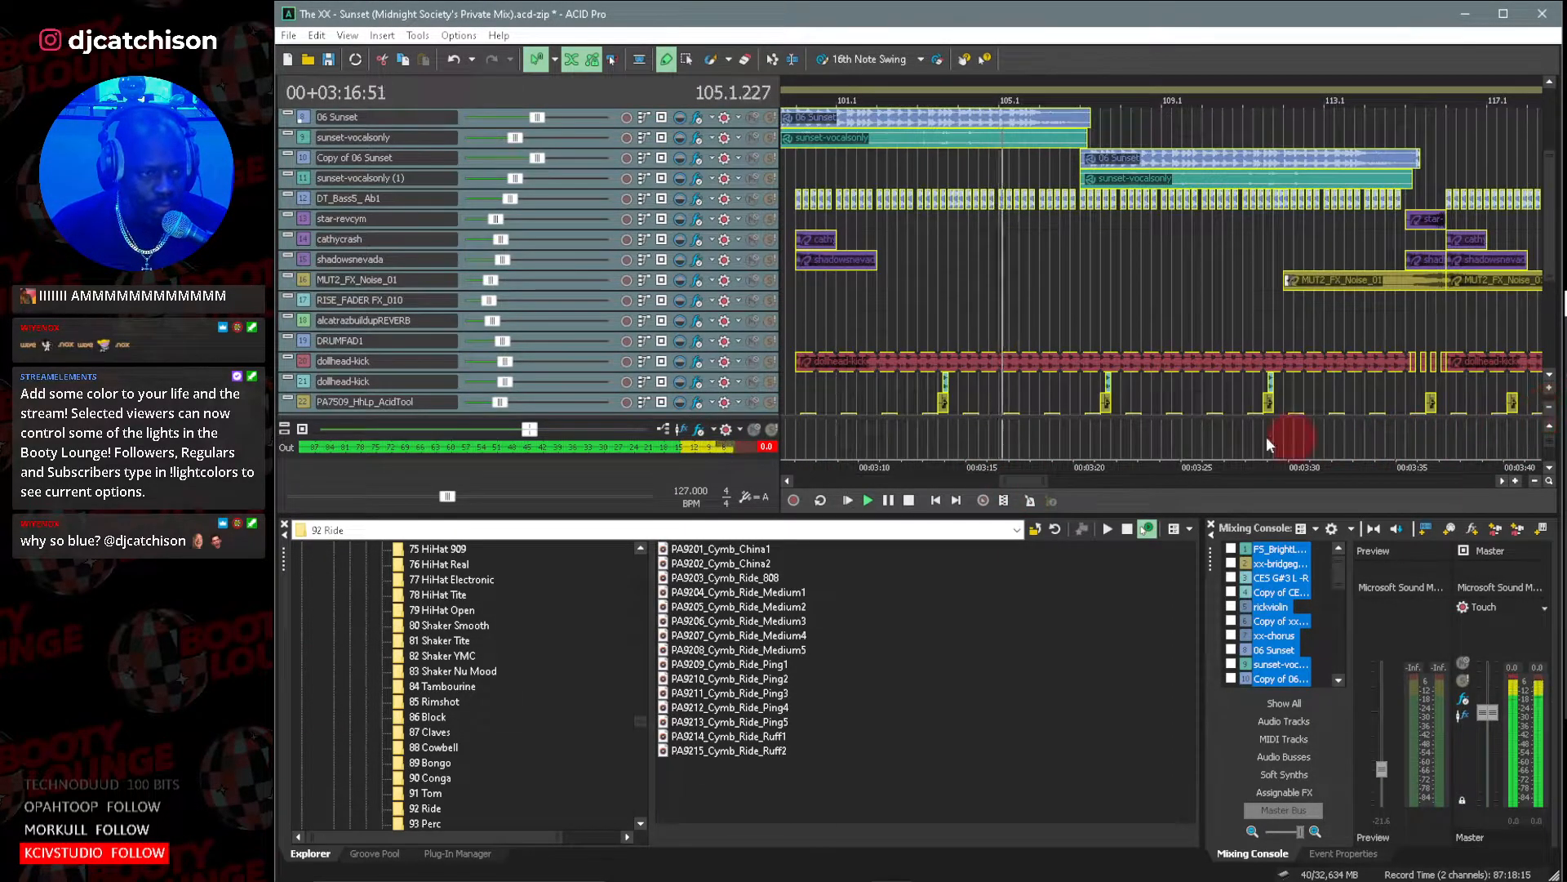
{"action": "left_click", "coordinate": [387, 176]}
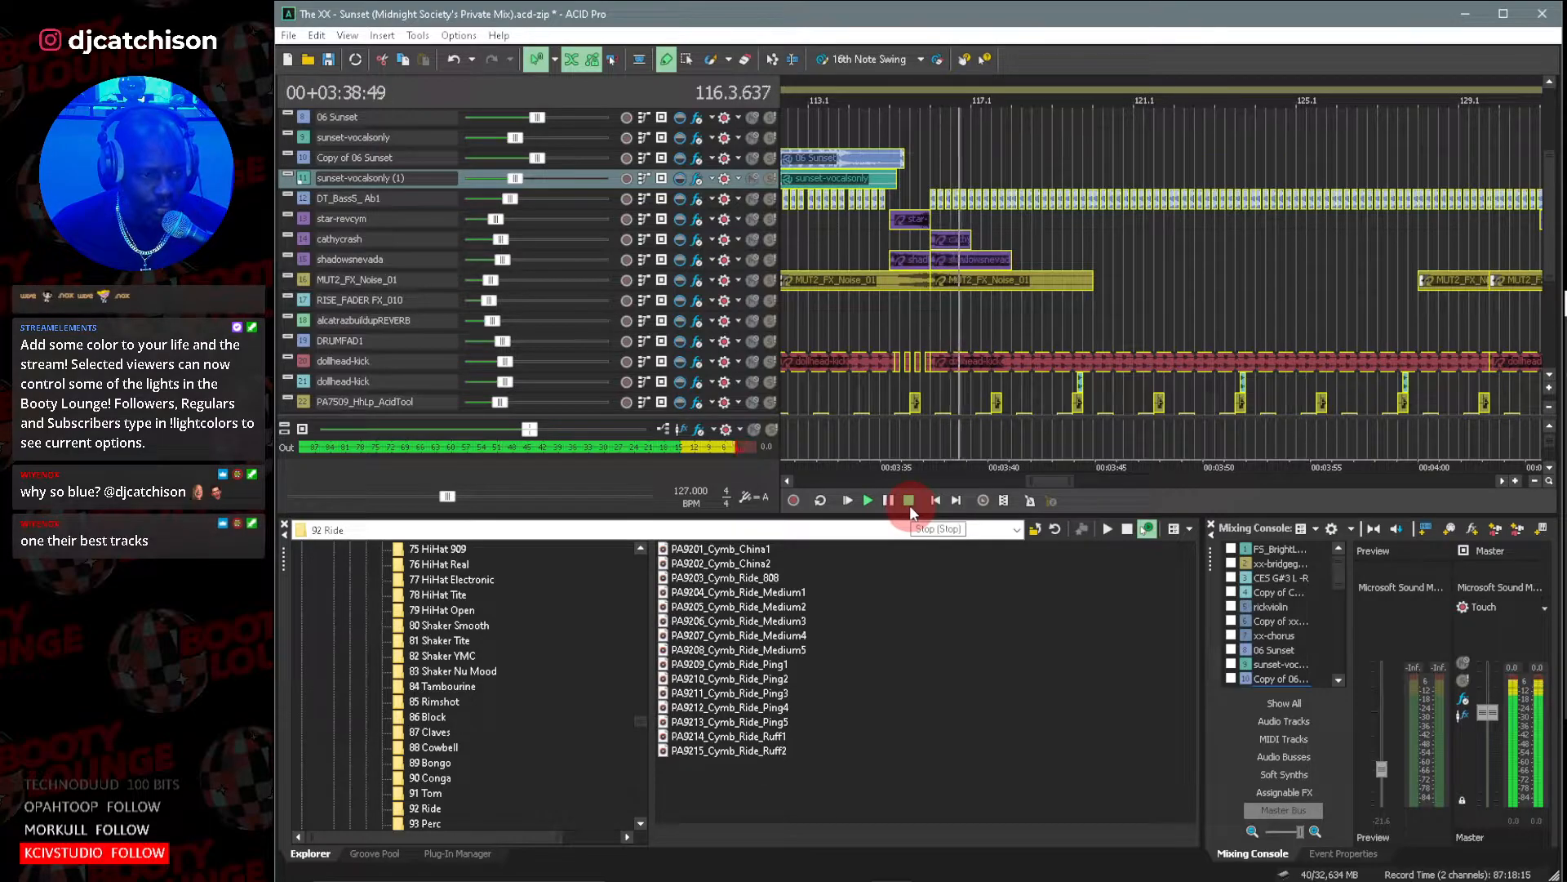
Examine the guitar loop, chorus, vocal and drum tracks as the full mix plays, setting the cursor at bar 115.2.
{"action": "left_click_drag", "start_coordinate": [1553, 256], "coordinate": [1552, 216]}
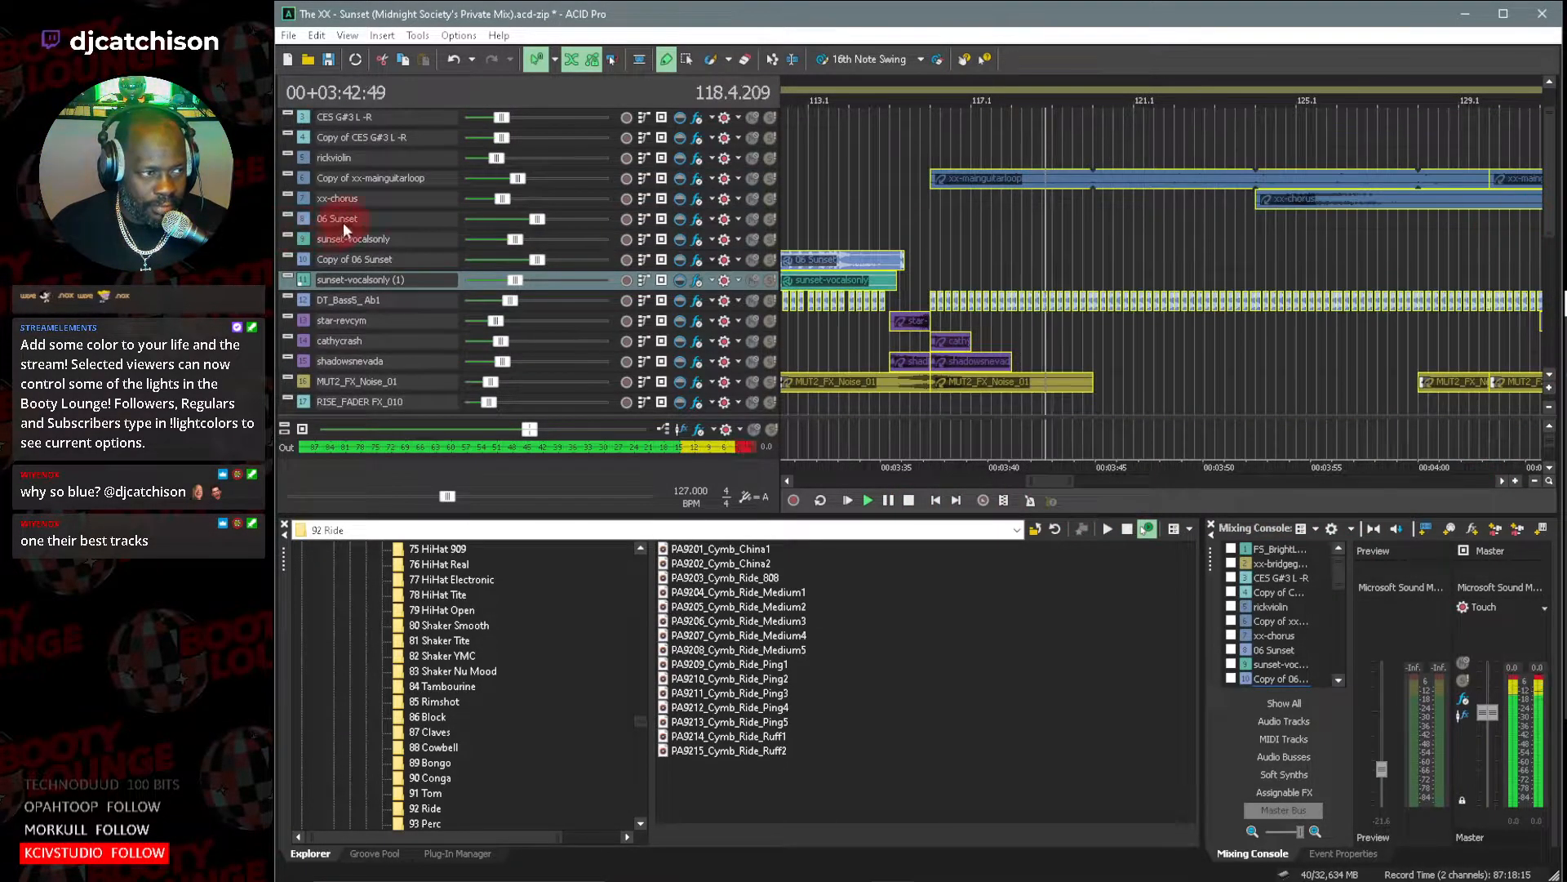
{"action": "left_click", "coordinate": [302, 178]}
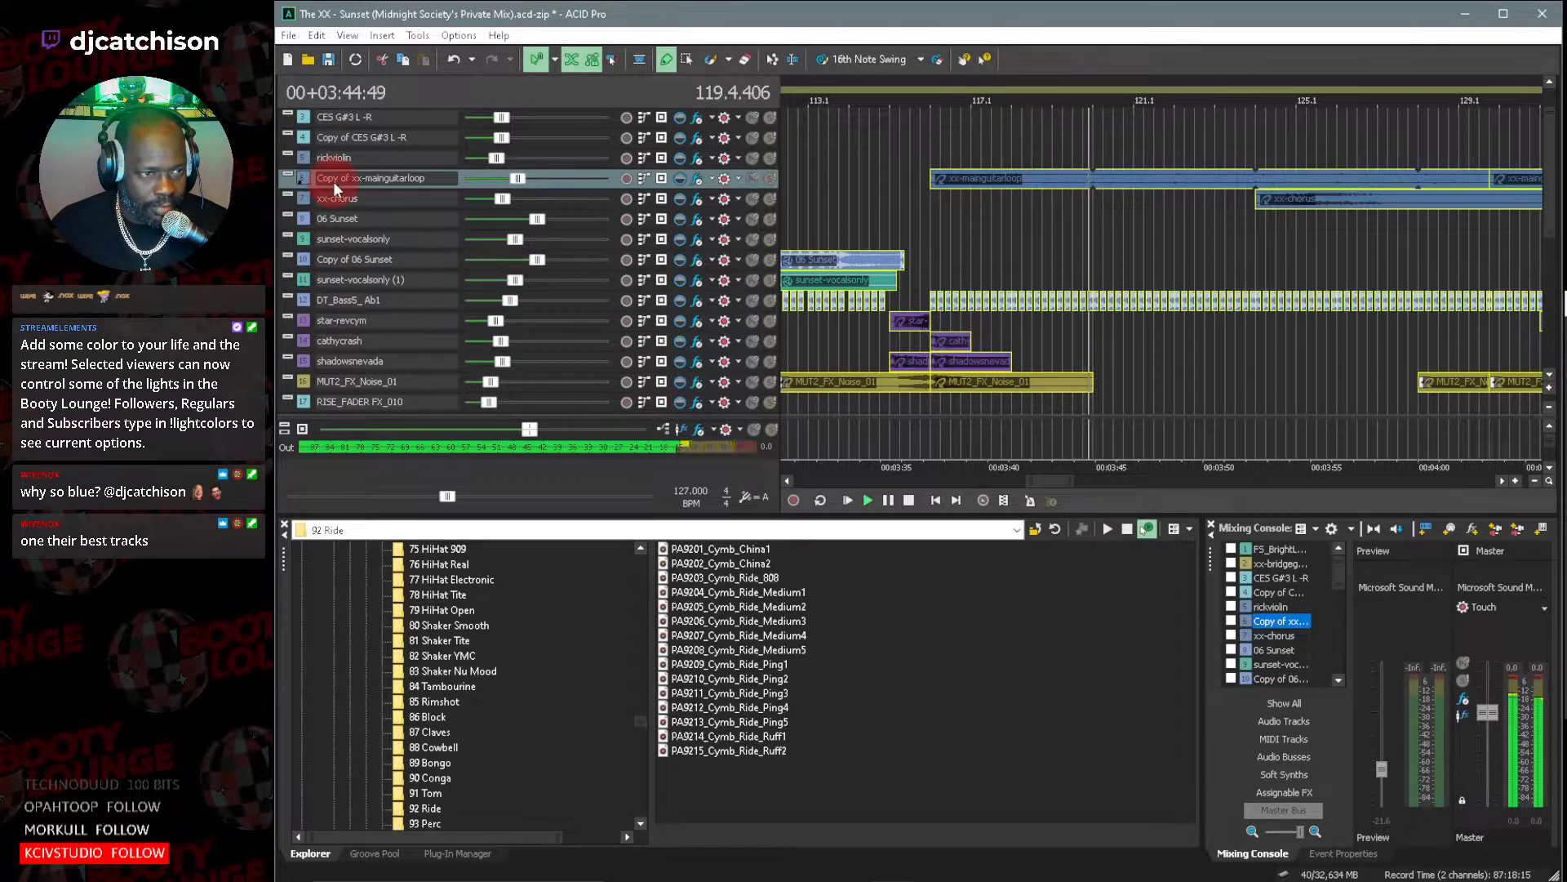
{"action": "left_click", "coordinate": [908, 196]}
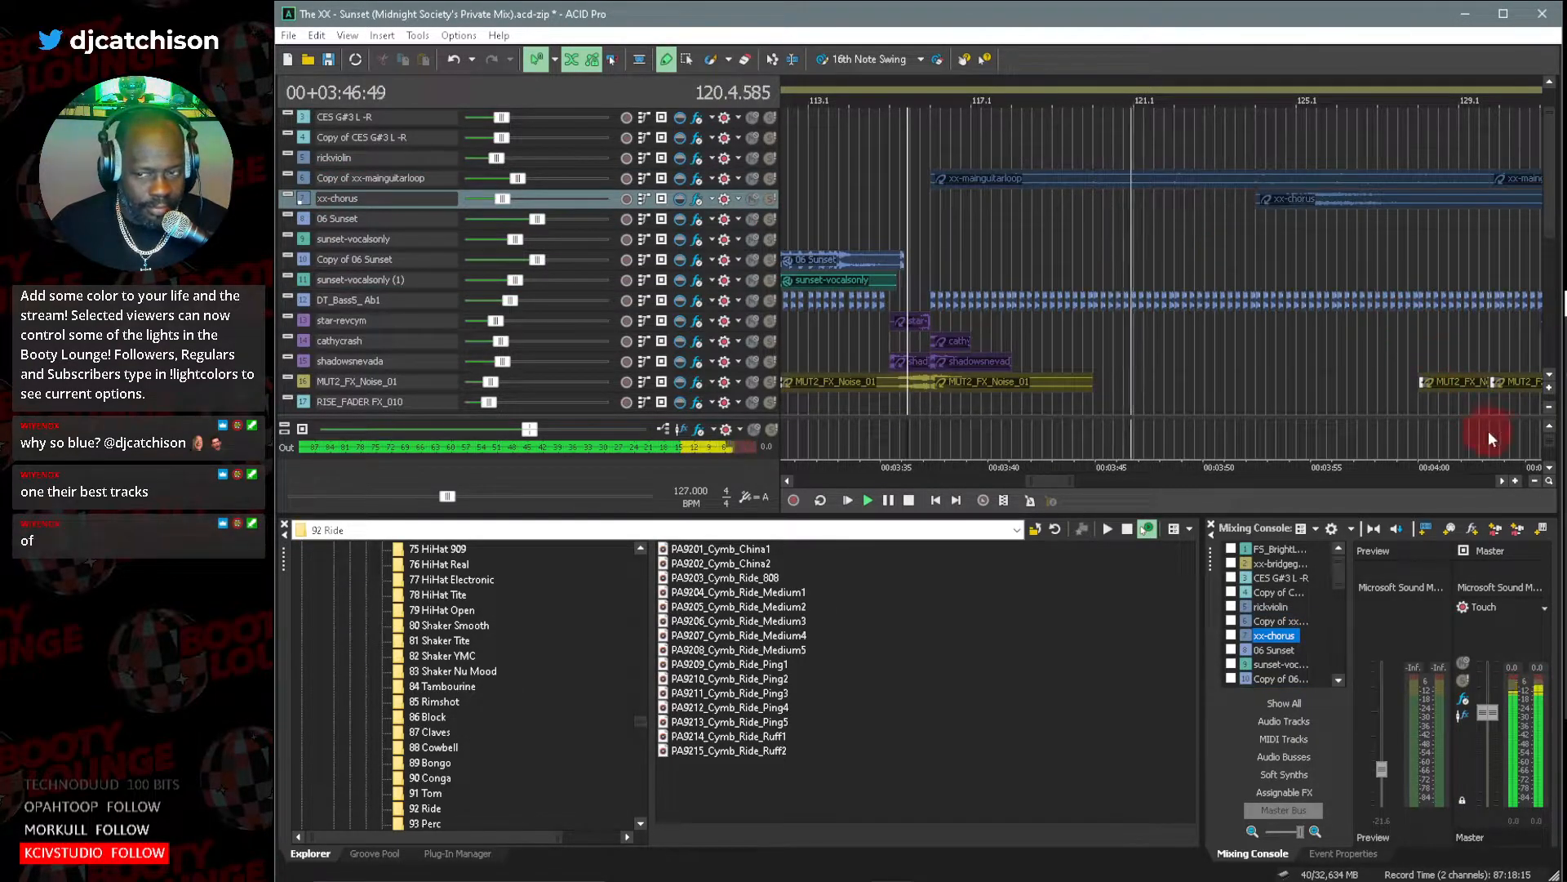
{"action": "left_click", "coordinate": [1549, 369]}
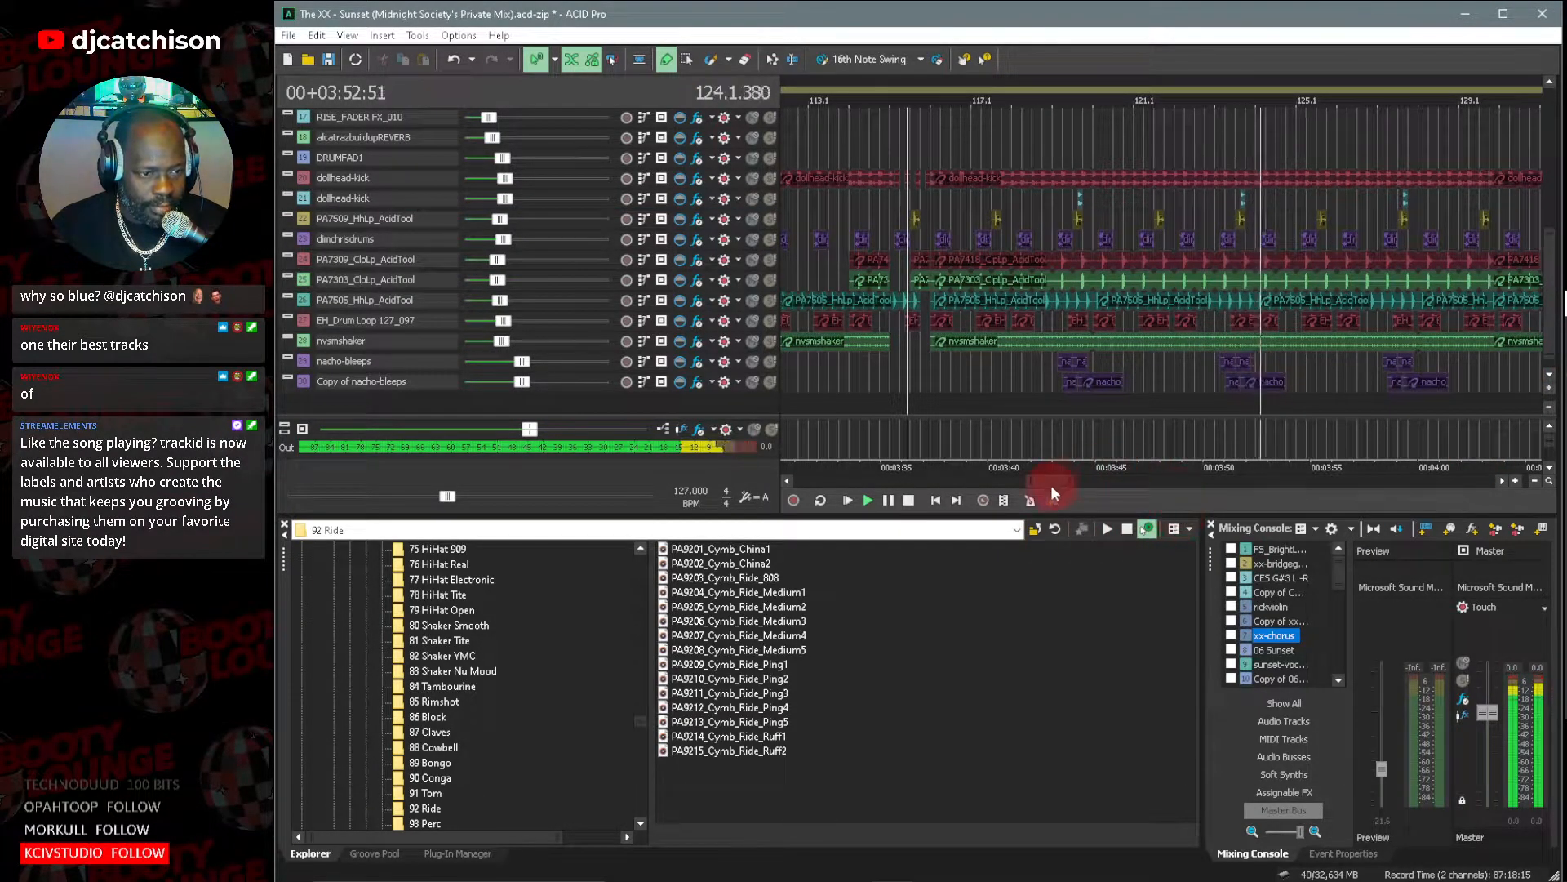
{"action": "left_click_drag", "start_coordinate": [1047, 482], "coordinate": [1056, 486]}
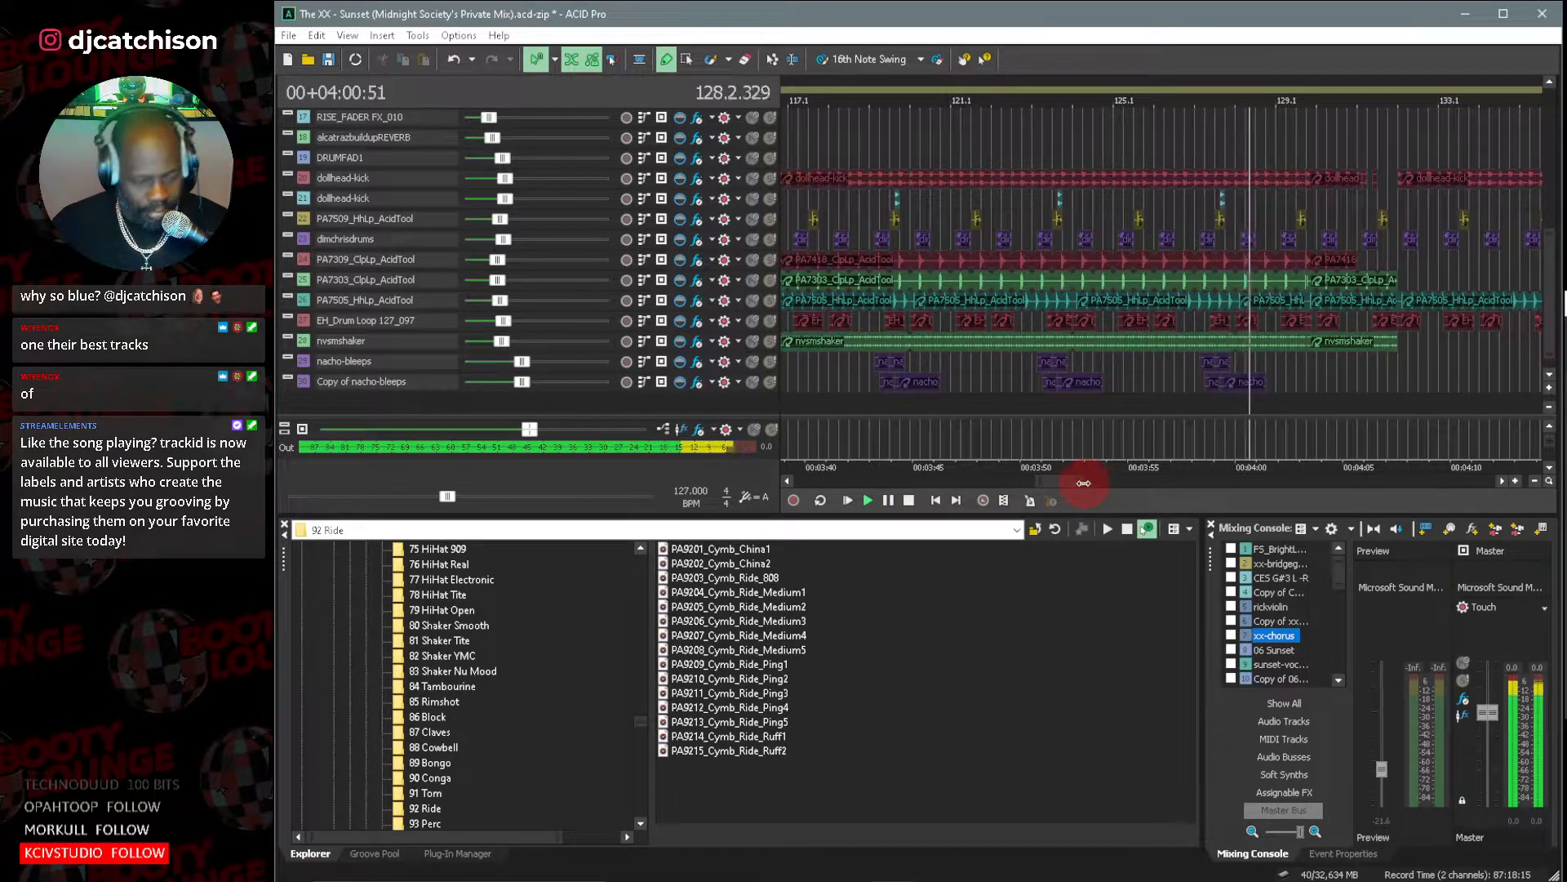
{"action": "left_click_drag", "start_coordinate": [1082, 483], "coordinate": [1087, 483]}
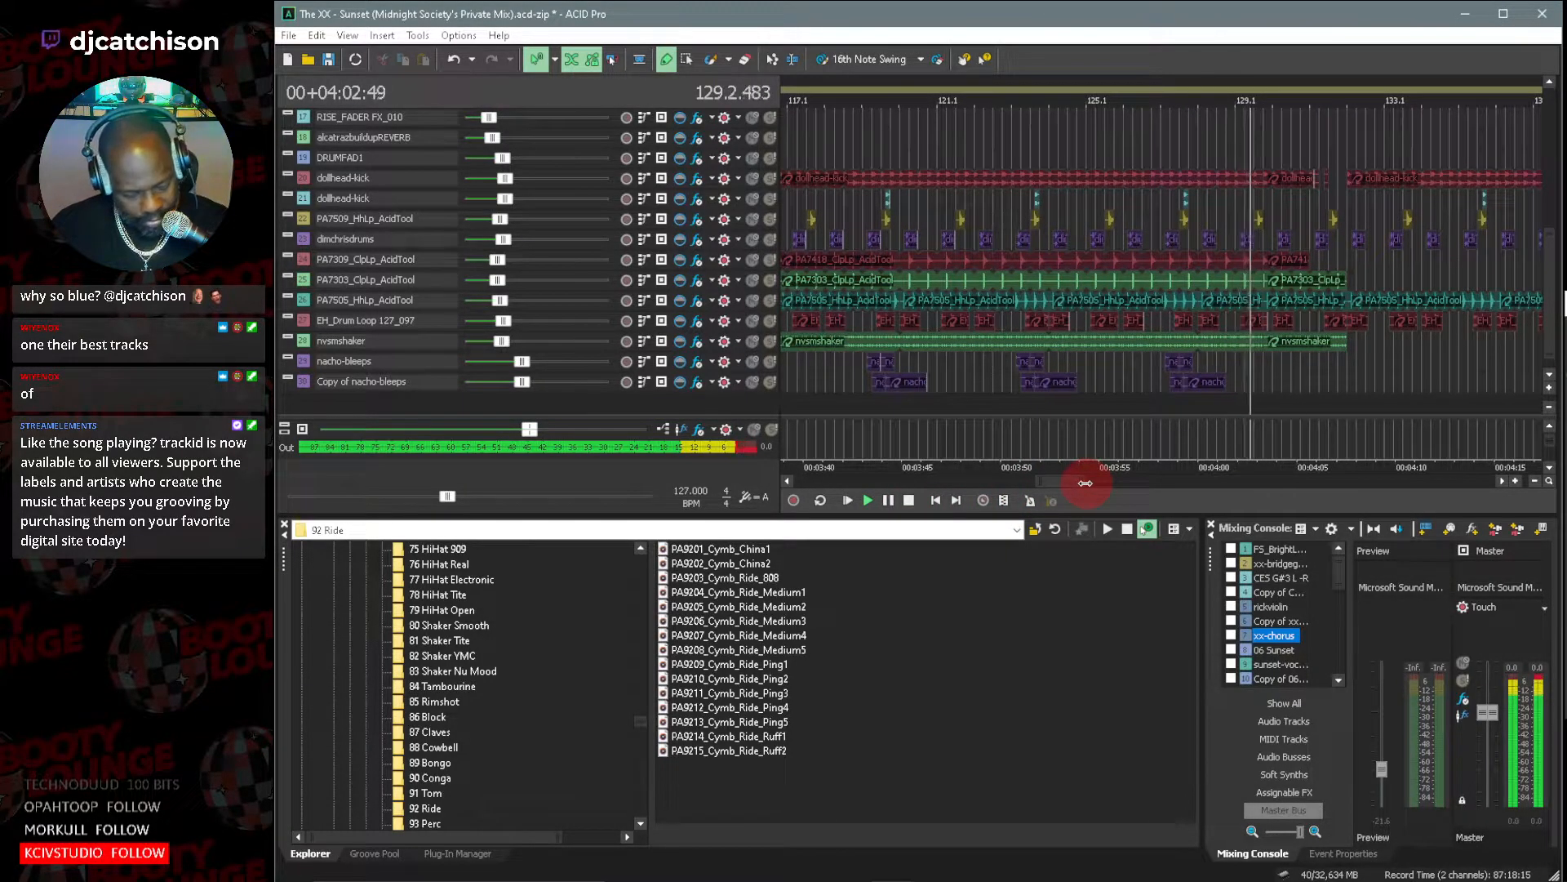
{"action": "left_click_drag", "start_coordinate": [1067, 483], "coordinate": [1093, 484]}
{"action": "left_click_drag", "start_coordinate": [1545, 263], "coordinate": [1553, 177]}
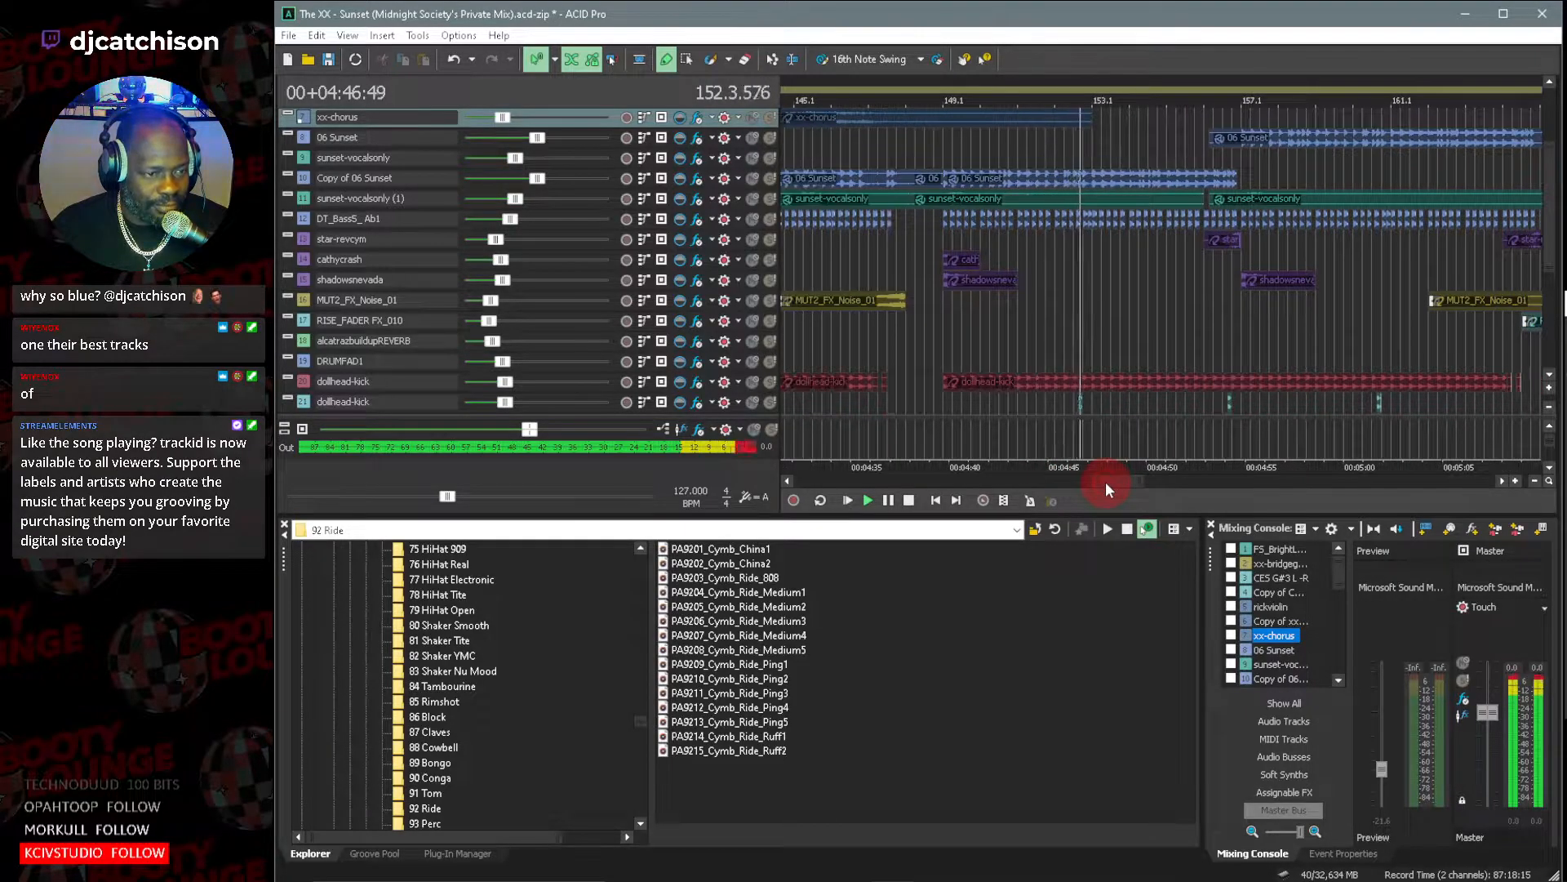
{"action": "left_click_drag", "start_coordinate": [1549, 222], "coordinate": [1548, 285]}
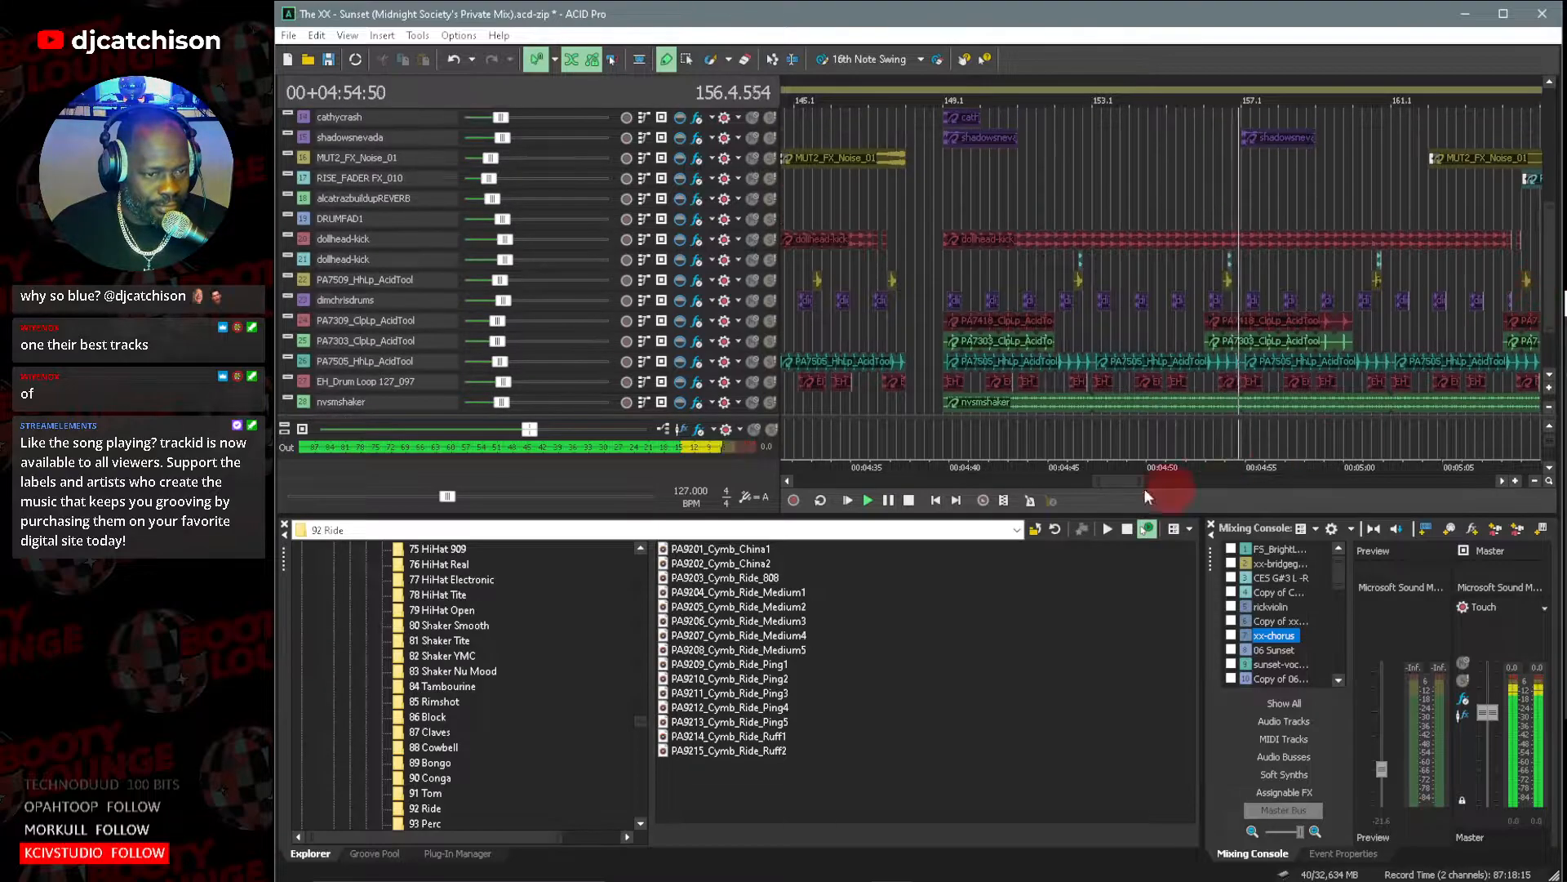
Follow the breakdown around bar 165 with enlarged track heights, examine its effect and 06 Sunset clips, and stop playback.
{"action": "left_click_drag", "start_coordinate": [1108, 481], "coordinate": [1139, 480]}
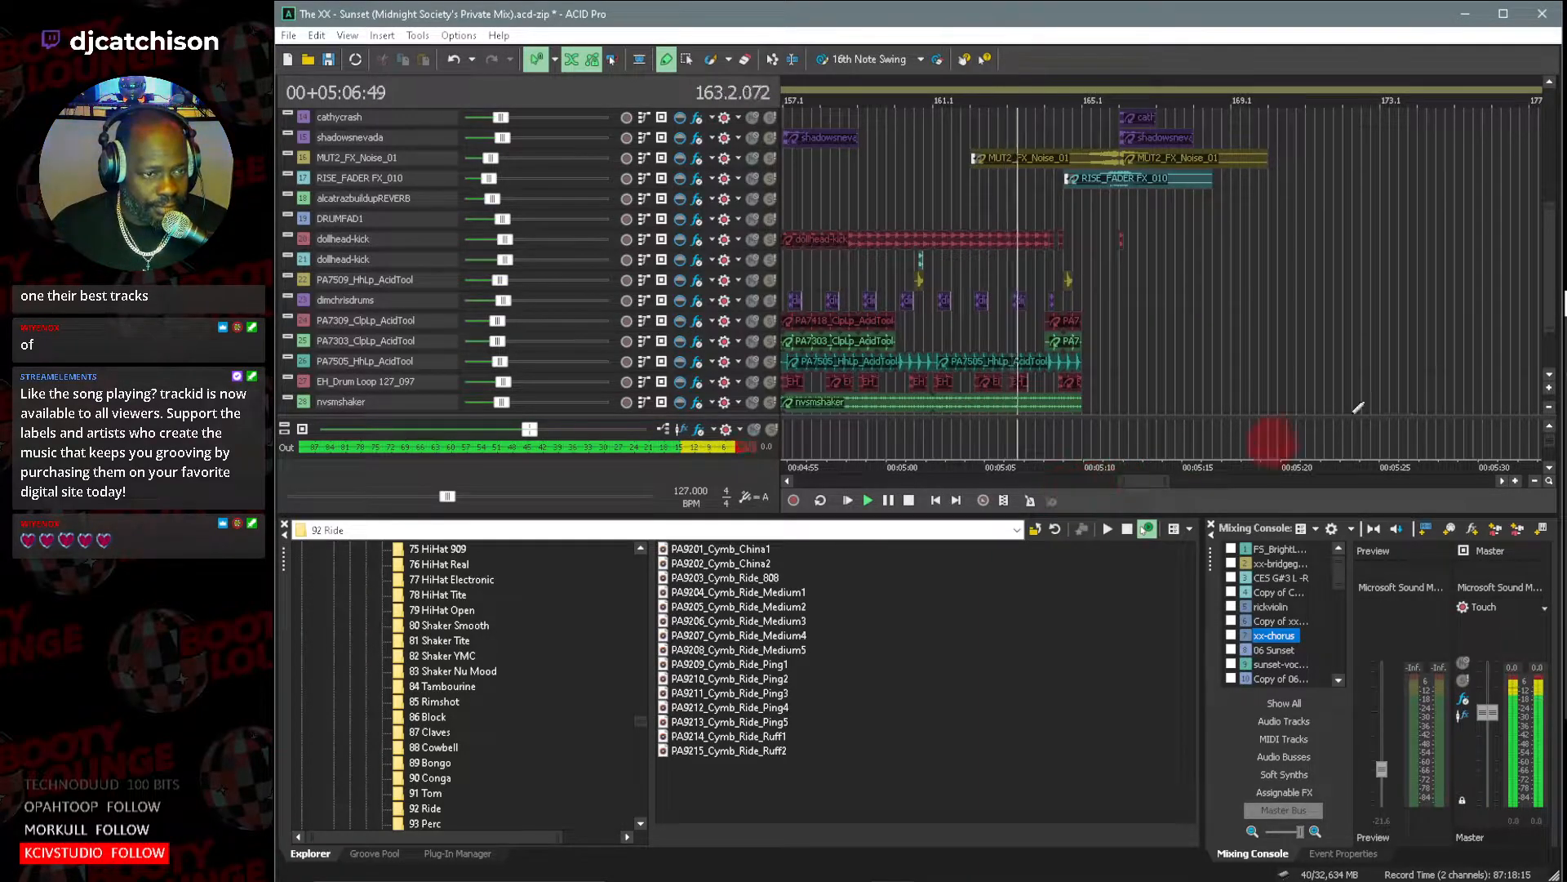
{"action": "left_click", "coordinate": [1549, 388]}
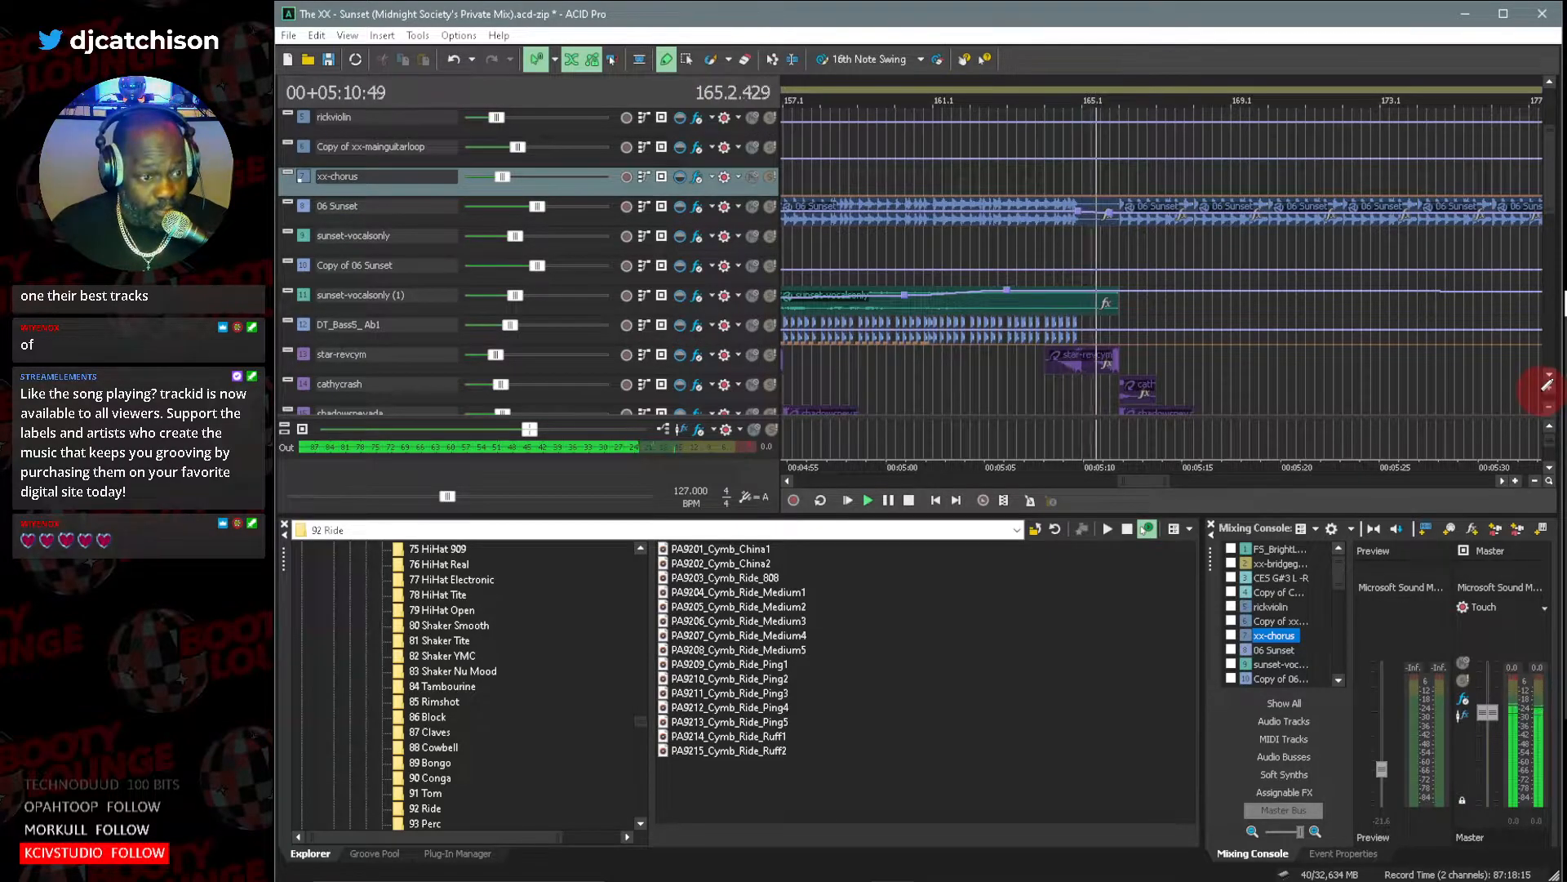
{"action": "scroll", "coordinate": [1546, 381], "scroll_direction": "down", "scroll_amount": 5}
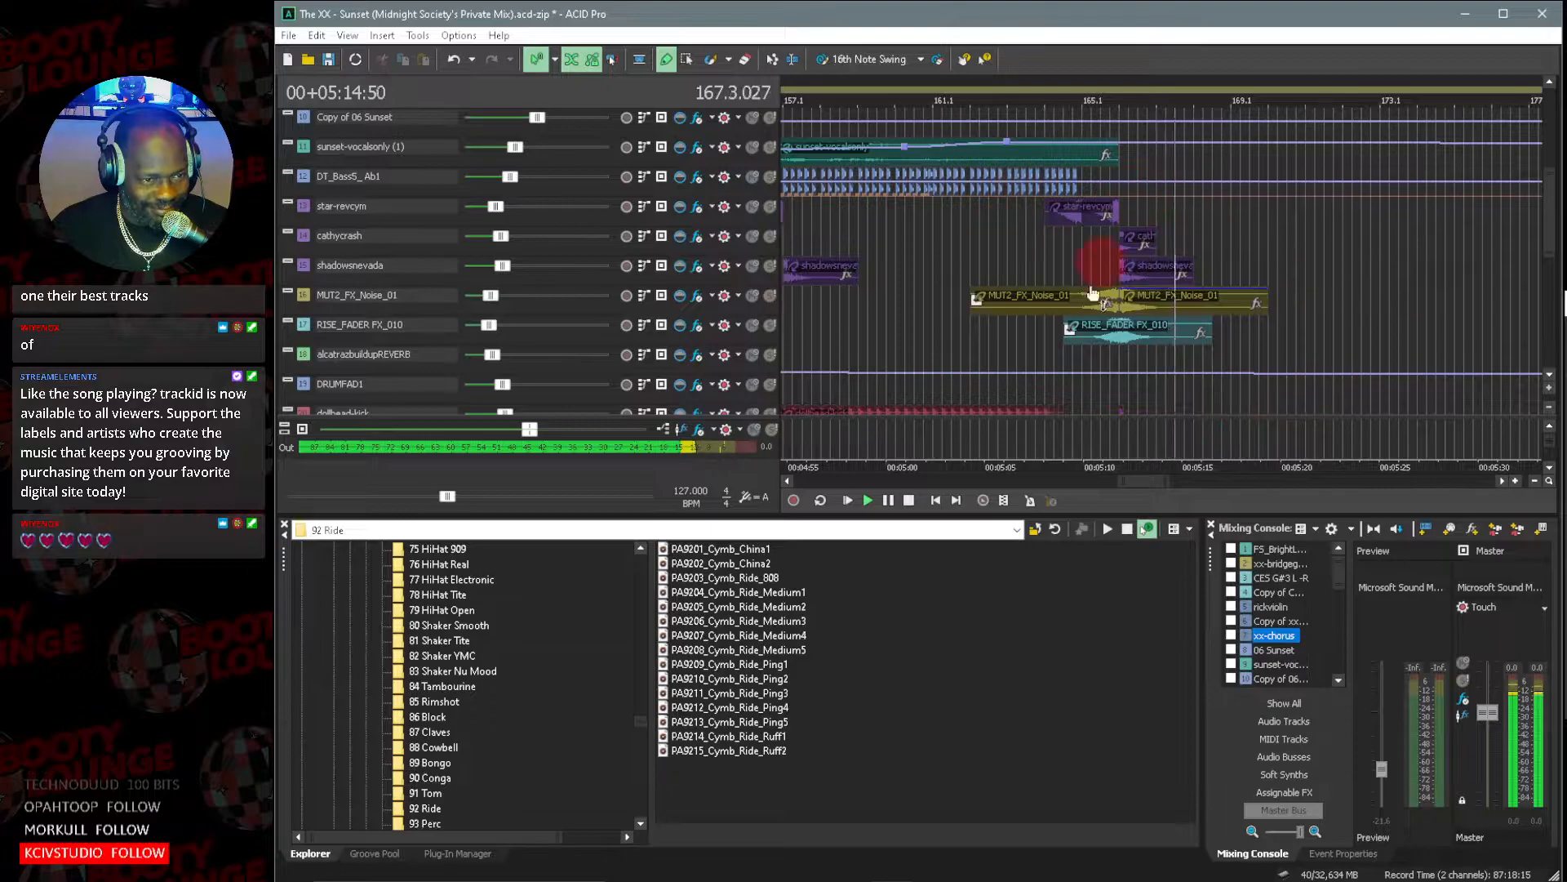
{"action": "left_click", "coordinate": [1148, 537]}
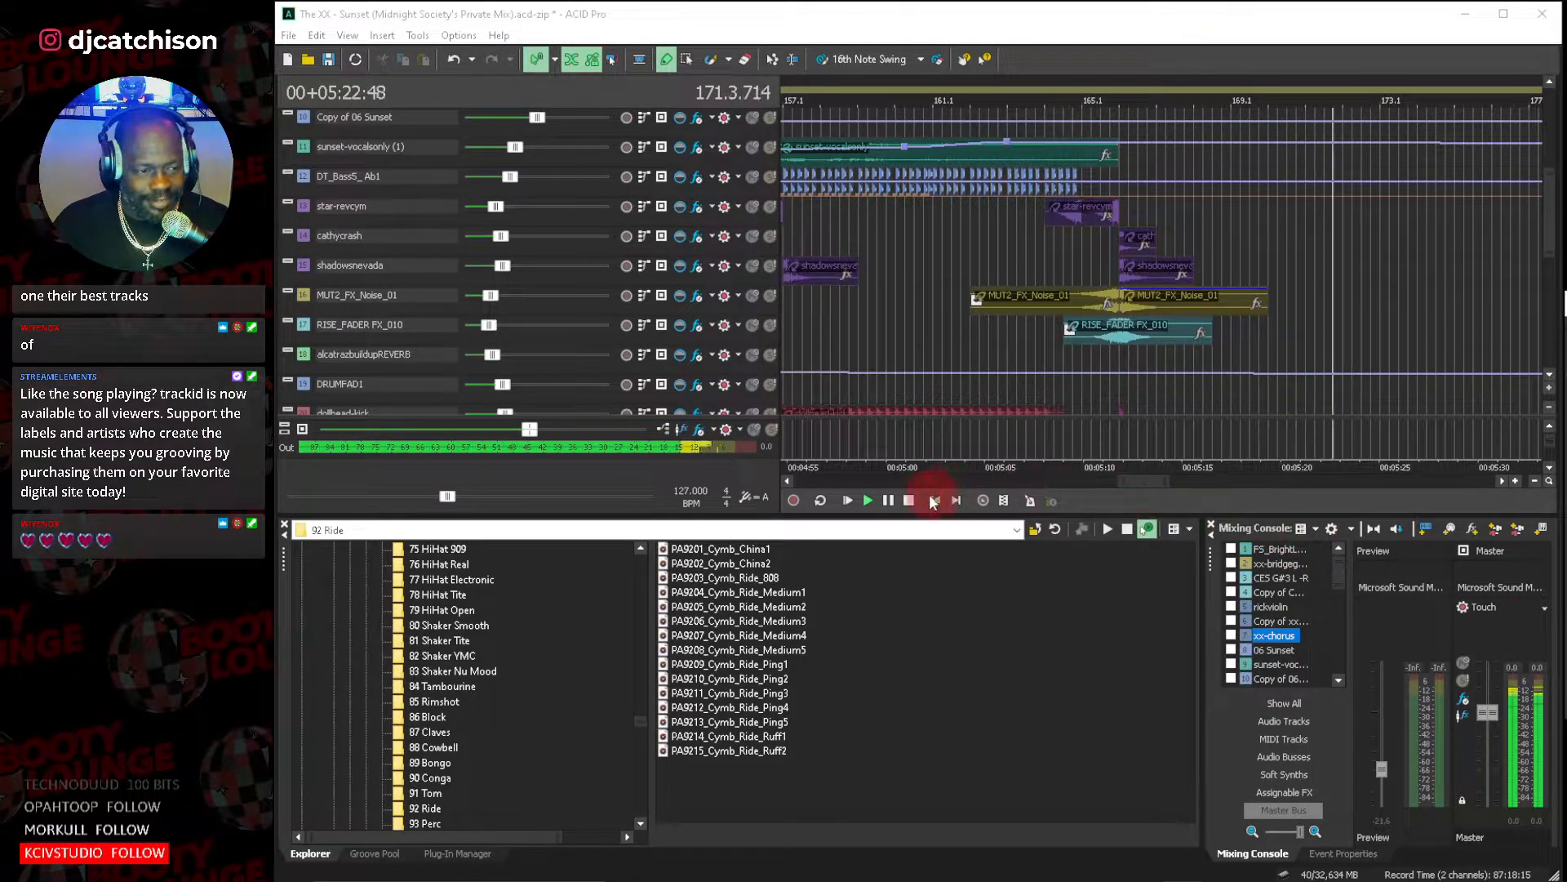
{"action": "left_click_drag", "start_coordinate": [1554, 238], "coordinate": [1559, 196]}
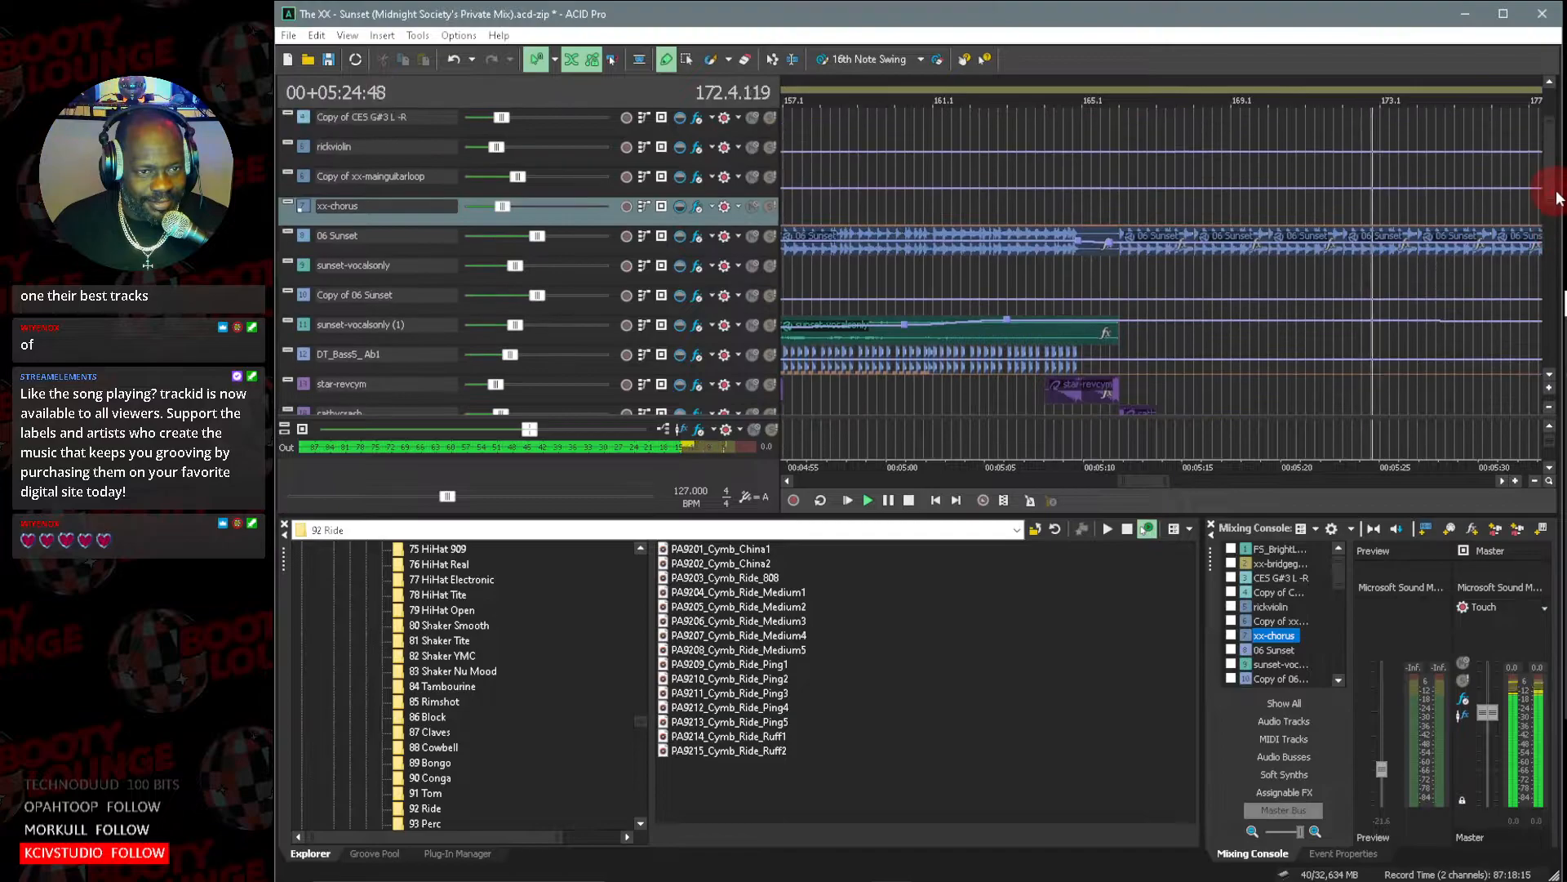
{"action": "left_click", "coordinate": [909, 501]}
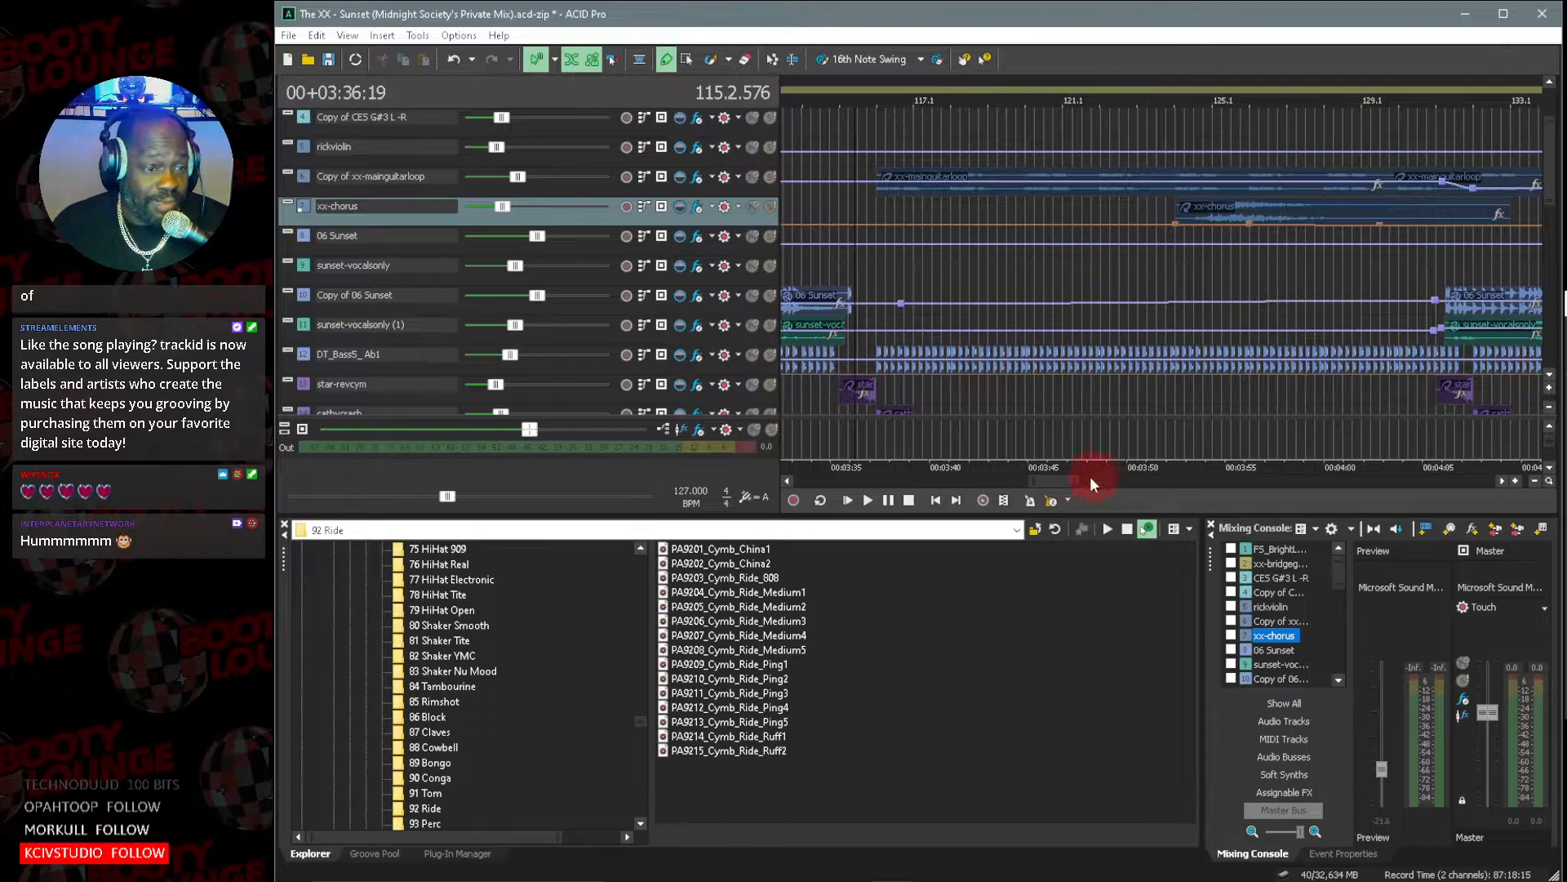
Save the project, agreeing to overwrite the file made with an earlier ACID version.
{"action": "left_click_drag", "start_coordinate": [1030, 484], "coordinate": [997, 483]}
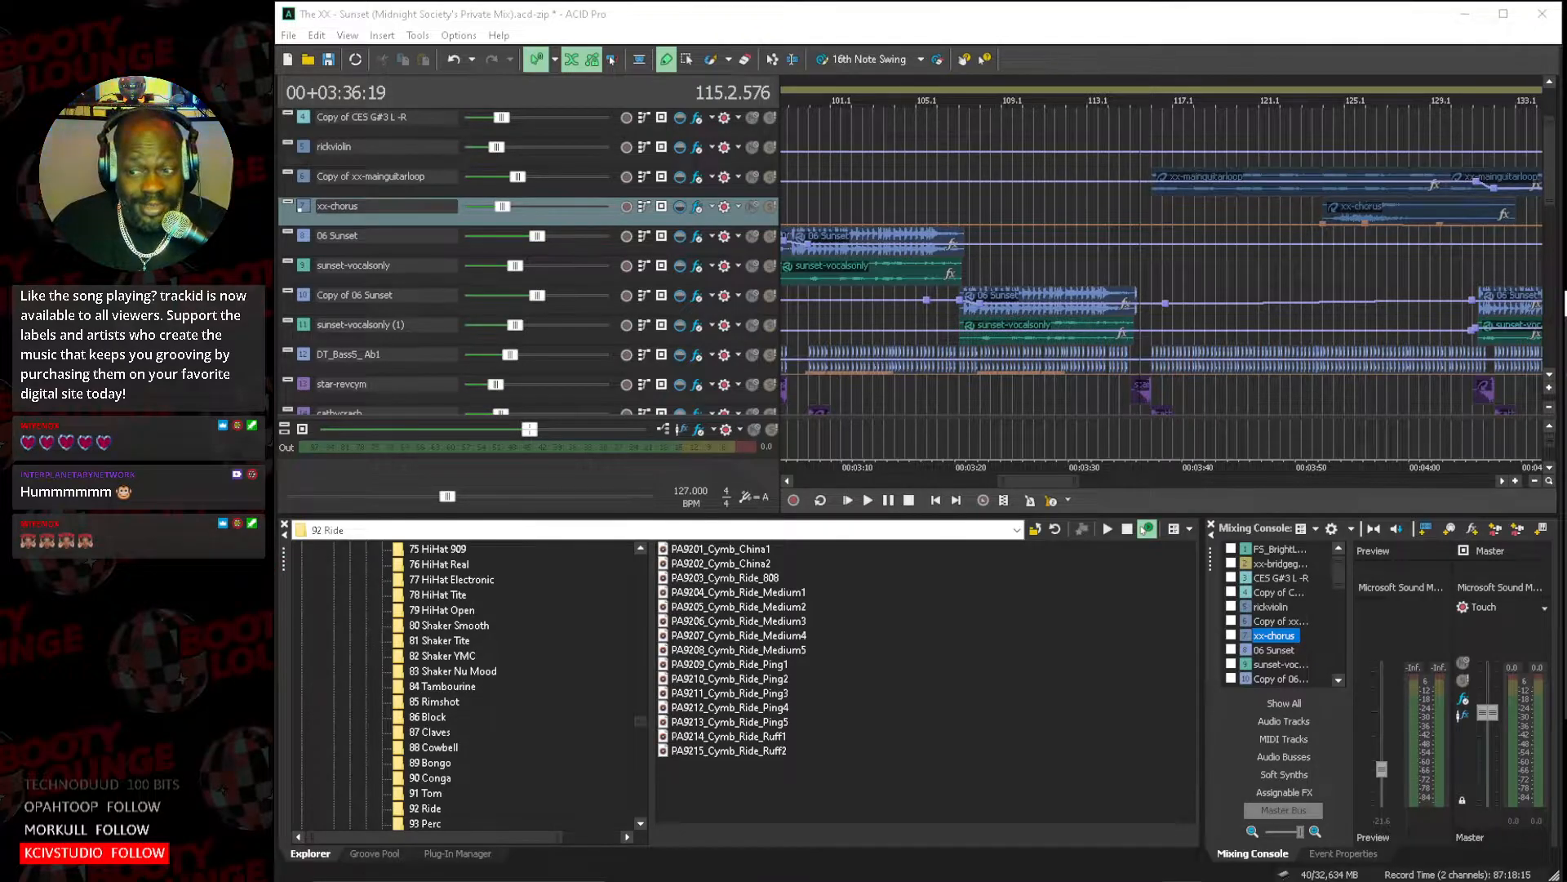
{"action": "left_click", "coordinate": [1550, 380]}
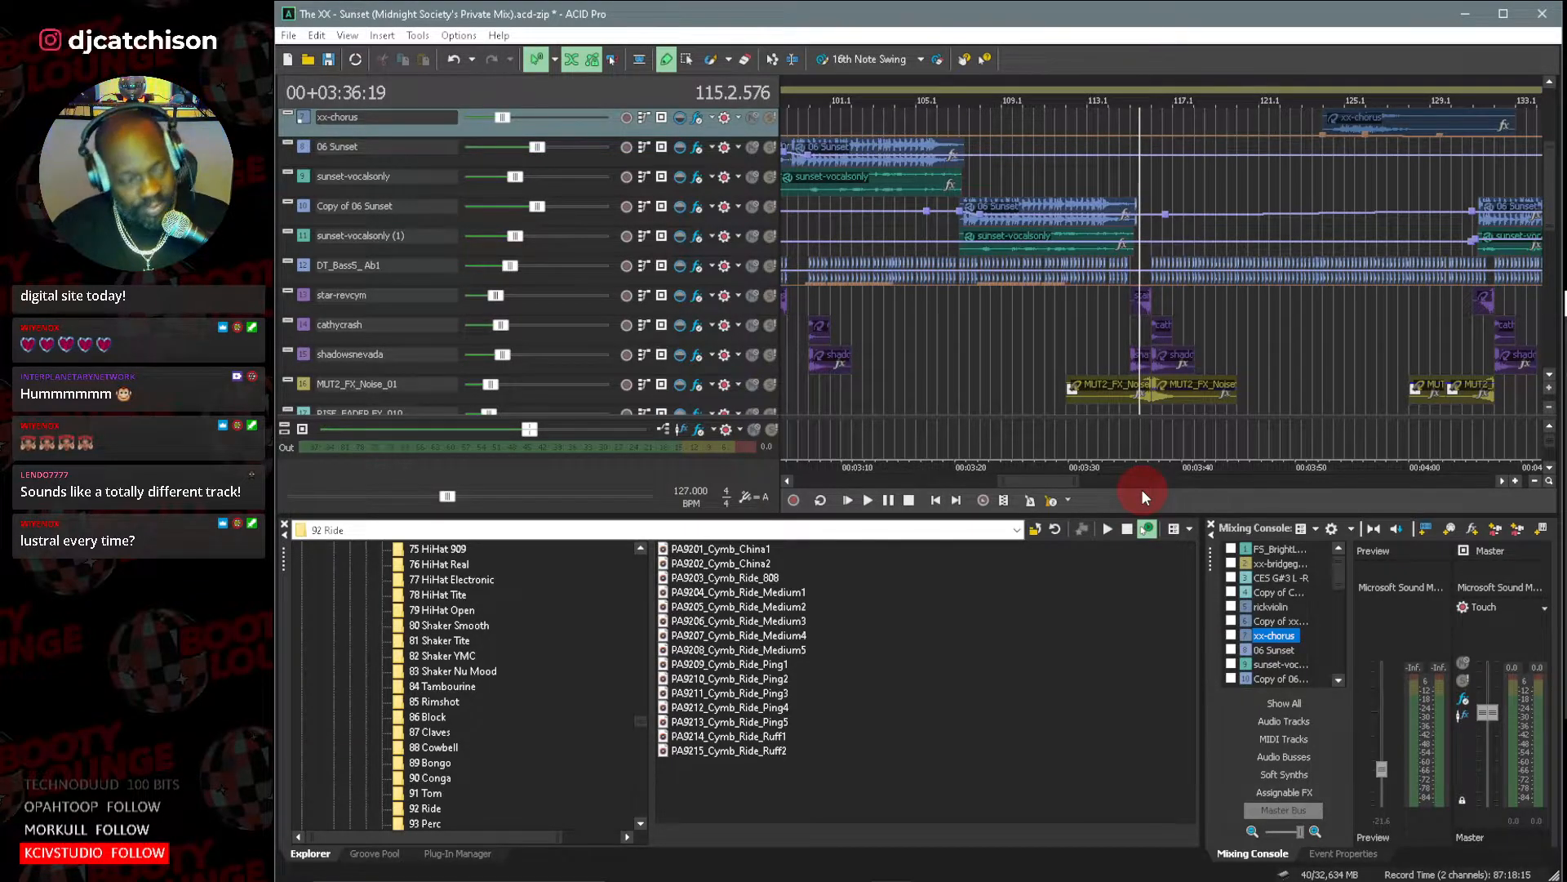
{"action": "key", "text": "ctrl+s"}
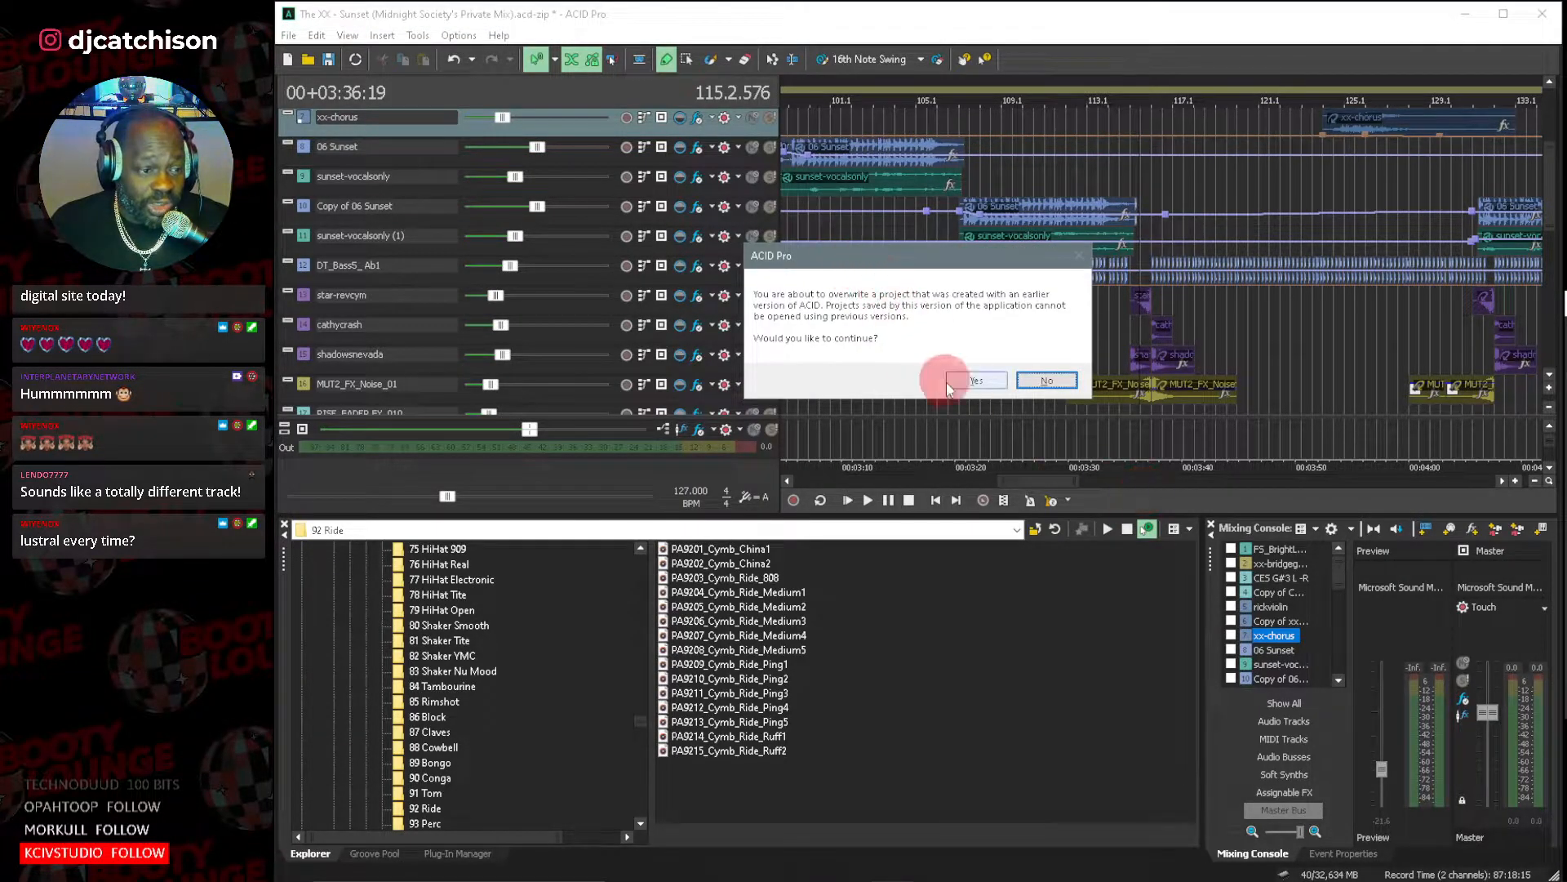
{"action": "left_click", "coordinate": [978, 380]}
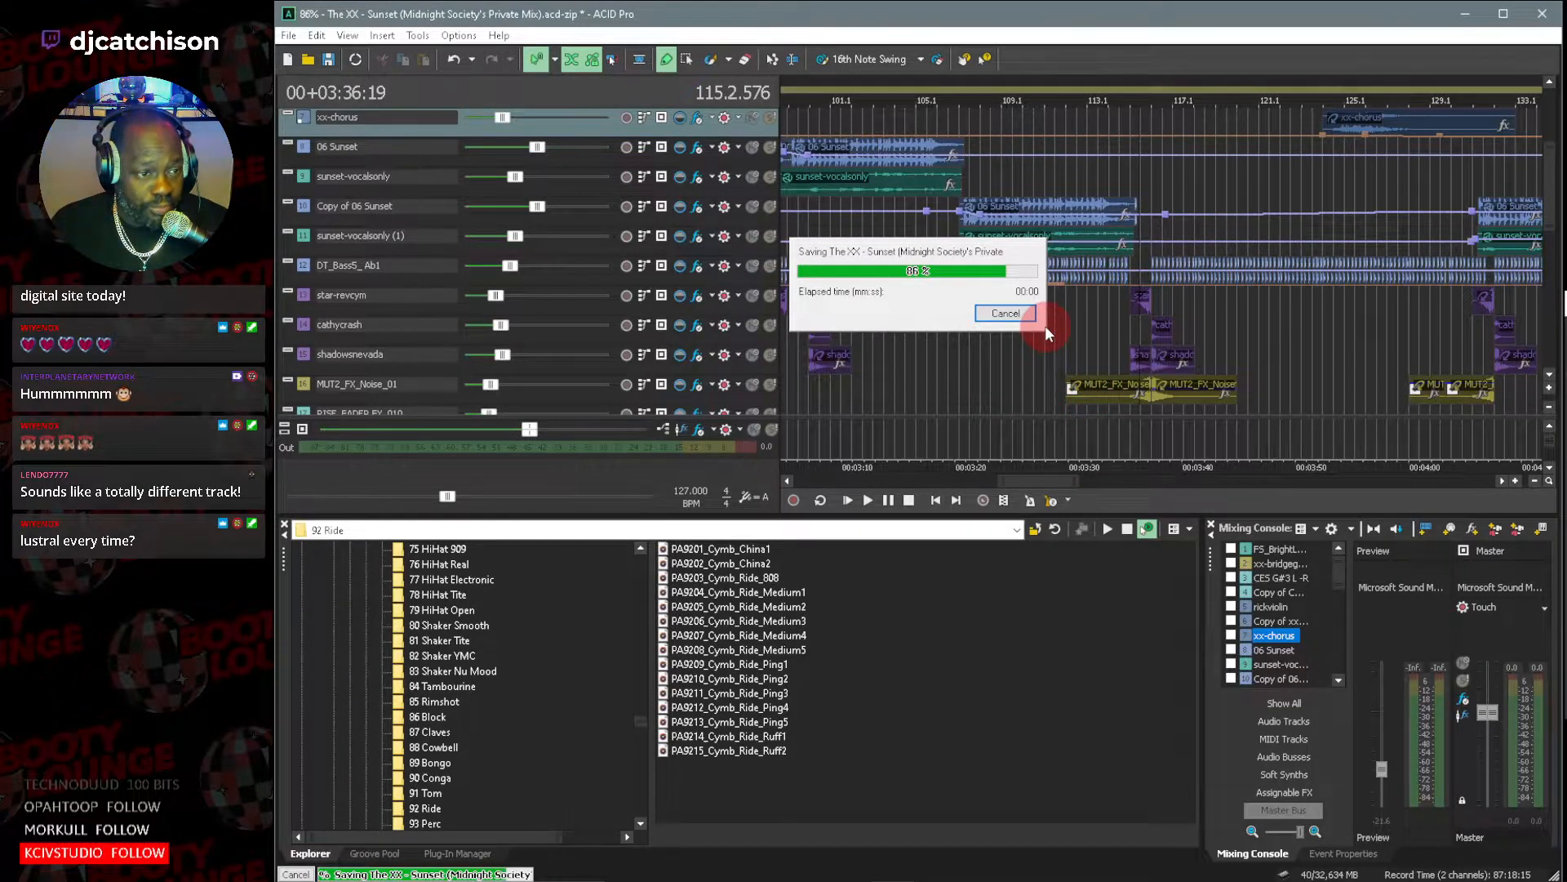
Start opening another project, go up to the Sequence Data folder and look through its list of project folders.
{"action": "left_click", "coordinate": [288, 35]}
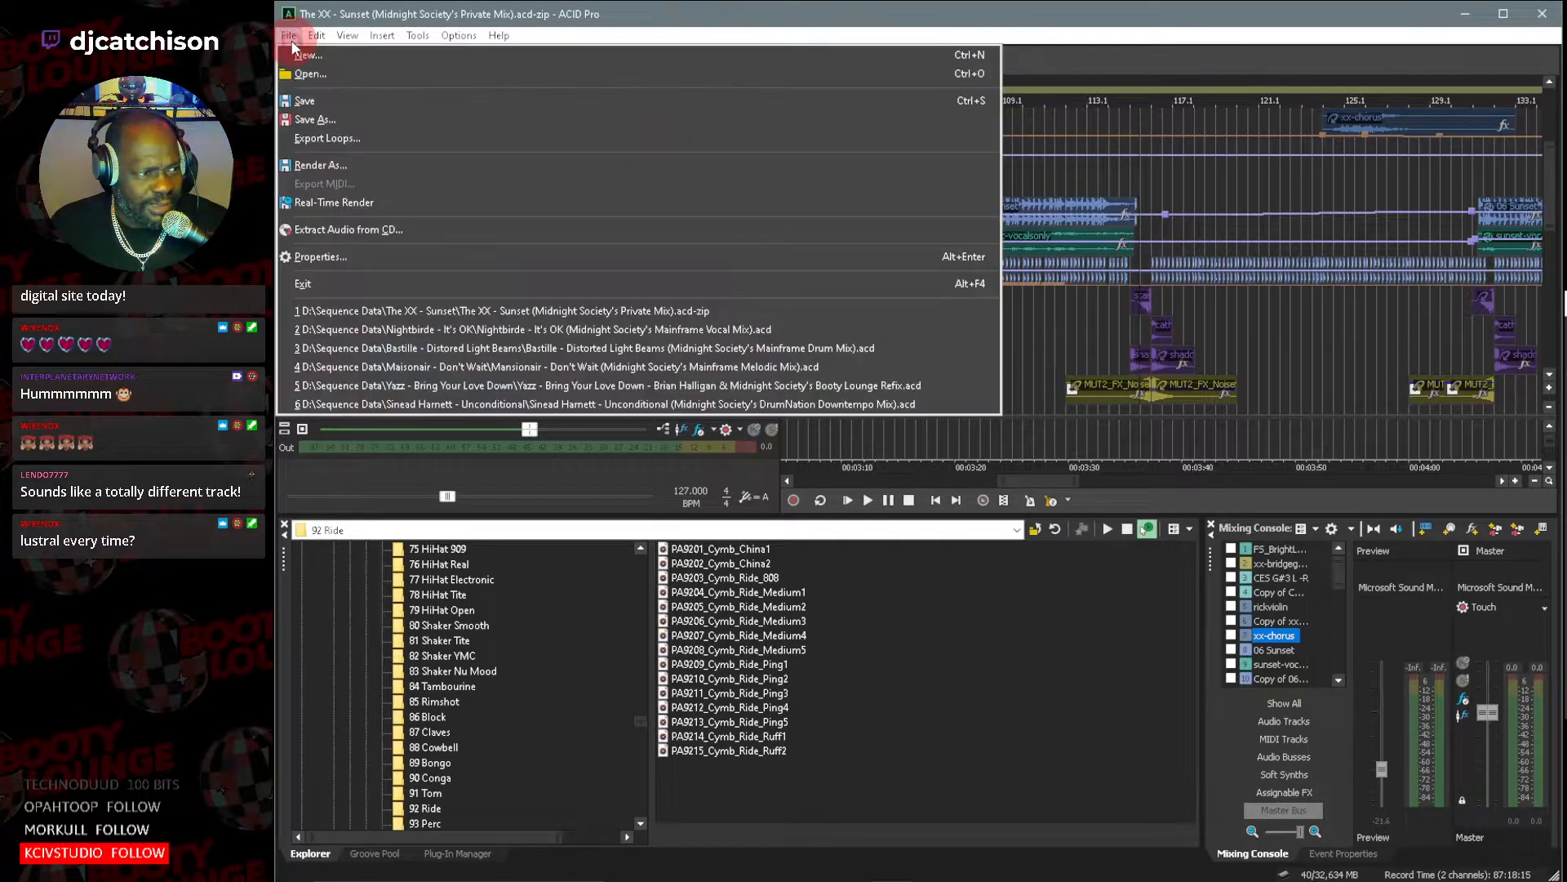
{"action": "left_click", "coordinate": [360, 74]}
{"action": "left_click", "coordinate": [924, 184]}
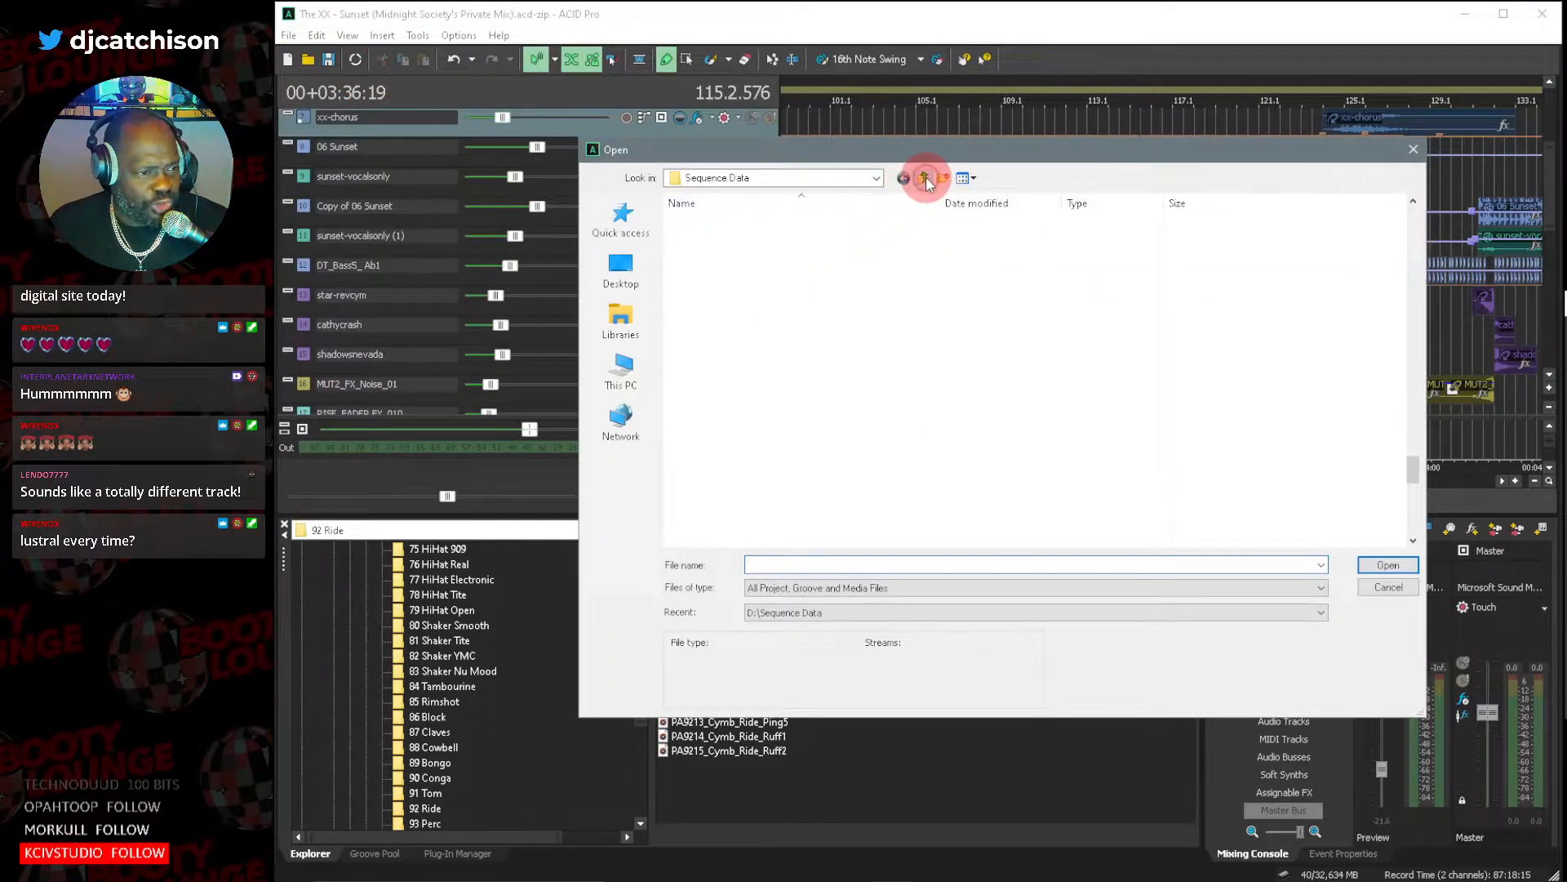
{"action": "scroll", "coordinate": [787, 412], "scroll_direction": "up", "scroll_amount": 6}
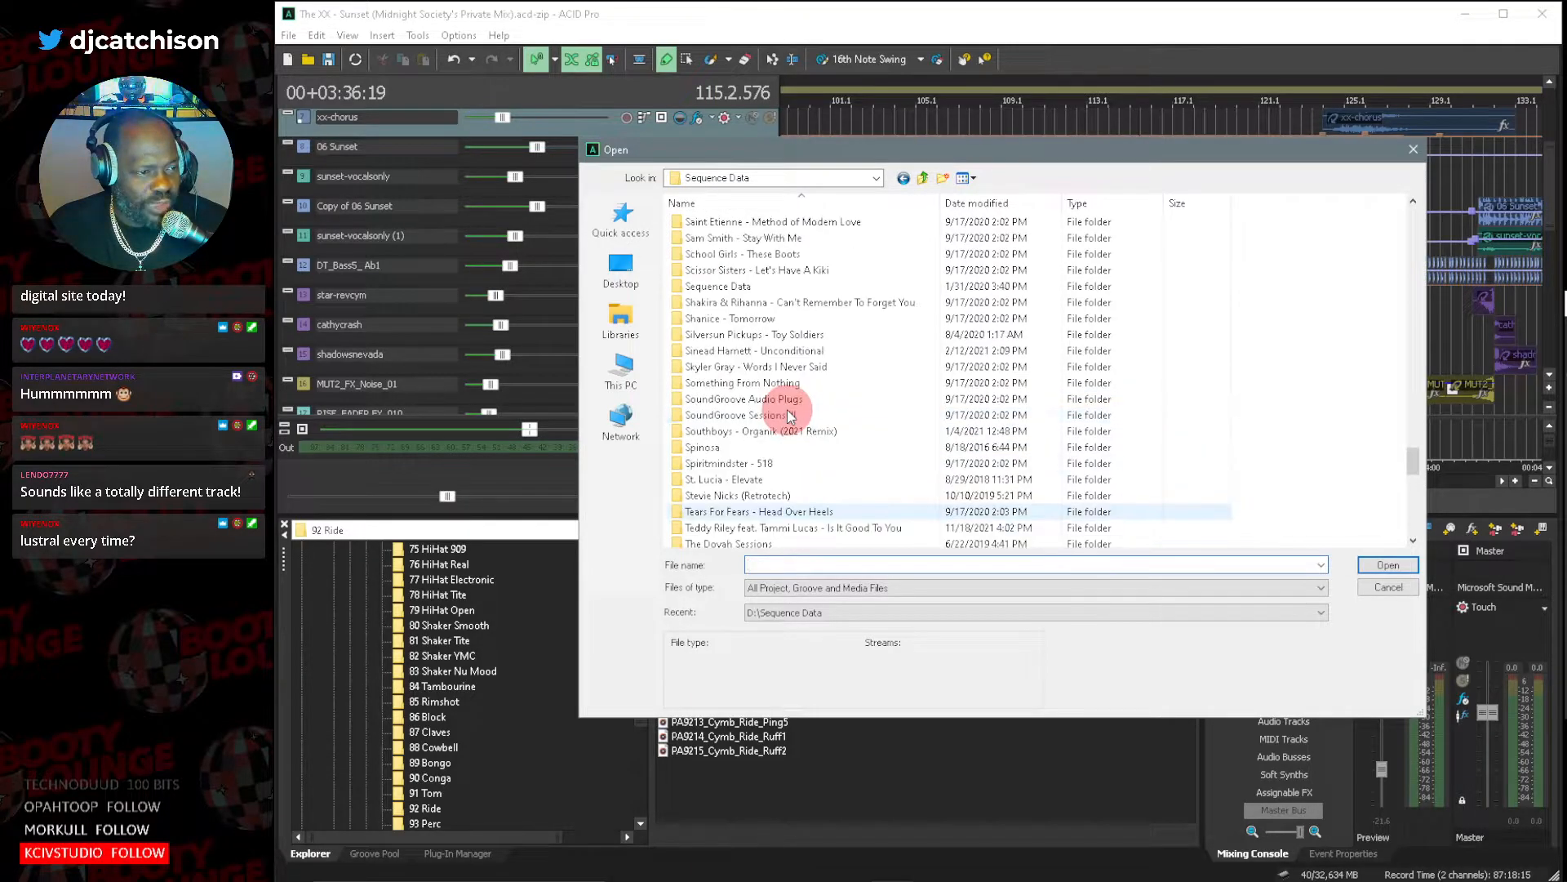
{"action": "scroll", "coordinate": [788, 415], "scroll_direction": "up", "scroll_amount": 5}
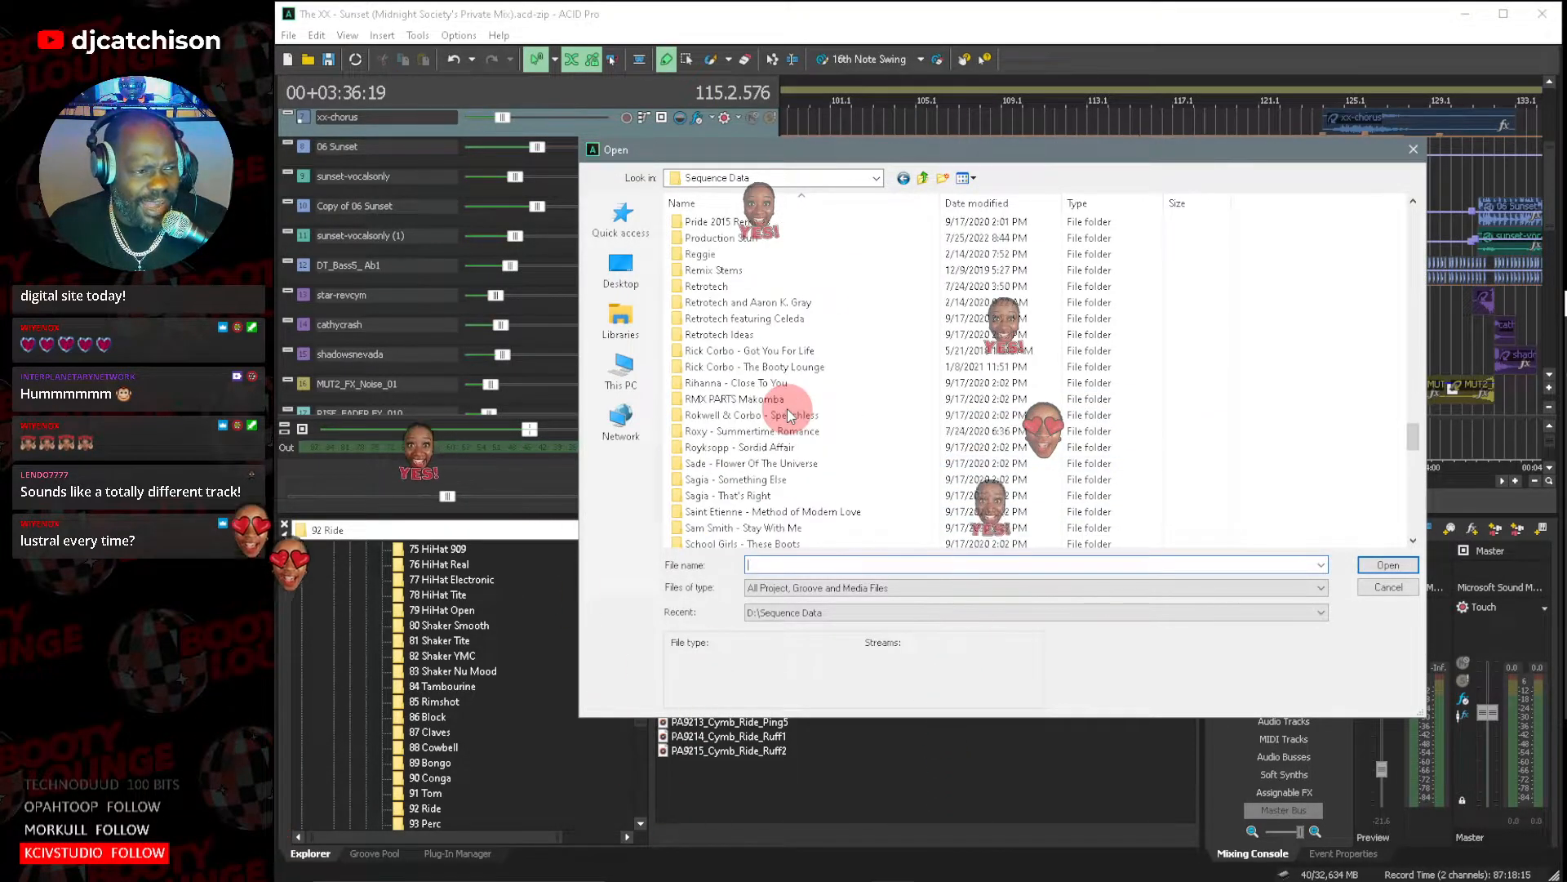
{"action": "scroll", "coordinate": [787, 412], "scroll_direction": "up", "scroll_amount": 6}
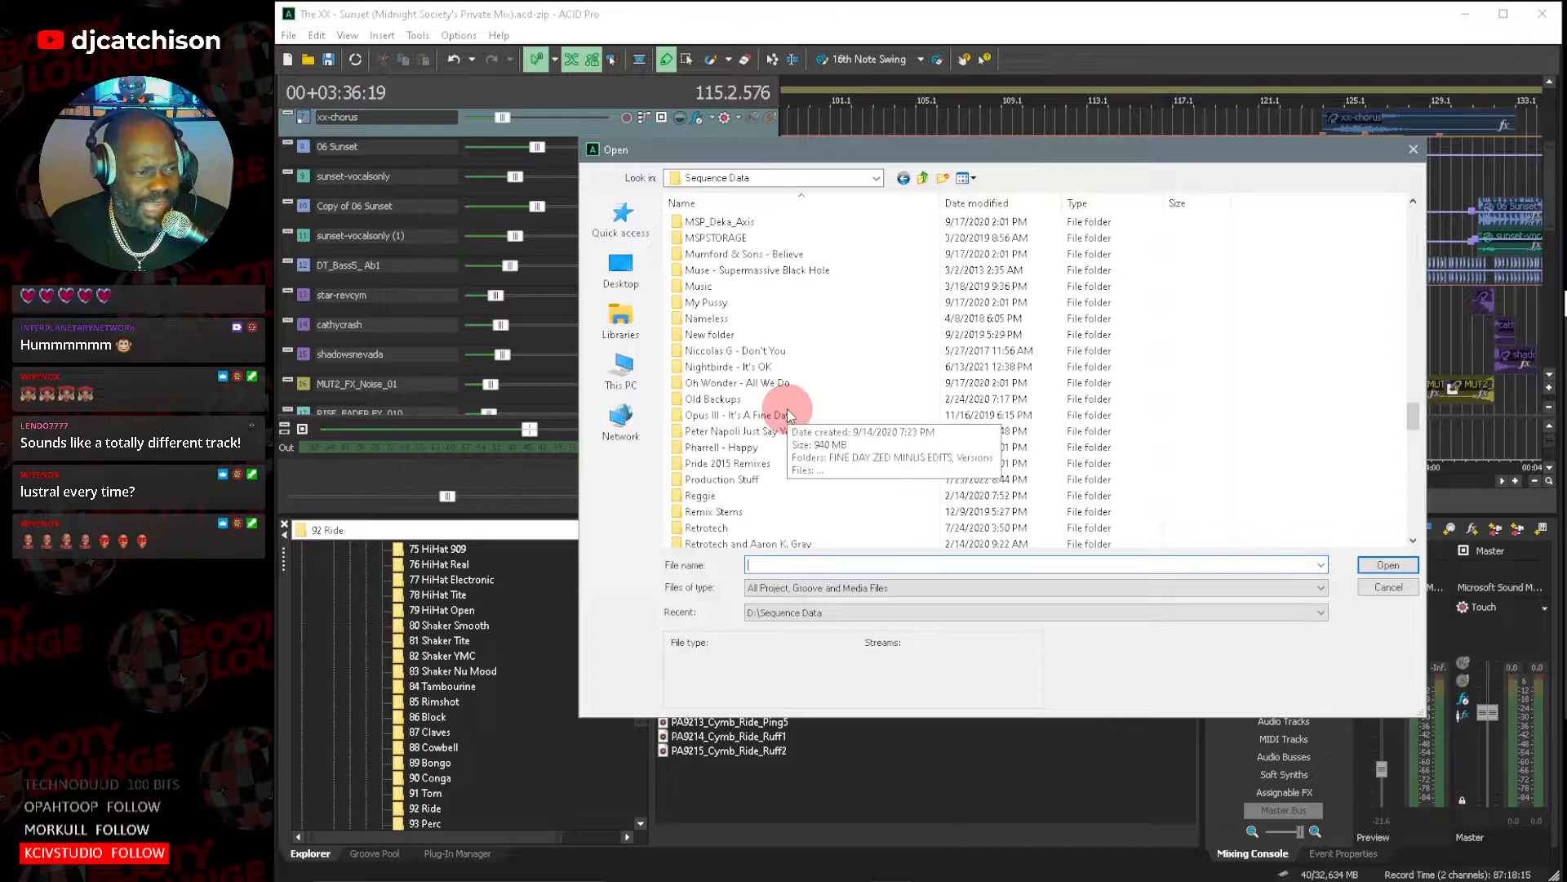
{"action": "scroll", "coordinate": [789, 415], "scroll_direction": "up", "scroll_amount": 6}
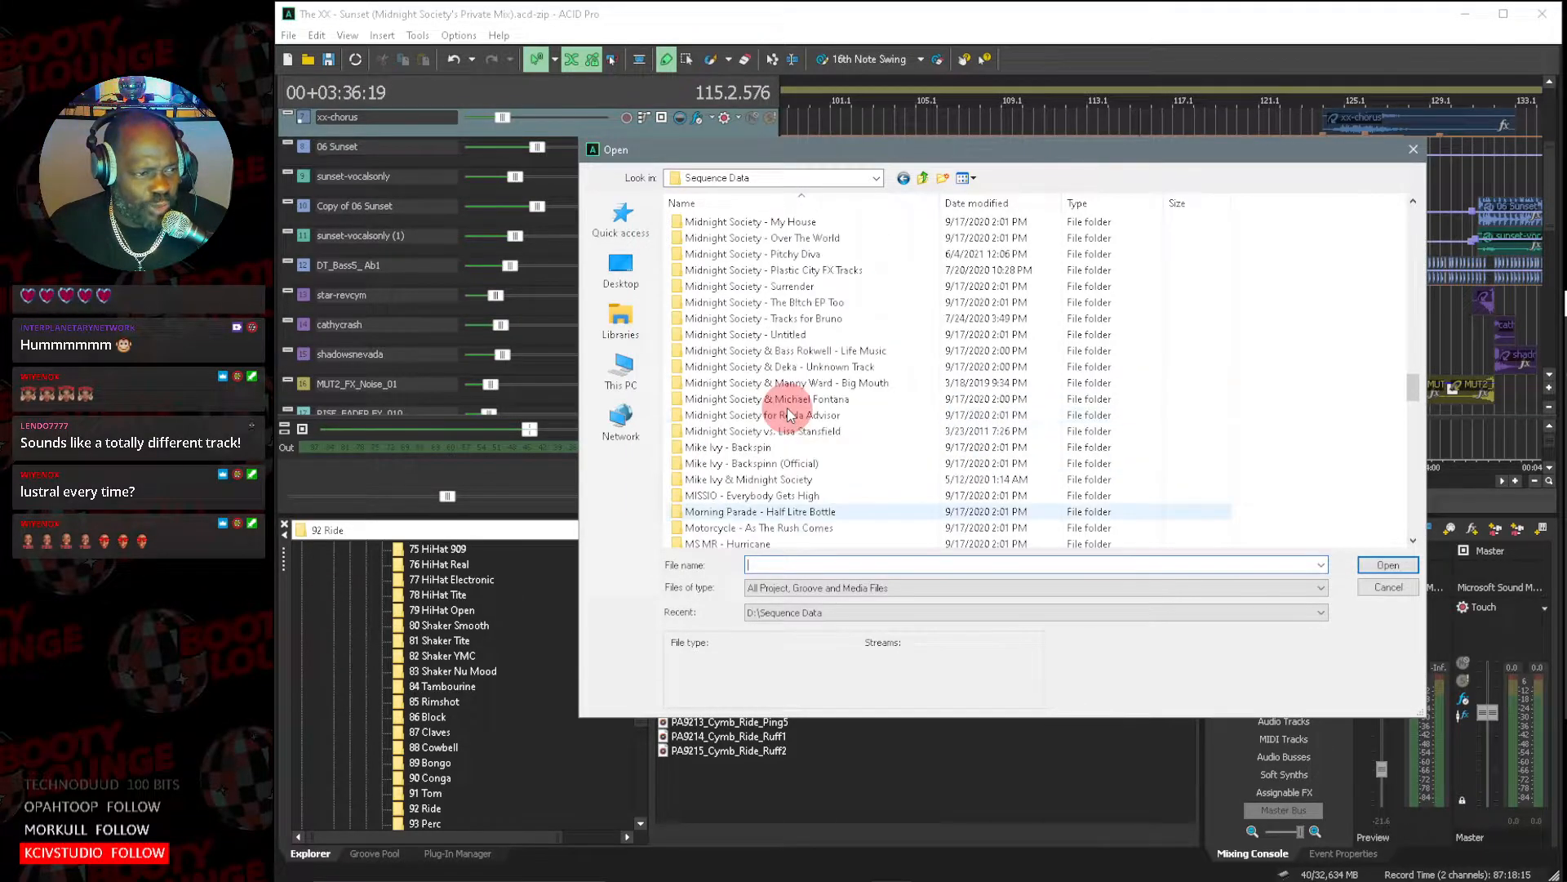
{"action": "scroll", "coordinate": [789, 415], "scroll_direction": "up", "scroll_amount": 4}
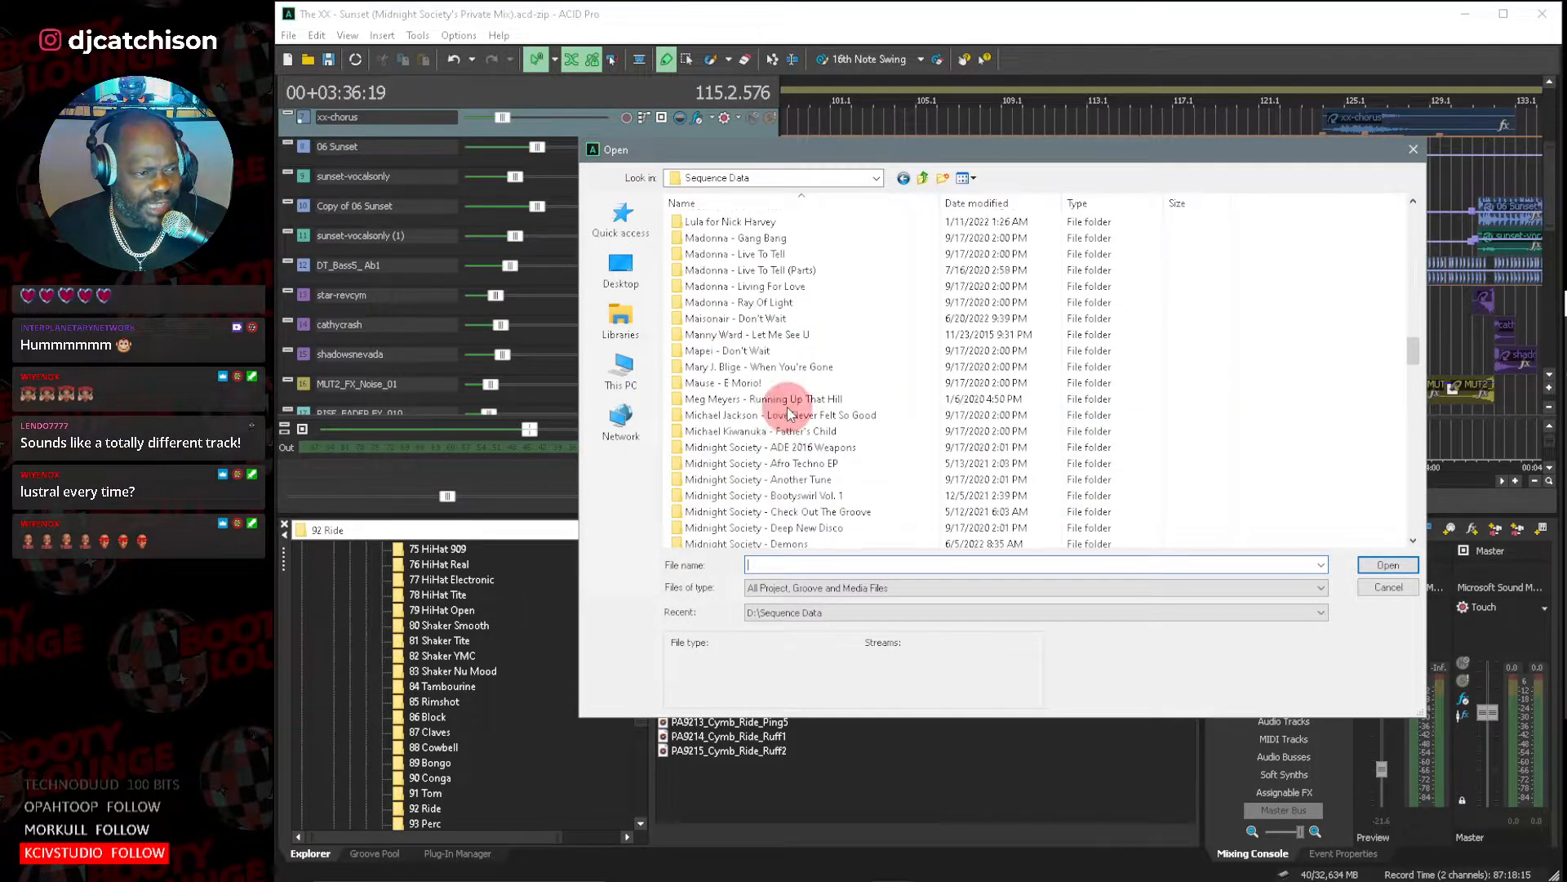
{"action": "scroll", "coordinate": [788, 415], "scroll_direction": "up", "scroll_amount": 2}
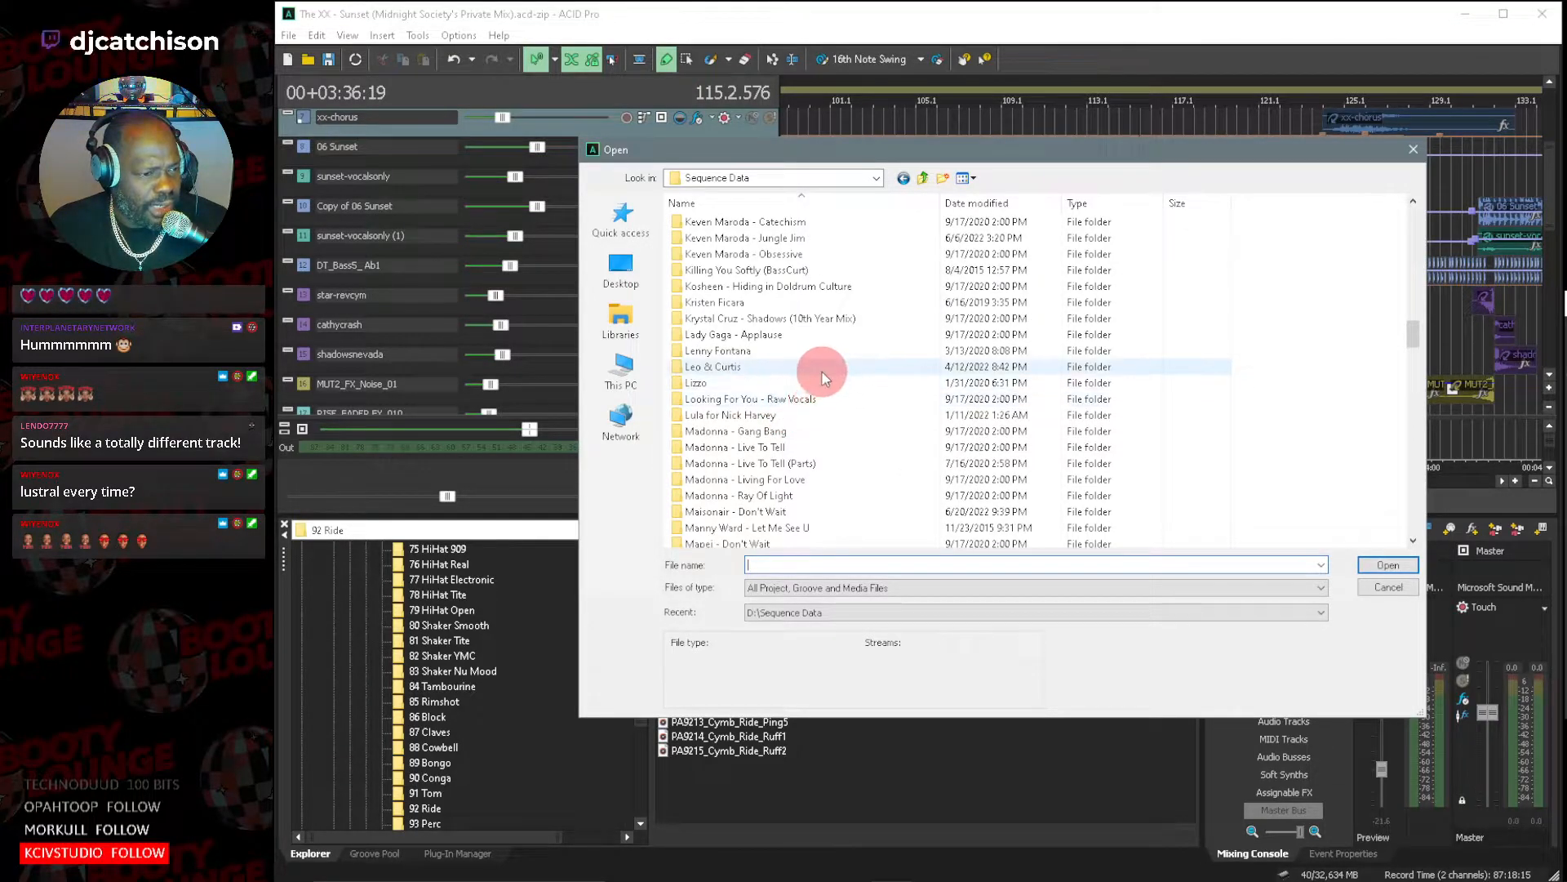
{"action": "scroll", "coordinate": [822, 377], "scroll_direction": "down", "scroll_amount": 12}
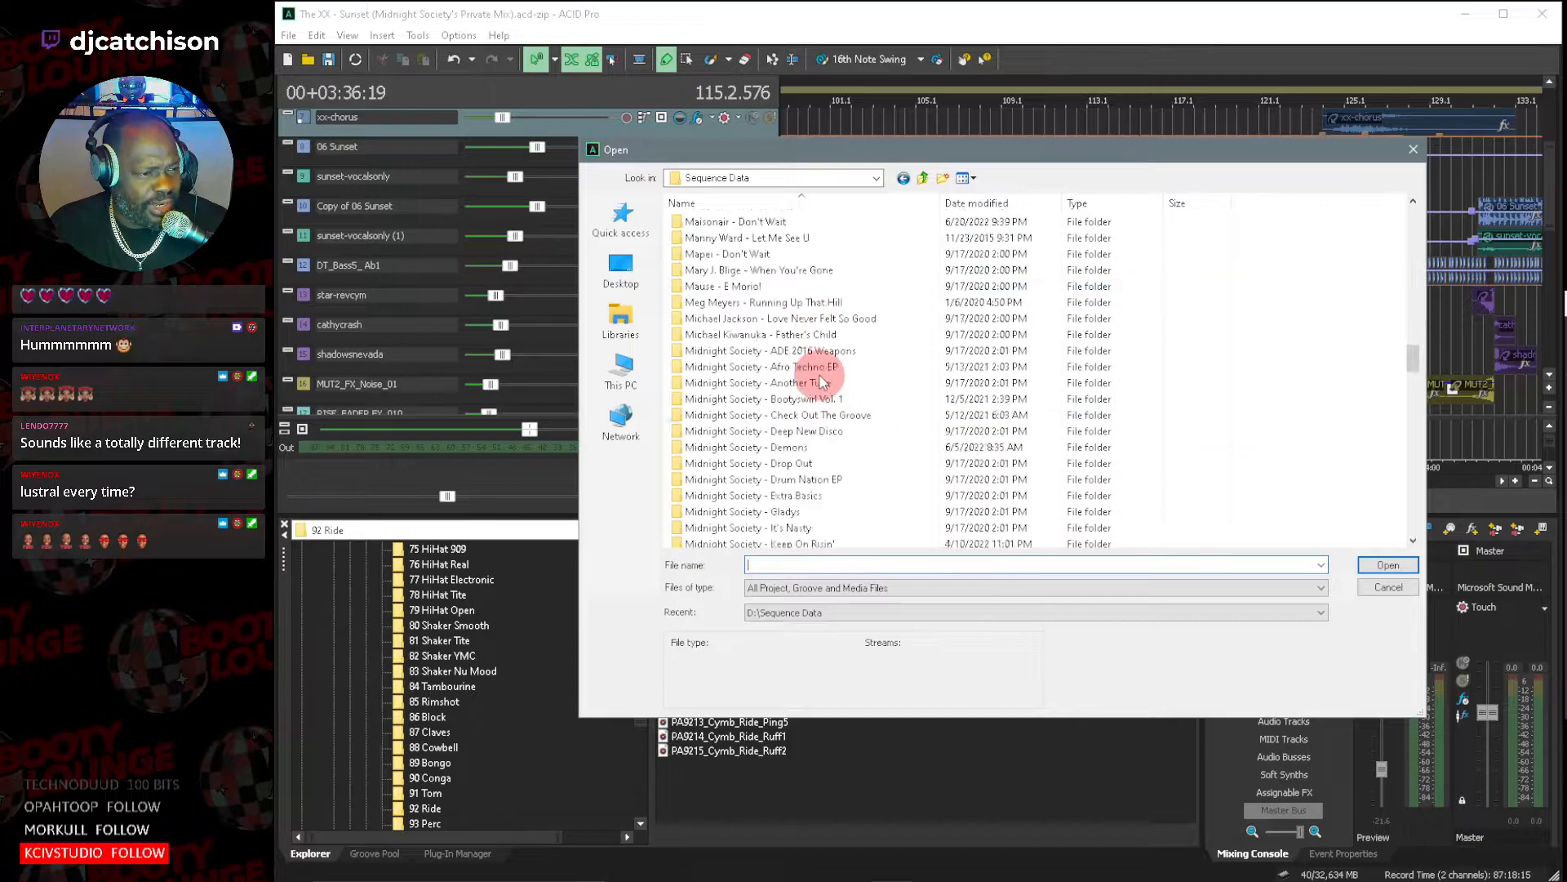
{"action": "scroll", "coordinate": [821, 377], "scroll_direction": "down", "scroll_amount": 8}
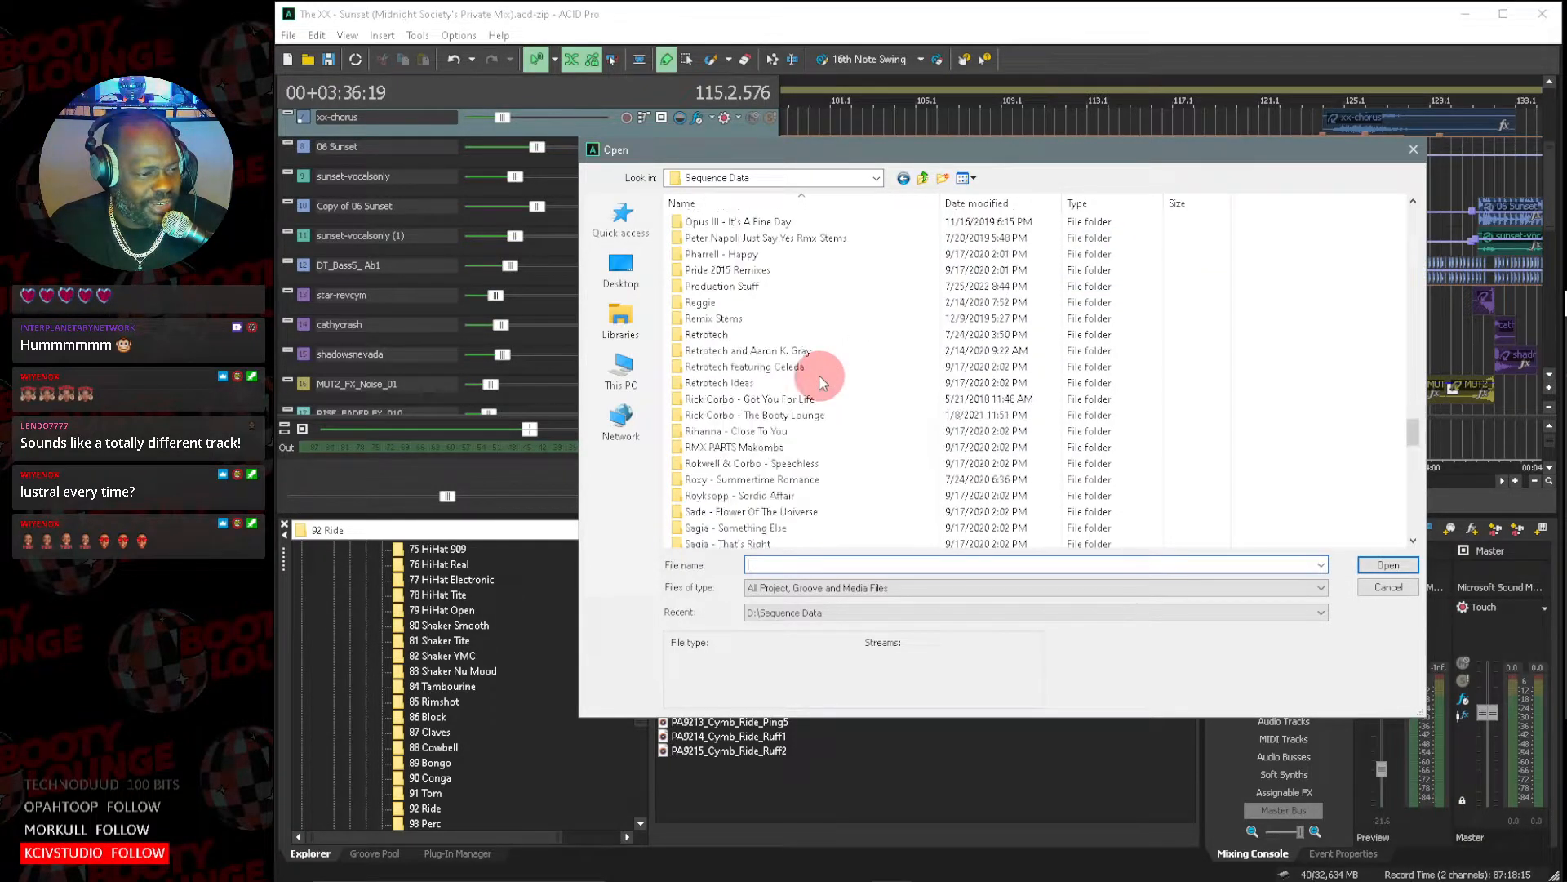
{"action": "scroll", "coordinate": [820, 377], "scroll_direction": "down", "scroll_amount": 2}
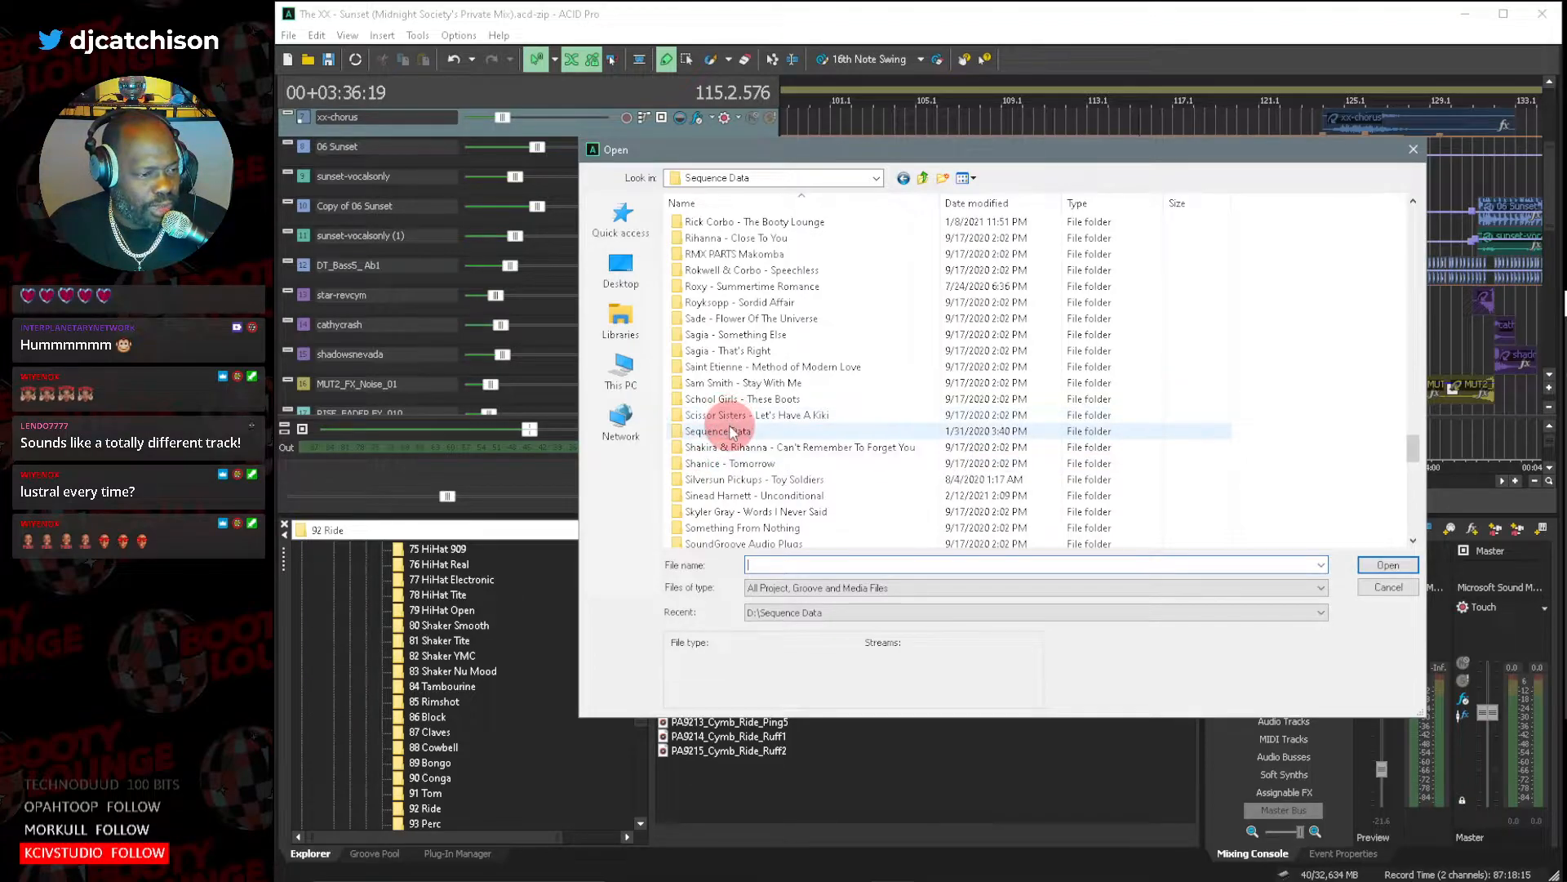
Browse the nested Sequence Data folder and open its Private Mixes folder.
{"action": "double_click", "coordinate": [719, 431]}
{"action": "scroll", "coordinate": [744, 430], "scroll_direction": "down", "scroll_amount": 2}
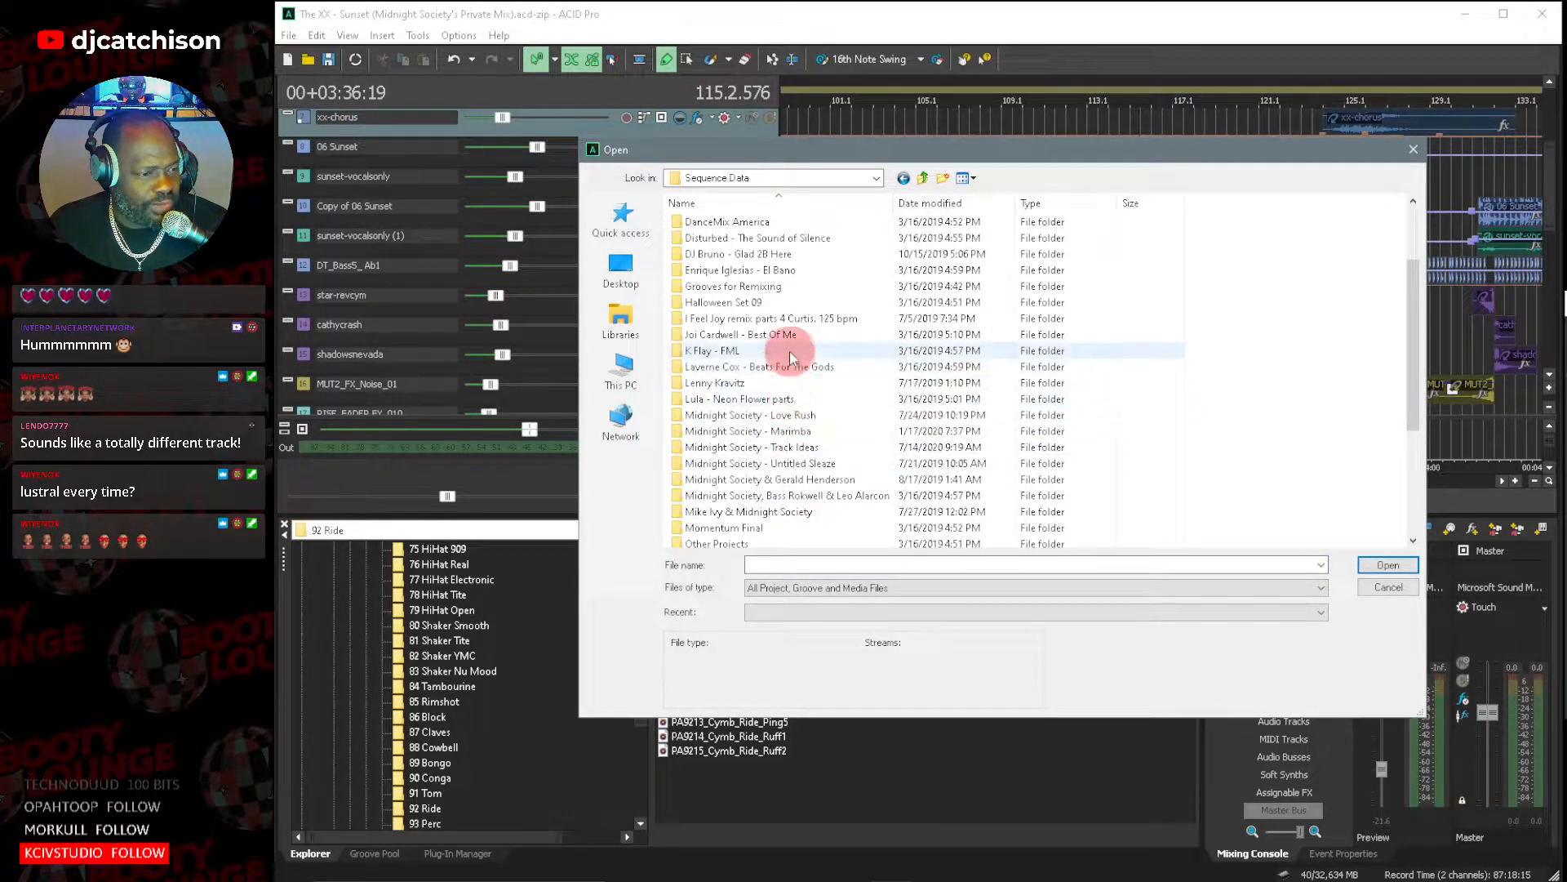
{"action": "scroll", "coordinate": [790, 333], "scroll_direction": "down", "scroll_amount": 4}
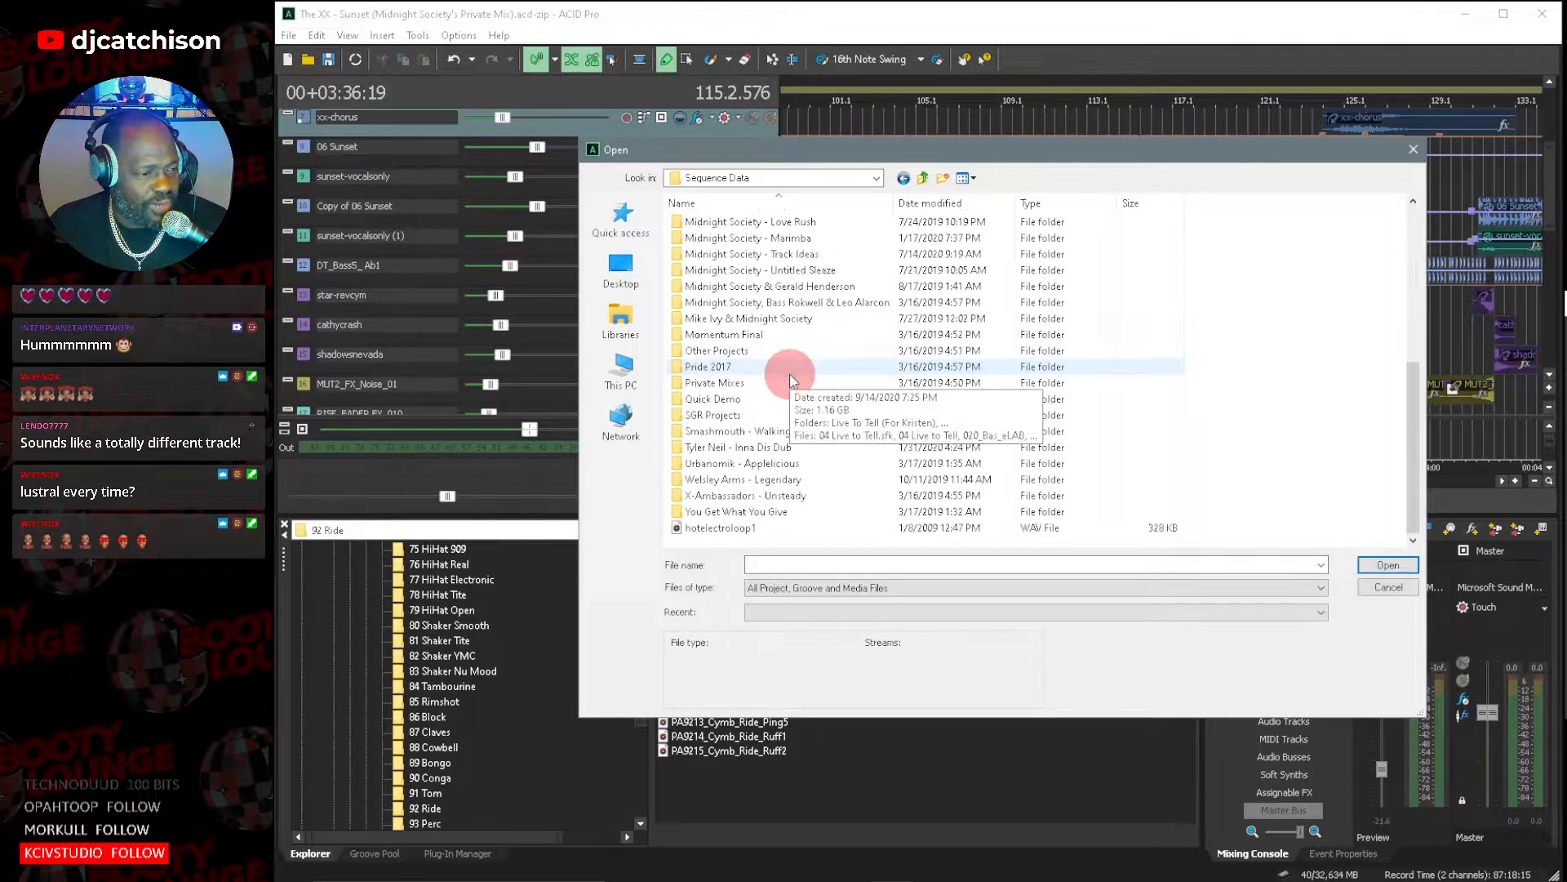
{"action": "scroll", "coordinate": [790, 373], "scroll_direction": "up", "scroll_amount": 1}
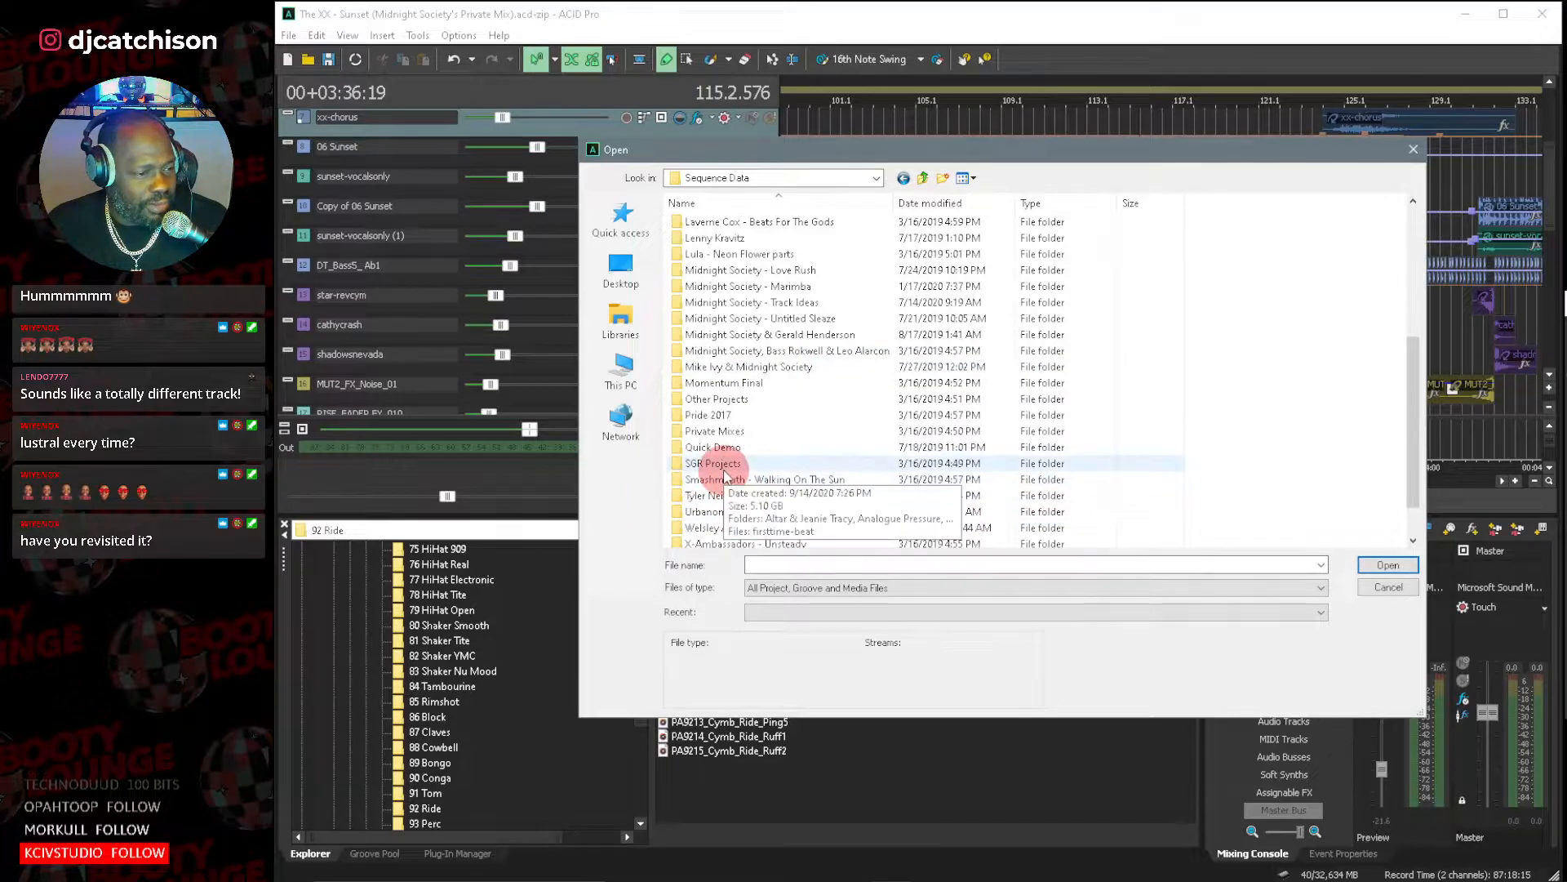
{"action": "double_click", "coordinate": [732, 432]}
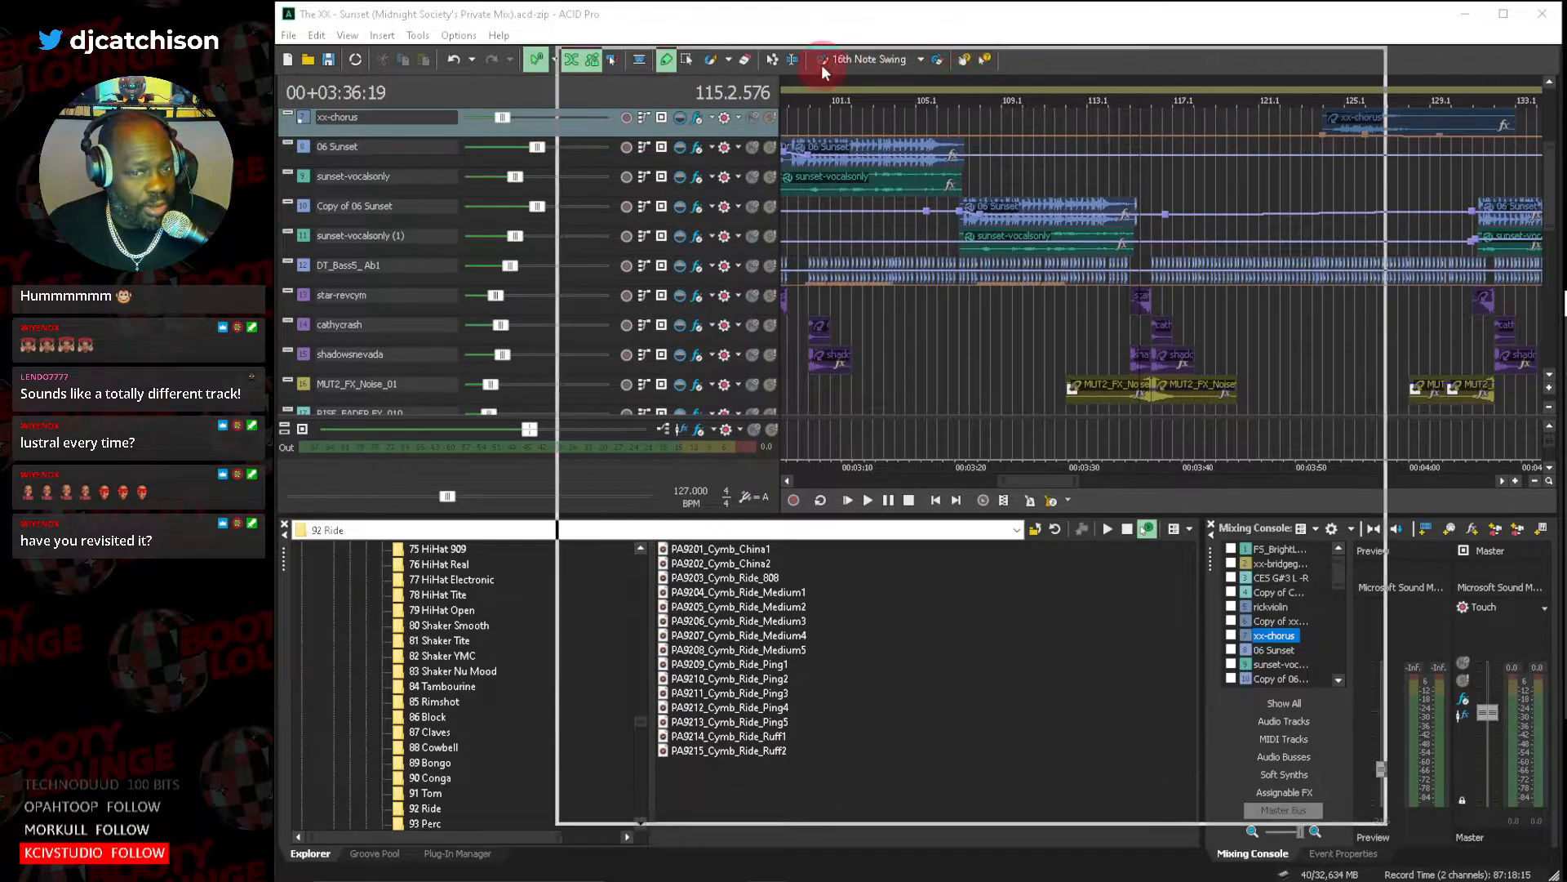
Switch to File Explorer, search the MSPMUZIK (D:) drive for "Lustral" and widen the window to read the file paths.
{"action": "key", "text": "super+e"}
{"action": "left_click", "coordinate": [621, 710]}
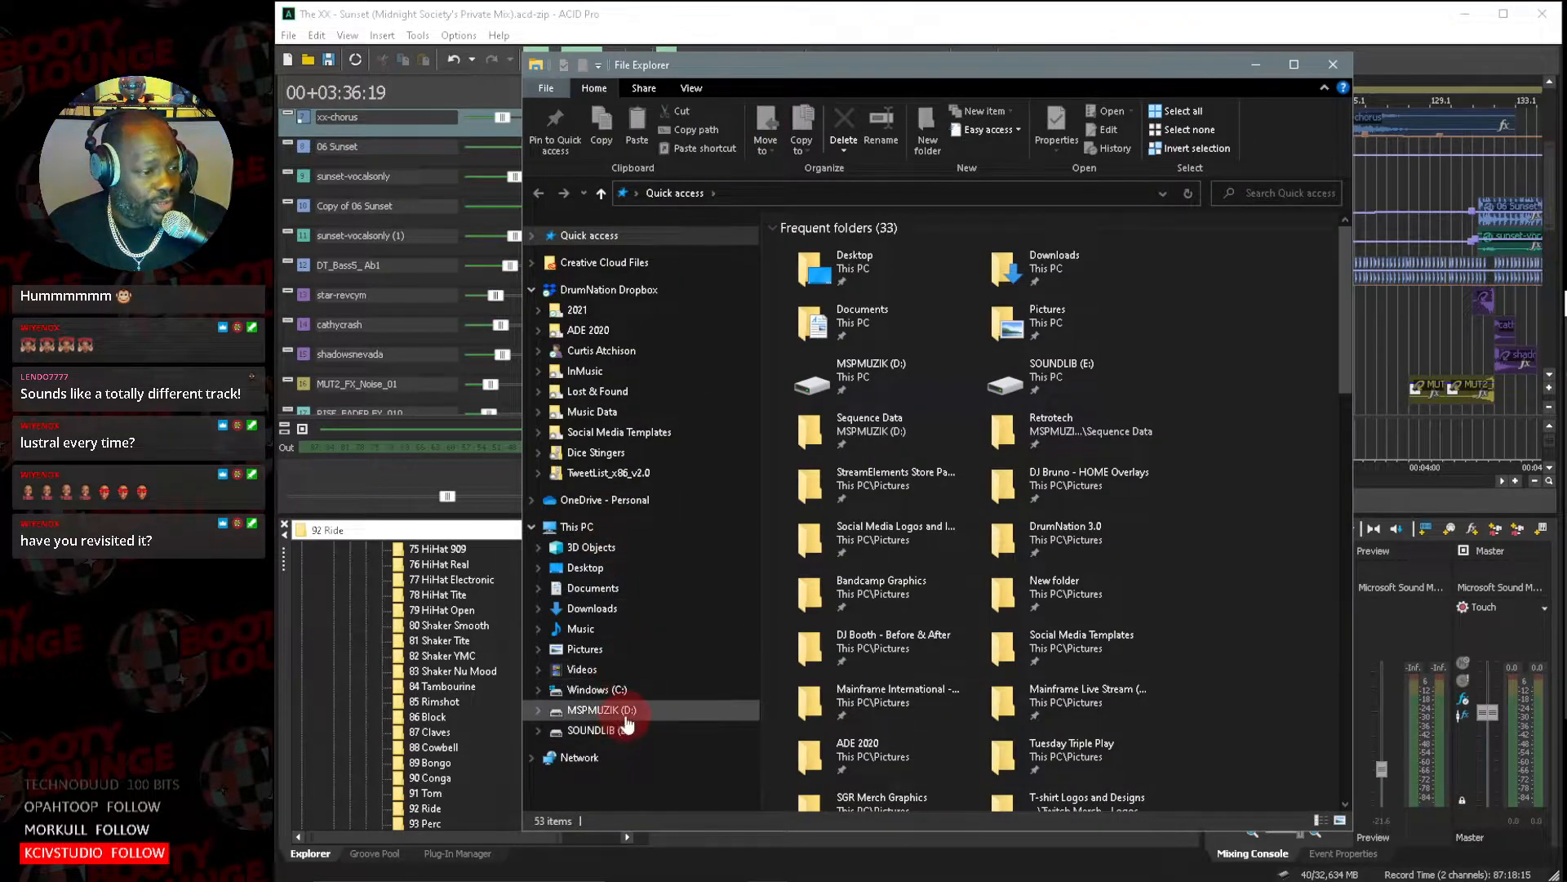
{"action": "left_click", "coordinate": [1305, 197]}
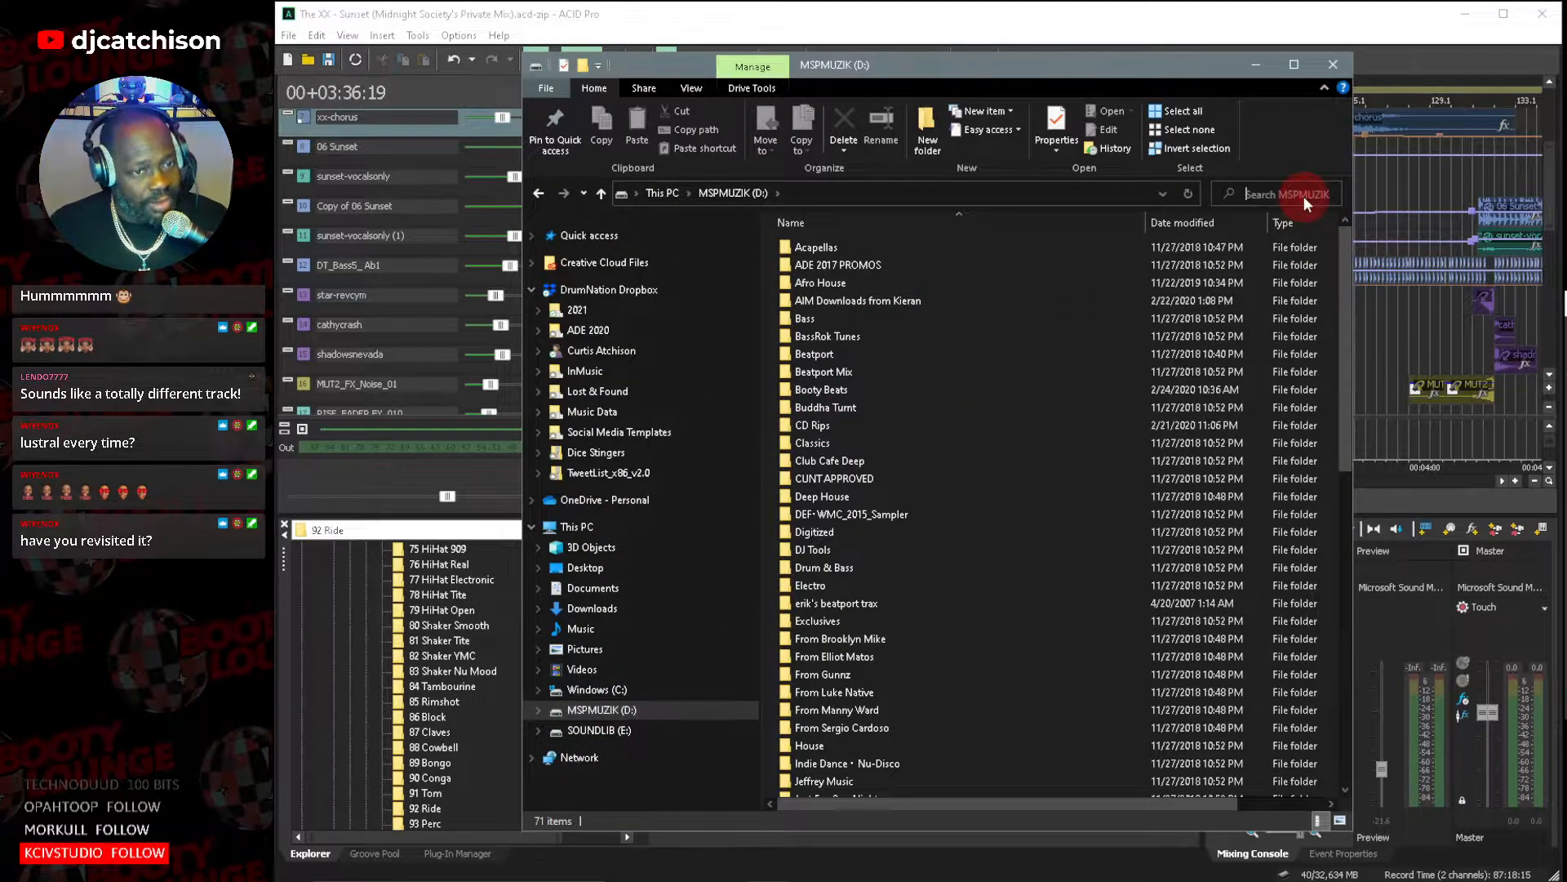
{"action": "type", "text": "Lustral"}
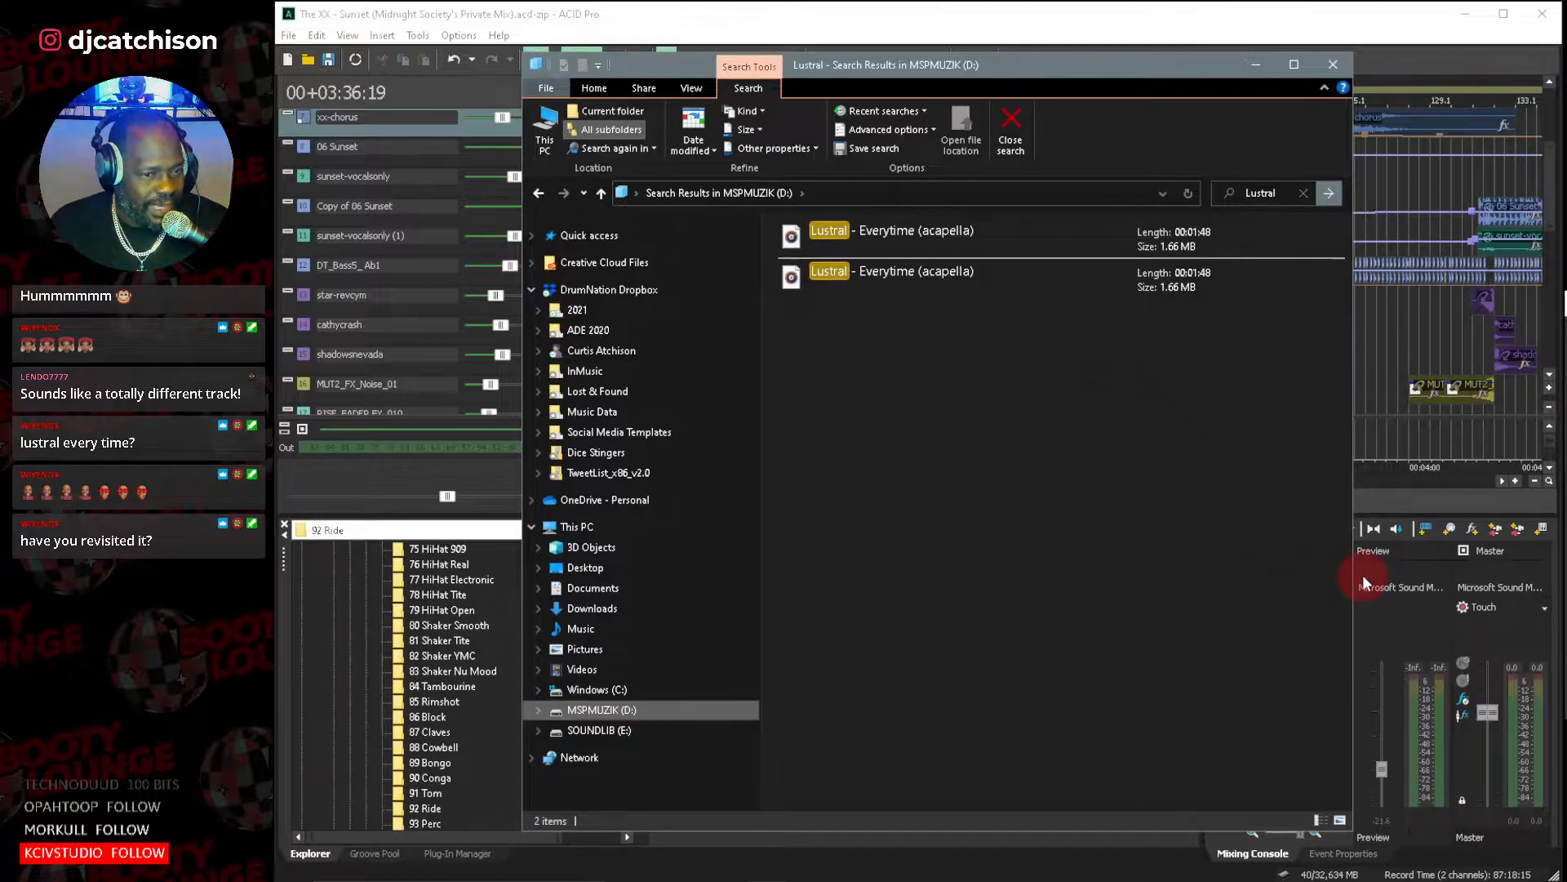
{"action": "left_click_drag", "start_coordinate": [1355, 577], "coordinate": [1449, 579]}
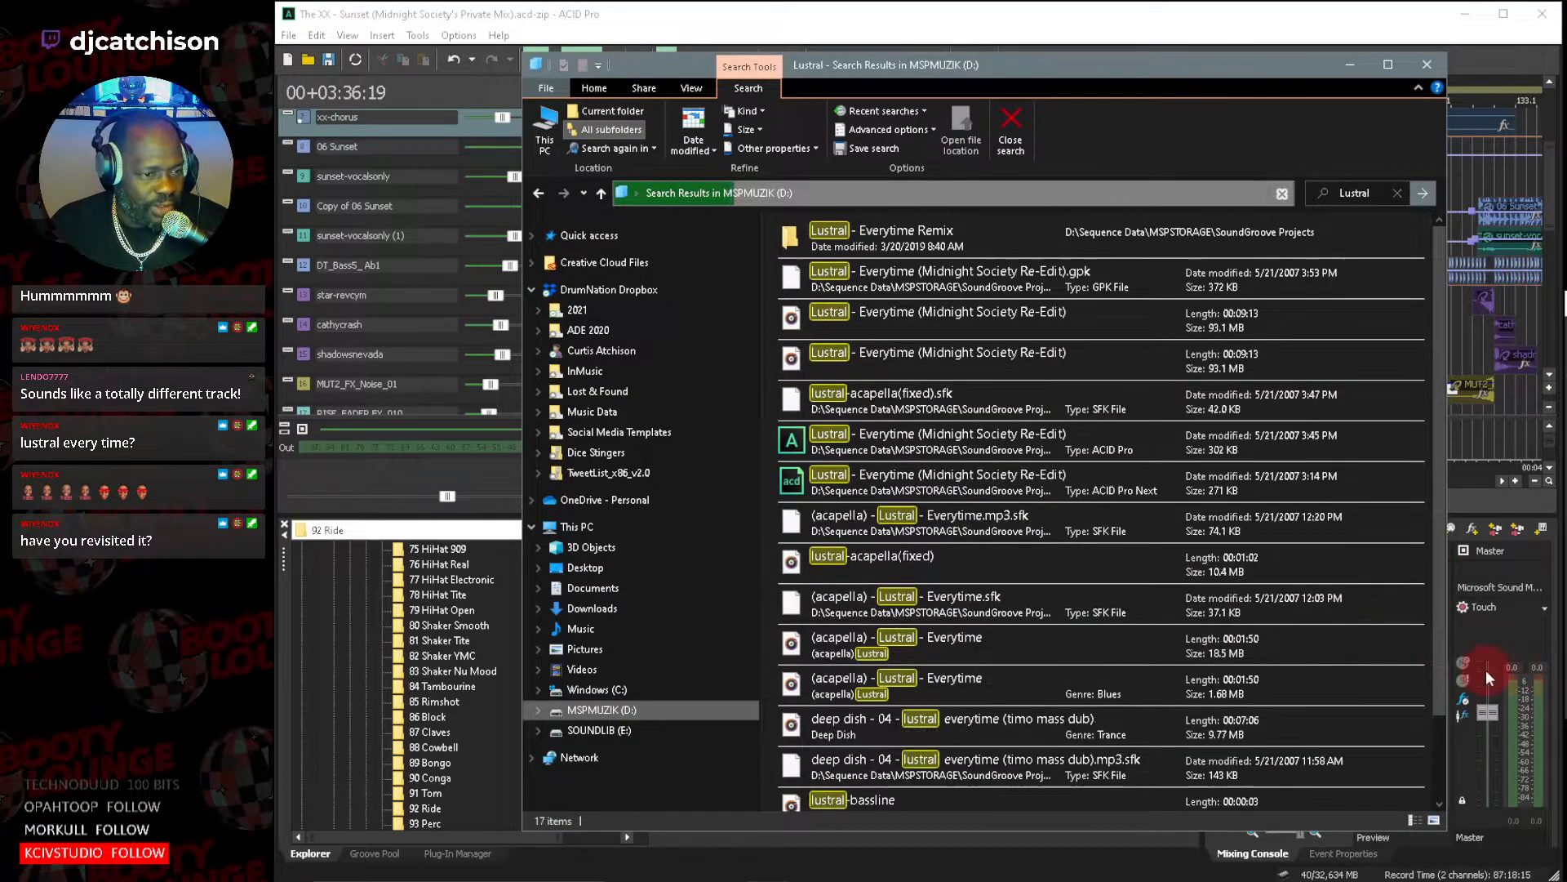
{"action": "left_click_drag", "start_coordinate": [1447, 665], "coordinate": [1566, 659]}
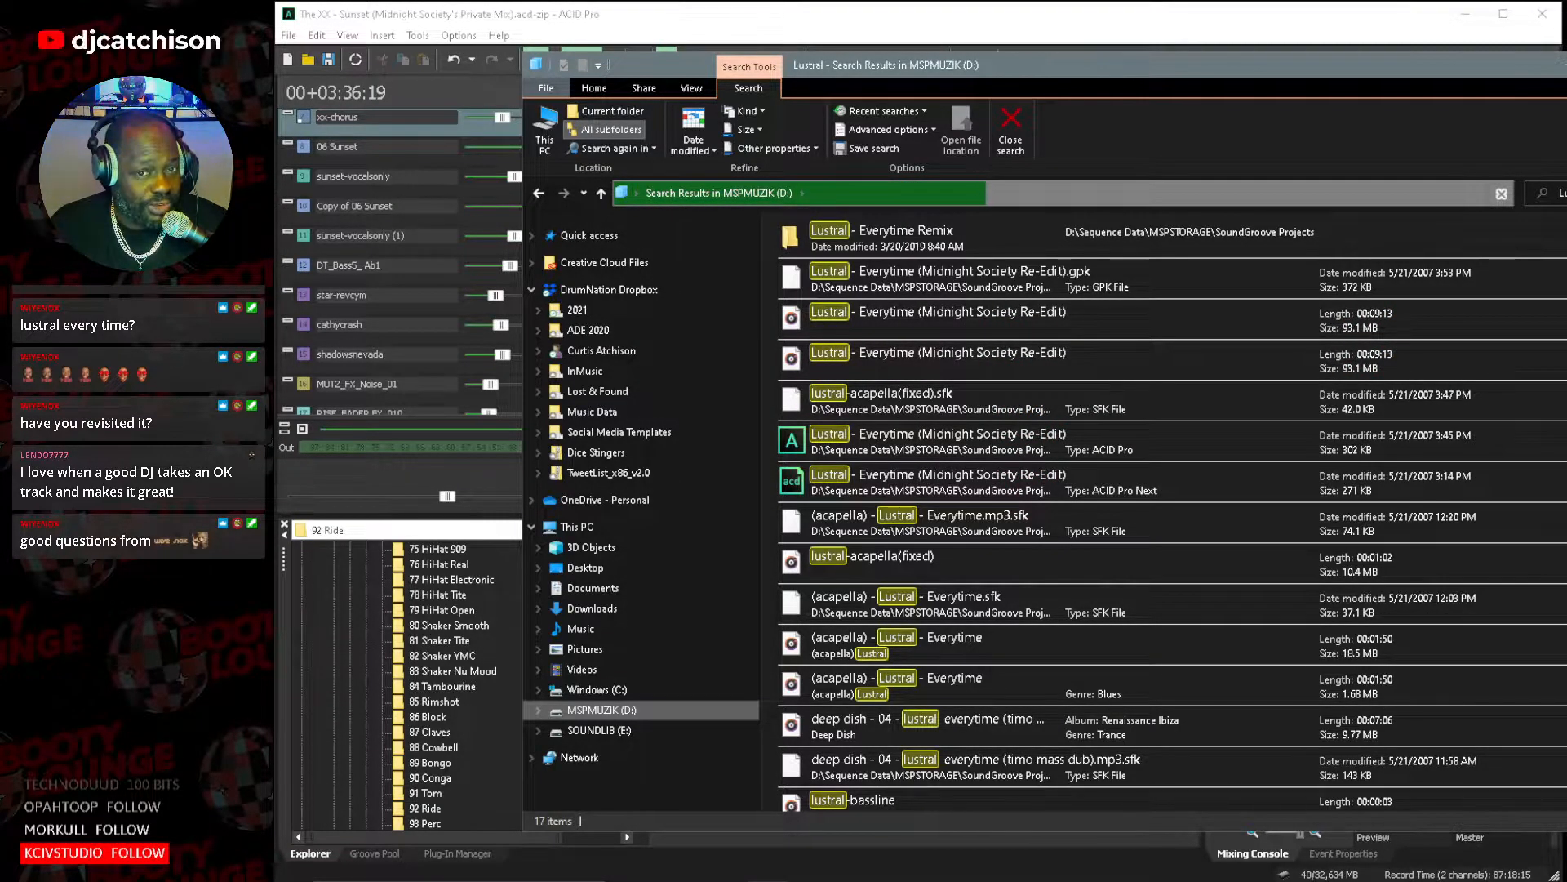
Return to ACID Pro, collapse Soundlib (E:), expand Mspmuzik (D:) and look through the SoundGroove Records folder.
{"action": "key", "text": "alt+Tab"}
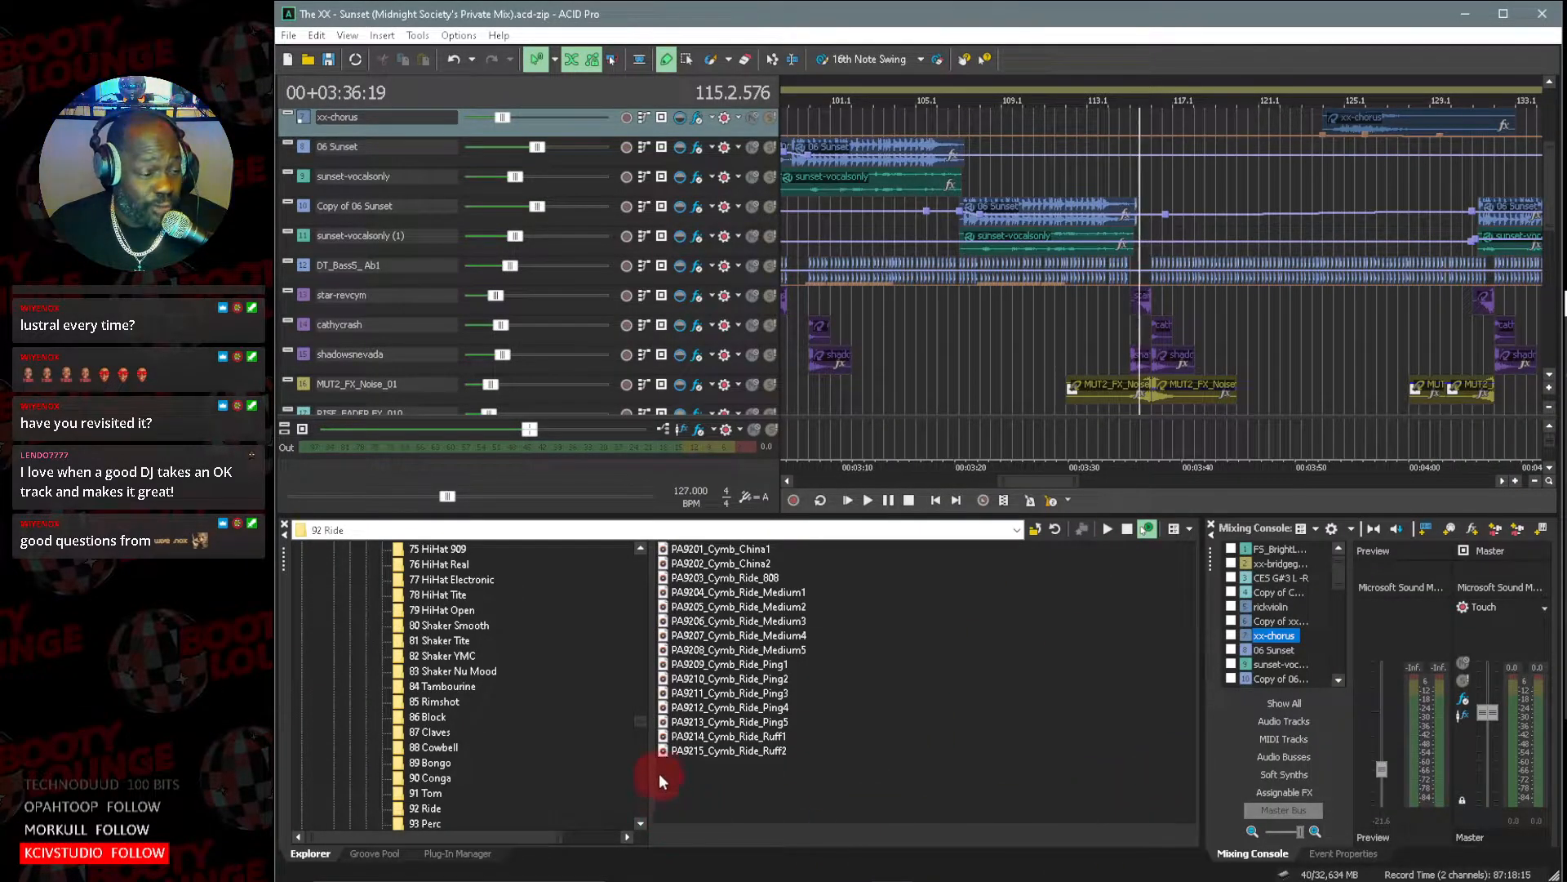
{"action": "left_click_drag", "start_coordinate": [637, 723], "coordinate": [663, 562]}
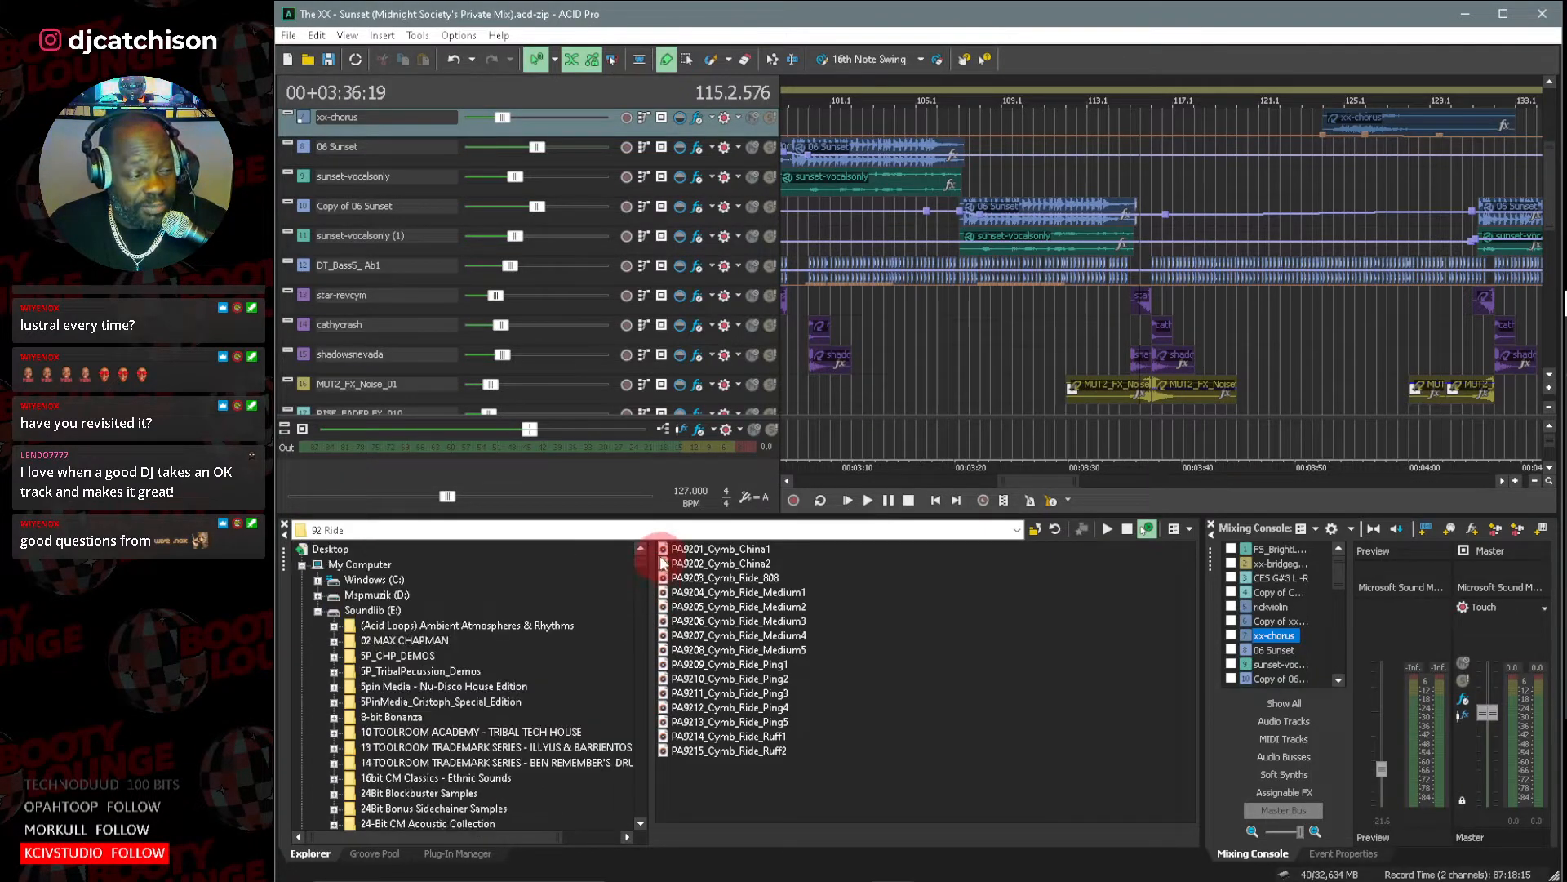
{"action": "left_click", "coordinate": [318, 610]}
{"action": "left_click", "coordinate": [318, 595]}
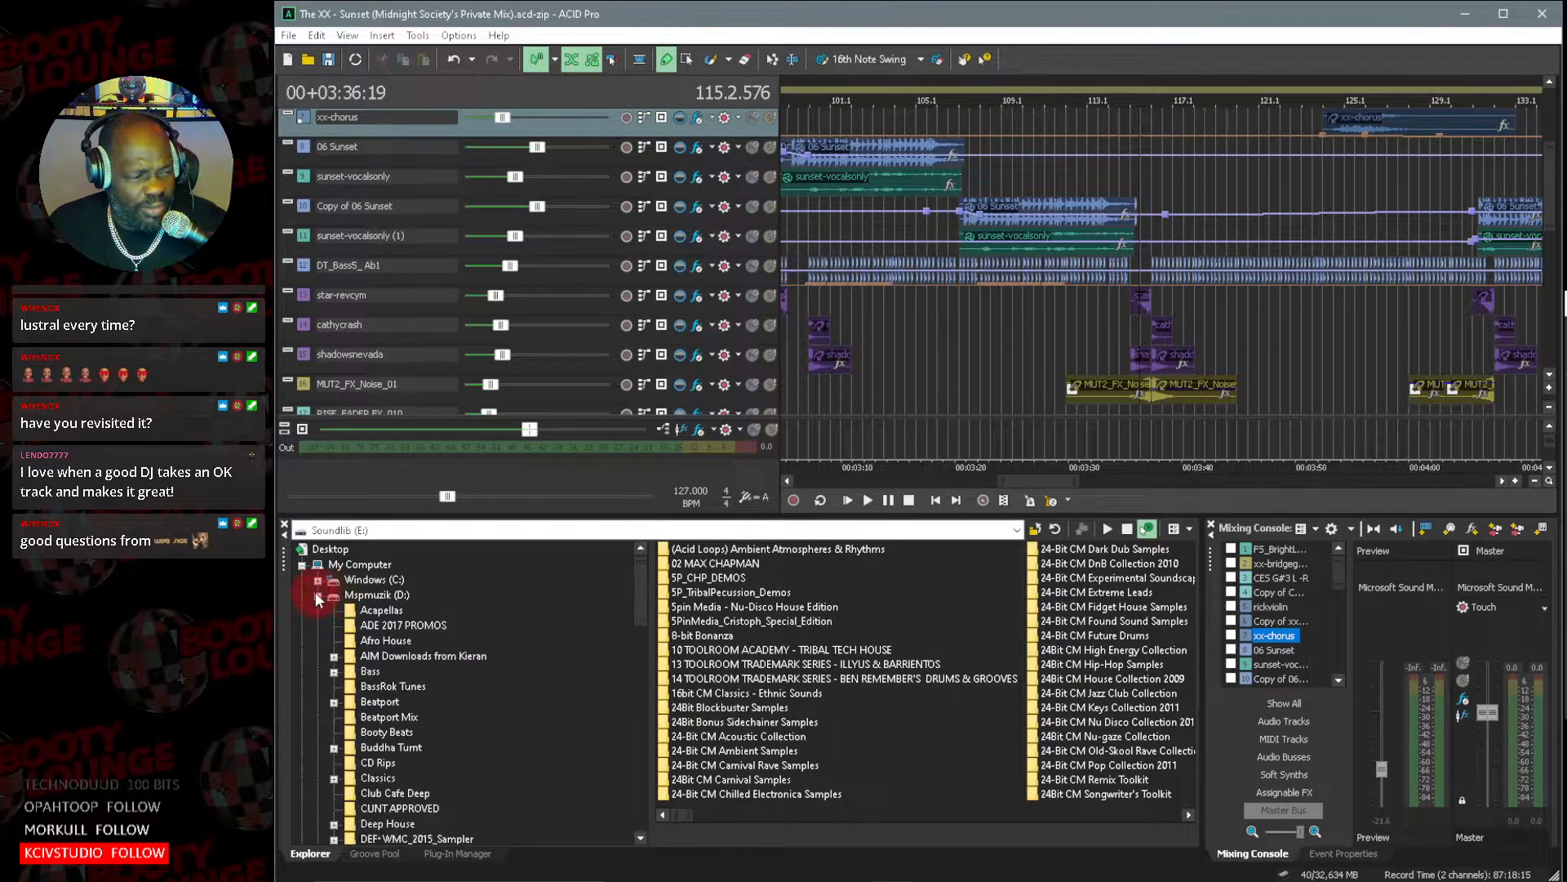
{"action": "left_click_drag", "start_coordinate": [642, 587], "coordinate": [655, 778]}
{"action": "left_click", "coordinate": [428, 661]}
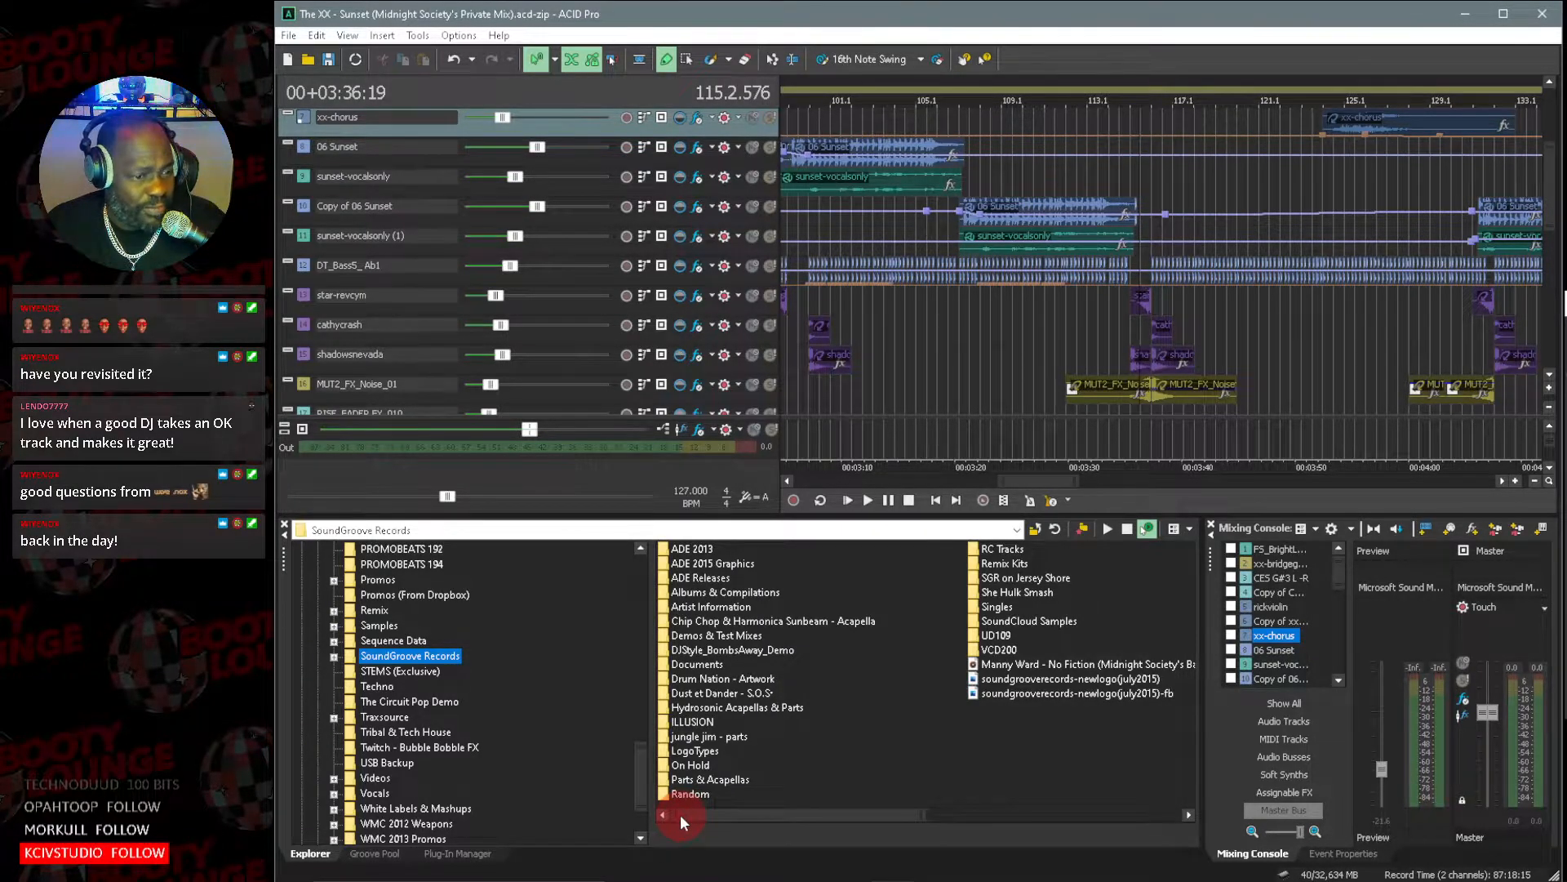
{"action": "left_click_drag", "start_coordinate": [734, 820], "coordinate": [665, 821]}
Look through the folders on Mspmuzik (D:) and show the contents of its Sequence Data folder.
{"action": "scroll", "coordinate": [375, 747], "scroll_direction": "up", "scroll_amount": 10}
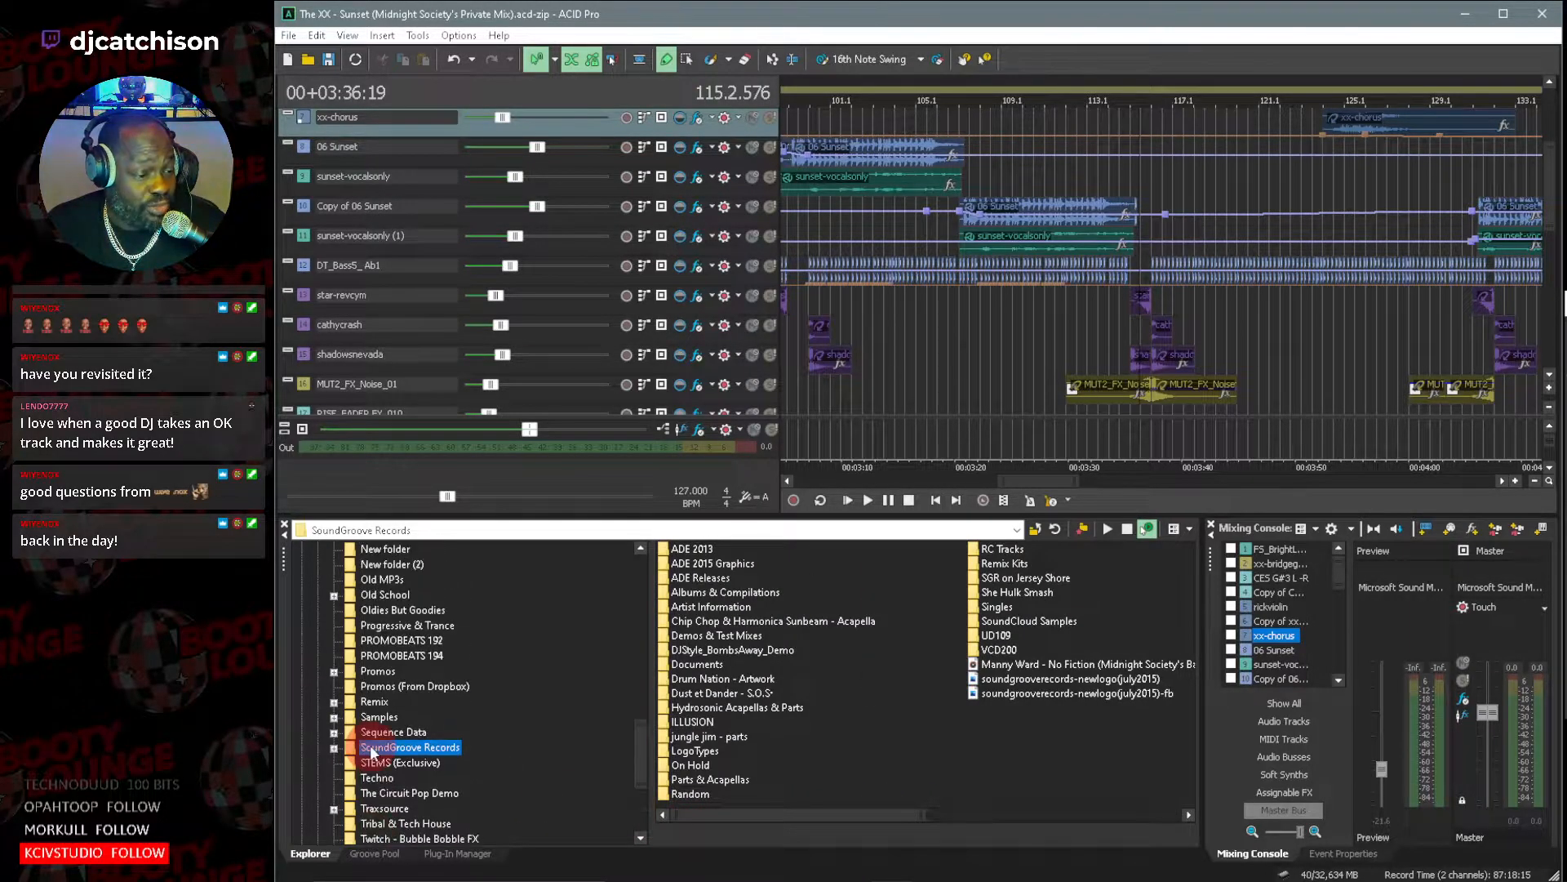
{"action": "scroll", "coordinate": [384, 753], "scroll_direction": "up", "scroll_amount": 10}
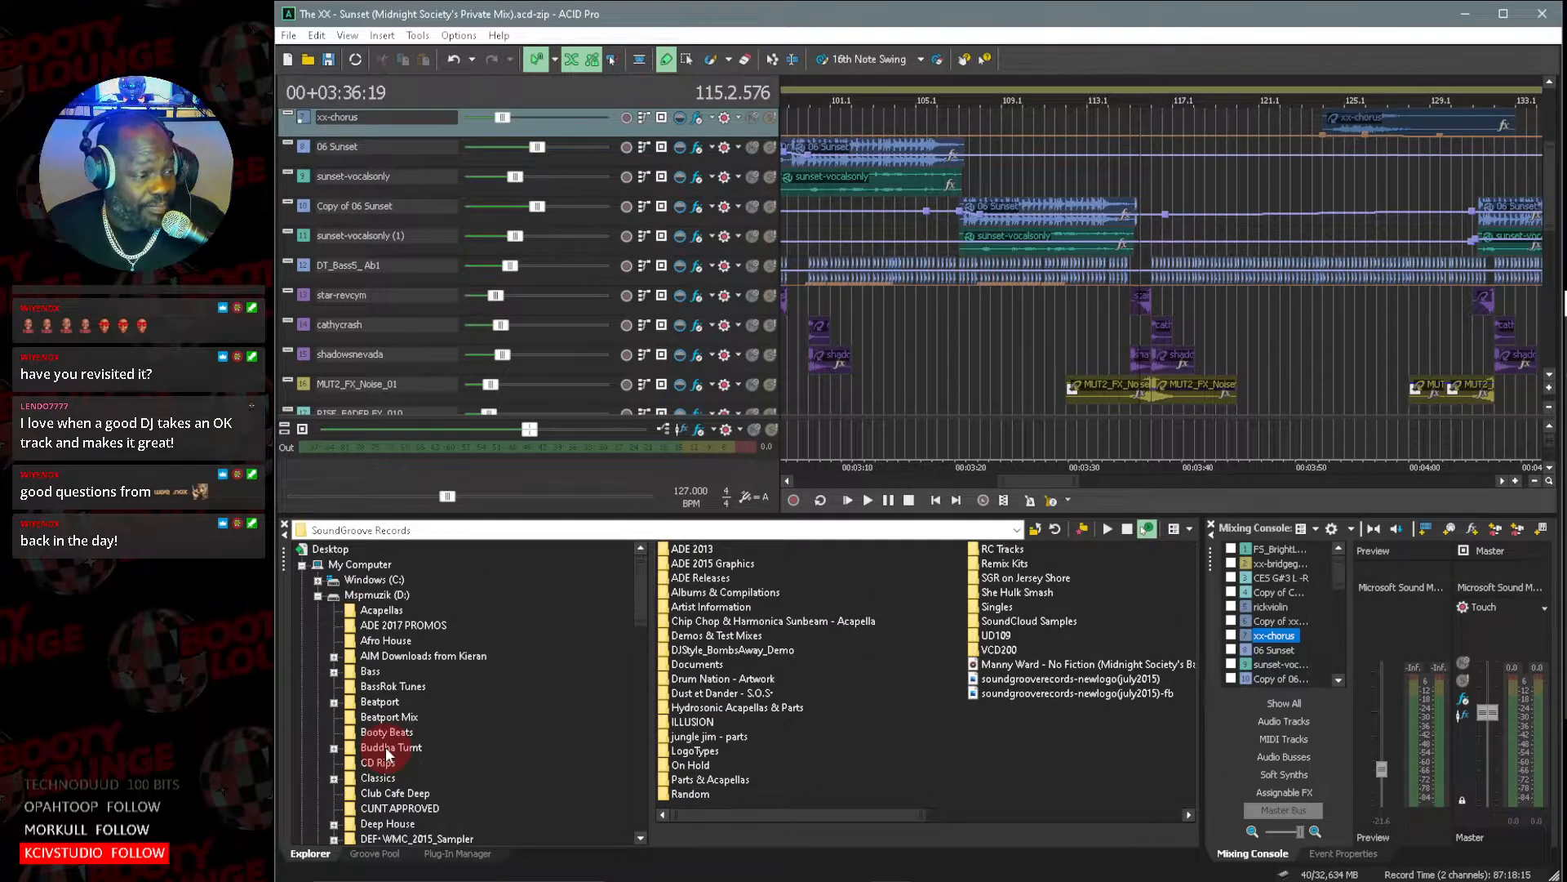
{"action": "scroll", "coordinate": [518, 674], "scroll_direction": "down", "scroll_amount": 8}
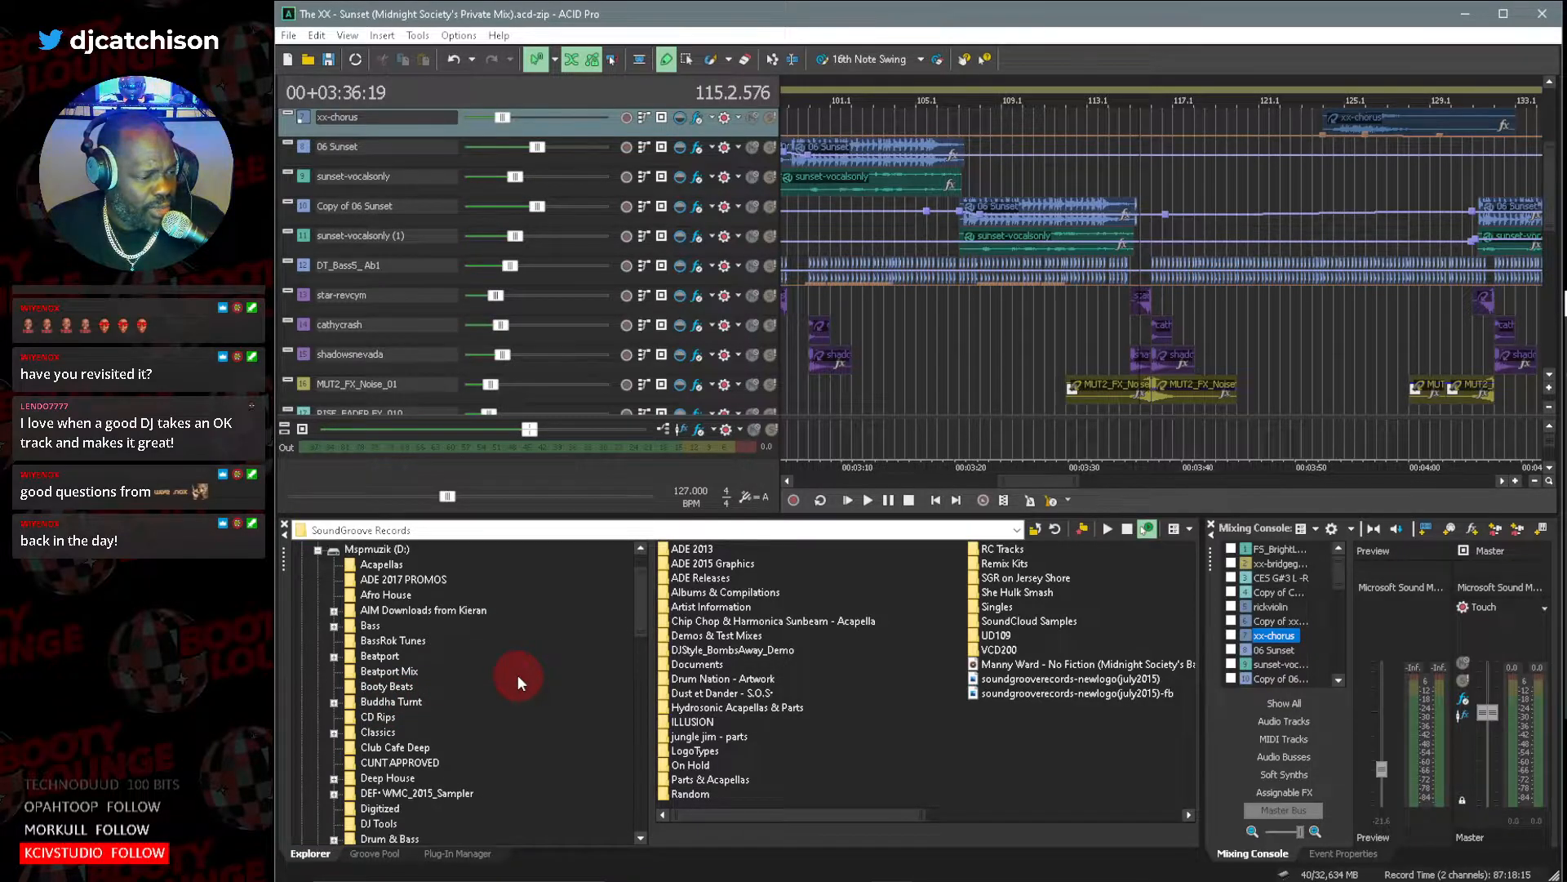
{"action": "scroll", "coordinate": [511, 689], "scroll_direction": "down", "scroll_amount": 3}
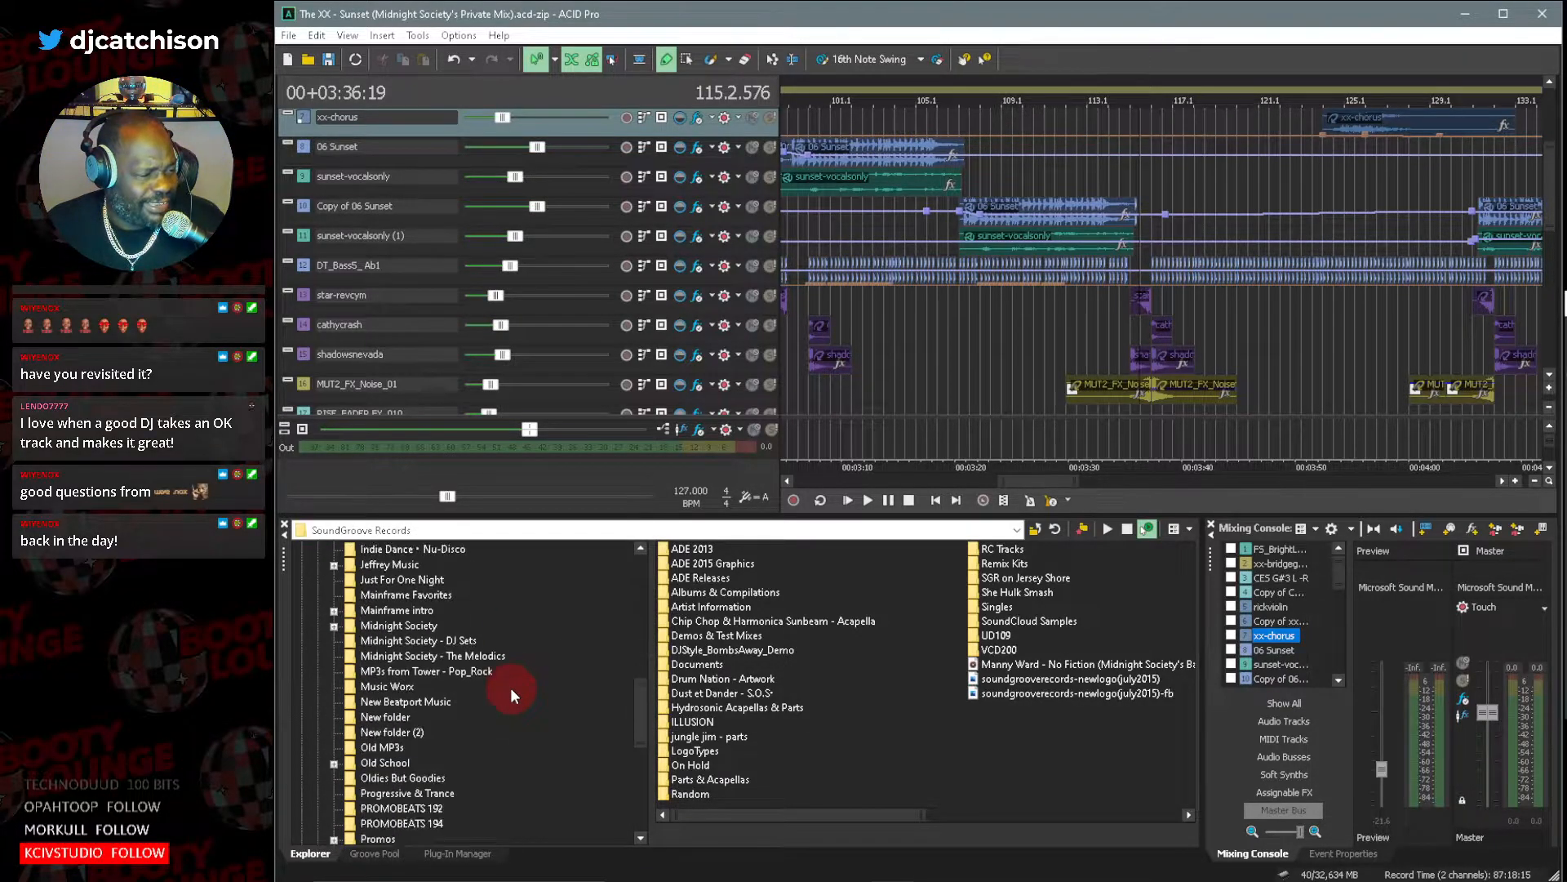
{"action": "scroll", "coordinate": [511, 687], "scroll_direction": "down", "scroll_amount": 4}
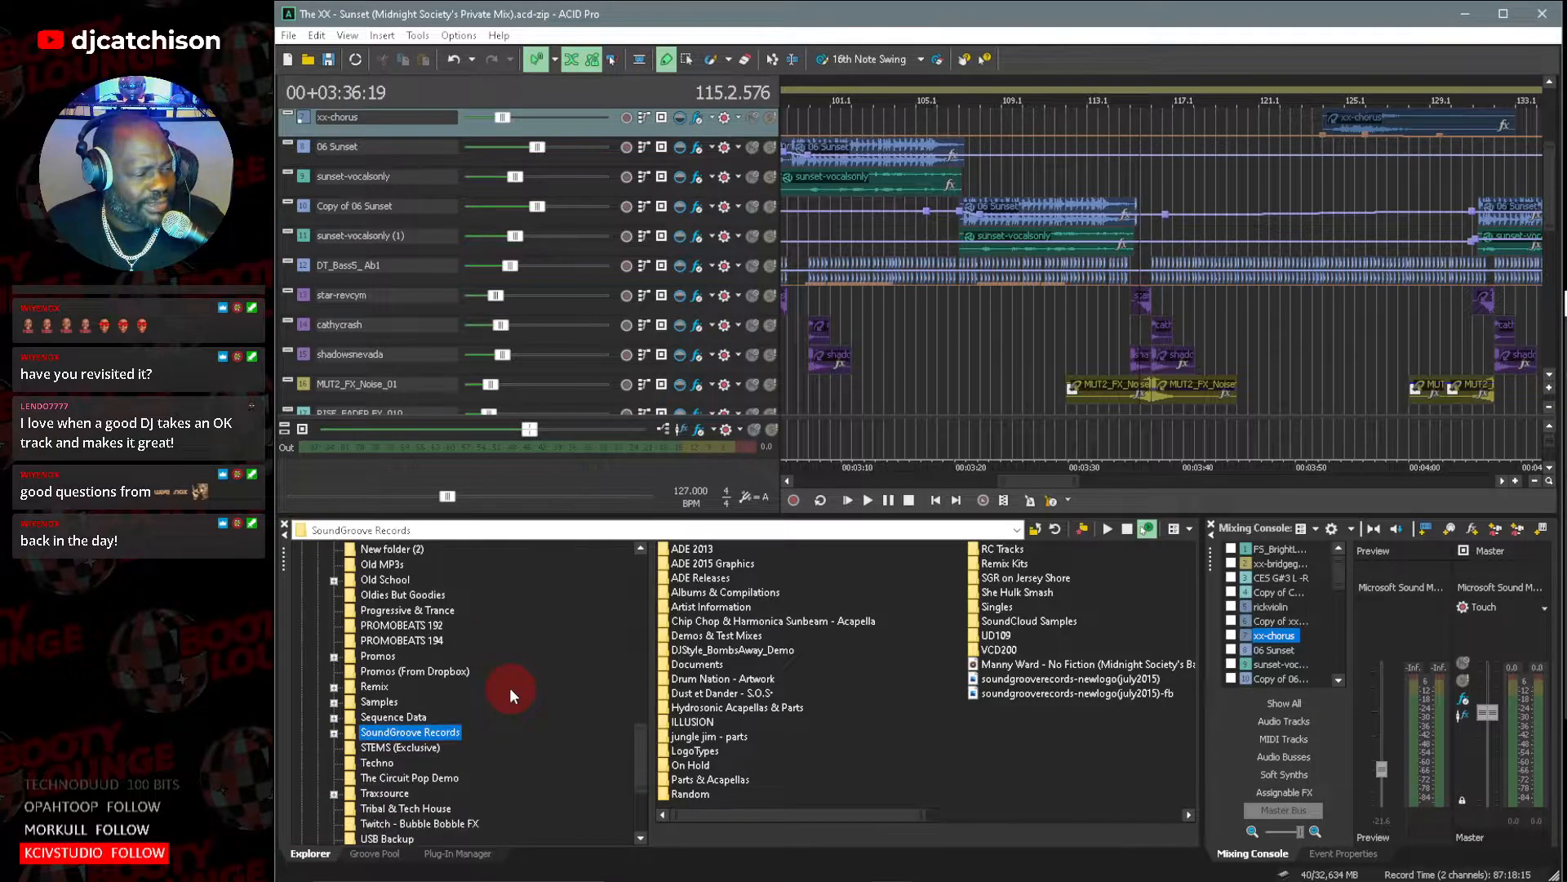
{"action": "left_click", "coordinate": [393, 718]}
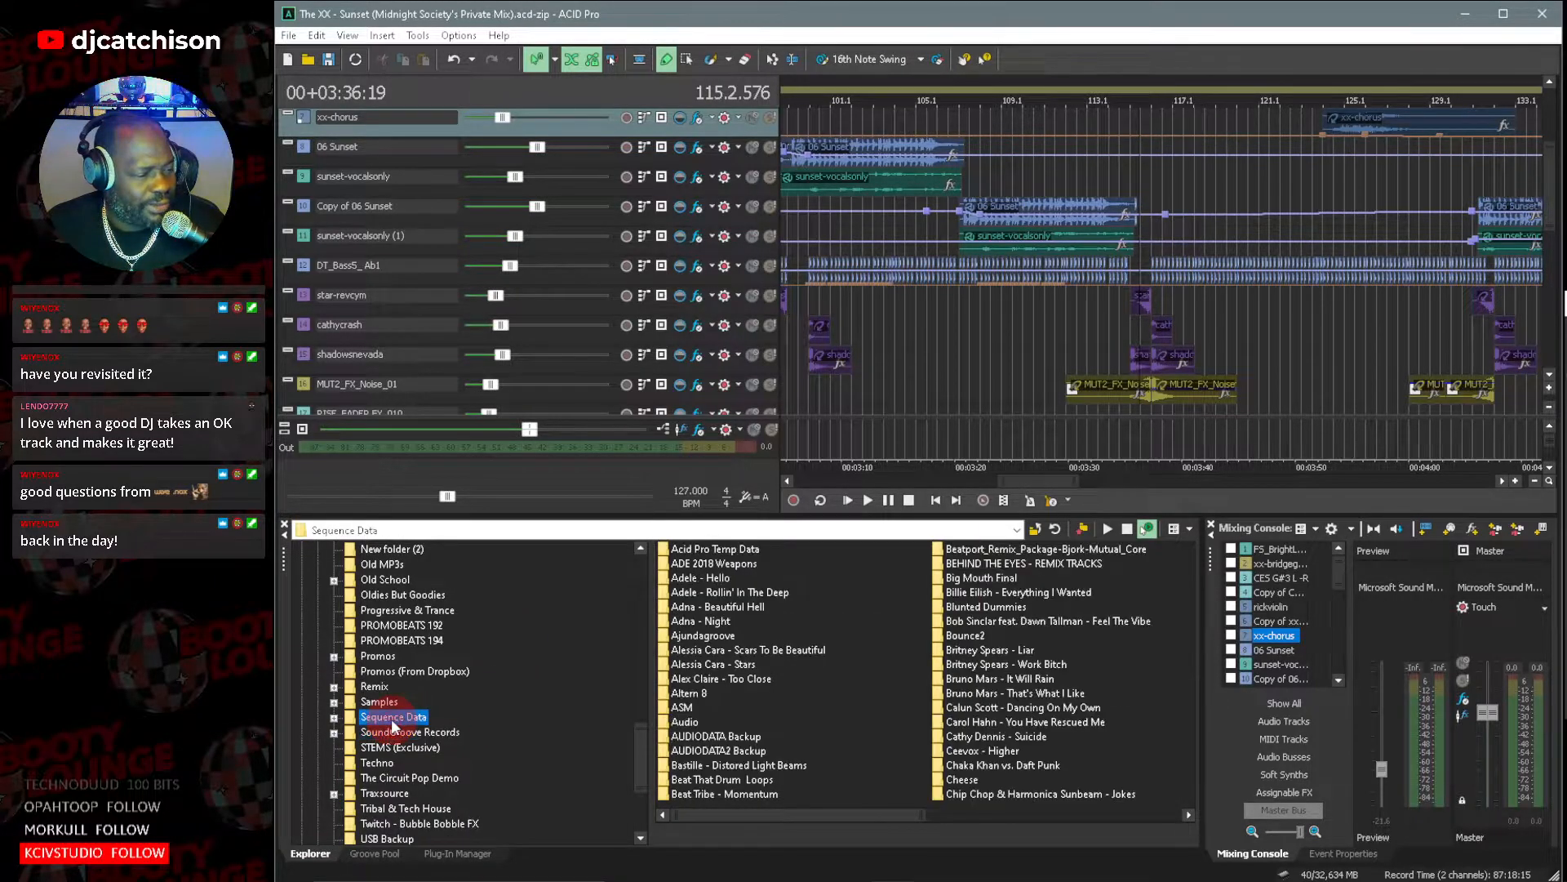
Look through the project folders inside Sequence Data for the Lustral project.
{"action": "left_click_drag", "start_coordinate": [862, 816], "coordinate": [962, 816]}
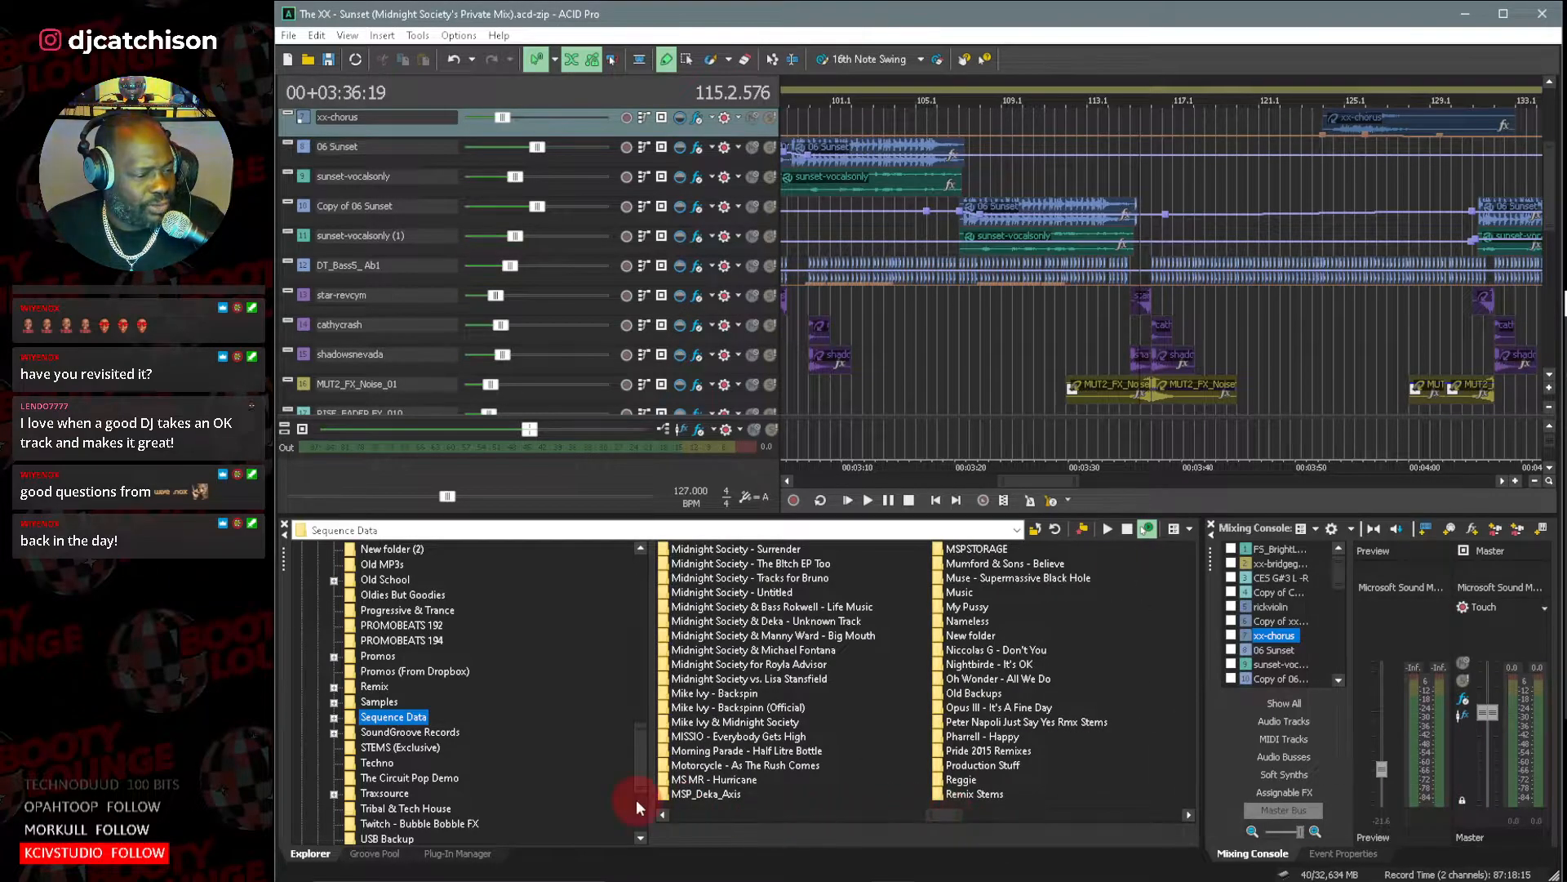
{"action": "left_click", "coordinate": [659, 814]}
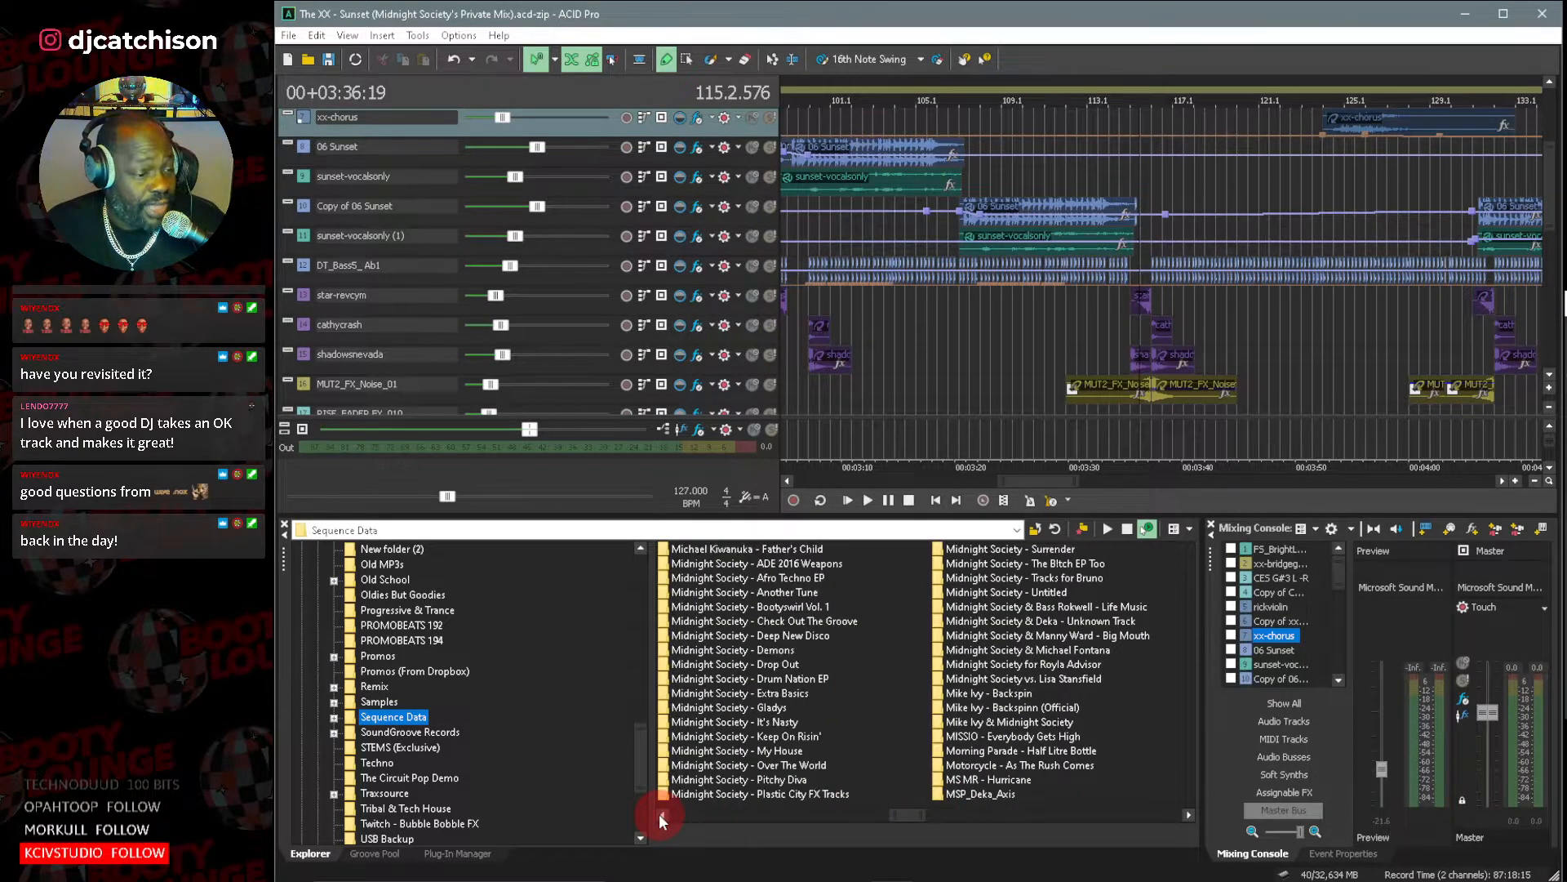
{"action": "left_click", "coordinate": [658, 813]}
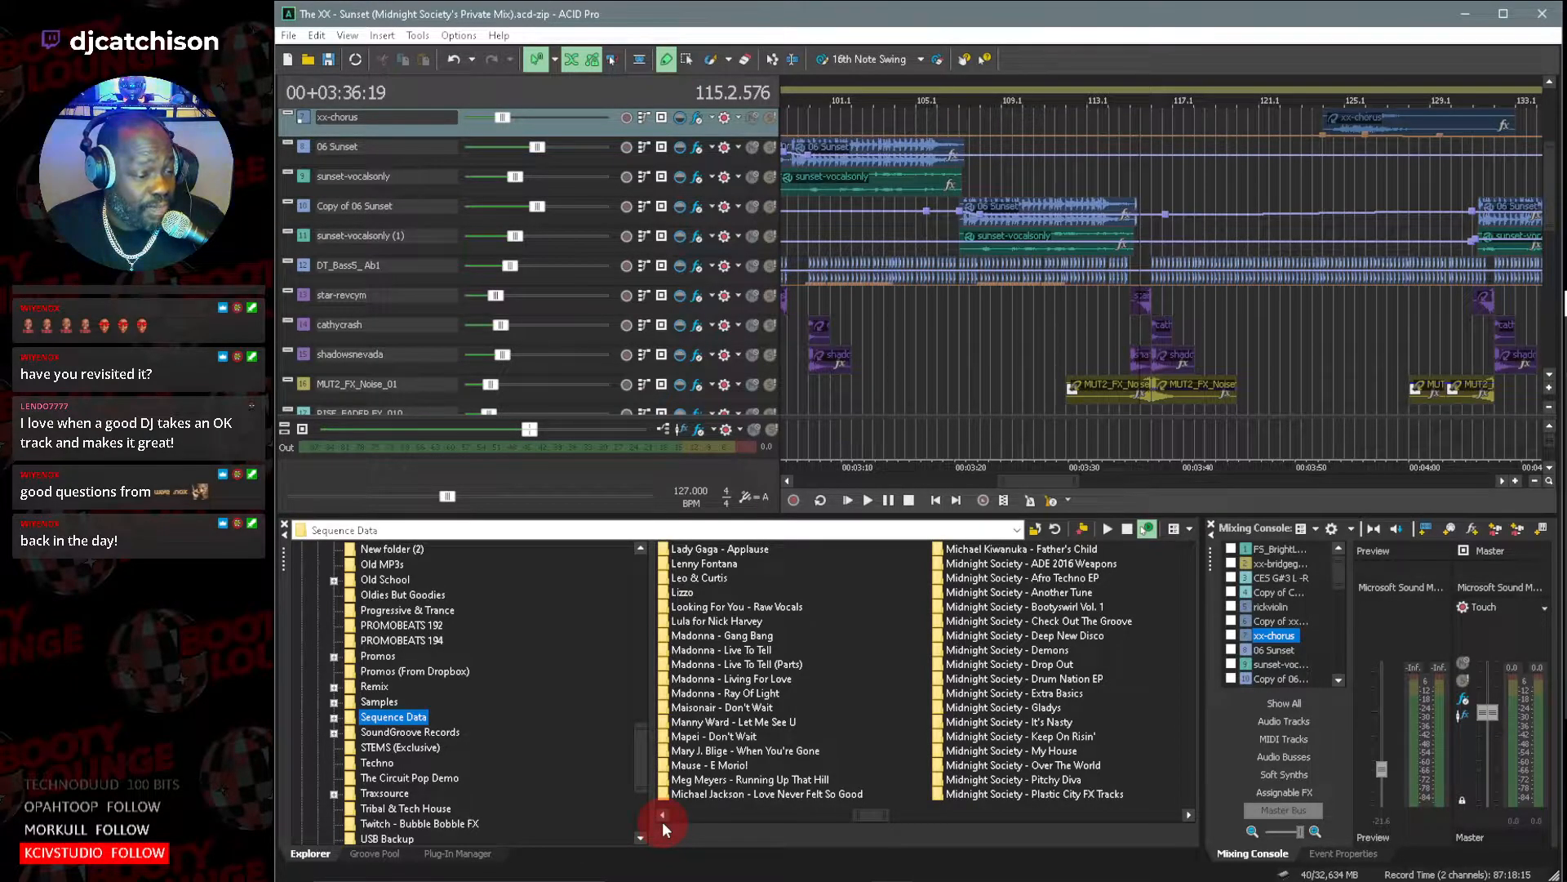
{"action": "left_click", "coordinate": [663, 814]}
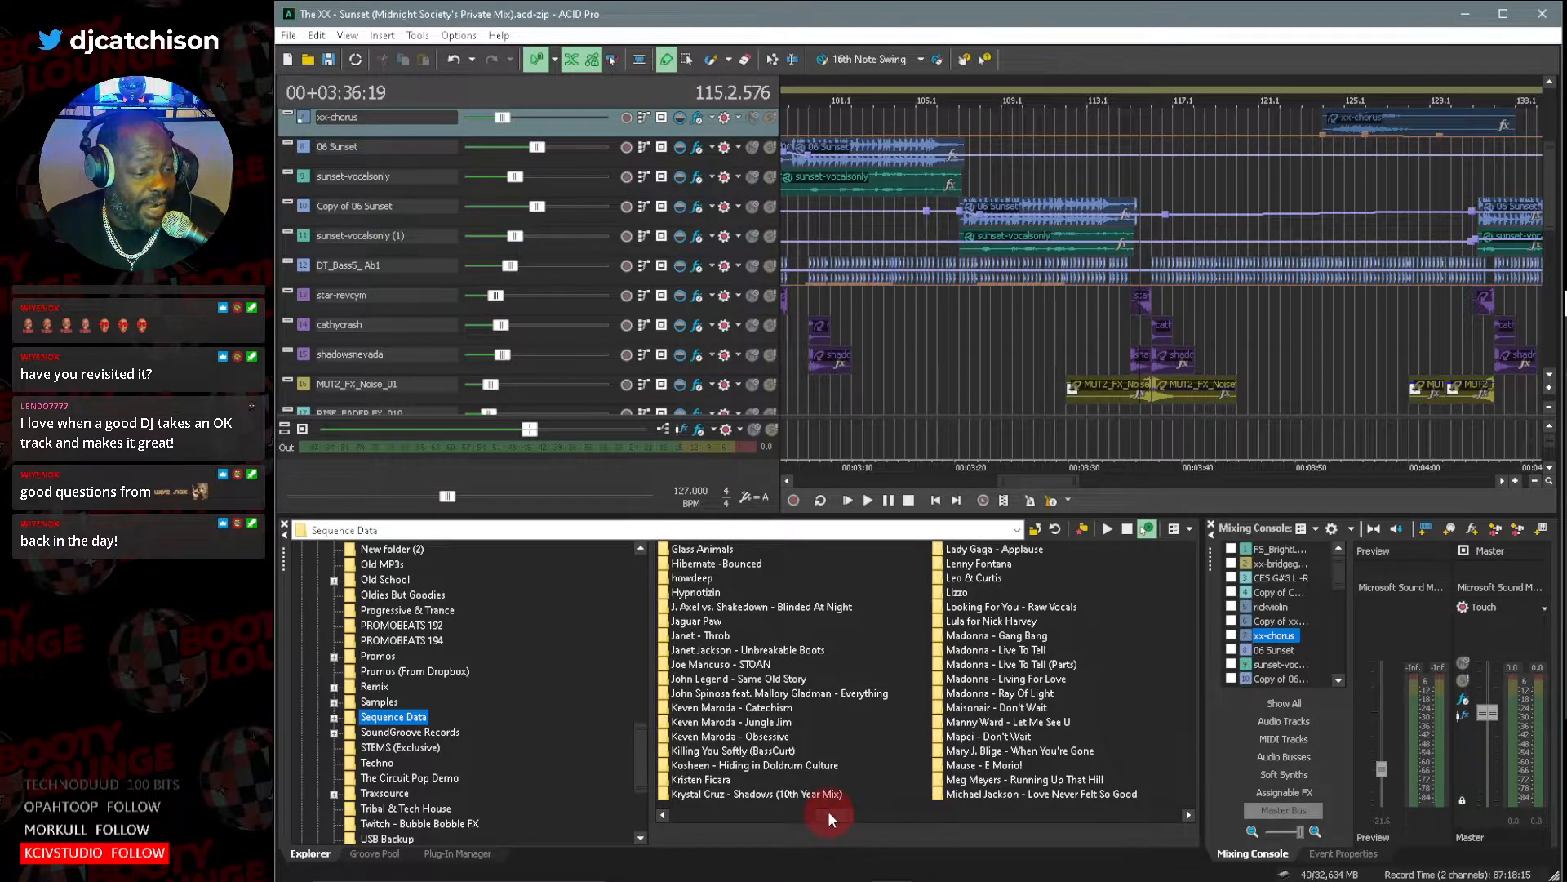
{"action": "left_click_drag", "start_coordinate": [828, 811], "coordinate": [673, 807]}
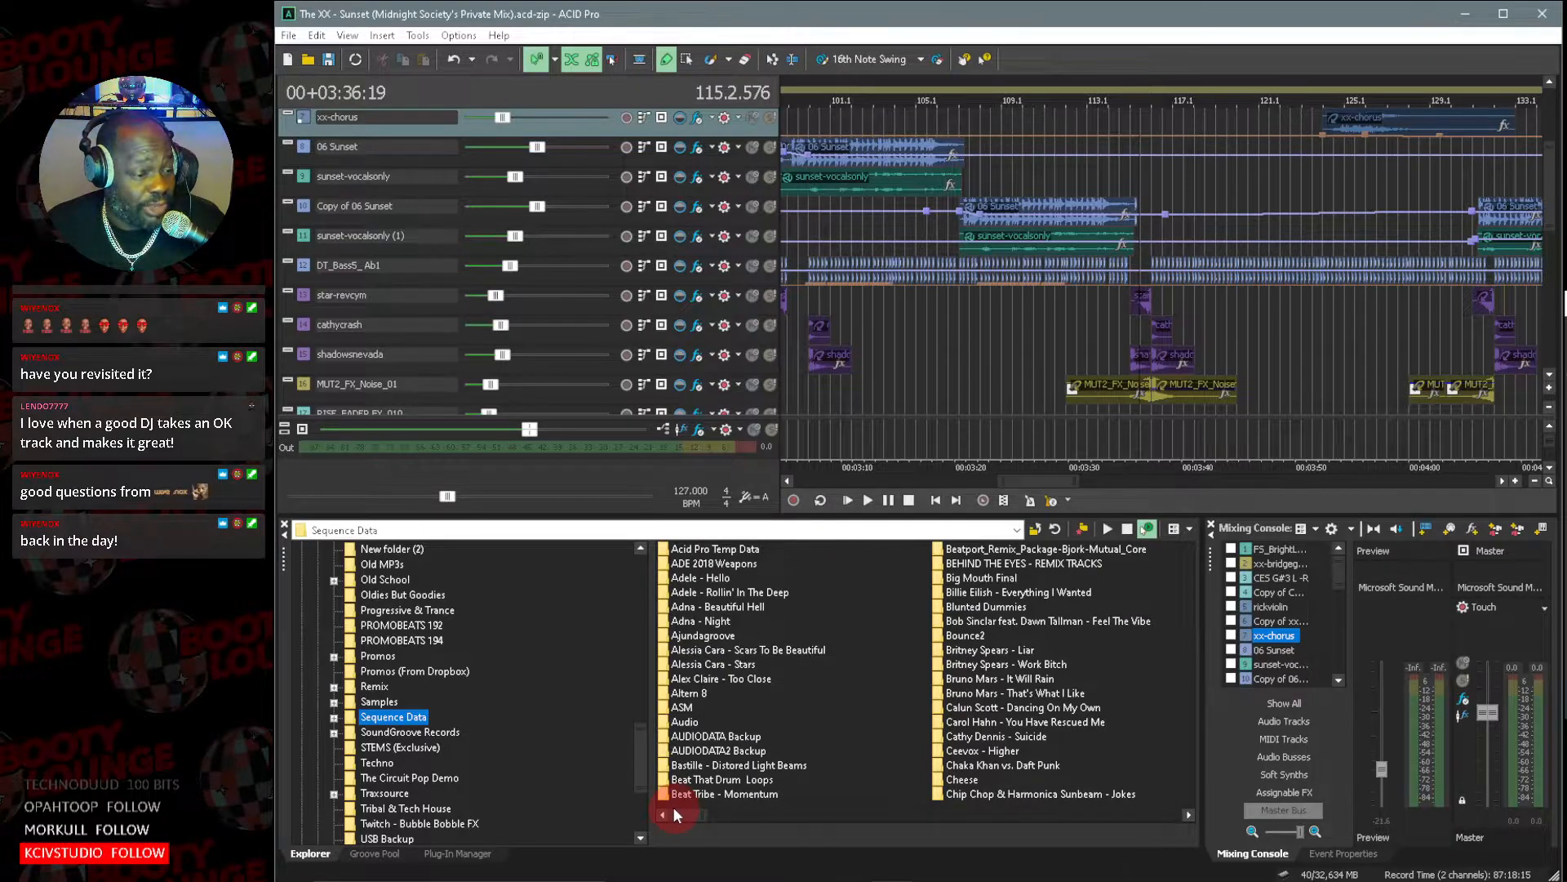
{"action": "left_click", "coordinate": [724, 736]}
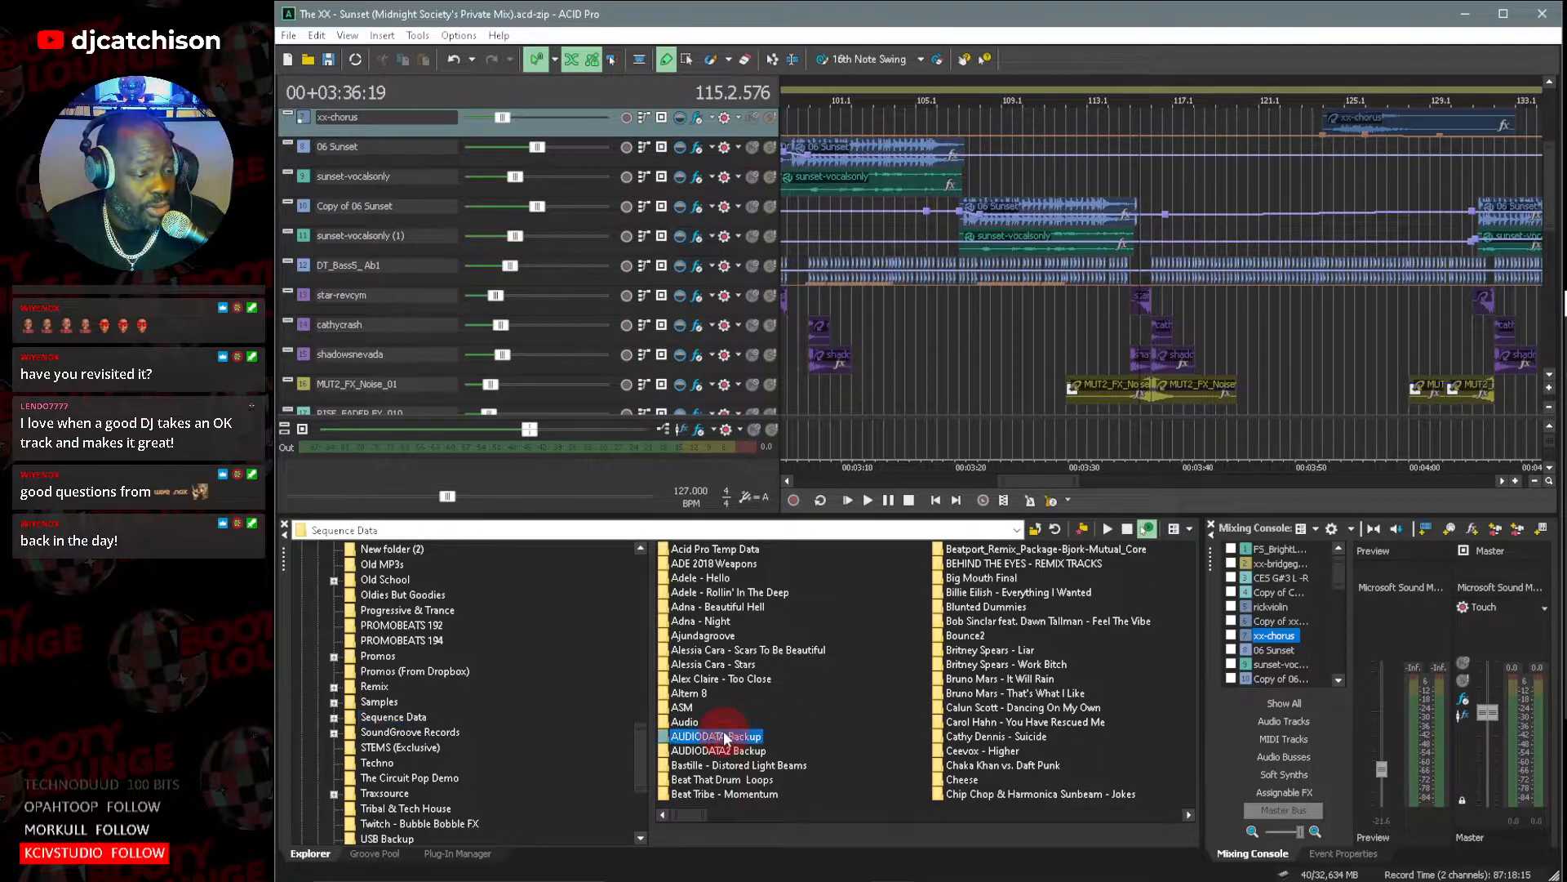
{"action": "left_click_drag", "start_coordinate": [686, 815], "coordinate": [928, 834]}
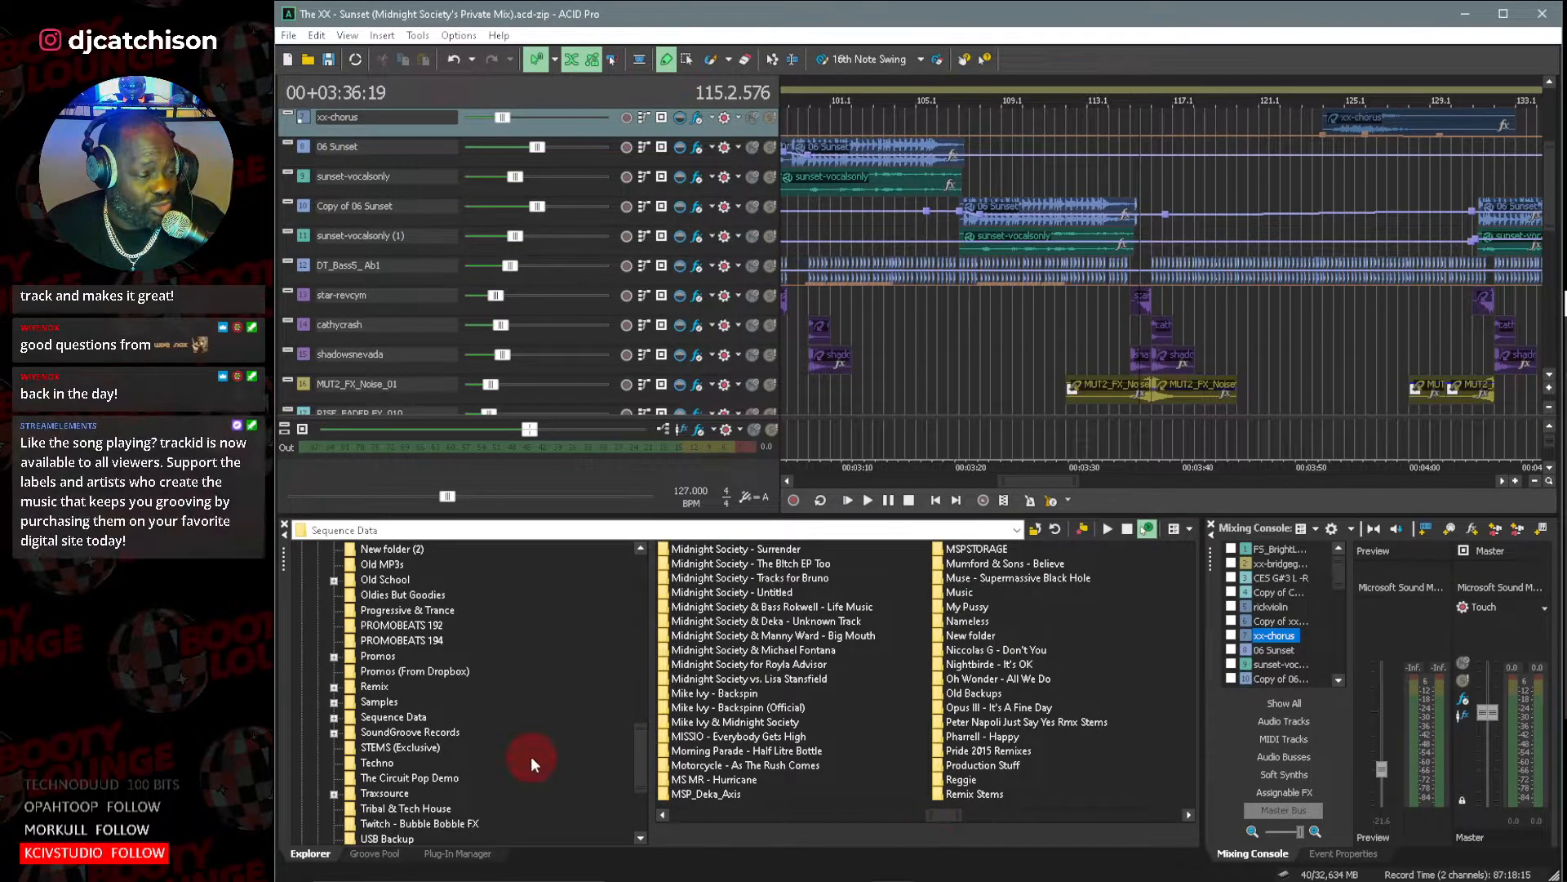
{"action": "scroll", "coordinate": [531, 756], "scroll_direction": "down", "scroll_amount": 3}
{"action": "left_click_drag", "start_coordinate": [948, 813], "coordinate": [1015, 815]}
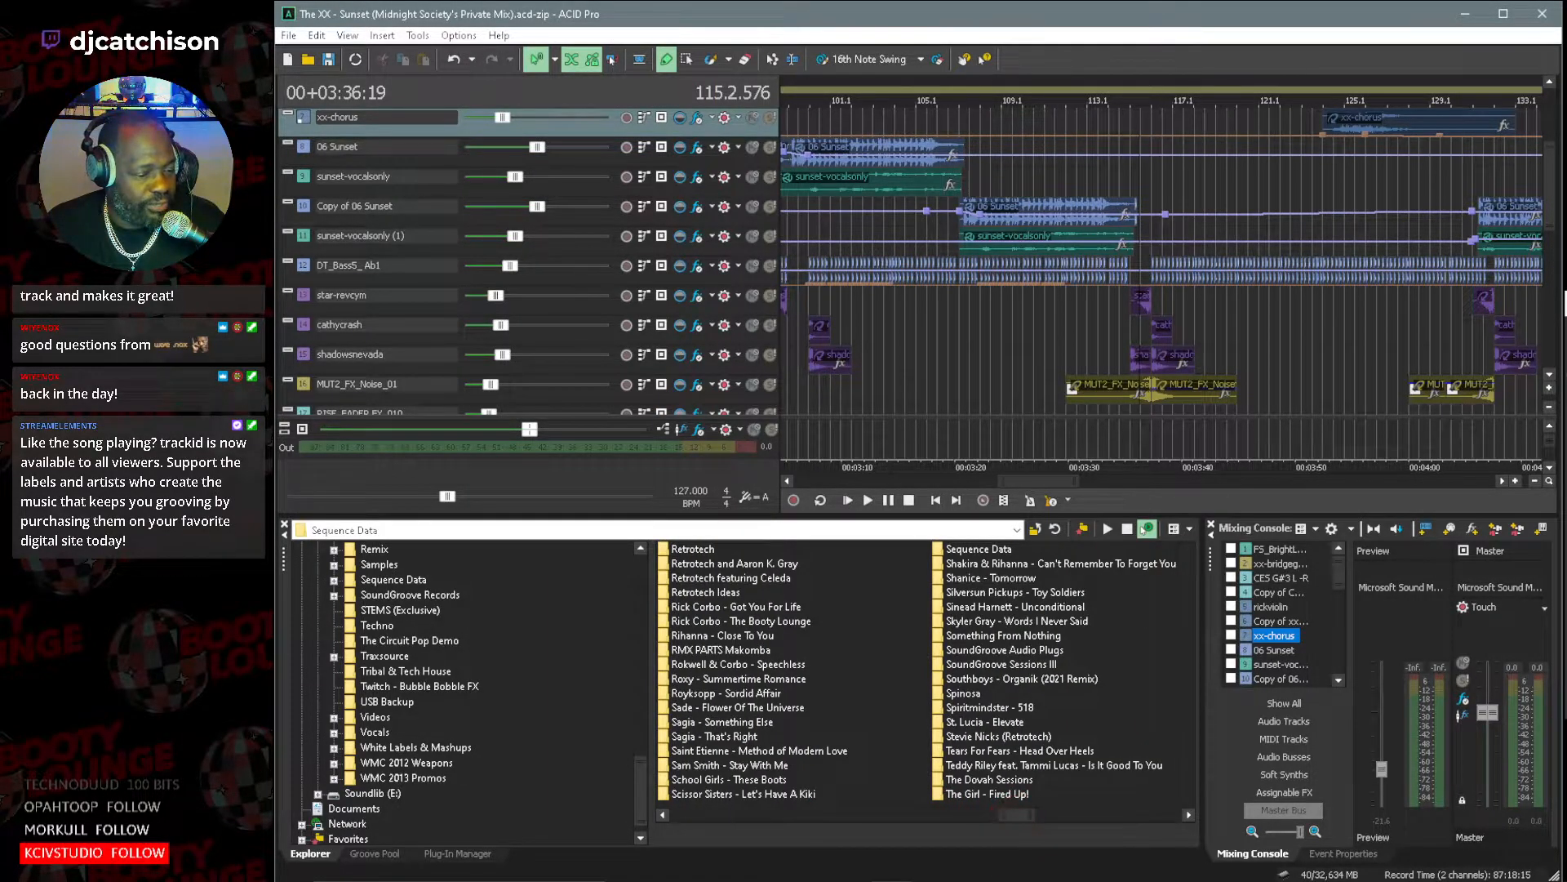
Switch to File Explorer and search the MSPMUZIK (D:) drive for "Lustral".
{"action": "left_click", "coordinate": [762, 881]}
{"action": "scroll", "coordinate": [971, 685], "scroll_direction": "down", "scroll_amount": 1}
{"action": "scroll", "coordinate": [973, 688], "scroll_direction": "down", "scroll_amount": 2}
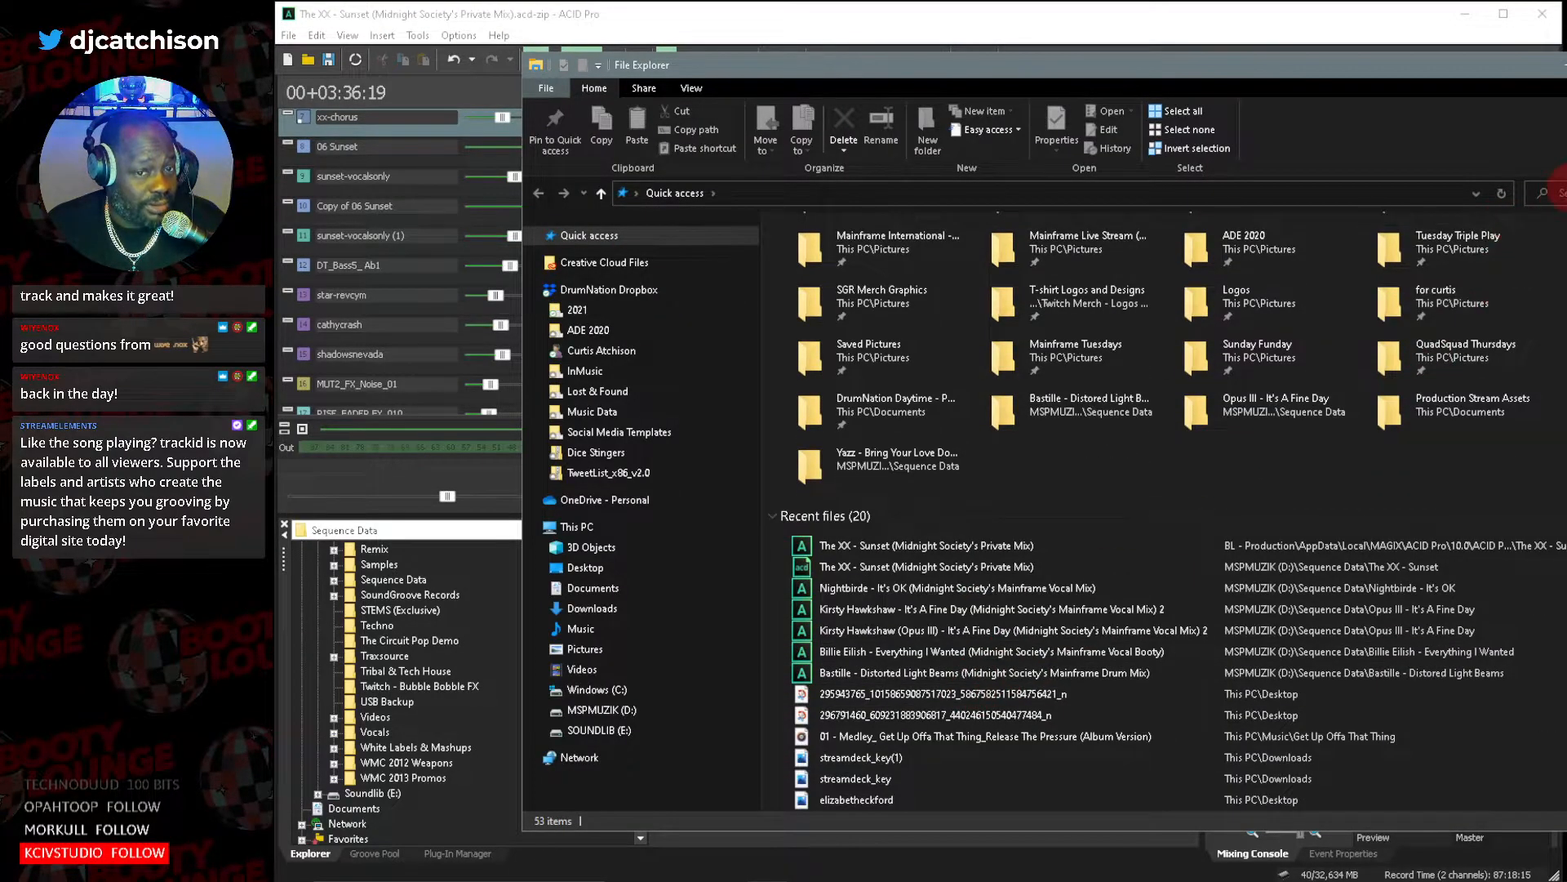
{"action": "left_click", "coordinate": [649, 711]}
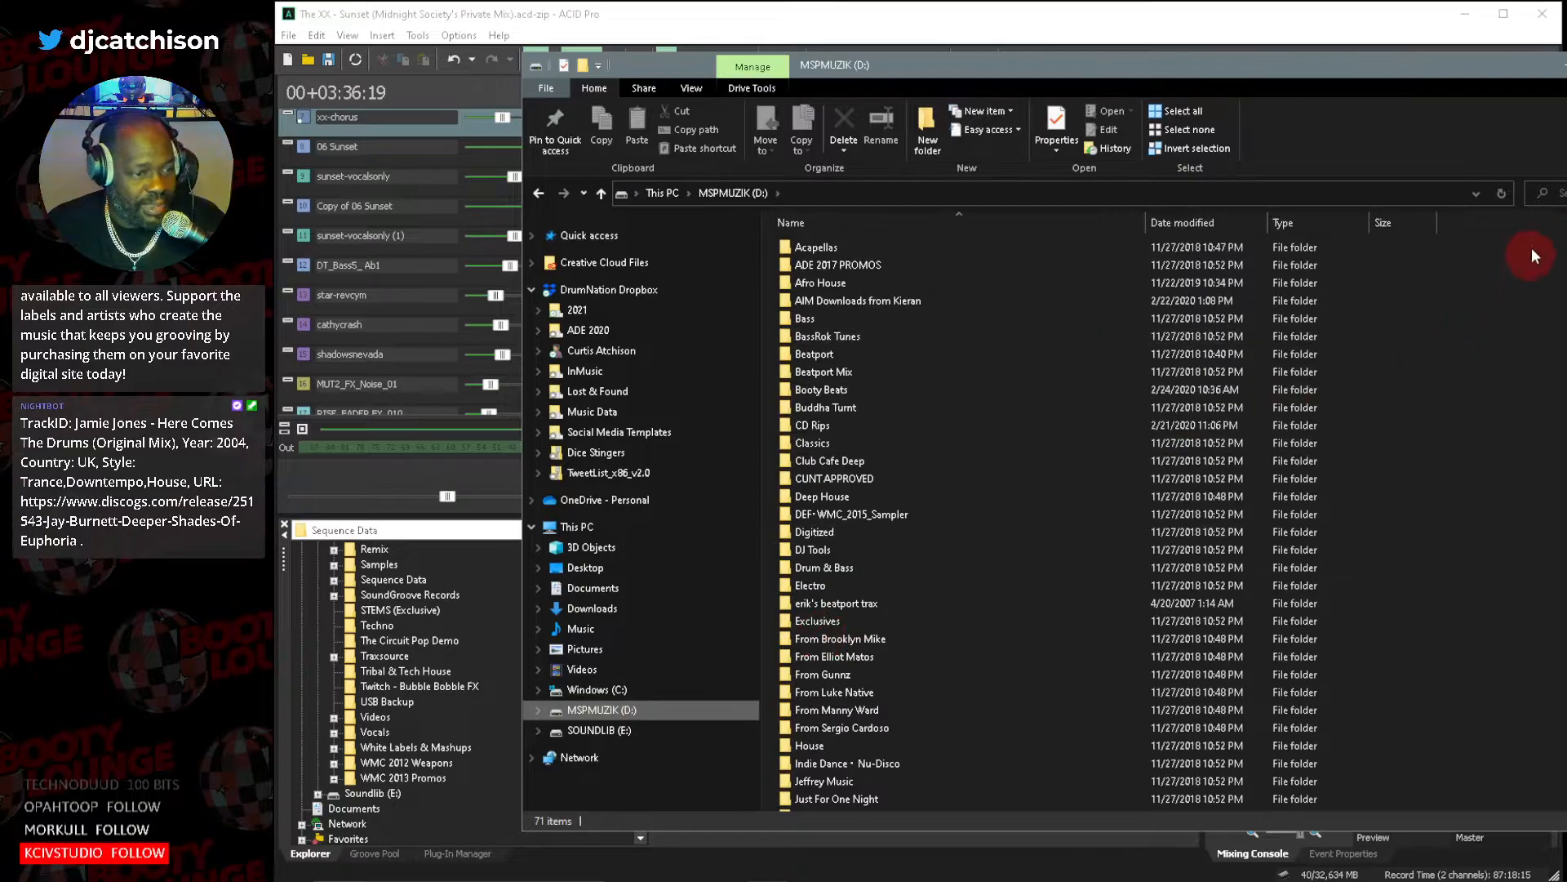
{"action": "left_click", "coordinate": [1565, 193]}
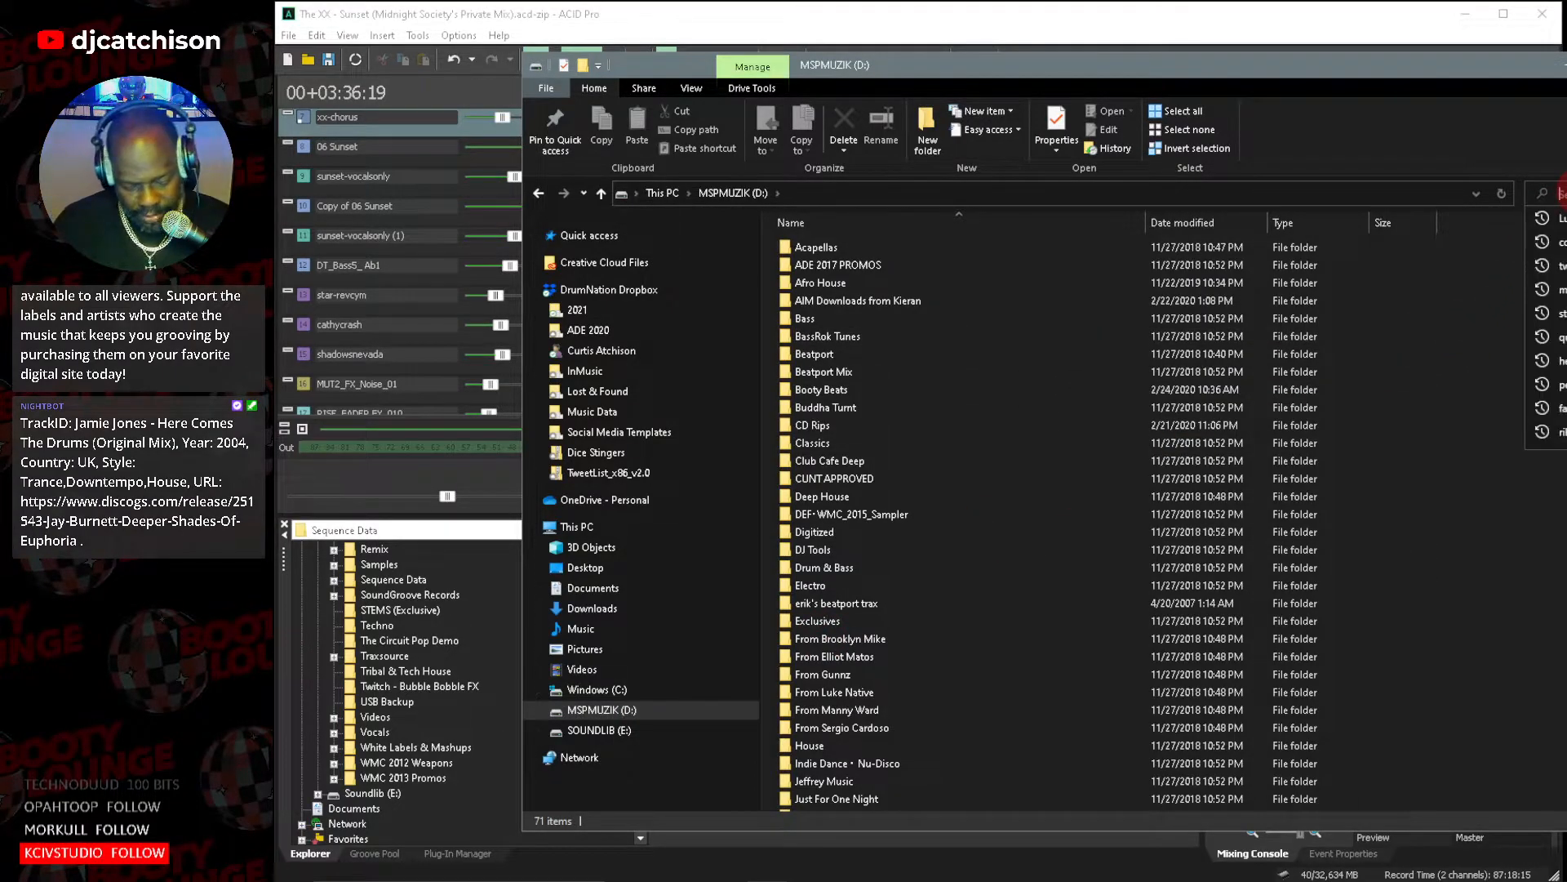
{"action": "type", "text": "Lu"}
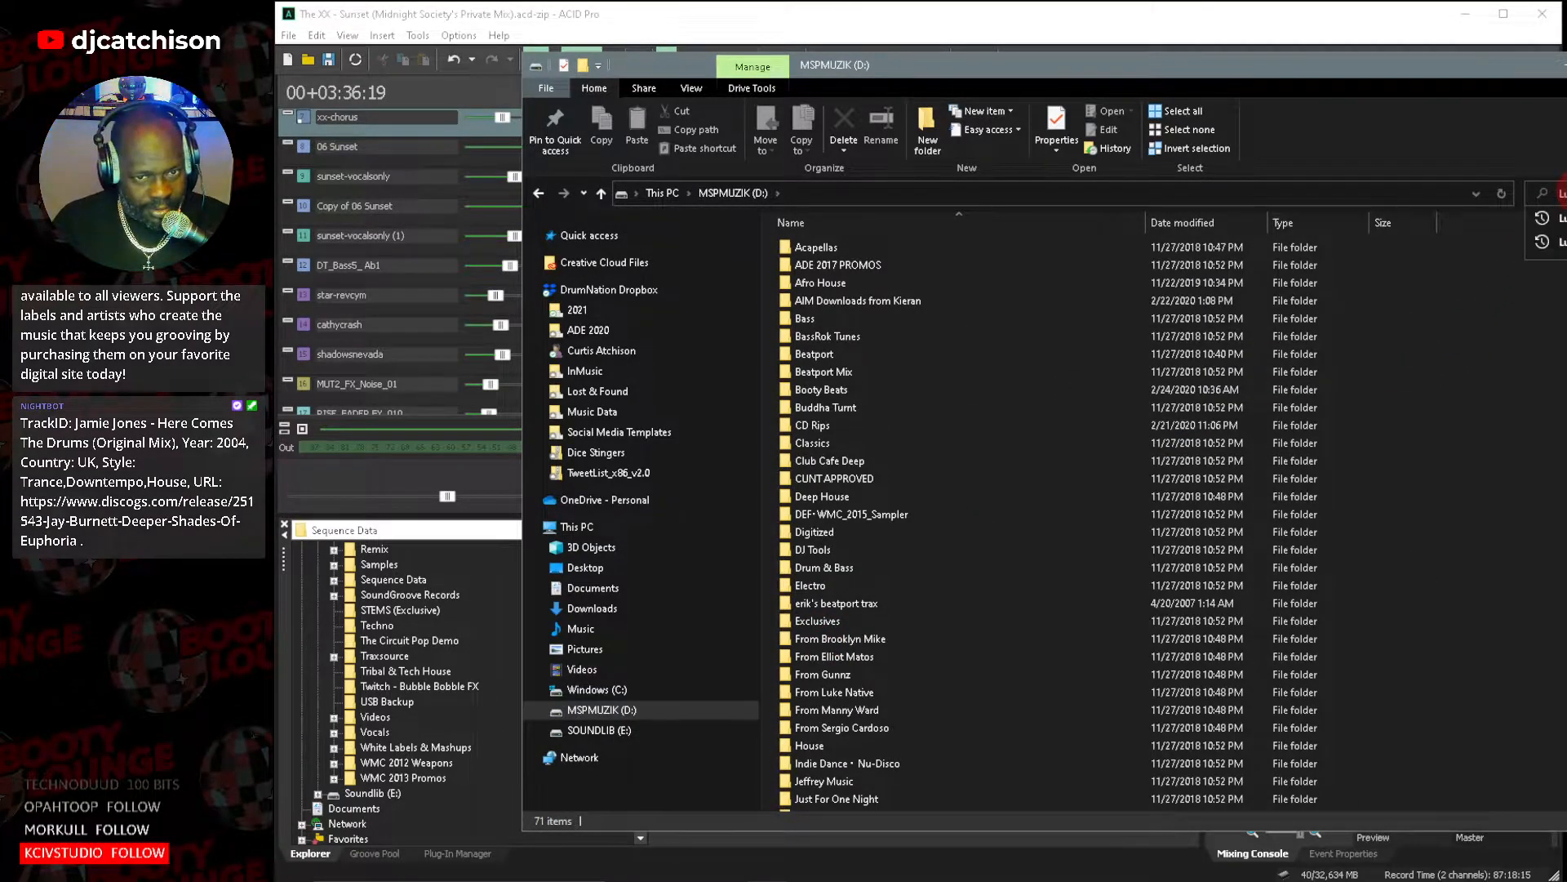
{"action": "type", "text": "c"}
{"action": "key", "text": "Return"}
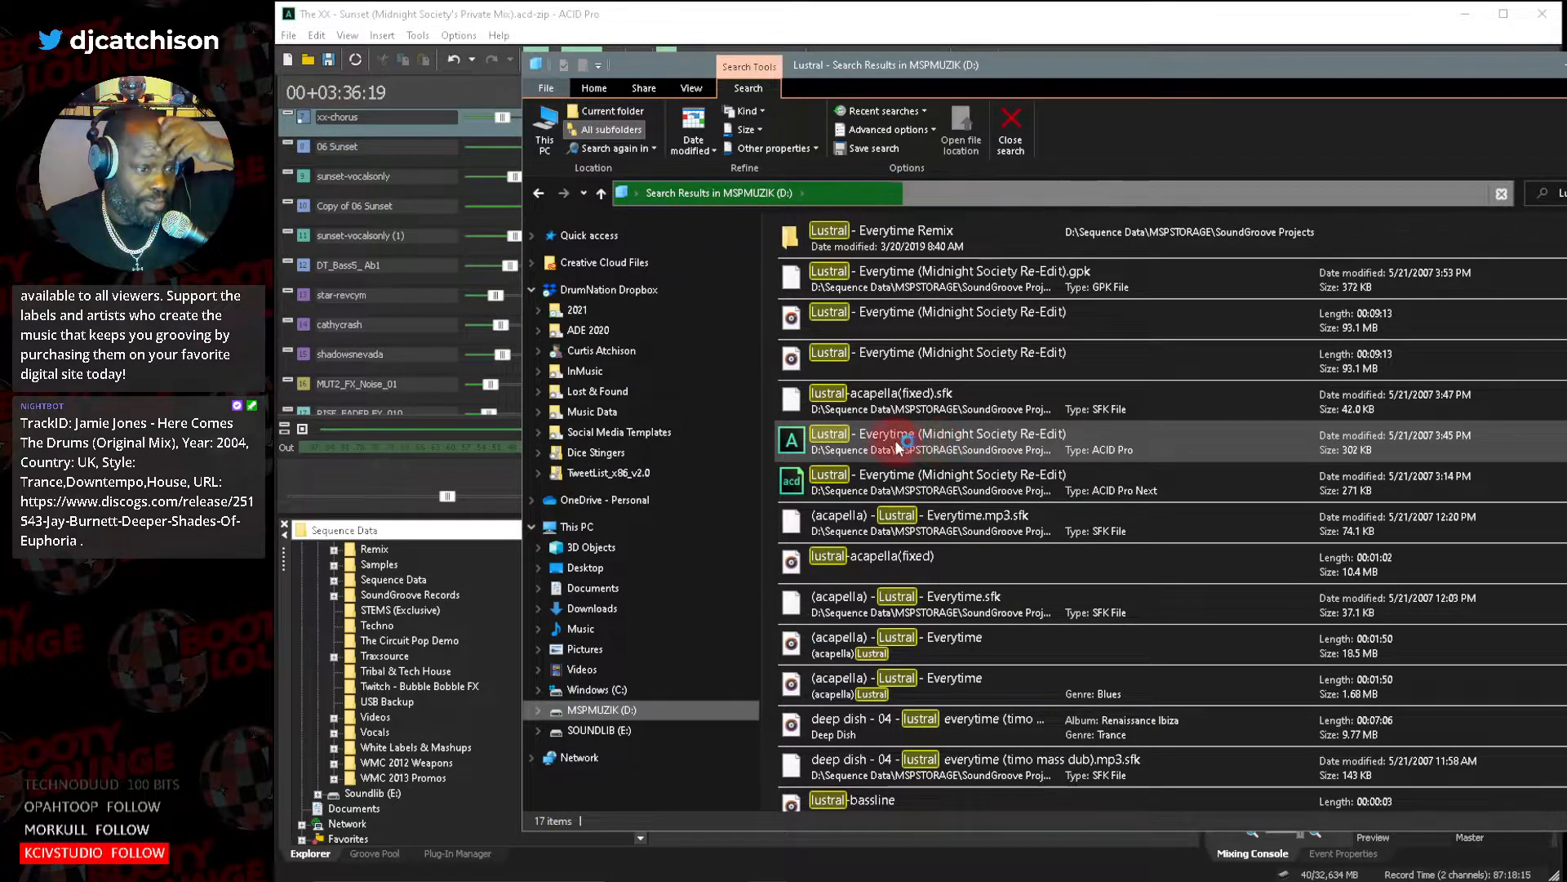
{"action": "left_click", "coordinate": [789, 443]}
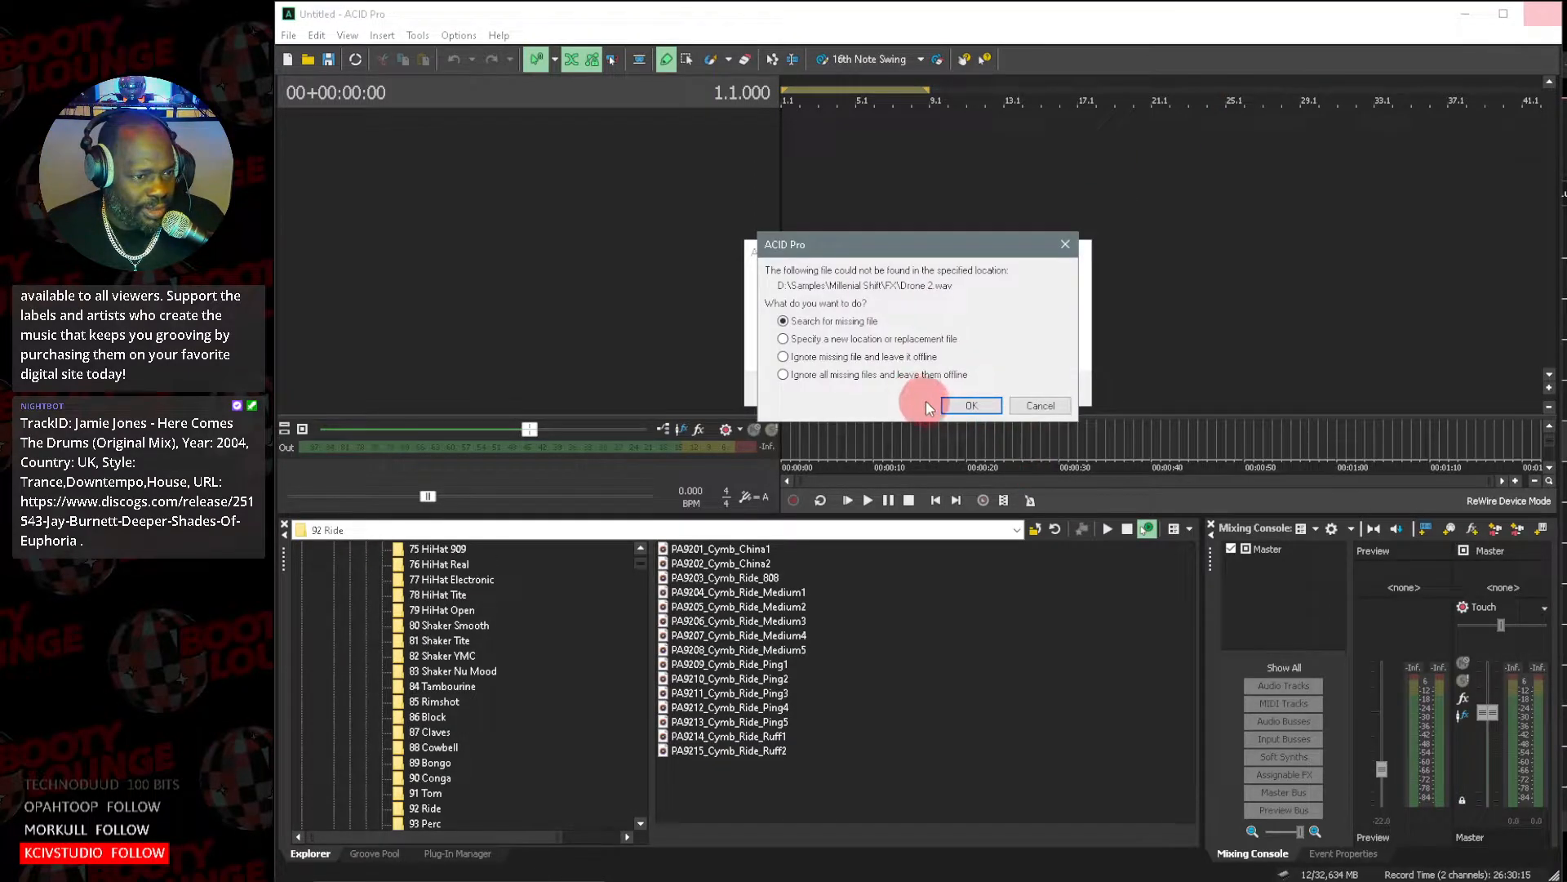
{"action": "left_click", "coordinate": [1040, 405]}
{"action": "left_click", "coordinate": [1047, 389]}
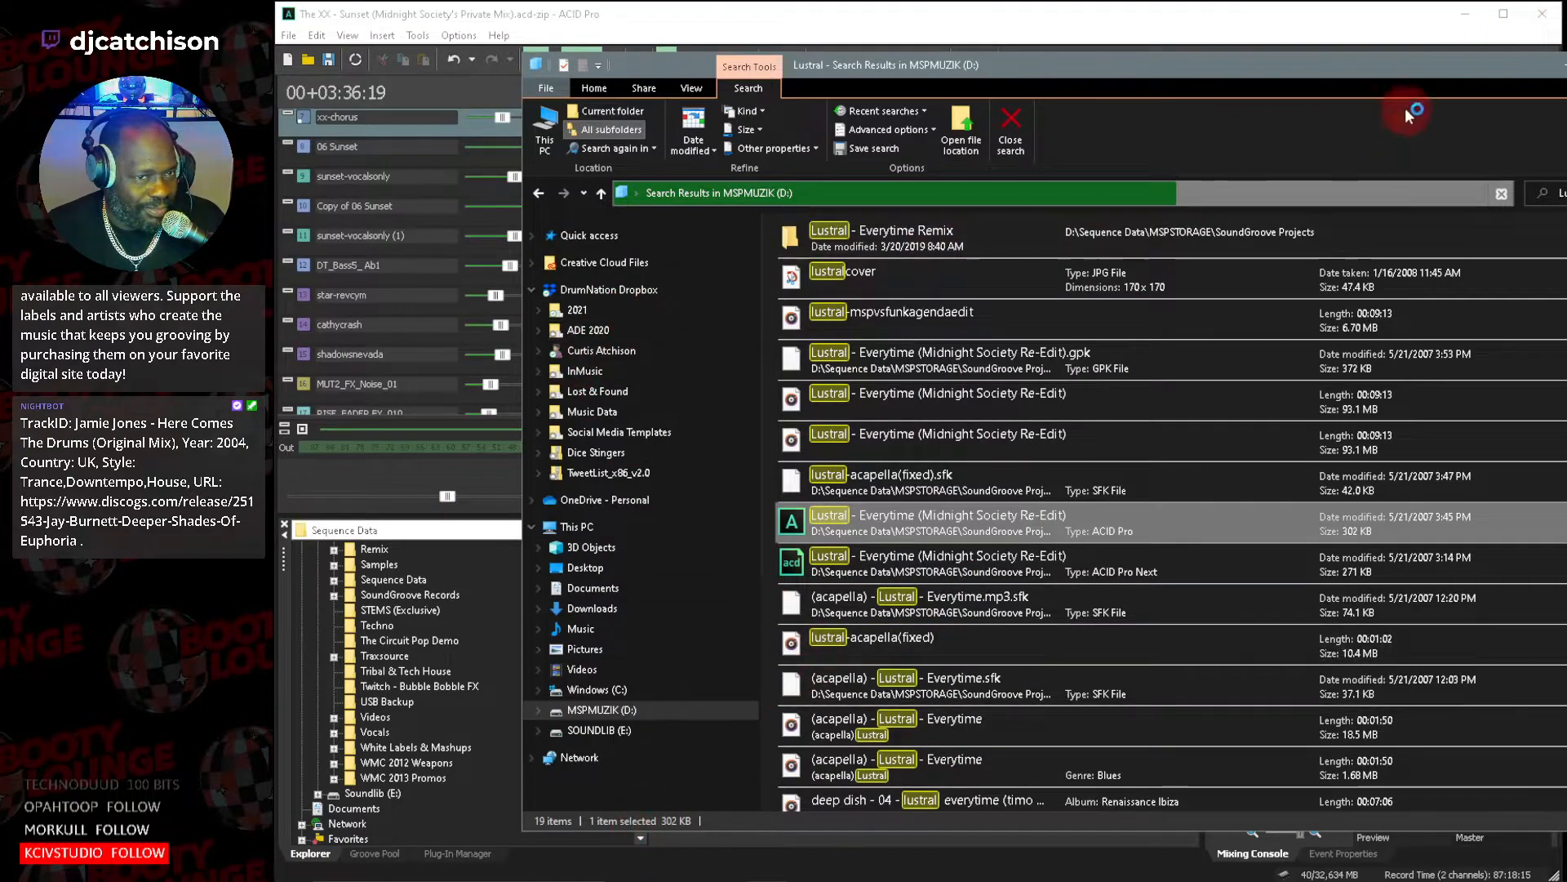
Close the ACID Pro window holding The XX - Sunset and open the Lustral - Everytime (Midnight Society Re-Edit) ACID Pro project from the search results.
{"action": "left_click", "coordinate": [1554, 24]}
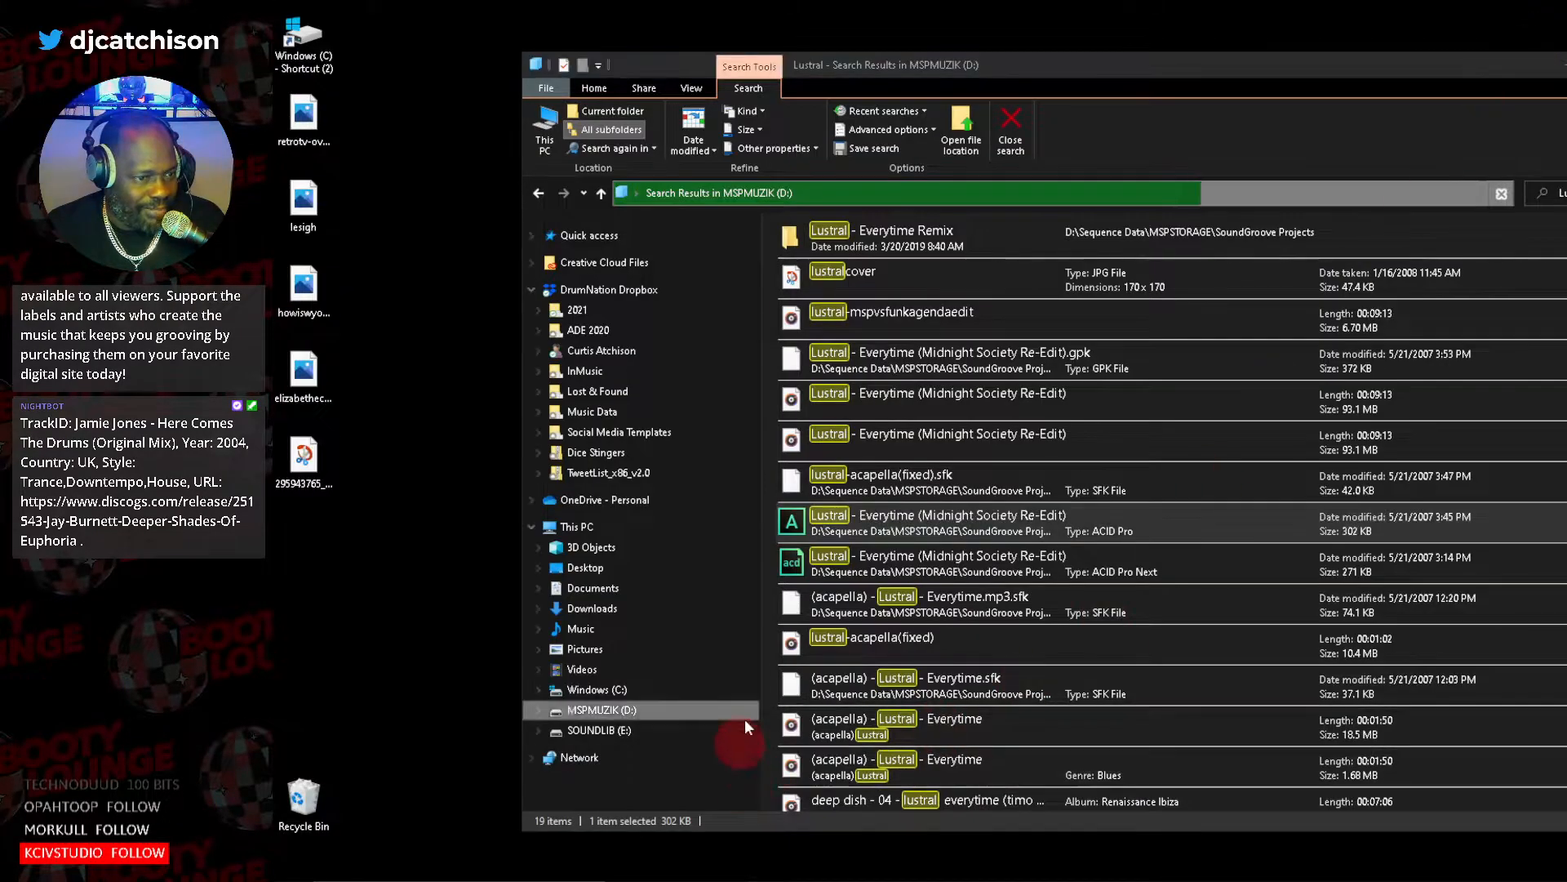
{"action": "double_click", "coordinate": [800, 523]}
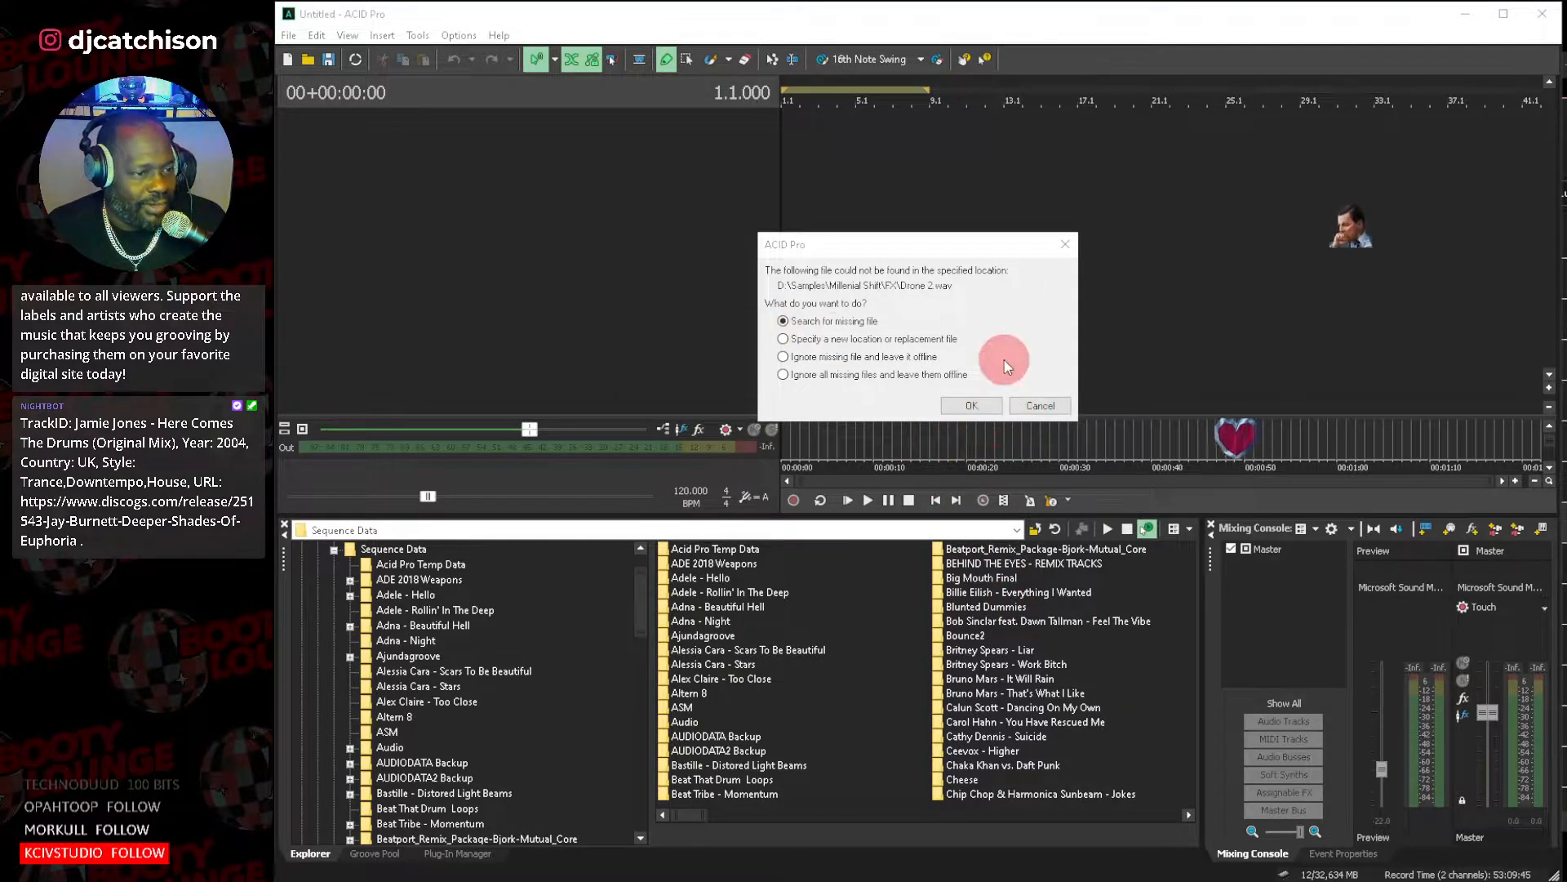
{"action": "left_click", "coordinate": [973, 406]}
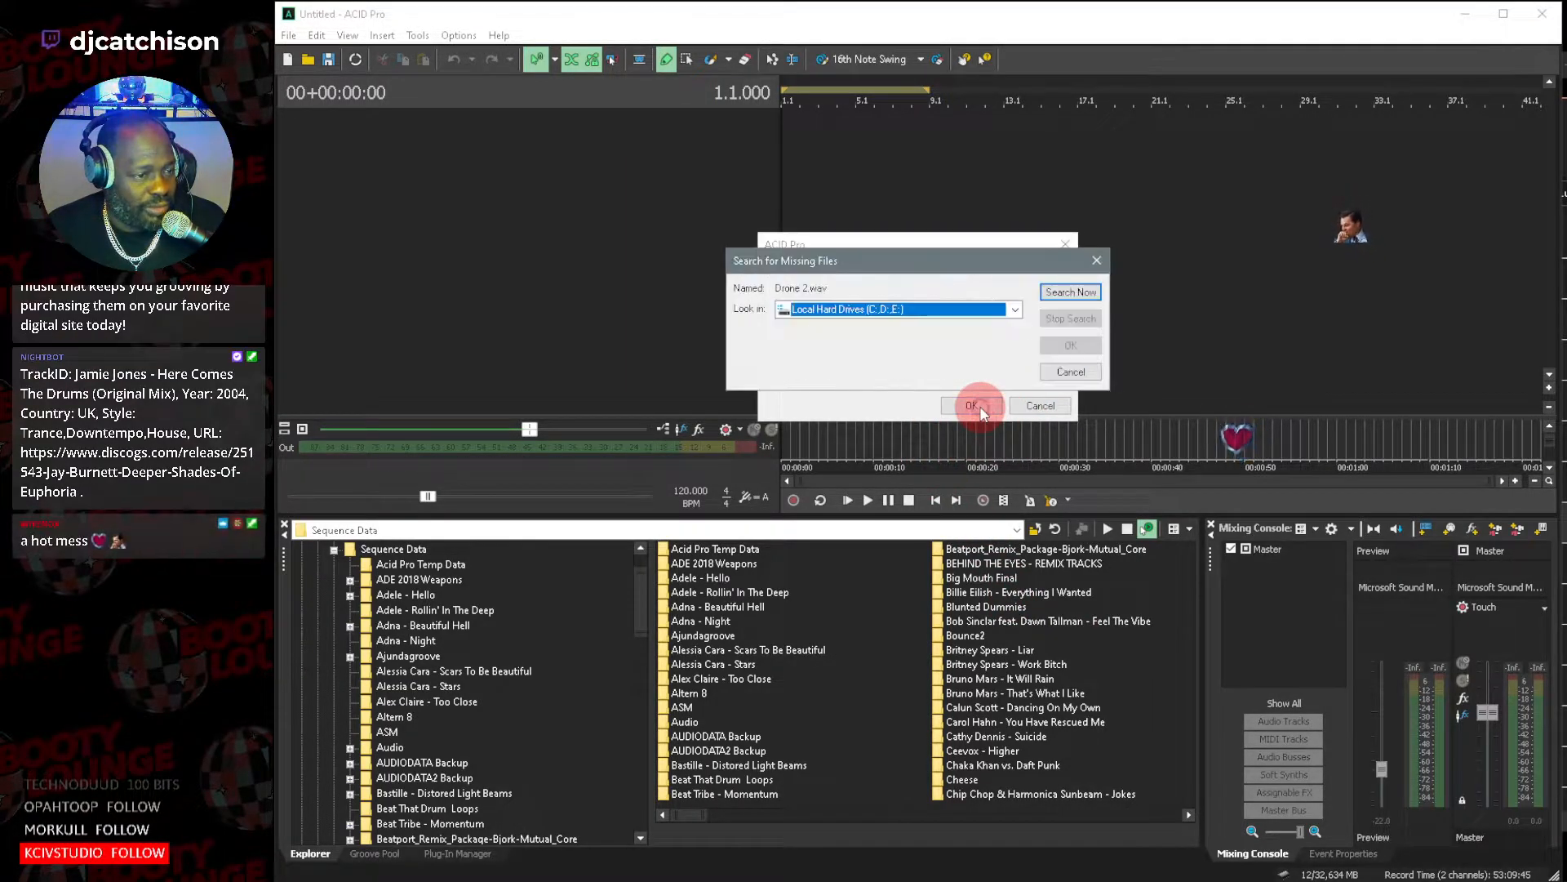
{"action": "left_click", "coordinate": [1018, 310]}
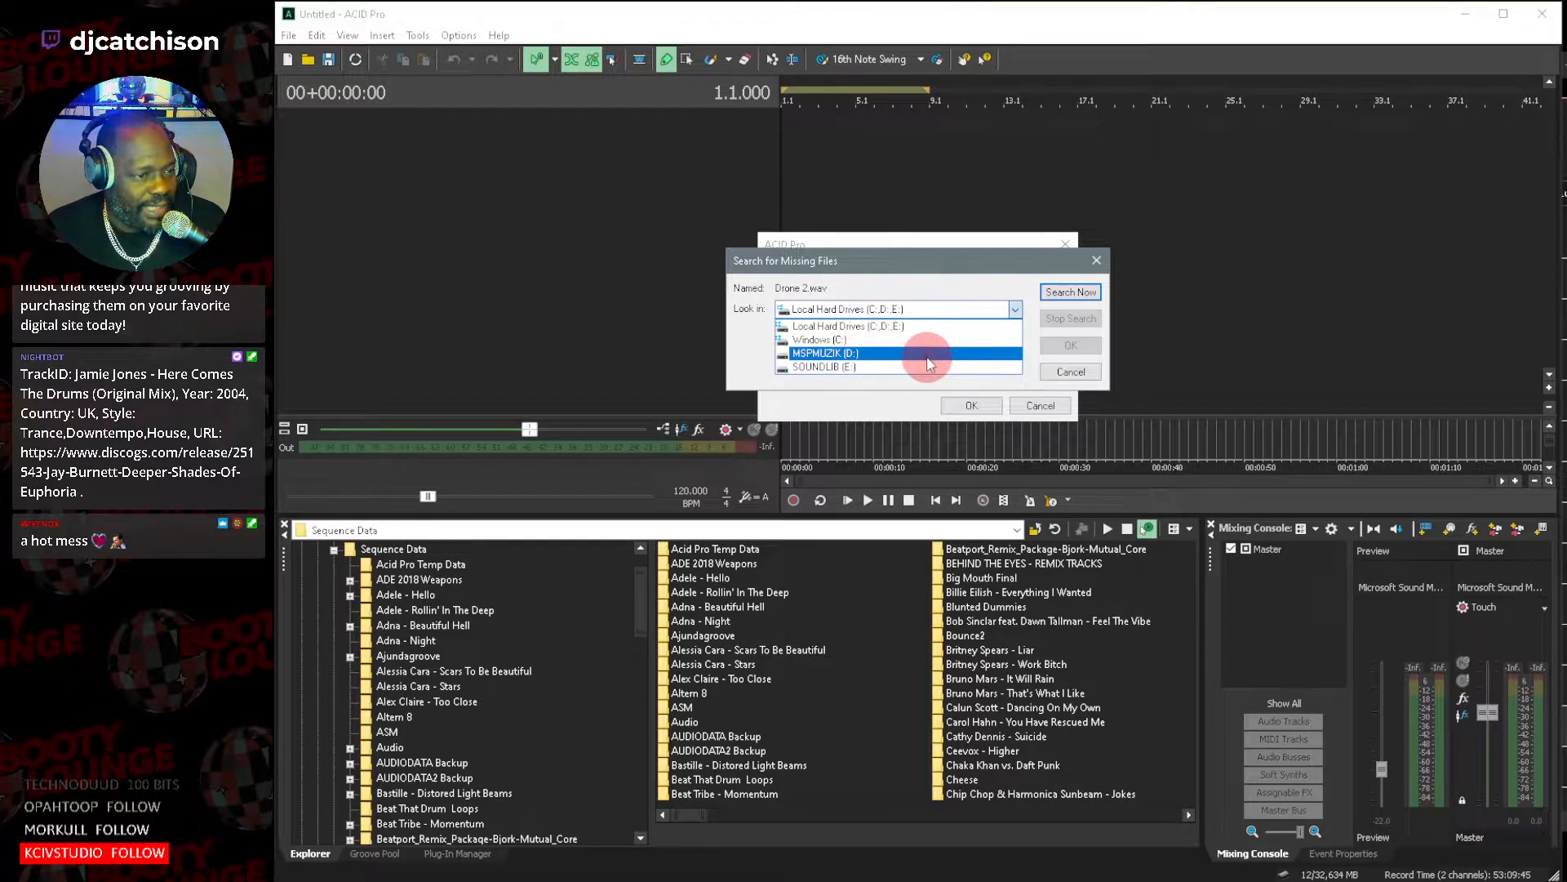
{"action": "left_click", "coordinate": [943, 353]}
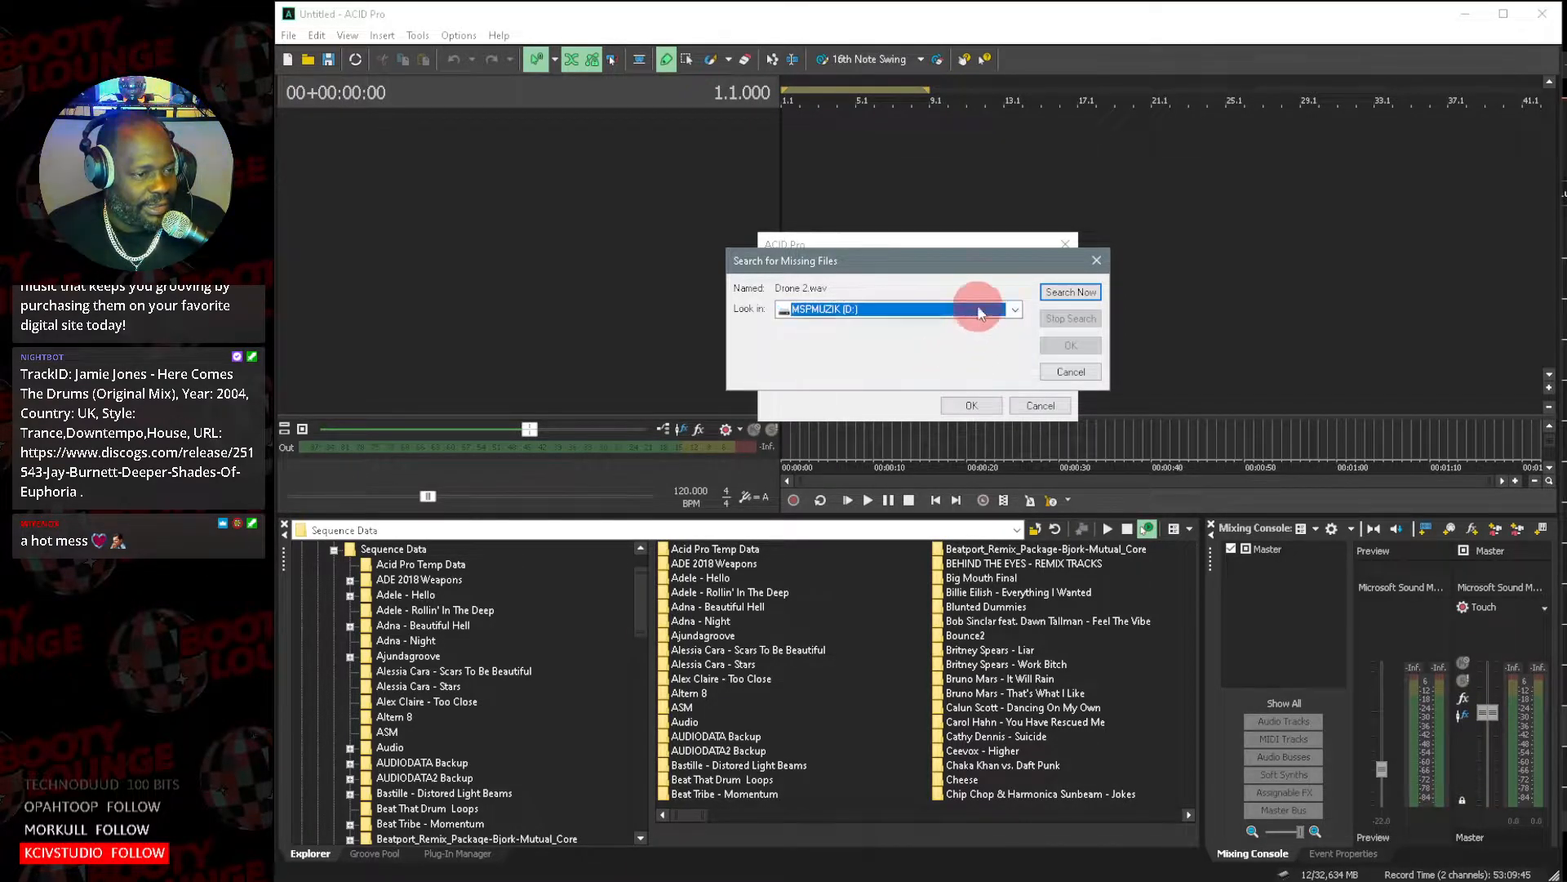
{"action": "left_click", "coordinate": [1073, 372]}
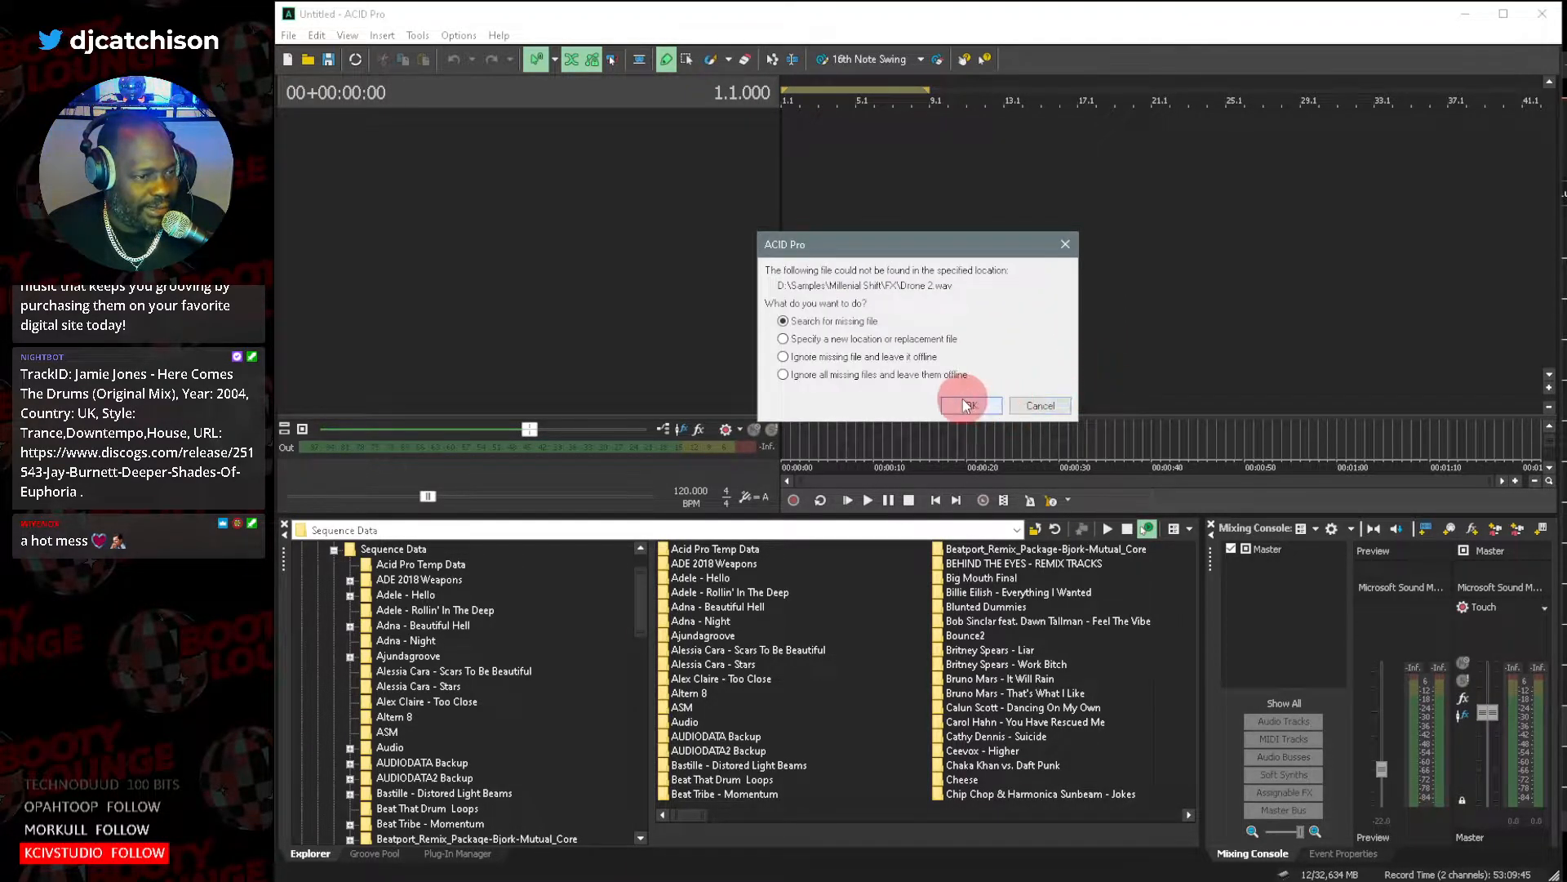
Search MSPMUZIK (D:) for the missing Drone 2.wav and relink it to the first match.
{"action": "left_click", "coordinate": [991, 414]}
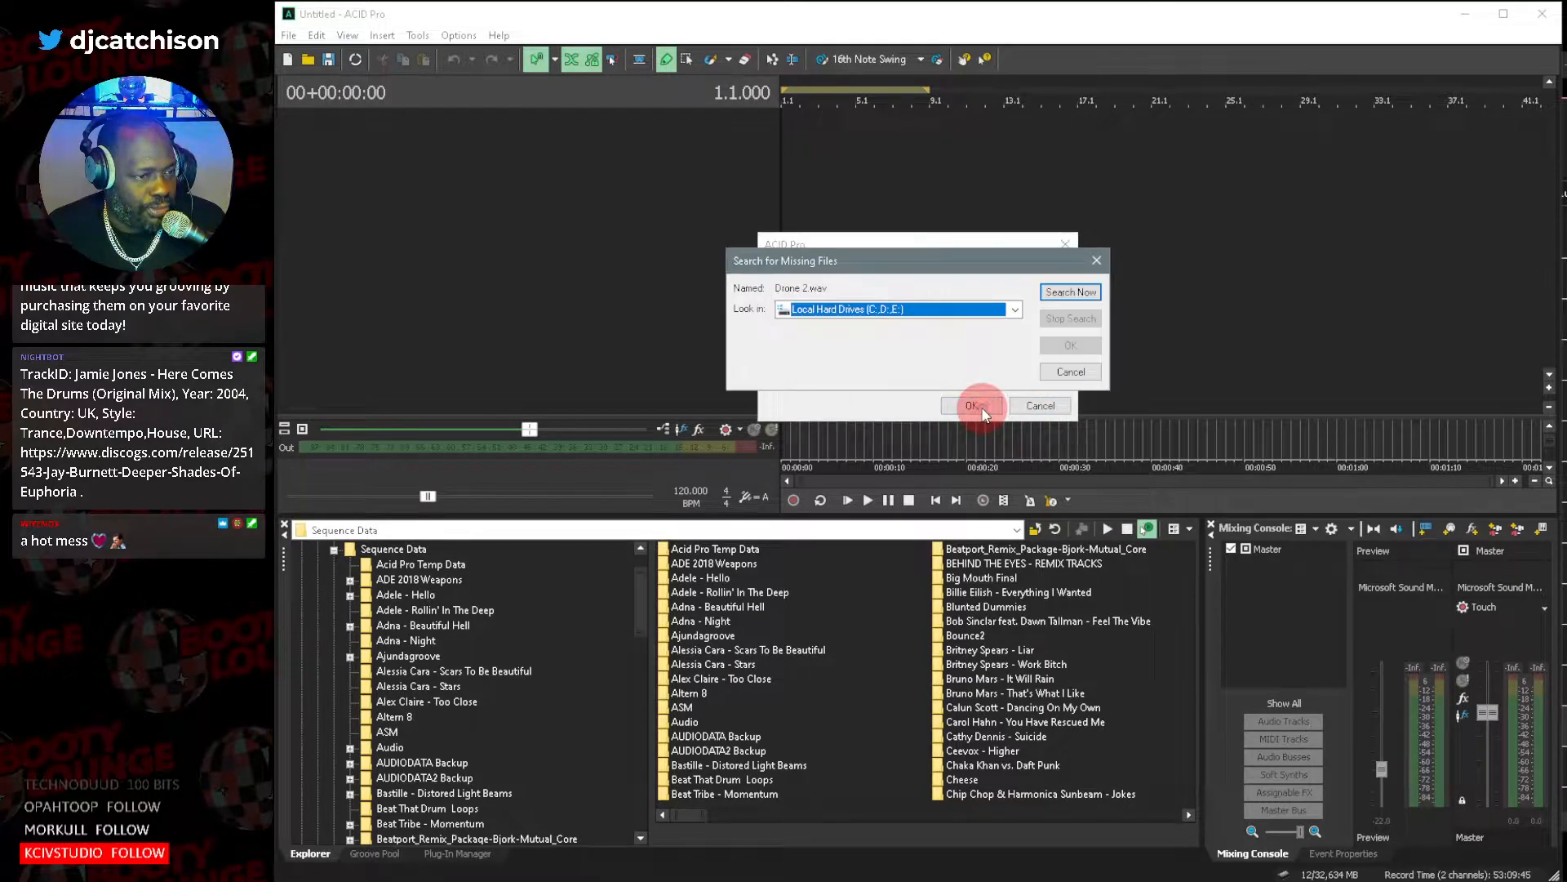
{"action": "left_click", "coordinate": [1016, 309]}
{"action": "left_click", "coordinate": [928, 352]}
{"action": "left_click", "coordinate": [1070, 293]}
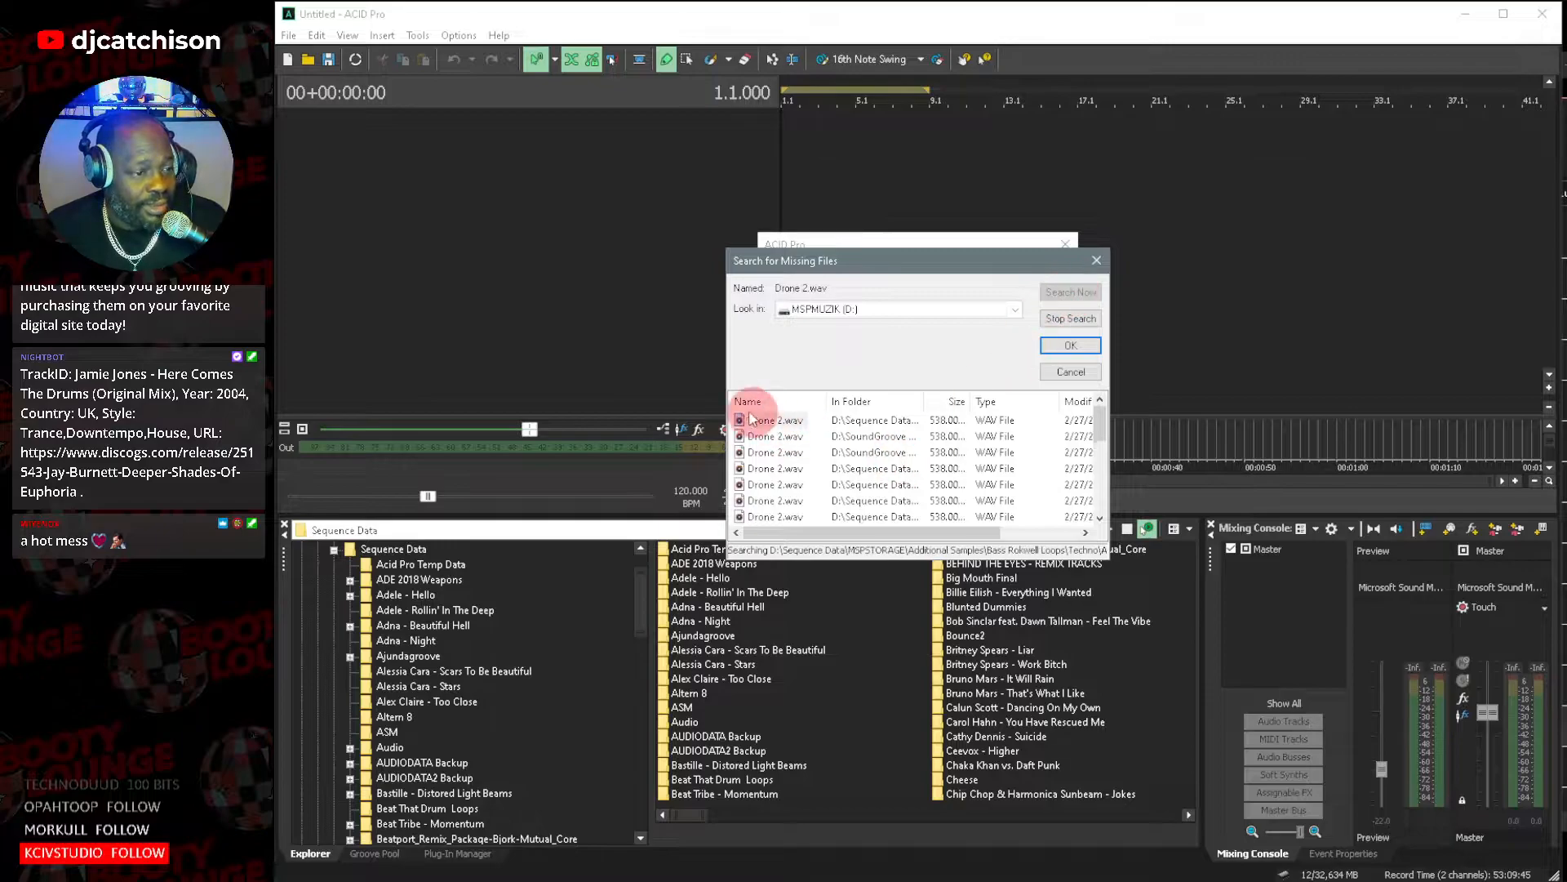
{"action": "double_click", "coordinate": [794, 421]}
Search MSPMUZIK (D:) for the missing PA7304_ClpLp_AcidTool.wav and relink it to the first match.
{"action": "left_click", "coordinate": [978, 414]}
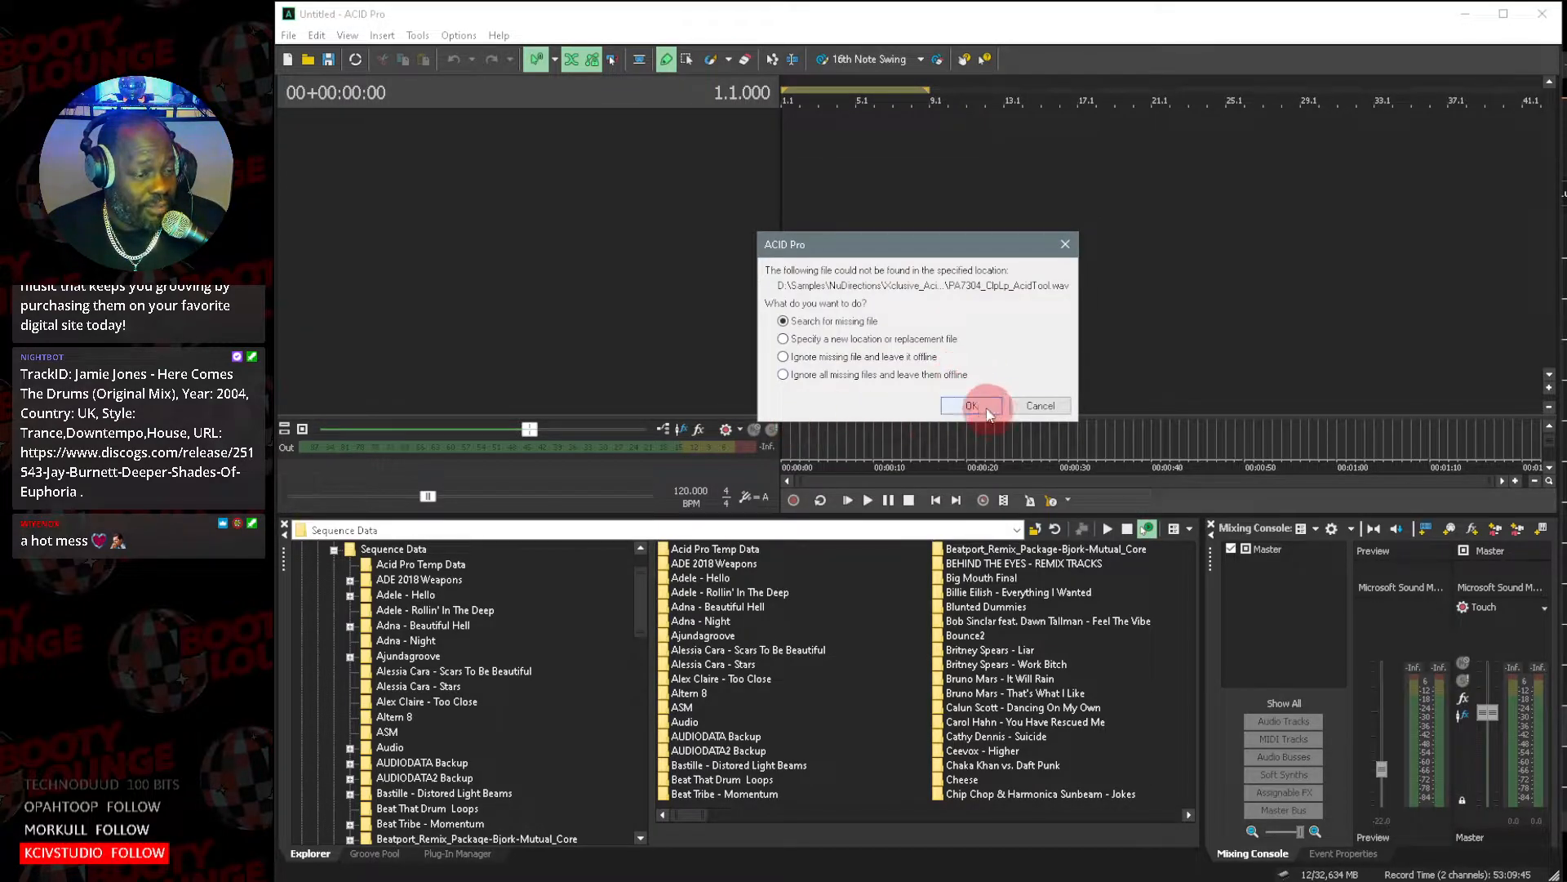
{"action": "left_click", "coordinate": [1016, 309]}
{"action": "left_click", "coordinate": [928, 353]}
{"action": "left_click", "coordinate": [1071, 292]}
{"action": "double_click", "coordinate": [768, 421]}
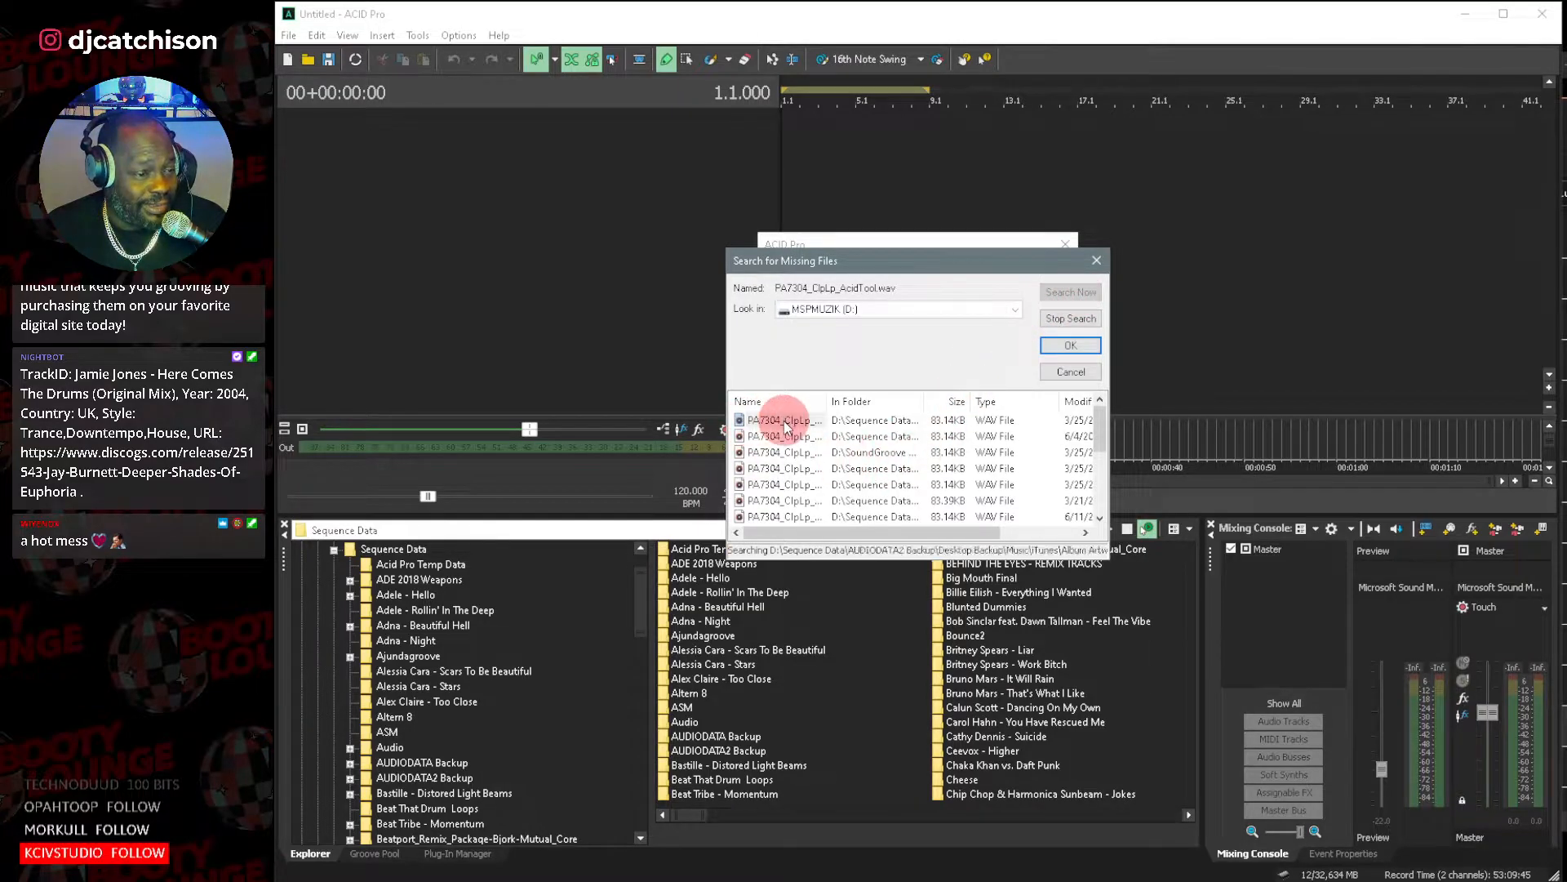
Search MSPMUZIK (D:) for the missing PA7508_HhLp_AcidTool.wav and relink it to the first match.
{"action": "left_click", "coordinate": [987, 405]}
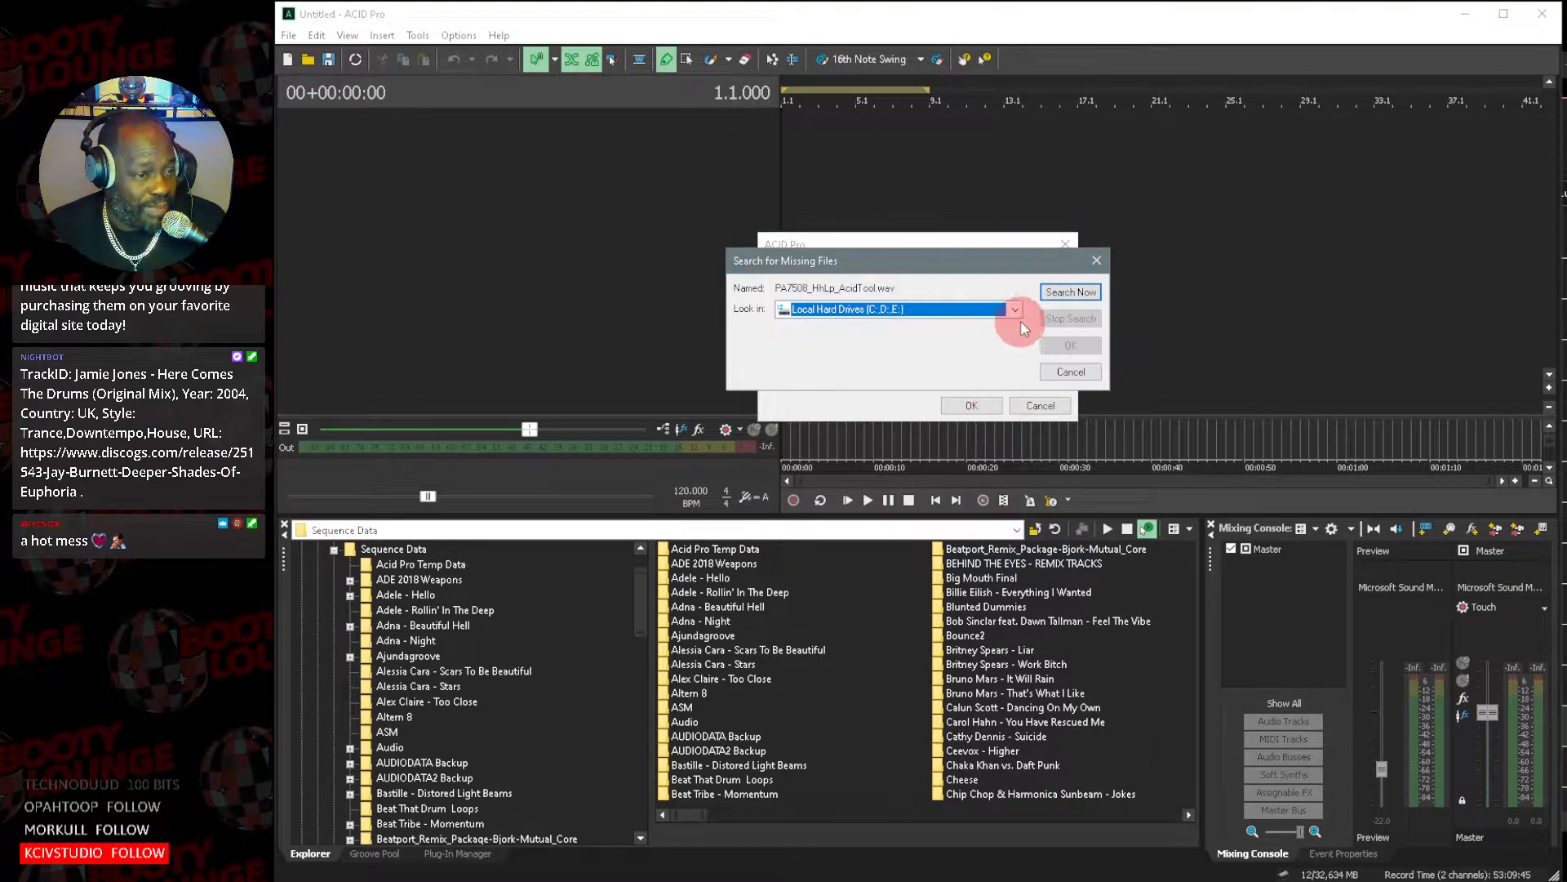
{"action": "left_click", "coordinate": [1020, 310]}
{"action": "left_click", "coordinate": [921, 351]}
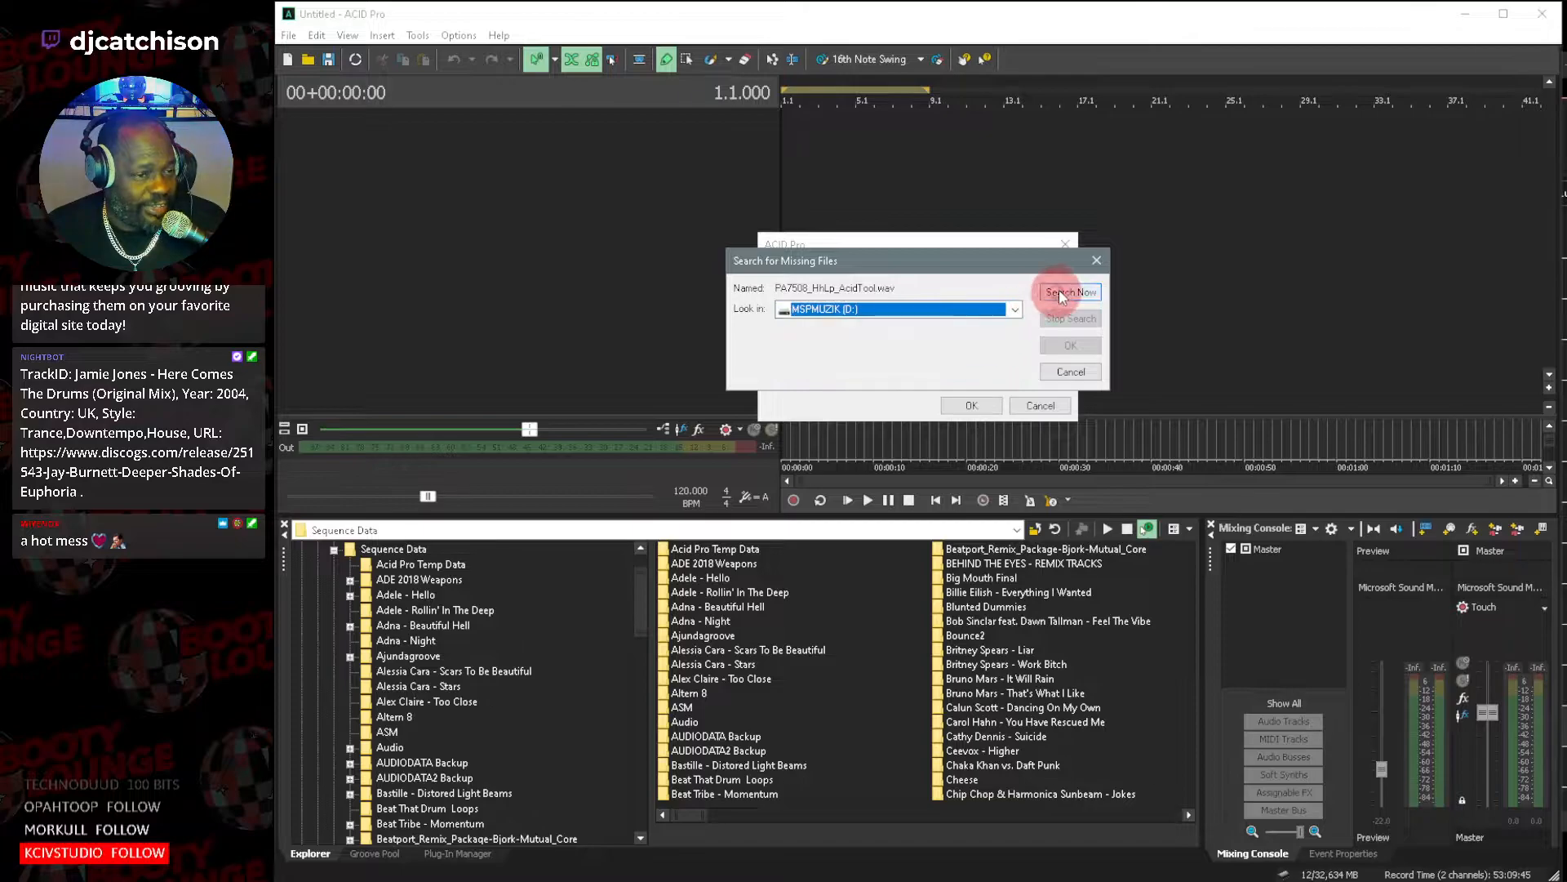
{"action": "left_click", "coordinate": [1062, 294]}
{"action": "double_click", "coordinate": [759, 422]}
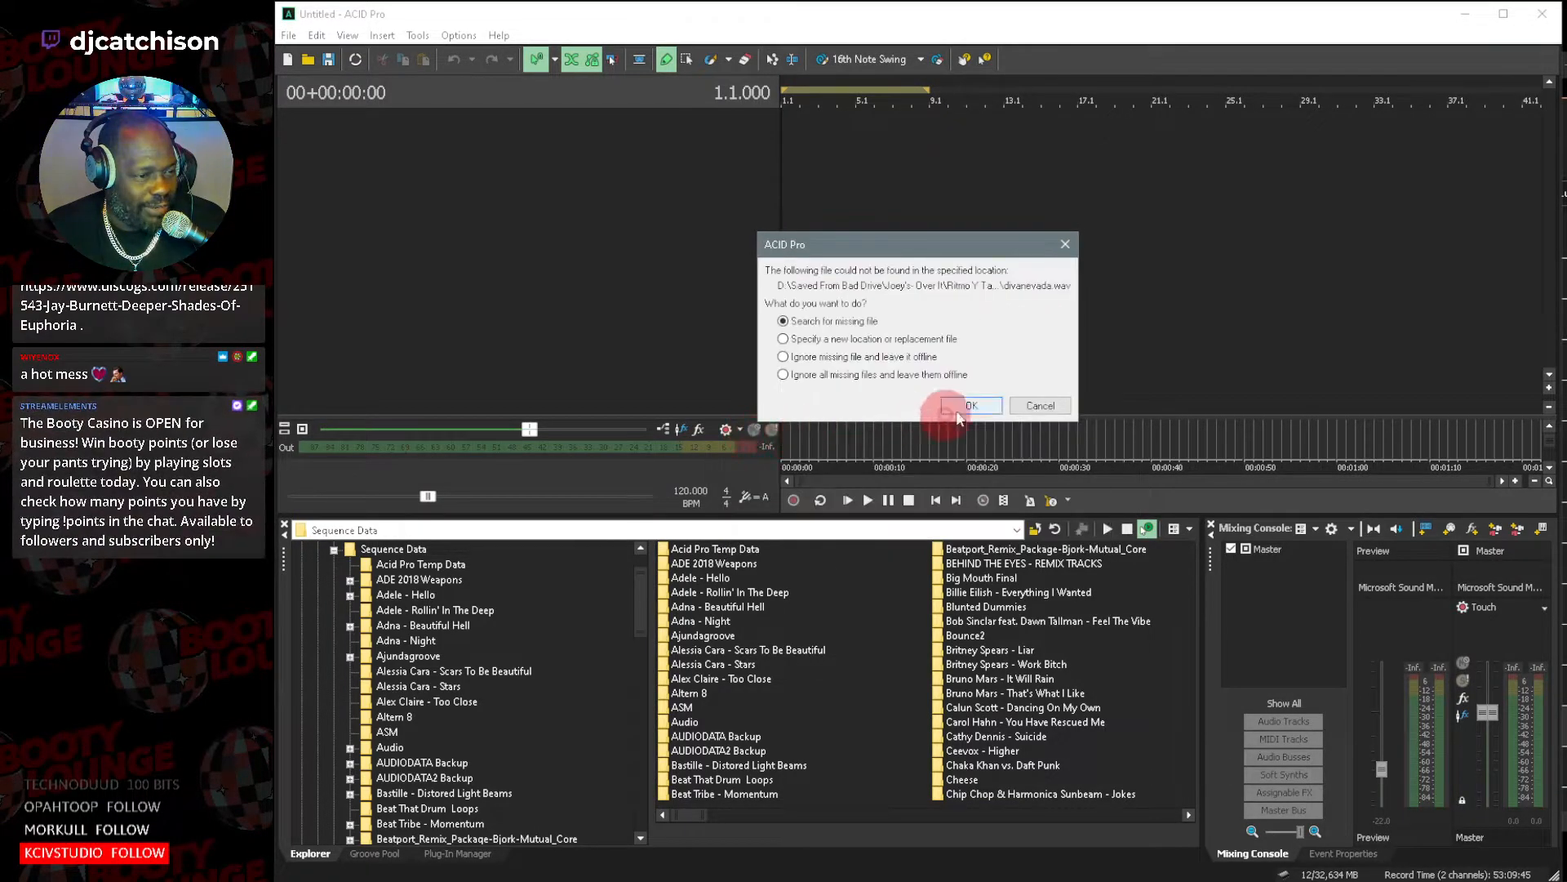
Search MSPMUZIK (D:) for the missing divanevada.wav and relink it to the first match.
{"action": "left_click", "coordinate": [972, 406]}
{"action": "left_click", "coordinate": [1014, 309]}
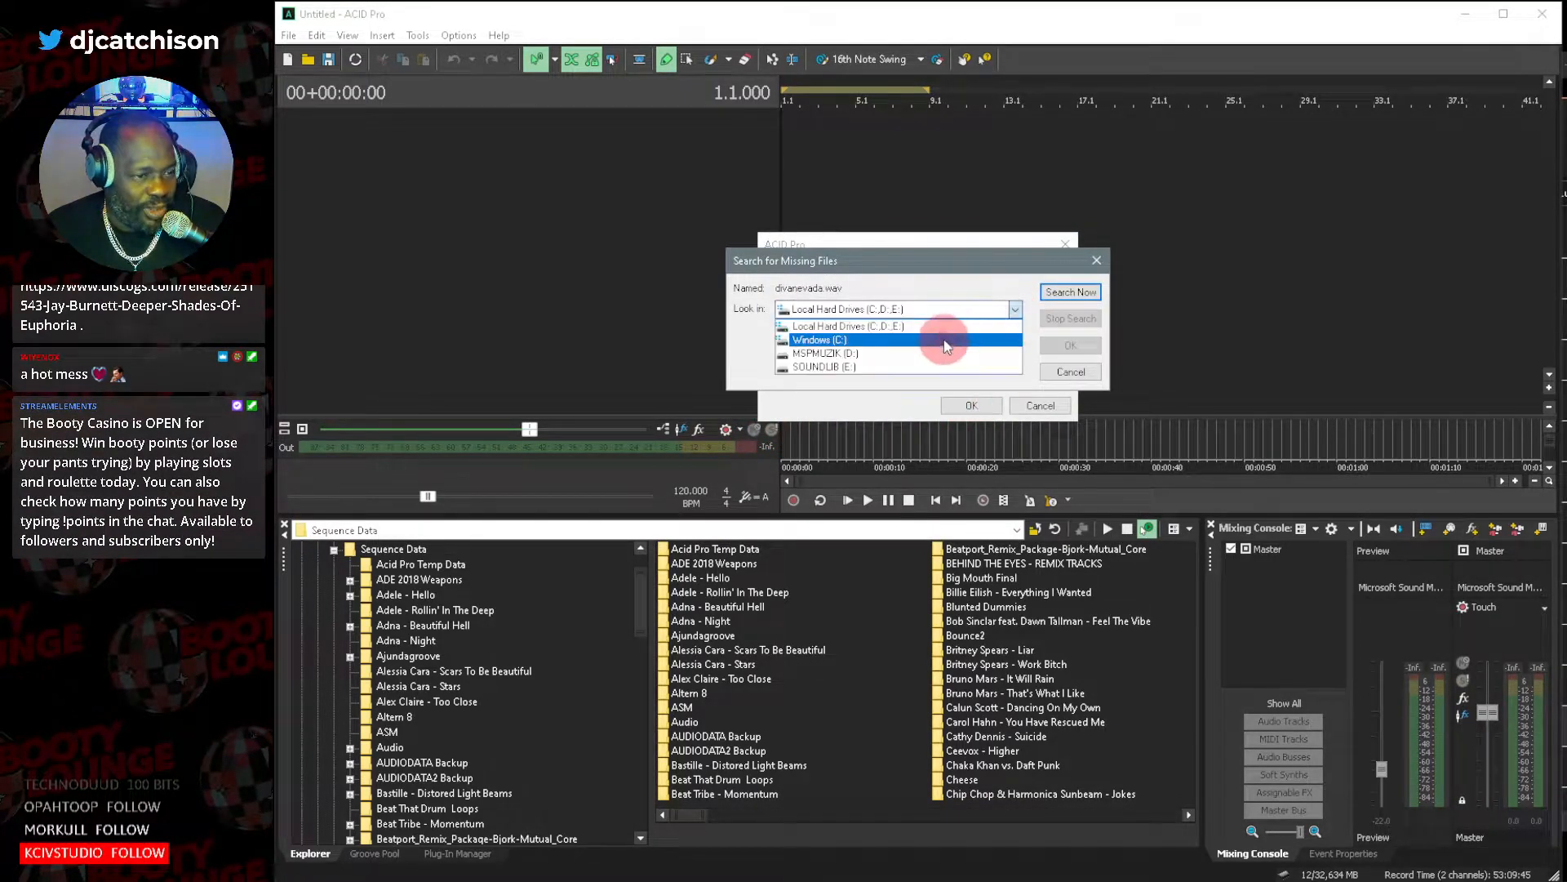
{"action": "left_click", "coordinate": [939, 353]}
{"action": "left_click", "coordinate": [1071, 293]}
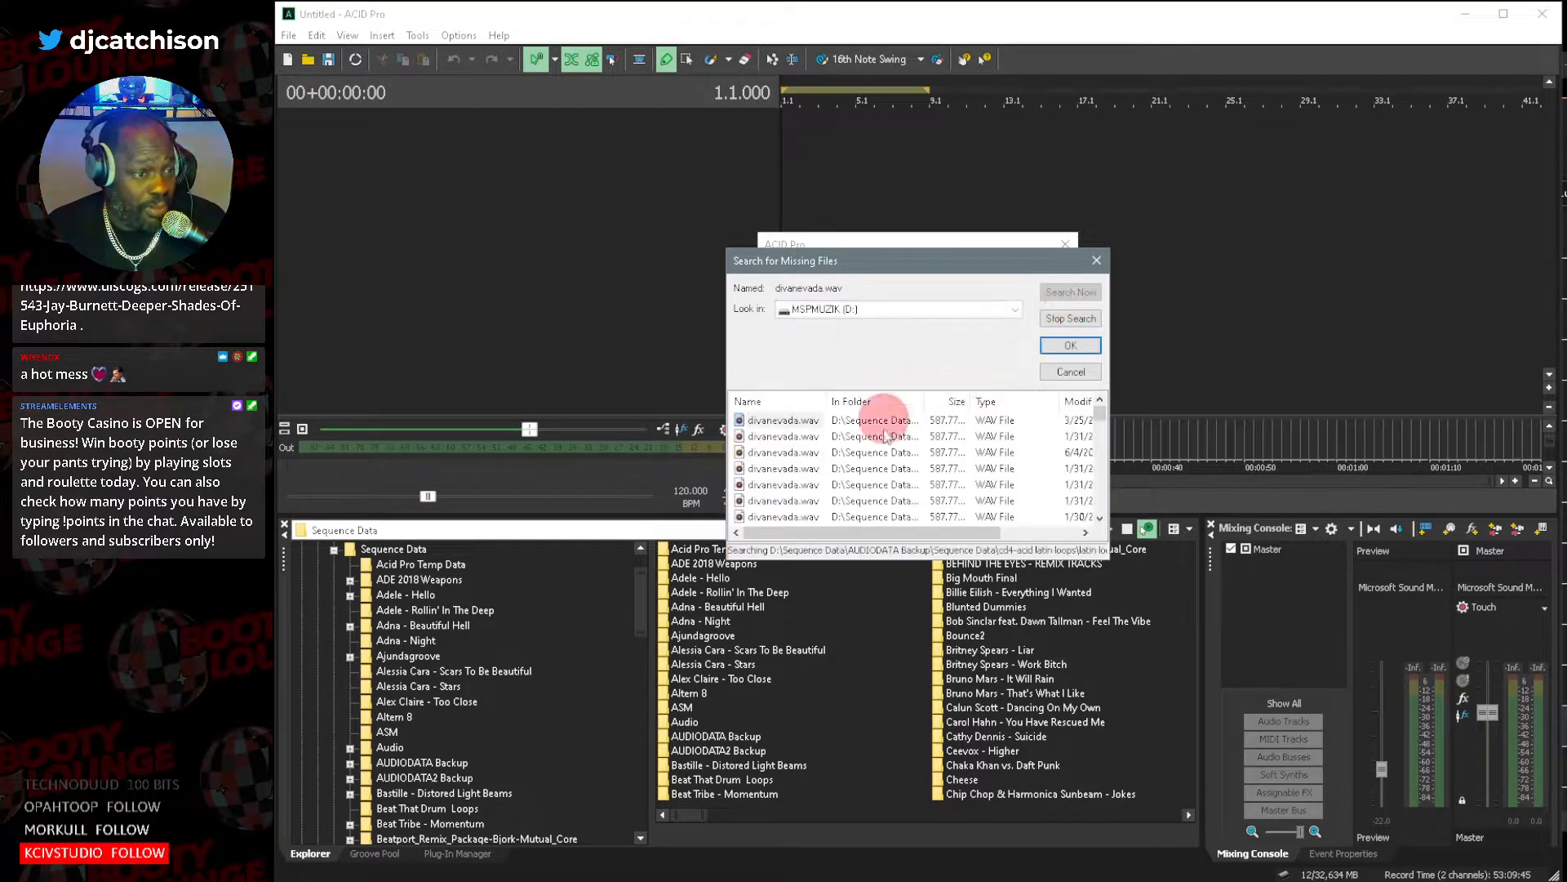
{"action": "double_click", "coordinate": [767, 421]}
Search MSPMUZIK (D:) for the missing showuthesharpkick.wav and relink it to the first match.
{"action": "left_click", "coordinate": [968, 406]}
{"action": "left_click", "coordinate": [1015, 309]}
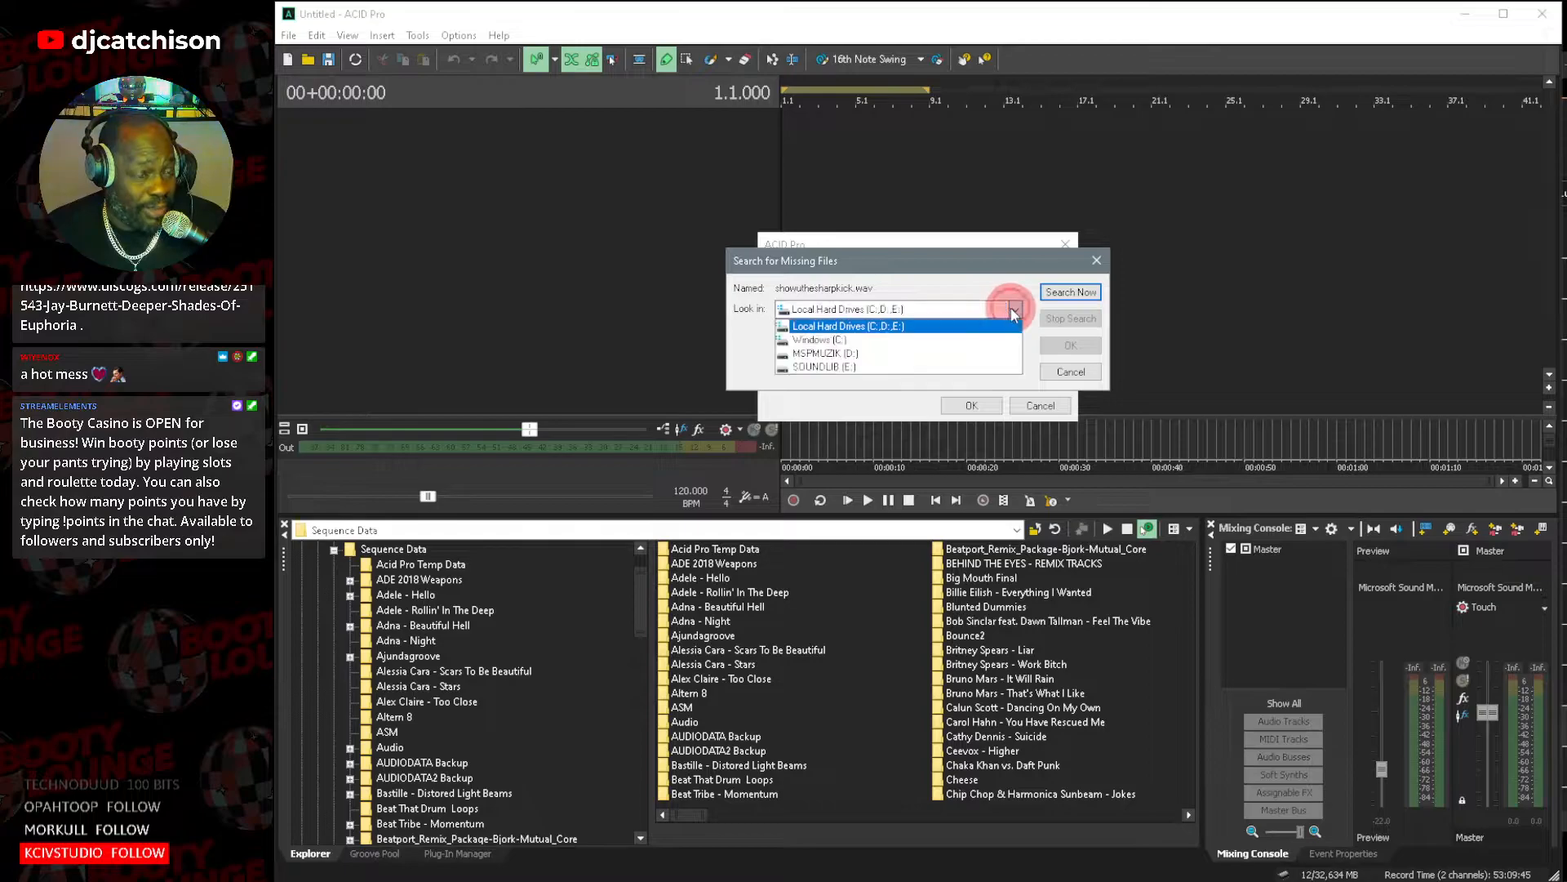
{"action": "left_click", "coordinate": [878, 353]}
{"action": "left_click", "coordinate": [1071, 293]}
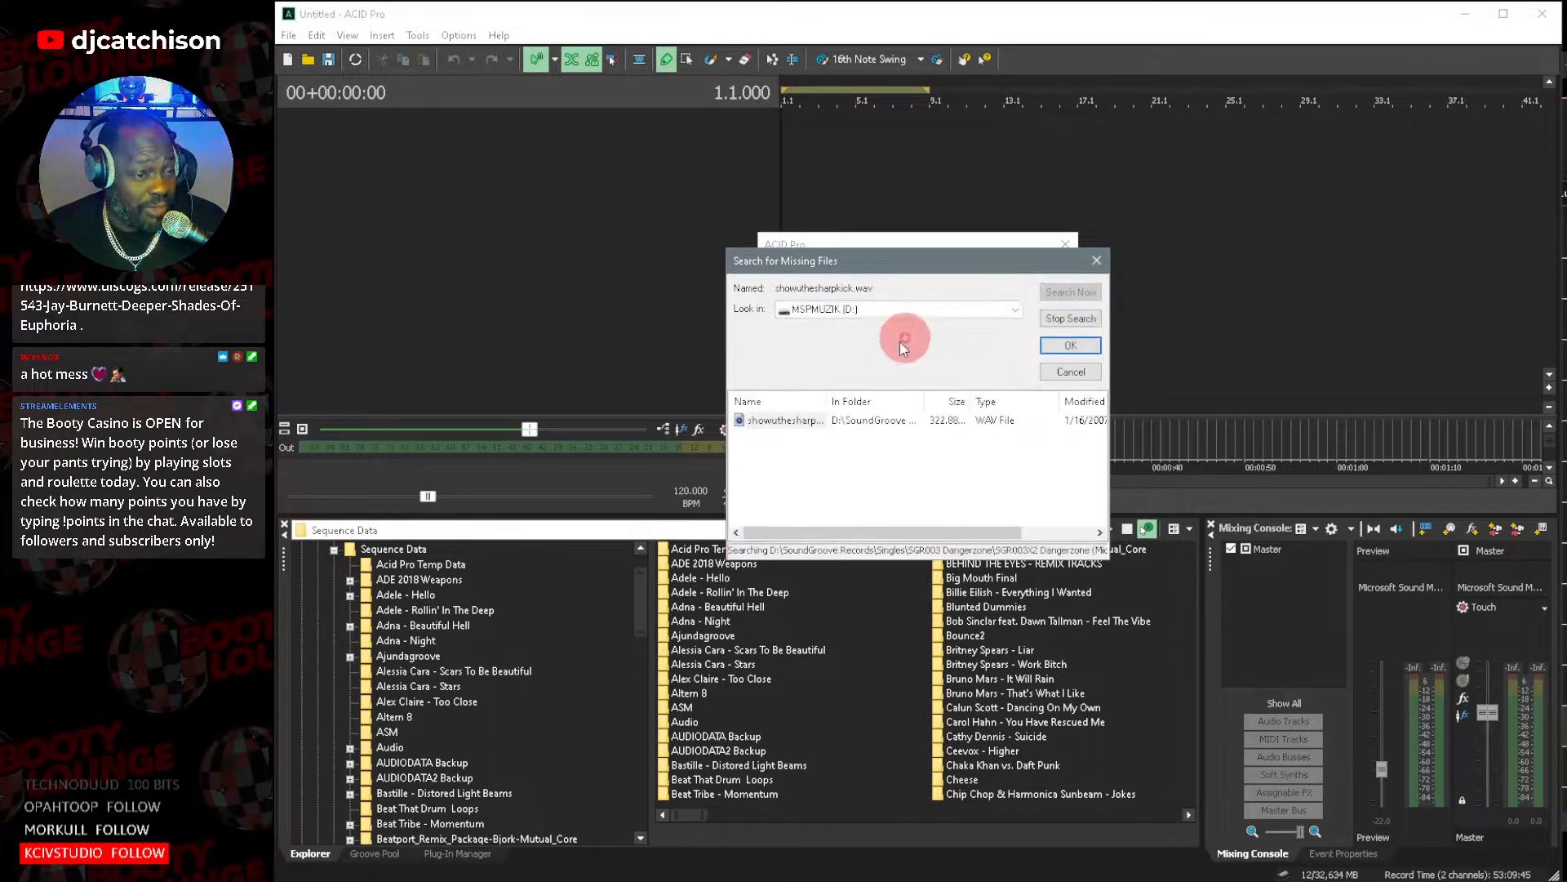
{"action": "double_click", "coordinate": [763, 421]}
Search MSPMUZIK (D:) for the missing watchingsteam.wav and relink it to the first match.
{"action": "left_click", "coordinate": [971, 405]}
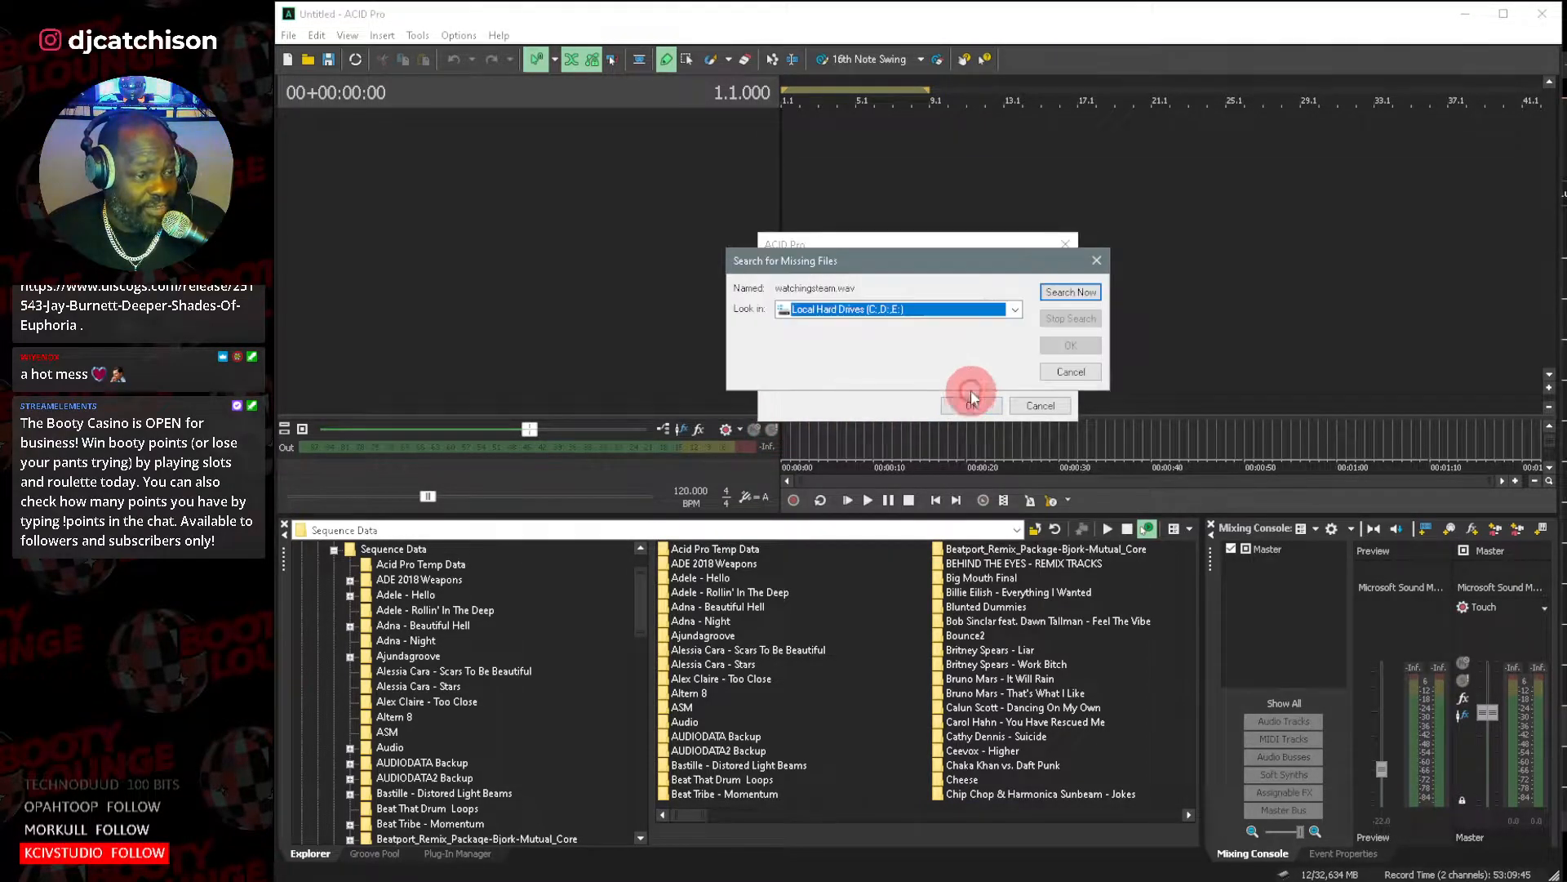
{"action": "left_click", "coordinate": [1015, 309]}
{"action": "left_click", "coordinate": [886, 354]}
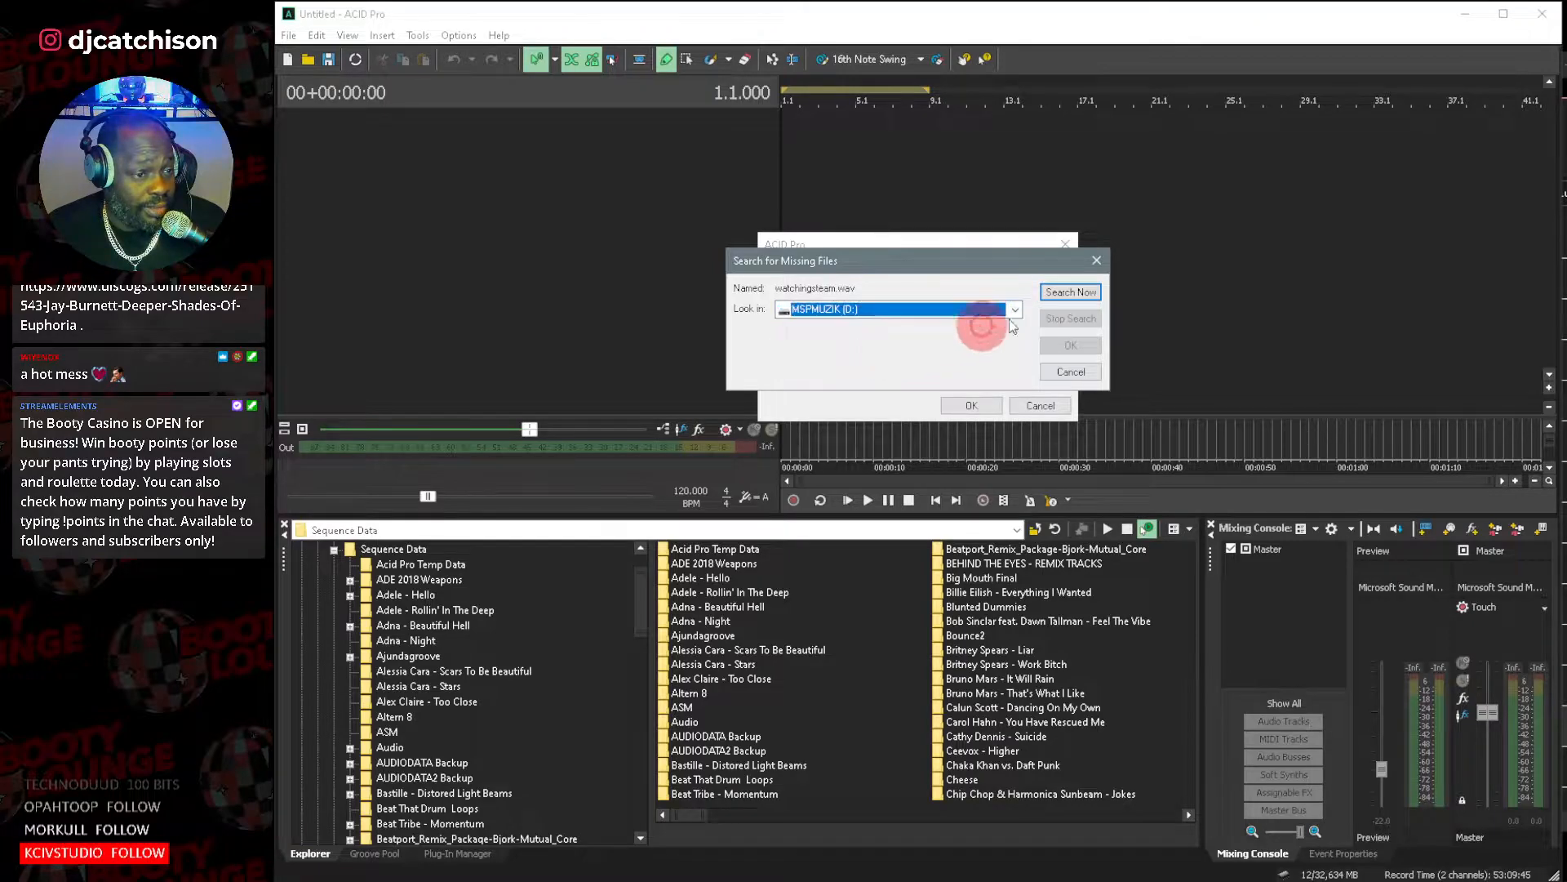
{"action": "left_click", "coordinate": [1065, 291]}
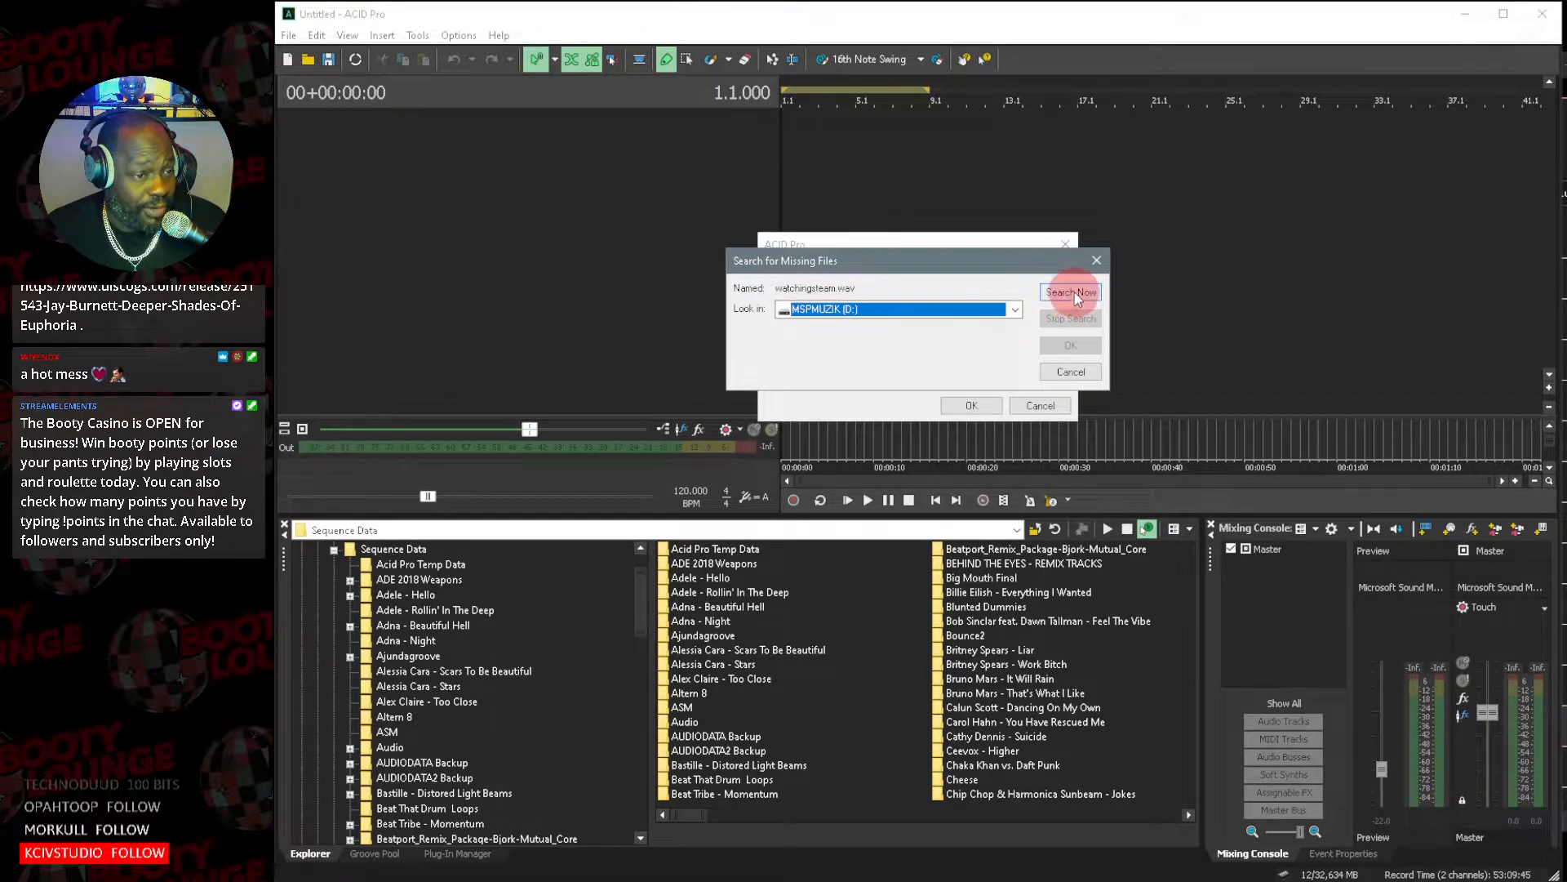
{"action": "double_click", "coordinate": [787, 424]}
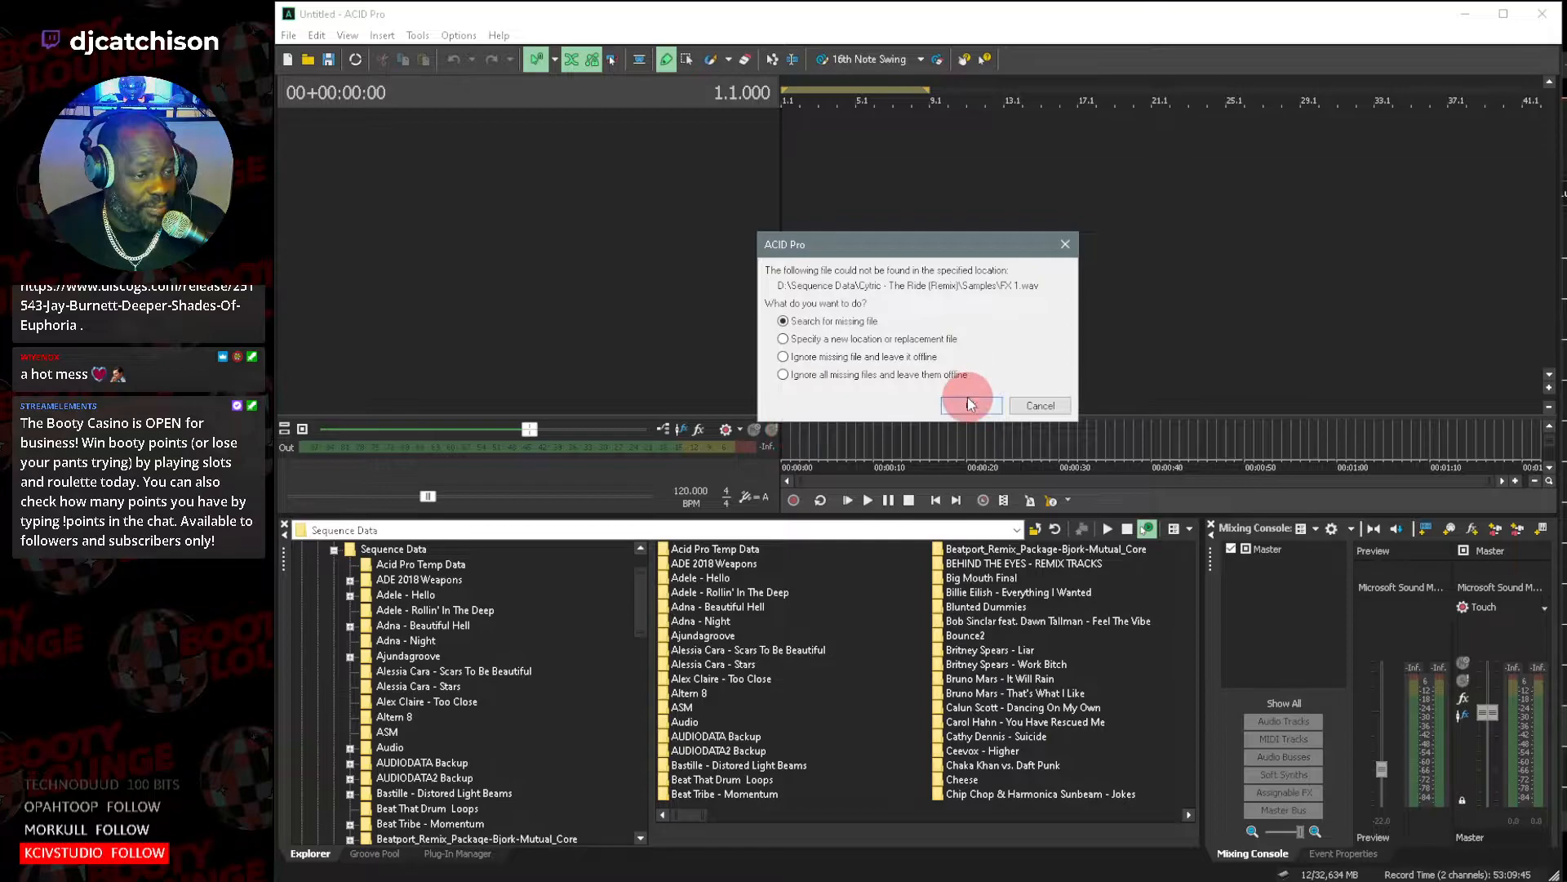
Search MSPMUZIK (D:) for the missing FX 1.wav and relink it to the first match.
{"action": "left_click", "coordinate": [971, 405]}
{"action": "left_click", "coordinate": [1016, 310]}
{"action": "left_click", "coordinate": [931, 351]}
{"action": "left_click", "coordinate": [1076, 297]}
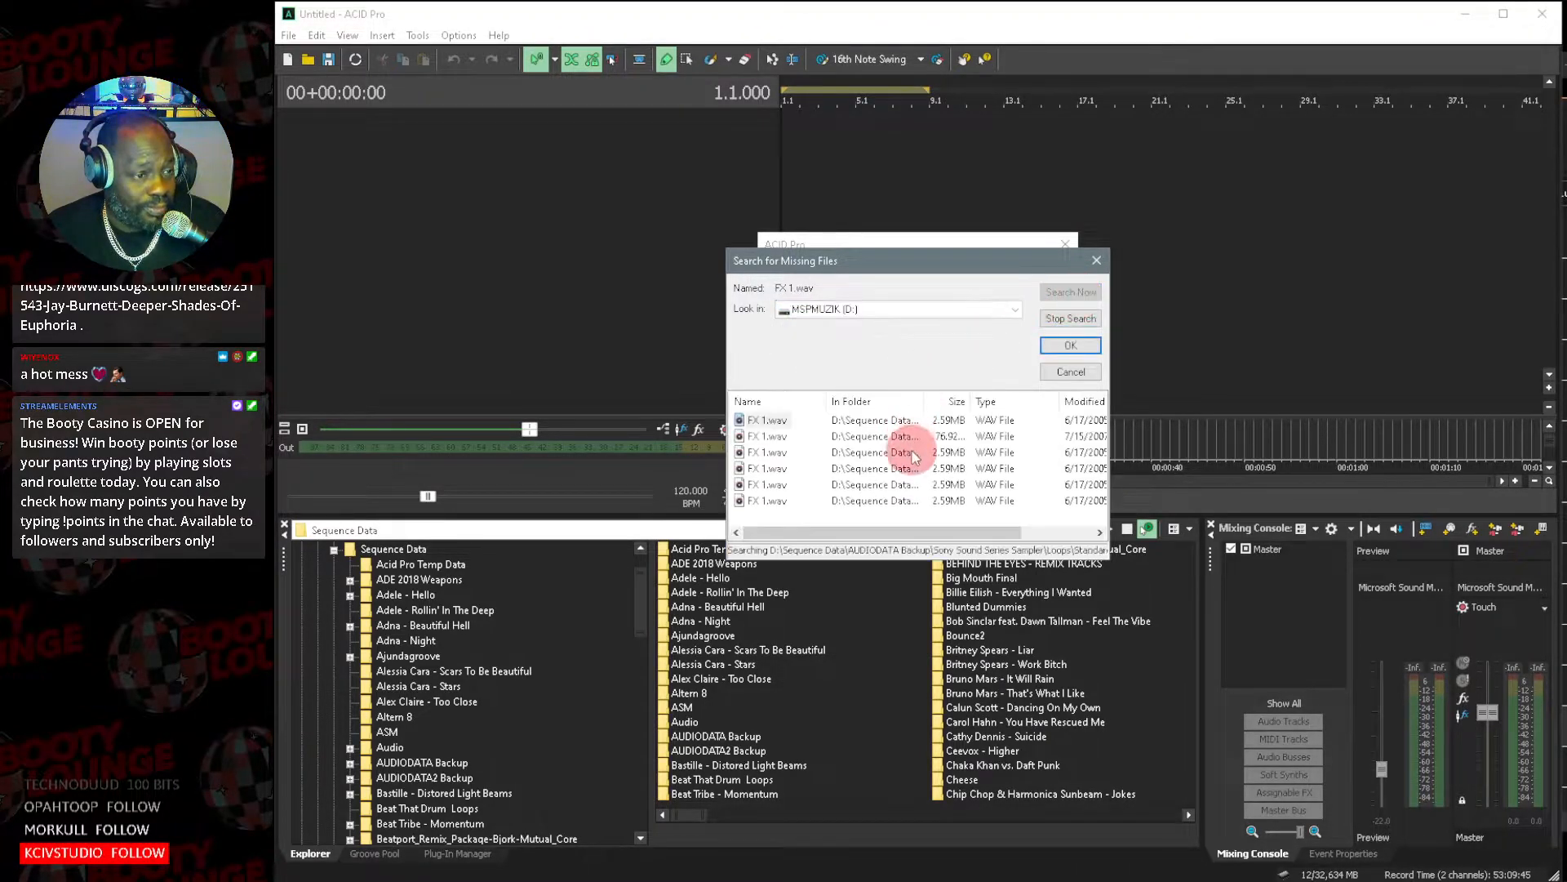
{"action": "double_click", "coordinate": [764, 422]}
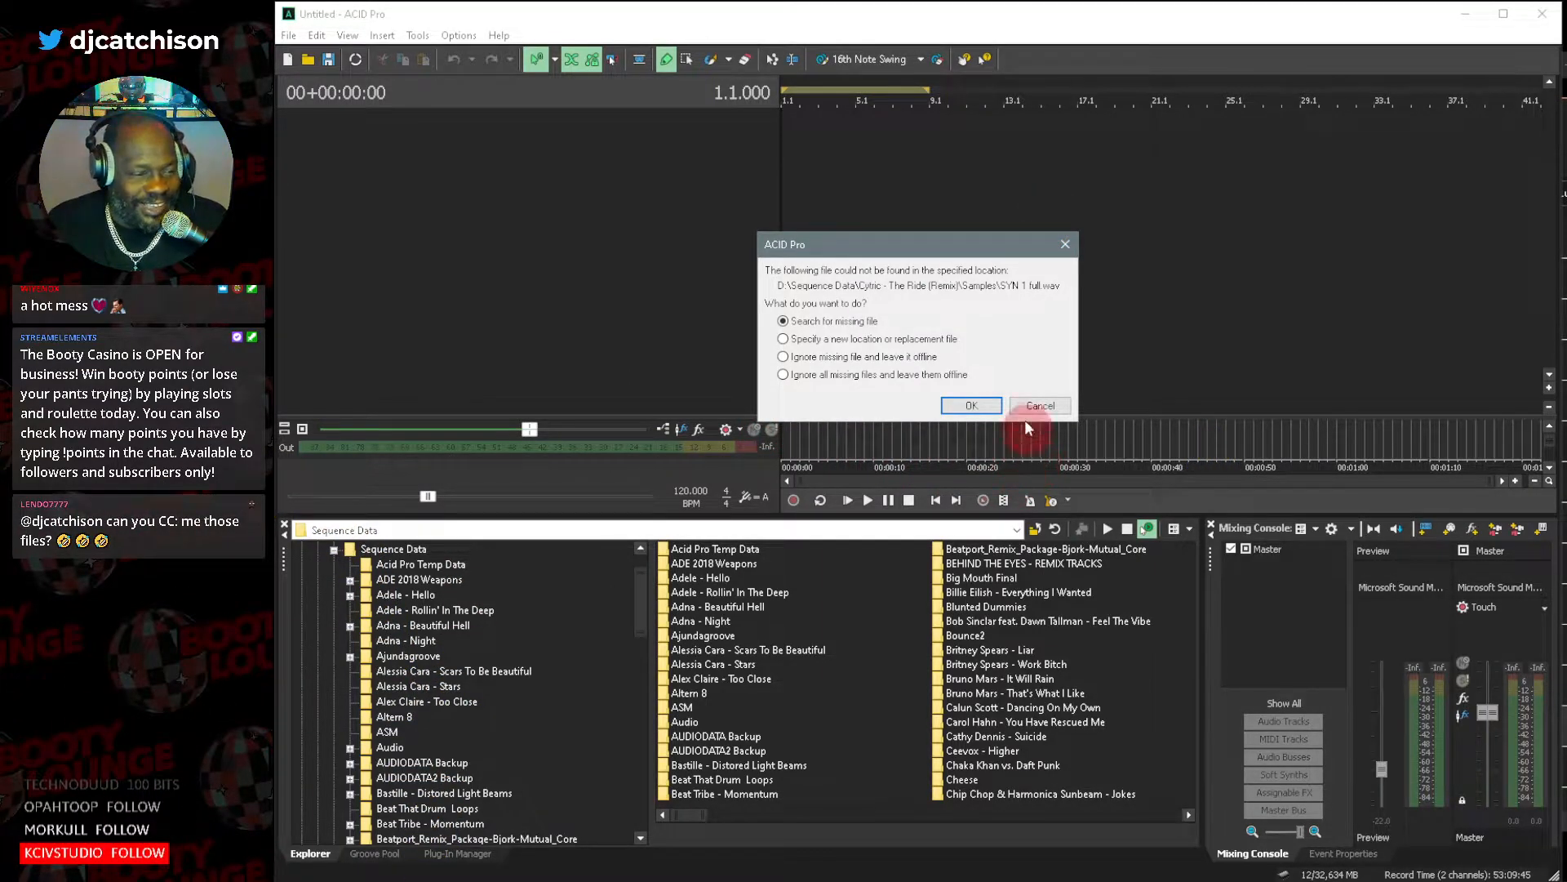
Search MSPMUZIK (D:) for the missing SYN 1 full.wav, relink it to the first match, and accept the suggested locations for all other media files.
{"action": "left_click", "coordinate": [977, 406]}
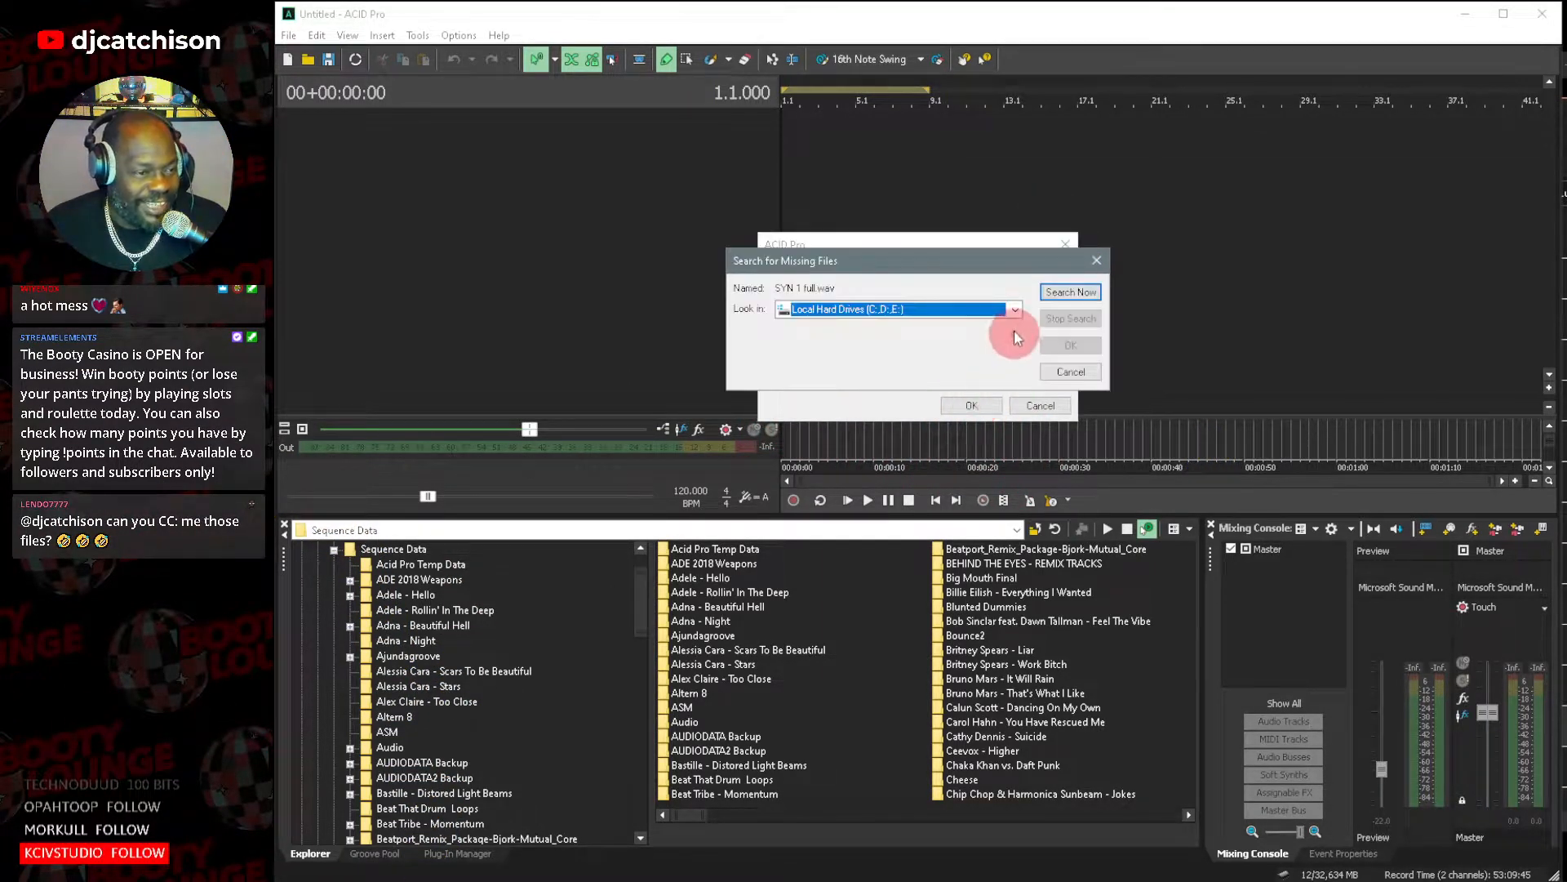
{"action": "left_click", "coordinate": [1015, 309]}
{"action": "left_click", "coordinate": [932, 353]}
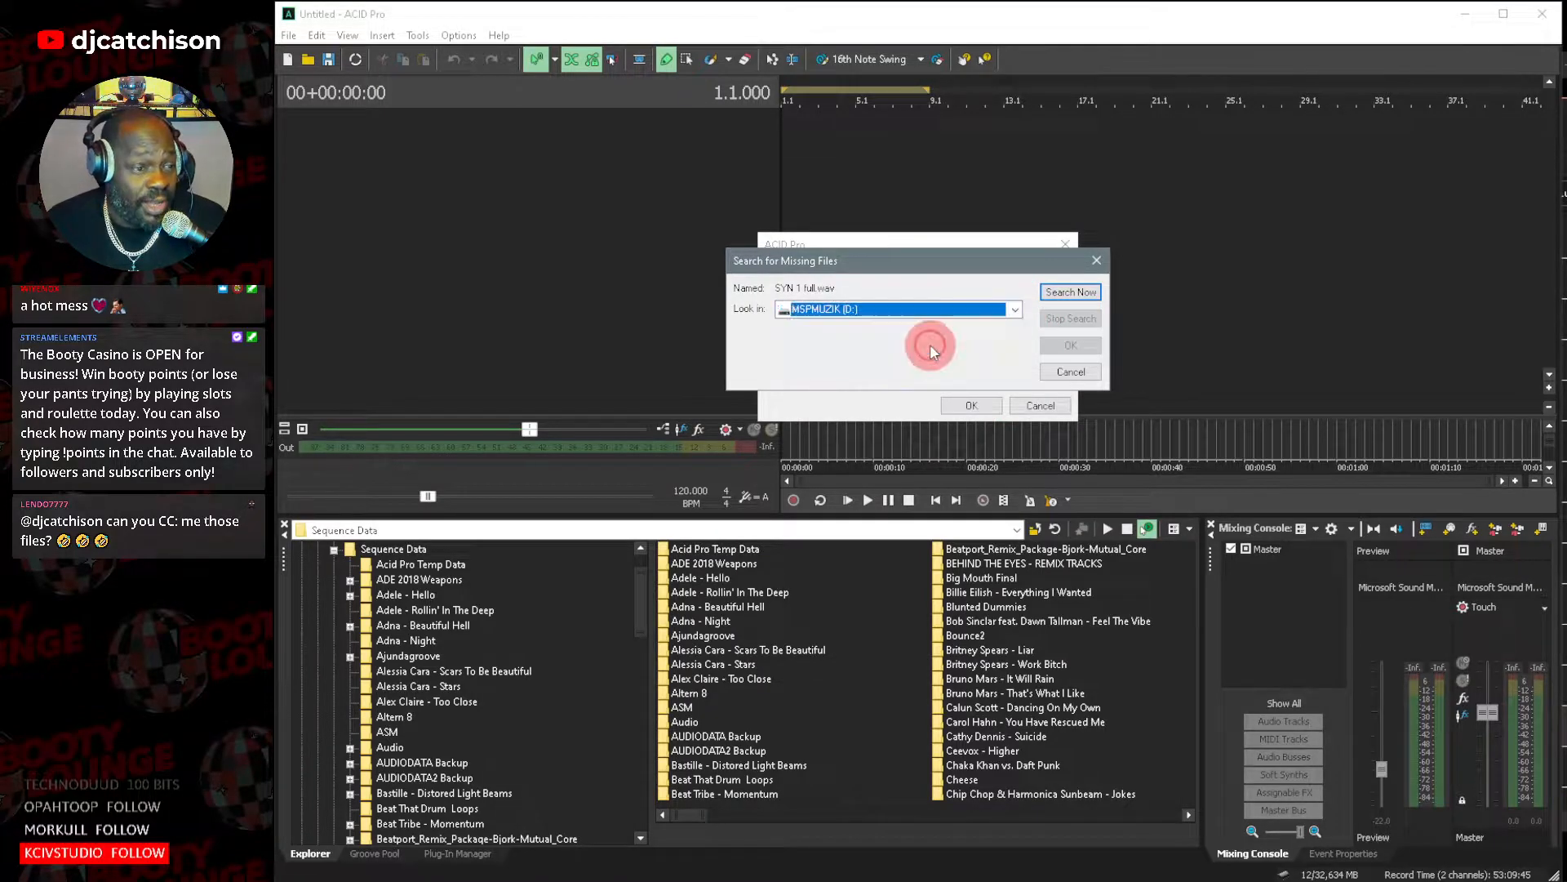
{"action": "left_click", "coordinate": [1070, 292]}
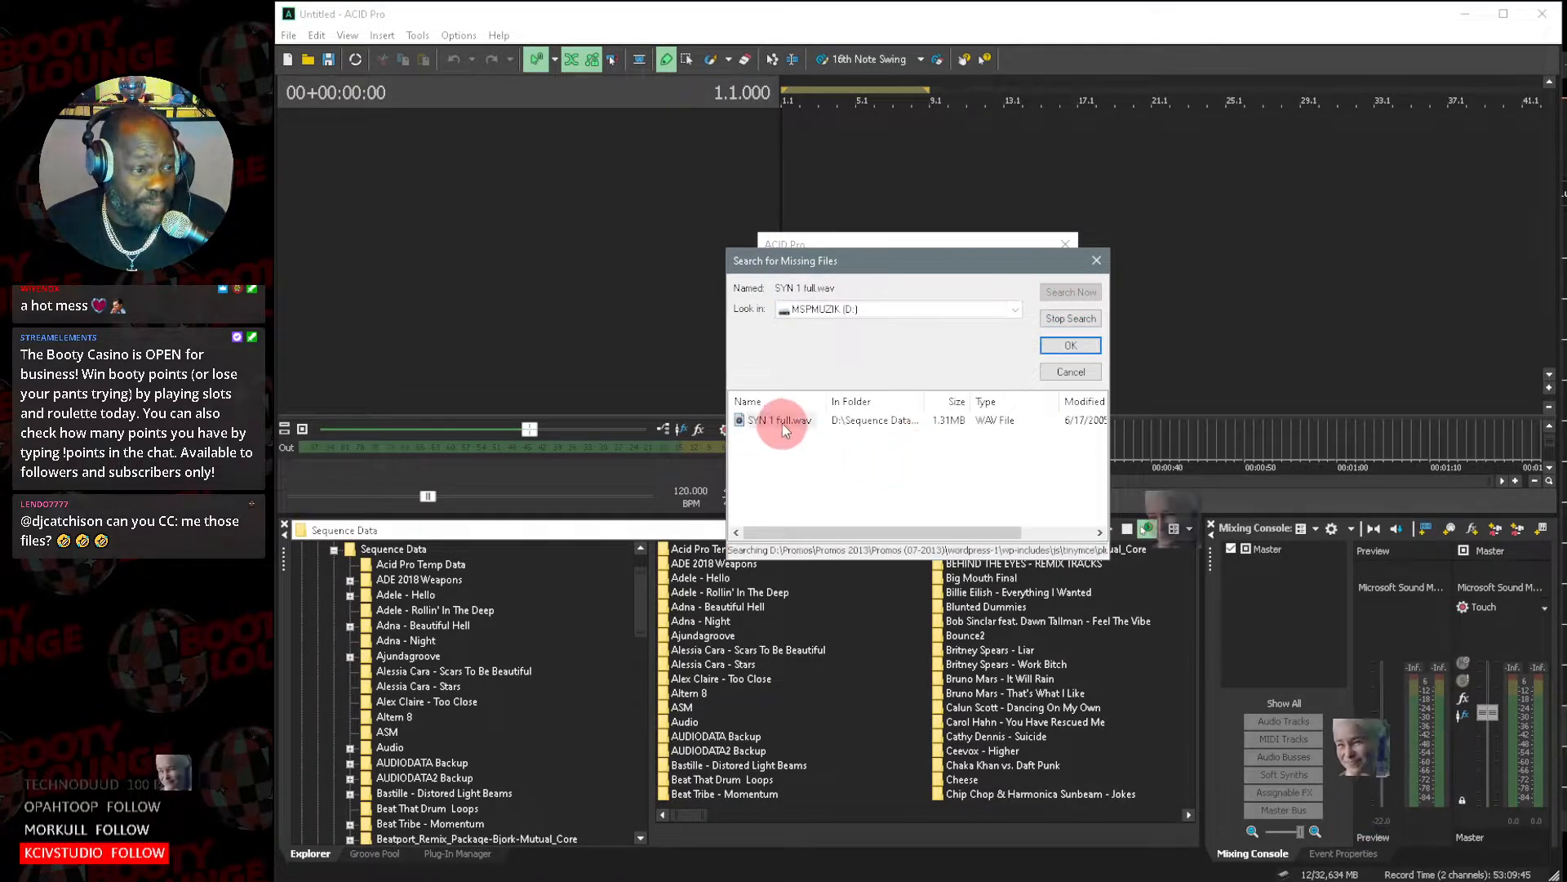
{"action": "double_click", "coordinate": [782, 420]}
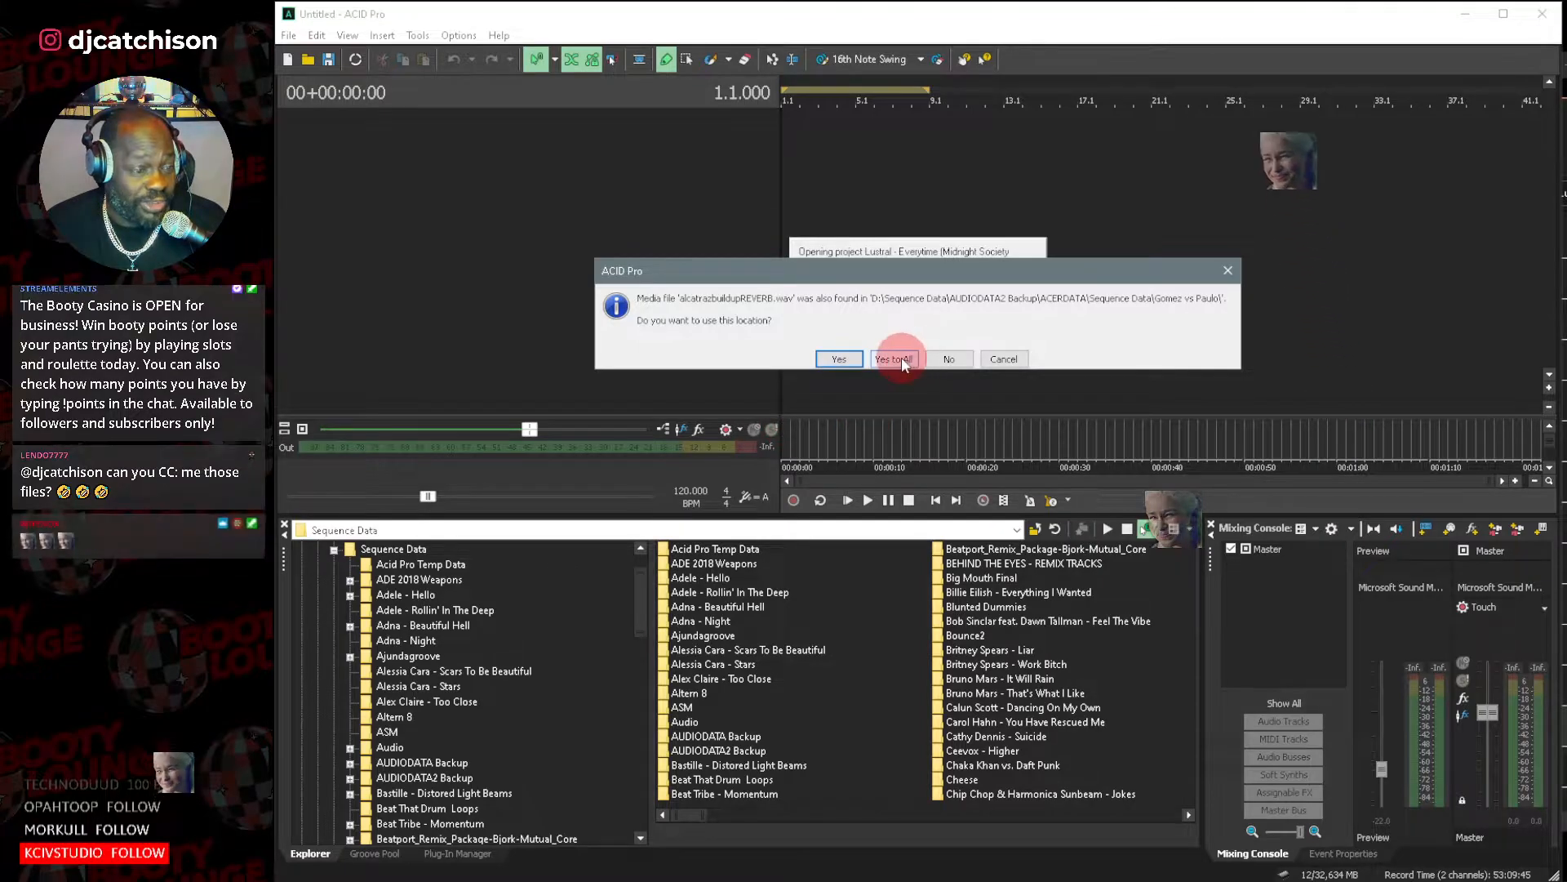
{"action": "left_click", "coordinate": [914, 359]}
{"action": "left_click", "coordinate": [882, 359]}
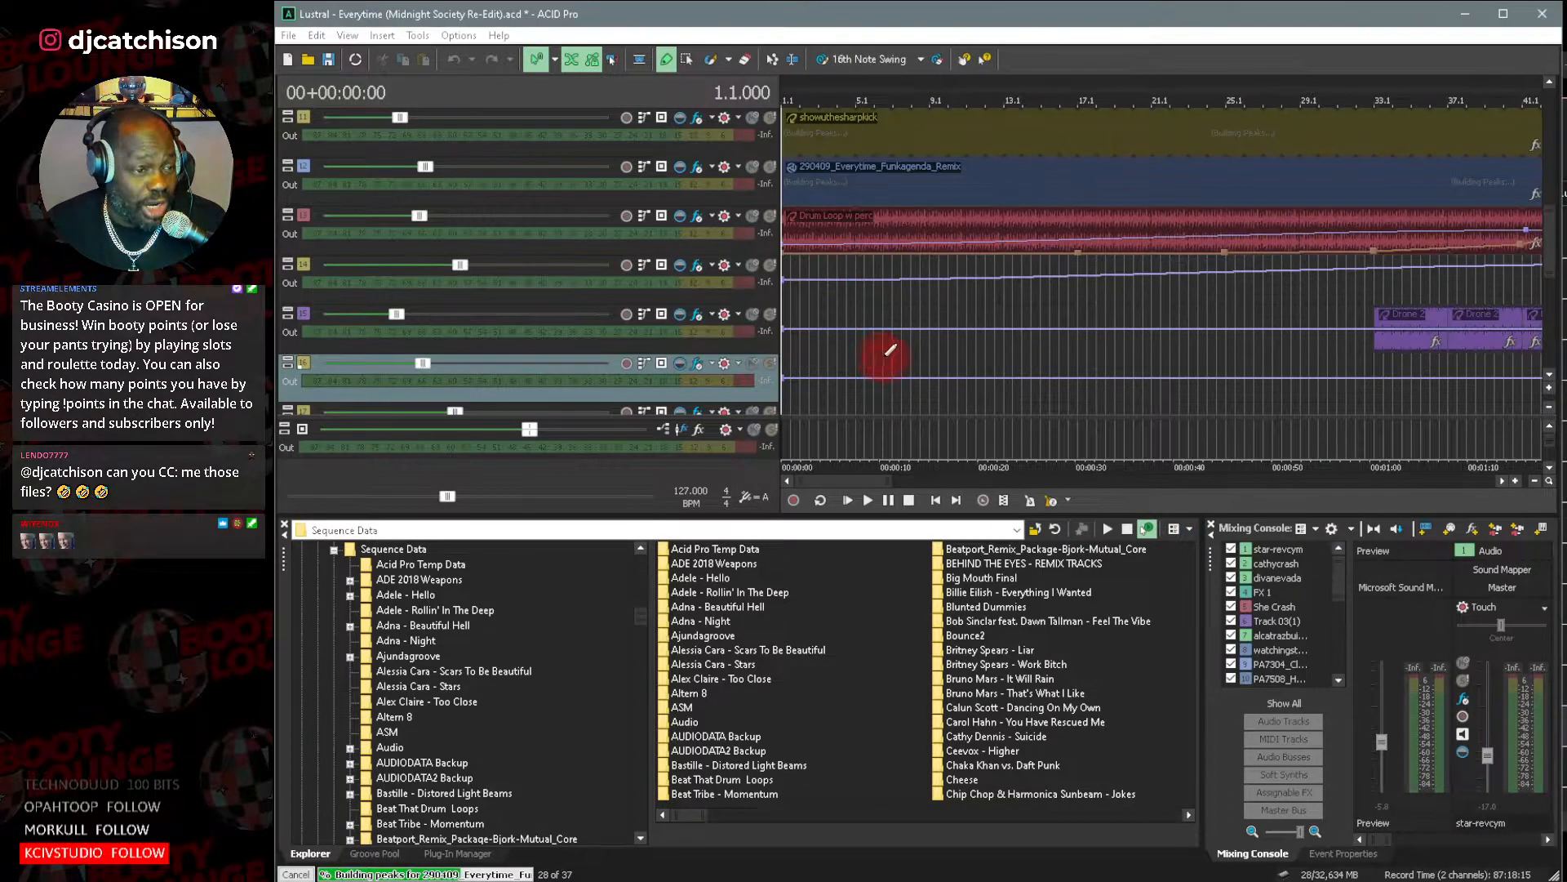
Examine the project's track list and the arrangement of its clips along the timeline.
{"action": "left_click", "coordinate": [1548, 379]}
{"action": "left_click", "coordinate": [926, 499]}
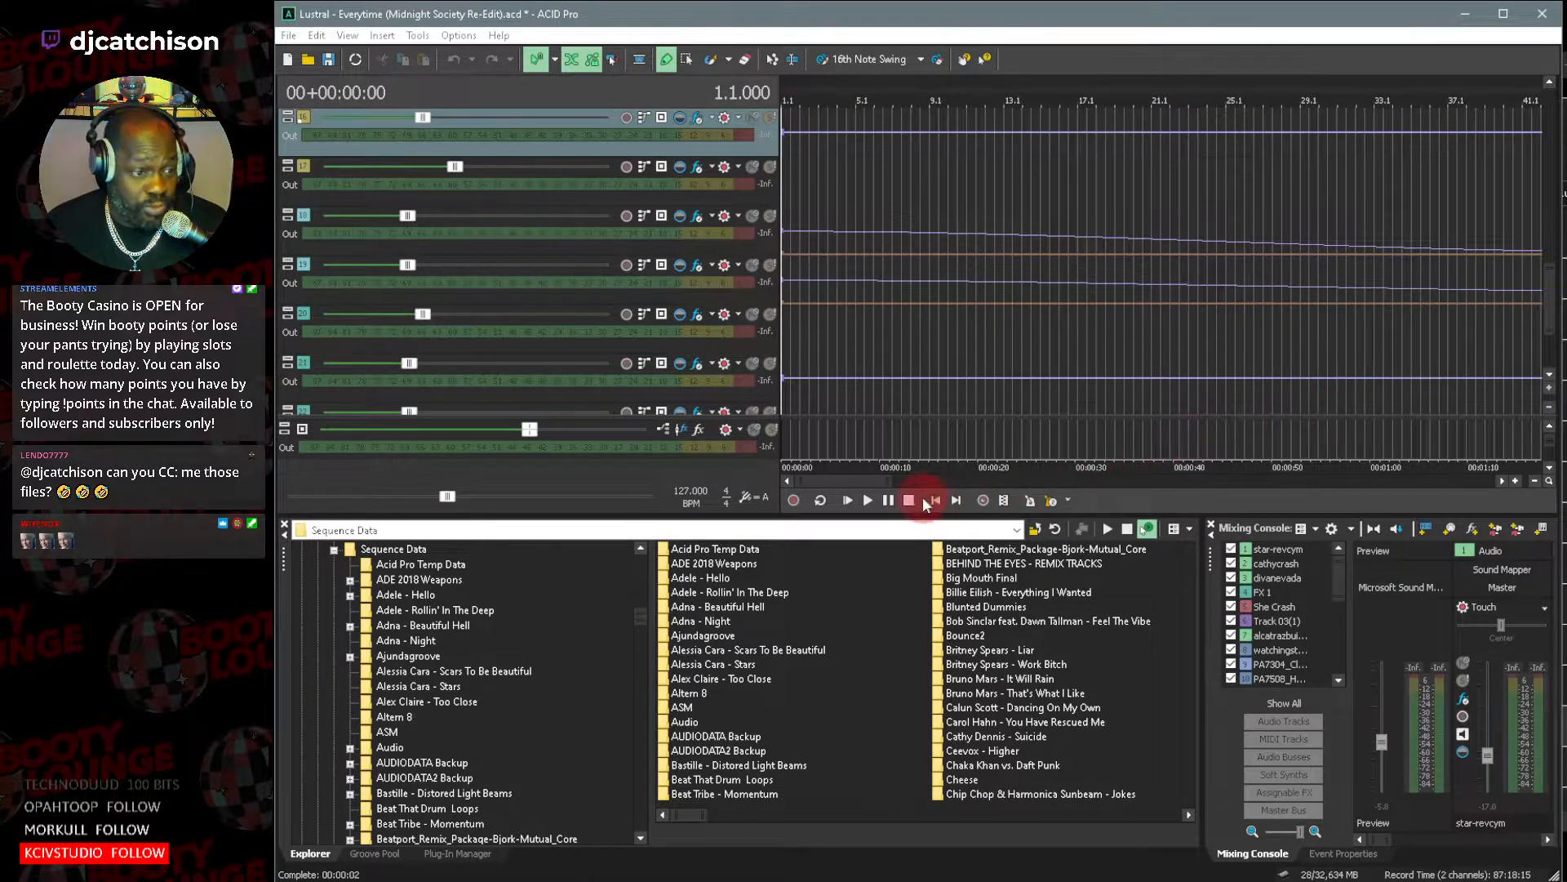
{"action": "left_click_drag", "start_coordinate": [894, 480], "coordinate": [1063, 490]}
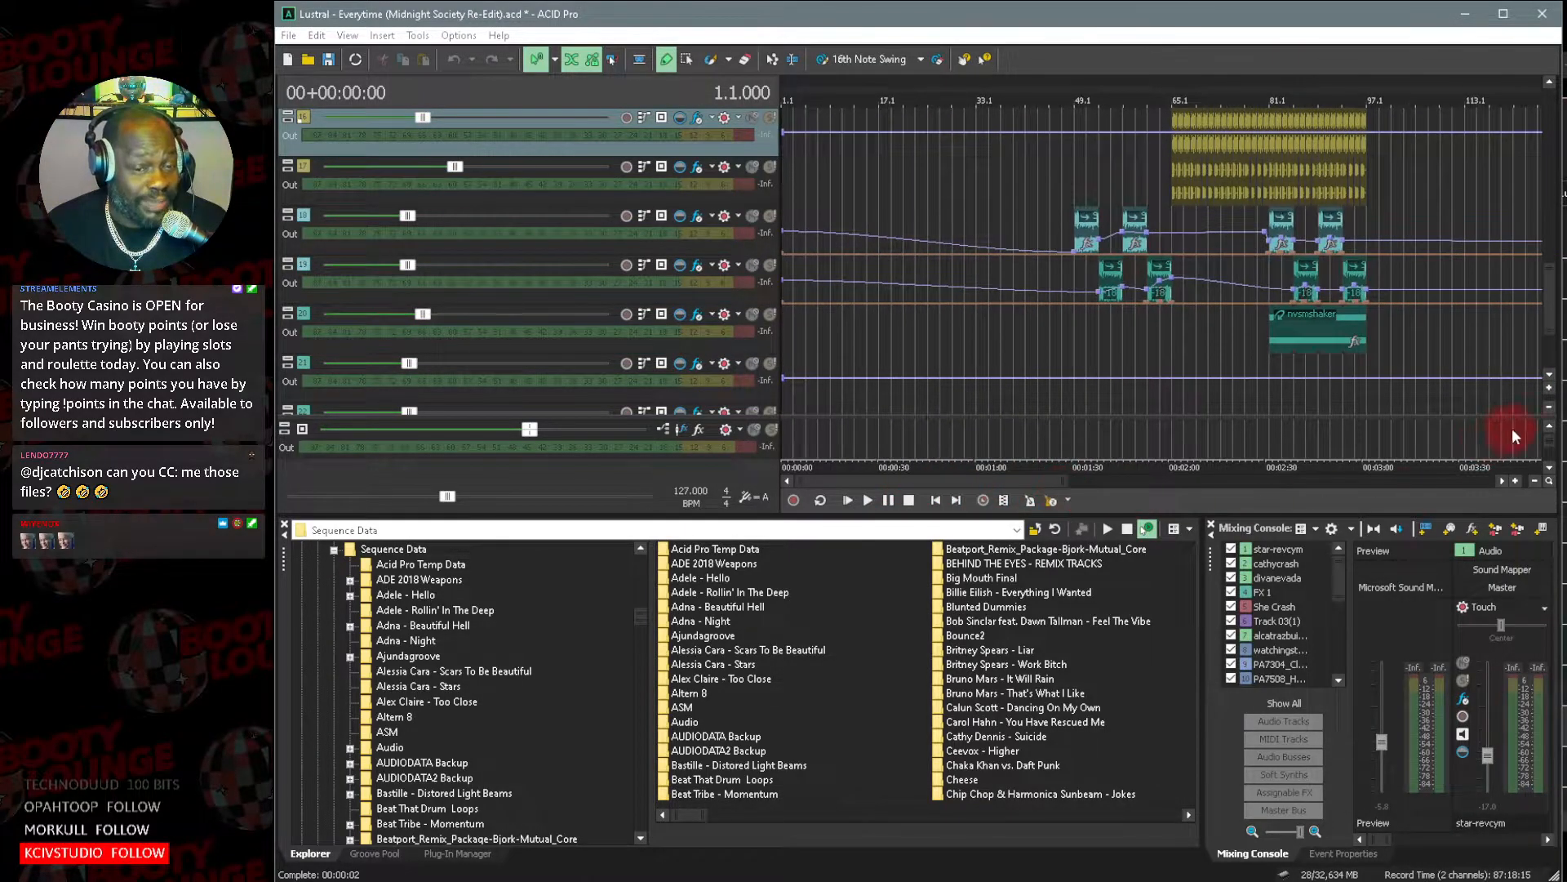
{"action": "left_click", "coordinate": [1552, 410]}
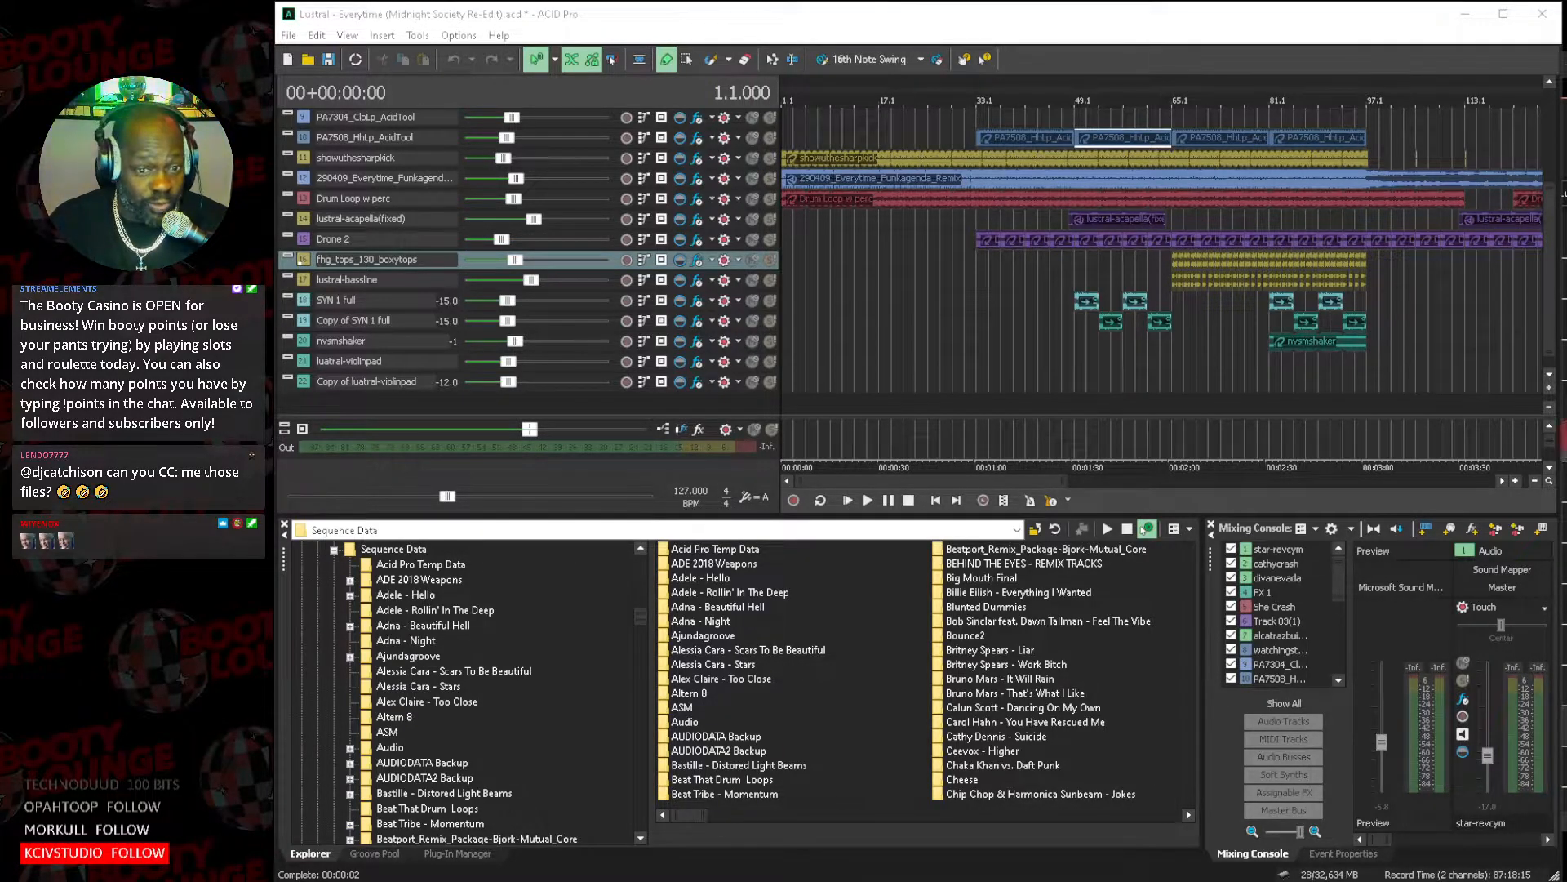
{"action": "left_click", "coordinate": [1549, 389]}
{"action": "left_click", "coordinate": [1550, 388]}
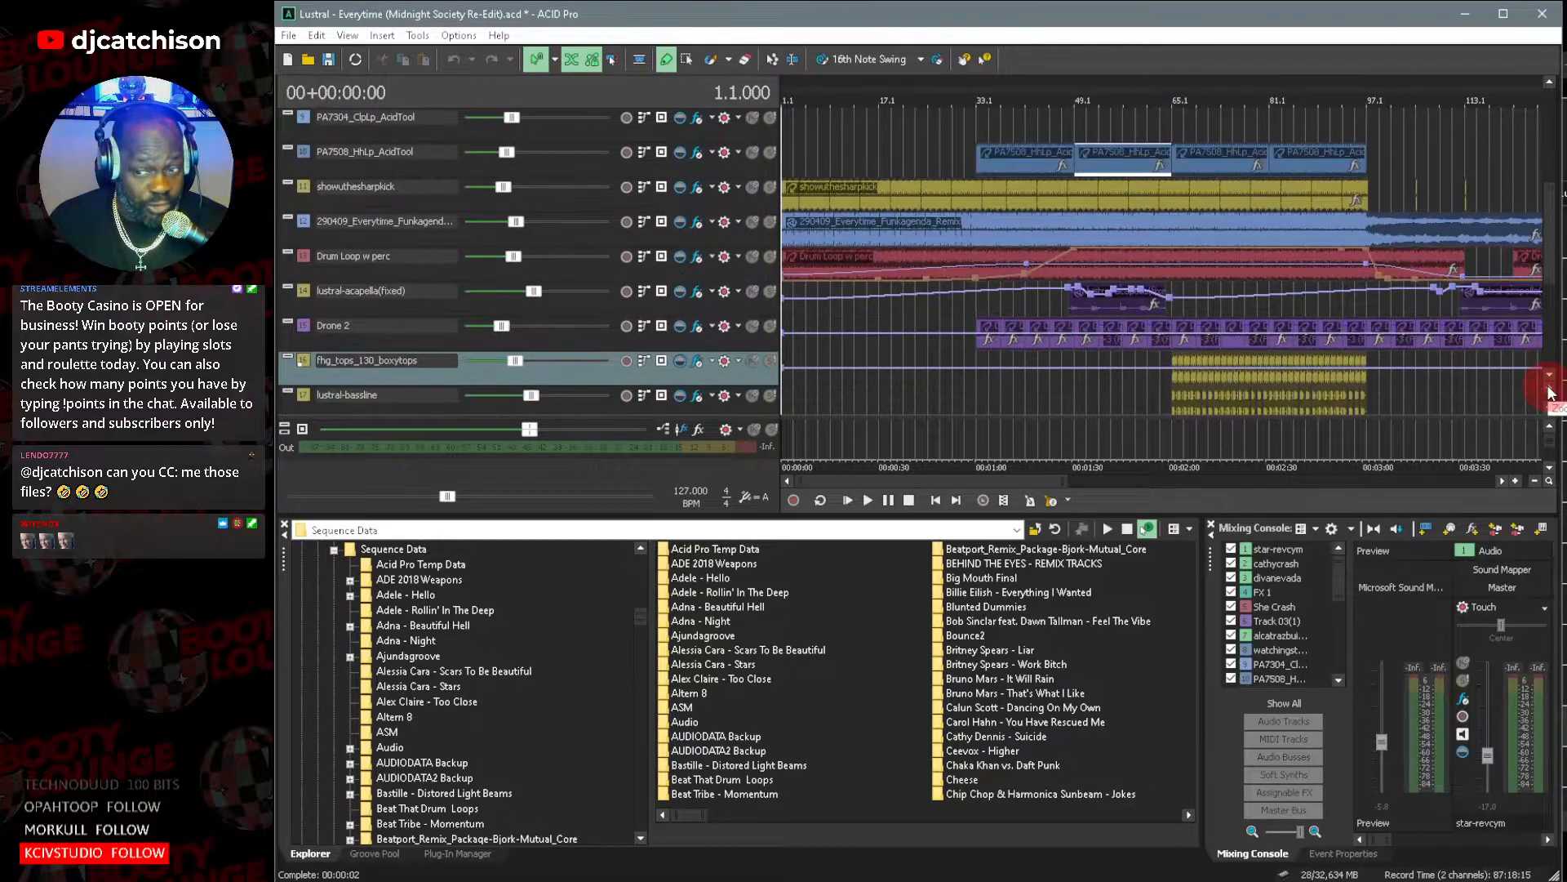
{"action": "left_click", "coordinate": [1550, 388]}
{"action": "left_click", "coordinate": [1550, 388]}
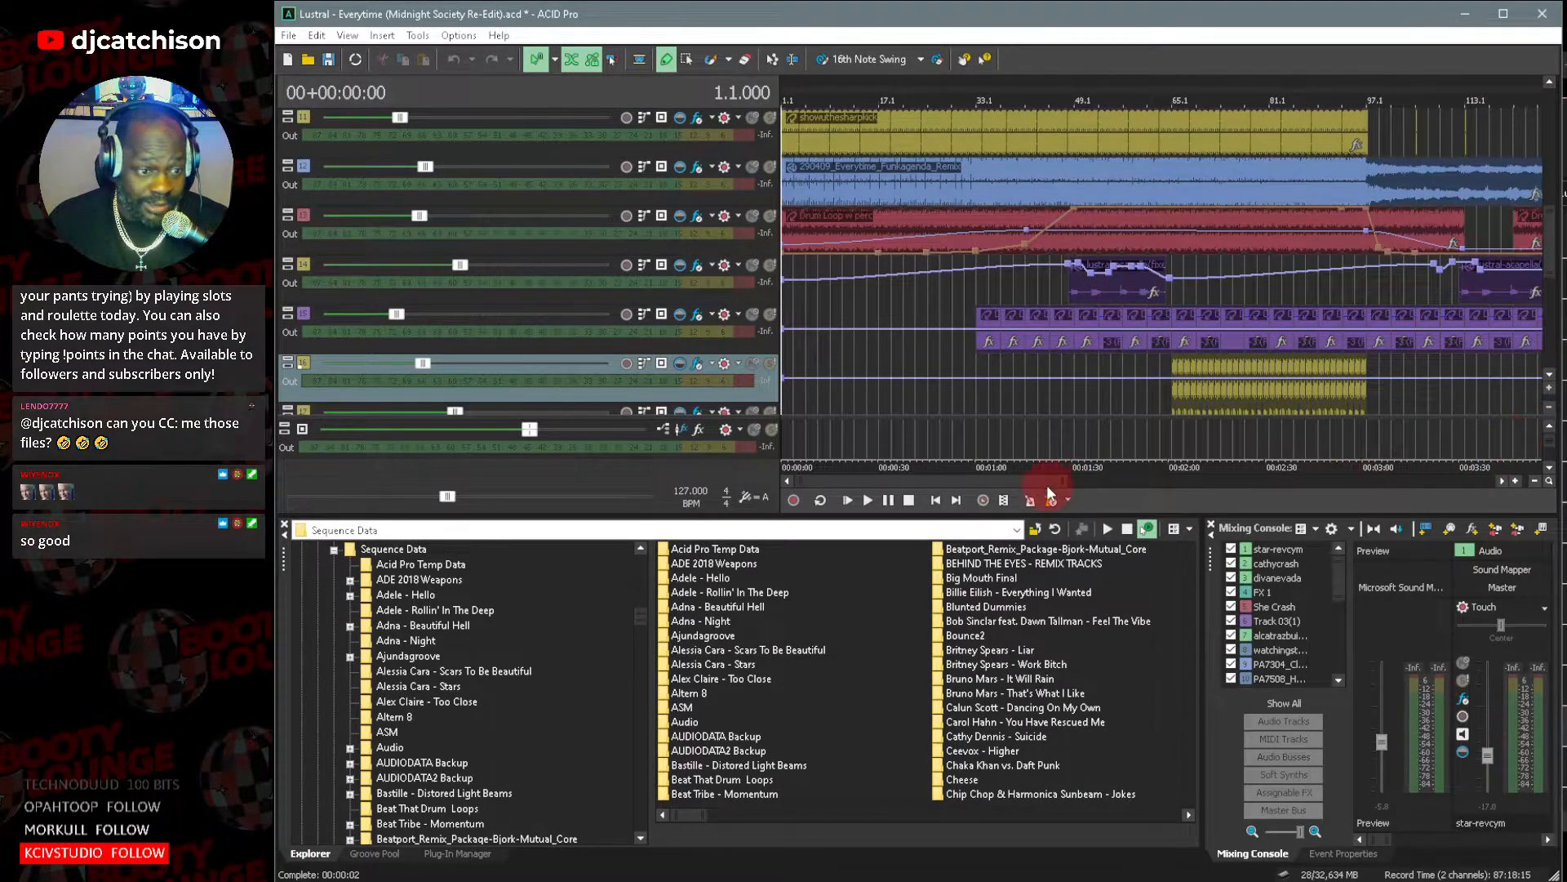
{"action": "left_click_drag", "start_coordinate": [1071, 482], "coordinate": [997, 480]}
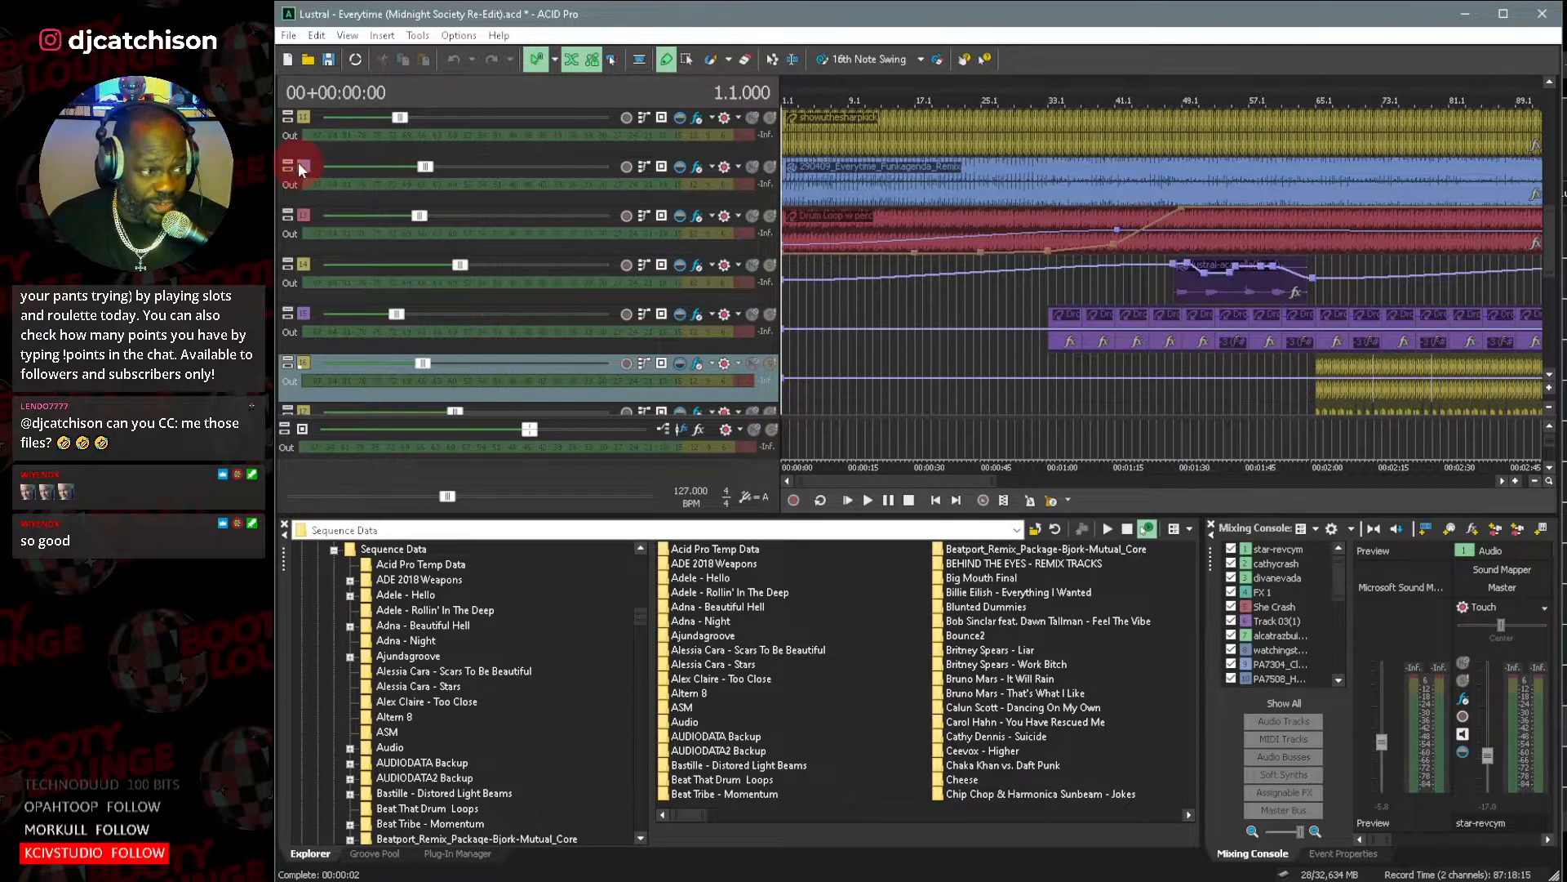
Open the clip properties of the 290409_Everytime_Funkagenda_Remix track's clip and preview its audio from the start.
{"action": "double_click", "coordinate": [301, 169]}
{"action": "left_click", "coordinate": [697, 350]}
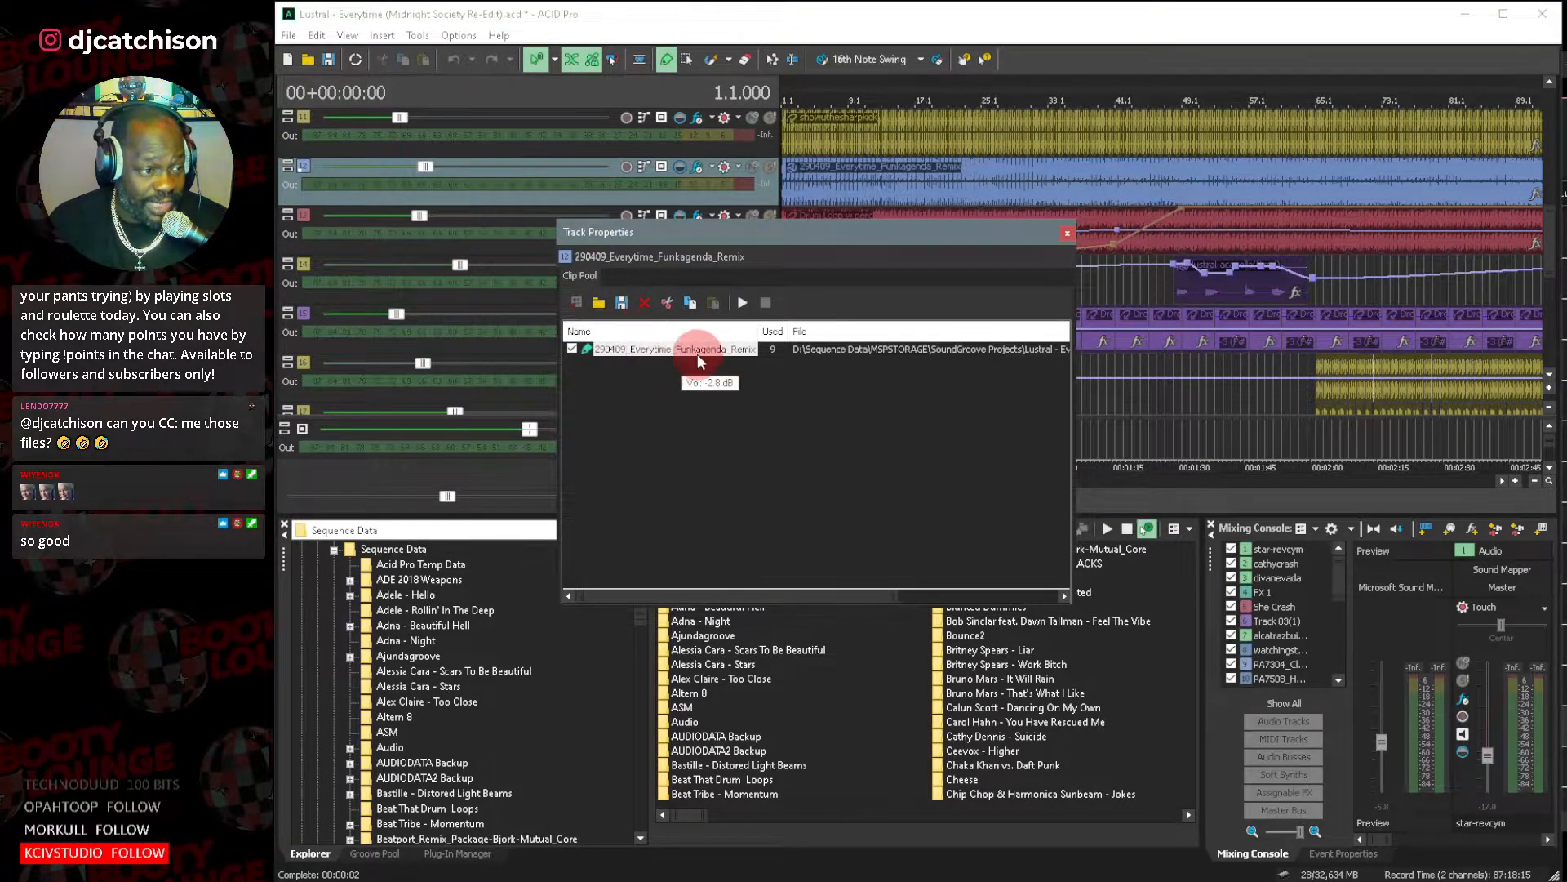
{"action": "left_click", "coordinate": [697, 354]}
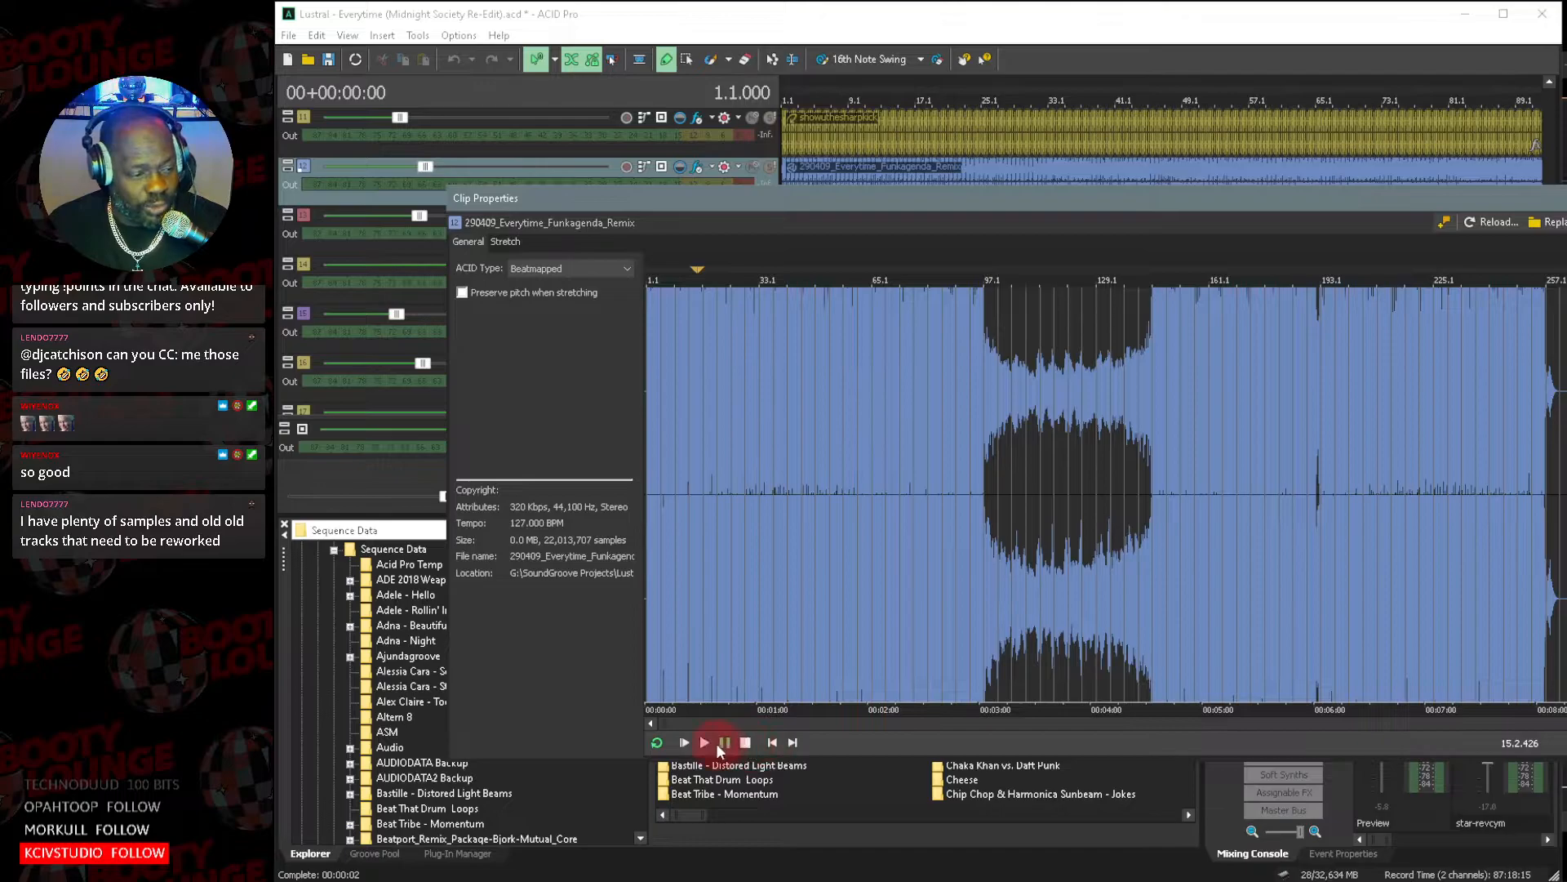
{"action": "left_click", "coordinate": [685, 742]}
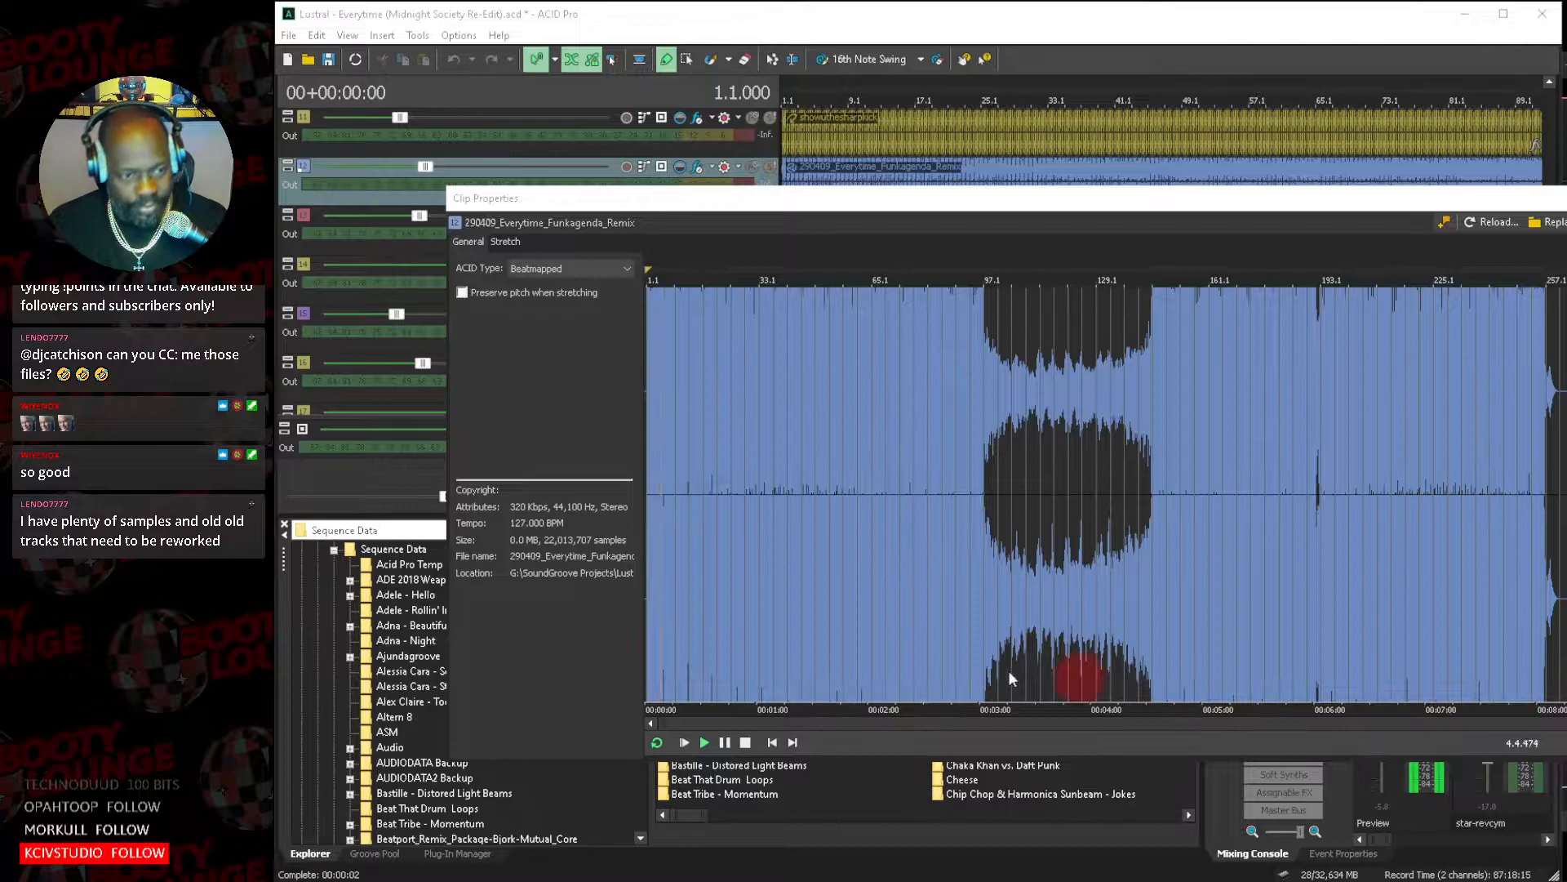
{"action": "scroll", "coordinate": [870, 564], "scroll_direction": "up", "scroll_amount": 5}
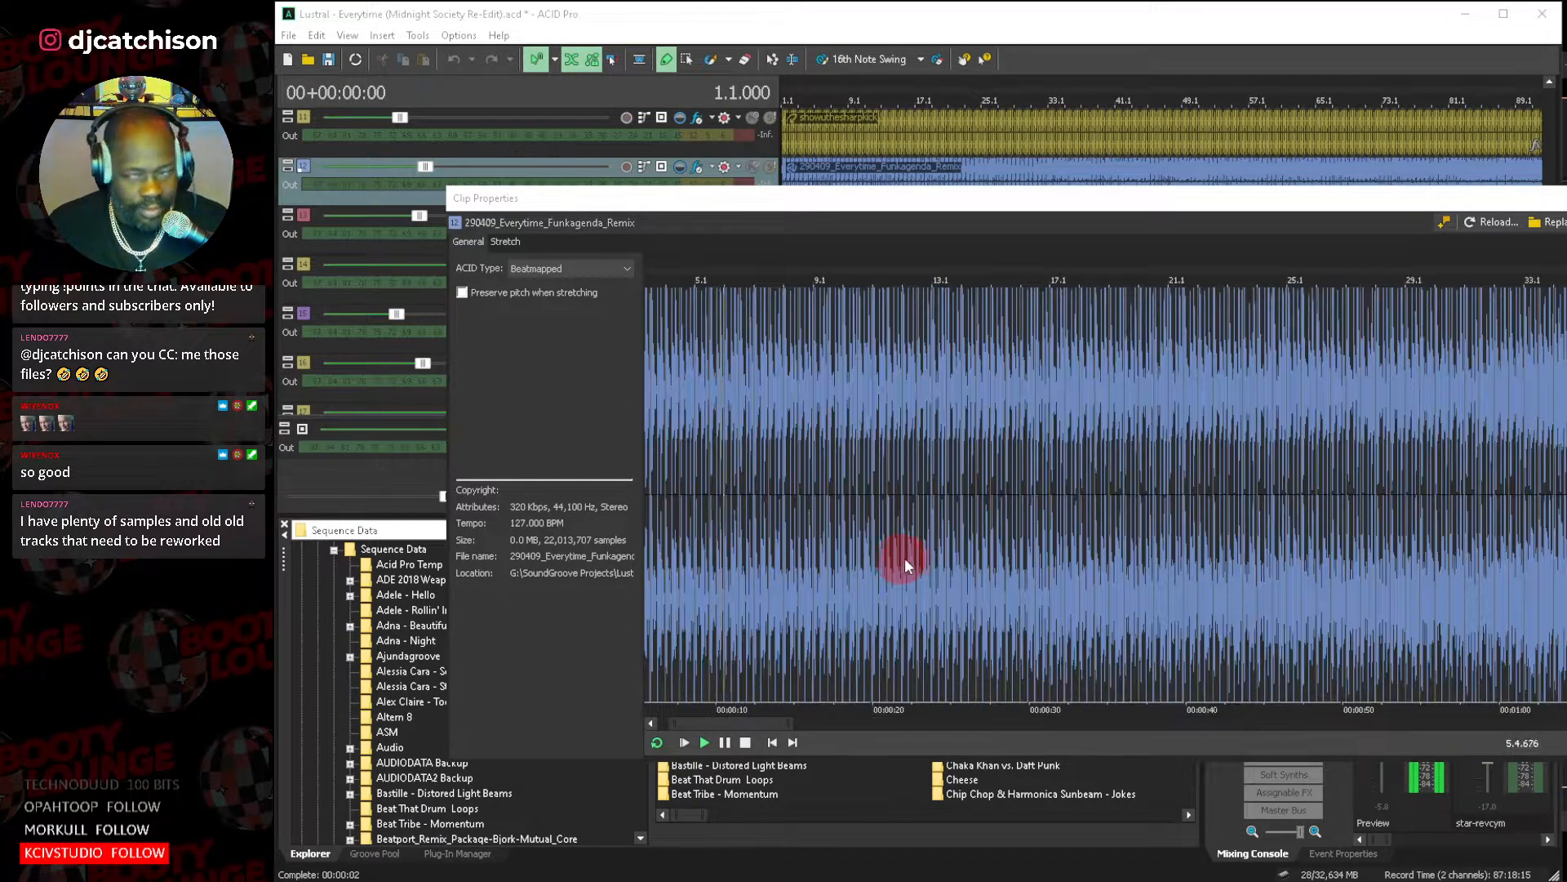
{"action": "scroll", "coordinate": [905, 557], "scroll_direction": "up", "scroll_amount": 2}
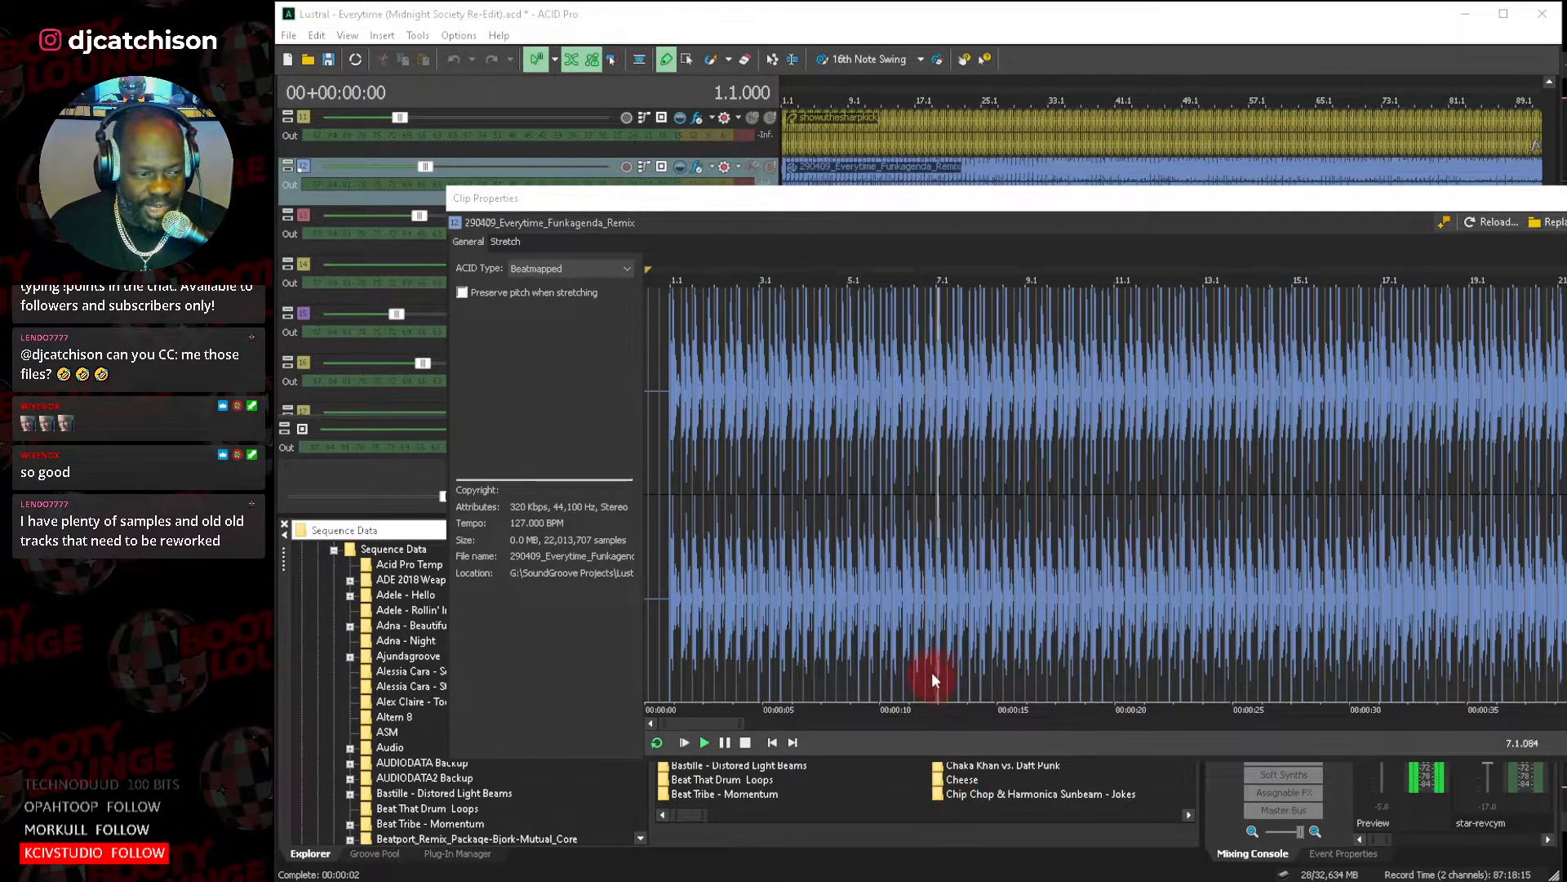
{"action": "left_click_drag", "start_coordinate": [783, 723], "coordinate": [924, 728]}
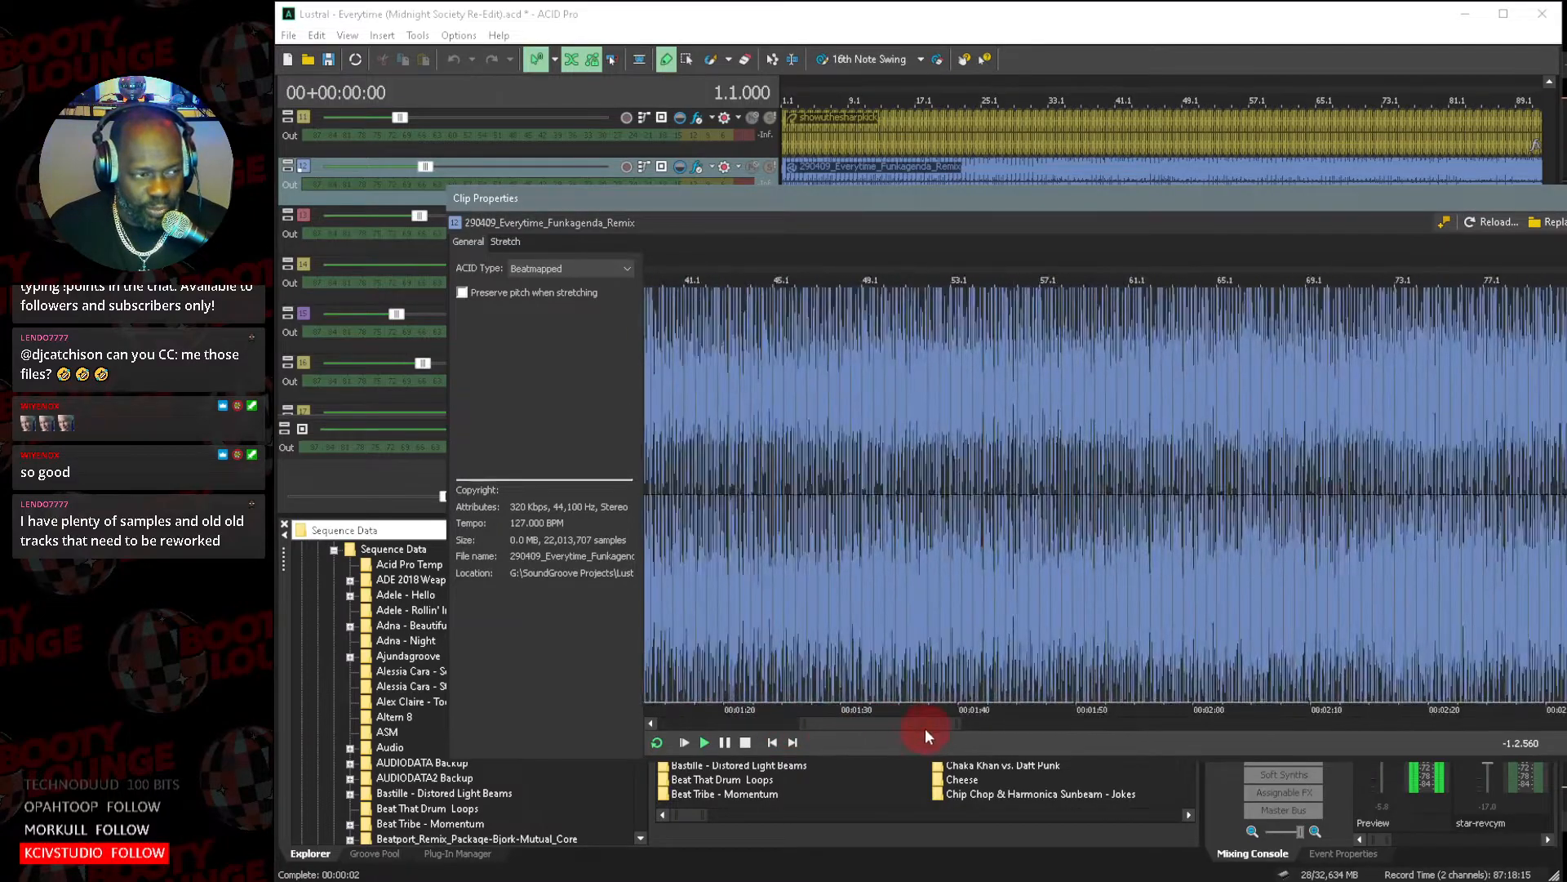
{"action": "key", "text": "space"}
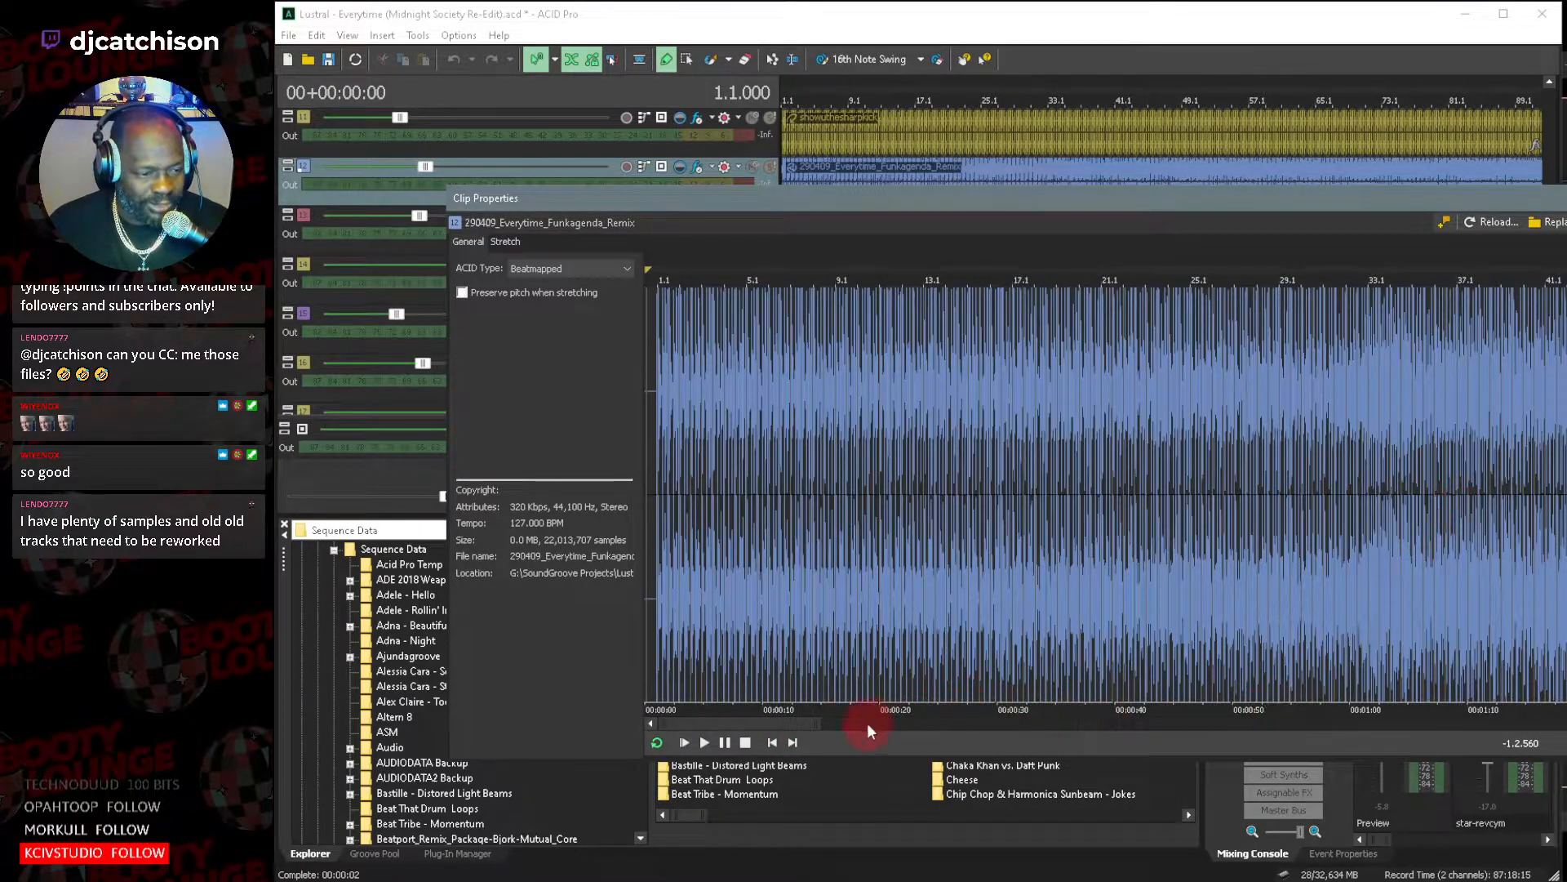
Play the Funkagenda remix clip from bar 73 and examine its waveform through the quieter breakdown after bar 97.
{"action": "left_click_drag", "start_coordinate": [776, 723], "coordinate": [1036, 725]}
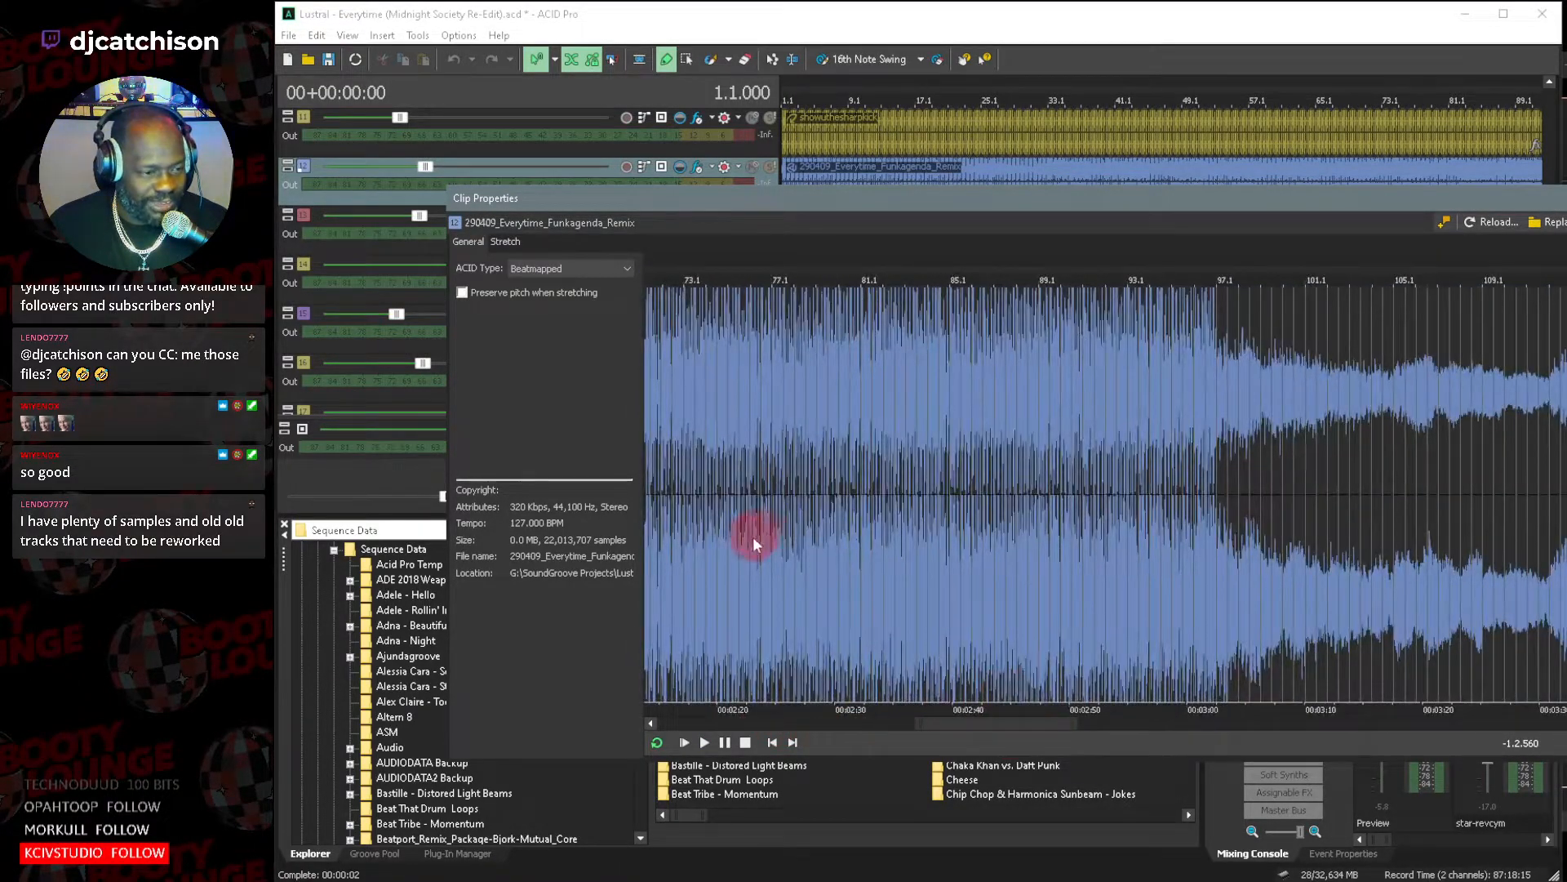
{"action": "left_click", "coordinate": [684, 542]}
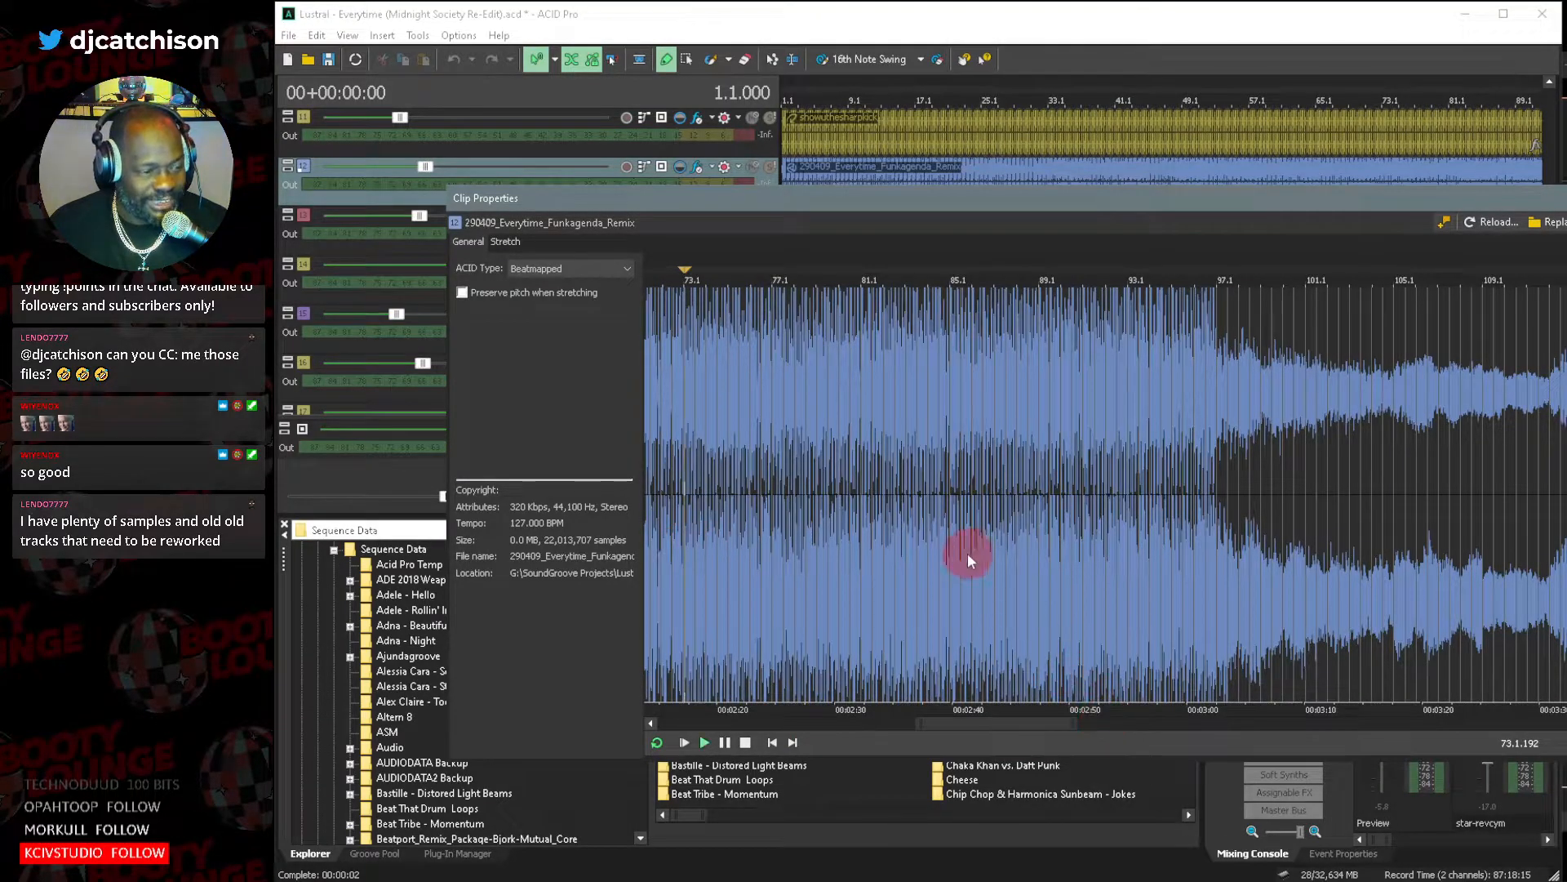
{"action": "left_click_drag", "start_coordinate": [1072, 722], "coordinate": [1021, 721]}
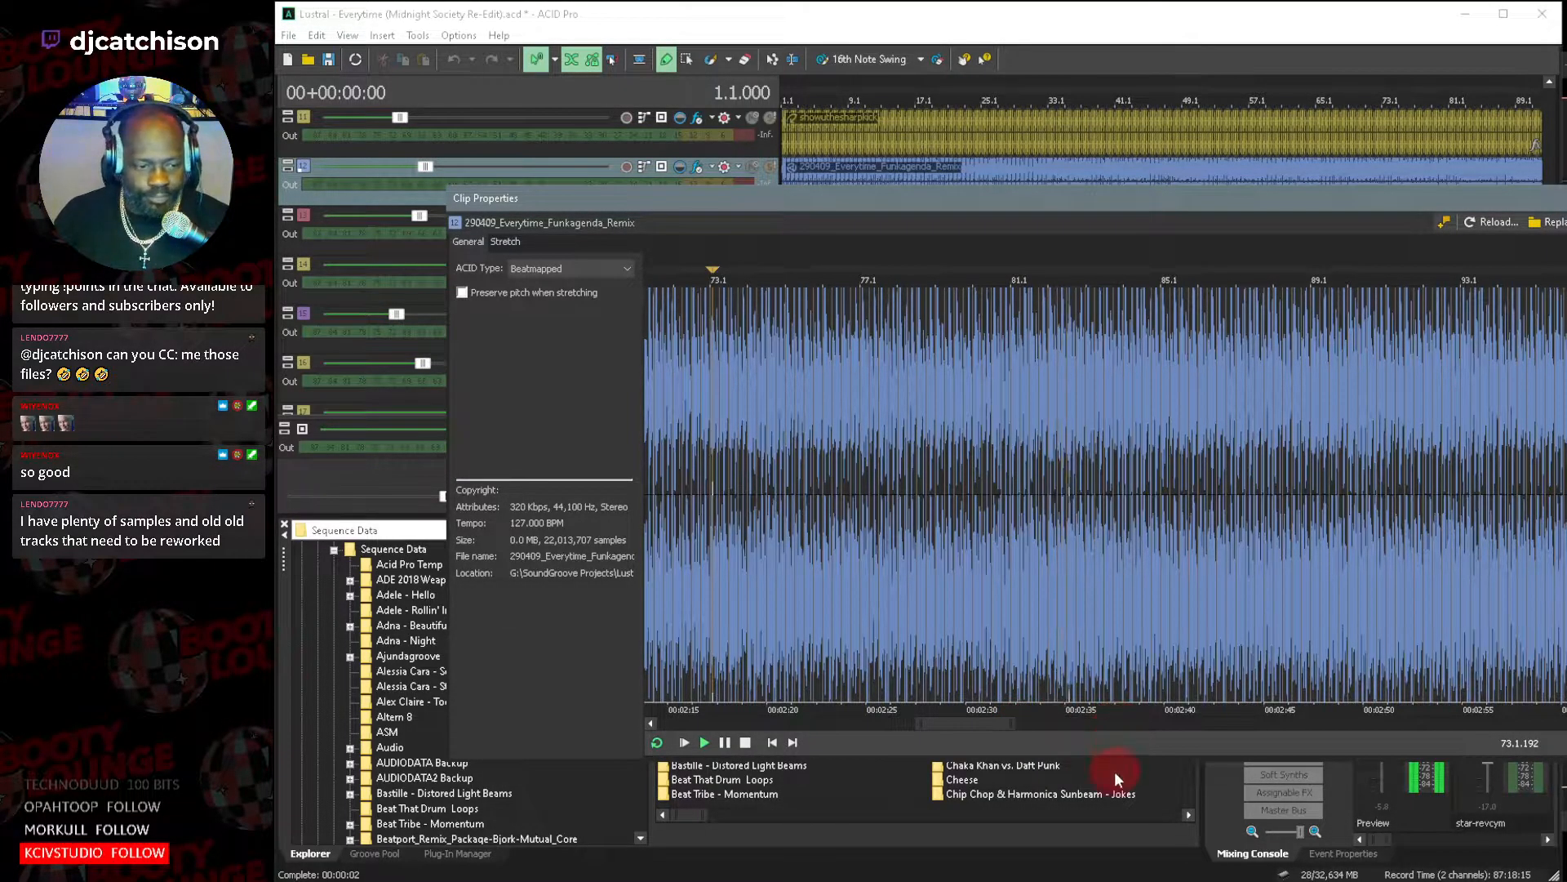
{"action": "left_click_drag", "start_coordinate": [962, 725], "coordinate": [1012, 733]}
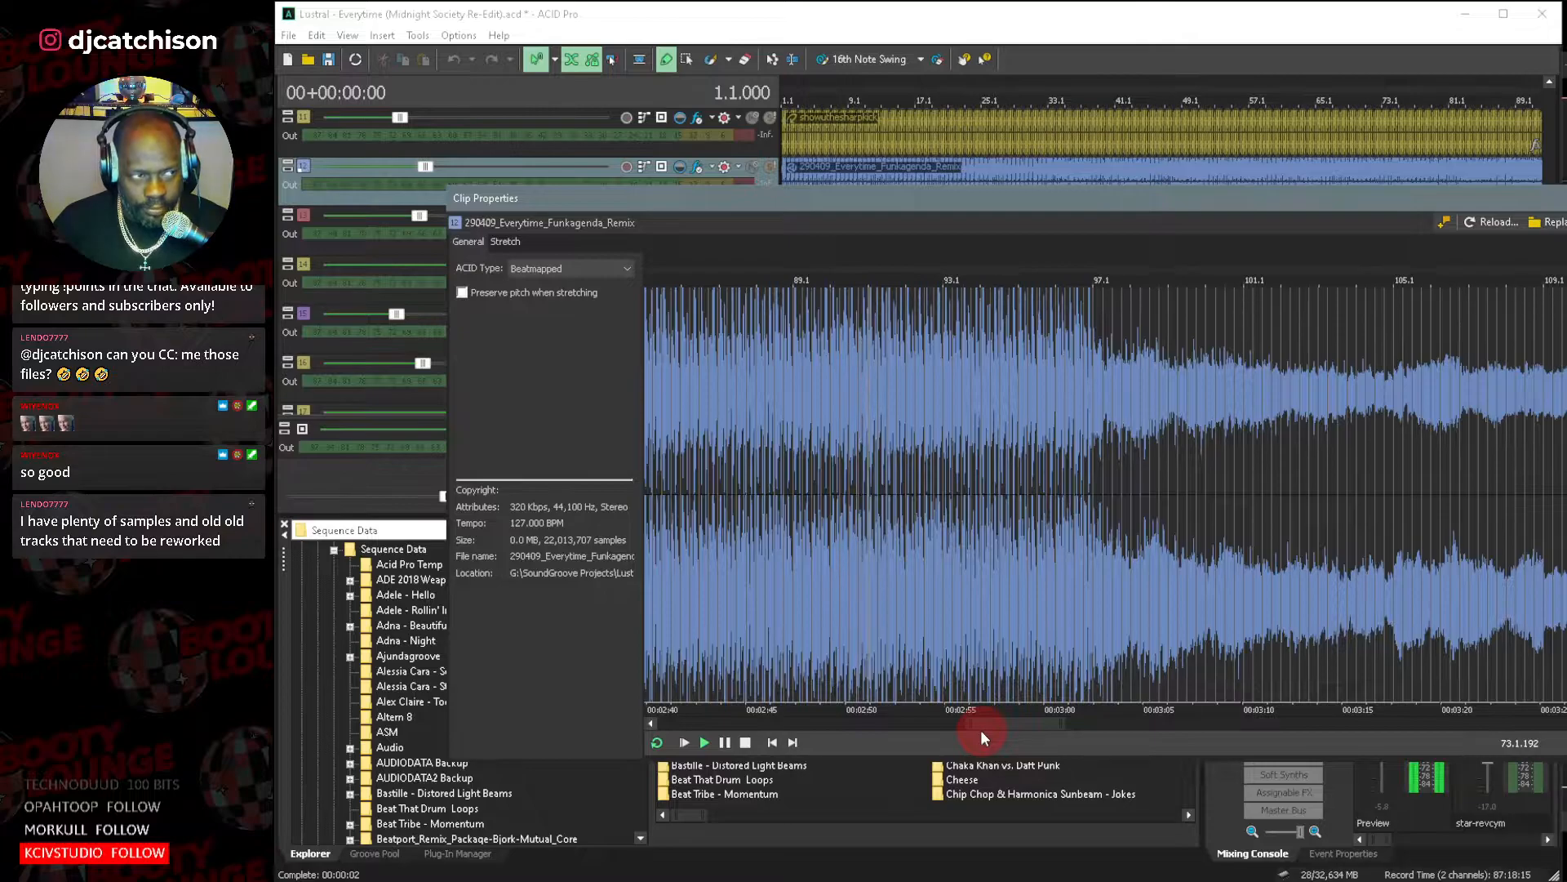
{"action": "mouse_move", "coordinate": [970, 723]}
{"action": "left_mouse_down"}
{"action": "mouse_move", "coordinate": [1045, 724]}
{"action": "mouse_move", "coordinate": [997, 723]}
{"action": "left_mouse_up"}
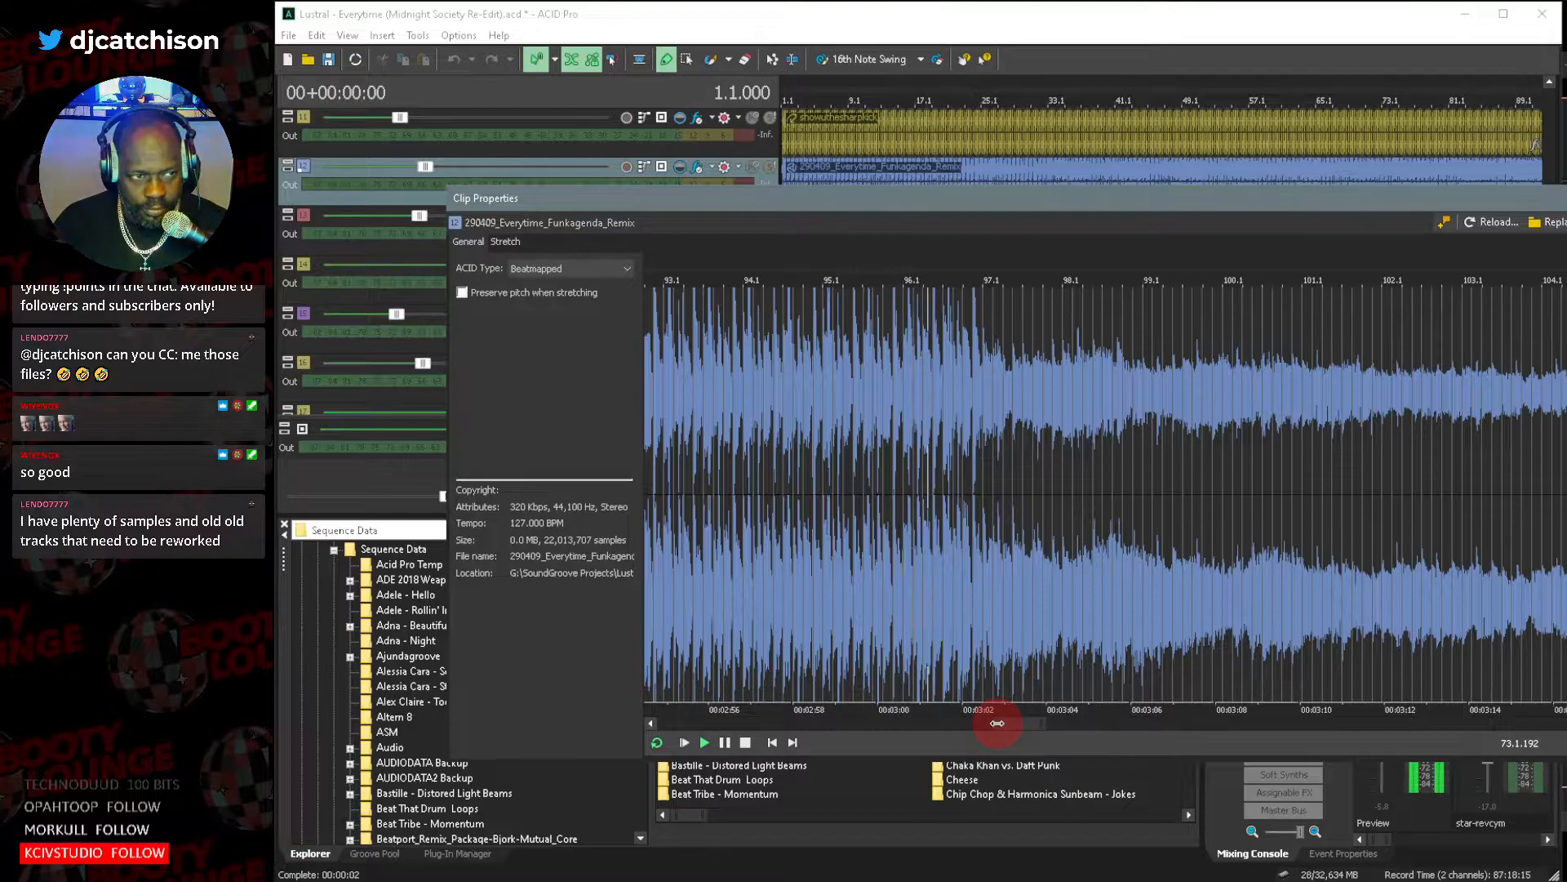
{"action": "left_click_drag", "start_coordinate": [1012, 726], "coordinate": [1050, 732]}
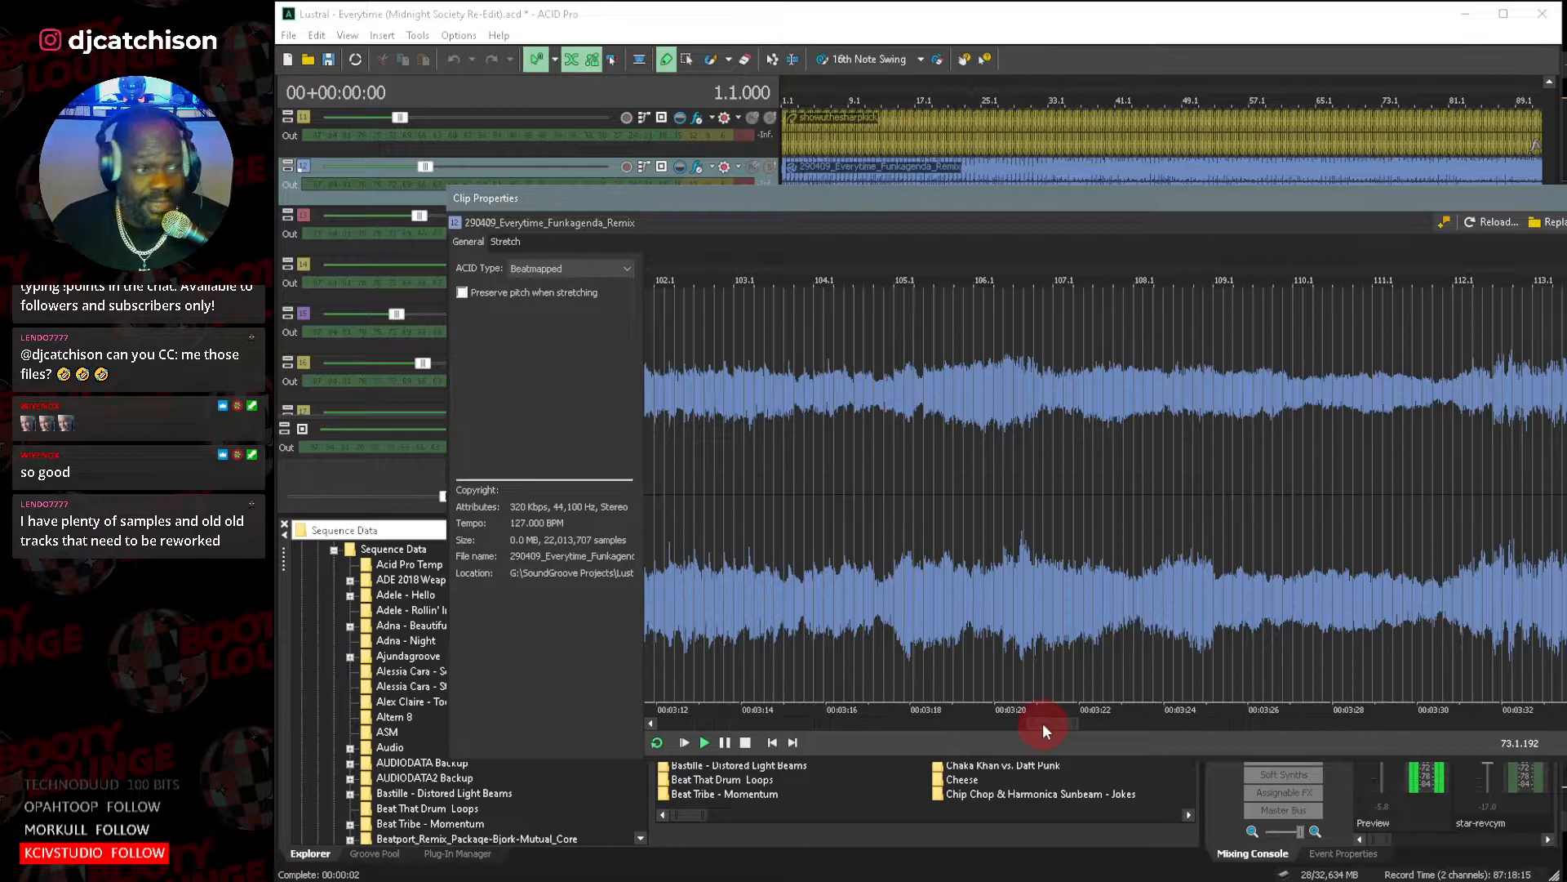
{"action": "key", "text": "space"}
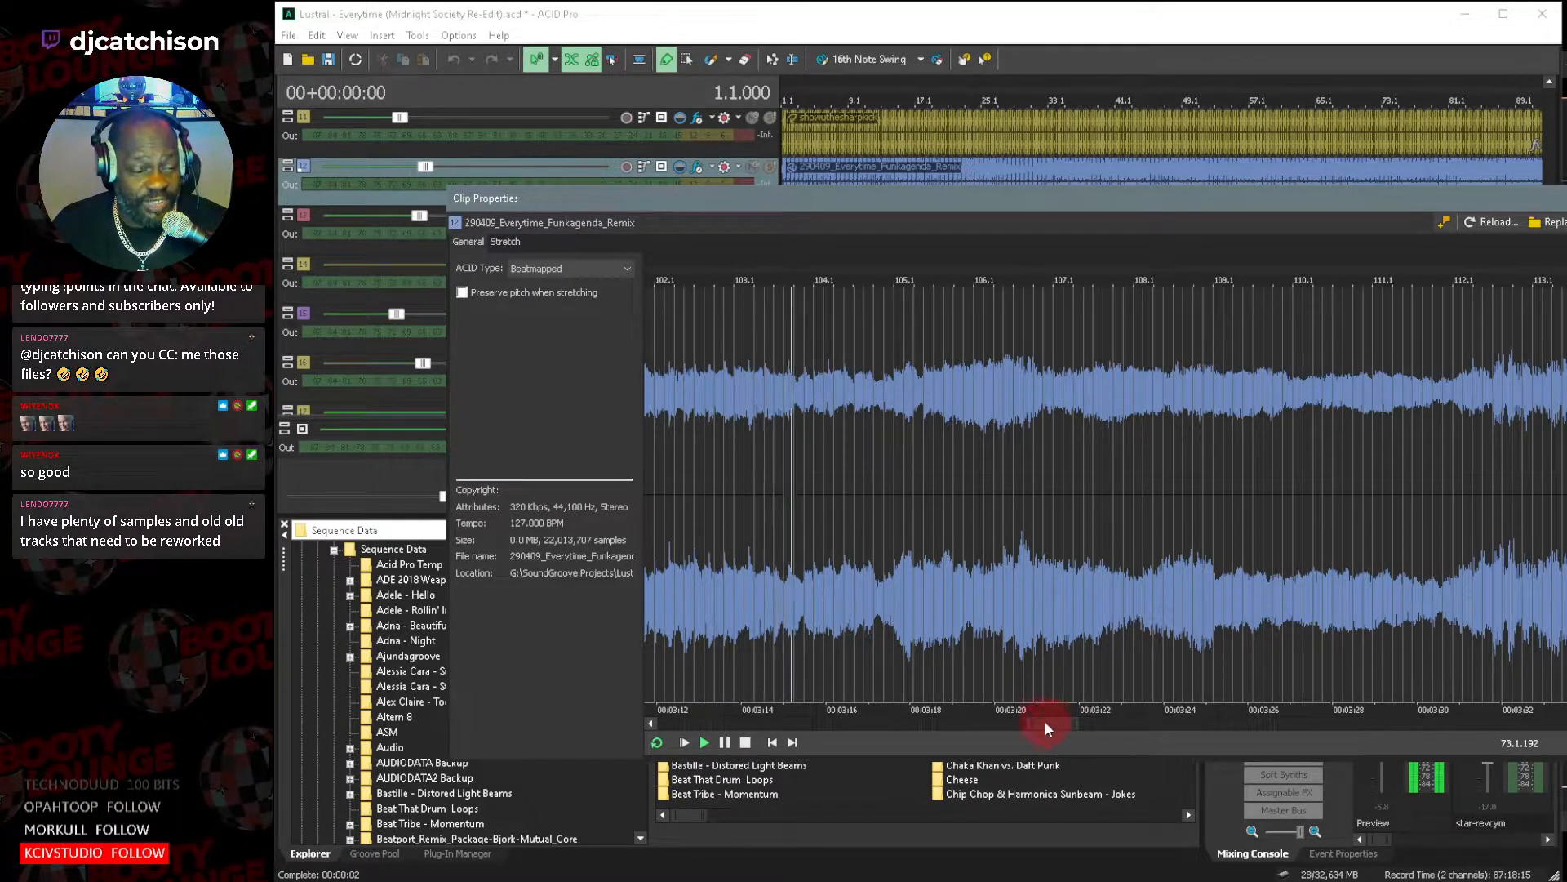
{"action": "left_click_drag", "start_coordinate": [1034, 723], "coordinate": [1214, 729]}
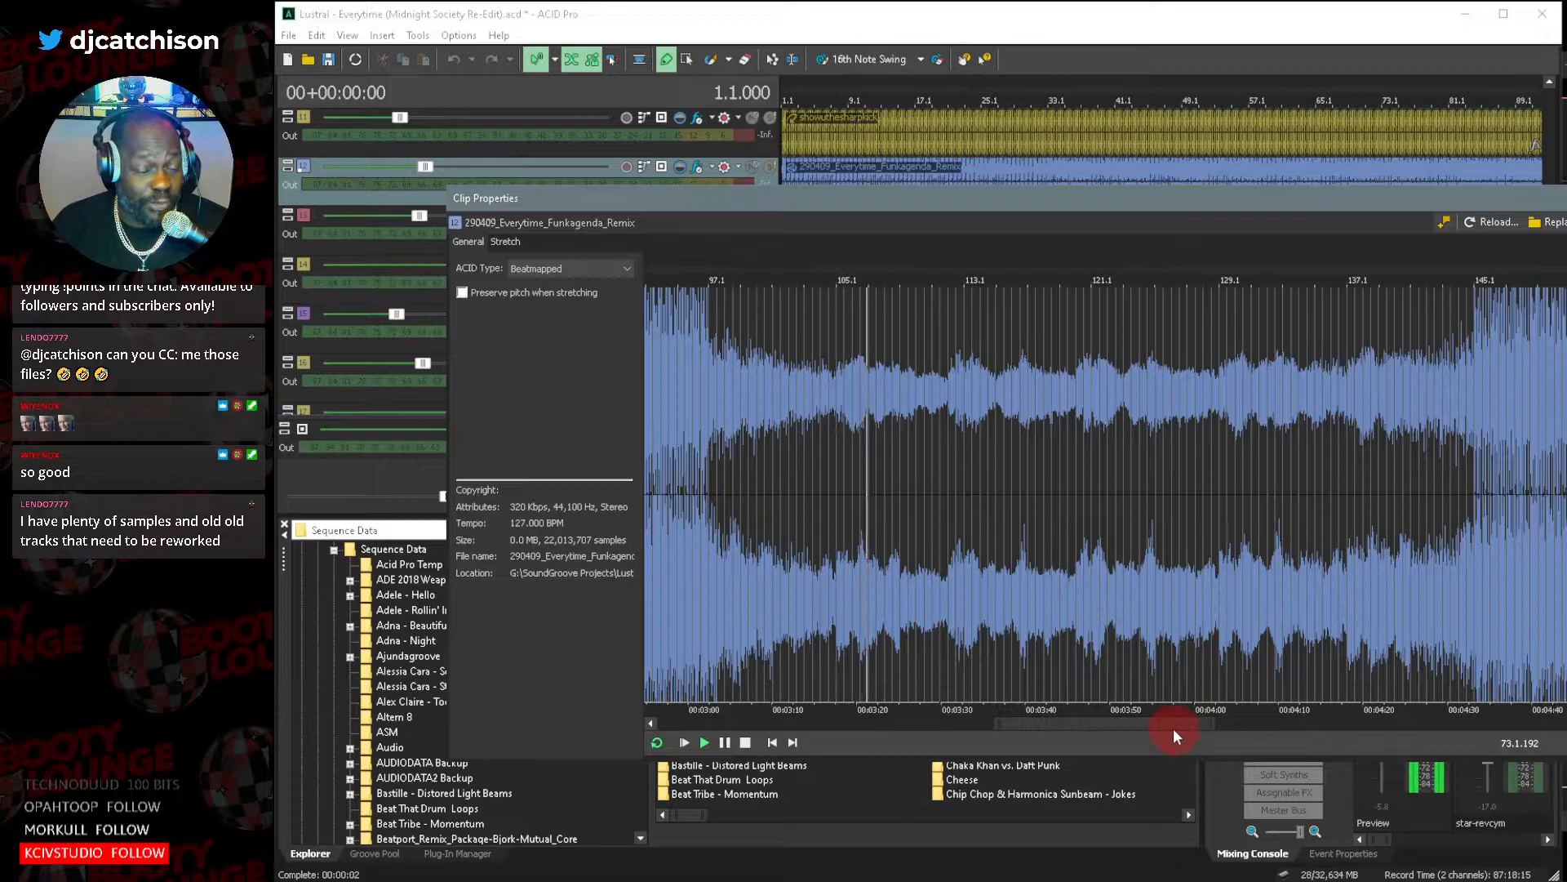
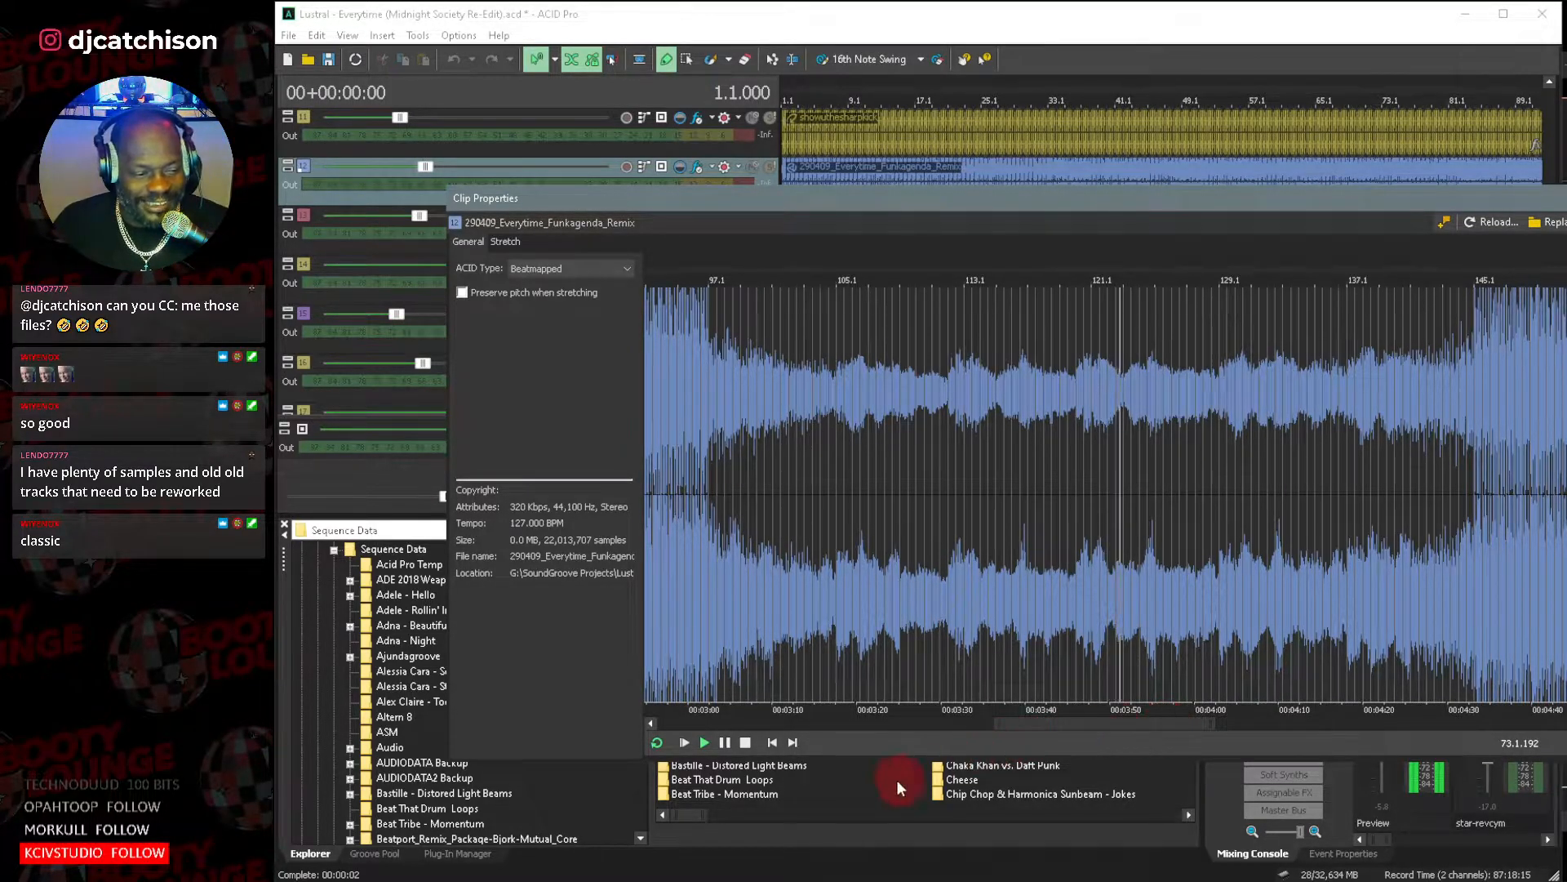
Stop the clip preview and close the clip and track properties of the Everytime Funkagenda remix.
{"action": "left_click", "coordinate": [746, 741]}
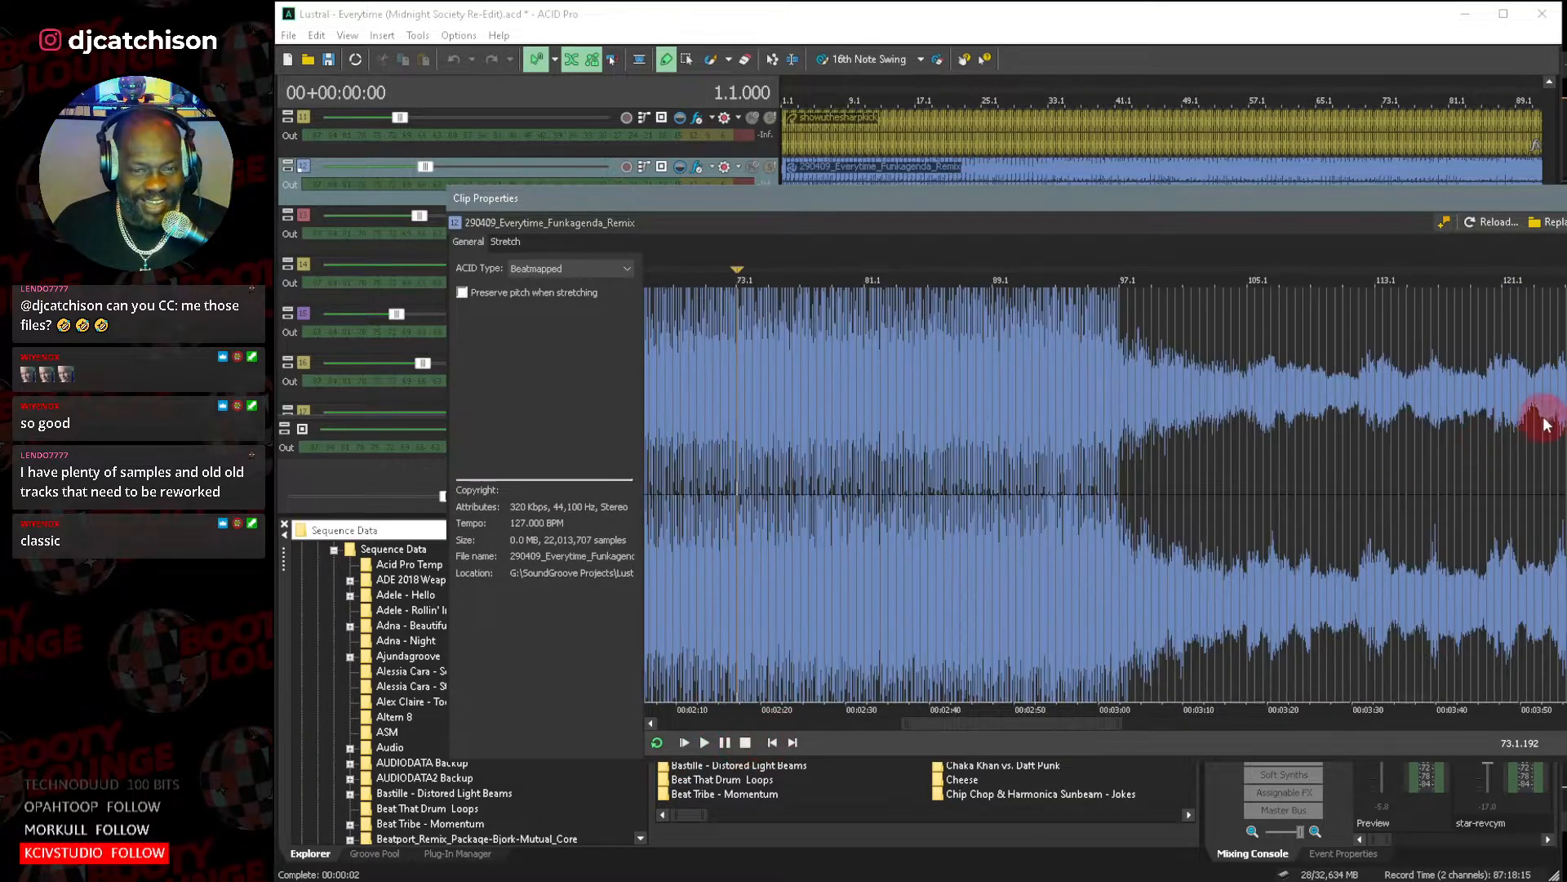
{"action": "key", "text": "Escape"}
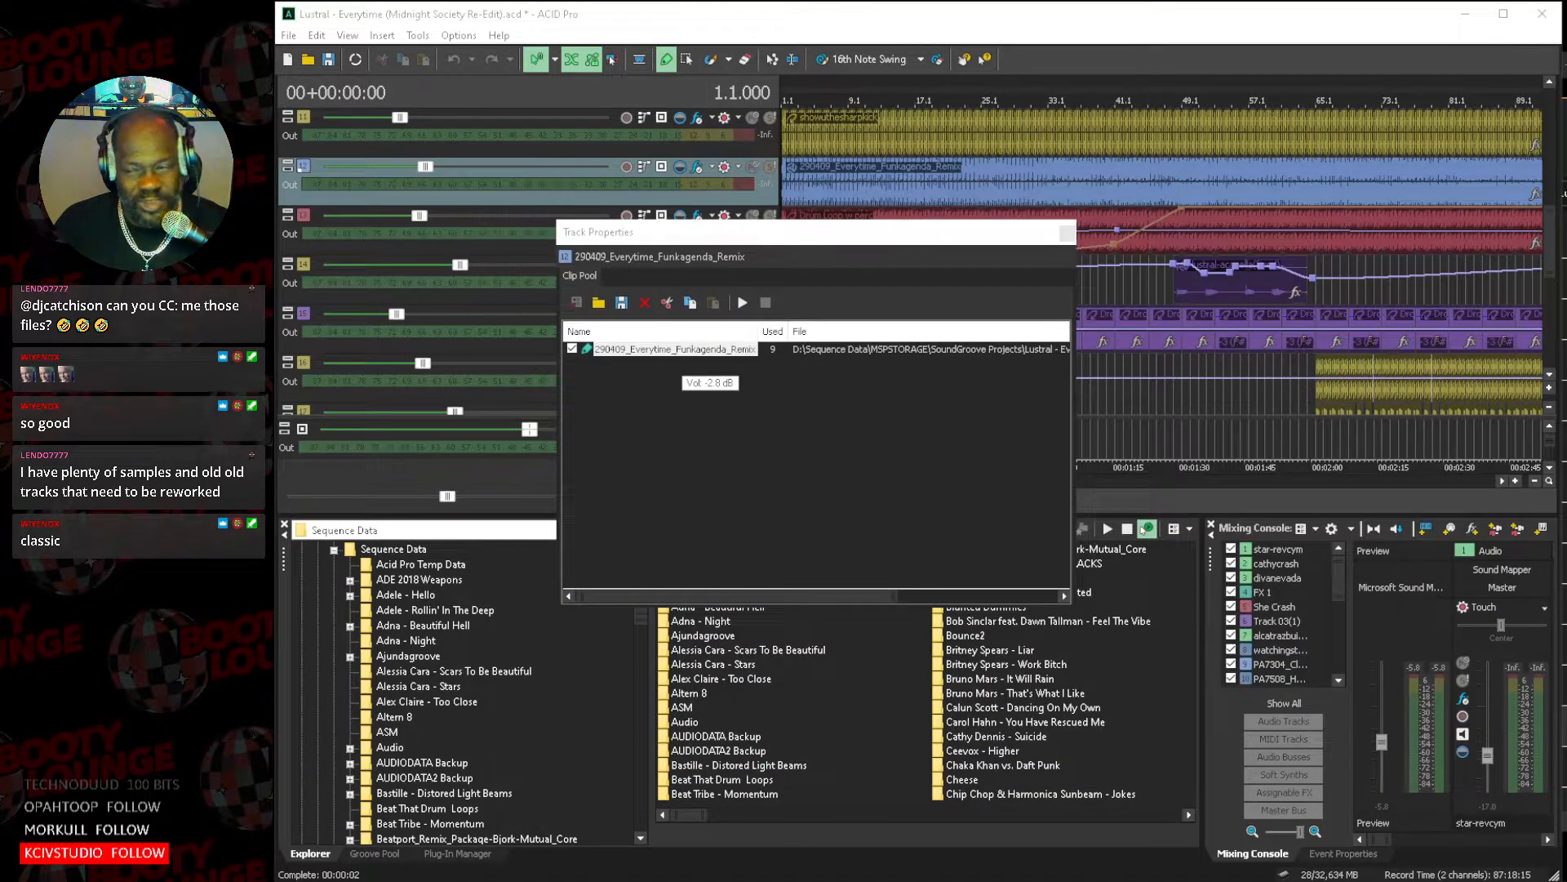
{"action": "left_click", "coordinate": [1066, 233]}
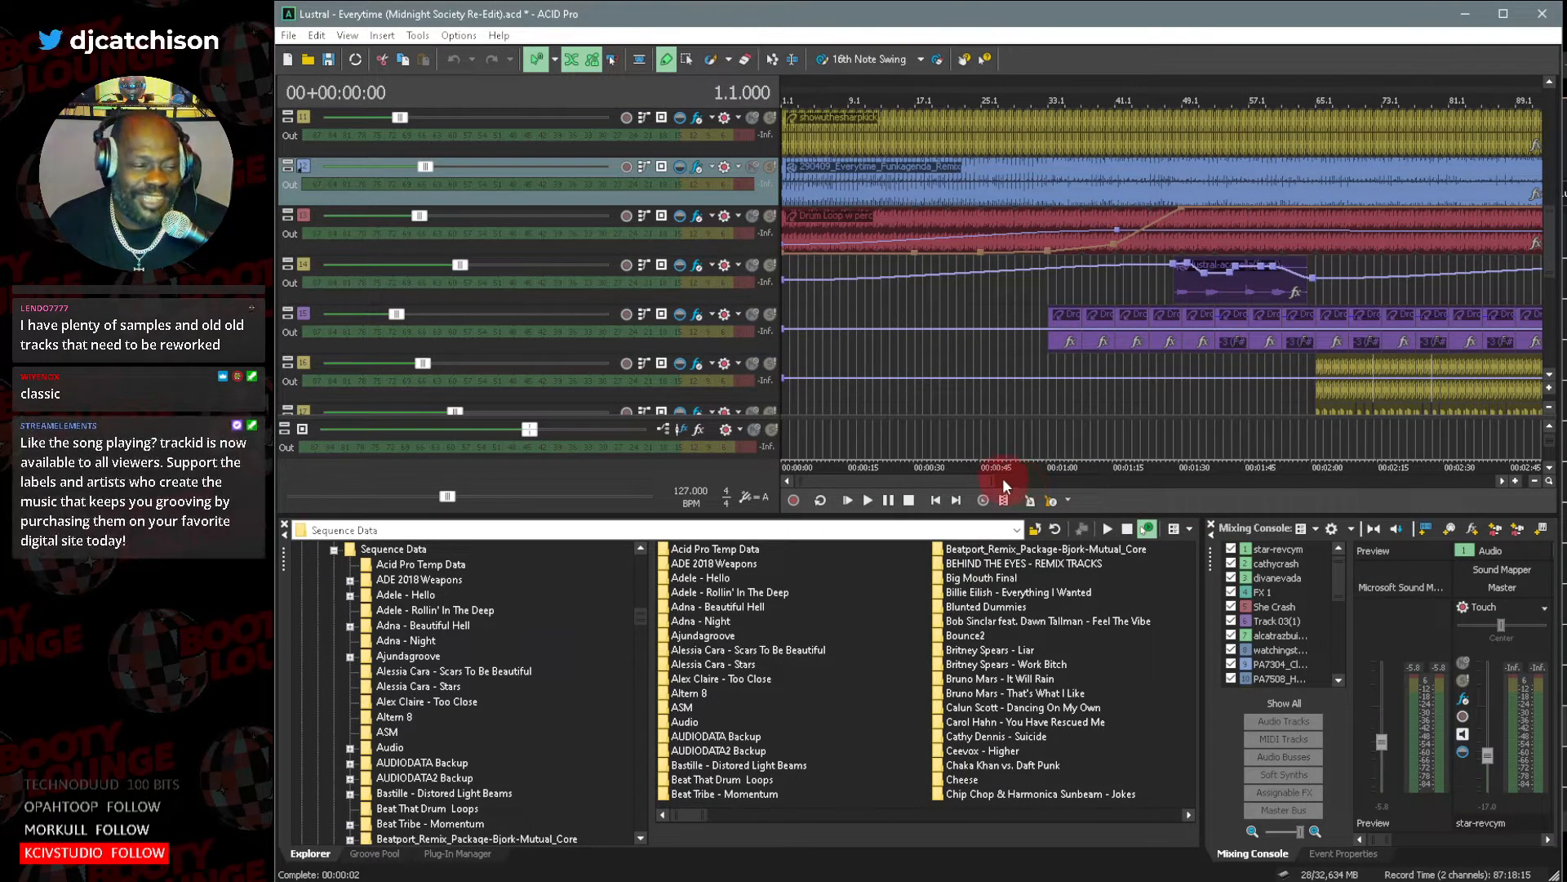
Play the whole project from the beginning with the opening section enlarged on the timeline.
{"action": "left_click_drag", "start_coordinate": [1001, 480], "coordinate": [995, 480]}
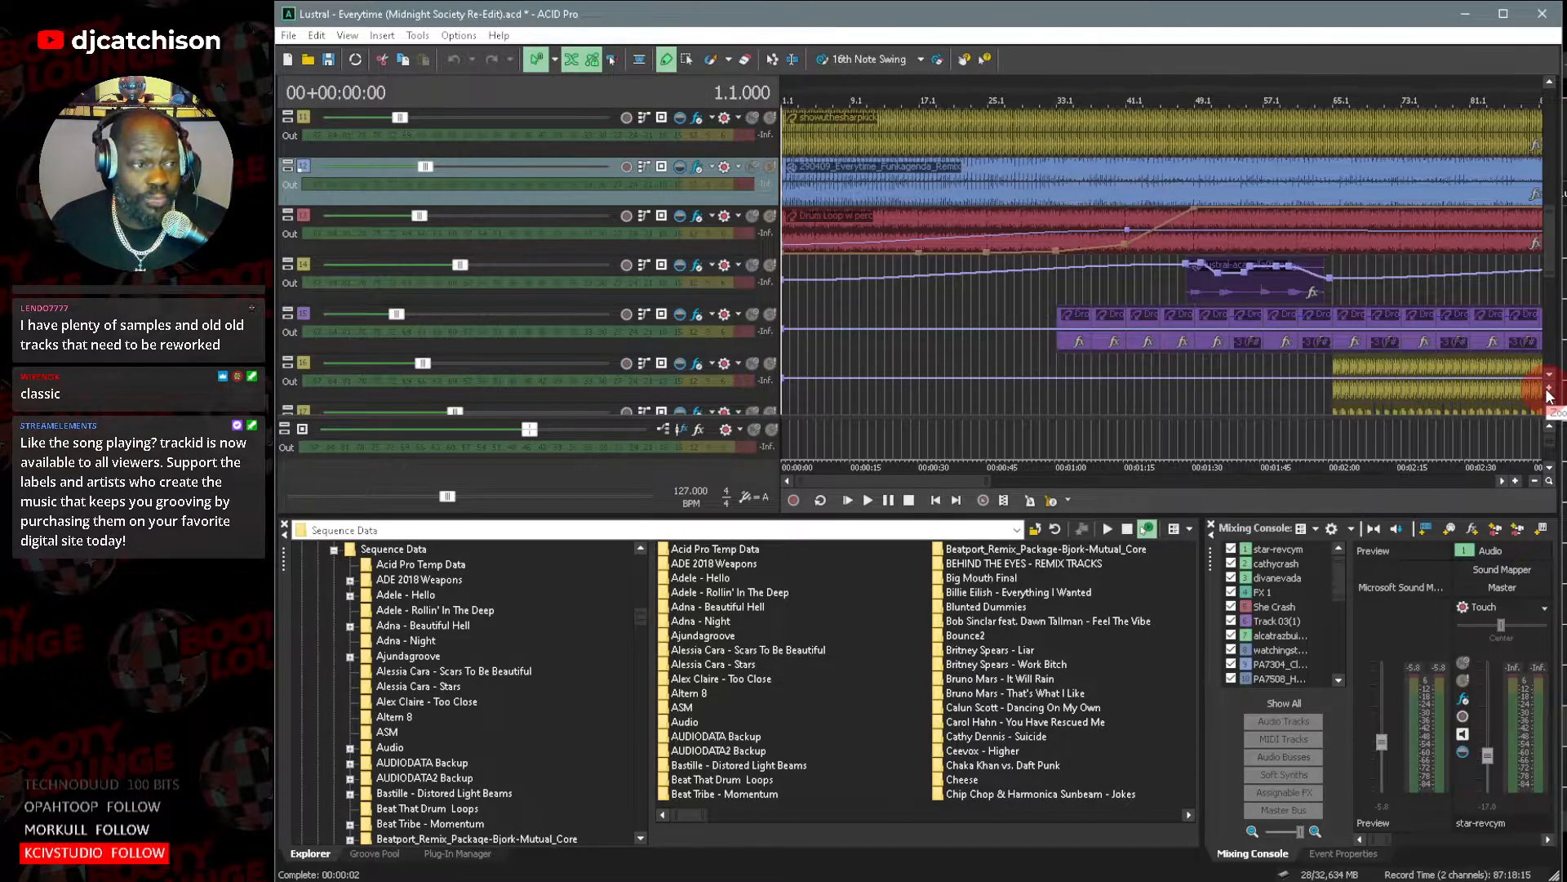
{"action": "scroll", "coordinate": [1553, 263], "scroll_direction": "up", "scroll_amount": 2}
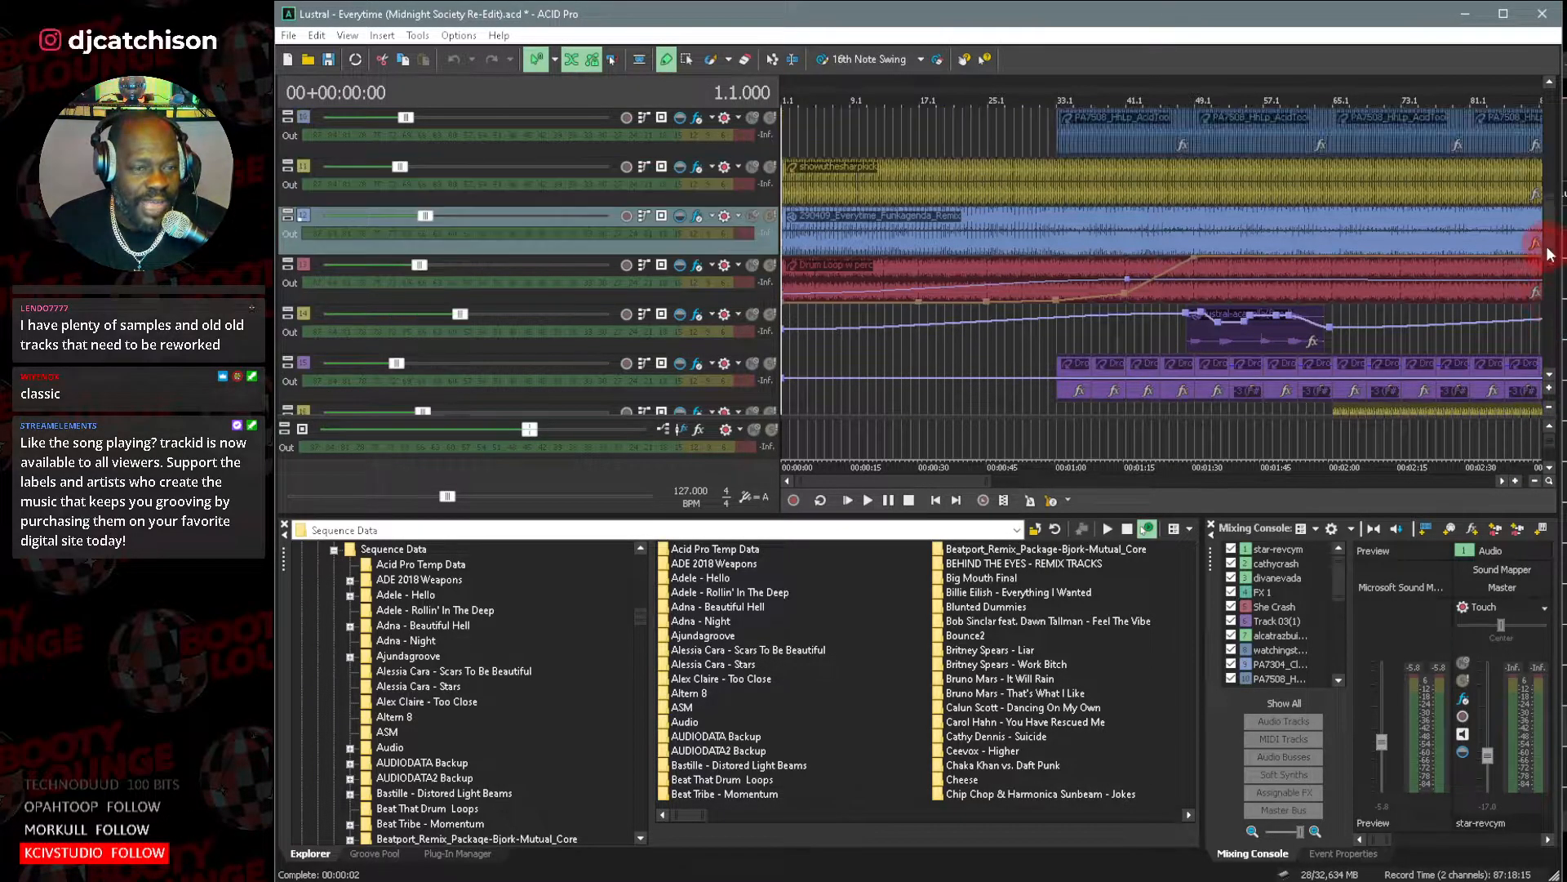
{"action": "scroll", "coordinate": [1553, 243], "scroll_direction": "down", "scroll_amount": 1}
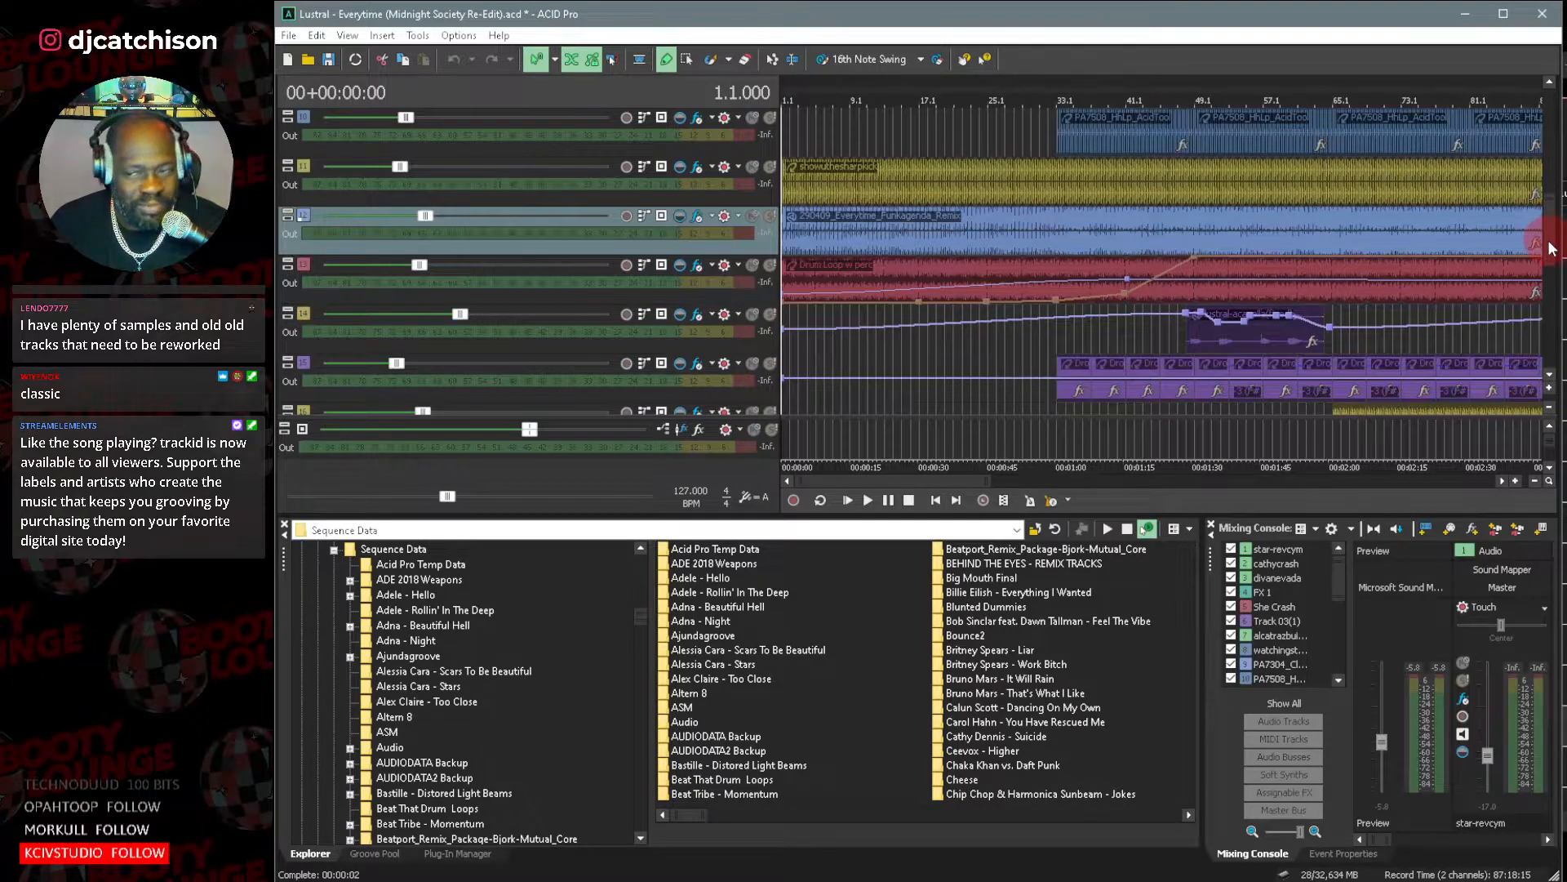
{"action": "left_click_drag", "start_coordinate": [988, 487], "coordinate": [941, 485]}
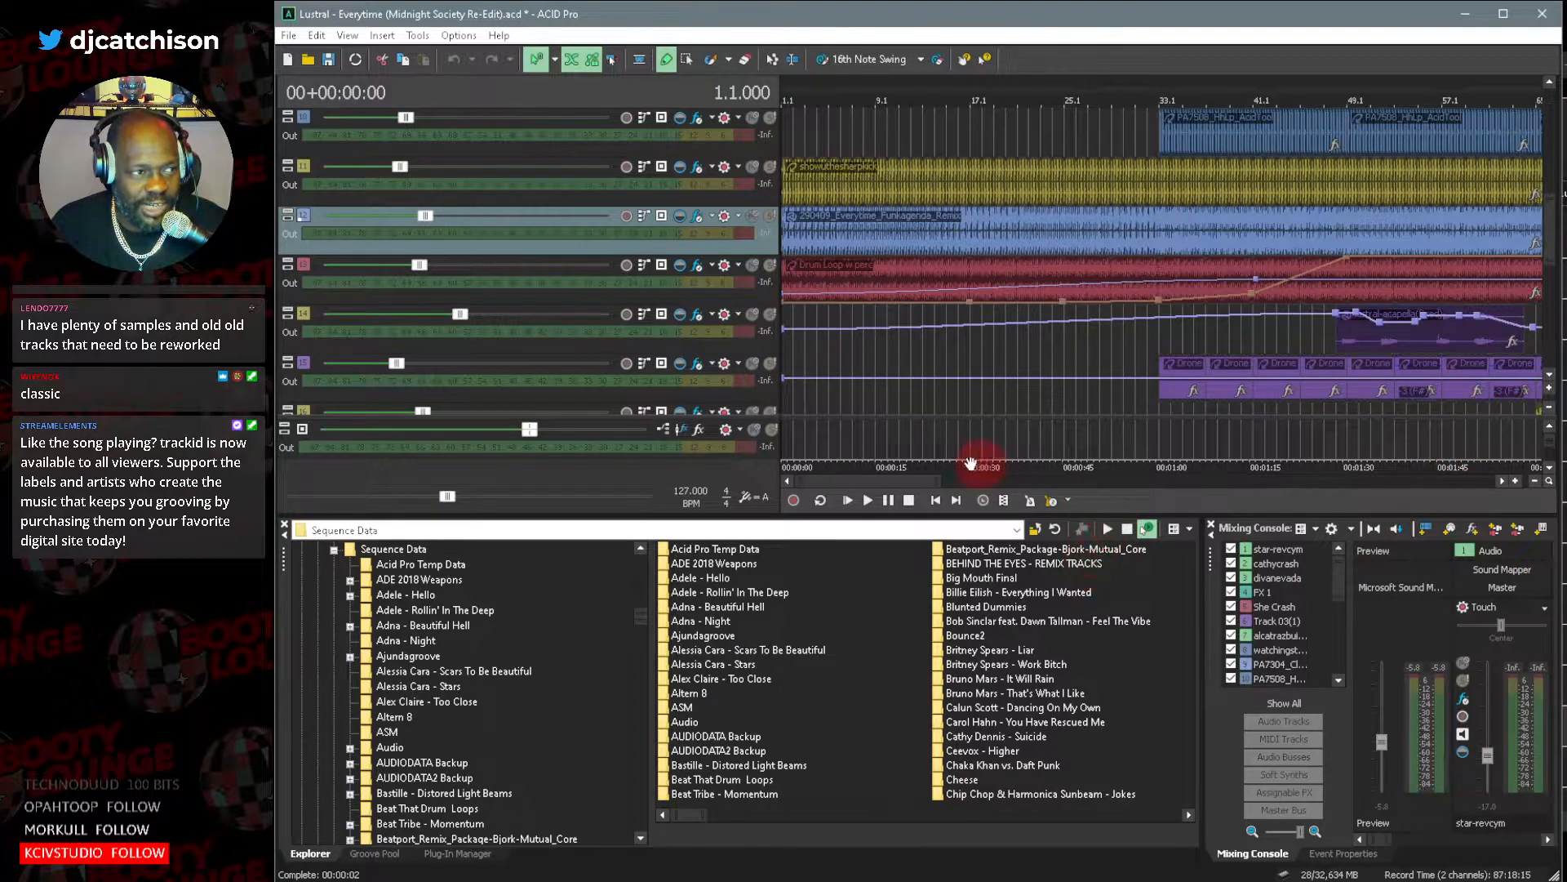
{"action": "left_click", "coordinate": [849, 502]}
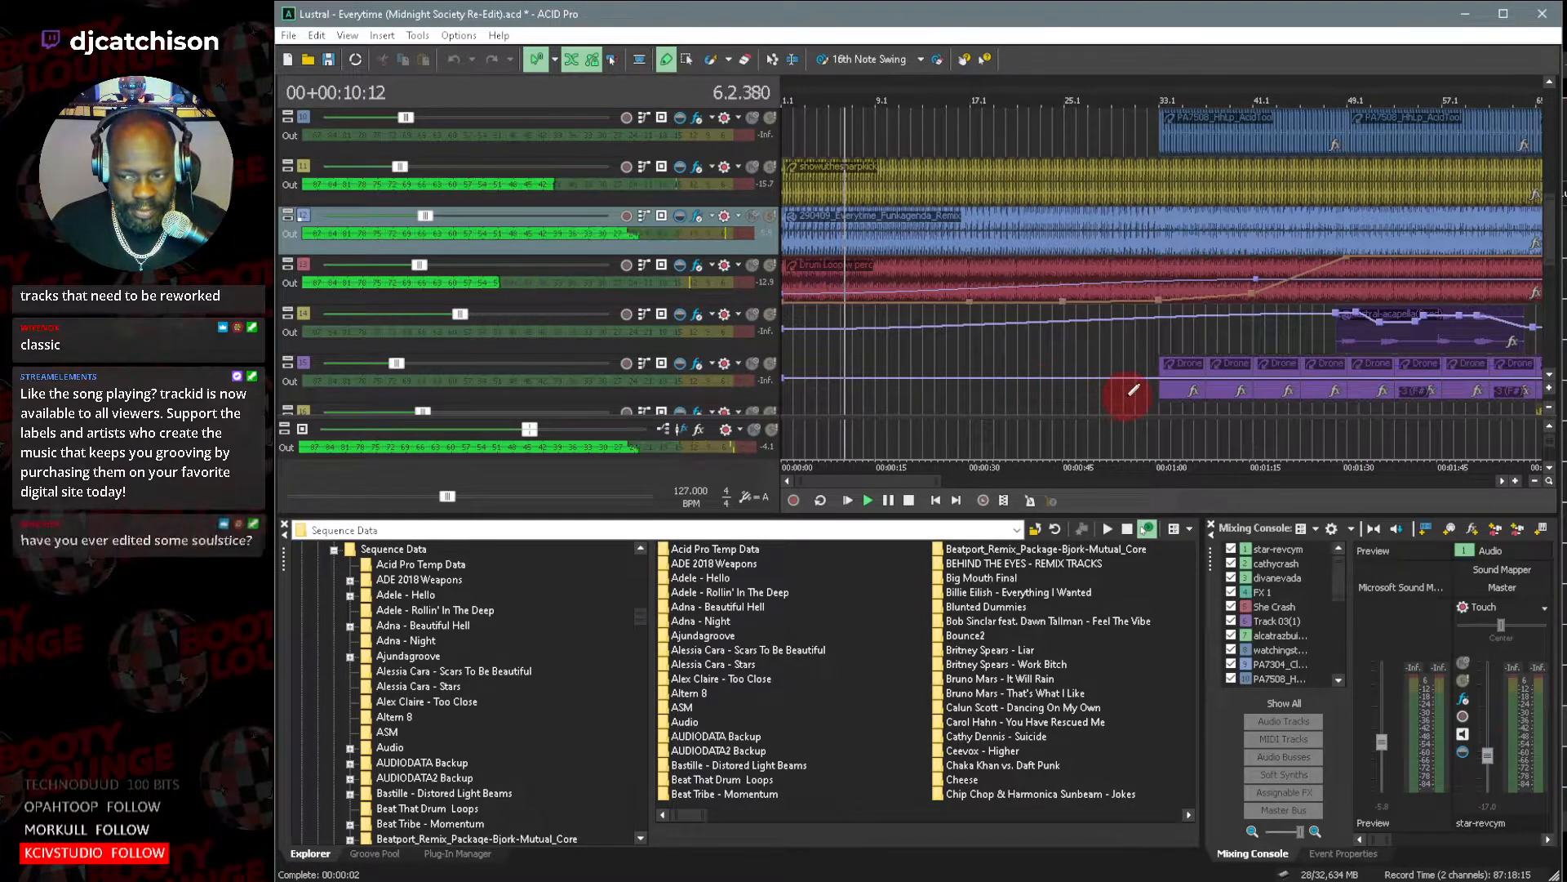
Audition the Funkagenda remix, sharp kick and drum loop tracks one at a time in solo, restoring the full mix after each.
{"action": "left_click", "coordinate": [770, 218]}
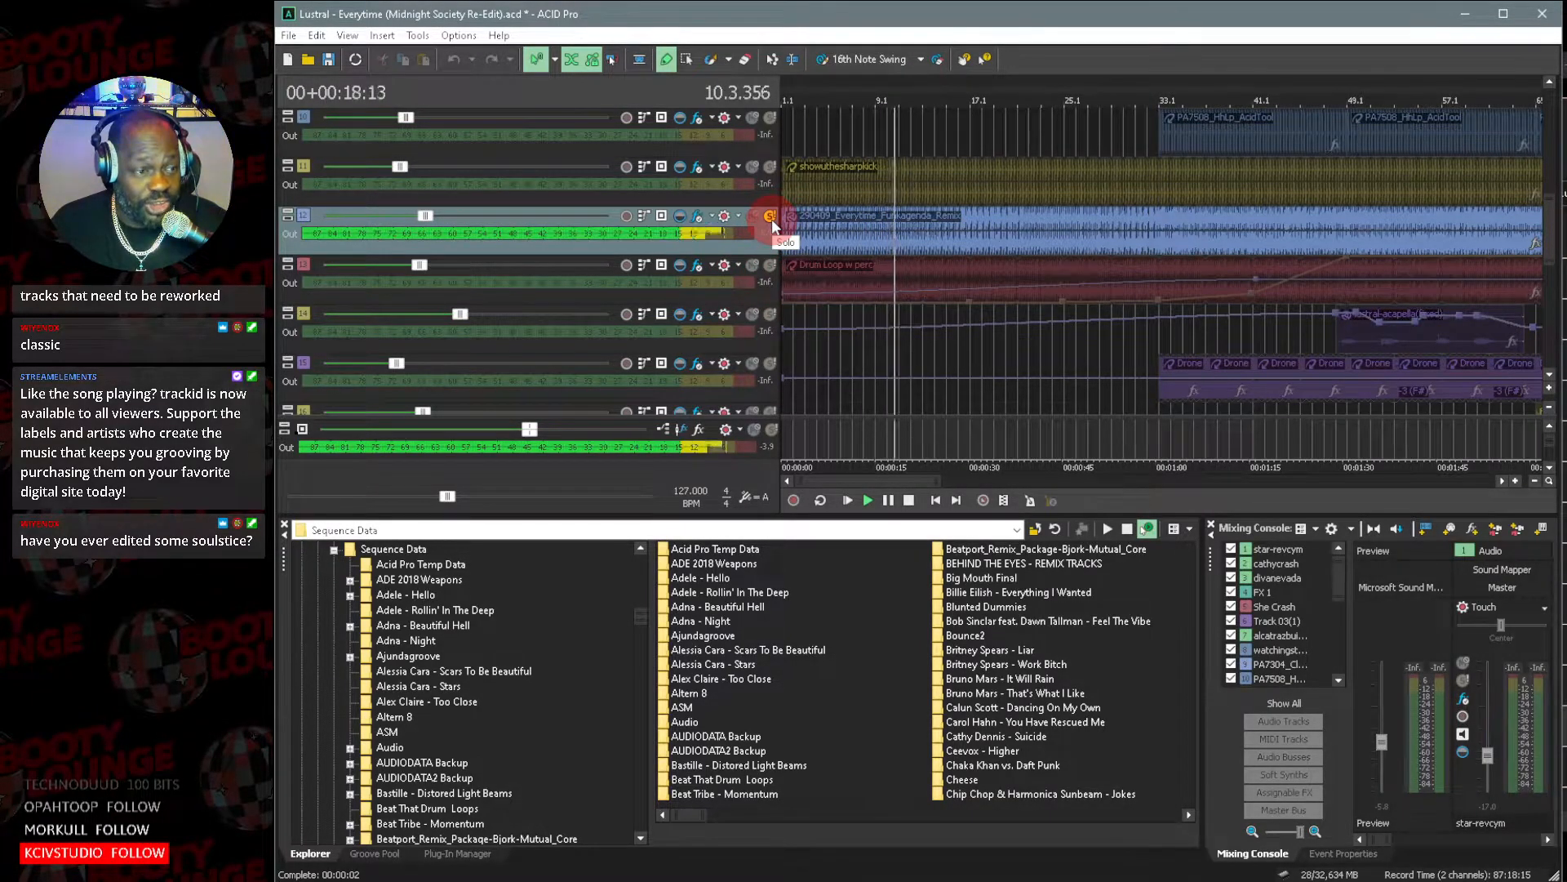
{"action": "left_click", "coordinate": [770, 217]}
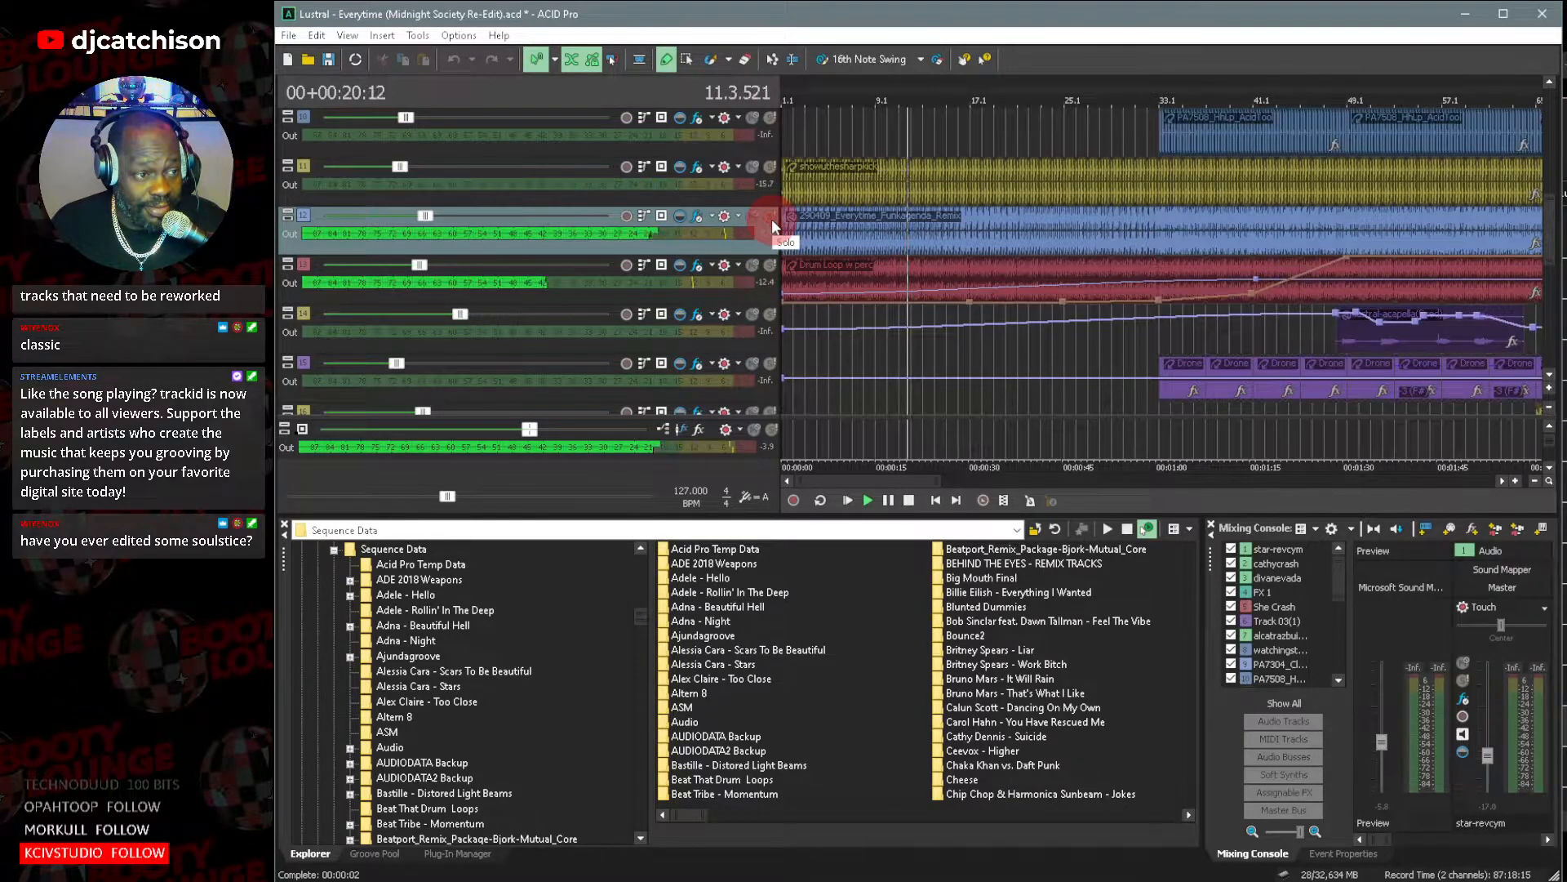
{"action": "left_click", "coordinate": [770, 168]}
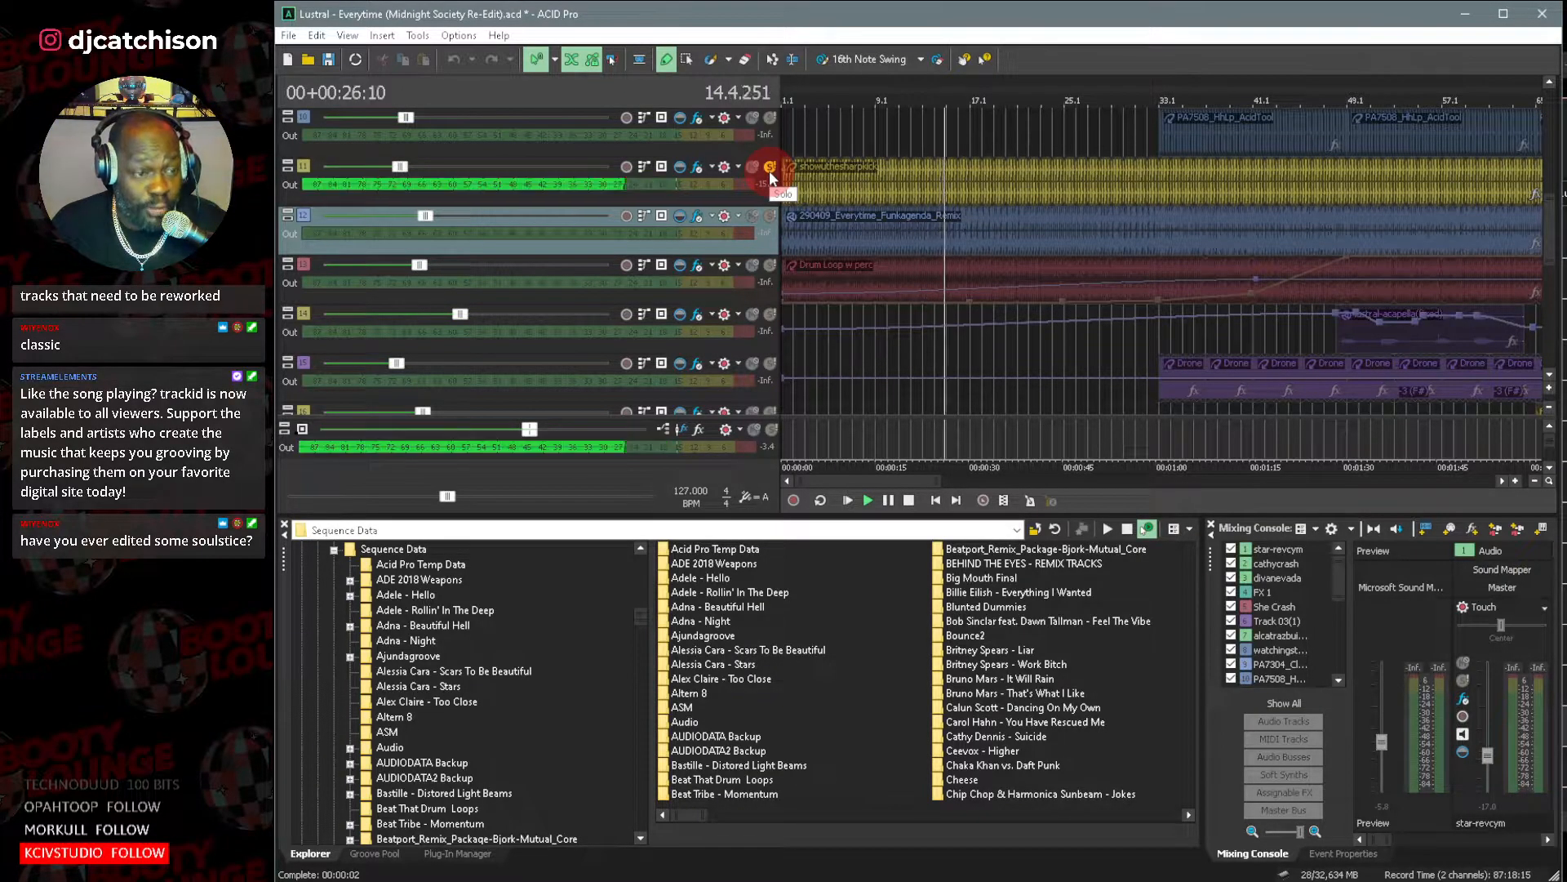
{"action": "left_click", "coordinate": [769, 169]}
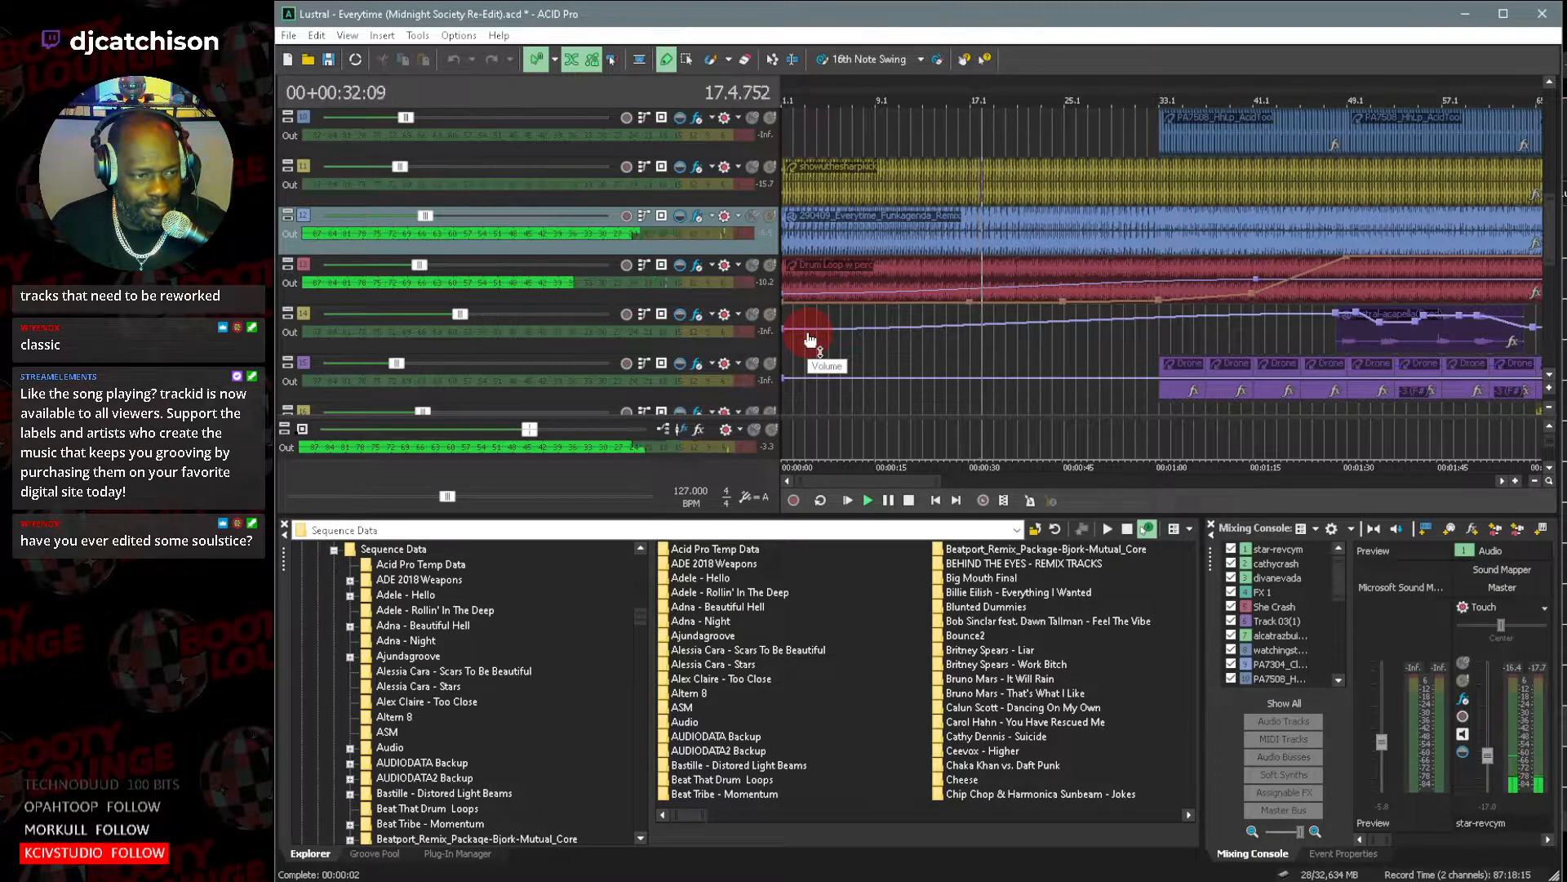
{"action": "left_click", "coordinate": [772, 266]}
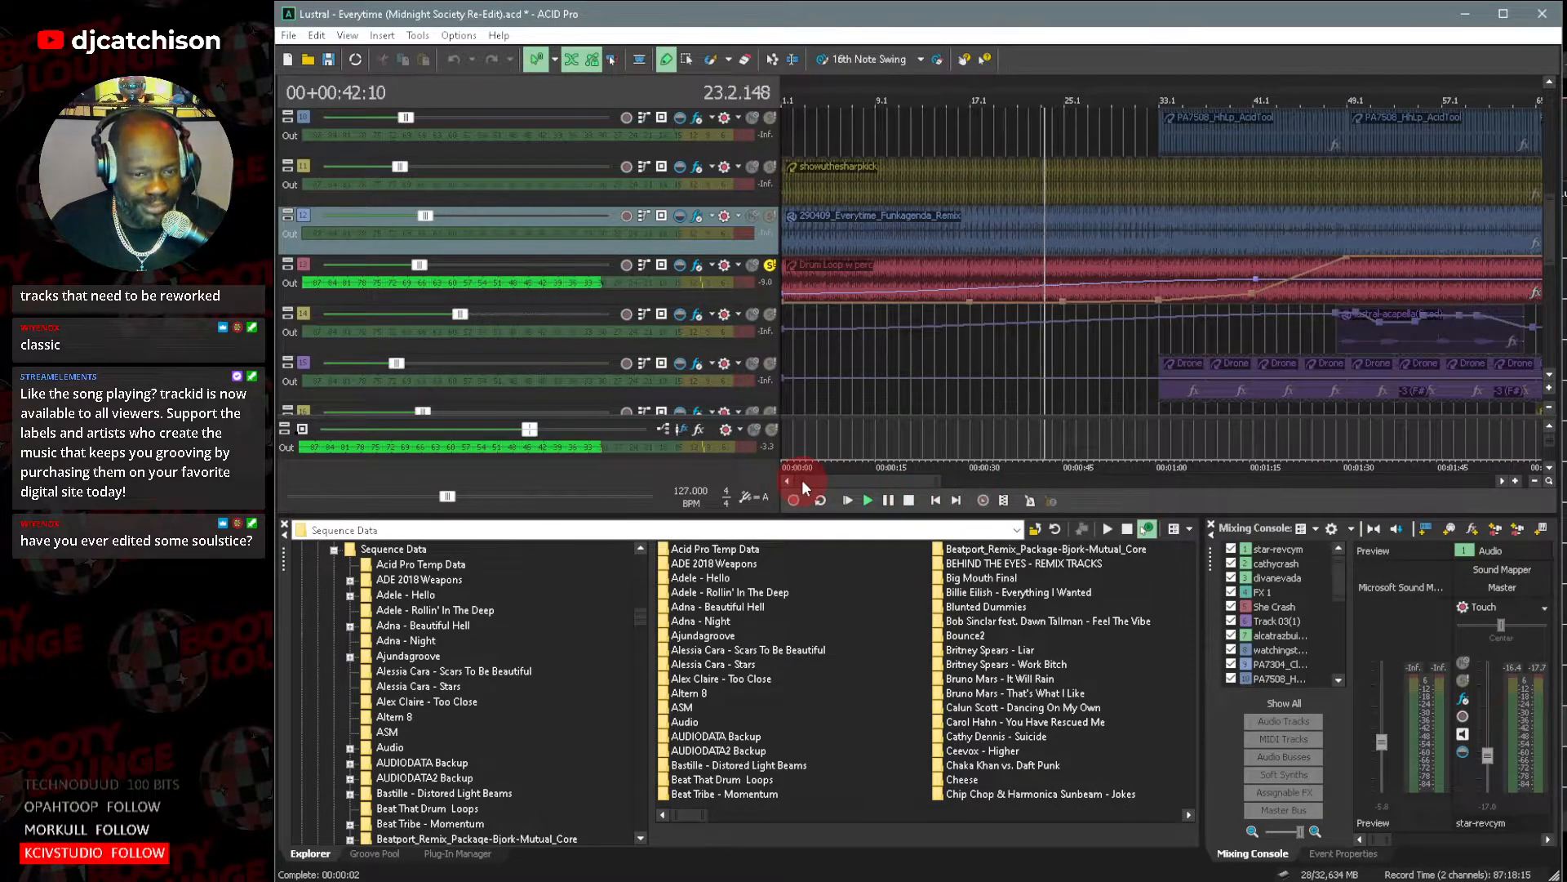
{"action": "left_click", "coordinate": [771, 262]}
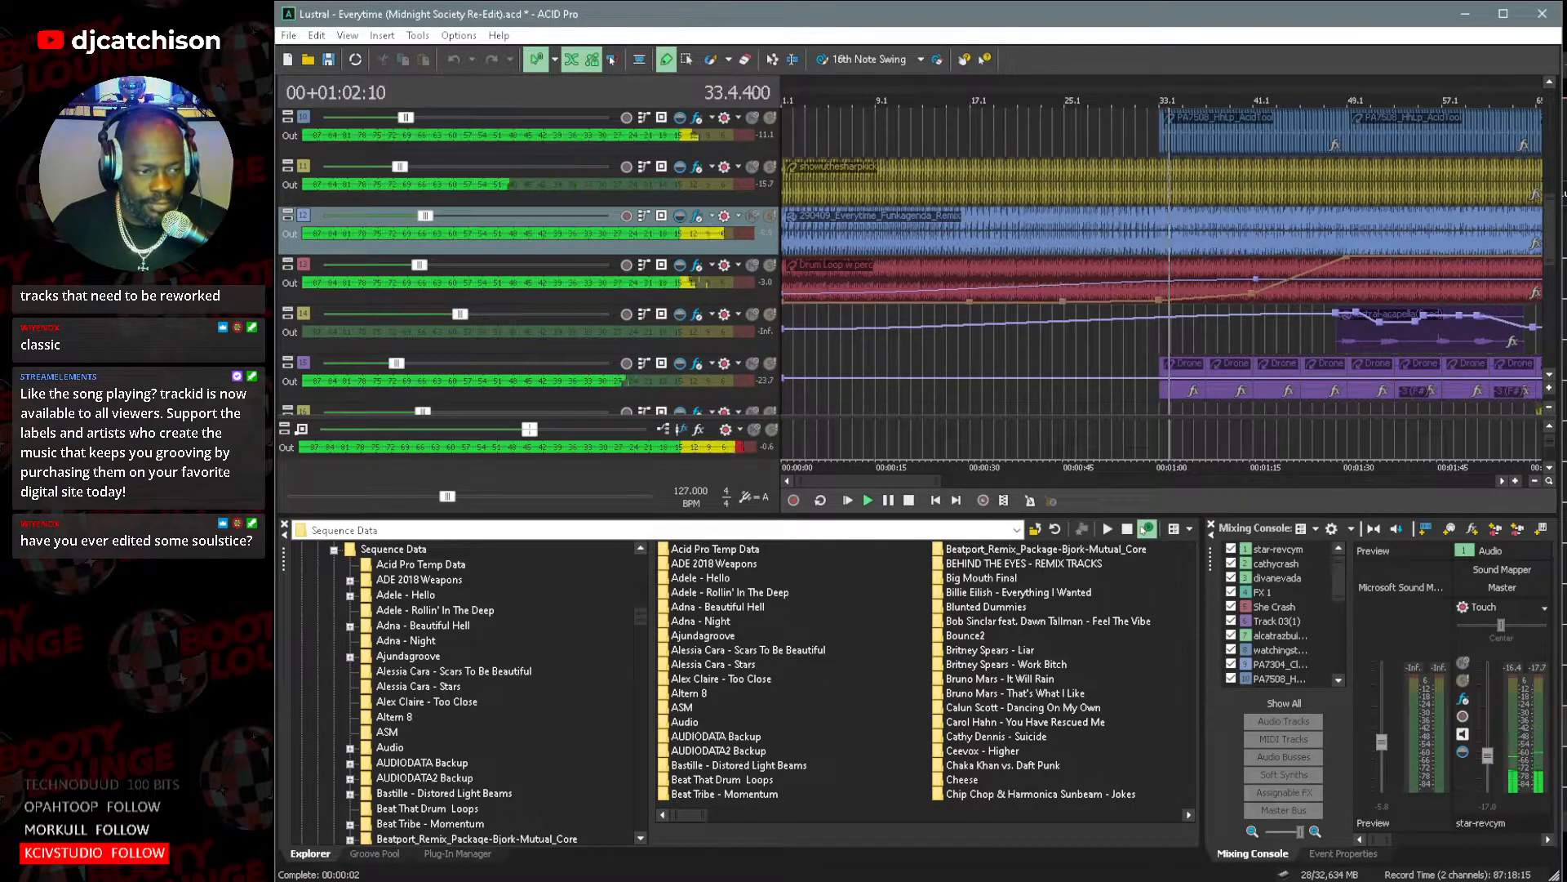
Solo the Funkagenda remix track once more after the hi-hat and drone layers enter, and restore the full mix.
{"action": "left_click", "coordinate": [821, 547]}
{"action": "left_click", "coordinate": [810, 497]}
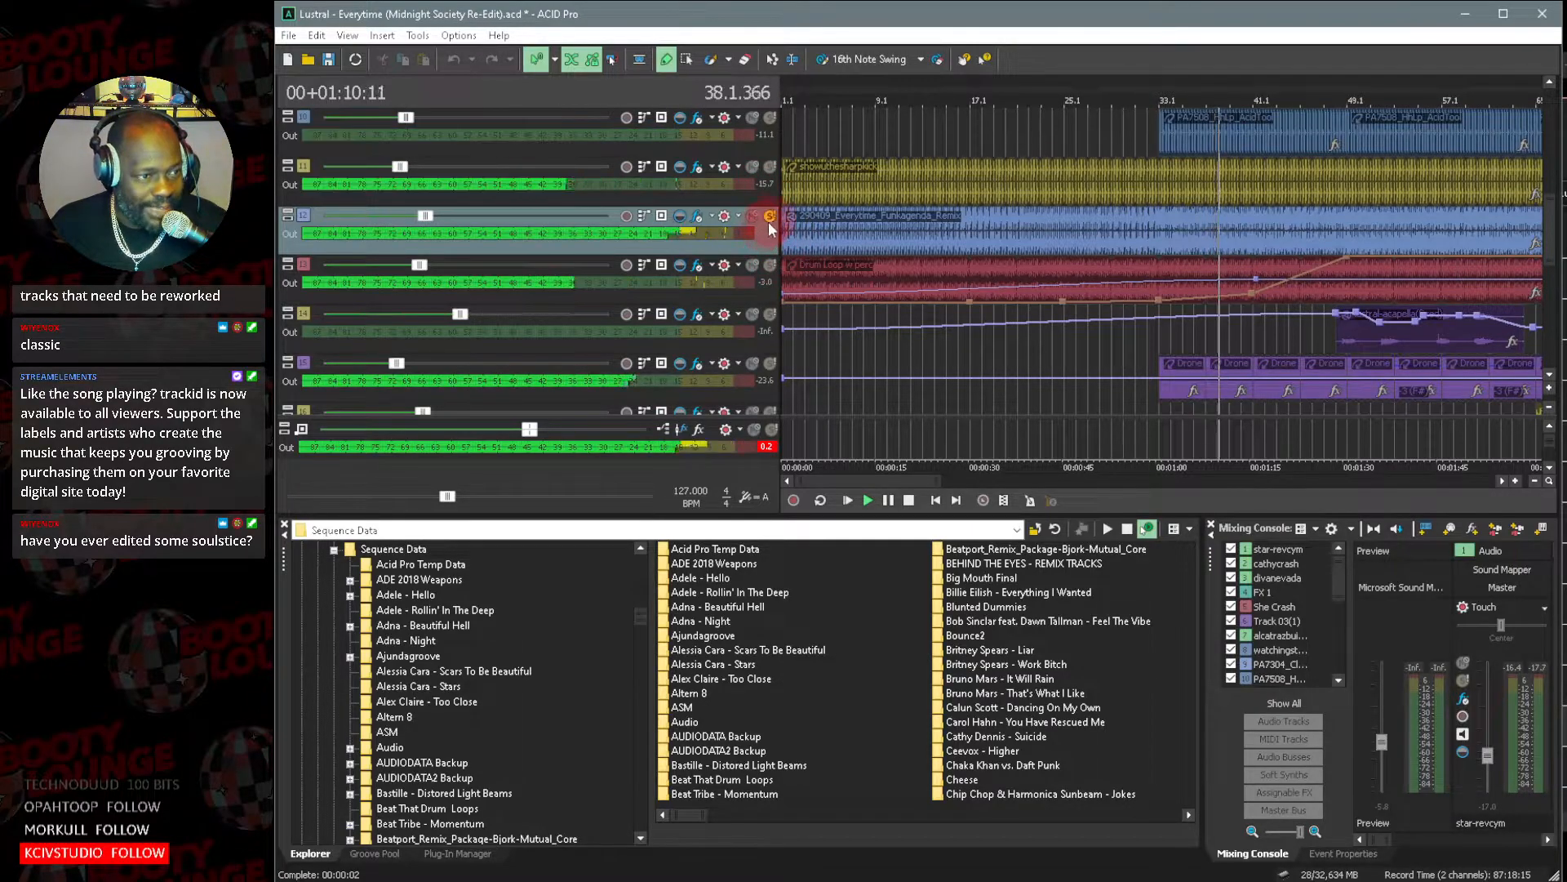
{"action": "left_click", "coordinate": [770, 216]}
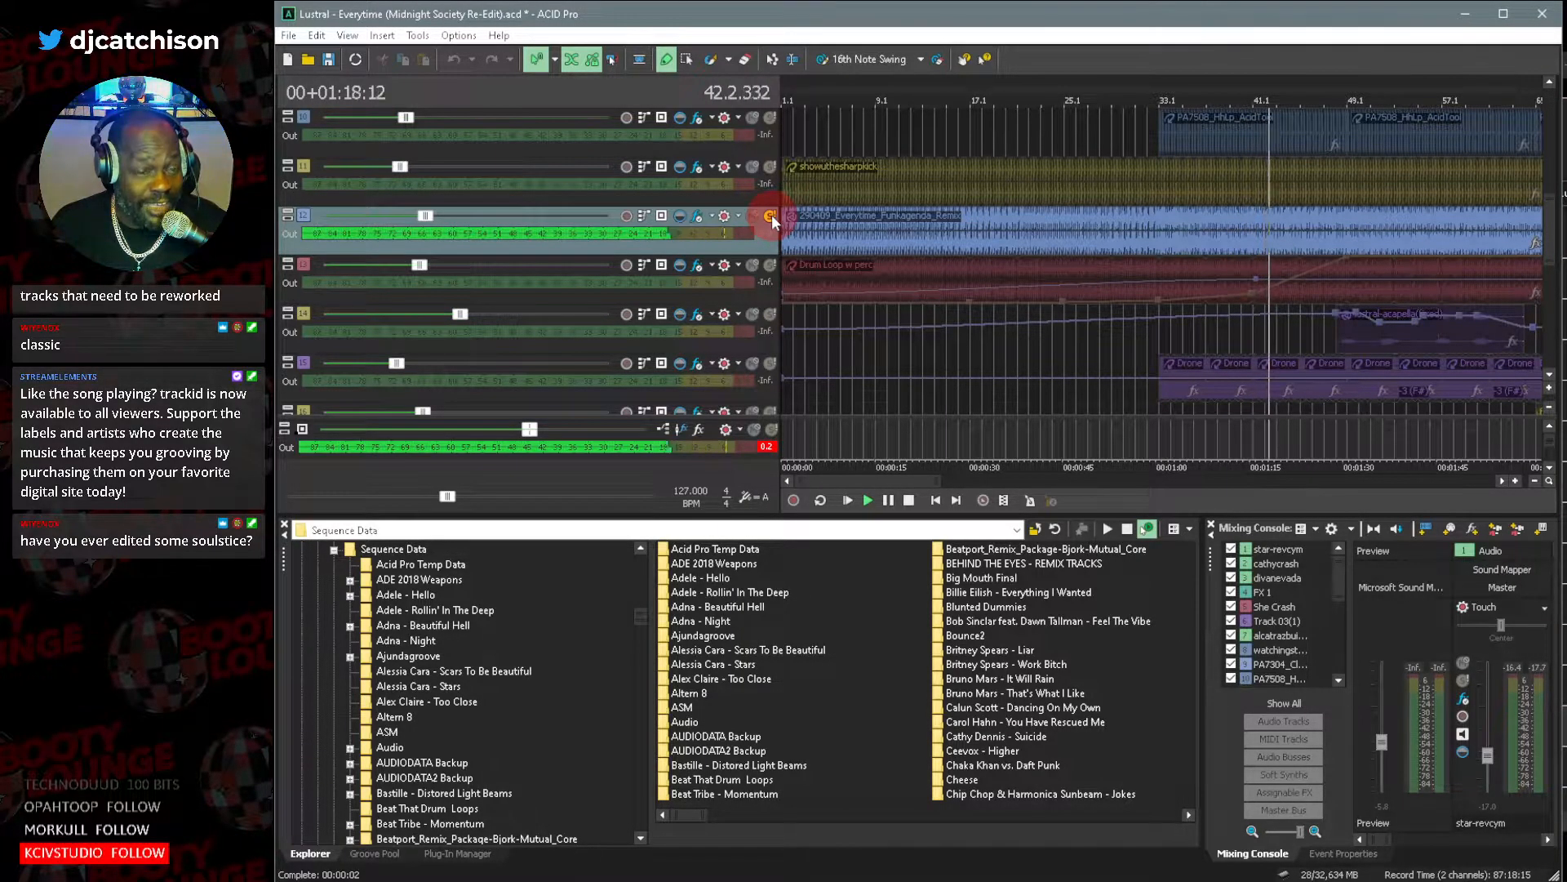
{"action": "left_click", "coordinate": [771, 214]}
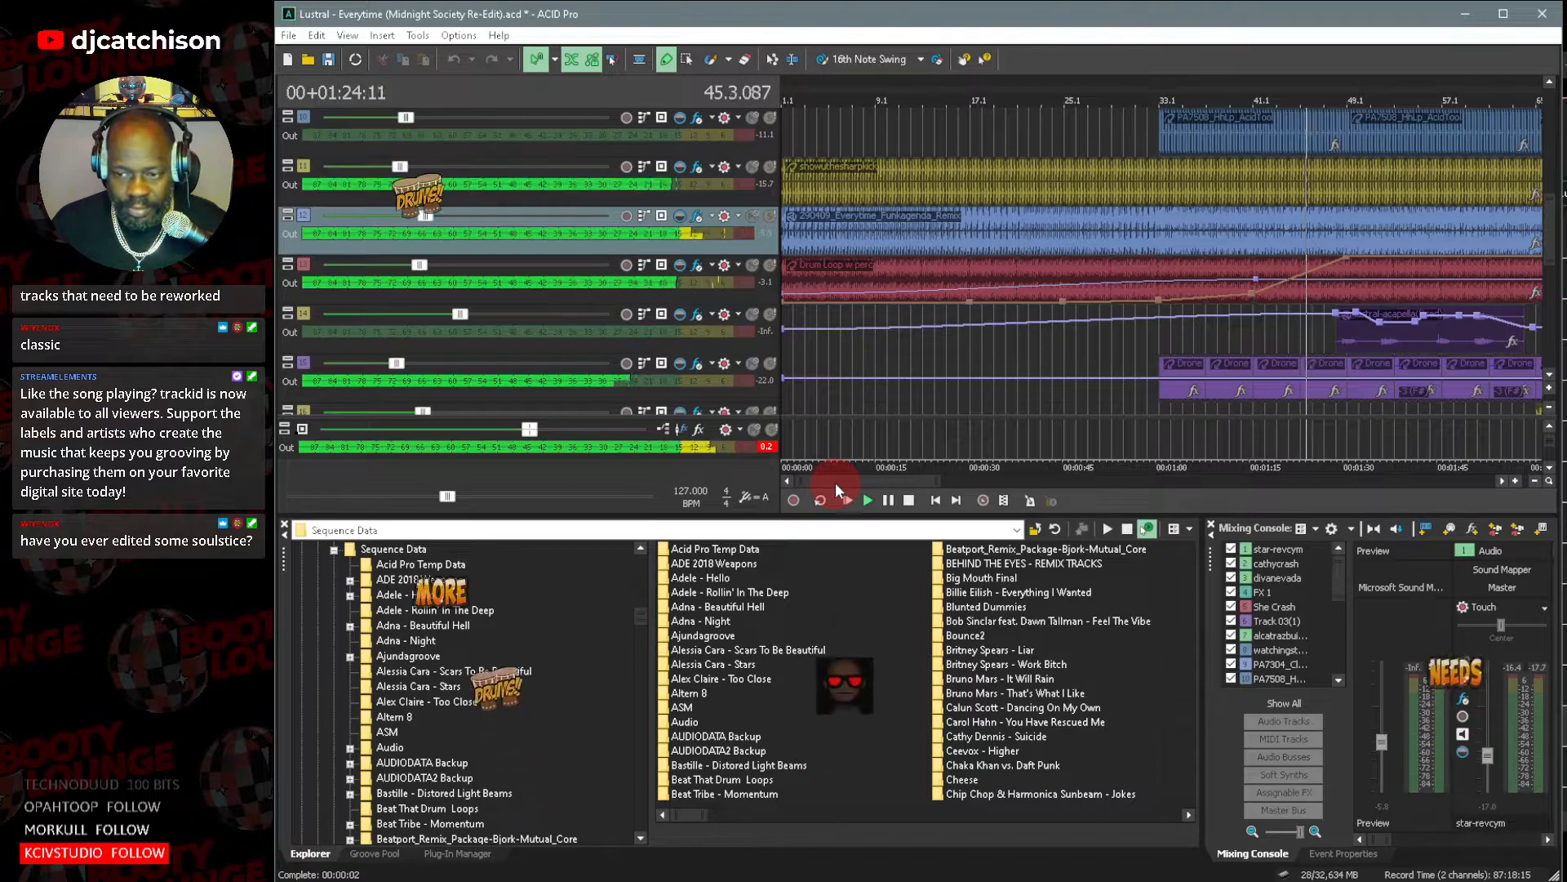
Follow the playback along the timeline and examine the vocal, effect, drone, percussion and synth layers up to bar 97.
{"action": "left_click_drag", "start_coordinate": [844, 482], "coordinate": [870, 486]}
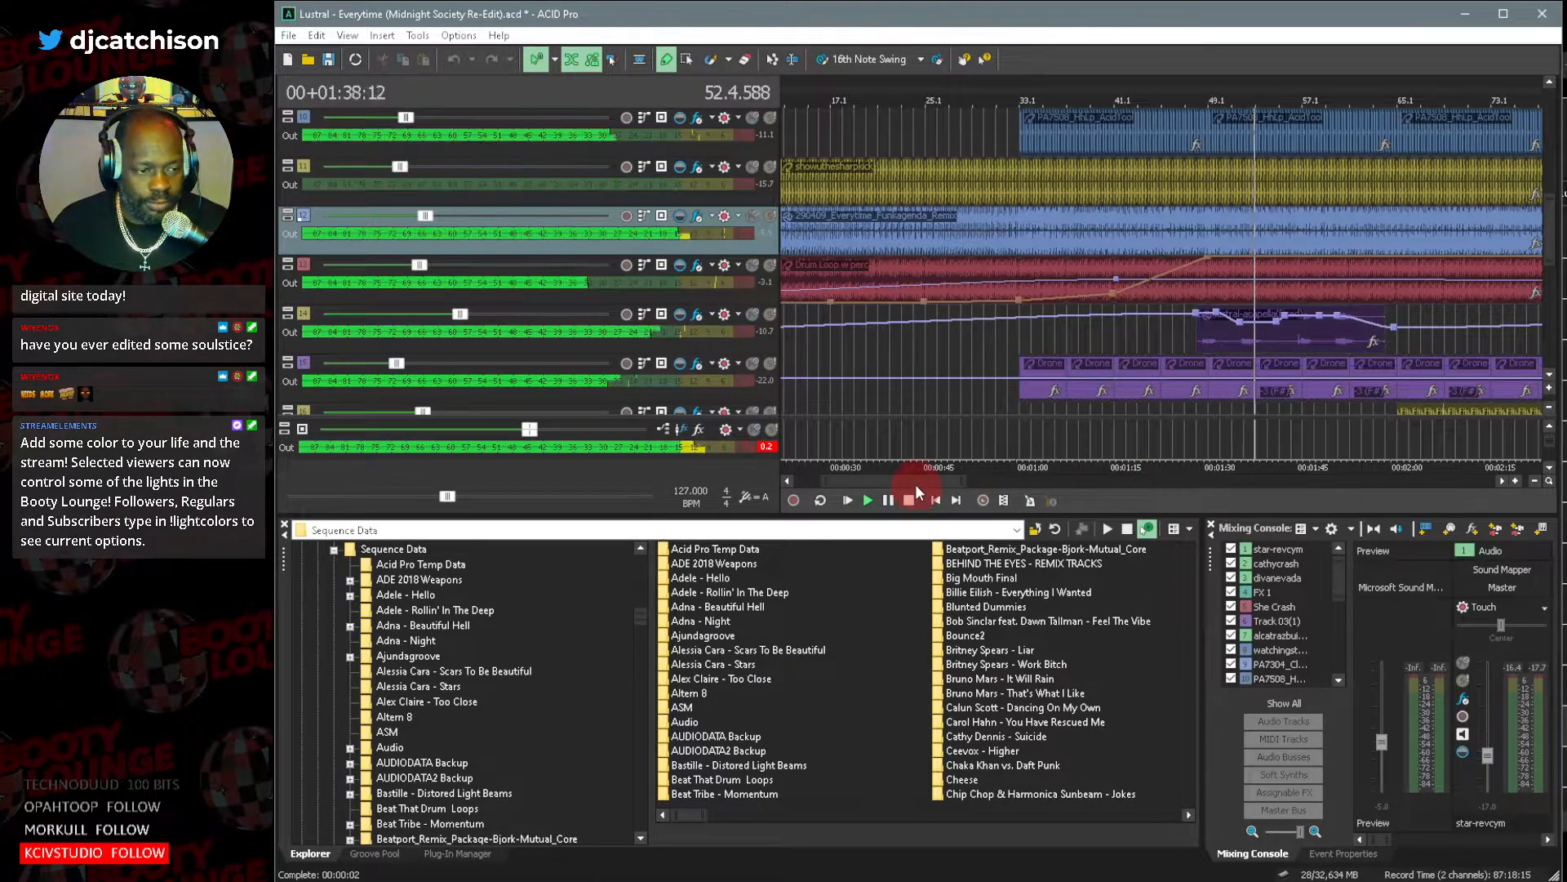
{"action": "left_click_drag", "start_coordinate": [918, 481], "coordinate": [934, 486]}
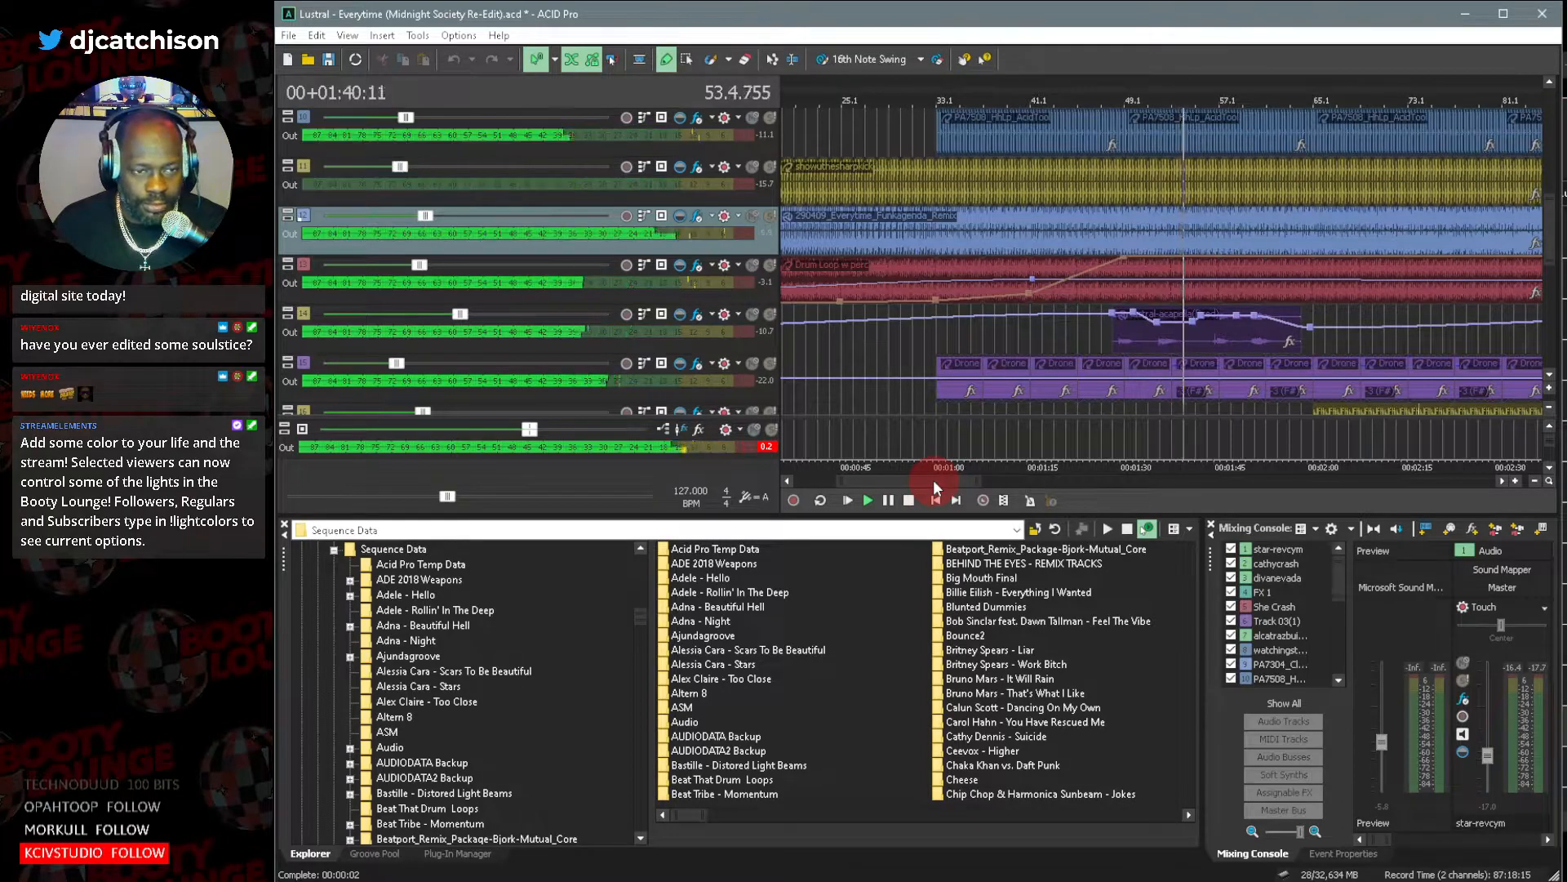
{"action": "scroll", "coordinate": [1549, 240], "scroll_direction": "up", "scroll_amount": 4}
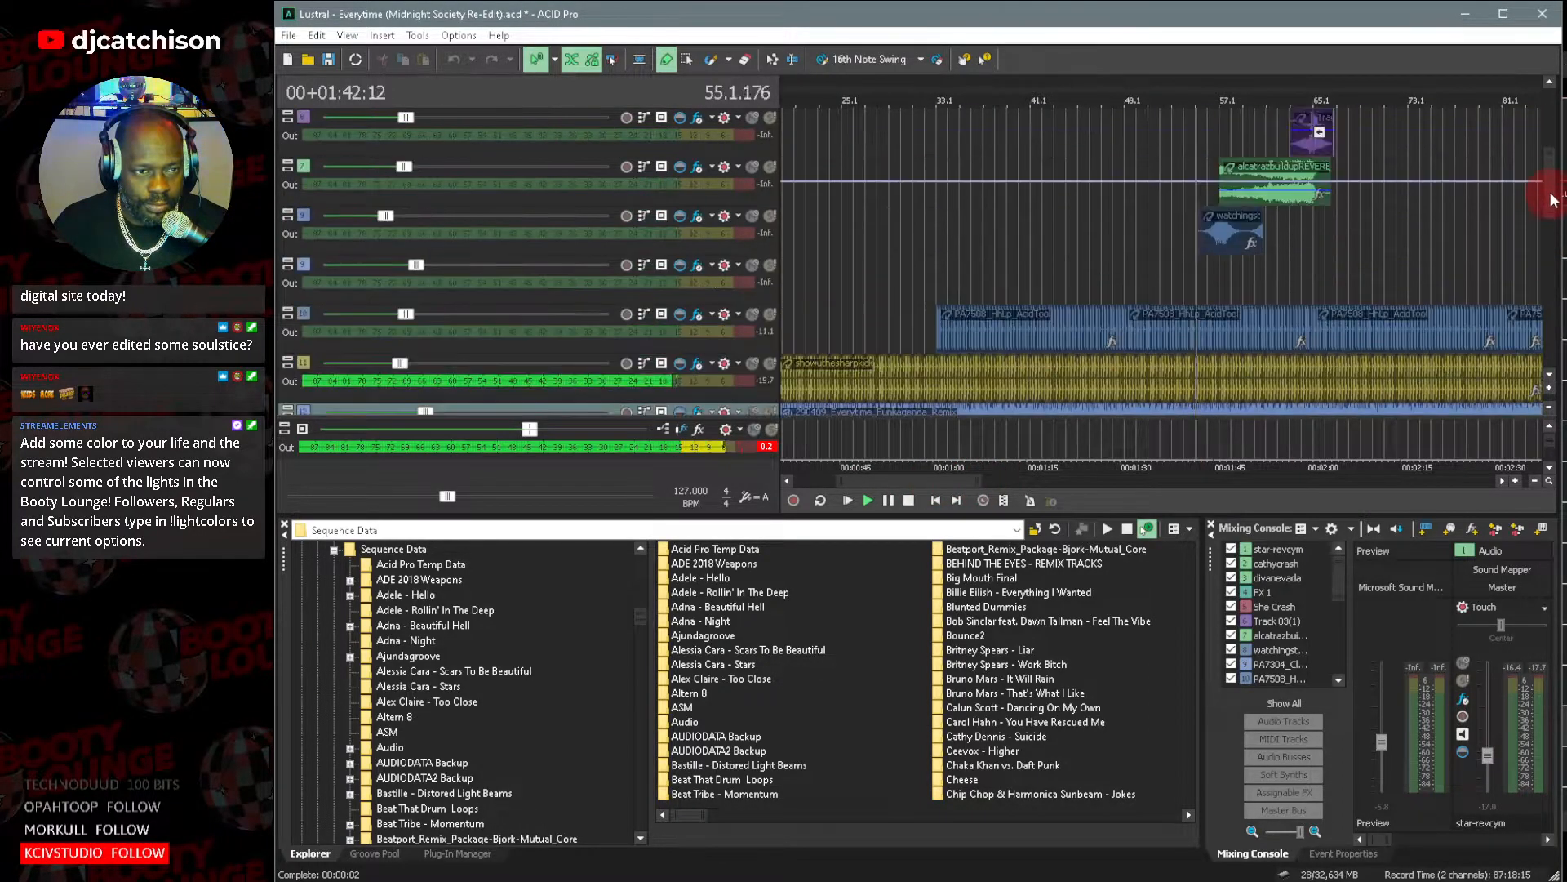
{"action": "scroll", "coordinate": [1549, 245], "scroll_direction": "down", "scroll_amount": 5}
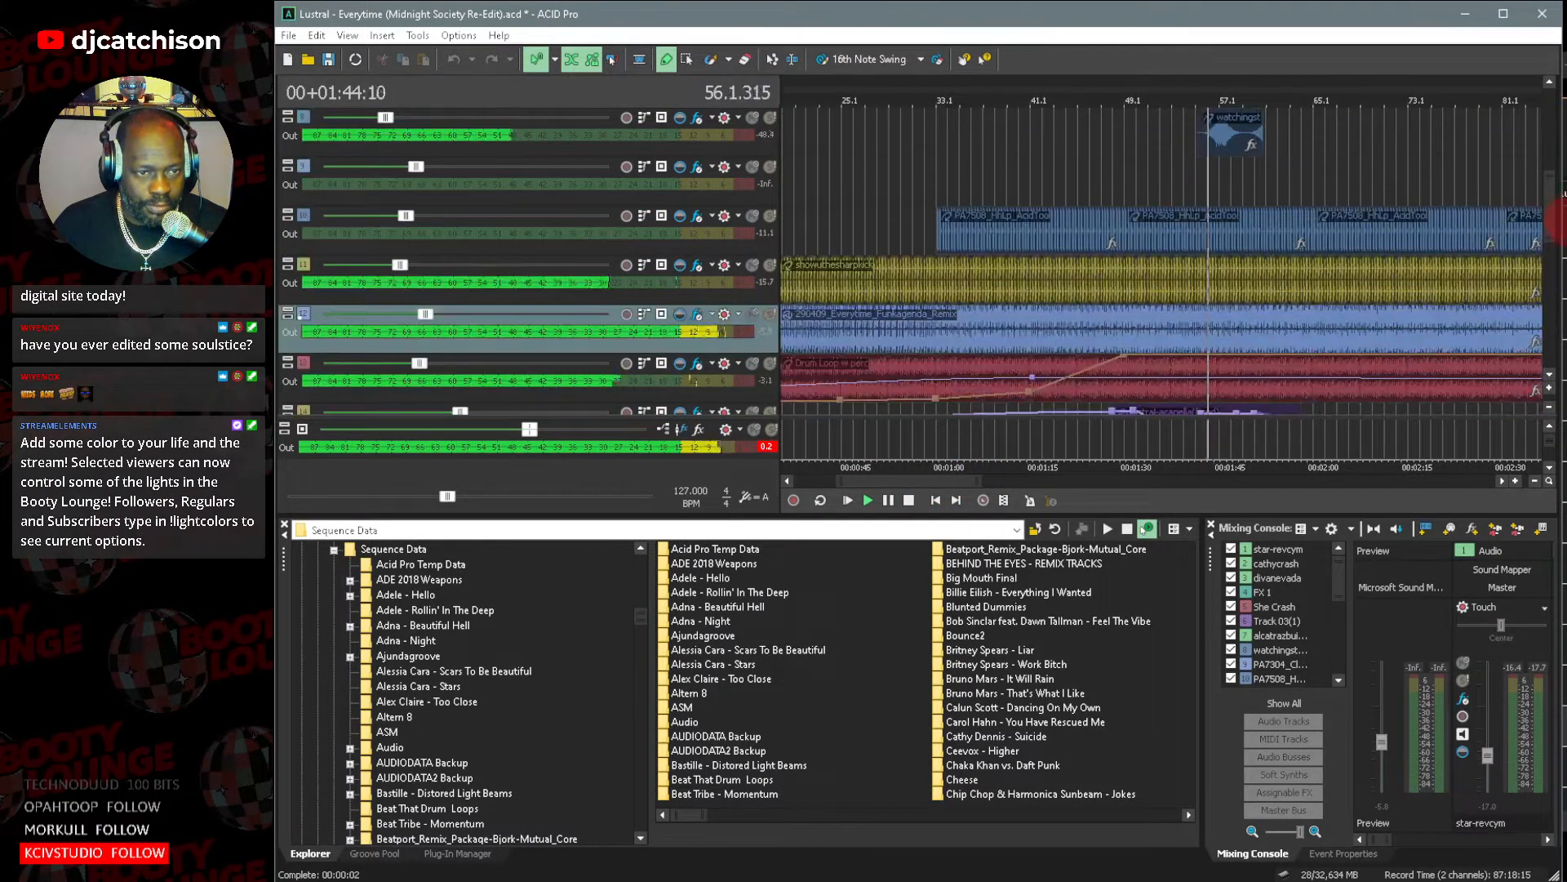
{"action": "scroll", "coordinate": [1549, 245], "scroll_direction": "down", "scroll_amount": 5}
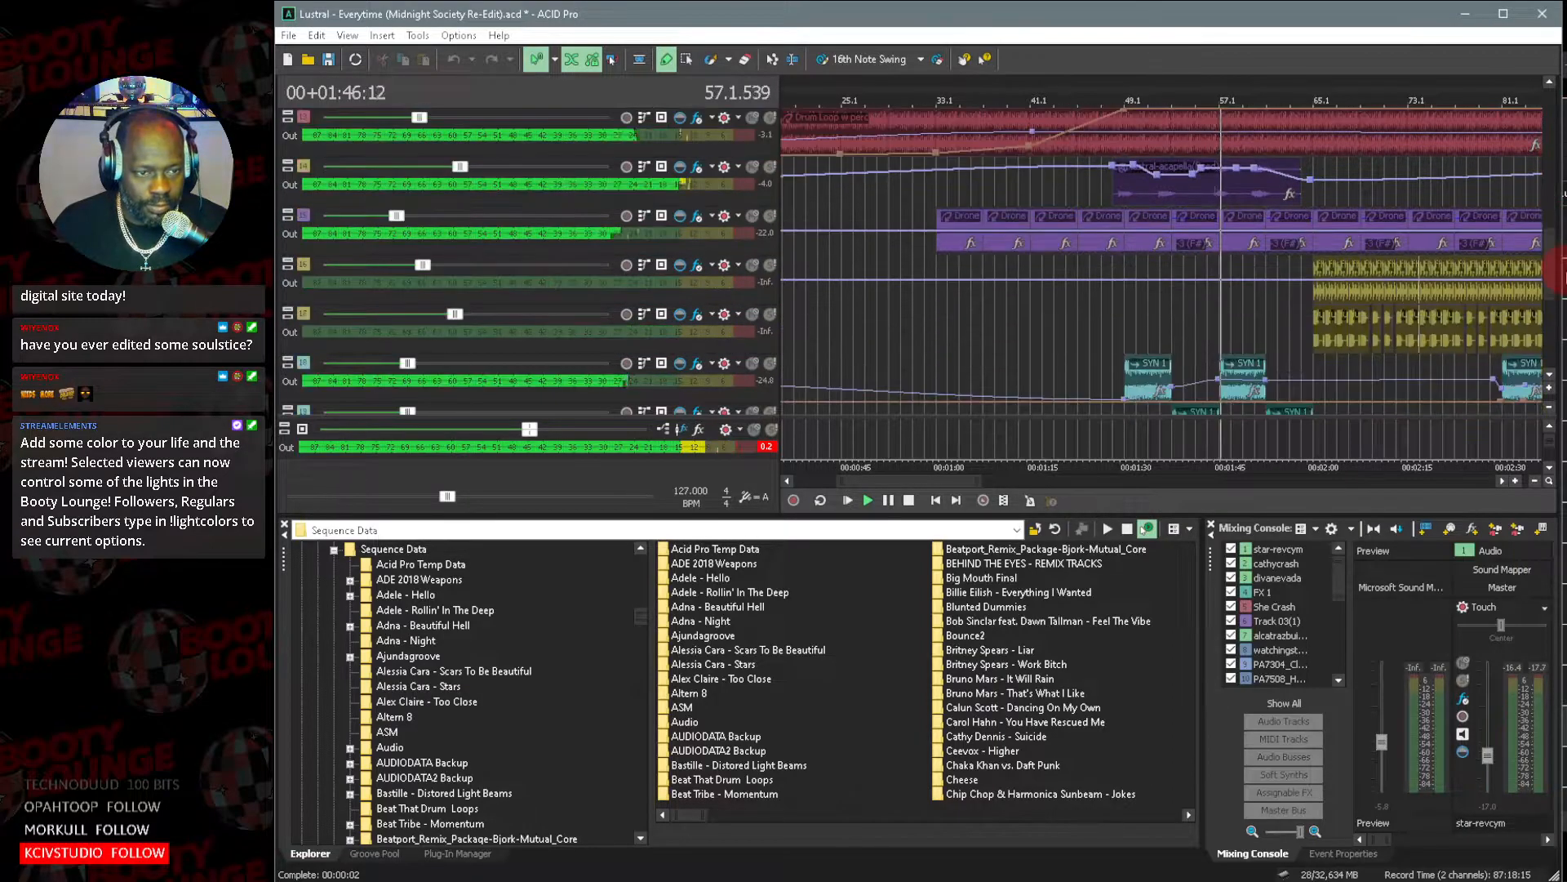
{"action": "scroll", "coordinate": [1548, 245], "scroll_direction": "down", "scroll_amount": 1}
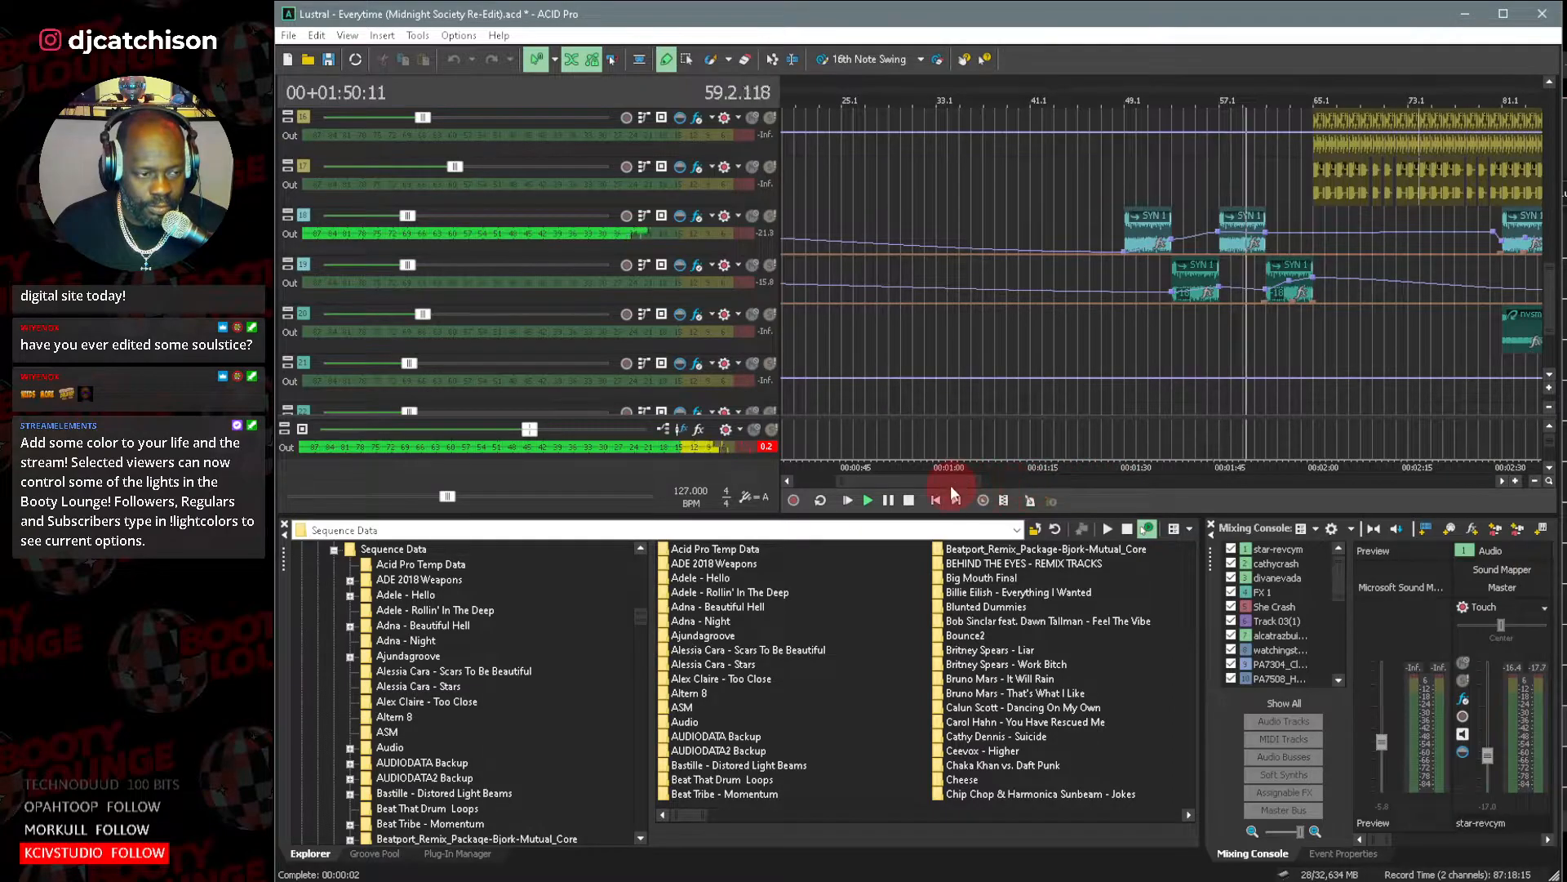
{"action": "left_click_drag", "start_coordinate": [950, 485], "coordinate": [992, 488]}
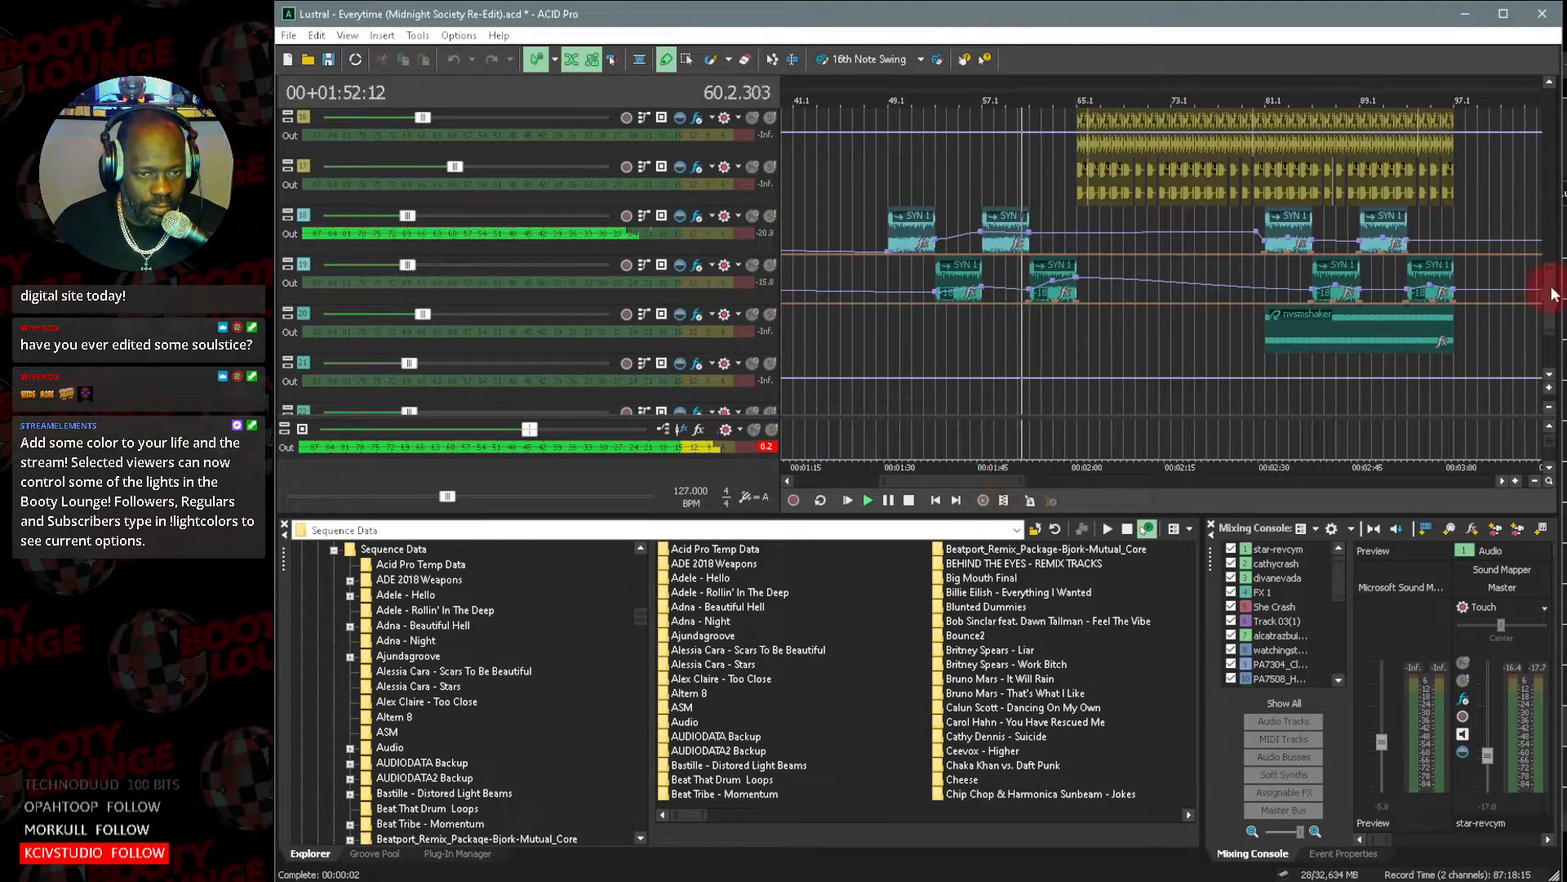
{"action": "mouse_move", "coordinate": [1551, 290]}
{"action": "left_mouse_down"}
{"action": "mouse_move", "coordinate": [1564, 95]}
{"action": "mouse_move", "coordinate": [1553, 284]}
{"action": "left_mouse_up"}
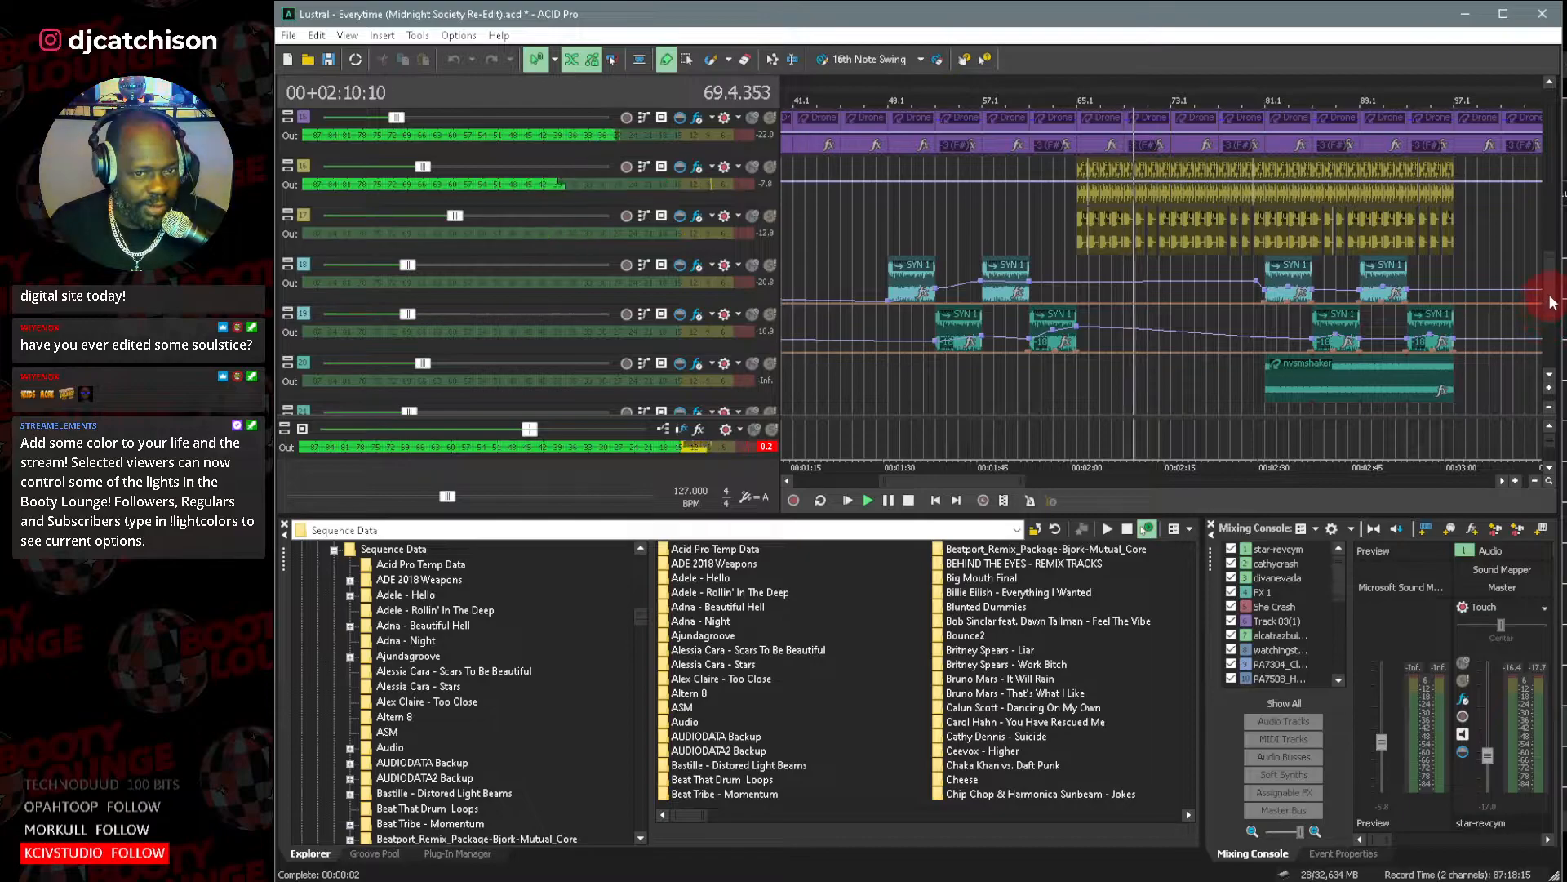
Compare the original Funkagenda remix in solo with the full mix in the section after bar 65.
{"action": "scroll", "coordinate": [1556, 269], "scroll_direction": "up", "scroll_amount": 3}
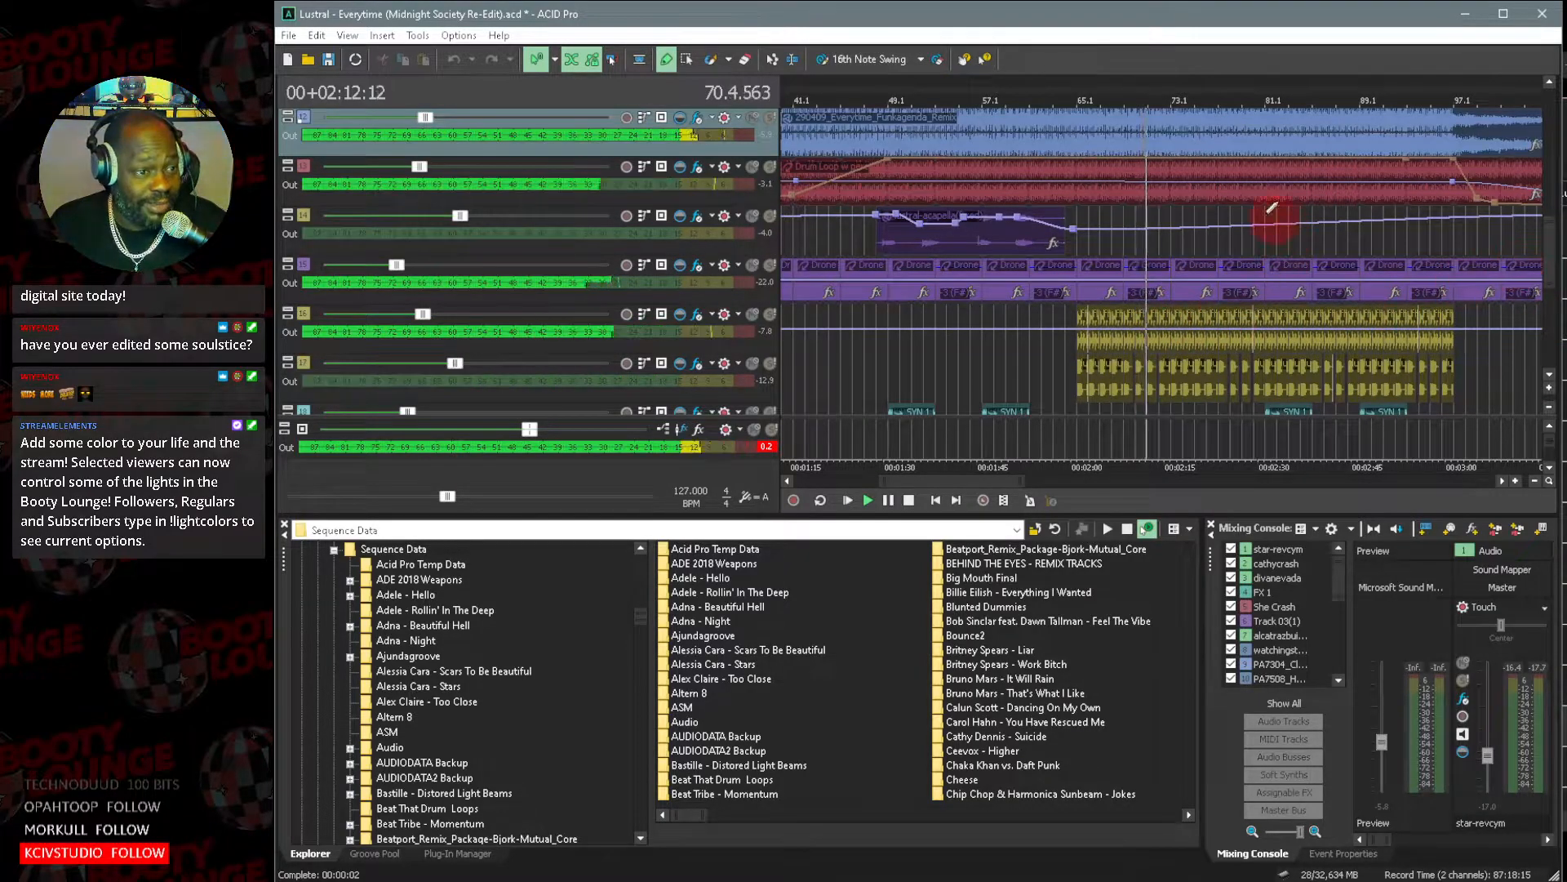
{"action": "left_click", "coordinate": [770, 117]}
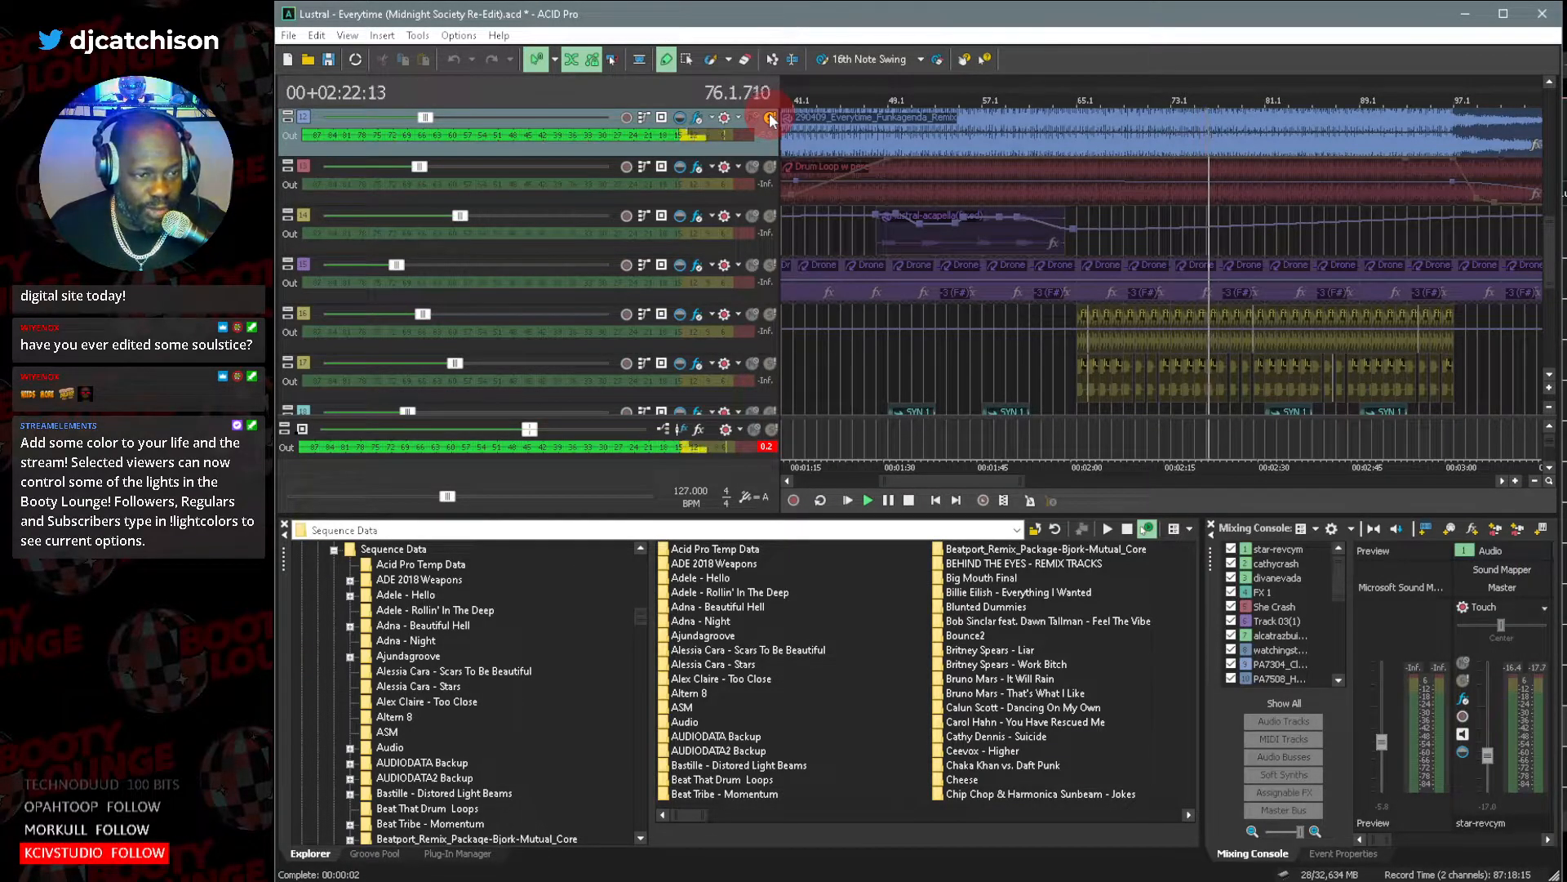
{"action": "left_click", "coordinate": [771, 120]}
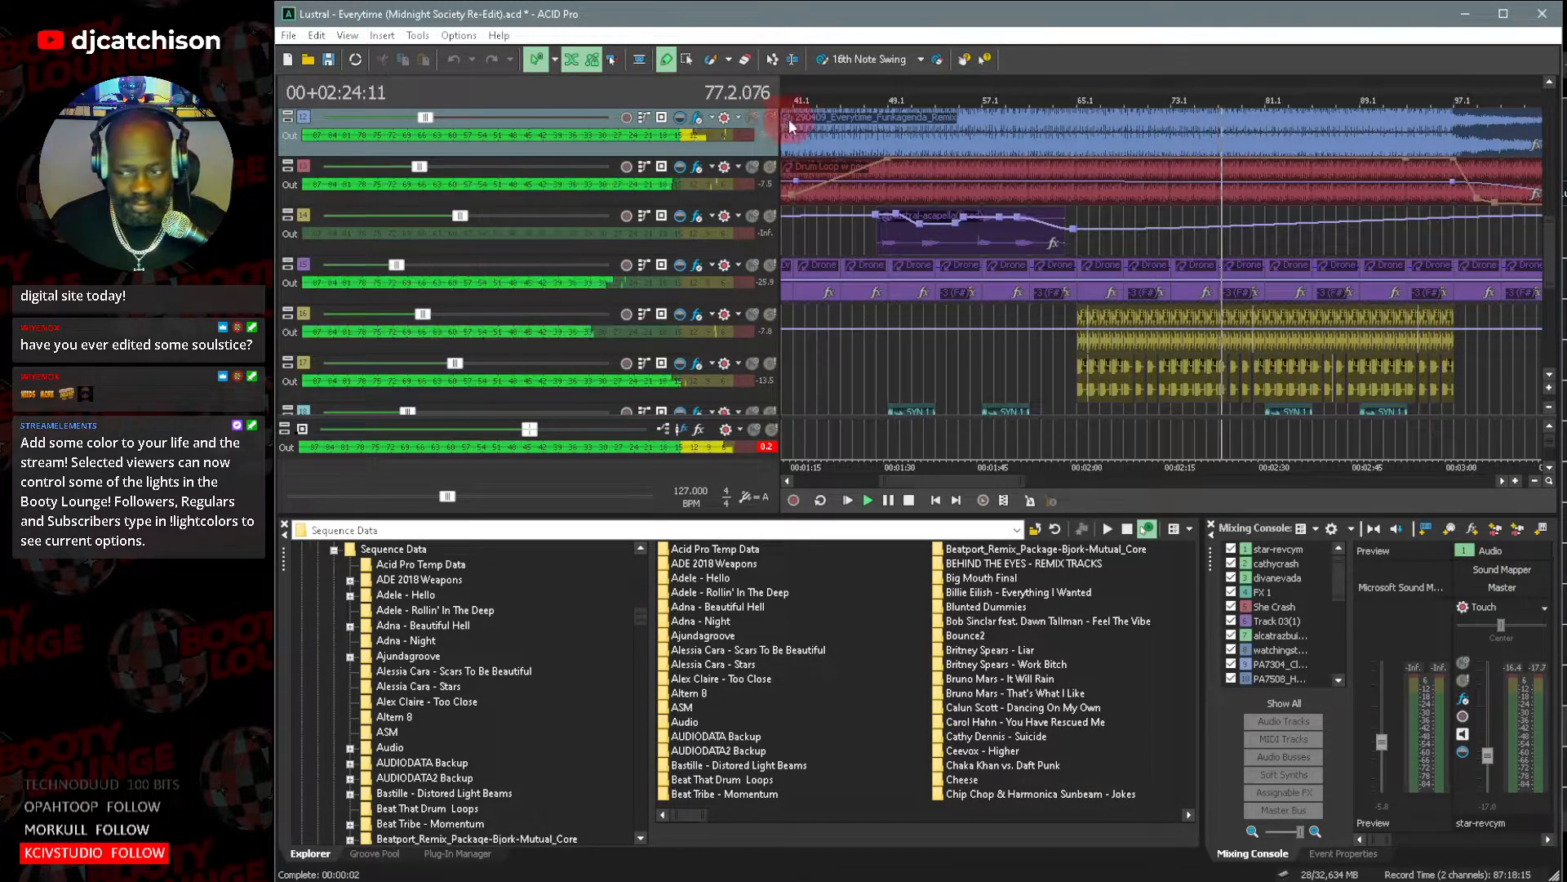
Examine the layered synth, shaker and percussion clips up to bar 97 and the track arrangement in the breakdown that follows during playback.
{"action": "left_click", "coordinate": [845, 123]}
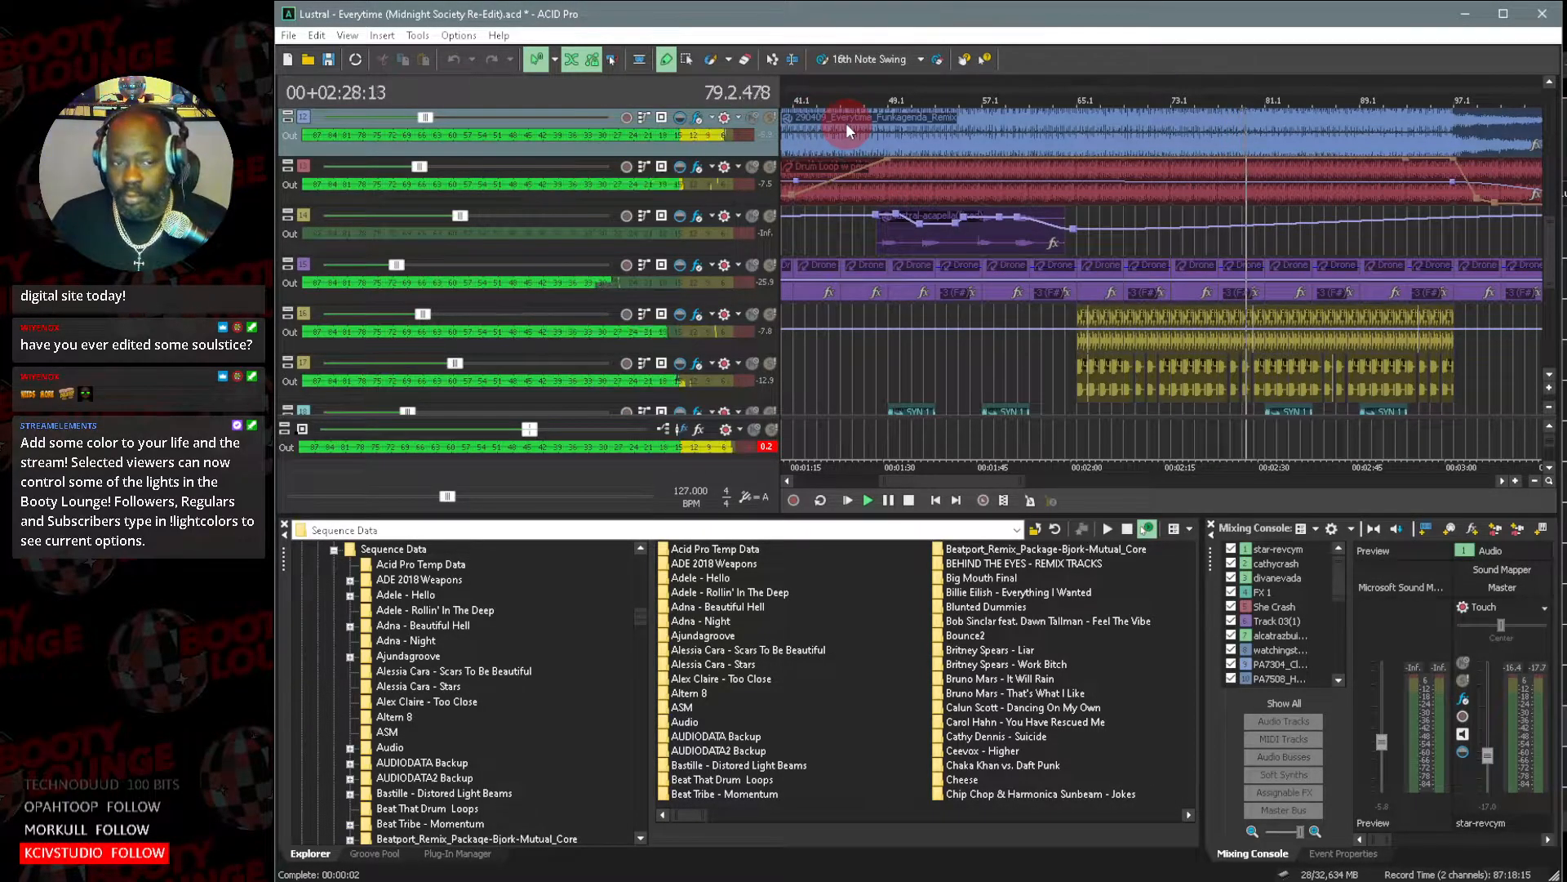
{"action": "left_click_drag", "start_coordinate": [885, 481], "coordinate": [910, 481]}
{"action": "left_click_drag", "start_coordinate": [1020, 479], "coordinate": [986, 482]}
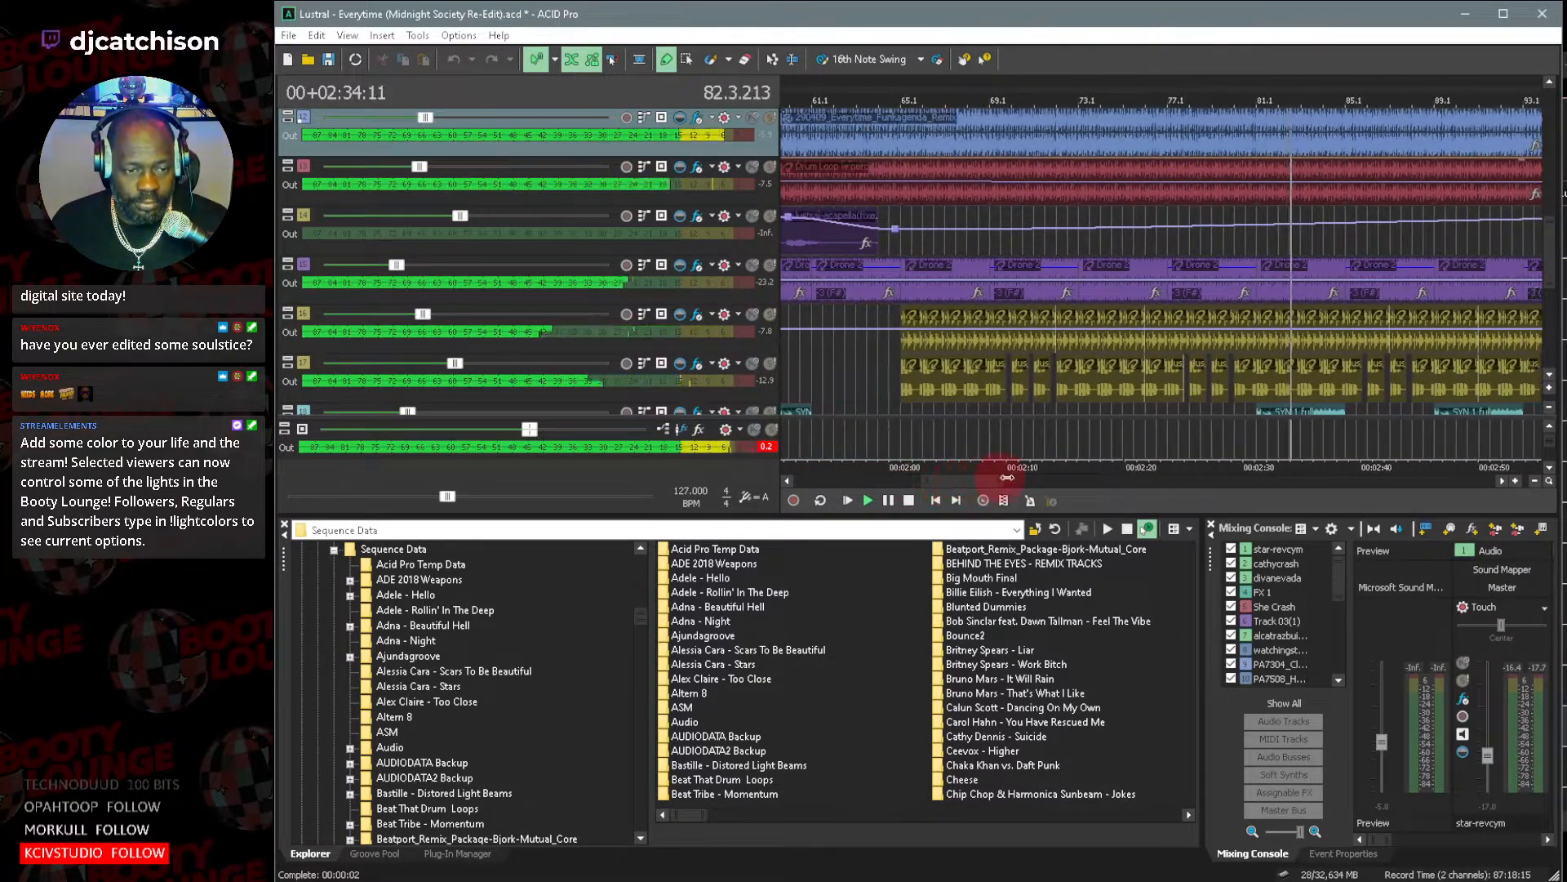
{"action": "left_click", "coordinate": [1549, 376]}
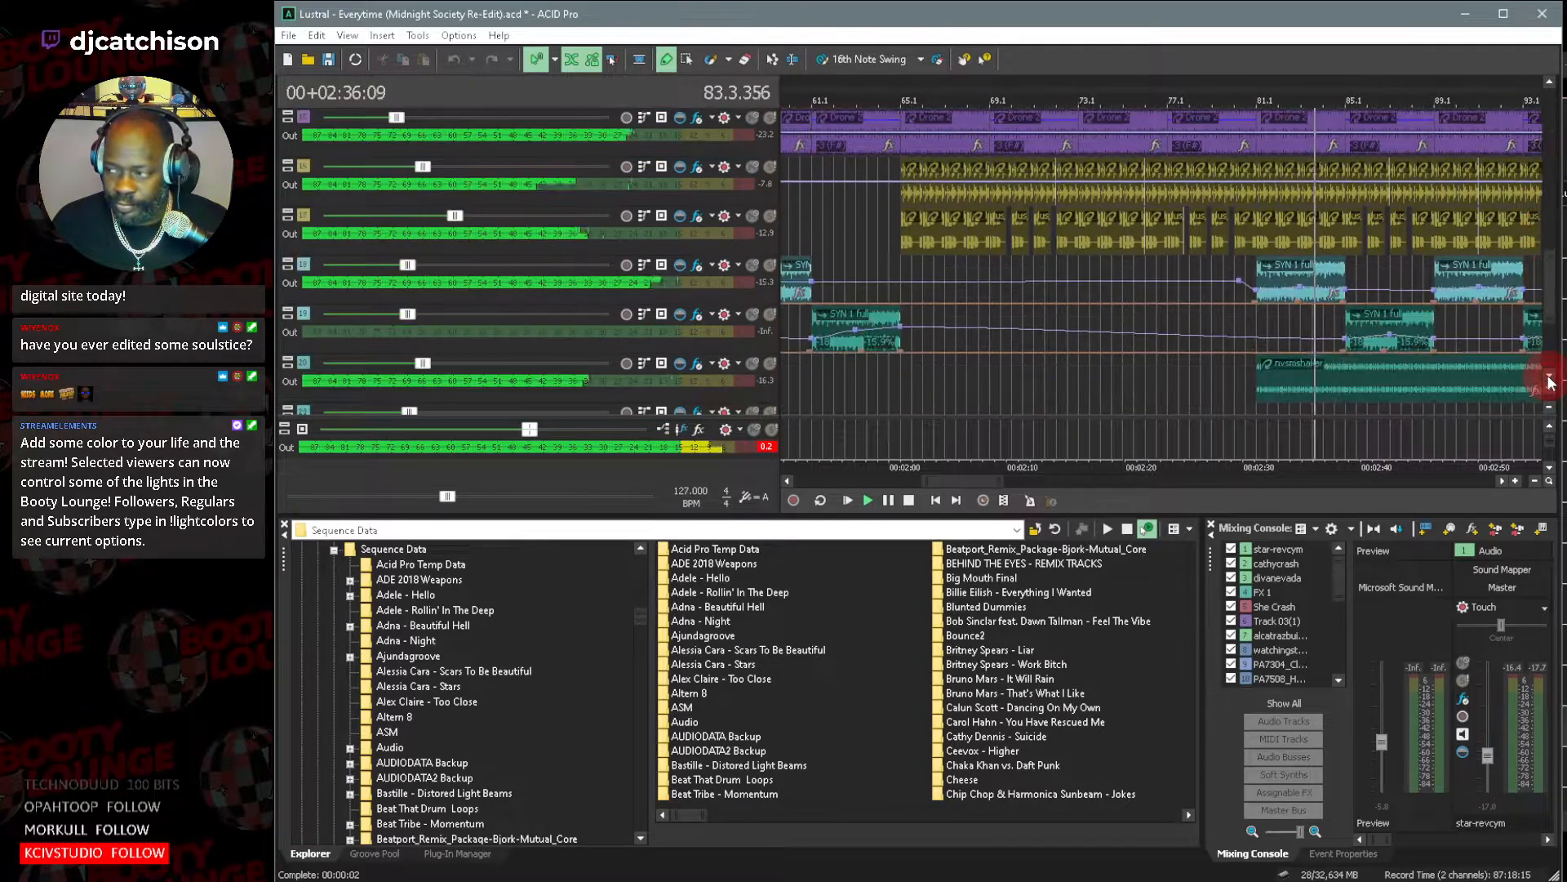
{"action": "left_click", "coordinate": [1549, 376]}
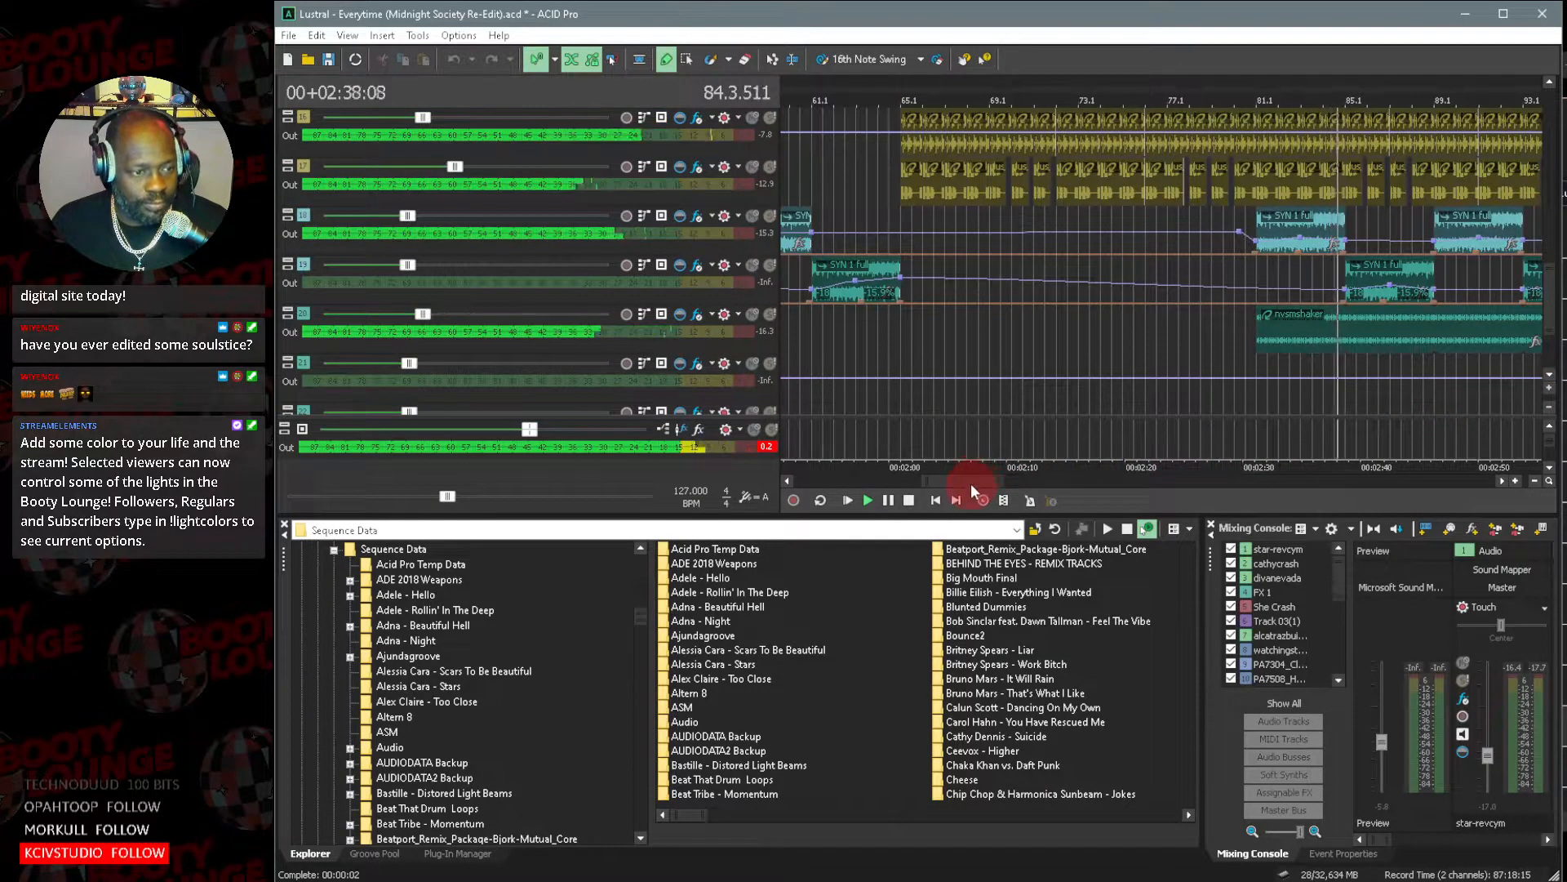
{"action": "left_click_drag", "start_coordinate": [972, 483], "coordinate": [989, 483]}
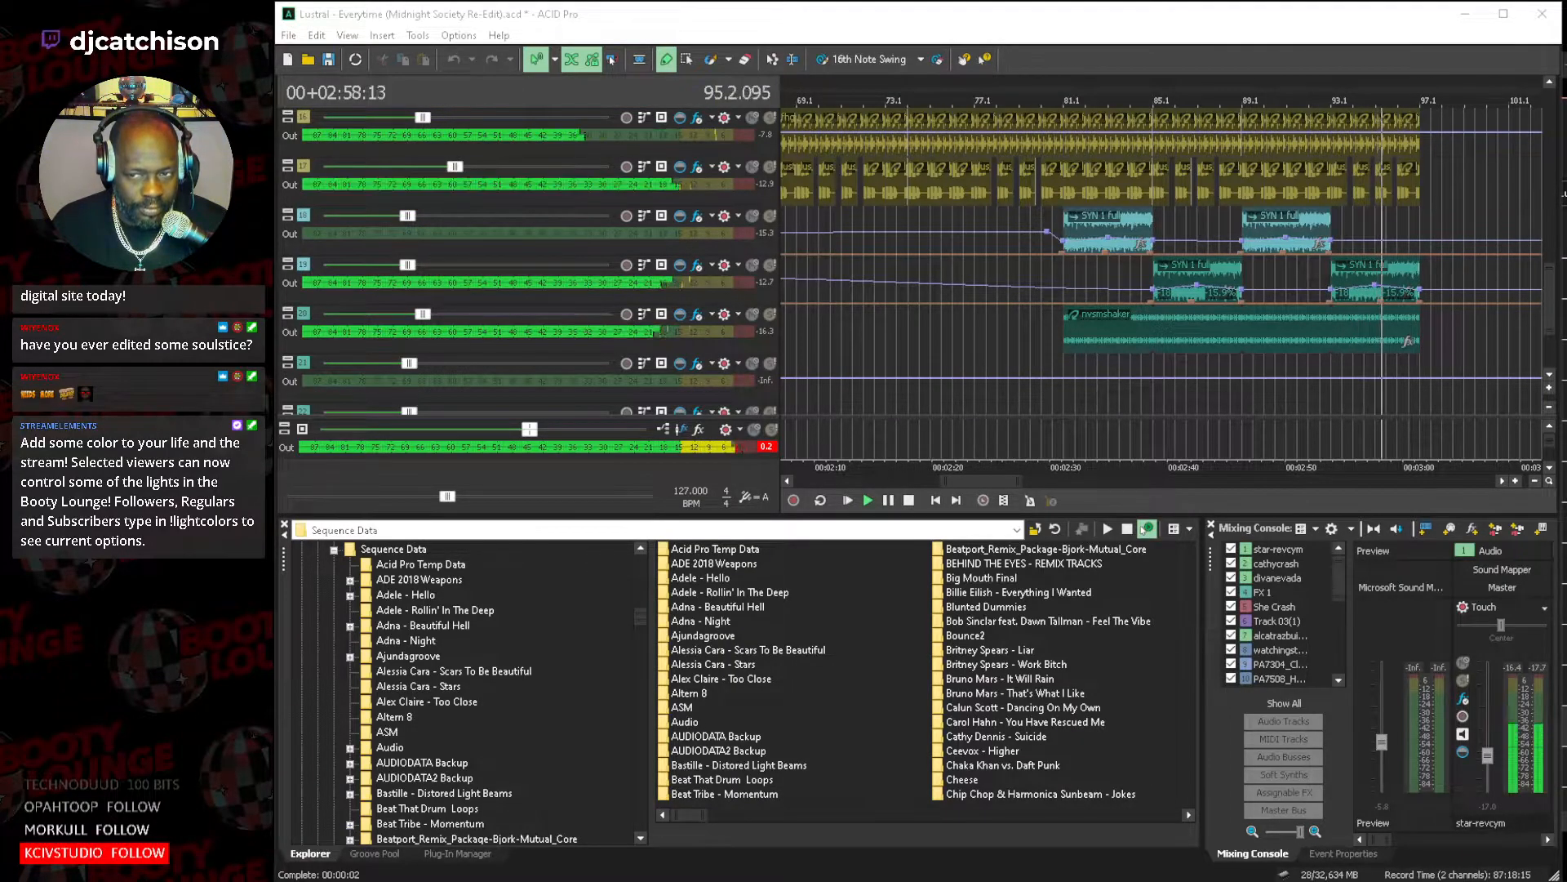
{"action": "left_click_drag", "start_coordinate": [982, 480], "coordinate": [1016, 482]}
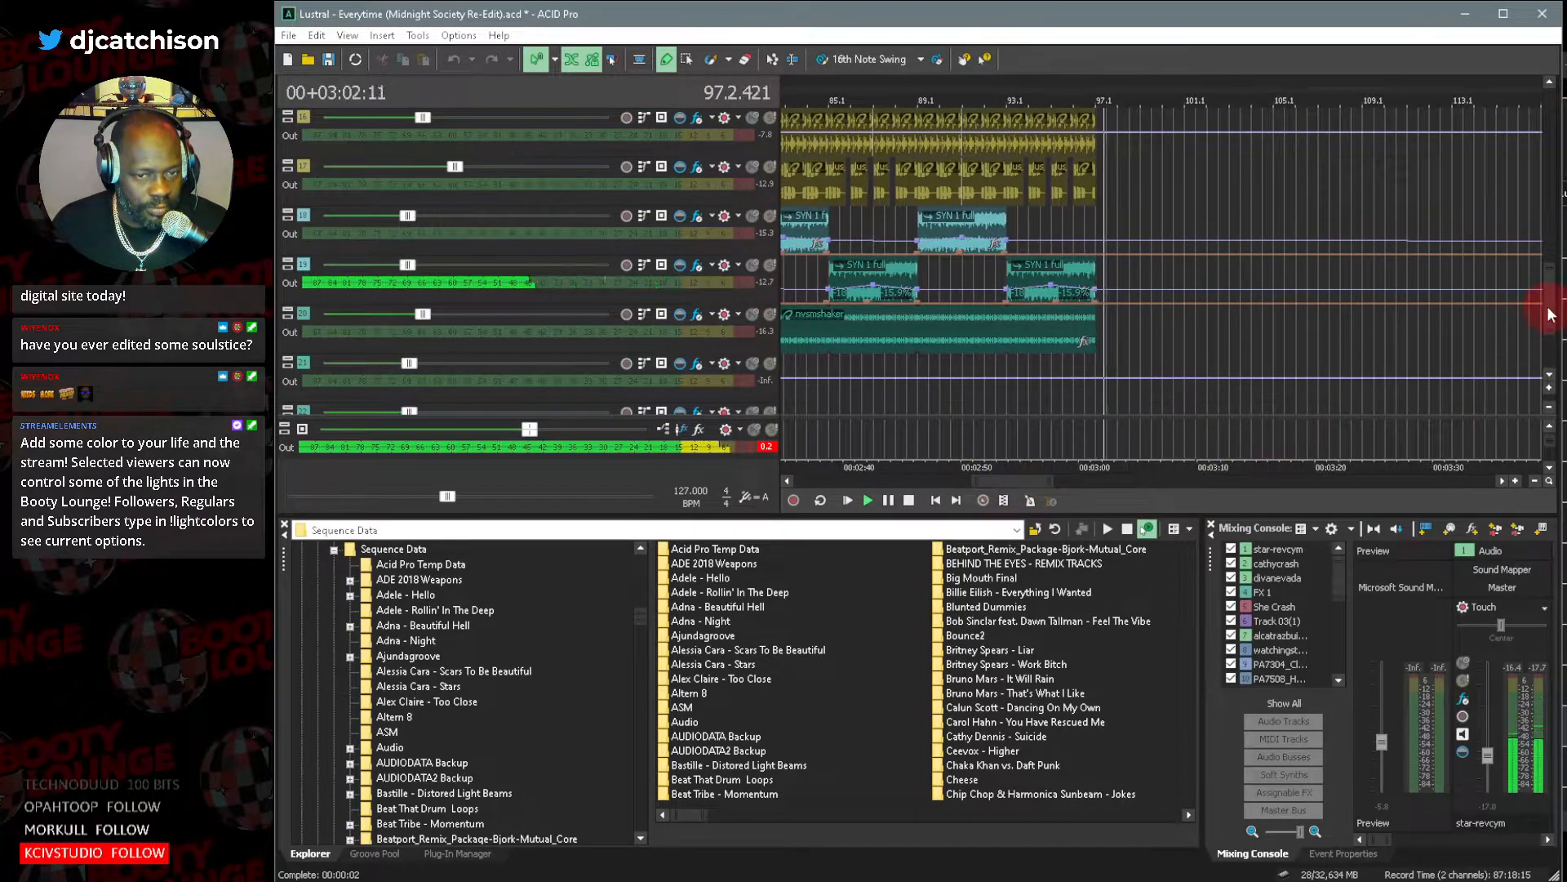
{"action": "left_click_drag", "start_coordinate": [1551, 308], "coordinate": [1562, 235]}
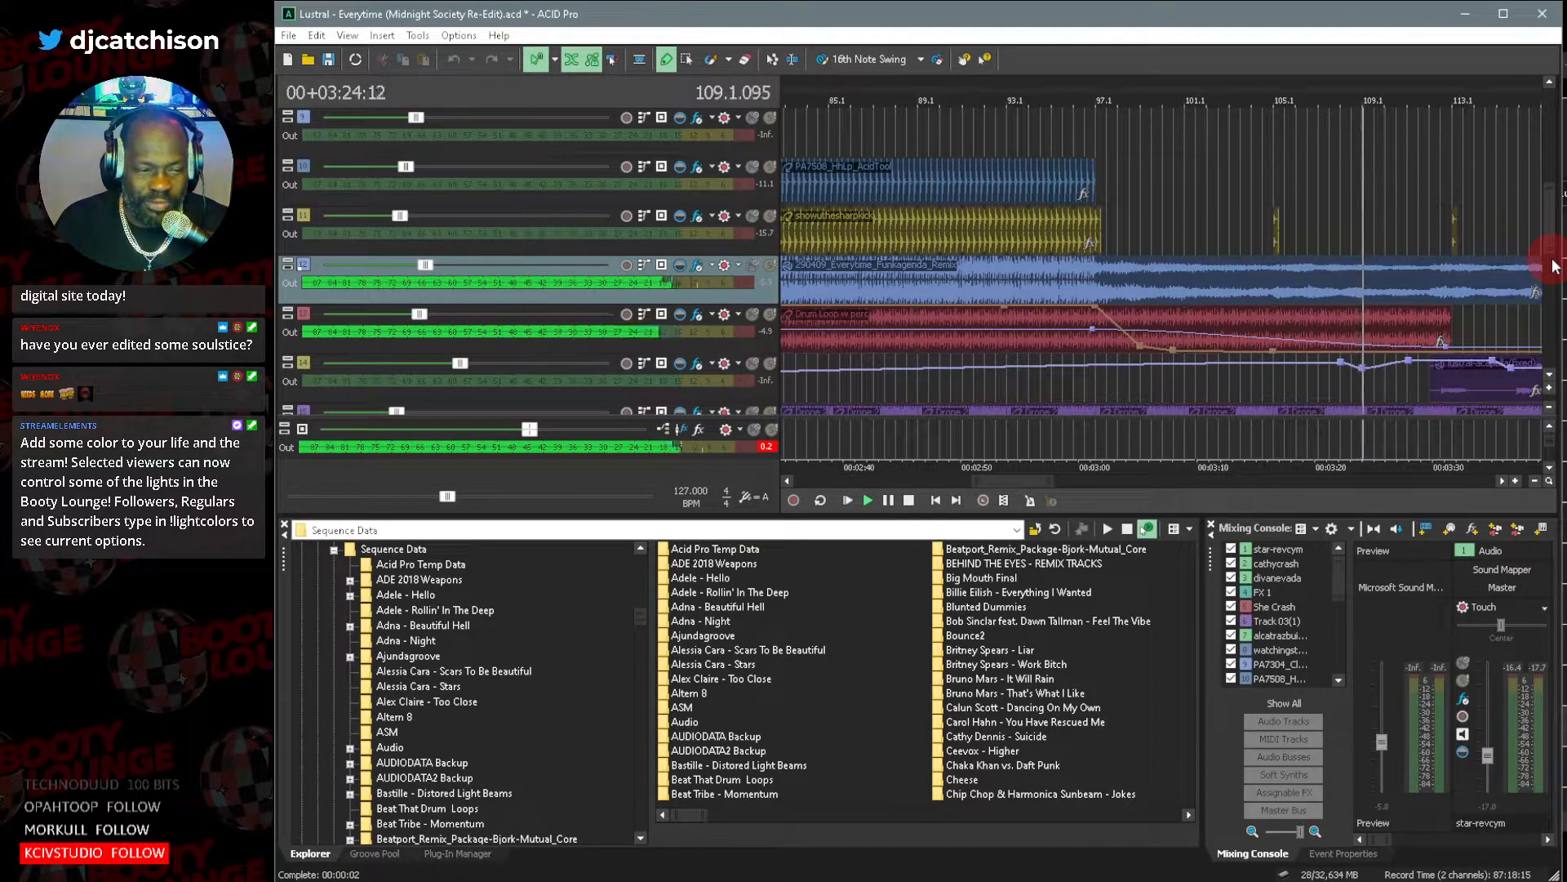
Examine the remix, drum loop, acapella, drone, synth and violin layers in the breakdown after bar 97 during playback.
{"action": "left_click", "coordinate": [1549, 374]}
{"action": "left_click", "coordinate": [1550, 375]}
{"action": "left_click", "coordinate": [1550, 375]}
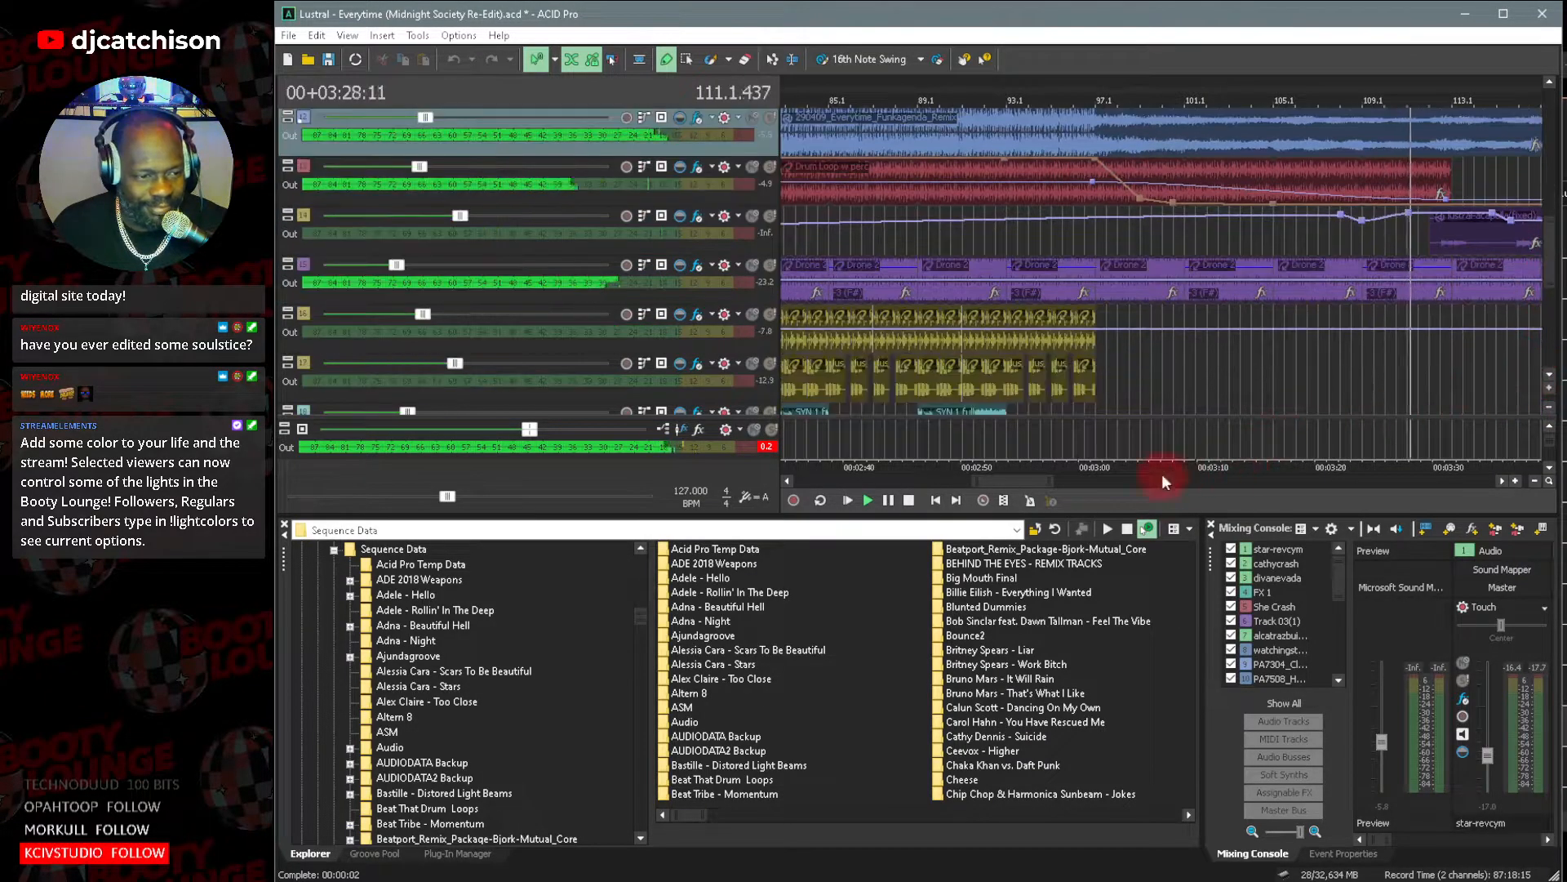
{"action": "left_click_drag", "start_coordinate": [1051, 481], "coordinate": [1154, 488]}
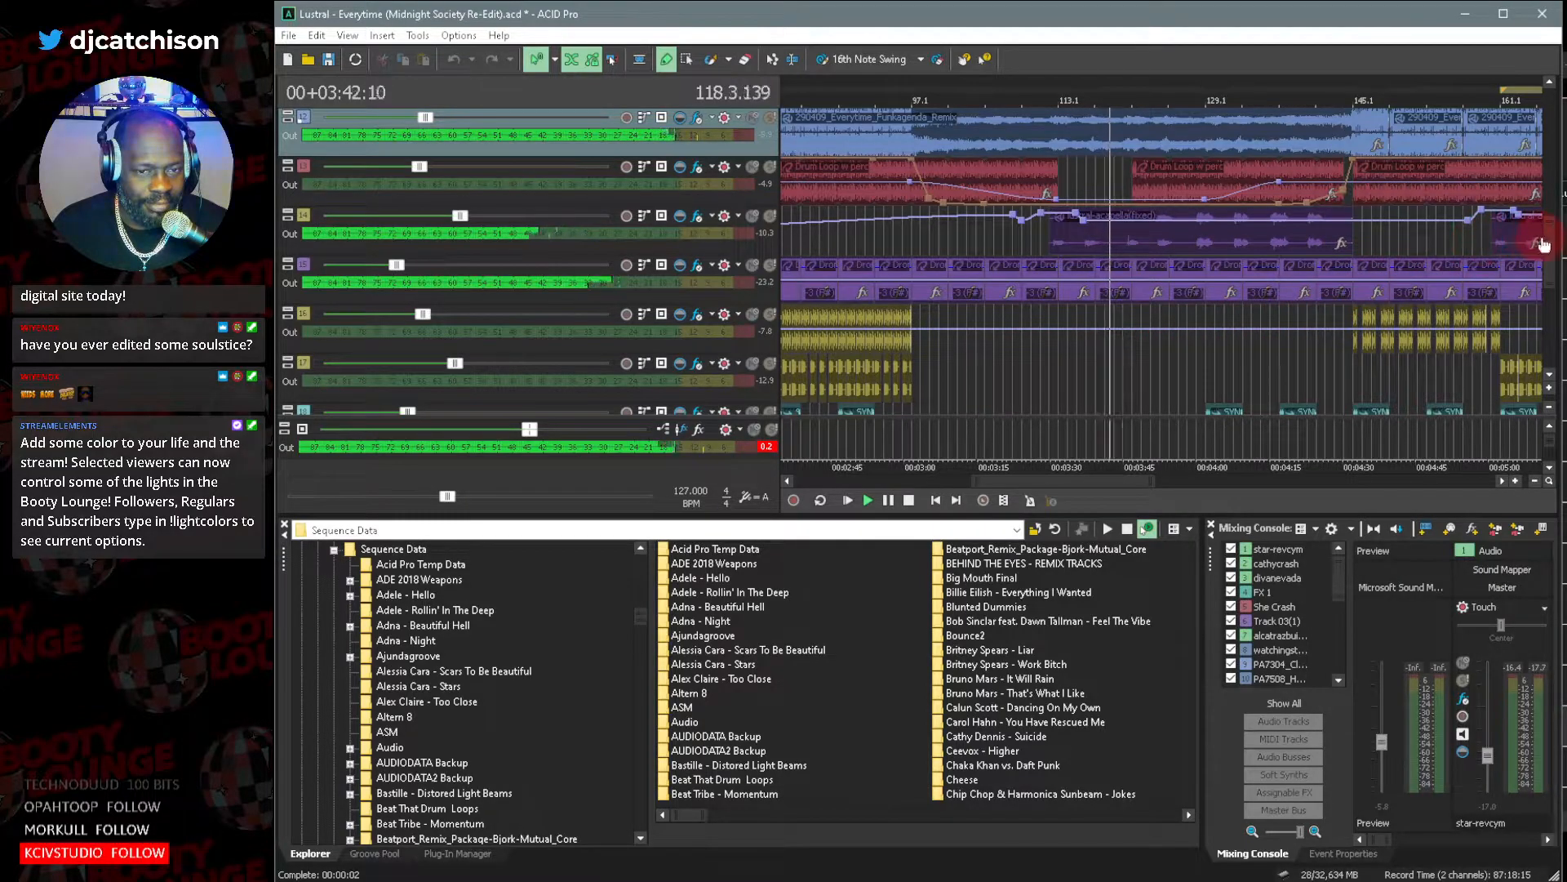
{"action": "scroll", "coordinate": [1542, 244], "scroll_direction": "down", "scroll_amount": 6}
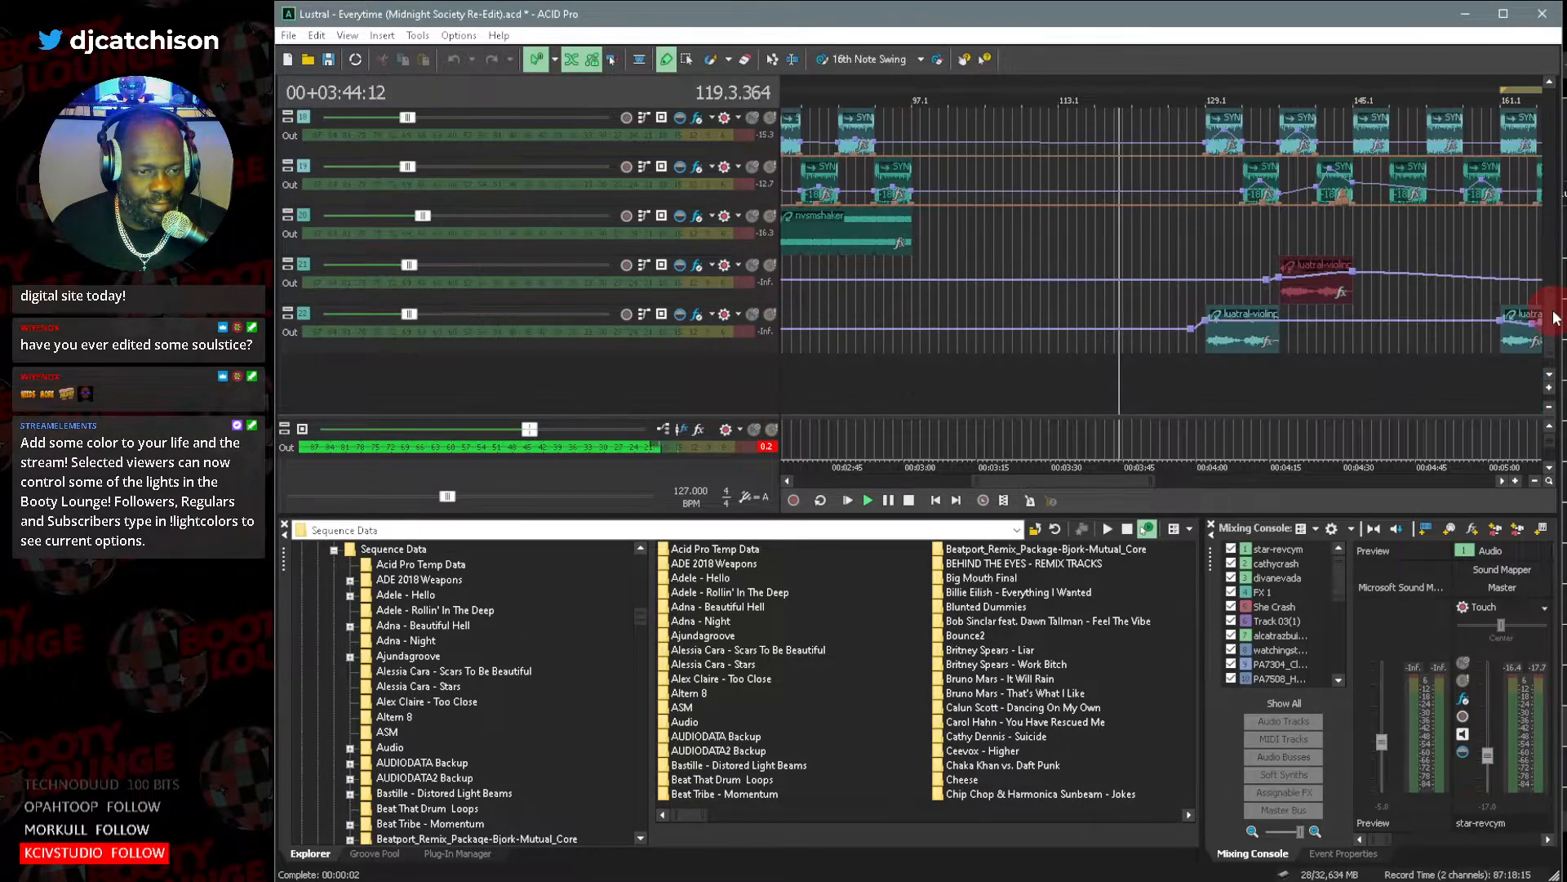
{"action": "scroll", "coordinate": [1555, 318], "scroll_direction": "up", "scroll_amount": 7}
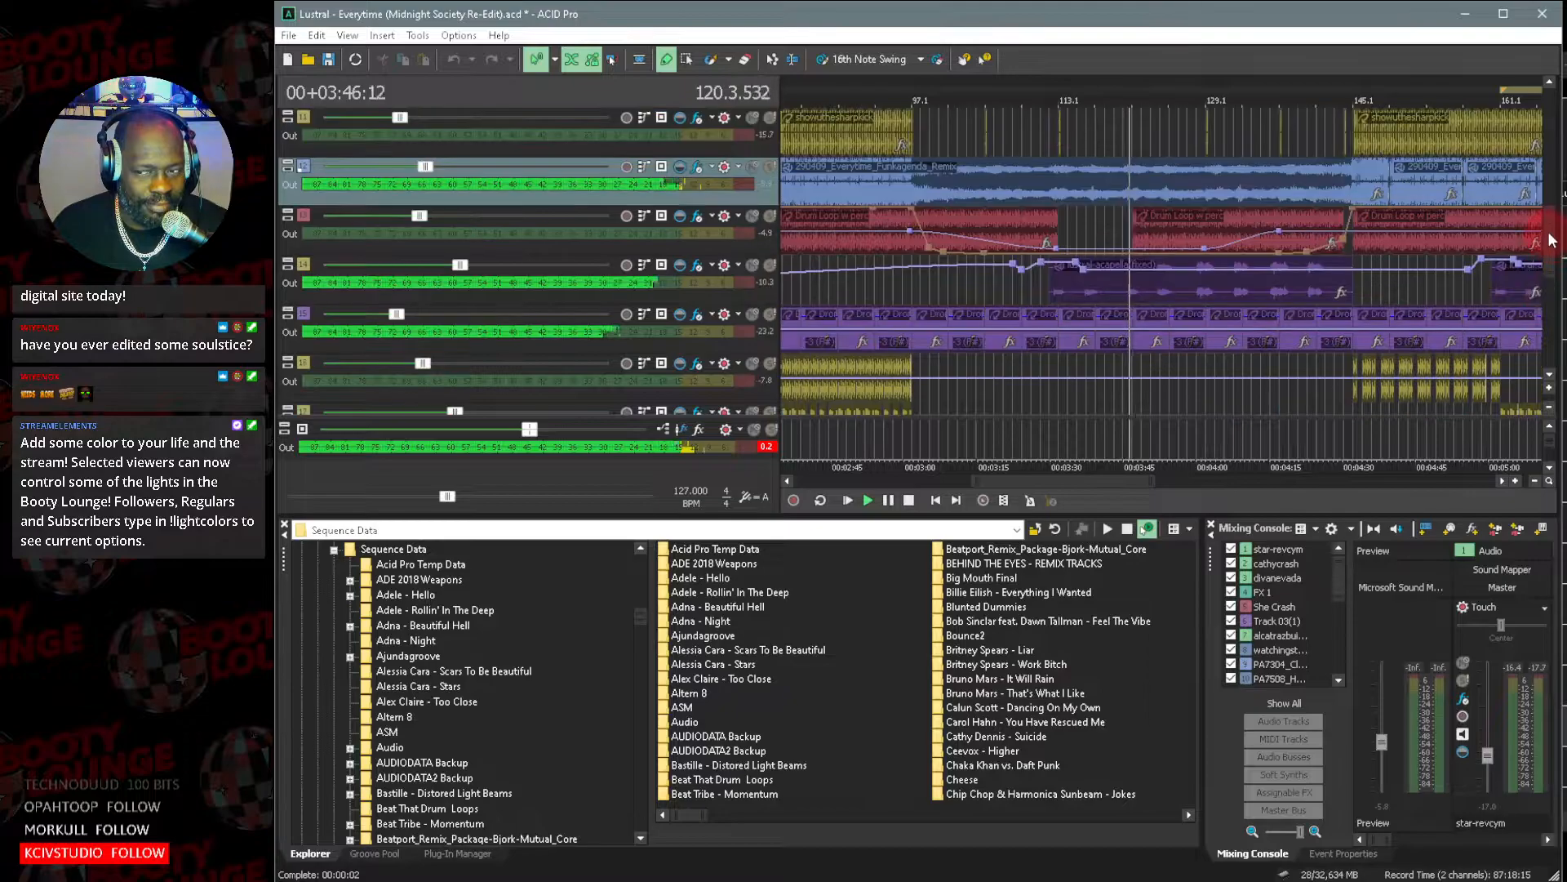
{"action": "scroll", "coordinate": [1550, 238], "scroll_direction": "up", "scroll_amount": 1}
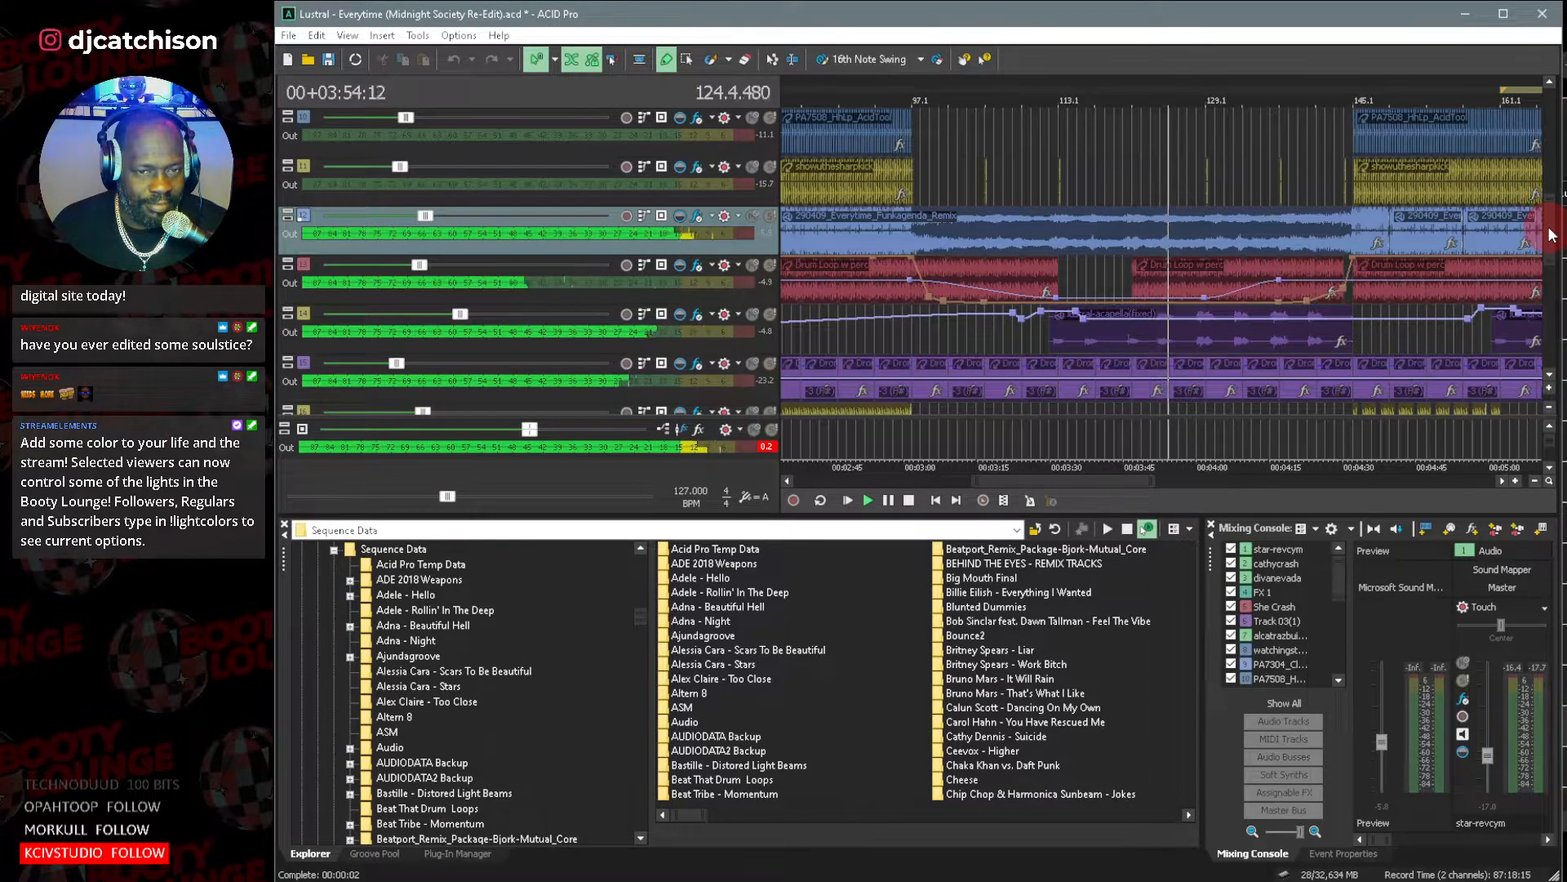
Follow the playback through the synth and violin pad layers from bar 129 and examine the arrangement up to bar 193.
{"action": "left_click_drag", "start_coordinate": [1552, 234], "coordinate": [1545, 313]}
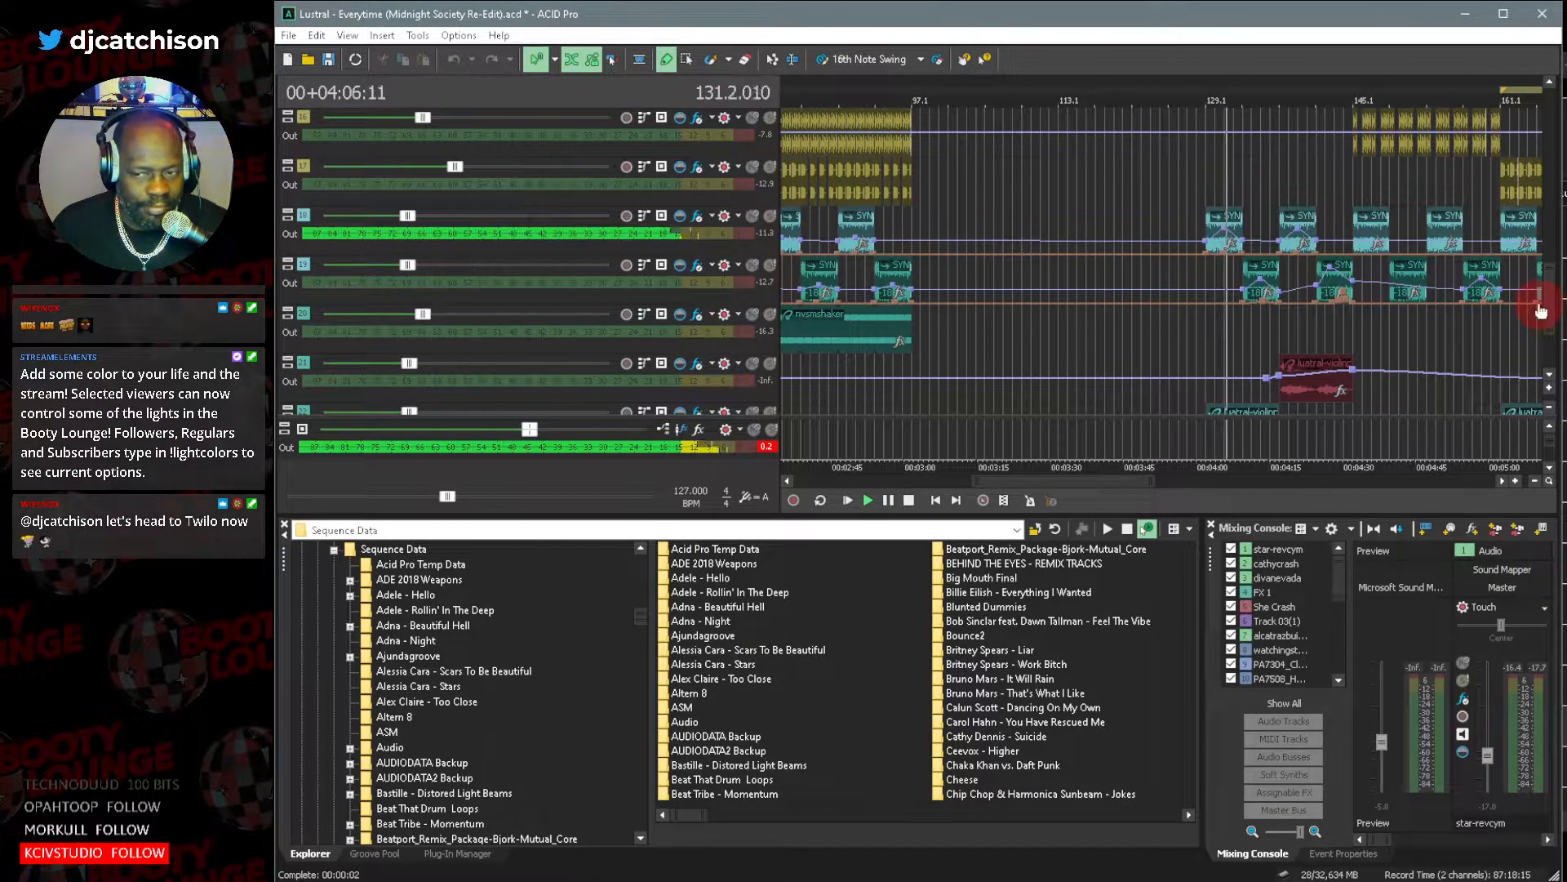
{"action": "left_click_drag", "start_coordinate": [1546, 300], "coordinate": [1550, 313]}
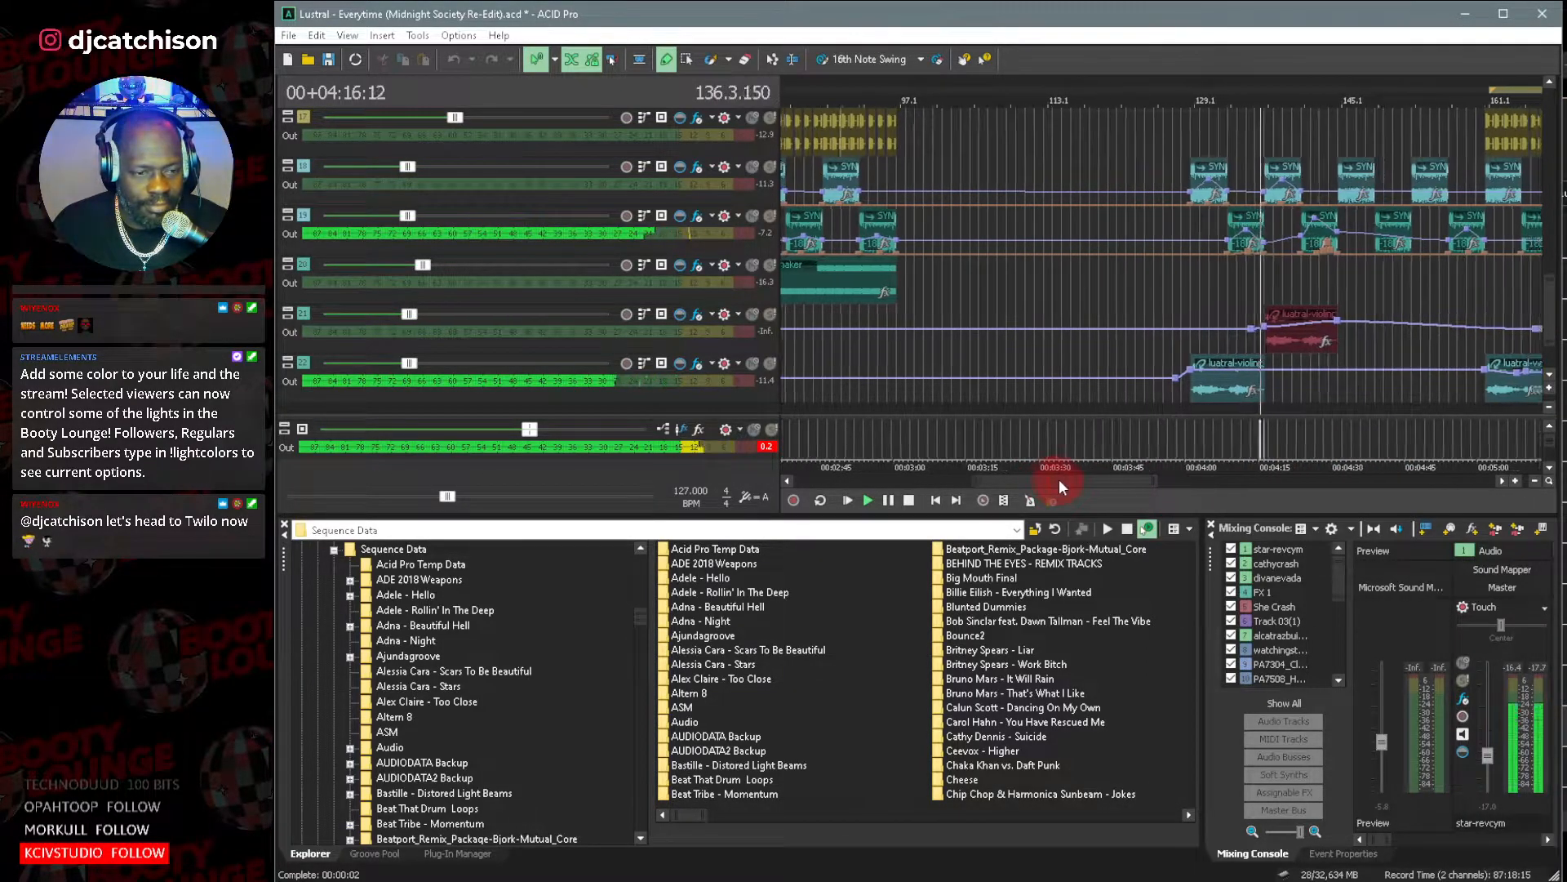
{"action": "left_click_drag", "start_coordinate": [1056, 479], "coordinate": [1076, 478]}
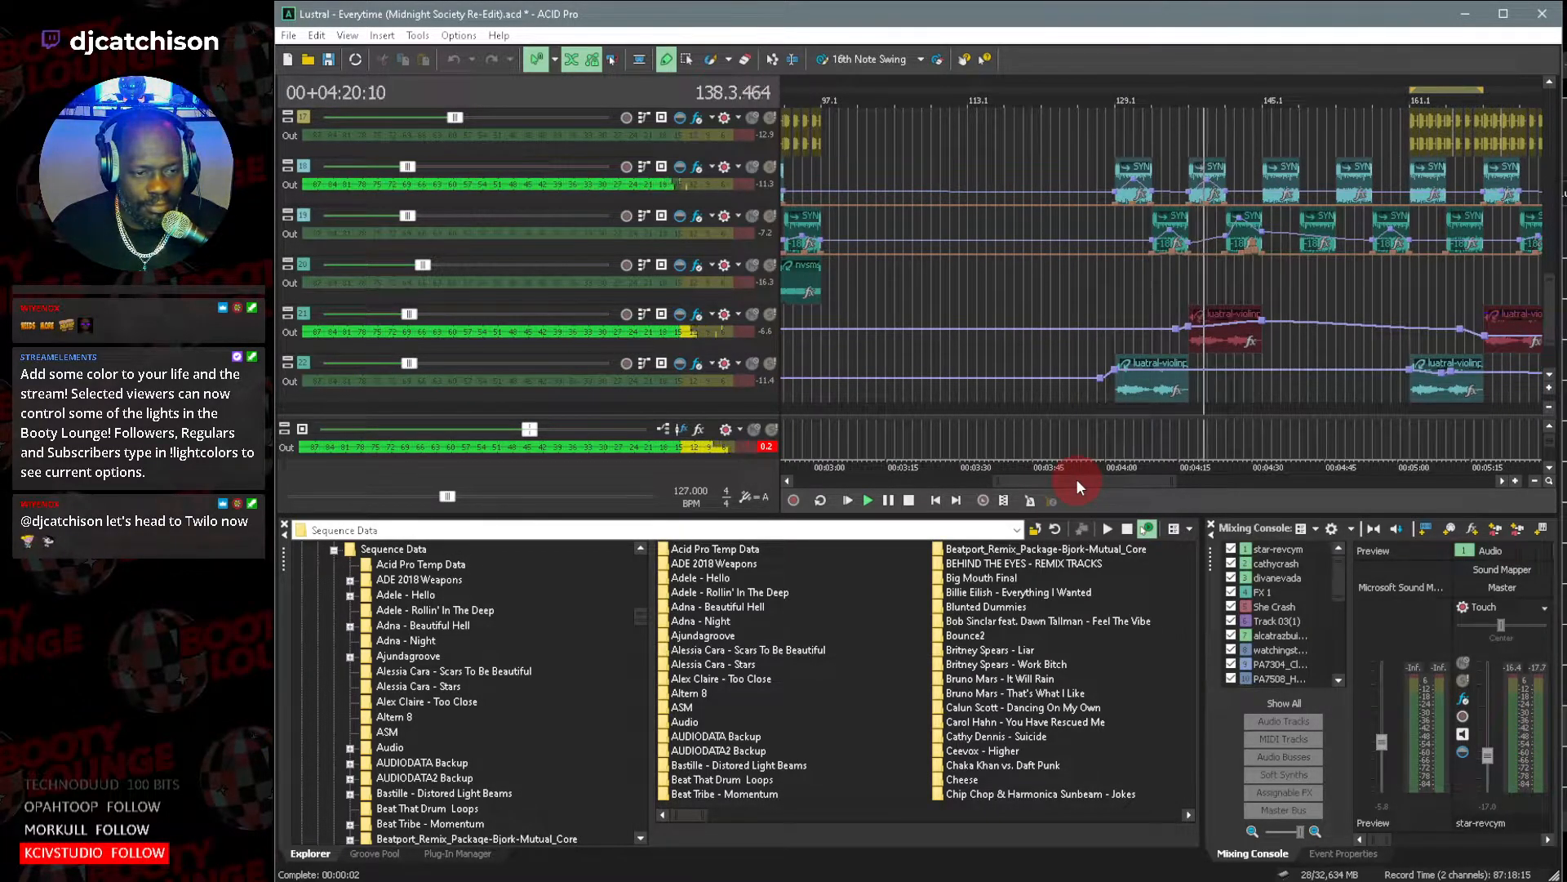
{"action": "left_click_drag", "start_coordinate": [1076, 478], "coordinate": [1125, 479]}
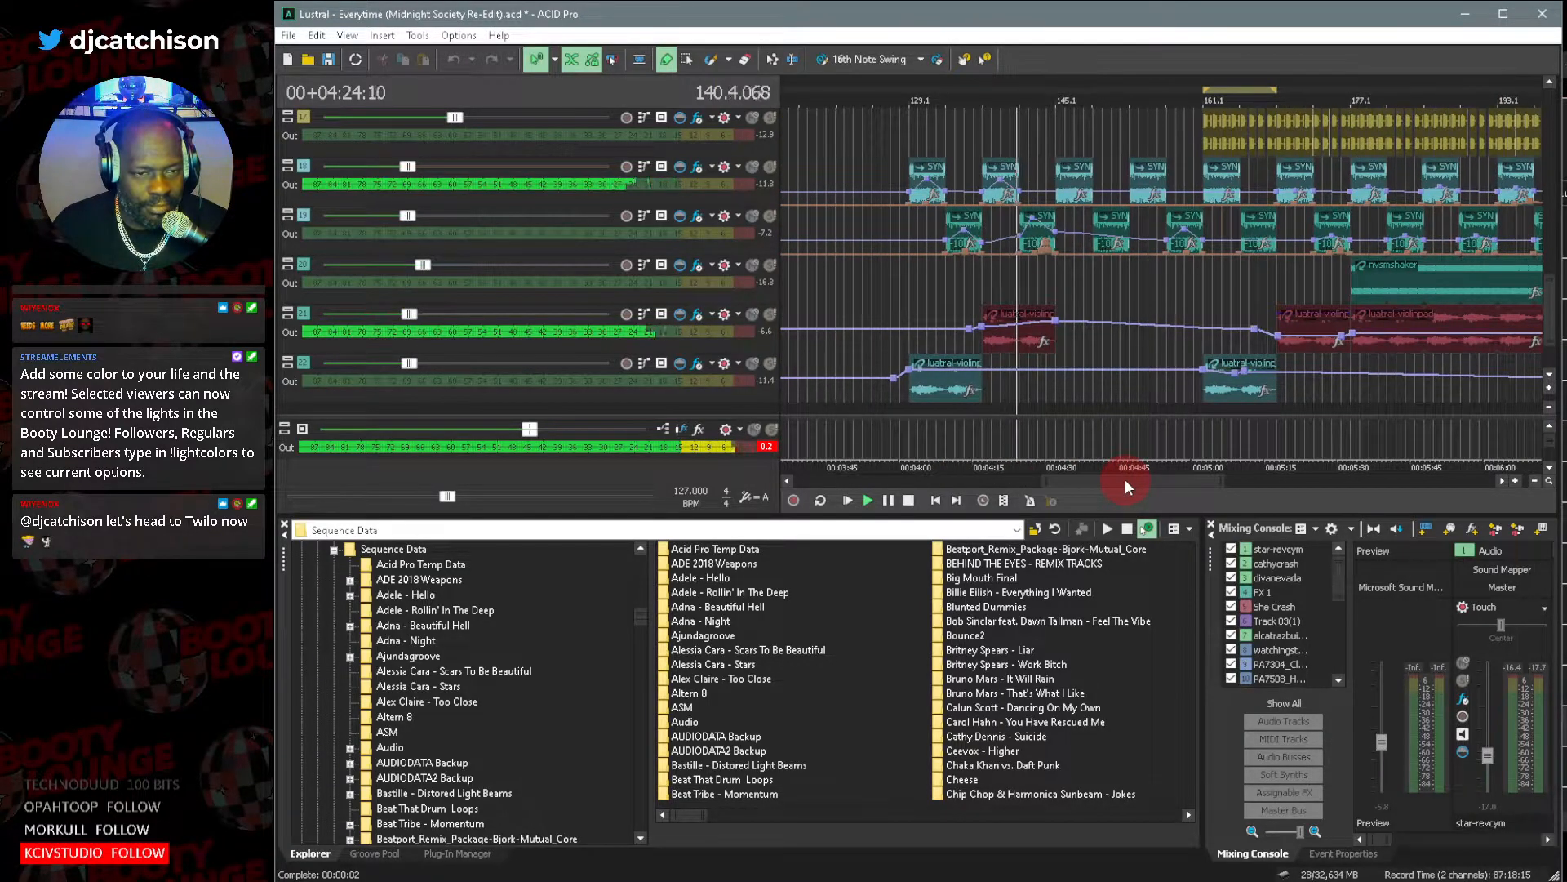
{"action": "left_click_drag", "start_coordinate": [1549, 296], "coordinate": [1556, 225]}
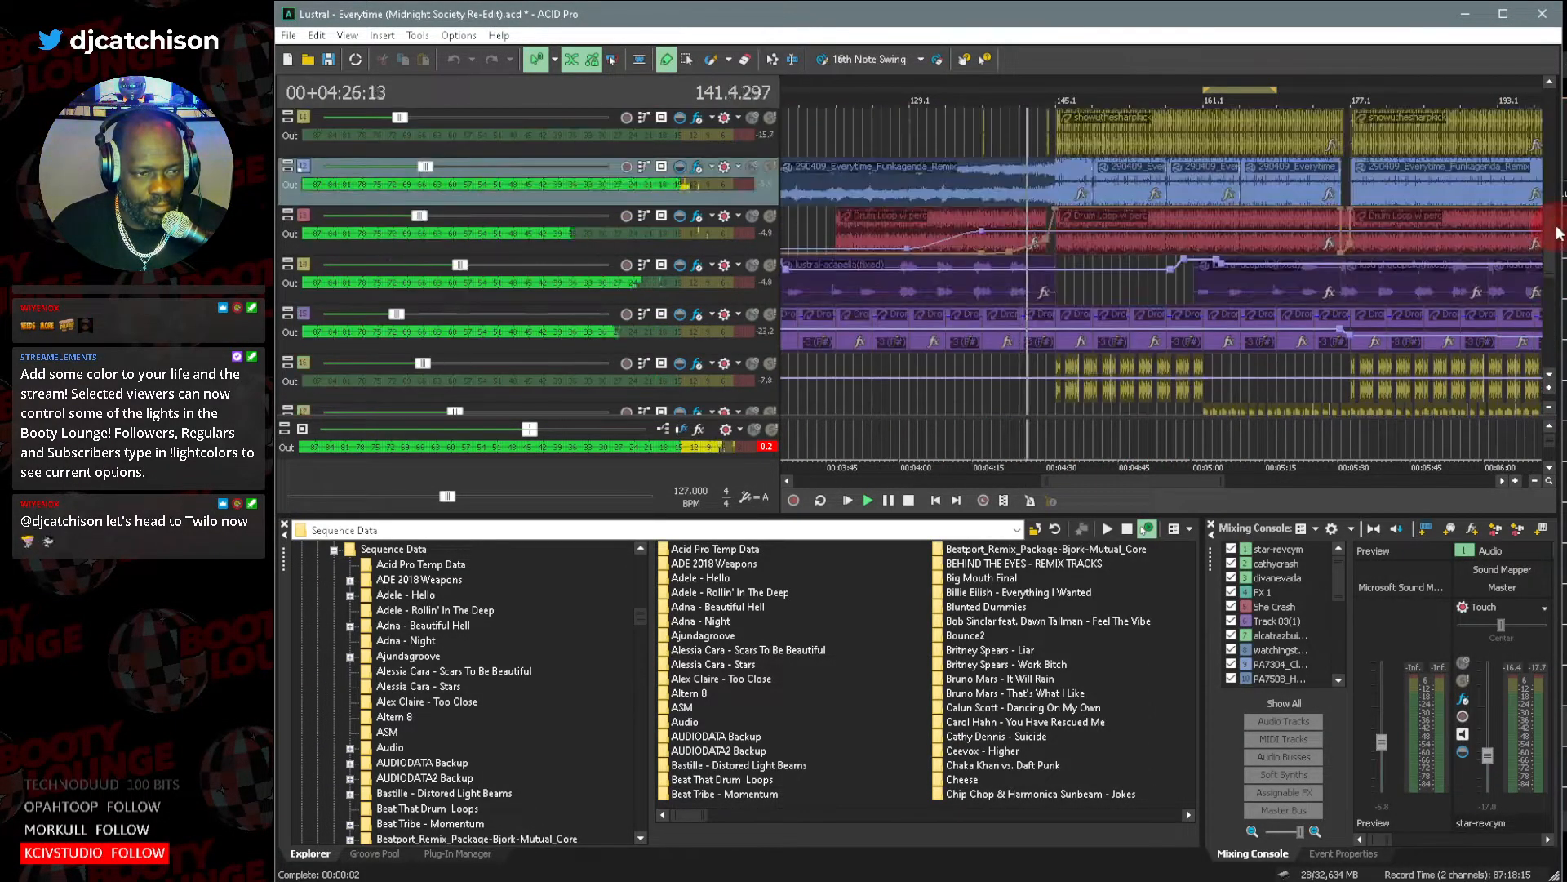
Shrink the track heights to fit more layers in the timeline, and pause playback after bar 145.
{"action": "left_click", "coordinate": [1549, 408]}
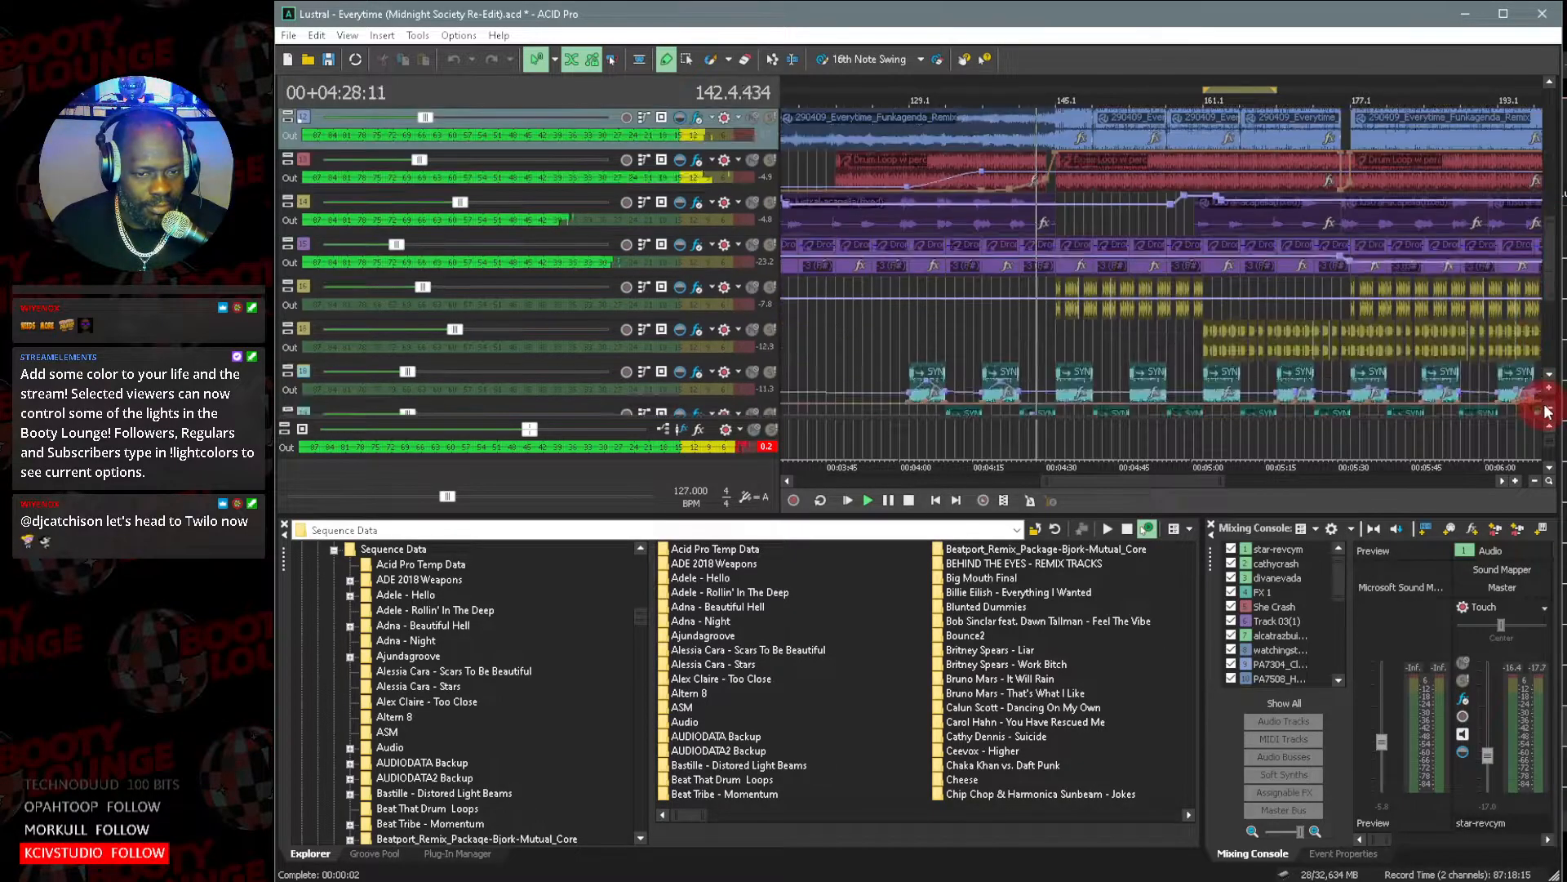
{"action": "left_click", "coordinate": [1549, 408]}
{"action": "left_click_drag", "start_coordinate": [1554, 338], "coordinate": [1556, 320]}
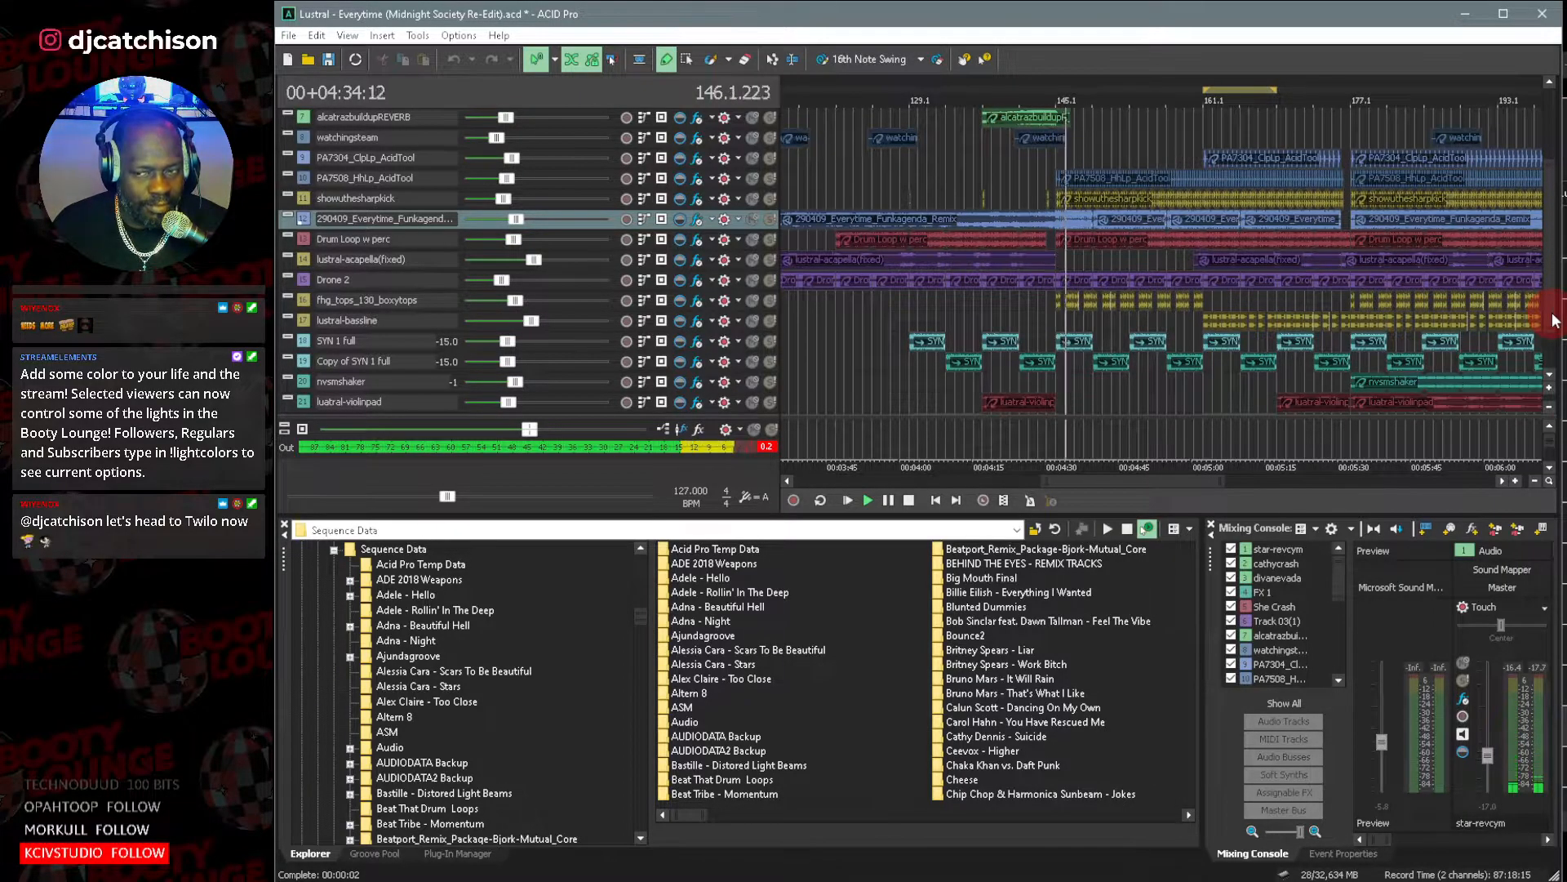
{"action": "left_click_drag", "start_coordinate": [1555, 321], "coordinate": [1555, 327]}
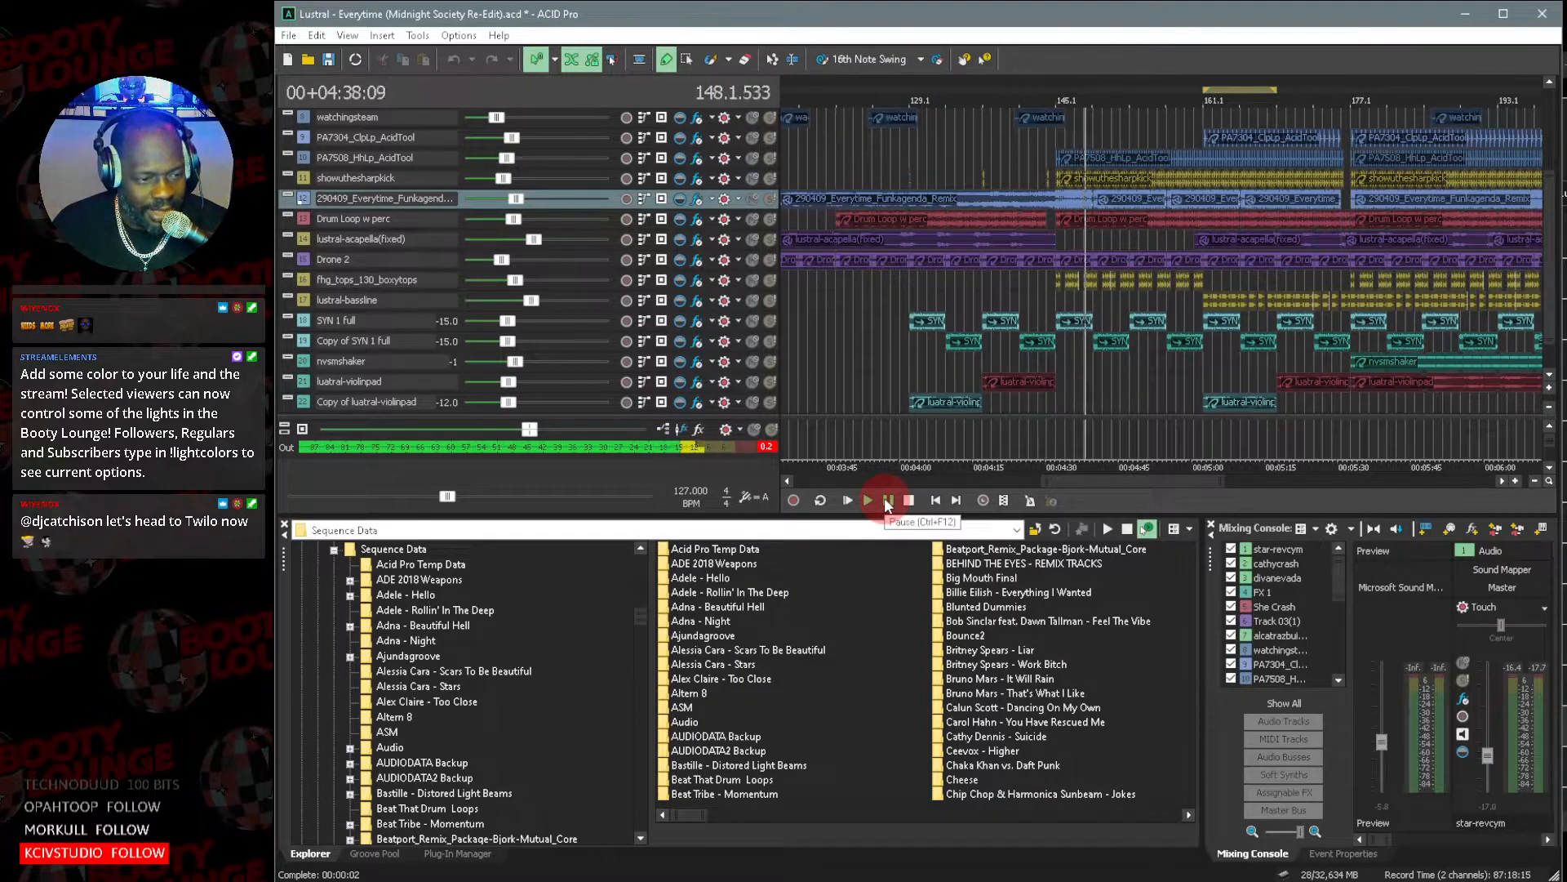
{"action": "left_click", "coordinate": [889, 502]}
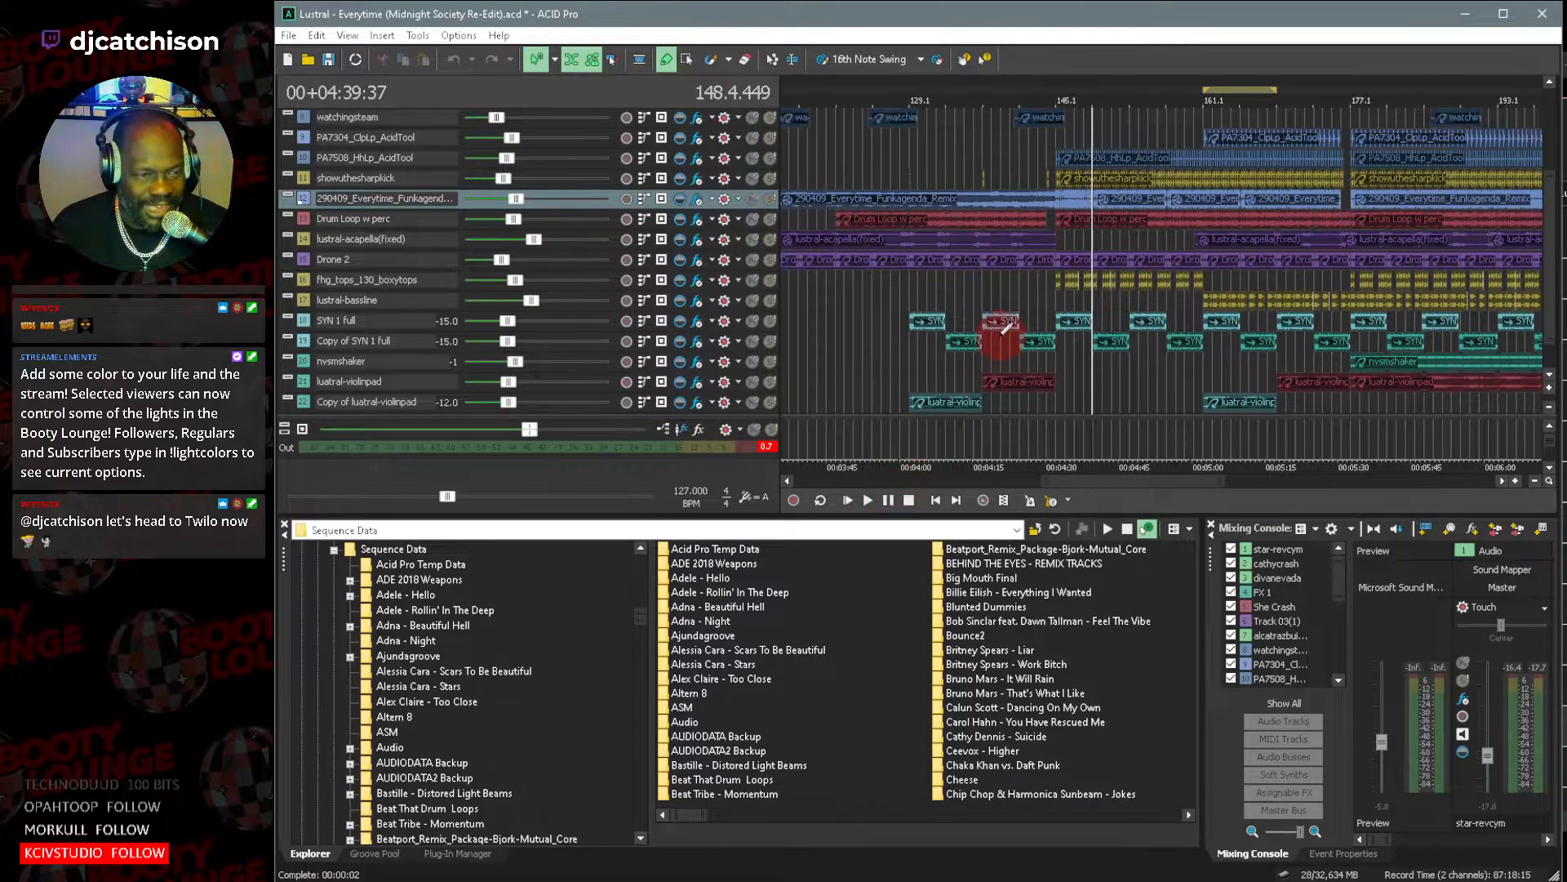
Solo the Funkagenda remix track and play it alone from bar 141 to bar 154.
{"action": "left_click", "coordinate": [1045, 184]}
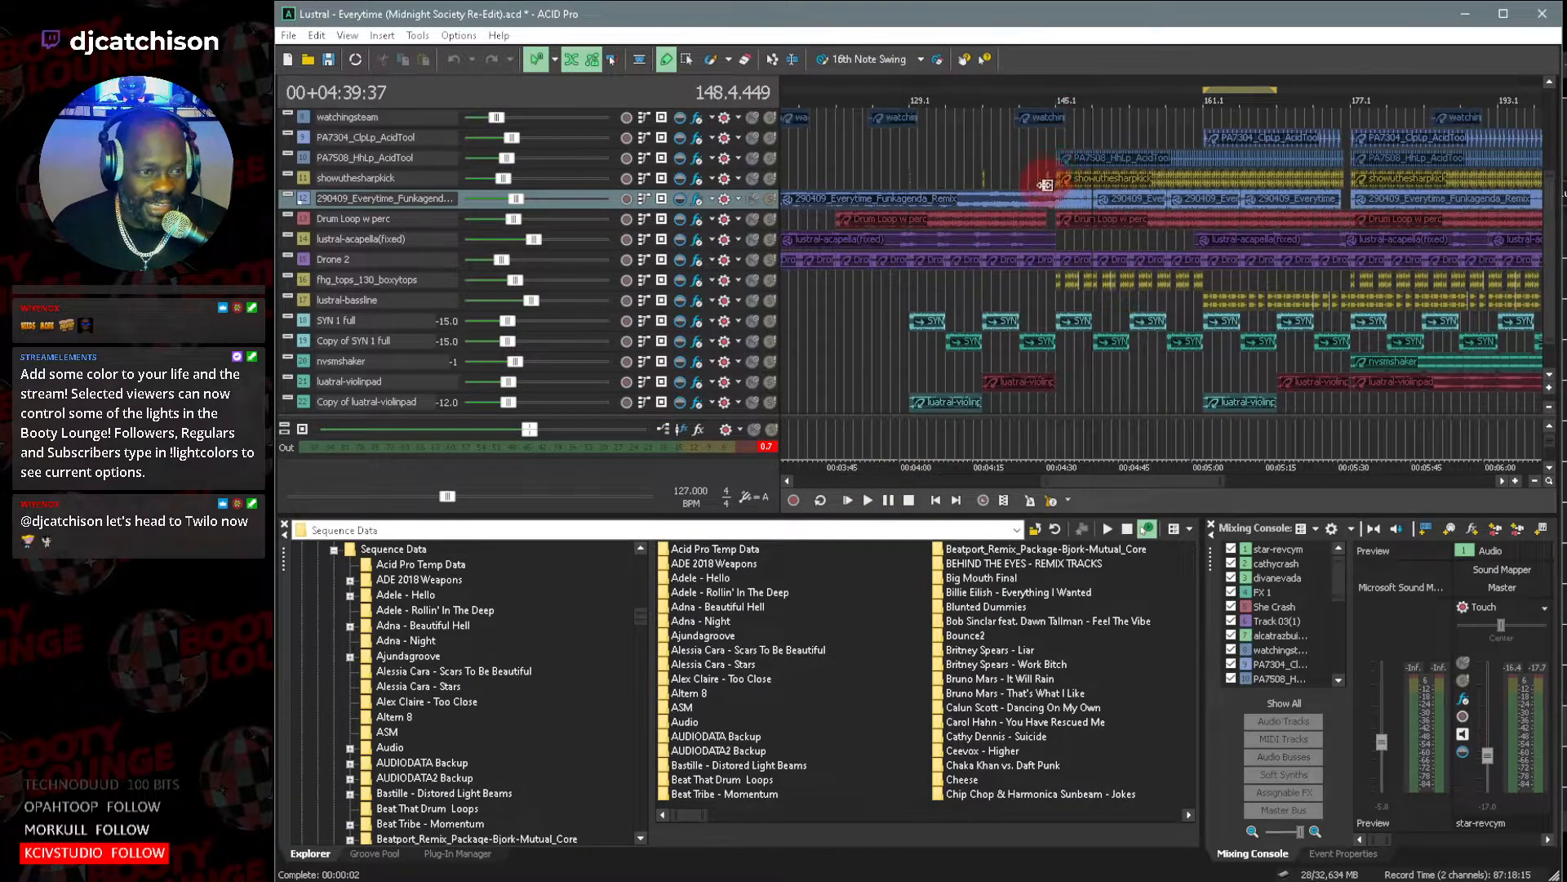
{"action": "left_click", "coordinate": [1030, 143]}
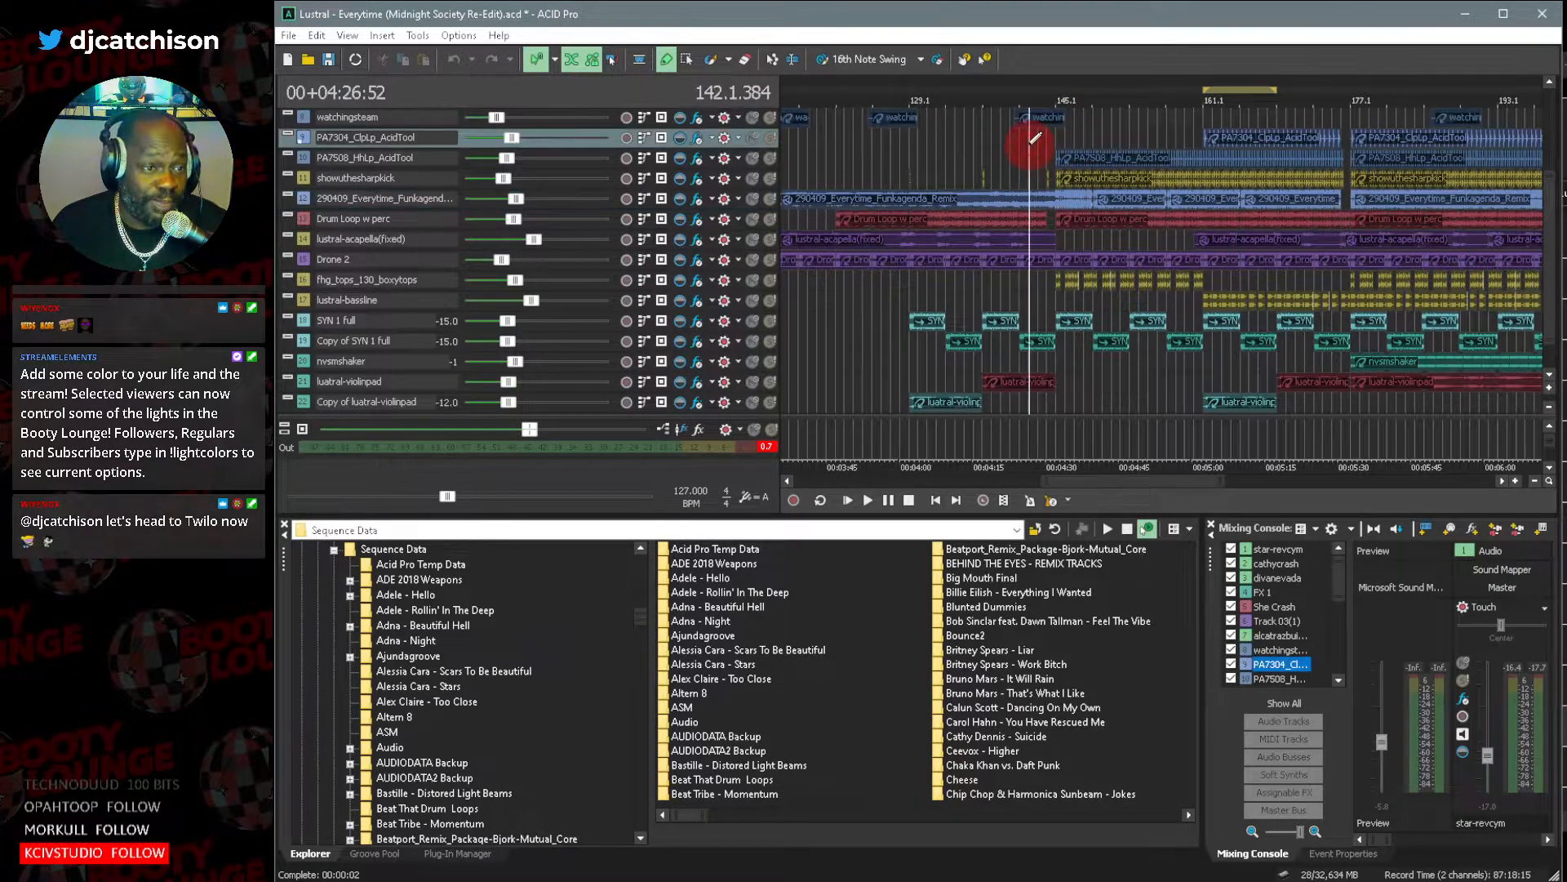
{"action": "left_click", "coordinate": [770, 198]}
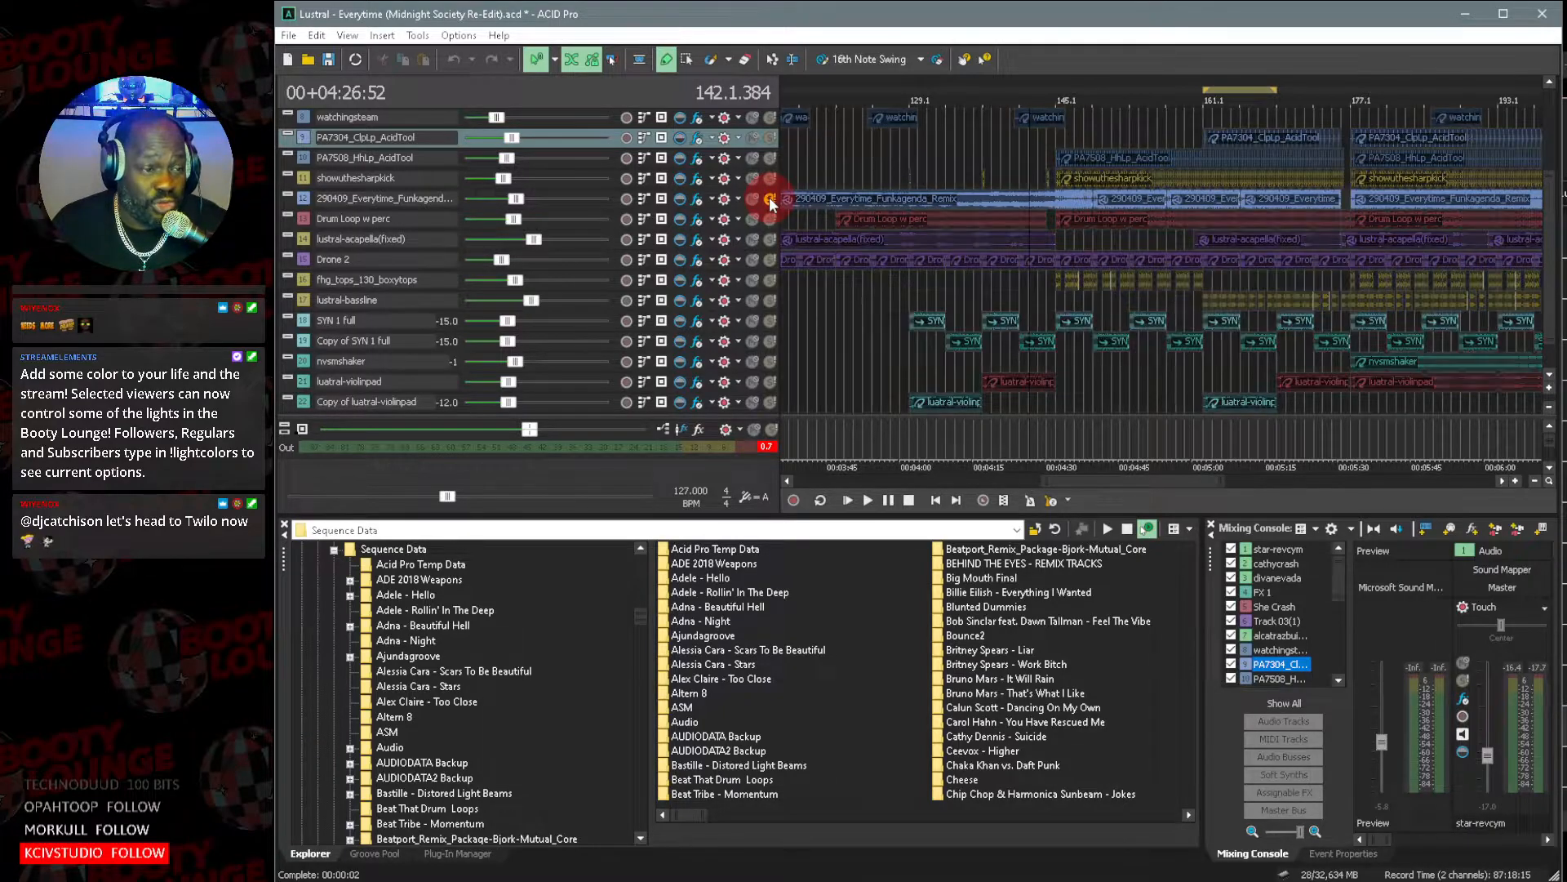
{"action": "key", "text": "super"}
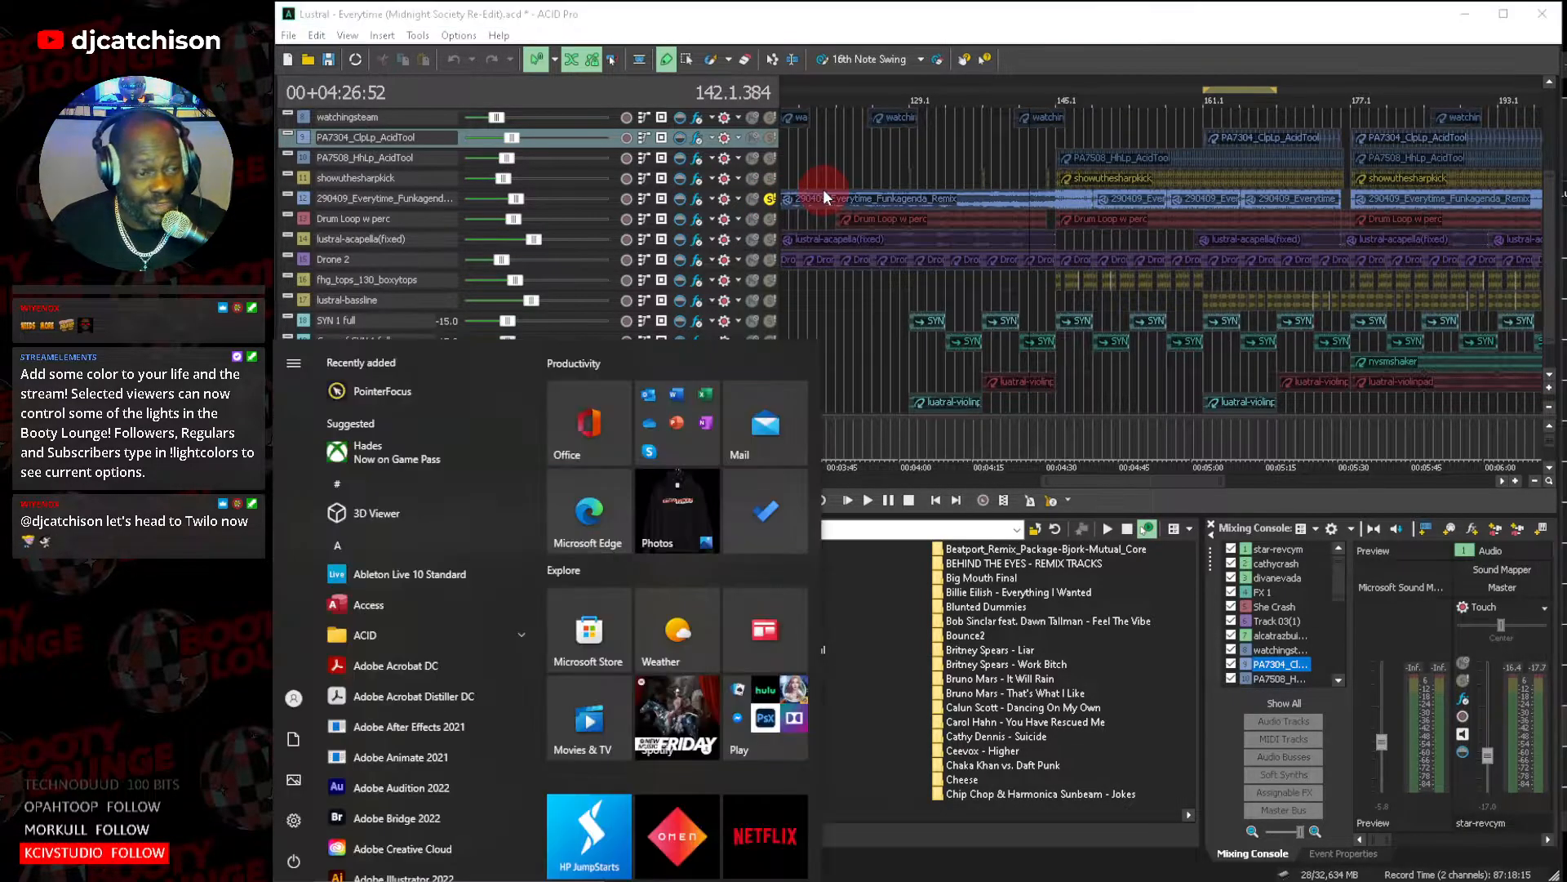
{"action": "left_click", "coordinate": [1023, 153]}
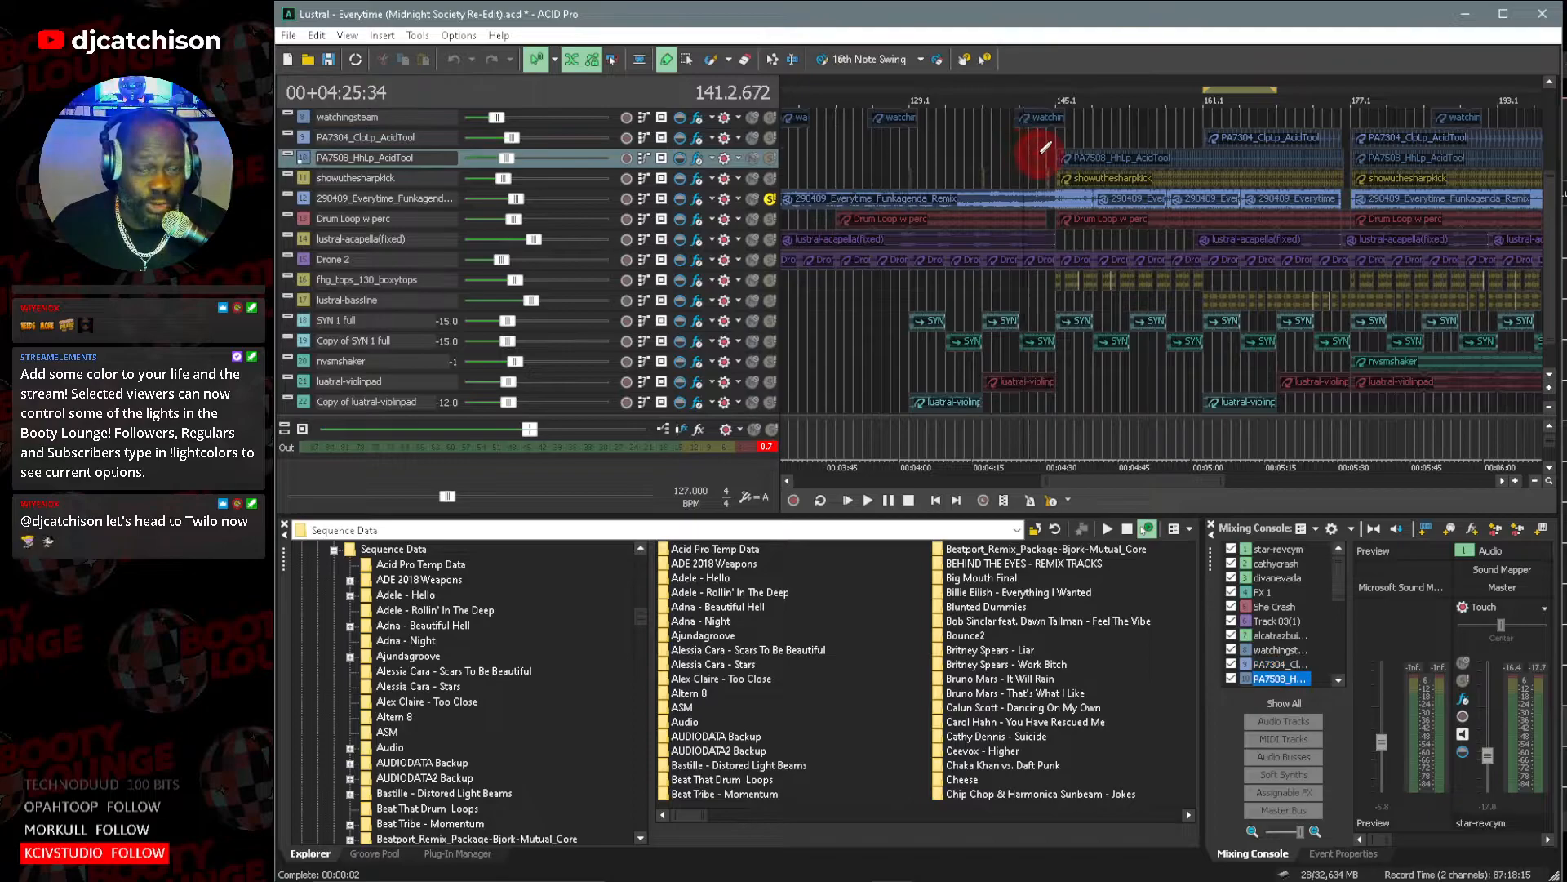
{"action": "key", "text": "space"}
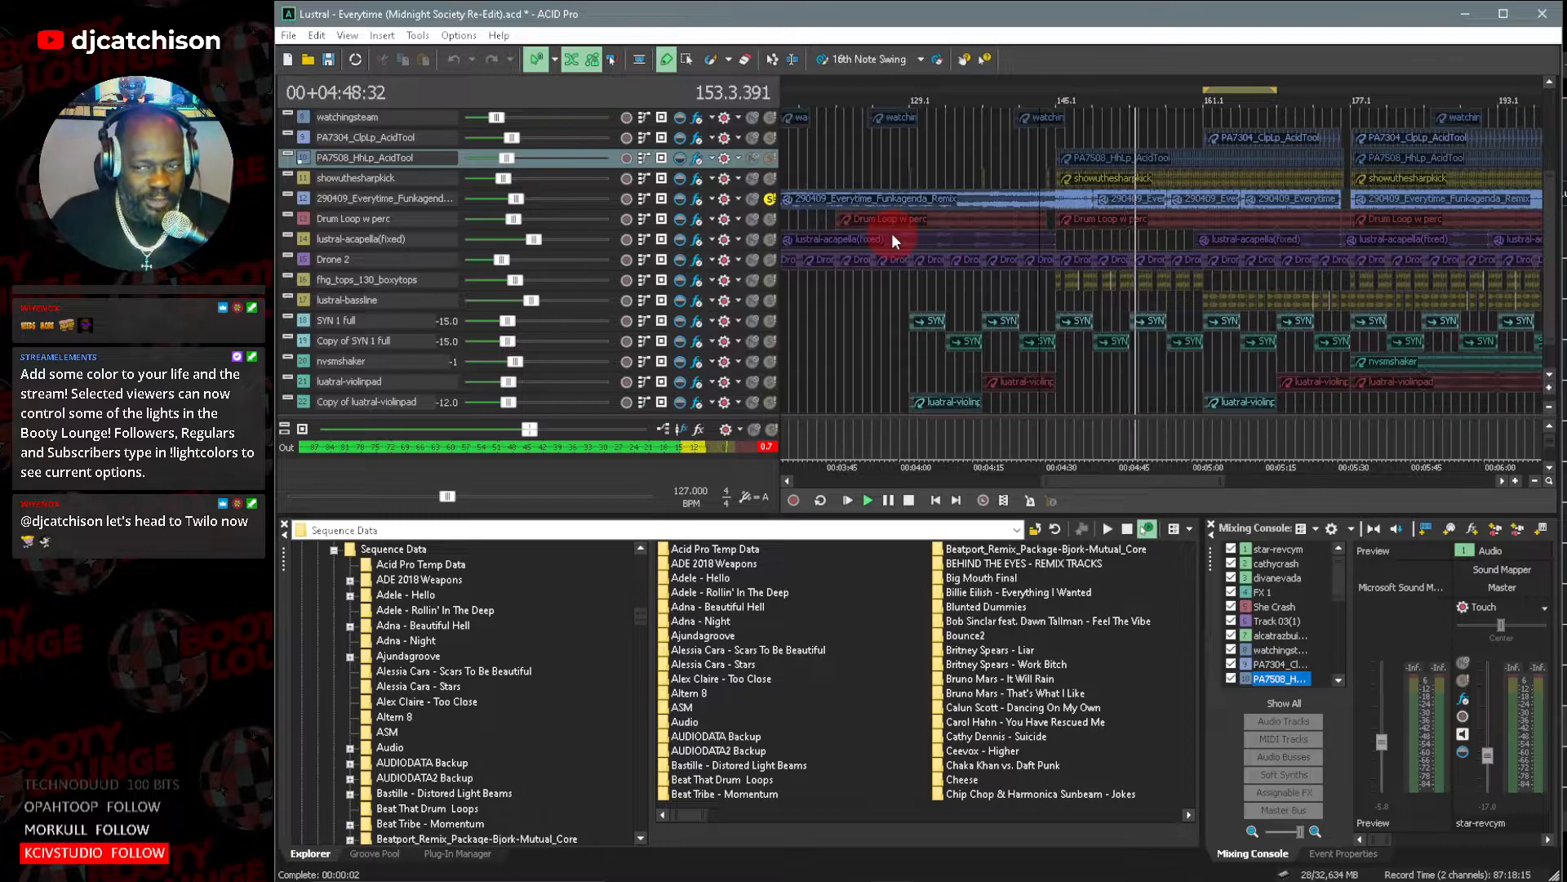
{"action": "left_click", "coordinate": [890, 501]}
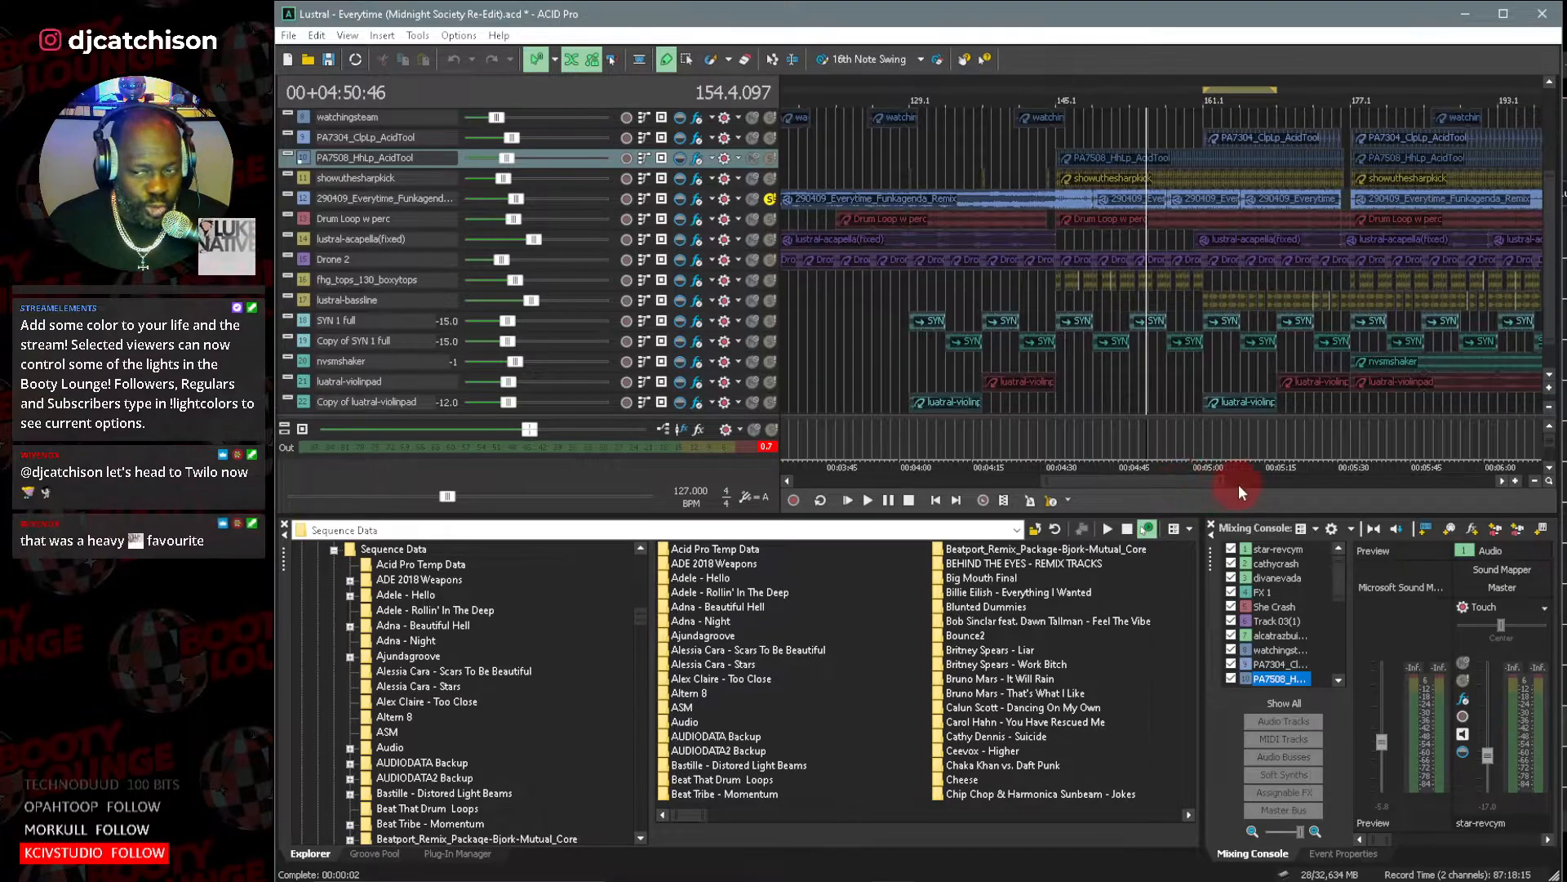
Unsolo and mute the Funkagenda remix track, and play only the added layers from about bar 120.
{"action": "left_click_drag", "start_coordinate": [1096, 480], "coordinate": [1080, 479]}
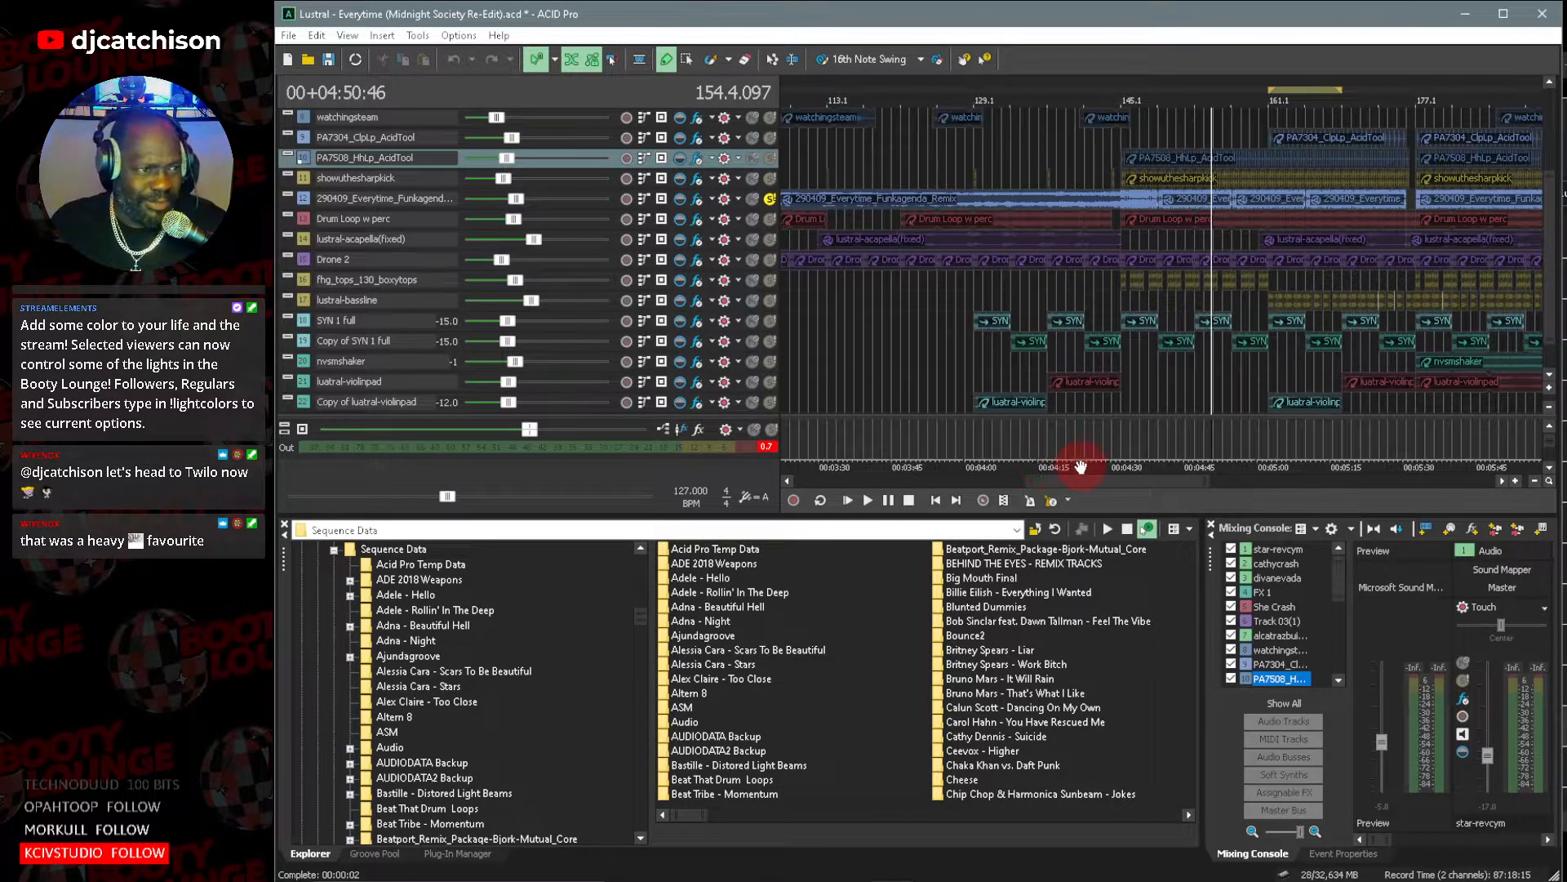
{"action": "left_click", "coordinate": [770, 198]}
{"action": "left_click", "coordinate": [867, 159]}
{"action": "left_click", "coordinate": [768, 181]}
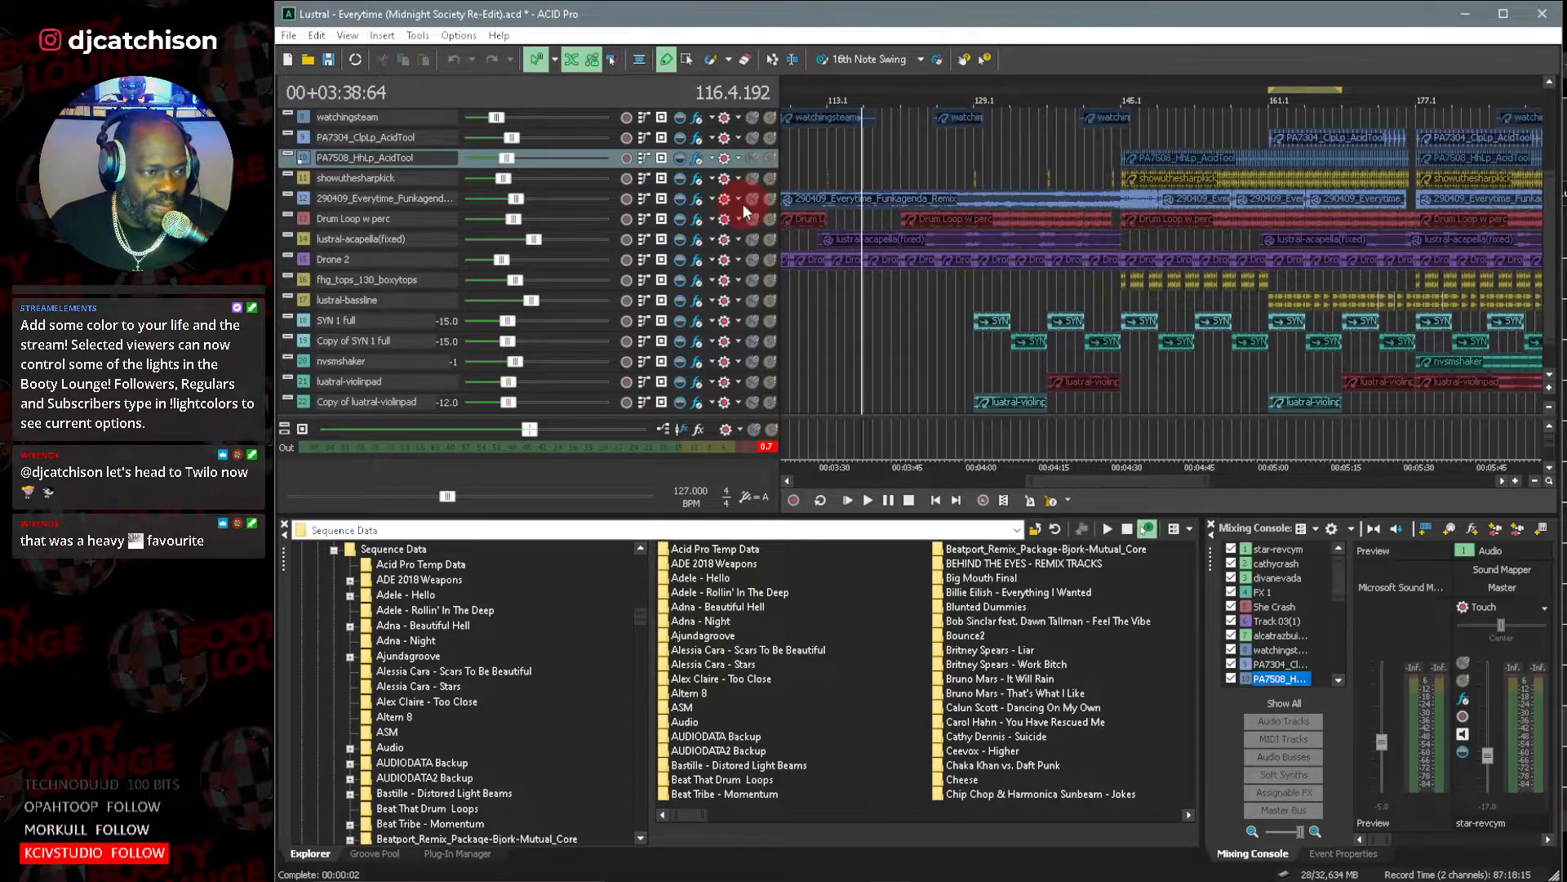
{"action": "left_click", "coordinate": [770, 199]}
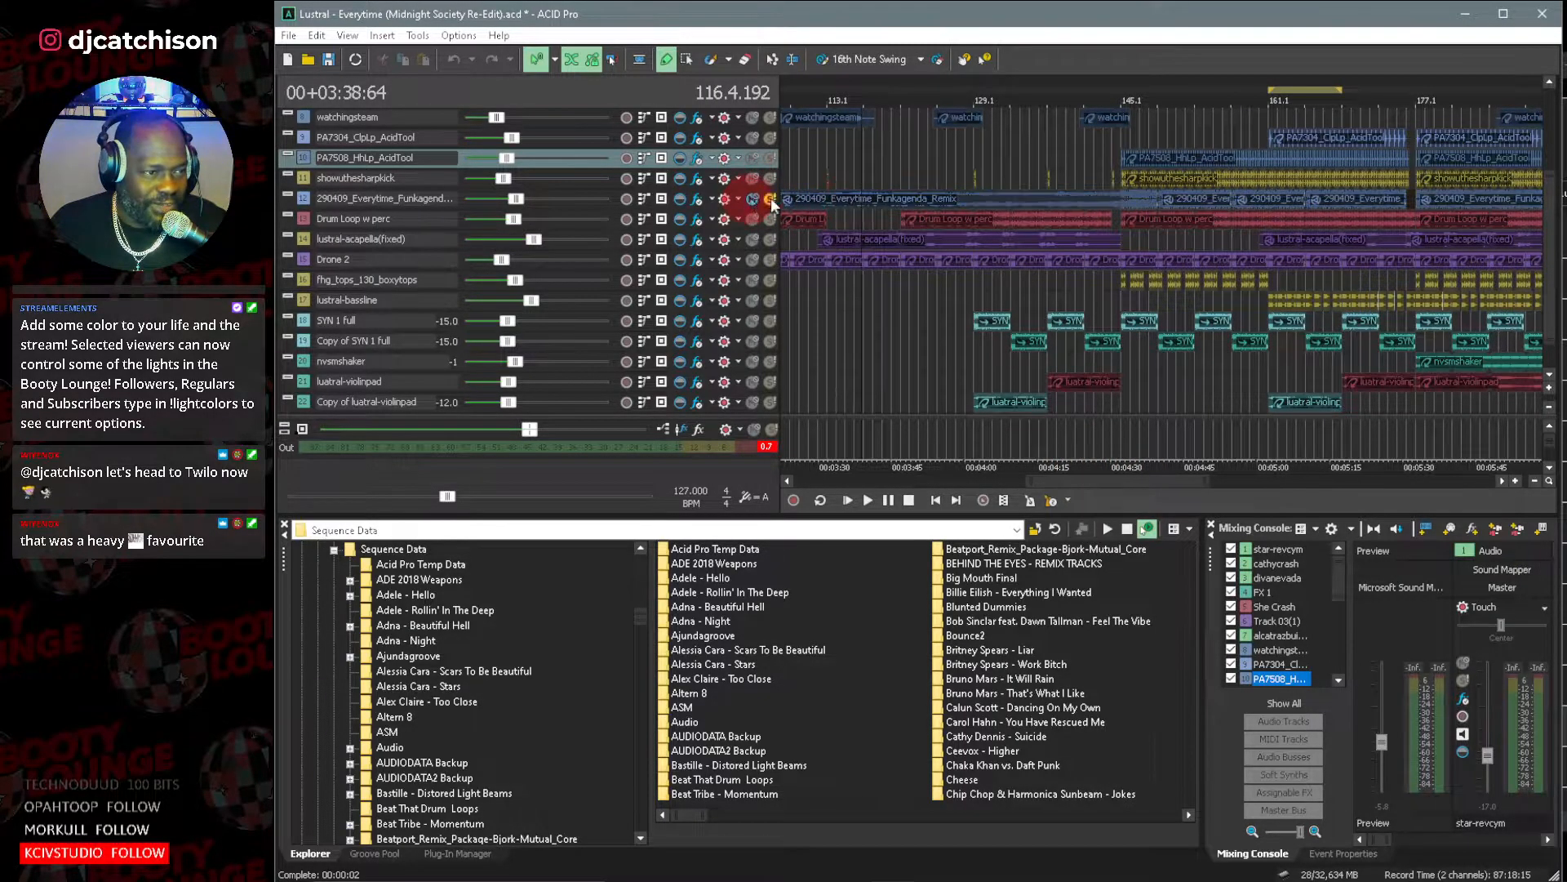
{"action": "left_click", "coordinate": [902, 144]}
{"action": "key", "text": "space"}
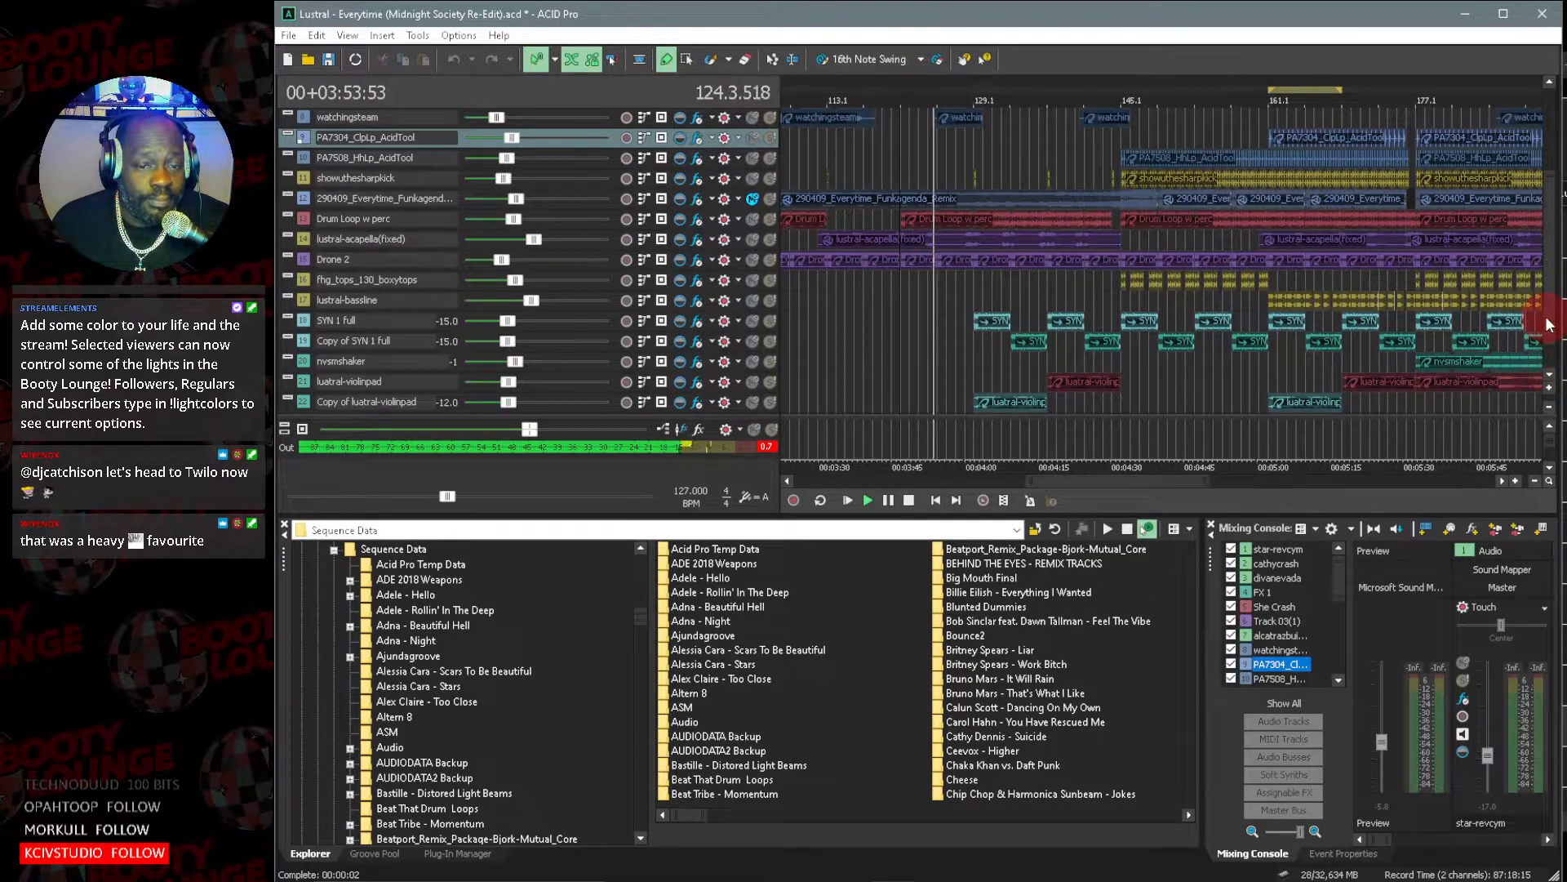
Examine the added effect, percussion, vocal, drone, synth and violin pad layers up to bar 145 while they play without the remix.
{"action": "scroll", "coordinate": [1548, 324], "scroll_direction": "down", "scroll_amount": 1}
{"action": "left_click_drag", "start_coordinate": [1548, 335], "coordinate": [1552, 209]}
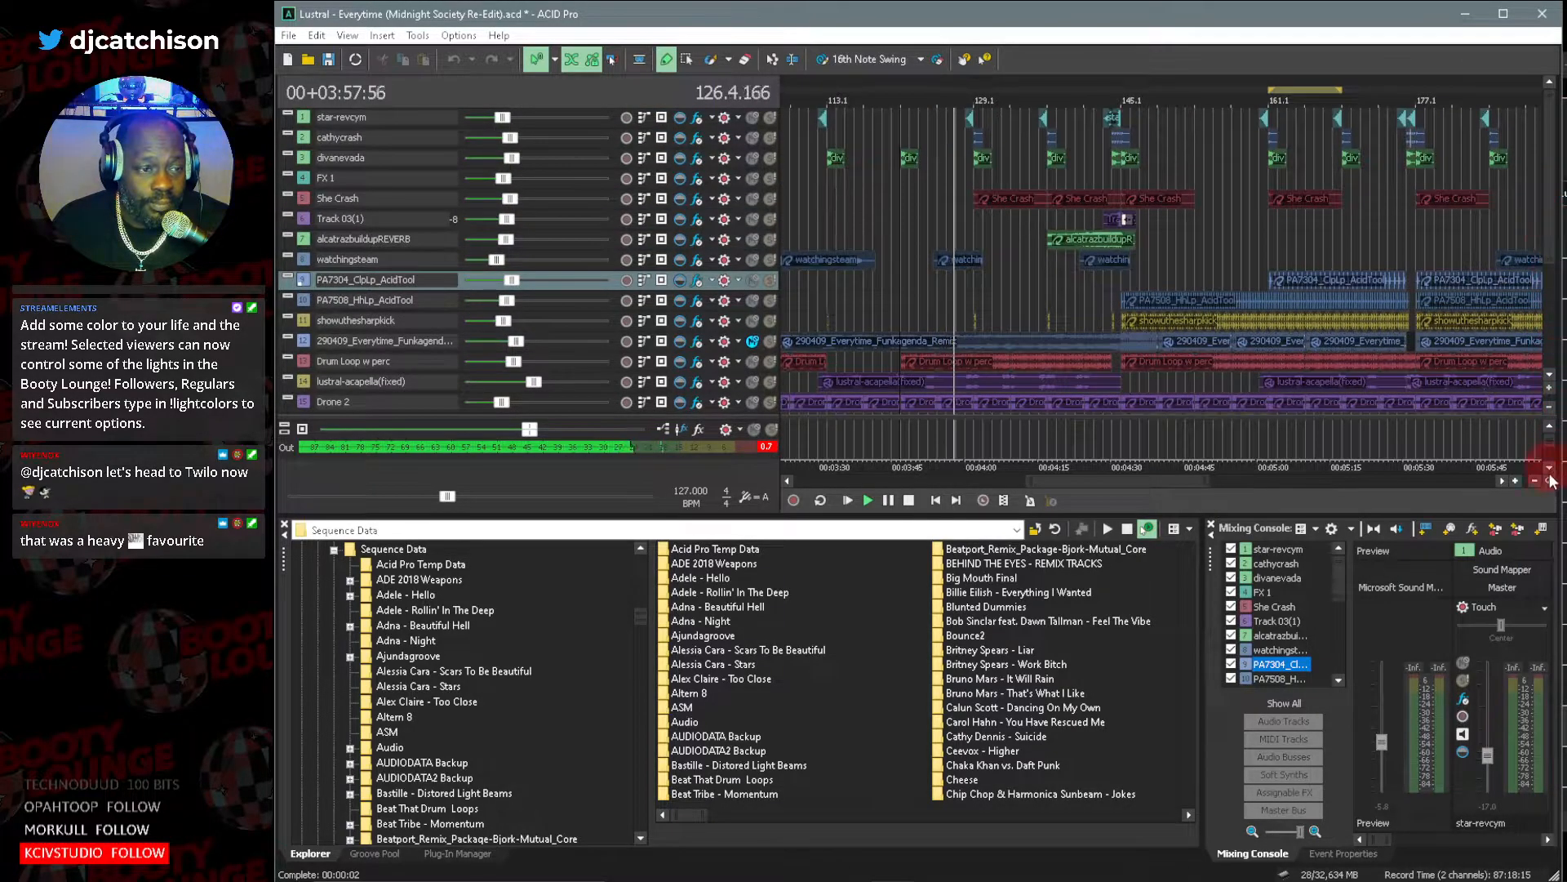
{"action": "scroll", "coordinate": [1551, 370], "scroll_direction": "down", "scroll_amount": 3}
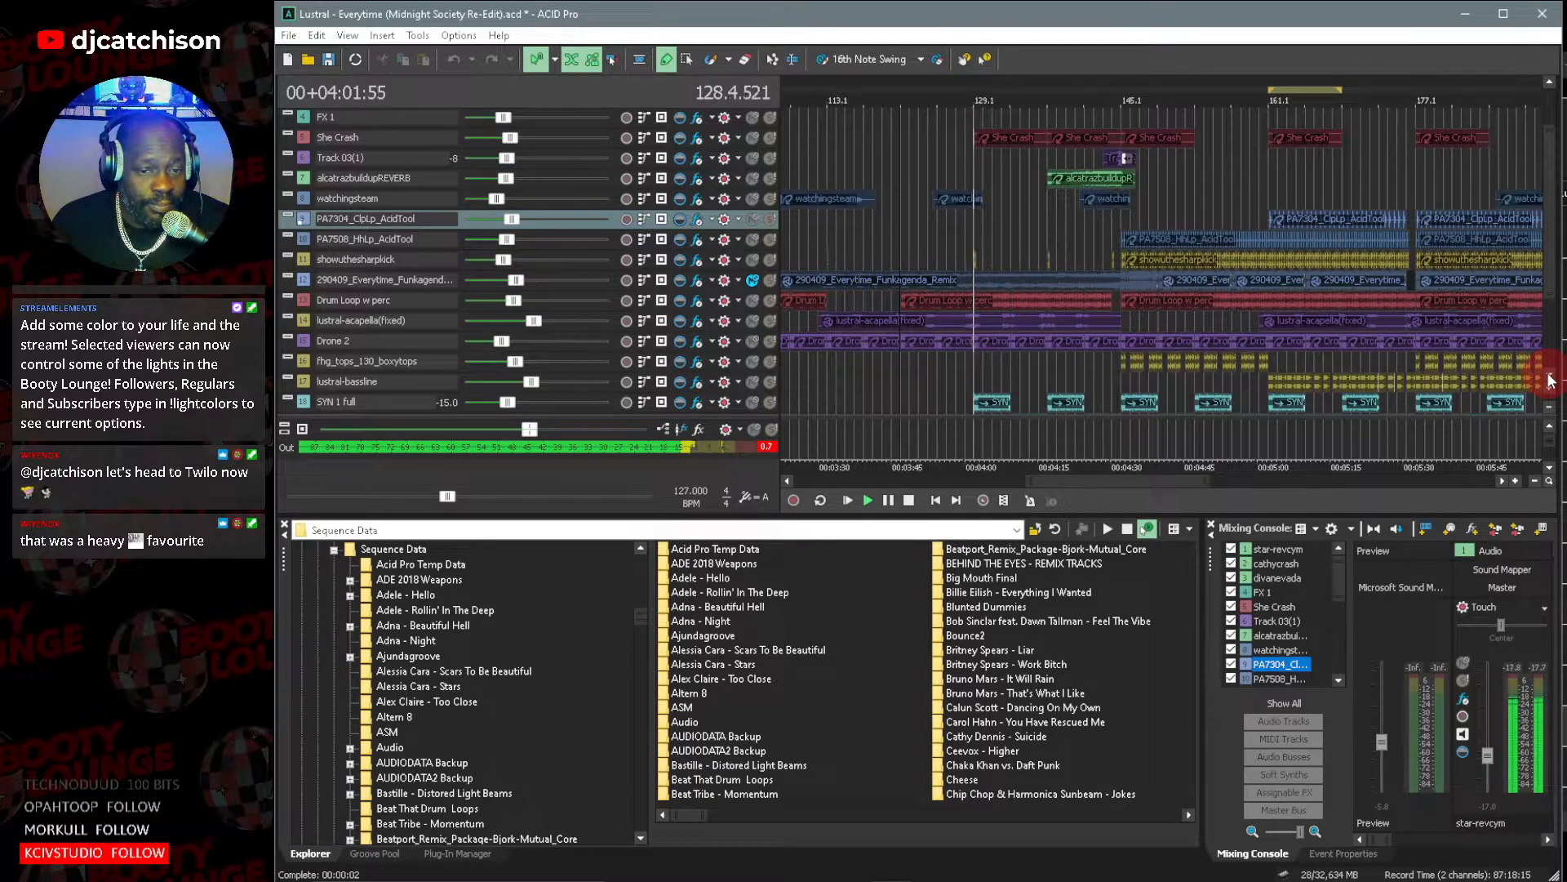
{"action": "scroll", "coordinate": [1550, 378], "scroll_direction": "down", "scroll_amount": 4}
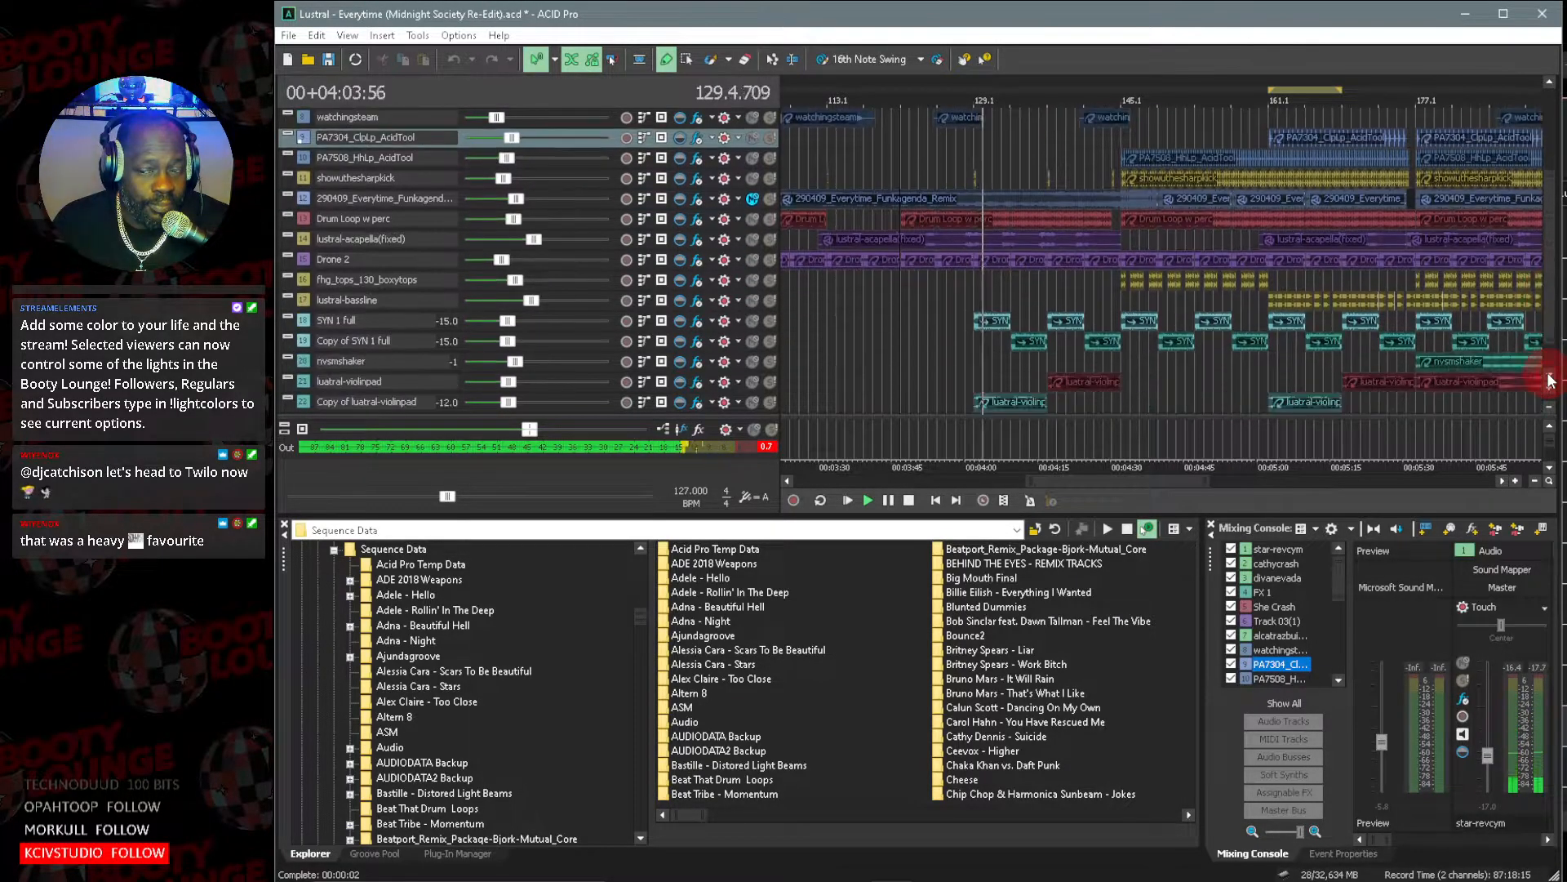
{"action": "scroll", "coordinate": [1550, 378], "scroll_direction": "down", "scroll_amount": 1}
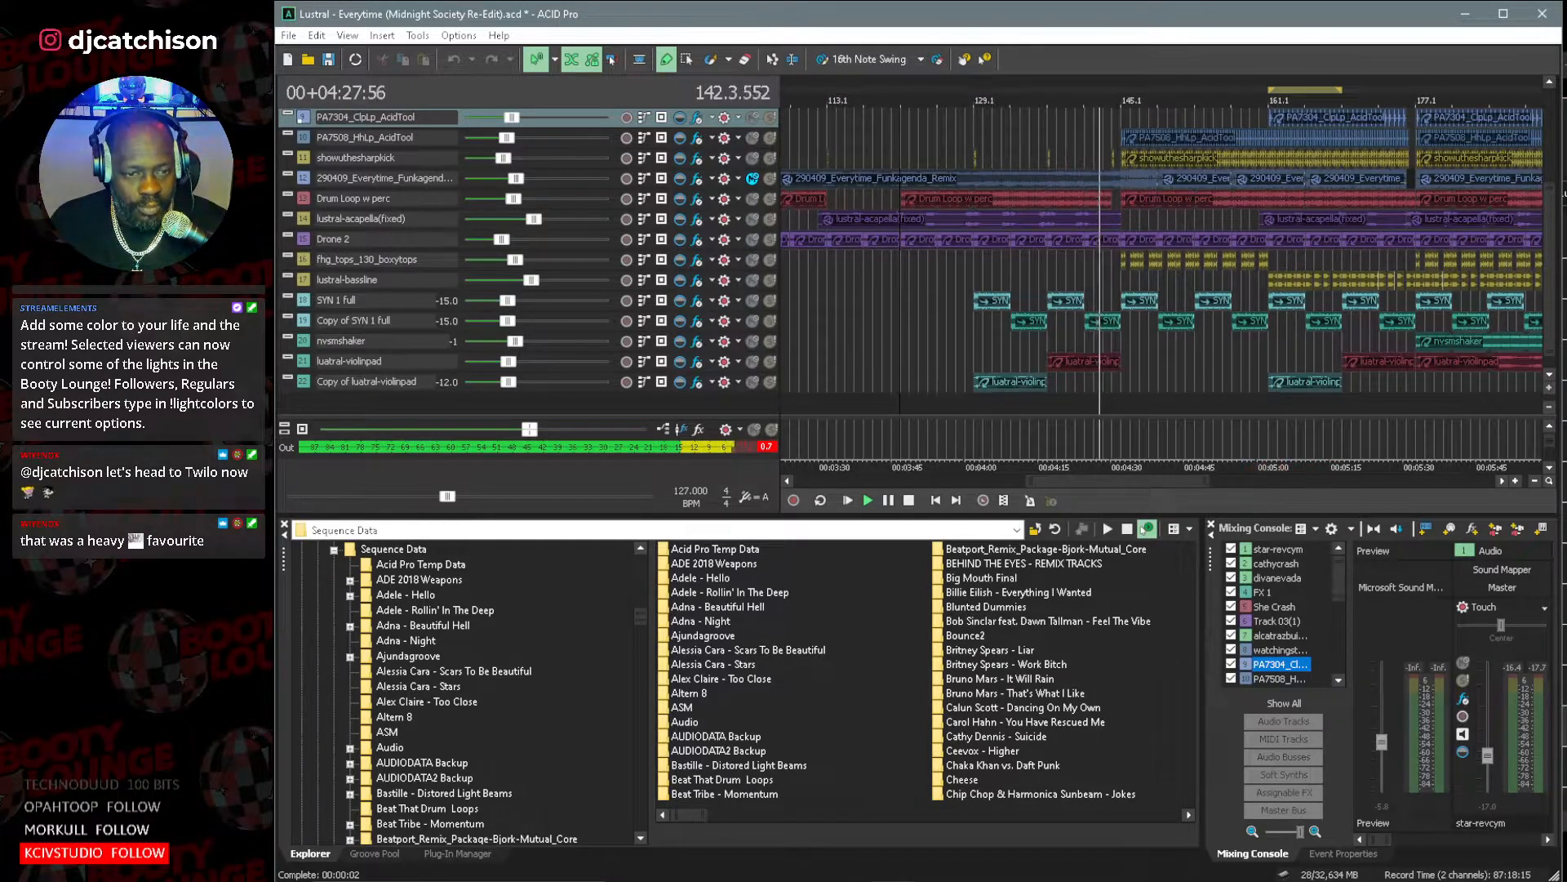
{"action": "left_click_drag", "start_coordinate": [1549, 315], "coordinate": [1532, 193]}
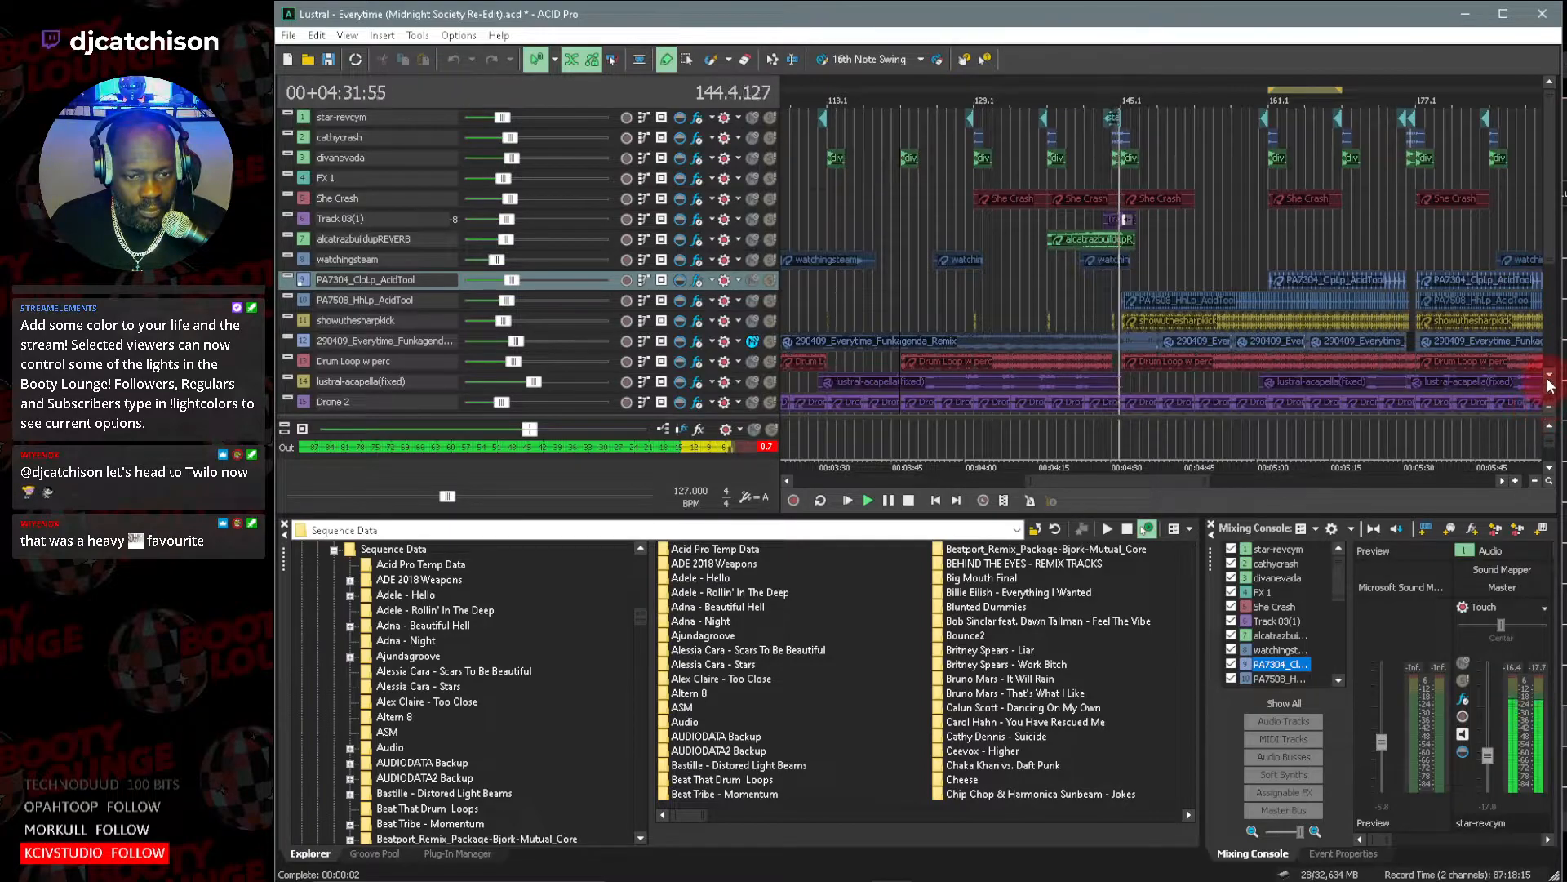
{"action": "scroll", "coordinate": [1547, 388], "scroll_direction": "down", "scroll_amount": 2}
{"action": "scroll", "coordinate": [1551, 382], "scroll_direction": "down", "scroll_amount": 2}
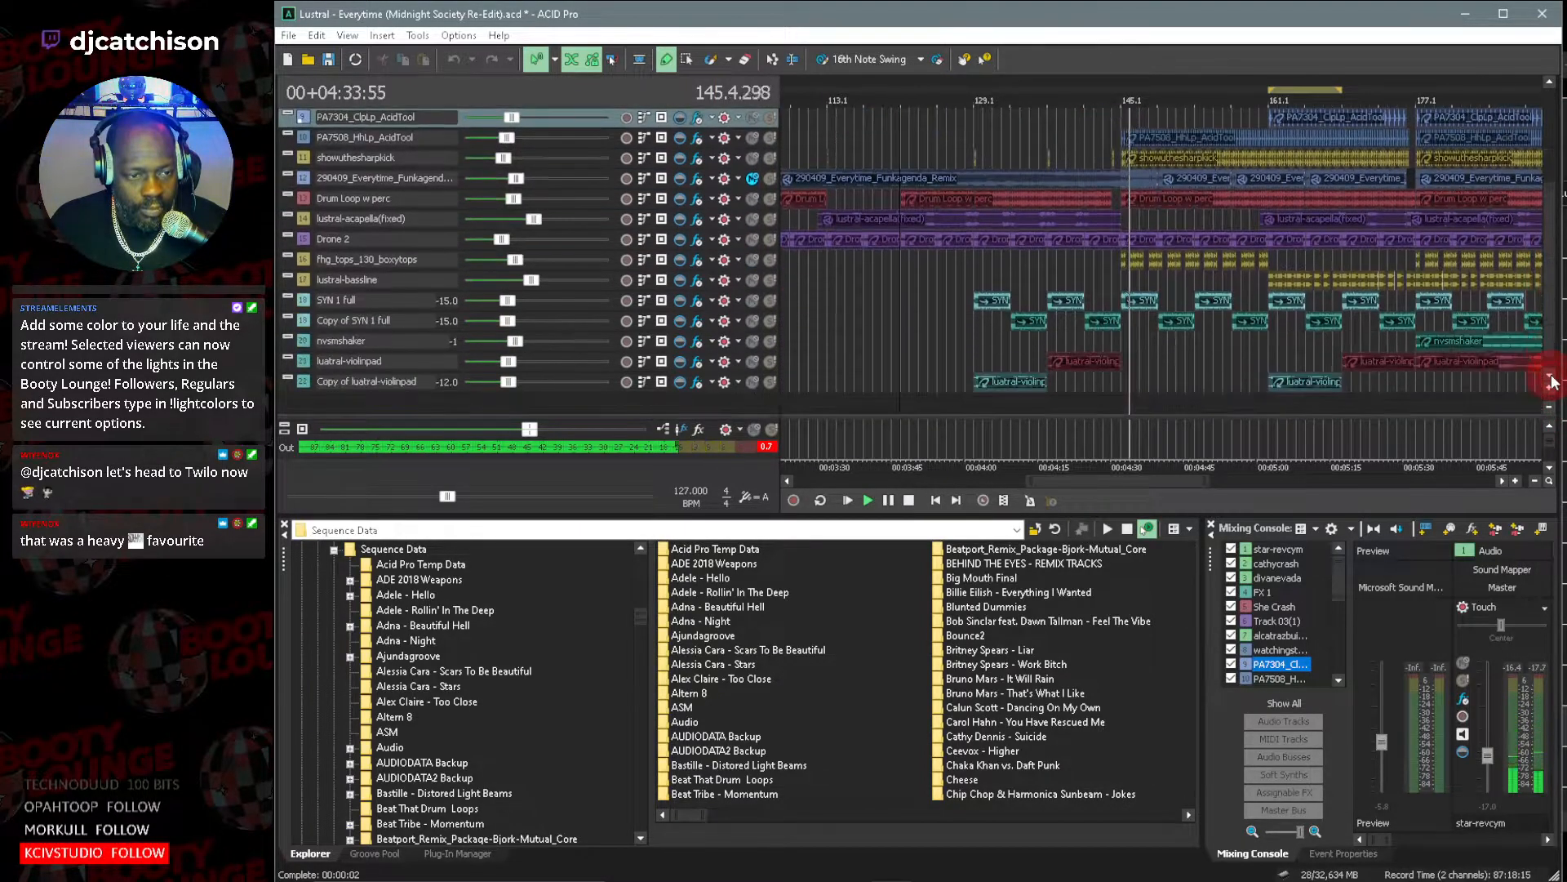
Unmute the Funkagenda remix track to hear the full mix after bar 145, and stop playback.
{"action": "left_click", "coordinate": [748, 178]}
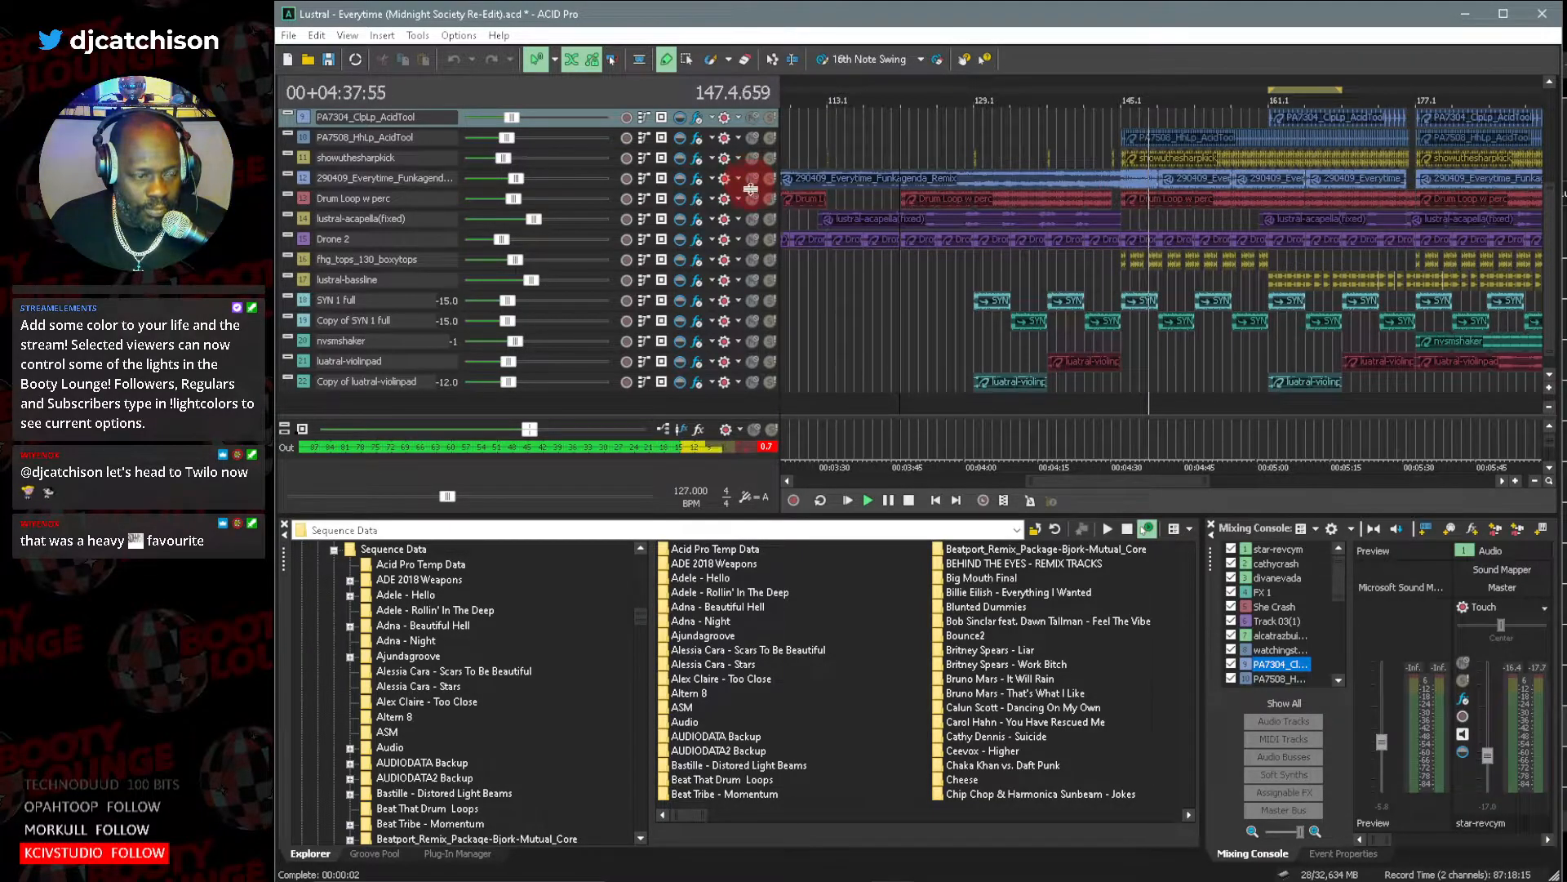
{"action": "left_click", "coordinate": [908, 501]}
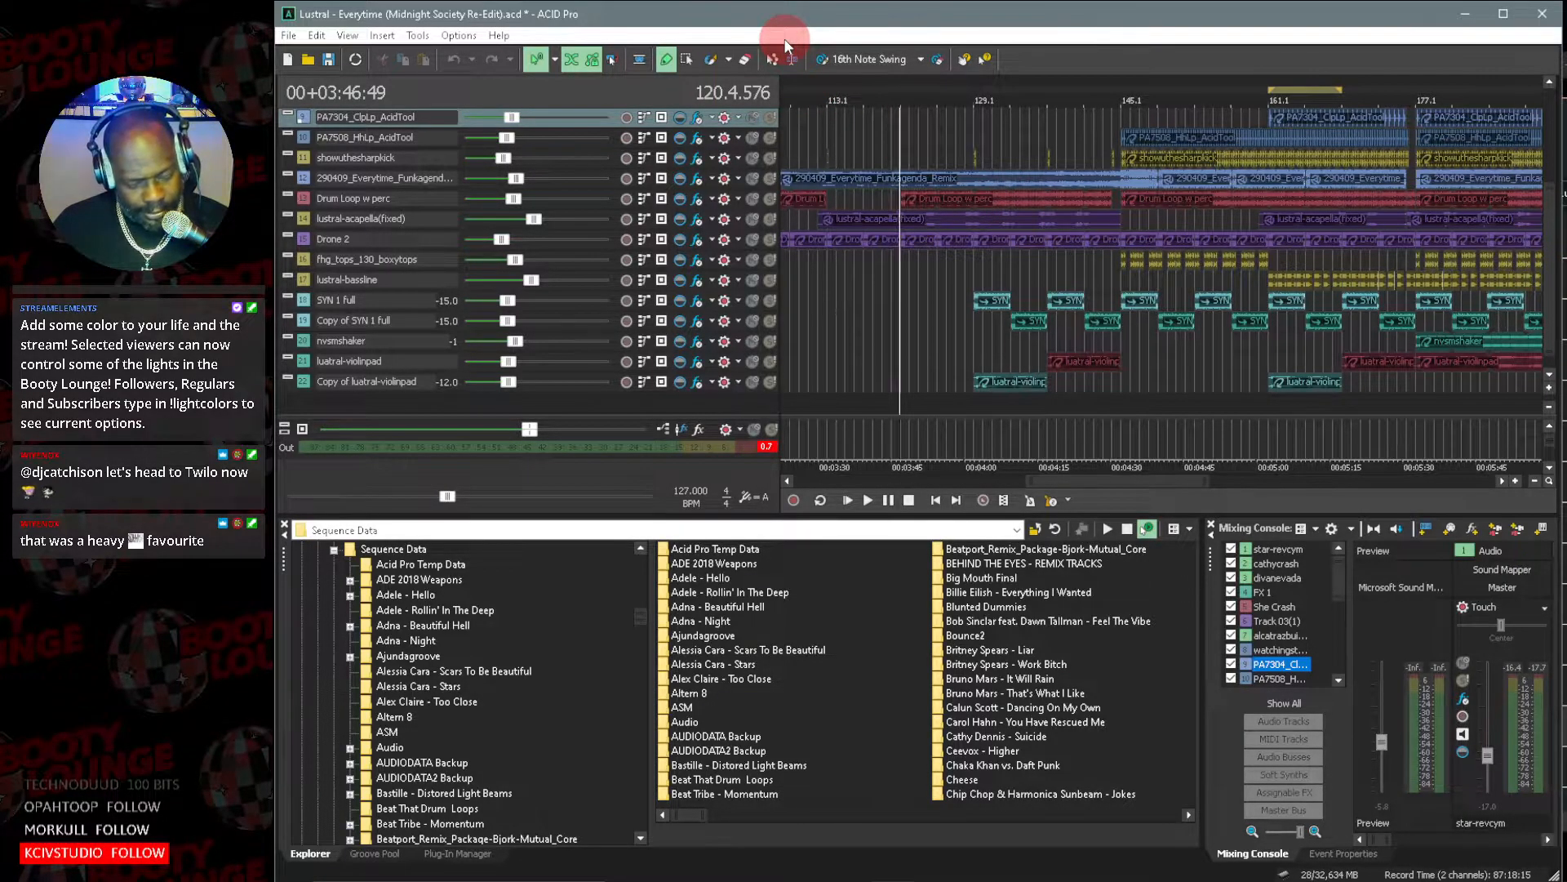
Save the project, overwriting the file created with the earlier ACID version.
{"action": "key", "text": "ctrl+s"}
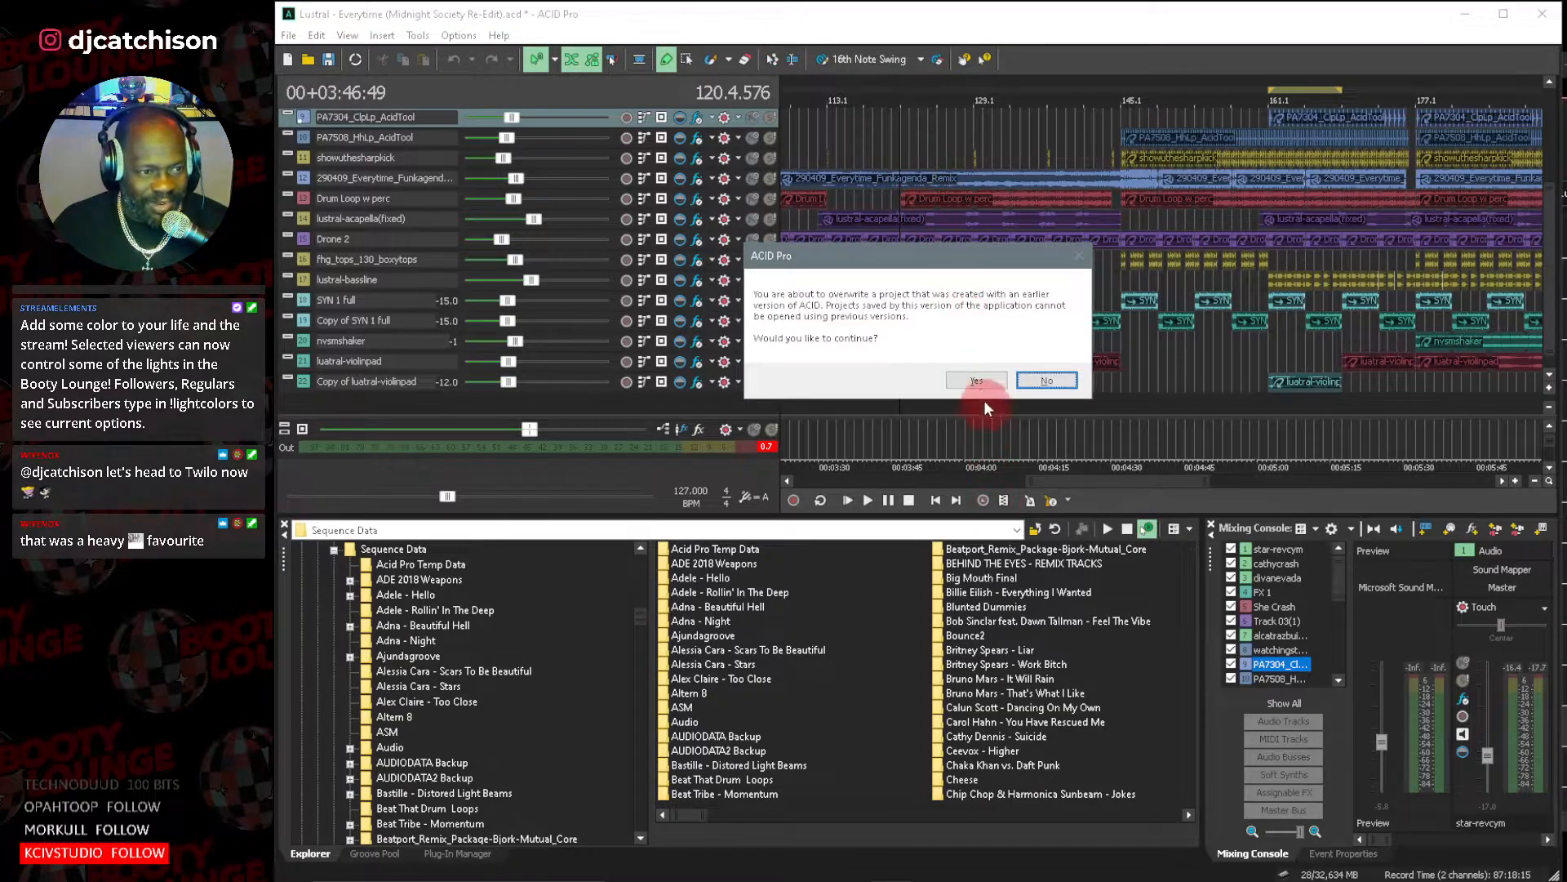
{"action": "left_click", "coordinate": [978, 377]}
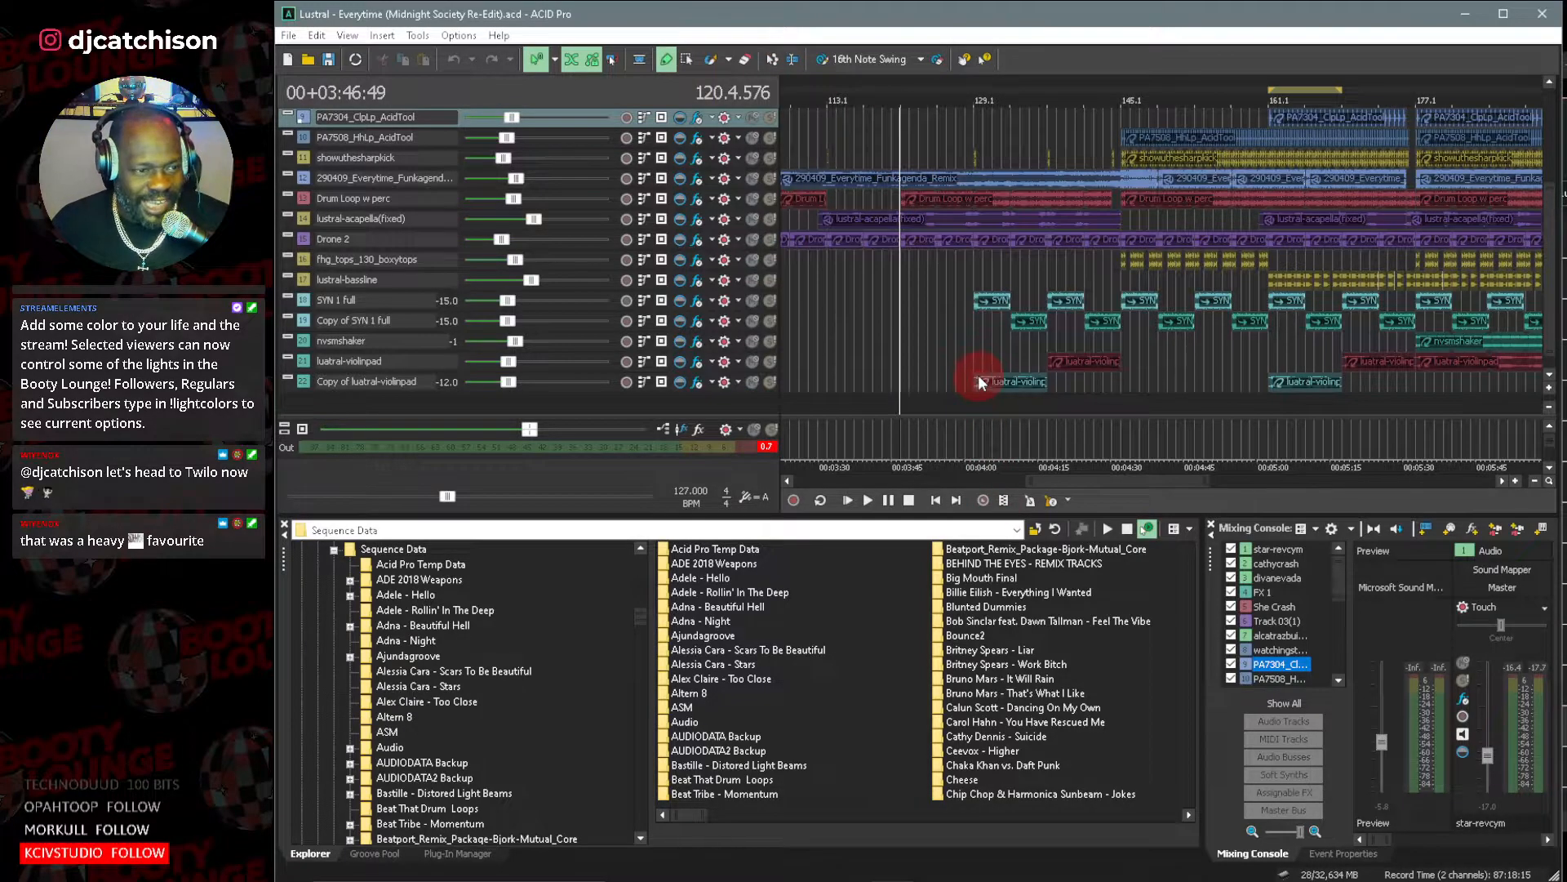
Reset the master output's clip indicator and browse up to the SoundGroove Projects folder to choose another project.
{"action": "left_click", "coordinate": [766, 446]}
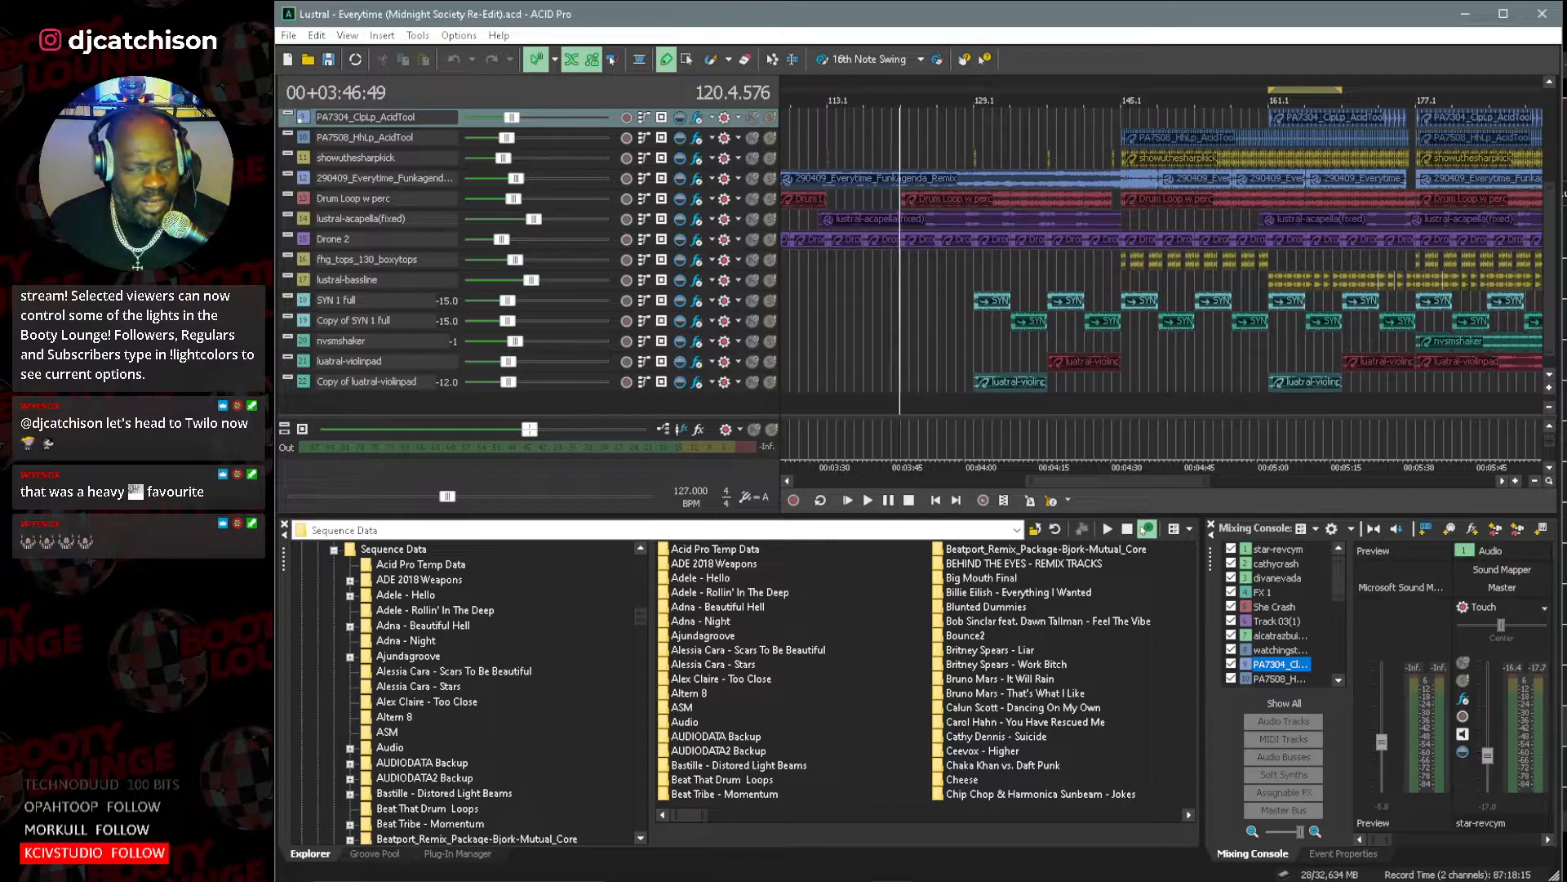
{"action": "left_click", "coordinate": [289, 37]}
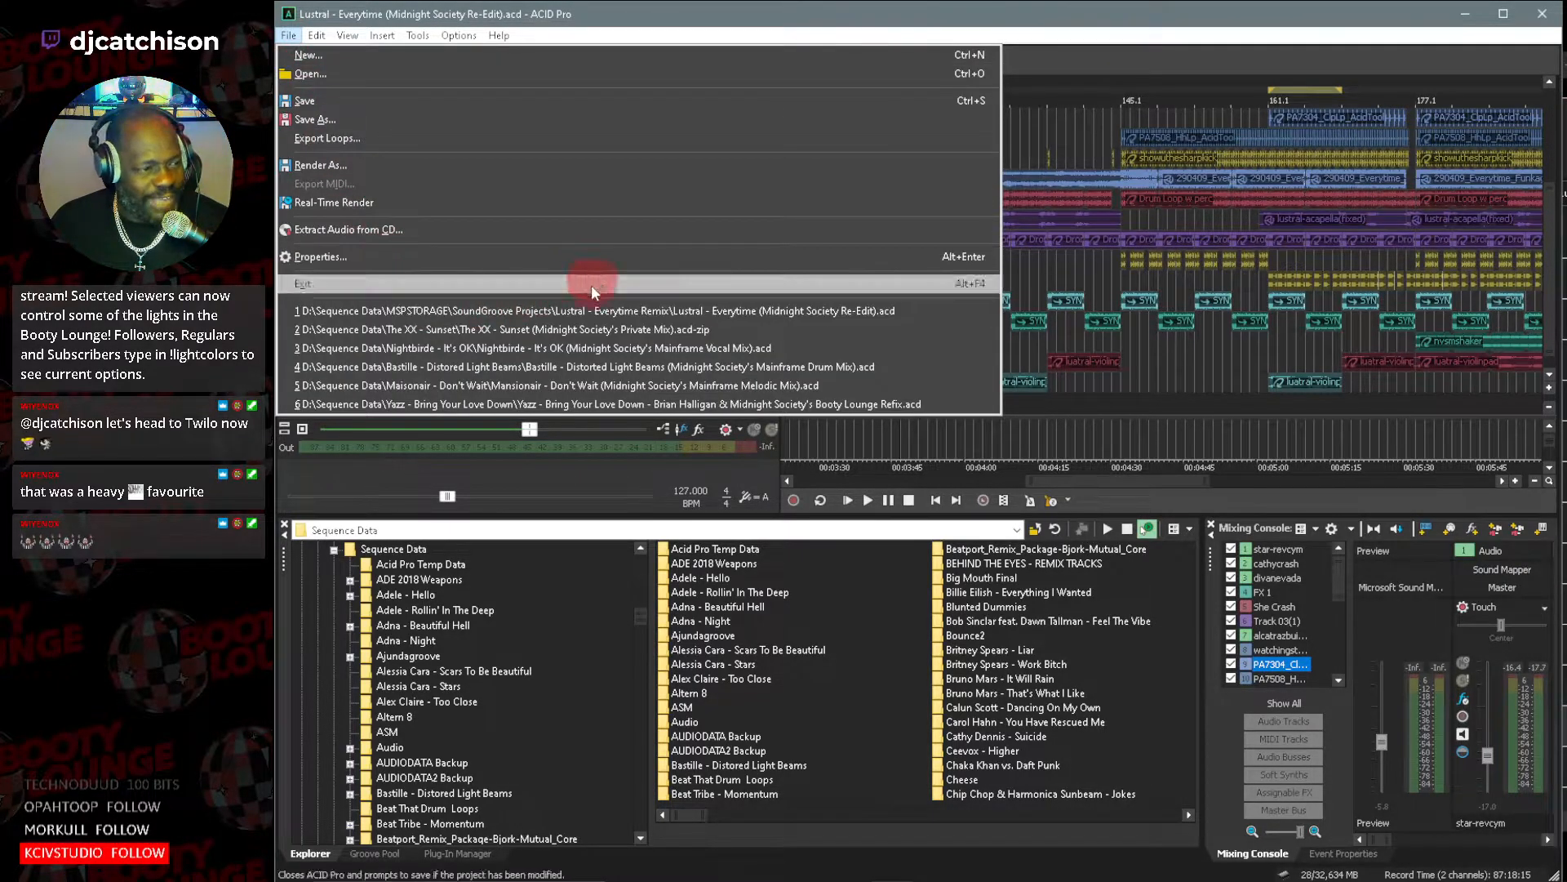
{"action": "left_click", "coordinate": [312, 76]}
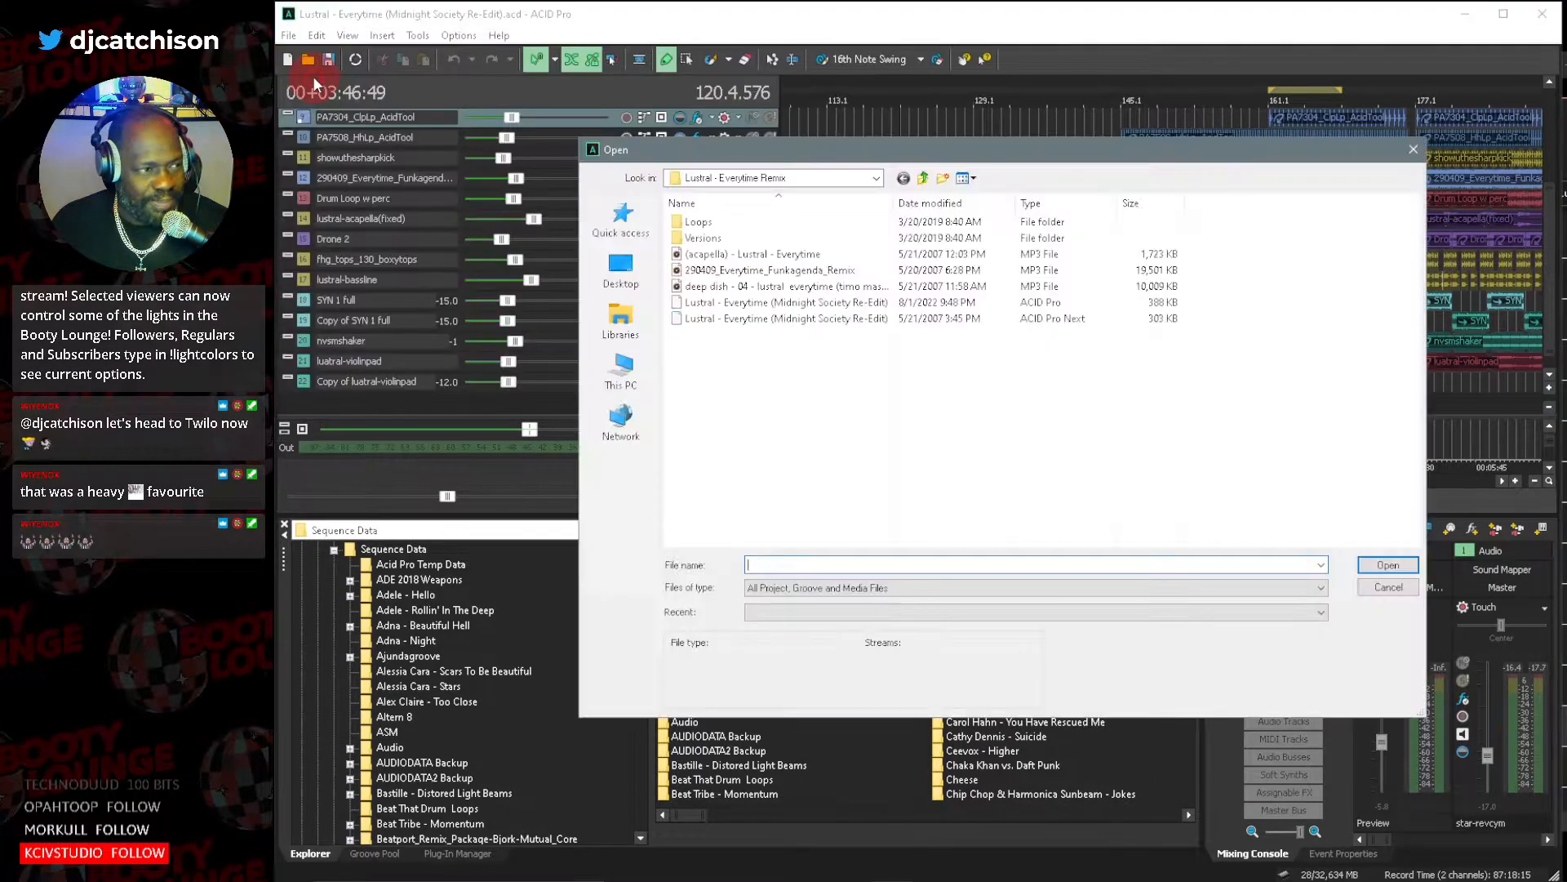
{"action": "left_click", "coordinate": [923, 180]}
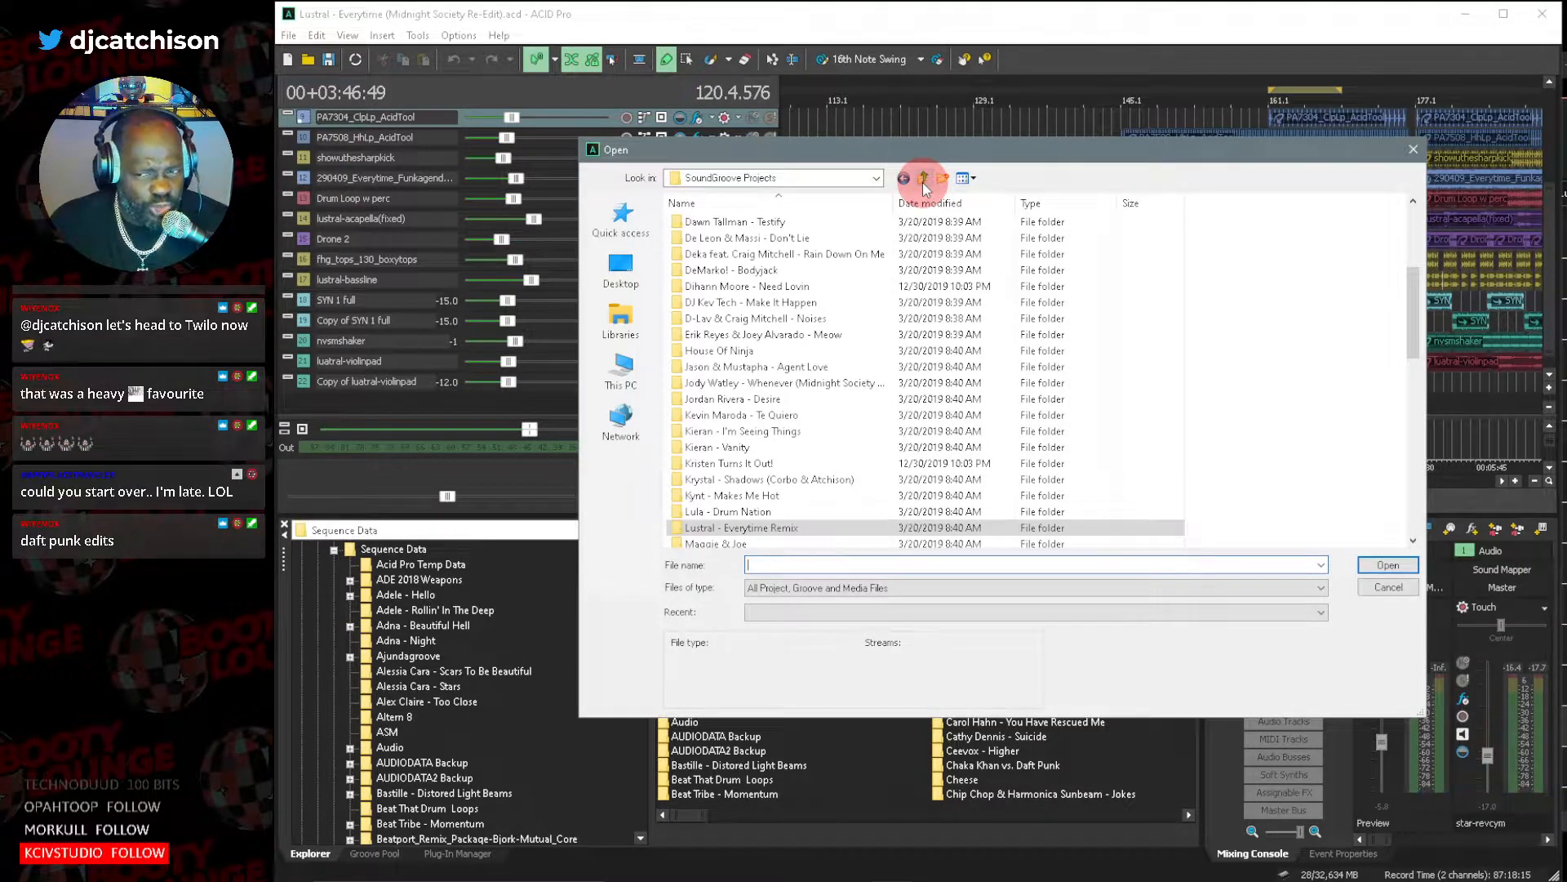
Look through the project folders in SoundGroove Projects for another earlier project to review.
{"action": "scroll", "coordinate": [830, 408], "scroll_direction": "down", "scroll_amount": 1}
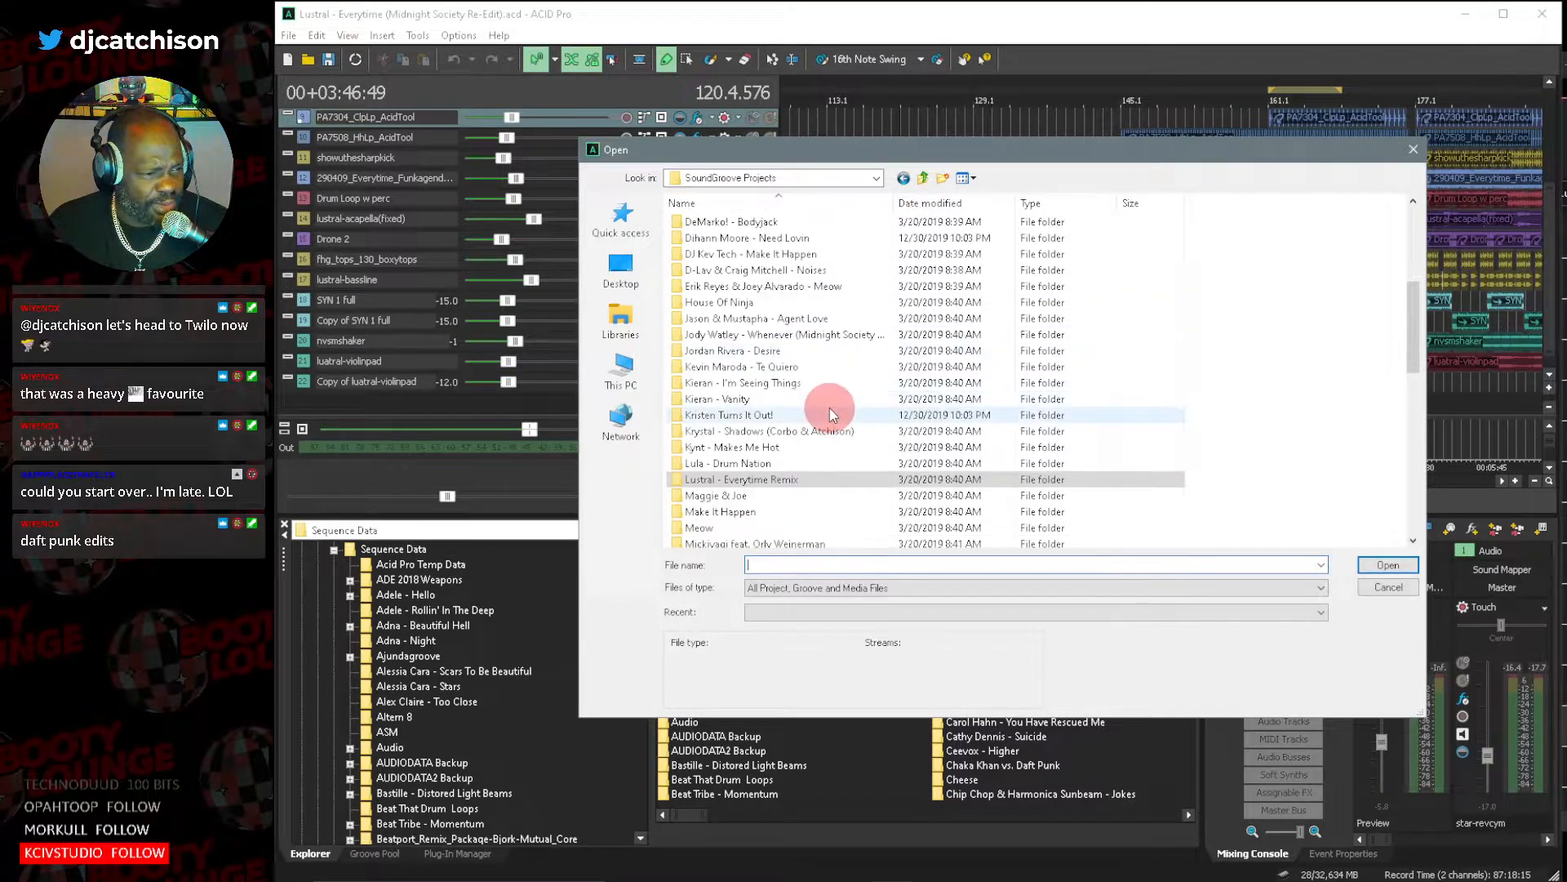
{"action": "scroll", "coordinate": [831, 408], "scroll_direction": "down", "scroll_amount": 2}
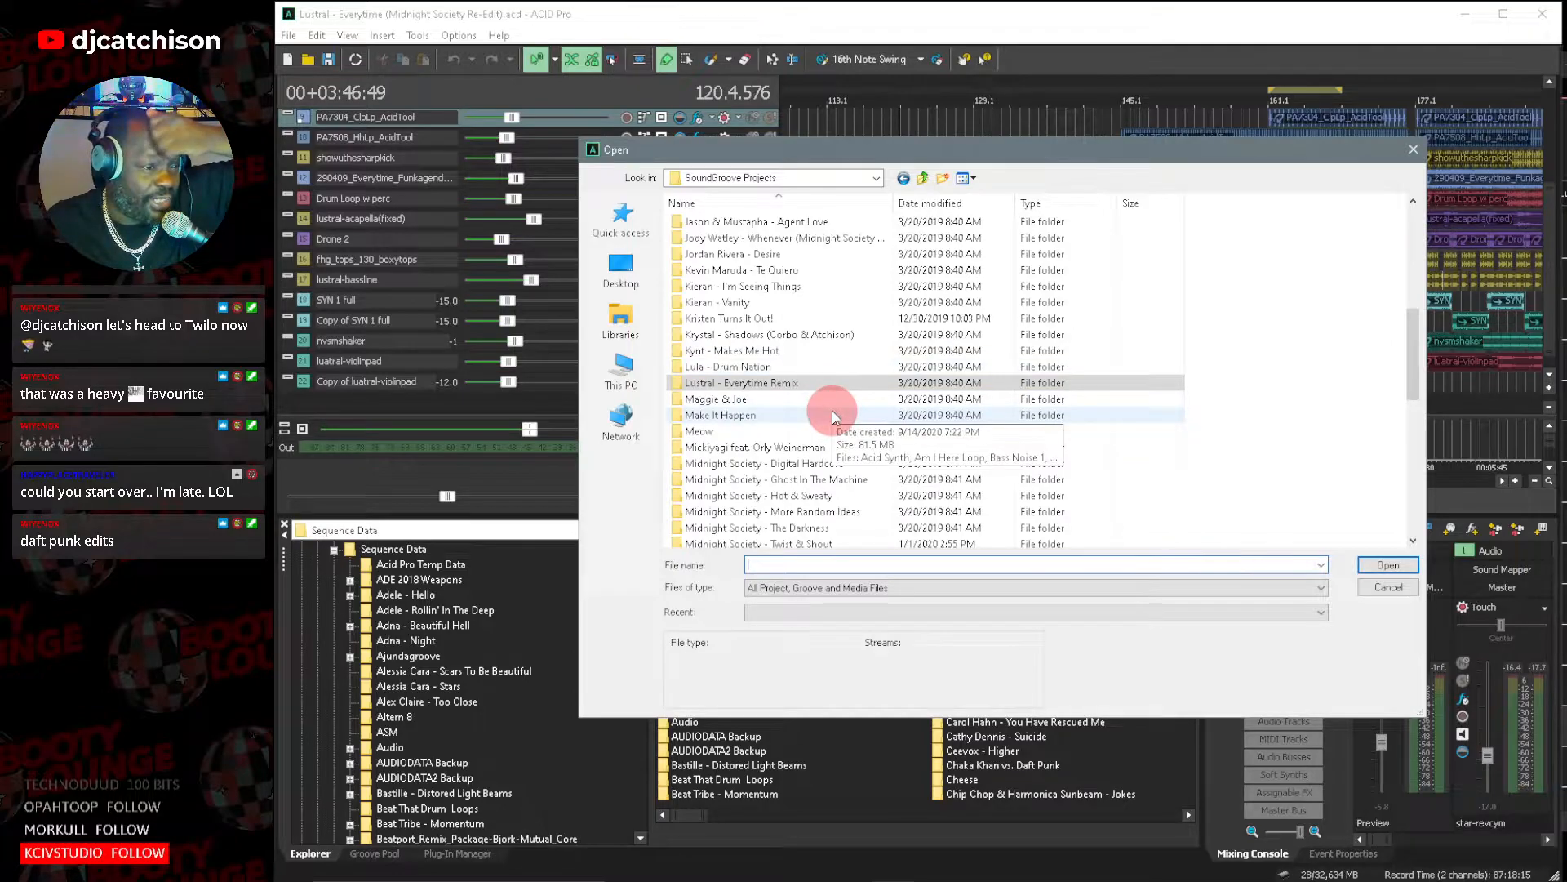
{"action": "scroll", "coordinate": [831, 410], "scroll_direction": "up", "scroll_amount": 1}
{"action": "scroll", "coordinate": [831, 409], "scroll_direction": "up", "scroll_amount": 1}
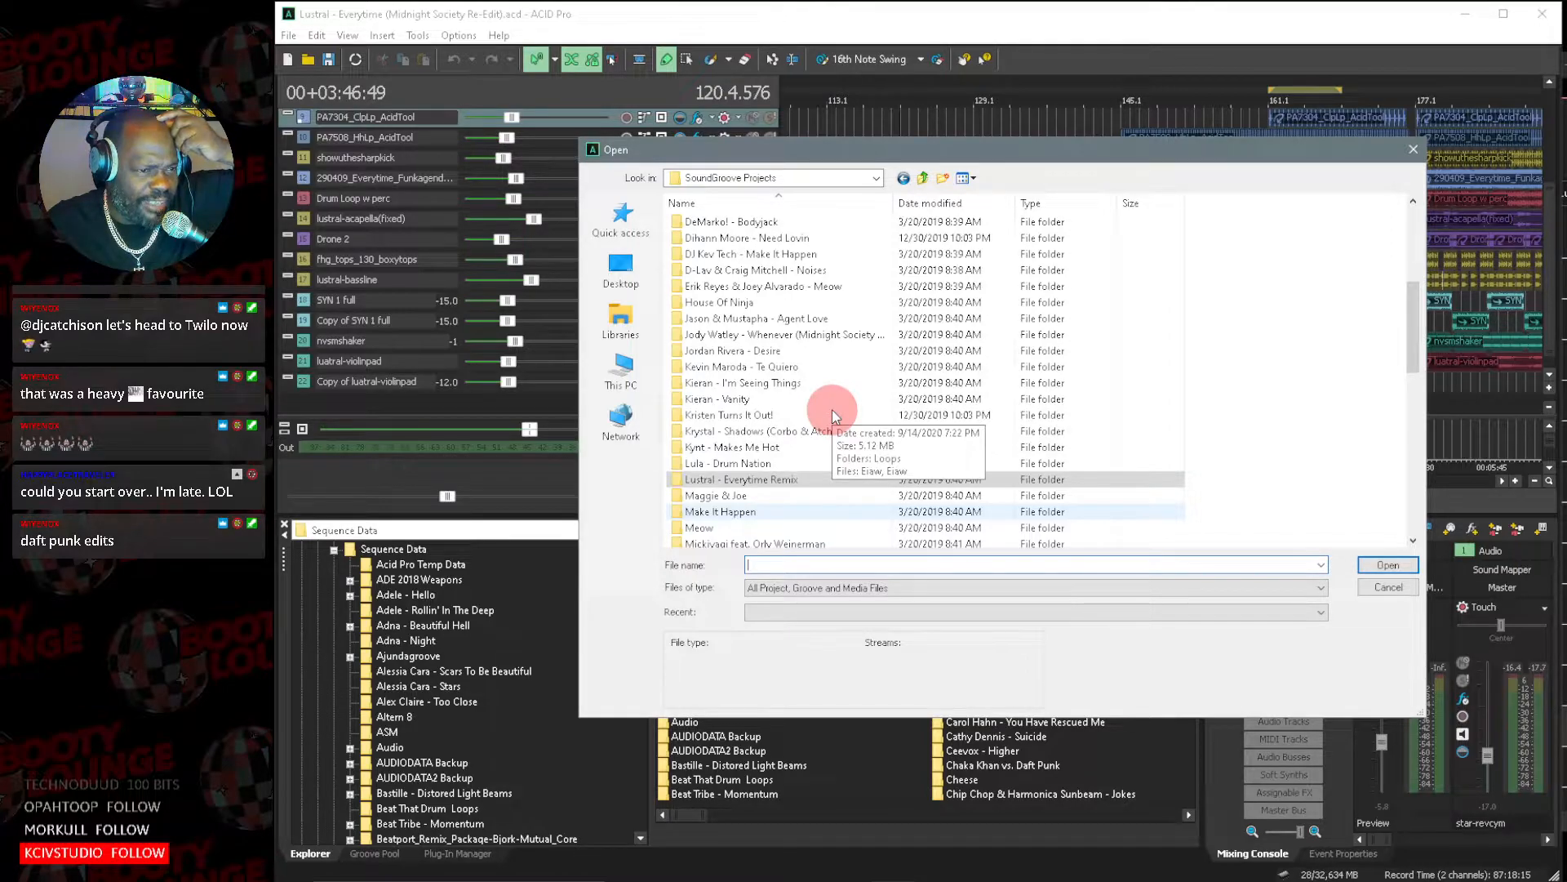
{"action": "scroll", "coordinate": [831, 409], "scroll_direction": "down", "scroll_amount": 5}
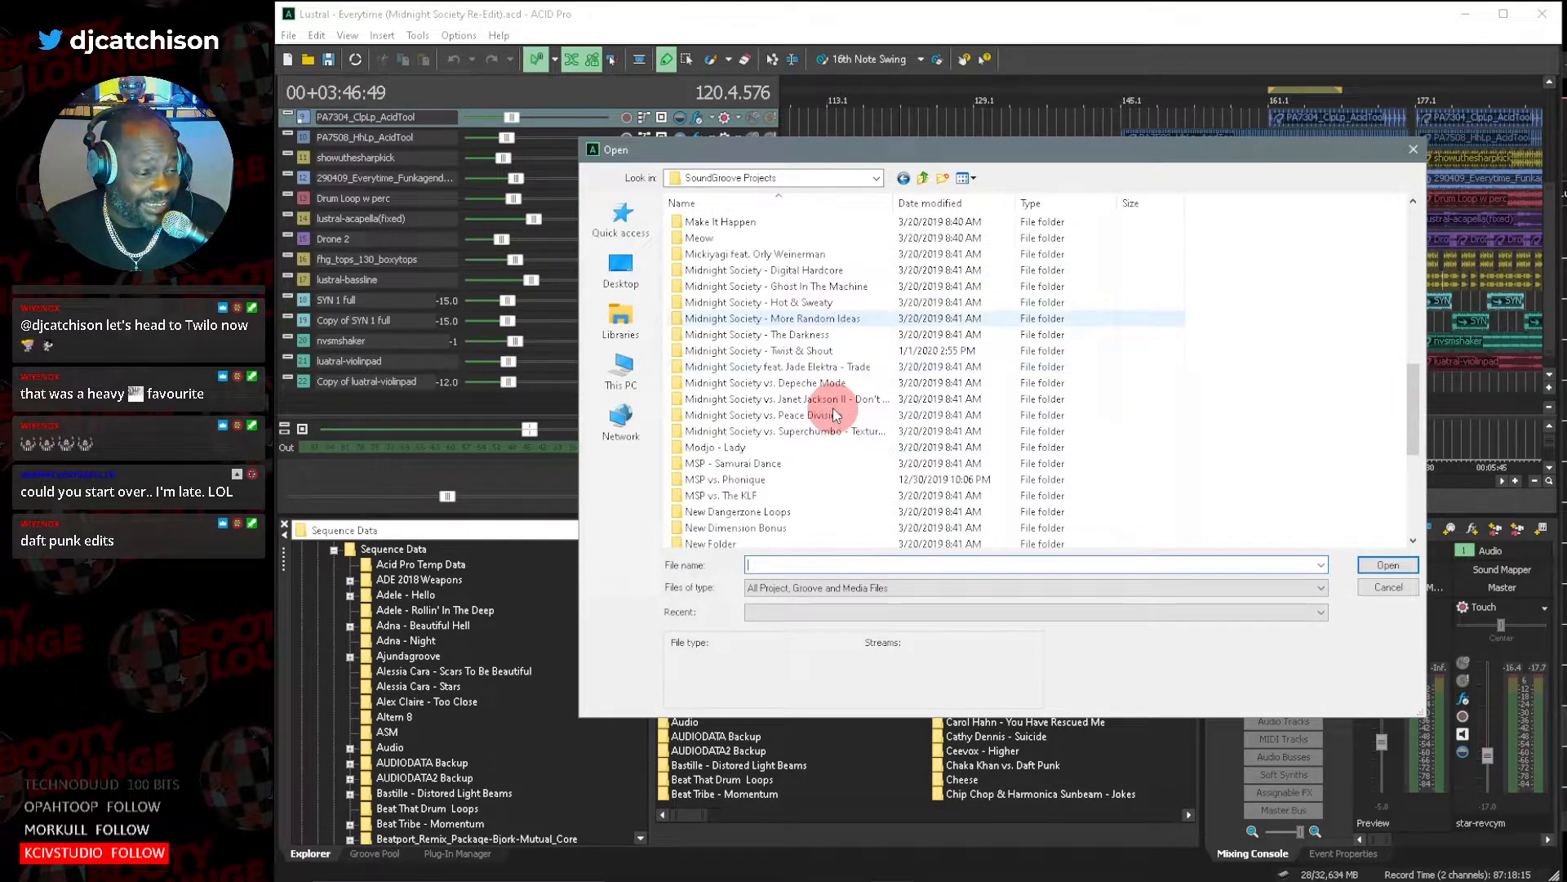
{"action": "scroll", "coordinate": [833, 408], "scroll_direction": "down", "scroll_amount": 2}
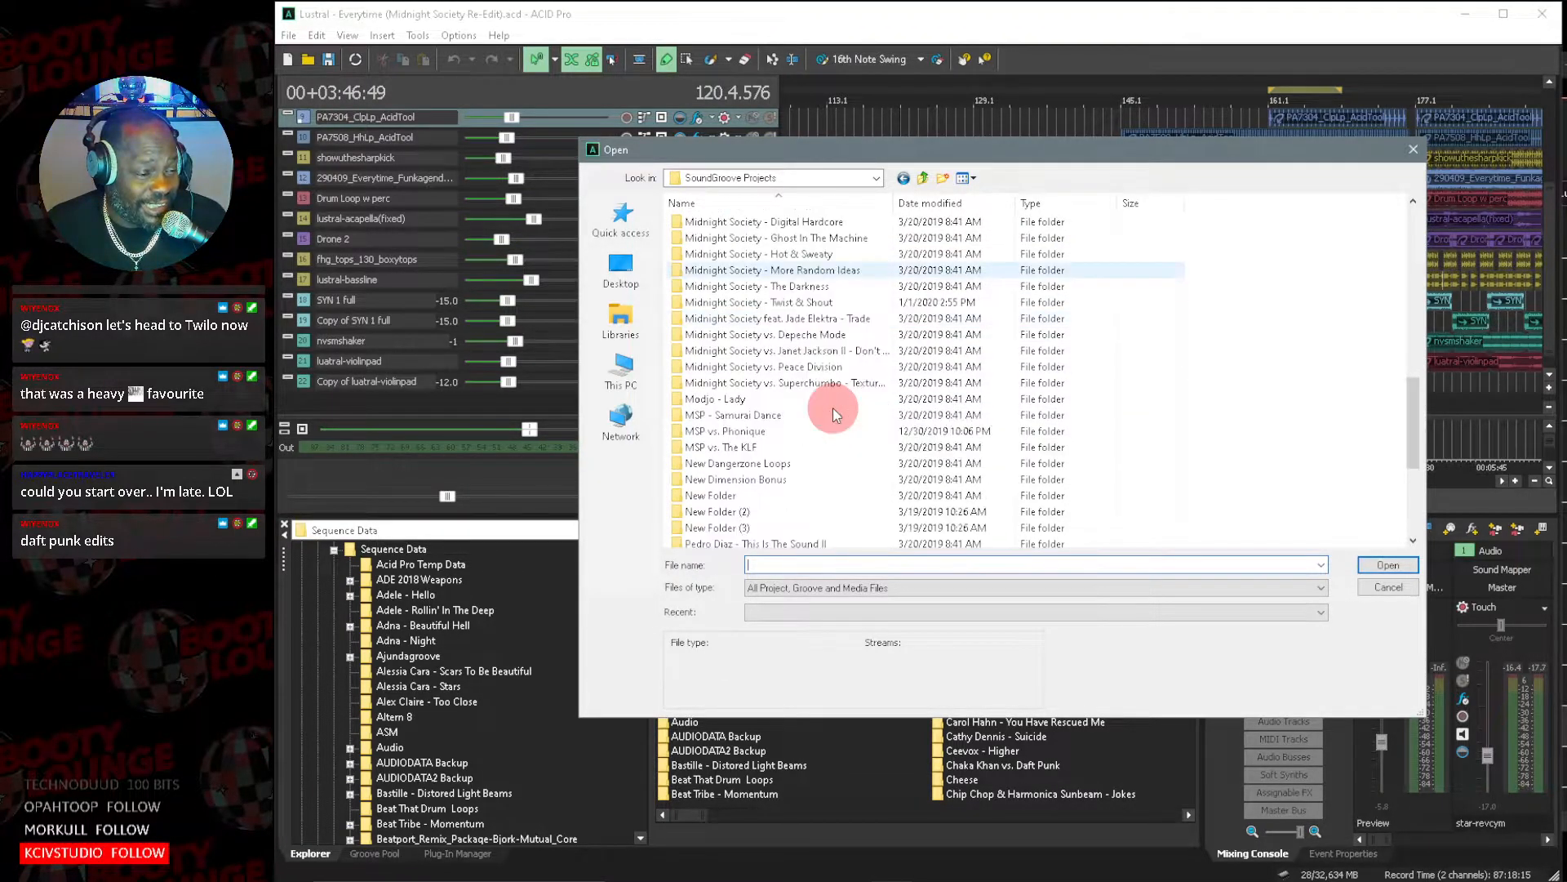
{"action": "scroll", "coordinate": [833, 408], "scroll_direction": "down", "scroll_amount": 3}
{"action": "scroll", "coordinate": [833, 408], "scroll_direction": "down", "scroll_amount": 1}
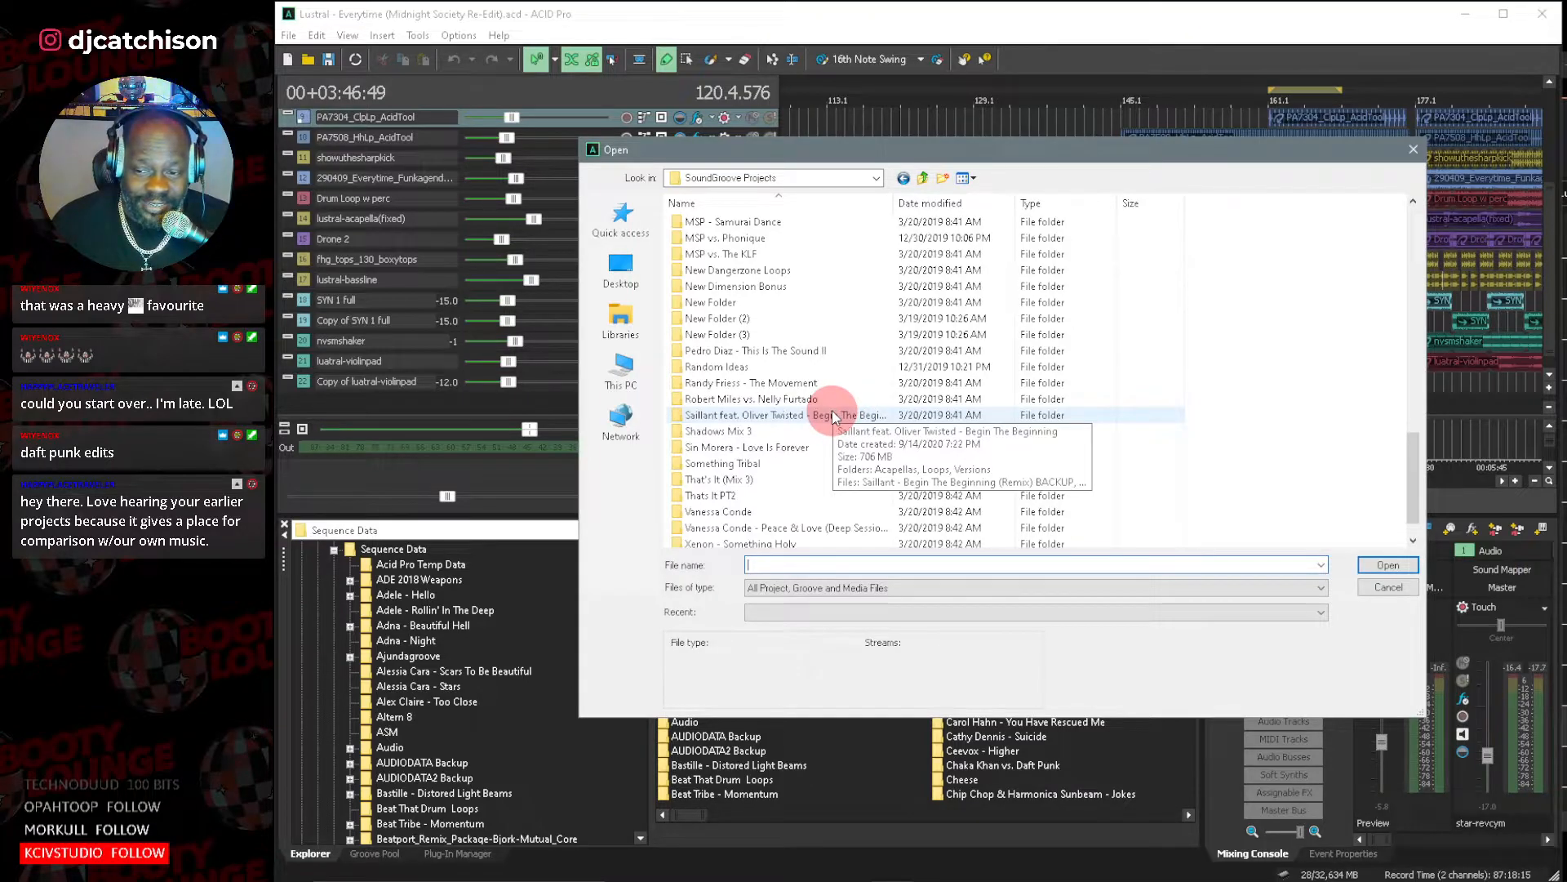
{"action": "scroll", "coordinate": [835, 416], "scroll_direction": "down", "scroll_amount": 1}
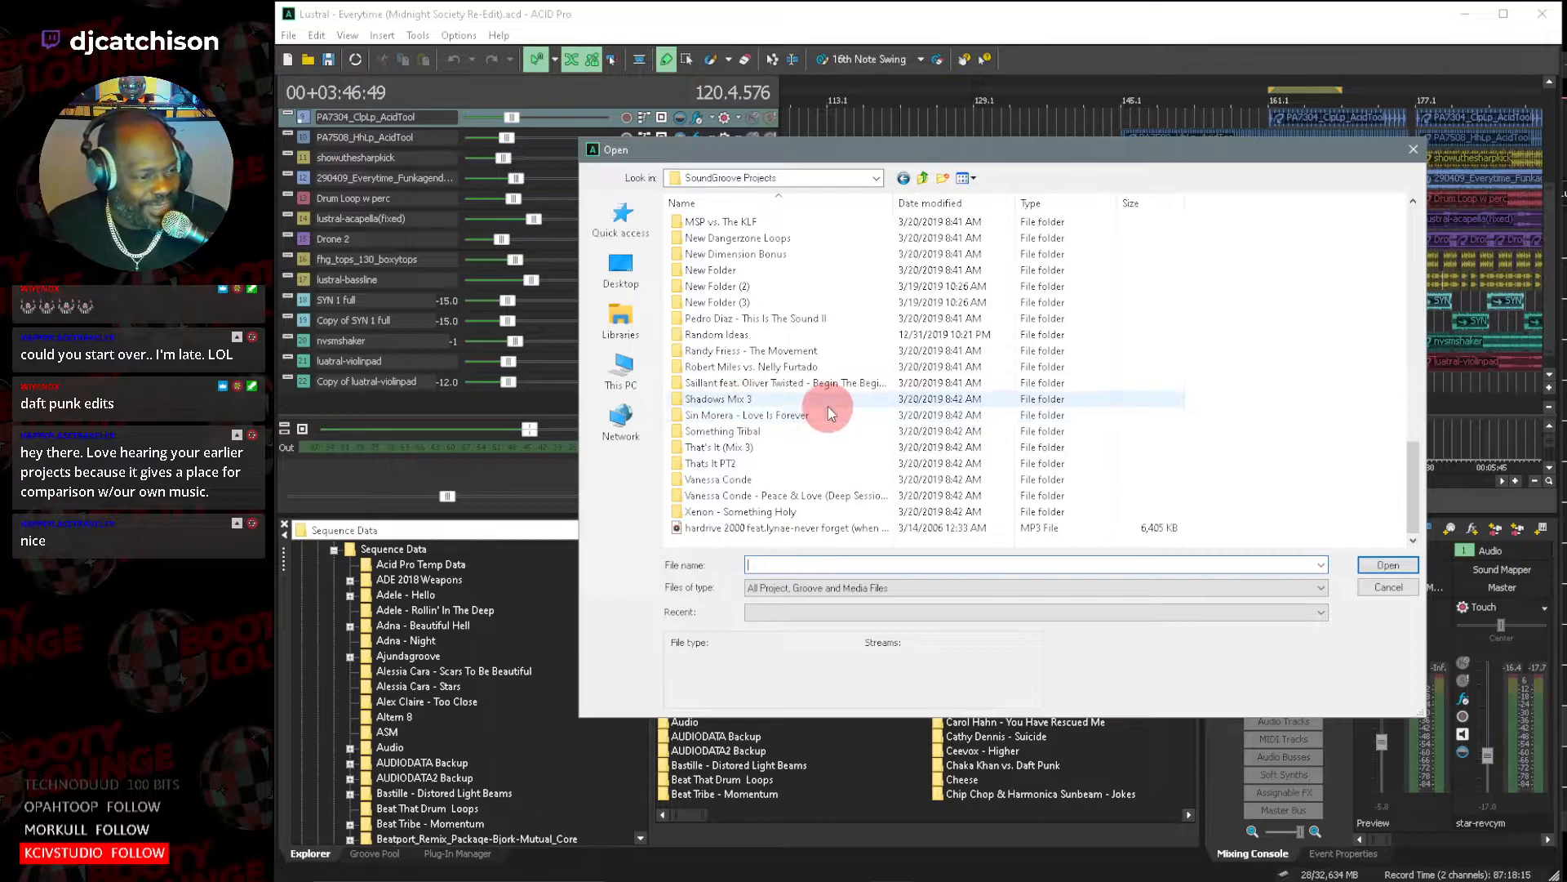
{"action": "scroll", "coordinate": [836, 392], "scroll_direction": "up", "scroll_amount": 1}
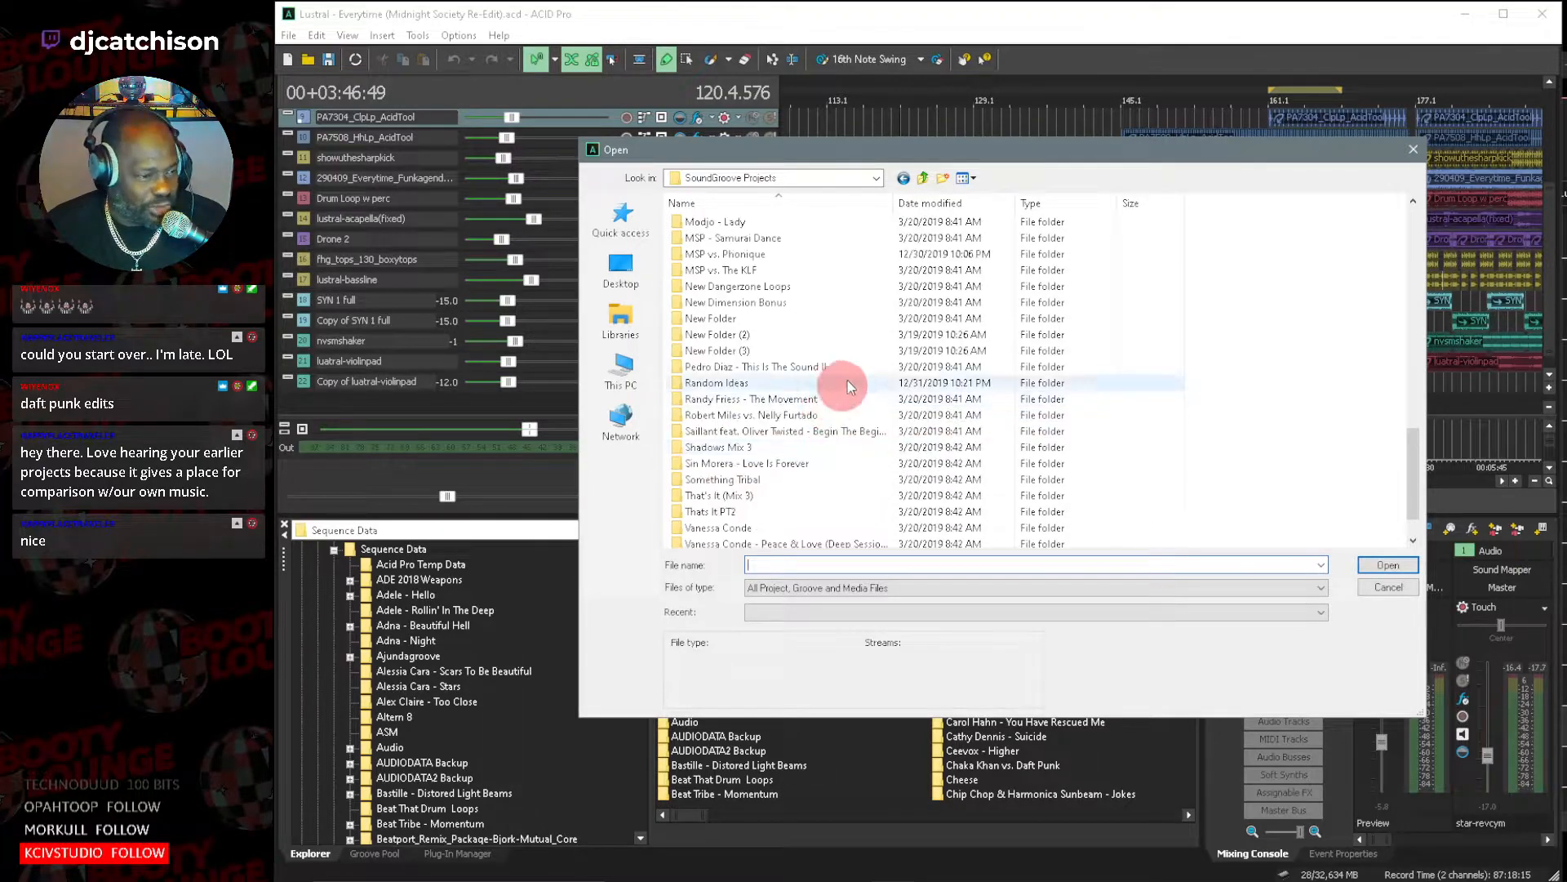
{"action": "scroll", "coordinate": [841, 371], "scroll_direction": "up", "scroll_amount": 1}
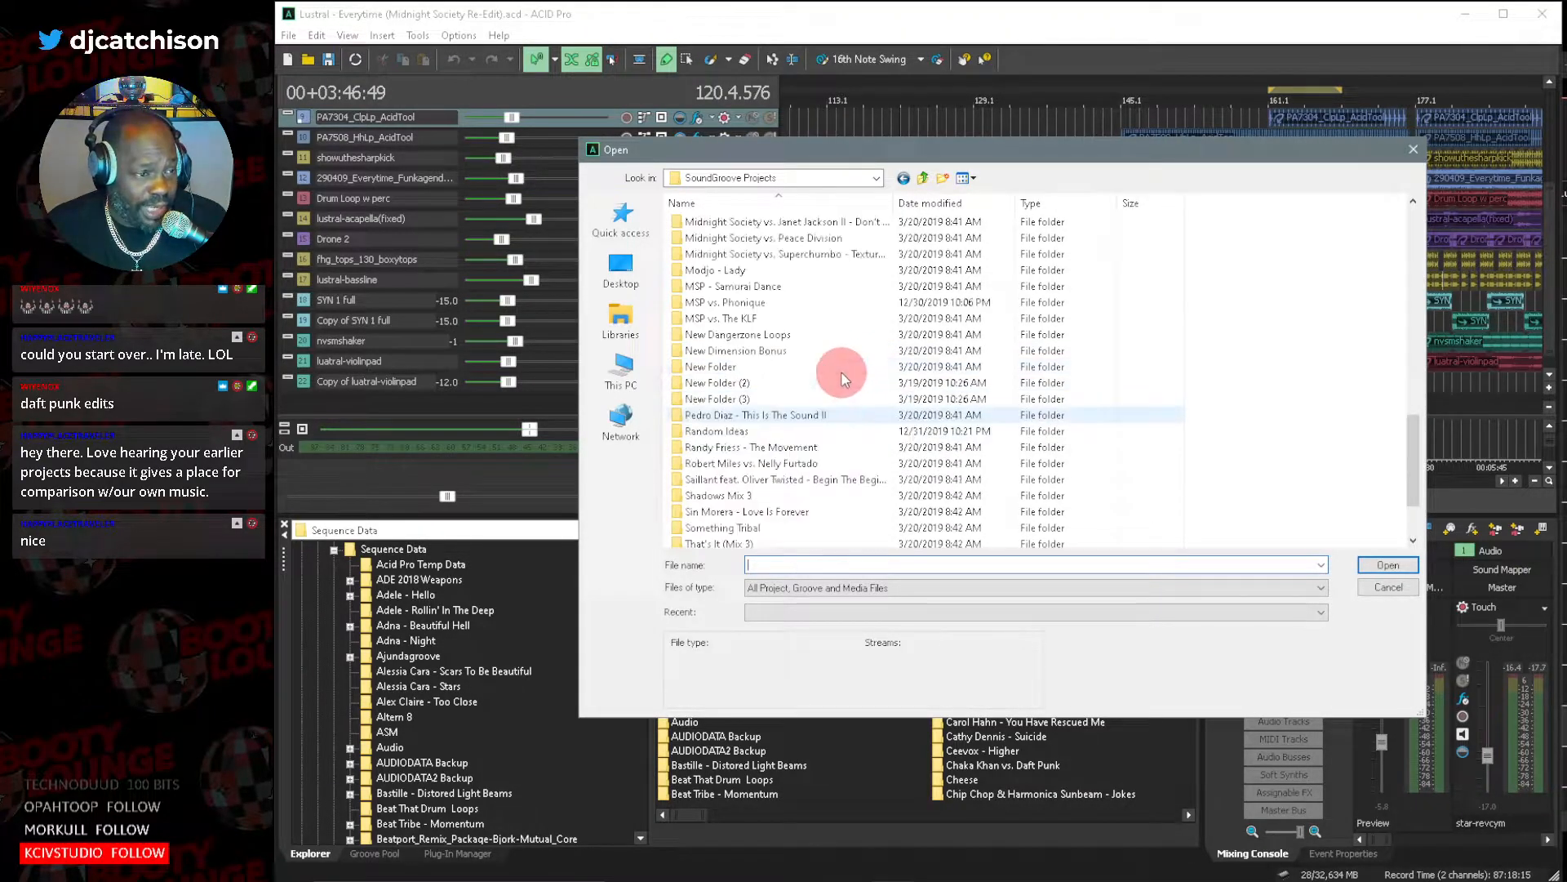
{"action": "scroll", "coordinate": [843, 379], "scroll_direction": "up", "scroll_amount": 1}
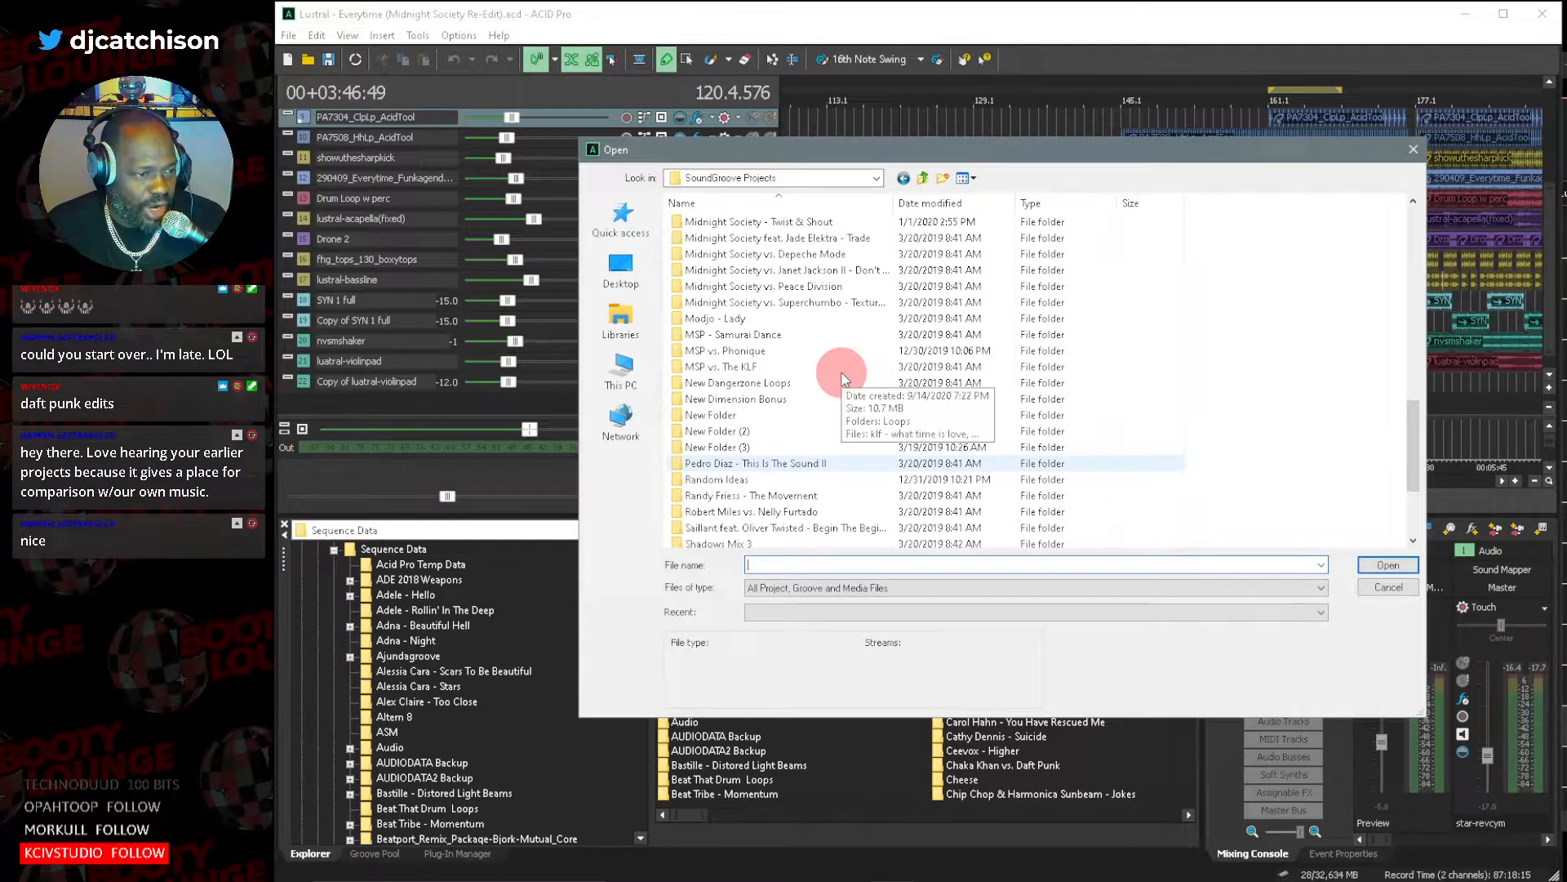
{"action": "scroll", "coordinate": [841, 384], "scroll_direction": "up", "scroll_amount": 1}
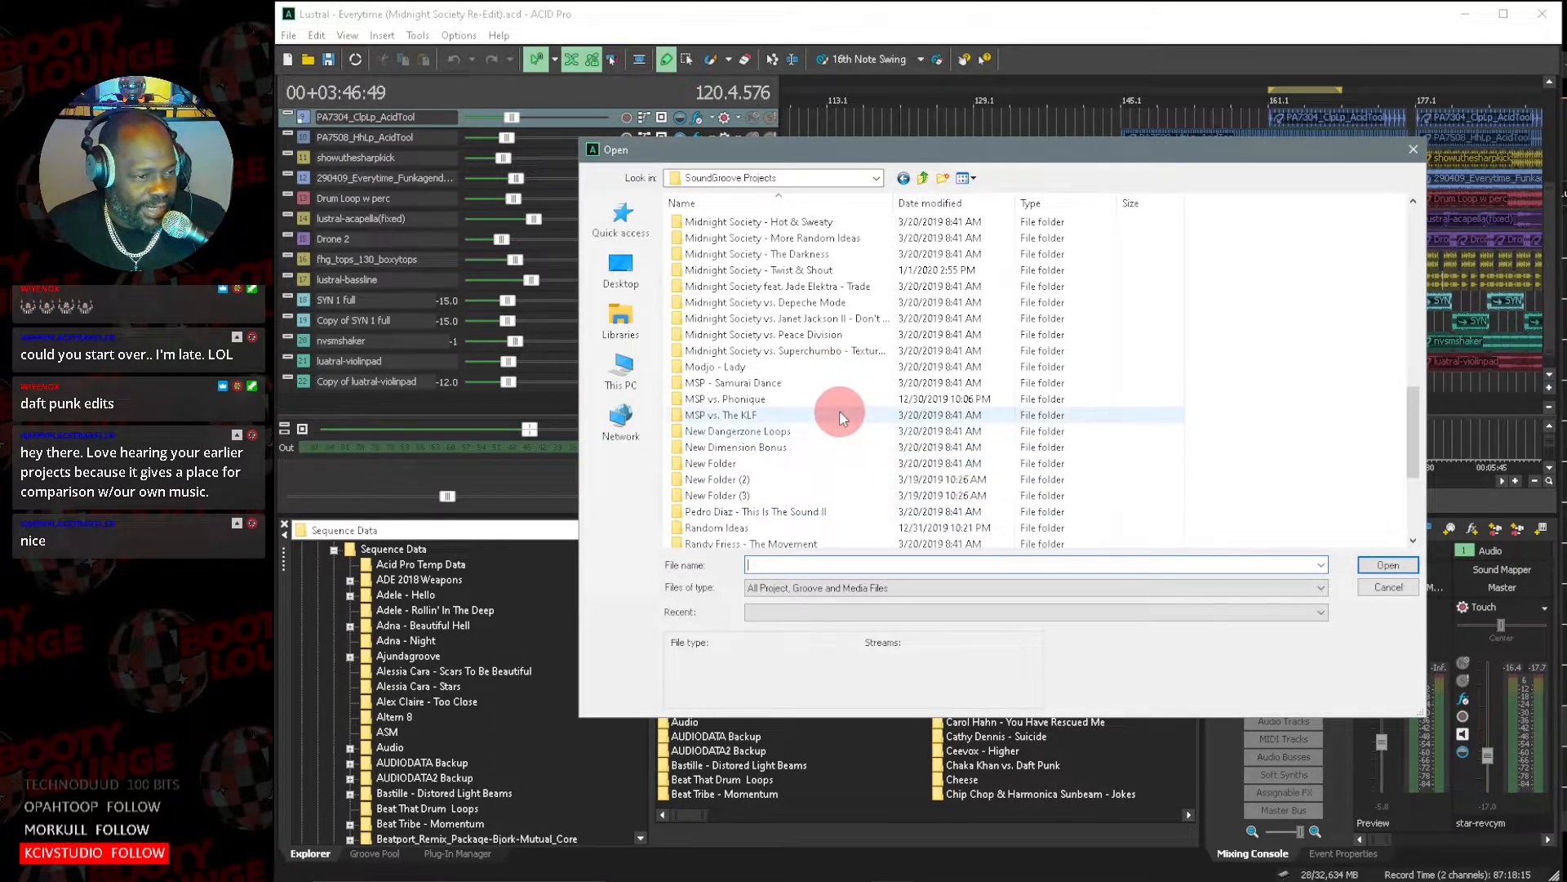
{"action": "scroll", "coordinate": [839, 410], "scroll_direction": "up", "scroll_amount": 1}
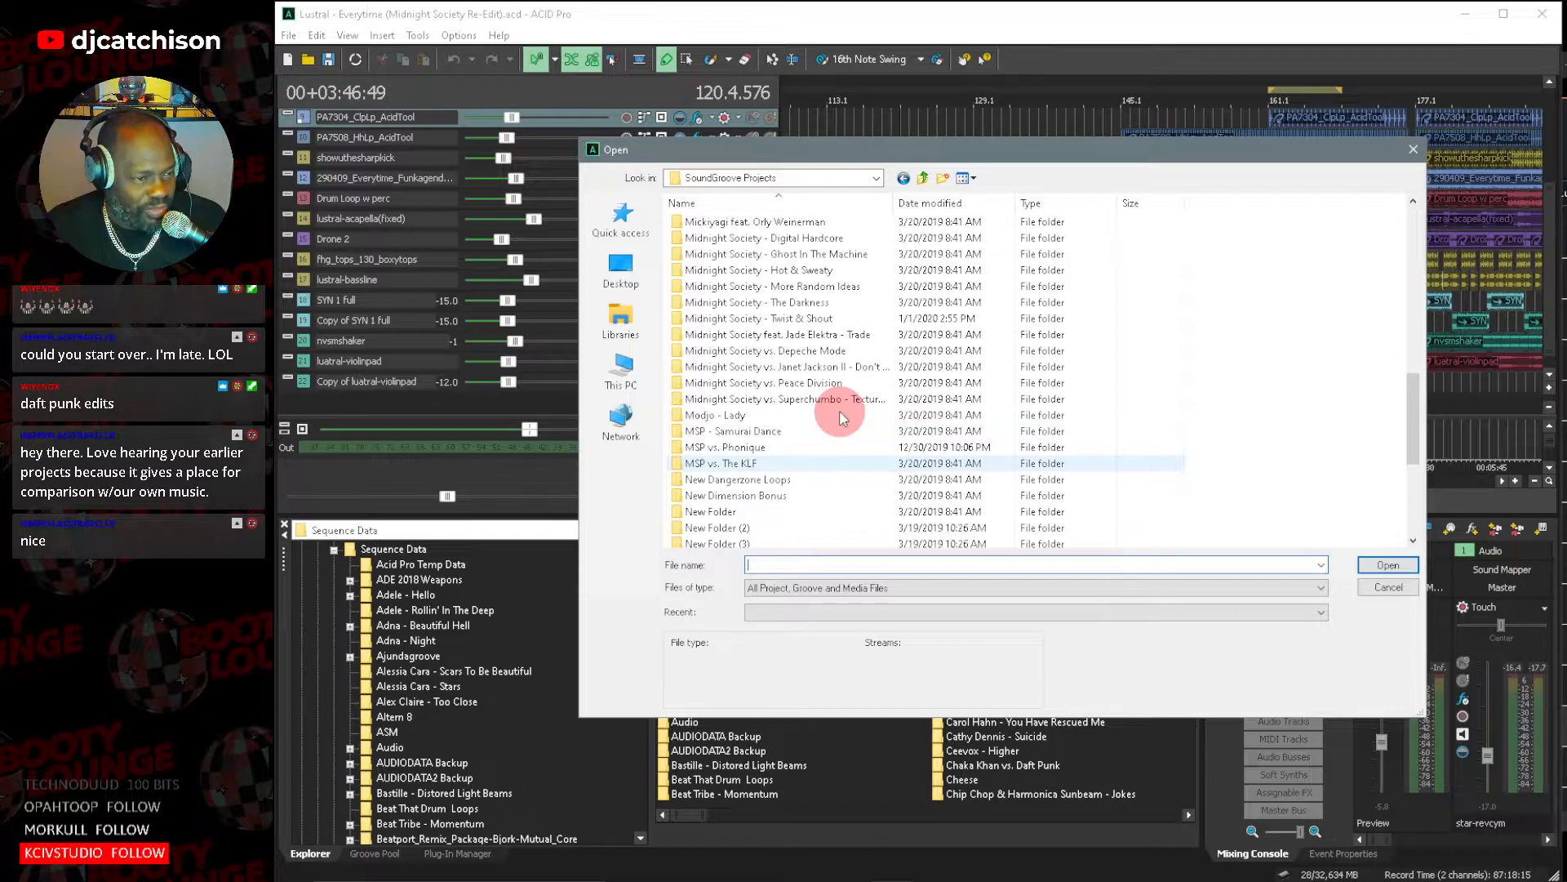
{"action": "scroll", "coordinate": [844, 418], "scroll_direction": "up", "scroll_amount": 1}
{"action": "scroll", "coordinate": [845, 421], "scroll_direction": "up", "scroll_amount": 1}
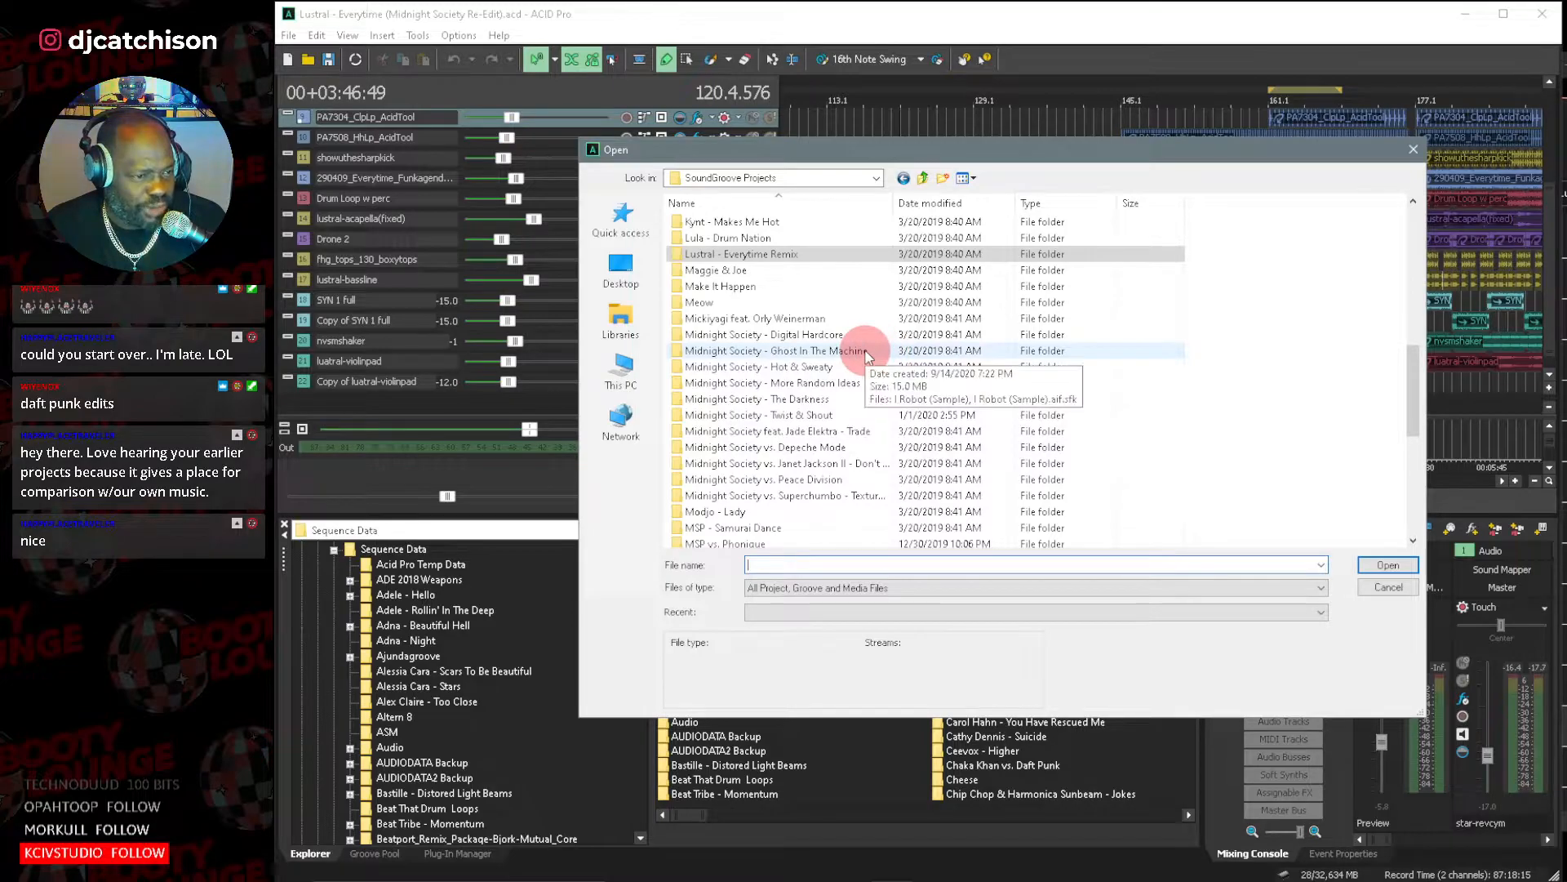
Open the ACID Pro project Textured Revolution from the Midnight Society vs. Superchumbo - Textured Revolution folder.
{"action": "left_click", "coordinate": [852, 497]}
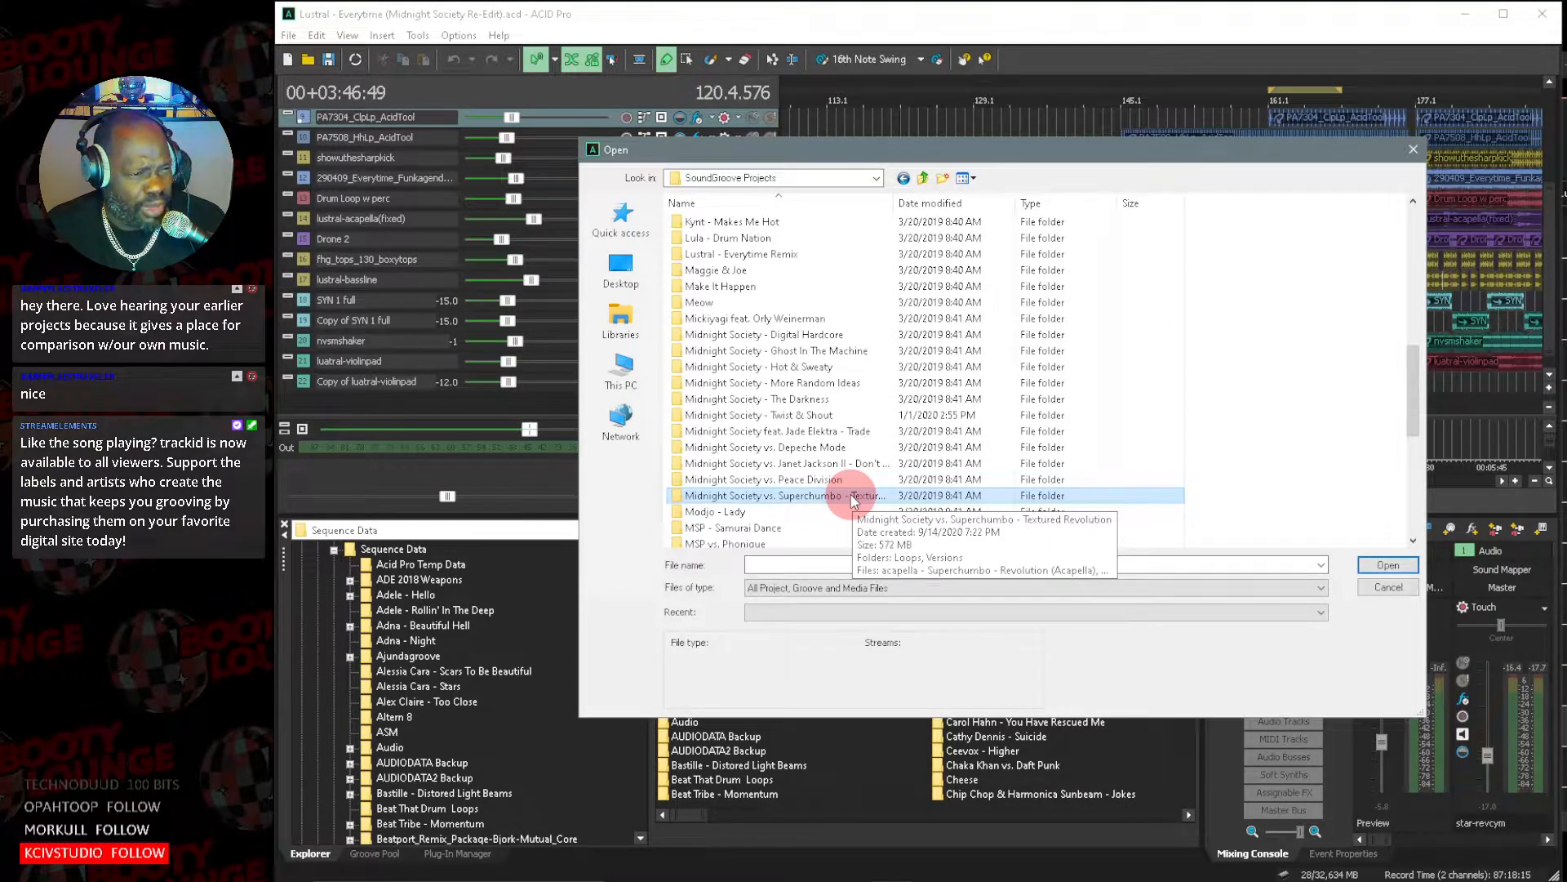
{"action": "double_click", "coordinate": [850, 495]}
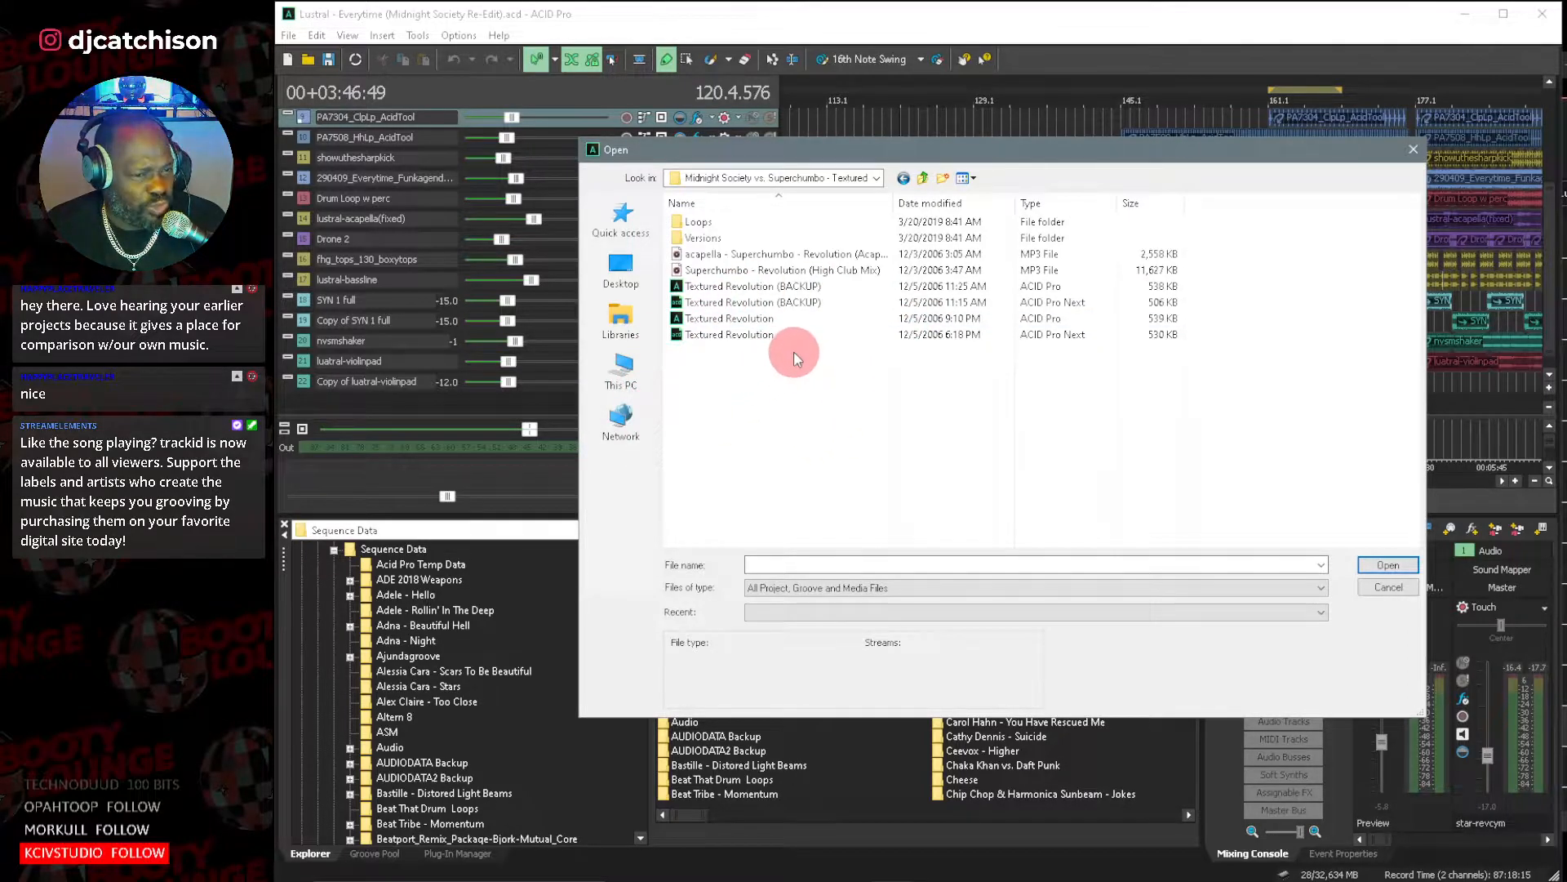
{"action": "double_click", "coordinate": [739, 320]}
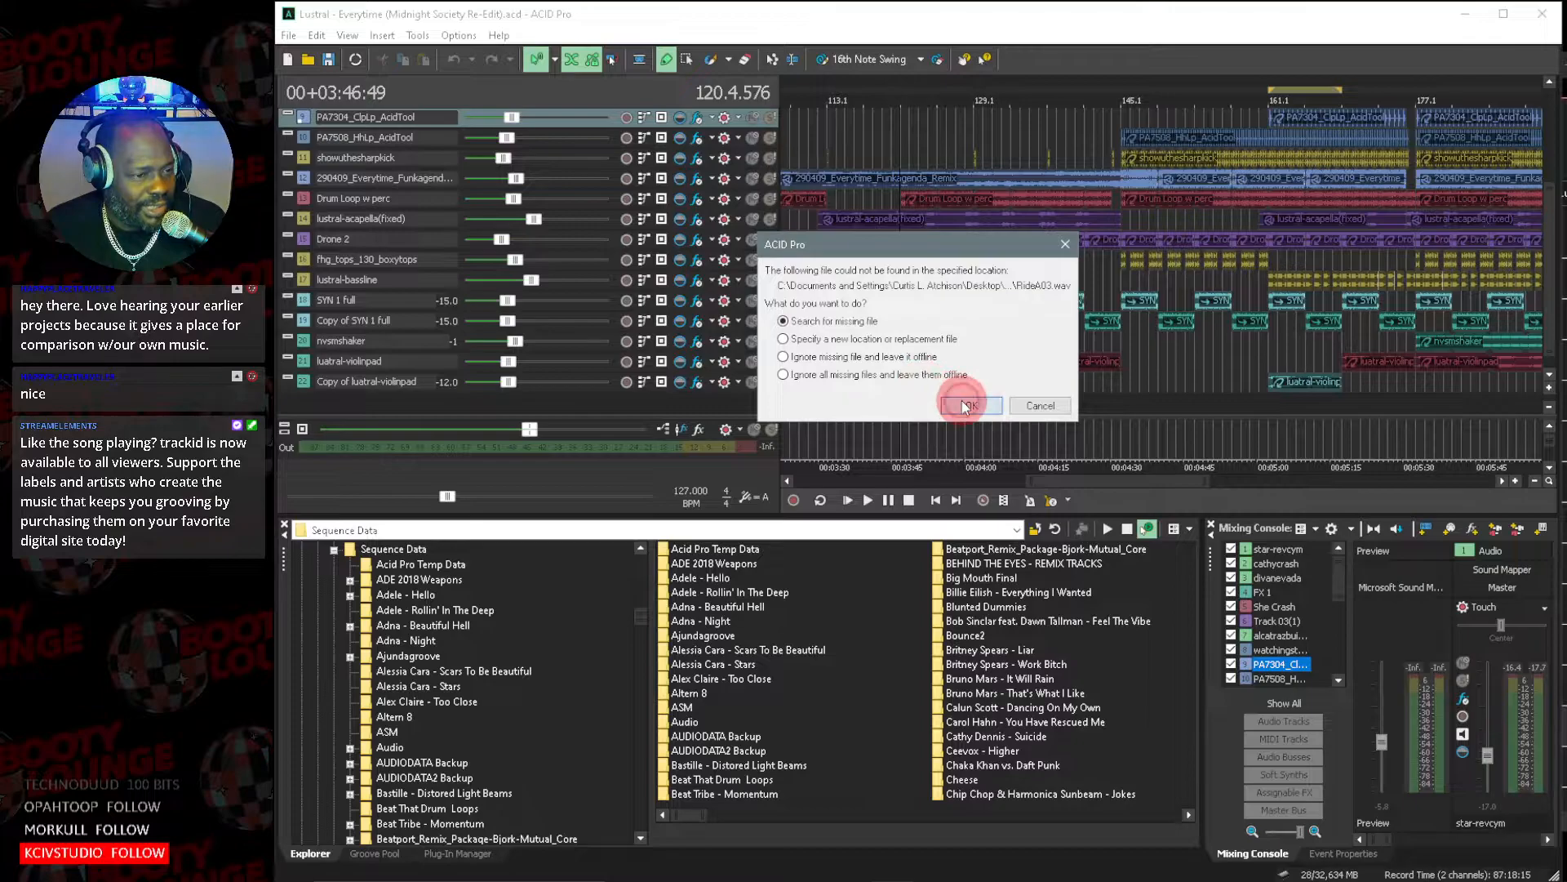
Search the MSPMUZIK (D:) drive for the missing RideA03.wav and relink it to the first match.
{"action": "left_click", "coordinate": [965, 405]}
{"action": "left_click", "coordinate": [1015, 309]}
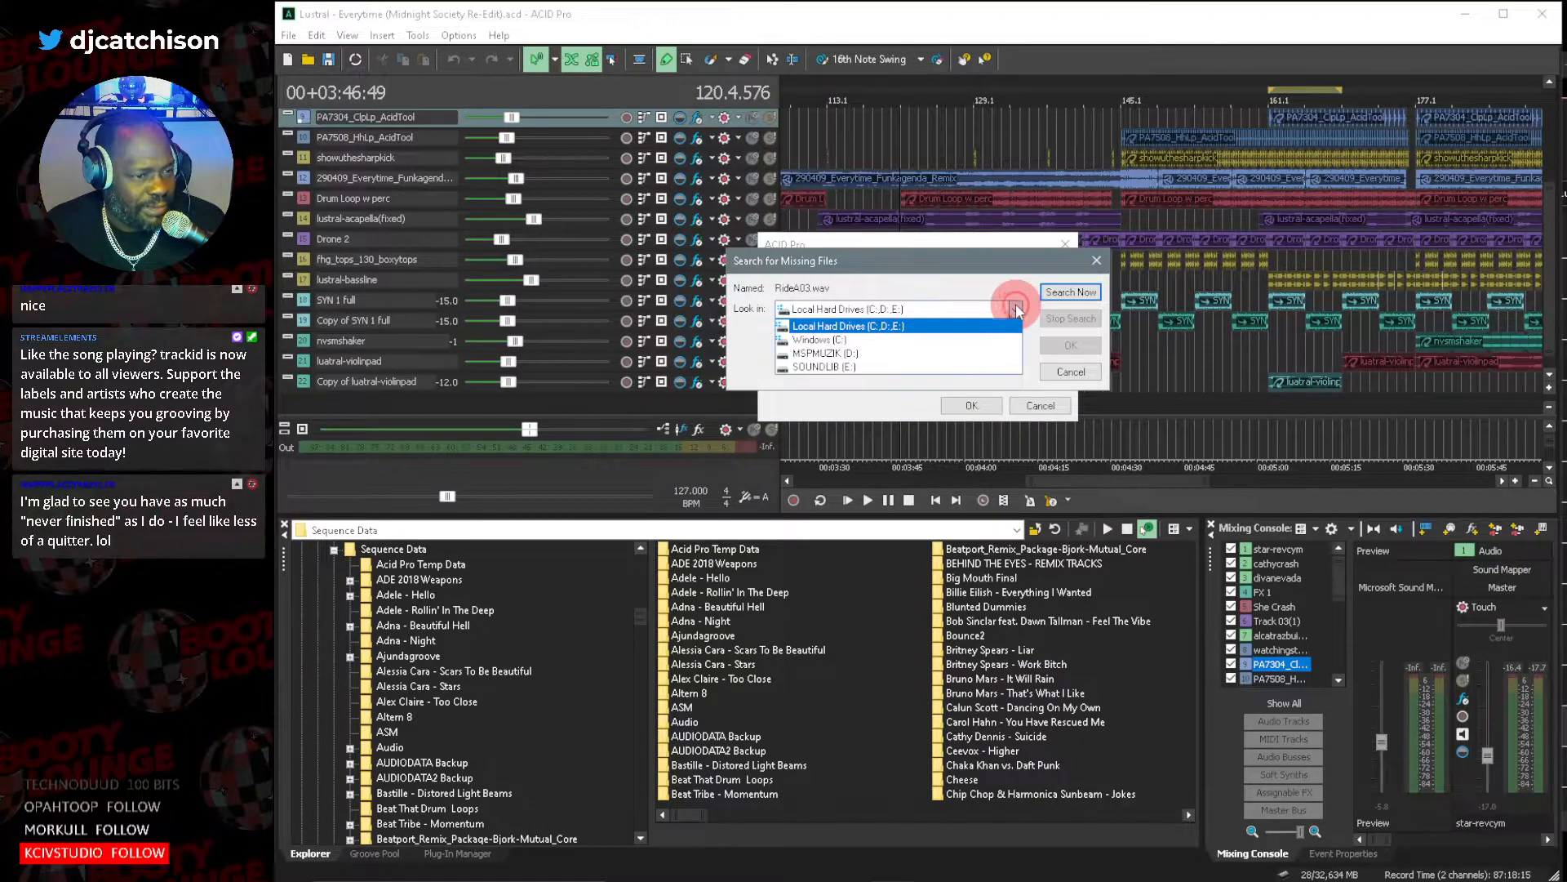
{"action": "left_click", "coordinate": [951, 352]}
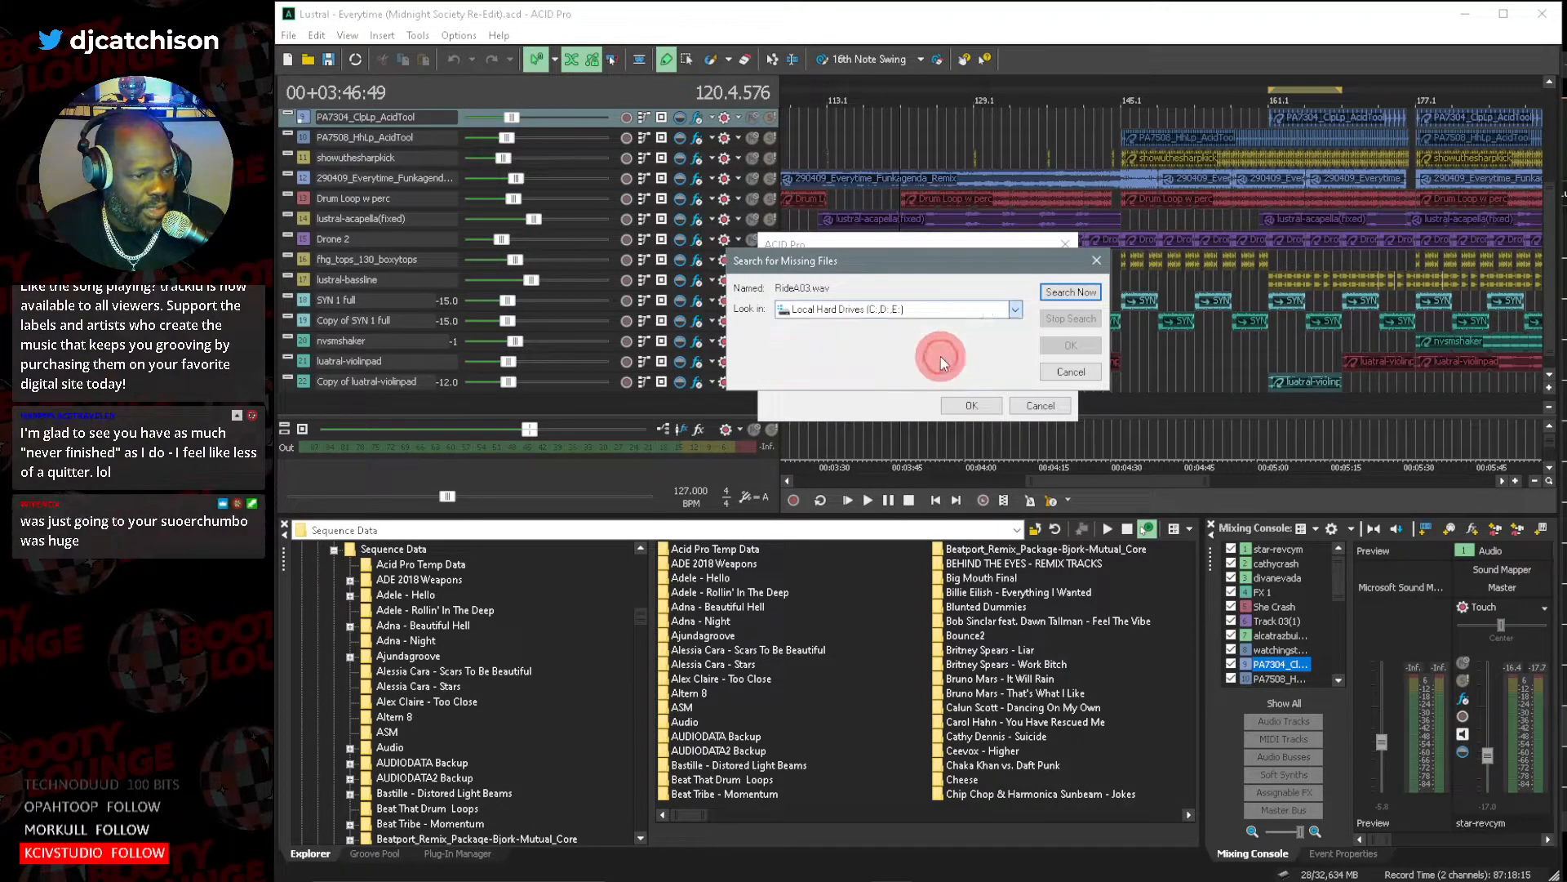
{"action": "left_click", "coordinate": [1072, 294]}
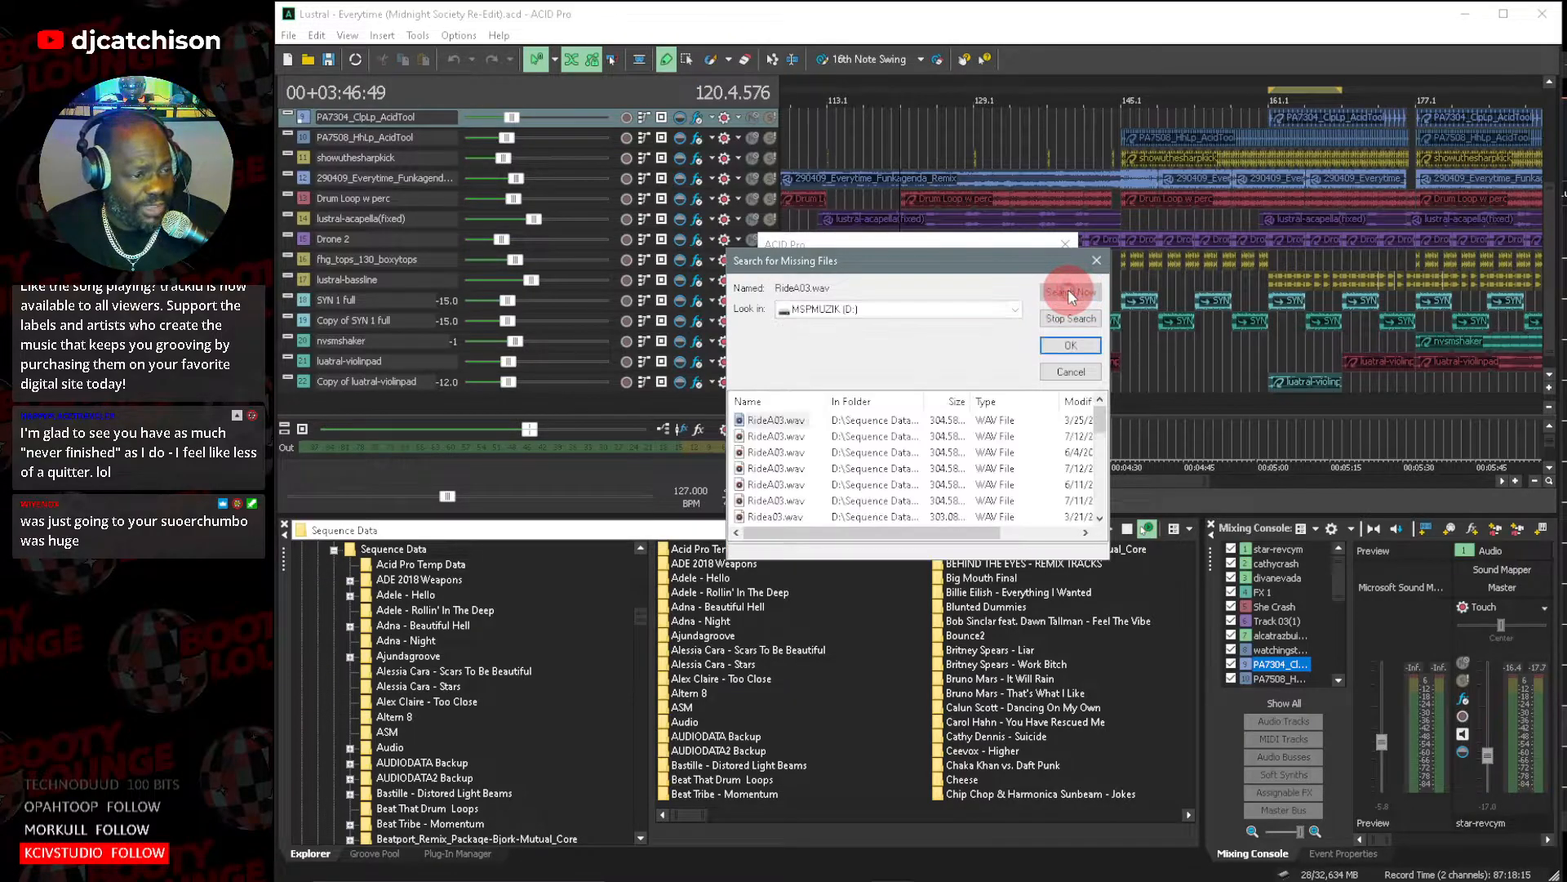
{"action": "double_click", "coordinate": [772, 420]}
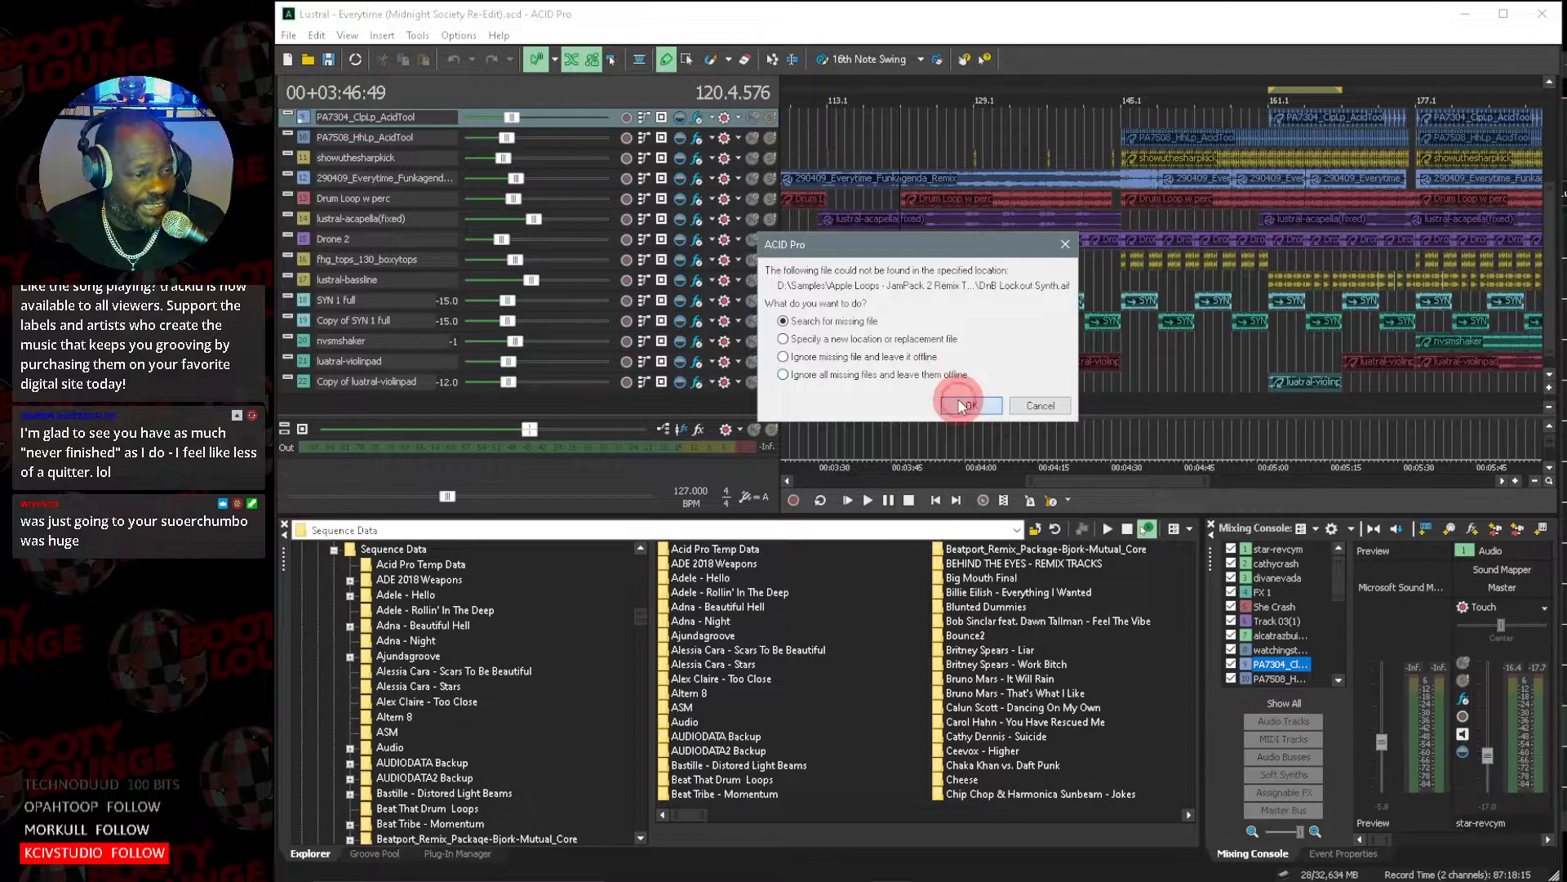
Search the MSPMUZIK (D:) drive for the missing DnB Lockout Synth.aif and relink it to finish loading the project.
{"action": "left_click", "coordinate": [961, 405]}
{"action": "left_click", "coordinate": [1017, 311]}
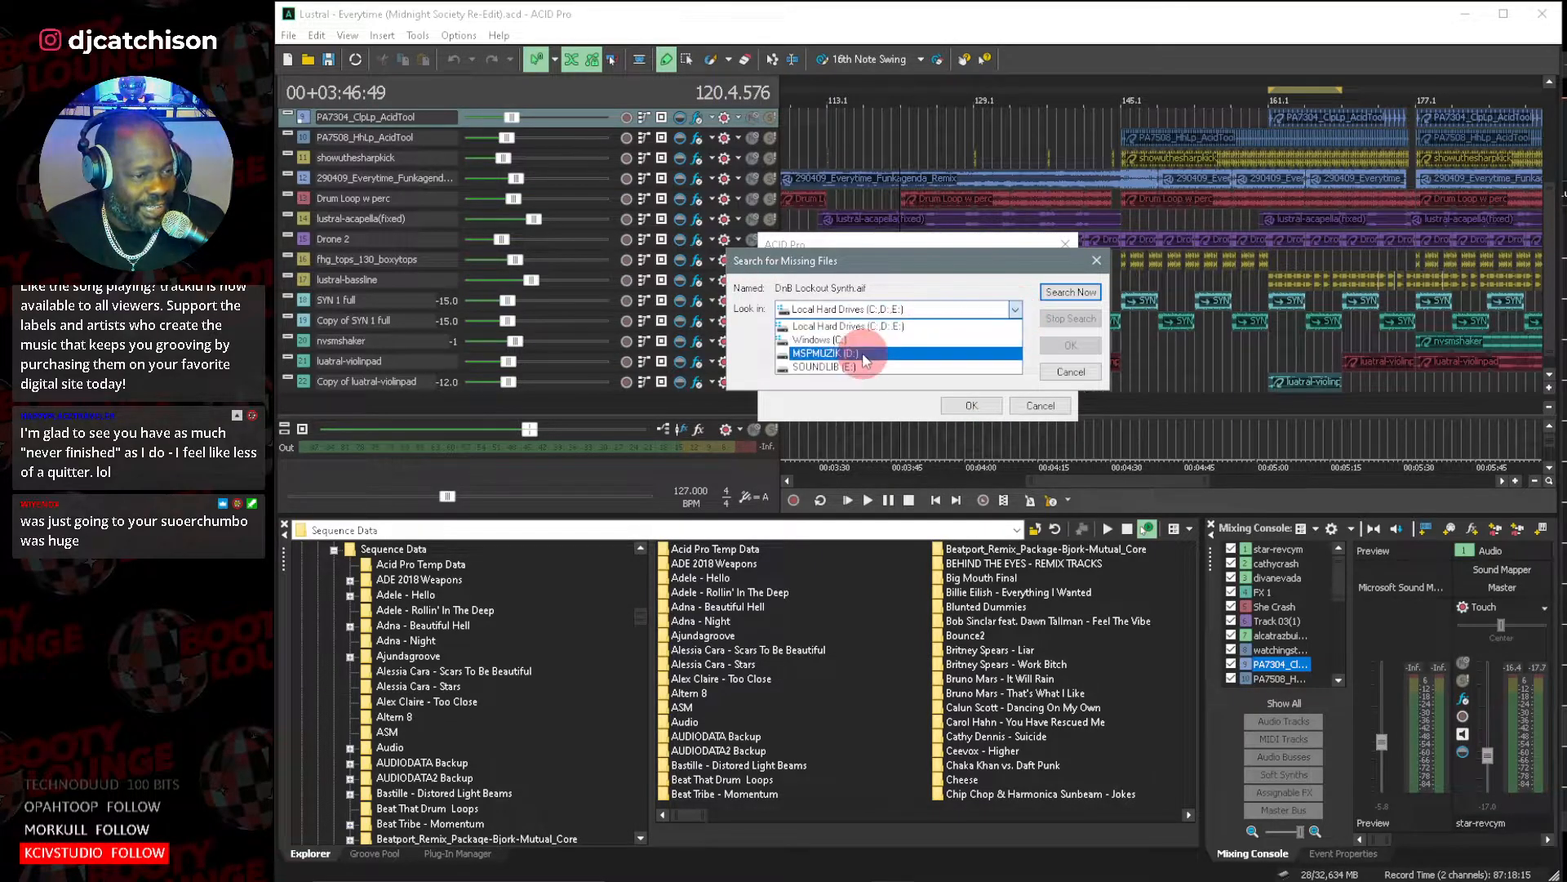
{"action": "left_click", "coordinate": [866, 353]}
{"action": "left_click", "coordinate": [1061, 292]}
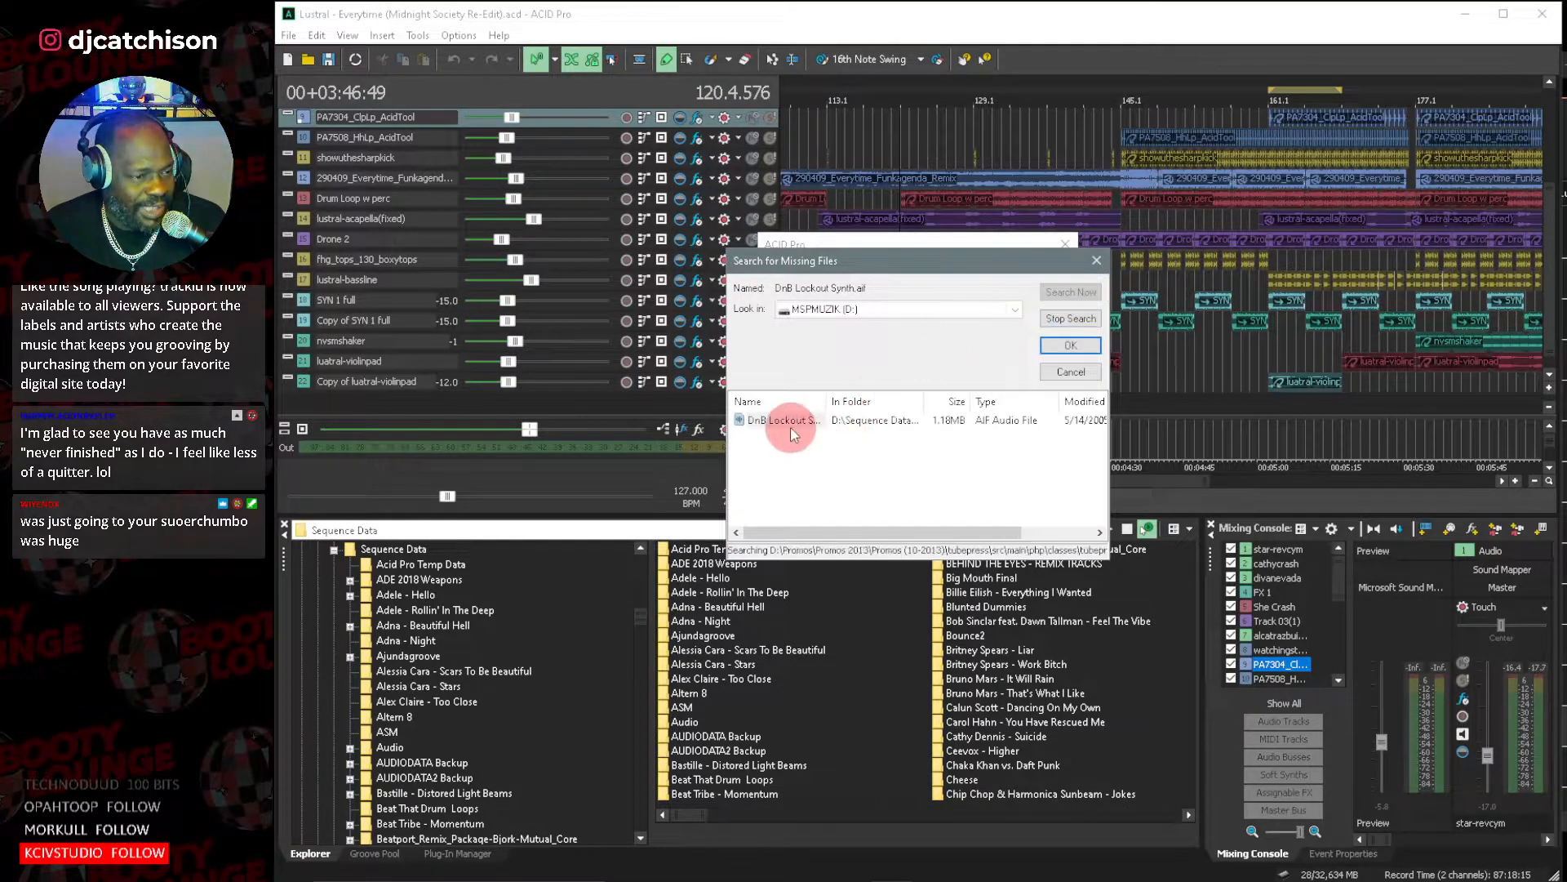
{"action": "double_click", "coordinate": [790, 420]}
{"action": "left_click", "coordinate": [892, 360]}
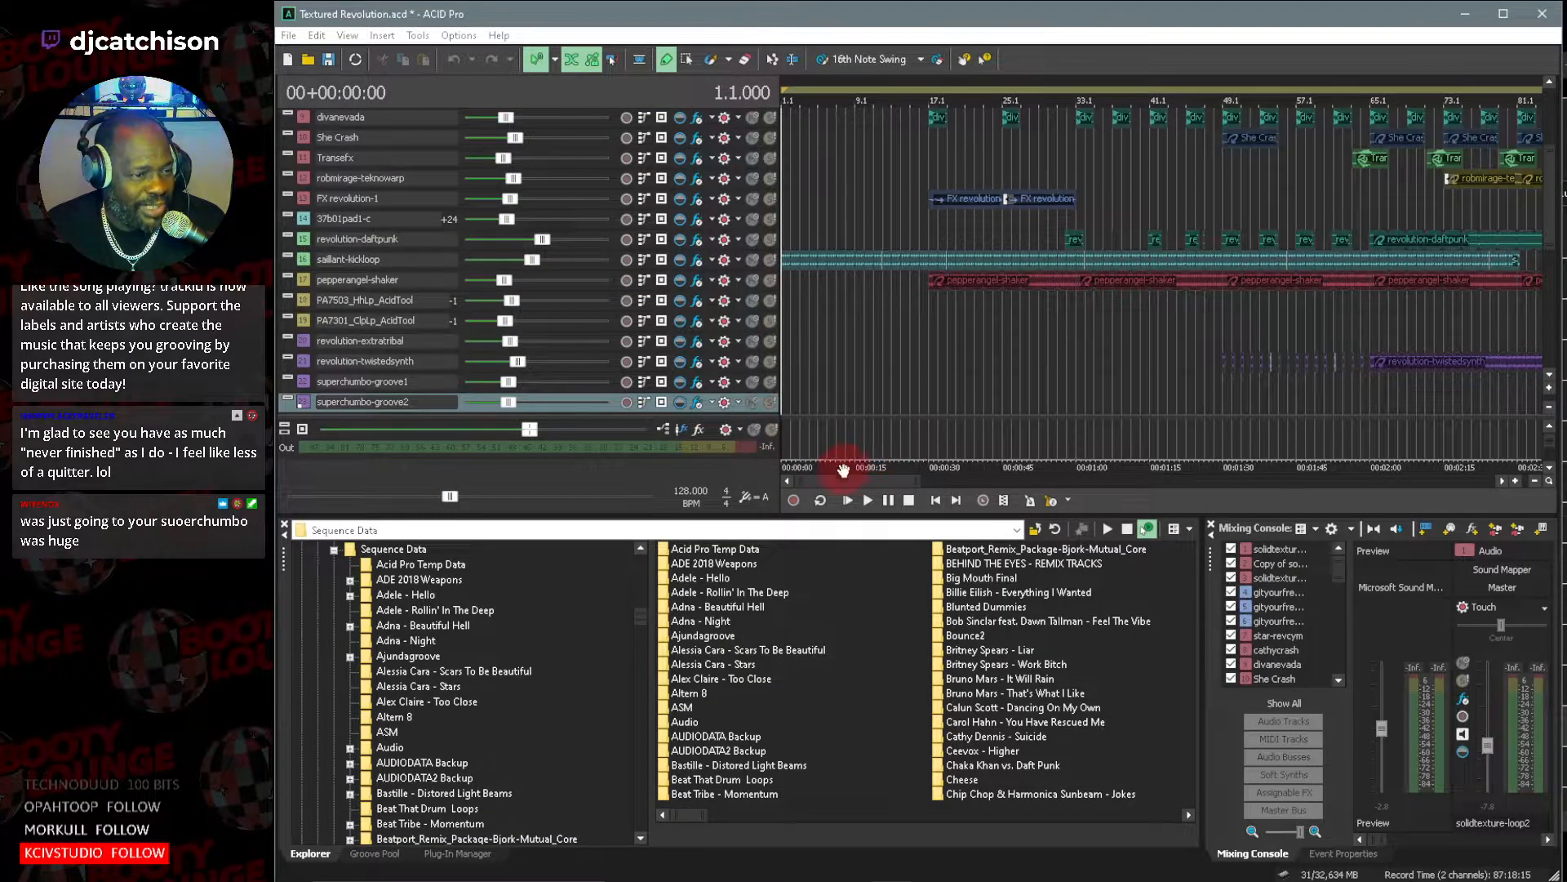
Check the project's full length by placing the cursor at the end of the arrangement, at bar 421.
{"action": "left_click_drag", "start_coordinate": [920, 480], "coordinate": [1494, 475]}
{"action": "scroll", "coordinate": [1547, 377], "scroll_direction": "down", "scroll_amount": 3}
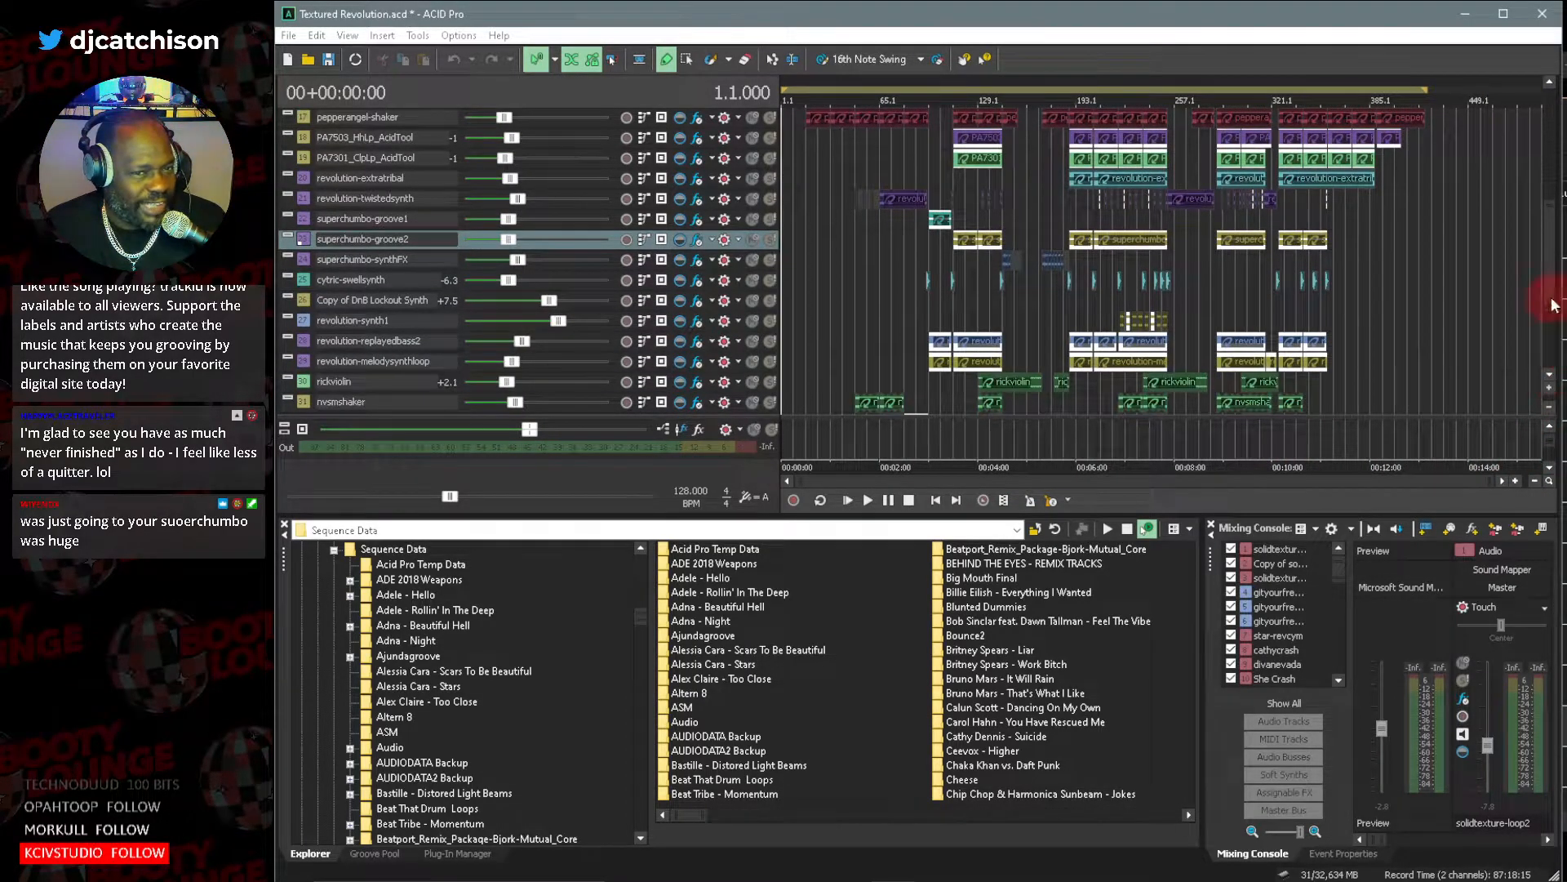
{"action": "left_click", "coordinate": [1424, 110]}
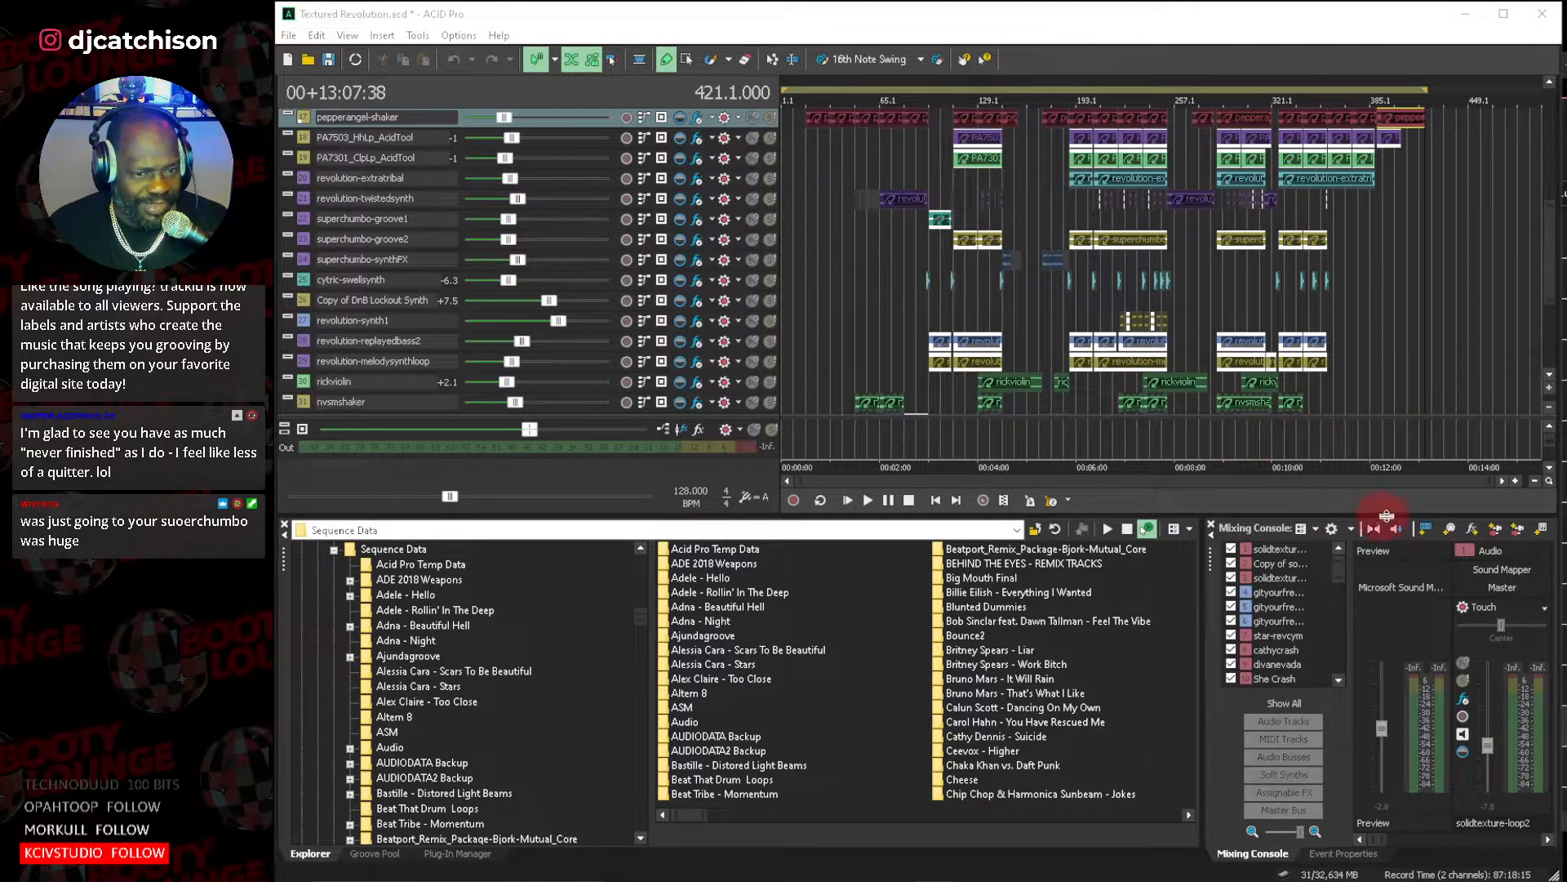
{"action": "left_click_drag", "start_coordinate": [1492, 481], "coordinate": [930, 483]}
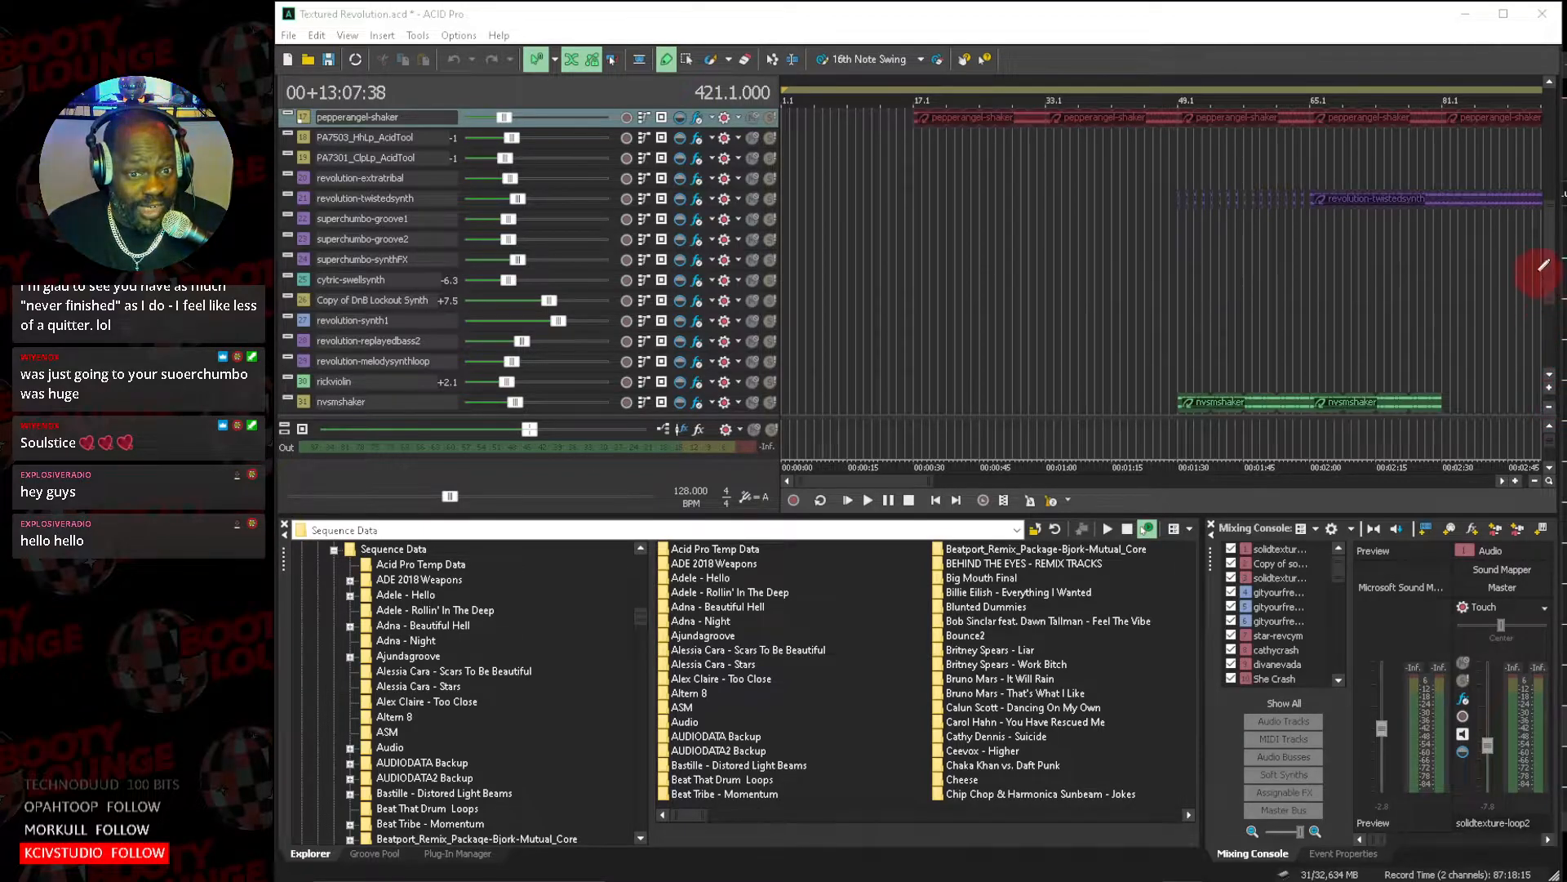
Play the project from the start and enlarge the track heights to show the waveforms and level meters.
{"action": "left_click_drag", "start_coordinate": [1554, 277], "coordinate": [1556, 207]}
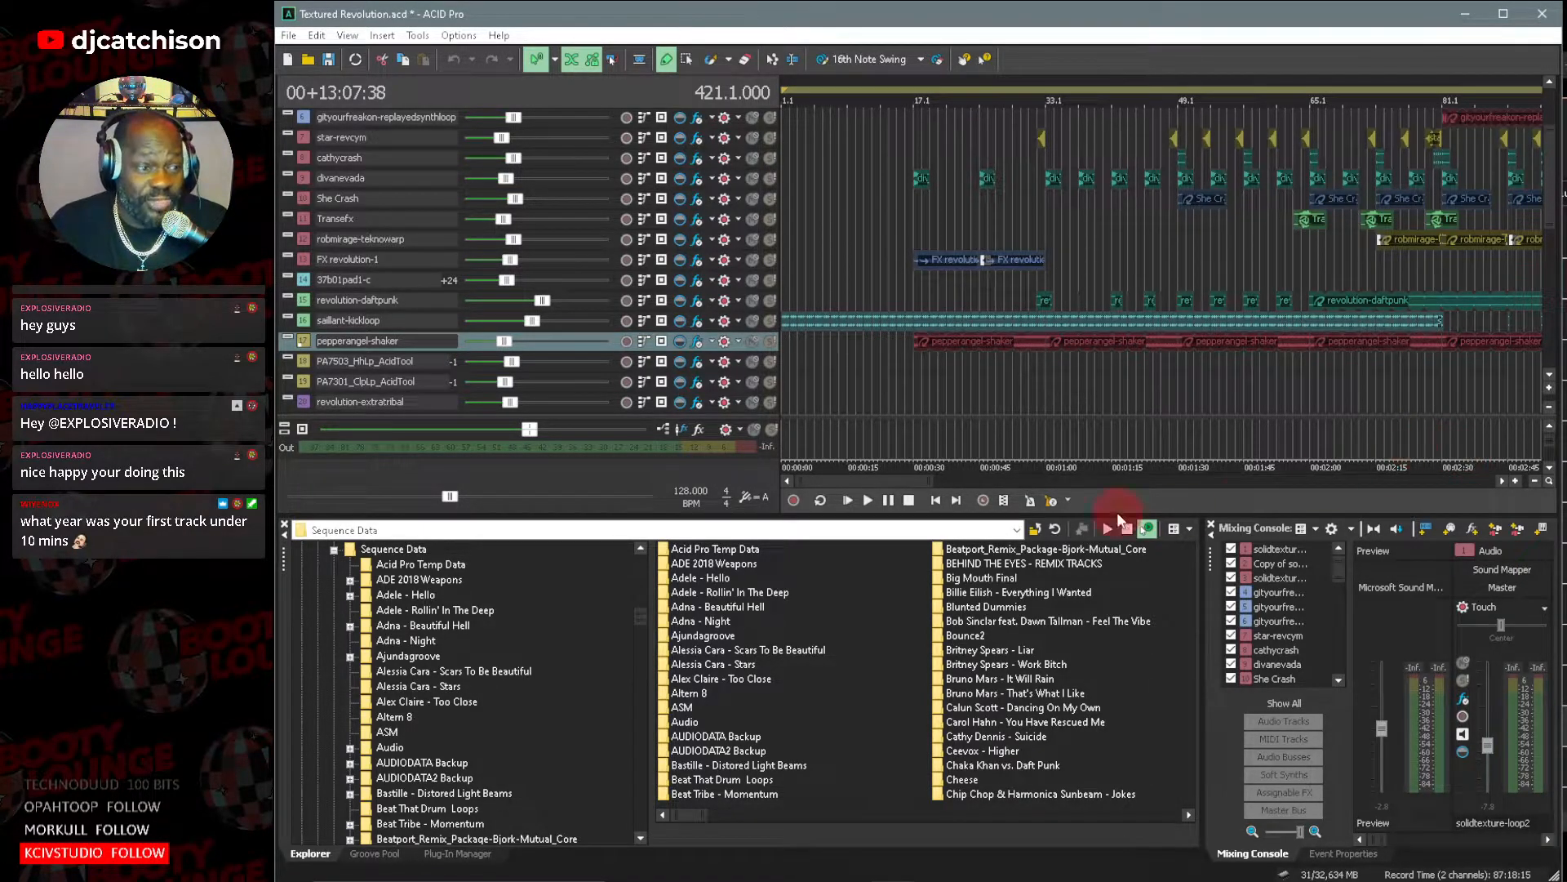
{"action": "left_click", "coordinate": [848, 500]}
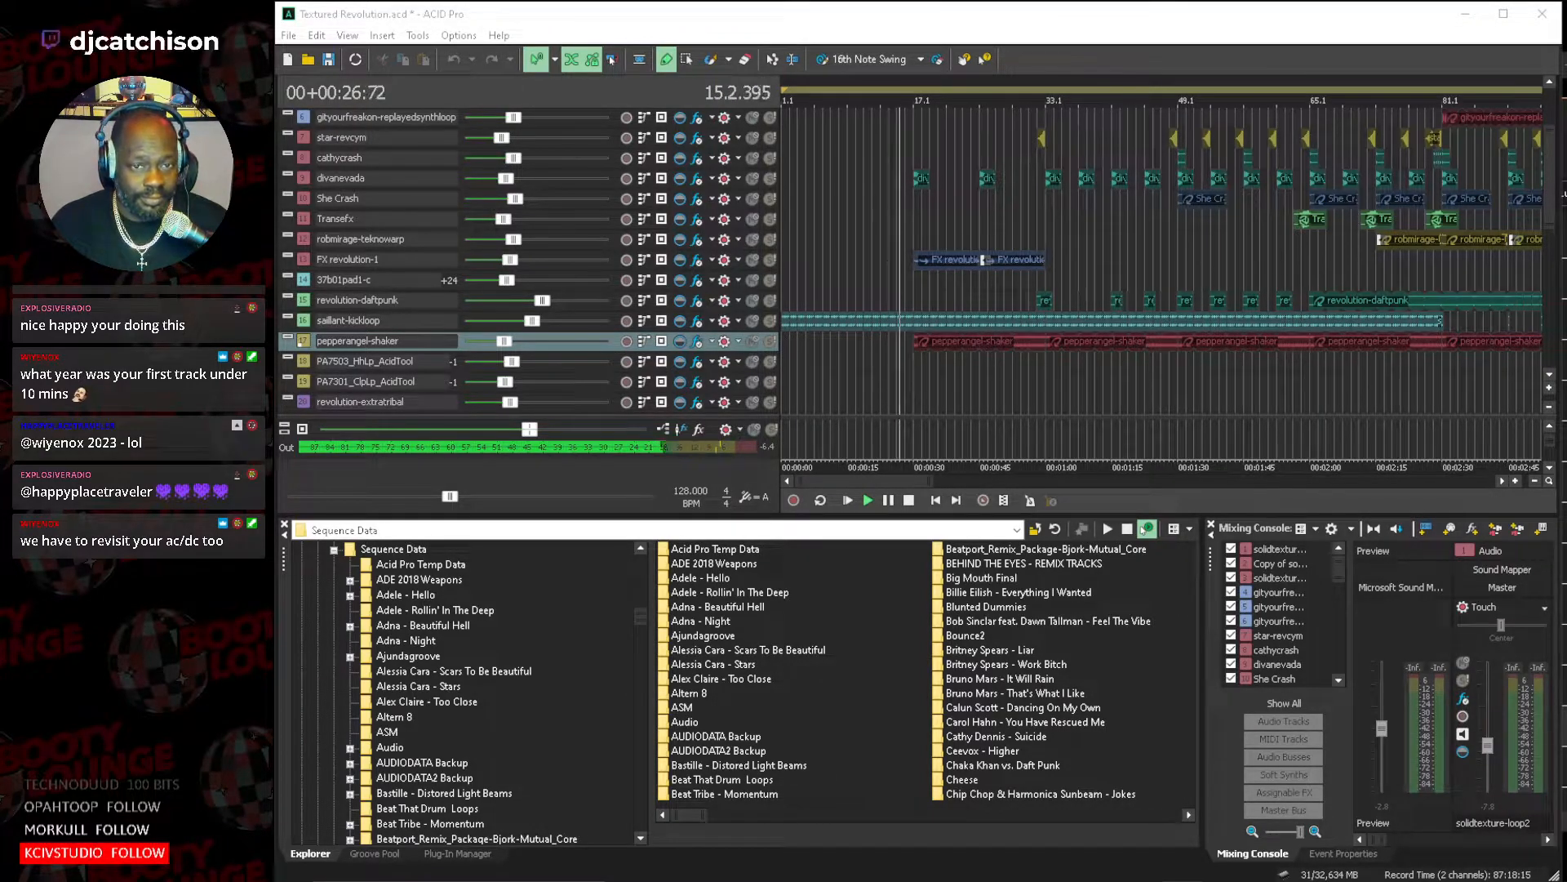
{"action": "left_click", "coordinate": [1548, 388]}
{"action": "left_click", "coordinate": [1549, 391]}
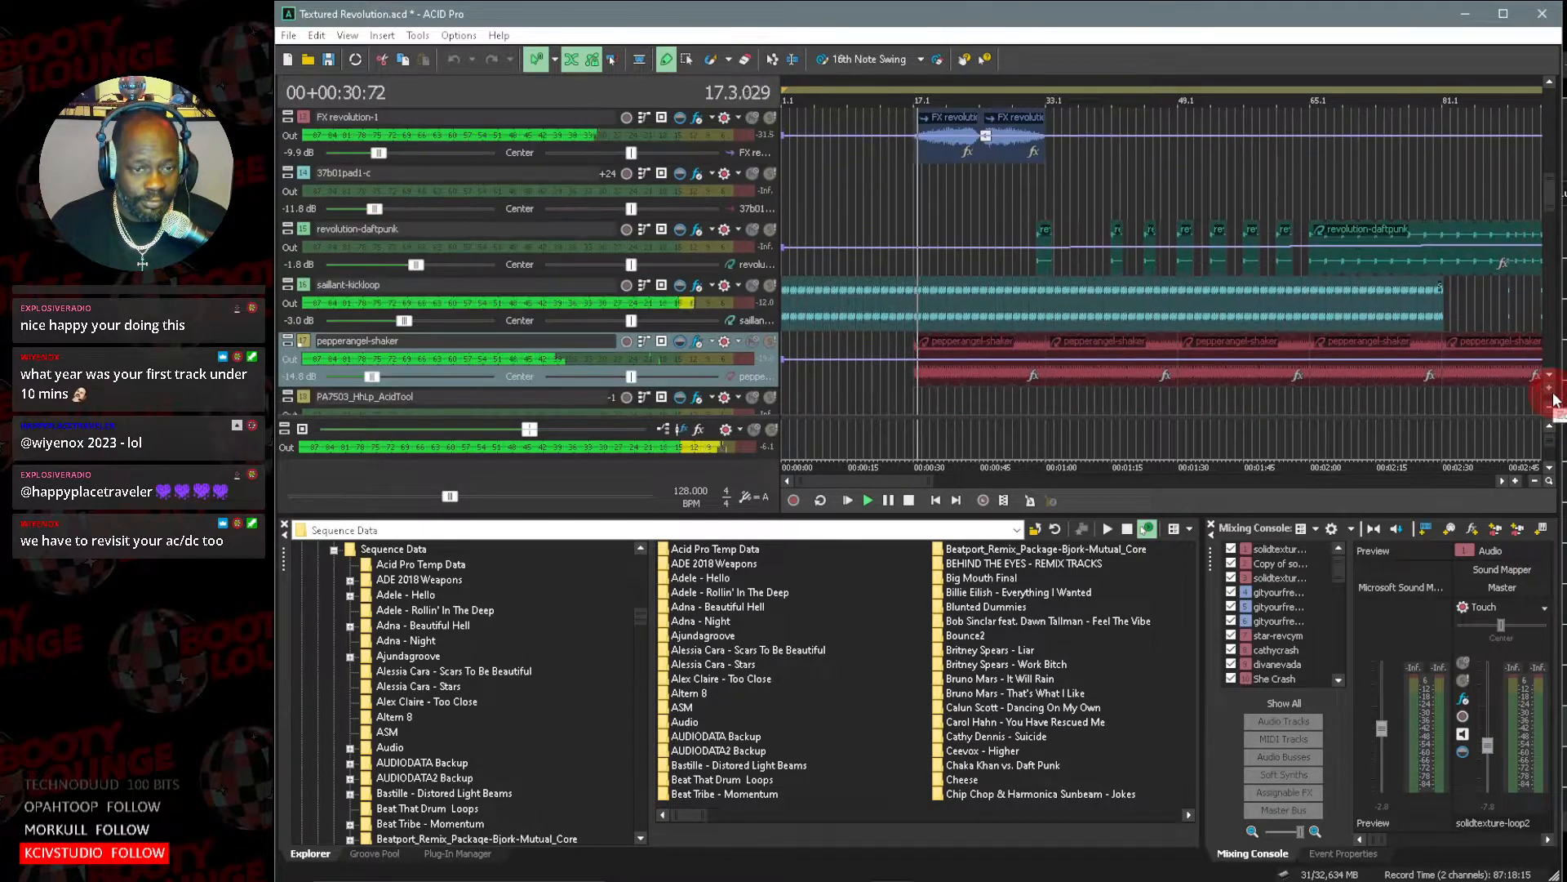
Examine the solidtexture, gityourfreakon, crash and vocal tracks while the intro plays to about bar 59.
{"action": "left_click", "coordinate": [1550, 237]}
{"action": "left_click_drag", "start_coordinate": [1548, 230], "coordinate": [1548, 104]}
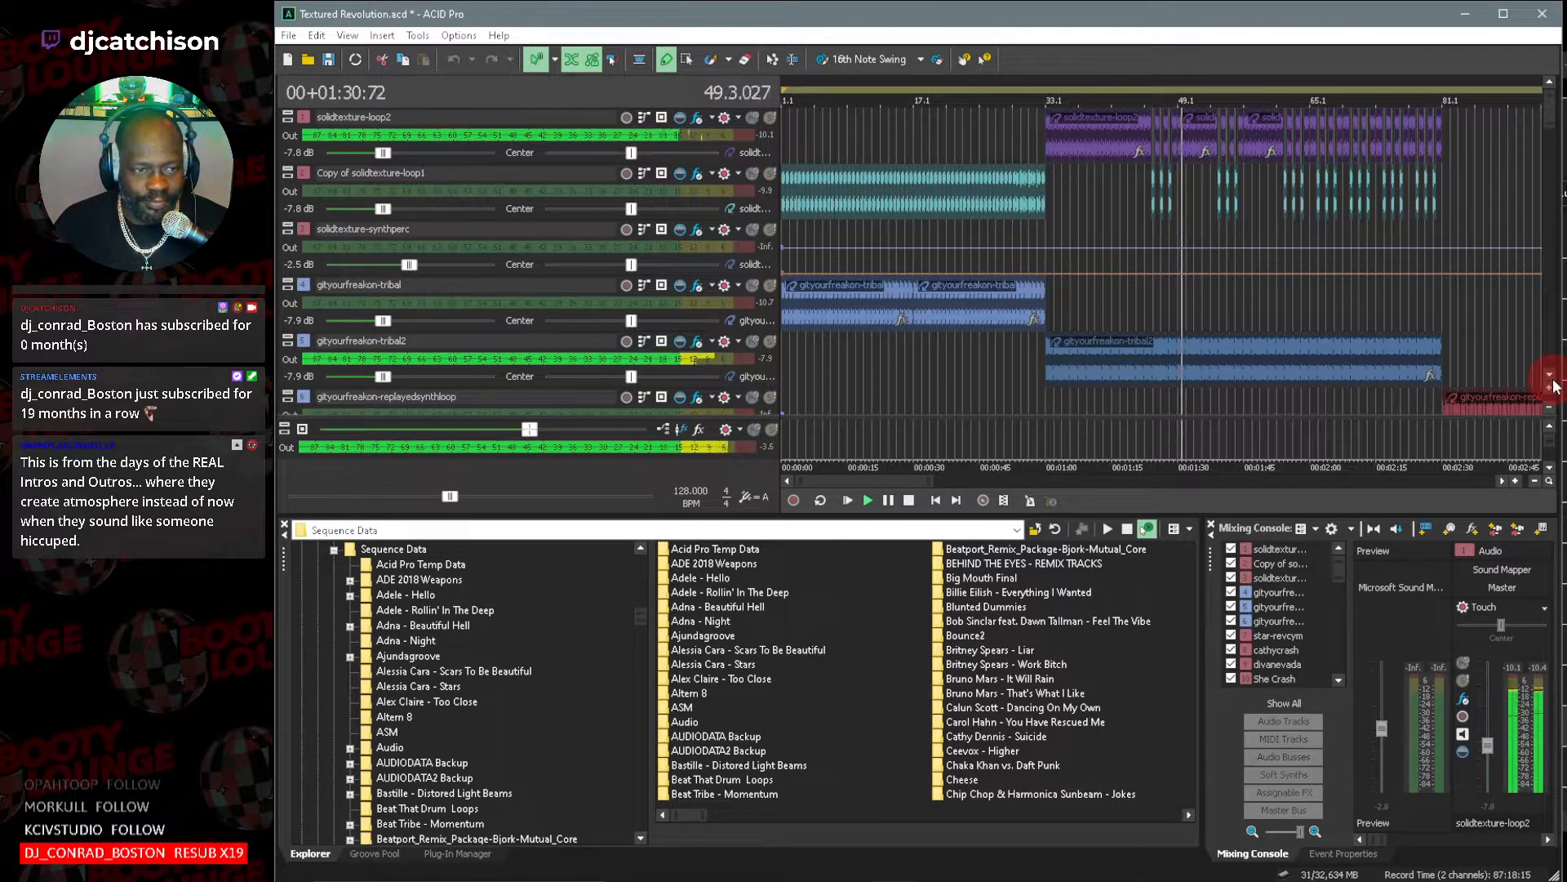
{"action": "scroll", "coordinate": [1554, 387], "scroll_direction": "down", "scroll_amount": 5}
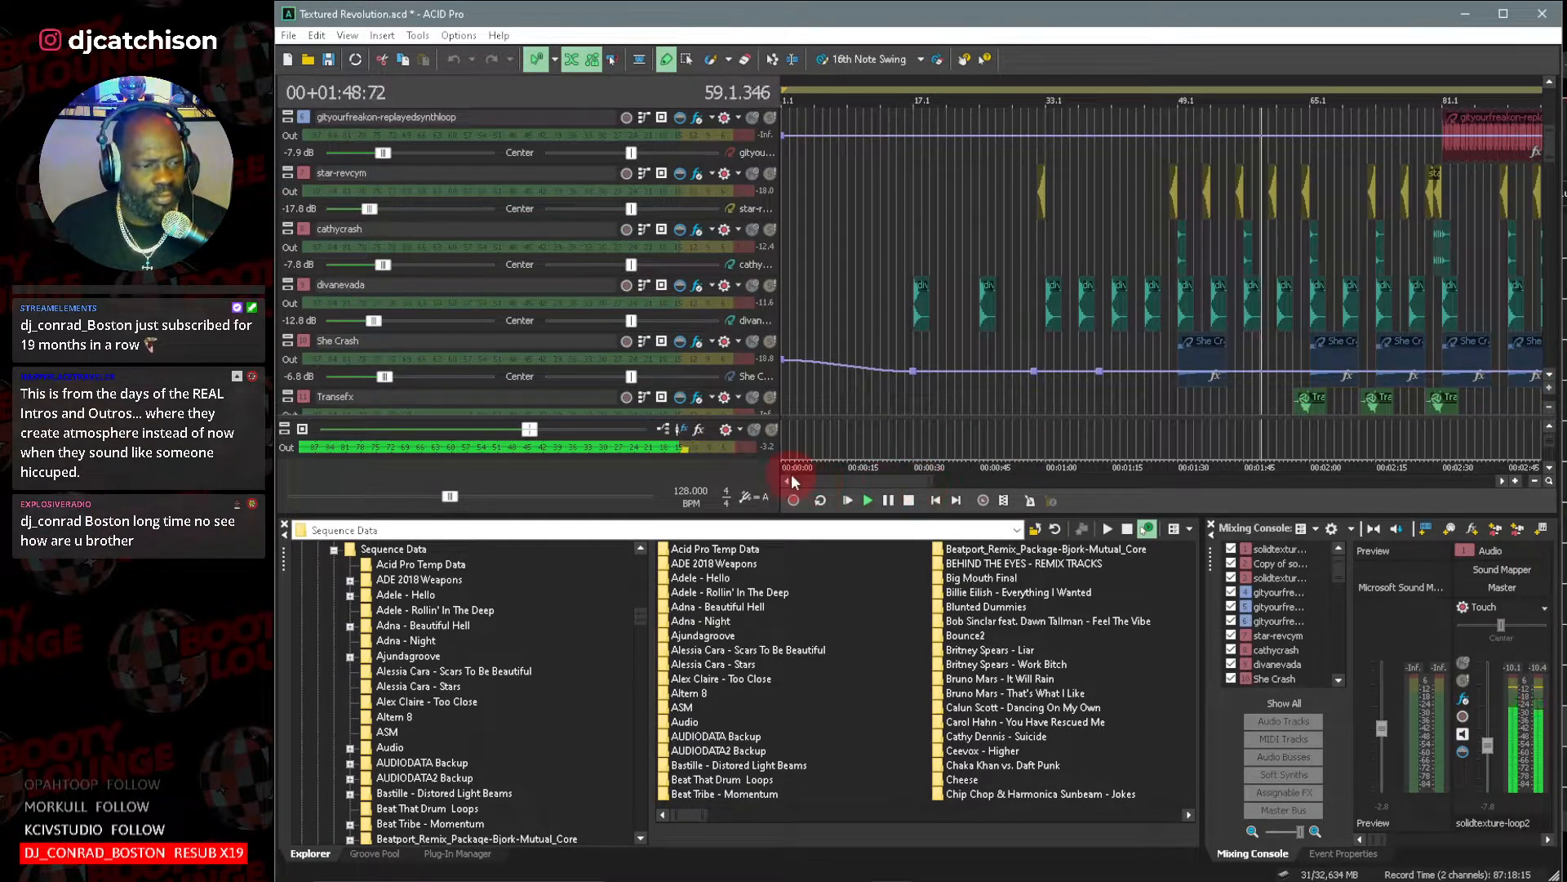
Examine the shaker, synth, crash and effect tracks from bar 57 onward while playback continues to about bar 80.
{"action": "left_click_drag", "start_coordinate": [791, 480], "coordinate": [878, 482]}
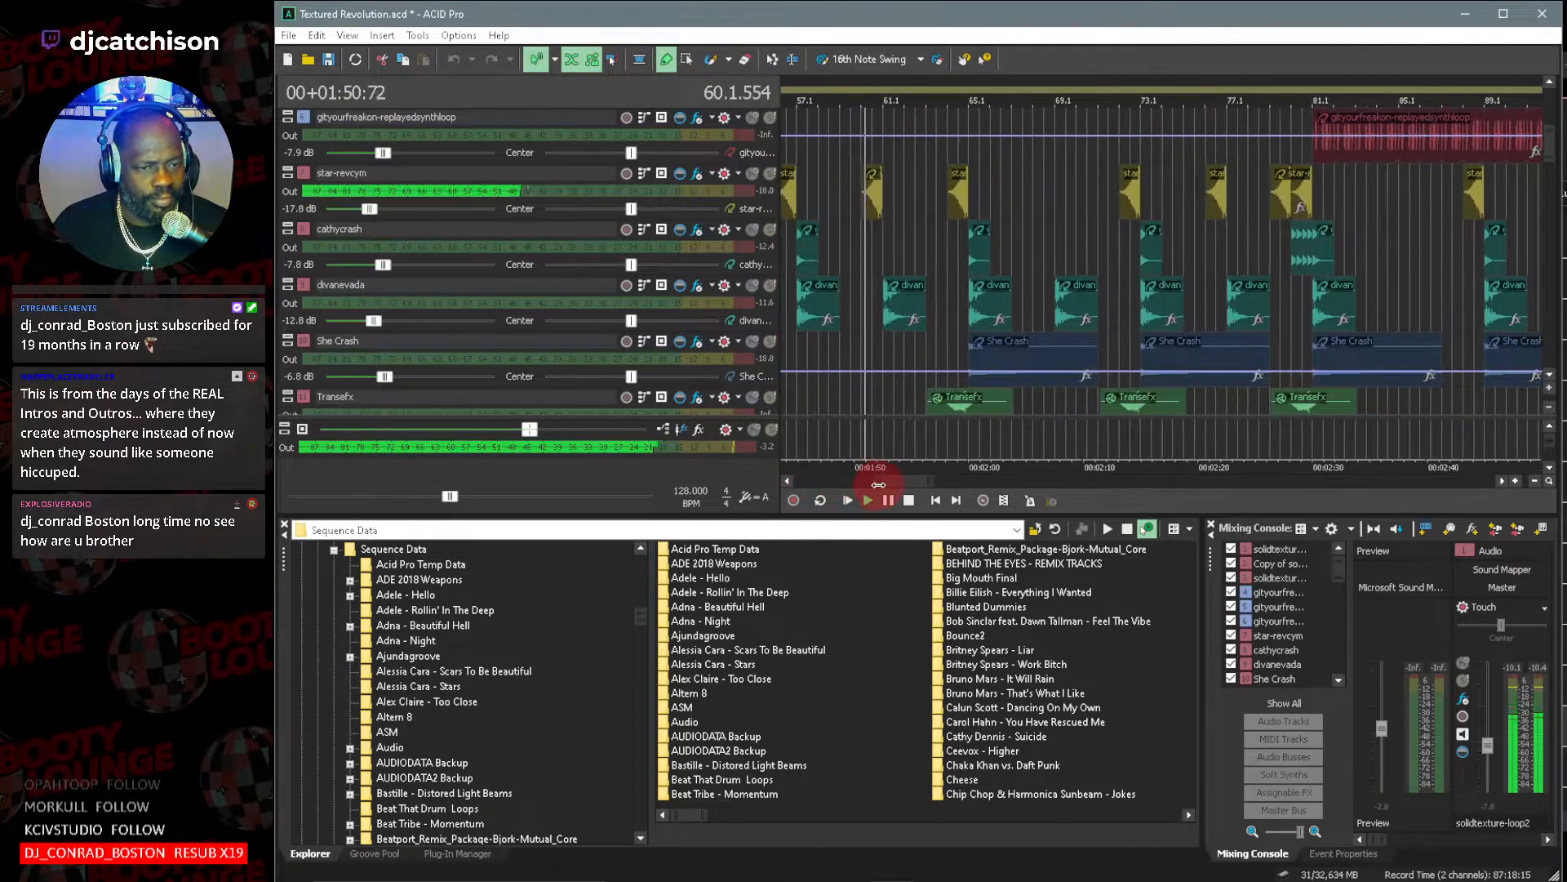
{"action": "left_click", "coordinate": [1549, 408]}
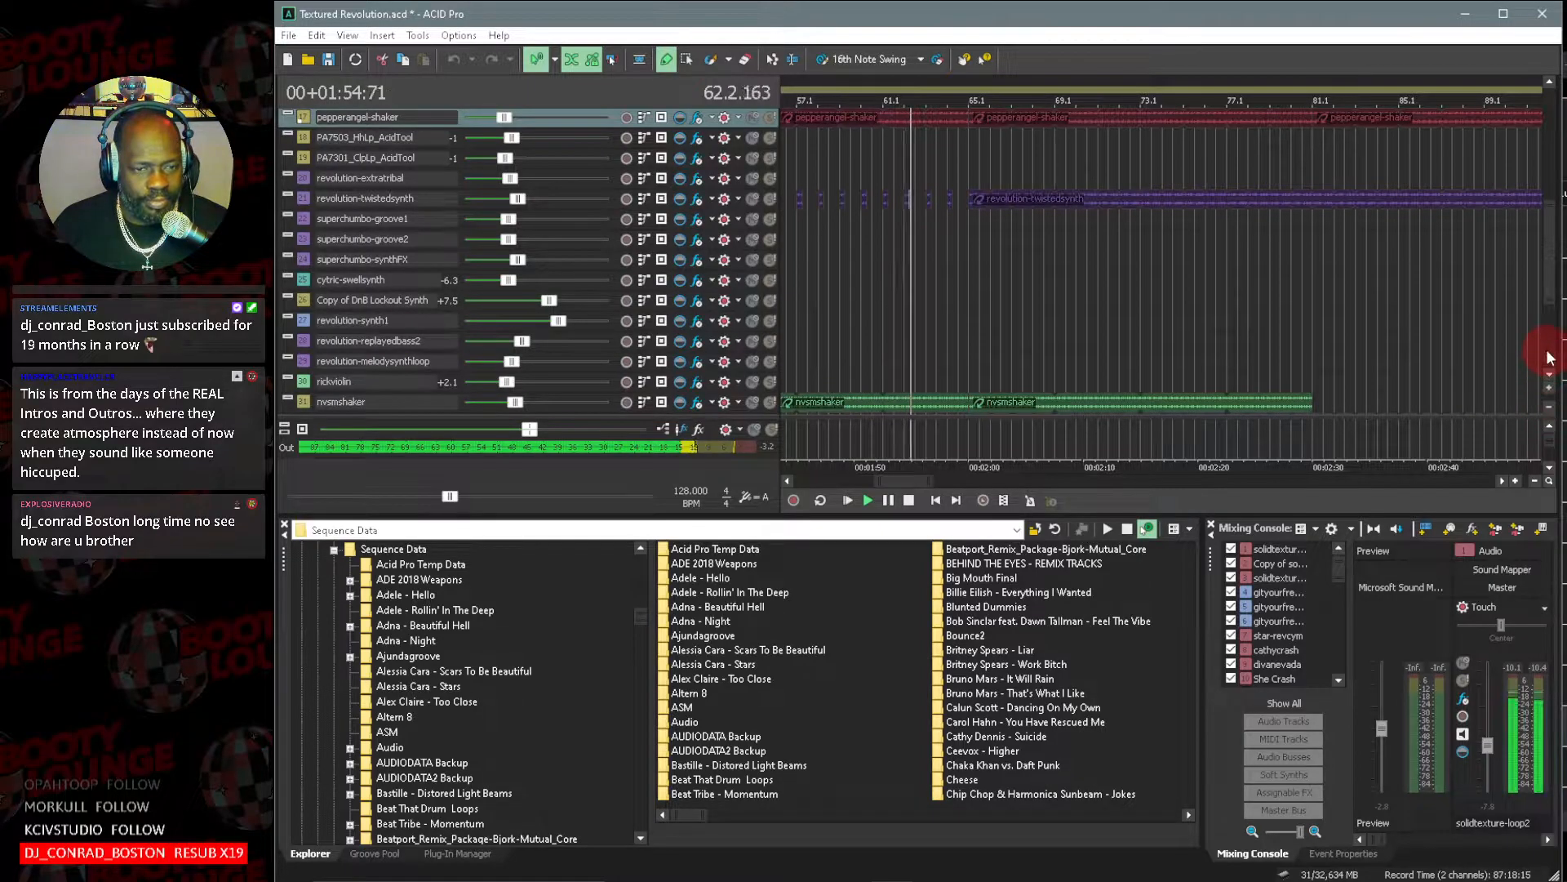
{"action": "left_click_drag", "start_coordinate": [1555, 288], "coordinate": [1551, 204]}
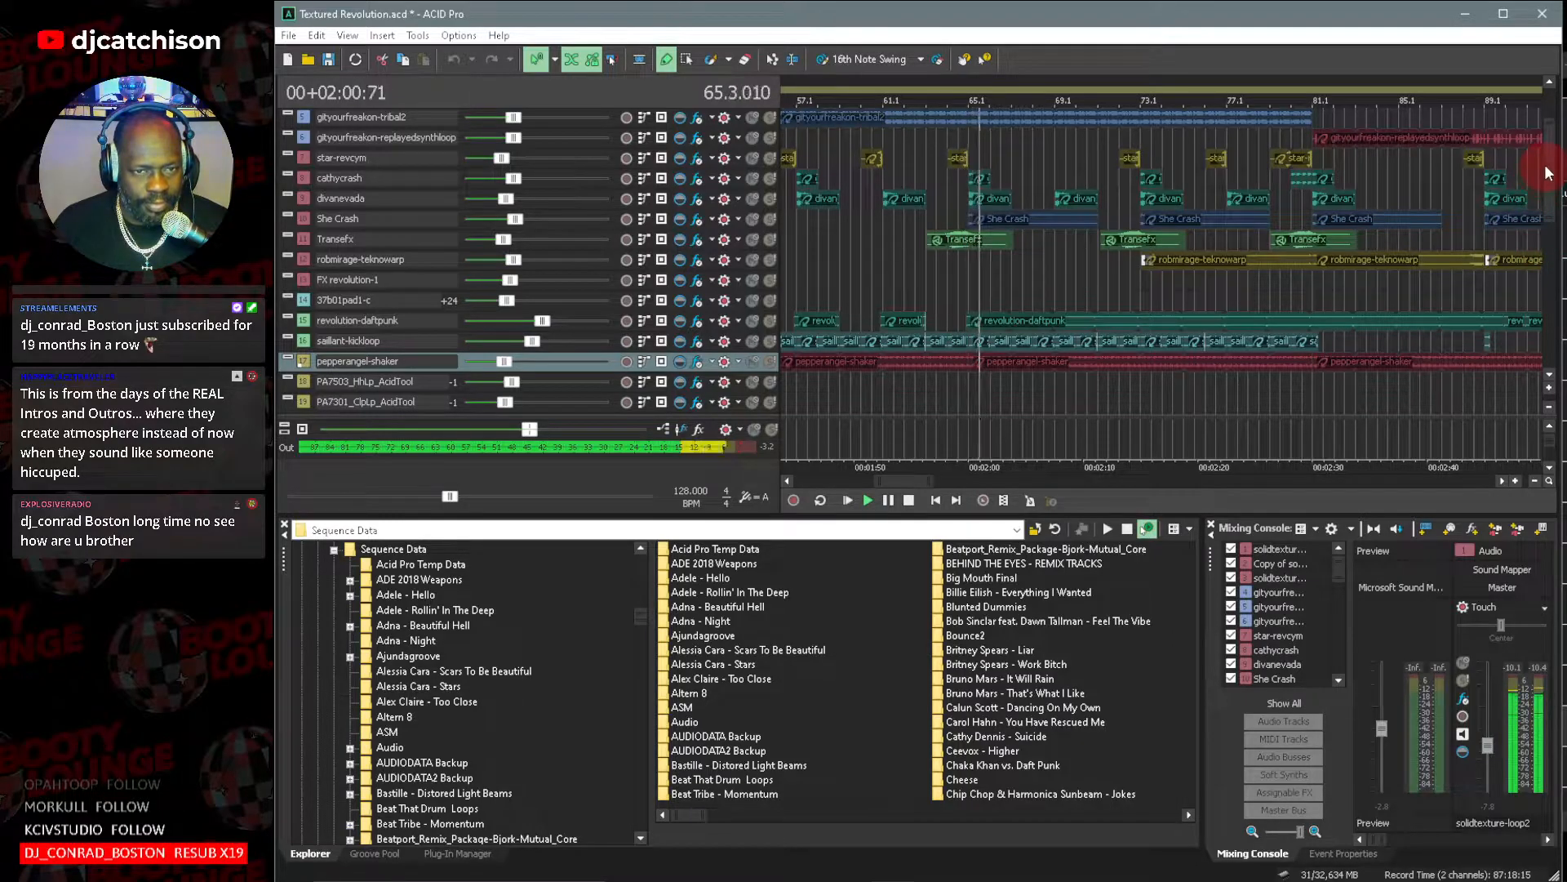
{"action": "left_click_drag", "start_coordinate": [1551, 165], "coordinate": [1552, 148]}
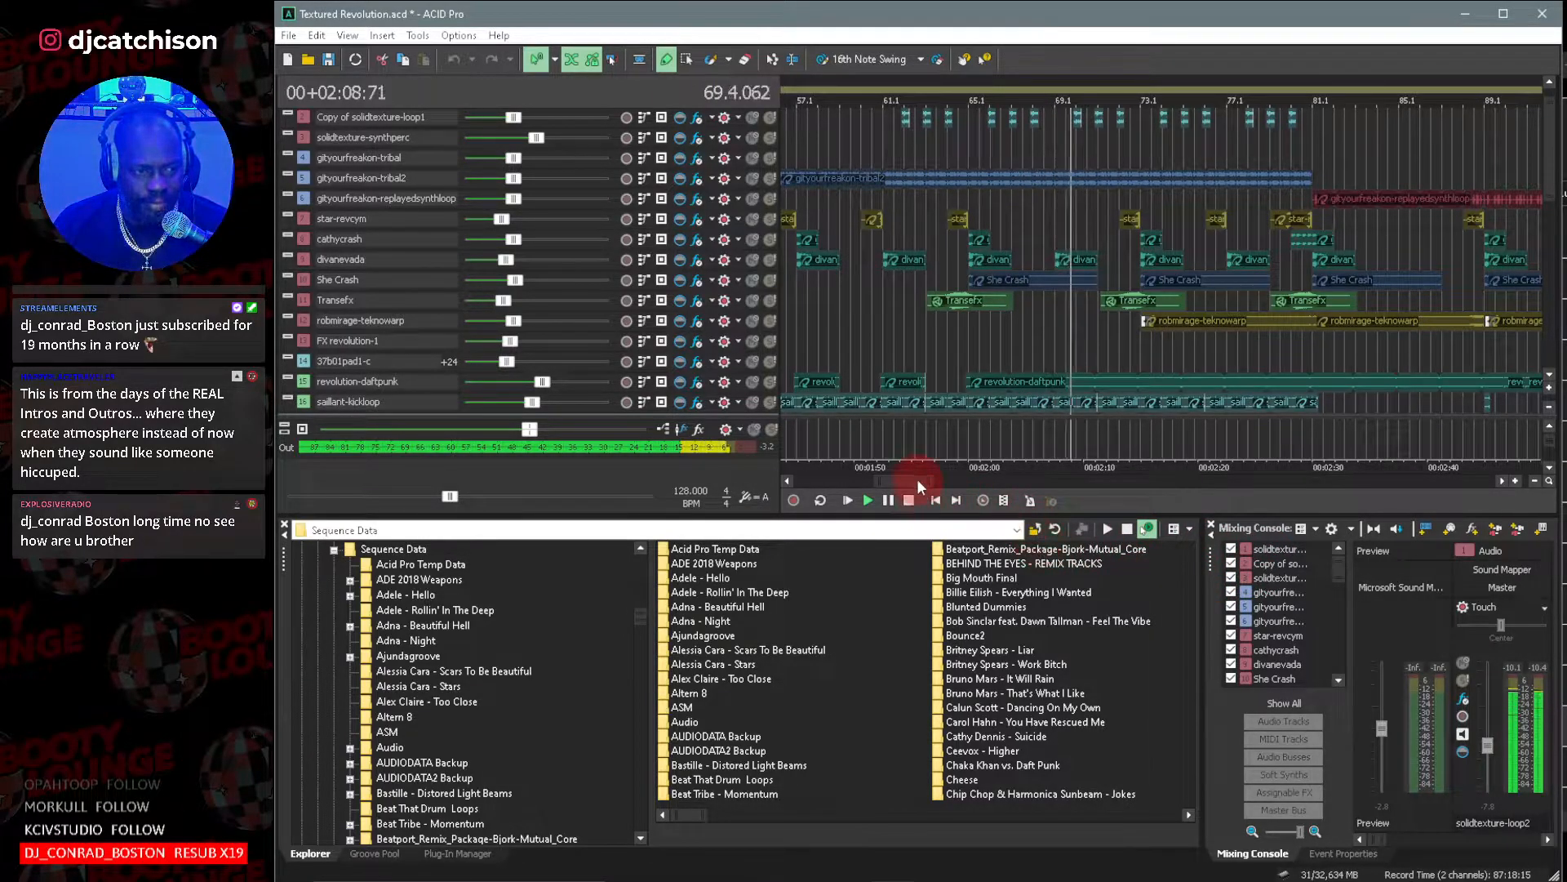
{"action": "left_click_drag", "start_coordinate": [940, 481], "coordinate": [984, 483]}
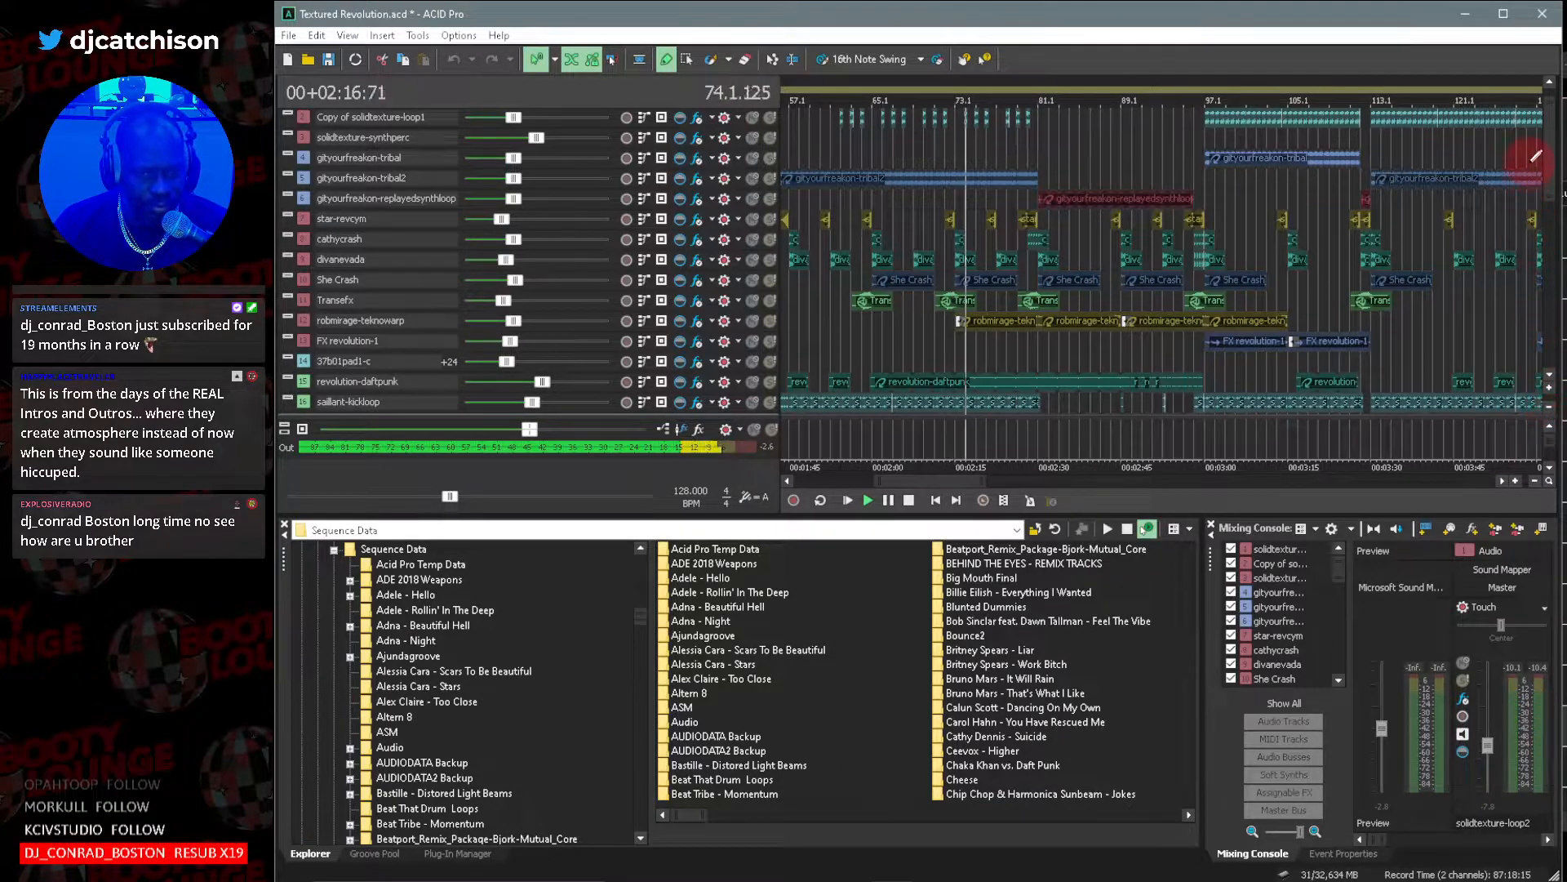
{"action": "left_click_drag", "start_coordinate": [1549, 151], "coordinate": [1541, 357]}
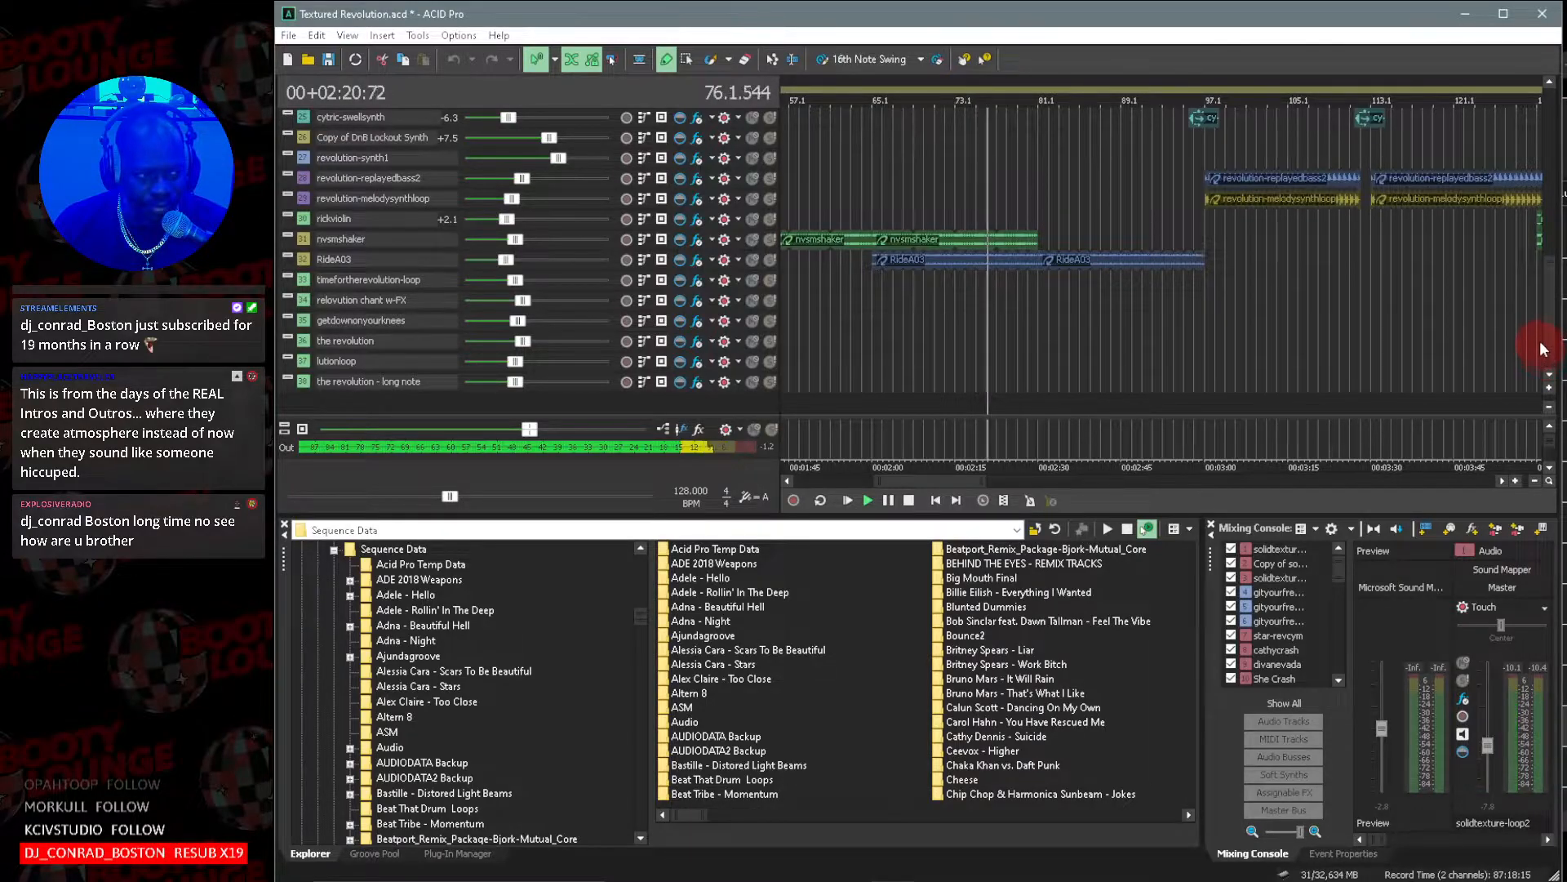
{"action": "left_click_drag", "start_coordinate": [1529, 315], "coordinate": [1529, 87]}
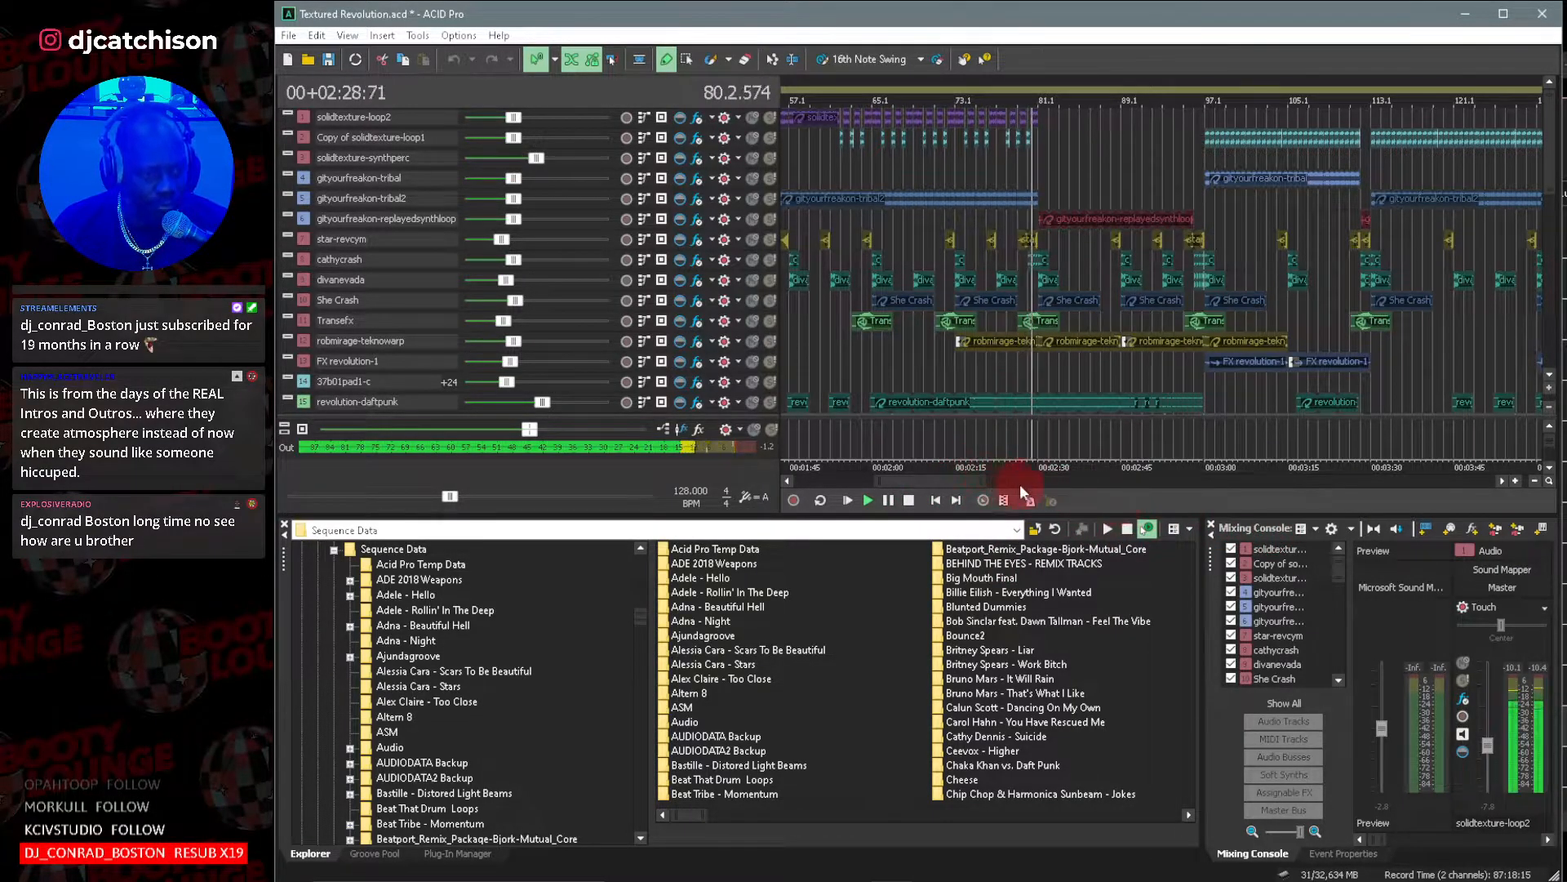
Examine how the percussion, bass and synth loops are arranged from bar 81 to about bar 161 during playback.
{"action": "left_click_drag", "start_coordinate": [995, 483], "coordinate": [1021, 483]}
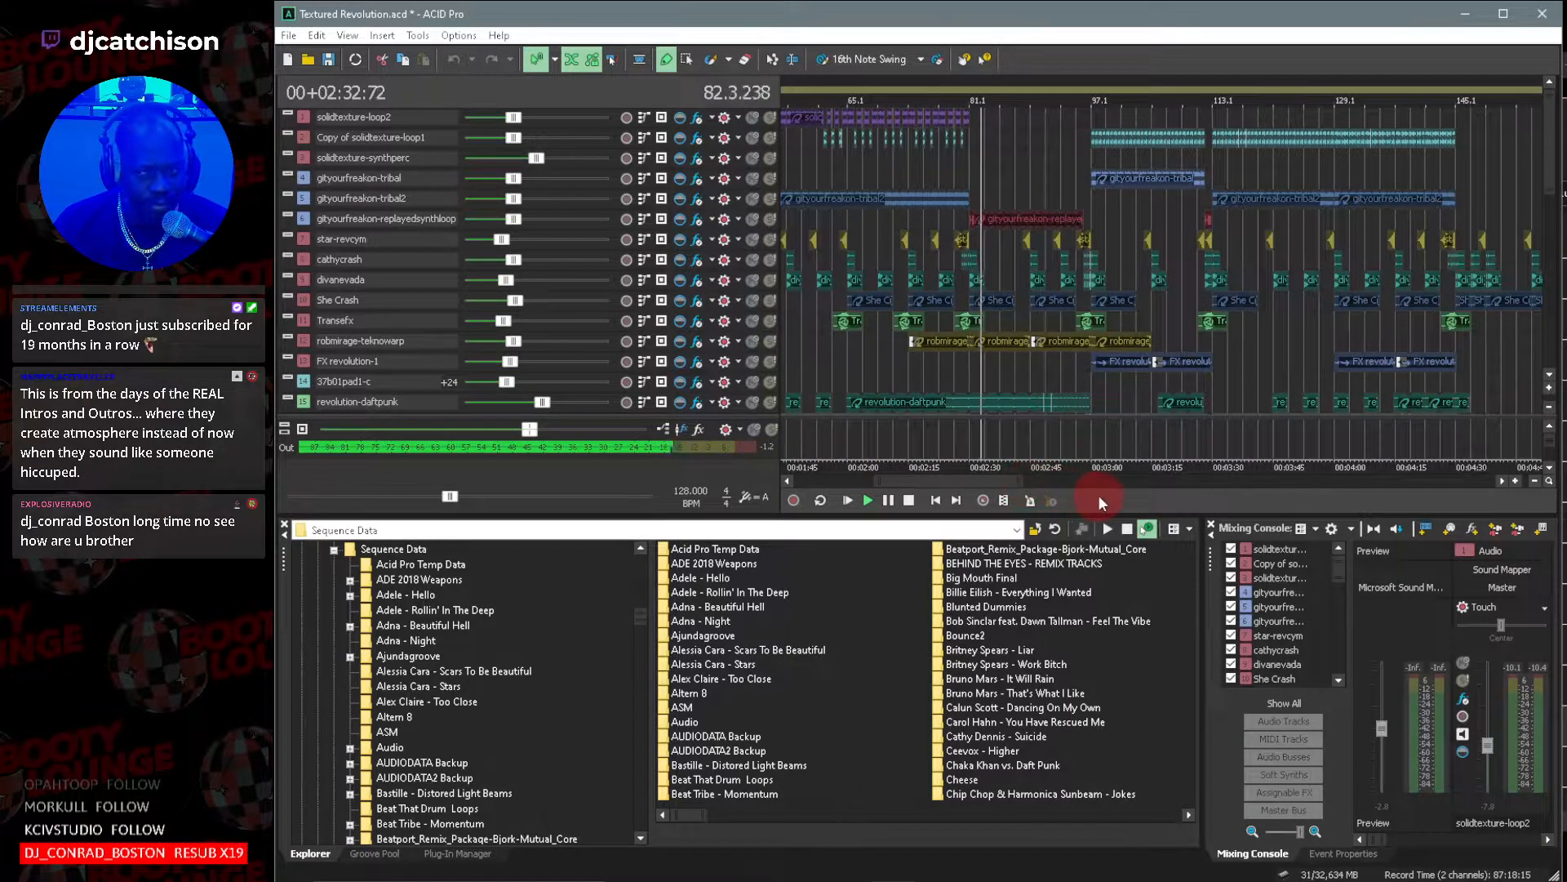
{"action": "left_click_drag", "start_coordinate": [947, 482], "coordinate": [984, 486]}
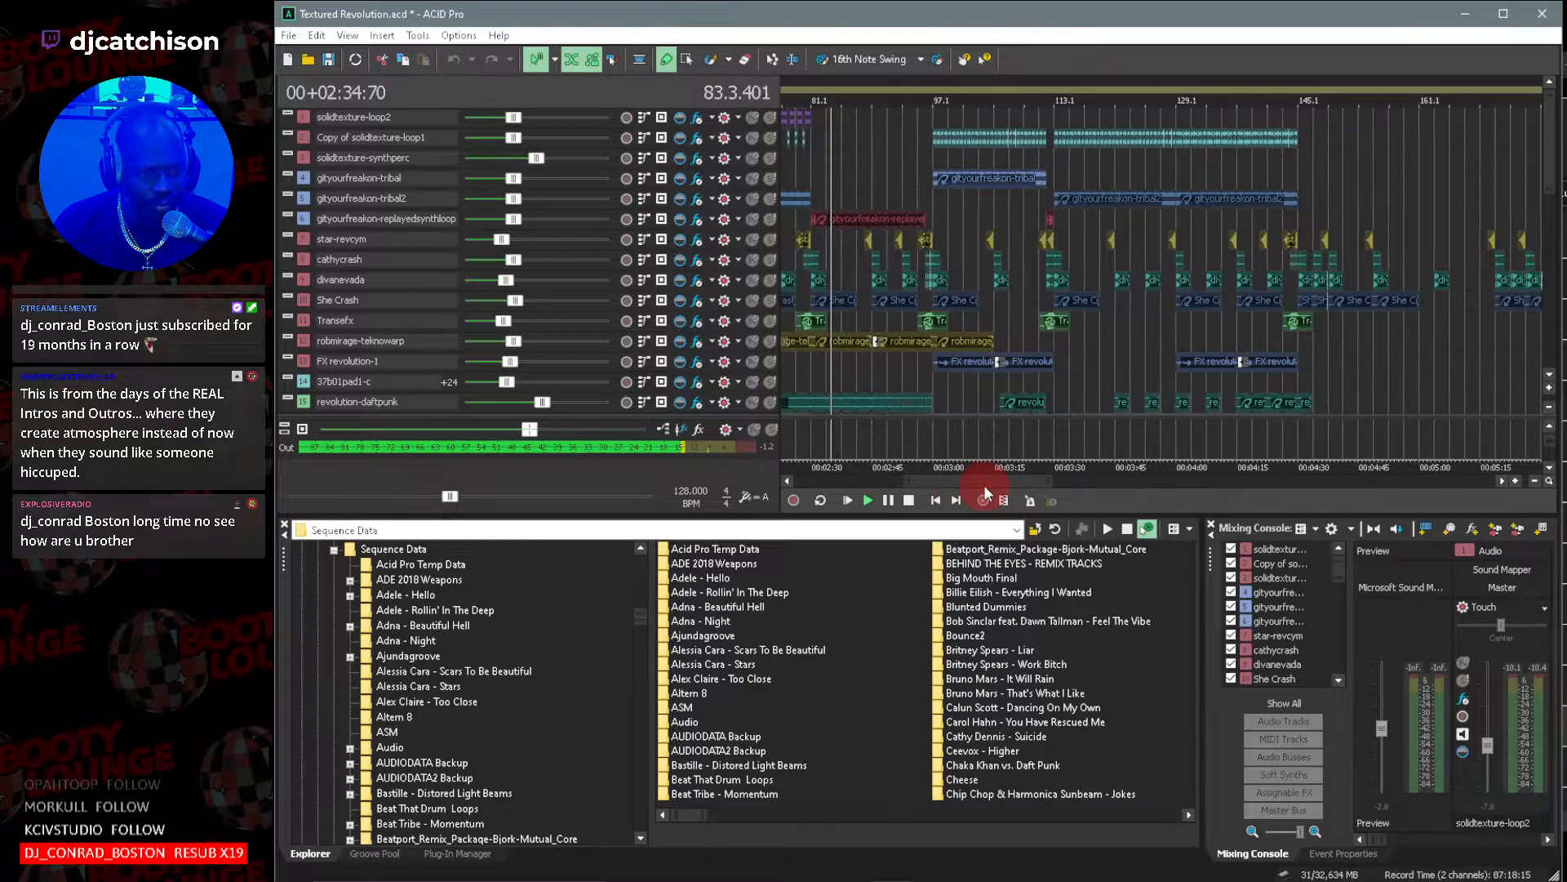
{"action": "left_click", "coordinate": [1549, 376]}
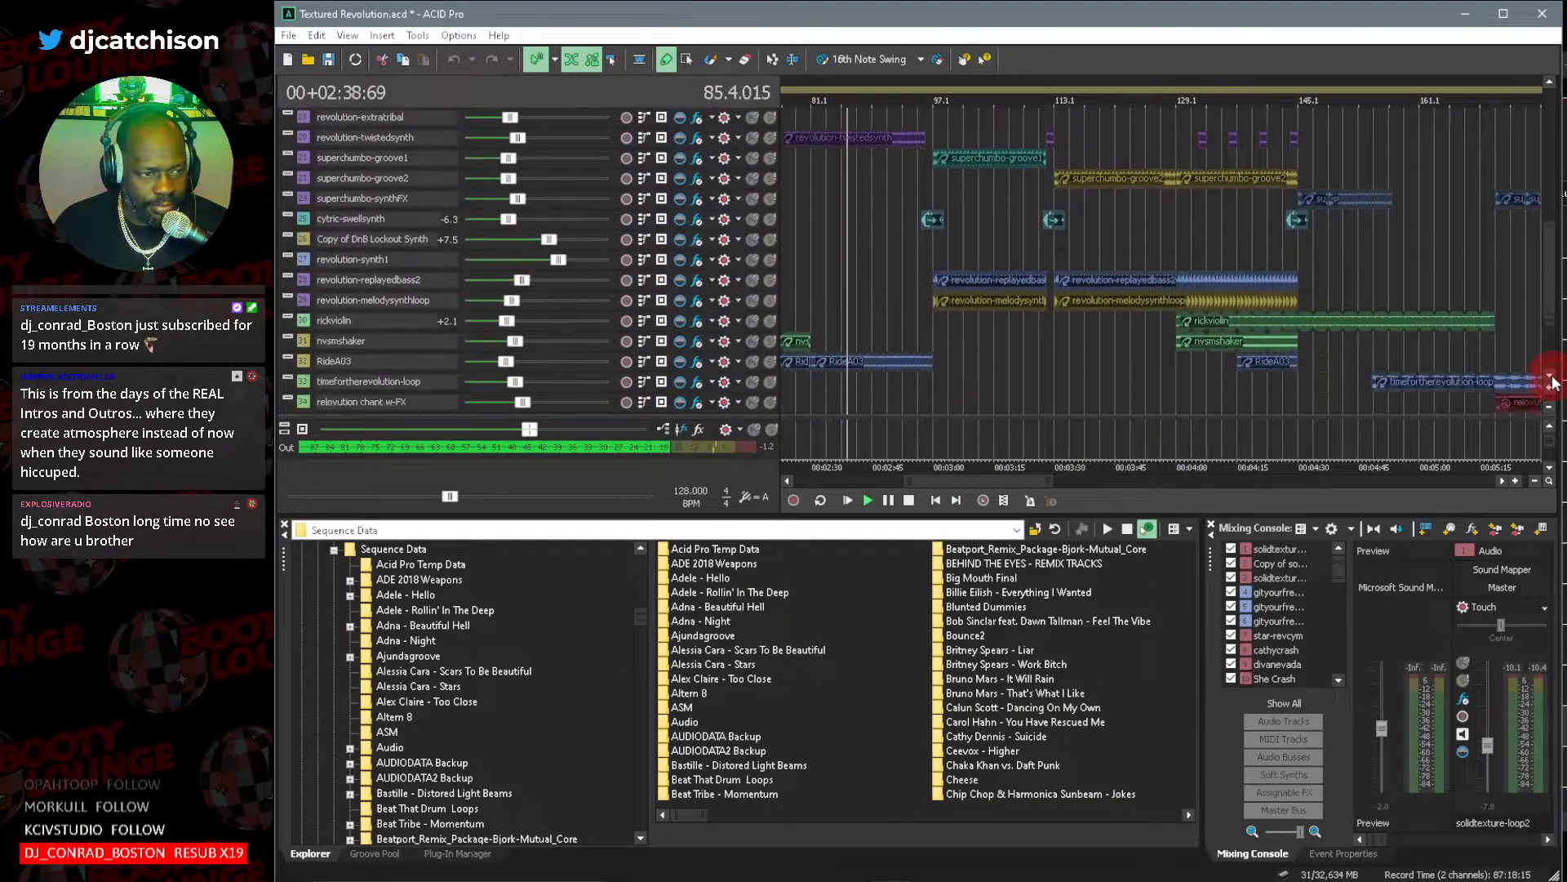
{"action": "left_click", "coordinate": [1549, 375]}
{"action": "left_click_drag", "start_coordinate": [1550, 318], "coordinate": [1548, 179]}
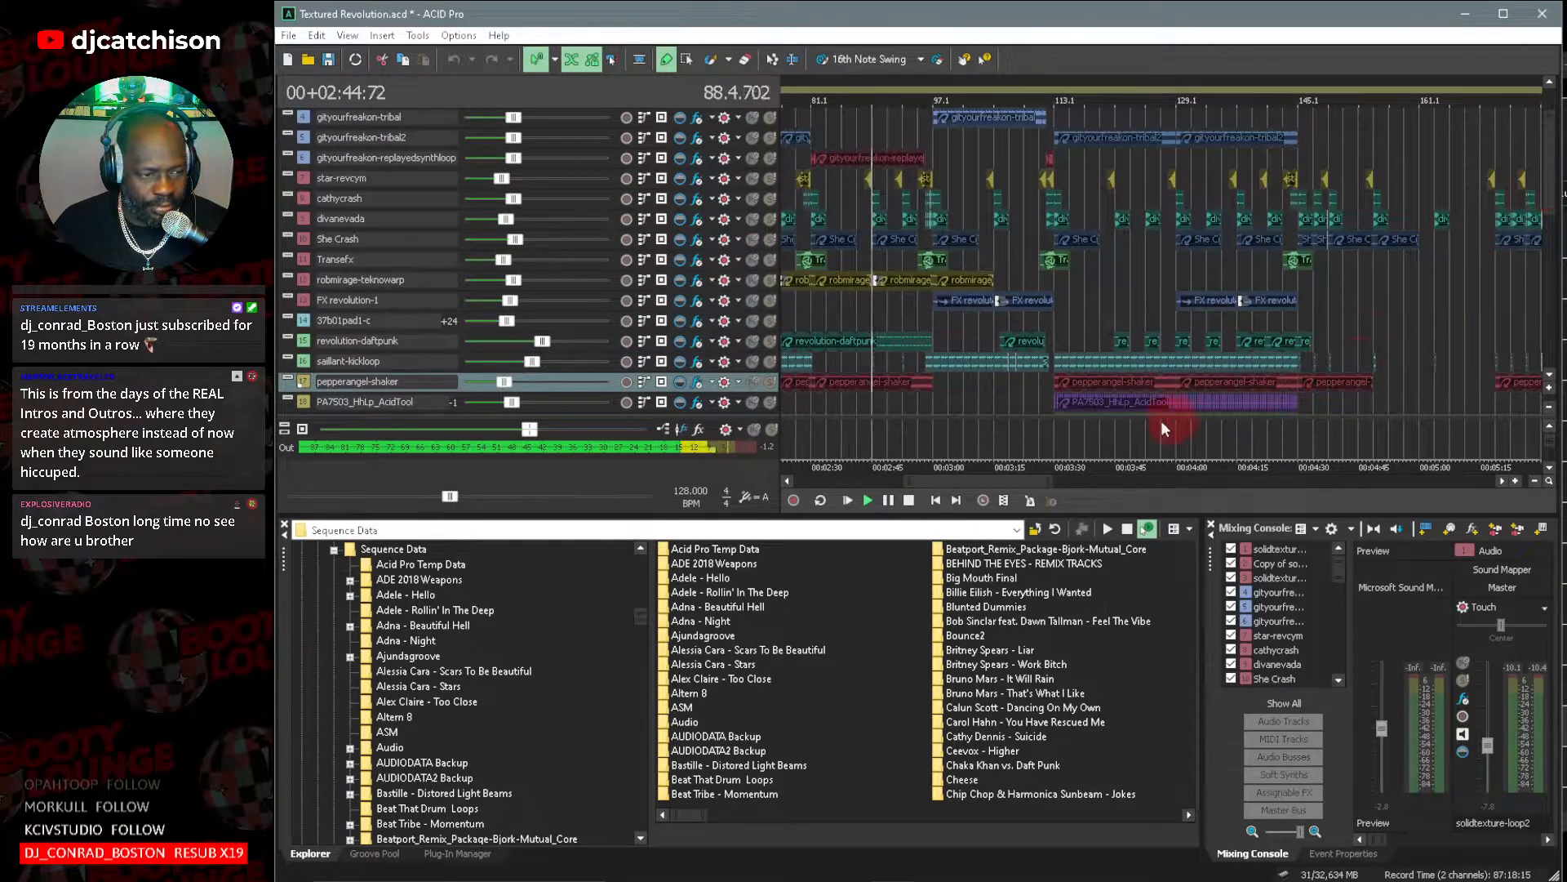
{"action": "mouse_move", "coordinate": [905, 482]}
{"action": "left_mouse_down"}
{"action": "mouse_move", "coordinate": [927, 483]}
{"action": "mouse_move", "coordinate": [910, 484]}
{"action": "left_mouse_up"}
{"action": "left_click_drag", "start_coordinate": [1051, 477], "coordinate": [938, 478]}
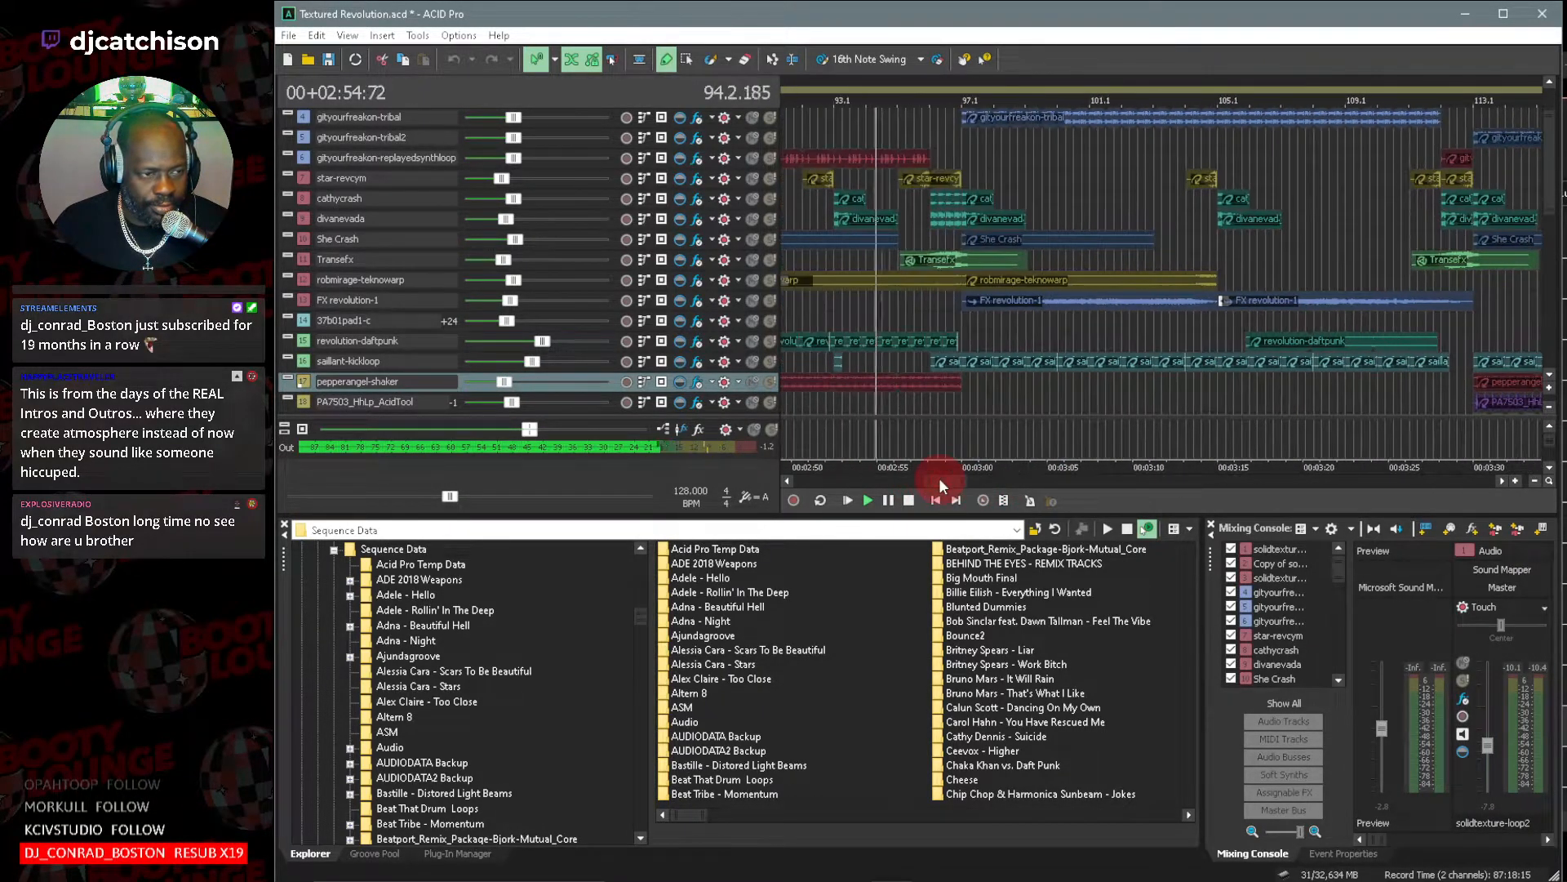
Enlarge the track heights, view the solidtexture and gityourfreakon waveforms around bar 97, and stop playback at about bar 102.
{"action": "left_click", "coordinate": [1550, 389]}
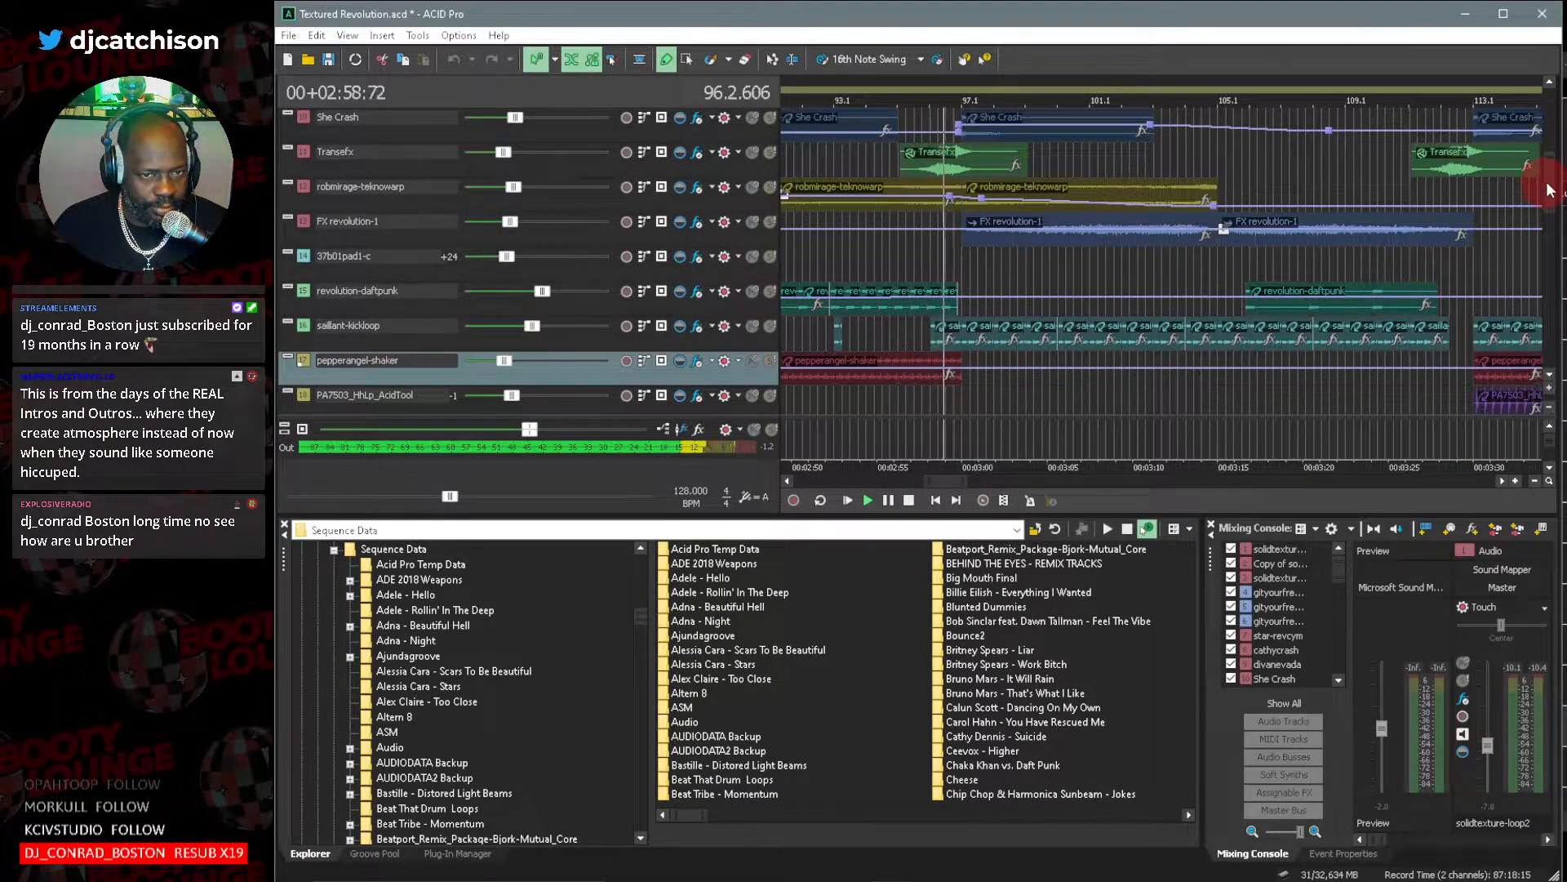
{"action": "scroll", "coordinate": [1549, 190], "scroll_direction": "up", "scroll_amount": 5}
{"action": "scroll", "coordinate": [1550, 139], "scroll_direction": "up", "scroll_amount": 4}
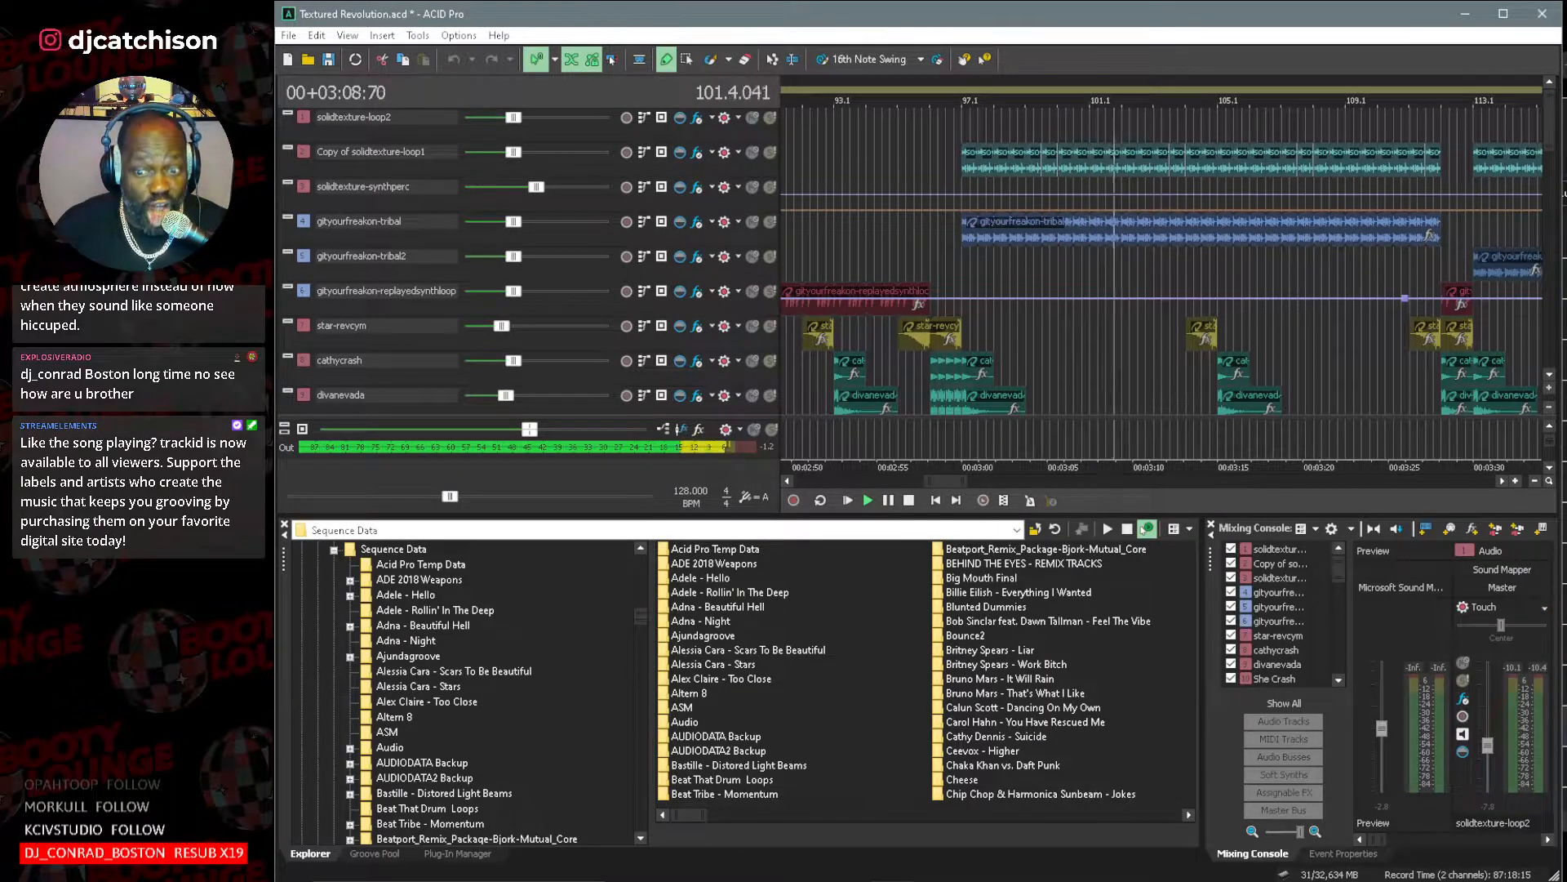
{"action": "left_click", "coordinate": [884, 501]}
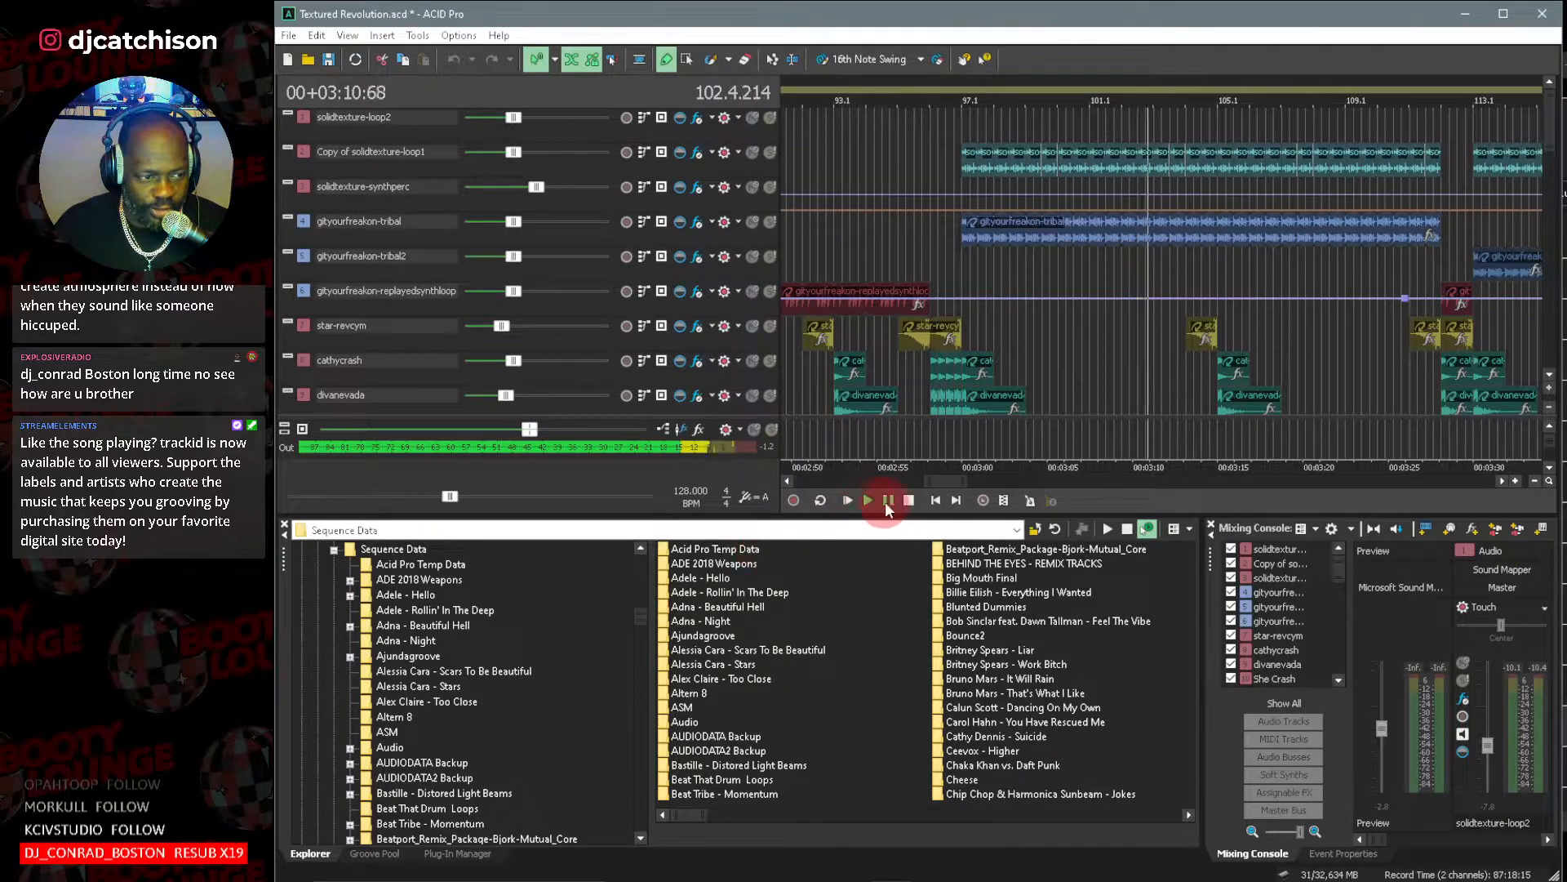
{"action": "left_click", "coordinate": [908, 501]}
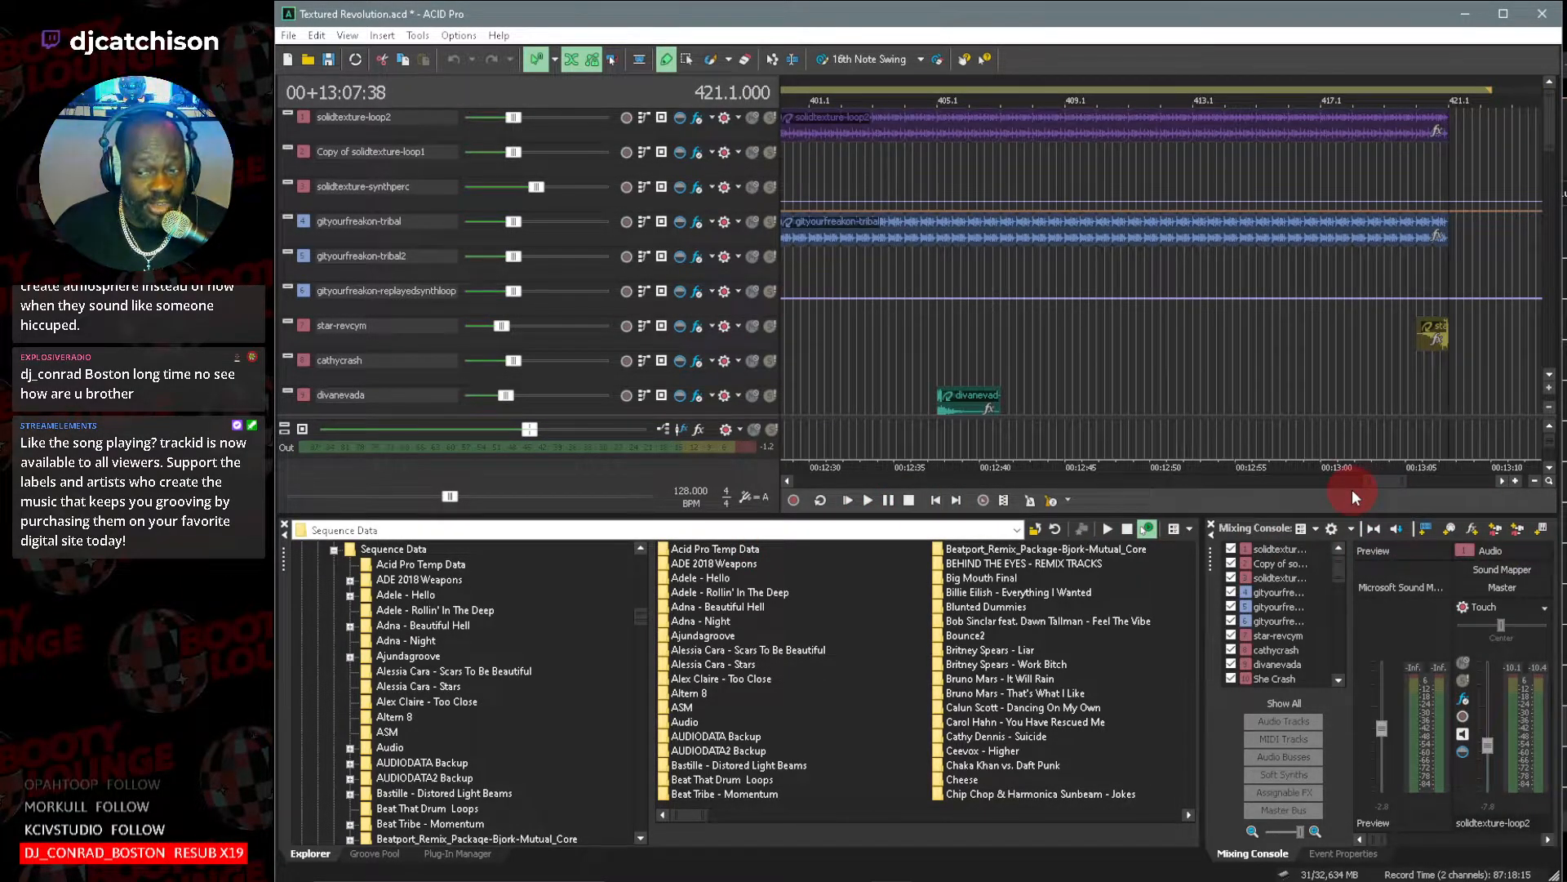
View the solidtexture-loop2 clip's properties and waveform from its track's clip pool, and close both property windows.
{"action": "left_click_drag", "start_coordinate": [1347, 481], "coordinate": [1294, 486]}
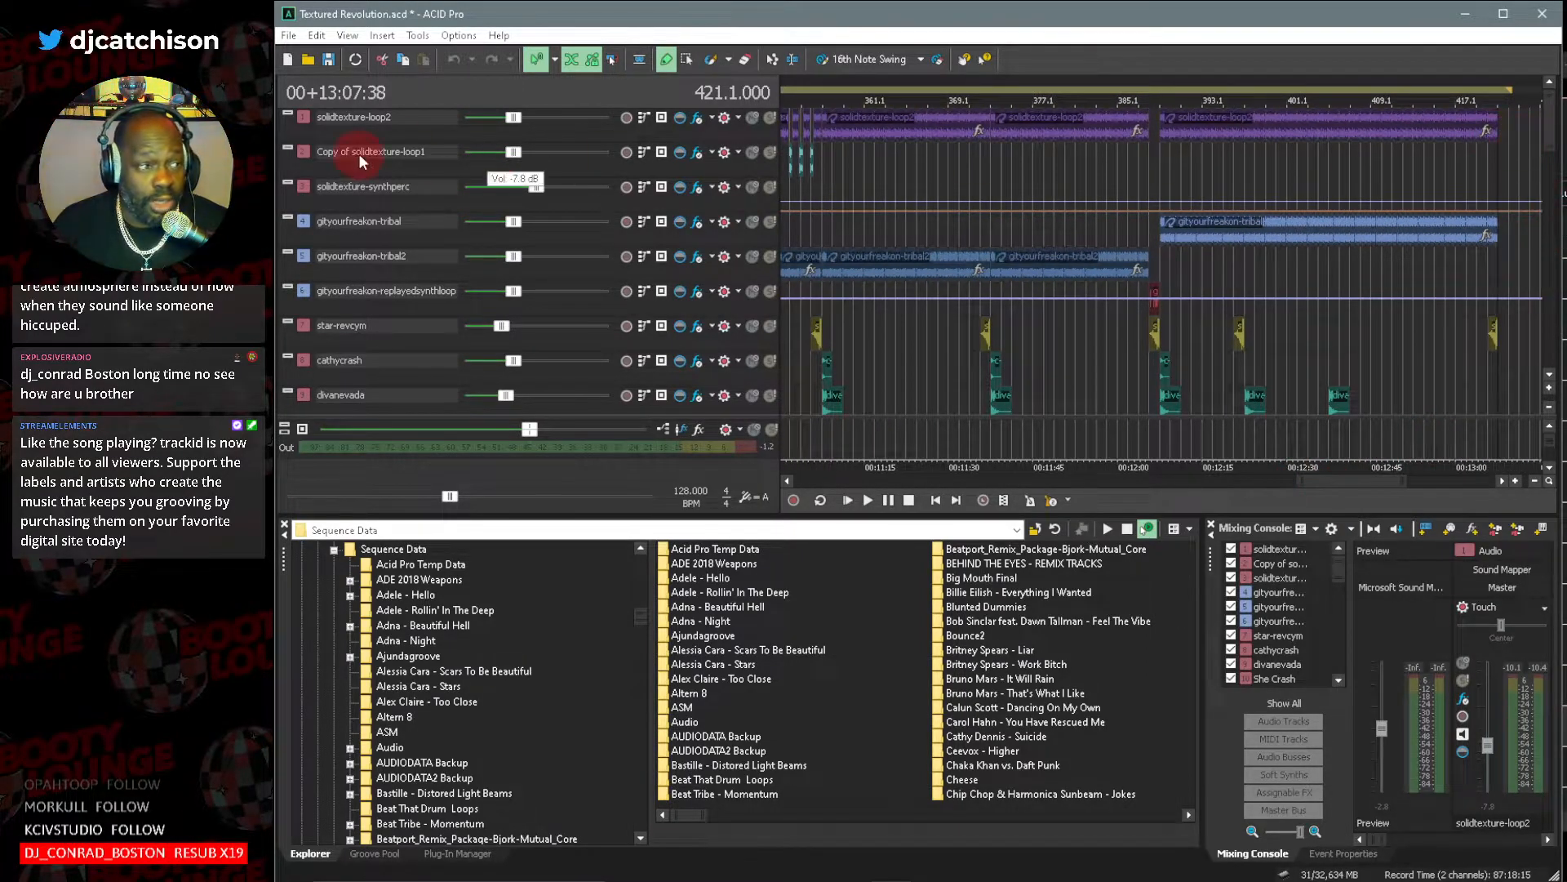
{"action": "double_click", "coordinate": [300, 115]}
{"action": "double_click", "coordinate": [613, 351]}
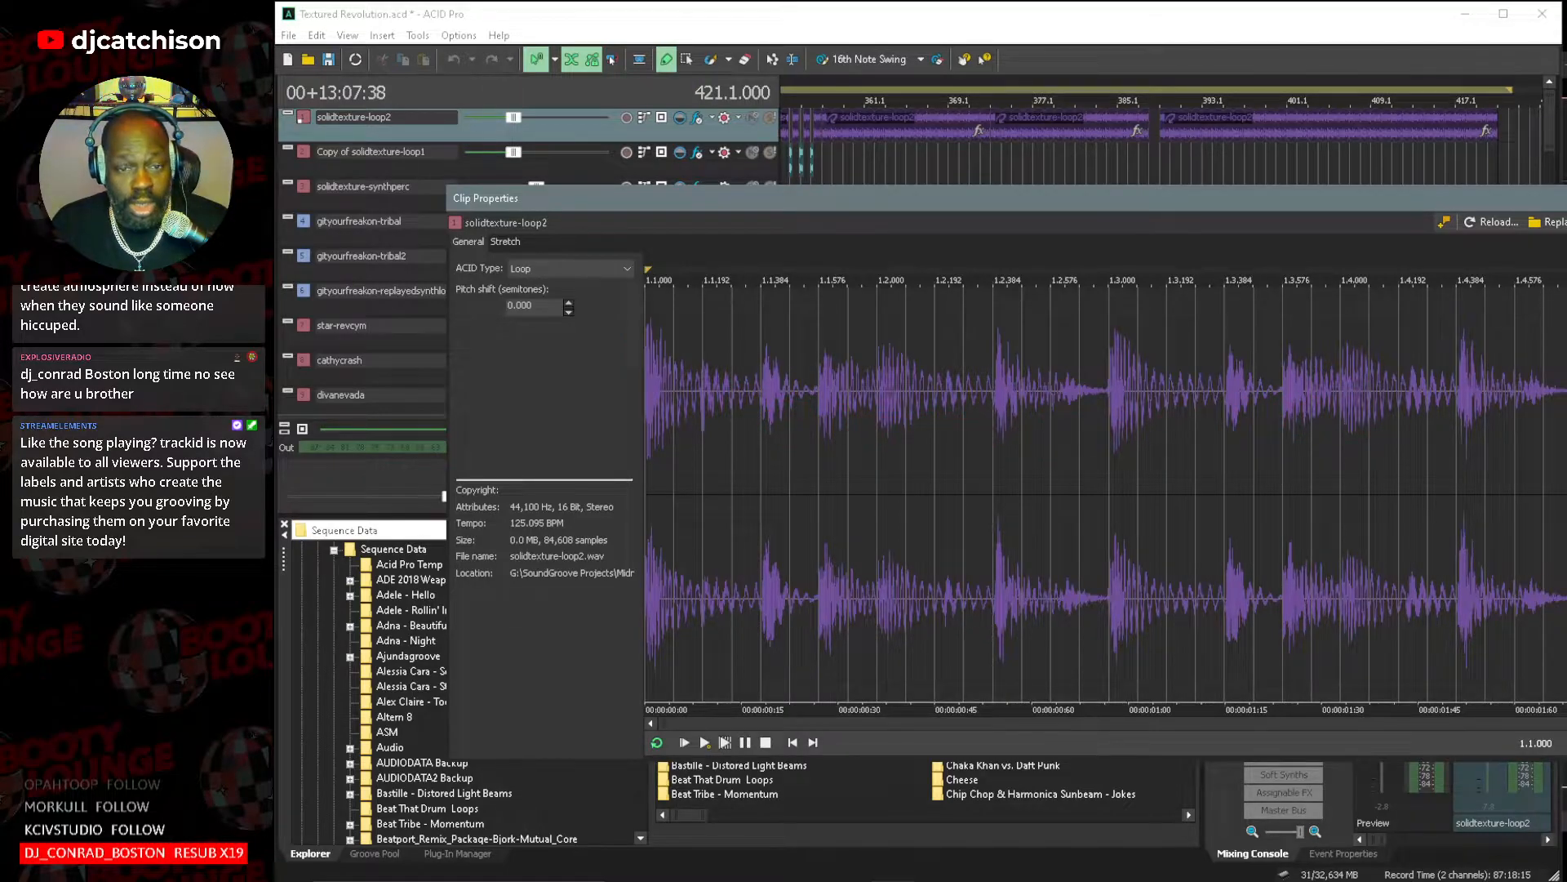
{"action": "key", "text": "Escape"}
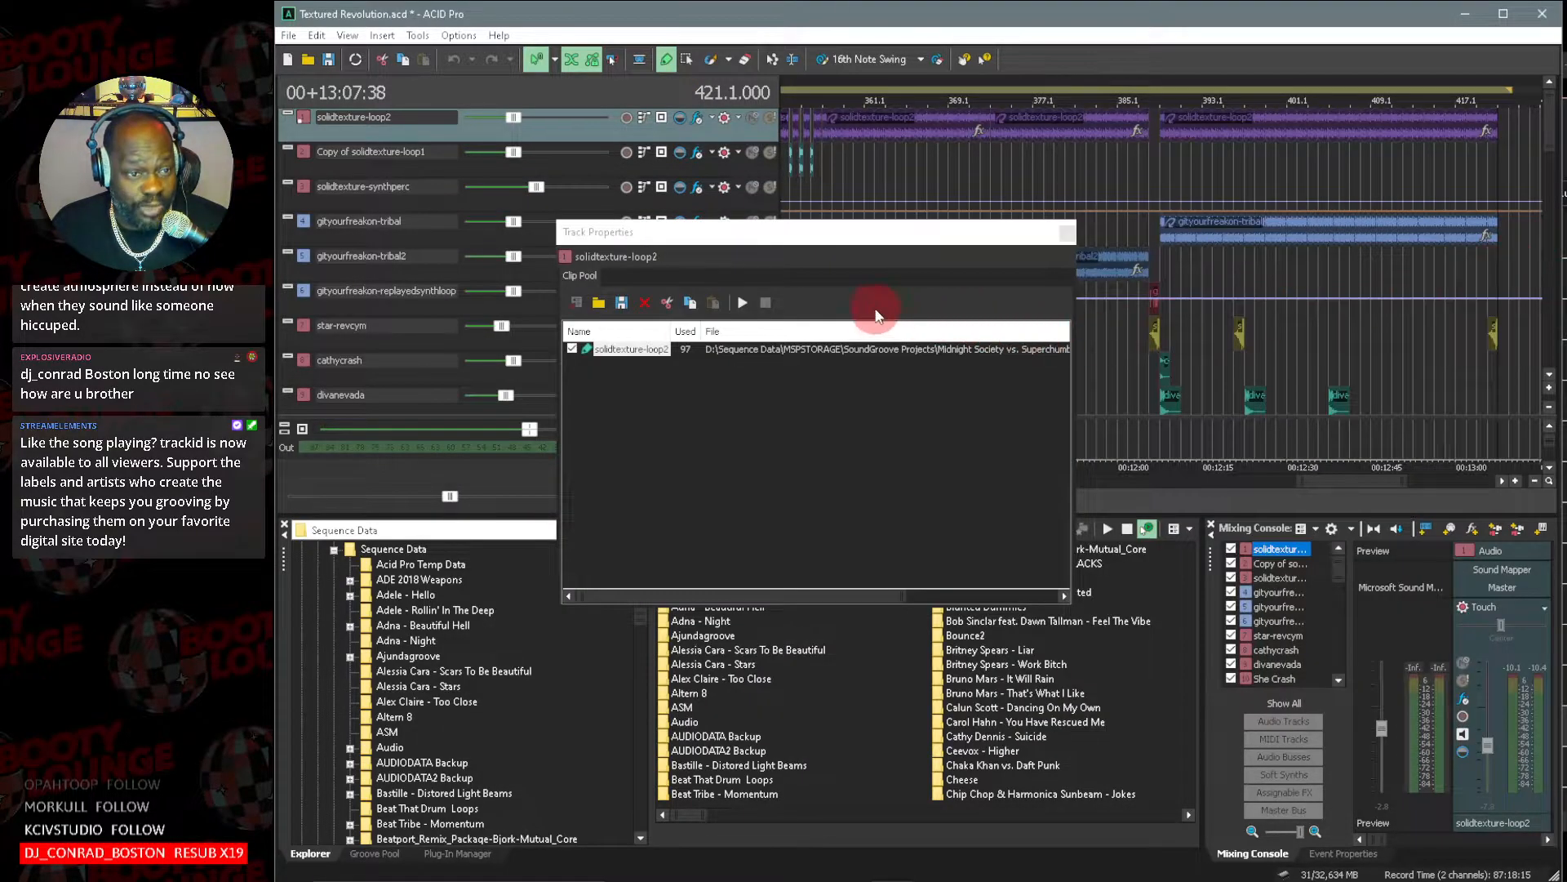
{"action": "left_click", "coordinate": [1066, 235]}
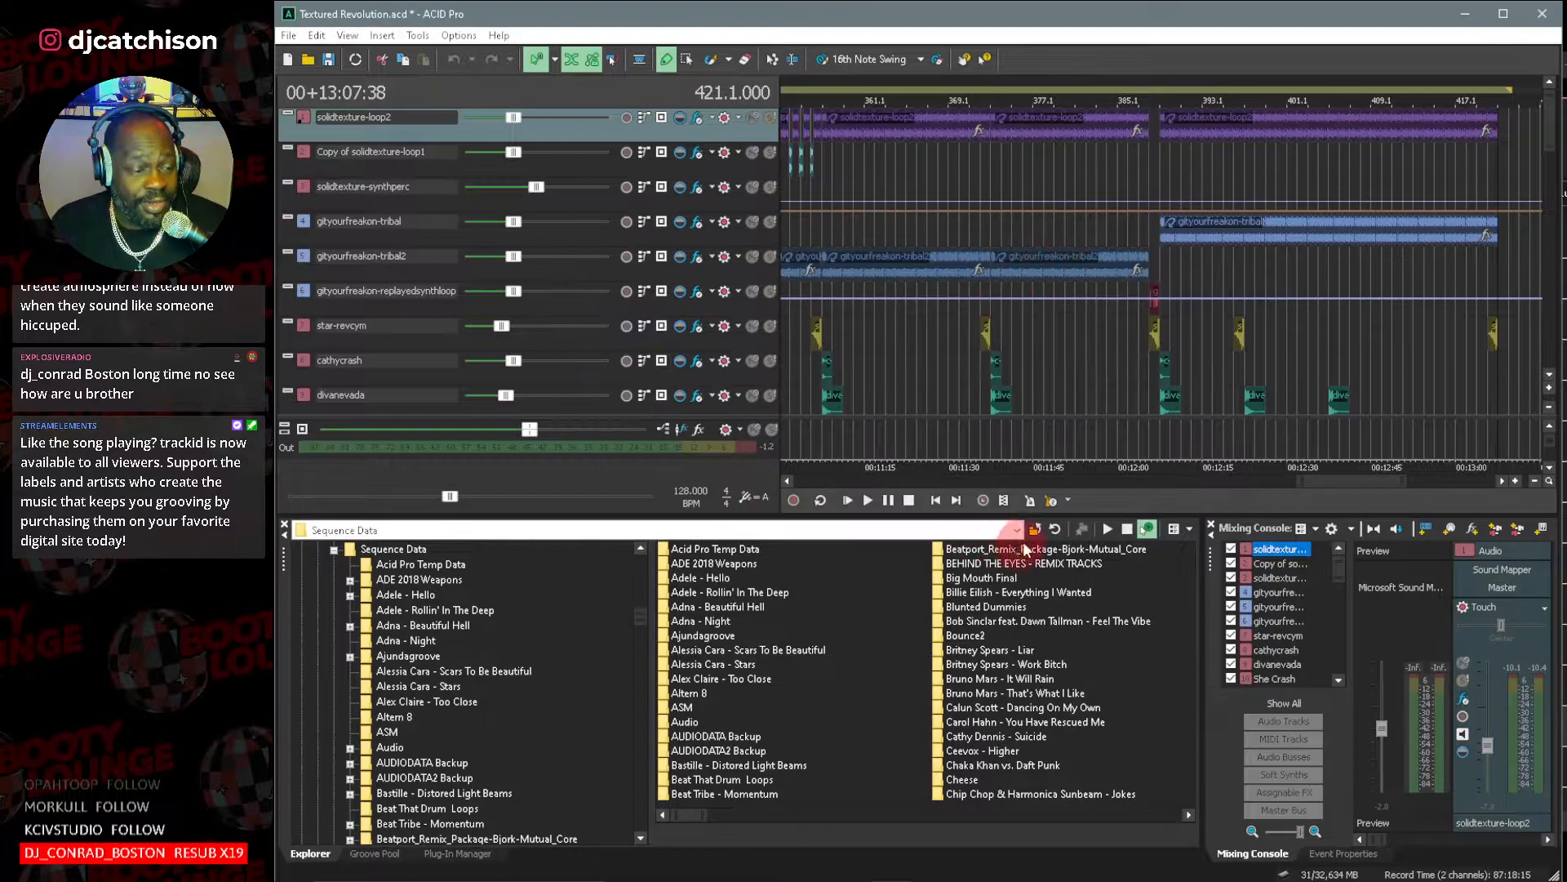
Reopen the solidtexture-loop2 clip's properties, play the loop on its own, and close both property windows.
{"action": "left_click_drag", "start_coordinate": [1344, 477], "coordinate": [1271, 483]}
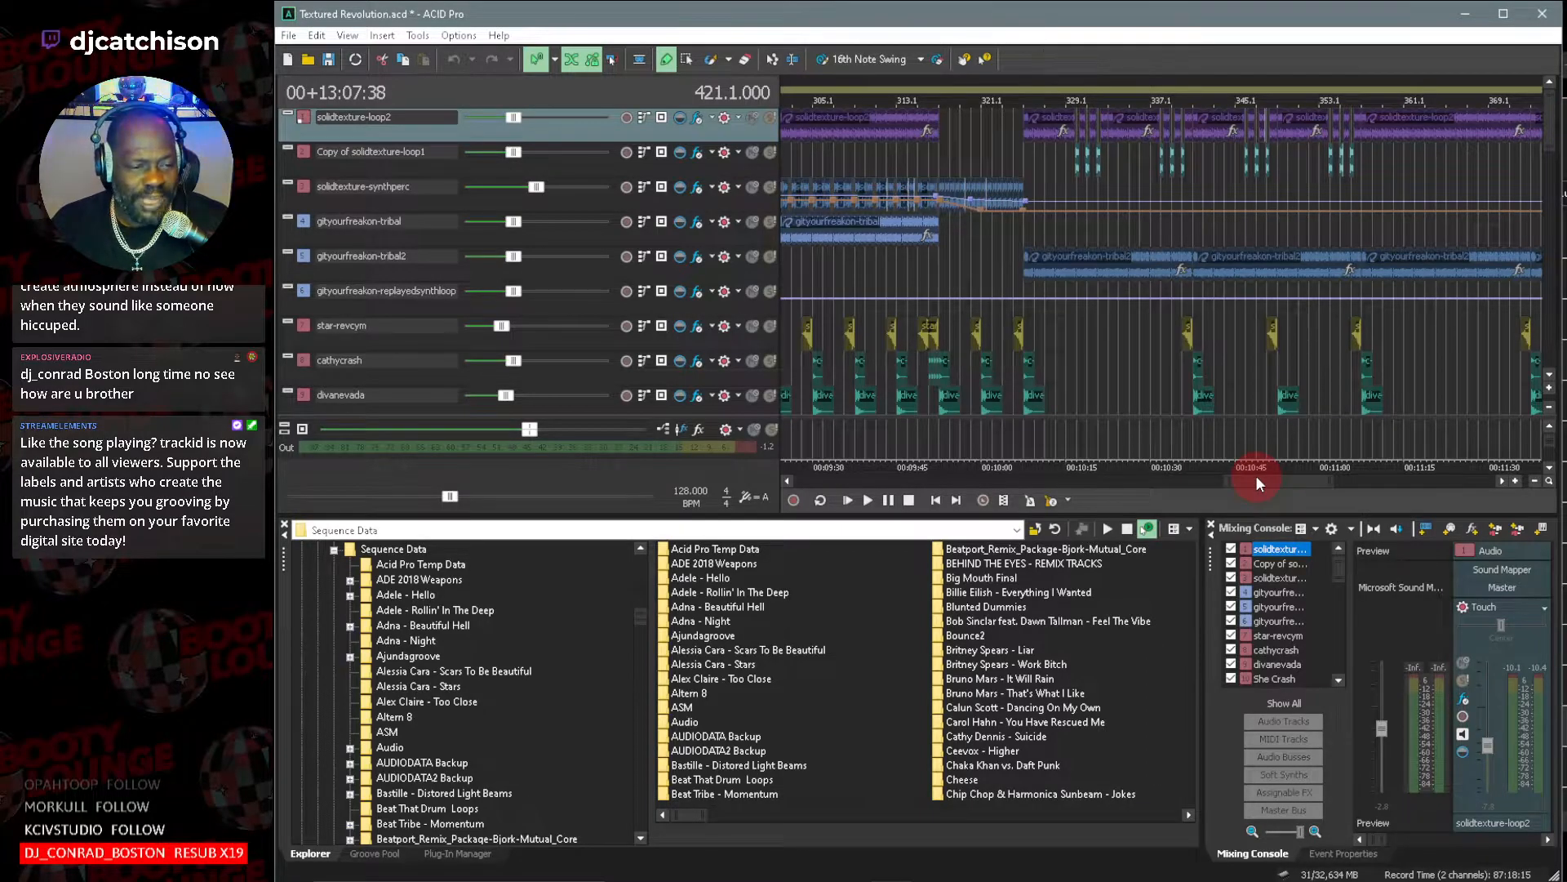
{"action": "mouse_move", "coordinate": [1272, 478]}
{"action": "left_mouse_down"}
{"action": "mouse_move", "coordinate": [1228, 478]}
{"action": "mouse_move", "coordinate": [1241, 475]}
{"action": "left_mouse_up"}
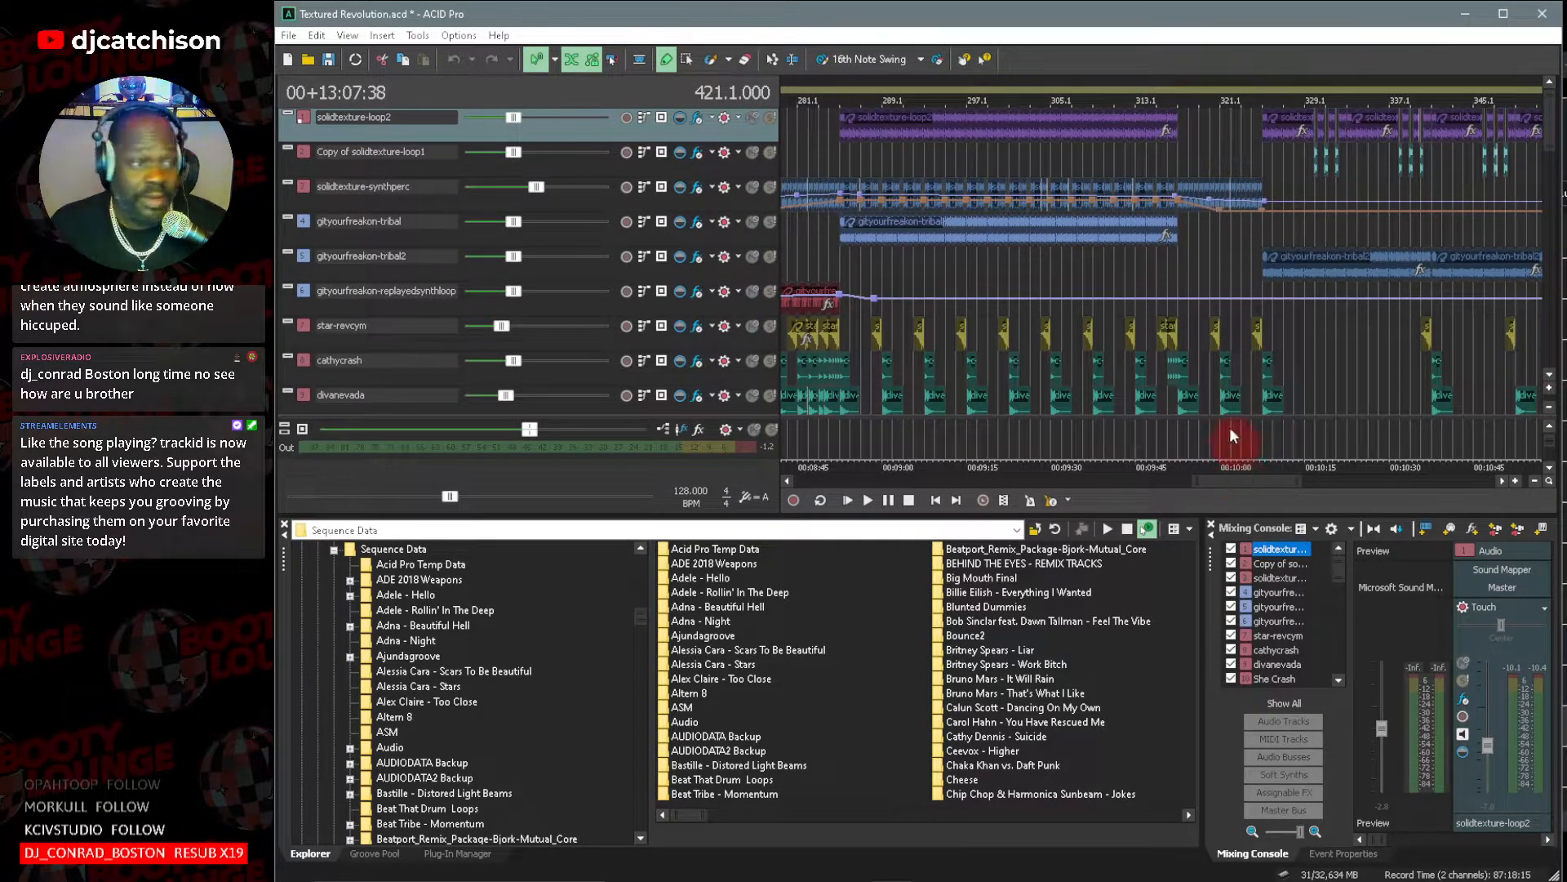
{"action": "double_click", "coordinate": [304, 116]}
{"action": "double_click", "coordinate": [637, 349]}
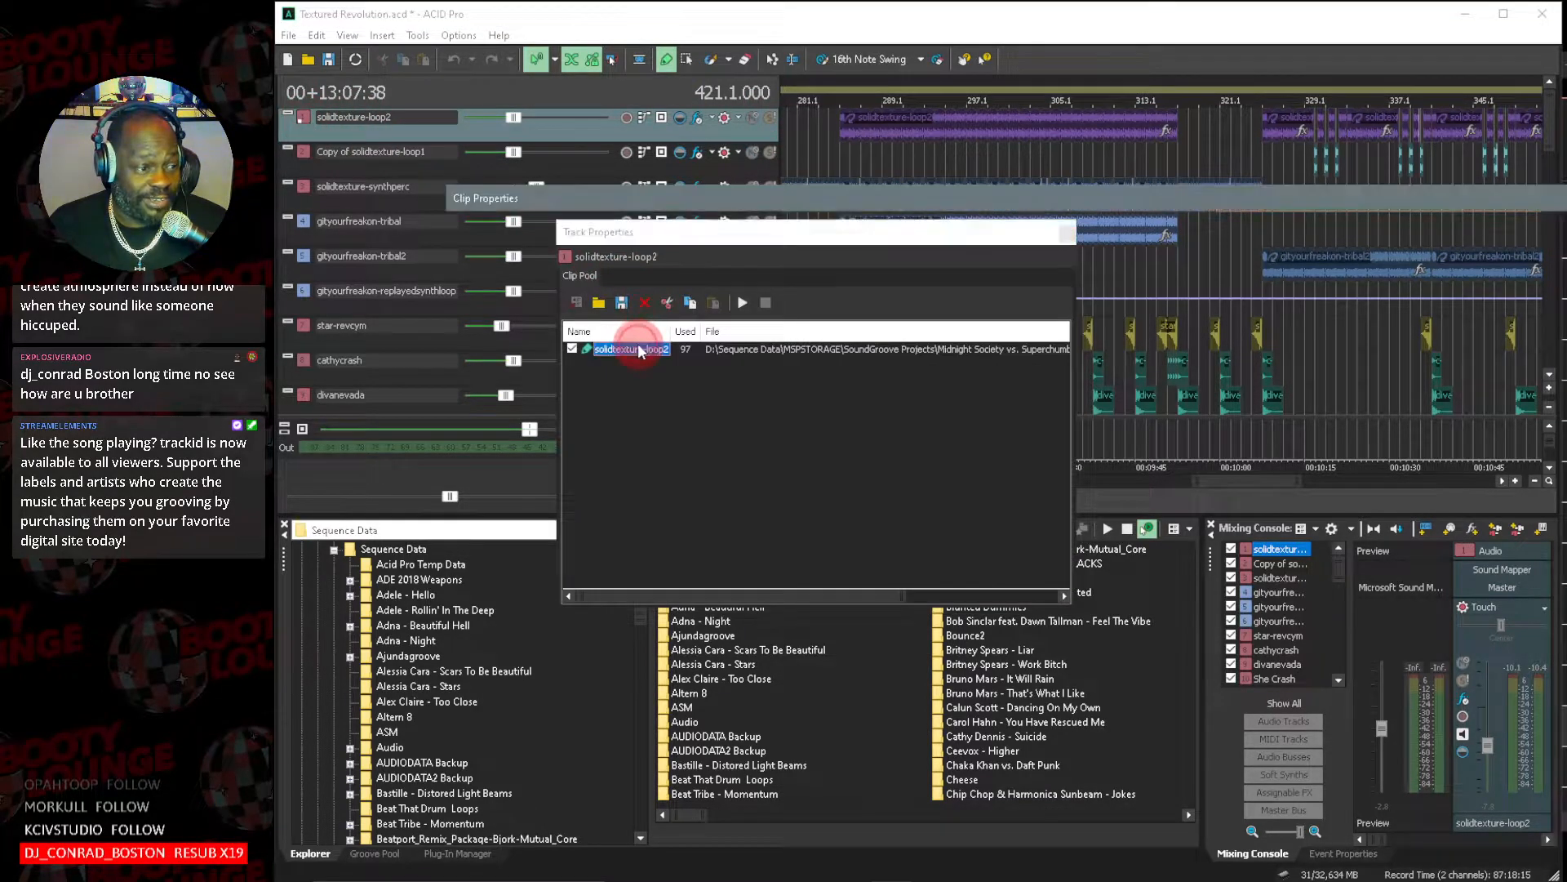
{"action": "left_click", "coordinate": [677, 741]}
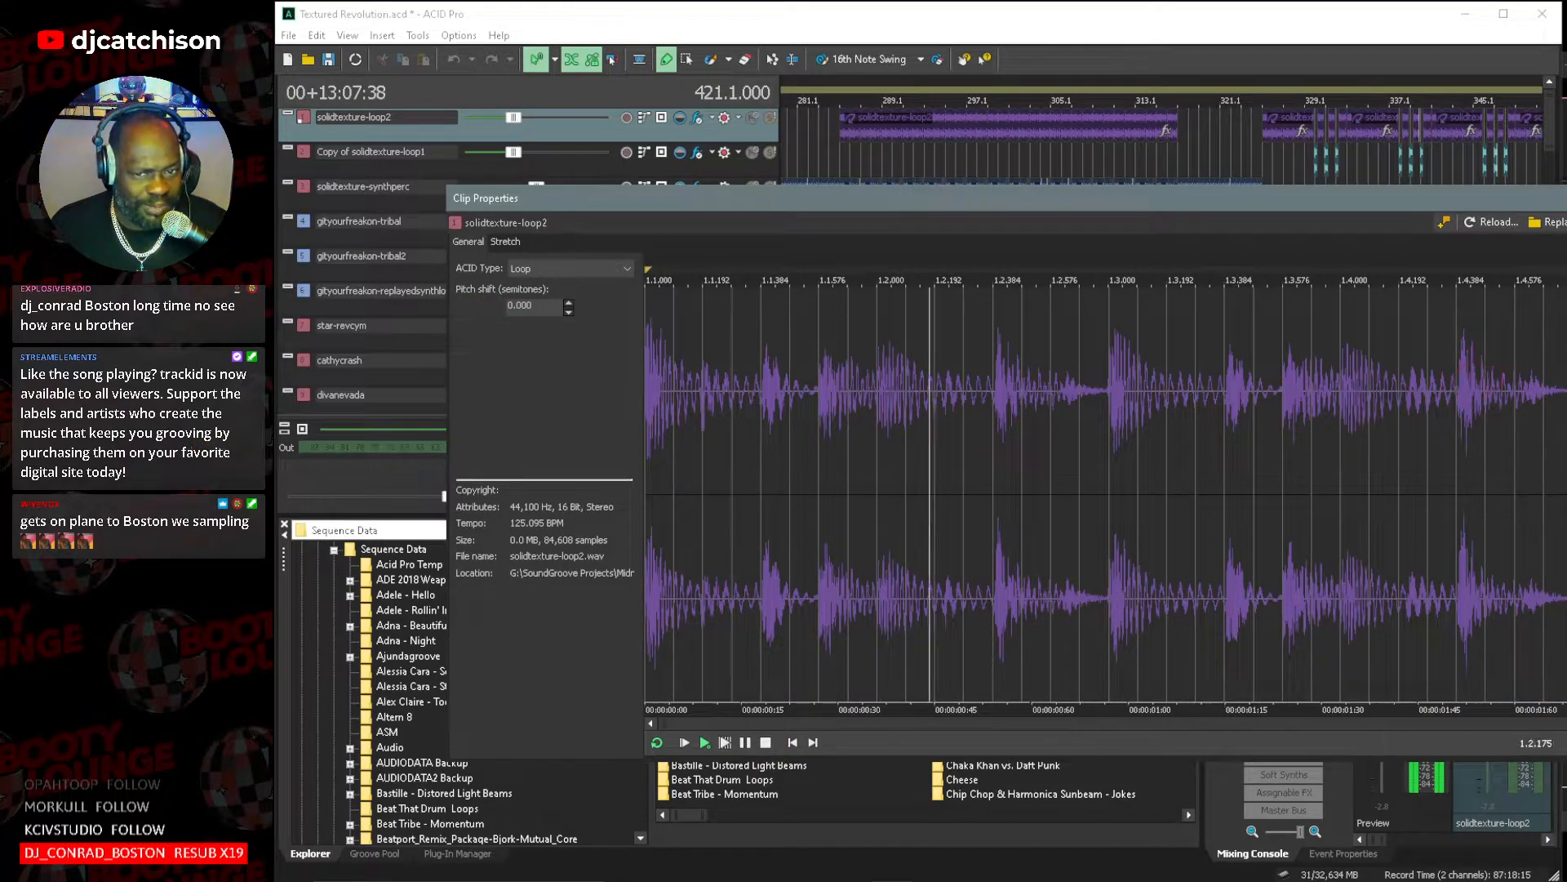
{"action": "left_click", "coordinate": [1566, 198]}
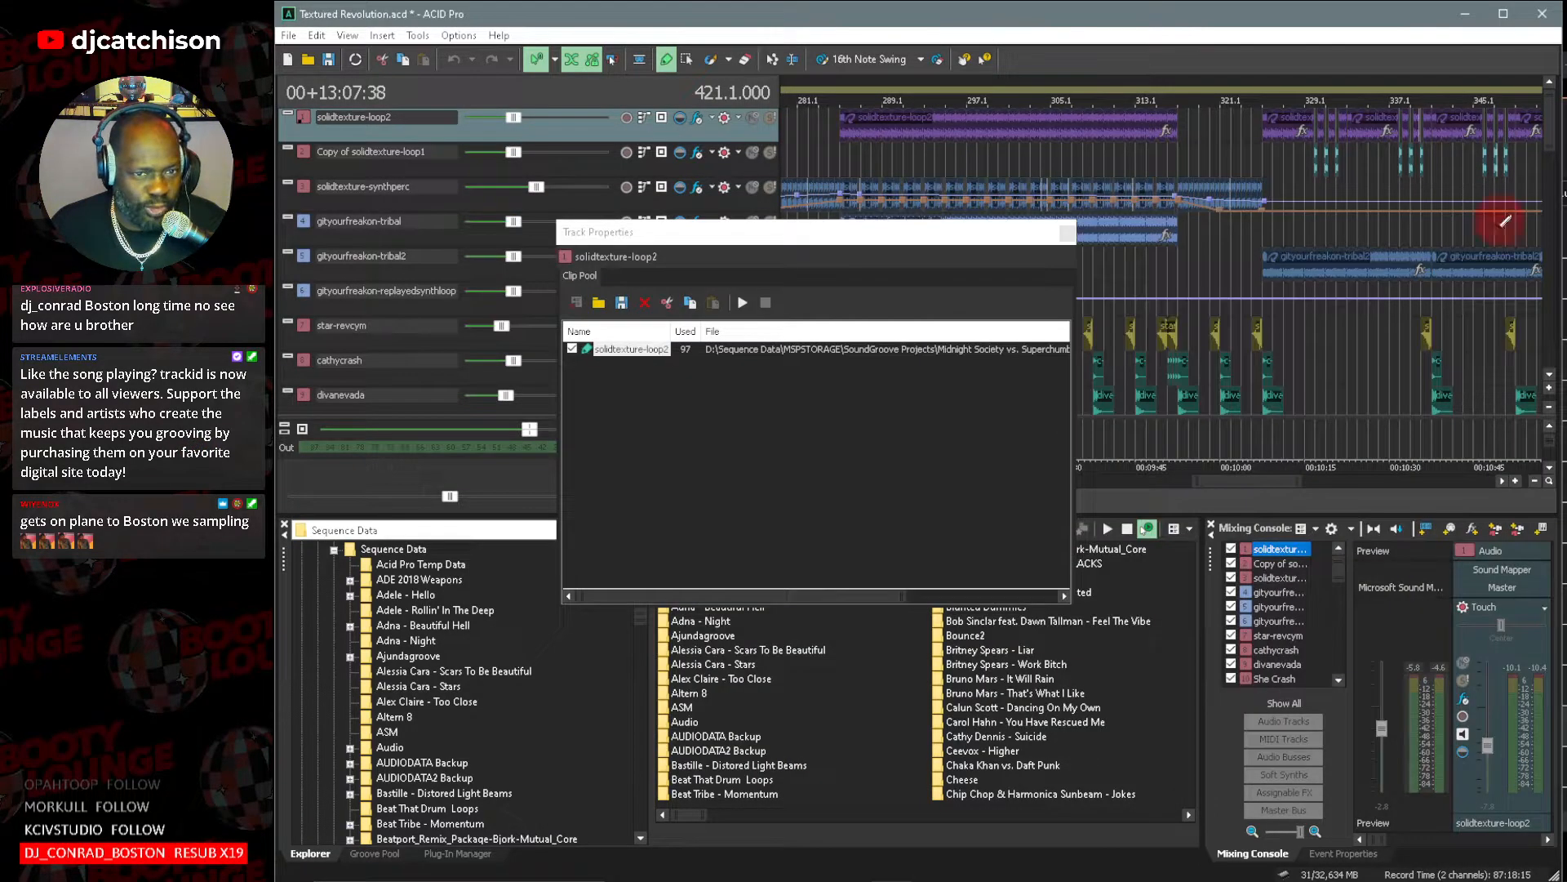
{"action": "left_click", "coordinate": [1067, 234]}
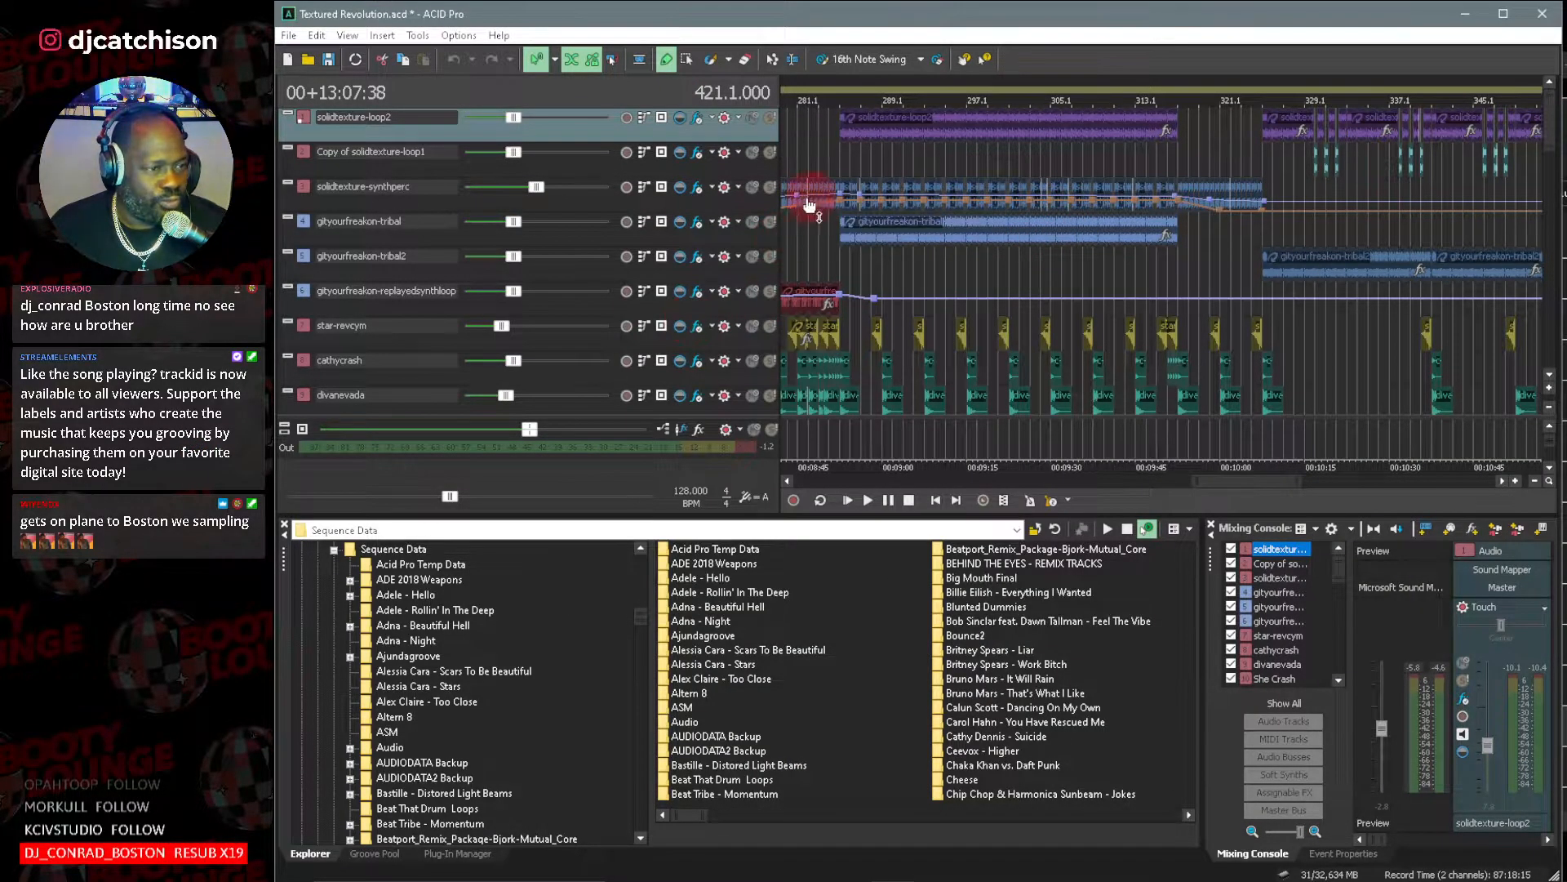
Solo the gityourfreakon-tribal track, play it from bar 285, and turn the solo off again.
{"action": "left_click", "coordinate": [770, 222]}
{"action": "left_click", "coordinate": [846, 152]}
{"action": "key", "text": "space"}
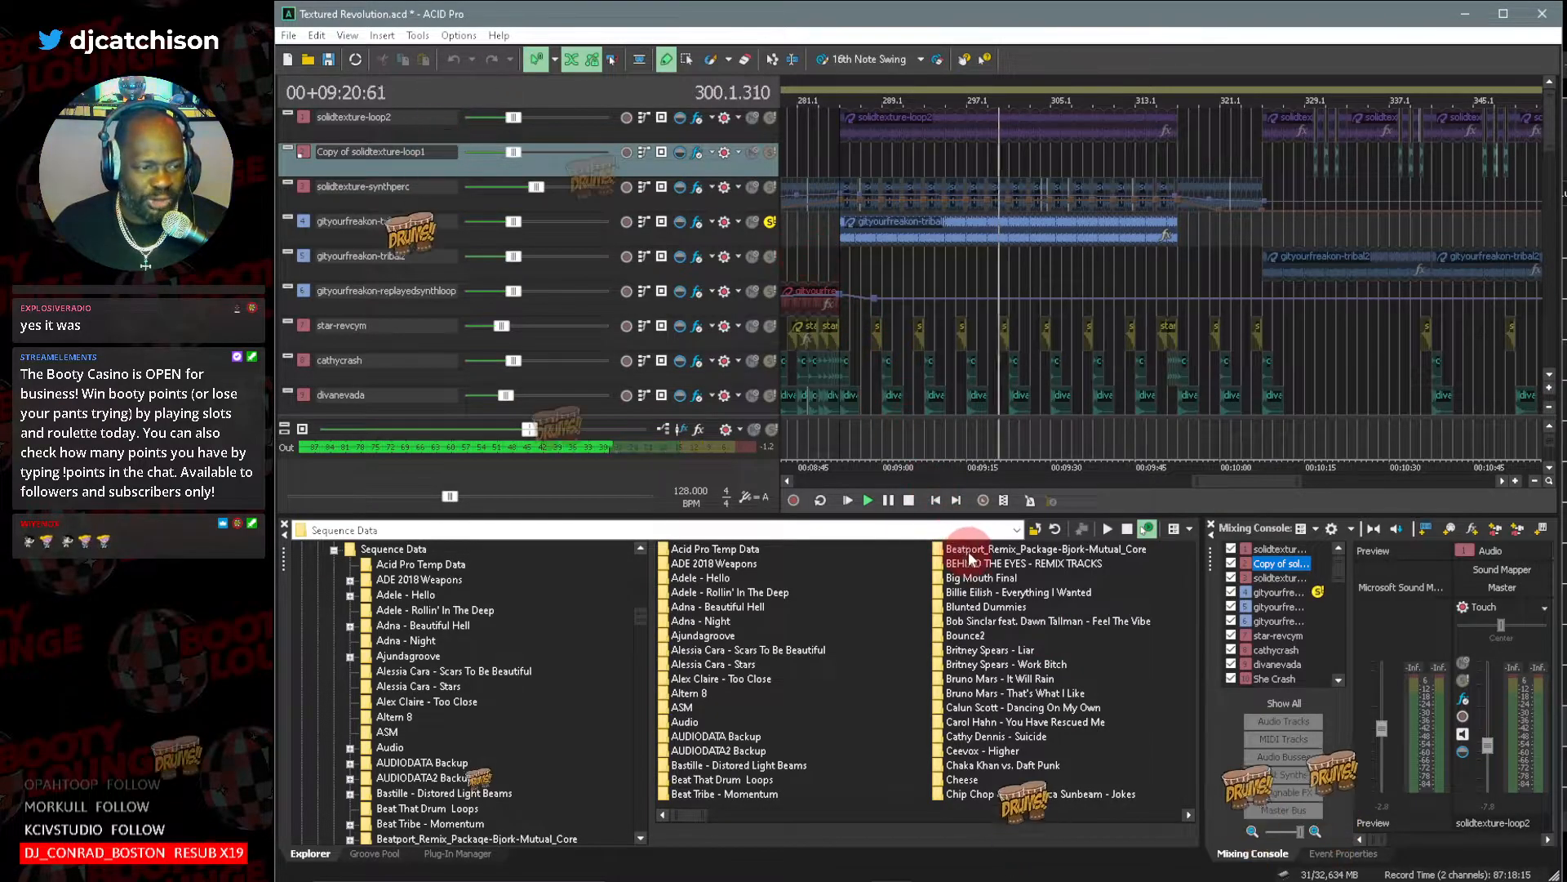
{"action": "left_click", "coordinate": [771, 222]}
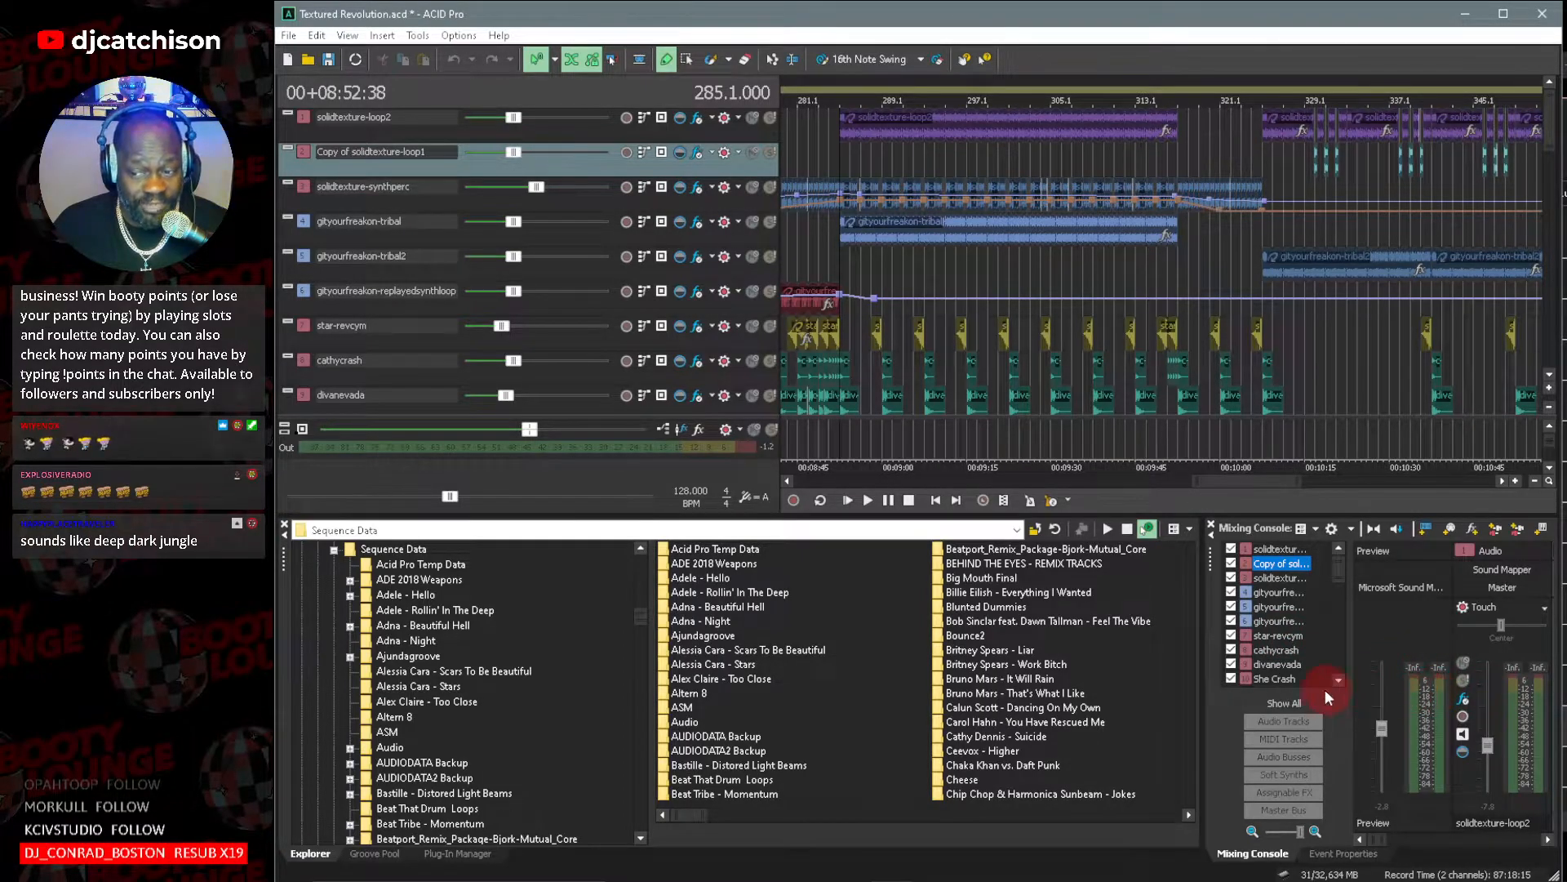
Solo the gityourfreakon-replayedsynthloop track, listen to it from bar 272, and turn the solo off again.
{"action": "left_click_drag", "start_coordinate": [1275, 482], "coordinate": [1231, 479]}
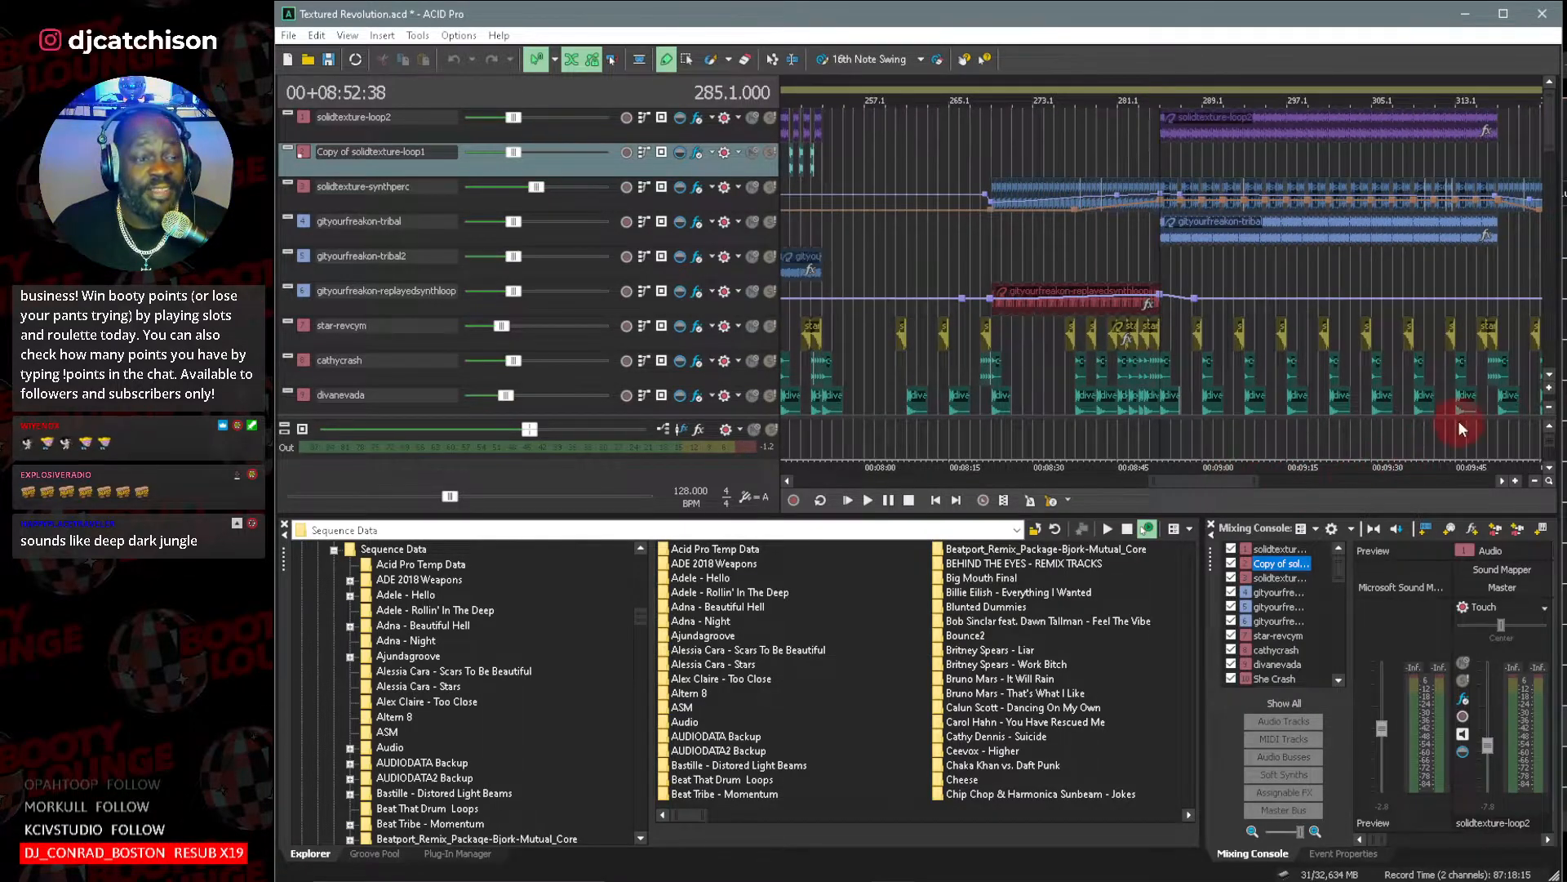
{"action": "left_click_drag", "start_coordinate": [1255, 480], "coordinate": [1205, 481]}
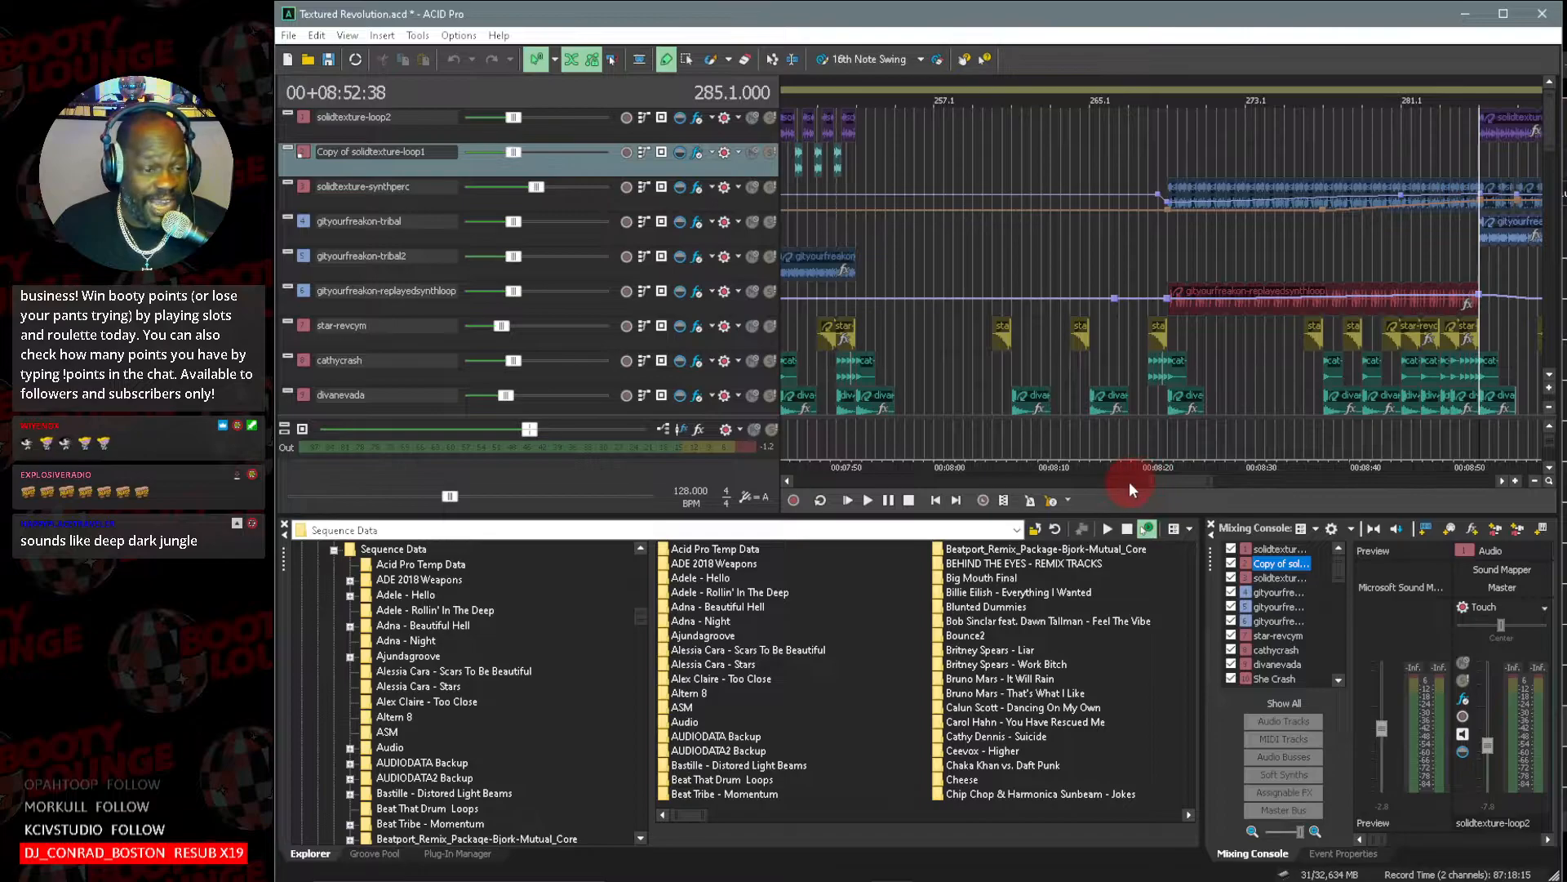
{"action": "left_click_drag", "start_coordinate": [1140, 478], "coordinate": [1159, 478]}
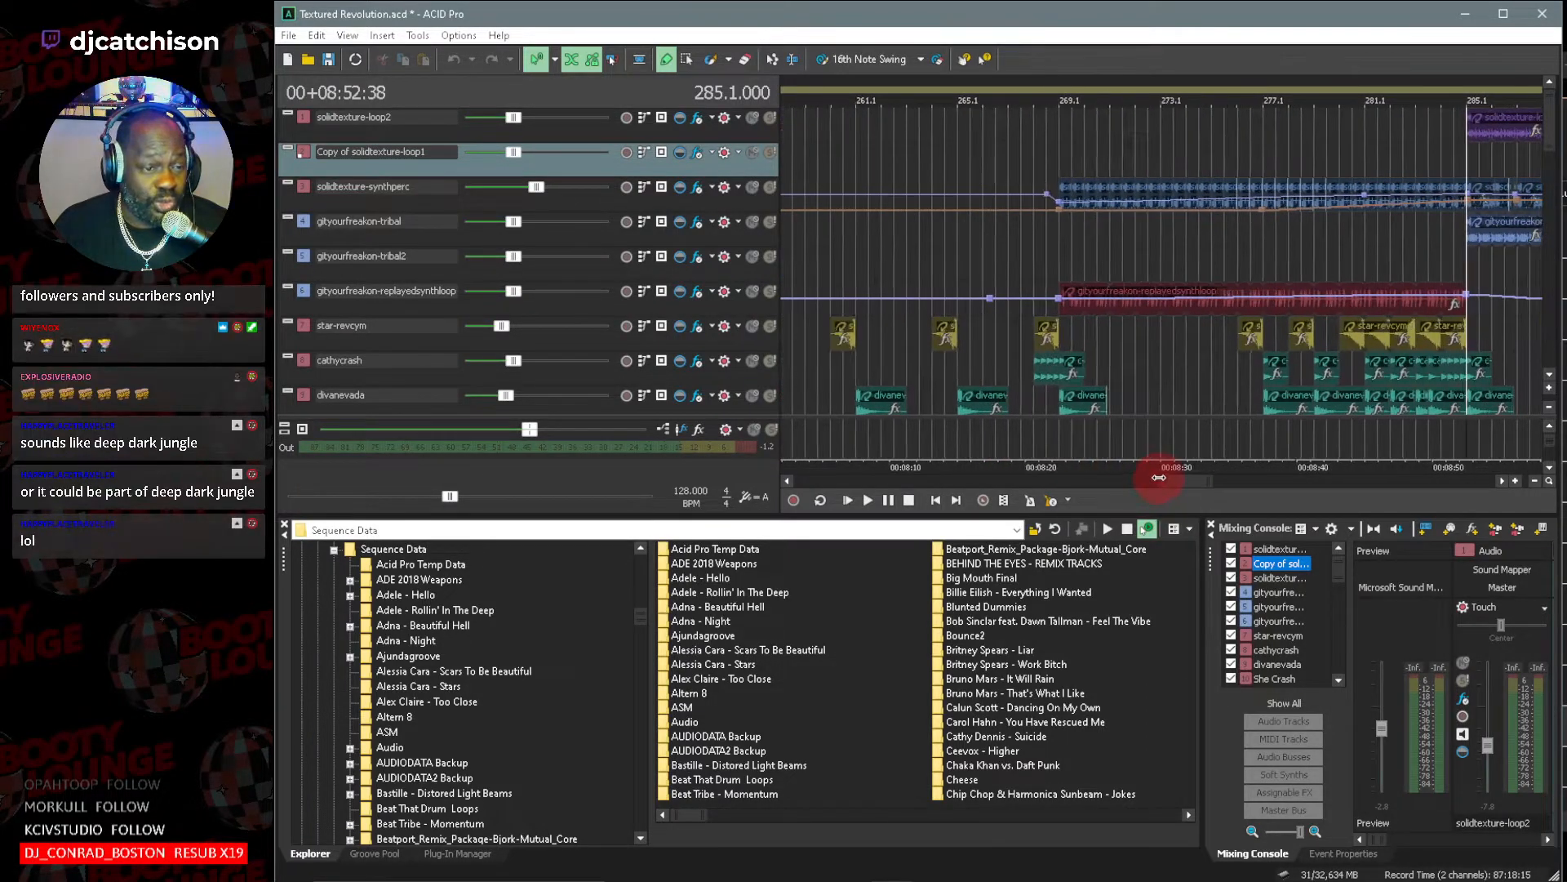
{"action": "left_click", "coordinate": [1151, 264]}
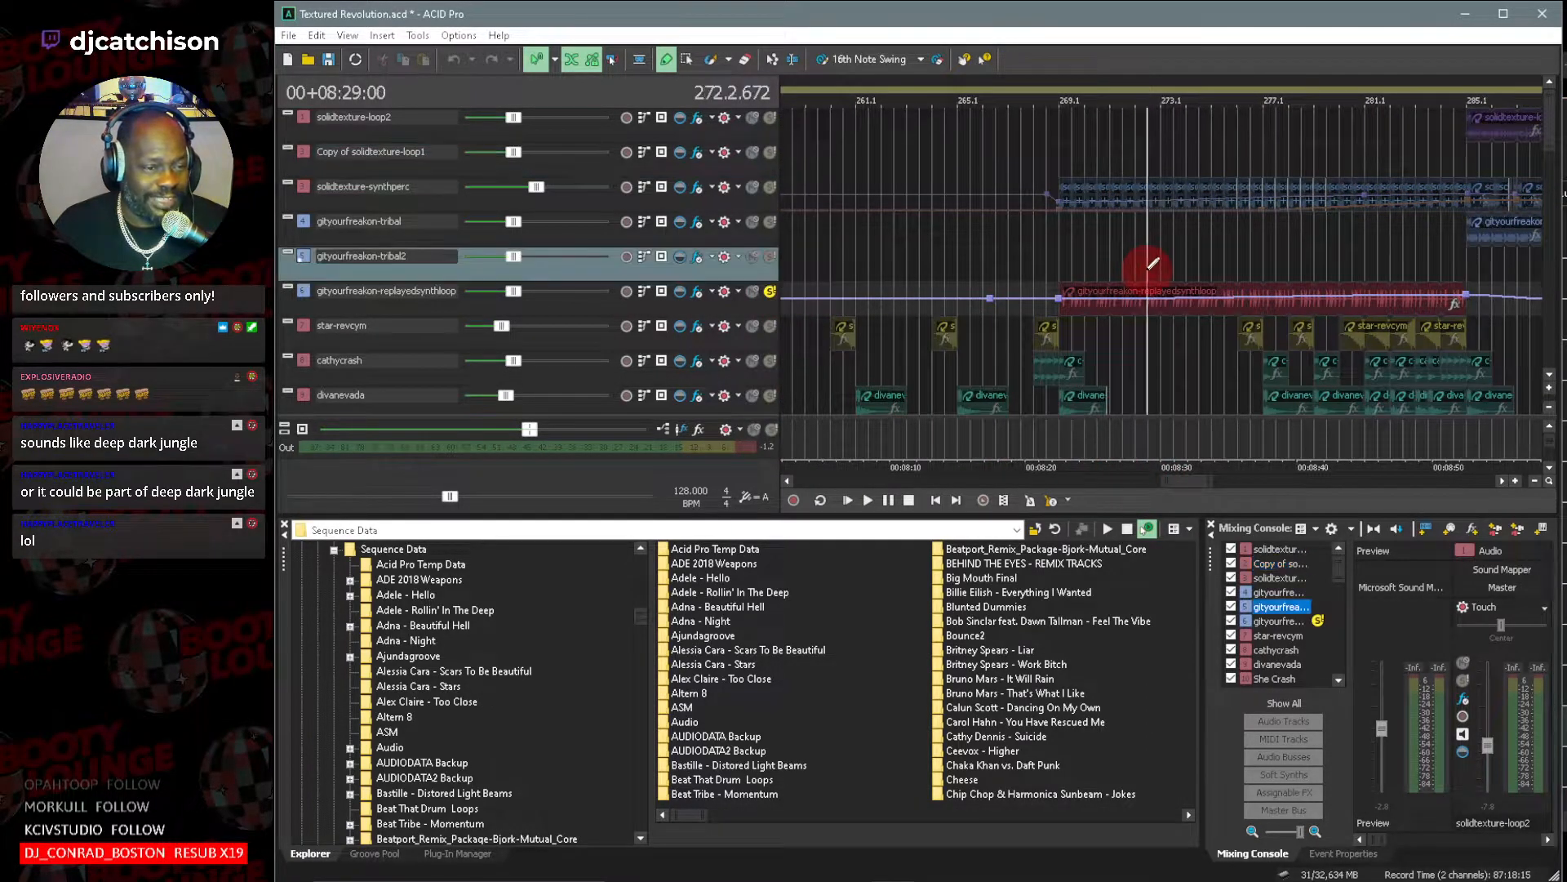
{"action": "key", "text": "space"}
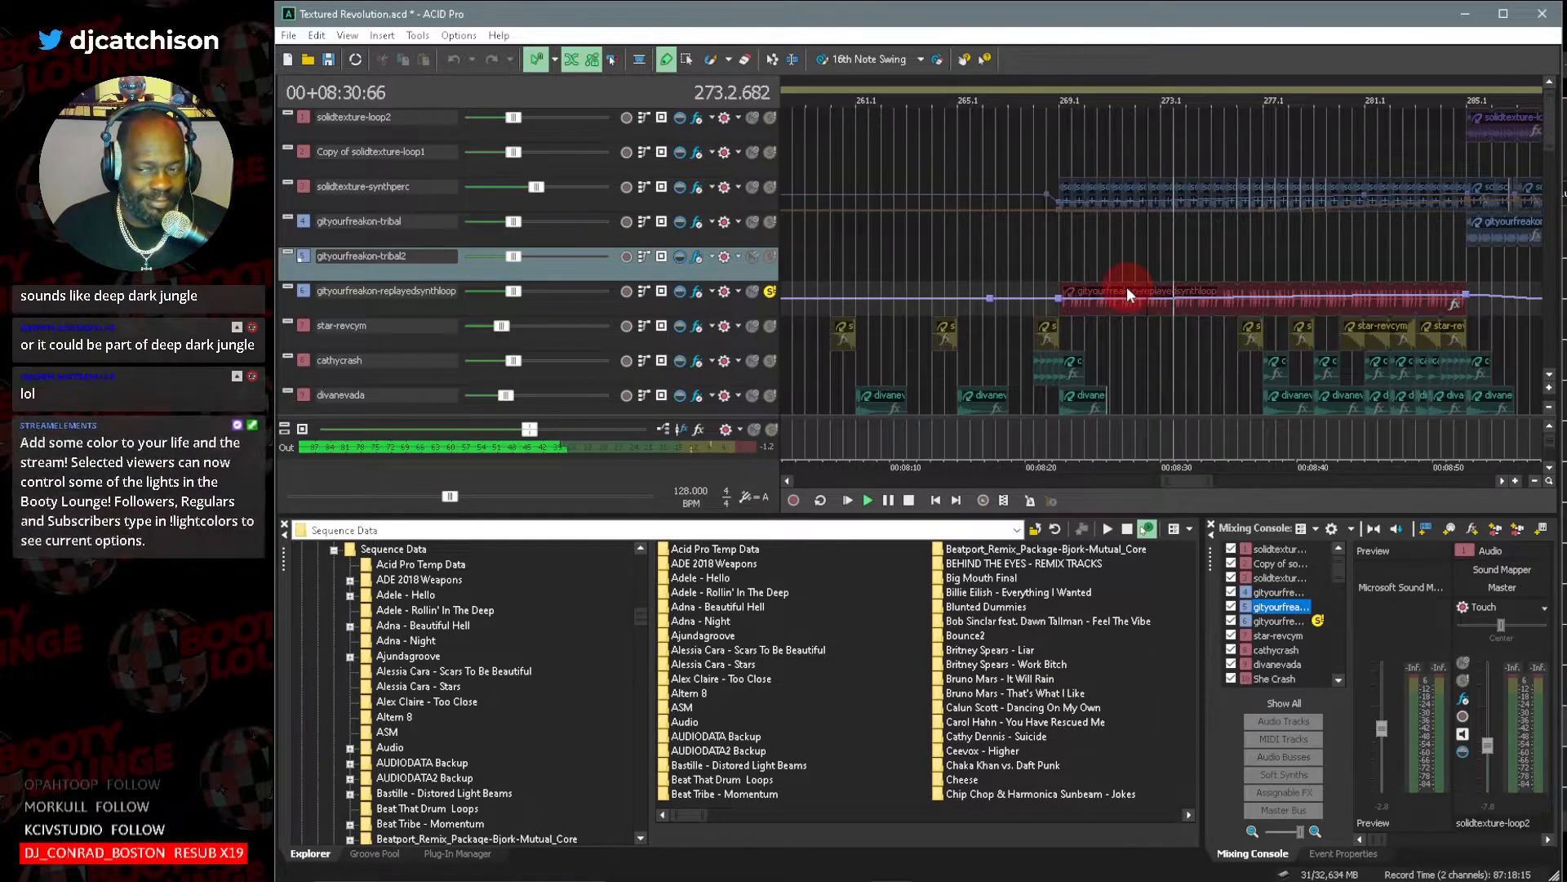
{"action": "key", "text": "space"}
{"action": "left_click", "coordinate": [700, 300]}
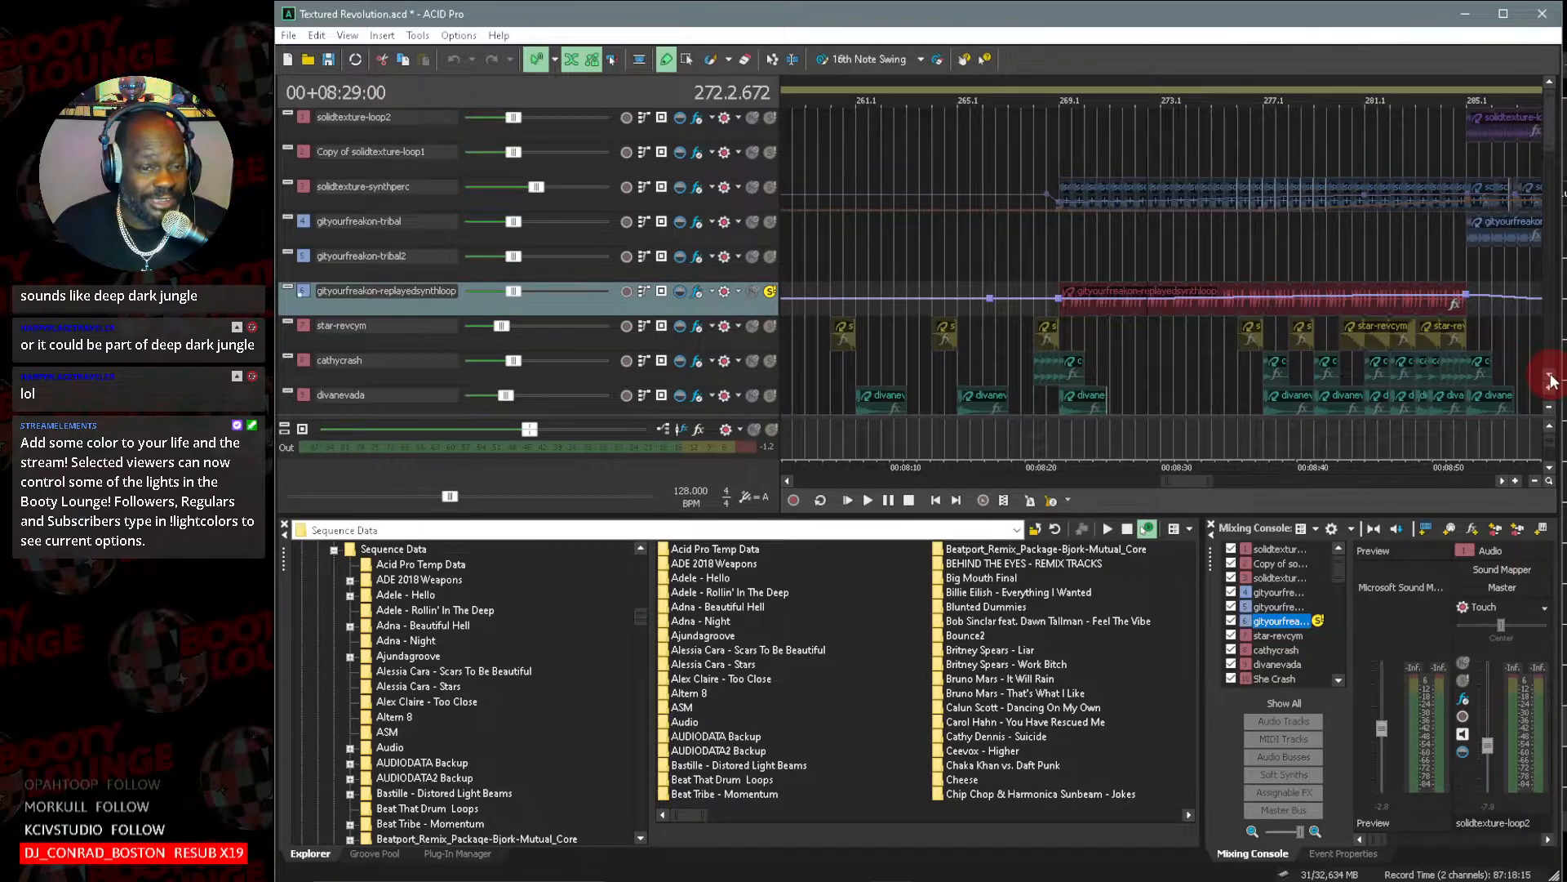
{"action": "left_click", "coordinate": [771, 292]}
Play the arrangement from bar 171 with the tracks from cathycrash down to saillant-kickloop in view.
{"action": "left_click_drag", "start_coordinate": [1151, 490], "coordinate": [1018, 473]}
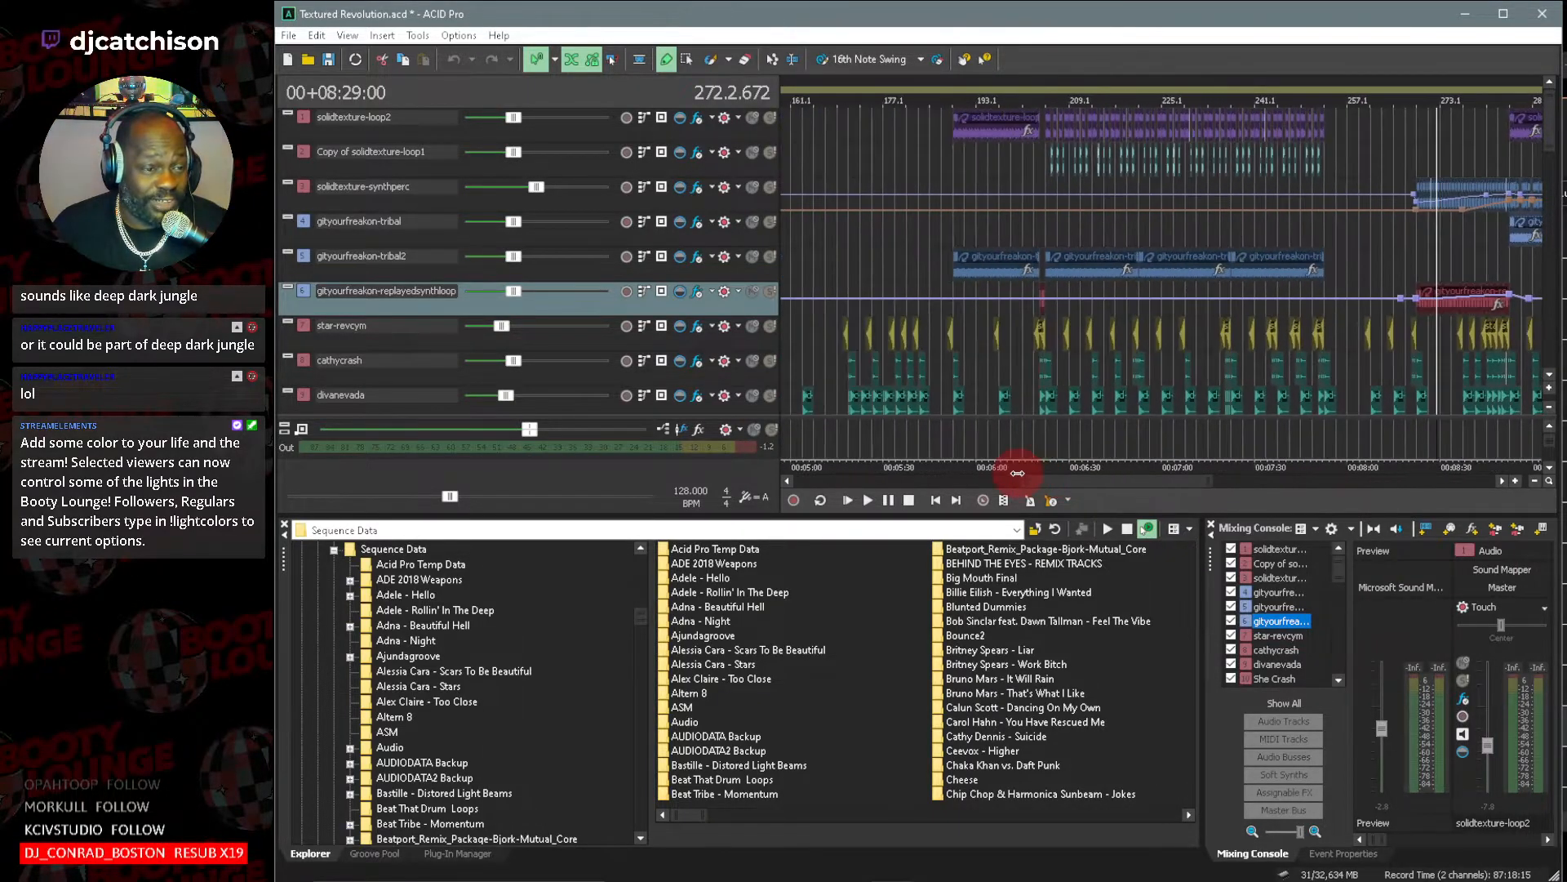
{"action": "left_click", "coordinate": [1548, 378]}
{"action": "left_click", "coordinate": [1549, 378]}
{"action": "left_click", "coordinate": [867, 326]}
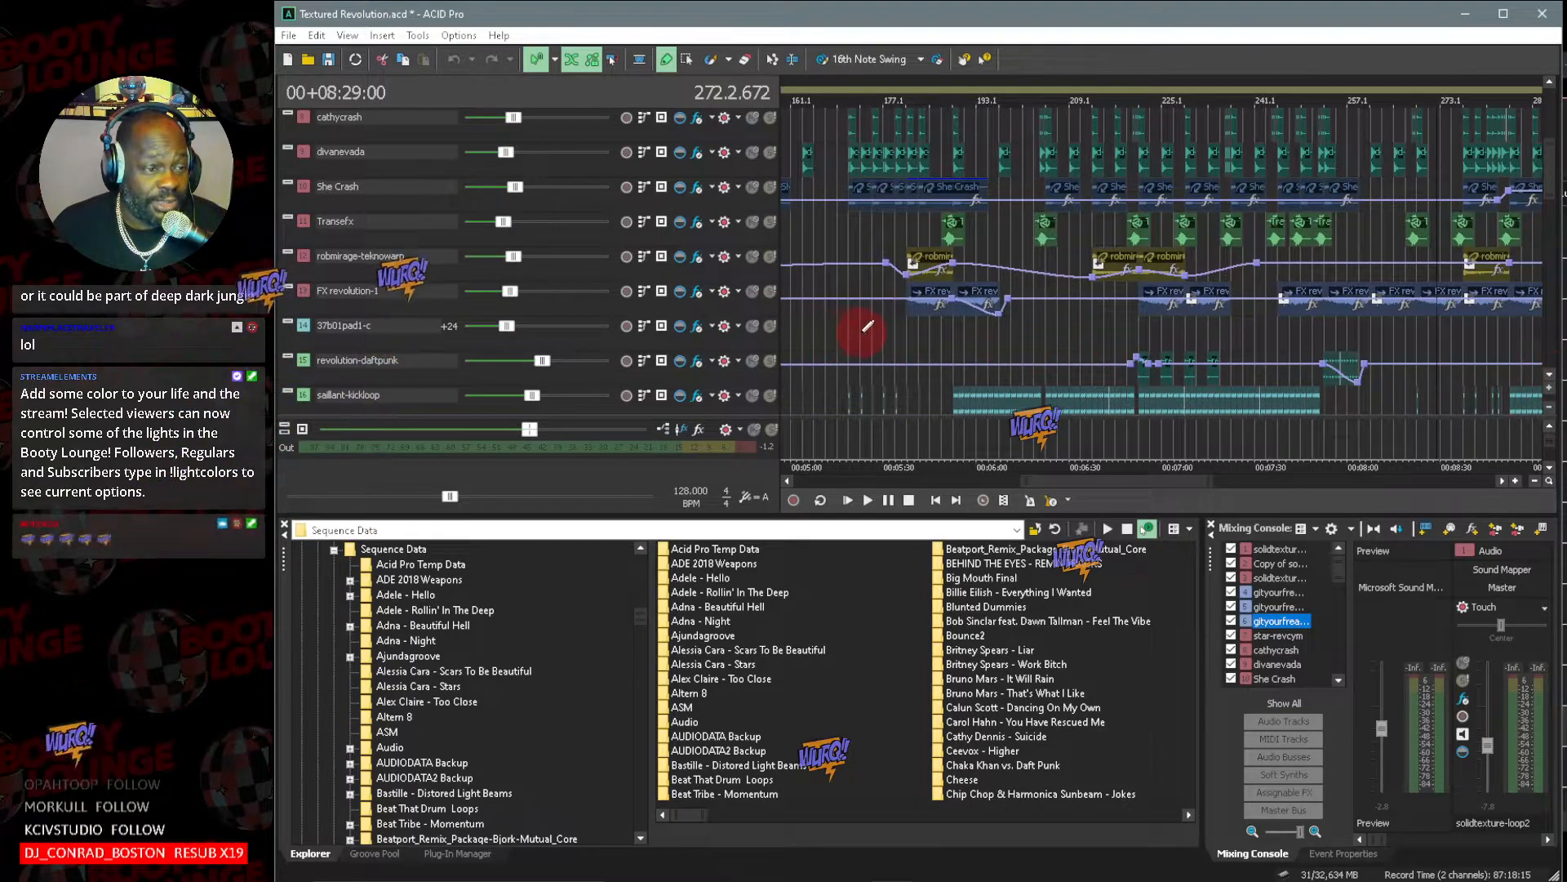
{"action": "left_click", "coordinate": [849, 335]}
{"action": "key", "text": "space"}
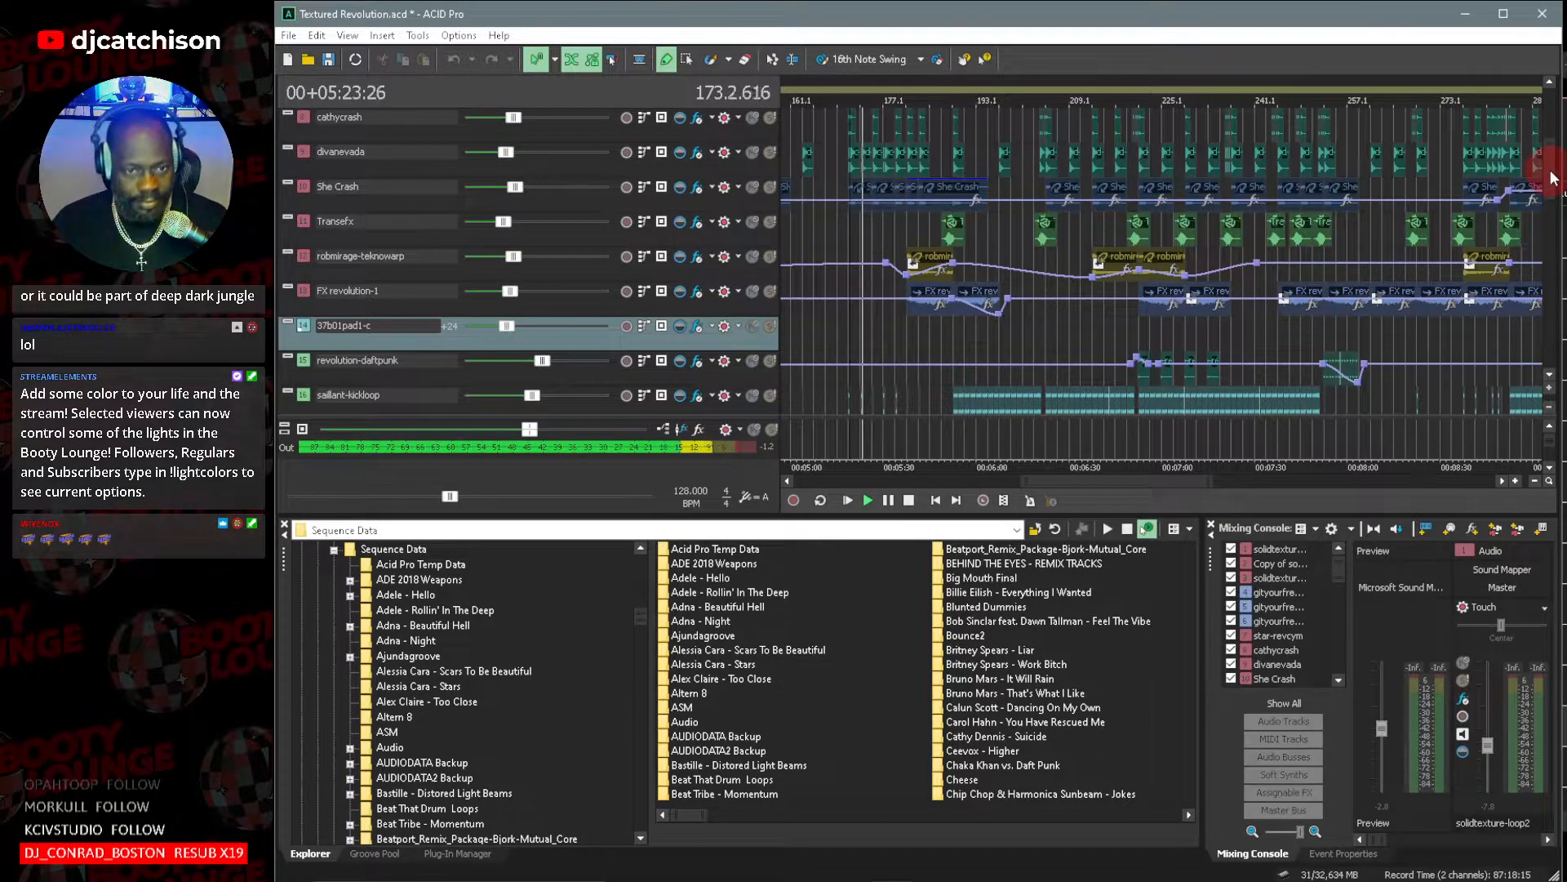
Look over the tracks from superchumbo-groove2 to nvsmshaker during playback and reset the master output's clip indicator.
{"action": "scroll", "coordinate": [1552, 175], "scroll_direction": "up", "scroll_amount": 1}
{"action": "left_click_drag", "start_coordinate": [1552, 175], "coordinate": [1558, 288]}
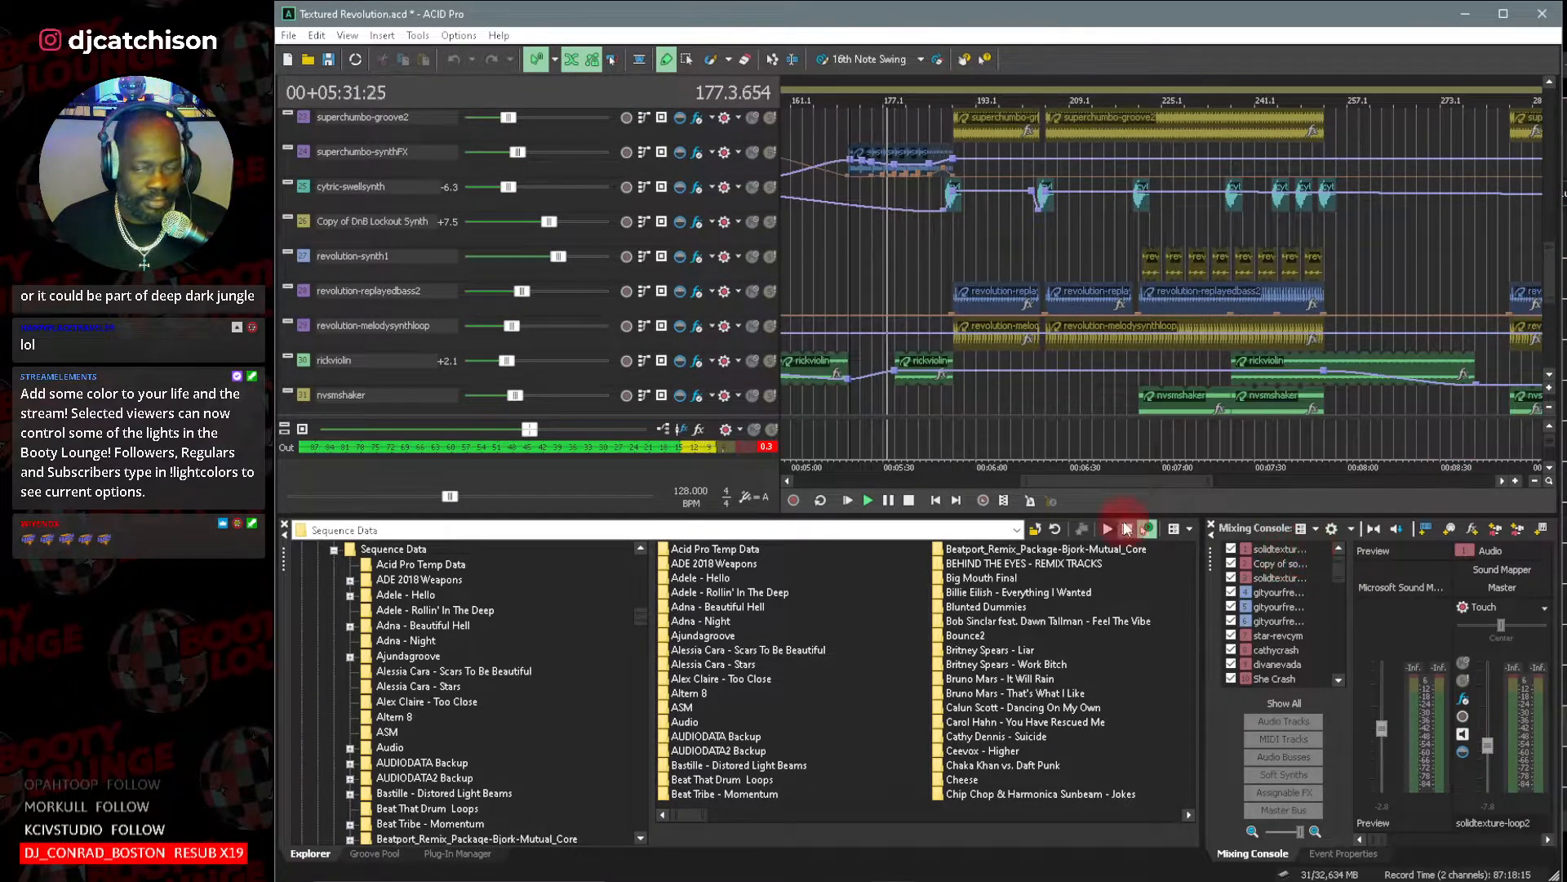
{"action": "left_click", "coordinate": [767, 446]}
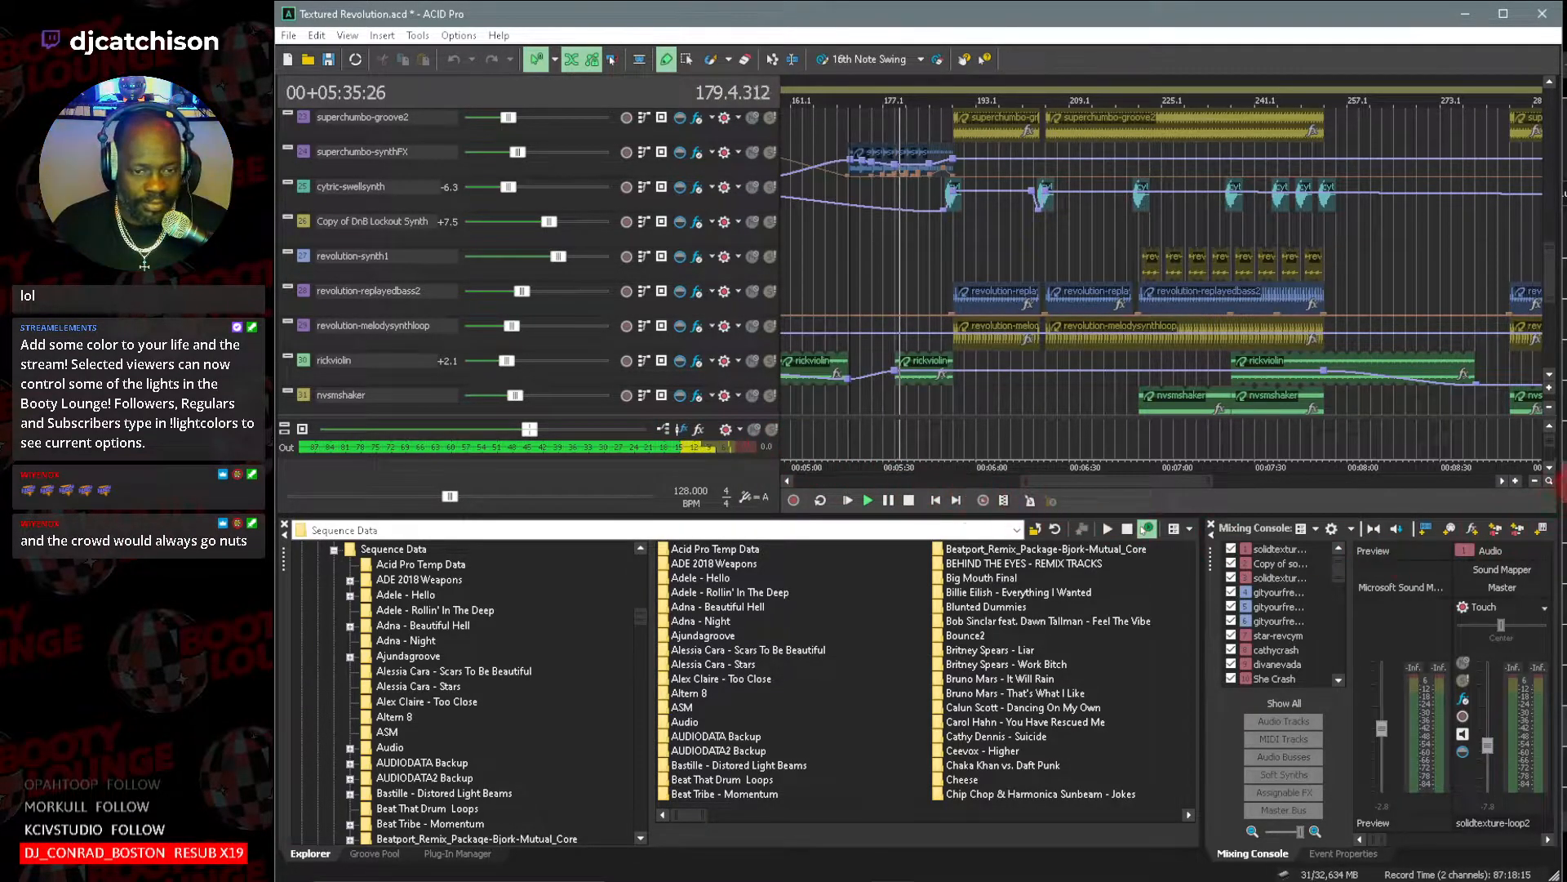
Follow the playing section closely on the tracks from revolution-melodysynthloop down to lutionloop, and stop playback.
{"action": "scroll", "coordinate": [1554, 282], "scroll_direction": "down", "scroll_amount": 3}
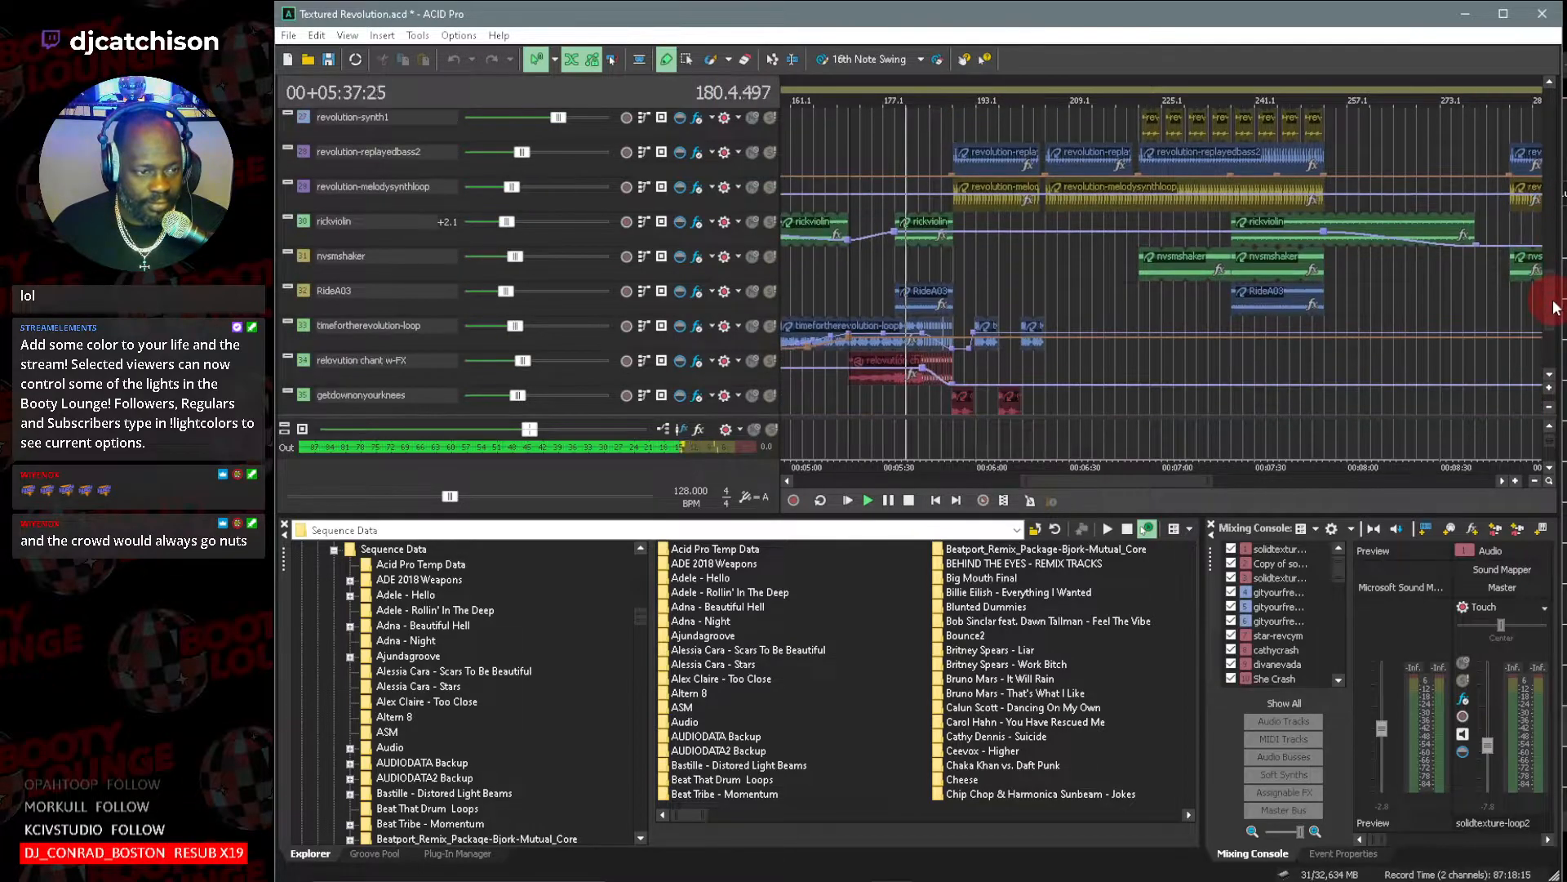
{"action": "scroll", "coordinate": [1554, 310], "scroll_direction": "down", "scroll_amount": 2}
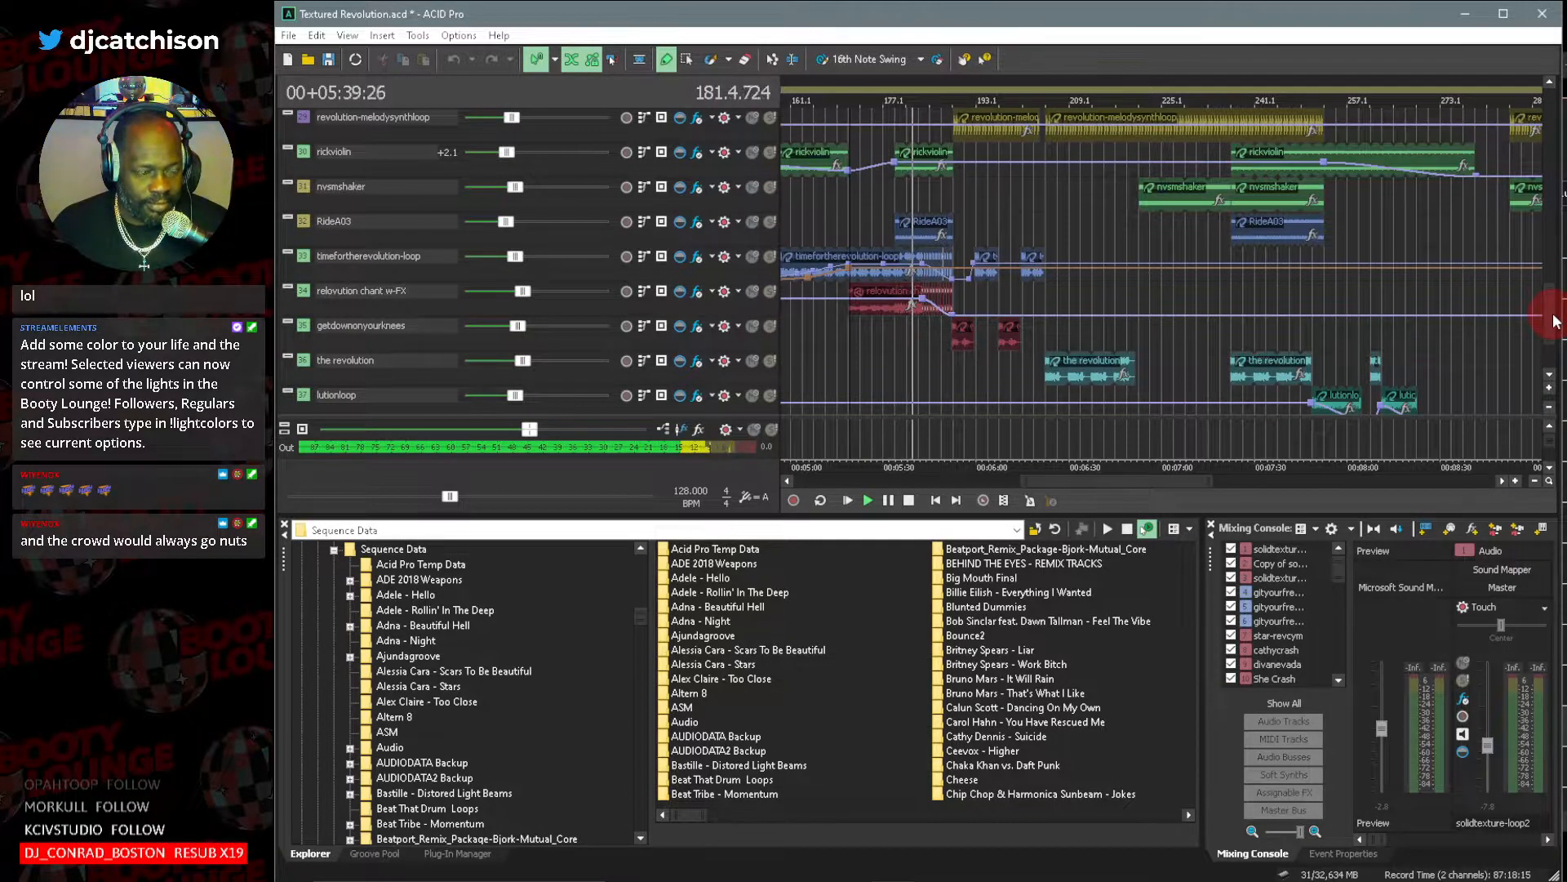
{"action": "scroll", "coordinate": [910, 389], "scroll_direction": "up", "scroll_amount": 4}
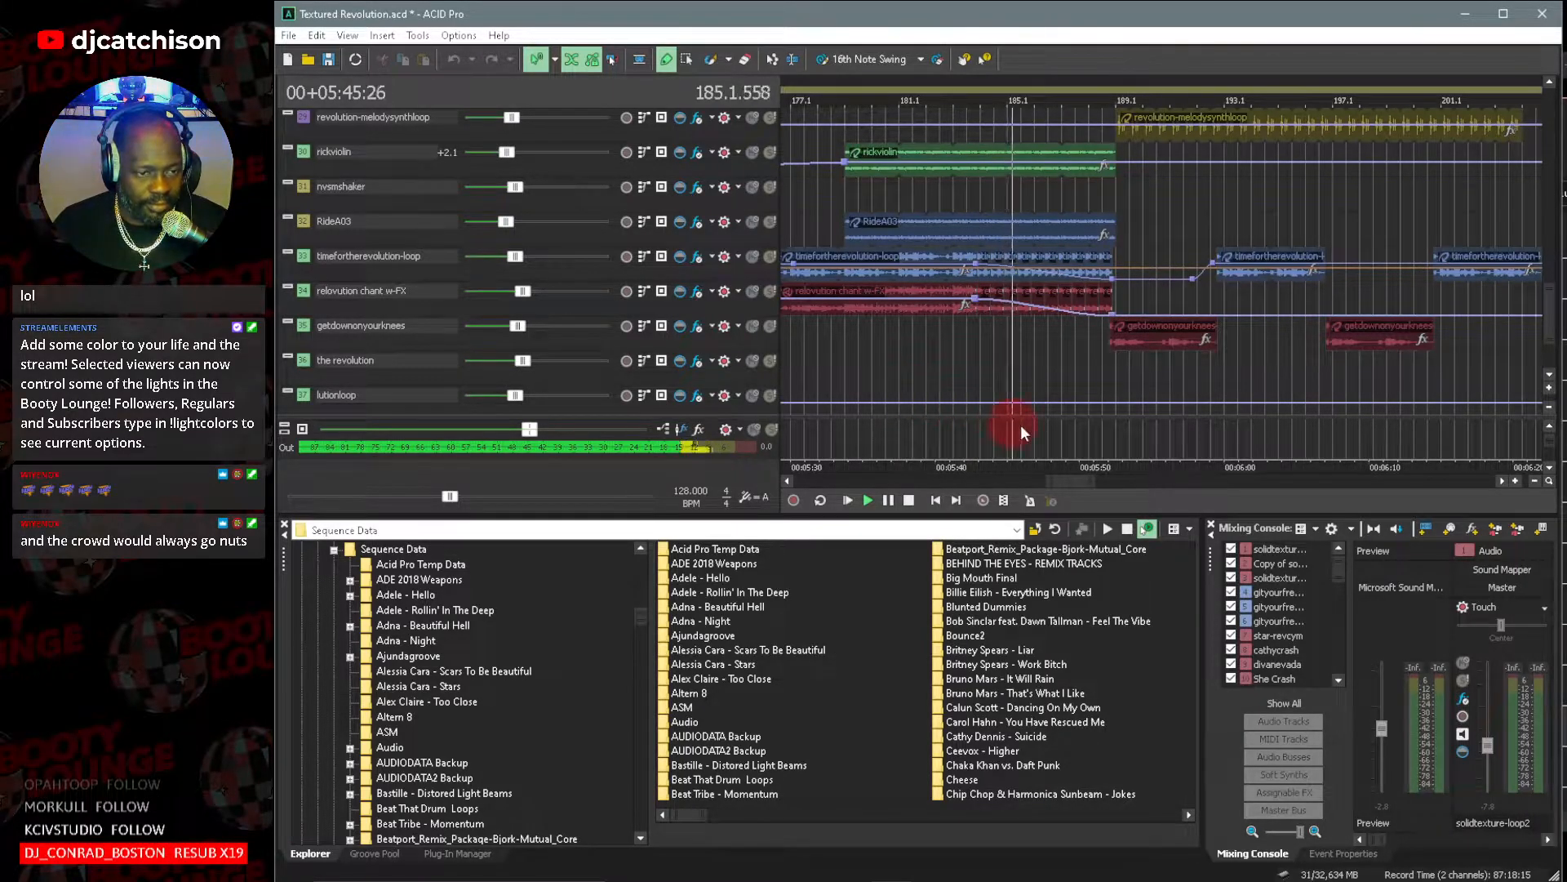
{"action": "left_click_drag", "start_coordinate": [1096, 479], "coordinate": [1108, 481]}
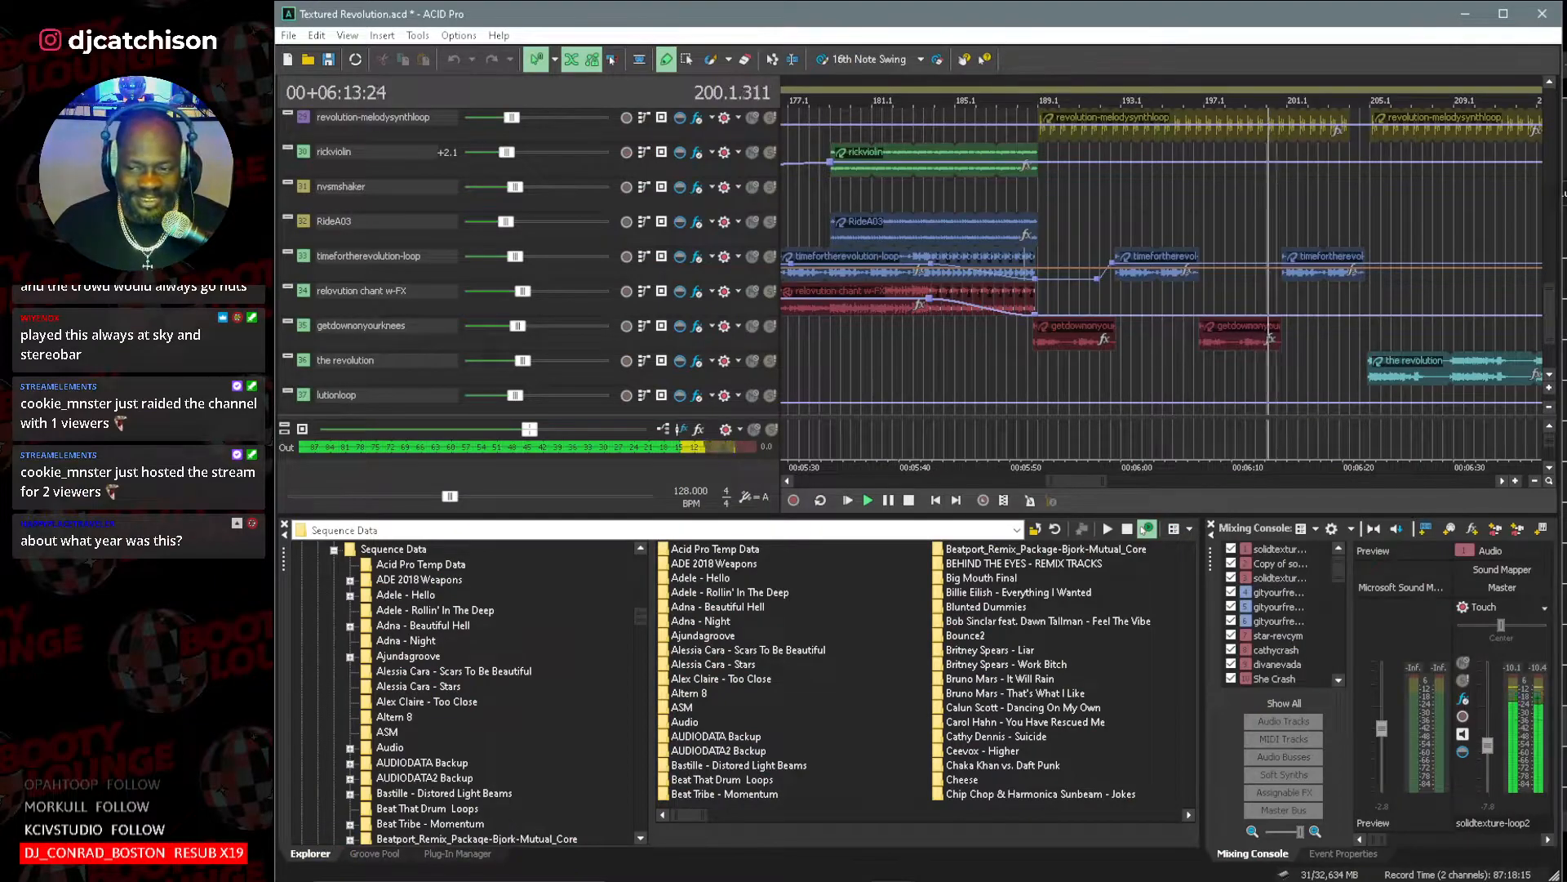
{"action": "left_click", "coordinate": [907, 504]}
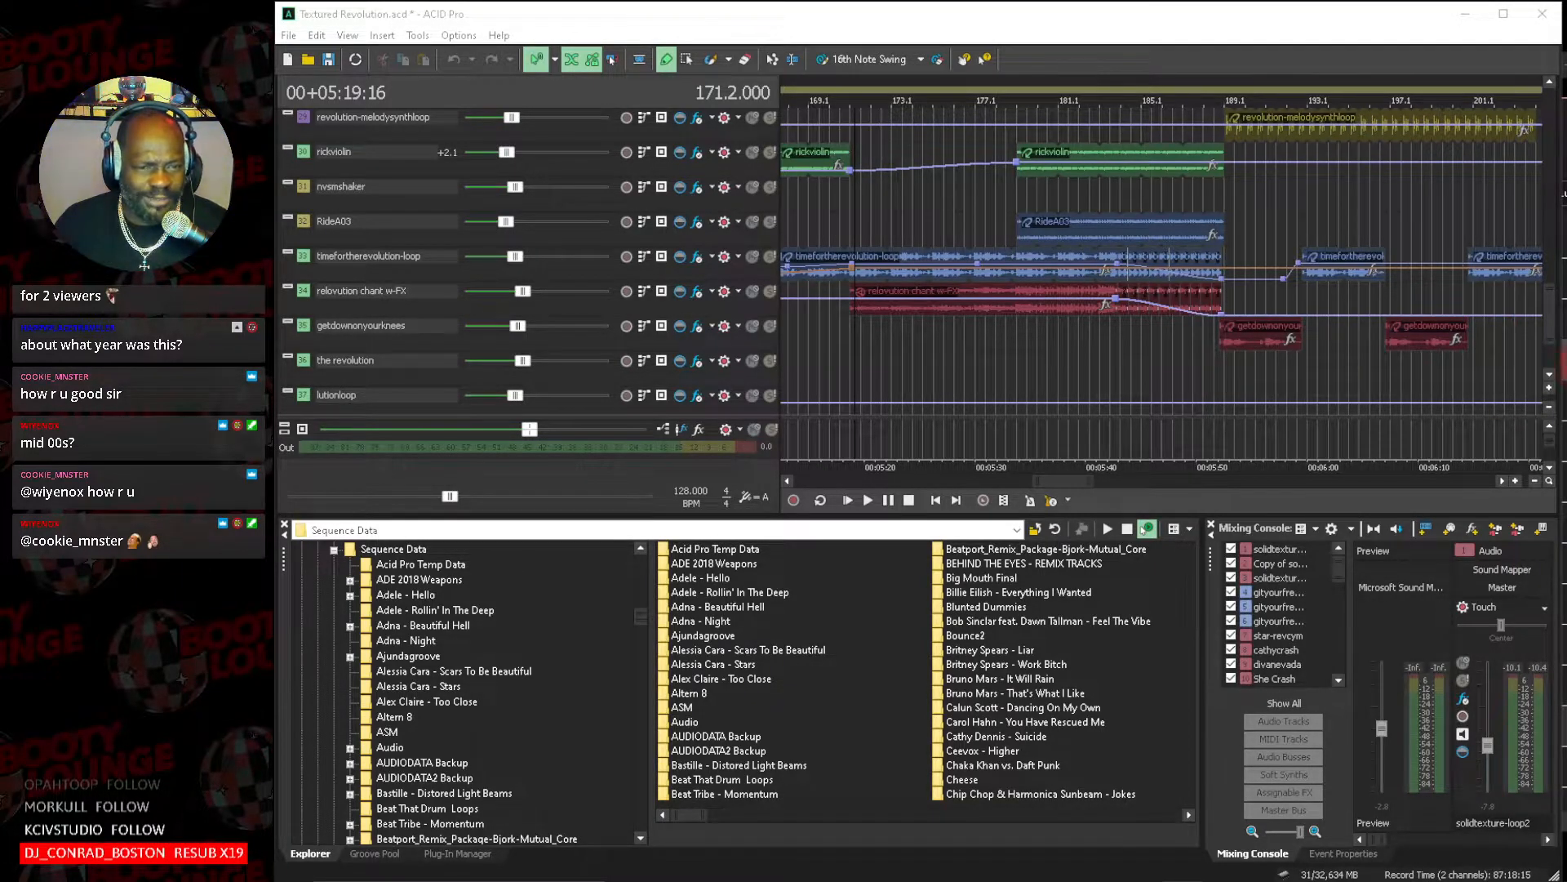
Examine the rest of the arrangement, from the revolution vocal tracks through the song's ending and back to bar 1.
{"action": "left_click", "coordinate": [1549, 376]}
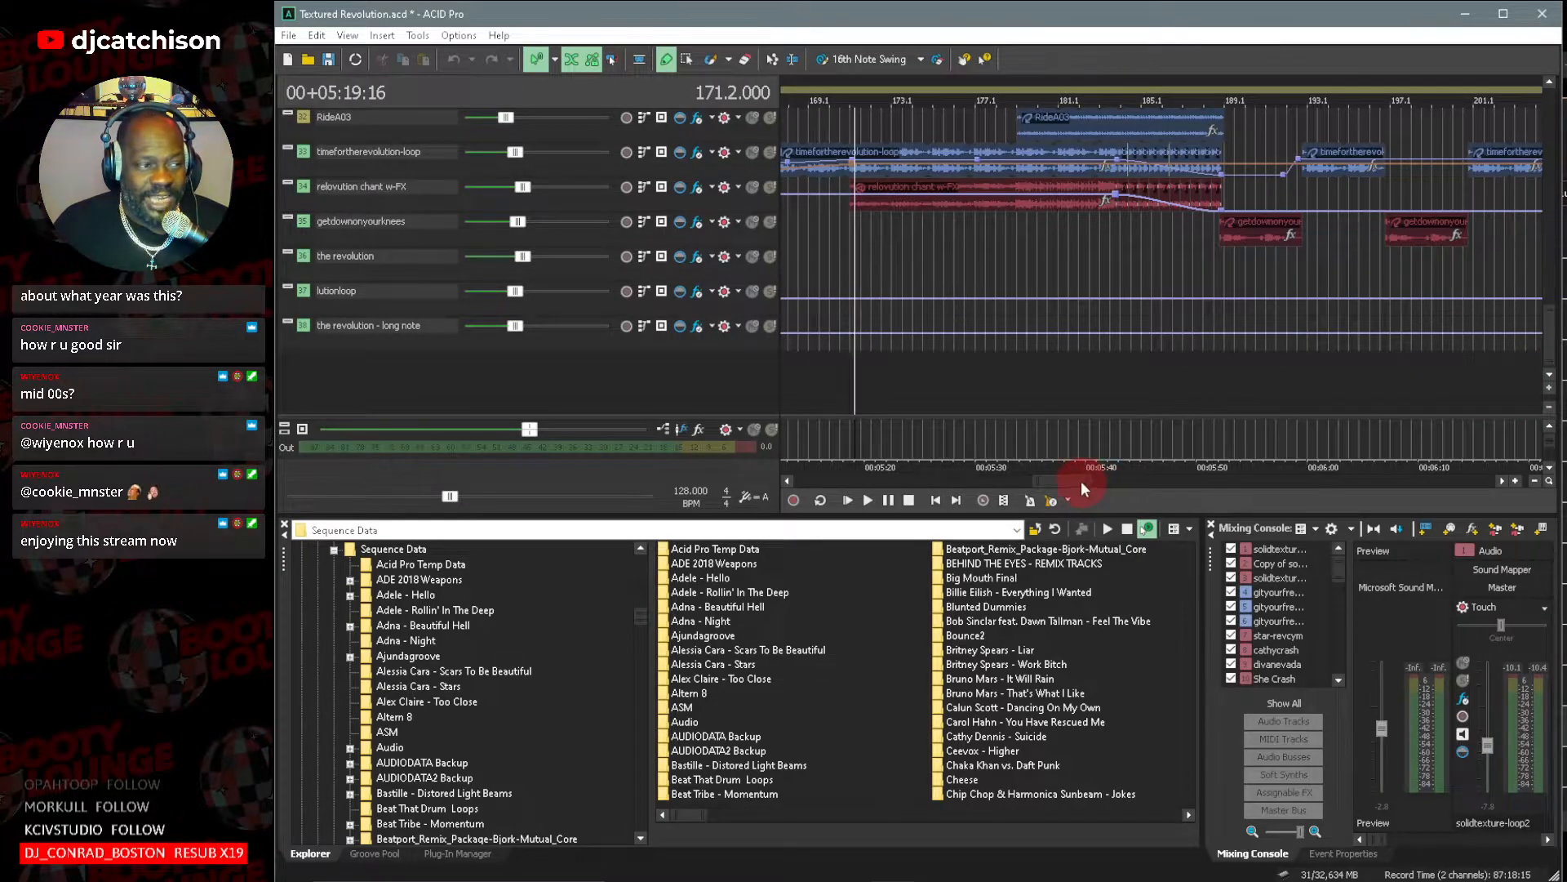
{"action": "left_click_drag", "start_coordinate": [1095, 475], "coordinate": [1196, 480]}
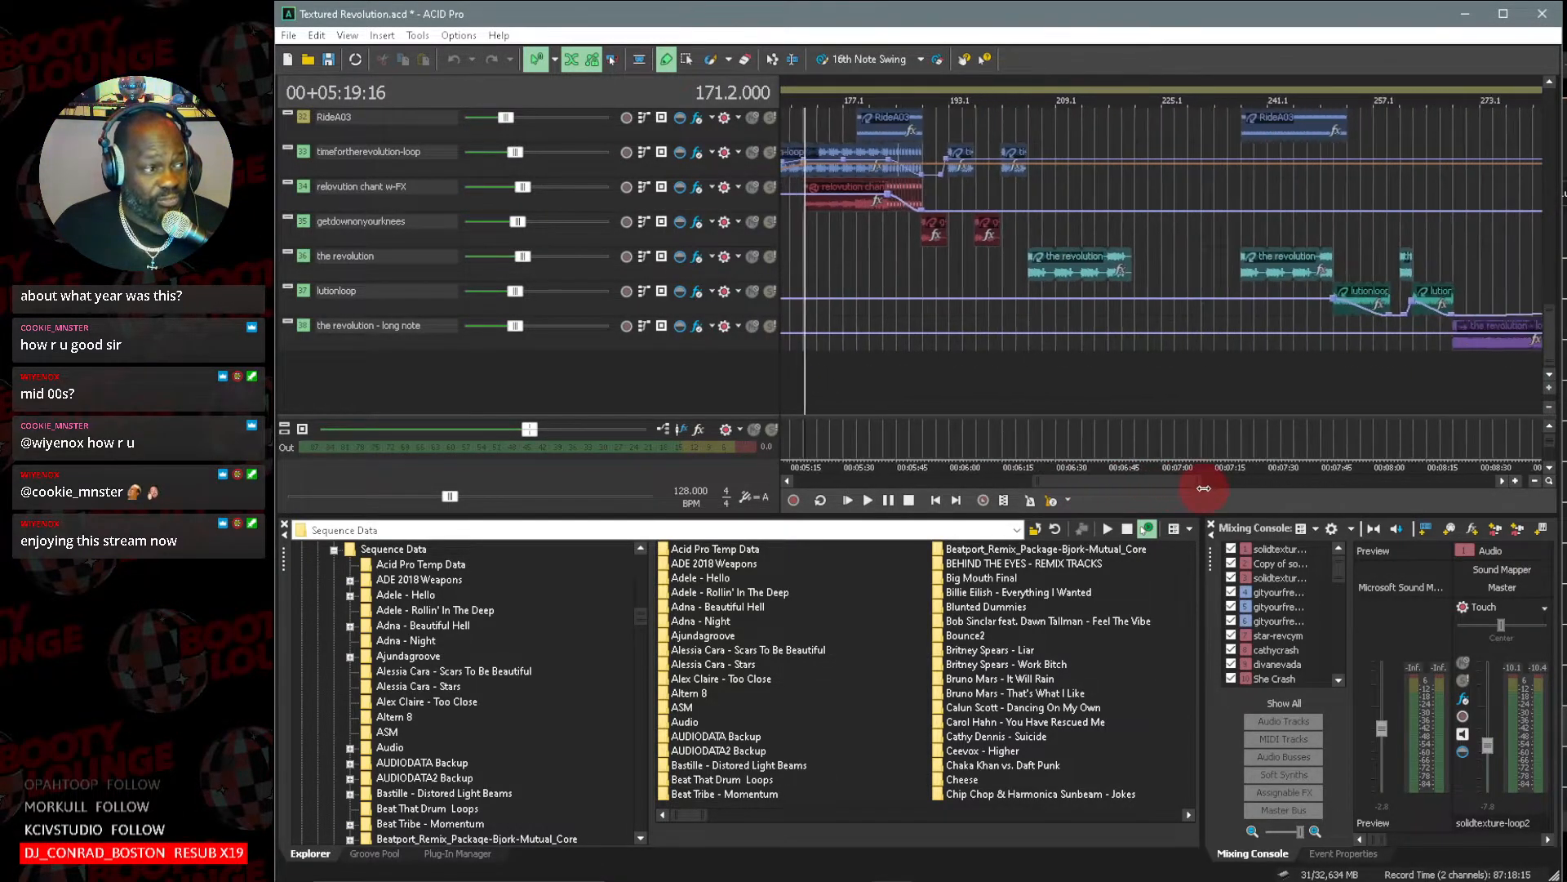
{"action": "left_click_drag", "start_coordinate": [1547, 336], "coordinate": [1547, 100]}
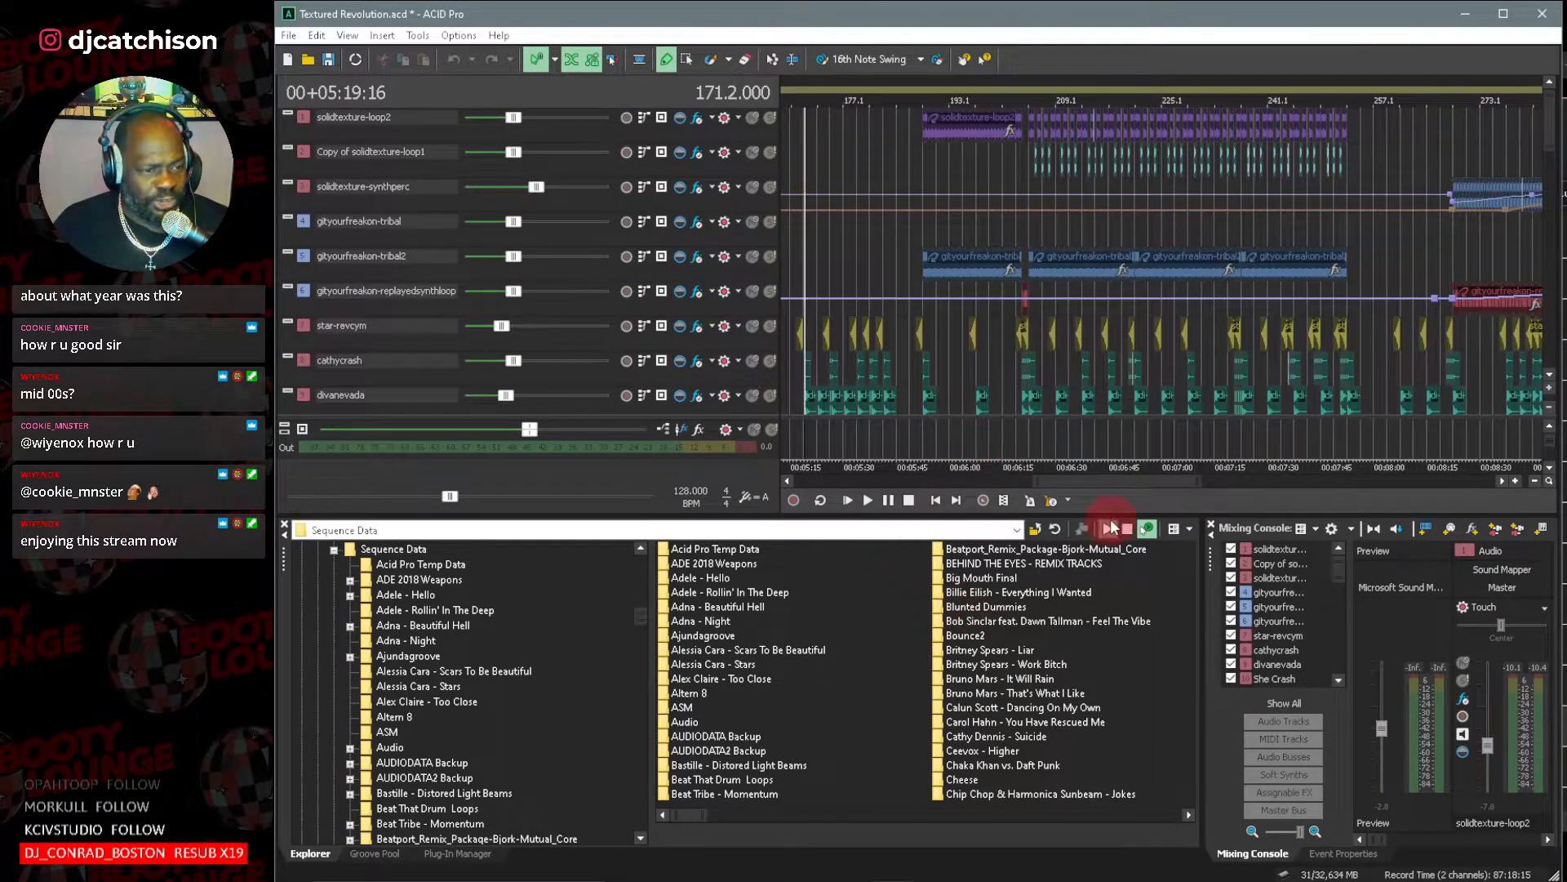
{"action": "left_click_drag", "start_coordinate": [1110, 484], "coordinate": [1286, 492]}
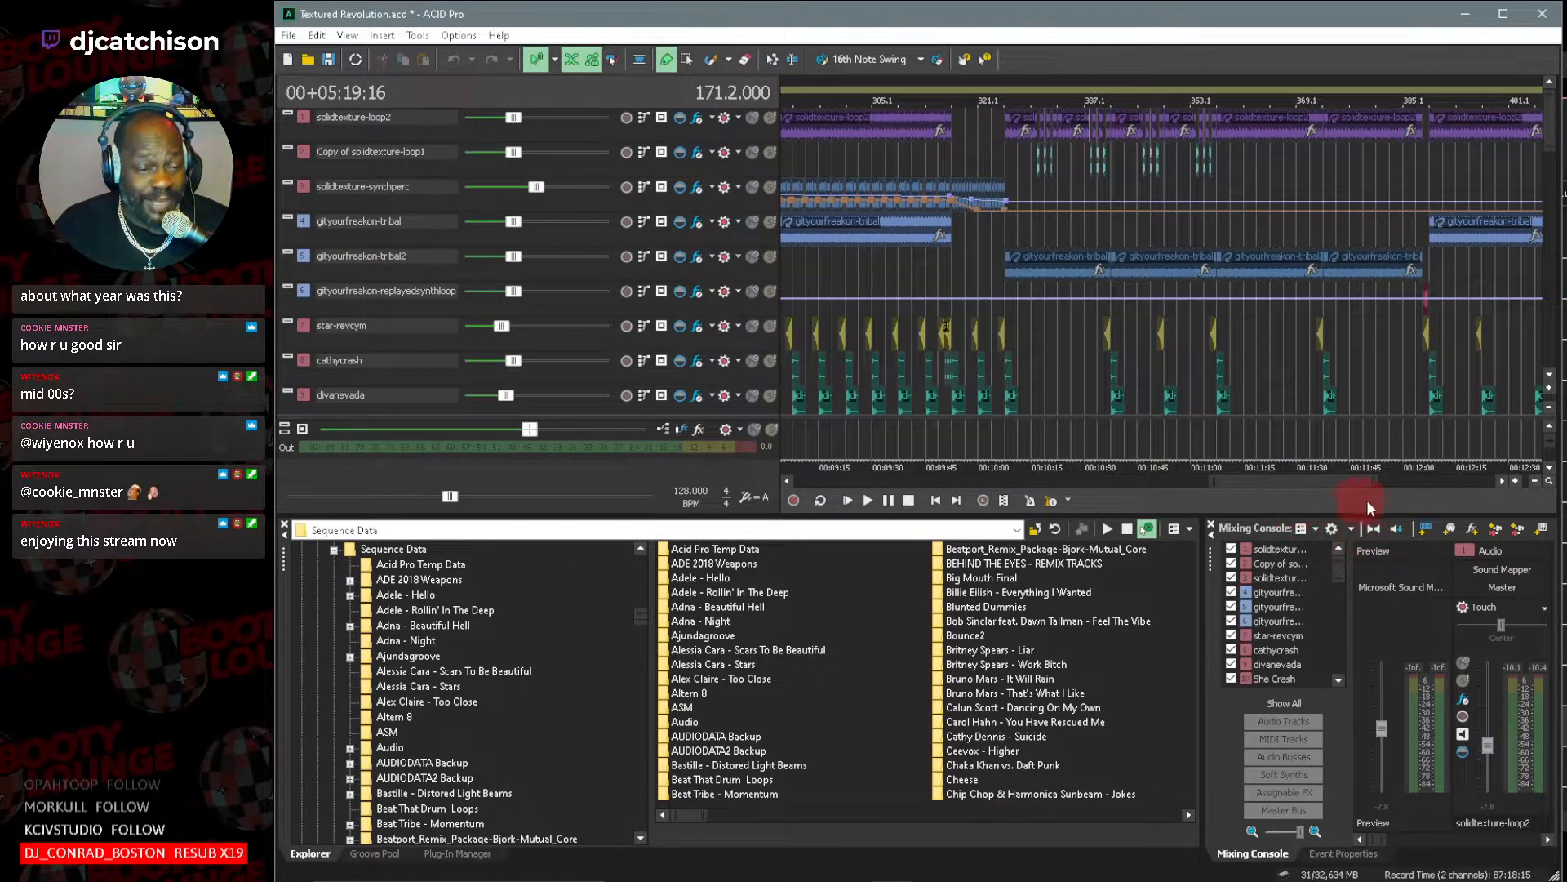
{"action": "left_click_drag", "start_coordinate": [1378, 483], "coordinate": [1462, 484]}
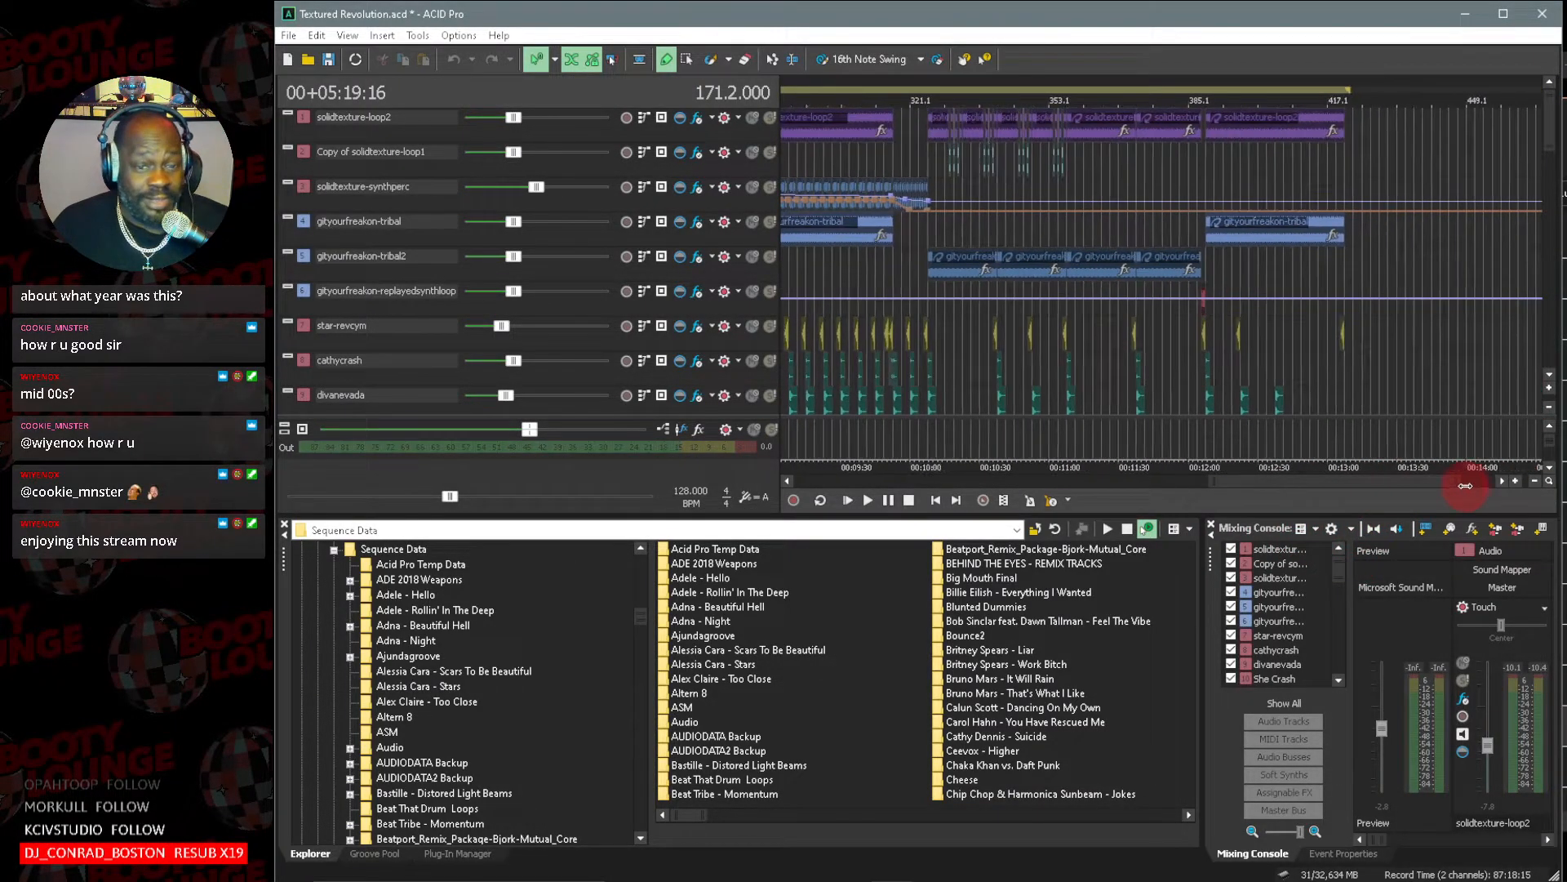
{"action": "left_click", "coordinate": [1549, 378]}
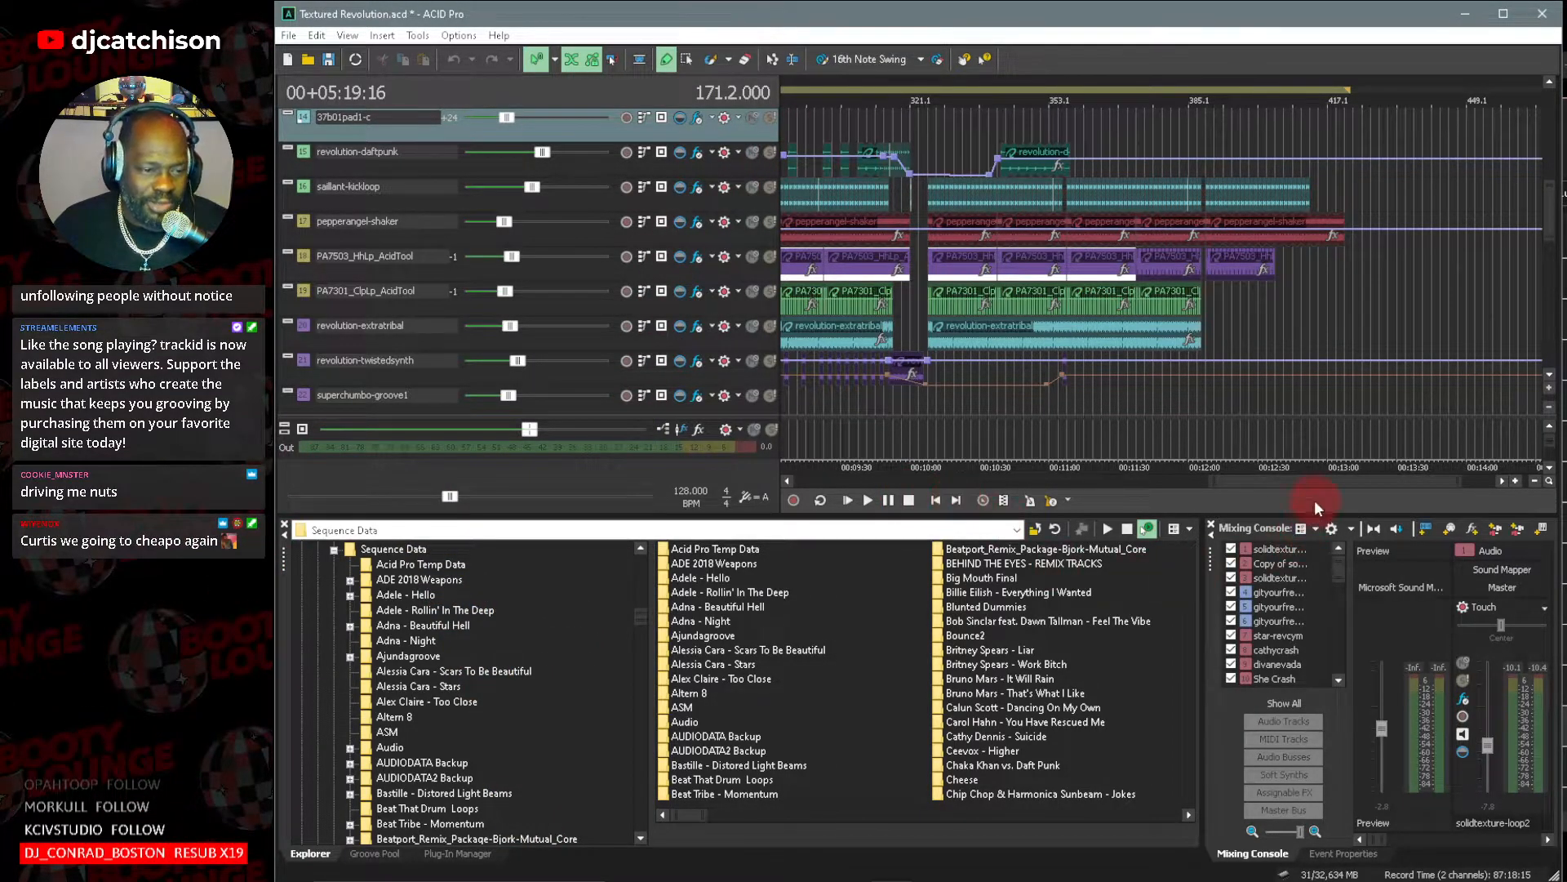
{"action": "left_click_drag", "start_coordinate": [1315, 477], "coordinate": [1207, 475]}
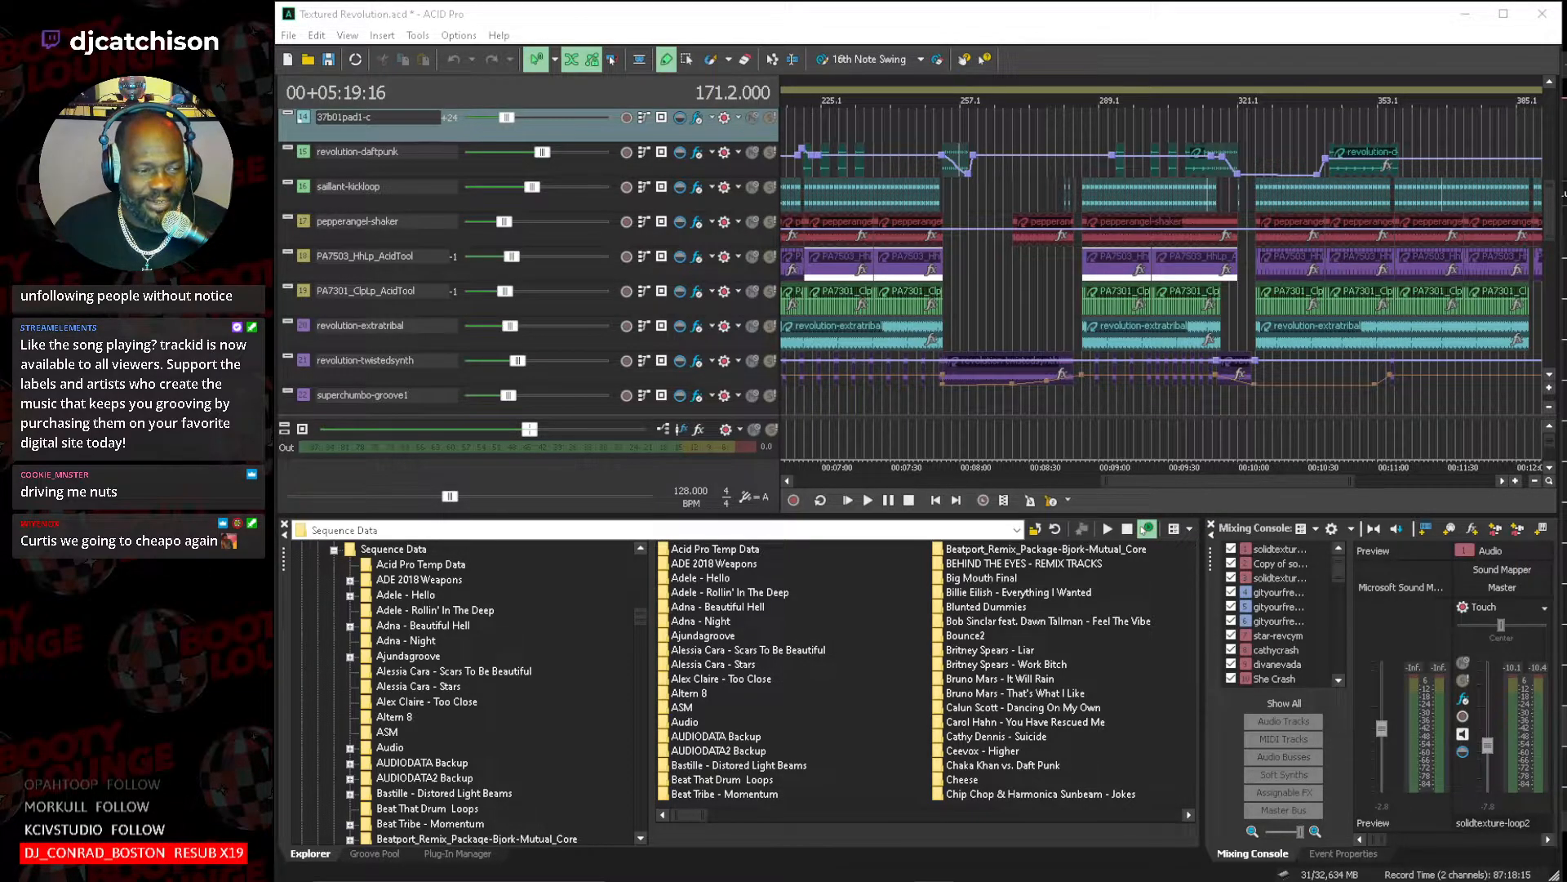
{"action": "left_click_drag", "start_coordinate": [1193, 481], "coordinate": [712, 452]}
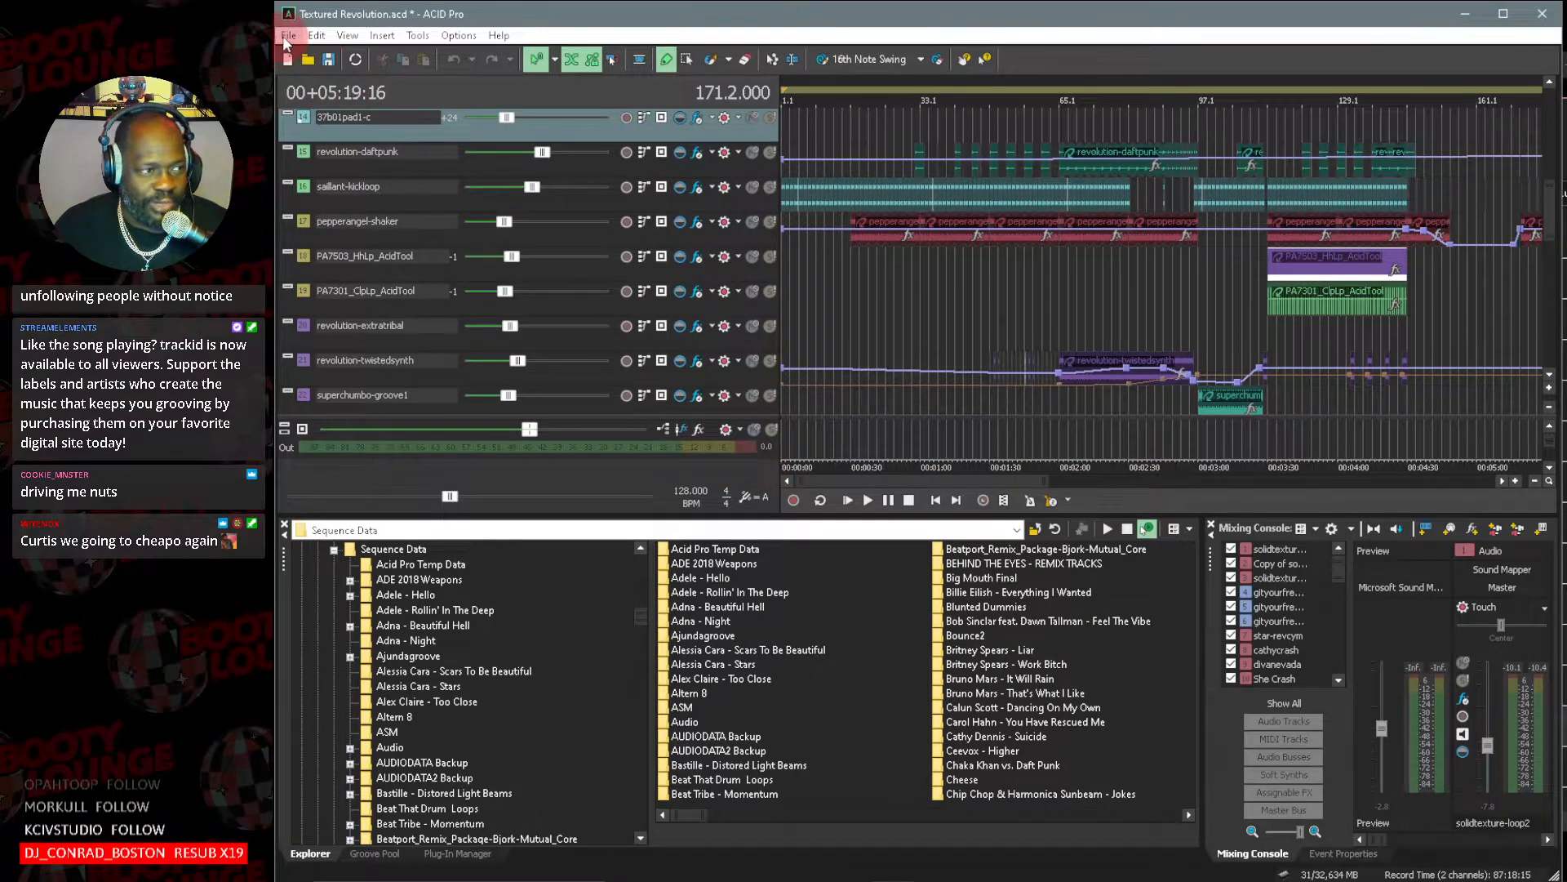
Save the Textured Revolution project, agreeing to overwrite the file made with the earlier ACID version.
{"action": "left_click", "coordinate": [283, 36]}
{"action": "left_click", "coordinate": [313, 95]}
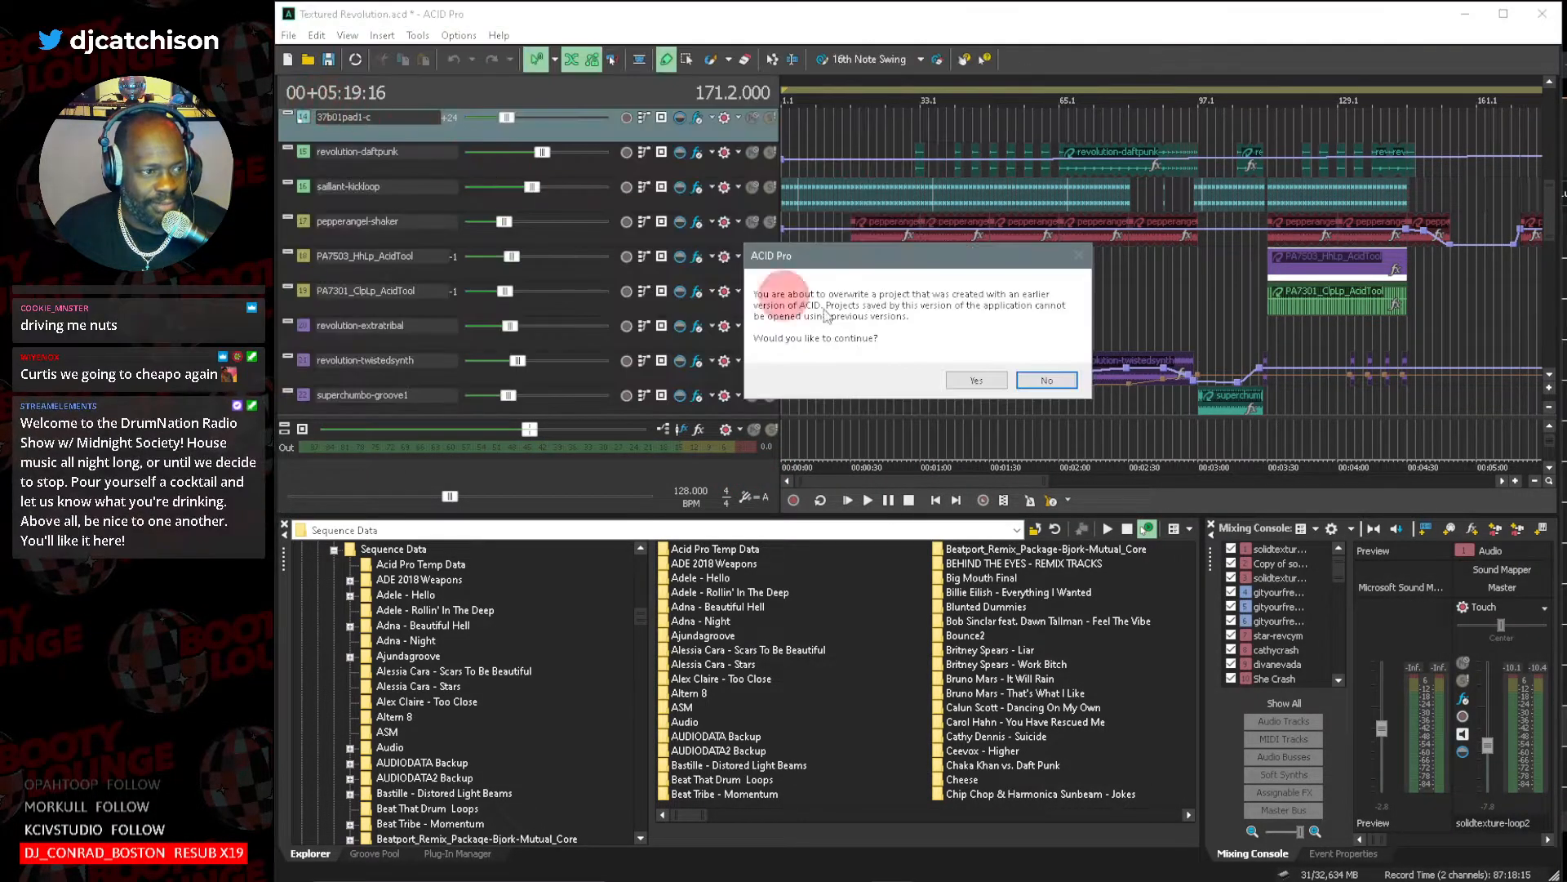
{"action": "left_click", "coordinate": [976, 378]}
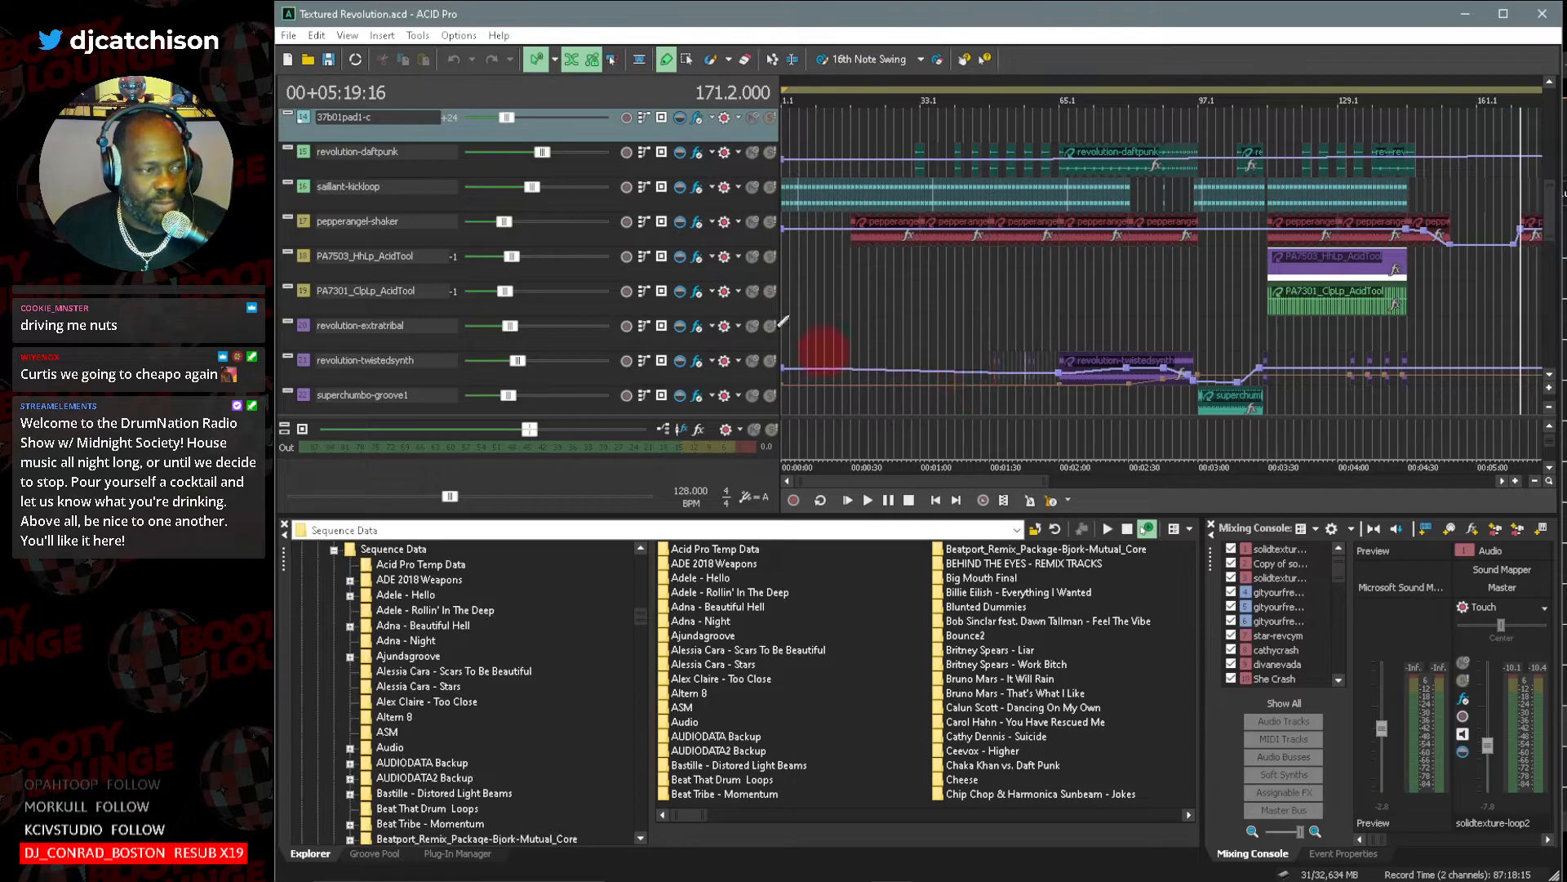
Start opening another project and go up to the SoundGroove Projects folder.
{"action": "left_click", "coordinate": [291, 37]}
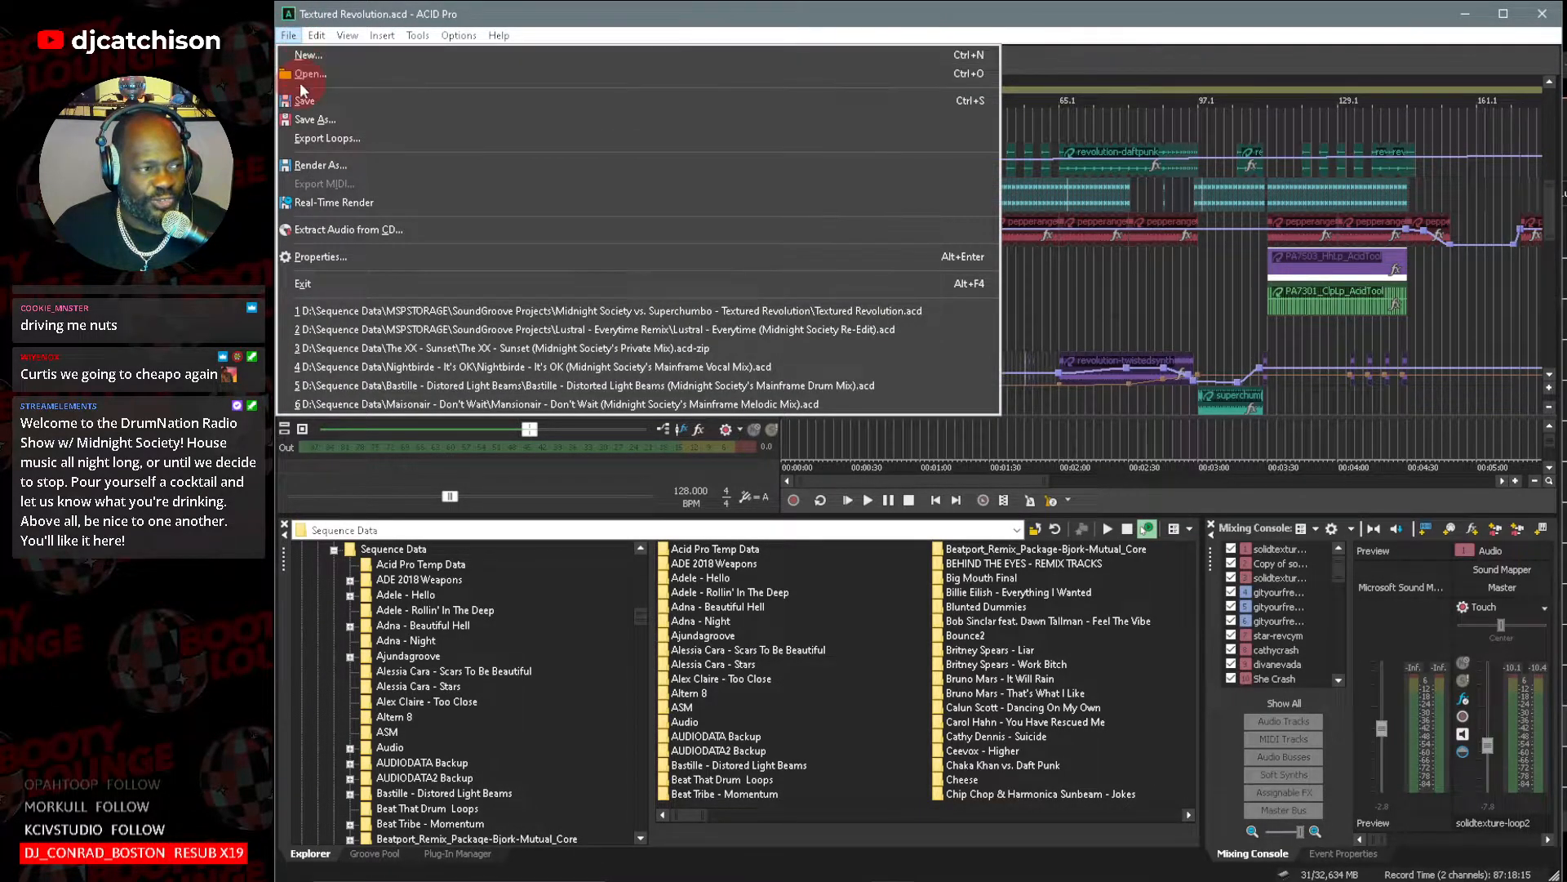
{"action": "left_click", "coordinate": [319, 74]}
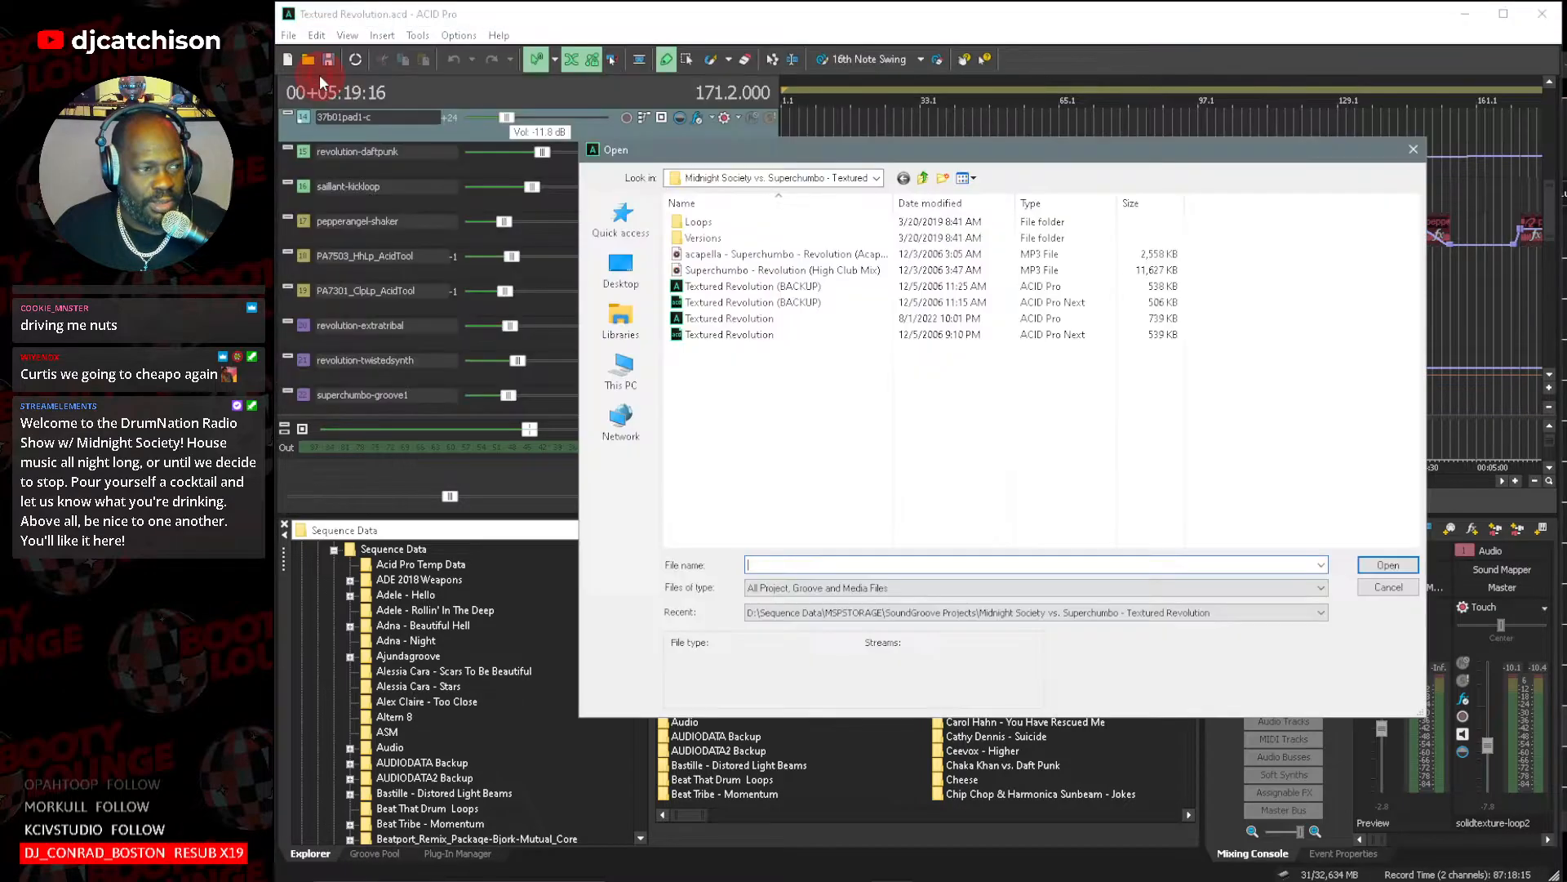
{"action": "left_click", "coordinate": [923, 177]}
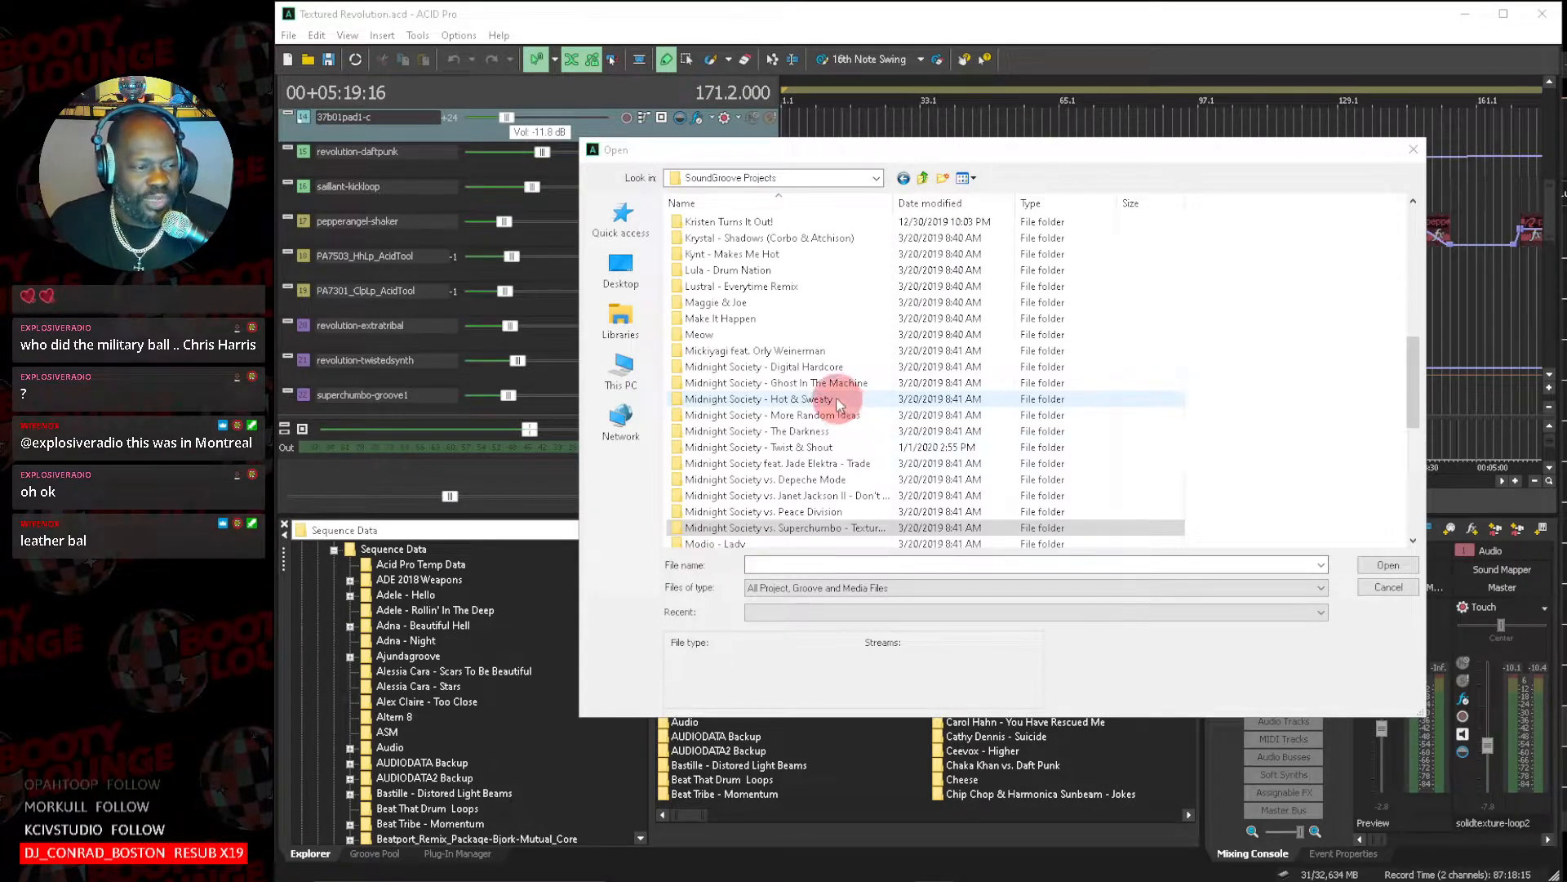
Check the contents of the Meow folder and its Meow External subfolder, and return to SoundGroove Projects.
{"action": "left_click", "coordinate": [834, 399]}
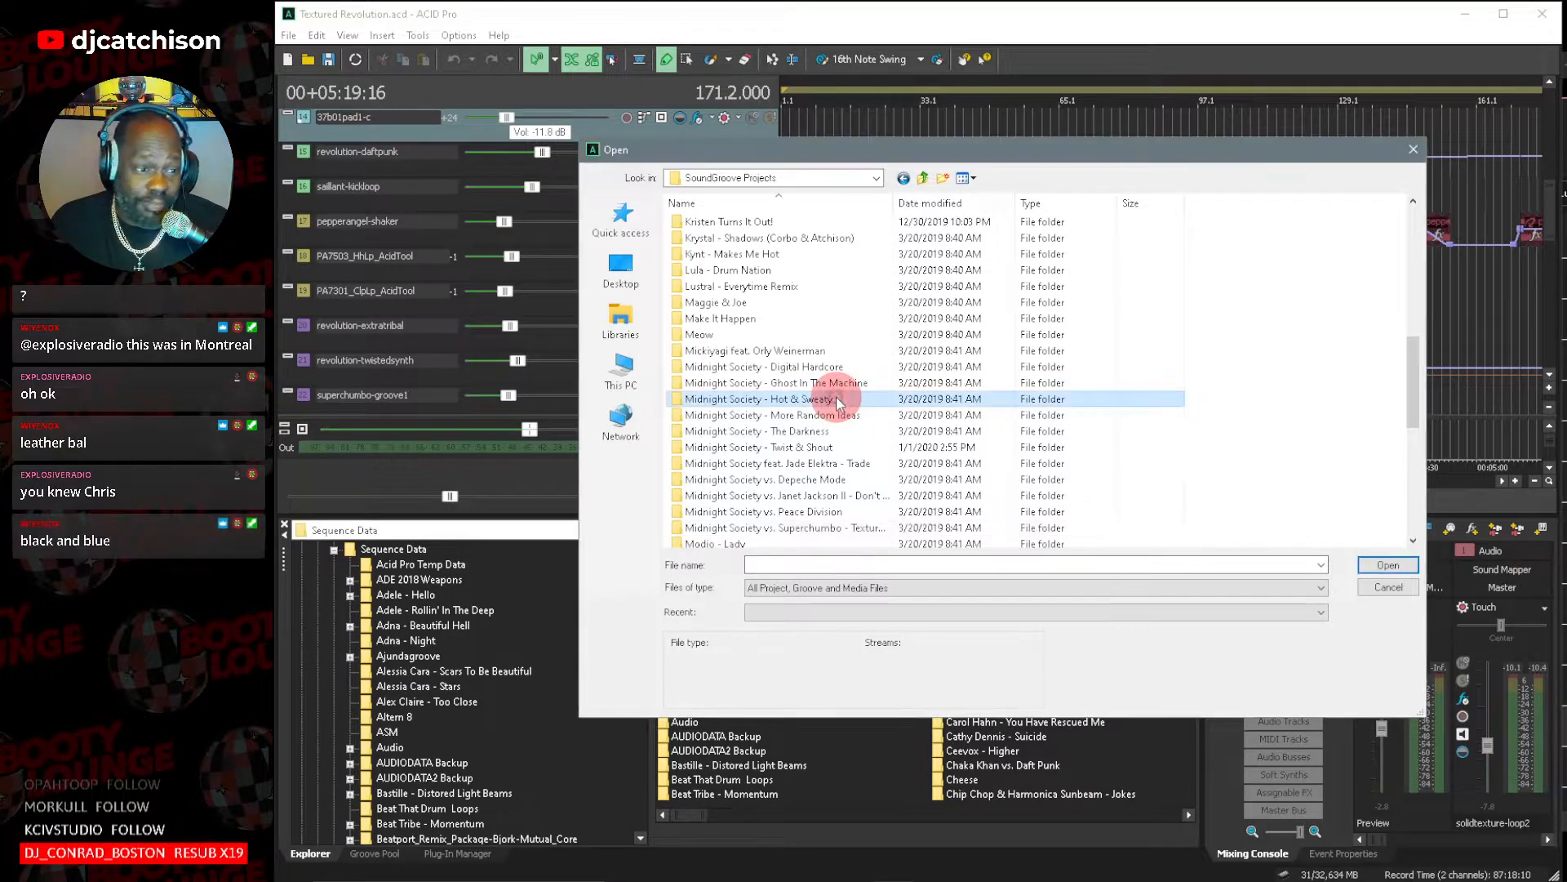
{"action": "left_click", "coordinate": [708, 335]}
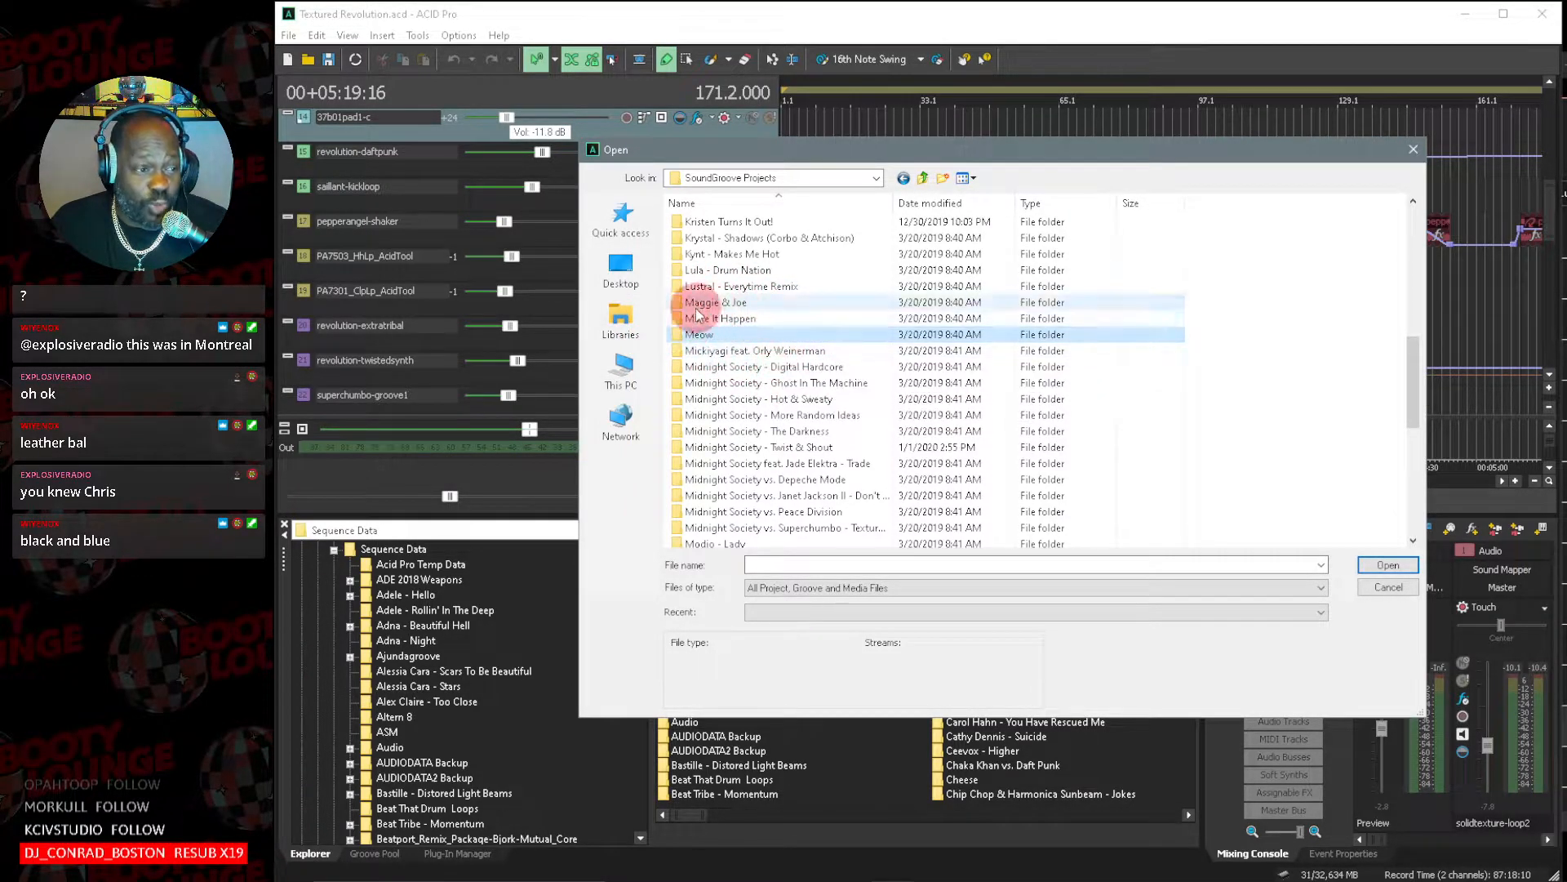
{"action": "double_click", "coordinate": [731, 336]}
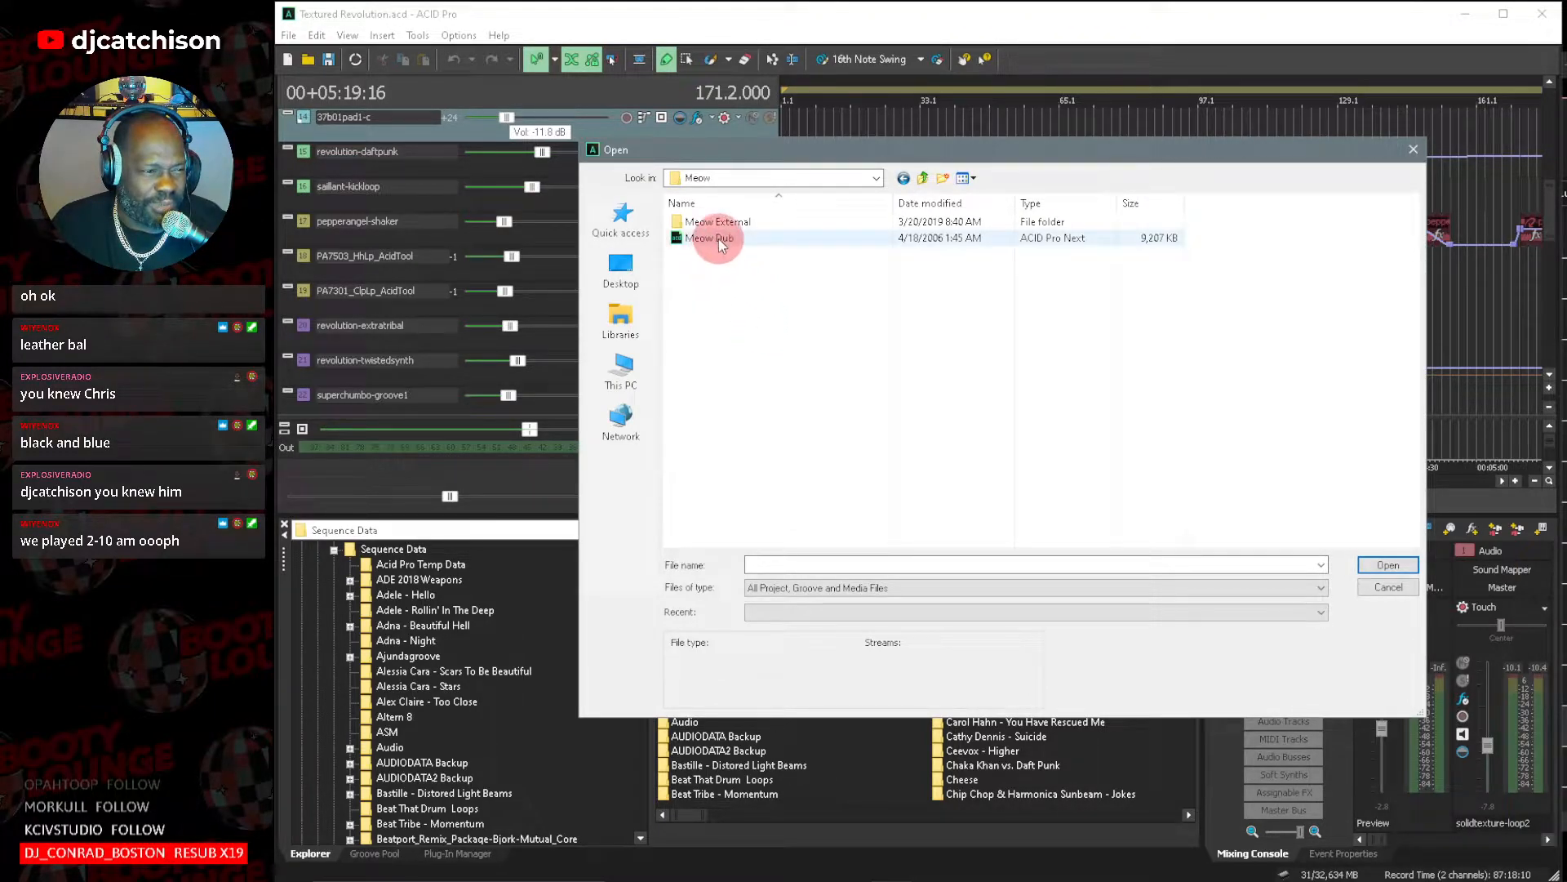
{"action": "double_click", "coordinate": [741, 225]}
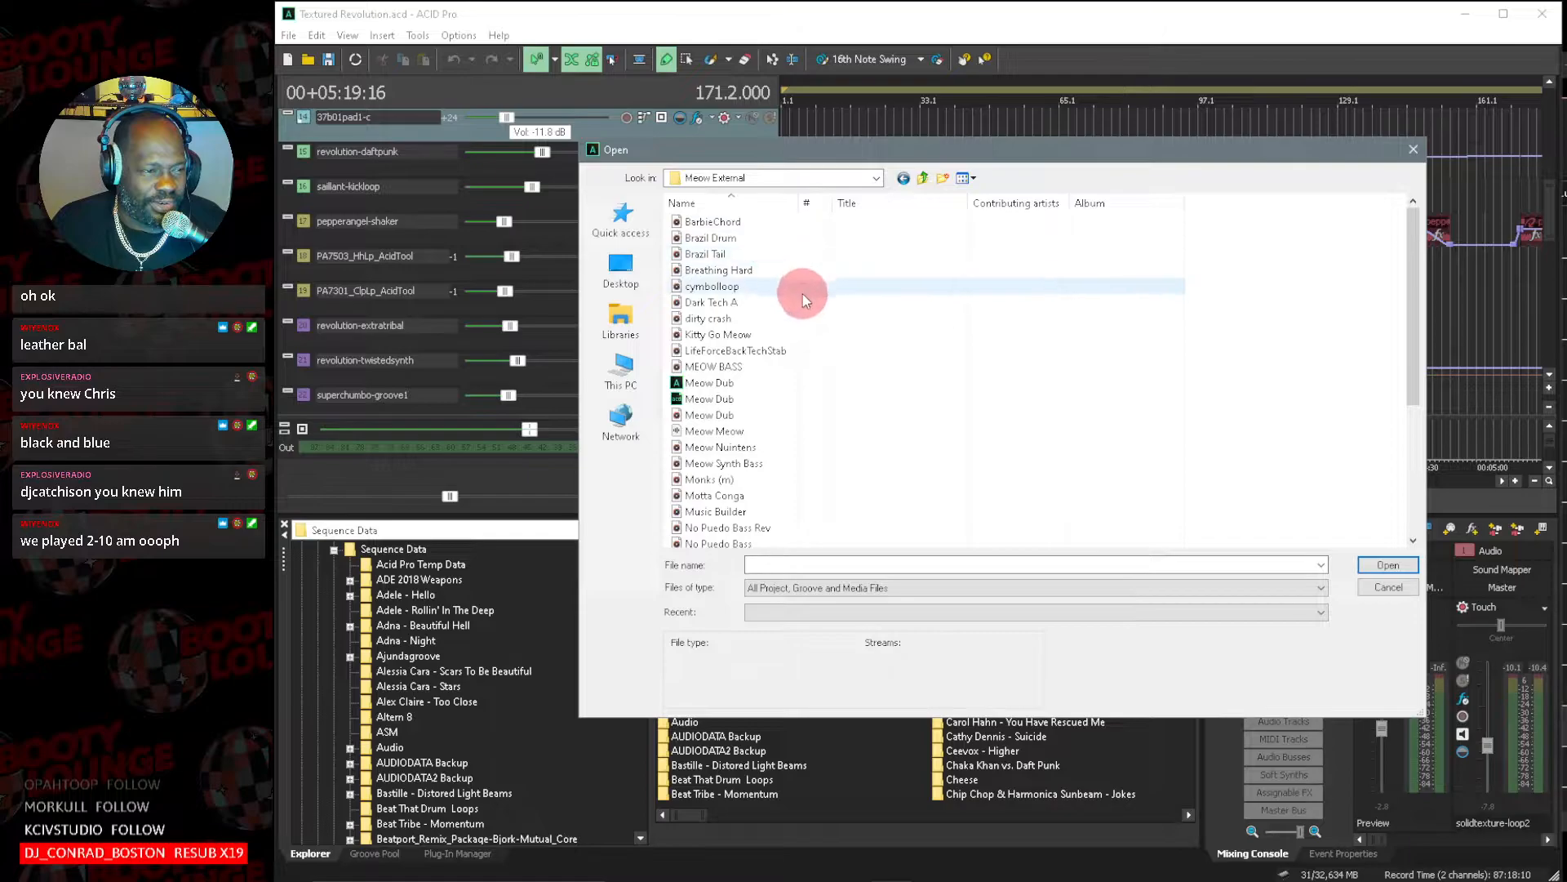
{"action": "left_click", "coordinate": [922, 179]}
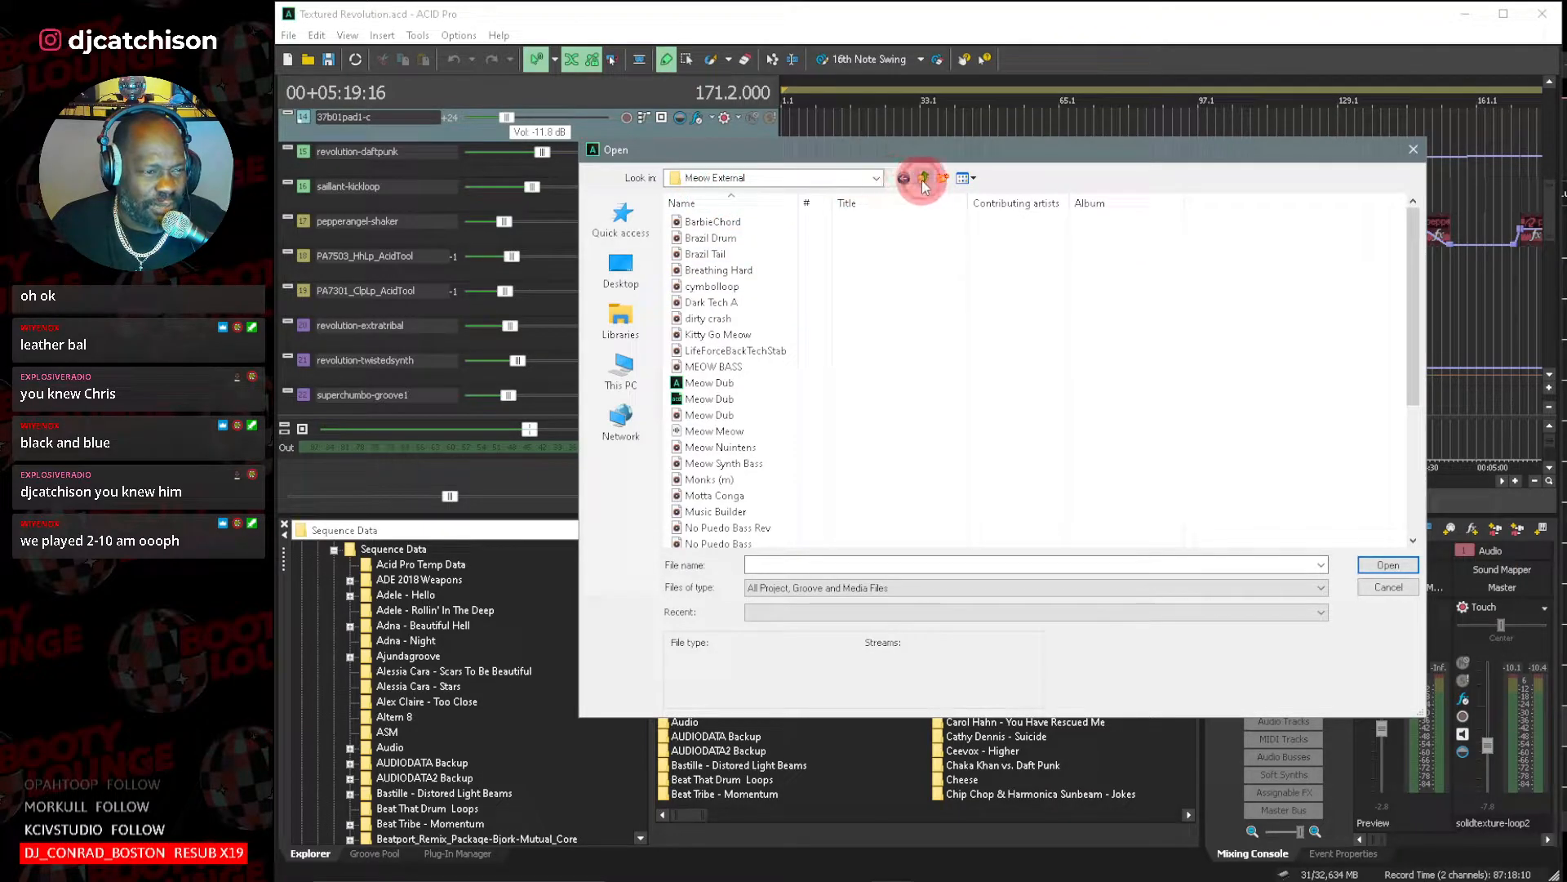
{"action": "left_click", "coordinate": [923, 180]}
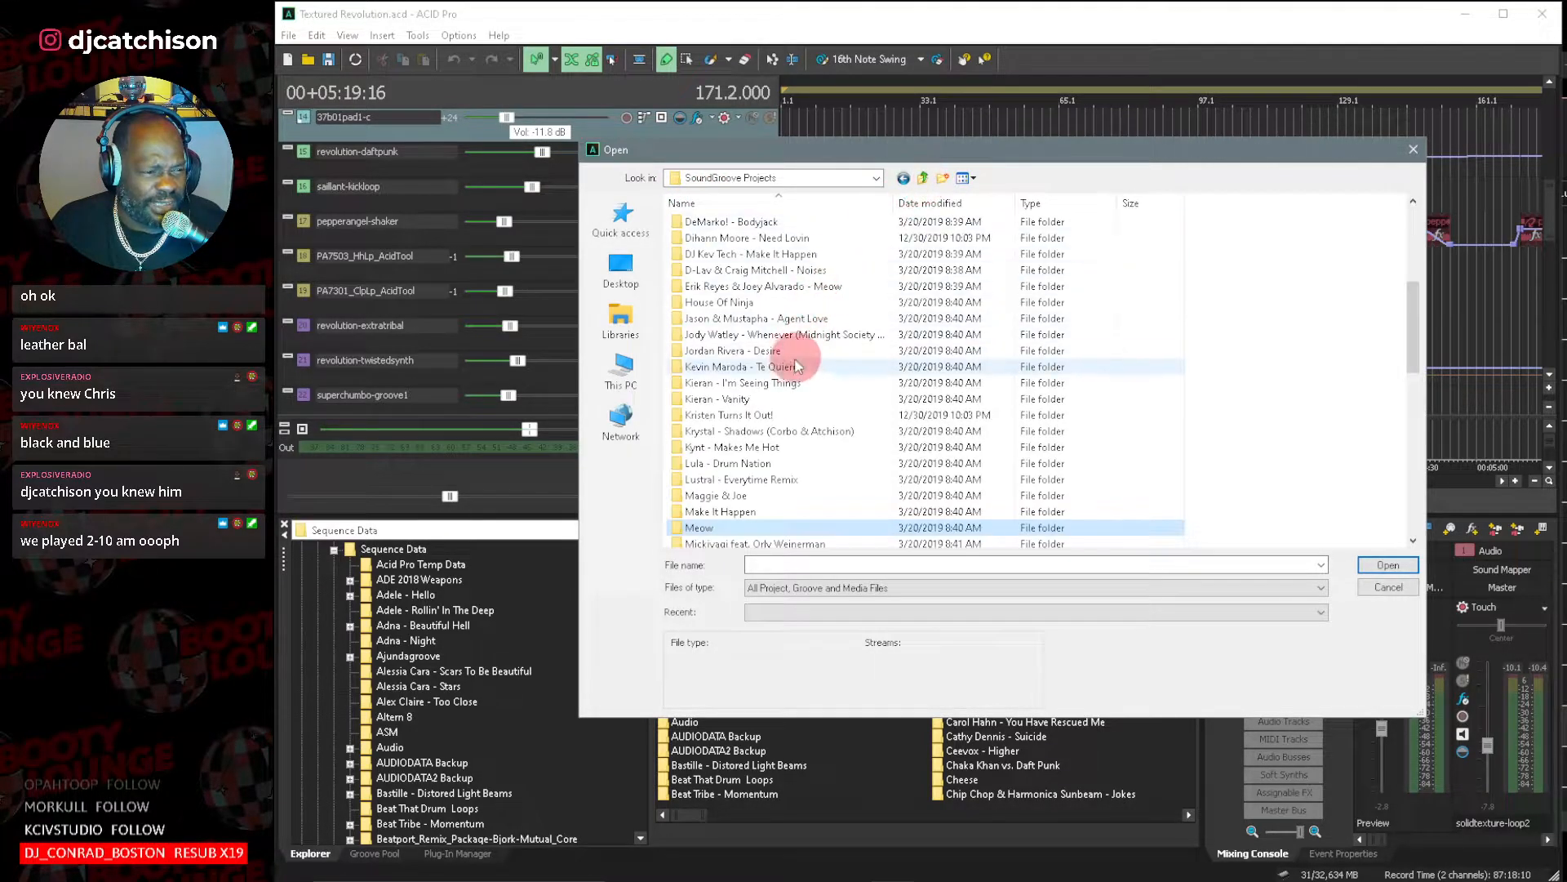
Look through the SoundGroove Projects folders for the next project, and dismiss the open-project dialog without opening anything.
{"action": "scroll", "coordinate": [793, 360], "scroll_direction": "down", "scroll_amount": 2}
{"action": "scroll", "coordinate": [794, 360], "scroll_direction": "down", "scroll_amount": 5}
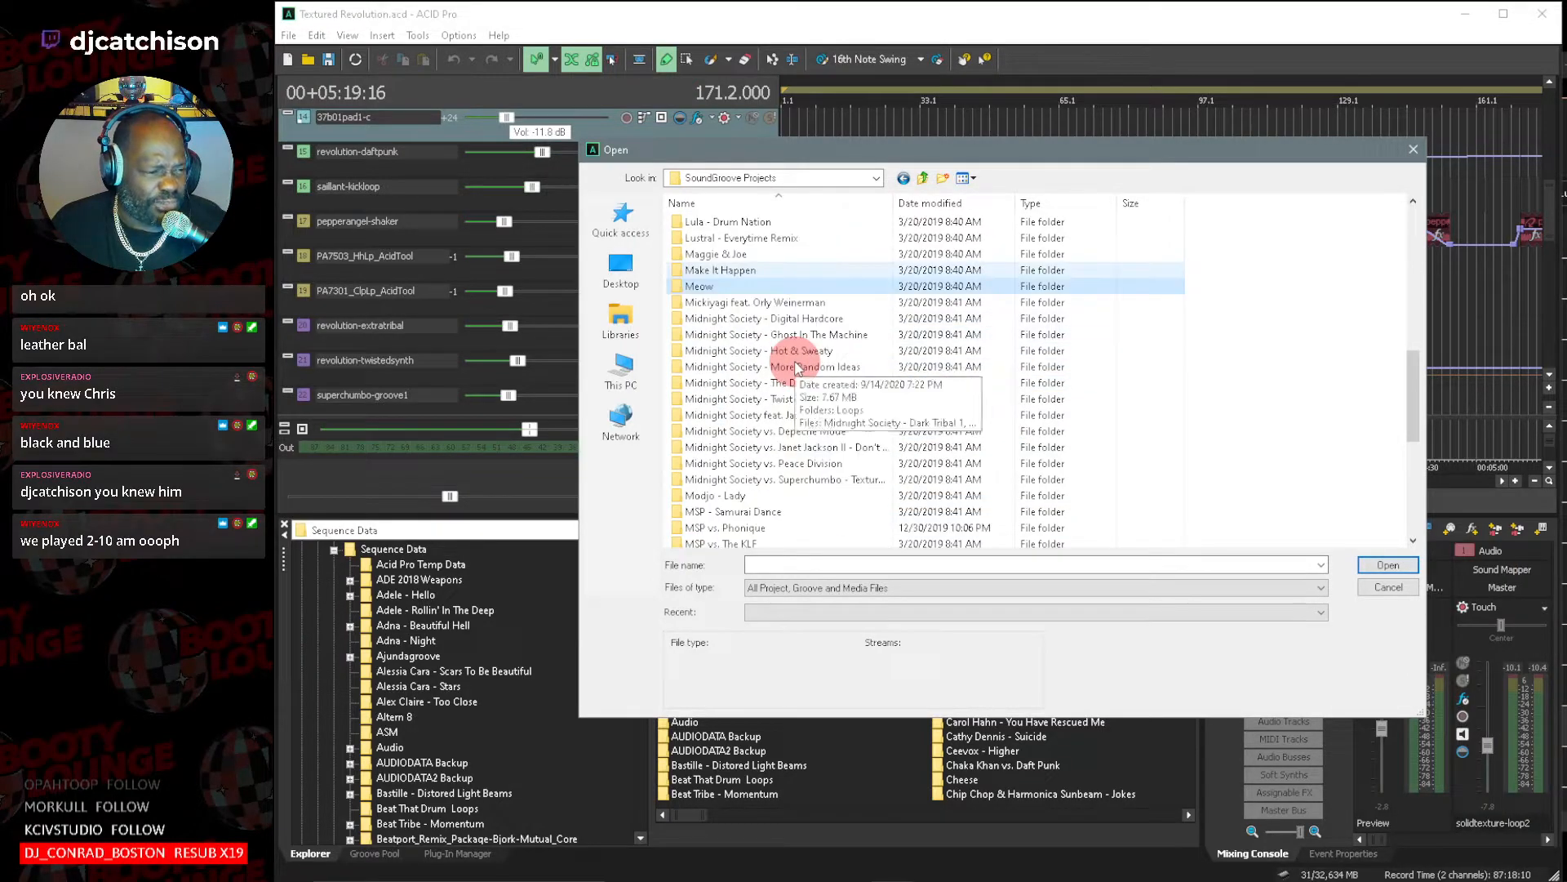
{"action": "scroll", "coordinate": [795, 360], "scroll_direction": "down", "scroll_amount": 2}
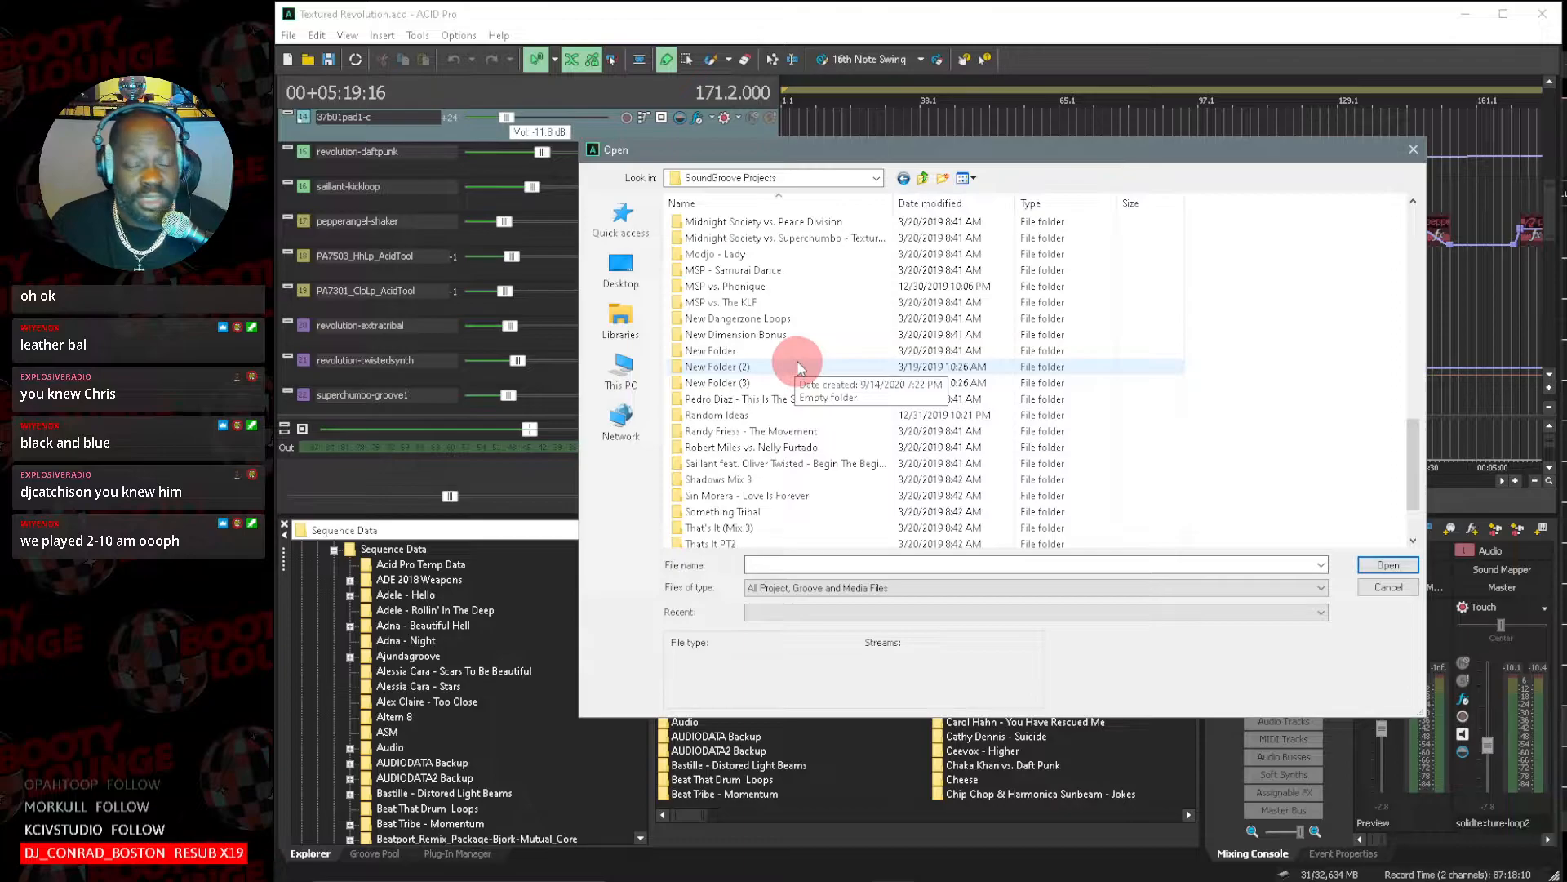
{"action": "scroll", "coordinate": [798, 367], "scroll_direction": "up", "scroll_amount": 1}
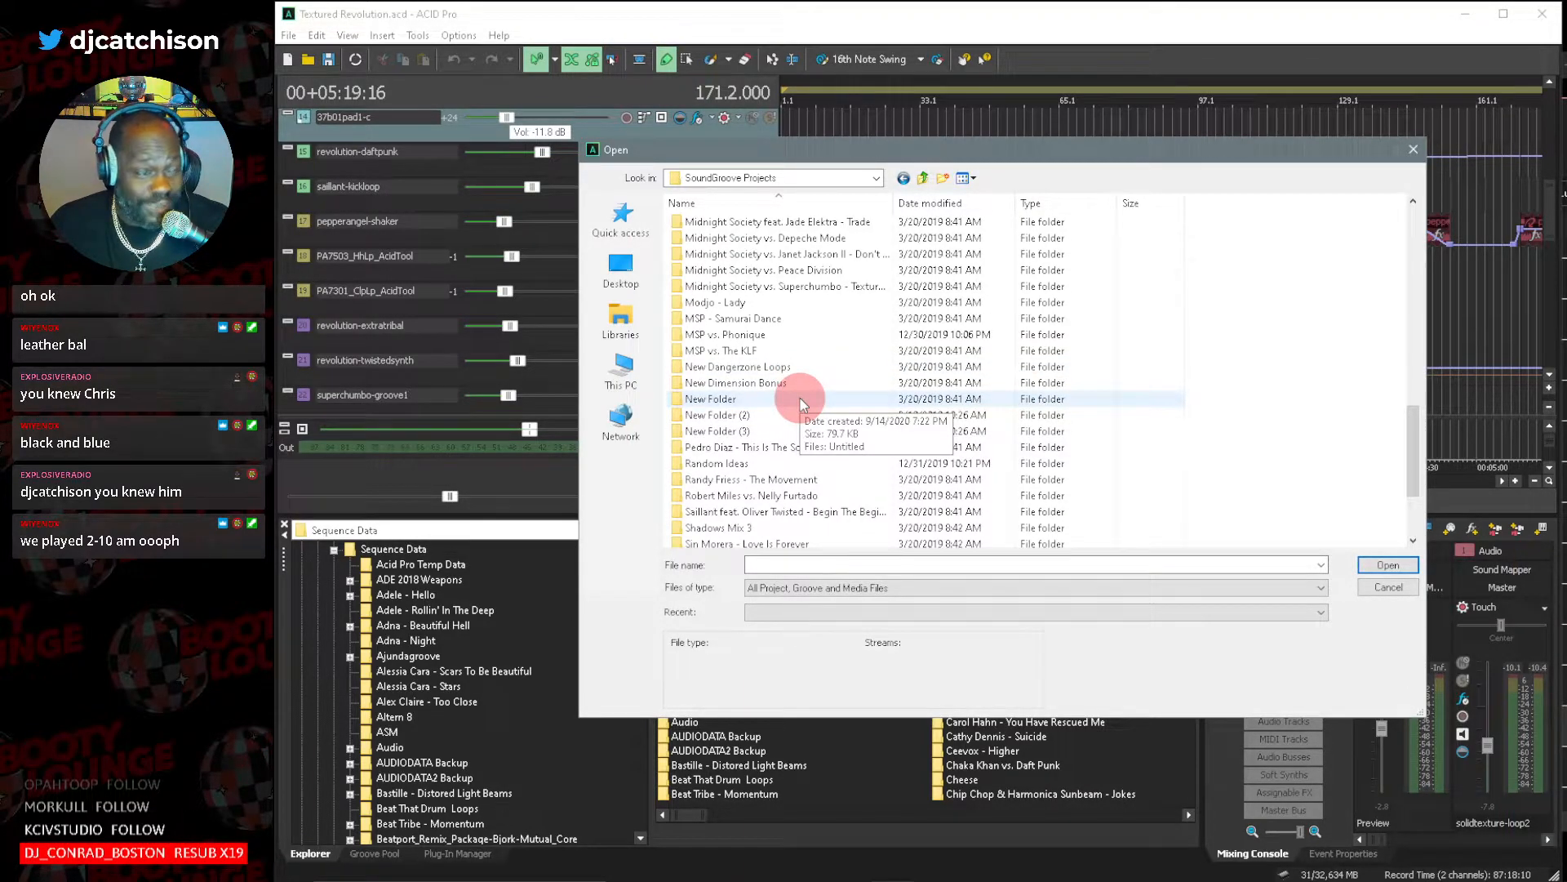
{"action": "scroll", "coordinate": [800, 398], "scroll_direction": "up", "scroll_amount": 1}
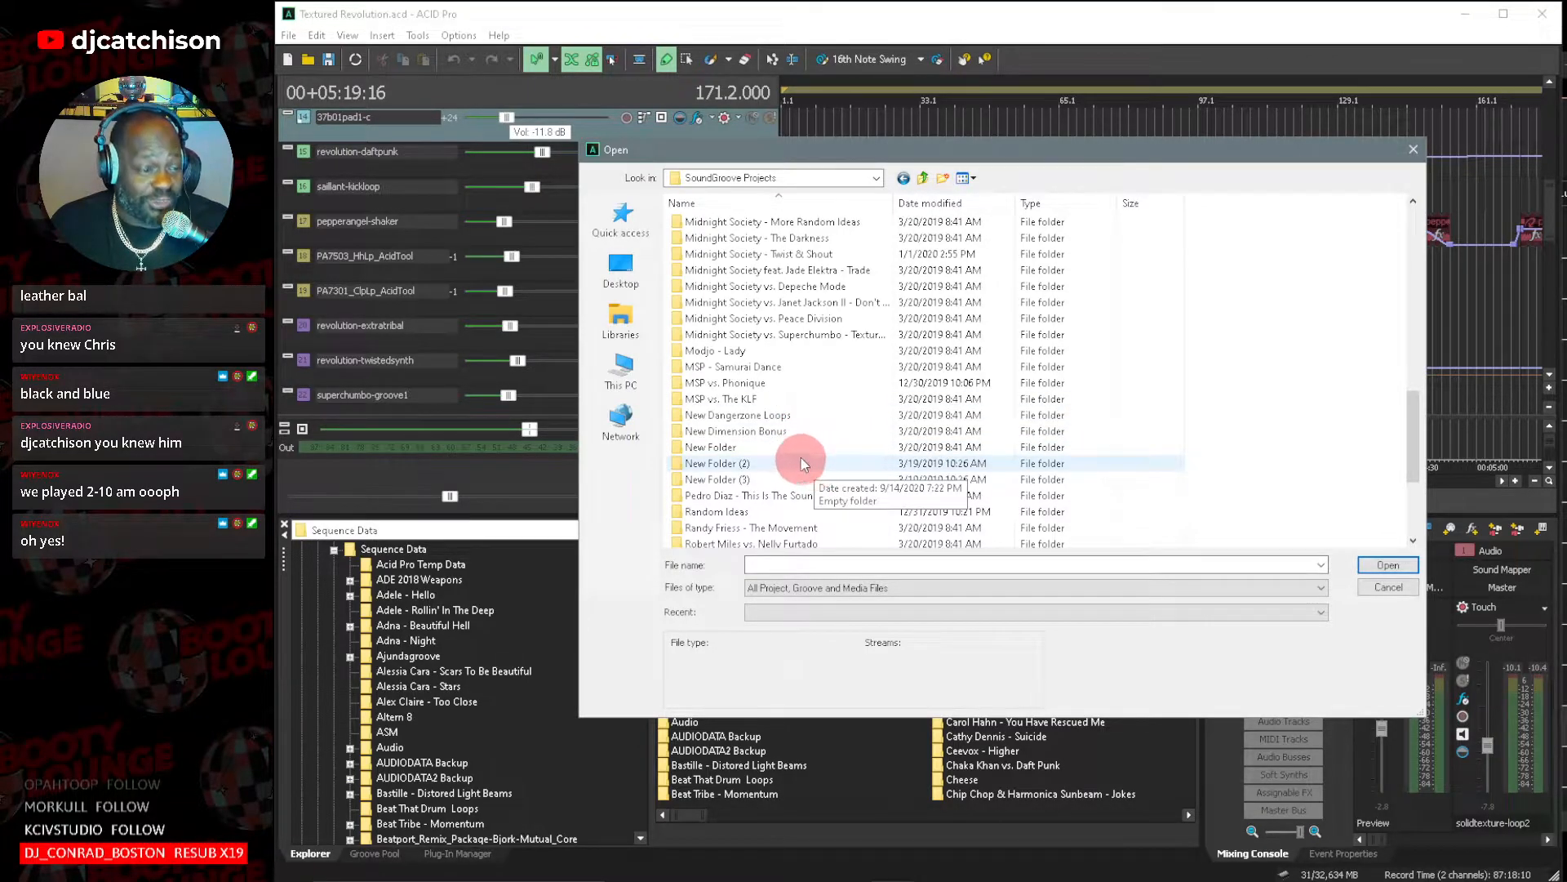
{"action": "scroll", "coordinate": [799, 427], "scroll_direction": "up", "scroll_amount": 2}
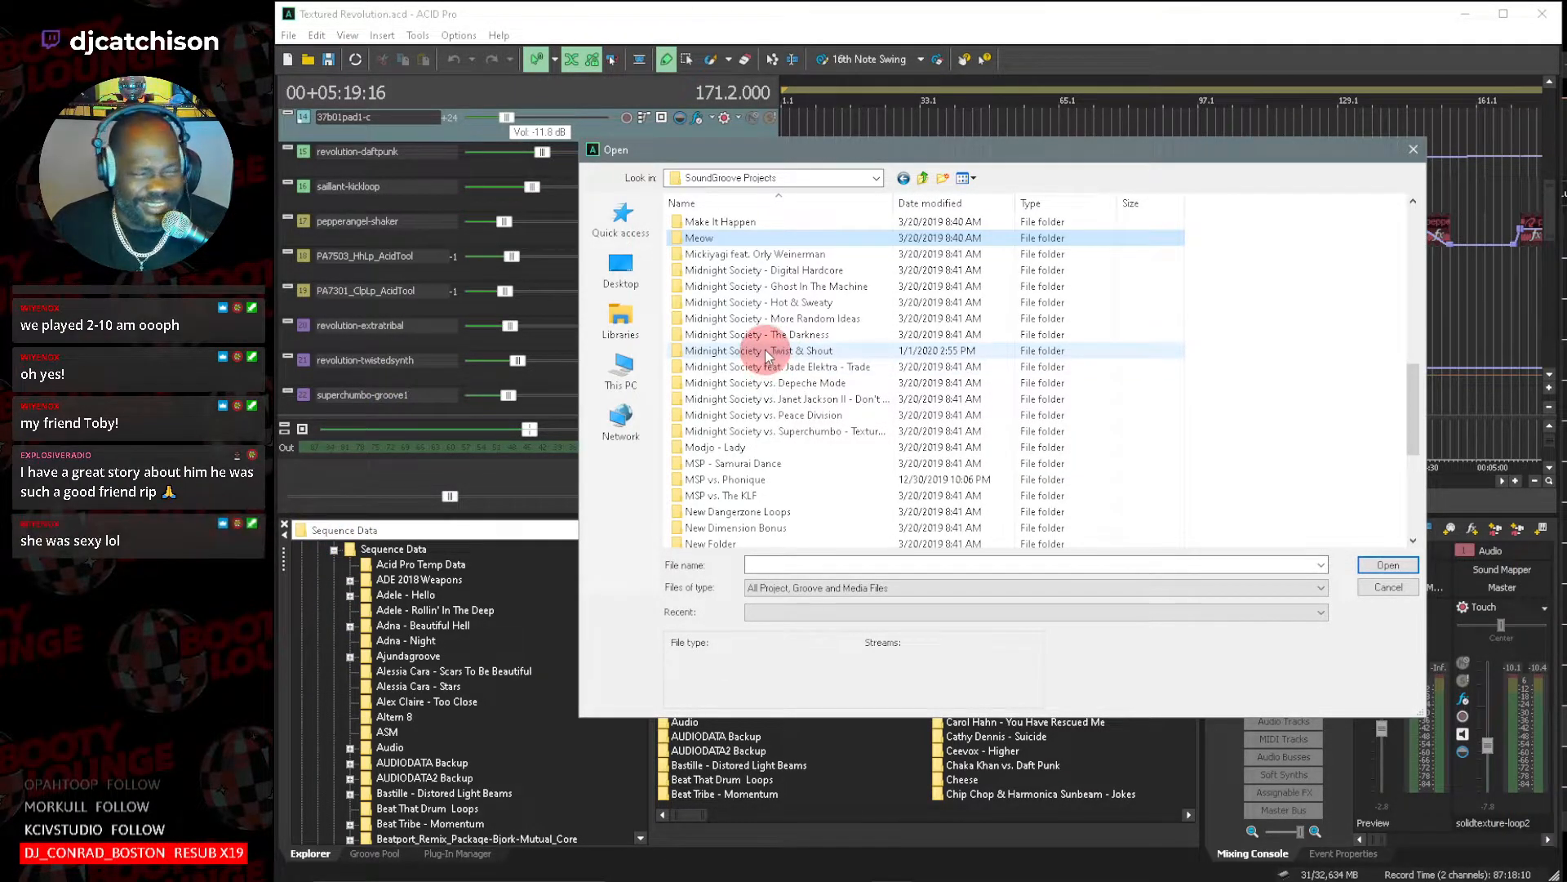
{"action": "left_click", "coordinate": [810, 307]}
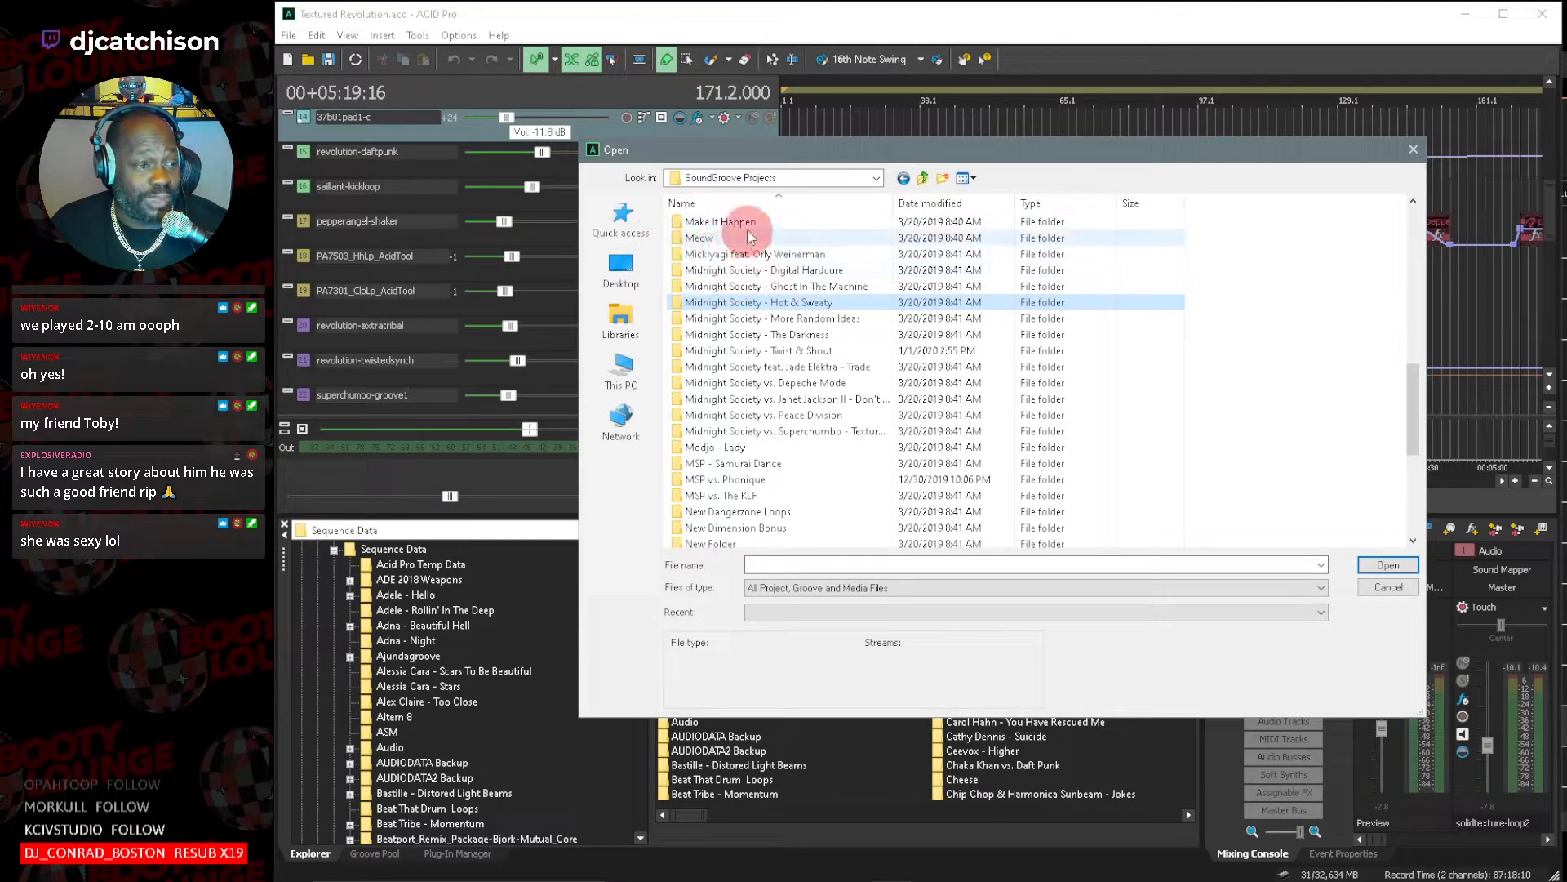
{"action": "left_click", "coordinate": [1413, 150]}
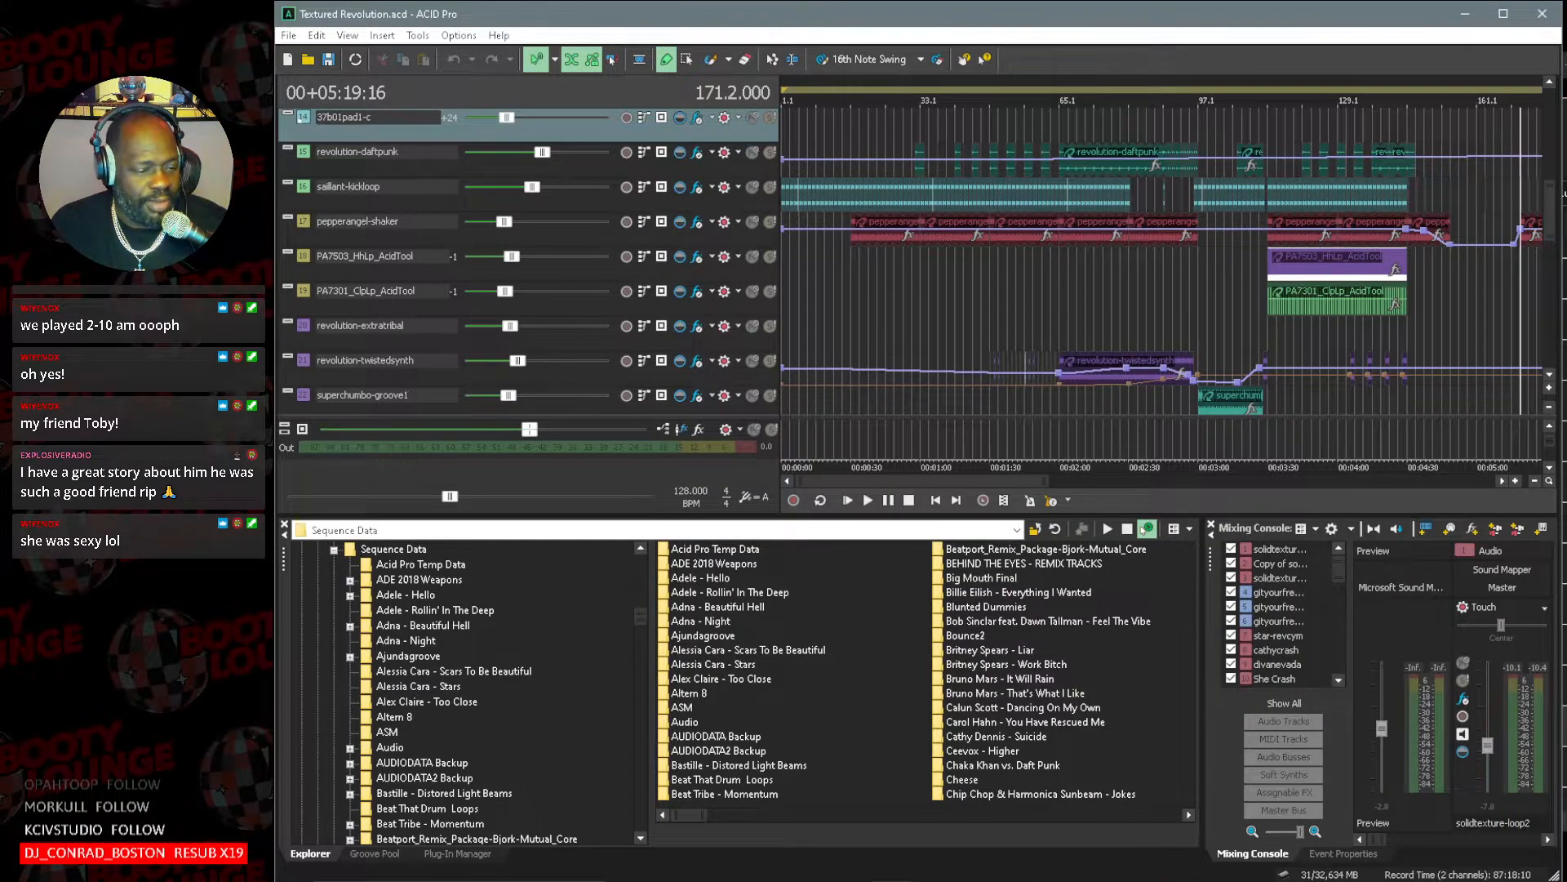
Switch to File Explorer, search the MSPMUZIK (D:) drive for "Meow", and look through the matching files.
{"action": "key", "text": "alt+Tab"}
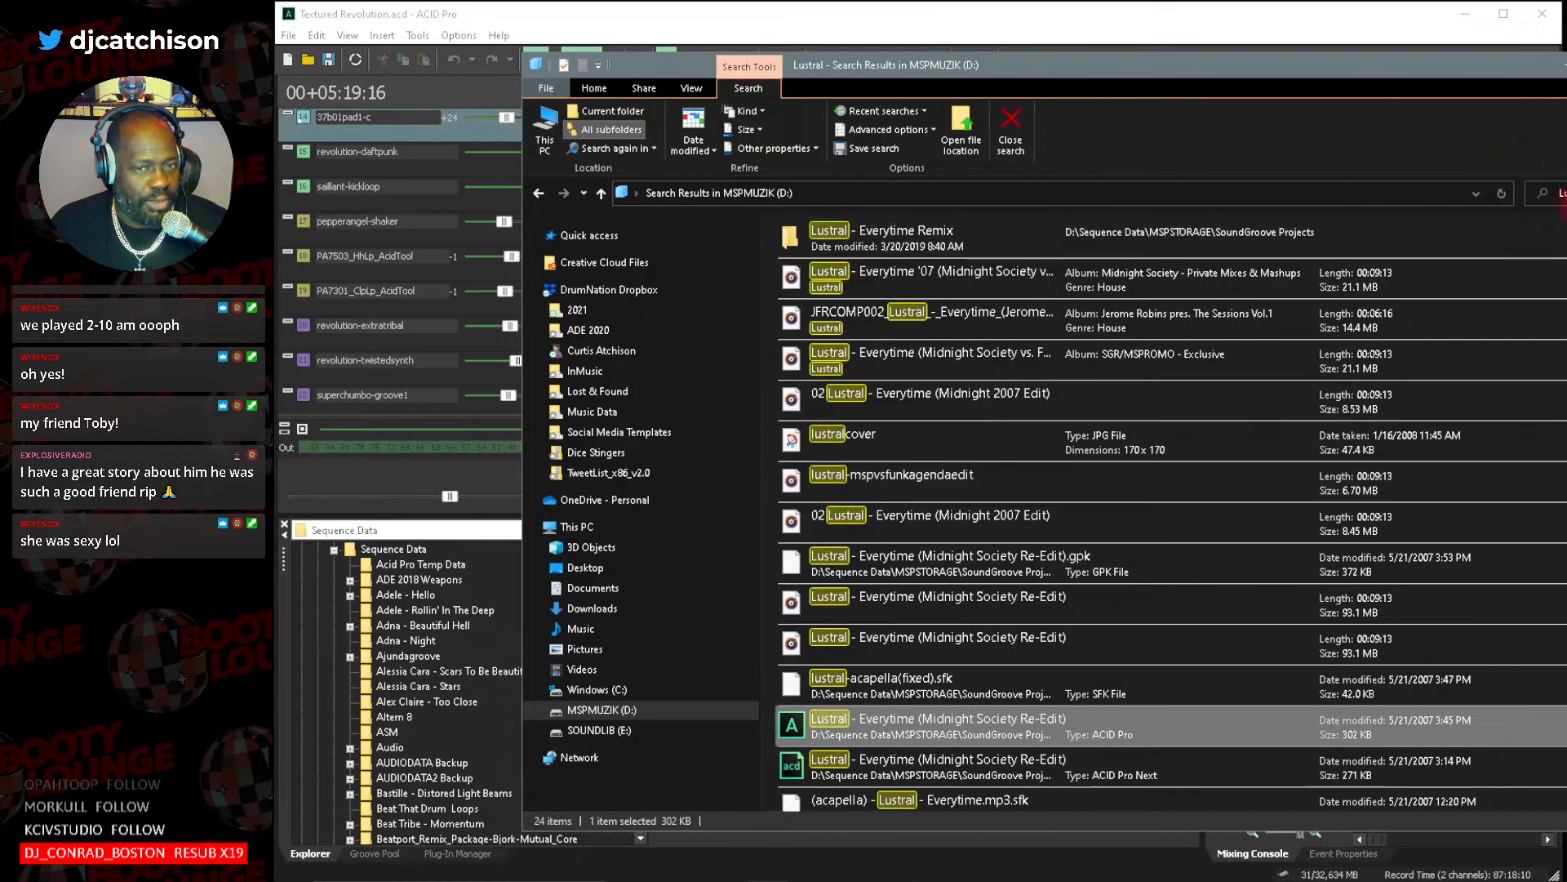
{"action": "left_click", "coordinate": [1565, 196]}
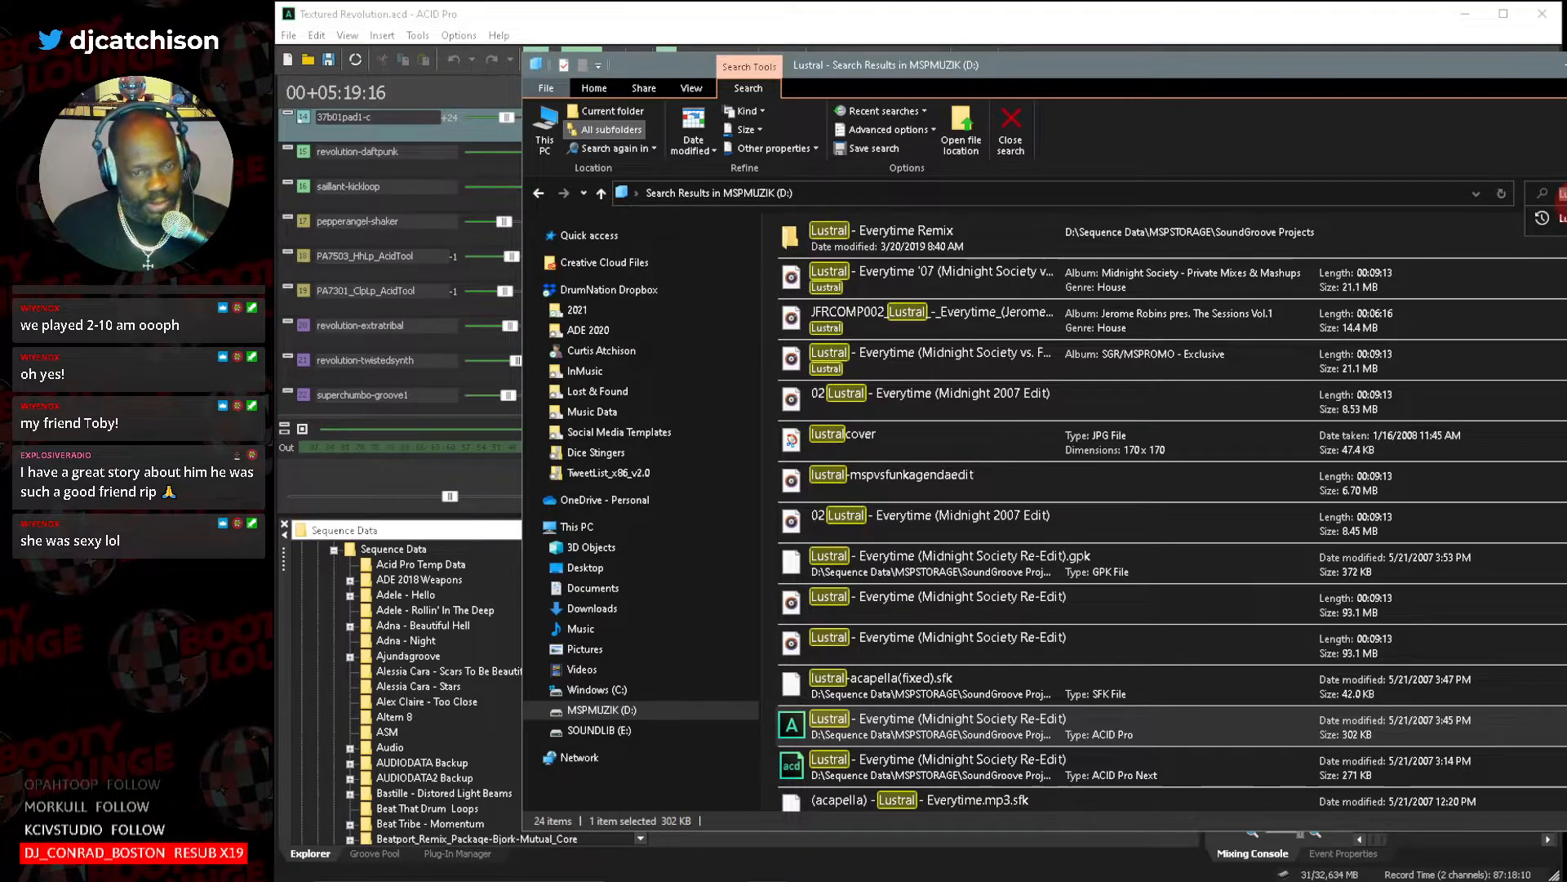
{"action": "type", "text": "M"}
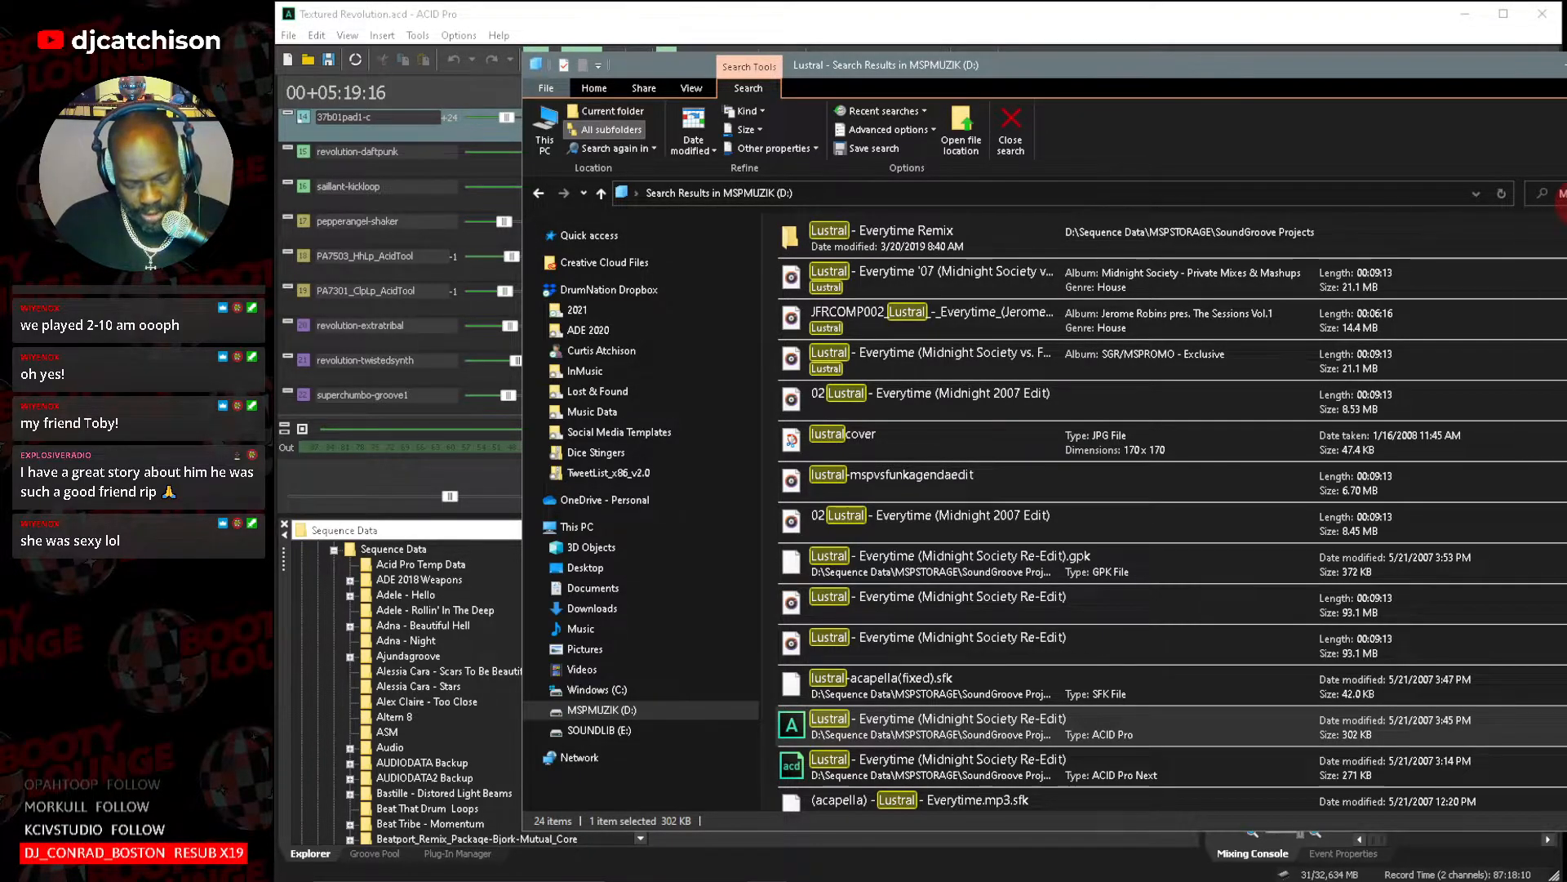
{"action": "type", "text": "eow"}
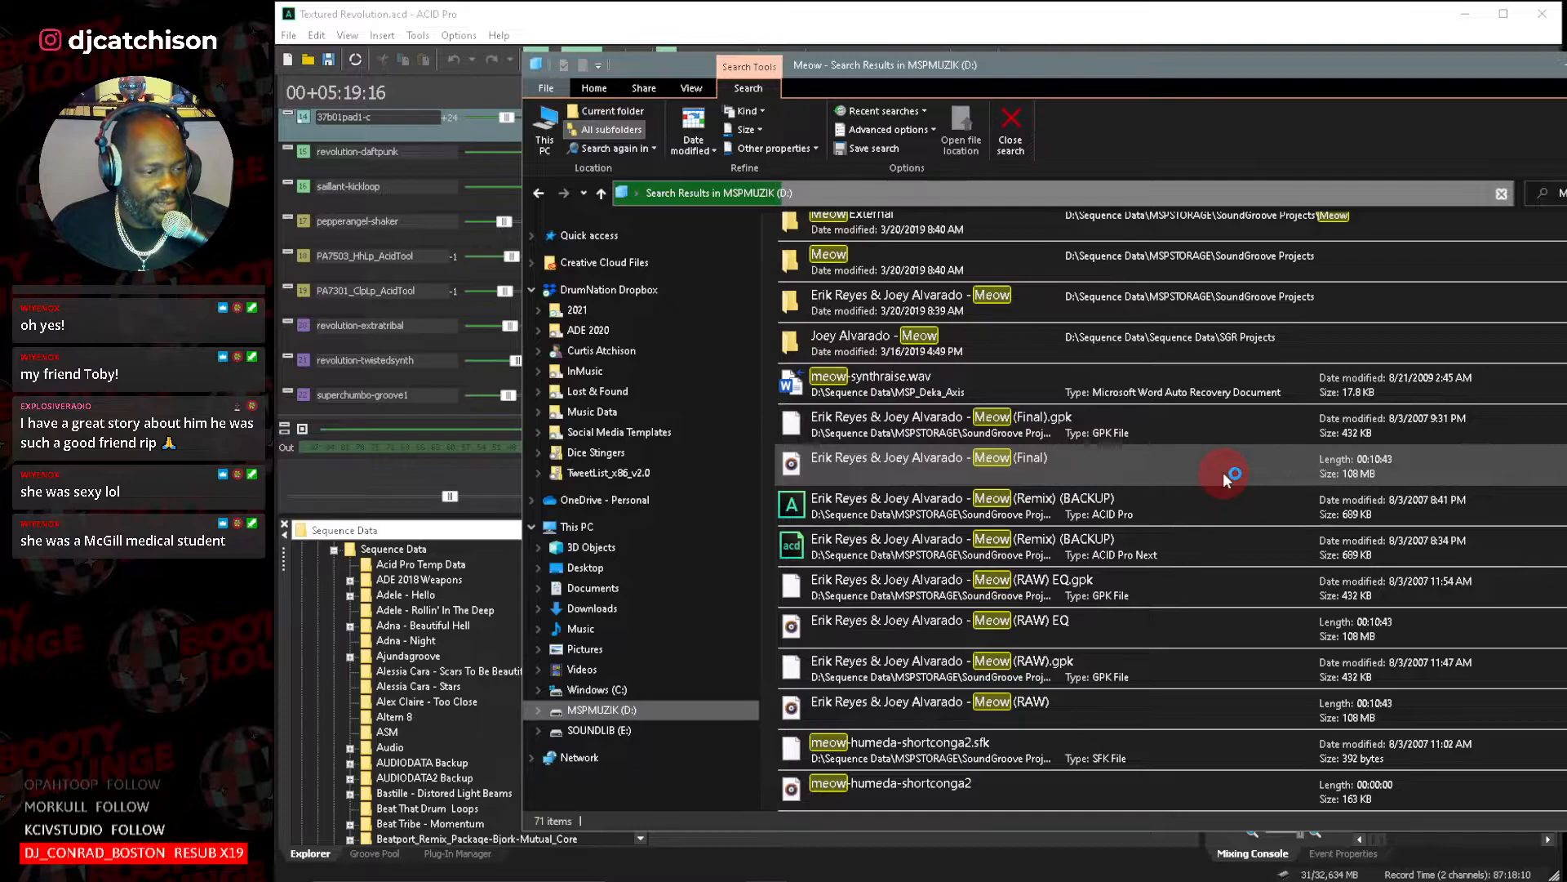
{"action": "scroll", "coordinate": [1223, 472], "scroll_direction": "down", "scroll_amount": 1}
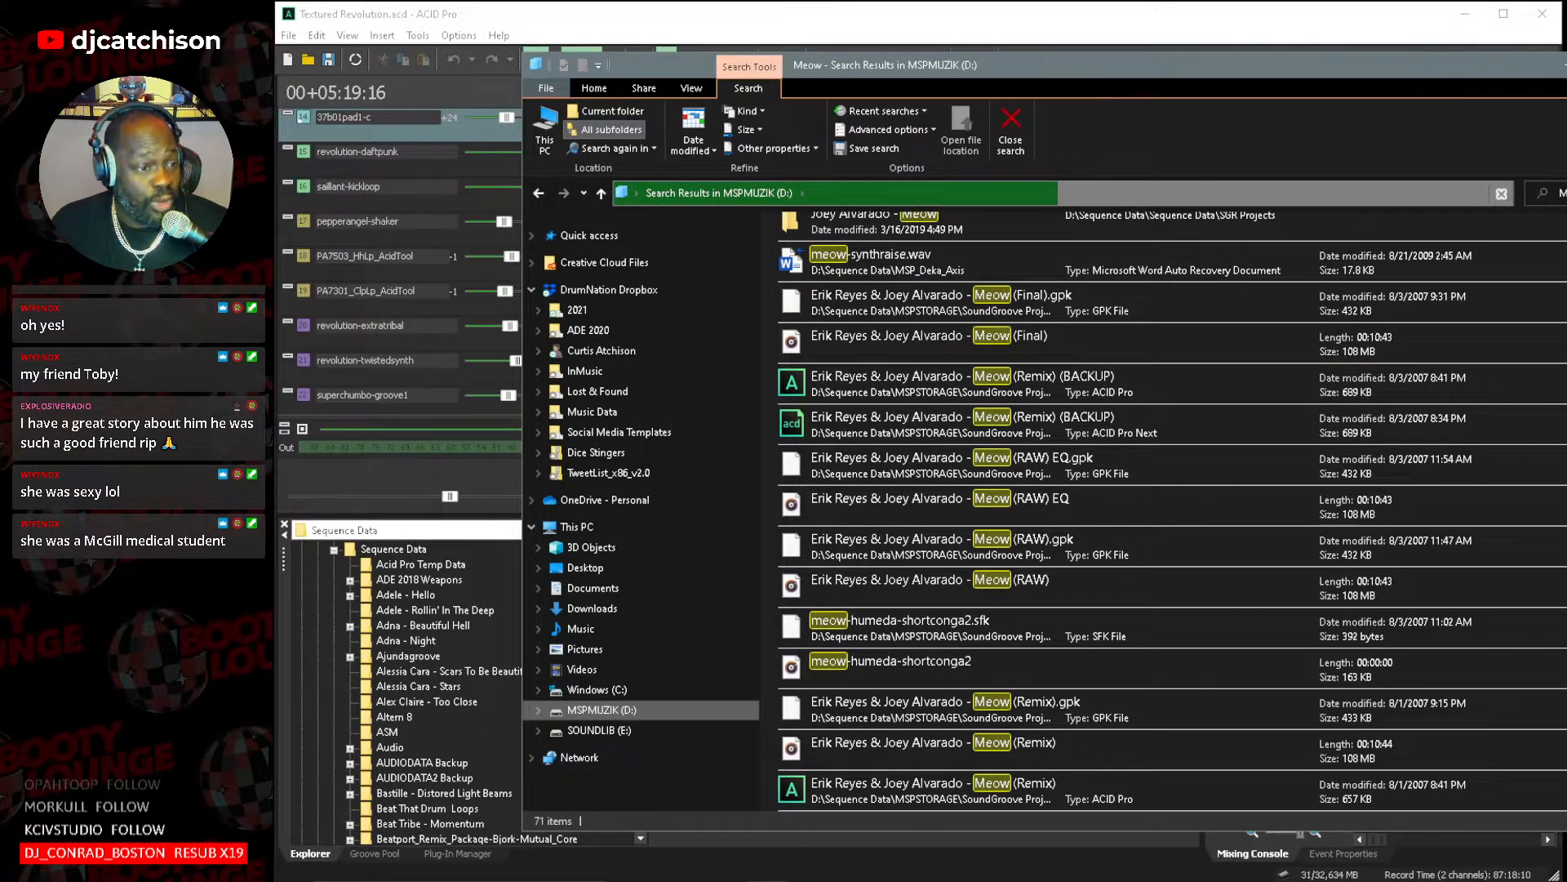
Switch back to ACID Pro, start opening a project, and look through the SoundGroove Projects folder.
{"action": "left_click", "coordinate": [1273, 19]}
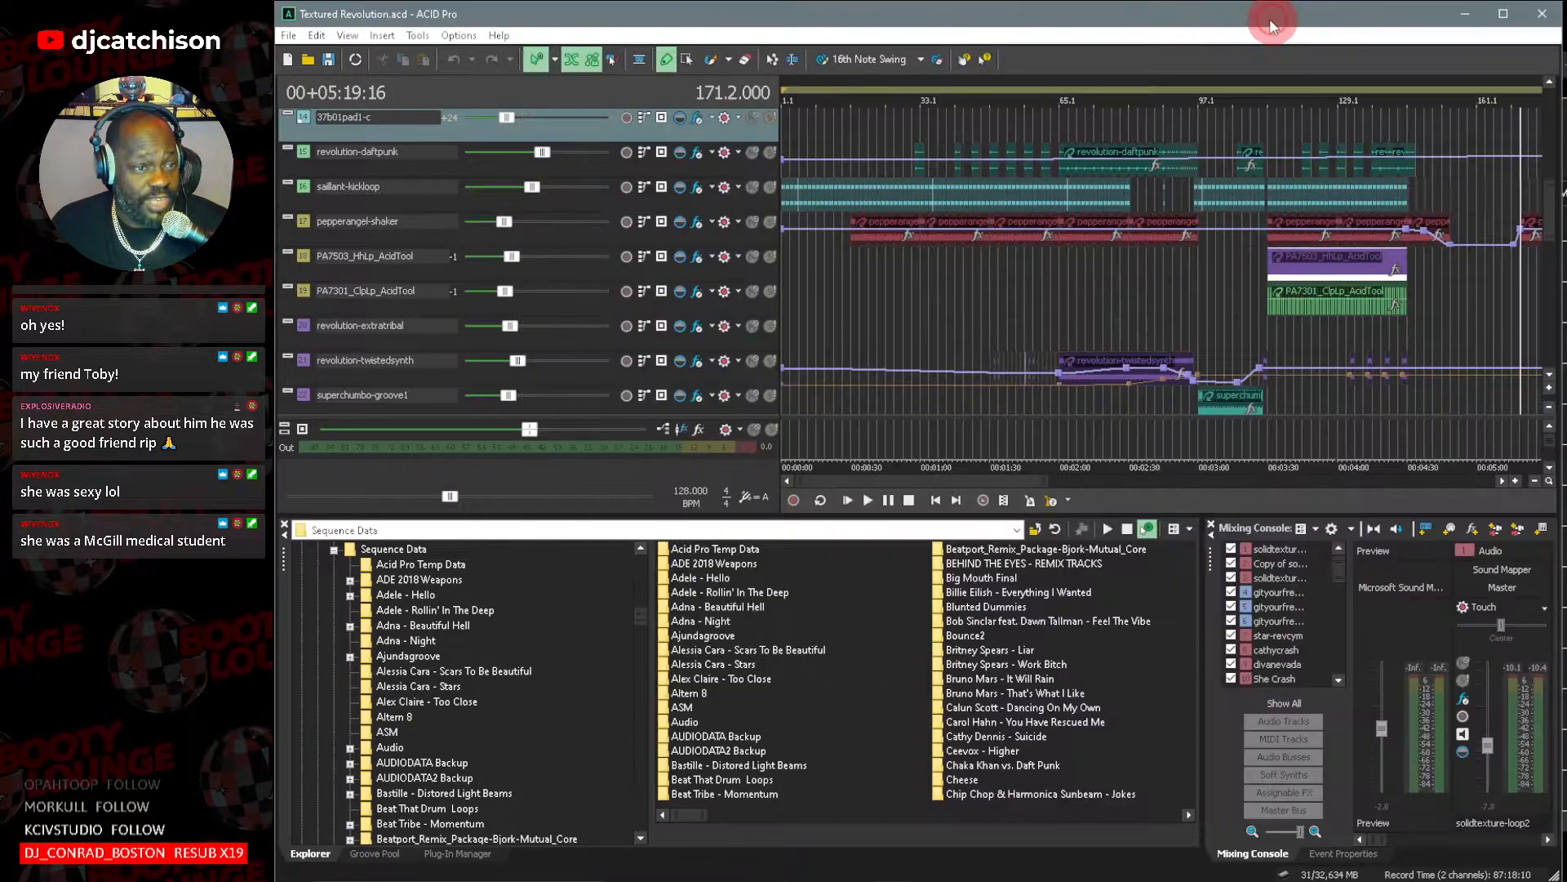
{"action": "left_click", "coordinate": [286, 35]}
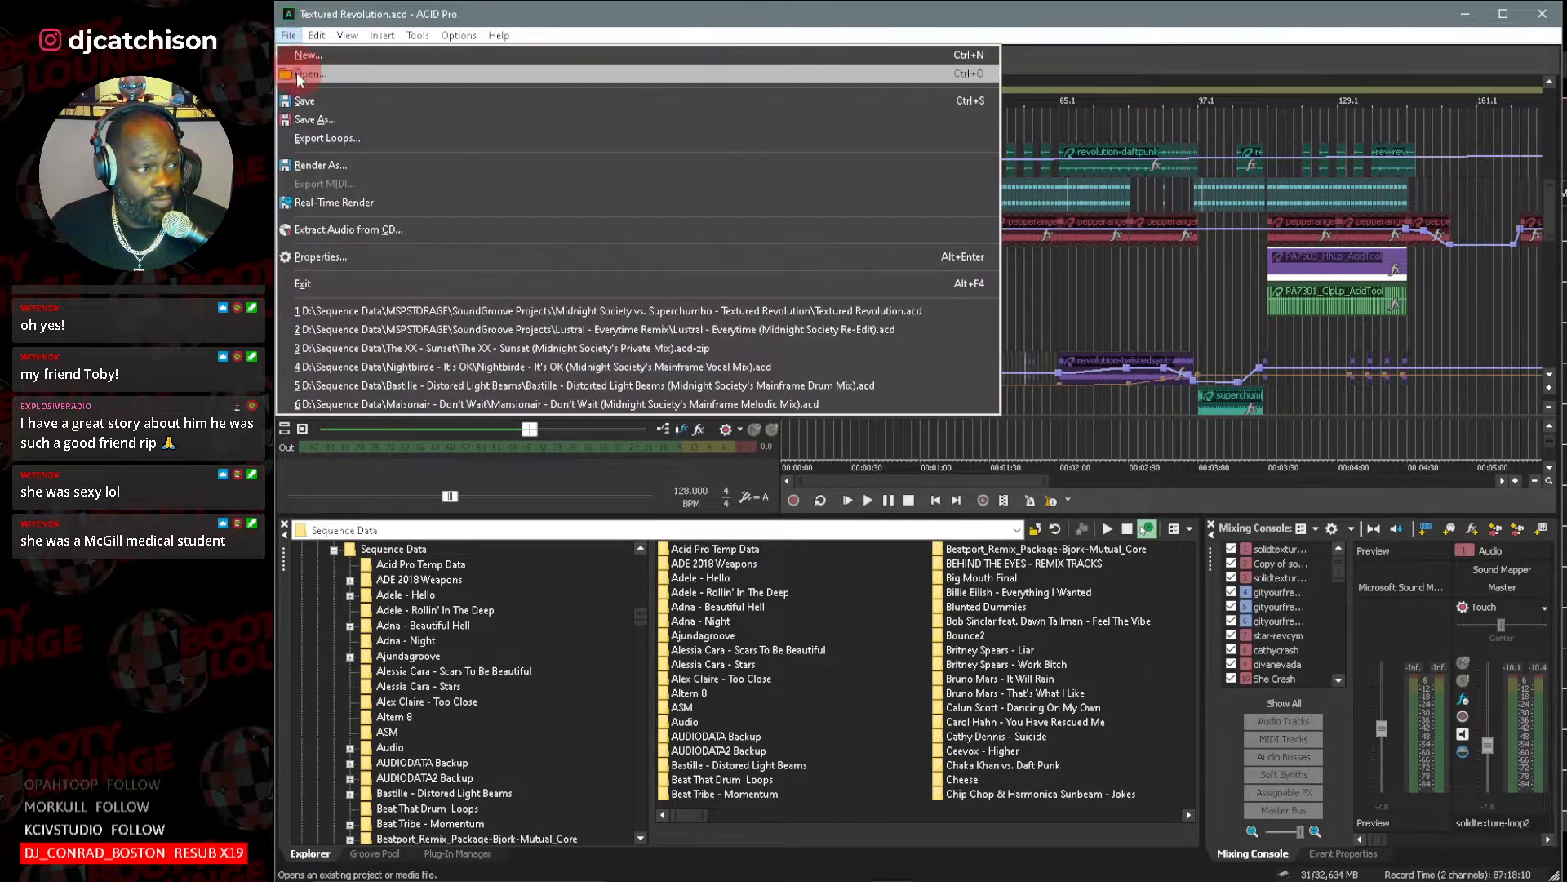
{"action": "left_click", "coordinate": [317, 82]}
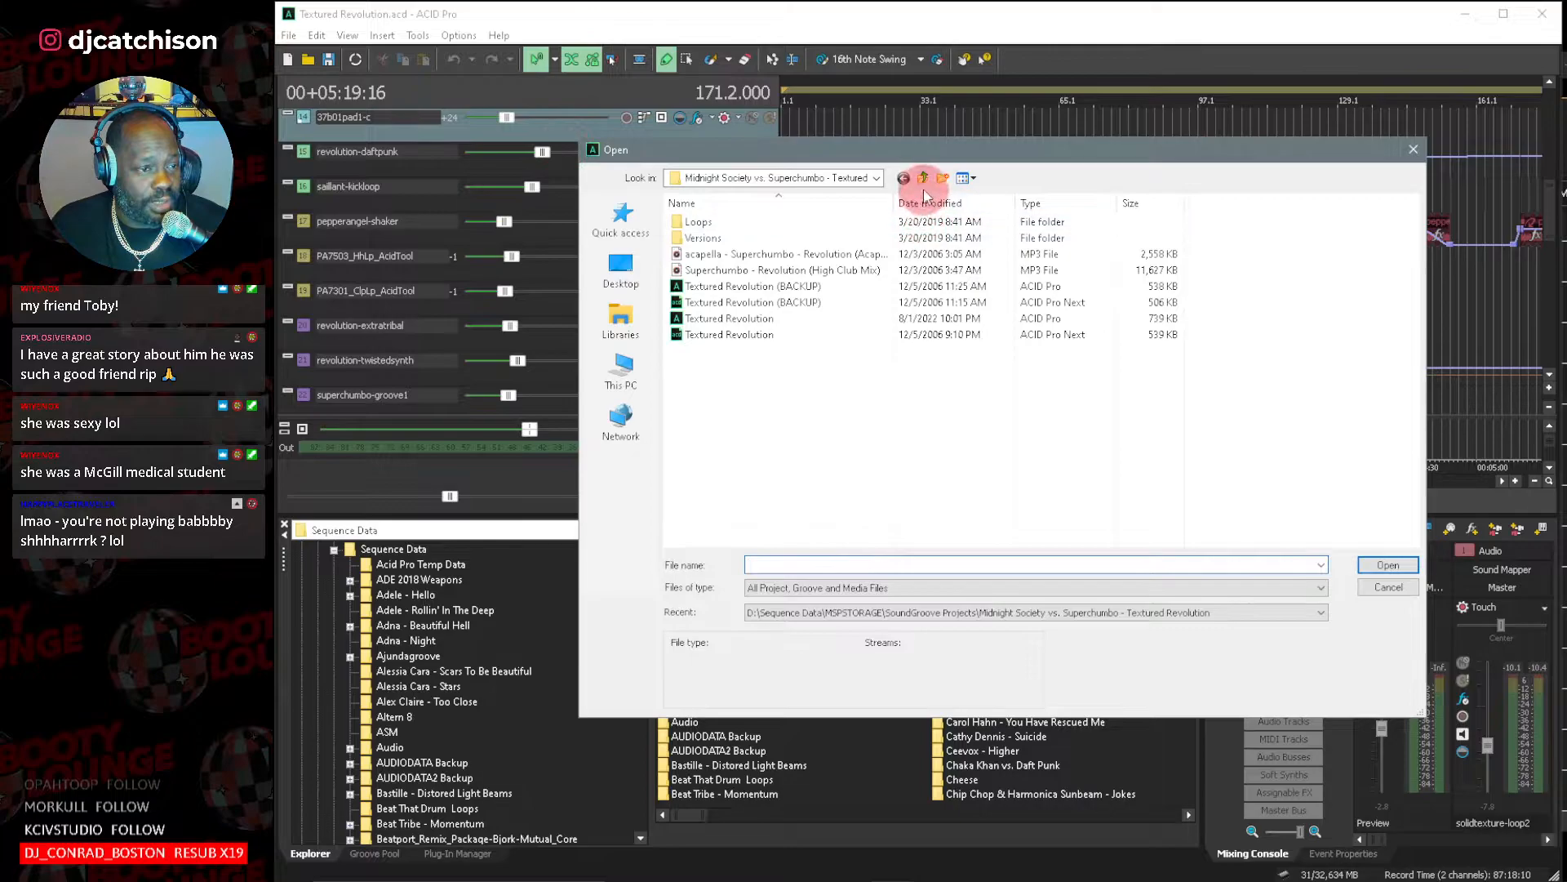
{"action": "left_click", "coordinate": [922, 178]}
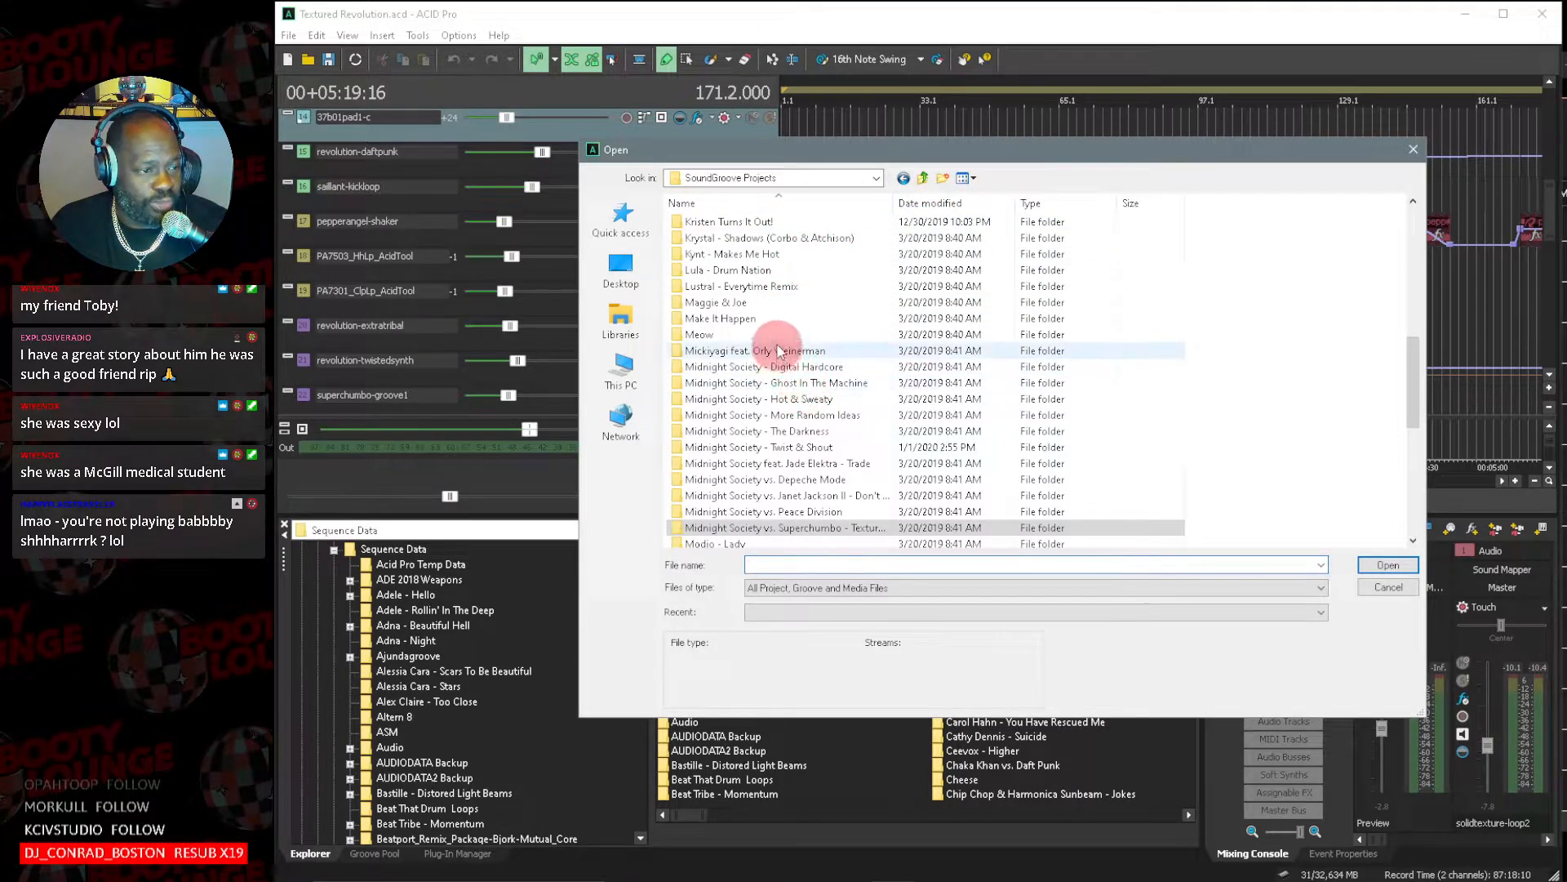
{"action": "scroll", "coordinate": [777, 332], "scroll_direction": "up", "scroll_amount": 1}
{"action": "scroll", "coordinate": [777, 331], "scroll_direction": "up", "scroll_amount": 2}
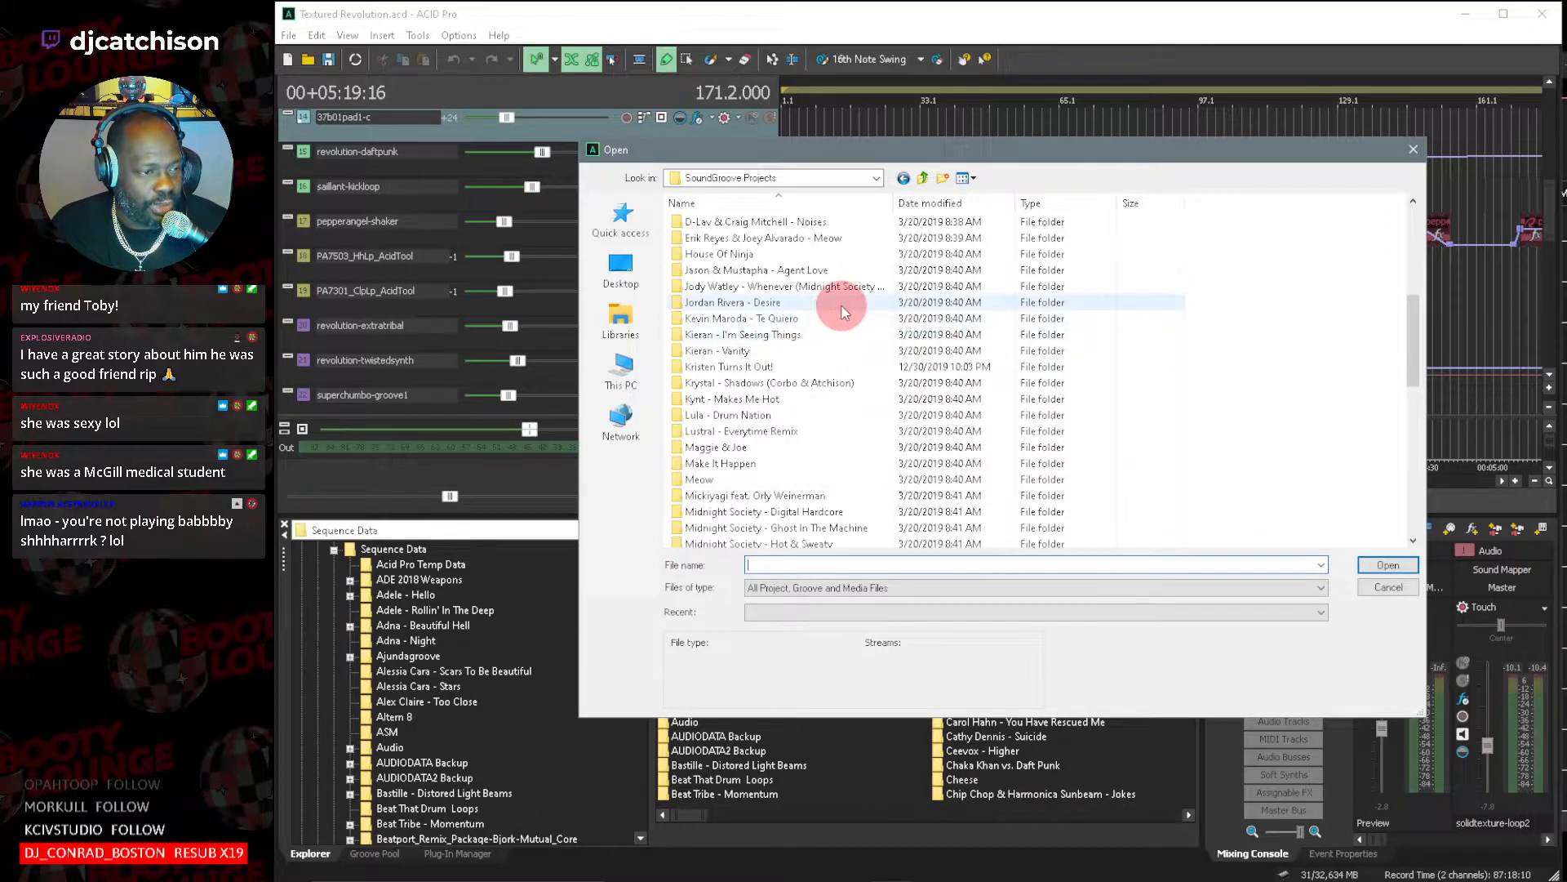
Go up to the MSPSTORAGE folder, examine its subfolders, and dismiss the open-project dialog without choosing a file.
{"action": "left_click", "coordinate": [925, 183]}
{"action": "scroll", "coordinate": [786, 325], "scroll_direction": "up", "scroll_amount": 3}
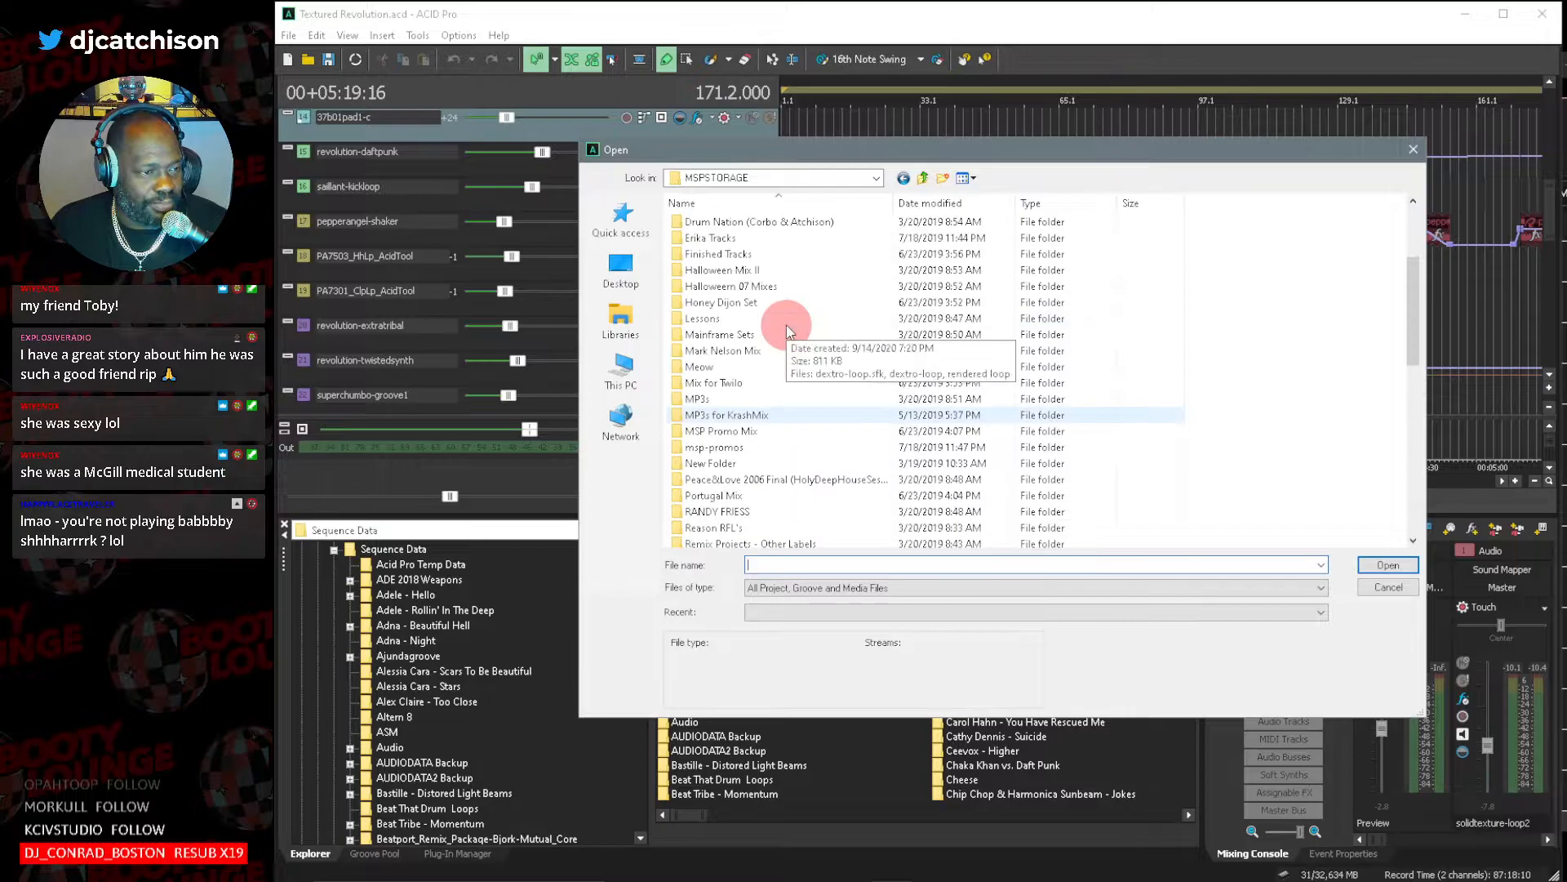
{"action": "scroll", "coordinate": [786, 325], "scroll_direction": "down", "scroll_amount": 1}
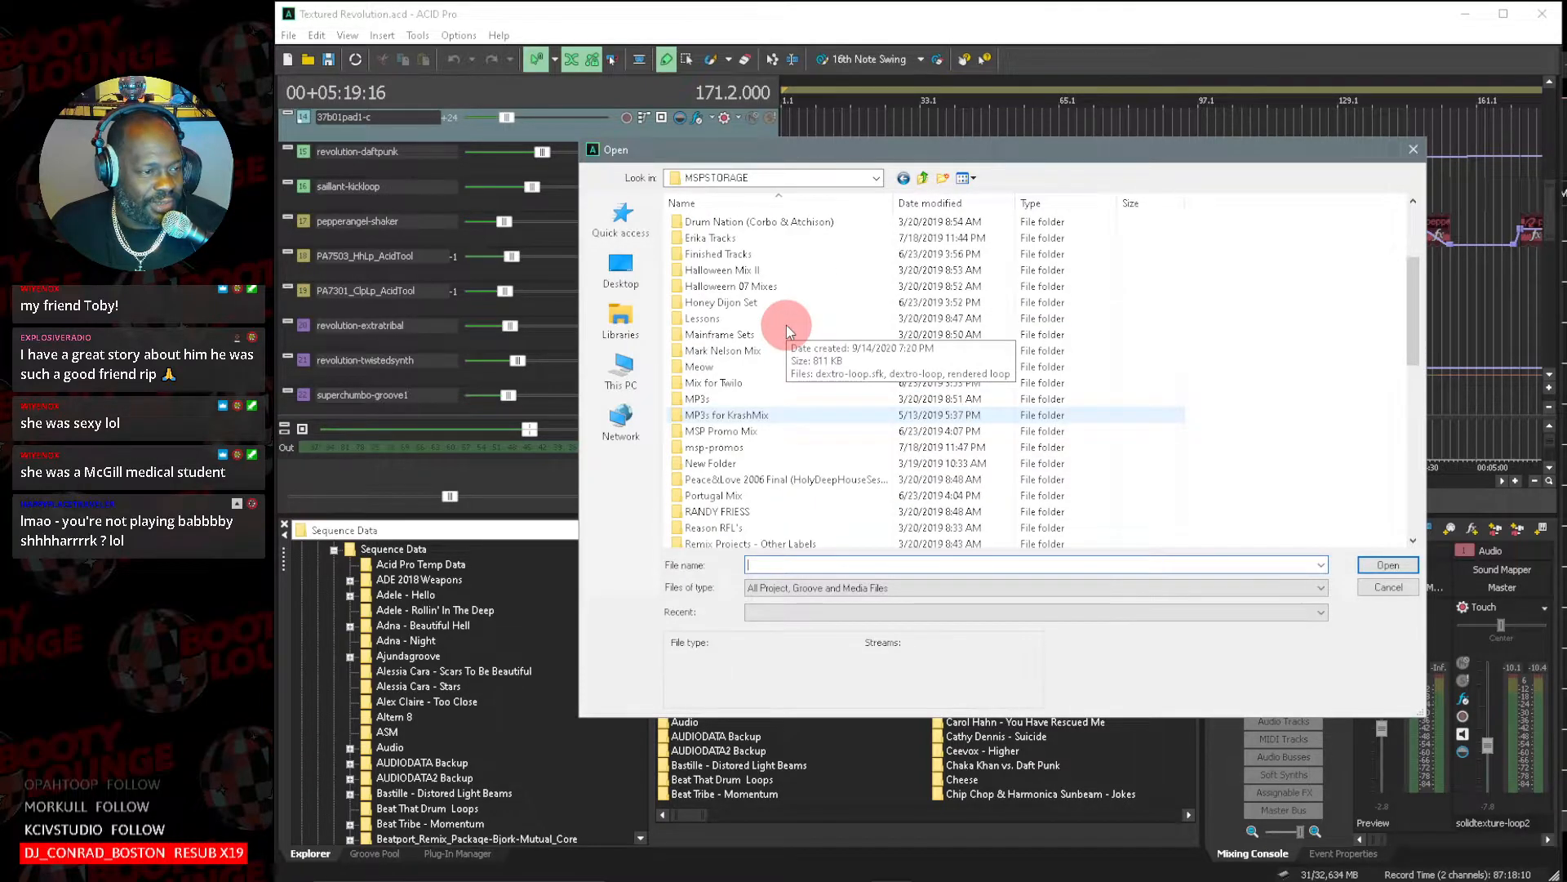
{"action": "scroll", "coordinate": [787, 326], "scroll_direction": "down", "scroll_amount": 6}
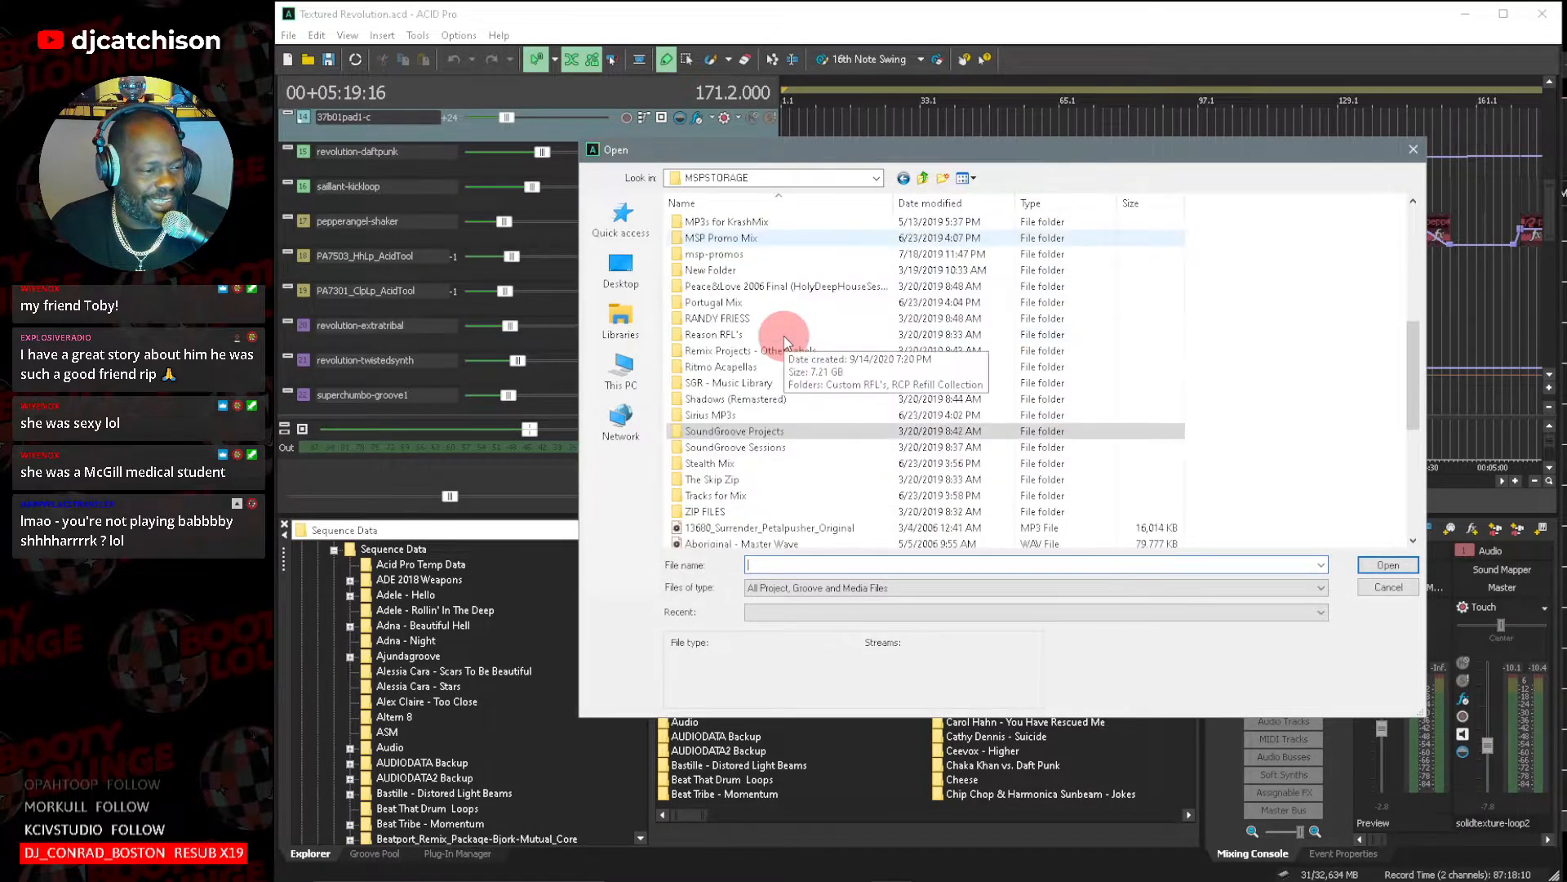
{"action": "scroll", "coordinate": [785, 335], "scroll_direction": "up", "scroll_amount": 8}
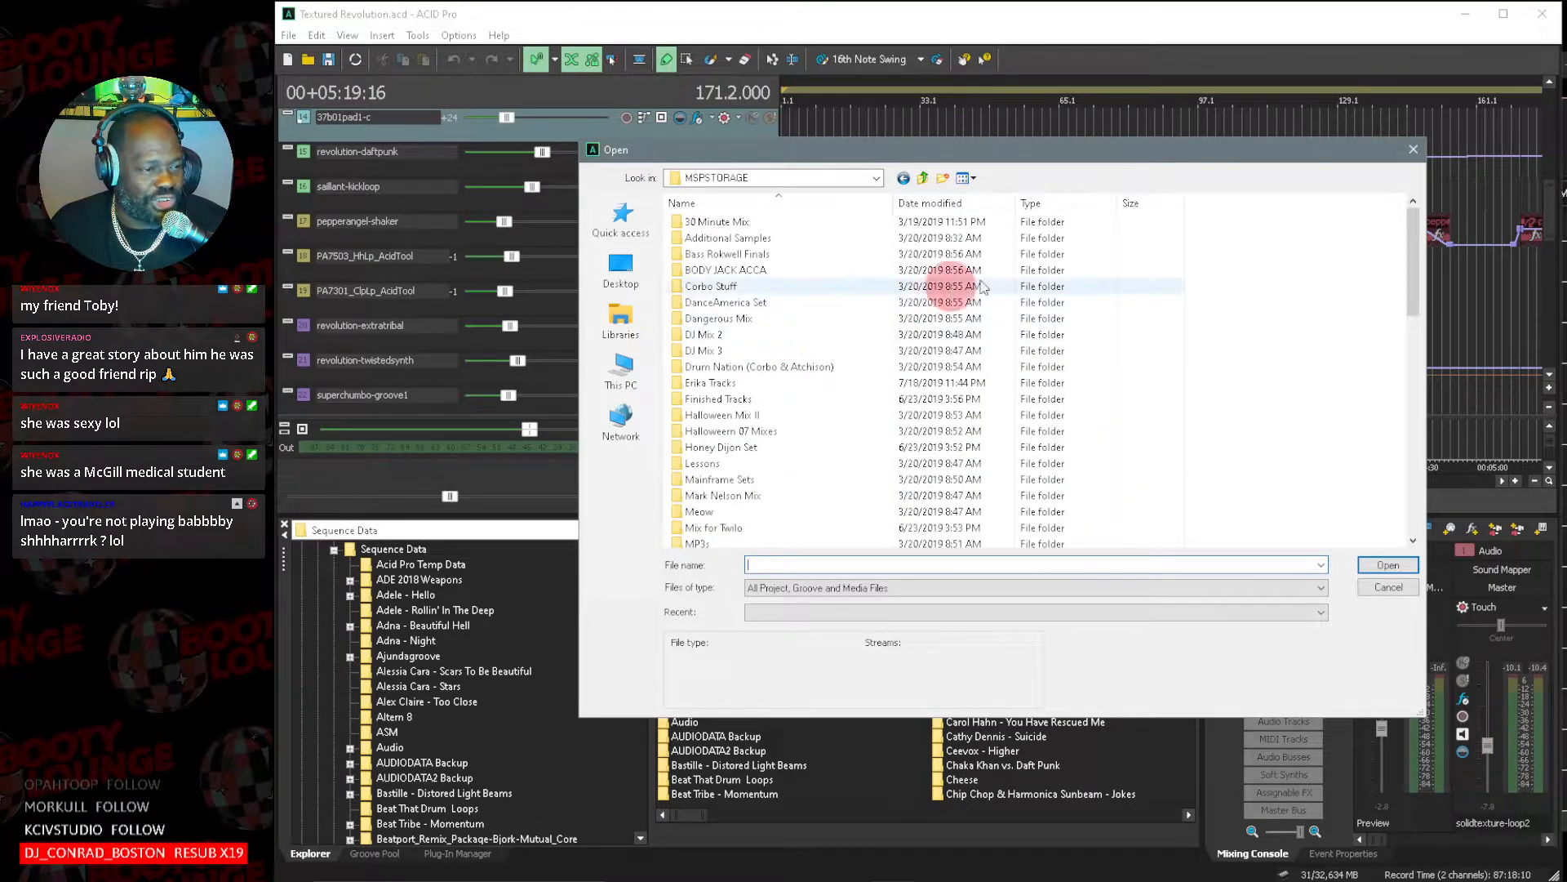
{"action": "left_click", "coordinate": [1413, 204]}
{"action": "left_click", "coordinate": [1413, 153]}
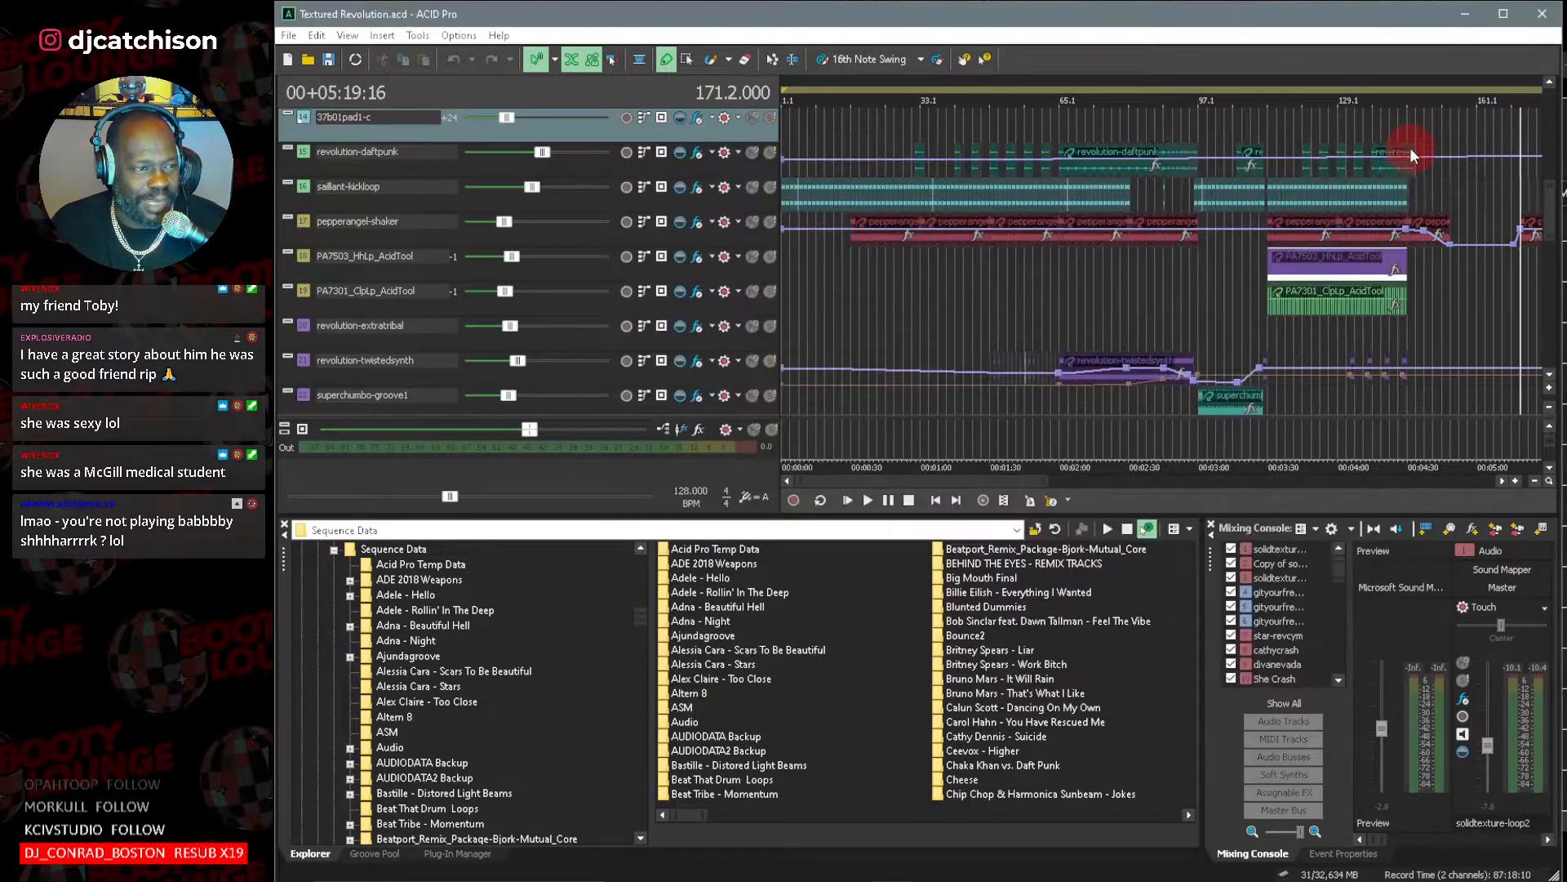
Close ACID Pro and open the ACID Pro project Meow (Remix) (BACKUP) from the File Explorer search results.
{"action": "left_click", "coordinate": [1540, 17]}
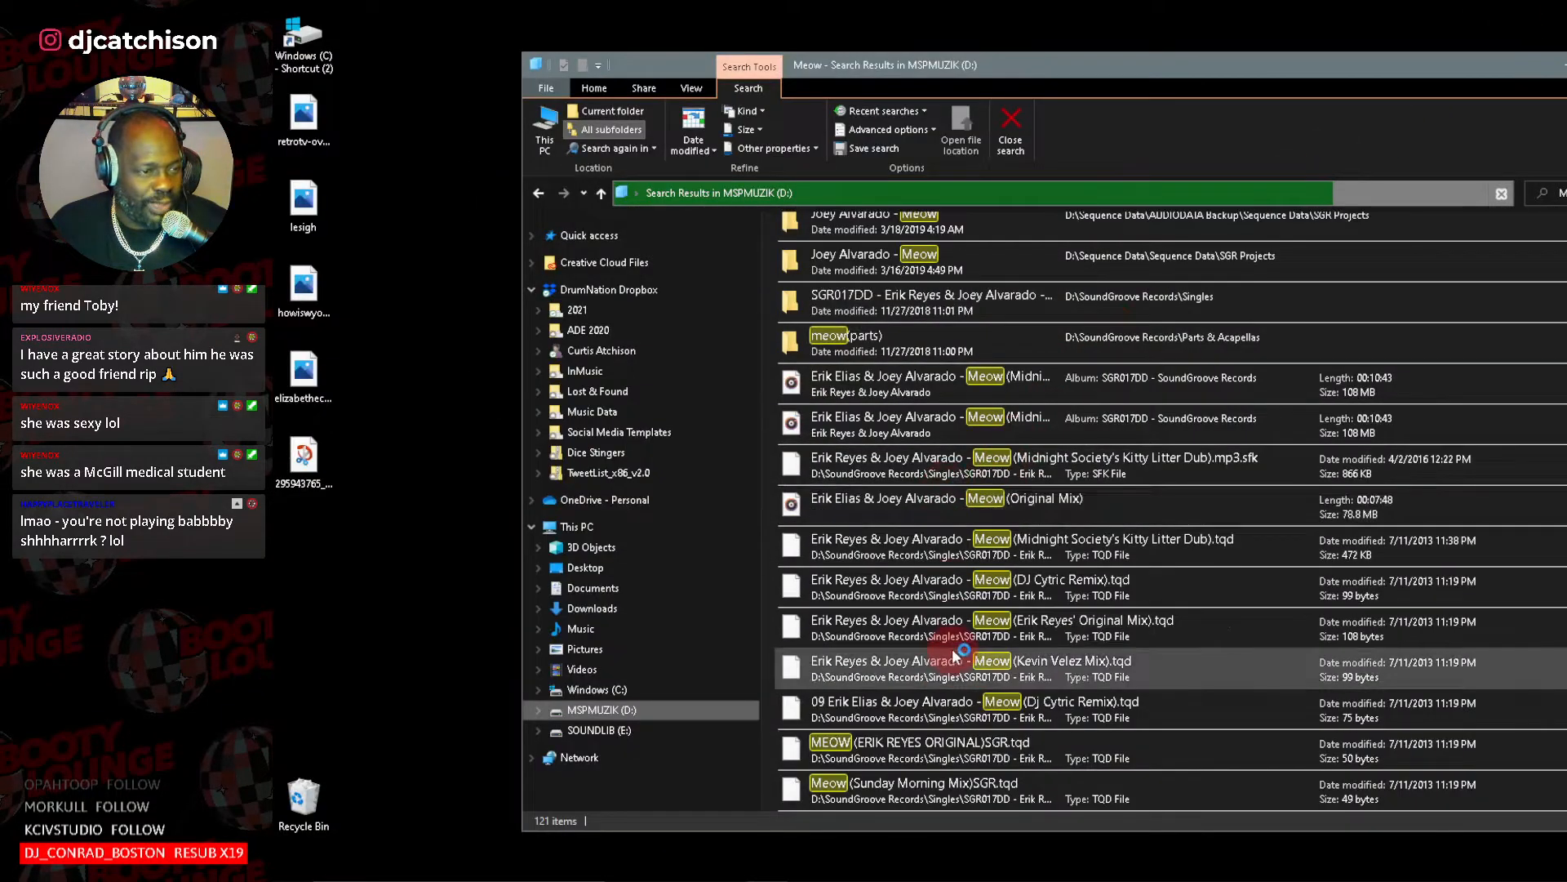
{"action": "scroll", "coordinate": [869, 484], "scroll_direction": "up", "scroll_amount": 1}
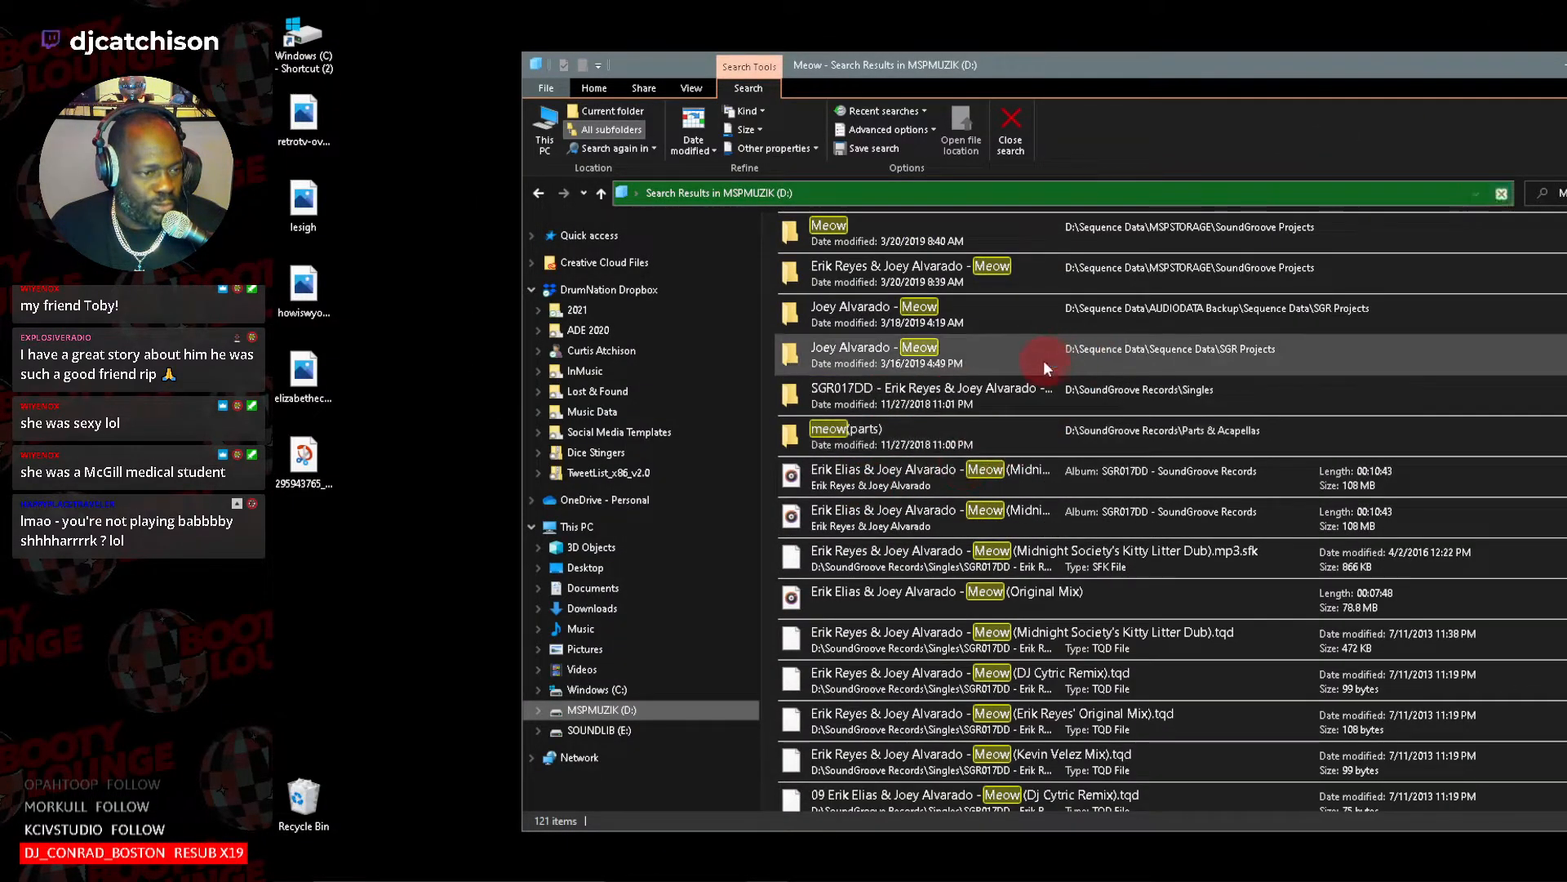
{"action": "scroll", "coordinate": [1043, 360], "scroll_direction": "down", "scroll_amount": 10}
{"action": "scroll", "coordinate": [1024, 405], "scroll_direction": "down", "scroll_amount": 2}
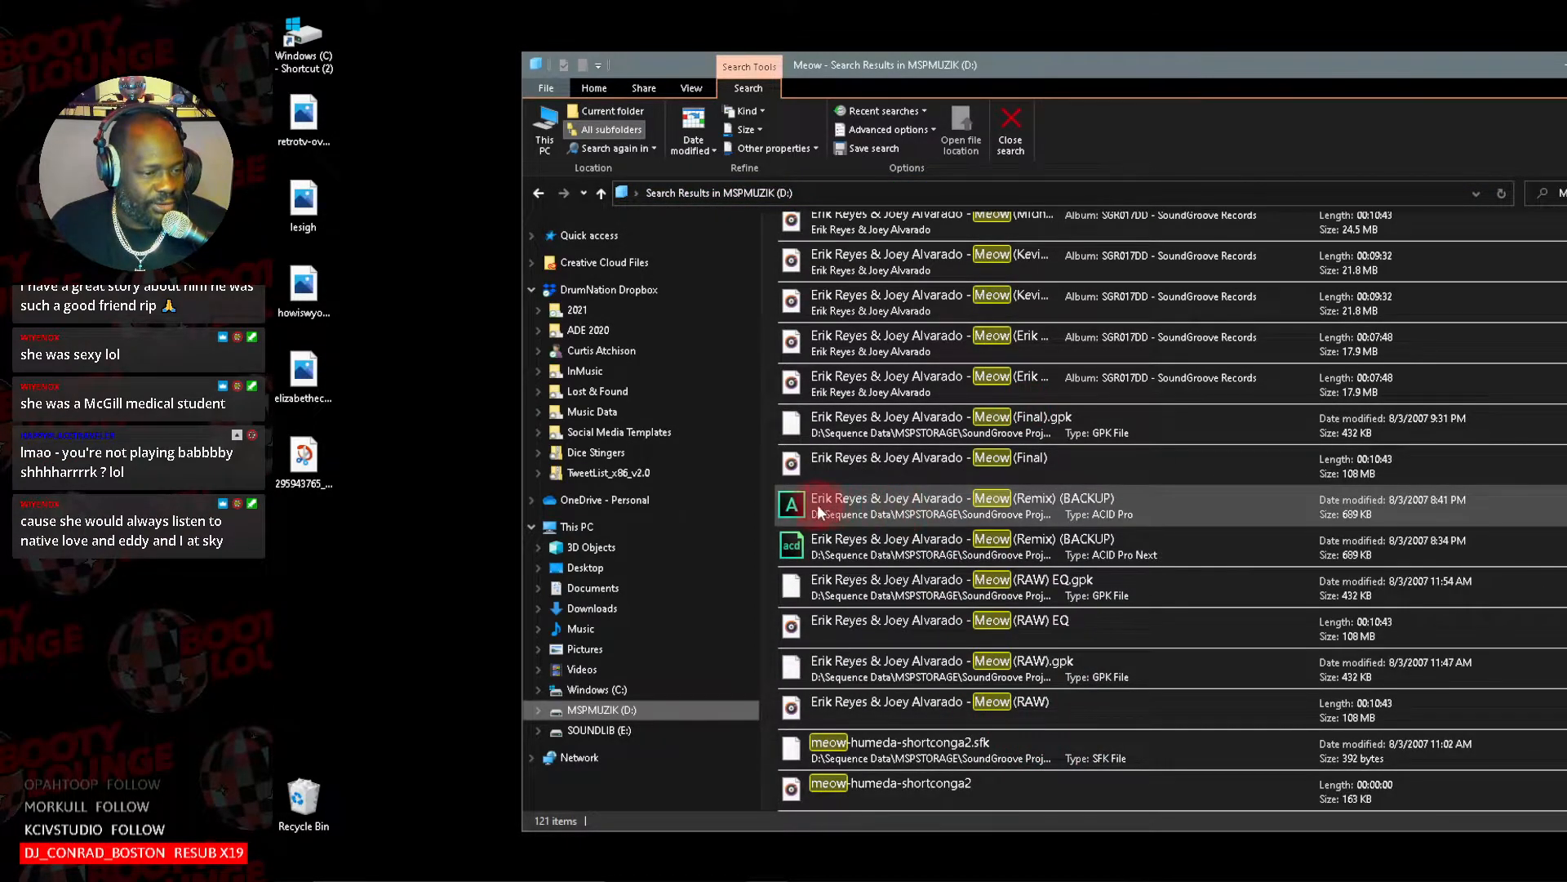
{"action": "left_click", "coordinate": [790, 510]}
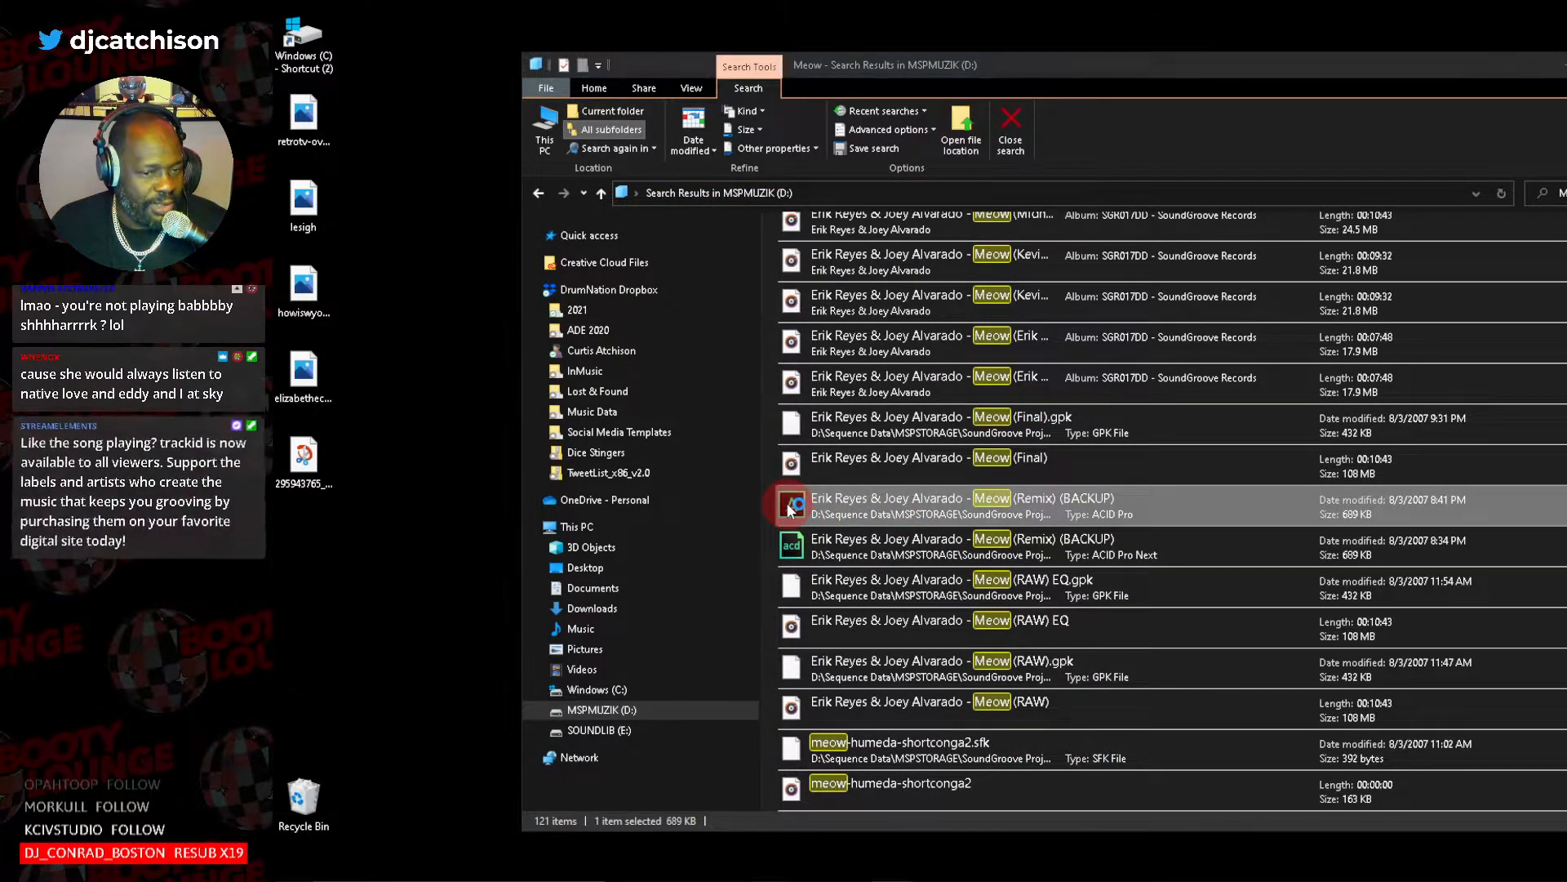
{"action": "left_click", "coordinate": [1139, 540]}
{"action": "double_click", "coordinate": [1193, 536]}
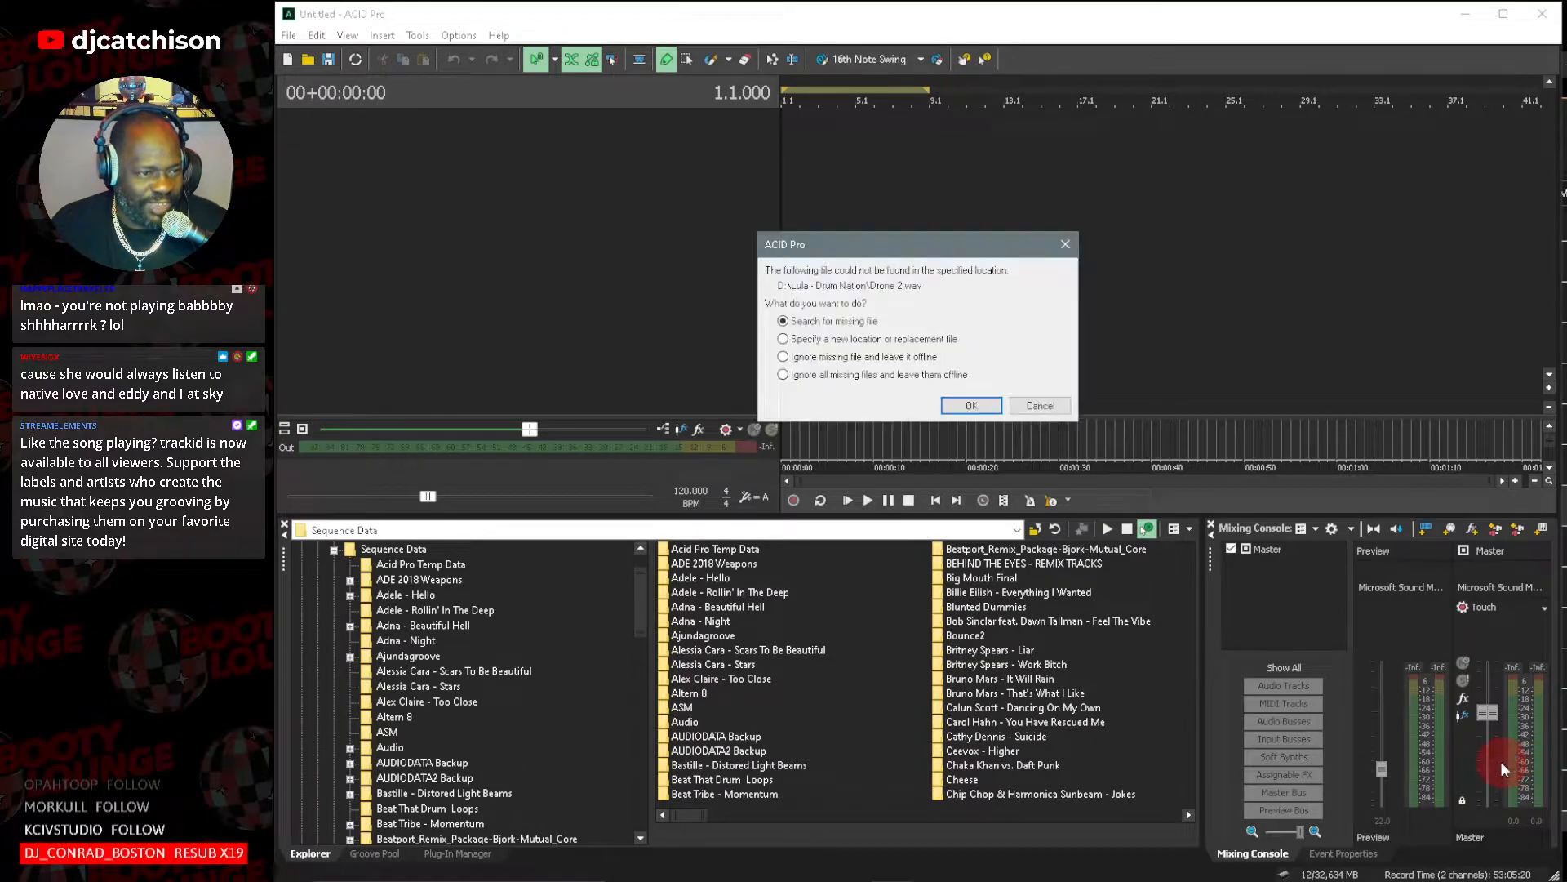
Search the MSPMUZIK (D:) drive for the missing Drone 2.wav and use the first match as its replacement.
{"action": "left_click", "coordinate": [991, 411]}
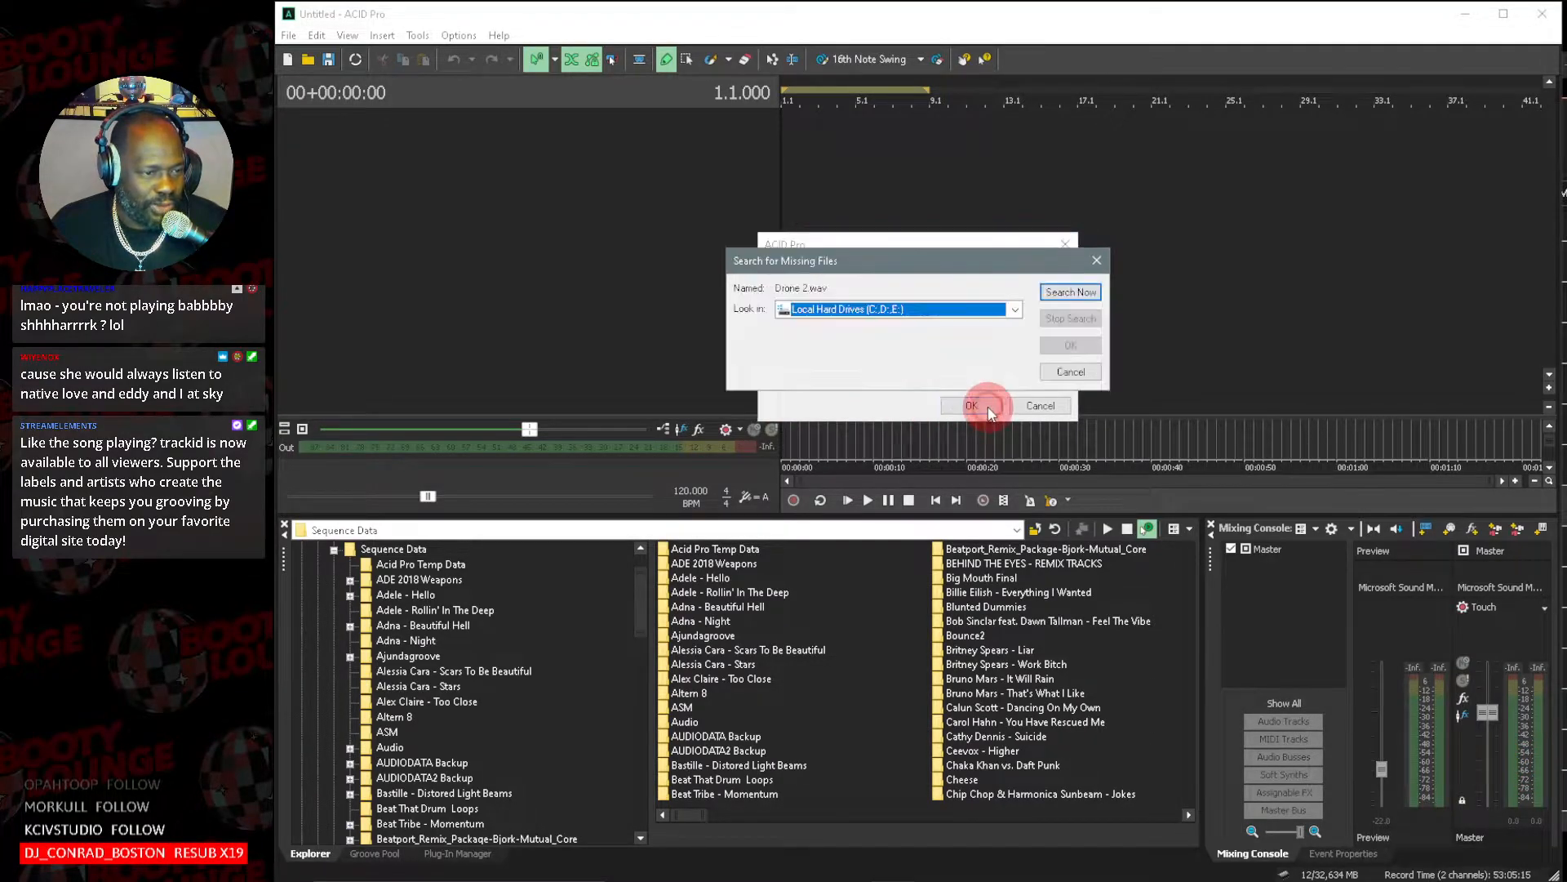
{"action": "left_click", "coordinate": [1015, 309]}
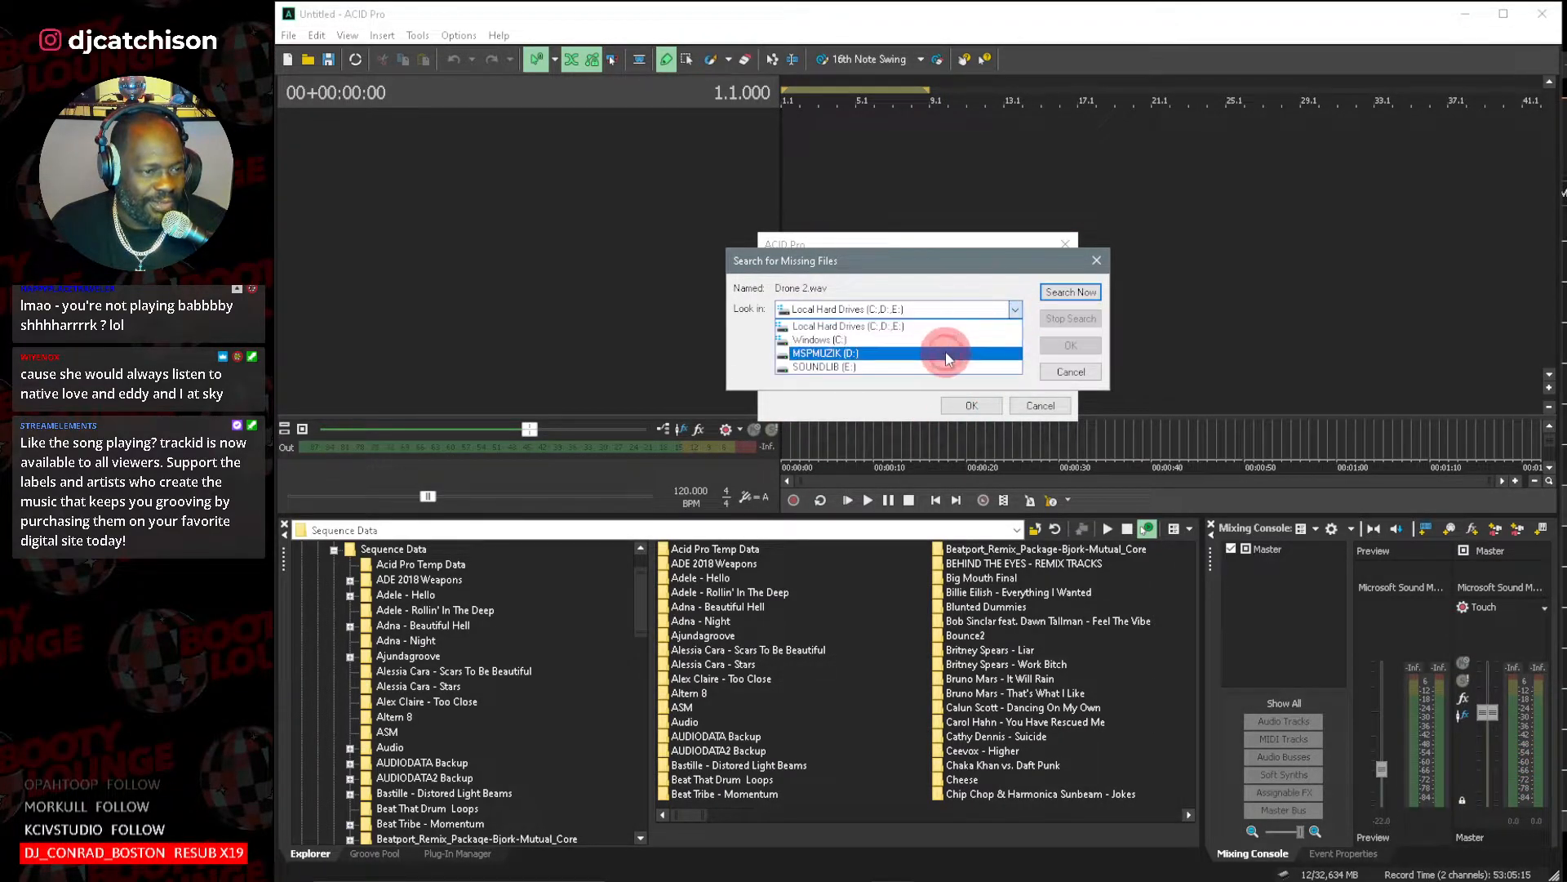
{"action": "left_click", "coordinate": [960, 354]}
{"action": "left_click", "coordinate": [1063, 292]}
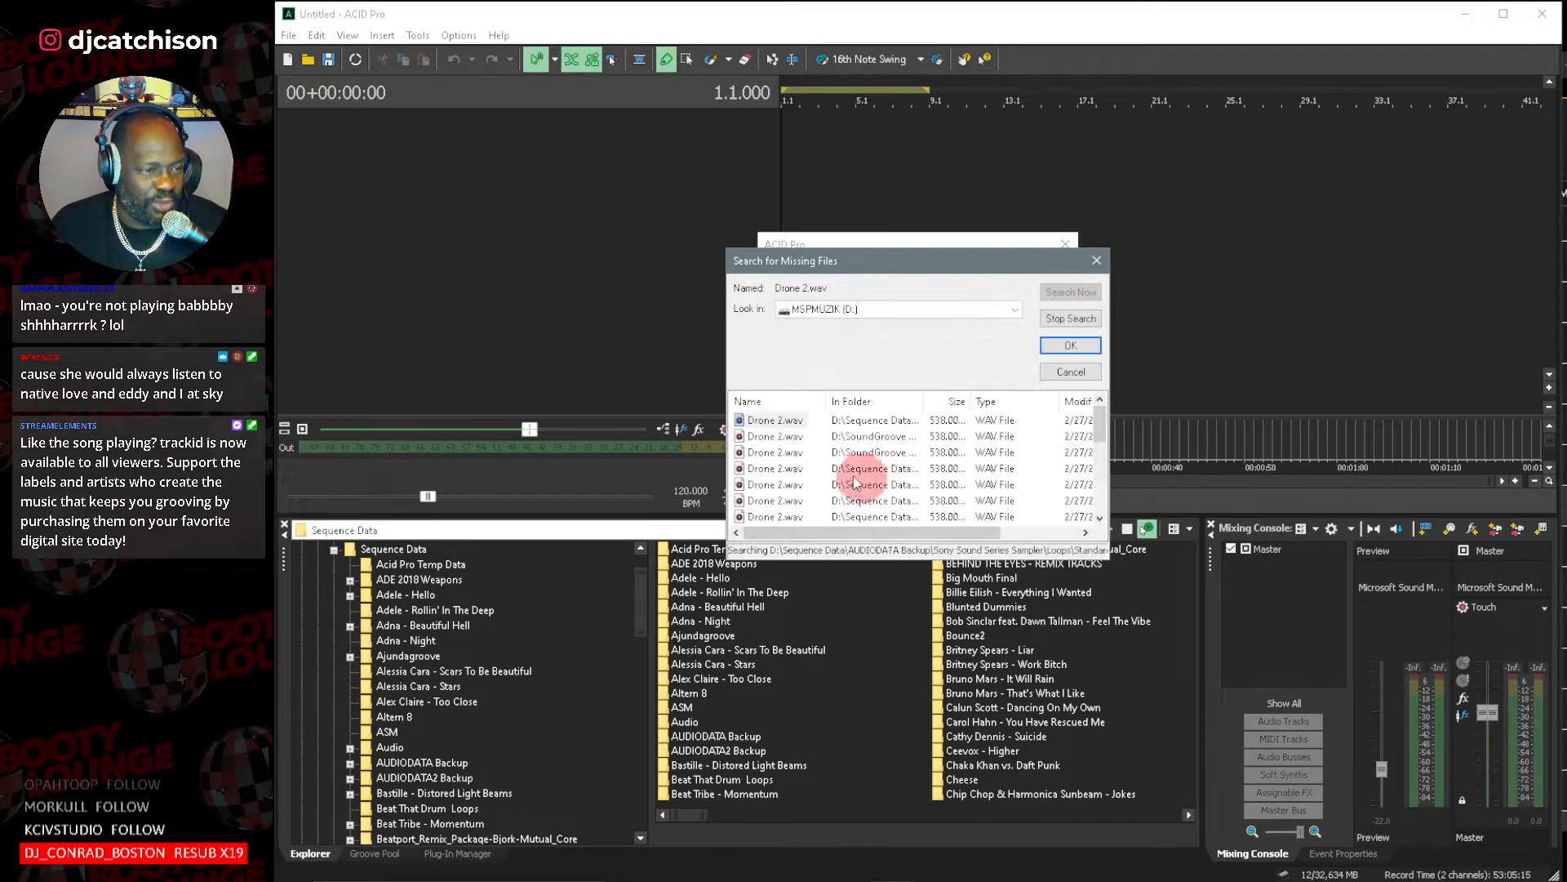
{"action": "double_click", "coordinate": [762, 420]}
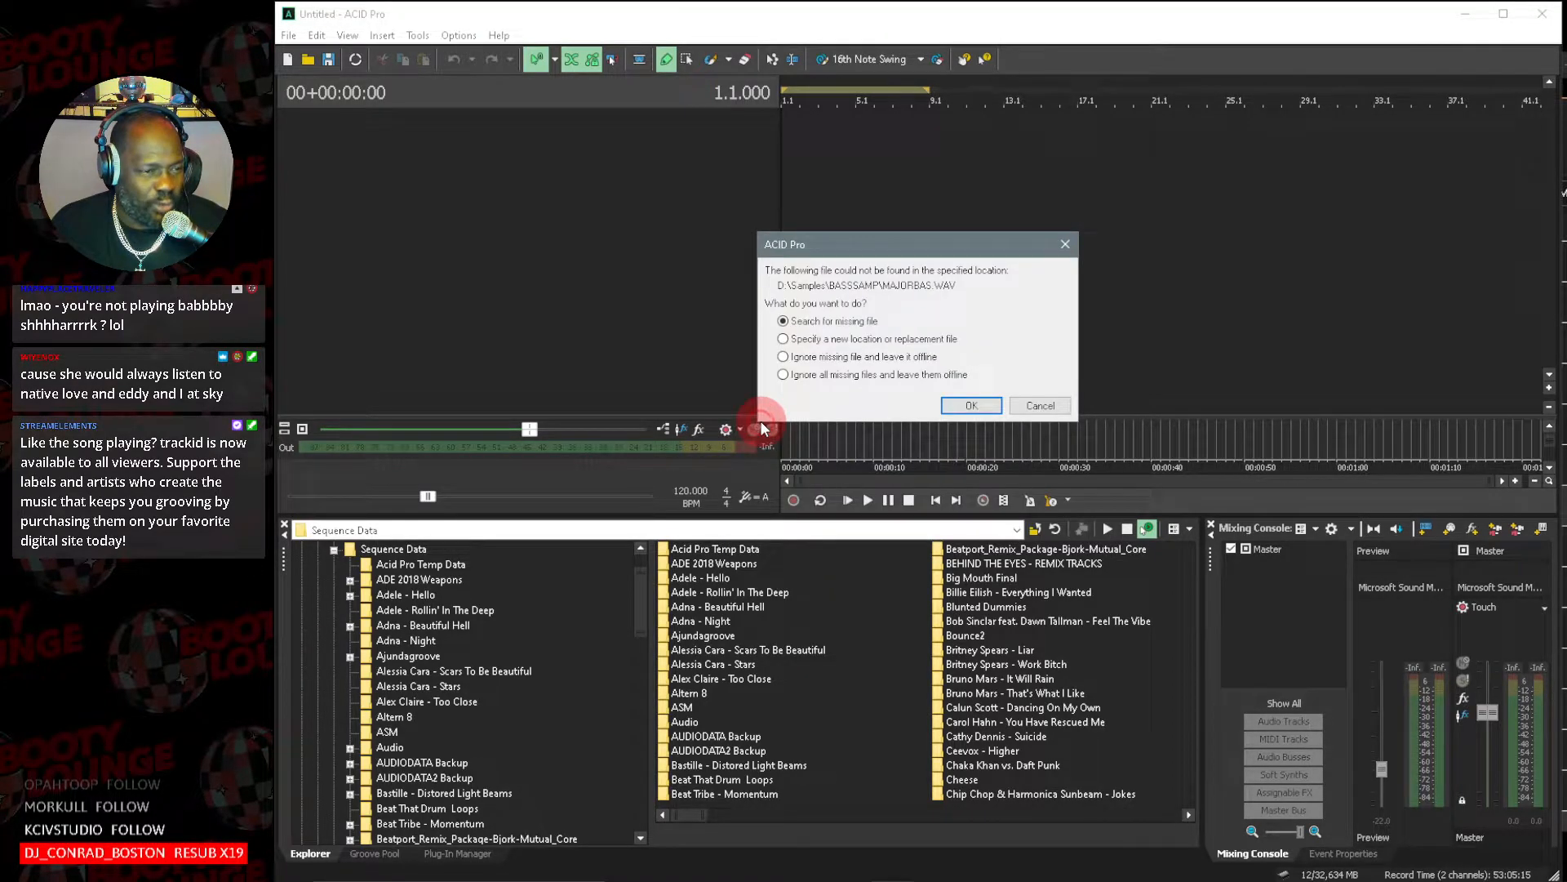
Search the MSPMUZIK (D:) drive for the missing MAJORBAS.WAV and relink it to the first match.
{"action": "left_click", "coordinate": [980, 405]}
{"action": "left_click", "coordinate": [1001, 310]}
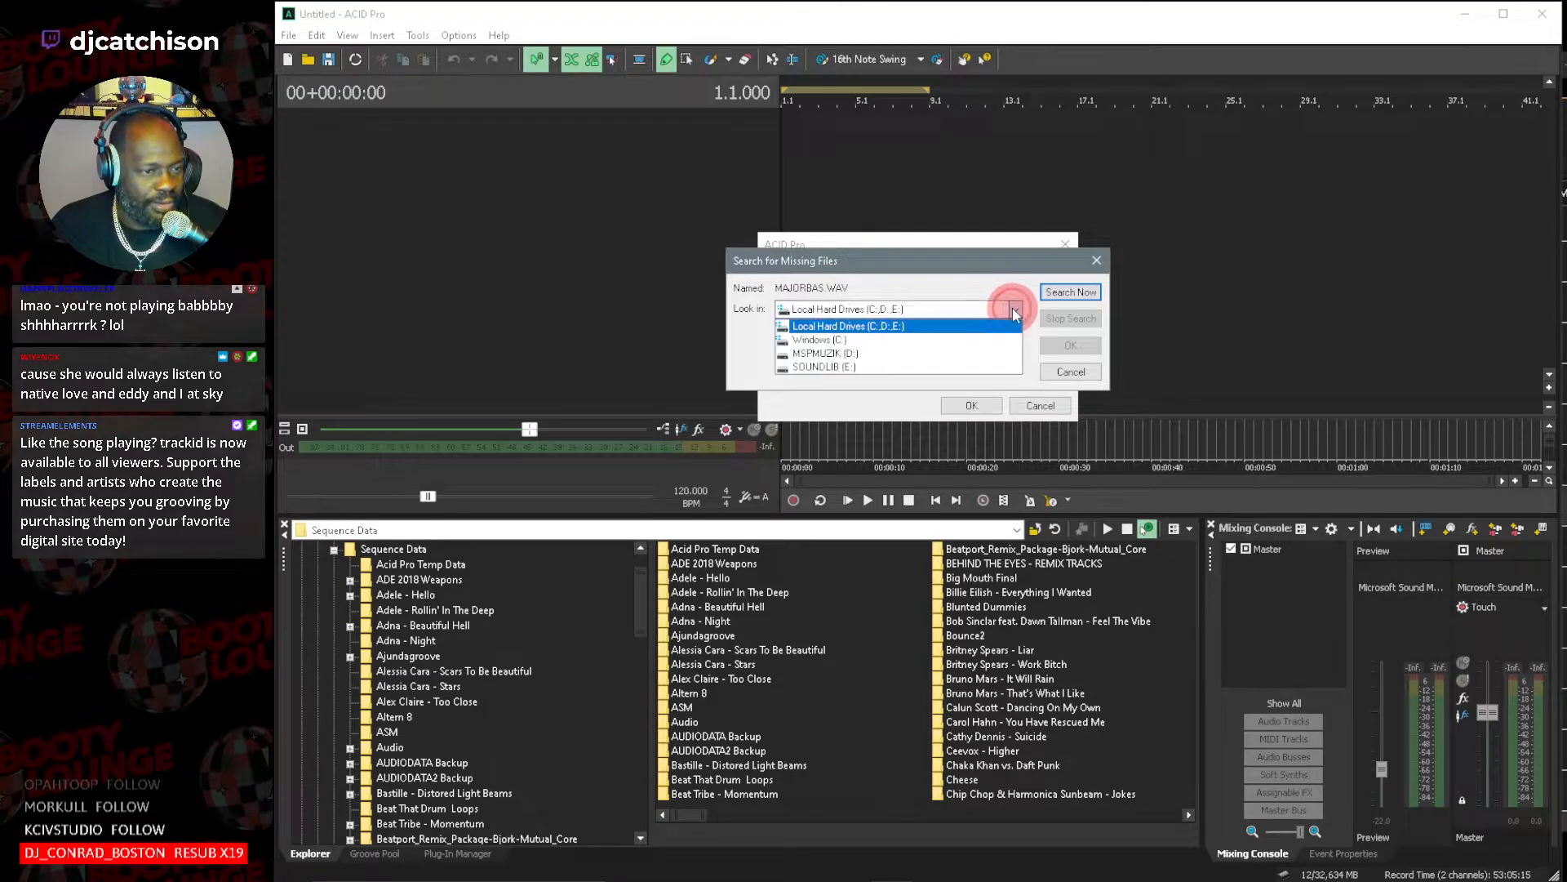
{"action": "left_click", "coordinate": [909, 353]}
{"action": "left_click", "coordinate": [1081, 297]}
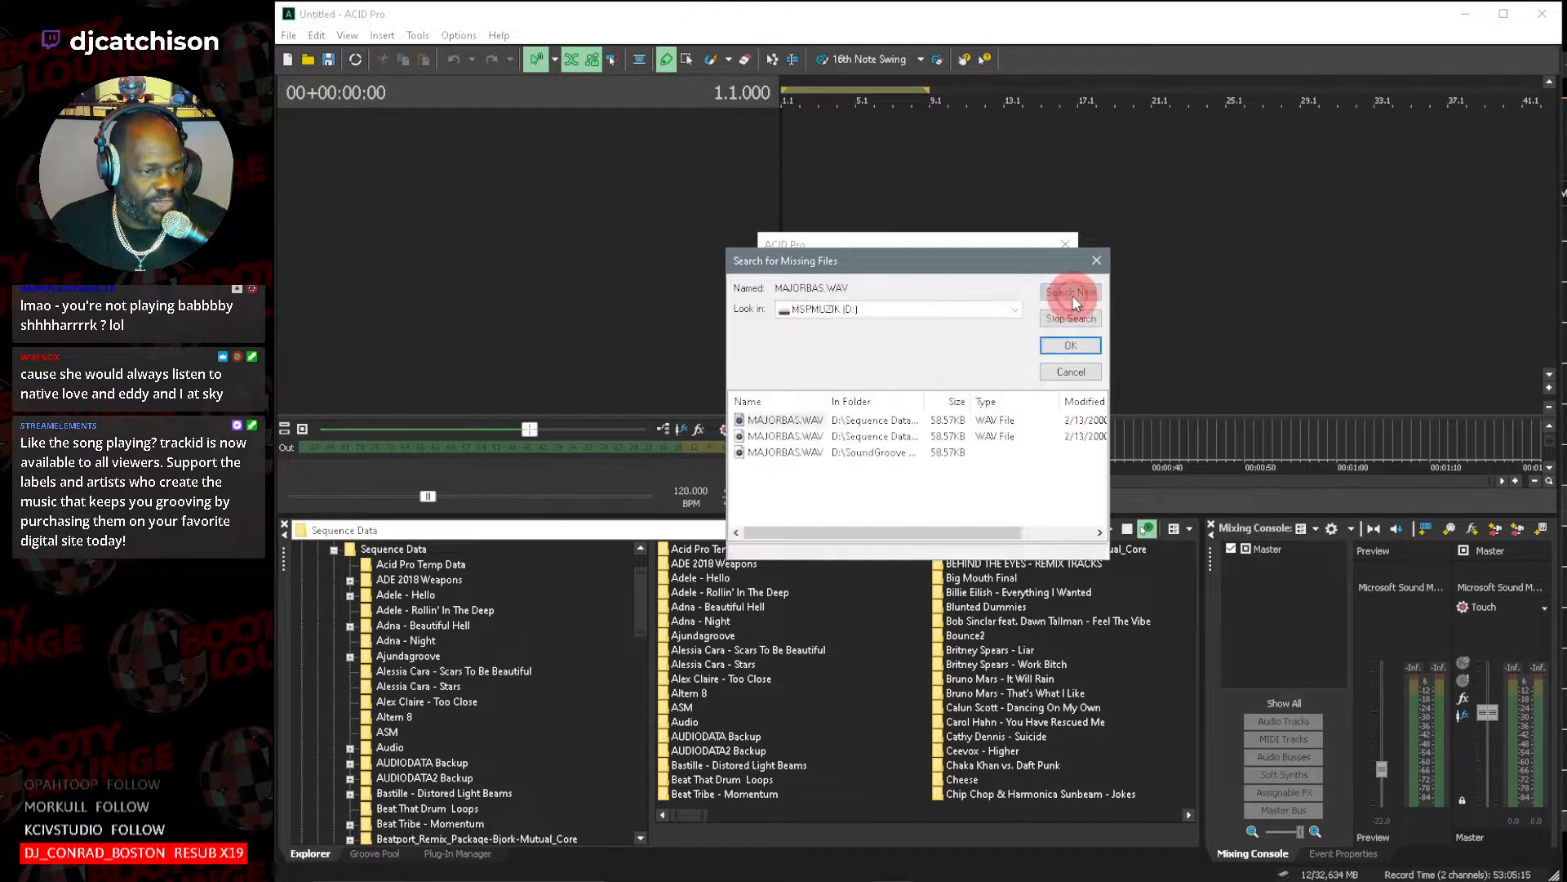
{"action": "double_click", "coordinate": [800, 423]}
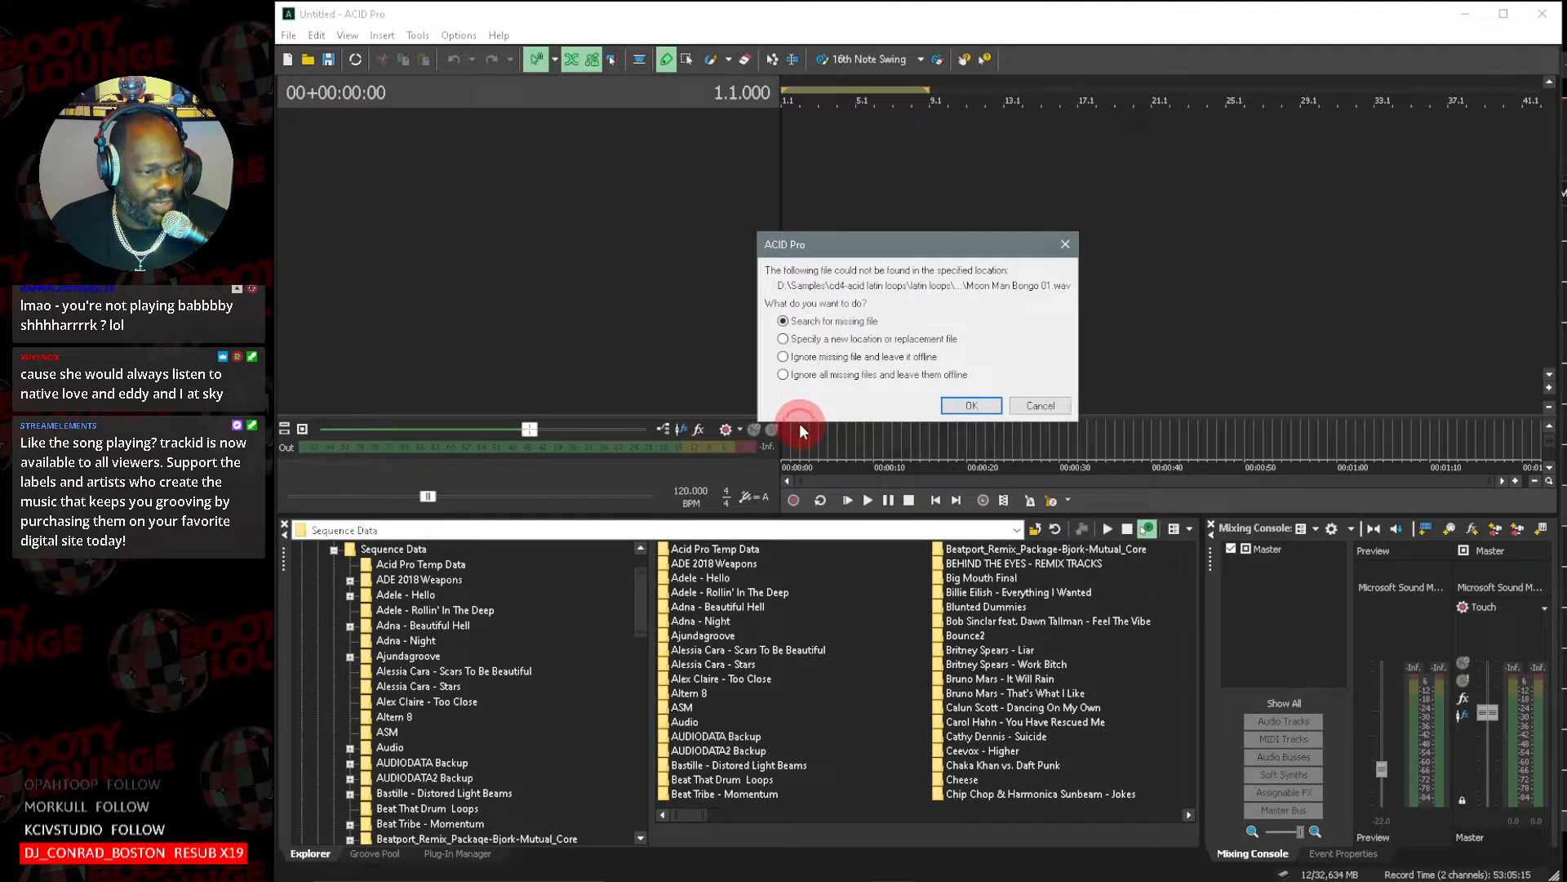
Search the MSPMUZIK (D:) drive for the missing Moon Man Bongo 01.wav and relink it to the first match.
{"action": "left_click", "coordinate": [971, 406]}
{"action": "left_click", "coordinate": [1016, 310]}
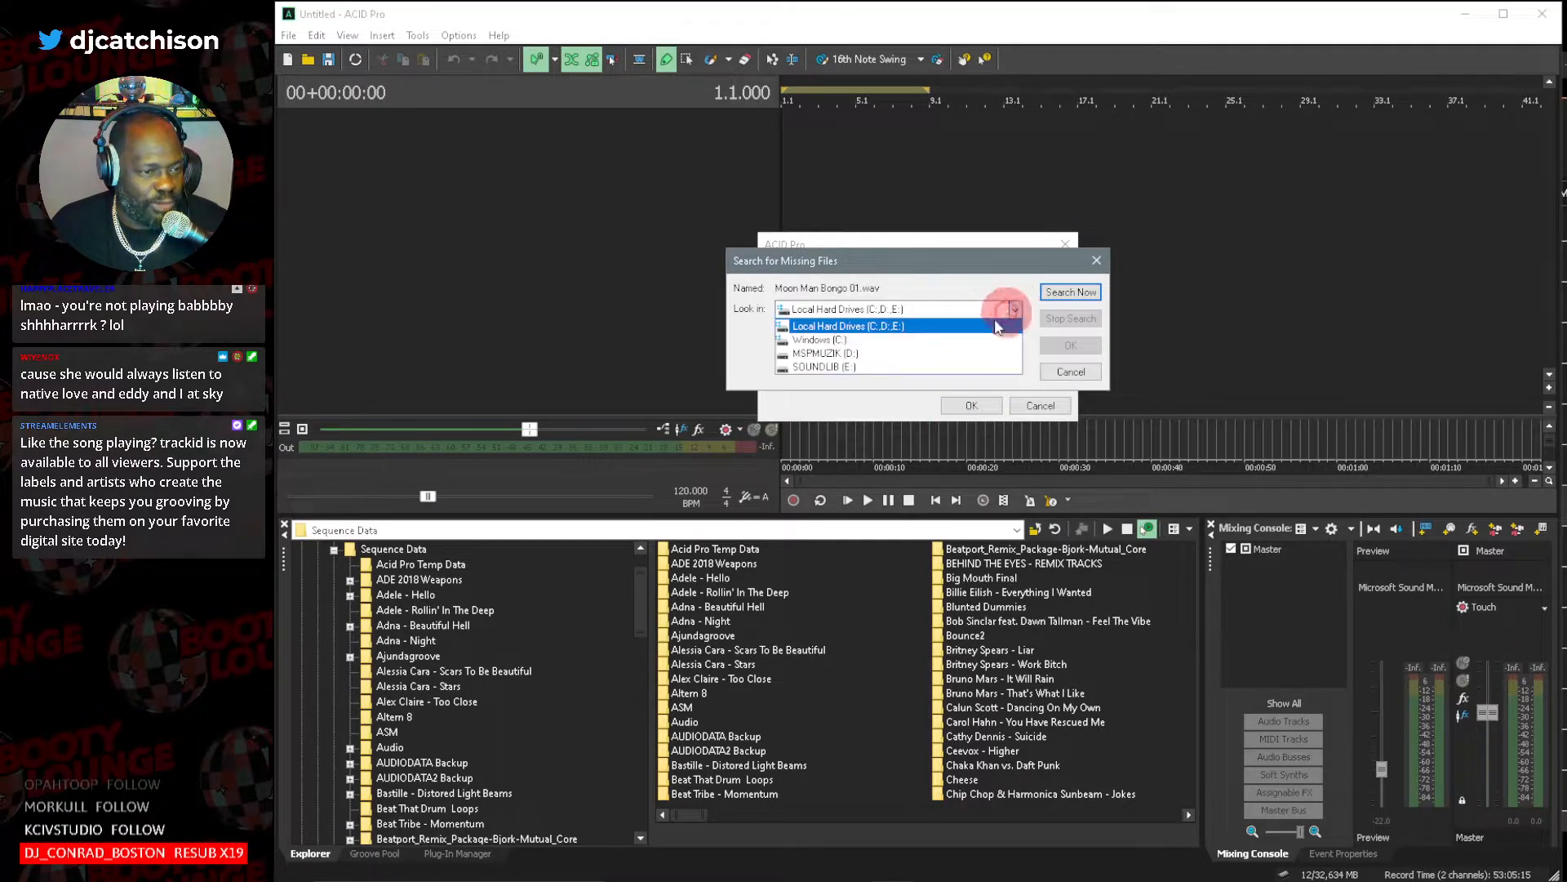
{"action": "left_click", "coordinate": [910, 353]}
{"action": "left_click", "coordinate": [1050, 298]}
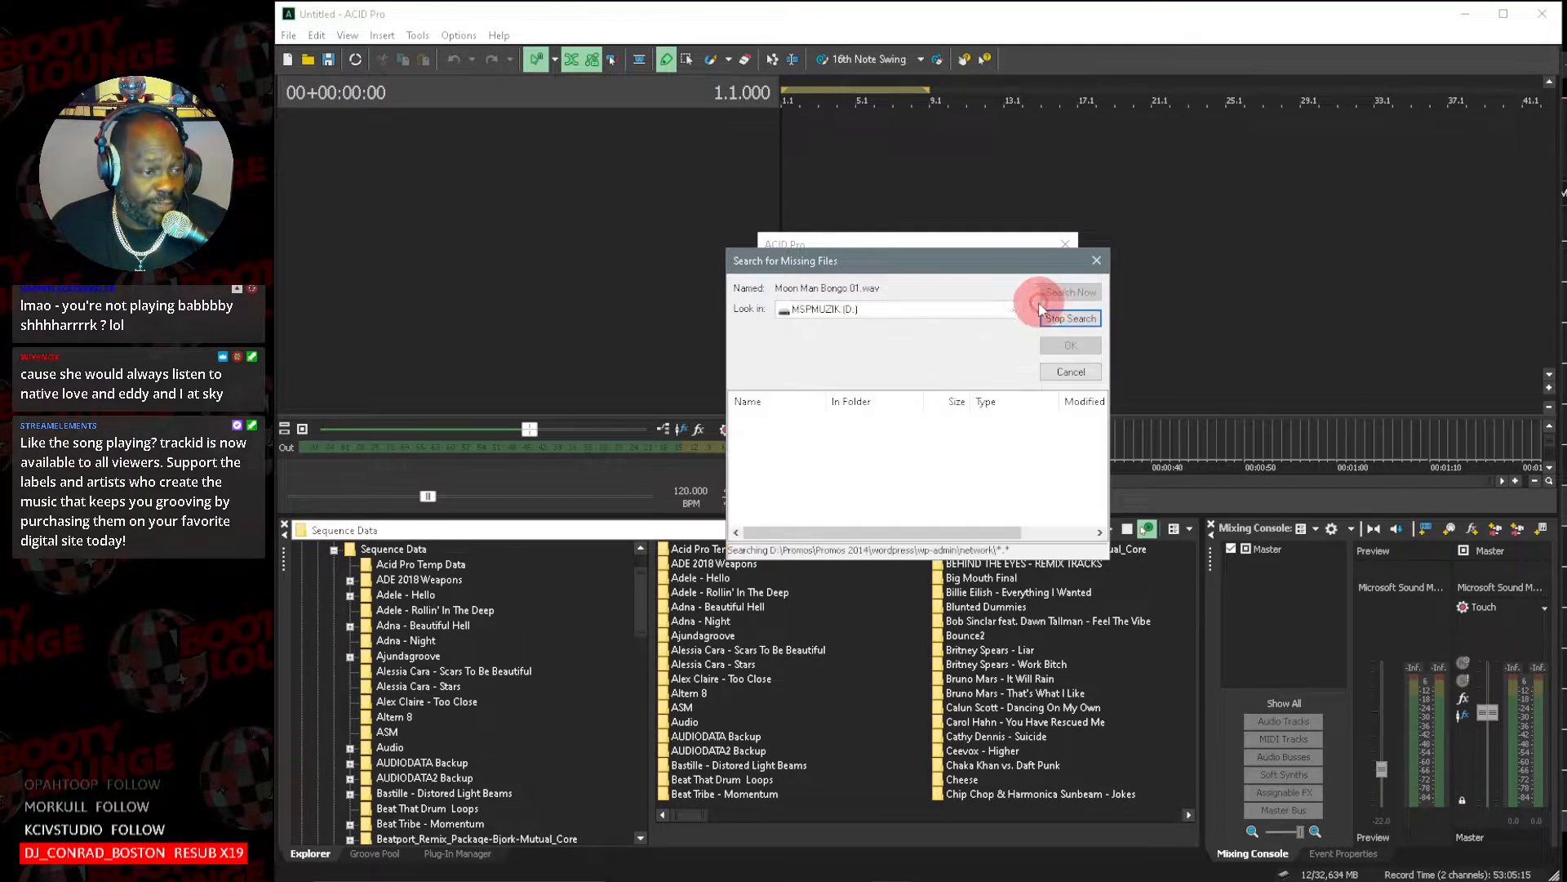
{"action": "left_click", "coordinate": [766, 423]}
{"action": "double_click", "coordinate": [766, 423]}
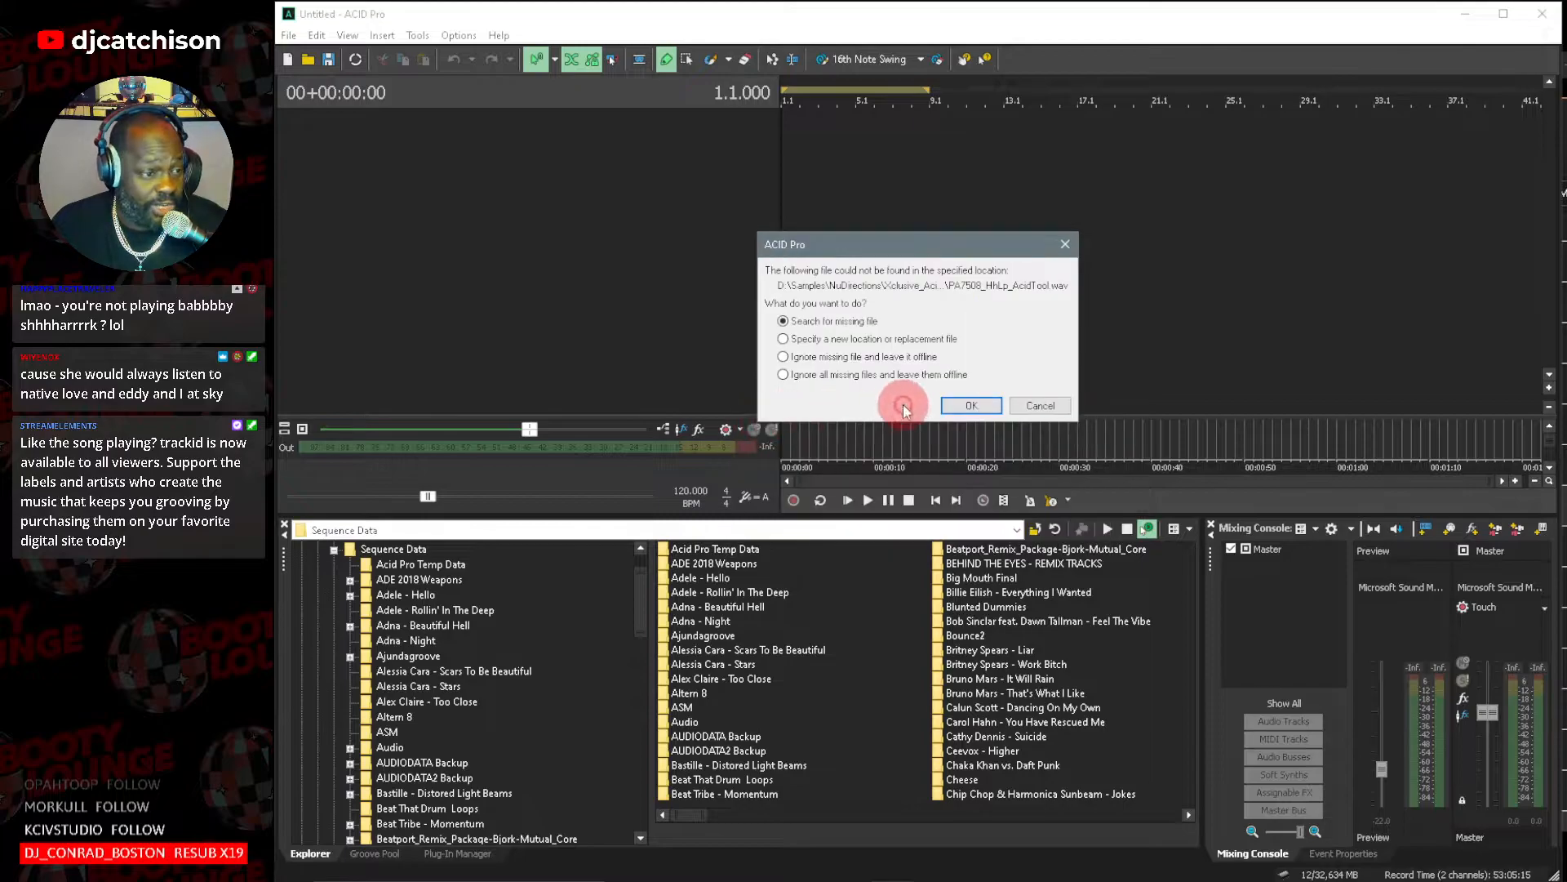
Search the MSPMUZIK (D:) drive for the missing PA7508_HhLp_AcidTool.wav and use the first match as its replacement.
{"action": "left_click", "coordinate": [971, 406]}
{"action": "left_click", "coordinate": [1017, 309]}
{"action": "left_click", "coordinate": [841, 347]}
{"action": "left_click", "coordinate": [1067, 293]}
{"action": "double_click", "coordinate": [764, 426]}
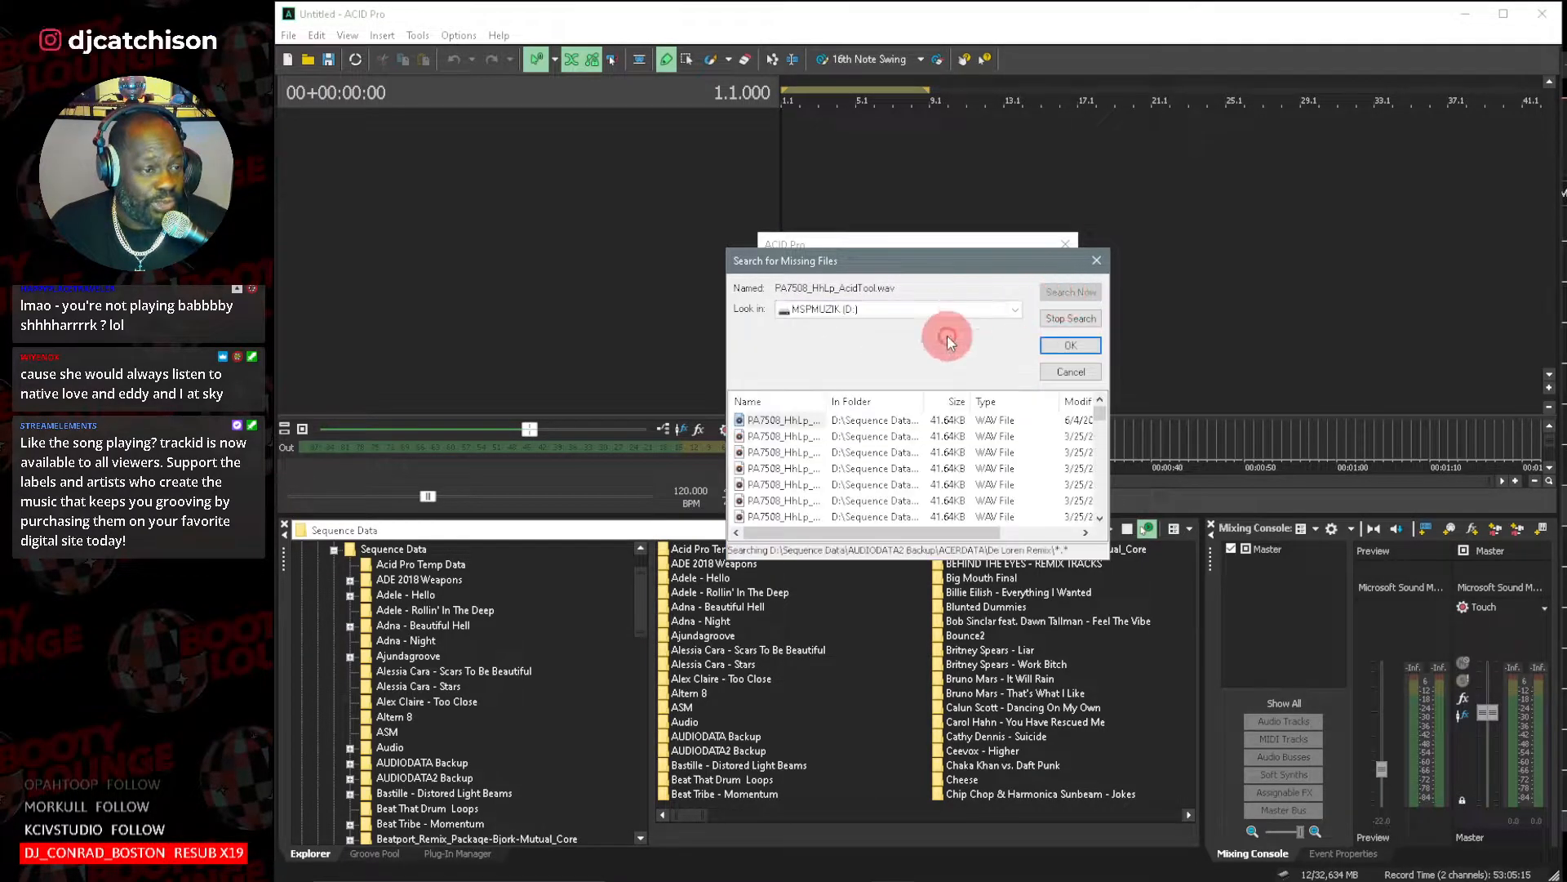
Search the MSPMUZIK (D:) drive for the missing Ritmo y Kane FX.wav and relink it to the file found.
{"action": "left_click", "coordinate": [953, 408]}
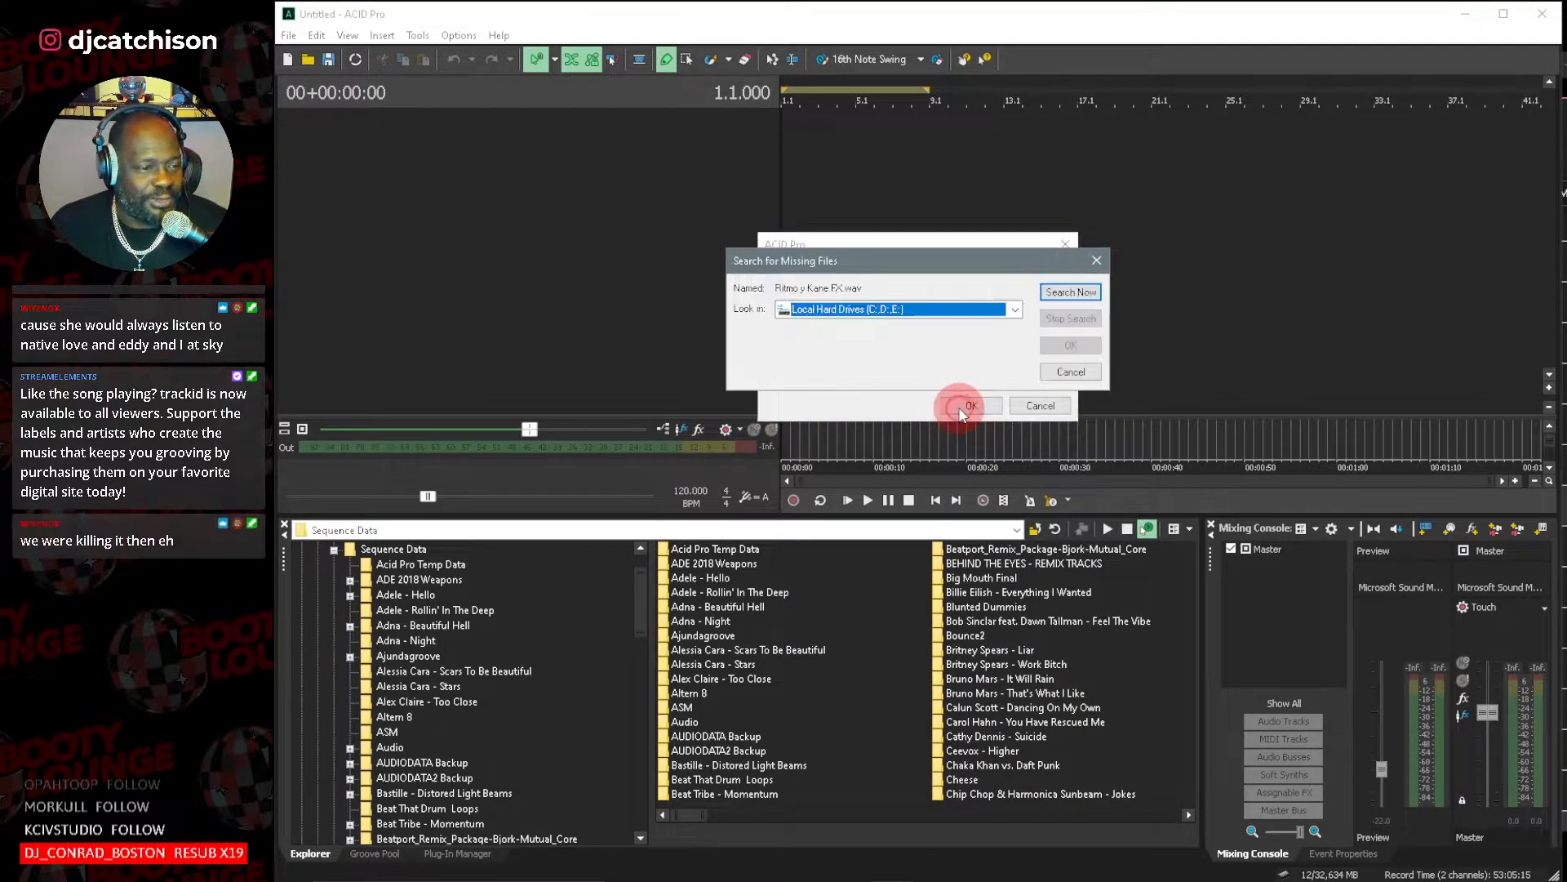
{"action": "left_click", "coordinate": [1015, 309]}
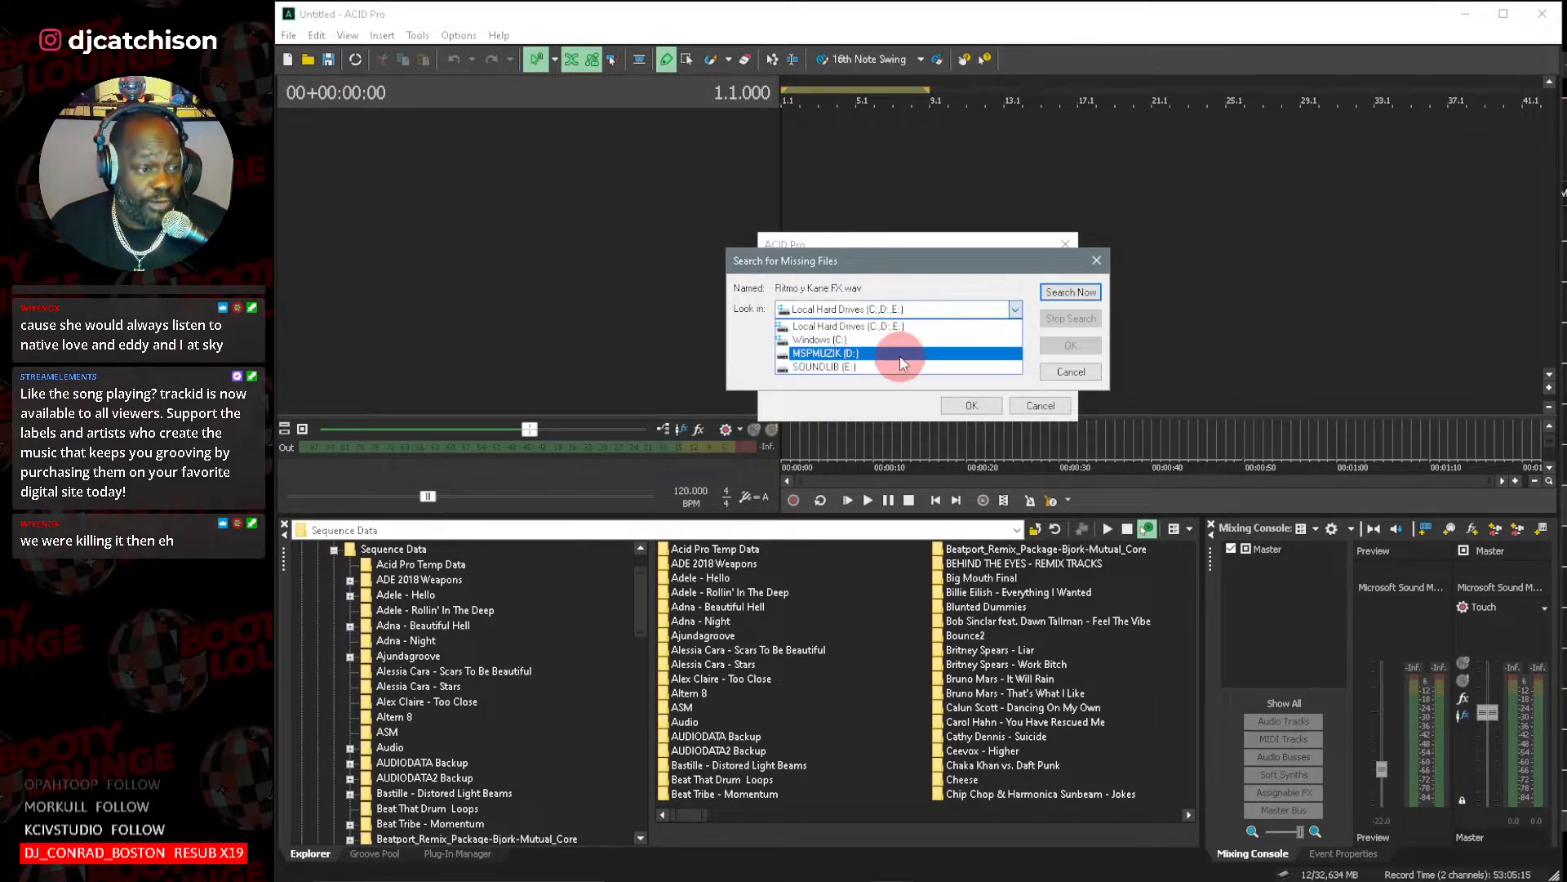
{"action": "left_click", "coordinate": [941, 355]}
{"action": "left_click", "coordinate": [1076, 292]}
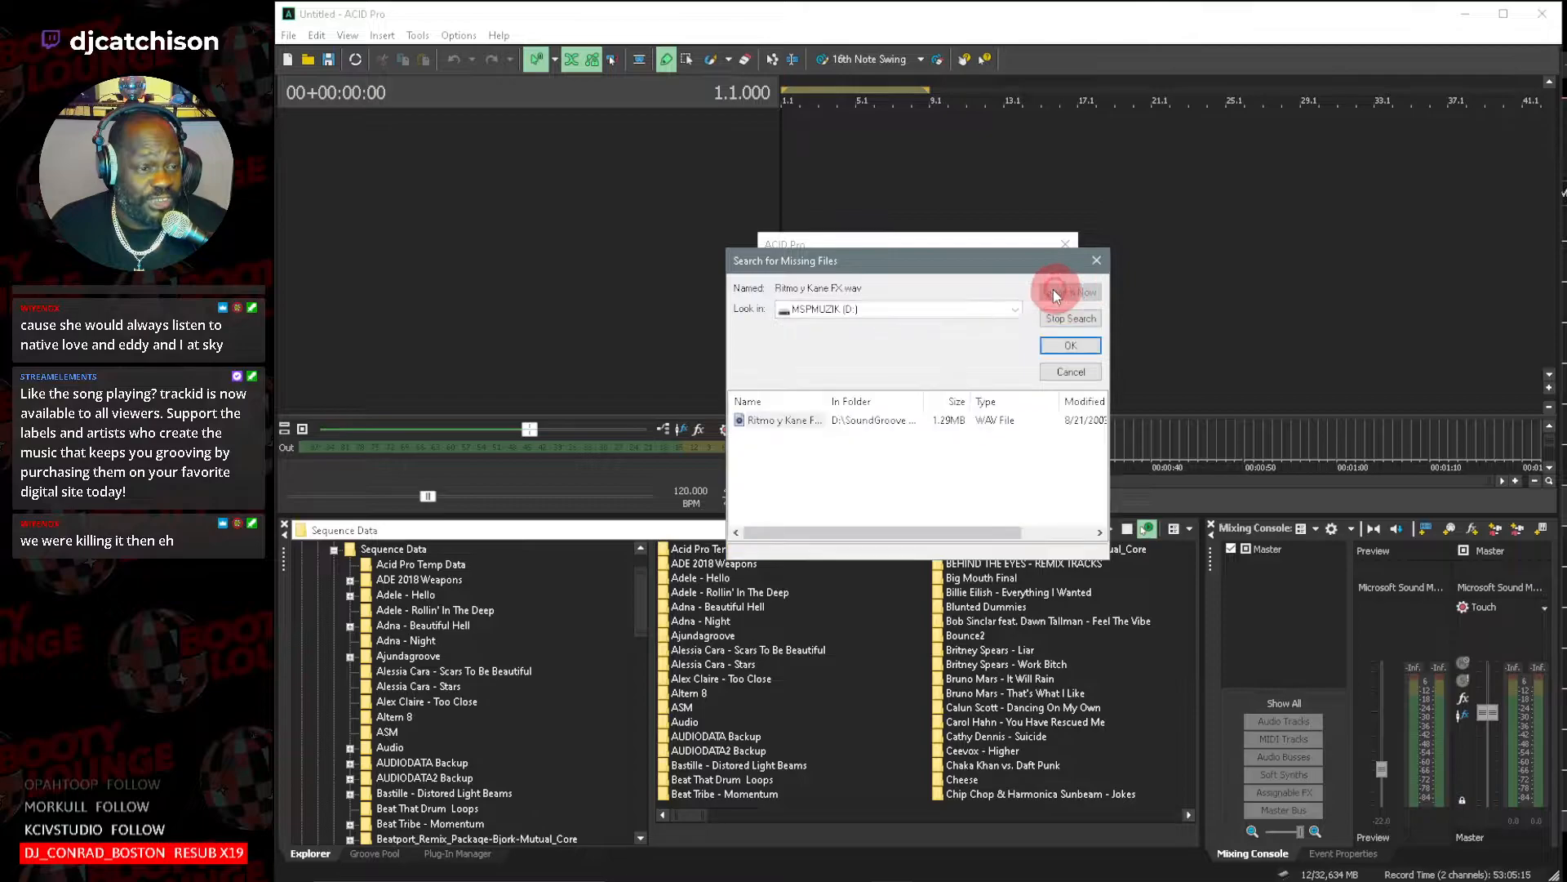
{"action": "double_click", "coordinate": [790, 422]}
{"action": "left_click", "coordinate": [898, 357]}
Search the MSPMUZIK (D:) drive for the missing watchingsteam.wav and relink it to the match found.
{"action": "left_click", "coordinate": [972, 405]}
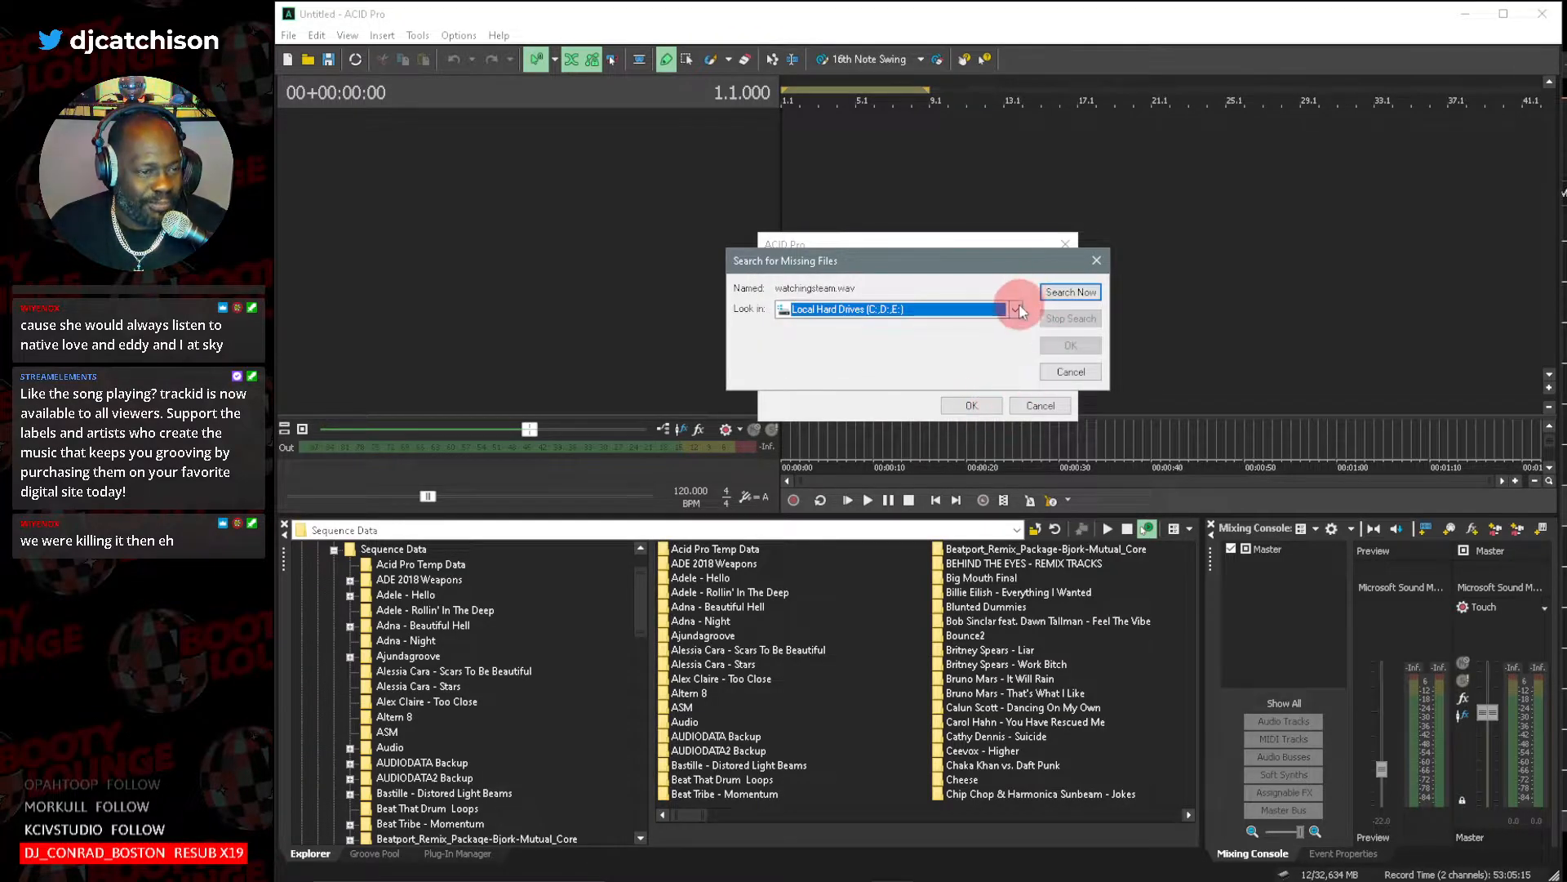
{"action": "left_click", "coordinate": [1018, 309]}
{"action": "left_click", "coordinate": [909, 355]}
{"action": "left_click", "coordinate": [1071, 292]}
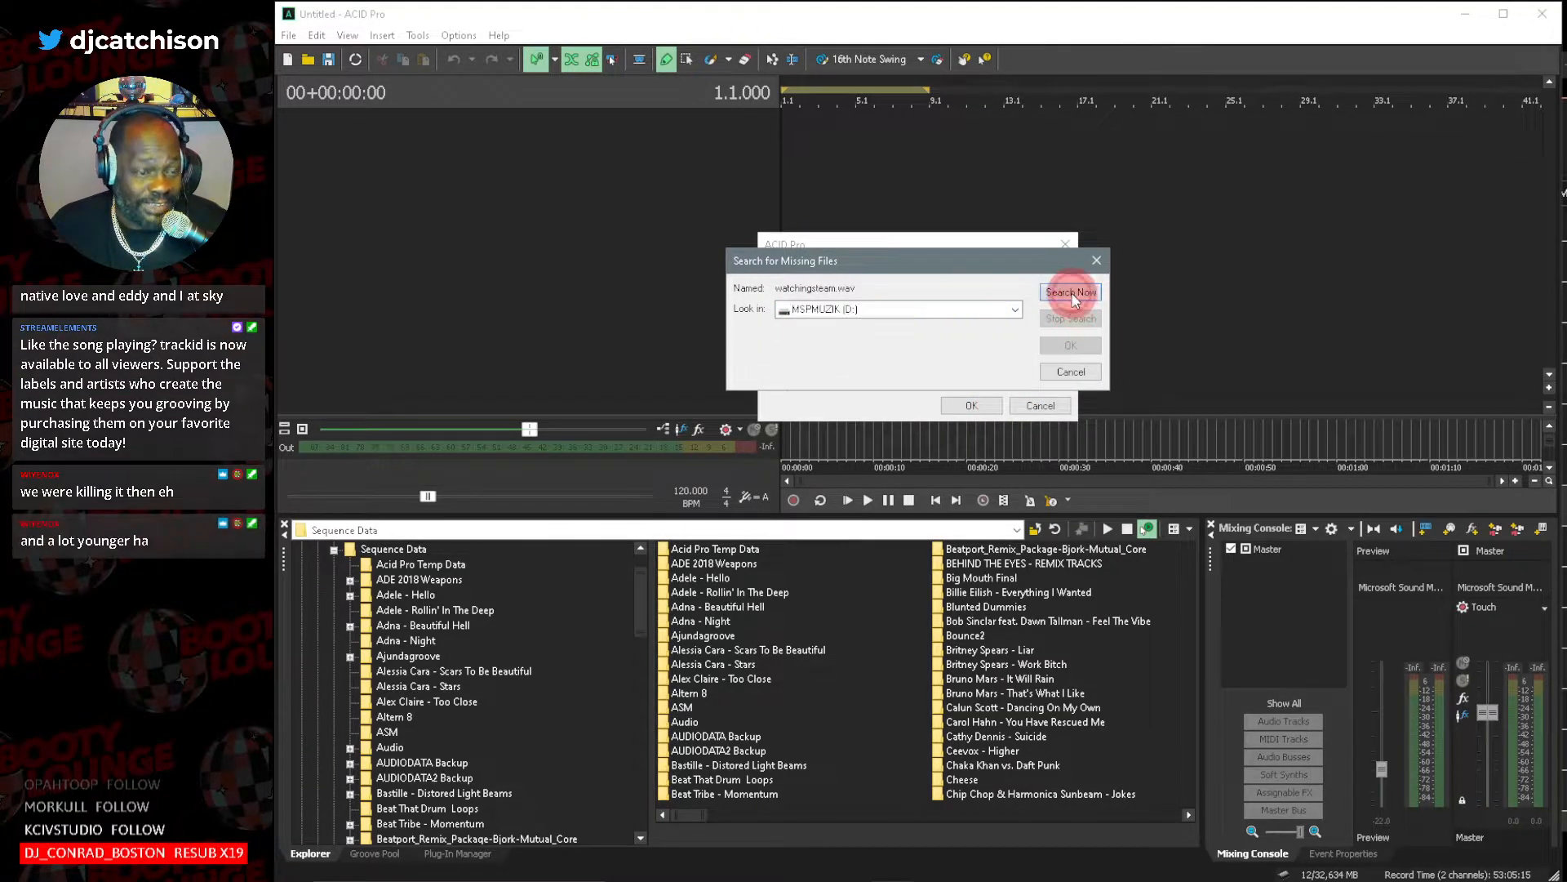
{"action": "double_click", "coordinate": [793, 432]}
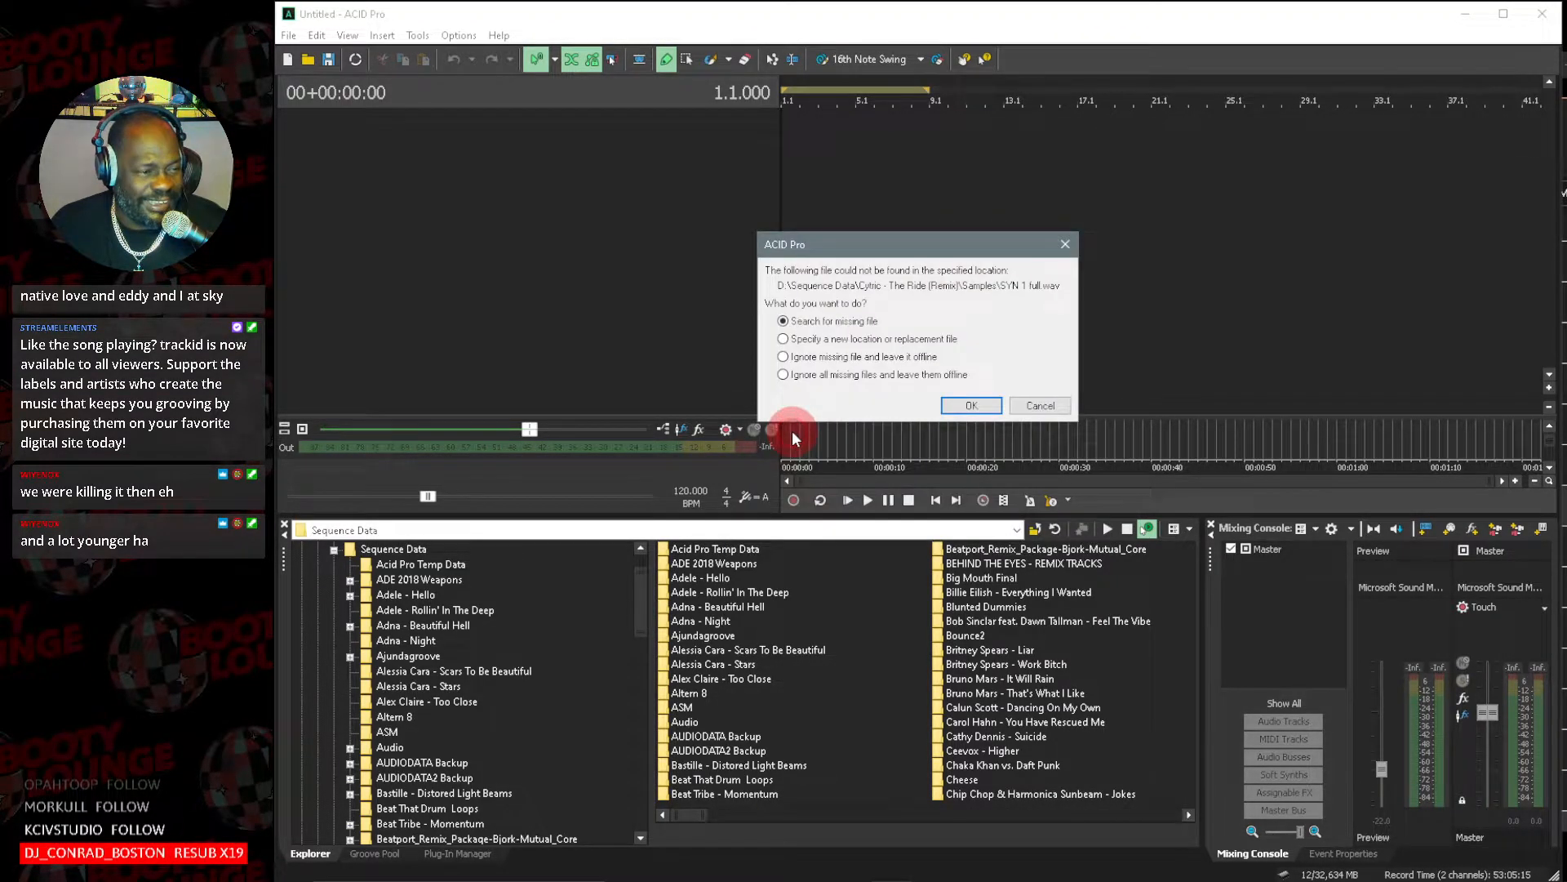
Relink the missing SYN 1 full.wav to its match on MSPMUZIK (D:) and accept the found location for all other media files there.
{"action": "left_click", "coordinate": [954, 400]}
{"action": "left_click", "coordinate": [1015, 309]}
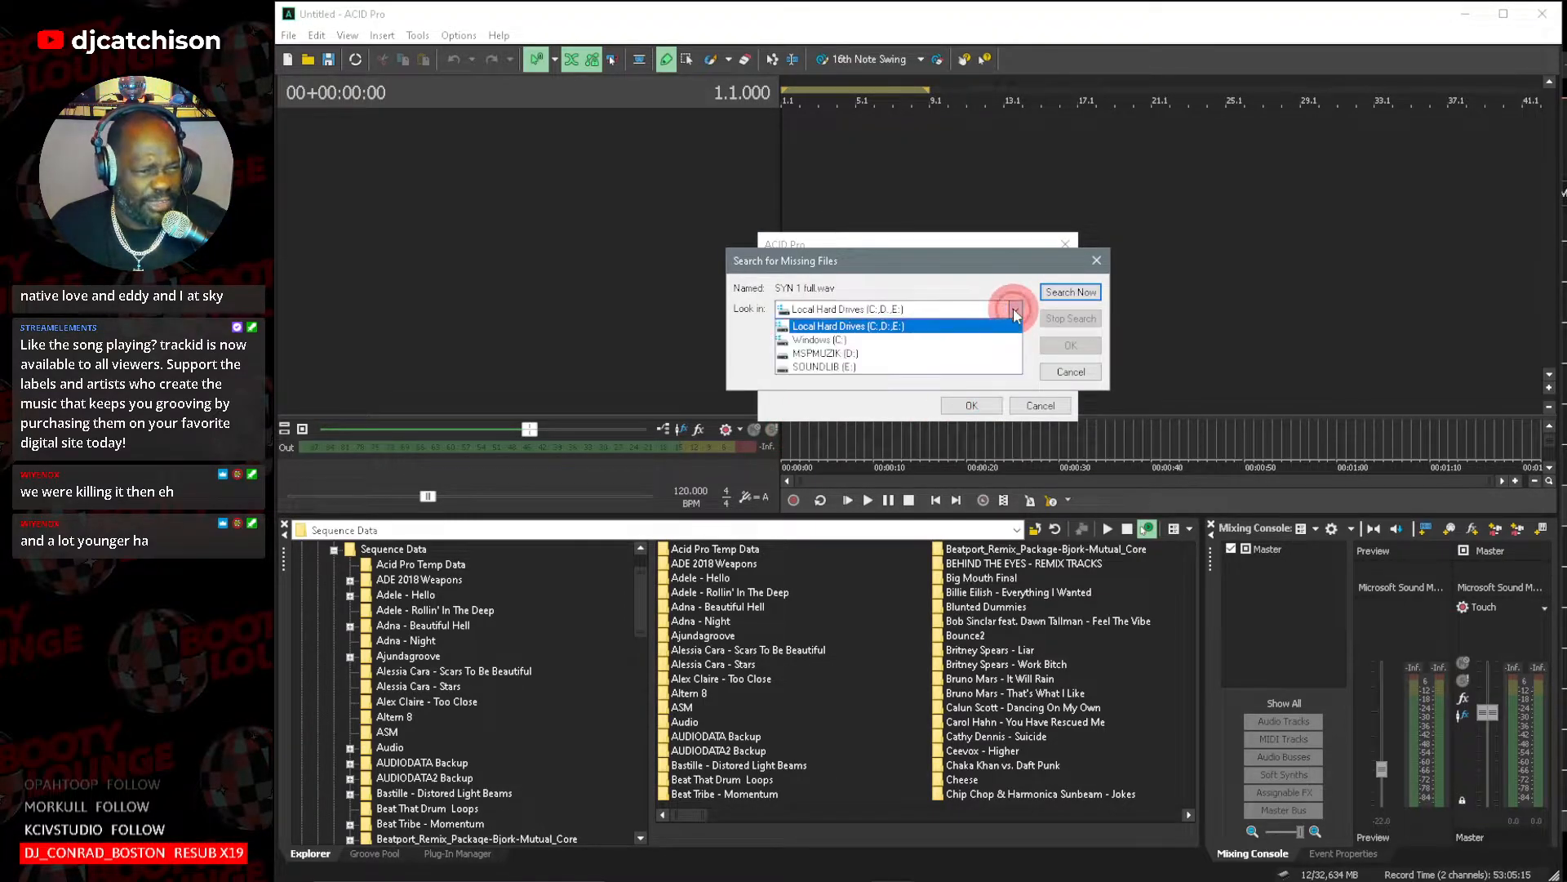
{"action": "left_click", "coordinate": [929, 355]}
{"action": "left_click", "coordinate": [1068, 296]}
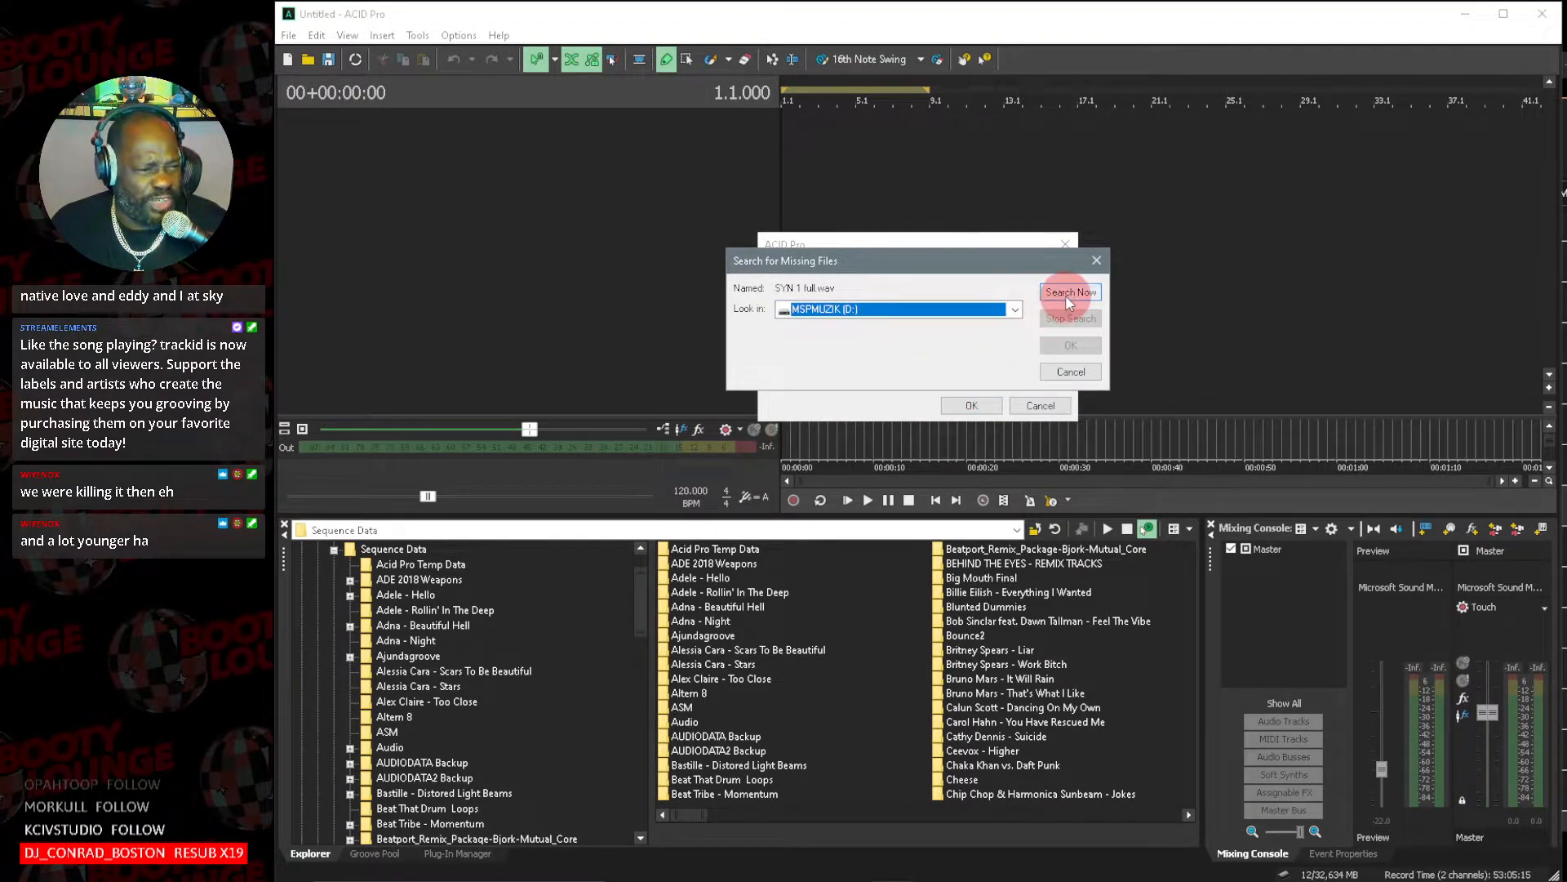
{"action": "double_click", "coordinate": [787, 419]}
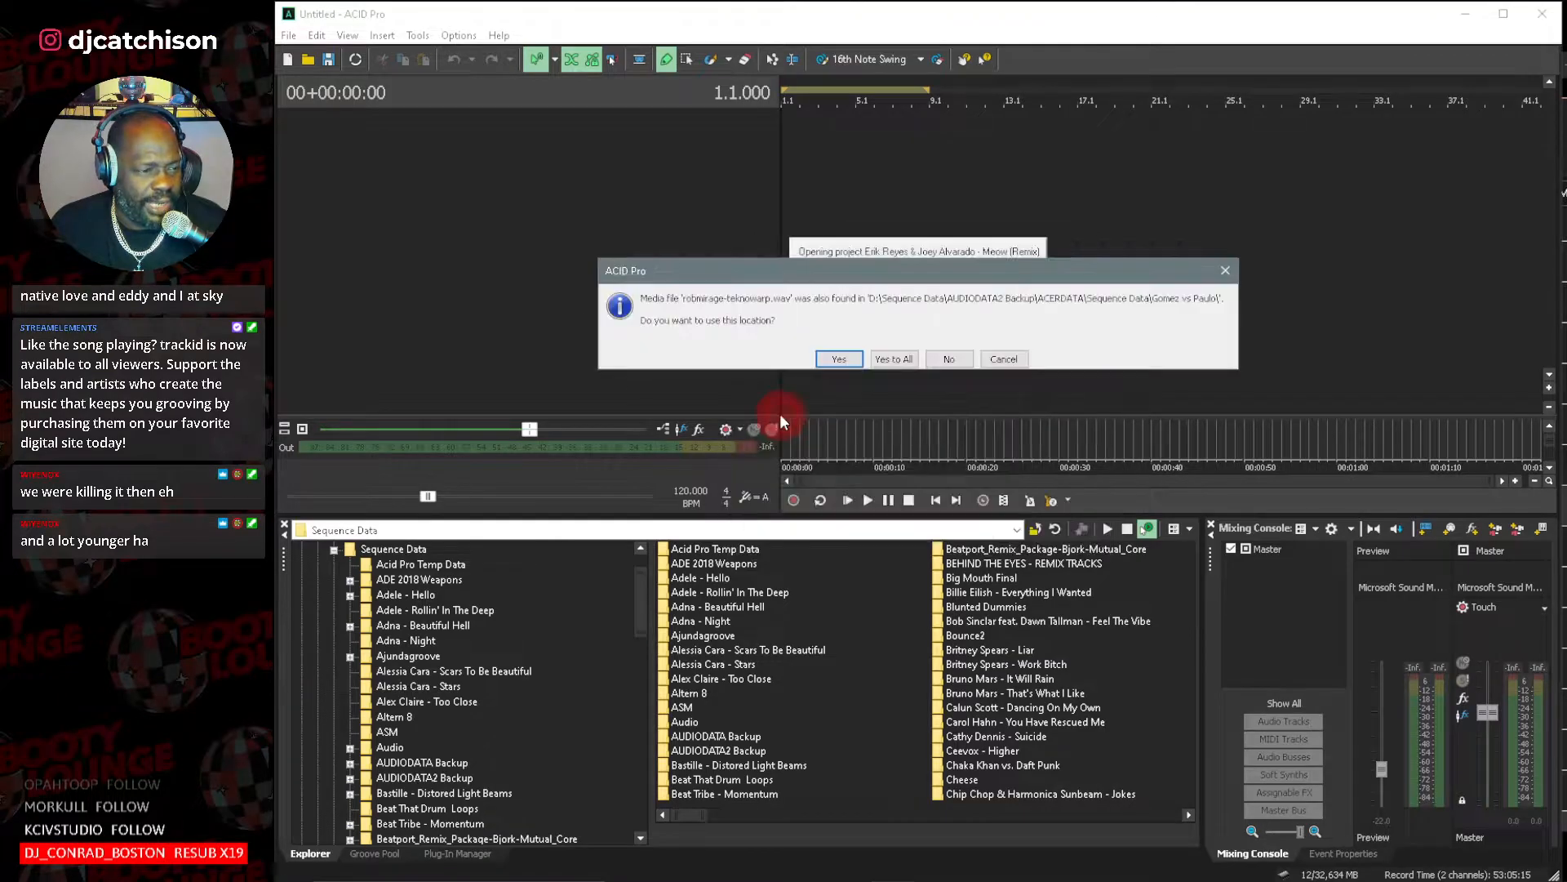
{"action": "left_click", "coordinate": [906, 360]}
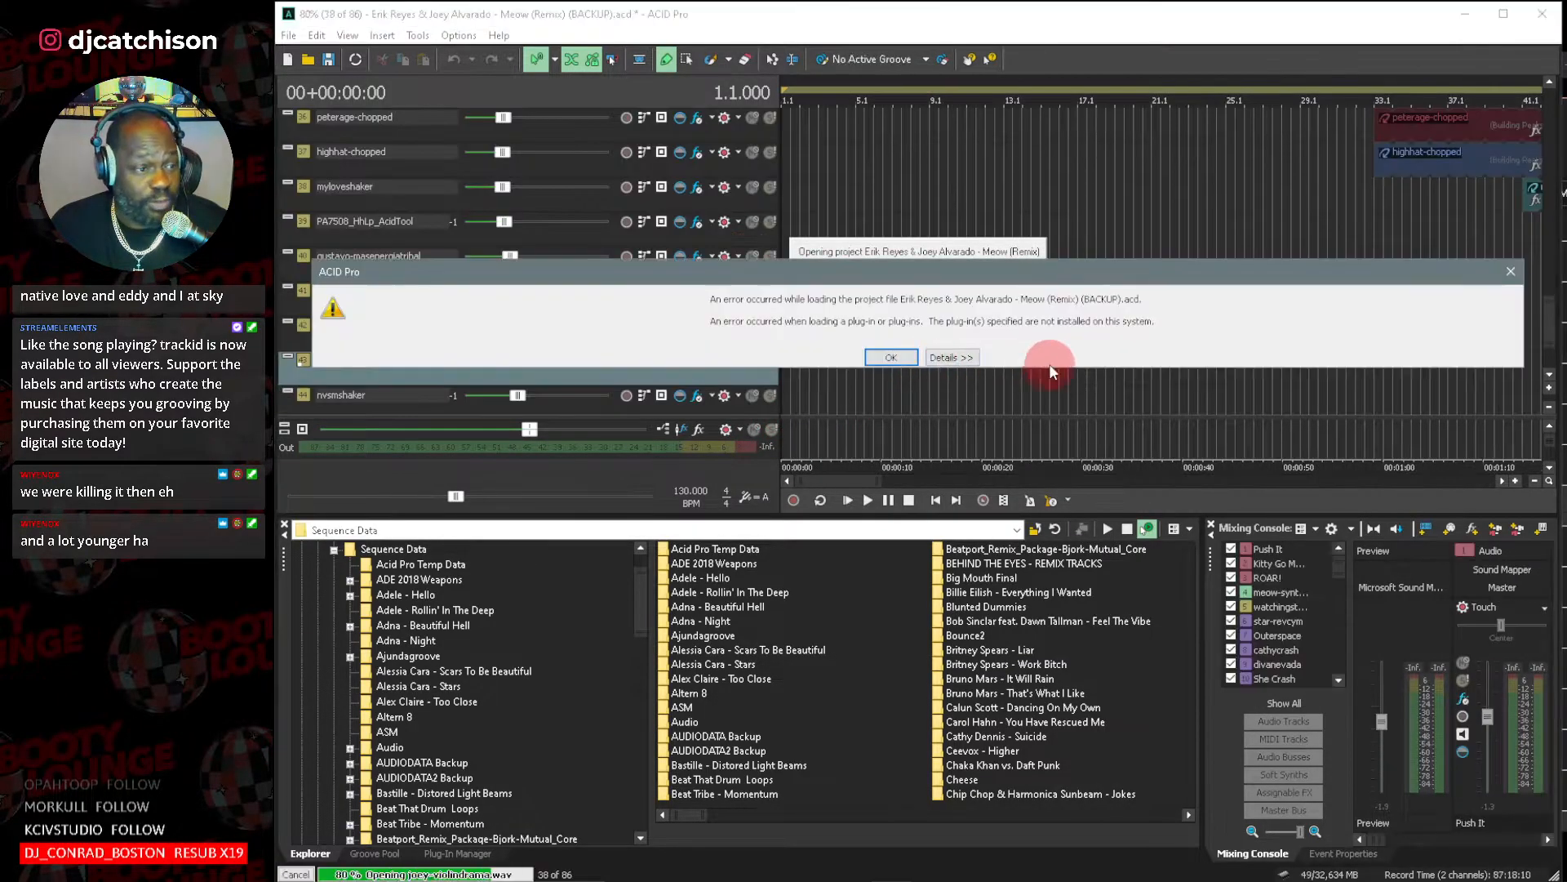
Dismiss the plug-in loading error and zoom out the timeline to examine the arrangement across the Meow remix's lower tracks.
{"action": "left_click", "coordinate": [887, 360]}
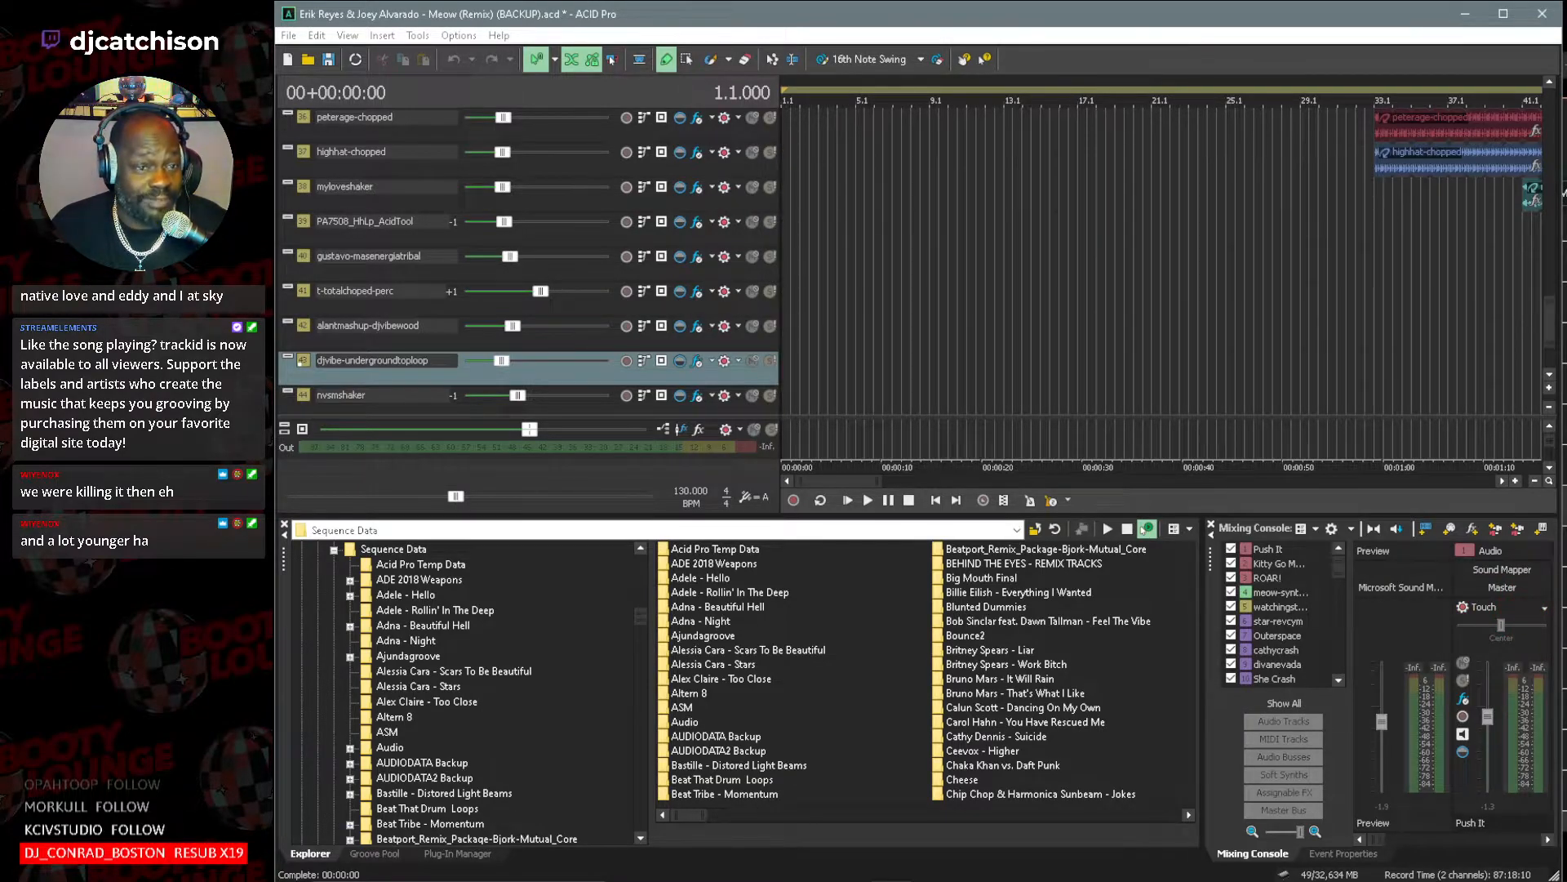
{"action": "left_click", "coordinate": [1550, 378]}
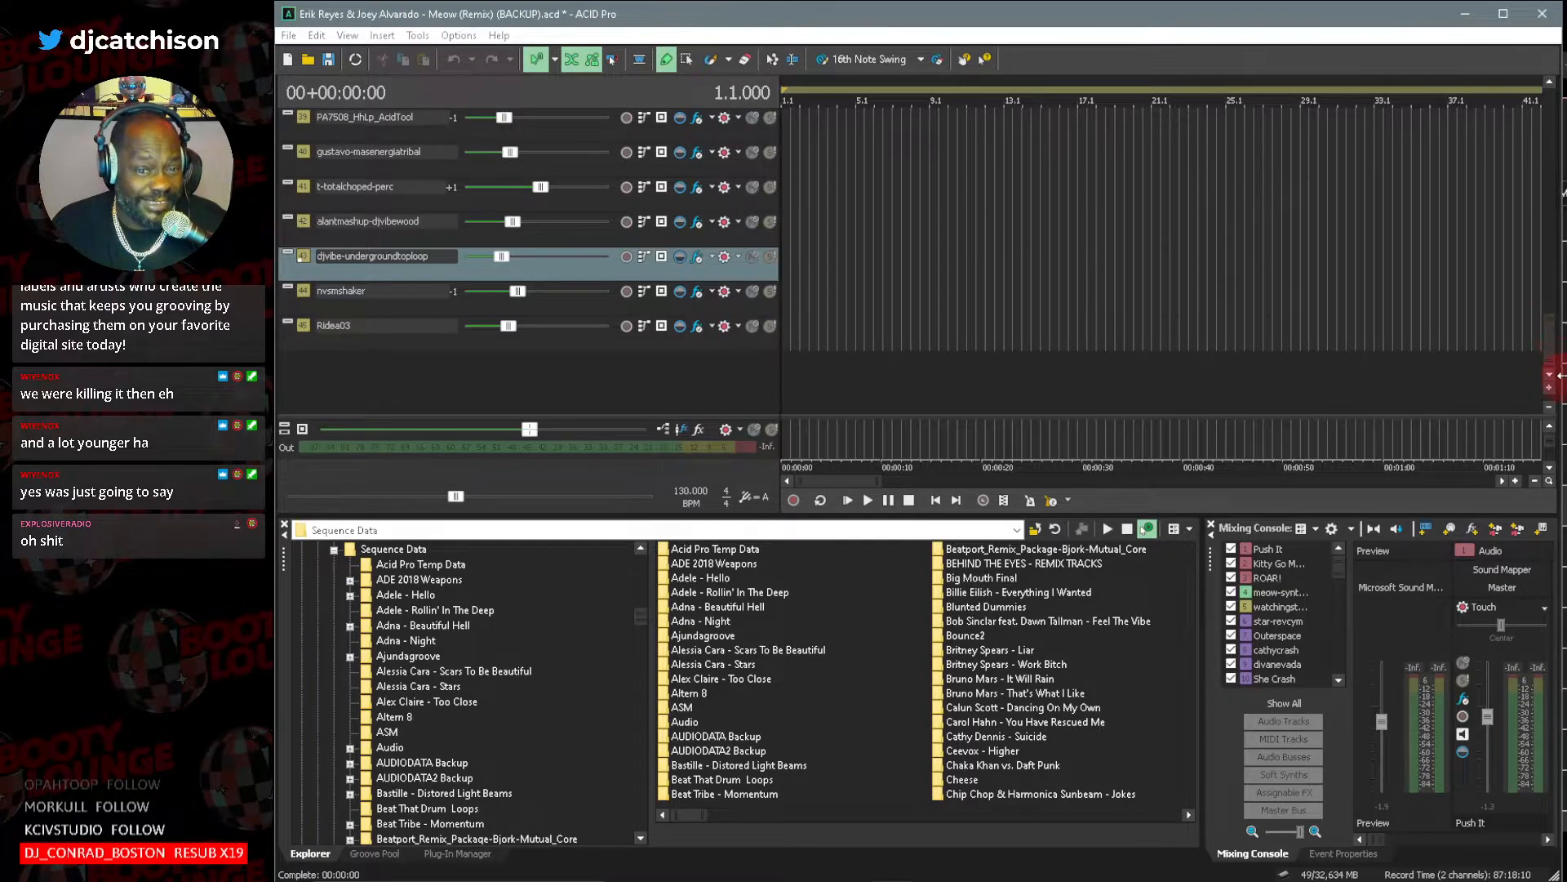
{"action": "left_click", "coordinate": [1550, 407]}
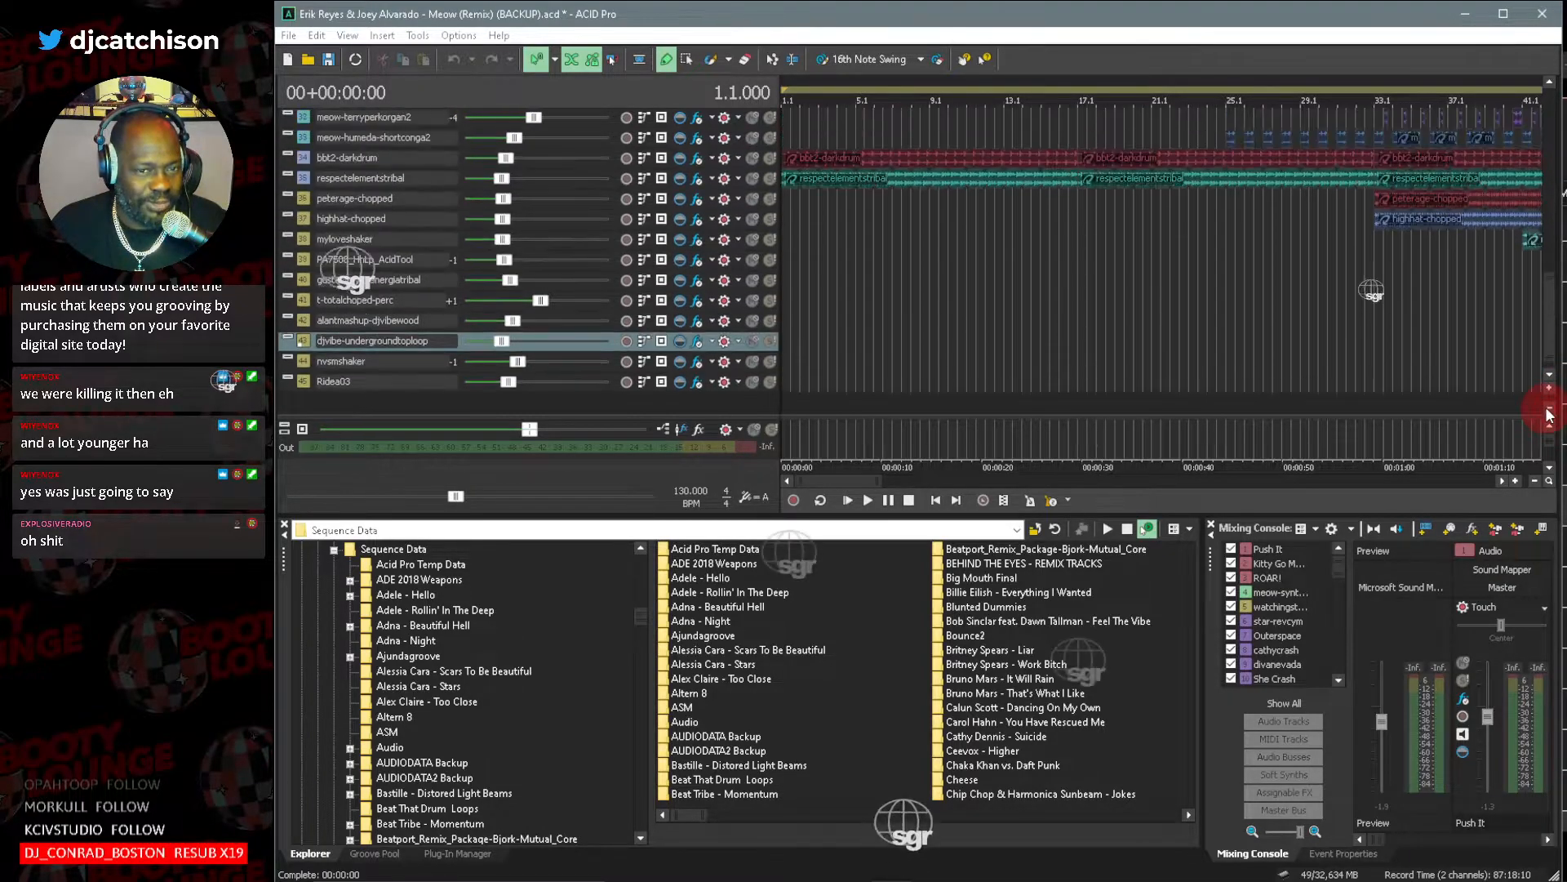
{"action": "left_click_drag", "start_coordinate": [880, 482], "coordinate": [1254, 495]}
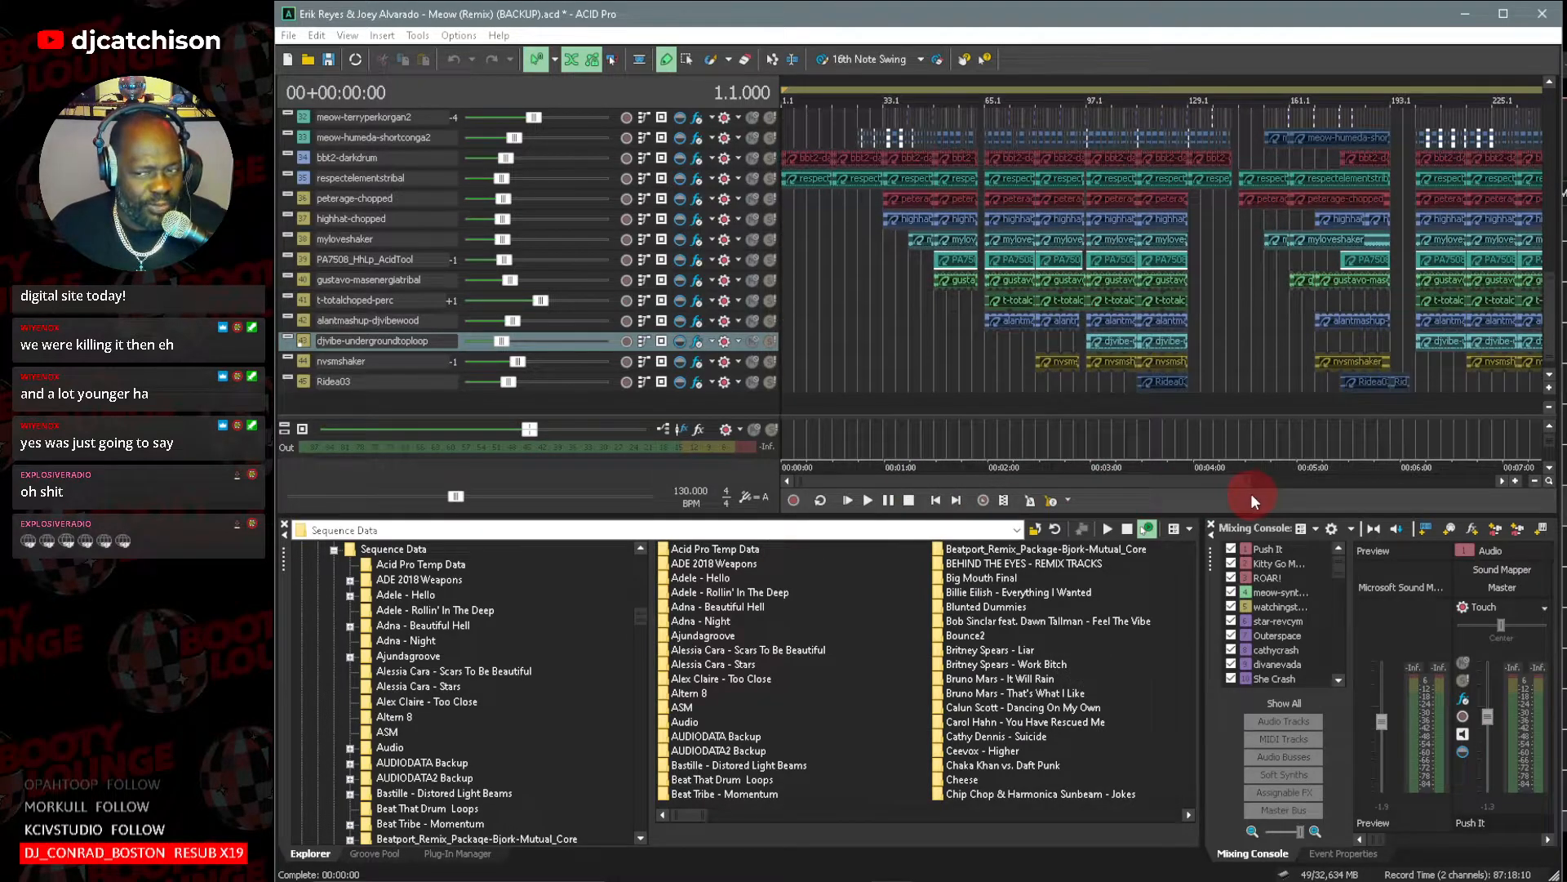
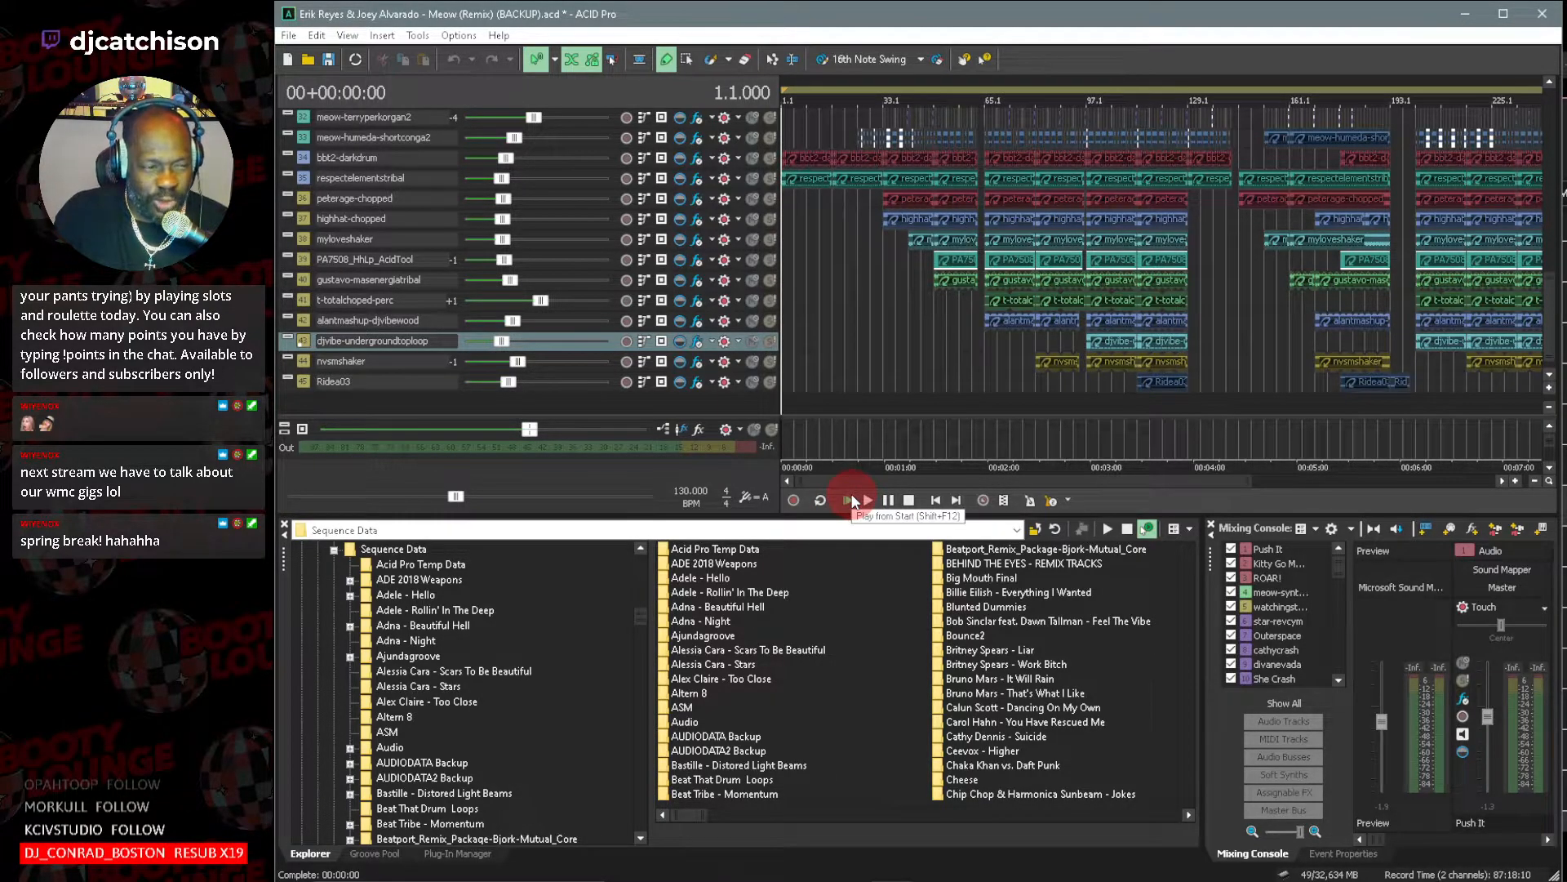
Play the remix briefly from the start and solo the Draw Kick Loop track to hear its opening bars alone.
{"action": "left_click", "coordinate": [844, 501]}
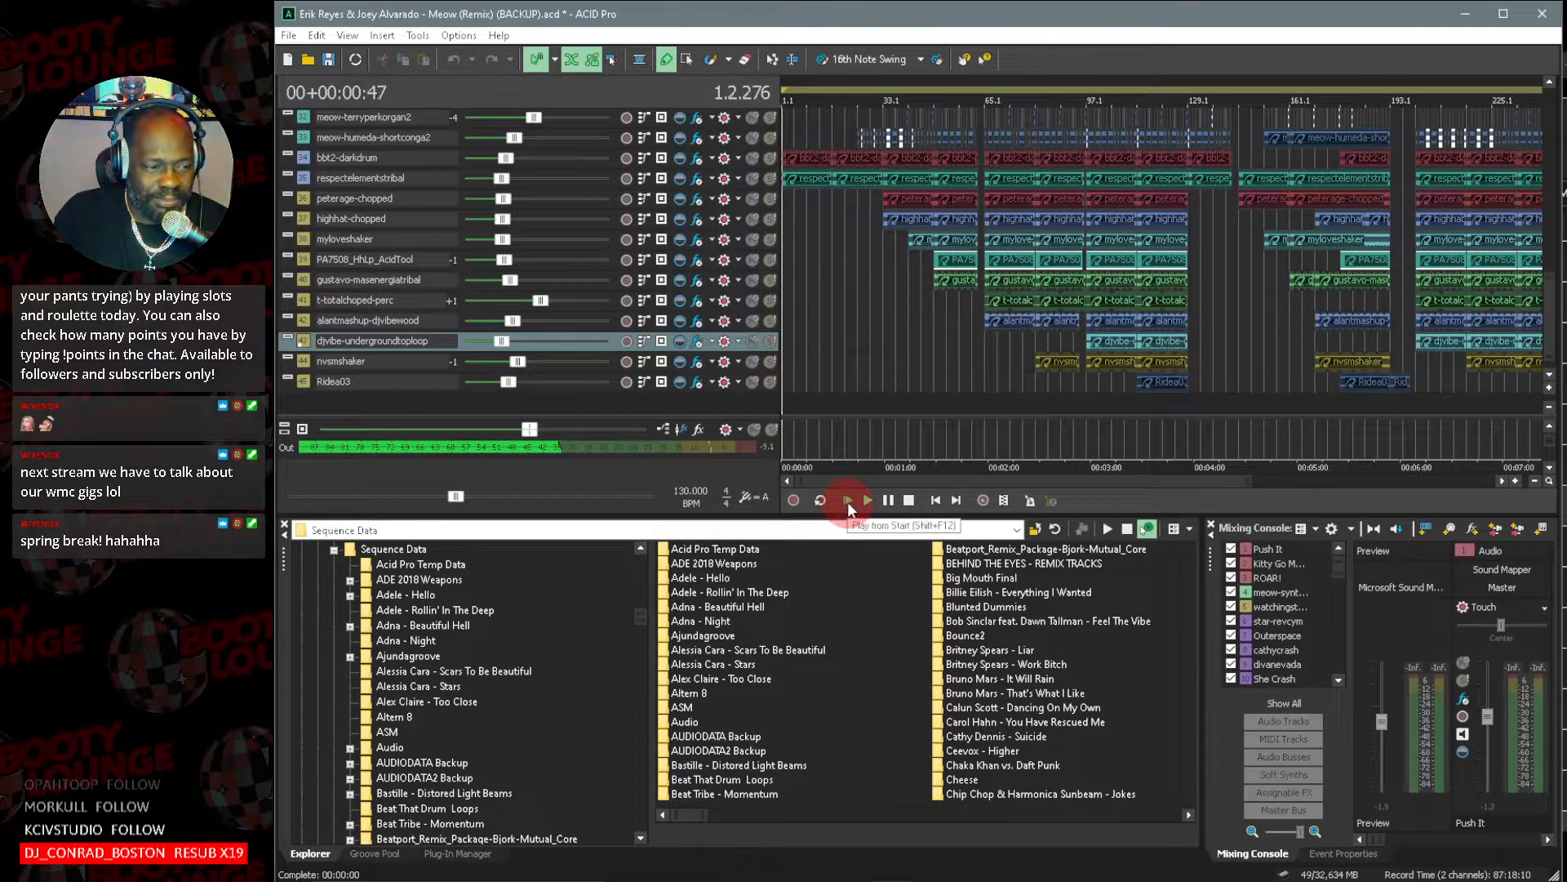
{"action": "left_click", "coordinate": [909, 501]}
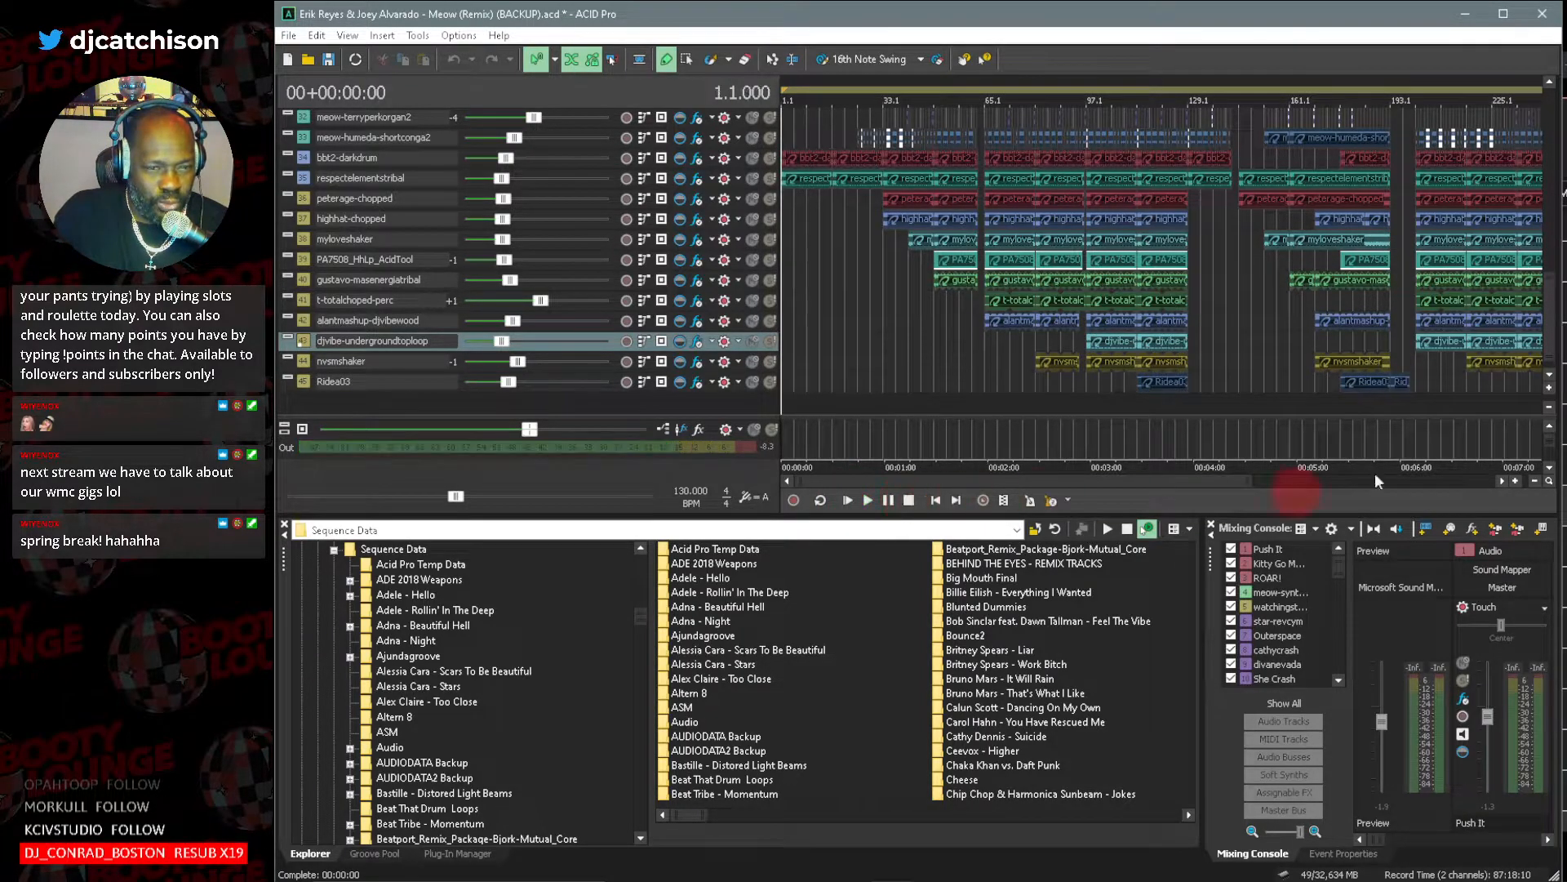
{"action": "left_click", "coordinate": [1549, 387]}
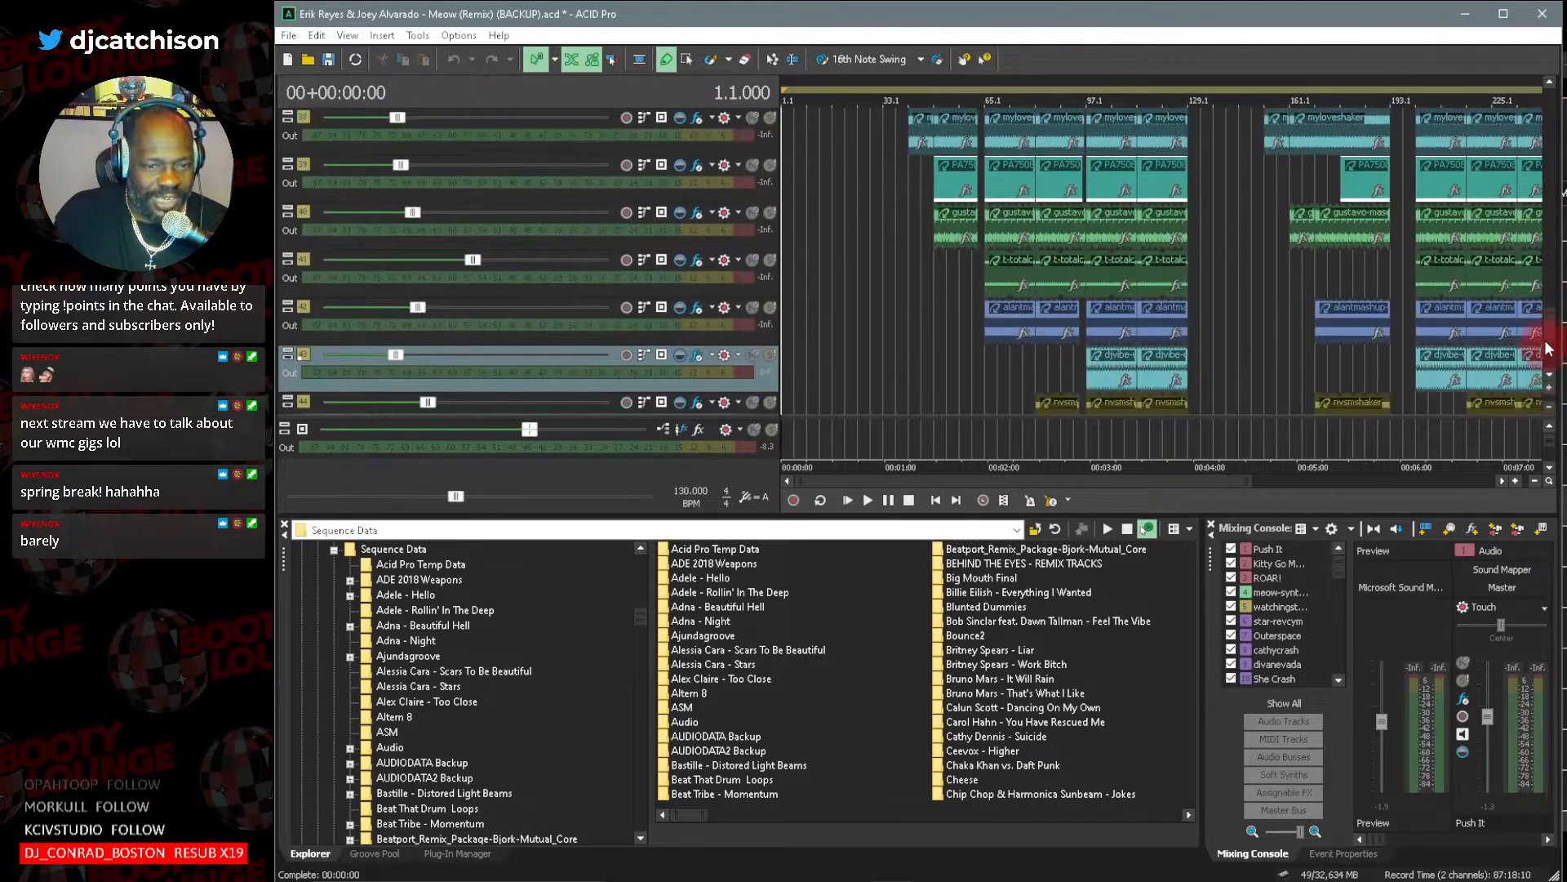
{"action": "left_click_drag", "start_coordinate": [1553, 333], "coordinate": [1553, 300]}
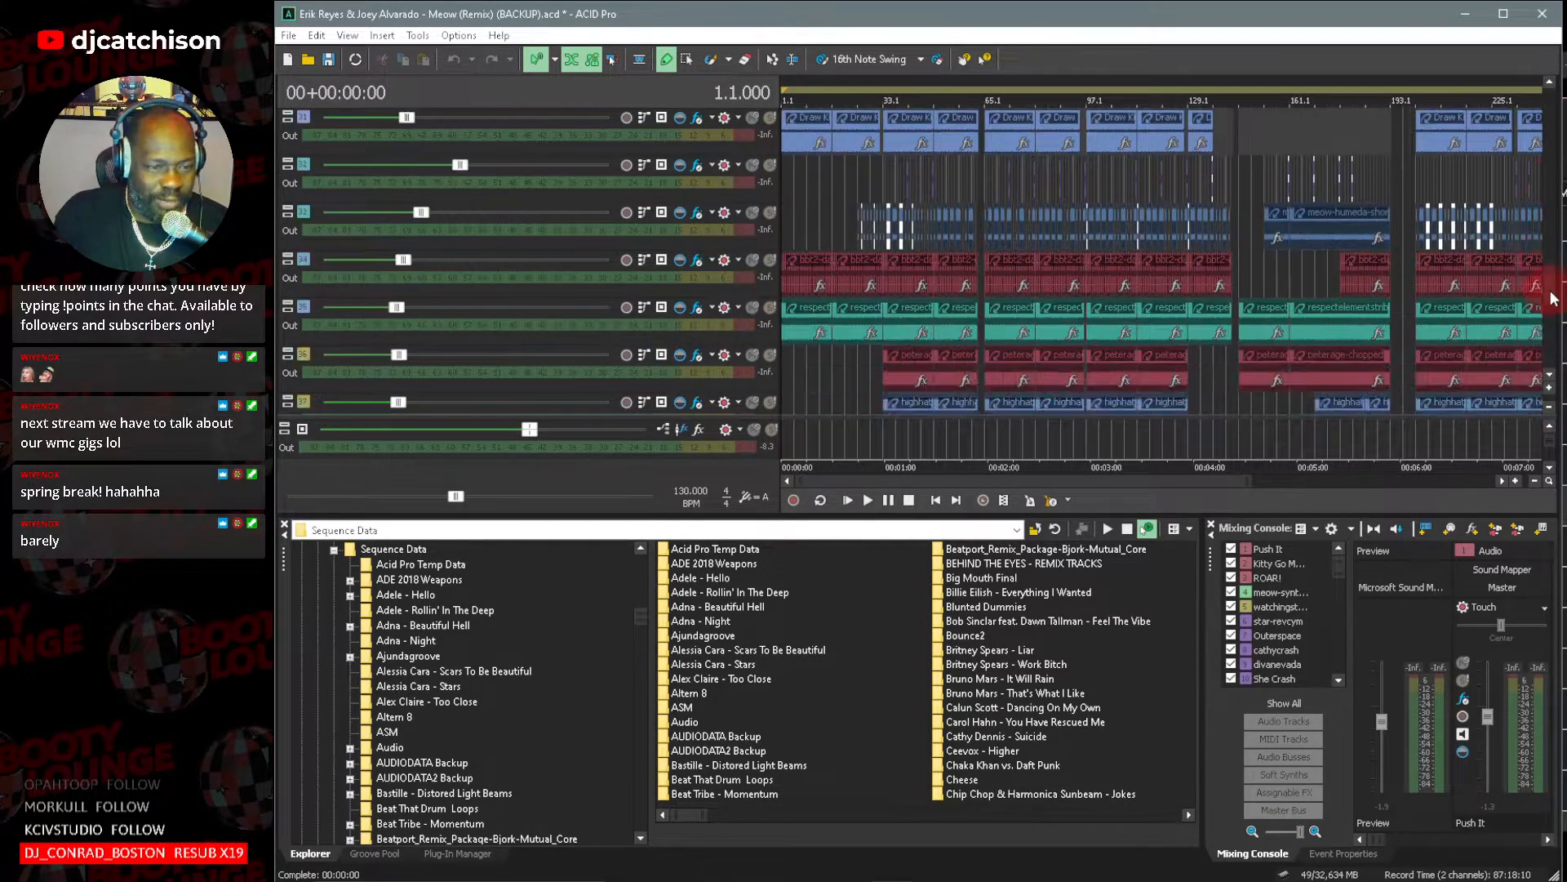
{"action": "left_click_drag", "start_coordinate": [1256, 482], "coordinate": [812, 481]}
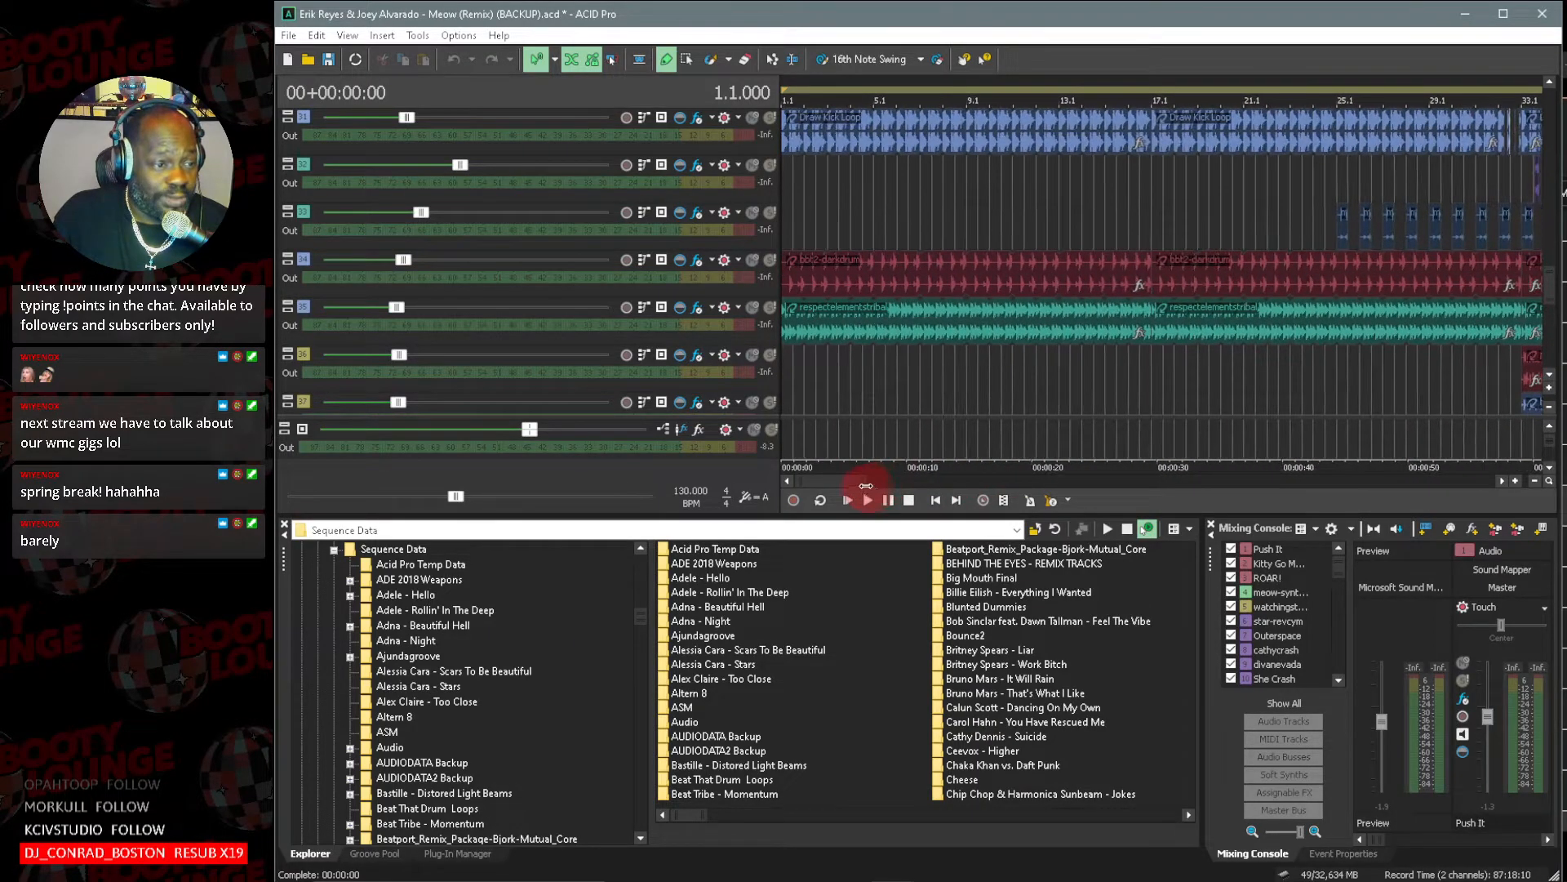
{"action": "left_click", "coordinate": [770, 121]}
{"action": "left_click", "coordinate": [832, 202]}
{"action": "key", "text": "space"}
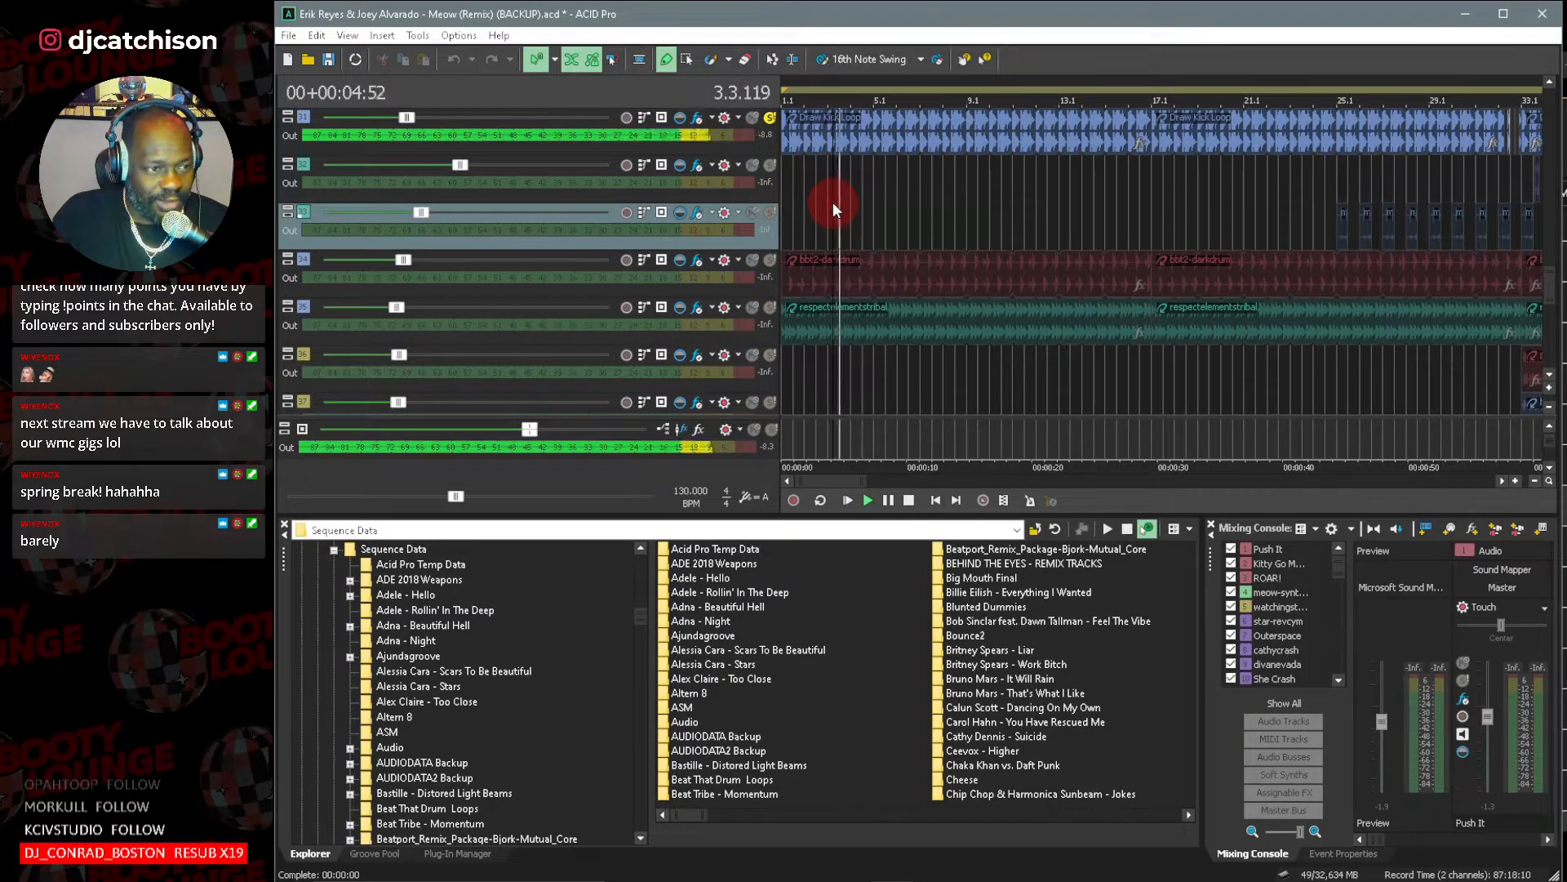
{"action": "key", "text": "space"}
Set the Draw Kick Loop clip's number of beats to 2 in its stretch properties, preview it and close the properties.
{"action": "double_click", "coordinate": [309, 114]}
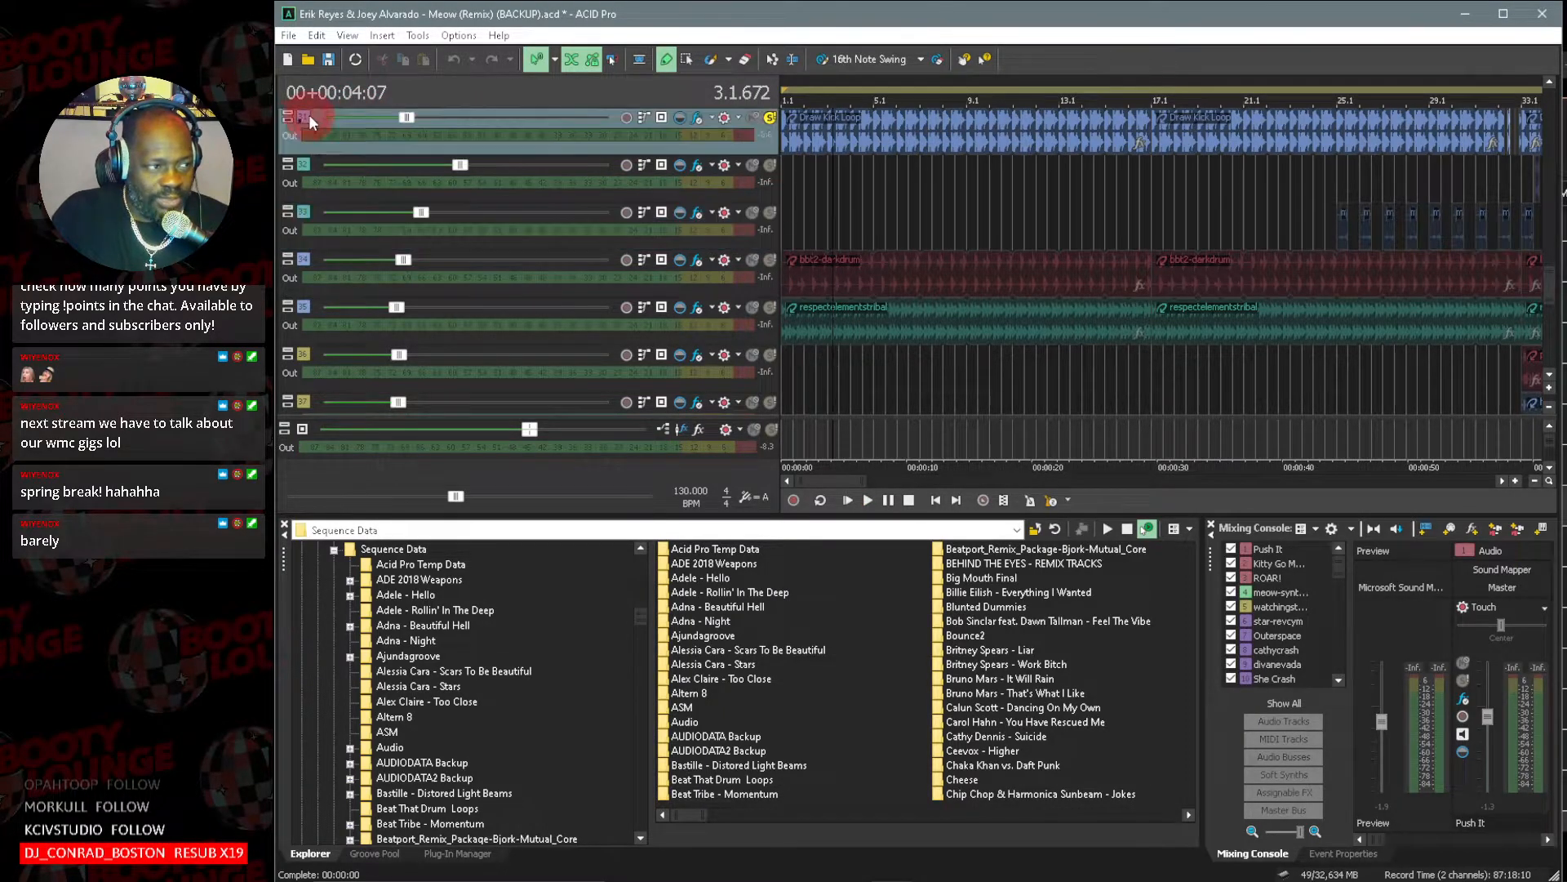
{"action": "left_click", "coordinate": [615, 350]}
{"action": "double_click", "coordinate": [616, 349]}
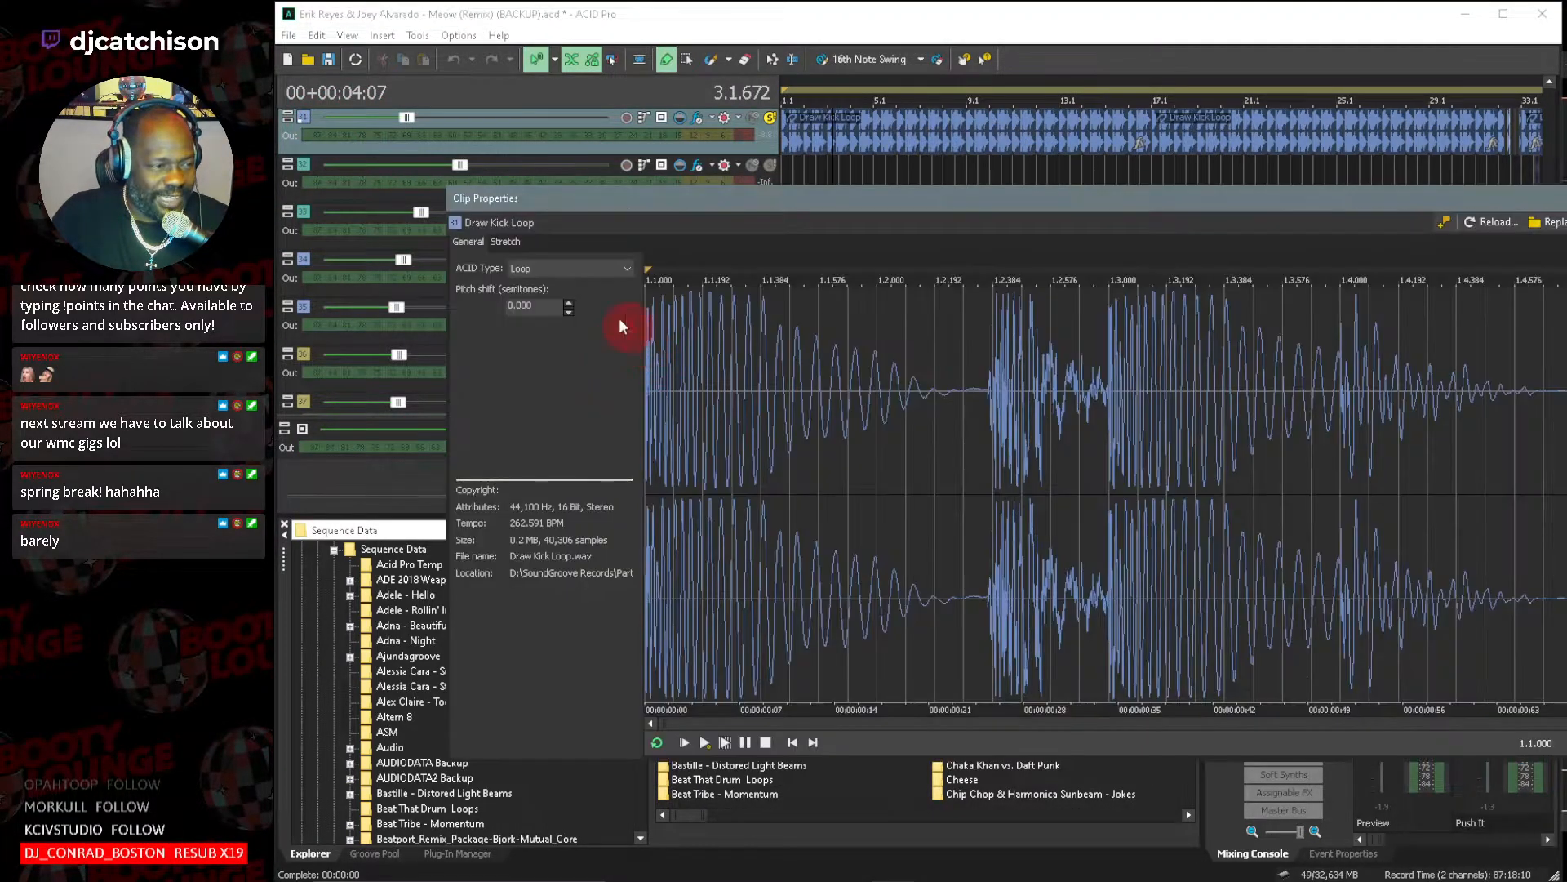
{"action": "left_click", "coordinate": [499, 242]}
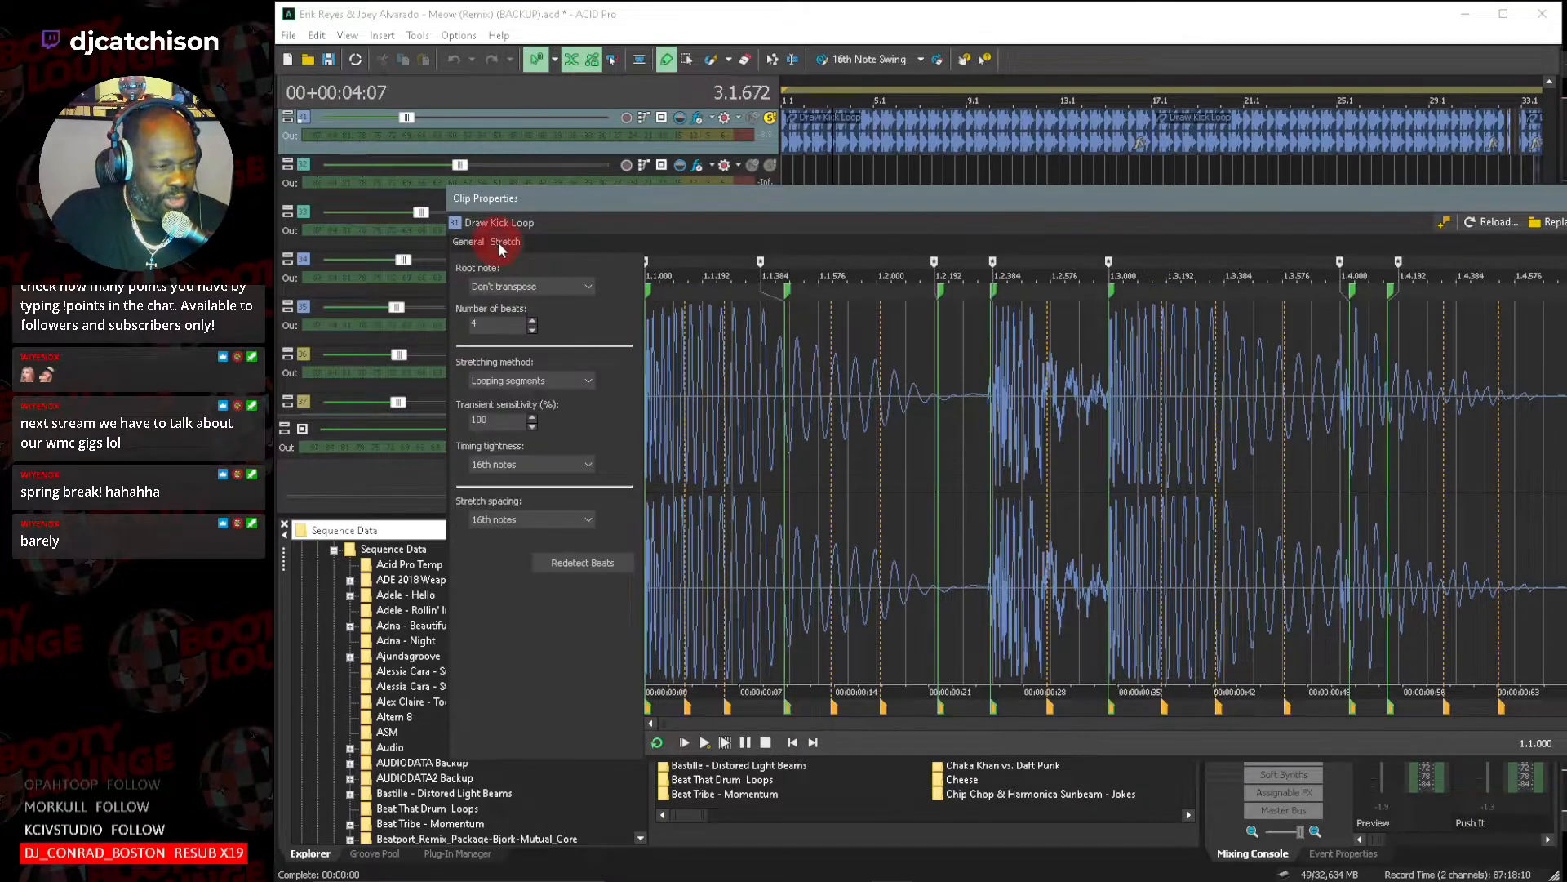
{"action": "left_click", "coordinate": [531, 330]}
{"action": "left_click", "coordinate": [532, 330]}
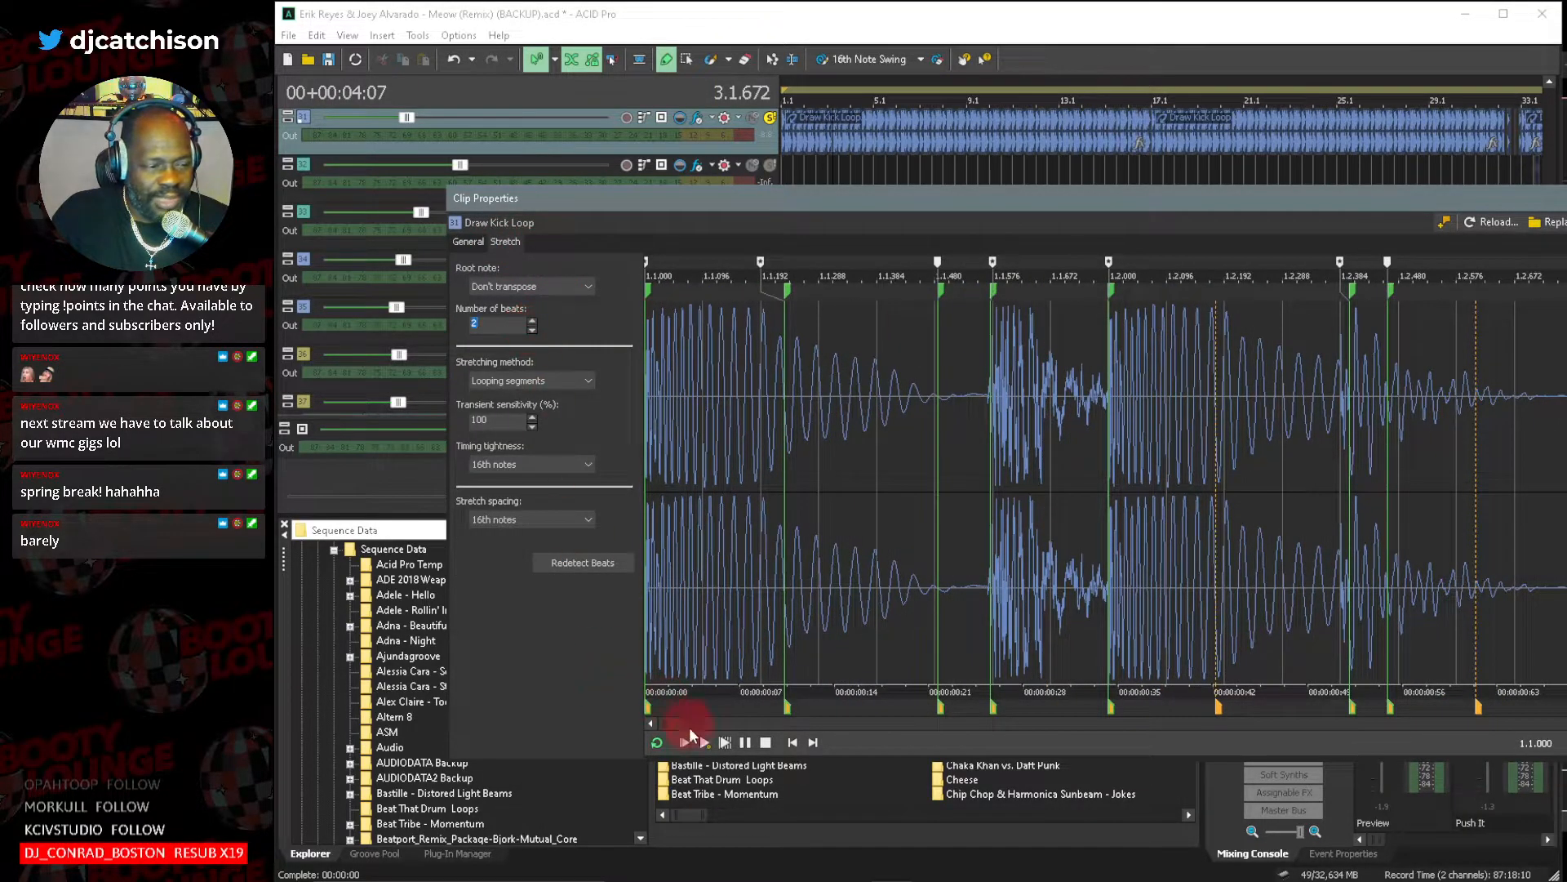
{"action": "left_click", "coordinate": [686, 742]}
{"action": "left_click", "coordinate": [767, 743]}
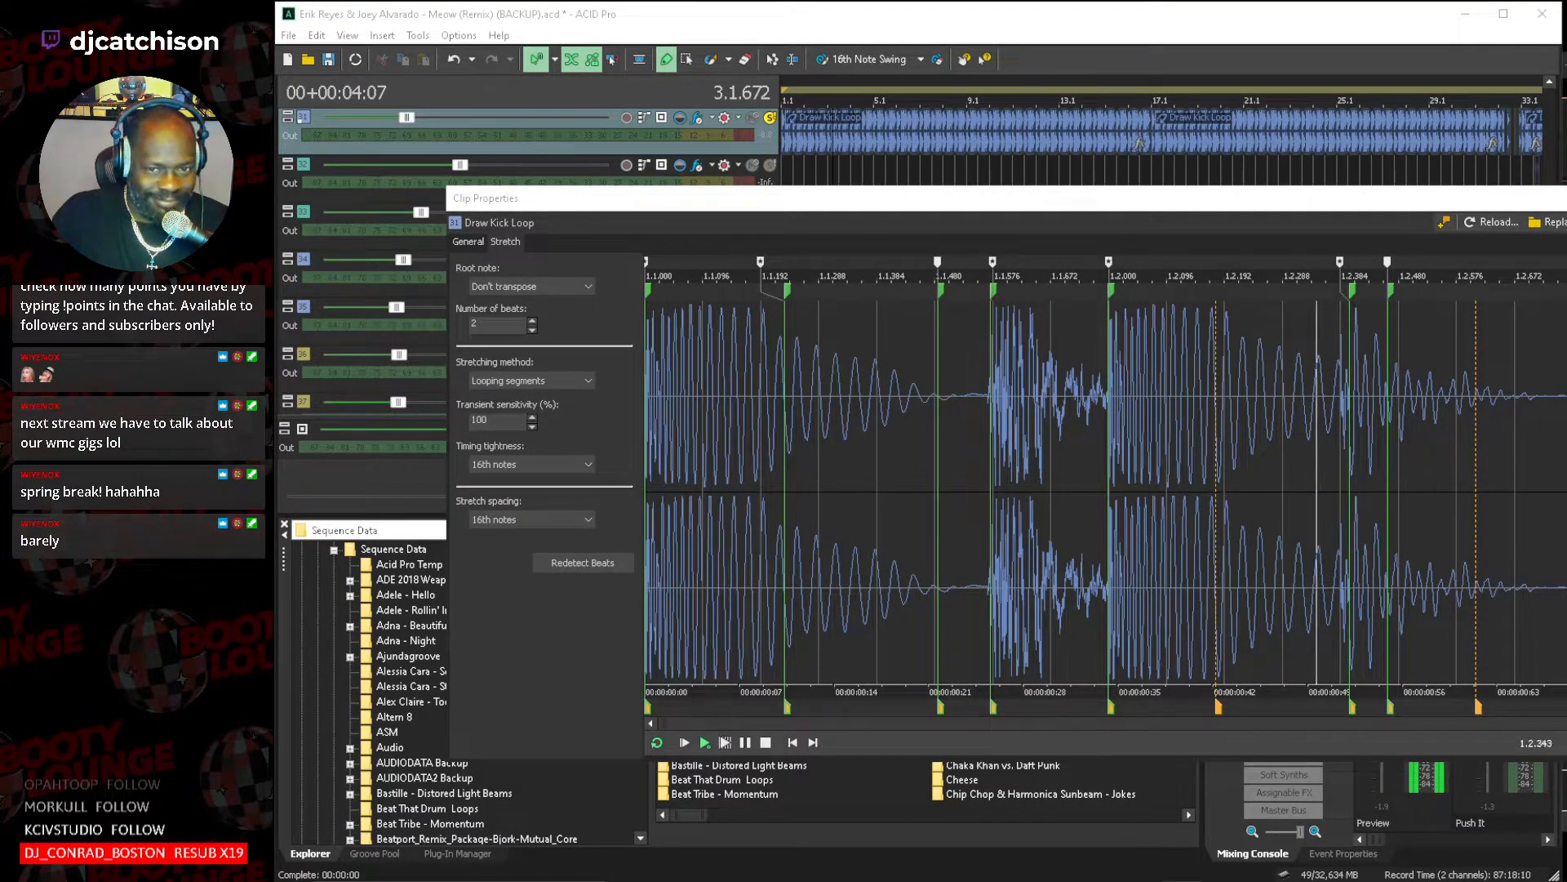
{"action": "key", "text": "Escape"}
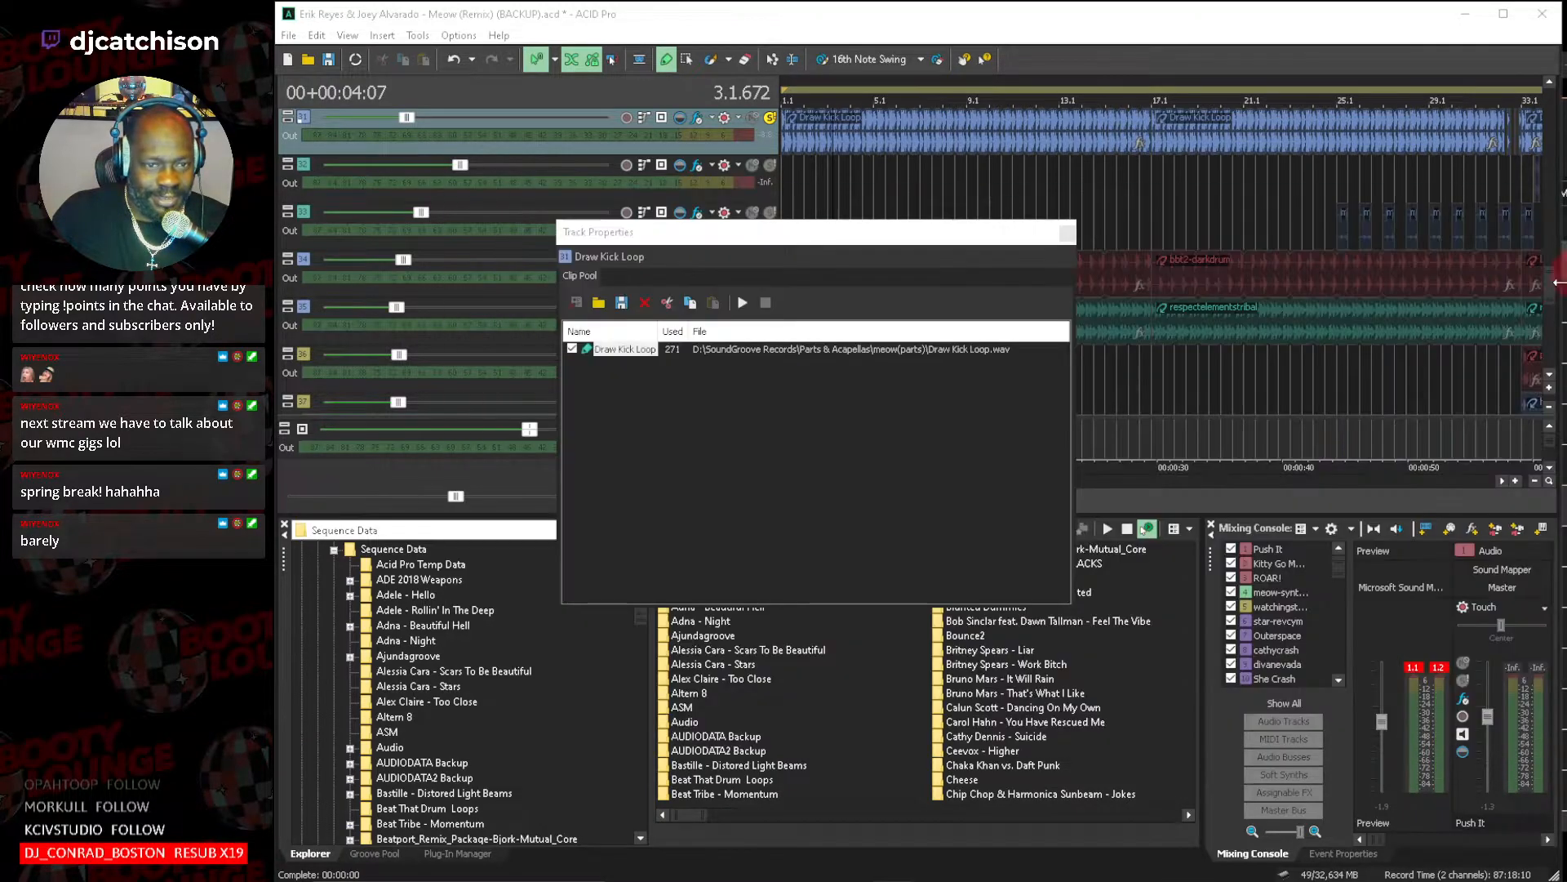
{"action": "left_click", "coordinate": [1066, 234]}
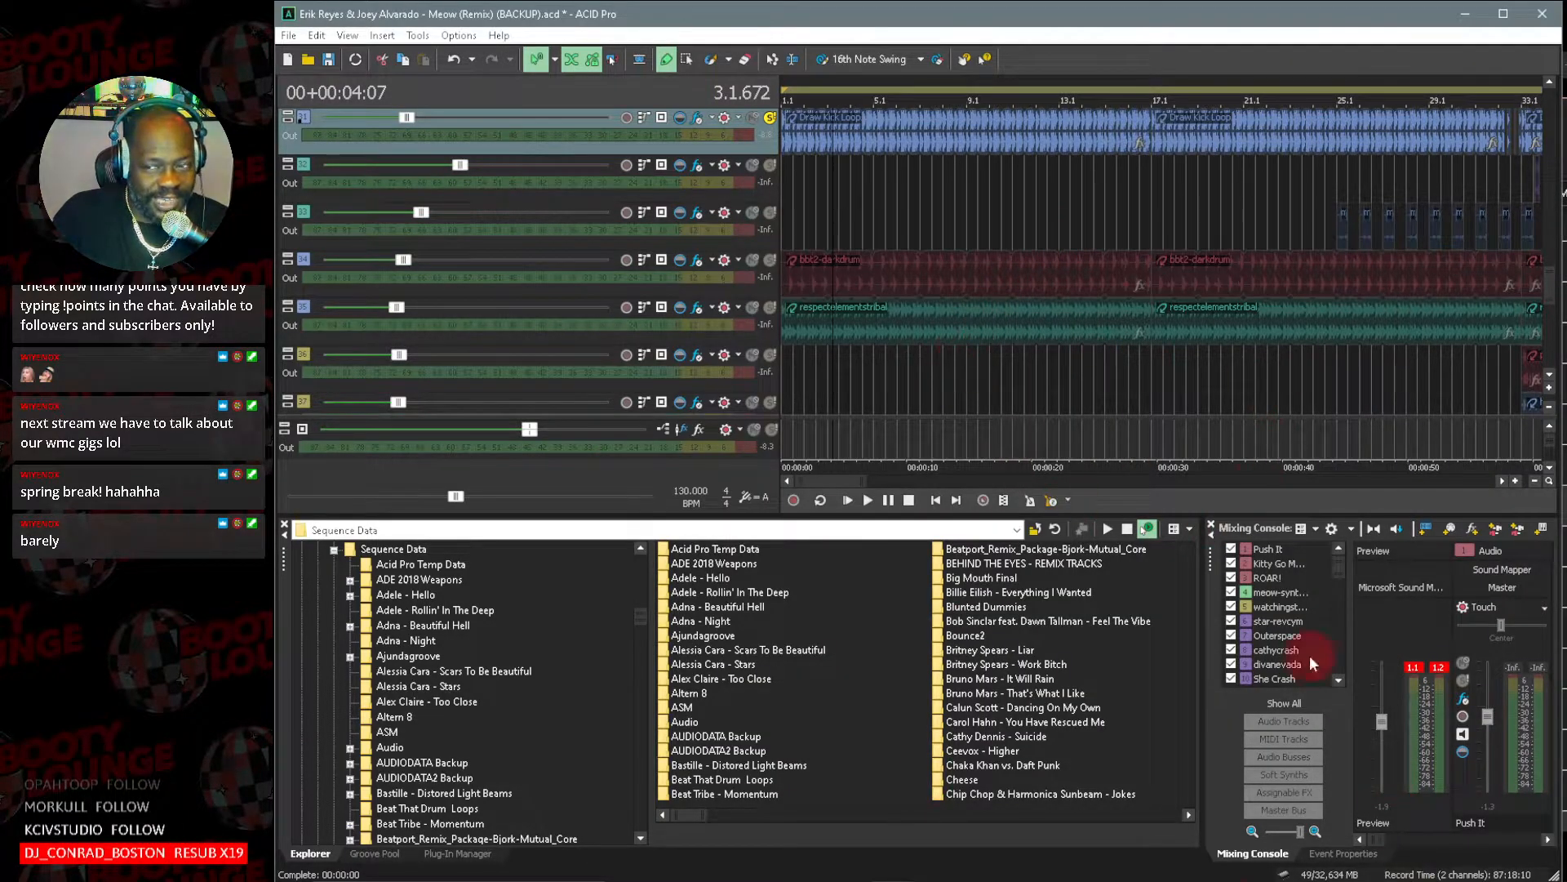
Unsolo the Draw Kick Loop track and play the full remix from the start, examining how the drum and percussion tracks enter.
{"action": "left_click", "coordinate": [772, 117]}
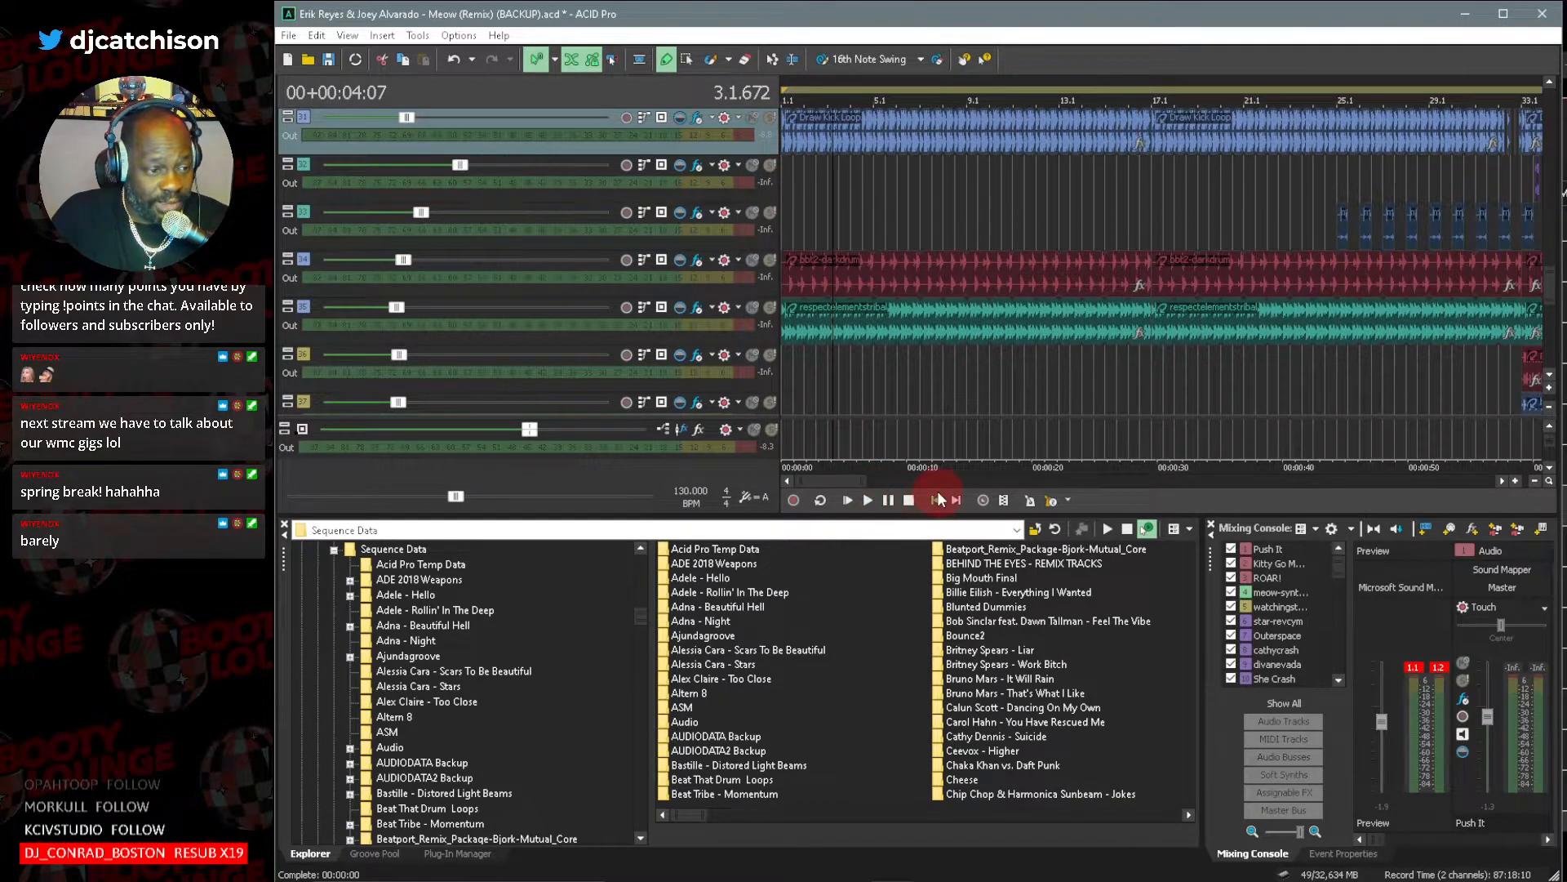
{"action": "left_click", "coordinate": [847, 500]}
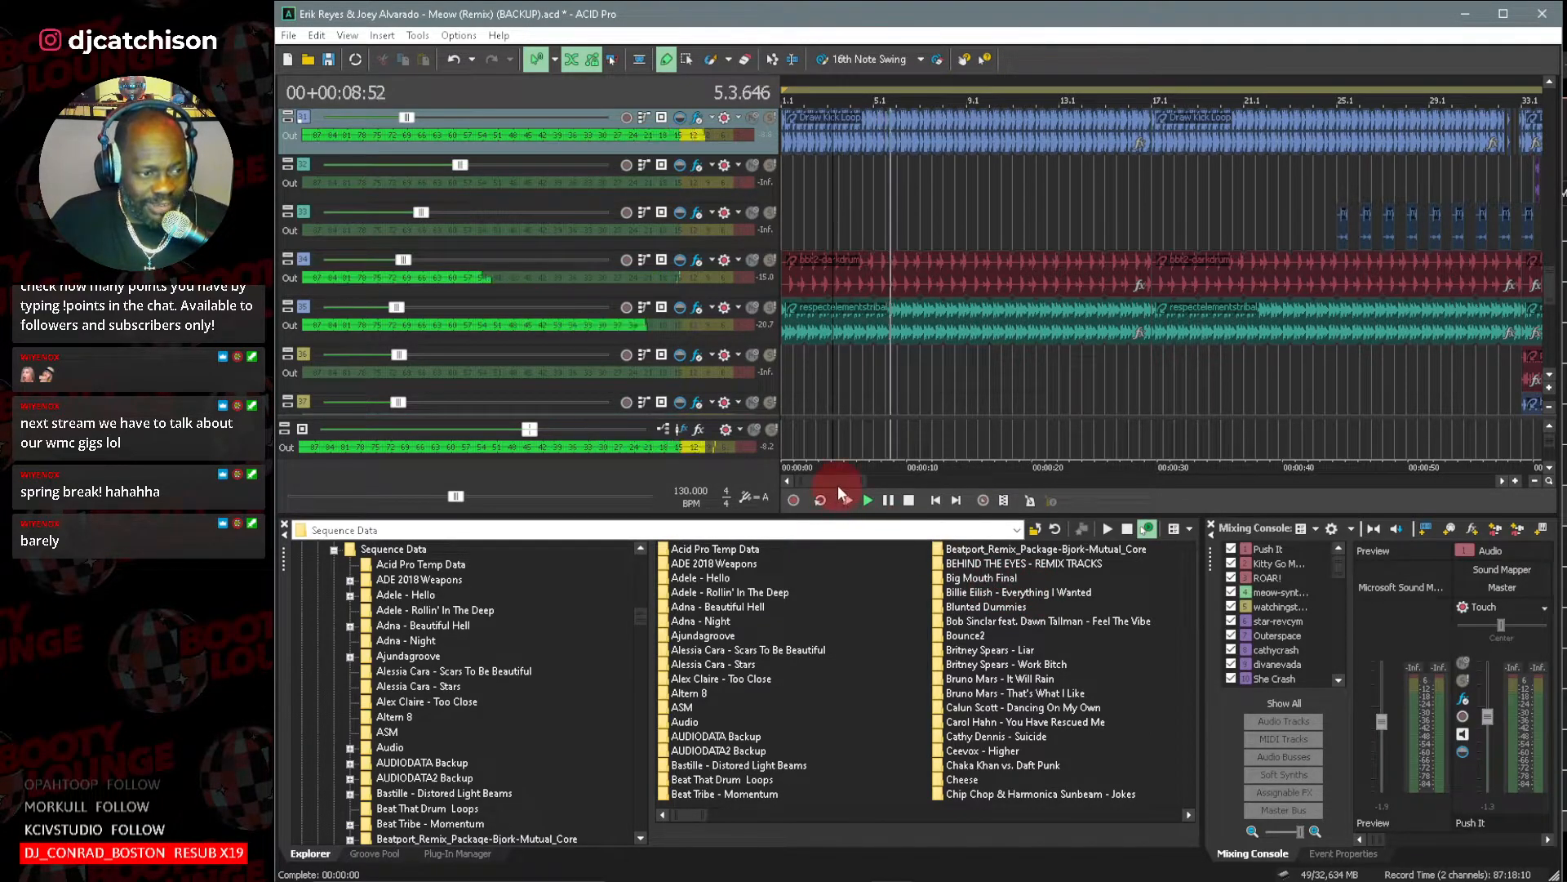
{"action": "left_click_drag", "start_coordinate": [867, 480], "coordinate": [1051, 480]}
{"action": "left_click", "coordinate": [1549, 407]}
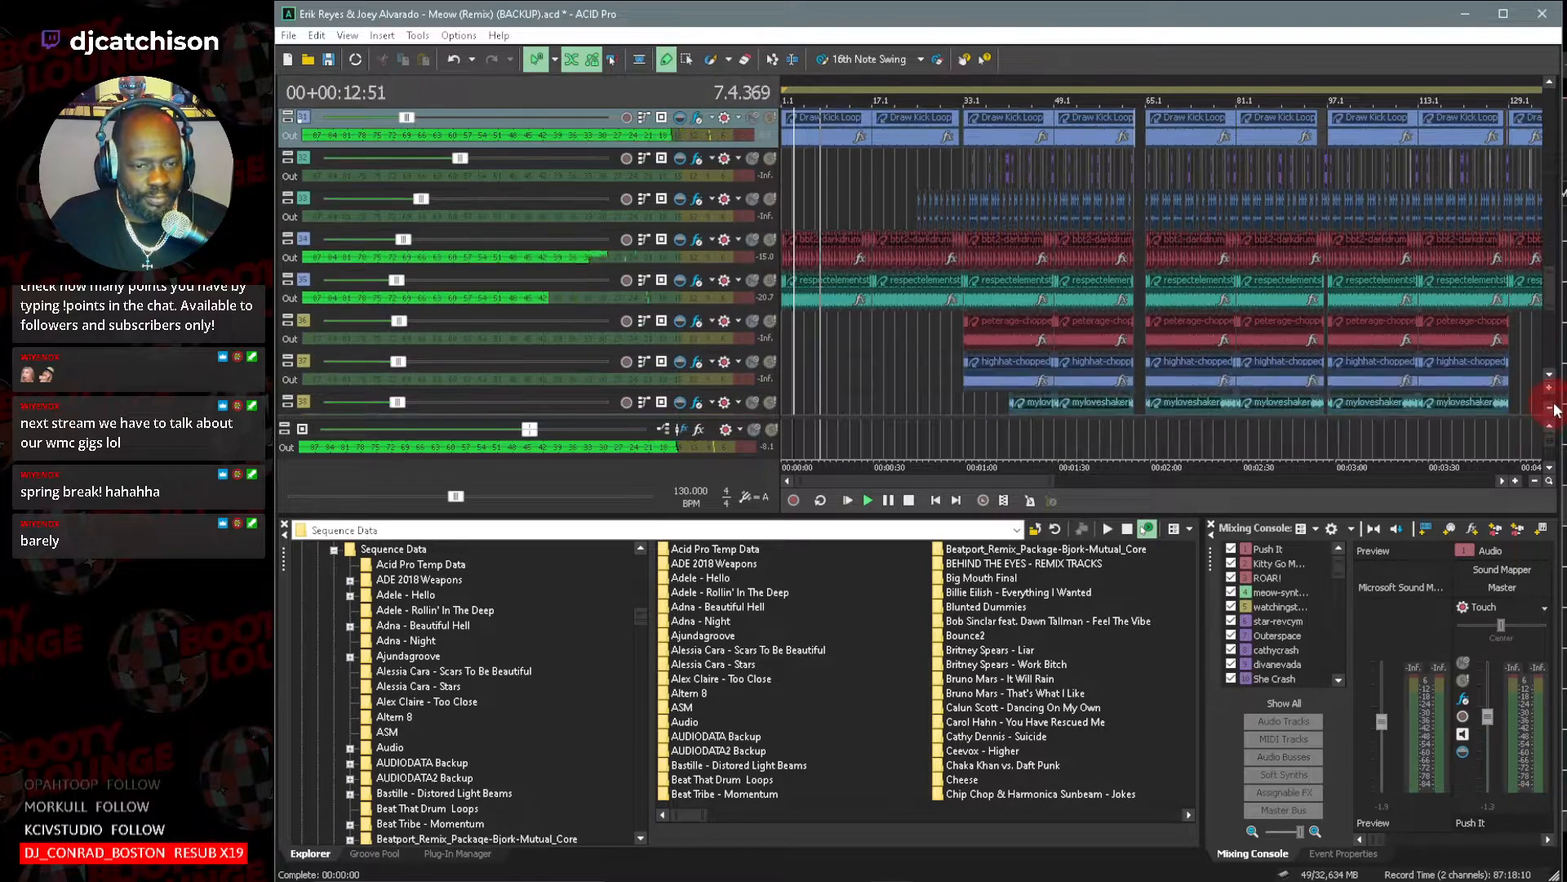
{"action": "left_click", "coordinate": [1552, 409]}
{"action": "left_click_drag", "start_coordinate": [1553, 296], "coordinate": [1558, 255]}
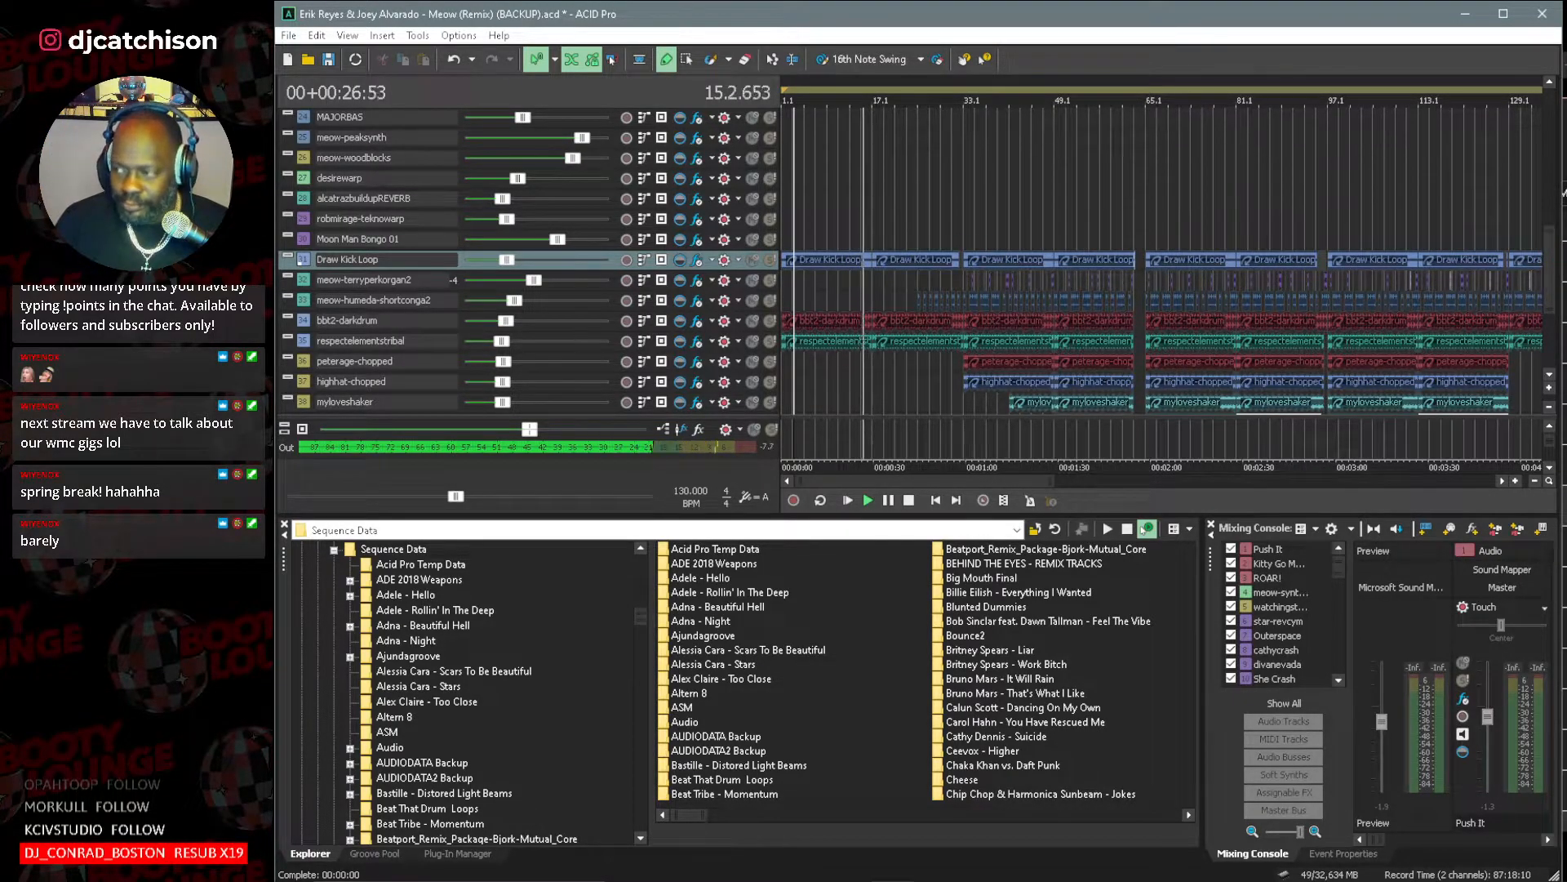
{"action": "left_click", "coordinate": [1551, 353]}
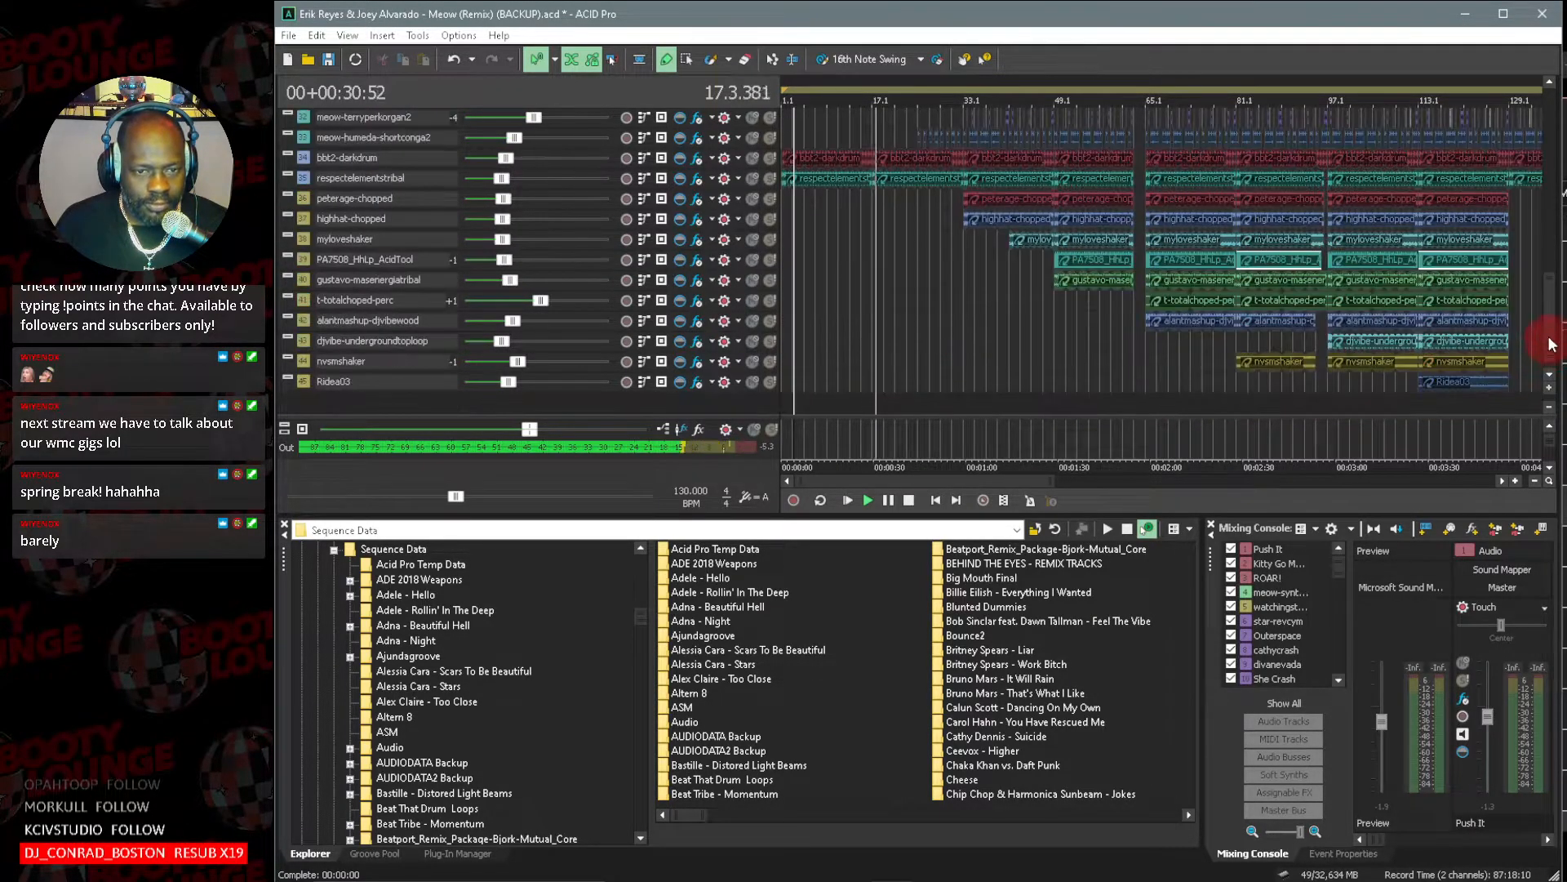
{"action": "mouse_move", "coordinate": [1551, 349]}
{"action": "left_mouse_down"}
{"action": "mouse_move", "coordinate": [1554, 235]}
{"action": "mouse_move", "coordinate": [1553, 337]}
{"action": "left_mouse_up"}
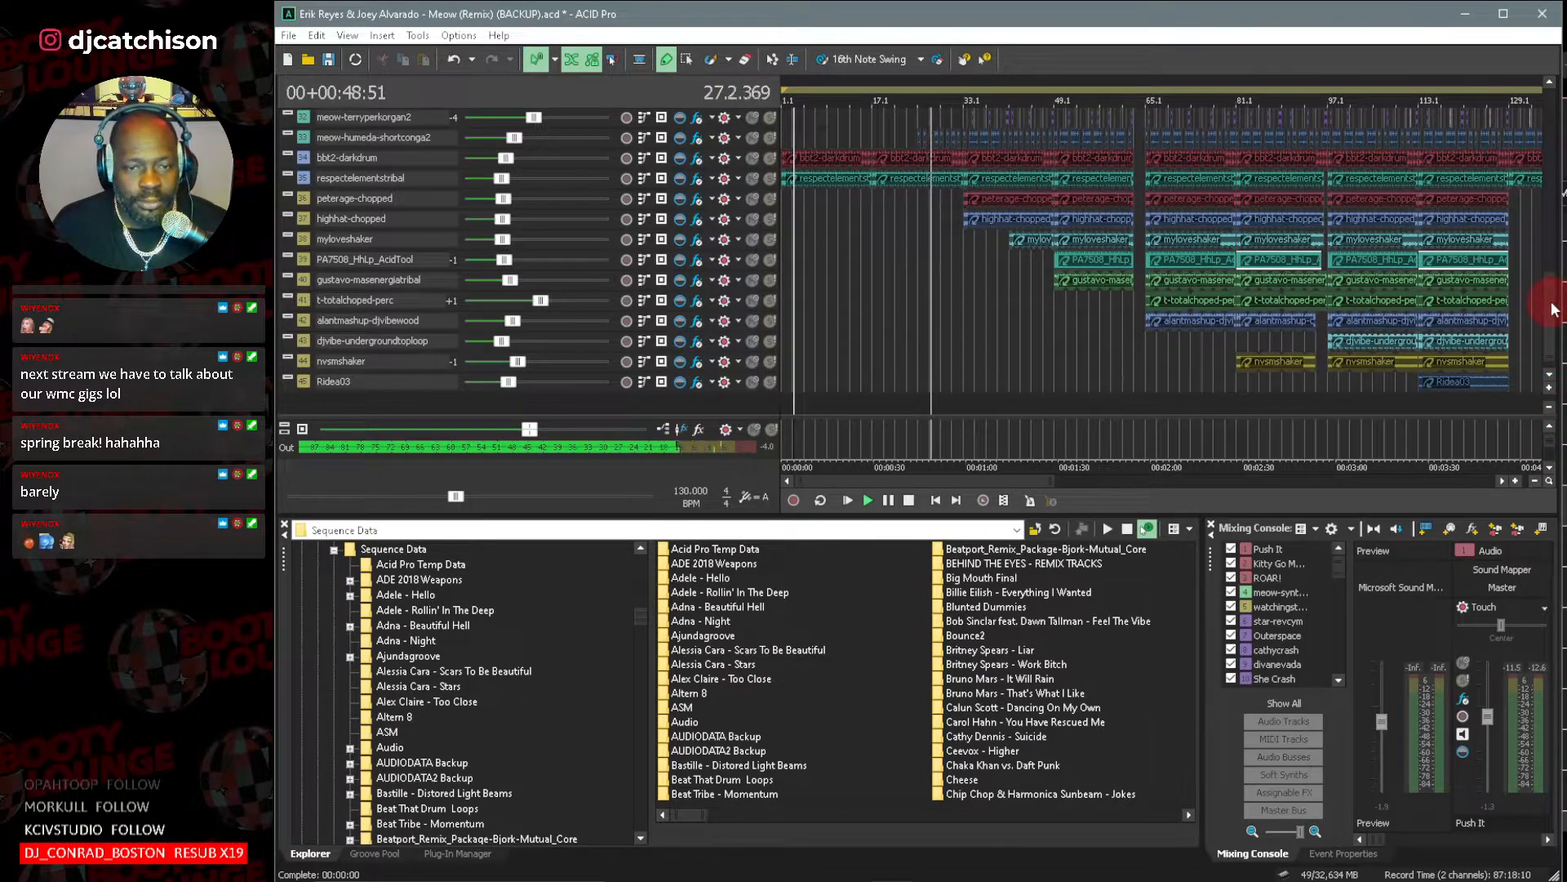
{"action": "mouse_move", "coordinate": [1552, 304]}
{"action": "left_mouse_down"}
{"action": "mouse_move", "coordinate": [1553, 237]}
{"action": "mouse_move", "coordinate": [1554, 290]}
{"action": "left_mouse_up"}
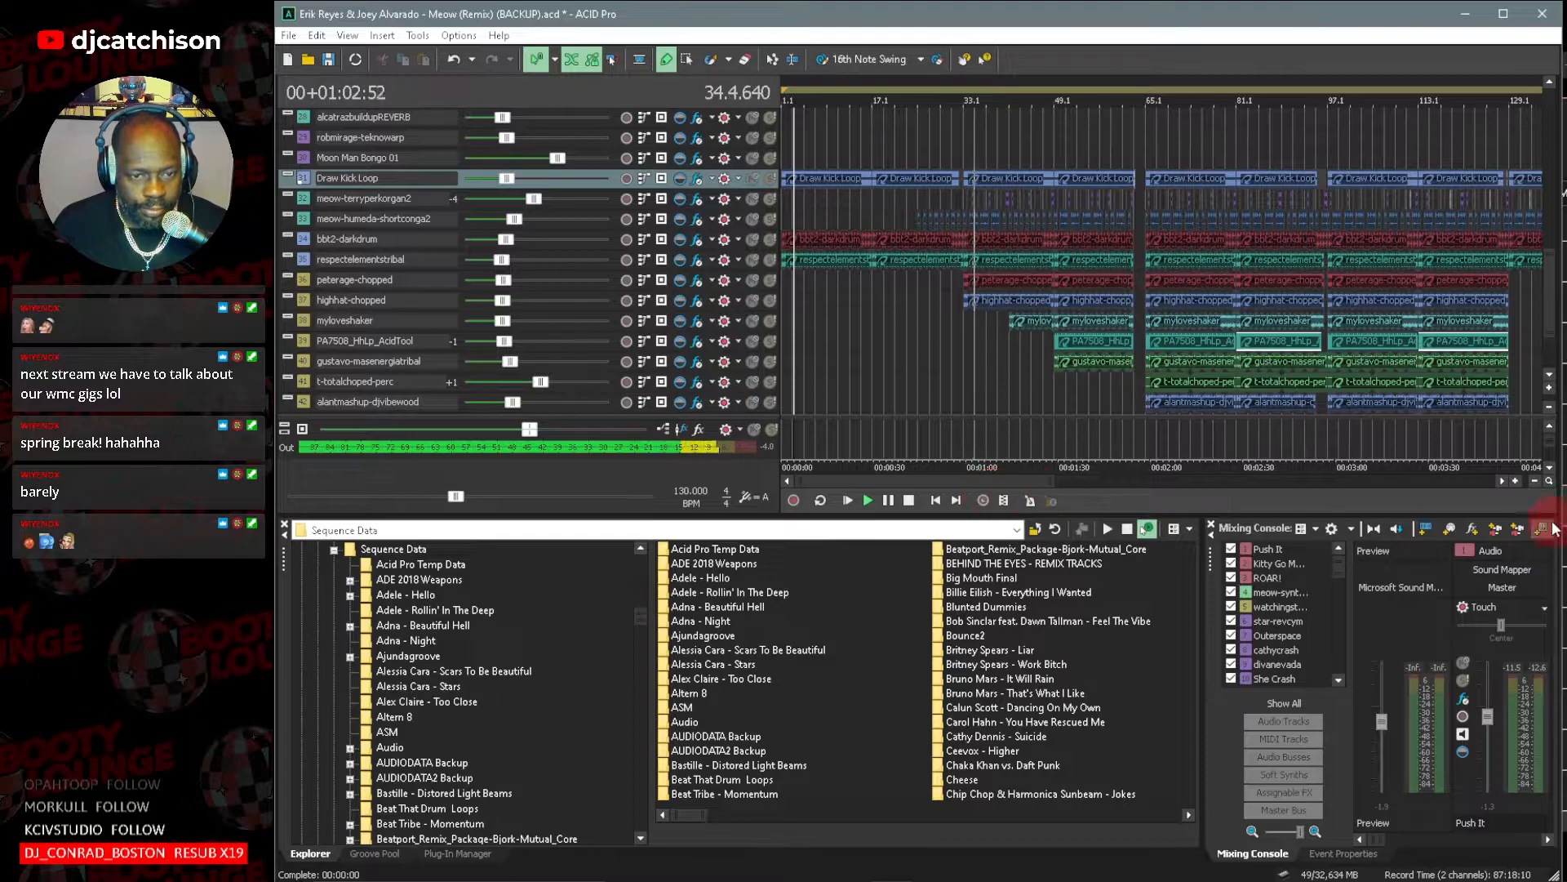
{"action": "left_click", "coordinate": [1551, 389]}
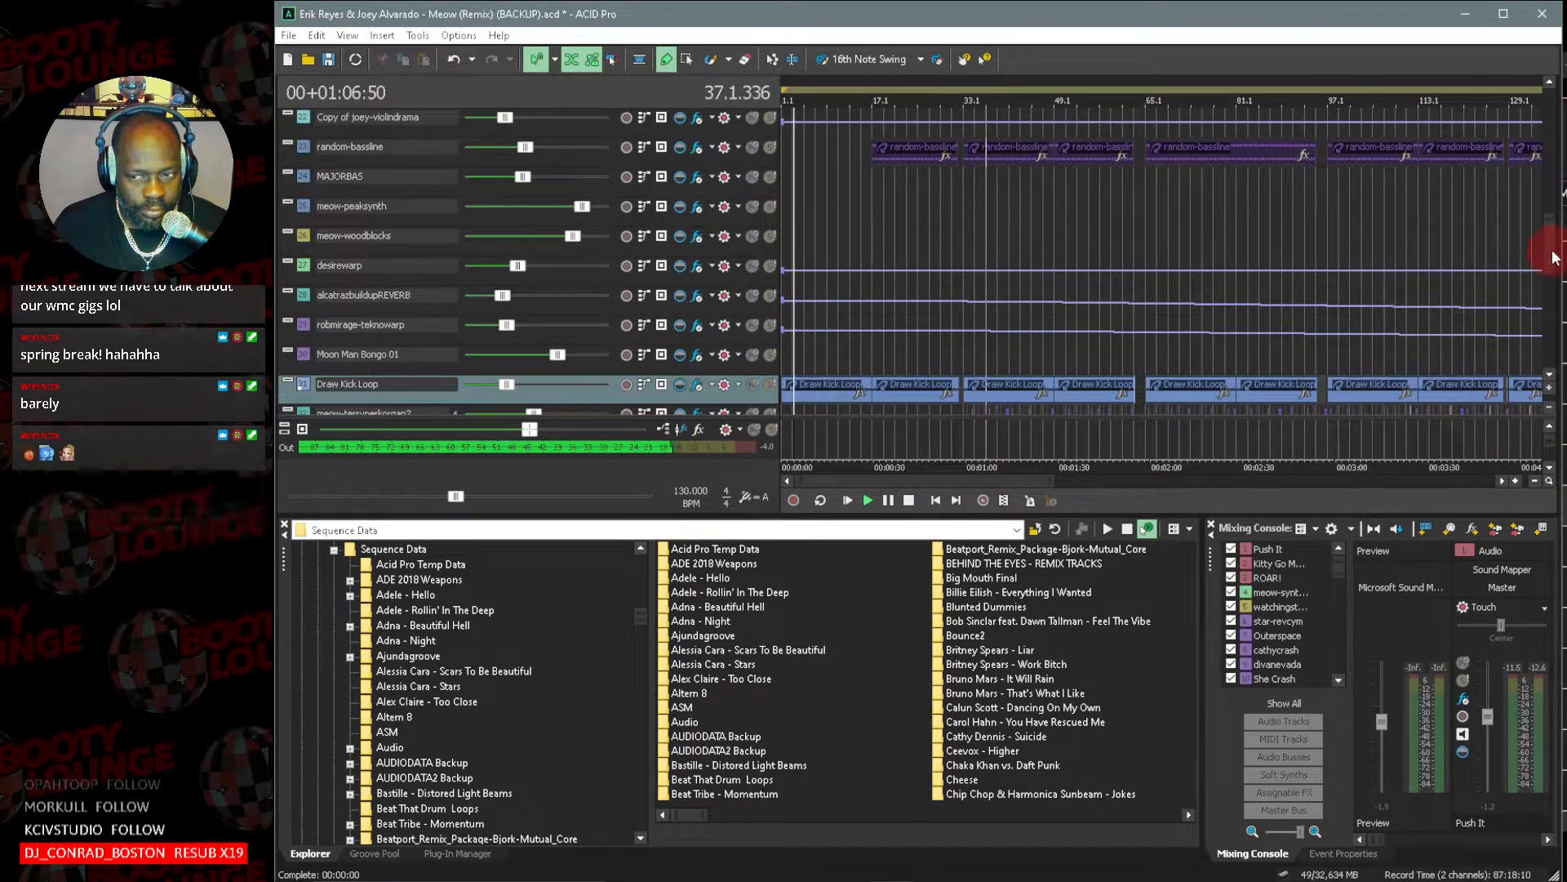
{"action": "scroll", "coordinate": [1554, 274], "scroll_direction": "down", "scroll_amount": 2}
{"action": "scroll", "coordinate": [1554, 273], "scroll_direction": "down", "scroll_amount": 3}
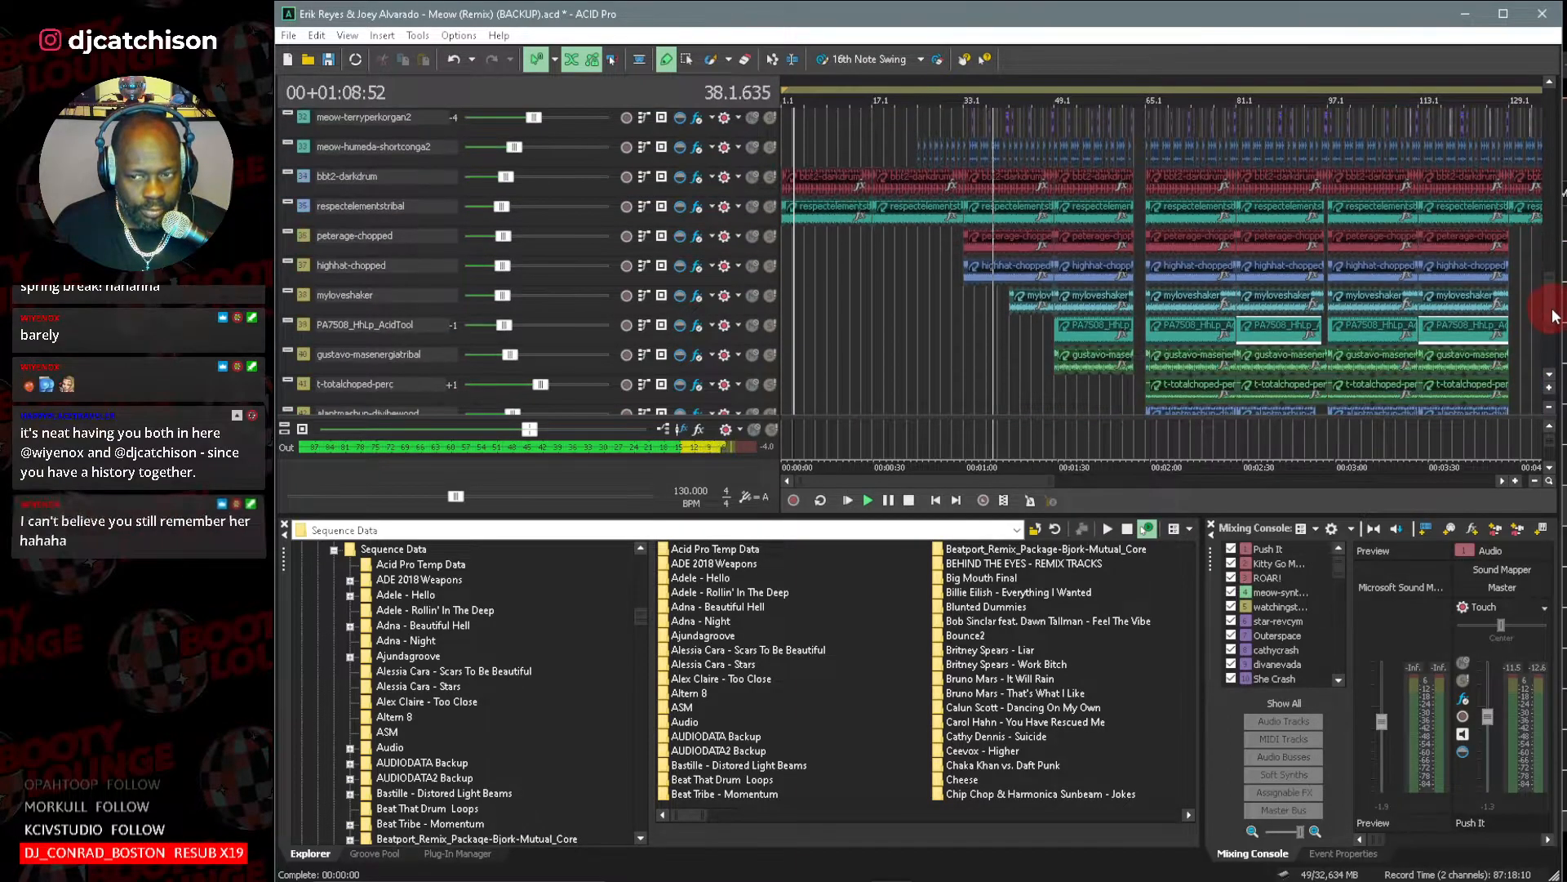
Follow the playback through the section before bar 65, examining the arrangement from the percussion tracks up to Push It.
{"action": "left_click_drag", "start_coordinate": [798, 488], "coordinate": [927, 480]}
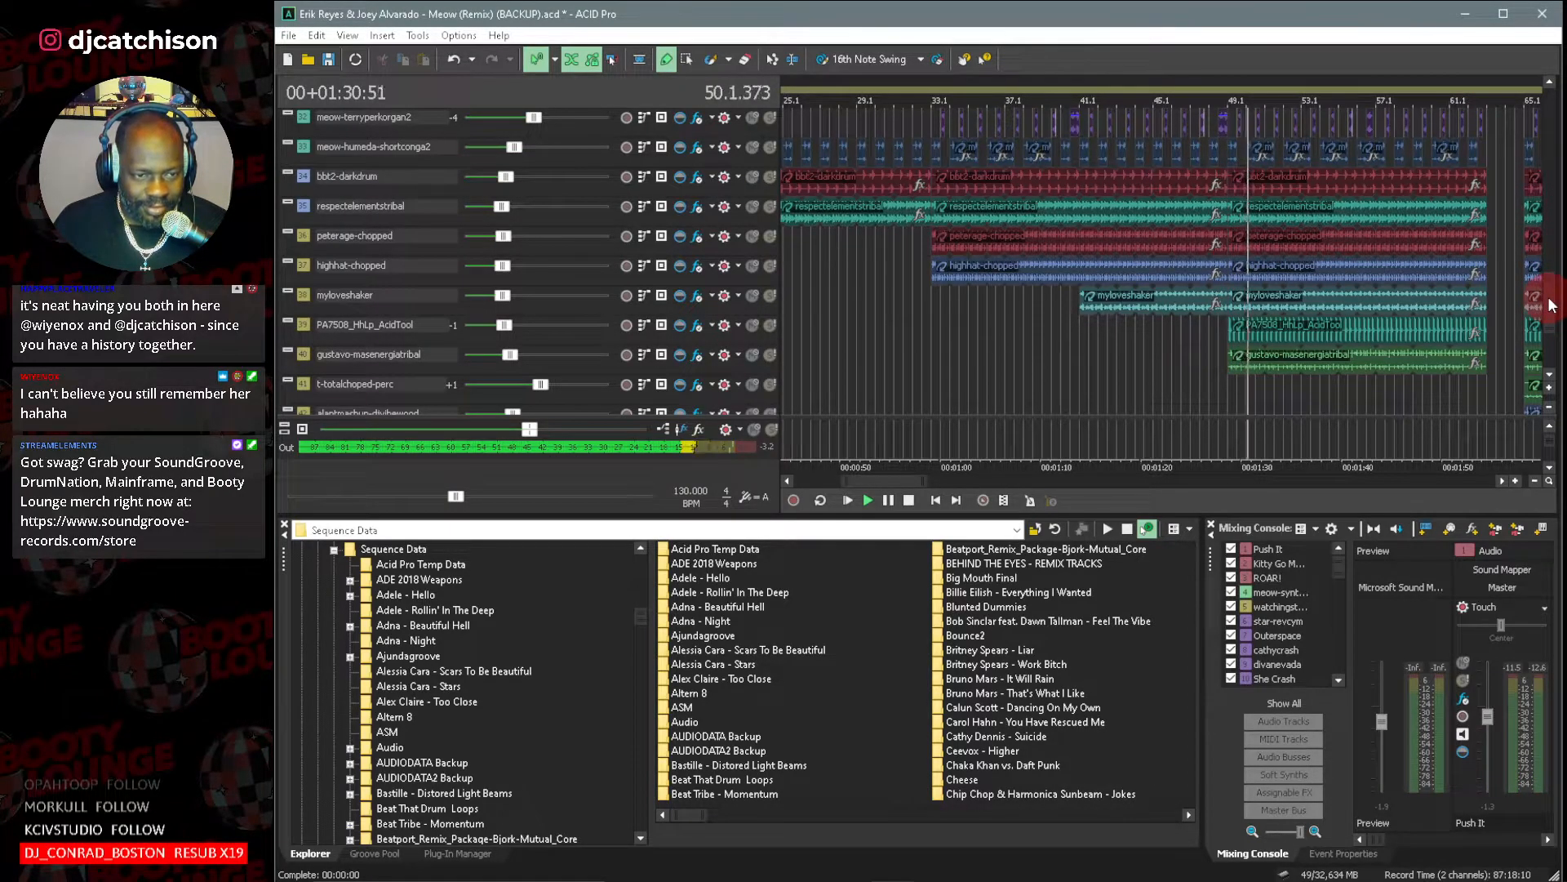
{"action": "scroll", "coordinate": [1551, 305], "scroll_direction": "up", "scroll_amount": 2}
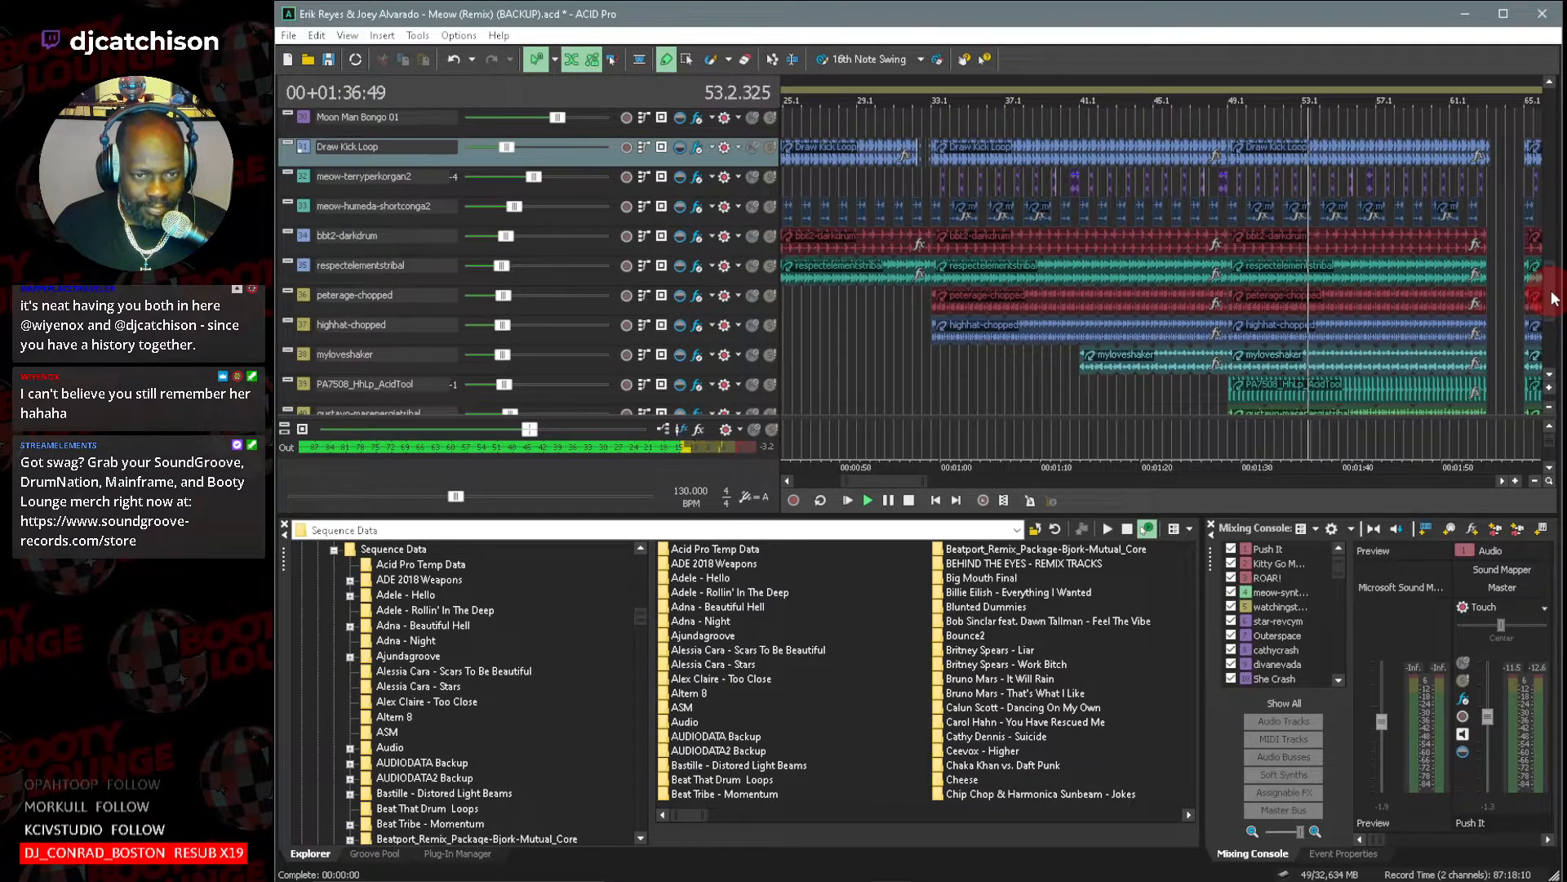
{"action": "scroll", "coordinate": [1554, 299], "scroll_direction": "up", "scroll_amount": 1}
{"action": "mouse_move", "coordinate": [888, 481]}
{"action": "left_mouse_down"}
{"action": "mouse_move", "coordinate": [907, 481]}
{"action": "mouse_move", "coordinate": [876, 482]}
{"action": "left_mouse_up"}
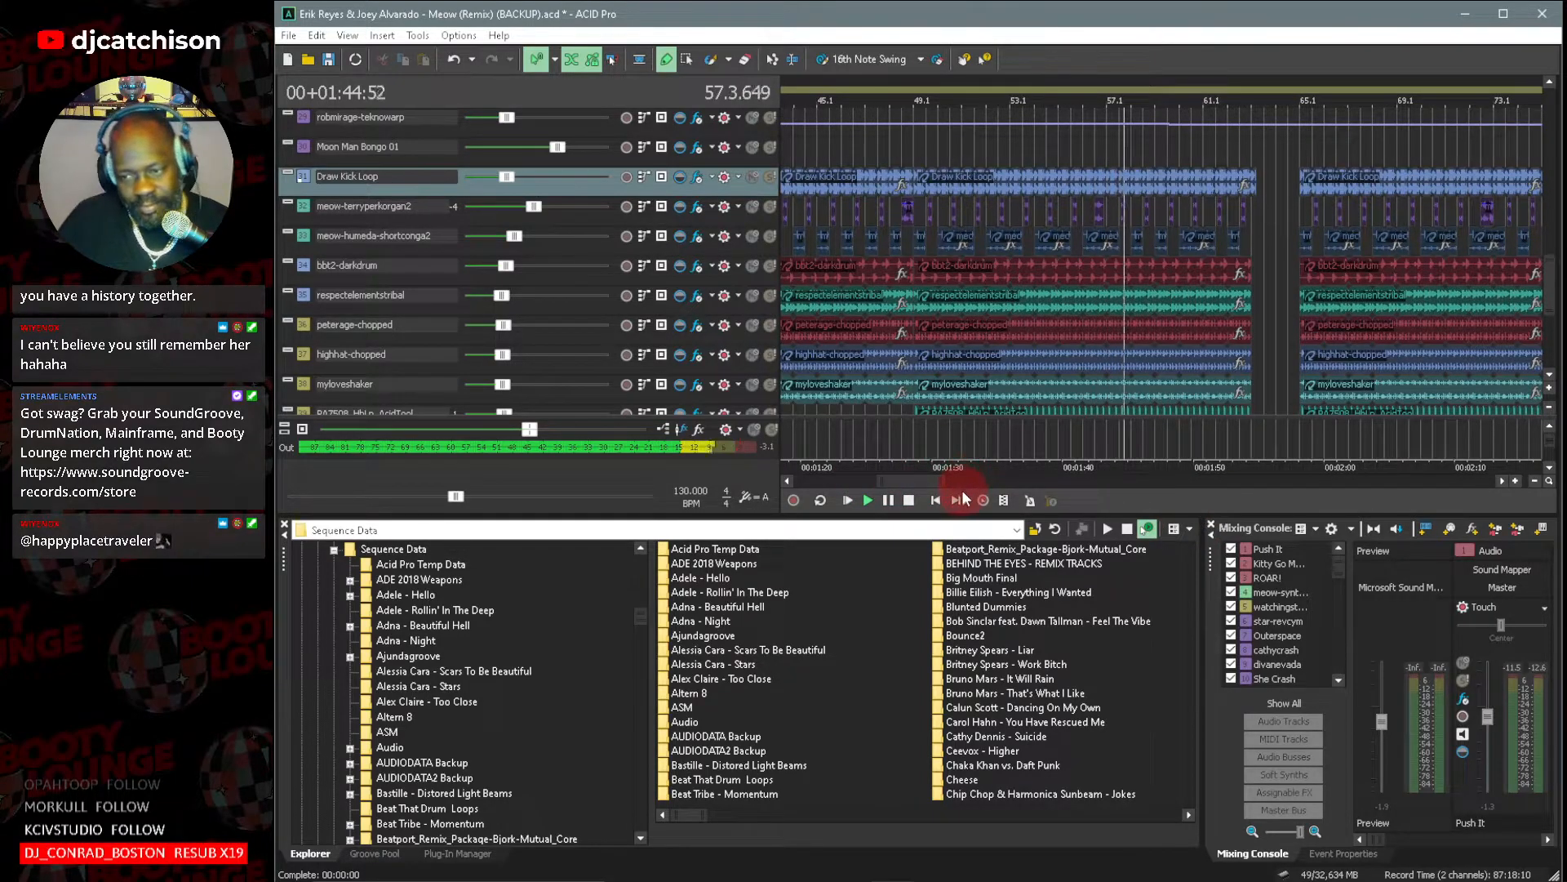
{"action": "scroll", "coordinate": [1551, 283], "scroll_direction": "up", "scroll_amount": 1}
{"action": "left_click_drag", "start_coordinate": [1551, 283], "coordinate": [1543, 143]}
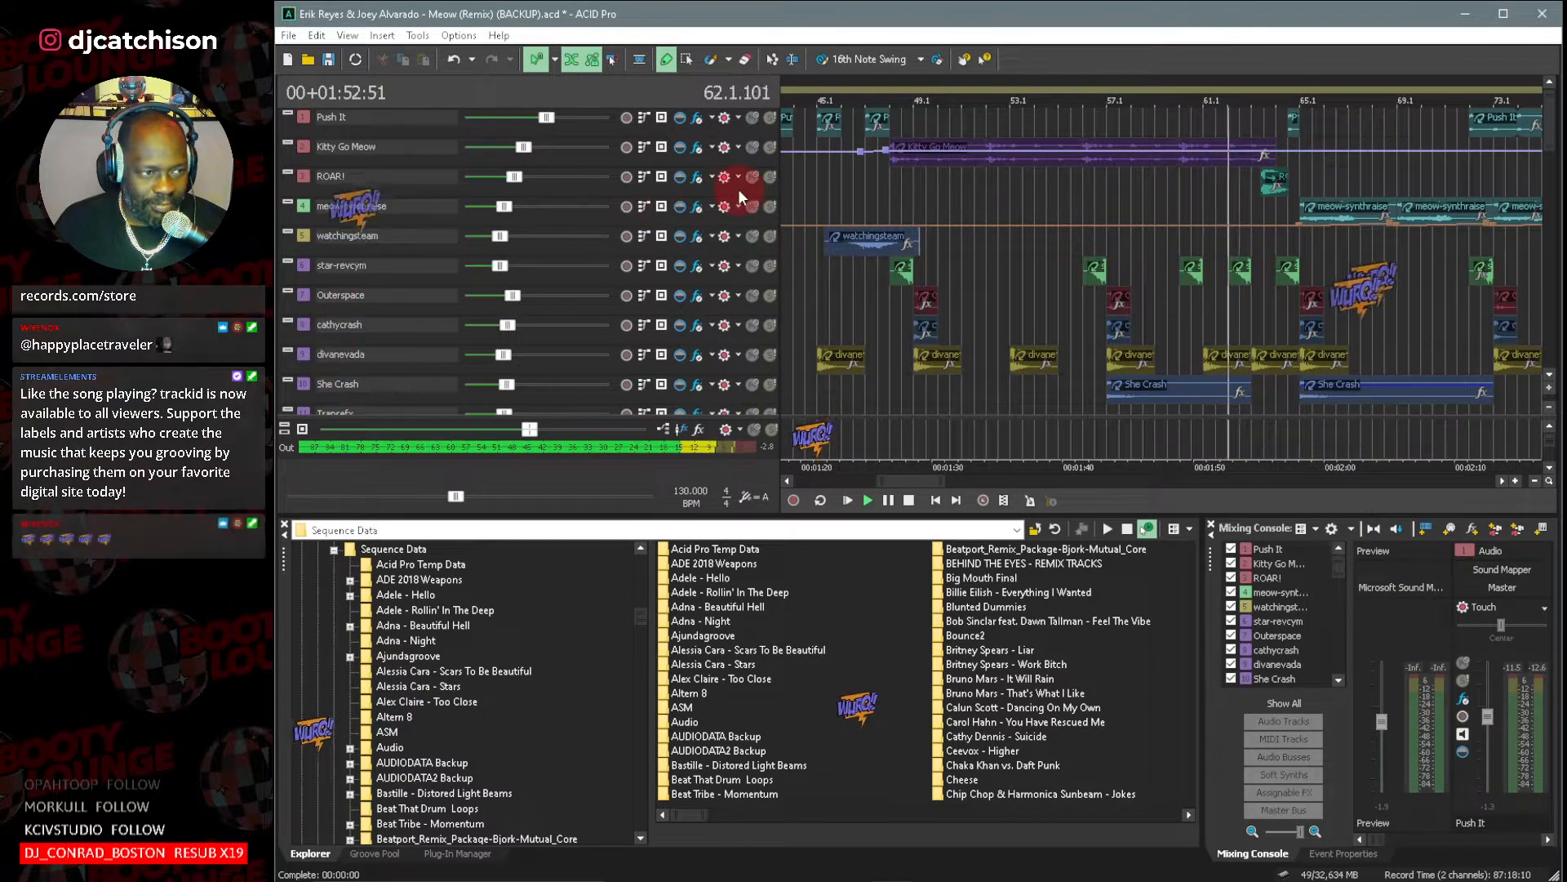
Stop the full playback, audition the ROAR! clip before bar 65 with its track soloed, and unsolo the track.
{"action": "left_click", "coordinate": [1267, 183]}
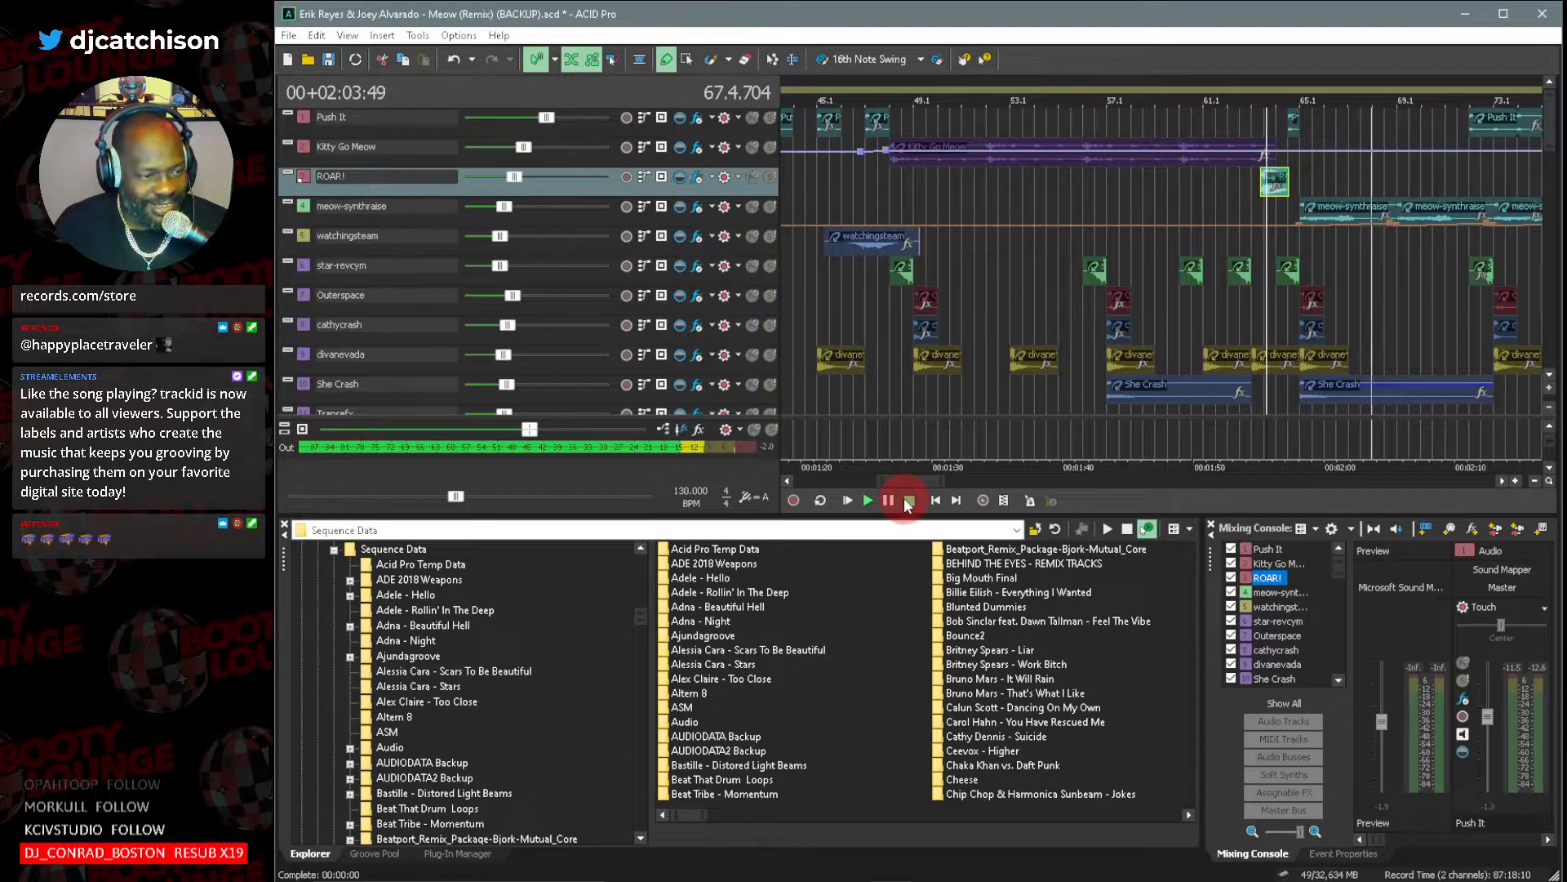
{"action": "left_click", "coordinate": [908, 501]}
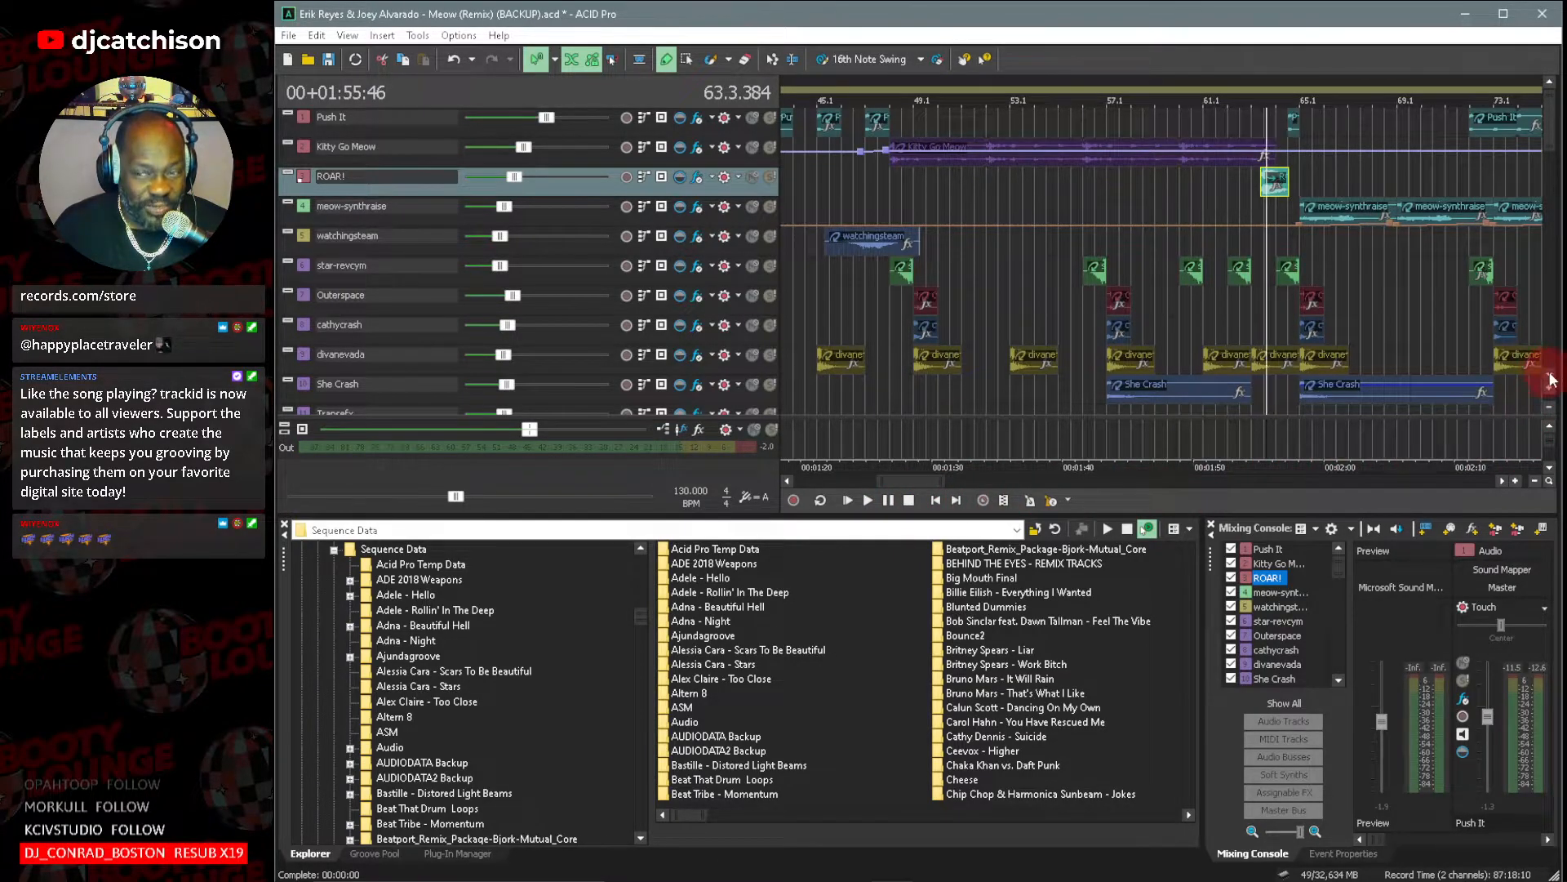
{"action": "left_click", "coordinate": [771, 177]}
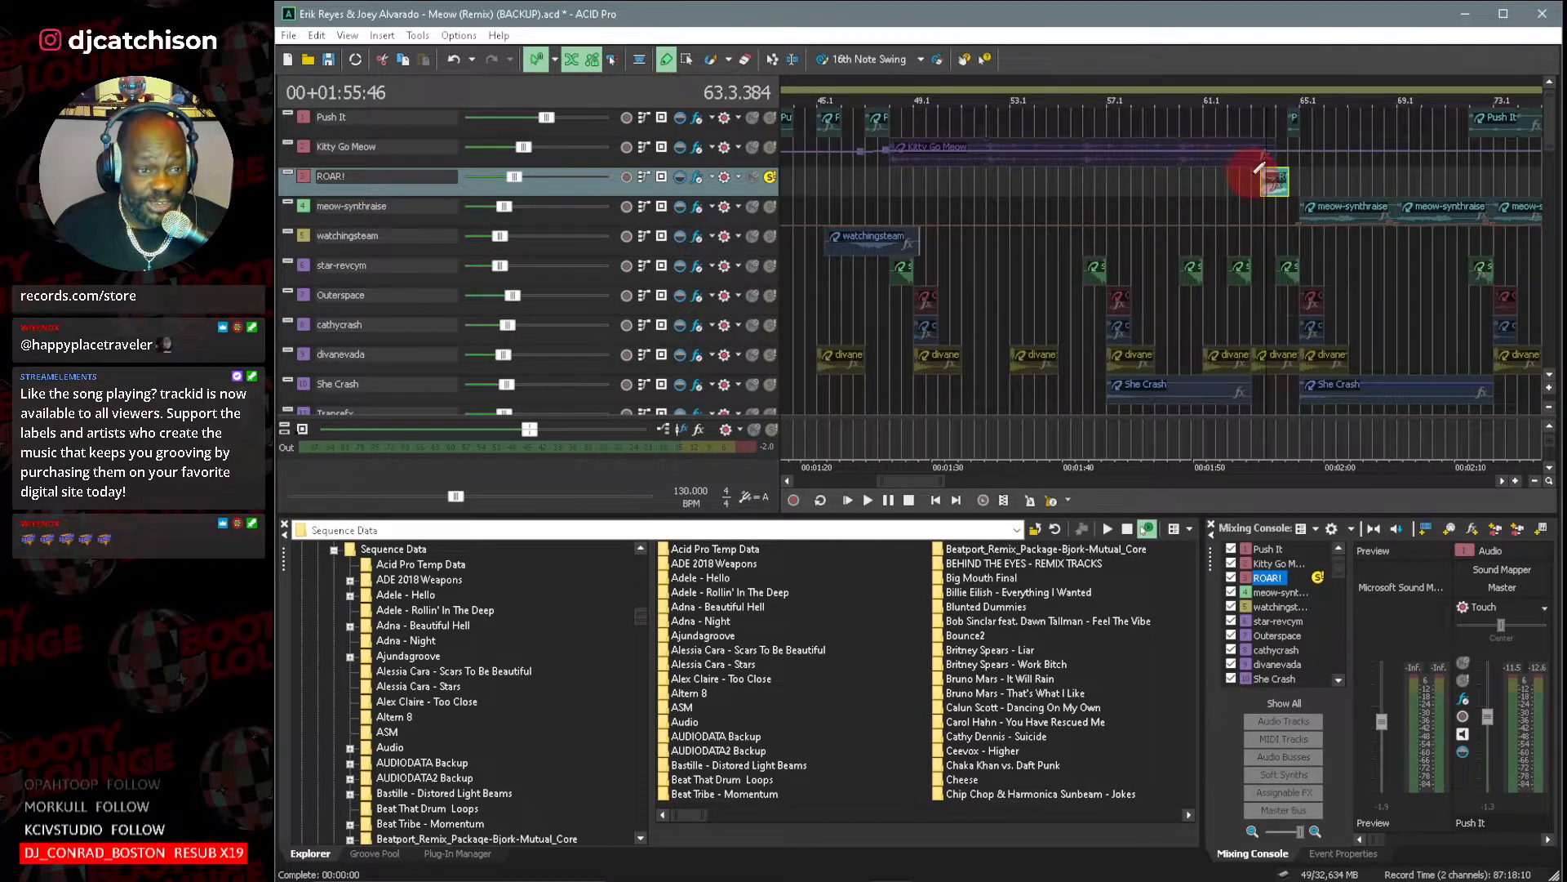
{"action": "key", "text": "space"}
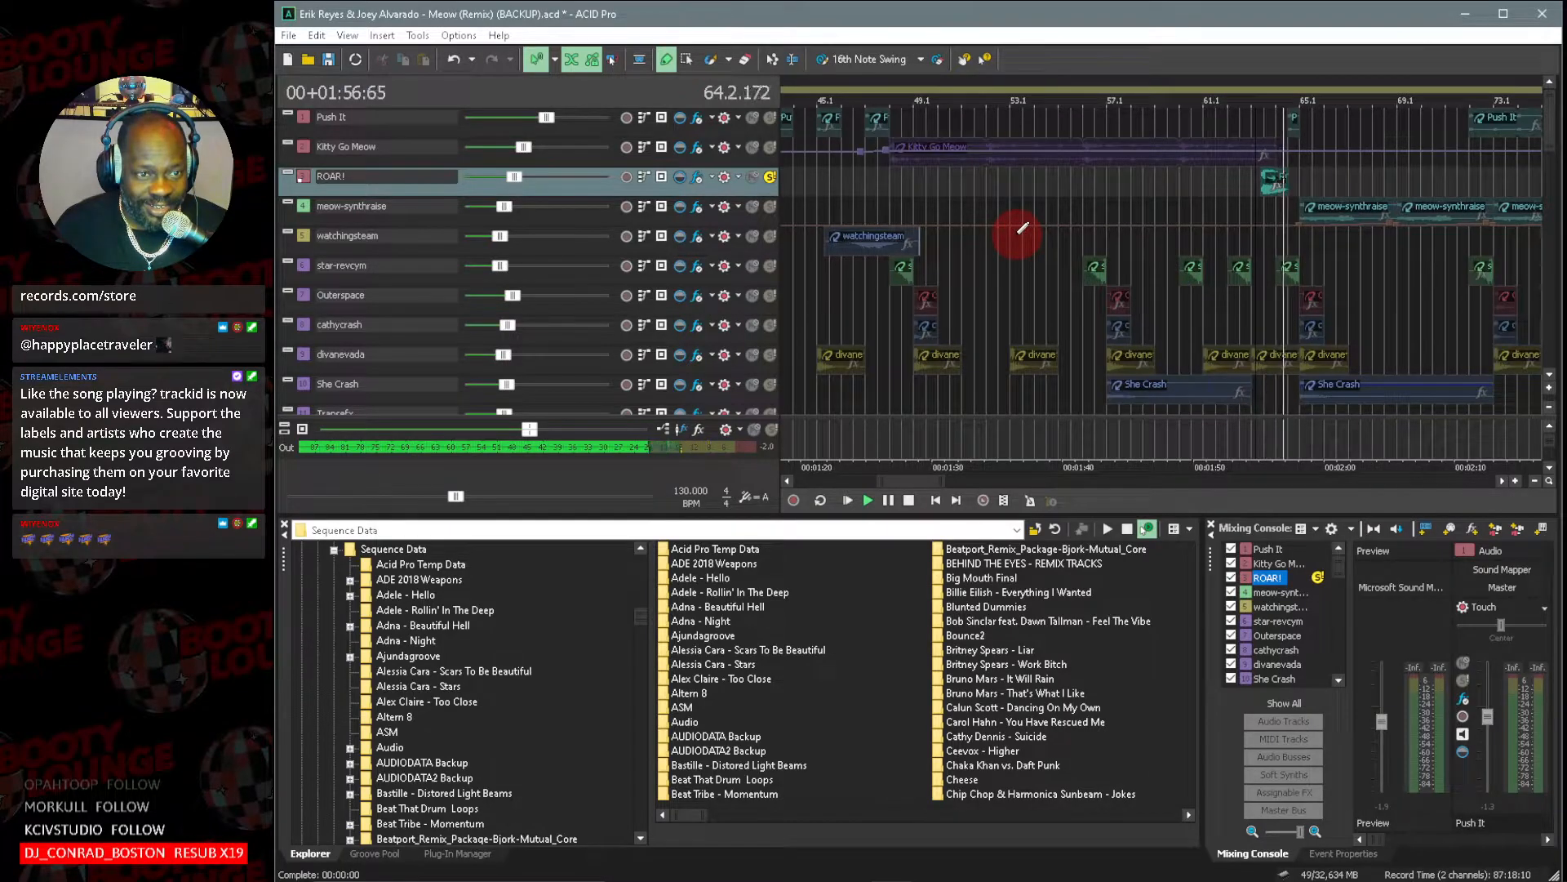
{"action": "key", "text": "space"}
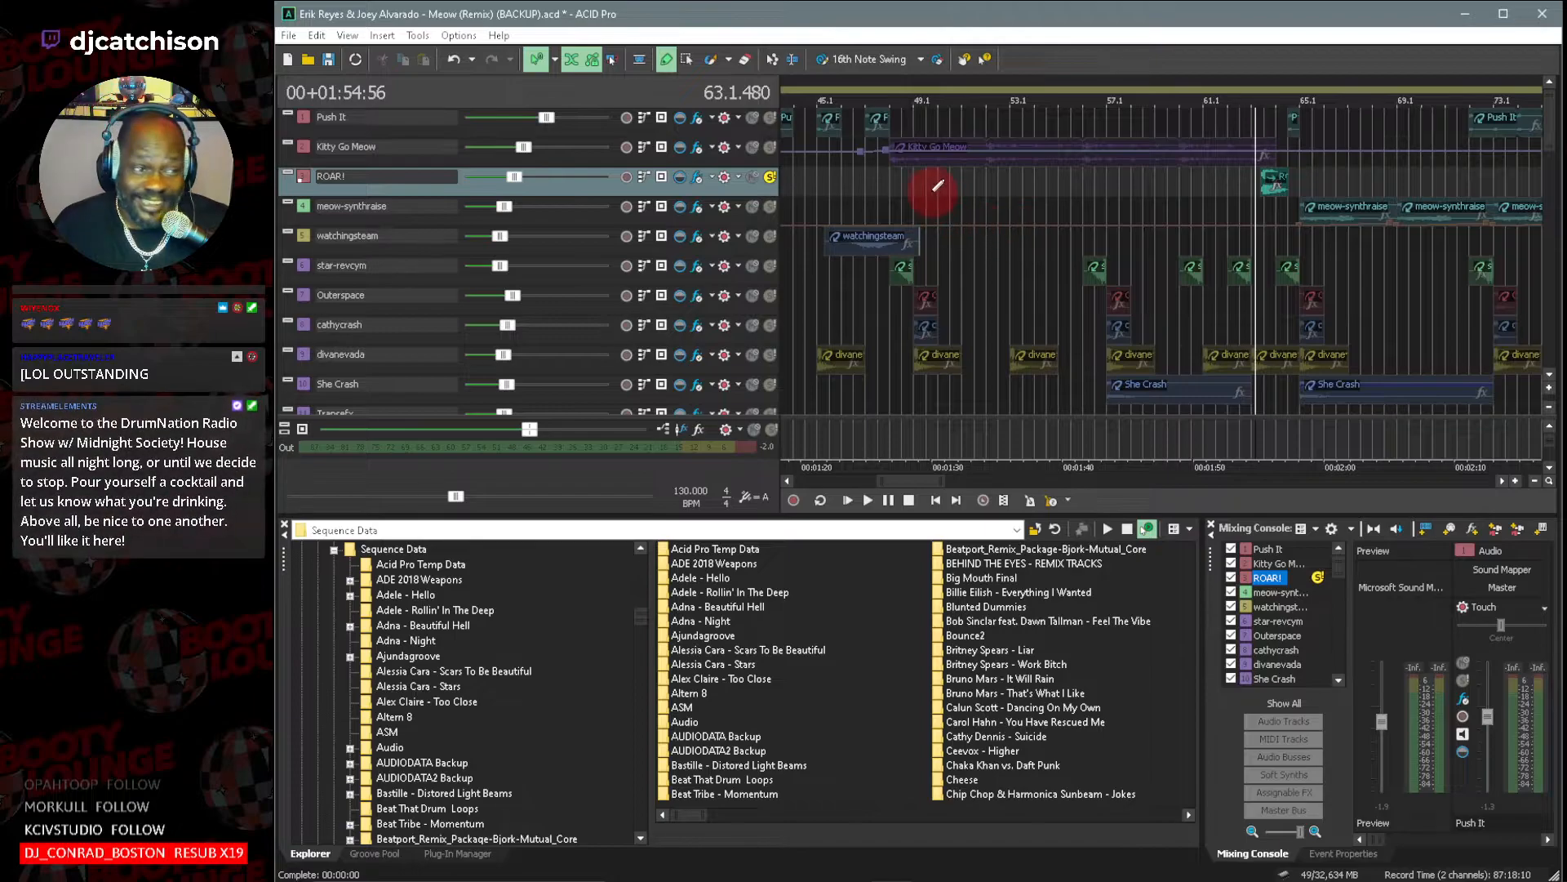
{"action": "left_click", "coordinate": [768, 179]}
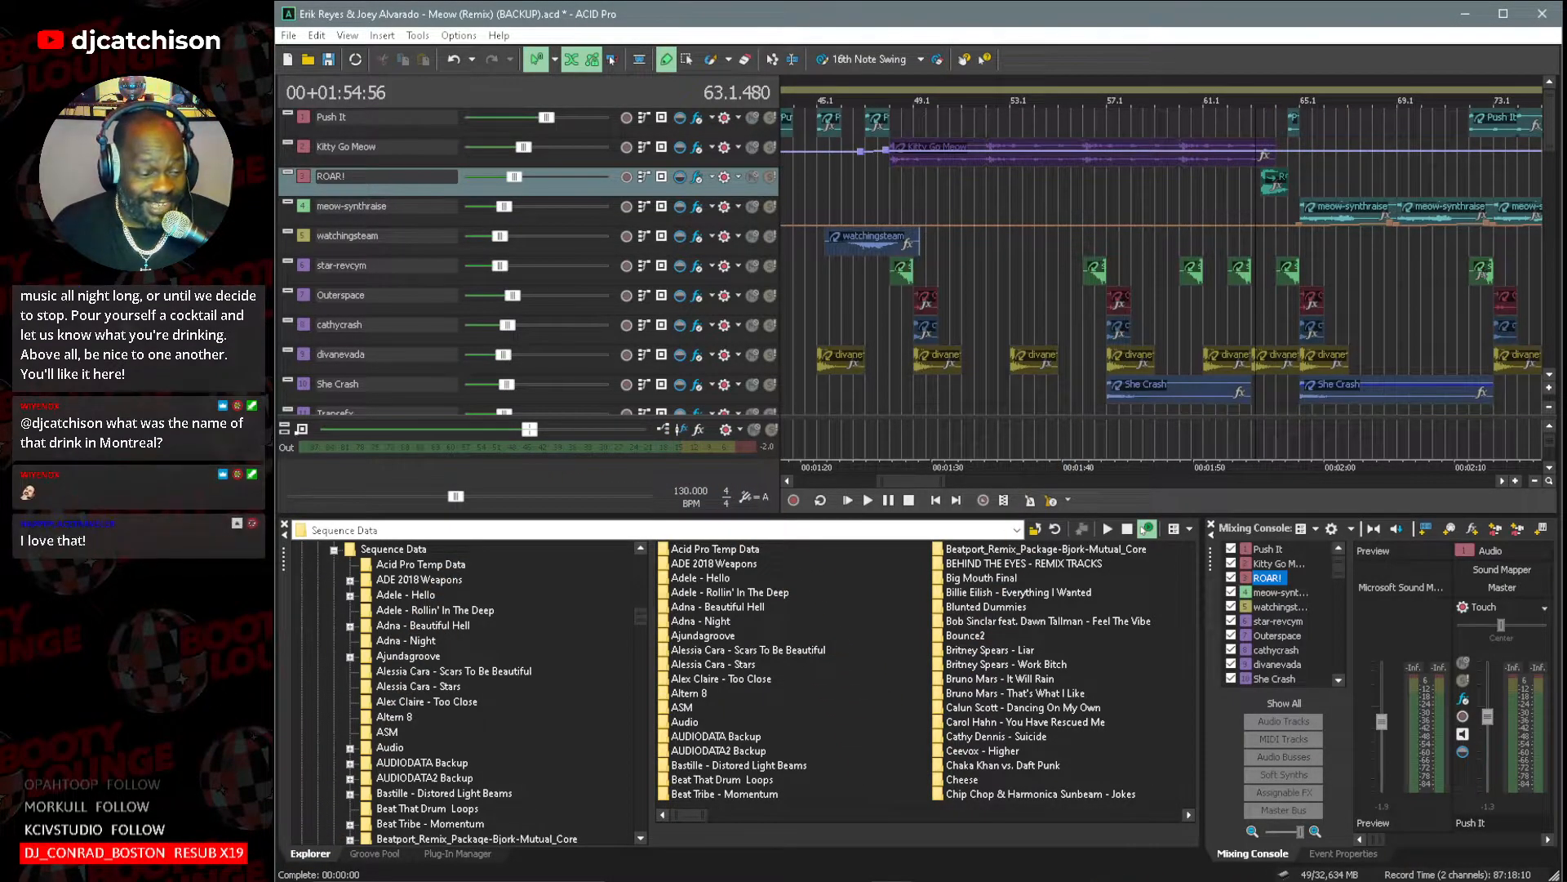
Examine the arrangement from the effects tracks down to the percussion, checking how the percussion loops enter before bar 65.
{"action": "left_click", "coordinate": [1117, 879]}
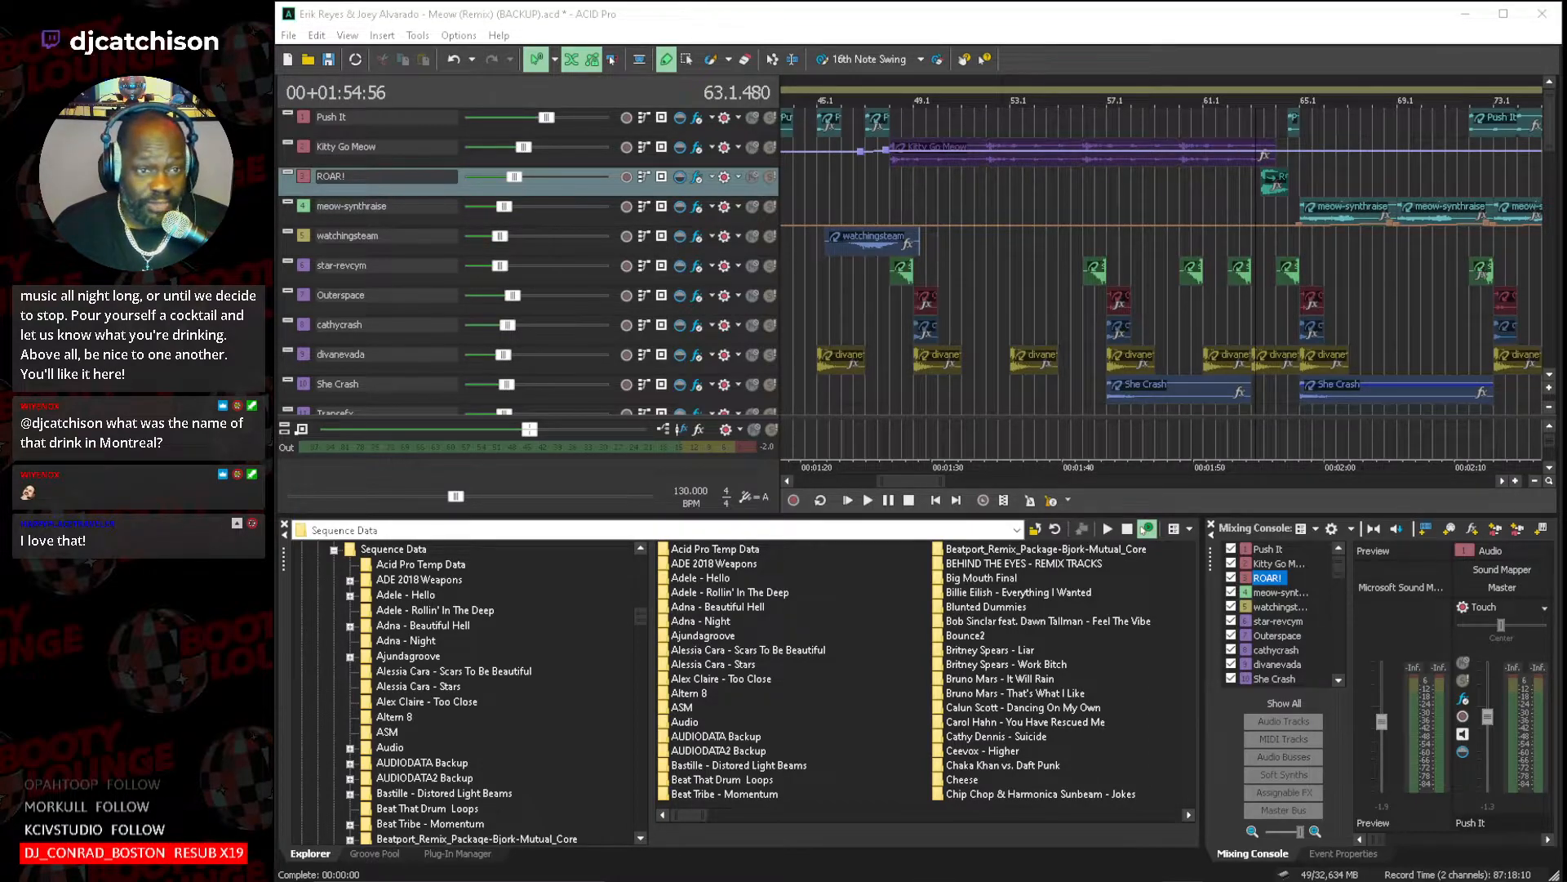
{"action": "left_click", "coordinate": [1311, 31]}
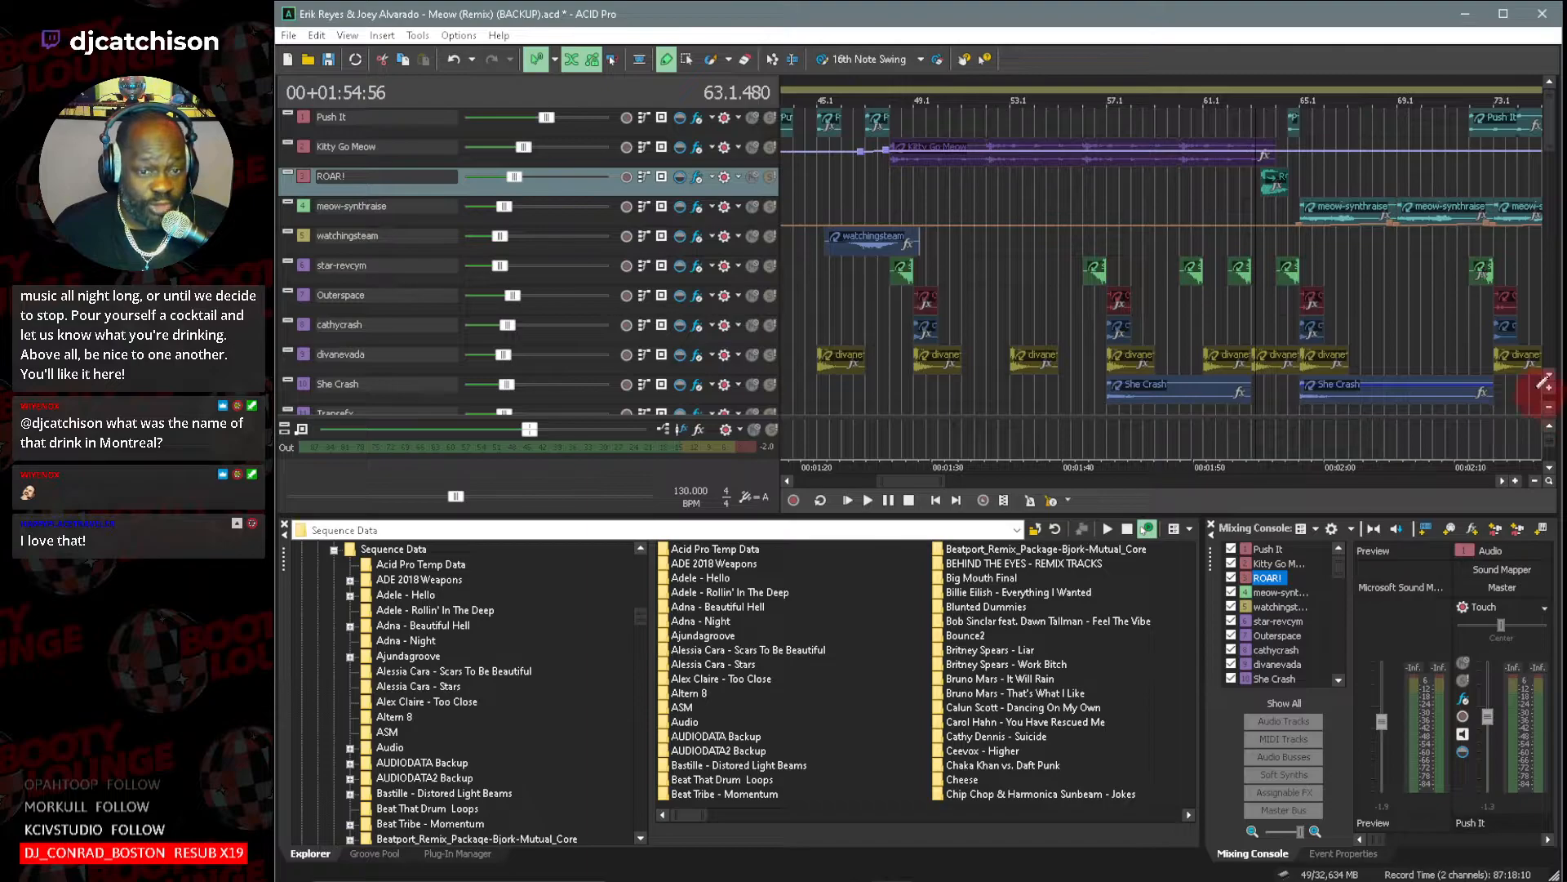
{"action": "scroll", "coordinate": [1551, 377], "scroll_direction": "down", "scroll_amount": 4}
{"action": "scroll", "coordinate": [1551, 378], "scroll_direction": "down", "scroll_amount": 10}
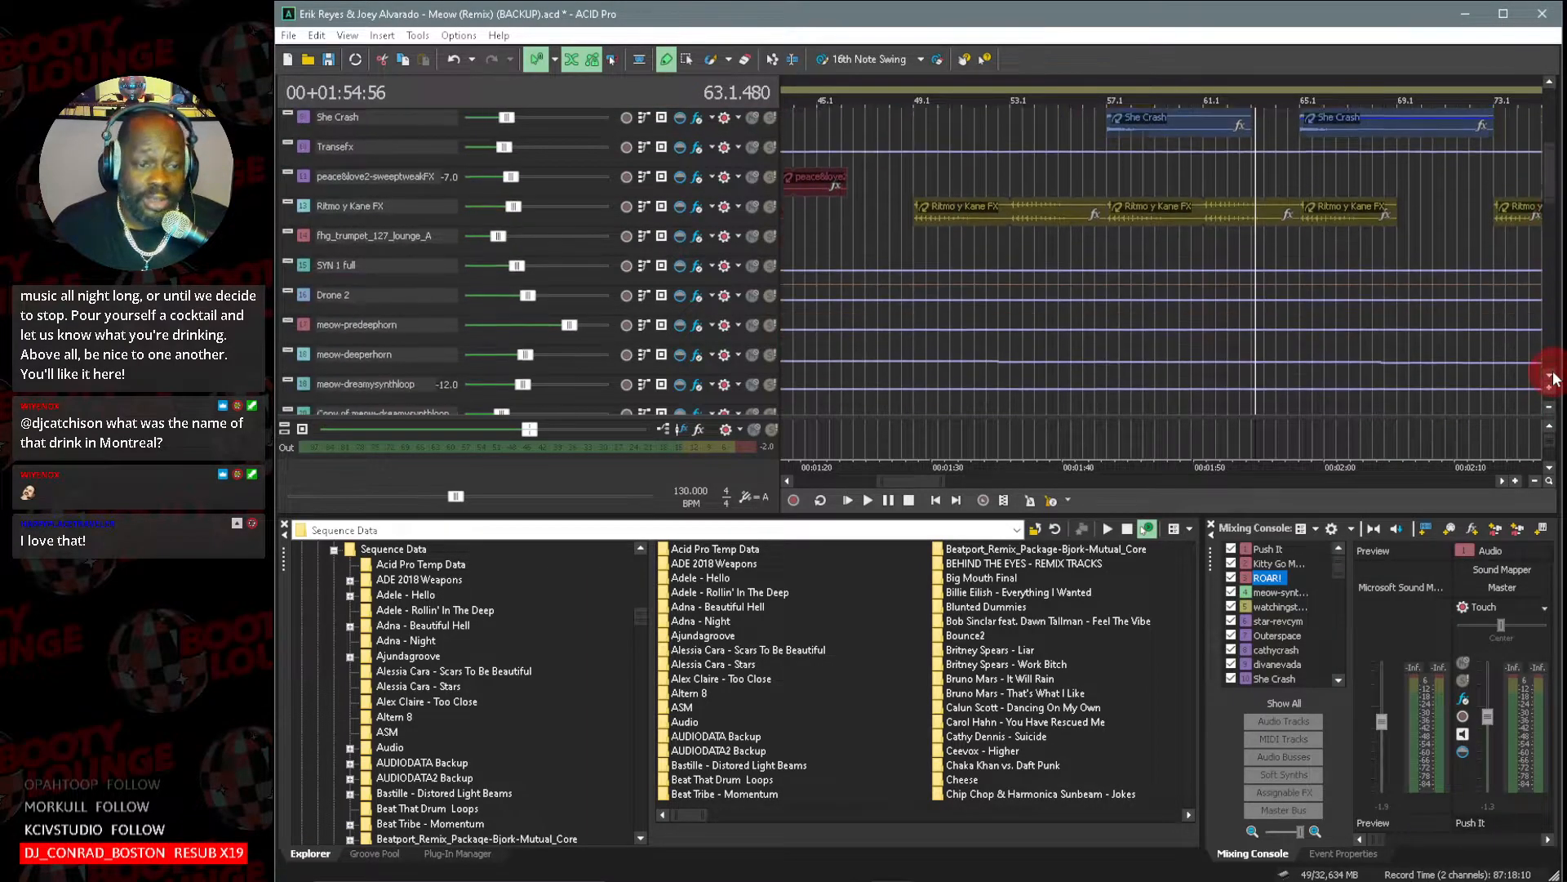
{"action": "scroll", "coordinate": [1551, 377], "scroll_direction": "down", "scroll_amount": 4}
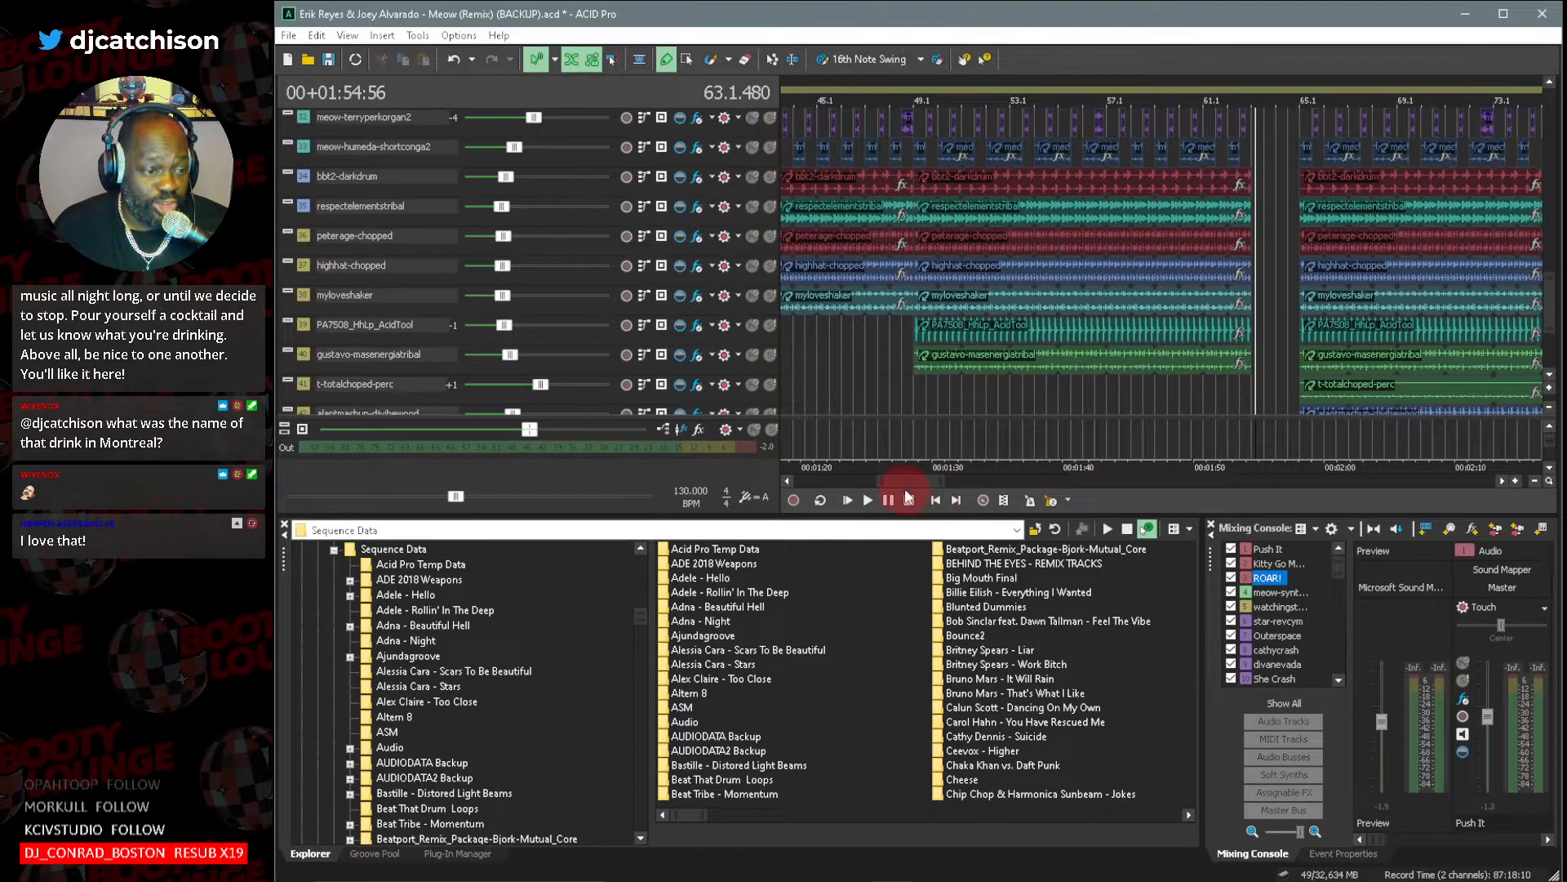
{"action": "left_click_drag", "start_coordinate": [904, 485], "coordinate": [889, 484]}
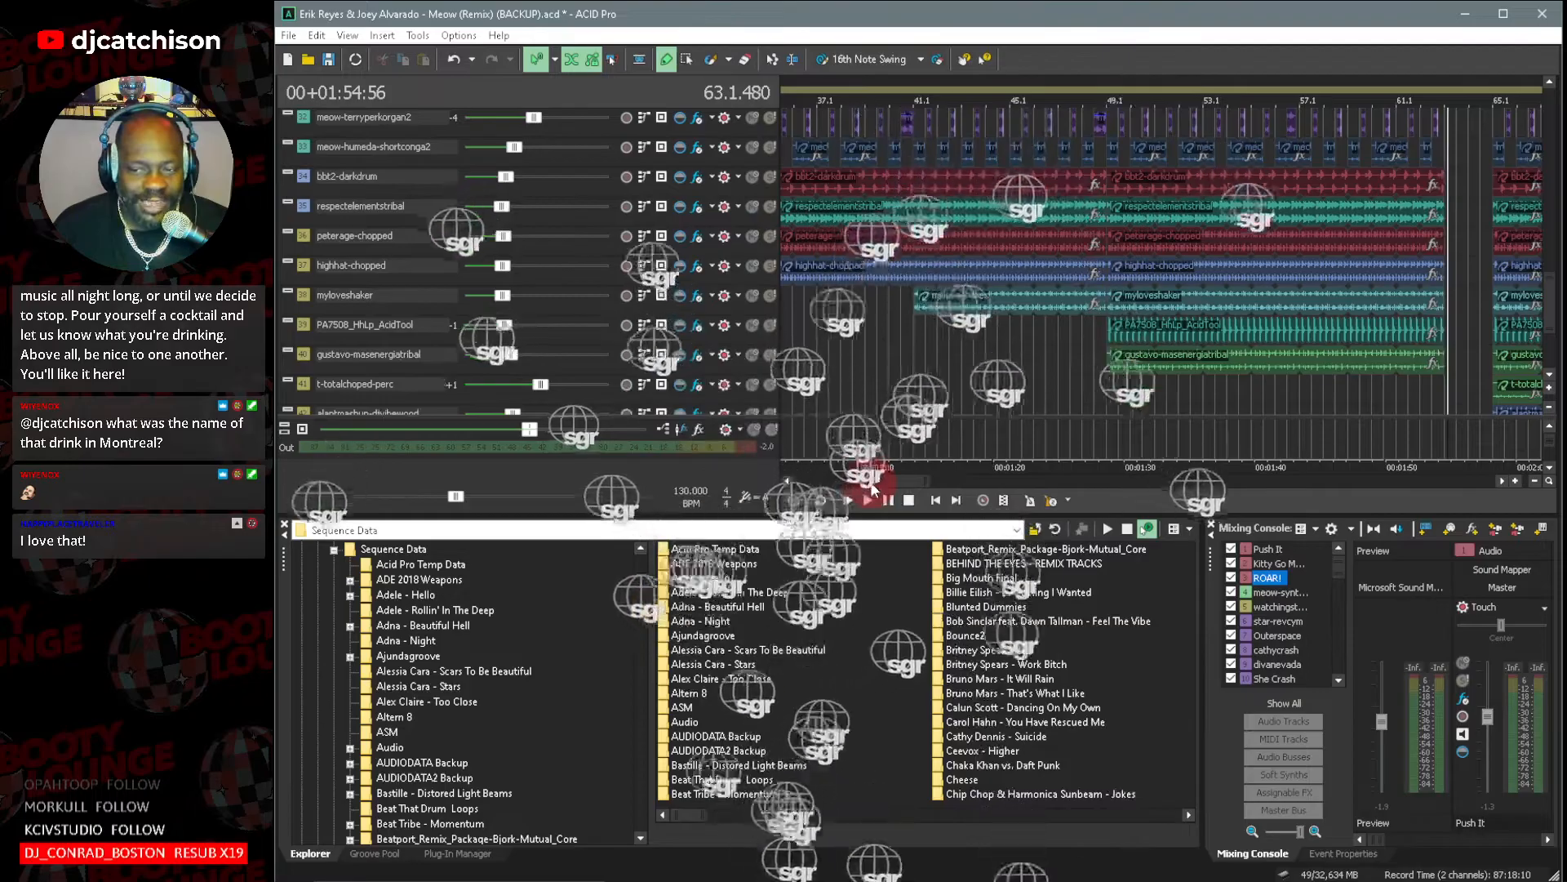
{"action": "left_click_drag", "start_coordinate": [870, 481], "coordinate": [847, 483]}
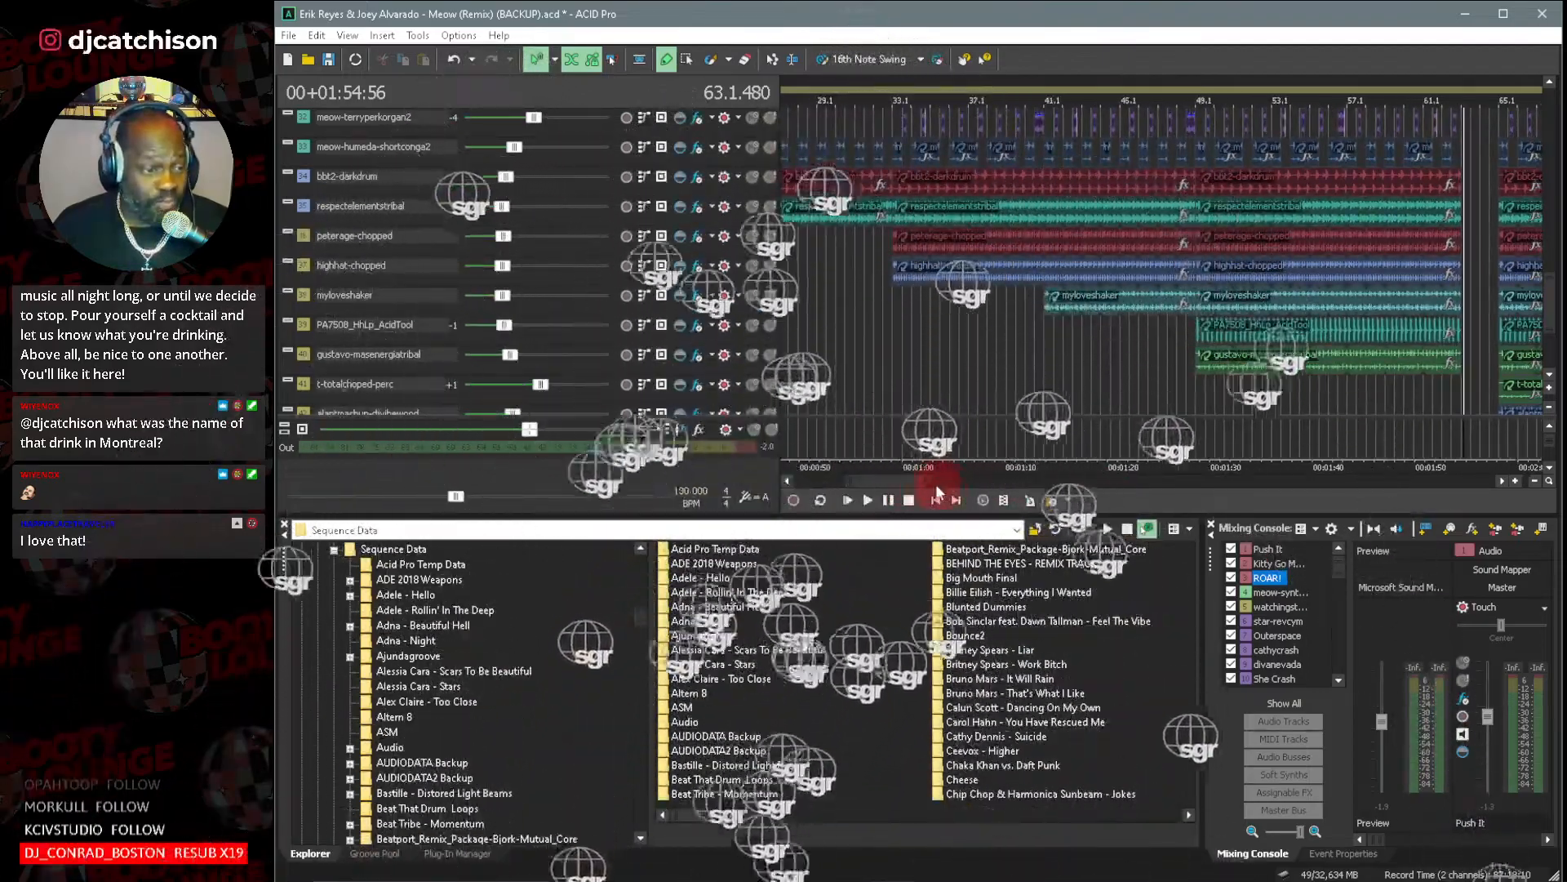
{"action": "left_click_drag", "start_coordinate": [932, 482], "coordinate": [940, 483]}
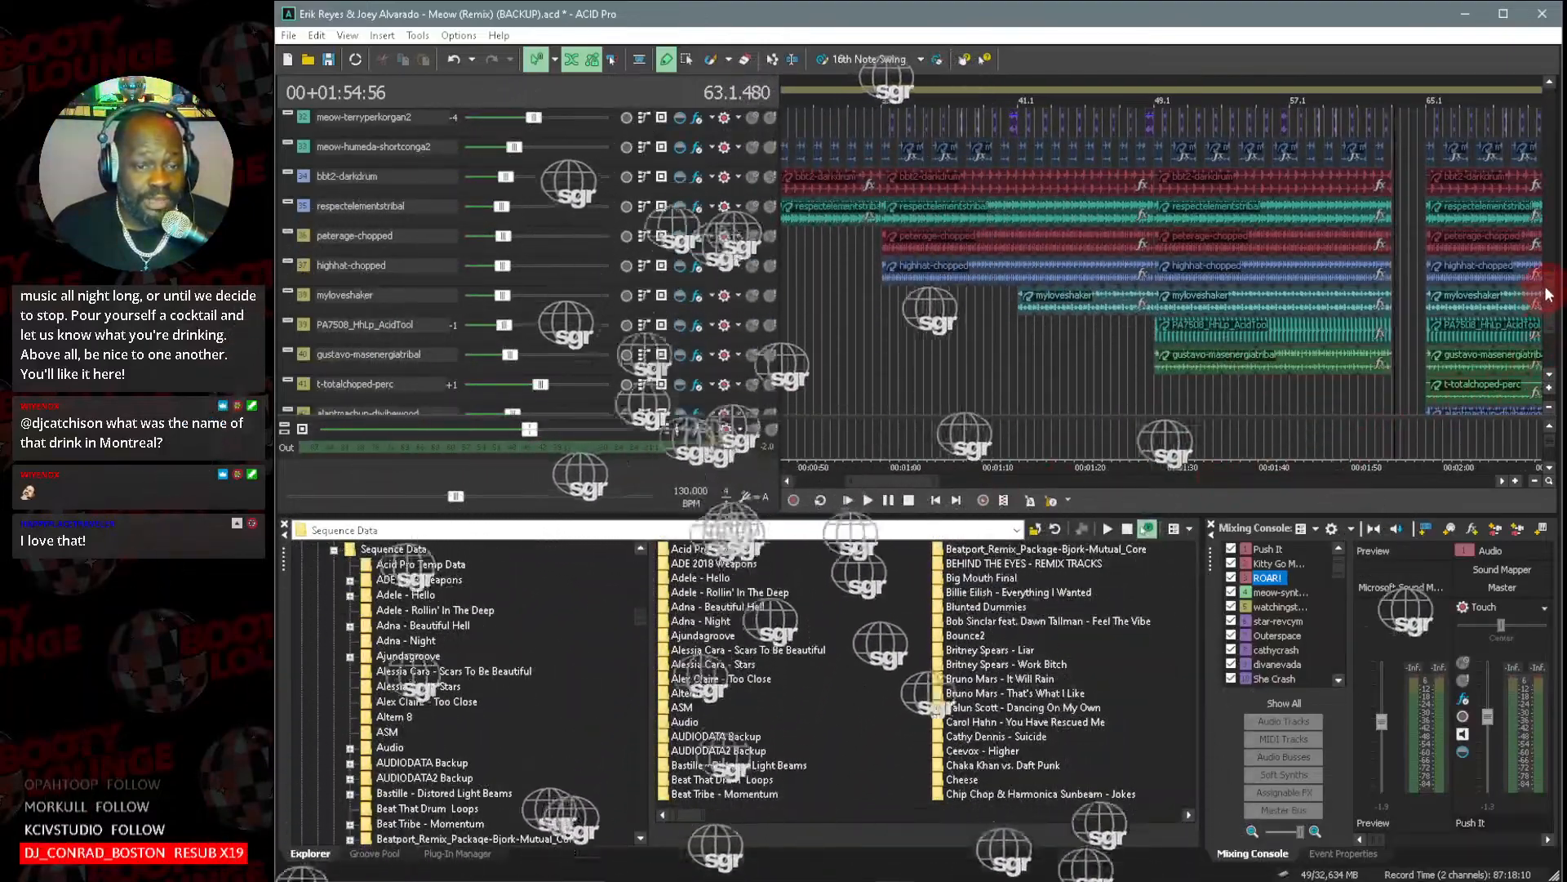
Examine the percussion layers from Draw Kick Loop down to Ridea03, following the arrangement from bar 33 through bar 117.
{"action": "scroll", "coordinate": [1549, 292], "scroll_direction": "up", "scroll_amount": 3}
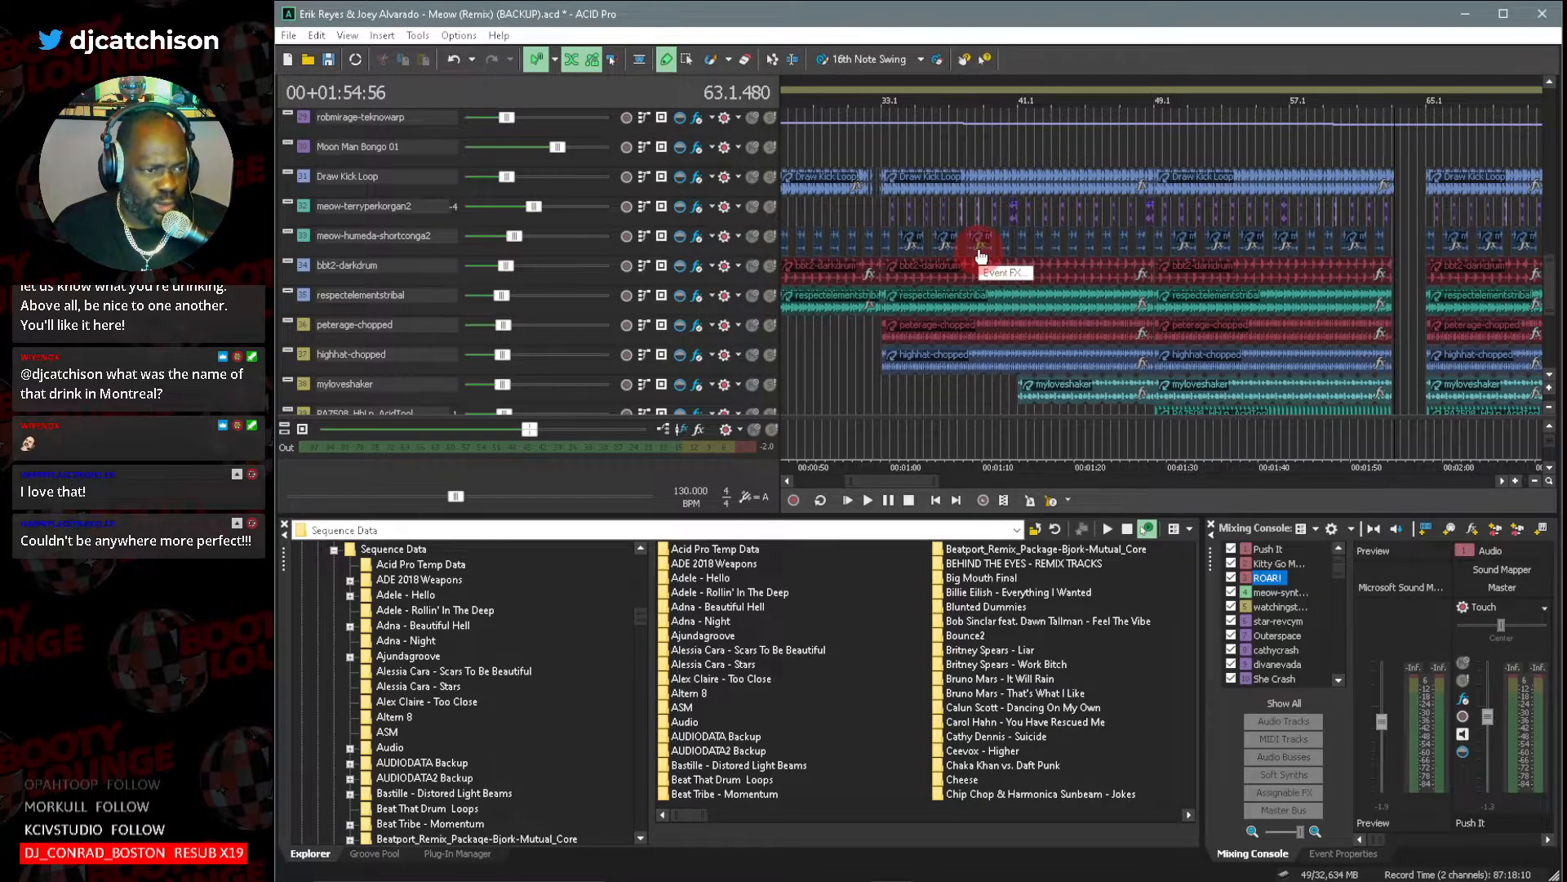
{"action": "scroll", "coordinate": [992, 247], "scroll_direction": "up", "scroll_amount": 2}
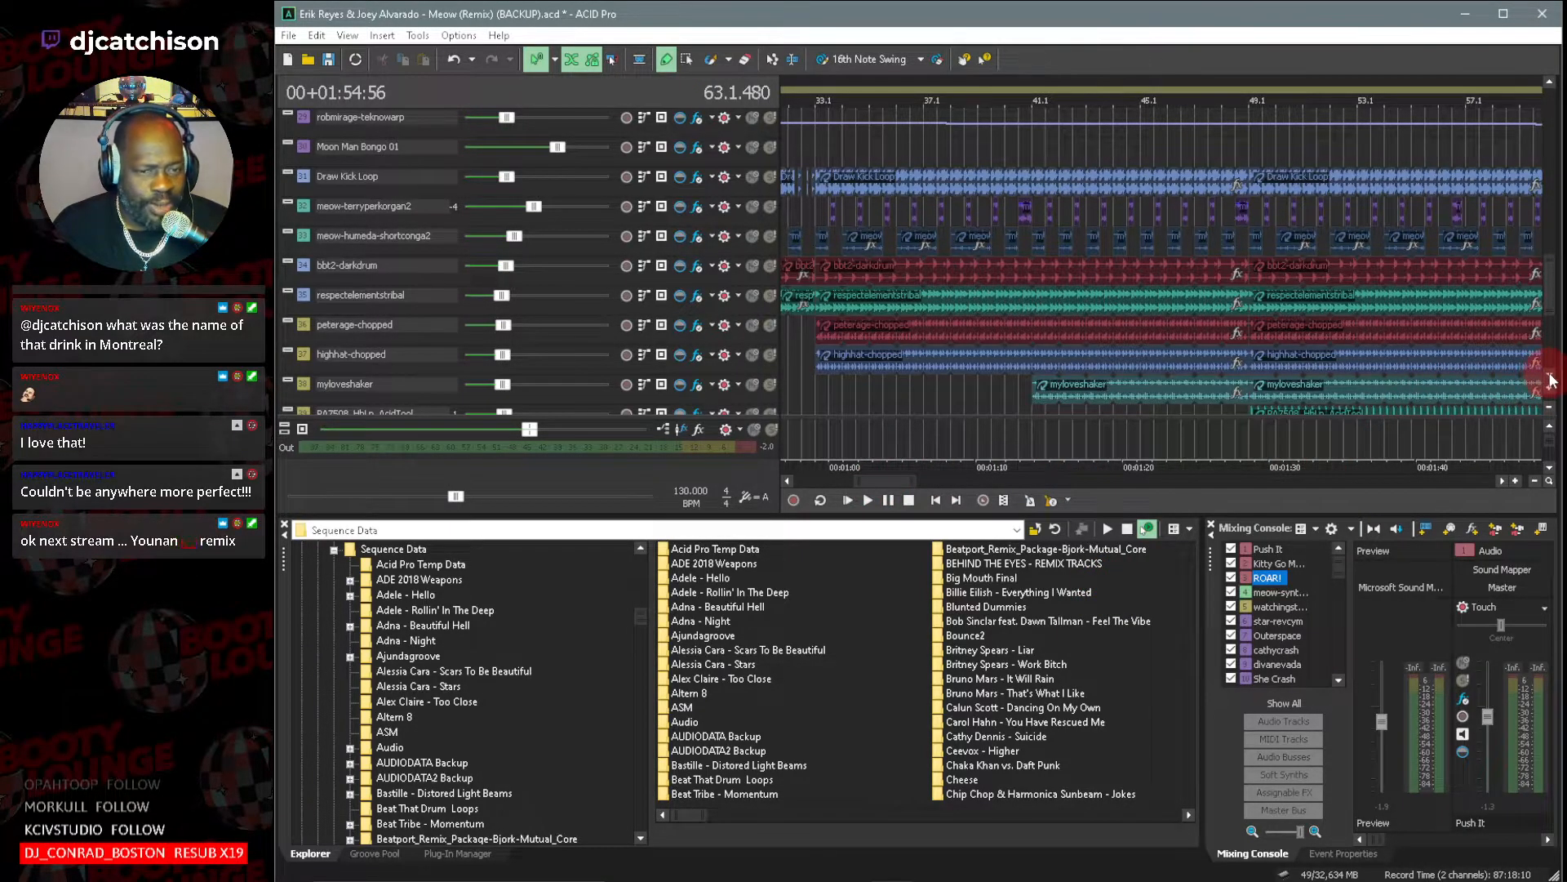
{"action": "scroll", "coordinate": [1551, 380], "scroll_direction": "down", "scroll_amount": 3}
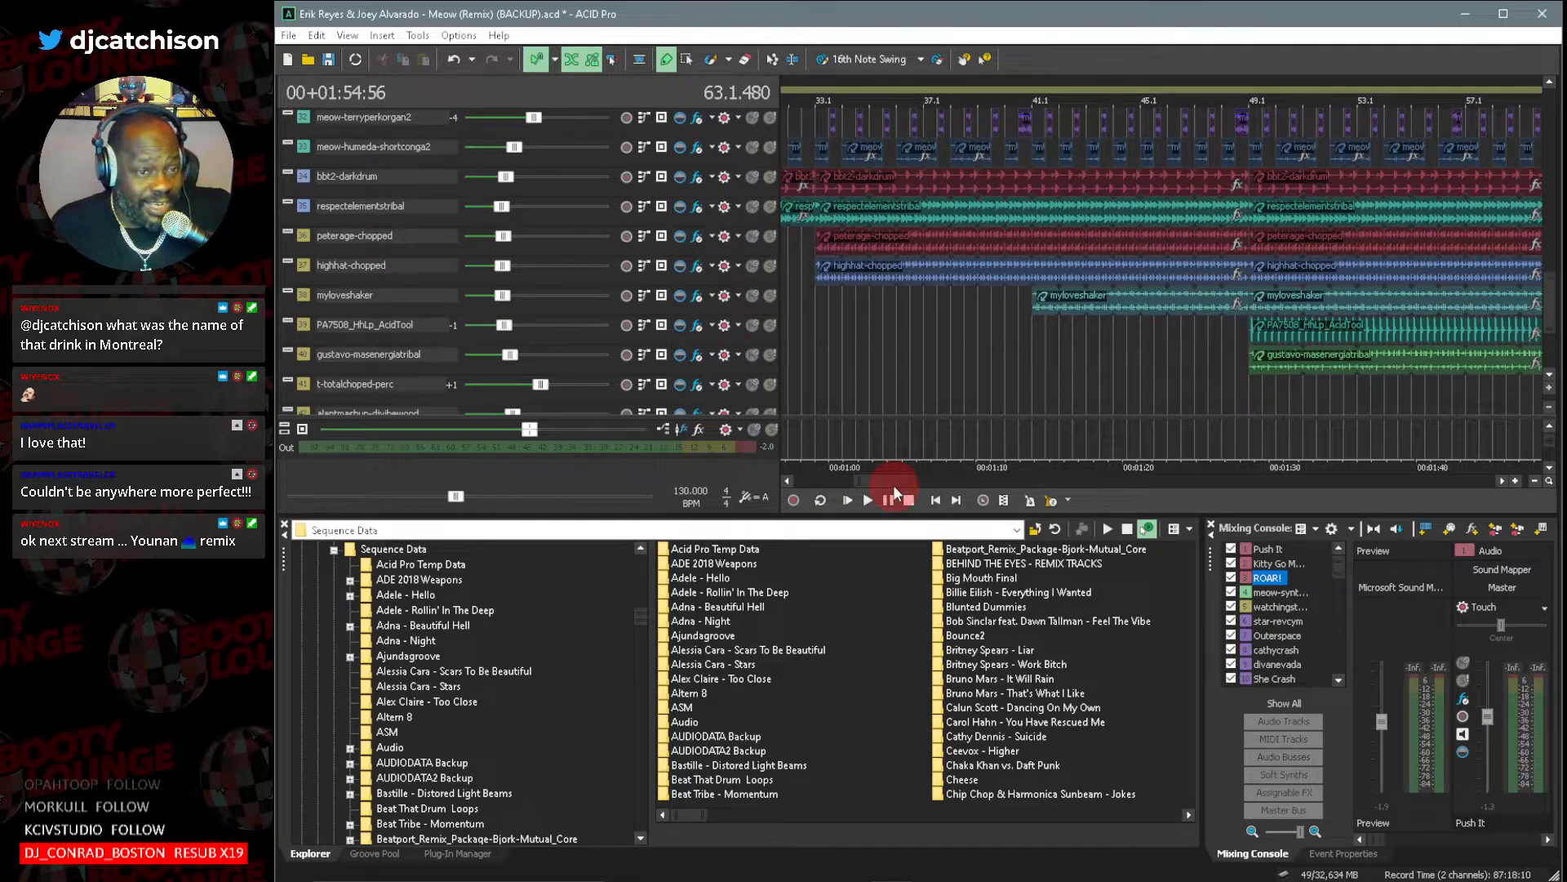
{"action": "left_click_drag", "start_coordinate": [894, 488], "coordinate": [945, 489]}
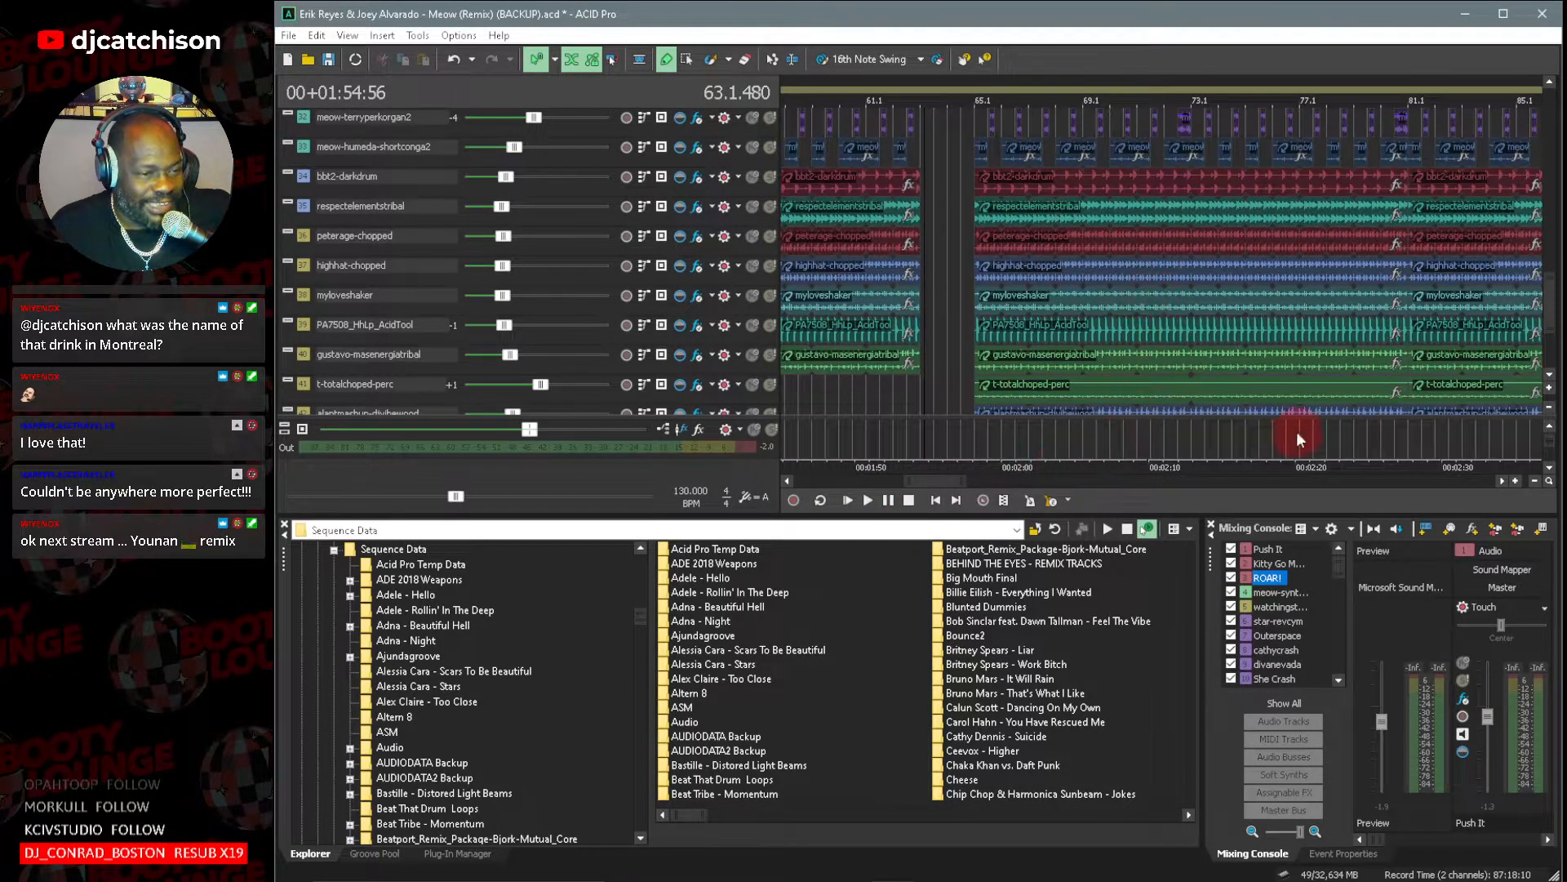
{"action": "left_click", "coordinate": [1549, 376]}
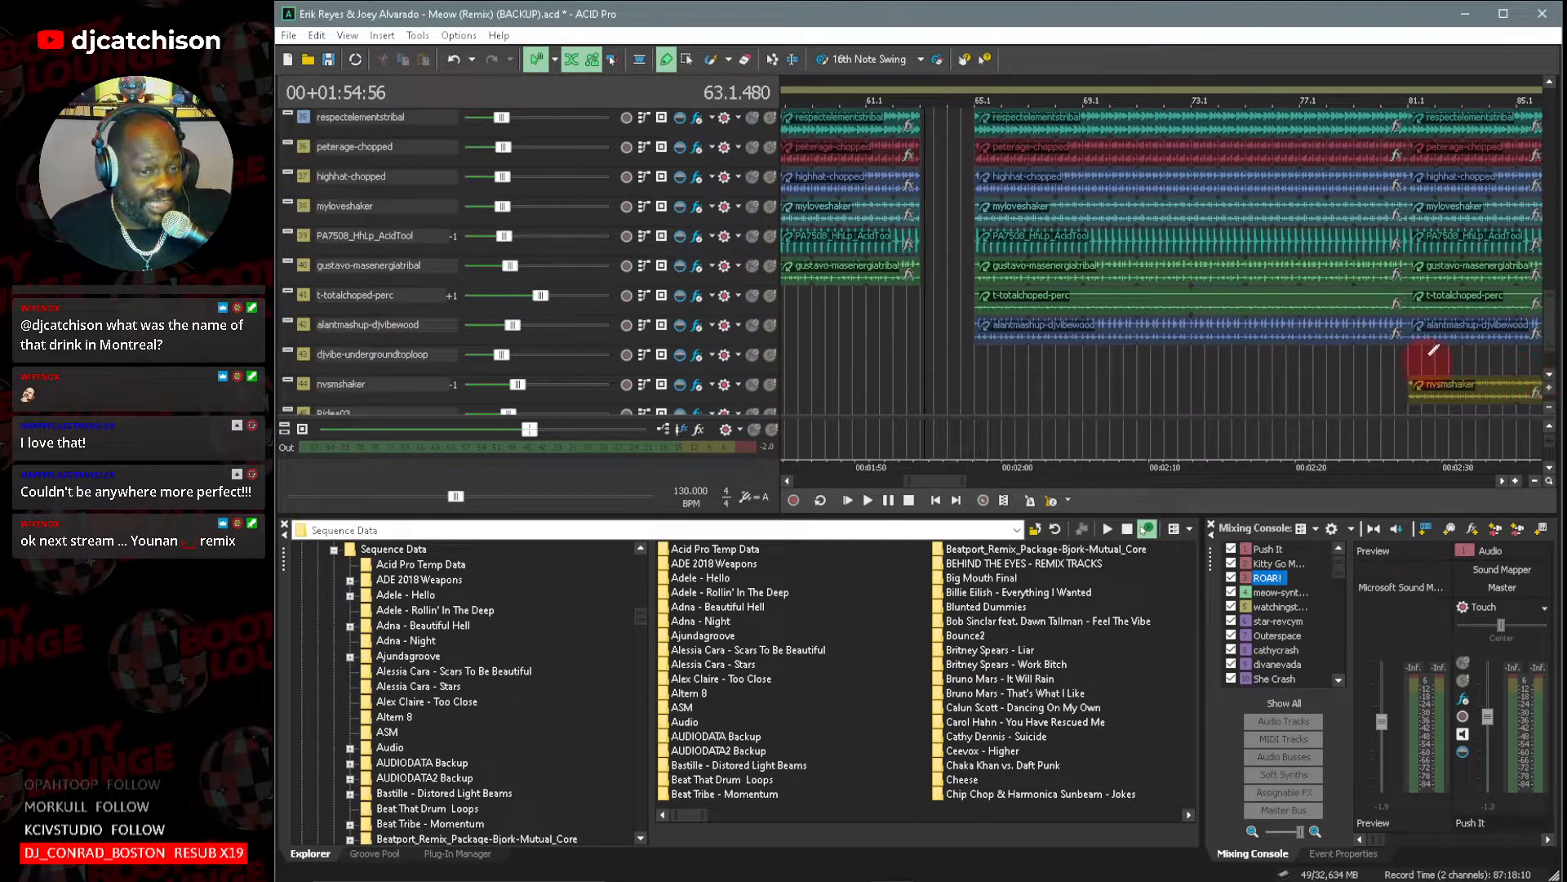
{"action": "left_click", "coordinate": [1148, 275]}
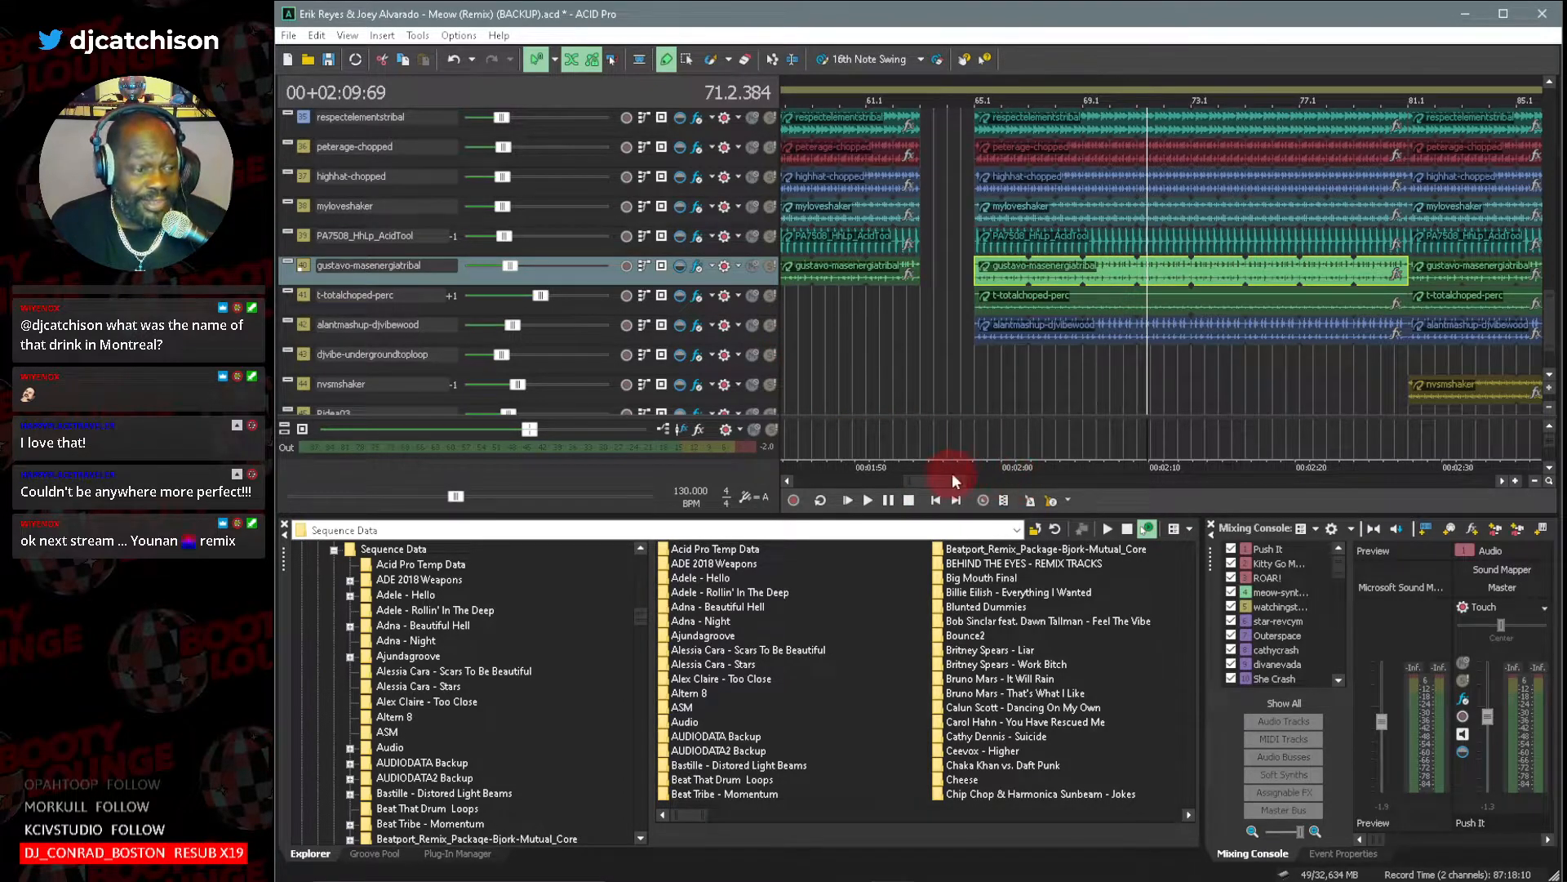
{"action": "left_click_drag", "start_coordinate": [936, 480], "coordinate": [994, 483]}
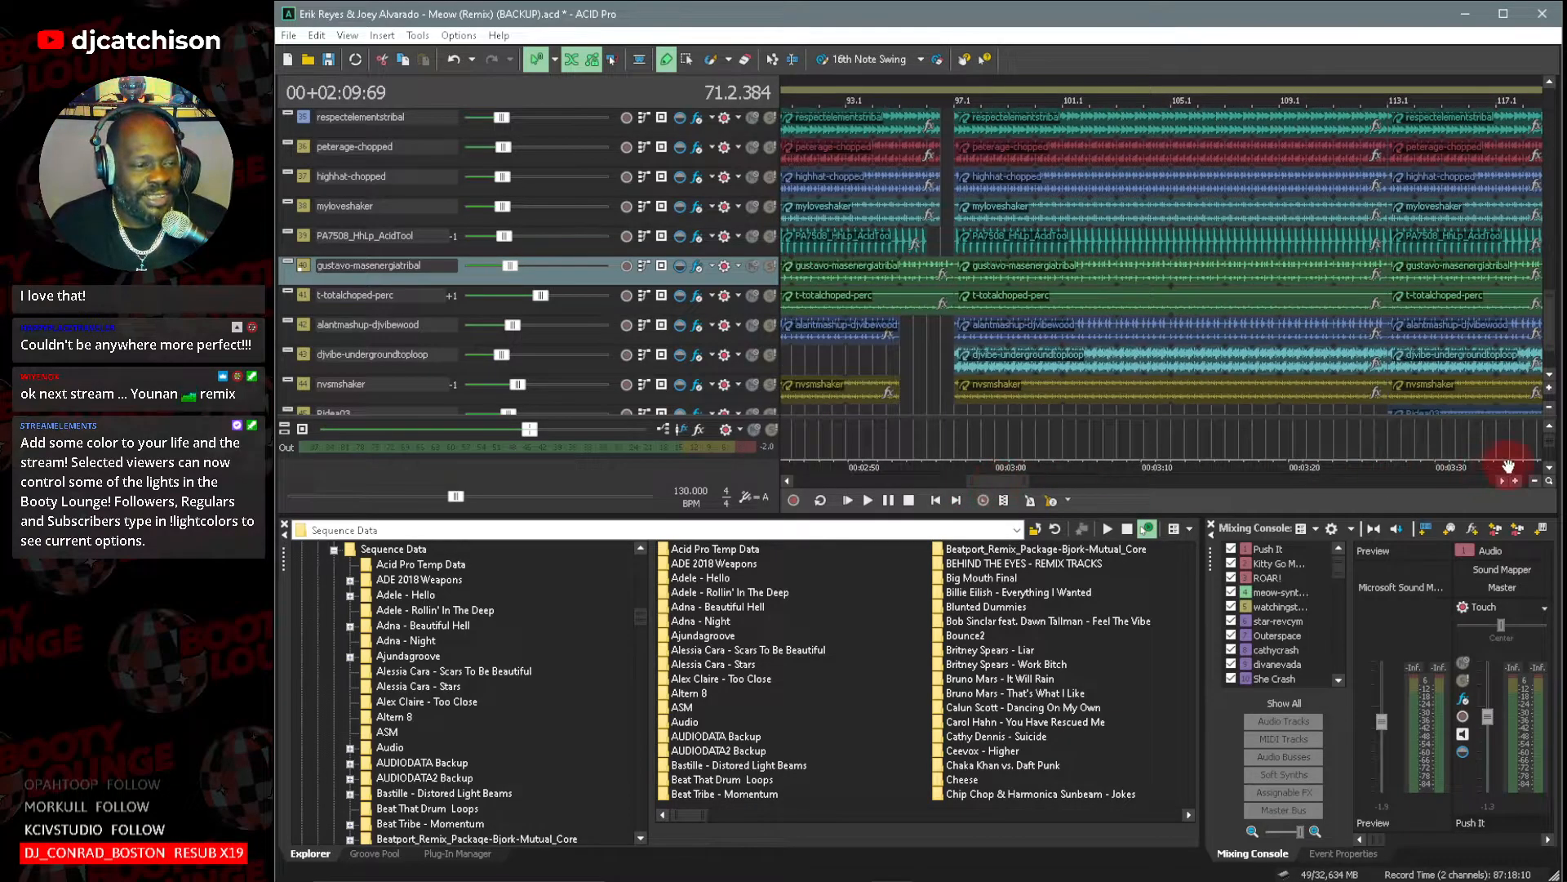
{"action": "left_click", "coordinate": [1548, 375]}
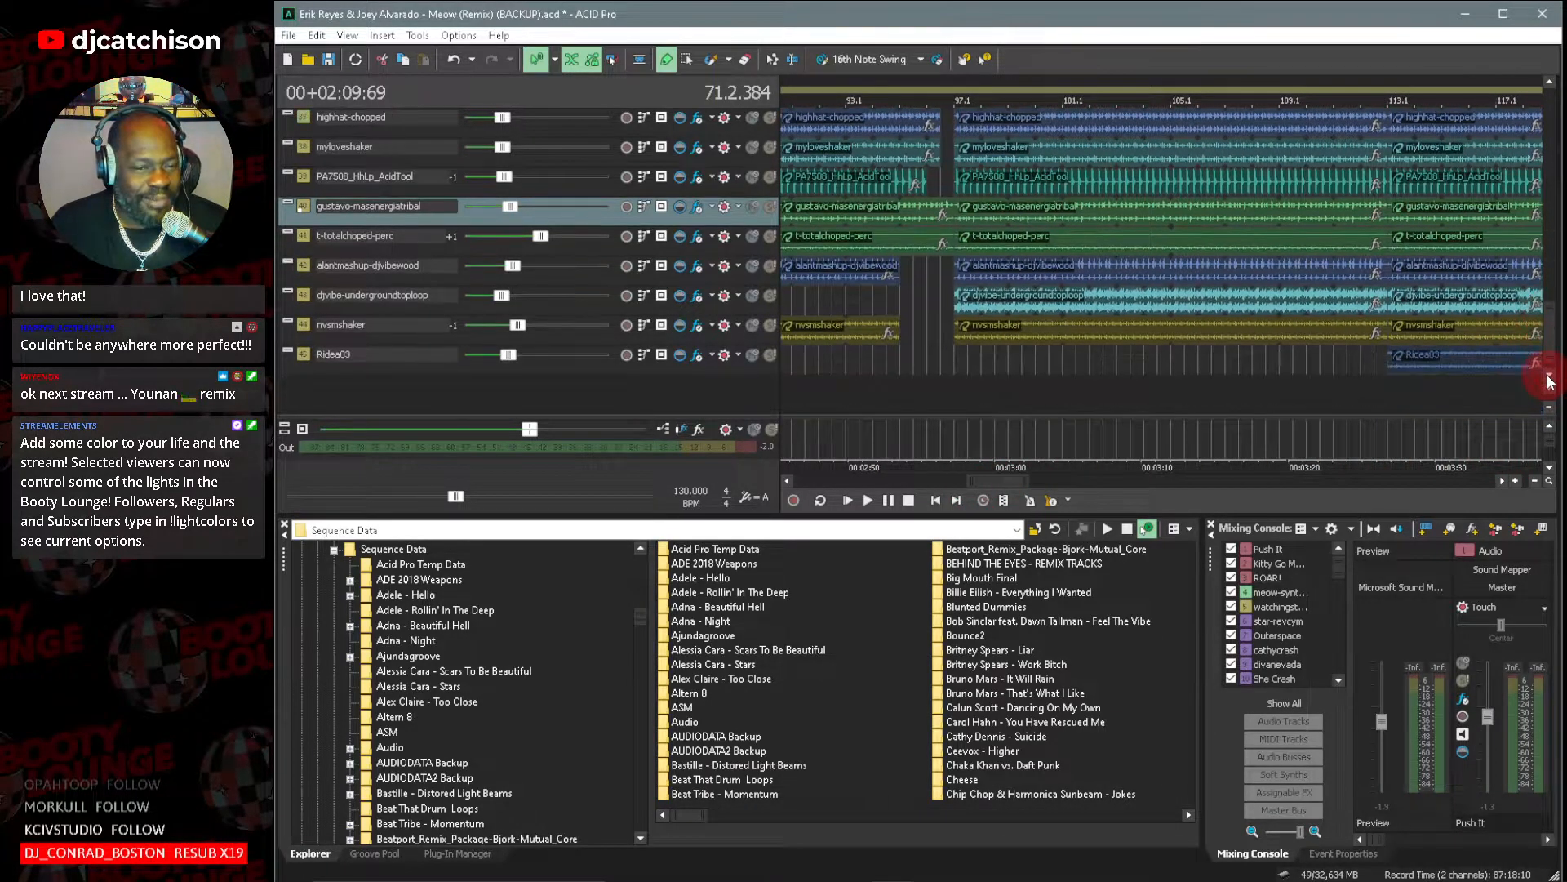
{"action": "left_click", "coordinate": [1549, 375]}
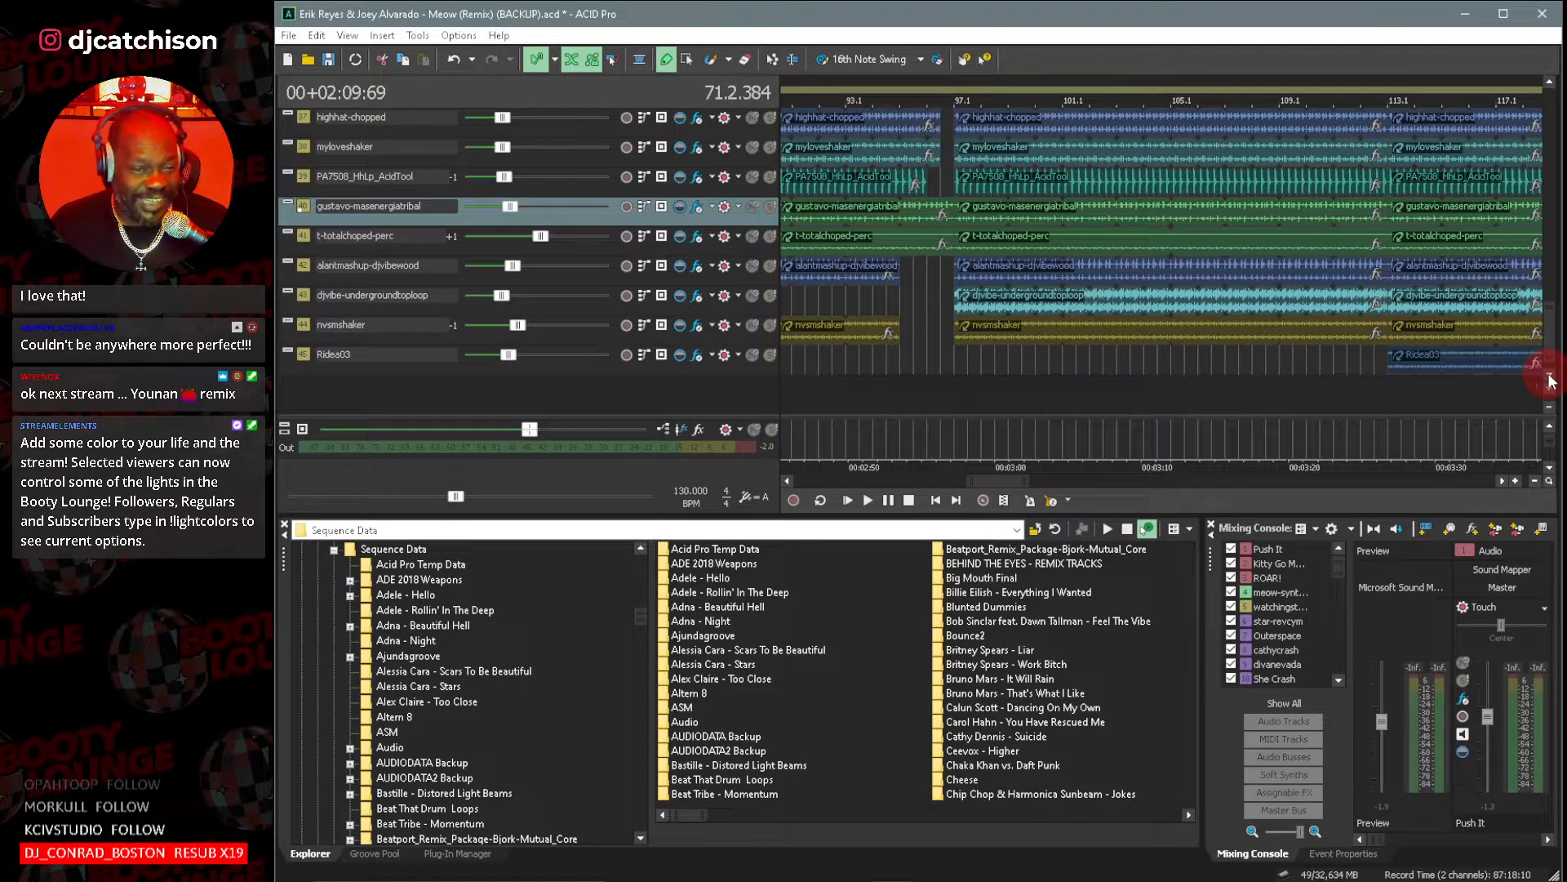
Review the vocal and effects tracks around bar 97, and examine the percussion tracks past bar 129 at reduced track height.
{"action": "left_click_drag", "start_coordinate": [1549, 351], "coordinate": [1556, 124]}
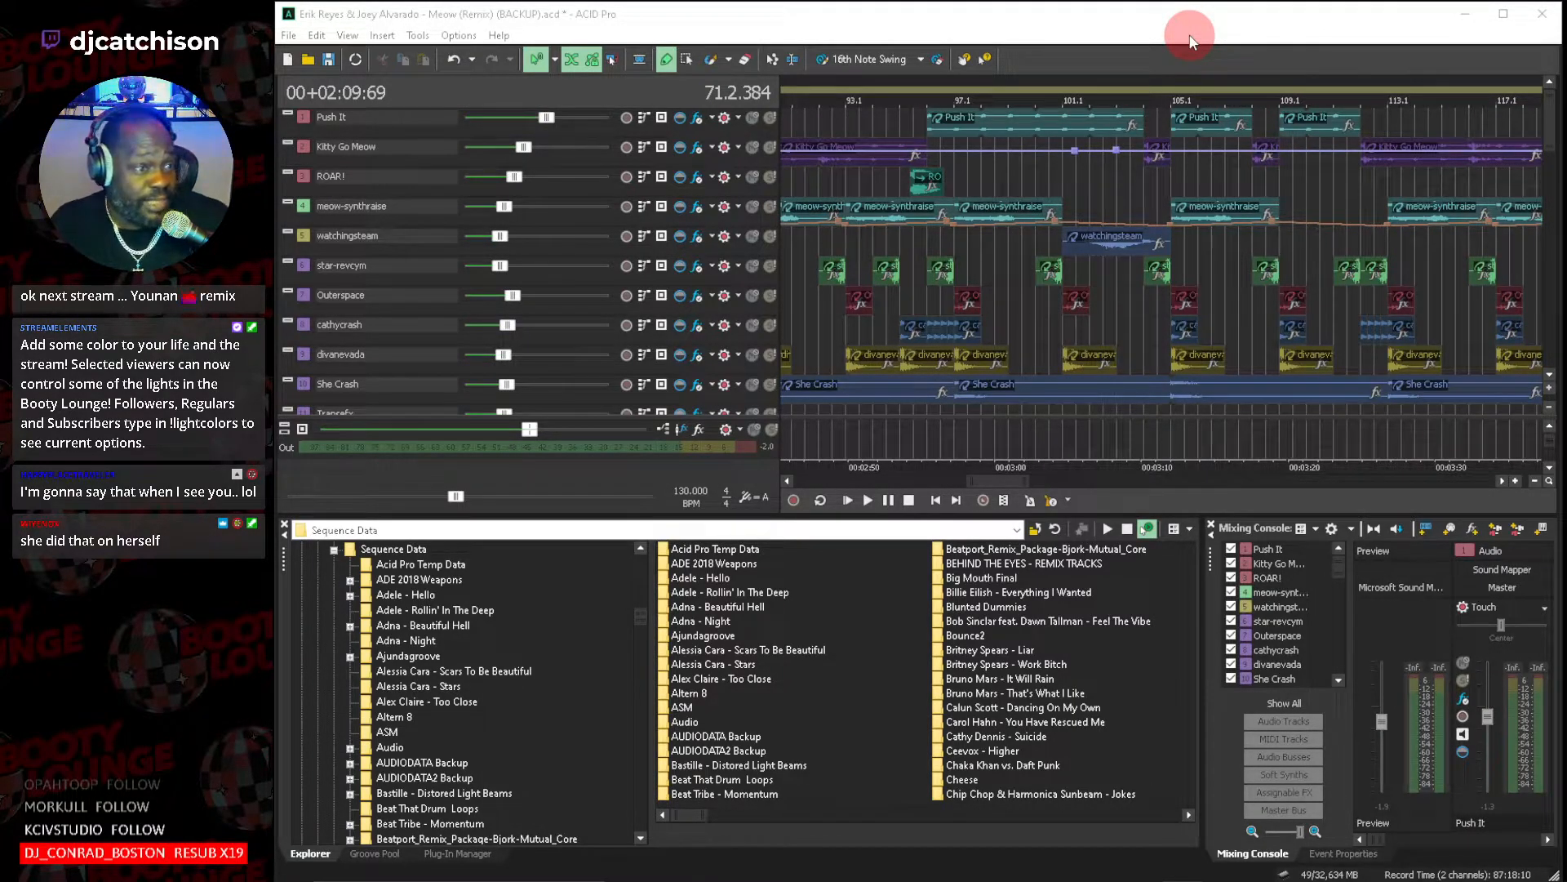
{"action": "left_click", "coordinate": [1313, 18]}
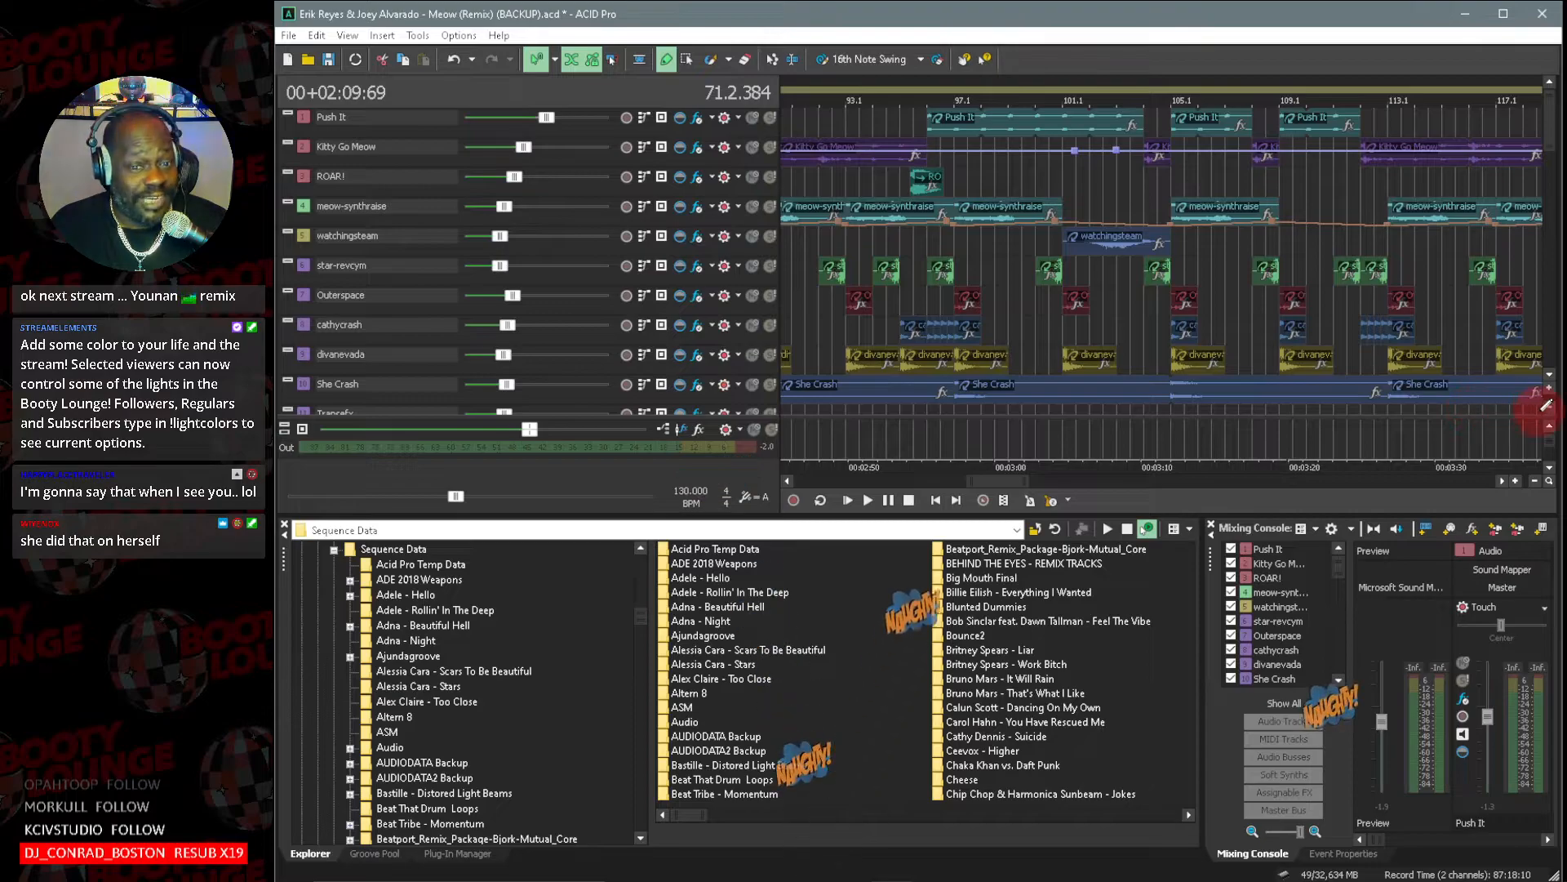
{"action": "left_click", "coordinate": [1550, 411]}
{"action": "left_click", "coordinate": [1550, 410]}
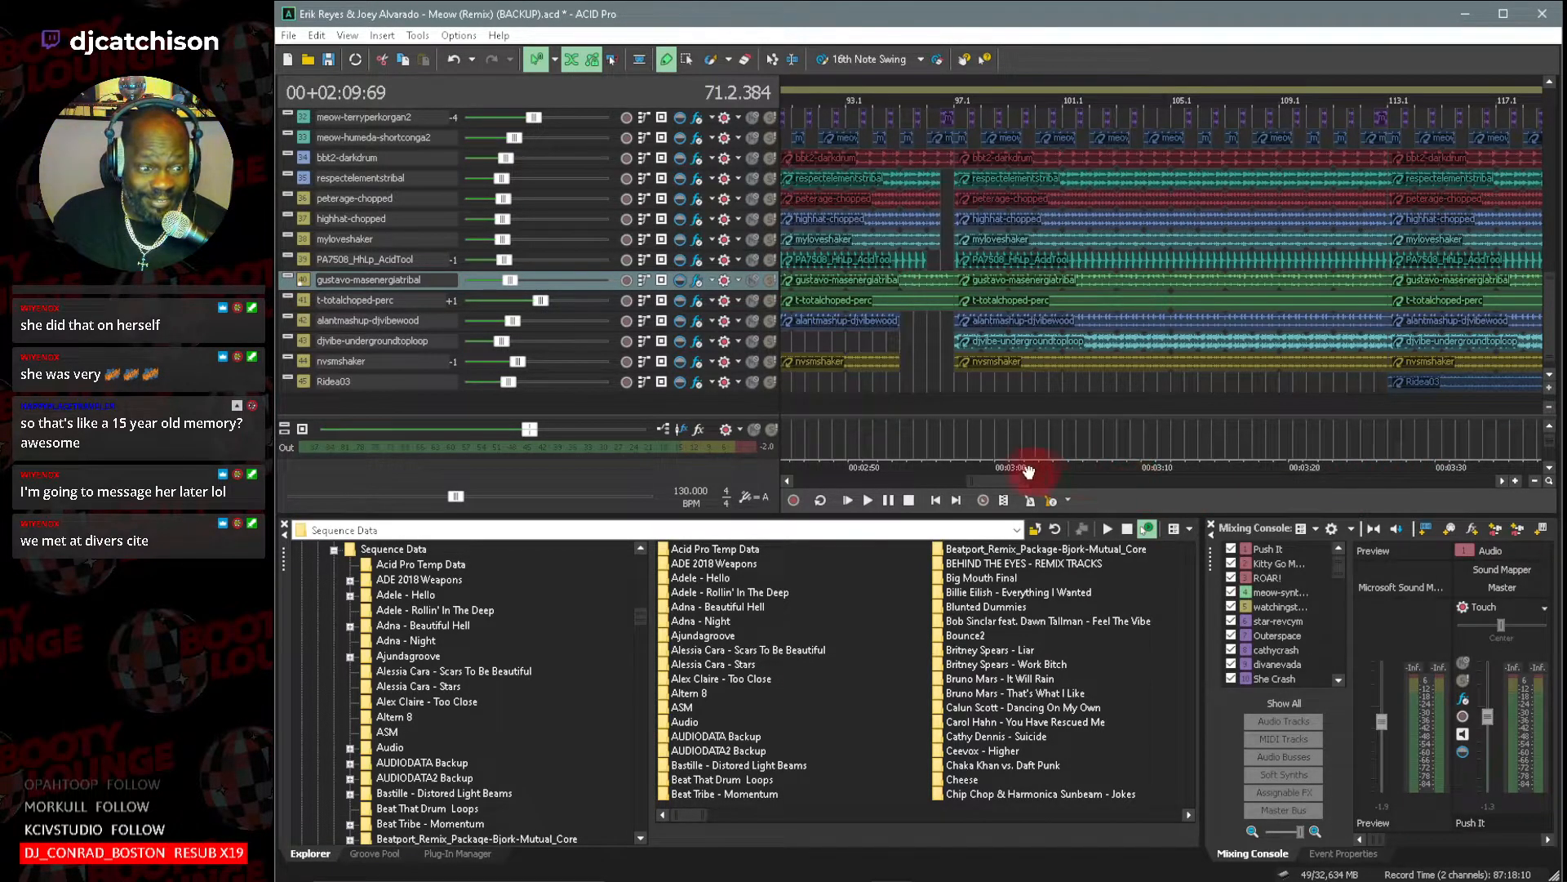
{"action": "left_click_drag", "start_coordinate": [1027, 481], "coordinate": [1070, 481]}
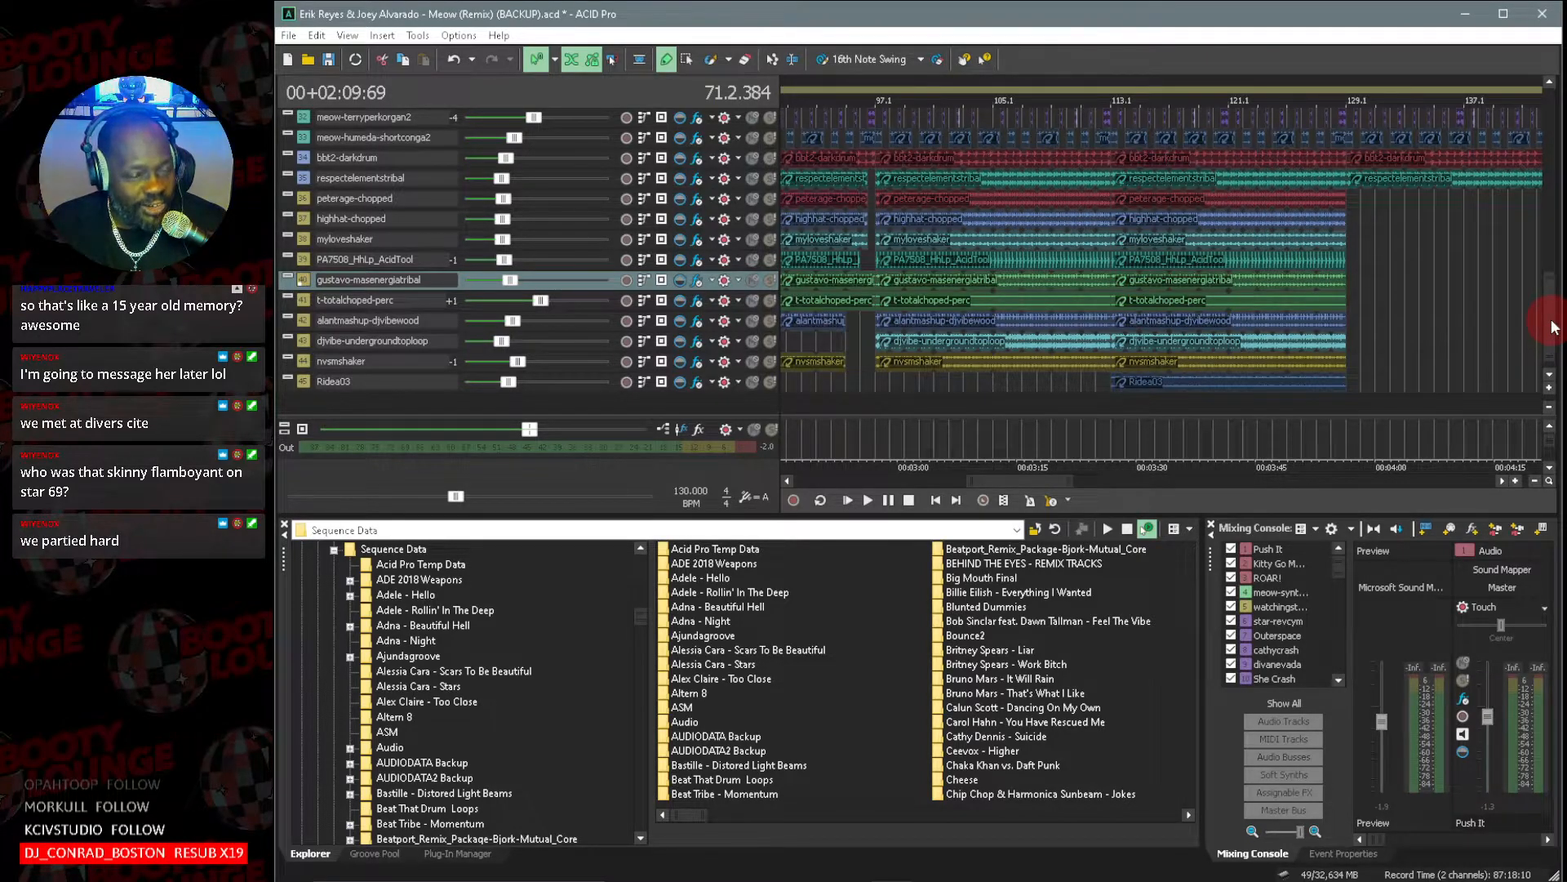
{"action": "left_click_drag", "start_coordinate": [1554, 327], "coordinate": [1517, 410]}
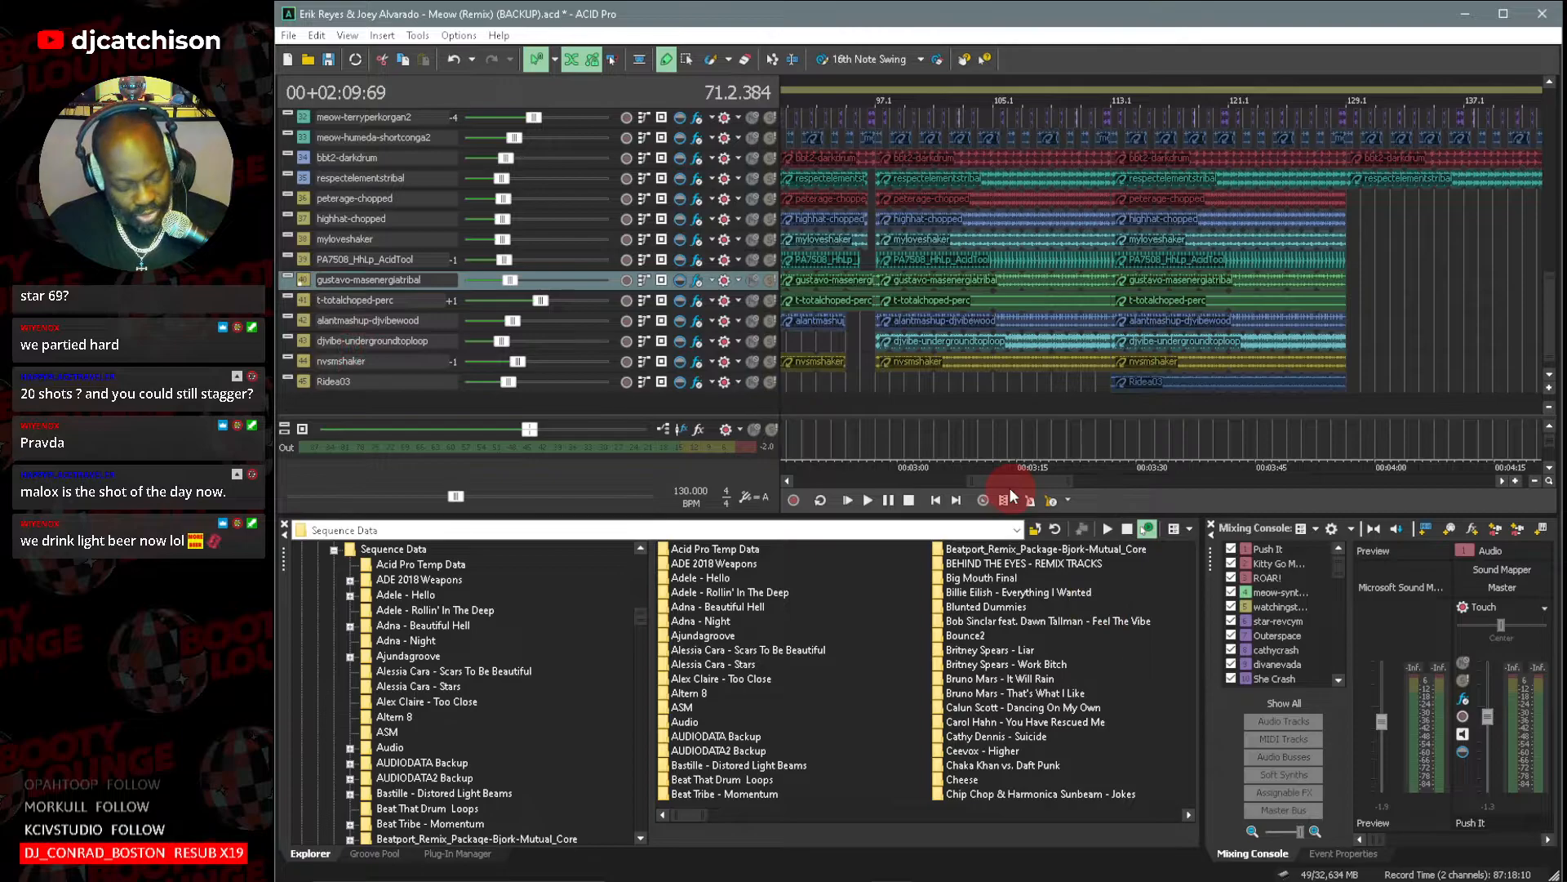
Save the Meow remix backup project, overwriting the file from the earlier ACID version.
{"action": "key", "text": "ctrl+s"}
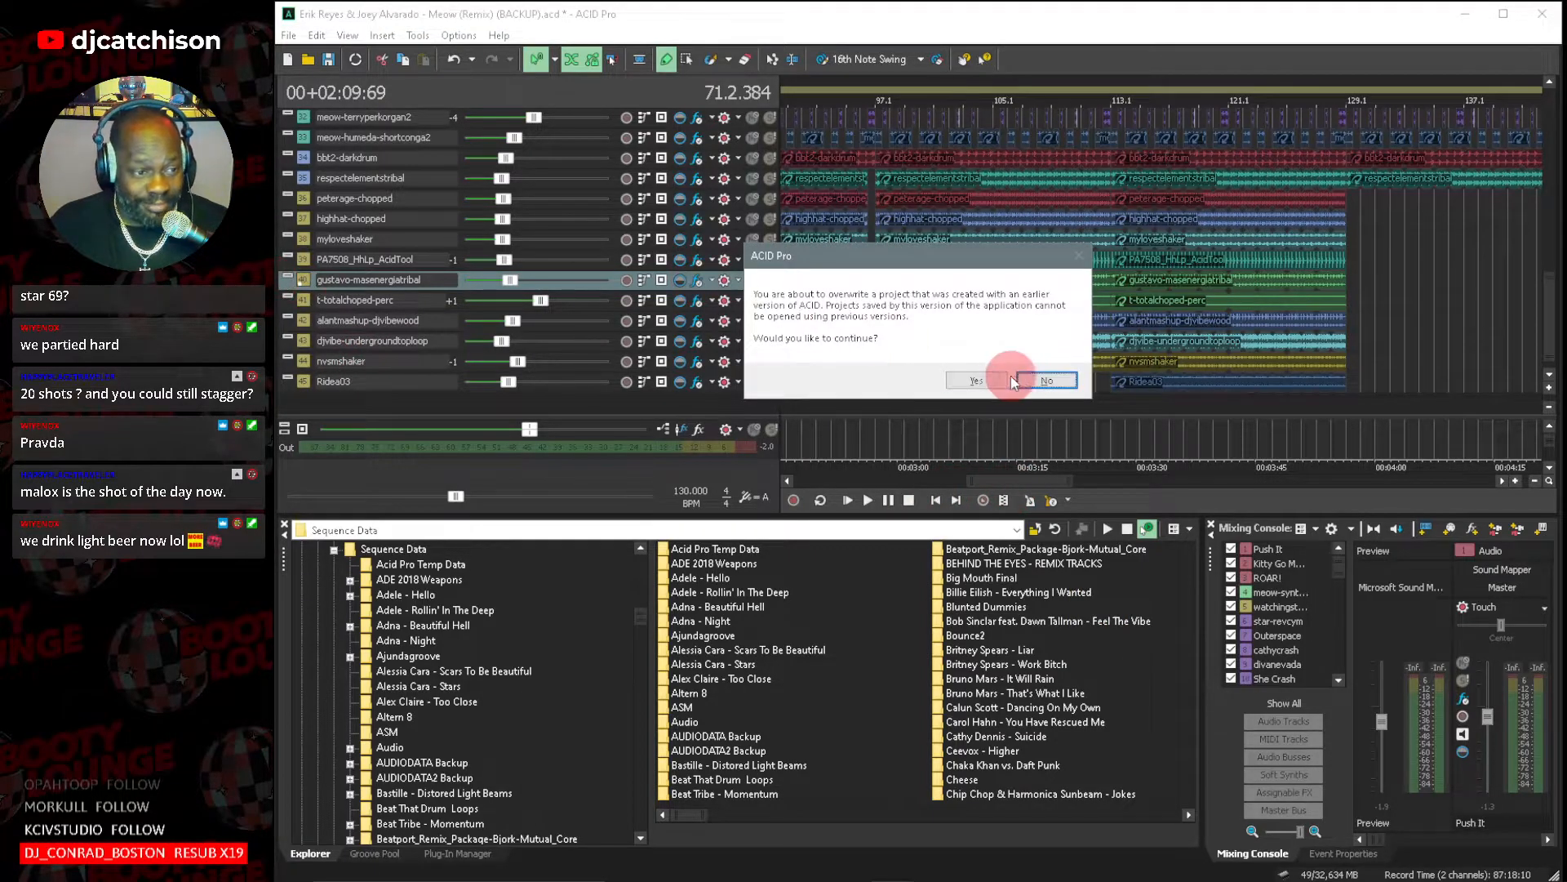
{"action": "left_click", "coordinate": [983, 382]}
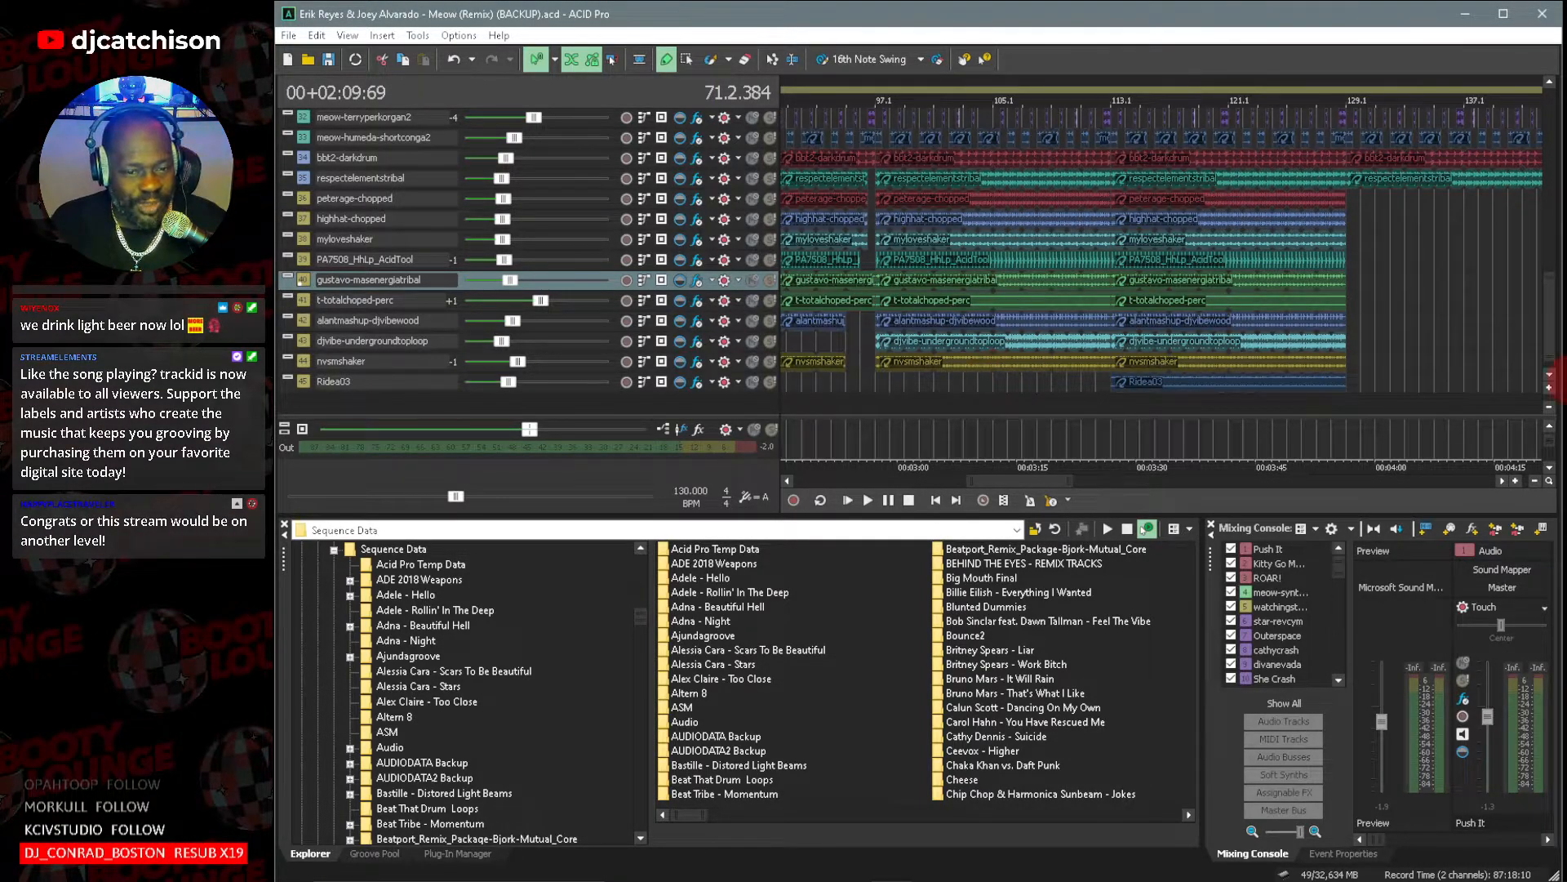
Inspect the percussion clips around the break at bar 129 at larger track heights, down to the Ridea03 track.
{"action": "left_click", "coordinate": [1549, 389]}
{"action": "left_click", "coordinate": [1550, 390]}
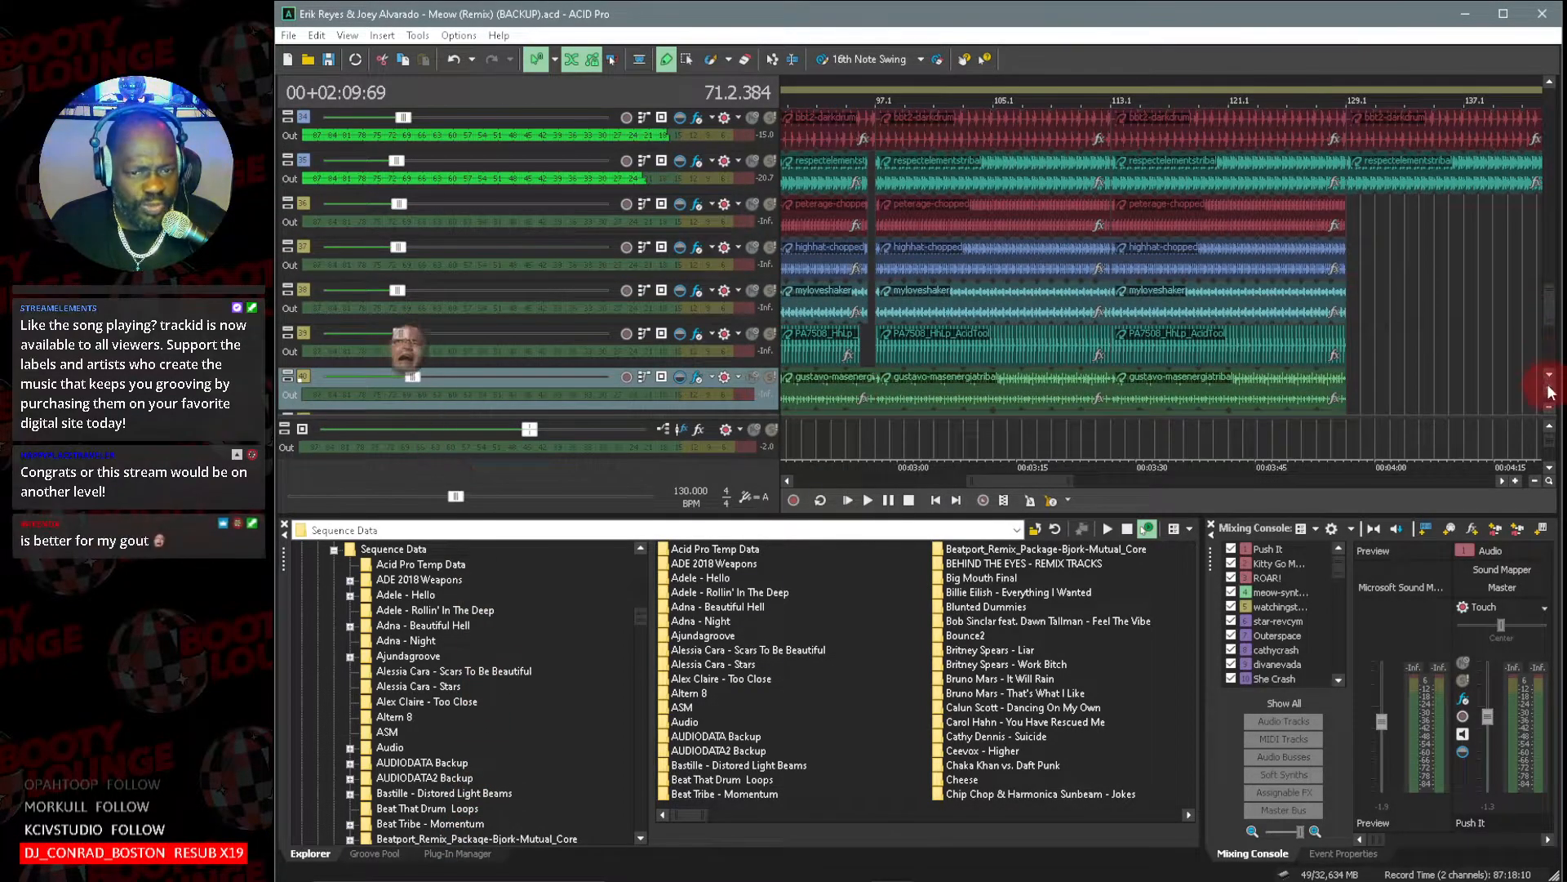
{"action": "left_click", "coordinate": [1550, 390]}
{"action": "mouse_move", "coordinate": [1547, 324]}
{"action": "left_mouse_down"}
{"action": "mouse_move", "coordinate": [1543, 237]}
{"action": "mouse_move", "coordinate": [1553, 326]}
{"action": "left_mouse_up"}
{"action": "mouse_move", "coordinate": [1072, 487]}
{"action": "left_mouse_down"}
{"action": "mouse_move", "coordinate": [1165, 488]}
{"action": "mouse_move", "coordinate": [1092, 488]}
{"action": "left_mouse_up"}
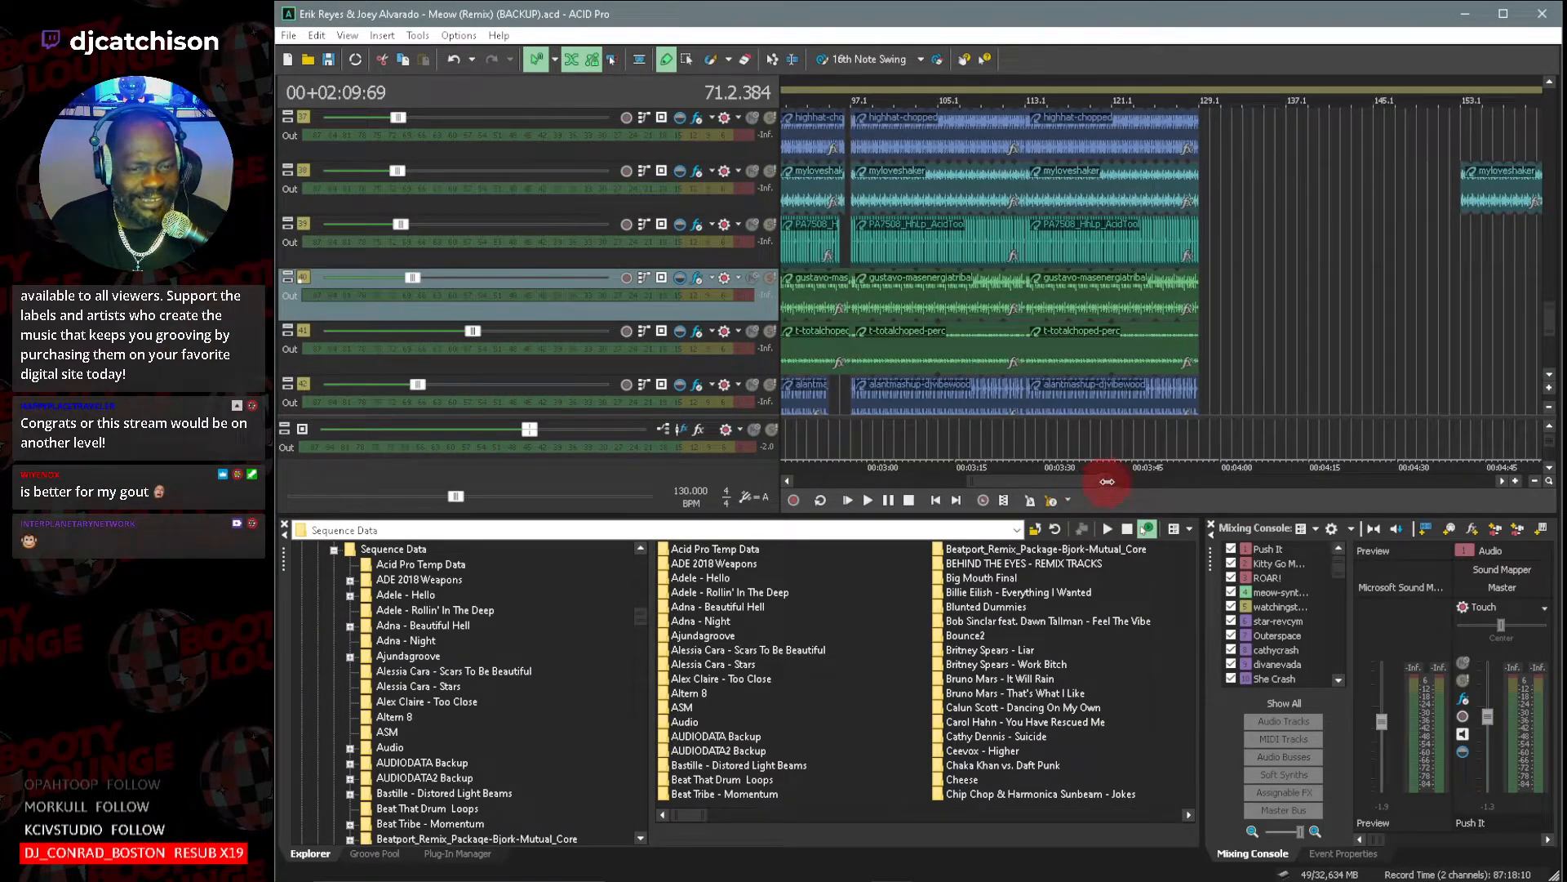
{"action": "left_click", "coordinate": [1550, 383]}
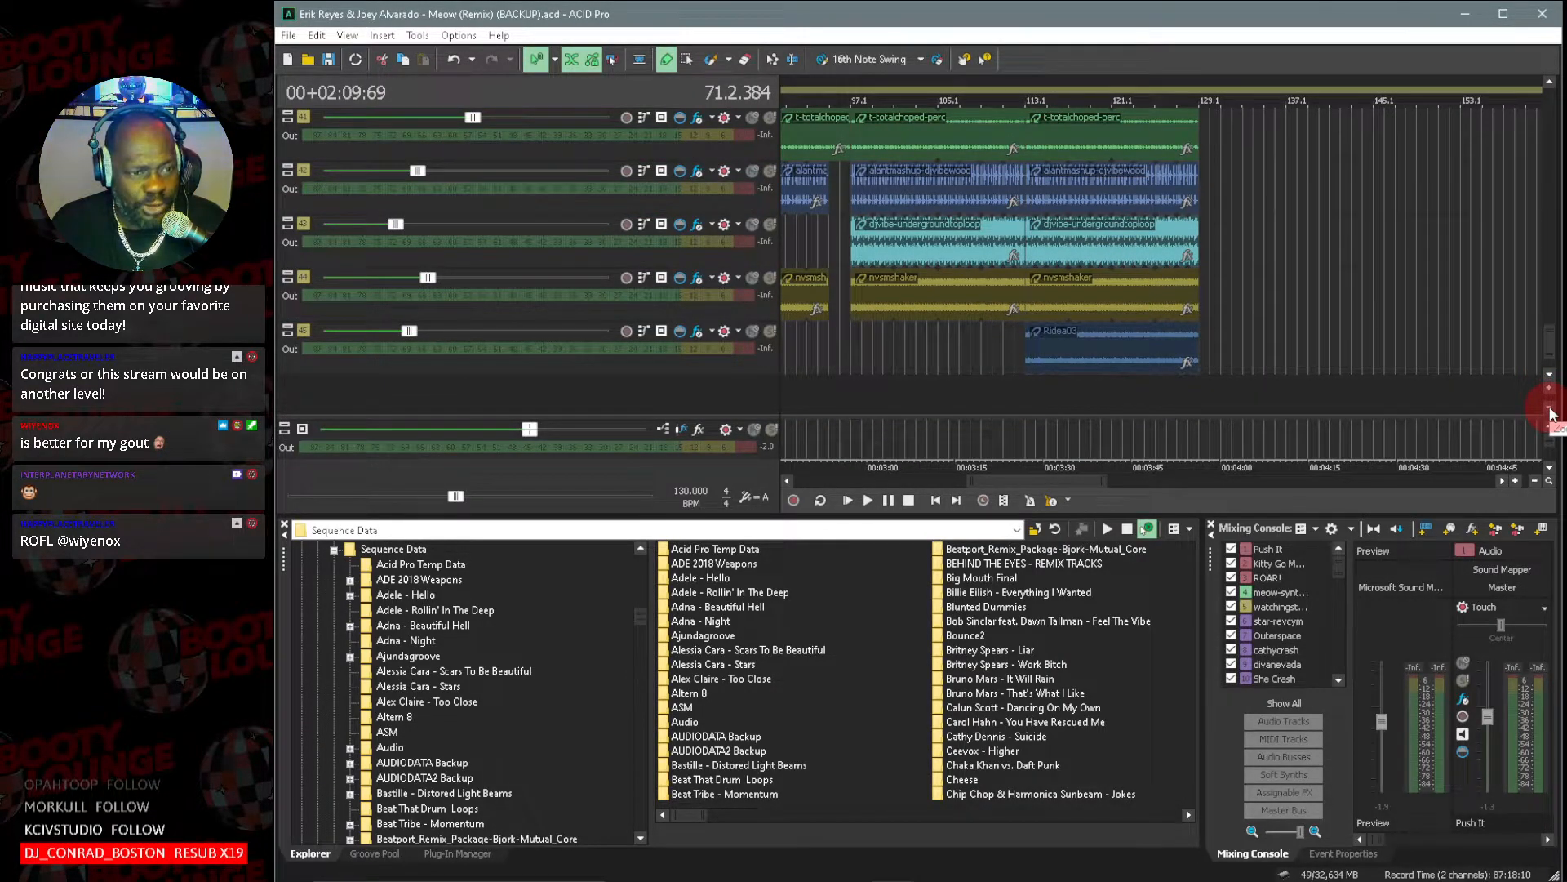
{"action": "left_click", "coordinate": [1551, 409]}
{"action": "left_click", "coordinate": [1551, 408]}
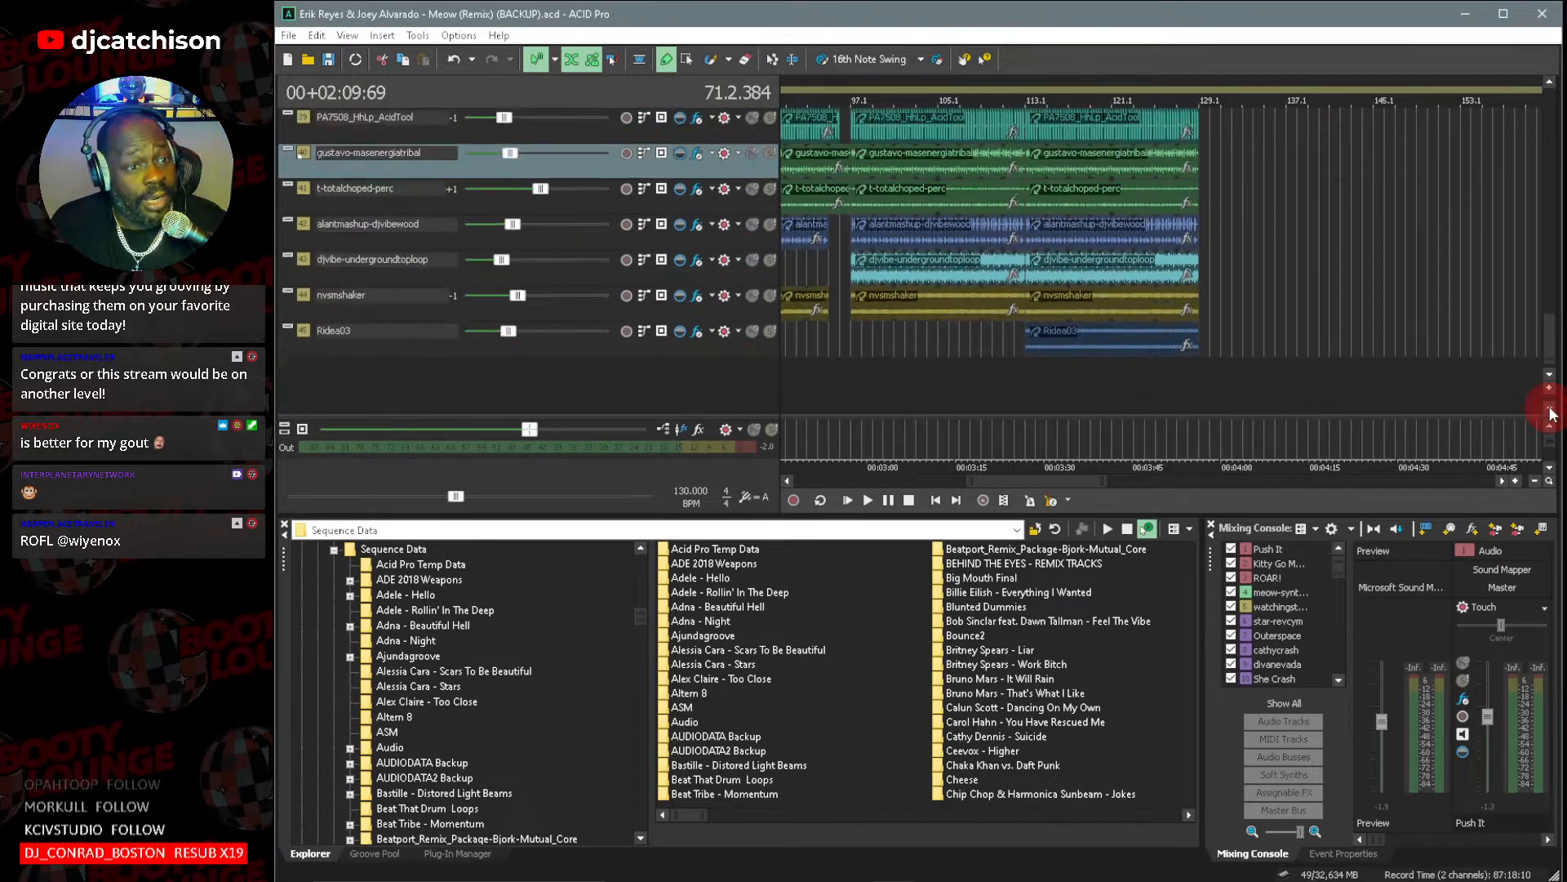
{"action": "left_click", "coordinate": [1550, 409]}
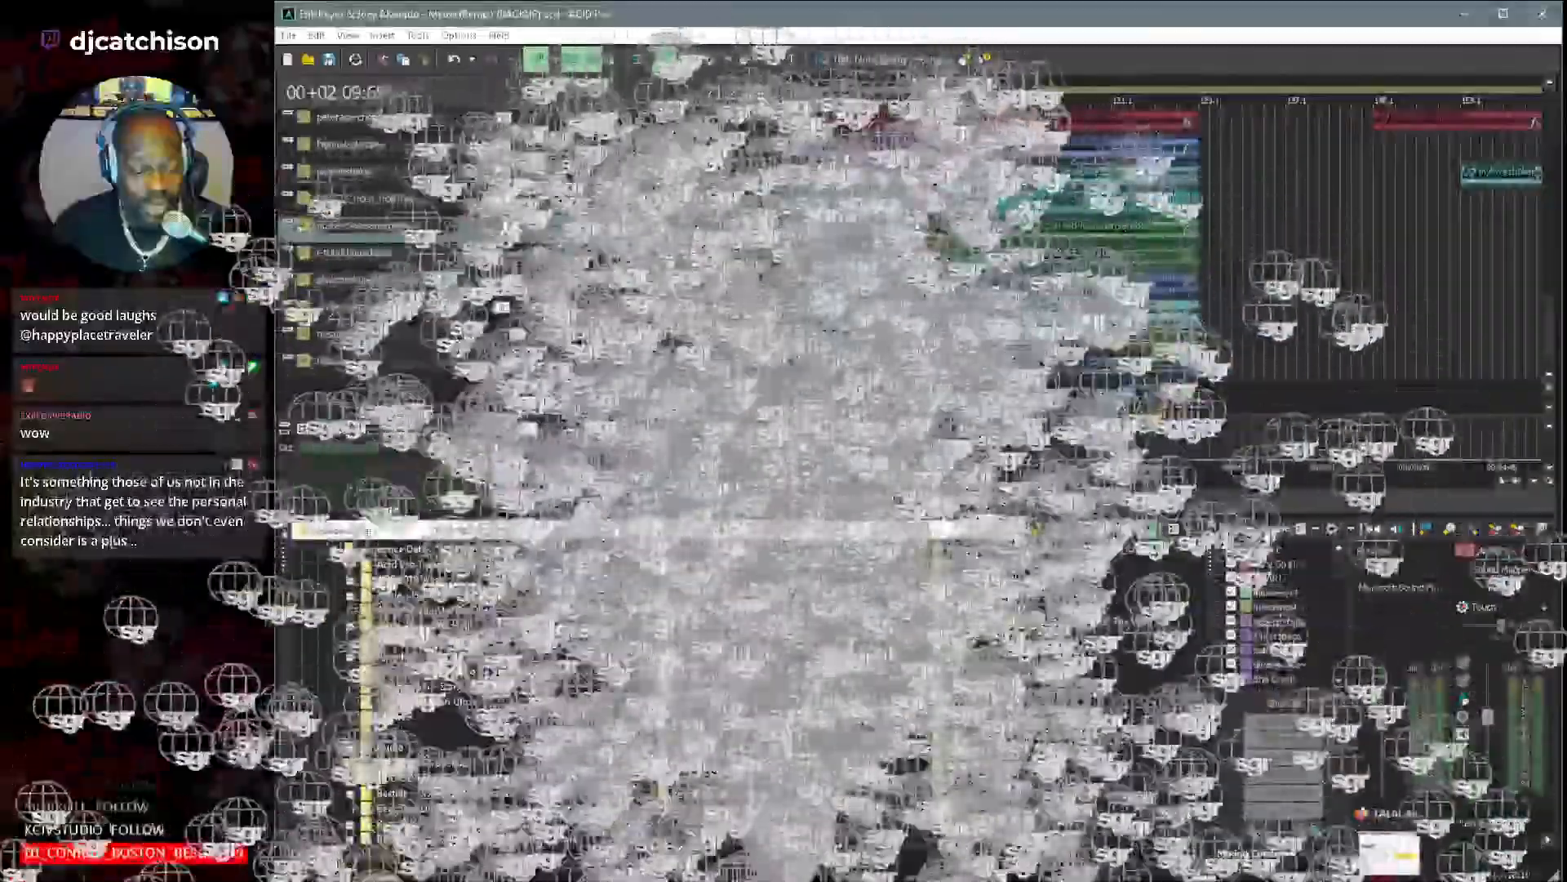
{"action": "left_click", "coordinate": [1388, 850]}
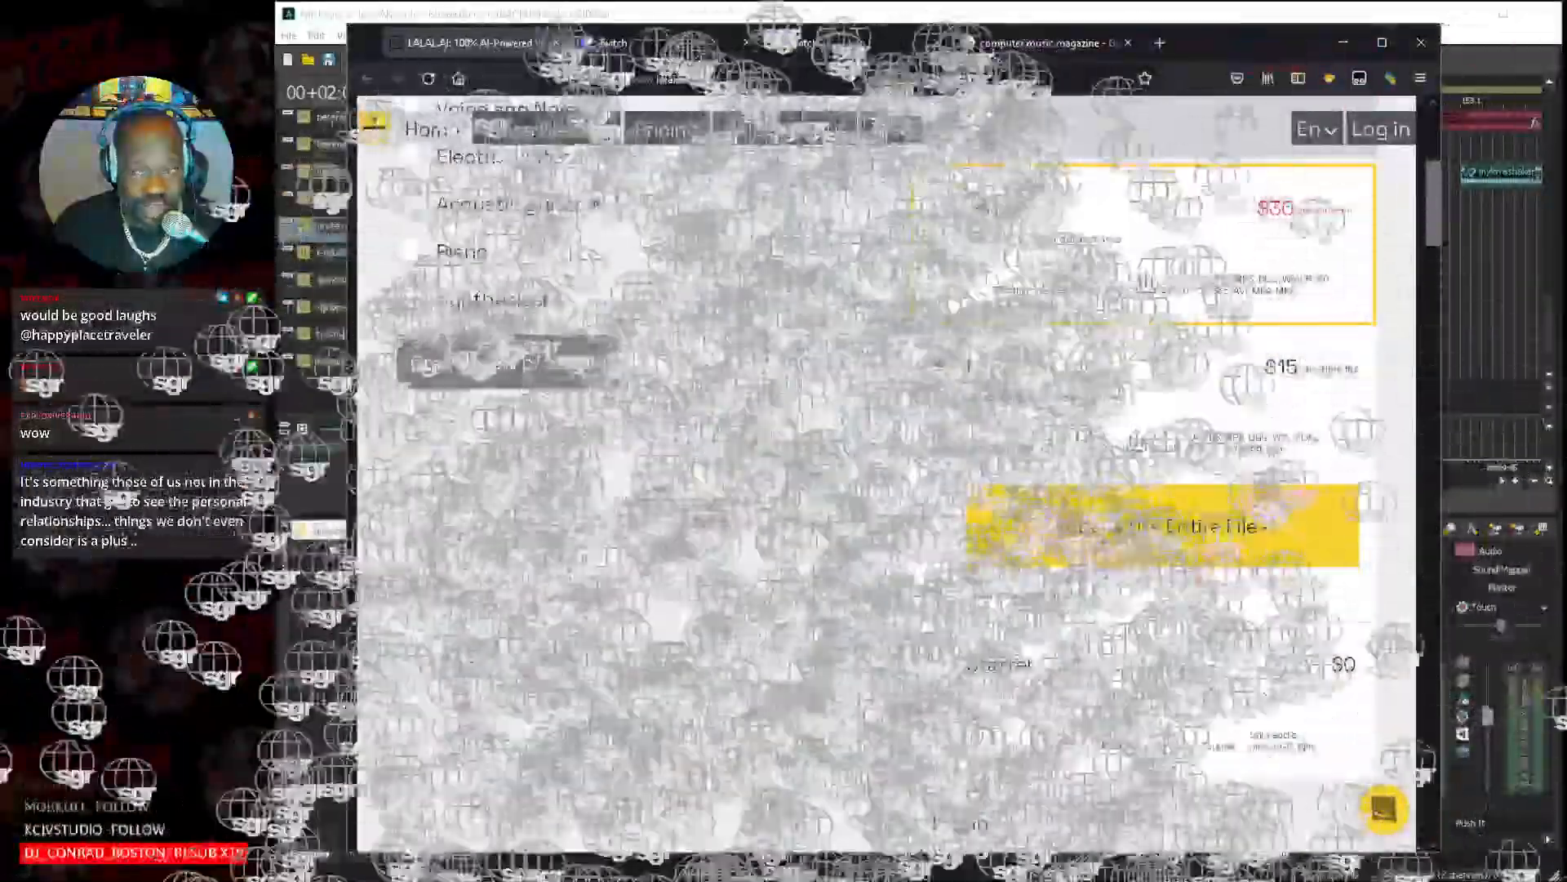
{"action": "left_click", "coordinate": [1343, 43]}
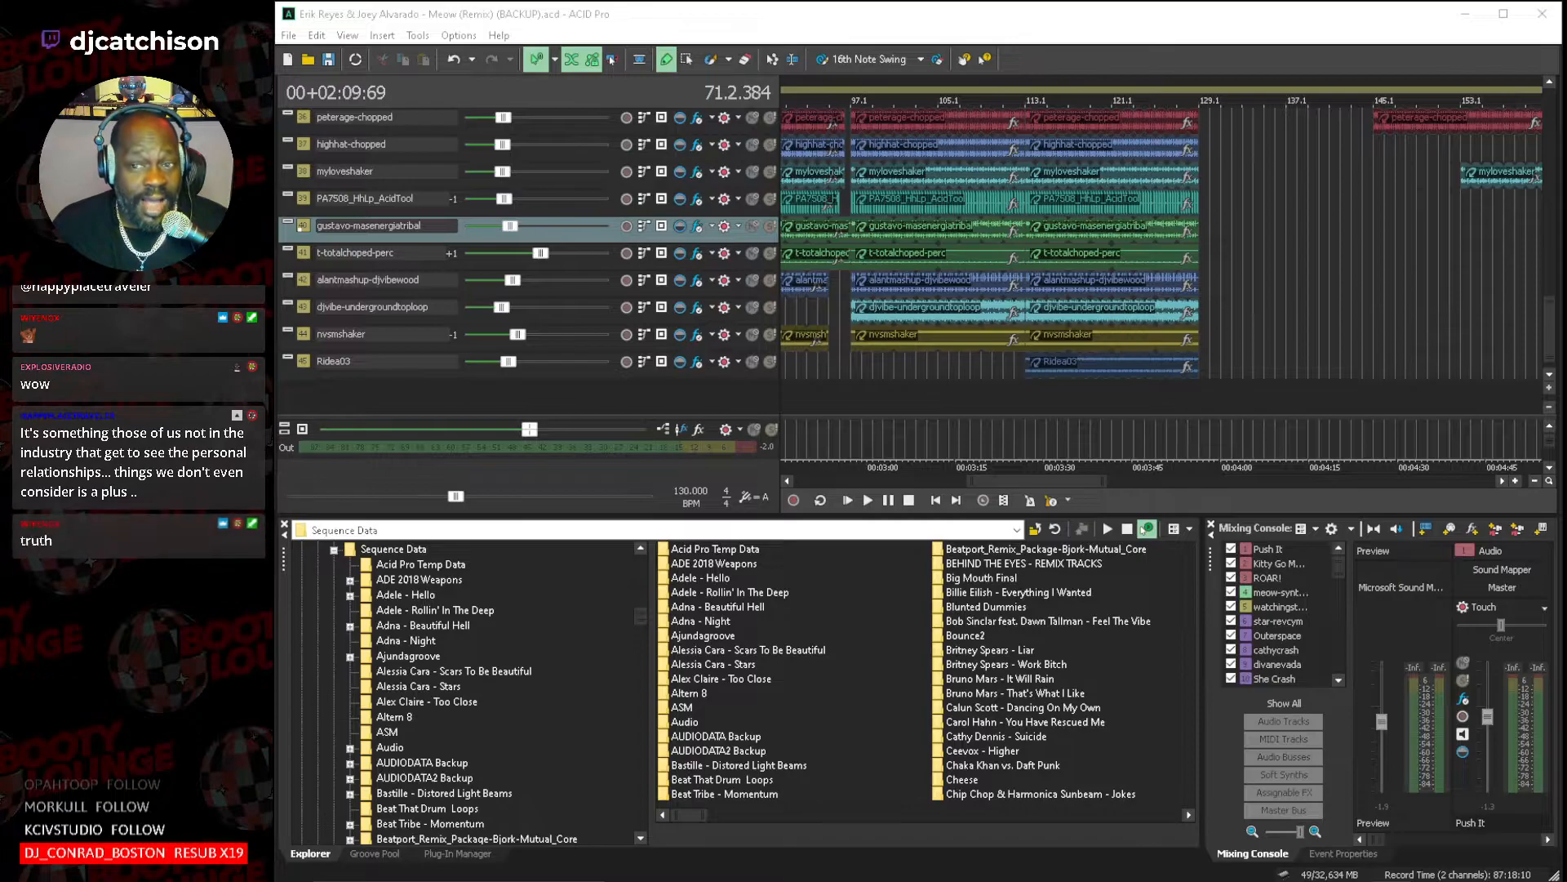
{"action": "left_click_drag", "start_coordinate": [1566, 51], "coordinate": [1419, 41]}
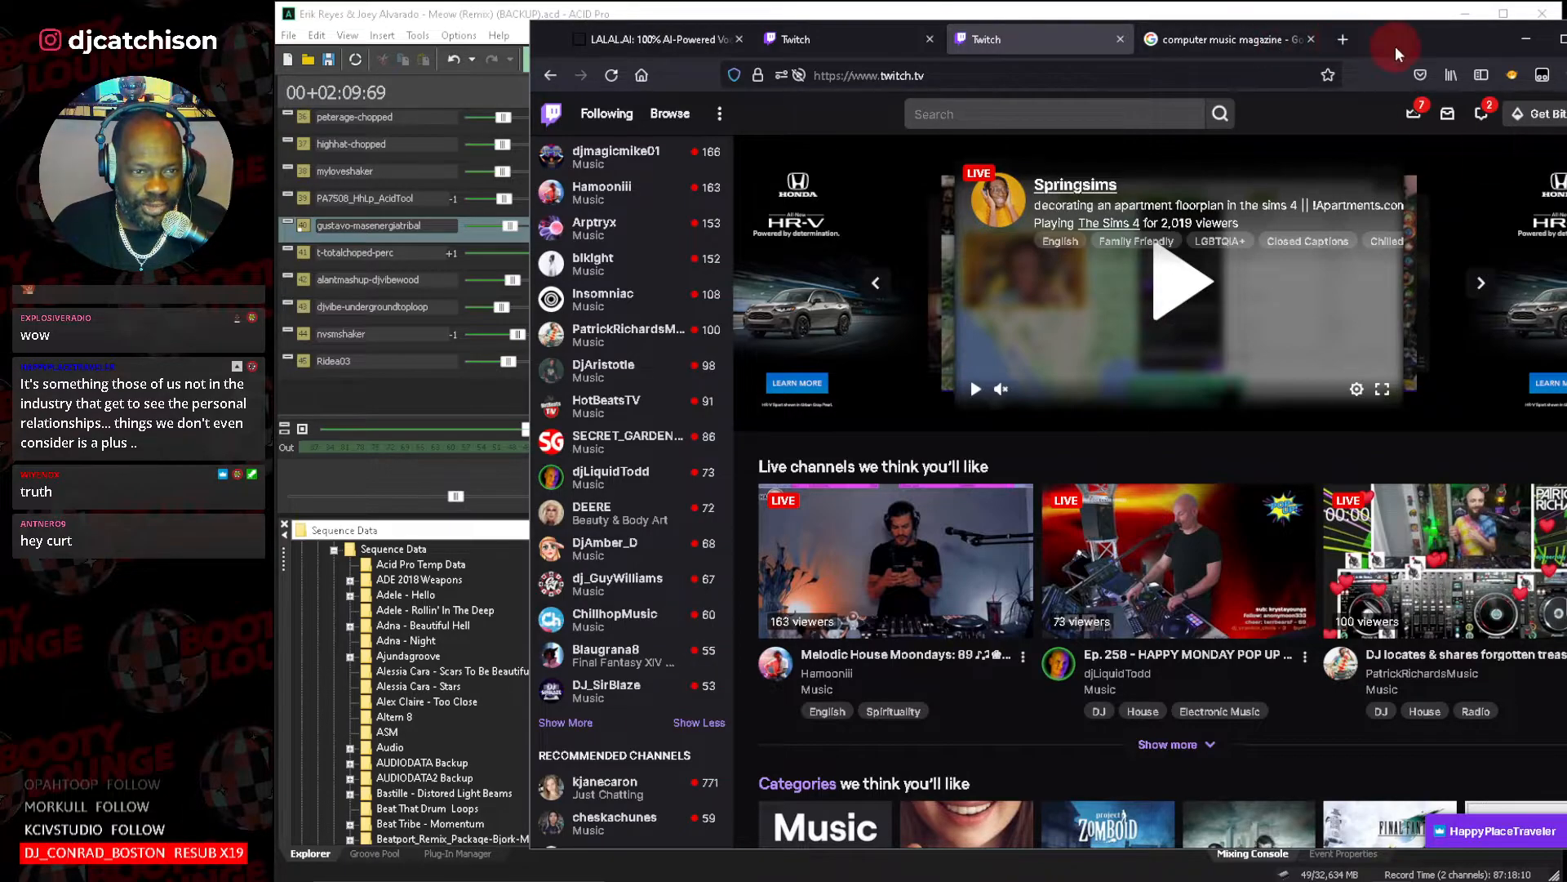
{"action": "key", "text": "alt+Tab"}
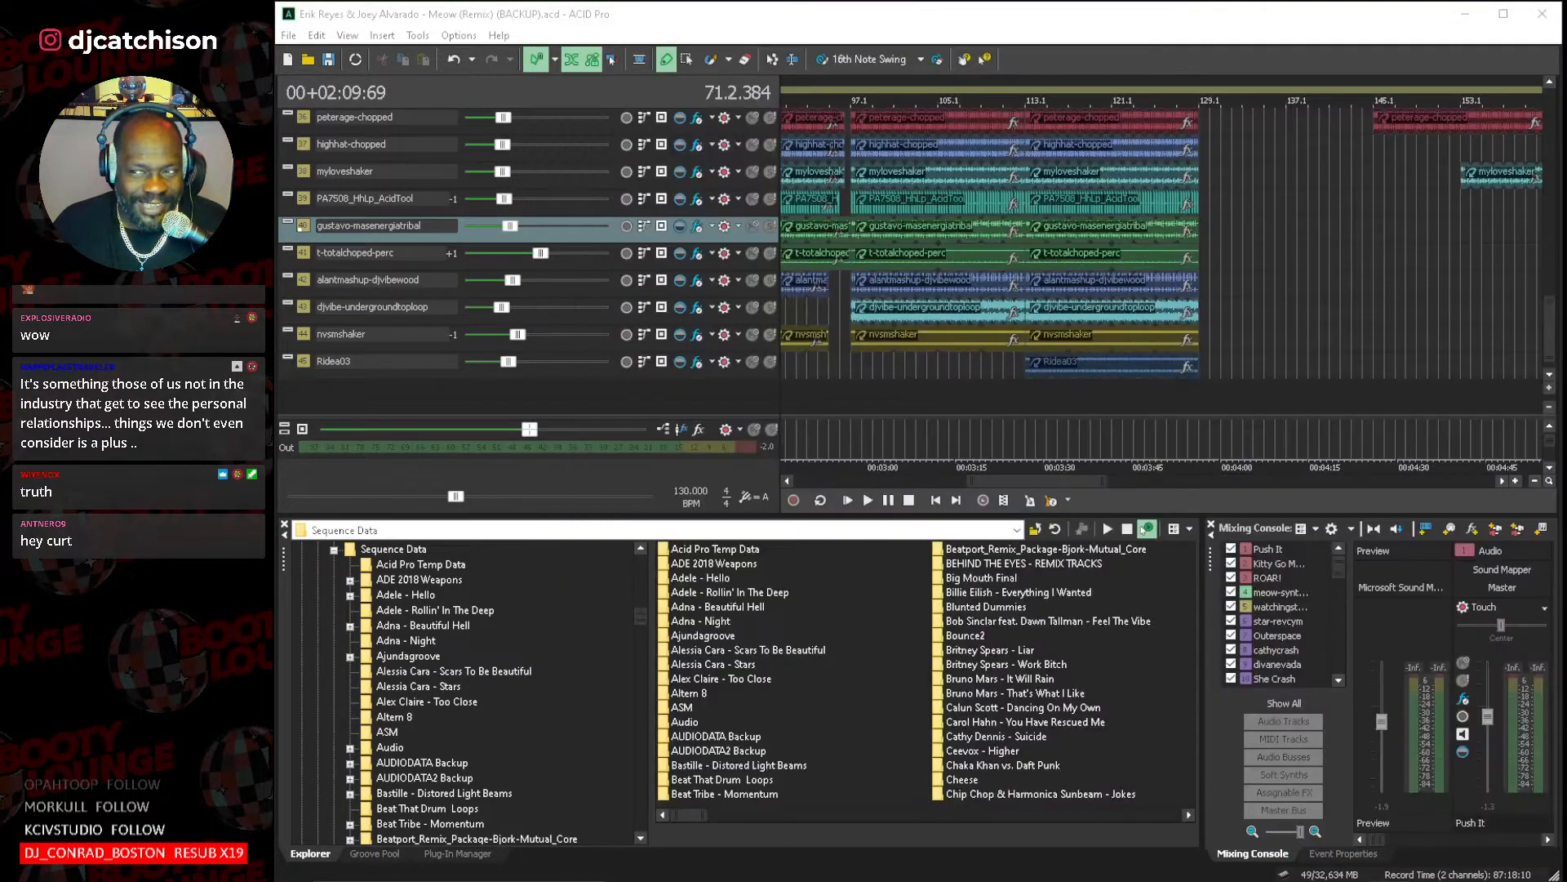